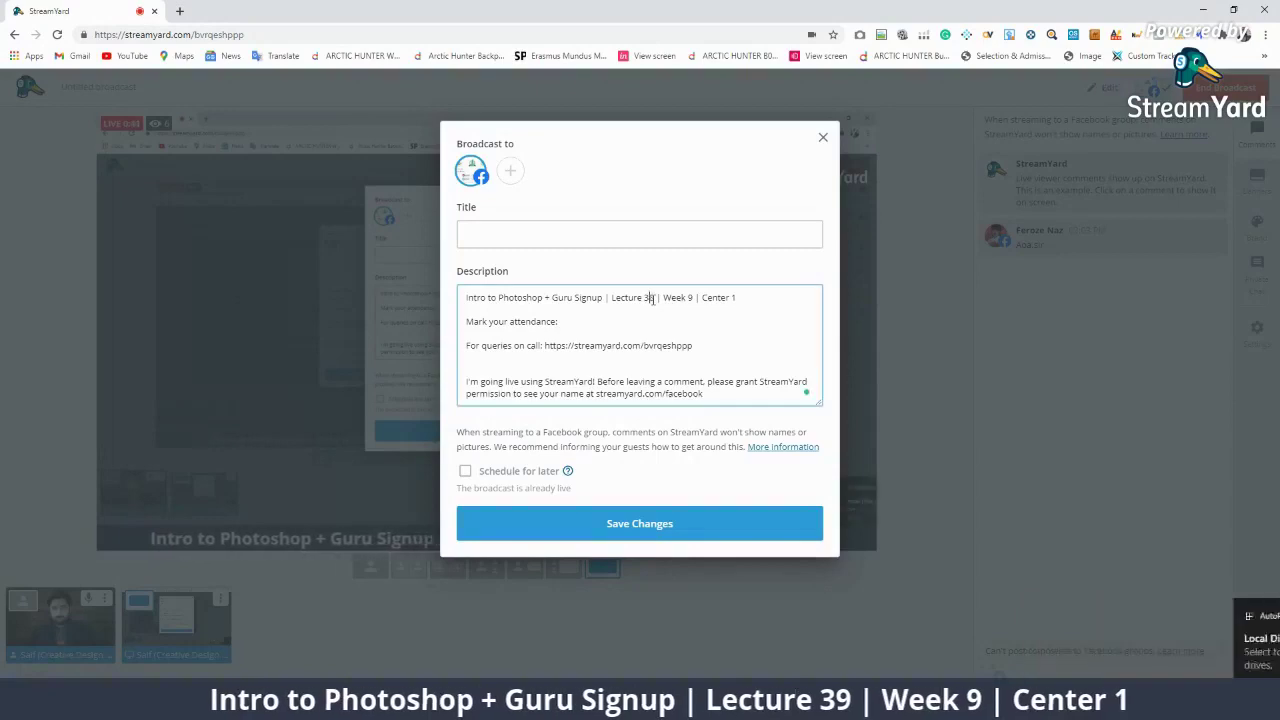
# - Save the broadcast details, then load the attendance form in a new browser tab
pyautogui.click(638, 523)
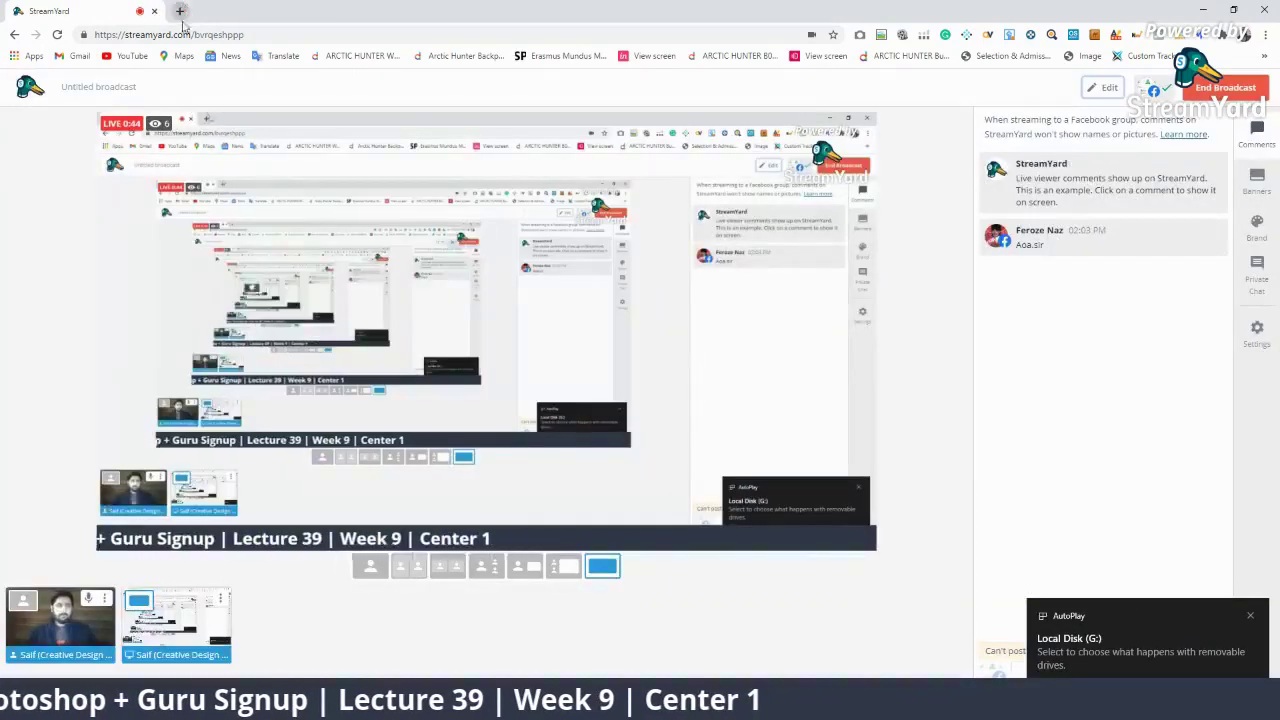
pyautogui.click(180, 11)
pyautogui.click(181, 34)
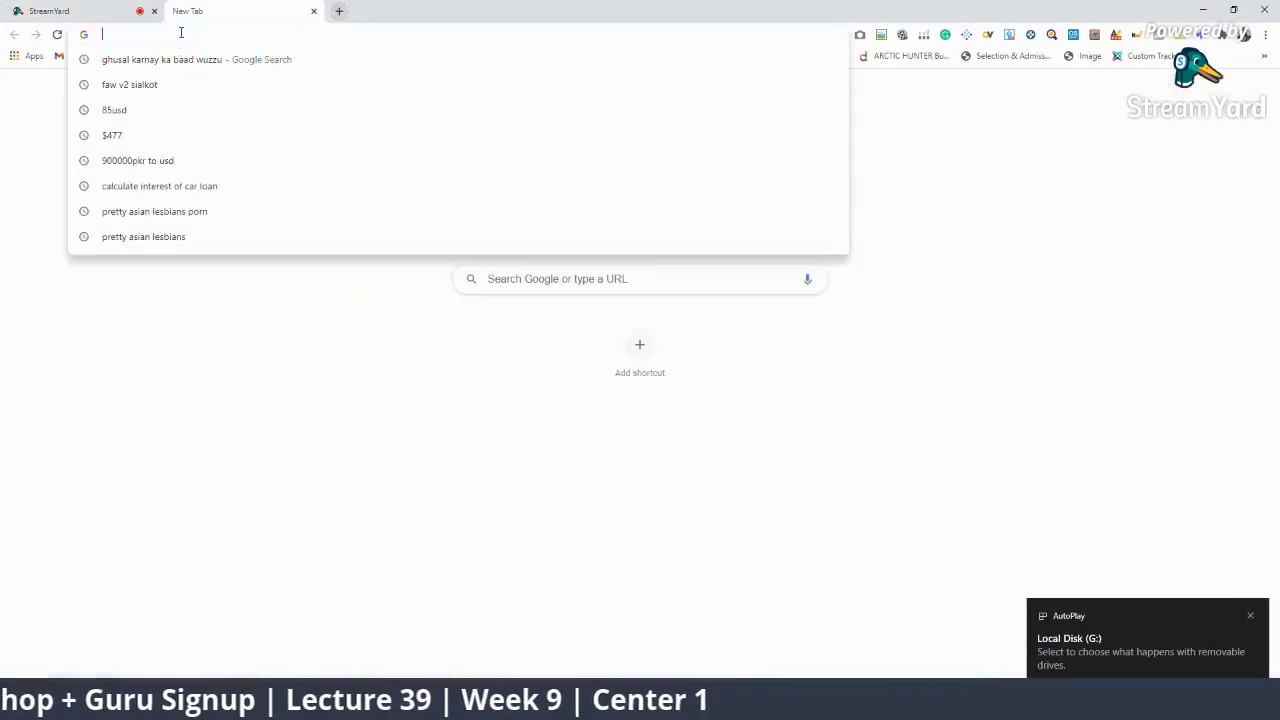
pyautogui.write('atte')
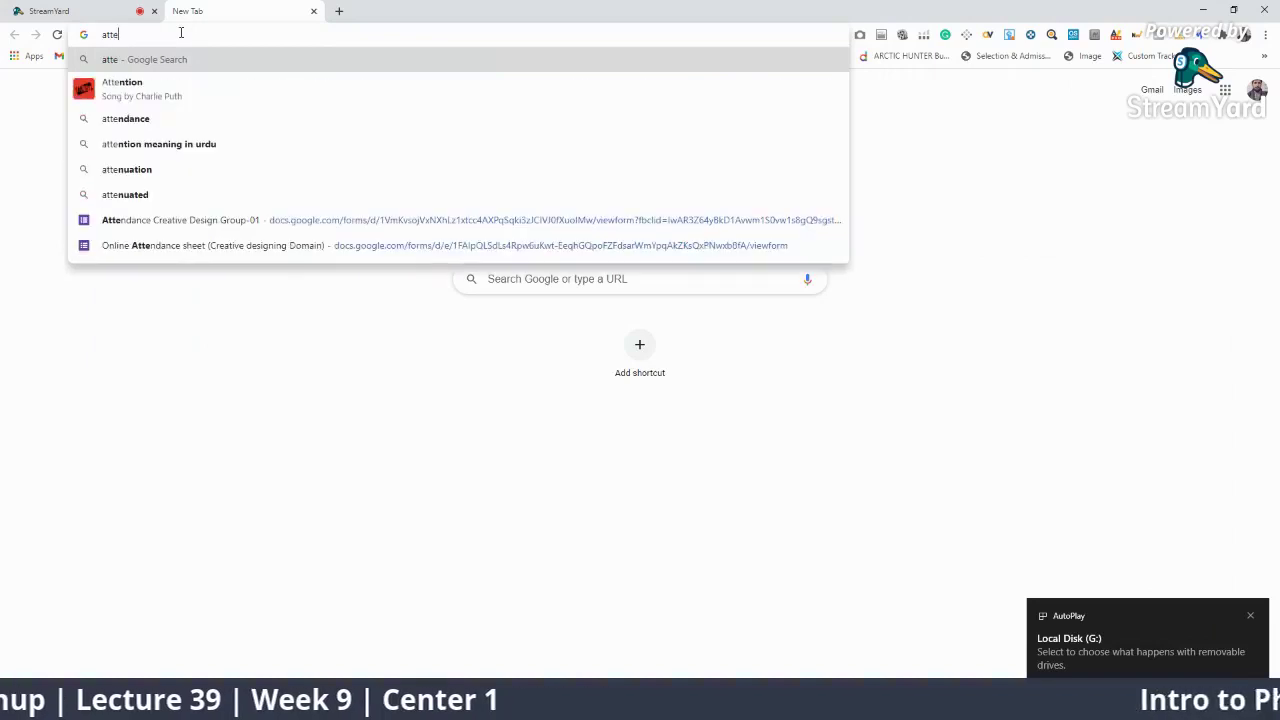
pyautogui.press('Down')
pyautogui.press('Down')
pyautogui.press('Down')
pyautogui.press('Down')
pyautogui.press('Down')
pyautogui.press('Down')
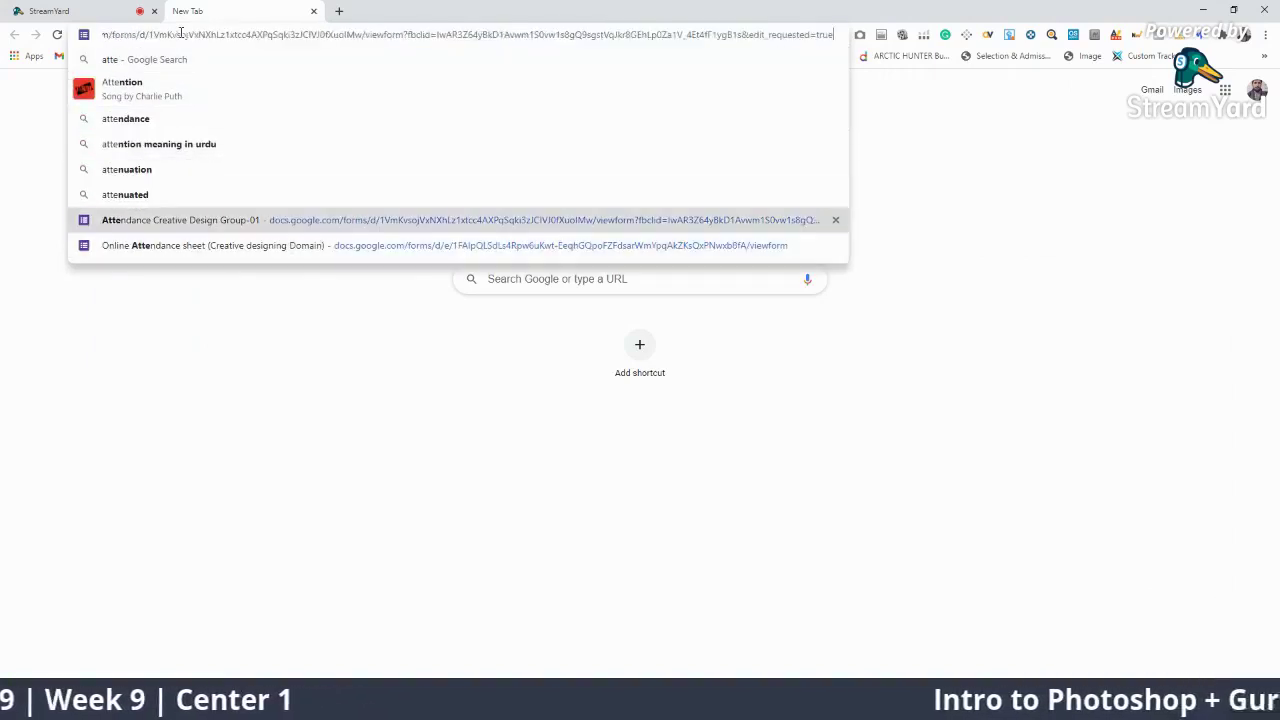
pyautogui.press('Return')
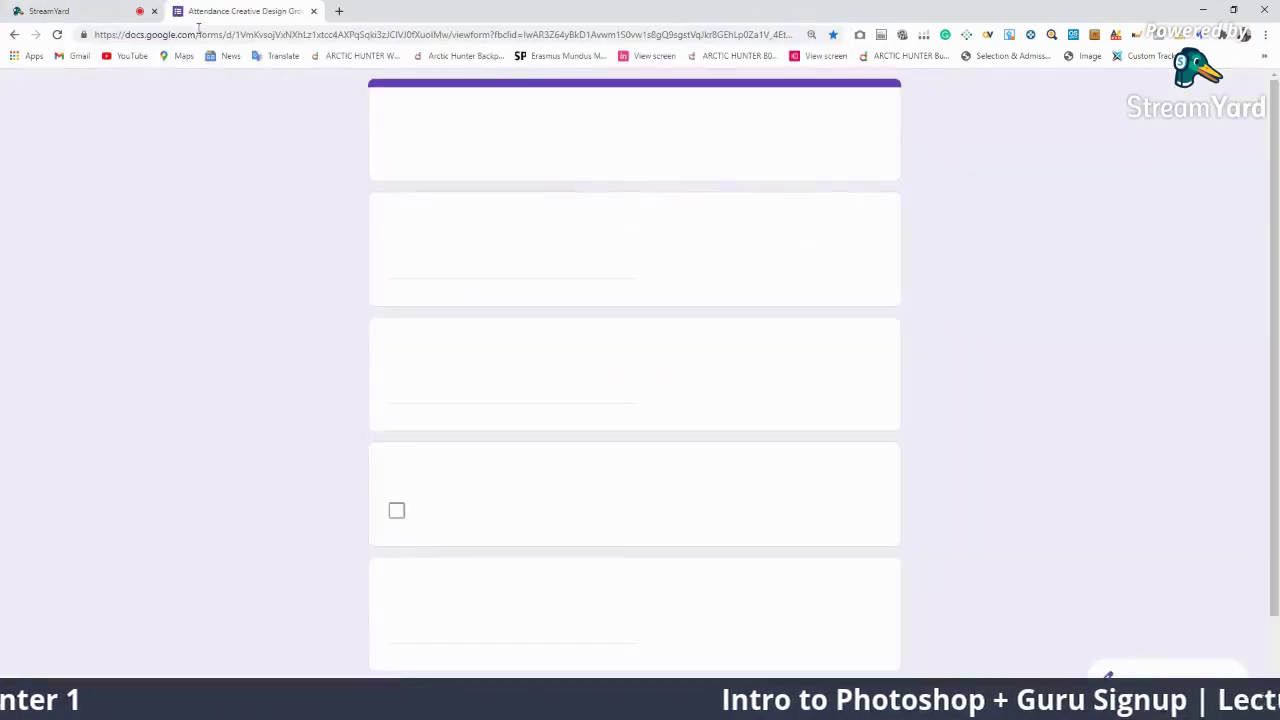
# - Paste the attendance form link into the StreamYard broadcast description
pyautogui.click(48, 11)
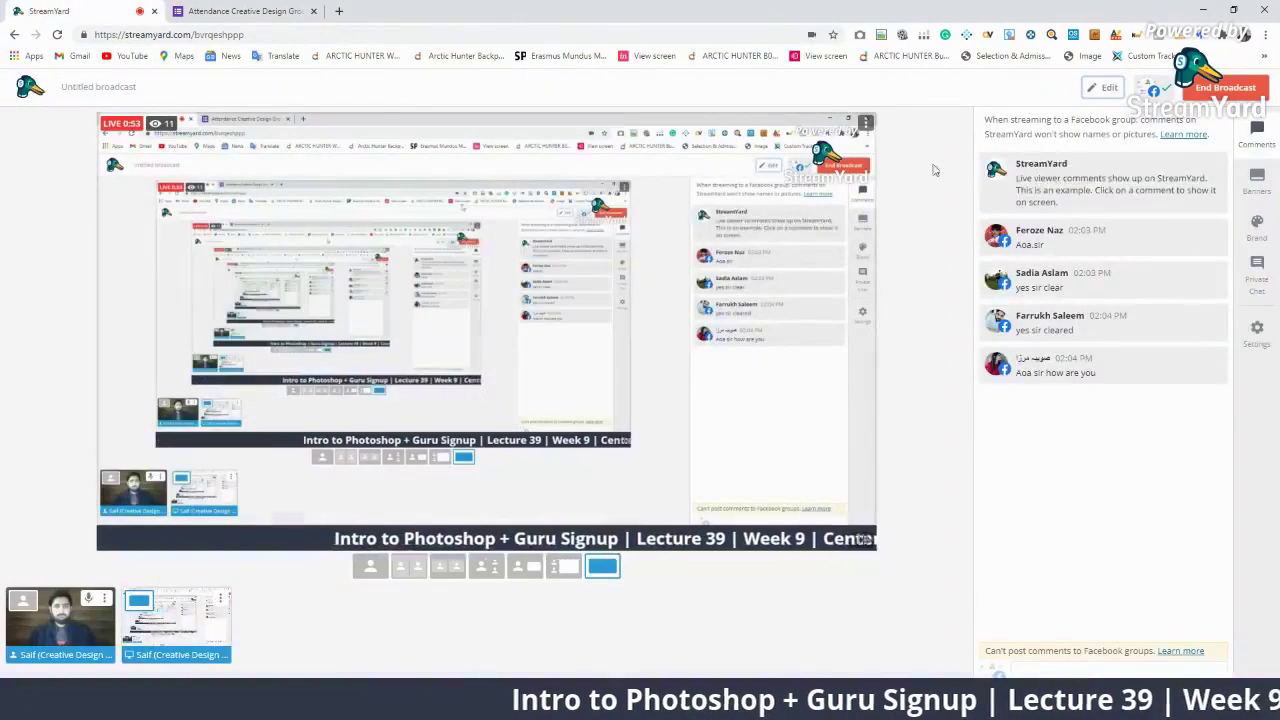
pyautogui.click(1106, 89)
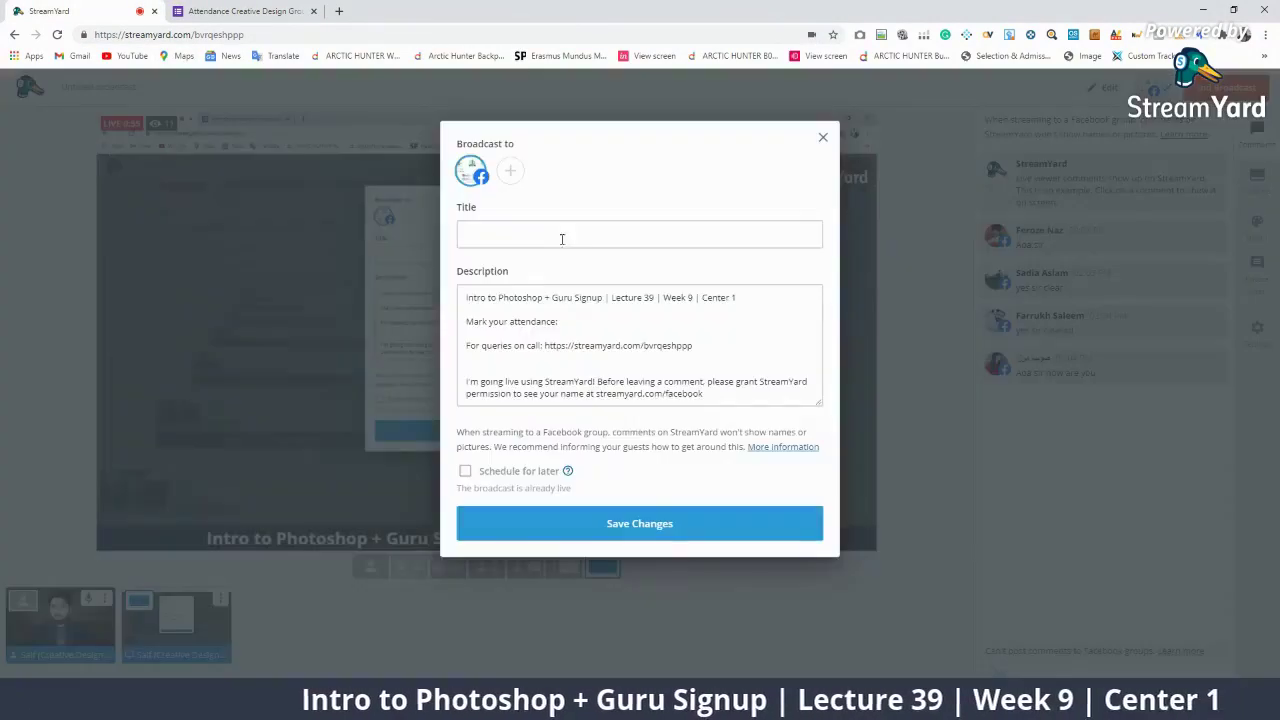
pyautogui.click(570, 321)
pyautogui.write('https://docs.google.com/forms/d/1VmKvsojVxNXhLz1xtcc4AXPqSqki3zJCIVJ0fXuolMw/viewform?fbclid=IwAR3Z64yBkD1Avwm150vw1s8gQ9sgstVqjkr8GEhLp0Za1V_4Et4fF1ygB1s&edit_requested=true')
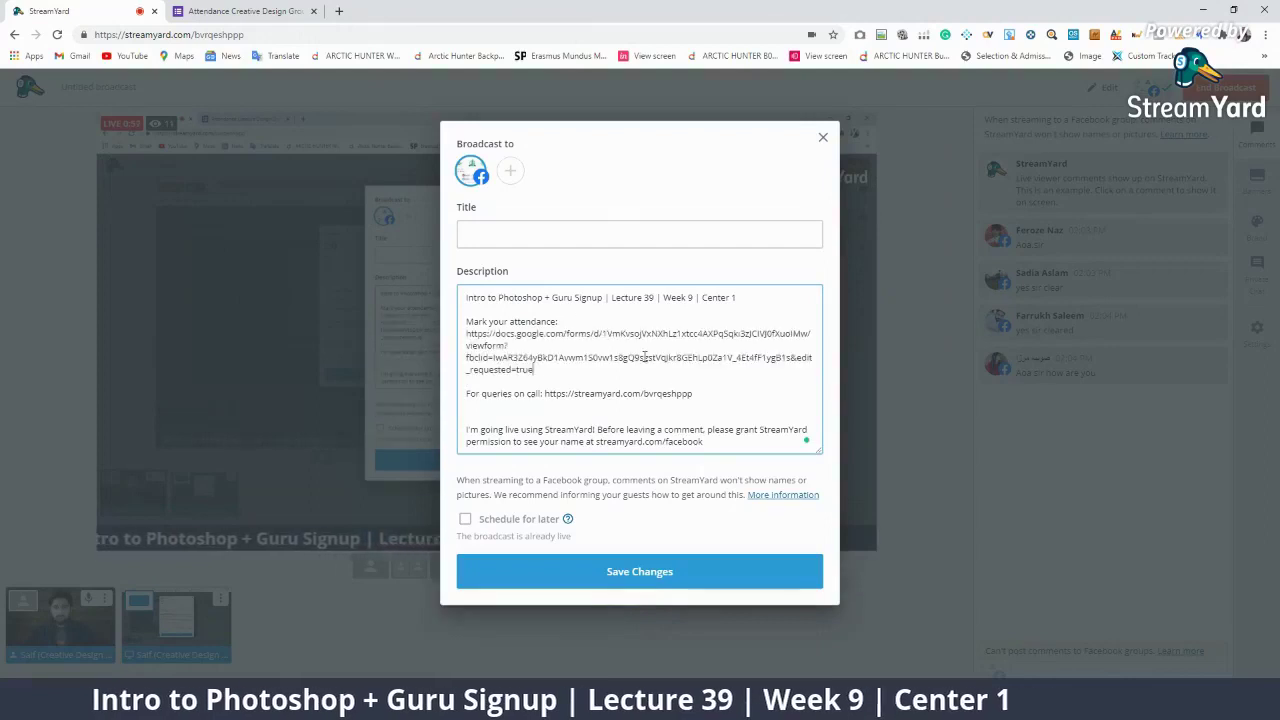
# - Correct the 'on call' spelling, title the broadcast 'Lecture 39', and save the changes
pyautogui.click(565, 234)
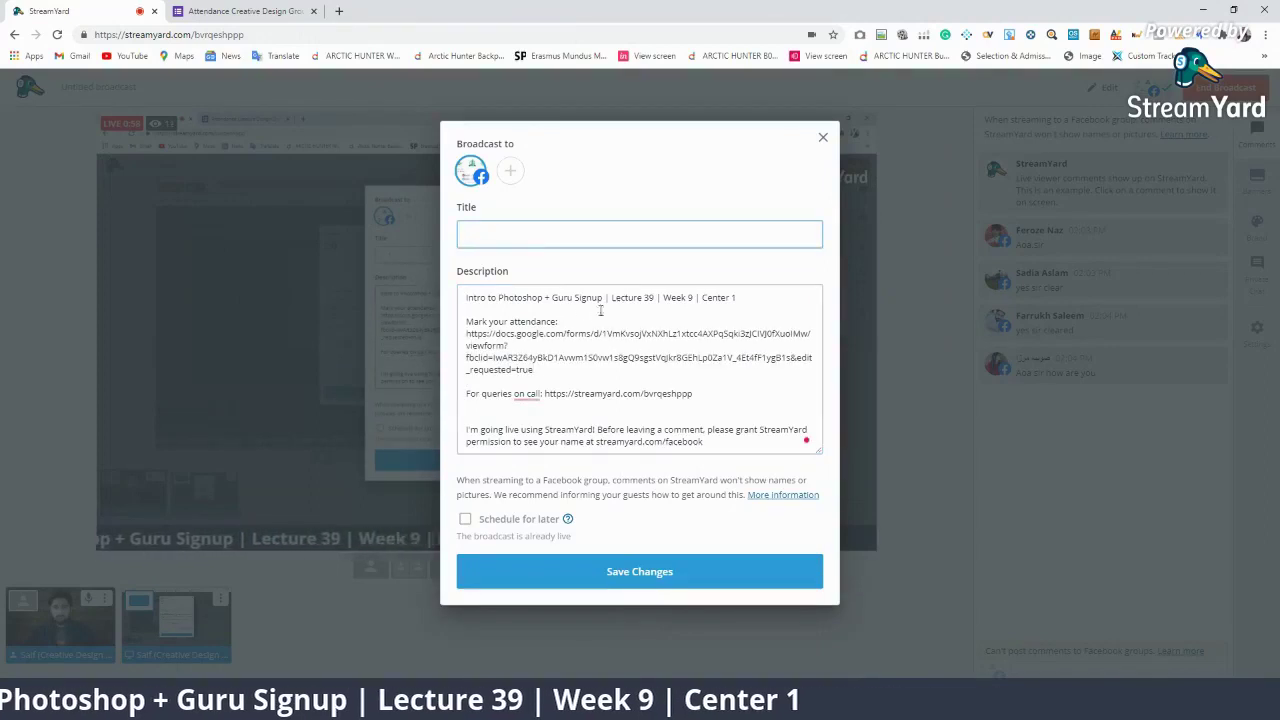
pyautogui.click(527, 393)
pyautogui.click(535, 425)
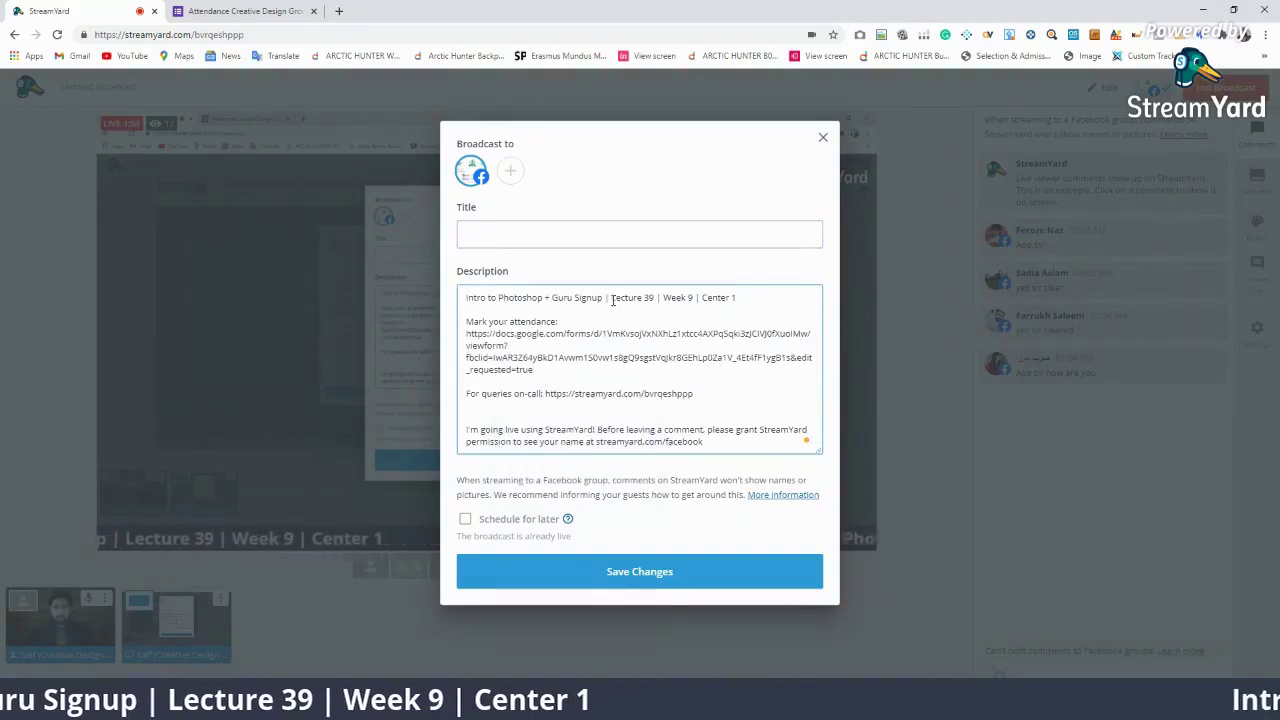
pyautogui.moveTo(612, 301); pyautogui.dragTo(640, 300)
pyautogui.click(631, 240)
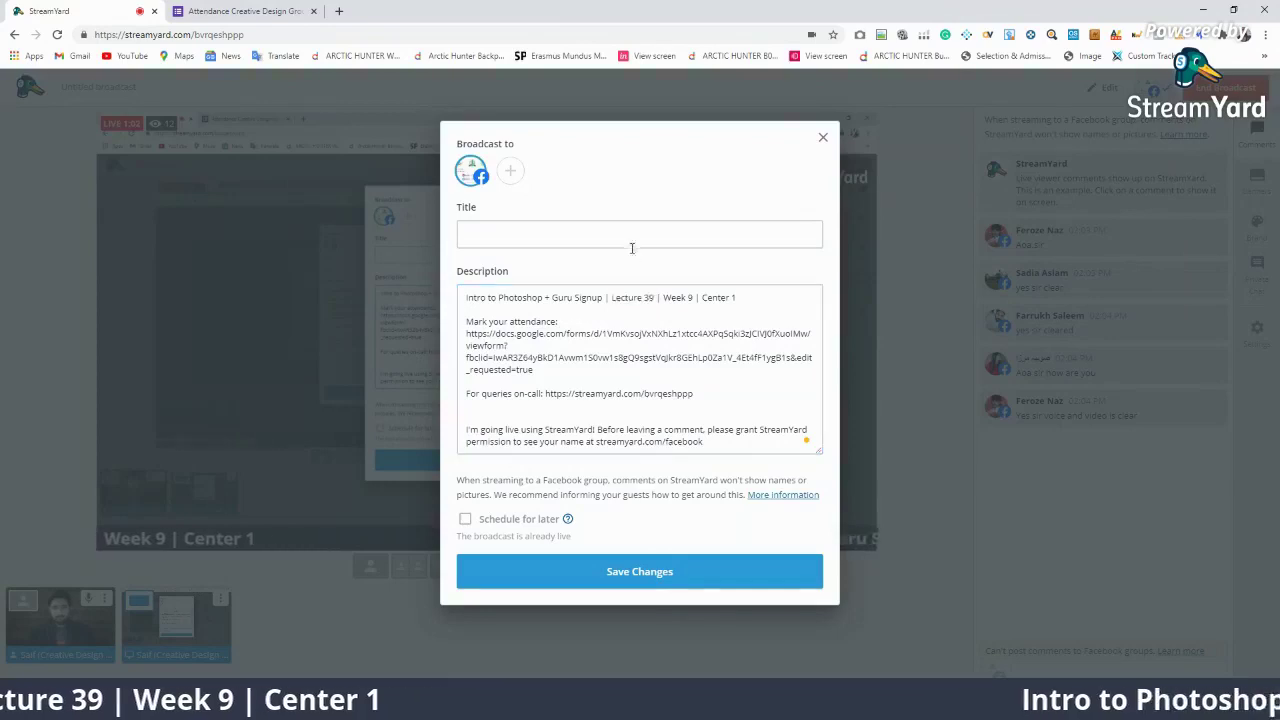
pyautogui.click(638, 572)
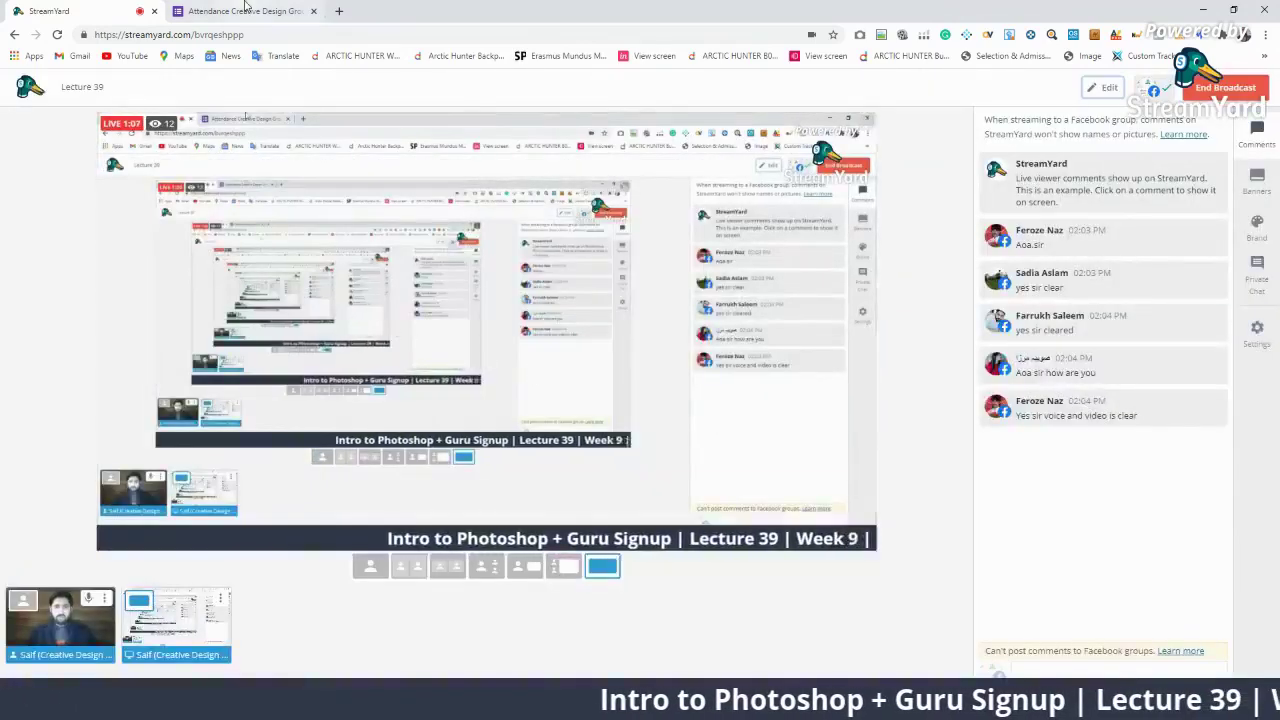
pyautogui.click(245, 11)
pyautogui.click(110, 7)
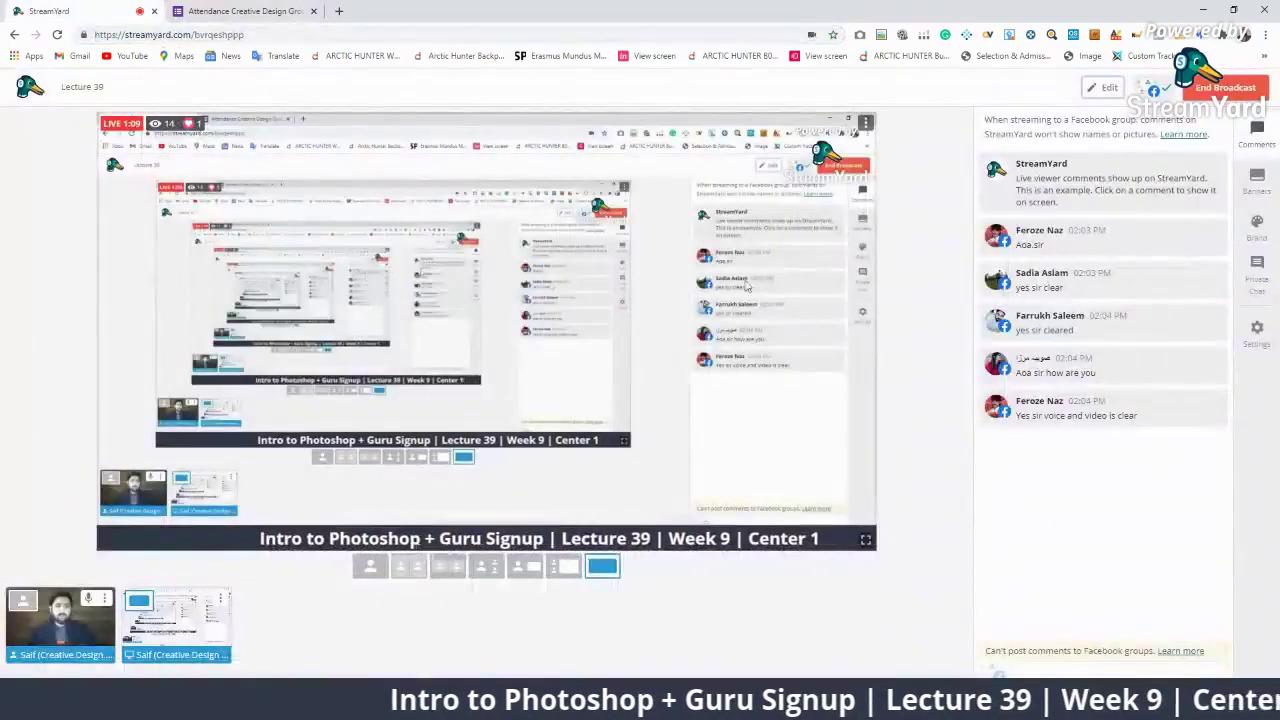
pyautogui.click(1046, 368)
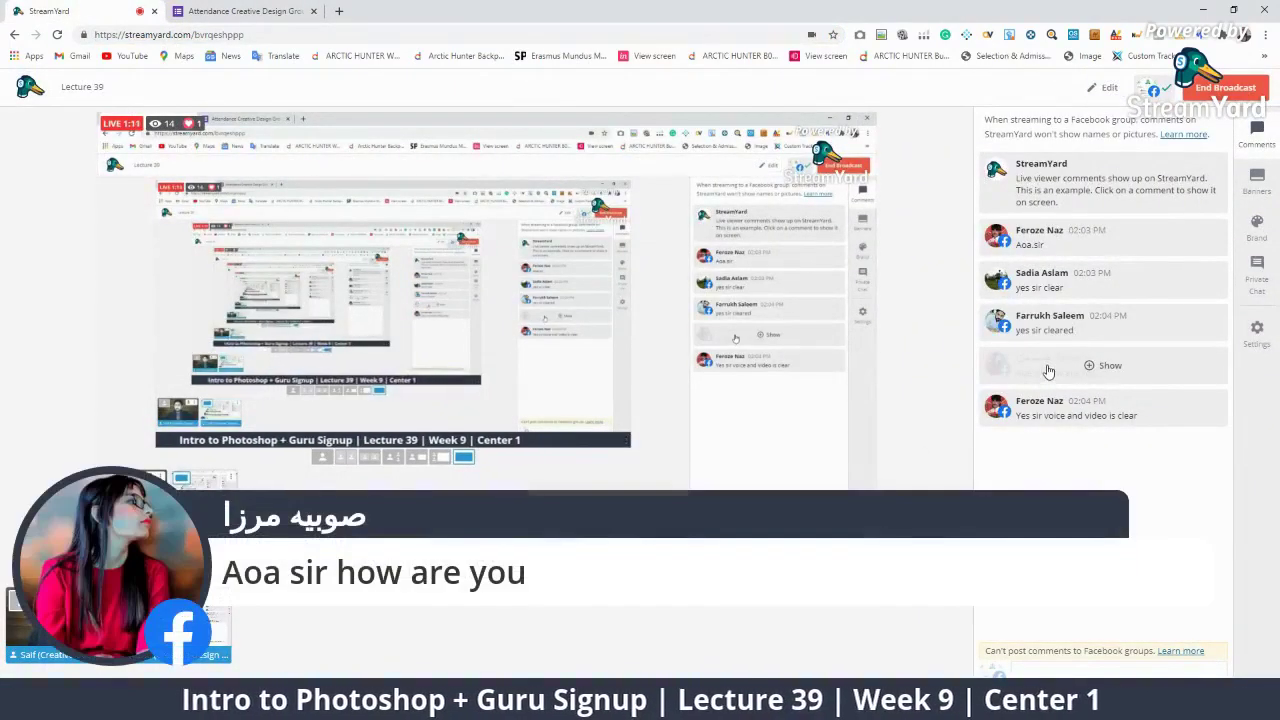
pyautogui.click(1048, 369)
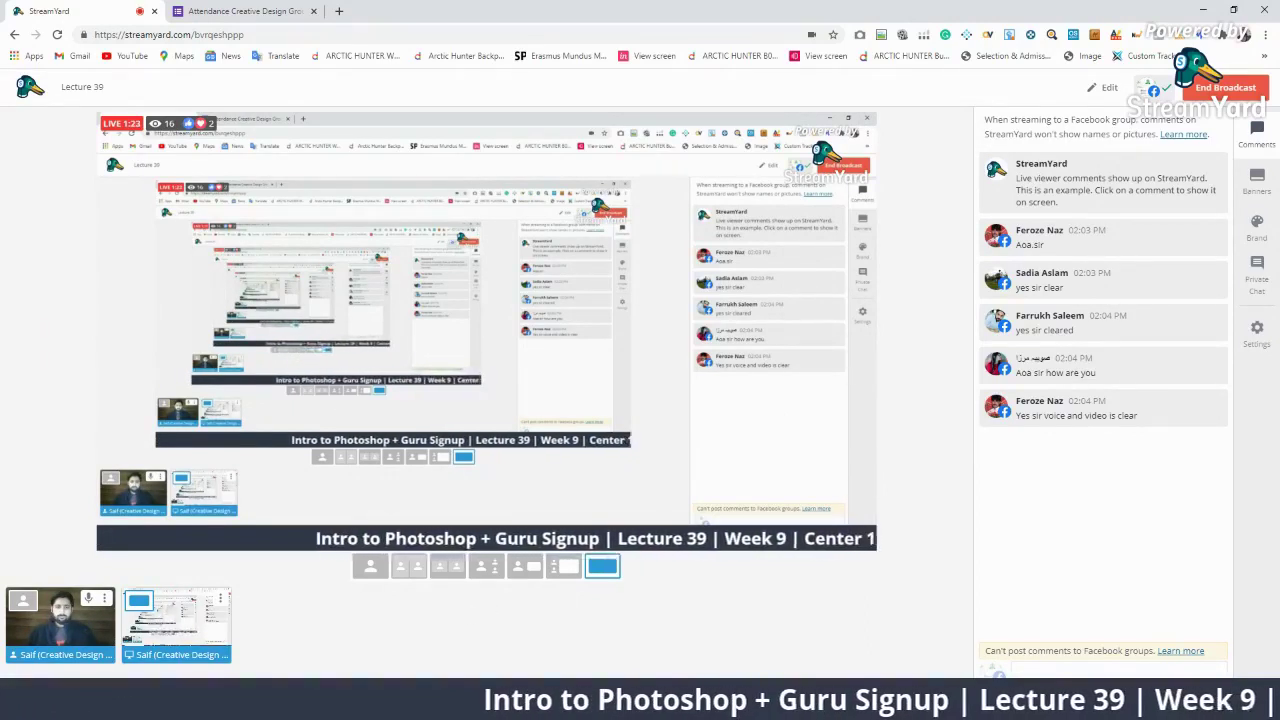
# - Check the CPU and memory load in Task Manager's Performance view, then close it
pyautogui.rightClick(995, 706)
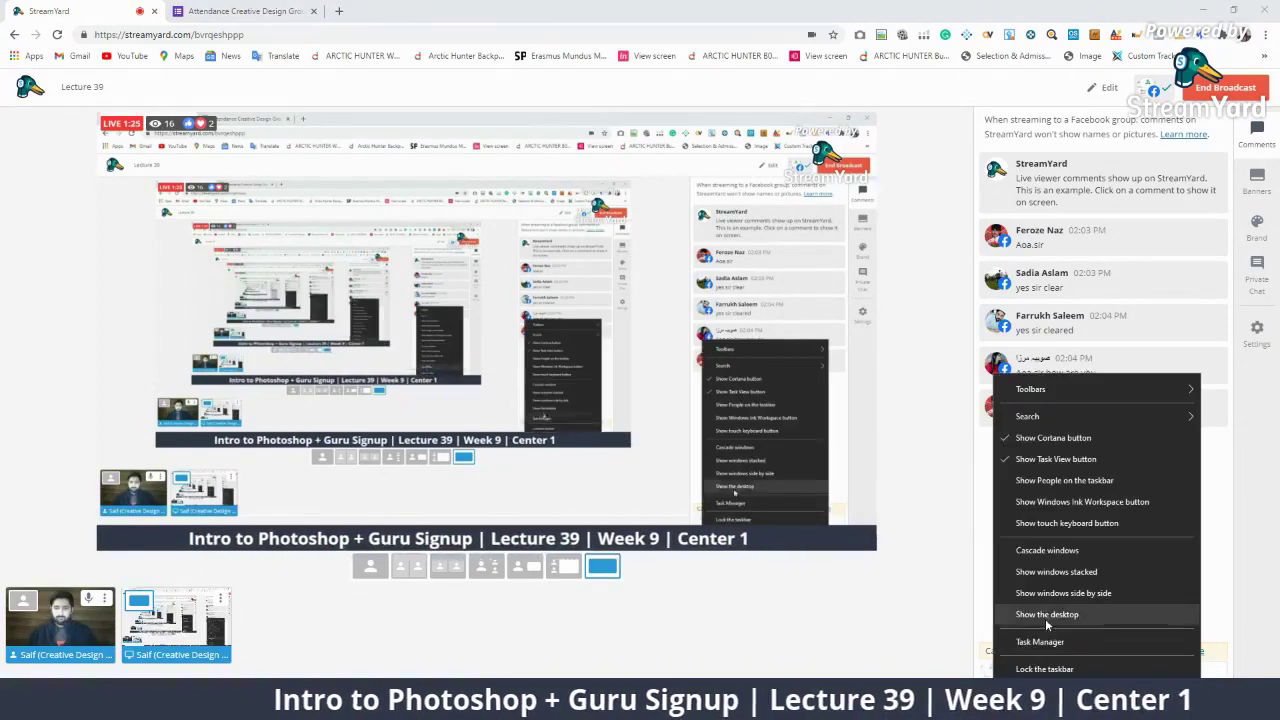
pyautogui.click(1036, 645)
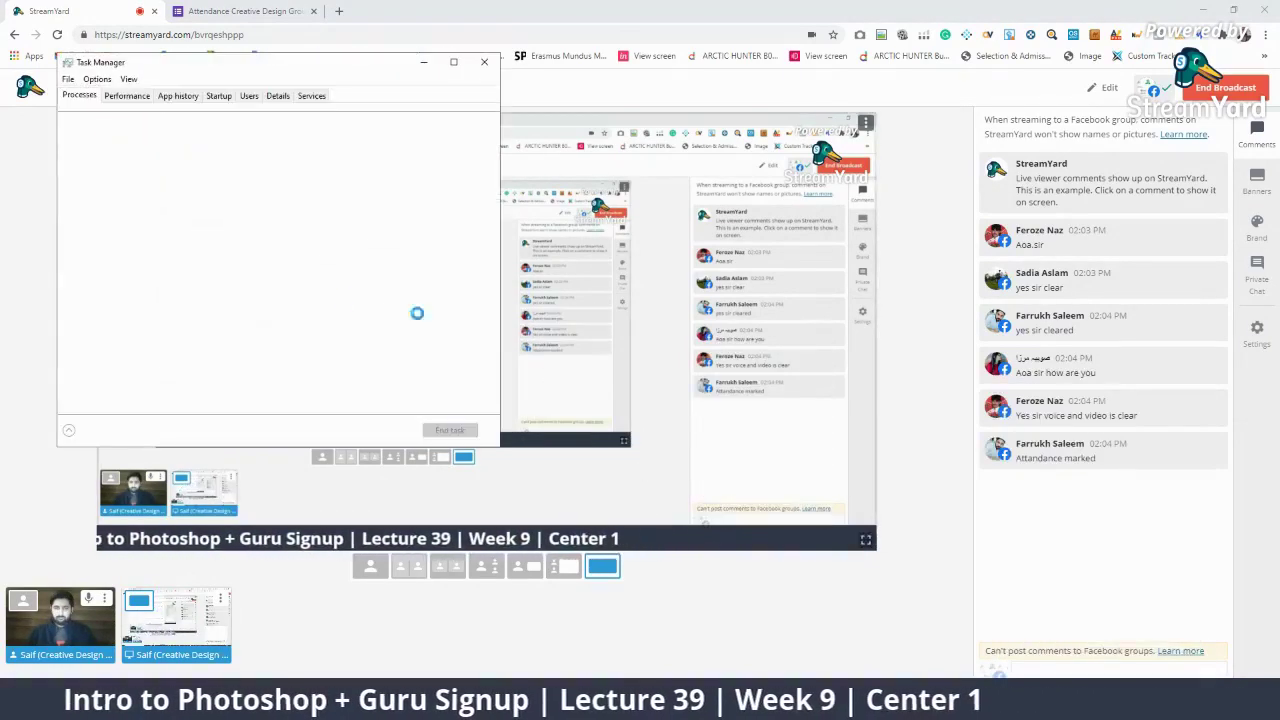
pyautogui.click(125, 95)
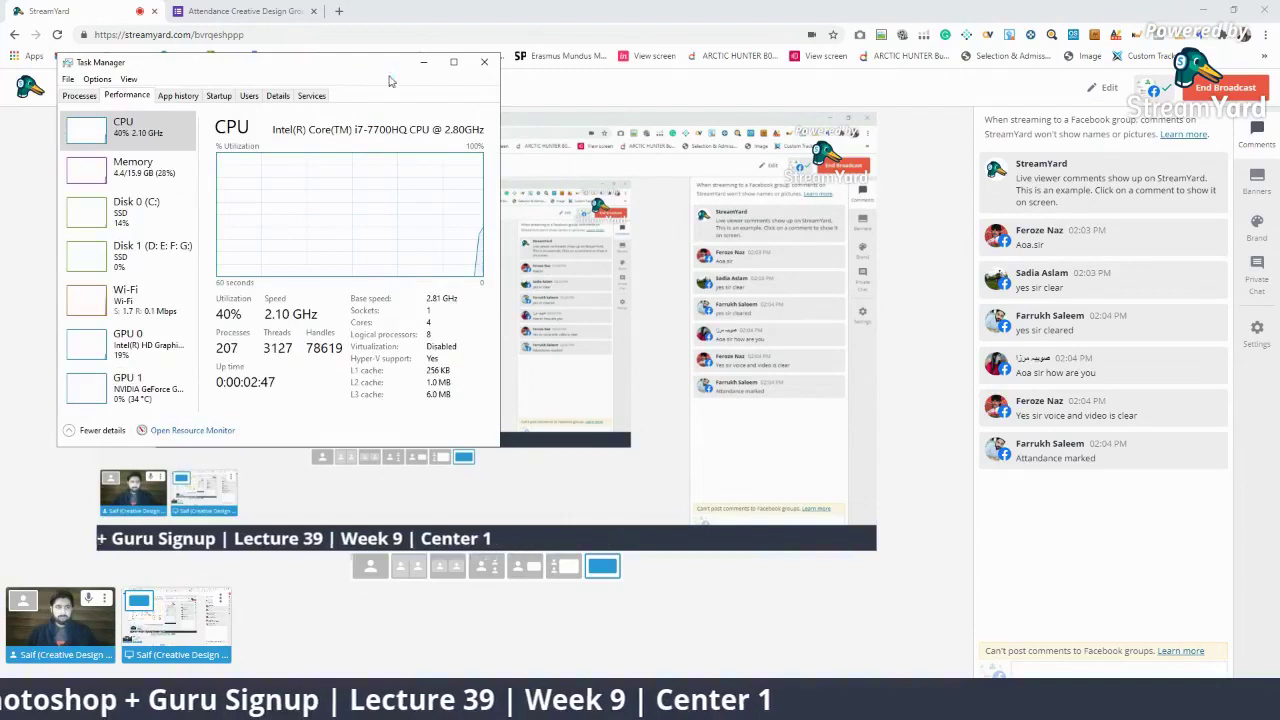
pyautogui.click(483, 66)
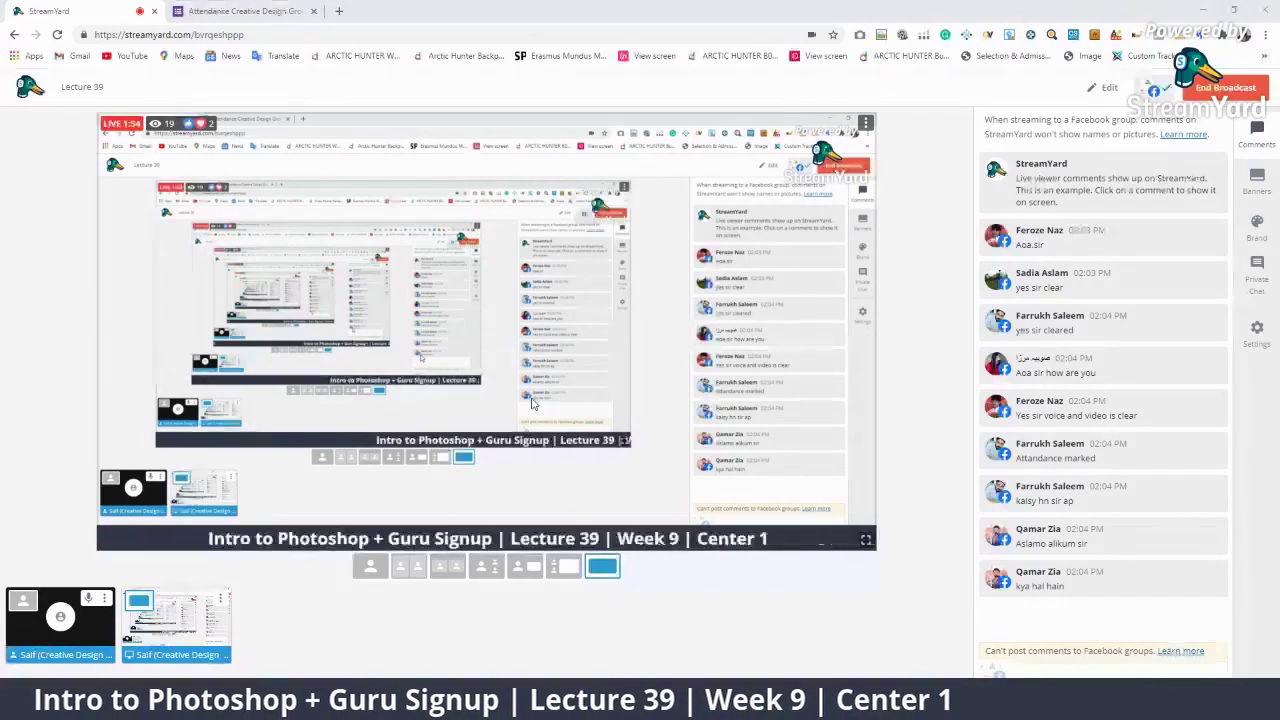
# - Disable BD PROCHOT in ThrottleStop, save the settings, and close the window
pyautogui.hotkey('alt', 'Tab')
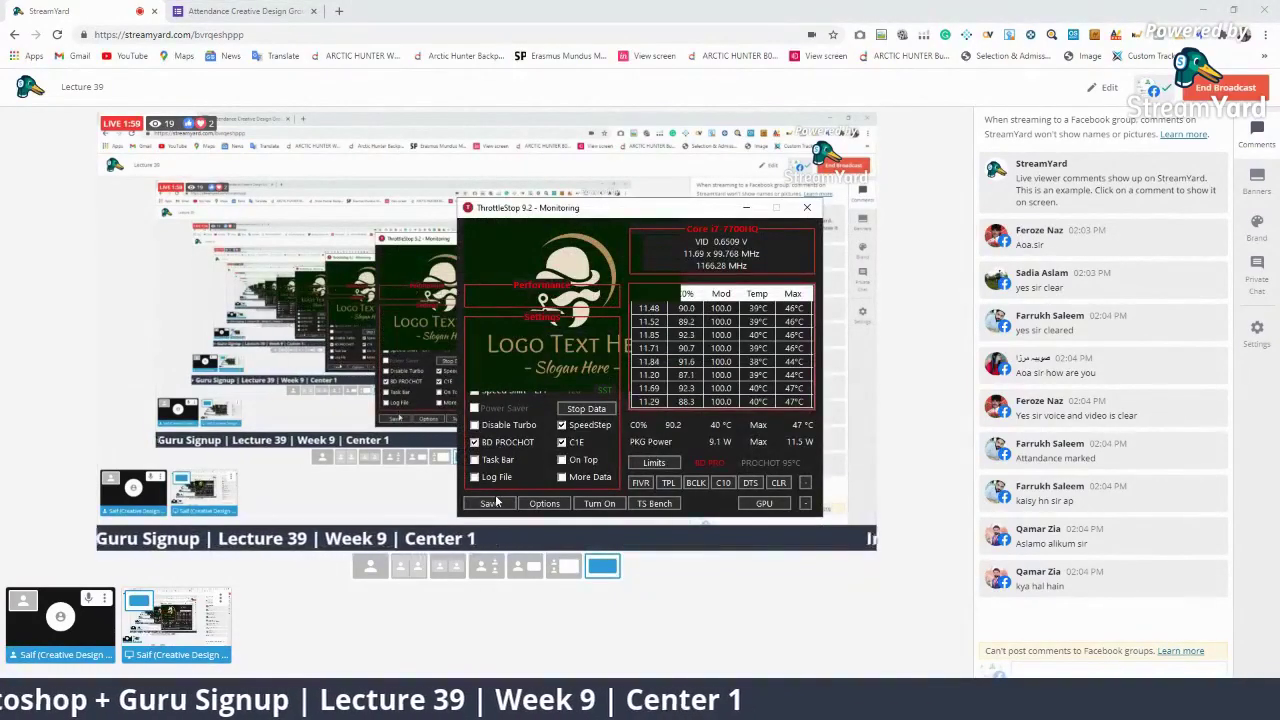
pyautogui.click(499, 443)
pyautogui.click(489, 504)
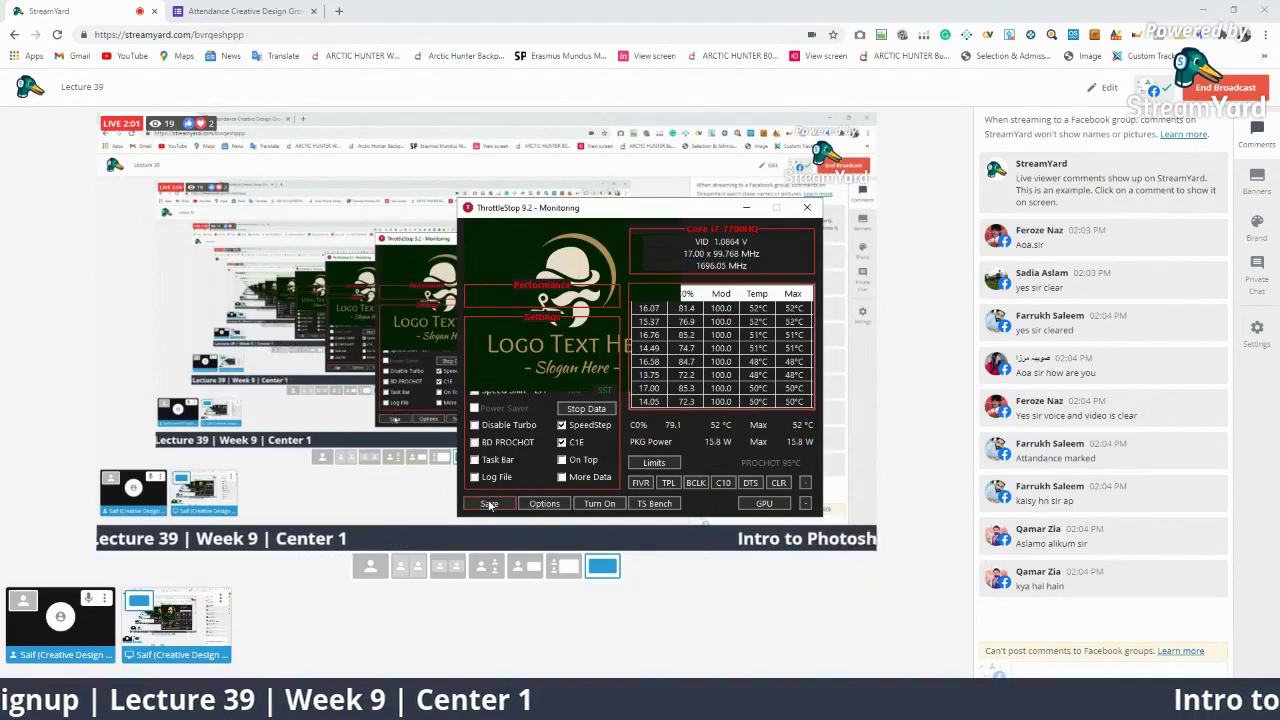
pyautogui.click(807, 207)
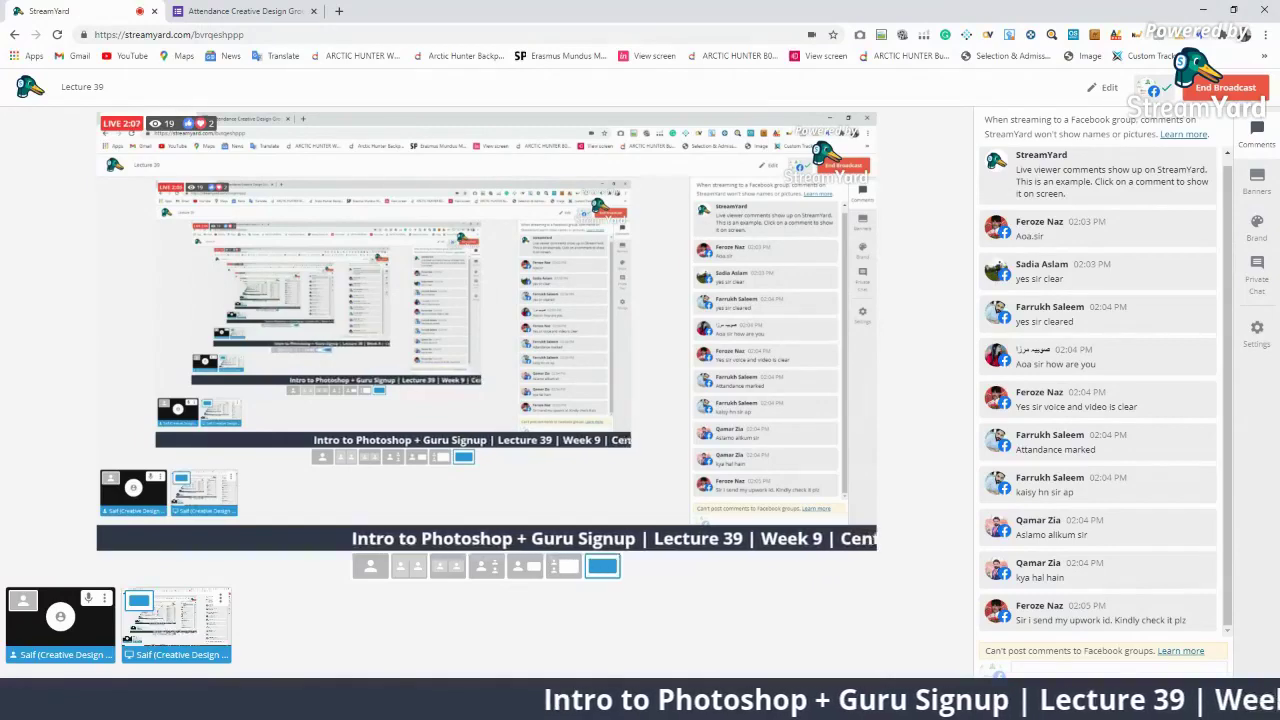
# - Briefly show the viewer's Upwork comment on stream, then switch to the Attendance form tab
pyautogui.click(1095, 615)
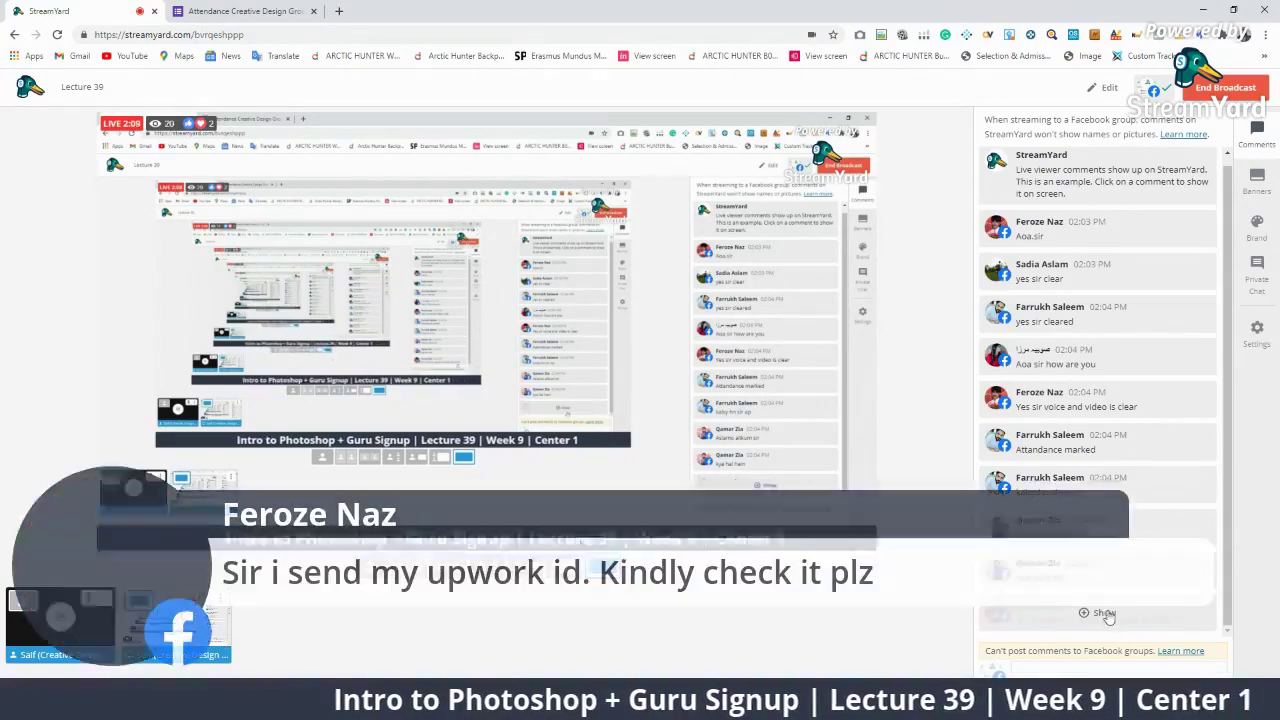
pyautogui.click(1045, 608)
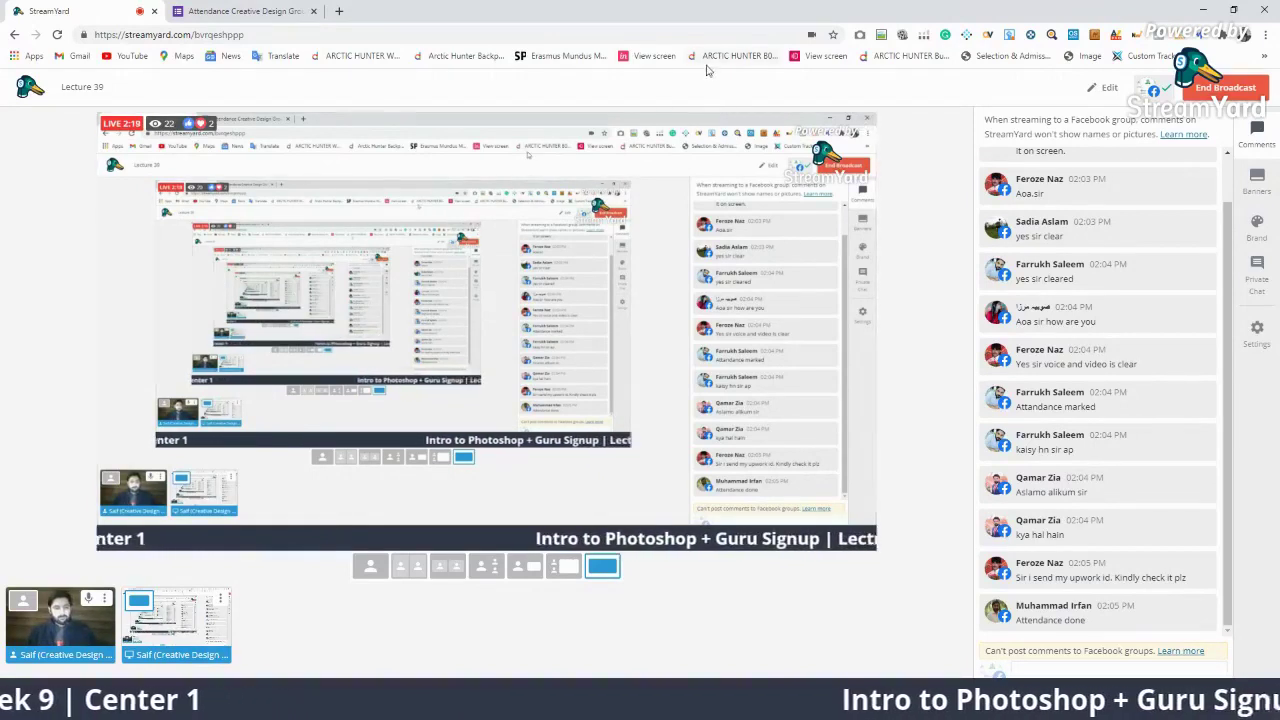
pyautogui.press('XF86MonBrightnessUp')
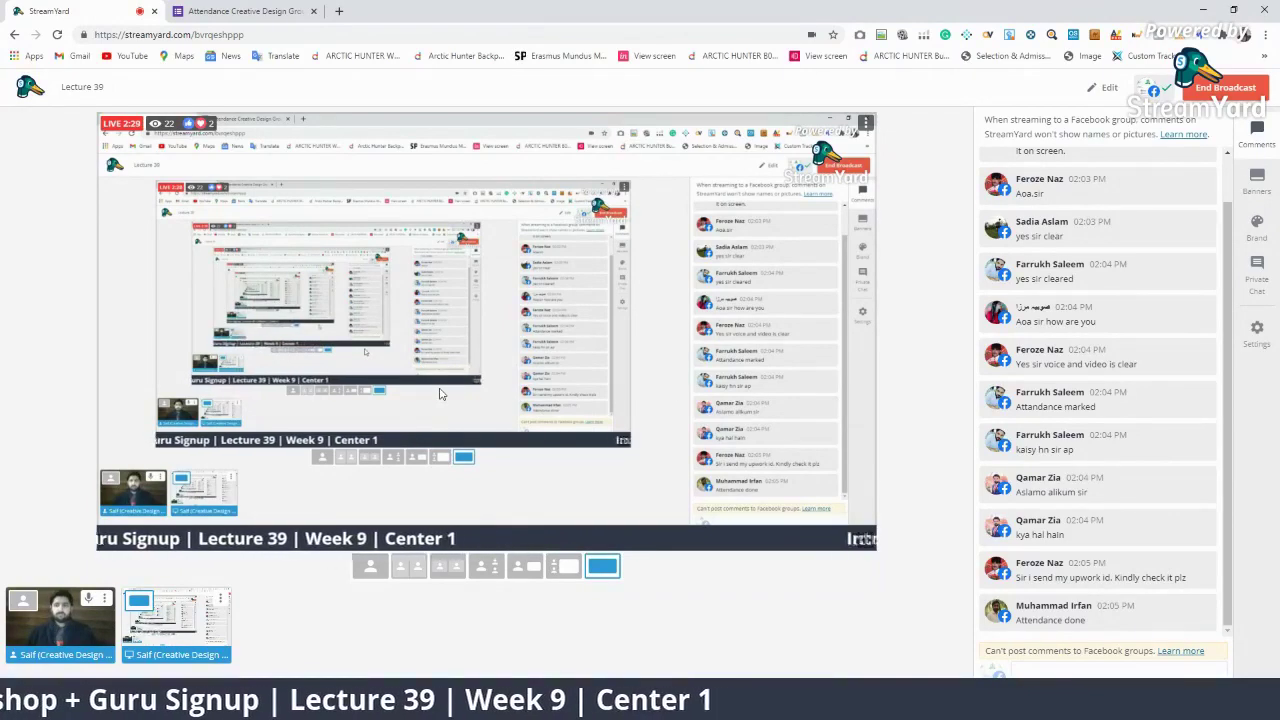
pyautogui.click(245, 11)
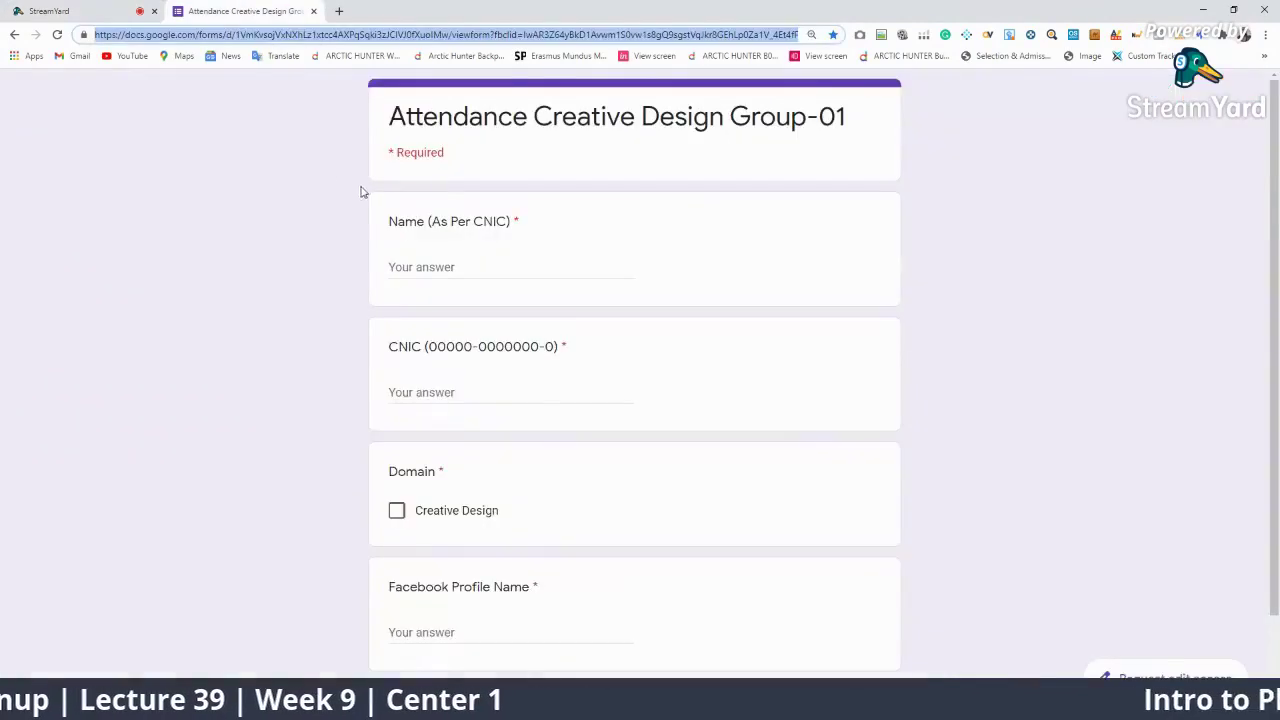
# - Switch back to the StreamYard studio browser tab
pyautogui.click(110, 8)
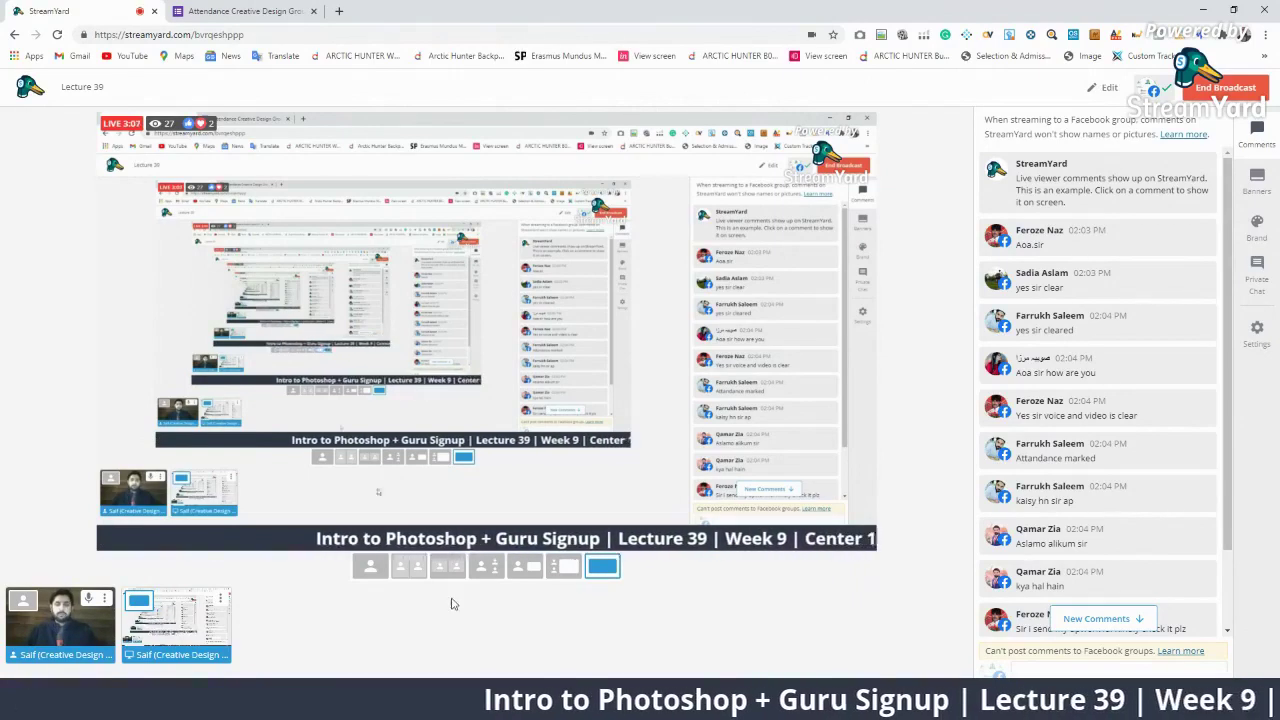
# - Scroll the comments panel and reveal the hidden 'Attendance done' comment
pyautogui.scroll(-3, 1140, 540)
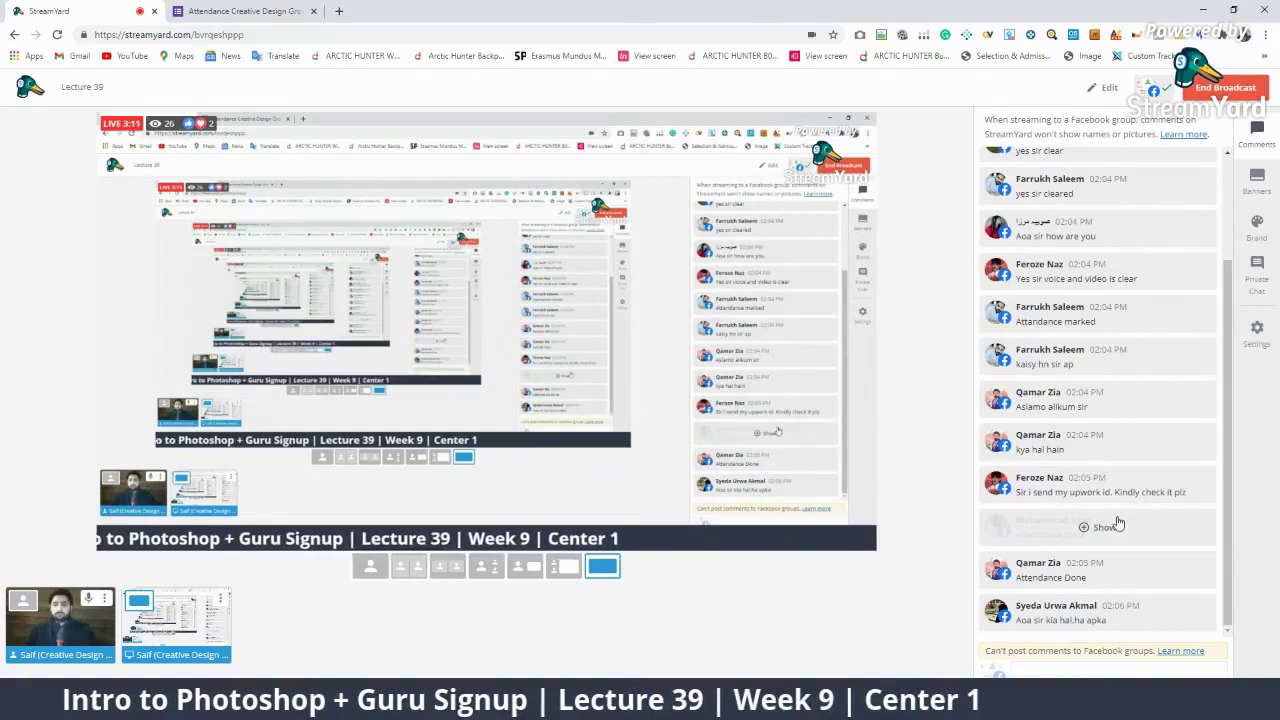
pyautogui.click(1104, 526)
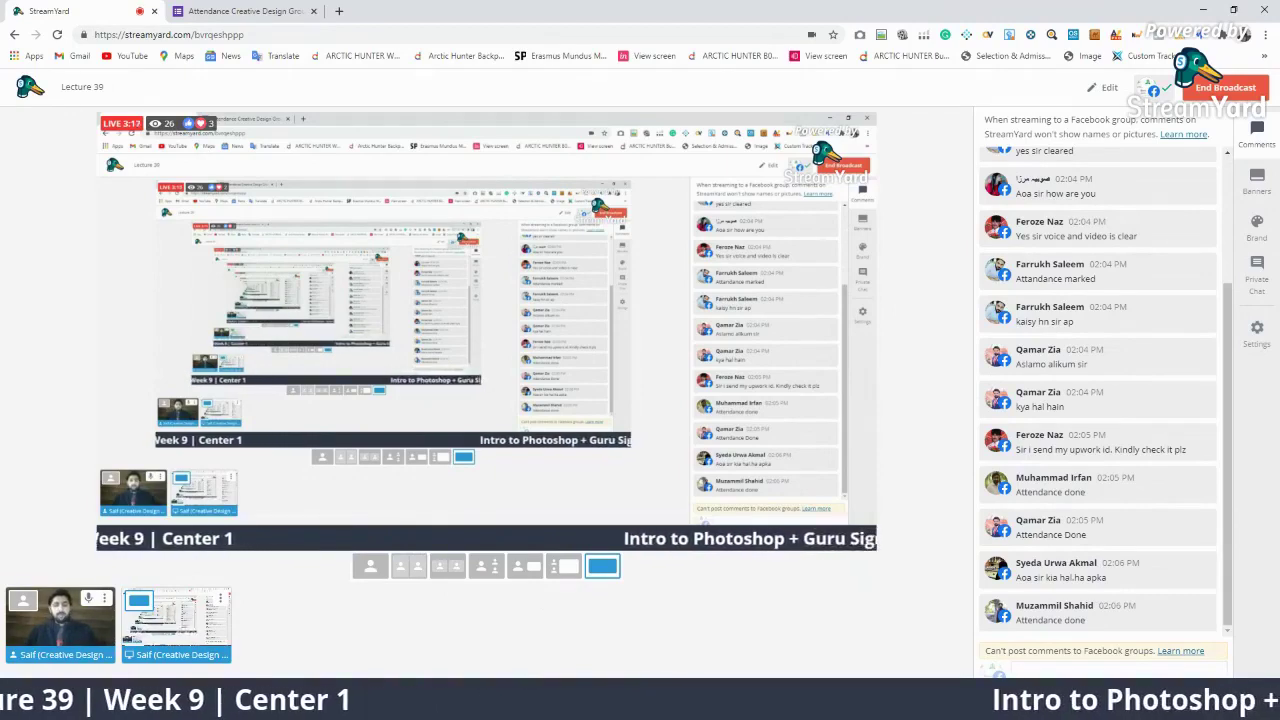
pyautogui.press('XF86MonBrightnessUp')
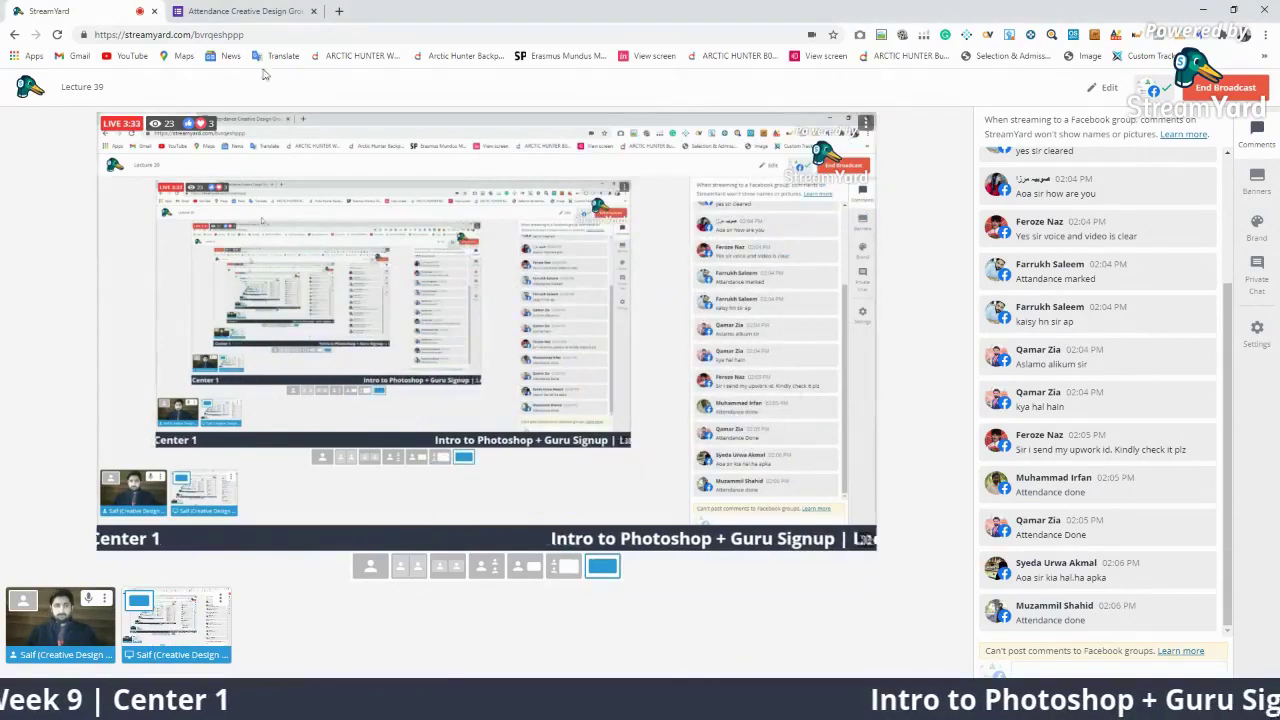
# - Flip through the browser tabs: a new tab, the attendance form, then the streaming studio
pyautogui.click(337, 10)
pyautogui.click(245, 10)
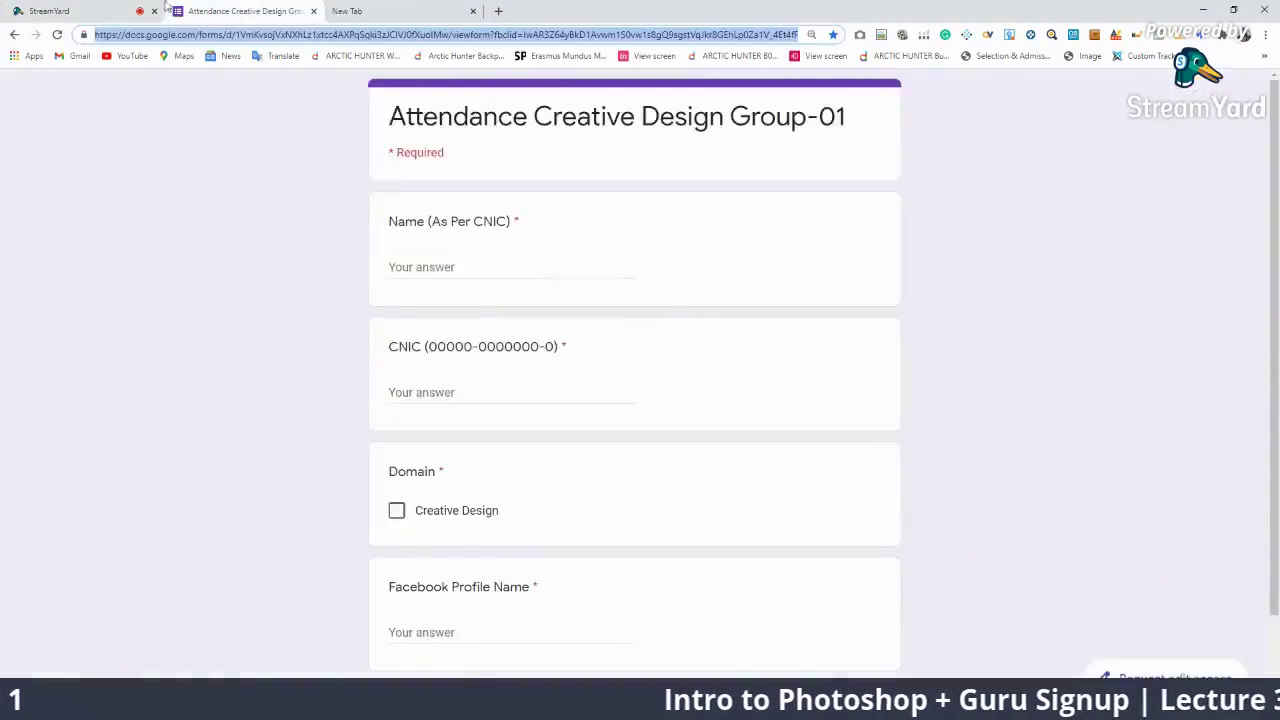
pyautogui.click(104, 8)
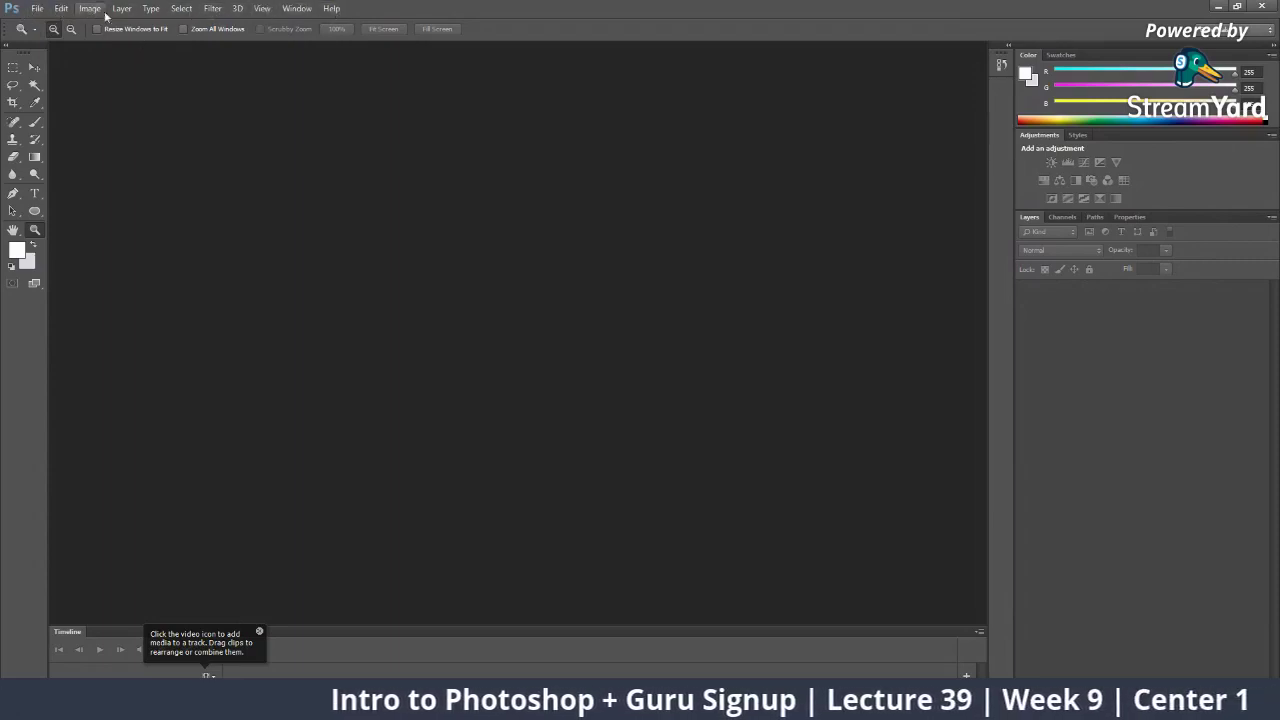
# - Browse Photoshop's File and Edit menus
pyautogui.click(35, 7)
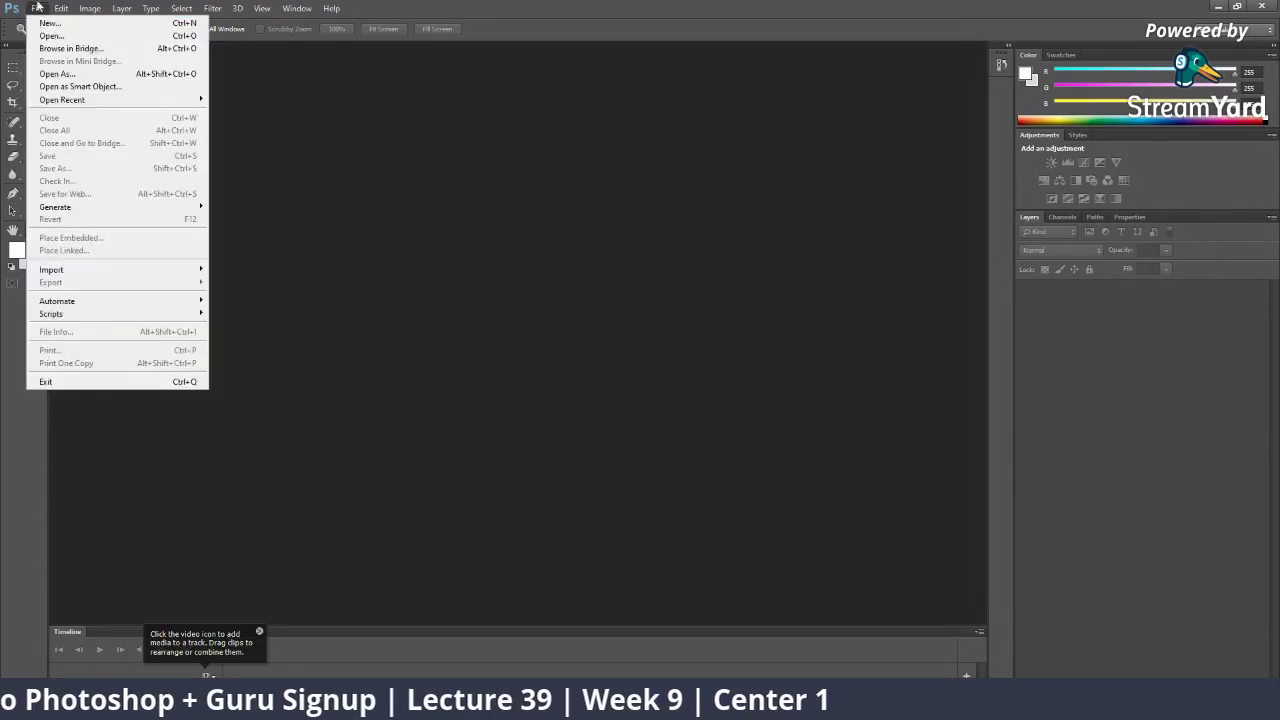
pyautogui.click(37, 7)
pyautogui.click(55, 8)
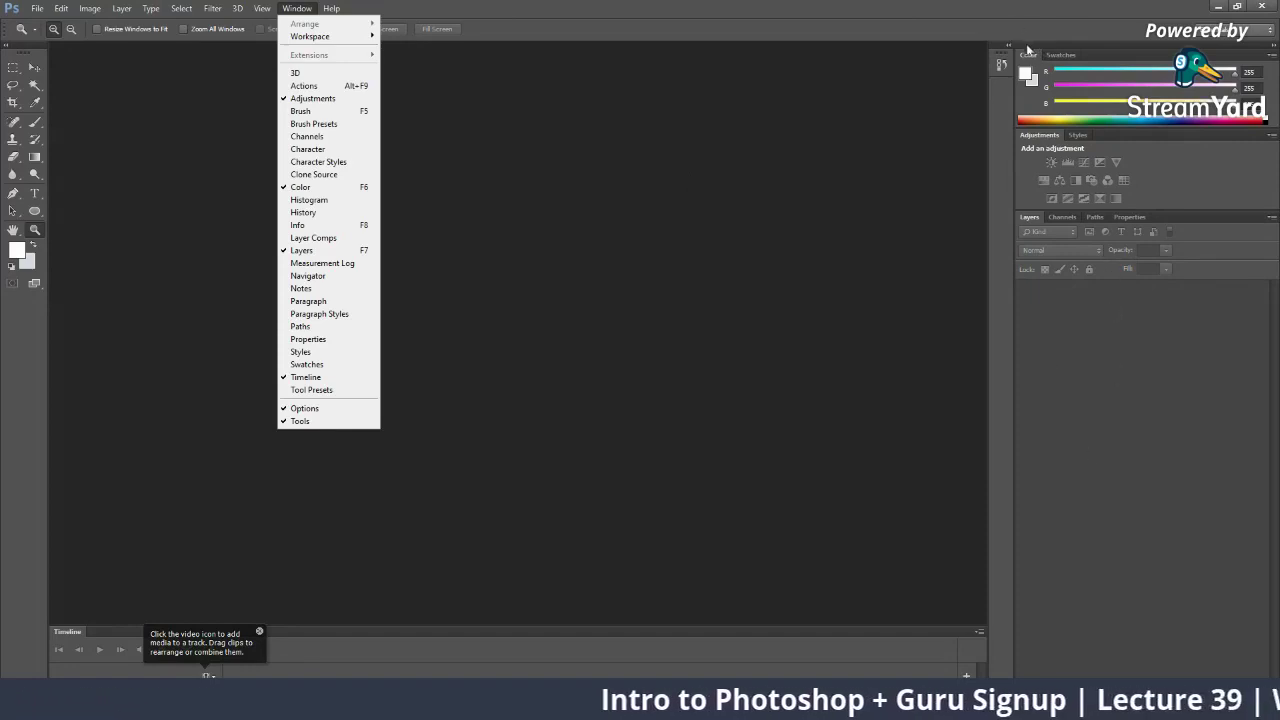
# - Toggle between the RGB Color sliders and Swatches, ending on the swatch grid
pyautogui.click(1062, 55)
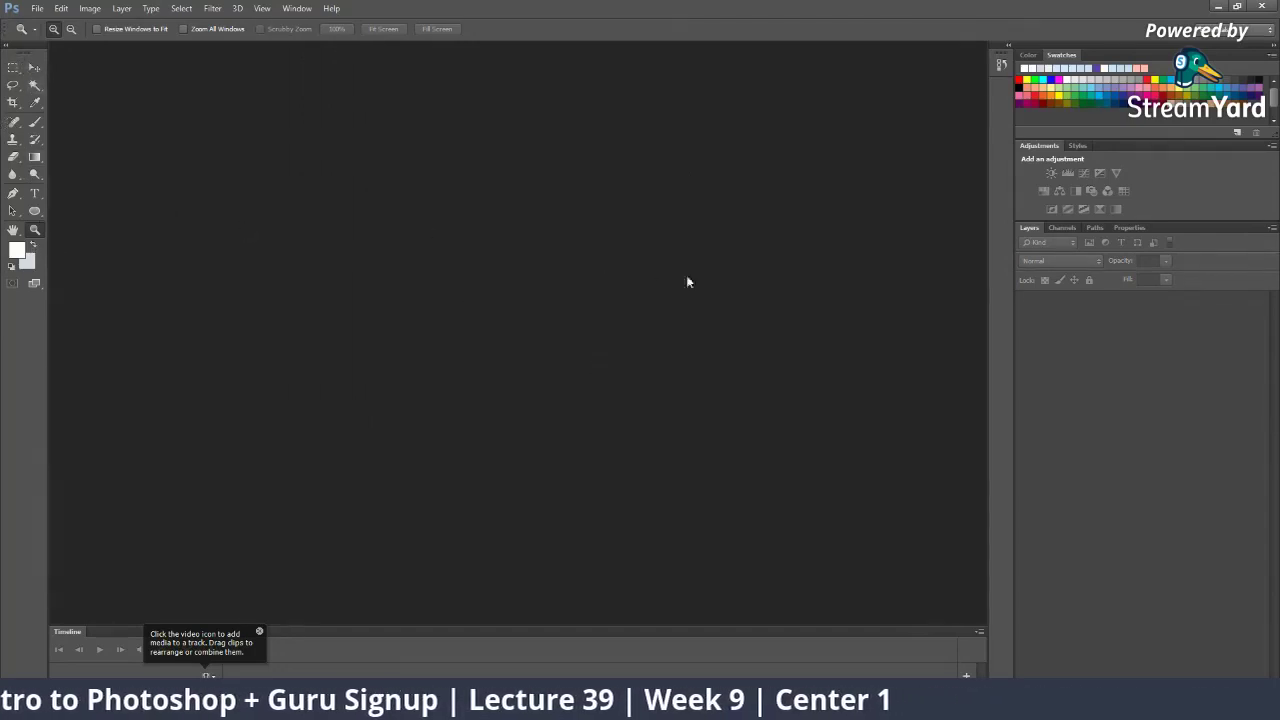
pyautogui.click(1031, 56)
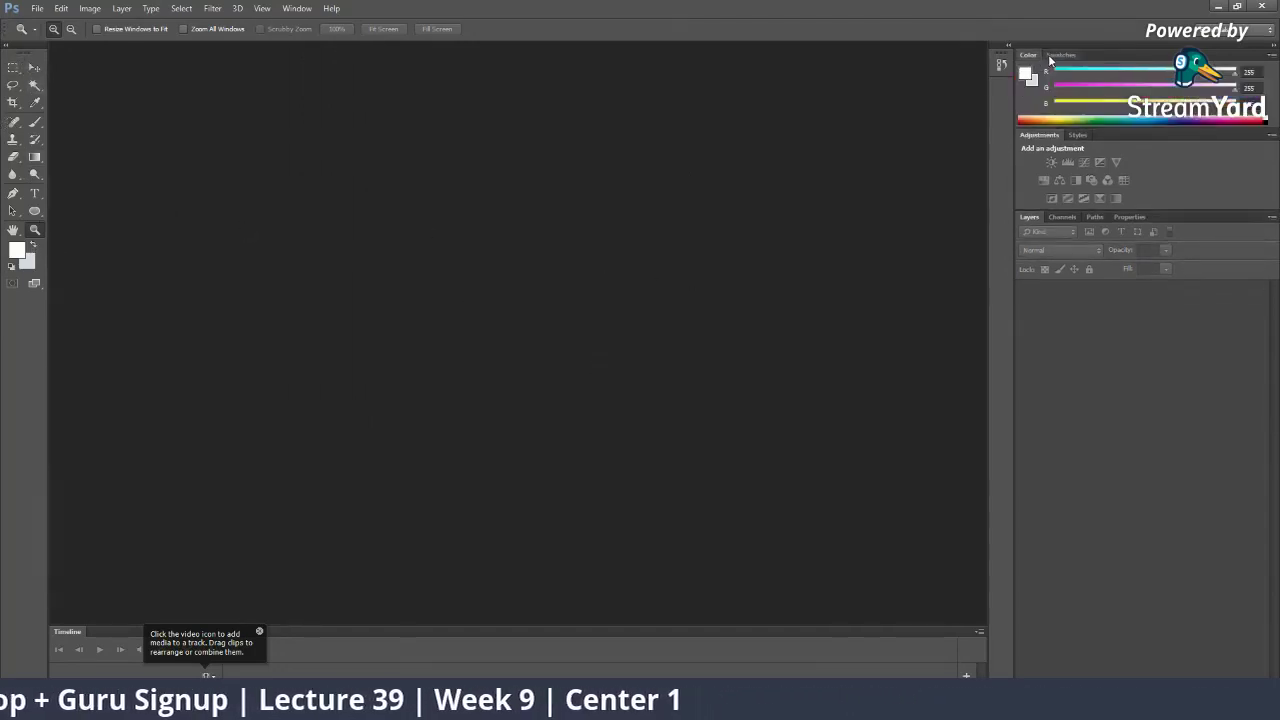
pyautogui.click(1051, 57)
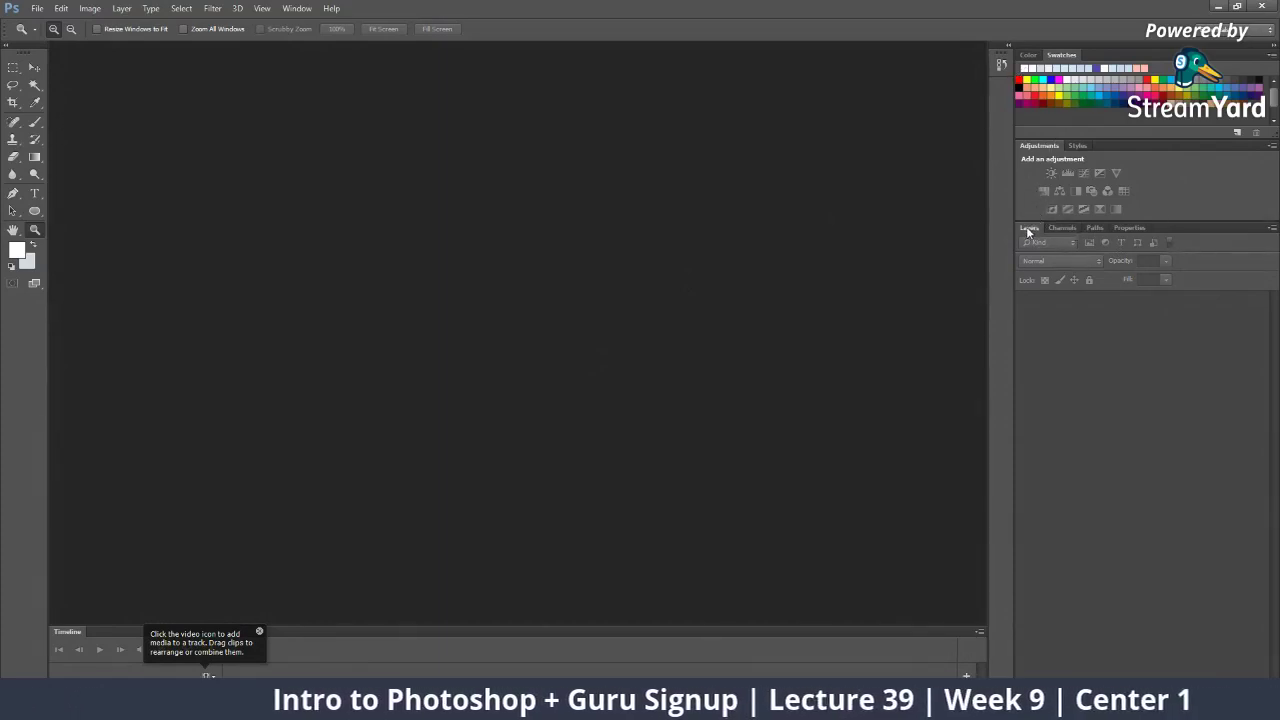
pyautogui.click(1031, 57)
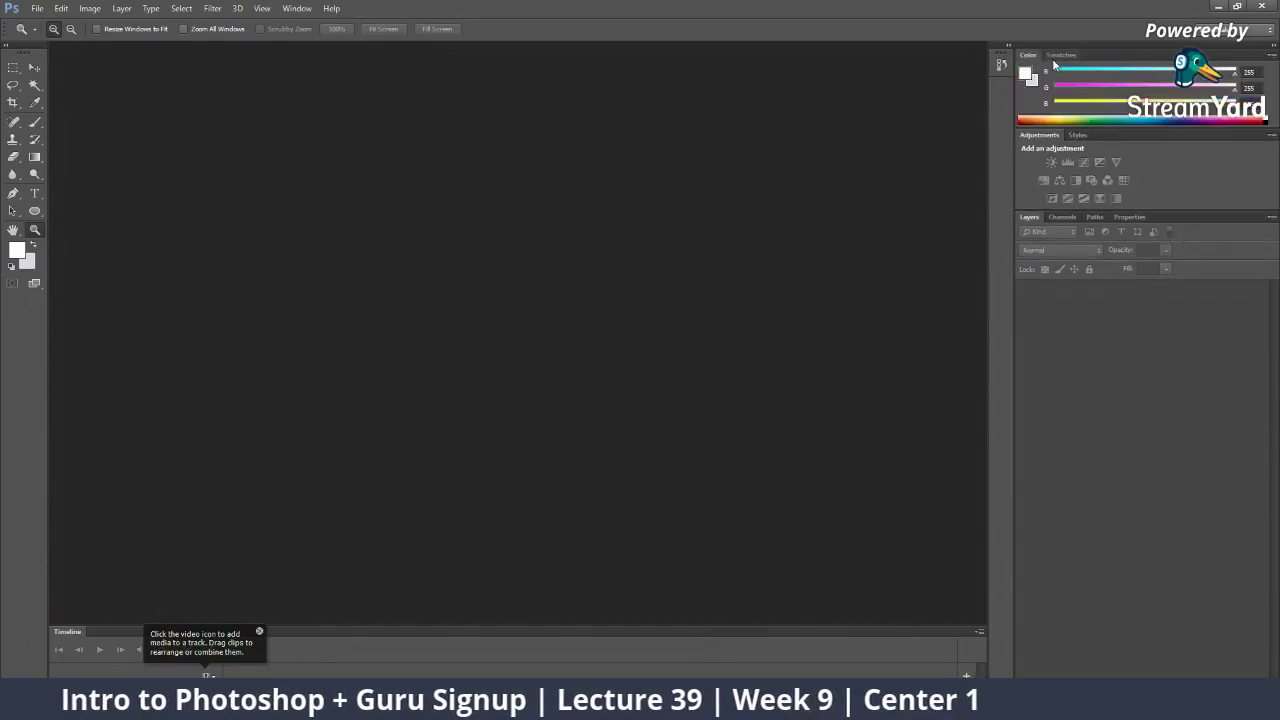
pyautogui.click(1056, 57)
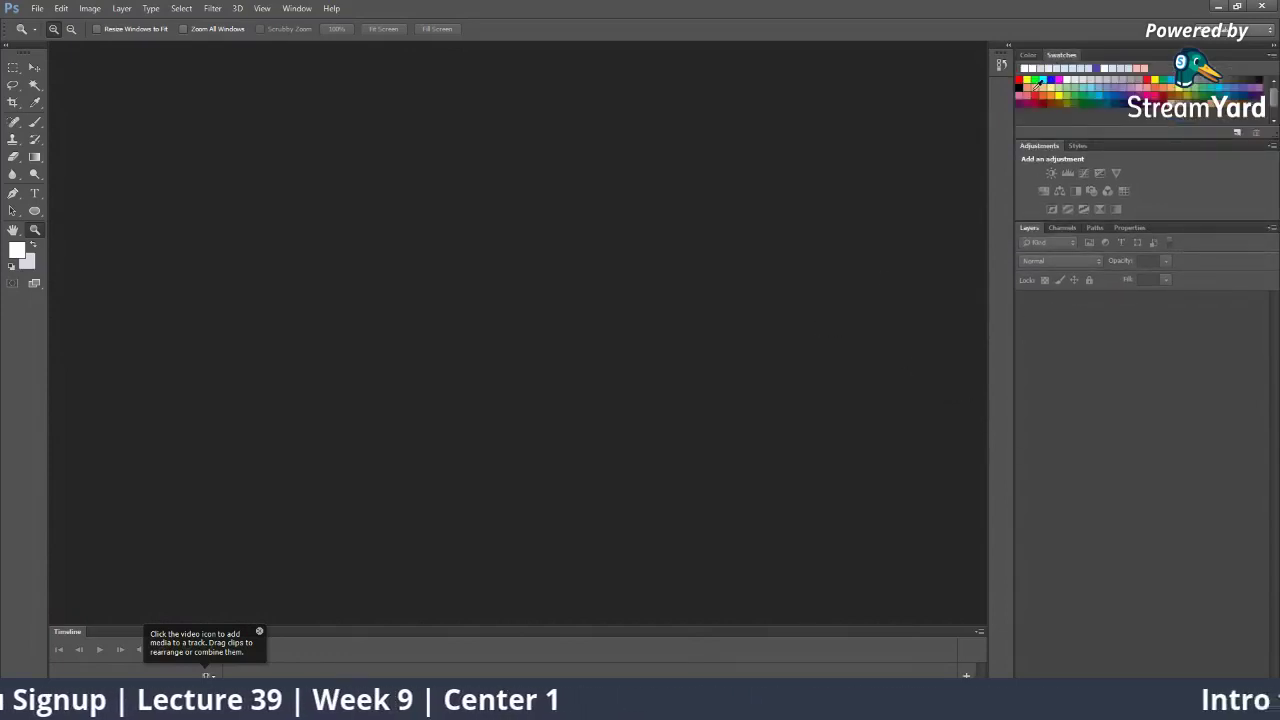
# - Expand and collapse the History panel, then dismiss the Timeline tip
pyautogui.click(1009, 46)
pyautogui.click(1009, 46)
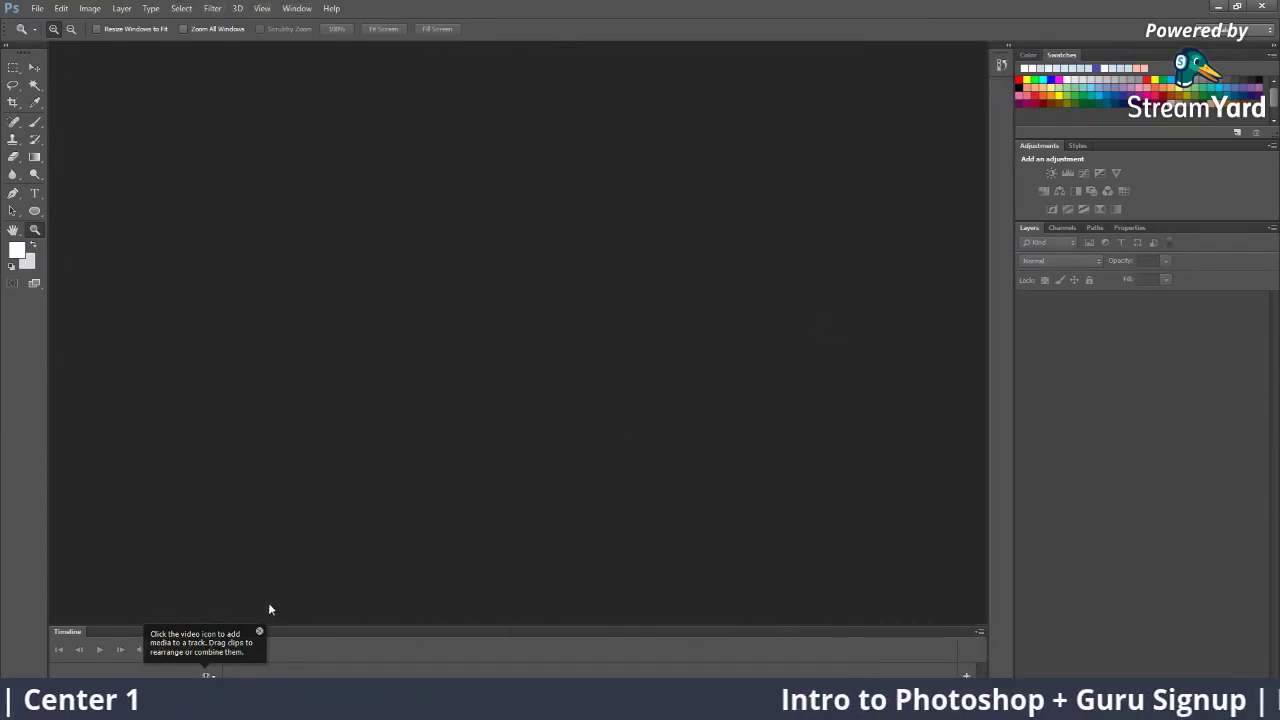
pyautogui.click(259, 631)
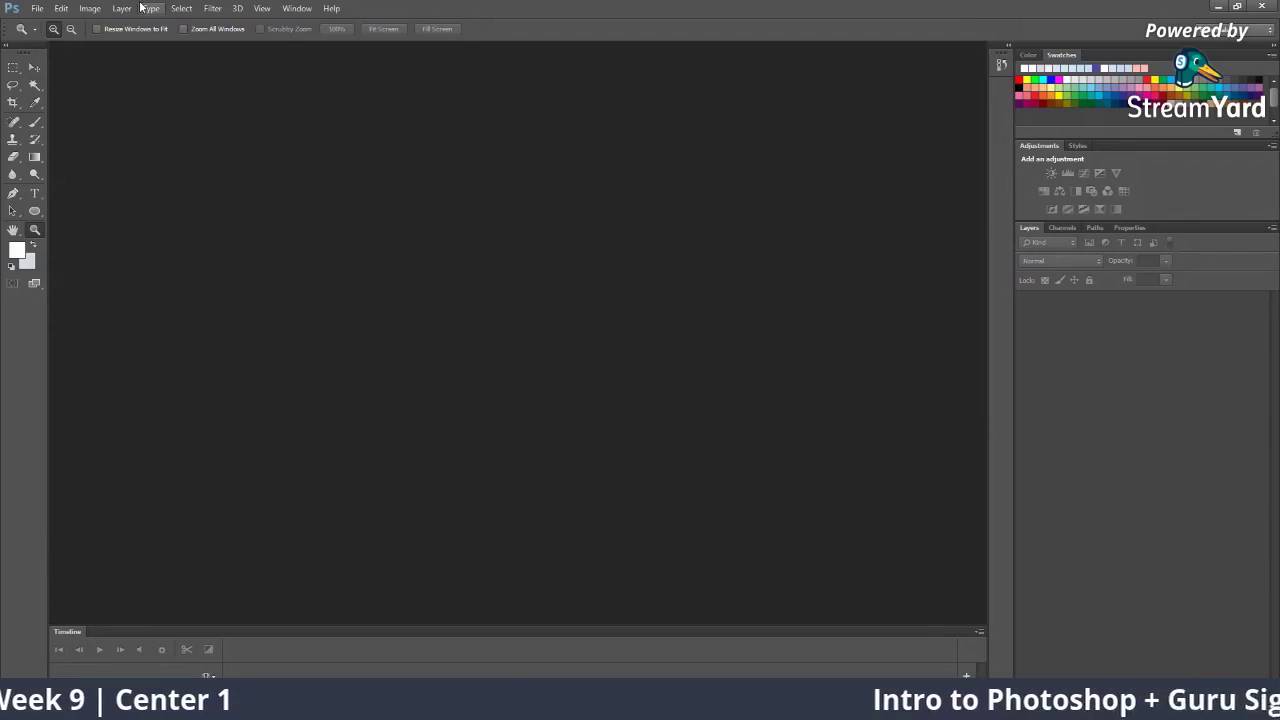
# - Open File > New after one cancelled attempt and name the document 'Sample work'
pyautogui.click(37, 8)
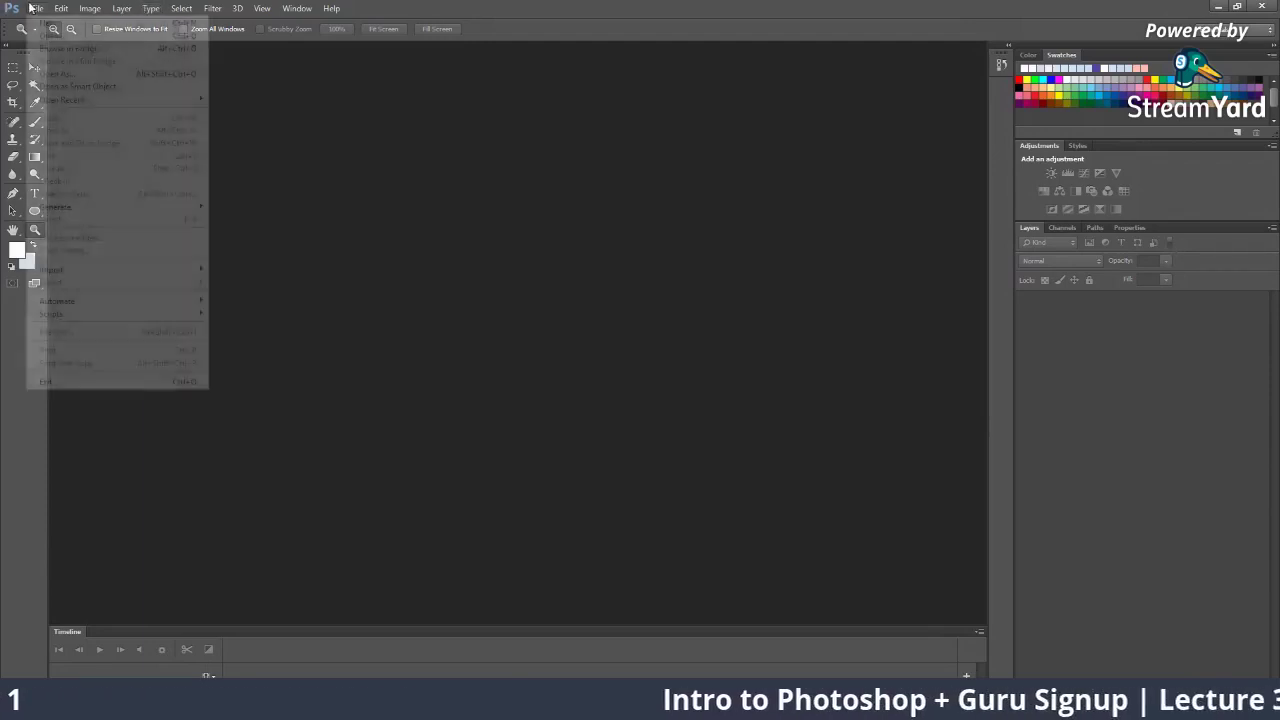
pyautogui.click(79, 24)
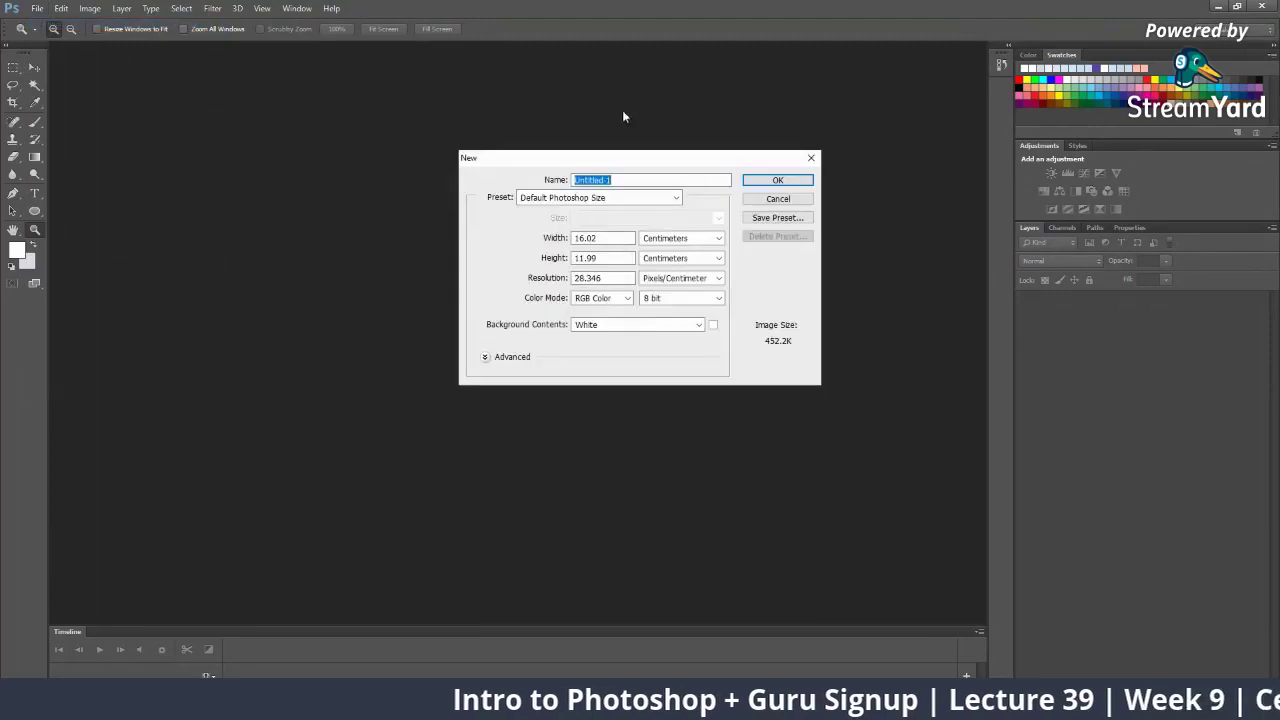
pyautogui.click(779, 199)
pyautogui.click(37, 8)
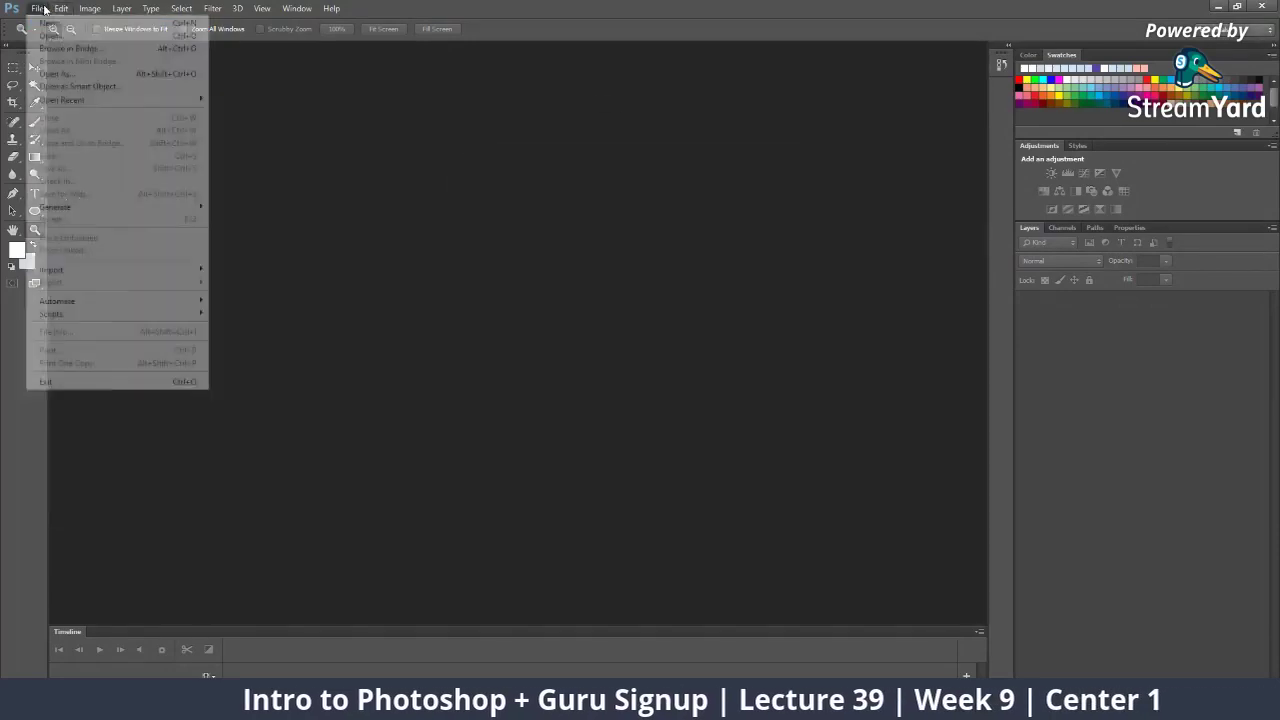
pyautogui.click(37, 8)
pyautogui.click(37, 8)
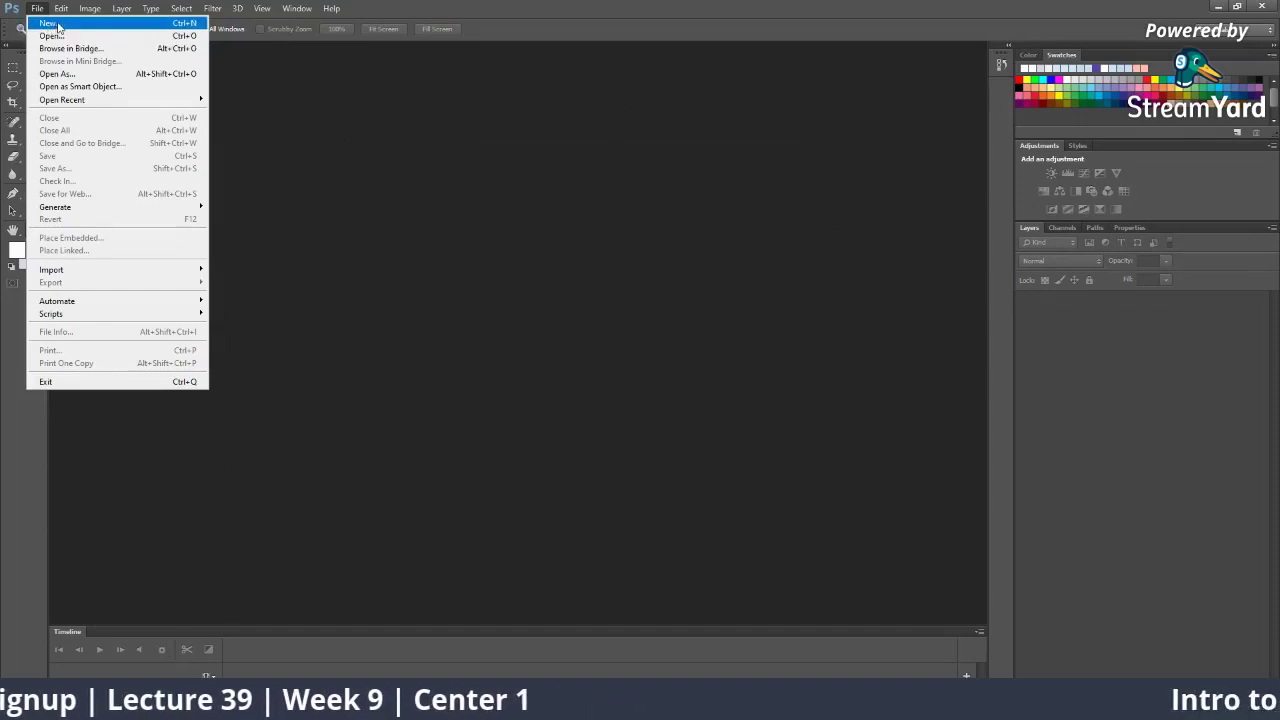
pyautogui.click(62, 24)
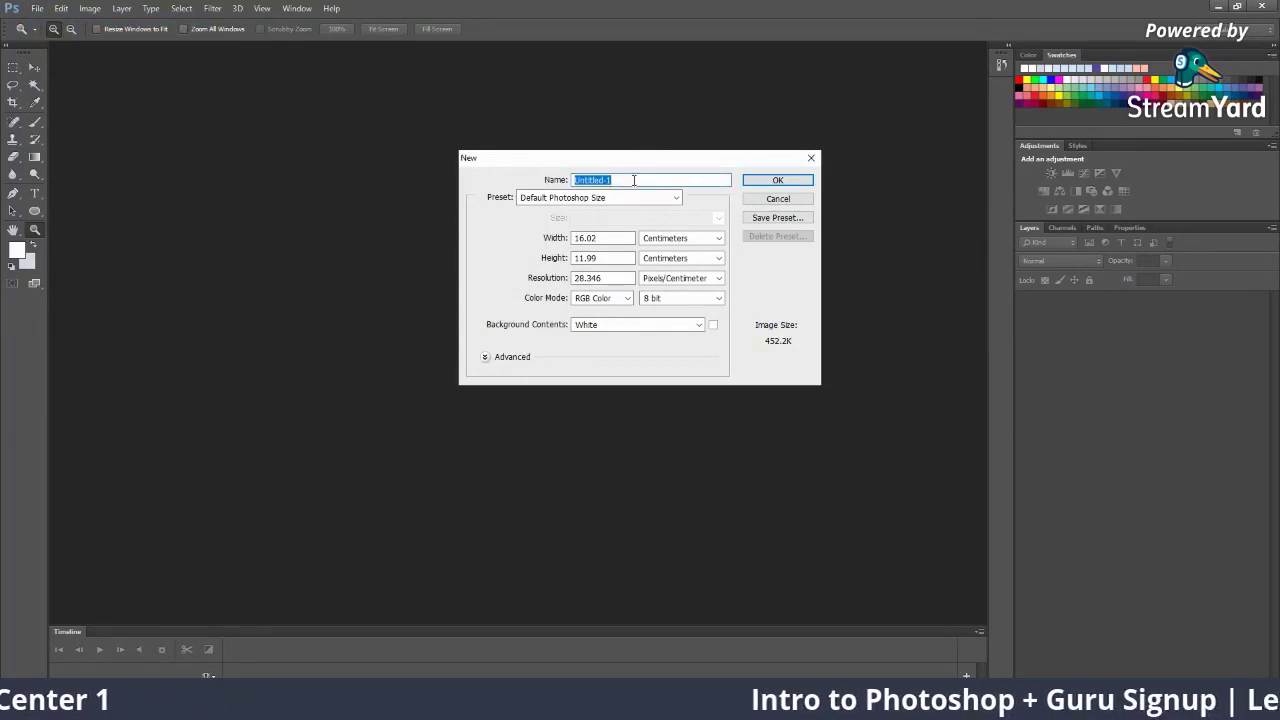
pyautogui.write('Sample work')
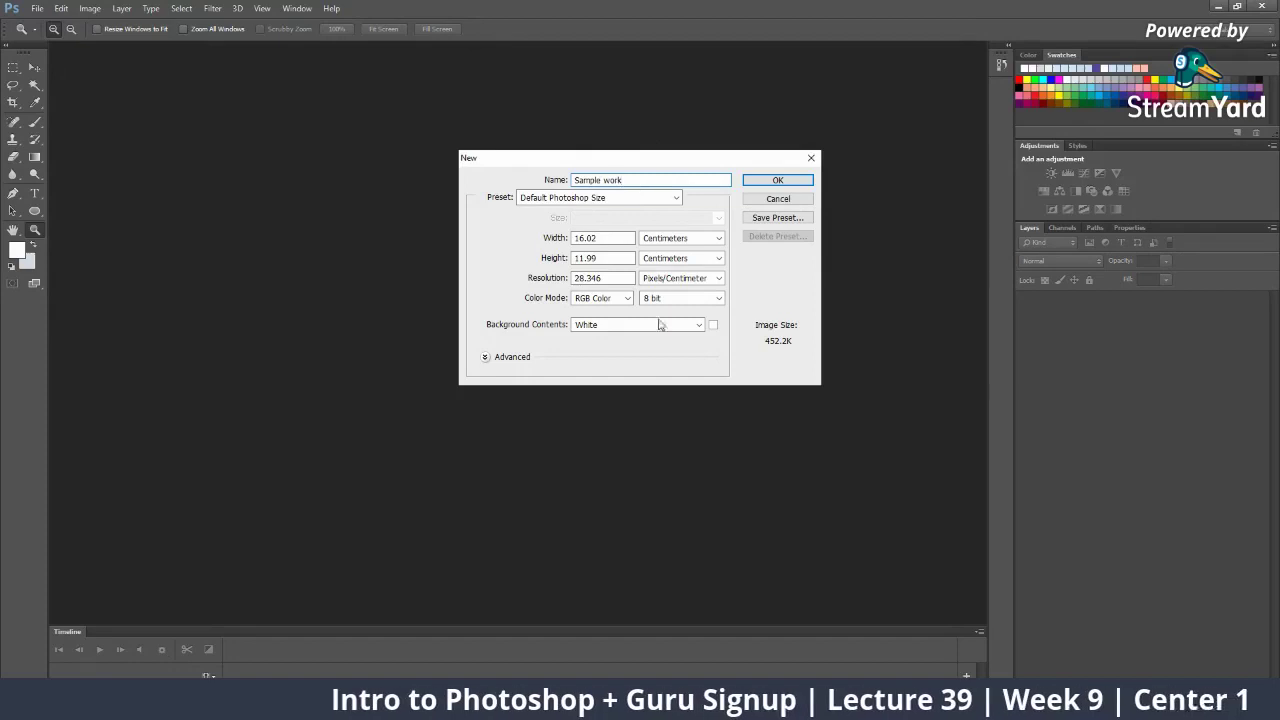
pyautogui.click(648, 198)
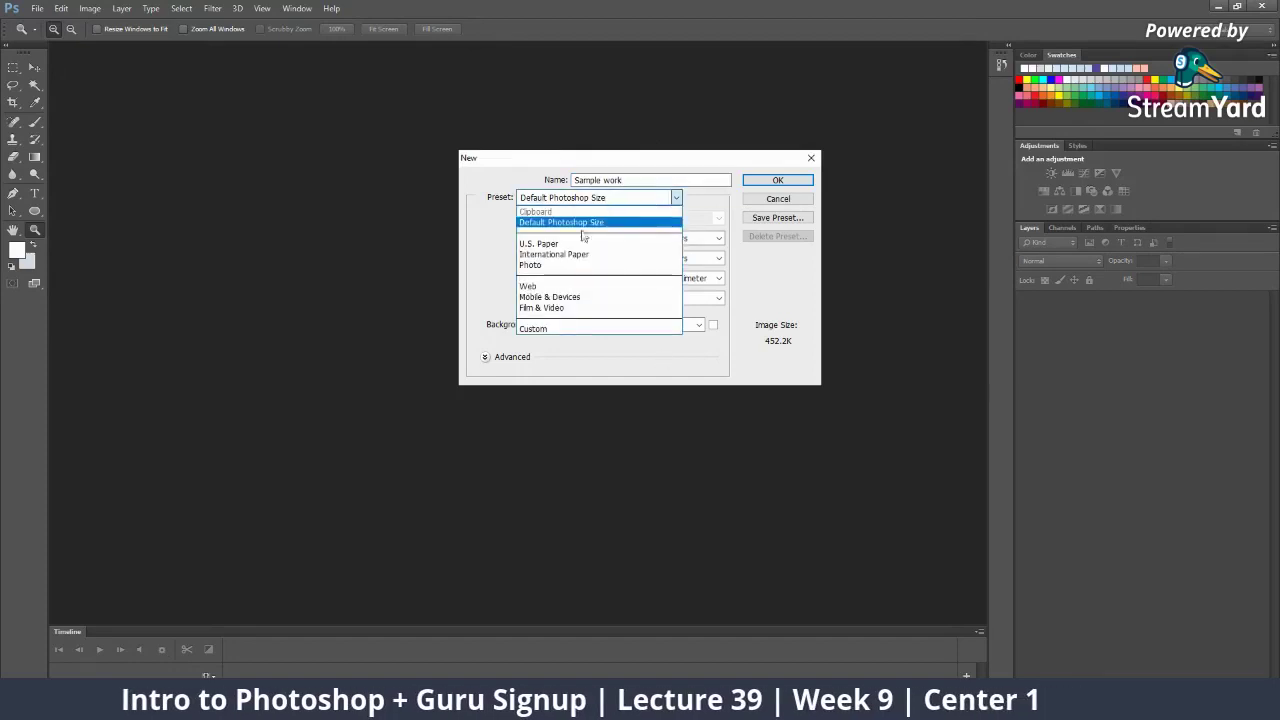
pyautogui.click(585, 221)
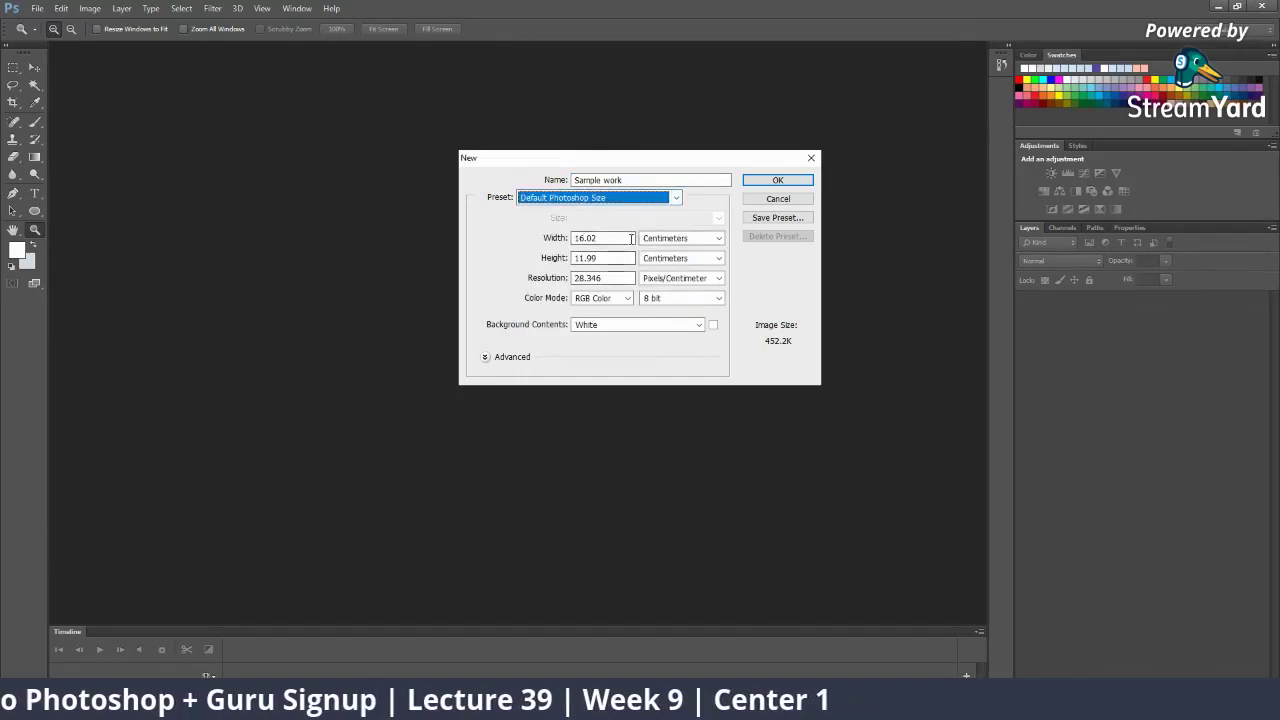
pyautogui.doubleClick(606, 237)
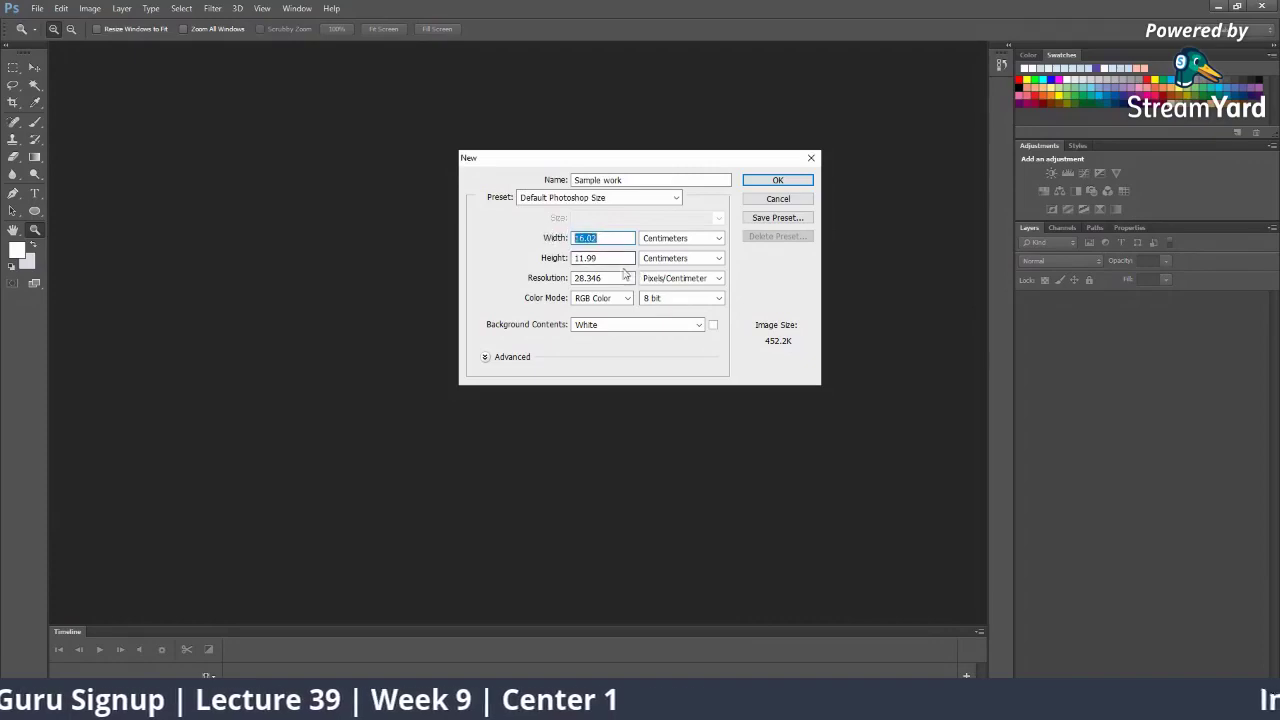
pyautogui.doubleClick(604, 258)
pyautogui.click(600, 298)
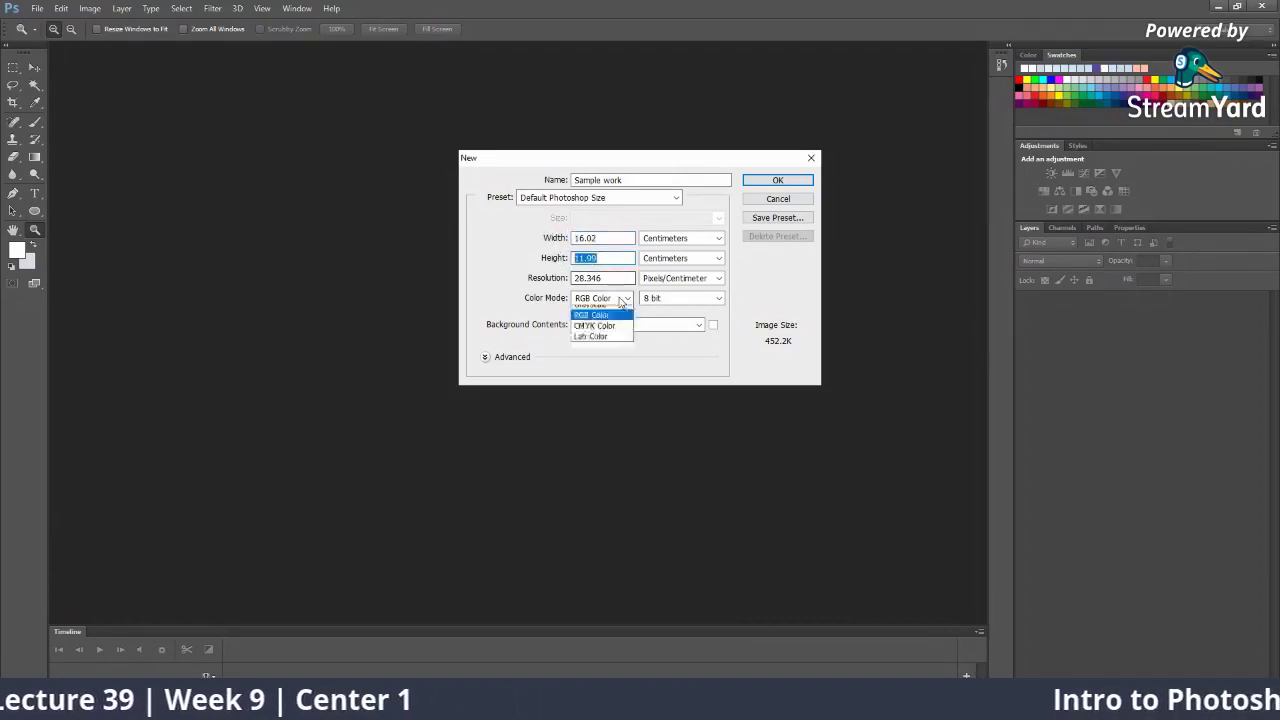
pyautogui.click(601, 341)
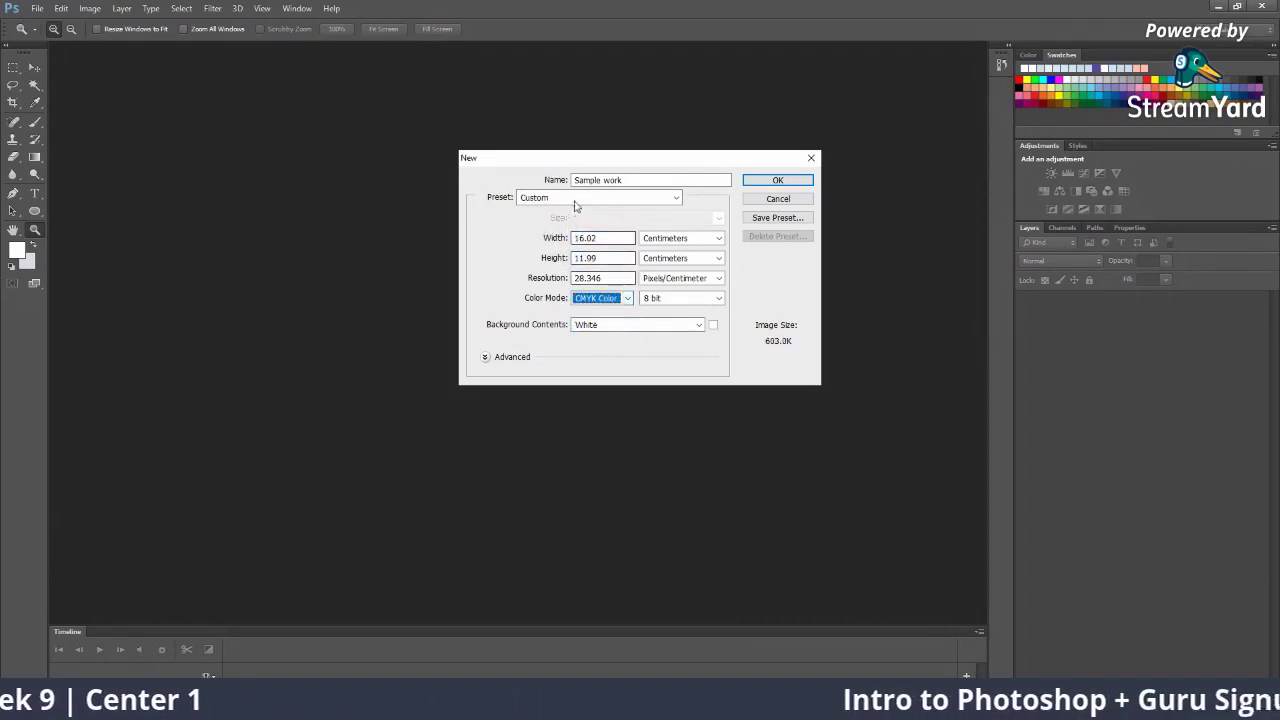
pyautogui.click(676, 197)
pyautogui.click(572, 223)
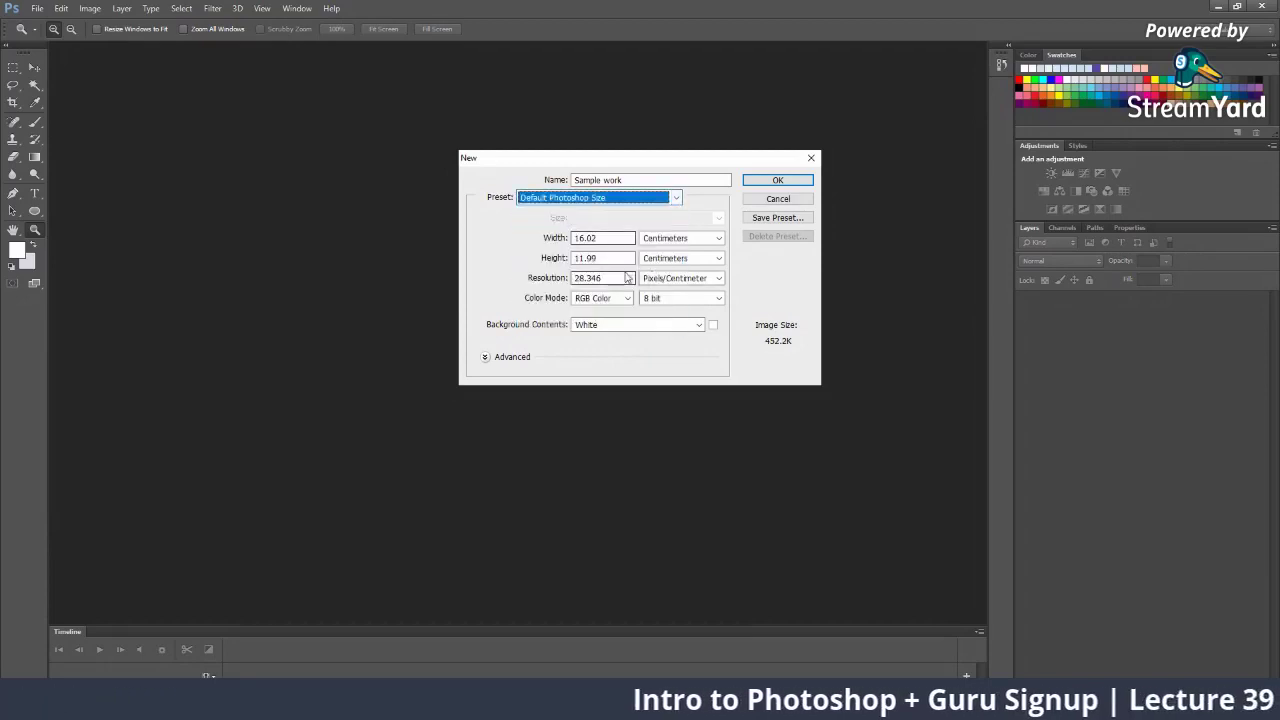
pyautogui.click(617, 299)
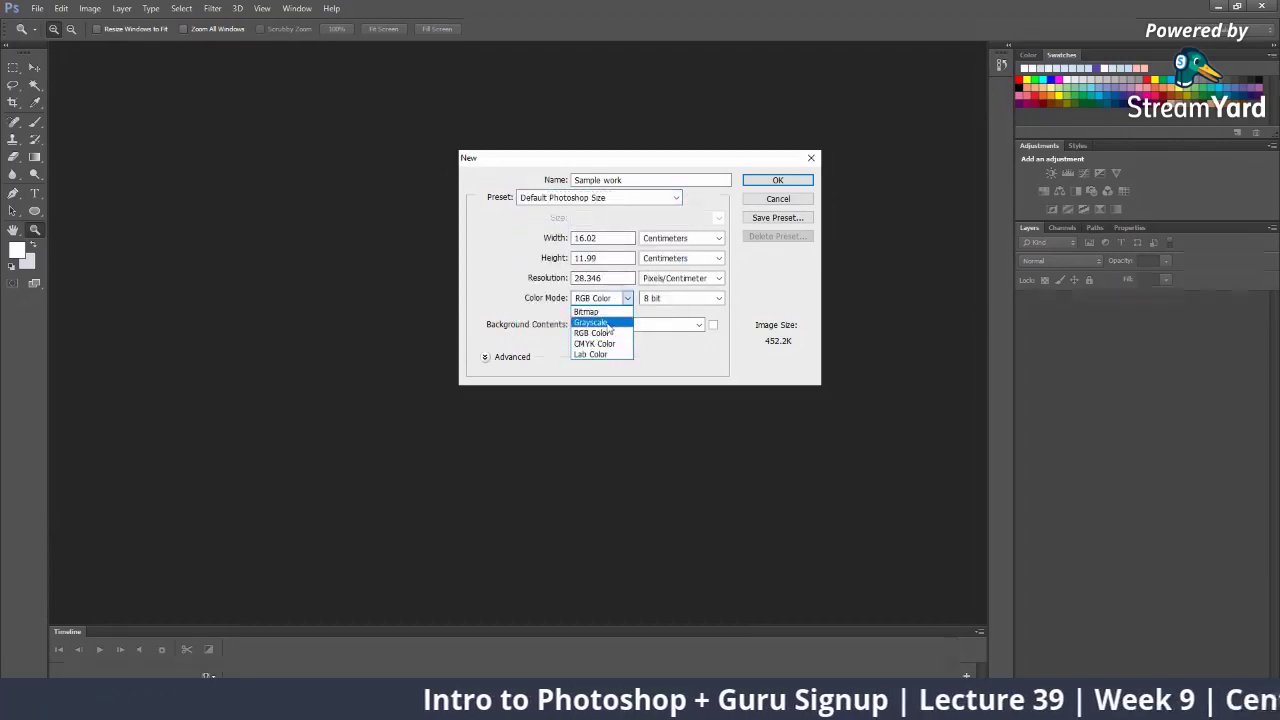
pyautogui.click(607, 199)
pyautogui.click(607, 199)
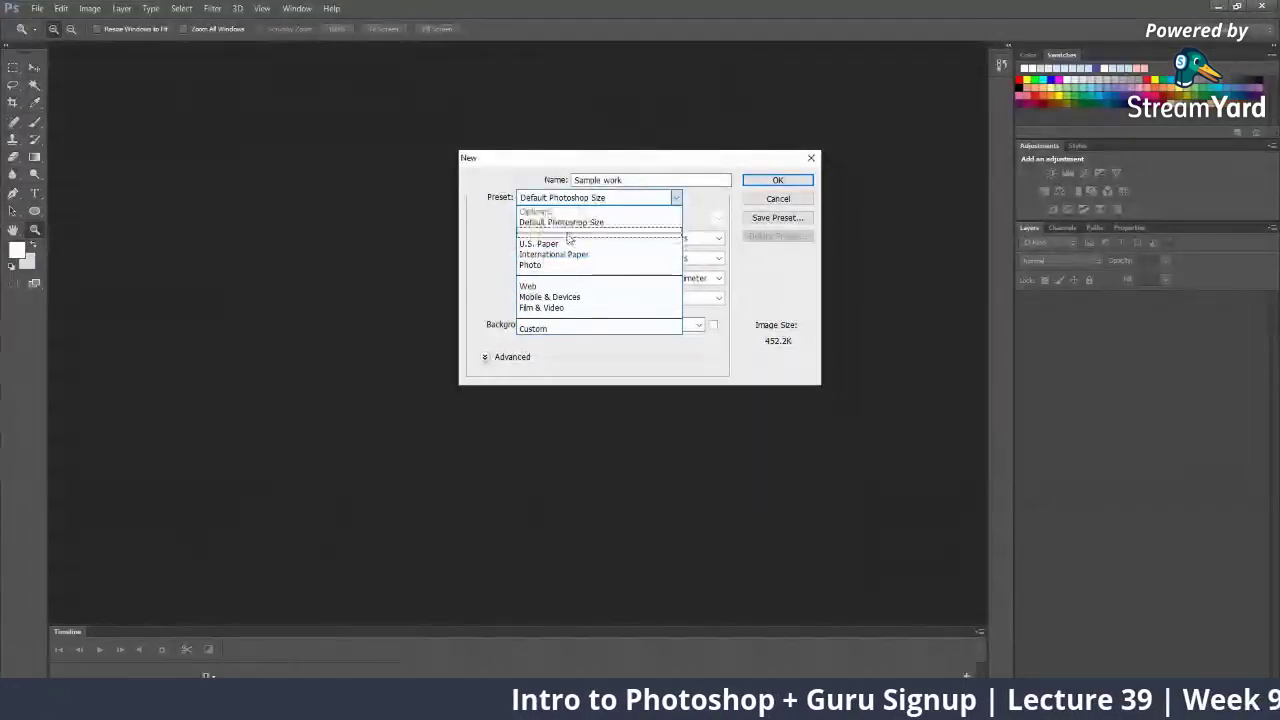
# - Try the Letter, A4 and Photo size presets, settling on International Paper A4
pyautogui.click(560, 247)
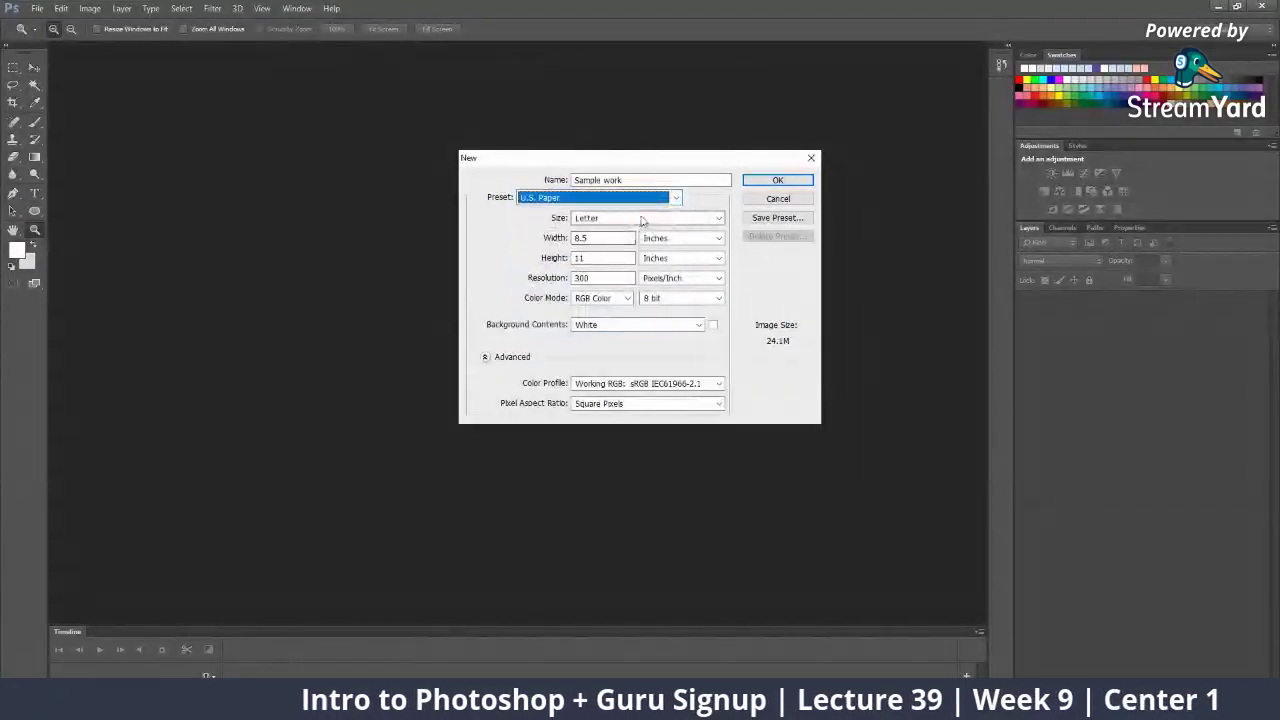
pyautogui.click(597, 197)
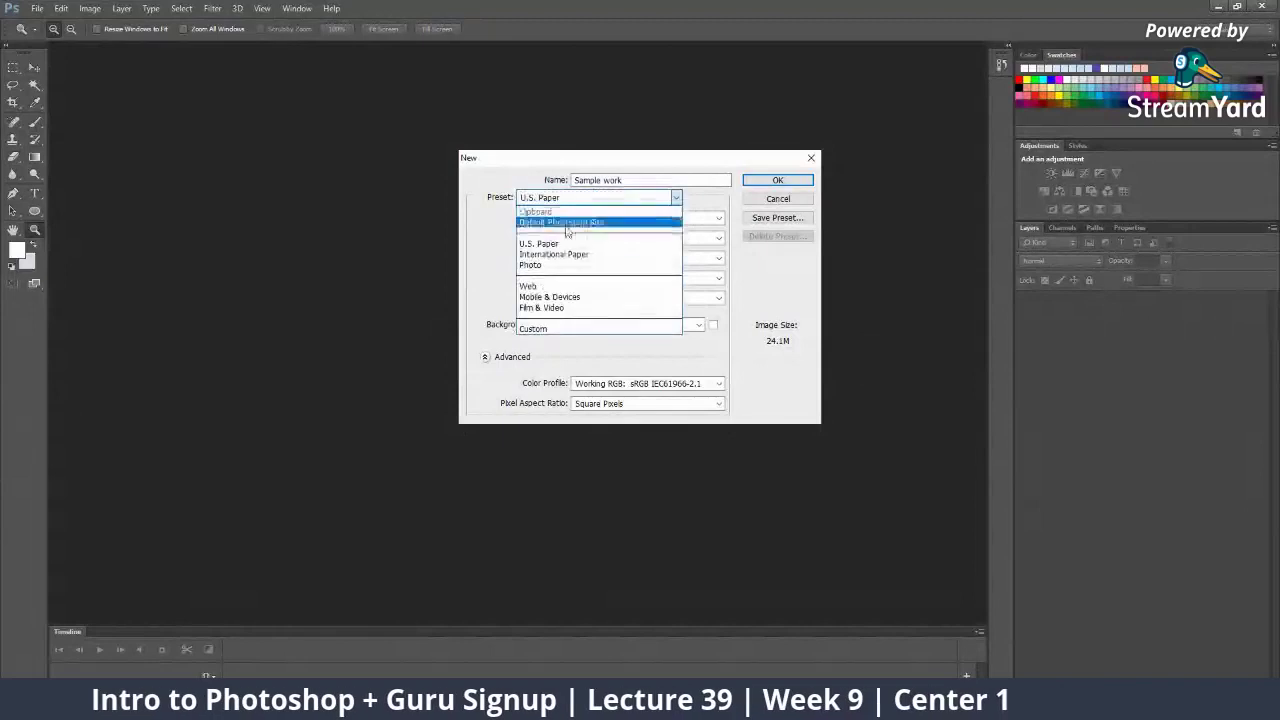
pyautogui.click(560, 254)
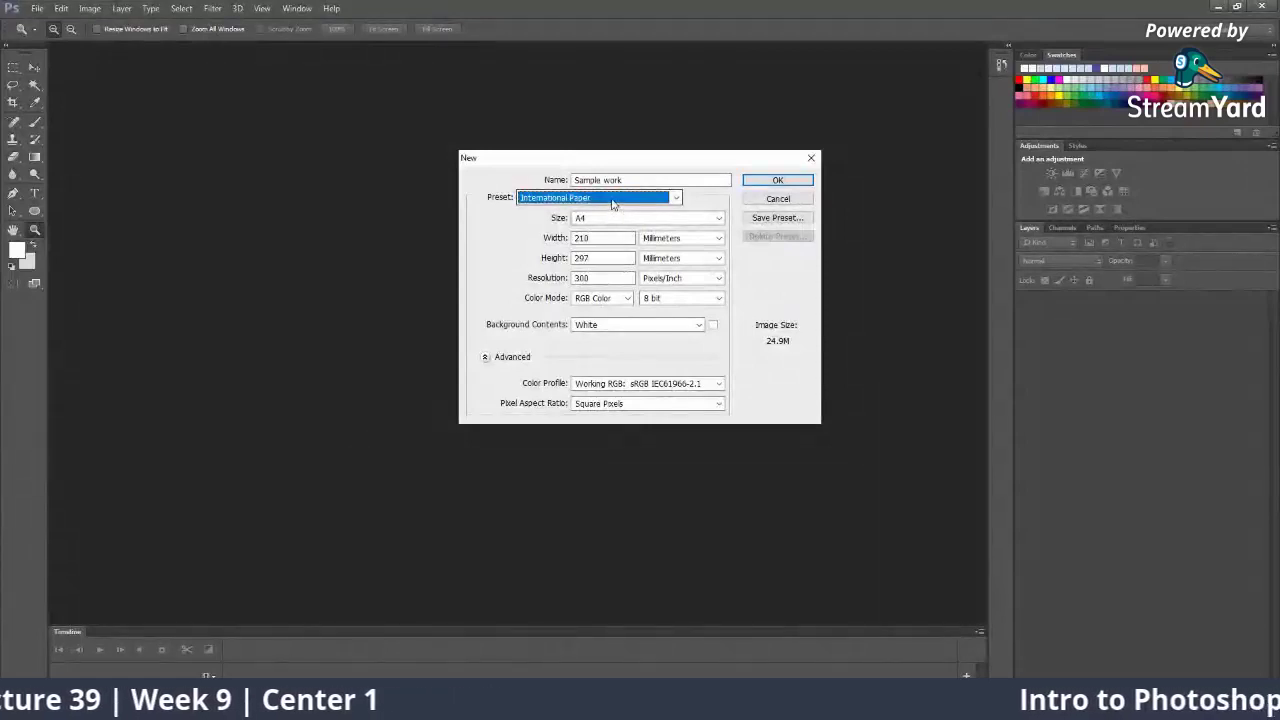
pyautogui.click(615, 203)
pyautogui.click(573, 264)
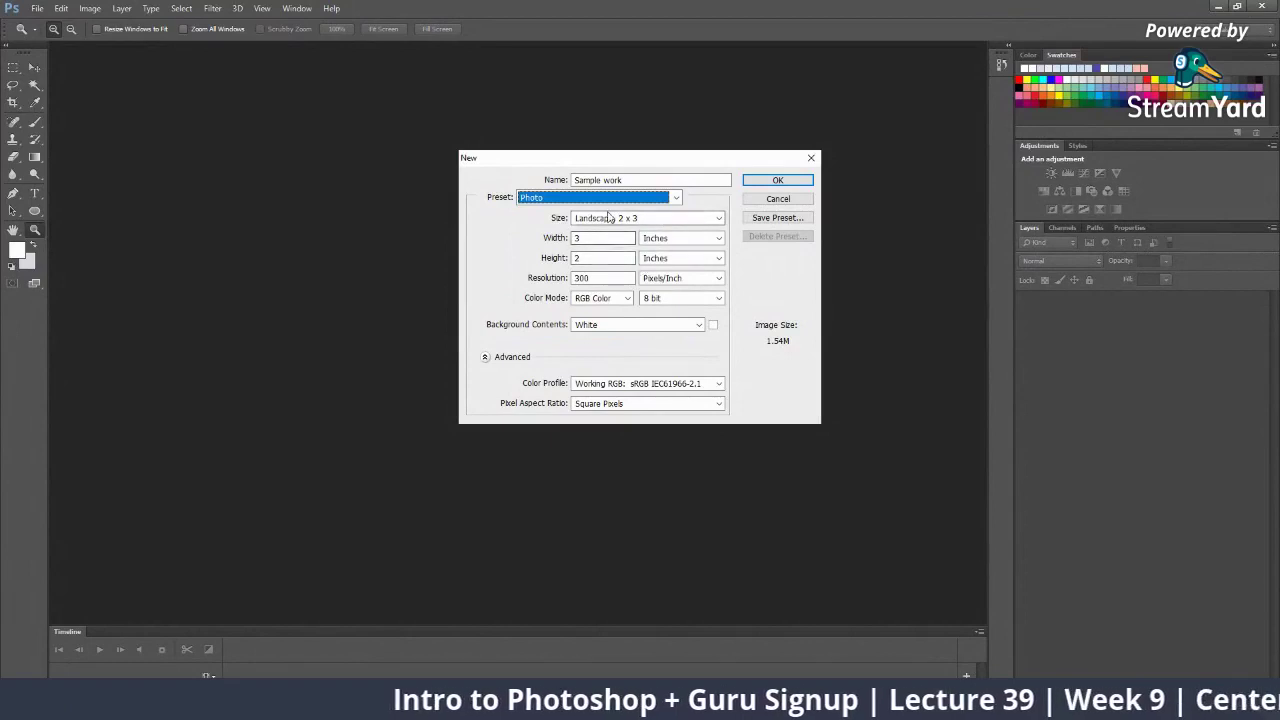
pyautogui.click(610, 199)
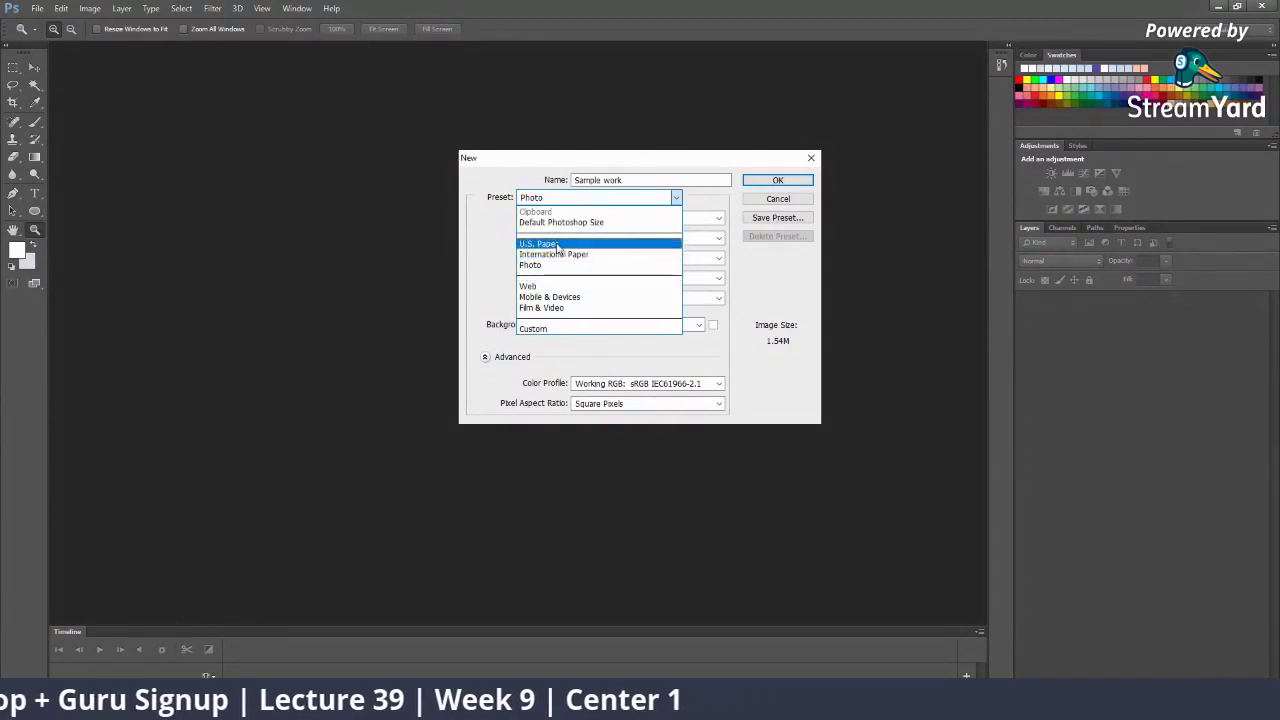
pyautogui.click(558, 245)
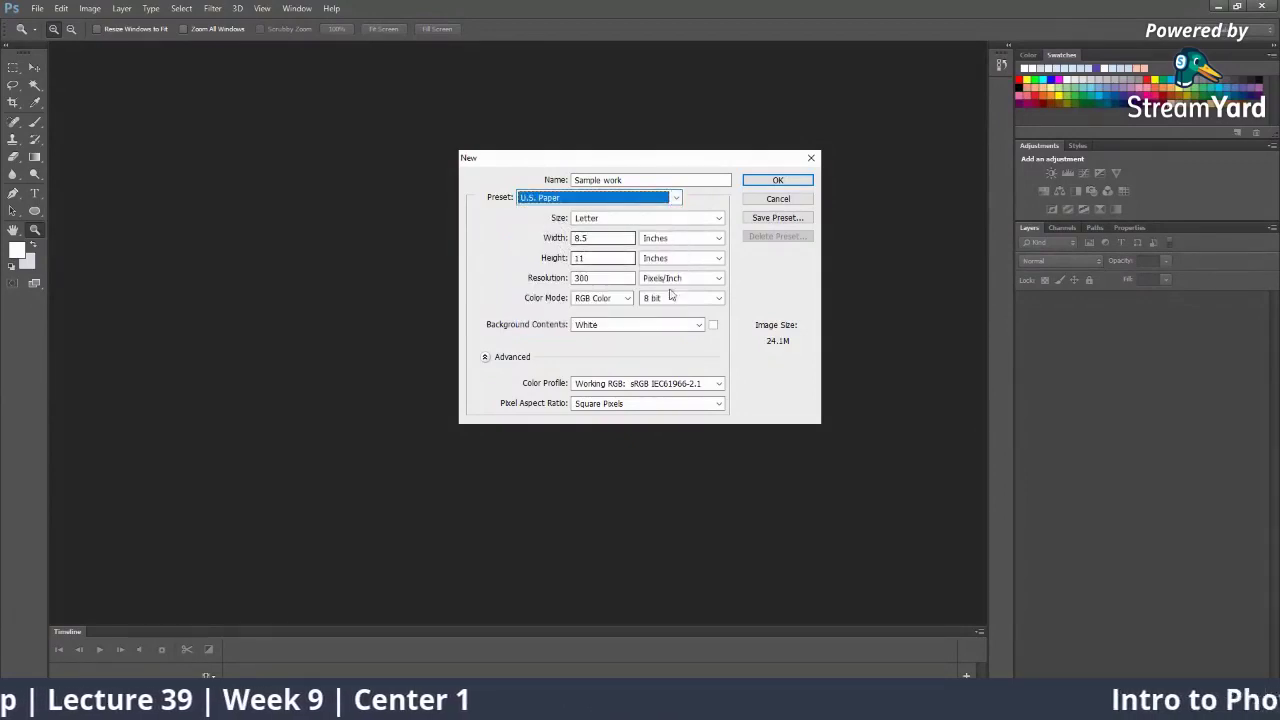
pyautogui.click(600, 199)
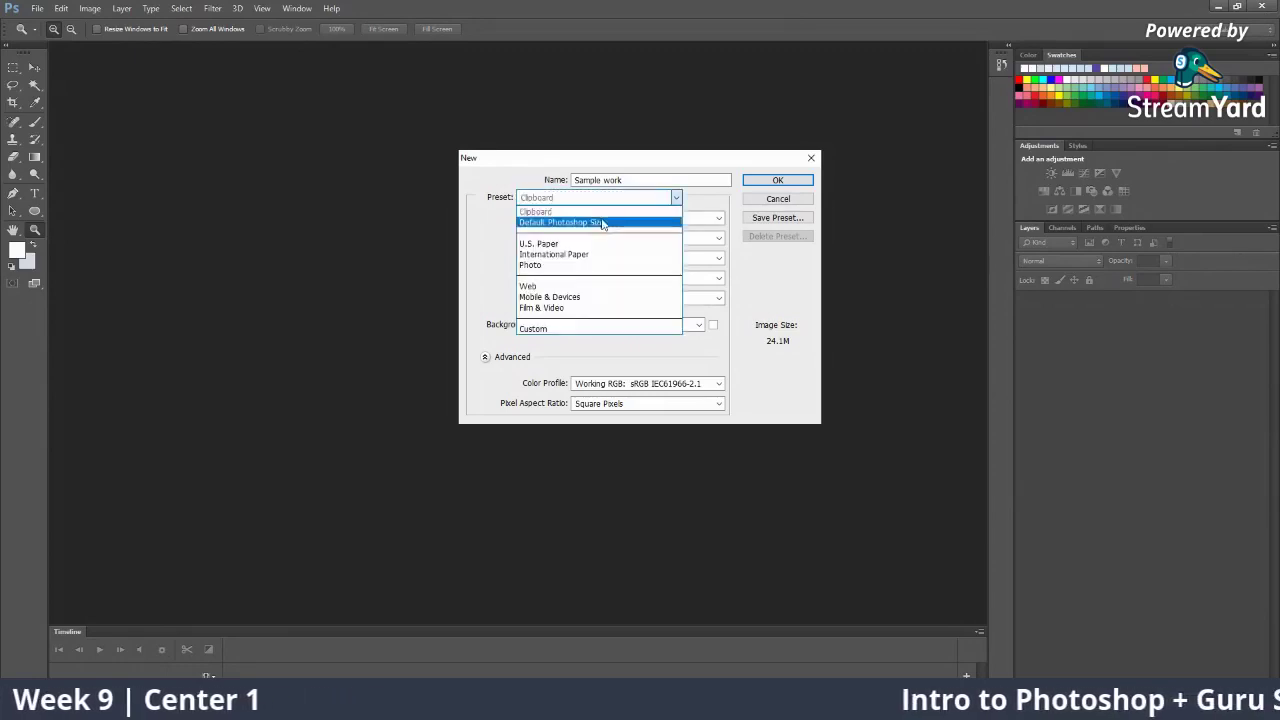
pyautogui.click(600, 251)
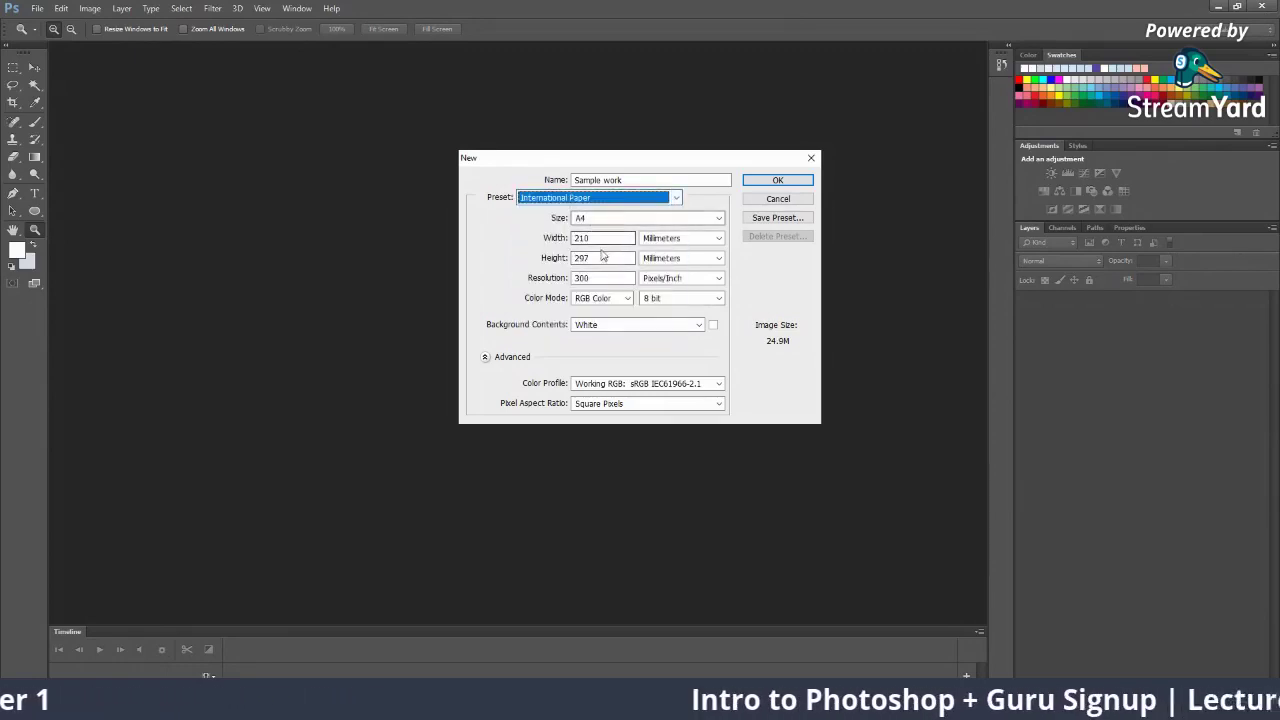
# - Switch the page width units to inches and the colour mode to CMYK Color
pyautogui.click(604, 240)
pyautogui.click(660, 240)
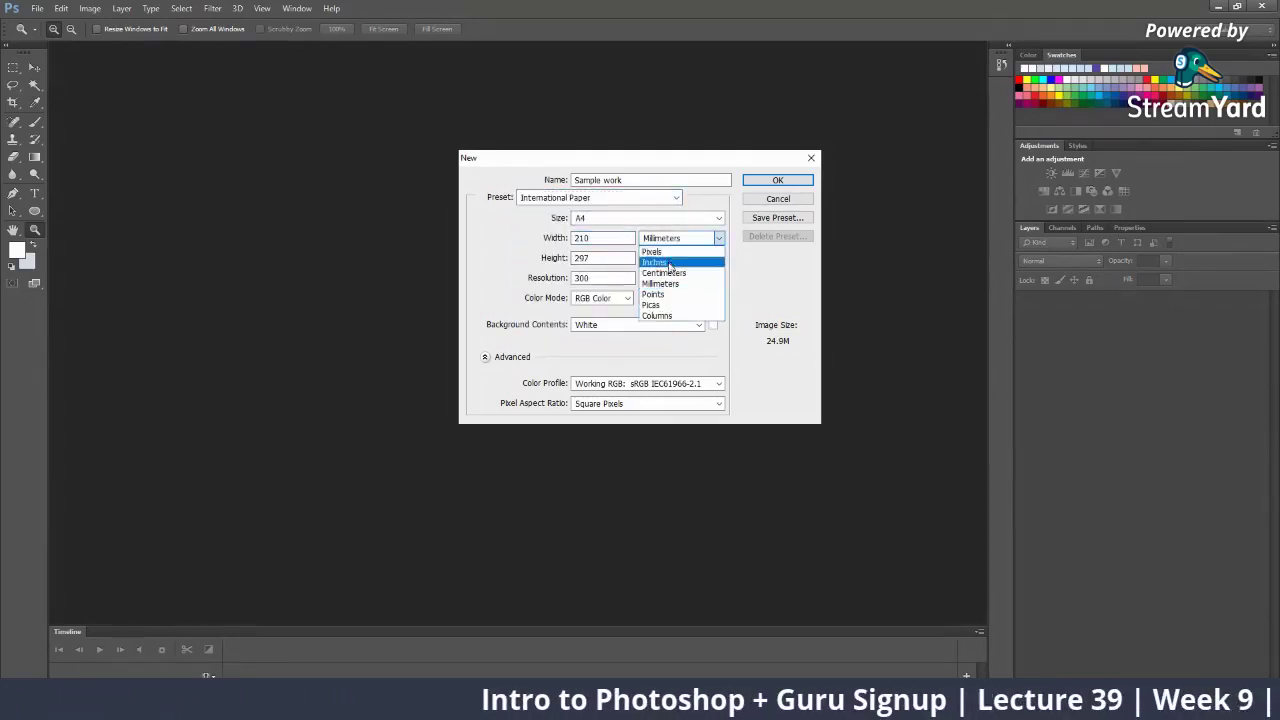
pyautogui.click(670, 264)
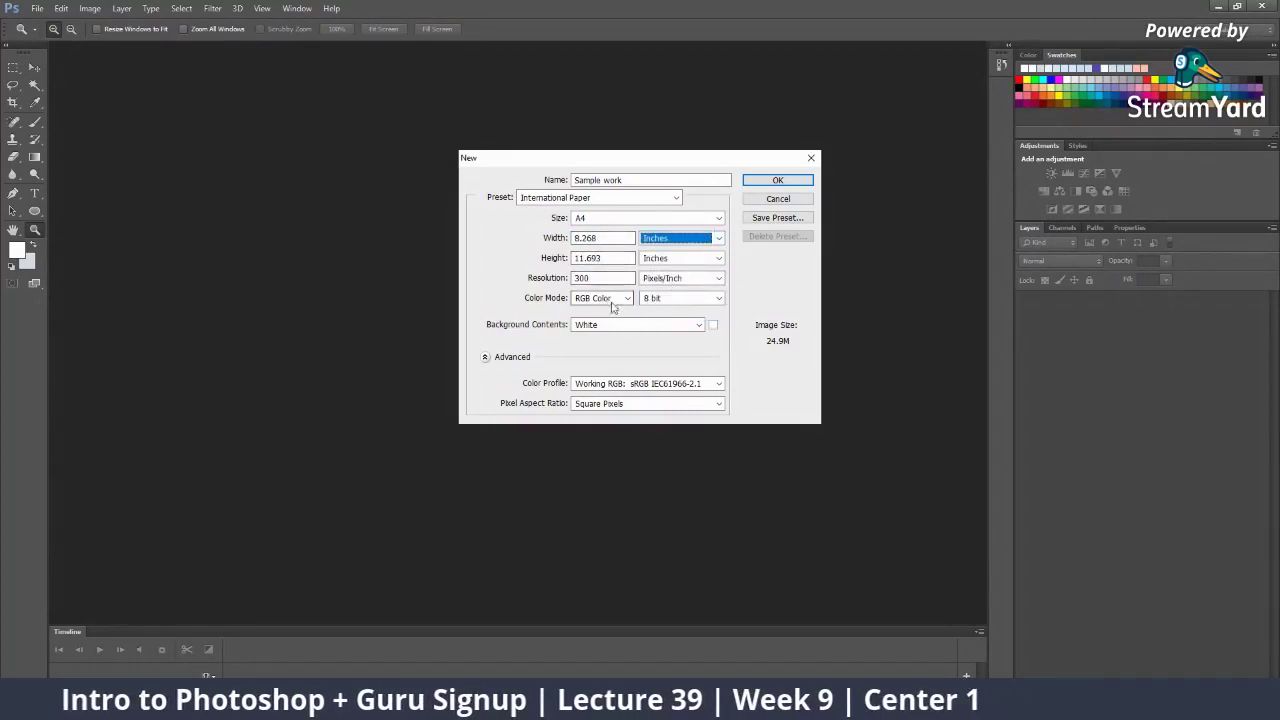
pyautogui.click(624, 298)
pyautogui.click(601, 344)
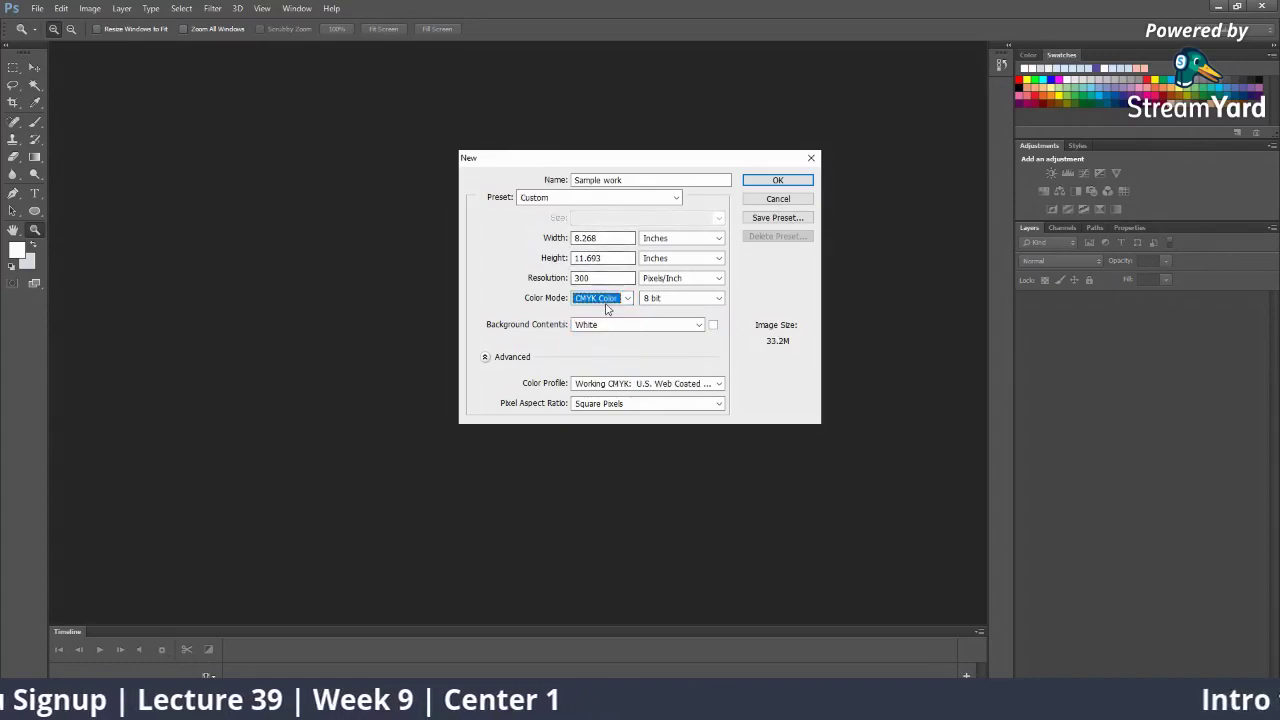
pyautogui.click(640, 197)
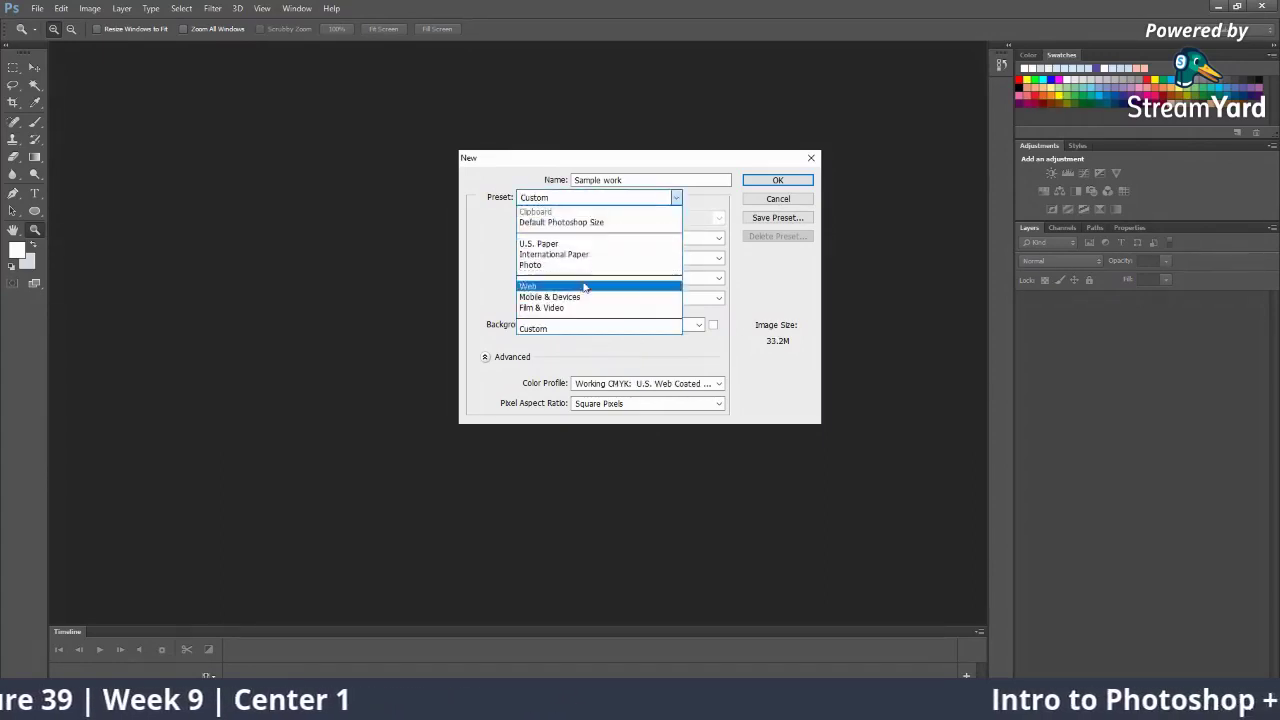
# - Choose the Web preset at 1600 × 1200 pixels, RGB Color, 8 bit
pyautogui.click(590, 287)
pyautogui.click(650, 218)
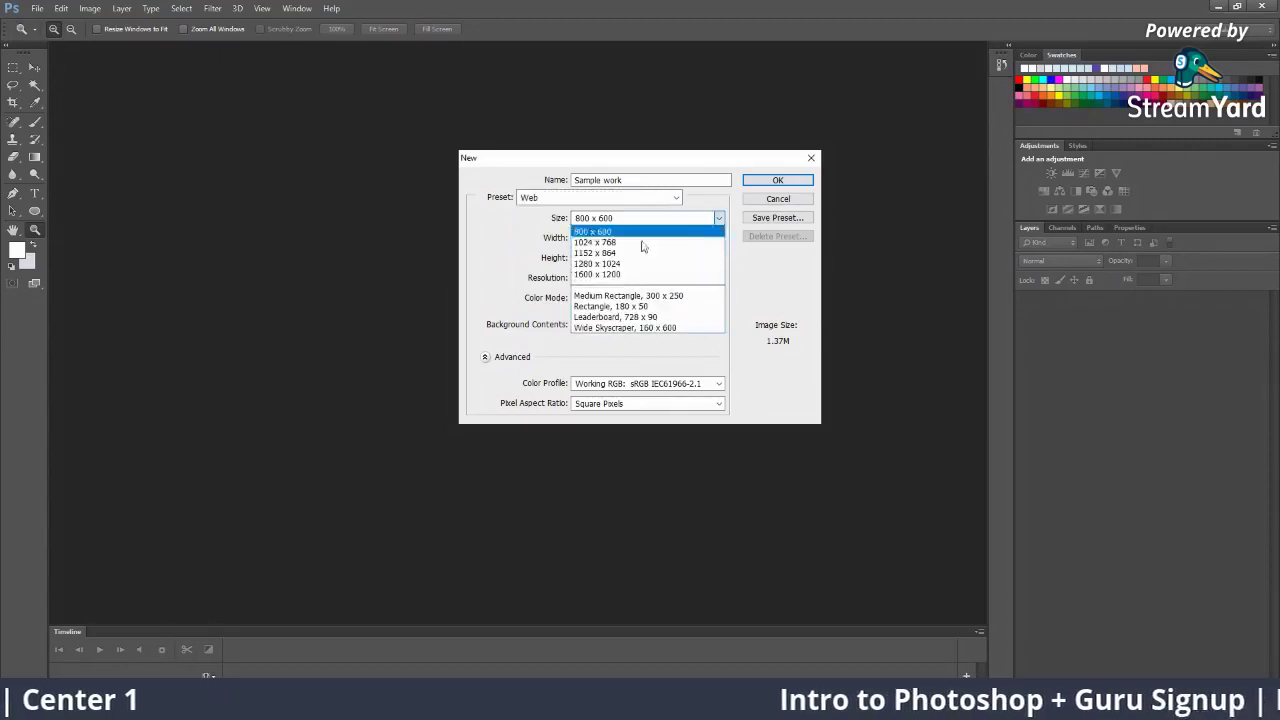
pyautogui.click(620, 271)
pyautogui.press('Tab')
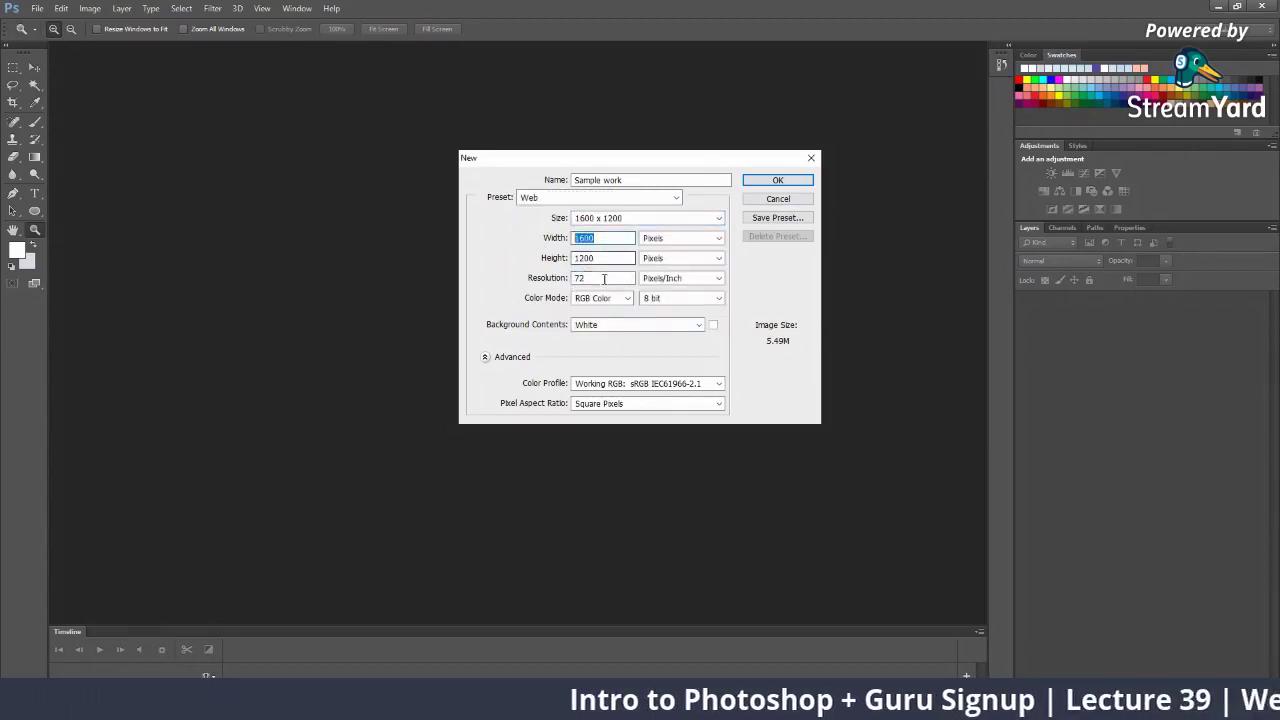
pyautogui.click(603, 298)
pyautogui.click(604, 333)
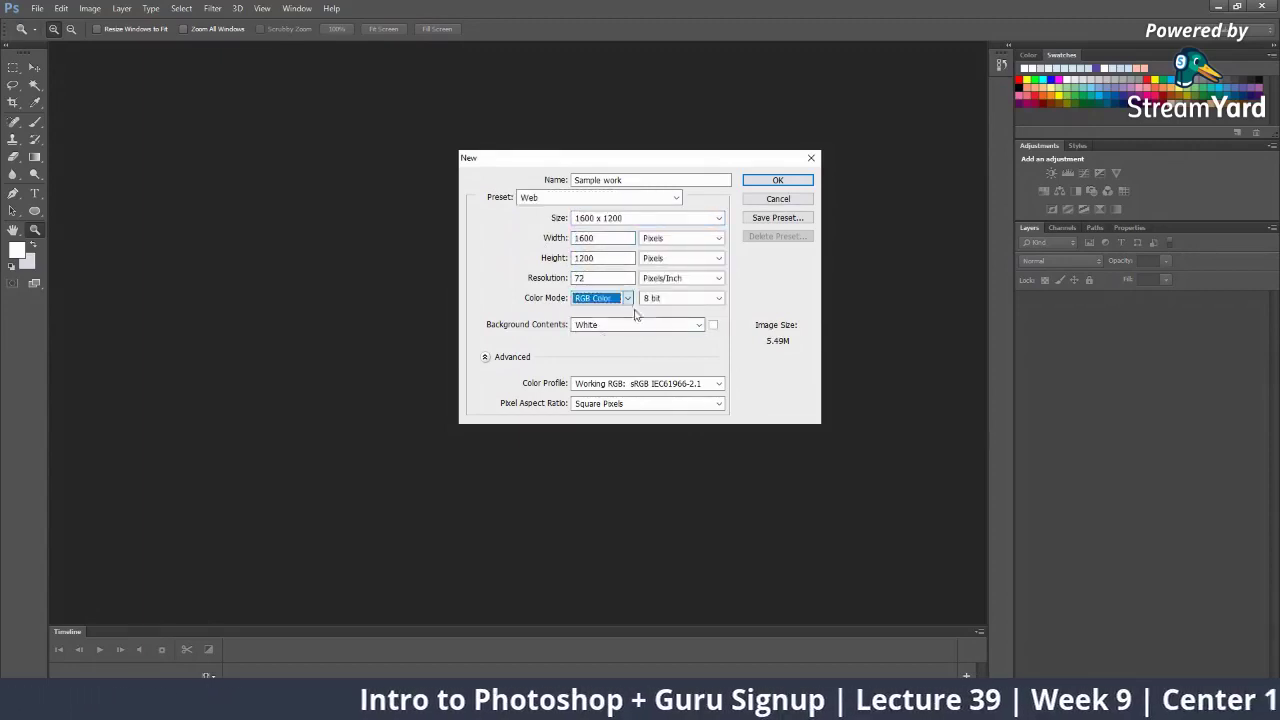
pyautogui.click(682, 298)
pyautogui.click(691, 292)
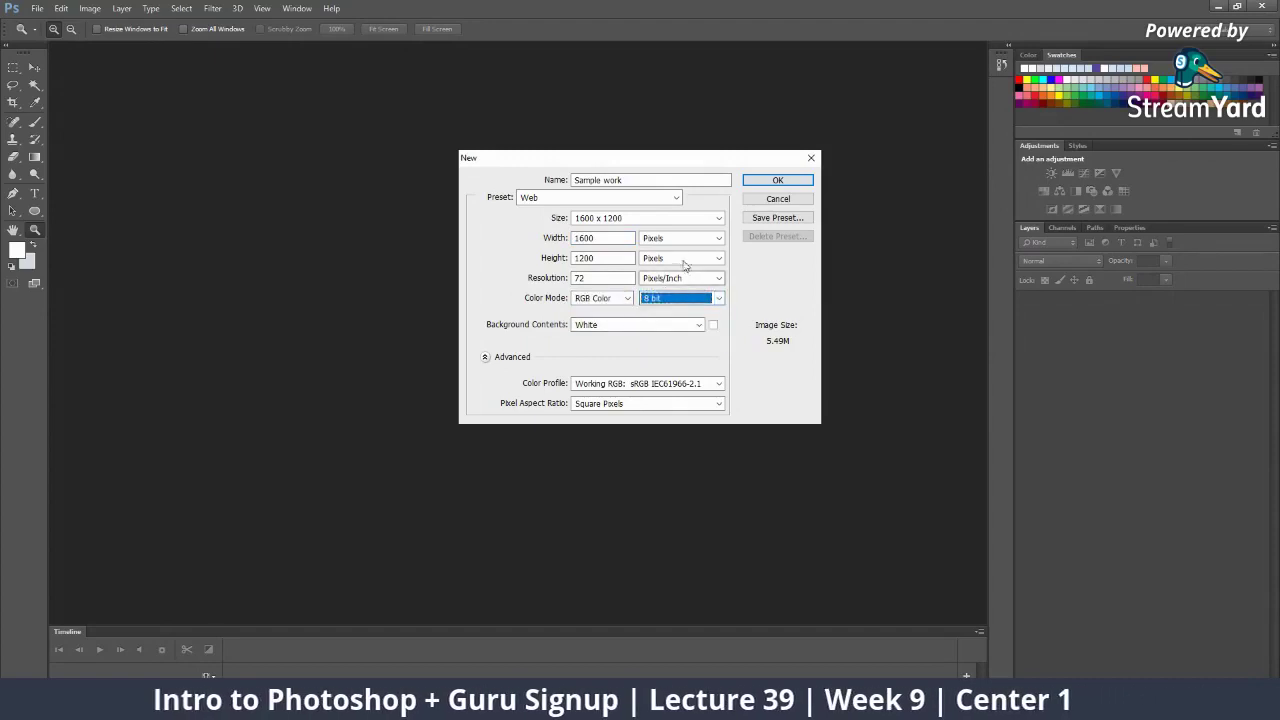
pyautogui.click(671, 239)
pyautogui.click(671, 243)
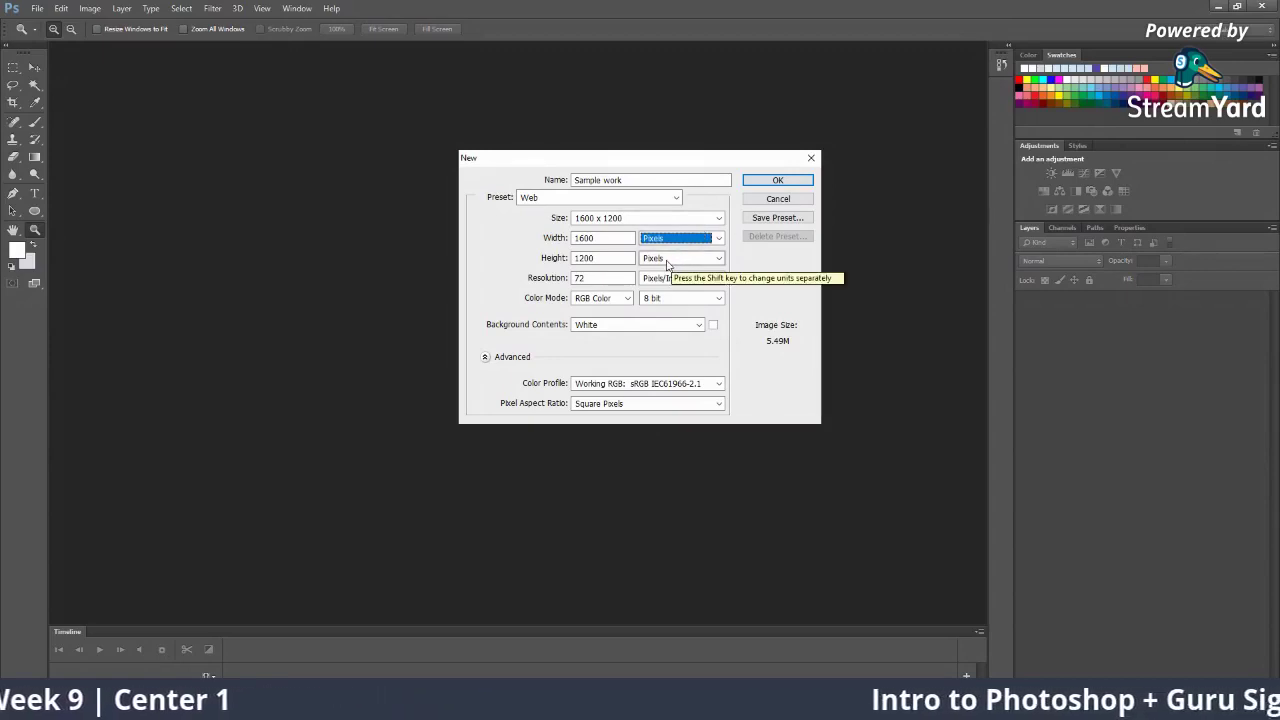
pyautogui.doubleClick(612, 278)
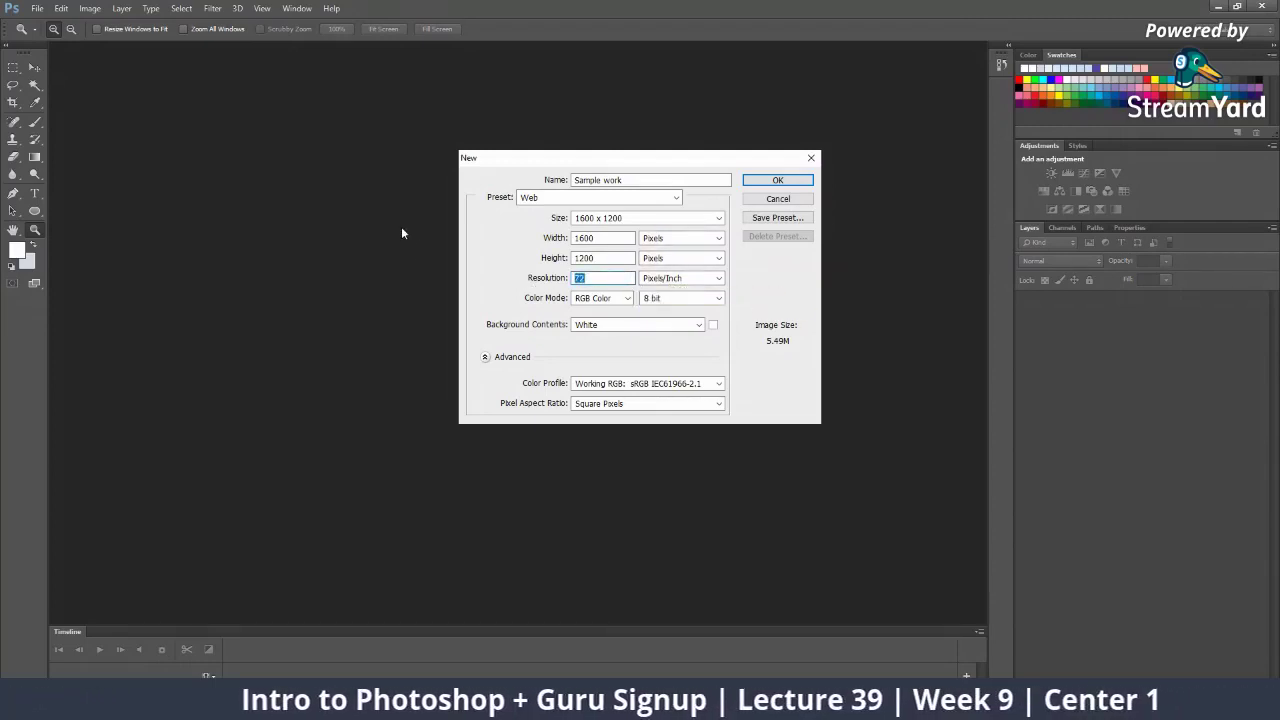
# - Switch to the U.S. Paper Letter preset, 8.5 × 11 inches, at 300 ppi
pyautogui.click(575, 197)
pyautogui.click(530, 286)
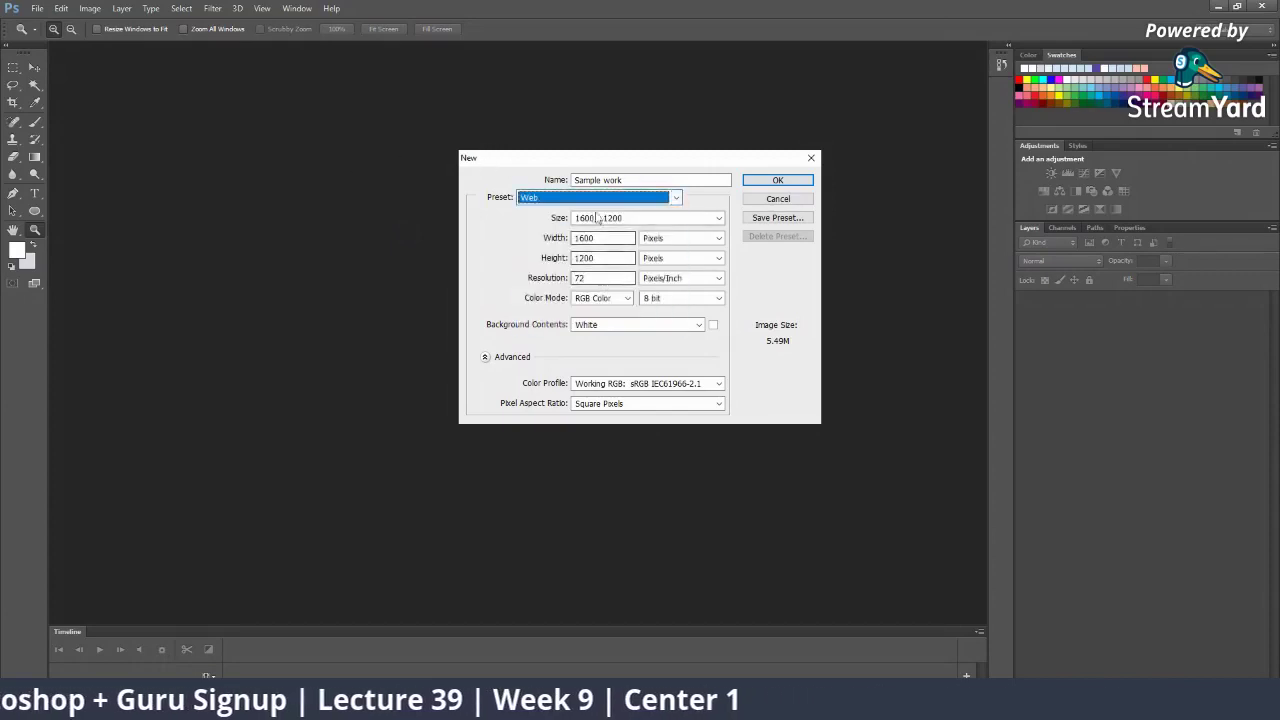
pyautogui.click(604, 204)
pyautogui.click(553, 244)
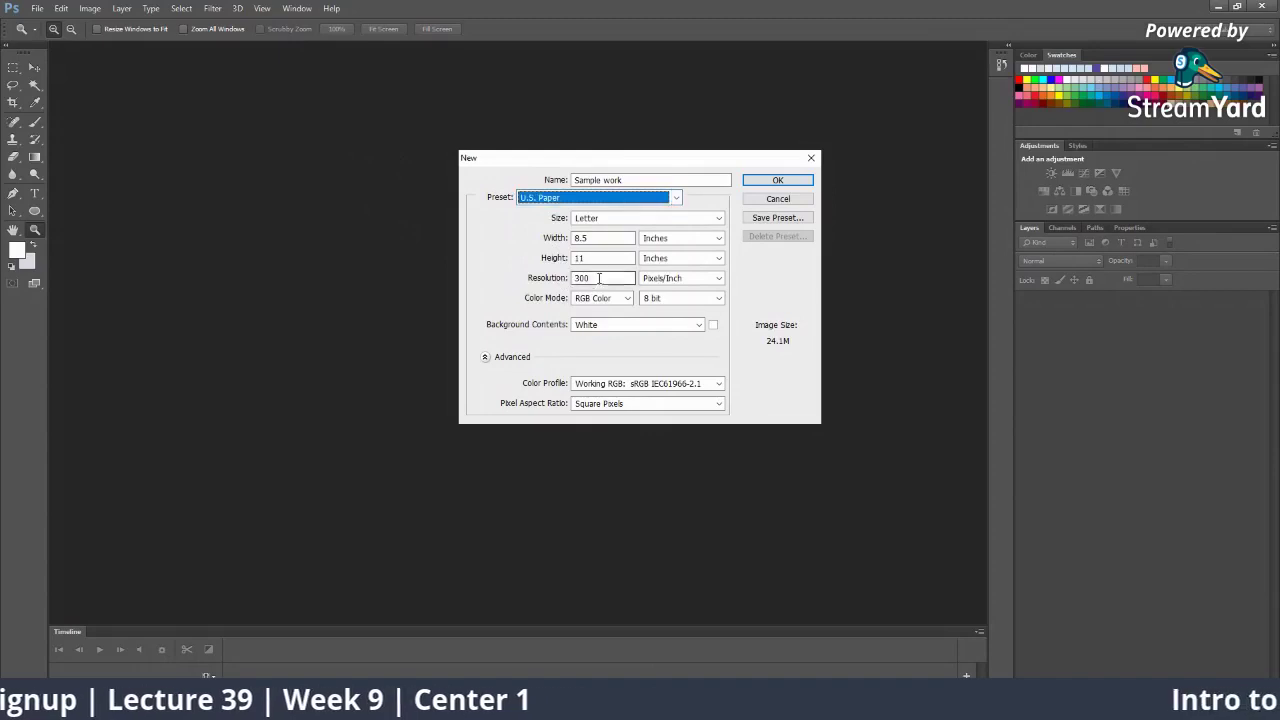
pyautogui.moveTo(596, 278)
pyautogui.mouseDown()
pyautogui.moveTo(567, 278)
pyautogui.moveTo(587, 278)
pyautogui.mouseUp()
pyautogui.click(588, 278)
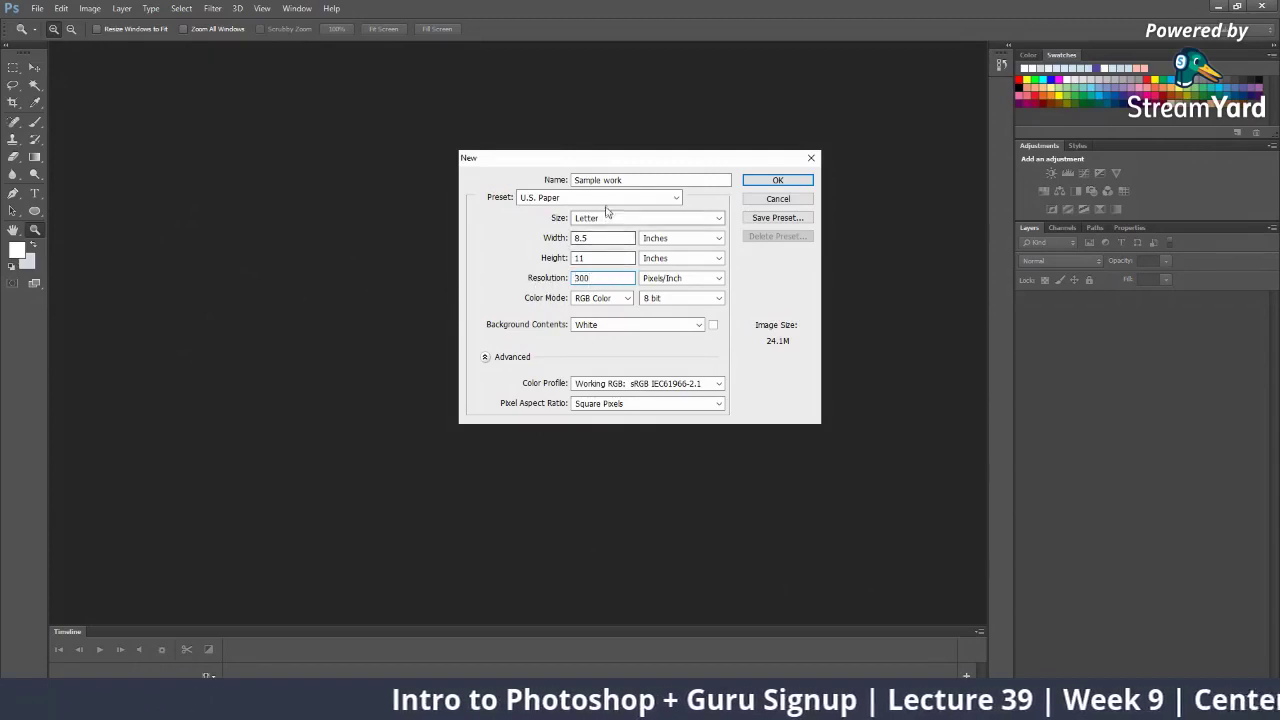
# - Apply the Web preset at 72 ppi, briefly try Bitmap, then keep RGB Color at 8 bit
pyautogui.click(676, 197)
pyautogui.click(567, 287)
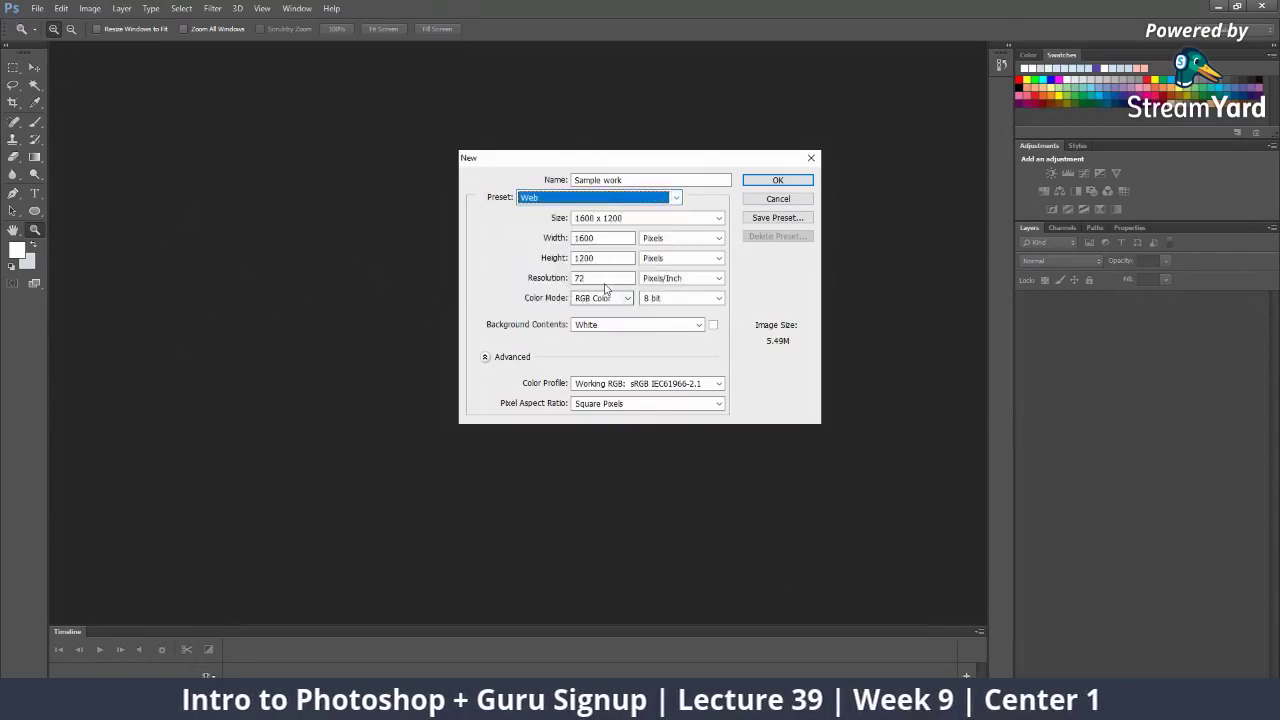
pyautogui.doubleClick(586, 279)
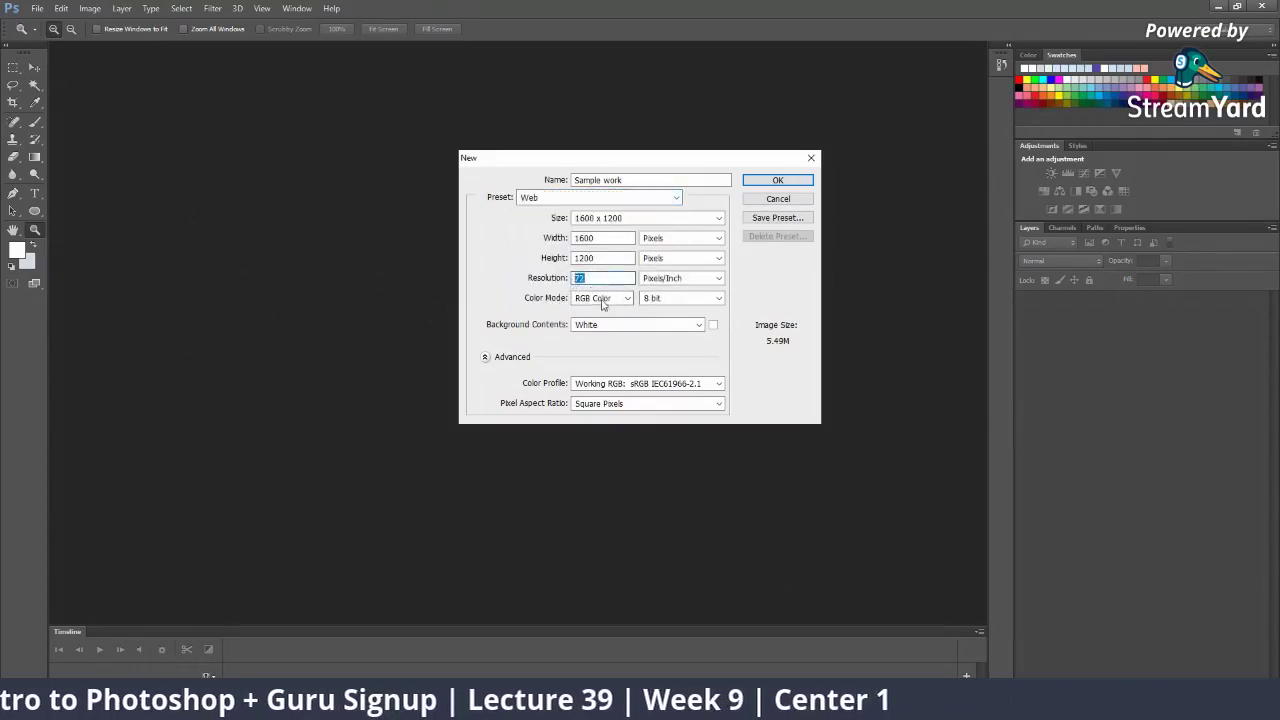
pyautogui.click(605, 298)
pyautogui.click(631, 319)
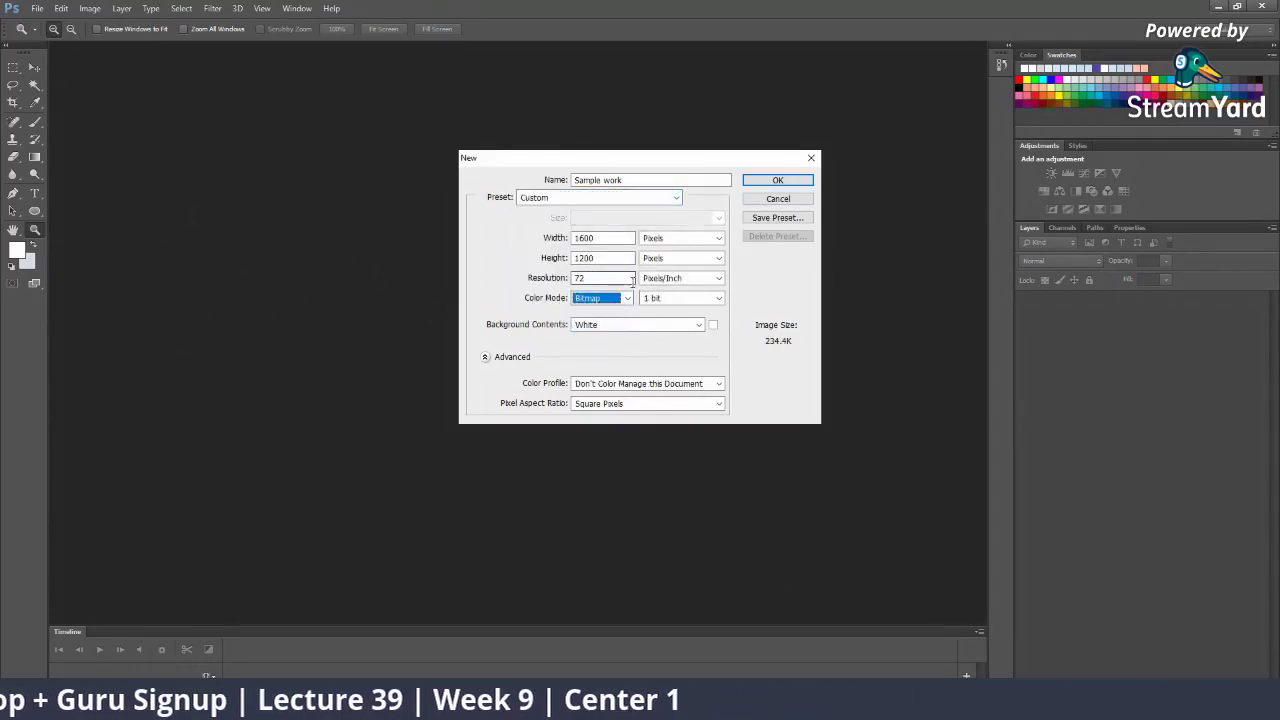
pyautogui.click(629, 298)
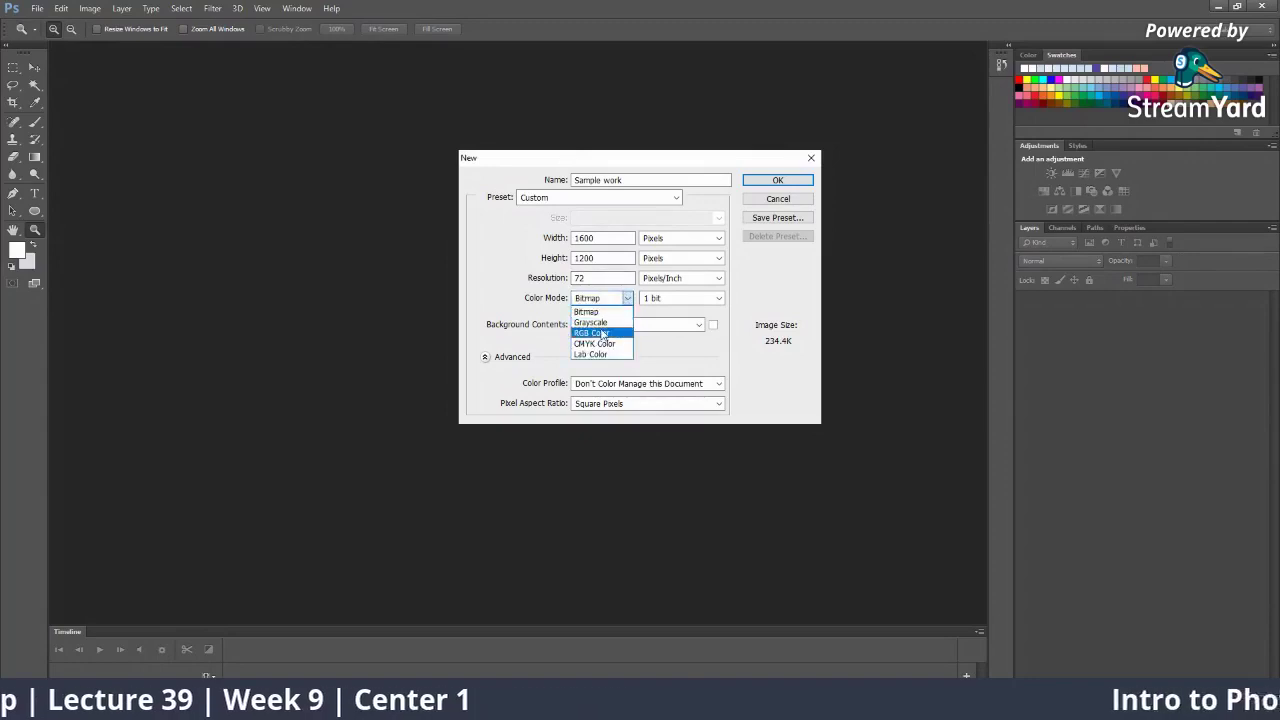
pyautogui.click(600, 334)
pyautogui.click(605, 298)
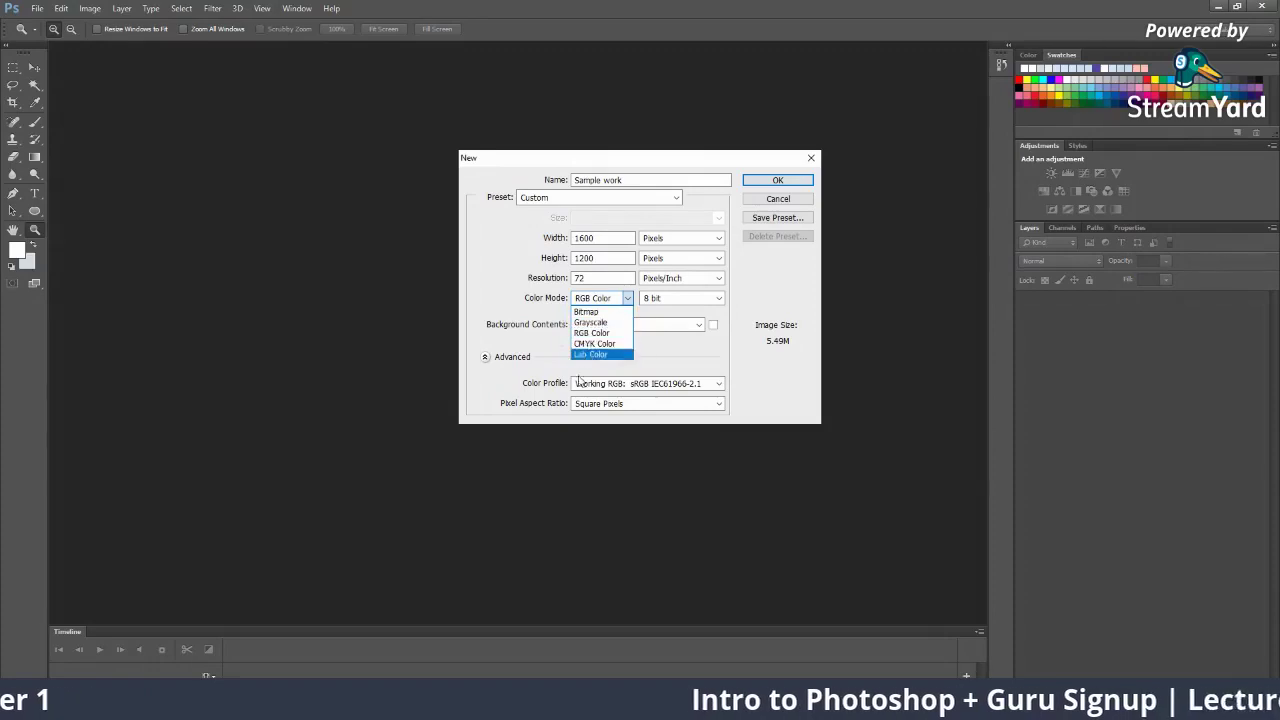
pyautogui.click(668, 313)
pyautogui.click(680, 298)
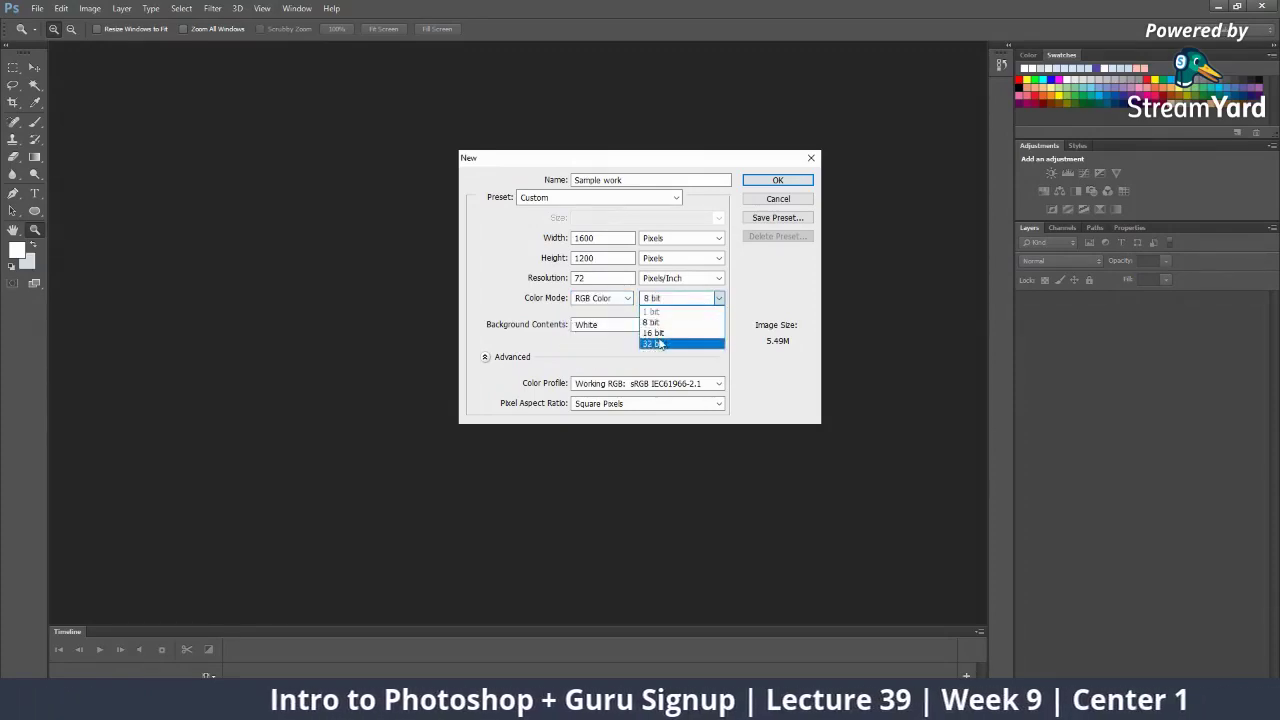
pyautogui.click(665, 280)
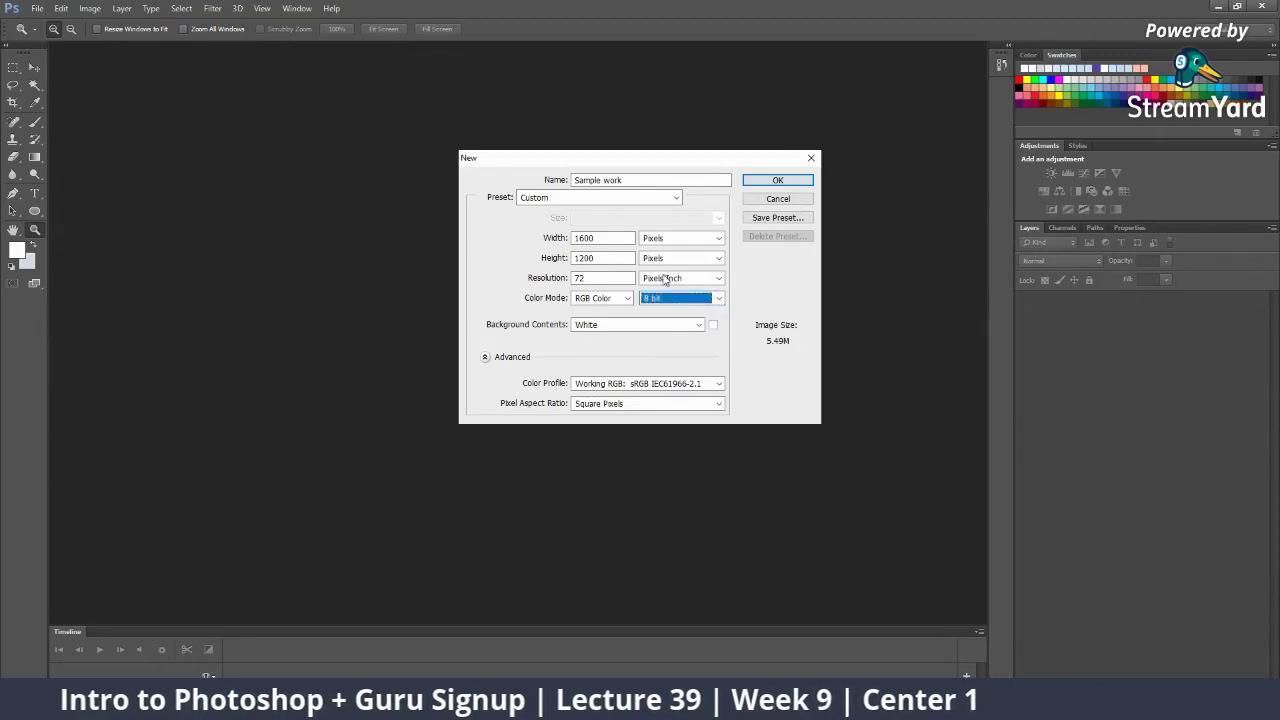
# - Change Background Contents from White to Background Color and bring up its Color Picker
pyautogui.click(604, 331)
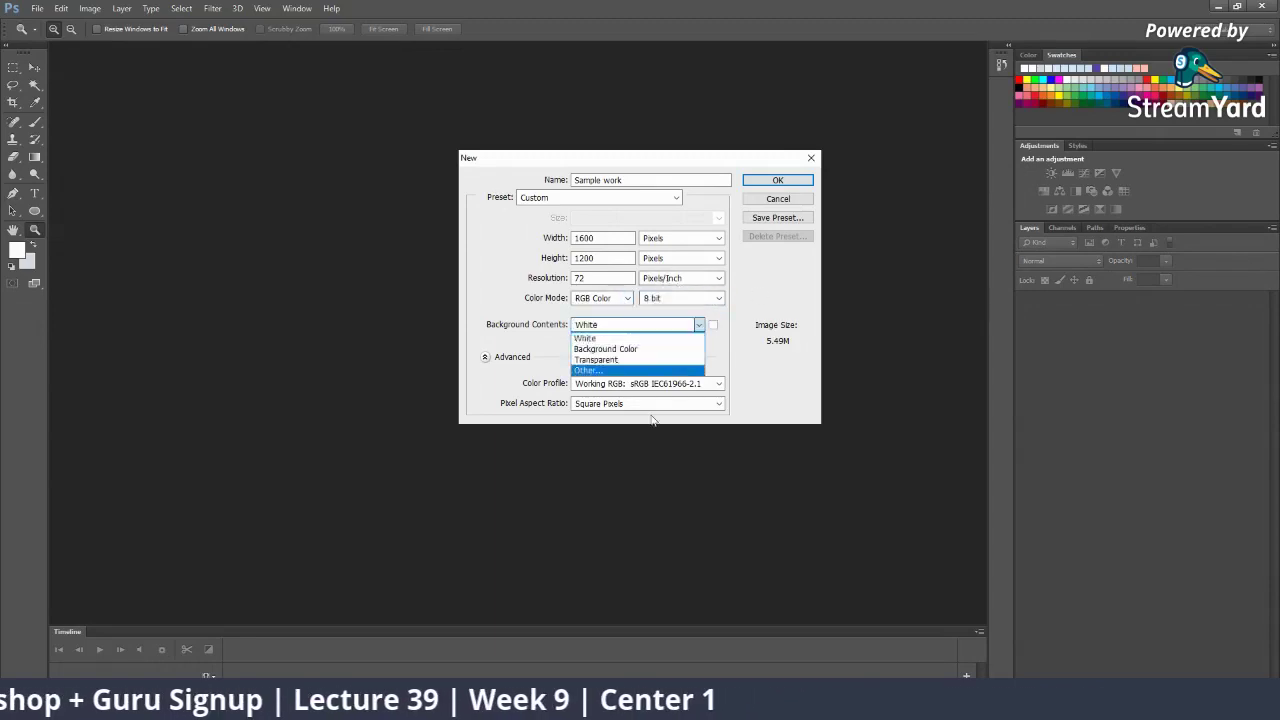
pyautogui.click(623, 341)
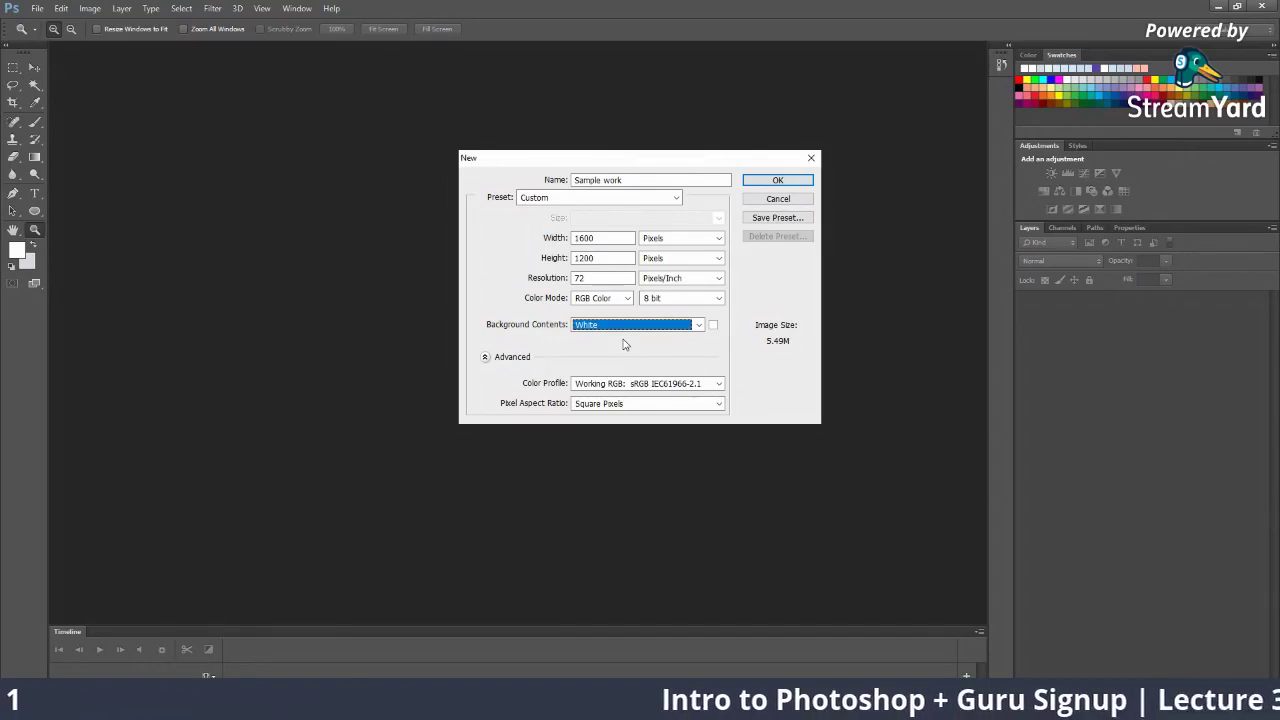
pyautogui.click(630, 324)
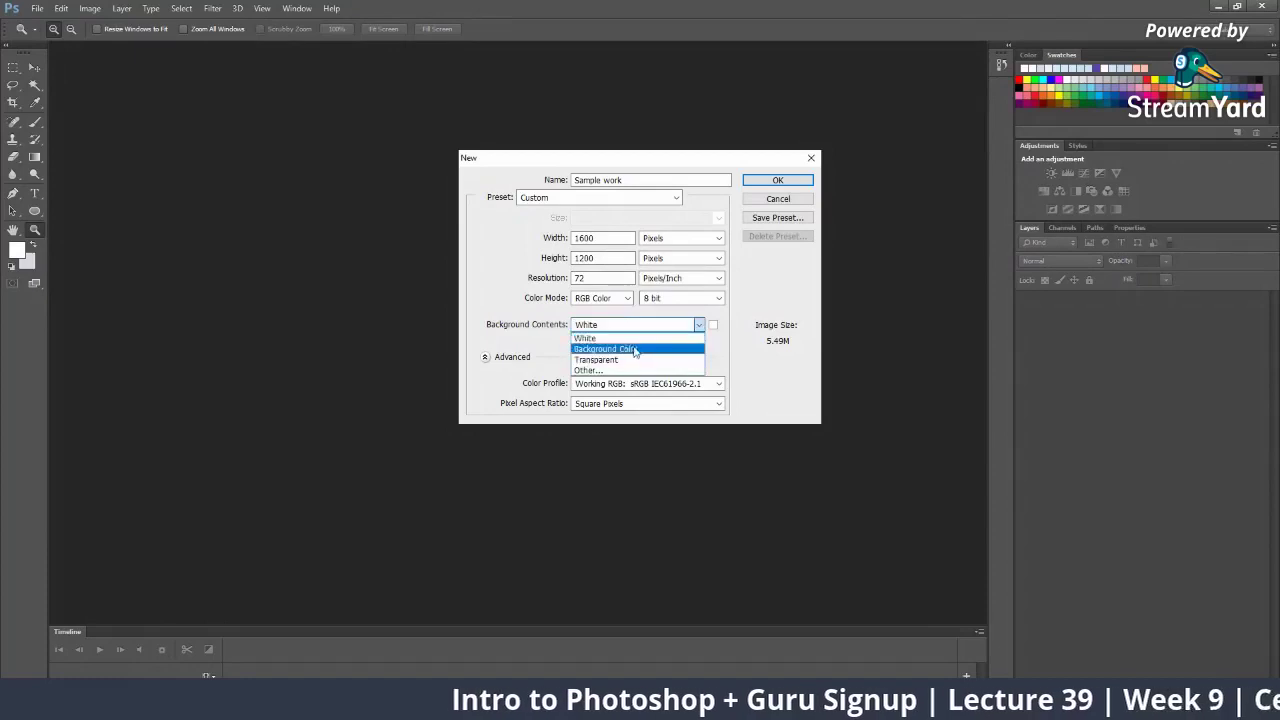
pyautogui.click(624, 349)
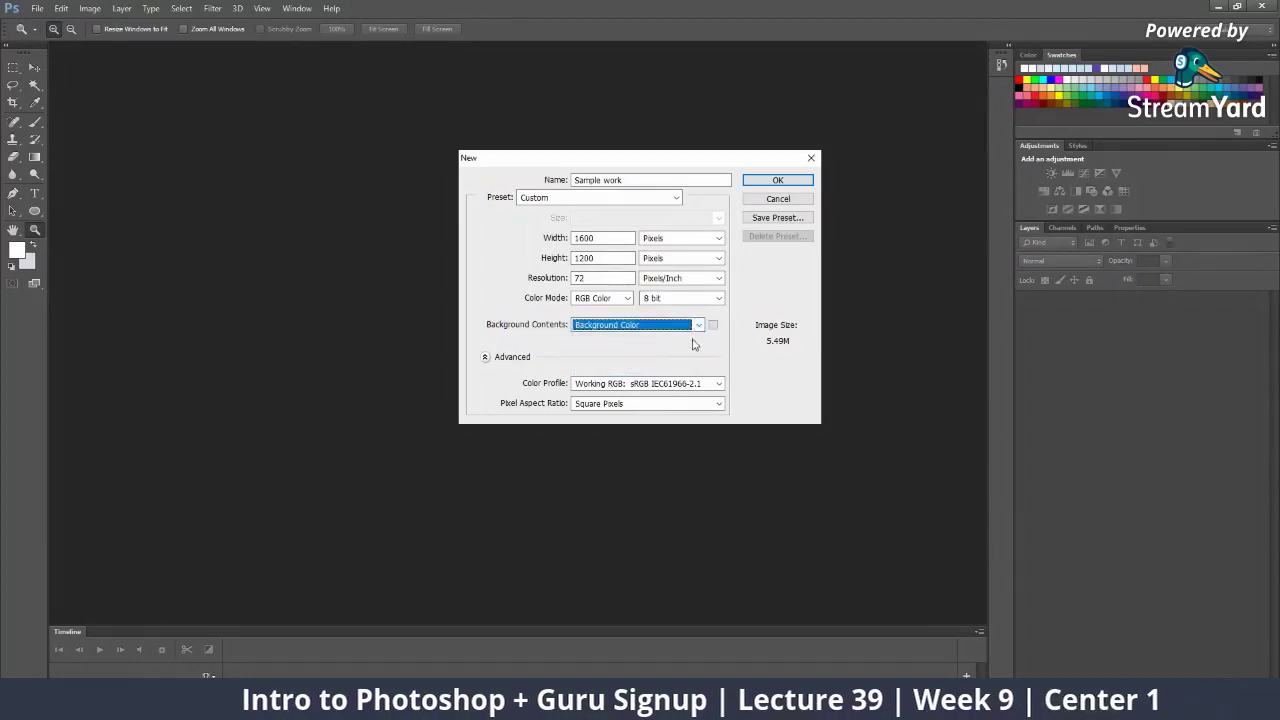
pyautogui.click(653, 327)
pyautogui.click(645, 348)
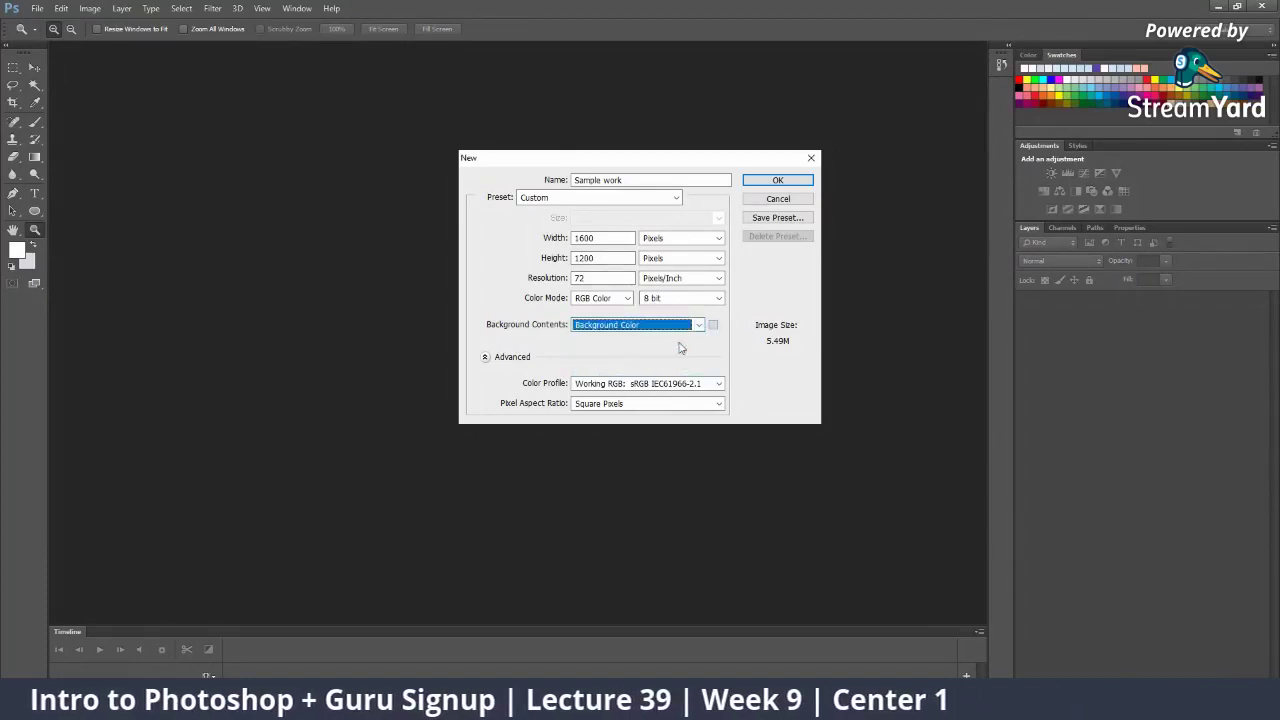
pyautogui.click(711, 325)
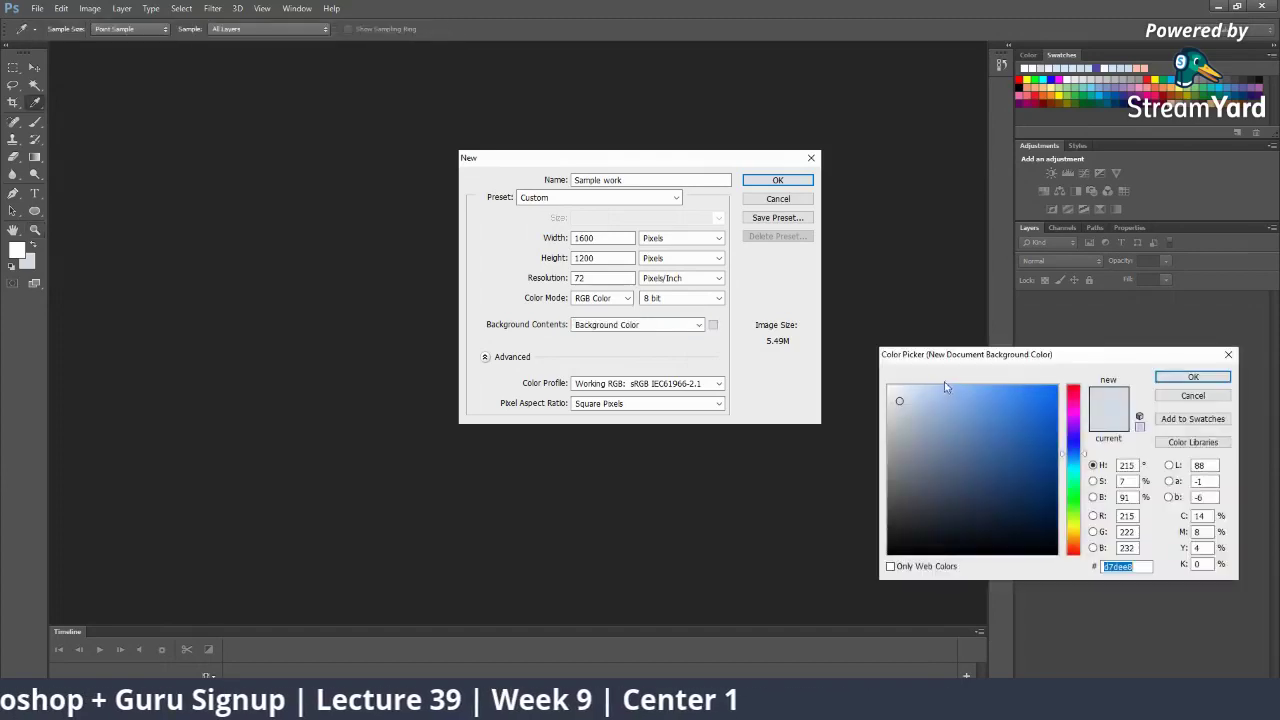
# - Pick a stronger blue in the Color Picker and confirm it as the background colour
pyautogui.click(957, 397)
pyautogui.moveTo(957, 397); pyautogui.dragTo(995, 395)
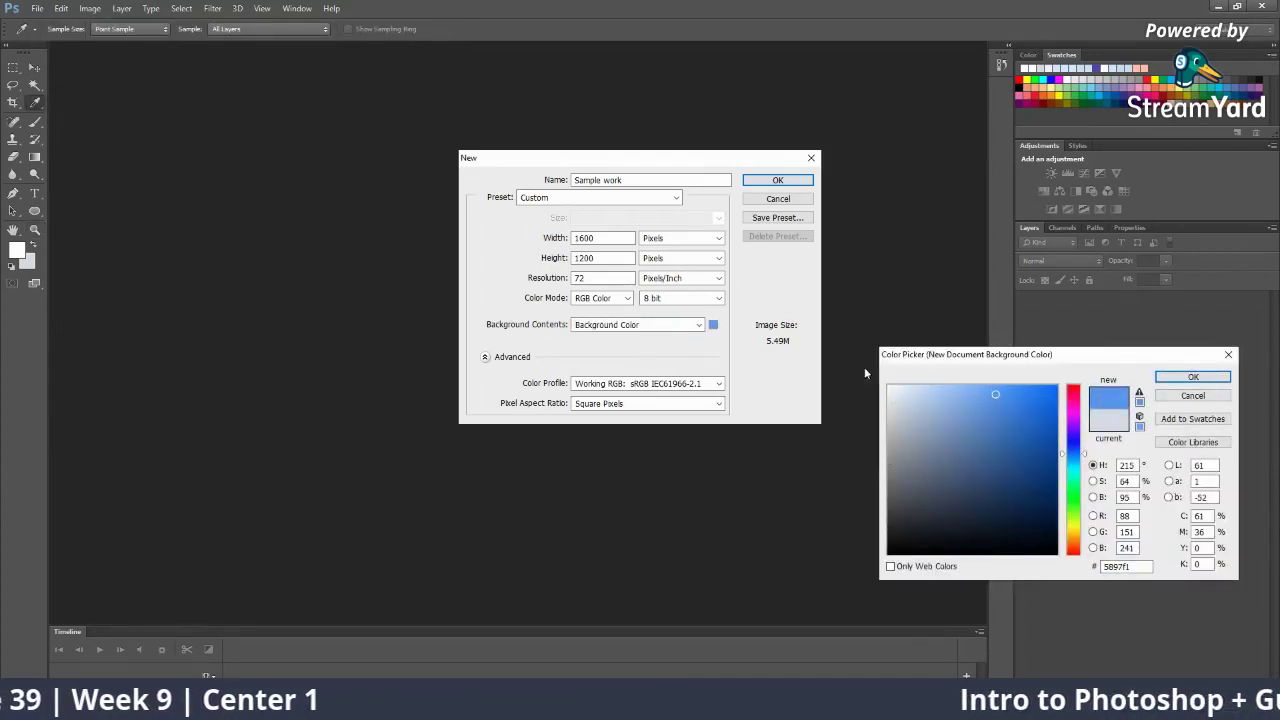
pyautogui.click(702, 327)
pyautogui.click(1192, 376)
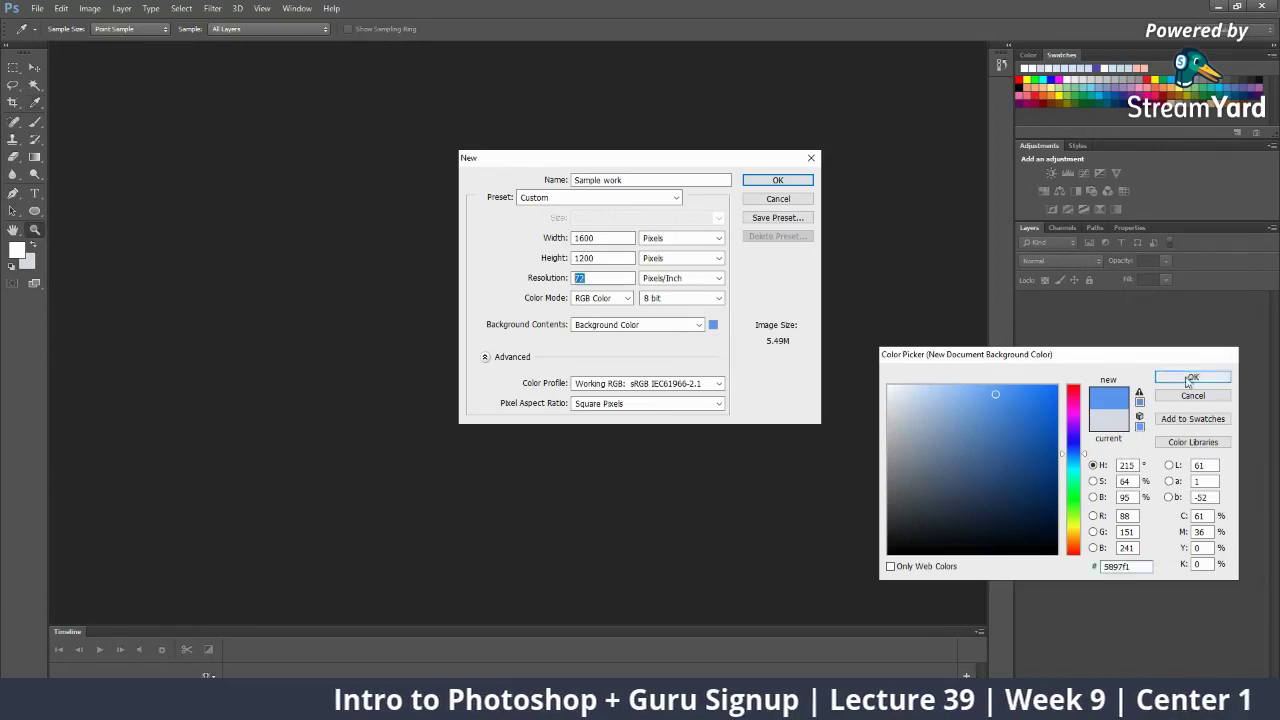
# - Try White and Transparent backgrounds, settling on White for Sample work
pyautogui.click(655, 325)
pyautogui.click(634, 343)
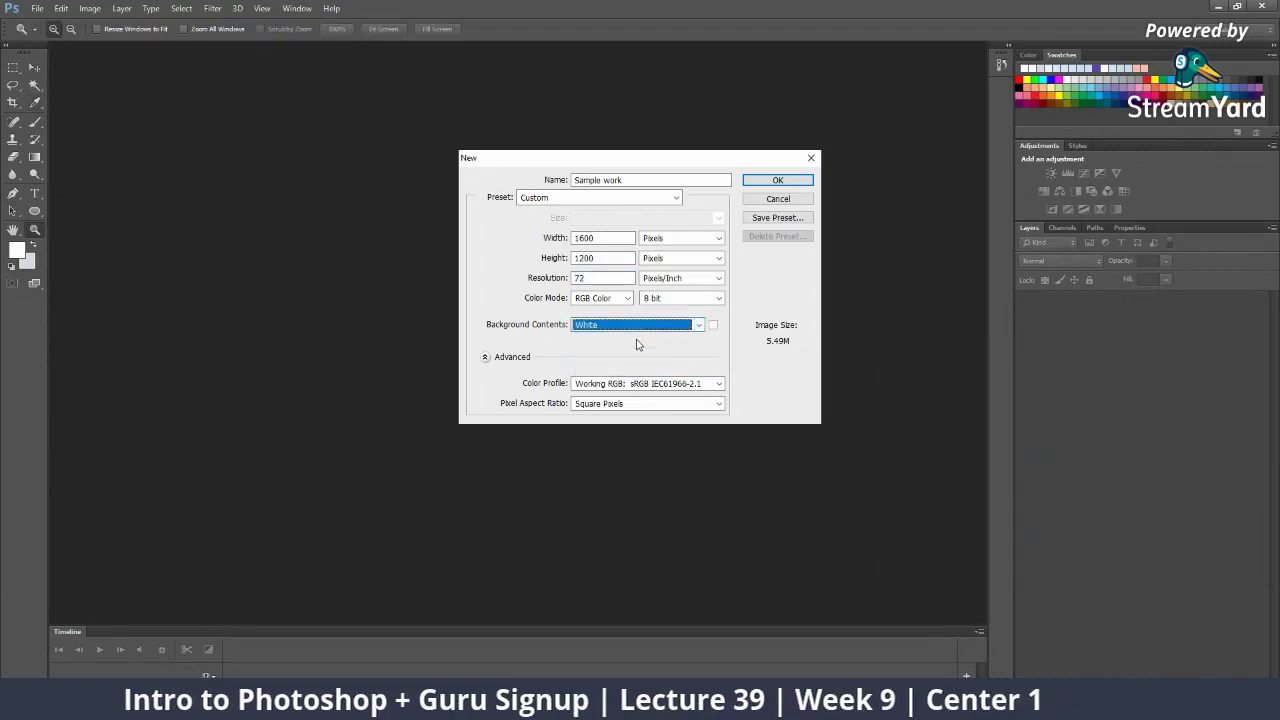
pyautogui.click(638, 325)
pyautogui.click(605, 360)
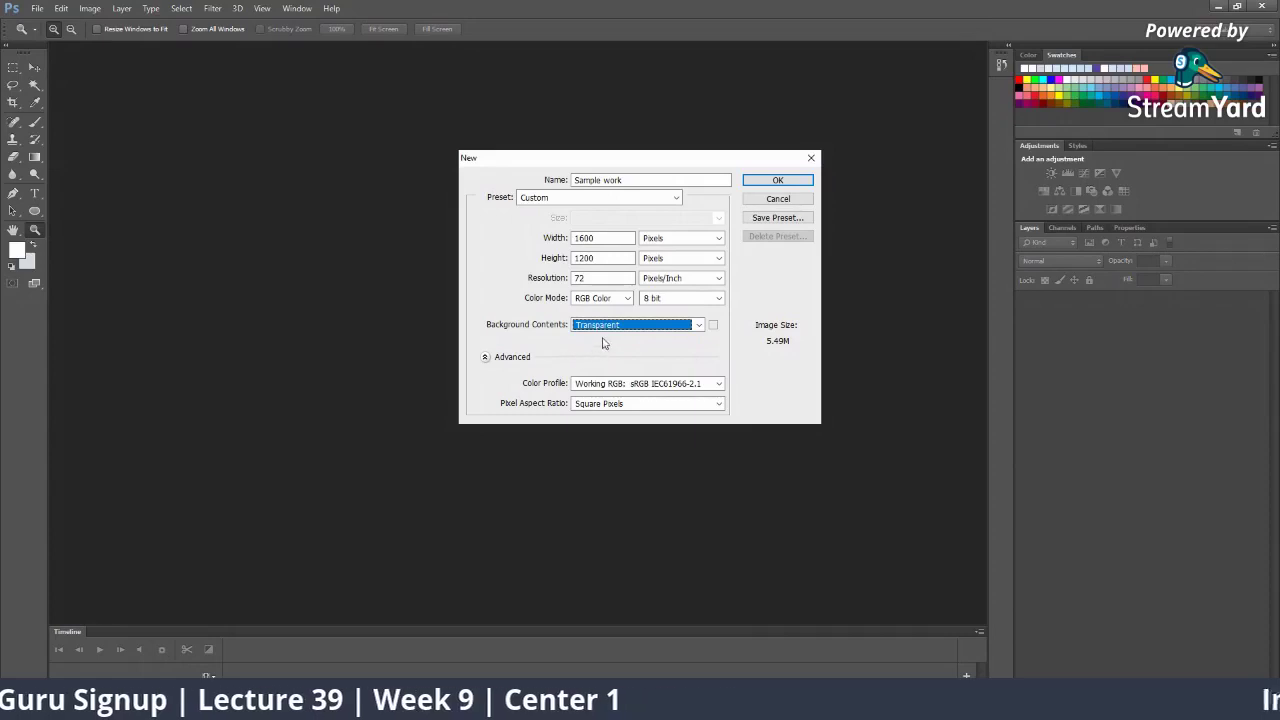
pyautogui.click(605, 326)
pyautogui.click(602, 344)
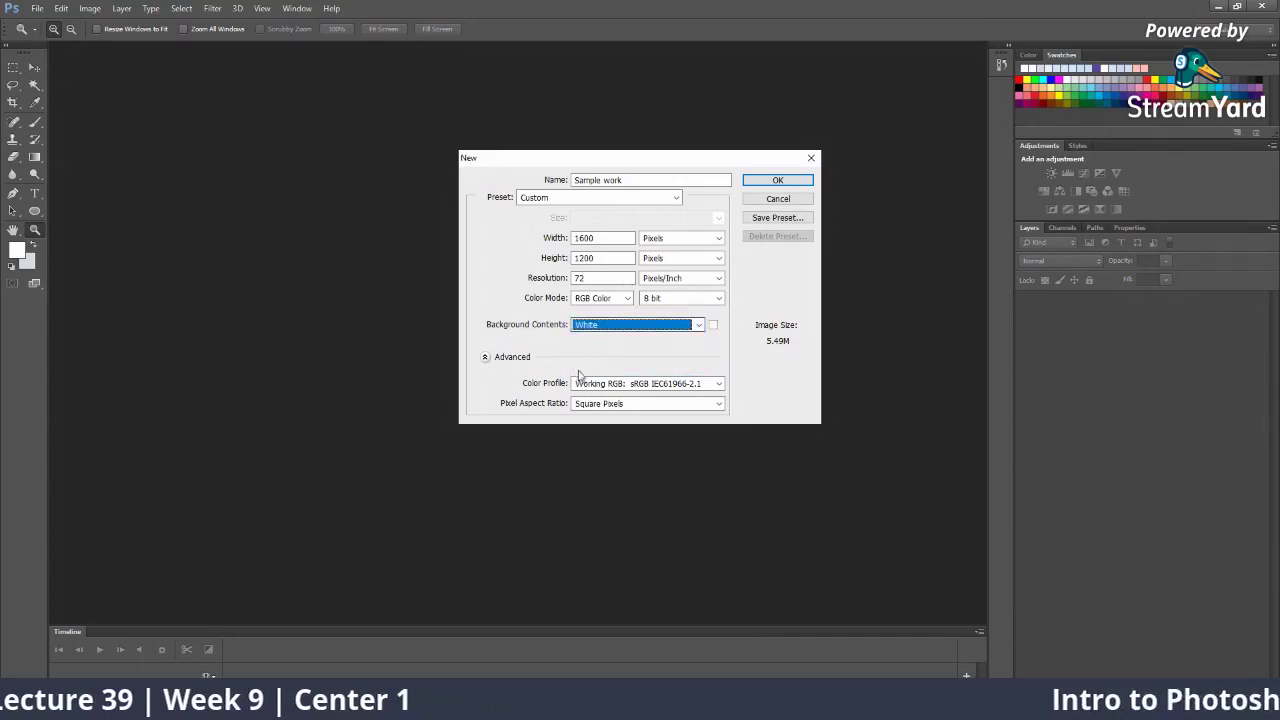
pyautogui.press('XF86MonBrightnessUp')
pyautogui.press('XF86MonBrightnessUp')
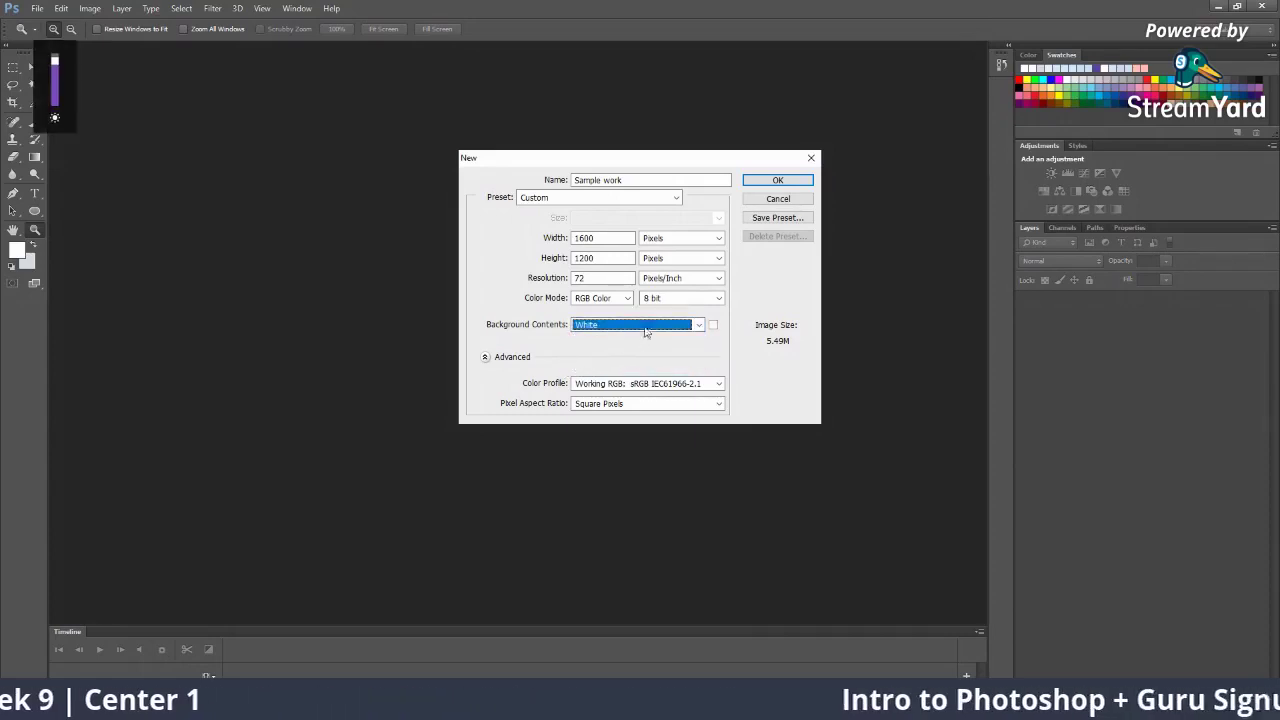
pyautogui.click(486, 357)
pyautogui.click(486, 357)
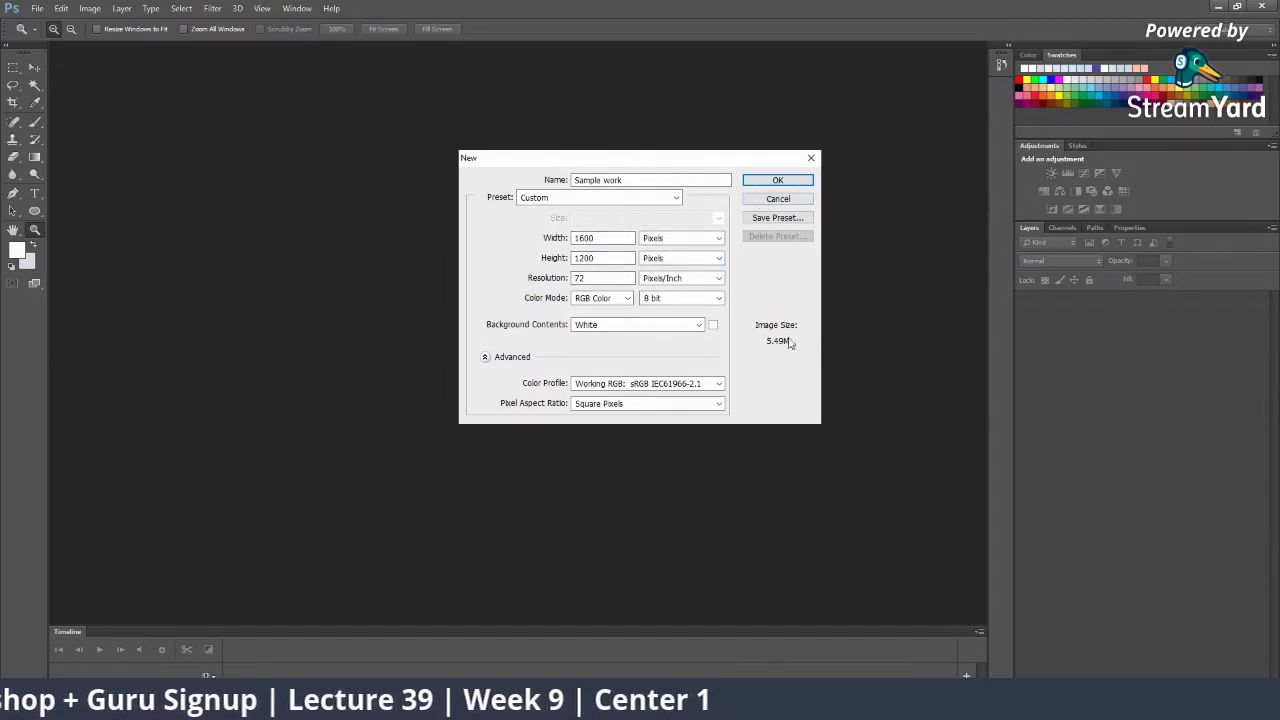
# - Create the white Sample work document and view it at 50% zoom
pyautogui.click(778, 180)
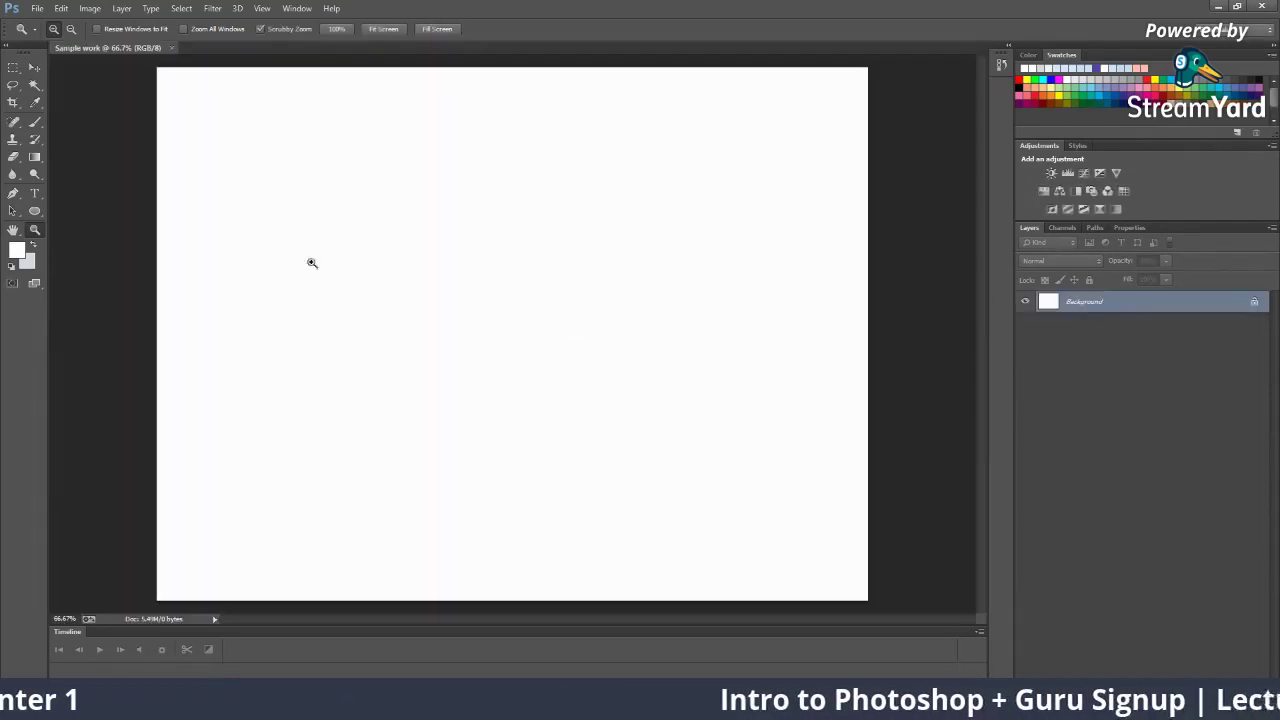
pyautogui.keyDown('alt'); pyautogui.click(592, 303); pyautogui.keyUp('alt')
pyautogui.keyDown('alt'); pyautogui.click(592, 303); pyautogui.keyUp('alt')
pyautogui.click(548, 290)
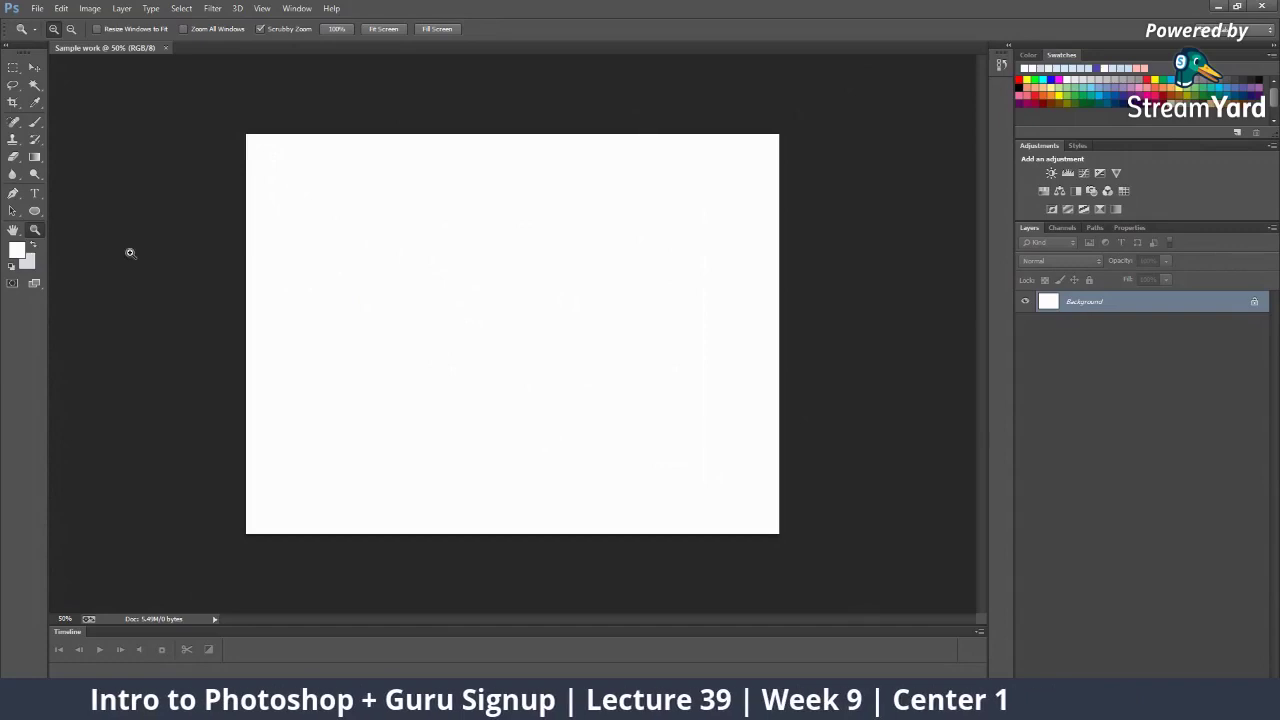
# - Create a second 1600 × 1200 document with a Transparent background
pyautogui.click(37, 8)
pyautogui.click(52, 25)
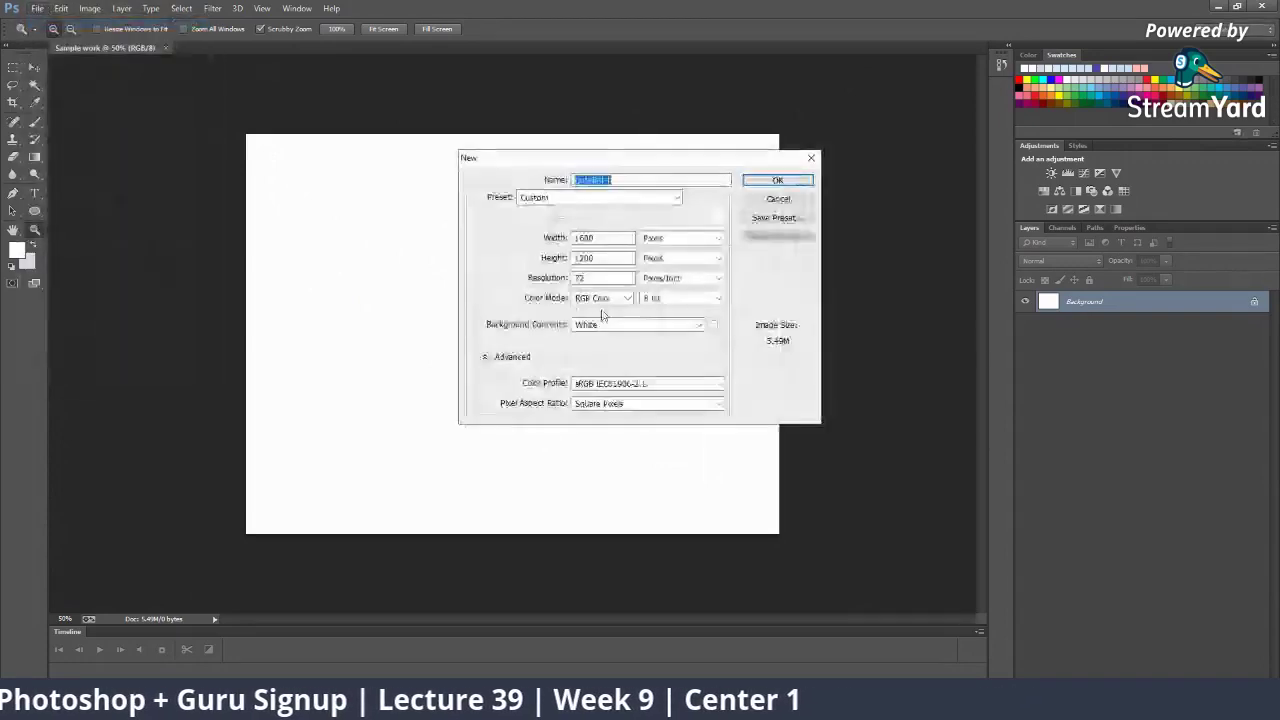
pyautogui.click(650, 324)
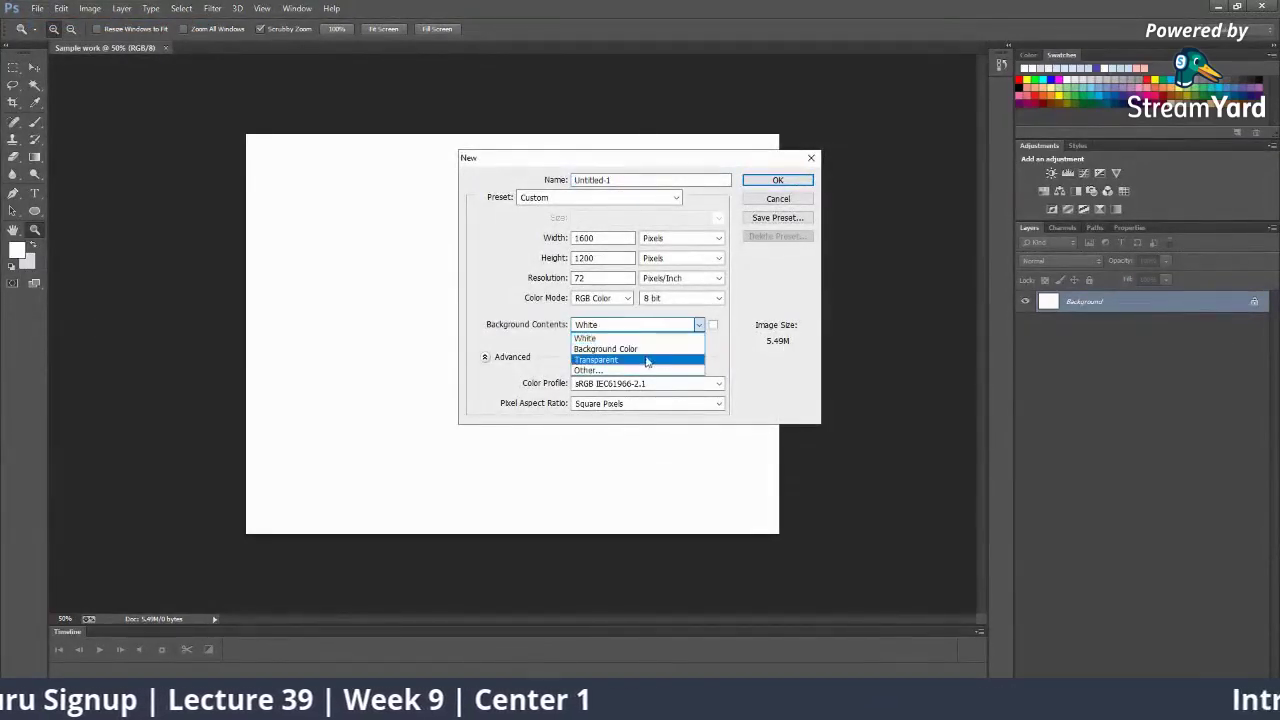
pyautogui.click(647, 360)
pyautogui.click(778, 180)
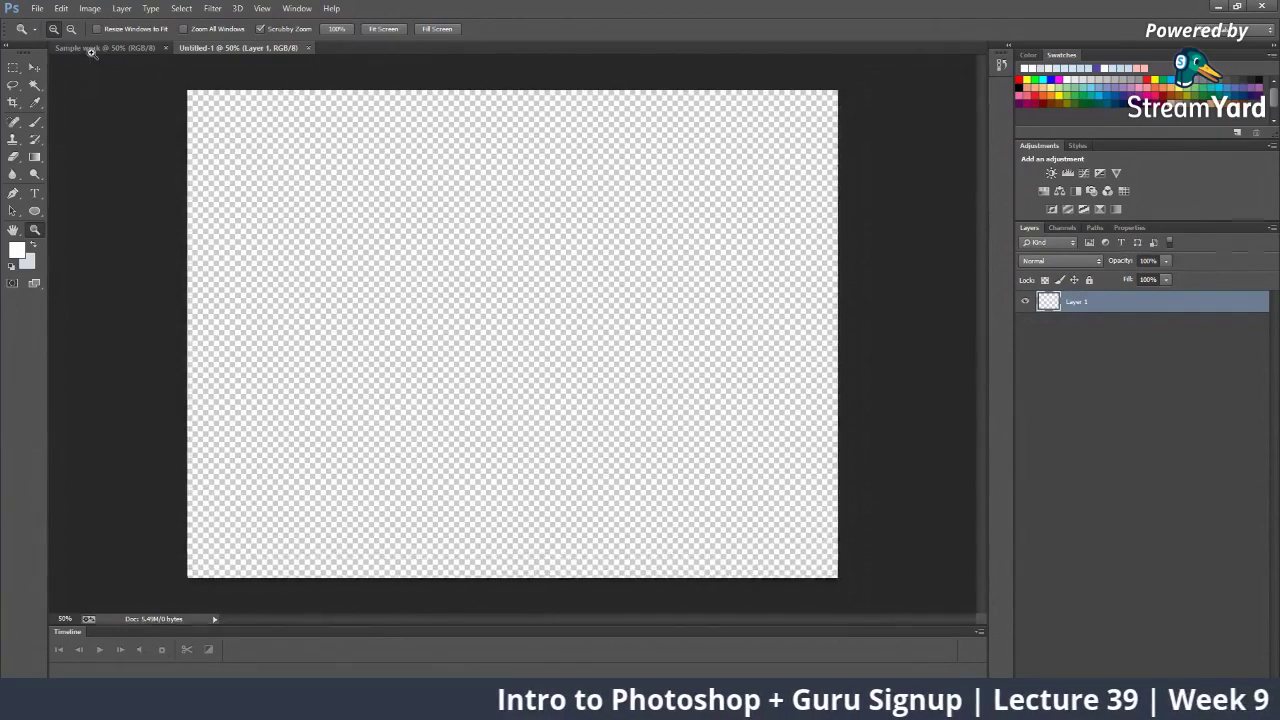
# - Switch between Sample work and Untitled-1, ending on Sample work
pyautogui.click(92, 48)
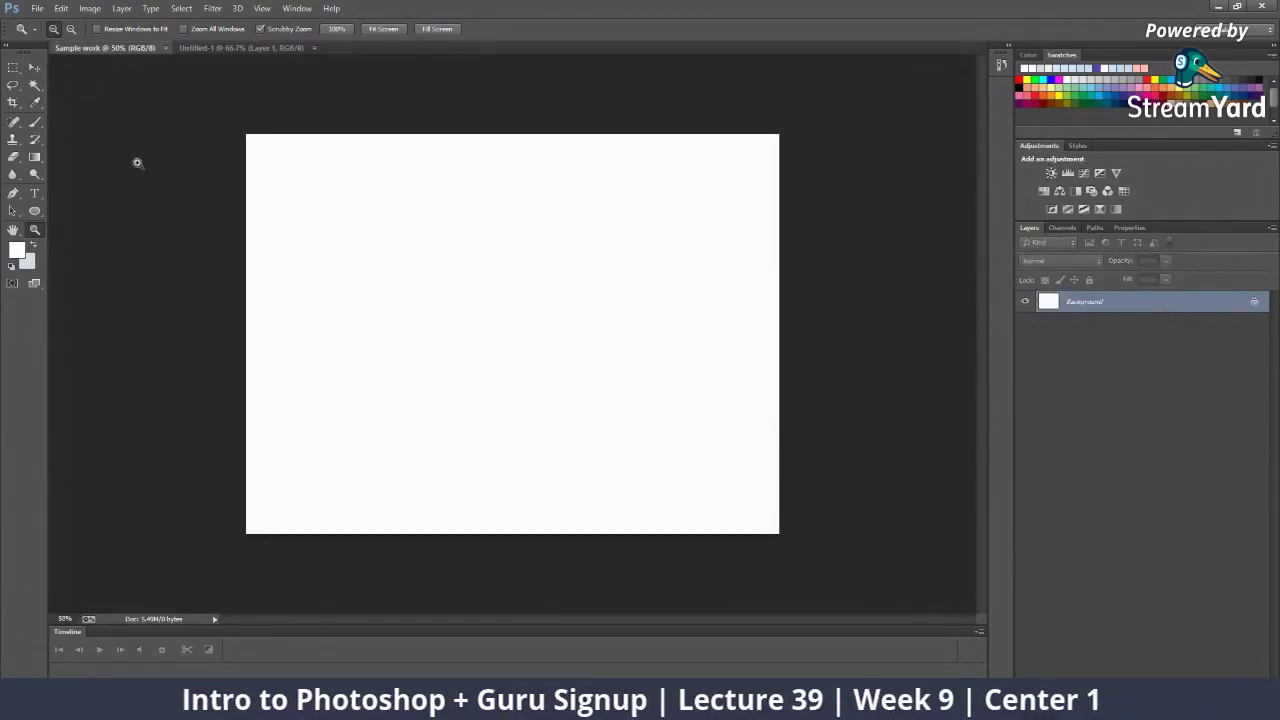
pyautogui.click(210, 47)
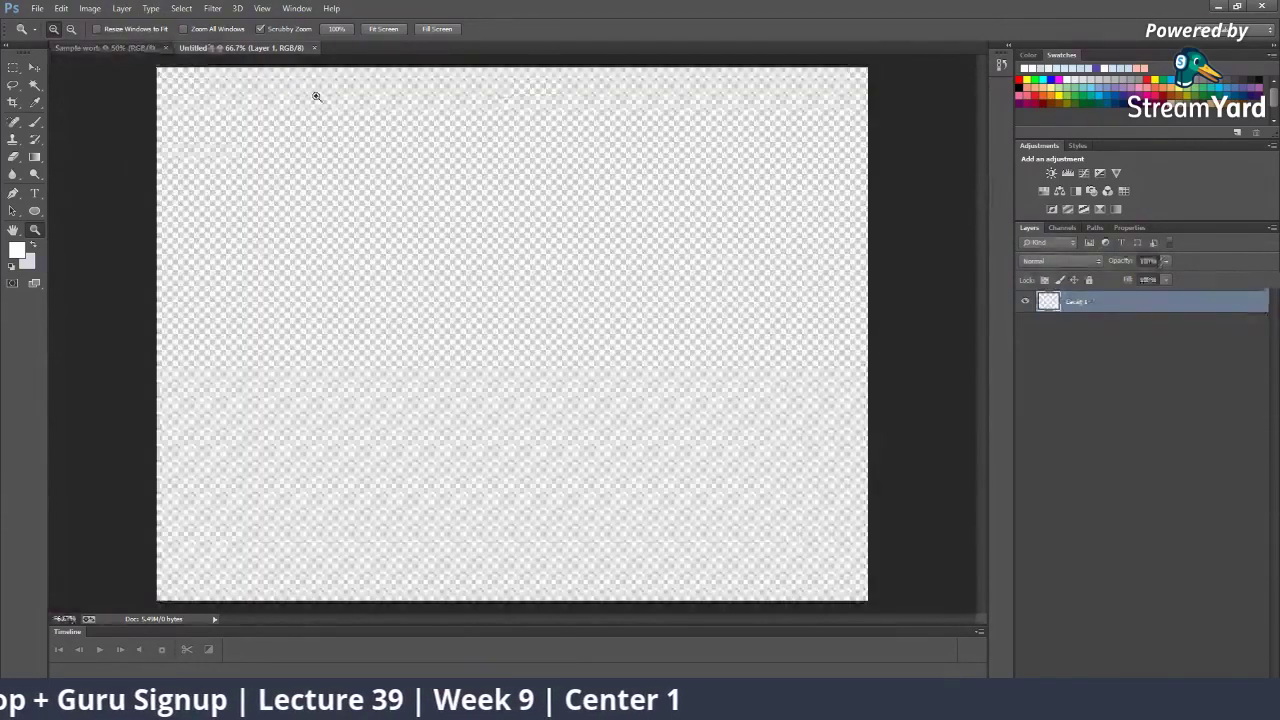
pyautogui.hotkey('ctrl', 'Tab')
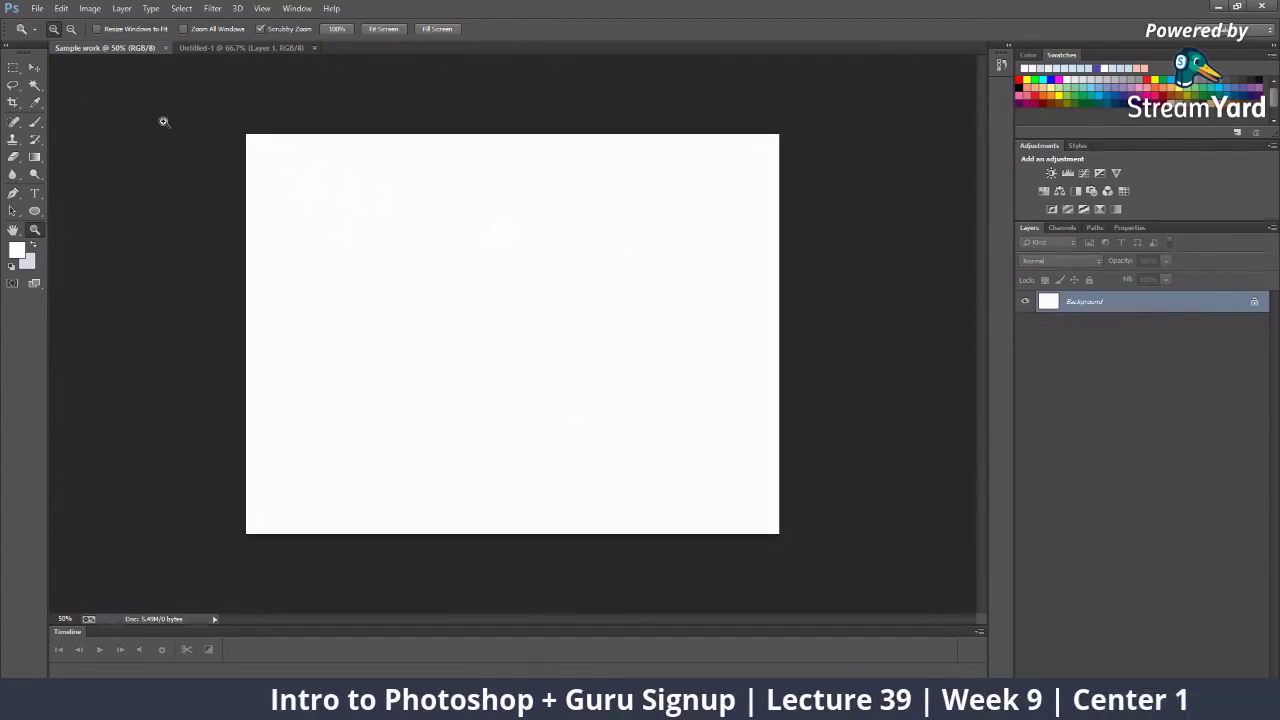
# - Start a new document and set its Background Contents to a custom blue colour
pyautogui.click(38, 8)
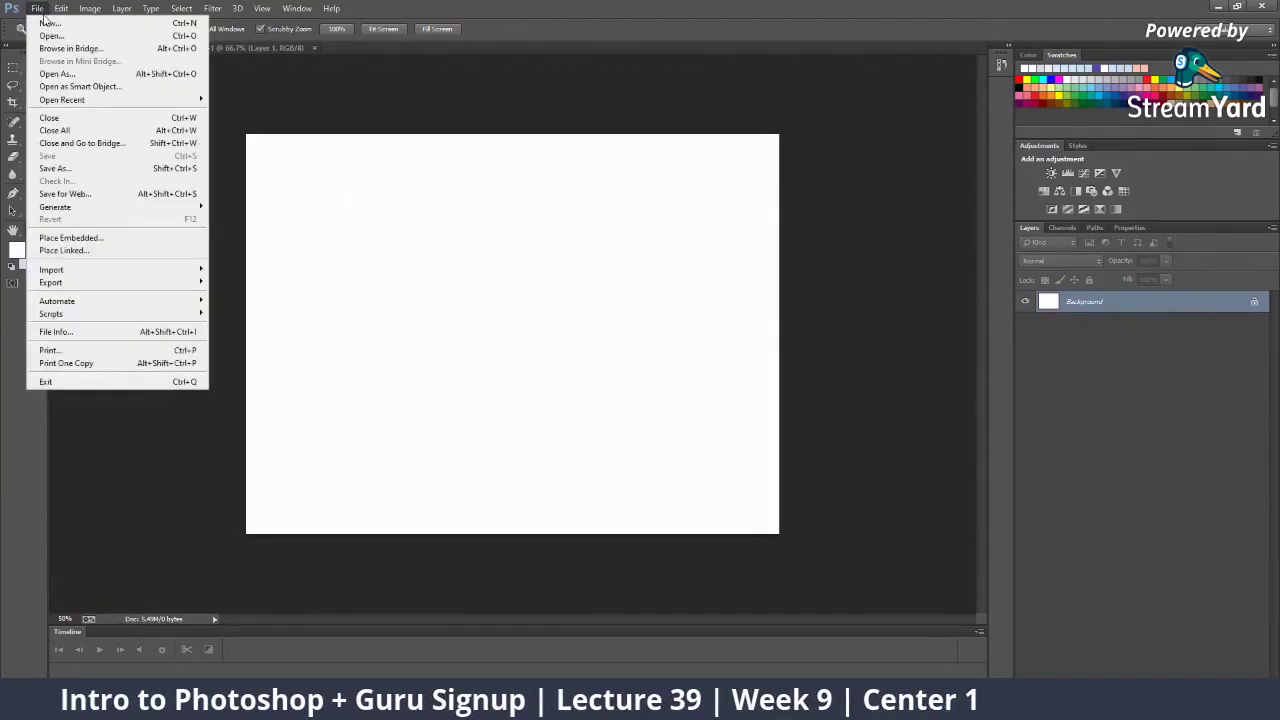
pyautogui.click(48, 22)
pyautogui.click(713, 325)
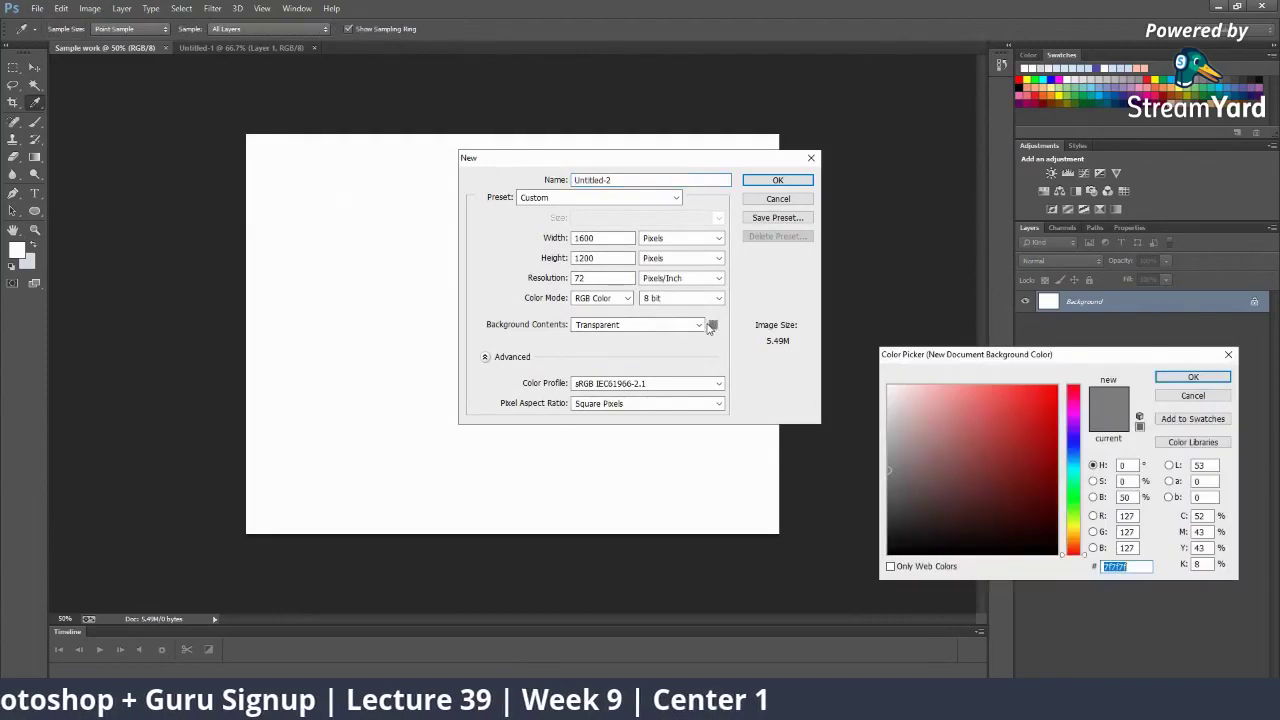
pyautogui.click(1193, 378)
pyautogui.click(698, 325)
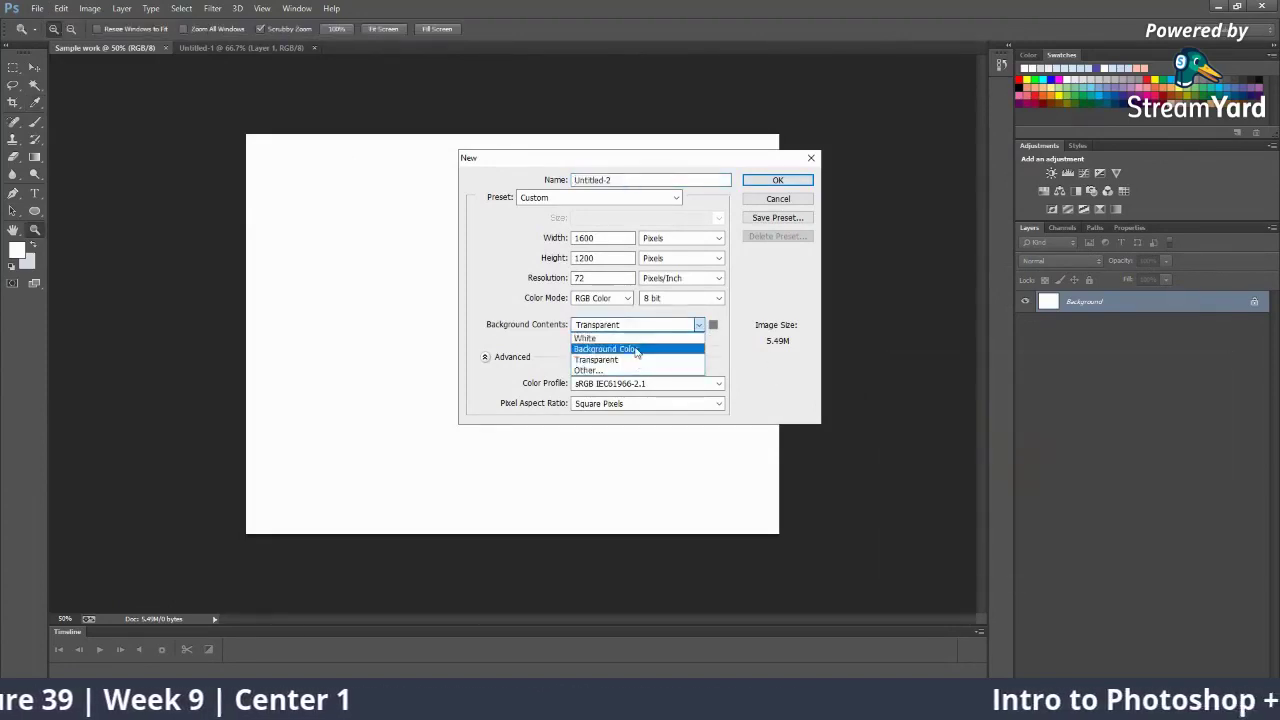
pyautogui.click(640, 348)
pyautogui.click(713, 326)
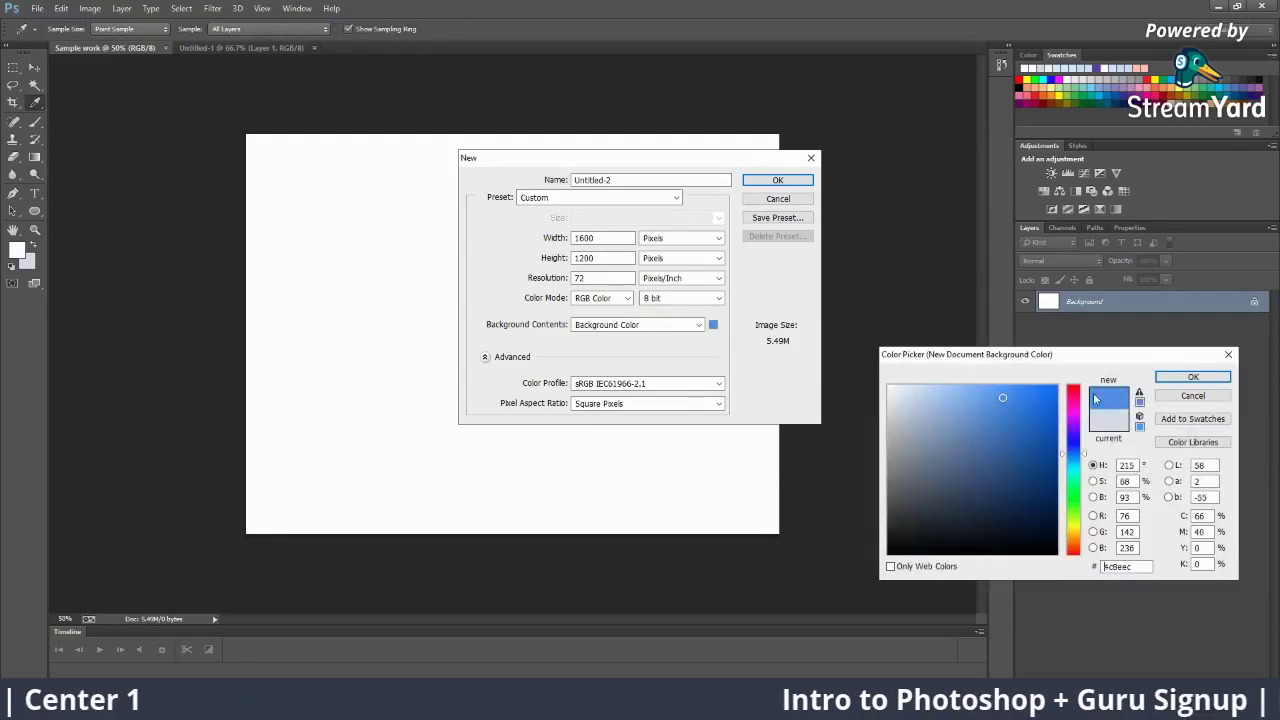
pyautogui.click(1160, 377)
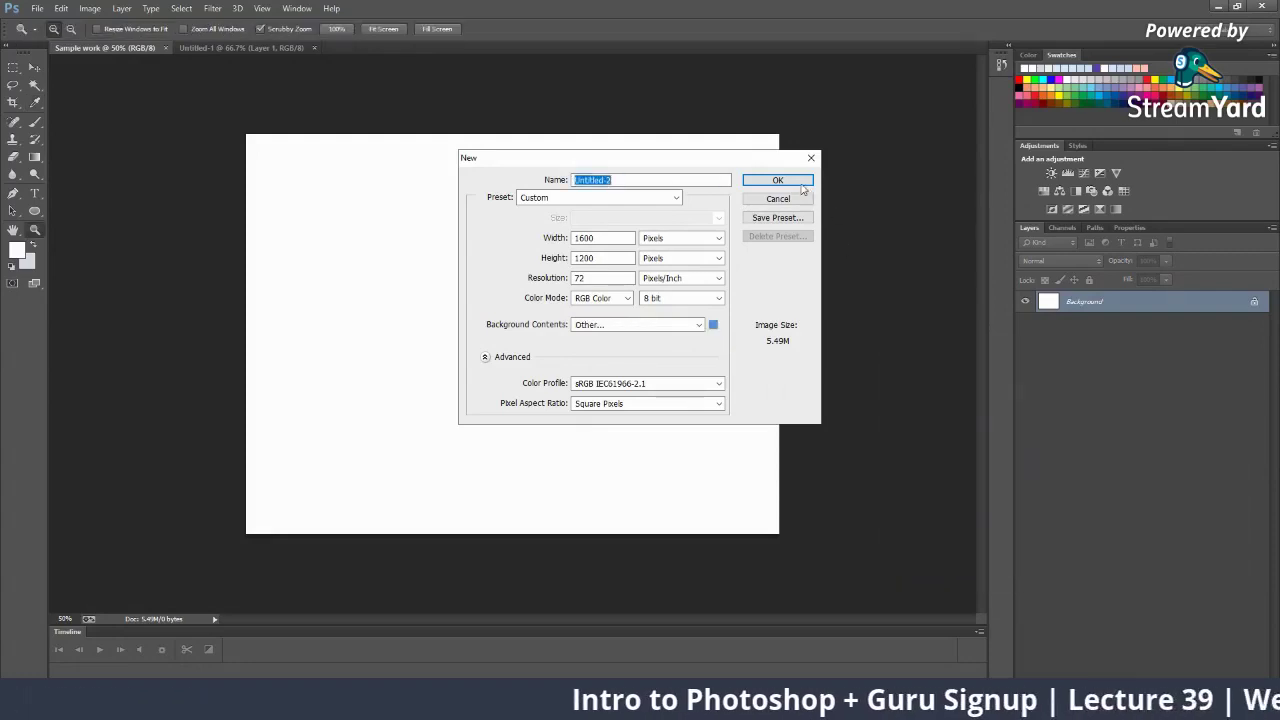
# - Create the blue Untitled-2 document, zoom out, and return to Sample work
pyautogui.click(800, 182)
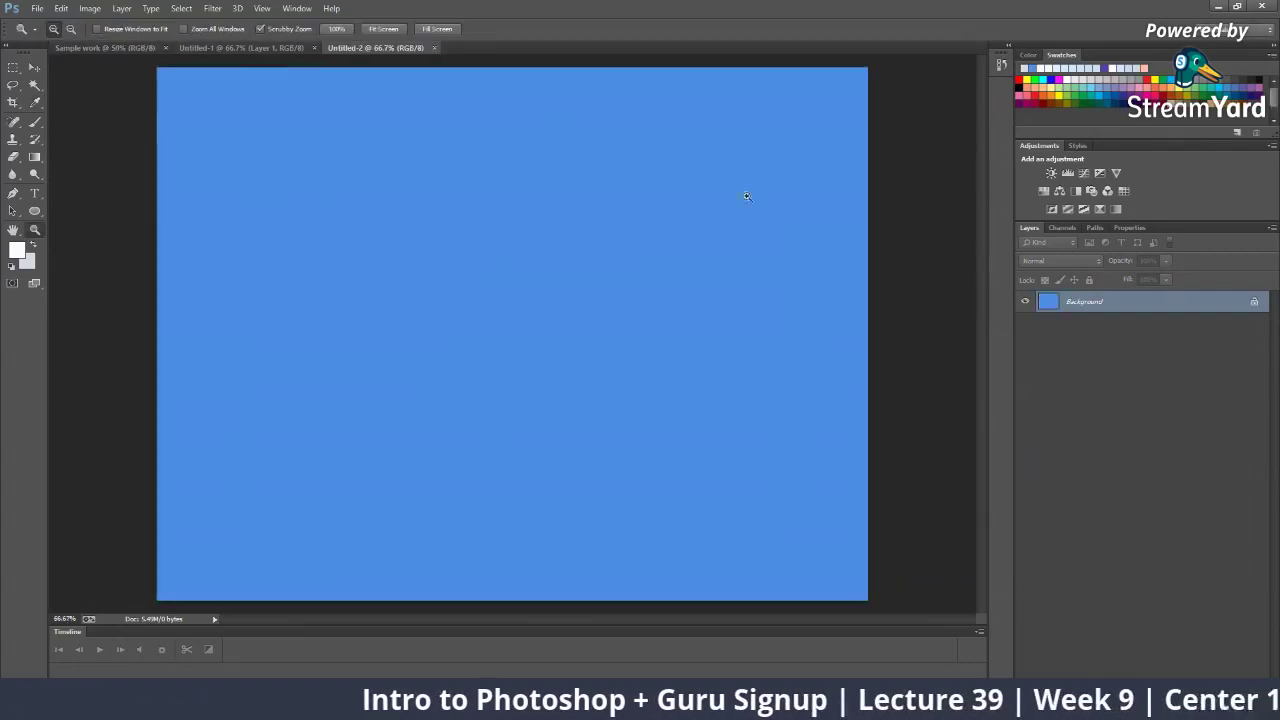
pyautogui.keyDown('alt'); pyautogui.click(600, 290); pyautogui.keyUp('alt')
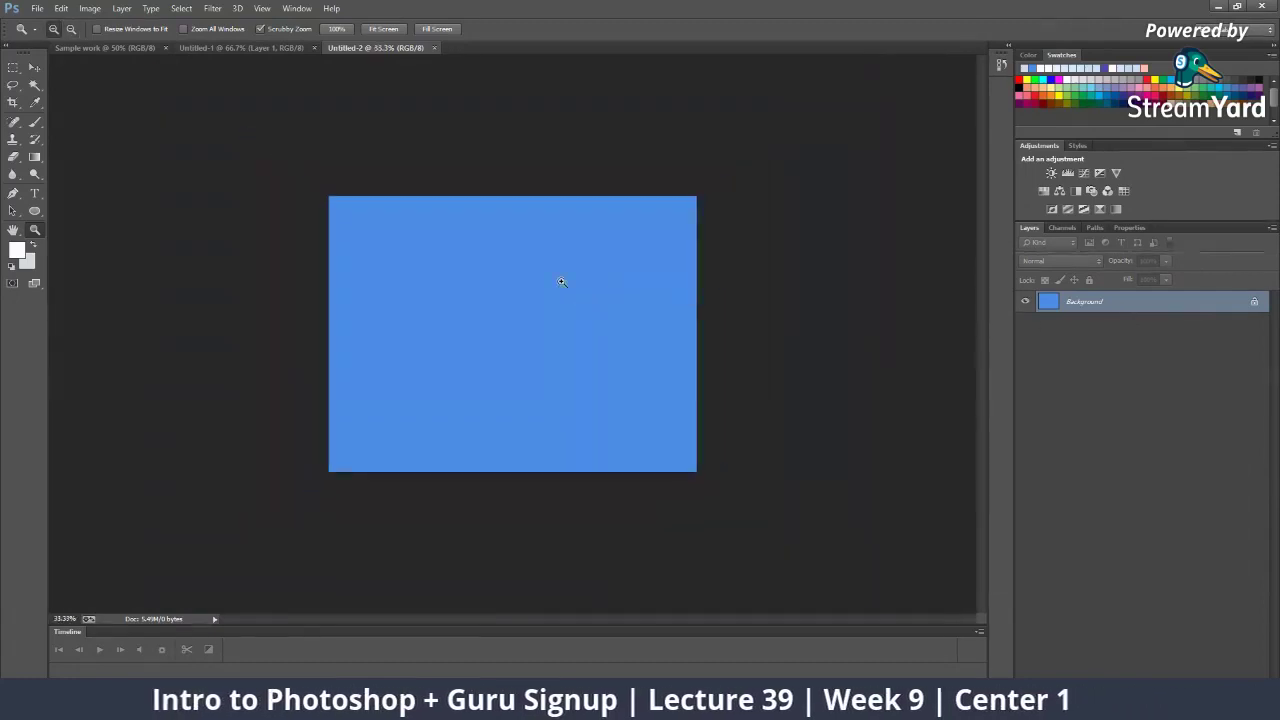
pyautogui.moveTo(161, 54); pyautogui.dragTo(262, 51)
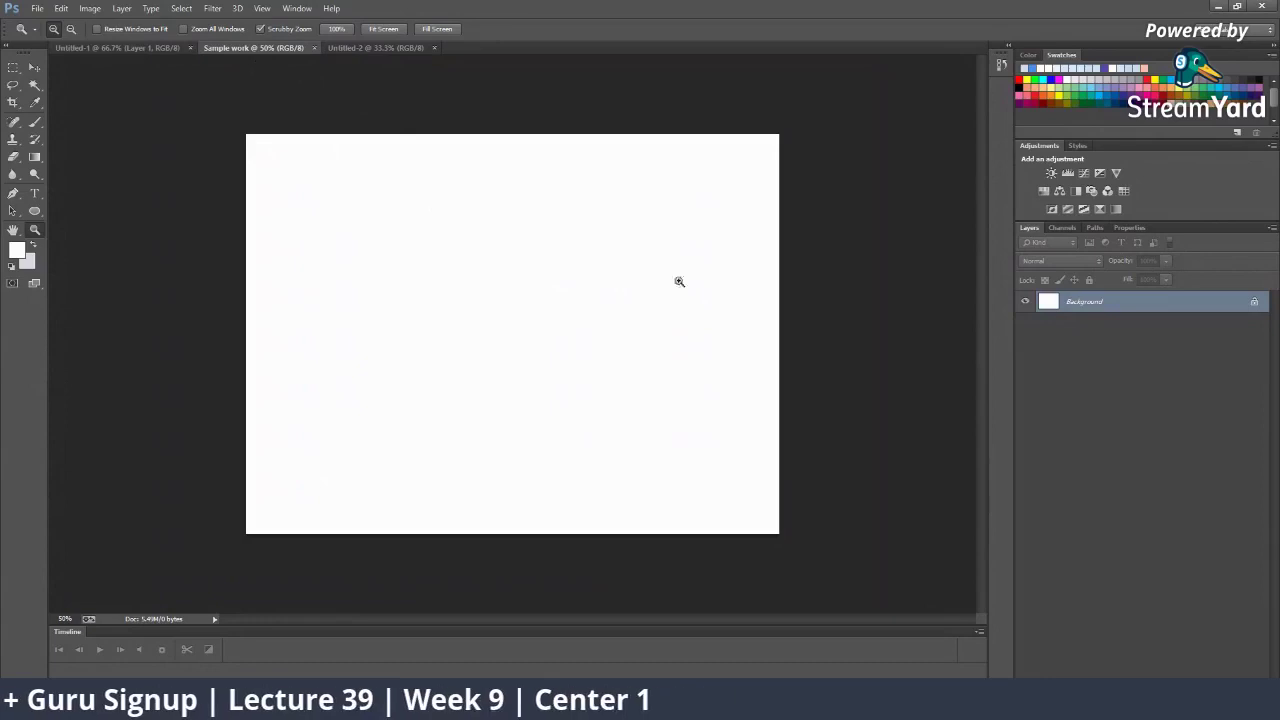
# - Compare the Untitled-1 and Sample work layers, then float, enlarge and re-dock the Layers panel
pyautogui.click(79, 50)
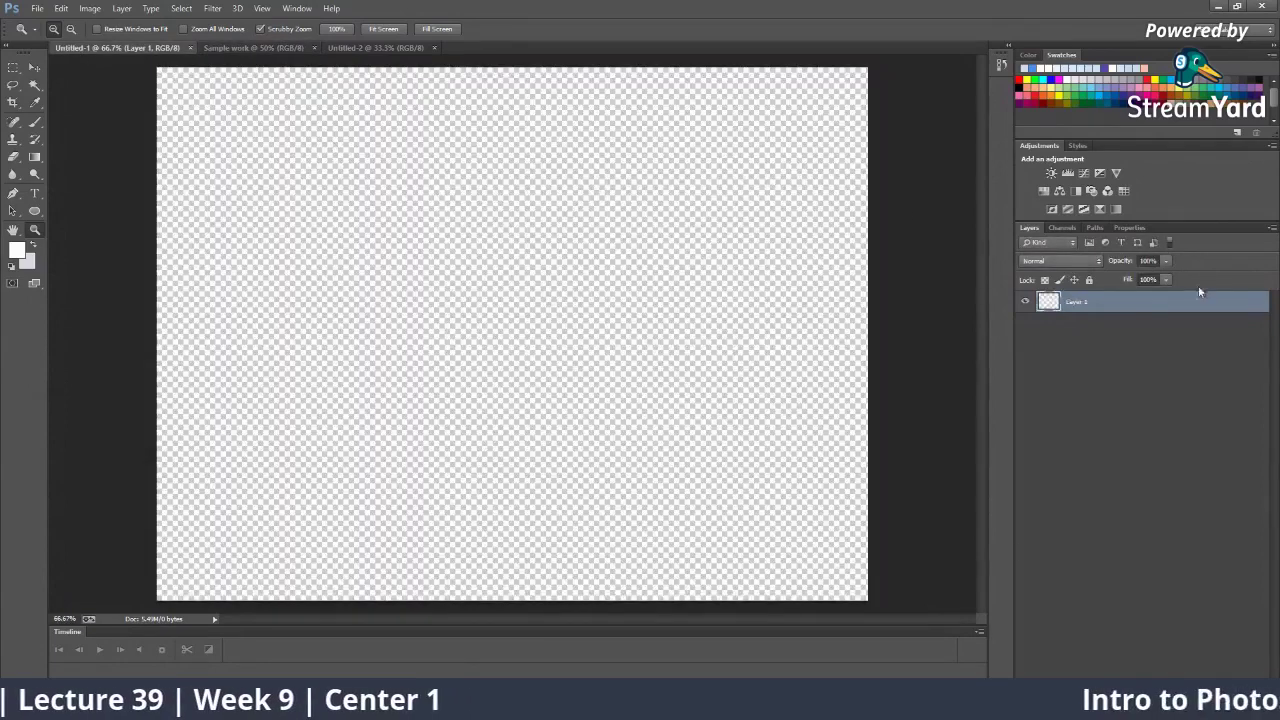
pyautogui.click(279, 47)
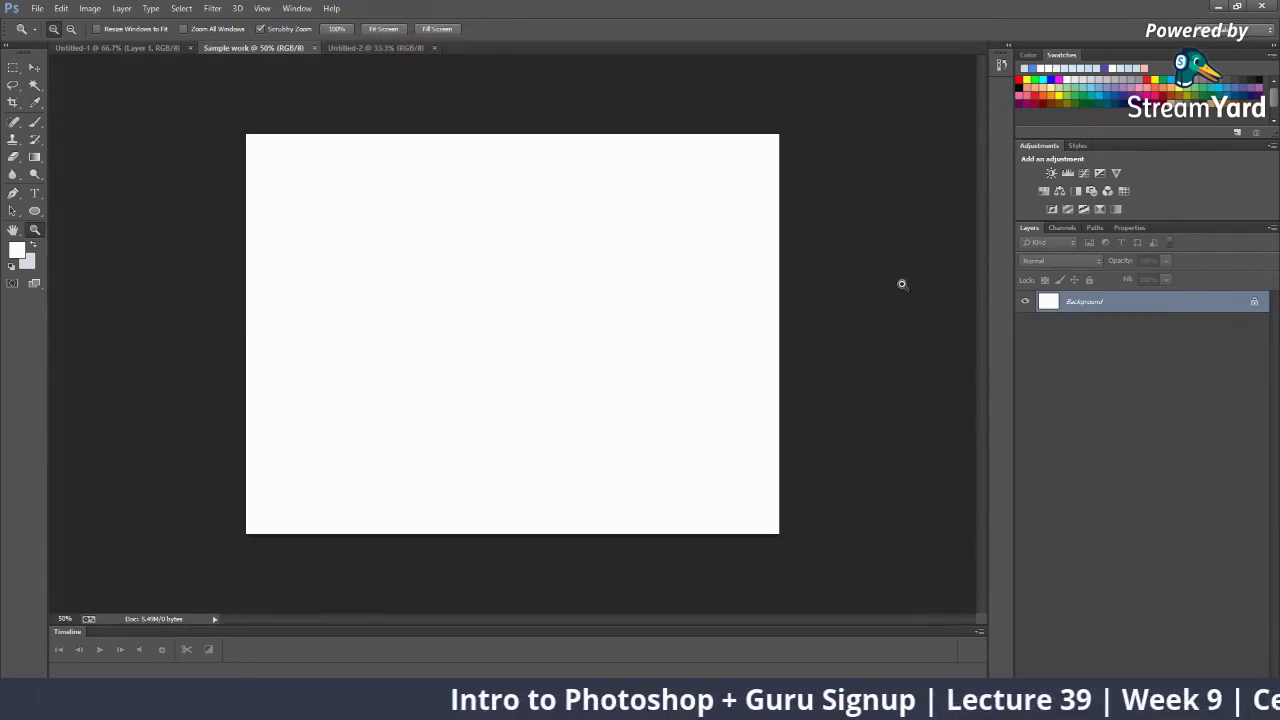
pyautogui.moveTo(1034, 232); pyautogui.dragTo(743, 182)
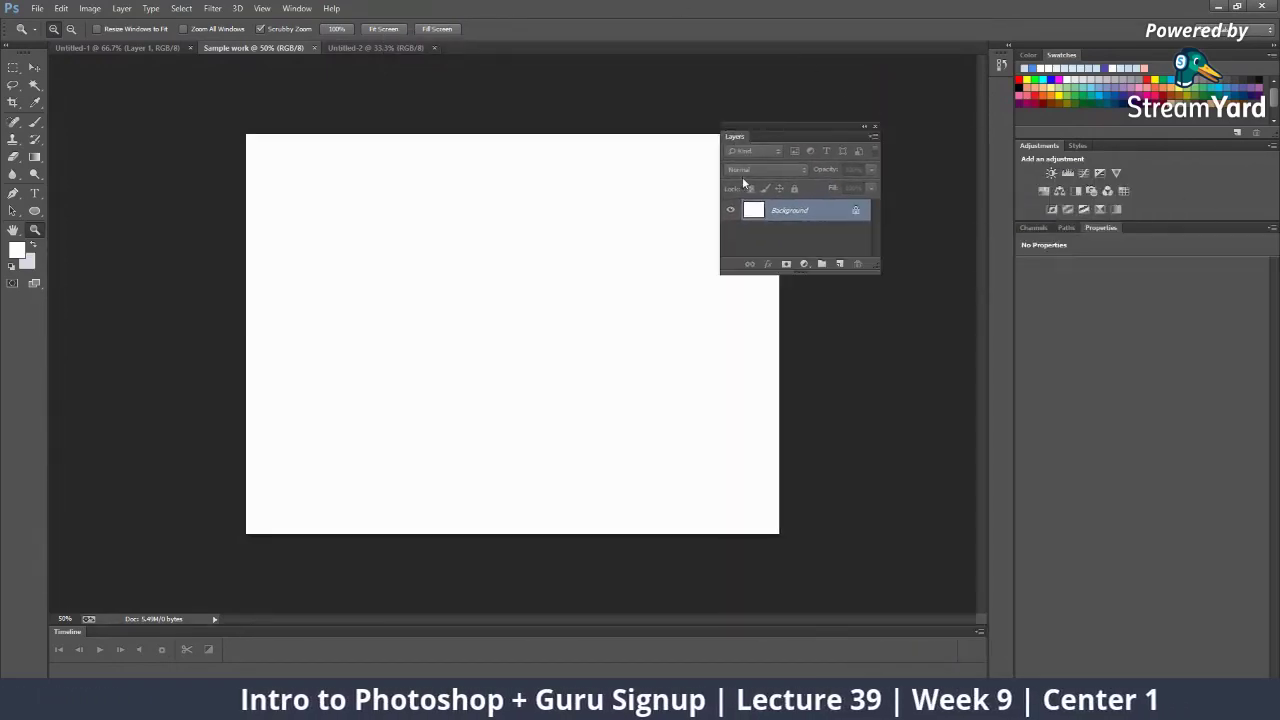
pyautogui.moveTo(875, 272); pyautogui.dragTo(1105, 650)
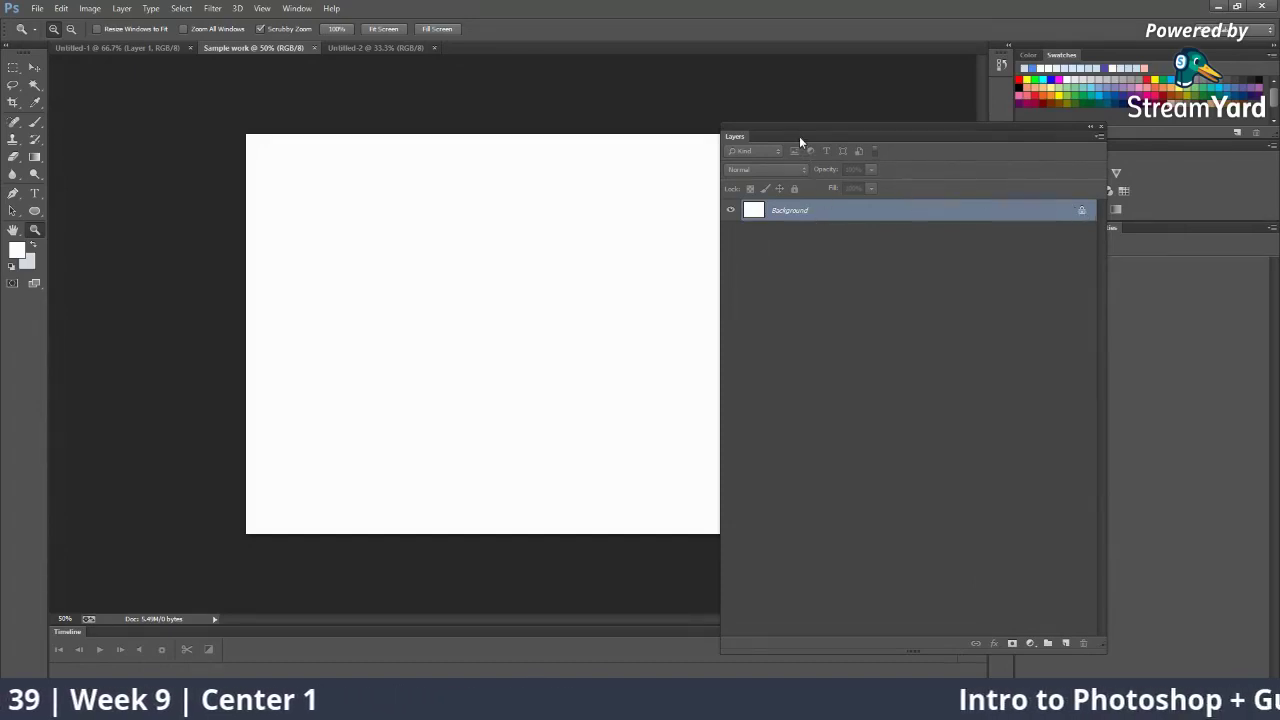
pyautogui.moveTo(799, 136); pyautogui.dragTo(1101, 230)
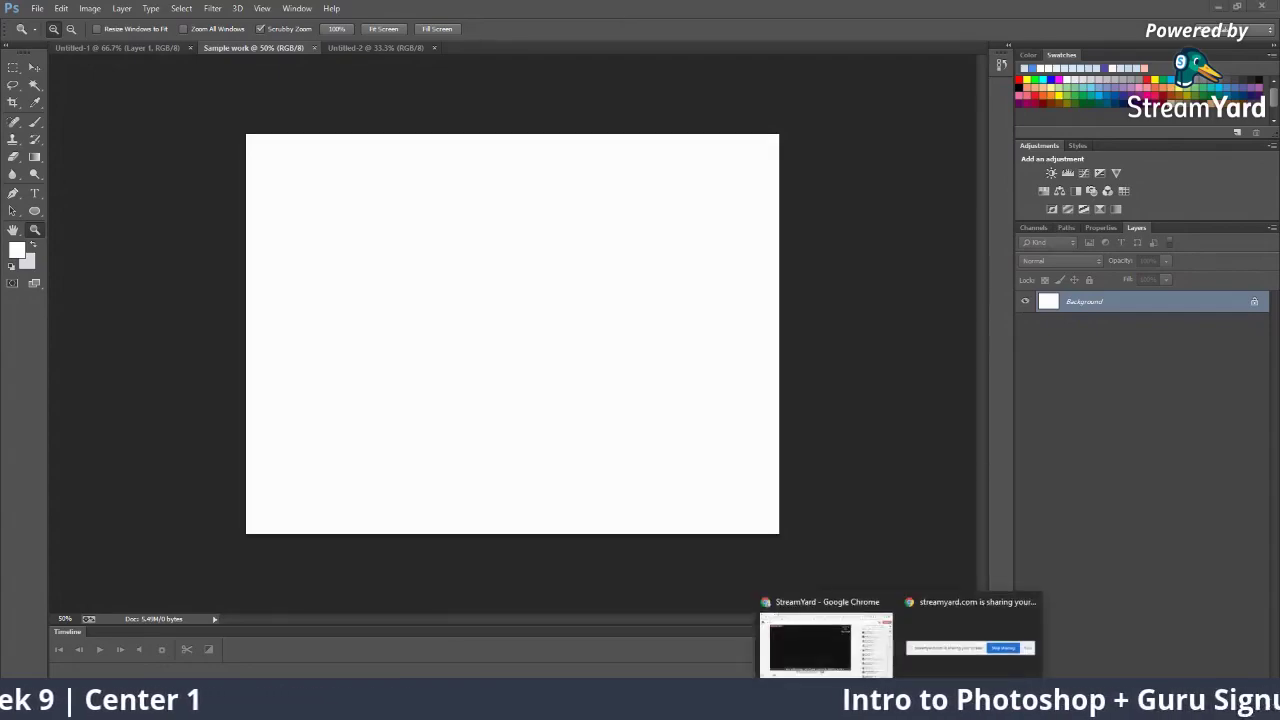
pyautogui.click(824, 640)
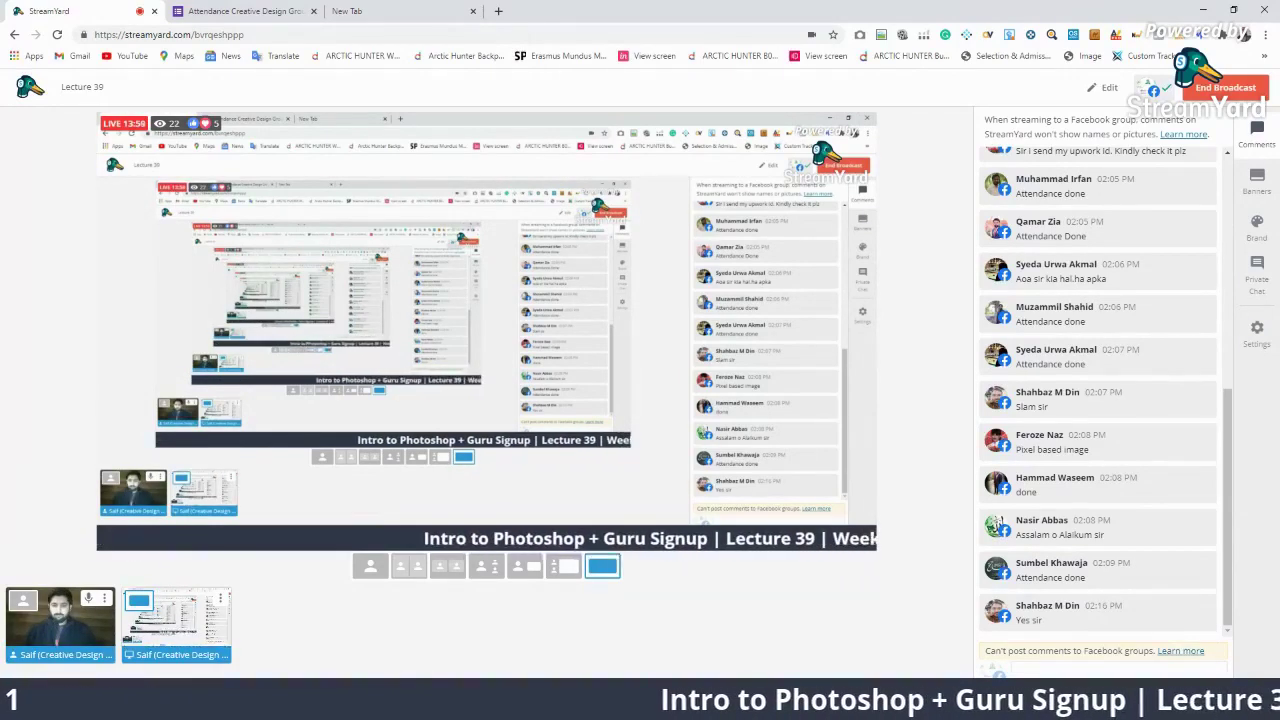
pyautogui.hotkey('alt', 'Tab')
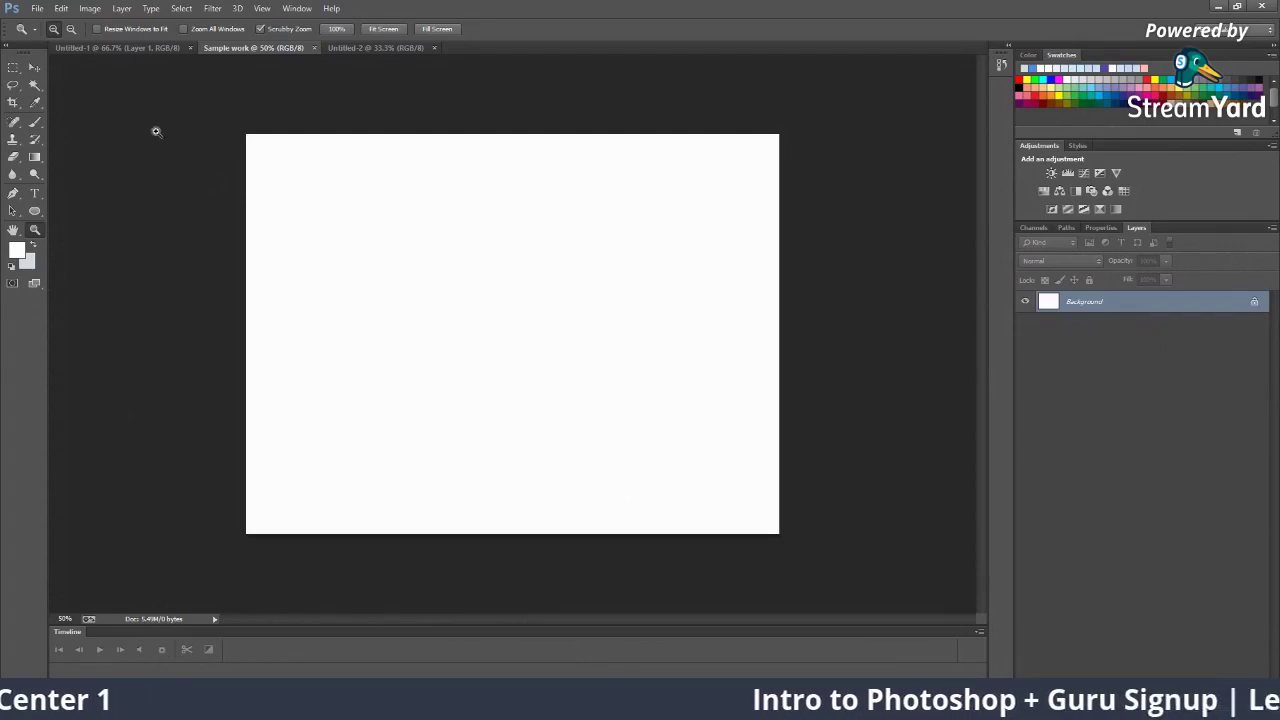
pyautogui.click(37, 8)
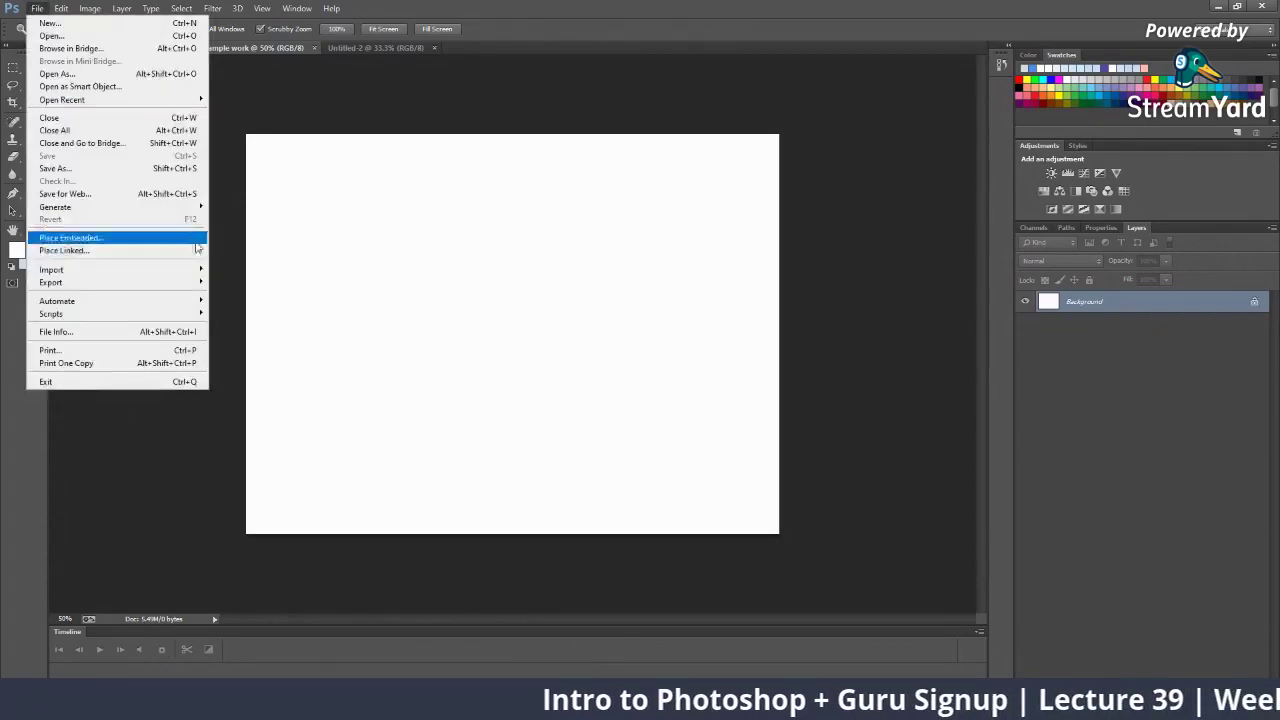
pyautogui.click(212, 8)
pyautogui.click(703, 436)
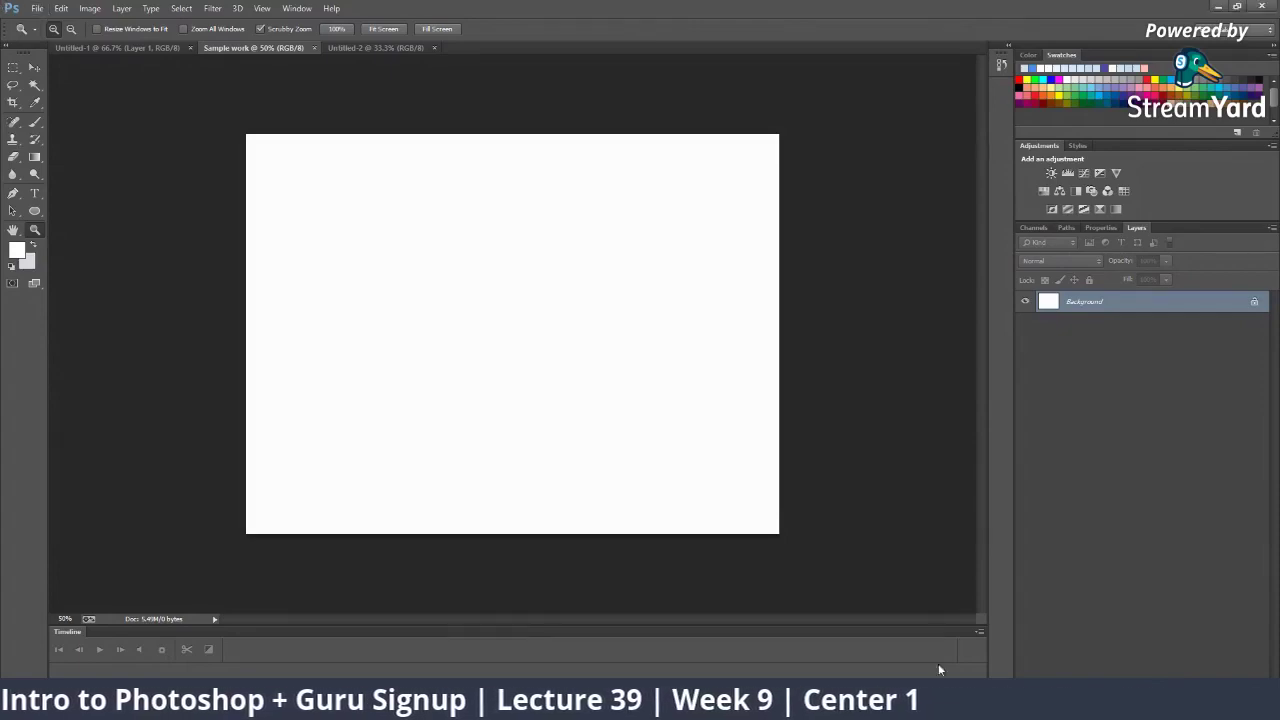
# - Search Start for 'photo' and choose Adobe Photoshop 2020 from the results
pyautogui.click(1218, 8)
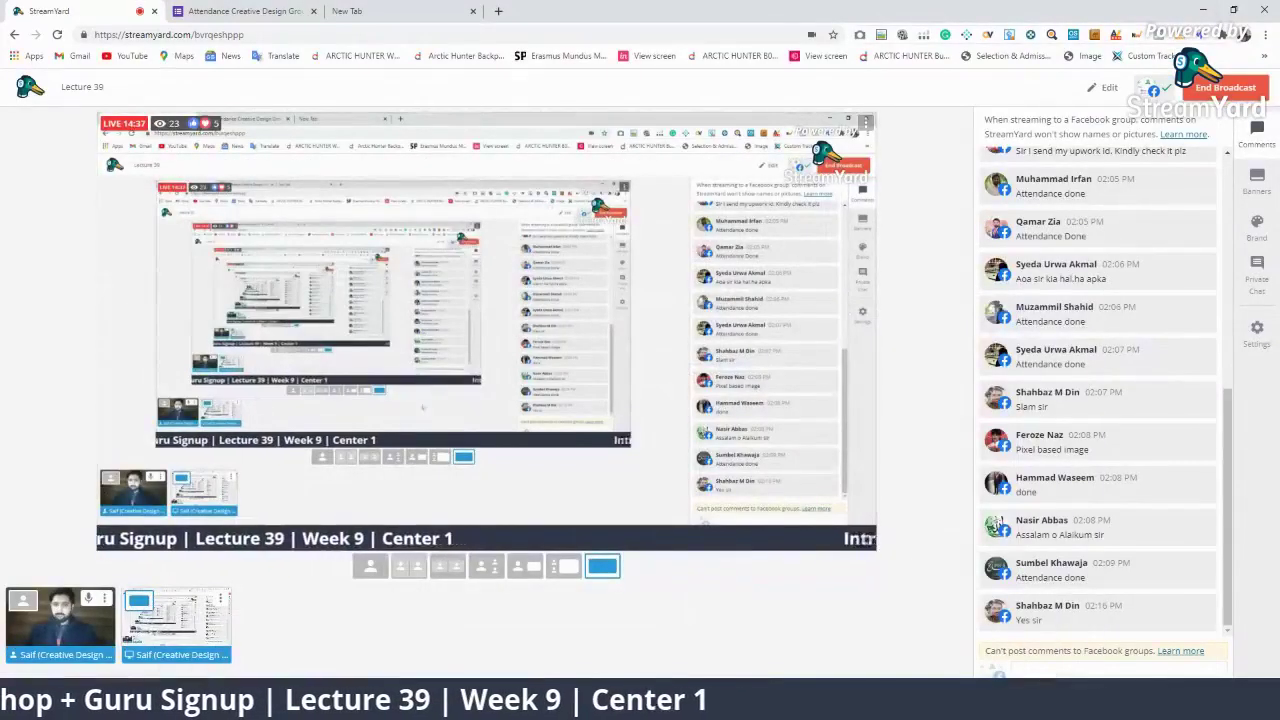
pyautogui.click(990, 704)
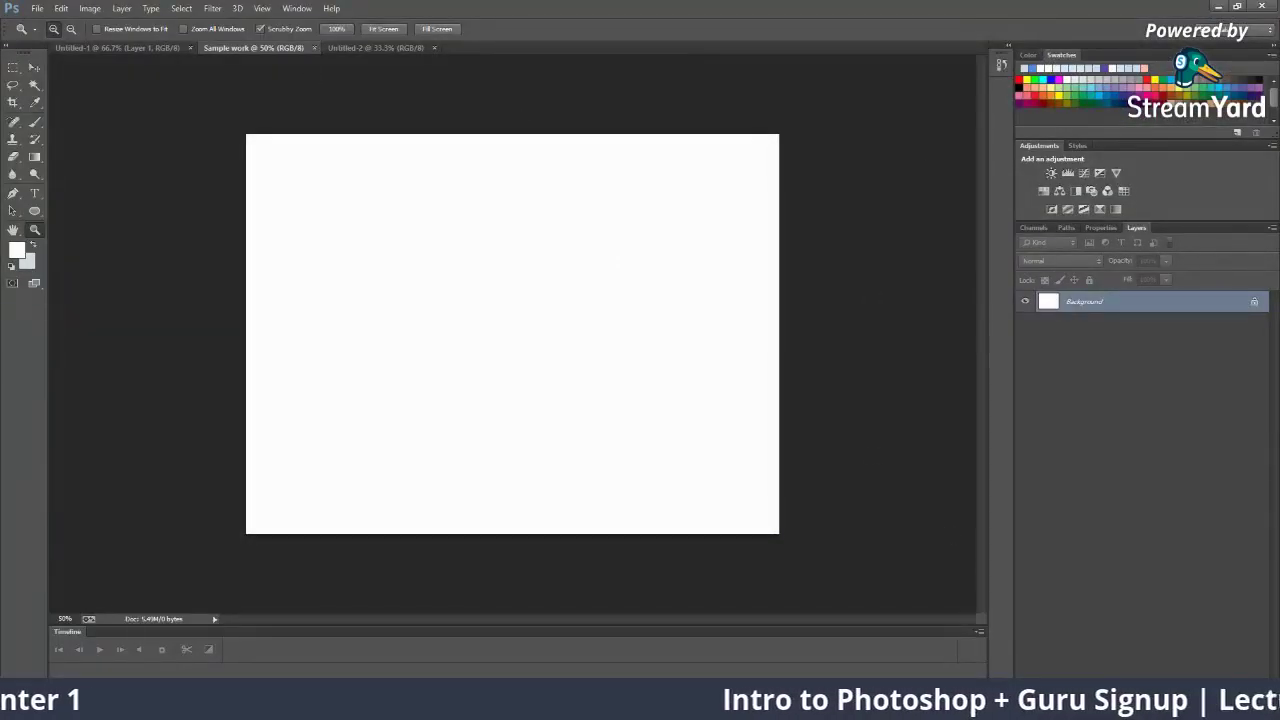
pyautogui.click(130, 706)
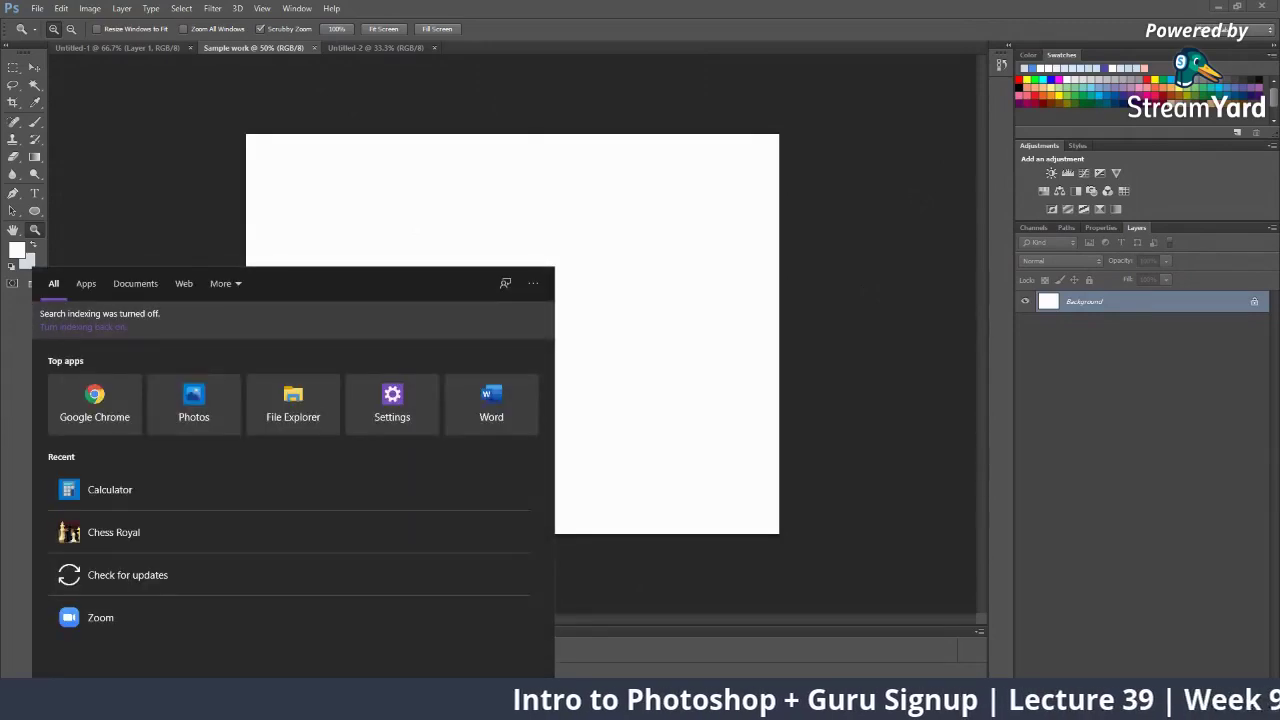
pyautogui.write('photo')
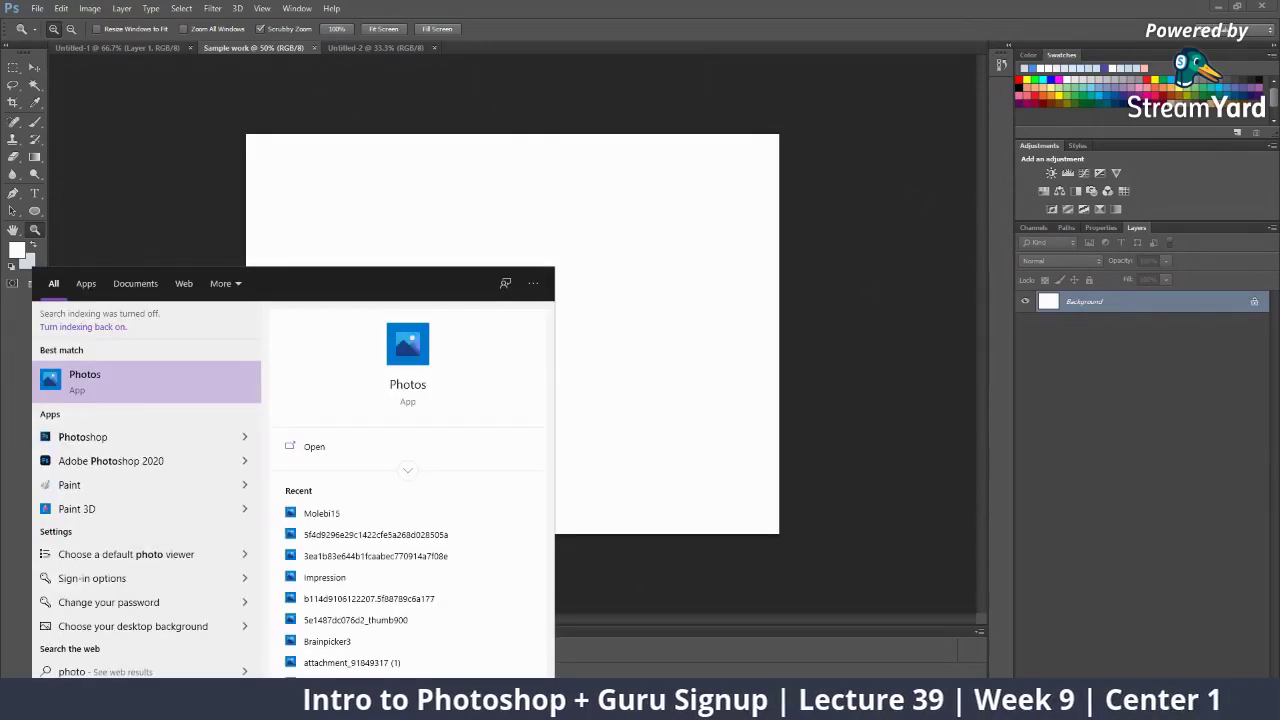
pyautogui.click(242, 461)
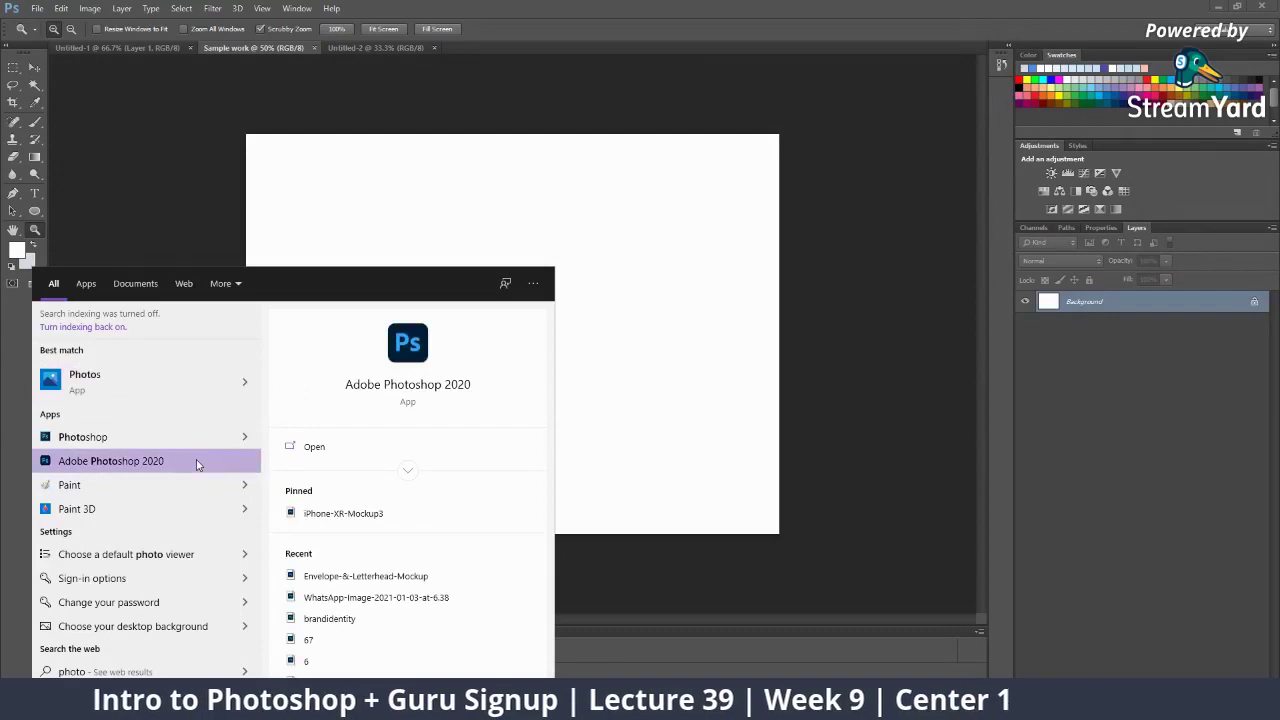
pyautogui.click(196, 460)
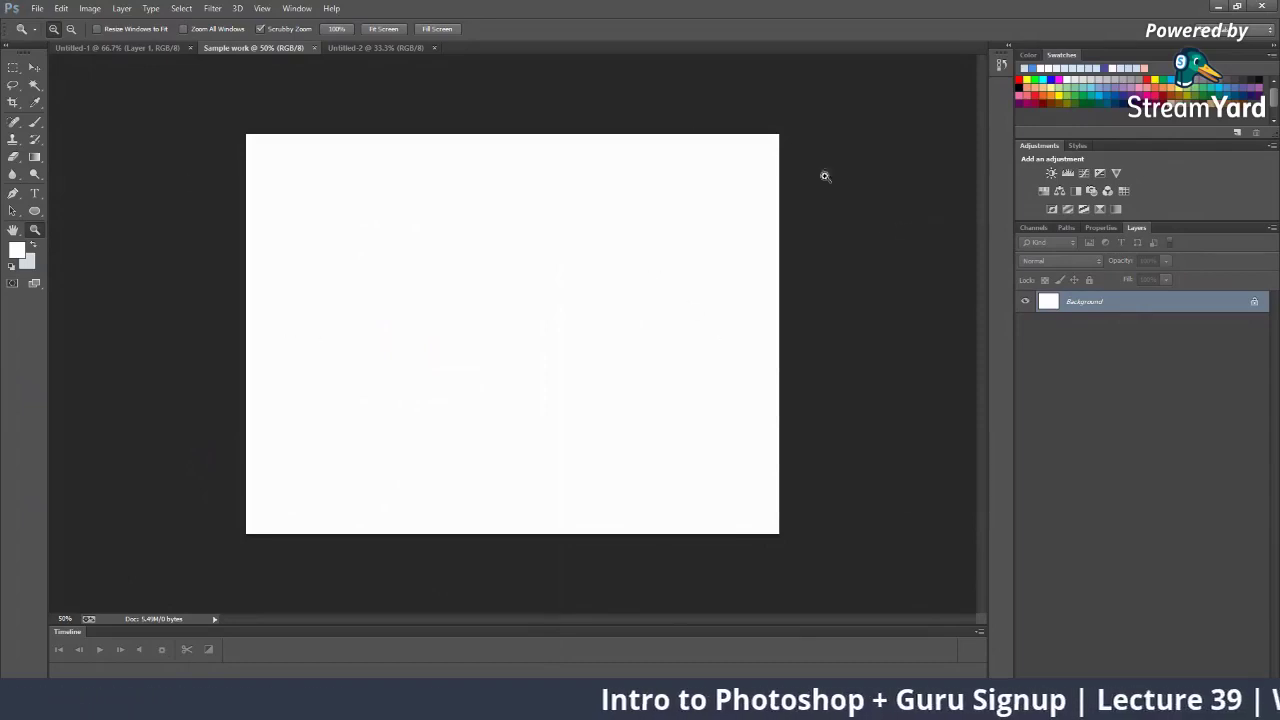
pyautogui.click(128, 47)
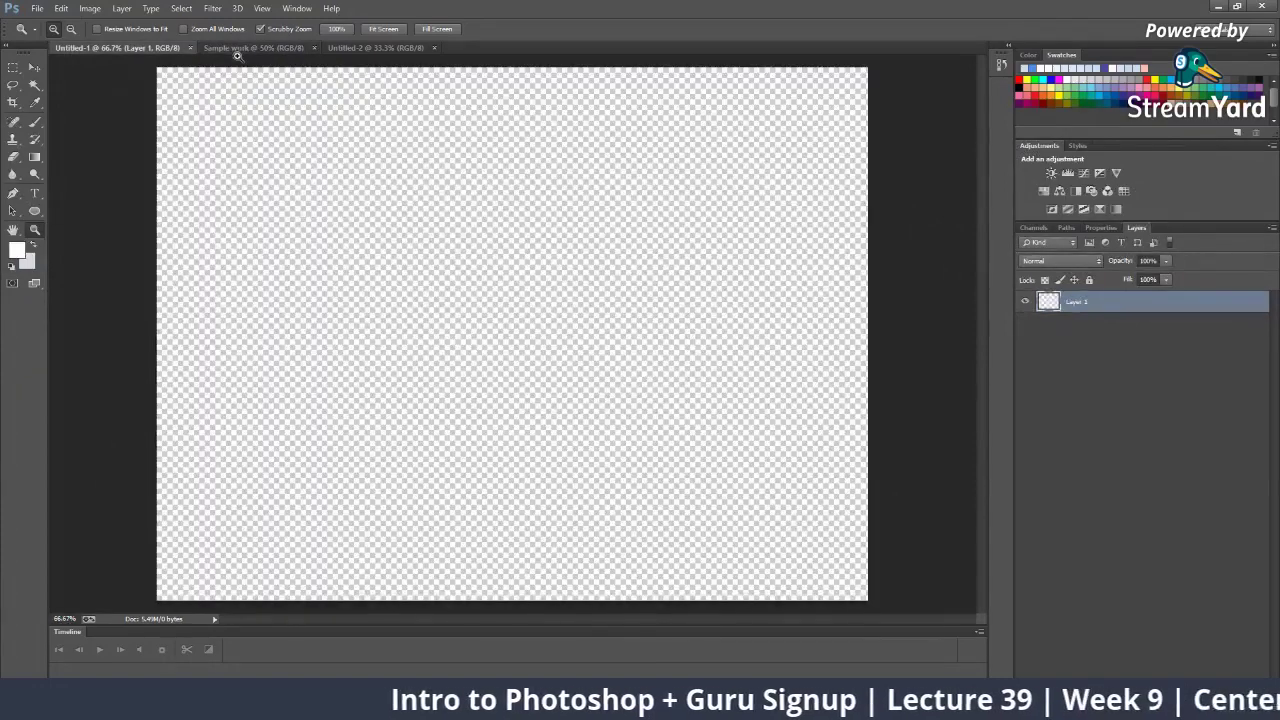
pyautogui.click(240, 48)
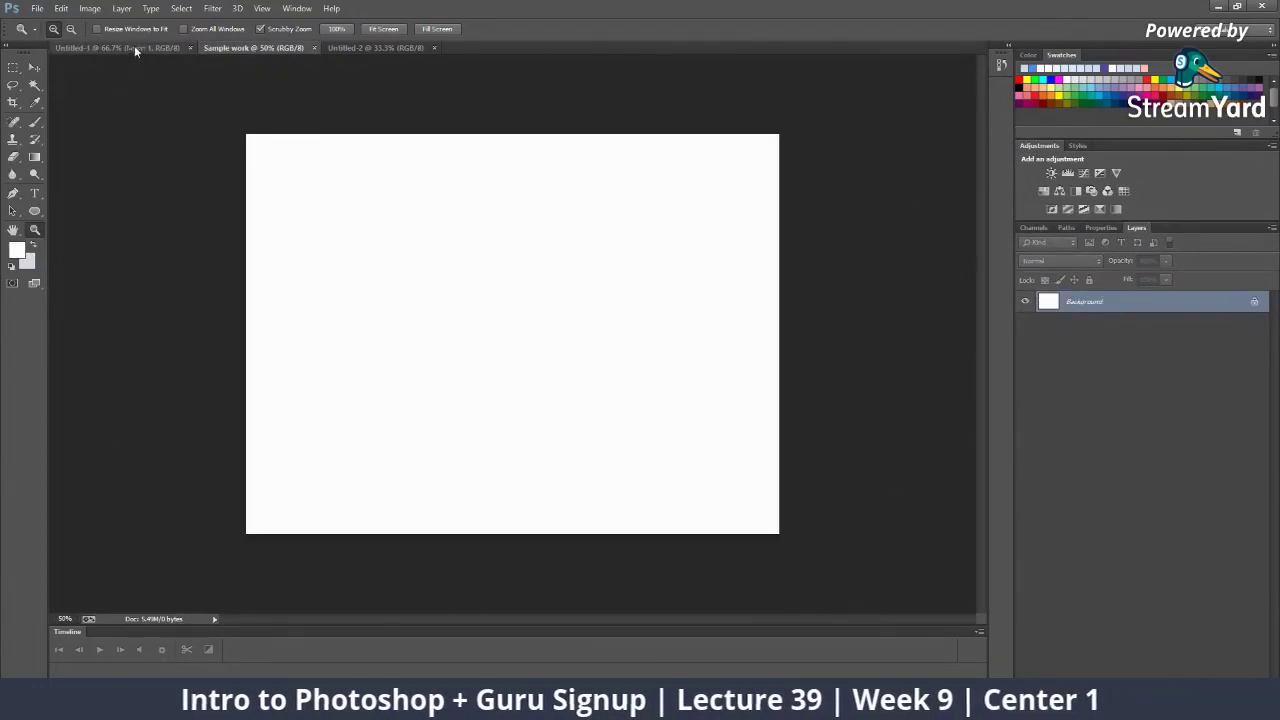
pyautogui.click(132, 45)
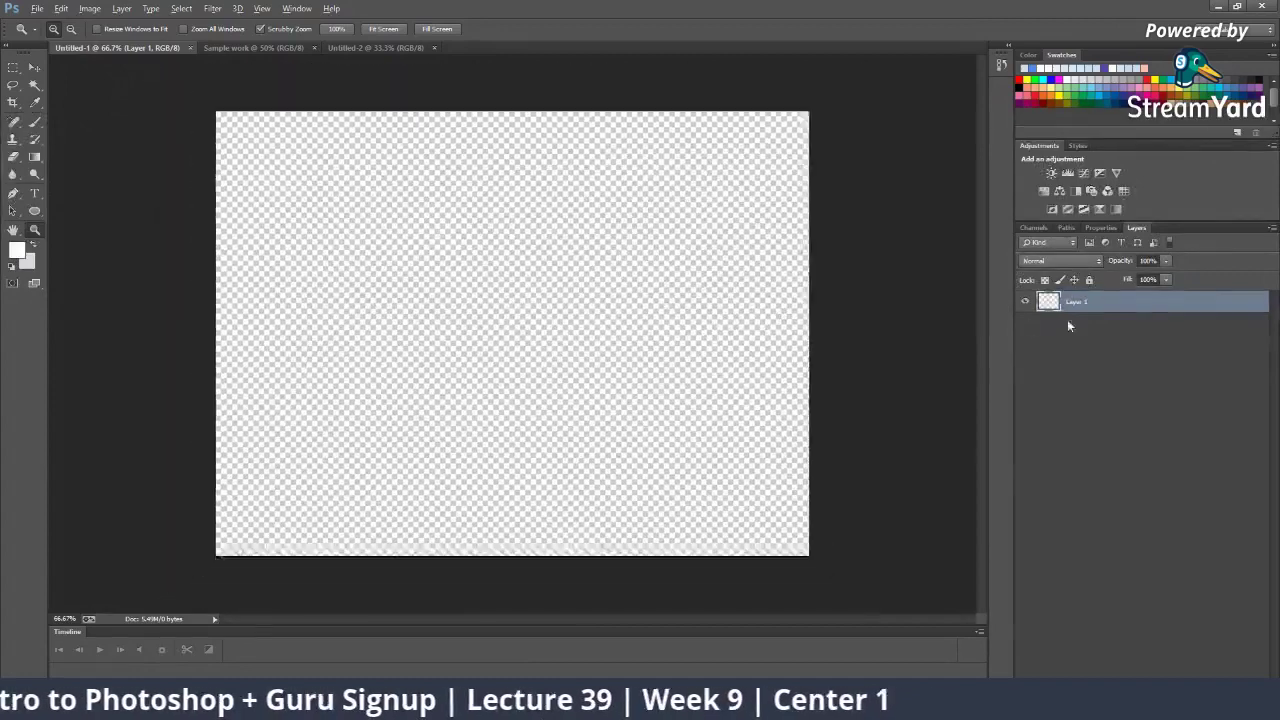
pyautogui.hotkey('ctrl', '-')
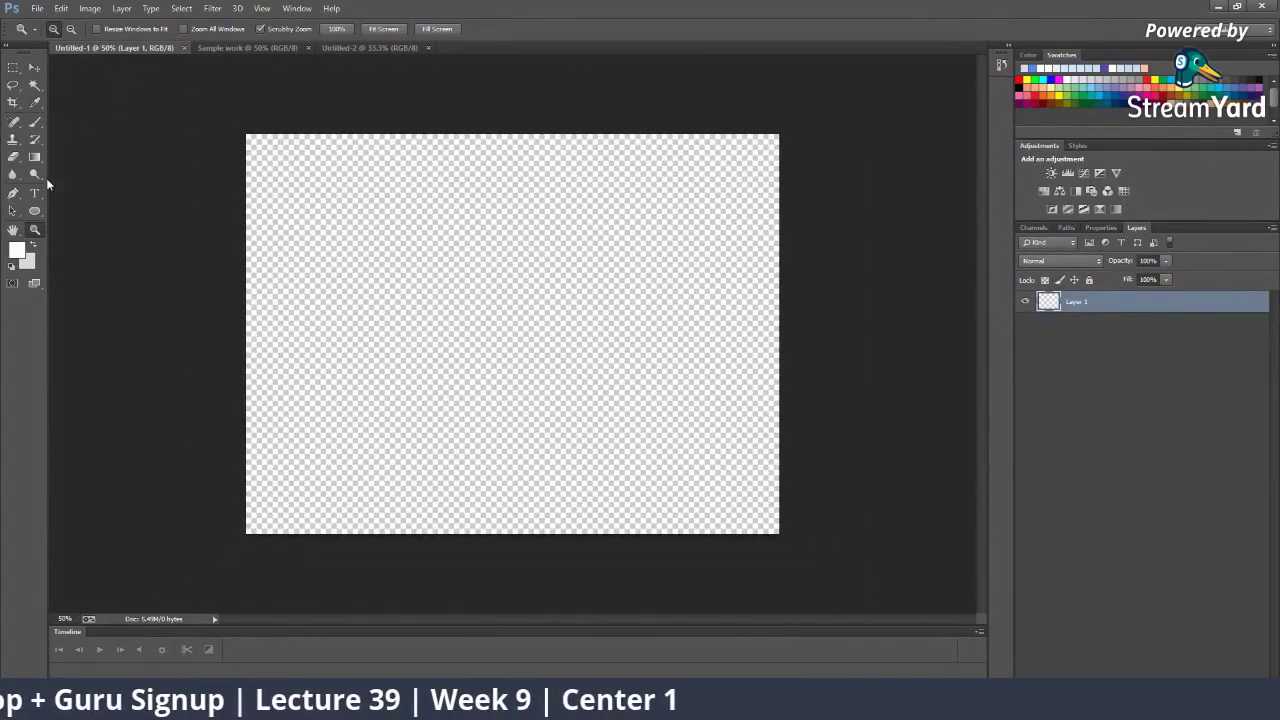
pyautogui.click(260, 50)
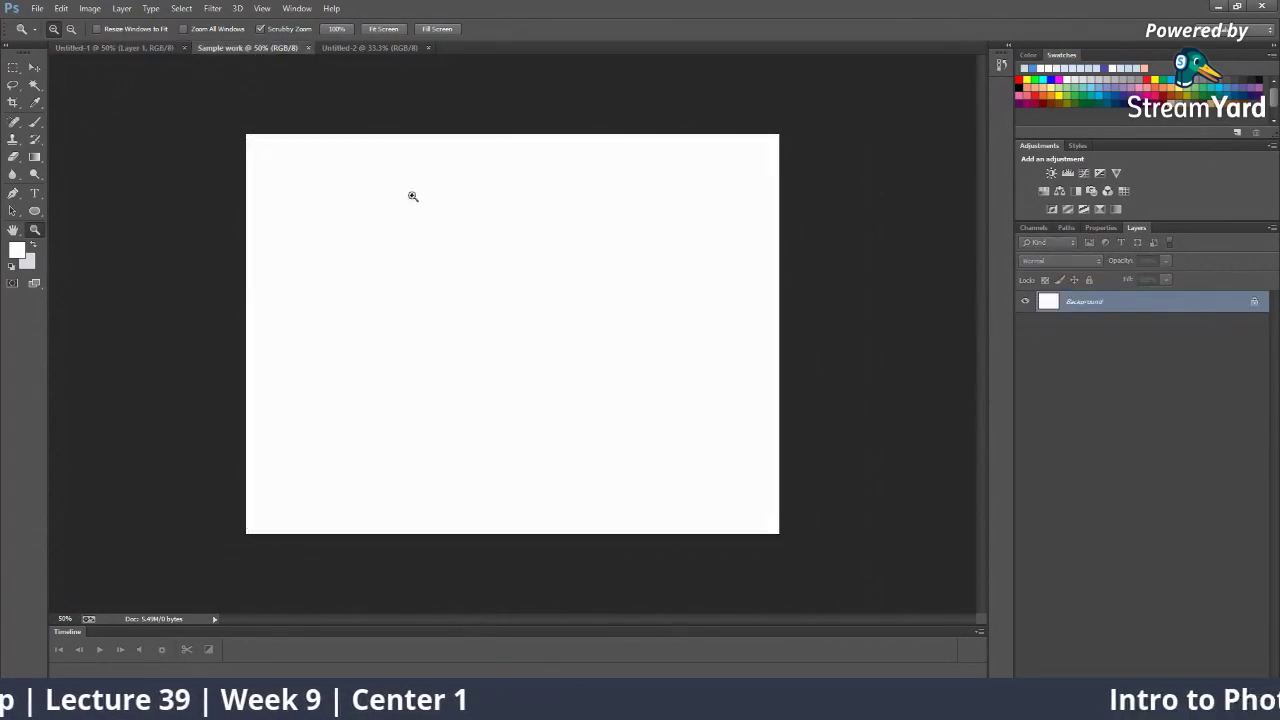
pyautogui.hotkey('ctrl', '+')
pyautogui.click(388, 48)
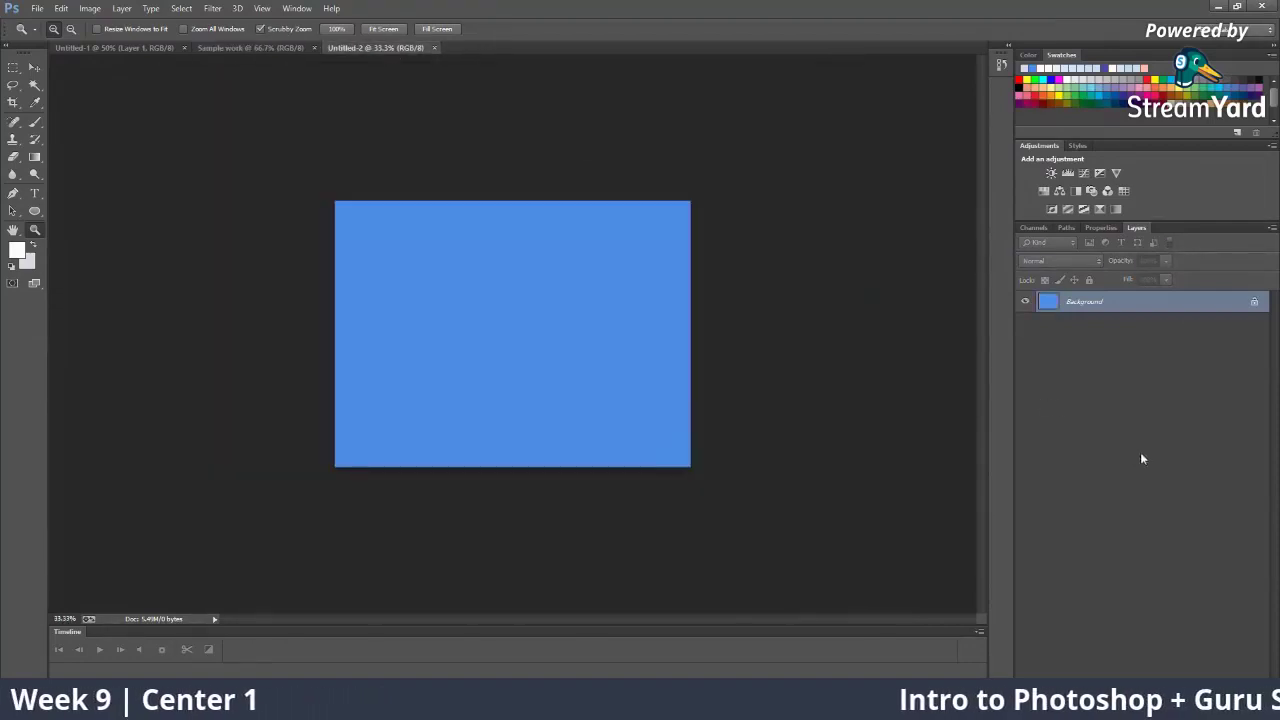
pyautogui.click(256, 47)
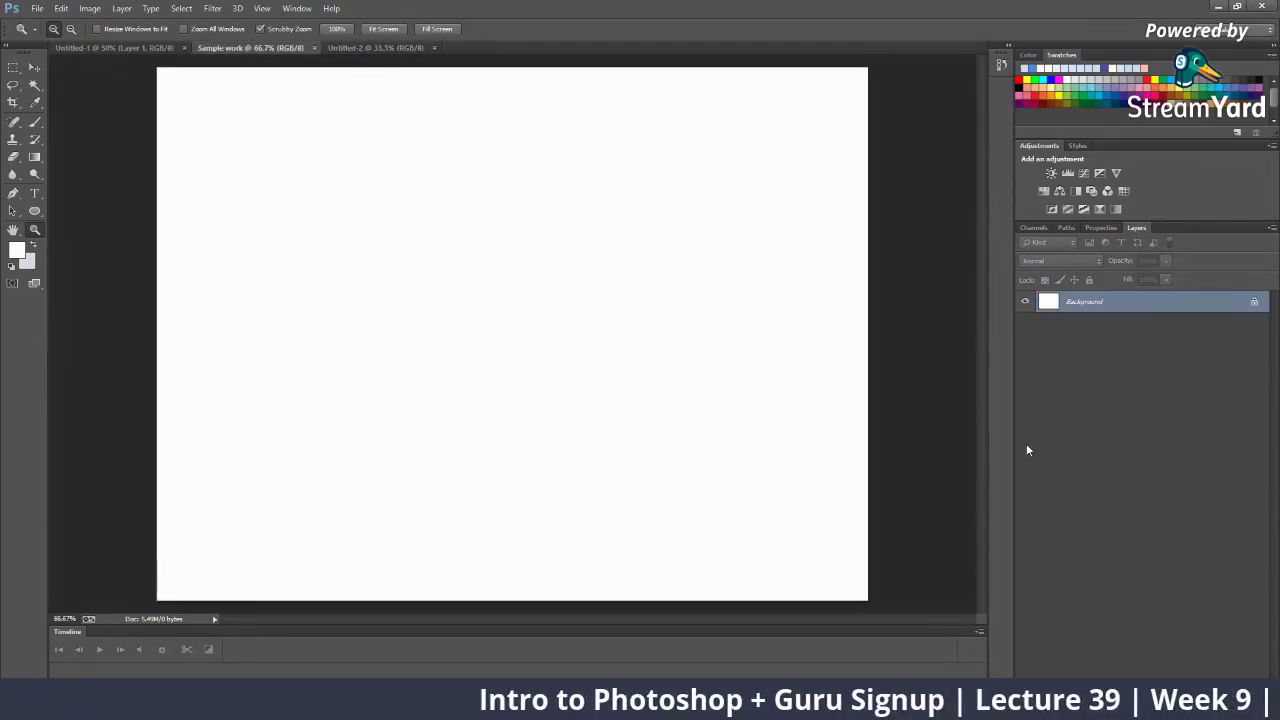
pyautogui.keyDown('alt'); pyautogui.click(748, 372); pyautogui.keyUp('alt')
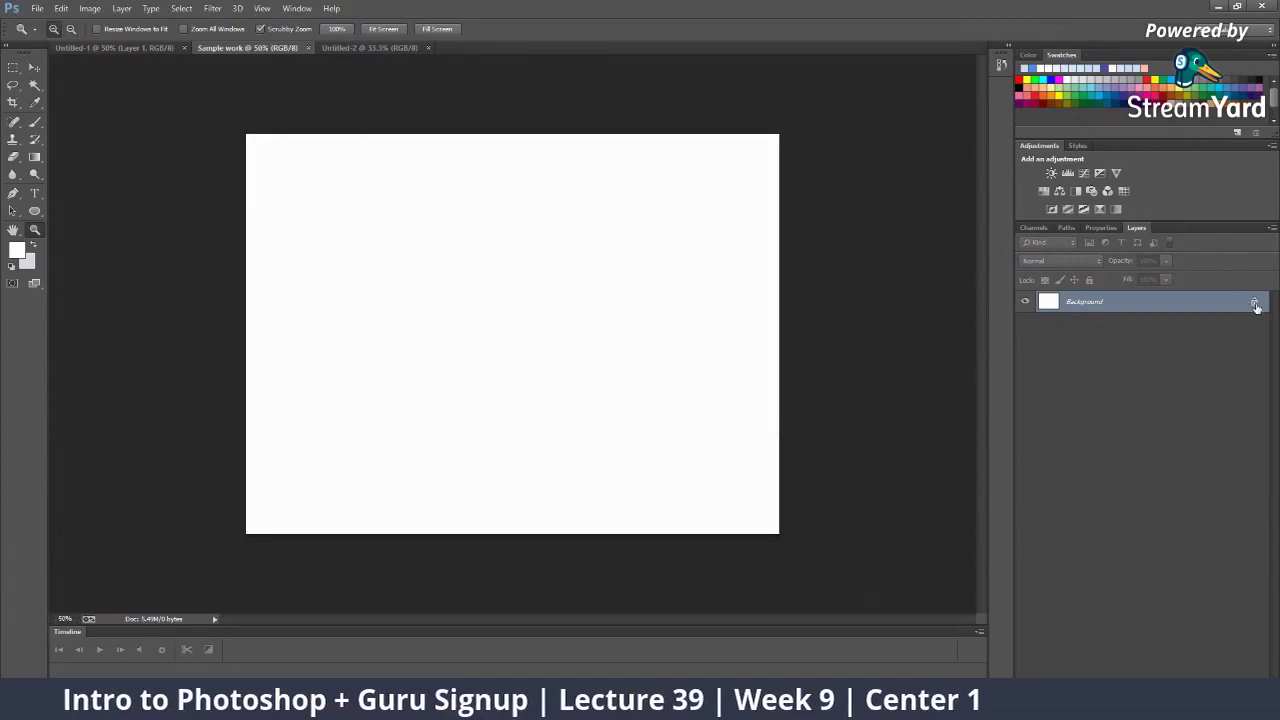
# - Try moving the locked Background layer with the Move tool and dismiss the warning
pyautogui.press('v')
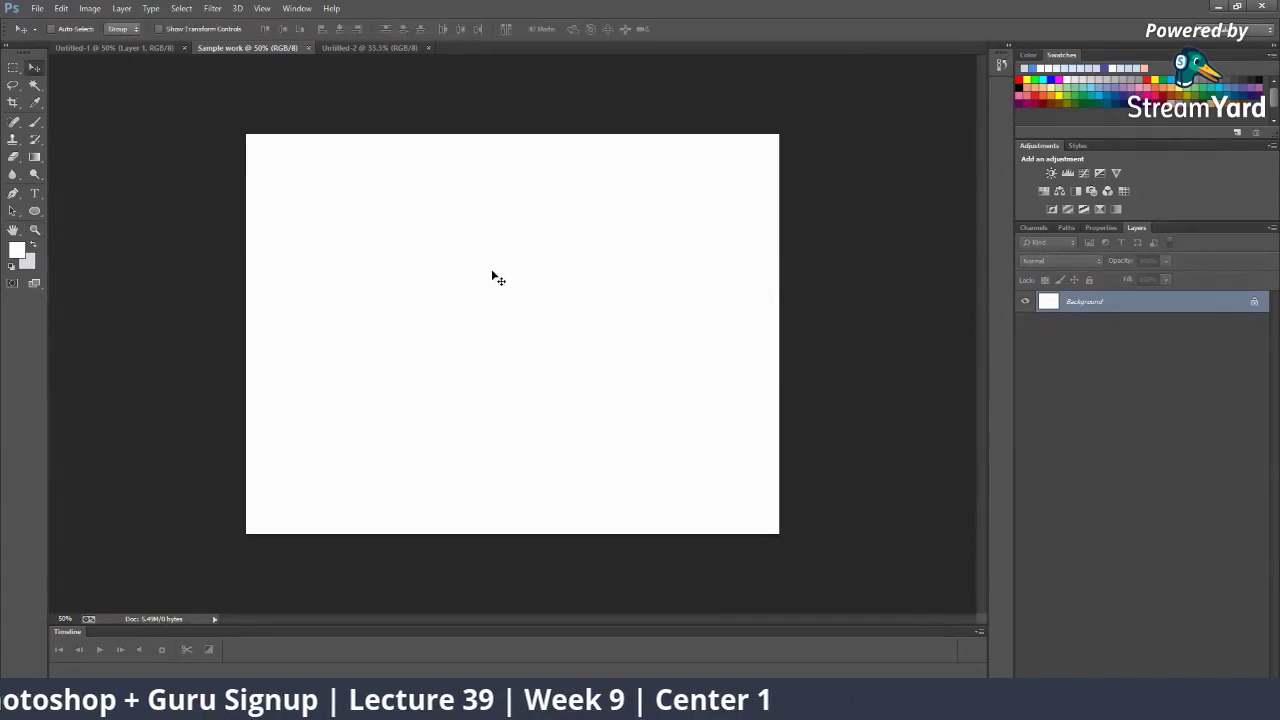
pyautogui.click(537, 270)
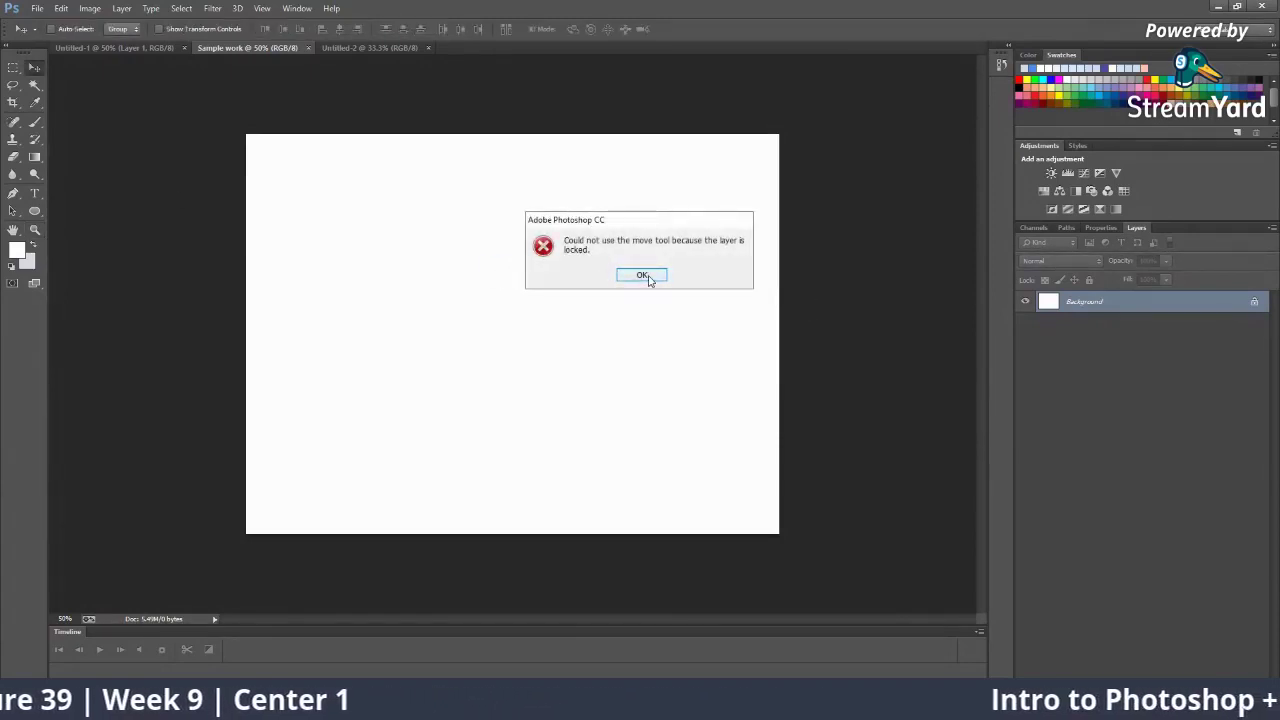
pyautogui.click(643, 275)
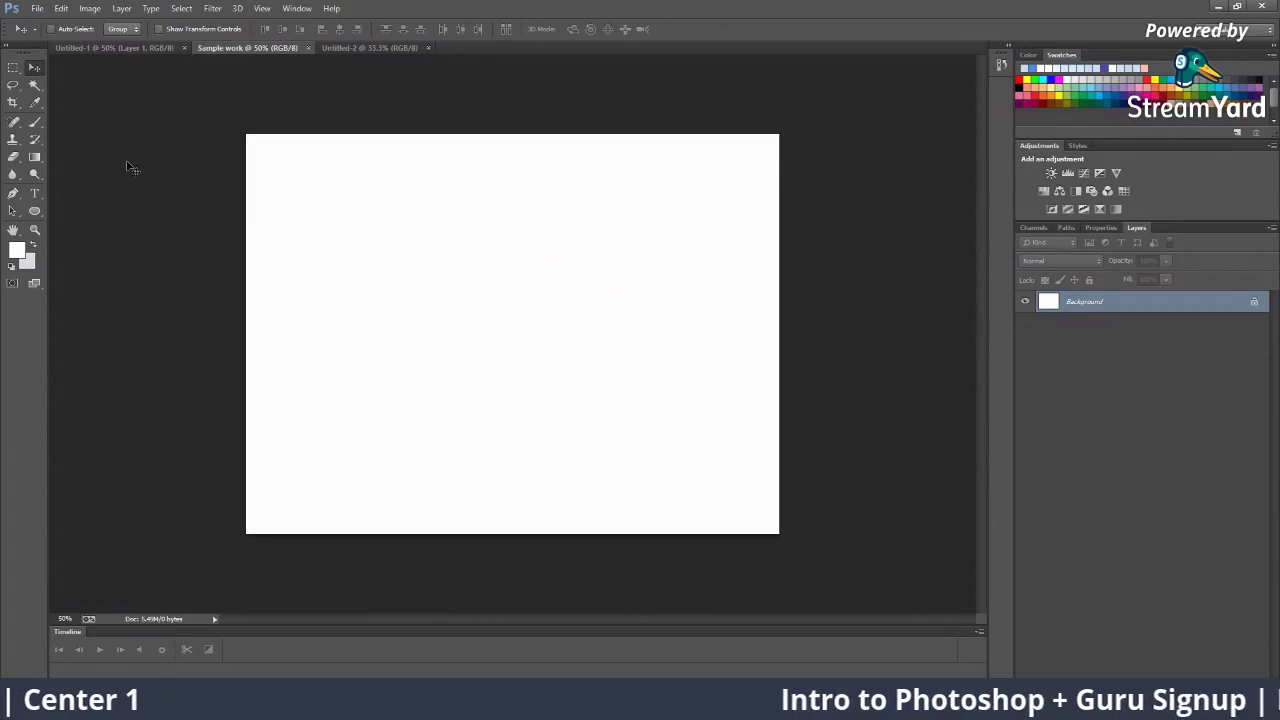
# - Set the brush foreground colour to red, paint a test stroke, and undo it
pyautogui.click(34, 123)
pyautogui.moveTo(511, 303)
pyautogui.mouseDown()
pyautogui.moveTo(542, 309)
pyautogui.moveTo(533, 269)
pyautogui.moveTo(499, 343)
pyautogui.moveTo(571, 255)
pyautogui.moveTo(554, 393)
pyautogui.mouseUp()
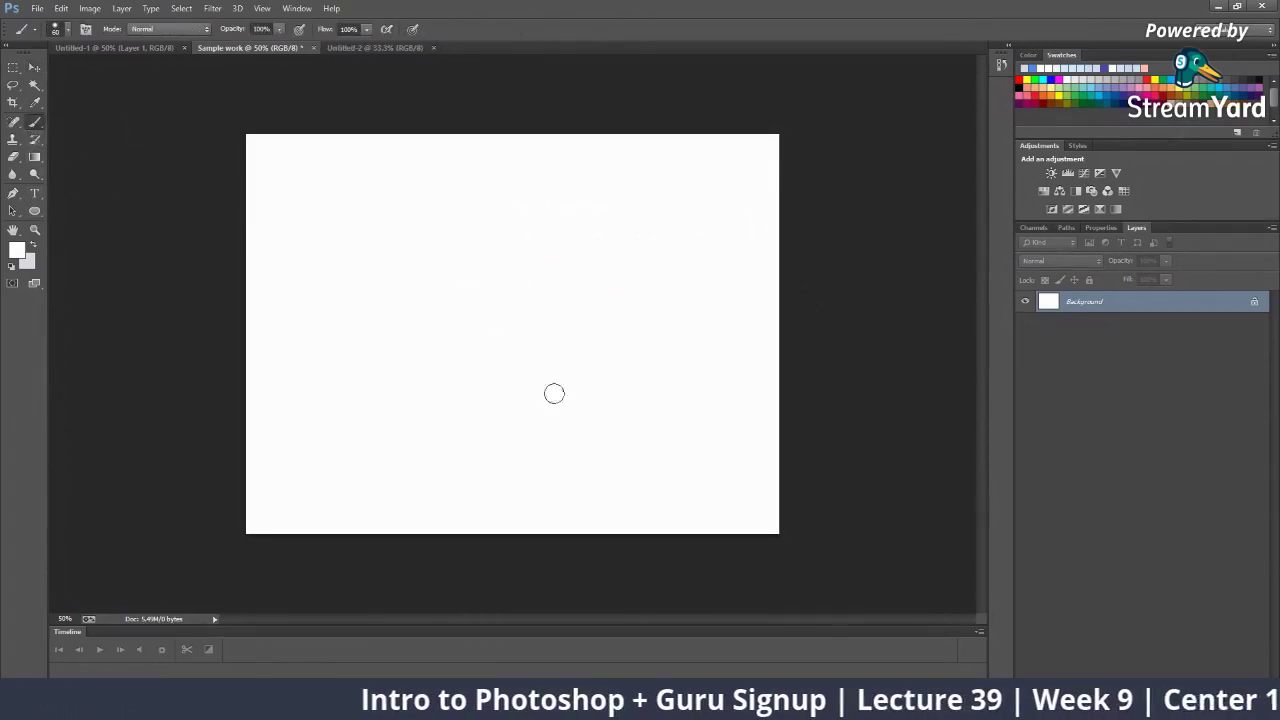
pyautogui.click(18, 250)
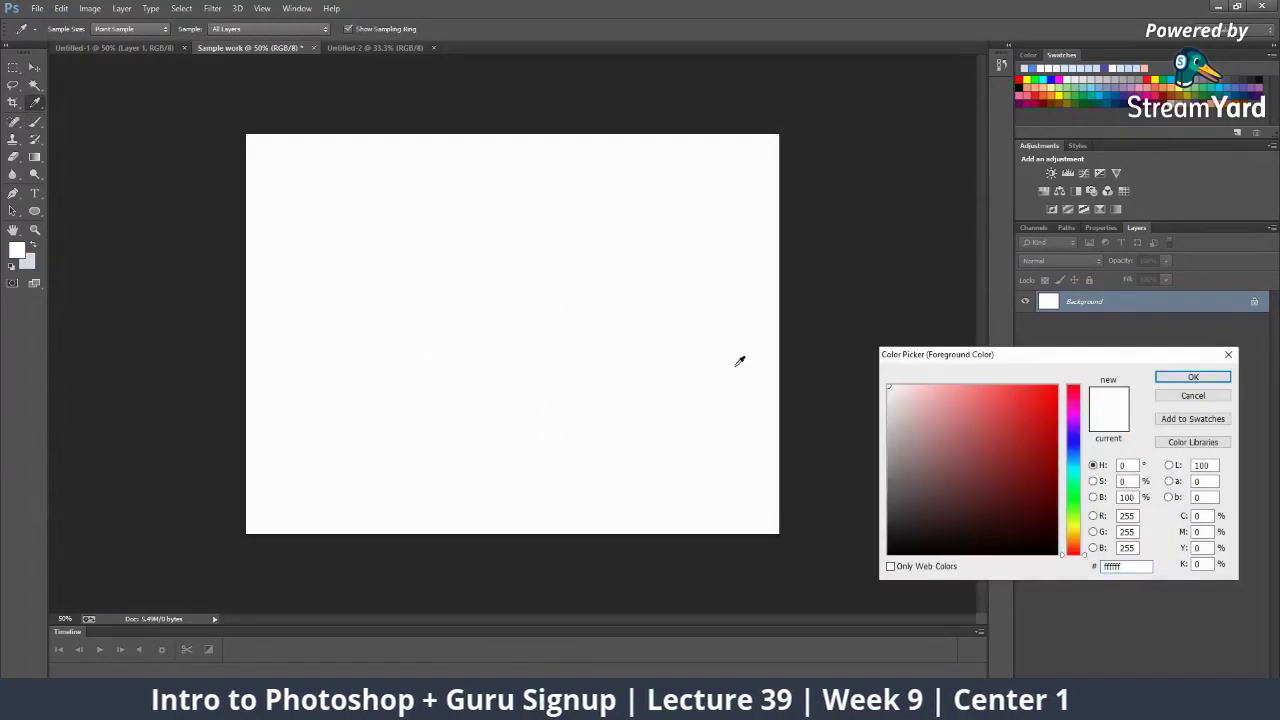
pyautogui.click(1025, 401)
pyautogui.click(1192, 377)
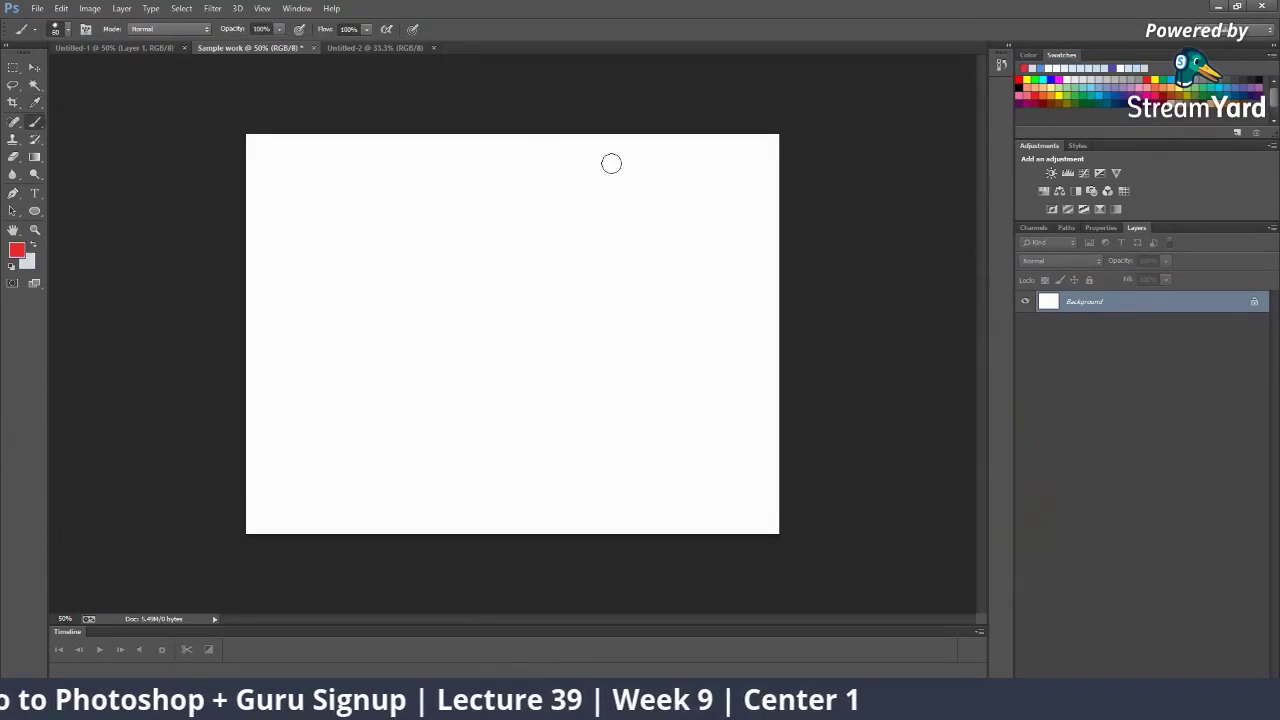
pyautogui.moveTo(612, 165); pyautogui.dragTo(474, 276)
pyautogui.hotkey('ctrl', 'z')
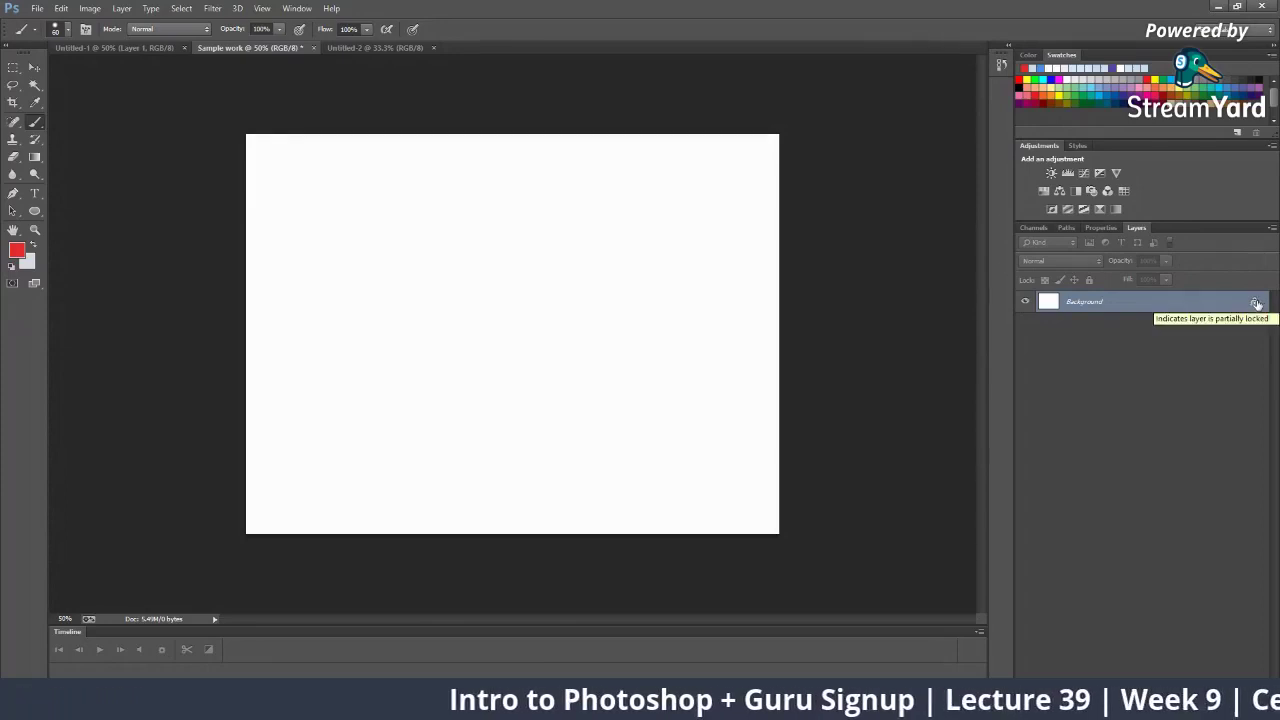
# - Unlock the Background layer into Layer 0, closing the layer style dialog unchanged
pyautogui.click(1255, 304)
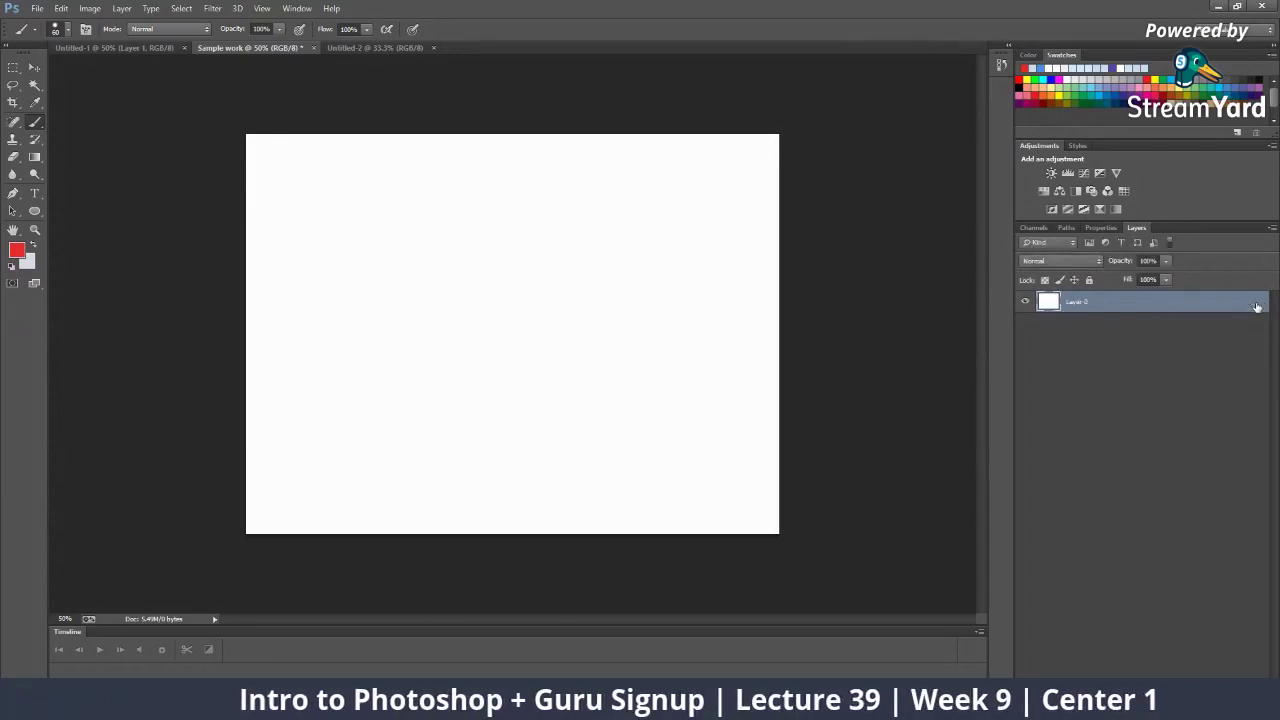
pyautogui.doubleClick(1238, 311)
pyautogui.click(814, 173)
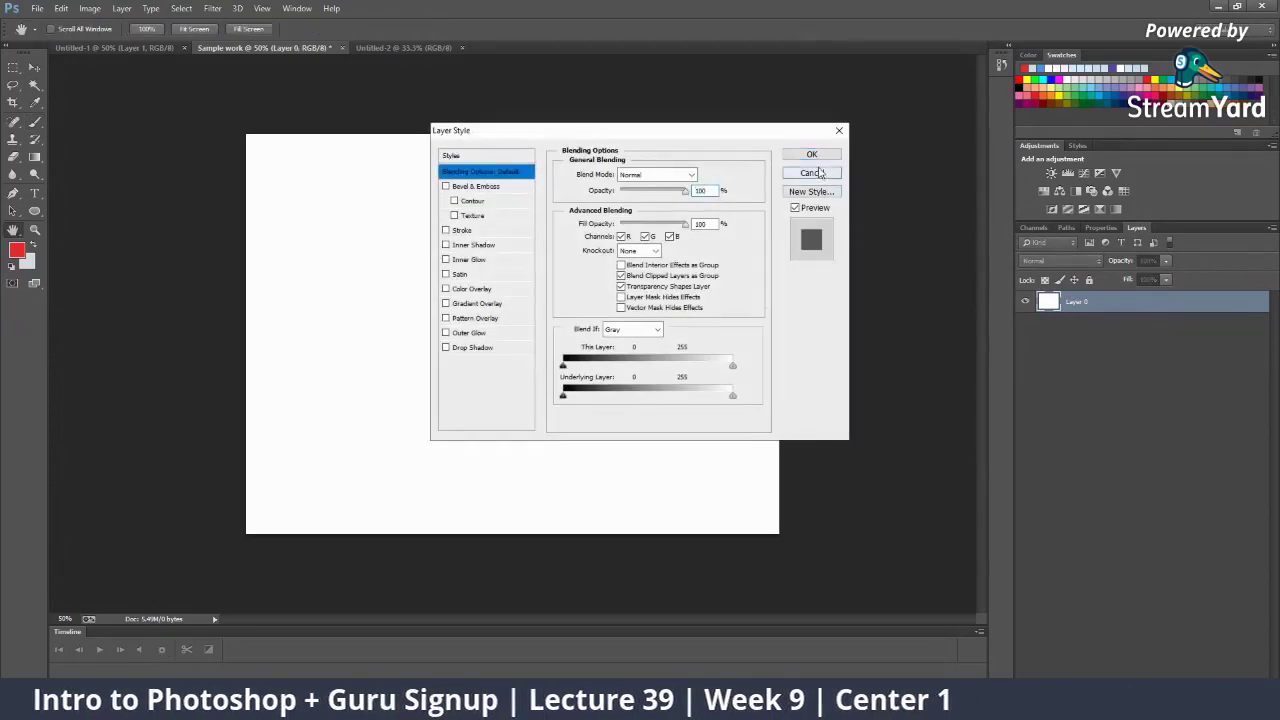
pyautogui.hotkey('ctrl', 'z')
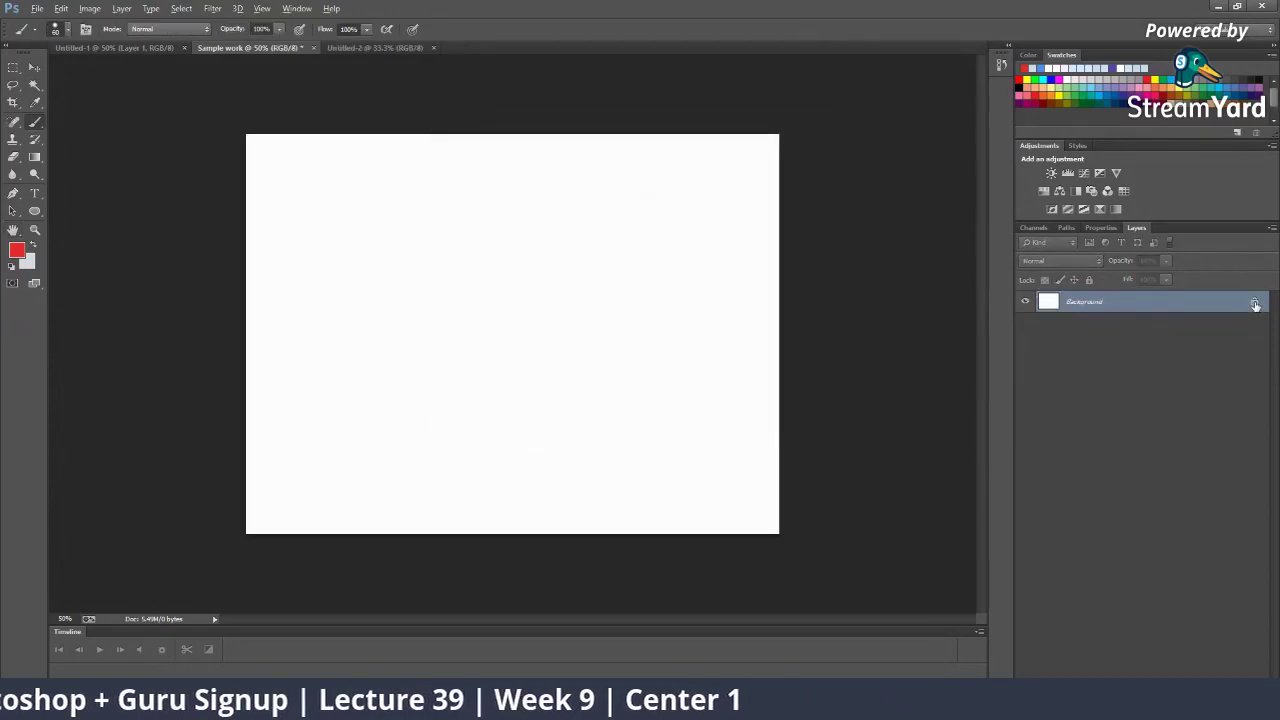
pyautogui.click(1255, 303)
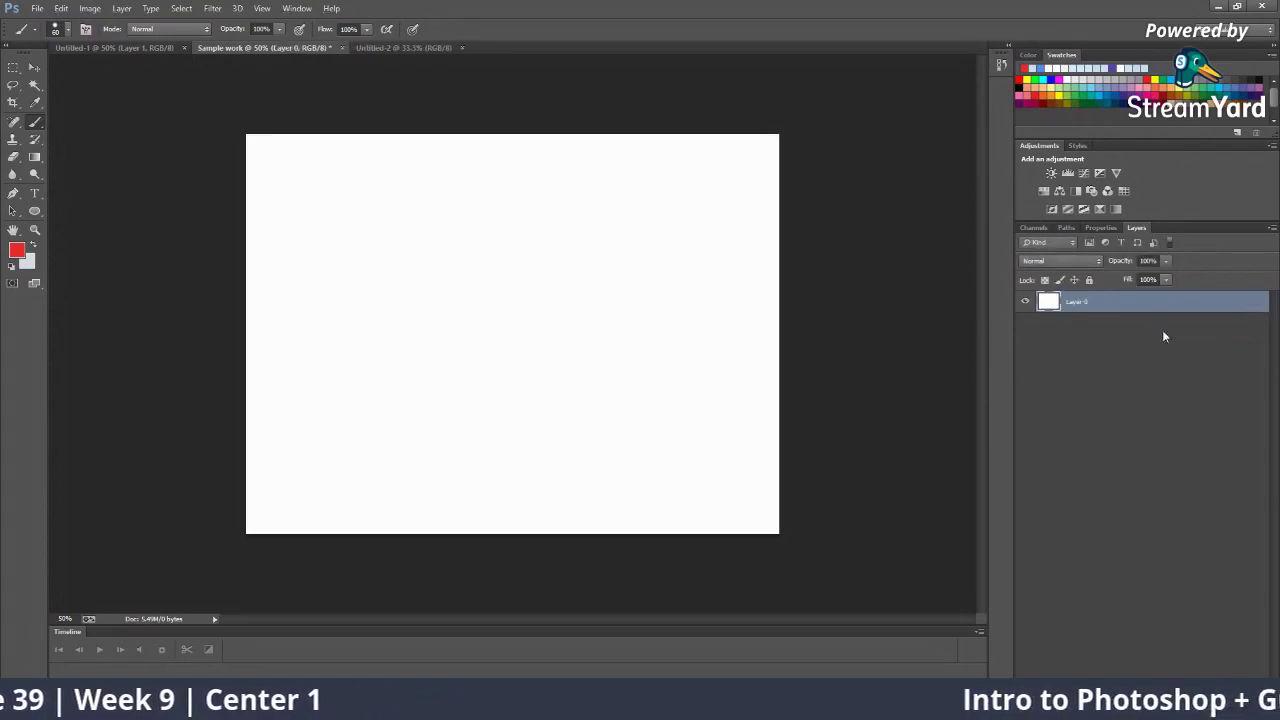
# - Drag Layer 0 to several positions on the canvas with the Move tool
pyautogui.press('v')
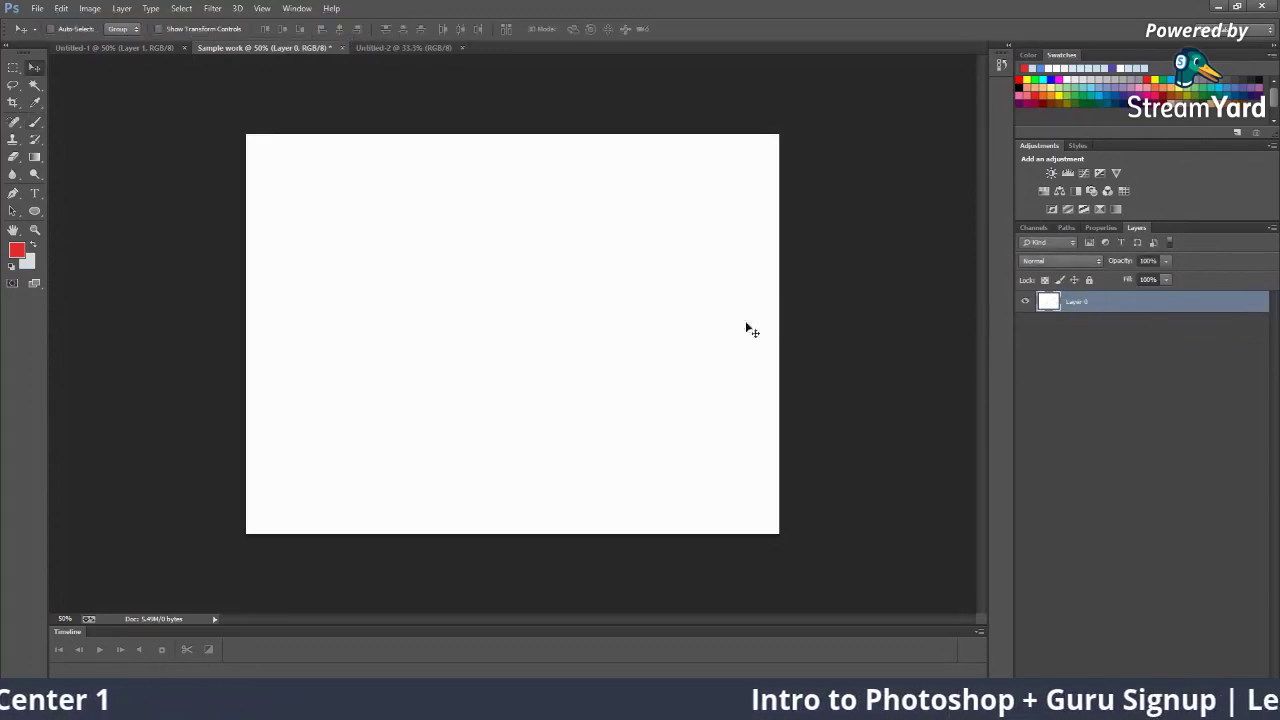
pyautogui.moveTo(582, 271)
pyautogui.mouseDown()
pyautogui.moveTo(603, 288)
pyautogui.moveTo(613, 277)
pyautogui.moveTo(583, 271)
pyautogui.moveTo(607, 318)
pyautogui.moveTo(584, 277)
pyautogui.mouseUp()
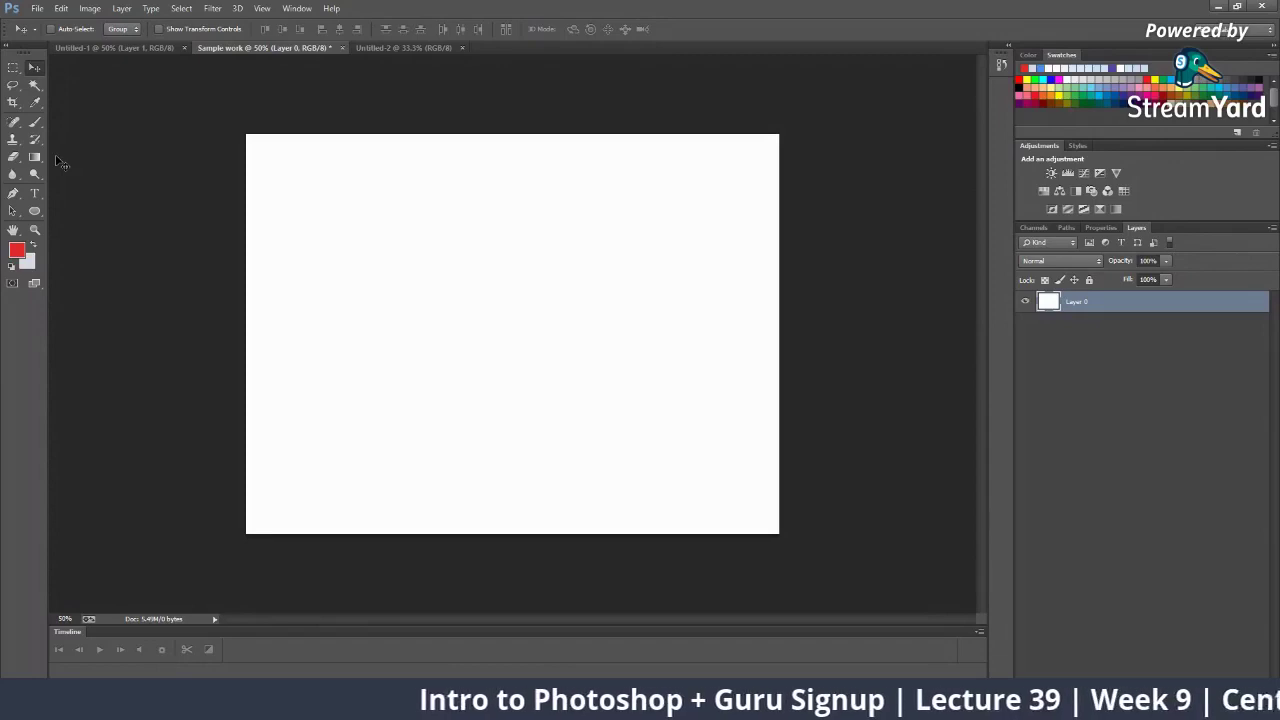
pyautogui.moveTo(320, 233)
pyautogui.mouseDown()
pyautogui.moveTo(354, 266)
pyautogui.moveTo(474, 230)
pyautogui.moveTo(480, 197)
pyautogui.moveTo(317, 226)
pyautogui.moveTo(294, 211)
pyautogui.moveTo(361, 235)
pyautogui.moveTo(316, 228)
pyautogui.mouseUp()
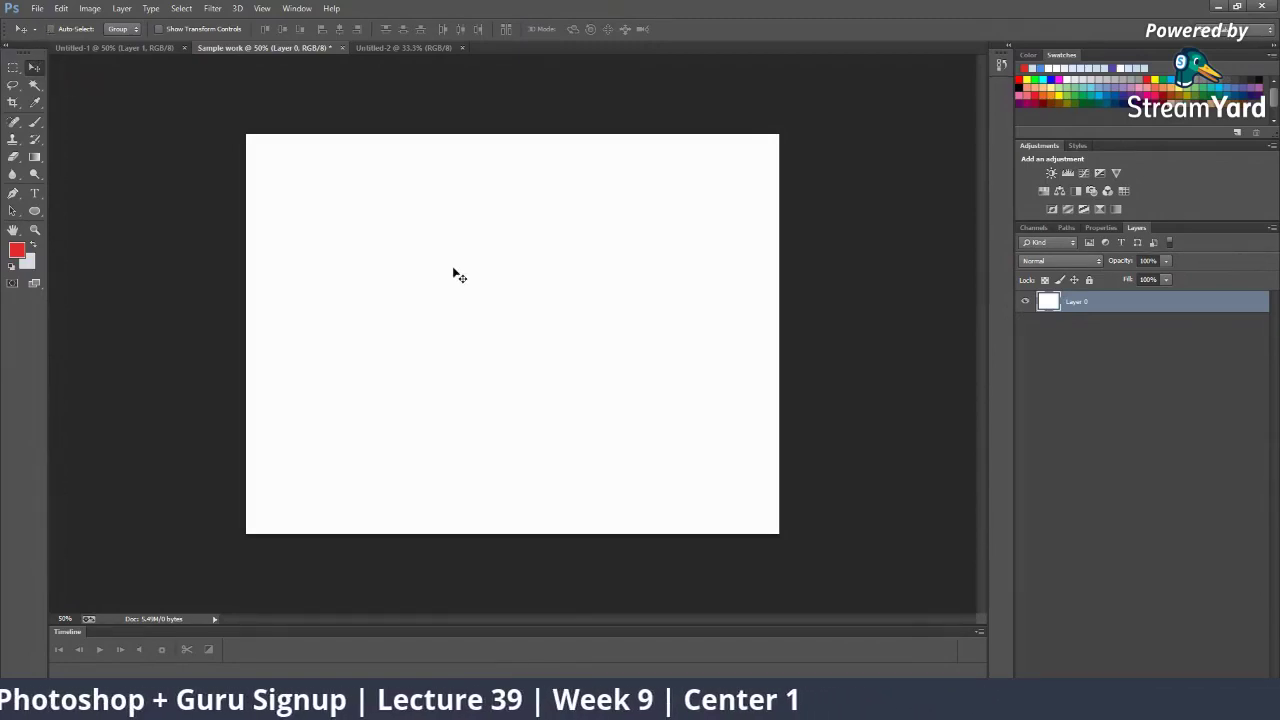
pyautogui.moveTo(456, 318)
pyautogui.mouseDown()
pyautogui.moveTo(474, 326)
pyautogui.moveTo(449, 346)
pyautogui.moveTo(460, 274)
pyautogui.moveTo(492, 299)
pyautogui.moveTo(466, 326)
pyautogui.moveTo(440, 317)
pyautogui.moveTo(437, 349)
pyautogui.moveTo(480, 373)
pyautogui.moveTo(477, 309)
pyautogui.moveTo(450, 300)
pyautogui.mouseUp()
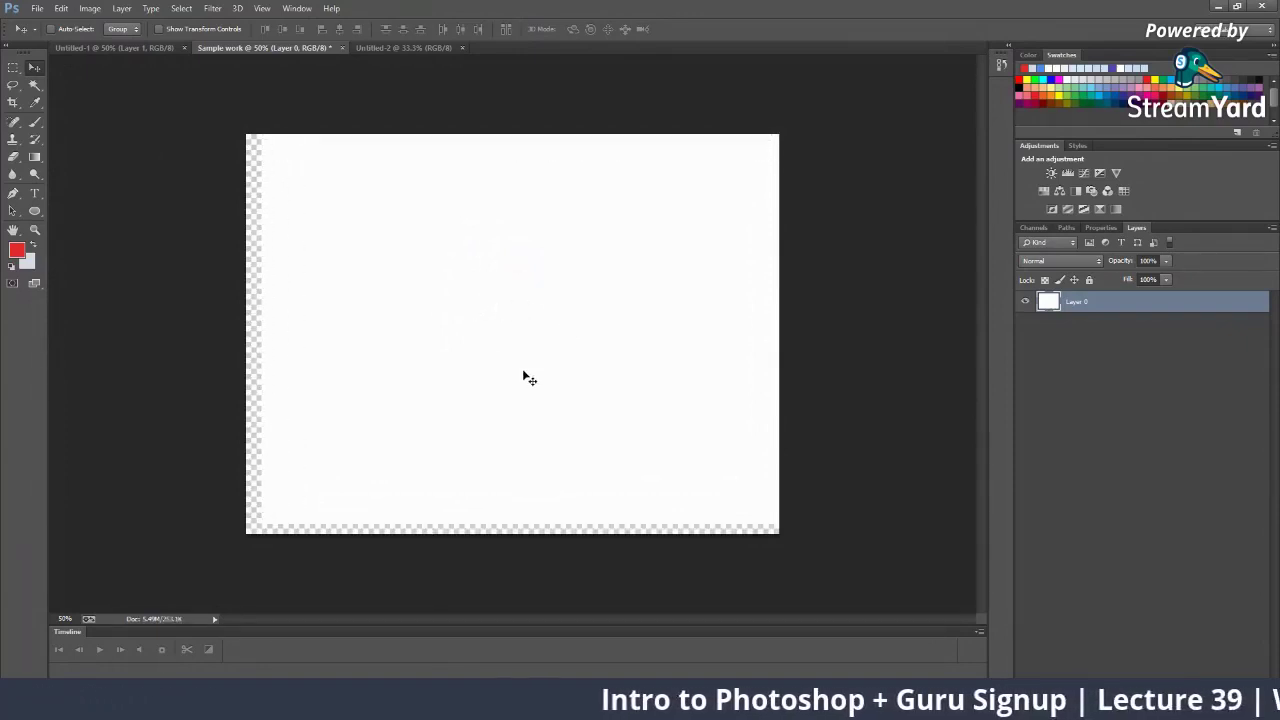
pyautogui.rightClick(542, 340)
pyautogui.click(552, 346)
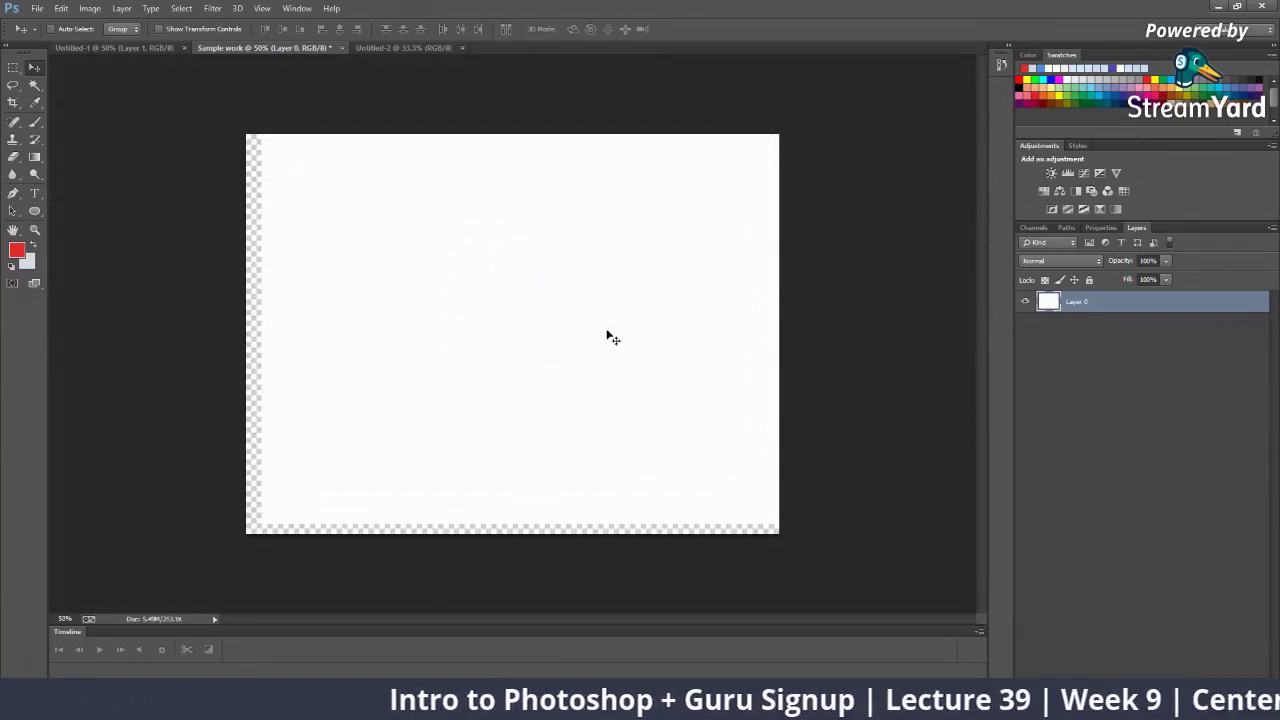
pyautogui.moveTo(608, 337); pyautogui.dragTo(645, 350)
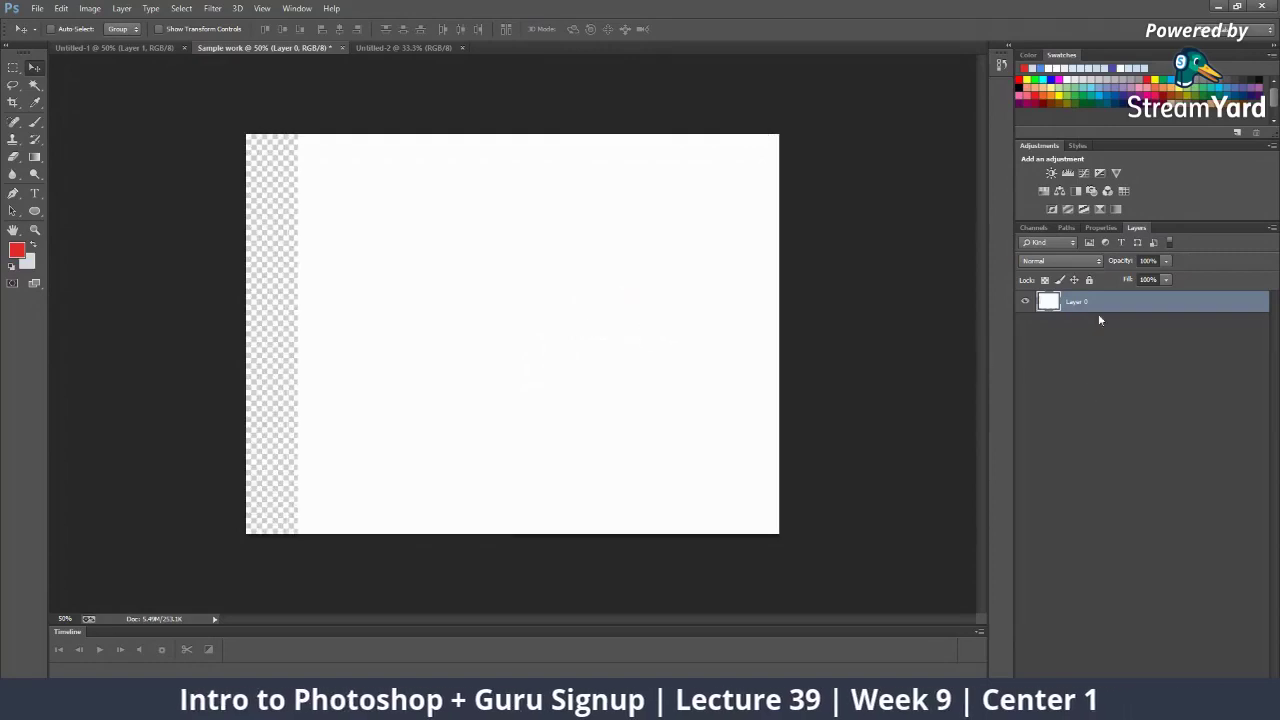
pyautogui.moveTo(540, 358); pyautogui.dragTo(456, 341)
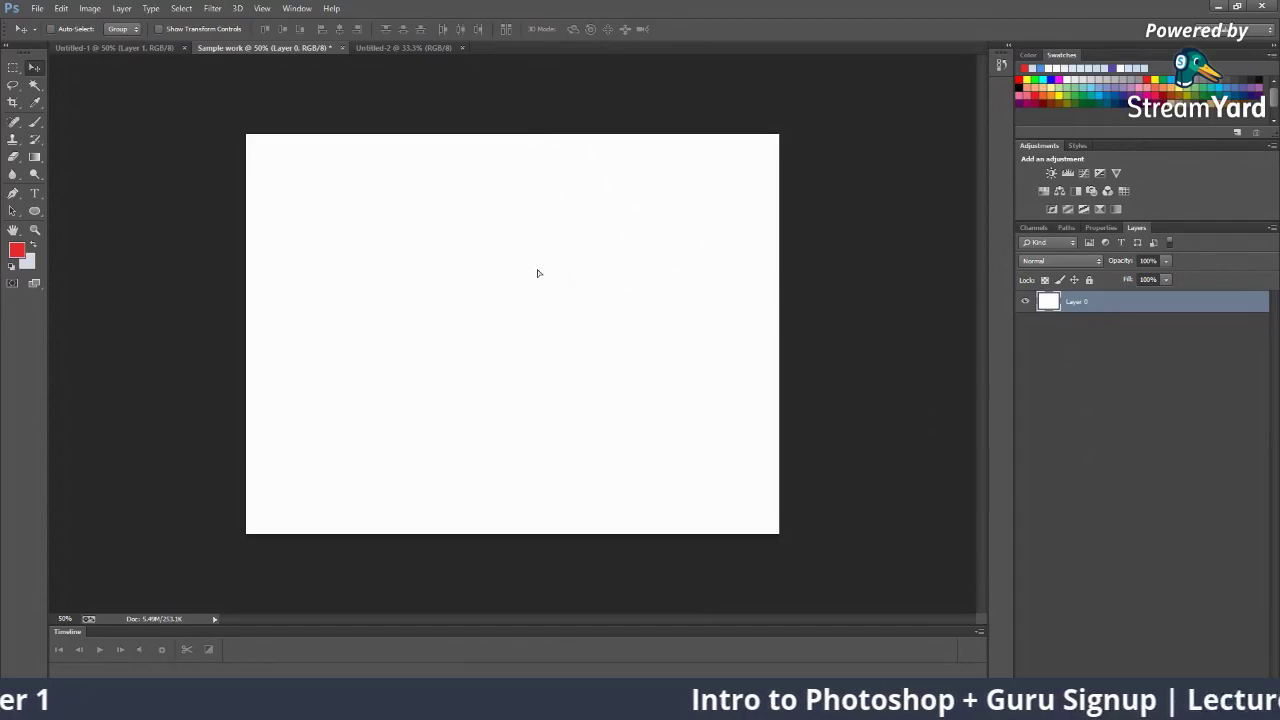
pyautogui.moveTo(537, 271)
pyautogui.mouseDown()
pyautogui.moveTo(550, 283)
pyautogui.moveTo(540, 276)
pyautogui.mouseUp()
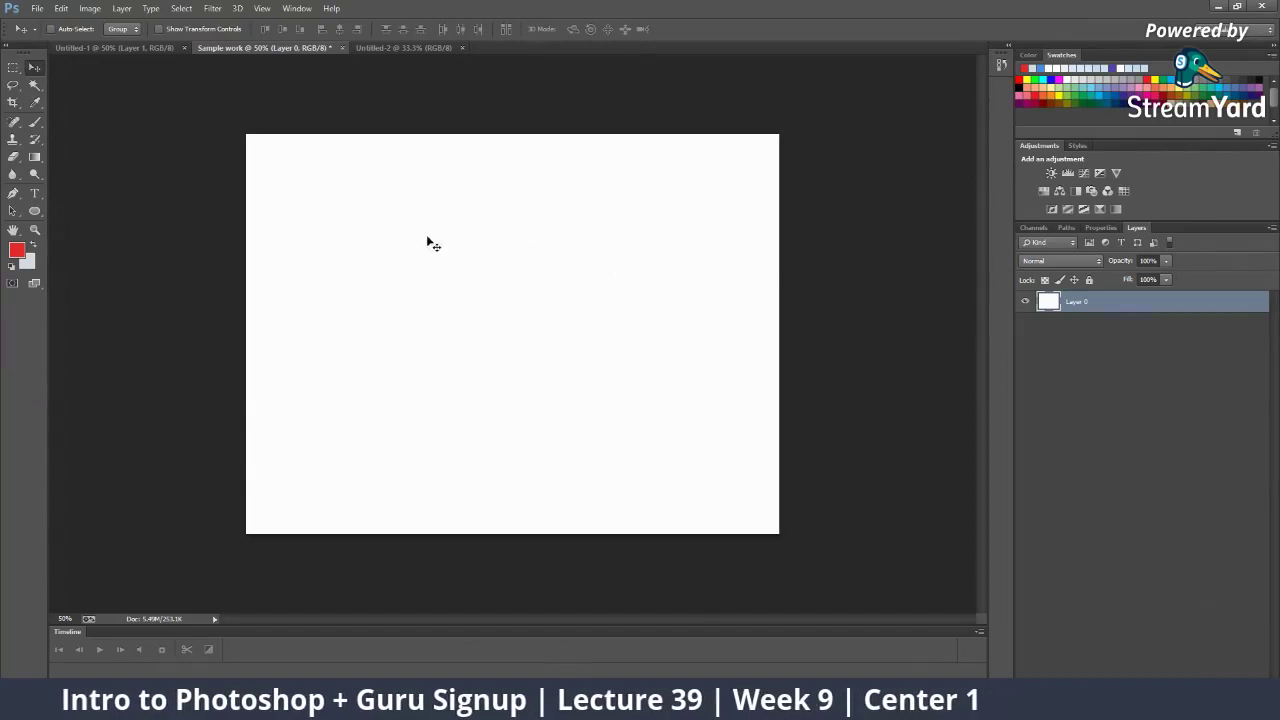
pyautogui.moveTo(447, 211)
pyautogui.mouseDown()
pyautogui.moveTo(486, 286)
pyautogui.moveTo(531, 197)
pyautogui.moveTo(464, 196)
pyautogui.moveTo(443, 226)
pyautogui.moveTo(509, 240)
pyautogui.moveTo(471, 220)
pyautogui.moveTo(447, 230)
pyautogui.moveTo(449, 246)
pyautogui.moveTo(455, 226)
pyautogui.mouseUp()
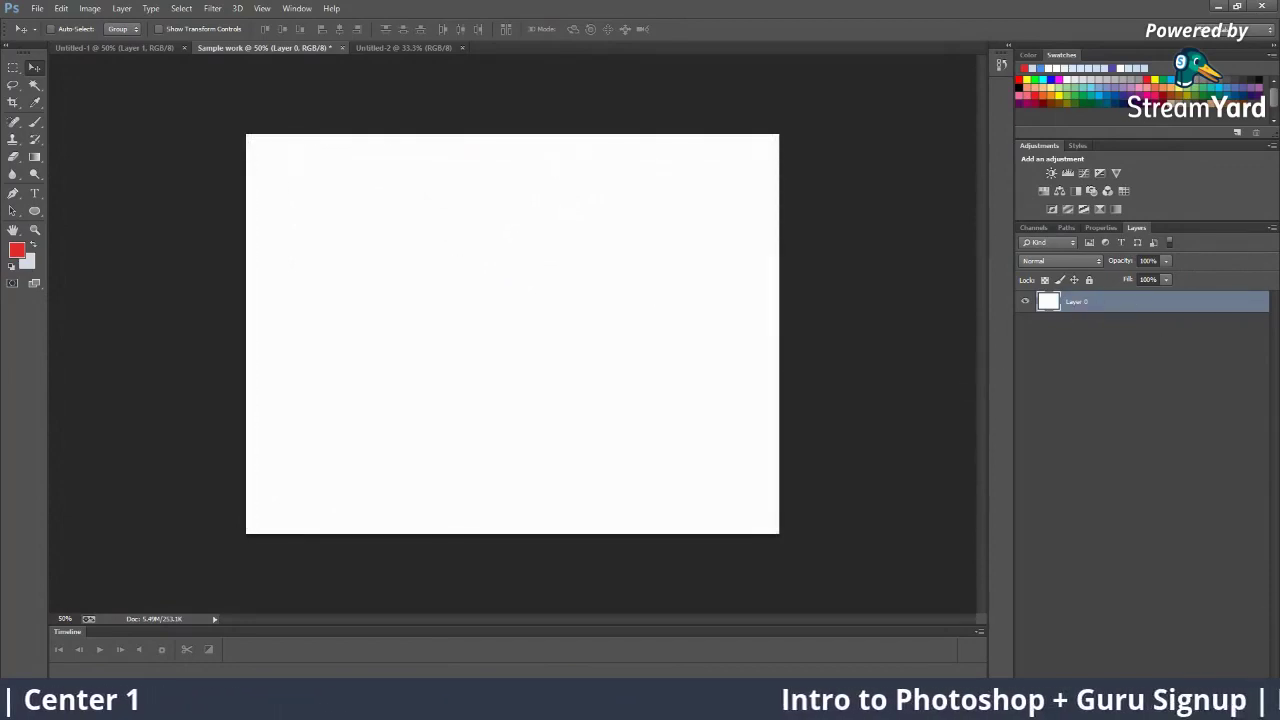
pyautogui.hotkey('ctrl', 'shift', 'alt', 'n')
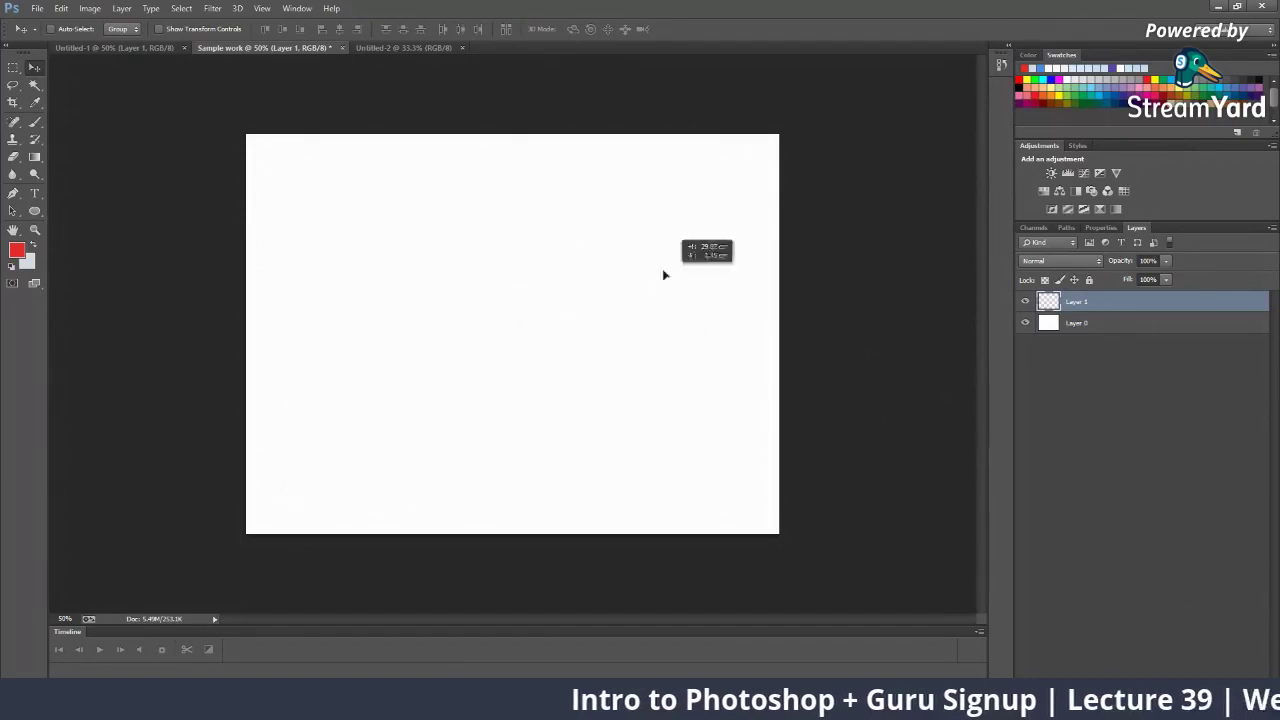
pyautogui.click(1120, 325)
pyautogui.moveTo(586, 271); pyautogui.dragTo(705, 307)
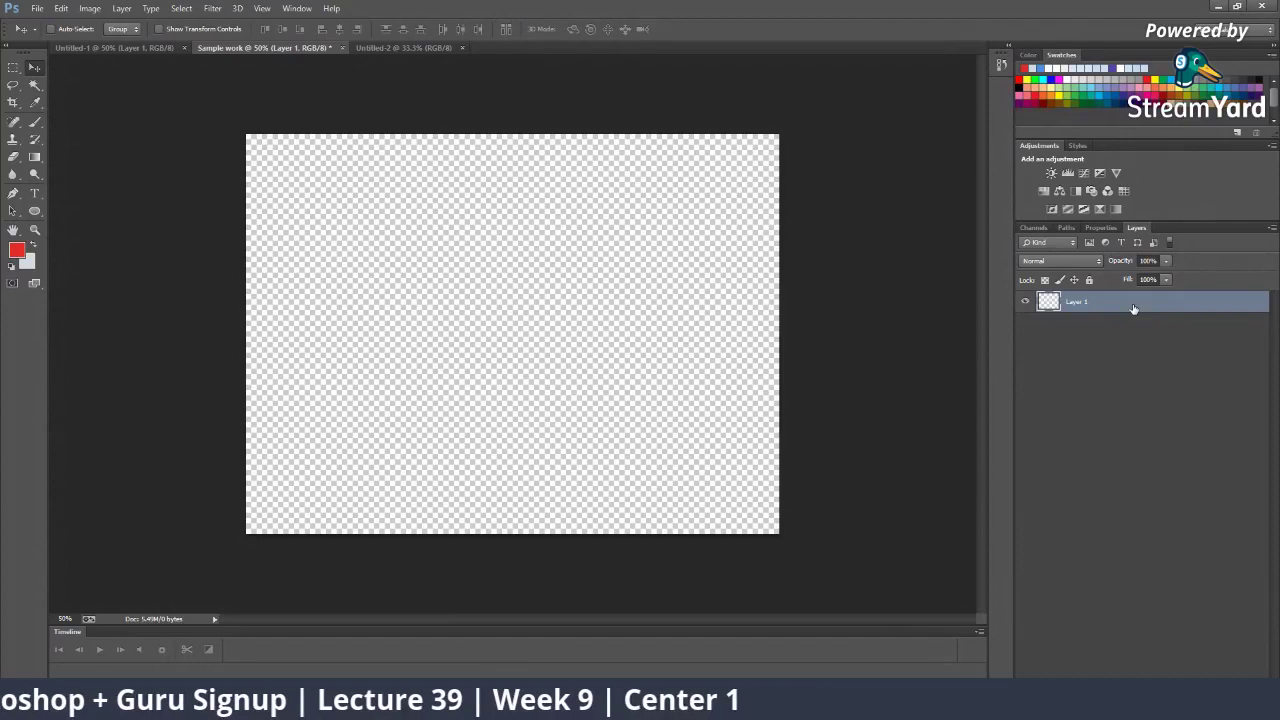
pyautogui.hotkey('ctrl', 'z')
pyautogui.hotkey('ctrl', 'z')
pyautogui.hotkey('ctrl', 'alt', 'z')
pyautogui.hotkey('ctrl', 'alt', 'z')
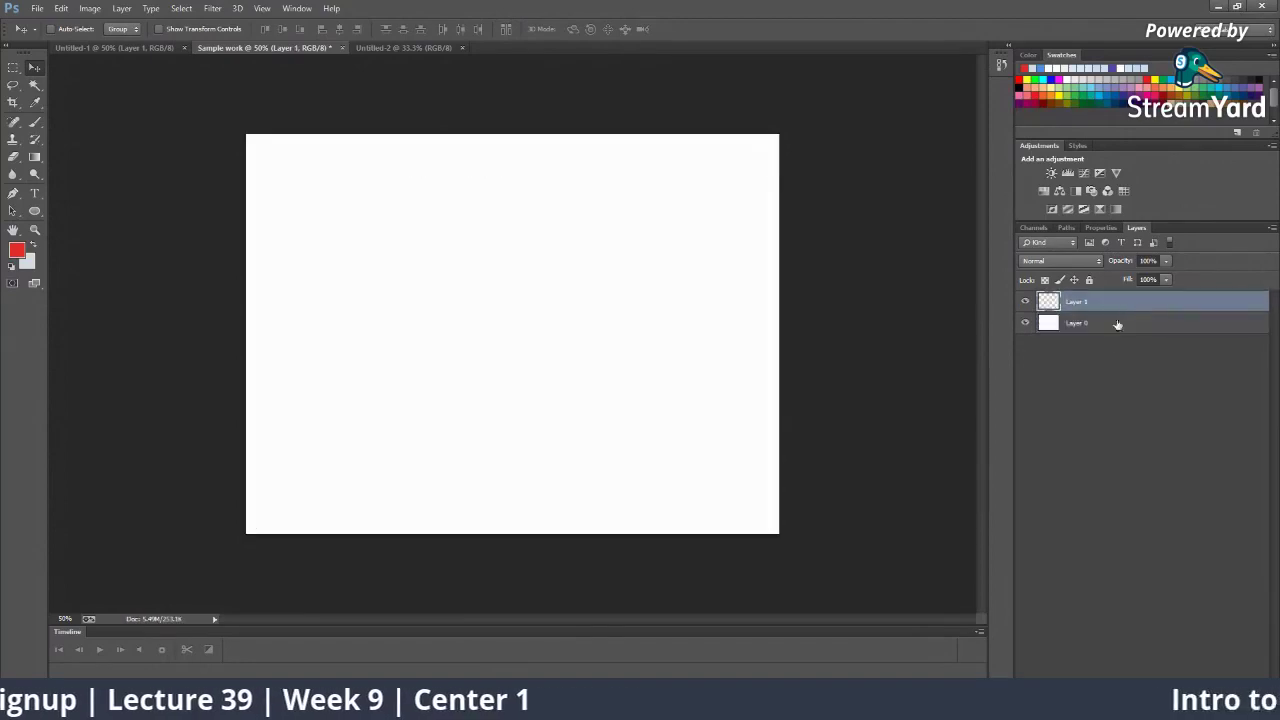
pyautogui.hotkey('ctrl', 'alt', 'z')
pyautogui.hotkey('alt', 'z')
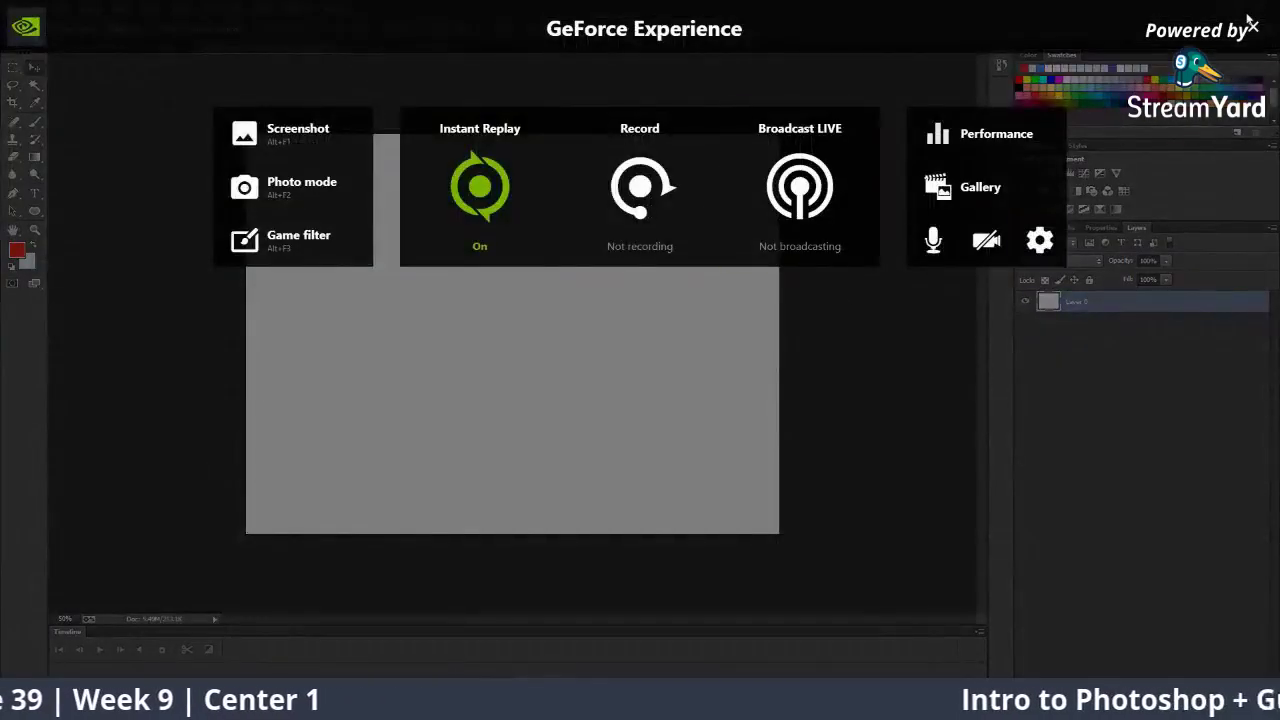
pyautogui.click(1252, 27)
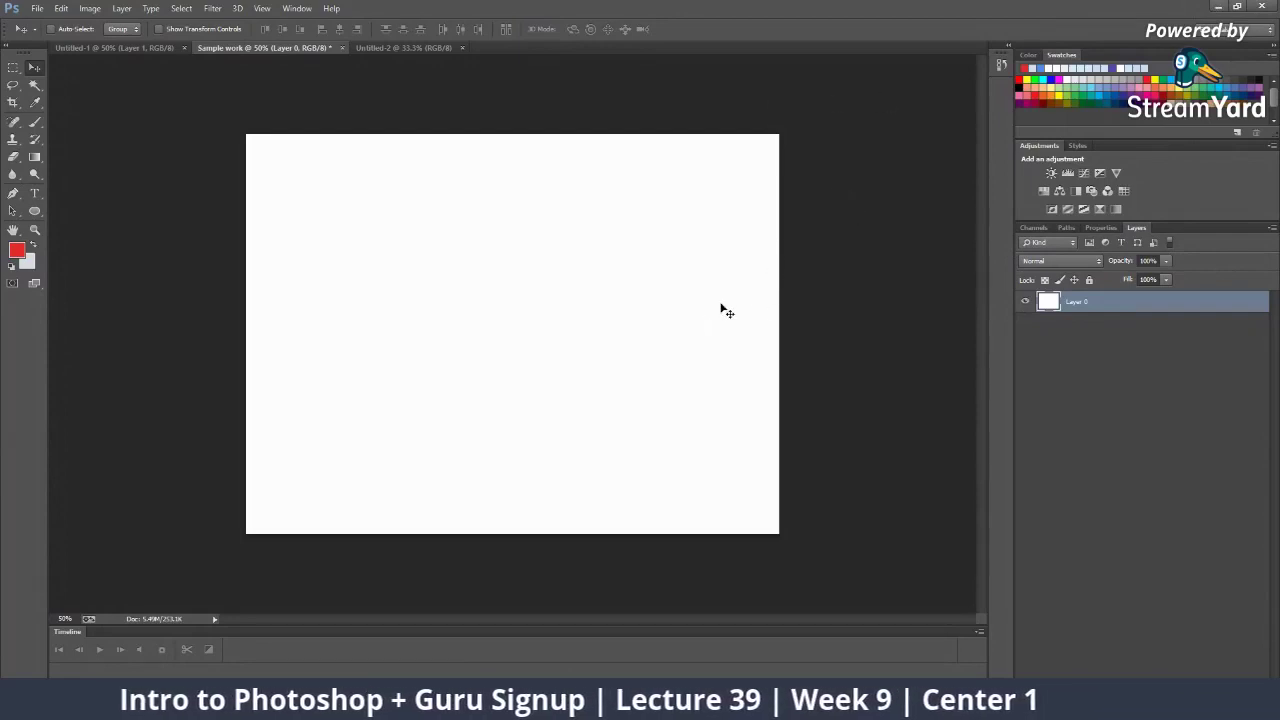
pyautogui.hotkey('ctrl', 'z')
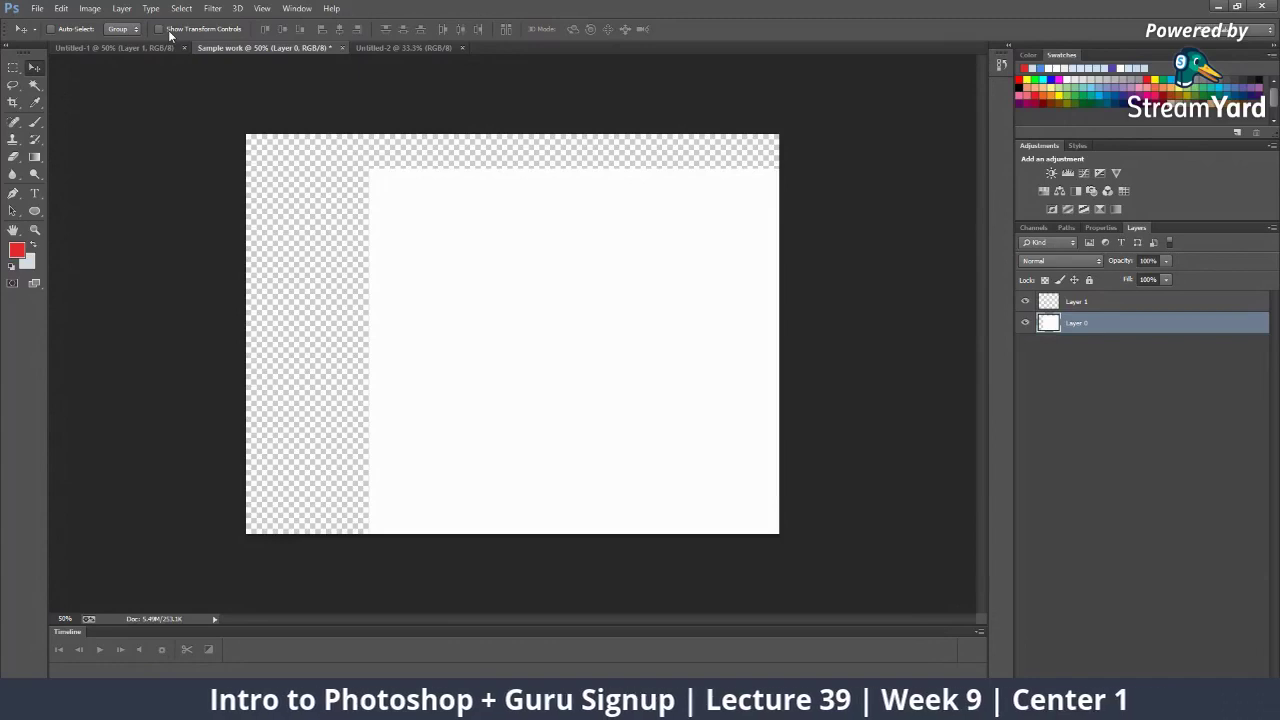
pyautogui.hotkey('ctrl', 'z')
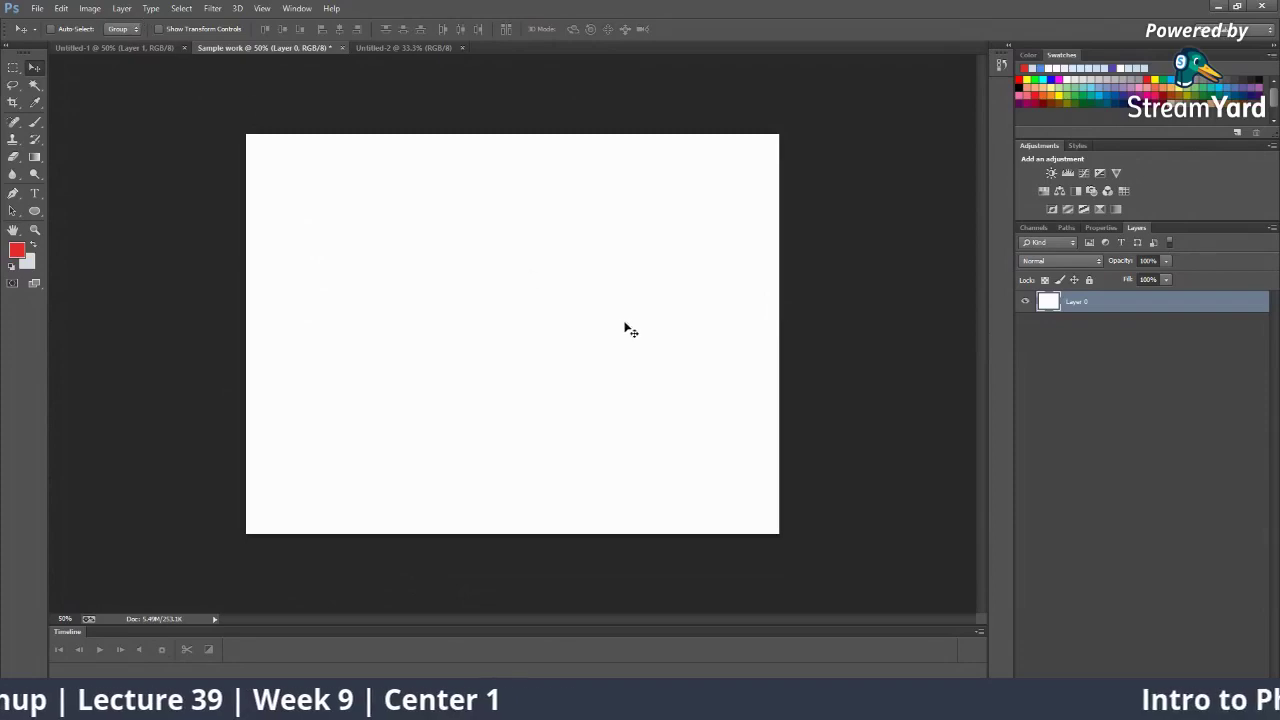
# - Paint a curved red test stroke with the Brush tool, undo it, then redo it
pyautogui.click(34, 121)
pyautogui.moveTo(344, 347)
pyautogui.mouseDown()
pyautogui.moveTo(511, 246)
pyautogui.moveTo(588, 243)
pyautogui.moveTo(545, 265)
pyautogui.mouseUp()
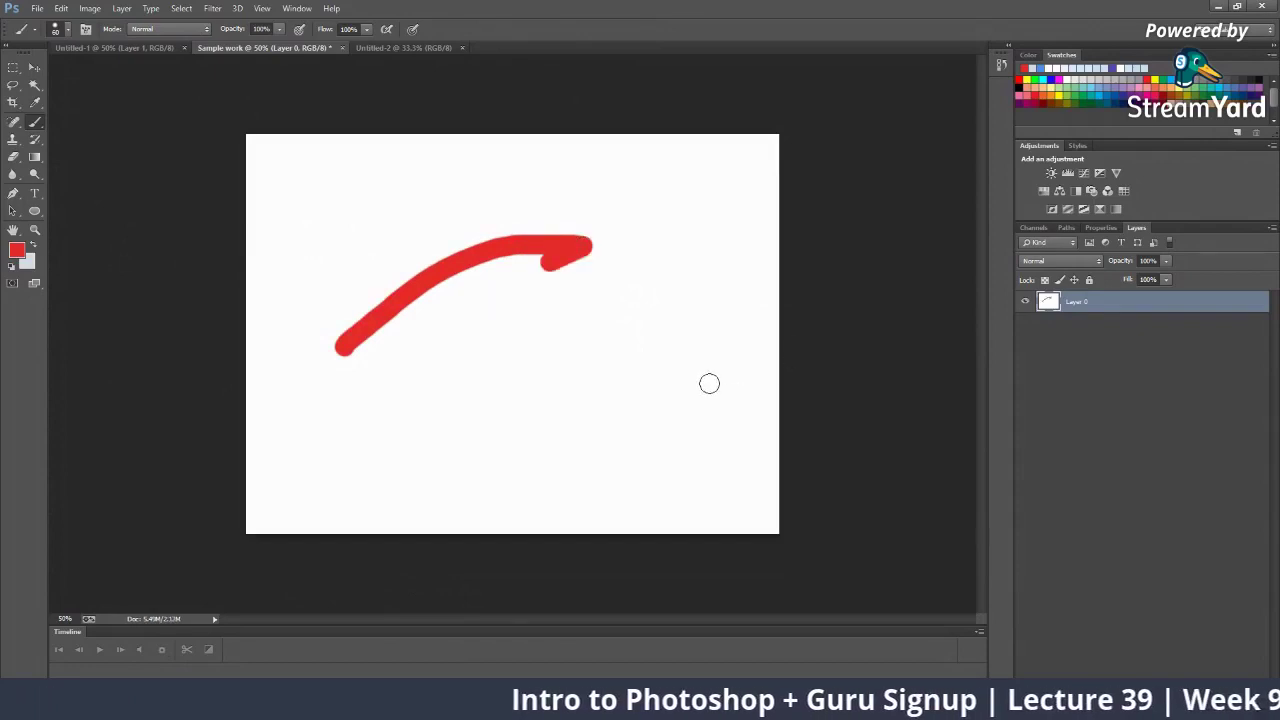
pyautogui.hotkey('ctrl', 'z')
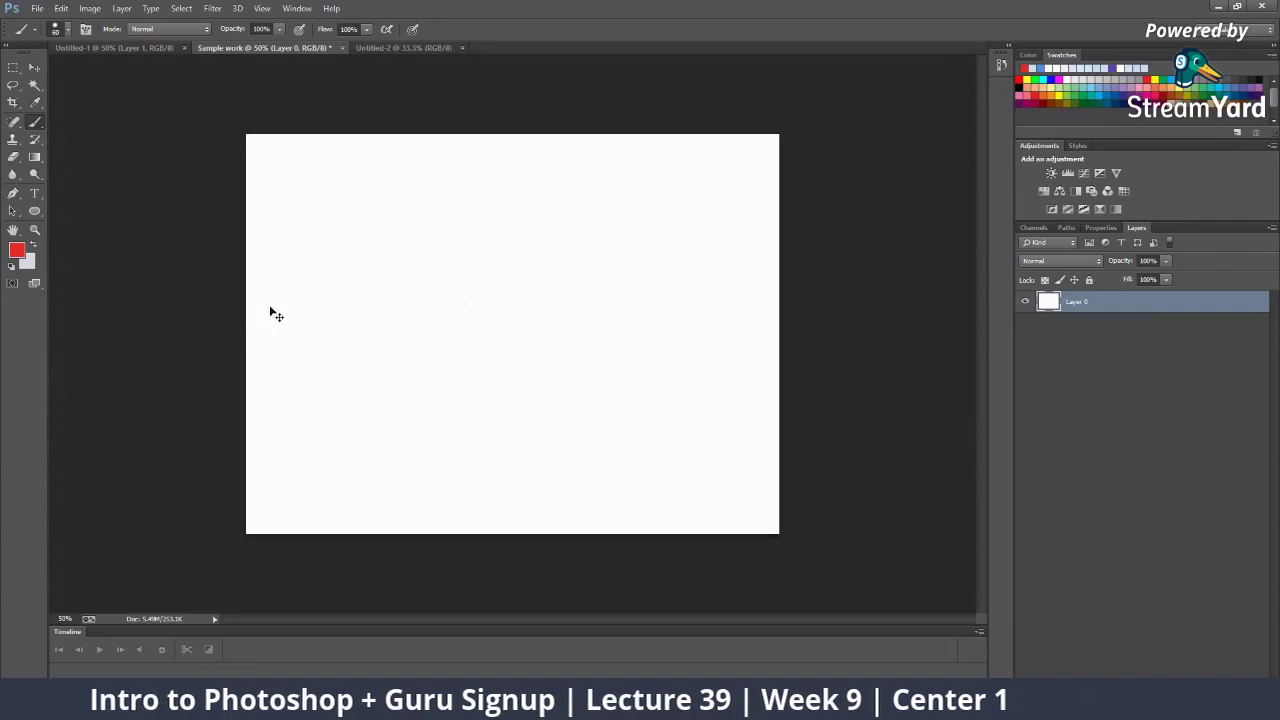
pyautogui.hotkey('ctrl', 'z')
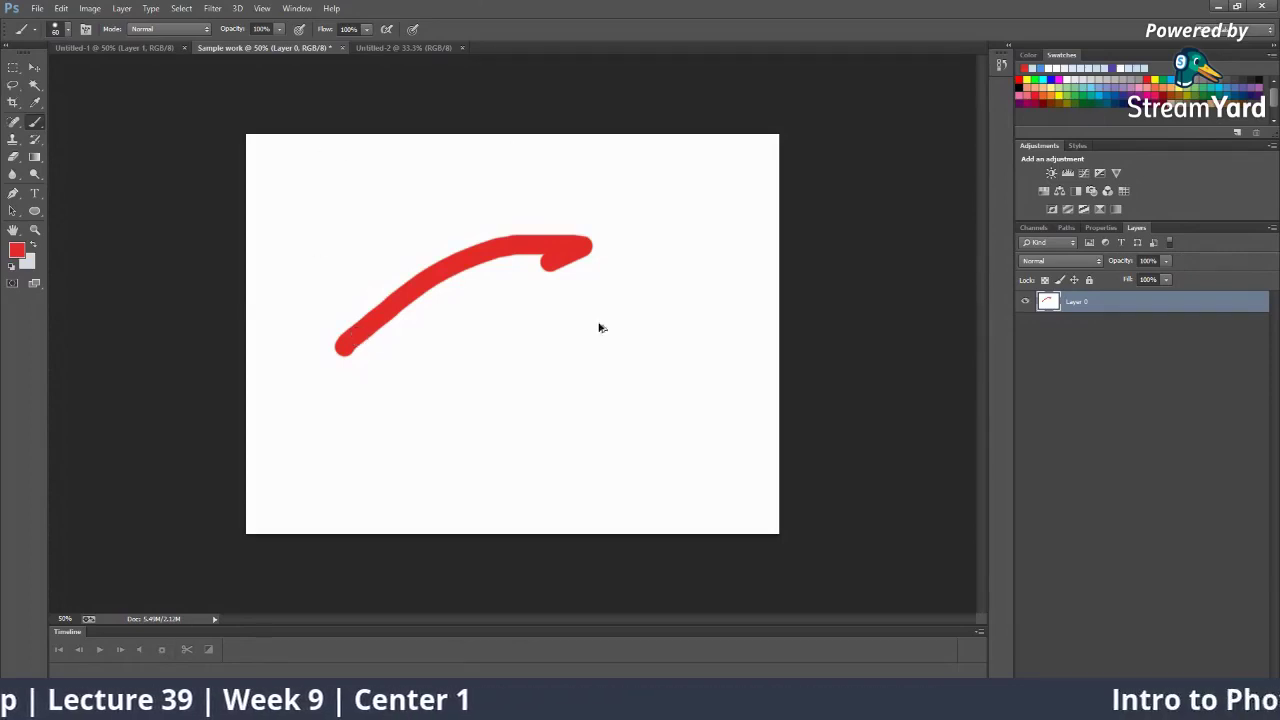
# - Undo the stroke and step back through the history until Layer 0 is plain white
pyautogui.hotkey('ctrl', 'z')
pyautogui.hotkey('alt', 'z')
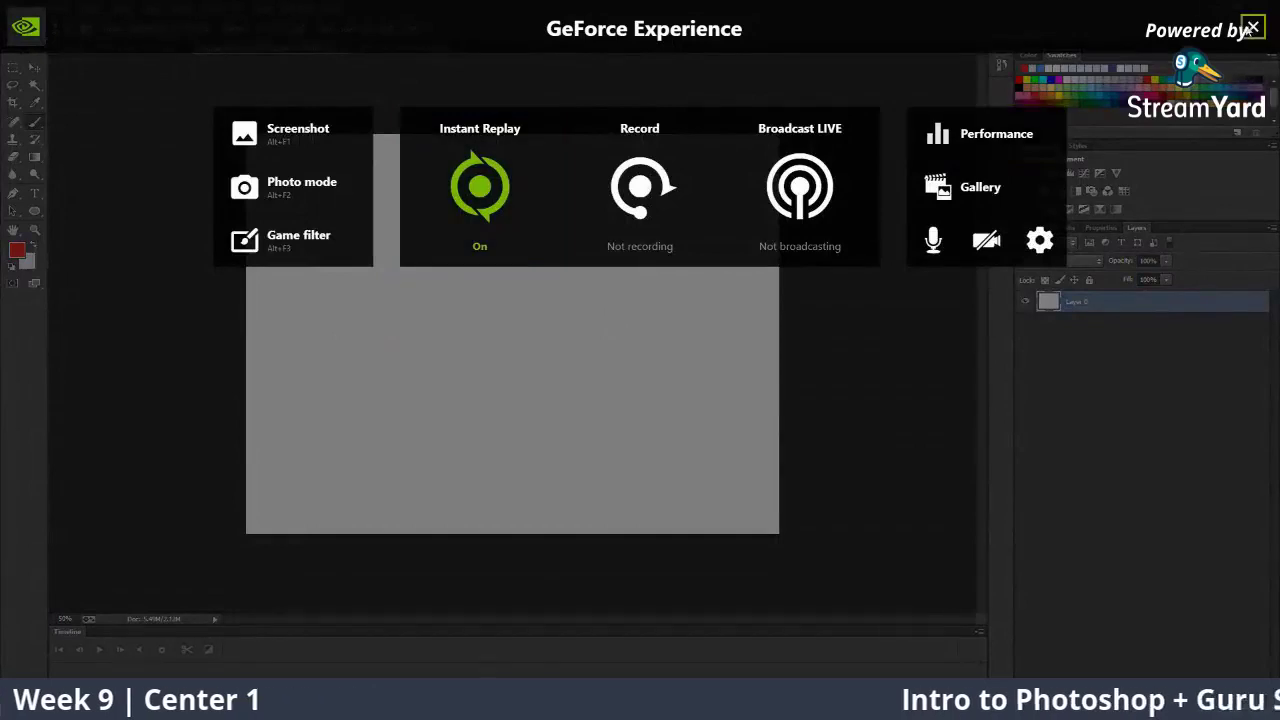
pyautogui.click(1252, 28)
pyautogui.click(61, 8)
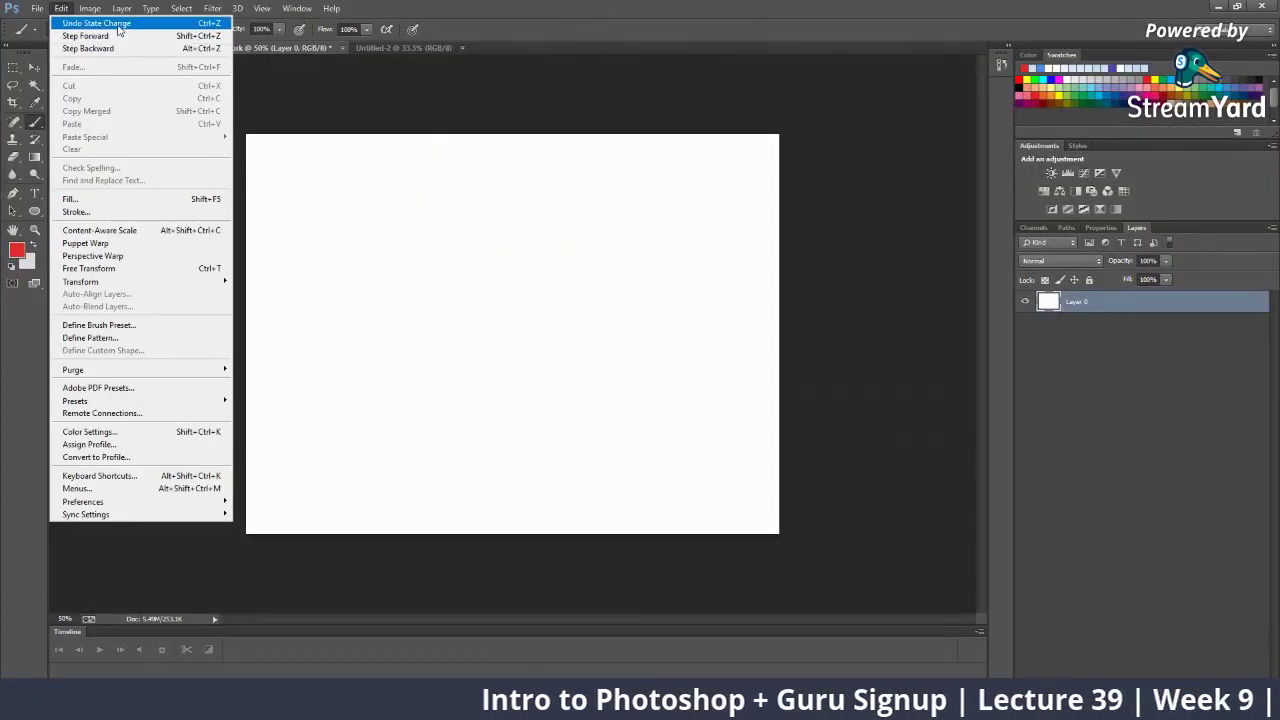
pyautogui.click(96, 22)
pyautogui.click(90, 8)
pyautogui.moveTo(61, 8)
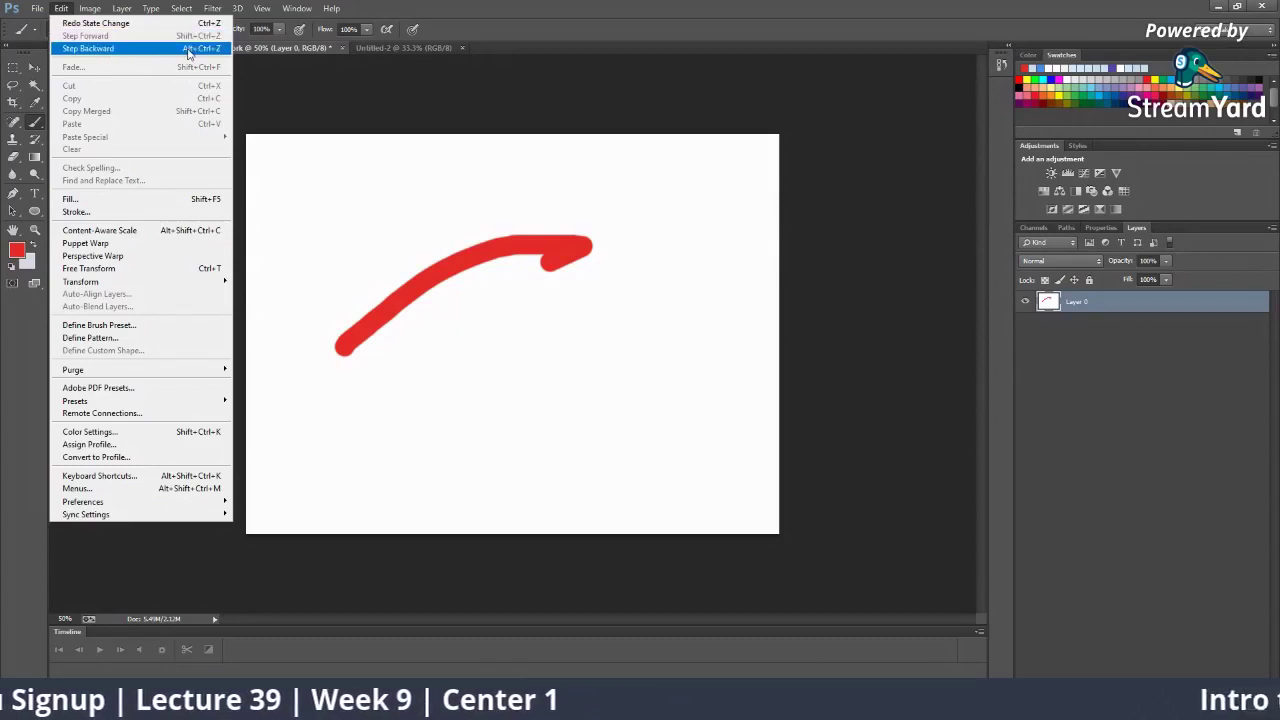
pyautogui.click(188, 52)
pyautogui.hotkey('alt', 'z')
pyautogui.click(1252, 26)
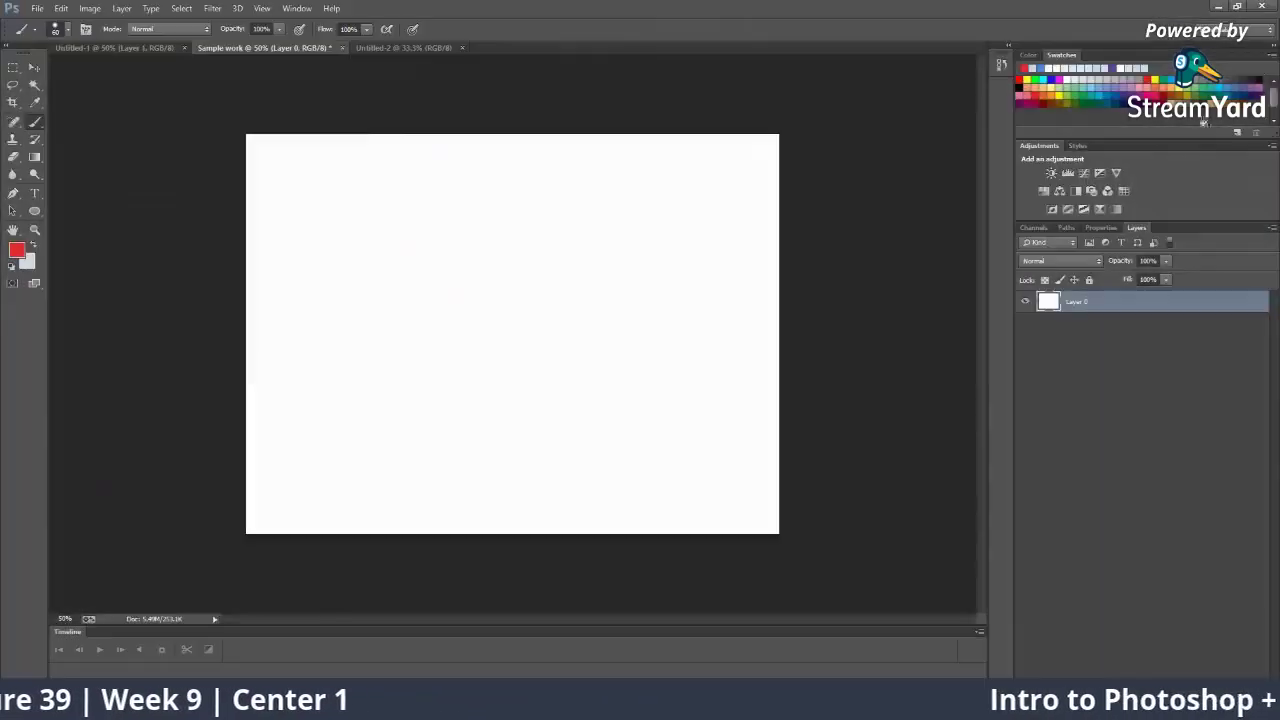
pyautogui.hotkey('ctrl', 'alt', 'z')
pyautogui.click(1252, 27)
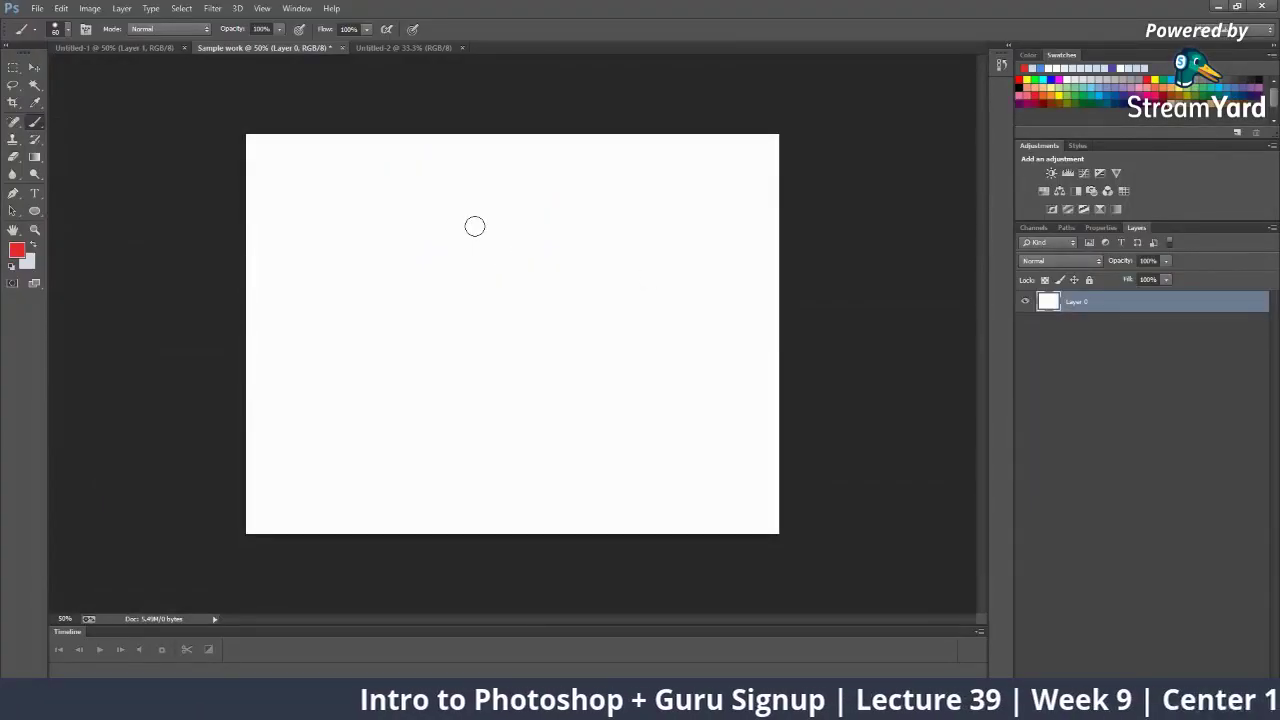
pyautogui.moveTo(399, 336); pyautogui.dragTo(530, 199)
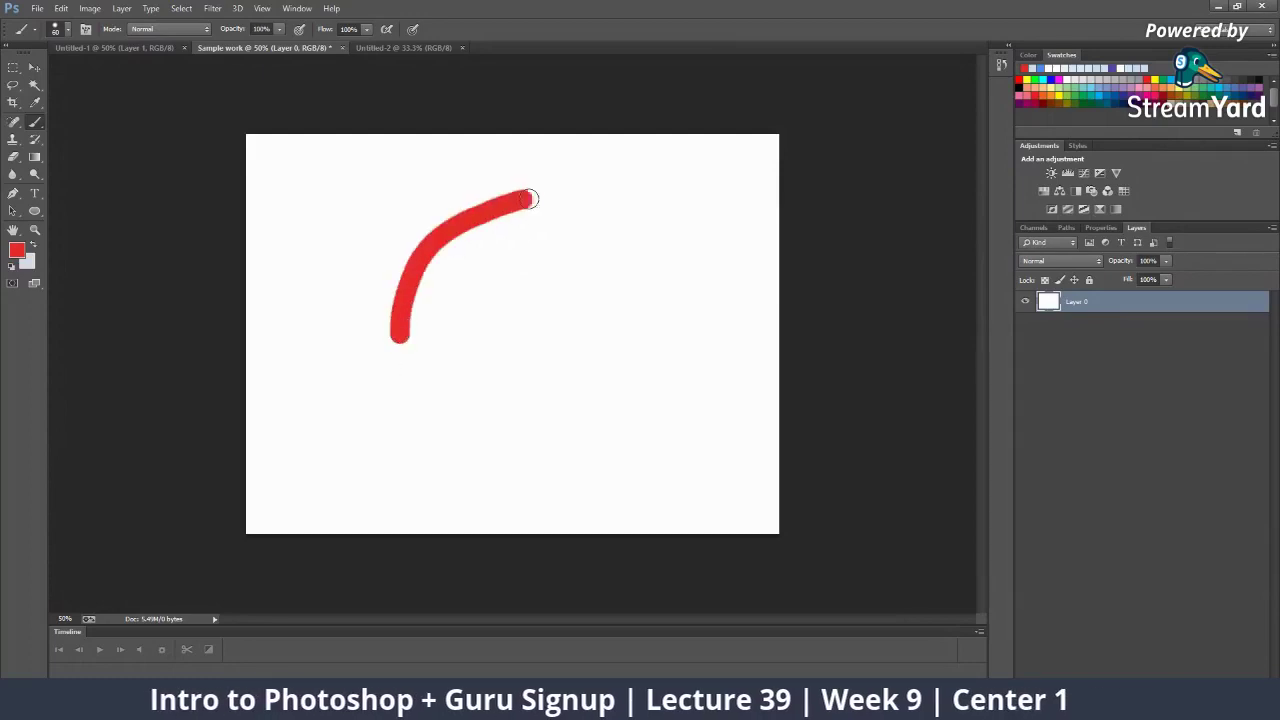
pyautogui.moveTo(520, 348)
pyautogui.mouseDown()
pyautogui.moveTo(657, 277)
pyautogui.moveTo(693, 208)
pyautogui.mouseUp()
pyautogui.moveTo(700, 383); pyautogui.dragTo(527, 378)
pyautogui.moveTo(497, 328); pyautogui.dragTo(403, 455)
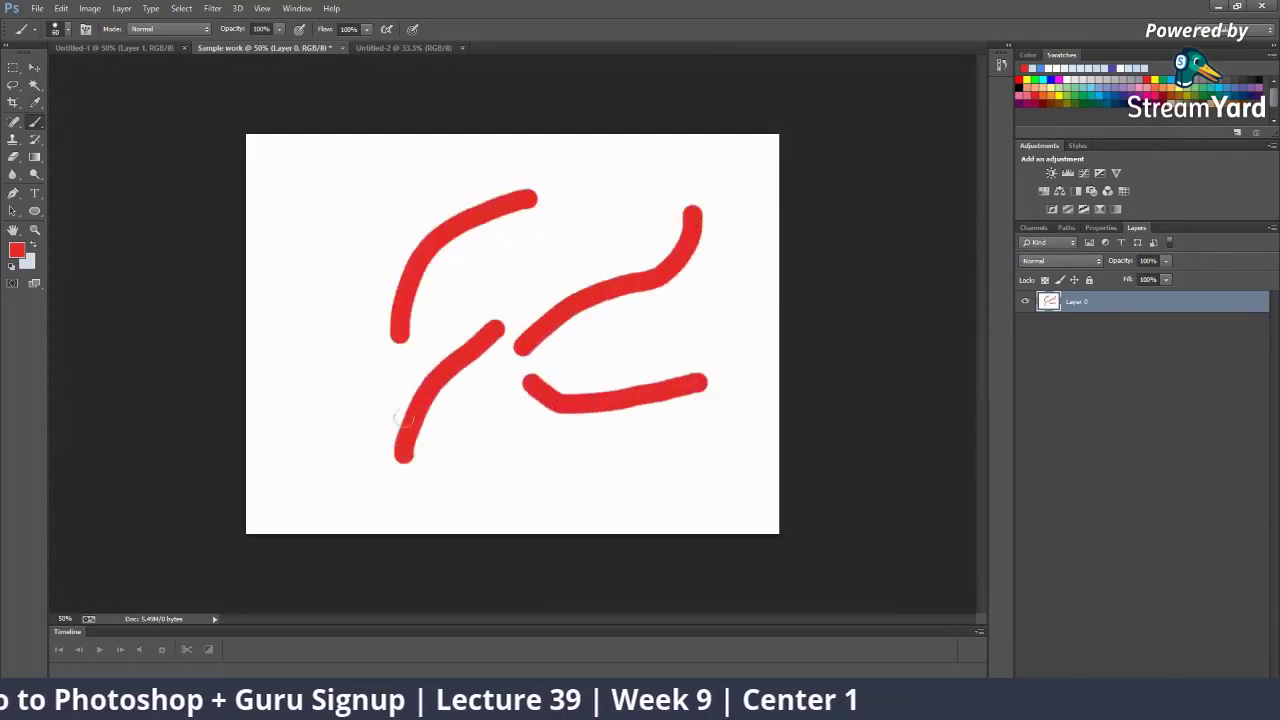
pyautogui.moveTo(310, 258); pyautogui.dragTo(307, 395)
pyautogui.hotkey('ctrl', 'z')
pyautogui.hotkey('ctrl', 'z')
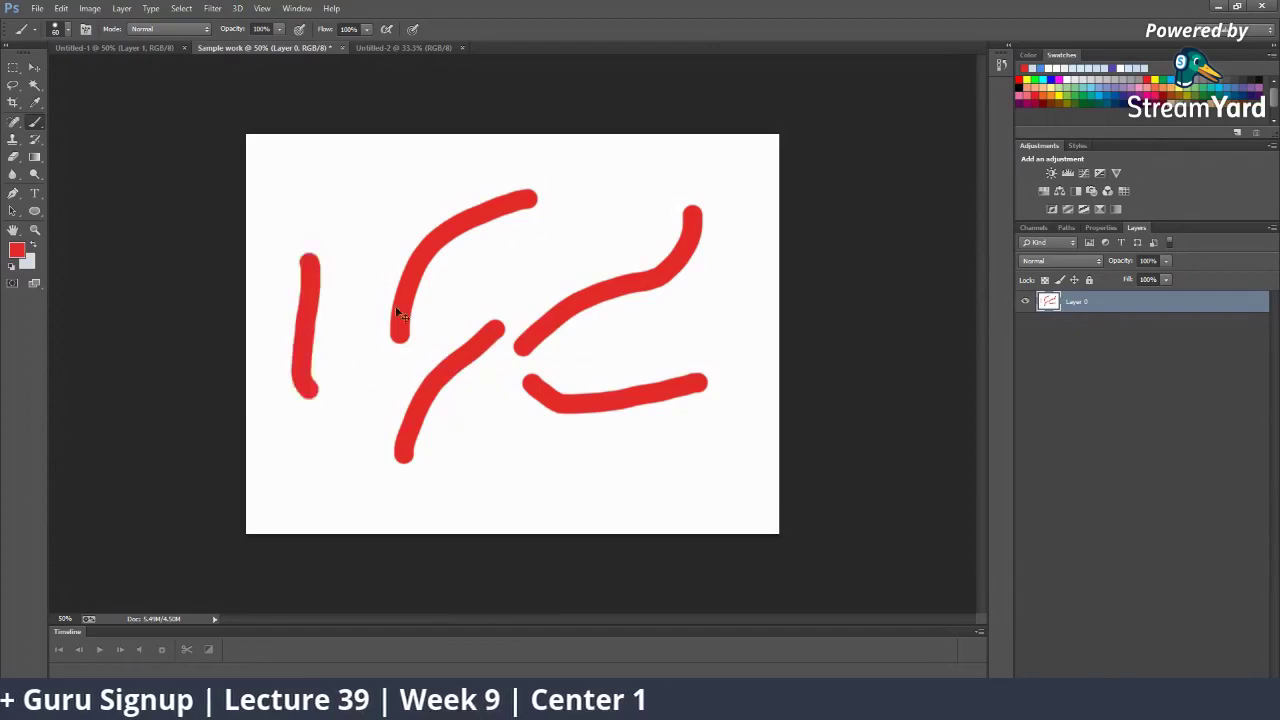
pyautogui.hotkey('ctrl', 'z')
pyautogui.hotkey('ctrl', 'z')
pyautogui.hotkey('ctrl', 'z')
pyautogui.hotkey('ctrl', 'z')
pyautogui.hotkey('ctrl', 'z')
pyautogui.hotkey('ctrl', 'z')
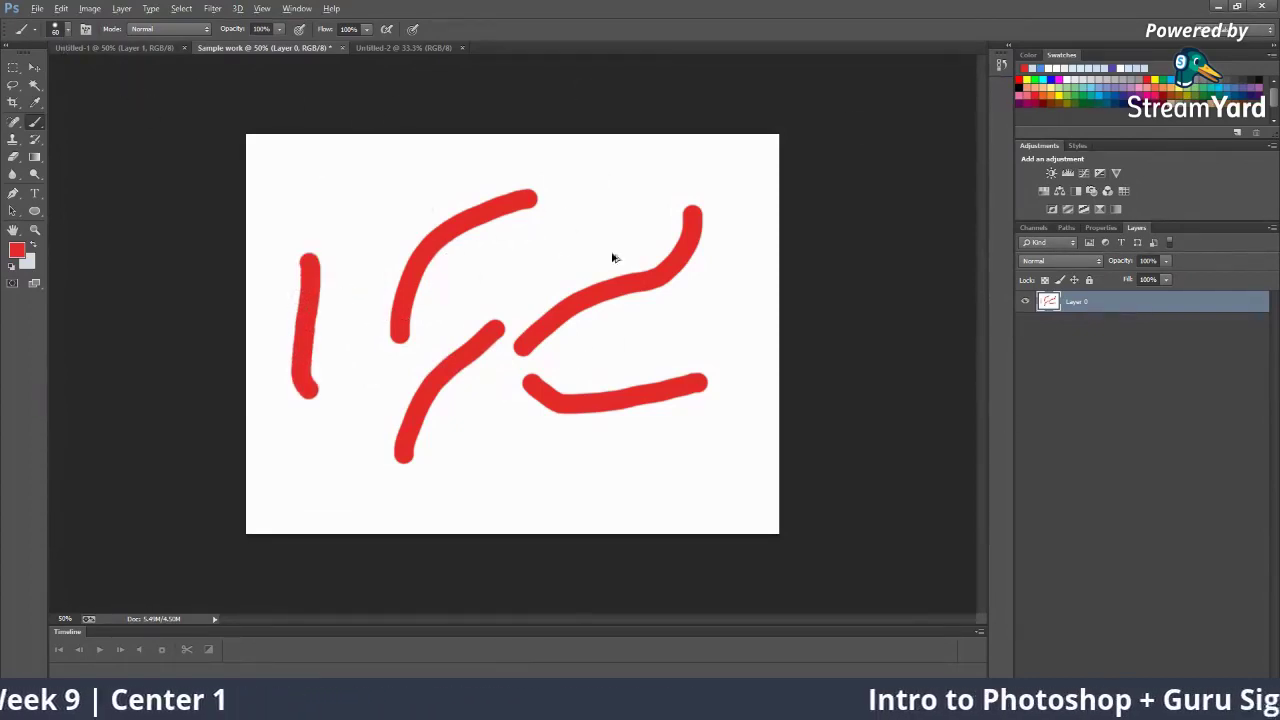
pyautogui.hotkey('ctrl', 'alt', 'z')
pyautogui.hotkey('ctrl', 'alt', 'z')
pyautogui.hotkey('ctrl', 'alt', 'z')
pyautogui.hotkey('ctrl', 'alt', 'z')
pyautogui.hotkey('ctrl', 'alt', 'z')
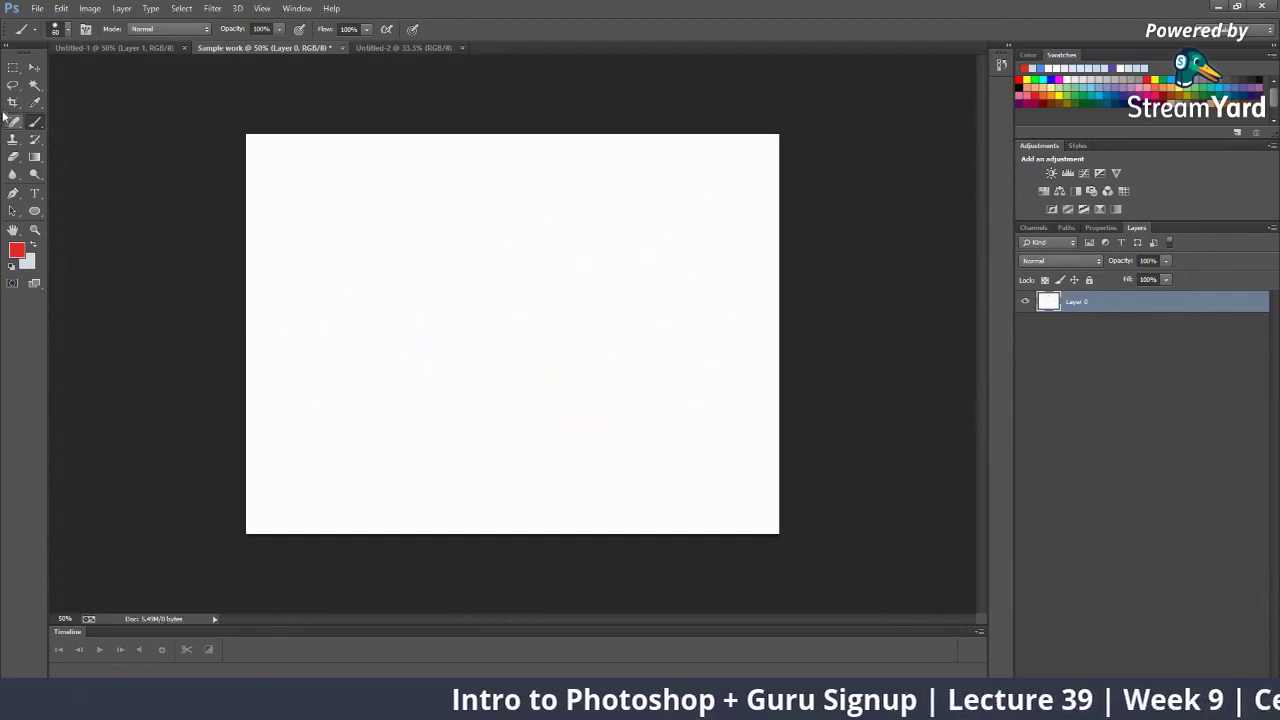
# - Redo all five red brush strokes one by one with Step Forward (Shift+Ctrl+Z)
pyautogui.click(57, 8)
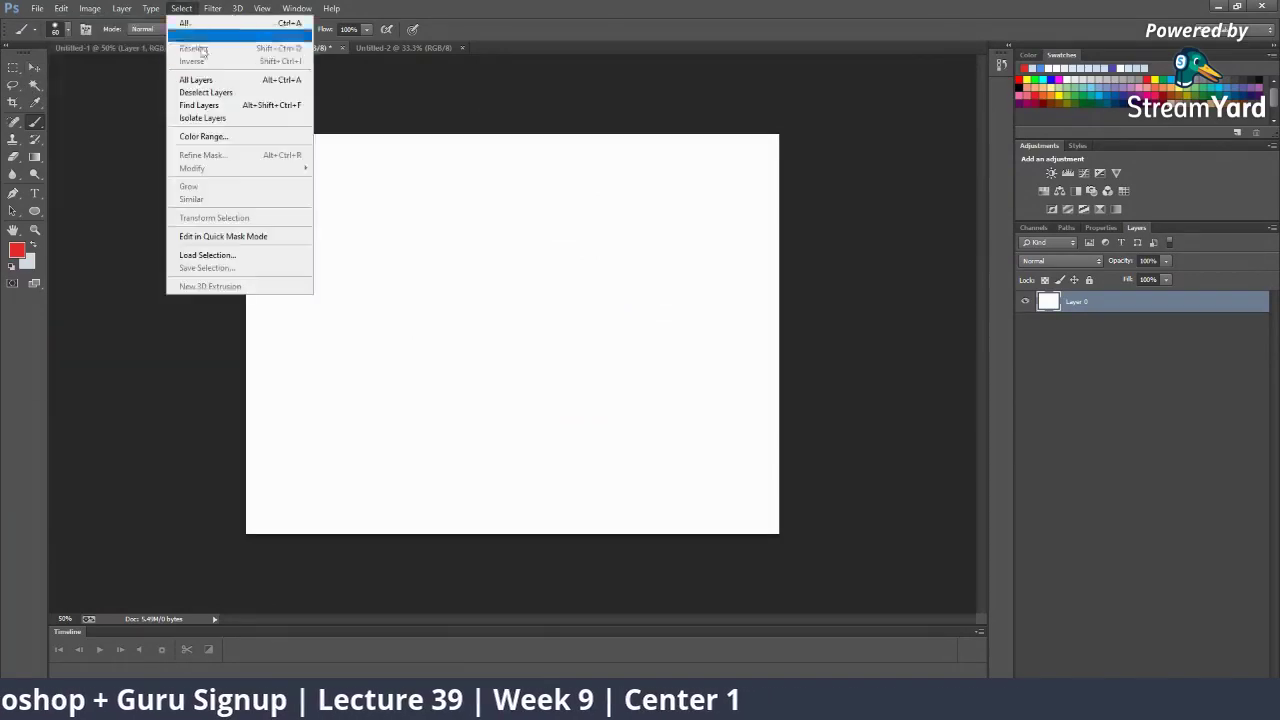
pyautogui.moveTo(86, 8)
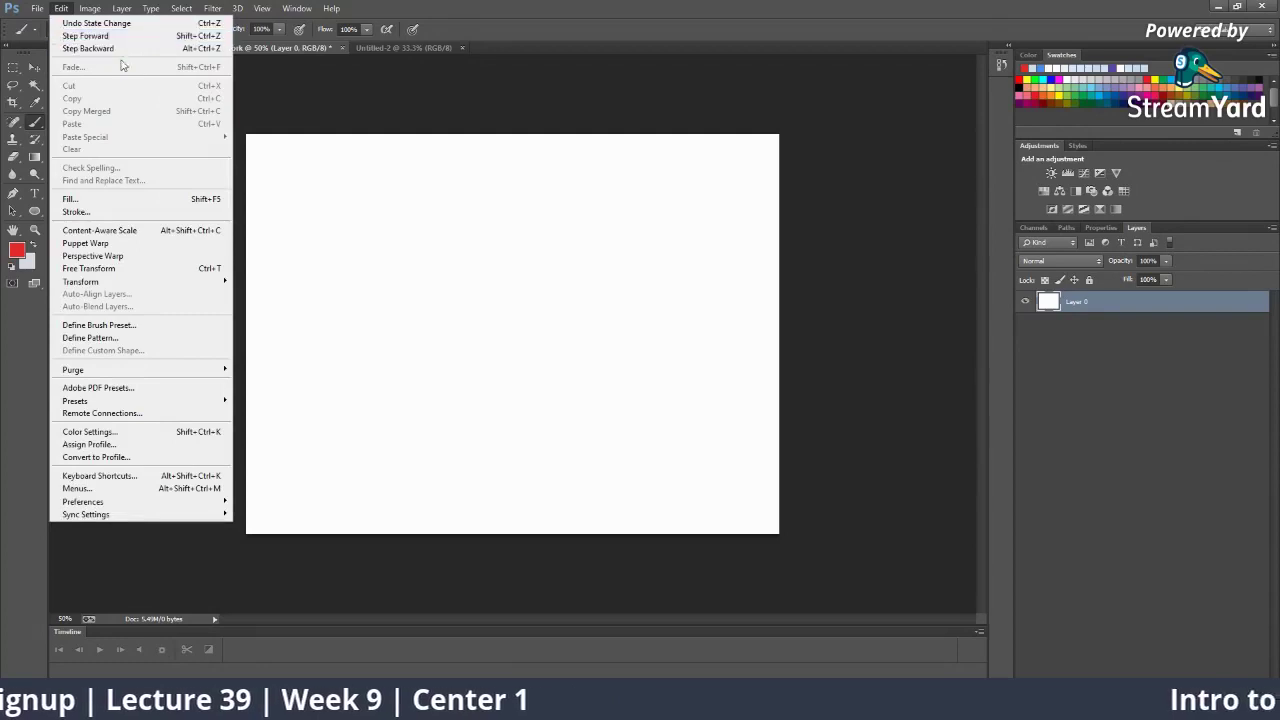
pyautogui.click(800, 8)
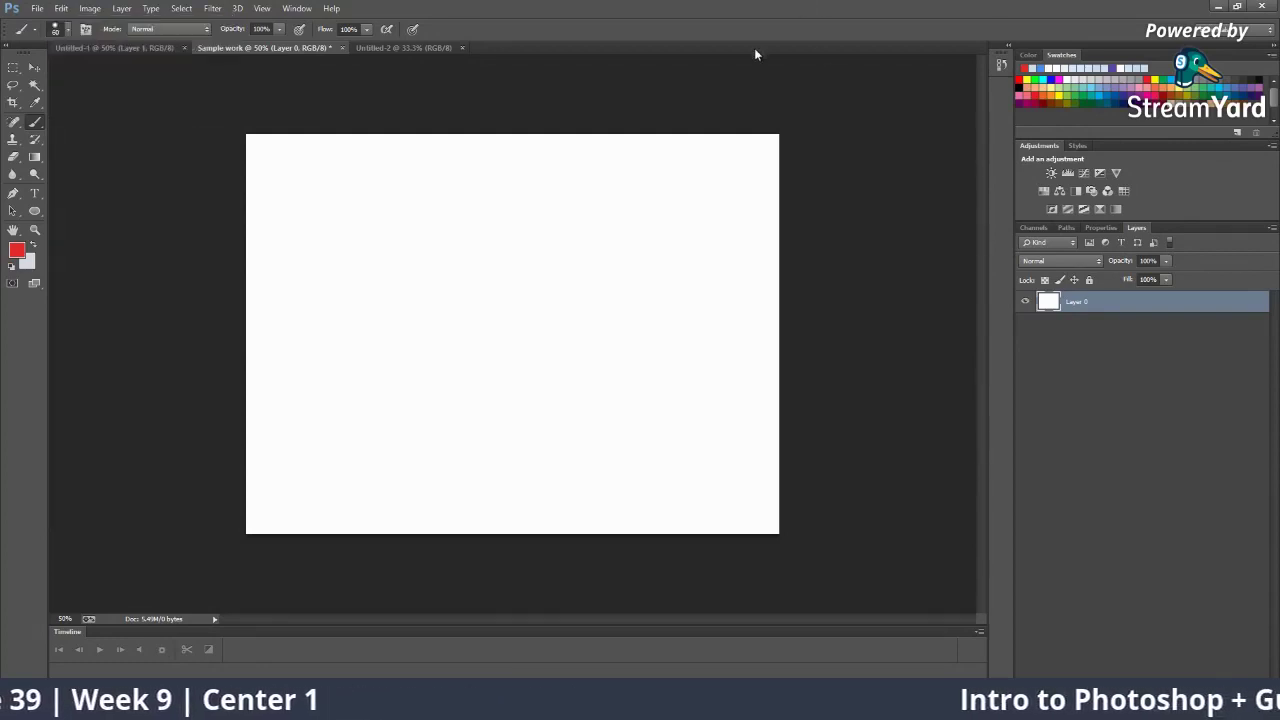
pyautogui.hotkey('ctrl', 'shift', 'z')
pyautogui.hotkey('ctrl', 'shift', 'z')
pyautogui.hotkey('ctrl', 'shift', 'z')
pyautogui.hotkey('ctrl', 'shift', 'z')
pyautogui.hotkey('ctrl', 'shift', 'z')
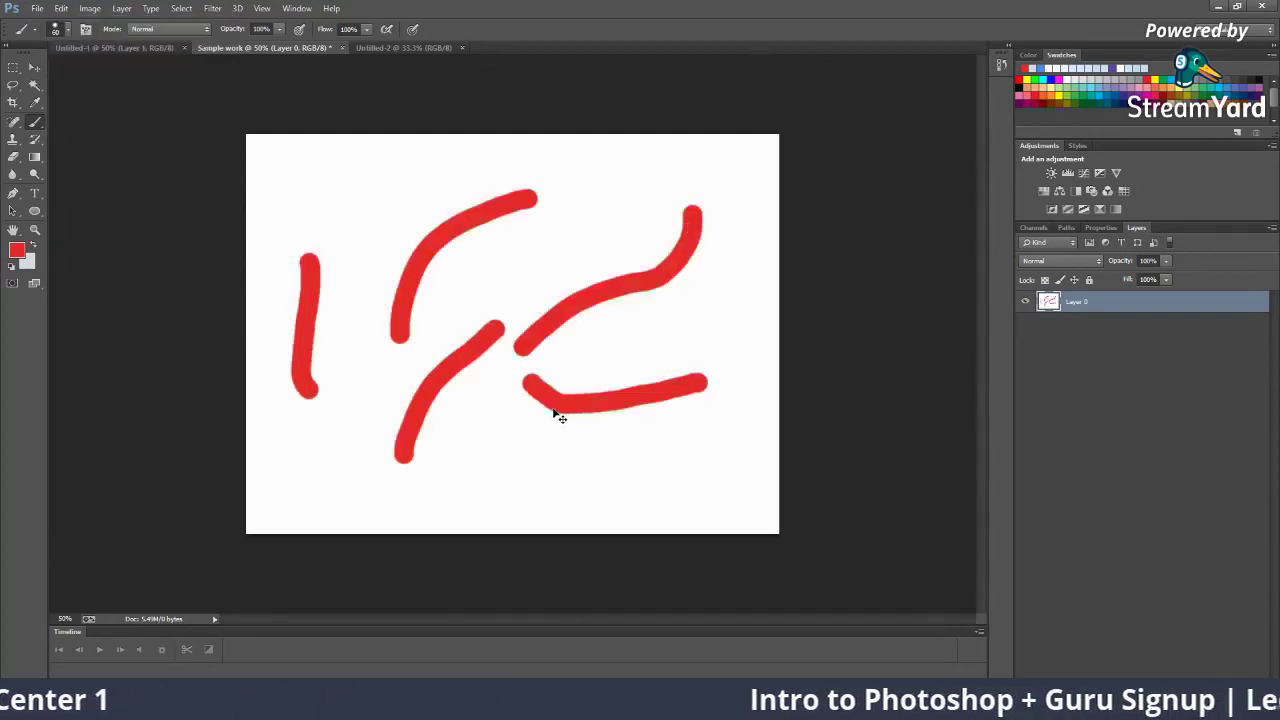
pyautogui.click(62, 8)
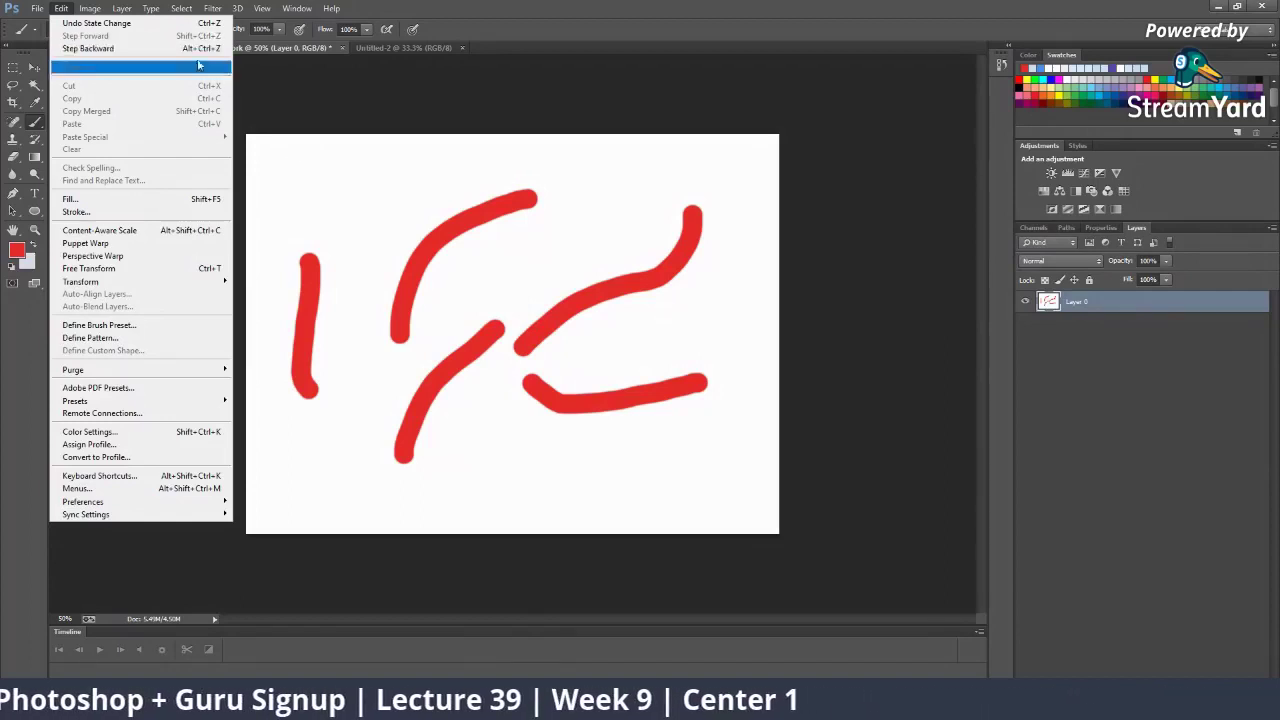
pyautogui.click(366, 79)
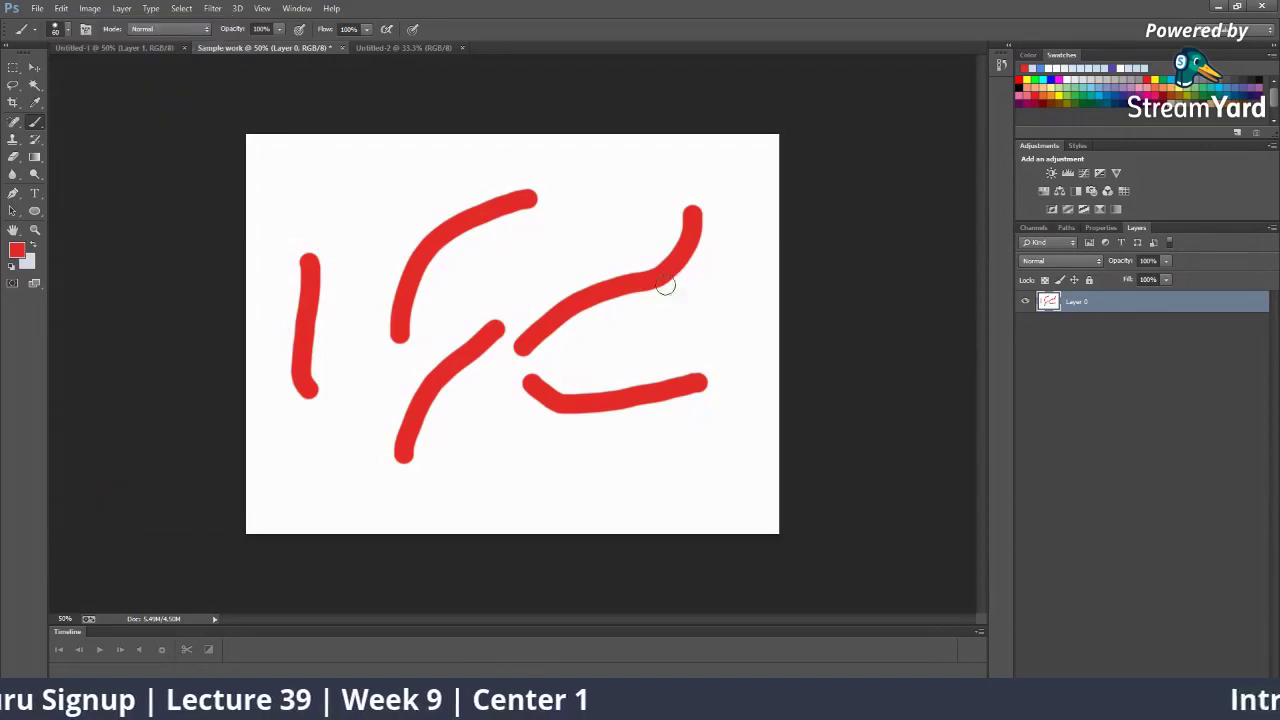
pyautogui.press('v')
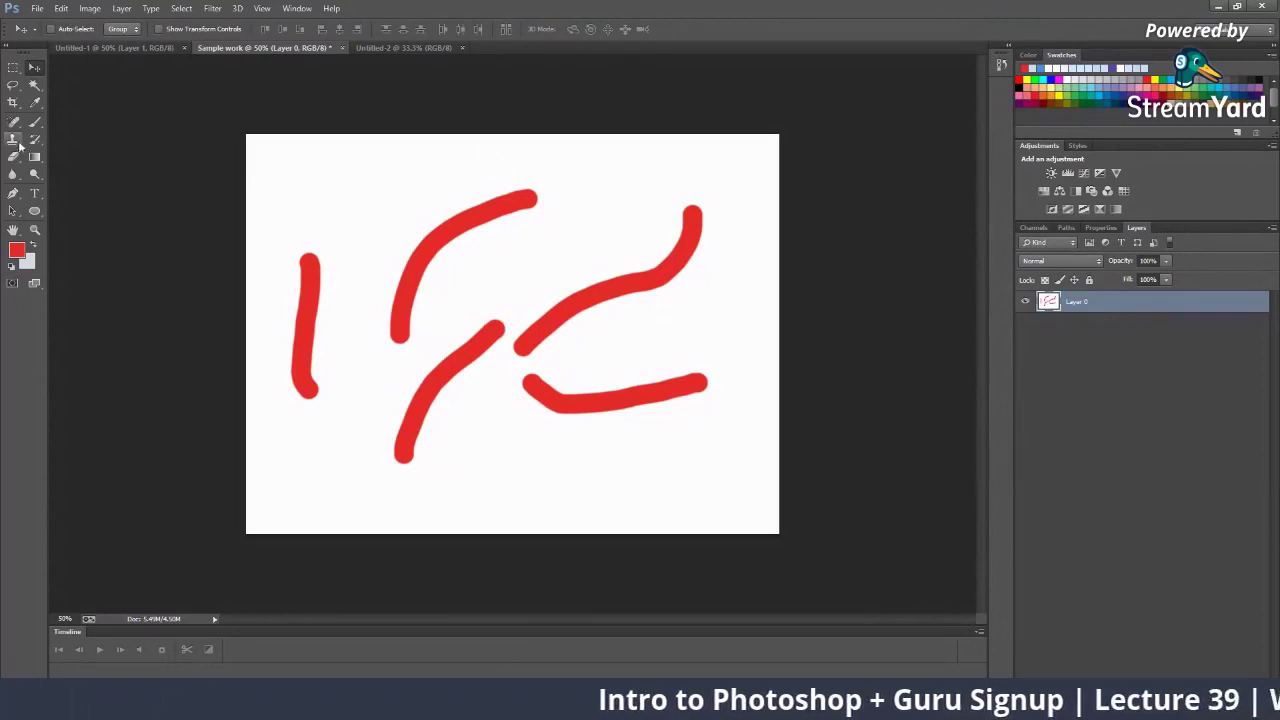
# - Test-drag Layer 0 twice with the Move tool, undoing each move to keep the strokes in place
pyautogui.moveTo(443, 177); pyautogui.dragTo(479, 187)
pyautogui.hotkey('ctrl', 'z')
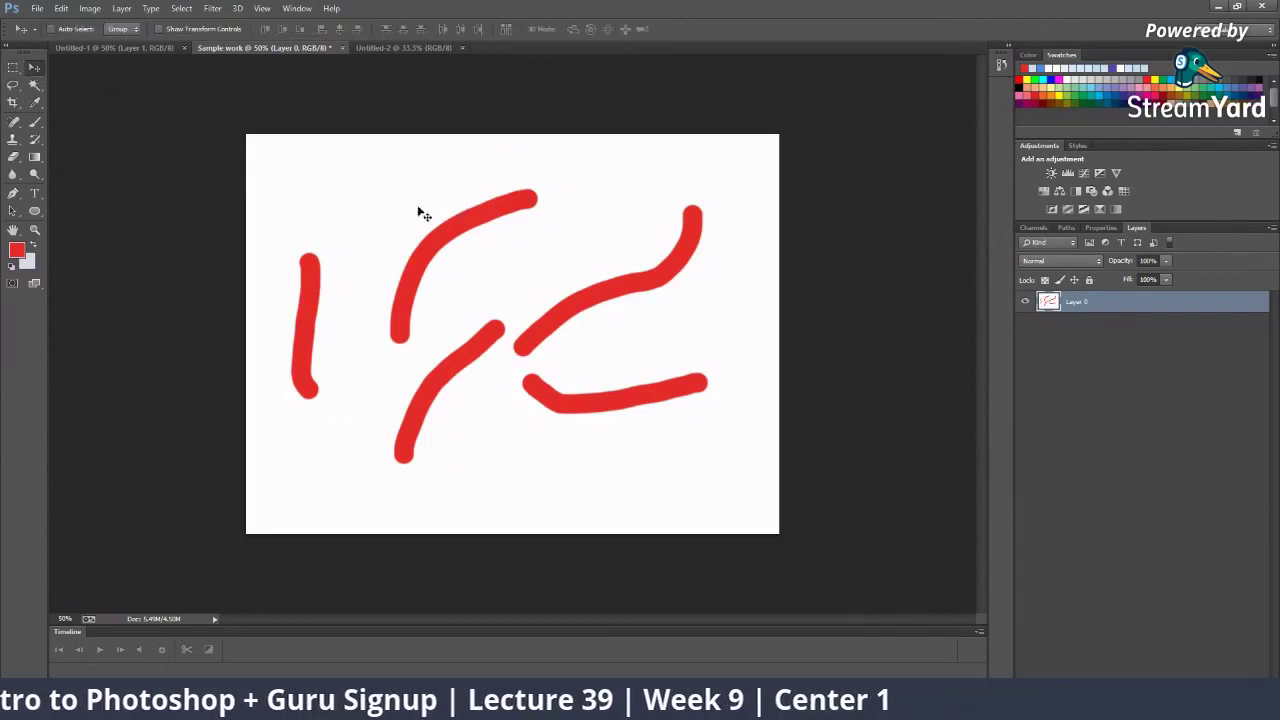
pyautogui.moveTo(426, 196)
pyautogui.mouseDown()
pyautogui.moveTo(438, 213)
pyautogui.moveTo(428, 196)
pyautogui.moveTo(471, 210)
pyautogui.moveTo(497, 197)
pyautogui.moveTo(460, 180)
pyautogui.moveTo(384, 181)
pyautogui.moveTo(426, 194)
pyautogui.moveTo(431, 166)
pyautogui.moveTo(457, 180)
pyautogui.moveTo(426, 179)
pyautogui.moveTo(402, 140)
pyautogui.moveTo(476, 224)
pyautogui.moveTo(428, 165)
pyautogui.moveTo(441, 268)
pyautogui.moveTo(403, 180)
pyautogui.moveTo(423, 194)
pyautogui.moveTo(457, 184)
pyautogui.moveTo(413, 180)
pyautogui.mouseUp()
pyautogui.hotkey('ctrl', 'z')
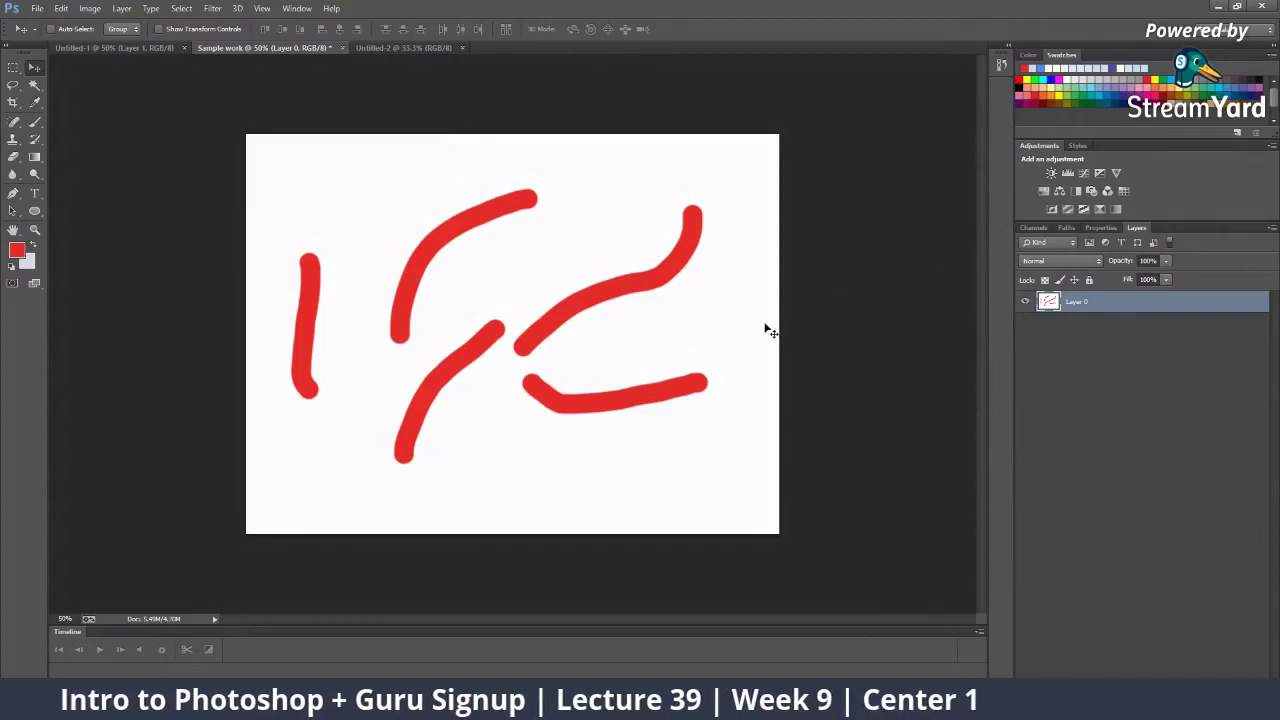
pyautogui.click(34, 212)
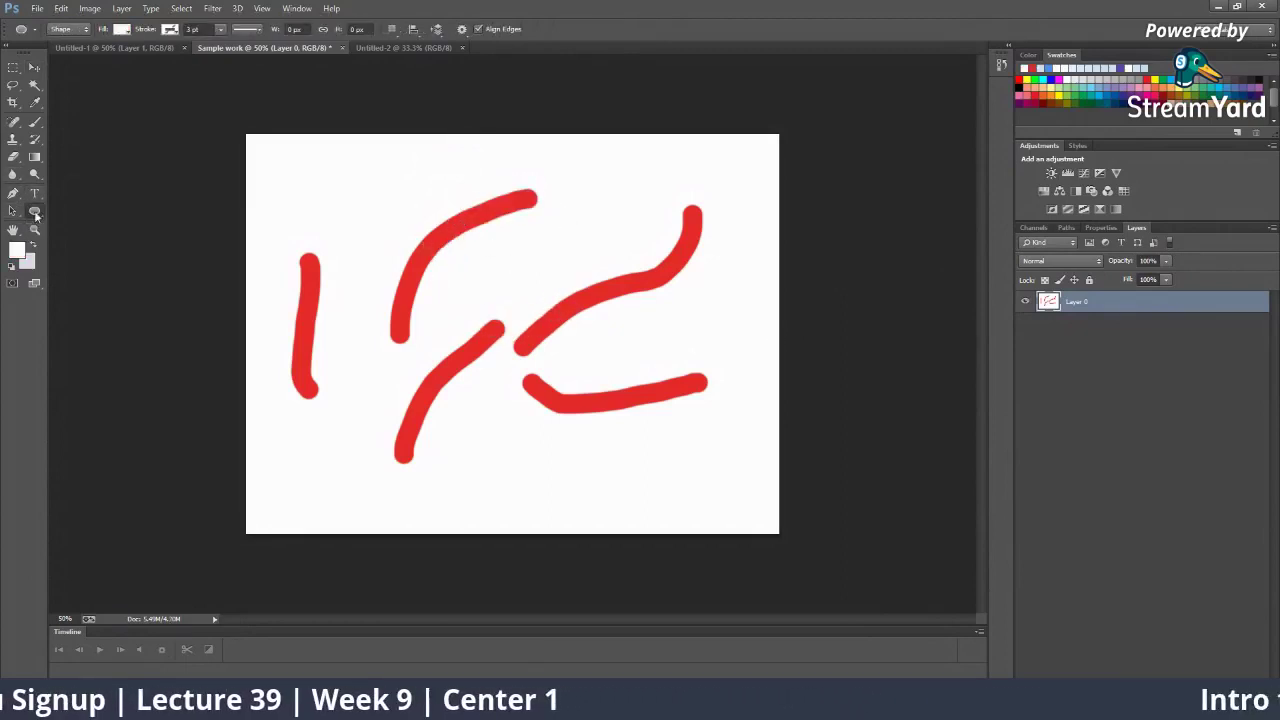
# - Draw an ellipse circle, fill it purple, and drag it slightly down and right
pyautogui.moveTo(509, 270)
pyautogui.mouseDown()
pyautogui.moveTo(535, 272)
pyautogui.moveTo(625, 386)
pyautogui.mouseUp()
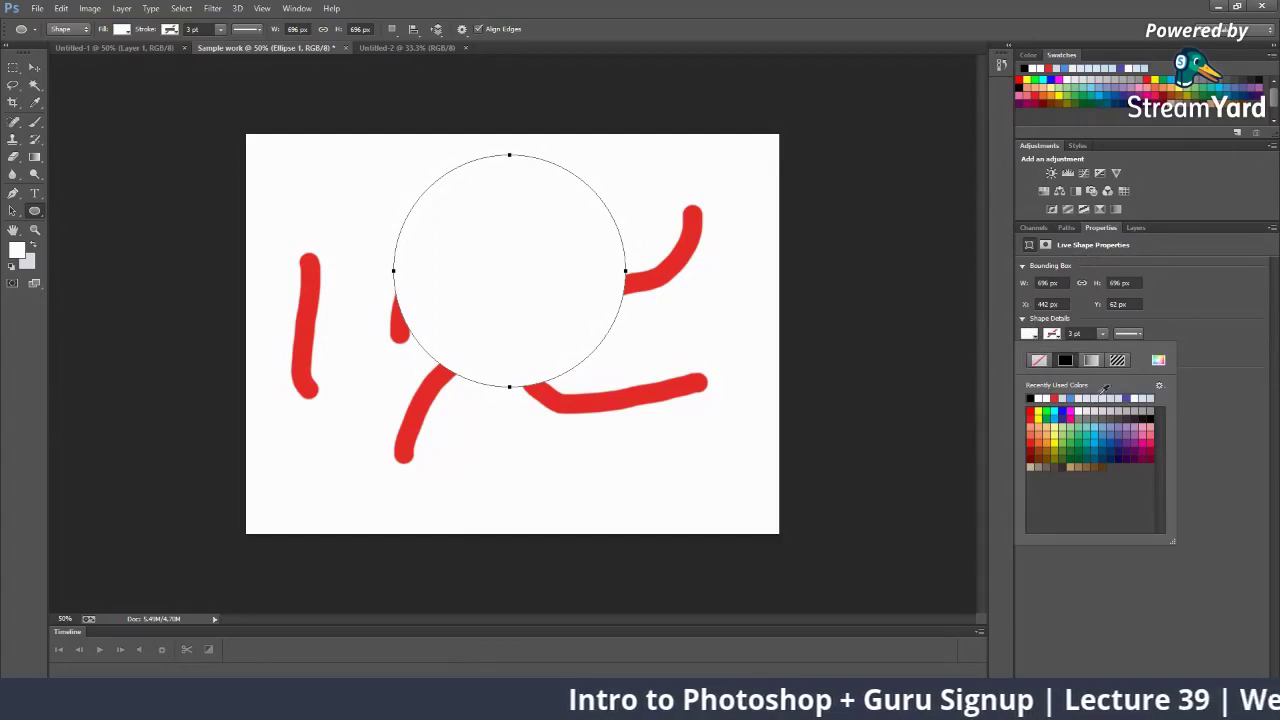
pyautogui.click(1127, 398)
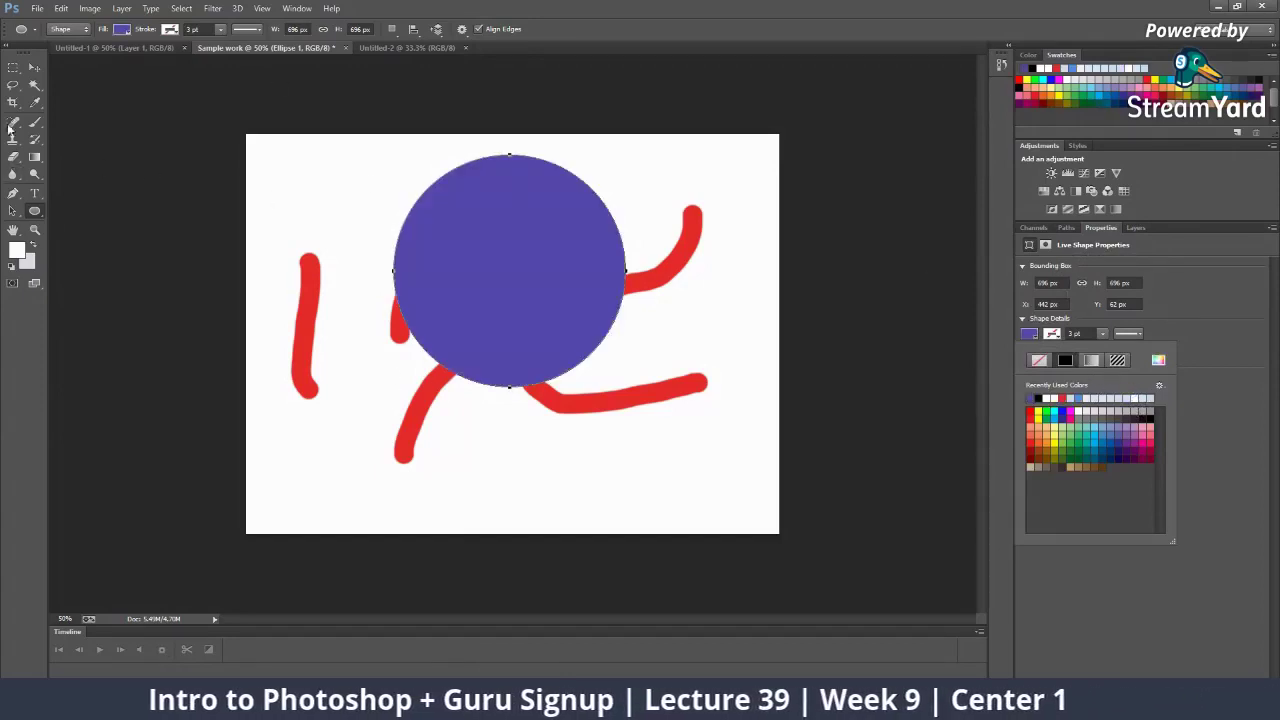
pyautogui.click(34, 67)
pyautogui.moveTo(555, 297); pyautogui.dragTo(579, 345)
pyautogui.click(1131, 228)
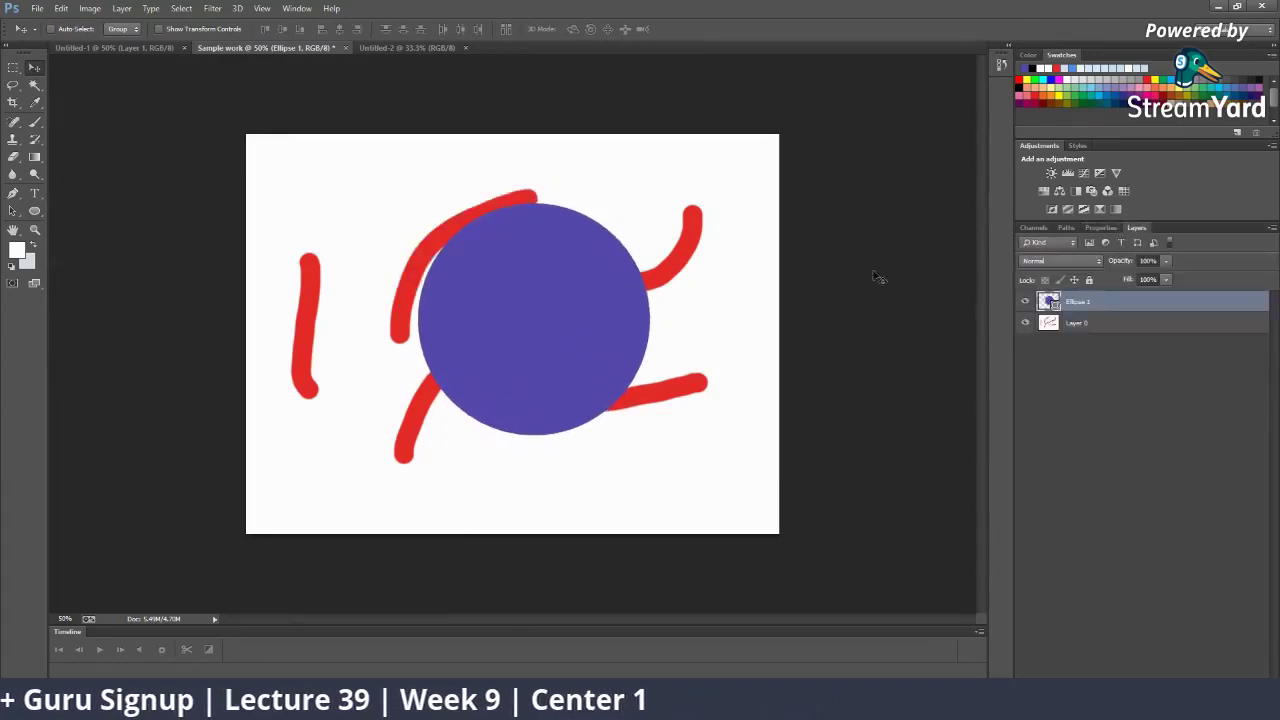
# - Nudge the purple Ellipse 1 circle into place over the red strokes with small Move drags
pyautogui.moveTo(485, 292); pyautogui.dragTo(439, 280)
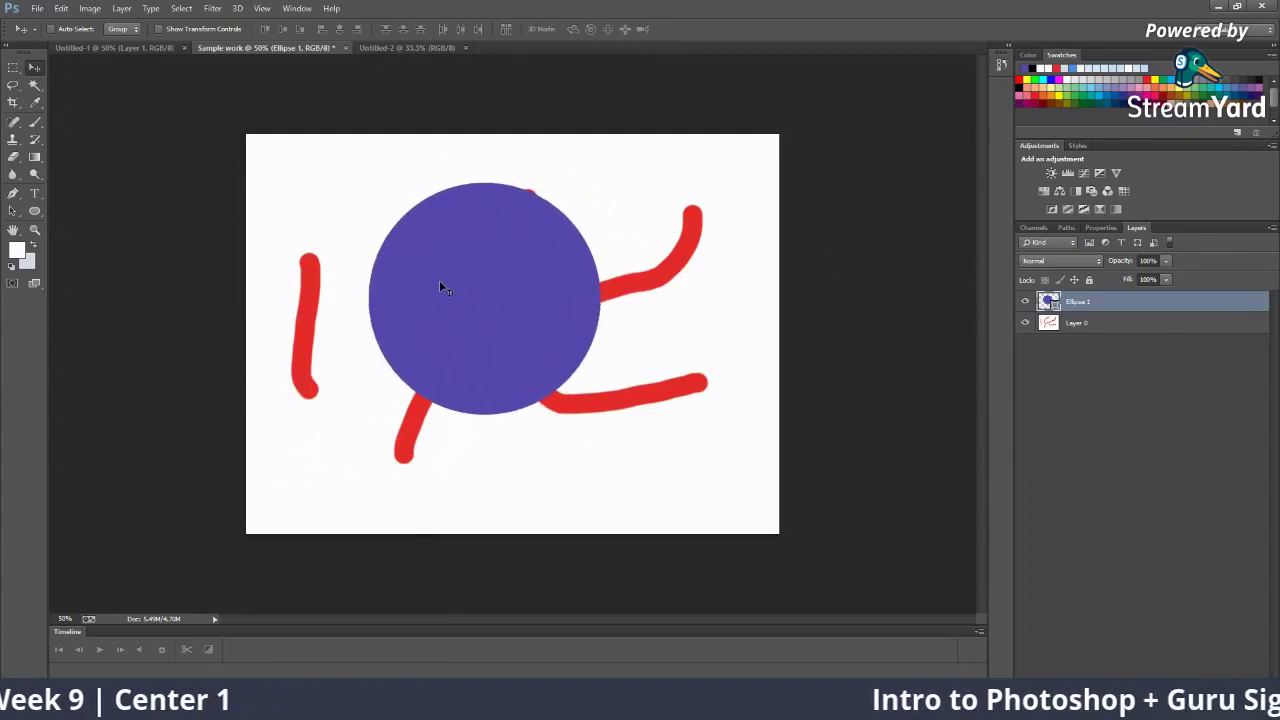
pyautogui.click(13, 68)
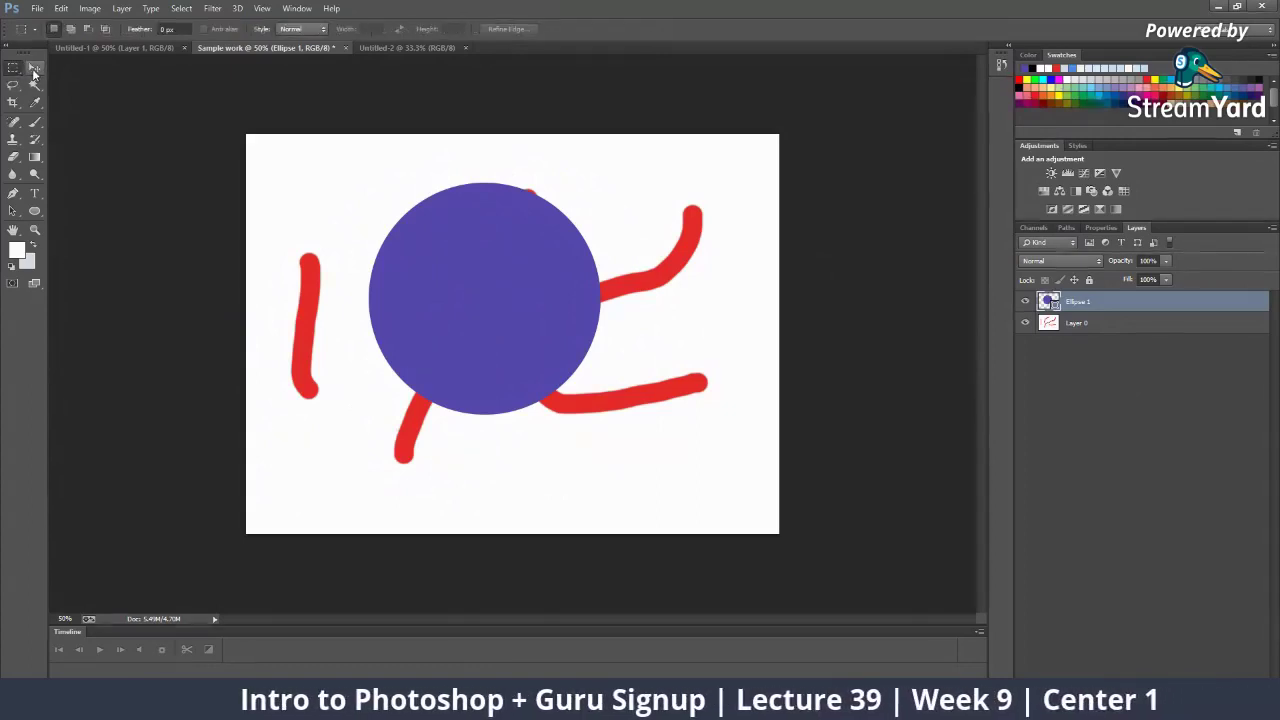
pyautogui.click(33, 70)
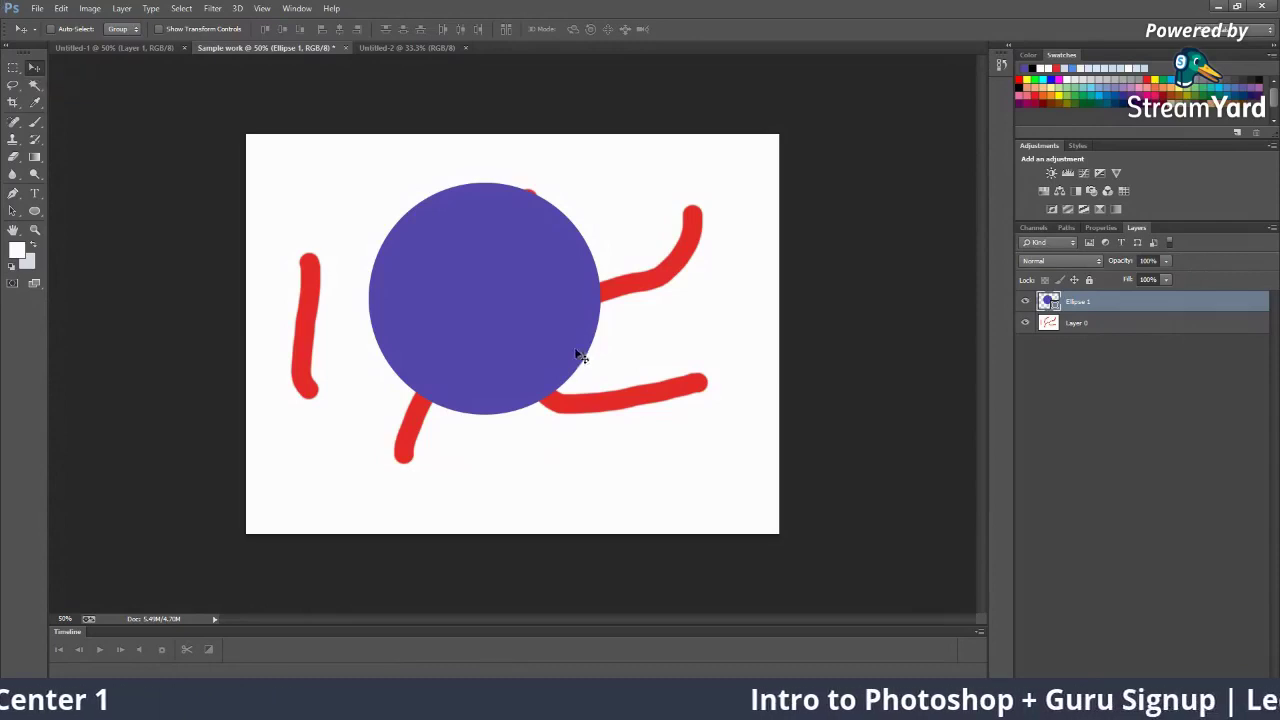
pyautogui.moveTo(529, 296)
pyautogui.mouseDown()
pyautogui.moveTo(596, 319)
pyautogui.moveTo(555, 280)
pyautogui.moveTo(521, 333)
pyautogui.moveTo(523, 286)
pyautogui.moveTo(503, 289)
pyautogui.moveTo(540, 306)
pyautogui.moveTo(510, 250)
pyautogui.moveTo(651, 306)
pyautogui.moveTo(502, 310)
pyautogui.moveTo(507, 290)
pyautogui.mouseUp()
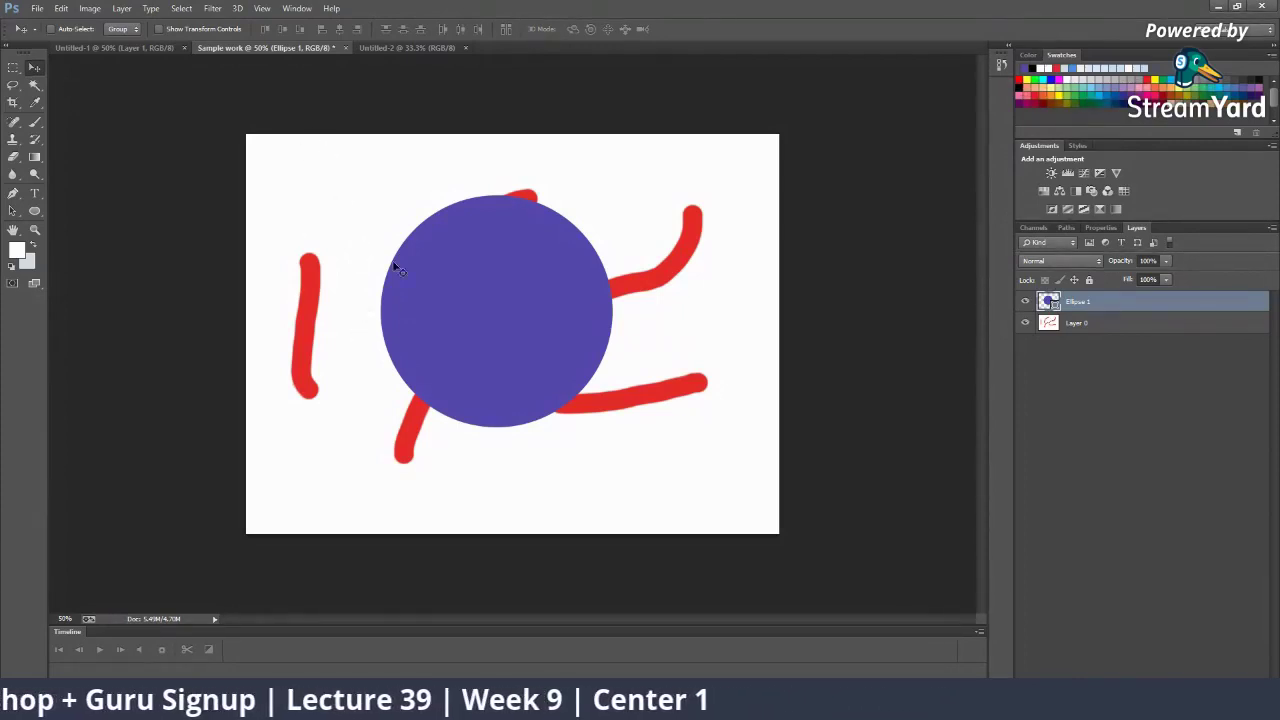
pyautogui.moveTo(537, 293)
pyautogui.mouseDown()
pyautogui.moveTo(543, 263)
pyautogui.moveTo(550, 285)
pyautogui.mouseUp()
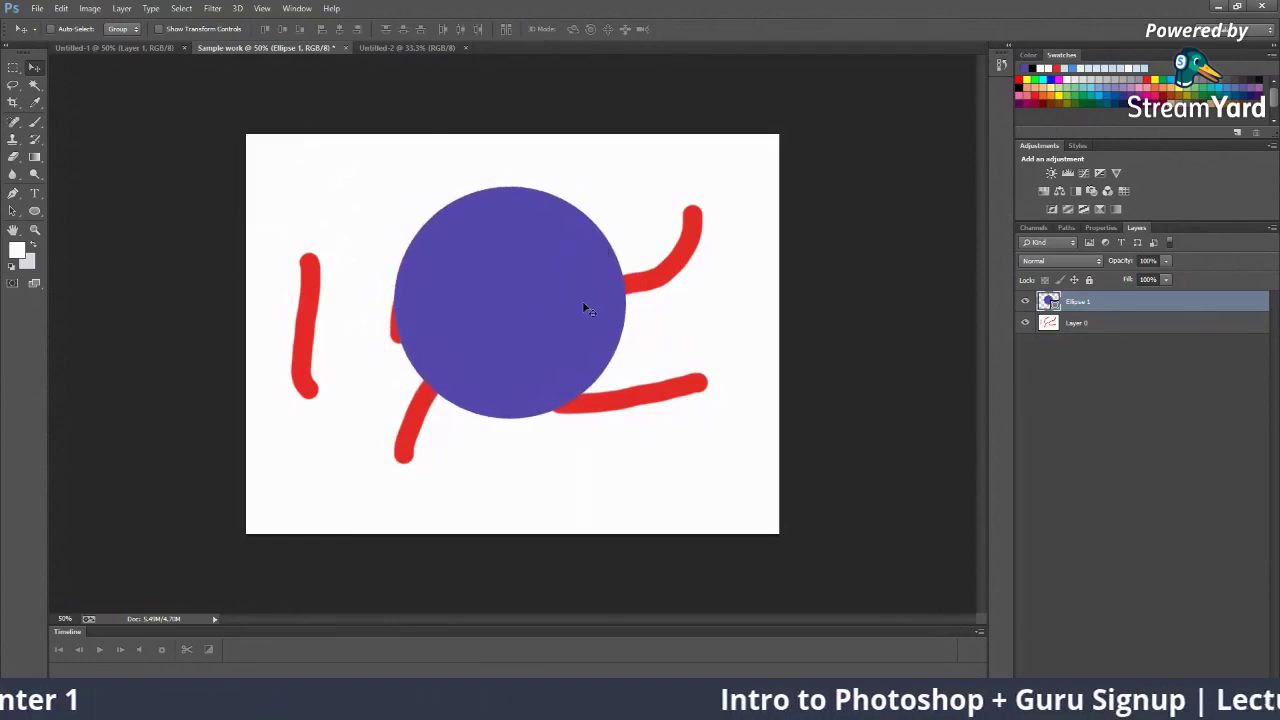
# - Free-transform the purple circle, squeezing it narrower and trying rotations around a moved pivot
pyautogui.hotkey('ctrl', 't')
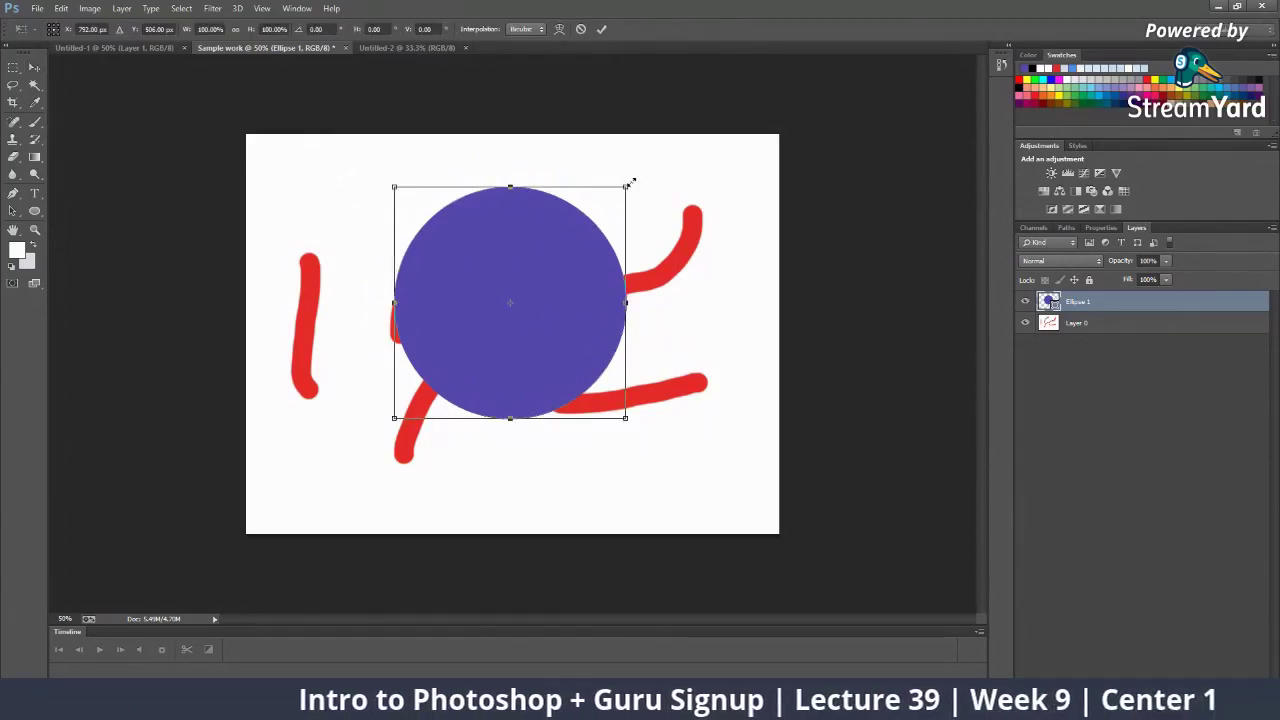
pyautogui.moveTo(632, 185)
pyautogui.mouseDown()
pyautogui.moveTo(640, 275)
pyautogui.moveTo(560, 380)
pyautogui.moveTo(435, 361)
pyautogui.moveTo(400, 265)
pyautogui.moveTo(468, 195)
pyautogui.moveTo(648, 218)
pyautogui.moveTo(626, 187)
pyautogui.moveTo(656, 172)
pyautogui.moveTo(538, 282)
pyautogui.moveTo(621, 190)
pyautogui.mouseUp()
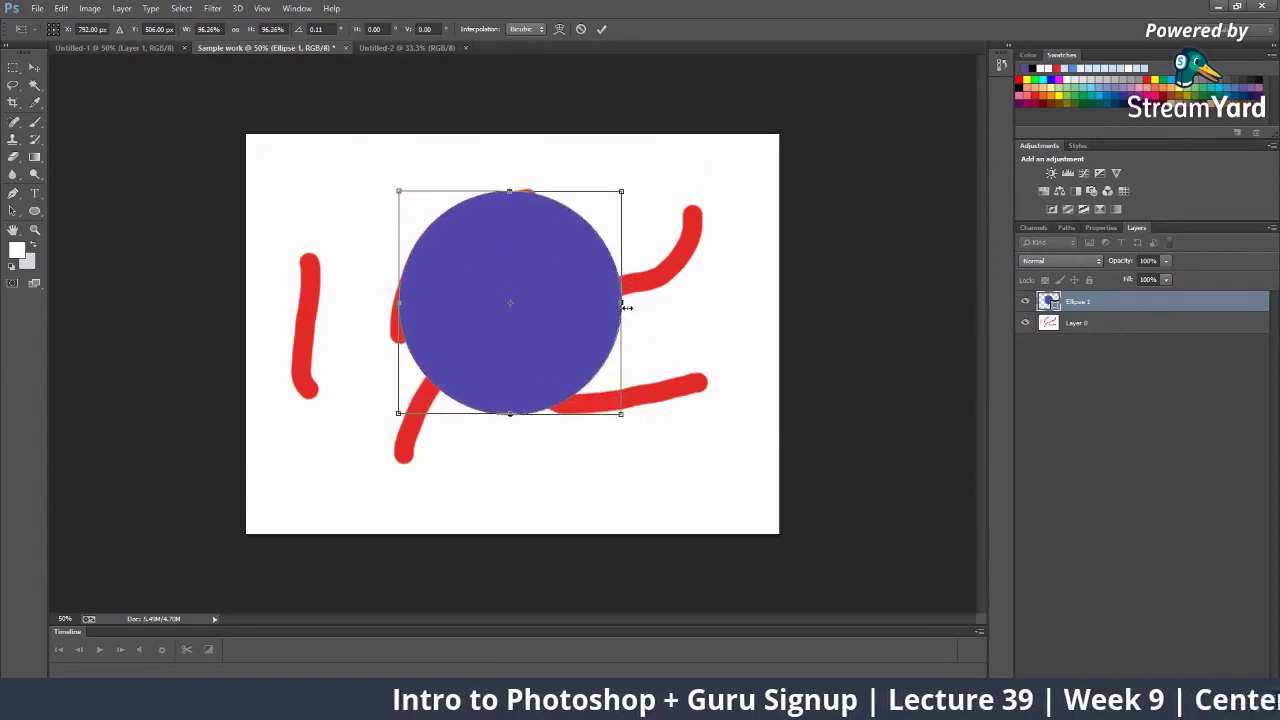
pyautogui.moveTo(623, 304)
pyautogui.mouseDown()
pyautogui.moveTo(440, 304)
pyautogui.moveTo(613, 306)
pyautogui.mouseUp()
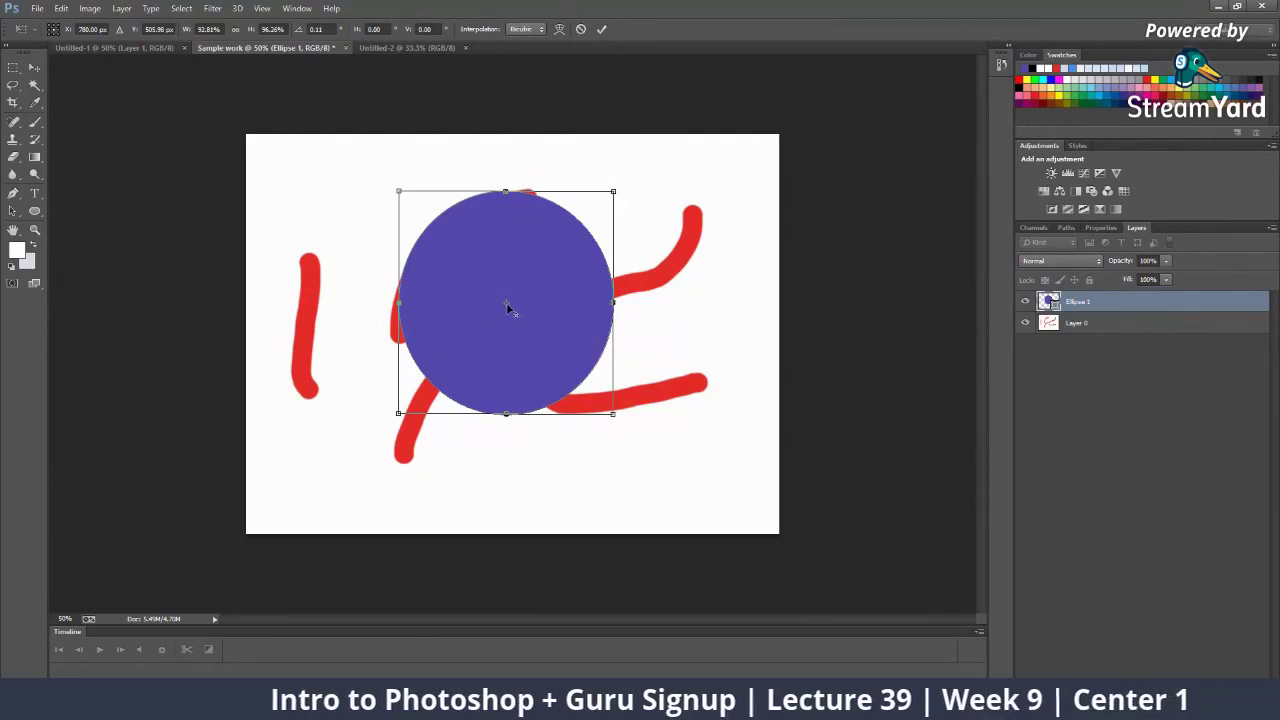
pyautogui.moveTo(507, 303); pyautogui.dragTo(617, 194)
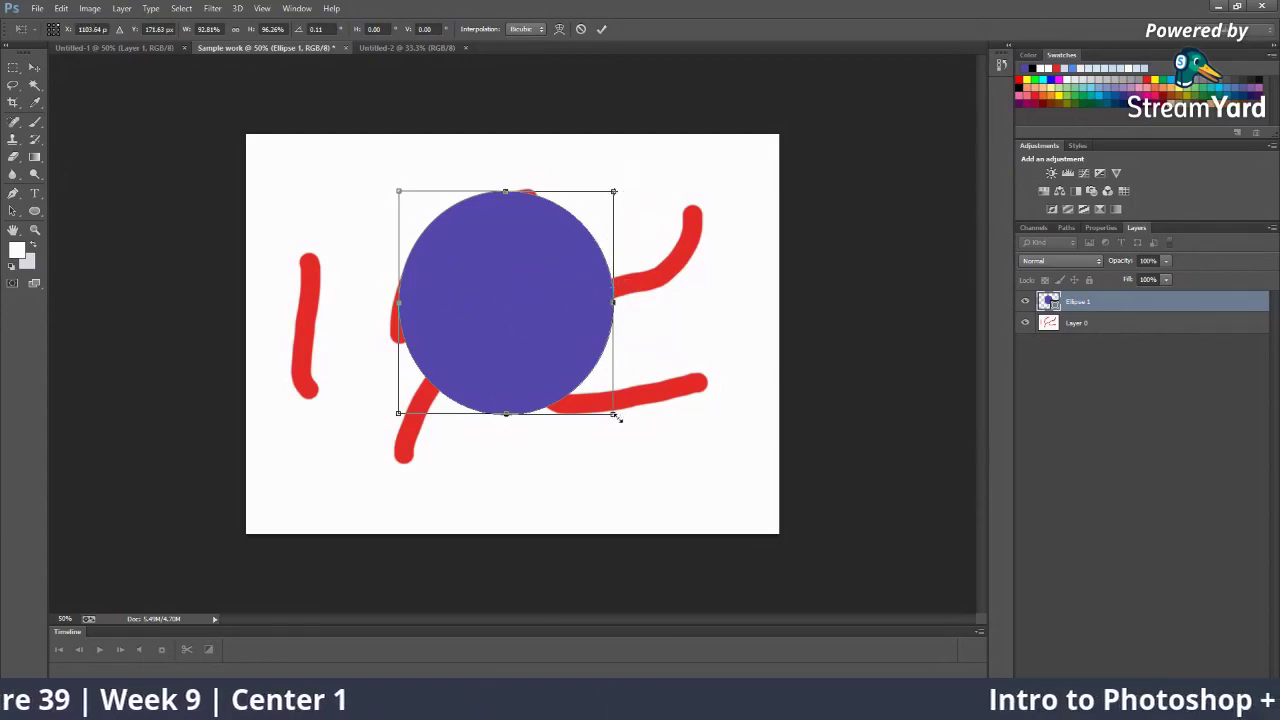
pyautogui.moveTo(620, 420); pyautogui.dragTo(646, 328)
pyautogui.moveTo(613, 193); pyautogui.dragTo(588, 233)
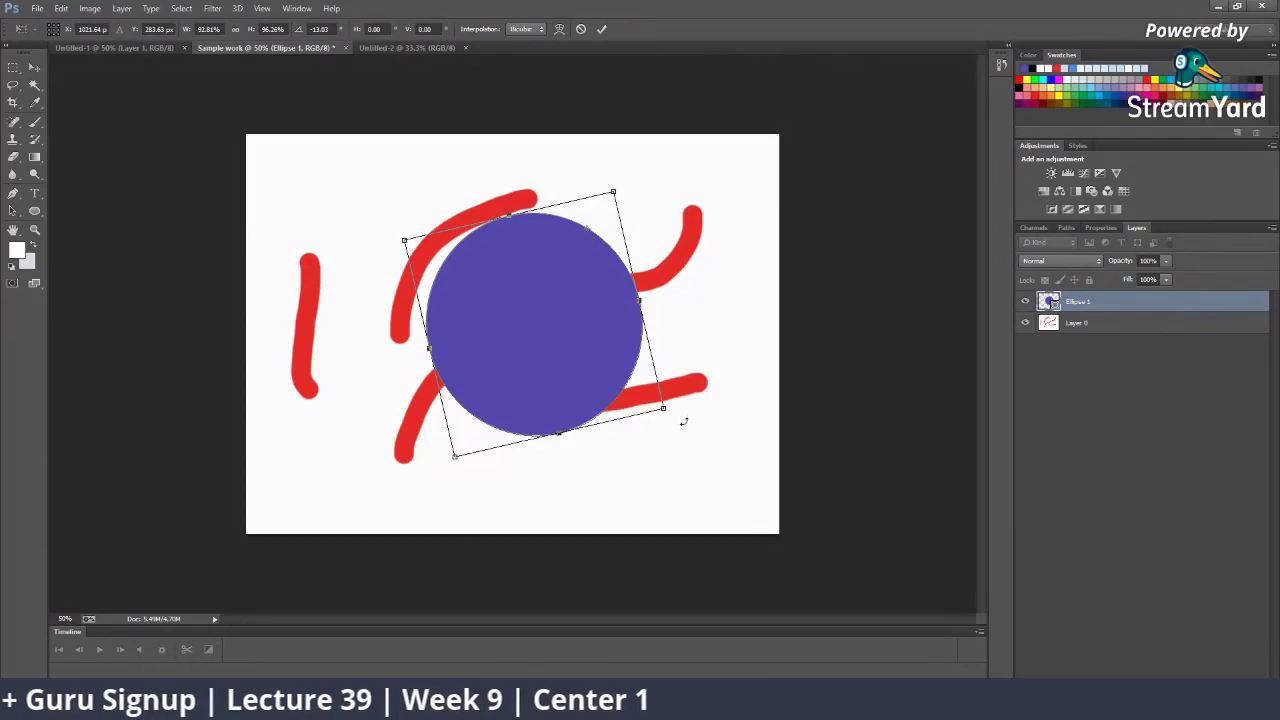
pyautogui.moveTo(684, 421); pyautogui.dragTo(620, 411)
# - Recentre the pivot, stretch the circle into a tall oval (86.06% × 123.22%) and commit
pyautogui.moveTo(588, 230); pyautogui.dragTo(517, 305)
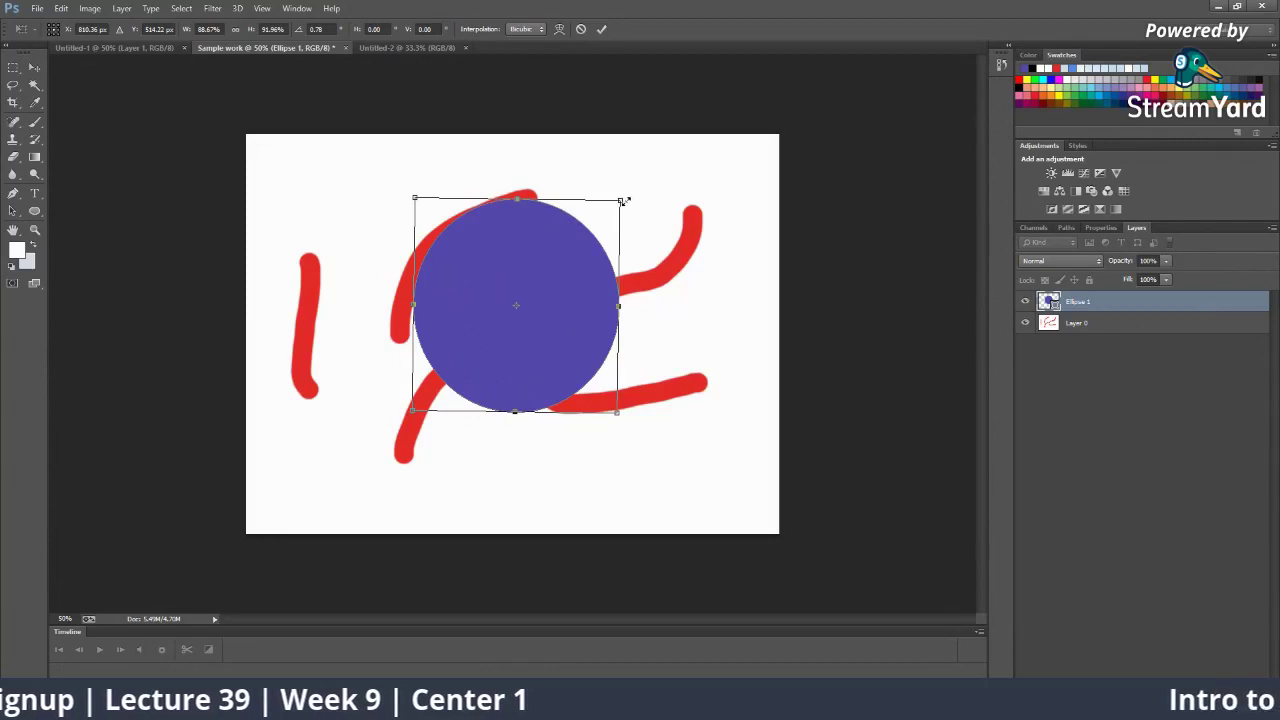
pyautogui.moveTo(624, 201); pyautogui.dragTo(655, 163)
pyautogui.moveTo(658, 309); pyautogui.dragTo(578, 306)
pyautogui.moveTo(585, 458); pyautogui.dragTo(590, 452)
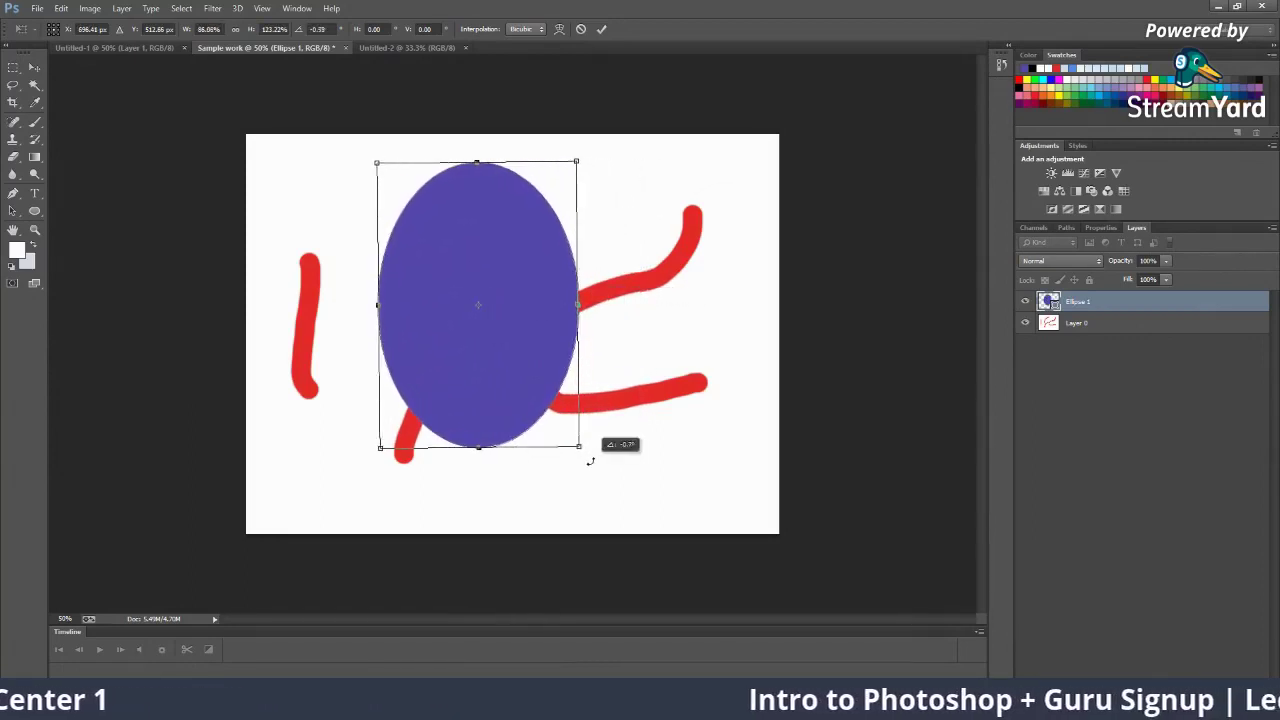
pyautogui.moveTo(547, 375); pyautogui.dragTo(567, 392)
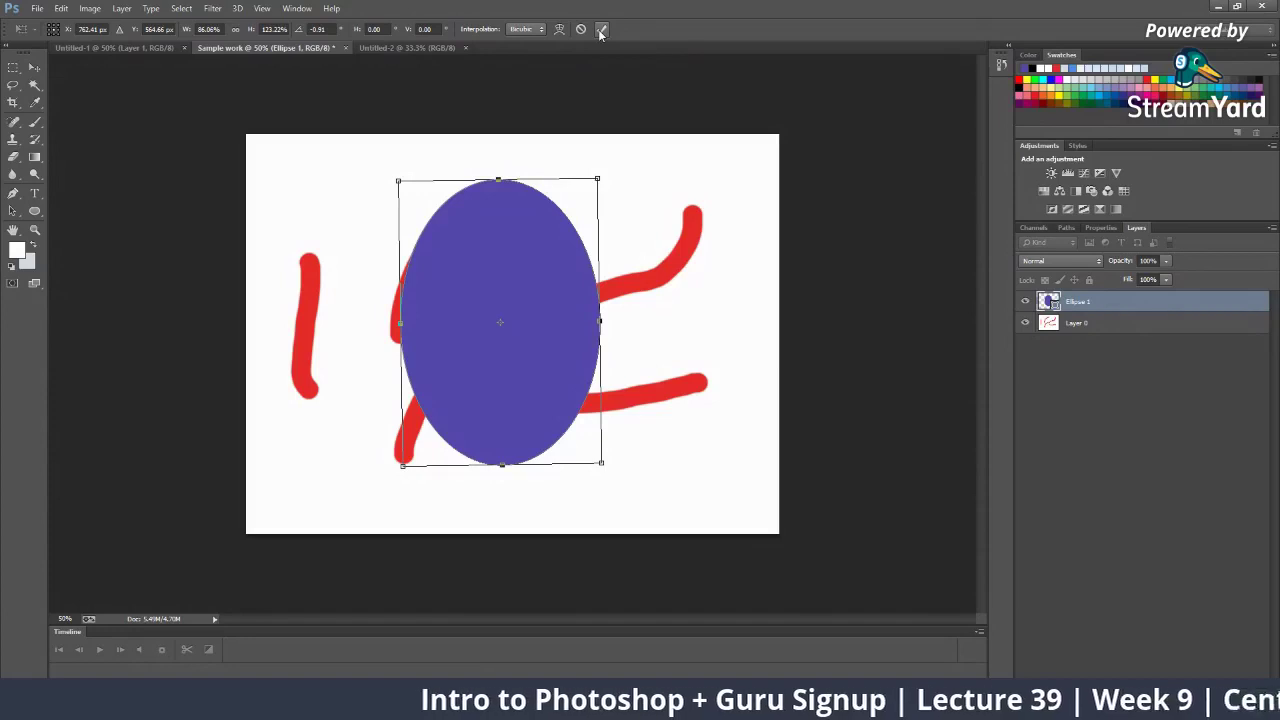
pyautogui.click(601, 30)
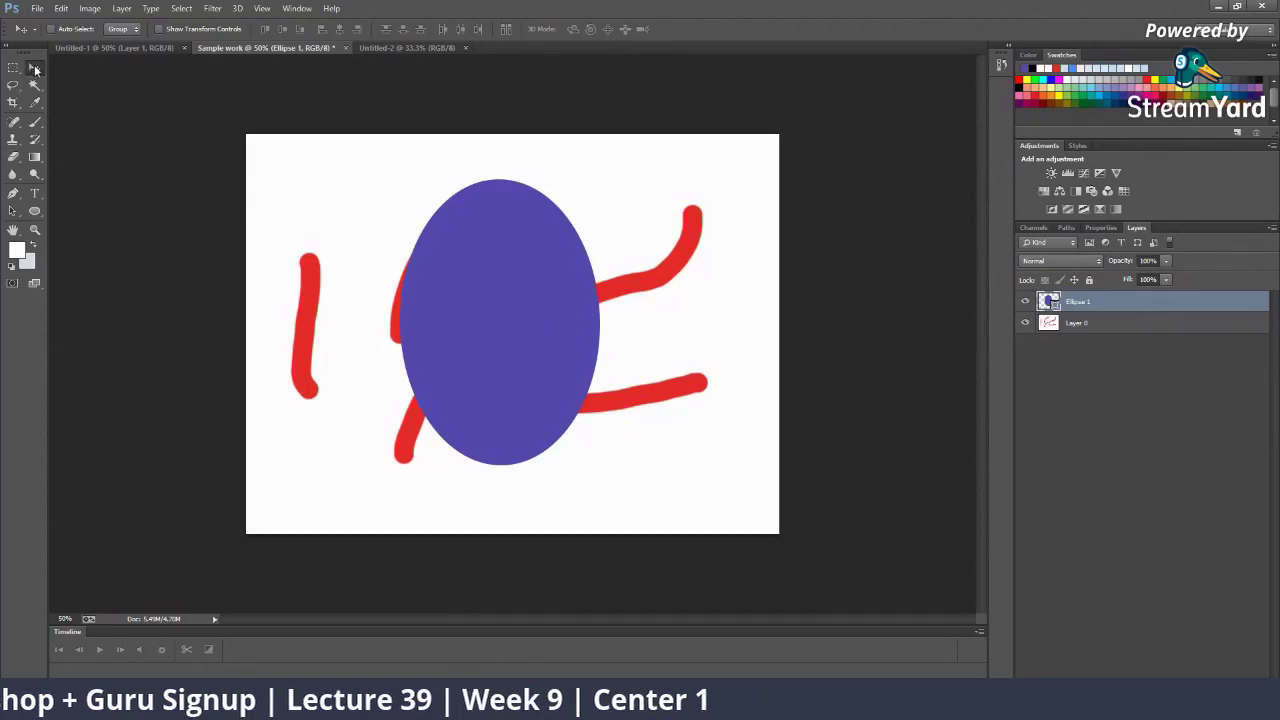
# - Move the purple ellipse right over the right-hand strokes, then test-move Layer 0 and nudge it back
pyautogui.click(34, 68)
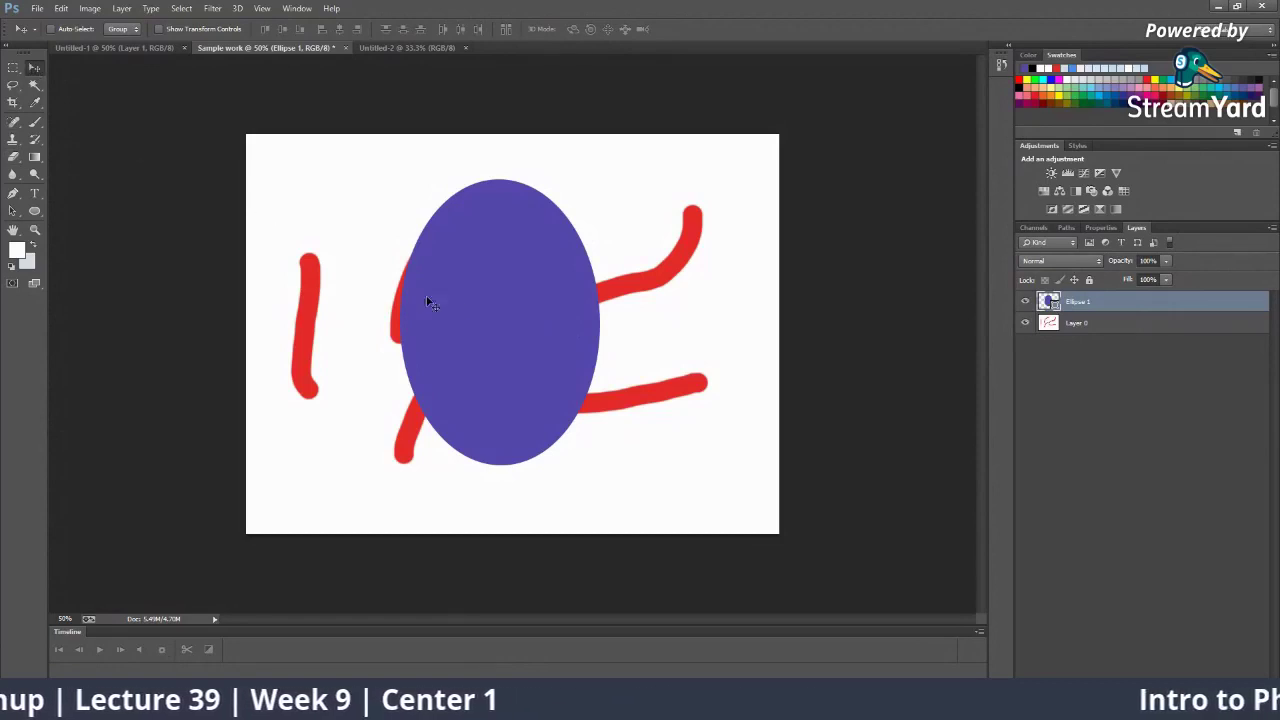
pyautogui.moveTo(430, 302); pyautogui.dragTo(586, 262)
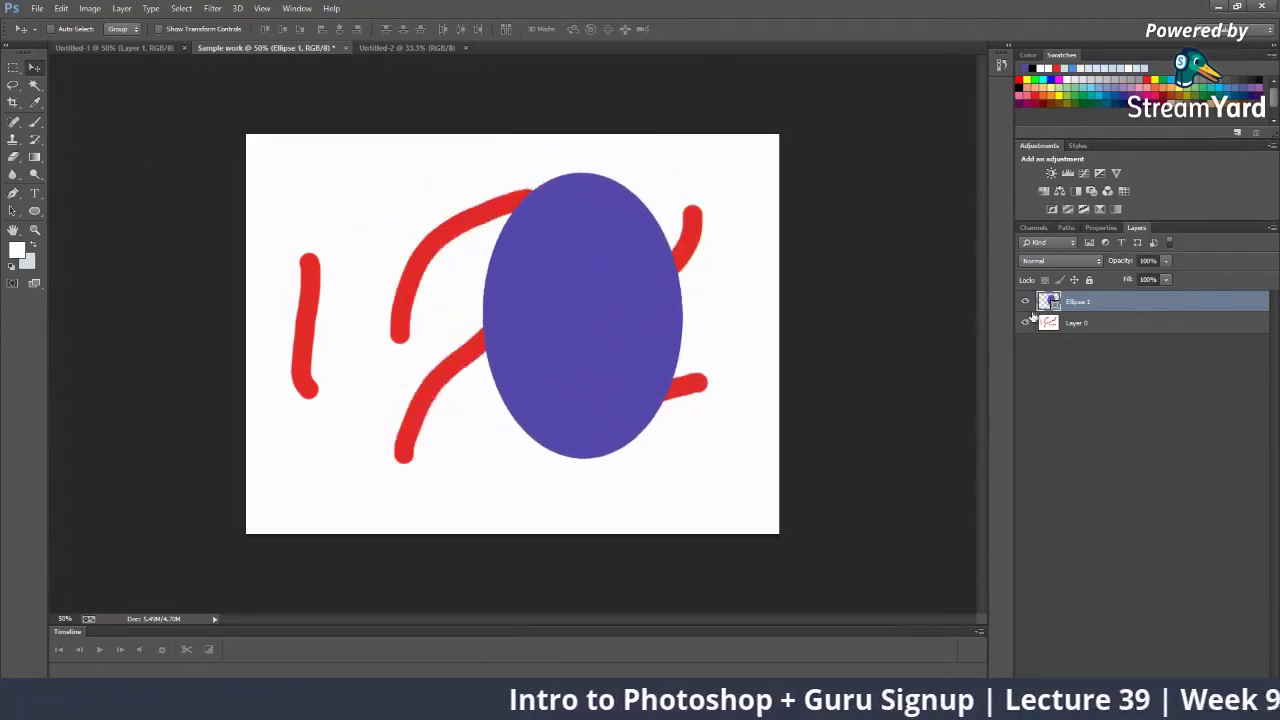
pyautogui.click(1045, 323)
pyautogui.moveTo(389, 243)
pyautogui.mouseDown()
pyautogui.moveTo(394, 295)
pyautogui.moveTo(390, 241)
pyautogui.mouseUp()
pyautogui.moveTo(583, 303); pyautogui.dragTo(572, 304)
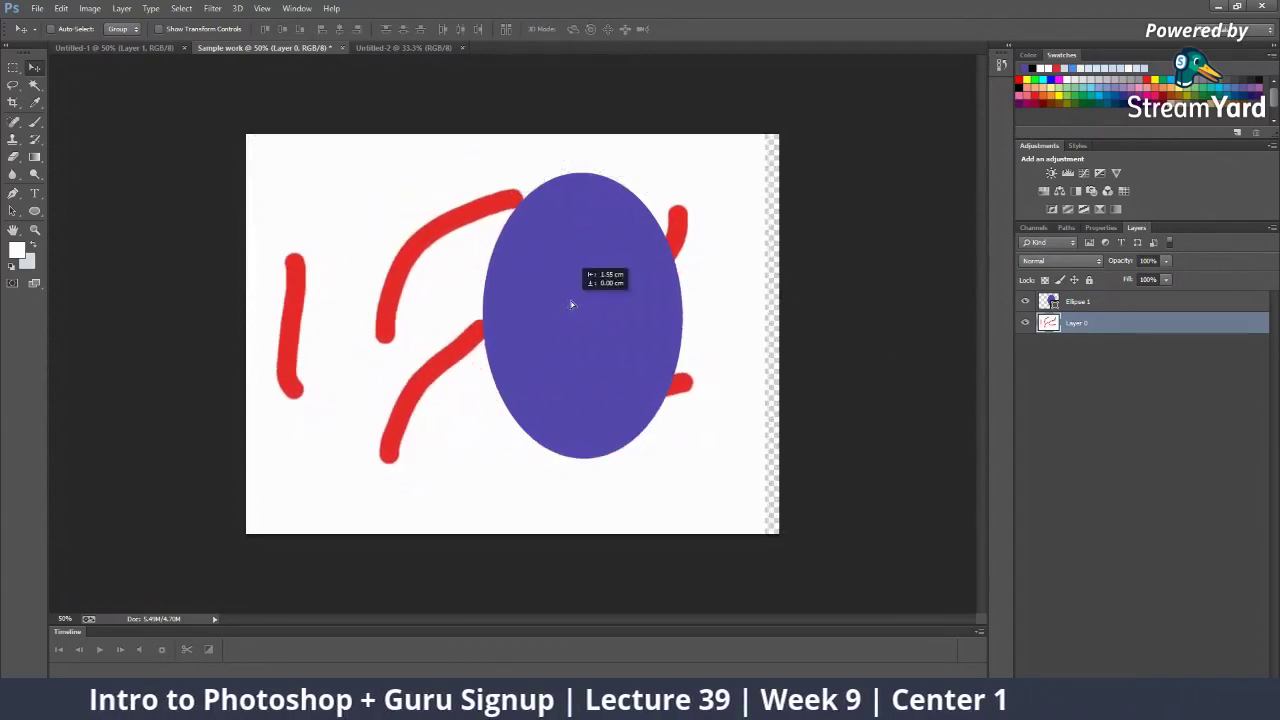
pyautogui.moveTo(287, 298)
pyautogui.mouseDown()
pyautogui.moveTo(309, 263)
pyautogui.moveTo(295, 289)
pyautogui.mouseUp()
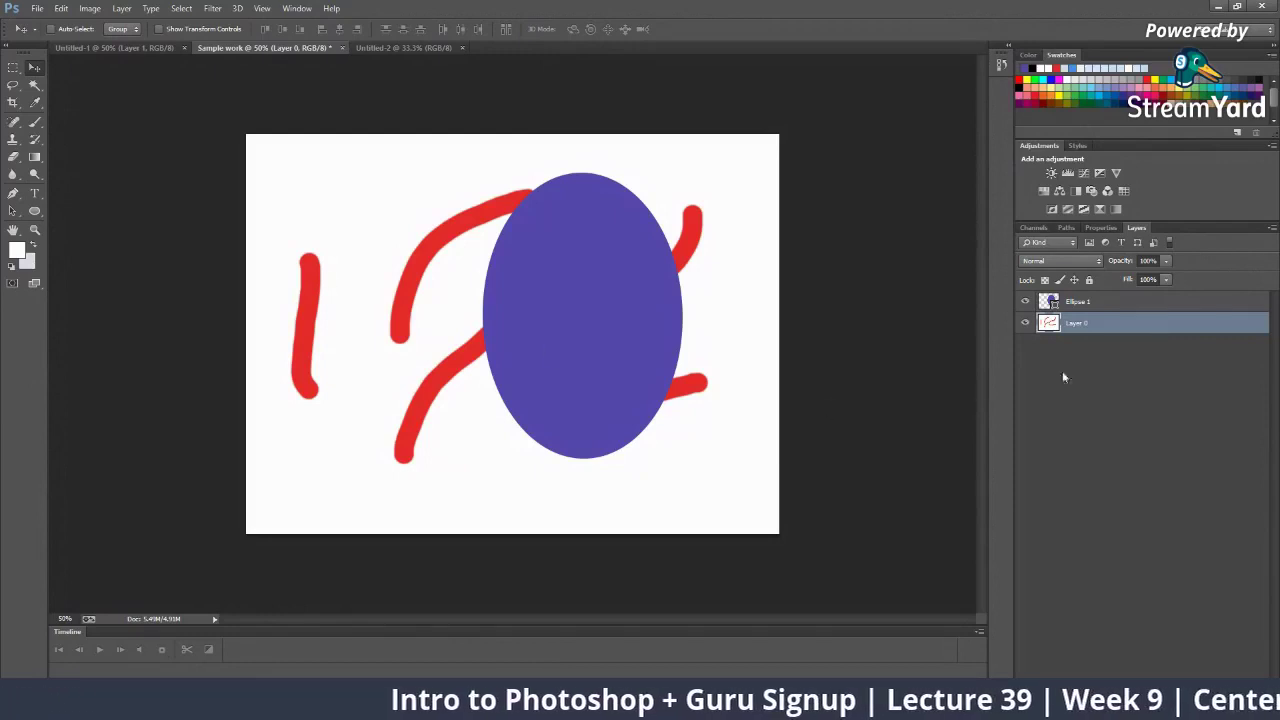
# - Try reordering Ellipse 1 below Layer 0, then restore it above the red strokes
pyautogui.click(1070, 301)
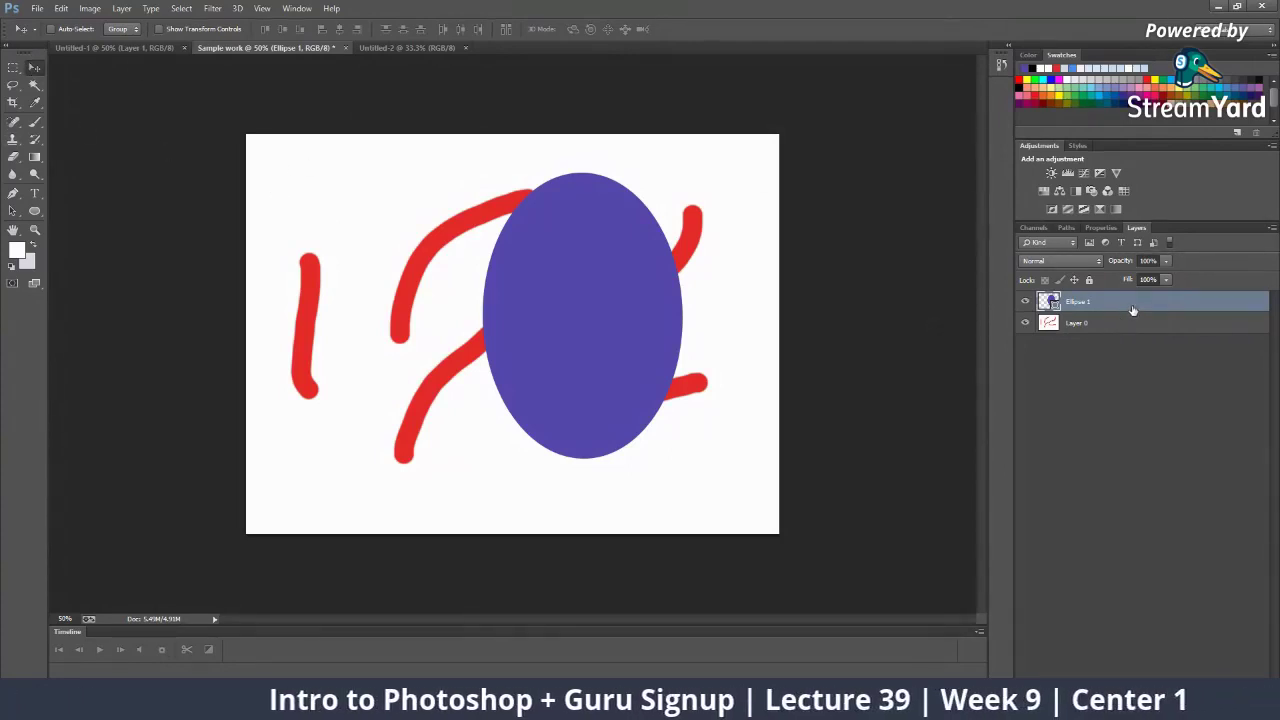
pyautogui.moveTo(1132, 310); pyautogui.dragTo(1151, 427)
pyautogui.hotkey('ctrl', ']')
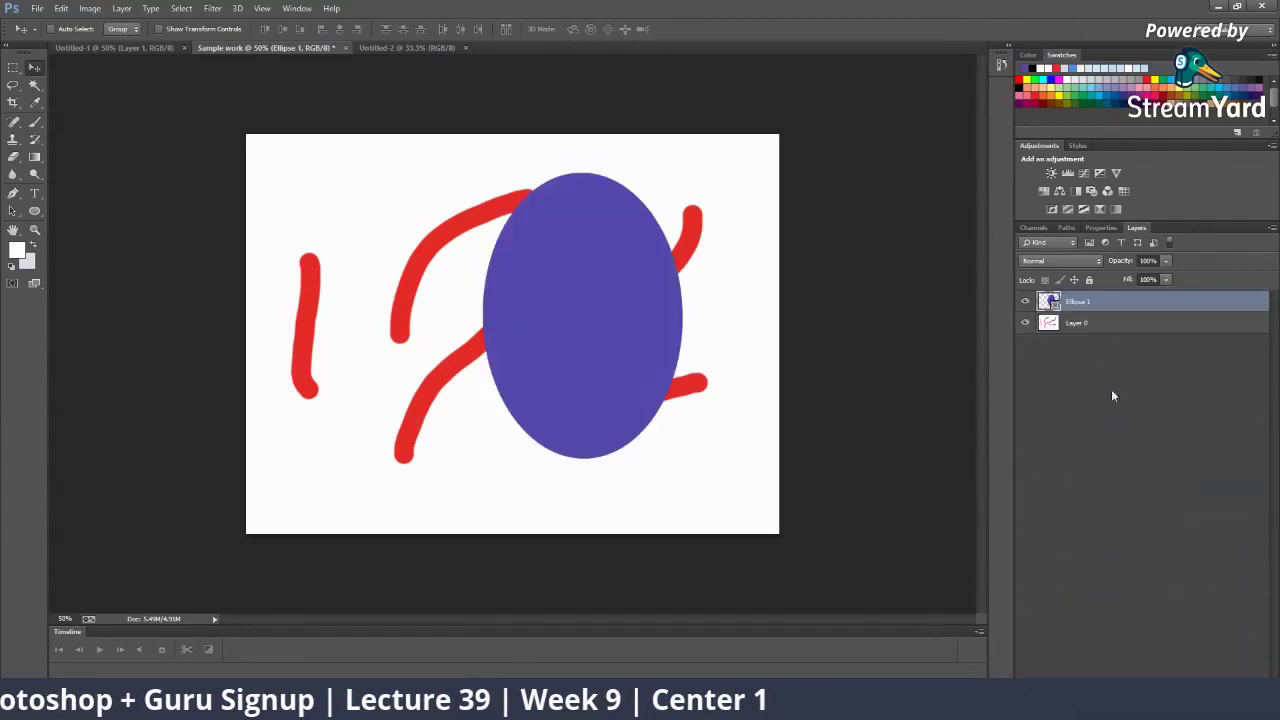
pyautogui.click(1111, 389)
pyautogui.click(1108, 305)
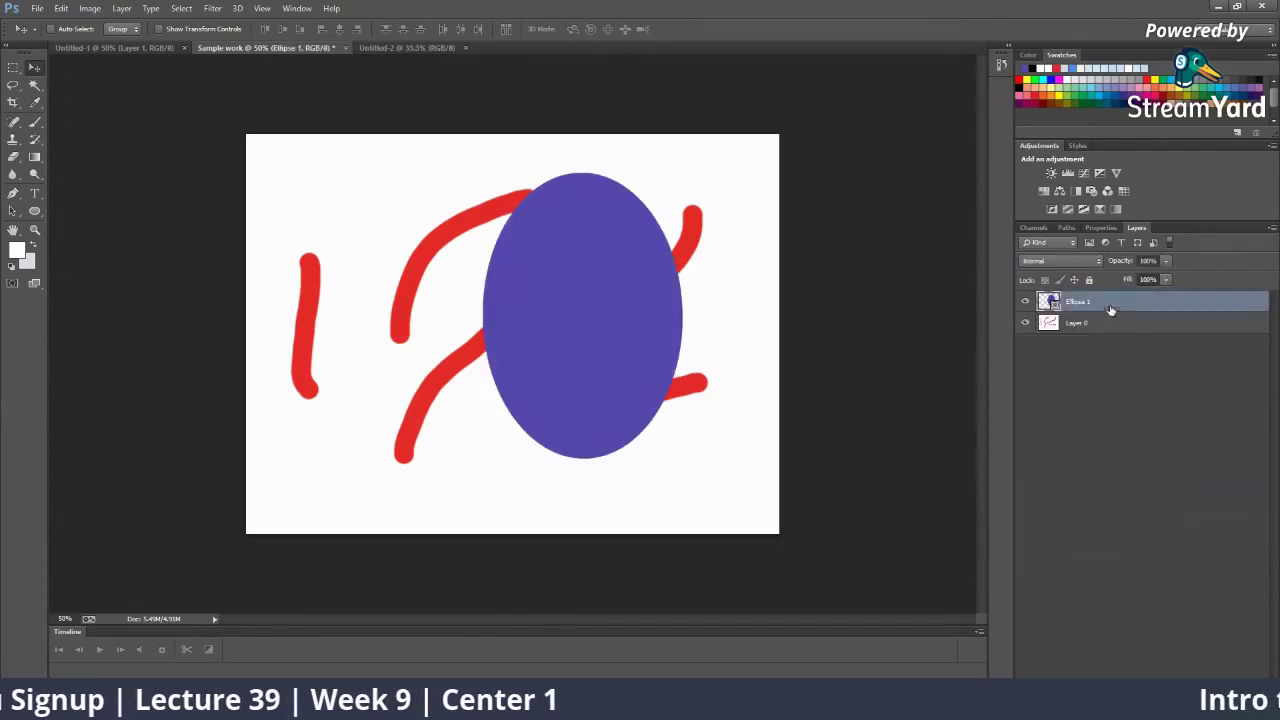
pyautogui.moveTo(1110, 302); pyautogui.dragTo(1214, 448)
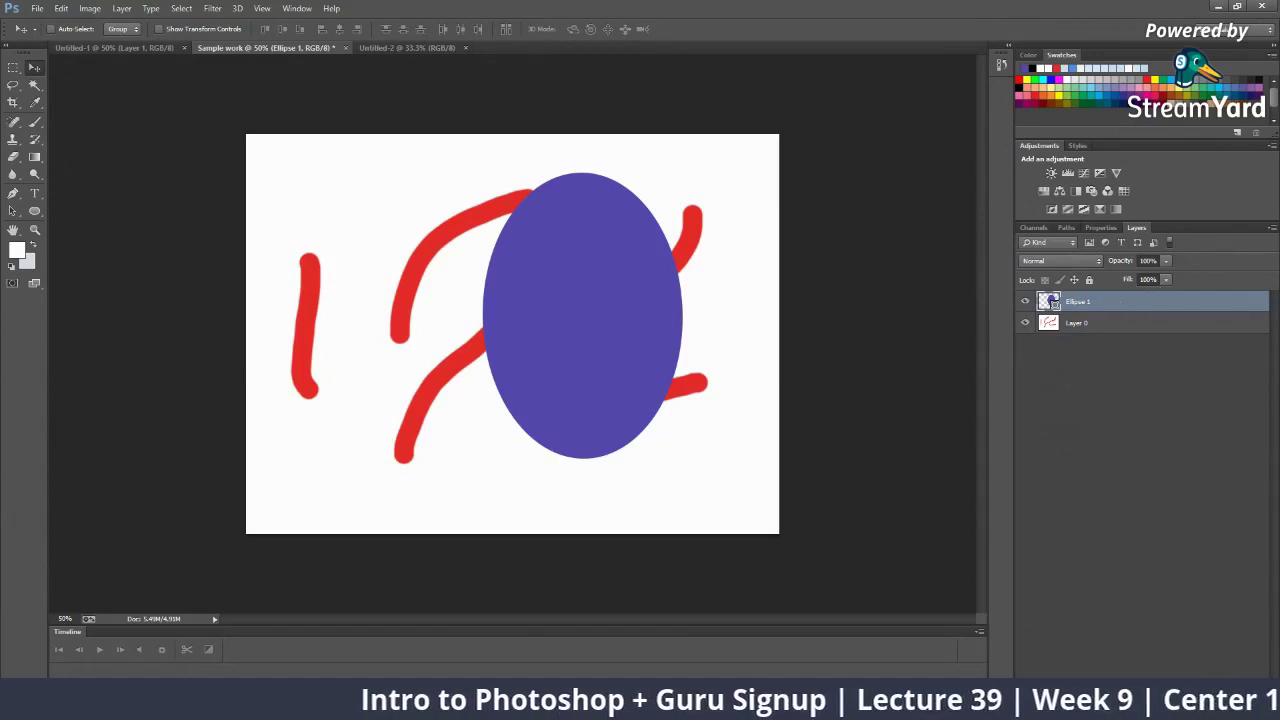
# - Delete the Ellipse 1 layer and float the Layers panel over the canvas, moving it up-right
pyautogui.press('Delete')
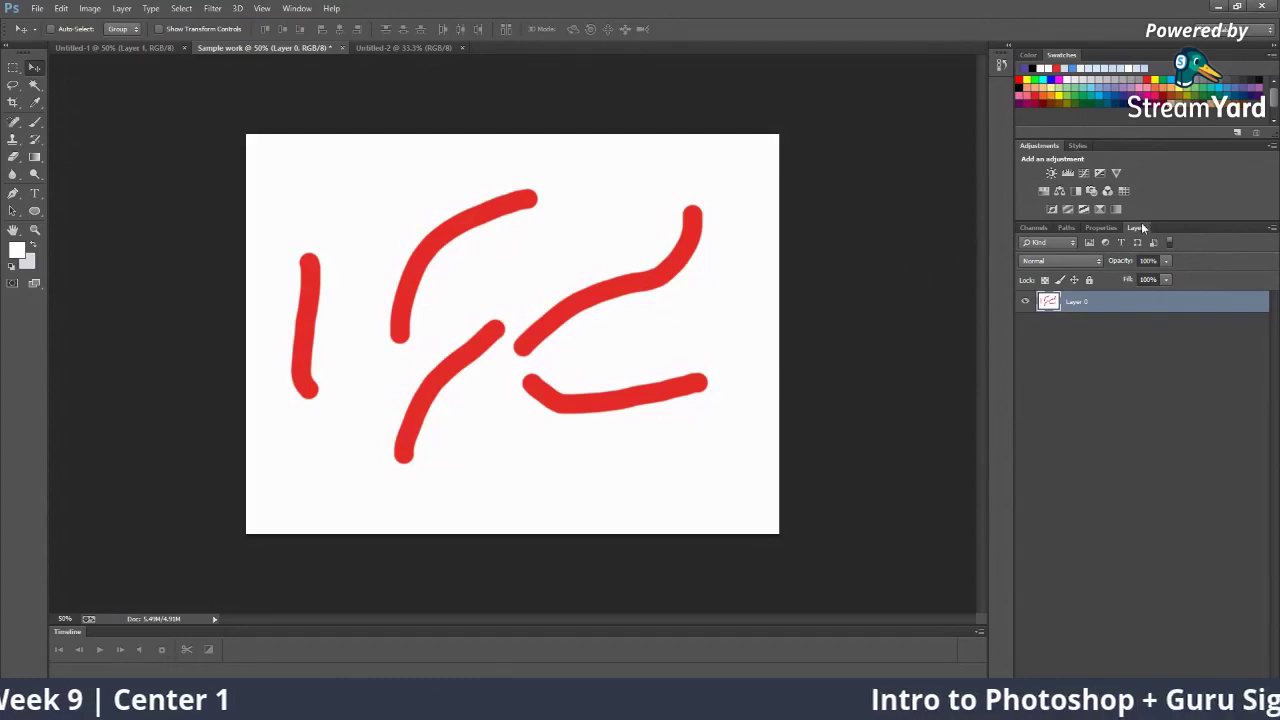
pyautogui.moveTo(1141, 222); pyautogui.dragTo(782, 96)
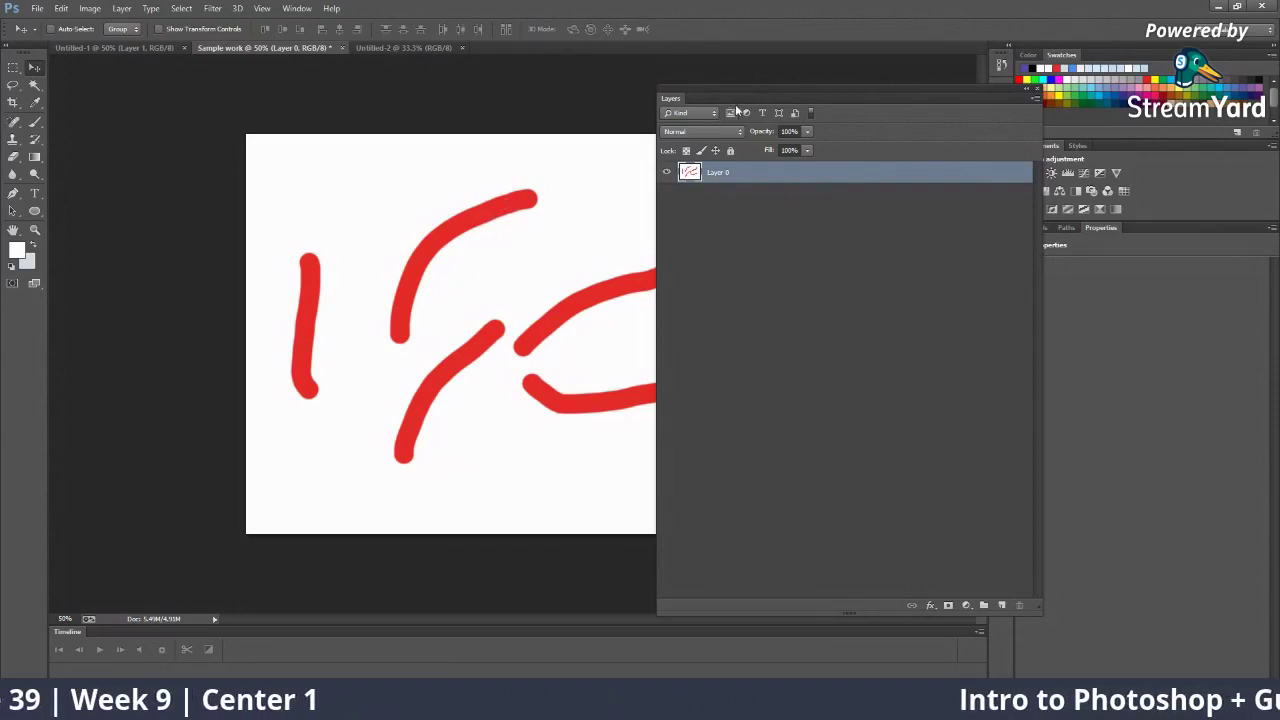
pyautogui.moveTo(756, 91); pyautogui.dragTo(805, 74)
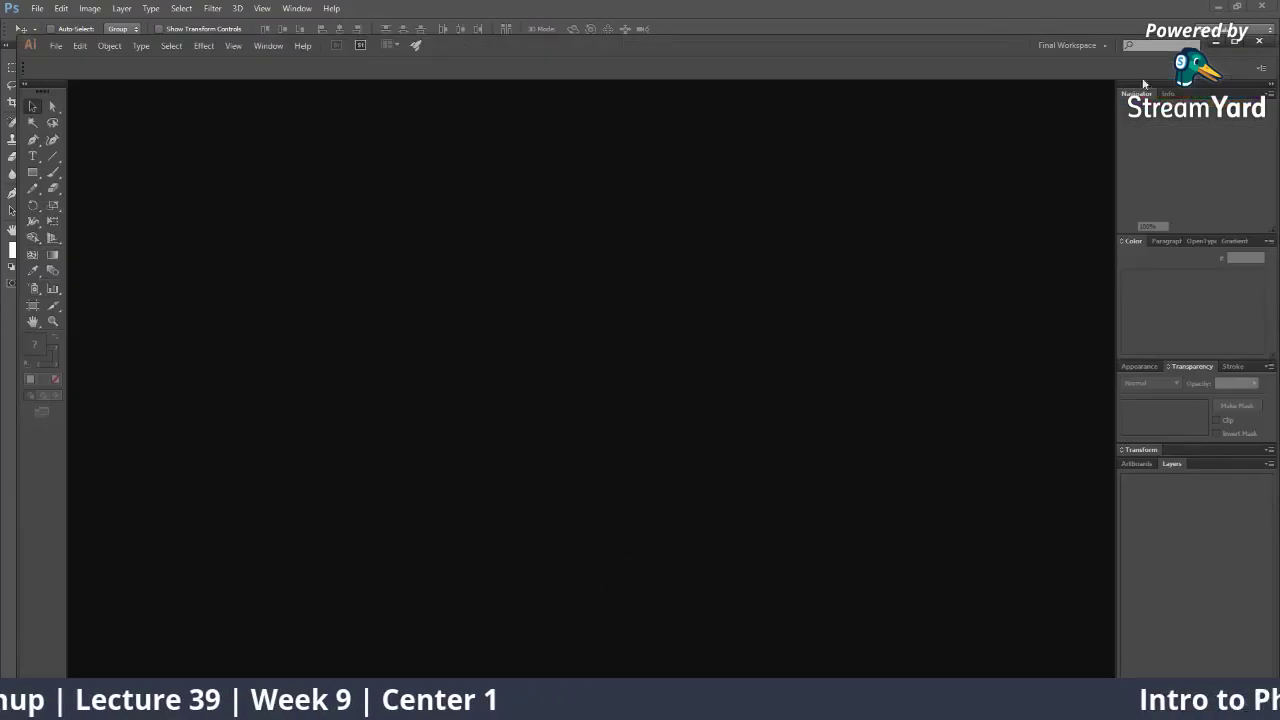
# - Create a new Illustrator document with pixel-grid alignment off and High (300 ppi) raster effects
pyautogui.click(1236, 45)
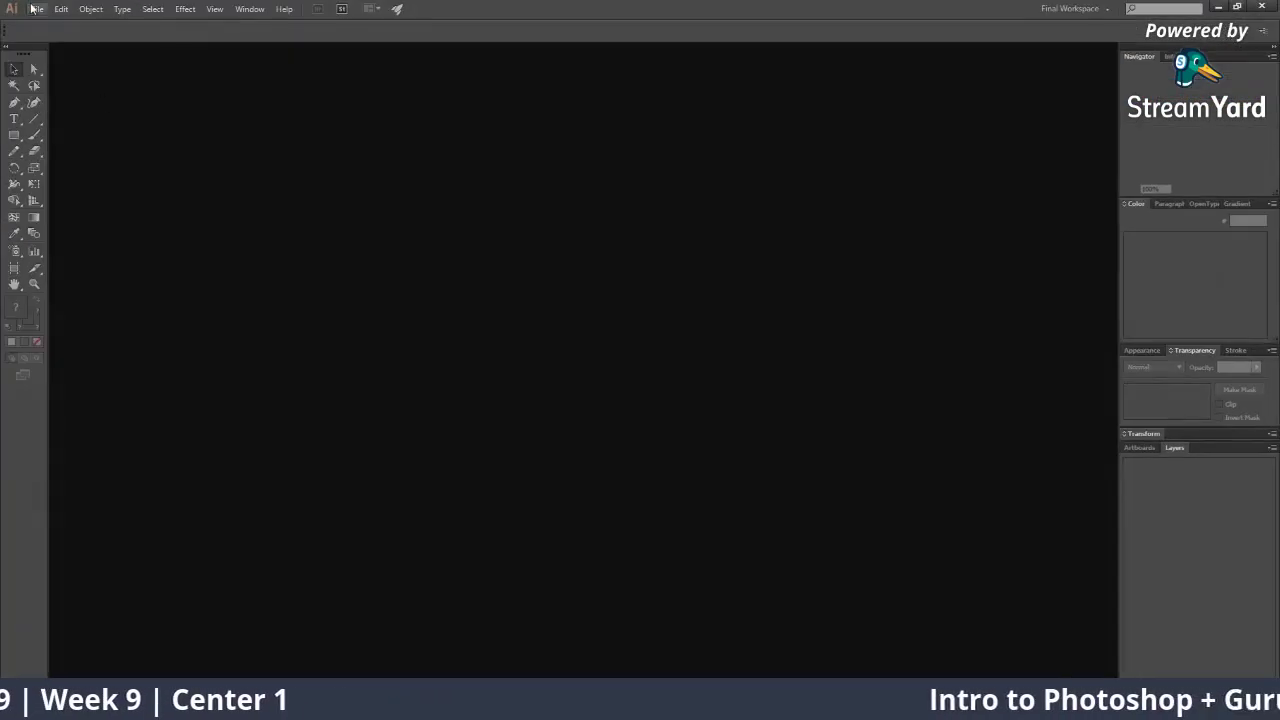
pyautogui.click(37, 8)
pyautogui.click(70, 57)
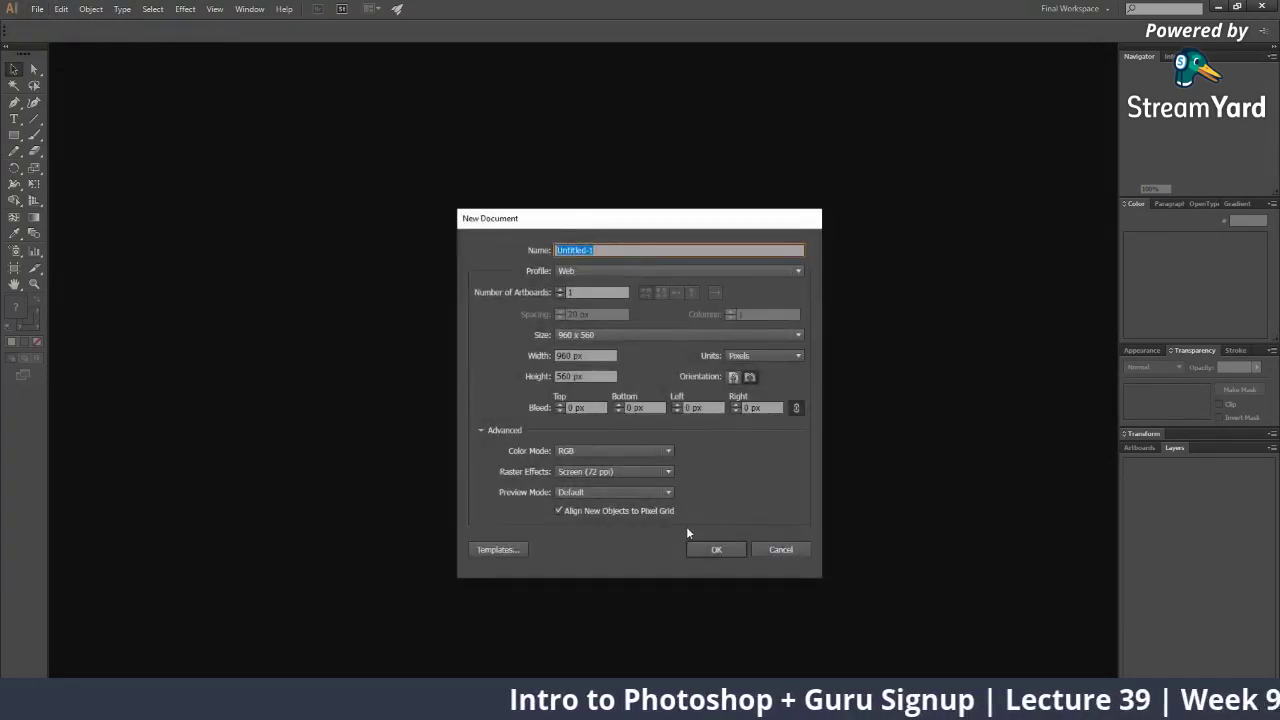
pyautogui.click(640, 509)
pyautogui.click(640, 468)
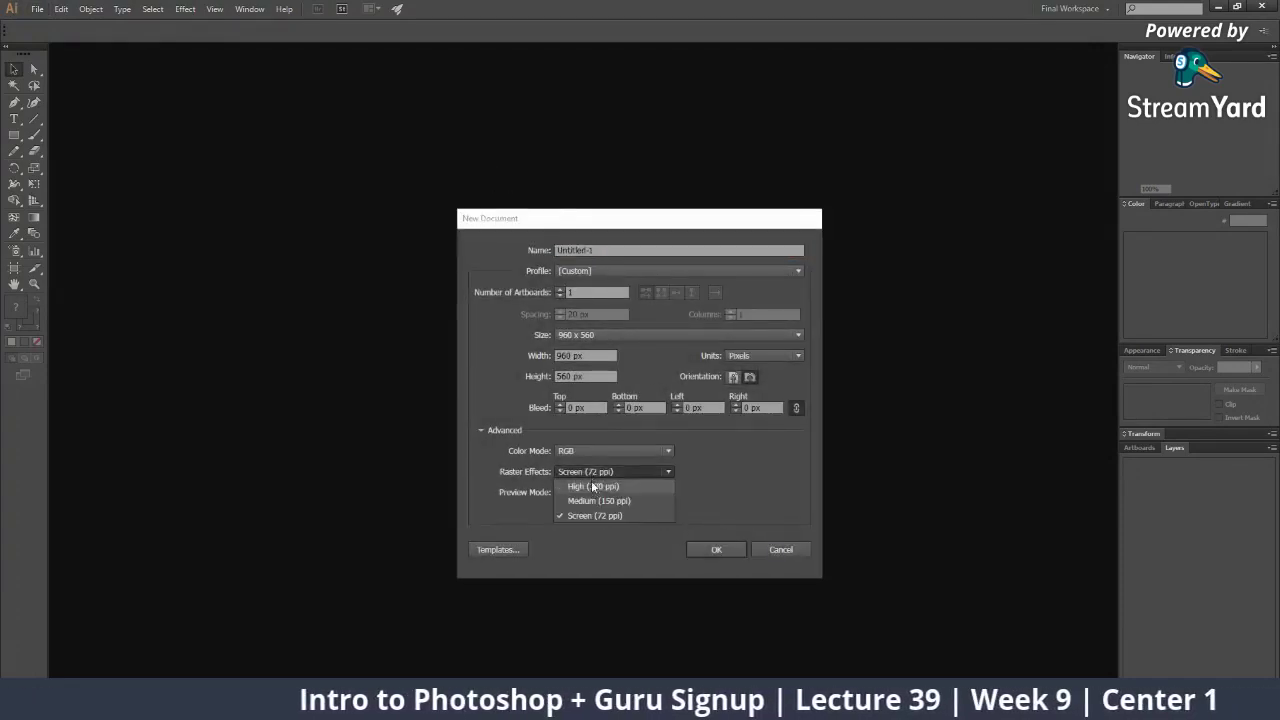
pyautogui.click(591, 482)
pyautogui.click(710, 549)
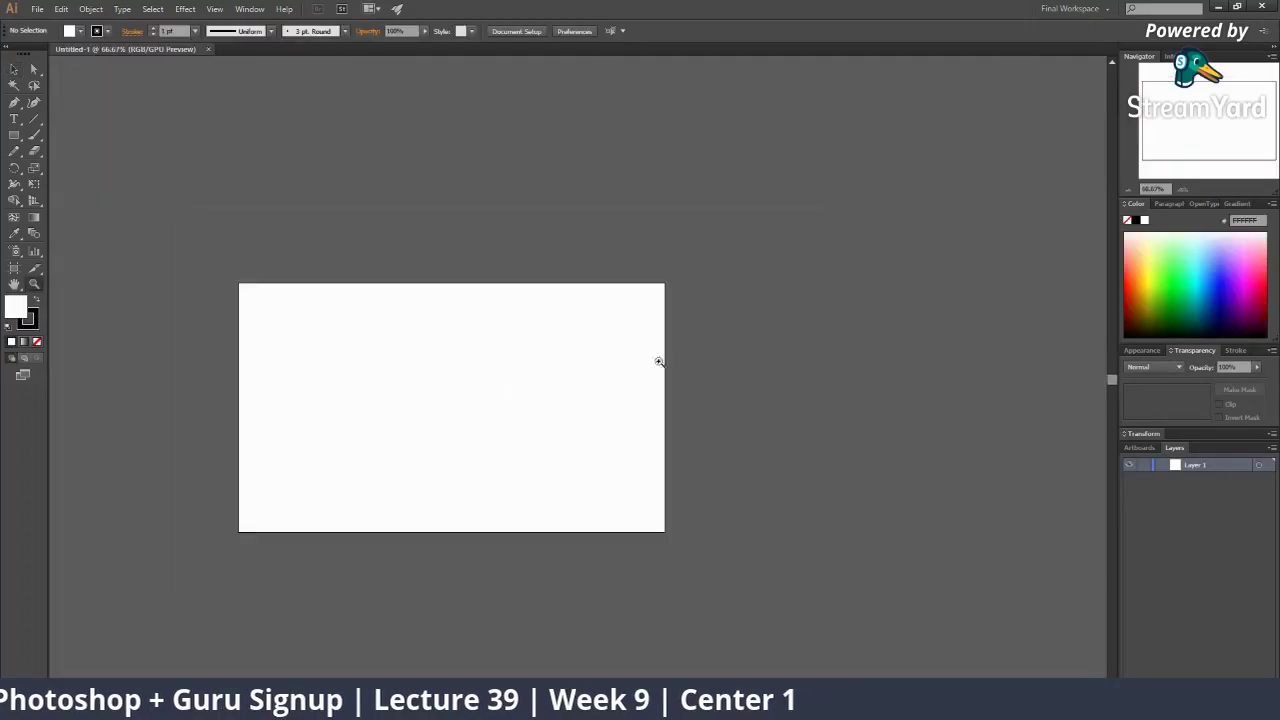
# - Draw a purple-filled rectangle on the left side of the artboard
pyautogui.hotkey('ctrl', '-')
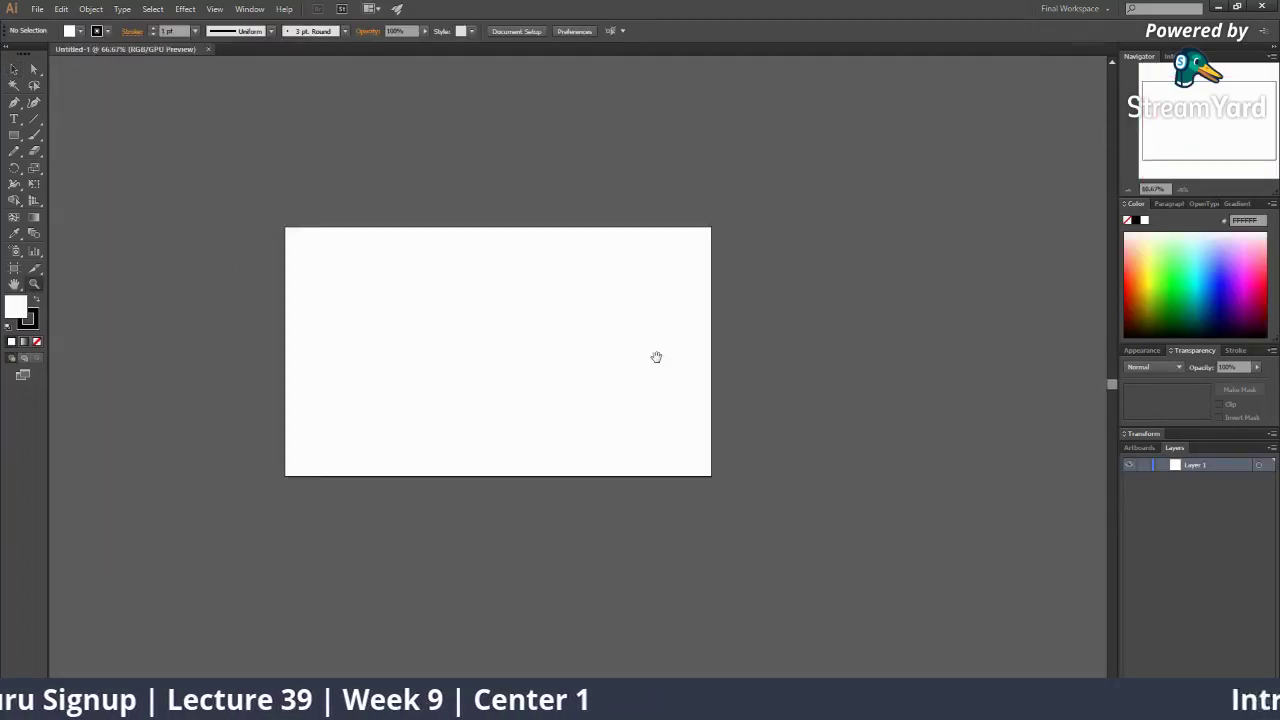
pyautogui.click(14, 135)
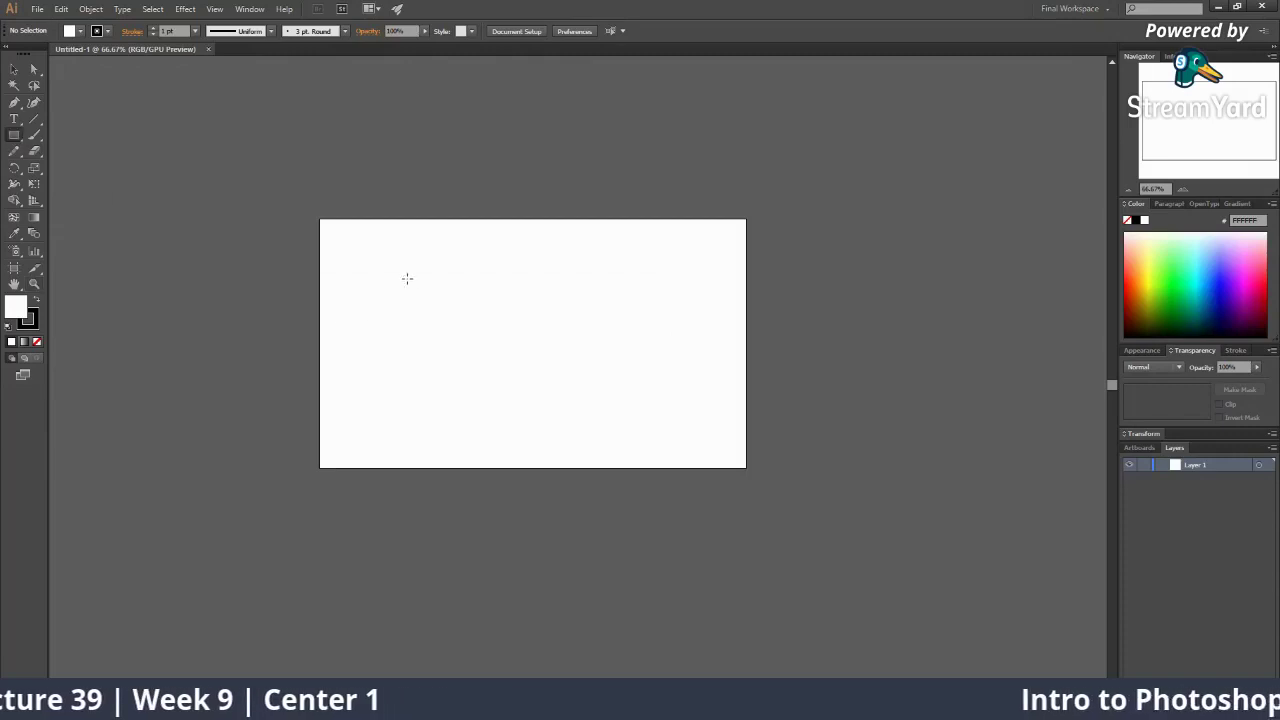
pyautogui.moveTo(407, 279); pyautogui.dragTo(492, 398)
pyautogui.click(1226, 293)
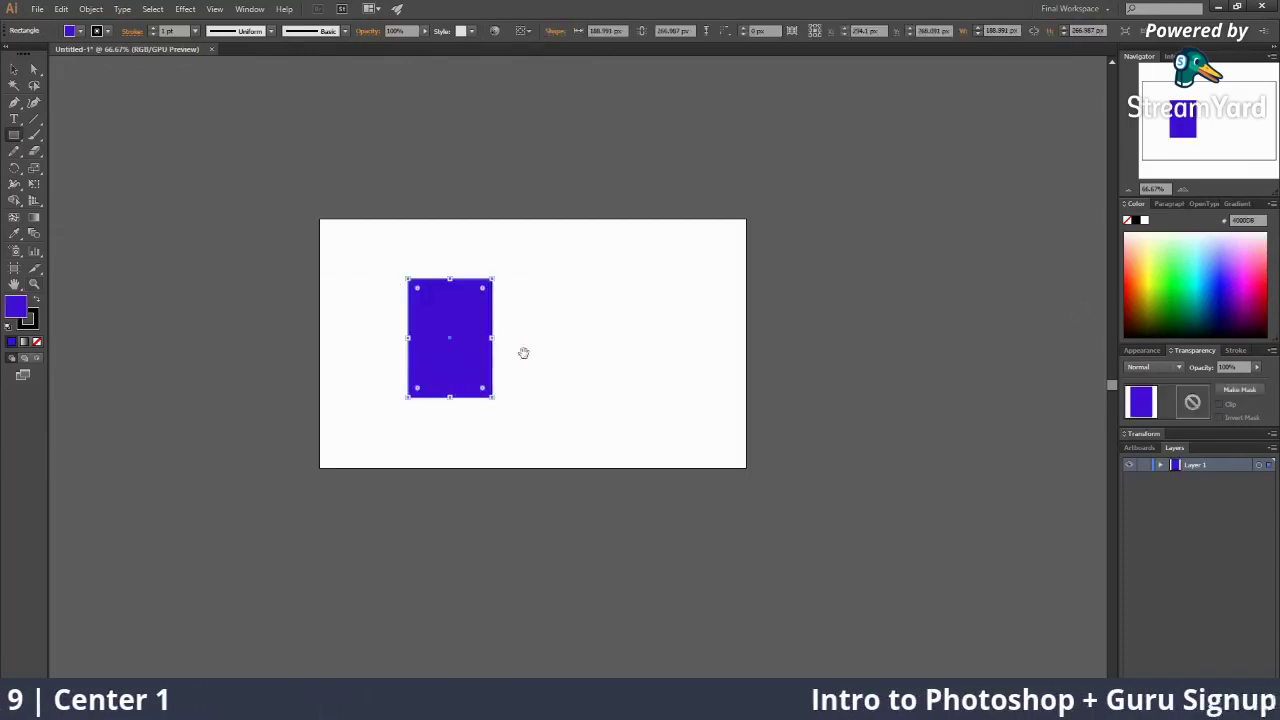
pyautogui.press('v')
pyautogui.click(570, 352)
# - Draw a circle right of the rectangle, fill it pink-red FF1657, and float the Layers panel
pyautogui.moveTo(12, 137); pyautogui.dragTo(62, 167)
pyautogui.moveTo(634, 320); pyautogui.dragTo(711, 397)
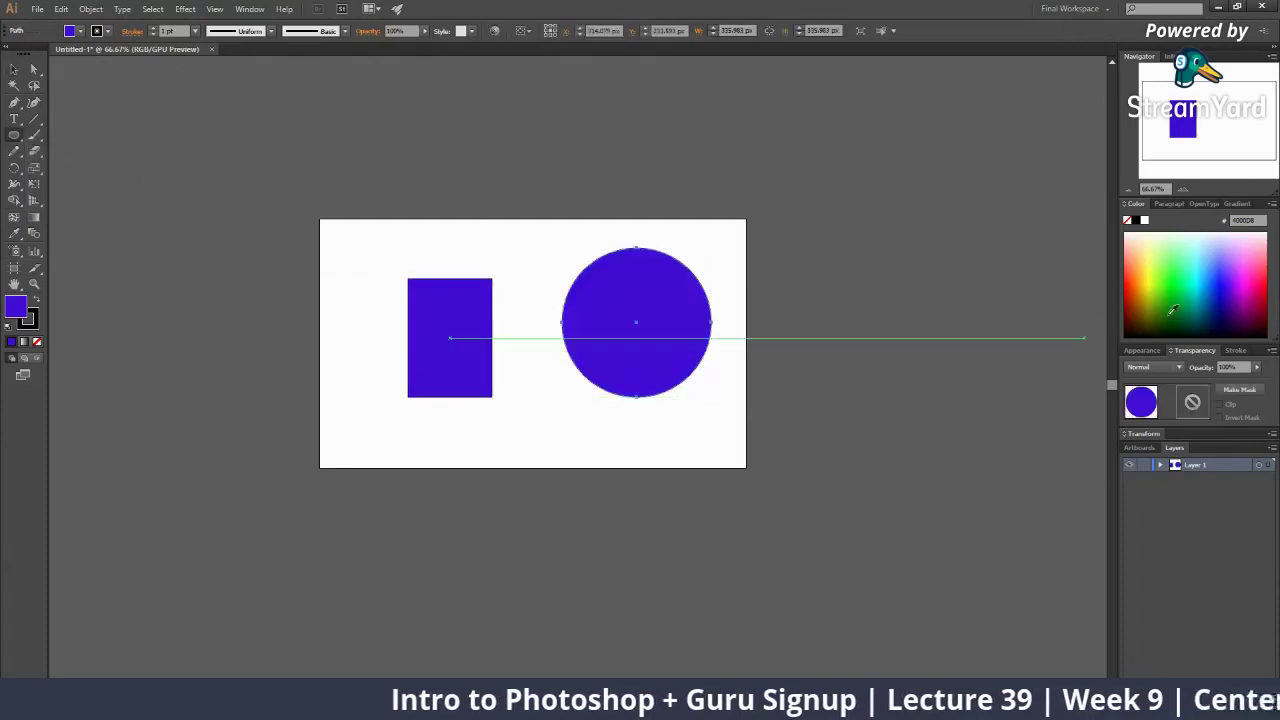
pyautogui.click(1218, 268)
pyautogui.press('v')
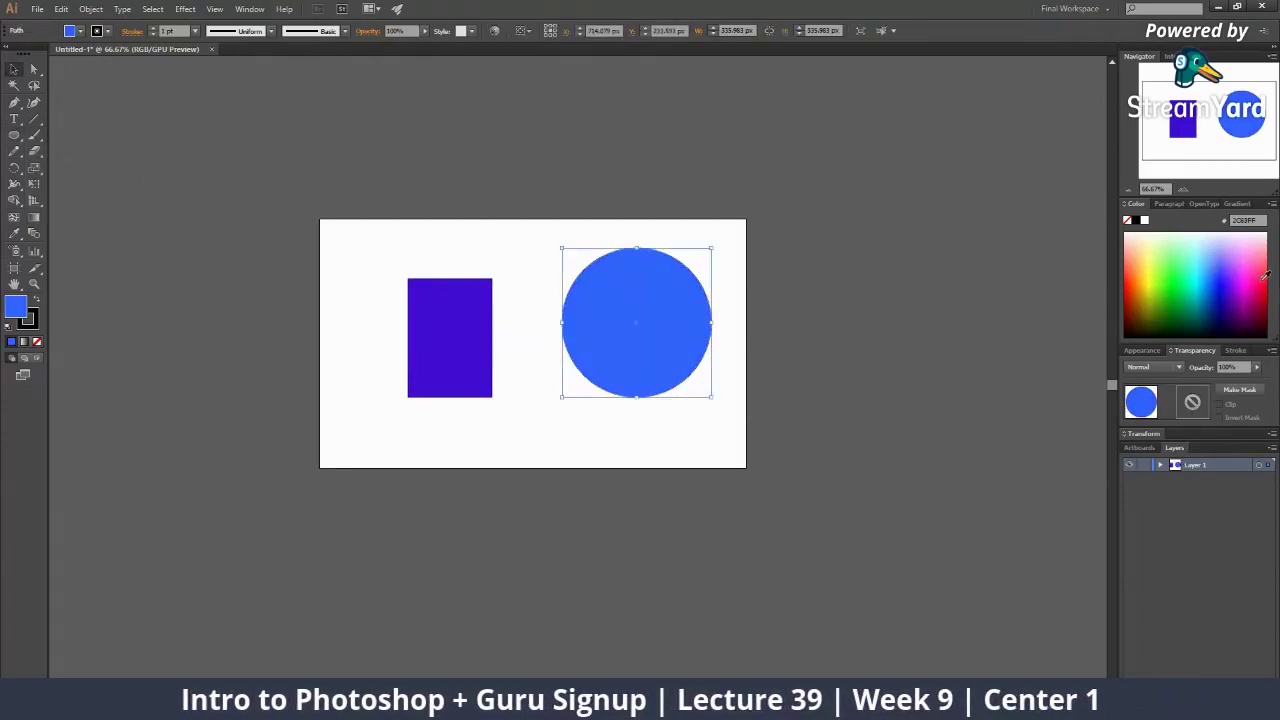
pyautogui.click(1265, 274)
pyautogui.moveTo(1175, 448); pyautogui.dragTo(785, 143)
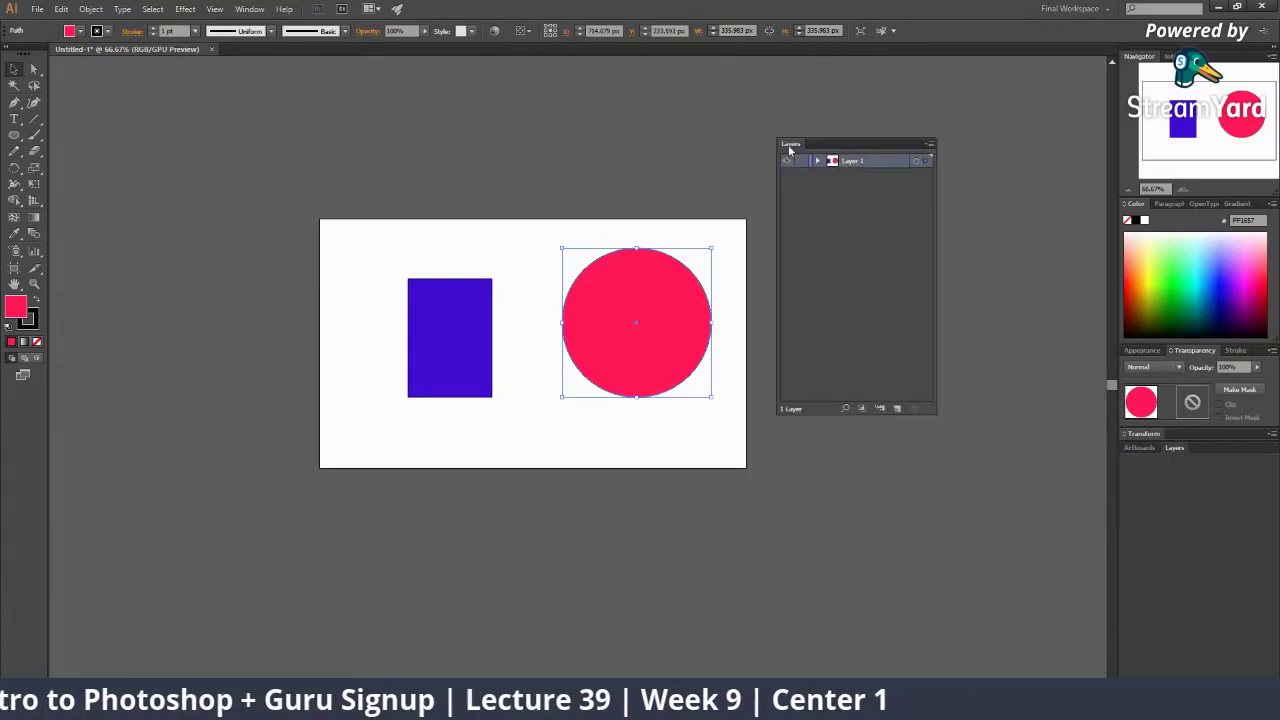
# - Reframe the Illustrator artboard and expand Layer 1 to list its circle and Rectangle items
pyautogui.press('z')
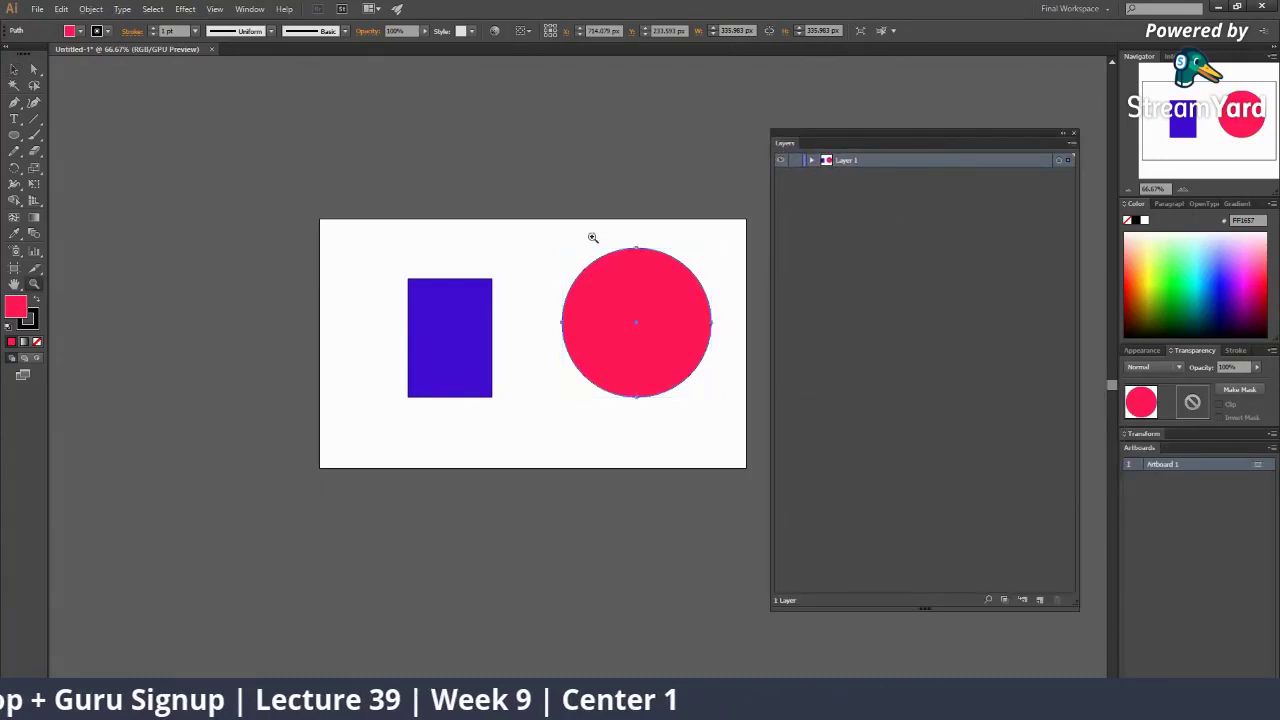
pyautogui.click(594, 238)
pyautogui.click(657, 290)
pyautogui.moveTo(621, 281); pyautogui.dragTo(627, 180)
pyautogui.keyDown('alt'); pyautogui.click(583, 294); pyautogui.keyUp('alt')
pyautogui.moveTo(603, 358); pyautogui.dragTo(571, 216)
pyautogui.press('v')
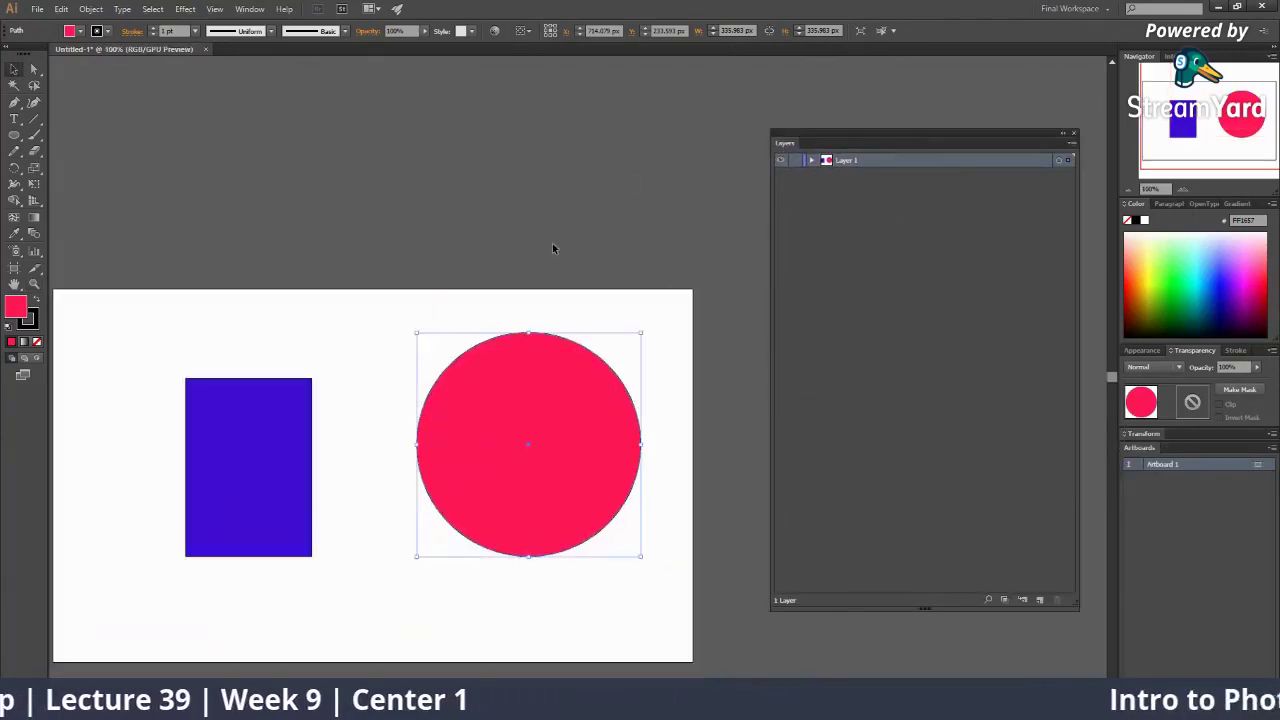
pyautogui.click(553, 244)
pyautogui.click(813, 161)
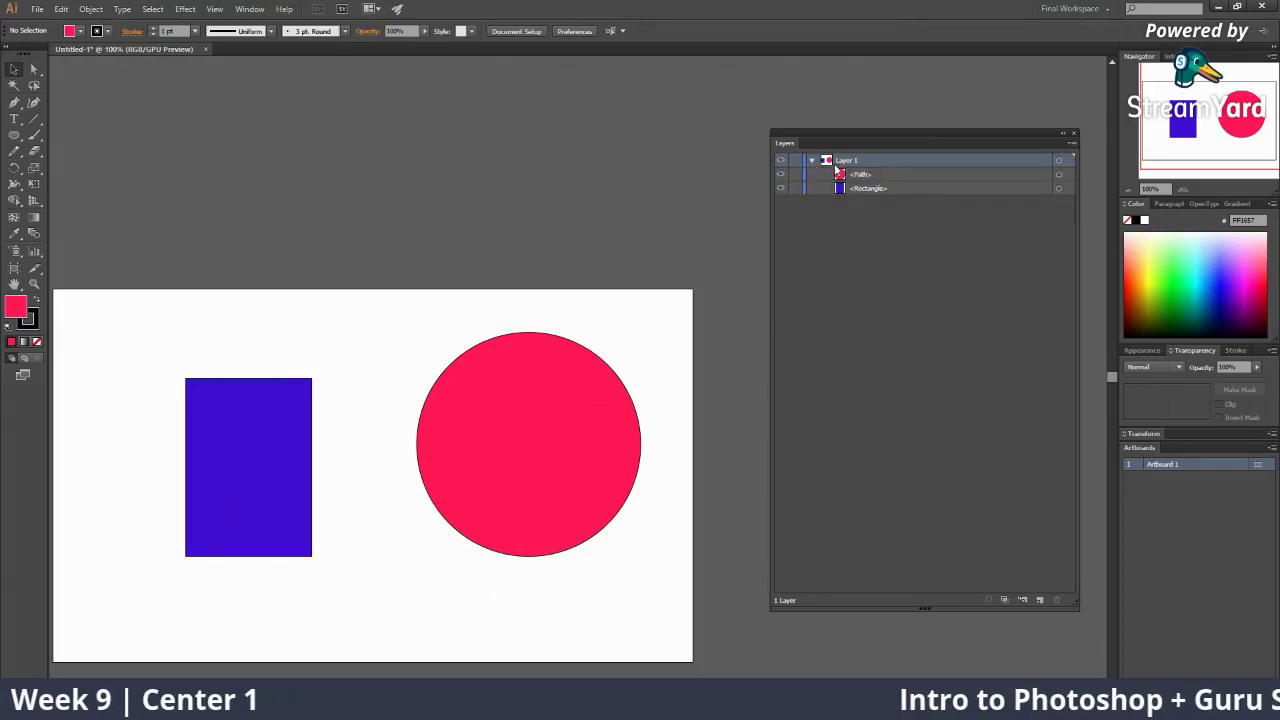
pyautogui.click(878, 189)
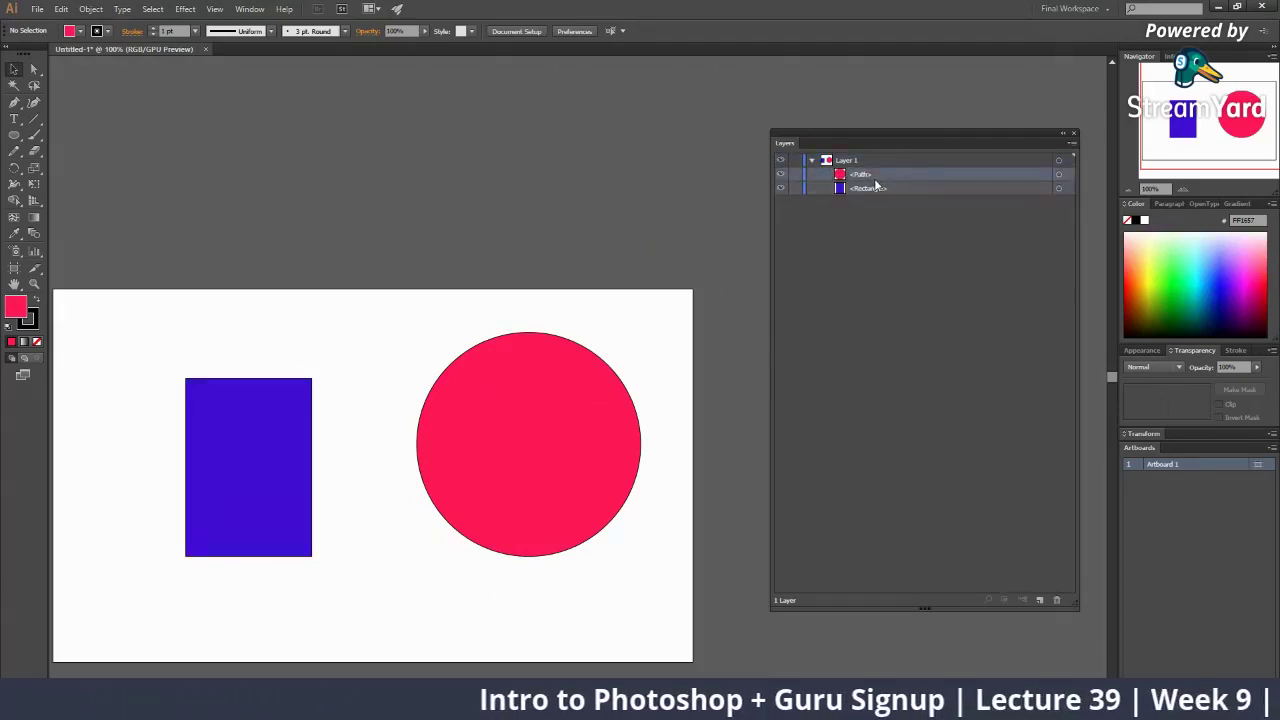
pyautogui.click(812, 161)
pyautogui.click(812, 161)
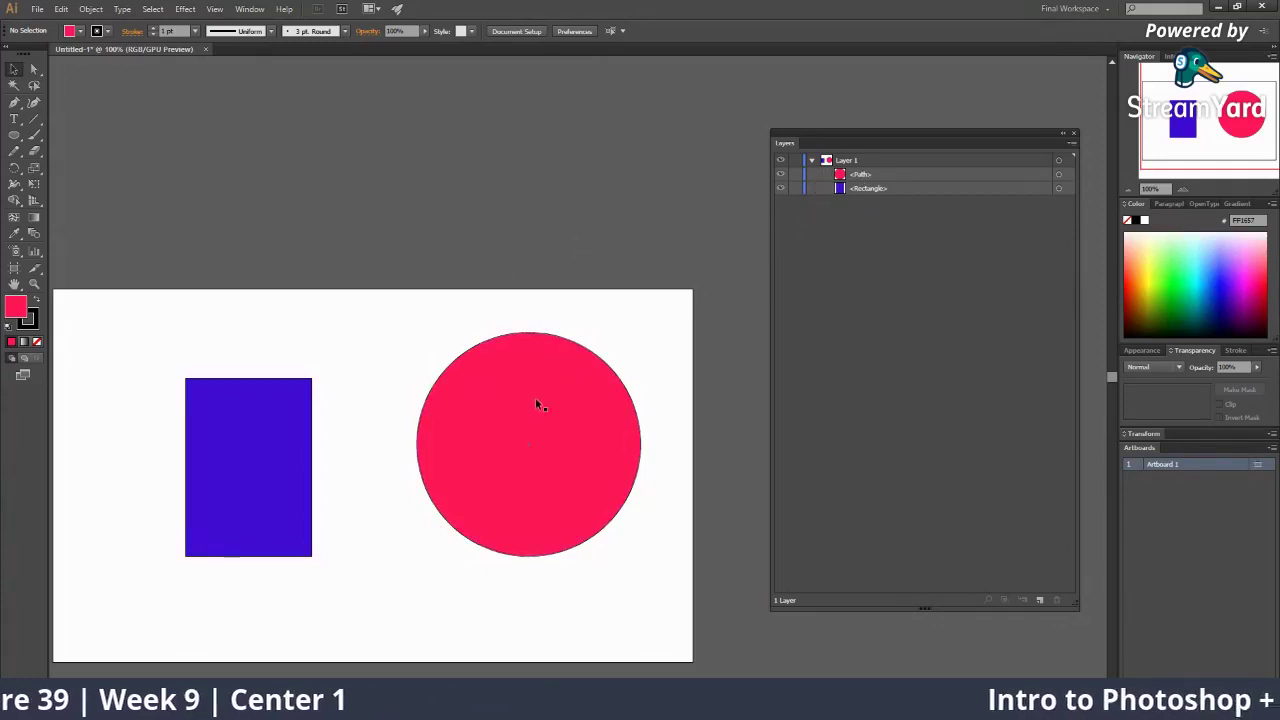
# - Nudge the red circle lower, raise the purple rectangle to the artboard's top edge, and return to Photoshop
pyautogui.moveTo(535, 397); pyautogui.dragTo(548, 422)
pyautogui.moveTo(283, 425); pyautogui.dragTo(329, 332)
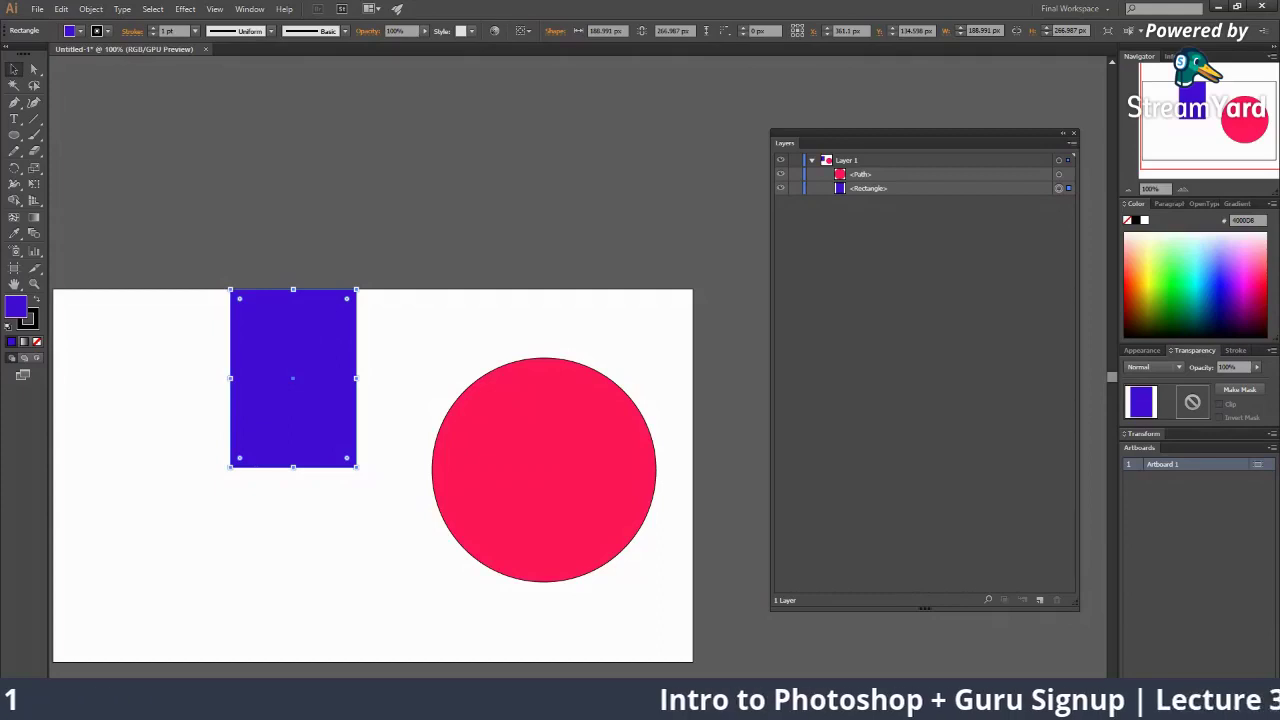
pyautogui.hotkey('alt', 'Tab')
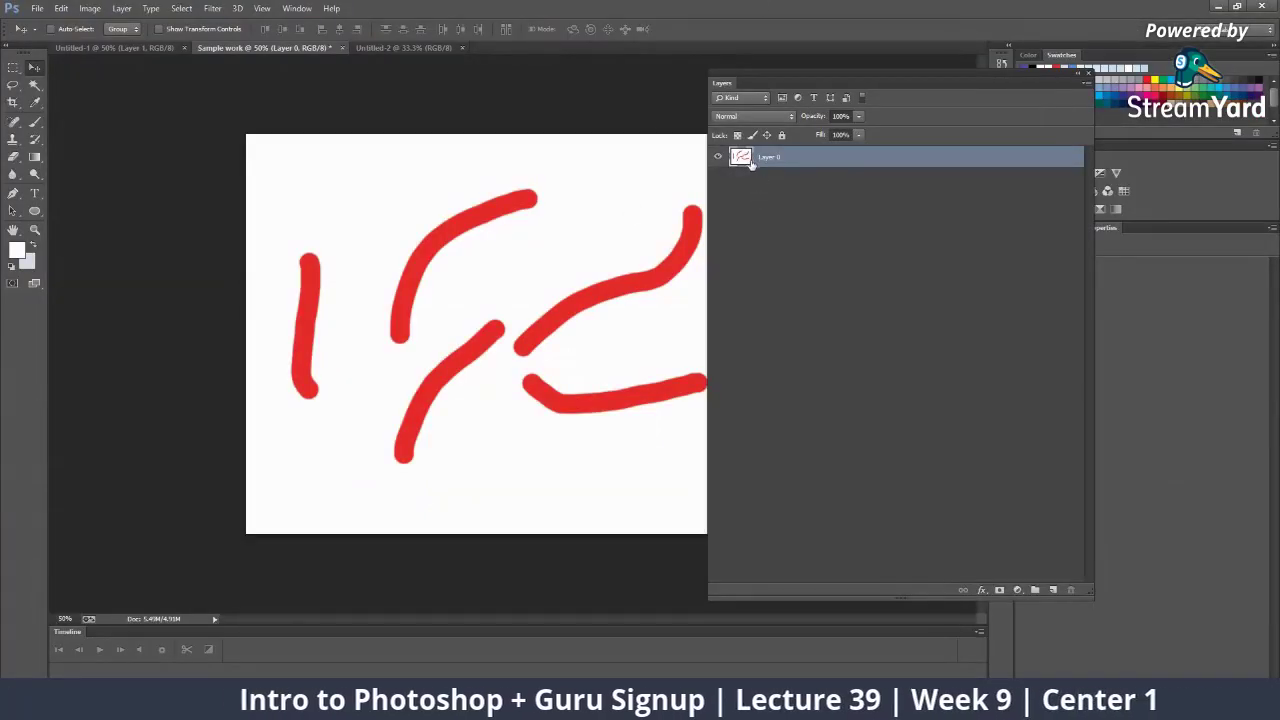
pyautogui.moveTo(835, 83); pyautogui.dragTo(916, 84)
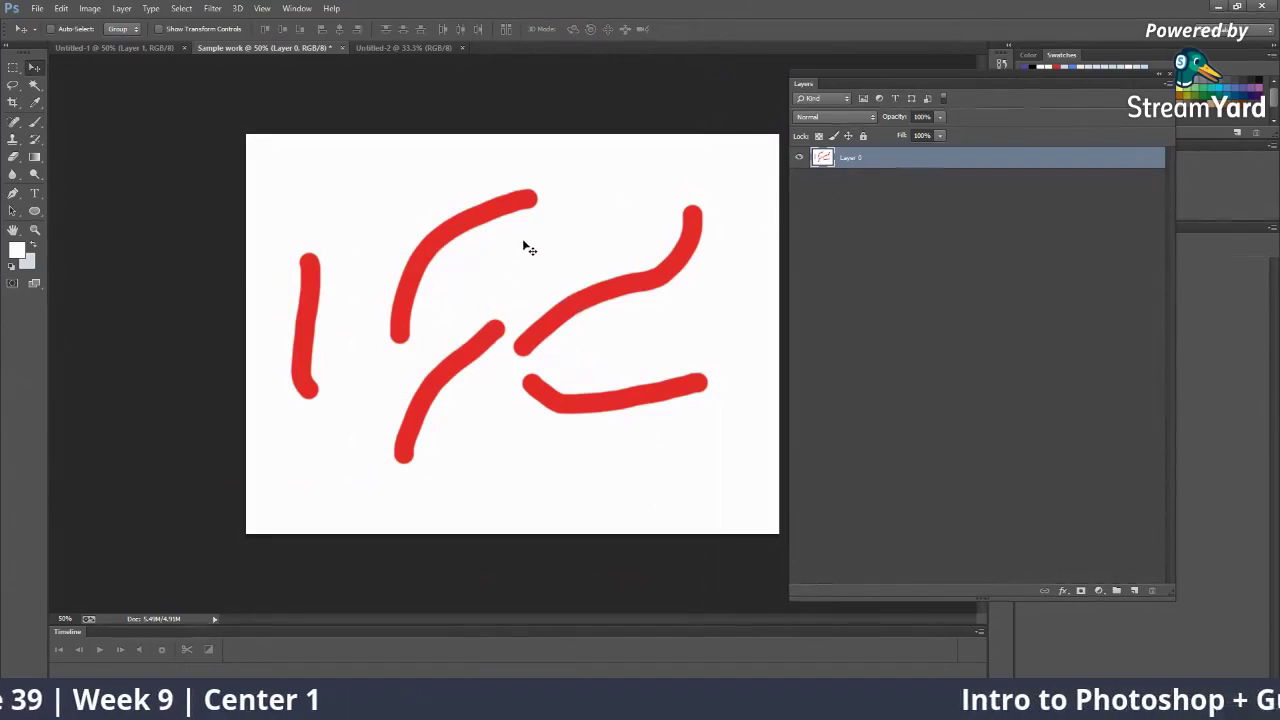
pyautogui.moveTo(508, 250)
pyautogui.mouseDown()
pyautogui.moveTo(537, 266)
pyautogui.moveTo(543, 256)
pyautogui.moveTo(507, 251)
pyautogui.mouseUp()
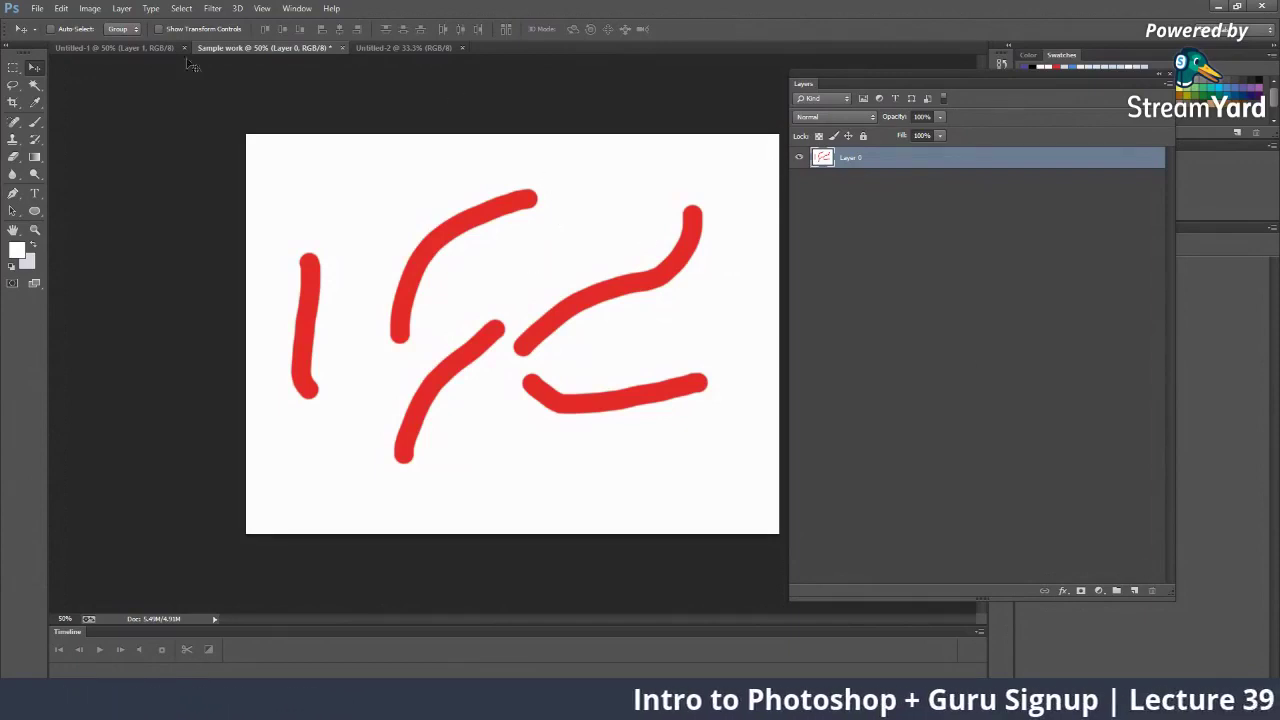
# - Show the blue Untitled-2 canvas at 50% and unlock its Background into Layer 0
pyautogui.click(393, 44)
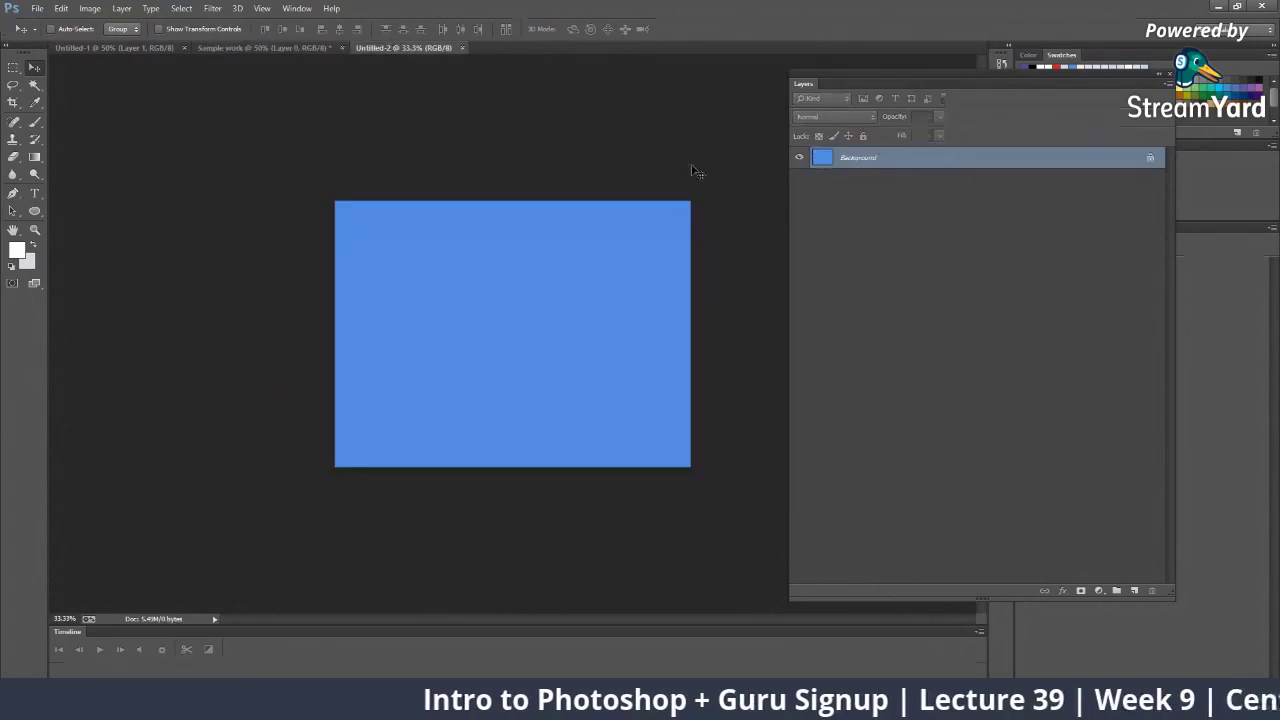
pyautogui.press('z')
pyautogui.click(560, 302)
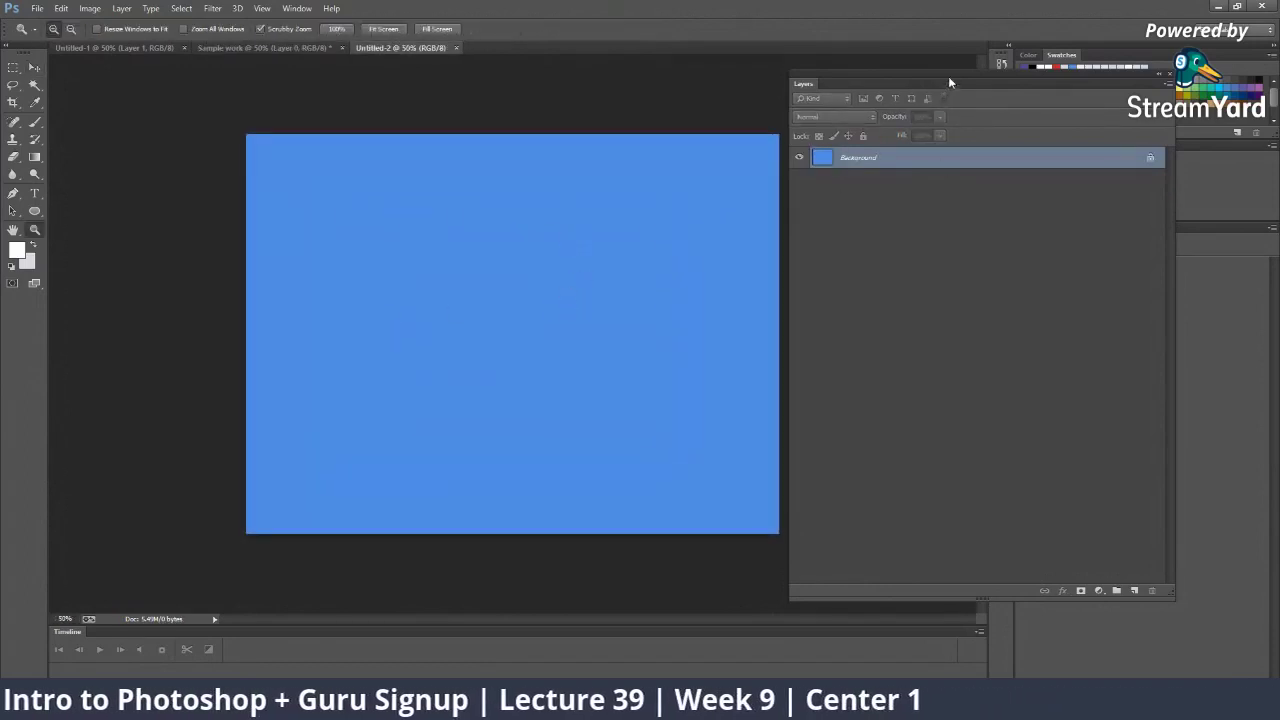
pyautogui.moveTo(949, 78); pyautogui.dragTo(986, 74)
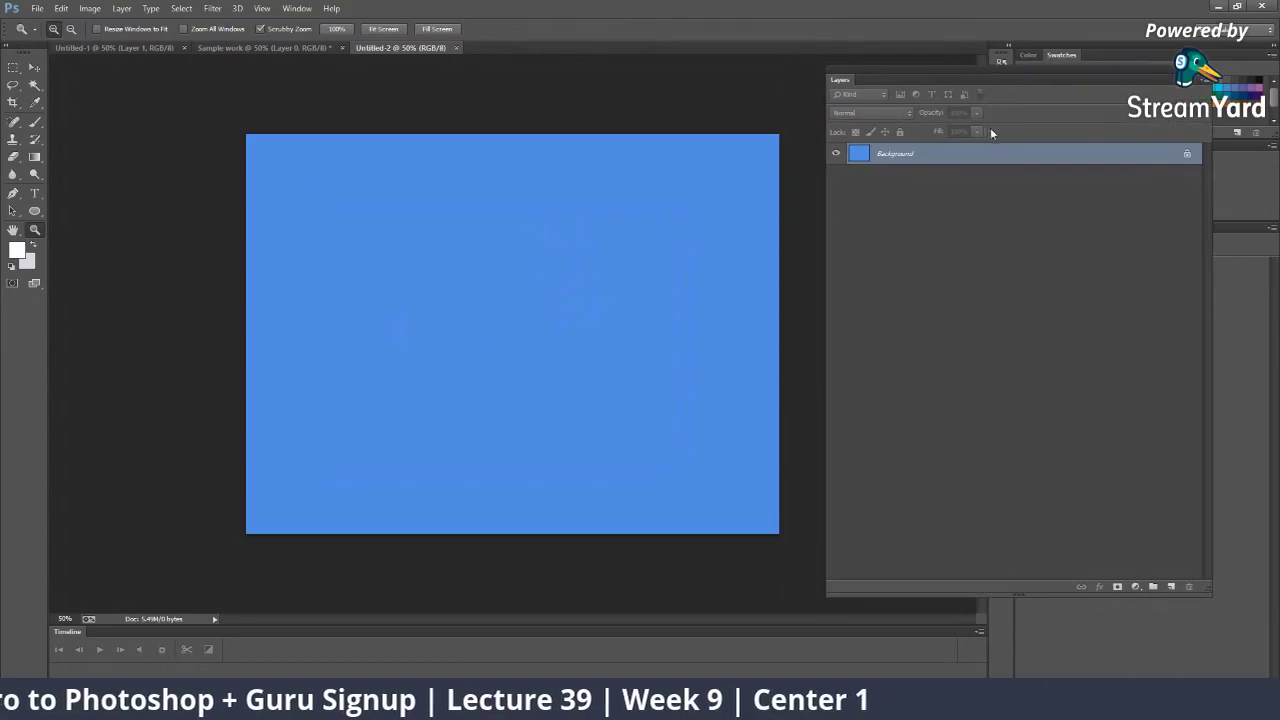
pyautogui.click(1190, 156)
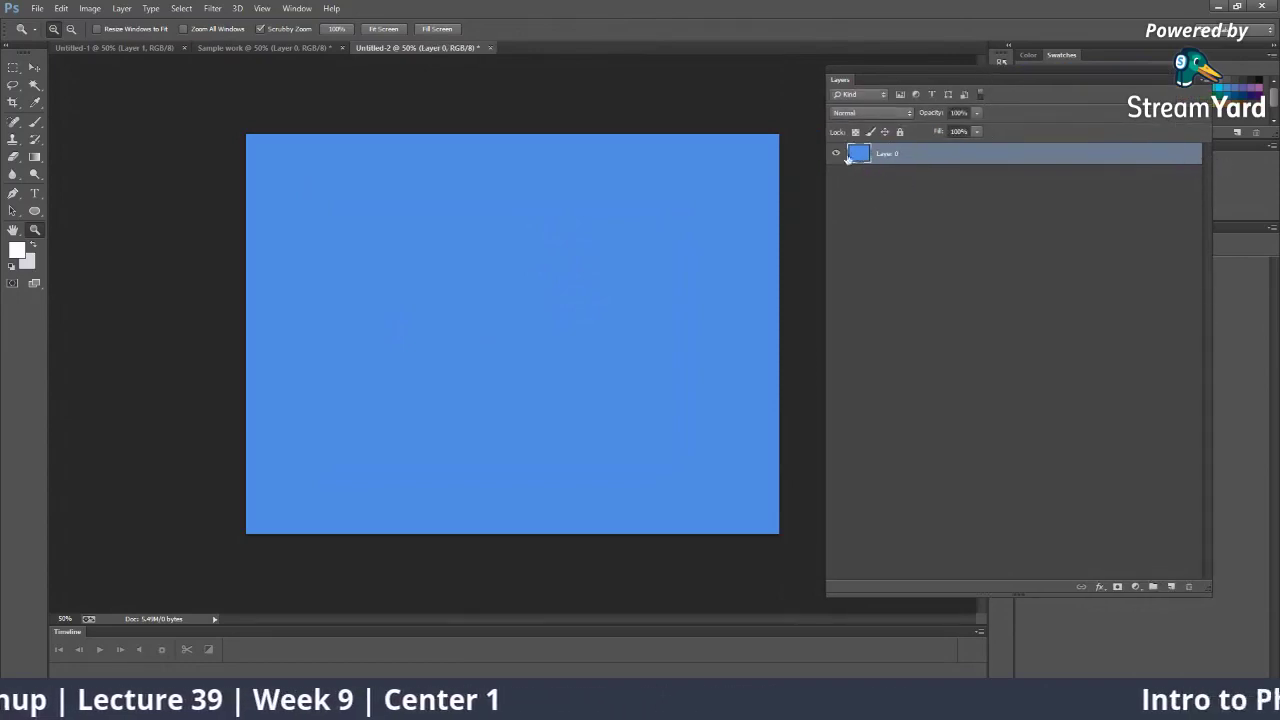
# - Paint four white brush strokes on the canvas: an arch, two facing arcs and a U-shape
pyautogui.click(34, 121)
pyautogui.moveTo(314, 362)
pyautogui.mouseDown()
pyautogui.moveTo(319, 309)
pyautogui.moveTo(369, 265)
pyautogui.moveTo(387, 268)
pyautogui.moveTo(397, 305)
pyautogui.mouseUp()
pyautogui.moveTo(478, 194)
pyautogui.mouseDown()
pyautogui.moveTo(455, 239)
pyautogui.moveTo(494, 310)
pyautogui.mouseUp()
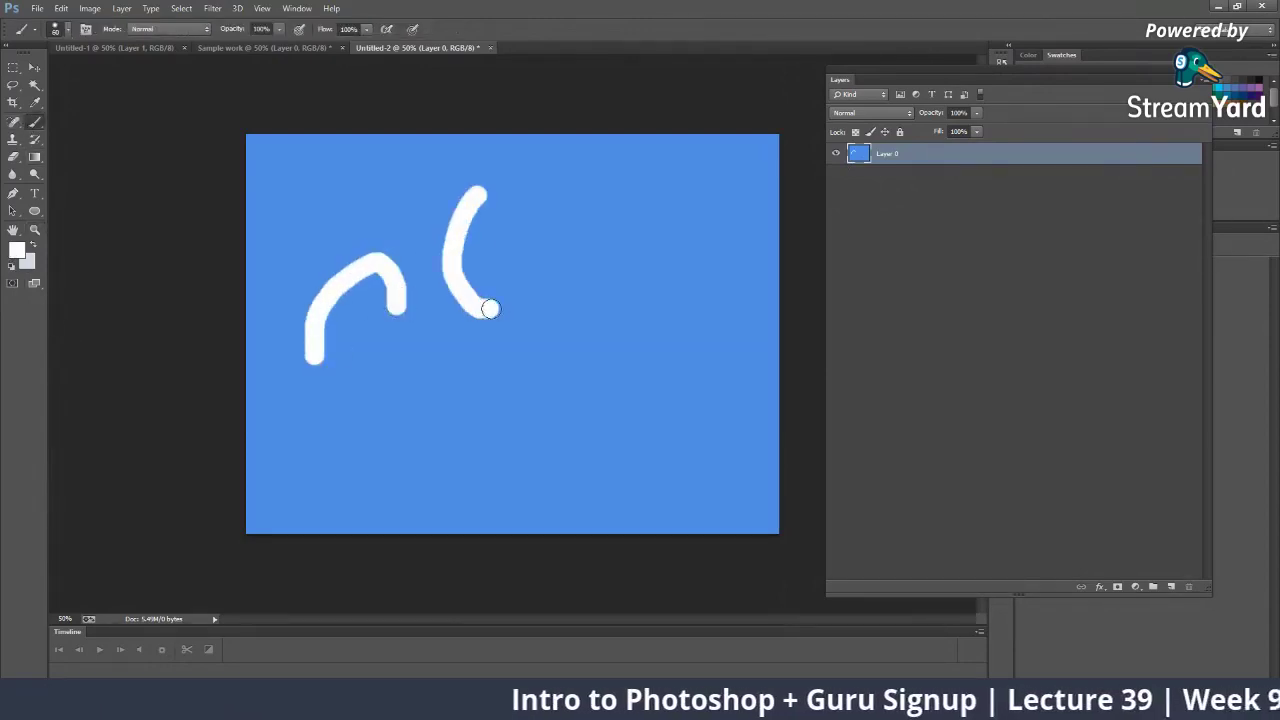
pyautogui.moveTo(563, 215)
pyautogui.mouseDown()
pyautogui.moveTo(583, 288)
pyautogui.moveTo(540, 336)
pyautogui.mouseUp()
pyautogui.moveTo(425, 358)
pyautogui.mouseDown()
pyautogui.moveTo(420, 392)
pyautogui.moveTo(550, 460)
pyautogui.mouseUp()
# - Shift the painted layer slightly with the Move tool, then switch back to Illustrator
pyautogui.click(35, 68)
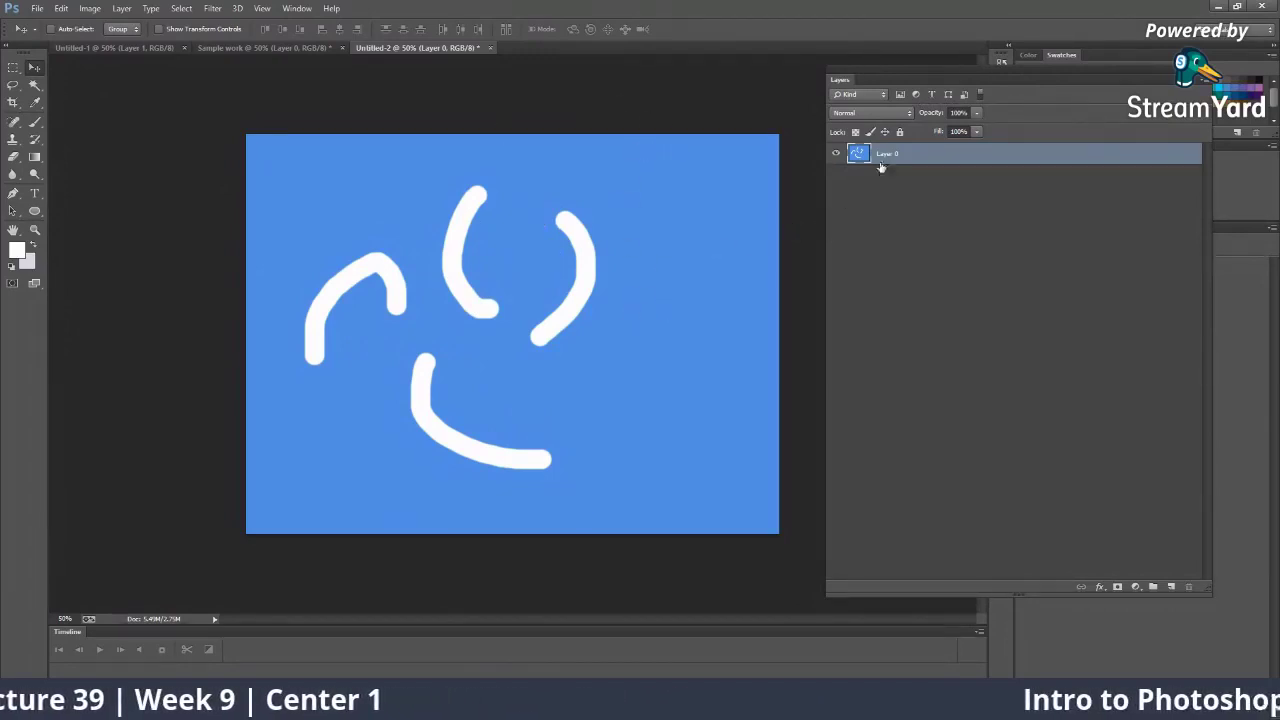
pyautogui.moveTo(637, 306)
pyautogui.mouseDown()
pyautogui.moveTo(672, 318)
pyautogui.moveTo(614, 311)
pyautogui.moveTo(637, 297)
pyautogui.mouseUp()
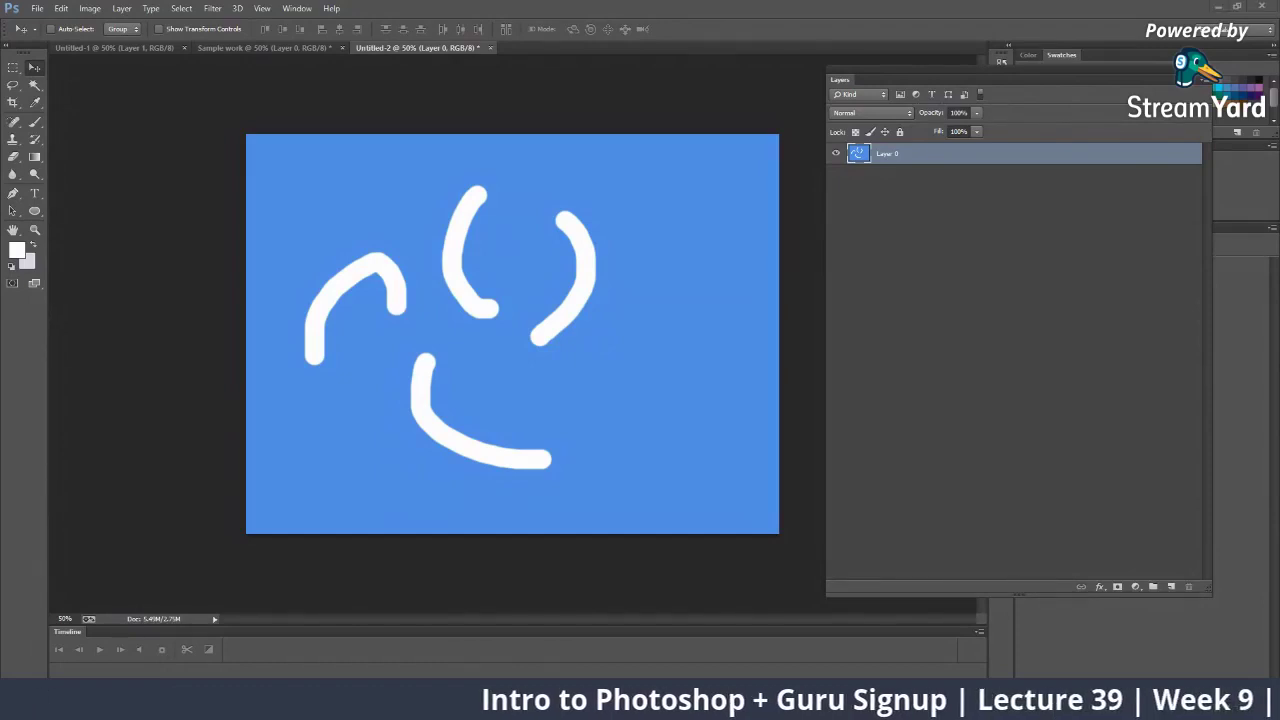
pyautogui.hotkey('alt', 'Tab')
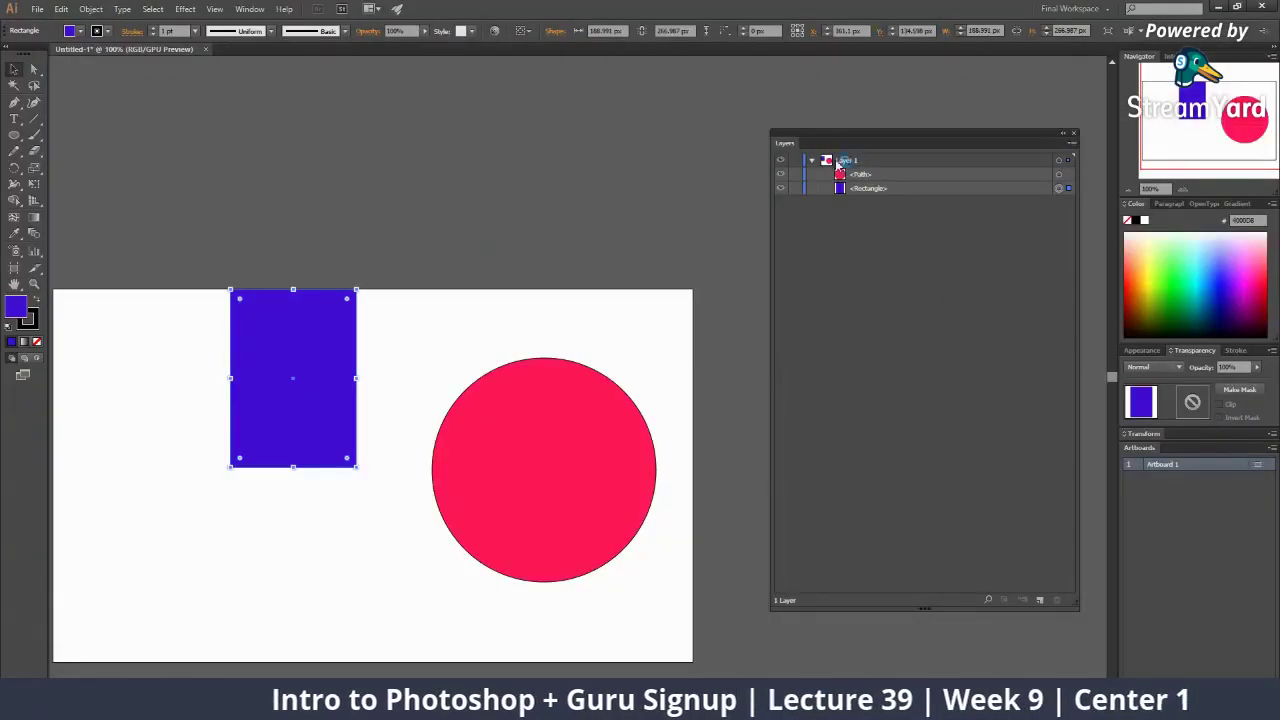
# - Select Layer 1's circle Path and Rectangle items in turn, then pan the artboard view
pyautogui.click(856, 162)
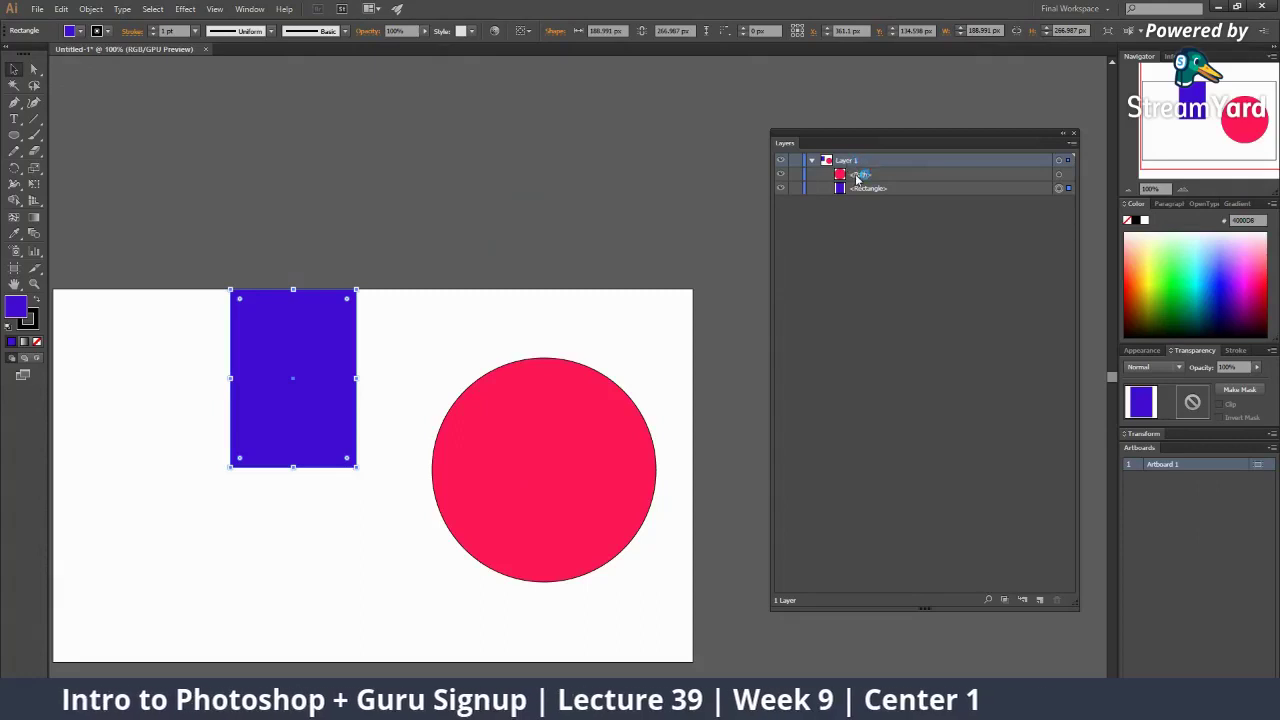
pyautogui.click(858, 176)
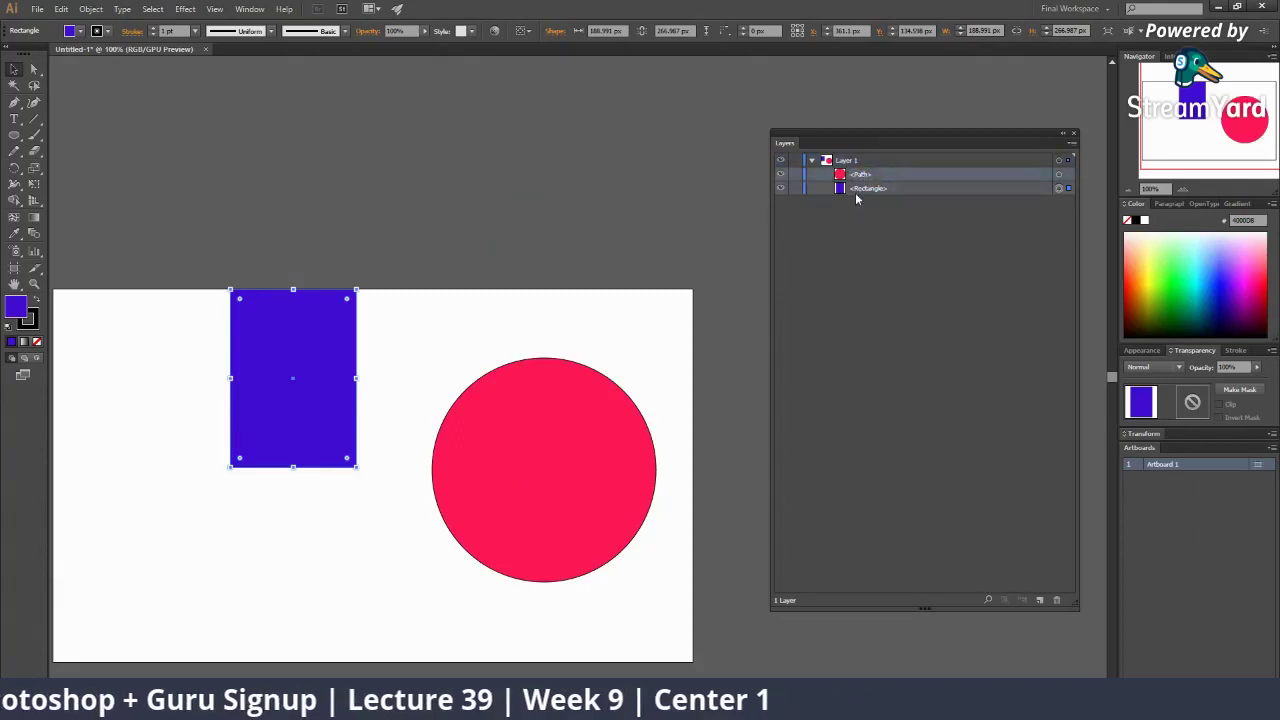
pyautogui.click(857, 188)
pyautogui.click(860, 175)
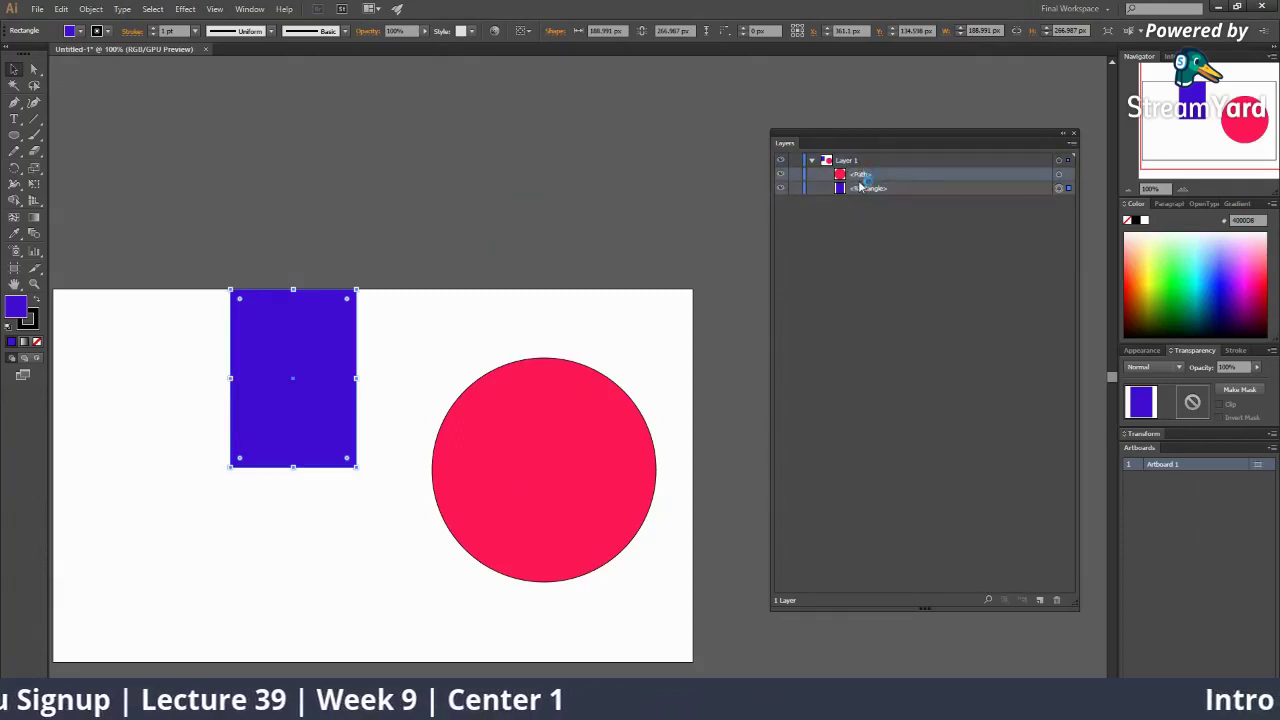
pyautogui.click(859, 187)
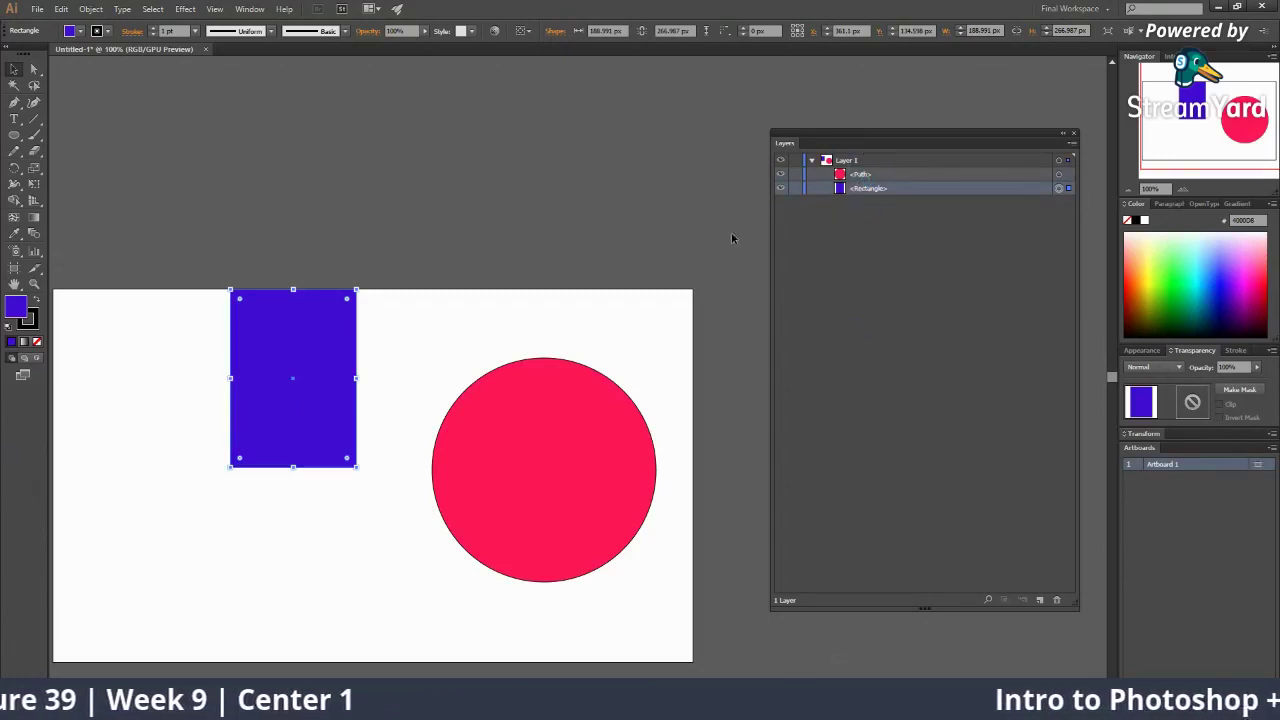
pyautogui.moveTo(233, 362); pyautogui.dragTo(285, 322)
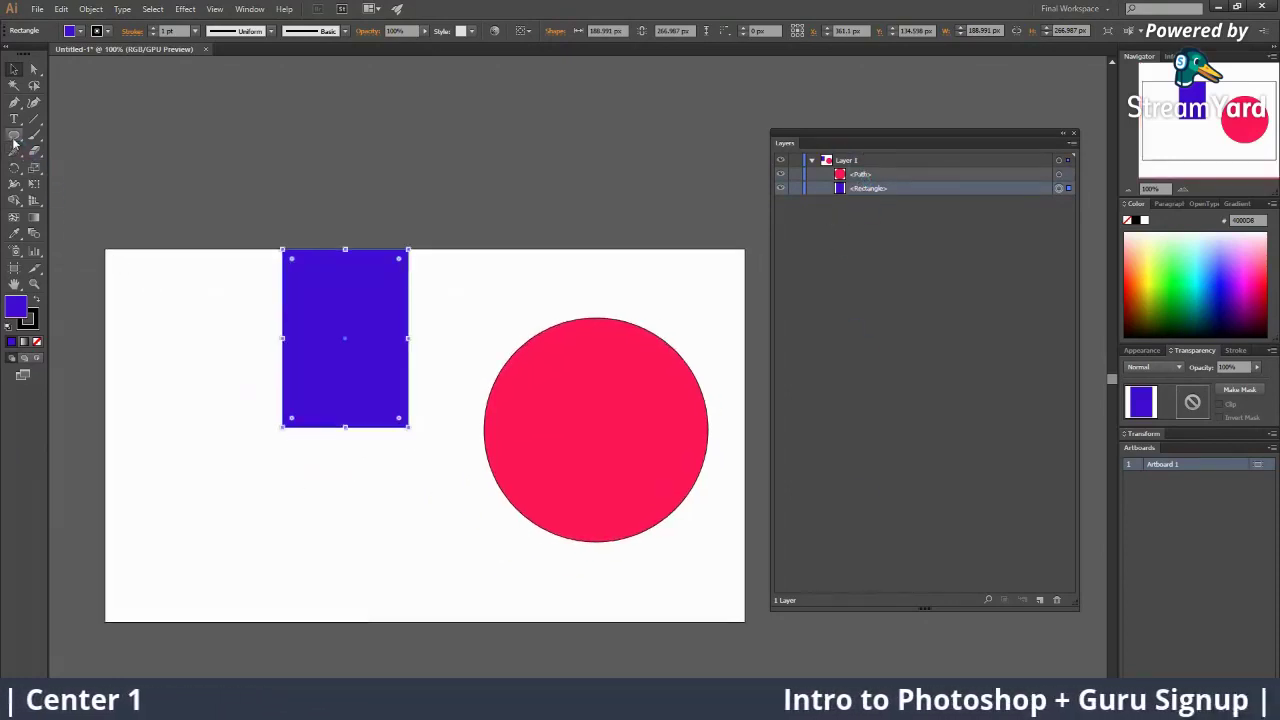
# - Draw a new purple circle with the Ellipse tool and place it at the artboard's lower left
pyautogui.click(14, 139)
pyautogui.moveTo(142, 378)
pyautogui.mouseDown()
pyautogui.moveTo(178, 462)
pyautogui.moveTo(211, 467)
pyautogui.mouseUp()
pyautogui.press('v')
pyautogui.click(596, 640)
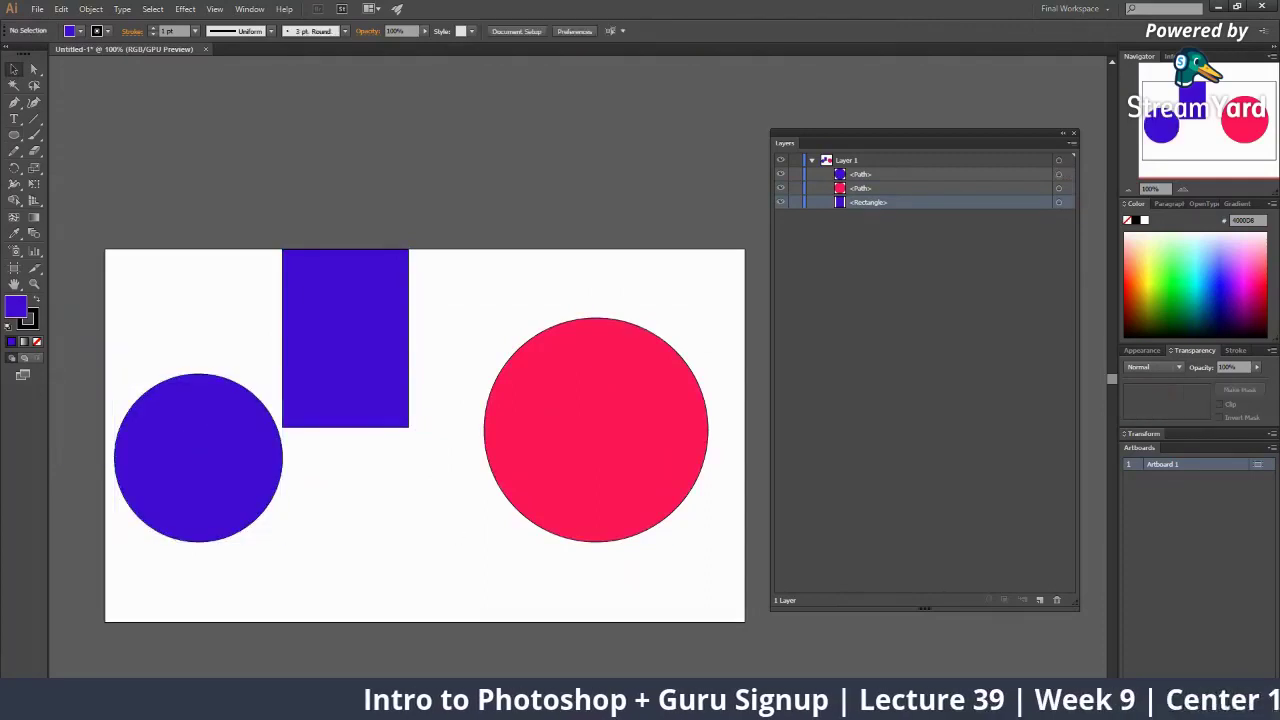
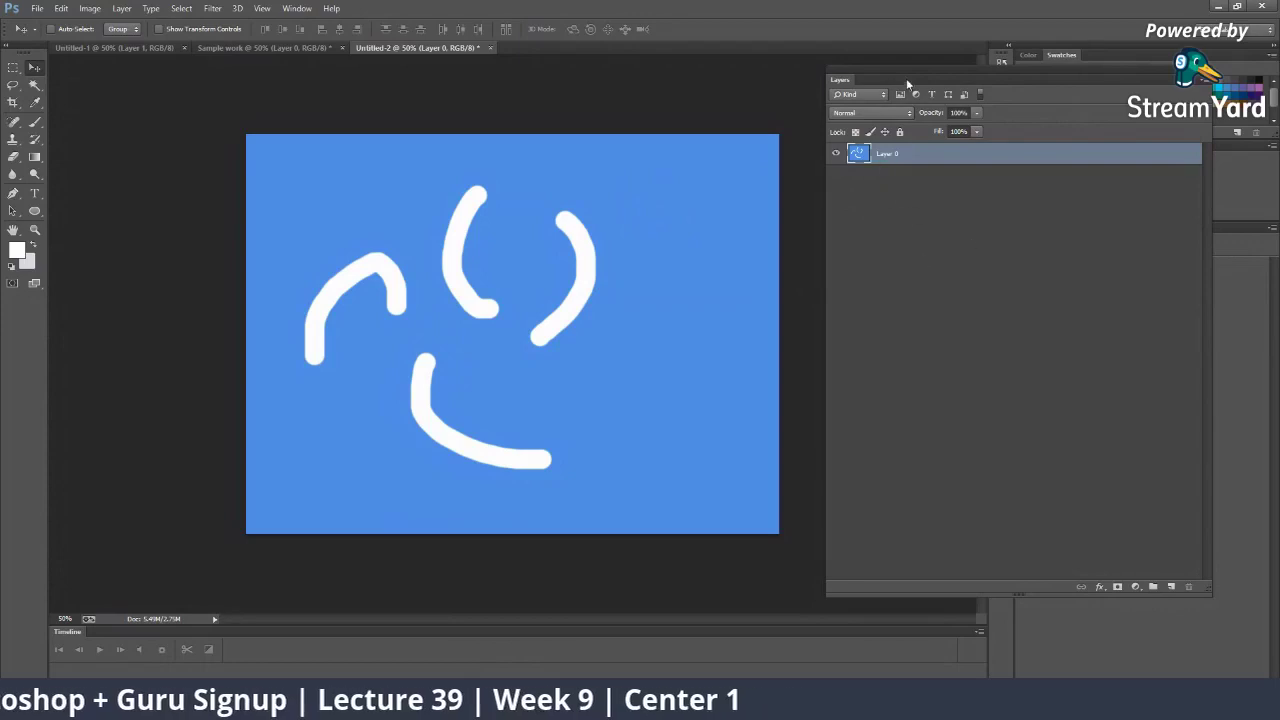
# - Move and enlarge the Layers panel to uncover more of the canvas
pyautogui.moveTo(855, 70); pyautogui.dragTo(692, 83)
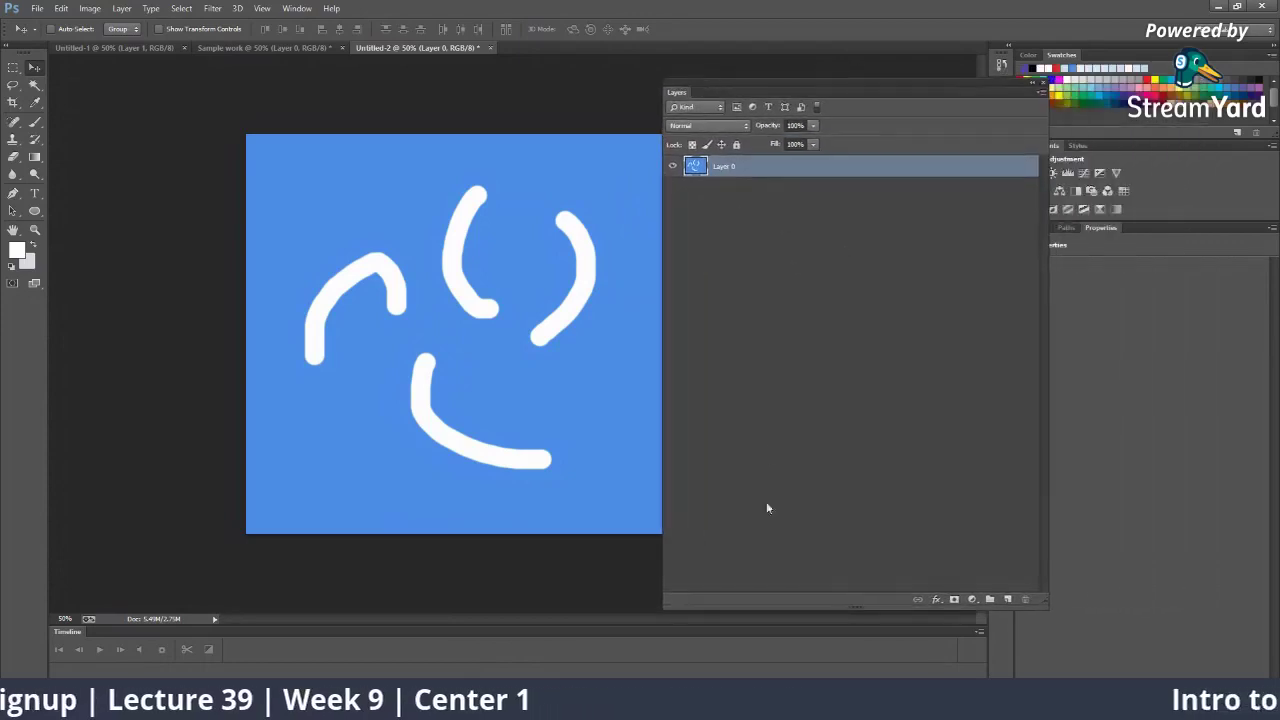
pyautogui.moveTo(674, 607); pyautogui.dragTo(621, 668)
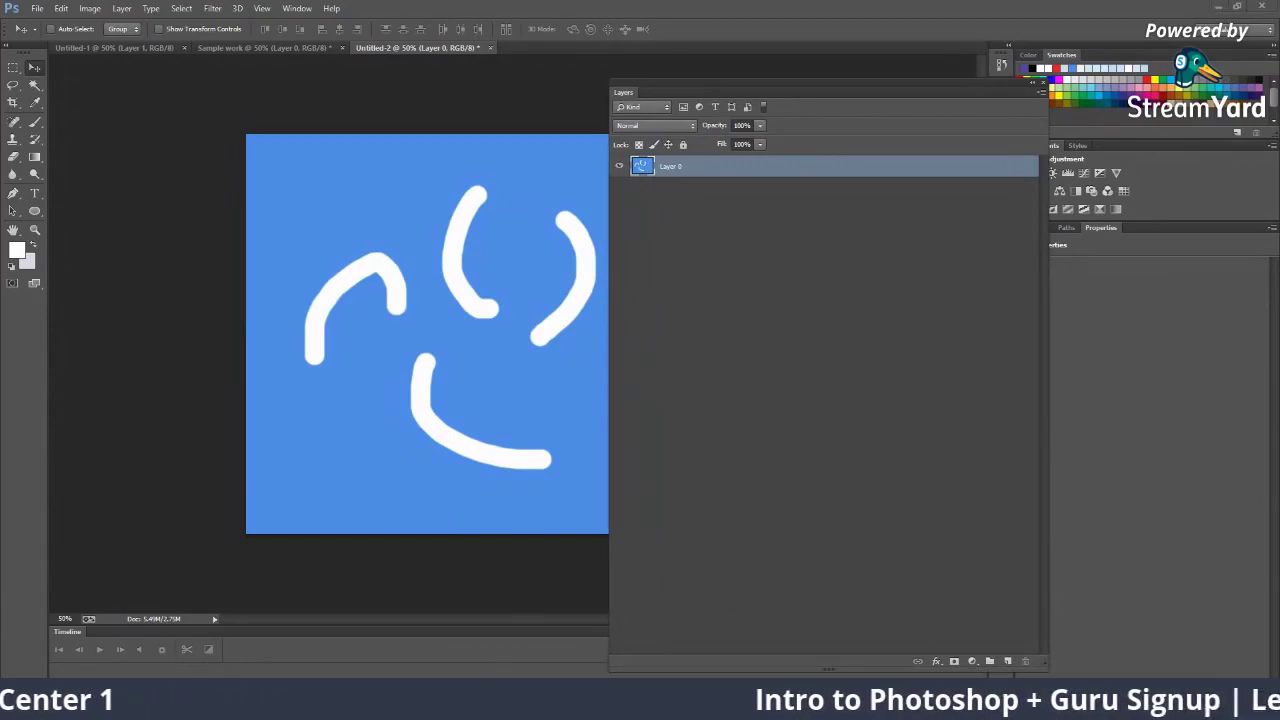
pyautogui.rightClick(834, 700)
pyautogui.click(834, 680)
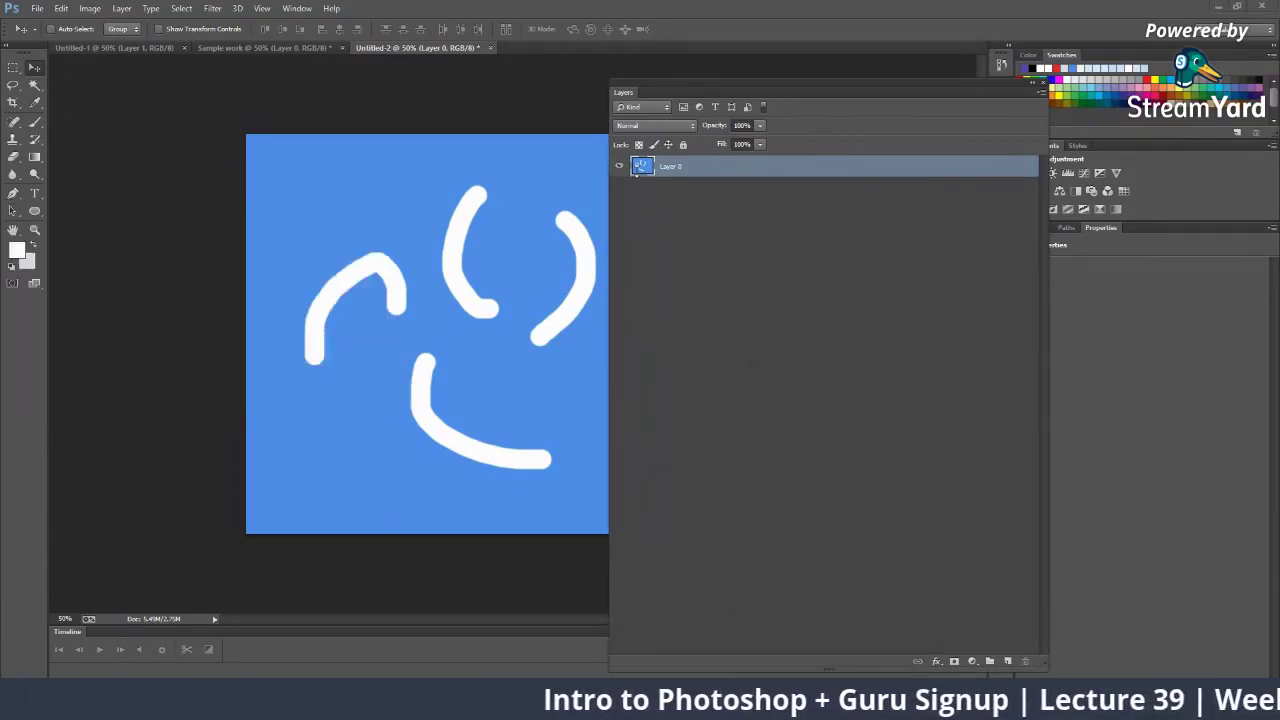
pyautogui.moveTo(733, 95); pyautogui.dragTo(839, 84)
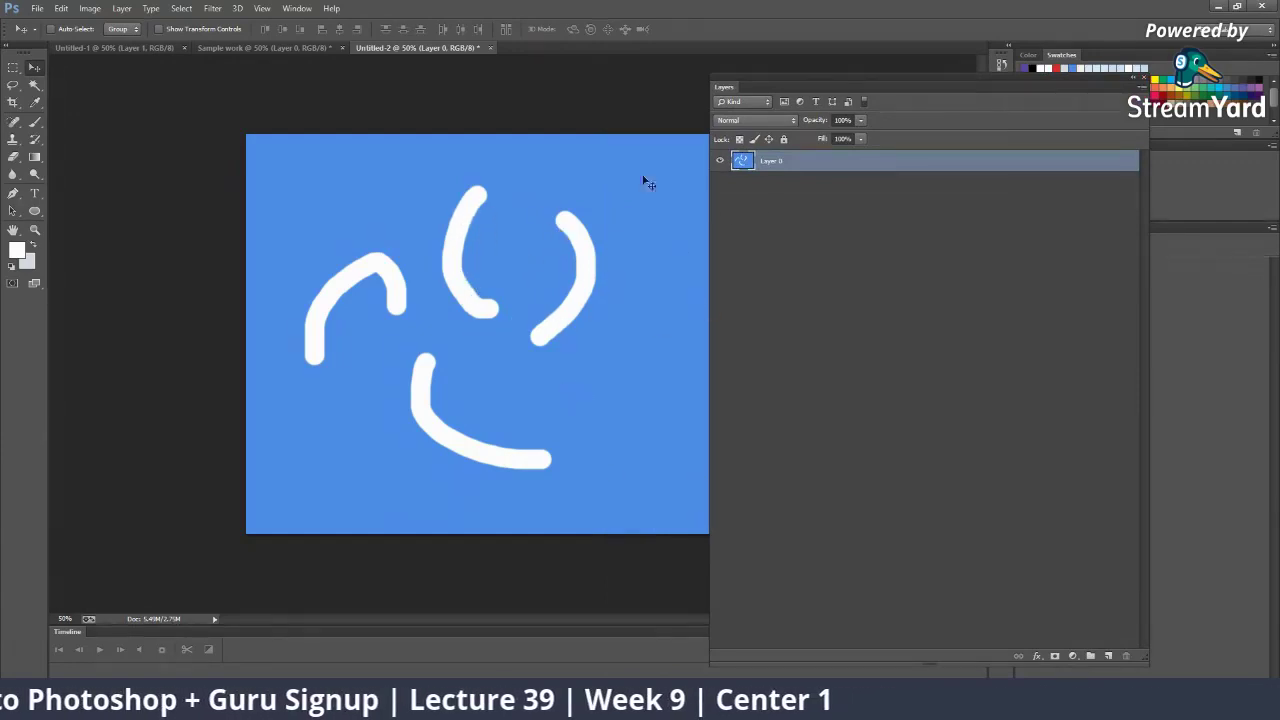
# - Demonstrate moving the blue layer on the canvas, undoing the first attempt
pyautogui.moveTo(449, 271); pyautogui.dragTo(476, 242)
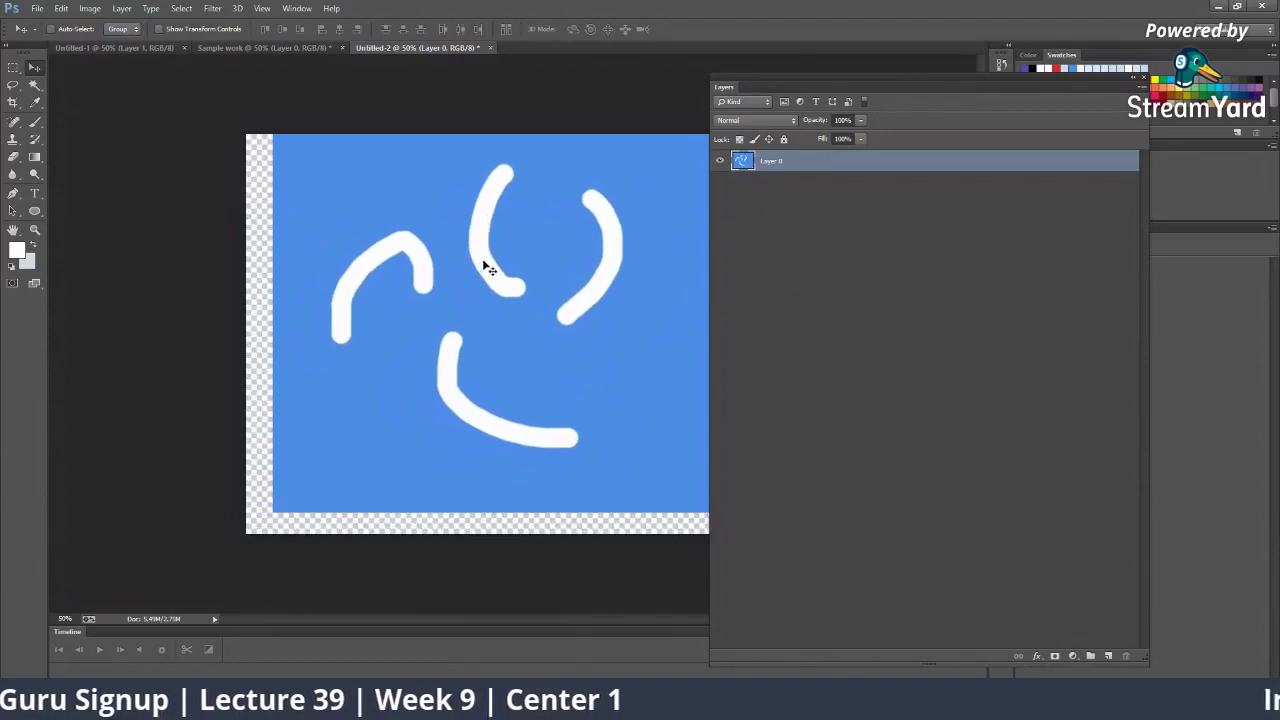
pyautogui.hotkey('ctrl', 'z')
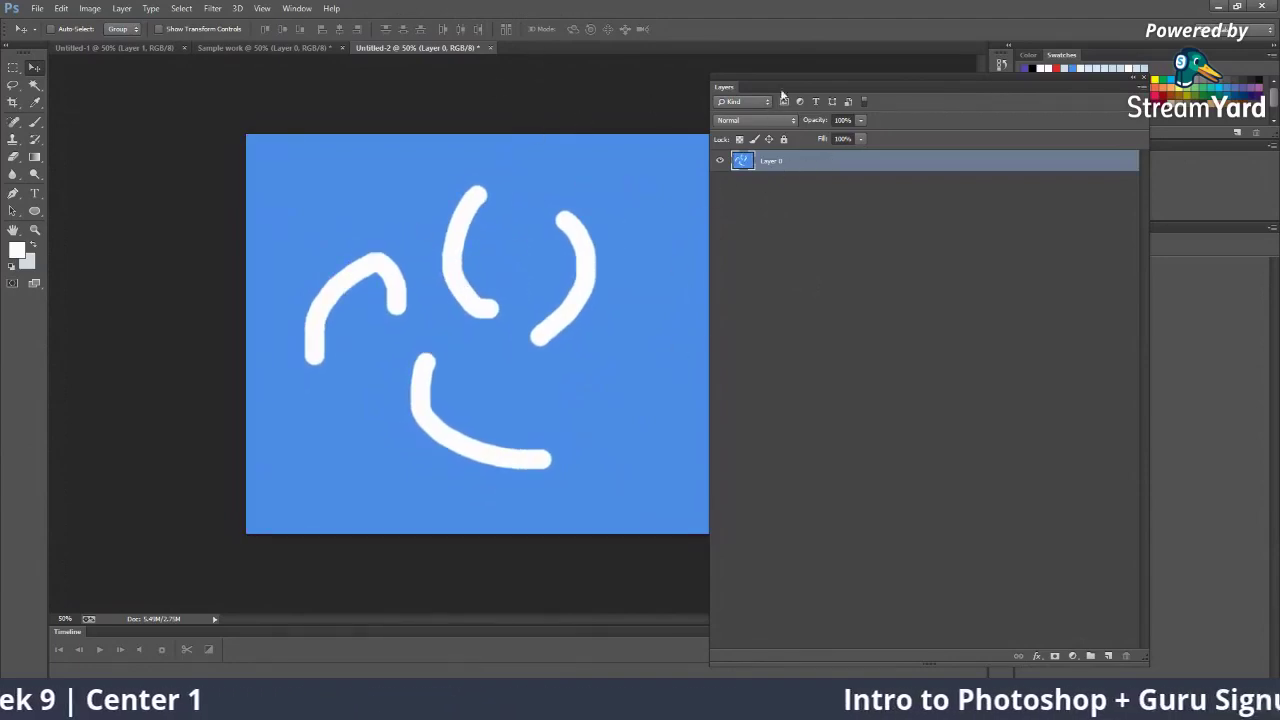
pyautogui.moveTo(782, 94); pyautogui.dragTo(889, 90)
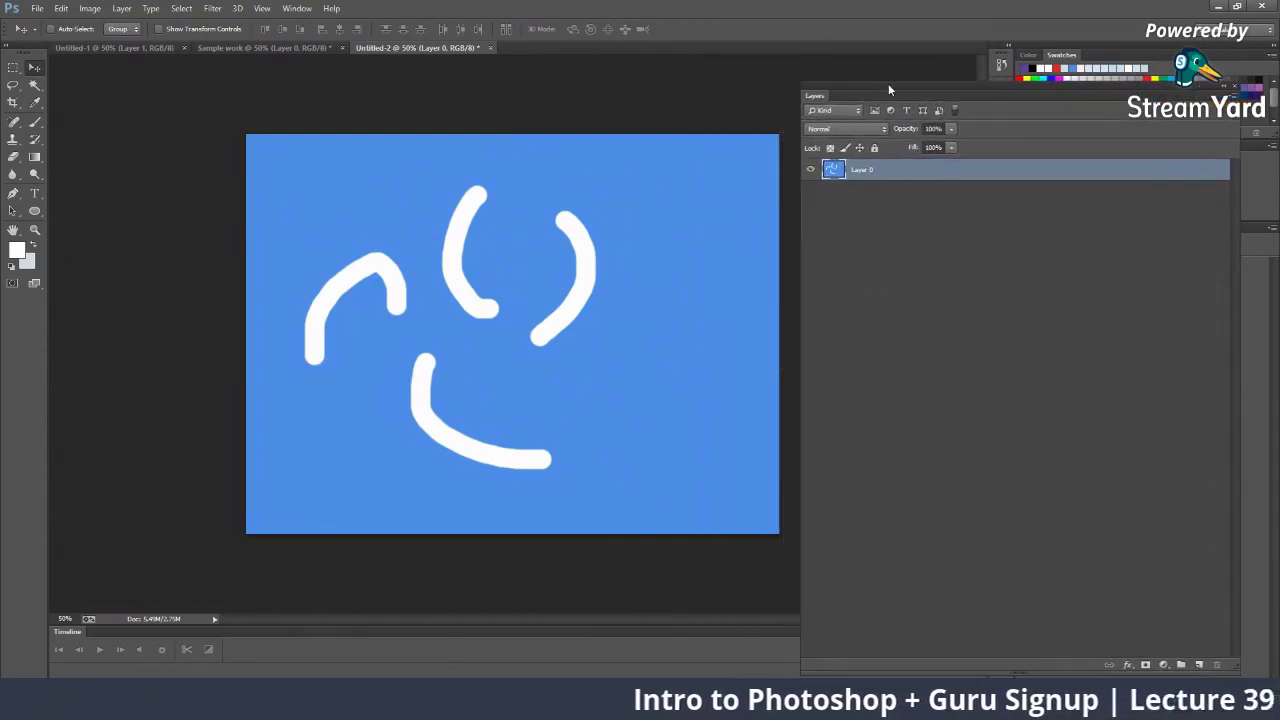
pyautogui.moveTo(633, 302)
pyautogui.mouseDown()
pyautogui.moveTo(665, 334)
pyautogui.moveTo(641, 324)
pyautogui.moveTo(664, 302)
pyautogui.moveTo(649, 294)
pyautogui.moveTo(626, 312)
pyautogui.mouseUp()
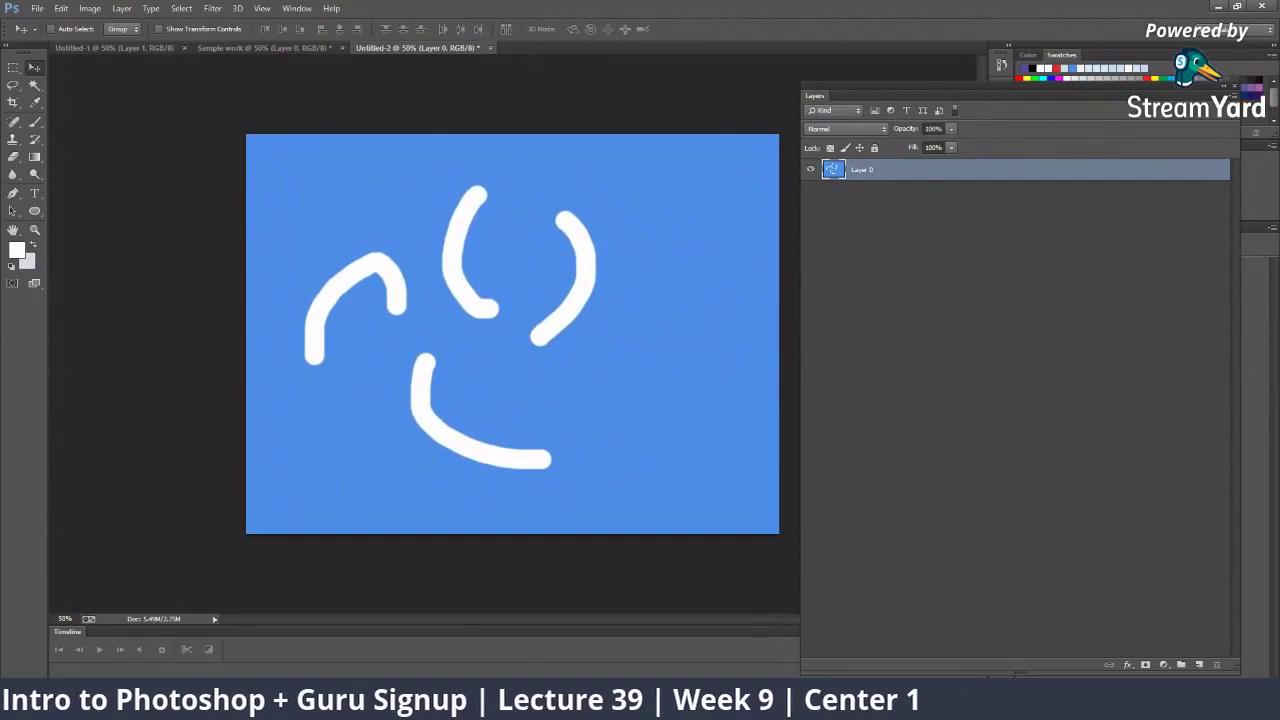
# - Show the 'add a new layer' viewer comments on the StreamYard stream, hide them, and return to Photoshop
pyautogui.moveTo(900, 705)
pyautogui.click(787, 646)
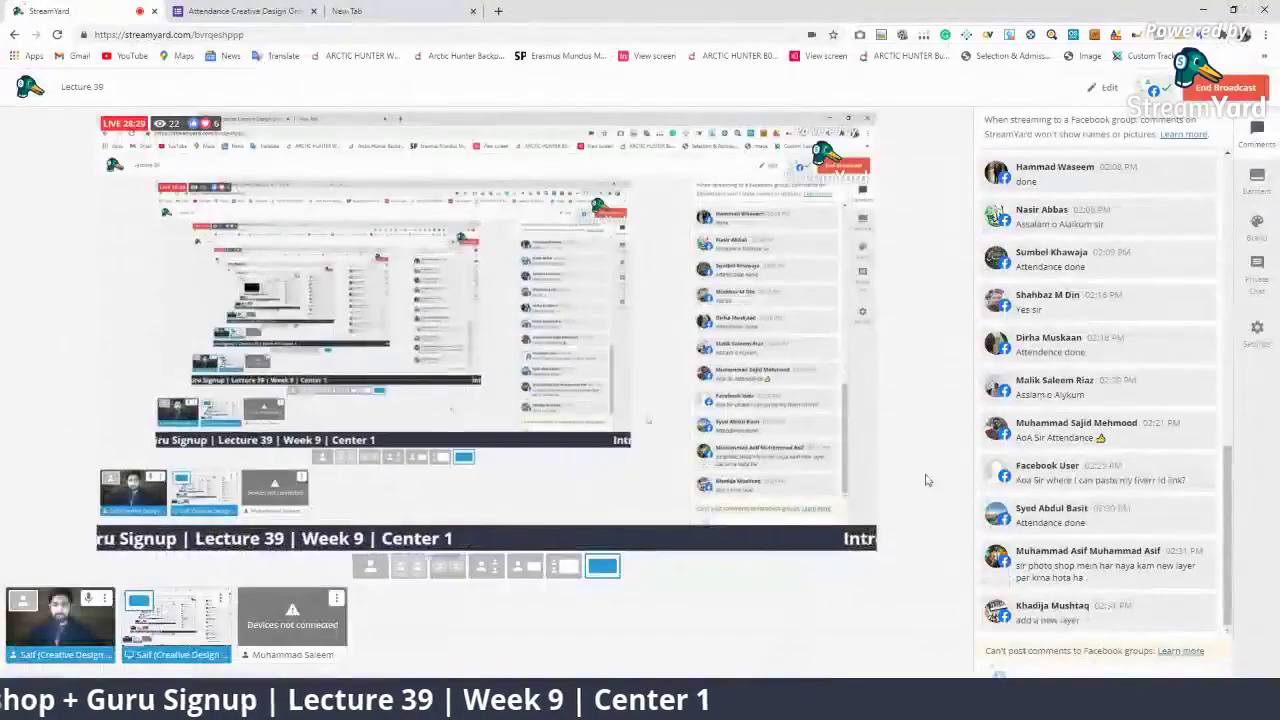
pyautogui.click(1044, 612)
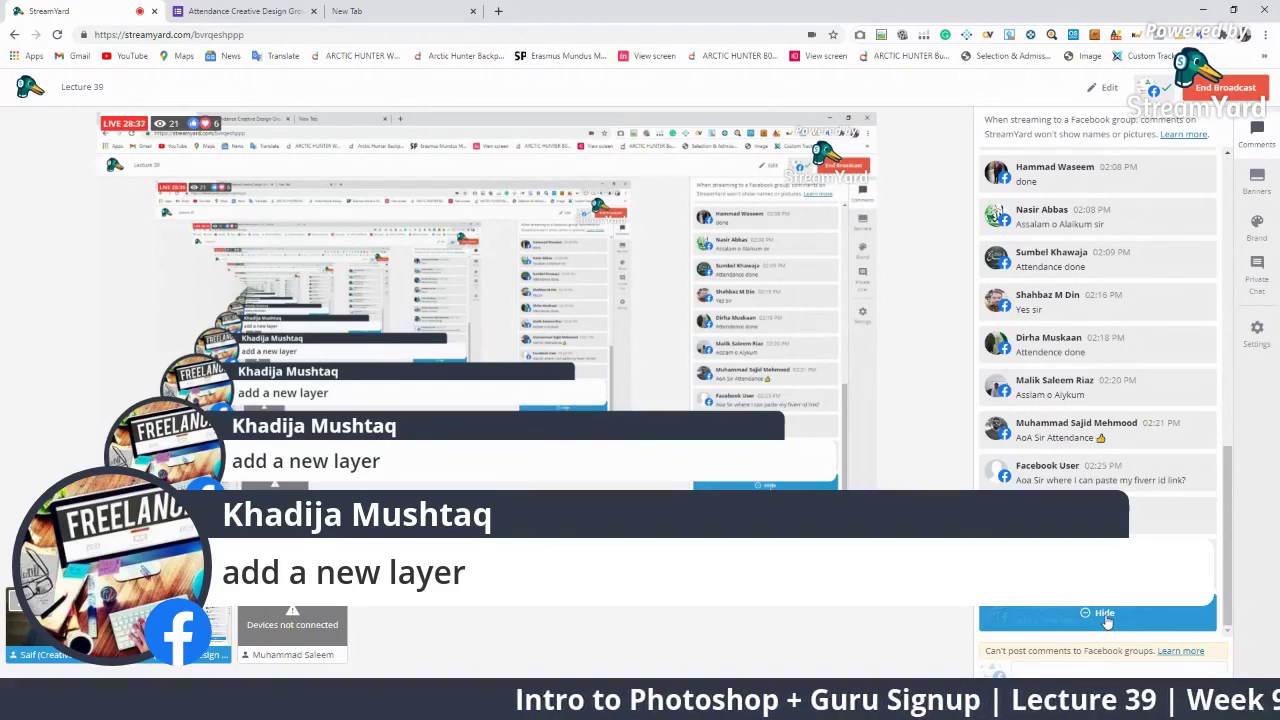
pyautogui.click(1090, 614)
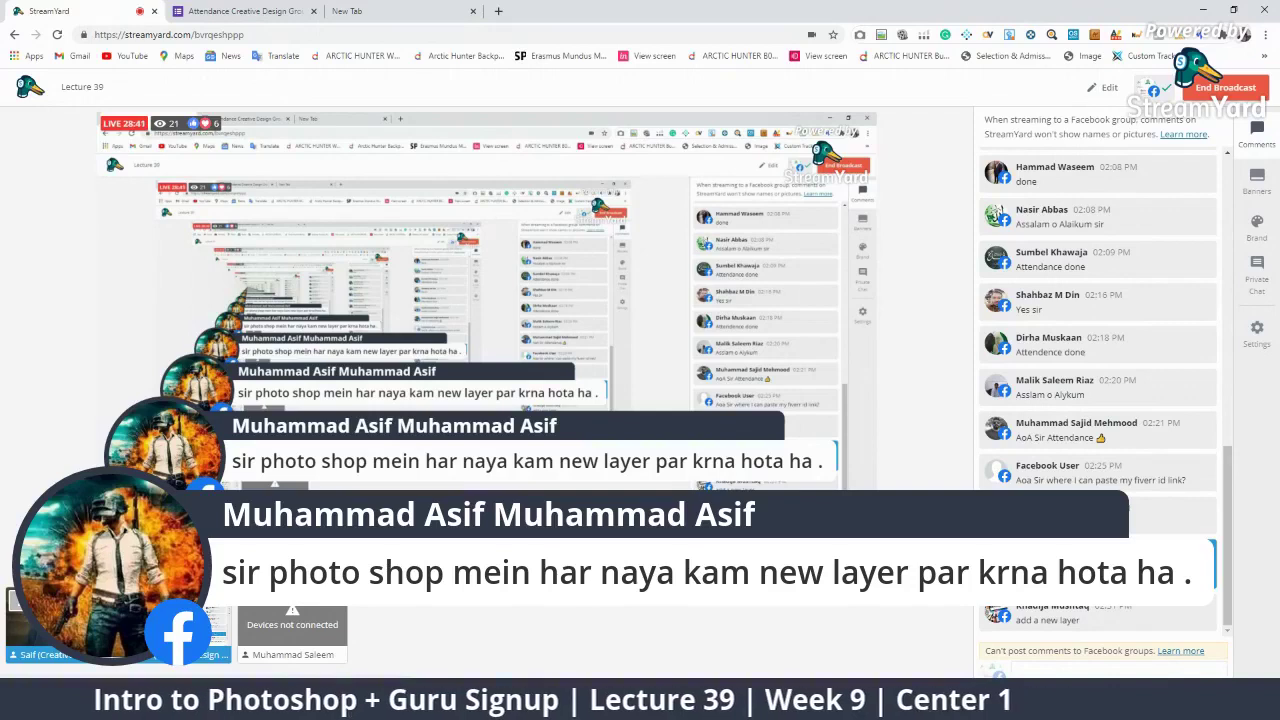
pyautogui.click(1098, 556)
pyautogui.click(1098, 556)
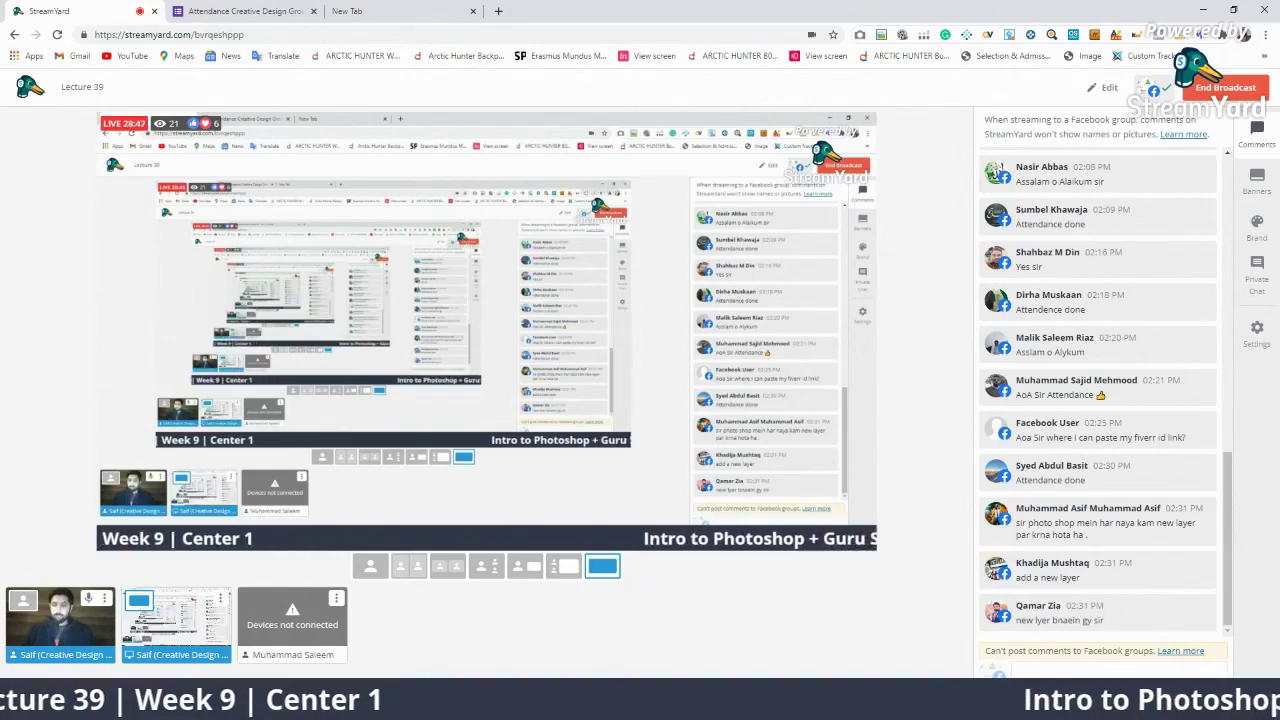
pyautogui.click(622, 706)
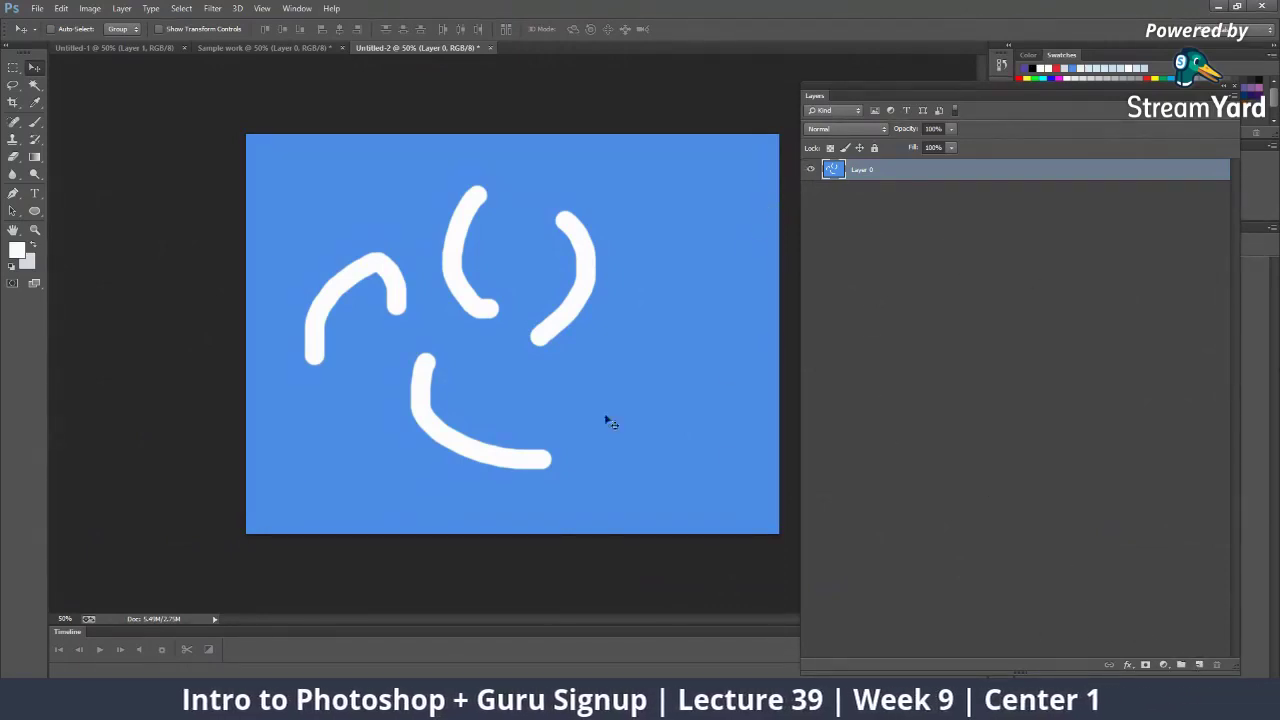
# - Undo all the white strokes and add a new empty layer above Layer 0
pyautogui.hotkey('ctrl', 'z')
pyautogui.hotkey('ctrl', 'alt', 'z')
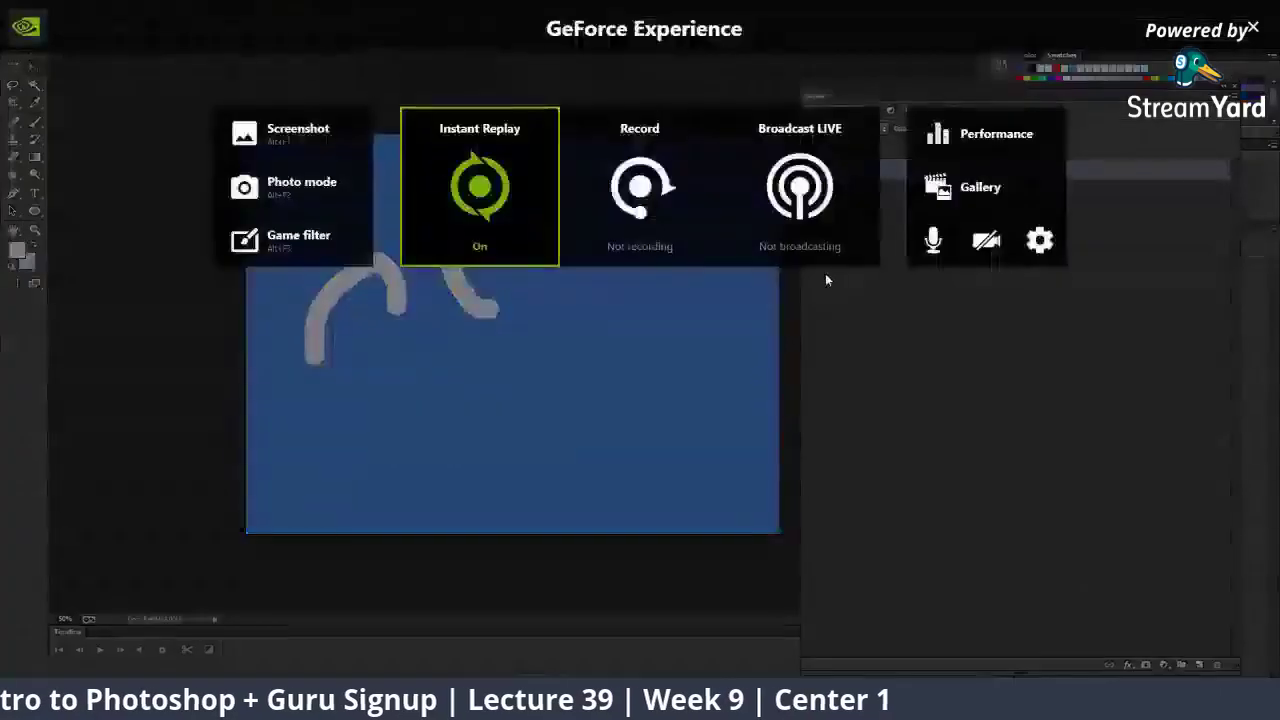
pyautogui.hotkey('ctrl', 'alt', 'z')
pyautogui.hotkey('ctrl', 'alt', 'z')
pyautogui.hotkey('ctrl', 'alt', 'z')
pyautogui.hotkey('ctrl', 'alt', 'z')
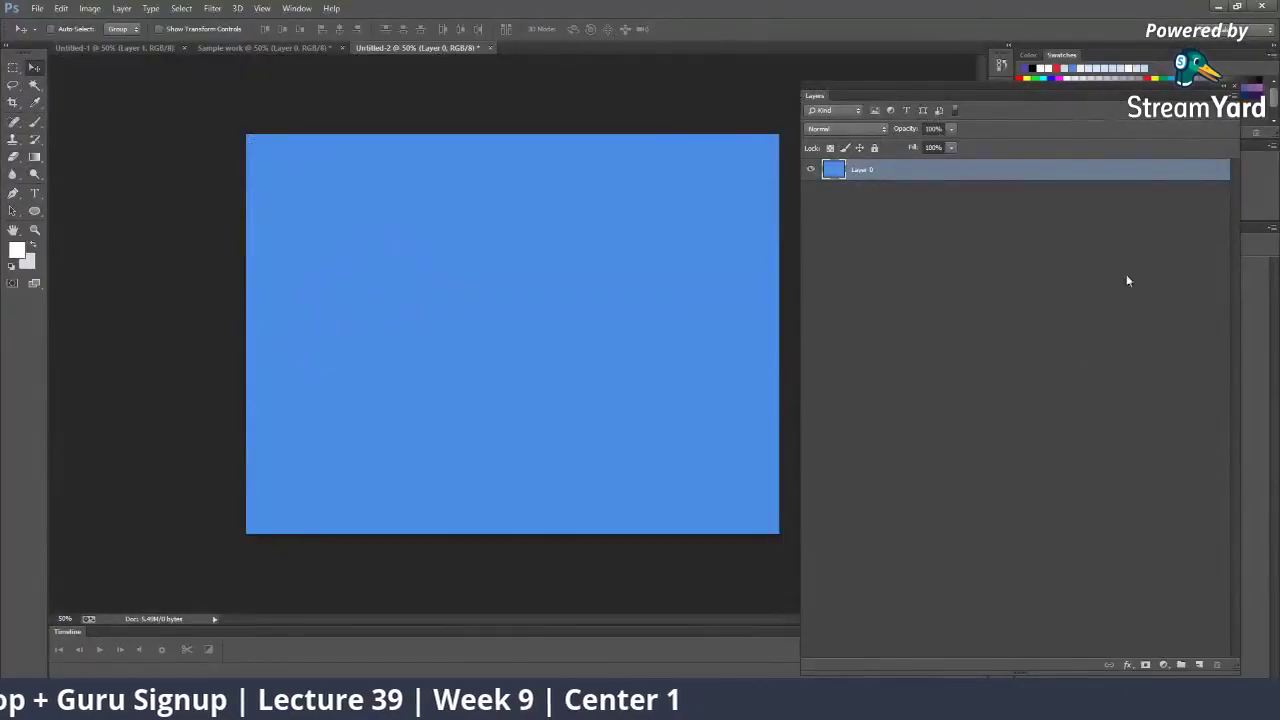
pyautogui.click(1200, 666)
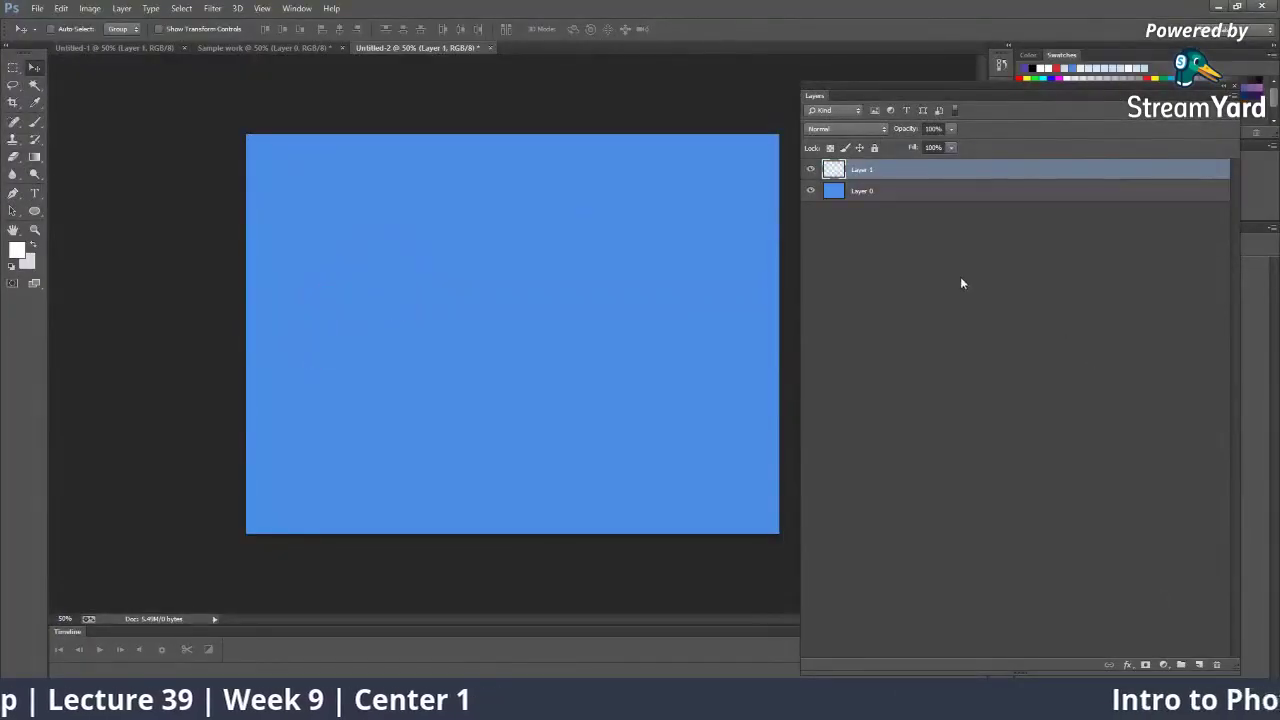
pyautogui.click(876, 193)
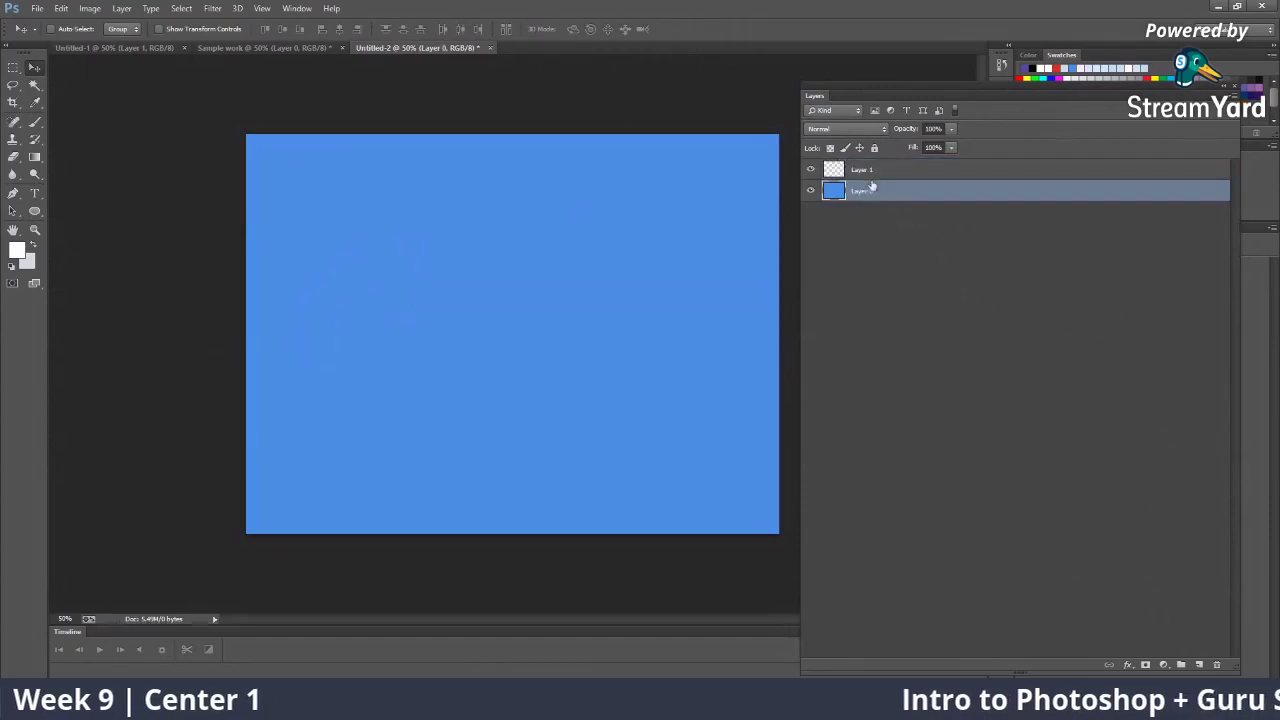
pyautogui.click(872, 171)
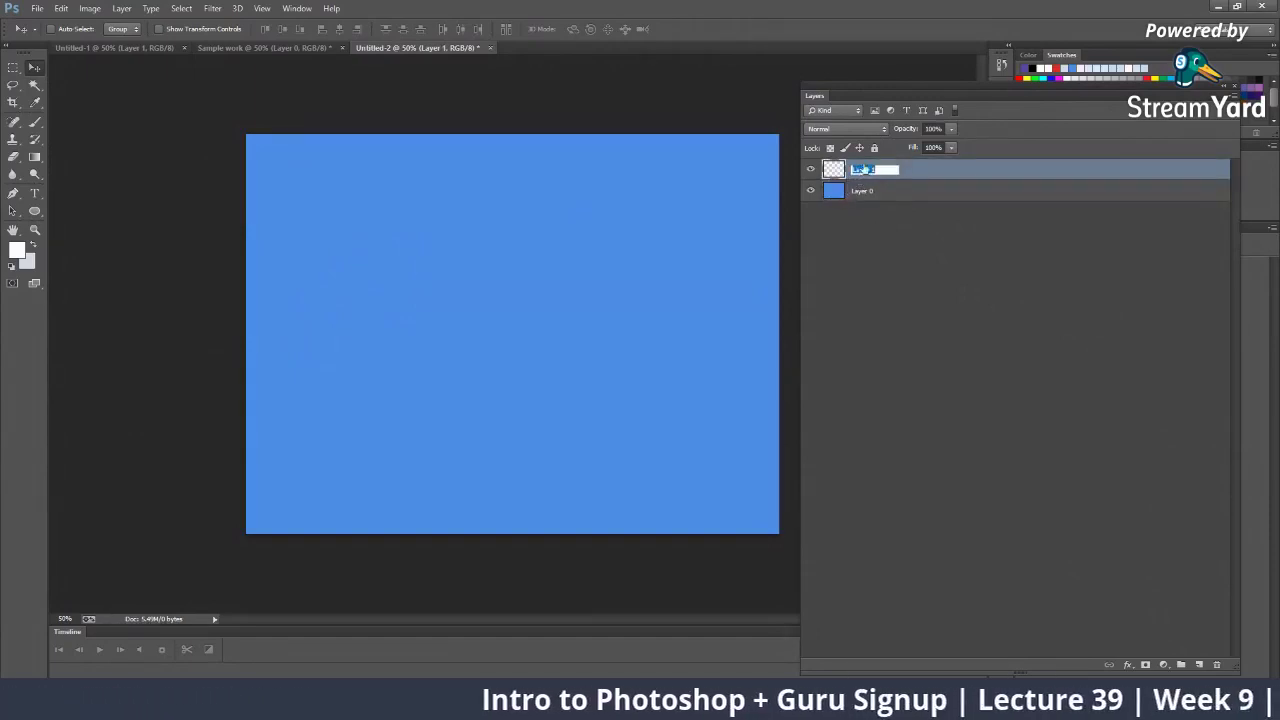
pyautogui.click(846, 237)
# - Rename Layer 1 to 'Brush Strokes' and Layer 0 to 'Background', leaving Brush Strokes active
pyautogui.doubleClick(864, 170)
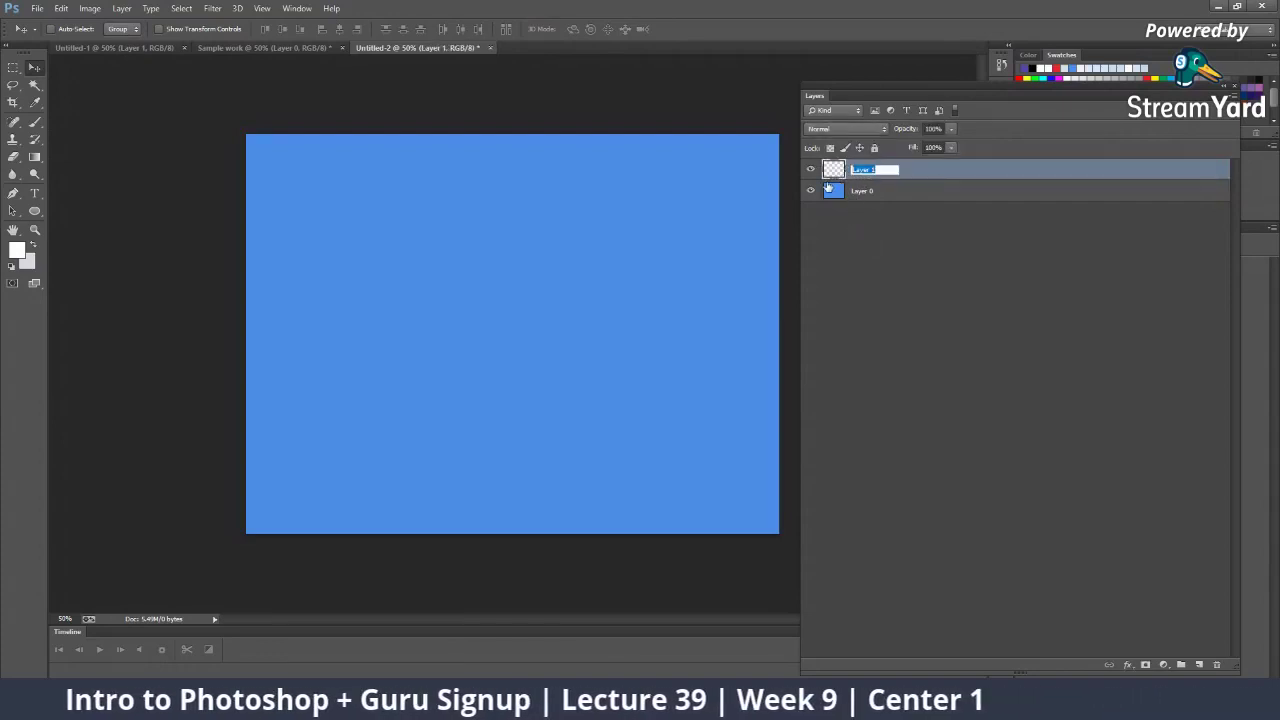
pyautogui.write('Brush')
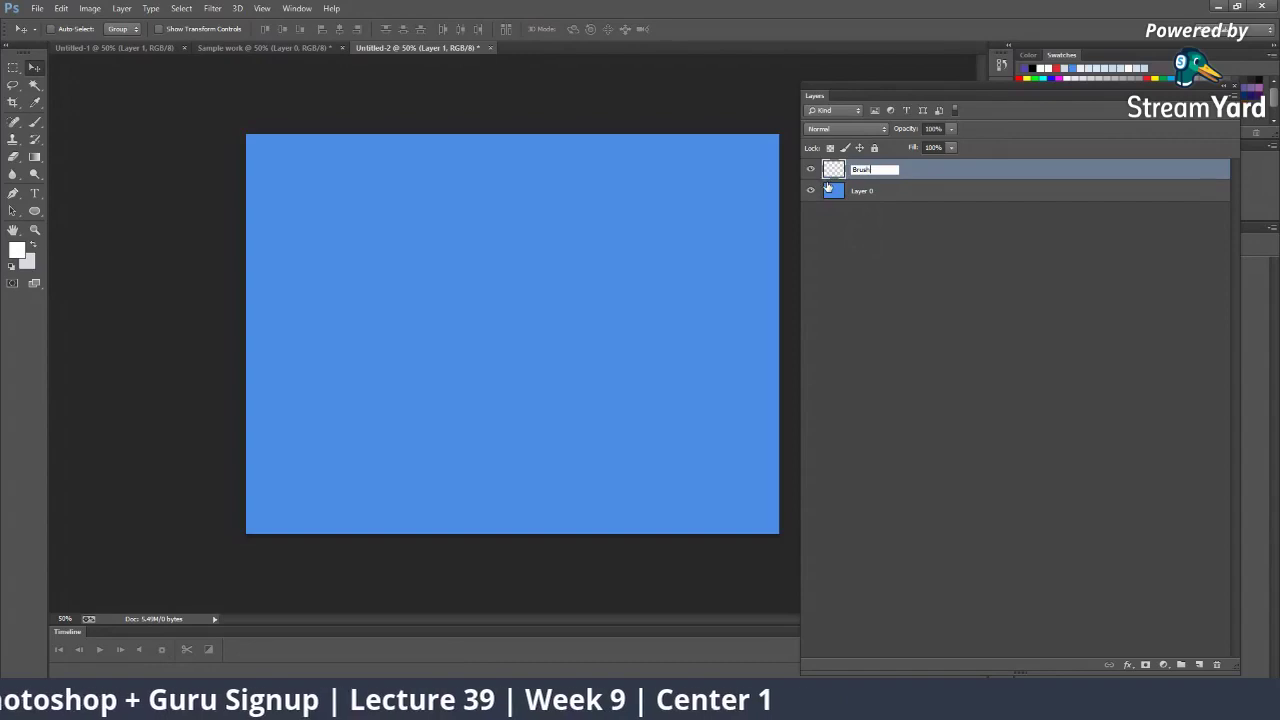
pyautogui.write(' Strokes')
pyautogui.press('Return')
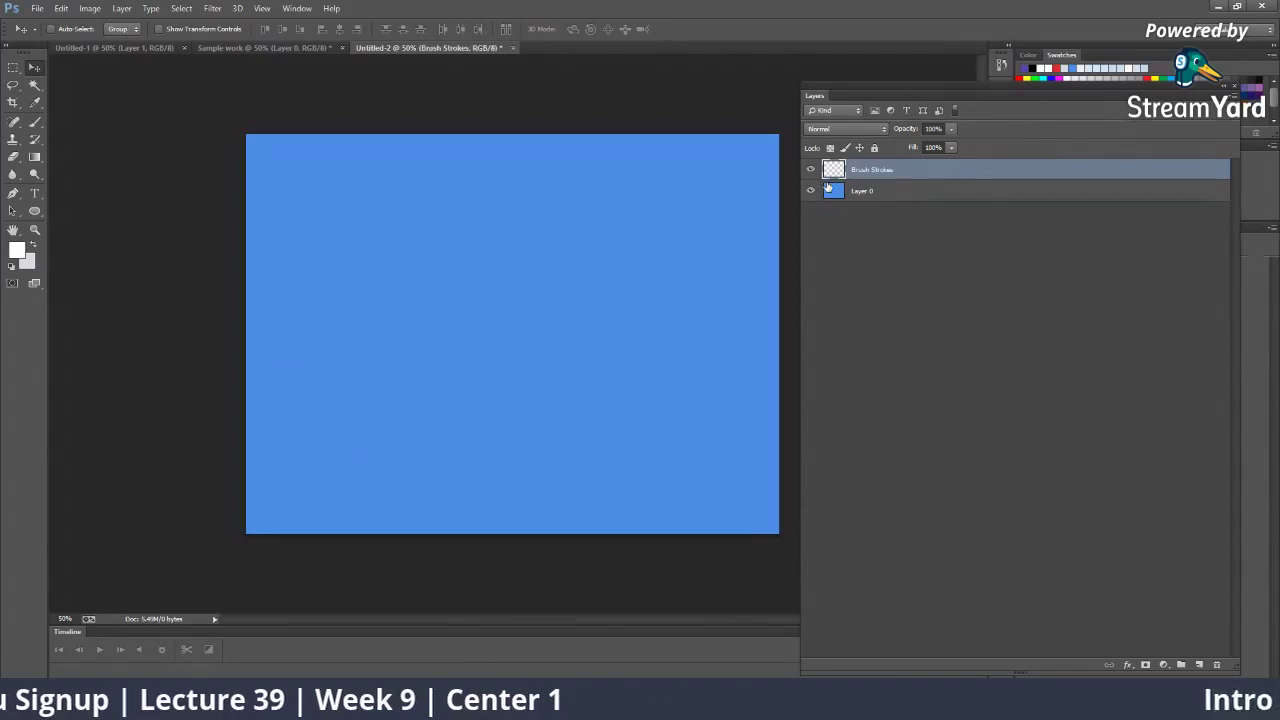
pyautogui.doubleClick(864, 192)
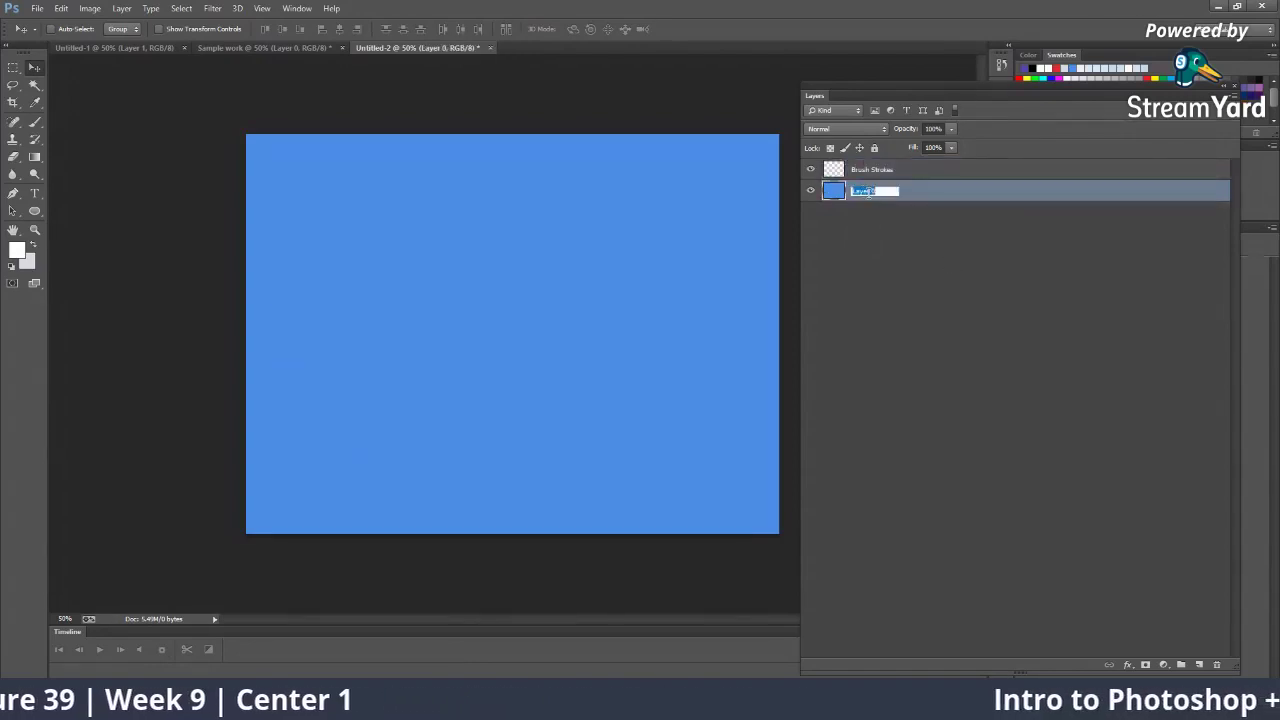
pyautogui.write('Background')
pyautogui.press('Return')
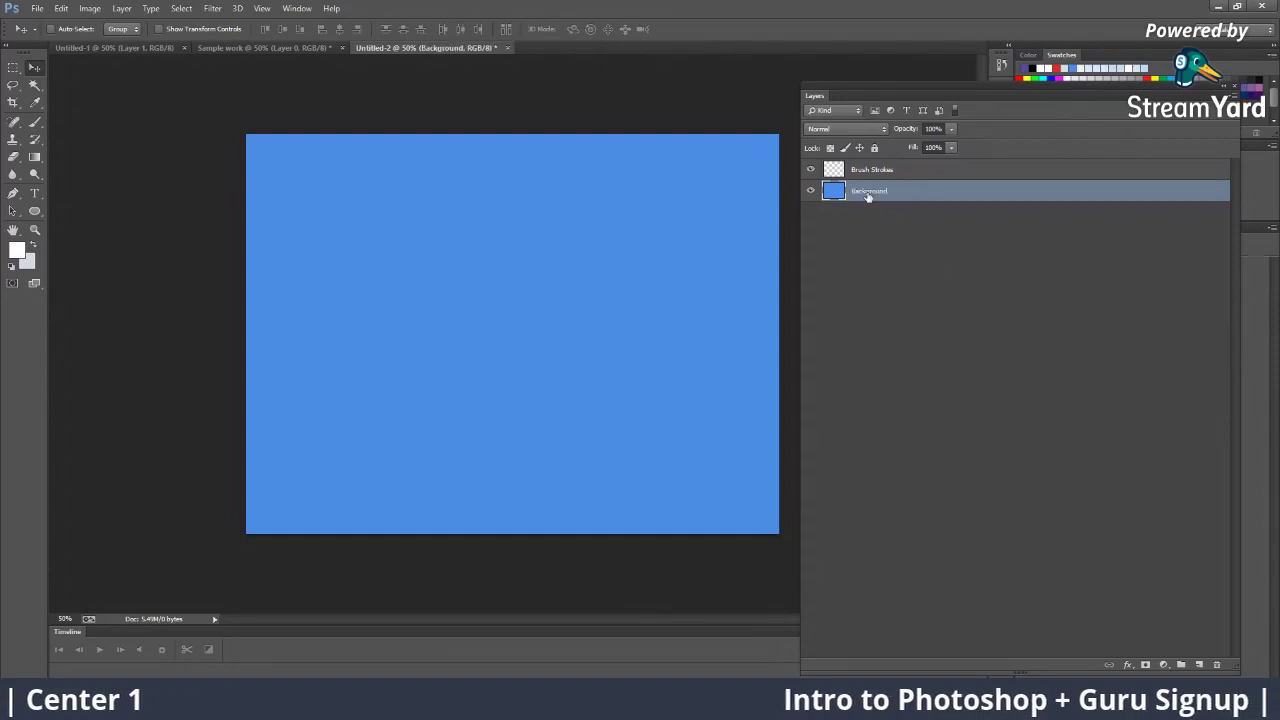
pyautogui.click(878, 171)
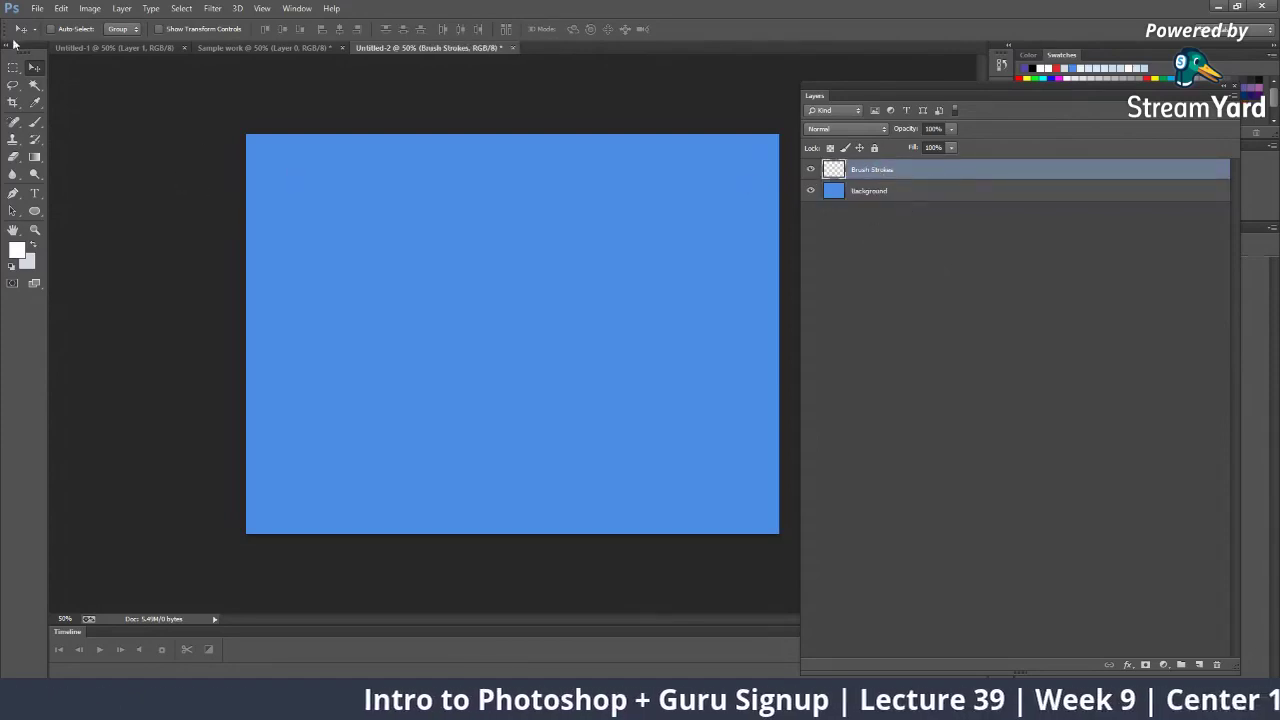
# - Paint four white curved brush strokes on the Brush Strokes layer
pyautogui.click(35, 122)
pyautogui.moveTo(365, 315)
pyautogui.mouseDown()
pyautogui.moveTo(358, 281)
pyautogui.moveTo(418, 212)
pyautogui.mouseUp()
pyautogui.moveTo(515, 190)
pyautogui.mouseDown()
pyautogui.moveTo(437, 290)
pyautogui.moveTo(458, 290)
pyautogui.mouseUp()
pyautogui.click(560, 212)
pyautogui.moveTo(569, 230); pyautogui.dragTo(525, 332)
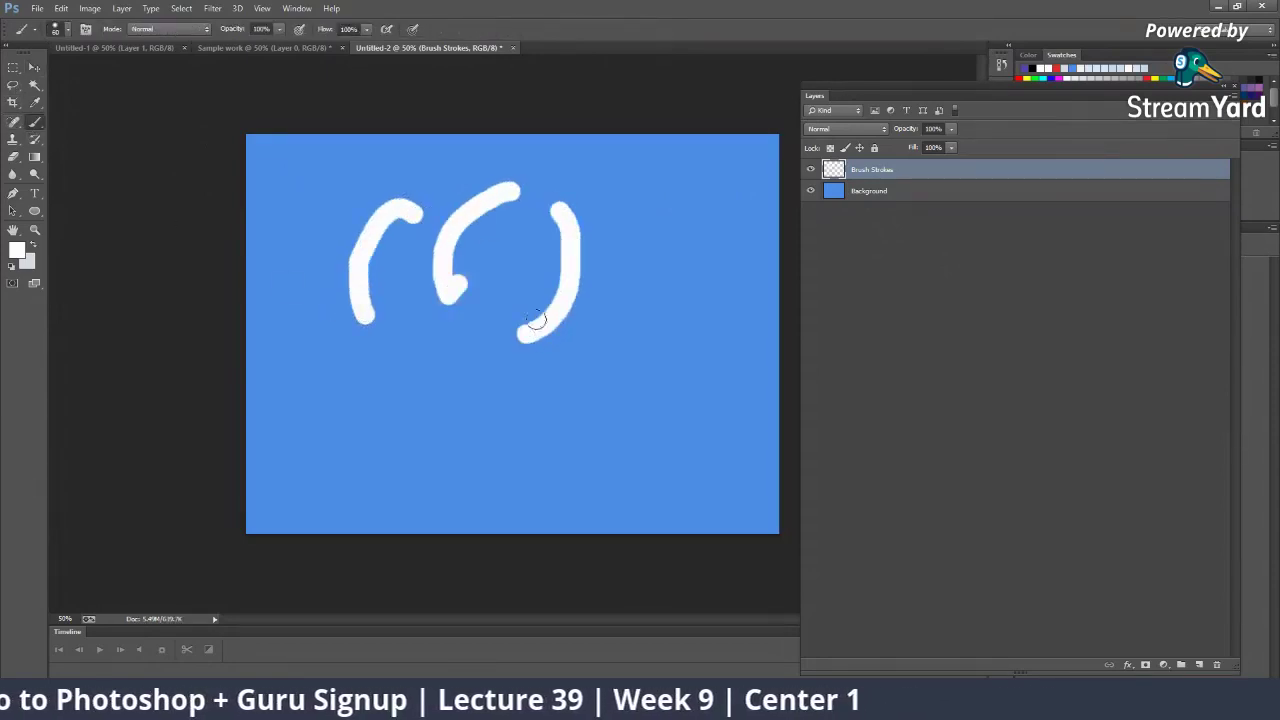
pyautogui.moveTo(637, 218); pyautogui.dragTo(634, 377)
# - With the Move tool, shift the strokes right and down, then drag the Background around
pyautogui.press('v')
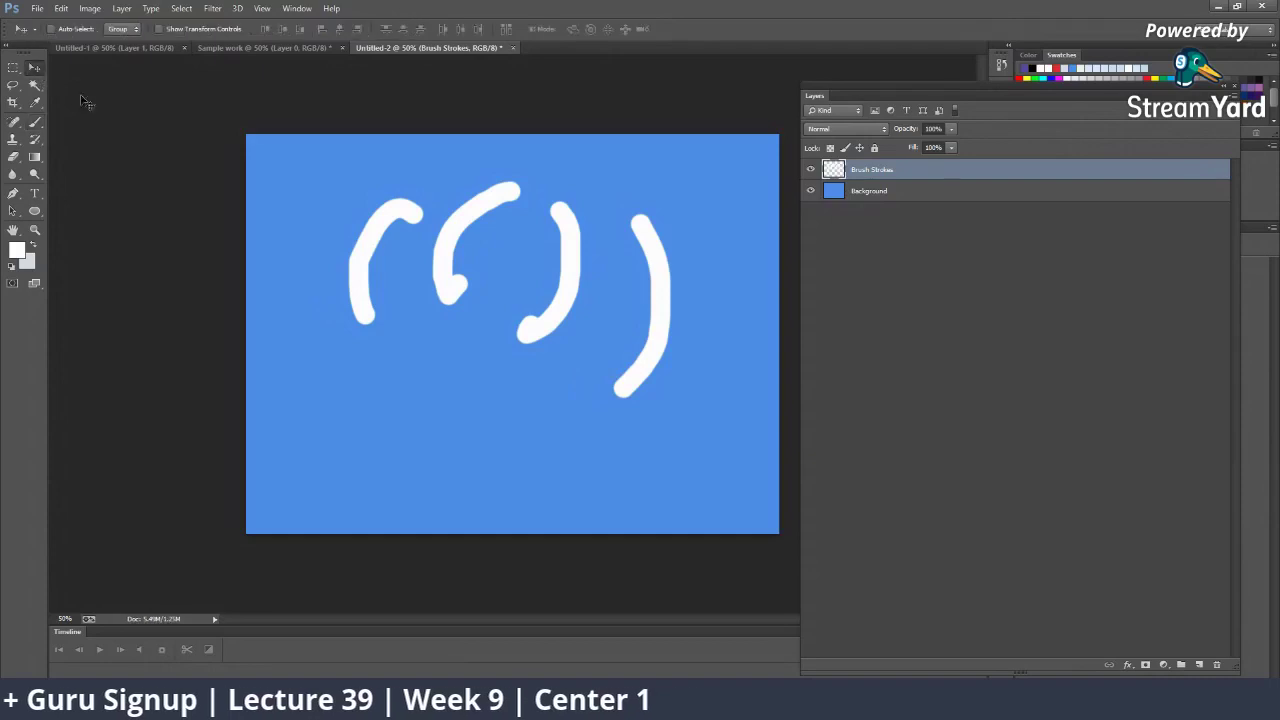
pyautogui.moveTo(577, 314)
pyautogui.mouseDown()
pyautogui.moveTo(574, 390)
pyautogui.moveTo(650, 368)
pyautogui.moveTo(556, 322)
pyautogui.moveTo(601, 349)
pyautogui.mouseUp()
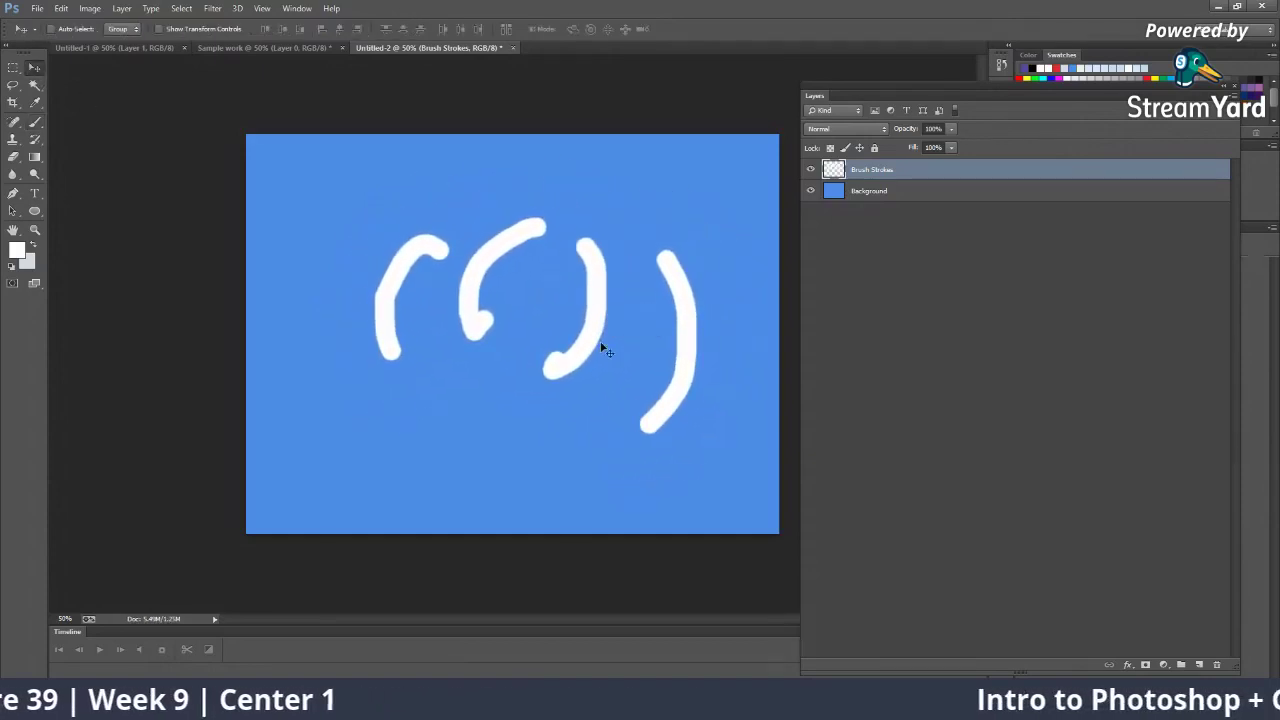
pyautogui.click(855, 196)
pyautogui.moveTo(641, 182)
pyautogui.mouseDown()
pyautogui.moveTo(629, 226)
pyautogui.moveTo(601, 182)
pyautogui.moveTo(664, 186)
pyautogui.moveTo(638, 183)
pyautogui.mouseUp()
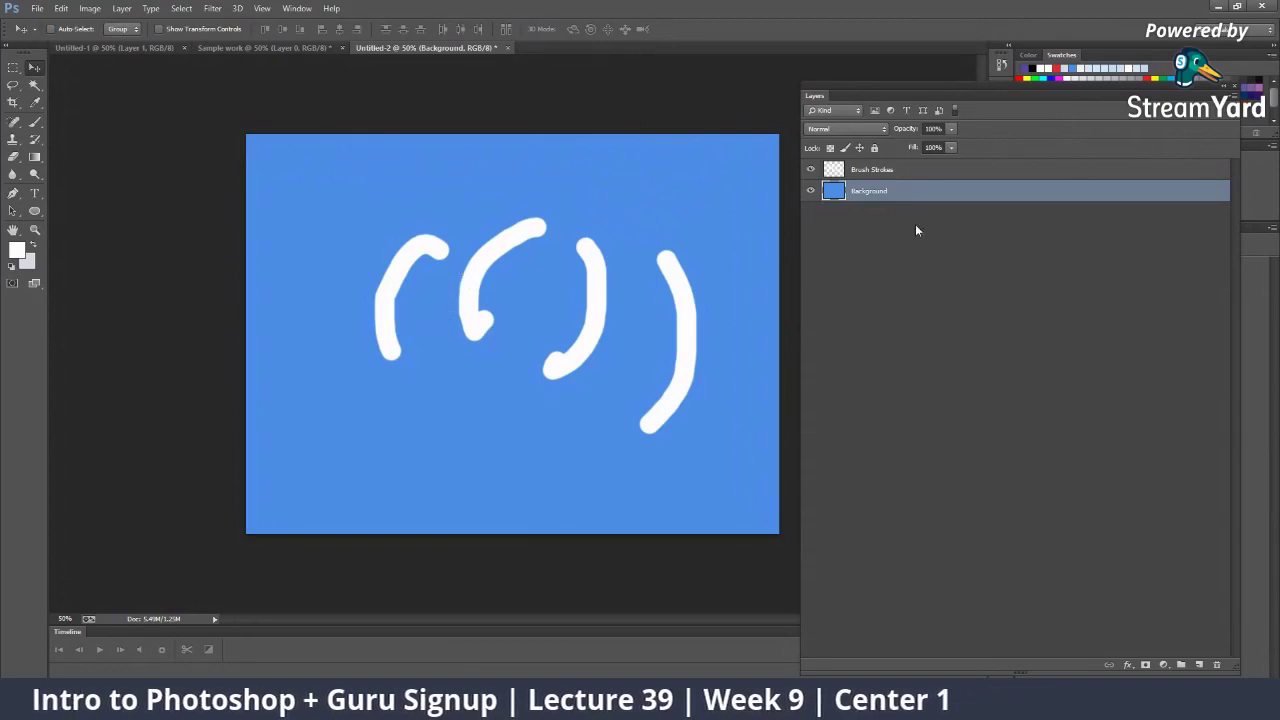
pyautogui.moveTo(593, 342)
pyautogui.mouseDown()
pyautogui.moveTo(573, 335)
pyautogui.moveTo(598, 340)
pyautogui.mouseUp()
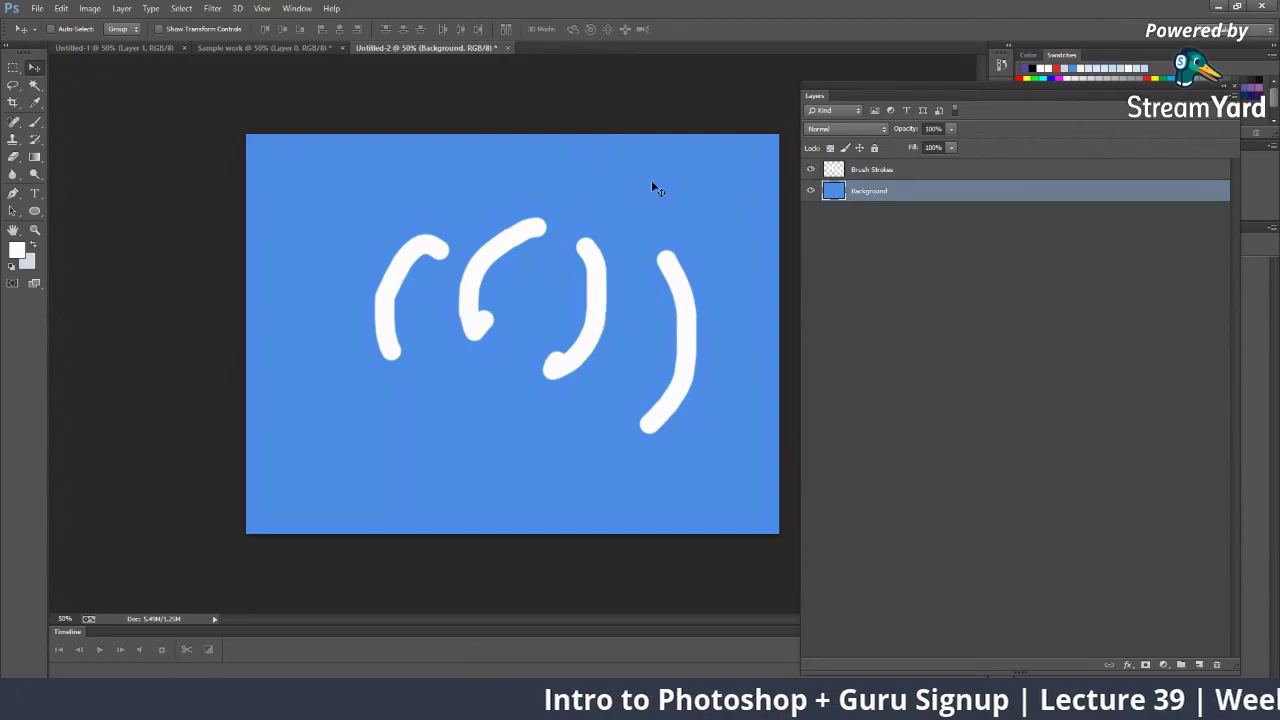
# - Nudge the white strokes left and down, then move the Background and put it back
pyautogui.click(903, 178)
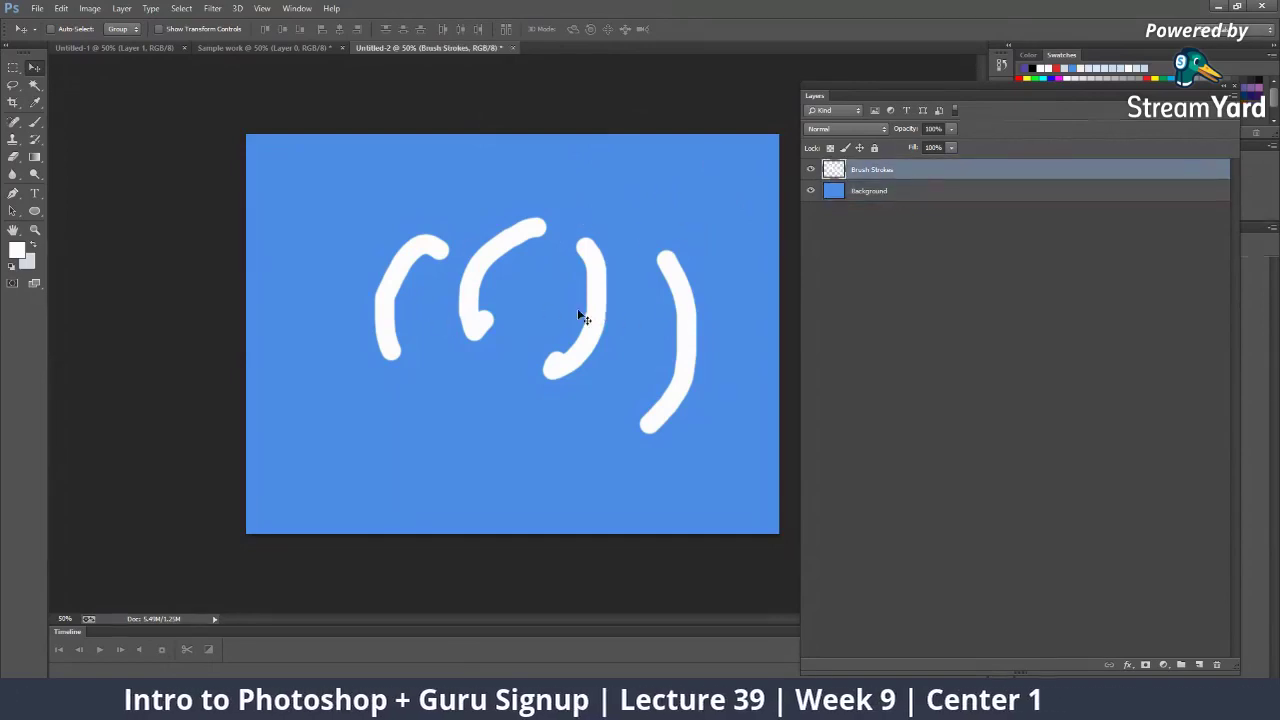
pyautogui.moveTo(578, 312)
pyautogui.mouseDown()
pyautogui.moveTo(514, 349)
pyautogui.moveTo(569, 326)
pyautogui.mouseUp()
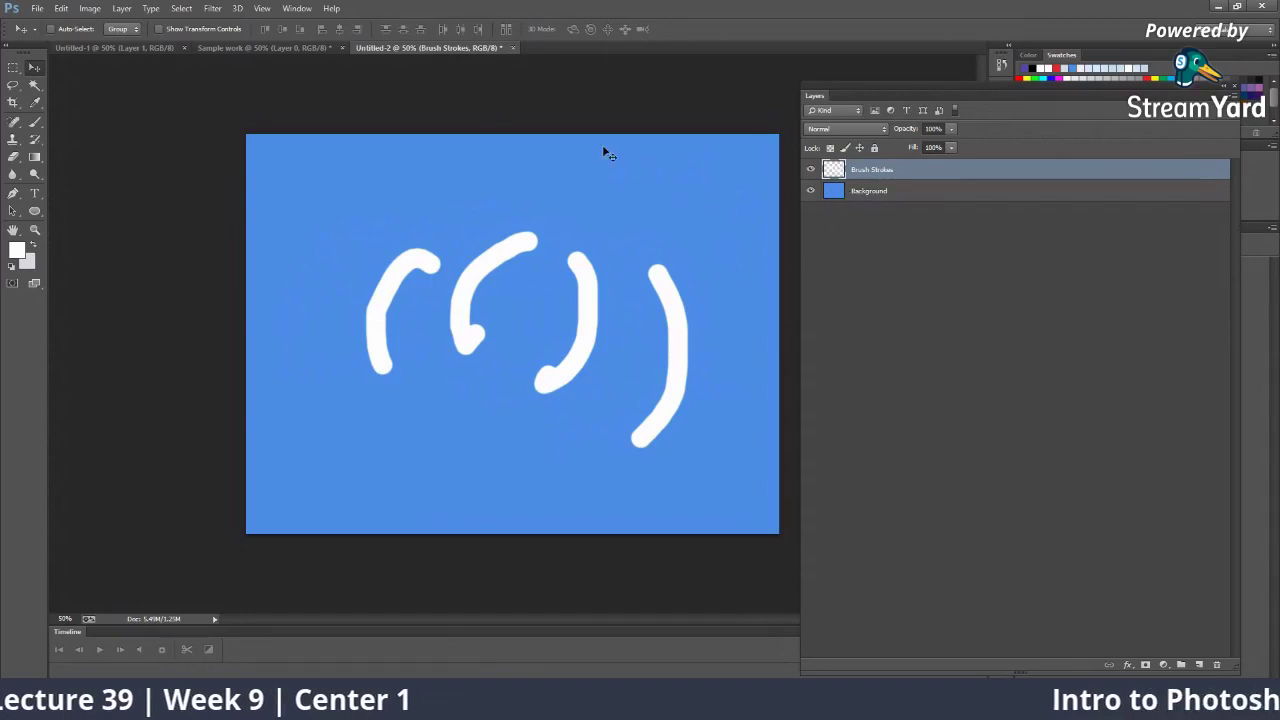
pyautogui.moveTo(431, 170)
pyautogui.mouseDown()
pyautogui.moveTo(400, 194)
pyautogui.moveTo(394, 169)
pyautogui.moveTo(468, 200)
pyautogui.mouseUp()
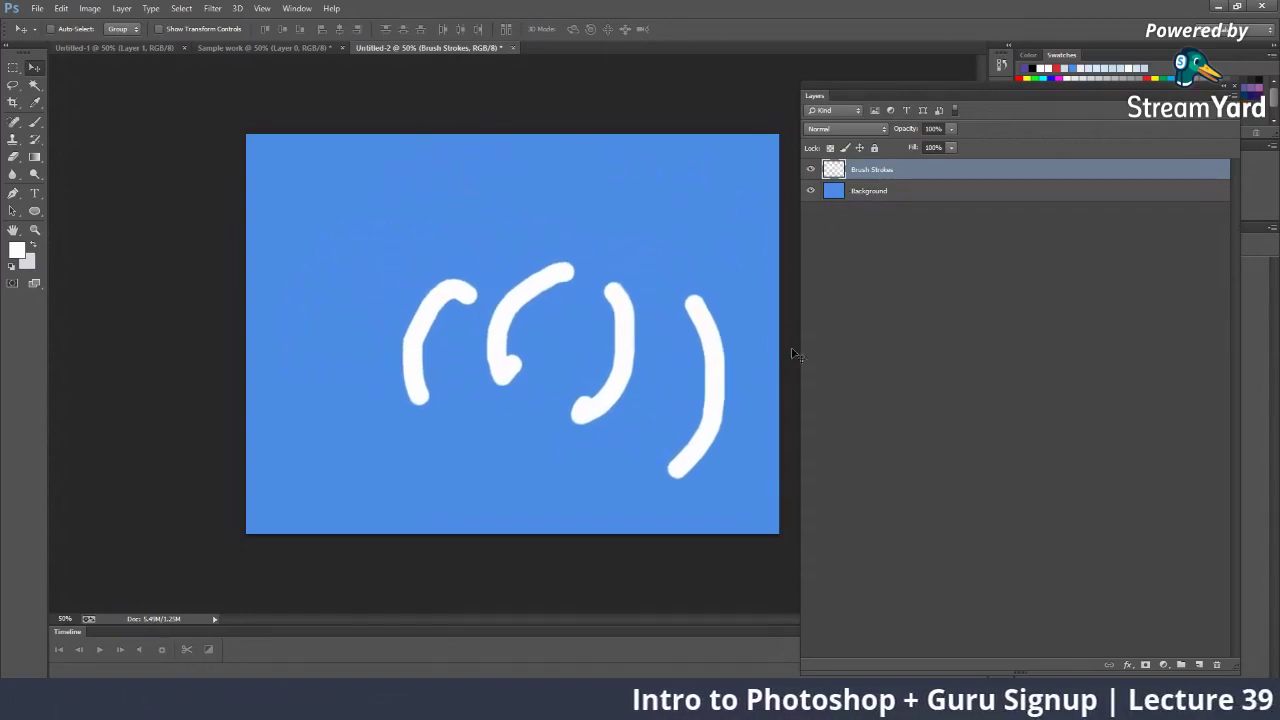
pyautogui.click(880, 190)
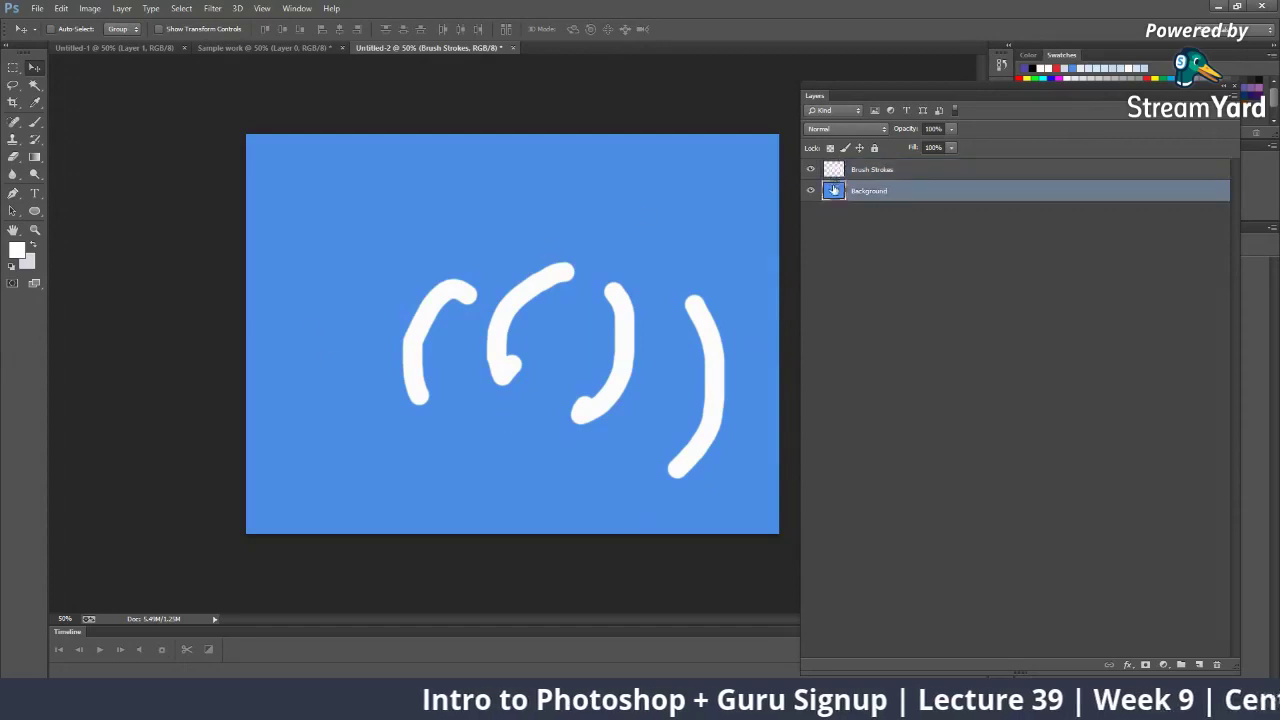
pyautogui.moveTo(345, 185)
pyautogui.mouseDown()
pyautogui.moveTo(435, 183)
pyautogui.moveTo(338, 182)
pyautogui.mouseUp()
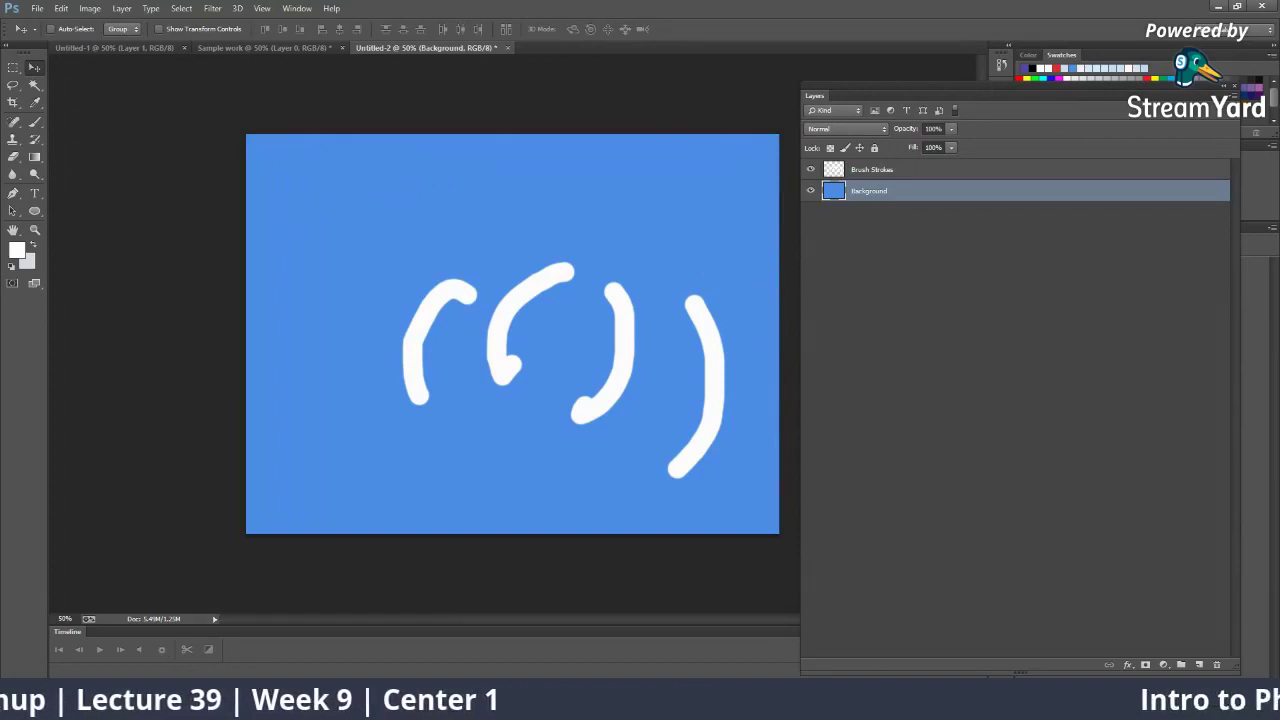
pyautogui.hotkey('alt', 'Tab')
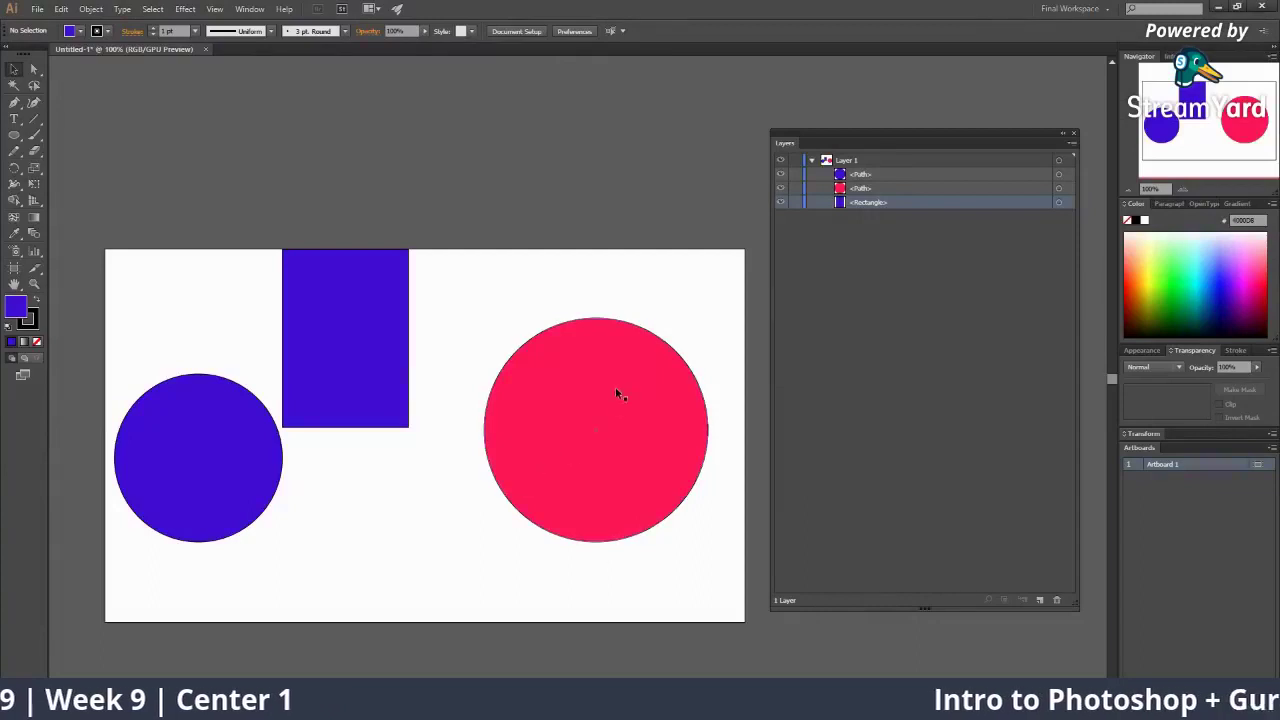
pyautogui.click(611, 379)
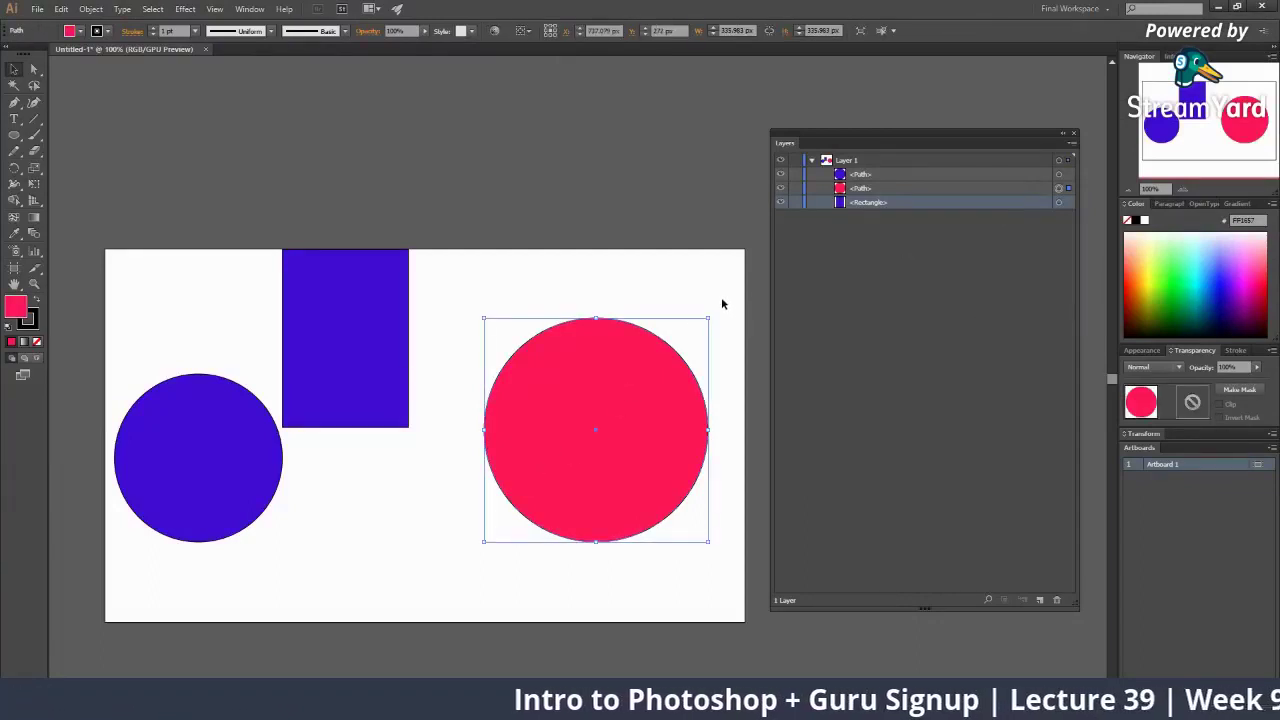
pyautogui.click(956, 224)
pyautogui.click(1011, 186)
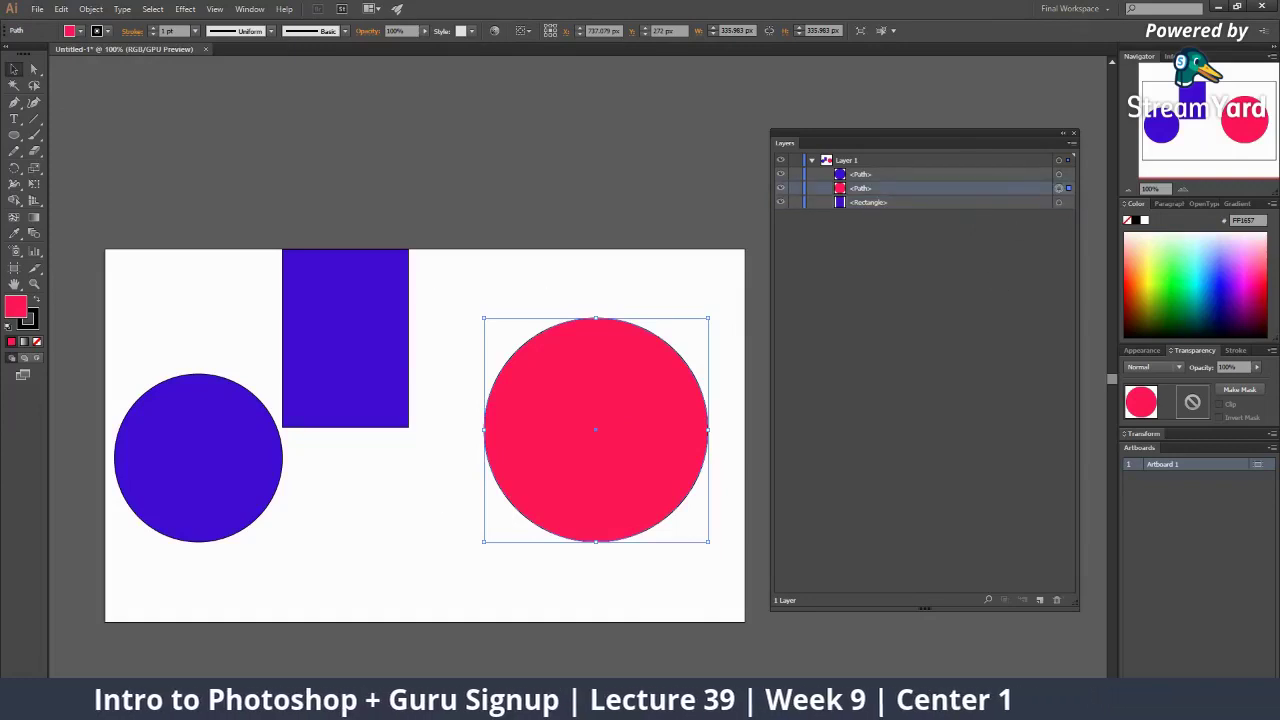
pyautogui.moveTo(900, 704)
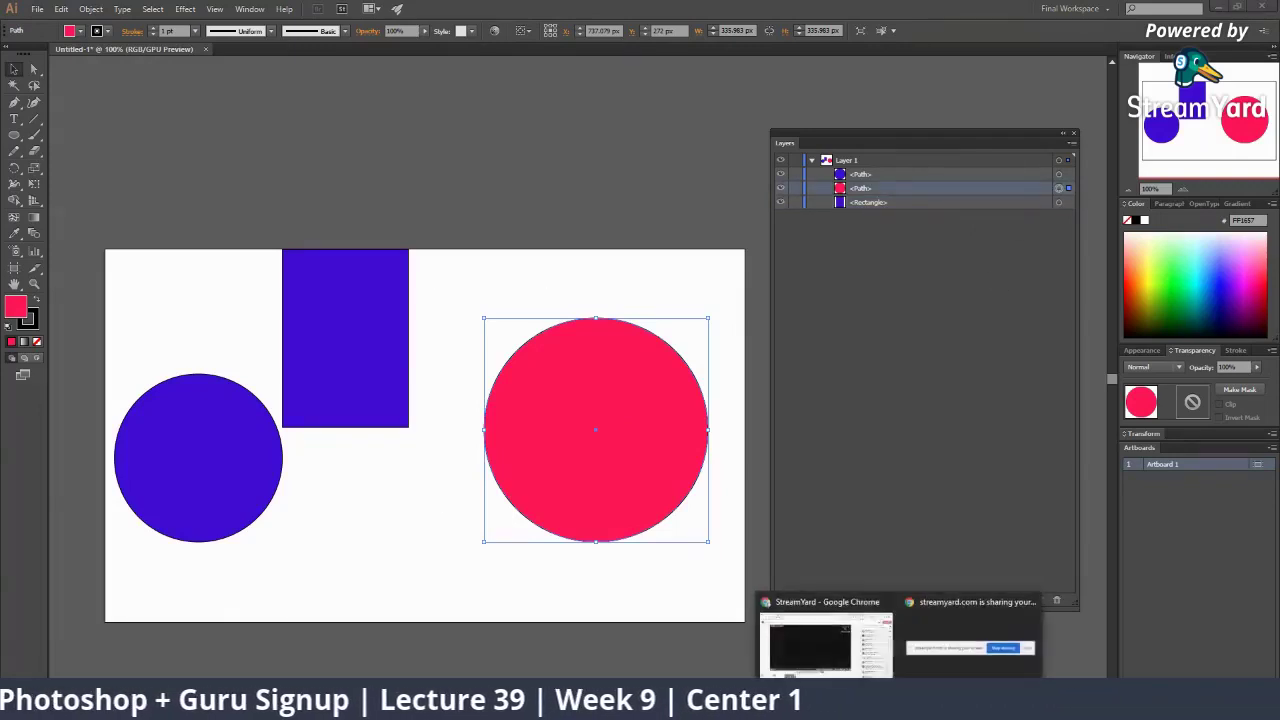
pyautogui.click(843, 648)
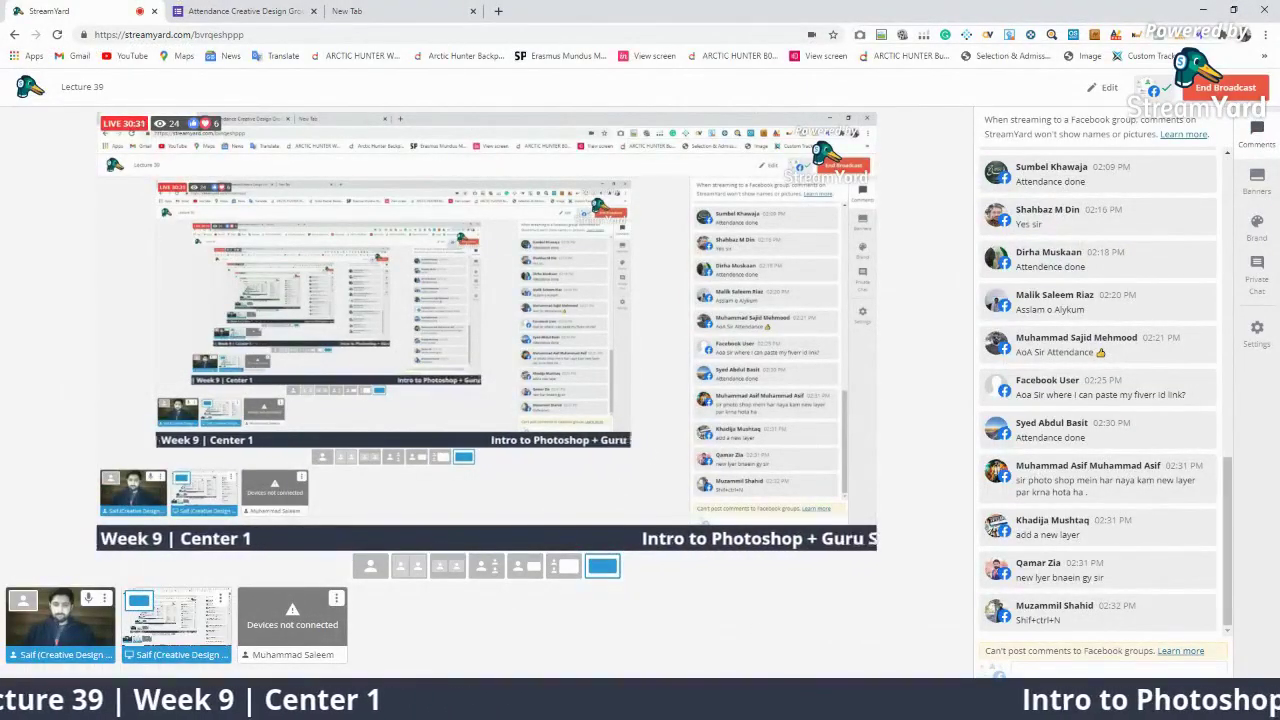
pyautogui.hotkey('alt', 'Tab')
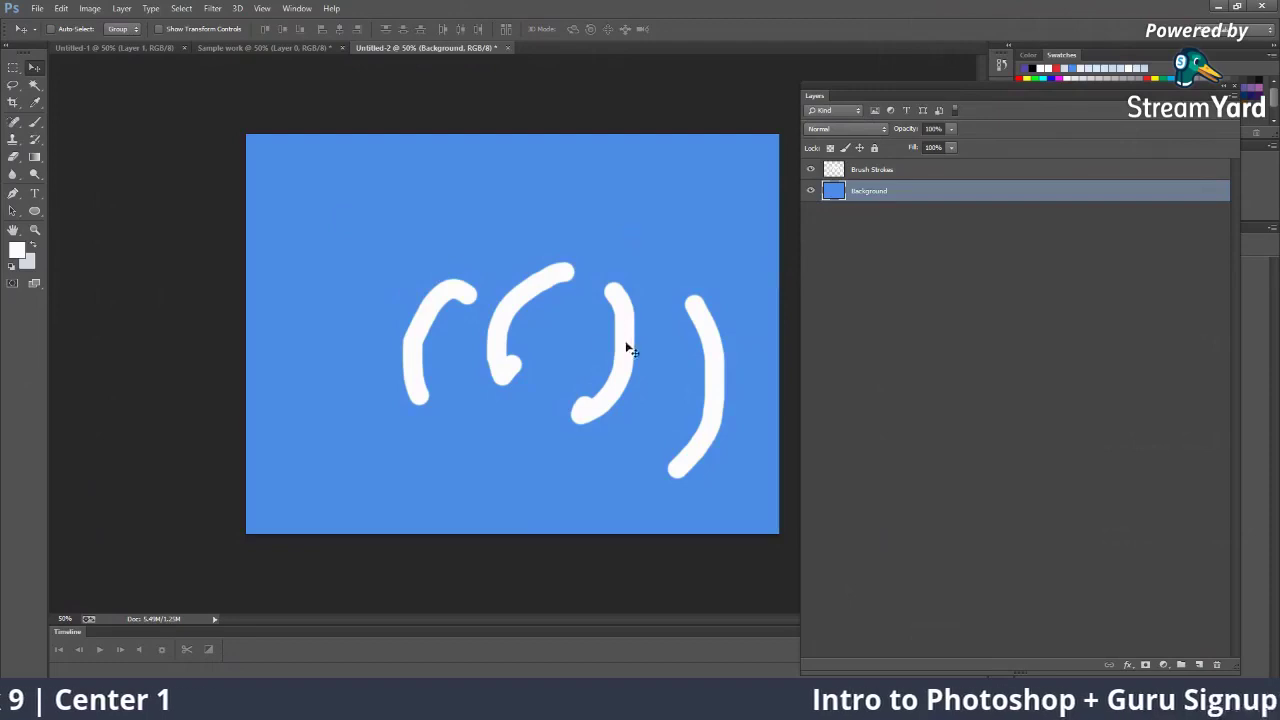
# - Make the Background fill the canvas again and delete the Brush Strokes layer
pyautogui.moveTo(512, 298); pyautogui.dragTo(654, 413)
pyautogui.moveTo(680, 323); pyautogui.dragTo(673, 322)
pyautogui.click(914, 172)
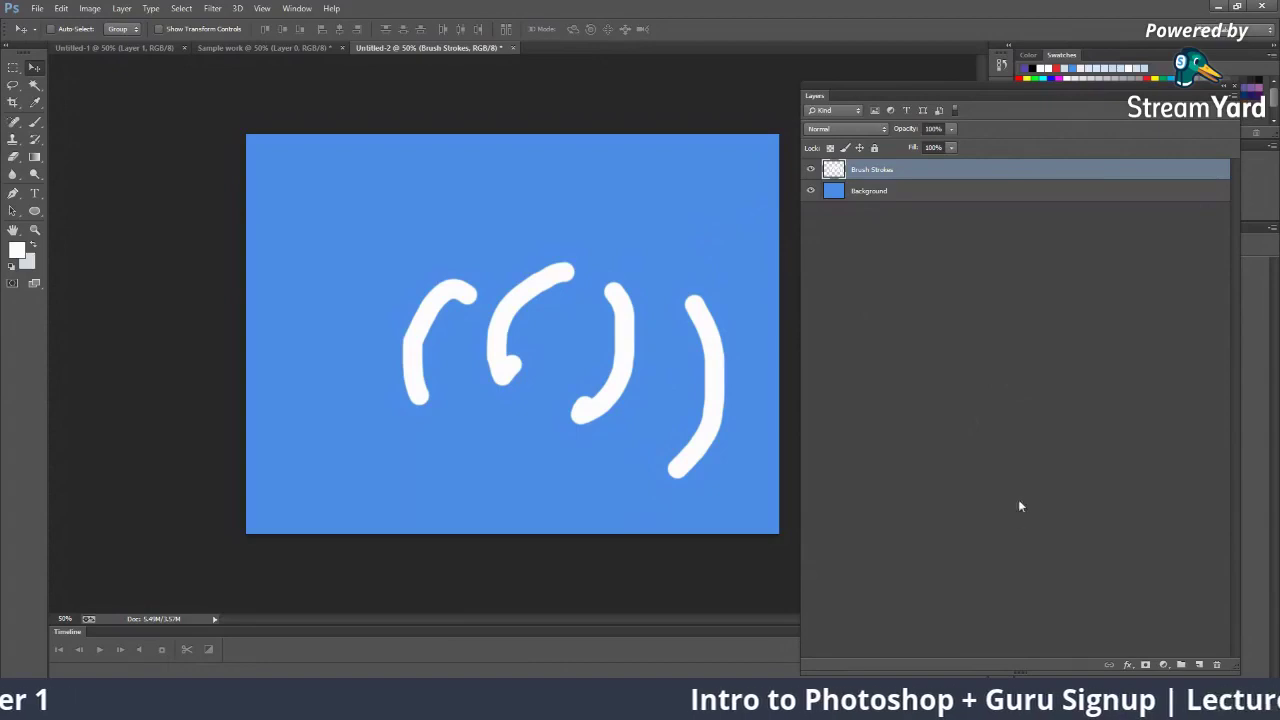
pyautogui.click(1218, 665)
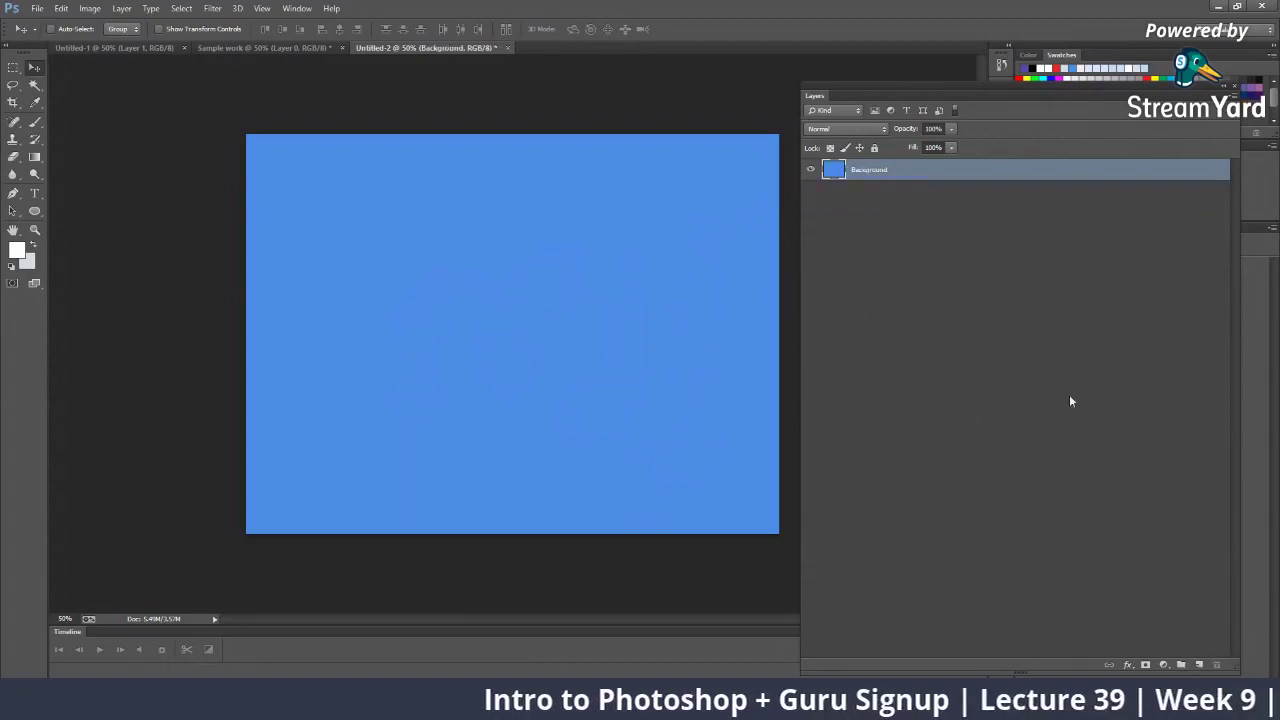
# - Create Layers 1, 2 and 3, painting one white curved stroke on each
pyautogui.click(1199, 665)
pyautogui.click(35, 121)
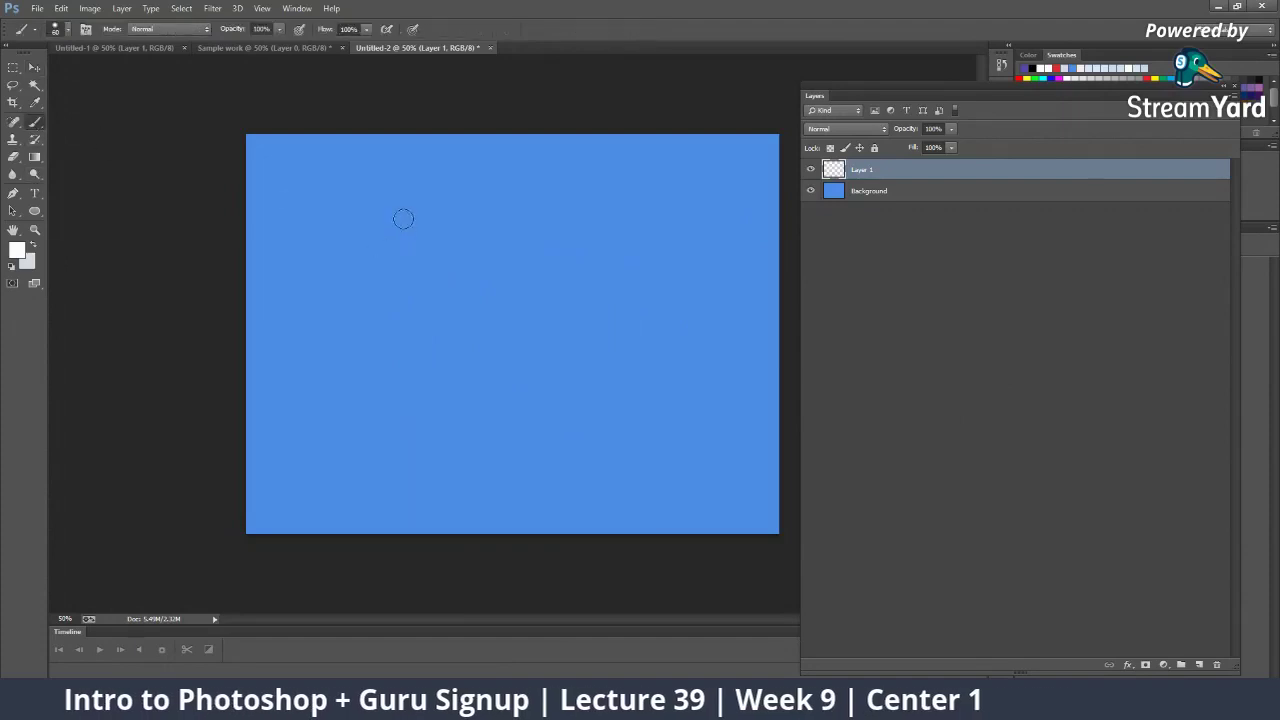
pyautogui.moveTo(405, 218); pyautogui.dragTo(365, 328)
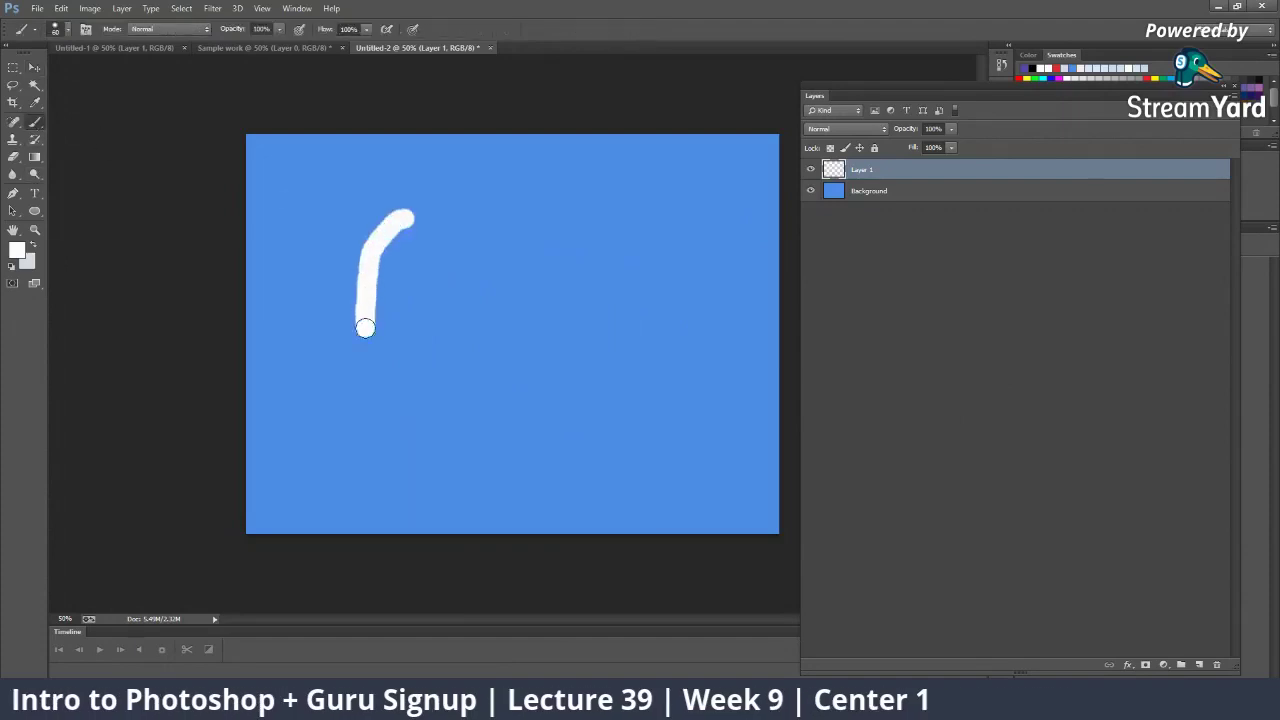
pyautogui.click(1199, 665)
pyautogui.moveTo(468, 228)
pyautogui.mouseDown()
pyautogui.moveTo(582, 282)
pyautogui.moveTo(570, 314)
pyautogui.mouseUp()
pyautogui.click(1199, 665)
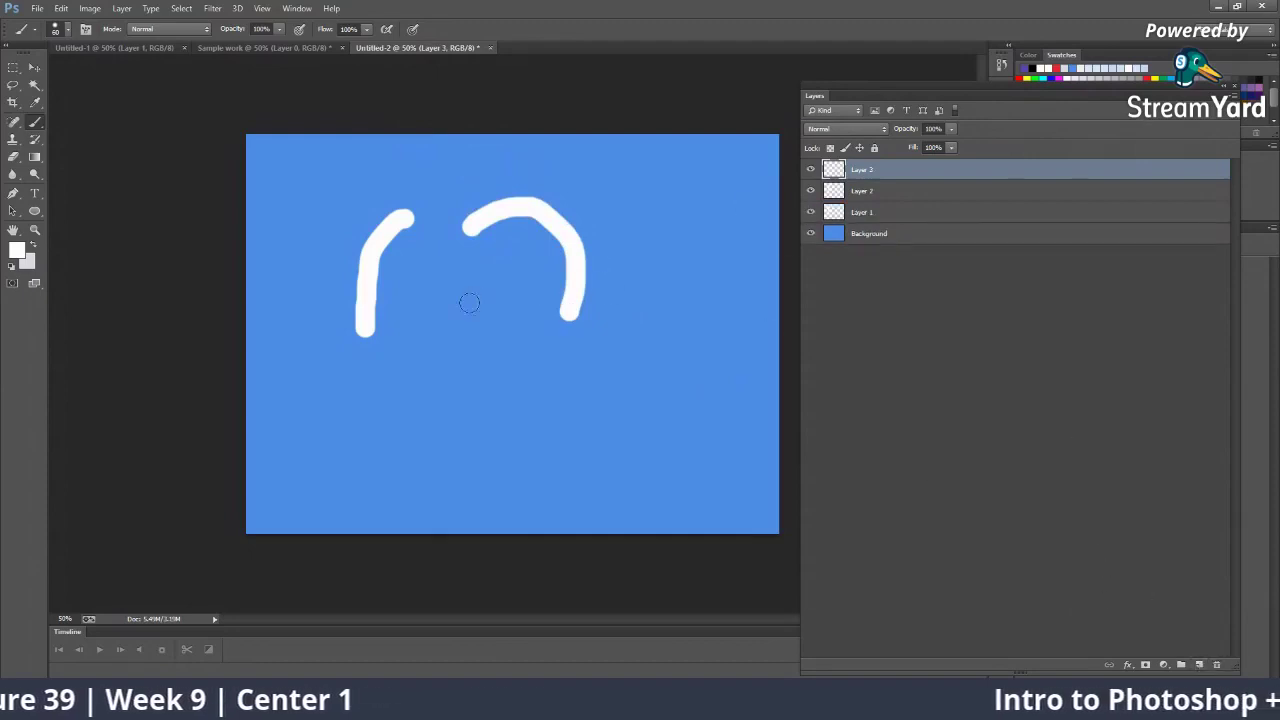
pyautogui.moveTo(434, 264); pyautogui.dragTo(550, 428)
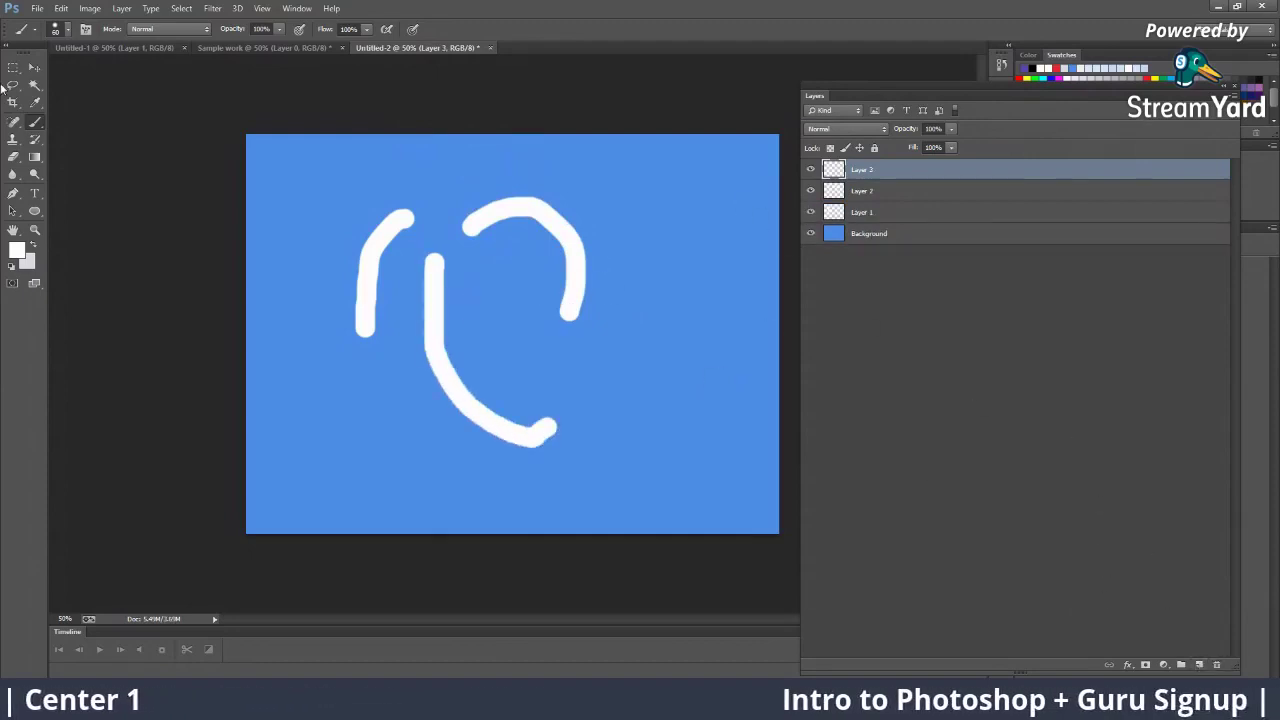
# - Reposition each layer's stroke with the Move tool to form a rough ring
pyautogui.click(36, 68)
pyautogui.click(867, 215)
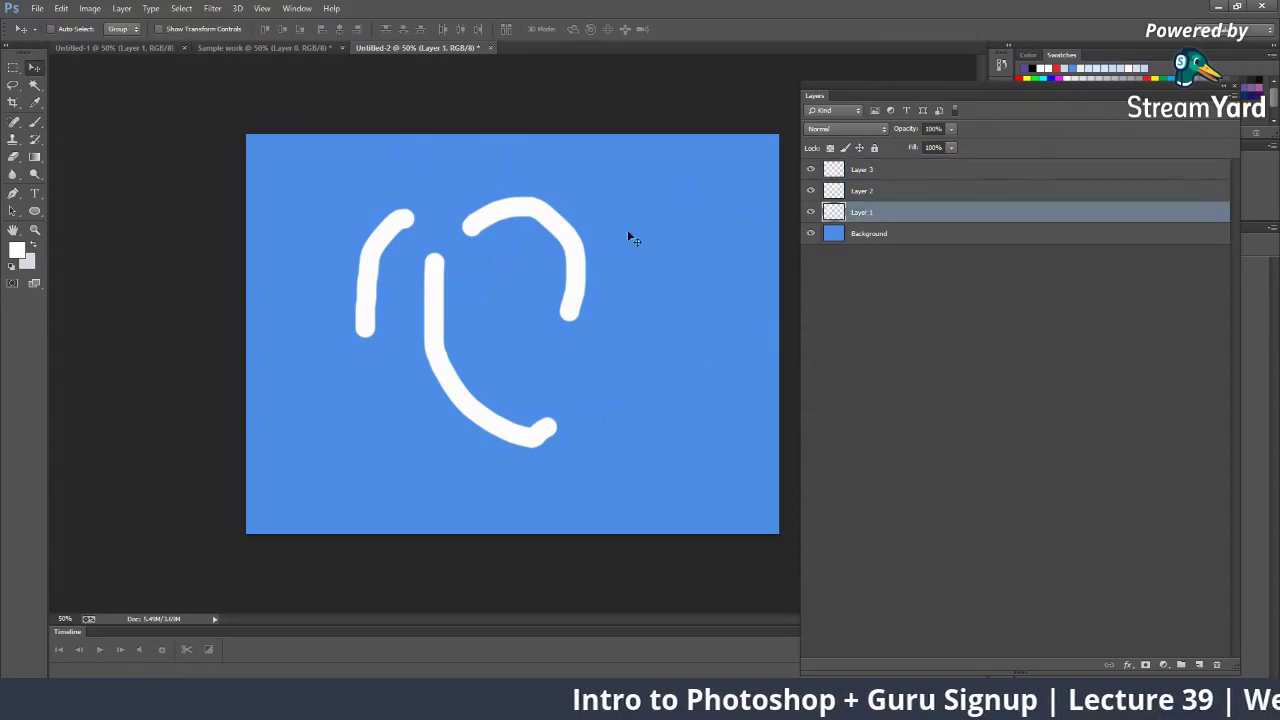
pyautogui.moveTo(389, 220); pyautogui.dragTo(362, 152)
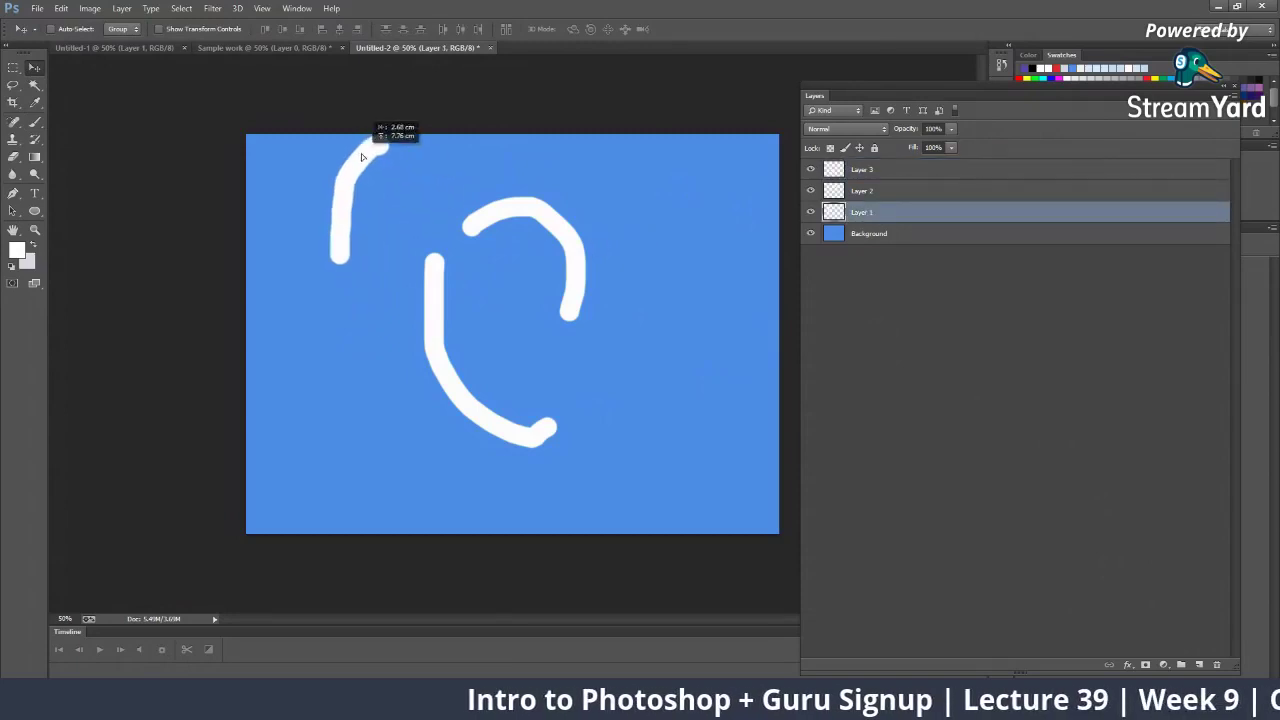
pyautogui.click(906, 191)
pyautogui.moveTo(580, 214); pyautogui.dragTo(705, 219)
pyautogui.click(945, 170)
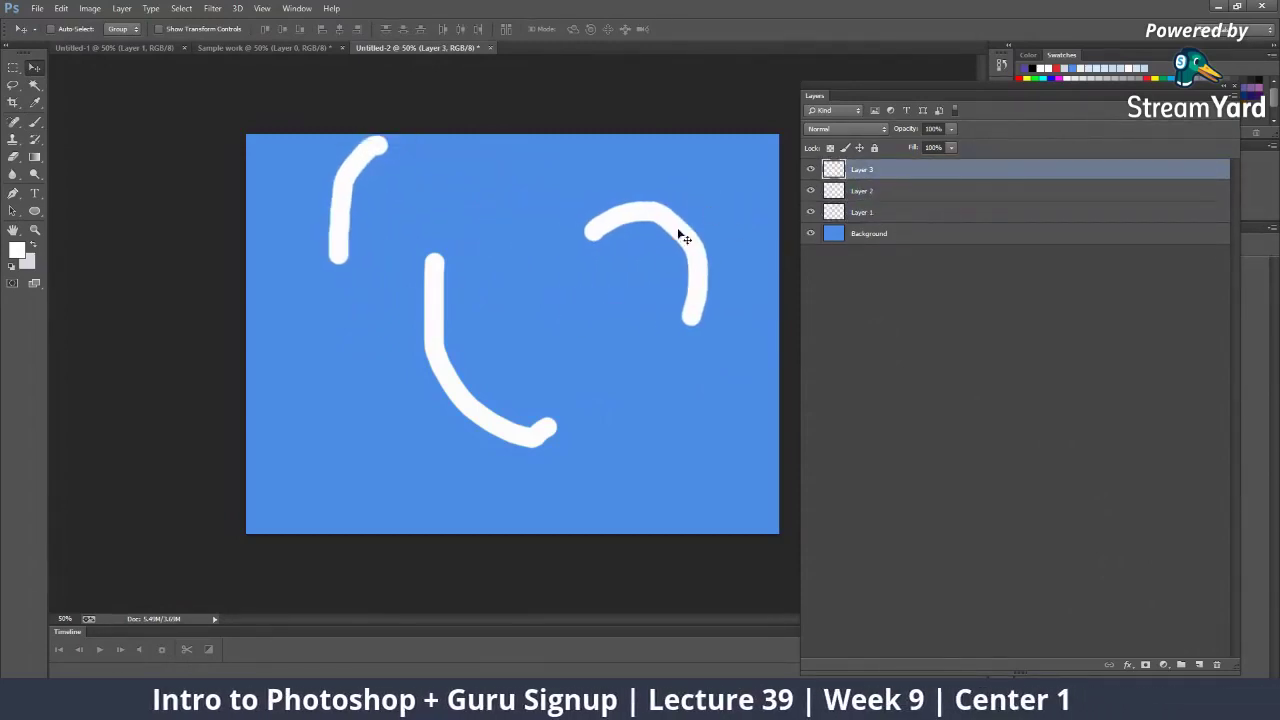
pyautogui.moveTo(432, 323)
pyautogui.mouseDown()
pyautogui.moveTo(560, 398)
pyautogui.moveTo(490, 308)
pyautogui.moveTo(436, 330)
pyautogui.moveTo(418, 356)
pyautogui.mouseUp()
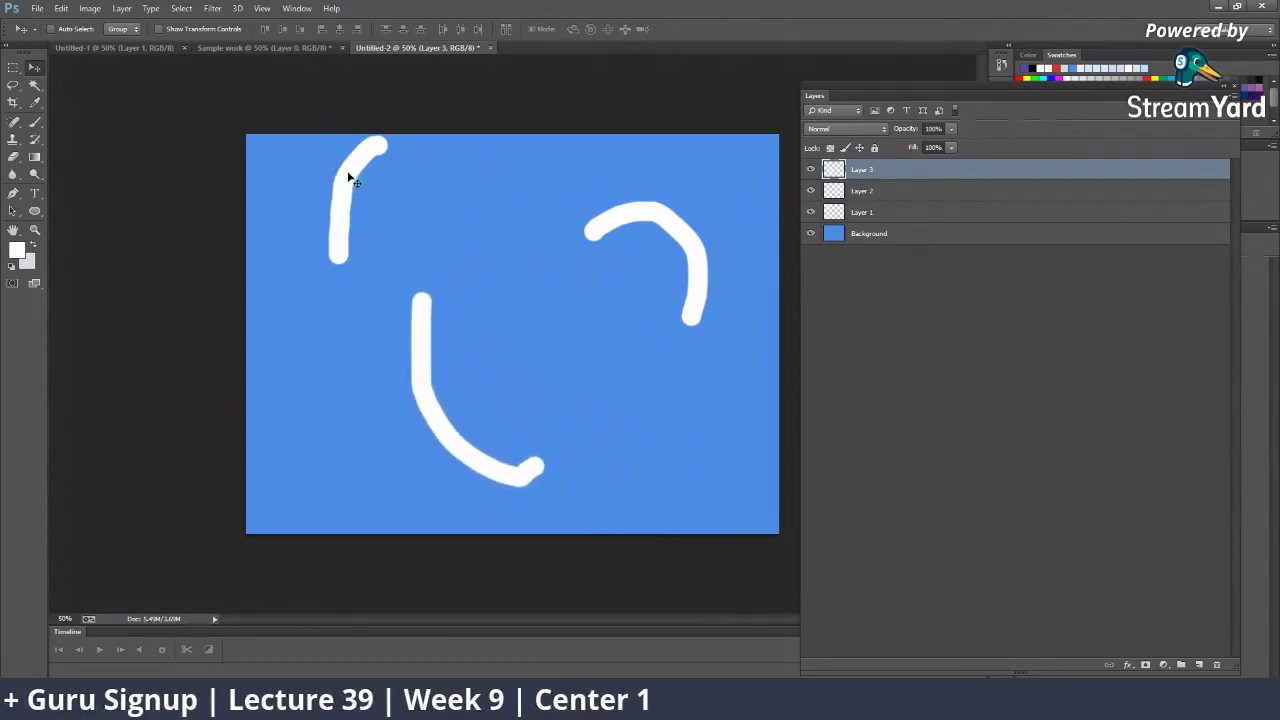
pyautogui.moveTo(350, 178)
pyautogui.mouseDown()
pyautogui.moveTo(372, 209)
pyautogui.moveTo(380, 191)
pyautogui.moveTo(424, 230)
pyautogui.moveTo(437, 276)
pyautogui.moveTo(424, 296)
pyautogui.mouseUp()
pyautogui.click(946, 212)
pyautogui.click(836, 194)
pyautogui.click(836, 213)
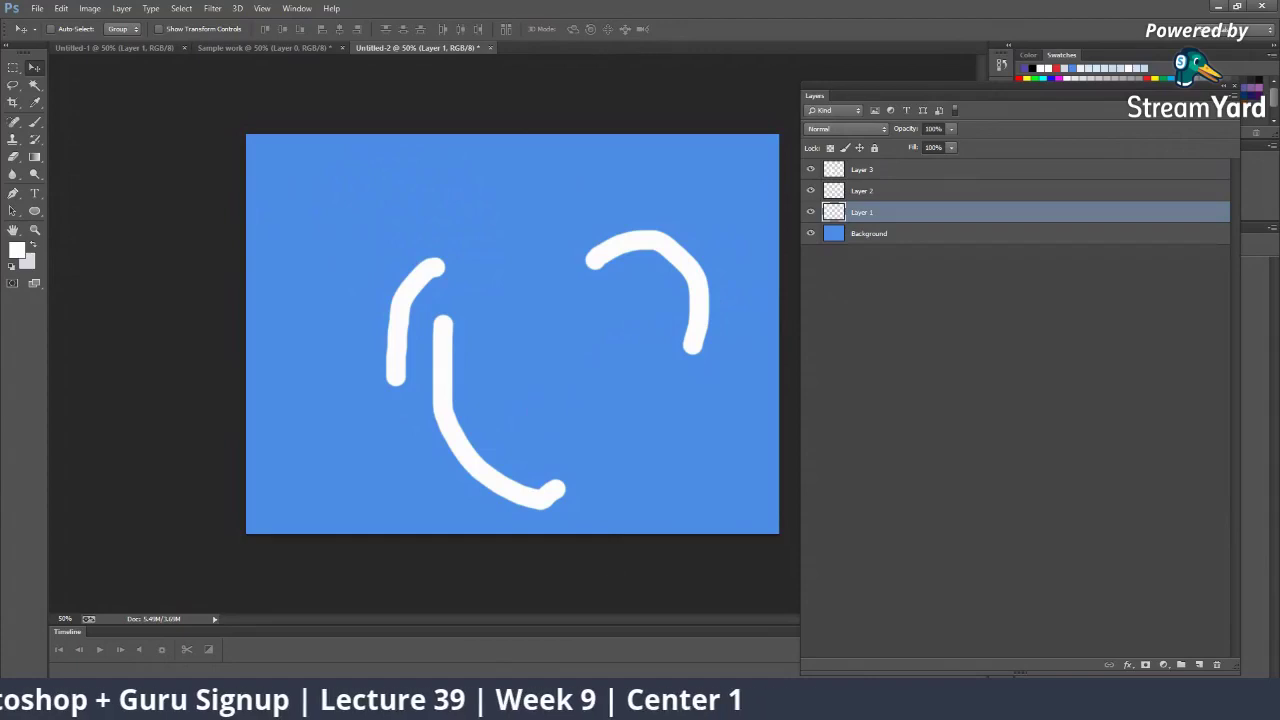
# - In Illustrator, group both circles and the rectangle and drag the group around the artboard
pyautogui.hotkey('alt', 'Tab')
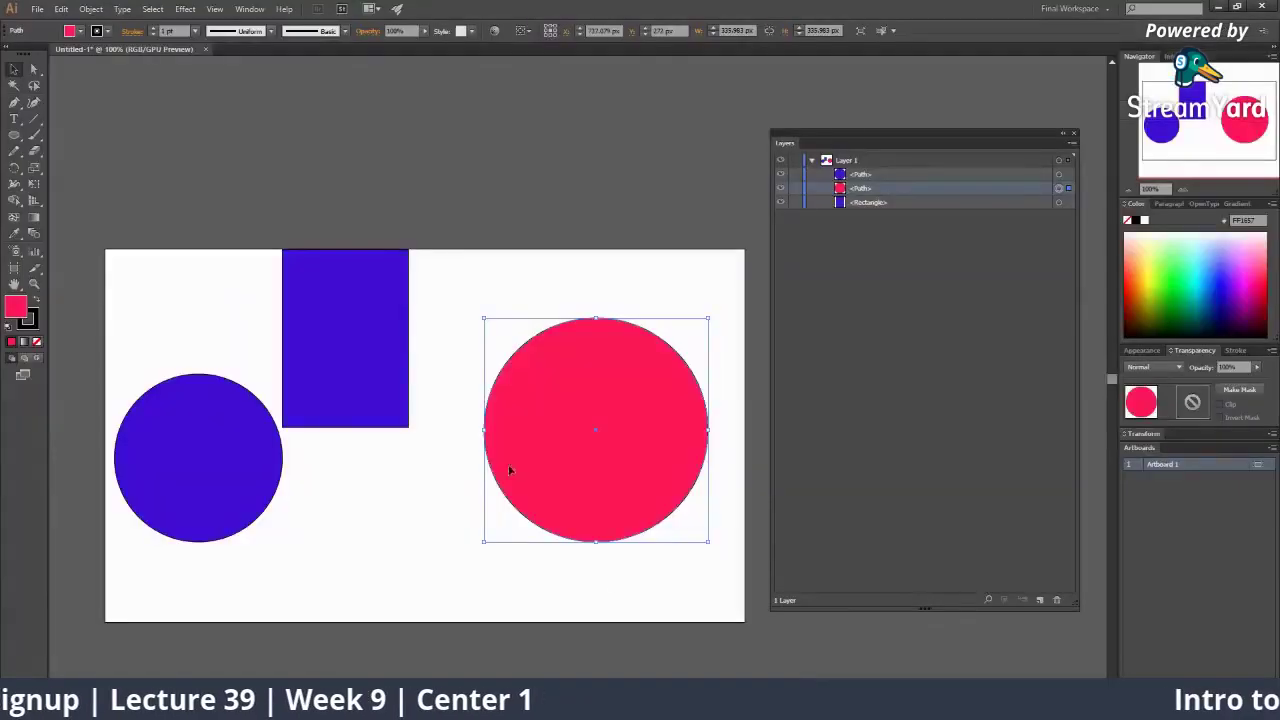
pyautogui.moveTo(188, 265); pyautogui.dragTo(580, 556)
pyautogui.rightClick(561, 376)
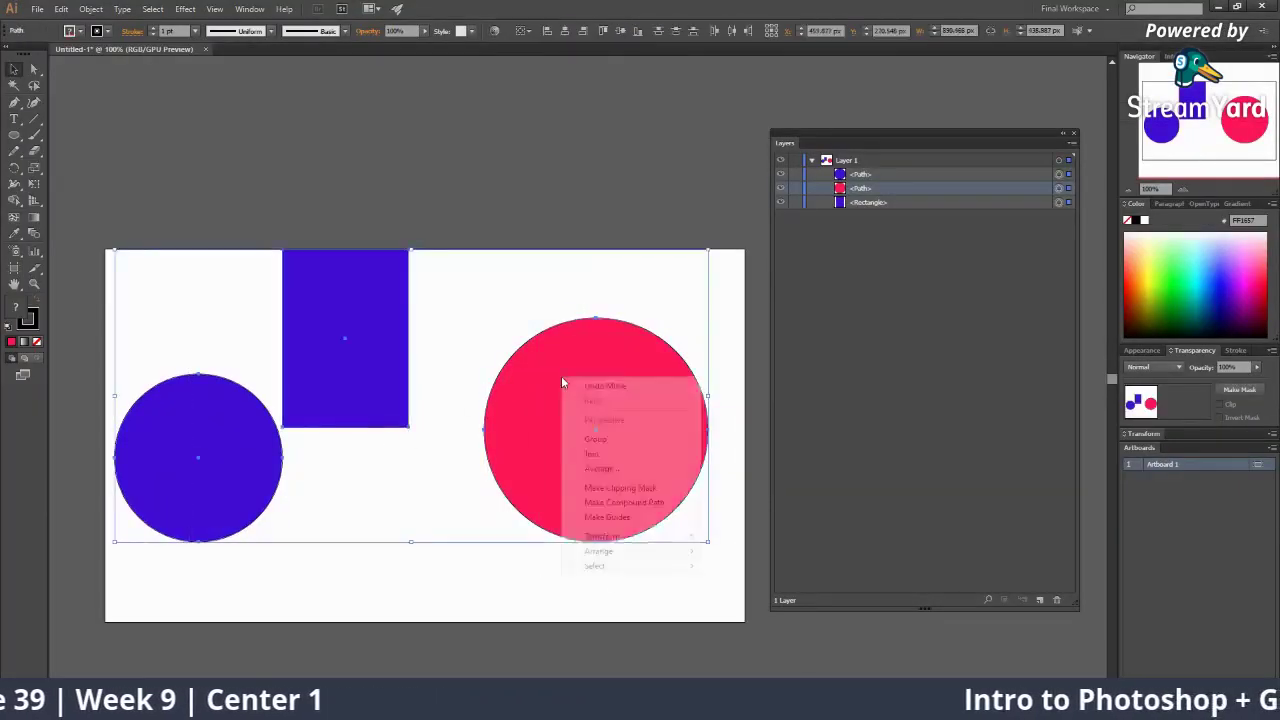
pyautogui.click(600, 440)
pyautogui.hotkey('ctrl', 'shift', 'a')
pyautogui.moveTo(542, 347); pyautogui.dragTo(422, 173)
pyautogui.moveTo(440, 226); pyautogui.dragTo(706, 421)
pyautogui.moveTo(703, 415); pyautogui.dragTo(622, 432)
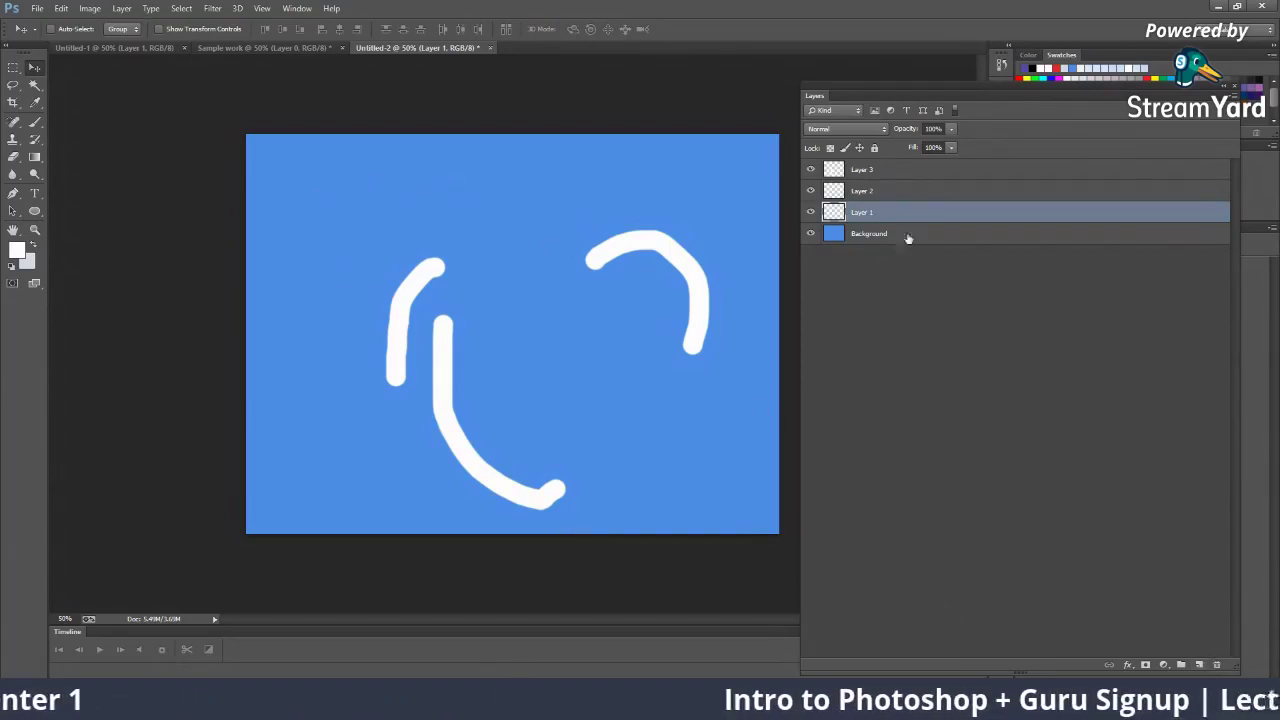
# - Add a new Layer 4 on top and set the brush colour to red
pyautogui.click(941, 169)
pyautogui.click(1199, 665)
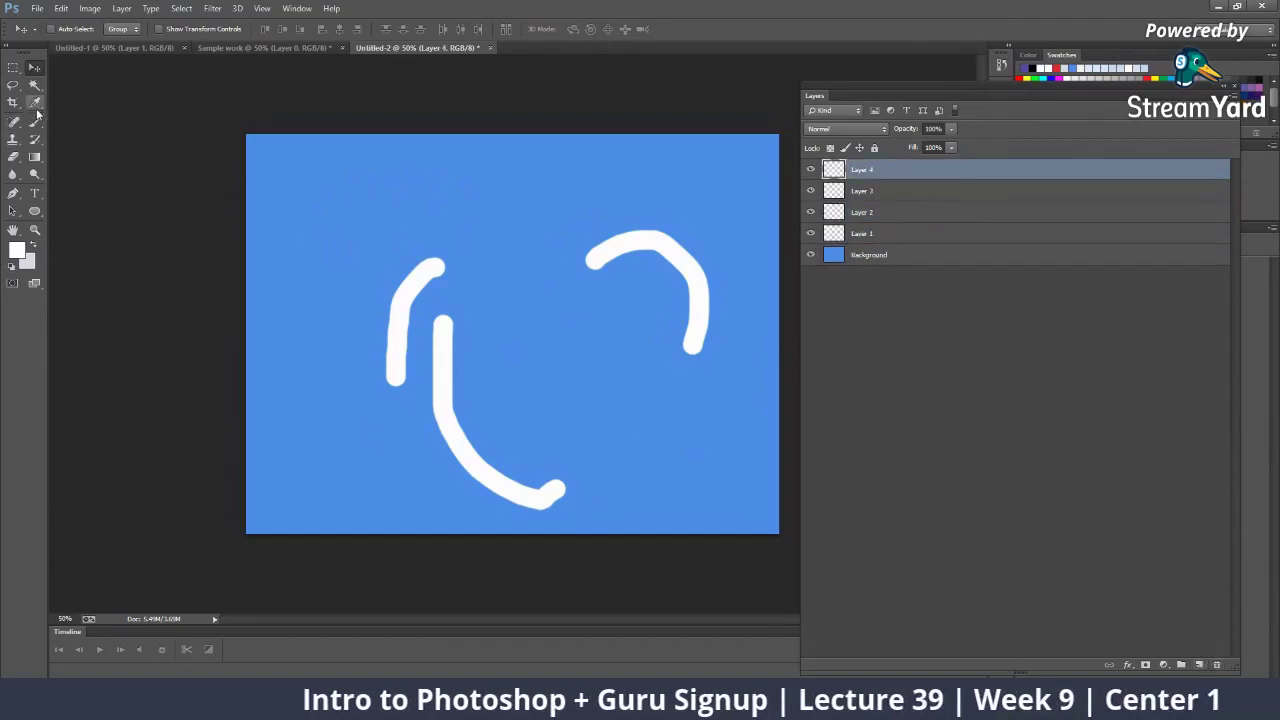
pyautogui.click(34, 121)
pyautogui.click(17, 251)
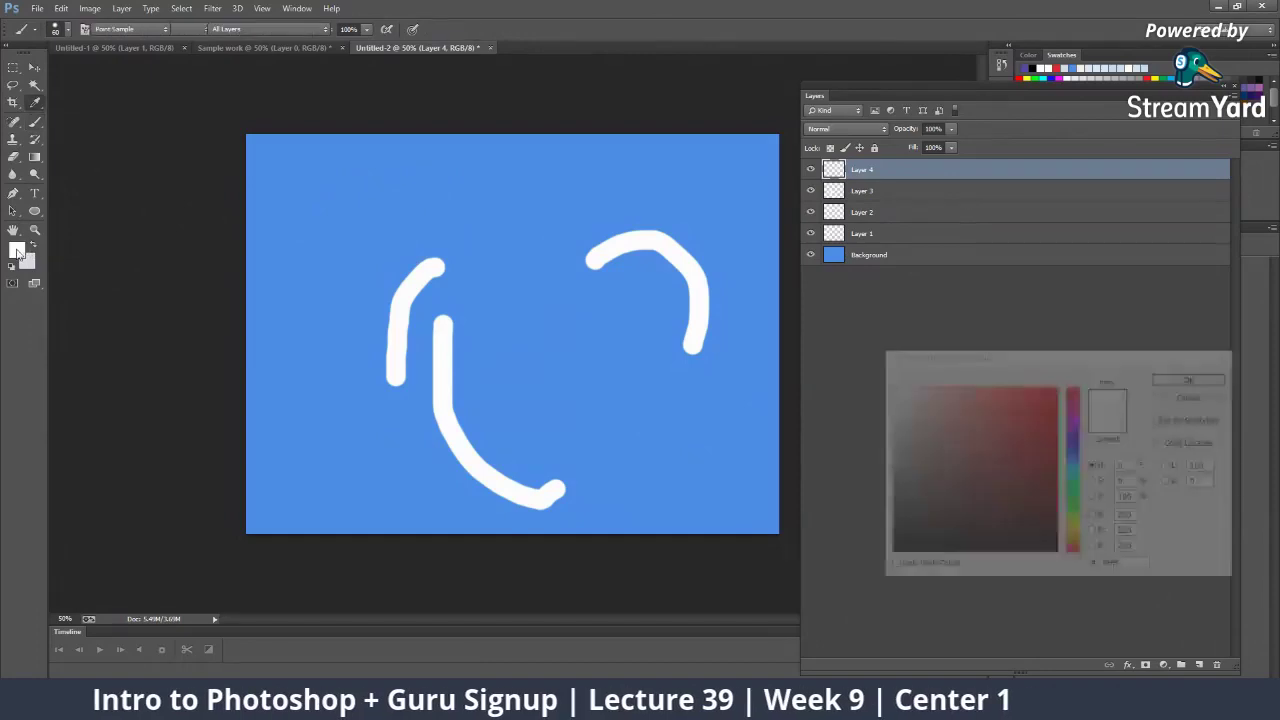
pyautogui.click(1053, 415)
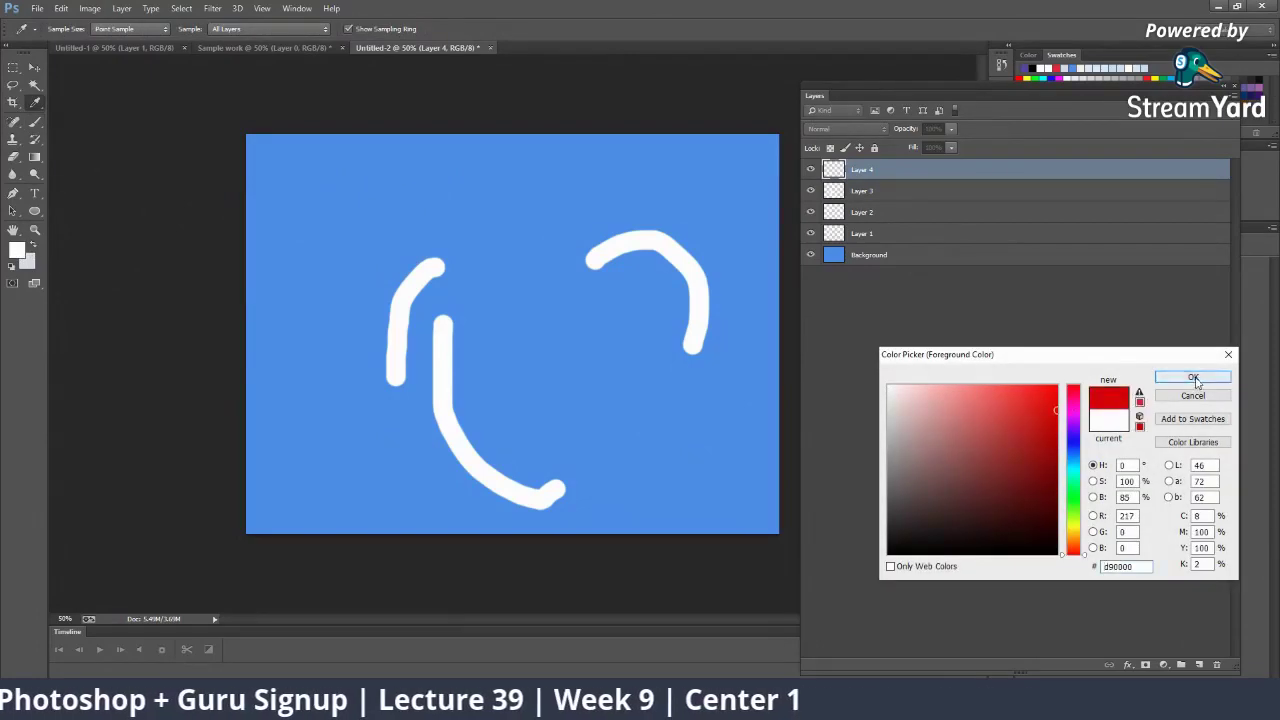
pyautogui.click(1193, 377)
# - Paint two red curved strokes on Layer 4, repositioning the first and adding one at the upper left
pyautogui.moveTo(438, 184)
pyautogui.mouseDown()
pyautogui.moveTo(539, 258)
pyautogui.moveTo(550, 352)
pyautogui.mouseUp()
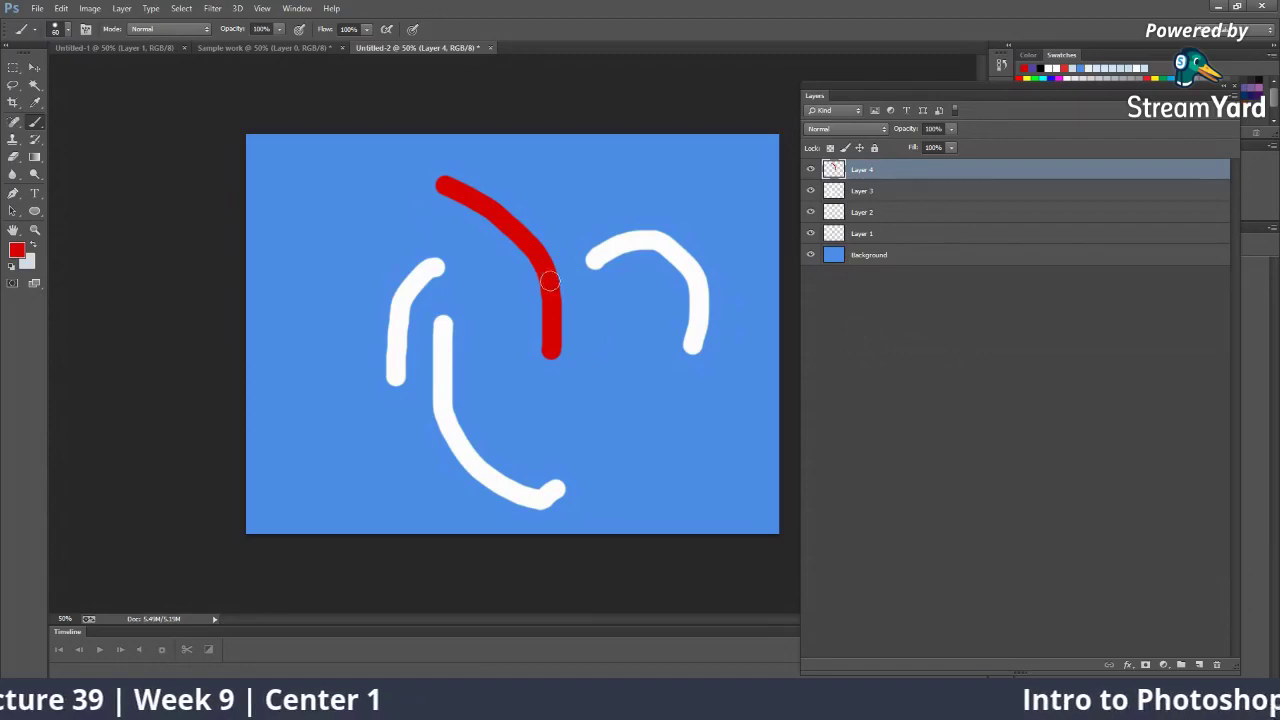
pyautogui.press('v')
pyautogui.moveTo(540, 258)
pyautogui.mouseDown()
pyautogui.moveTo(603, 268)
pyautogui.moveTo(495, 272)
pyautogui.moveTo(524, 289)
pyautogui.mouseUp()
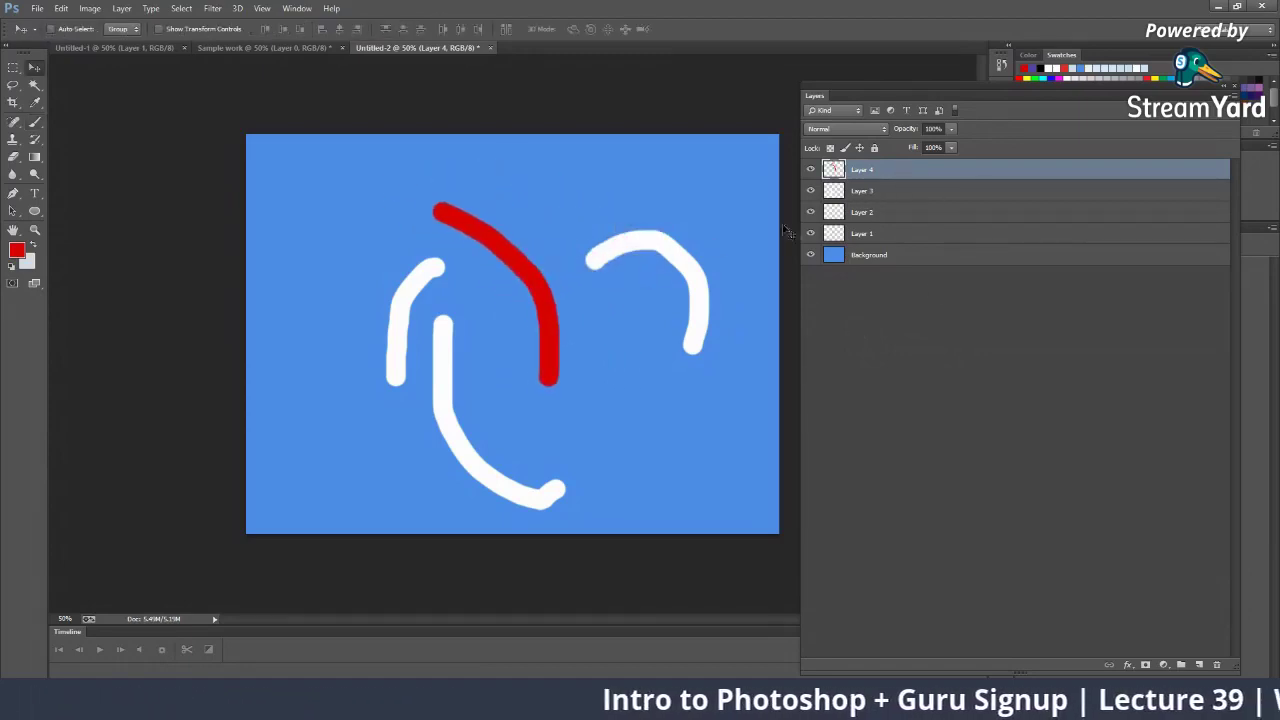
pyautogui.click(34, 121)
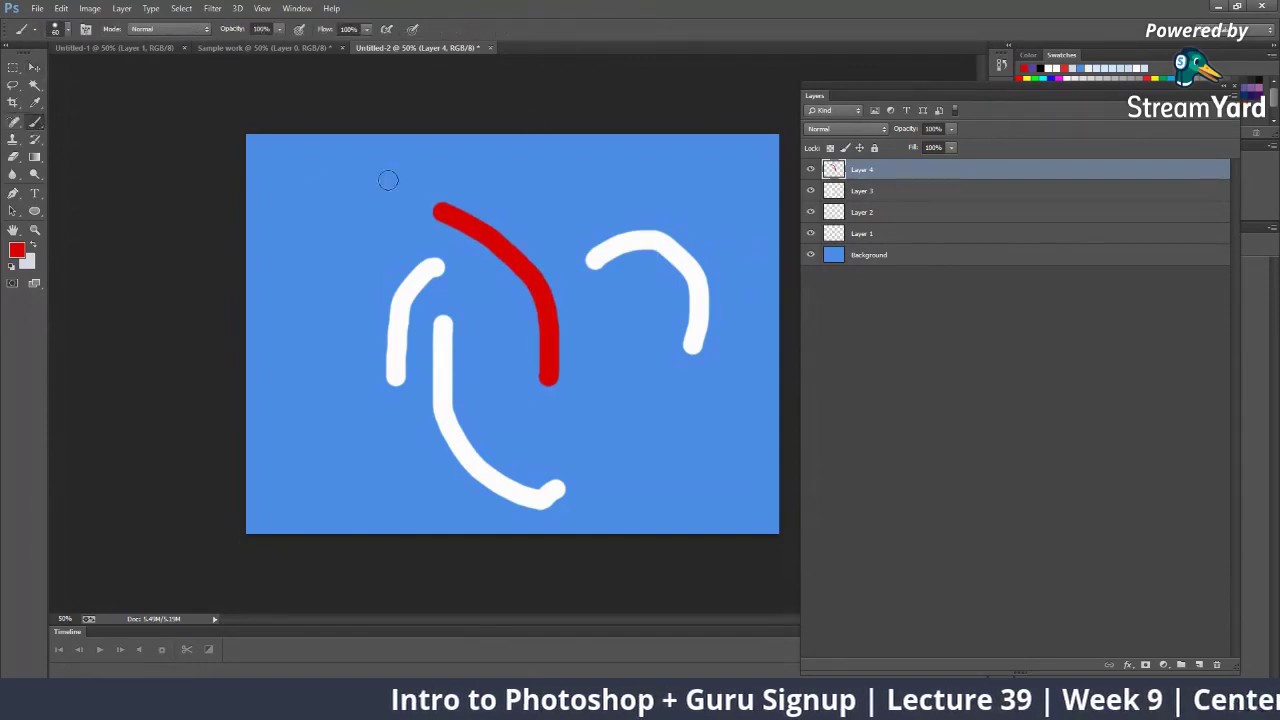
pyautogui.moveTo(368, 167); pyautogui.dragTo(302, 295)
pyautogui.press('v')
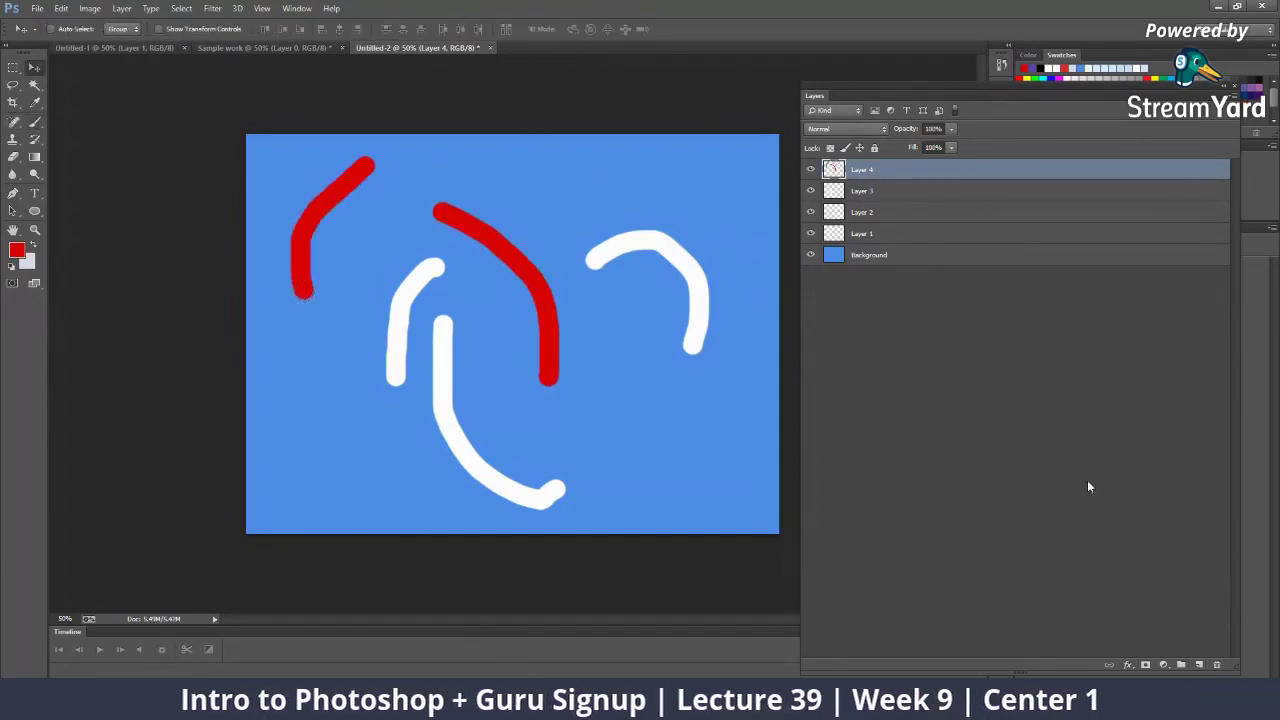
pyautogui.click(922, 324)
pyautogui.click(867, 175)
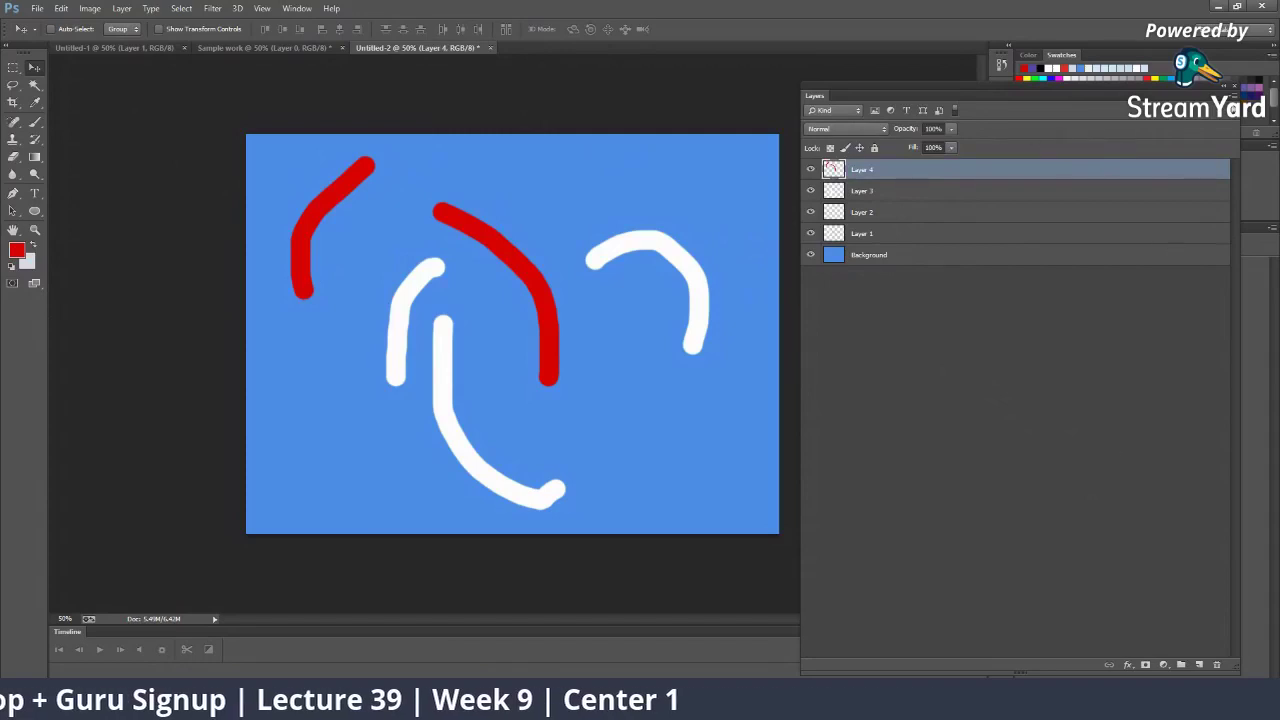
pyautogui.click(1234, 97)
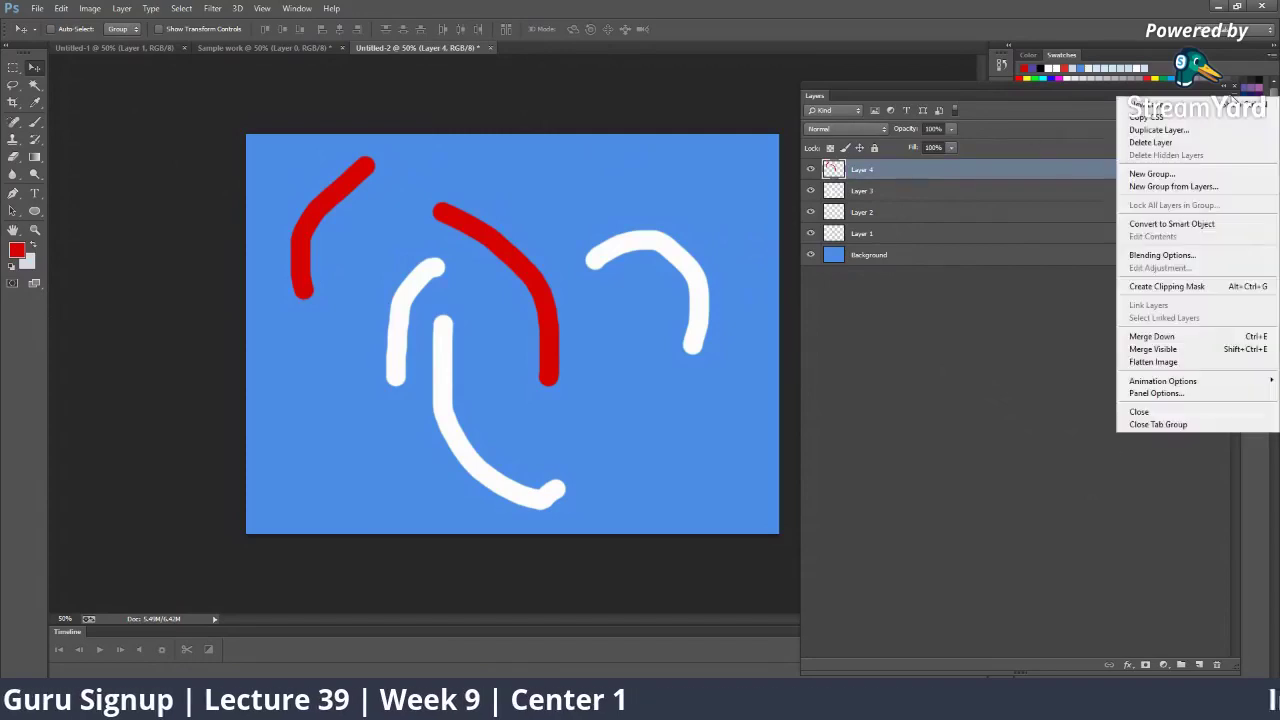
# - Set the Layers panel to the largest whole-document thumbnails
pyautogui.click(1145, 395)
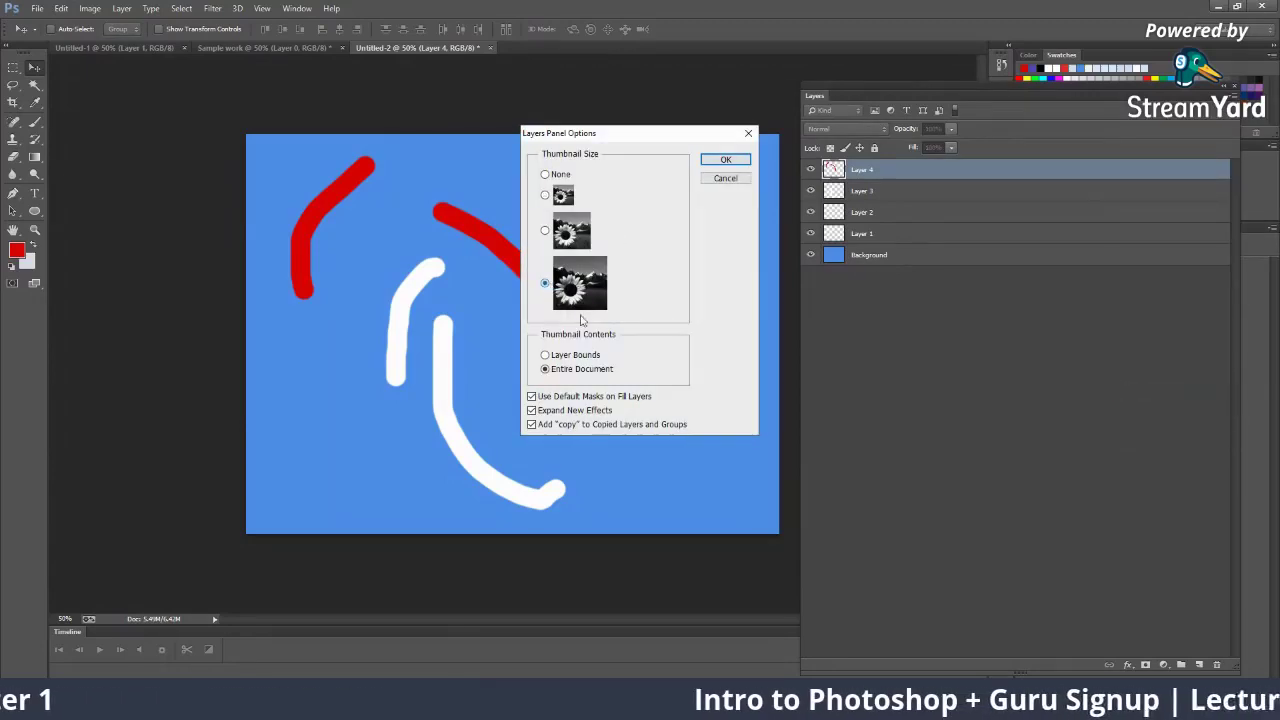
pyautogui.click(738, 162)
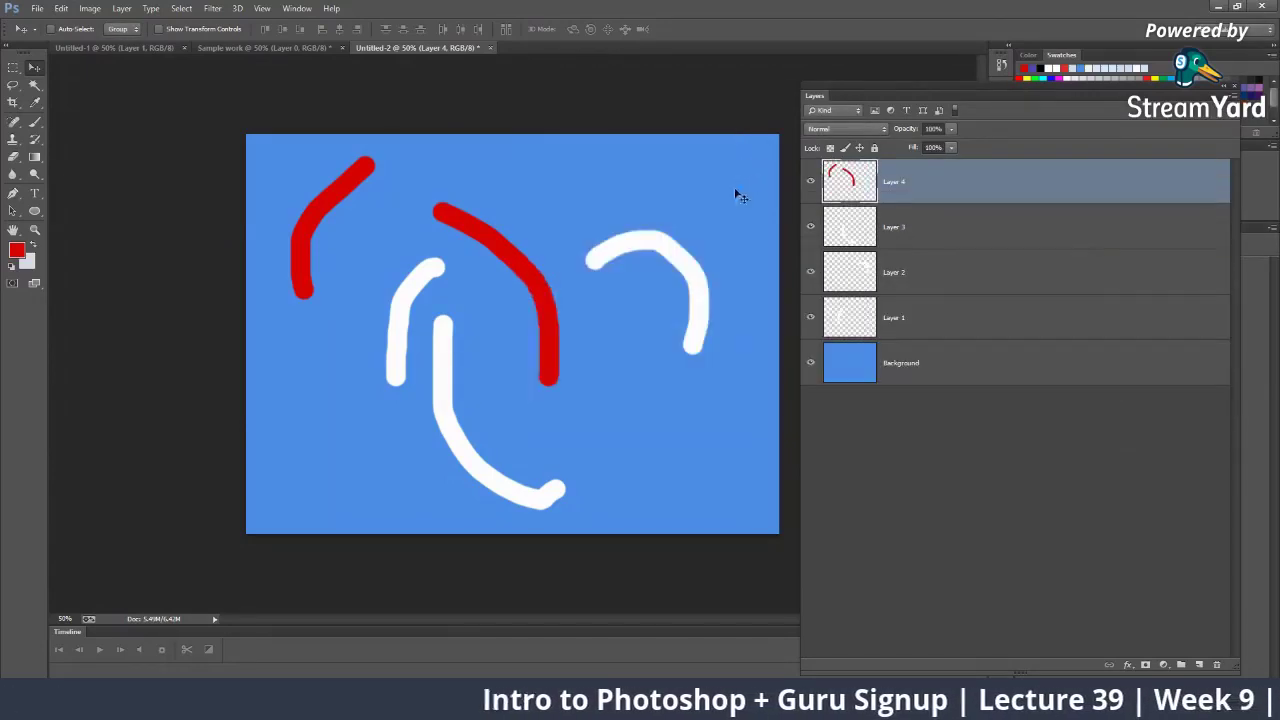
pyautogui.click(918, 398)
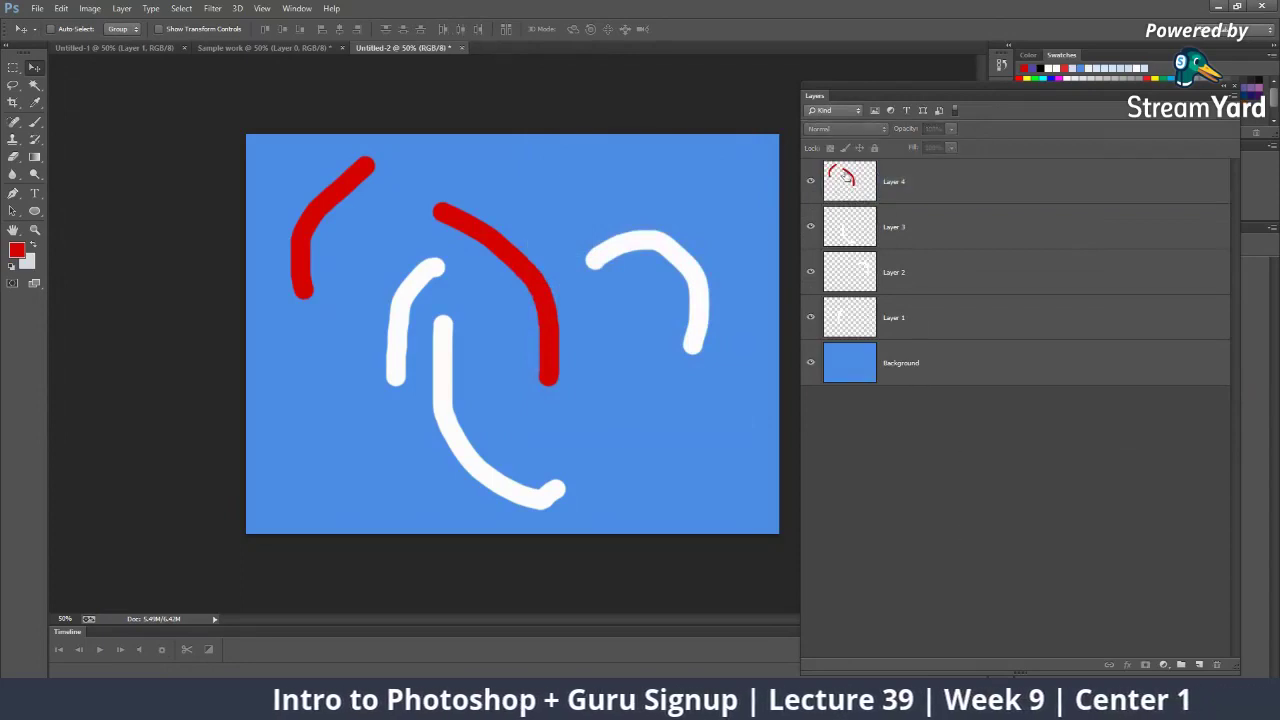
# - Dismiss an error message and shift Layer 4's red strokes slightly right
pyautogui.click(490, 250)
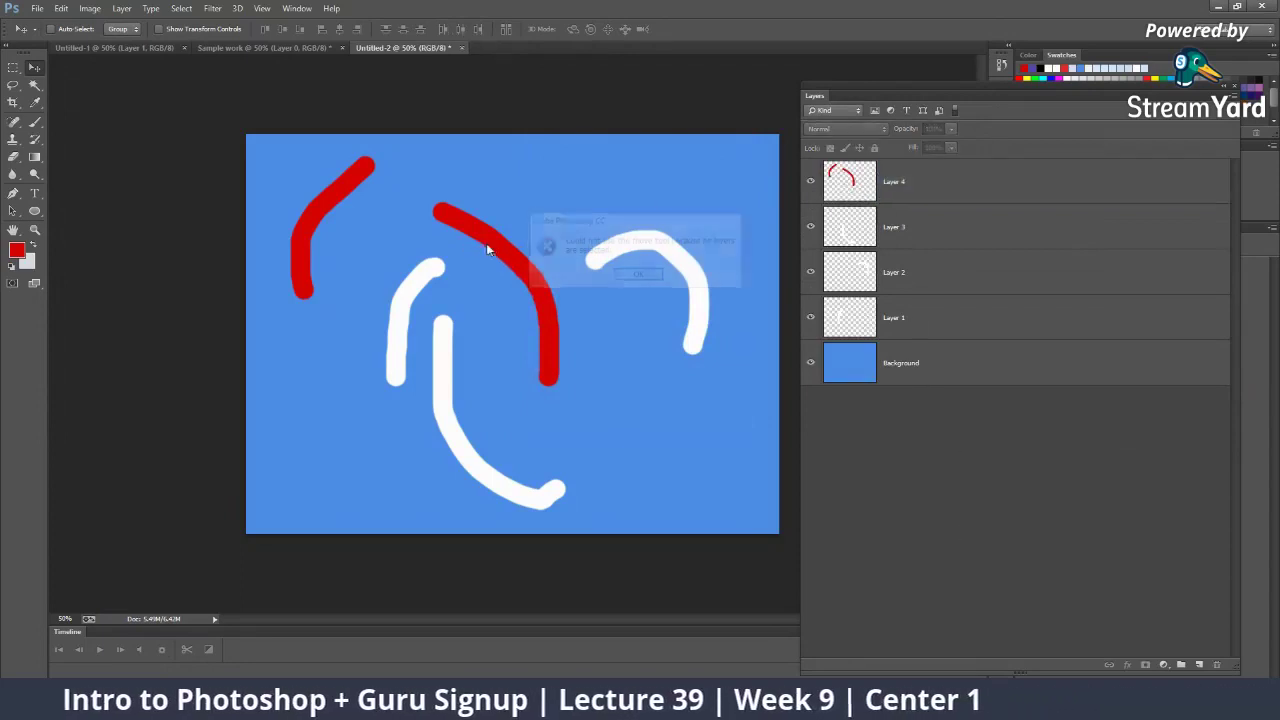
pyautogui.click(638, 274)
pyautogui.click(885, 192)
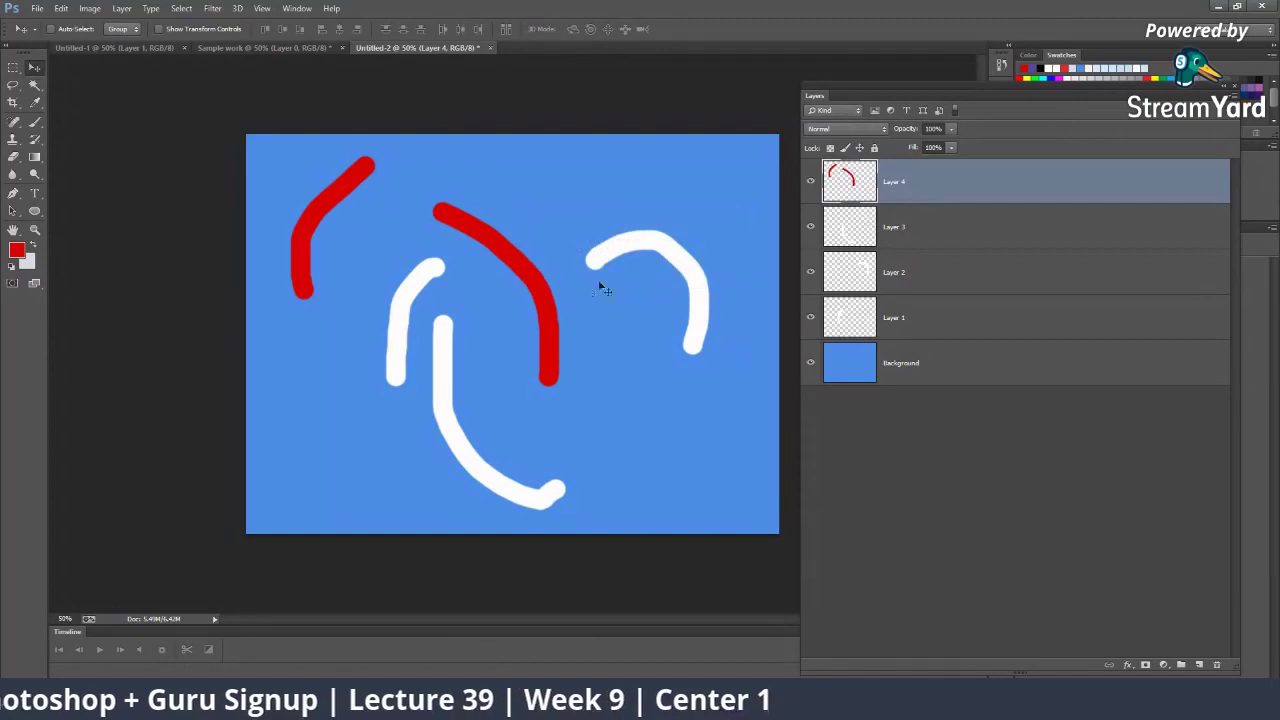
pyautogui.moveTo(531, 291)
pyautogui.mouseDown()
pyautogui.moveTo(548, 276)
pyautogui.moveTo(568, 322)
pyautogui.moveTo(593, 272)
pyautogui.mouseUp()
# - Free-transform Layer 4's red strokes, rotating them about 180 degrees
pyautogui.hotkey('ctrl', 't')
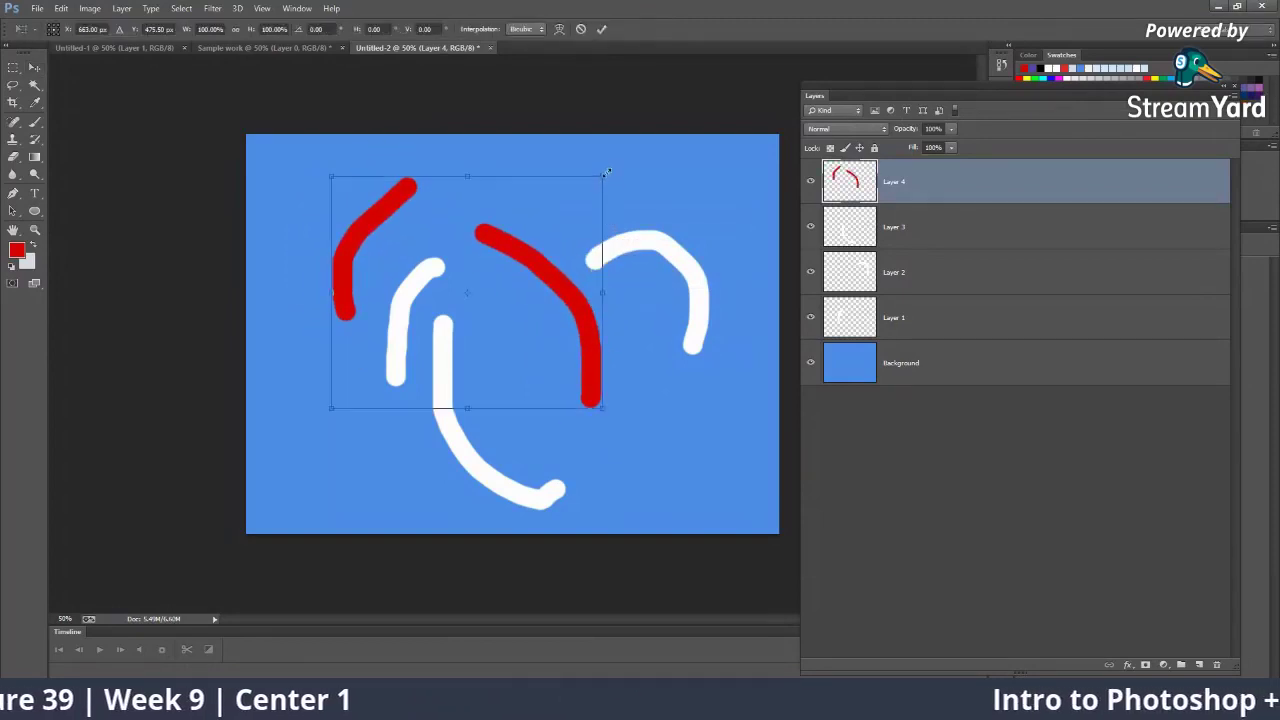
pyautogui.moveTo(608, 168)
pyautogui.mouseDown()
pyautogui.moveTo(500, 185)
pyautogui.moveTo(358, 311)
pyautogui.moveTo(373, 390)
pyautogui.moveTo(369, 366)
pyautogui.moveTo(360, 390)
pyautogui.moveTo(352, 381)
pyautogui.mouseUp()
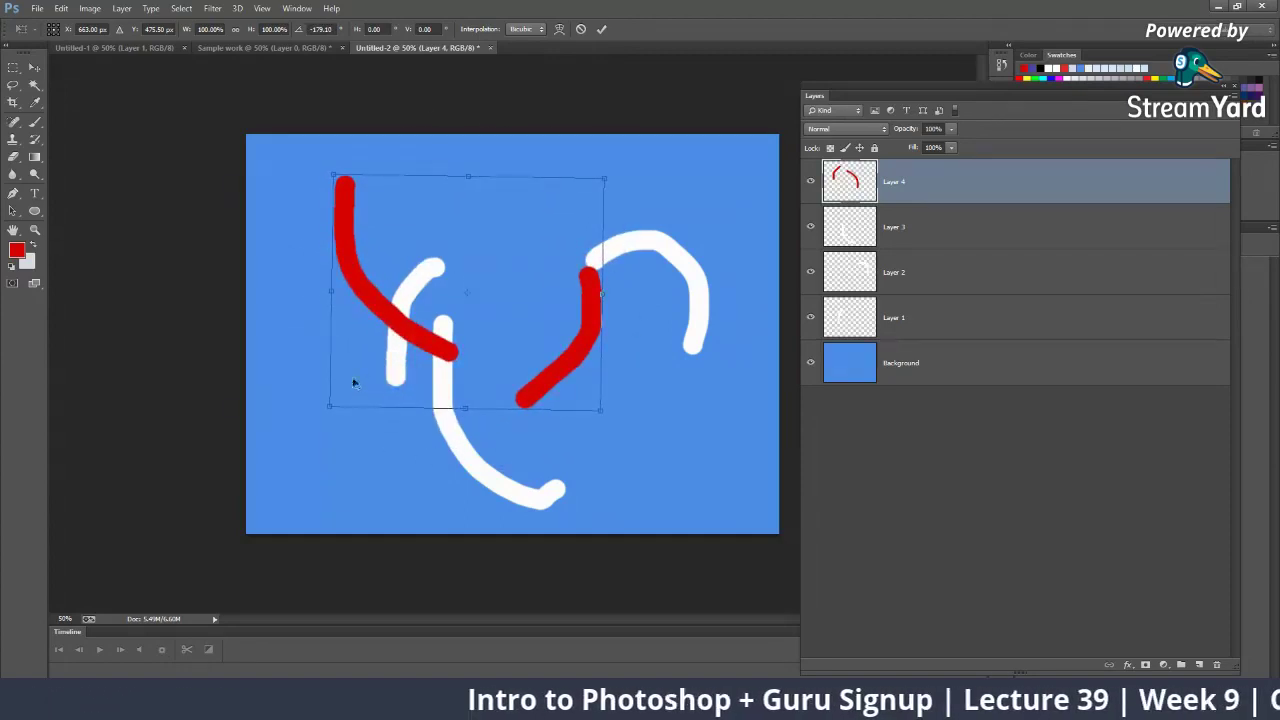
pyautogui.click(601, 29)
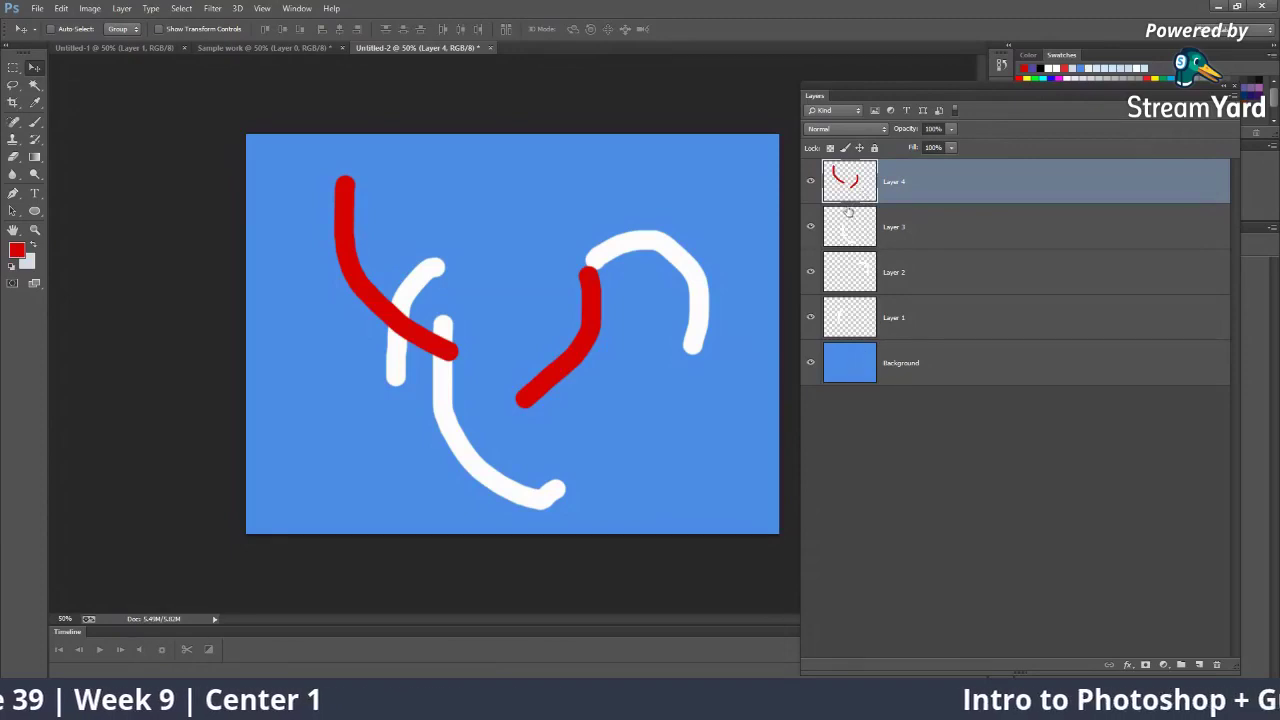
# - Select Layer 3, glance at the blend mode list without changing it, and switch to Illustrator
pyautogui.click(935, 236)
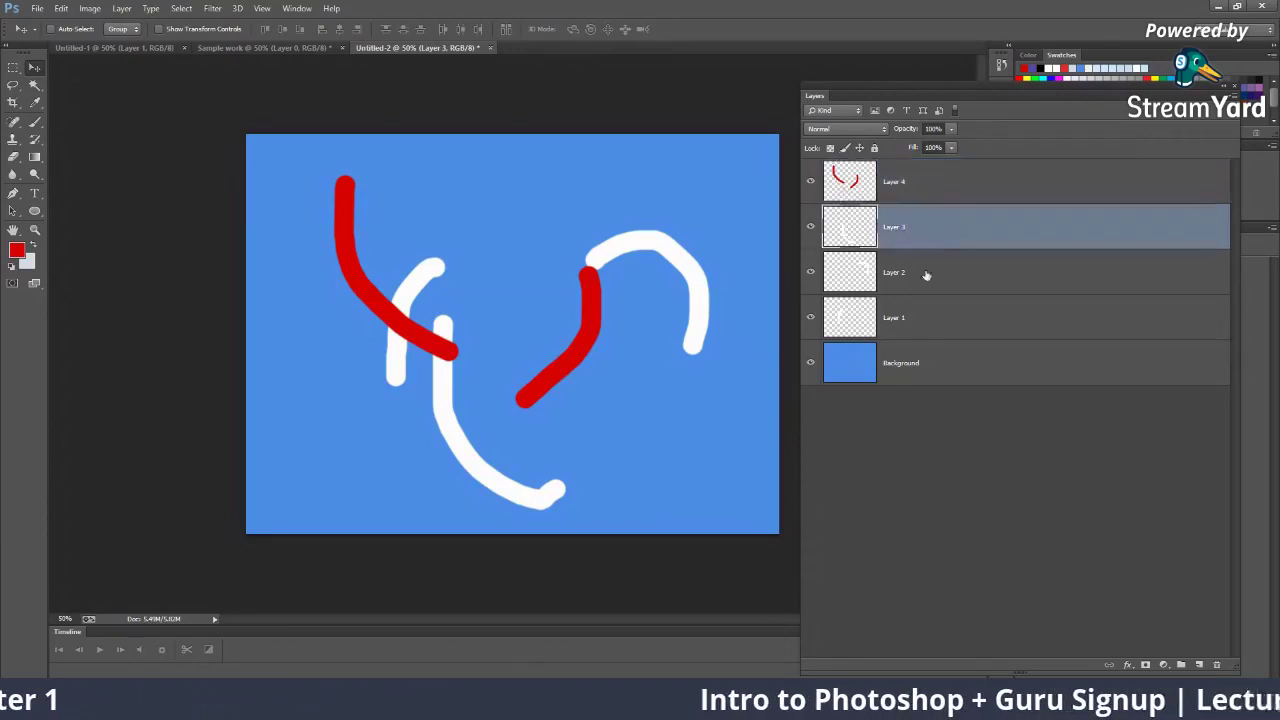
pyautogui.click(870, 130)
pyautogui.click(871, 131)
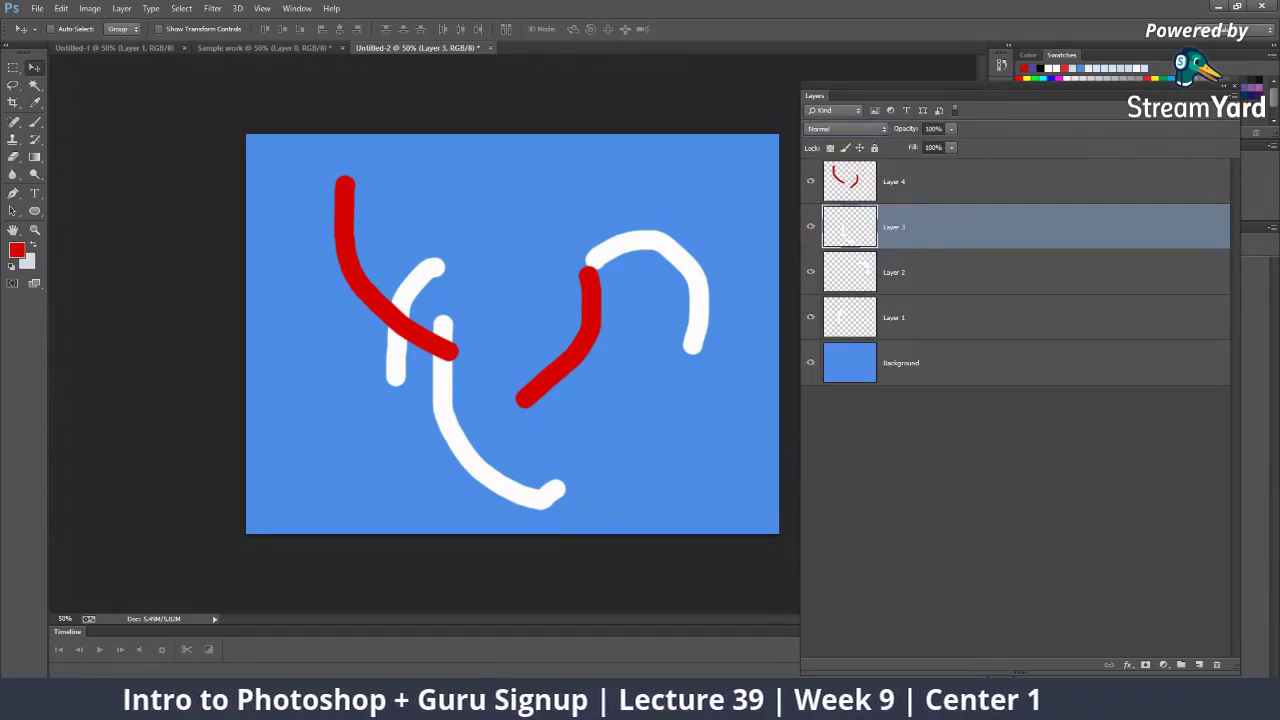
pyautogui.hotkey('alt', 'Tab')
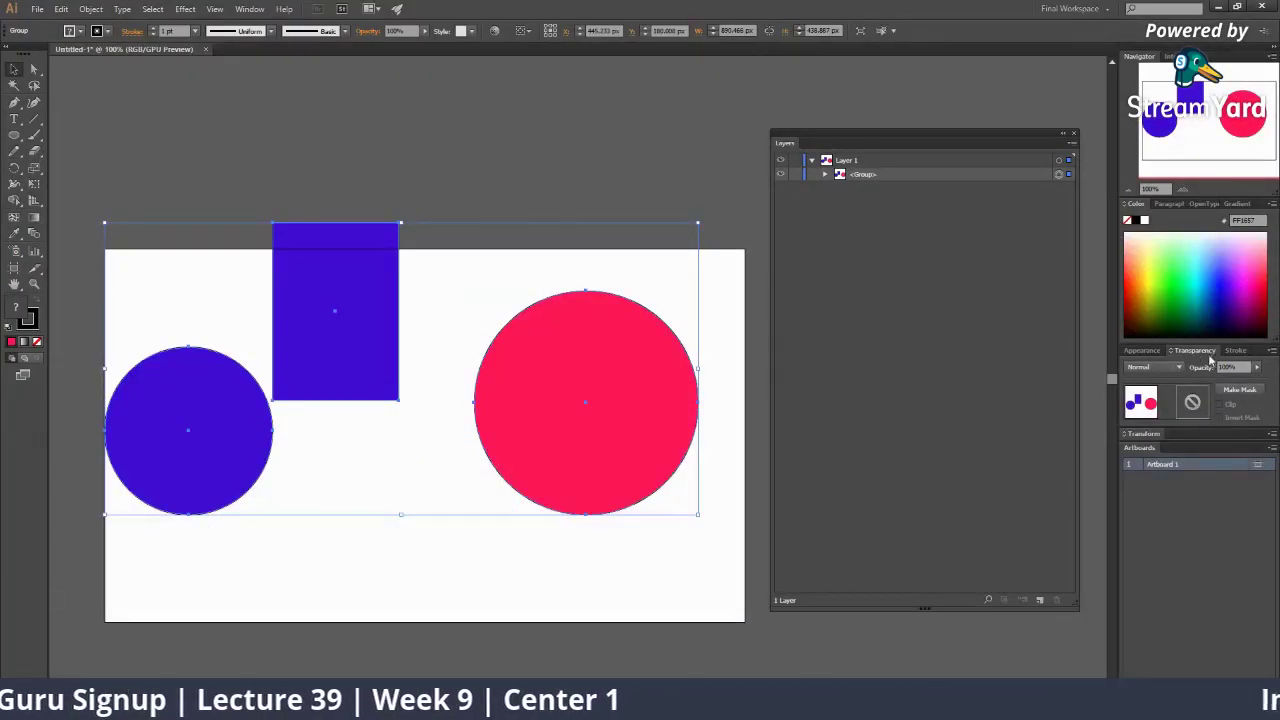
# - Float Illustrator's Transparency panel, browse its blend modes, then open Photoshop's layer blend mode list
pyautogui.moveTo(1192, 350); pyautogui.dragTo(506, 53)
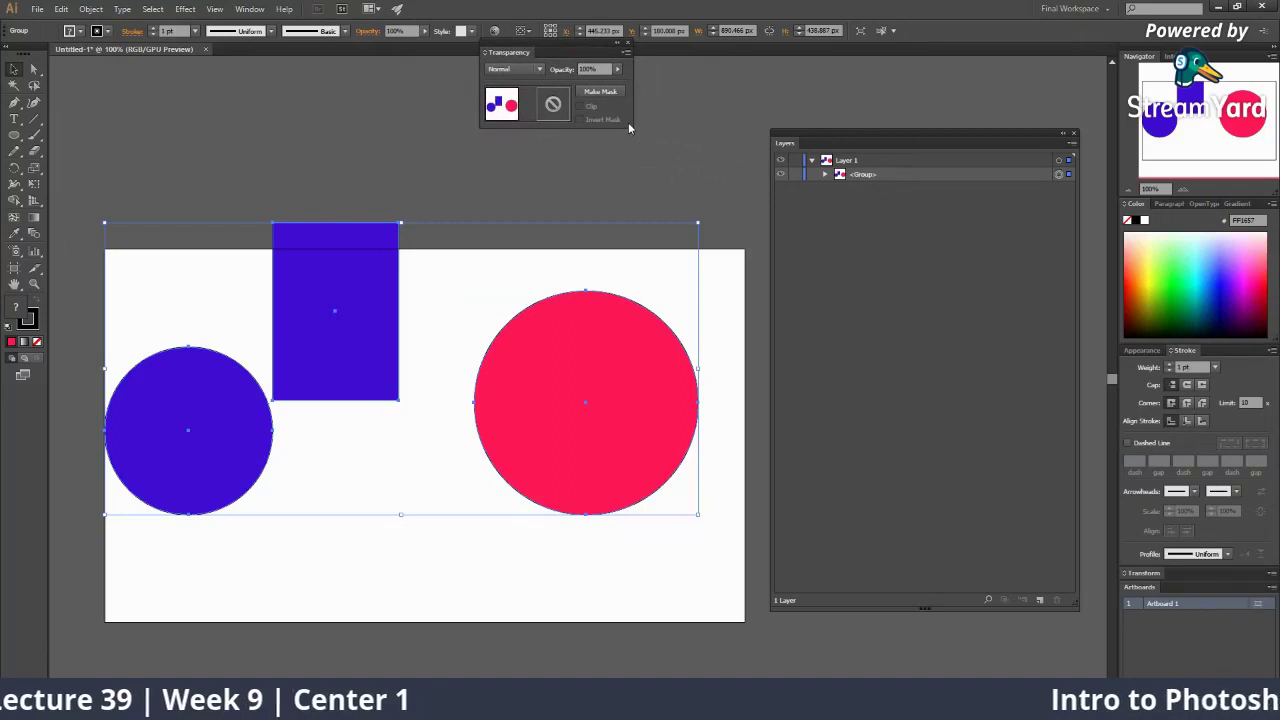
pyautogui.click(514, 69)
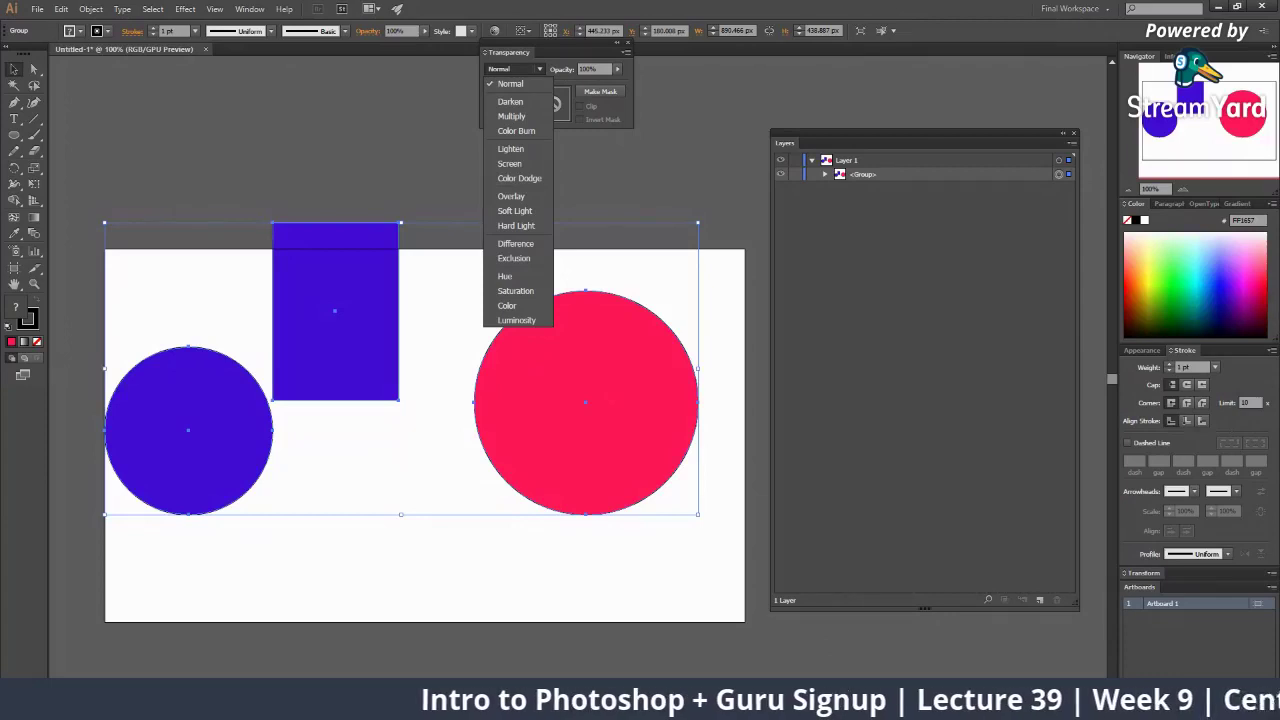
pyautogui.click(622, 700)
pyautogui.click(864, 131)
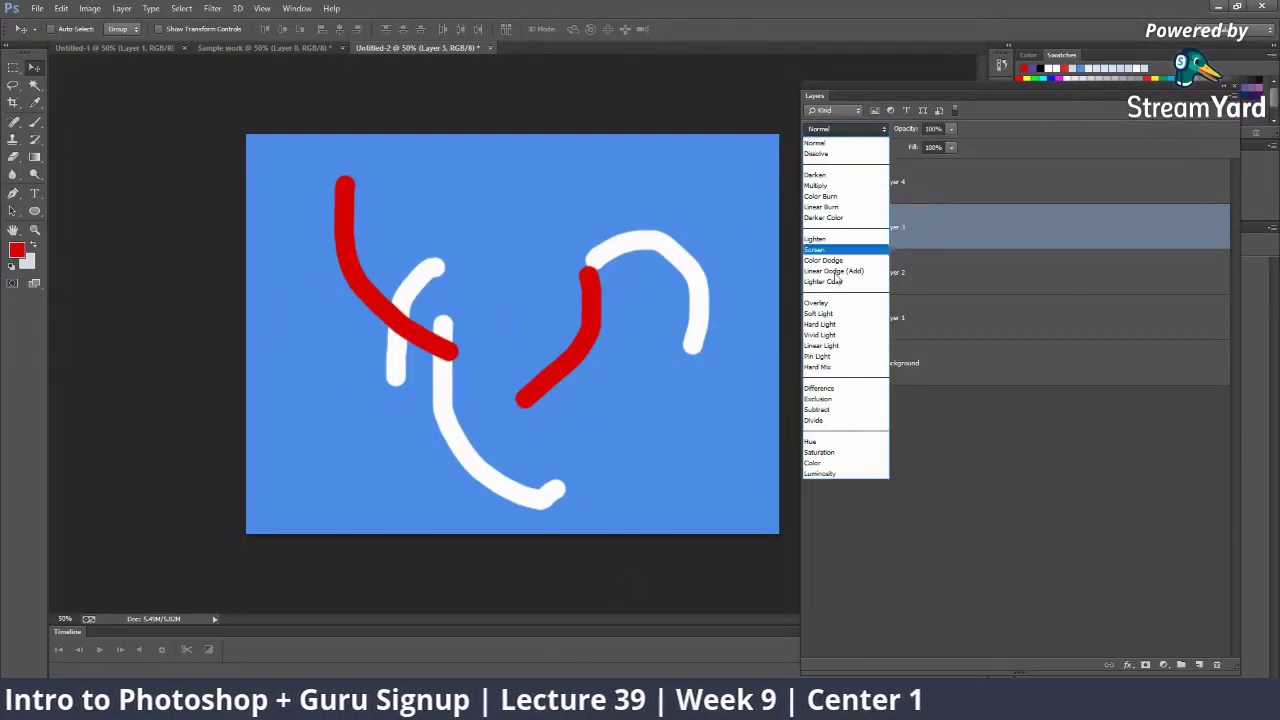
# - Set Layer 4 to the Dissolve blend mode
pyautogui.click(1032, 510)
pyautogui.click(891, 199)
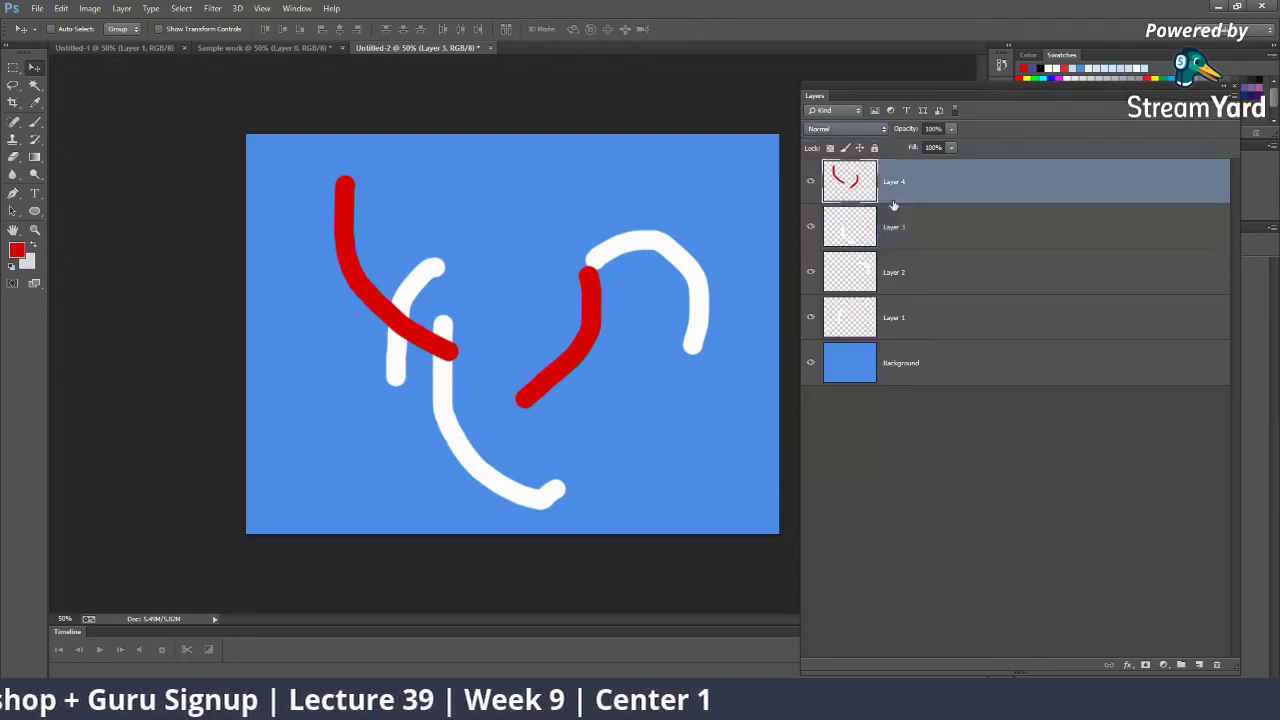
pyautogui.click(855, 130)
pyautogui.click(853, 152)
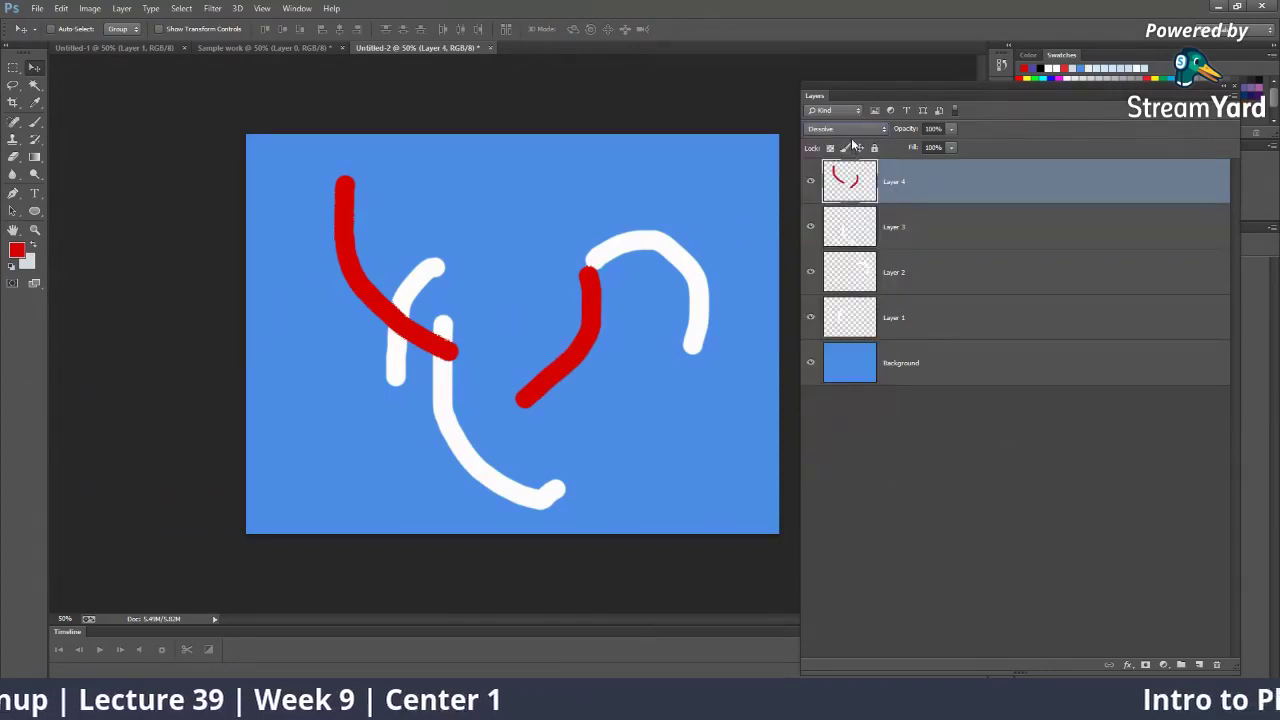
# - Preview Layer 4 under the other blend modes and return it to Normal
pyautogui.scroll(-5, 851, 130)
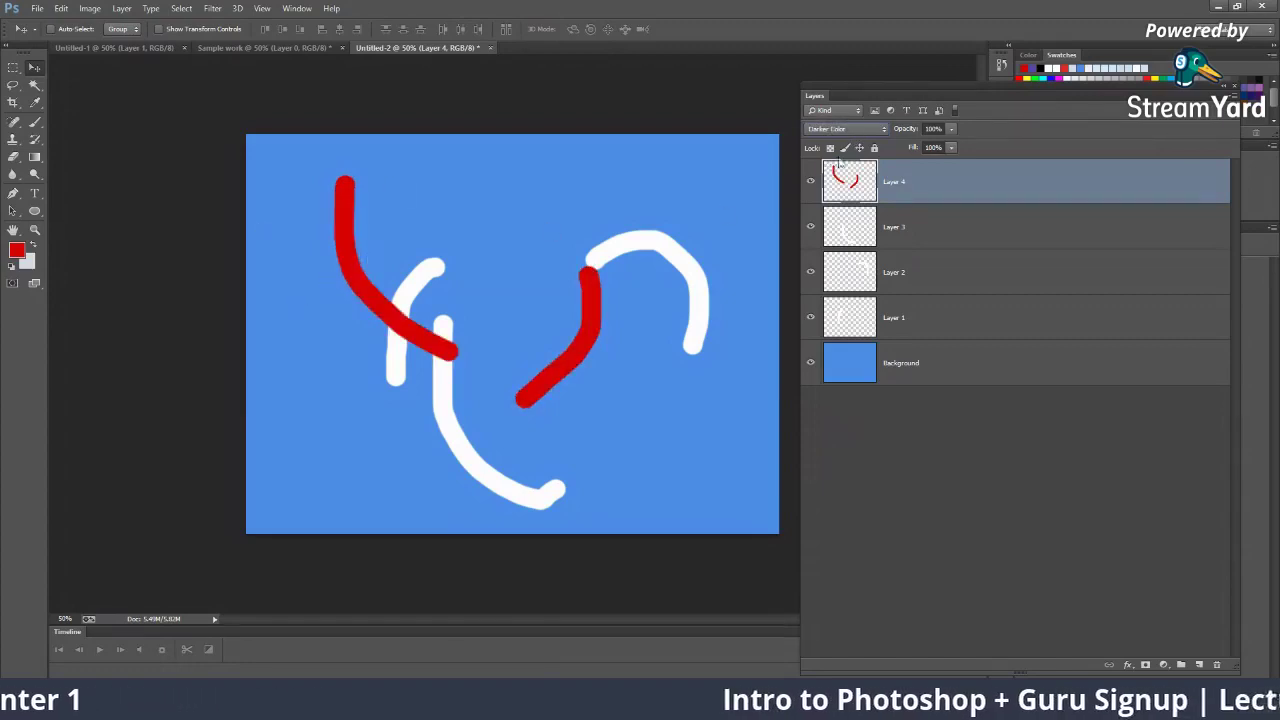
pyautogui.scroll(-1, 855, 135)
pyautogui.scroll(-6, 853, 135)
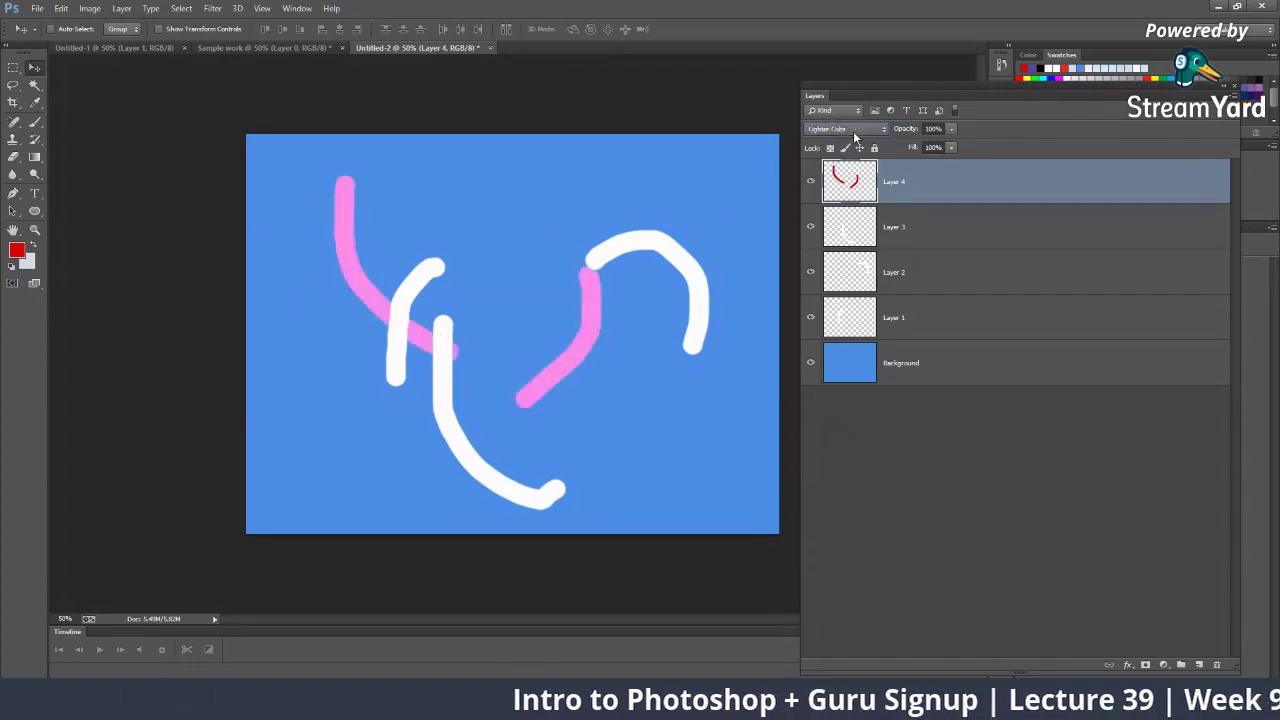
pyautogui.scroll(-1, 853, 135)
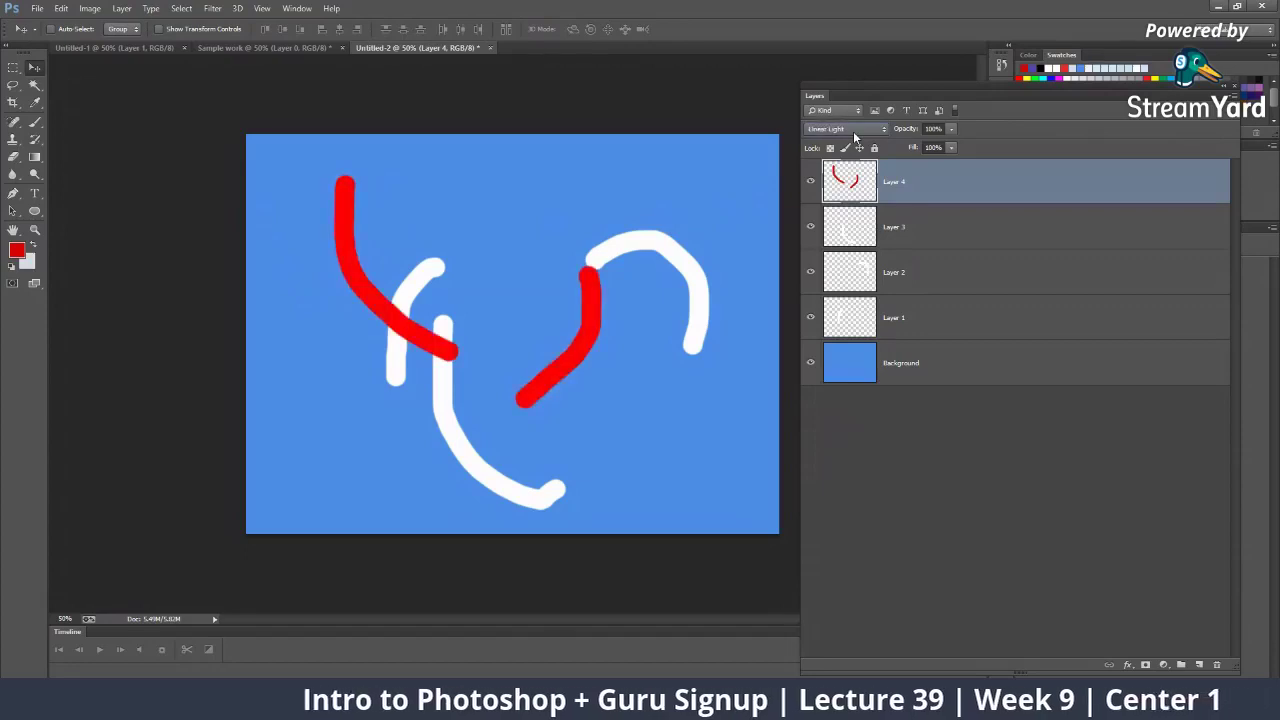
pyautogui.scroll(-4, 855, 136)
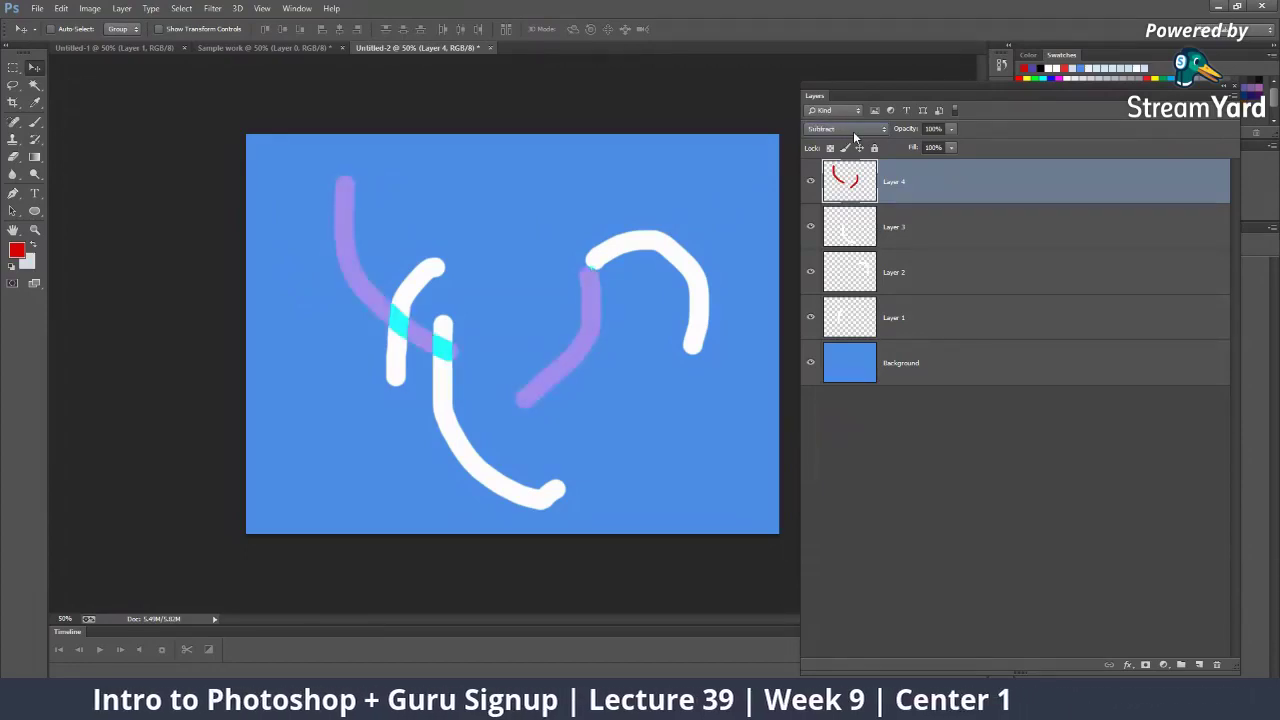
pyautogui.scroll(4, 853, 135)
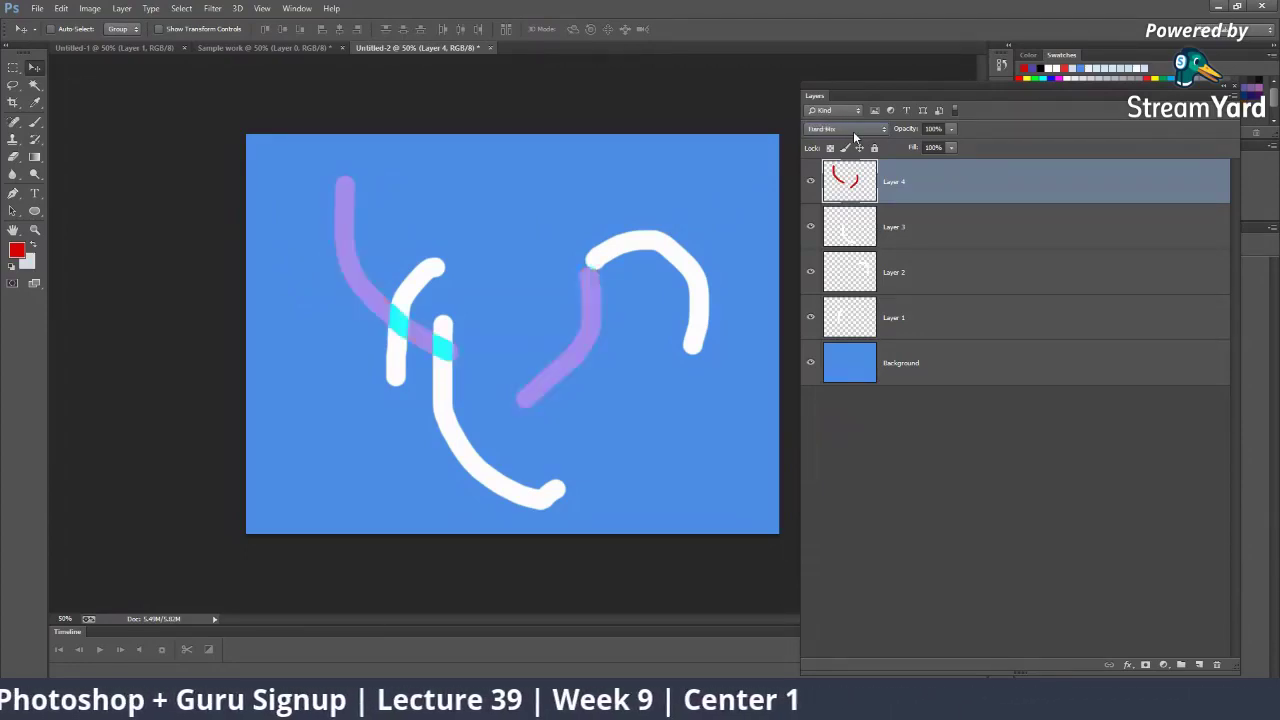
pyautogui.scroll(15, 853, 131)
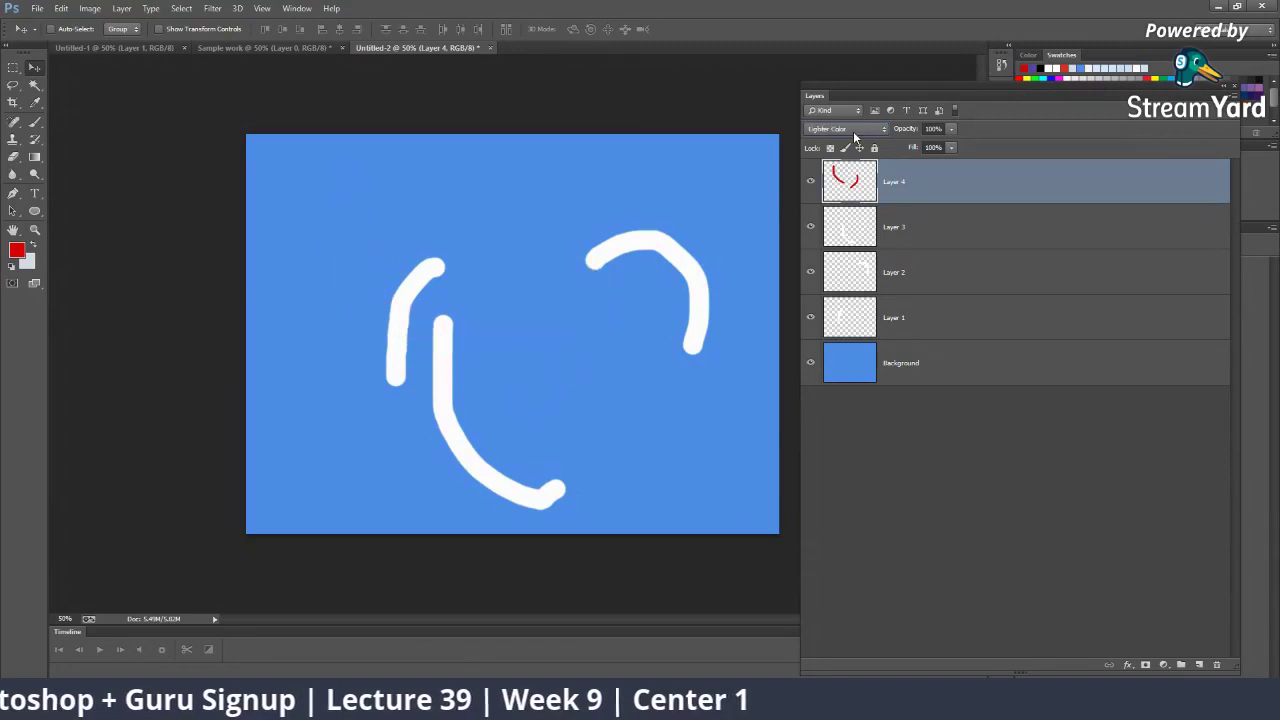
pyautogui.click(949, 130)
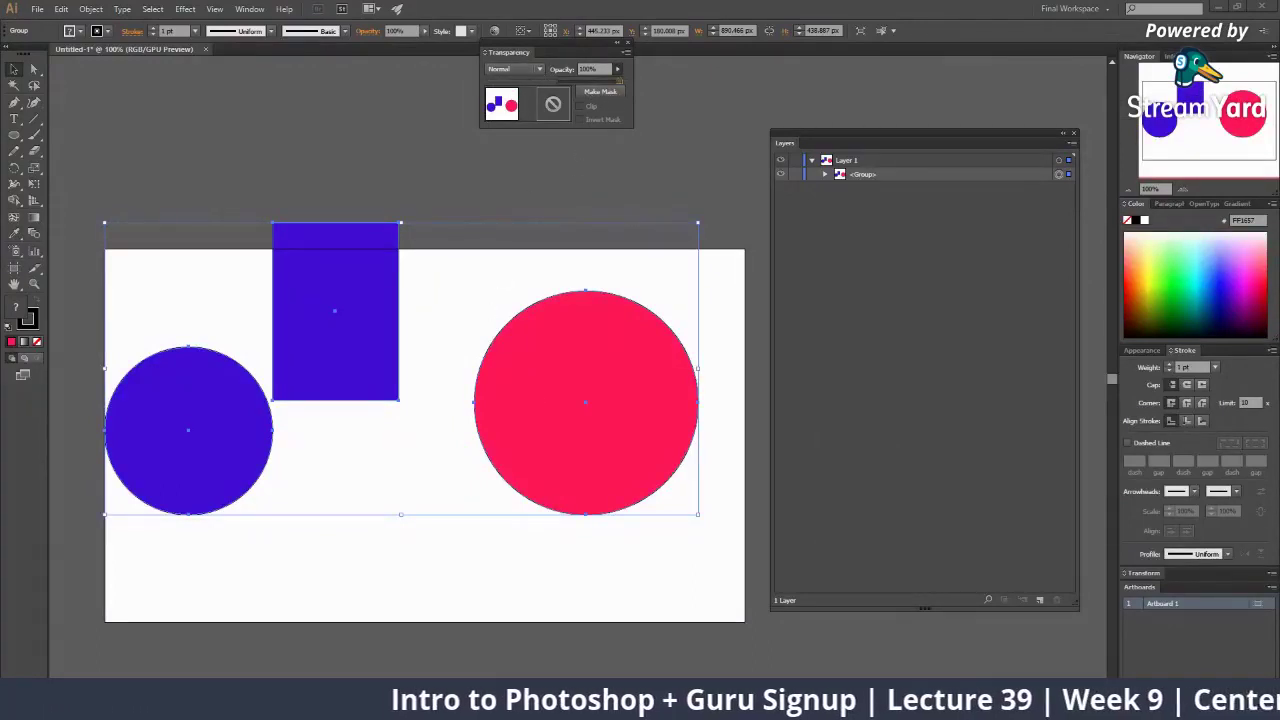
pyautogui.hotkey('alt', 'Tab')
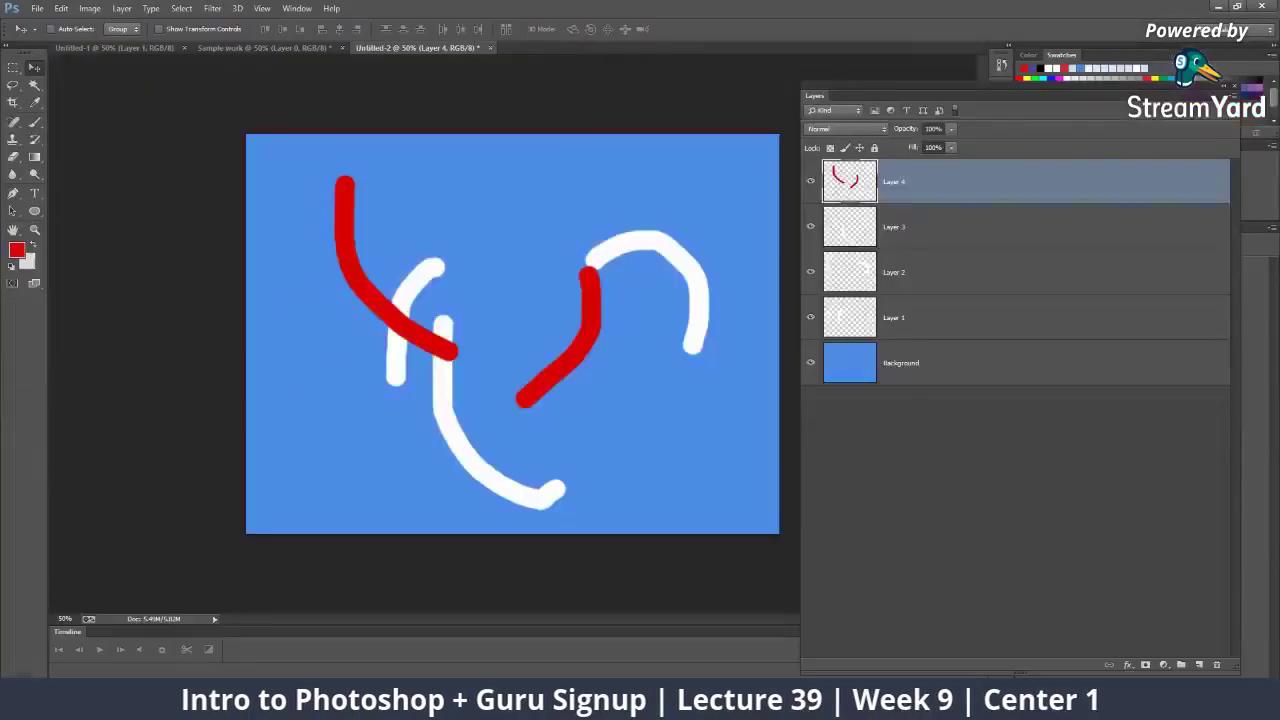
pyautogui.click(951, 131)
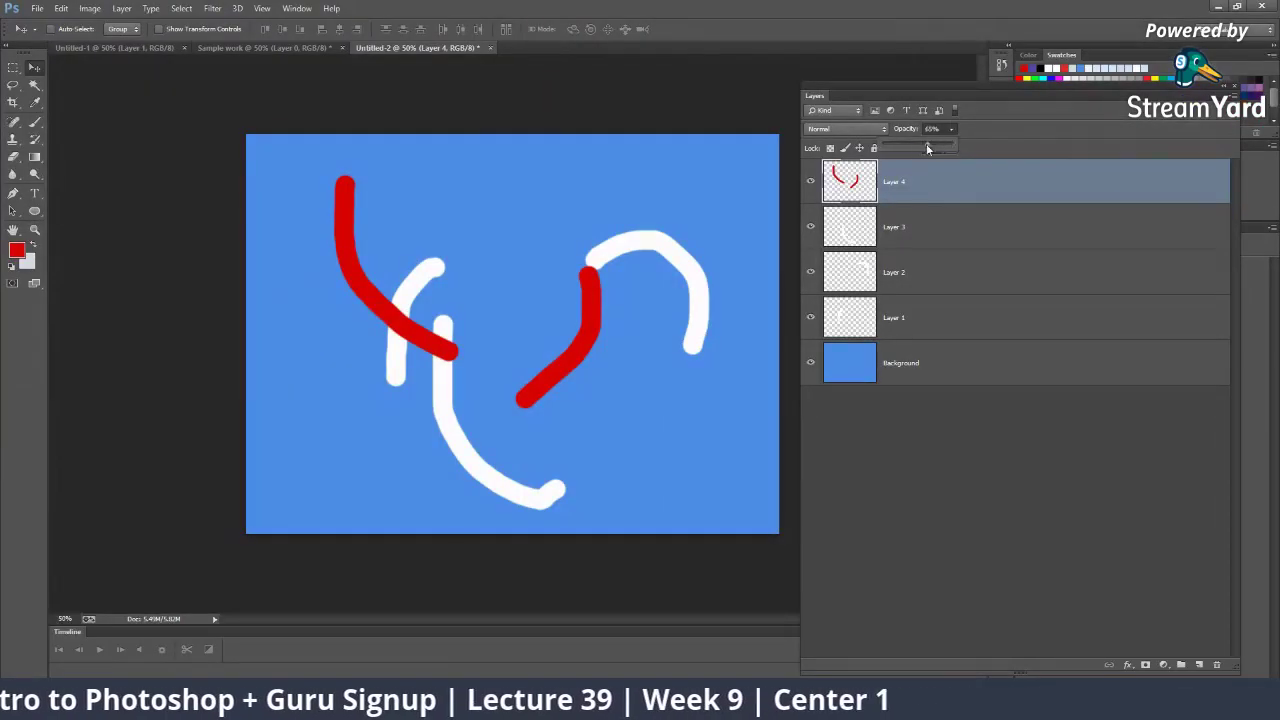
pyautogui.moveTo(927, 147)
pyautogui.mouseDown()
pyautogui.moveTo(888, 146)
pyautogui.moveTo(994, 132)
pyautogui.mouseUp()
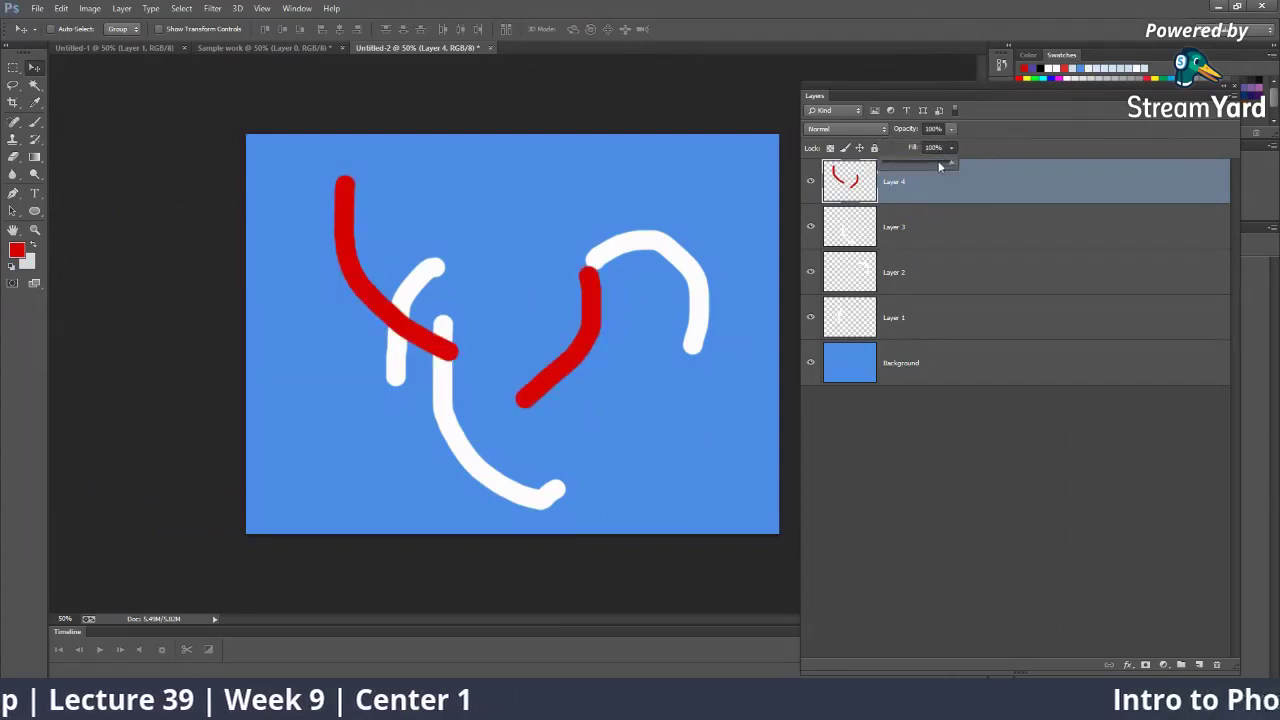
pyautogui.moveTo(919, 162)
pyautogui.mouseDown()
pyautogui.moveTo(901, 162)
pyautogui.moveTo(953, 163)
pyautogui.mouseUp()
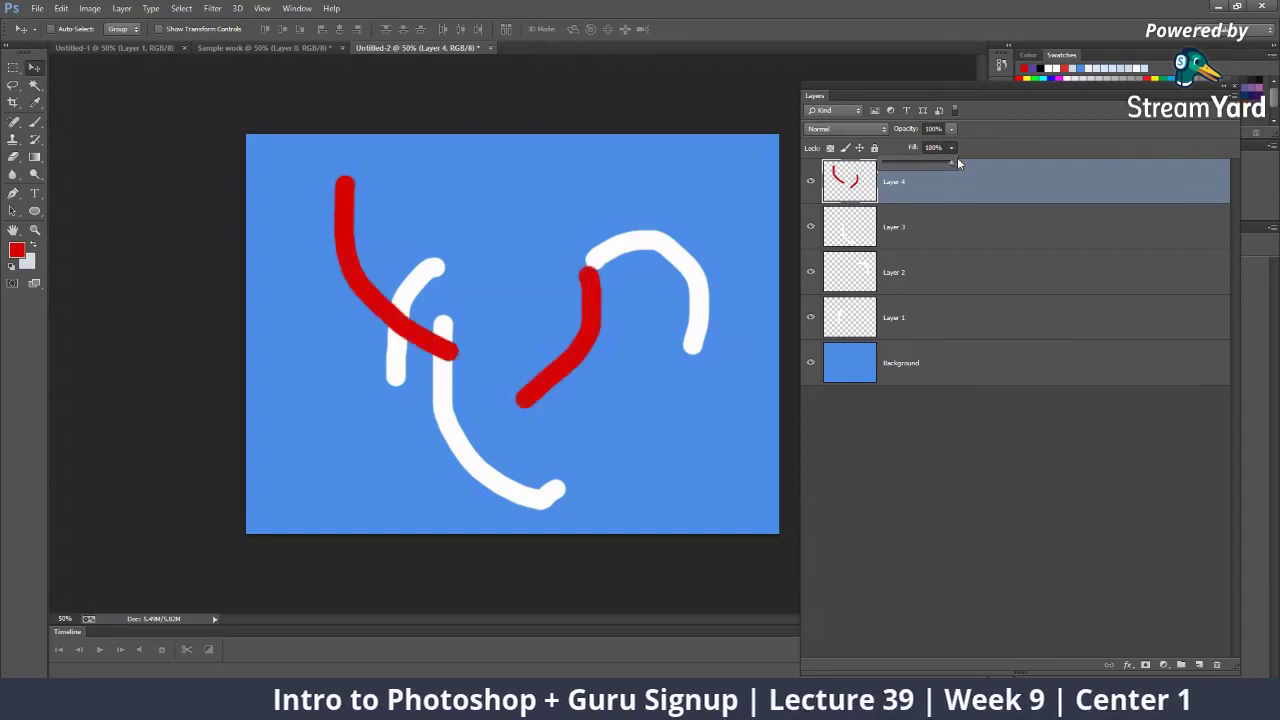
pyautogui.click(951, 128)
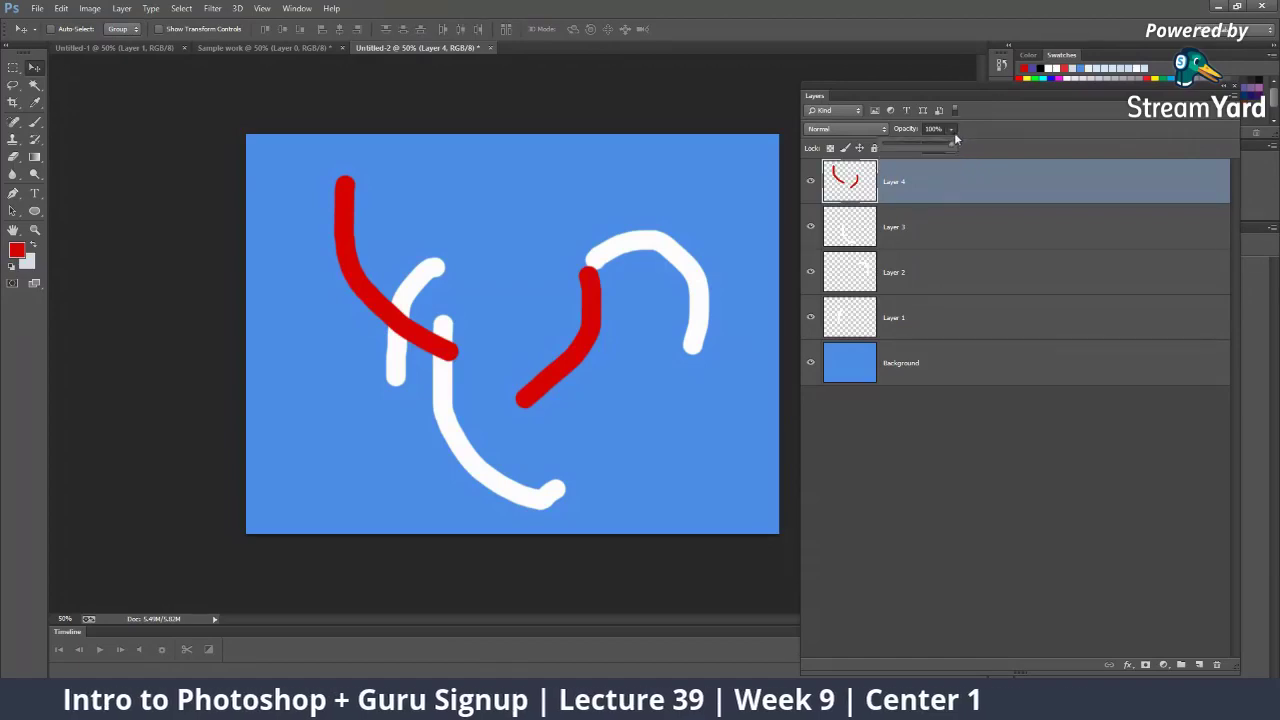
pyautogui.moveTo(953, 145)
pyautogui.mouseDown()
pyautogui.moveTo(910, 144)
pyautogui.moveTo(904, 166)
pyautogui.moveTo(1017, 152)
pyautogui.mouseUp()
pyautogui.click(951, 149)
pyautogui.click(971, 140)
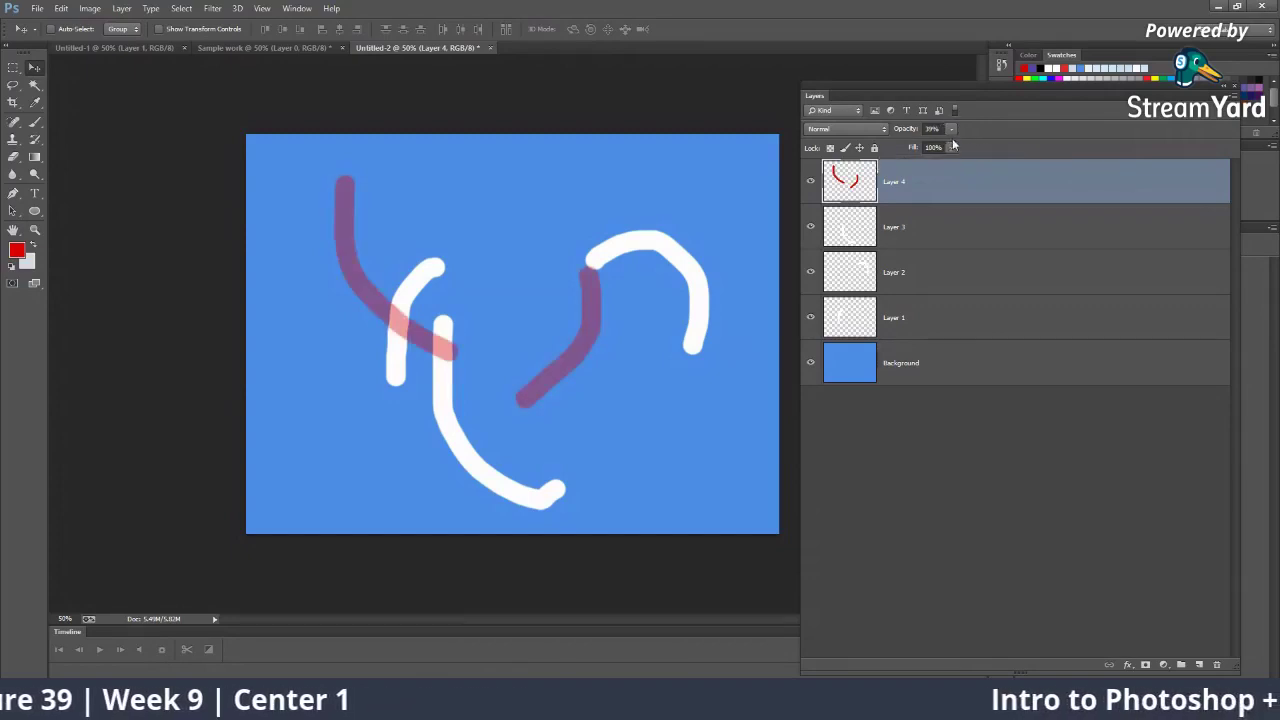
pyautogui.moveTo(953, 144); pyautogui.dragTo(1066, 234)
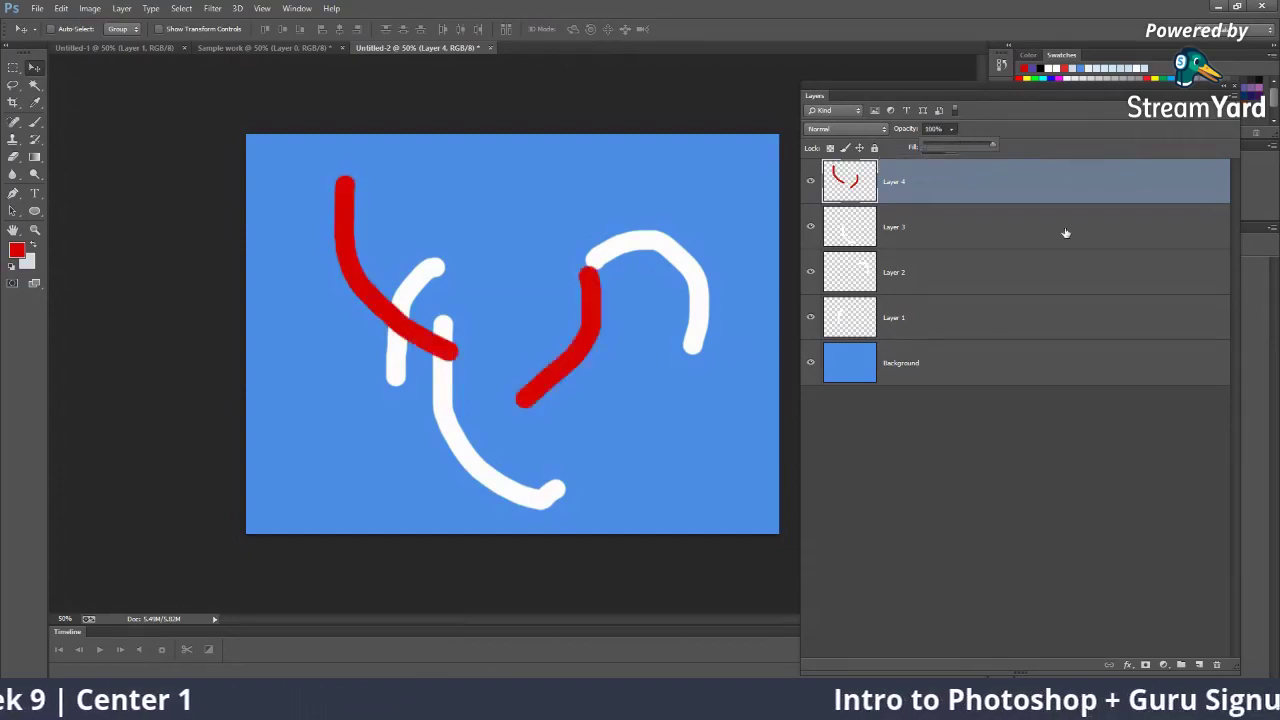
pyautogui.click(996, 417)
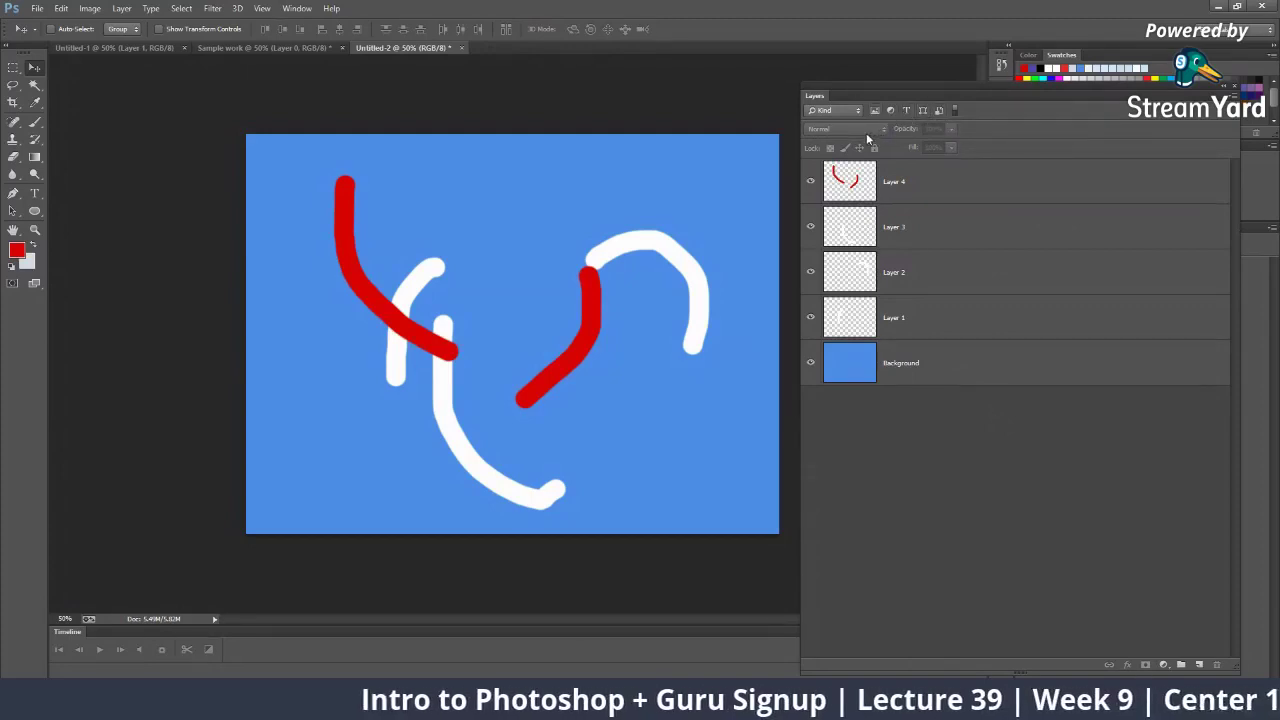
pyautogui.click(890, 366)
pyautogui.click(913, 318)
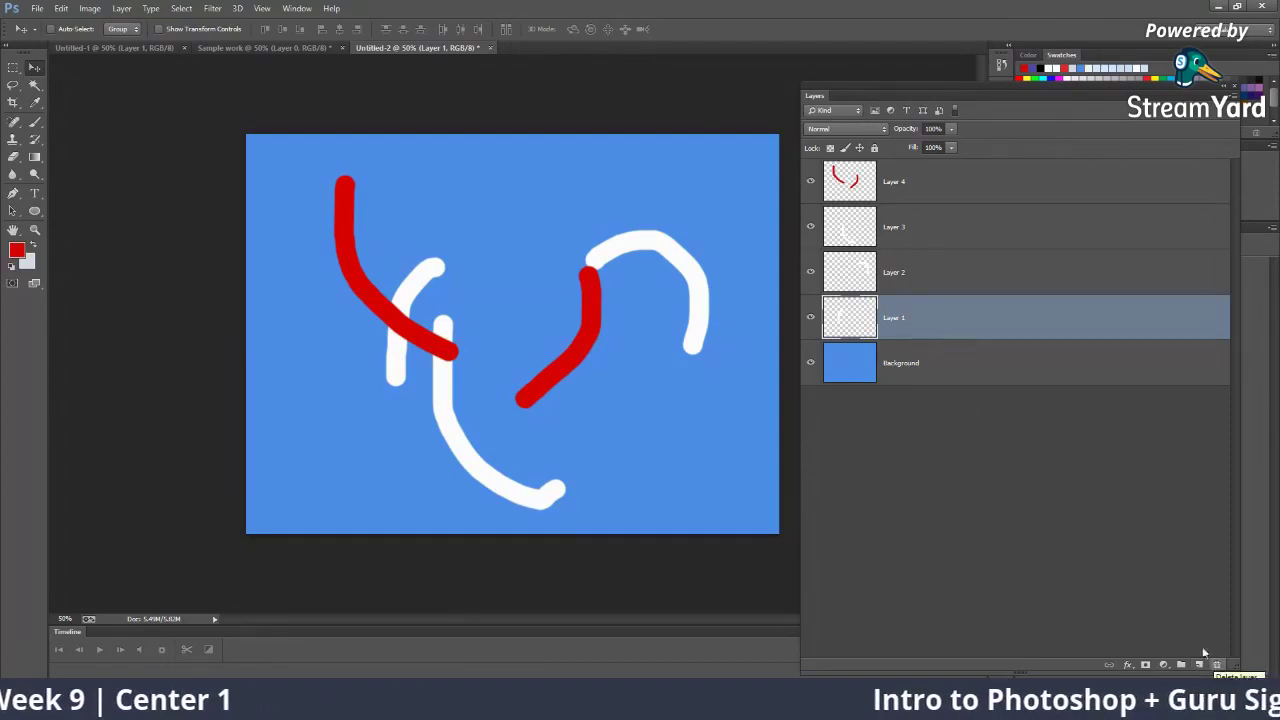
pyautogui.click(980, 500)
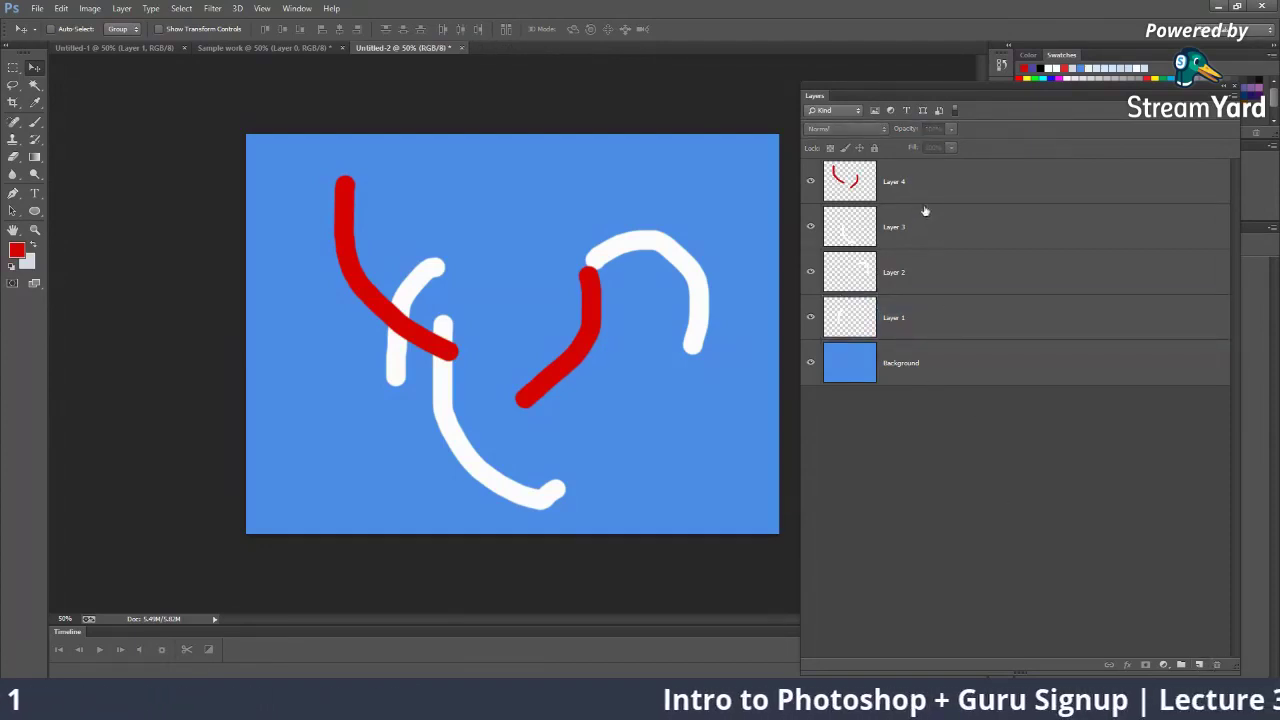
pyautogui.moveTo(938, 180)
pyautogui.mouseDown()
pyautogui.moveTo(943, 241)
pyautogui.moveTo(952, 166)
pyautogui.mouseUp()
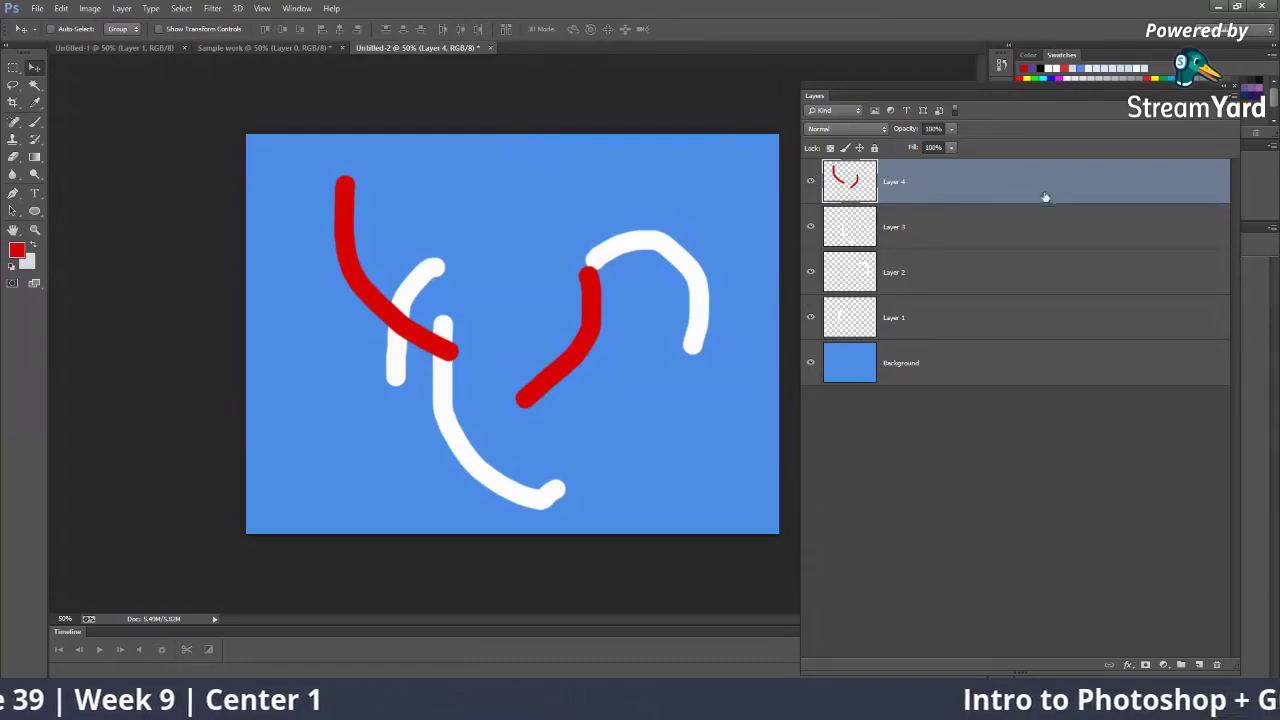
pyautogui.click(875, 149)
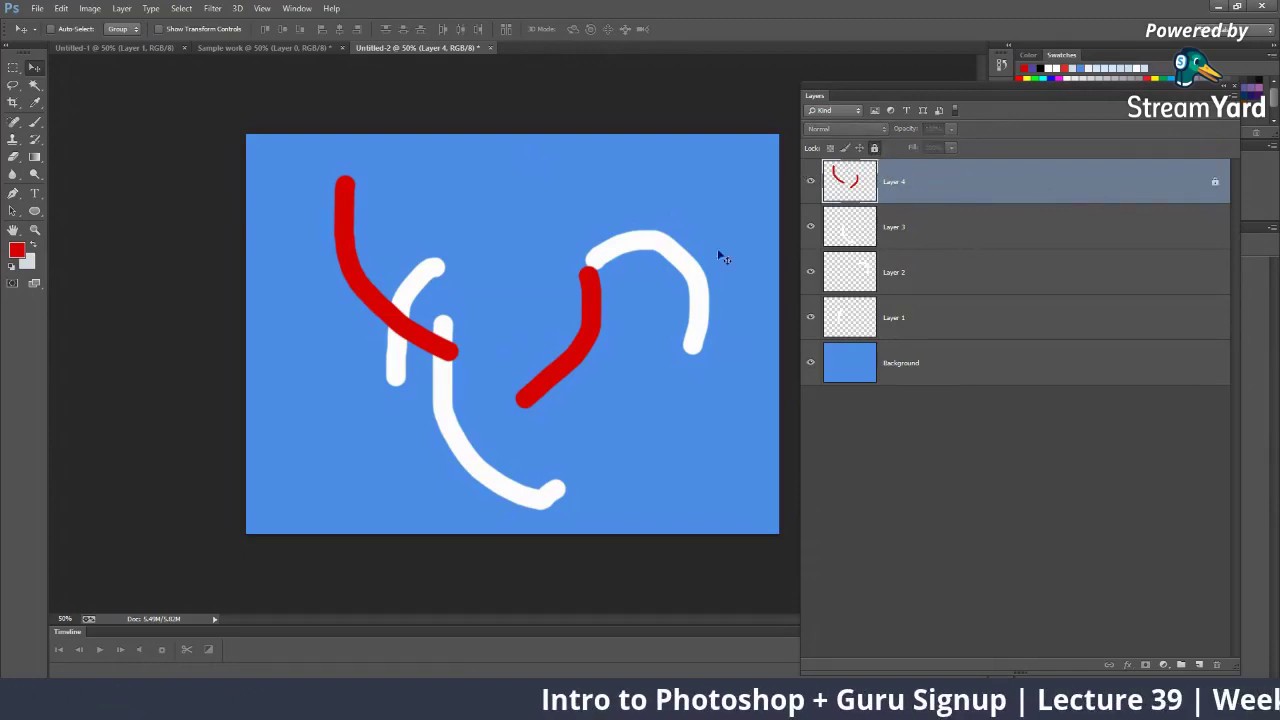
pyautogui.click(656, 272)
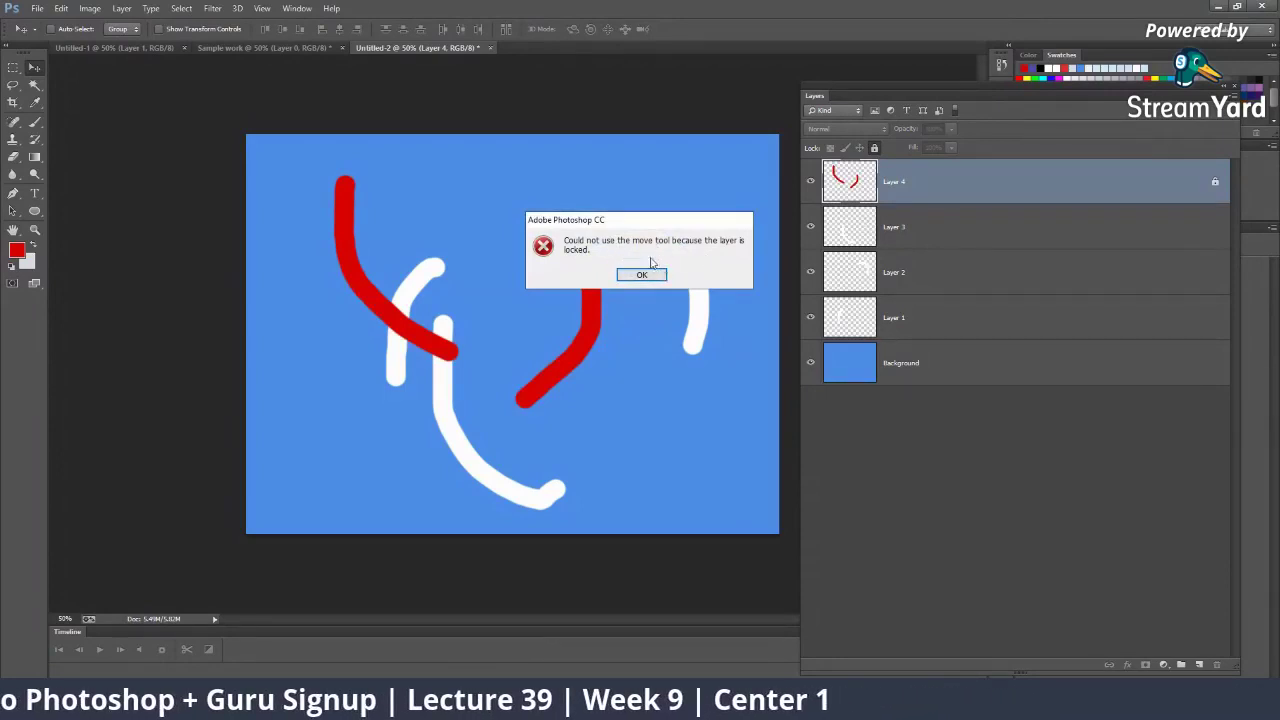
pyautogui.click(641, 275)
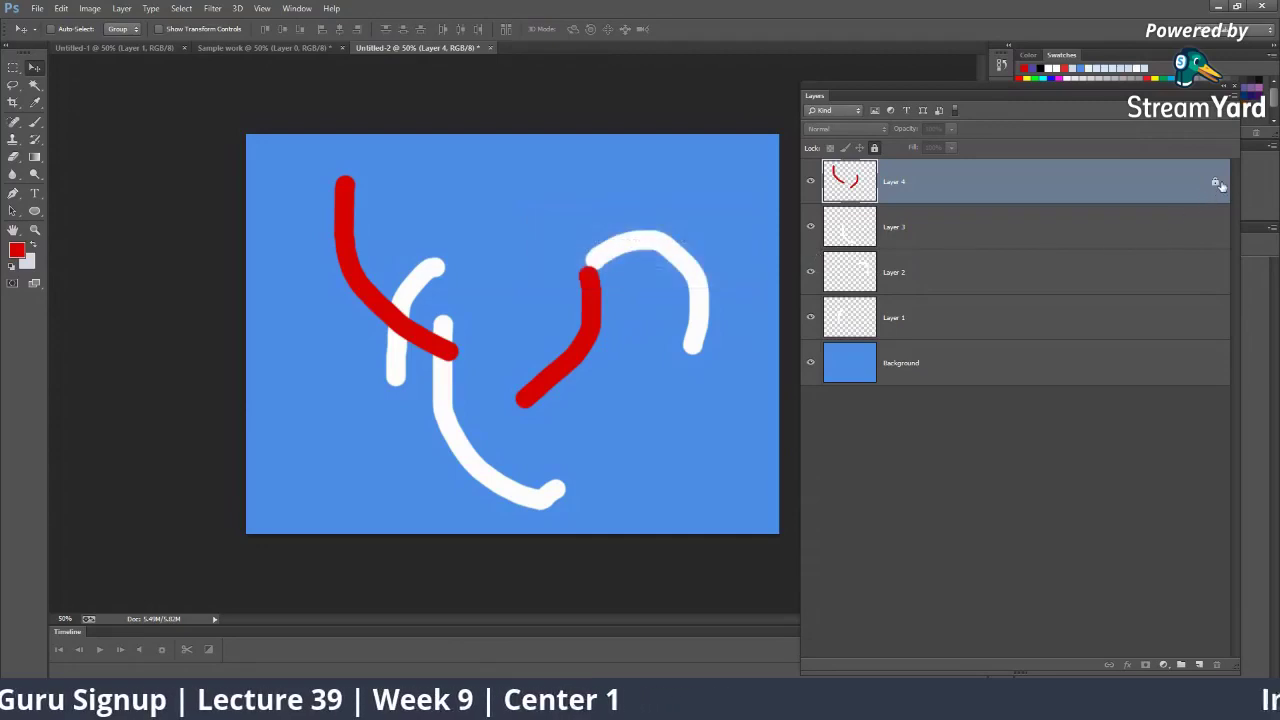
pyautogui.click(876, 147)
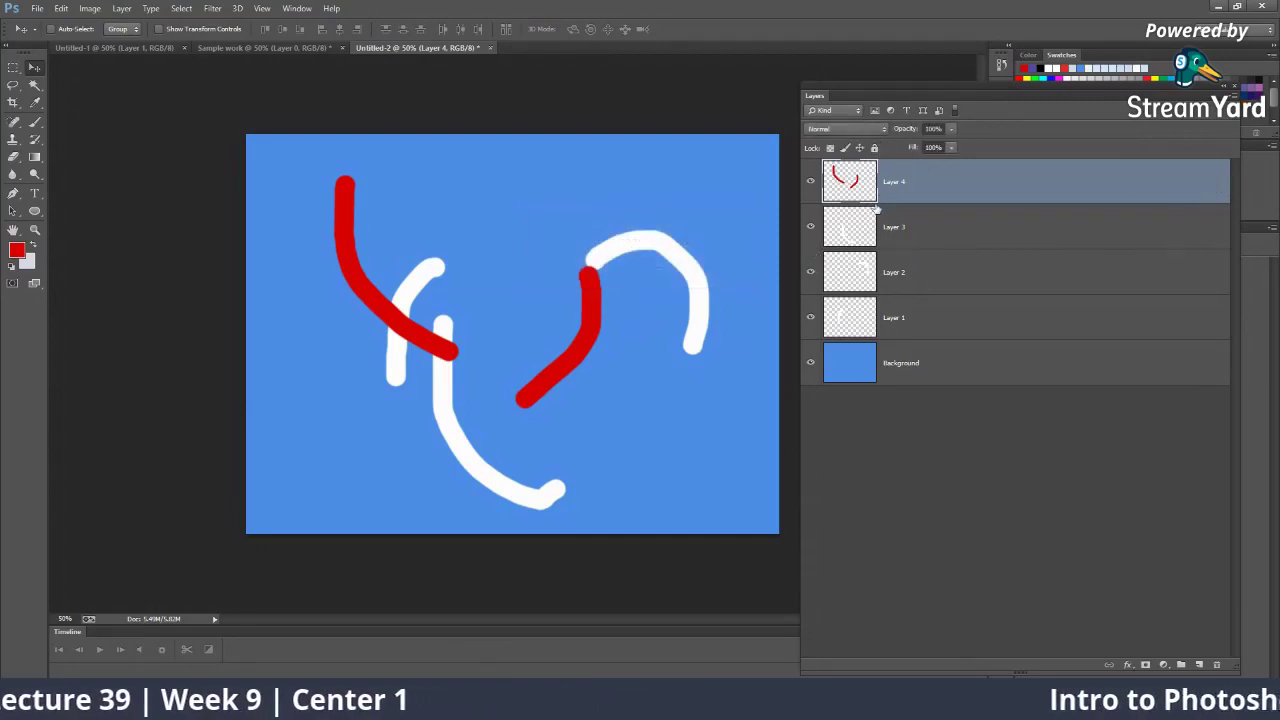
pyautogui.click(811, 182)
pyautogui.click(811, 182)
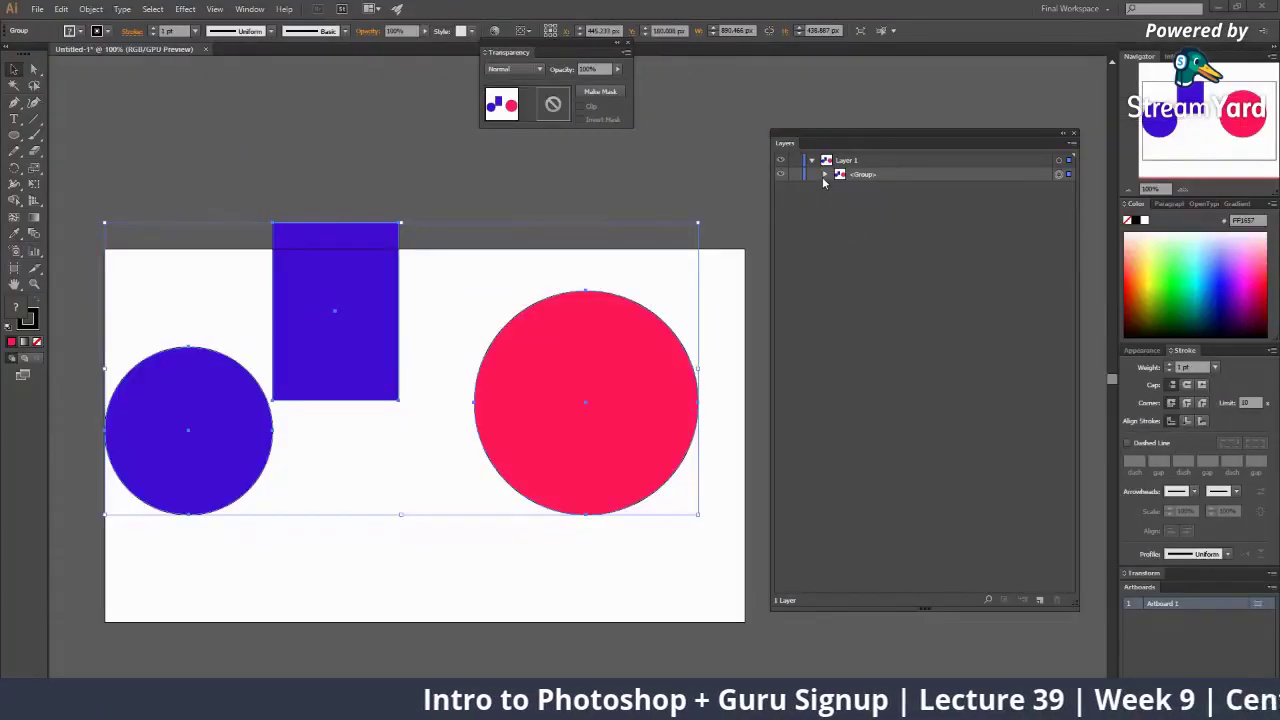
# - Expand the Illustrator group, lock the blue circle path, toggle its visibility, and hide Photoshop's Layer 3
pyautogui.click(825, 174)
pyautogui.click(795, 189)
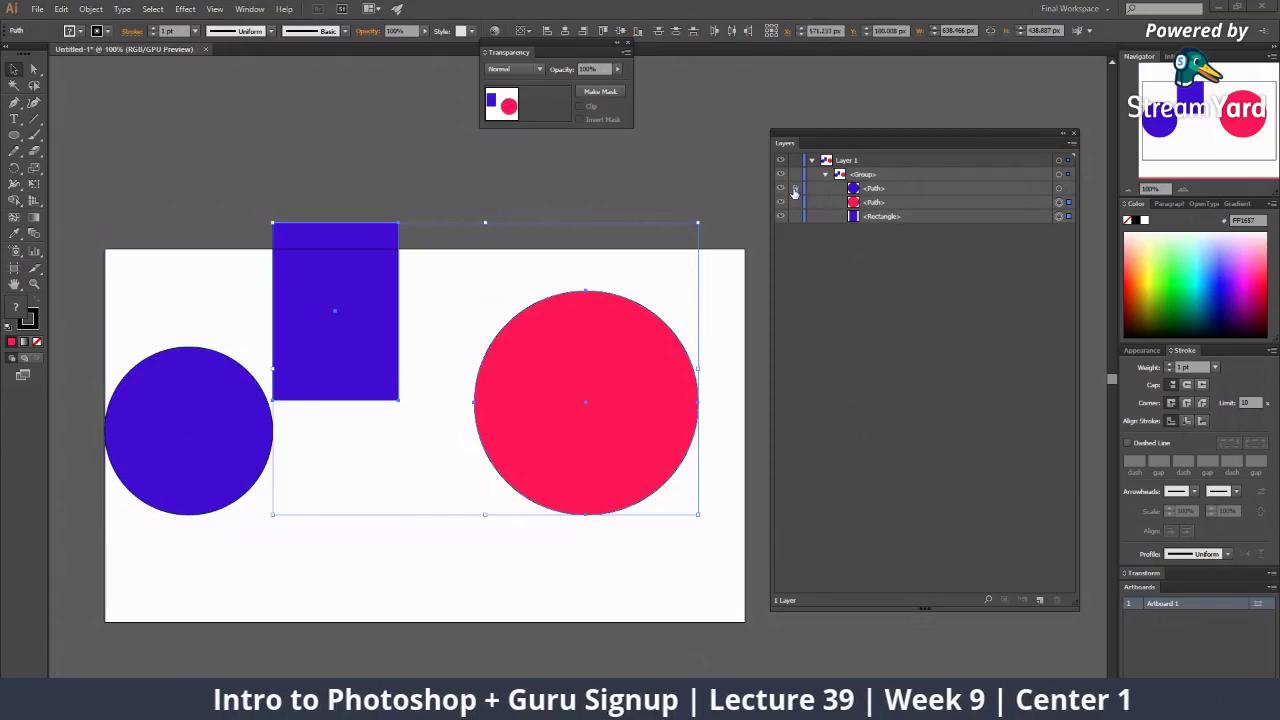
pyautogui.click(782, 189)
pyautogui.click(782, 189)
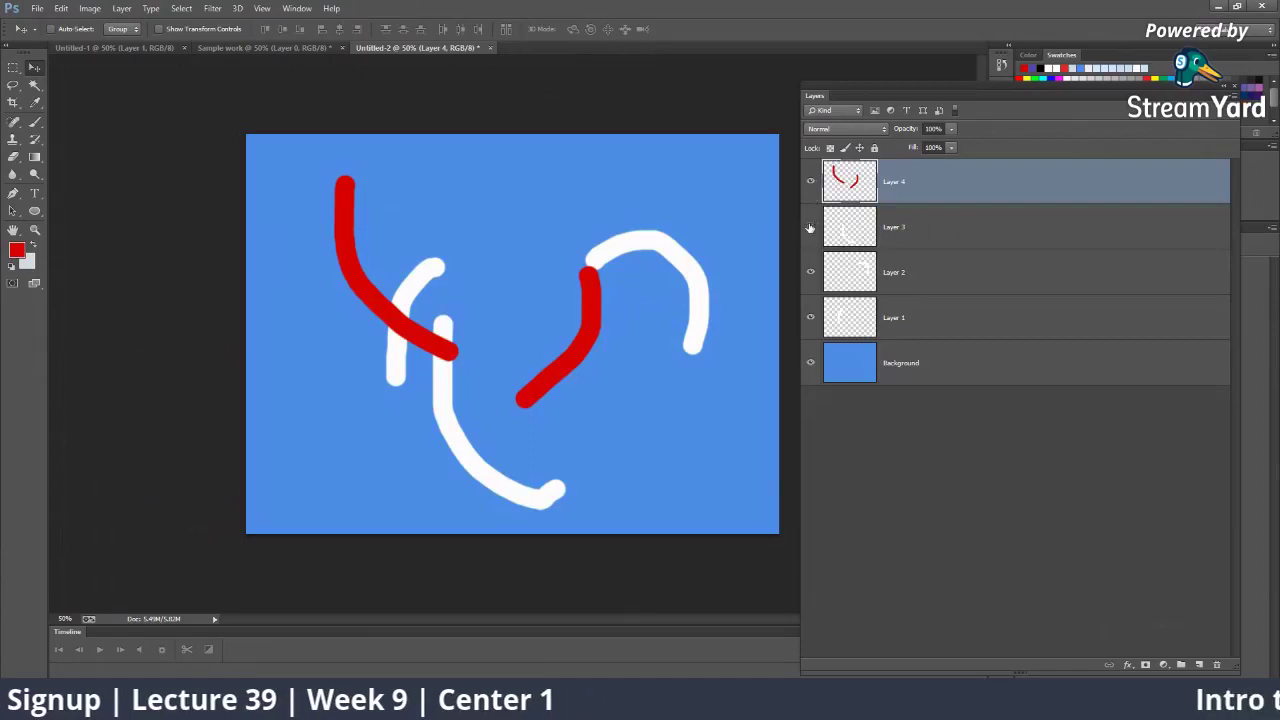
pyautogui.click(810, 228)
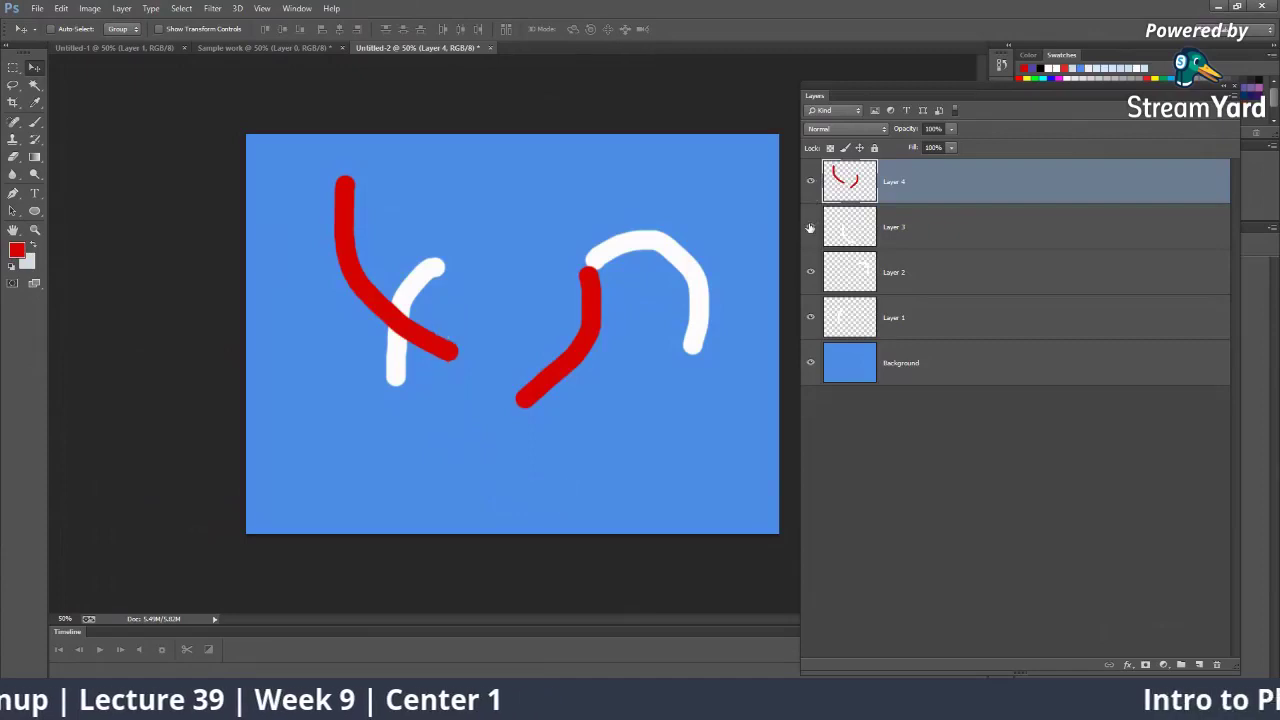
# - Show Layer 3 again, select it, and drag its white hooked stroke up and right
pyautogui.click(810, 228)
pyautogui.click(810, 228)
pyautogui.click(810, 228)
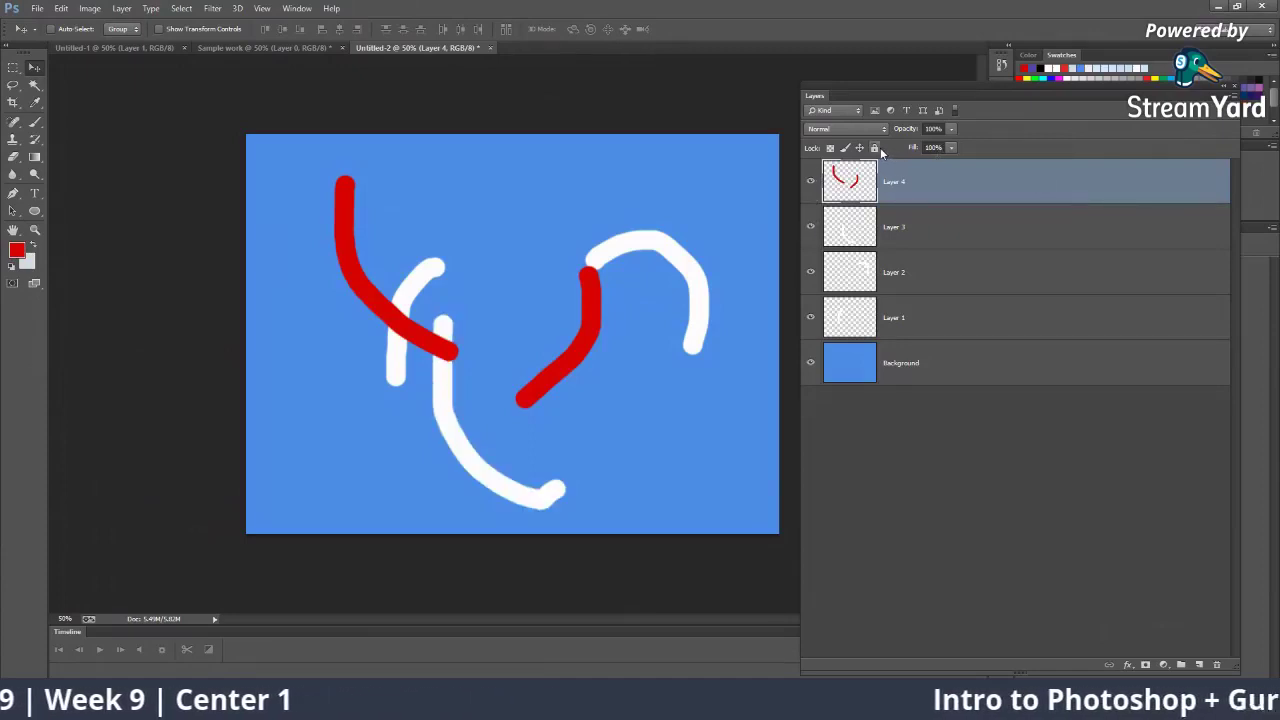
pyautogui.click(928, 228)
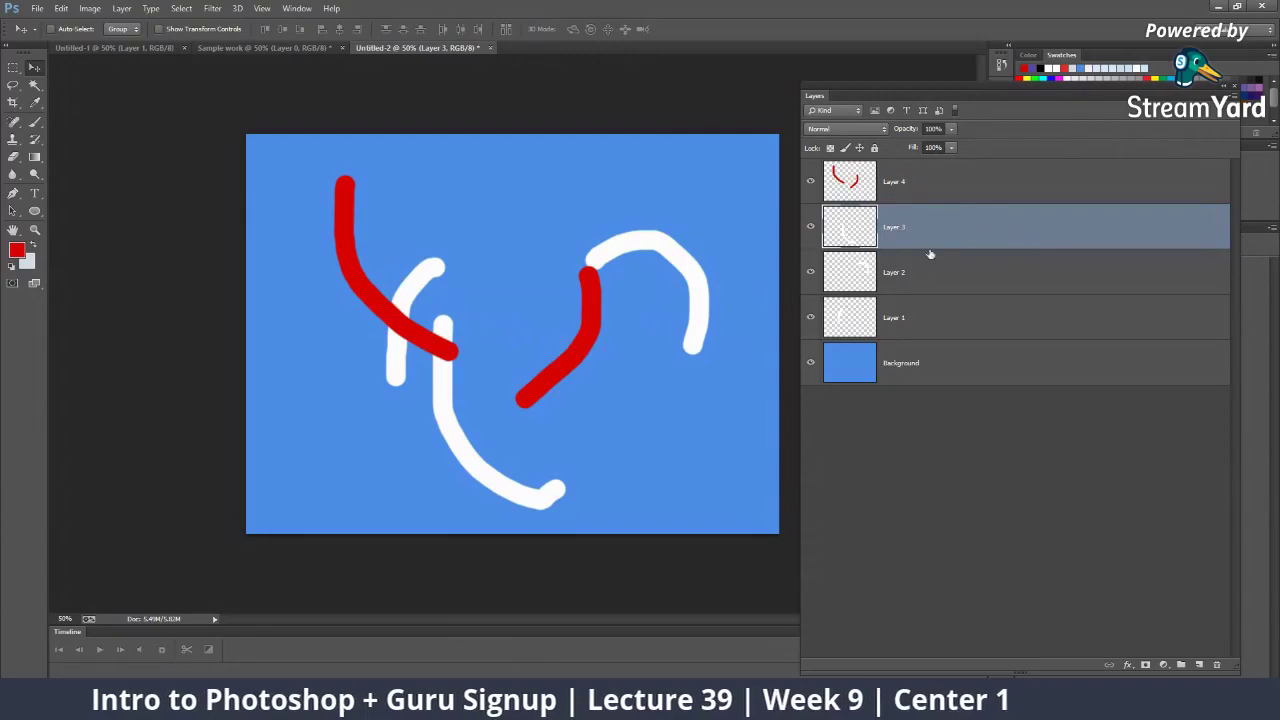
pyautogui.moveTo(450, 270)
pyautogui.mouseDown()
pyautogui.moveTo(457, 254)
pyautogui.moveTo(546, 223)
pyautogui.moveTo(508, 217)
pyautogui.moveTo(585, 232)
pyautogui.moveTo(594, 157)
pyautogui.moveTo(417, 209)
pyautogui.moveTo(471, 197)
pyautogui.moveTo(566, 209)
pyautogui.moveTo(757, 177)
pyautogui.moveTo(754, 193)
pyautogui.moveTo(757, 132)
pyautogui.moveTo(790, 125)
pyautogui.moveTo(787, 139)
pyautogui.mouseUp()
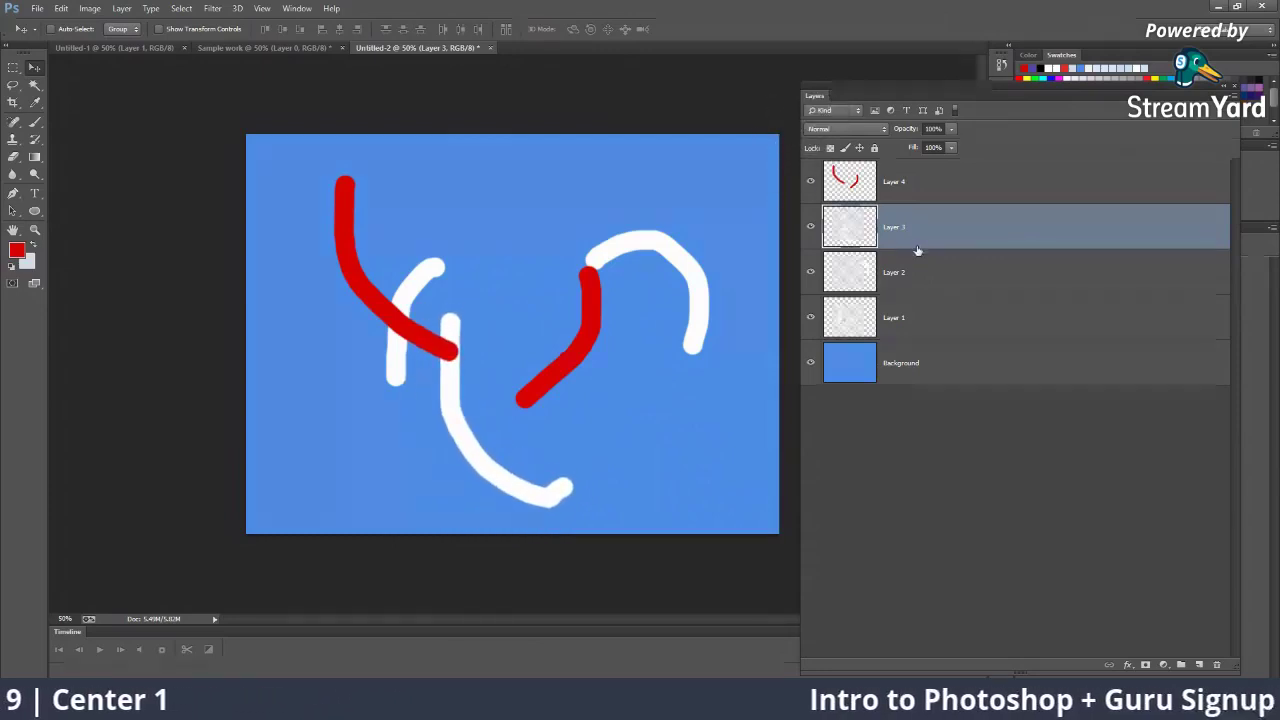
pyautogui.moveTo(494, 509); pyautogui.dragTo(531, 478)
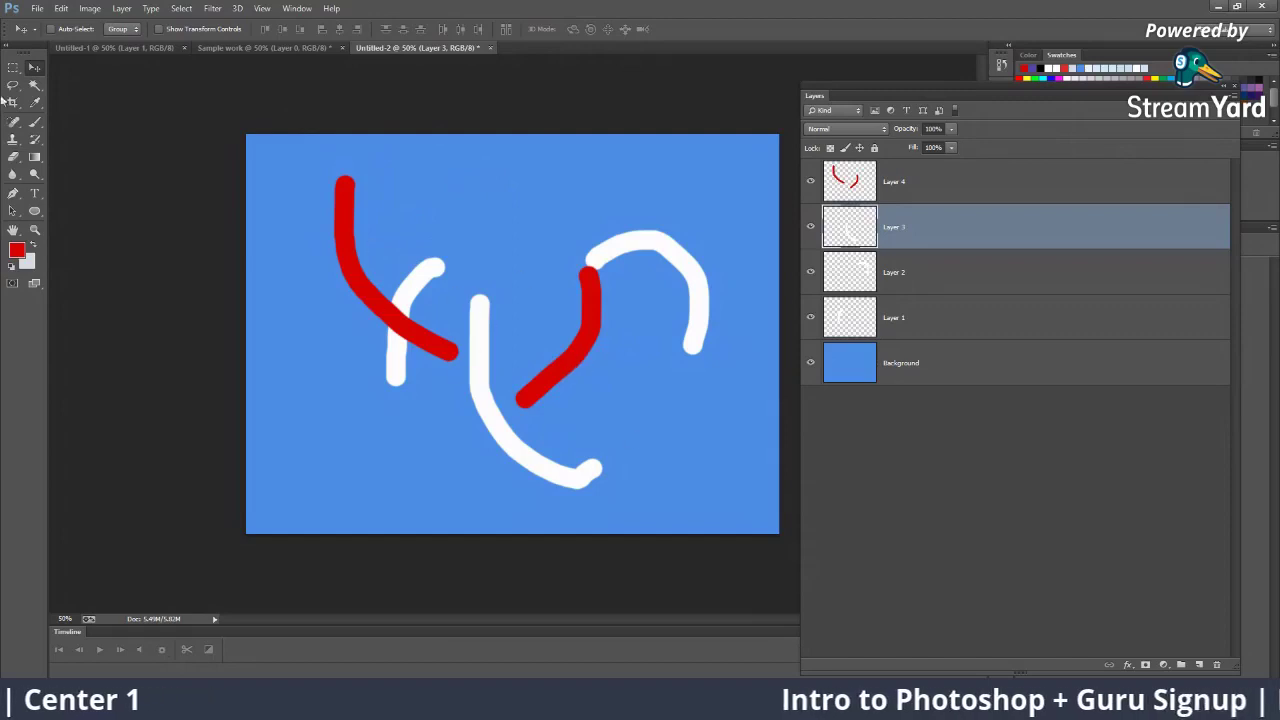
pyautogui.click(35, 122)
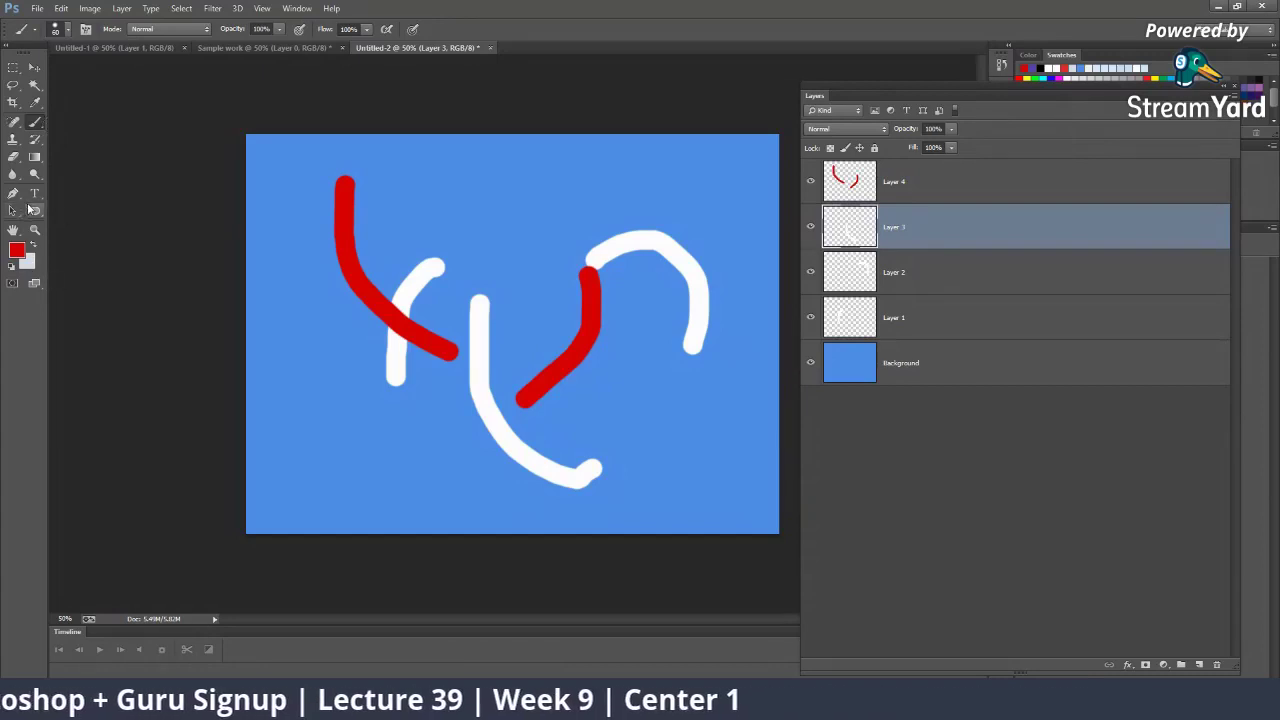
# - Try the ellipse, rounded rectangle, line and custom shape tools, settling on the Rectangle tool
pyautogui.click(34, 211)
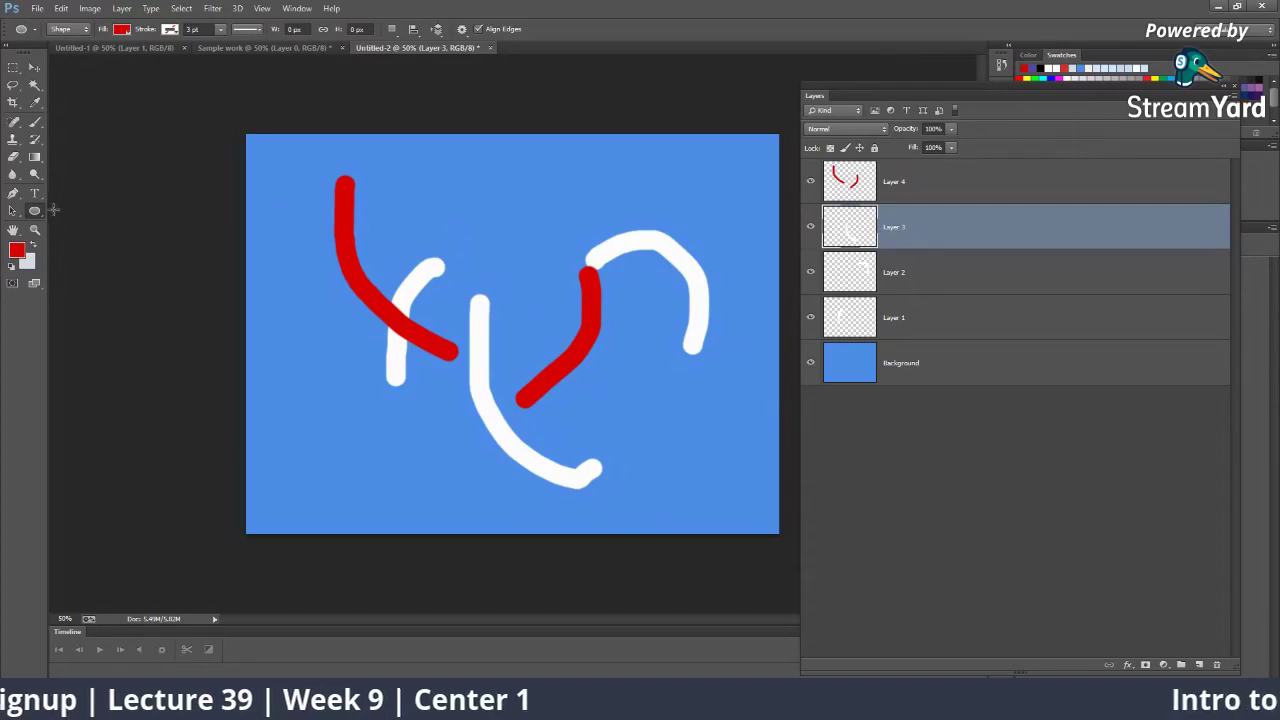
pyautogui.rightClick(43, 212)
pyautogui.click(40, 214)
pyautogui.rightClick(38, 215)
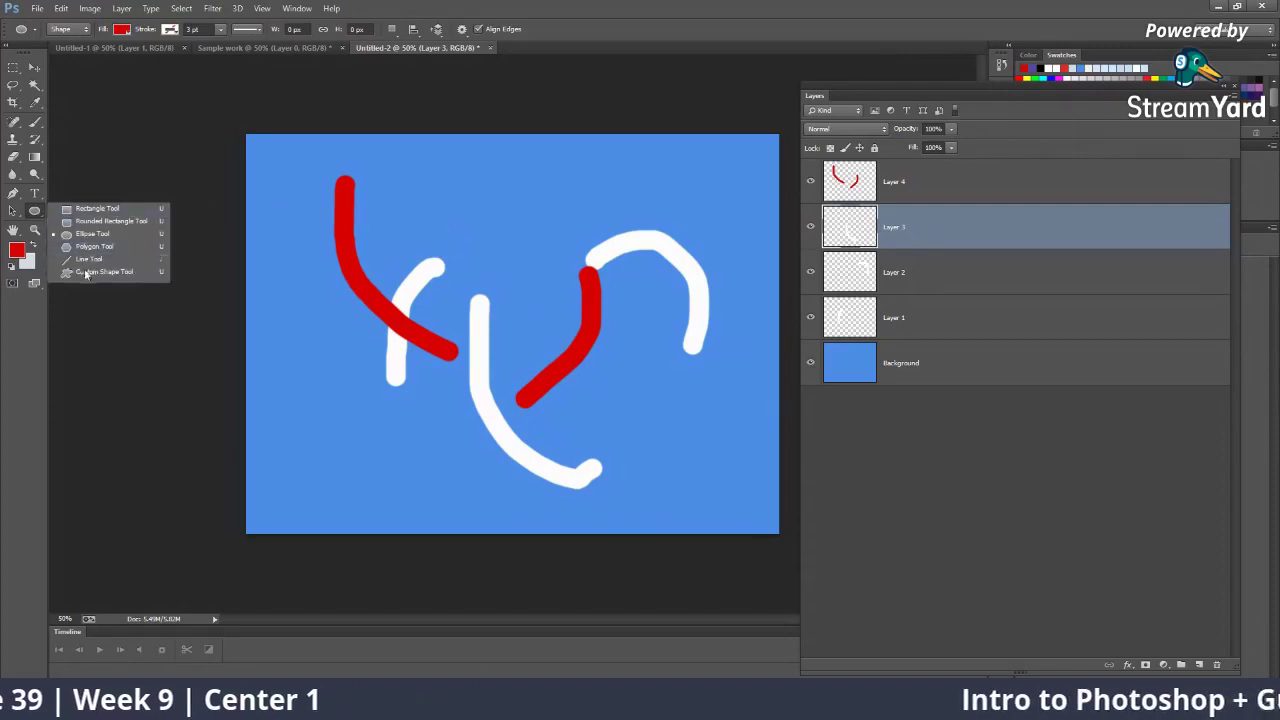
pyautogui.click(92, 208)
pyautogui.rightClick(36, 211)
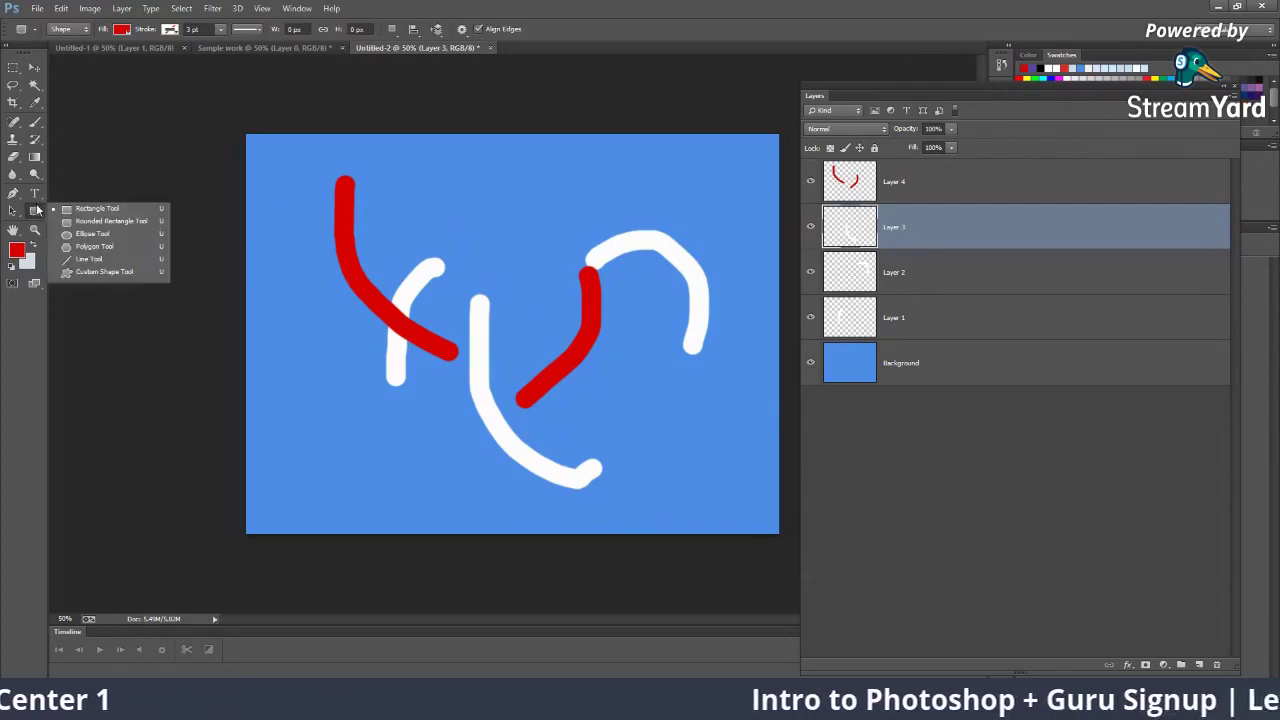
pyautogui.click(64, 223)
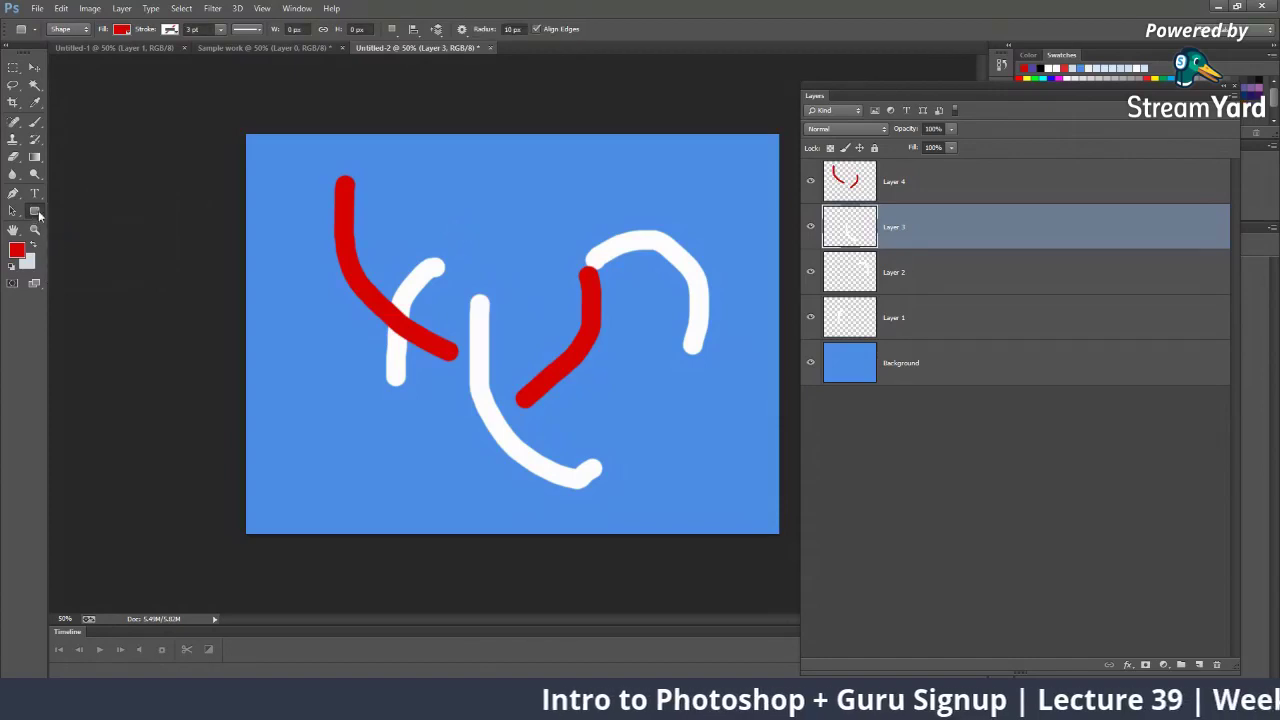
pyautogui.rightClick(36, 211)
pyautogui.click(71, 236)
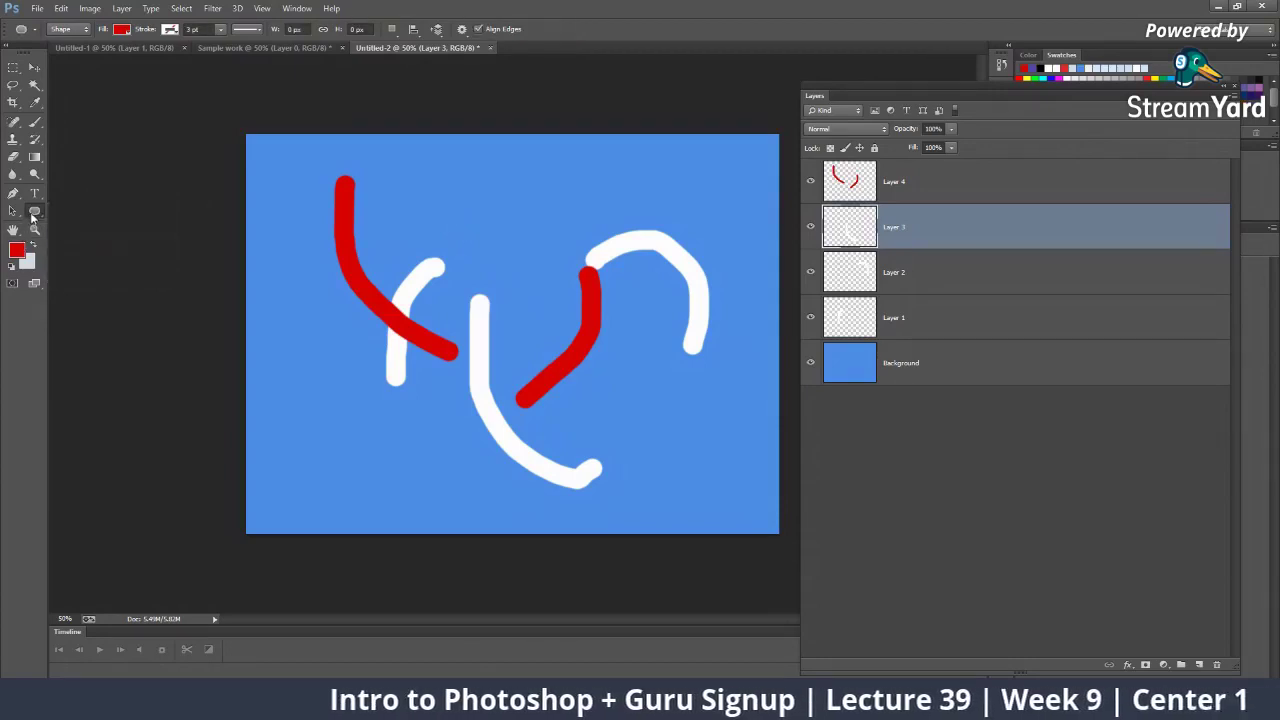
pyautogui.rightClick(36, 211)
pyautogui.click(72, 234)
pyautogui.rightClick(36, 211)
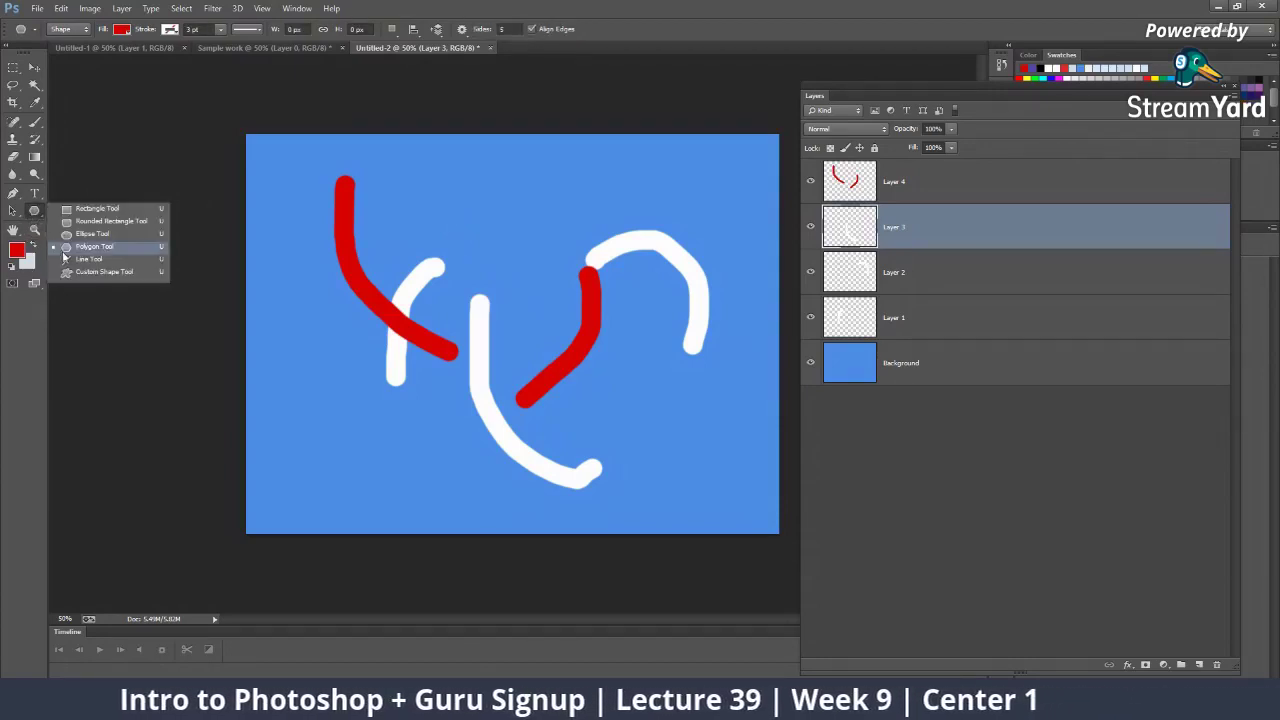
pyautogui.click(71, 262)
pyautogui.rightClick(34, 212)
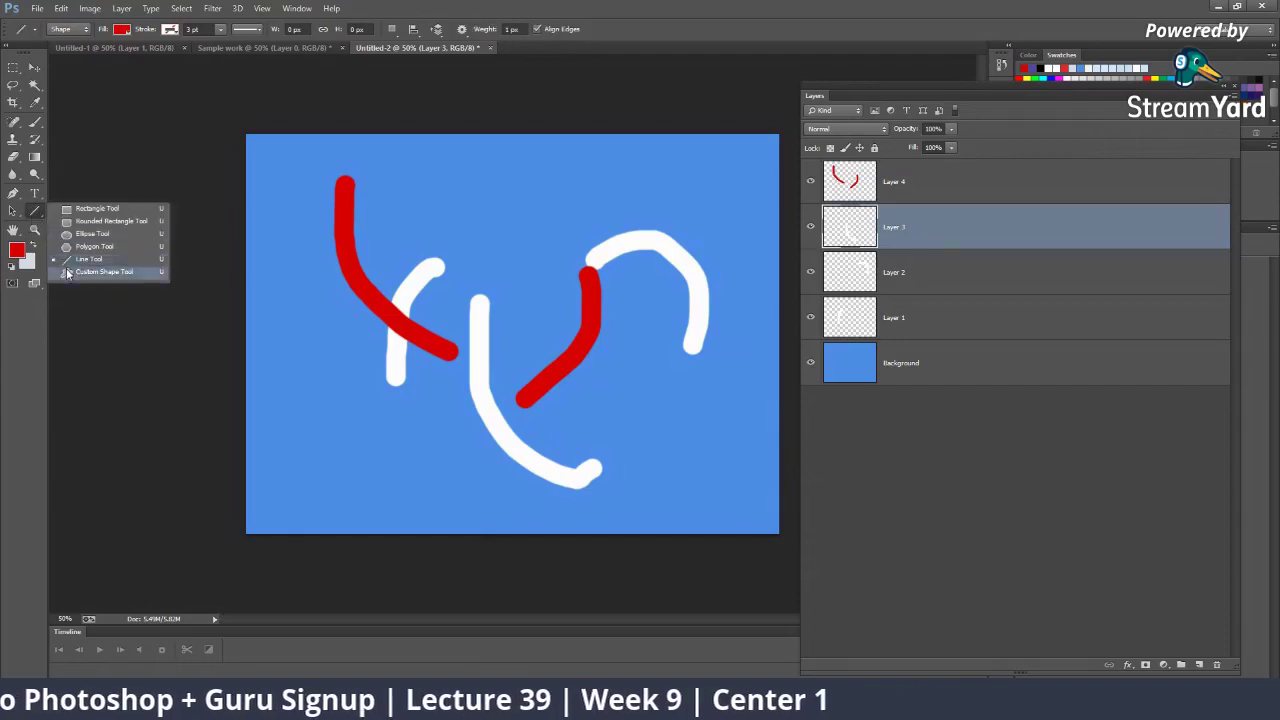
pyautogui.click(72, 275)
pyautogui.rightClick(35, 211)
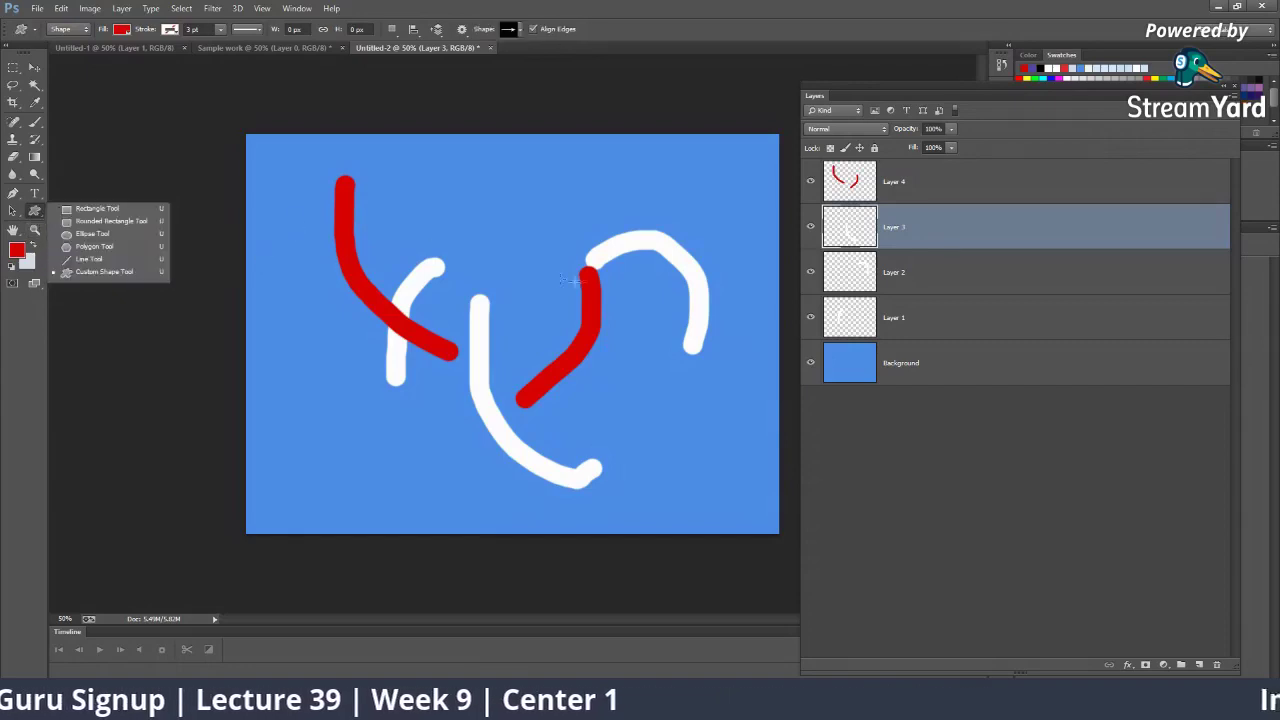
pyautogui.click(129, 208)
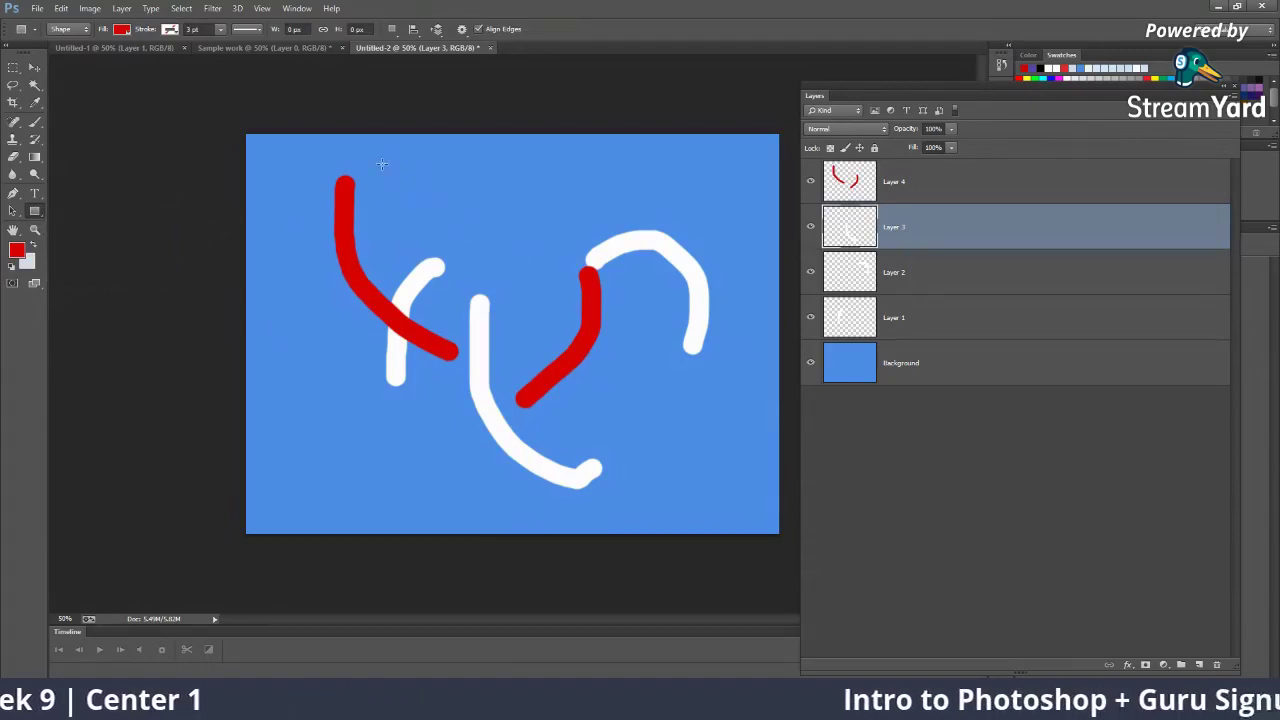
# - Undo a small trial rectangle and draw a large red rectangle over the strokes
pyautogui.moveTo(382, 165); pyautogui.dragTo(430, 205)
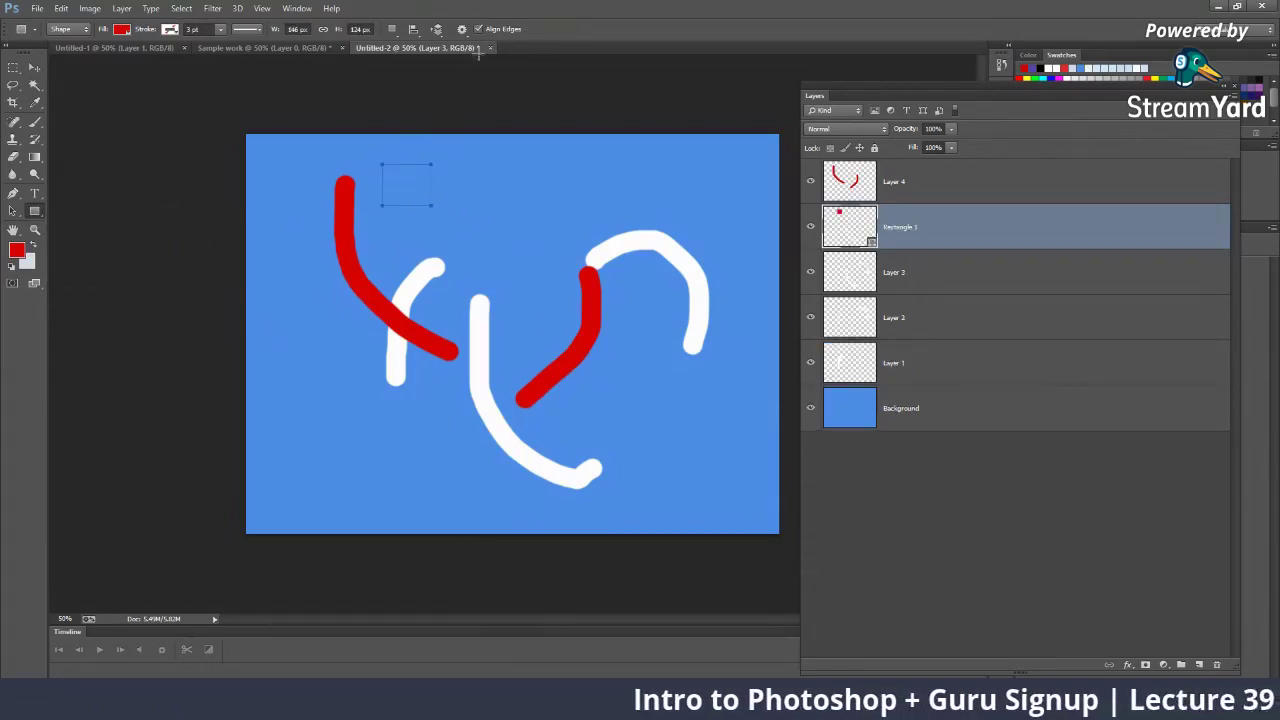
pyautogui.hotkey('ctrl', 'z')
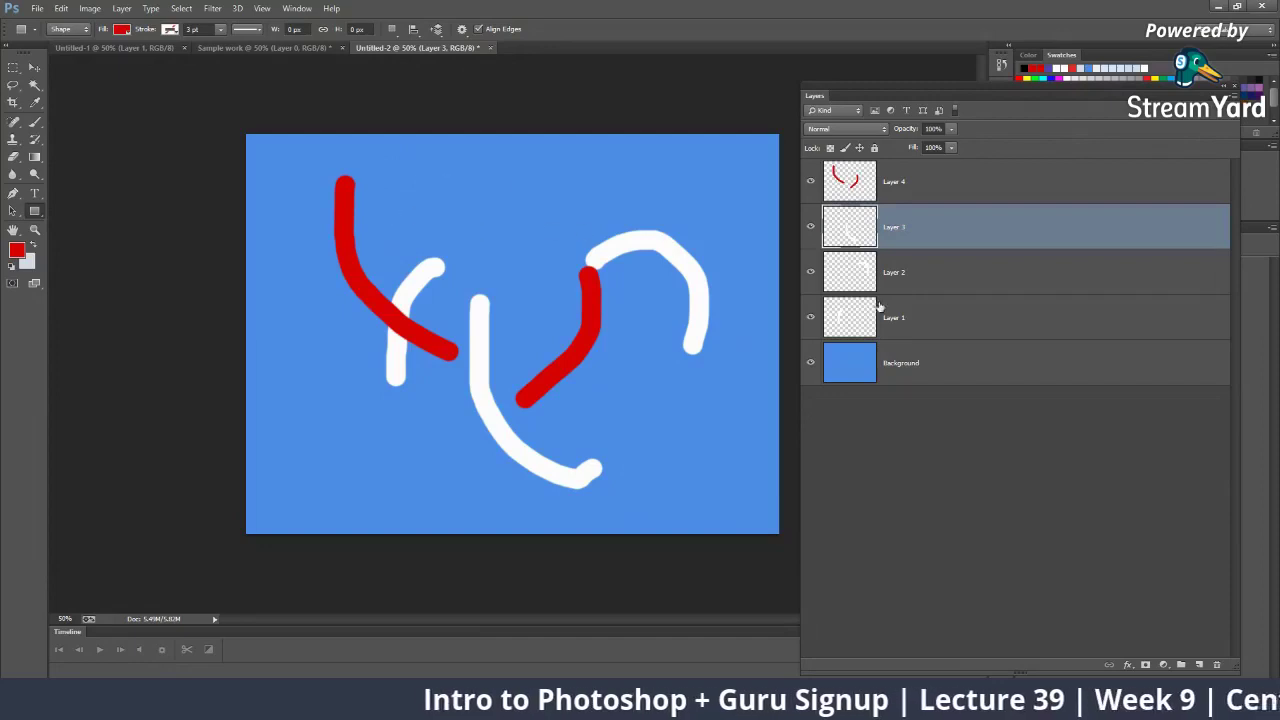
pyautogui.moveTo(405, 174); pyautogui.dragTo(702, 449)
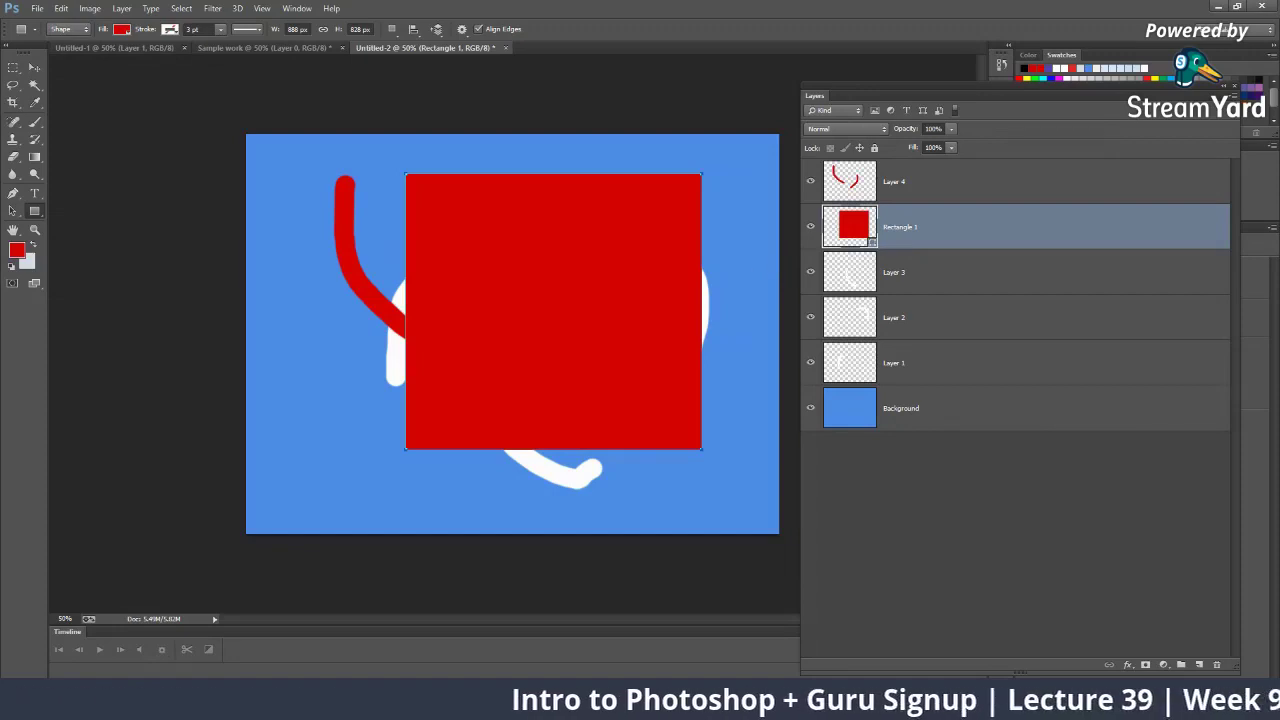
# - In Illustrator, deselect the grouped shapes and shift the artboard view upward
pyautogui.hotkey('alt', 'Tab')
pyautogui.click(519, 286)
pyautogui.moveTo(517, 286); pyautogui.dragTo(494, 112)
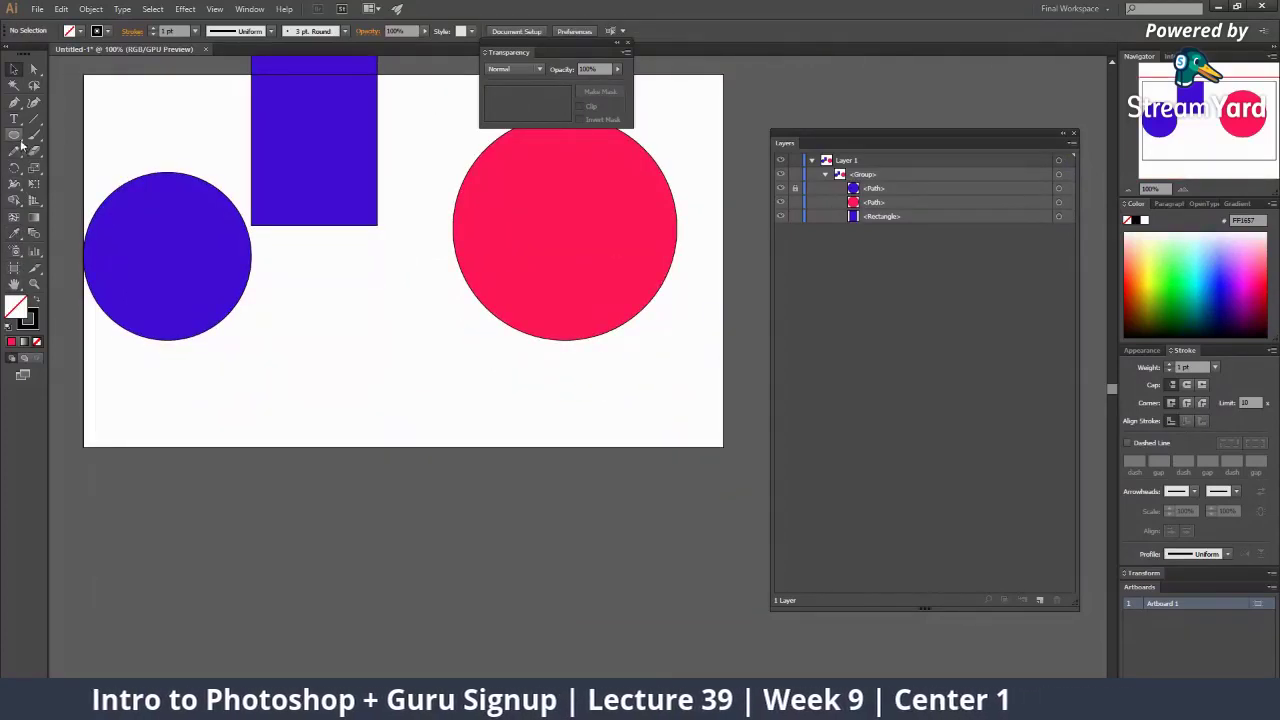
# - Draw a circle below the blue and pink shapes, make it solid black with Shift+X, and deselect it
pyautogui.click(14, 135)
pyautogui.moveTo(370, 352); pyautogui.dragTo(395, 425)
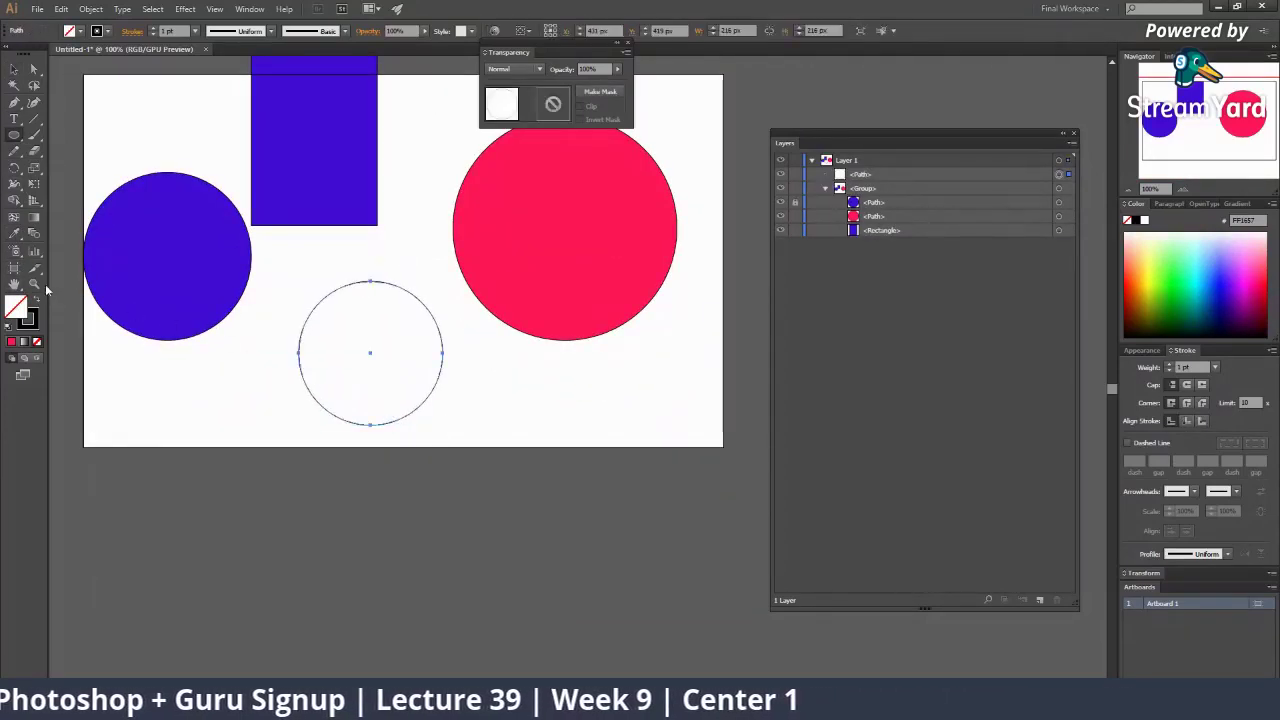
pyautogui.hotkey('shift', 'x')
pyautogui.press('v')
pyautogui.click(560, 423)
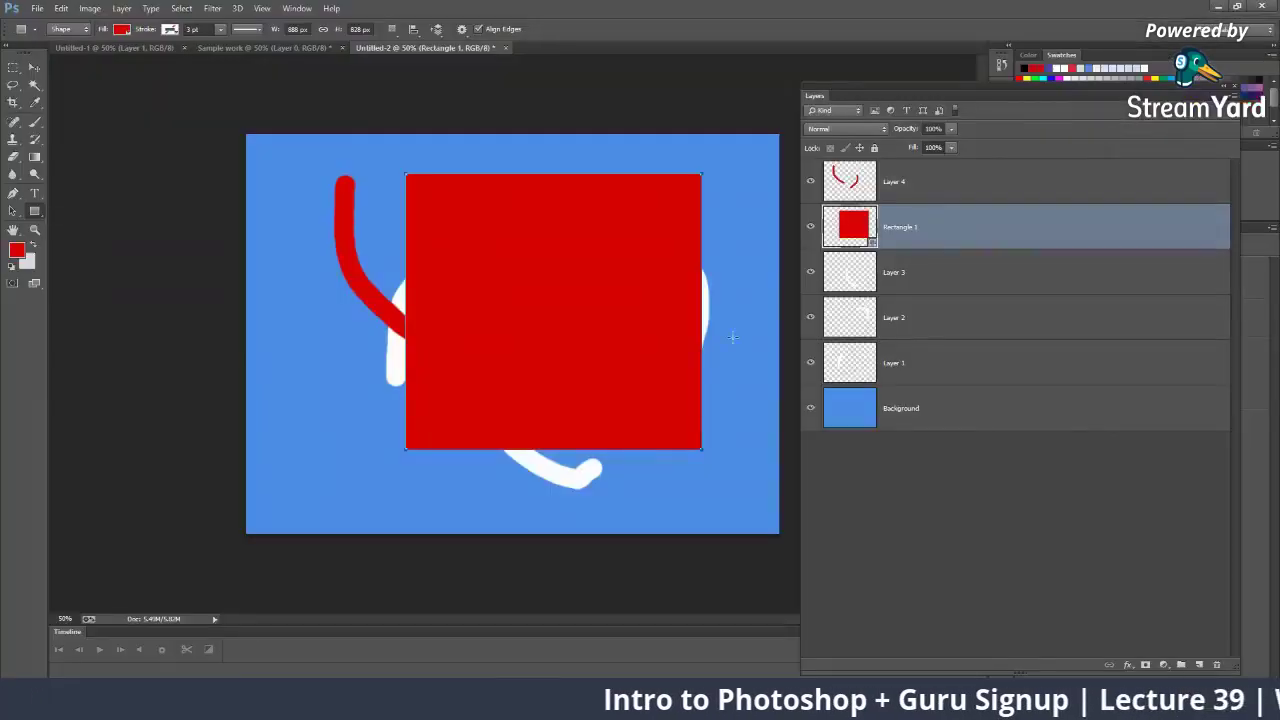
# - Move the red rectangle up and to the left with the Move tool
pyautogui.click(34, 67)
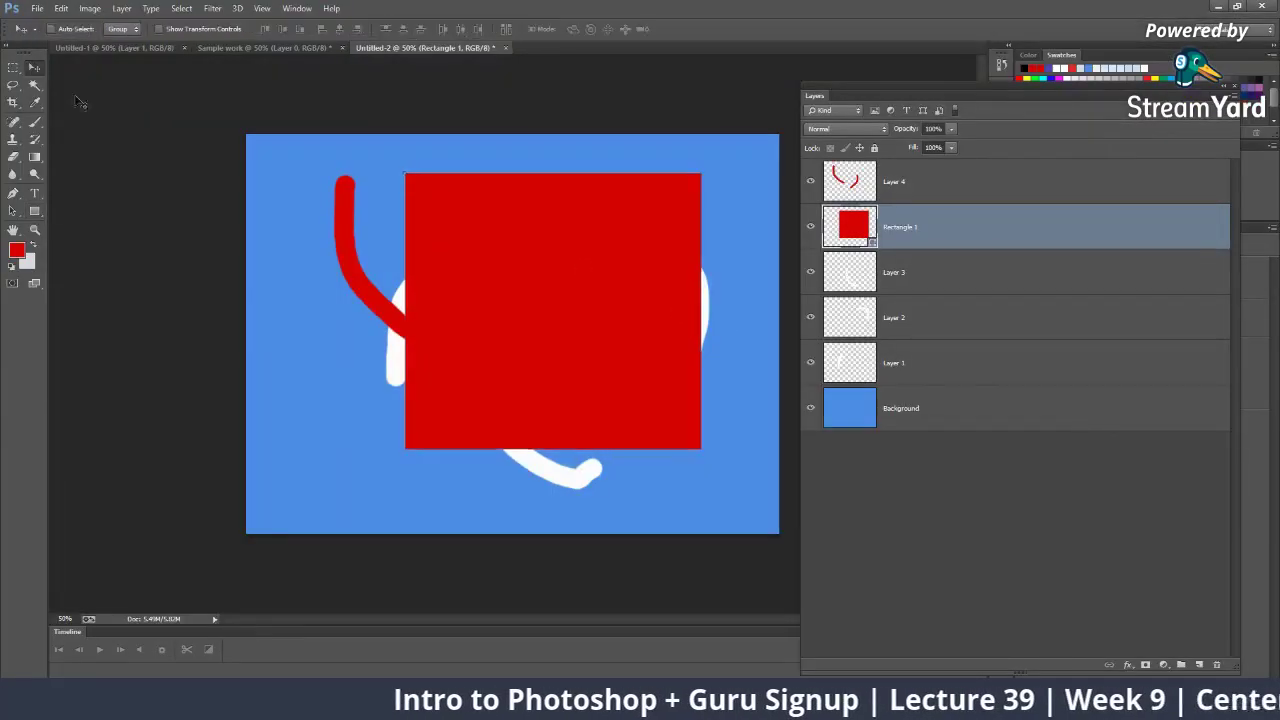
pyautogui.moveTo(475, 205); pyautogui.dragTo(484, 240)
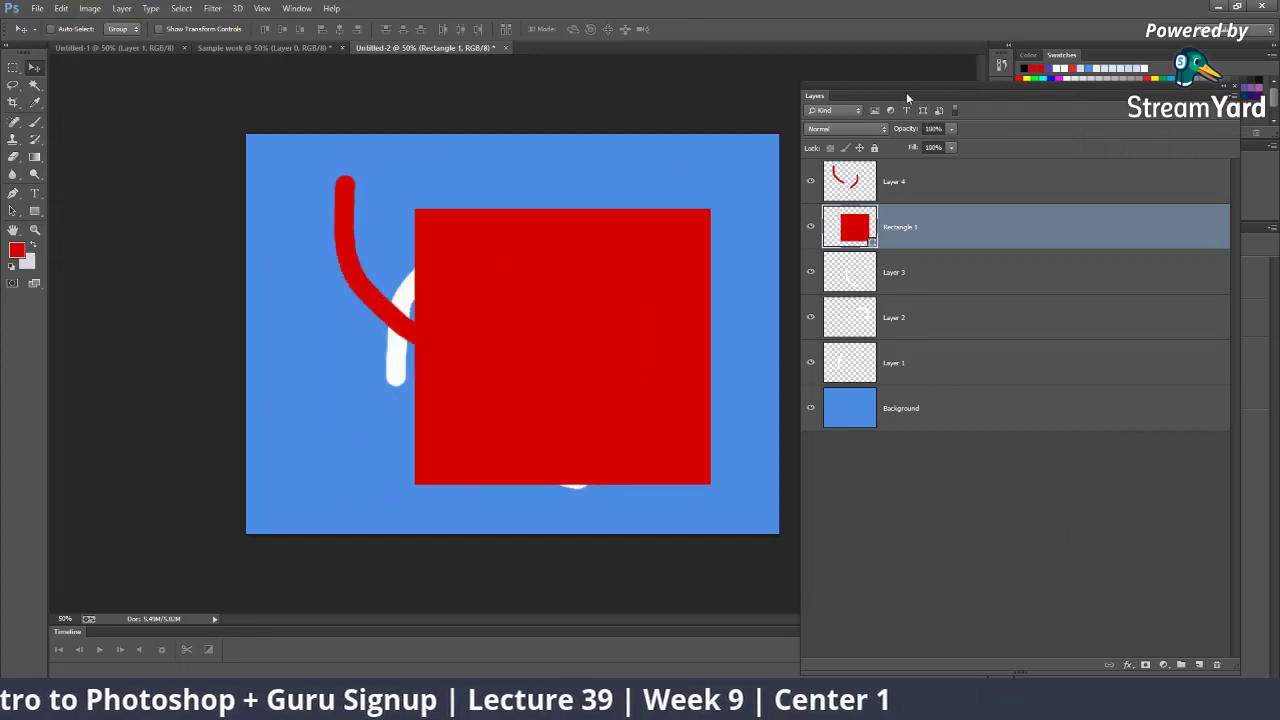
pyautogui.moveTo(523, 286); pyautogui.dragTo(465, 243)
# - Float the Layers panel, narrow and raise it, then delete the Rectangle 1 layer
pyautogui.moveTo(877, 94)
pyautogui.mouseDown()
pyautogui.moveTo(762, 224)
pyautogui.moveTo(849, 184)
pyautogui.mouseUp()
pyautogui.moveTo(1104, 268); pyautogui.dragTo(942, 268)
pyautogui.moveTo(853, 163); pyautogui.dragTo(818, 117)
pyautogui.press('Delete')
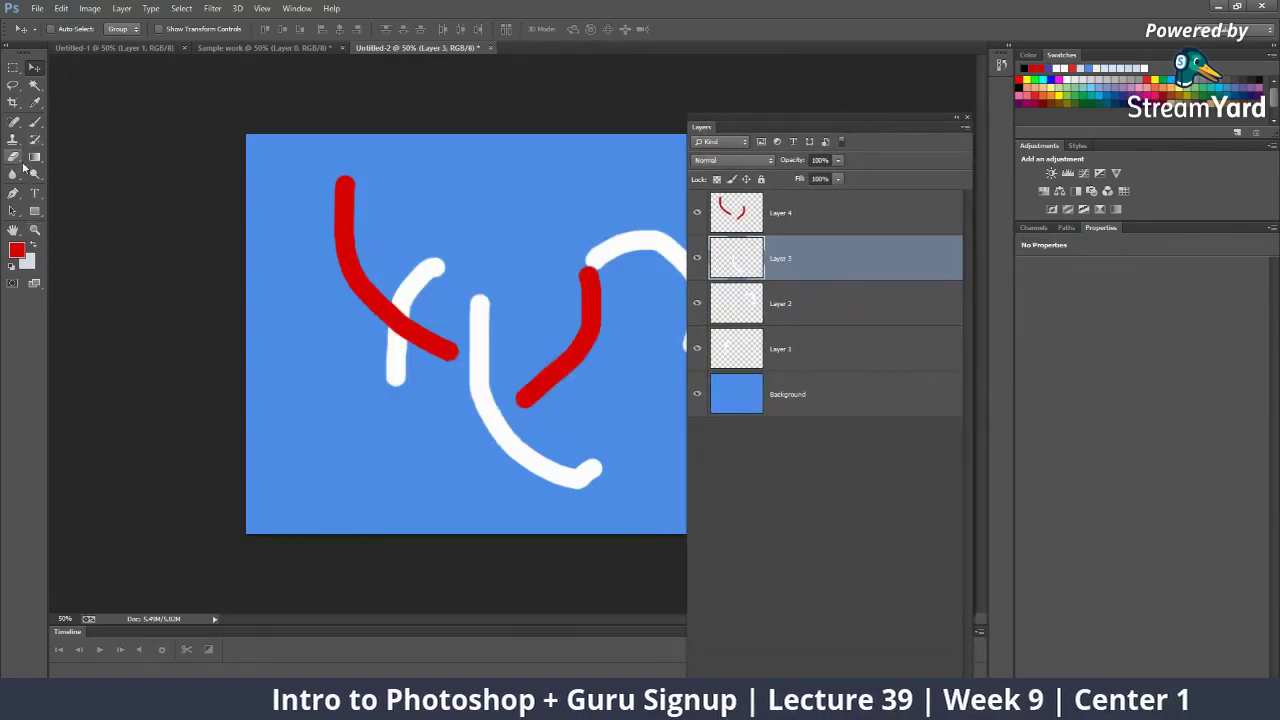
pyautogui.click(35, 213)
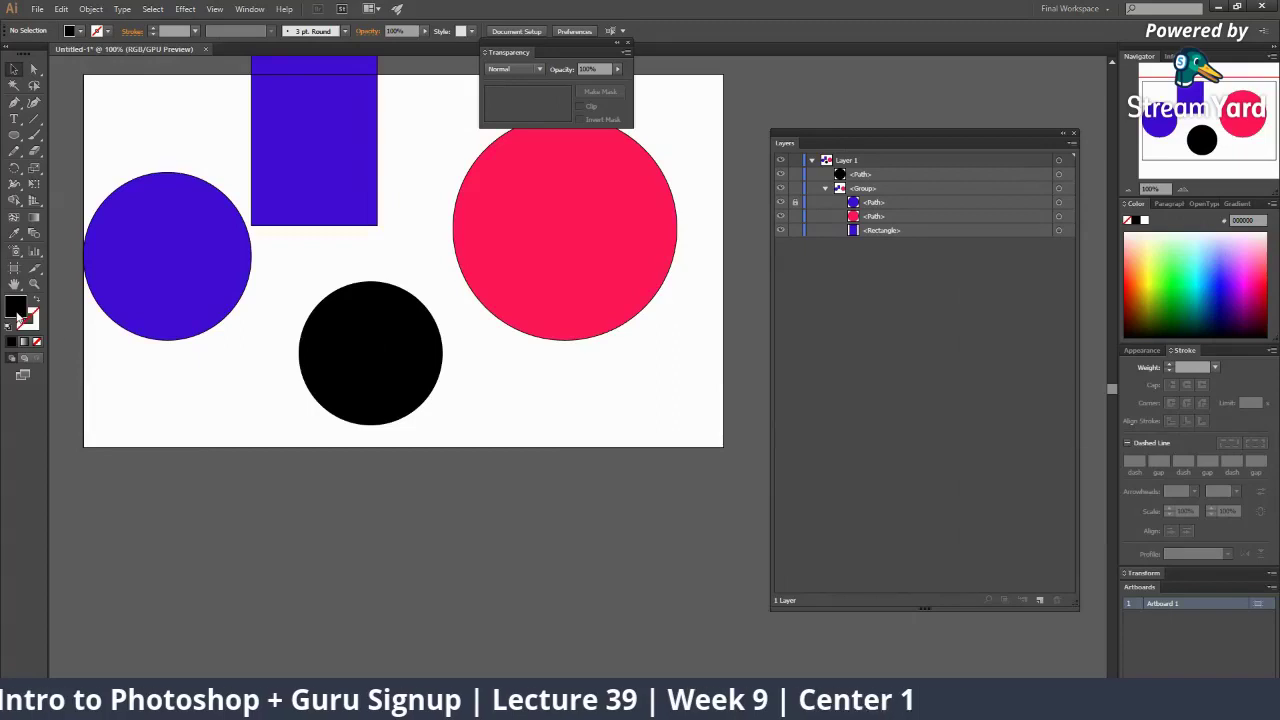
pyautogui.doubleClick(16, 308)
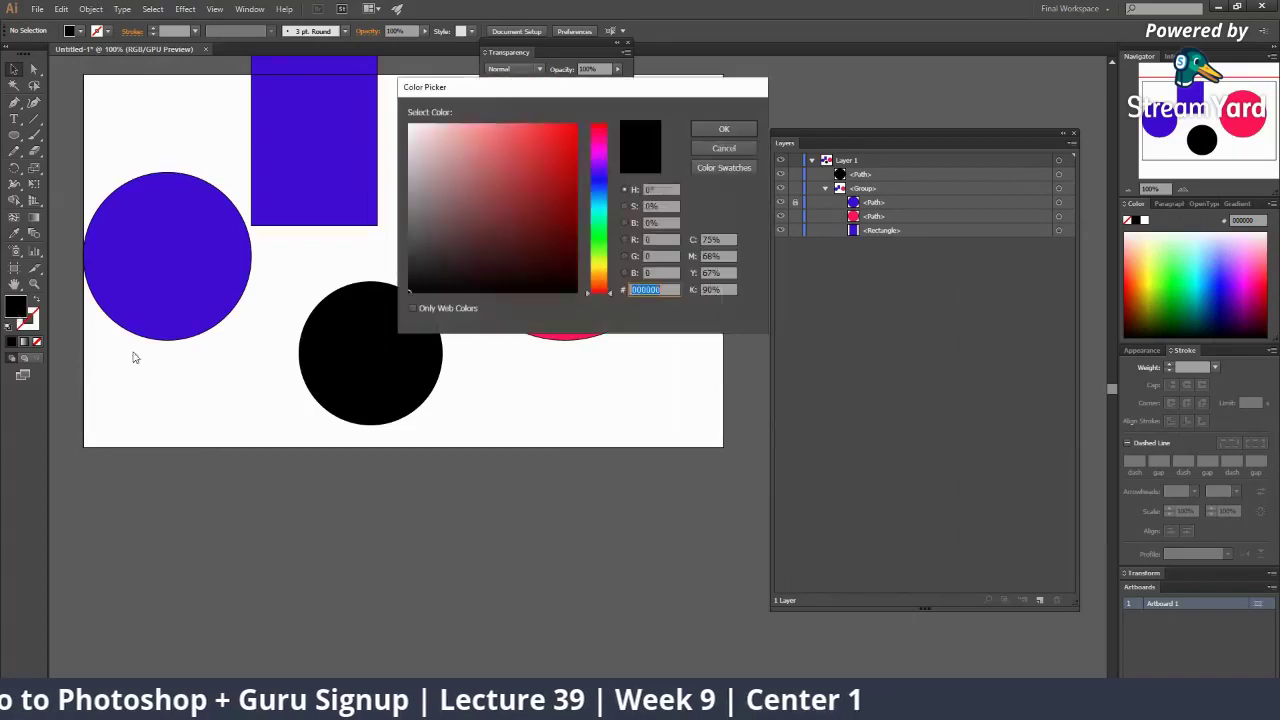
pyautogui.click(710, 151)
pyautogui.doubleClick(28, 318)
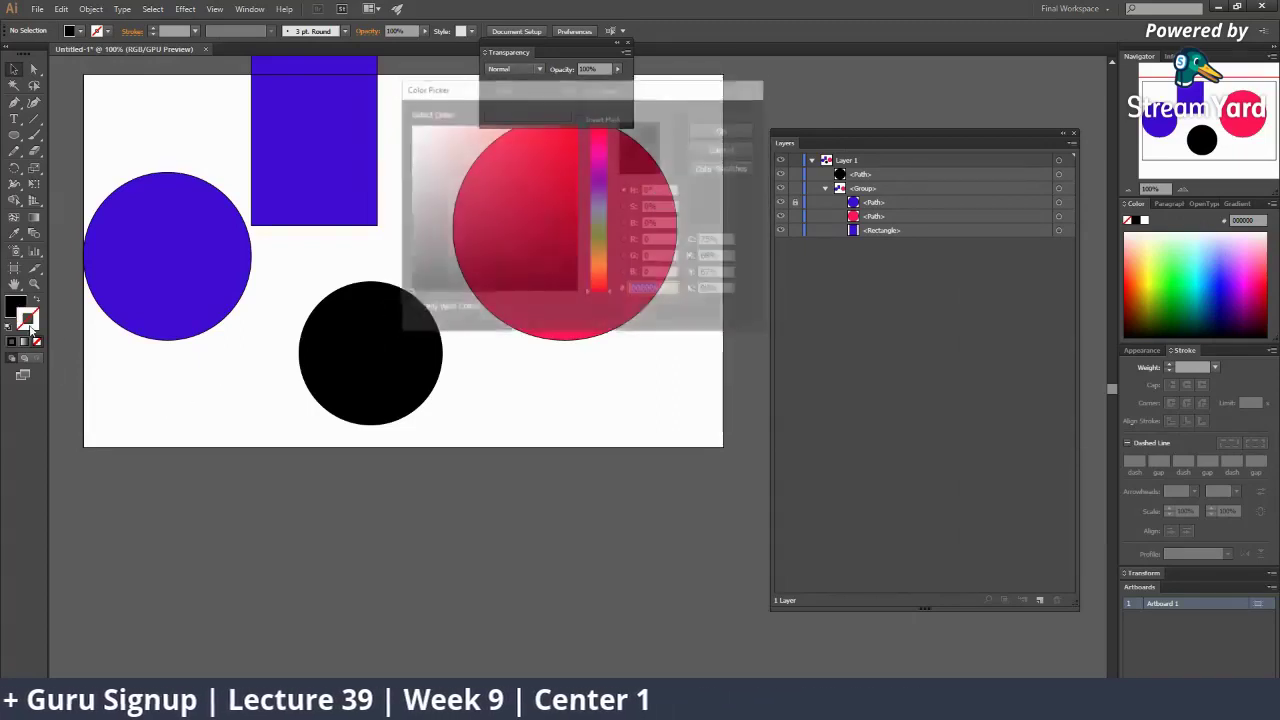
pyautogui.click(710, 150)
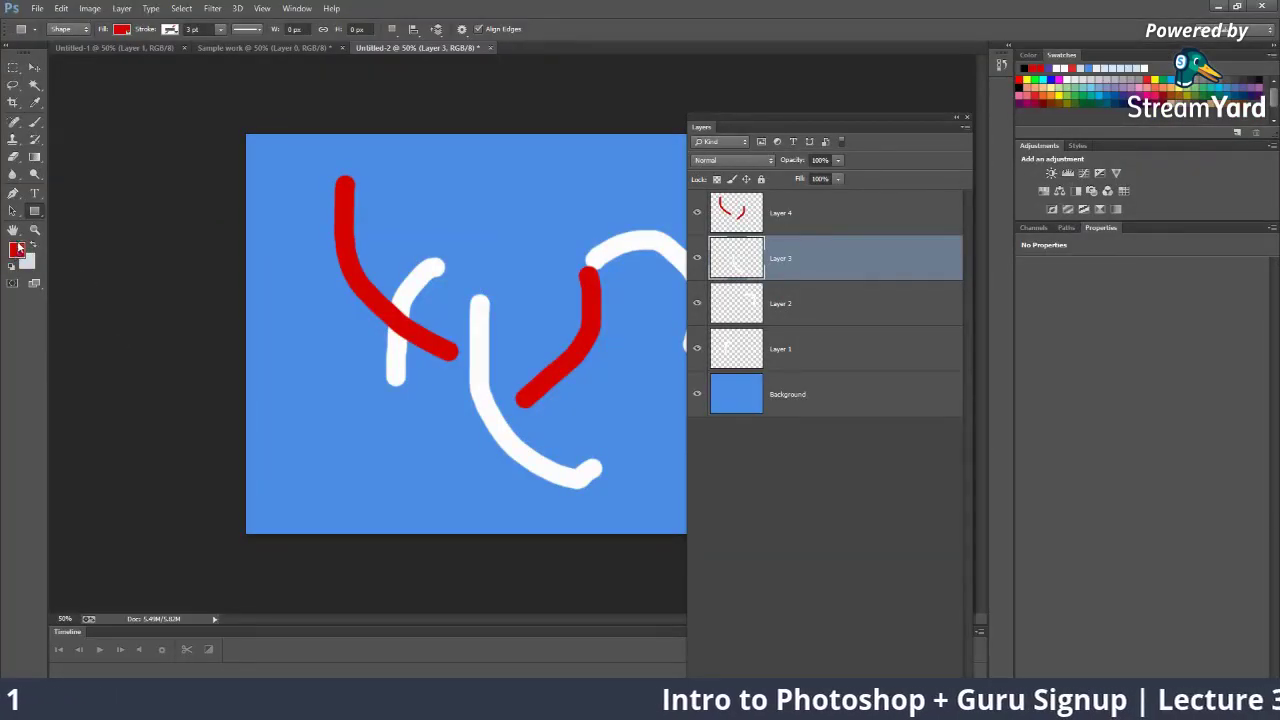
# - Change the foreground colour from red to a dark navy blue
pyautogui.click(16, 250)
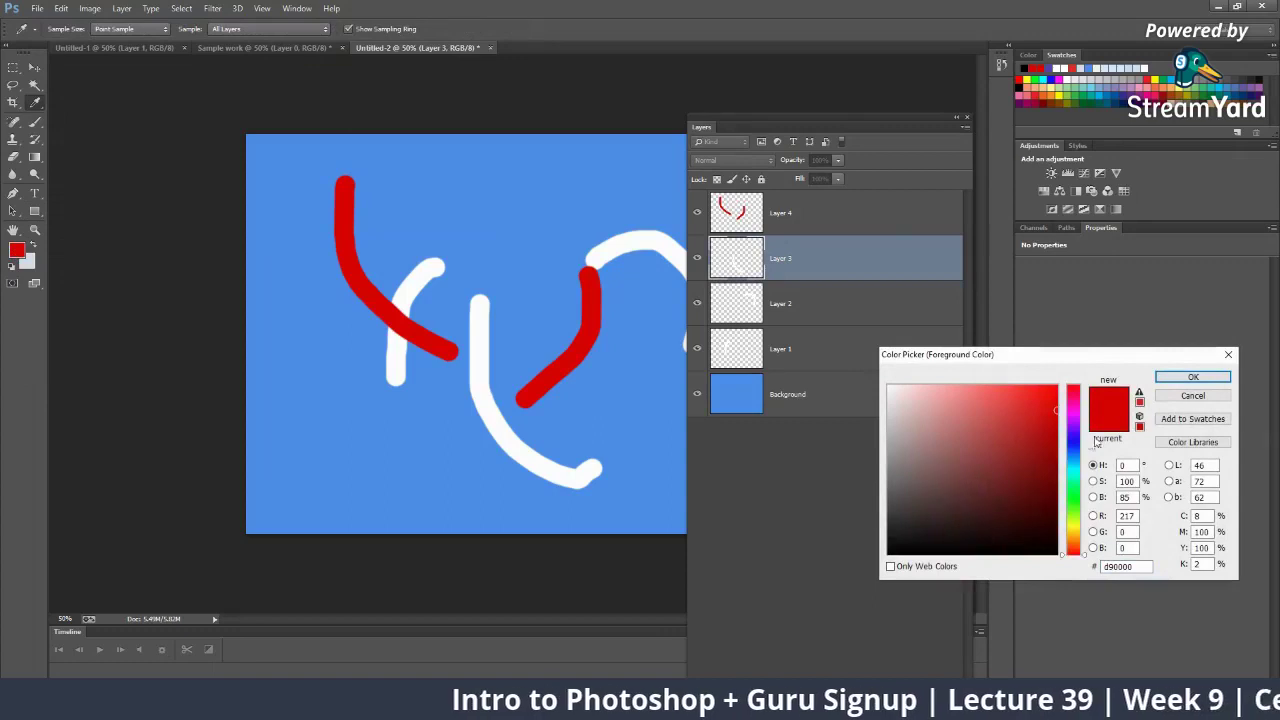
pyautogui.click(1073, 447)
pyautogui.click(1043, 461)
pyautogui.click(1210, 379)
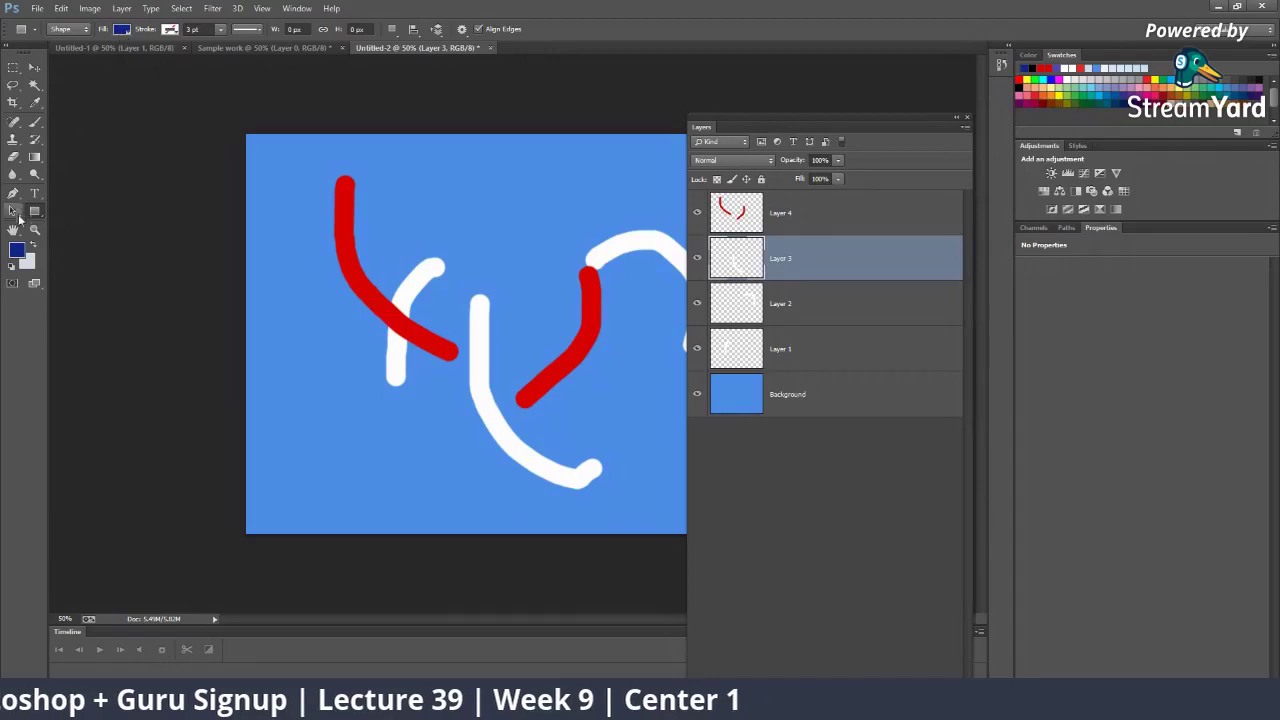
# - Set the background colour to a medium blue
pyautogui.click(23, 263)
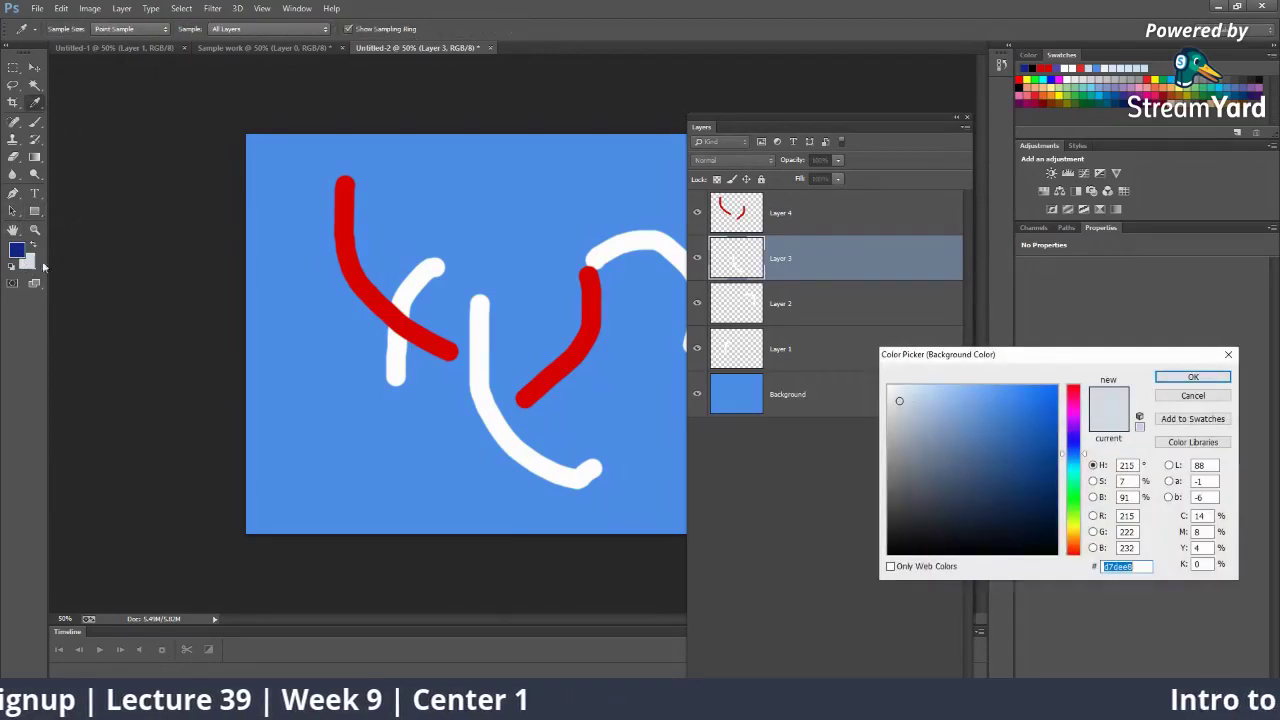
pyautogui.click(1004, 428)
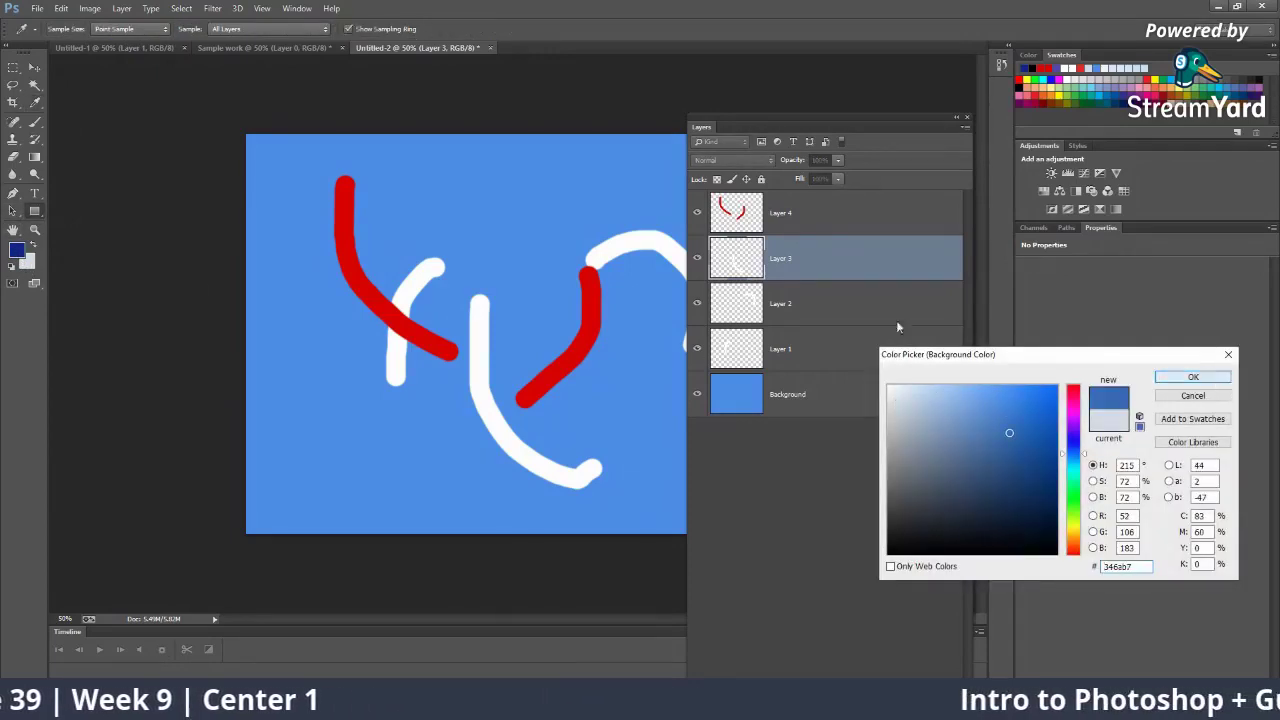
pyautogui.click(1193, 377)
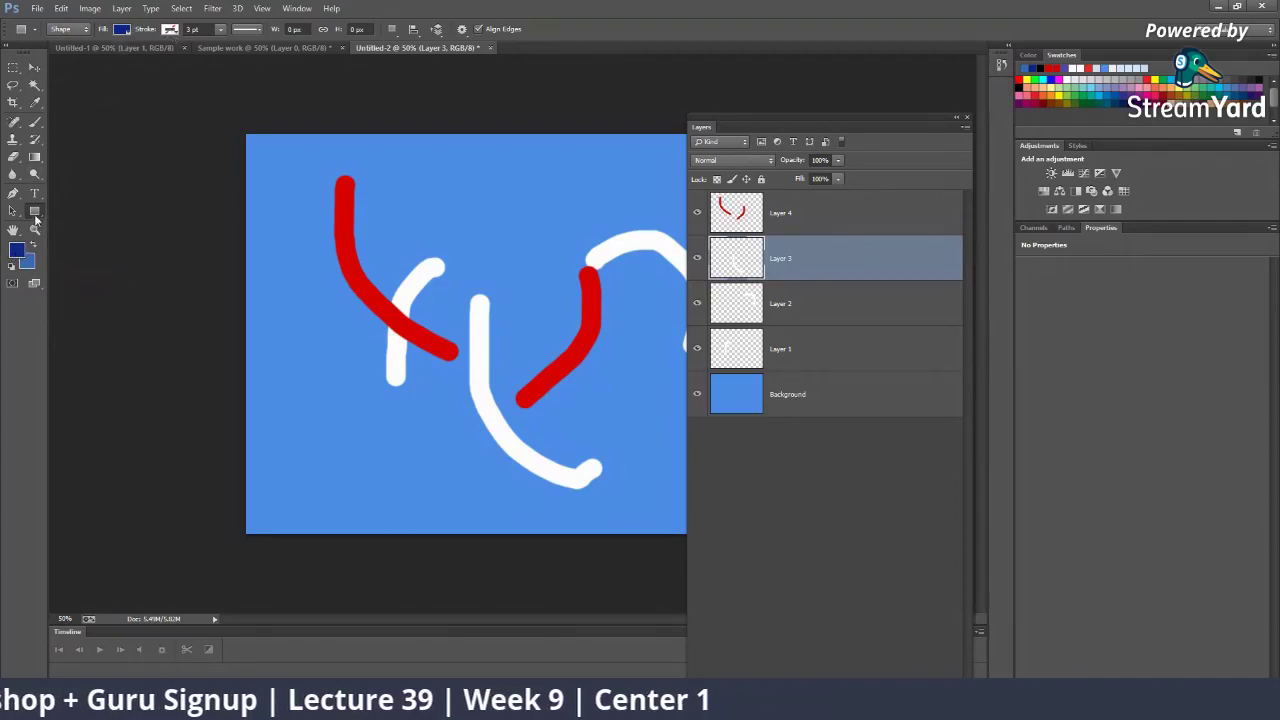
# - Switch to the Ellipse tool and set the foreground colour to a lighter blue
pyautogui.rightClick(36, 211)
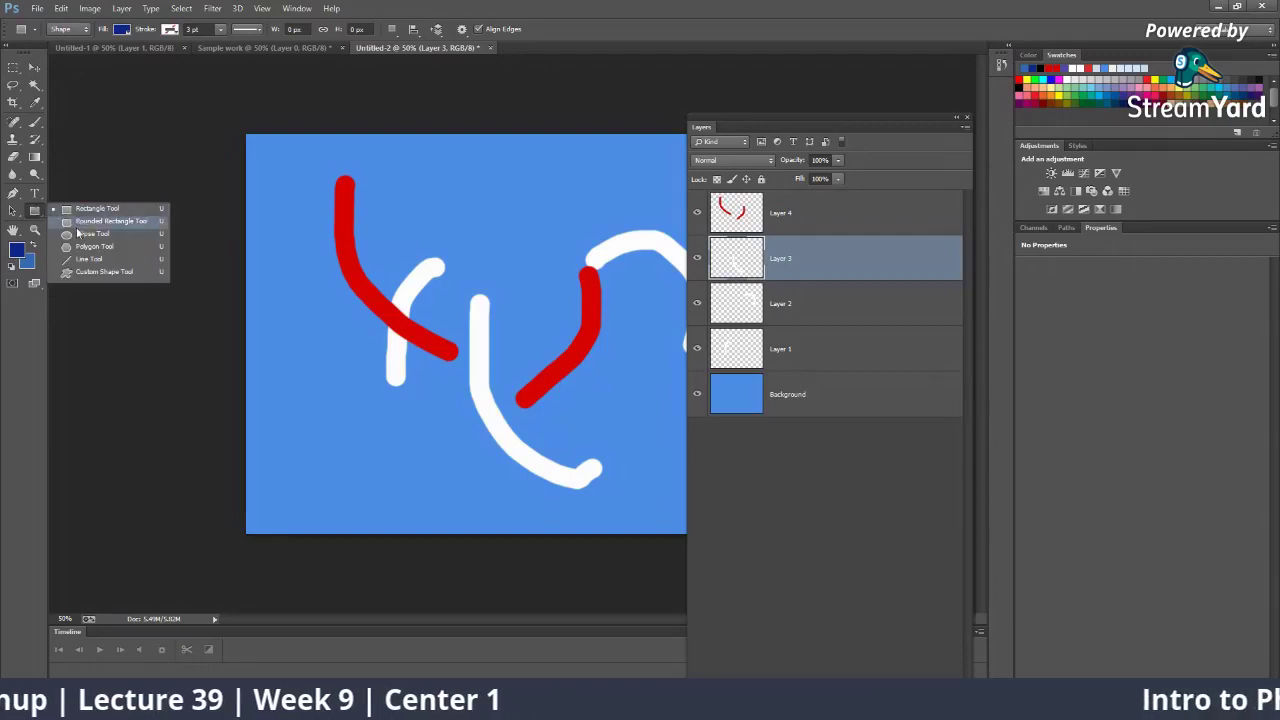
pyautogui.click(76, 235)
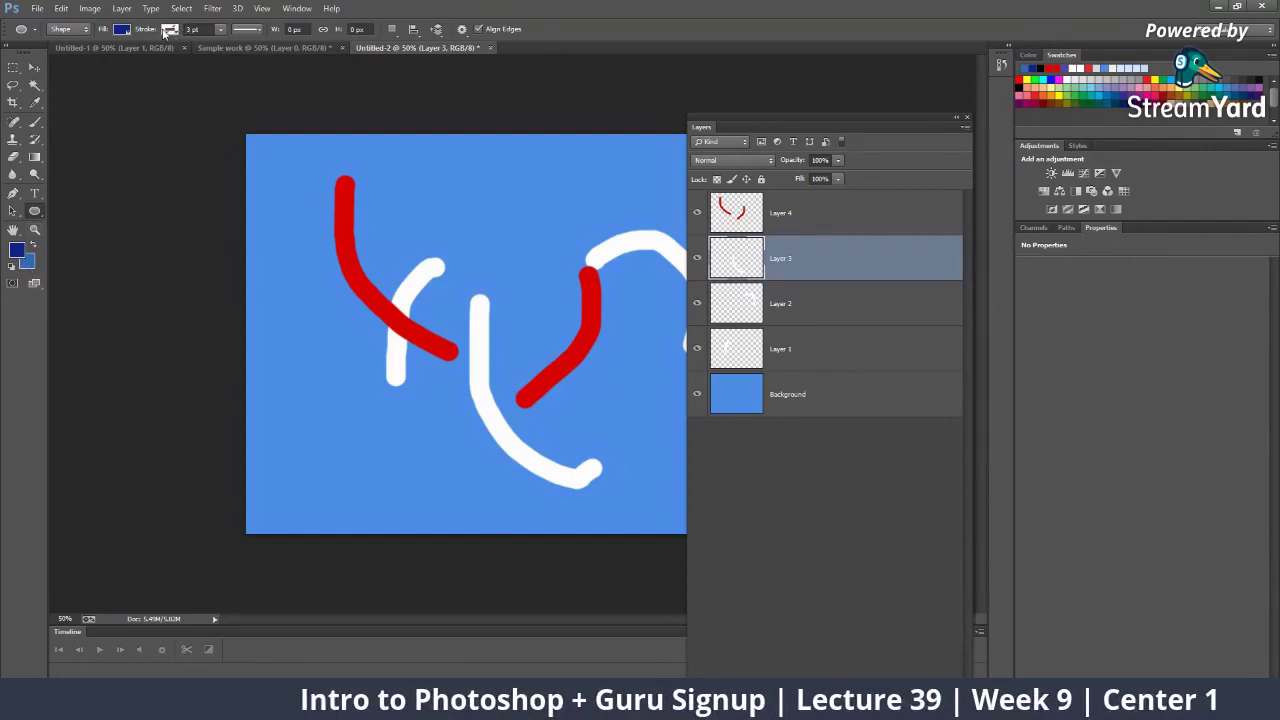
pyautogui.click(20, 255)
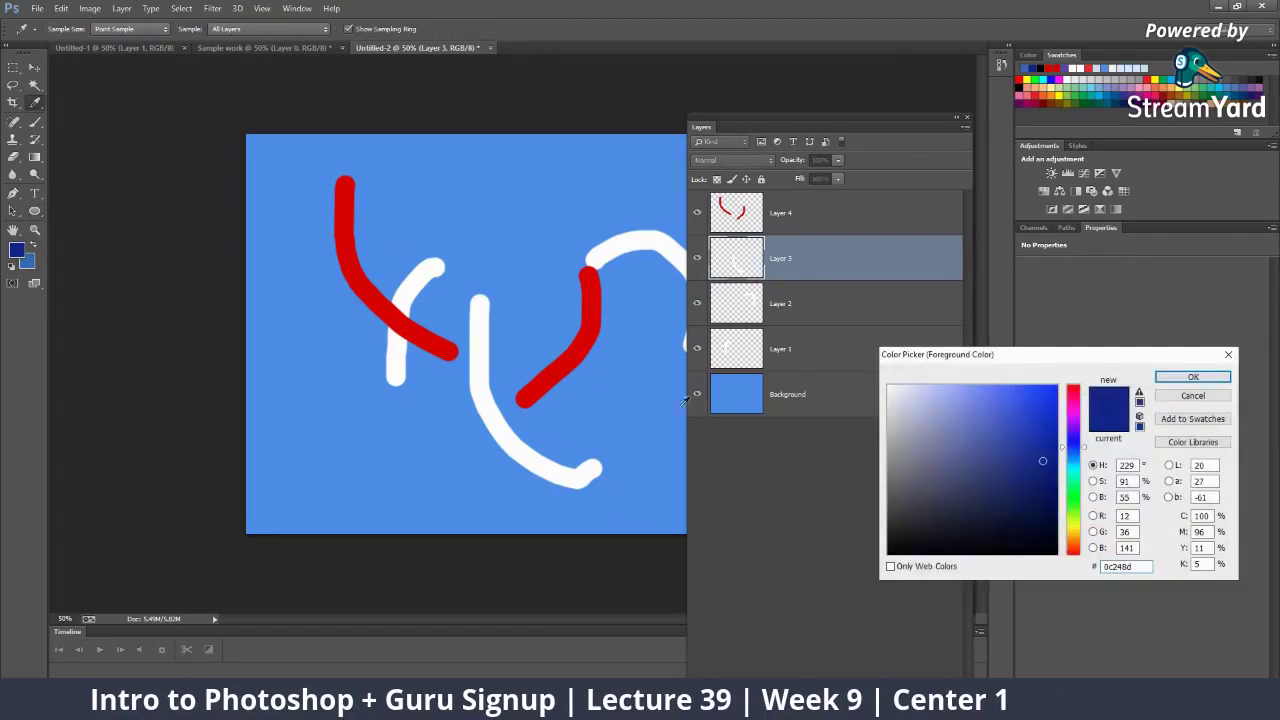
pyautogui.click(1013, 395)
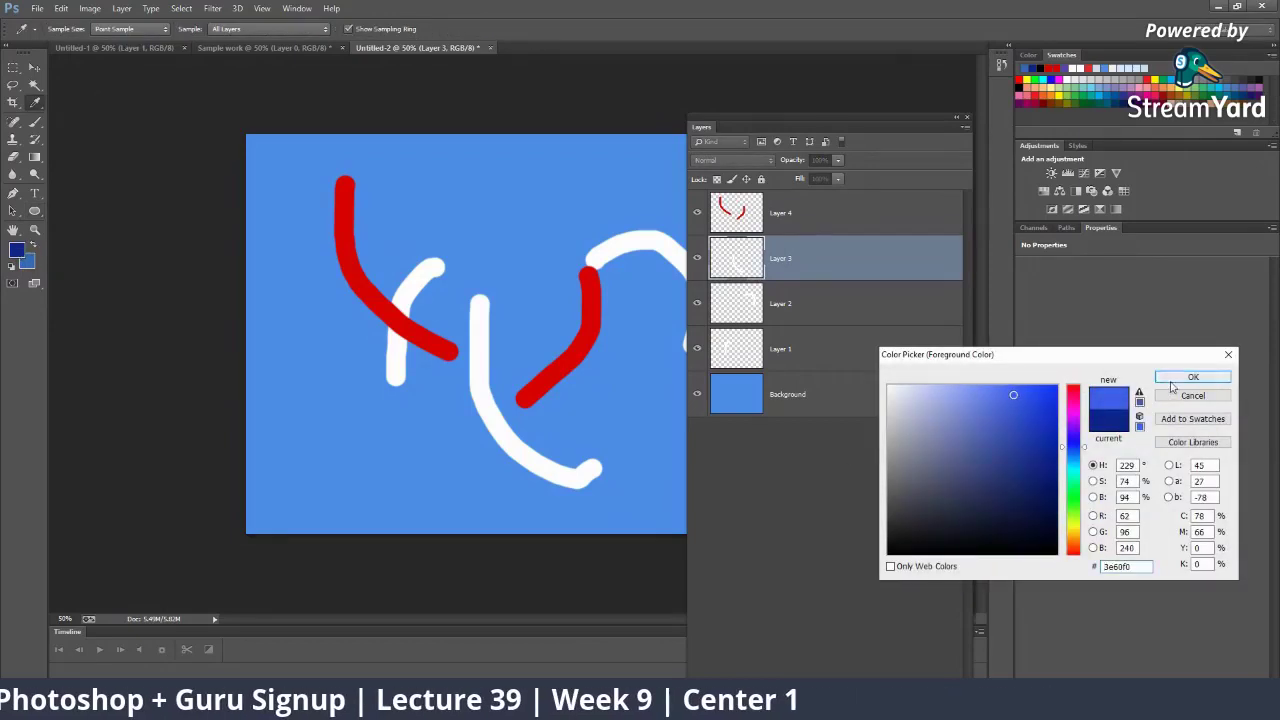
pyautogui.click(1190, 377)
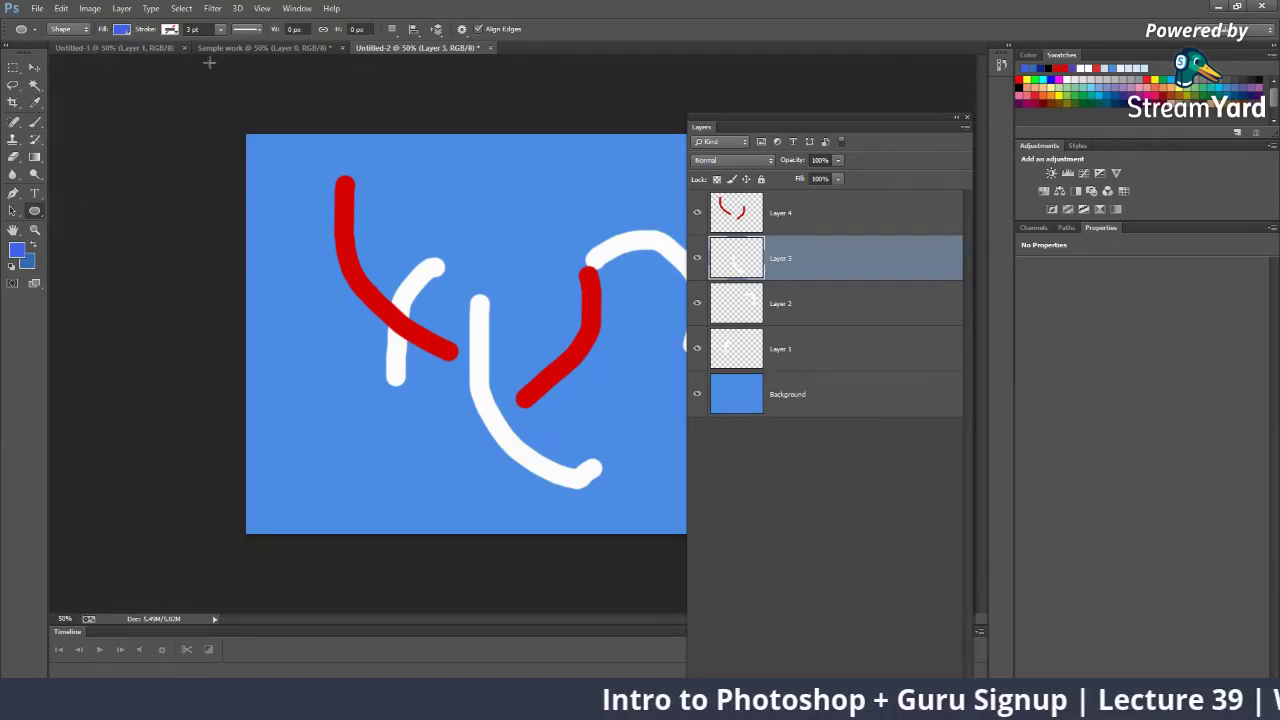
# - Try several shape fill swatches, then pick a pink fill in the full colour picker
pyautogui.click(123, 30)
pyautogui.click(123, 30)
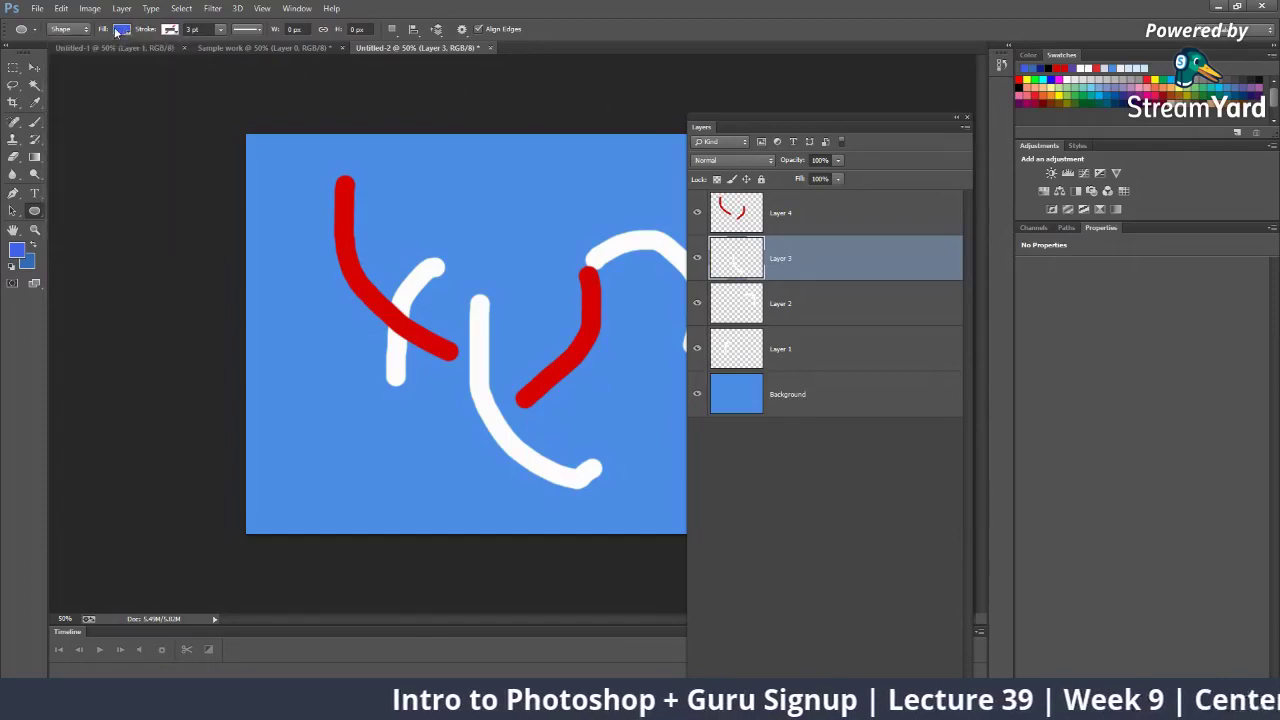
pyautogui.click(122, 30)
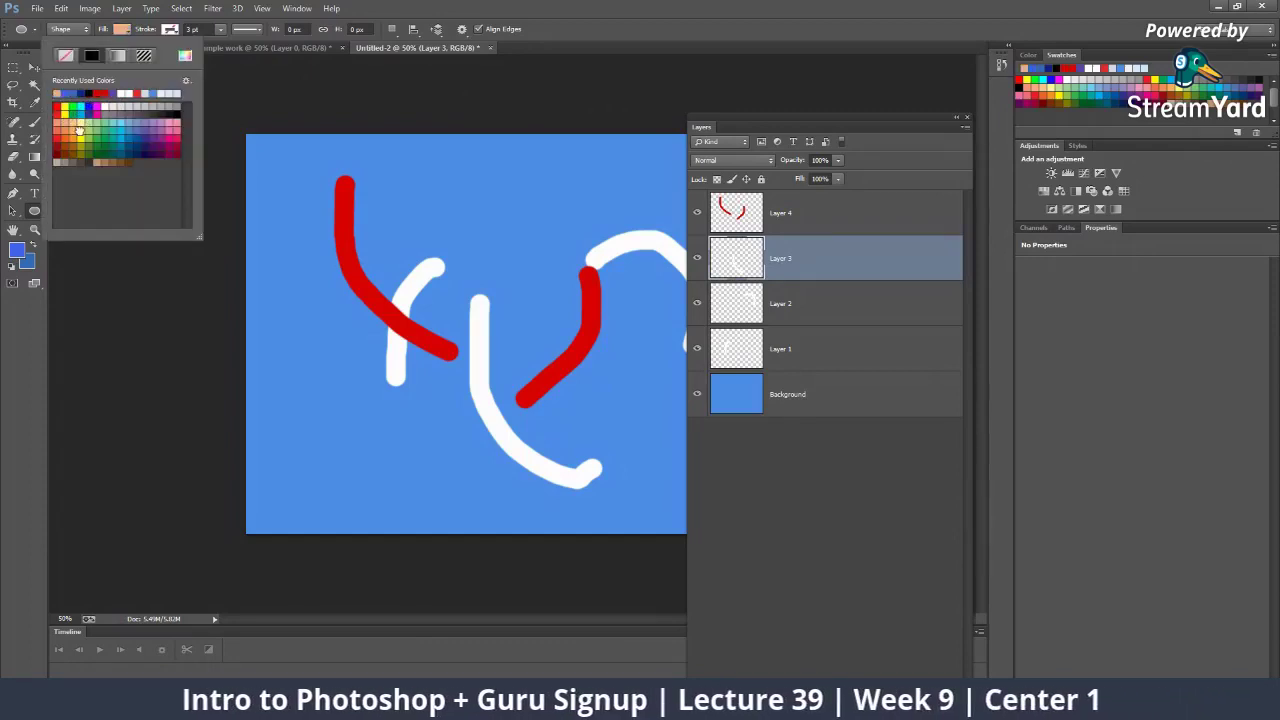
pyautogui.click(122, 140)
pyautogui.click(108, 139)
pyautogui.click(107, 133)
pyautogui.click(115, 140)
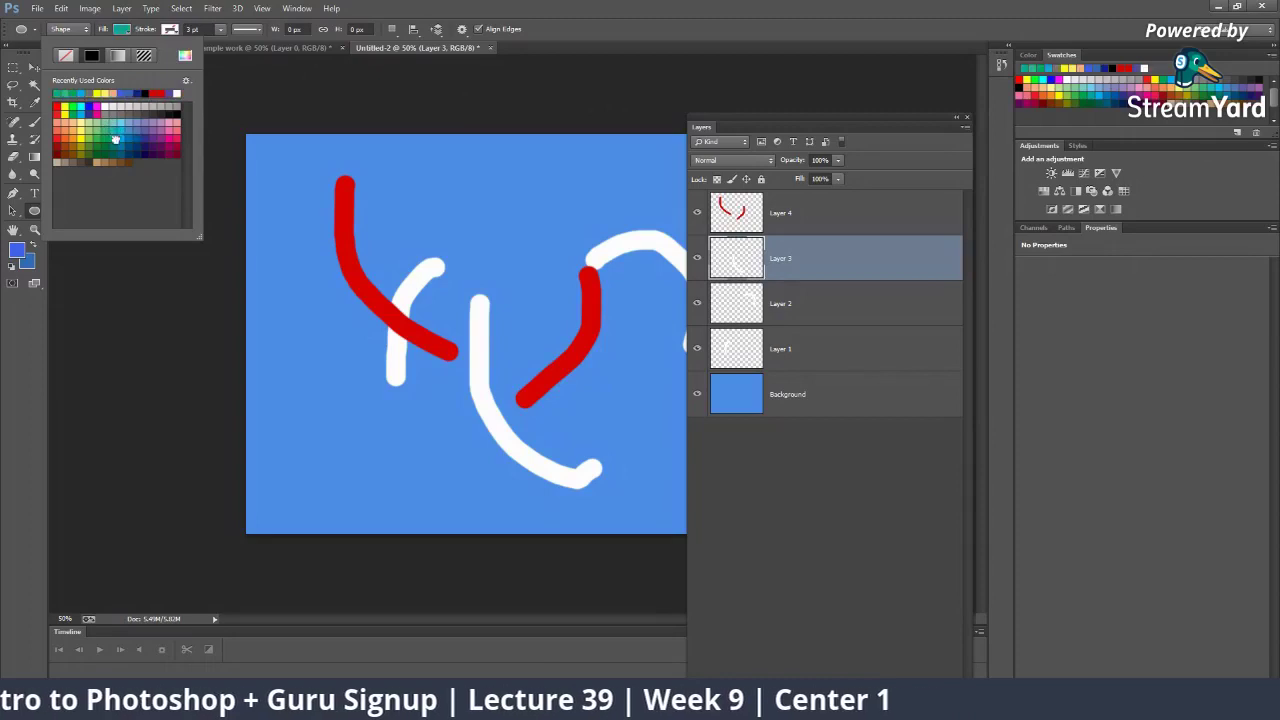
pyautogui.click(99, 122)
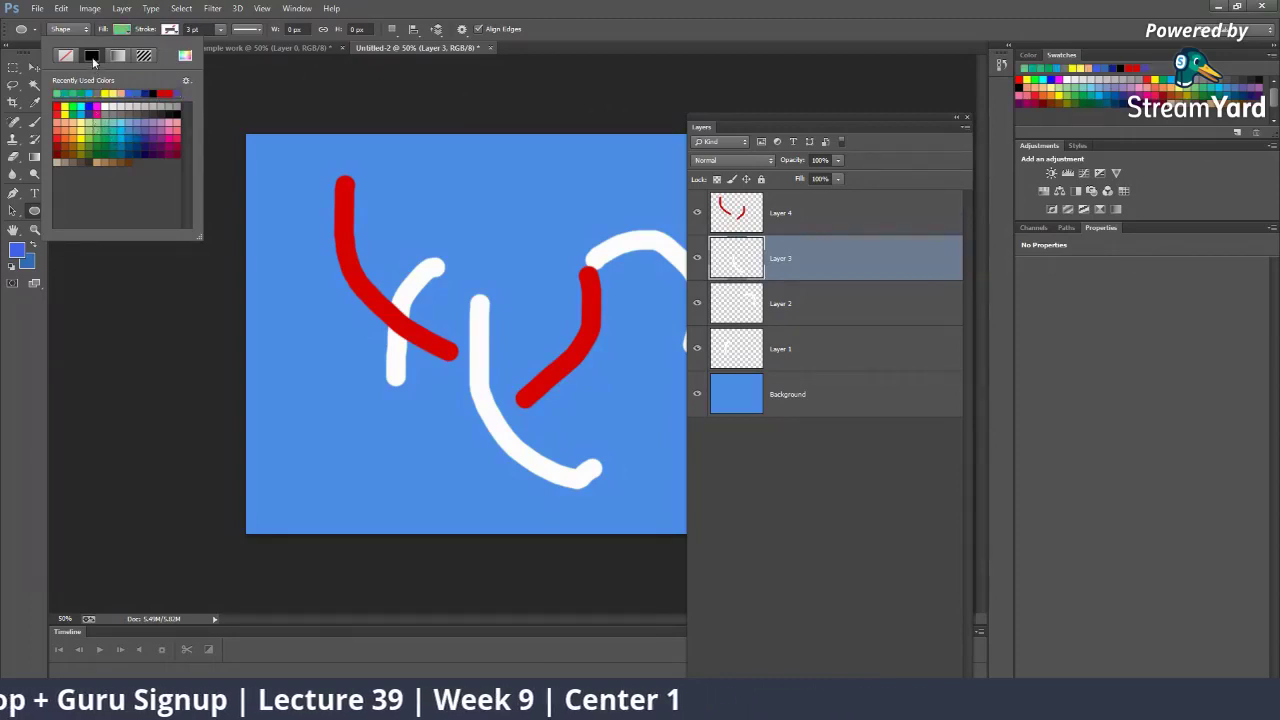
pyautogui.click(98, 94)
pyautogui.click(156, 93)
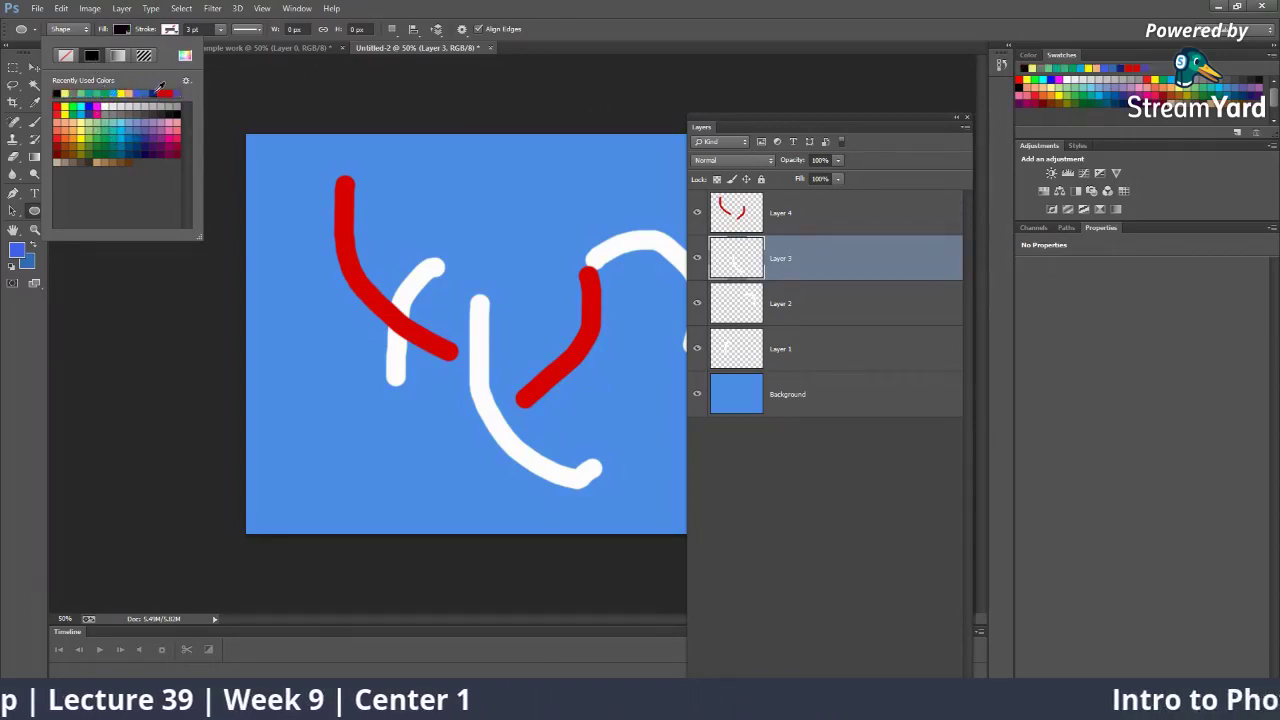
pyautogui.click(139, 93)
pyautogui.click(130, 93)
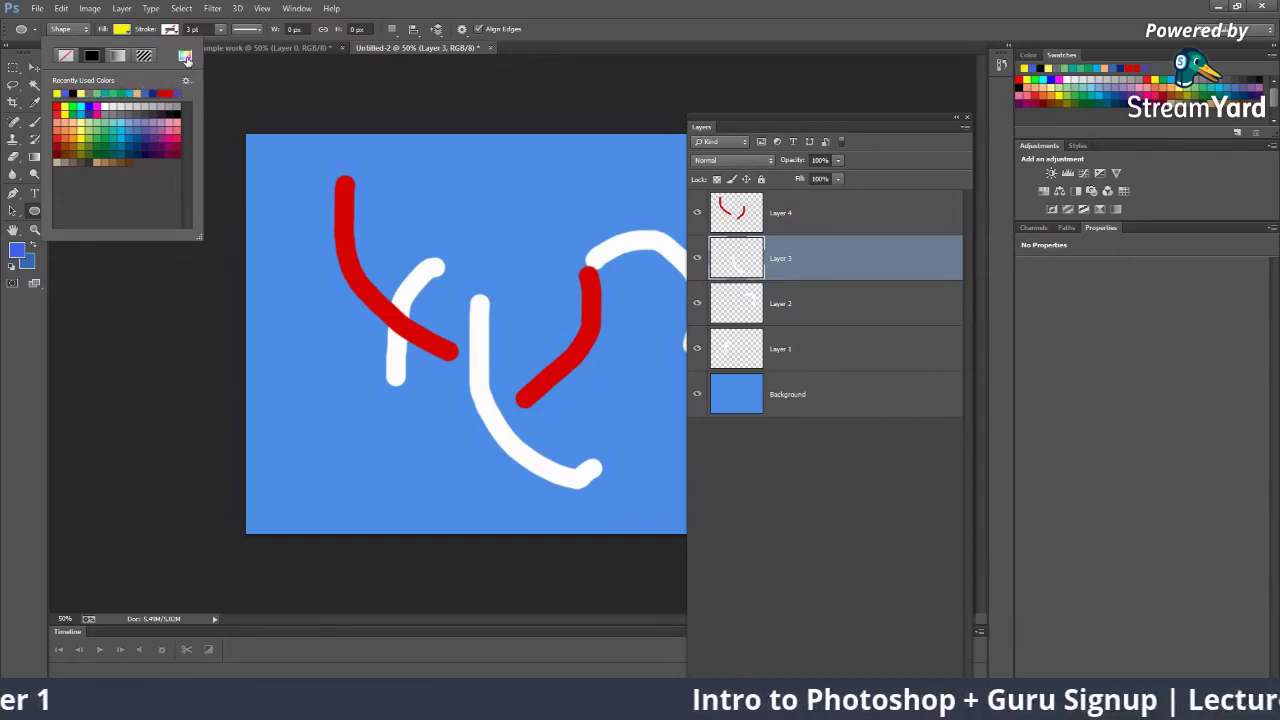
pyautogui.click(186, 58)
pyautogui.moveTo(1076, 444); pyautogui.dragTo(1020, 397)
pyautogui.click(1193, 377)
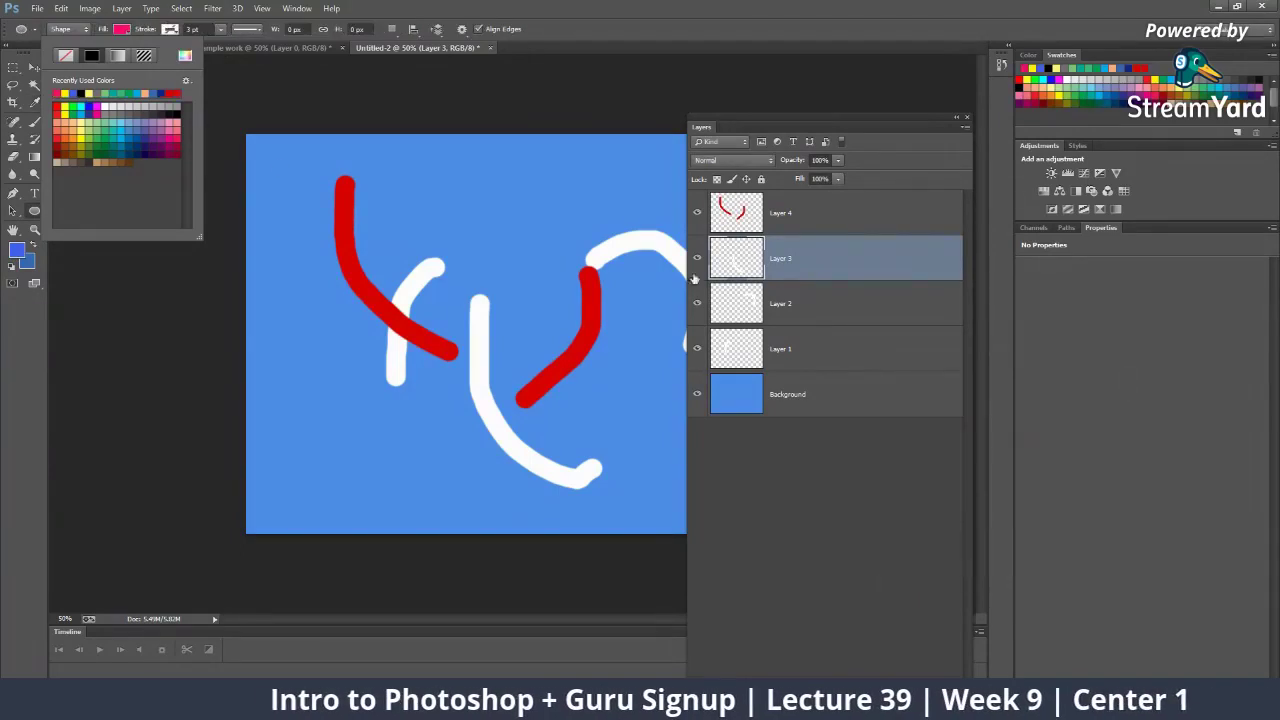
pyautogui.click(512, 7)
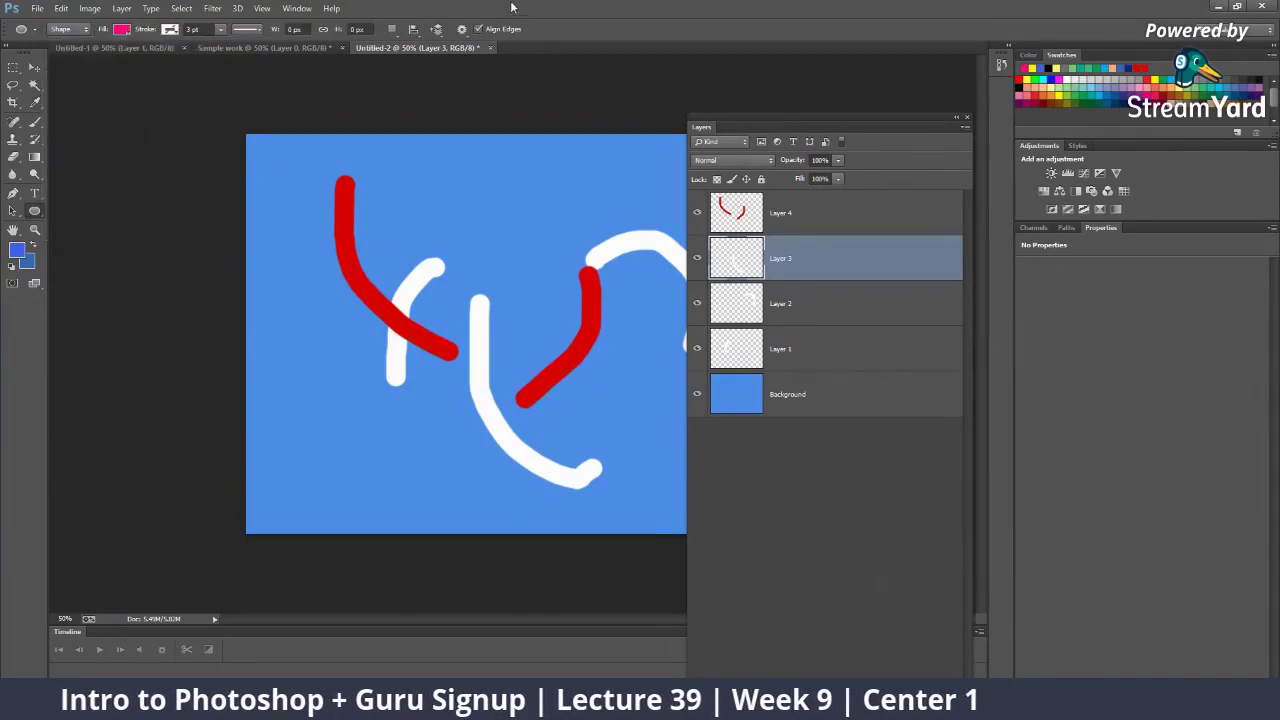
# - Set the shape outline to yellow at 7.84 pt and drag a large circle over the left red stroke
pyautogui.click(168, 32)
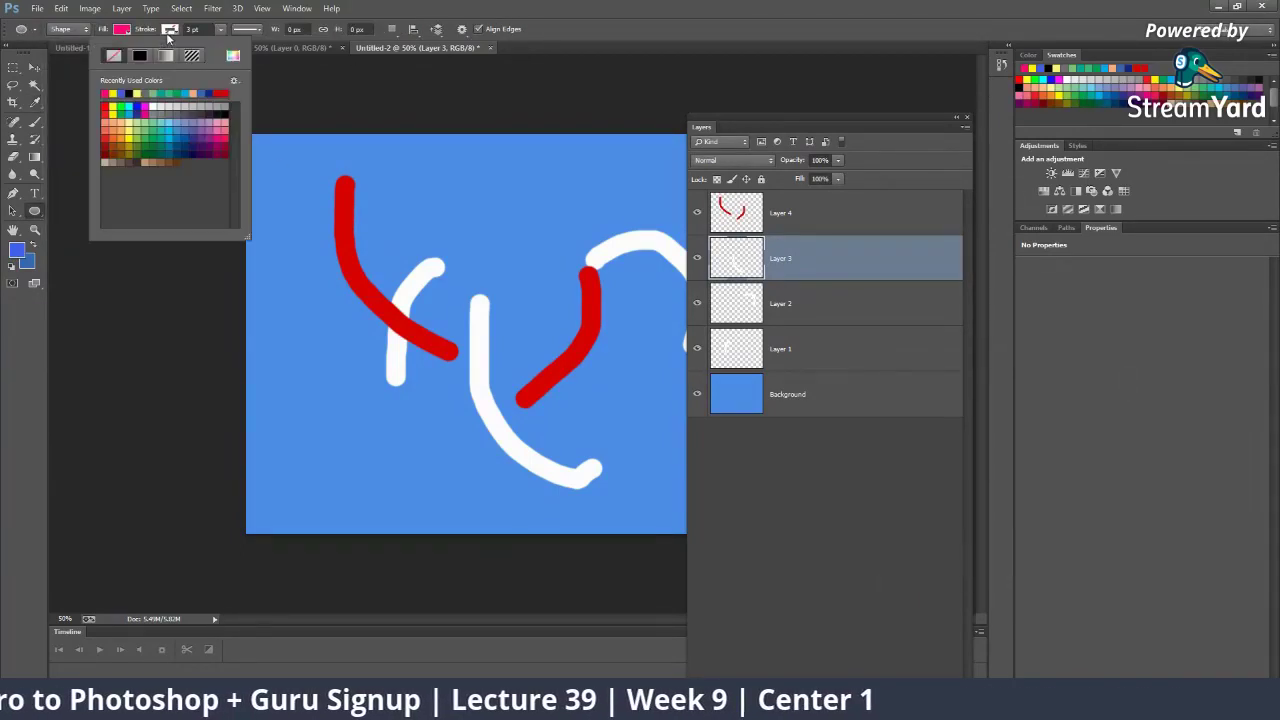
pyautogui.click(137, 93)
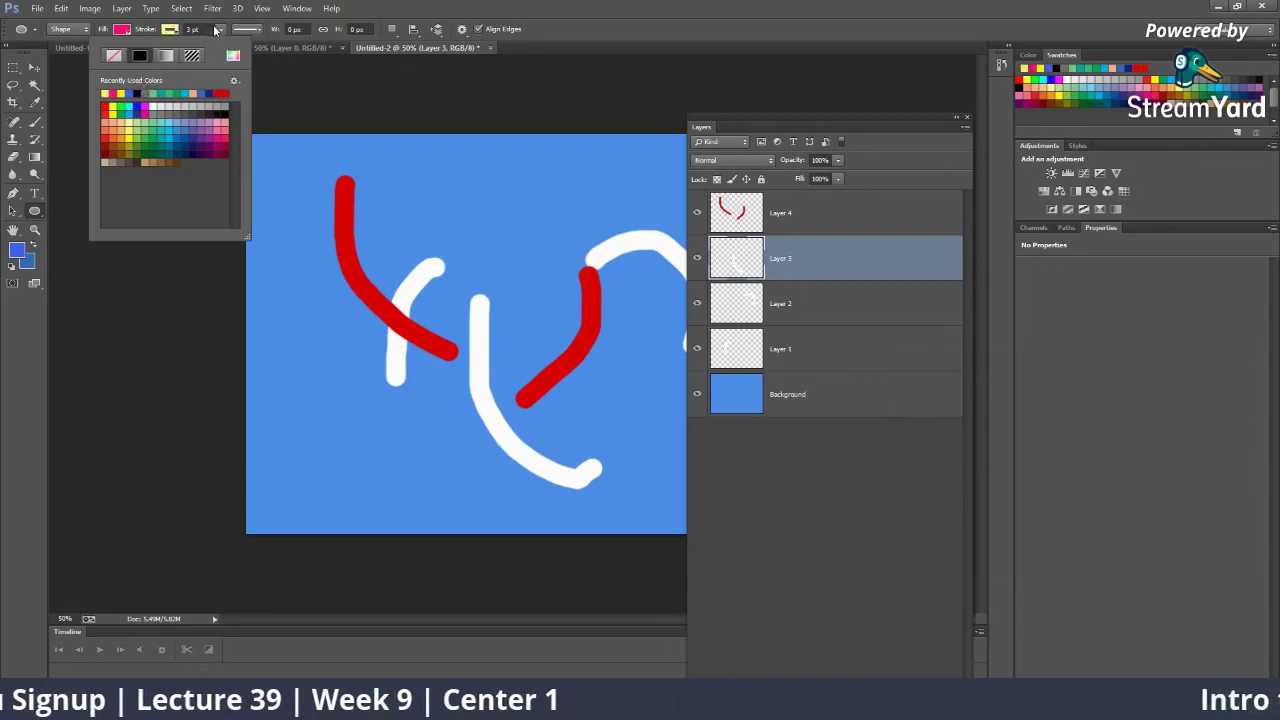
pyautogui.click(212, 31)
pyautogui.click(219, 30)
pyautogui.moveTo(221, 43); pyautogui.dragTo(226, 43)
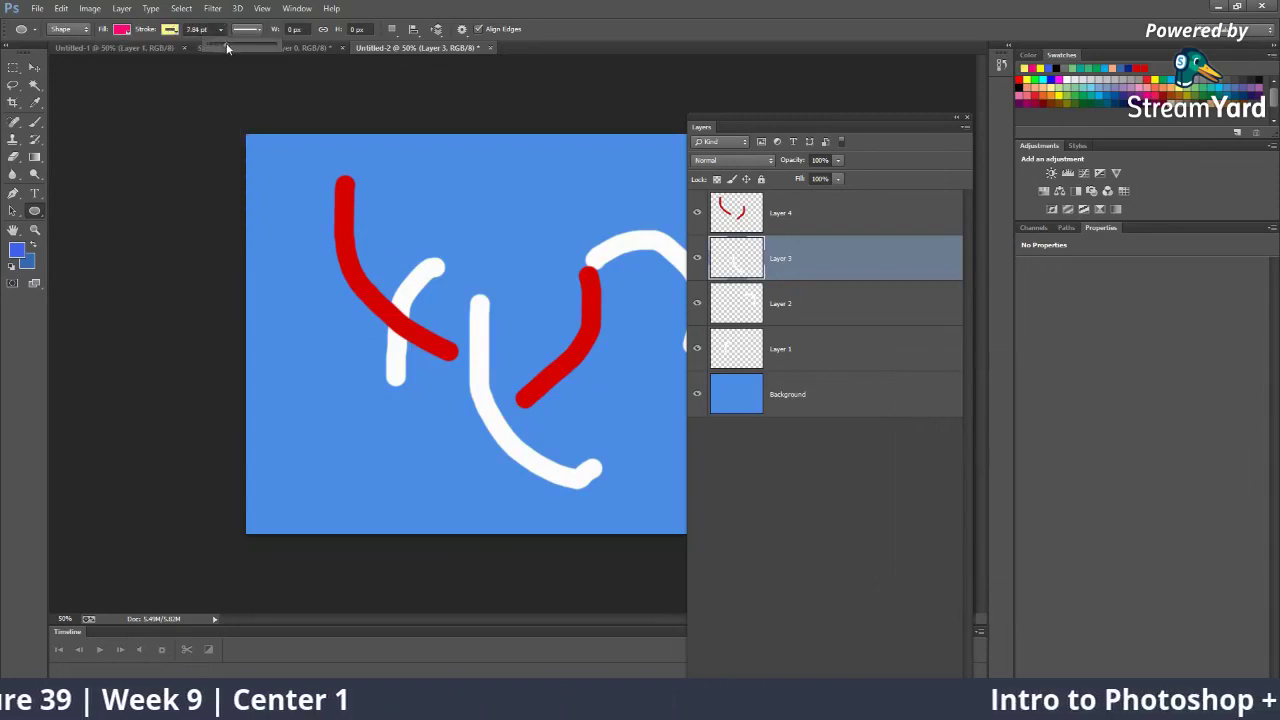
pyautogui.click(572, 7)
pyautogui.moveTo(303, 174)
pyautogui.mouseDown()
pyautogui.moveTo(335, 238)
pyautogui.moveTo(450, 304)
pyautogui.moveTo(571, 438)
pyautogui.mouseUp()
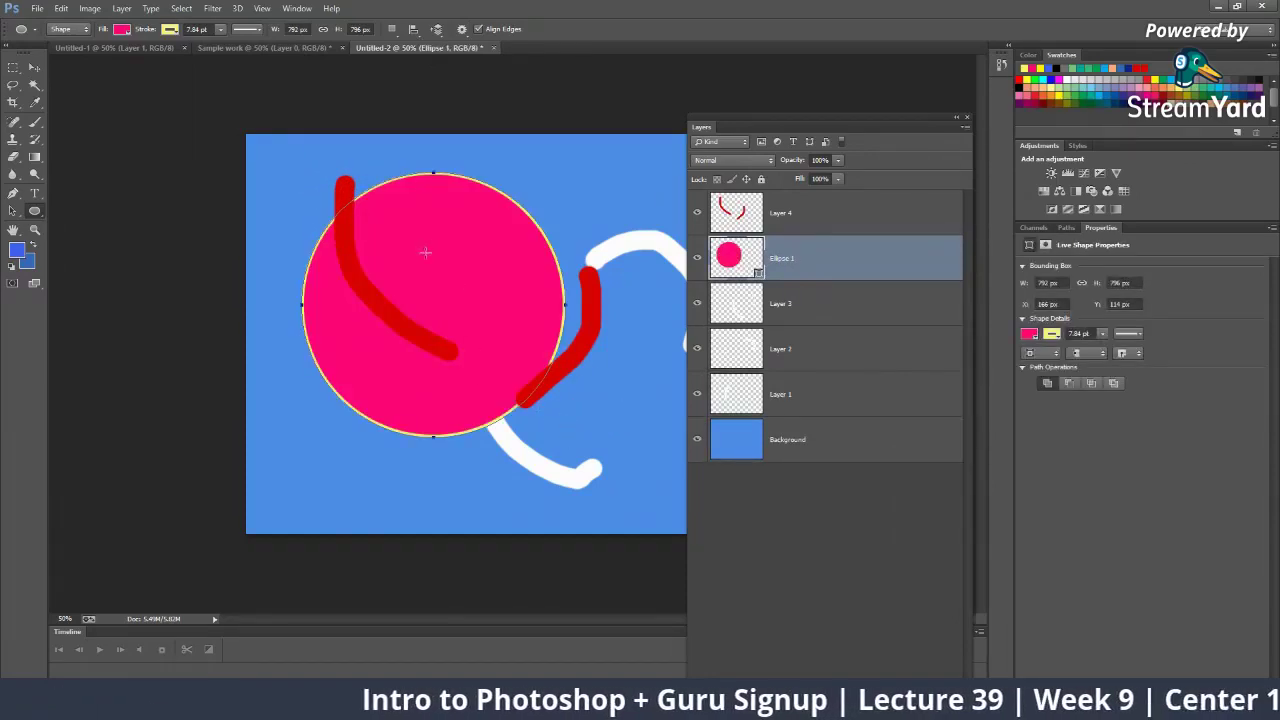
# - Move the Ellipse 1 layer above Layer 4 and nudge the pink circle slightly up-left
pyautogui.moveTo(808, 251); pyautogui.dragTo(814, 205)
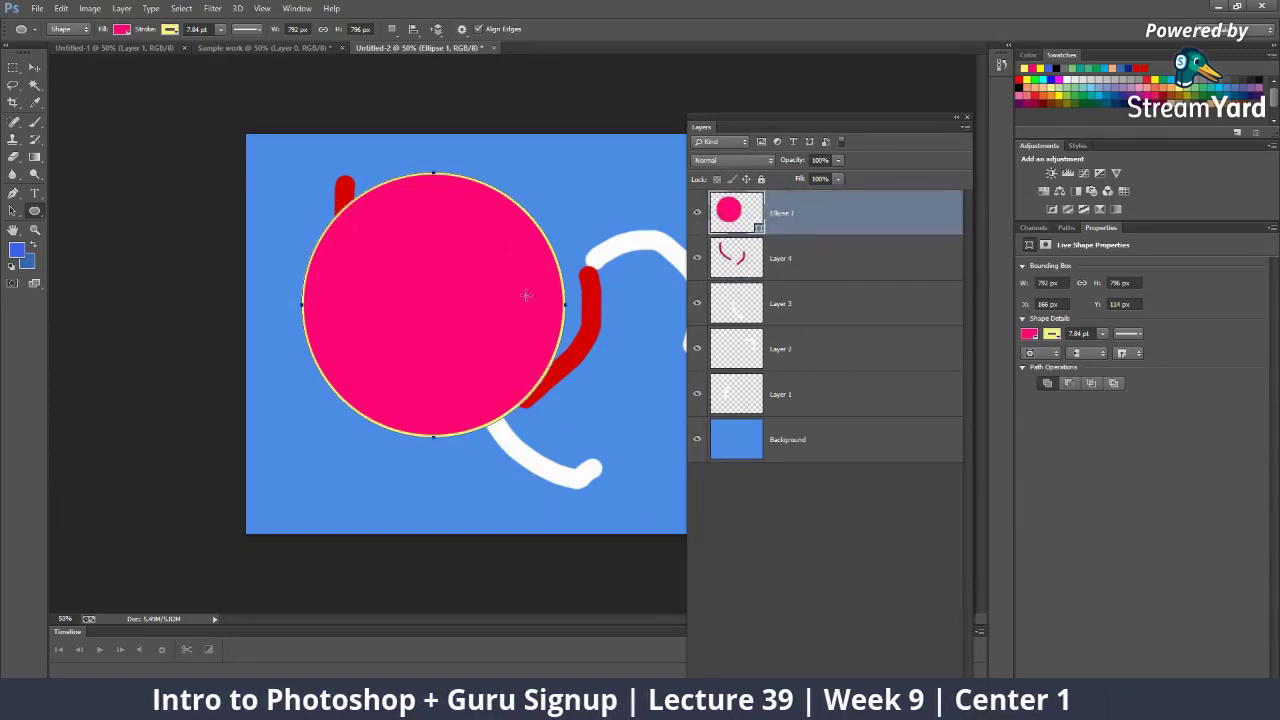
pyautogui.press('v')
pyautogui.moveTo(451, 251)
pyautogui.mouseDown()
pyautogui.moveTo(442, 274)
pyautogui.moveTo(432, 266)
pyautogui.moveTo(443, 248)
pyautogui.mouseUp()
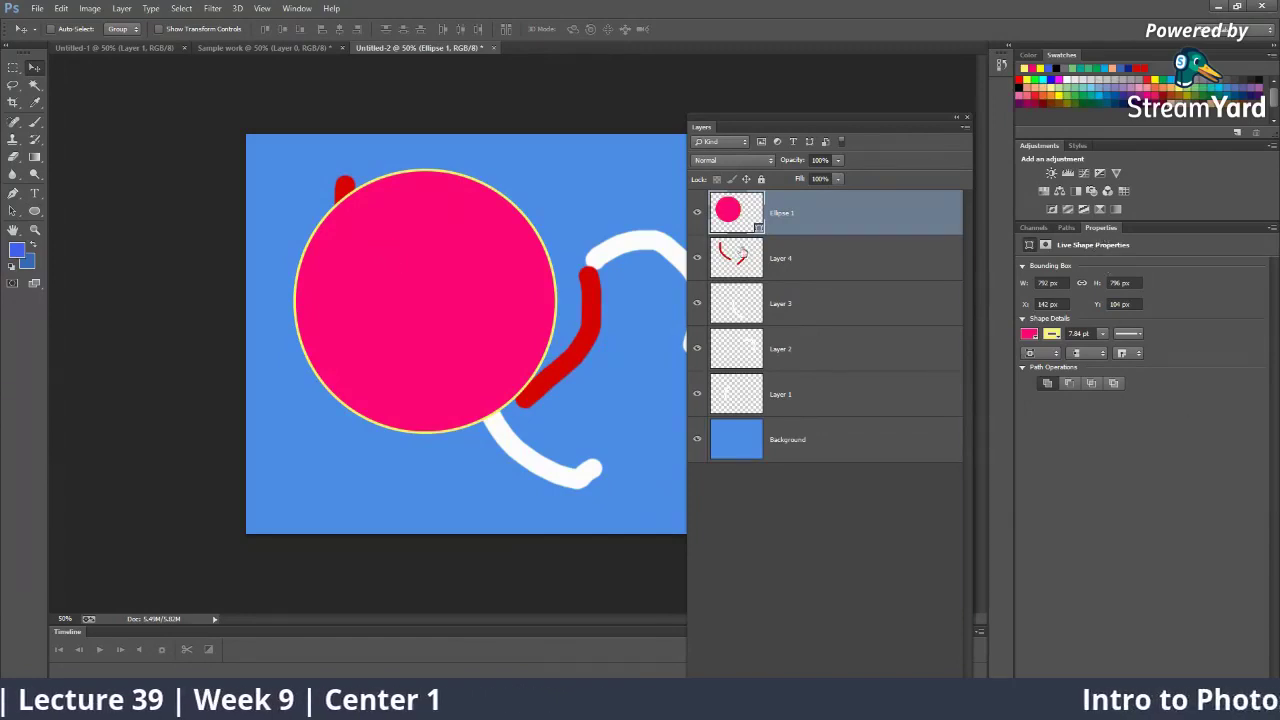
pyautogui.press('u')
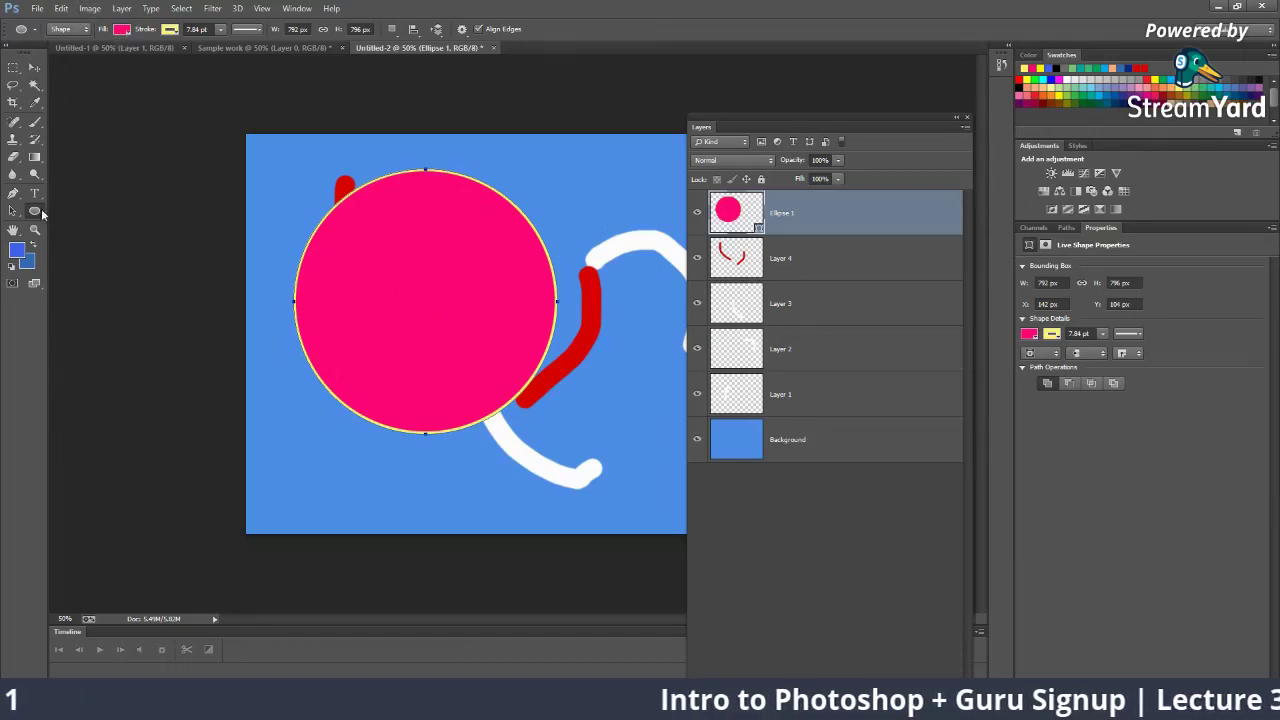
pyautogui.click(34, 67)
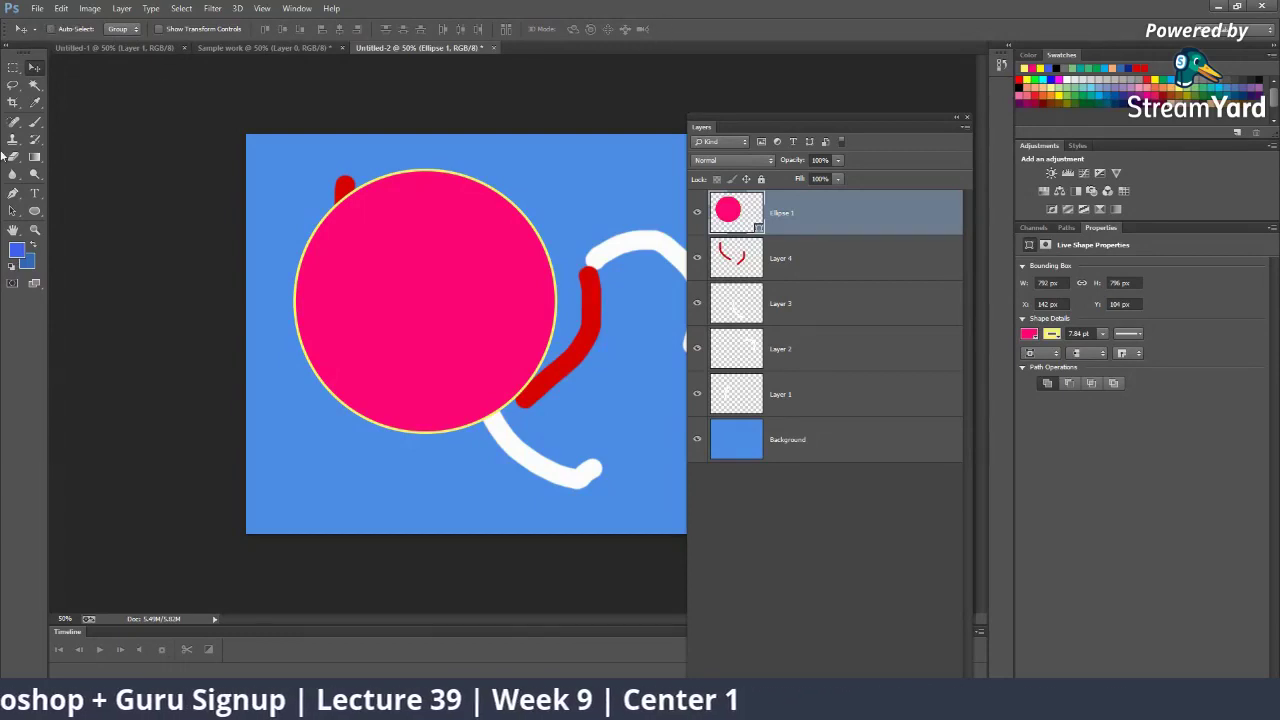
pyautogui.hotkey('alt', 'Tab')
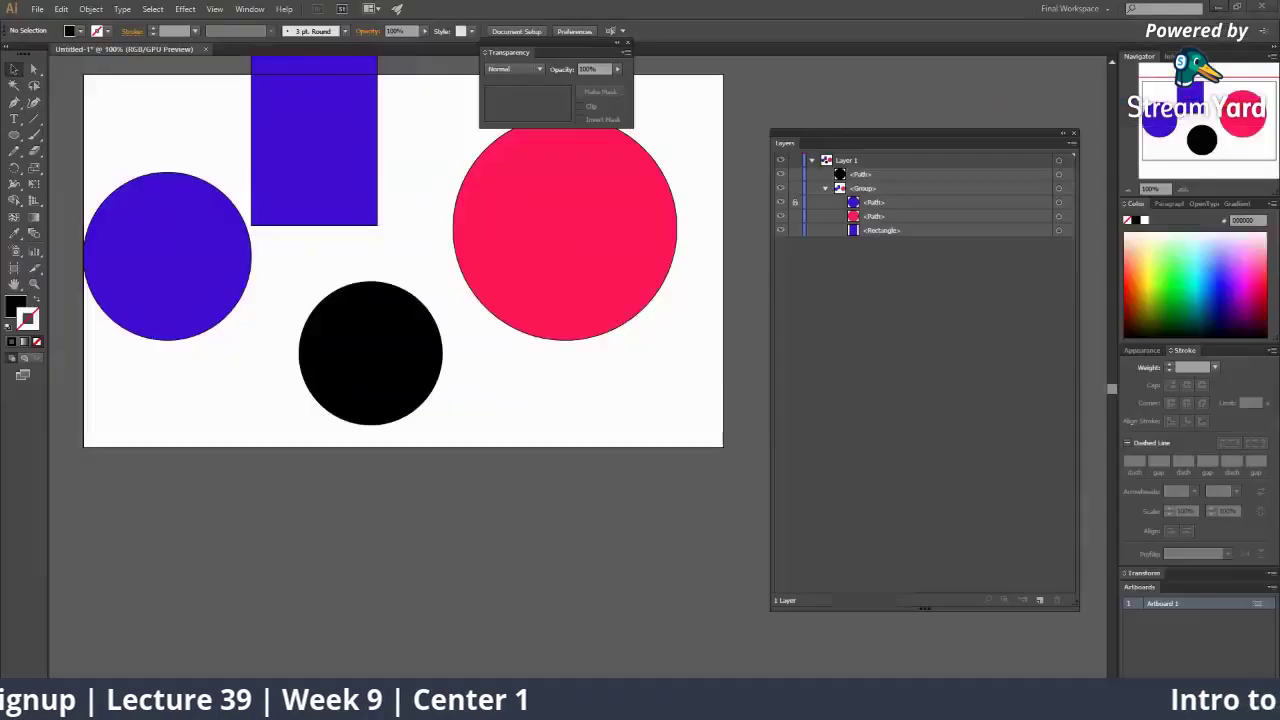
pyautogui.click(14, 136)
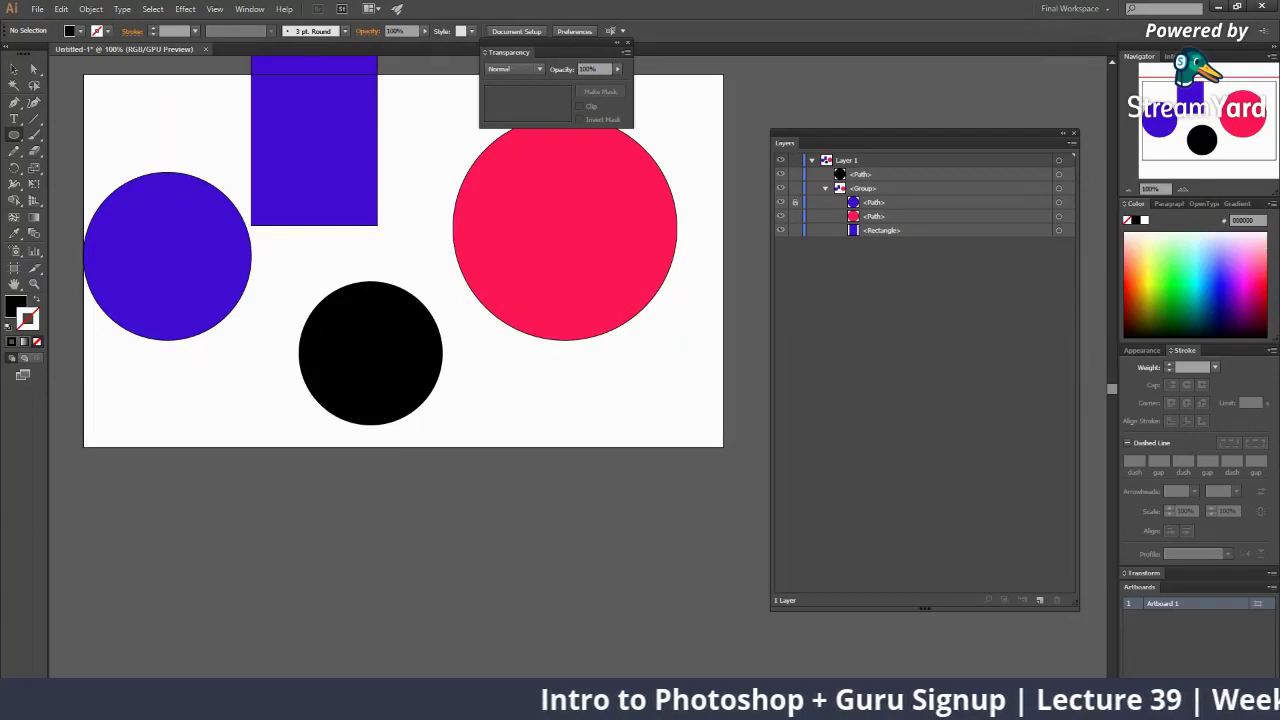
pyautogui.hotkey('alt', 'Tab')
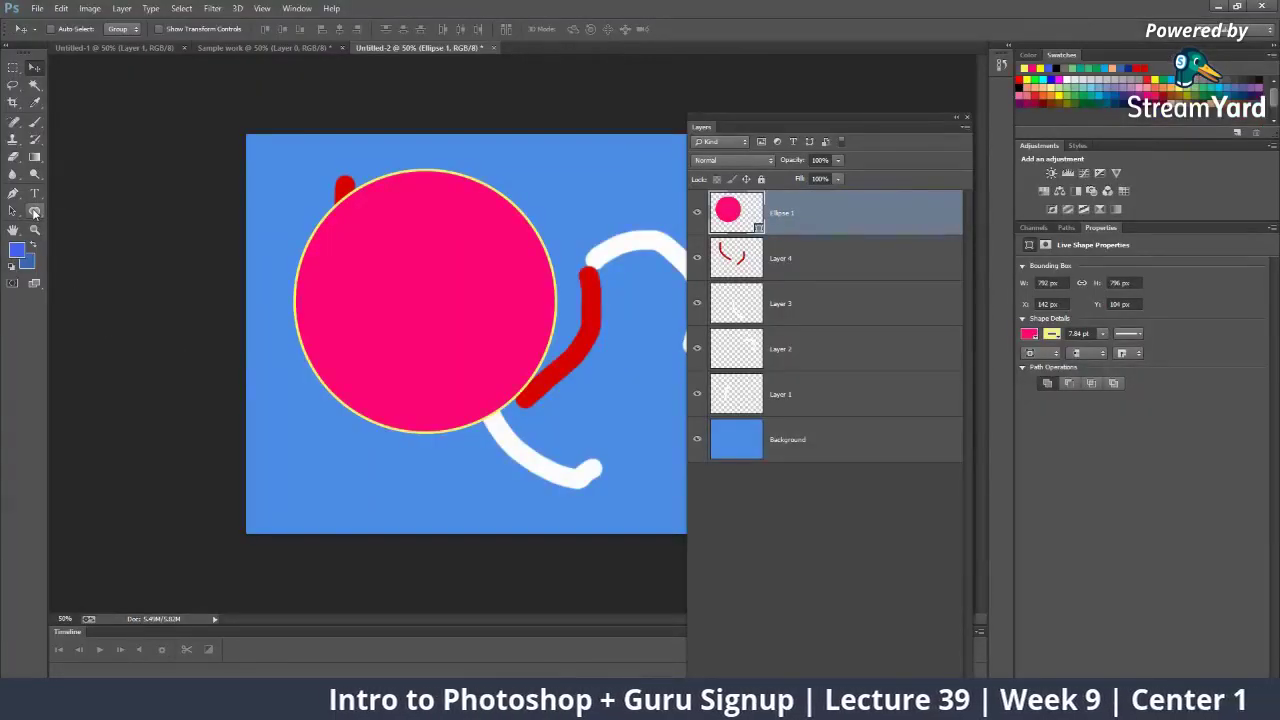
# - With the Ellipse tool active, look over the circle's fill colour choices without changing them
pyautogui.click(34, 212)
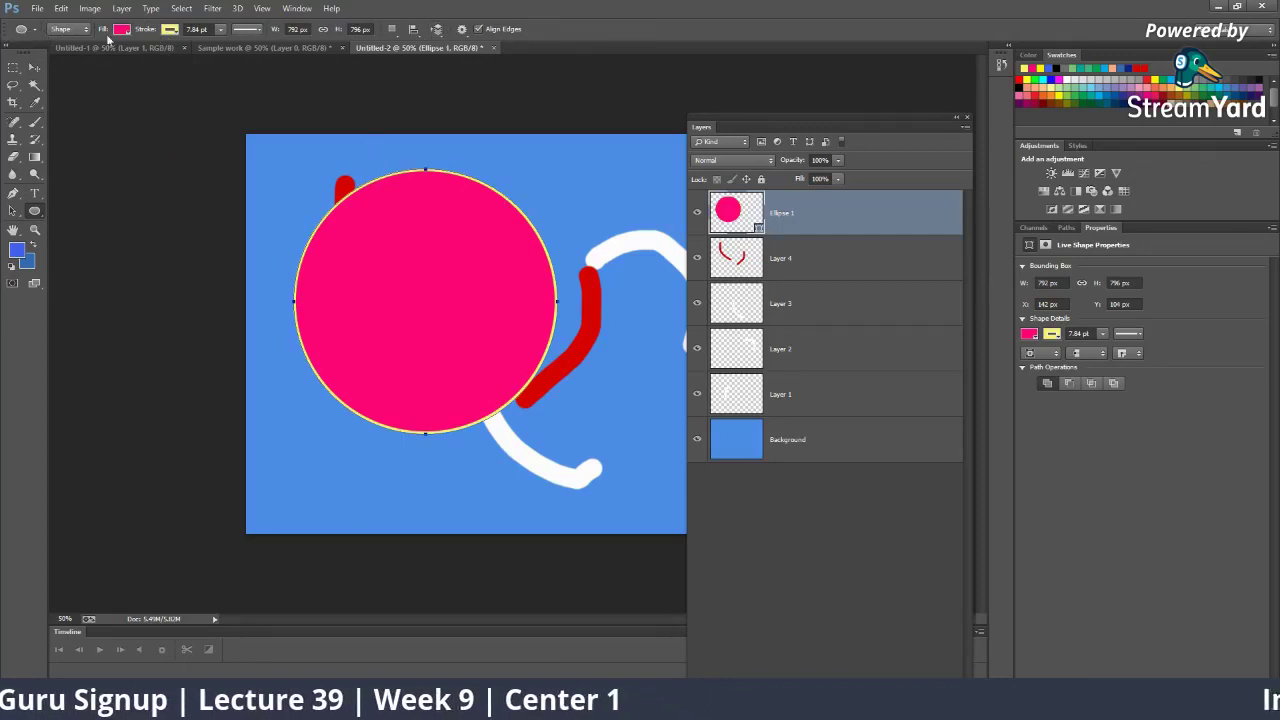
pyautogui.click(34, 212)
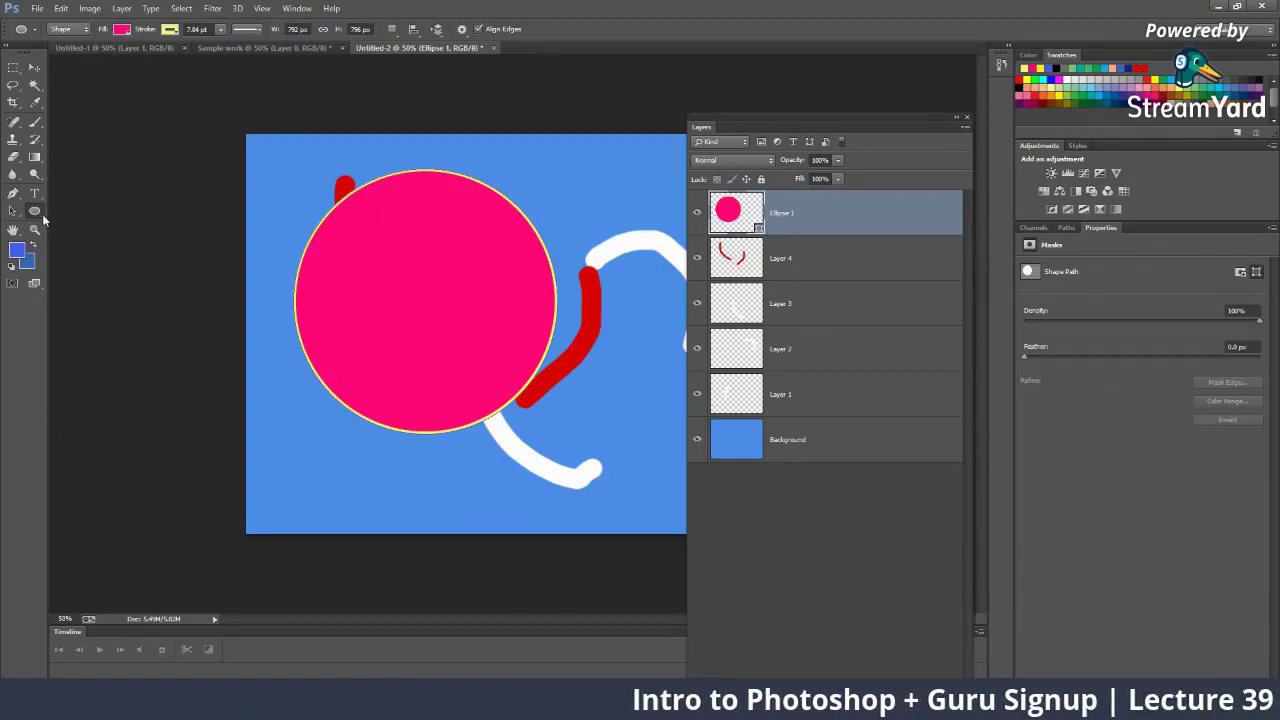
pyautogui.click(121, 30)
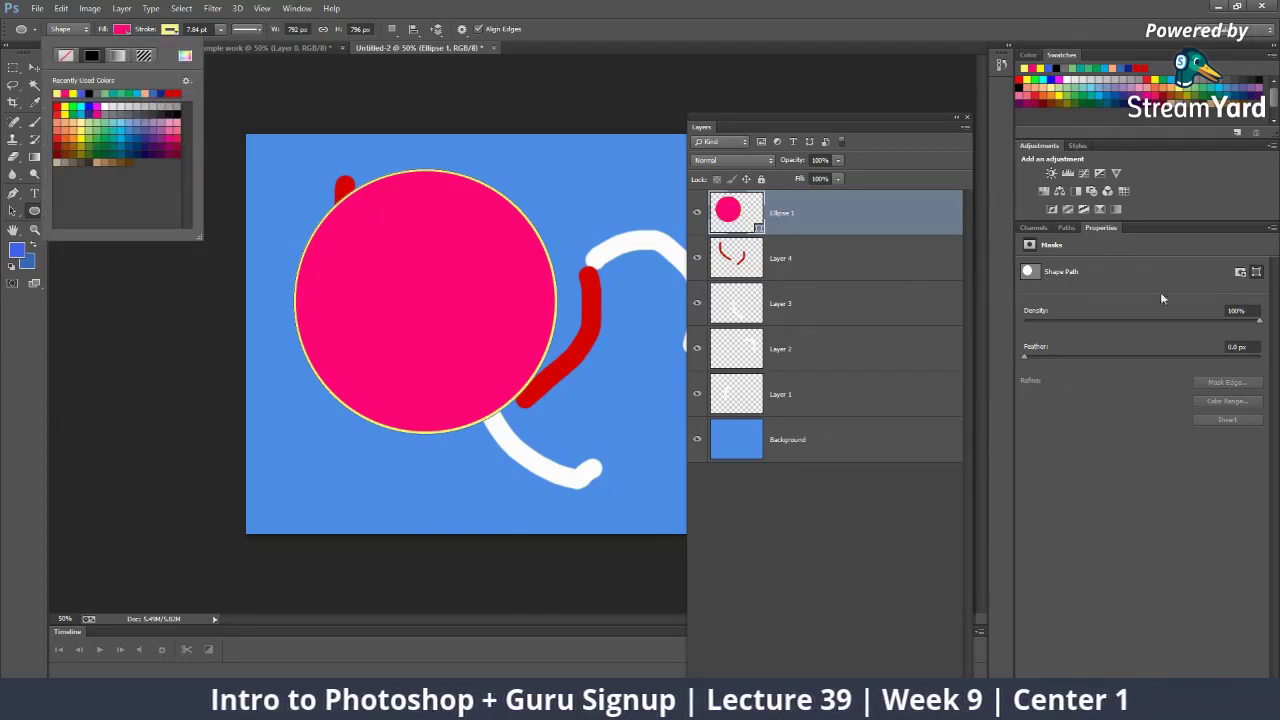
pyautogui.click(1034, 274)
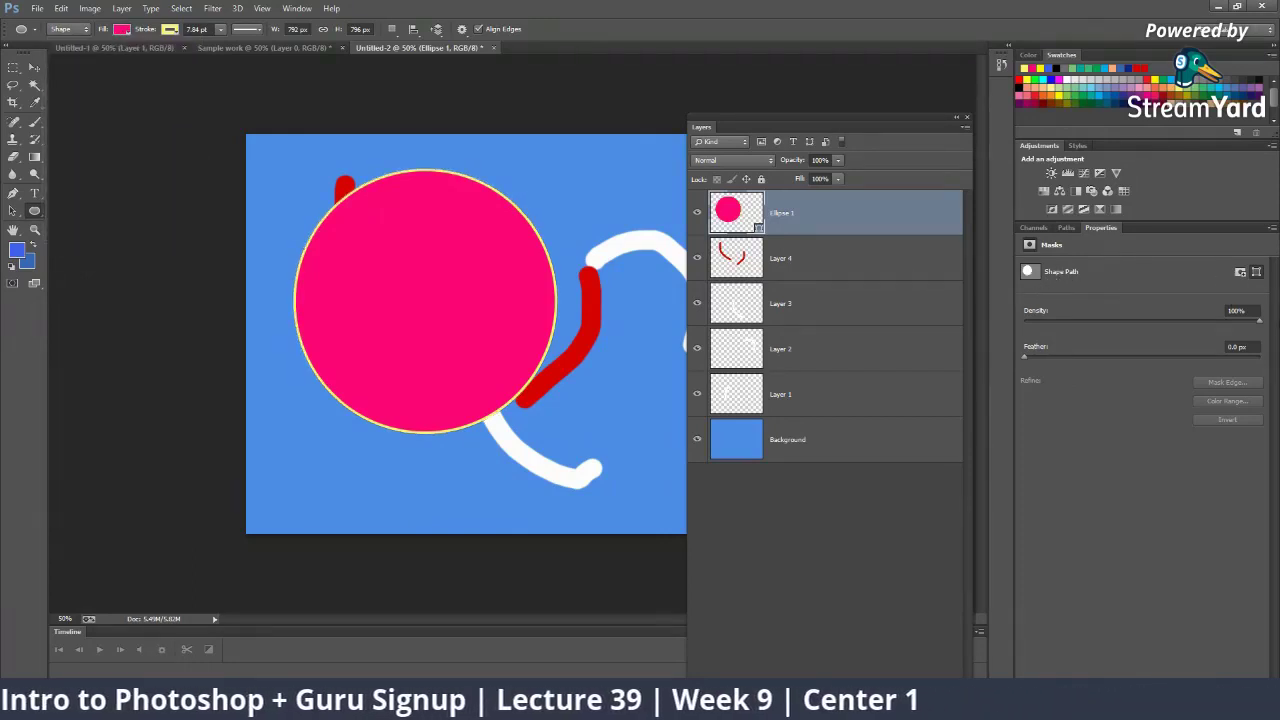
# - Add a layer mask to Ellipse 1, delete it again, and step back through history with Ctrl+Alt+Z
pyautogui.click(1242, 272)
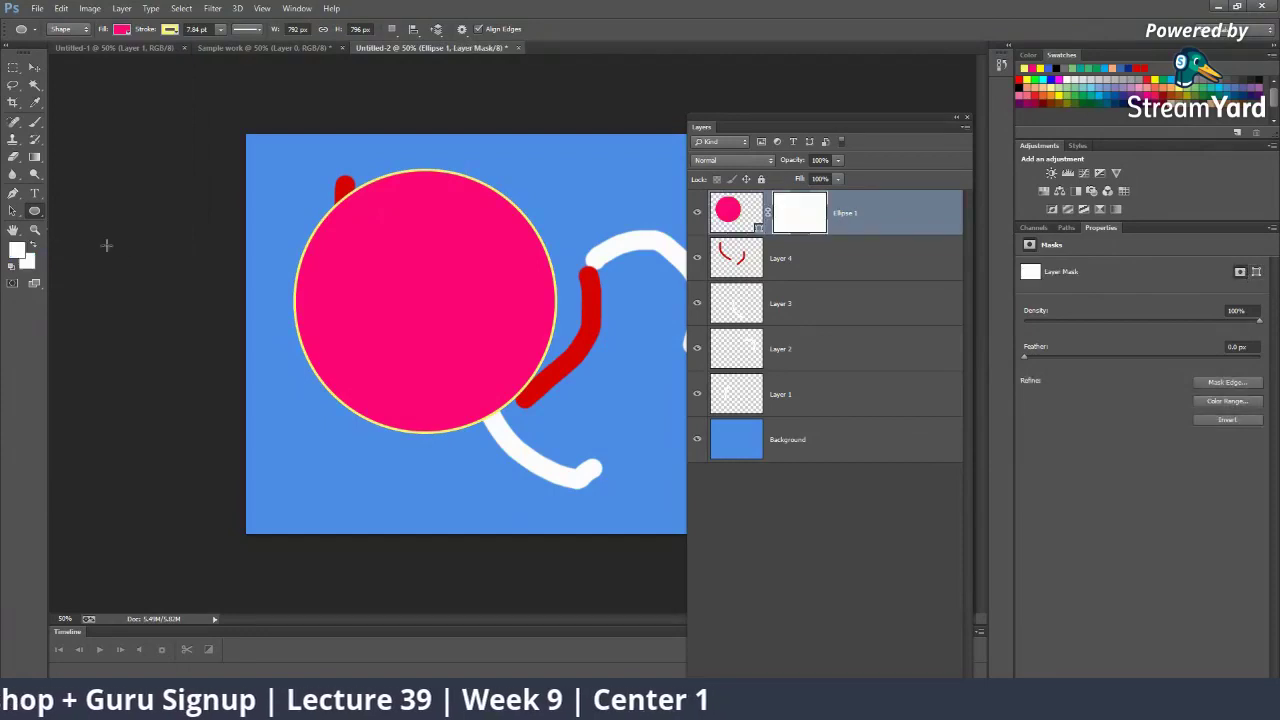
pyautogui.click(505, 168)
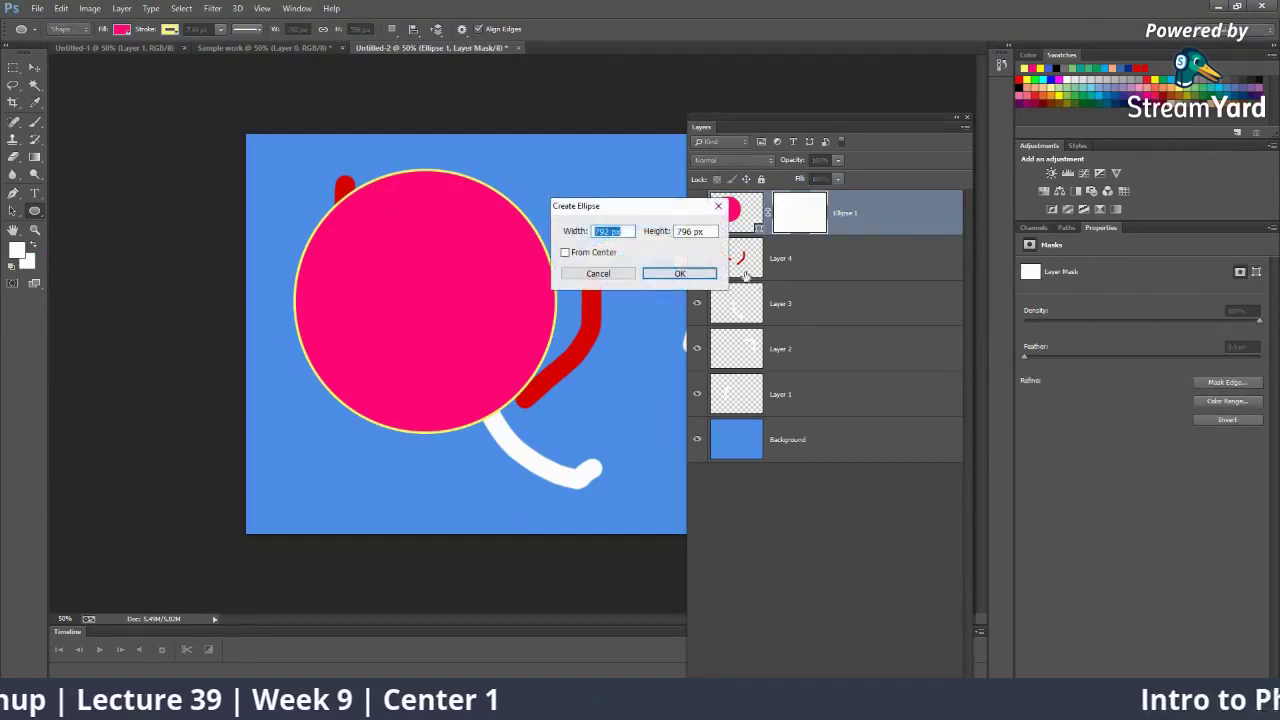
pyautogui.click(598, 276)
pyautogui.moveTo(919, 573); pyautogui.dragTo(952, 670)
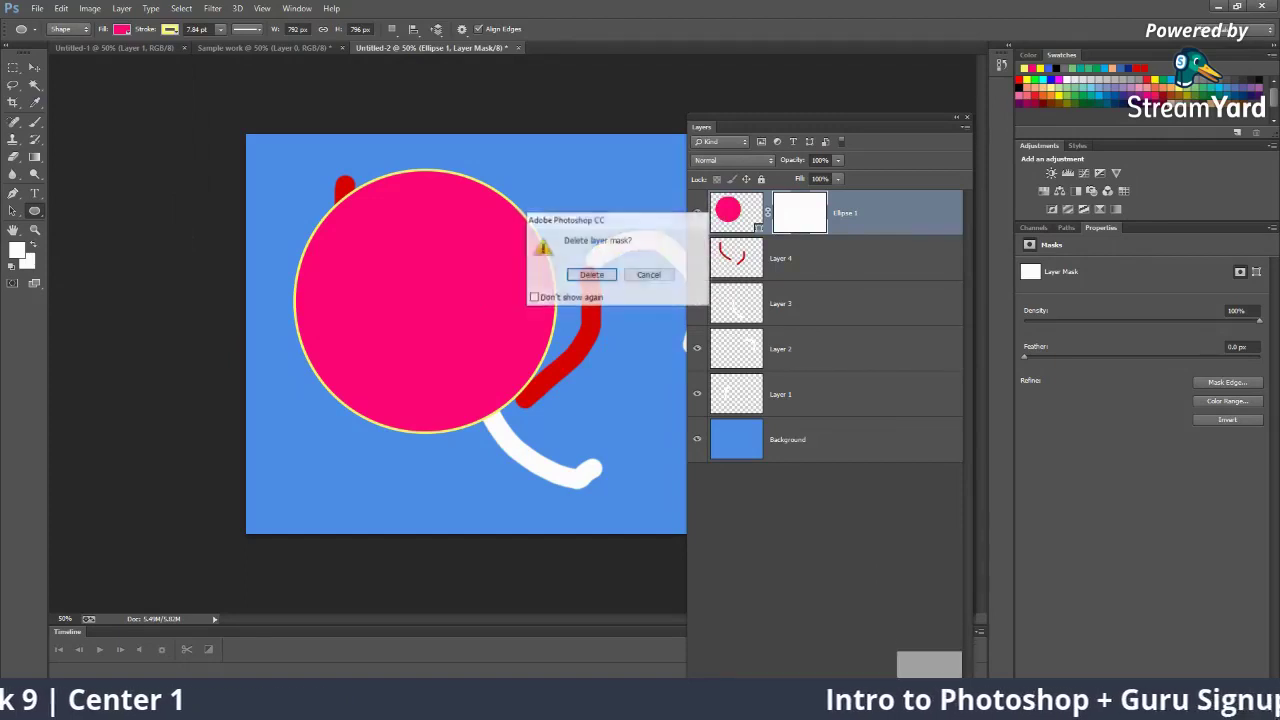
pyautogui.click(586, 275)
pyautogui.hotkey('ctrl', 'alt', 'z')
pyautogui.hotkey('ctrl', 'alt', 'z')
pyautogui.hotkey('ctrl', 'alt', 'z')
pyautogui.hotkey('ctrl', 'alt', 'z')
pyautogui.hotkey('ctrl', 'alt', 'z')
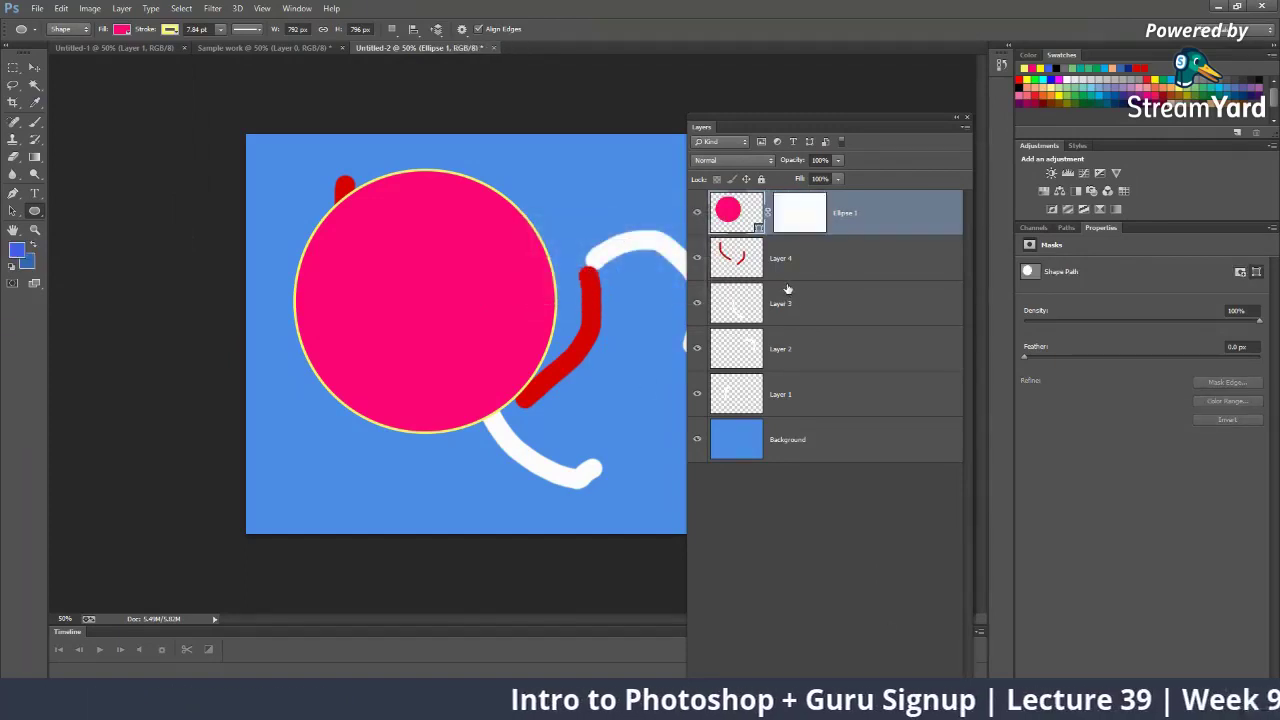
pyautogui.hotkey('alt', 'z')
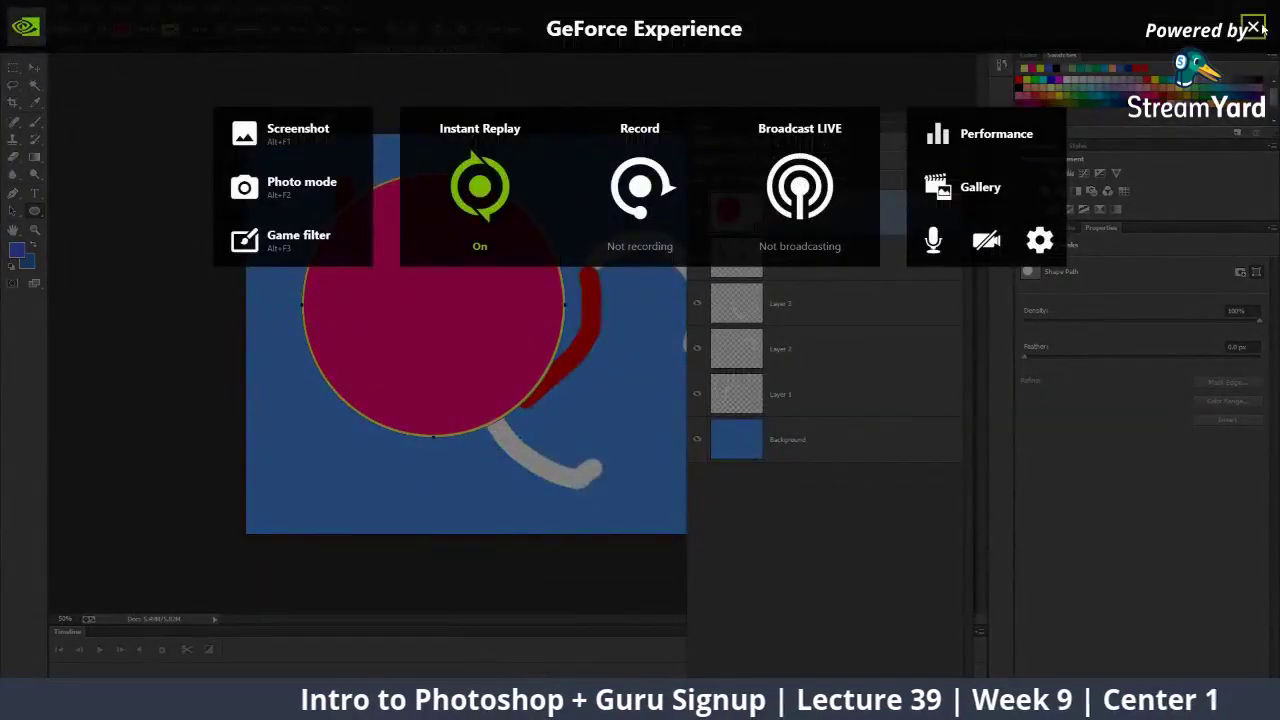
# - Undo the old pink circle, draw a larger circle across the centre, and move it slightly down
pyautogui.hotkey('alt', 'z')
pyautogui.hotkey('ctrl', 'alt', 'z')
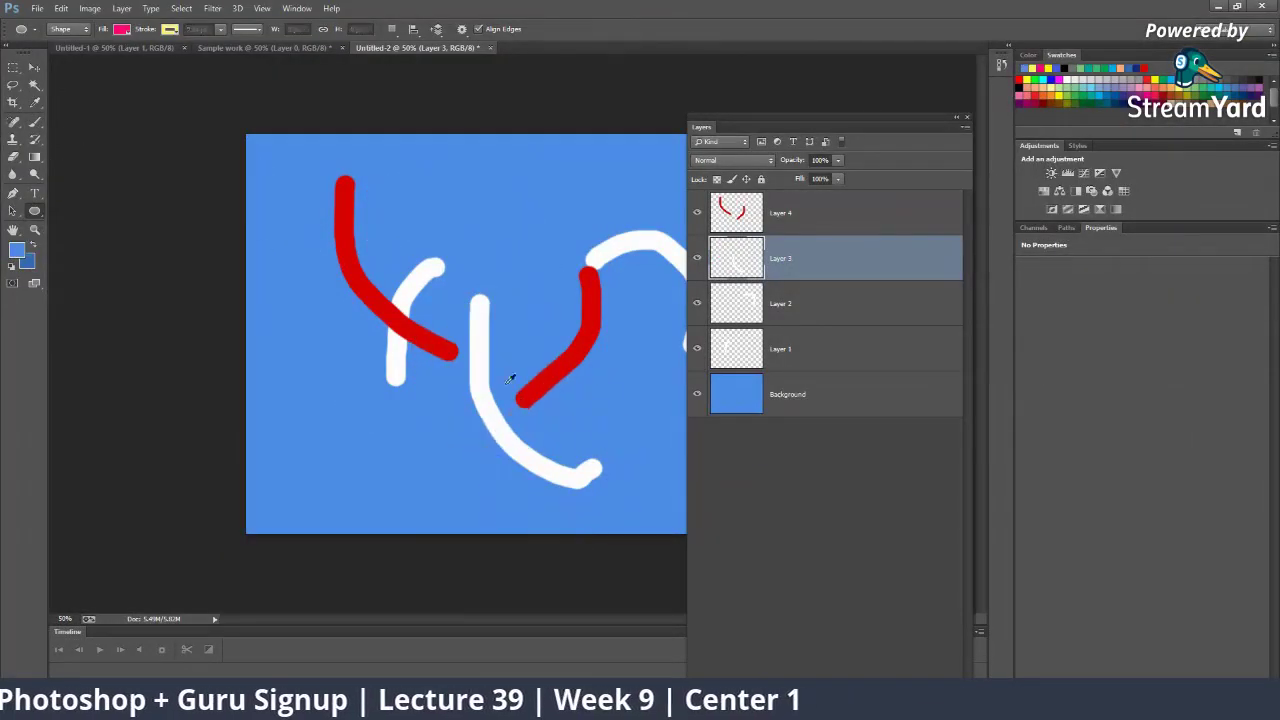
pyautogui.moveTo(453, 297); pyautogui.dragTo(620, 472)
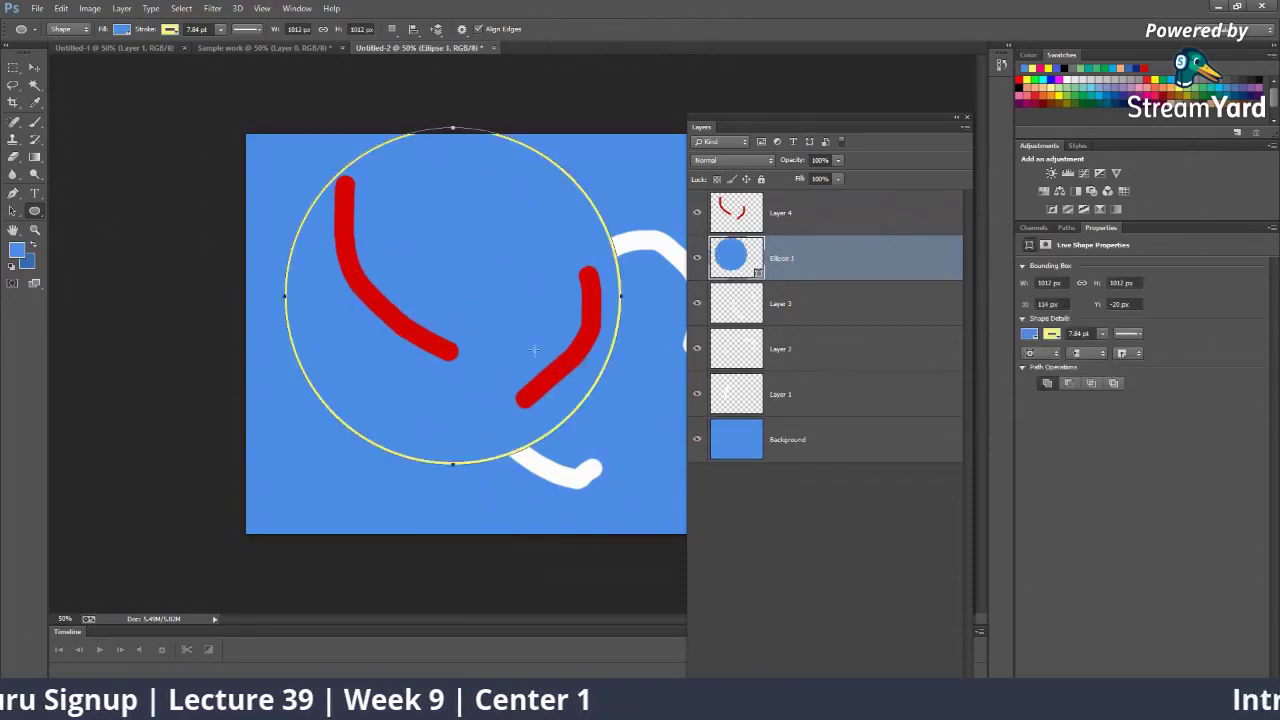
pyautogui.press('v')
pyautogui.moveTo(501, 270); pyautogui.dragTo(508, 322)
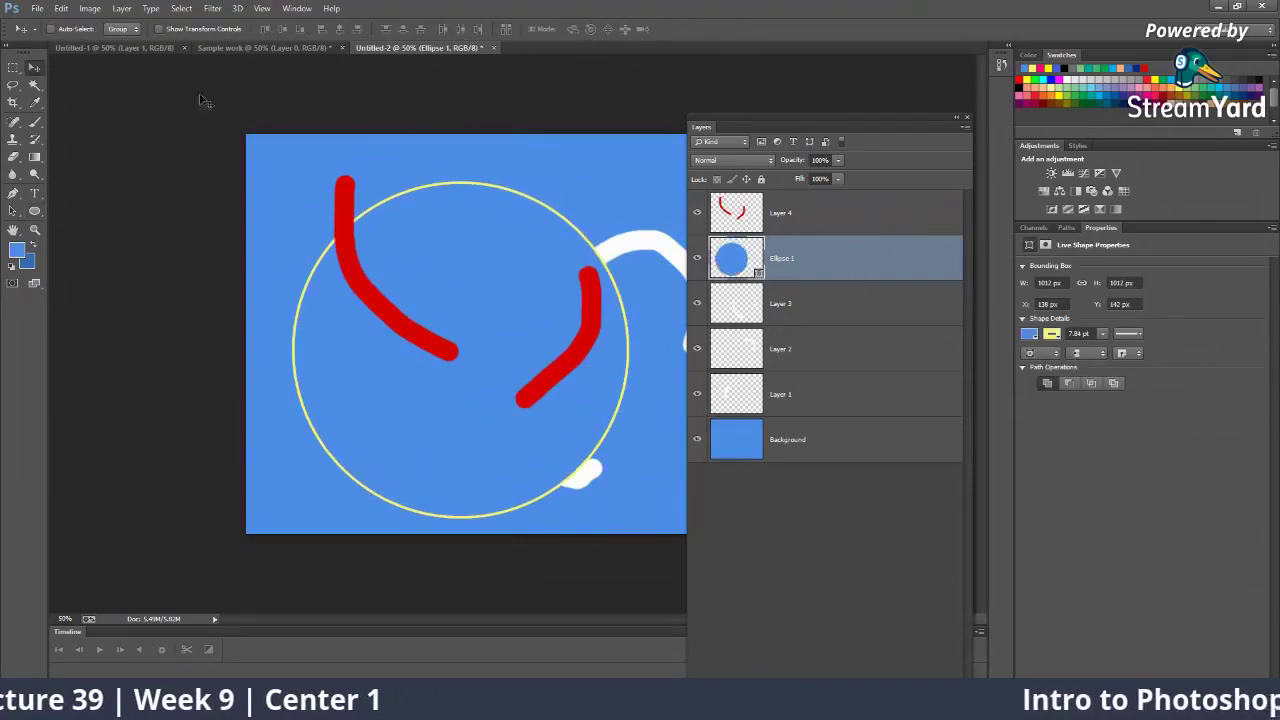
# - Give the new circle a yellow fill, then change the fill to magenta
pyautogui.click(1029, 336)
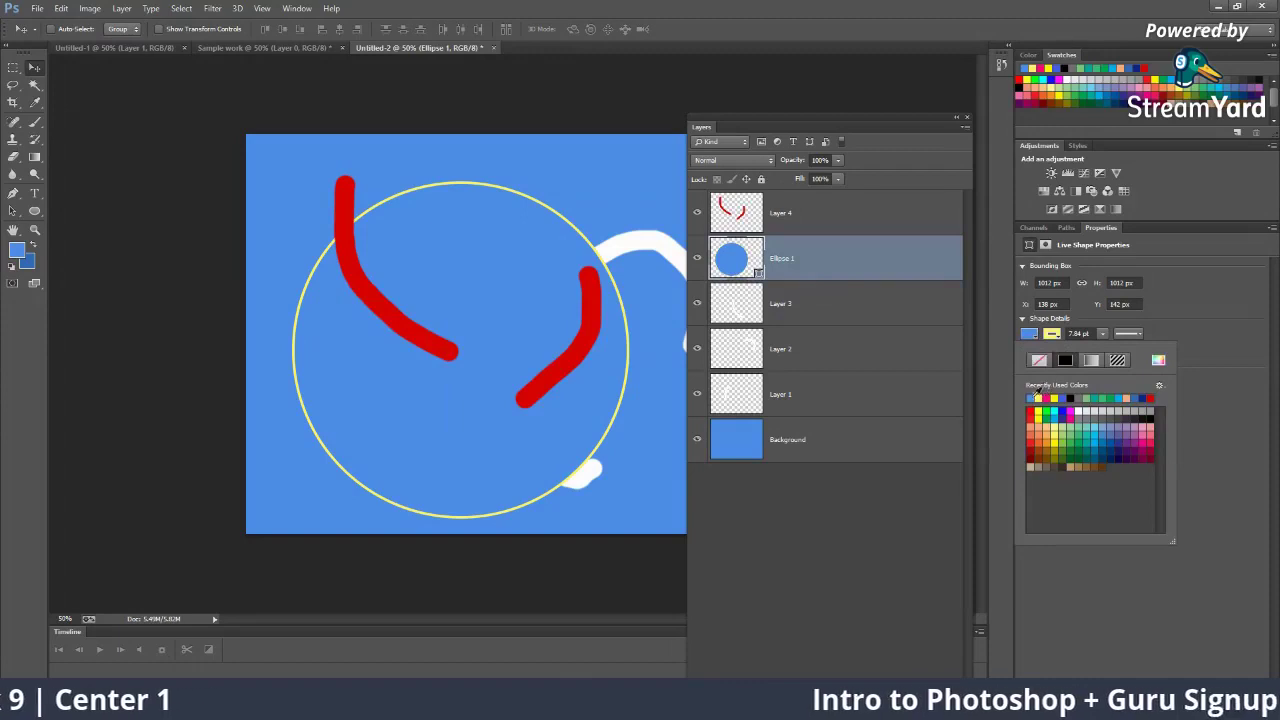
pyautogui.click(1031, 398)
pyautogui.click(38, 213)
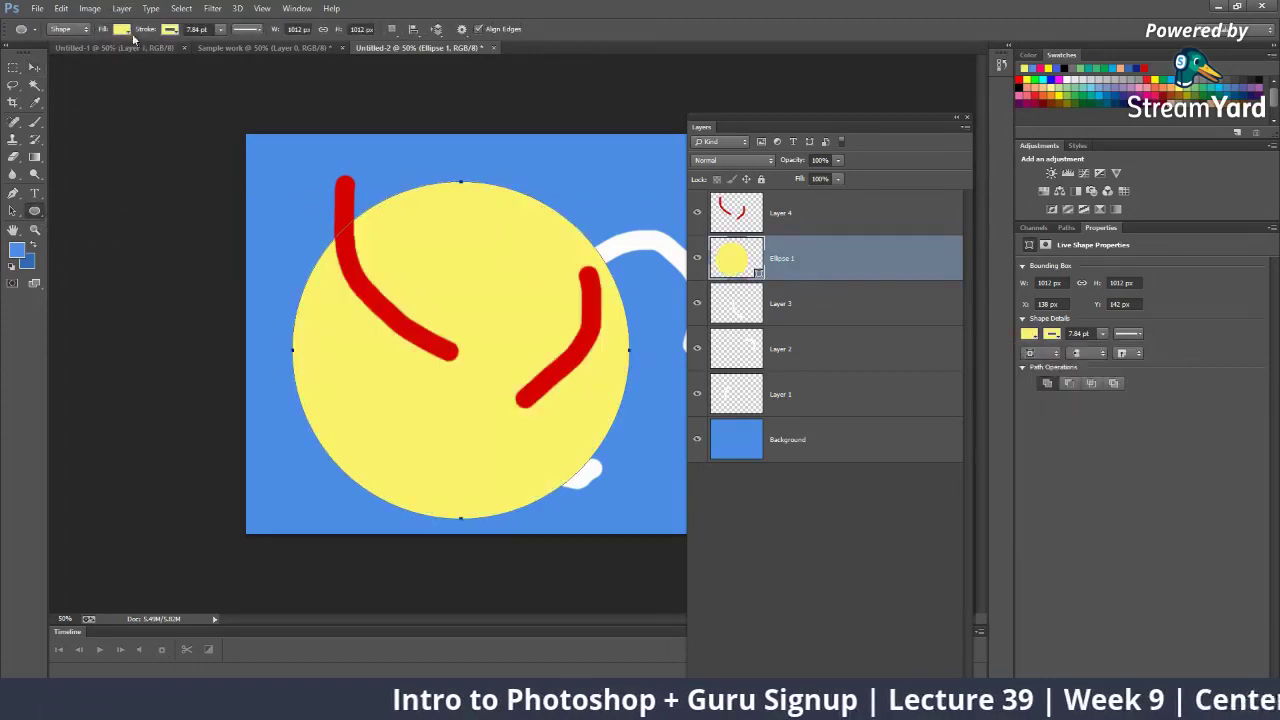
pyautogui.click(122, 30)
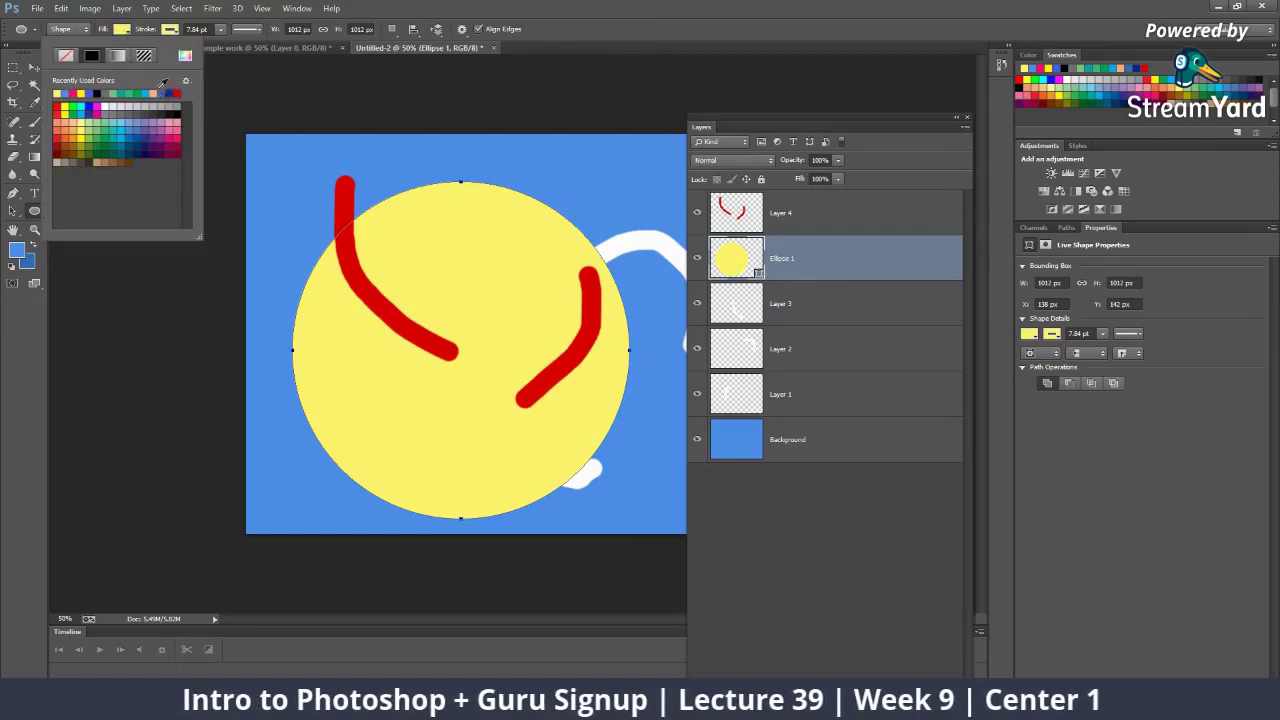
pyautogui.click(172, 126)
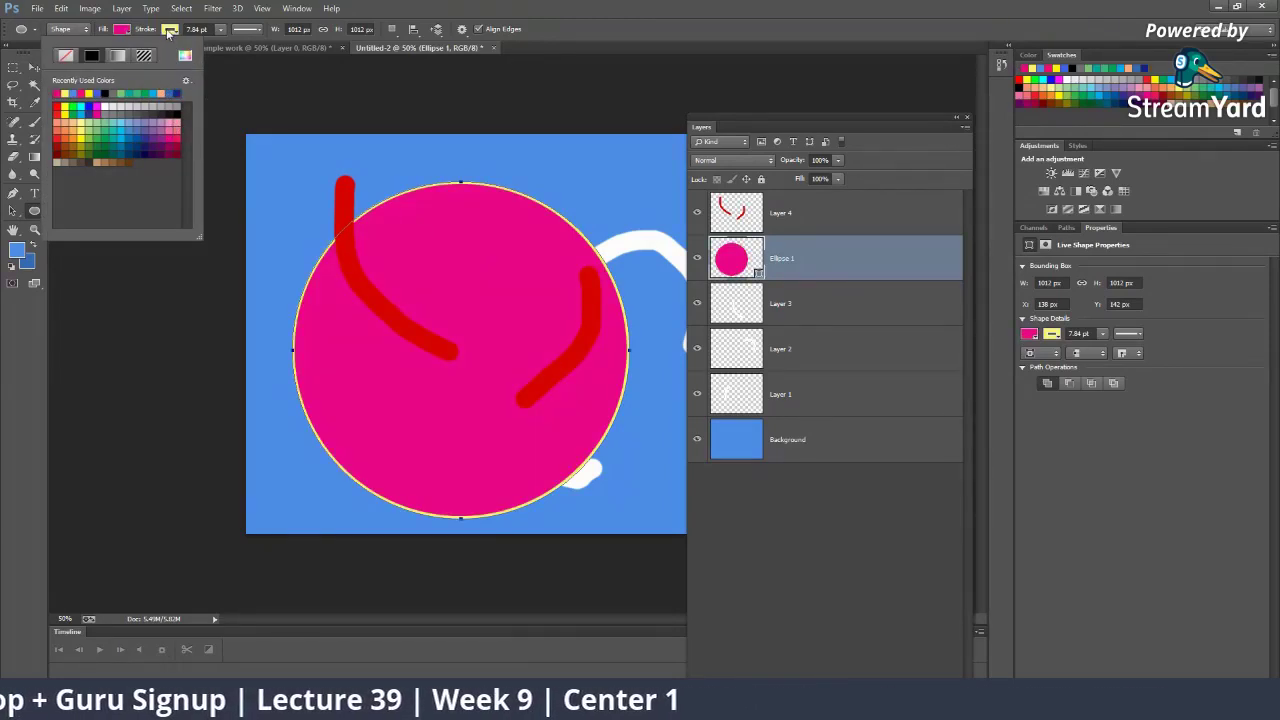
pyautogui.click(170, 30)
pyautogui.click(170, 30)
pyautogui.click(170, 30)
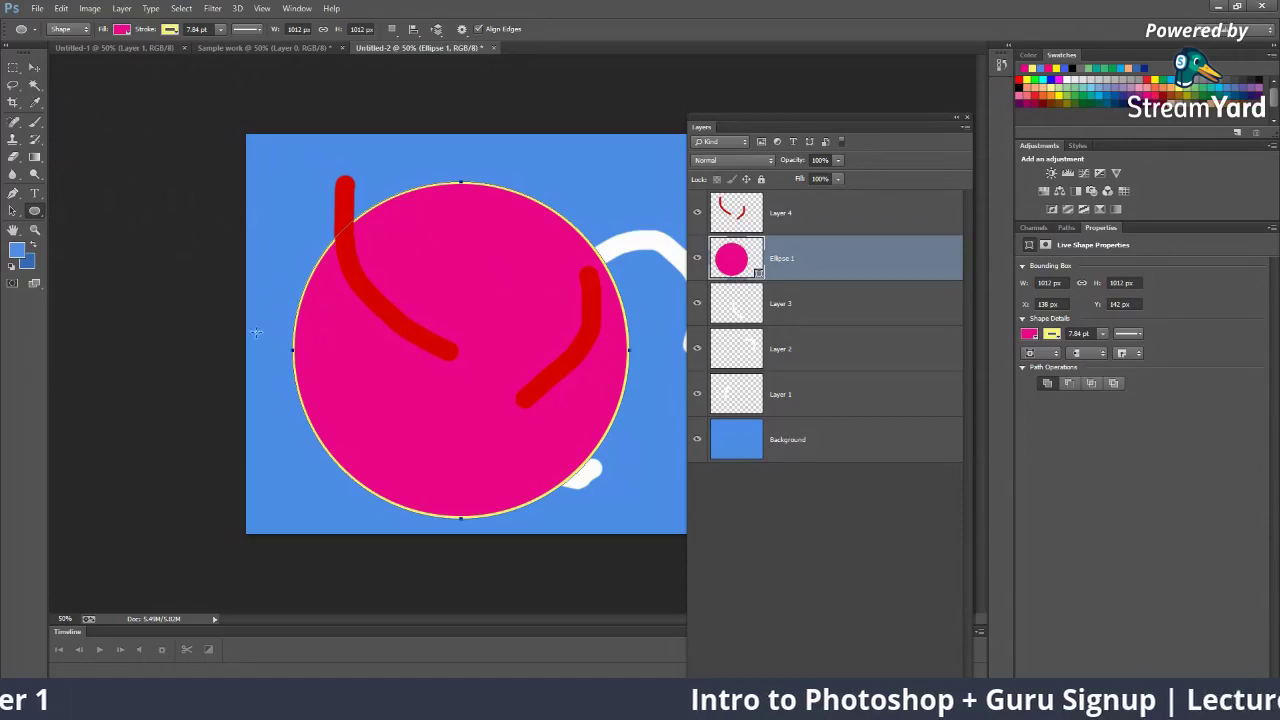
pyautogui.rightClick(35, 211)
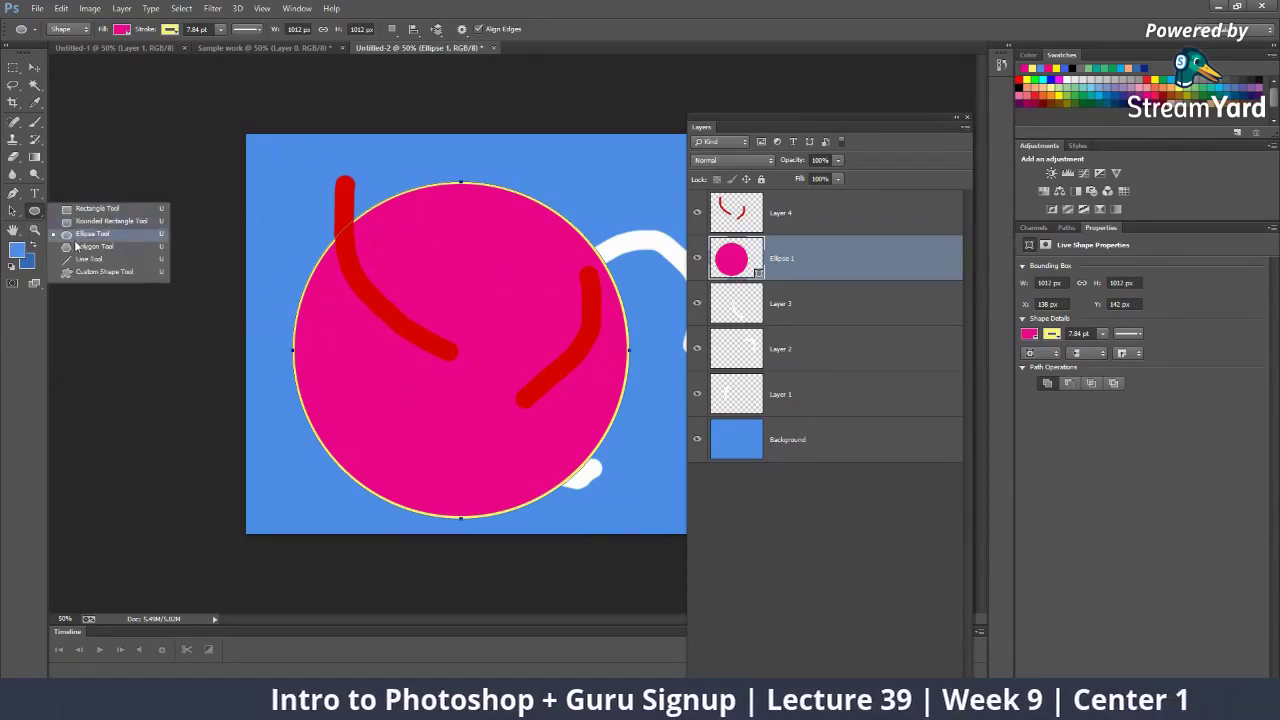
pyautogui.click(33, 68)
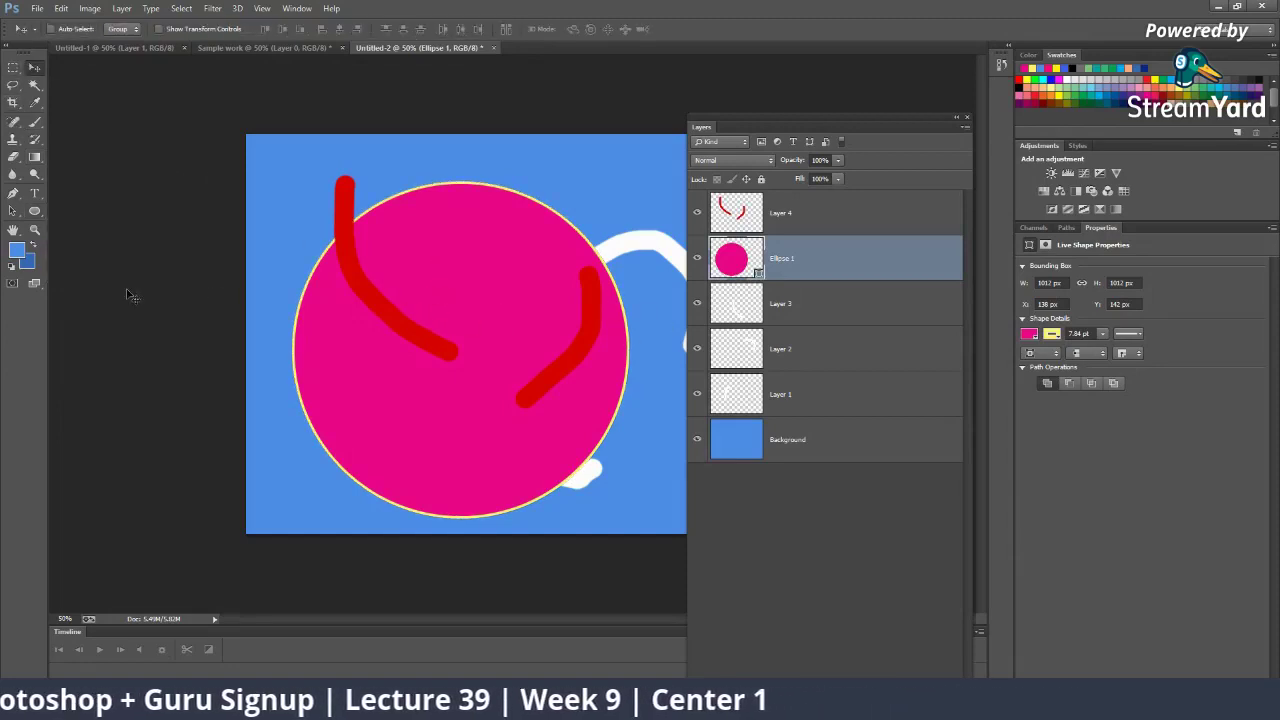
# - After a cancelled first try, set the Ellipse 1 fill hue to orange in the Color Picker
pyautogui.click(34, 211)
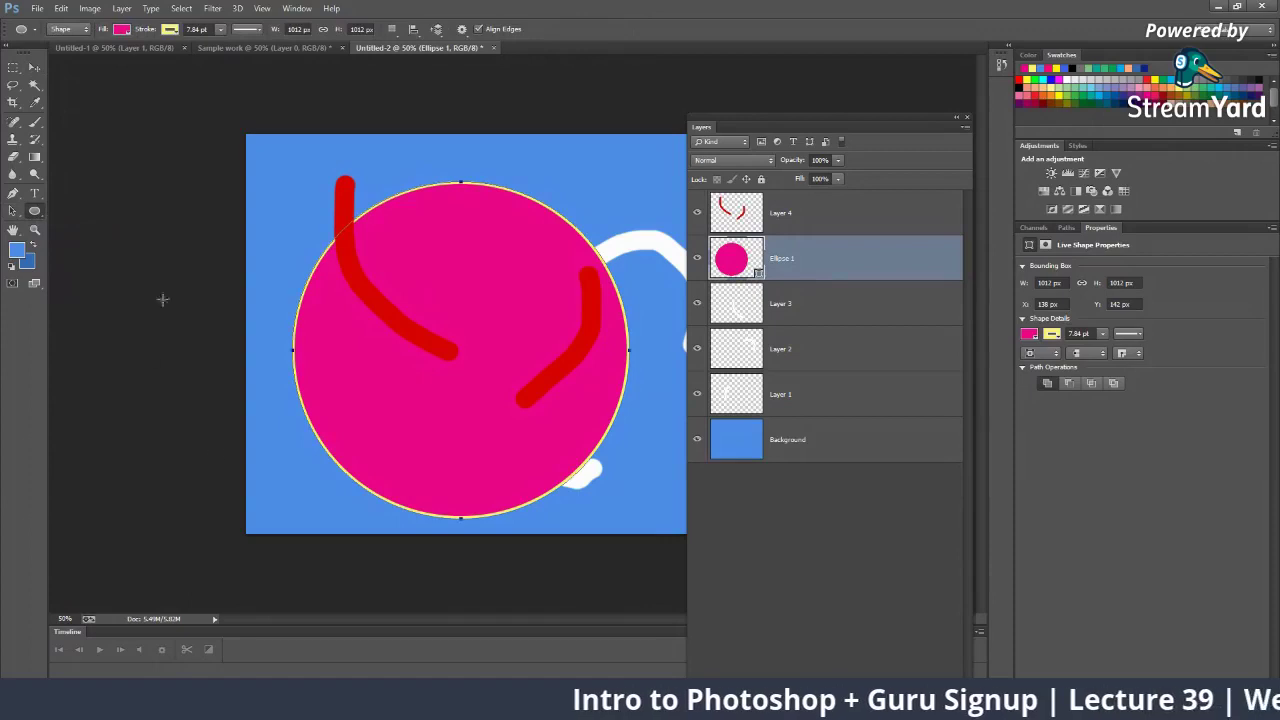
pyautogui.click(121, 30)
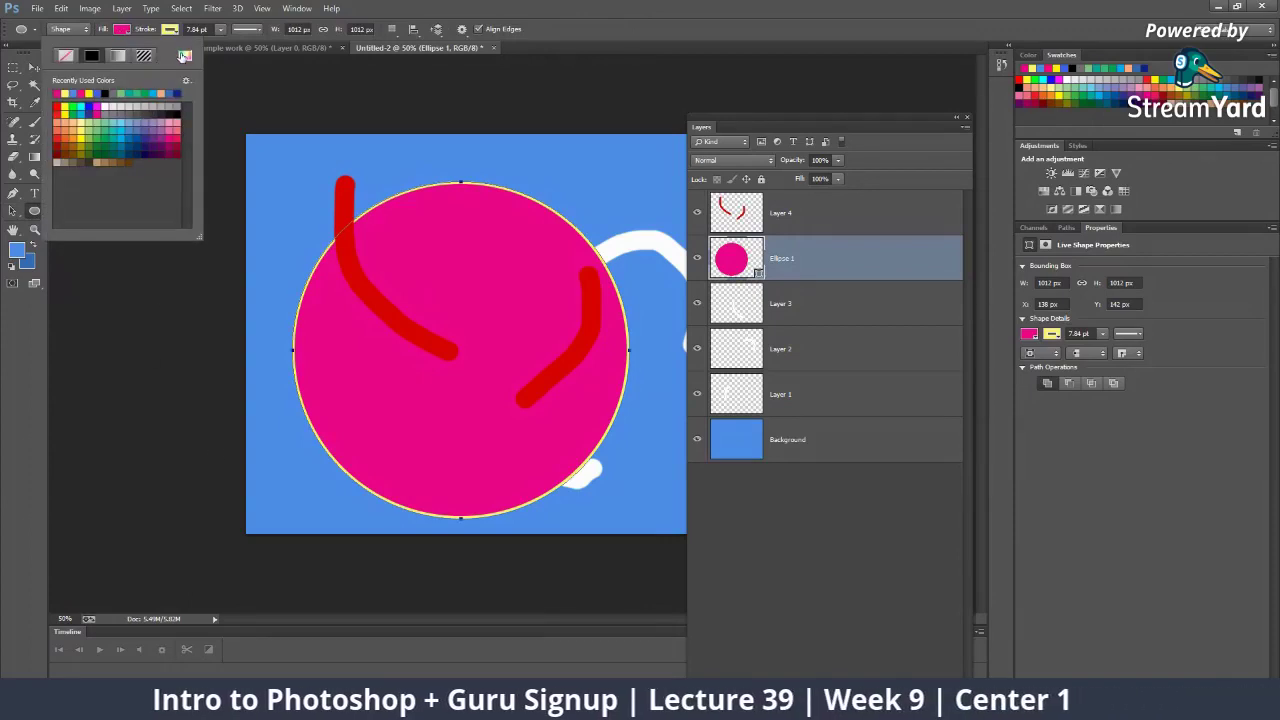
pyautogui.click(184, 55)
pyautogui.moveTo(1068, 424); pyautogui.dragTo(1072, 490)
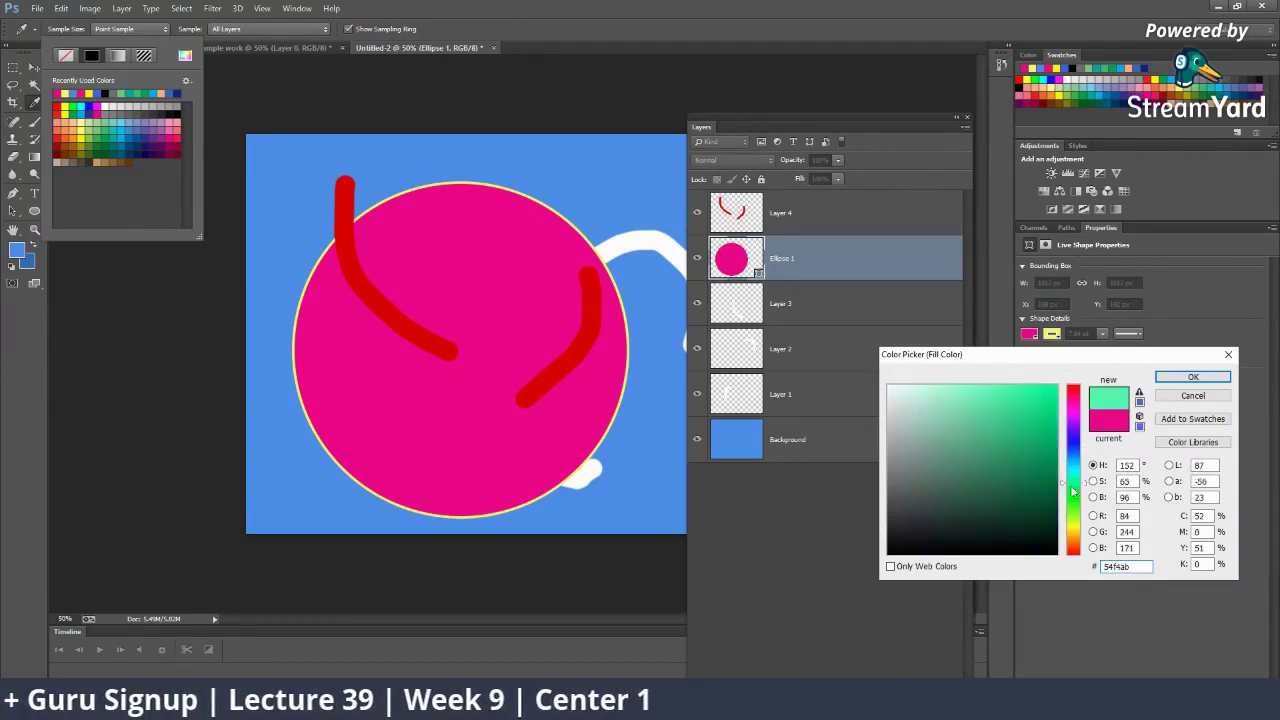
pyautogui.click(1207, 394)
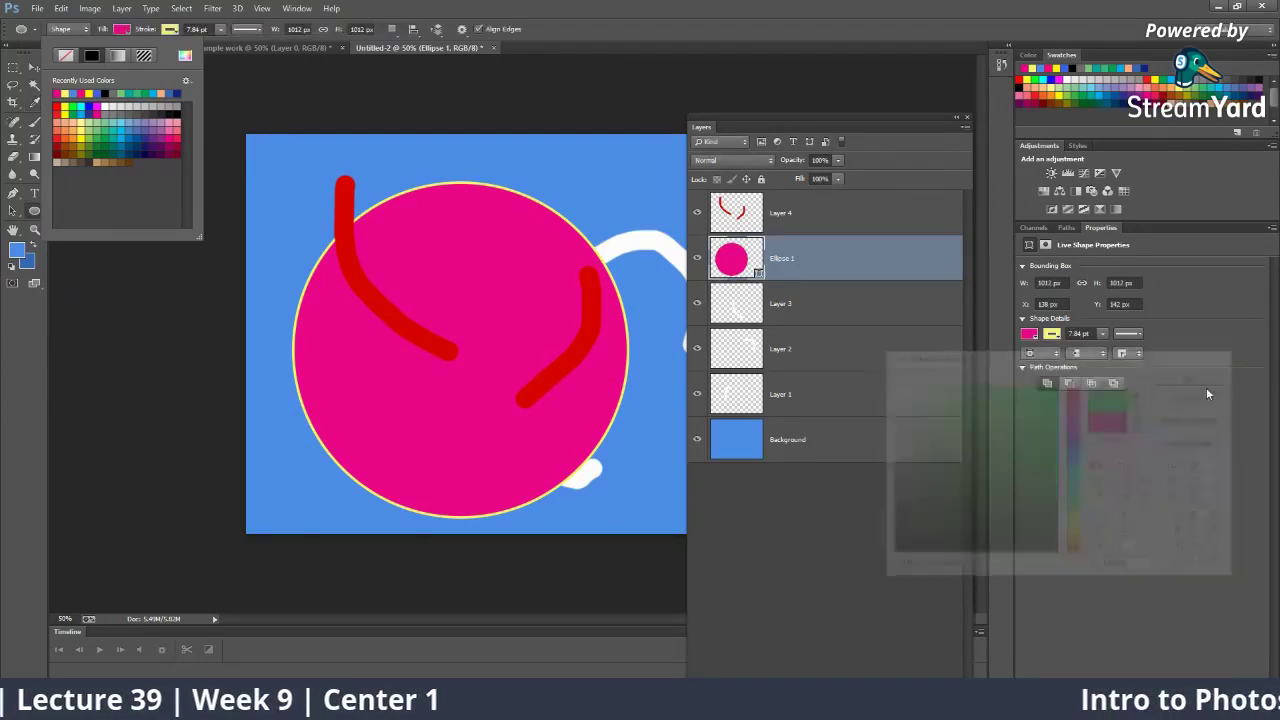
pyautogui.click(548, 6)
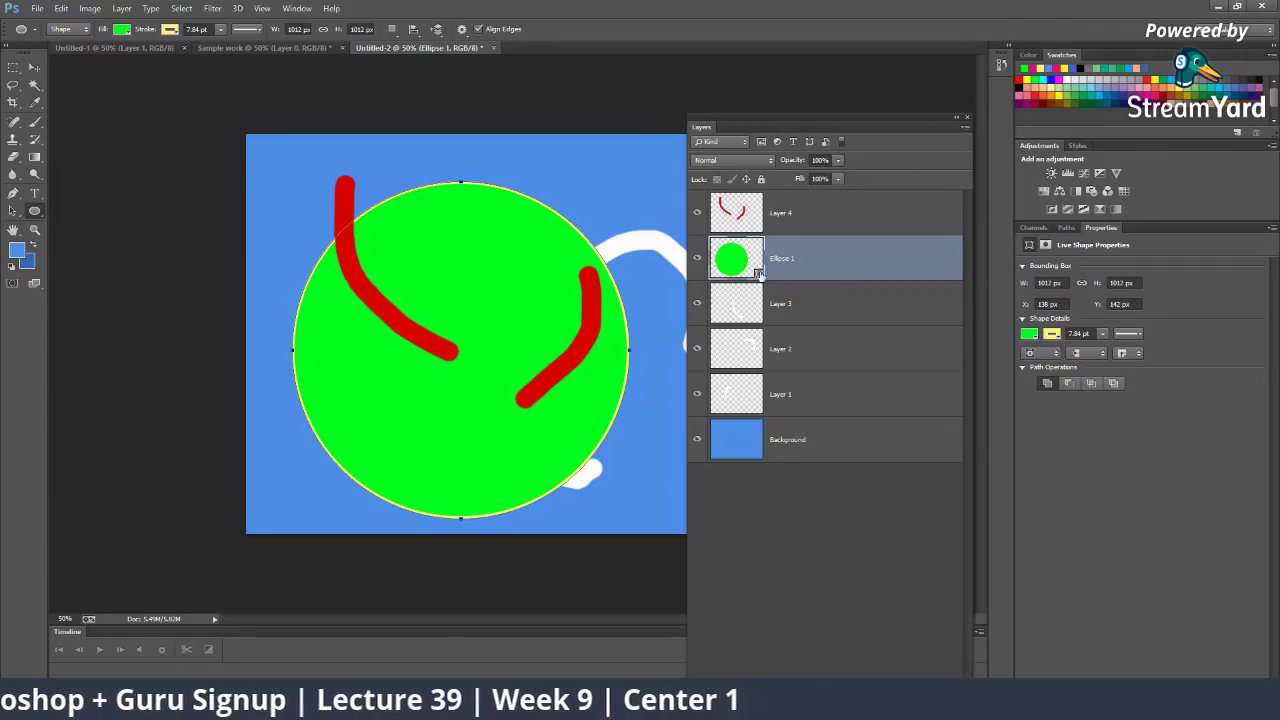
pyautogui.doubleClick(758, 270)
pyautogui.click(1075, 394)
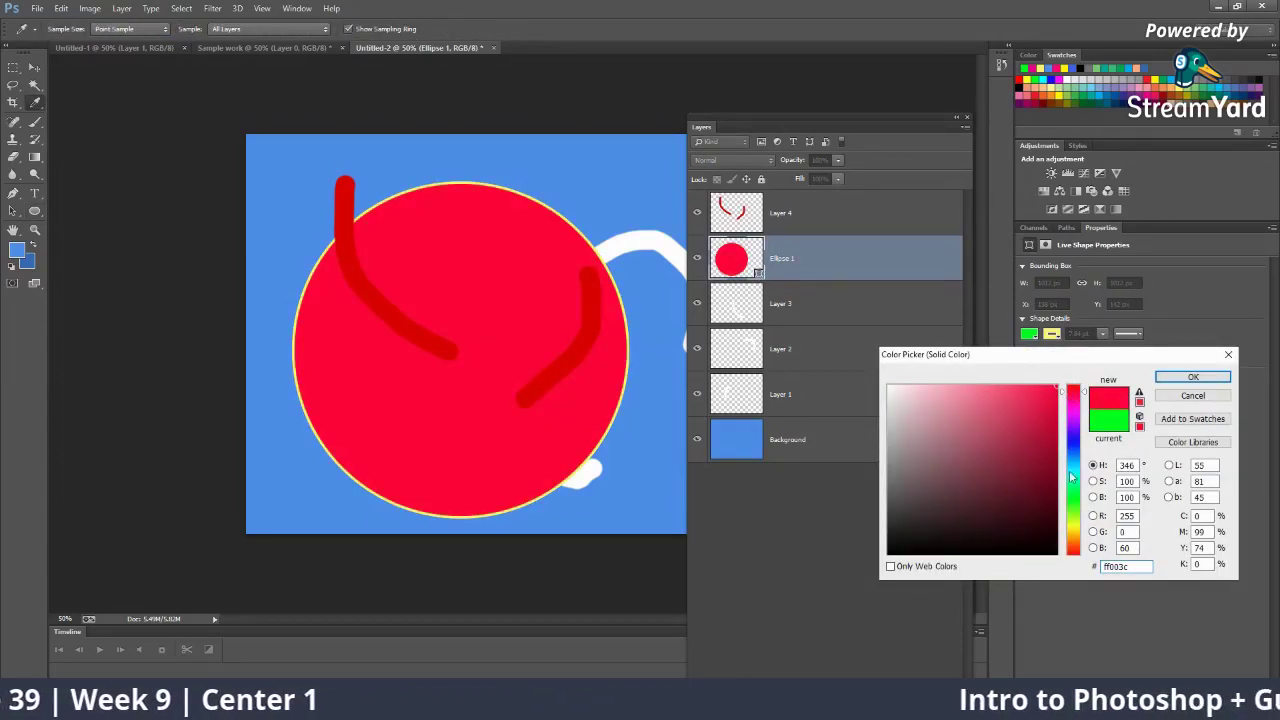
pyautogui.moveTo(1076, 527); pyautogui.dragTo(1075, 540)
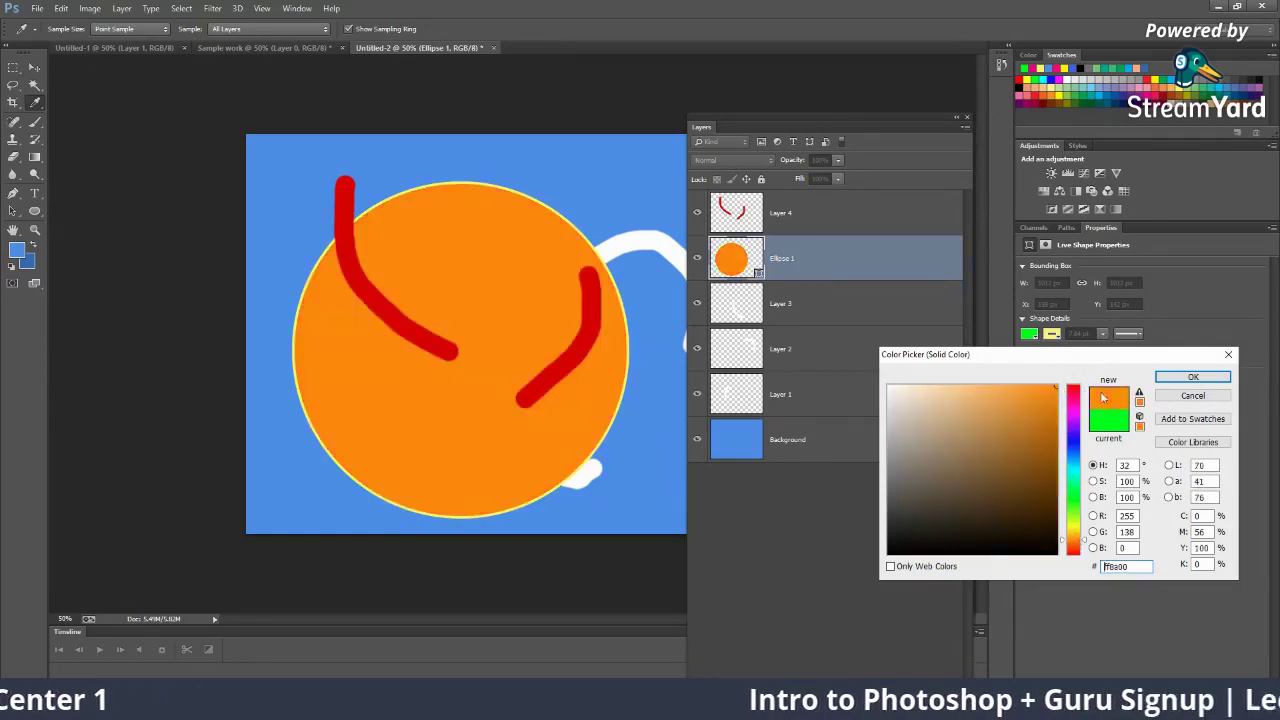
pyautogui.click(1193, 377)
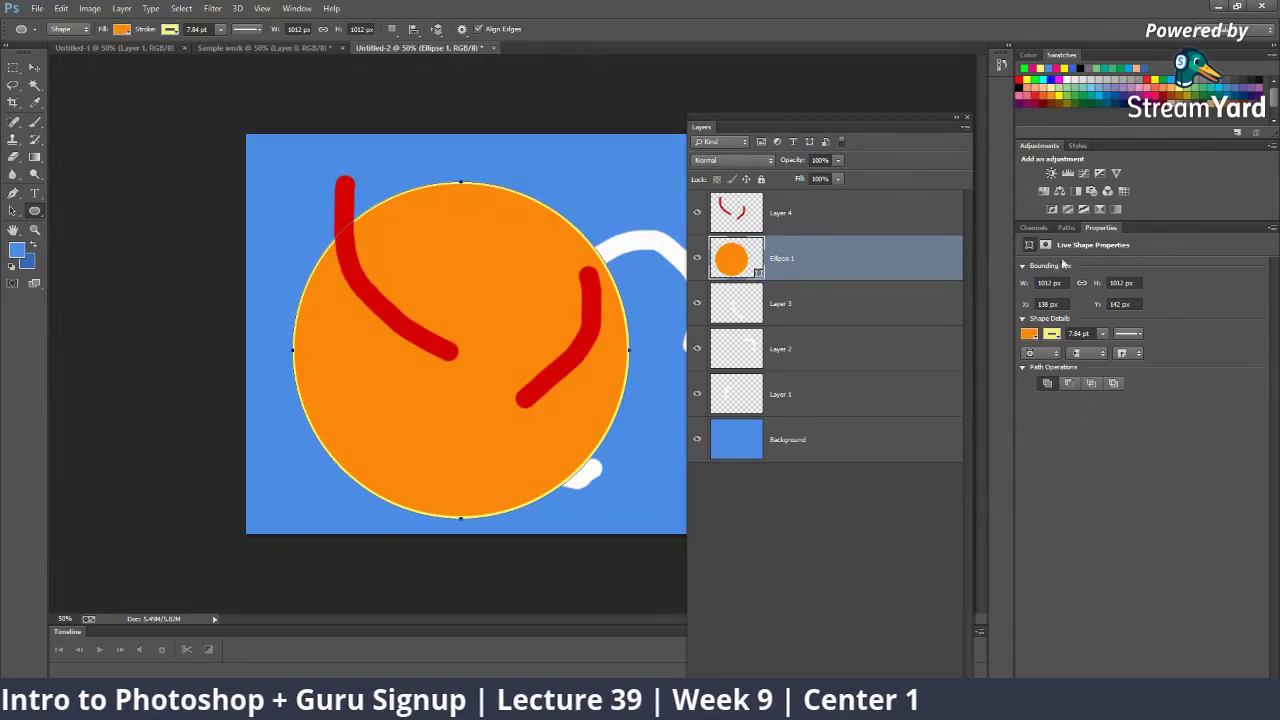
# - Float and enlarge the Properties panel, then park it over the Layers panel clear of the ellipse
pyautogui.moveTo(1101, 224); pyautogui.dragTo(329, 143)
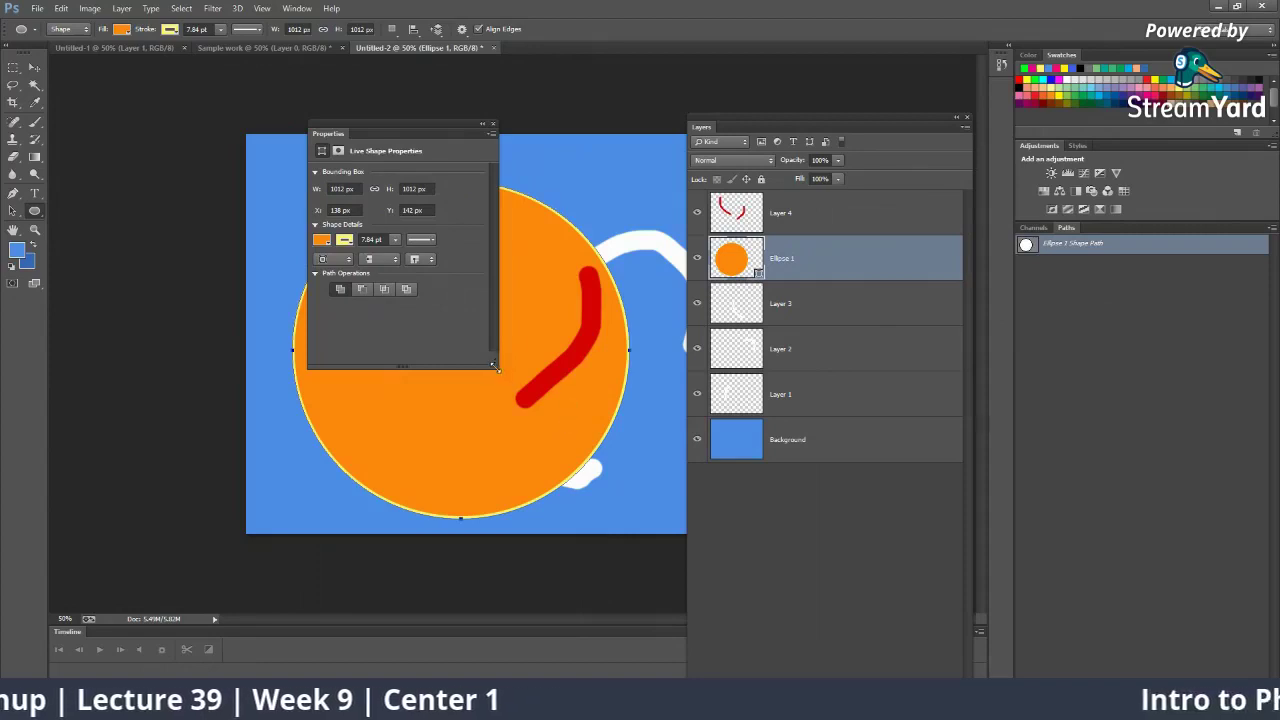
pyautogui.moveTo(496, 367); pyautogui.dragTo(622, 527)
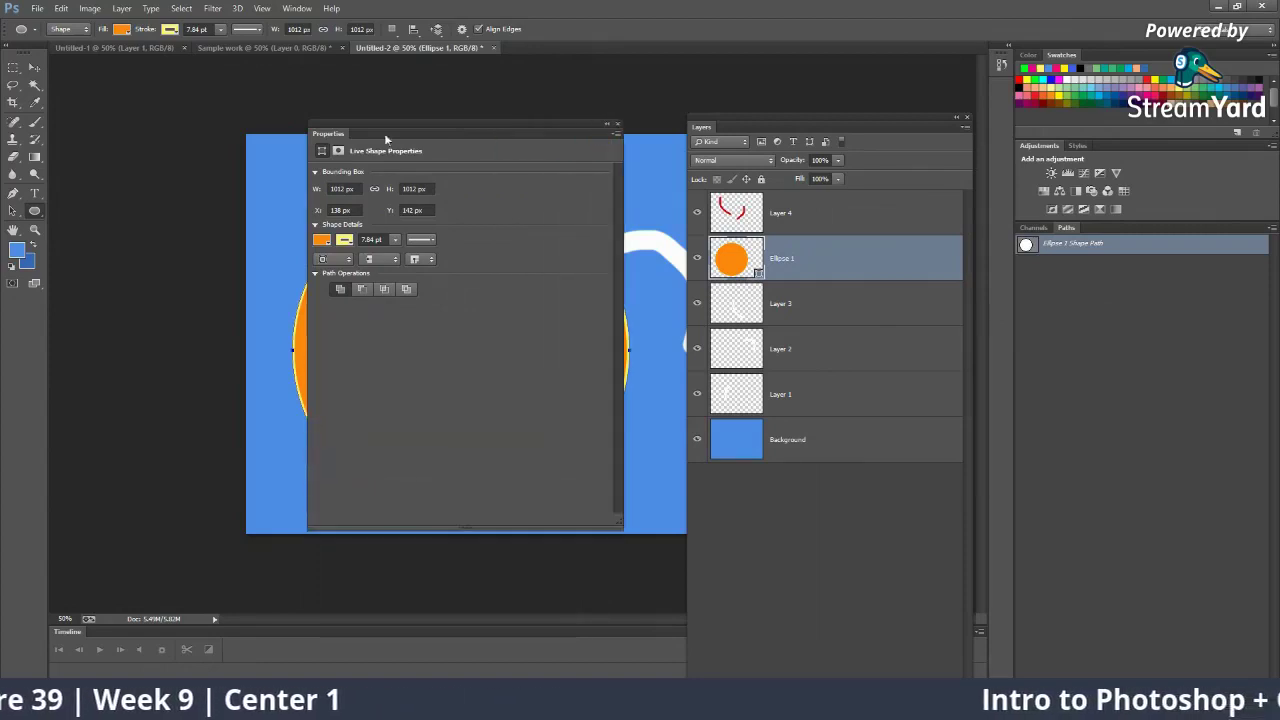
pyautogui.click(292, 9)
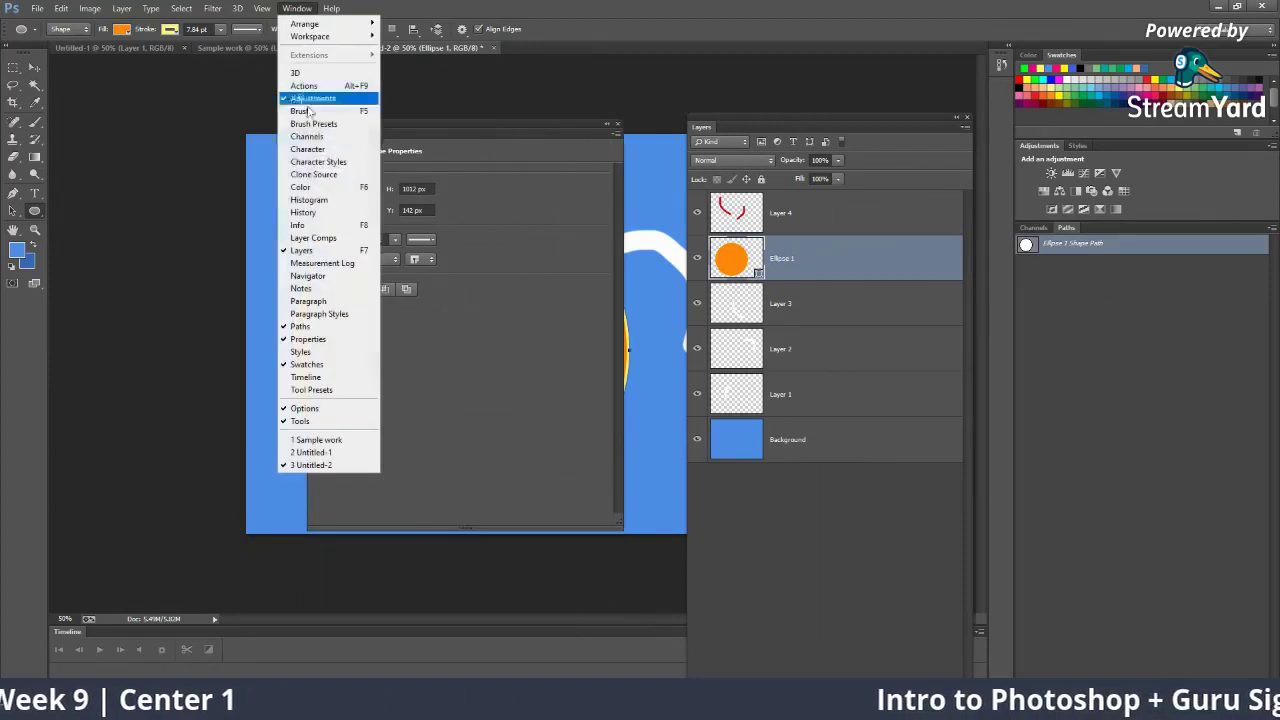
pyautogui.click(310, 340)
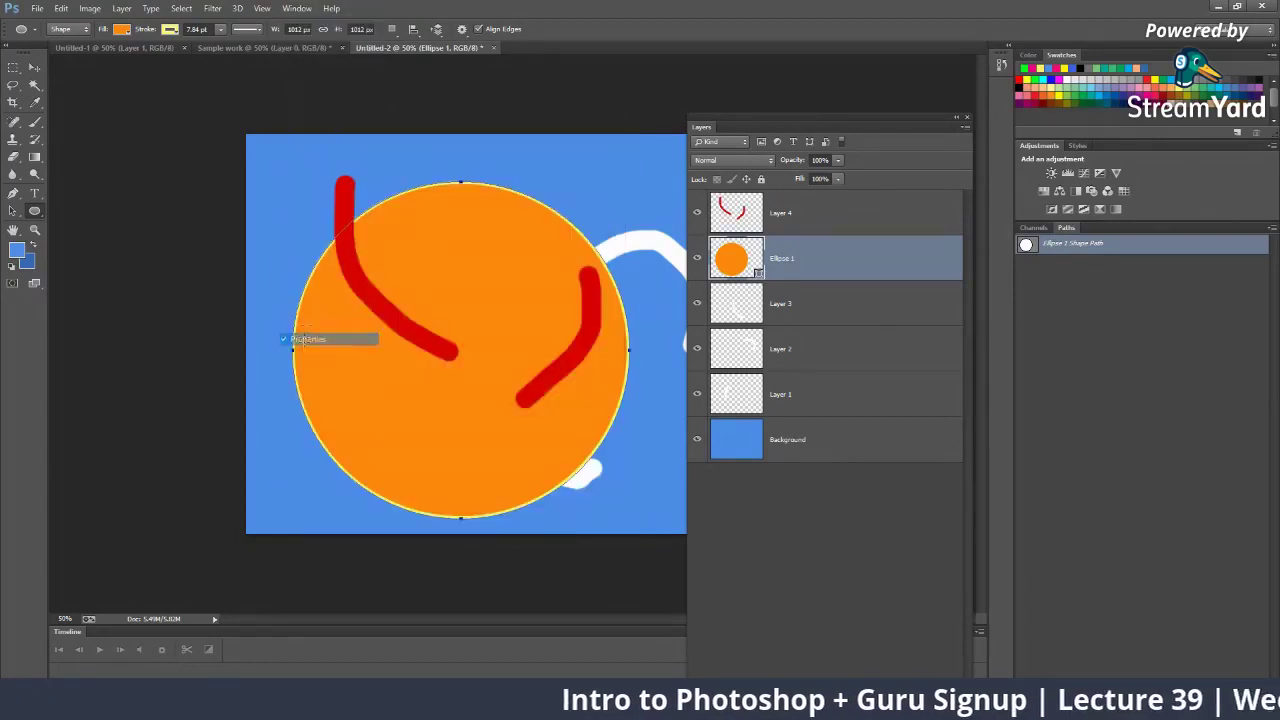
pyautogui.click(296, 8)
pyautogui.click(330, 340)
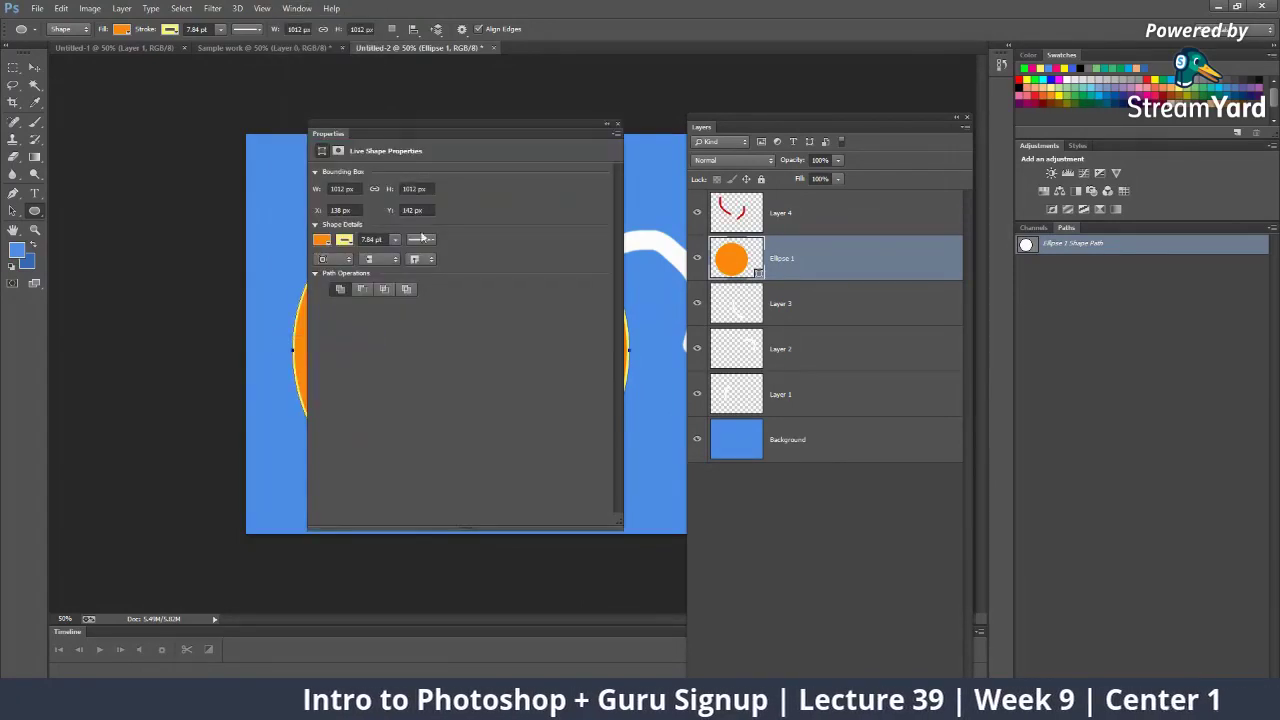
pyautogui.moveTo(424, 126); pyautogui.dragTo(304, 165)
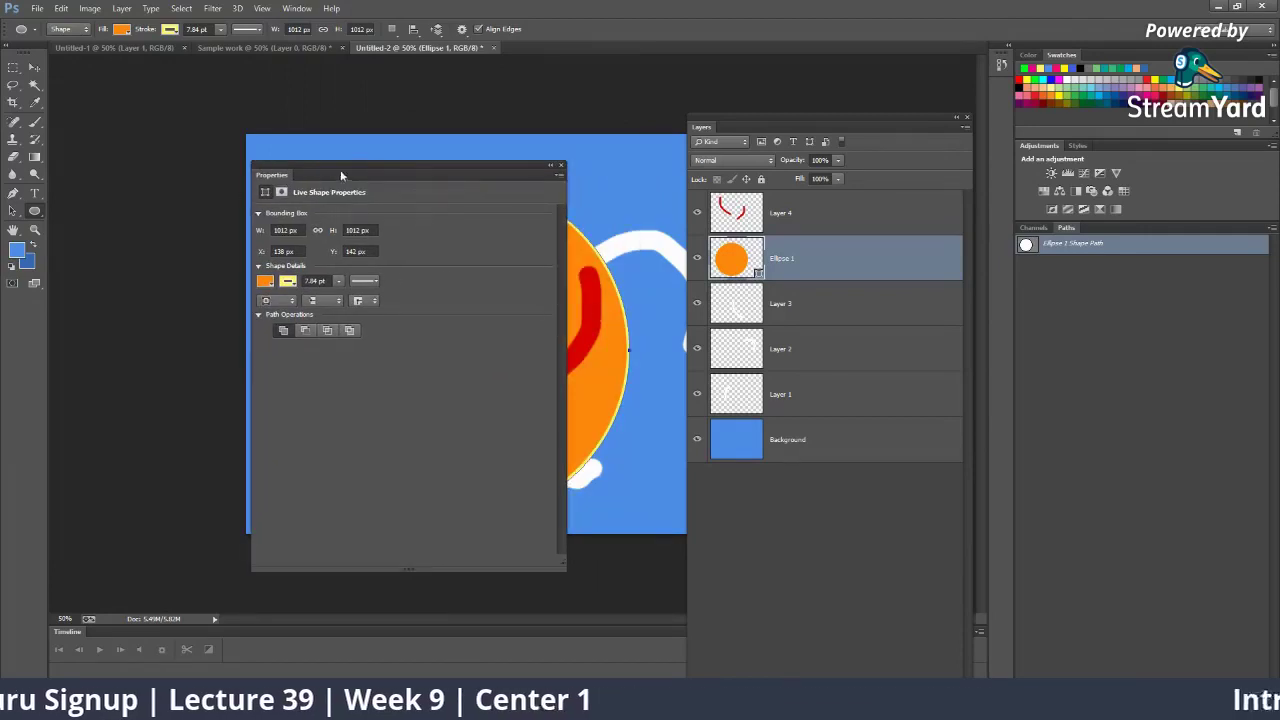
pyautogui.moveTo(340, 169); pyautogui.dragTo(832, 195)
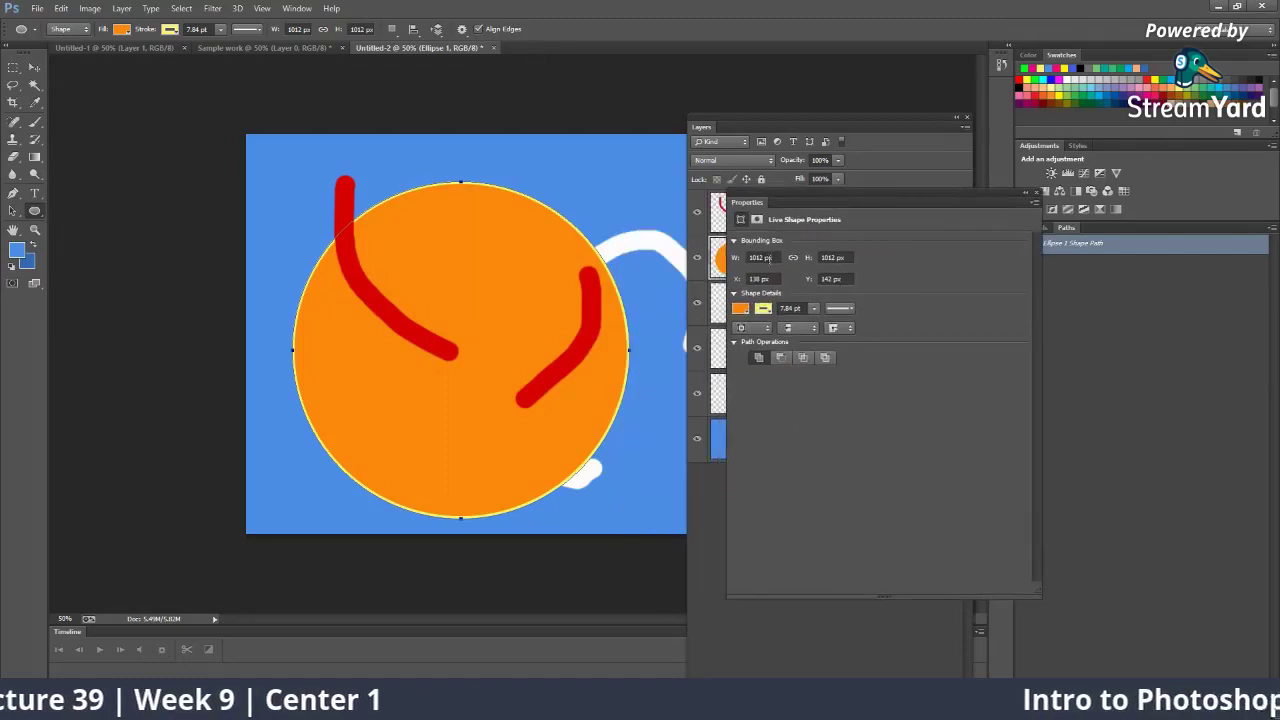
# - Review the ellipse's width, height and X/Y position fields in Properties
pyautogui.click(760, 257)
pyautogui.click(835, 257)
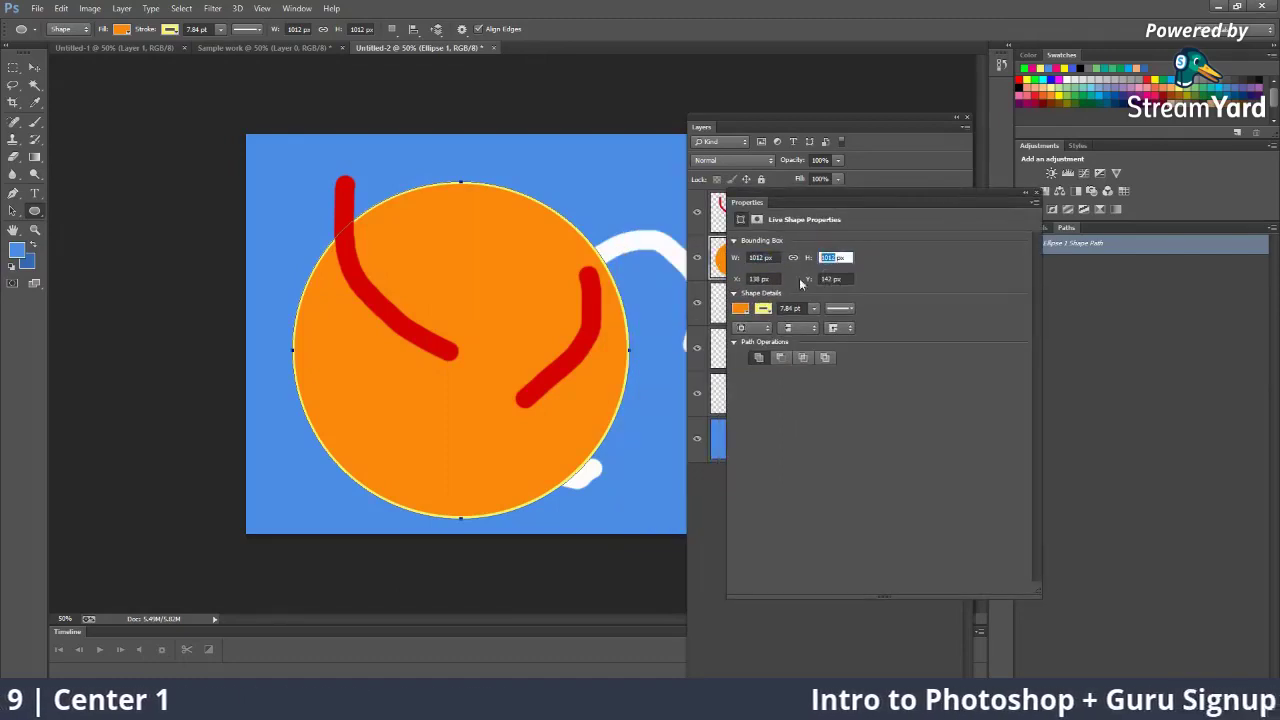
pyautogui.click(766, 279)
pyautogui.click(852, 279)
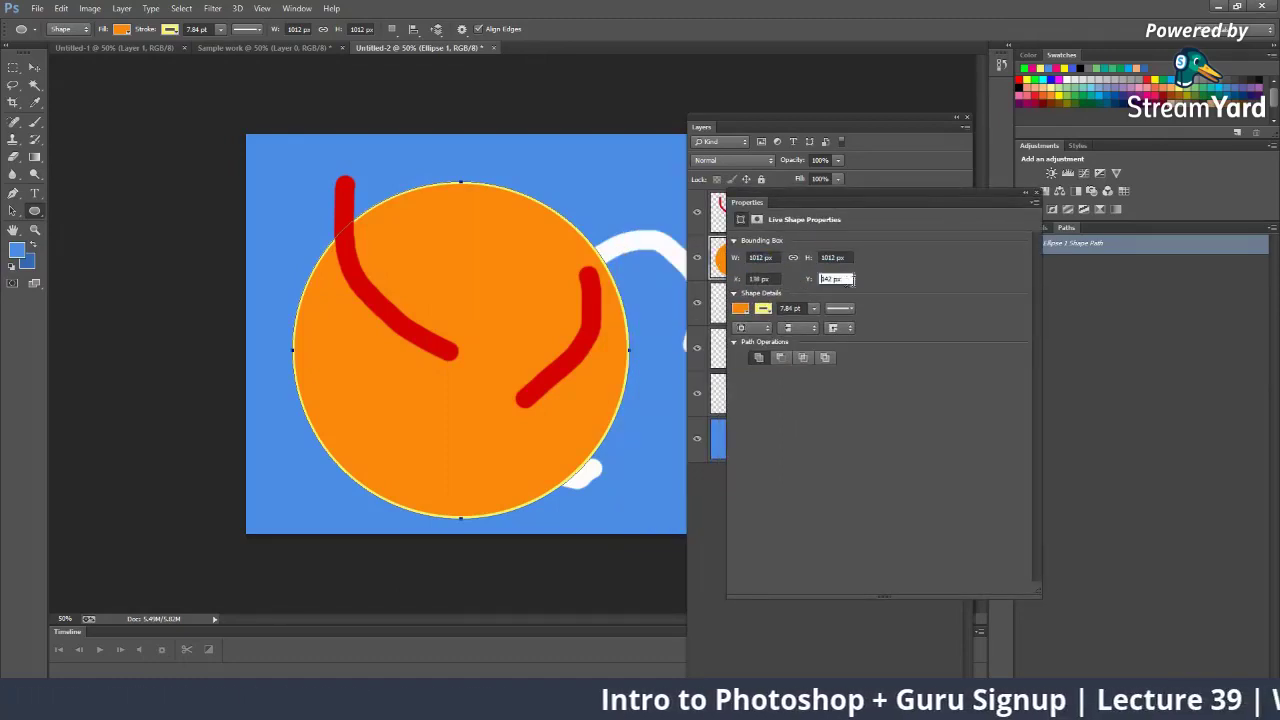
# - Fill the ellipse bright green from the Fill swatches after trying pale yellow
pyautogui.click(741, 310)
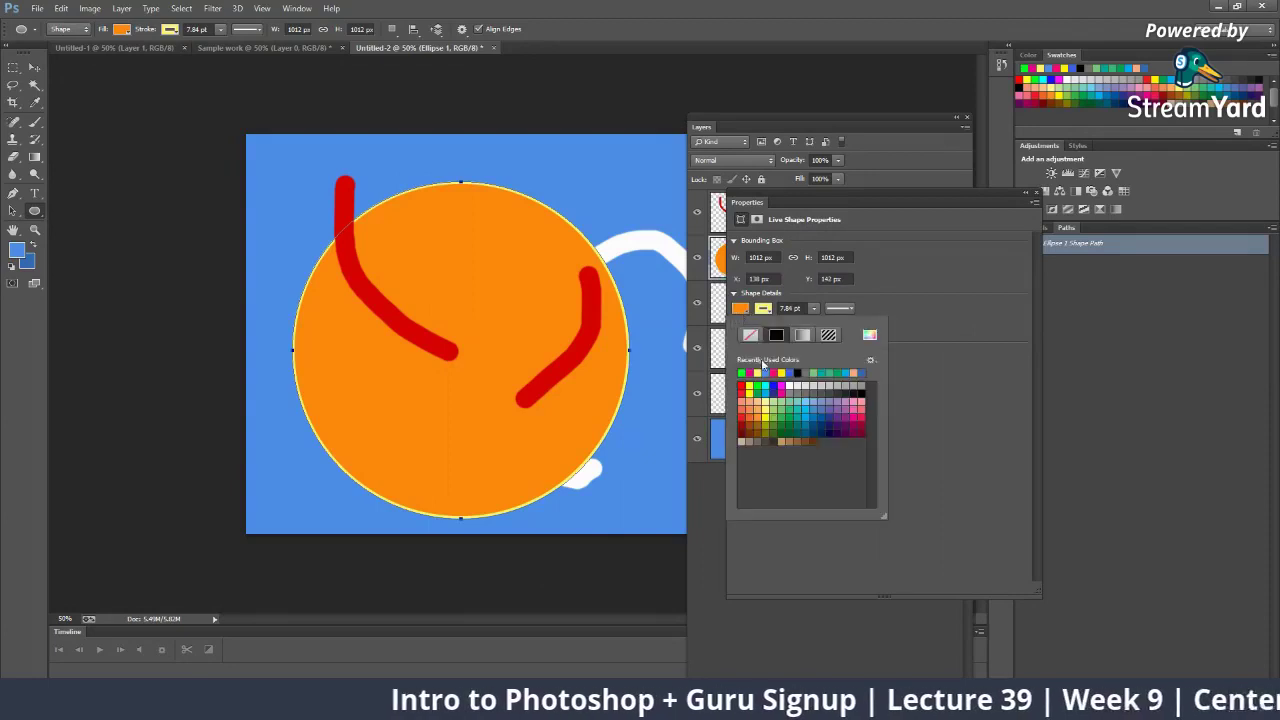
pyautogui.click(763, 370)
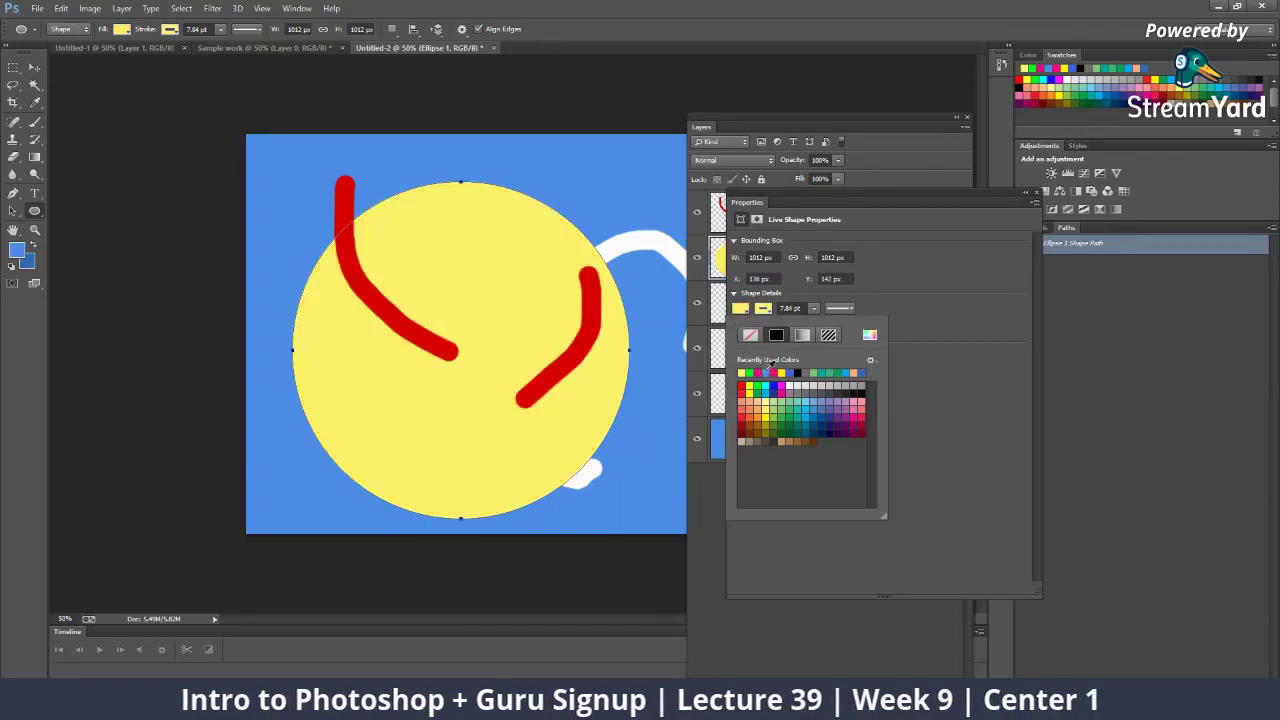
pyautogui.click(764, 368)
pyautogui.click(761, 389)
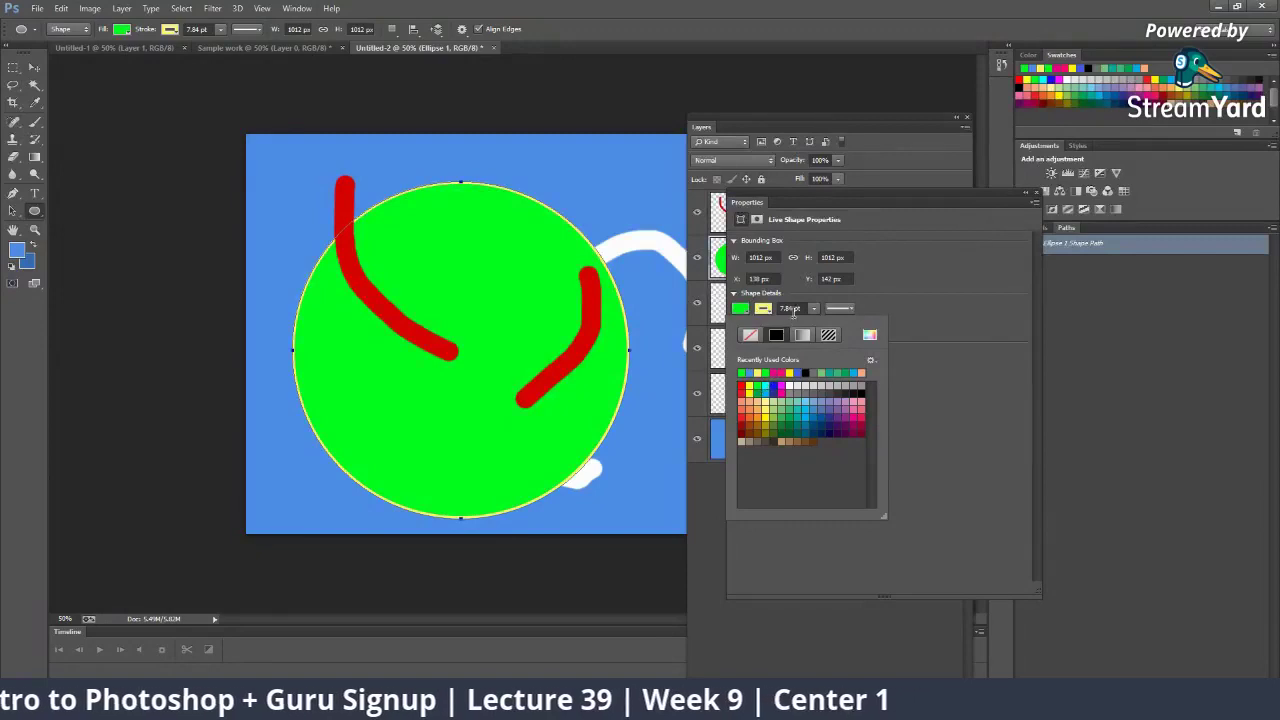
pyautogui.click(765, 310)
pyautogui.click(765, 310)
pyautogui.click(822, 309)
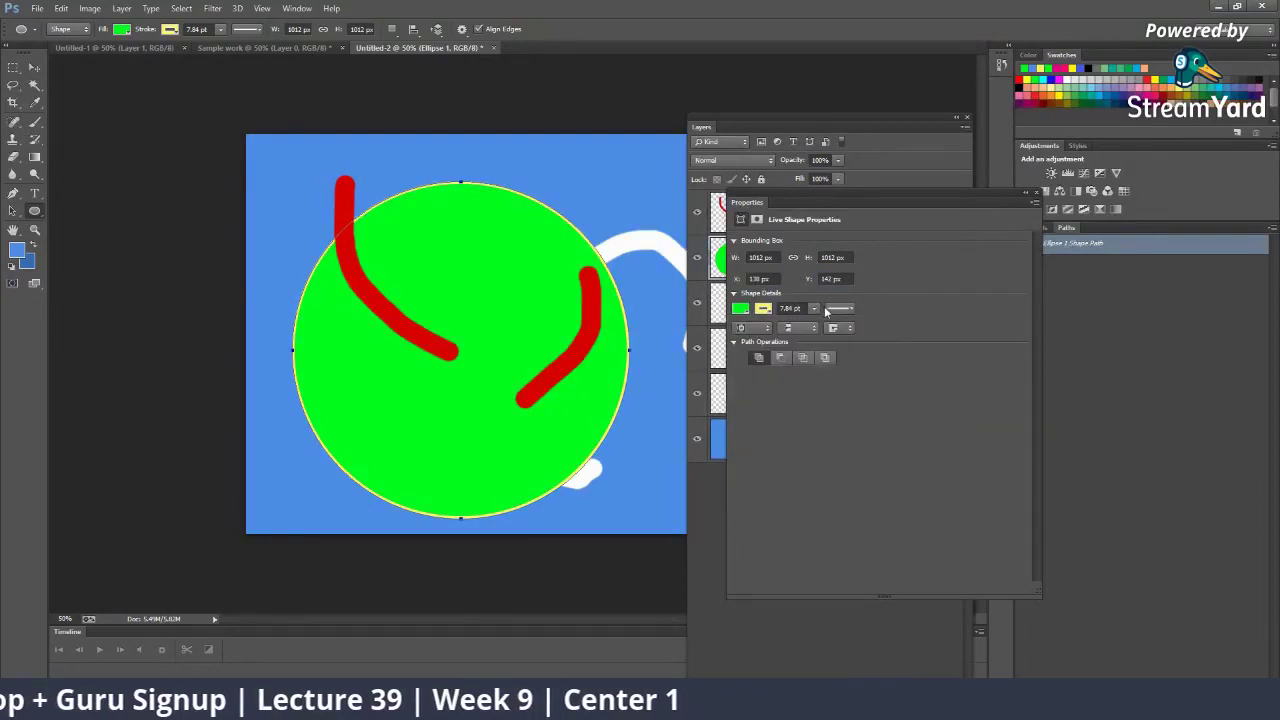
# - Try dashed and dotted stroke styles, keep the stroke solid, and switch to Illustrator
pyautogui.click(825, 310)
pyautogui.click(832, 368)
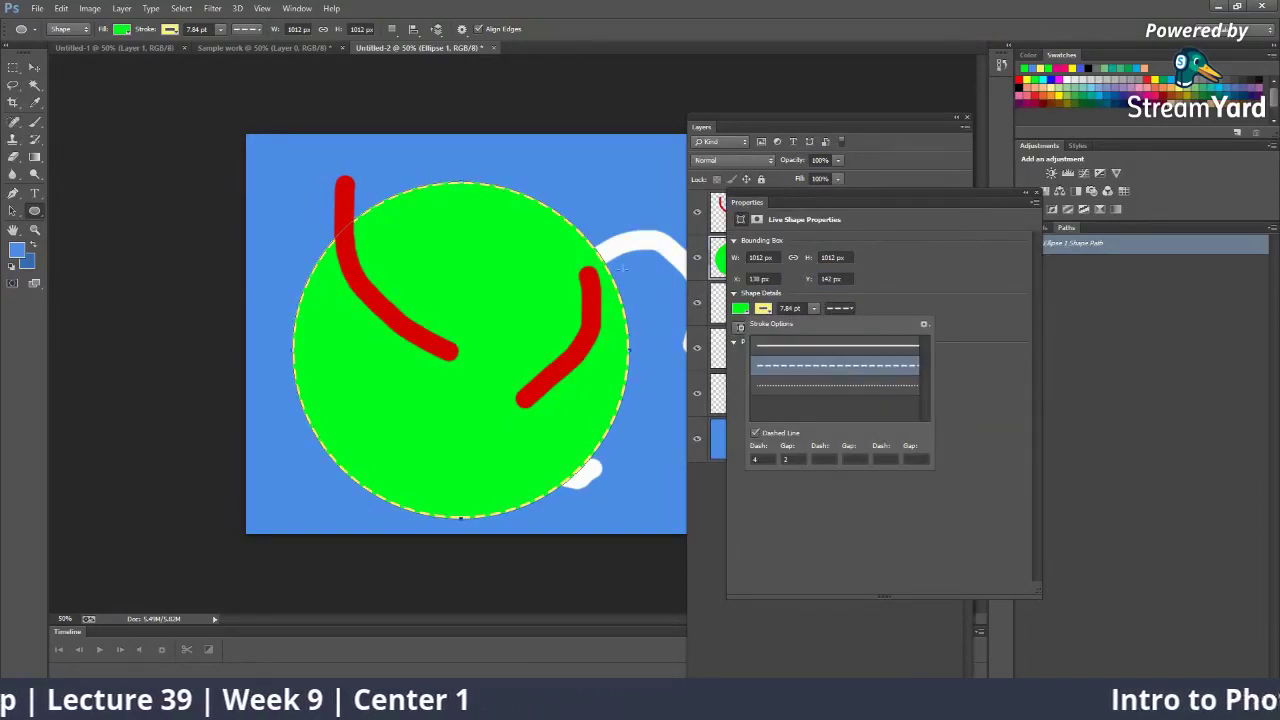
pyautogui.click(782, 388)
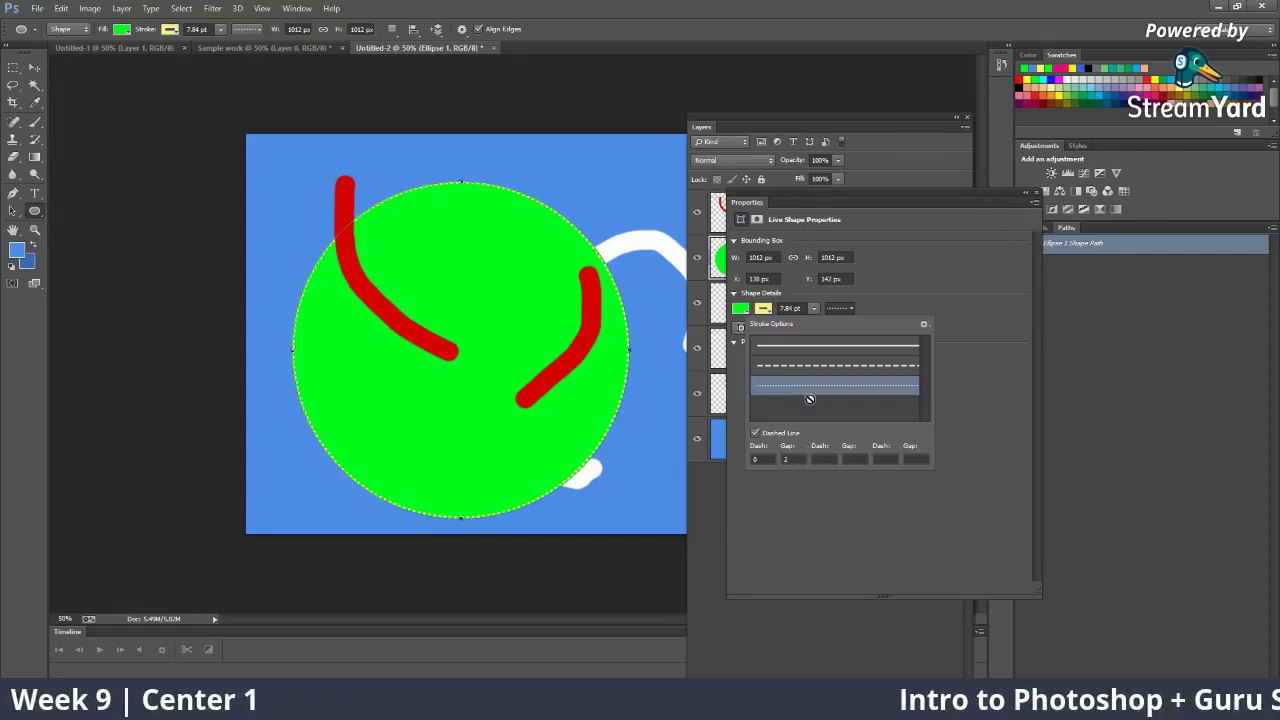
pyautogui.click(816, 370)
pyautogui.click(814, 345)
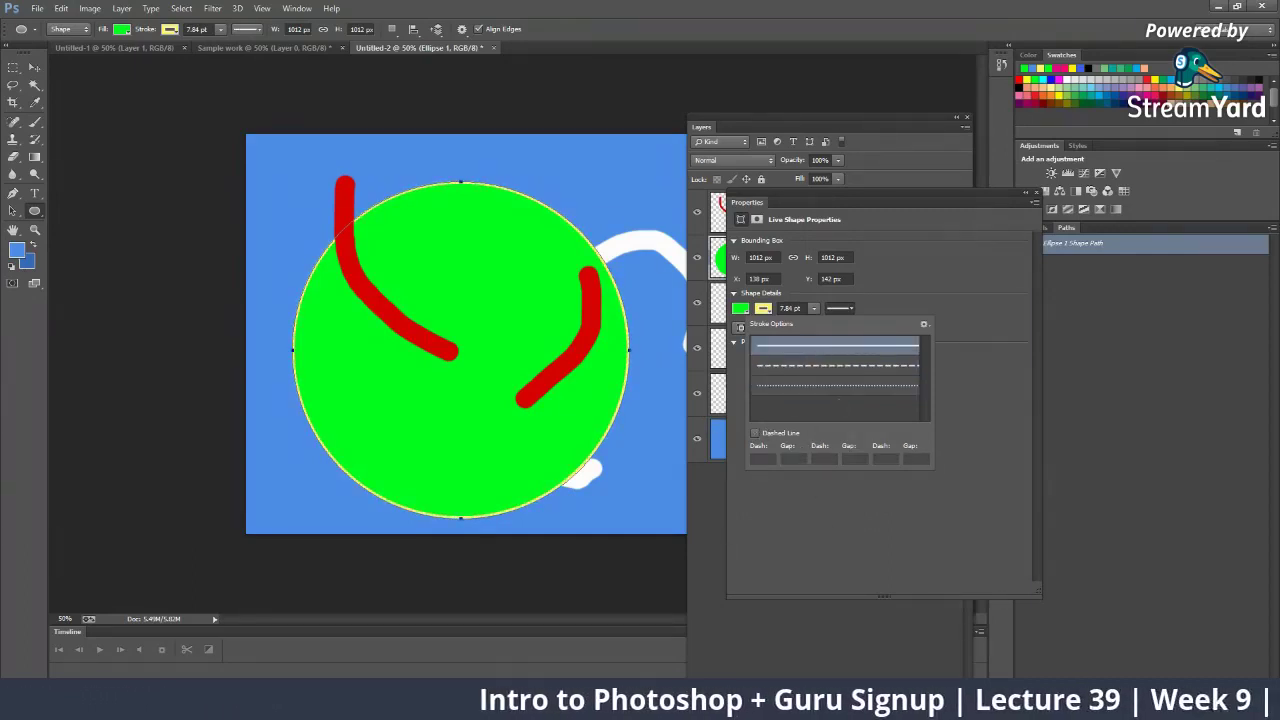
pyautogui.hotkey('alt', 'Tab')
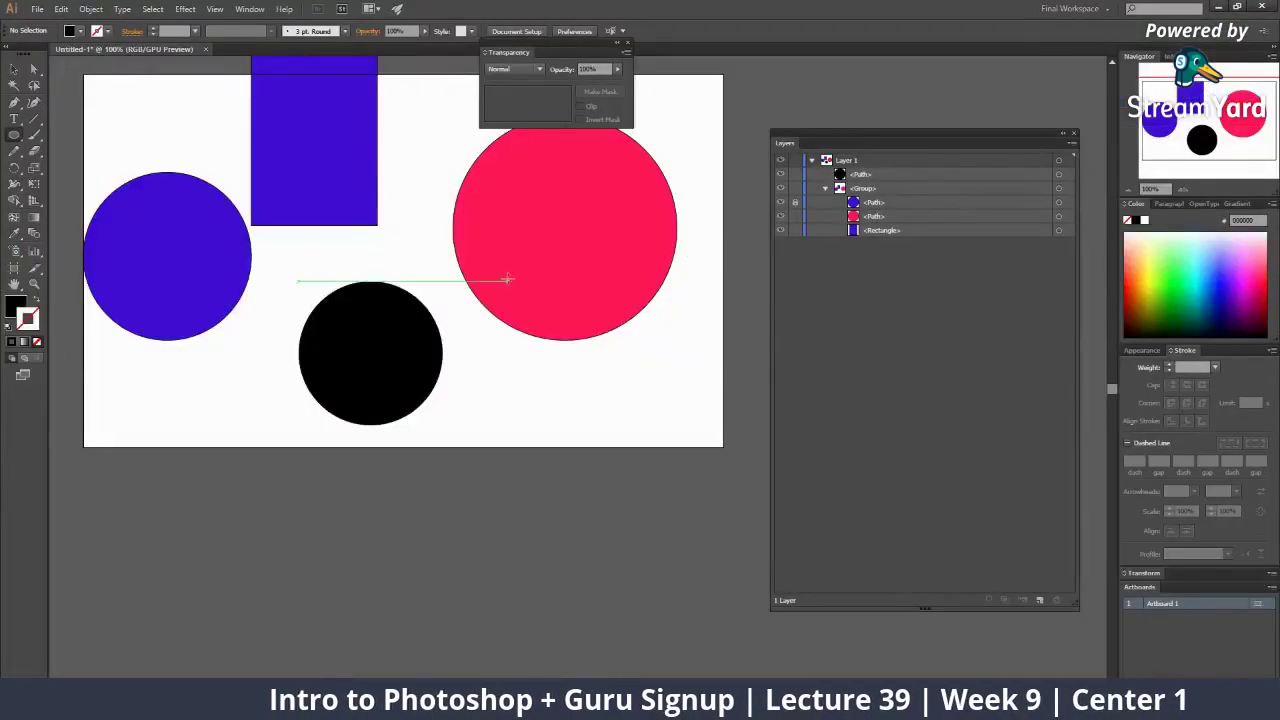
# - Zoom to 200%, ungroup the circles and select the pink circle
pyautogui.press('z')
pyautogui.doubleClick(559, 287)
pyautogui.press('v')
pyautogui.click(560, 291)
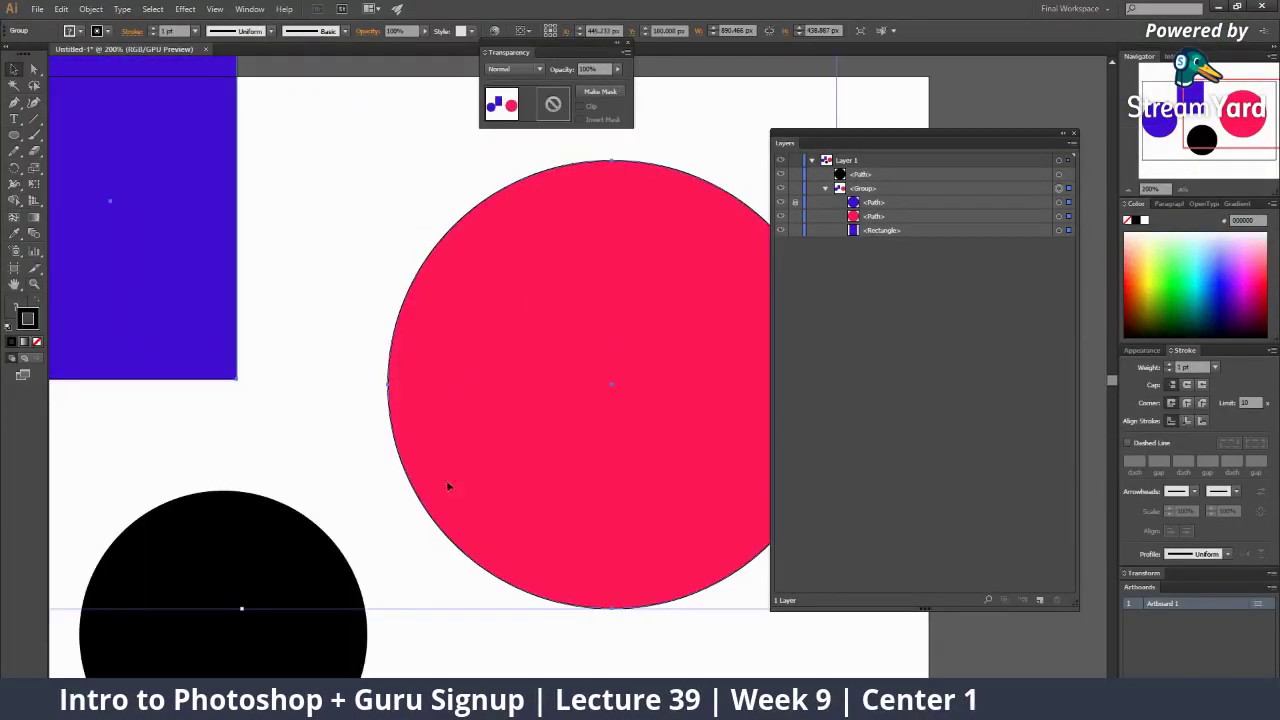
pyautogui.moveTo(527, 475); pyautogui.dragTo(369, 483)
pyautogui.hotkey('ctrl', 'shift', 'g')
pyautogui.click(643, 571)
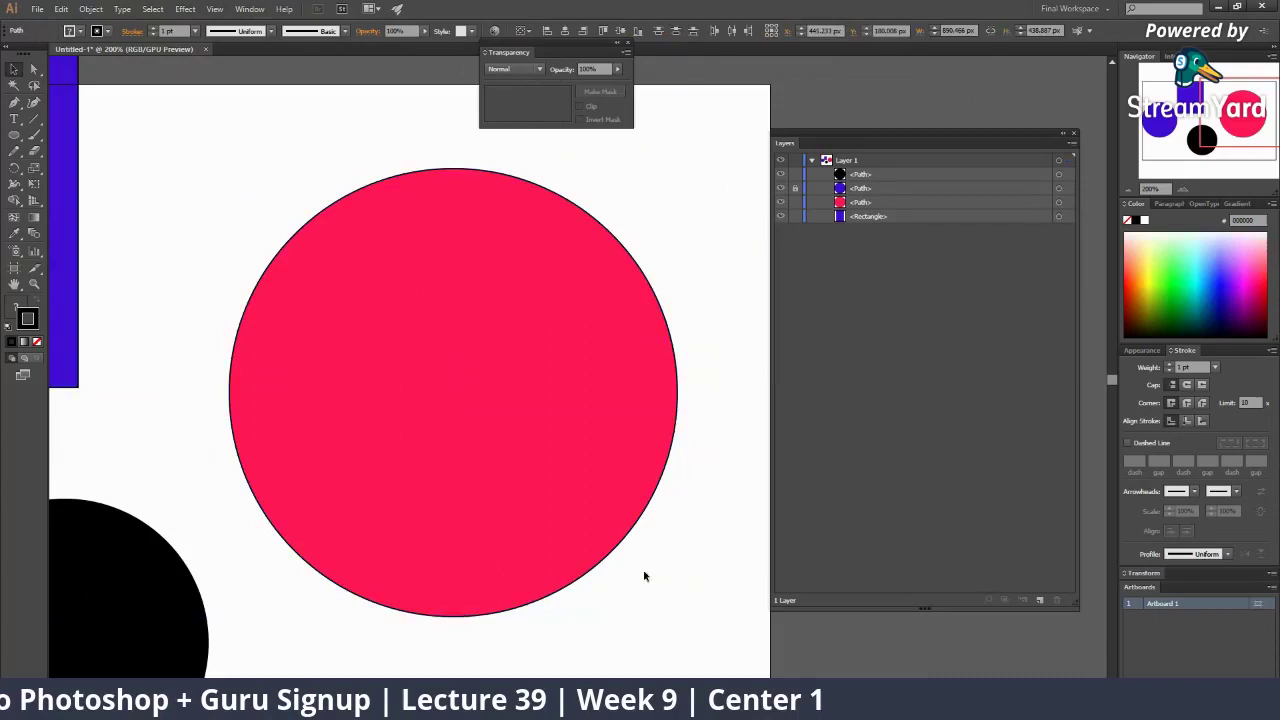
pyautogui.click(796, 189)
pyautogui.click(604, 300)
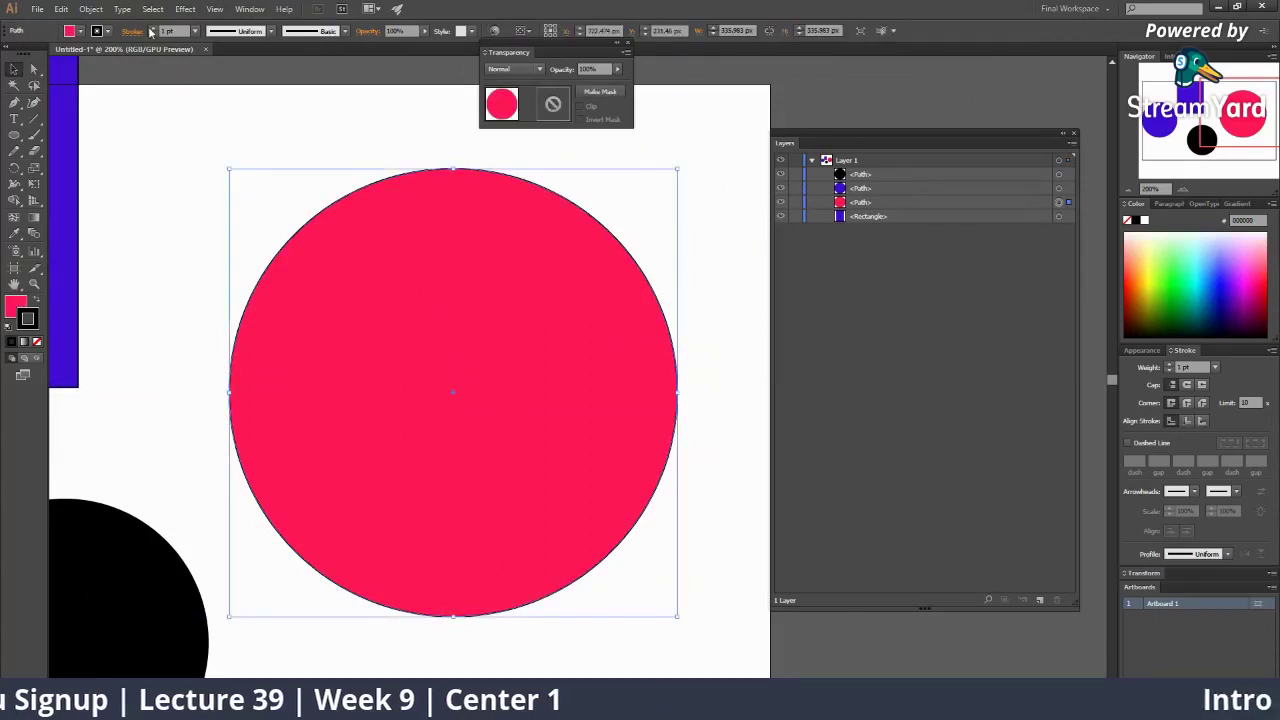
# - Raise the pink circle's outline weight to 6 pt and colour it olive yellow
pyautogui.click(151, 29)
pyautogui.click(151, 29)
pyautogui.click(151, 29)
pyautogui.click(151, 29)
pyautogui.click(151, 29)
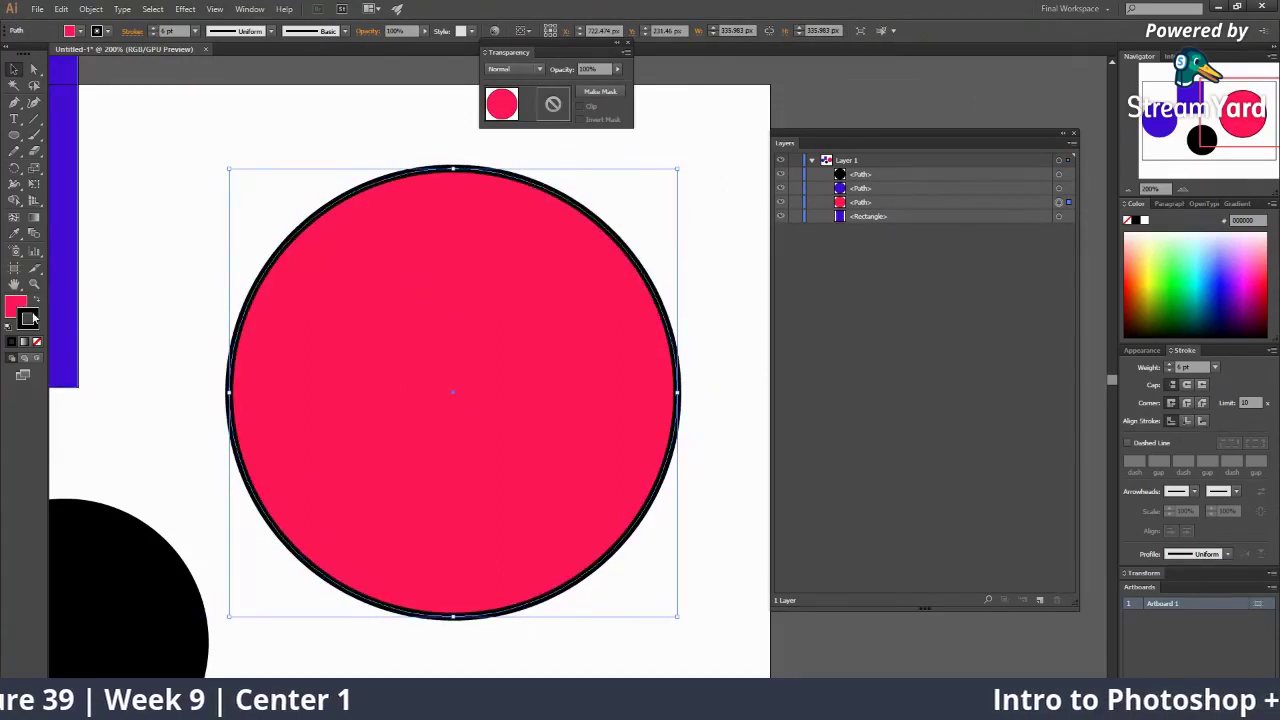
pyautogui.doubleClick(30, 317)
pyautogui.moveTo(598, 288); pyautogui.dragTo(598, 263)
pyautogui.click(538, 205)
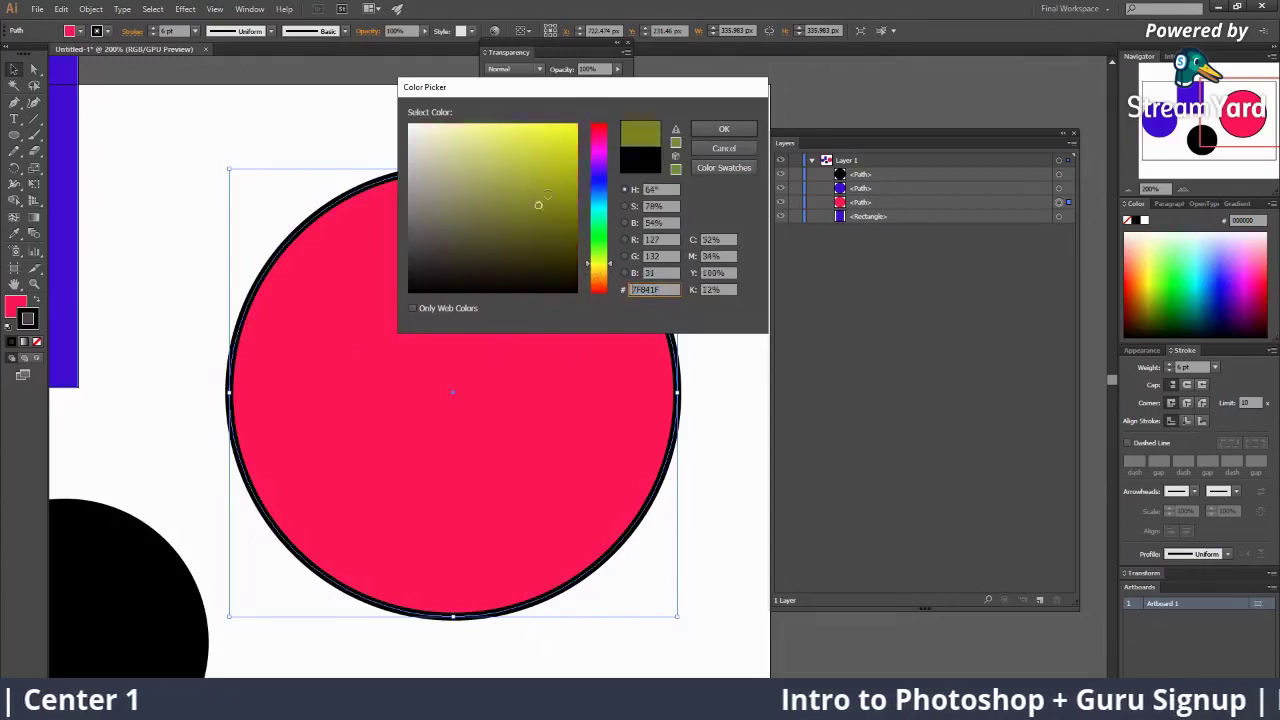
pyautogui.moveTo(538, 205)
pyautogui.mouseDown()
pyautogui.moveTo(583, 229)
pyautogui.moveTo(590, 163)
pyautogui.mouseUp()
pyautogui.moveTo(608, 265); pyautogui.dragTo(608, 270)
pyautogui.click(712, 131)
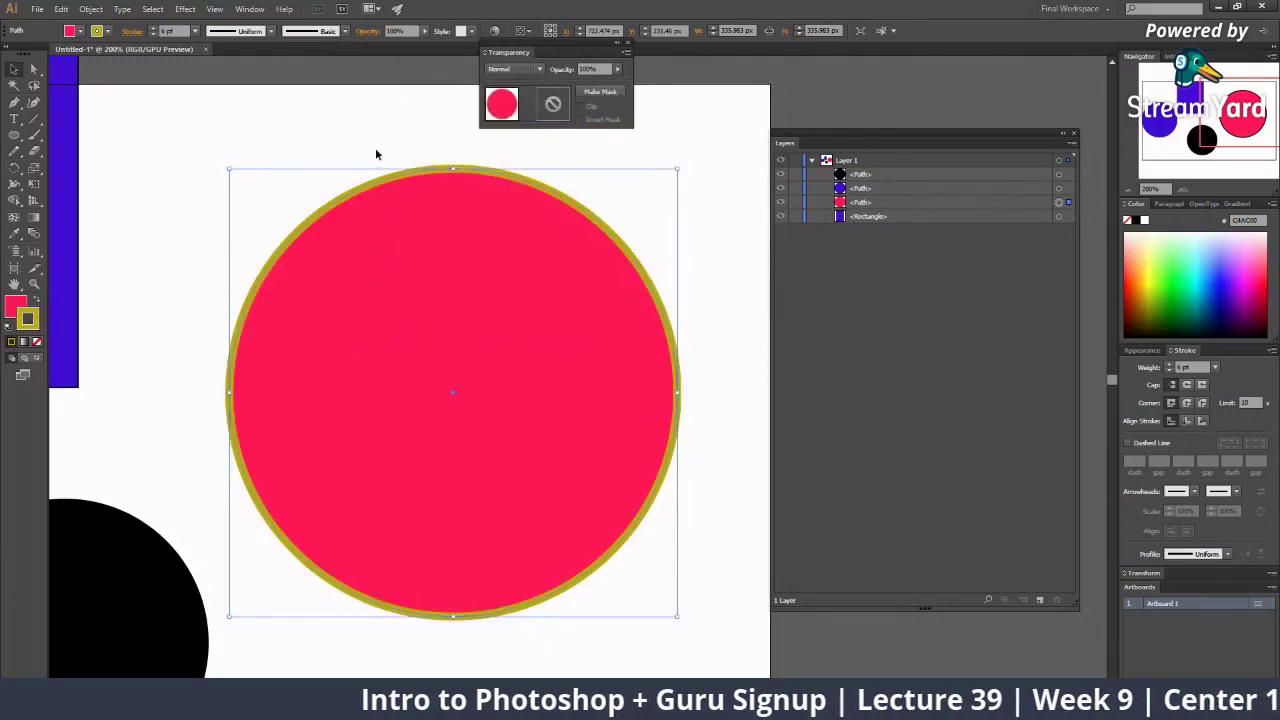
# - Change the outline colour to bright yellow FFDE1D
pyautogui.keyDown('alt'); pyautogui.click(535, 393); pyautogui.keyUp('alt')
pyautogui.click(540, 368)
pyautogui.click(540, 368)
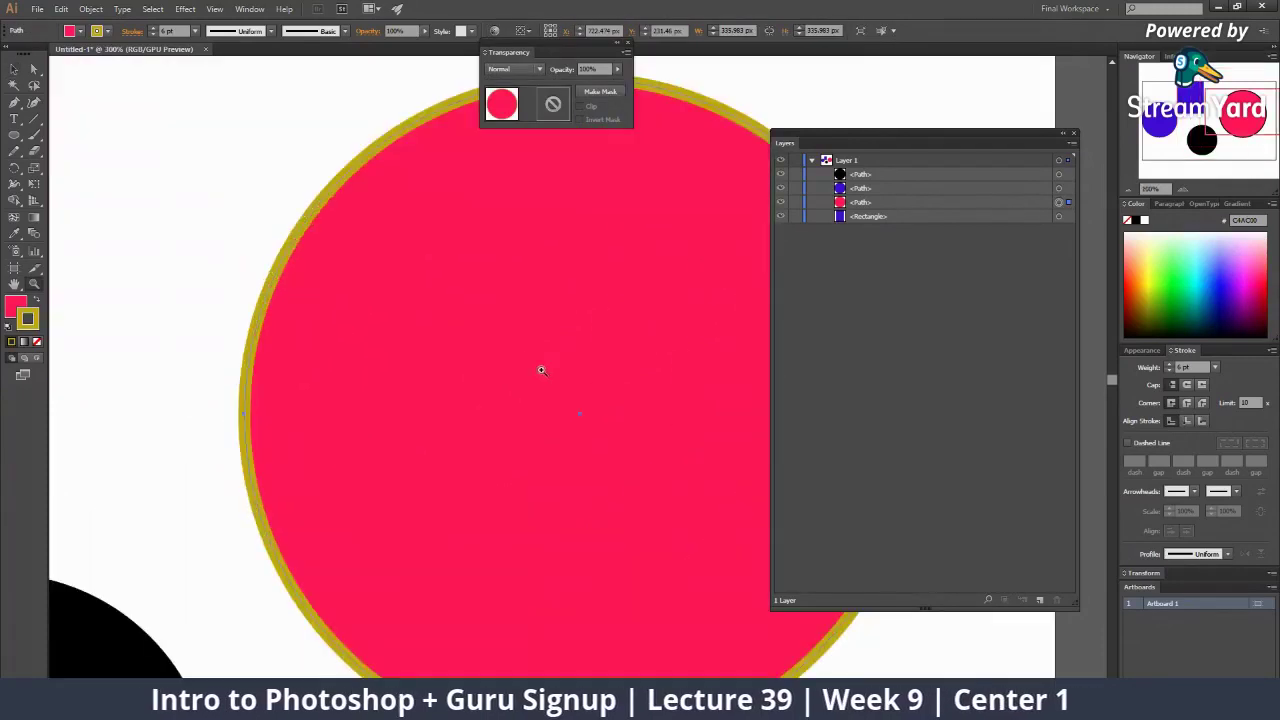
pyautogui.doubleClick(30, 319)
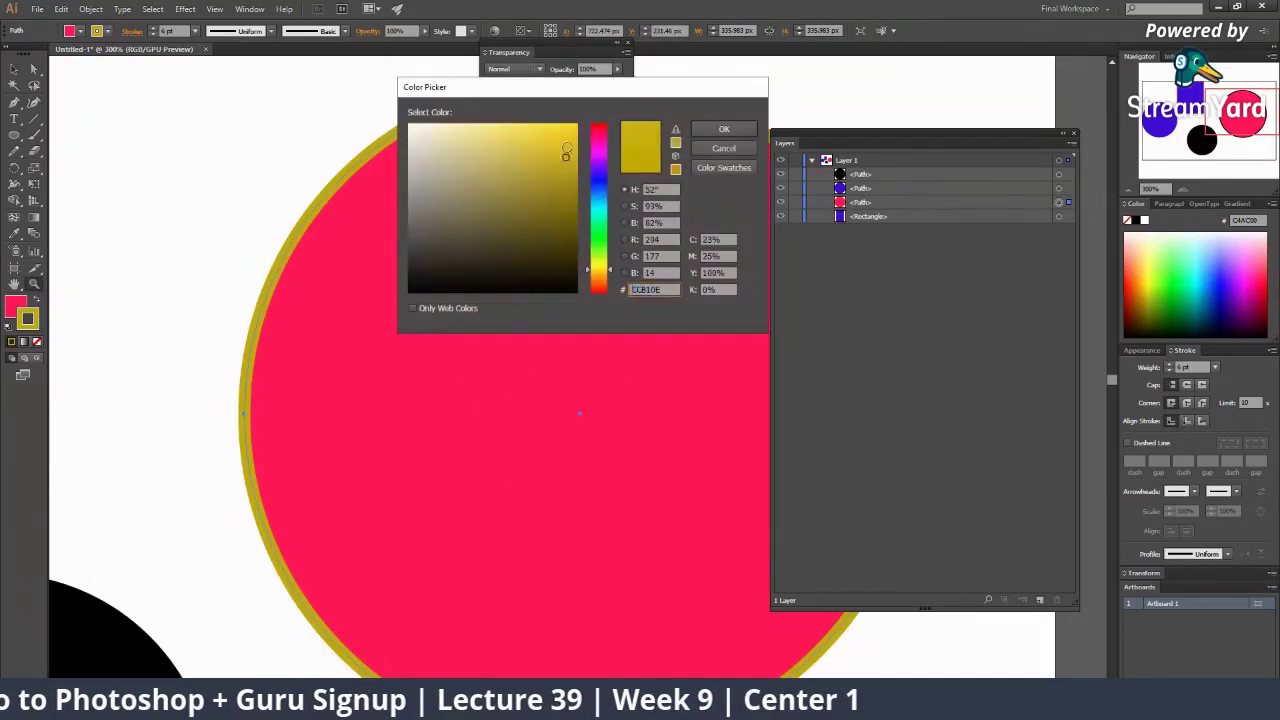
pyautogui.click(558, 124)
pyautogui.click(732, 128)
pyautogui.moveTo(443, 147); pyautogui.dragTo(316, 225)
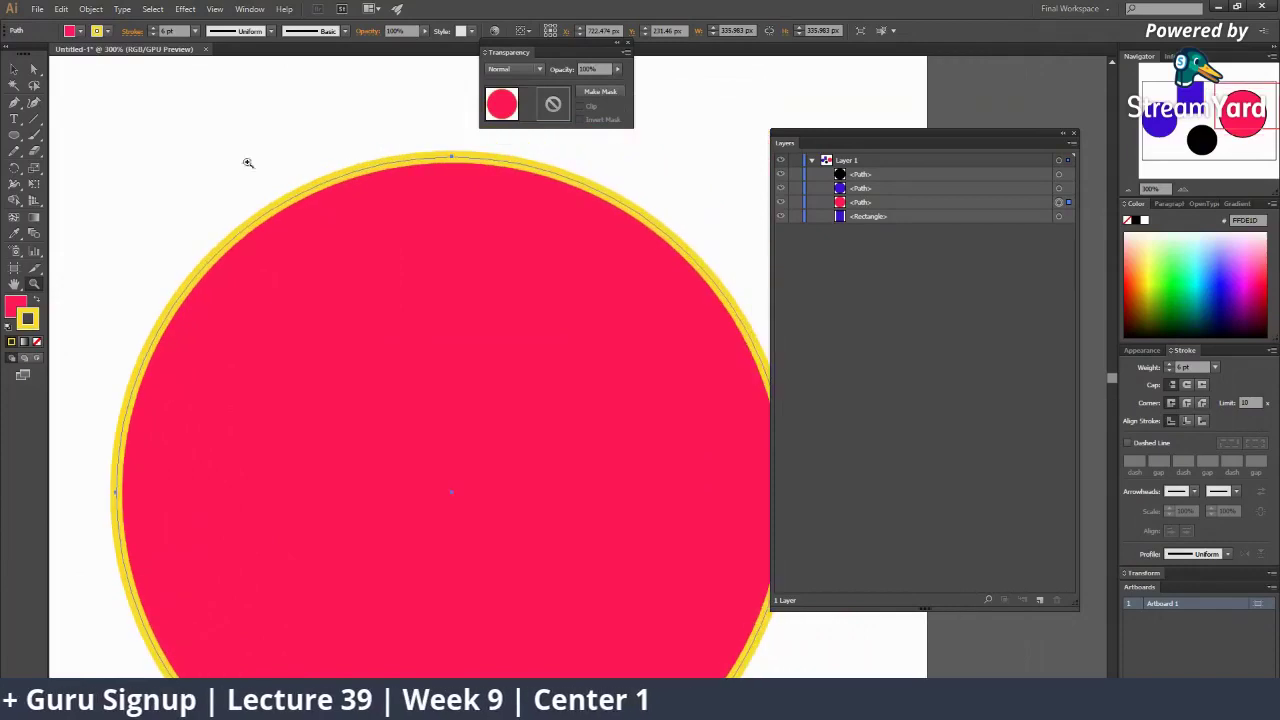
pyautogui.click(132, 33)
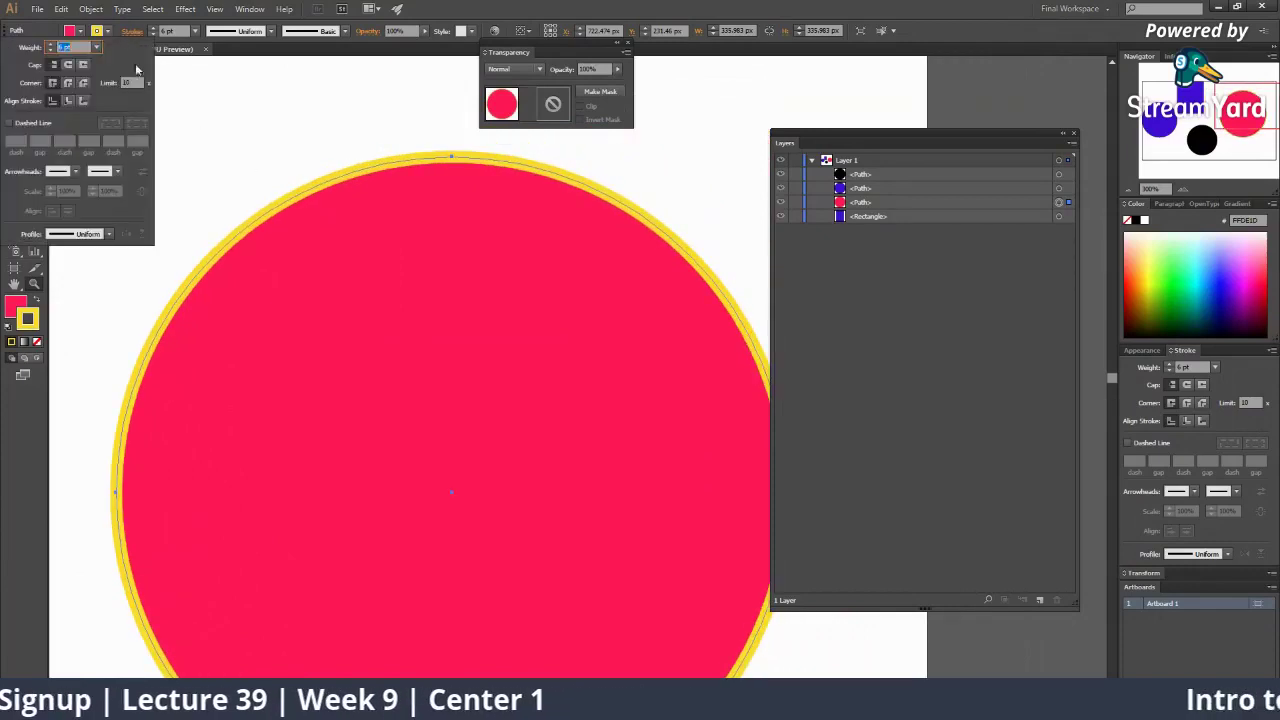
# - Dash the outline with 15 pt dashes and 10 pt gaps, then reframe the circle at 200%
pyautogui.click(10, 122)
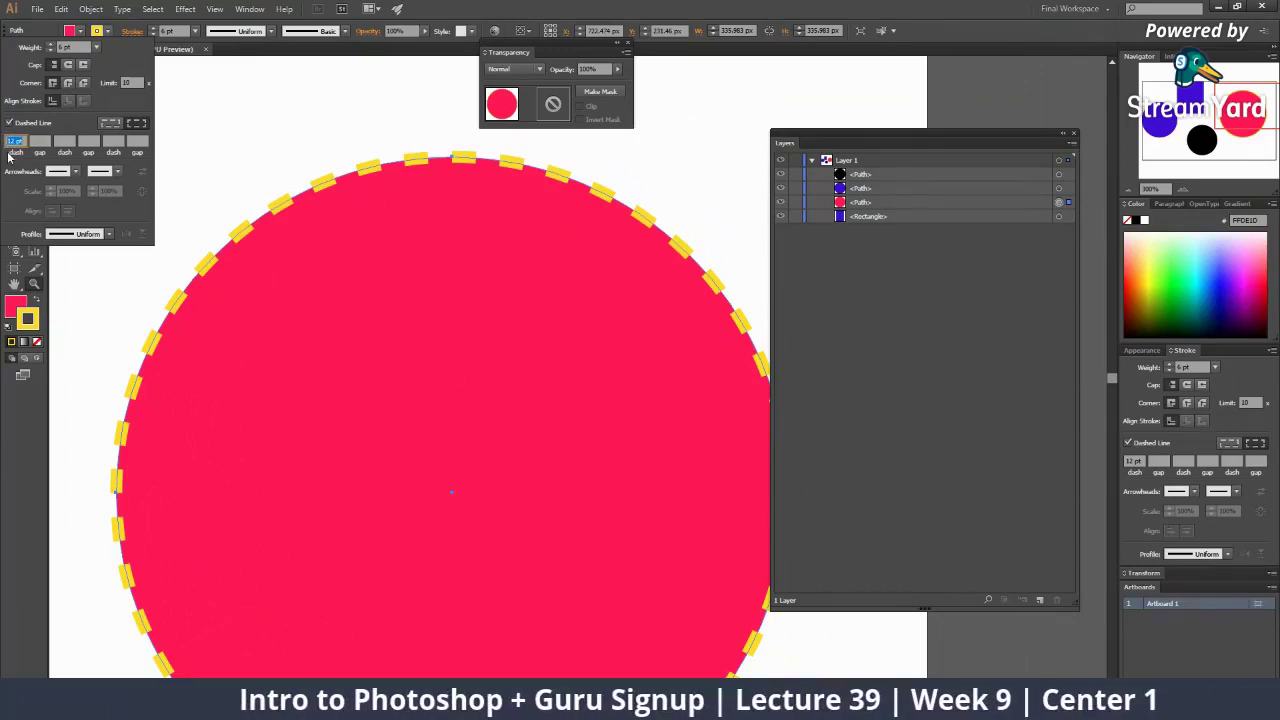
pyautogui.write('2')
pyautogui.press('Tab')
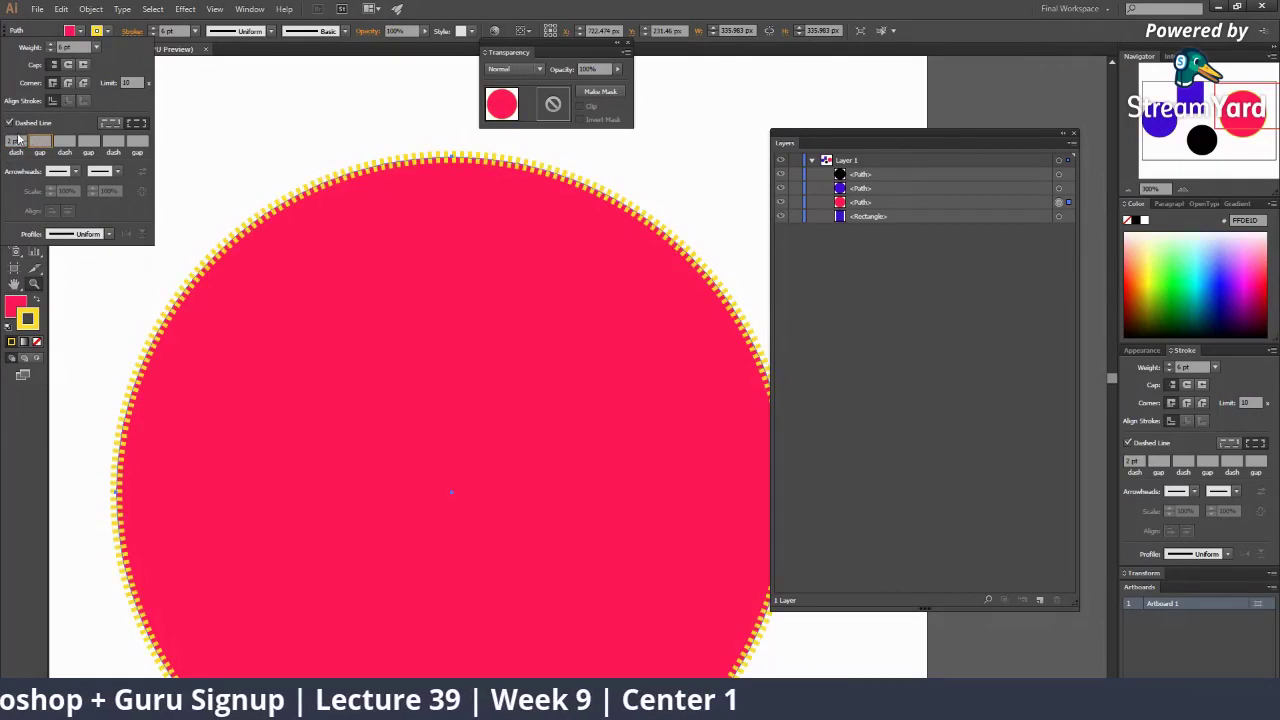
pyautogui.click(8, 139)
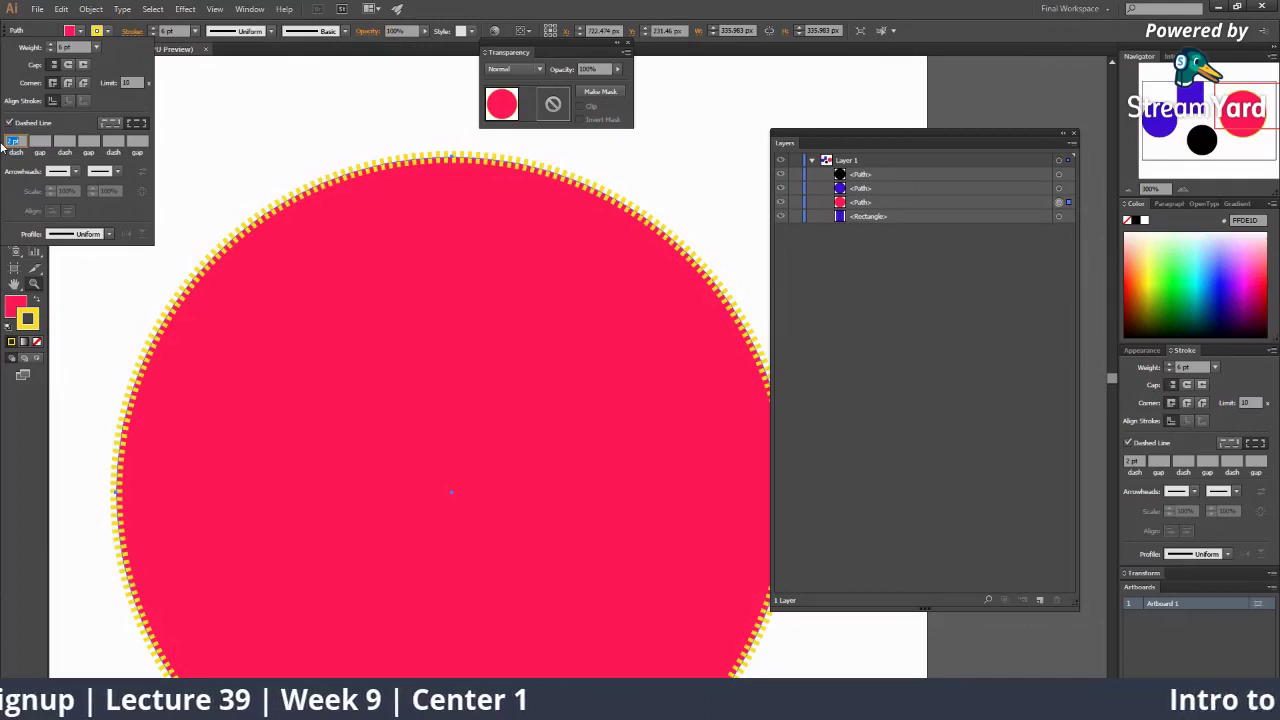
pyautogui.write('15')
pyautogui.press('Tab')
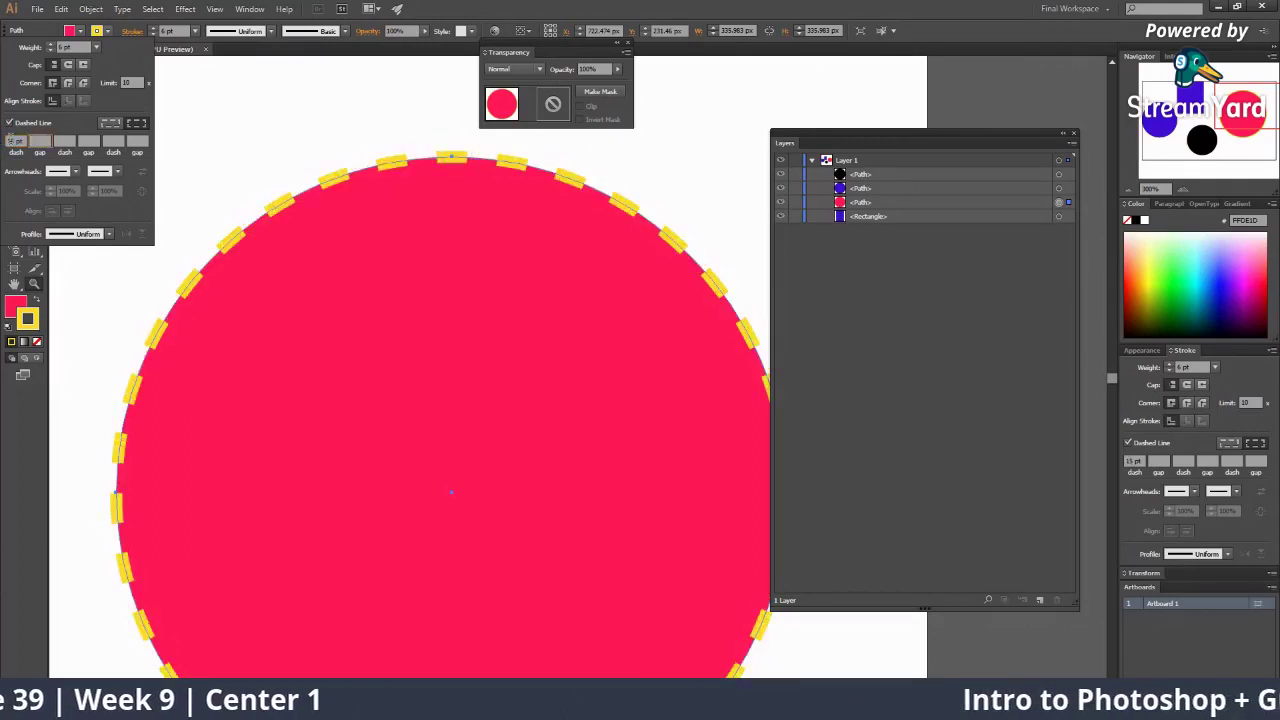
pyautogui.write('10')
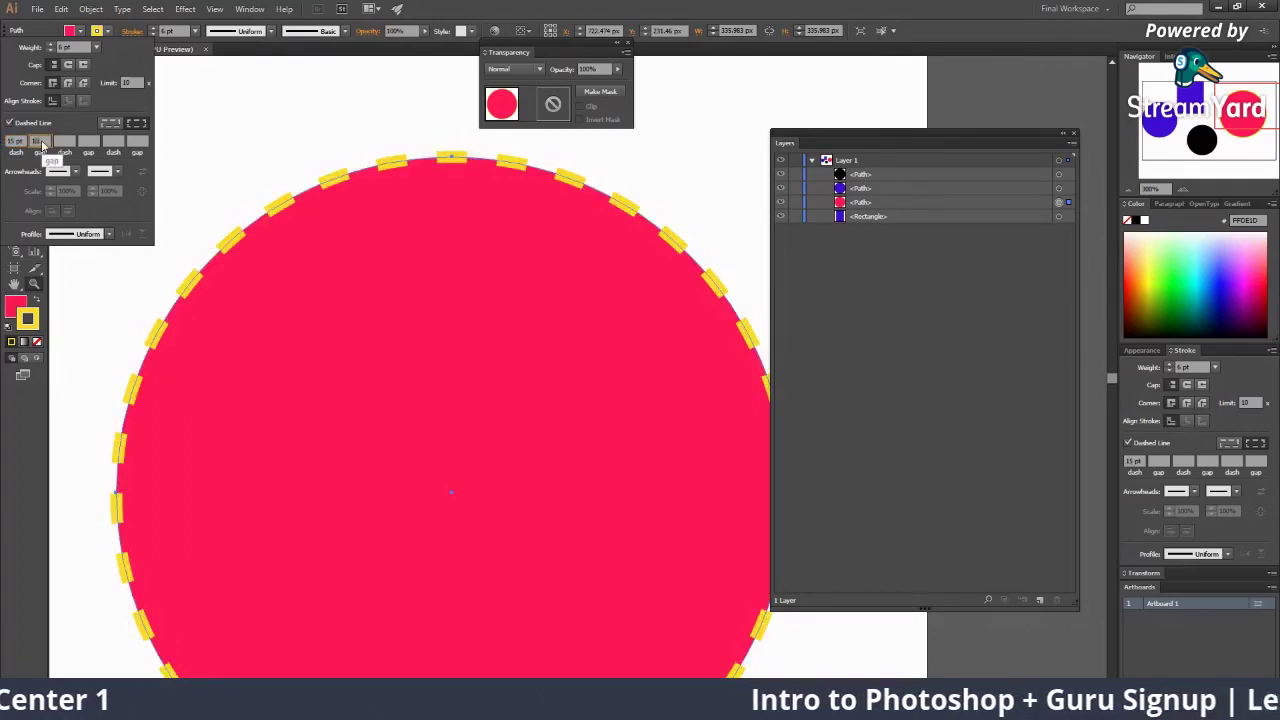
pyautogui.press('Tab')
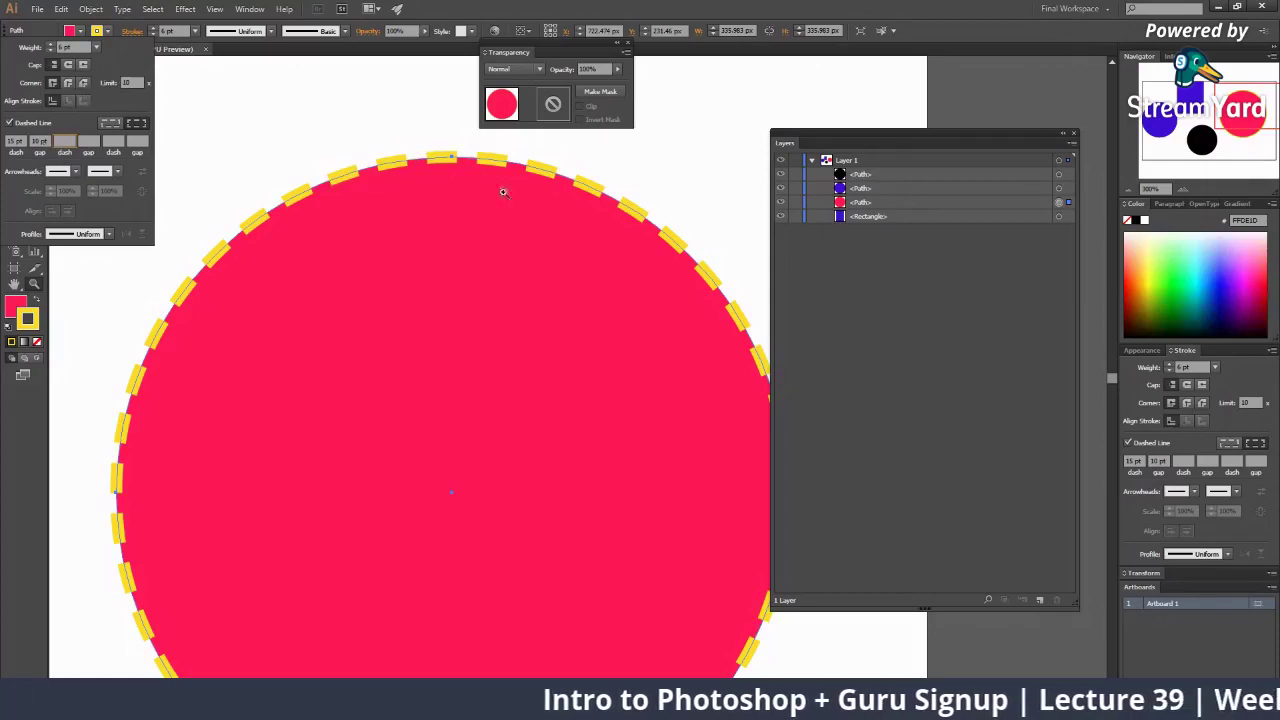
pyautogui.click(577, 304)
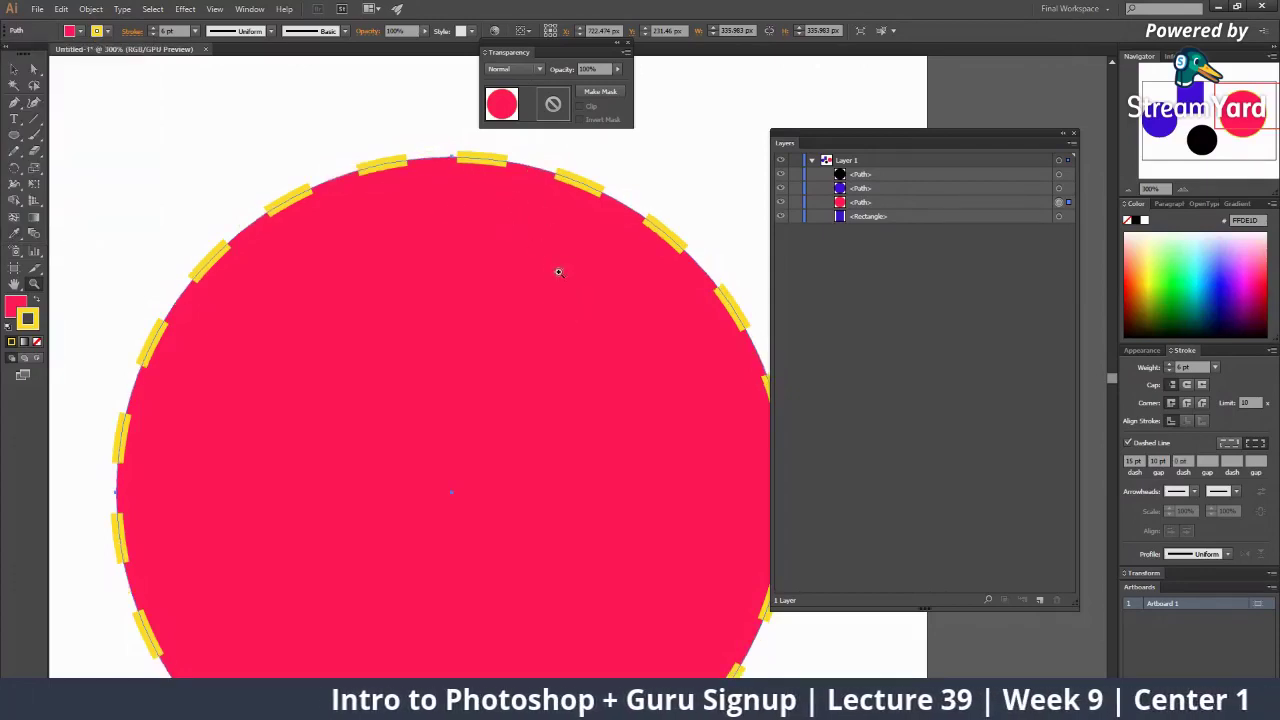
pyautogui.hotkey('ctrl', '-')
pyautogui.moveTo(560, 294)
pyautogui.mouseDown()
pyautogui.moveTo(569, 363)
pyautogui.moveTo(552, 339)
pyautogui.mouseUp()
pyautogui.hotkey('ctrl', '-')
pyautogui.hotkey('ctrl', '-')
pyautogui.hotkey('ctrl', '+')
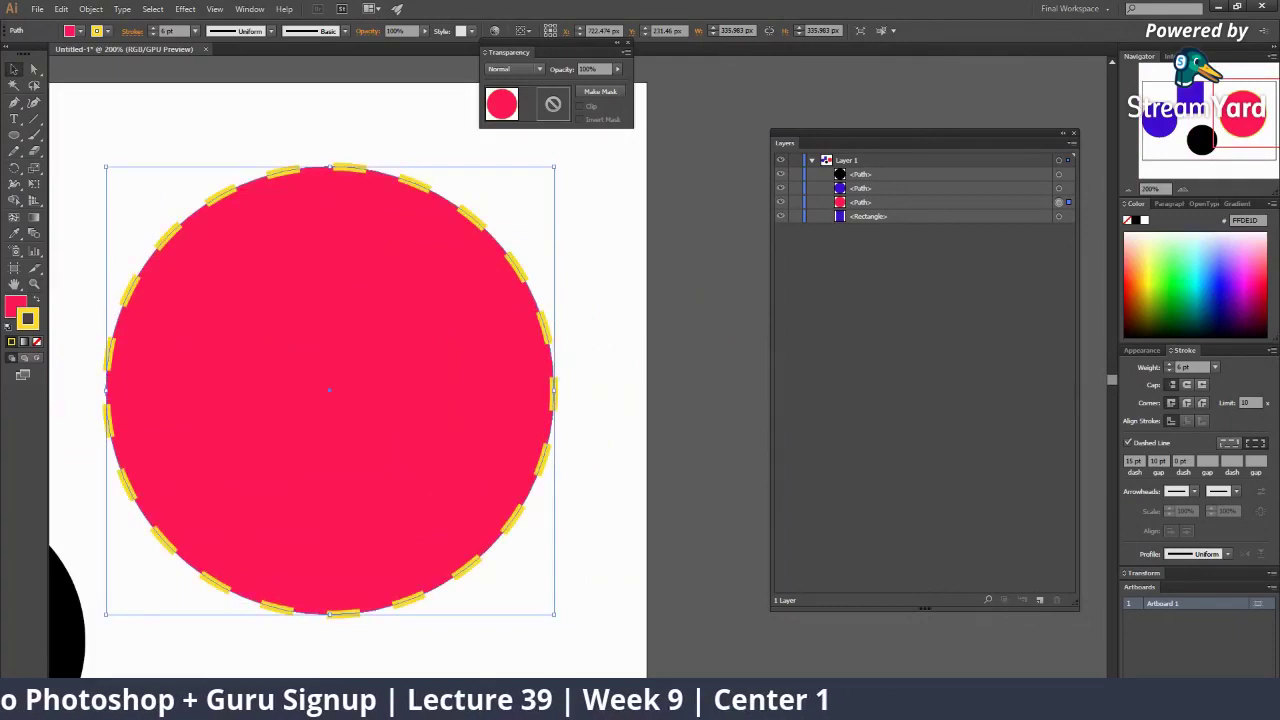
# - Back in Photoshop, make the ellipse's stroke dashed and 29.79 pt wide
pyautogui.hotkey('alt', 'Tab')
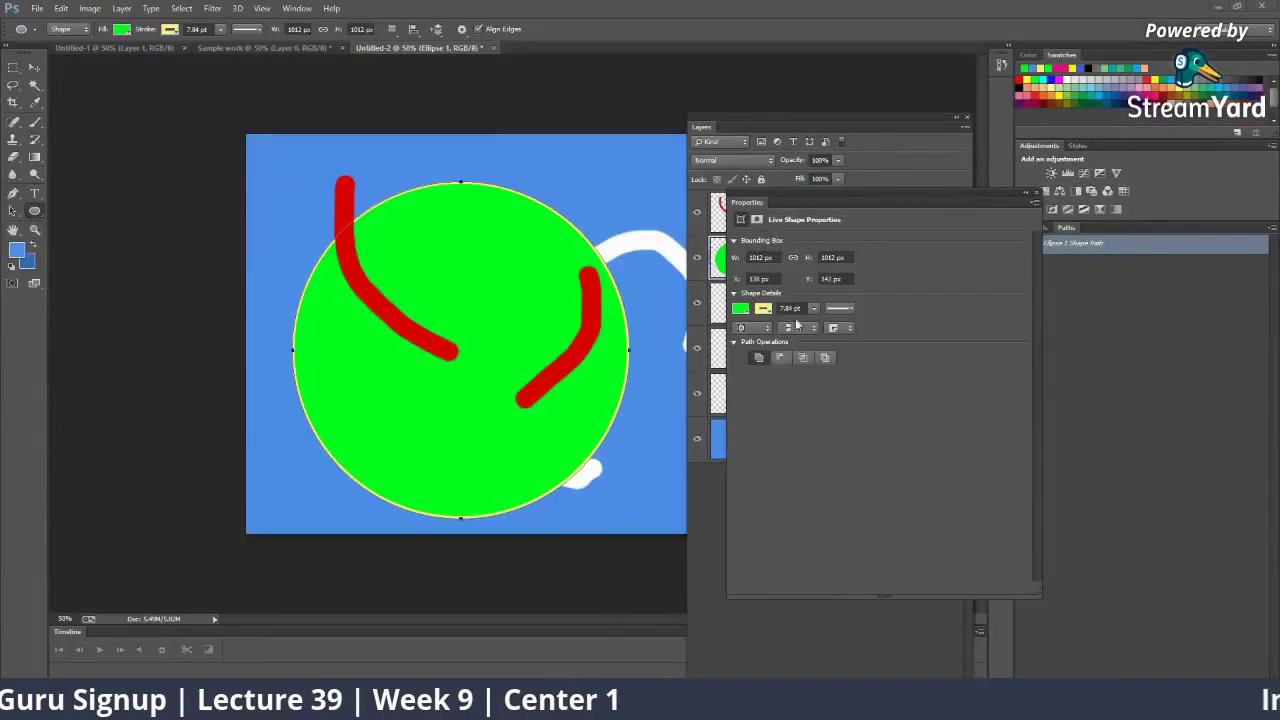
pyautogui.click(851, 309)
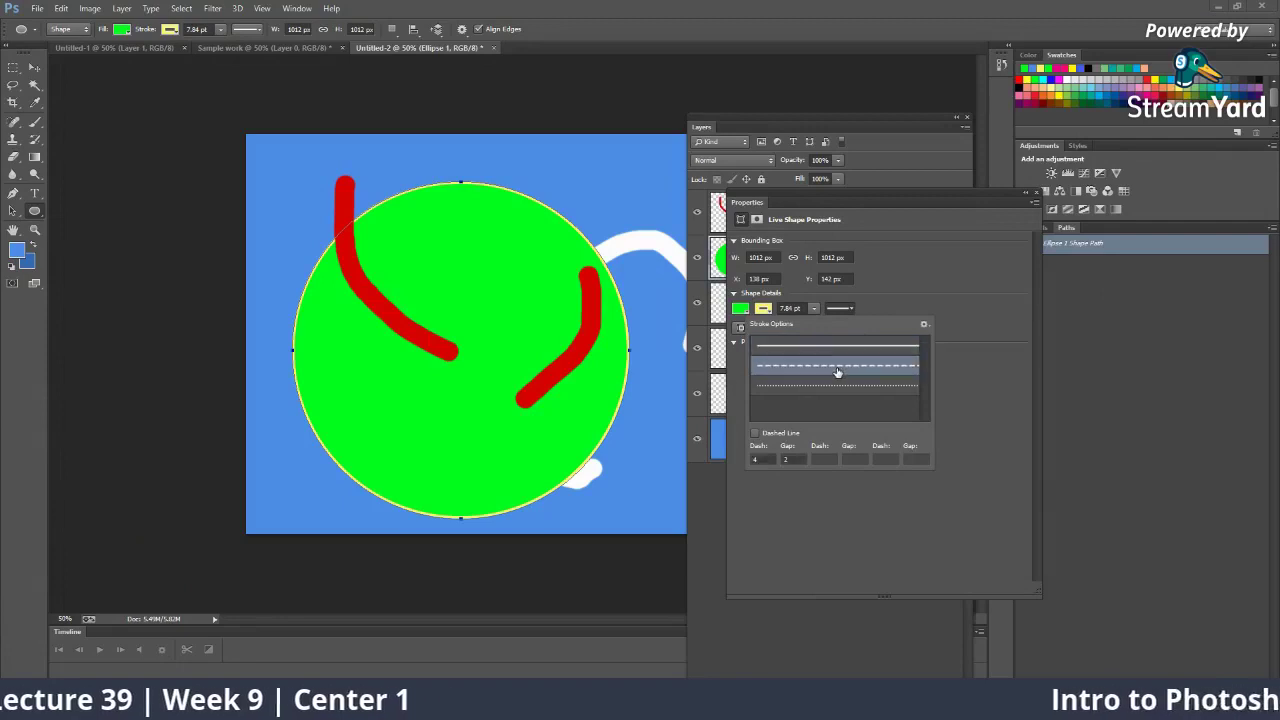
pyautogui.click(838, 372)
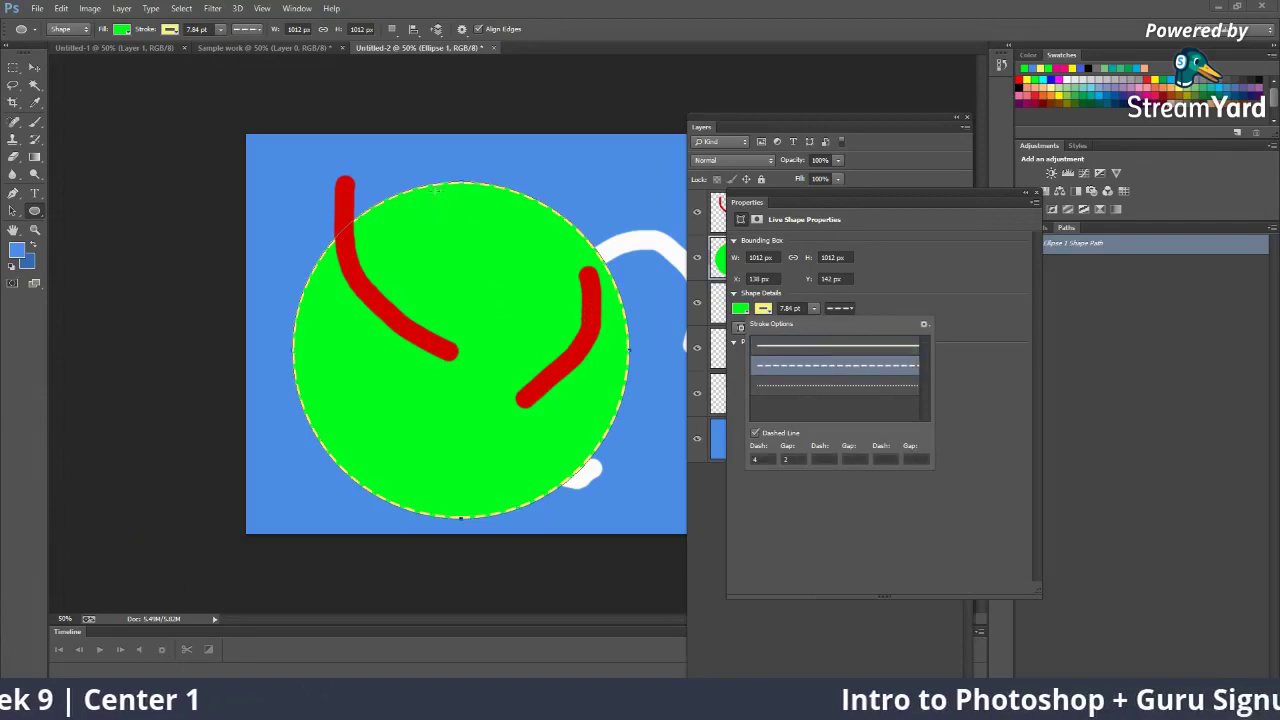
pyautogui.click(814, 307)
pyautogui.click(814, 308)
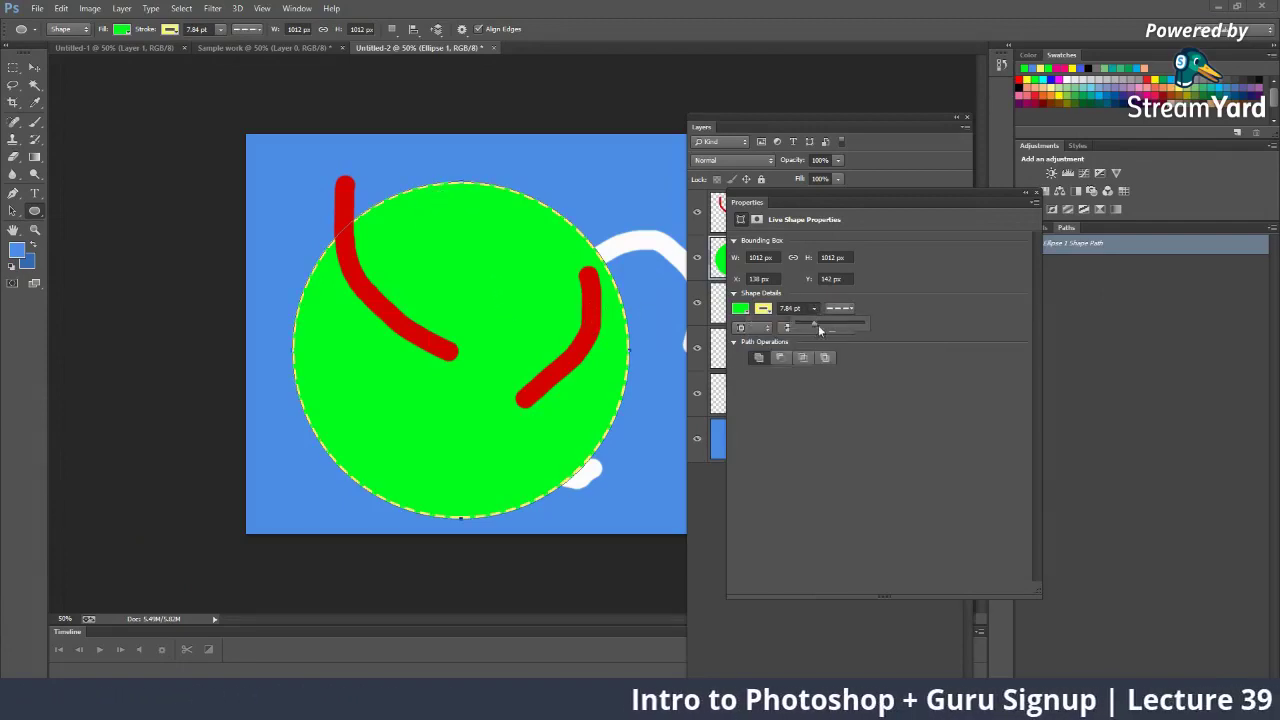
pyautogui.click(847, 325)
pyautogui.moveTo(843, 322); pyautogui.dragTo(840, 322)
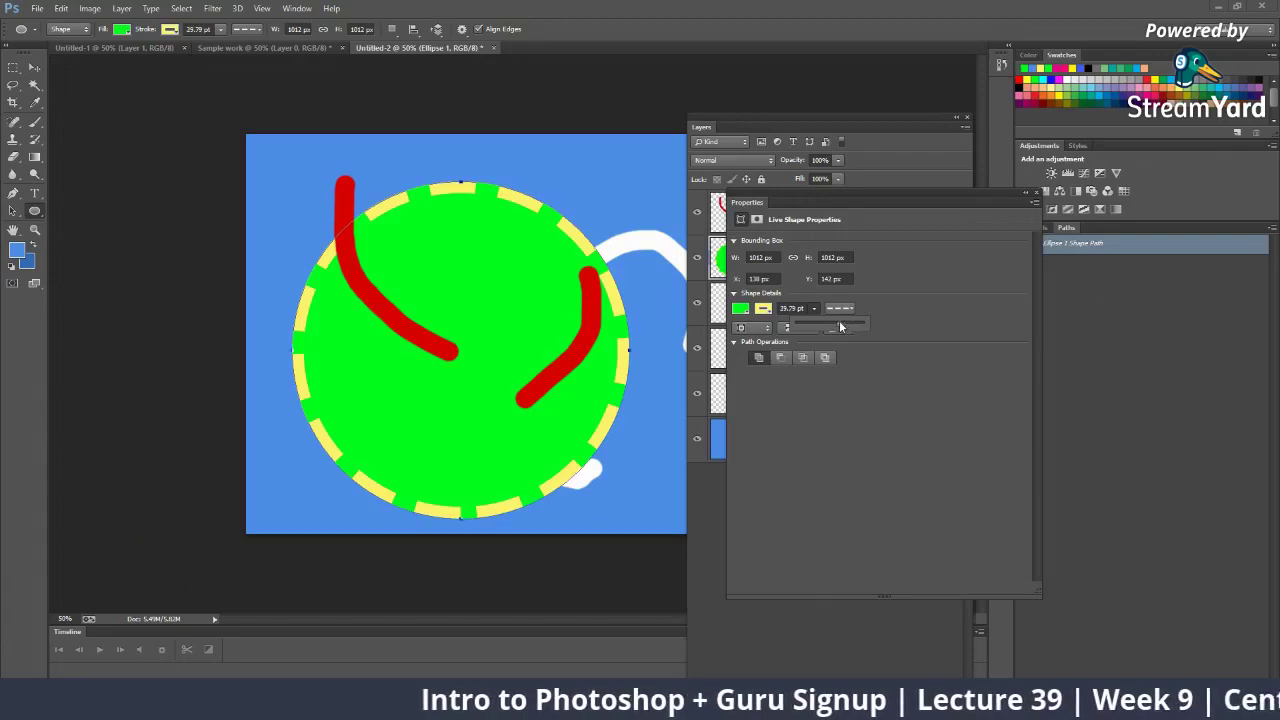
pyautogui.click(849, 308)
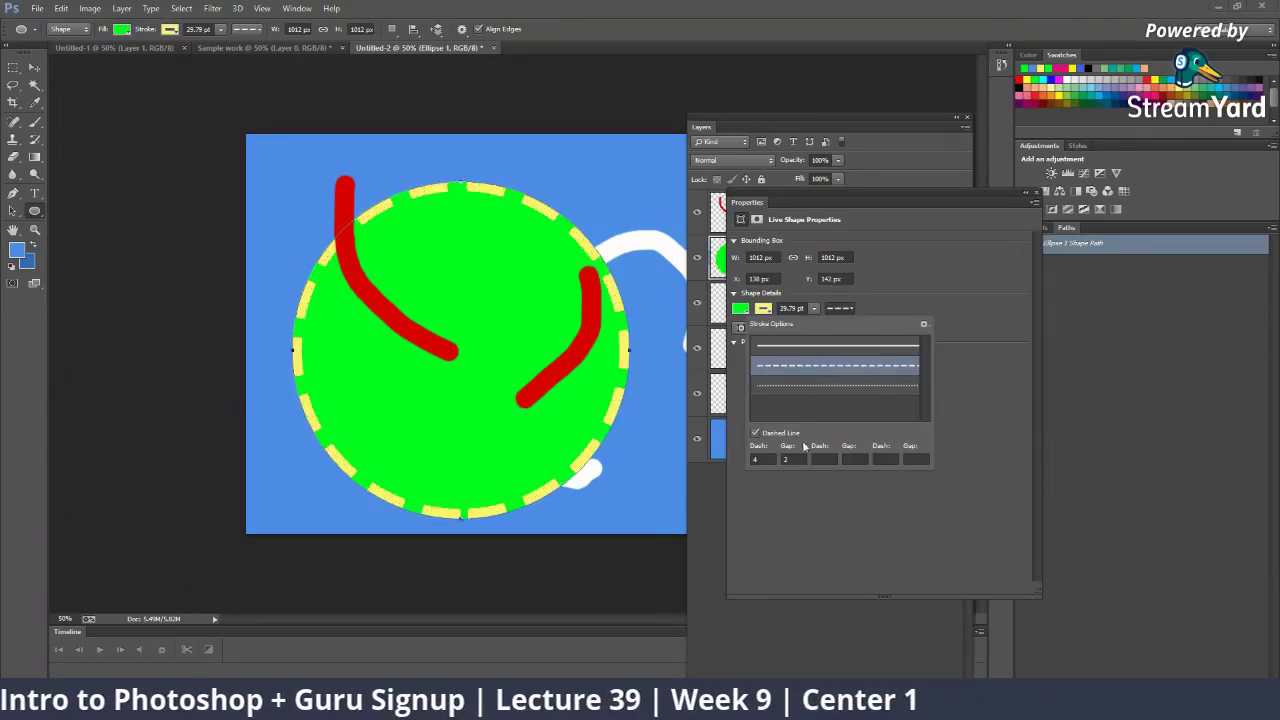
# - Set the dash pattern to dash 3, gap 4 after trying 20 and 15
pyautogui.click(766, 459)
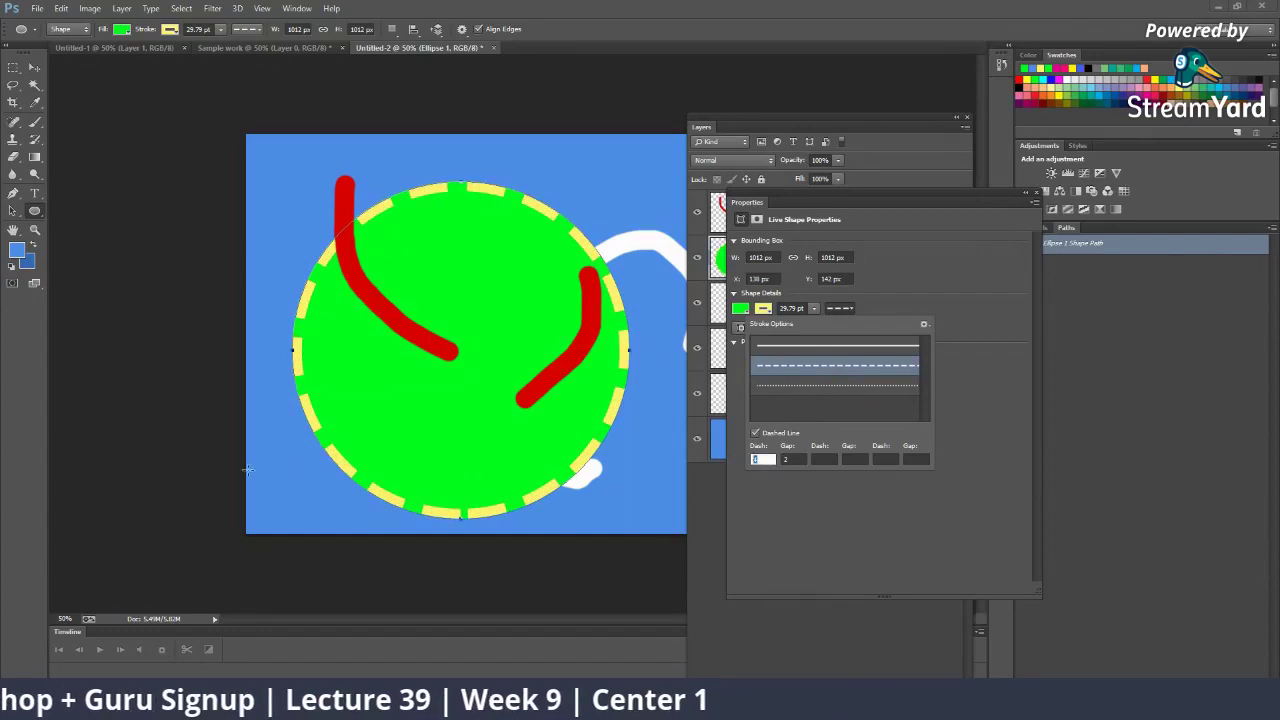
pyautogui.write('20')
pyautogui.press('Tab')
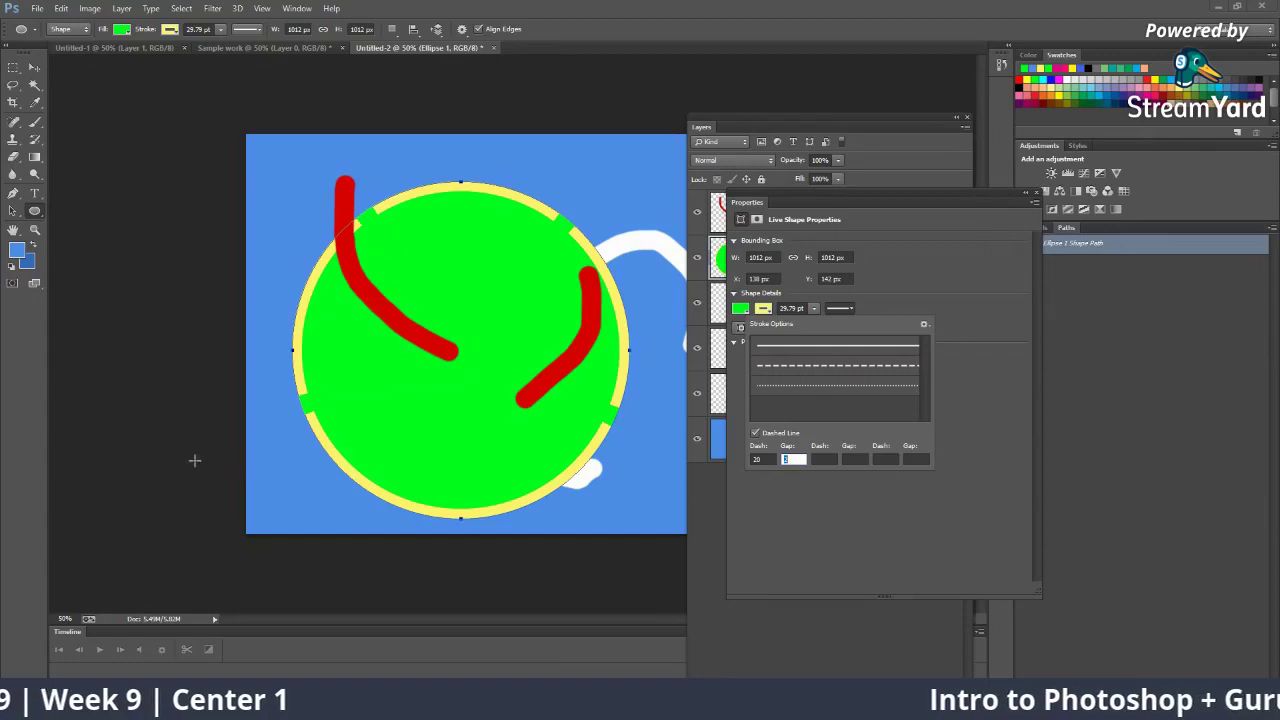
pyautogui.write('15')
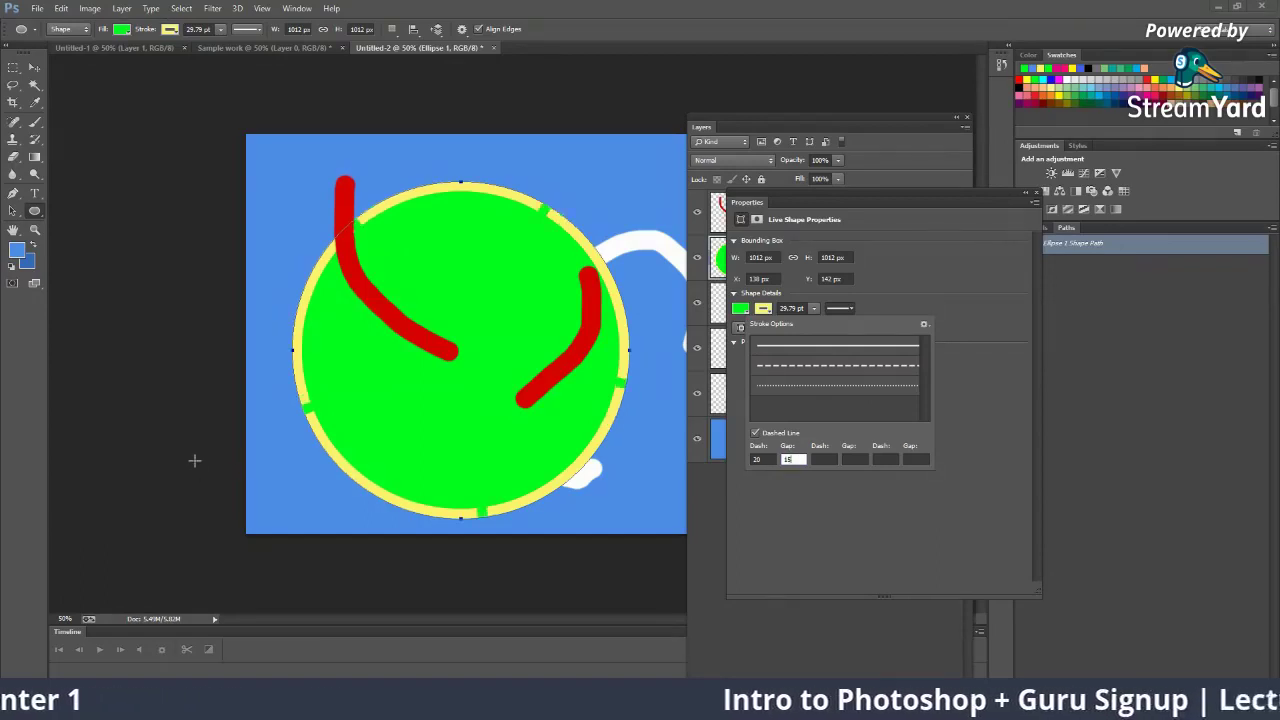
pyautogui.press('Tab')
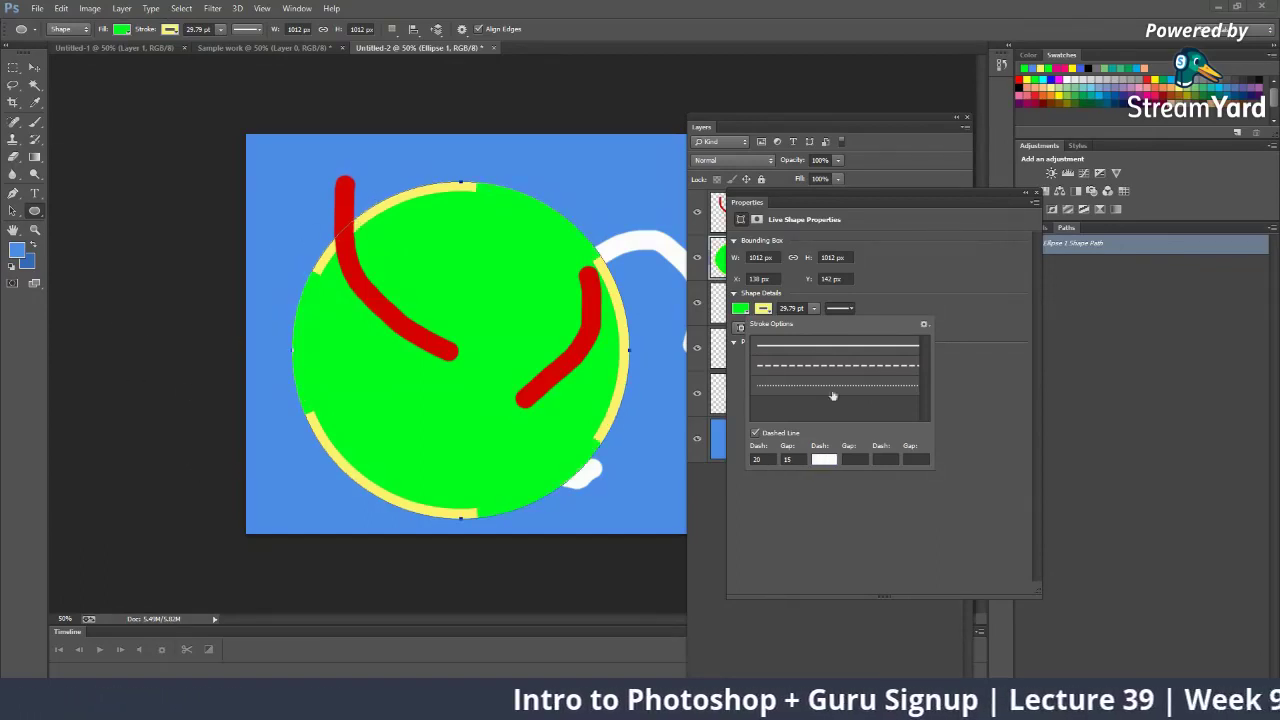
pyautogui.click(760, 459)
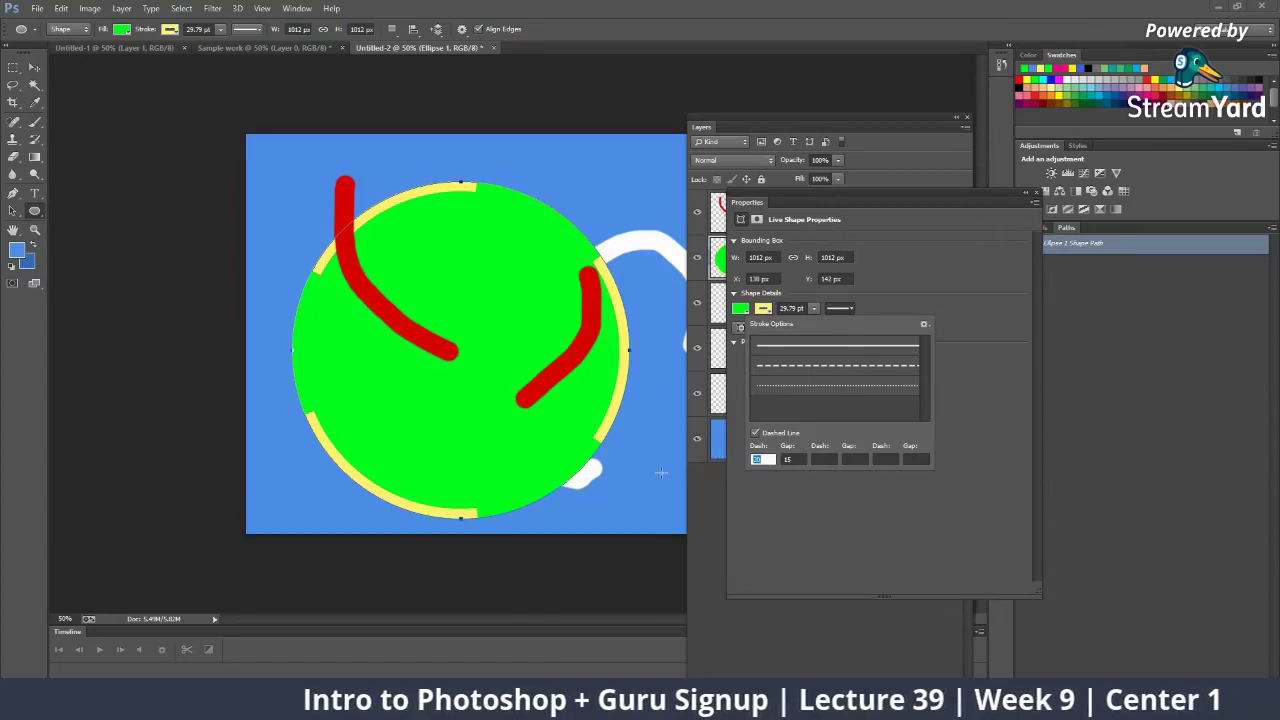
pyautogui.write('3')
pyautogui.press('Tab')
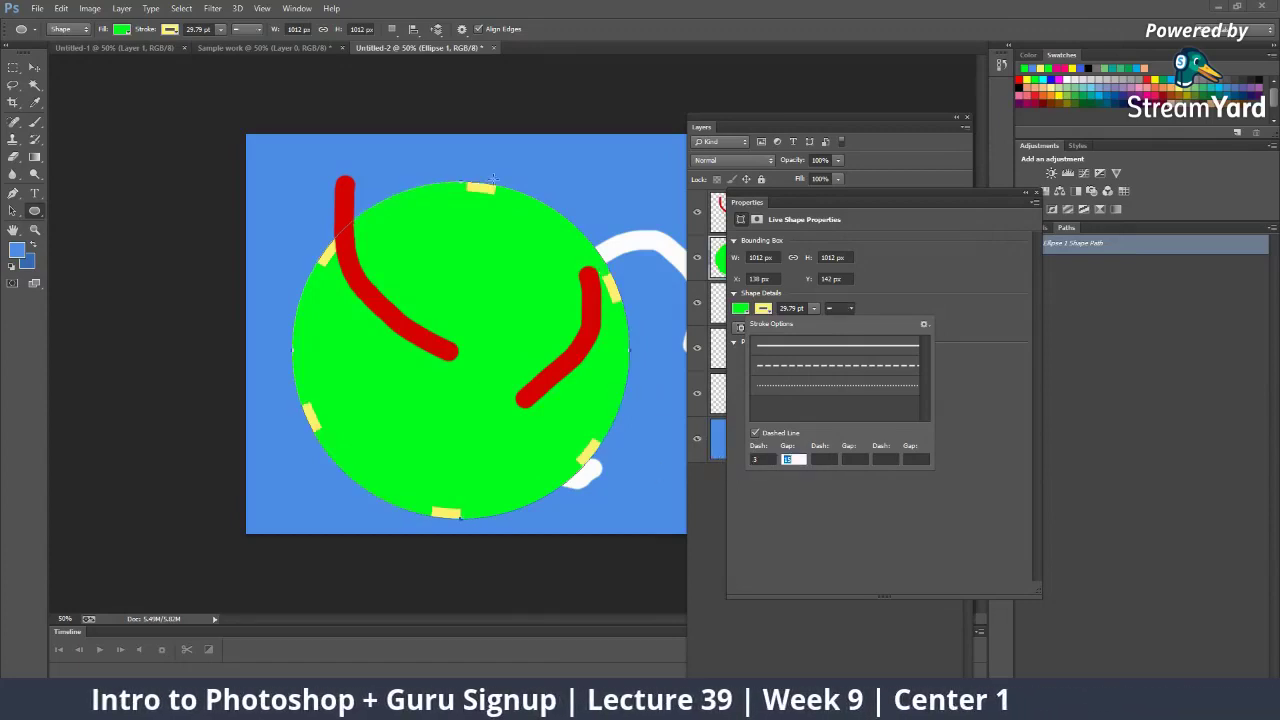
pyautogui.write('4')
pyautogui.press('Tab')
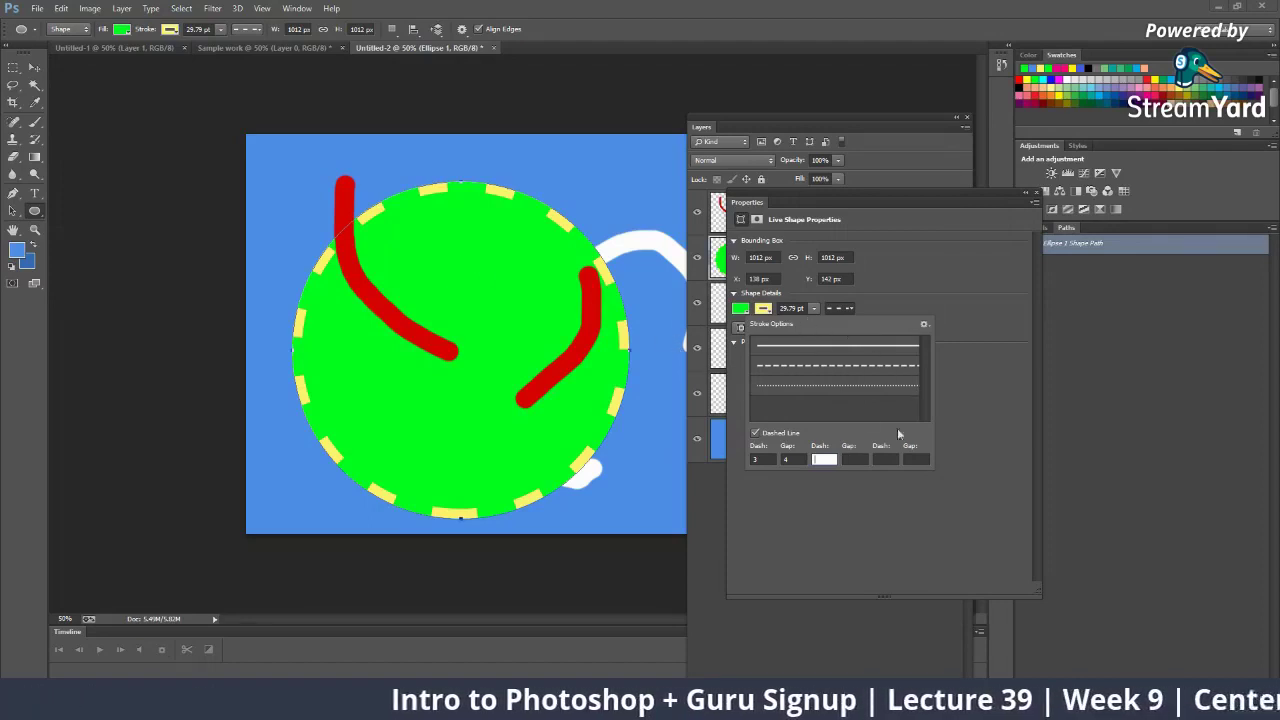
pyautogui.click(841, 309)
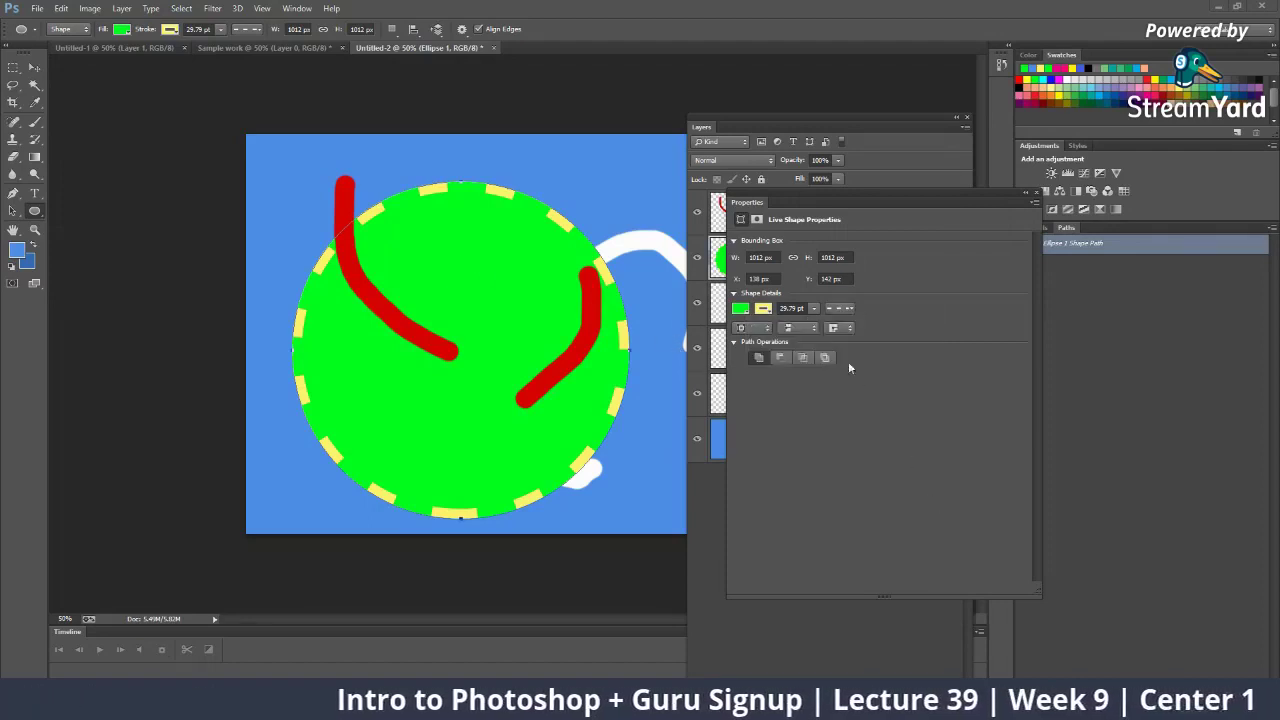
pyautogui.click(200, 29)
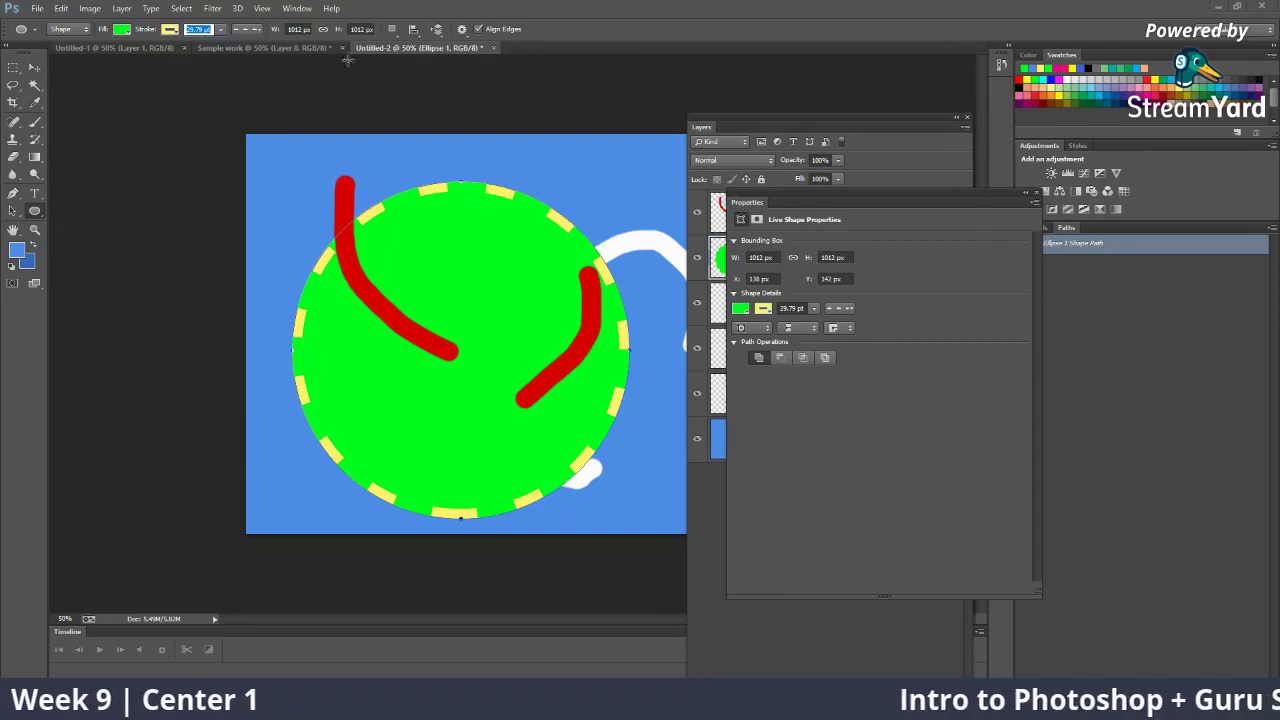
pyautogui.press('Tab')
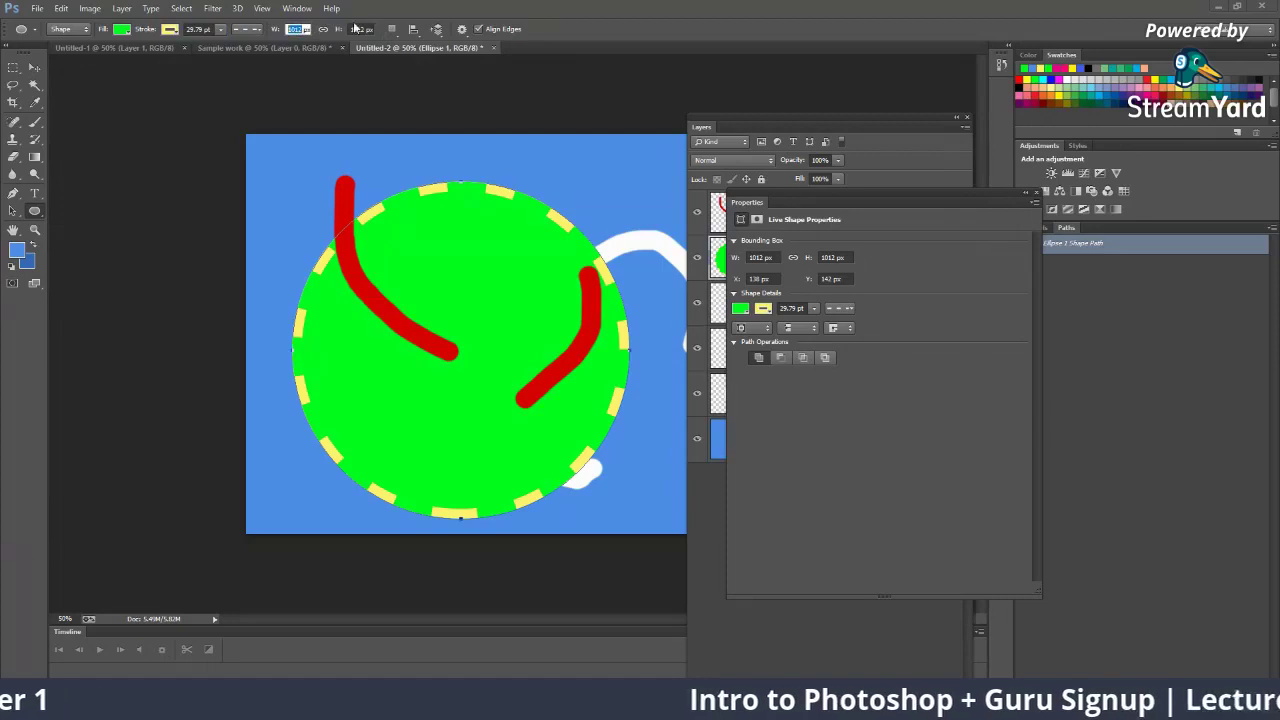
pyautogui.press('Tab')
pyautogui.click(778, 258)
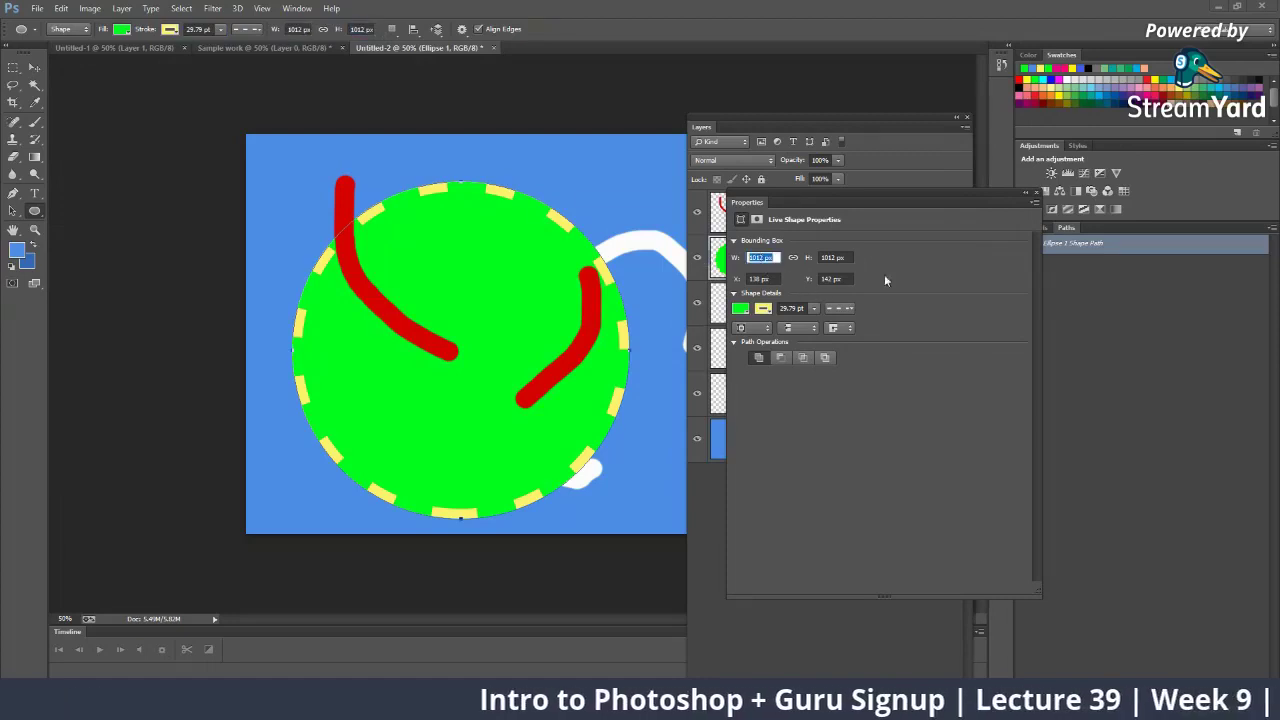
pyautogui.press('Tab')
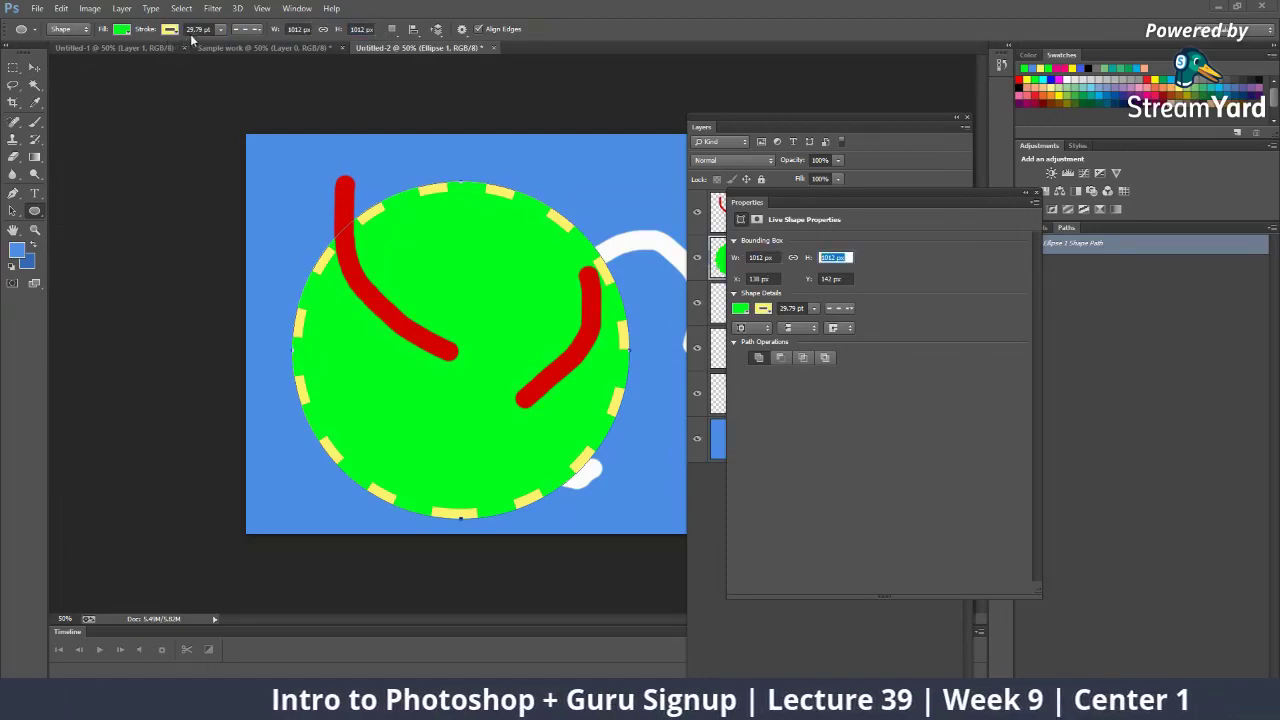
pyautogui.click(199, 28)
pyautogui.click(798, 308)
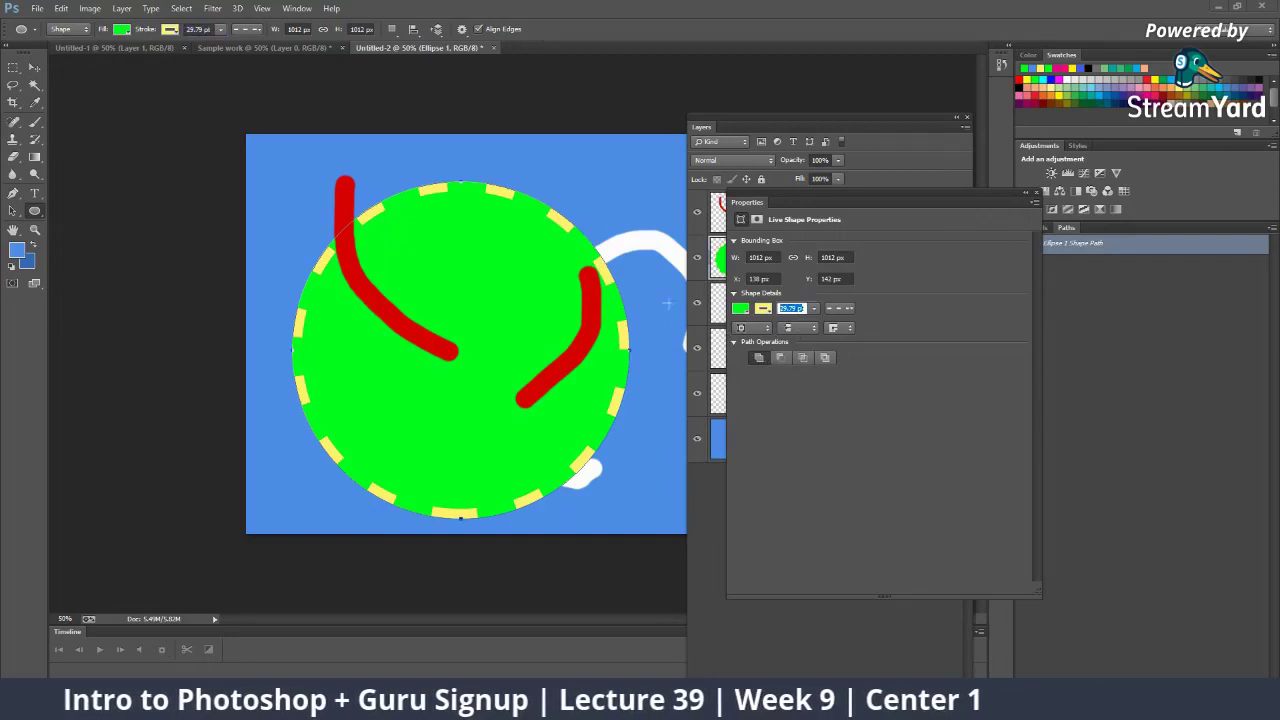
pyautogui.click(168, 30)
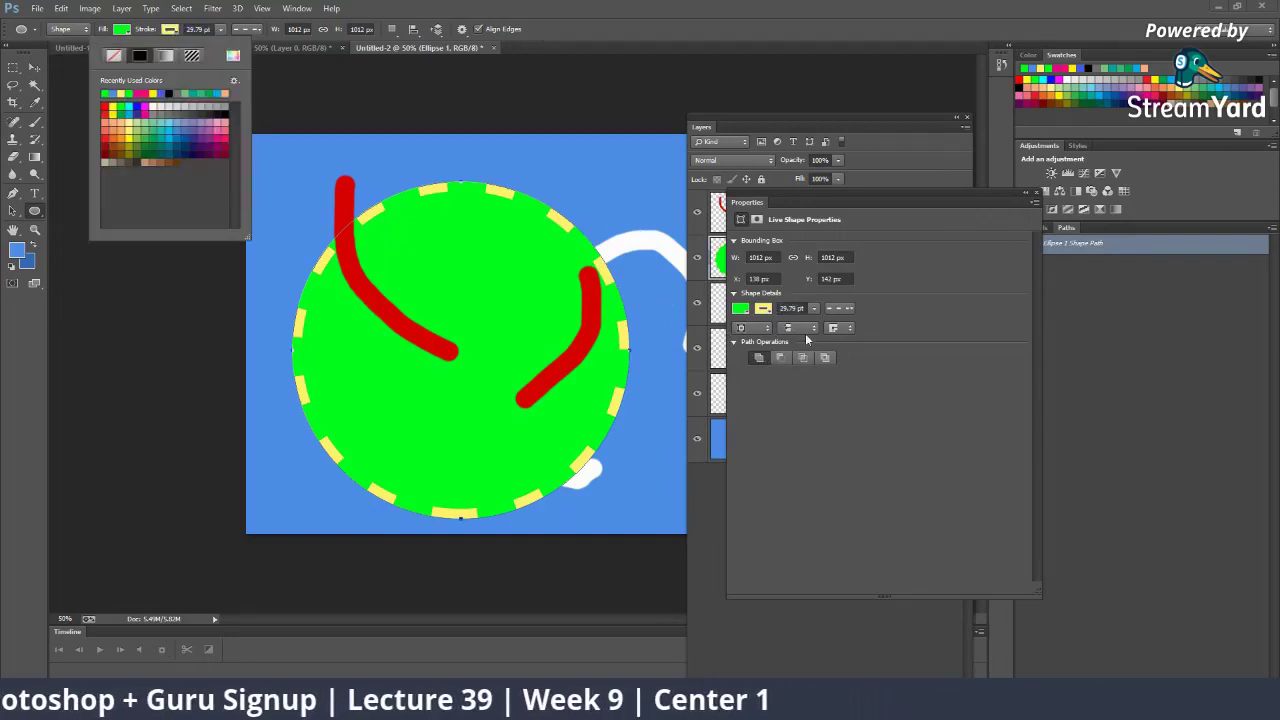
pyautogui.click(764, 309)
pyautogui.click(122, 31)
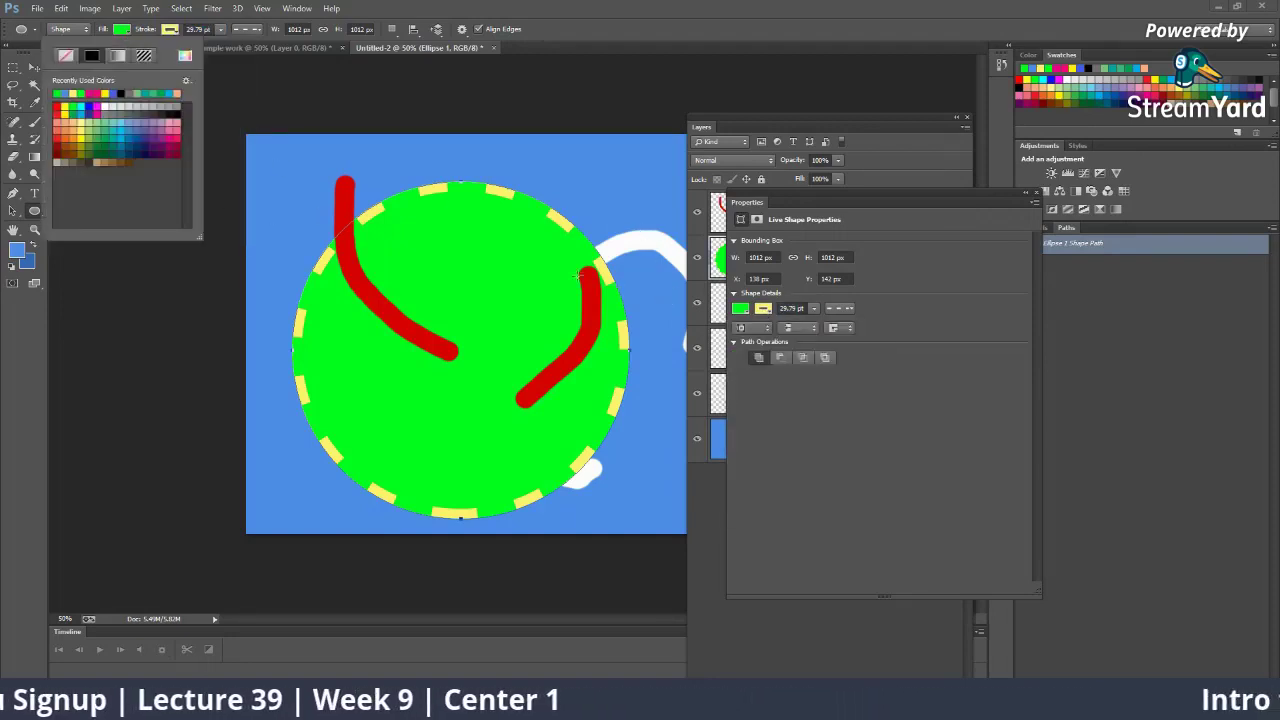
pyautogui.click(740, 309)
pyautogui.click(566, 4)
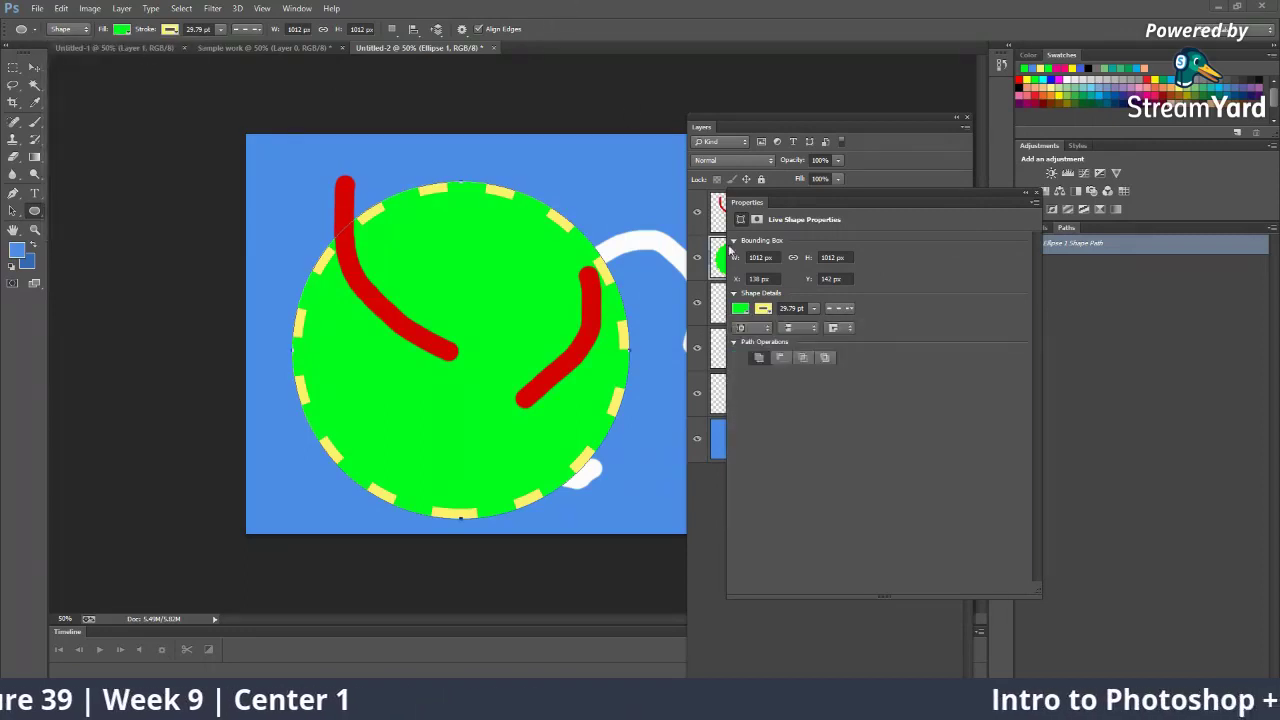
pyautogui.click(836, 309)
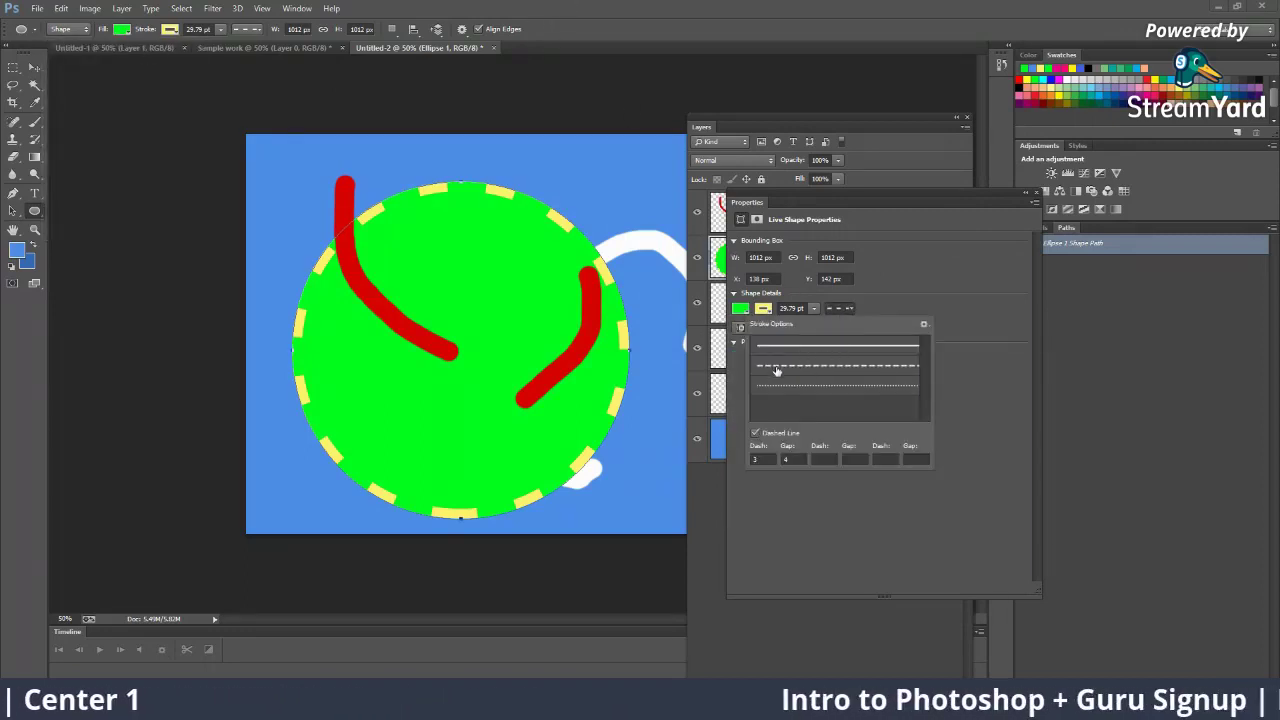
# - Browse the Stroke Options align and corner menus, then centre the dashed stroke on the path edge
pyautogui.click(246, 29)
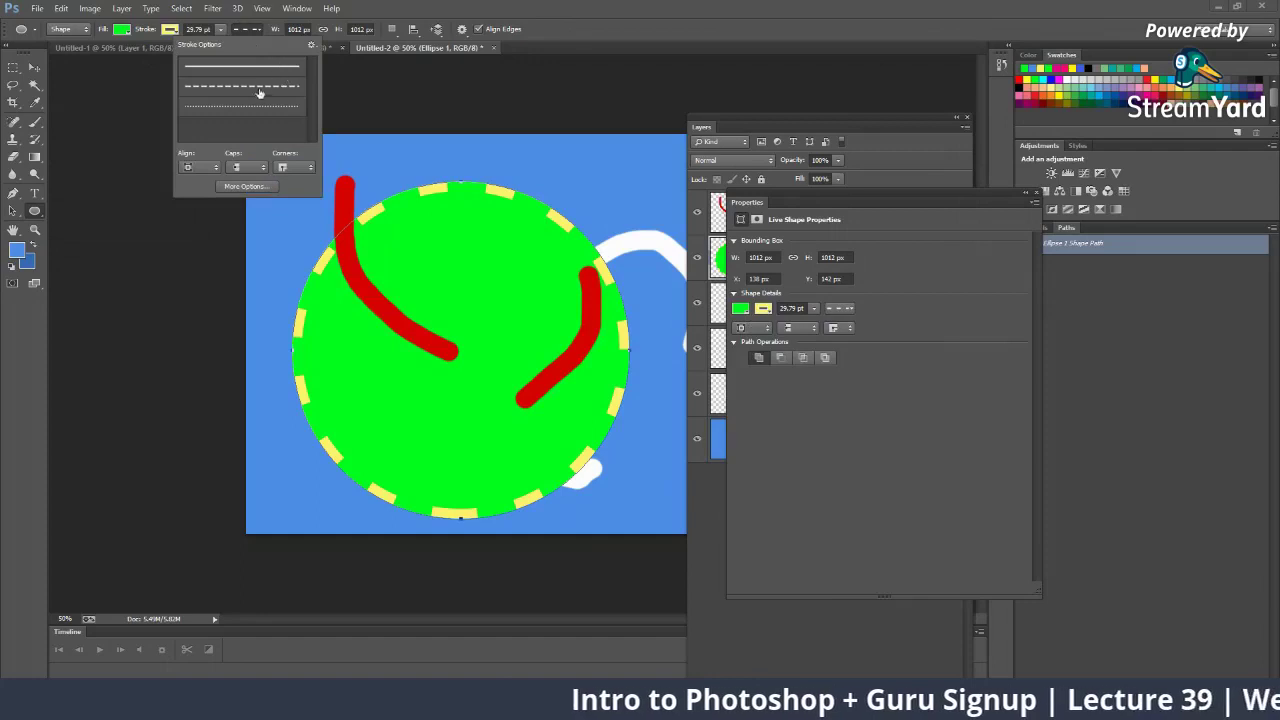
pyautogui.click(196, 167)
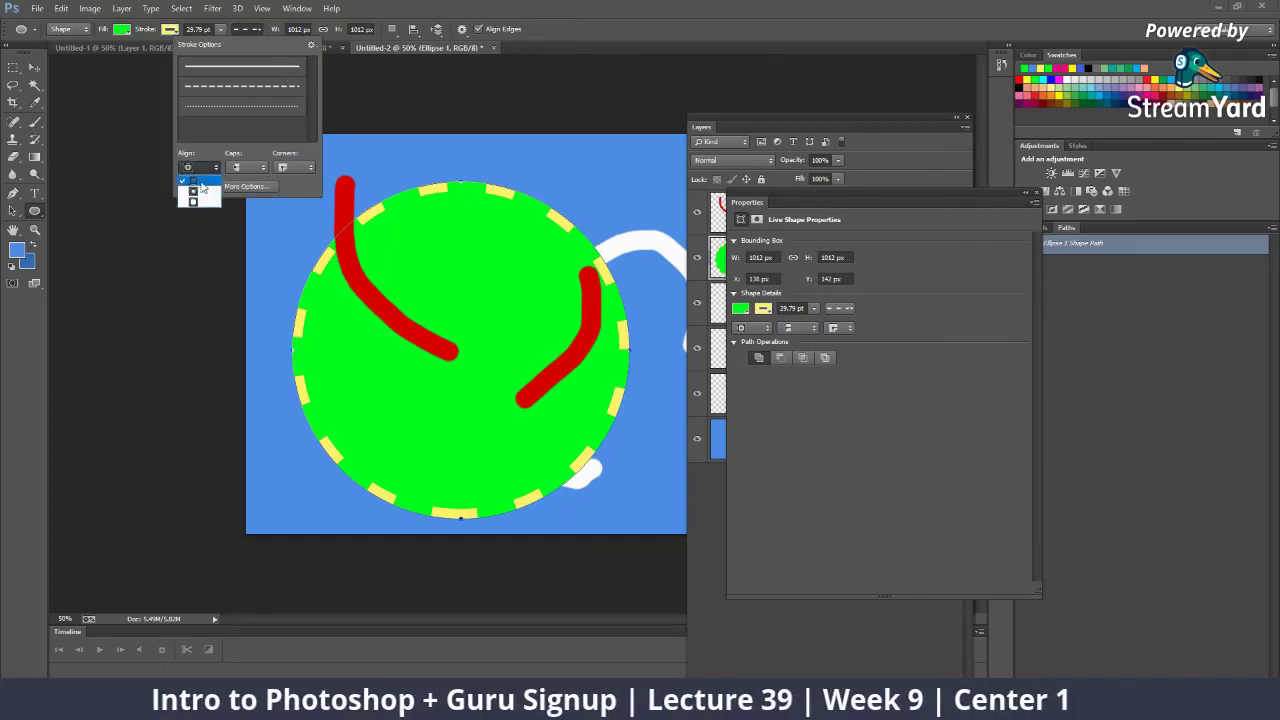
pyautogui.click(294, 178)
pyautogui.click(311, 170)
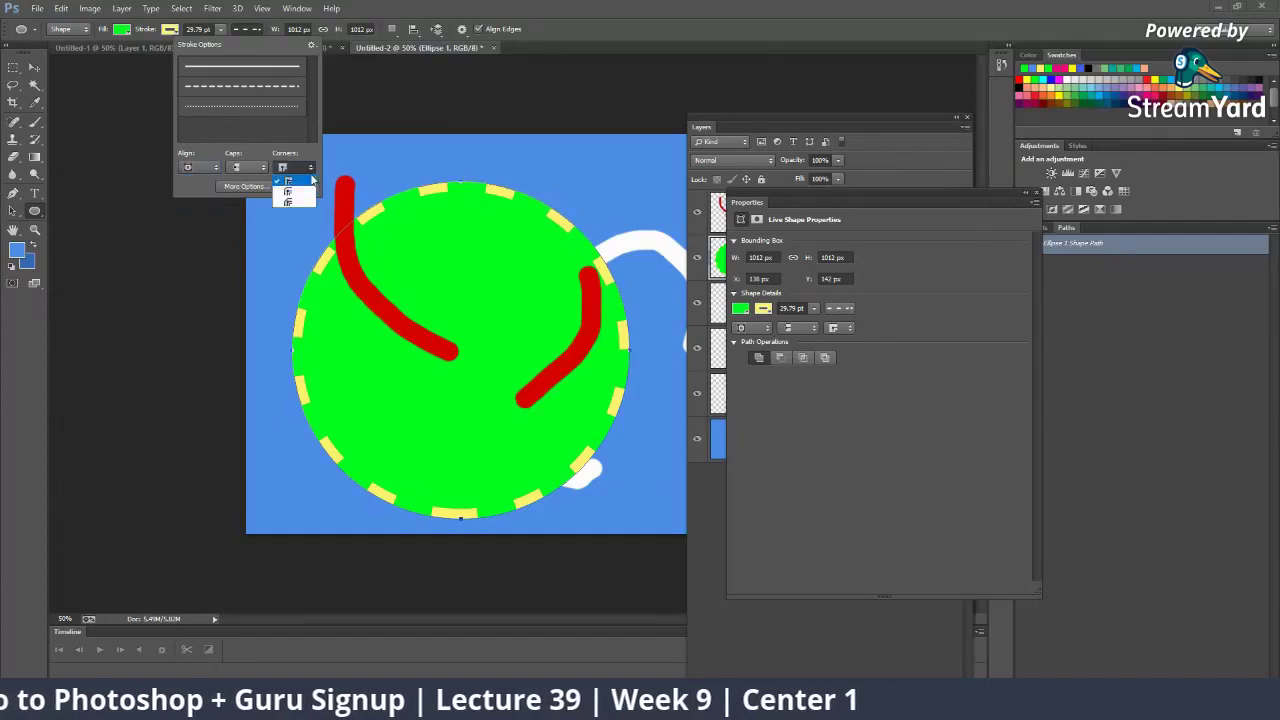
pyautogui.click(831, 349)
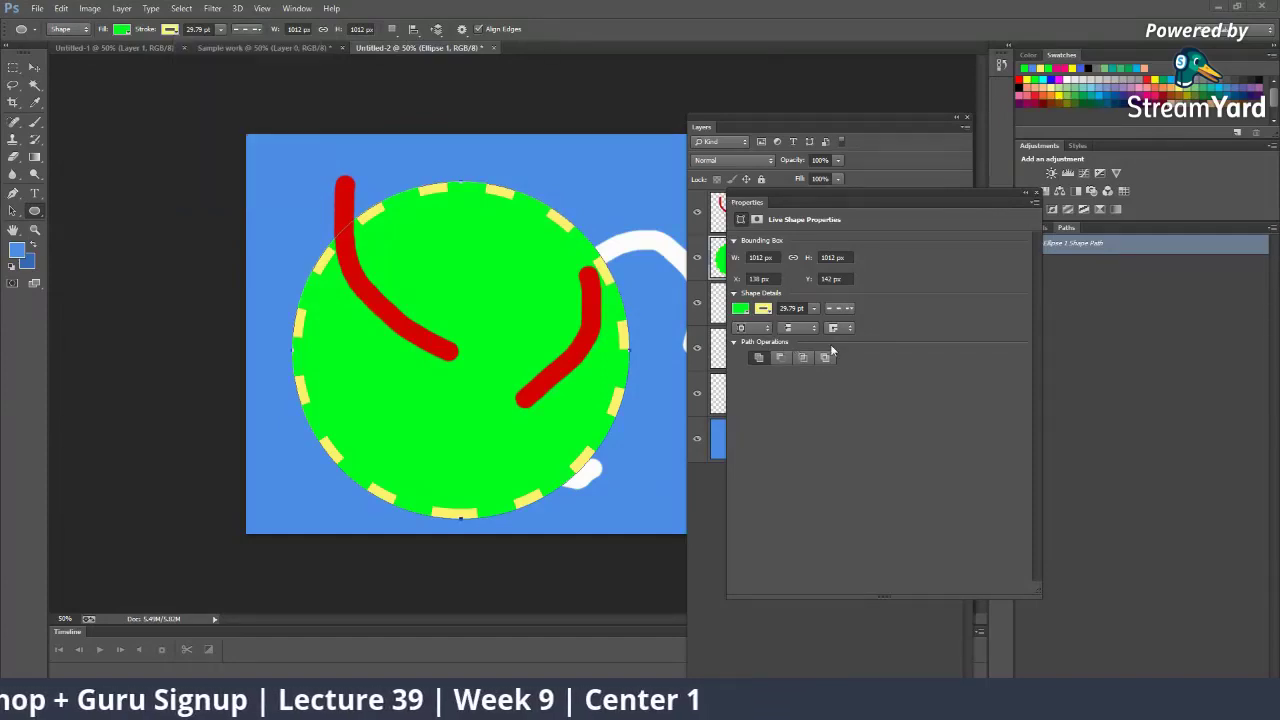
pyautogui.click(760, 329)
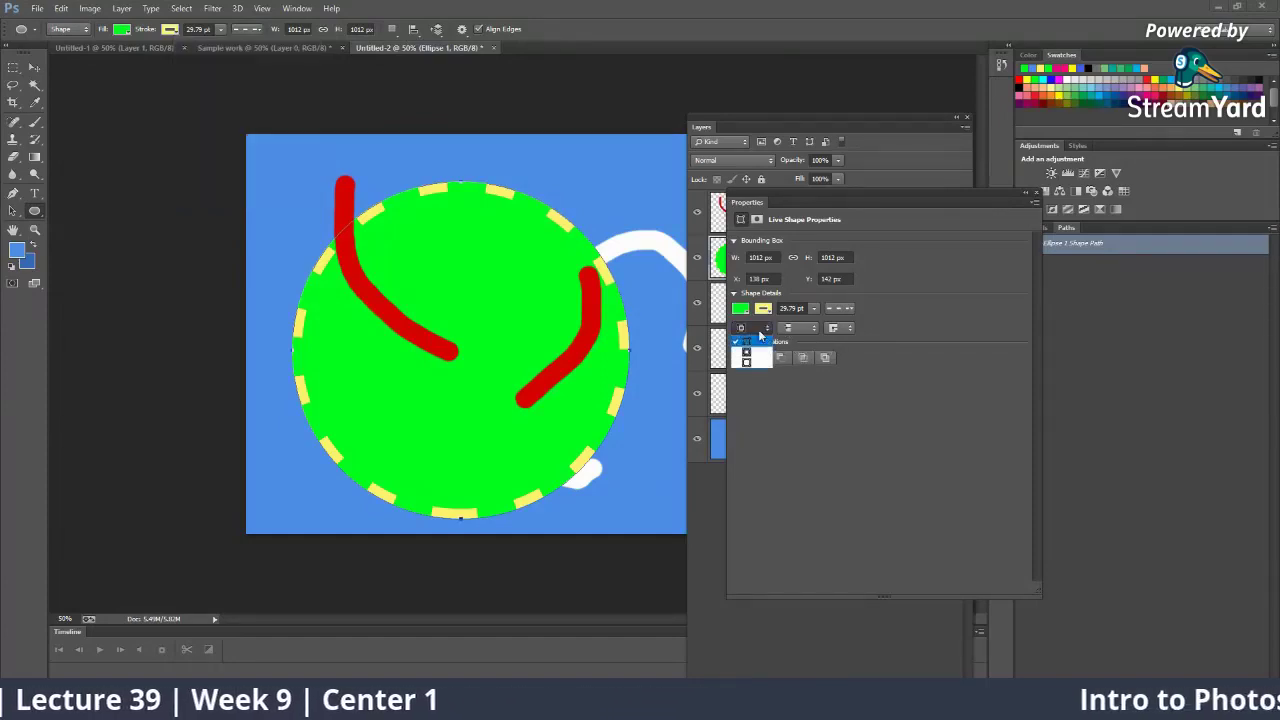
pyautogui.click(759, 338)
pyautogui.click(758, 331)
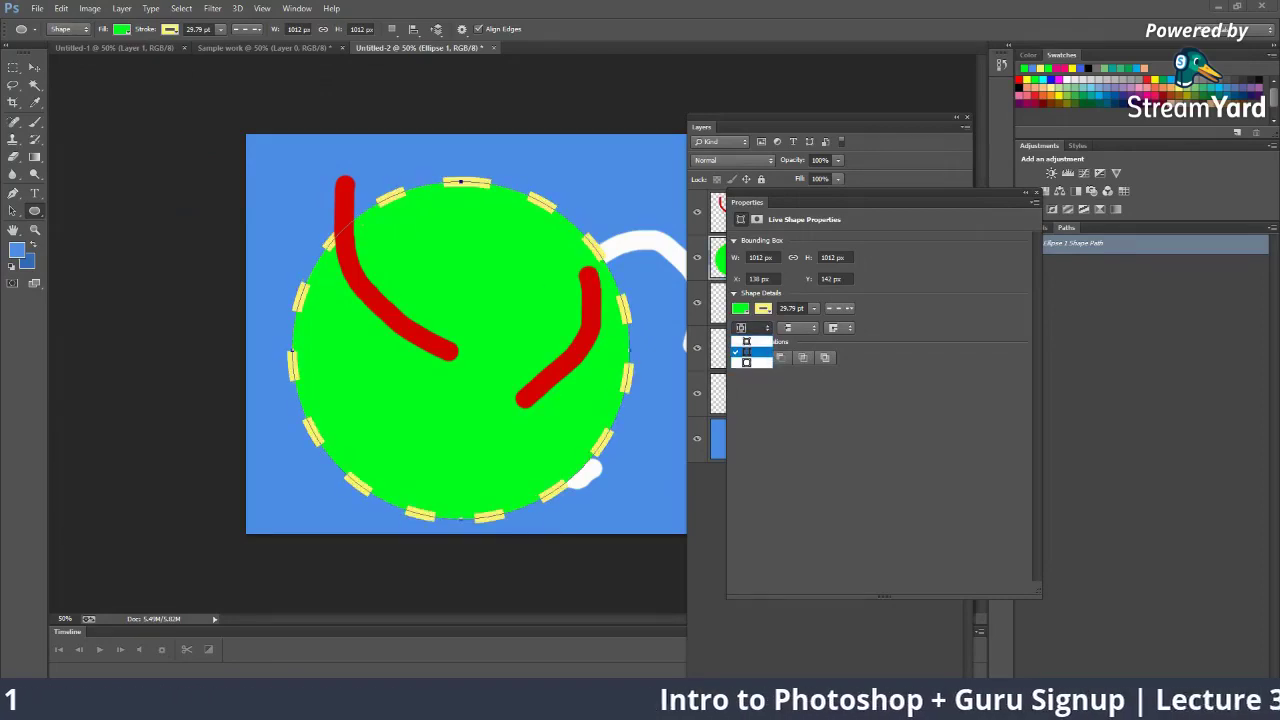
# - In Illustrator, toggle the dashed circle's corners to Round Join and back to Miter, then return to Photoshop
pyautogui.hotkey('alt', 'Tab')
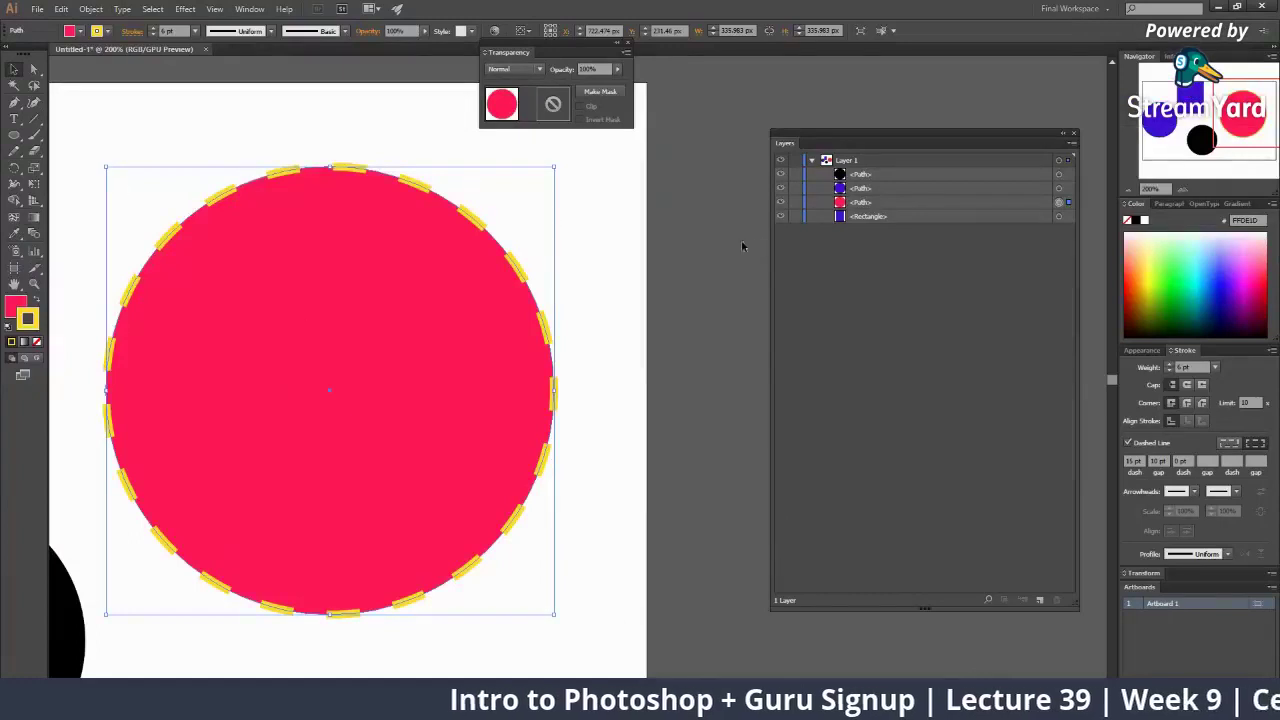
pyautogui.click(136, 33)
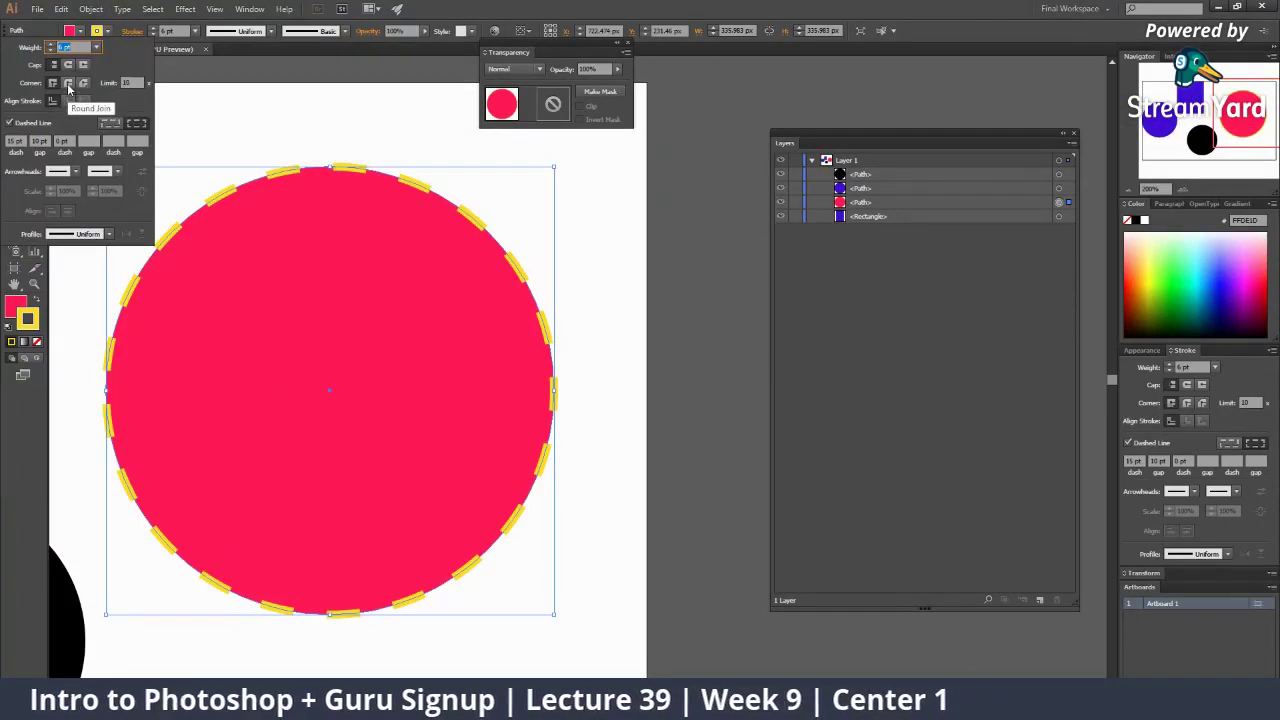
pyautogui.click(68, 84)
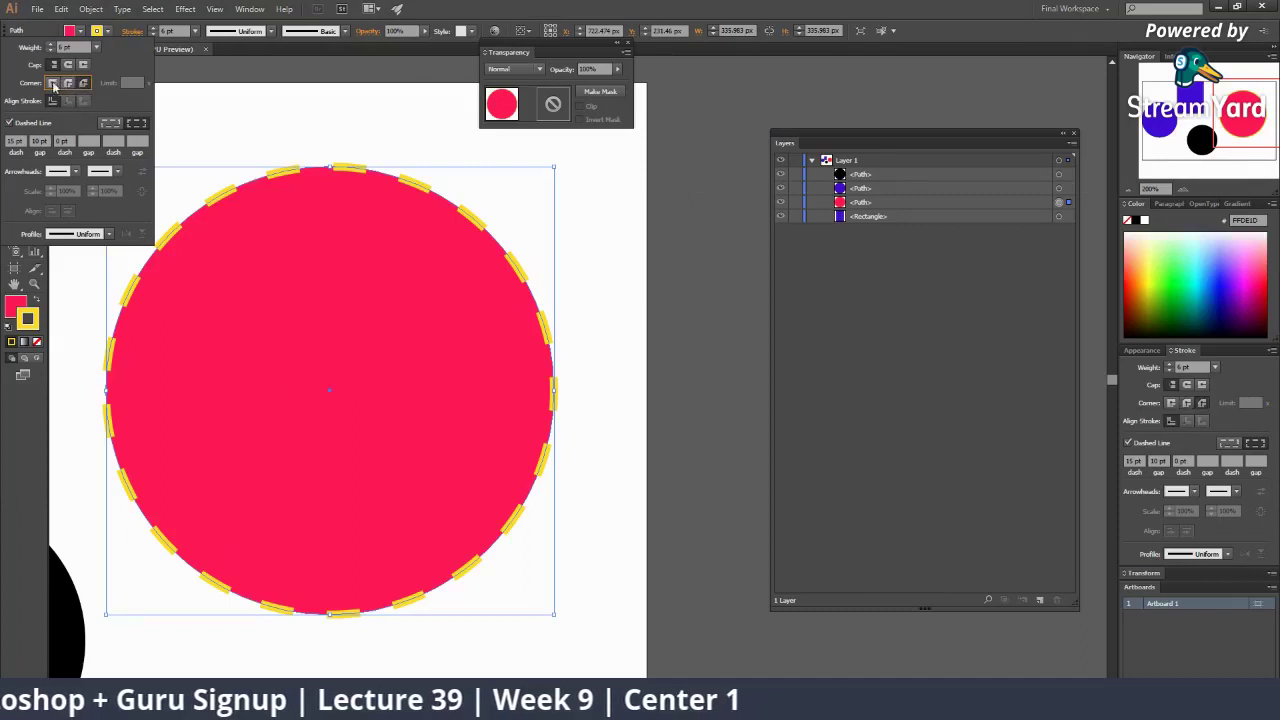
pyautogui.click(54, 84)
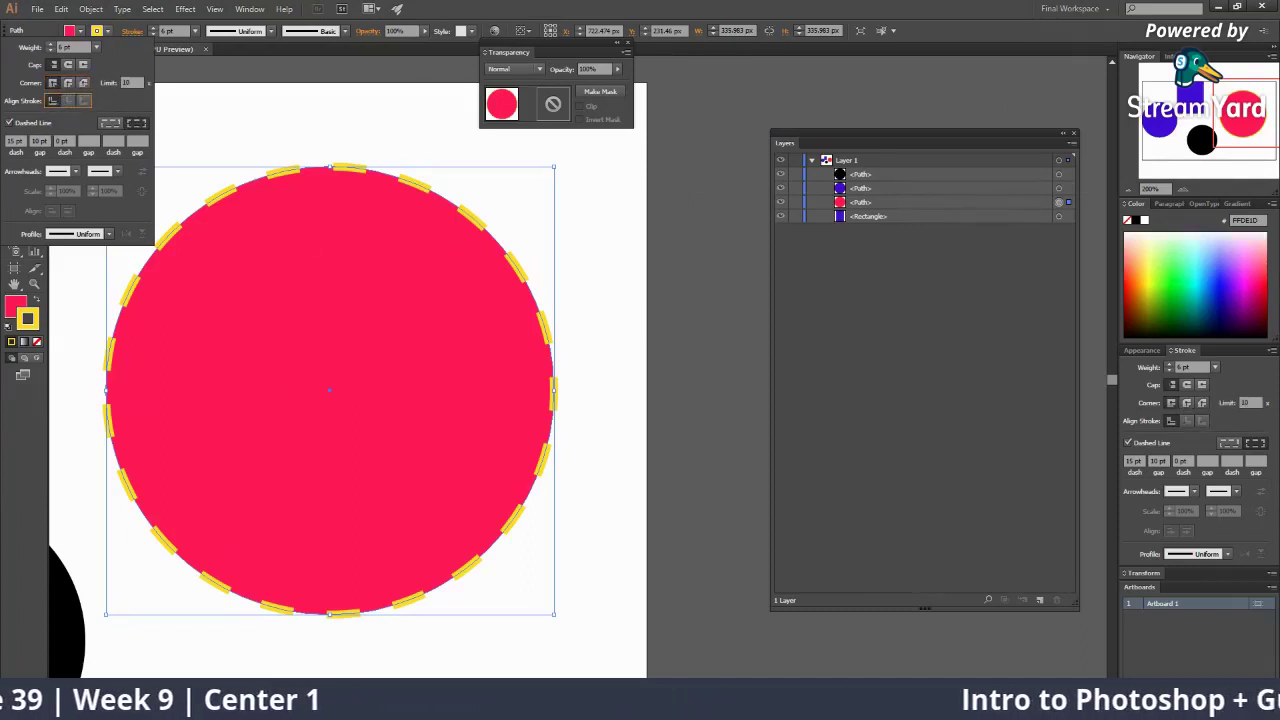
pyautogui.click(540, 702)
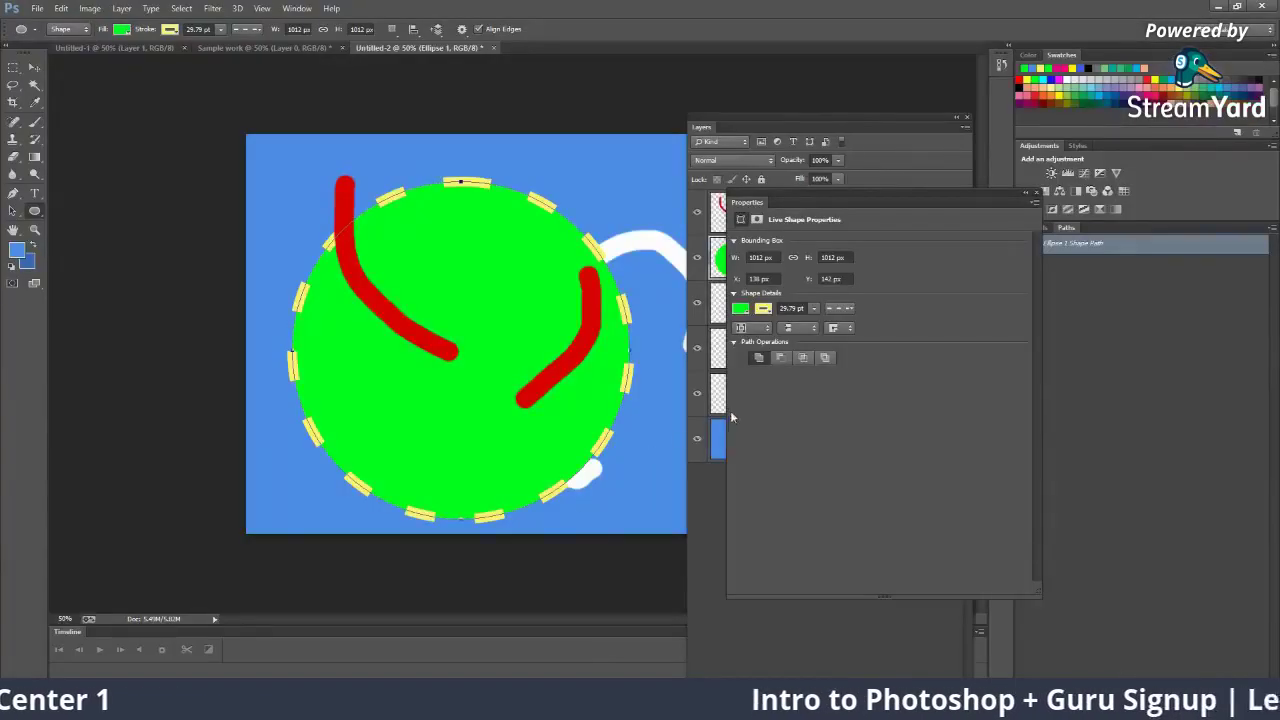
# - Set the stroke alignment with round caps and round corners, then open More Options
pyautogui.click(258, 29)
pyautogui.click(216, 168)
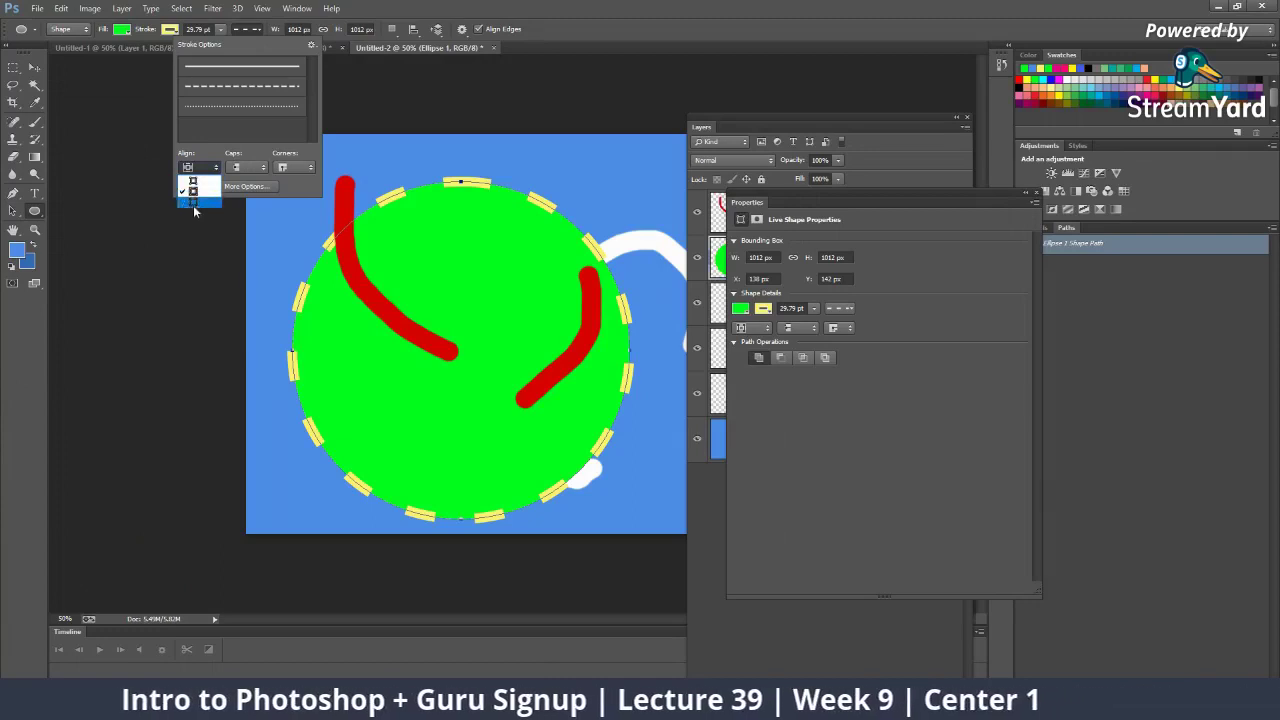
pyautogui.click(195, 205)
pyautogui.click(250, 167)
pyautogui.click(262, 189)
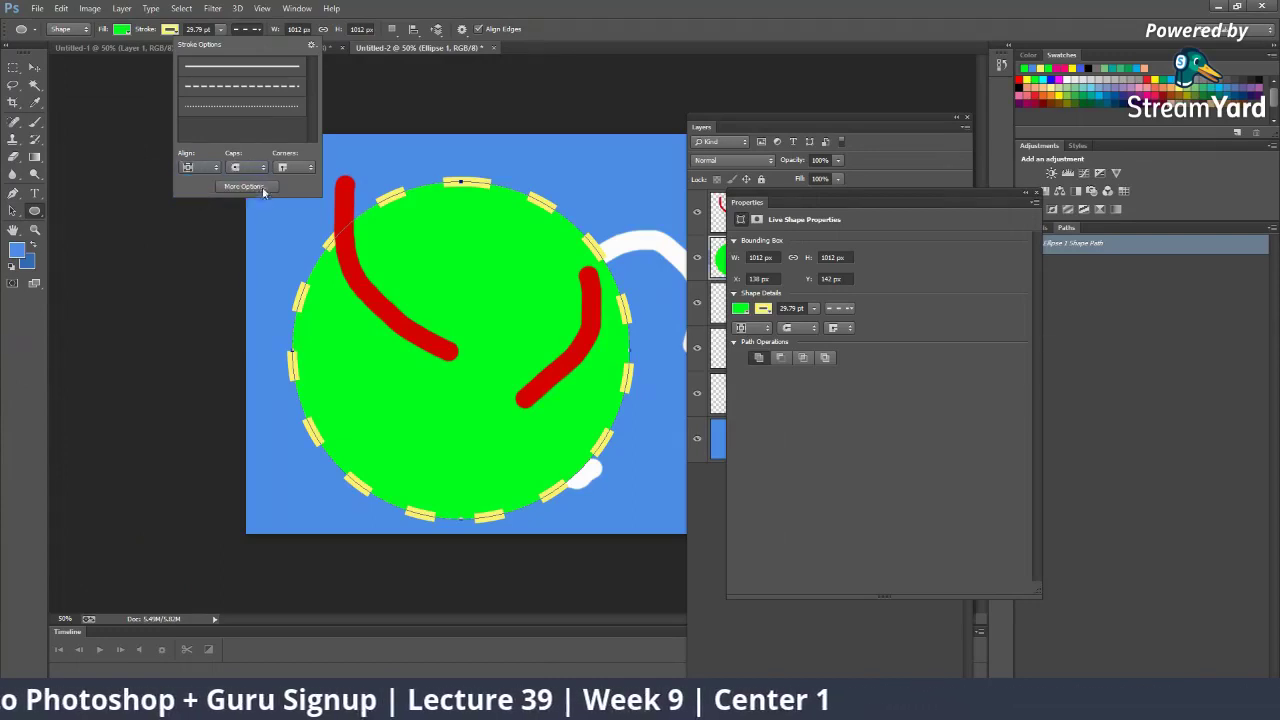
pyautogui.click(297, 167)
pyautogui.click(288, 192)
pyautogui.click(255, 187)
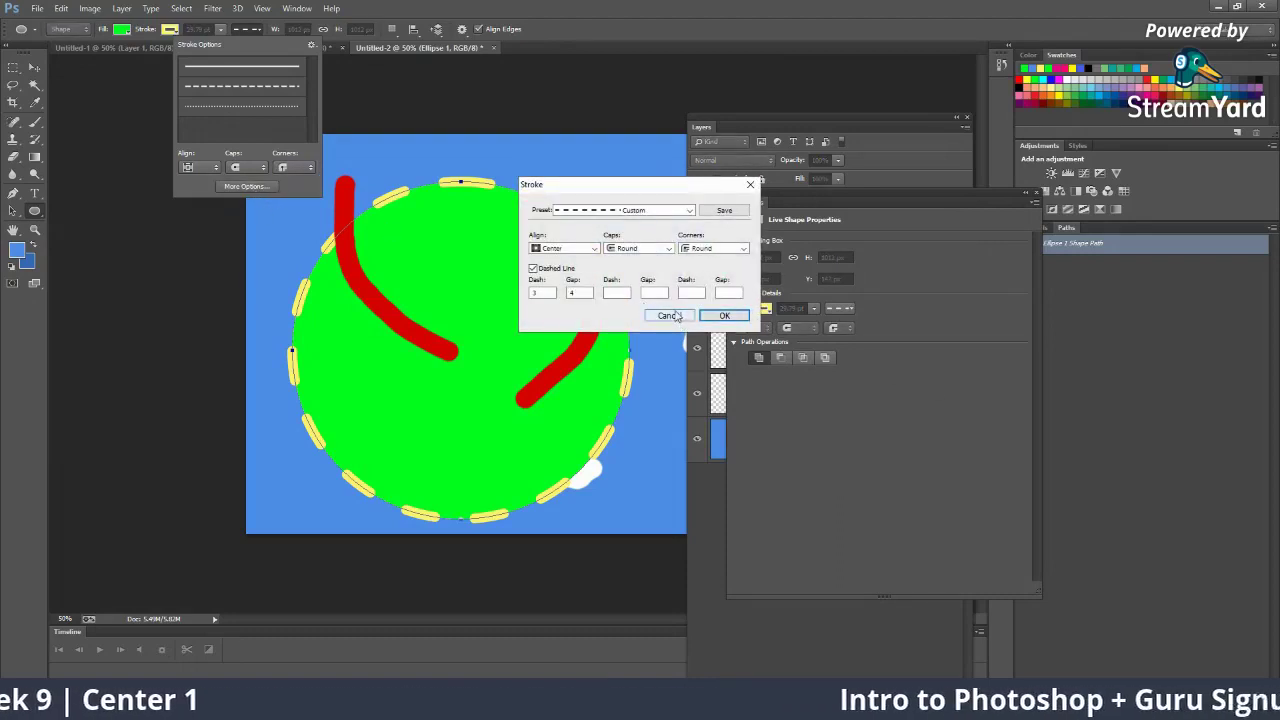
# - Apply the dotted dash preset (dash 0, gap 2) in the Stroke dialog and confirm
pyautogui.moveTo(562, 193); pyautogui.dragTo(414, 197)
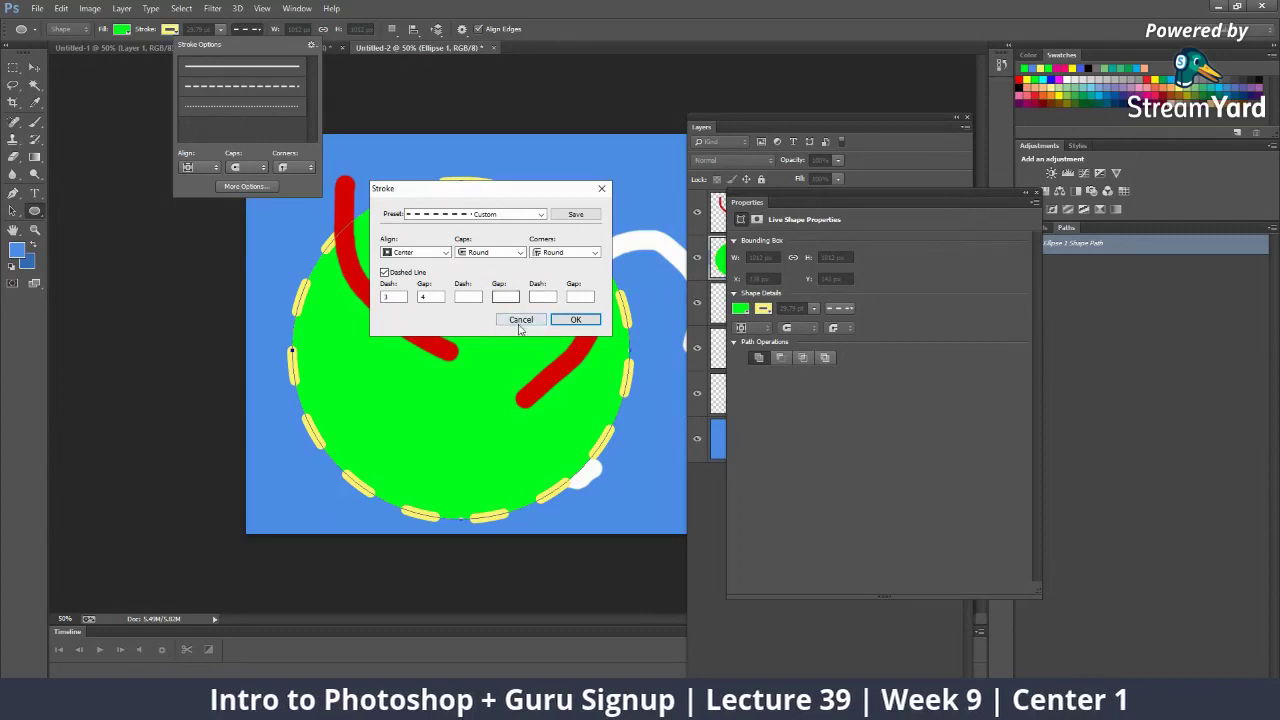
pyautogui.click(540, 214)
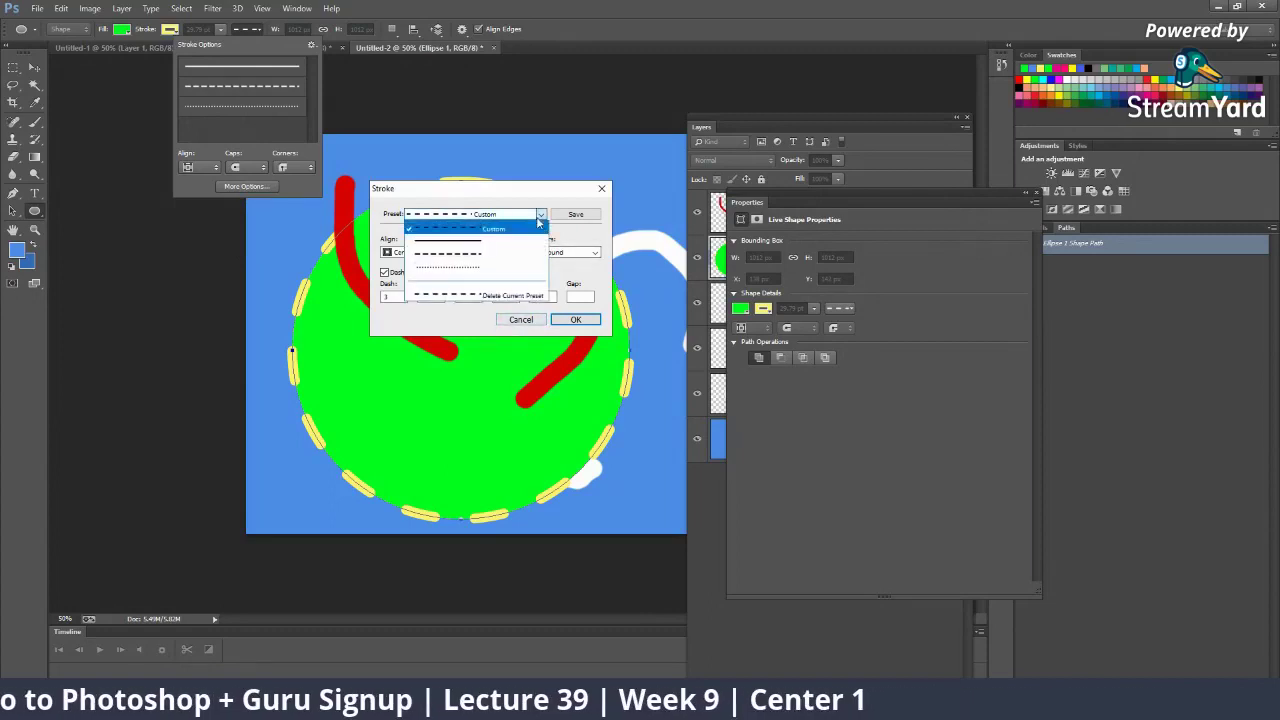
pyautogui.click(505, 266)
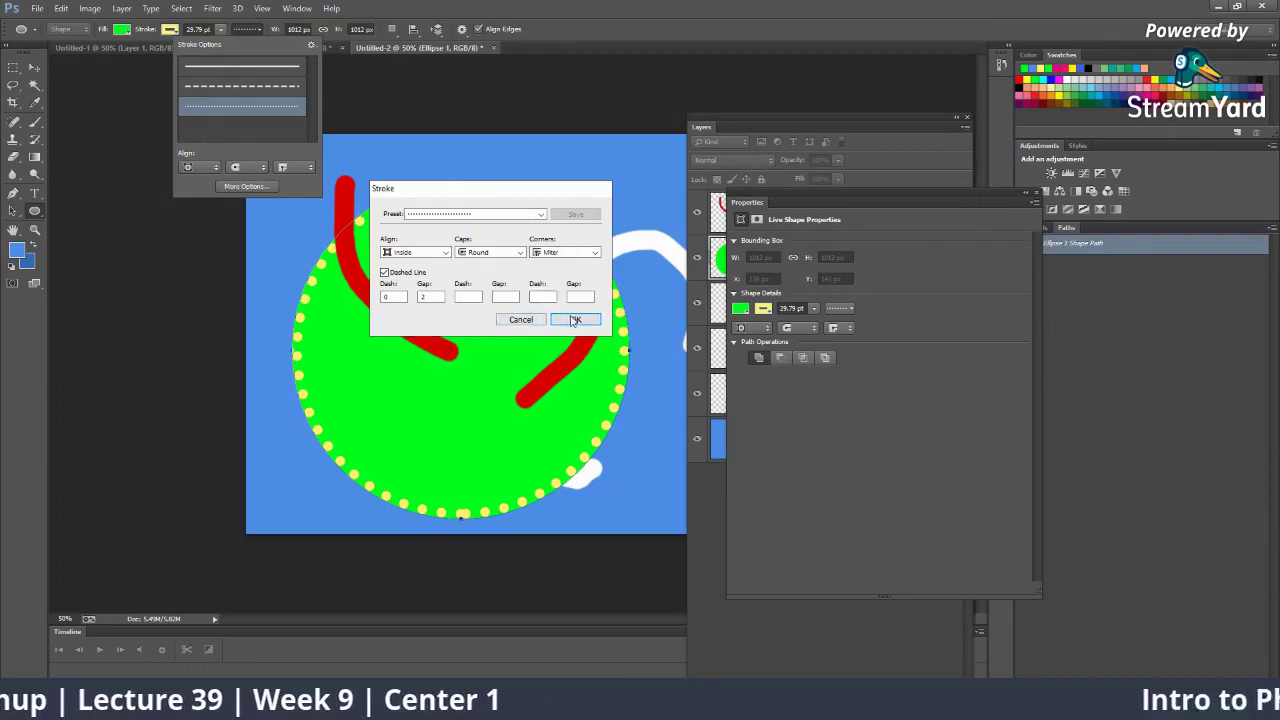
pyautogui.click(580, 319)
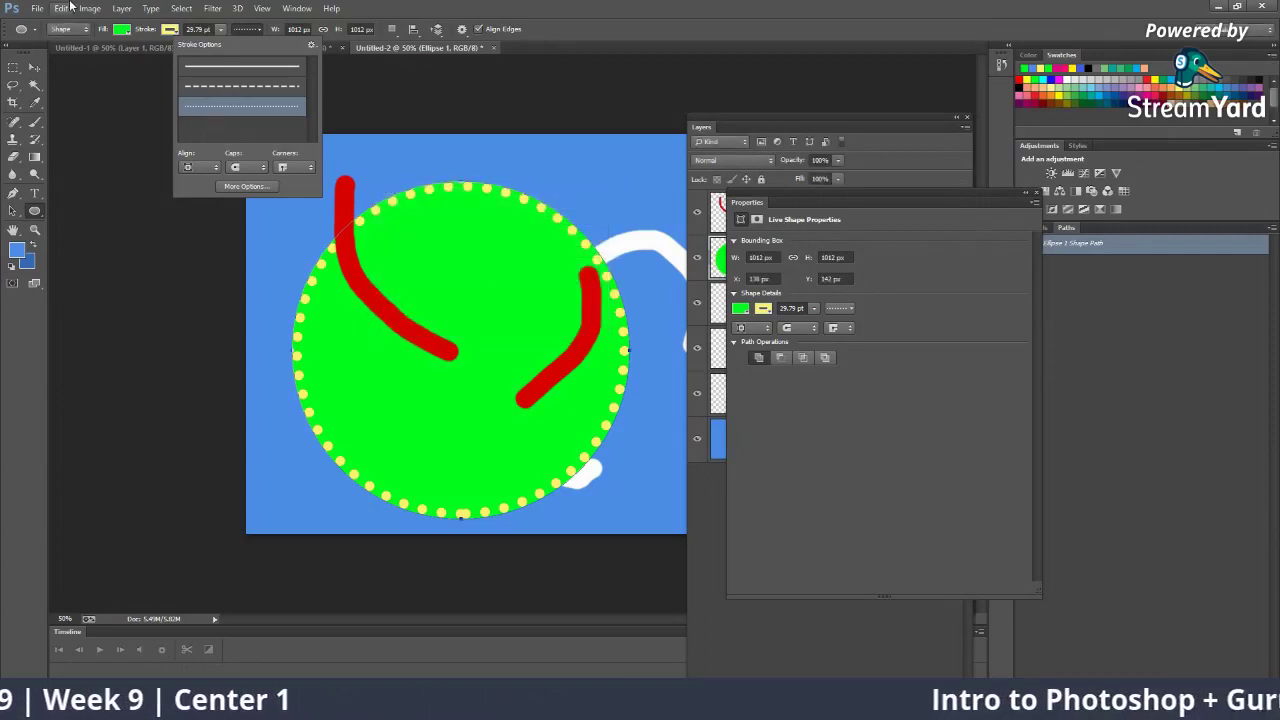
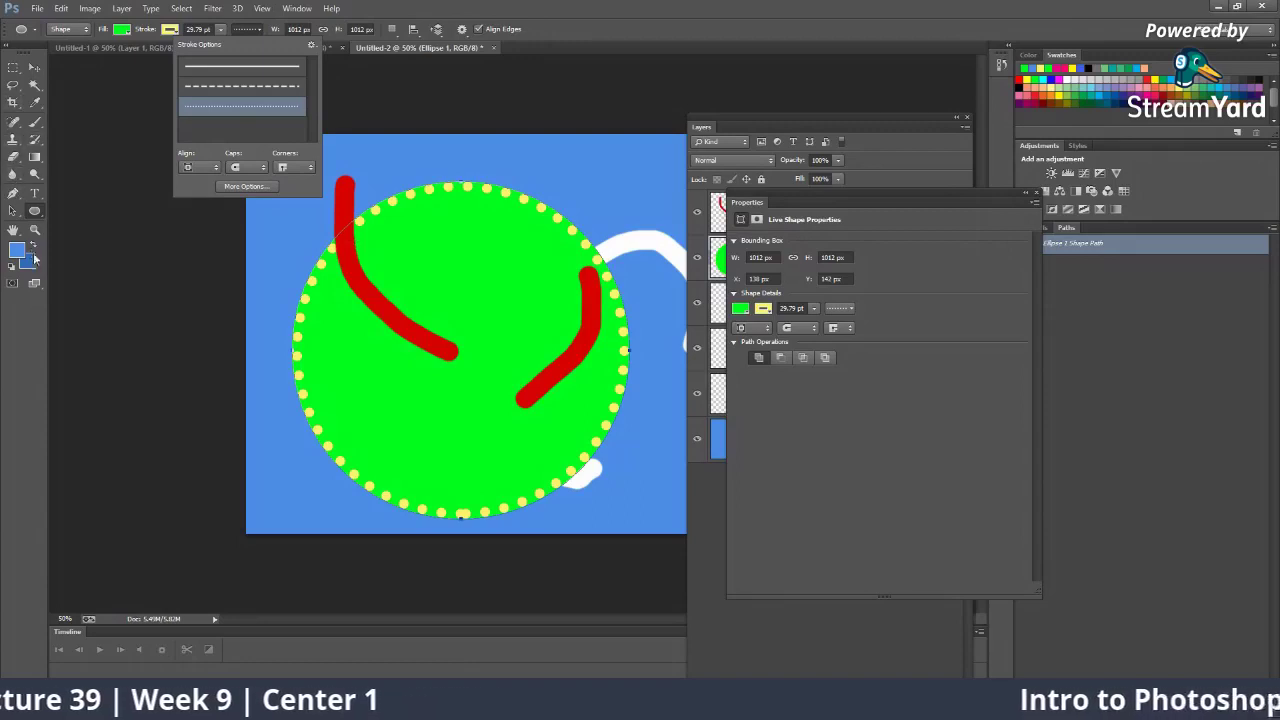
# - Close the stroke options, move the Properties panel aside and set the foreground colour to magenta
pyautogui.click(36, 212)
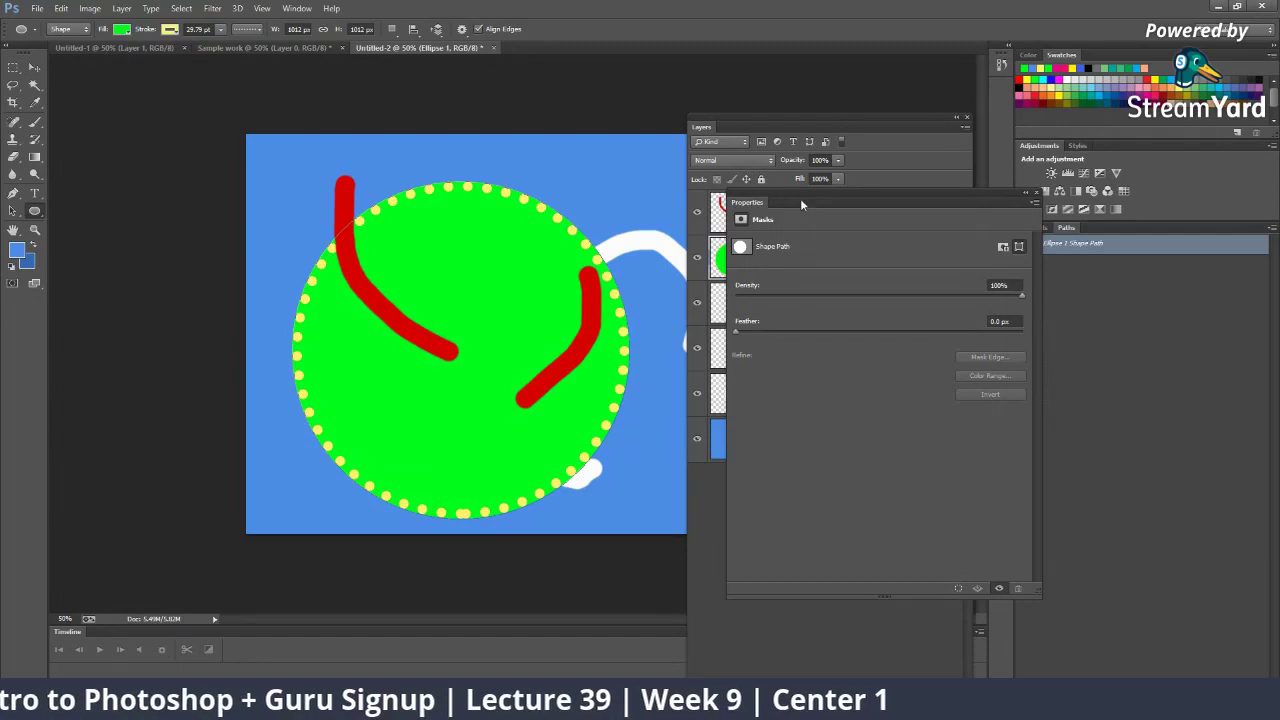
pyautogui.moveTo(800, 203); pyautogui.dragTo(905, 211)
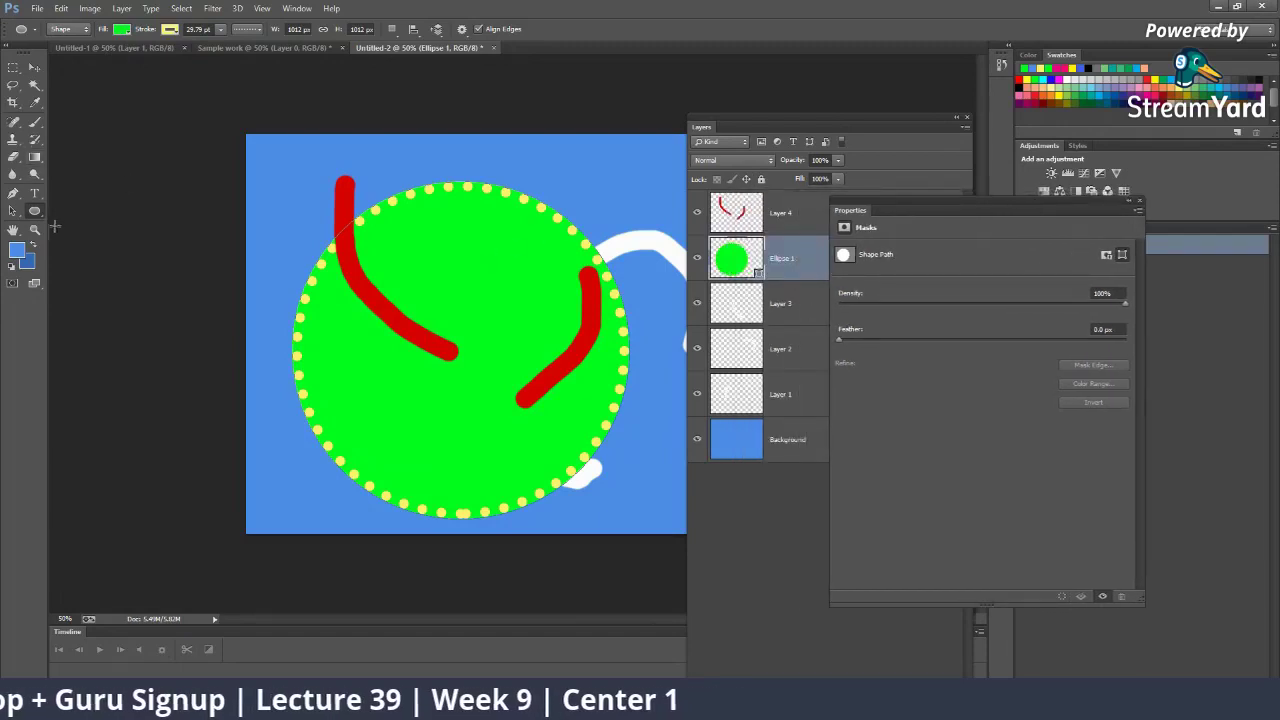
pyautogui.press('v')
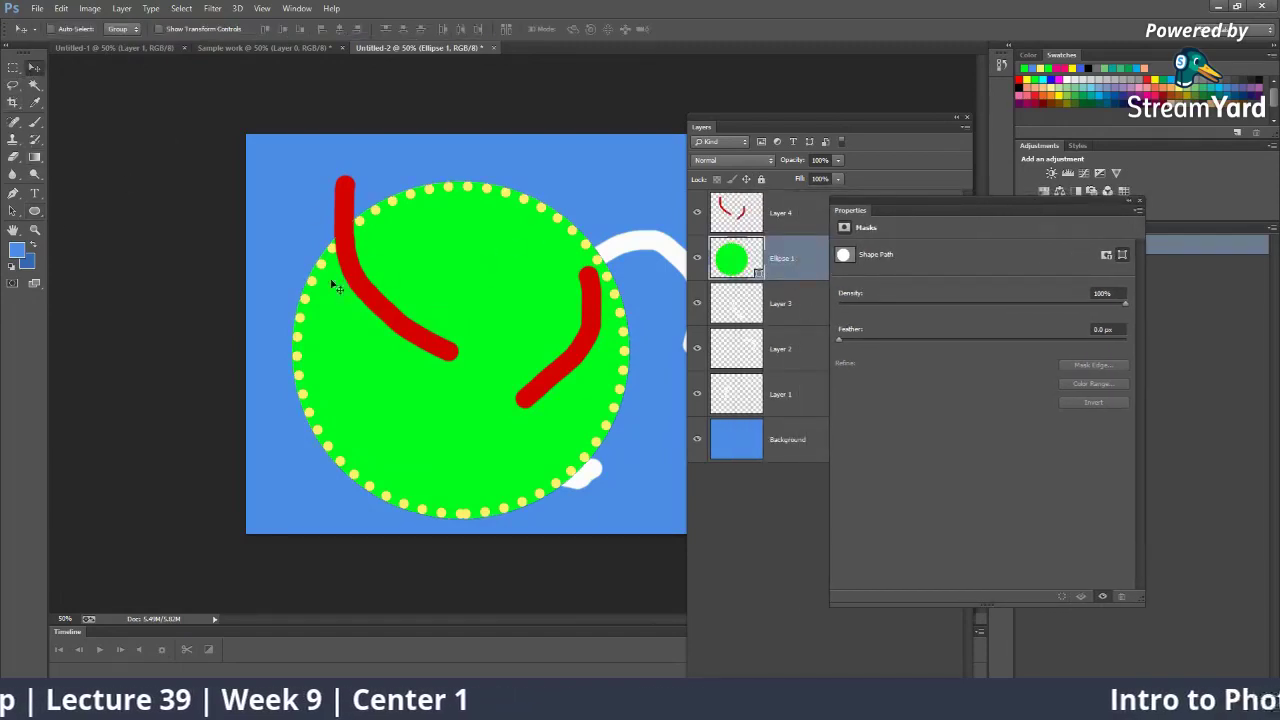
pyautogui.click(17, 250)
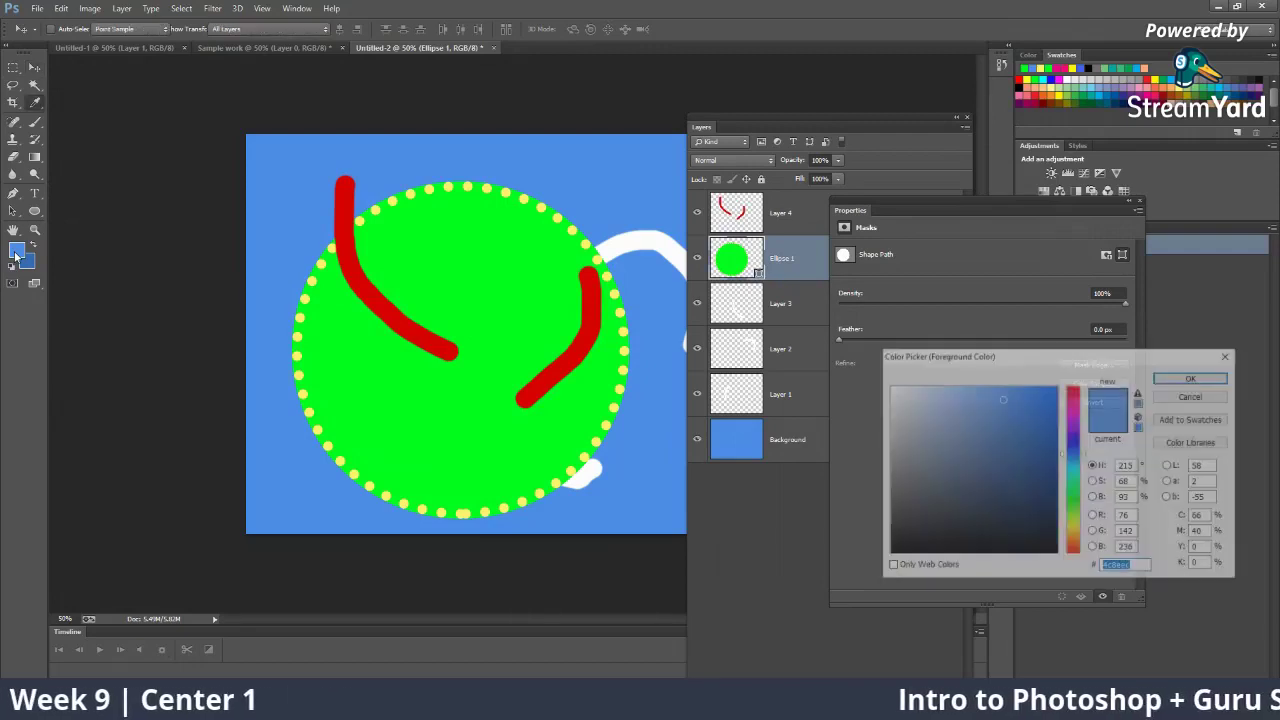
pyautogui.click(1072, 420)
pyautogui.click(1193, 377)
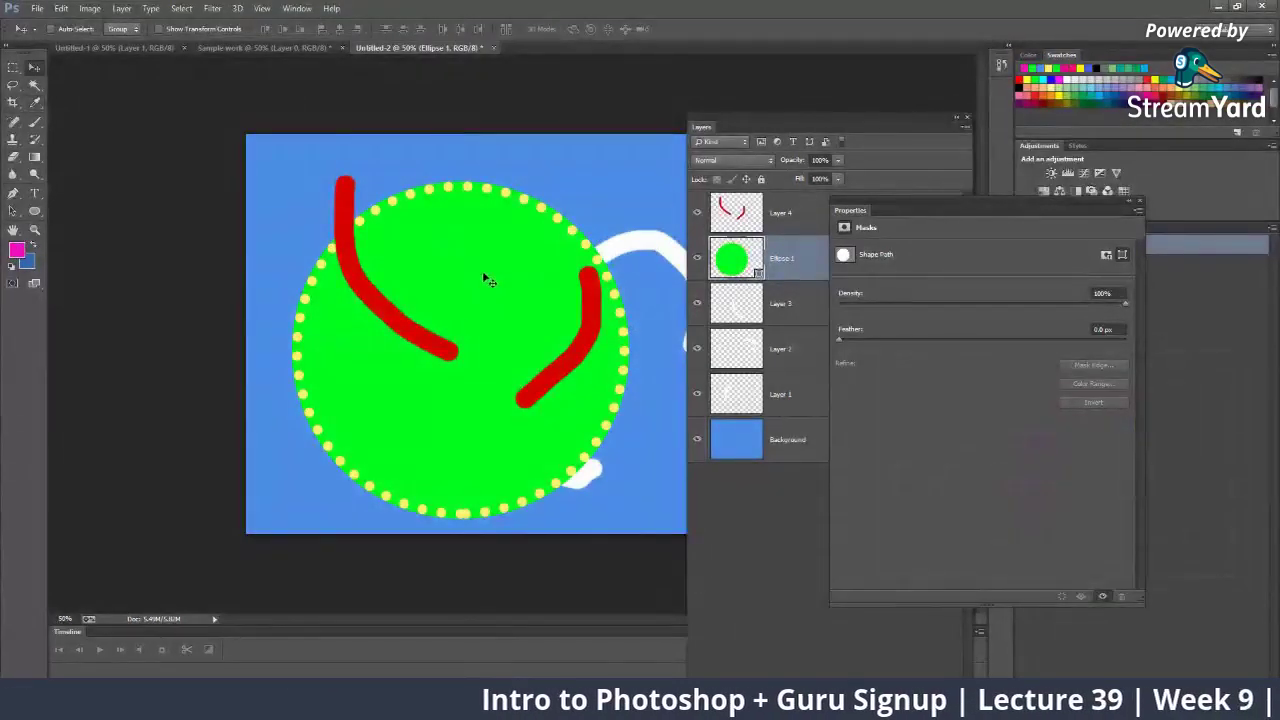
# - Select the Ellipse 1 layer and bring up its Fill colour swatches
pyautogui.click(34, 211)
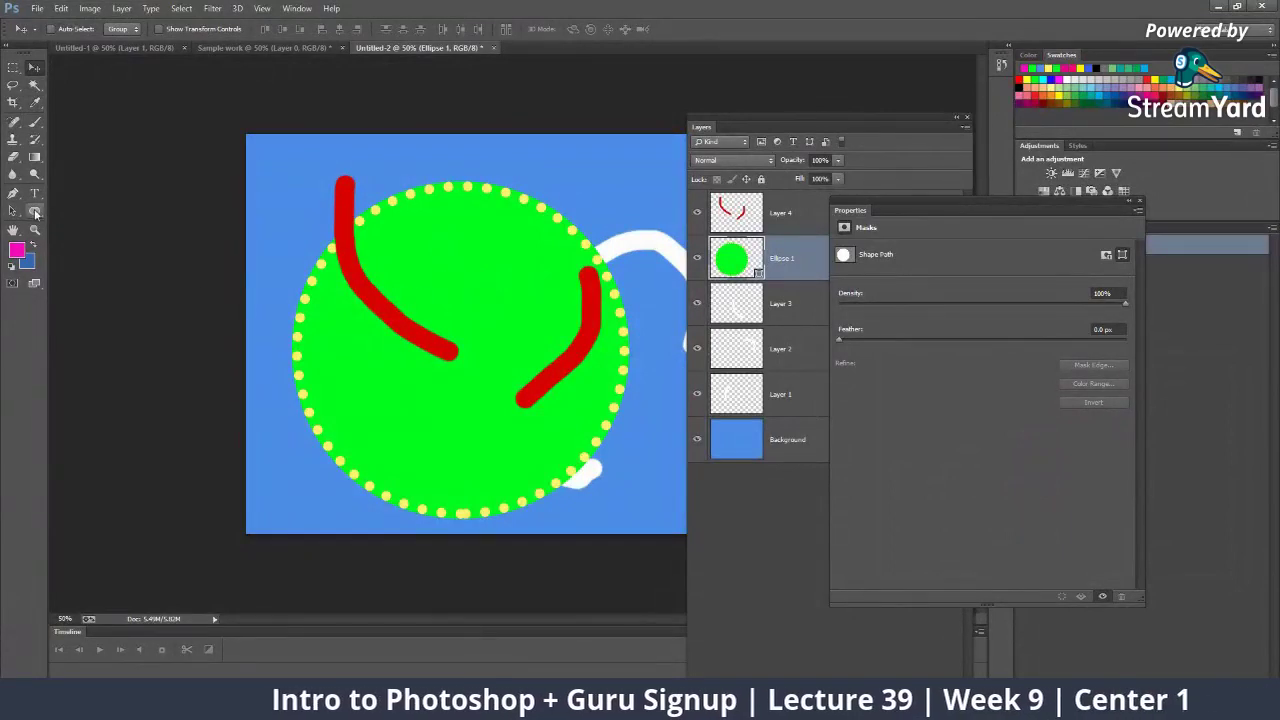
pyautogui.click(802, 260)
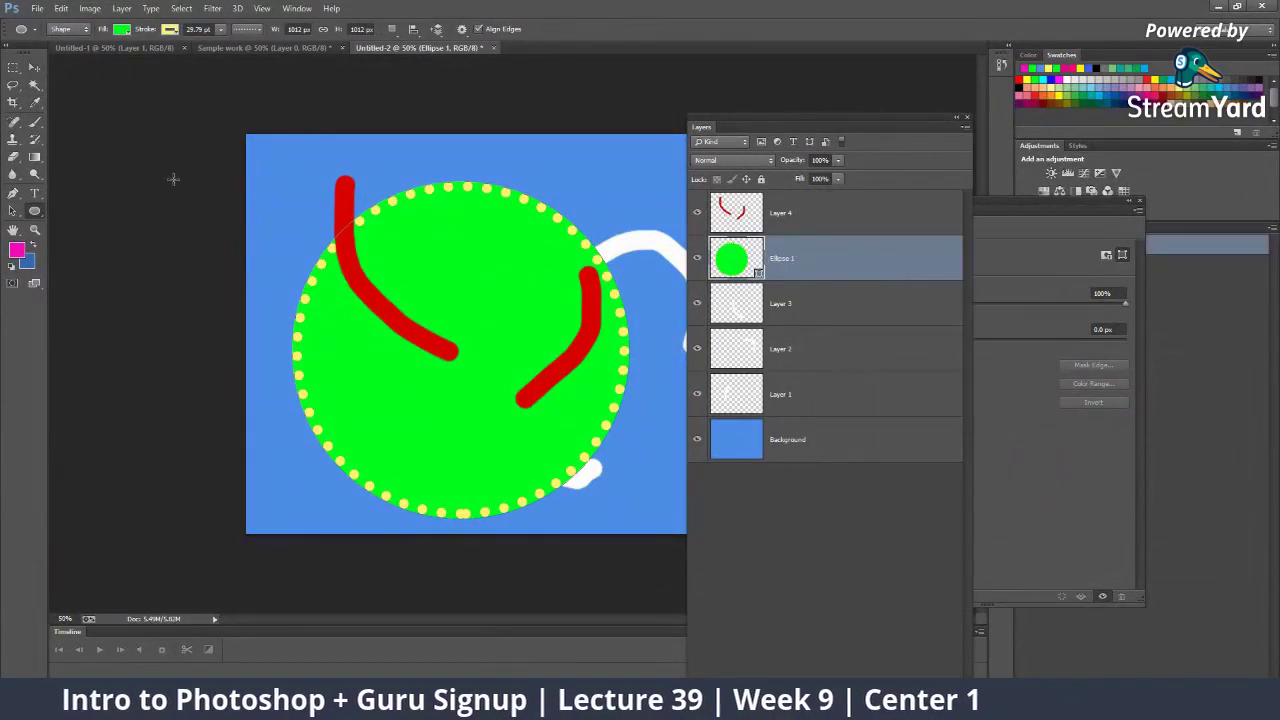
pyautogui.click(121, 29)
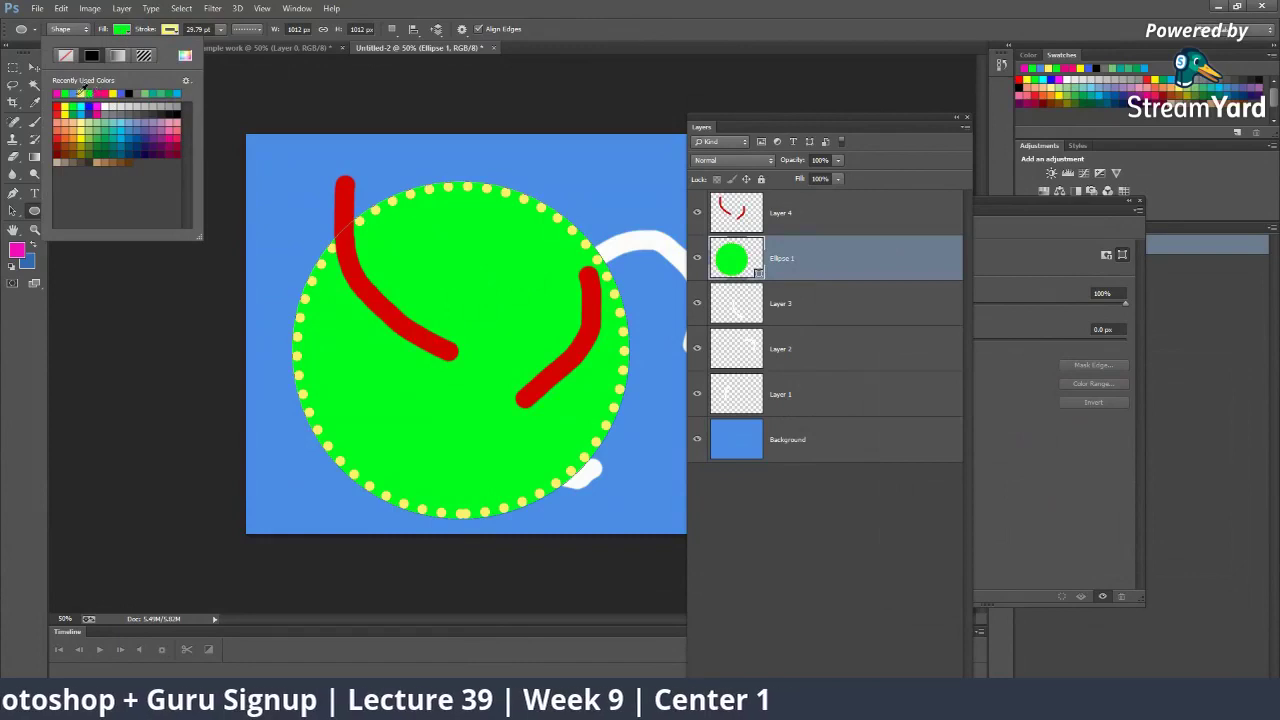
# - Fill the circle with cyan after trying magenta, violet, periwinkle and light blue
pyautogui.click(58, 92)
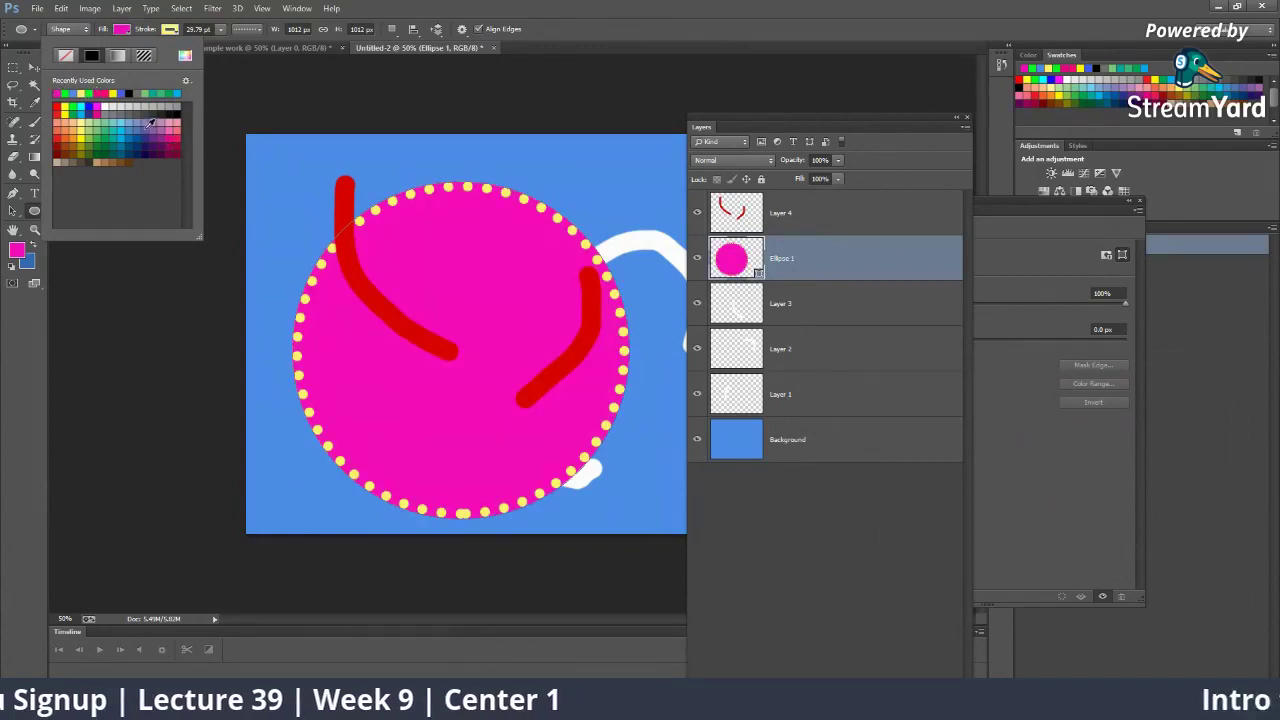
pyautogui.click(146, 128)
pyautogui.click(135, 125)
pyautogui.click(127, 125)
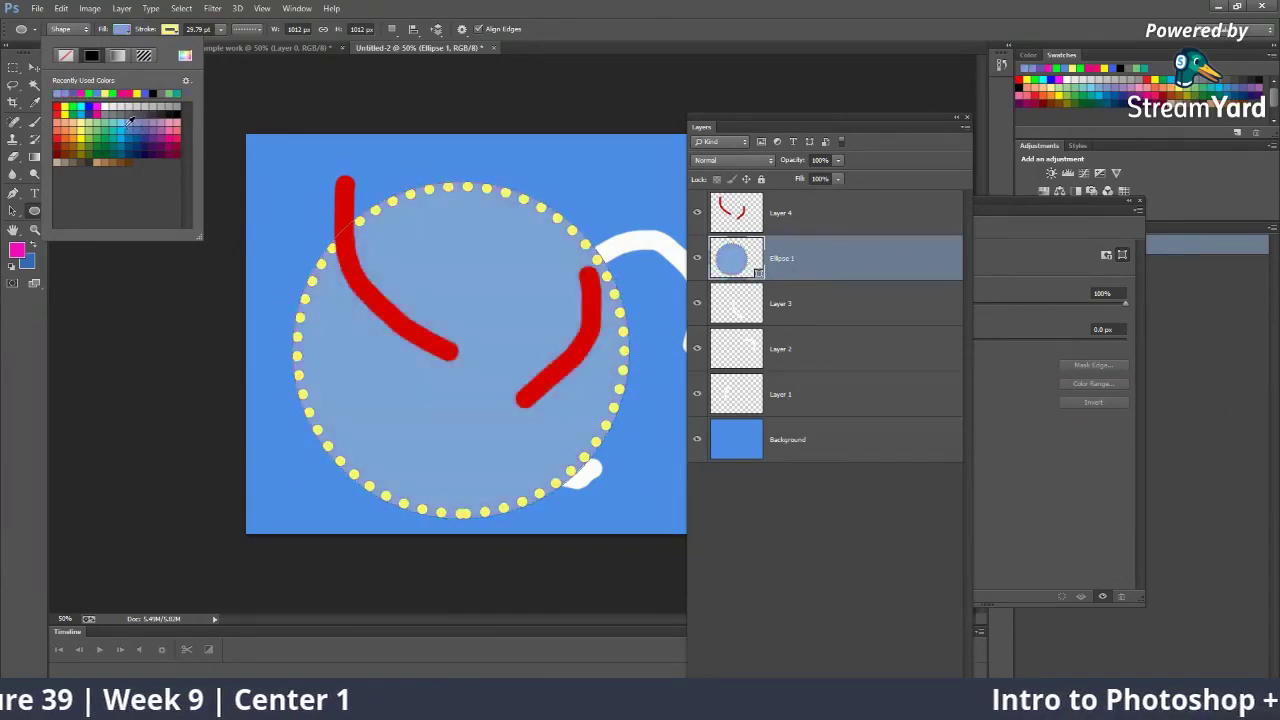
pyautogui.click(126, 131)
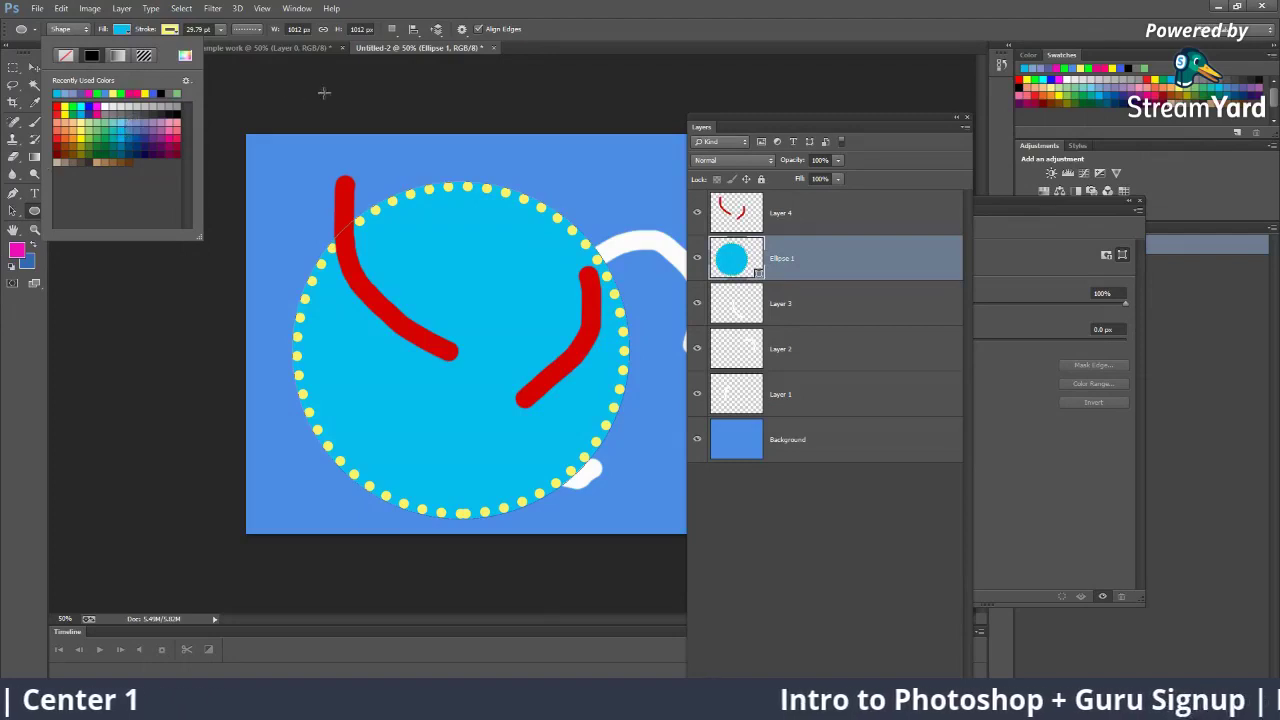
pyautogui.click(695, 25)
# - Set the foreground colour to green and shift the circle slightly right
pyautogui.click(16, 252)
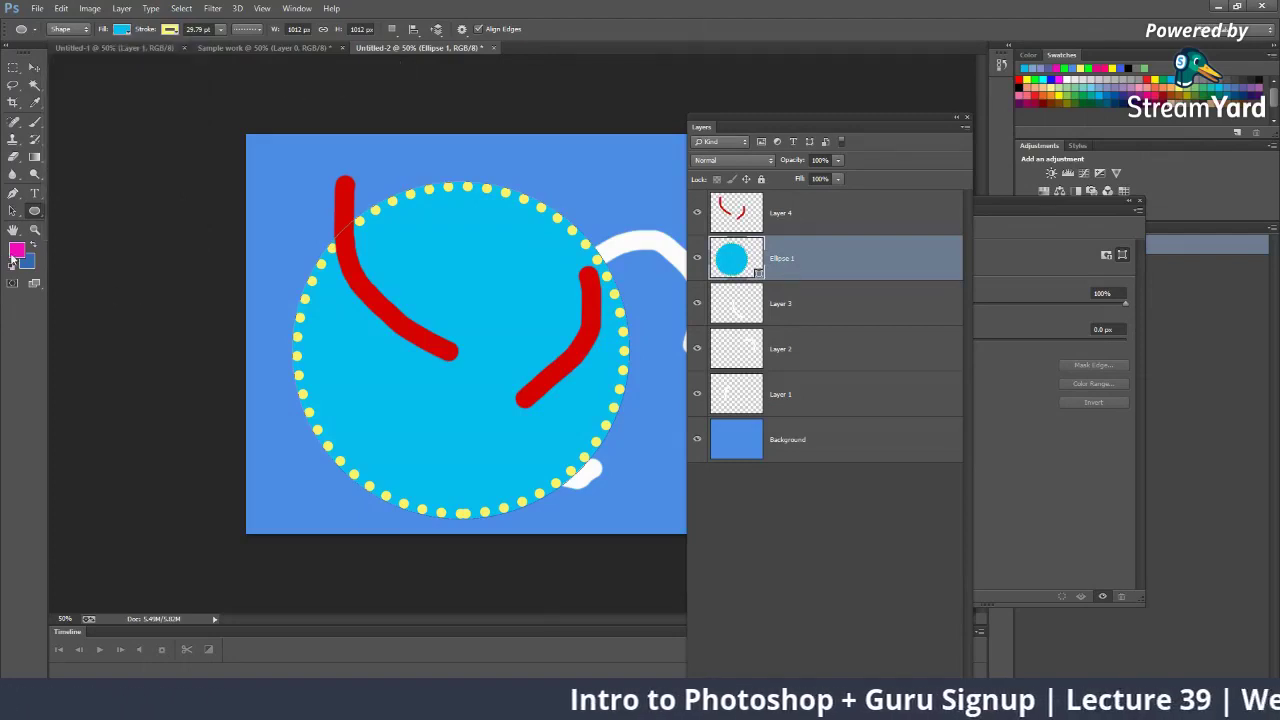
pyautogui.moveTo(1080, 455); pyautogui.dragTo(1081, 497)
pyautogui.click(1168, 377)
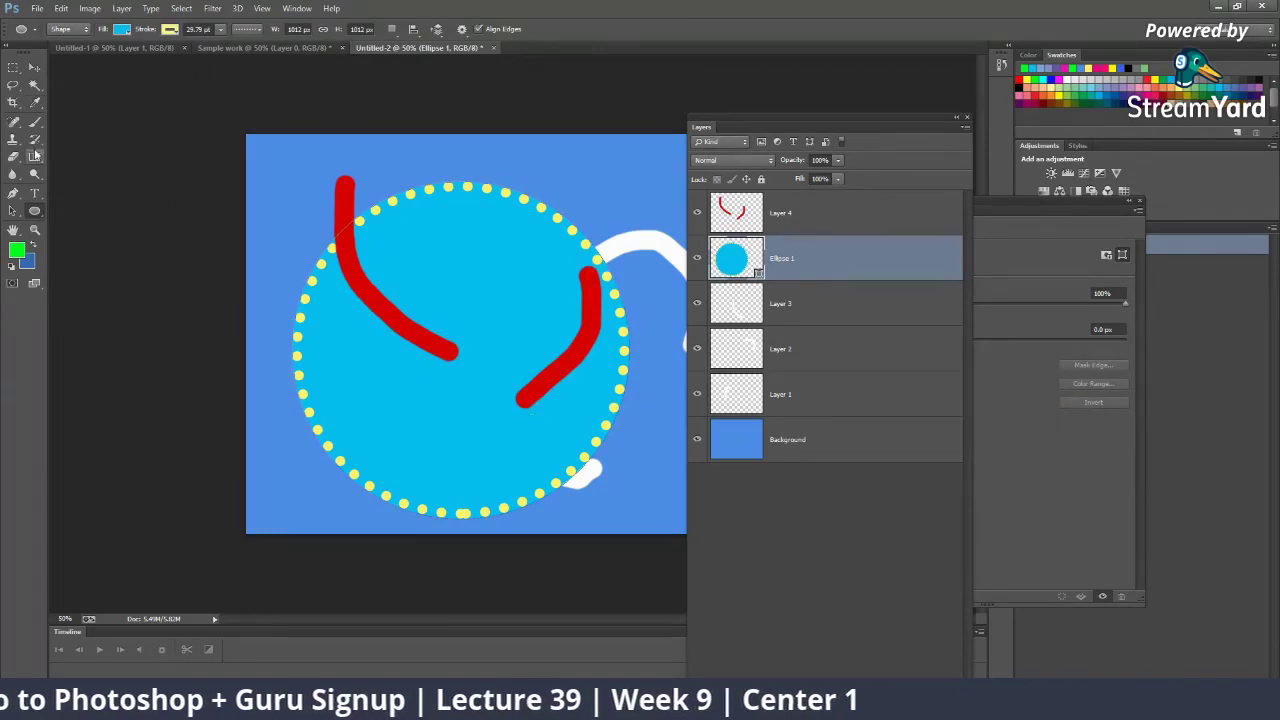
pyautogui.press('v')
pyautogui.moveTo(463, 268); pyautogui.dragTo(514, 283)
# - Zoom out slightly and drag Ellipse 1 above the red strokes layer, Layer 4
pyautogui.press('z')
pyautogui.keyDown('alt'); pyautogui.click(546, 279); pyautogui.keyUp('alt')
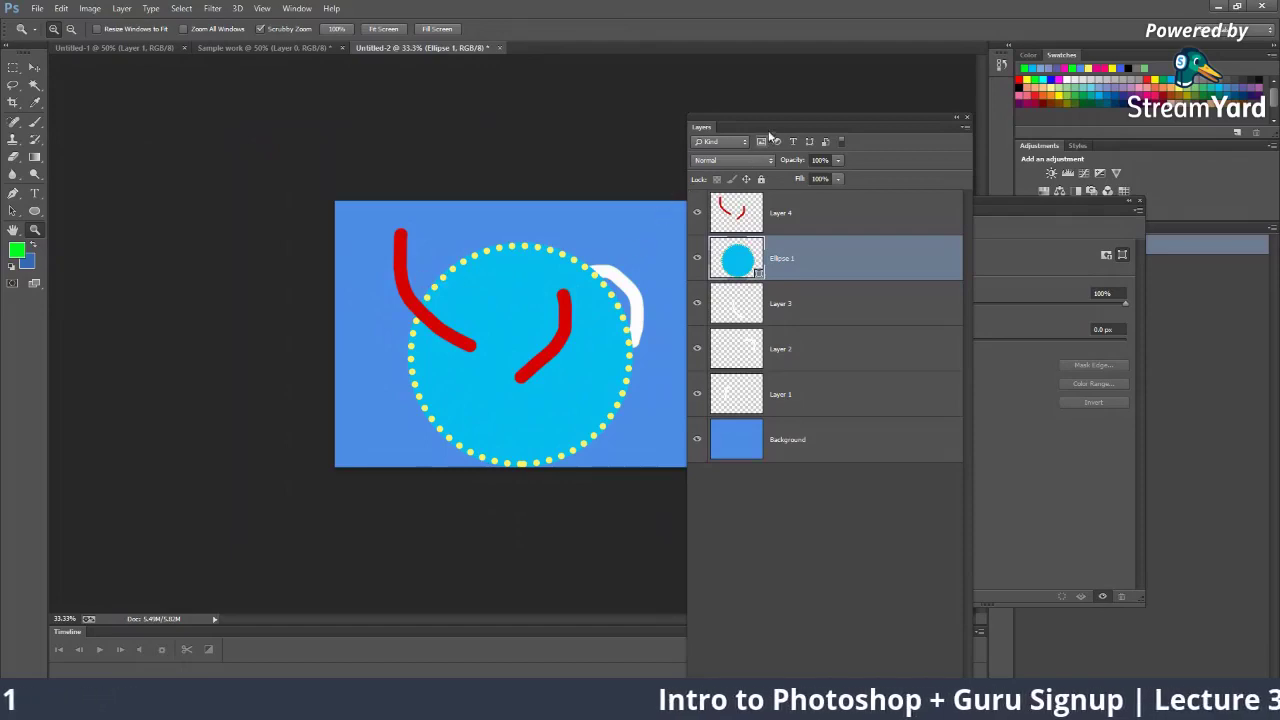
pyautogui.moveTo(757, 130); pyautogui.dragTo(789, 131)
pyautogui.moveTo(789, 276)
pyautogui.mouseDown()
pyautogui.moveTo(826, 280)
pyautogui.moveTo(826, 210)
pyautogui.mouseUp()
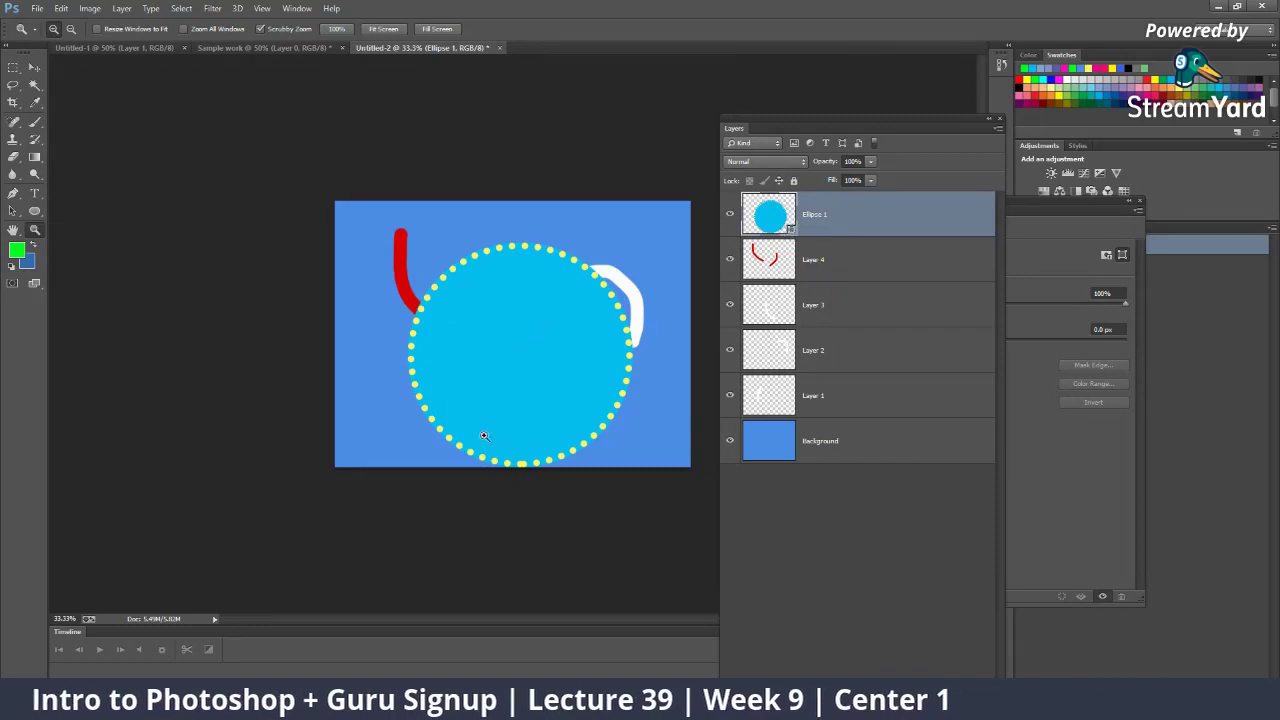
# - Draw a dark blue rectangle over the top of the circle
pyautogui.click(38, 210)
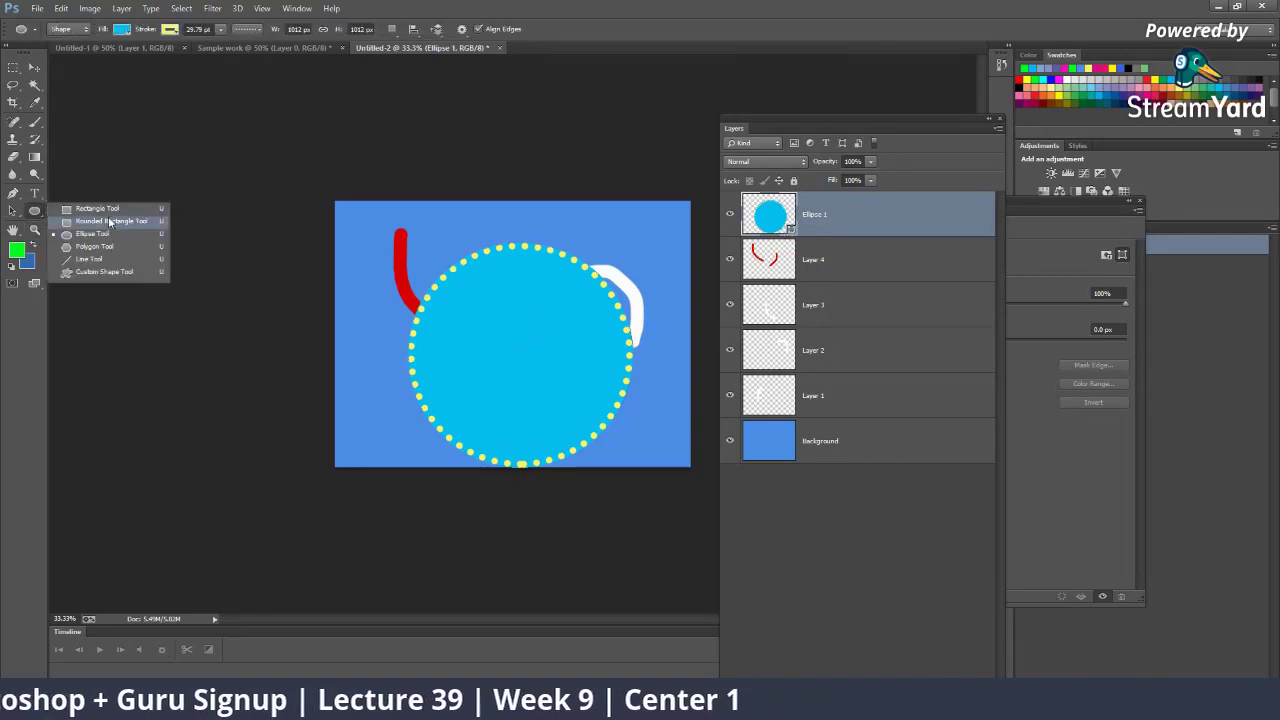
pyautogui.click(100, 208)
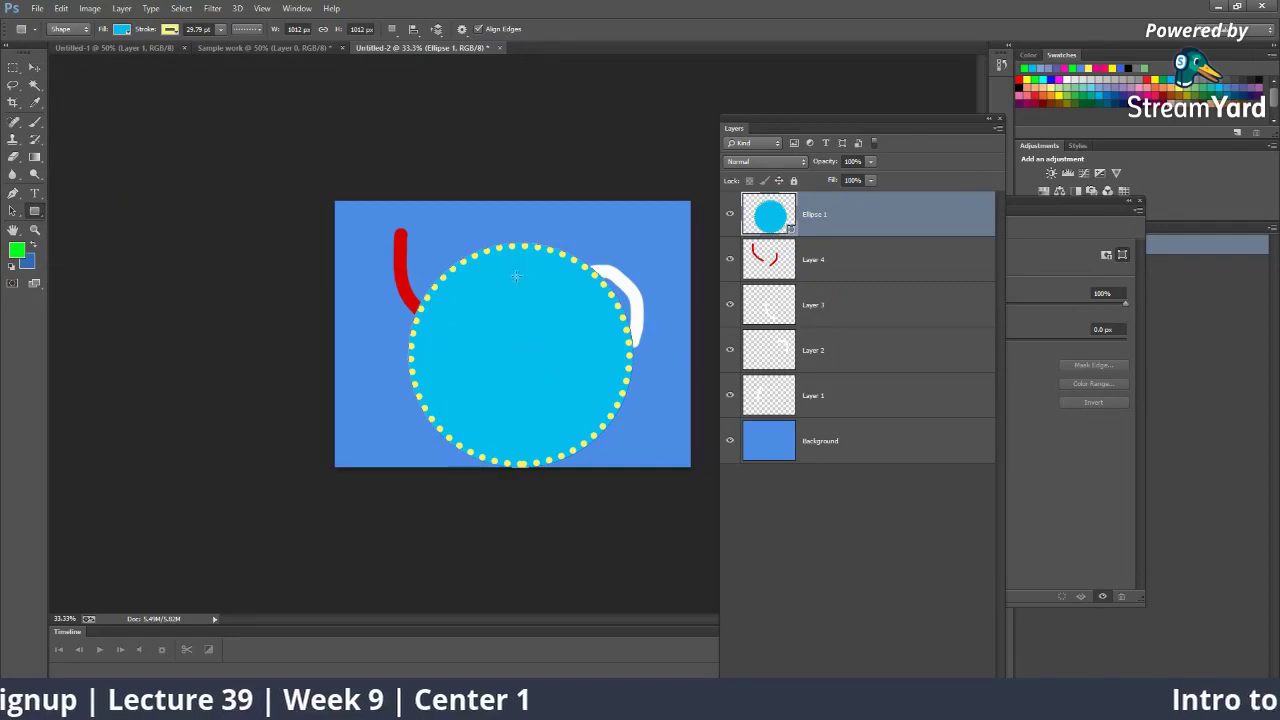
pyautogui.moveTo(420, 228); pyautogui.dragTo(620, 393)
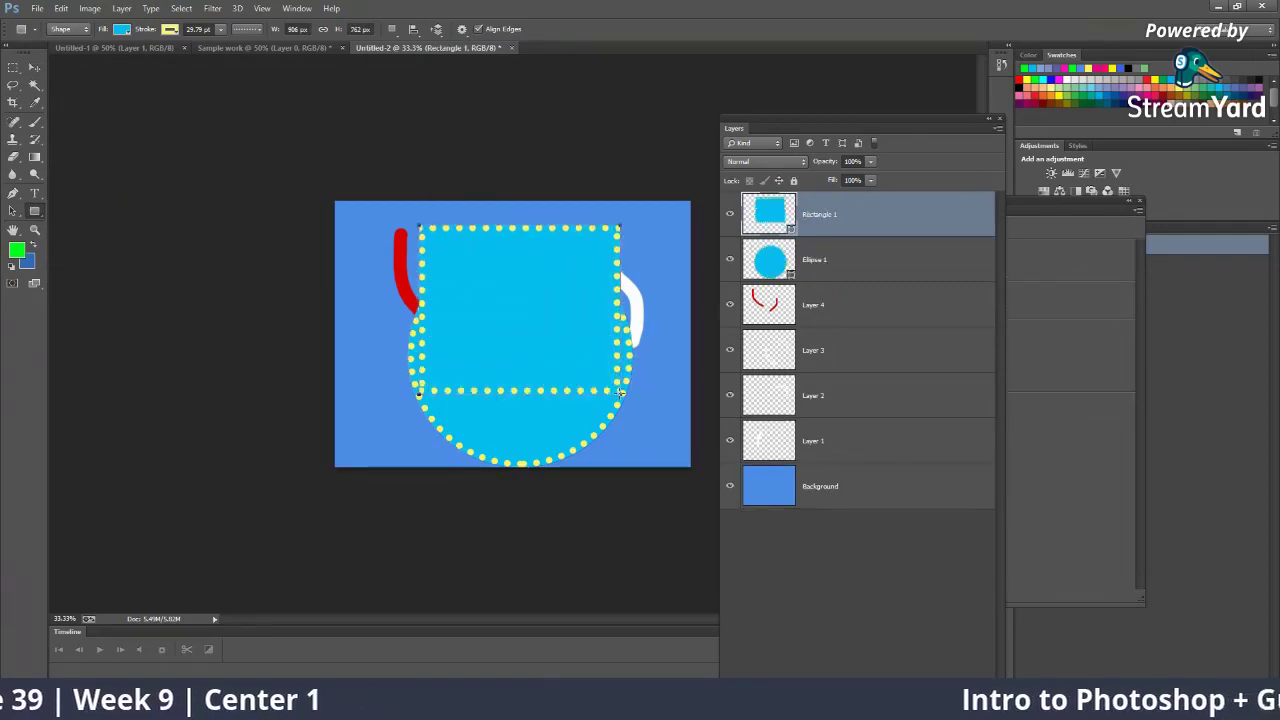
pyautogui.click(123, 31)
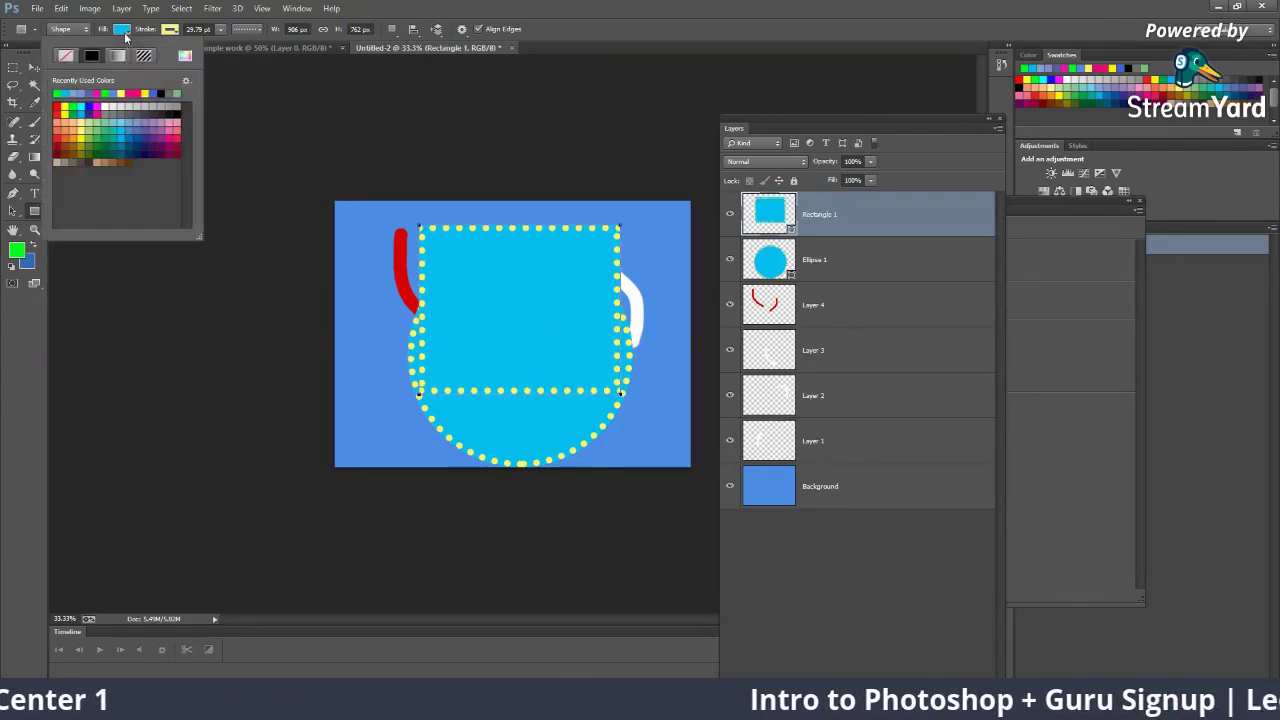
pyautogui.click(140, 136)
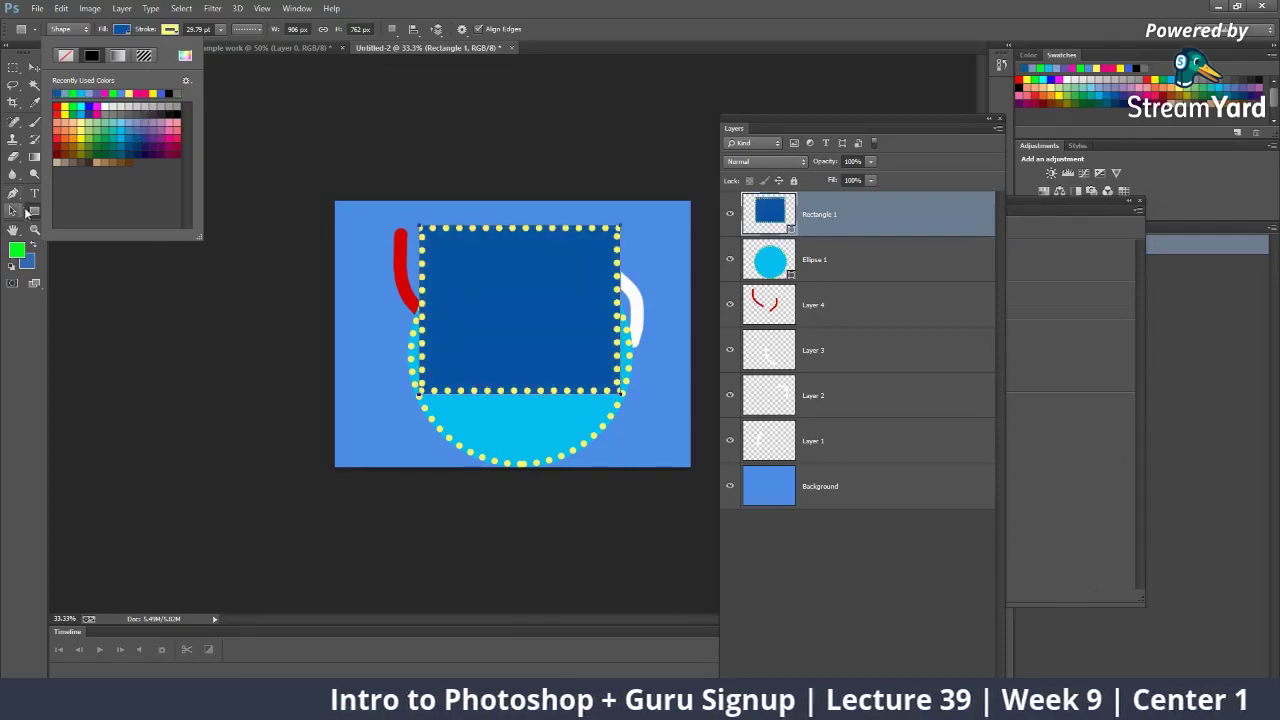
# - Draw a five-sided polygon left of the rectangle and fill it yellow
pyautogui.click(34, 211)
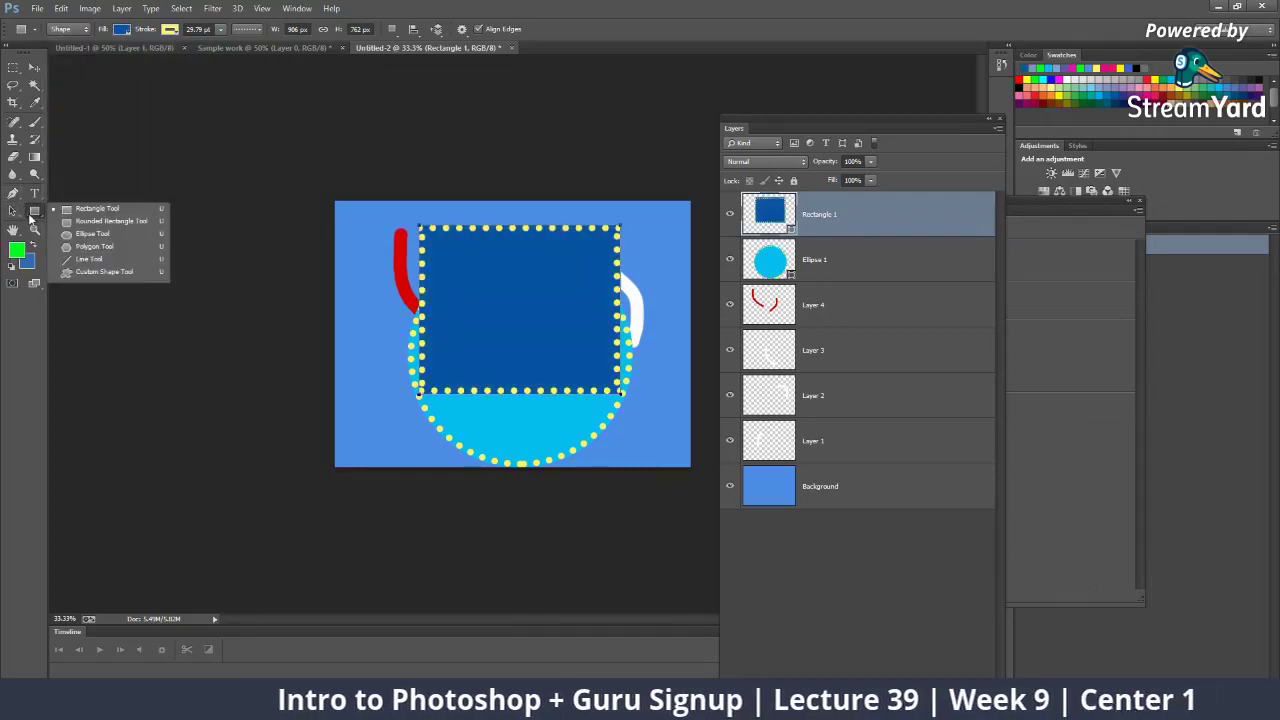
pyautogui.click(96, 247)
pyautogui.moveTo(404, 268); pyautogui.dragTo(453, 365)
pyautogui.press('v')
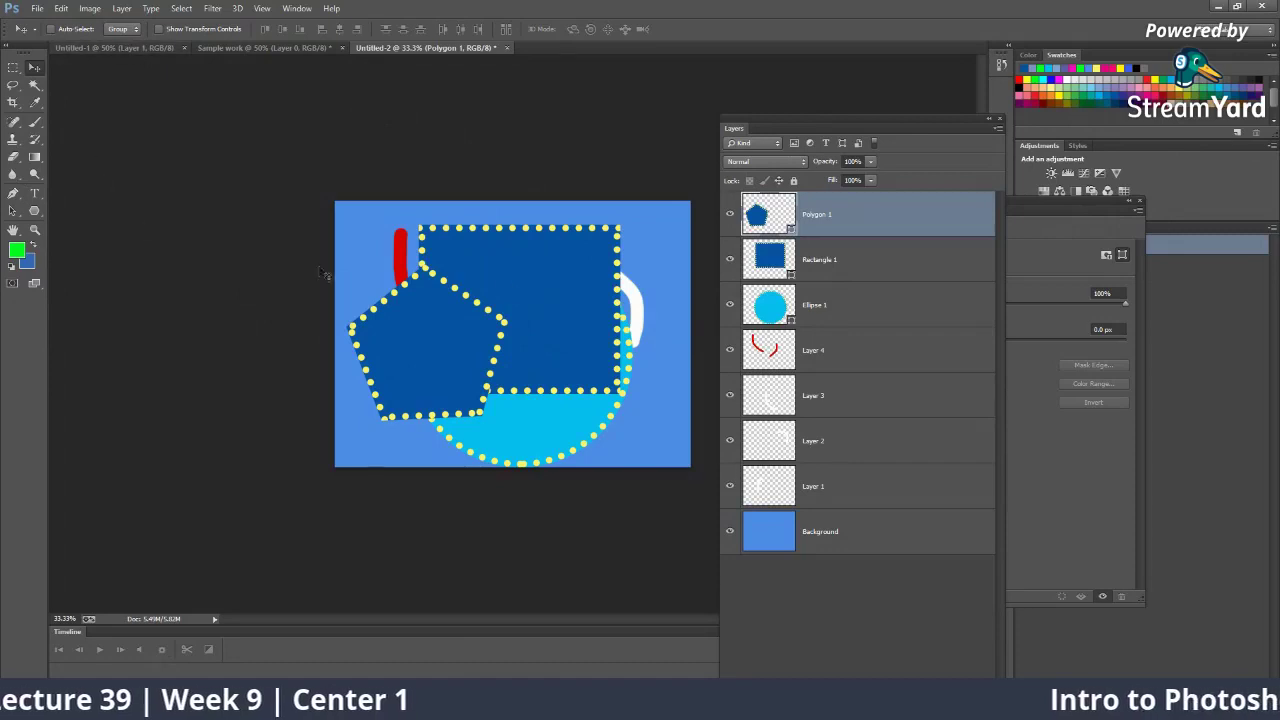
pyautogui.click(34, 211)
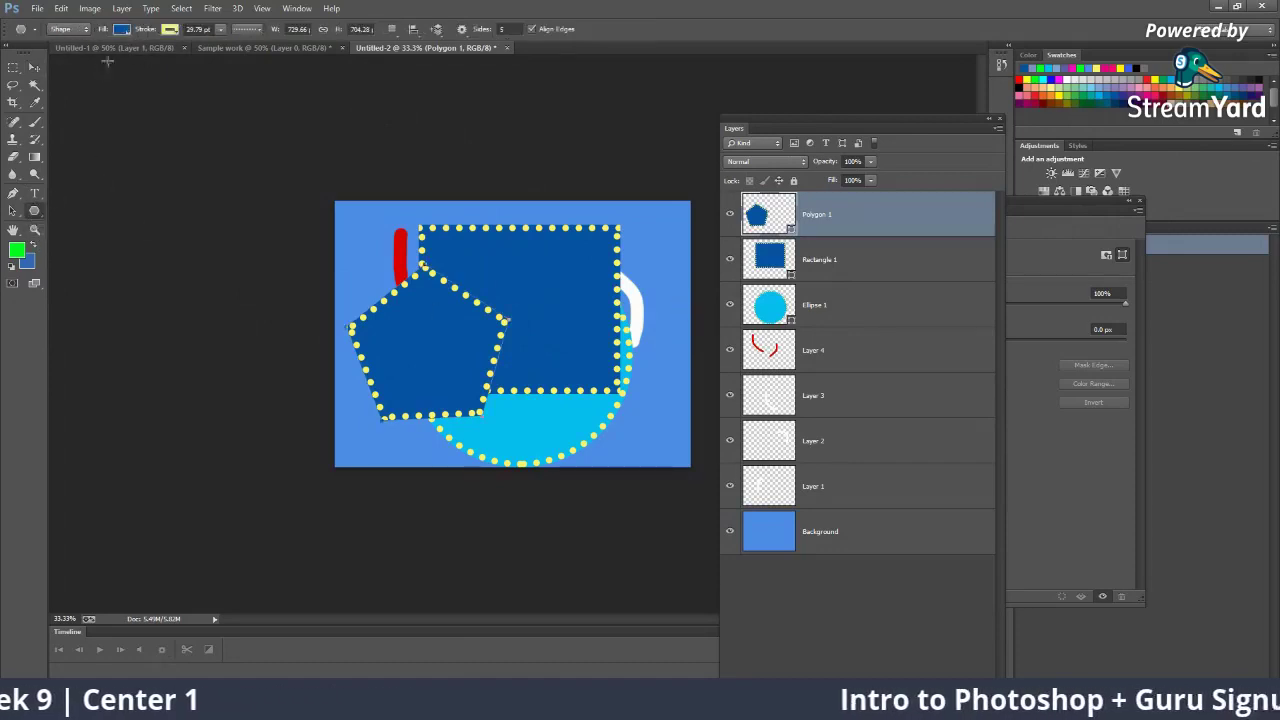
pyautogui.click(121, 30)
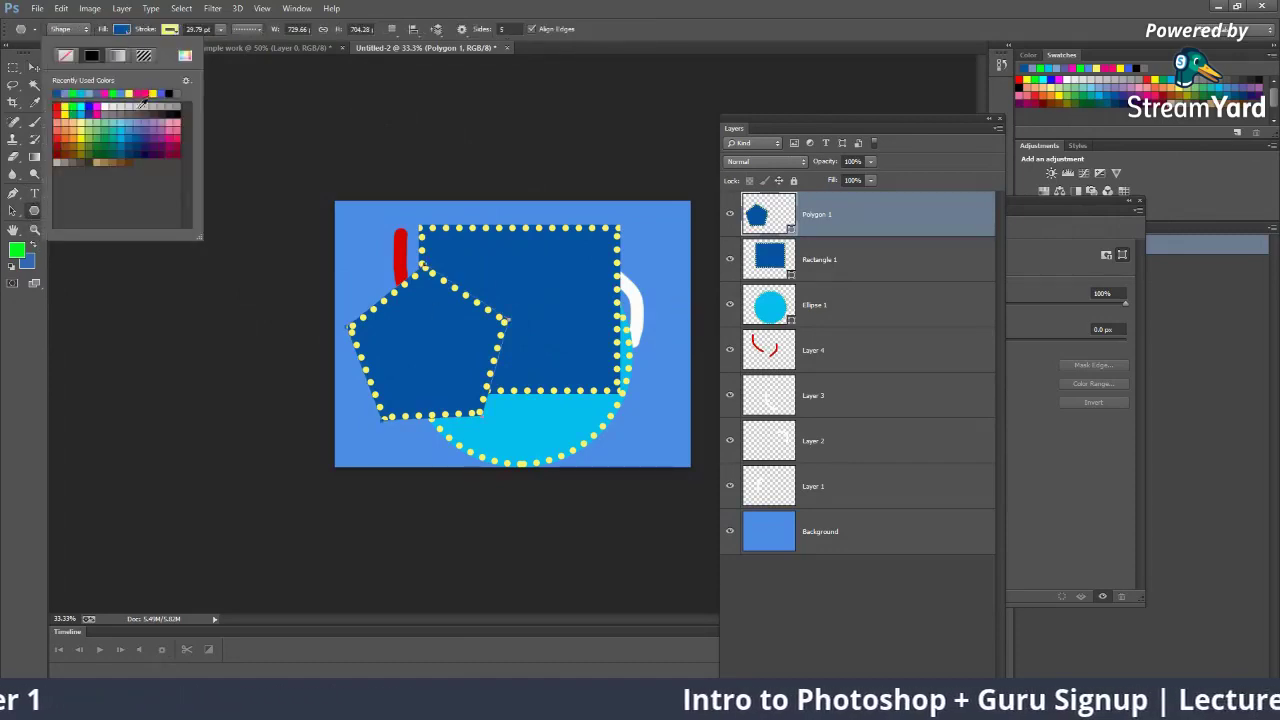
pyautogui.click(86, 130)
pyautogui.press('v')
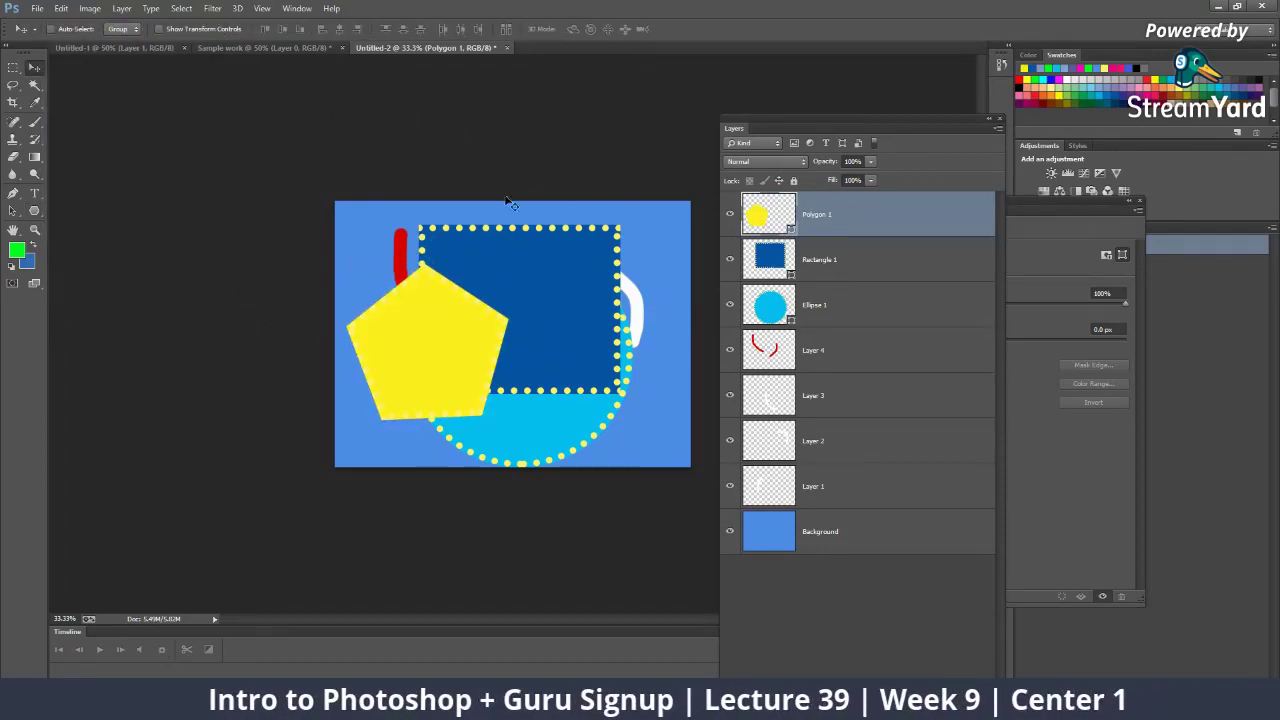
# - Change the pentagon's fill to pink and nudge it slightly right
pyautogui.click(34, 210)
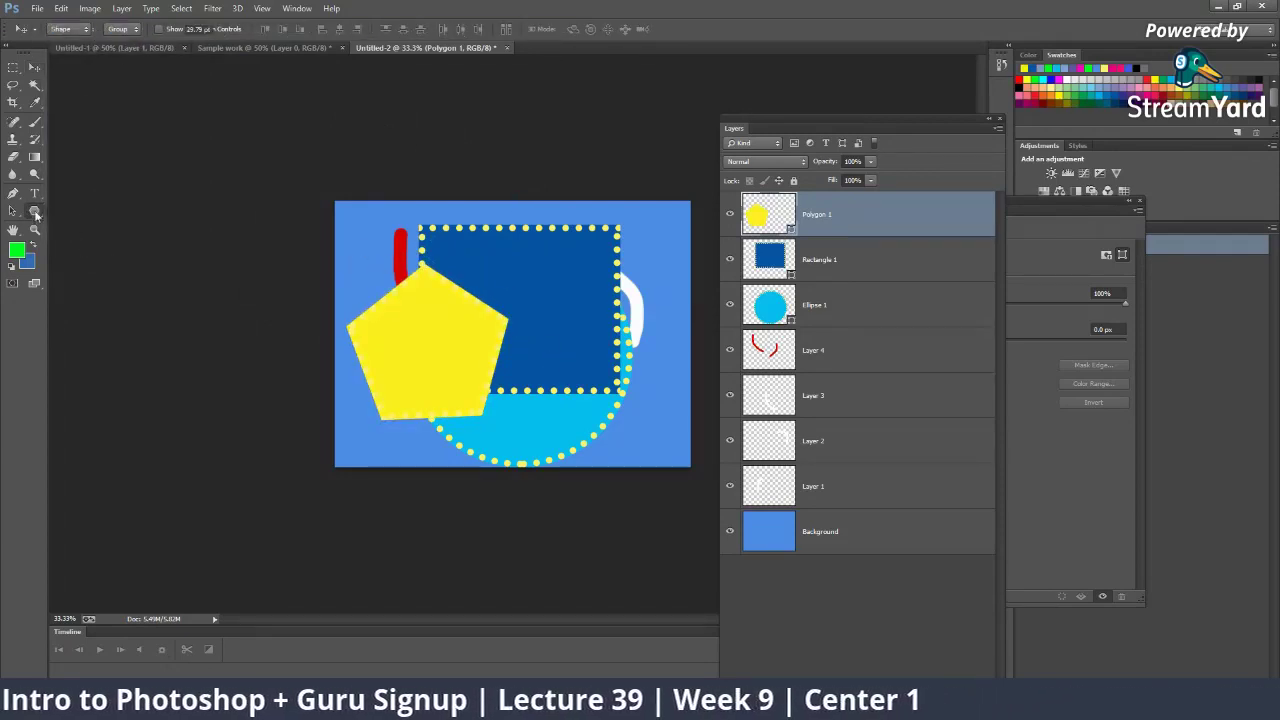
pyautogui.click(122, 30)
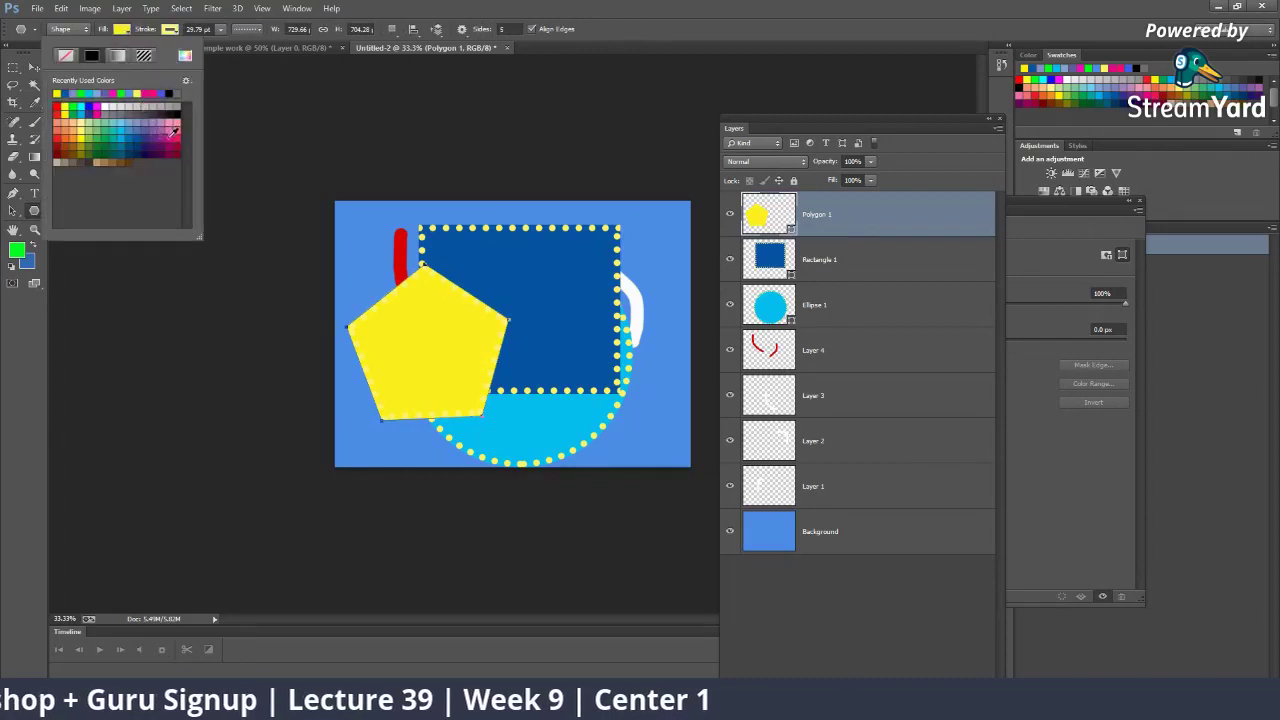
pyautogui.click(174, 131)
pyautogui.press('v')
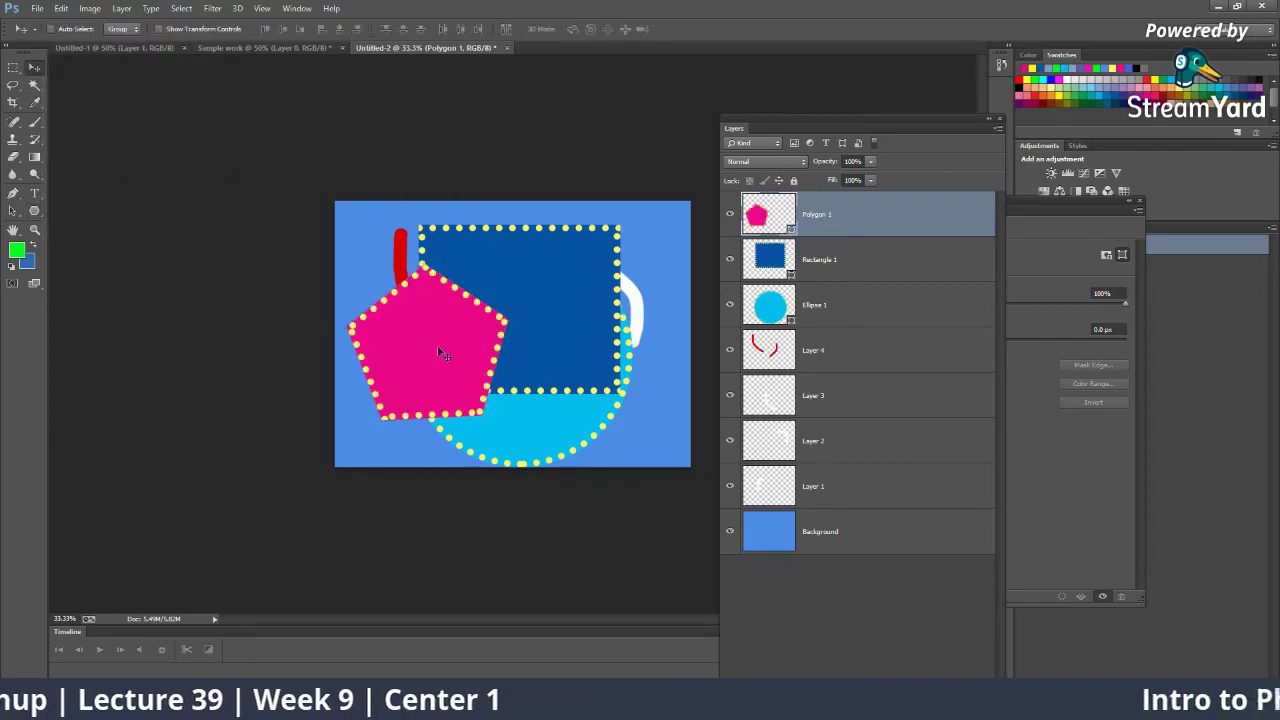
pyautogui.moveTo(437, 345); pyautogui.dragTo(457, 343)
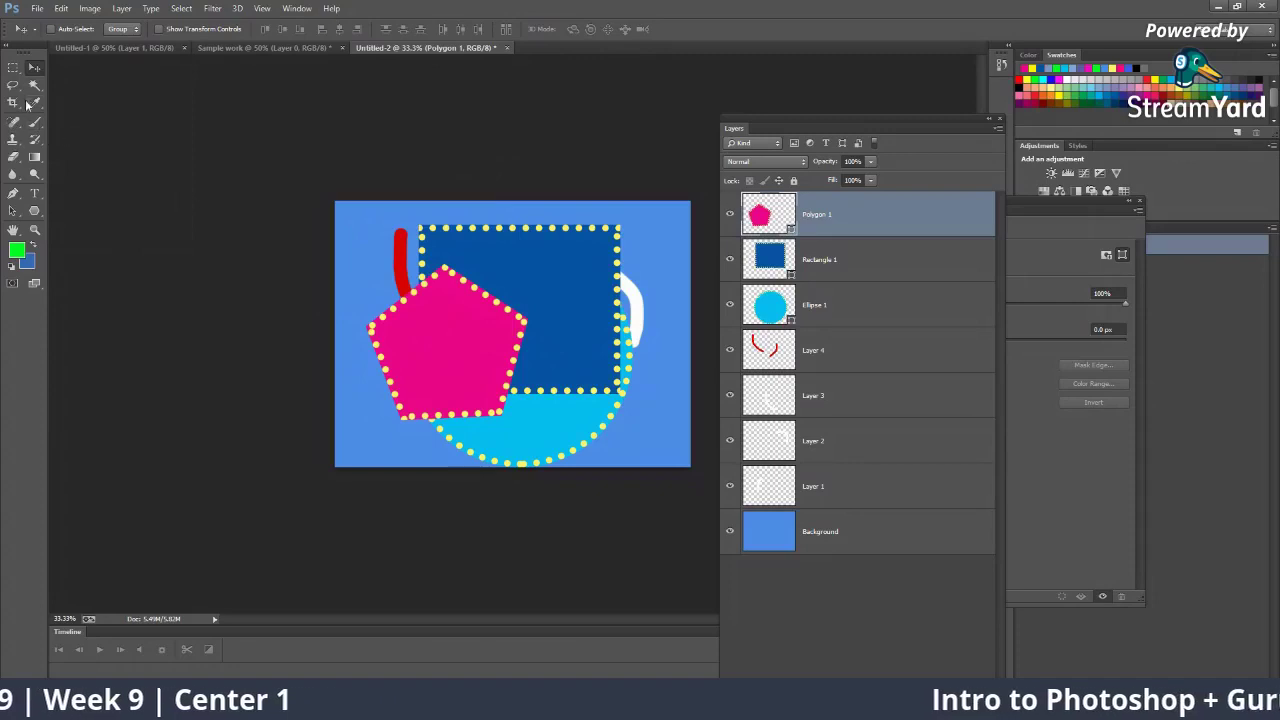
pyautogui.click(34, 210)
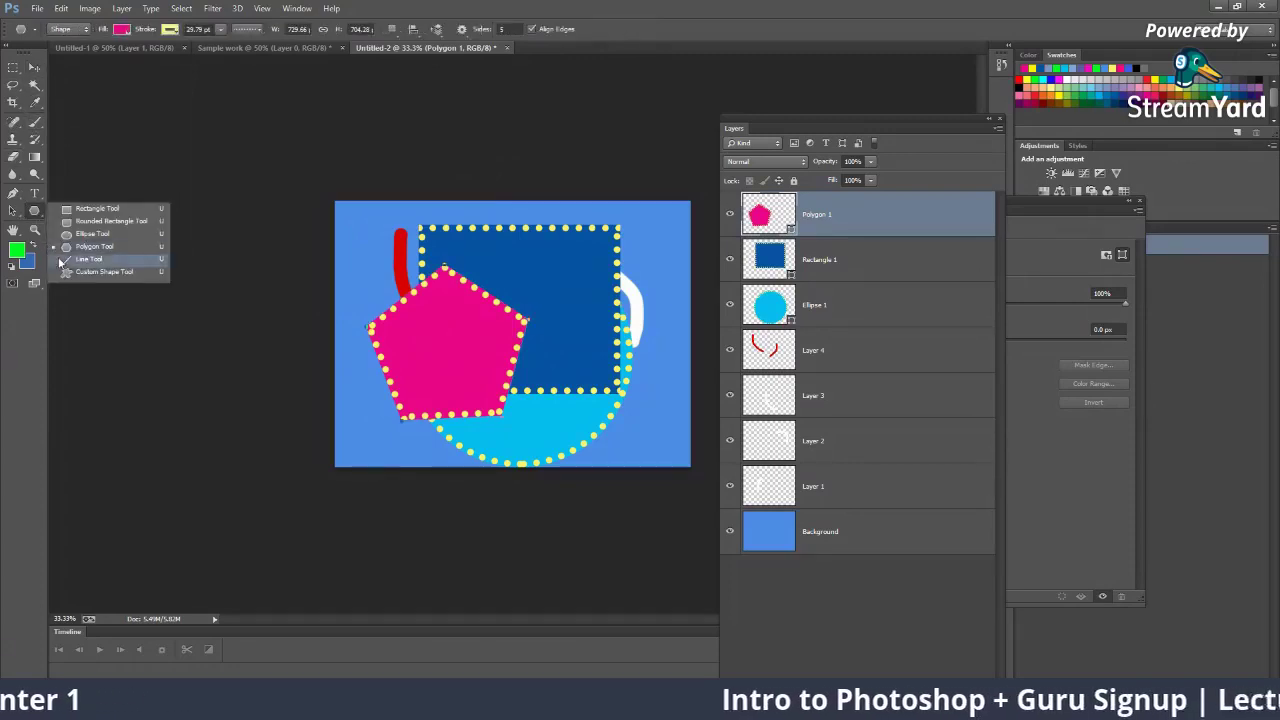
# - Draw a horizontal line along the rectangle's top edge, redoing the first attempt
pyautogui.click(88, 259)
pyautogui.moveTo(506, 209); pyautogui.dragTo(638, 210)
pyautogui.hotkey('ctrl', 'z')
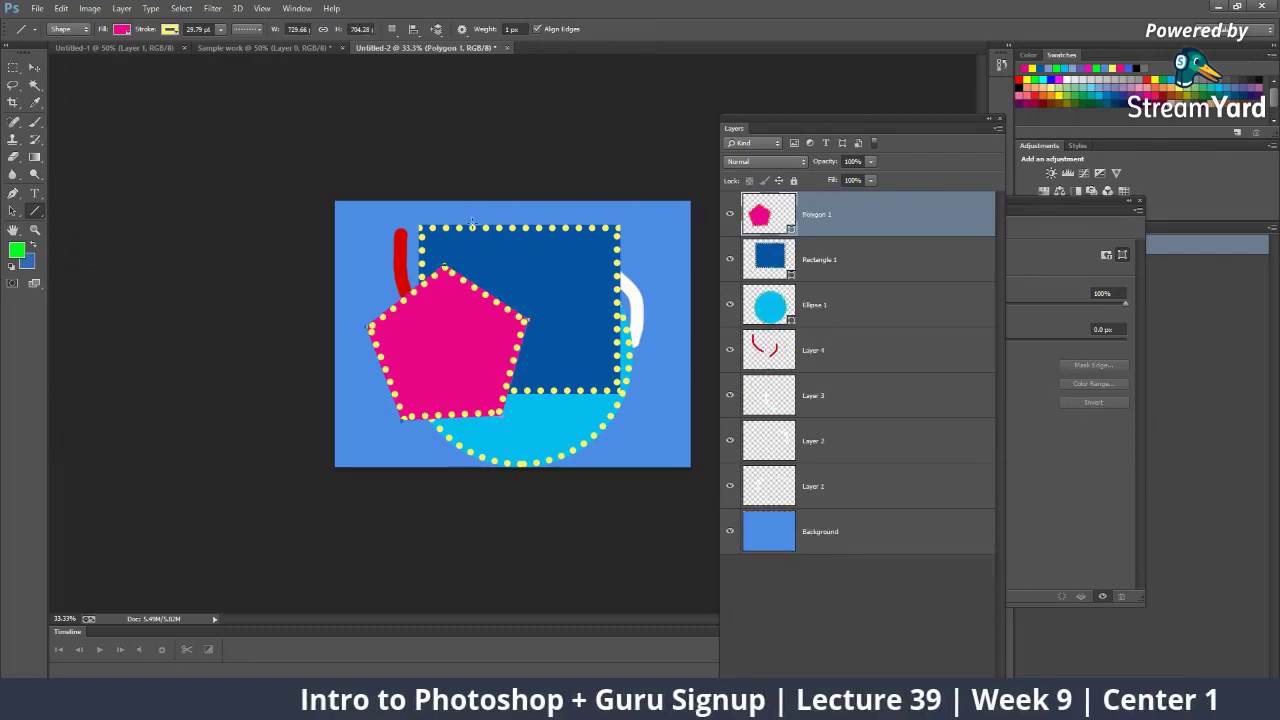
pyautogui.moveTo(468, 217); pyautogui.dragTo(594, 217)
# - Zoom the view in to 100% on the illustration
pyautogui.press('z')
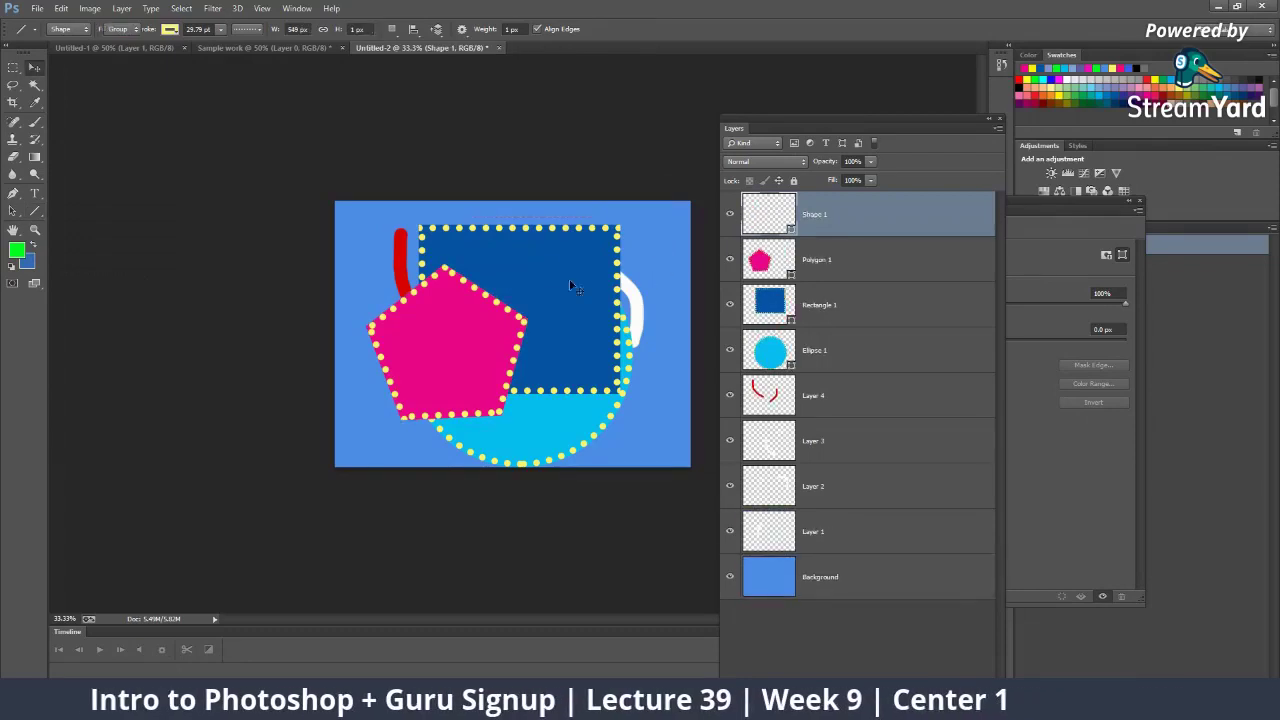
pyautogui.click(543, 261)
pyautogui.click(543, 261)
pyautogui.click(543, 261)
pyautogui.keyDown('alt'); pyautogui.click(542, 168); pyautogui.keyUp('alt')
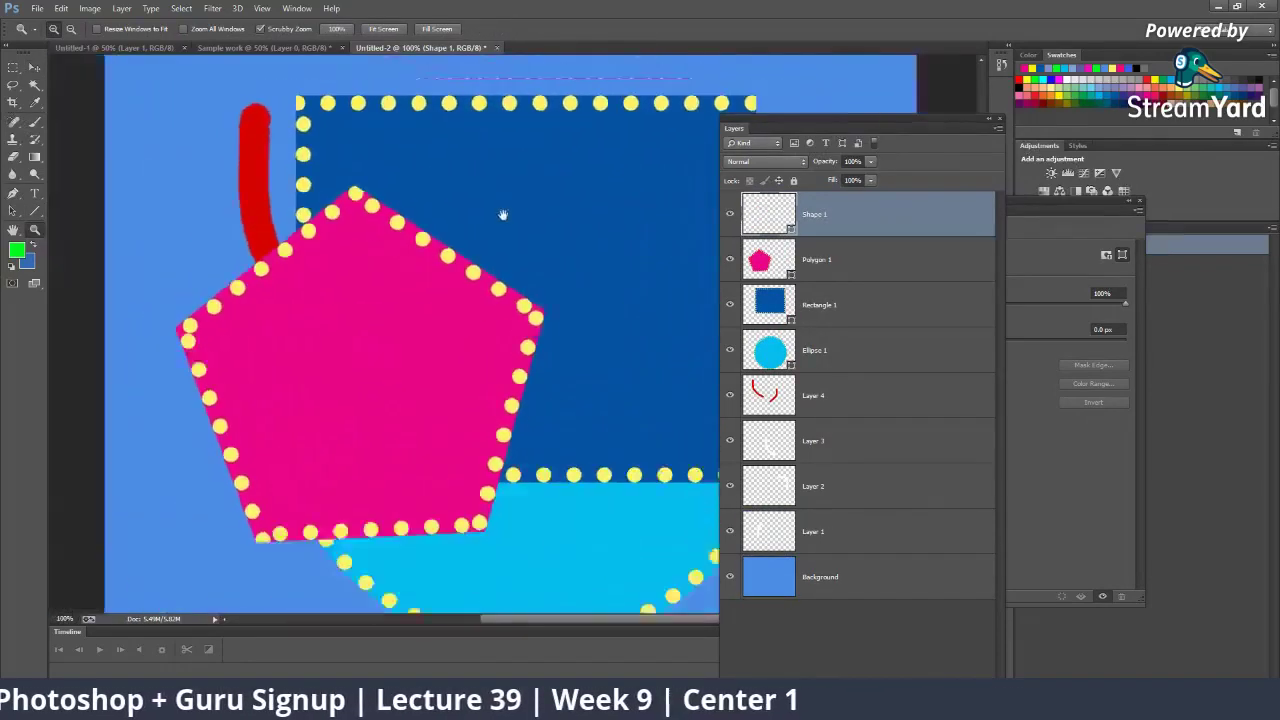
pyautogui.click(508, 208)
pyautogui.press('v')
pyautogui.scroll(9, 590, 104)
pyautogui.scroll(1, 590, 104)
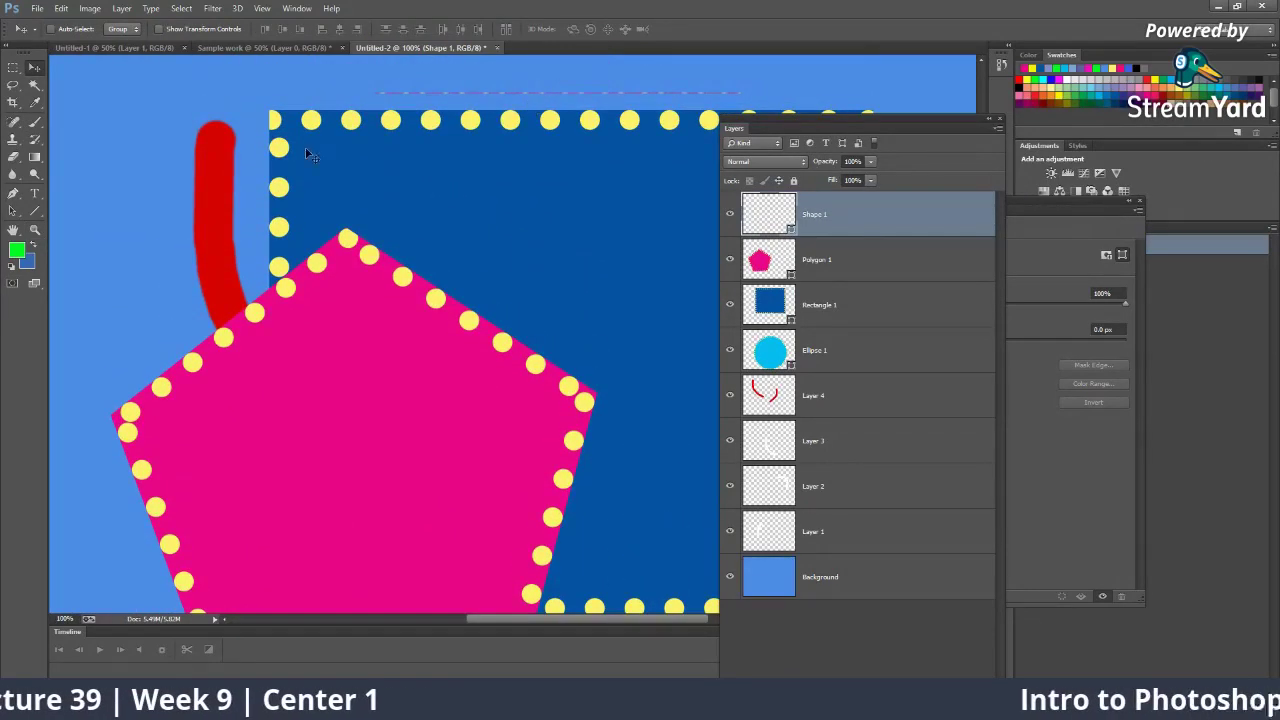
# - Switch to the Custom Shape Tool and test-draw an arrow shape, then undo it
pyautogui.click(35, 211)
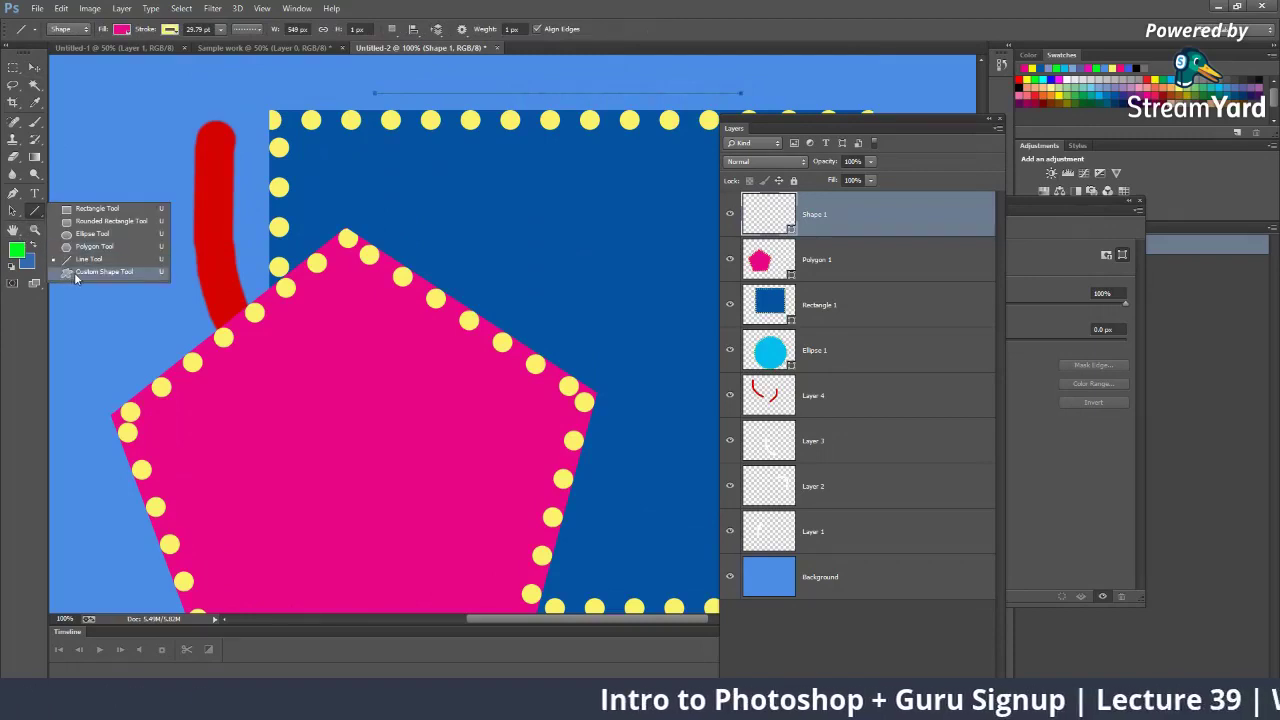
pyautogui.click(73, 272)
pyautogui.click(35, 211)
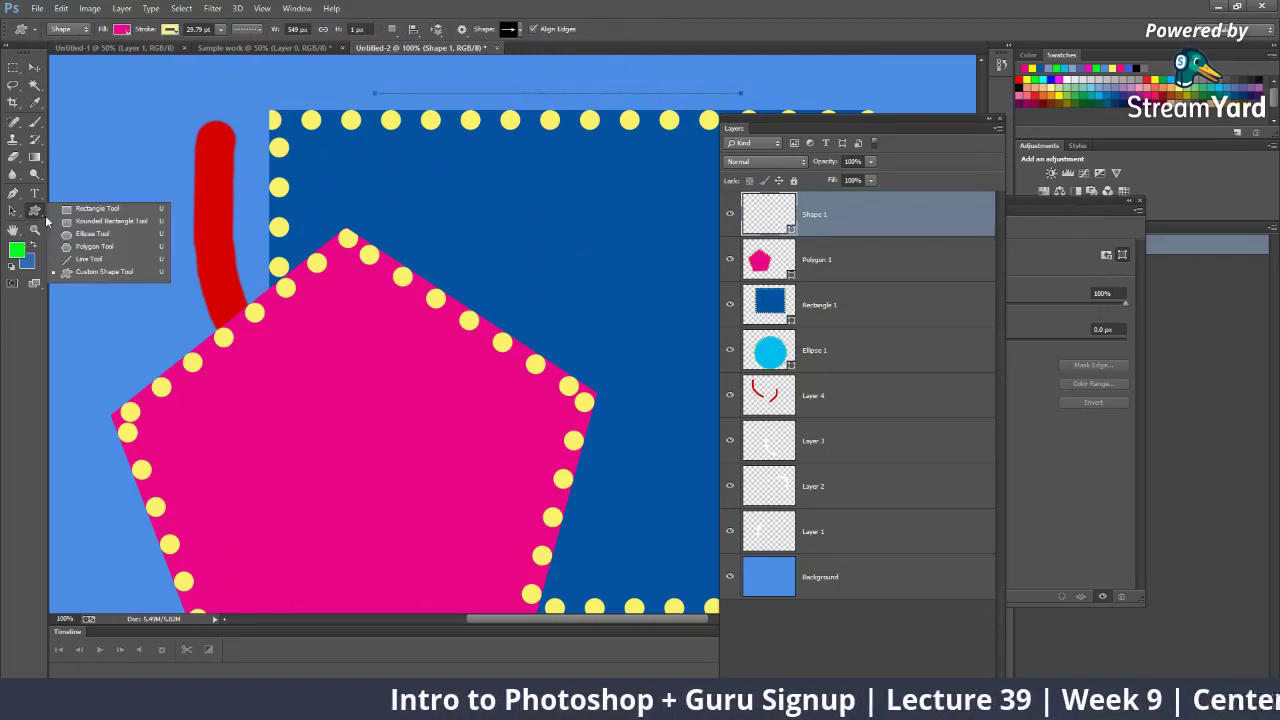
pyautogui.click(73, 273)
pyautogui.moveTo(305, 147); pyautogui.dragTo(461, 269)
pyautogui.hotkey('ctrl', 'z')
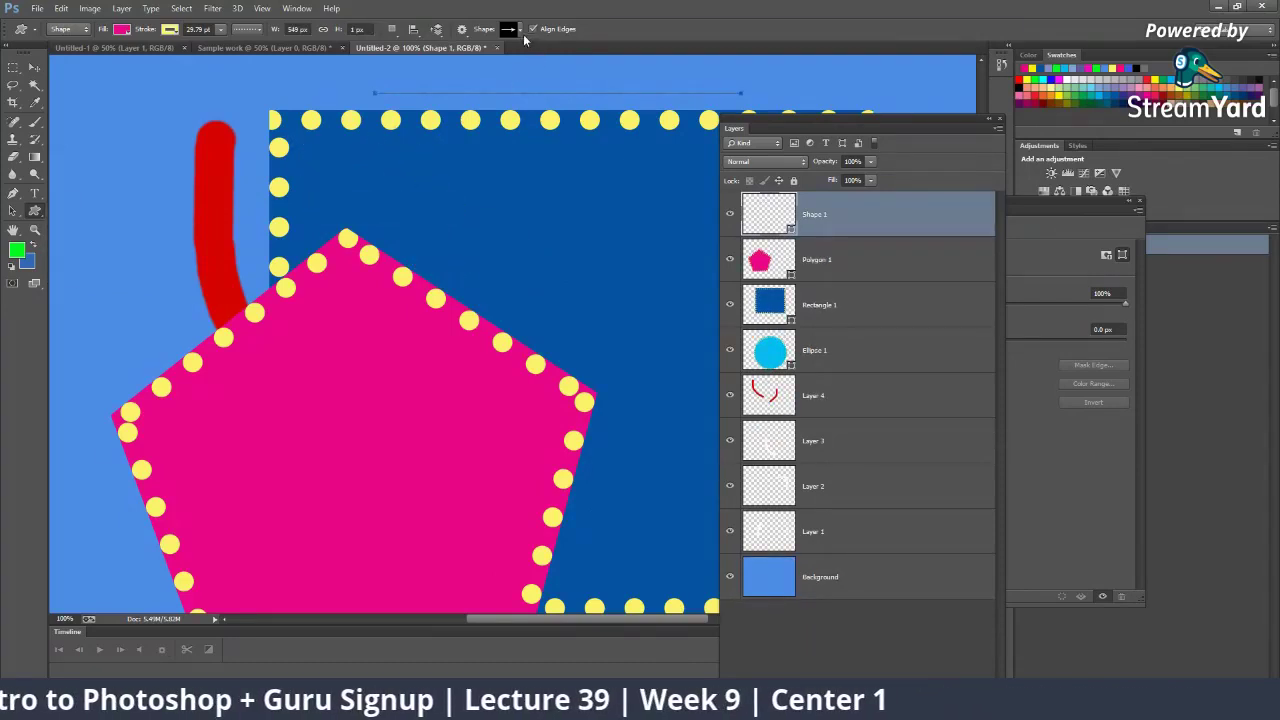
# - Reselect the Custom Shape Tool and open the preset Shape picker library
pyautogui.click(518, 31)
pyautogui.click(519, 31)
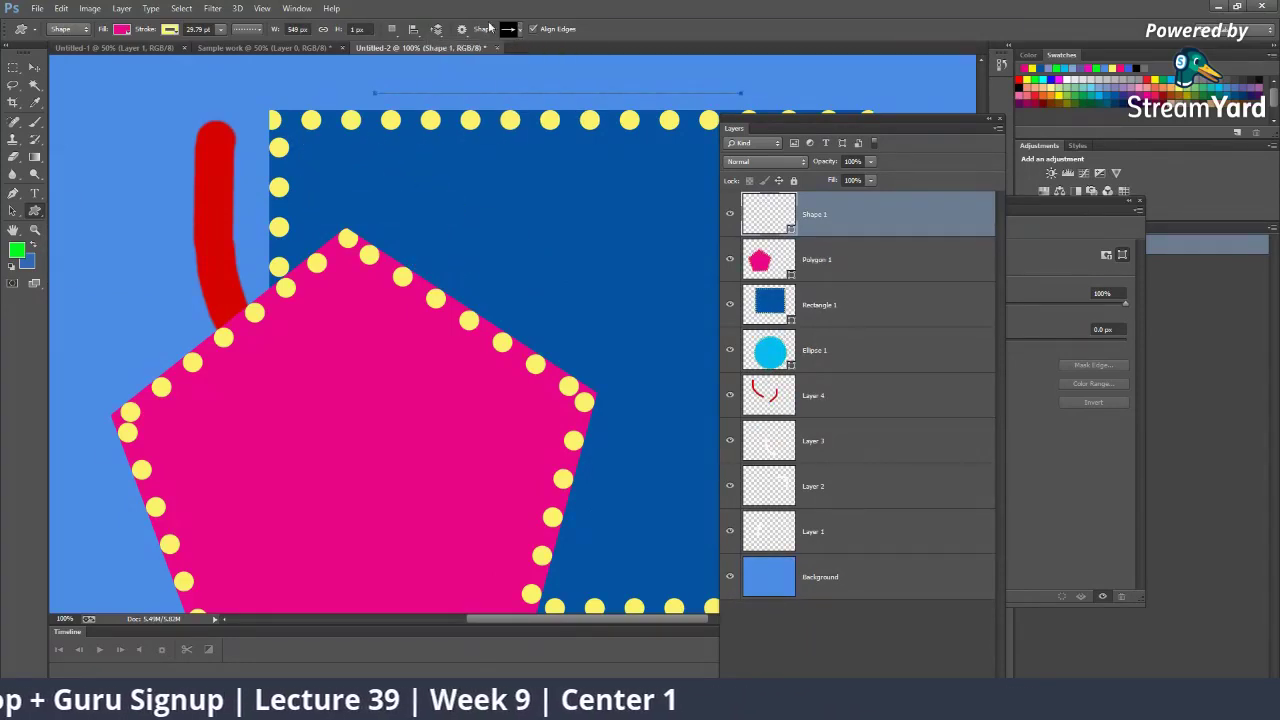
pyautogui.click(509, 32)
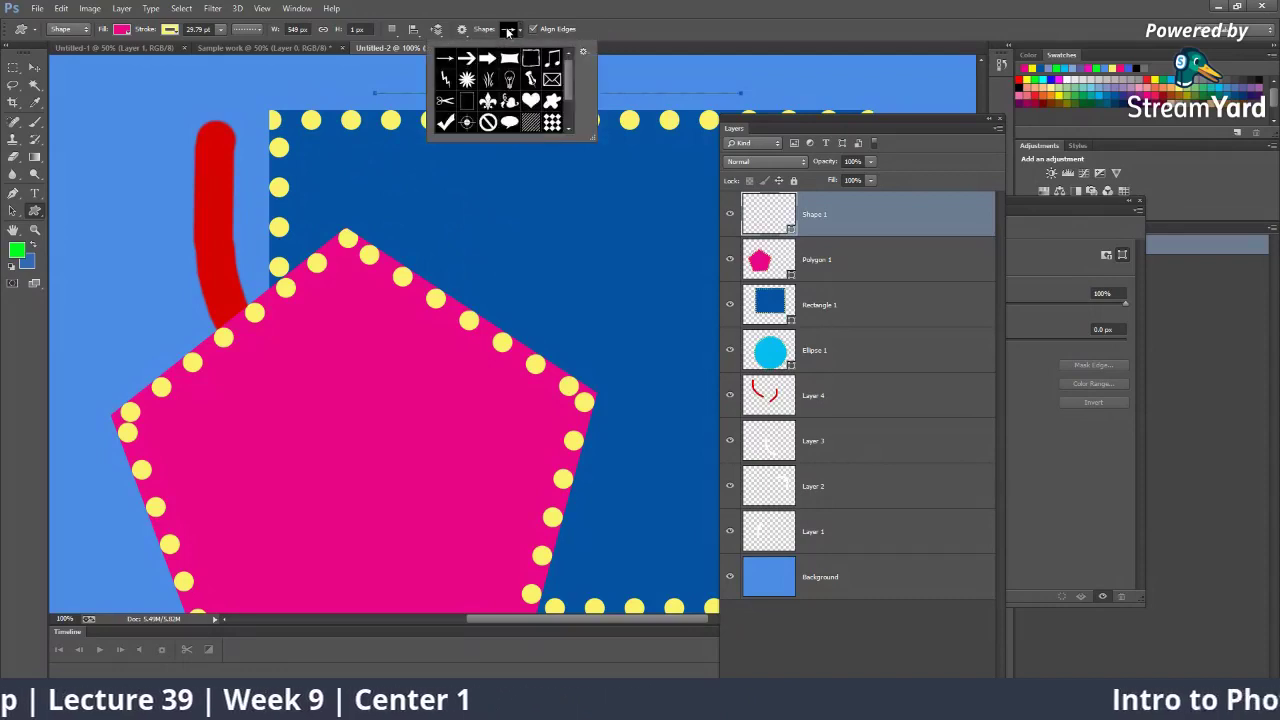
pyautogui.click(508, 33)
pyautogui.rightClick(36, 213)
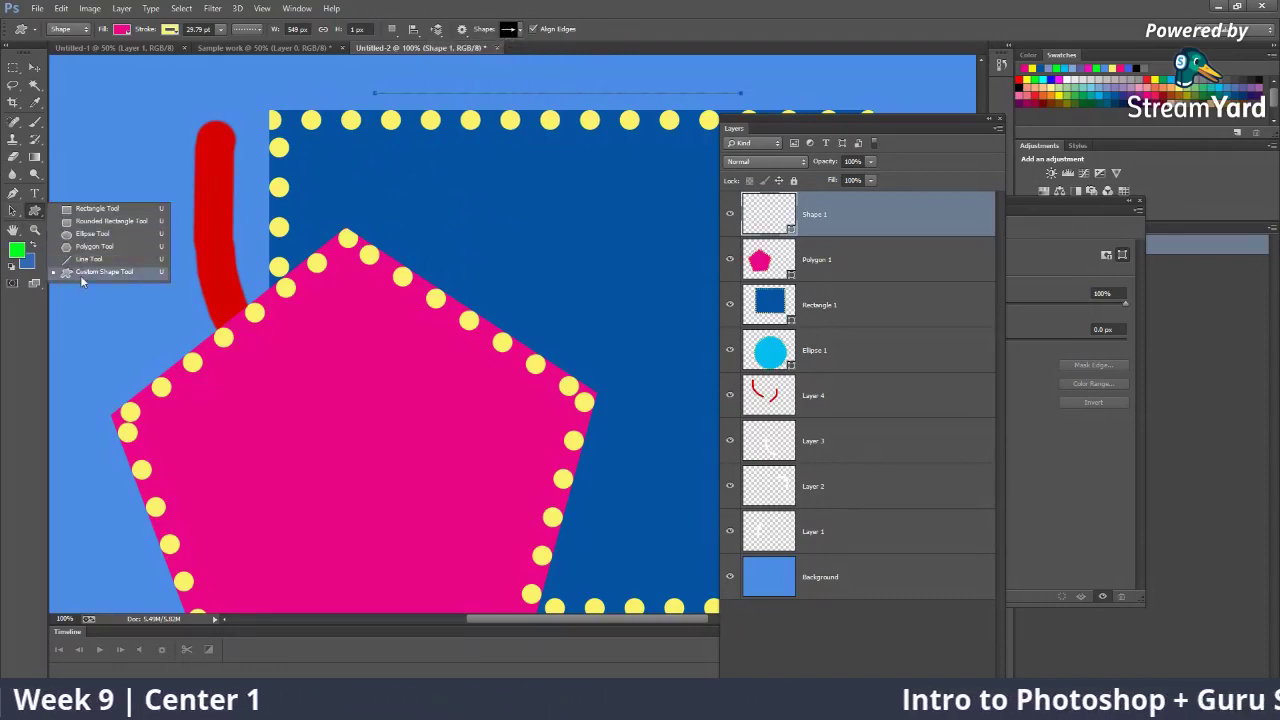
pyautogui.click(81, 277)
pyautogui.click(518, 32)
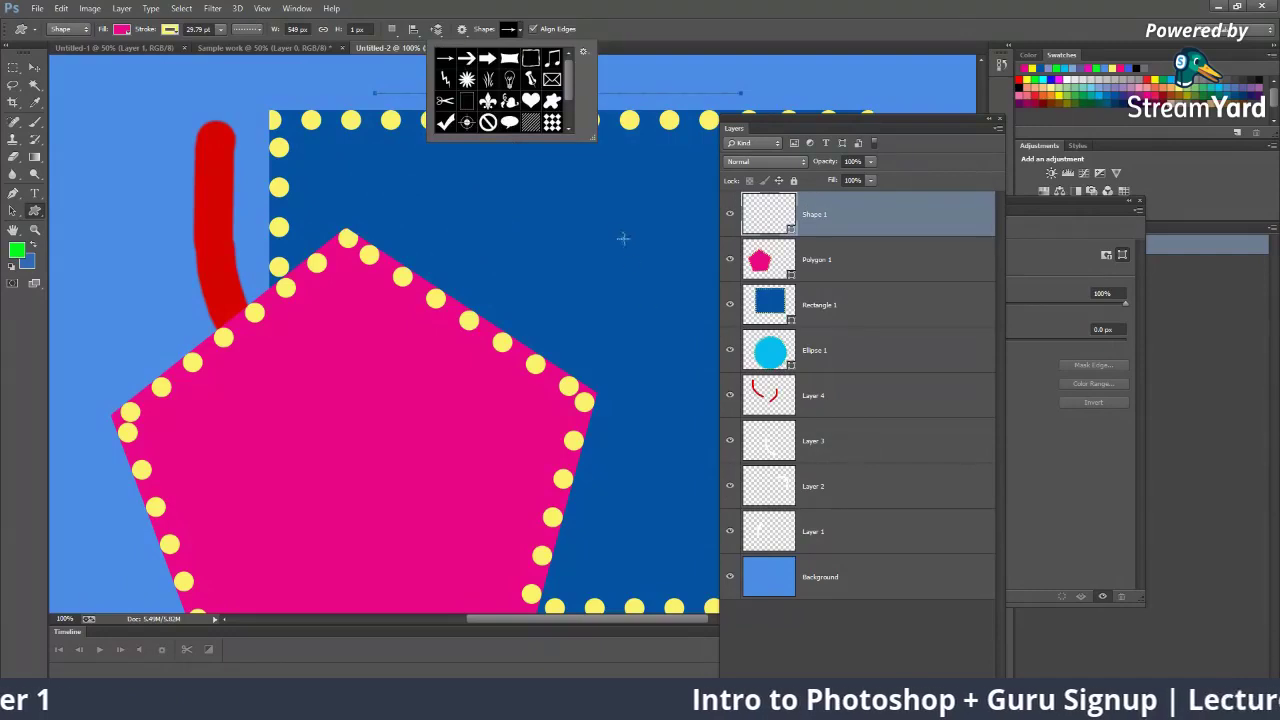
# - Draw a starburst inside the dark blue rectangle and nudge it up-left
pyautogui.scroll(-3, 500, 90)
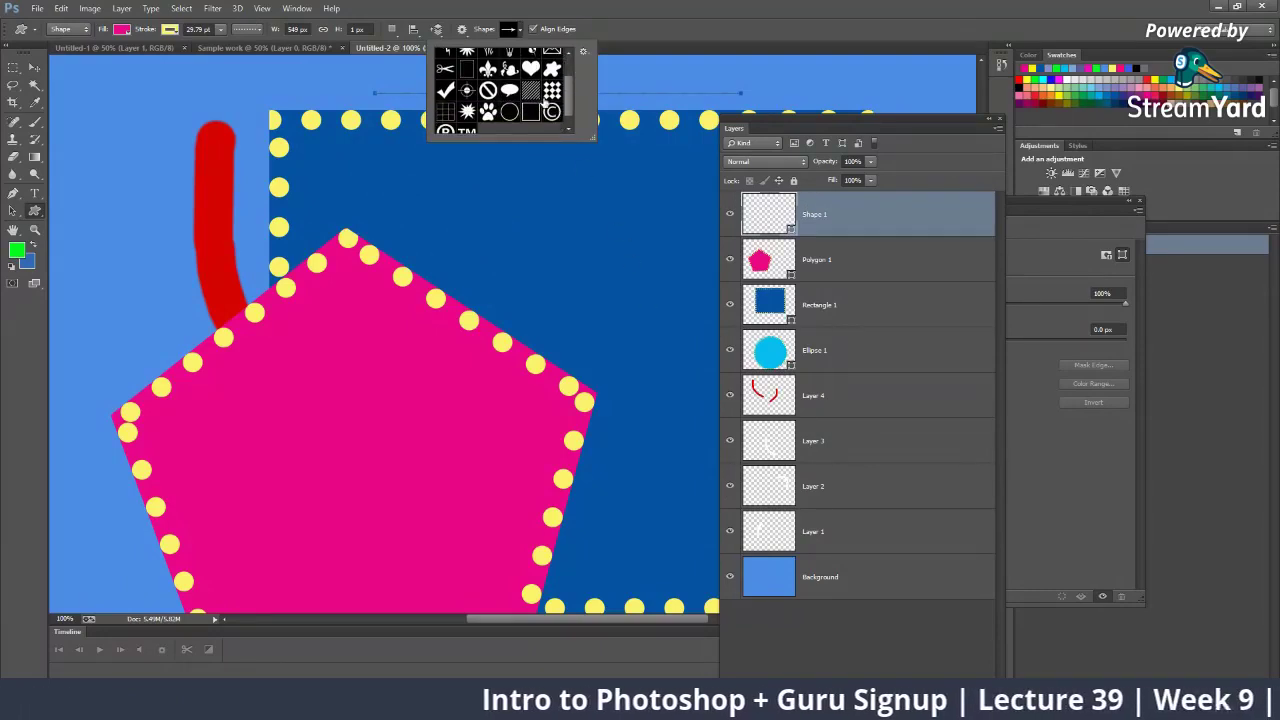
pyautogui.scroll(2, 487, 131)
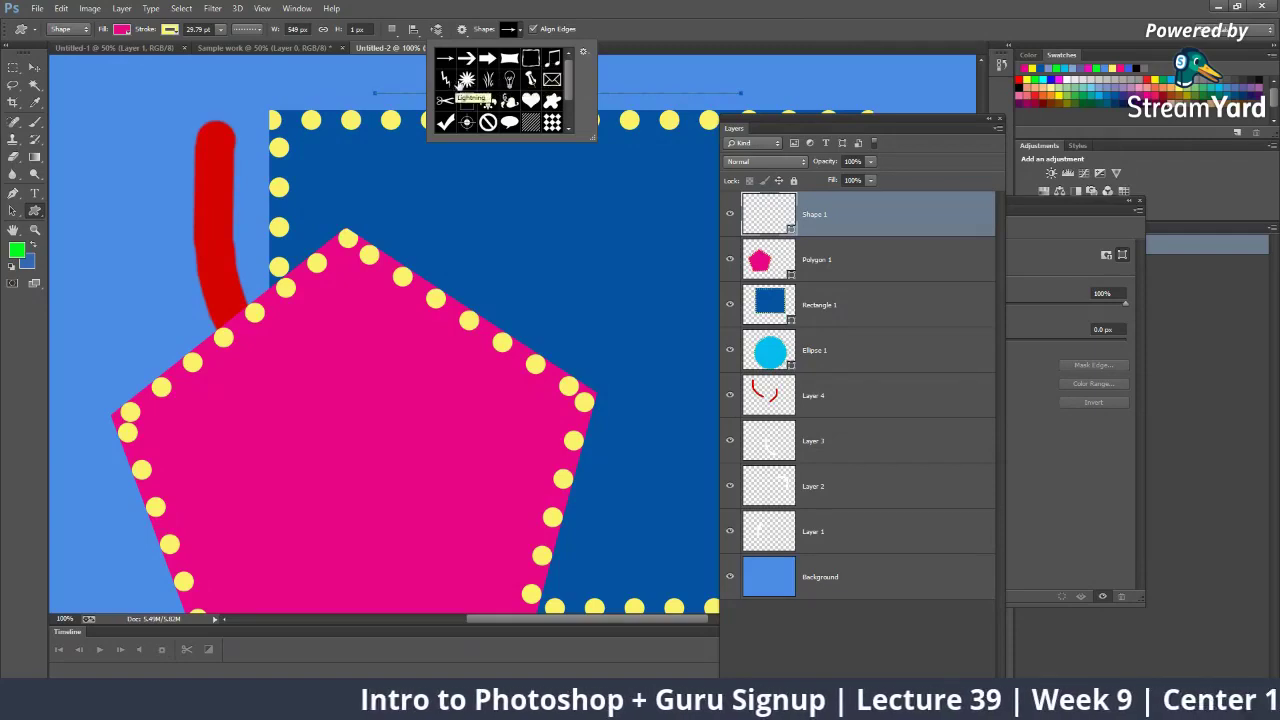
pyautogui.click(466, 80)
pyautogui.moveTo(541, 221); pyautogui.dragTo(627, 350)
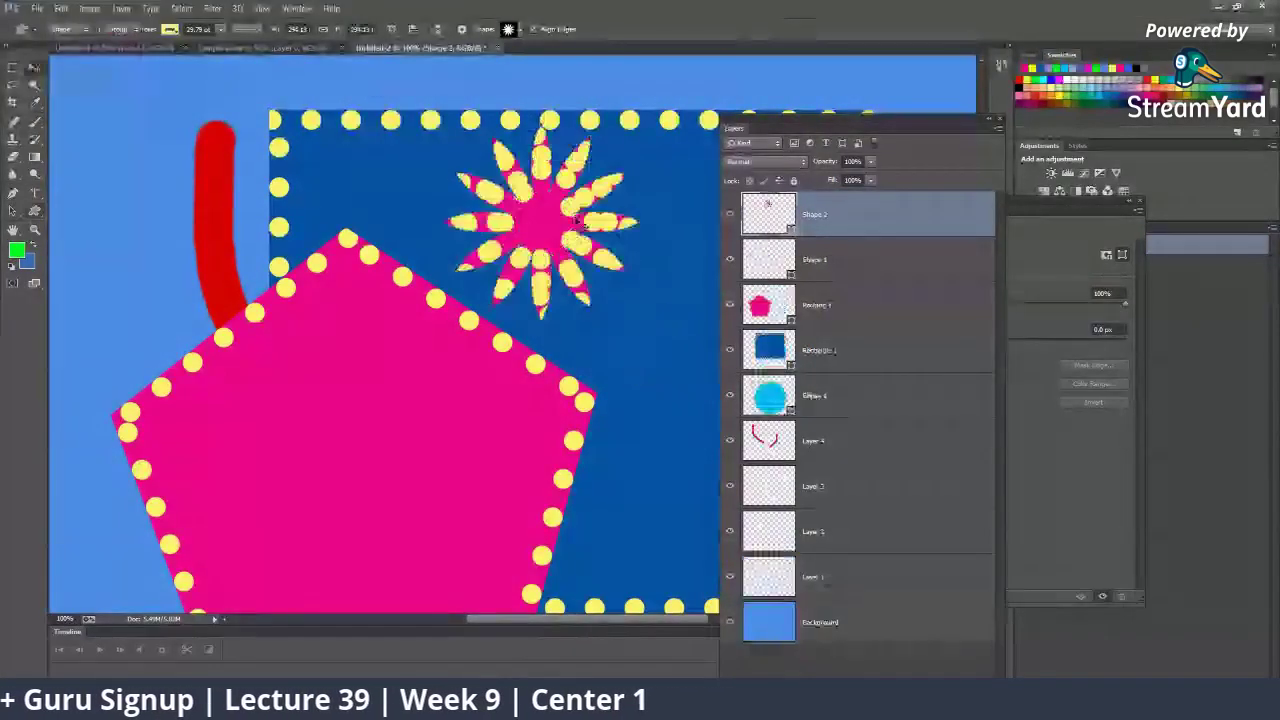
pyautogui.press('v')
pyautogui.moveTo(550, 184); pyautogui.dragTo(575, 222)
# - Zoom out to the whole illustration and bring the Illustrator document forward
pyautogui.press('z')
pyautogui.keyDown('alt'); pyautogui.click(617, 267); pyautogui.keyUp('alt')
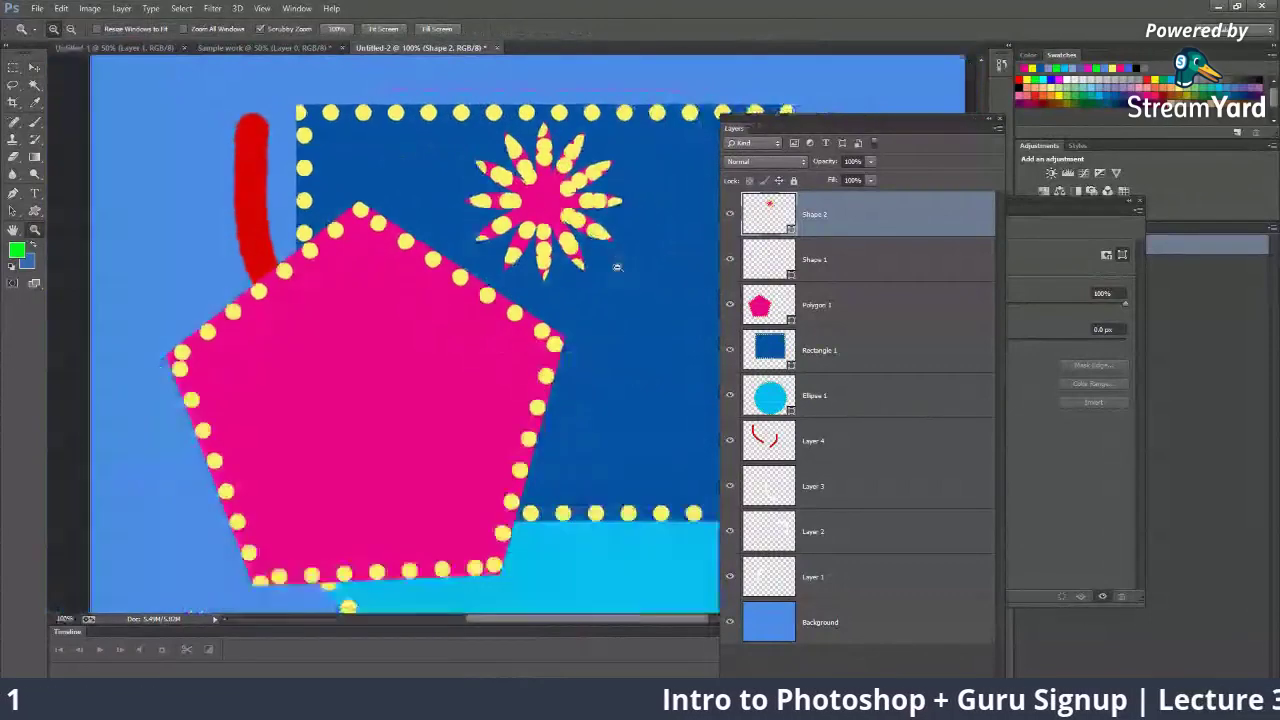
pyautogui.keyDown('alt'); pyautogui.click(615, 266); pyautogui.keyUp('alt')
pyautogui.keyDown('alt'); pyautogui.click(608, 264); pyautogui.keyUp('alt')
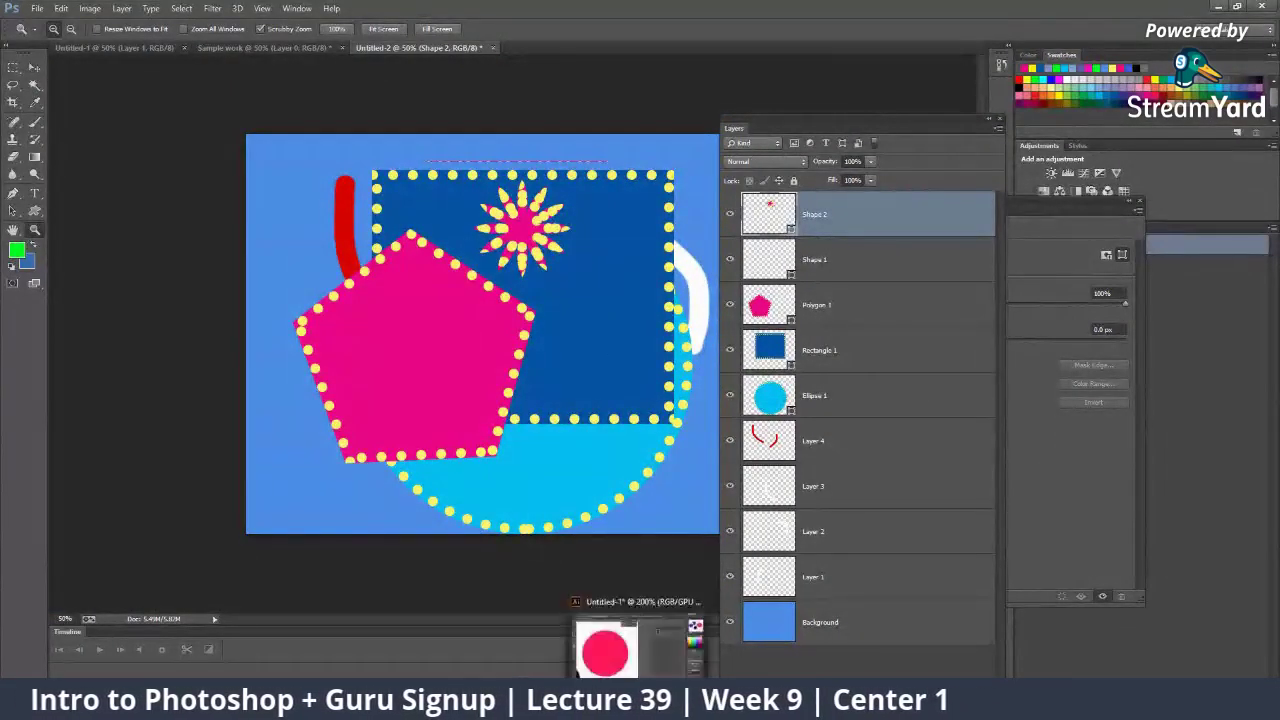
pyautogui.click(543, 643)
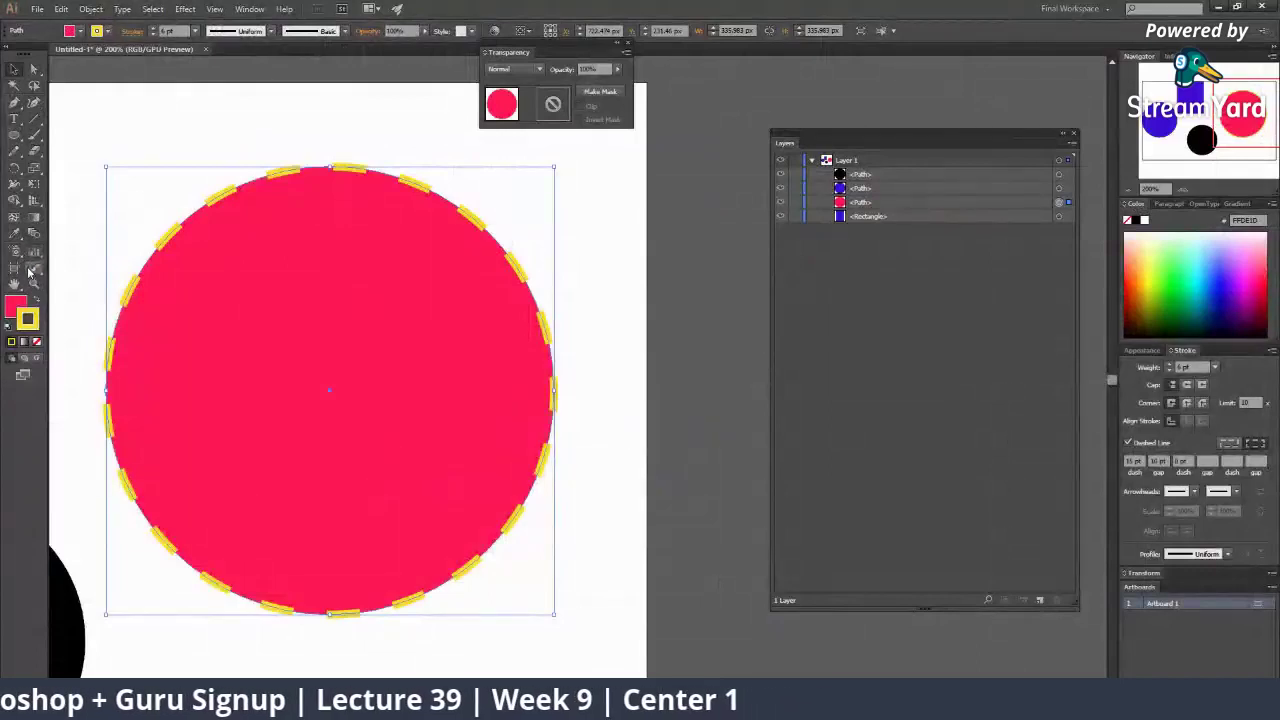
# - Pull the pink circle's top anchor down and bend its curve into a blob
pyautogui.click(338, 143)
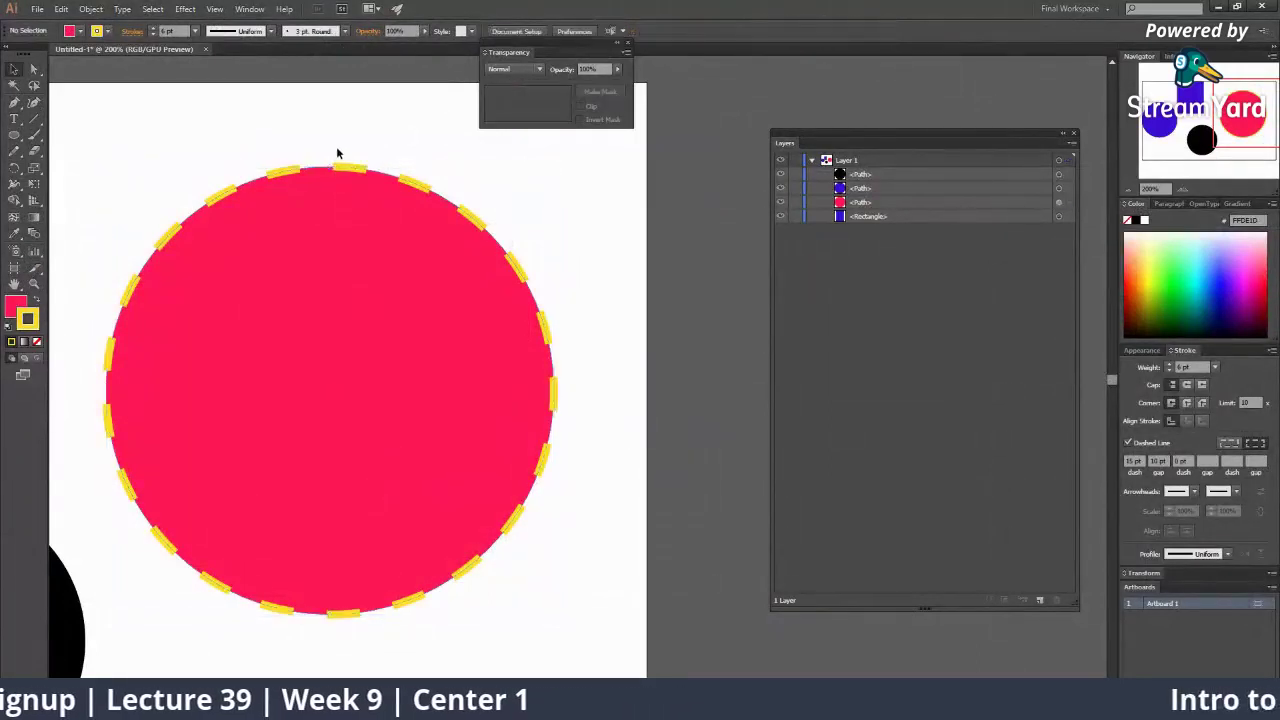
pyautogui.click(328, 168)
pyautogui.press('a')
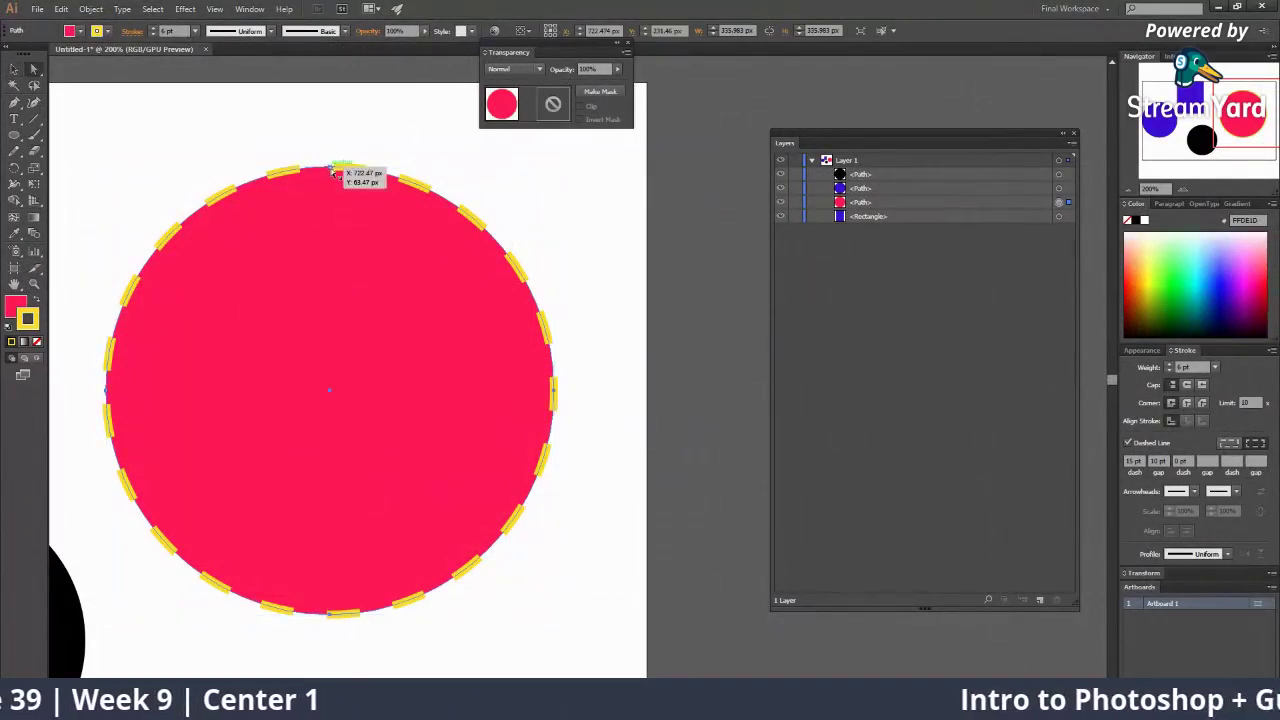
pyautogui.moveTo(330, 170); pyautogui.dragTo(332, 243)
pyautogui.moveTo(208, 243); pyautogui.dragTo(302, 344)
pyautogui.hotkey('ctrl', 'shift', 'a')
# - Zoom out to the whole artboard, then back in to 100%
pyautogui.press('z')
pyautogui.keyDown('alt'); pyautogui.click(563, 408); pyautogui.keyUp('alt')
pyautogui.keyDown('alt'); pyautogui.click(562, 408); pyautogui.keyUp('alt')
pyautogui.keyDown('alt'); pyautogui.click(562, 408); pyautogui.keyUp('alt')
pyautogui.keyDown('alt'); pyautogui.click(552, 390); pyautogui.keyUp('alt')
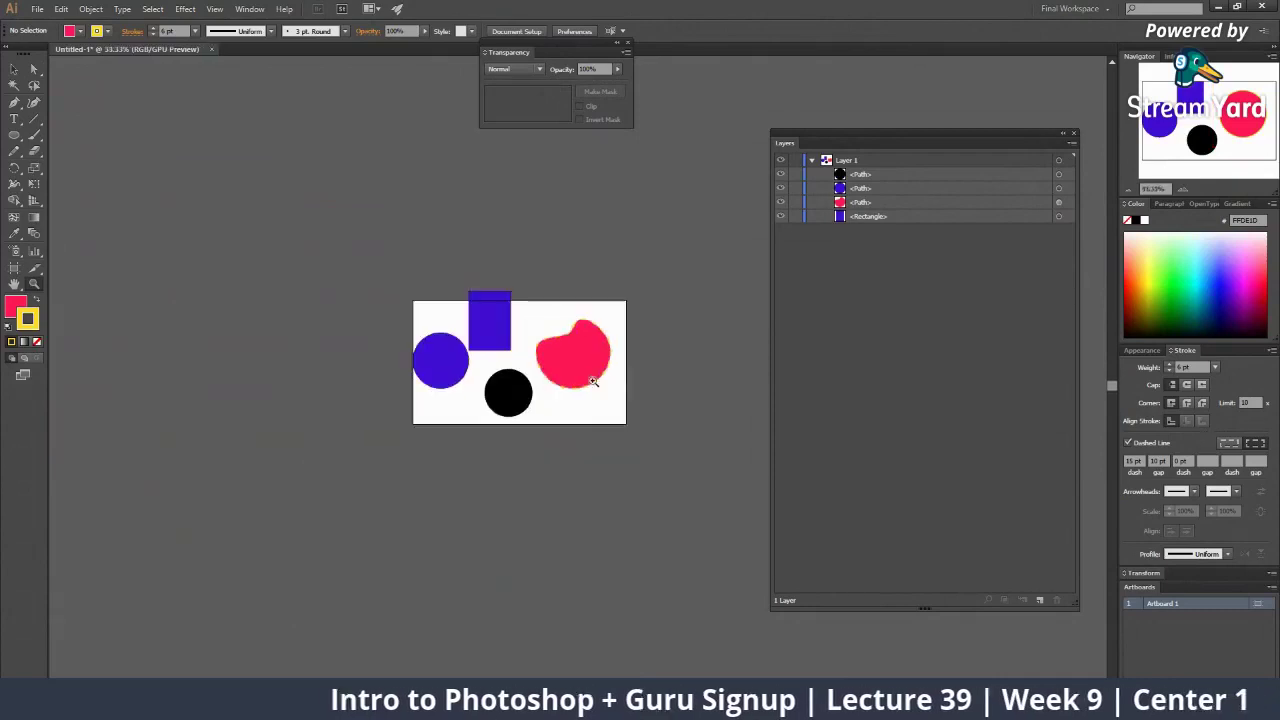
pyautogui.click(590, 380)
pyautogui.click(590, 380)
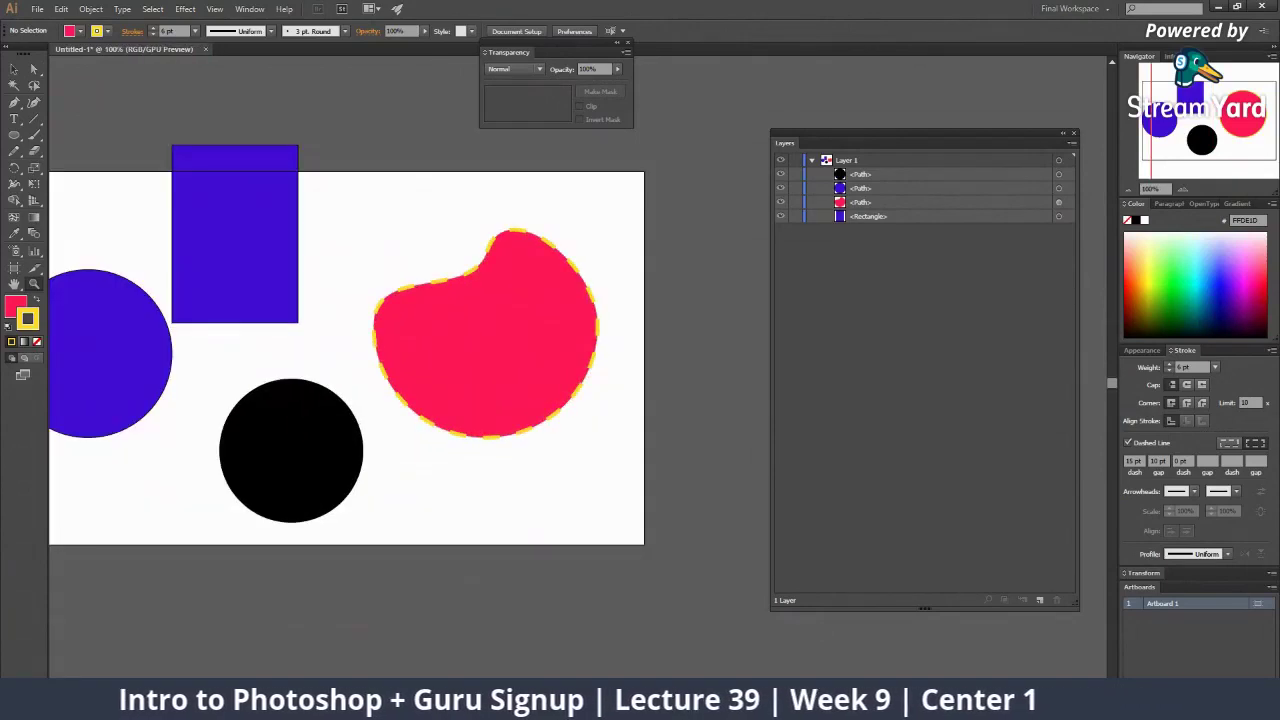
# - Return to Photoshop and zoom in to 100% on the starburst area
pyautogui.click(608, 706)
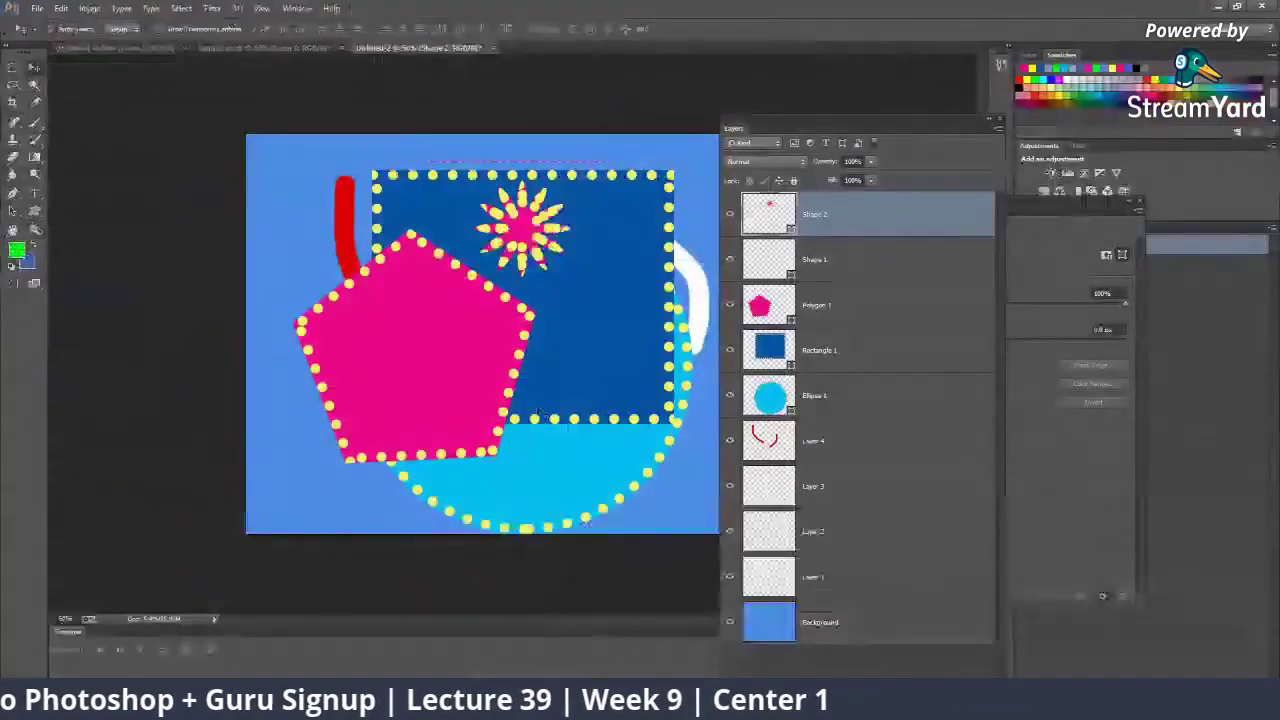
pyautogui.press('z')
pyautogui.keyDown('alt'); pyautogui.click(532, 249); pyautogui.keyUp('alt')
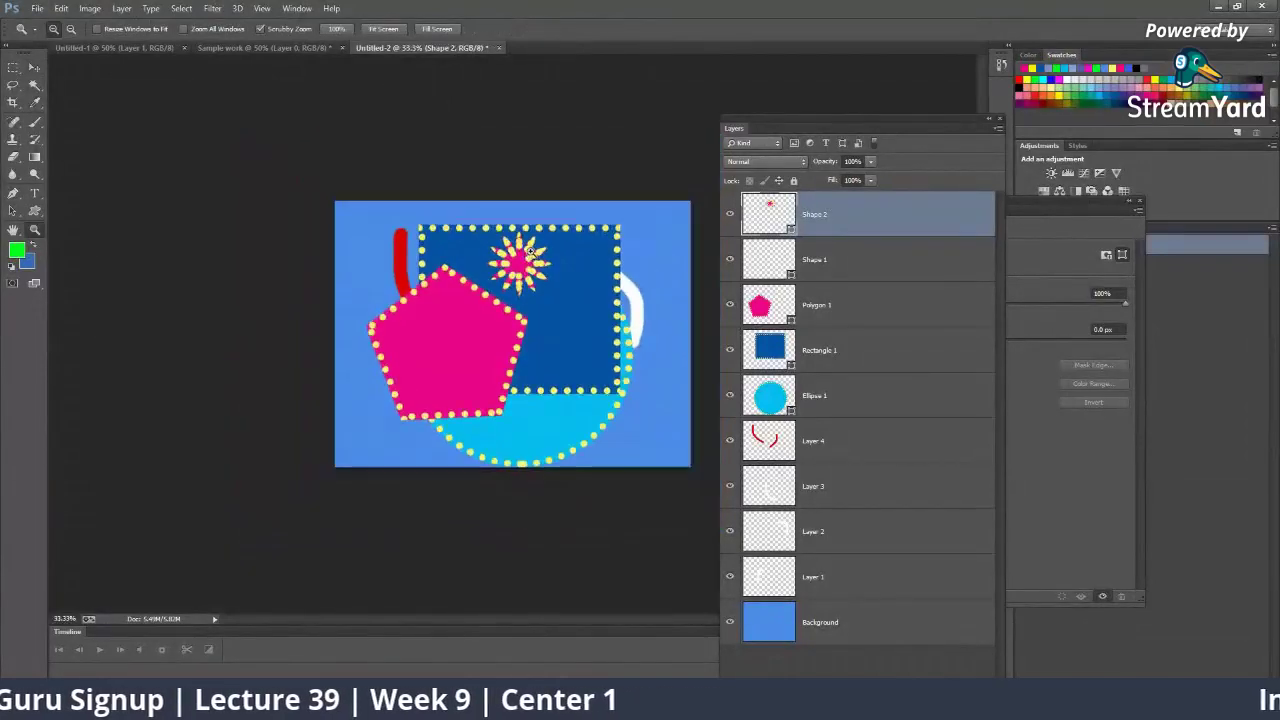
pyautogui.click(526, 262)
pyautogui.click(526, 262)
pyautogui.click(524, 263)
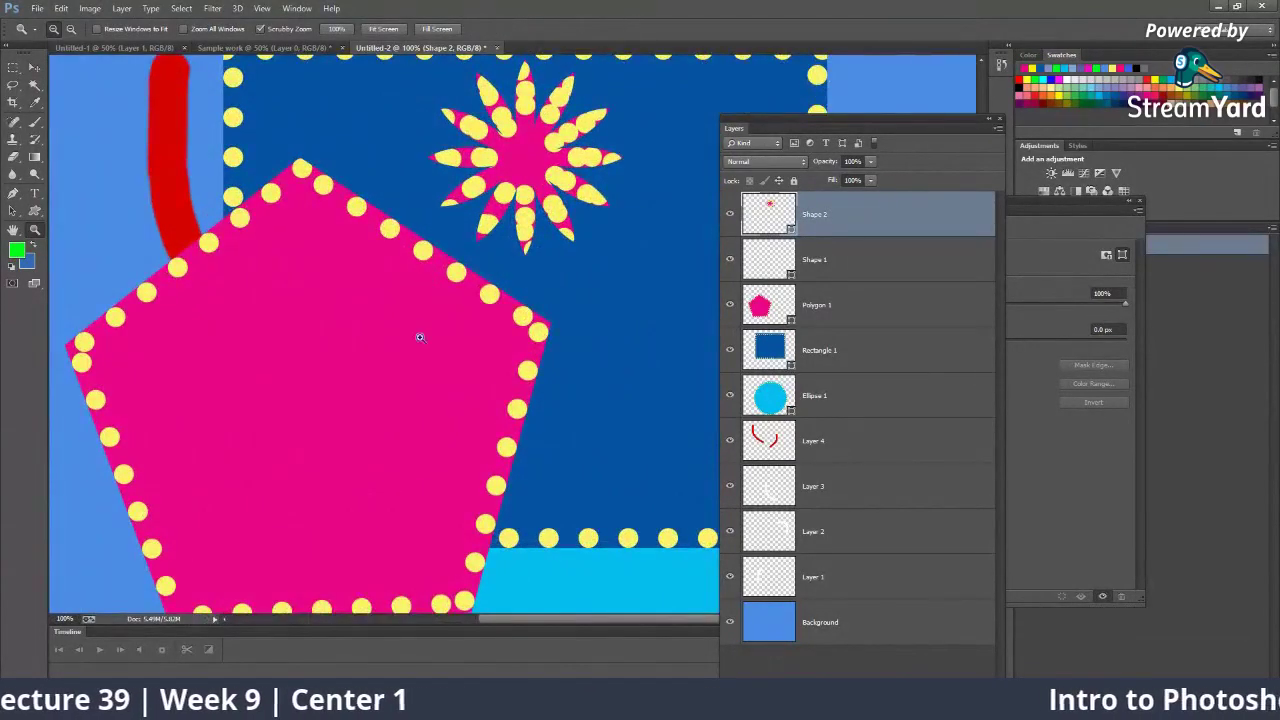
pyautogui.scroll(3, 420, 337)
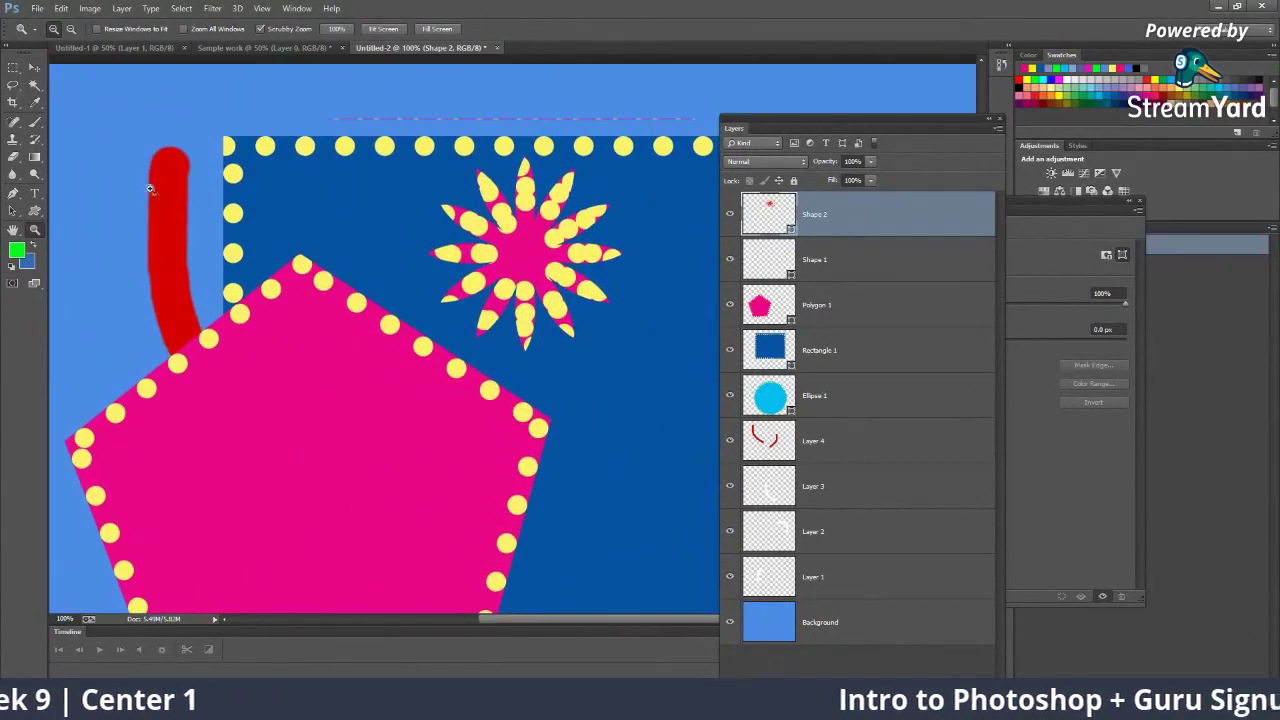
# - Select the Custom Shape Tool and open the Shape picker's gear menu of preset sets
pyautogui.click(34, 210)
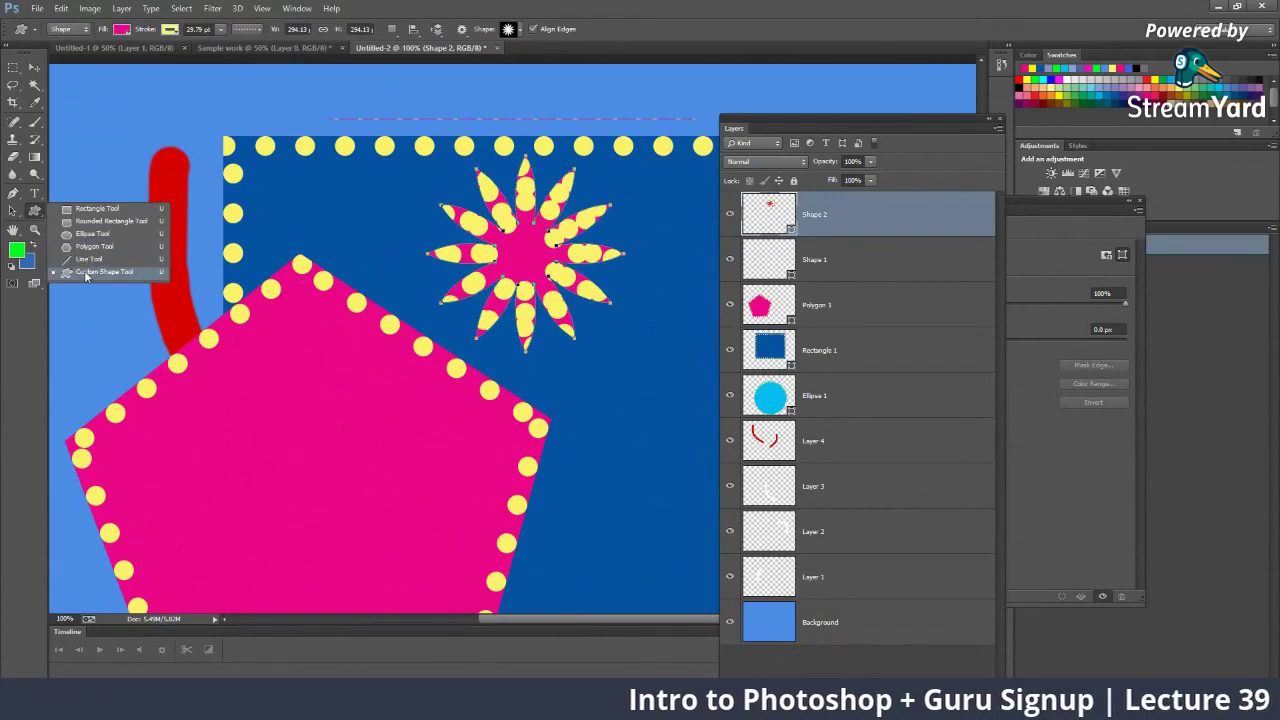
pyautogui.click(86, 272)
pyautogui.click(514, 30)
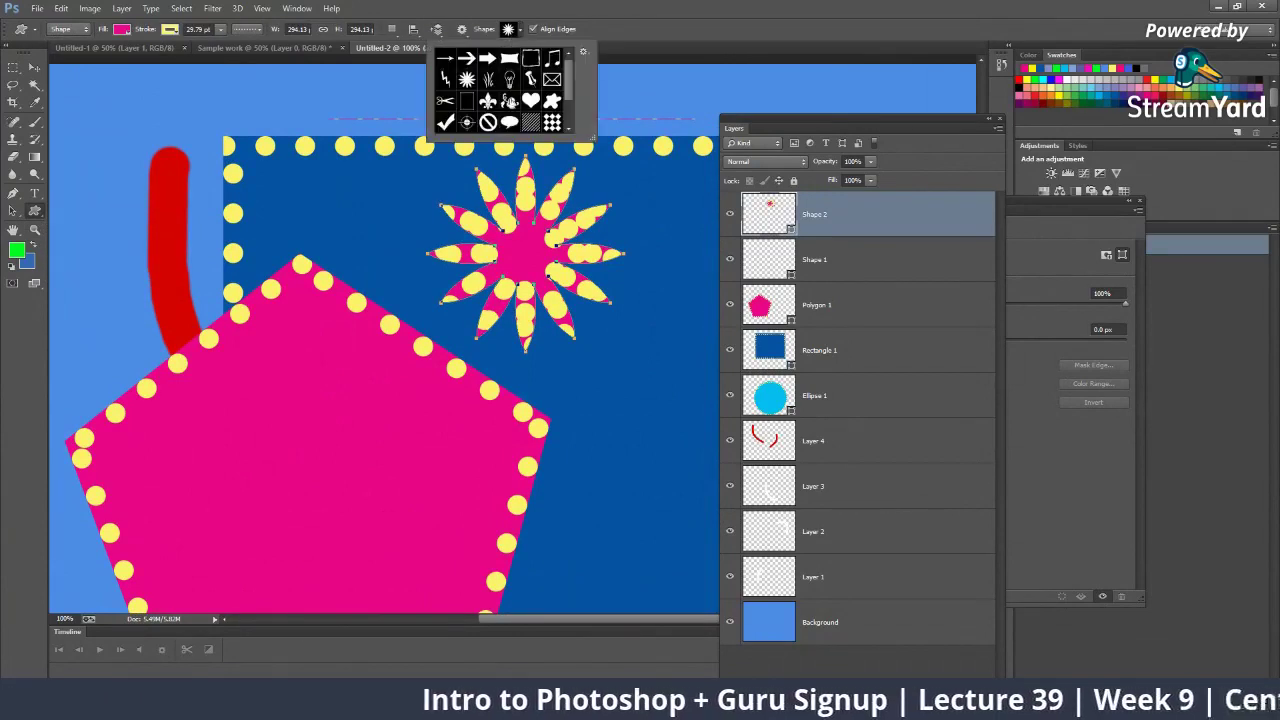
pyautogui.scroll(-1, 594, 74)
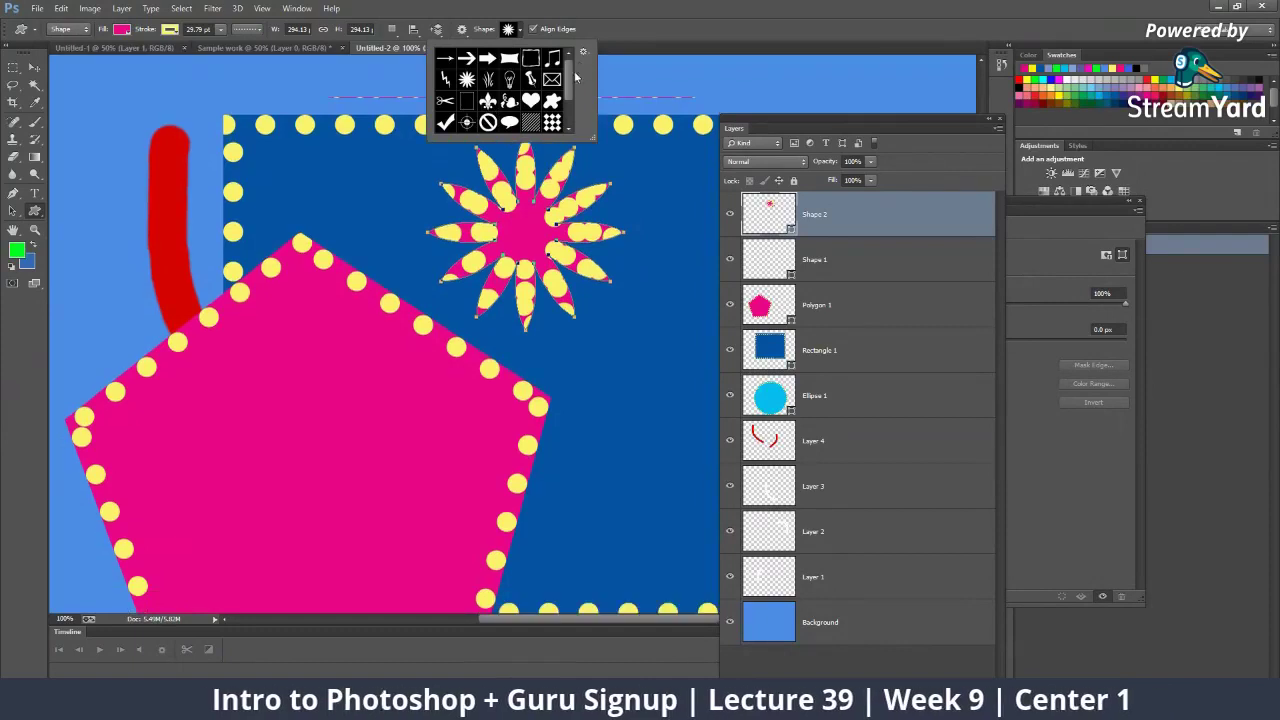
pyautogui.scroll(-2, 546, 86)
pyautogui.scroll(2, 538, 84)
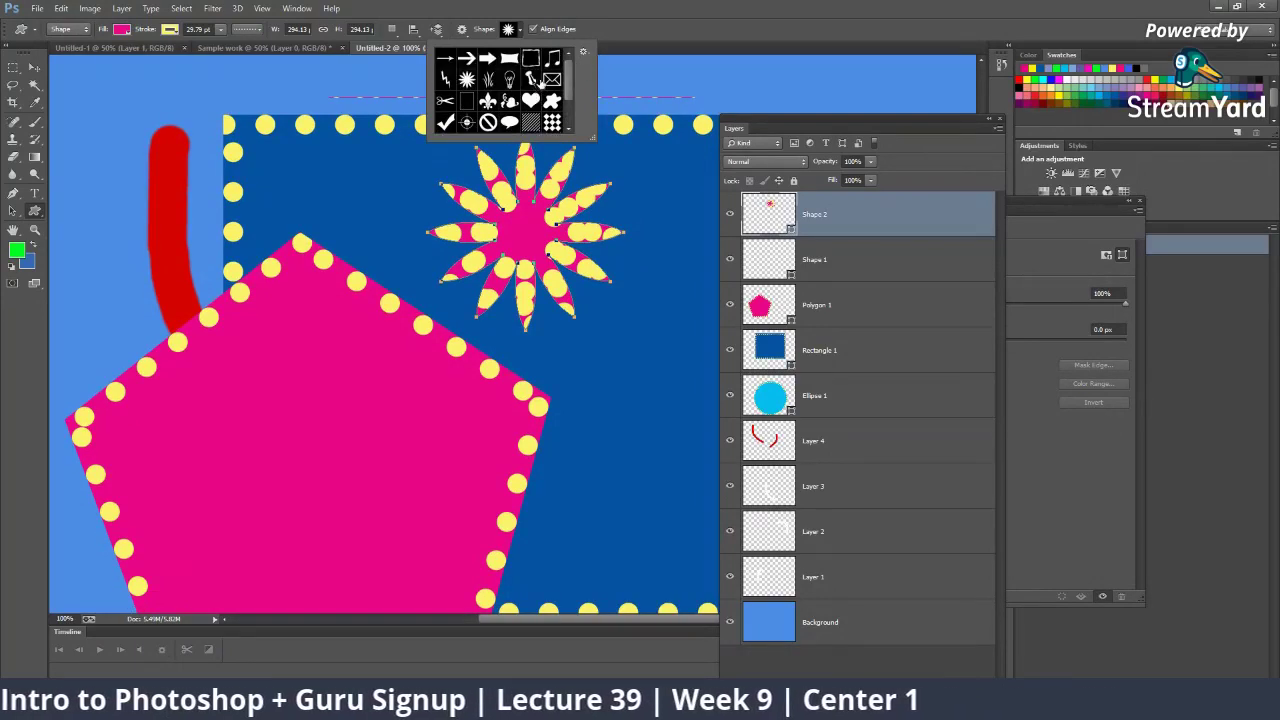
pyautogui.click(585, 53)
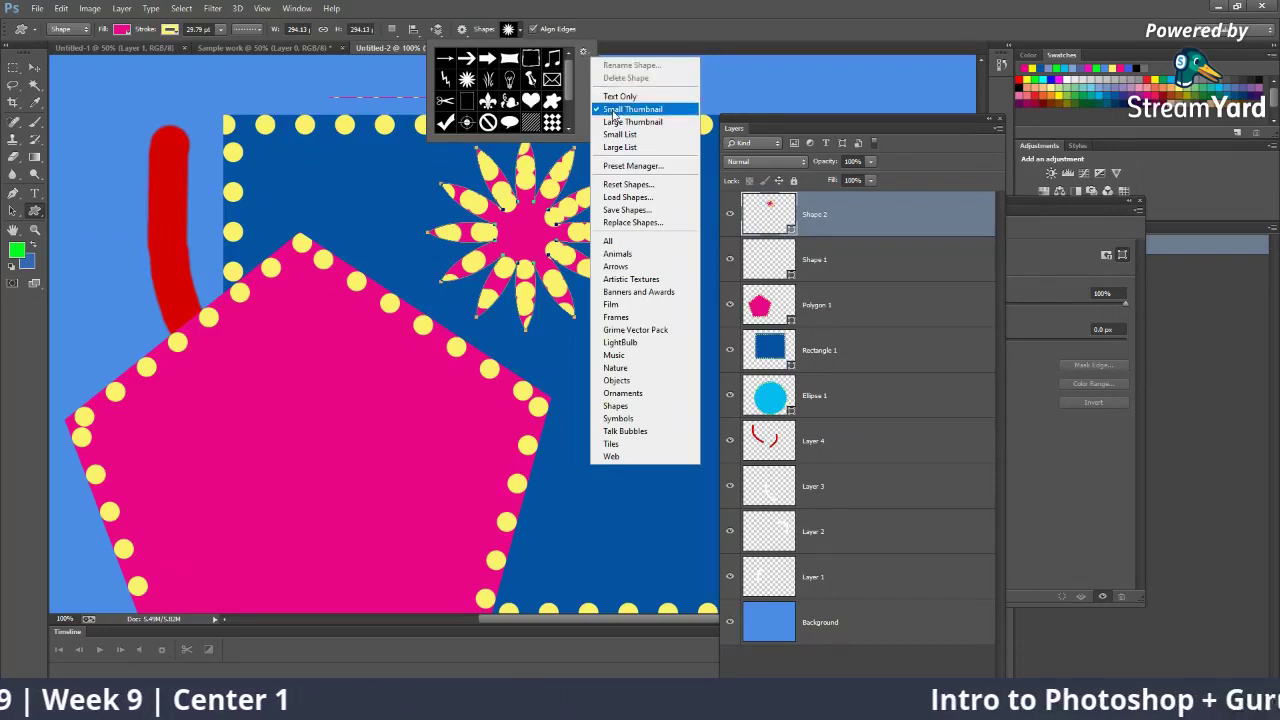
# - Load the All shape set, replacing the current shapes after first cancelling
pyautogui.click(612, 241)
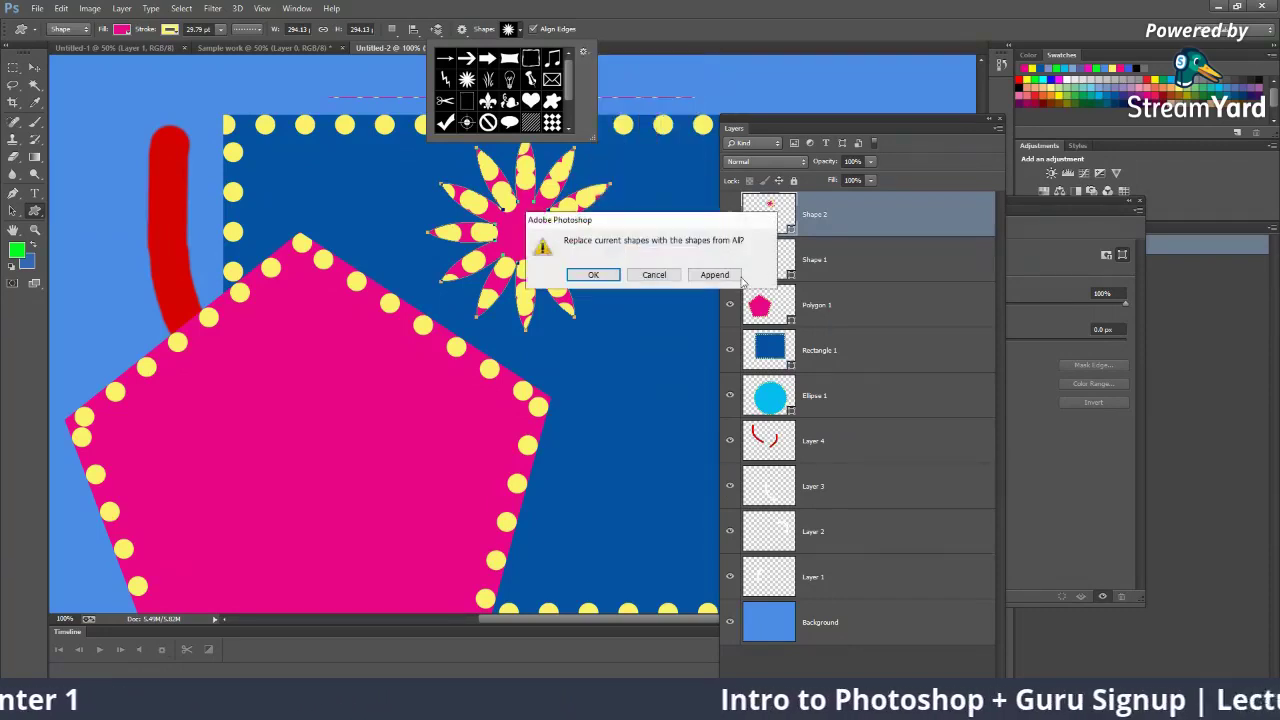
pyautogui.click(654, 275)
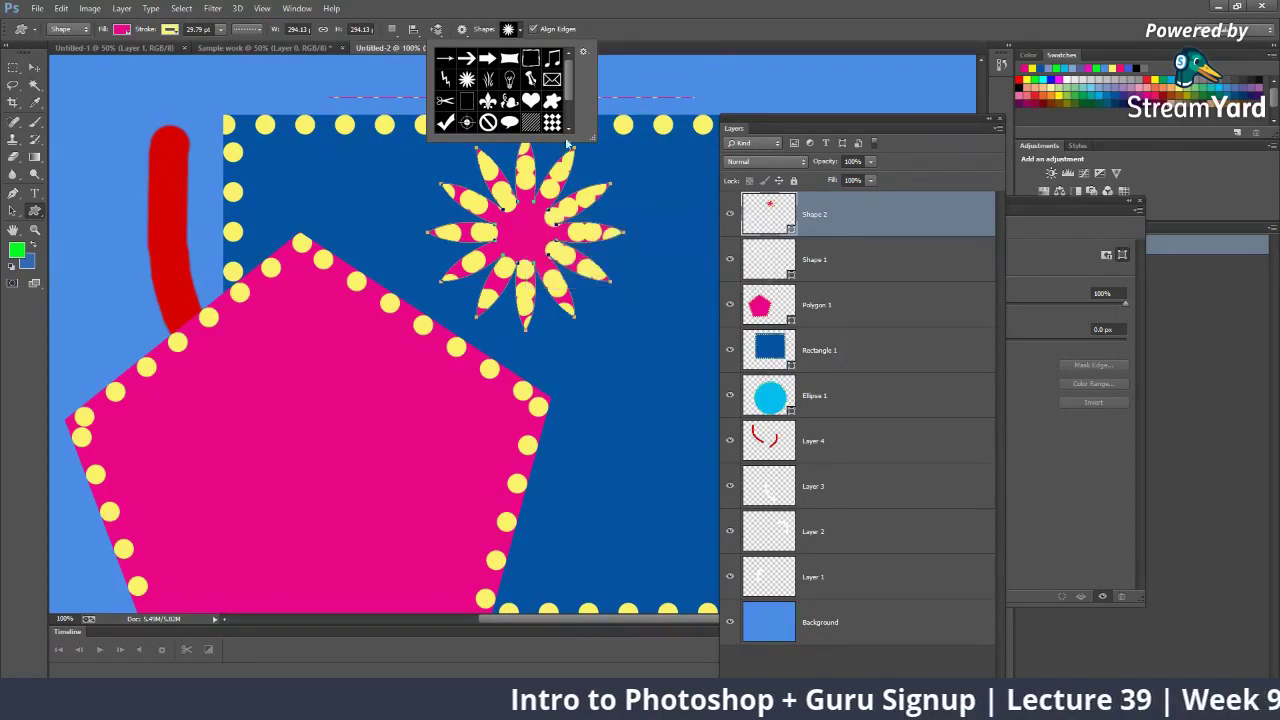
pyautogui.click(584, 52)
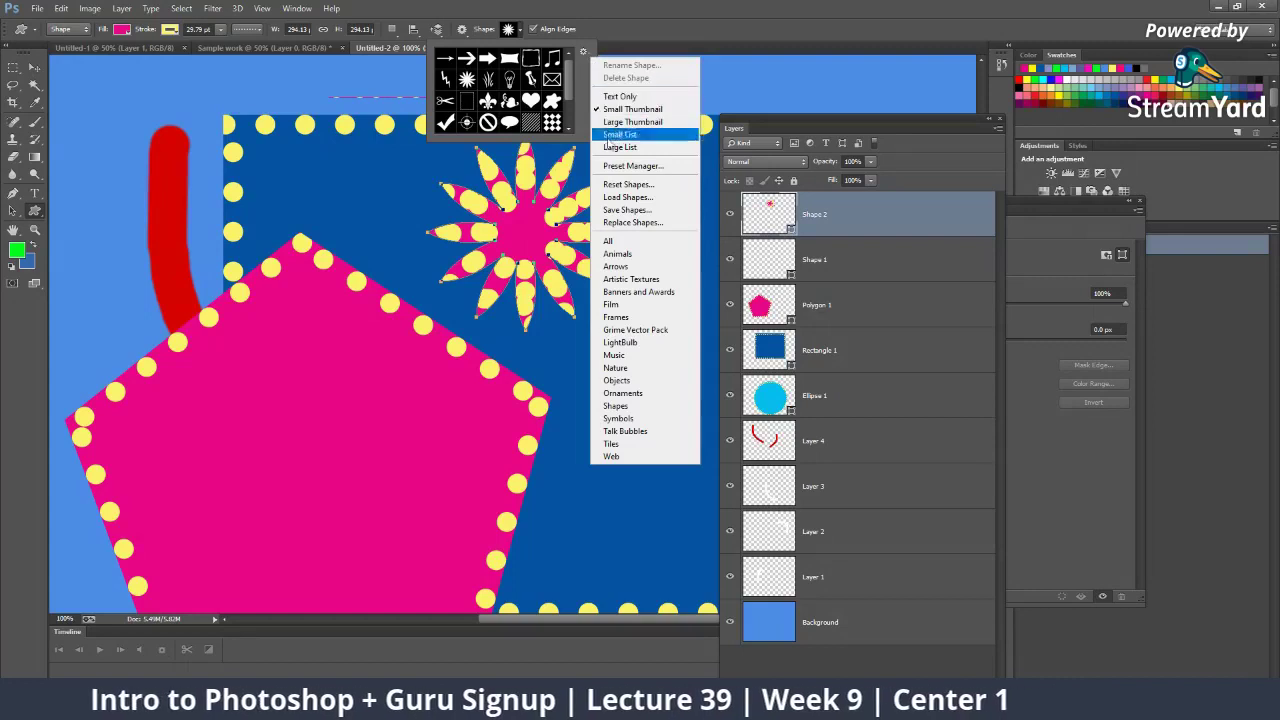
pyautogui.click(606, 239)
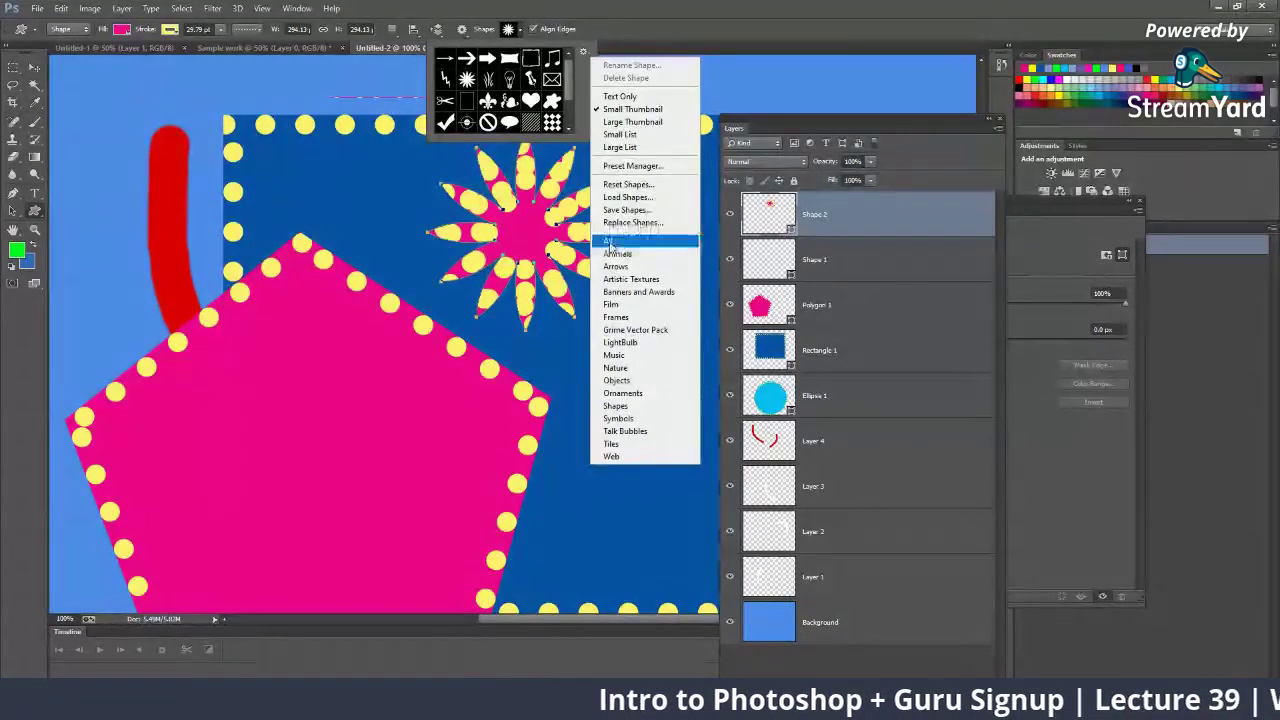
pyautogui.click(608, 240)
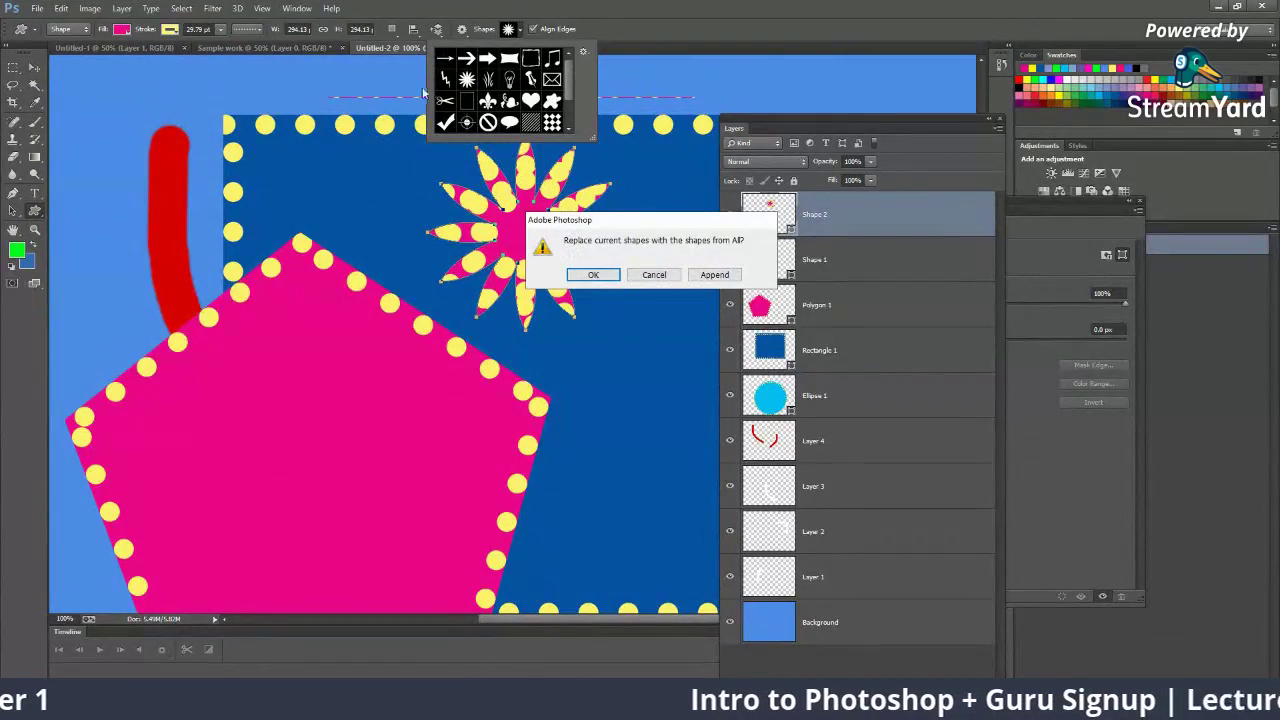
pyautogui.press('Return')
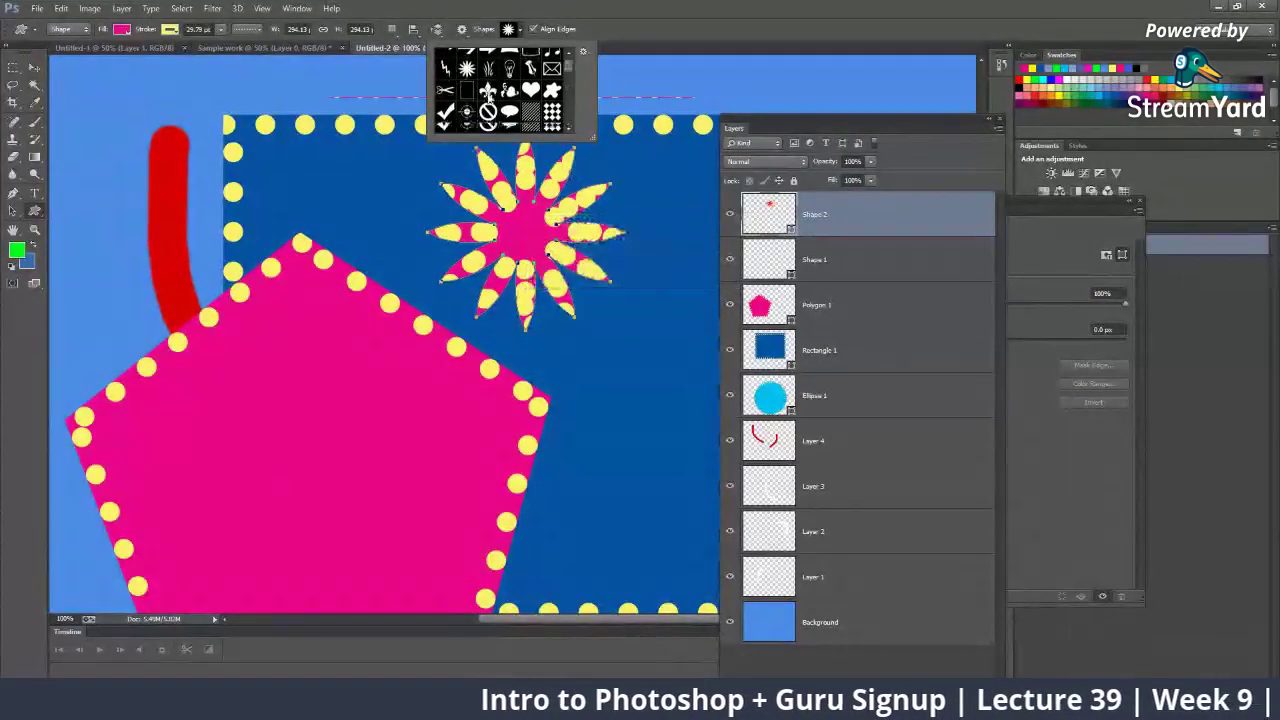
pyautogui.scroll(-8, 488, 93)
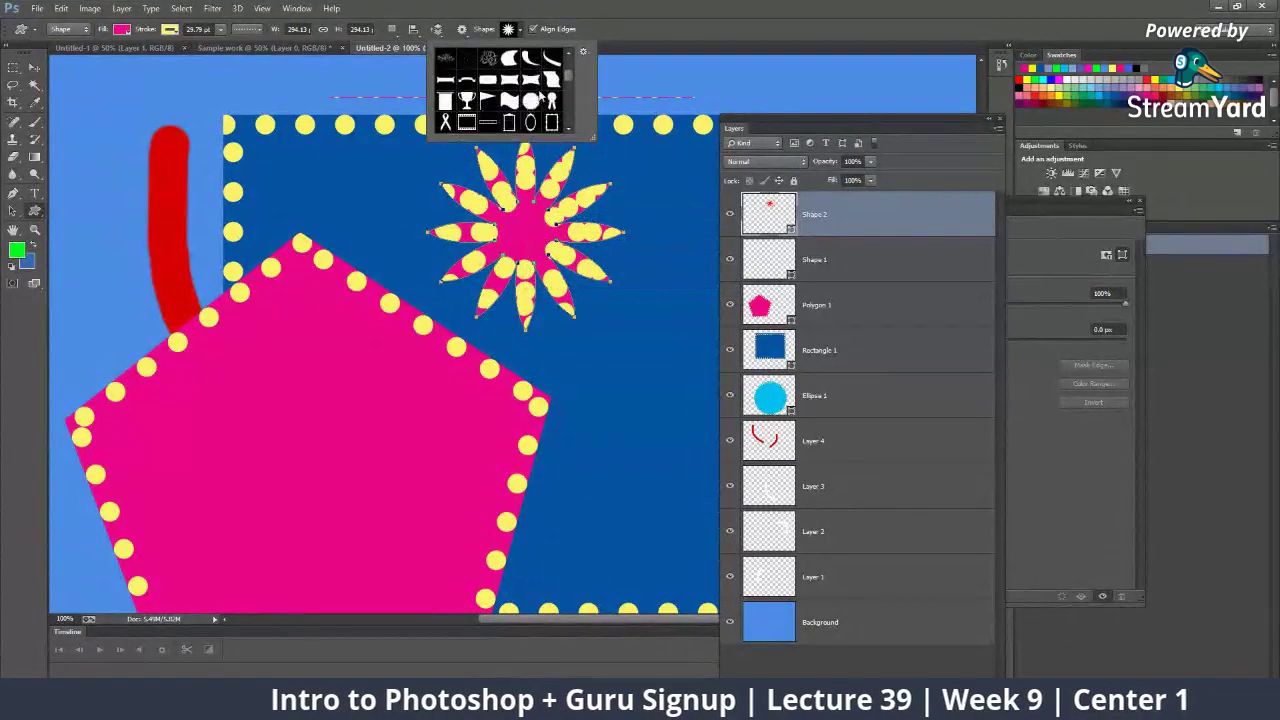
# - Enlarge the shape picker and choose the cloud-like bubble shape after trying several others
pyautogui.scroll(-2, 541, 97)
pyautogui.moveTo(593, 137); pyautogui.dragTo(698, 344)
pyautogui.scroll(-4, 603, 143)
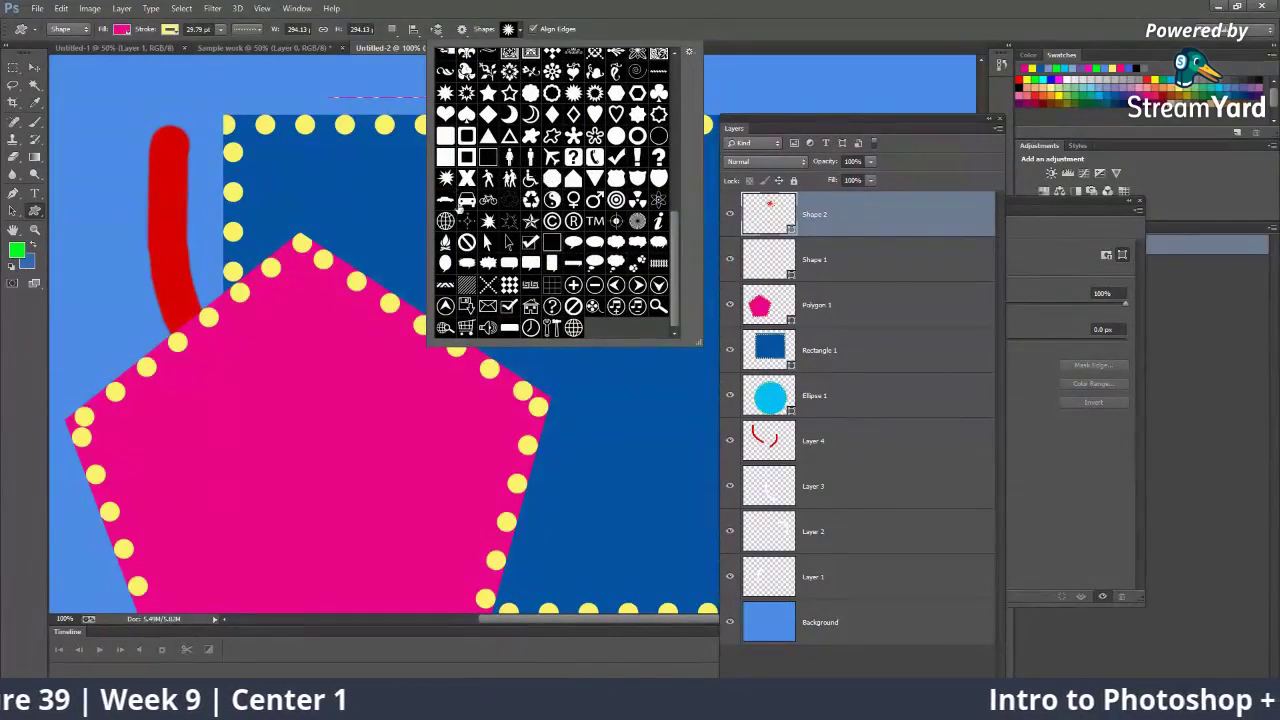
pyautogui.click(466, 200)
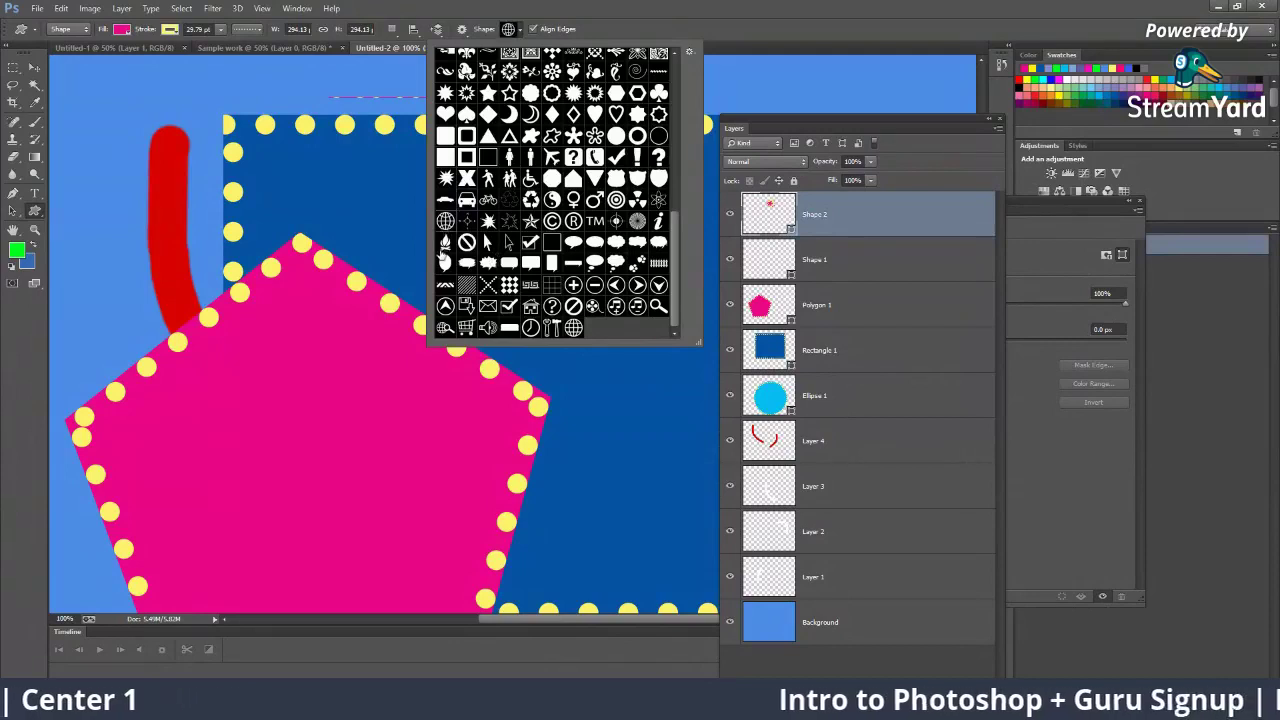
pyautogui.click(445, 262)
pyautogui.click(509, 264)
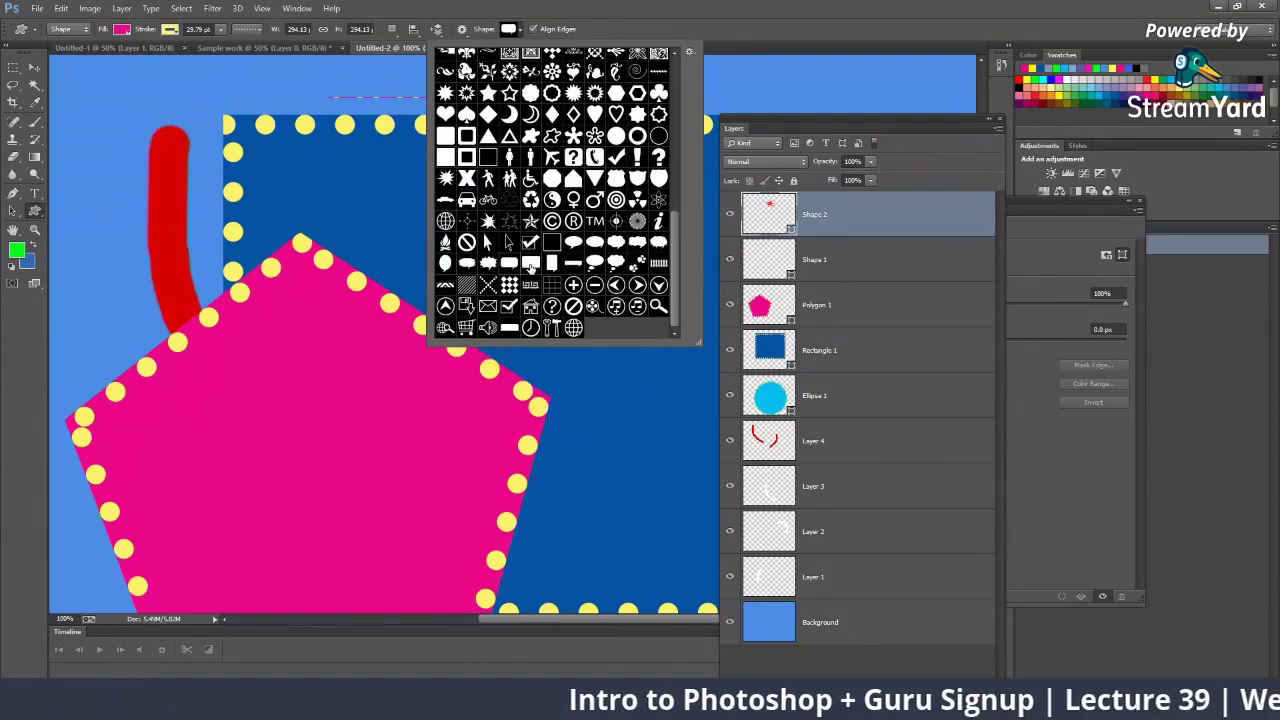
pyautogui.click(530, 264)
pyautogui.click(597, 244)
pyautogui.click(617, 247)
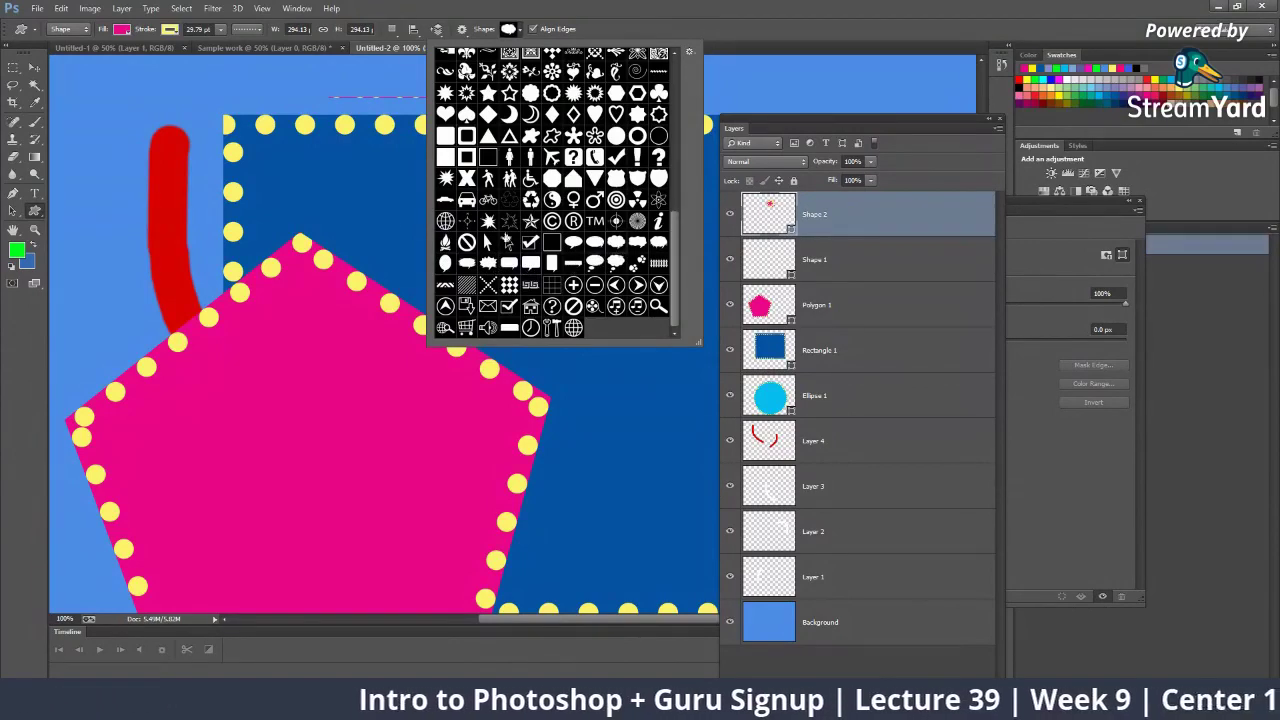
# - Draw a pink cloud shape and move it into the canvas's top-left corner
pyautogui.moveTo(170, 120); pyautogui.dragTo(386, 230)
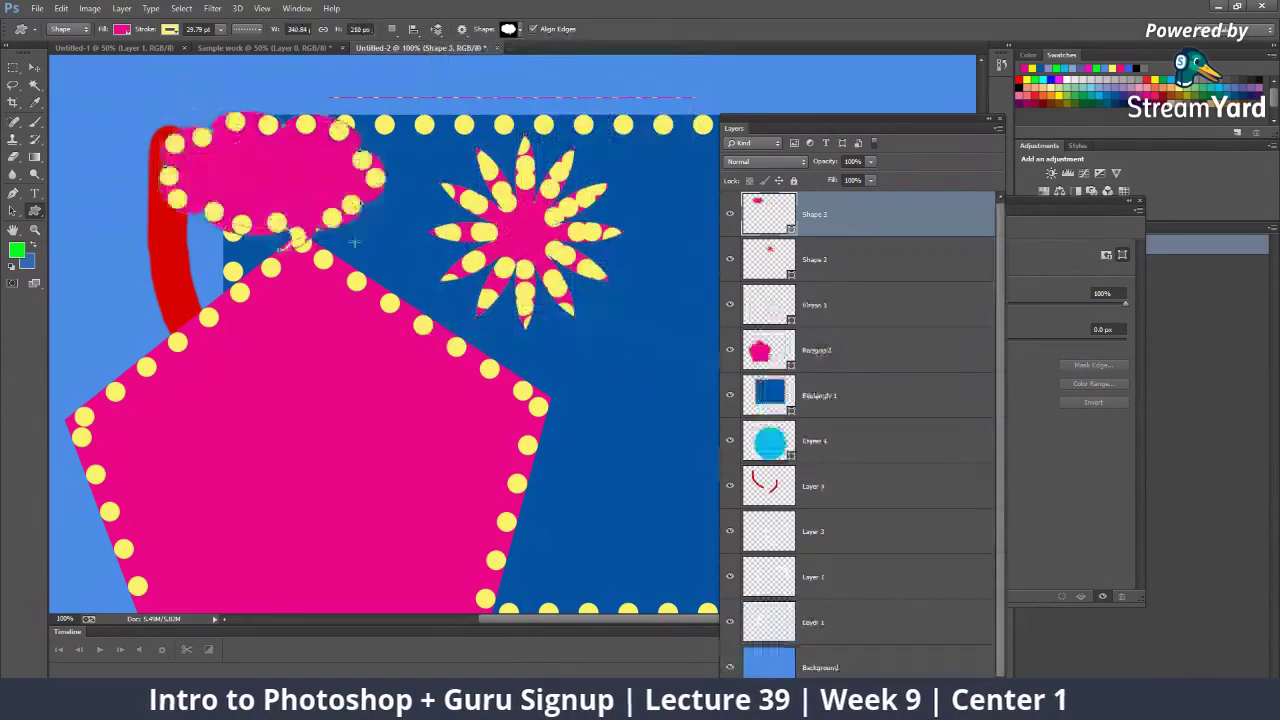
pyautogui.press('v')
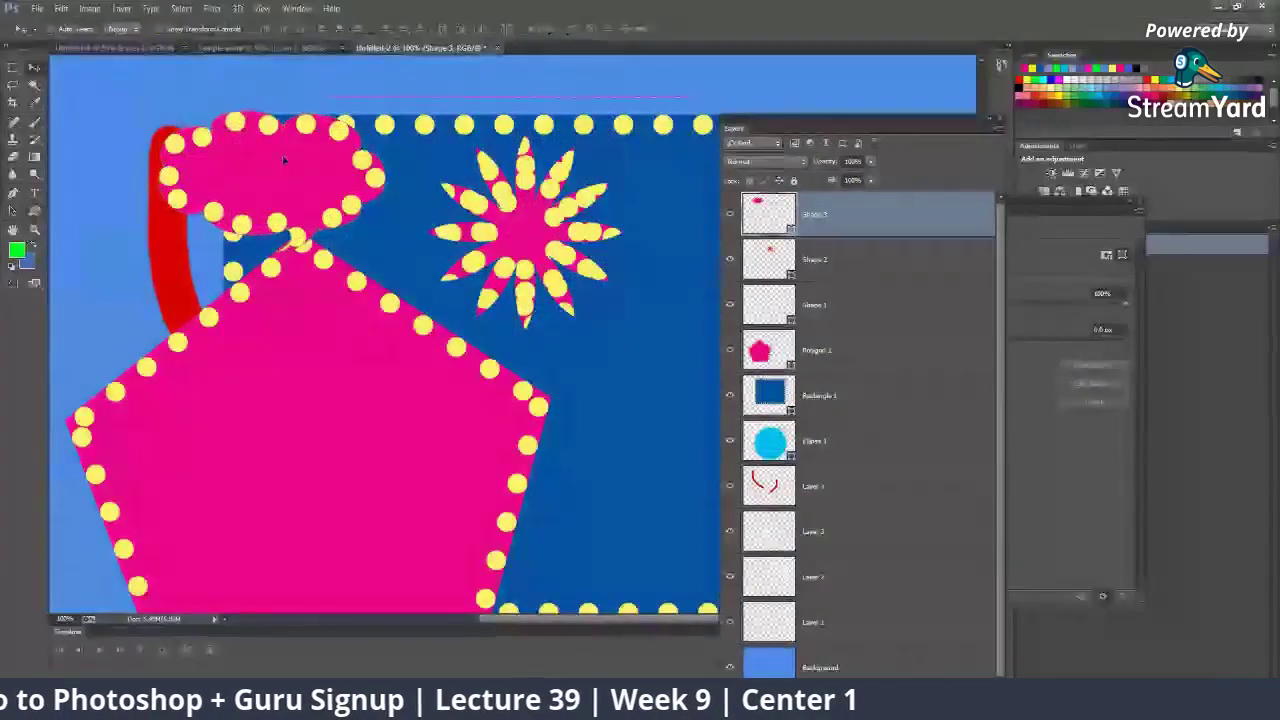
pyautogui.moveTo(298, 183); pyautogui.dragTo(228, 128)
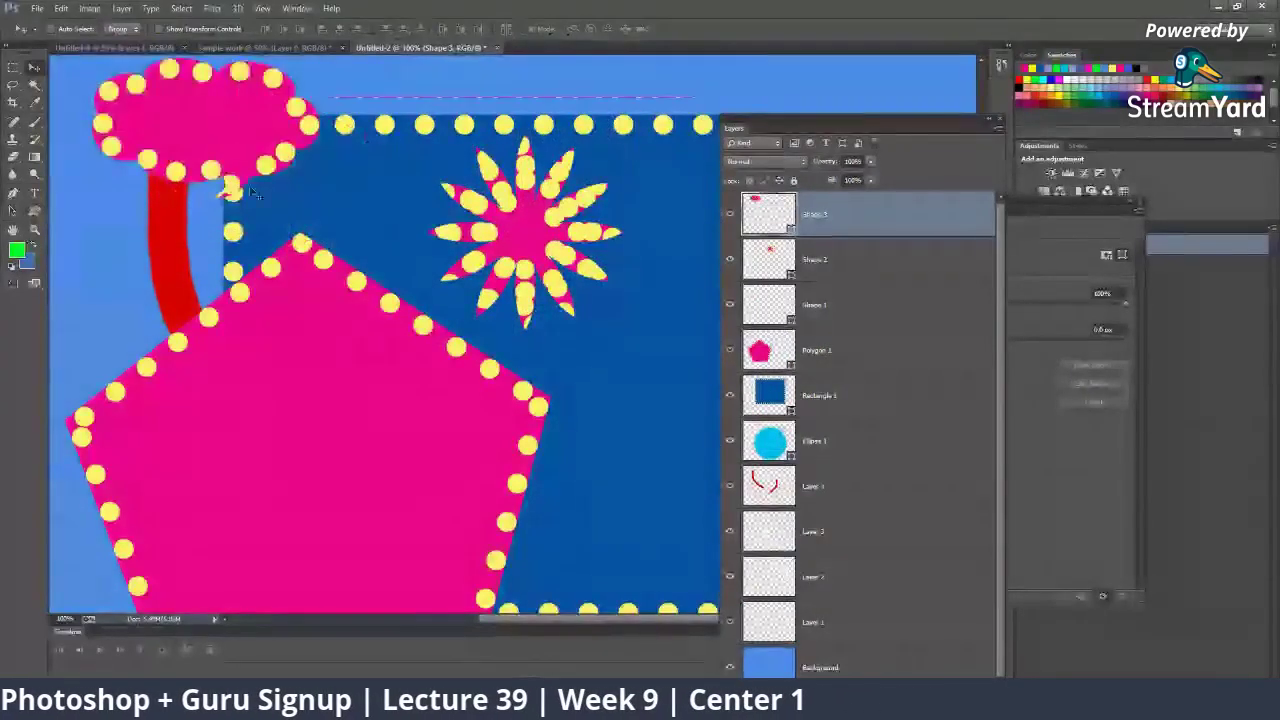
pyautogui.rightClick(34, 210)
# - Draw the crown custom shape on the canvas
pyautogui.click(90, 278)
pyautogui.click(517, 29)
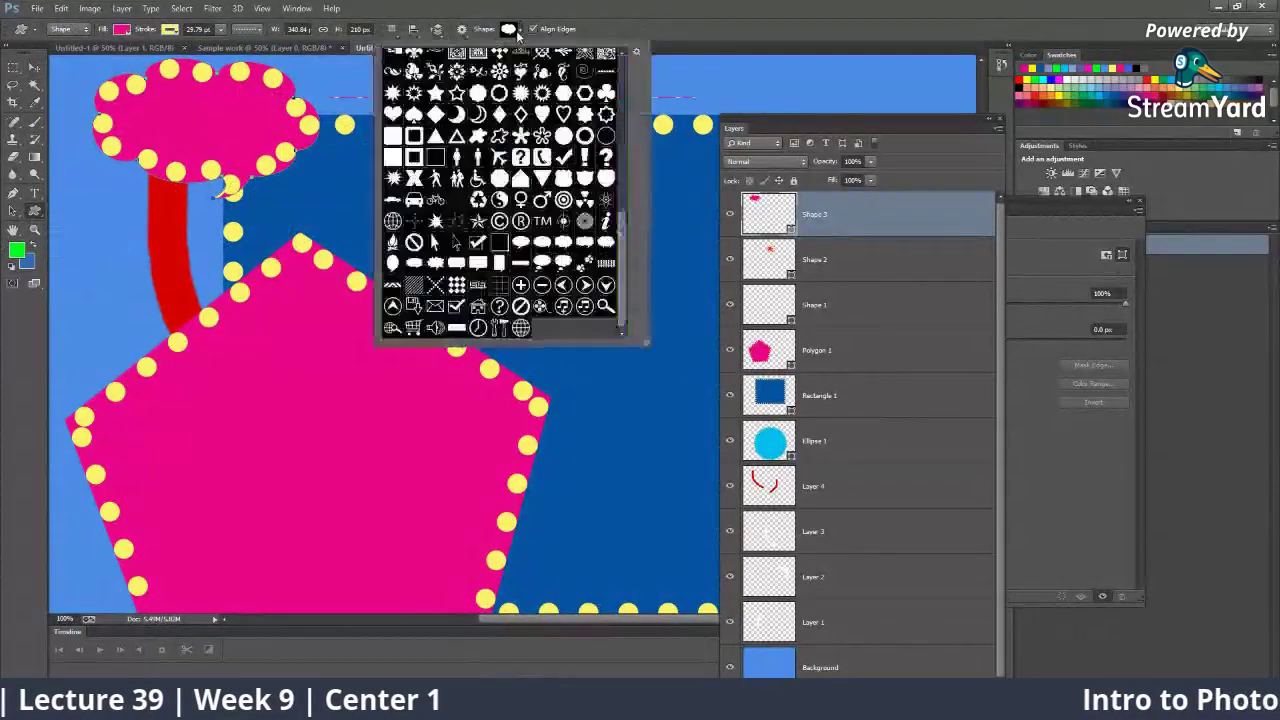
pyautogui.scroll(3, 545, 220)
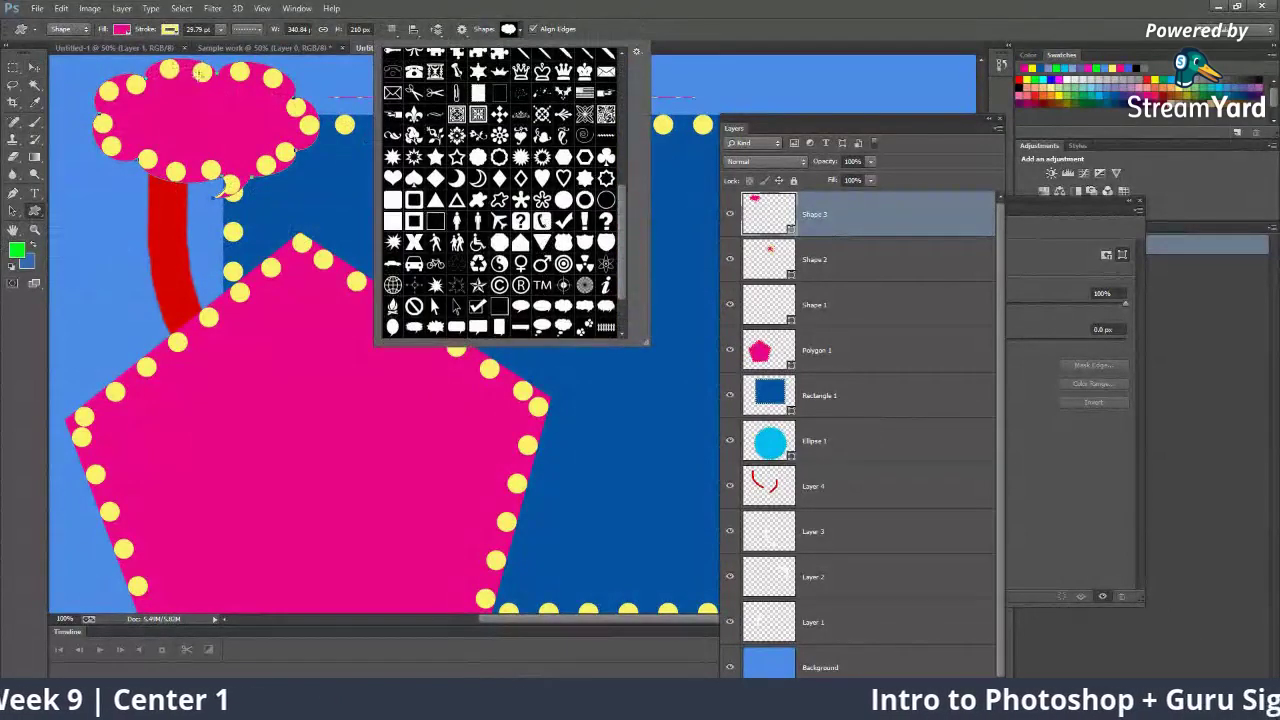
pyautogui.scroll(2, 475, 197)
pyautogui.scroll(1, 472, 196)
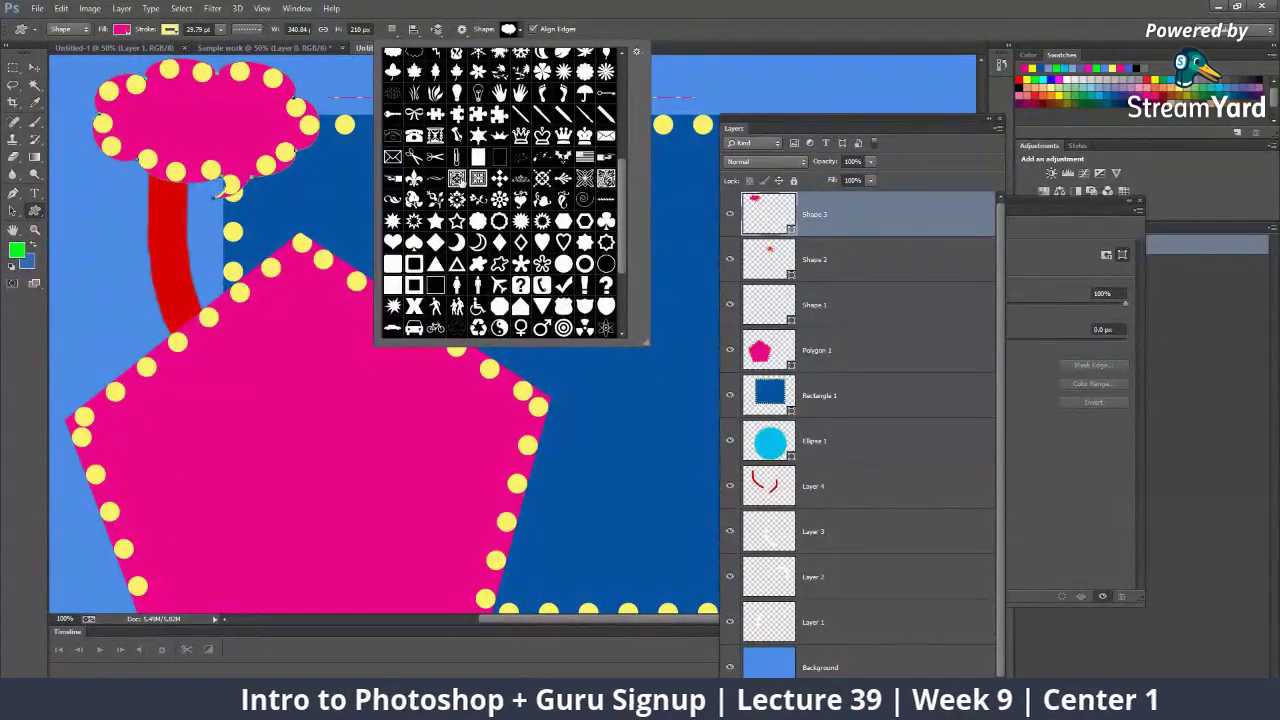
pyautogui.scroll(2, 566, 148)
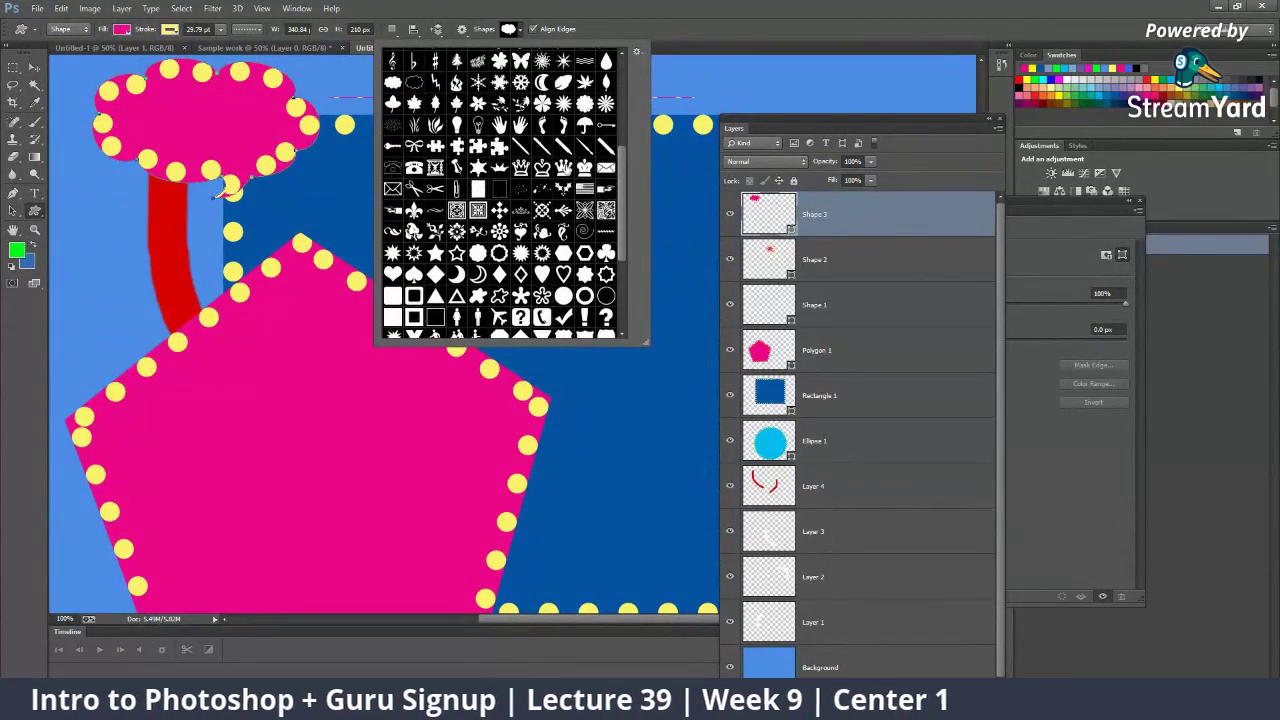
pyautogui.click(584, 166)
pyautogui.moveTo(601, 371); pyautogui.dragTo(714, 507)
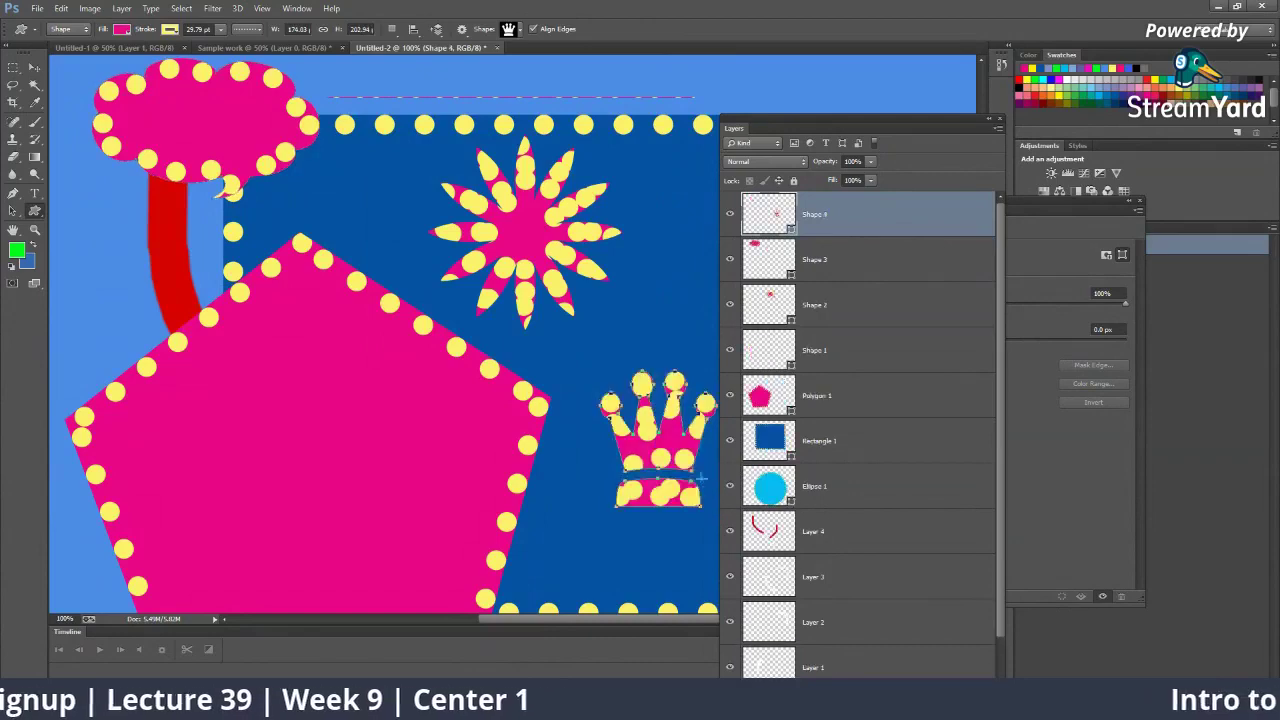
# - Move the crown up and place it just below the starburst
pyautogui.press('v')
pyautogui.moveTo(665, 455); pyautogui.dragTo(650, 270)
pyautogui.press('z')
pyautogui.click(569, 329)
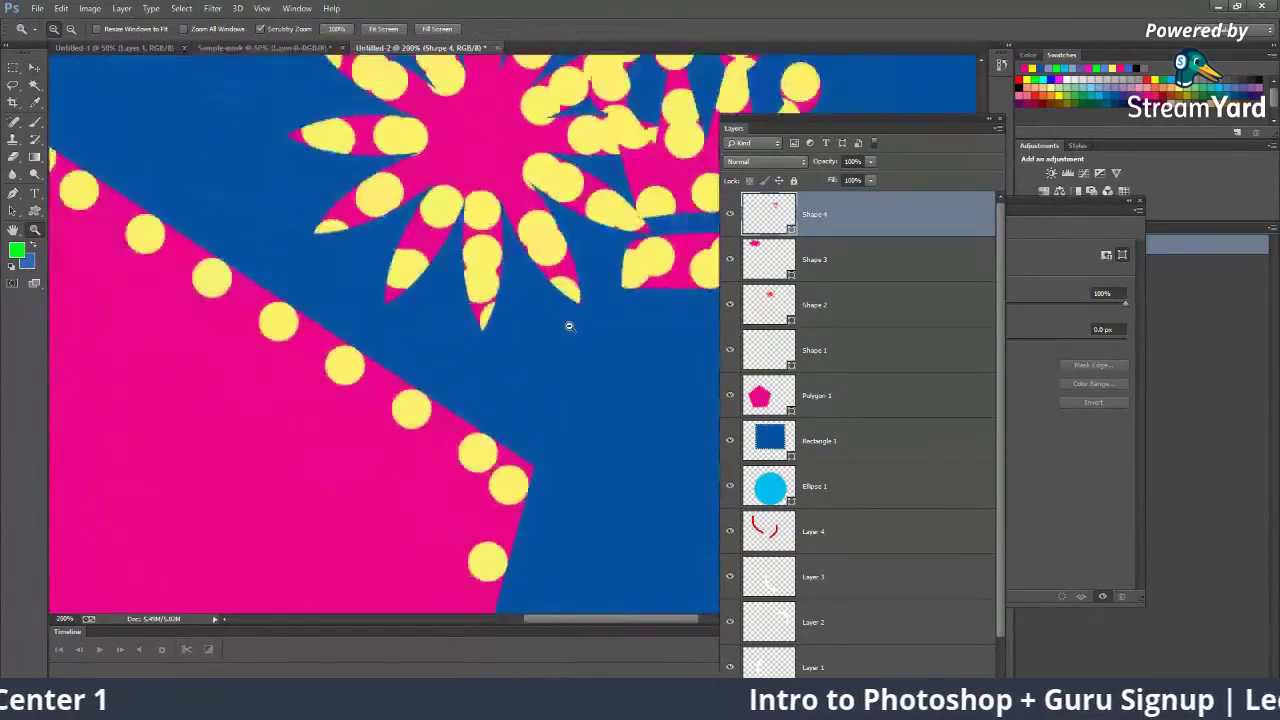
pyautogui.keyDown('alt'); pyautogui.click(569, 329); pyautogui.keyUp('alt')
pyautogui.keyDown('alt'); pyautogui.click(569, 329); pyautogui.keyUp('alt')
pyautogui.keyDown('alt'); pyautogui.click(569, 329); pyautogui.keyUp('alt')
pyautogui.keyDown('alt'); pyautogui.click(569, 329); pyautogui.keyUp('alt')
pyautogui.press('v')
pyautogui.moveTo(513, 270); pyautogui.dragTo(505, 312)
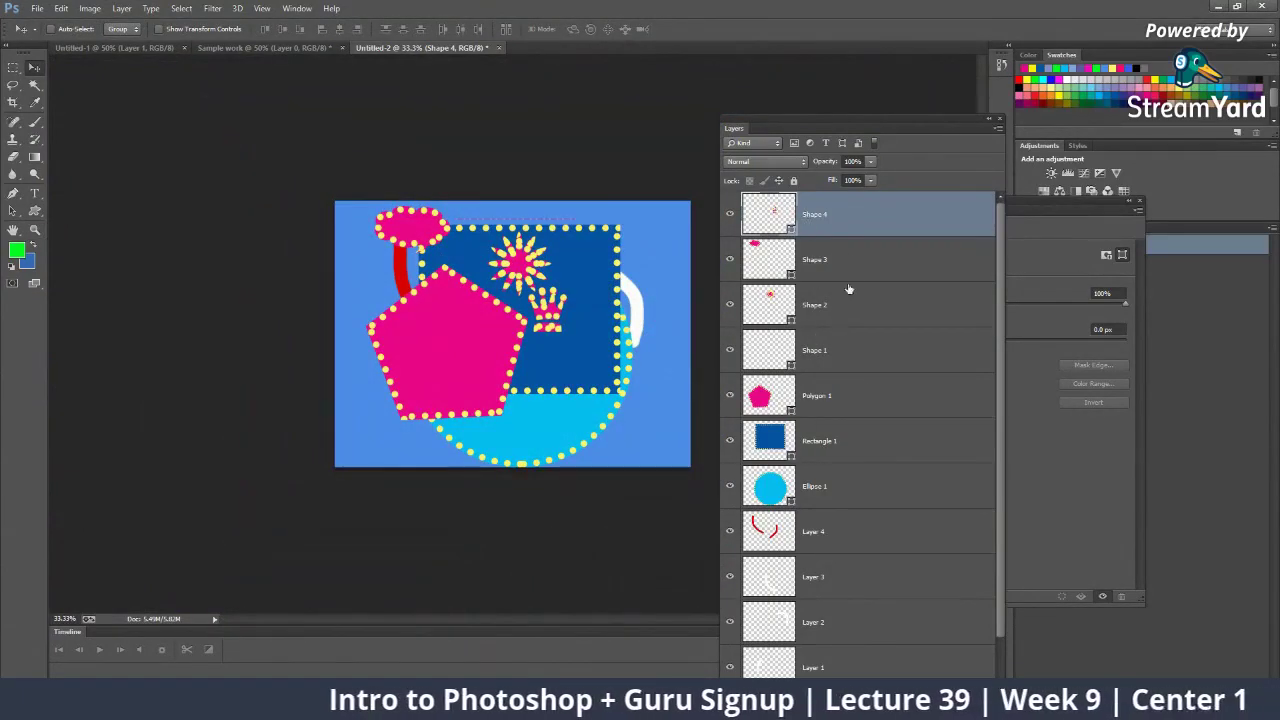
# - Step through the layers from Ellipse 1 up to the new Shape 4 crown layer
pyautogui.click(835, 484)
pyautogui.click(838, 437)
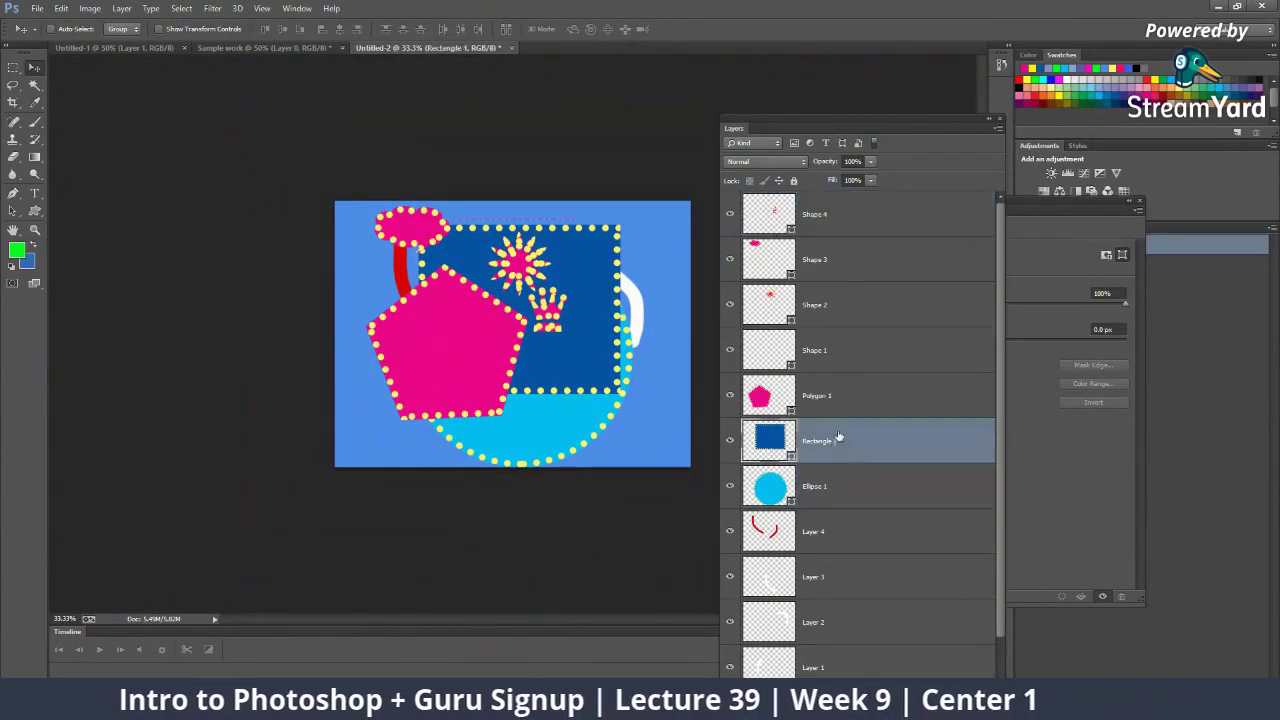
pyautogui.click(847, 396)
pyautogui.click(850, 356)
pyautogui.click(853, 292)
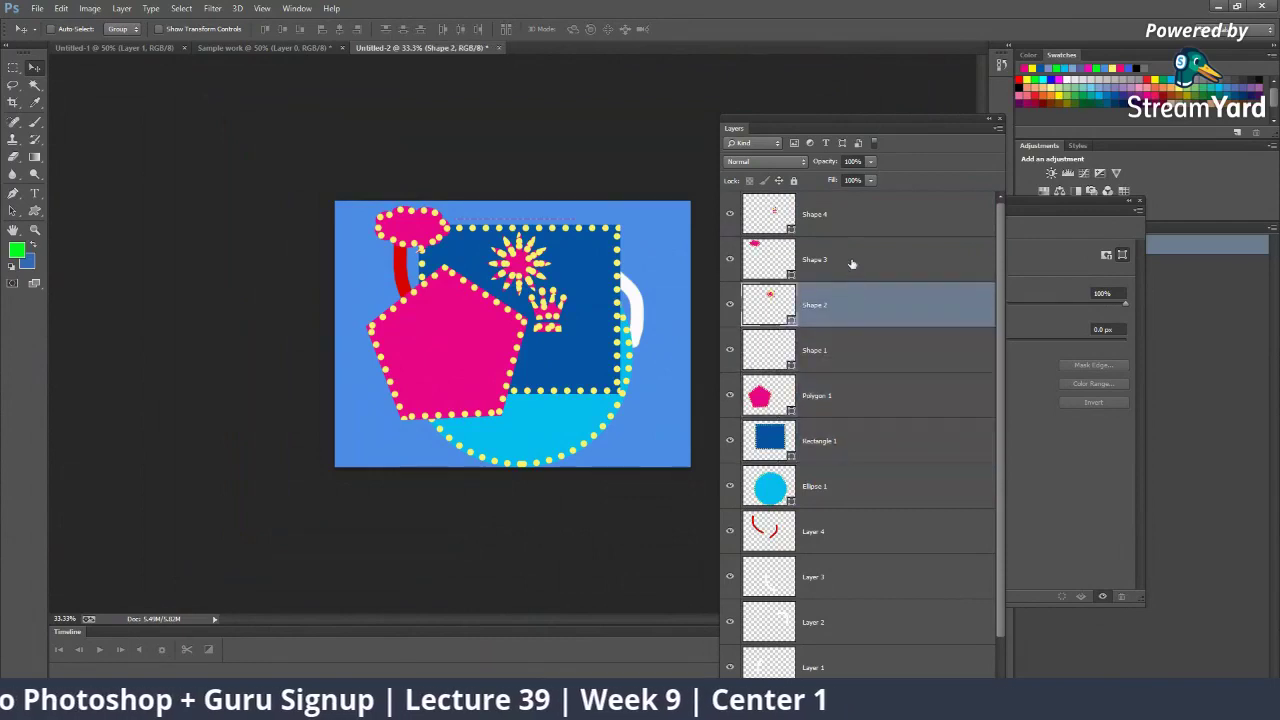
pyautogui.click(852, 264)
pyautogui.click(848, 215)
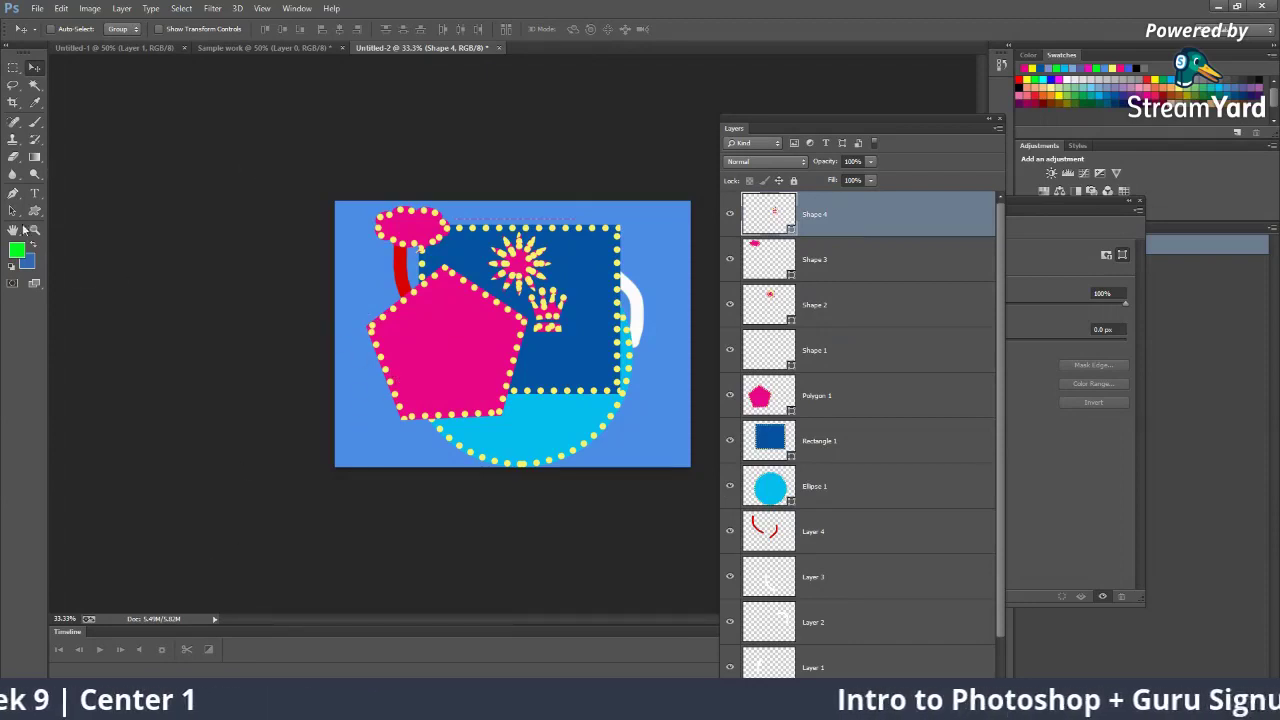
pyautogui.moveTo(46, 207); pyautogui.dragTo(81, 212)
pyautogui.click(534, 312)
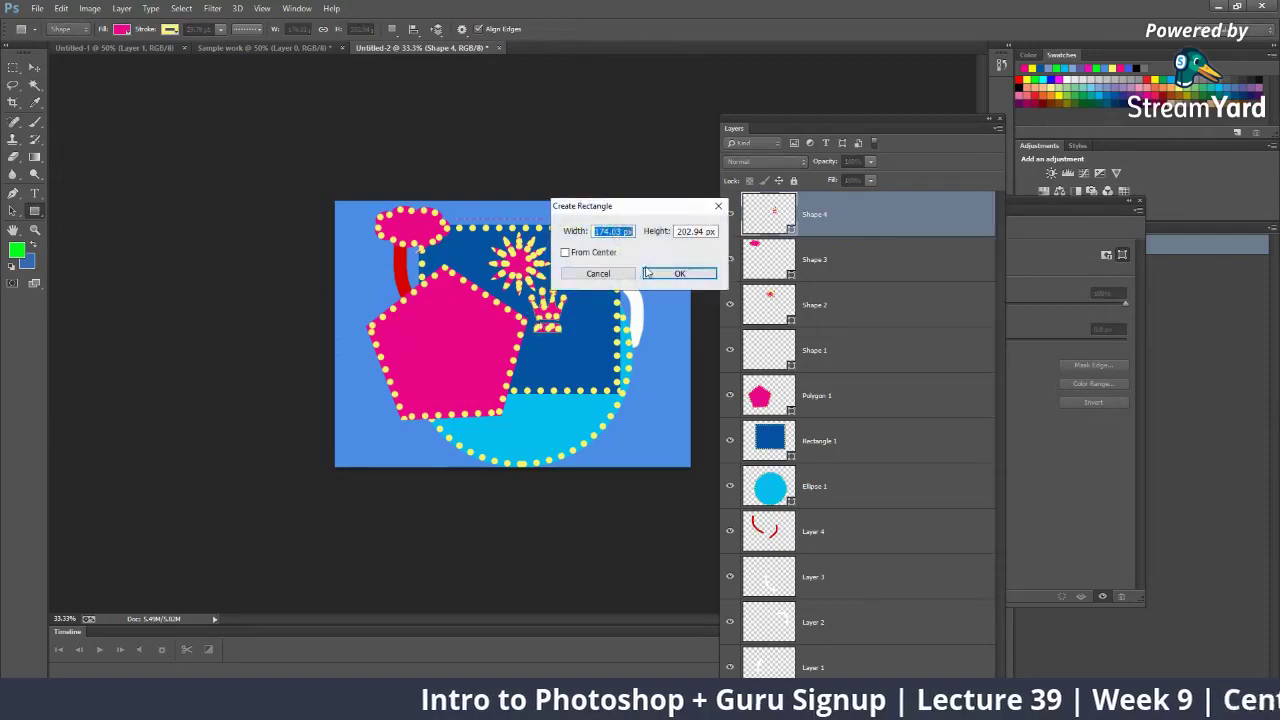
pyautogui.click(598, 274)
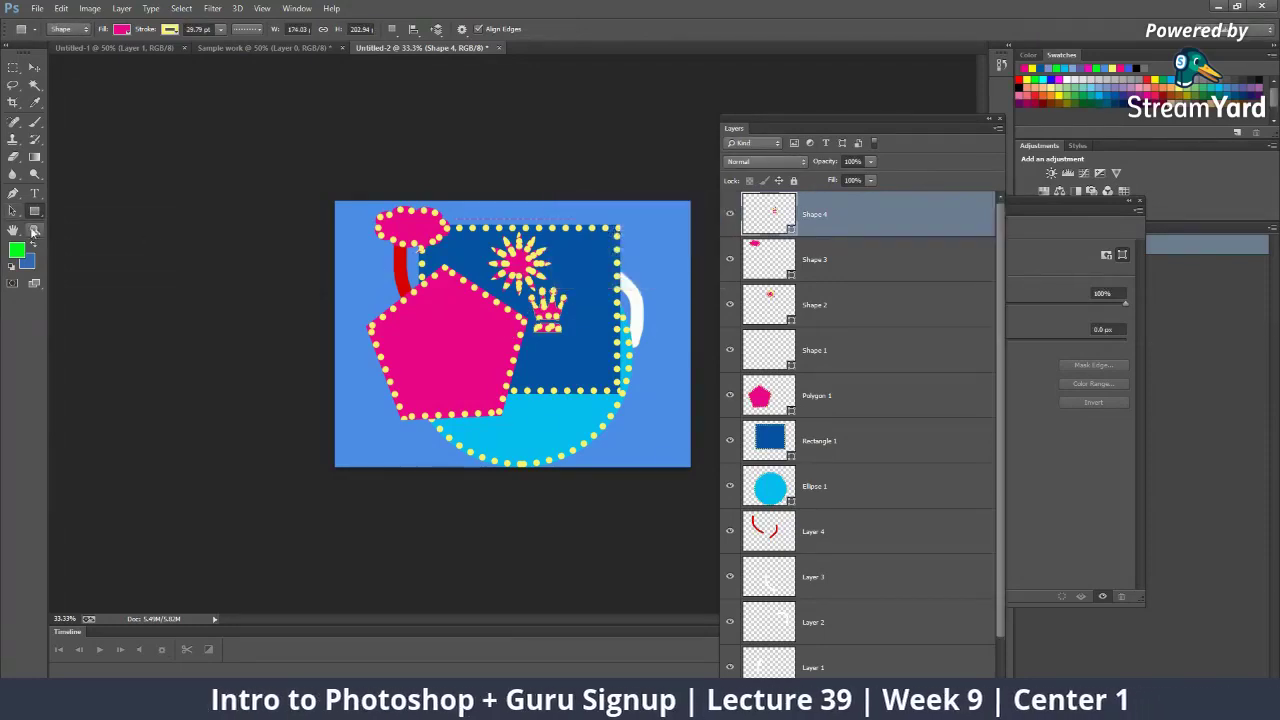
pyautogui.moveTo(34, 211); pyautogui.dragTo(100, 221)
pyautogui.click(628, 366)
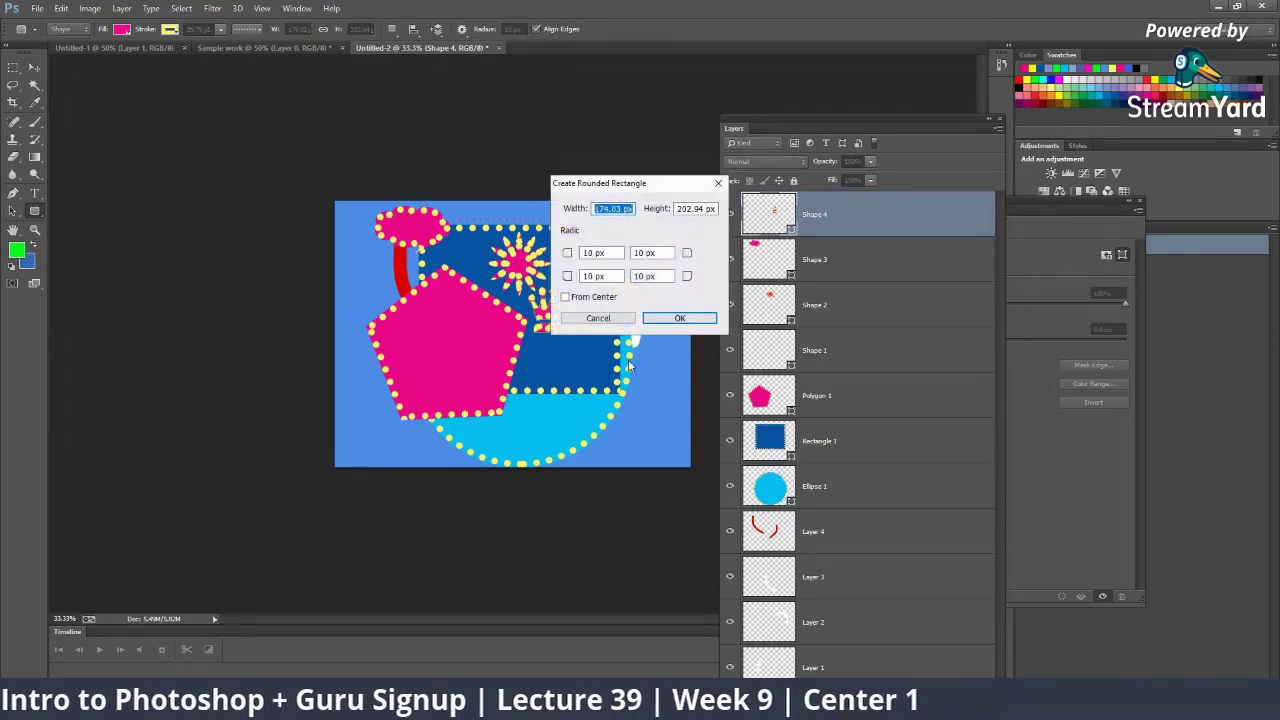
pyautogui.click(619, 321)
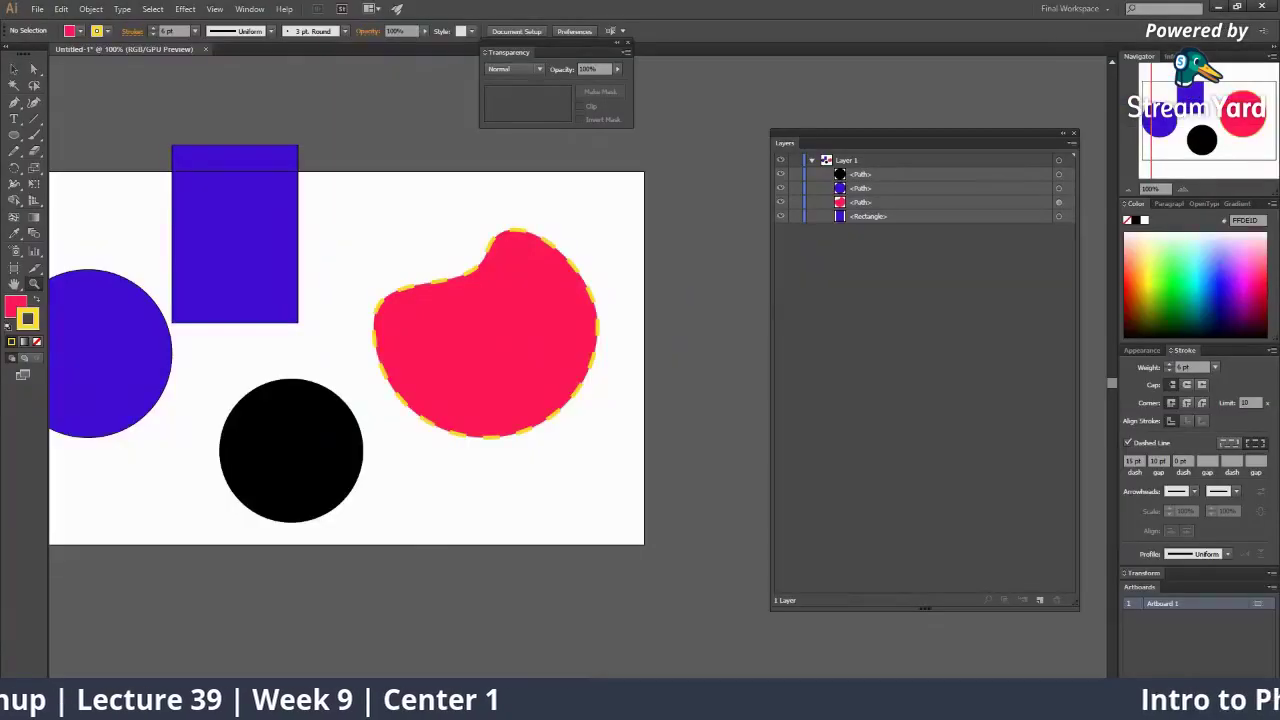
# - Create a 216 px pink circle and move it below the blob
pyautogui.click(447, 236)
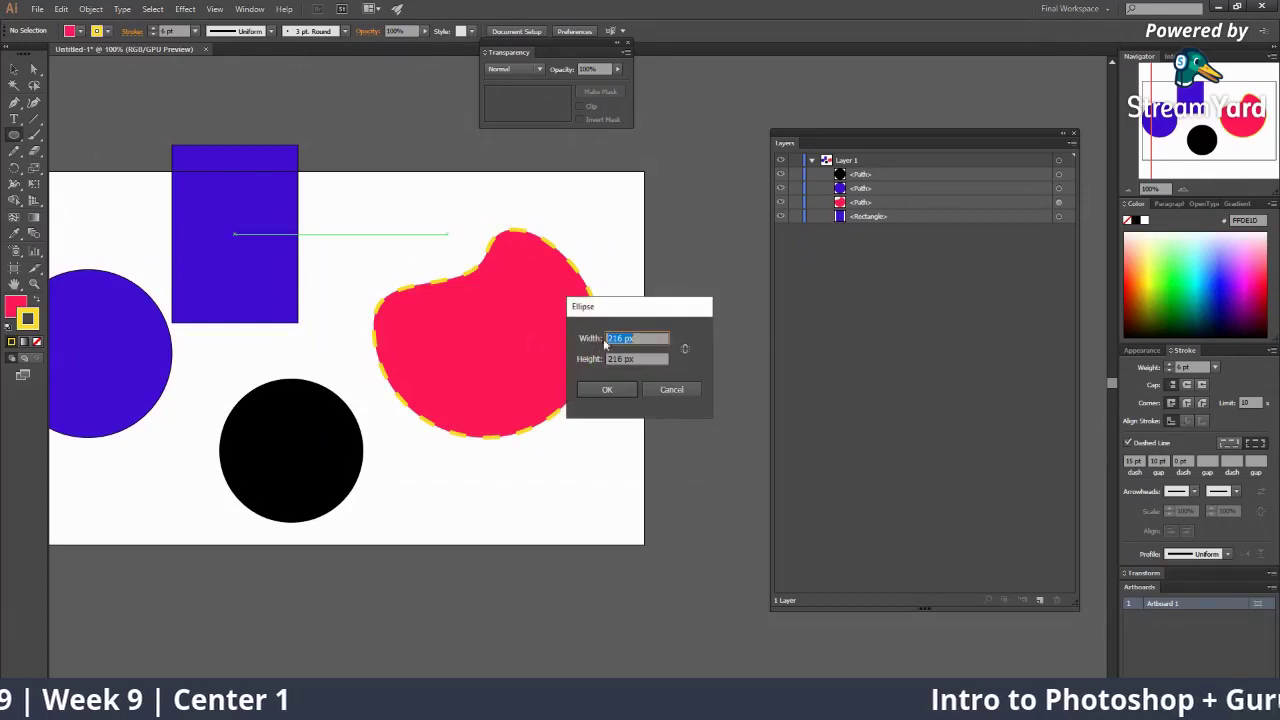
pyautogui.click(623, 388)
pyautogui.press('v')
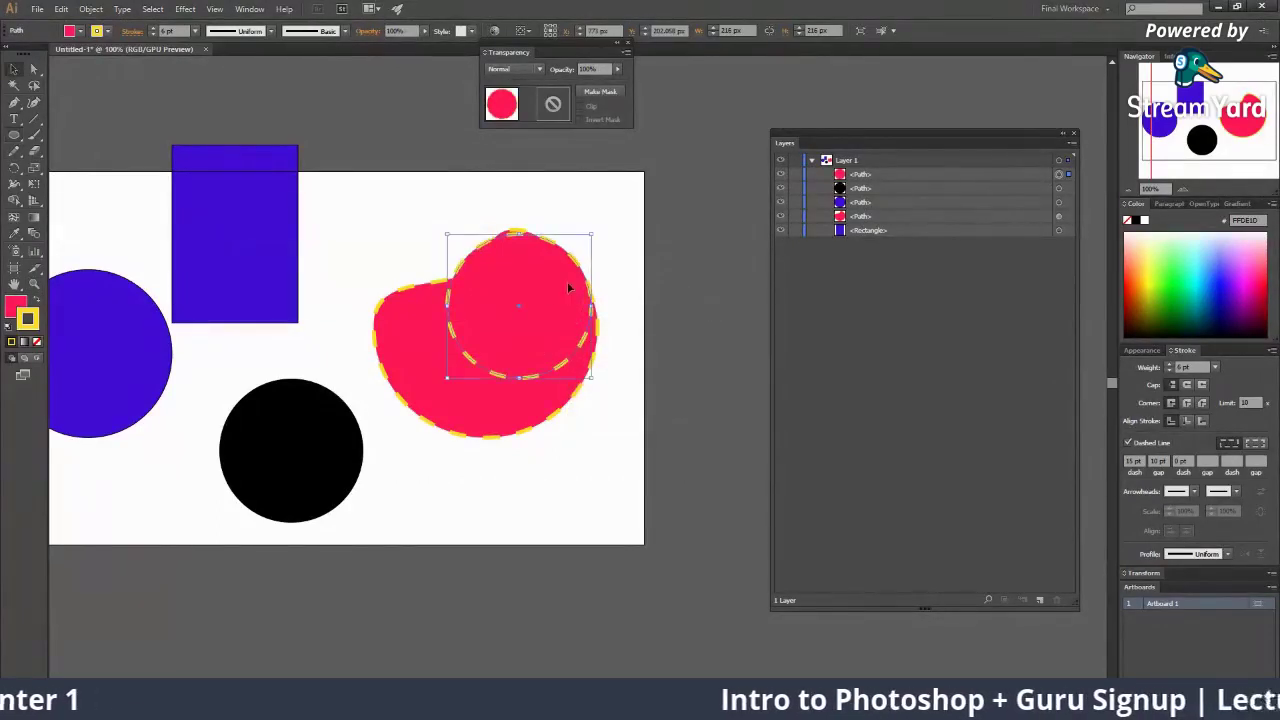
pyautogui.moveTo(567, 281); pyautogui.dragTo(606, 487)
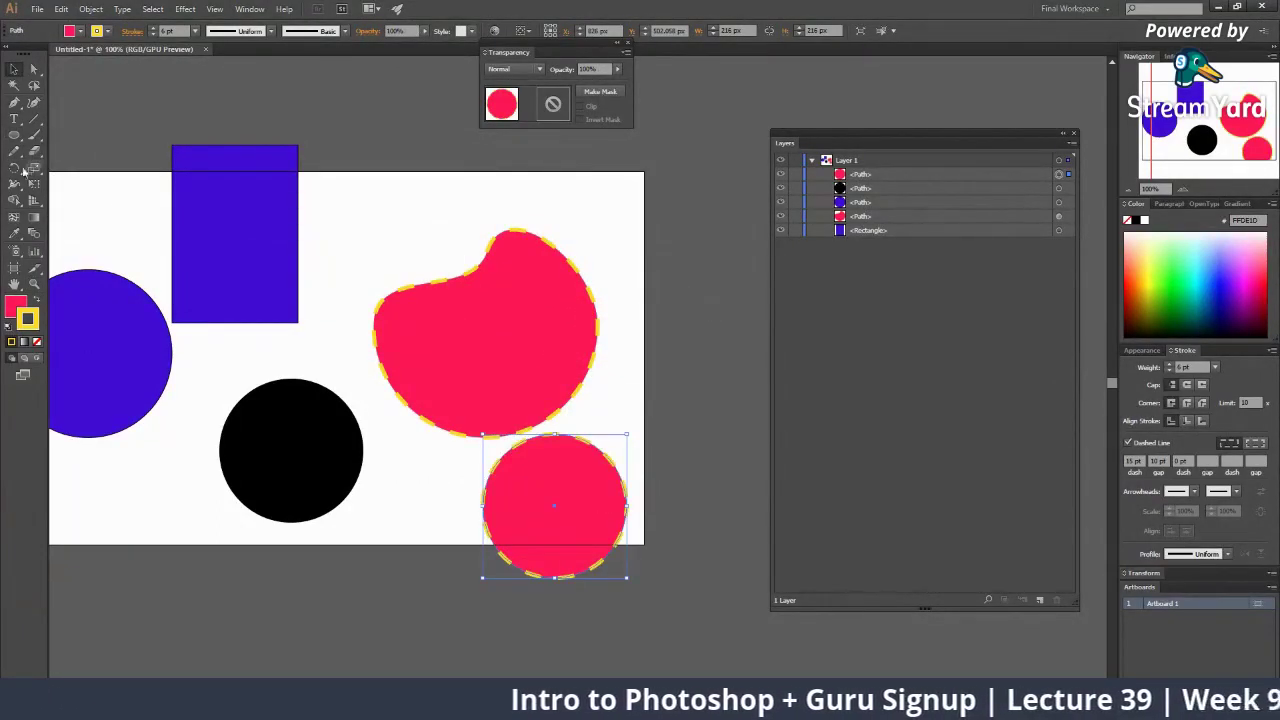
# - Draw a rounded rectangle sized to 10 px through its exact-size dialog
pyautogui.moveTo(14, 136); pyautogui.dragTo(44, 158)
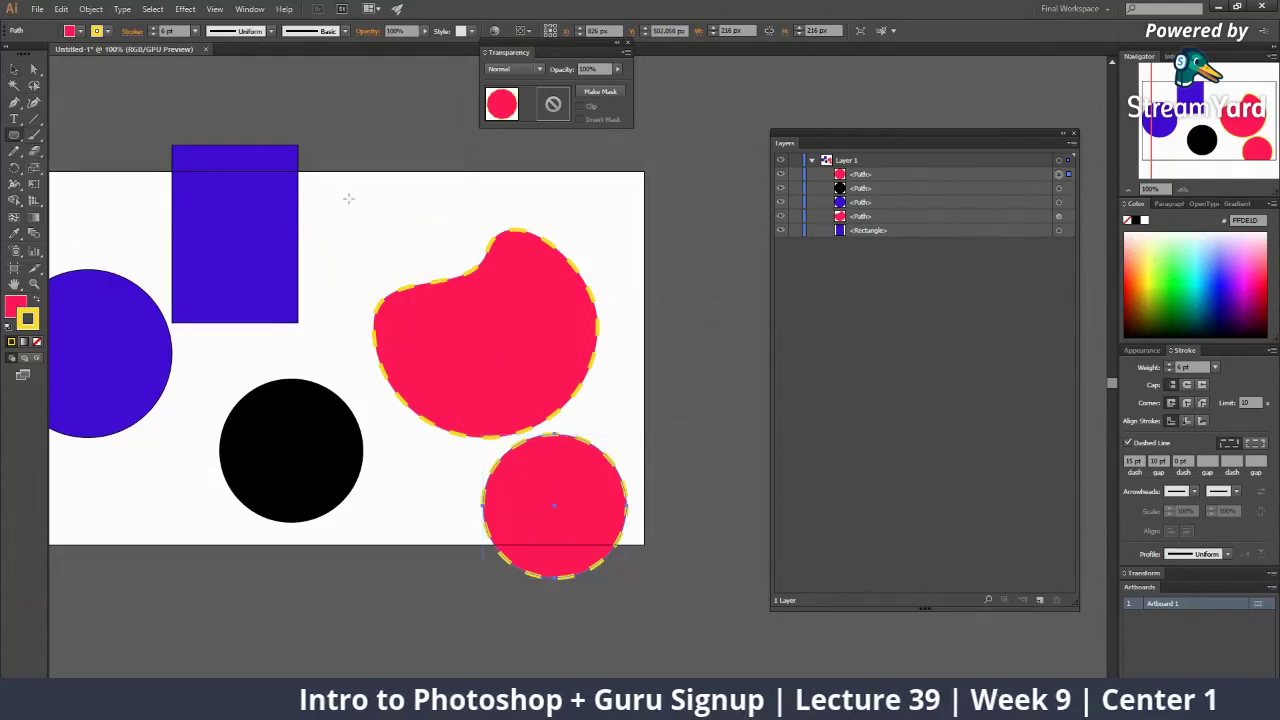
pyautogui.moveTo(348, 199); pyautogui.dragTo(351, 200)
pyautogui.click(398, 227)
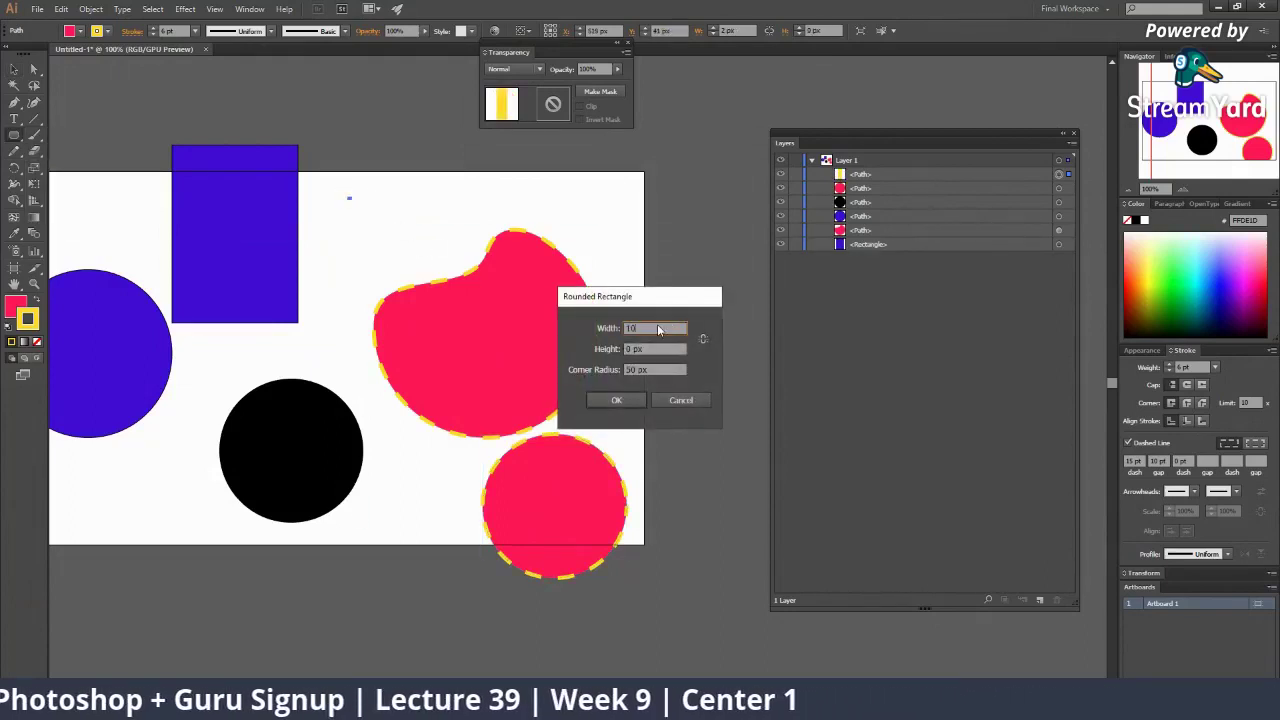
pyautogui.write('10')
pyautogui.press('Tab')
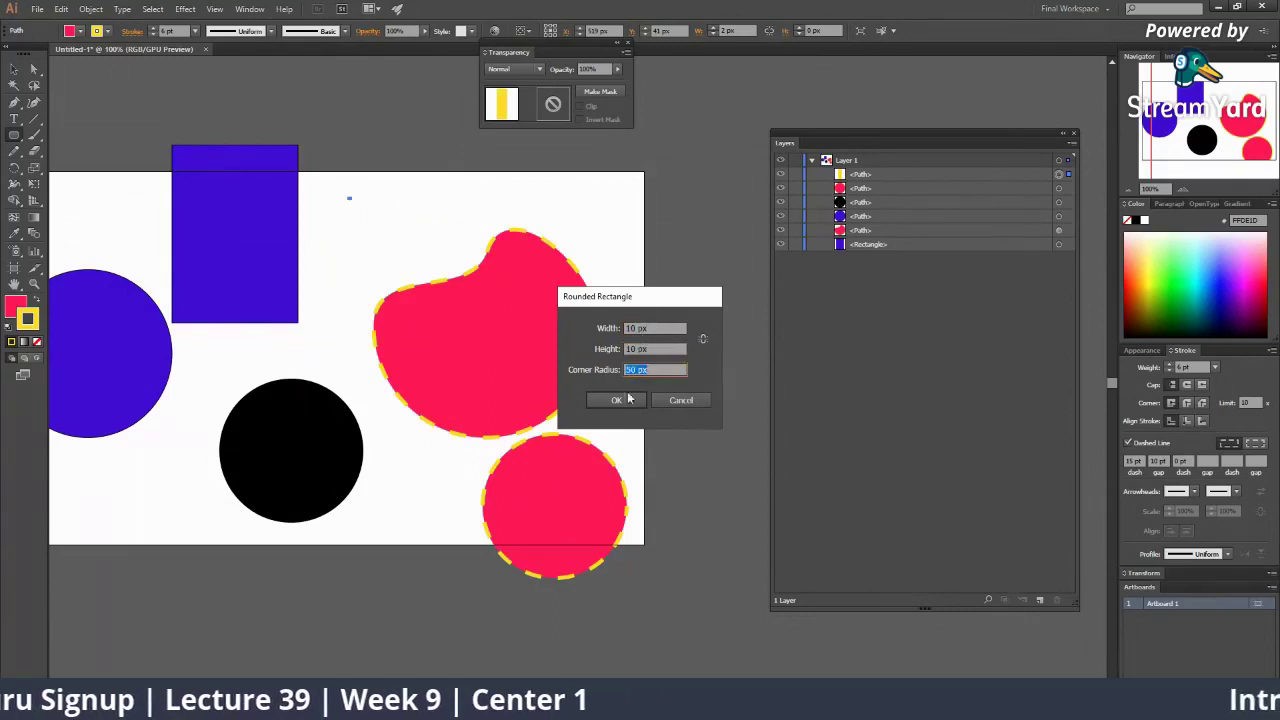
pyautogui.click(617, 398)
# - Create a 200 × 200 px rounded rectangle
pyautogui.click(617, 398)
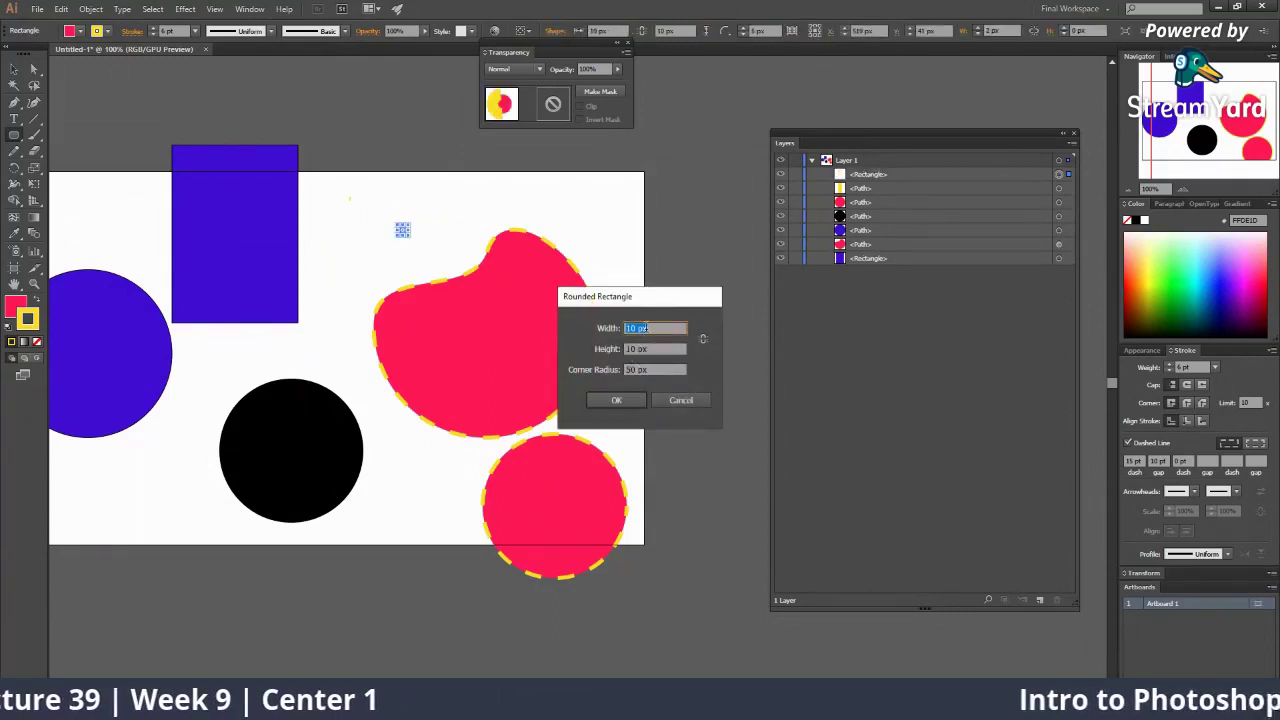
pyautogui.write('200')
pyautogui.press('Tab')
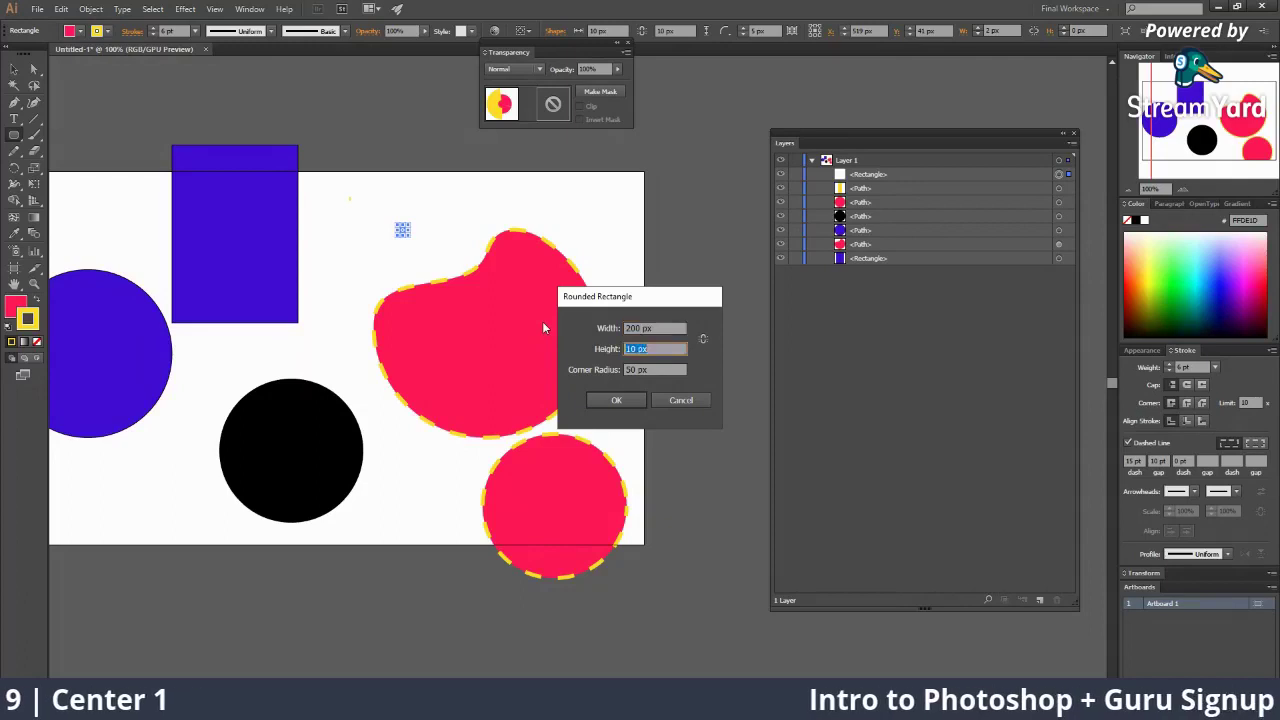
pyautogui.write('200')
pyautogui.press('Return')
# - Move the rounded square right of the artboard, deselect it, and return to Photoshop
pyautogui.press('v')
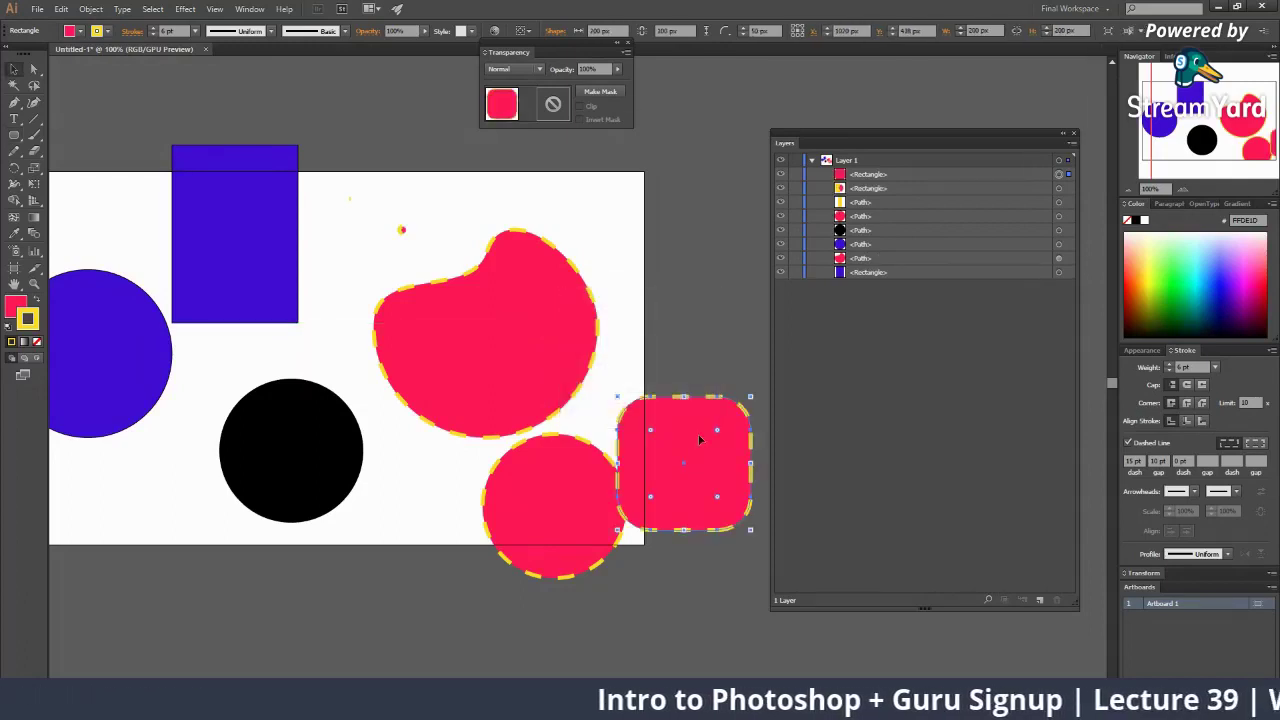
pyautogui.click(714, 392)
pyautogui.moveTo(714, 392); pyautogui.dragTo(554, 176)
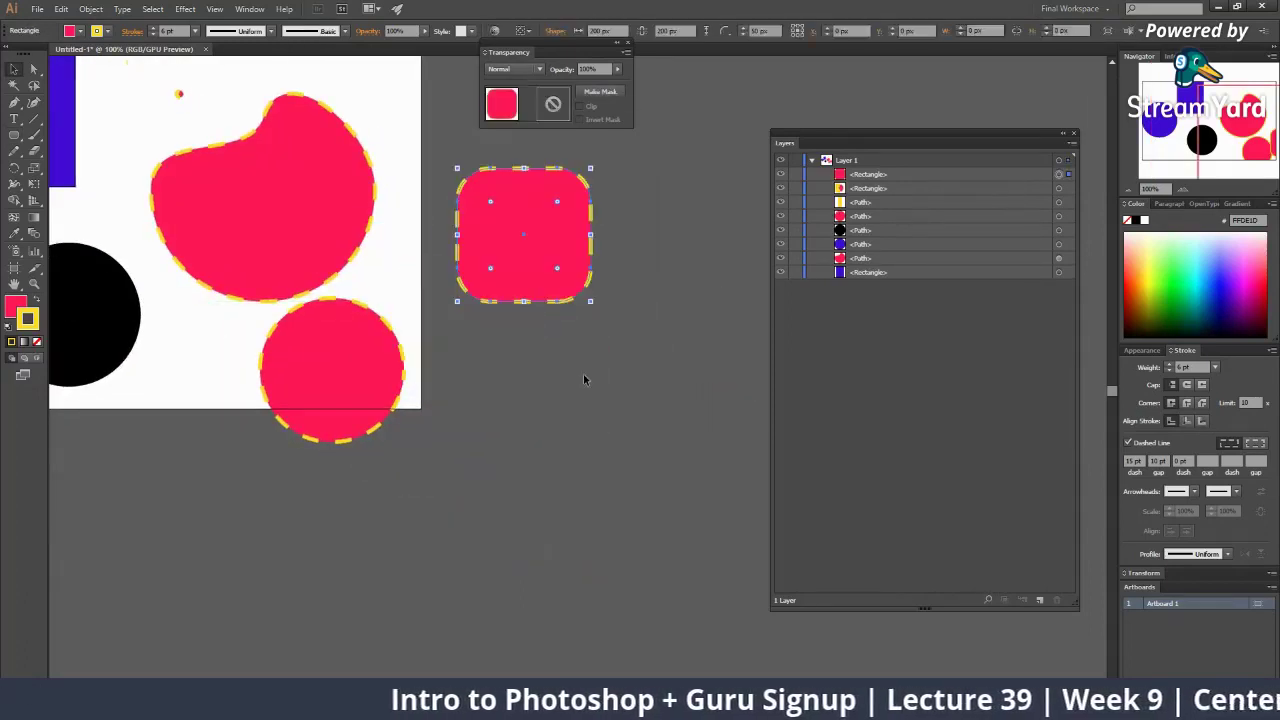
pyautogui.click(582, 364)
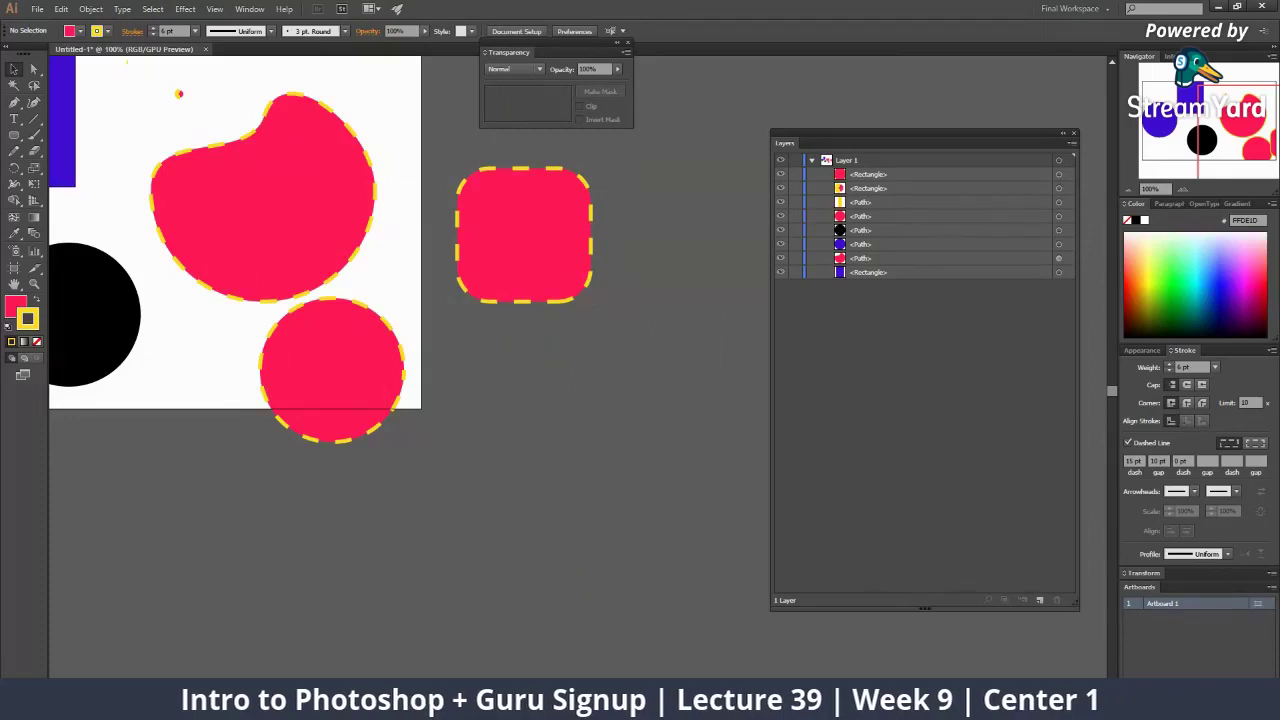
pyautogui.hotkey('alt', 'Tab')
# - Delete layers Shape 4 through Polygon 1 and move the dark blue rectangle top-left
pyautogui.press('z')
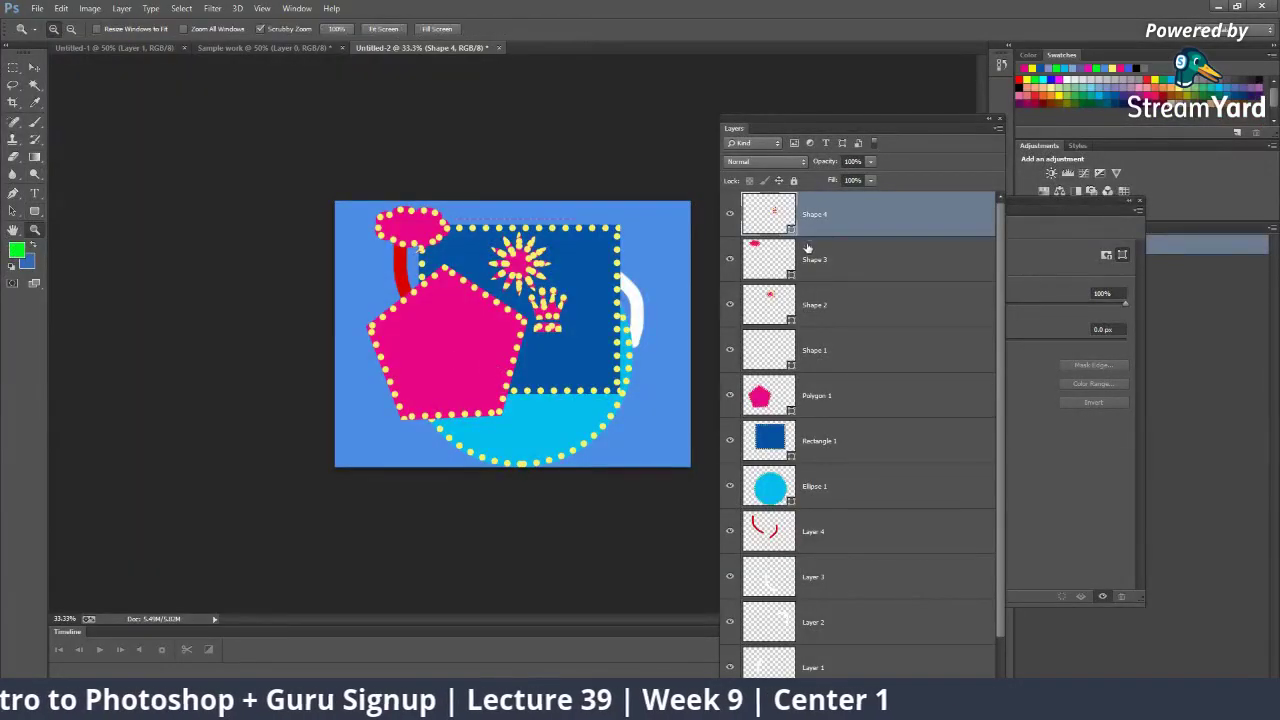
pyautogui.keyDown('shift'); pyautogui.click(818, 262); pyautogui.keyUp('shift')
pyautogui.keyDown('shift'); pyautogui.click(830, 396); pyautogui.keyUp('shift')
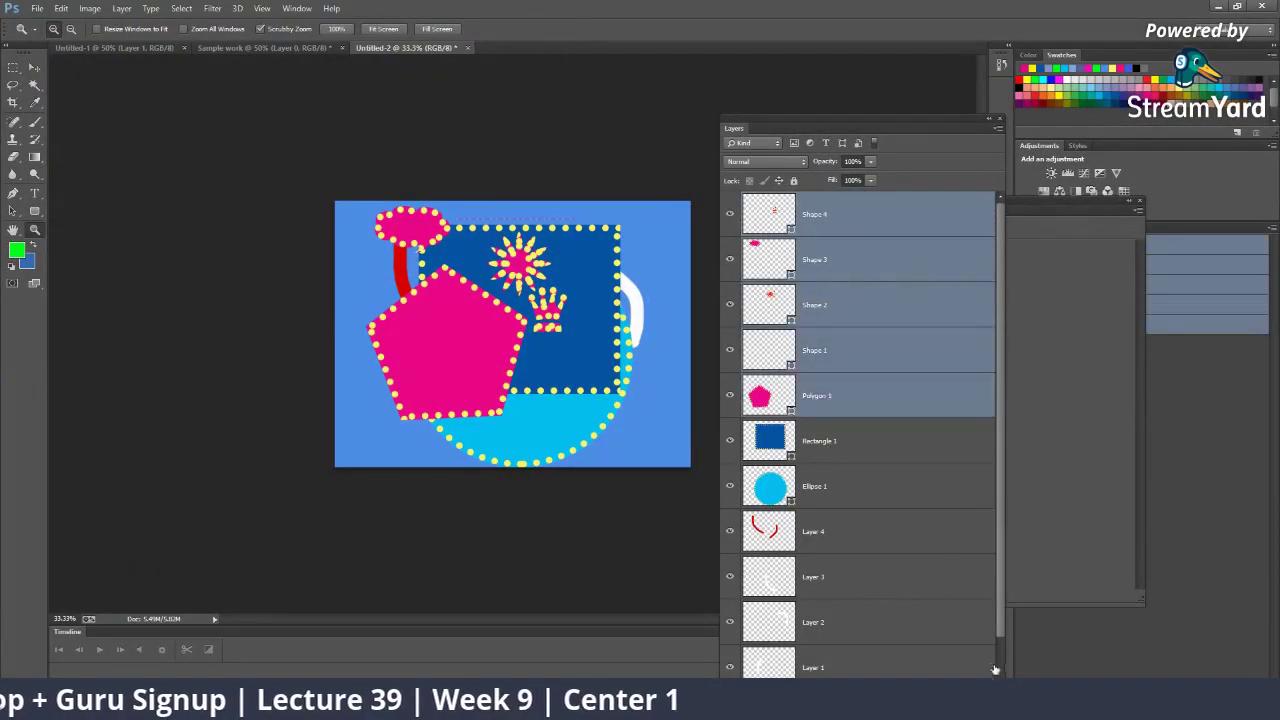
pyautogui.press('Delete')
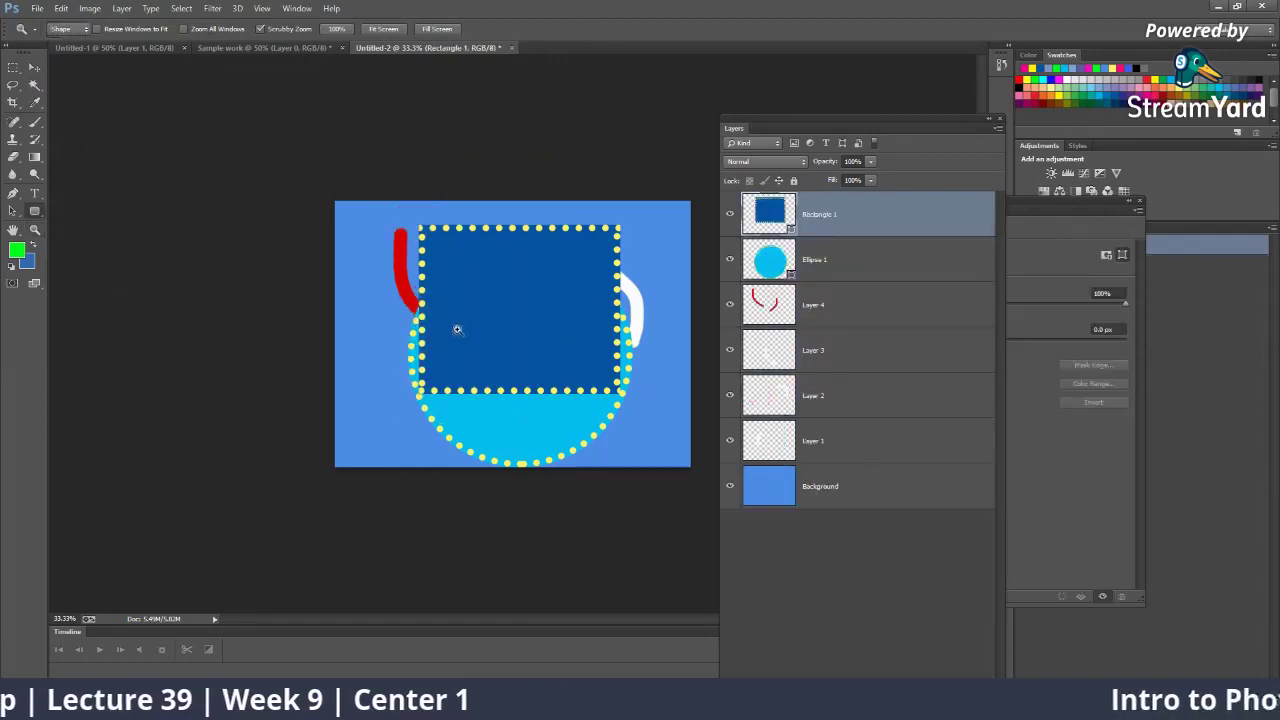
pyautogui.press('v')
pyautogui.moveTo(551, 311); pyautogui.dragTo(386, 250)
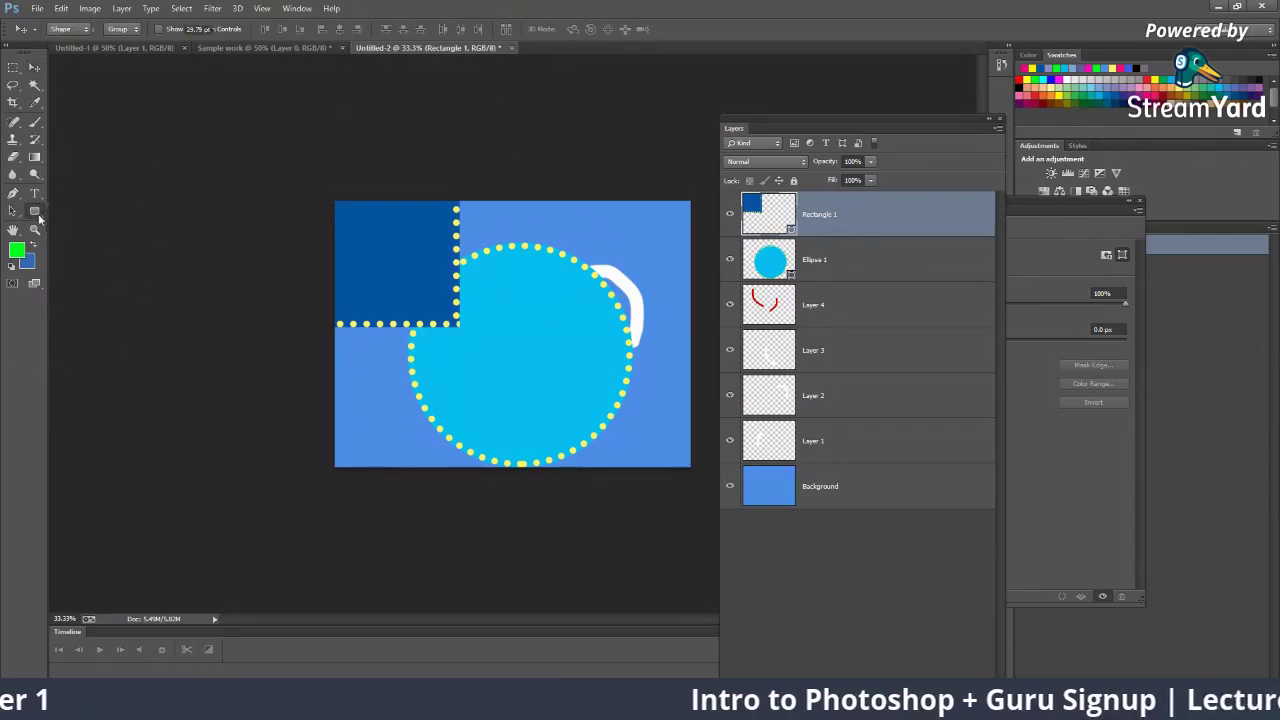
# - Start a new rounded rectangle and set its size to 400 × 400 px
pyautogui.moveTo(35, 211); pyautogui.dragTo(90, 221)
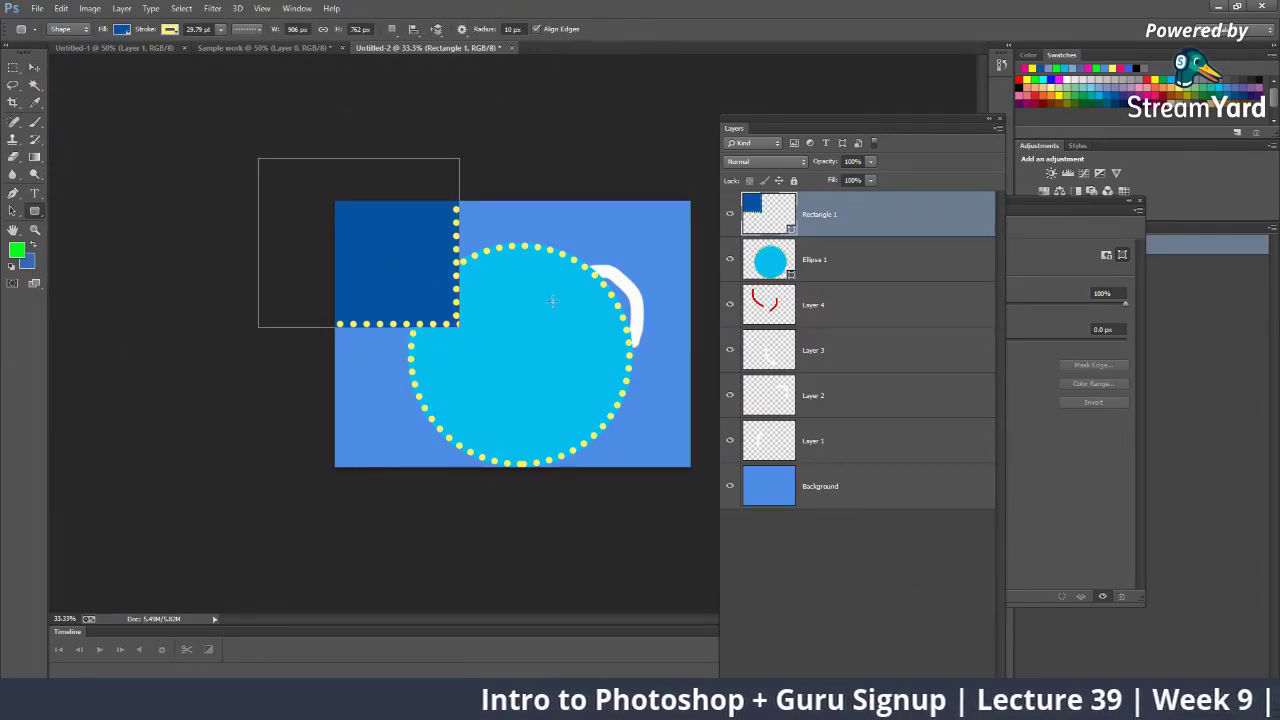
pyautogui.click(506, 295)
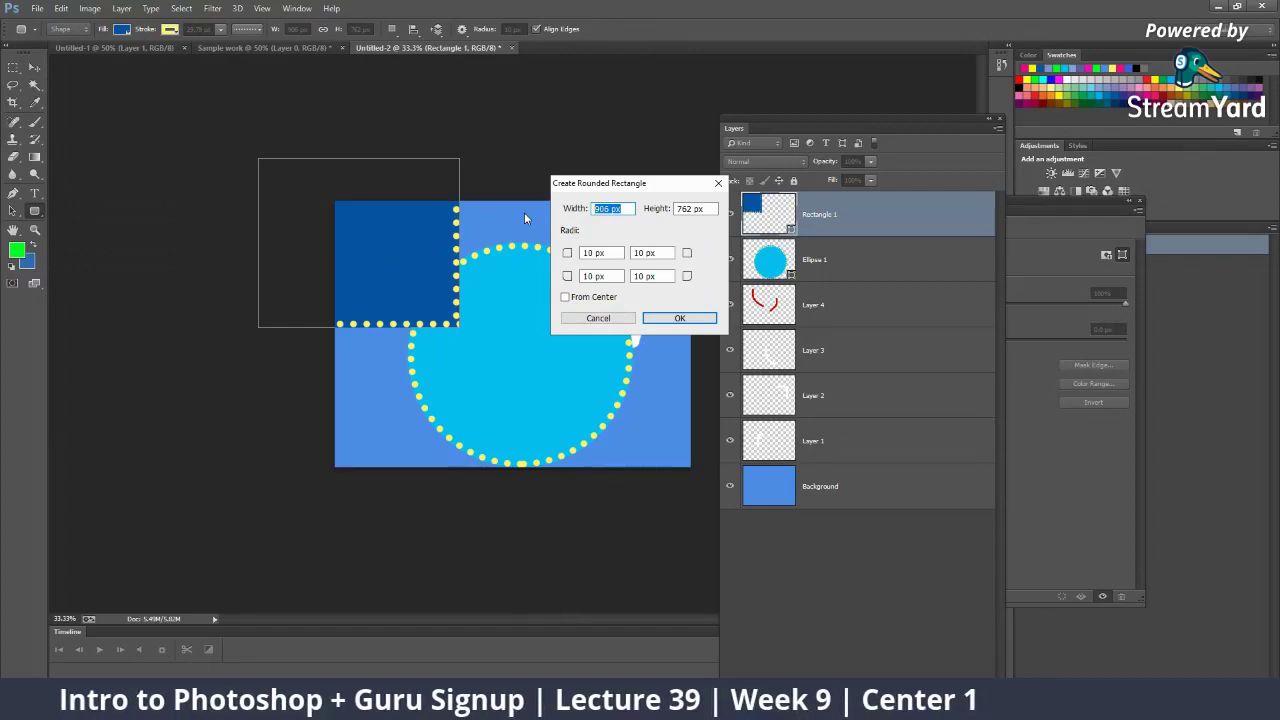
pyautogui.write('40')
pyautogui.press('Tab')
pyautogui.press('BackSpace')
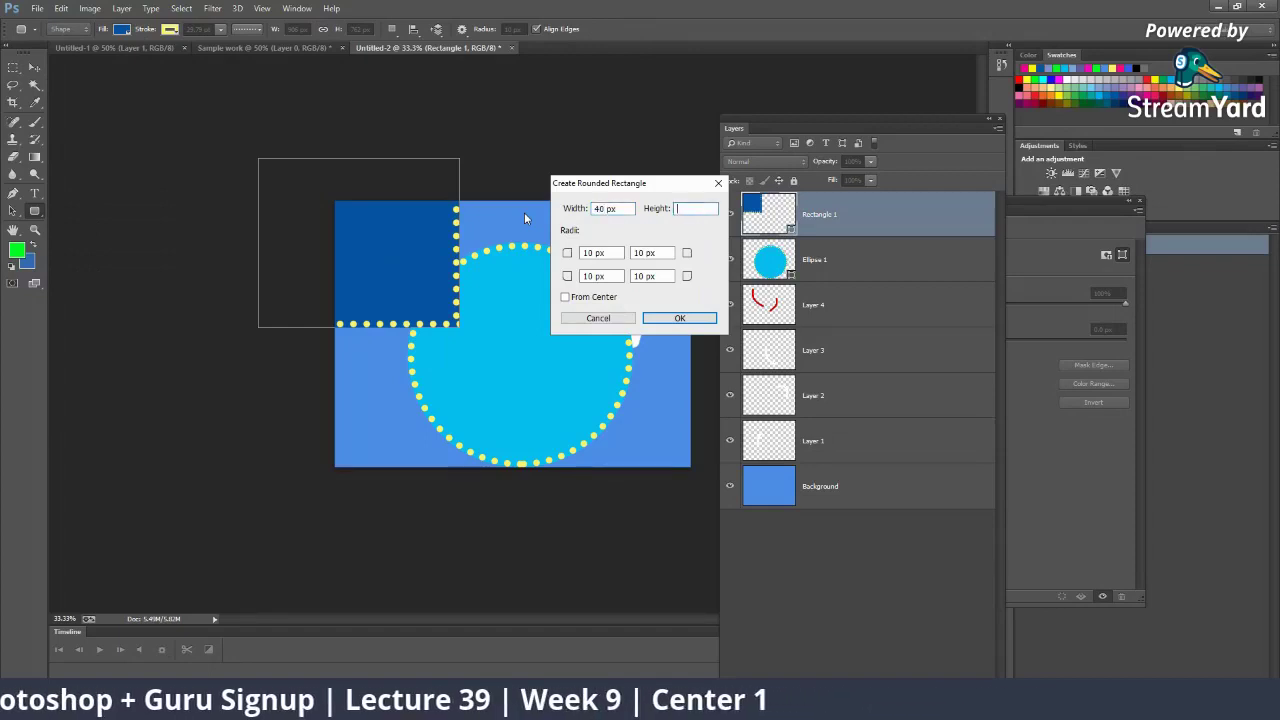
pyautogui.press('Tab')
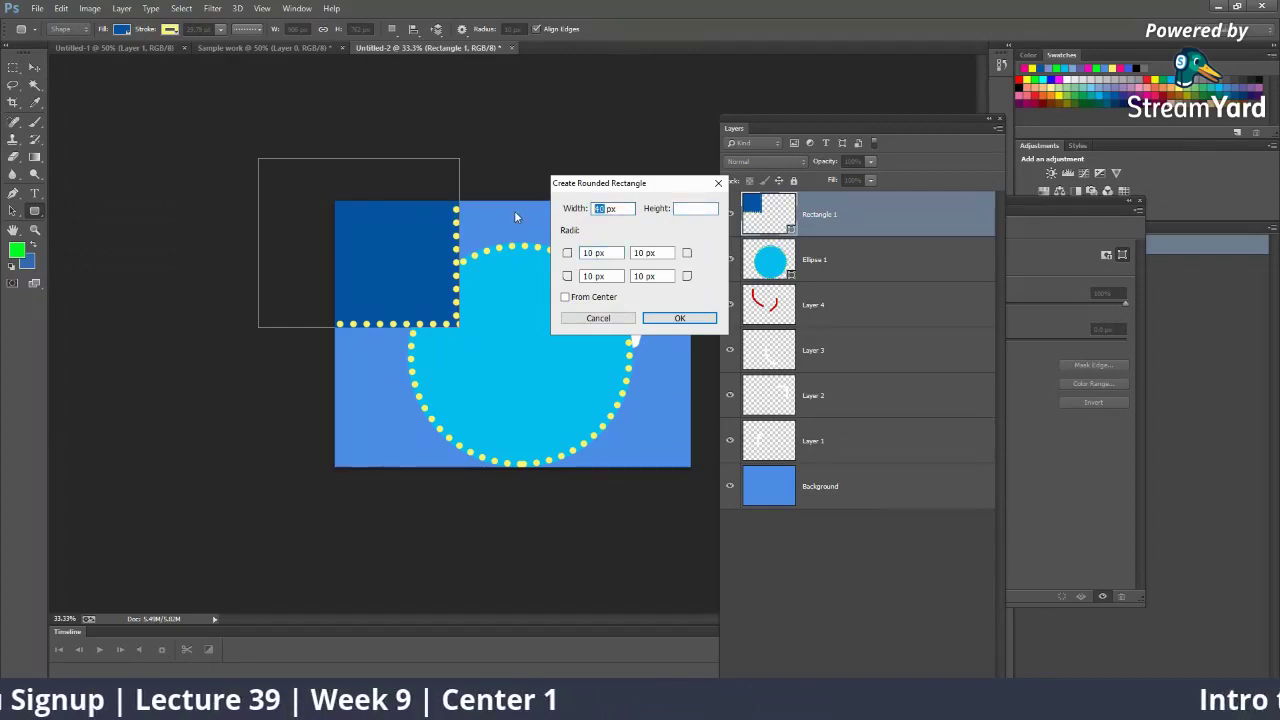
pyautogui.write('400400')
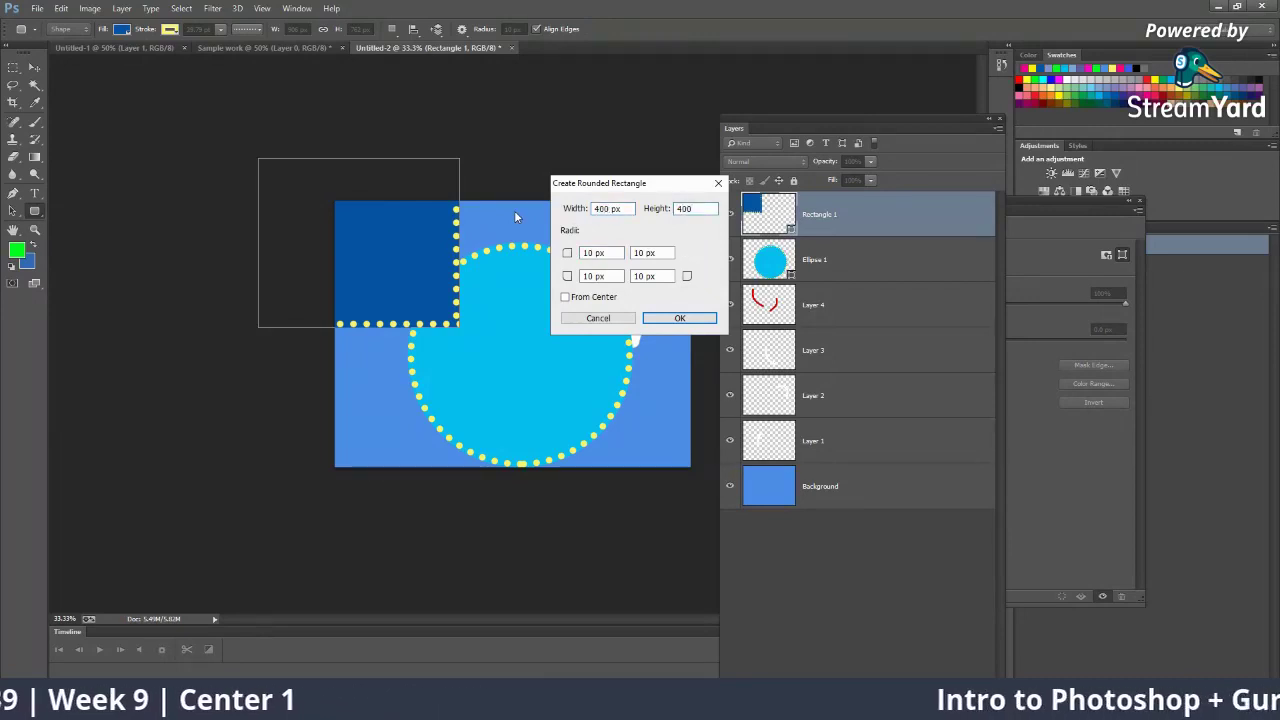
pyautogui.press('Tab')
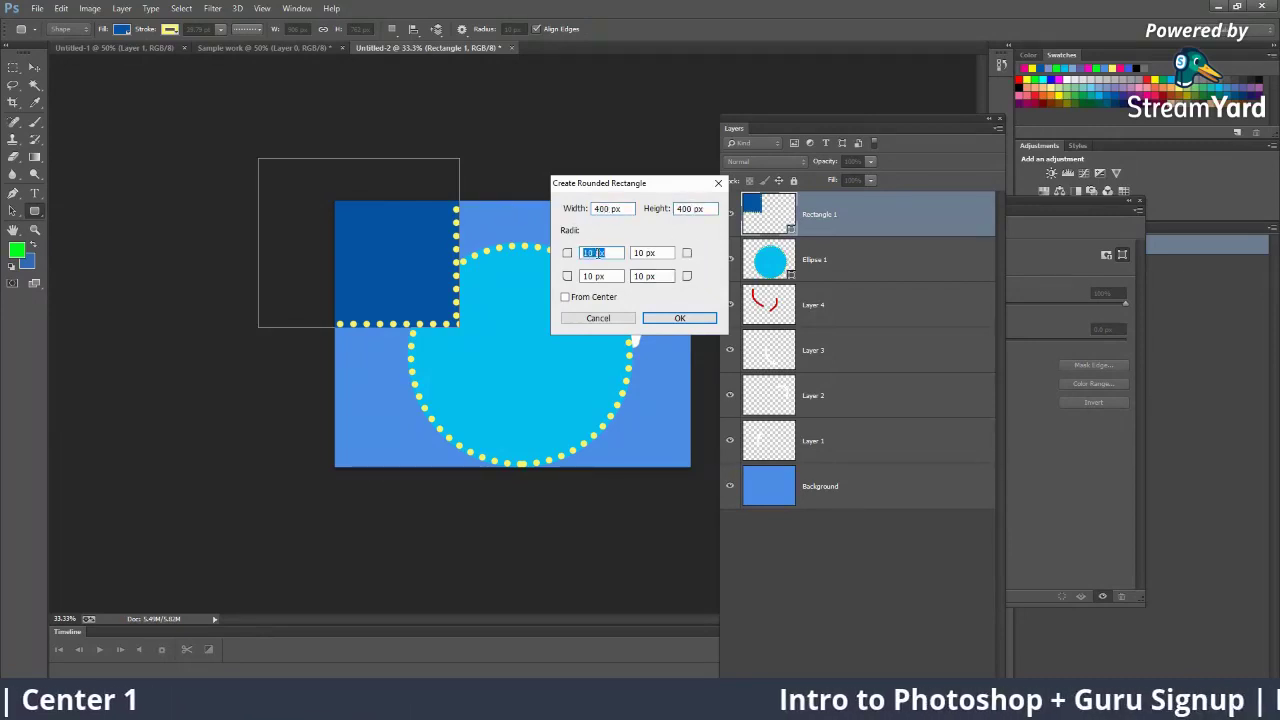
# - Set the corner radii to 5, 10, 10, 5 px and create the rounded square
pyautogui.click(593, 253)
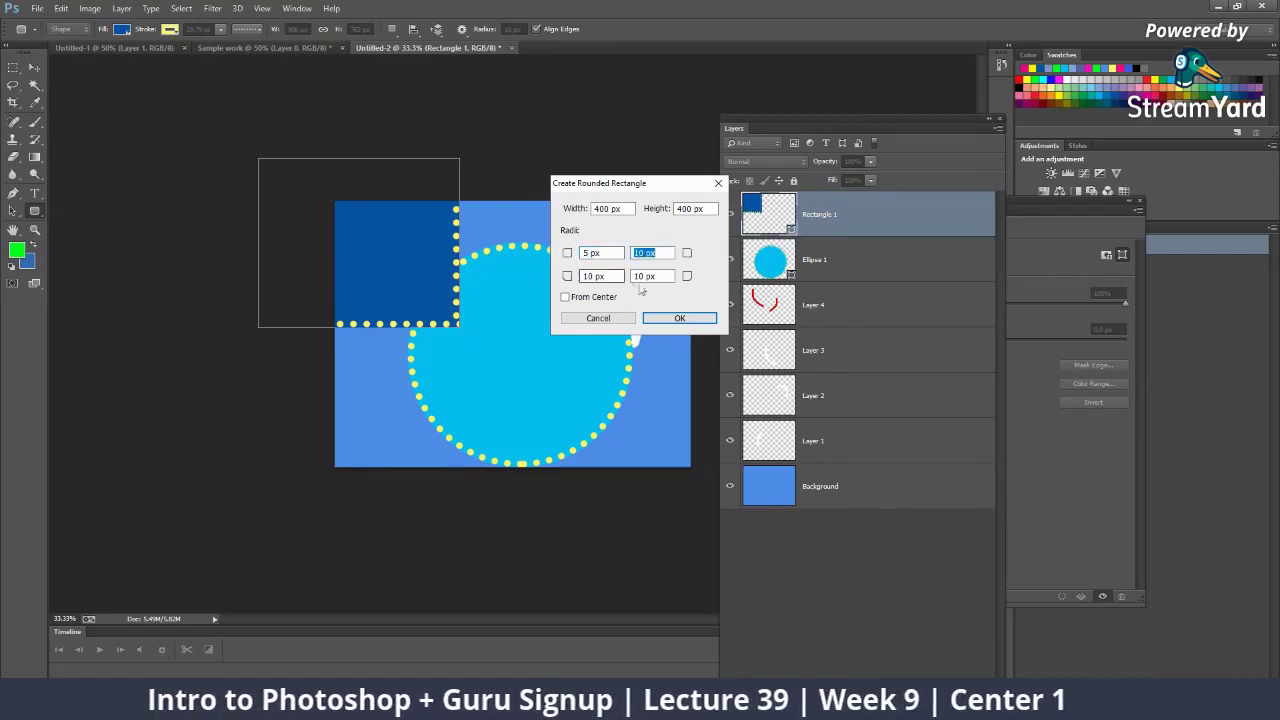
pyautogui.write('5')
pyautogui.press('Tab')
pyautogui.press('Tab')
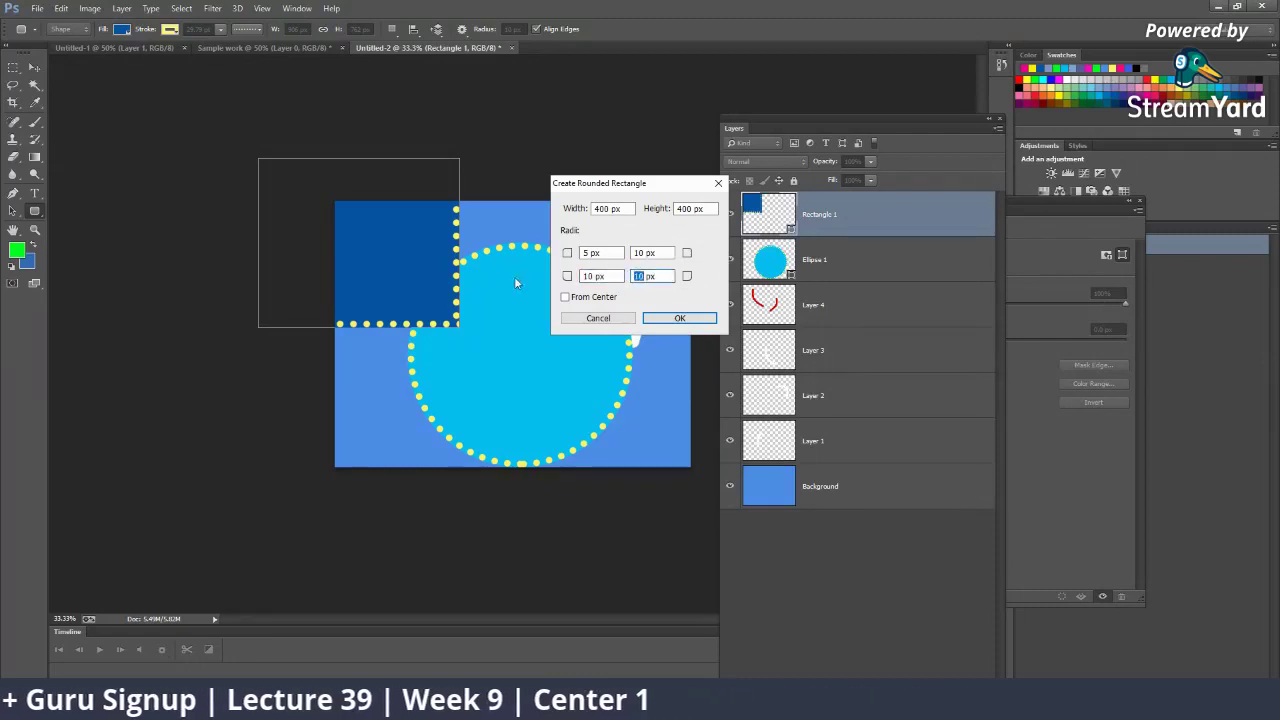
pyautogui.write('5')
pyautogui.press('Tab')
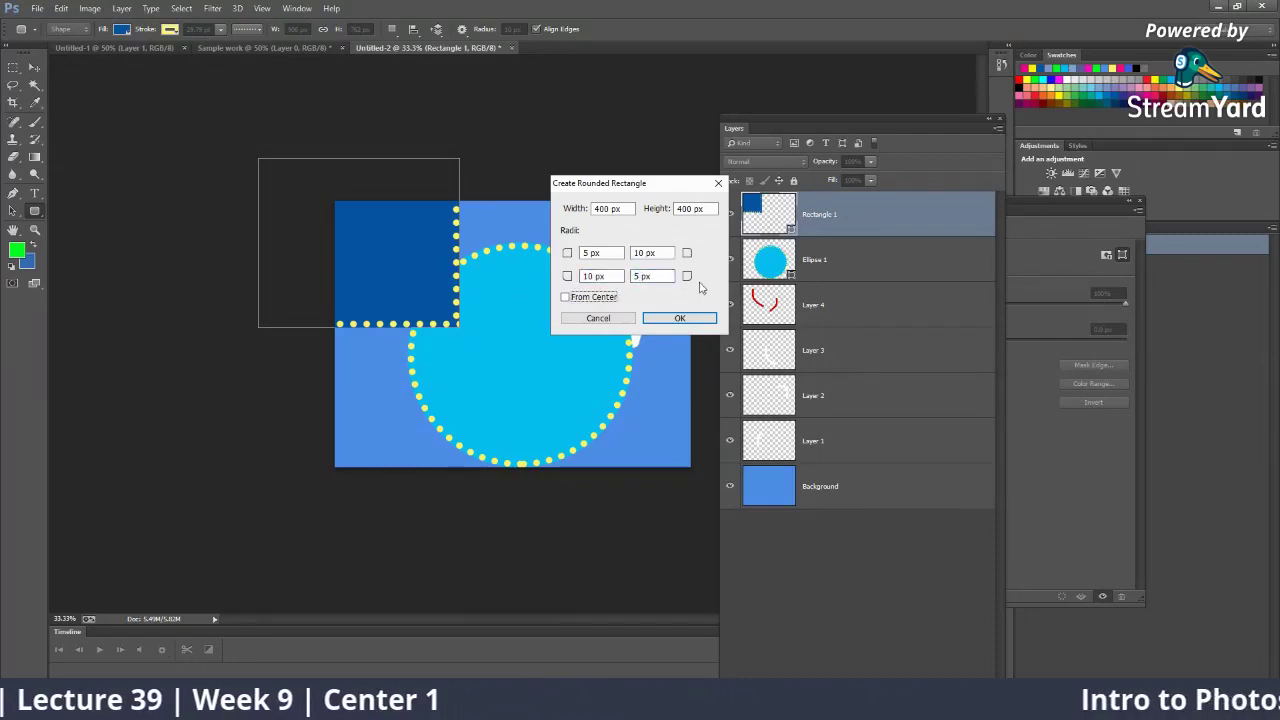
pyautogui.click(679, 319)
# - Zoom in on the new square and start another 400 px rounded rectangle
pyautogui.press('z')
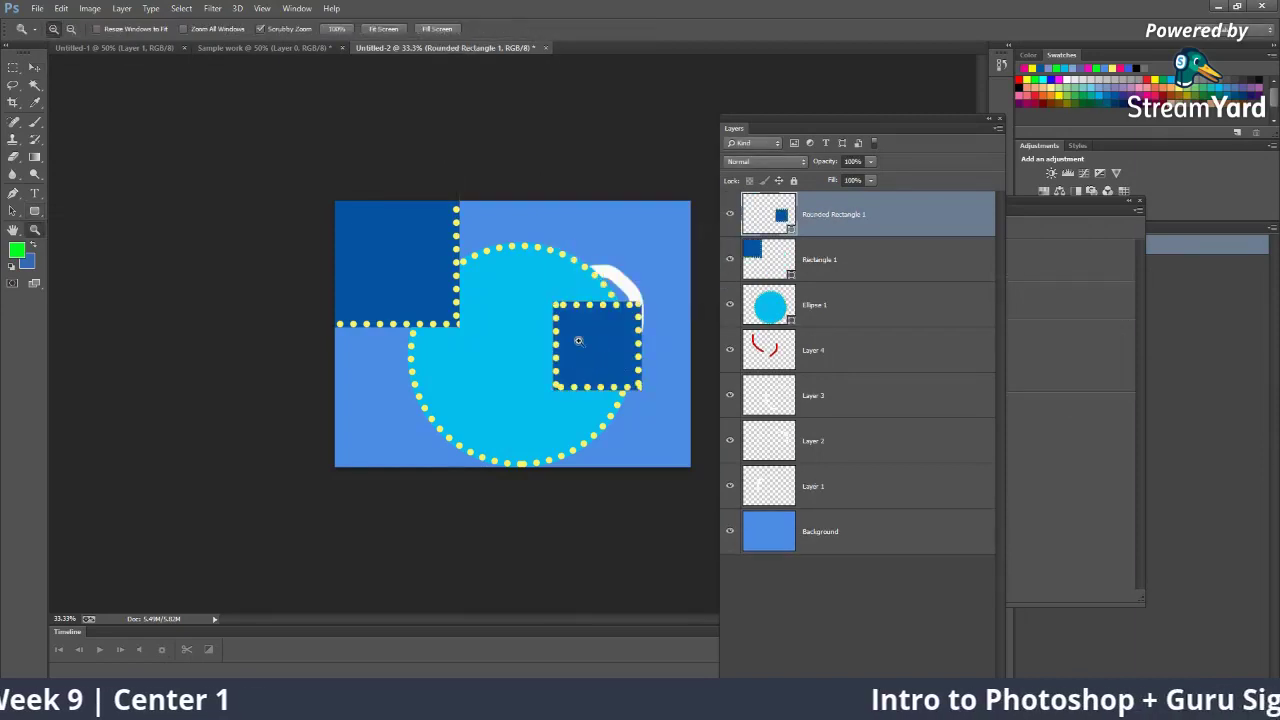
pyautogui.keyDown('alt'); pyautogui.click(578, 340); pyautogui.keyUp('alt')
pyautogui.moveTo(578, 340); pyautogui.dragTo(604, 503)
pyautogui.moveTo(610, 620); pyautogui.dragTo(677, 620)
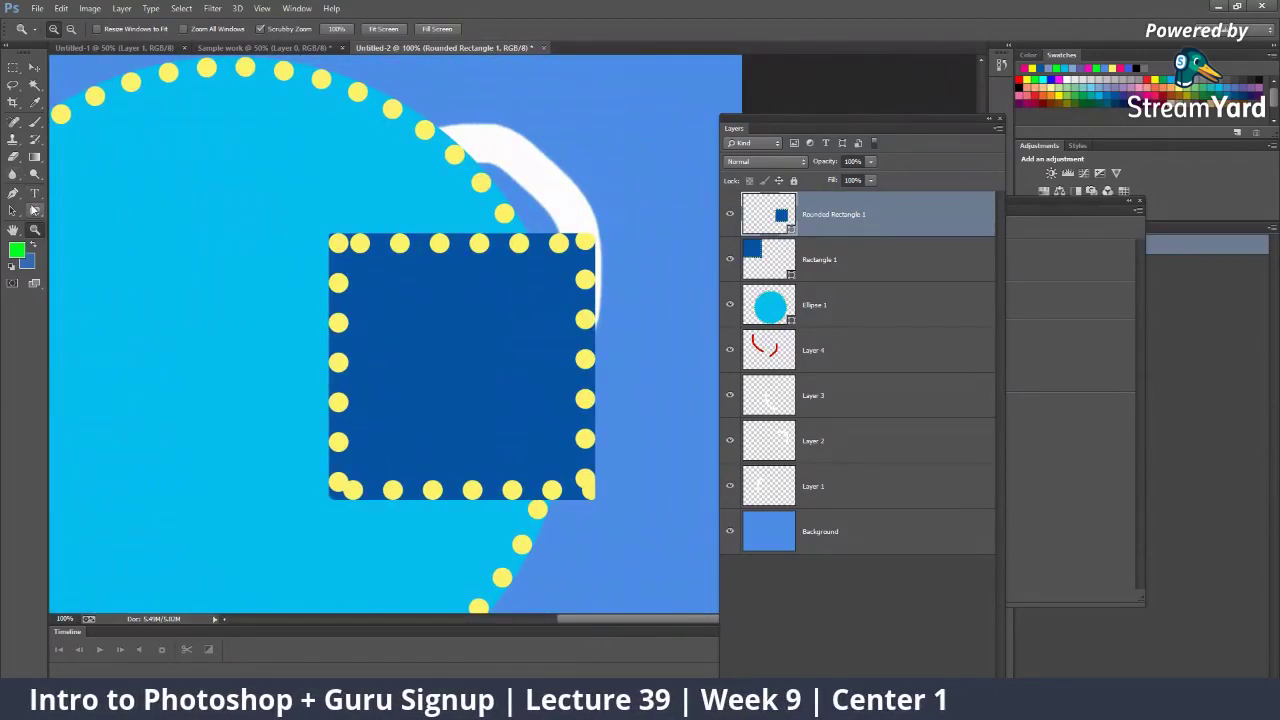
pyautogui.click(34, 211)
pyautogui.click(337, 165)
# - Give it corner radii 50, 100, 10, 50 px and move it up-left onto the circle
pyautogui.click(586, 253)
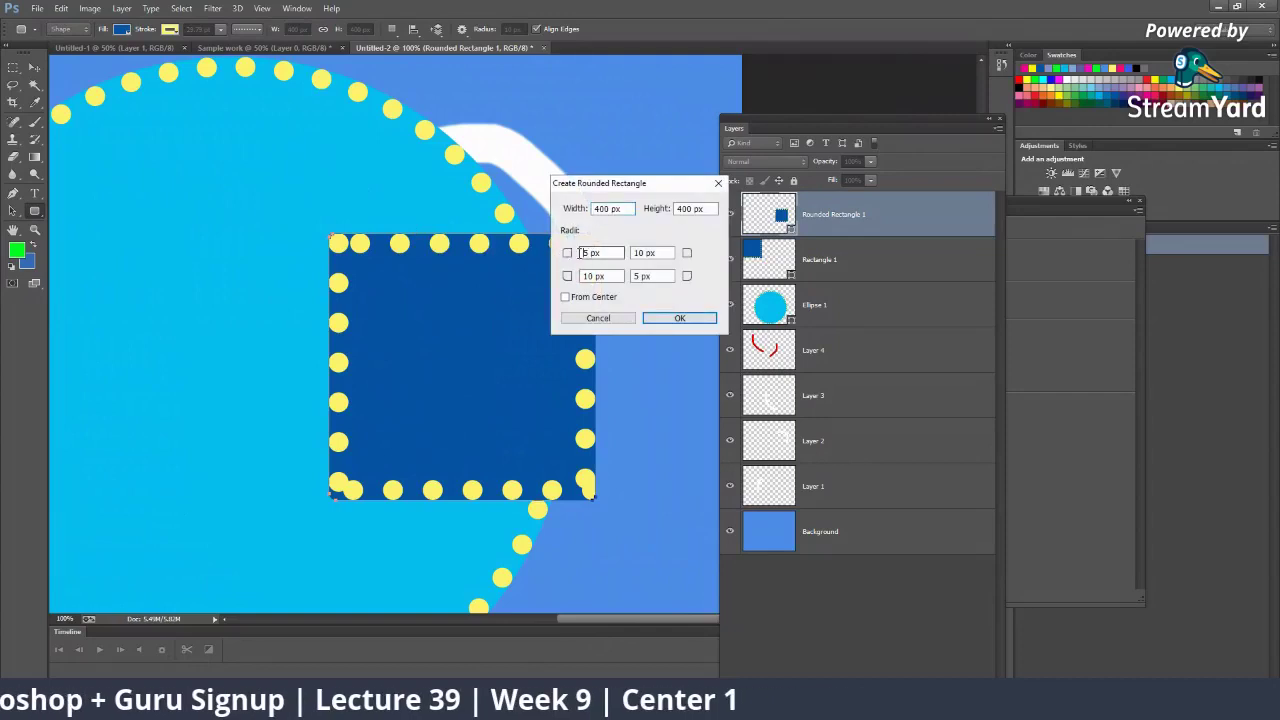
pyautogui.click(590, 254)
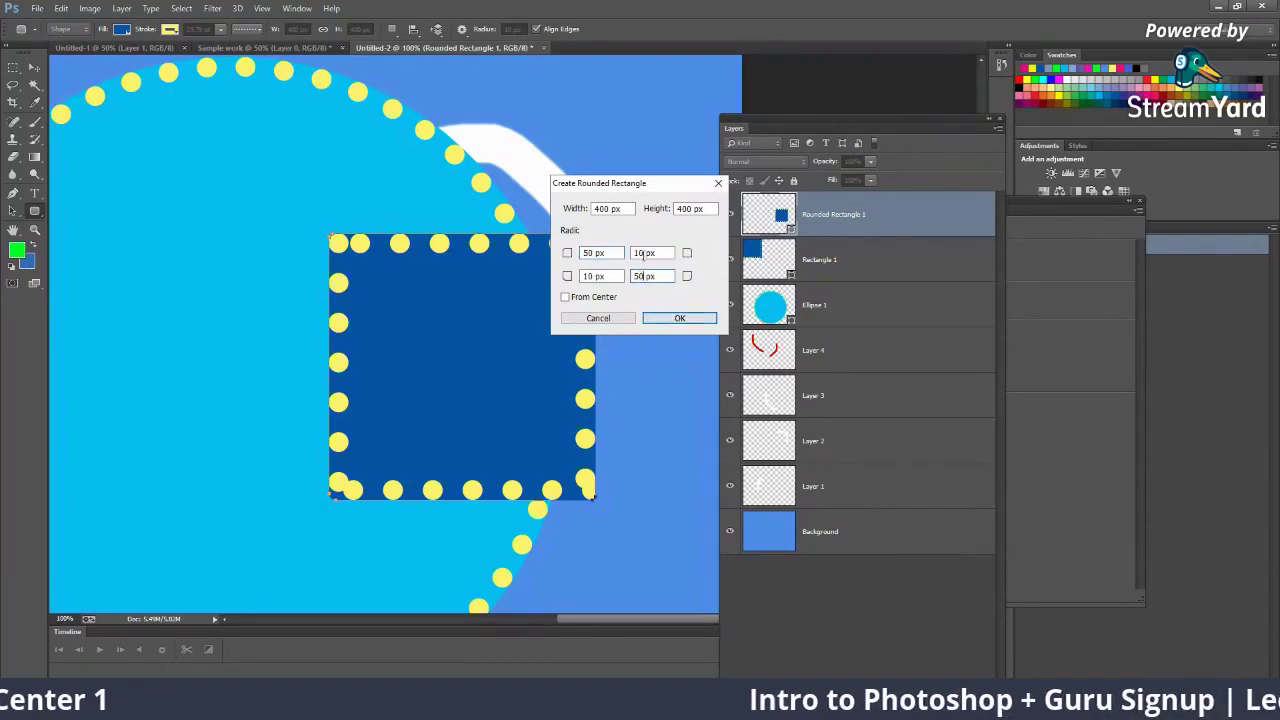
pyautogui.click(644, 254)
pyautogui.write('0')
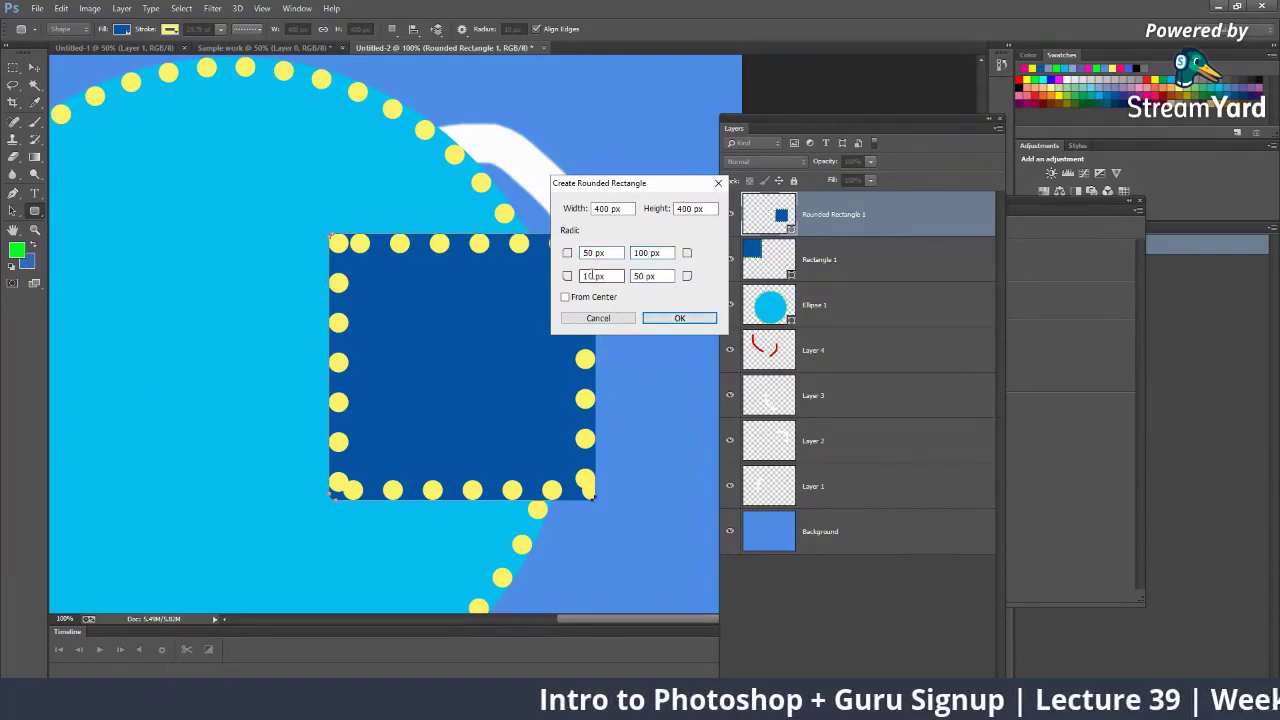
pyautogui.click(679, 318)
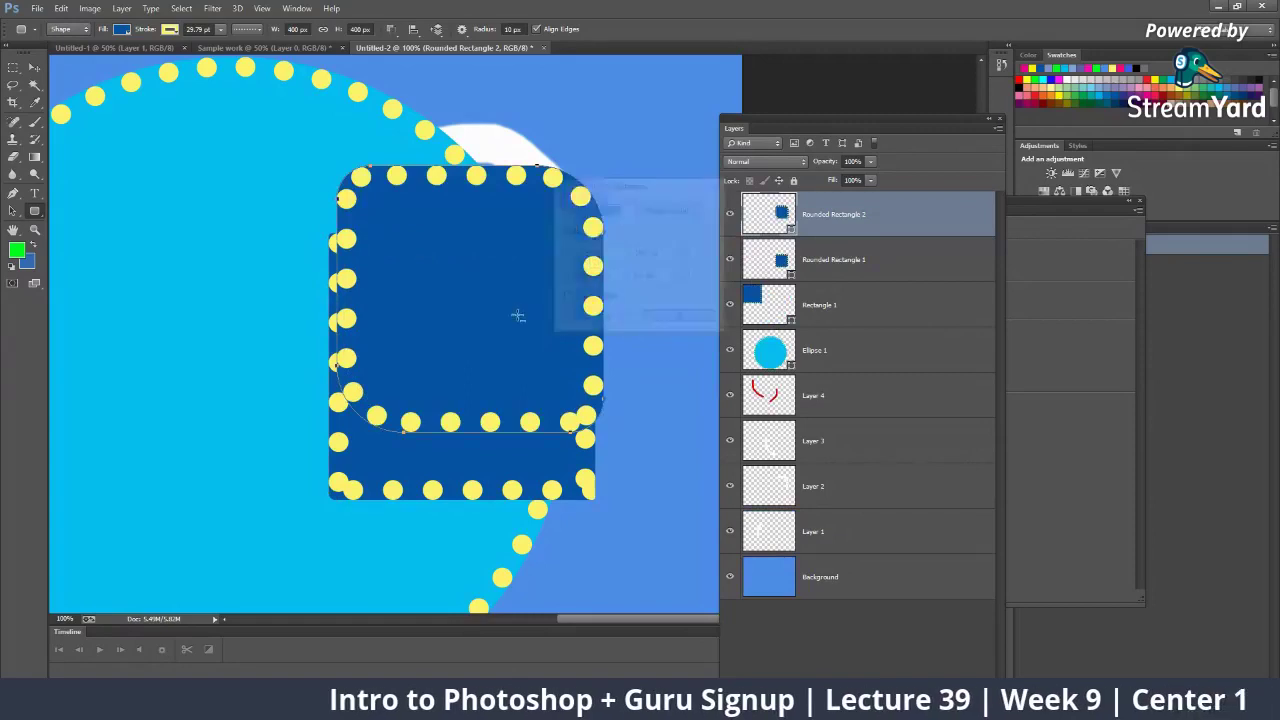
pyautogui.click(679, 318)
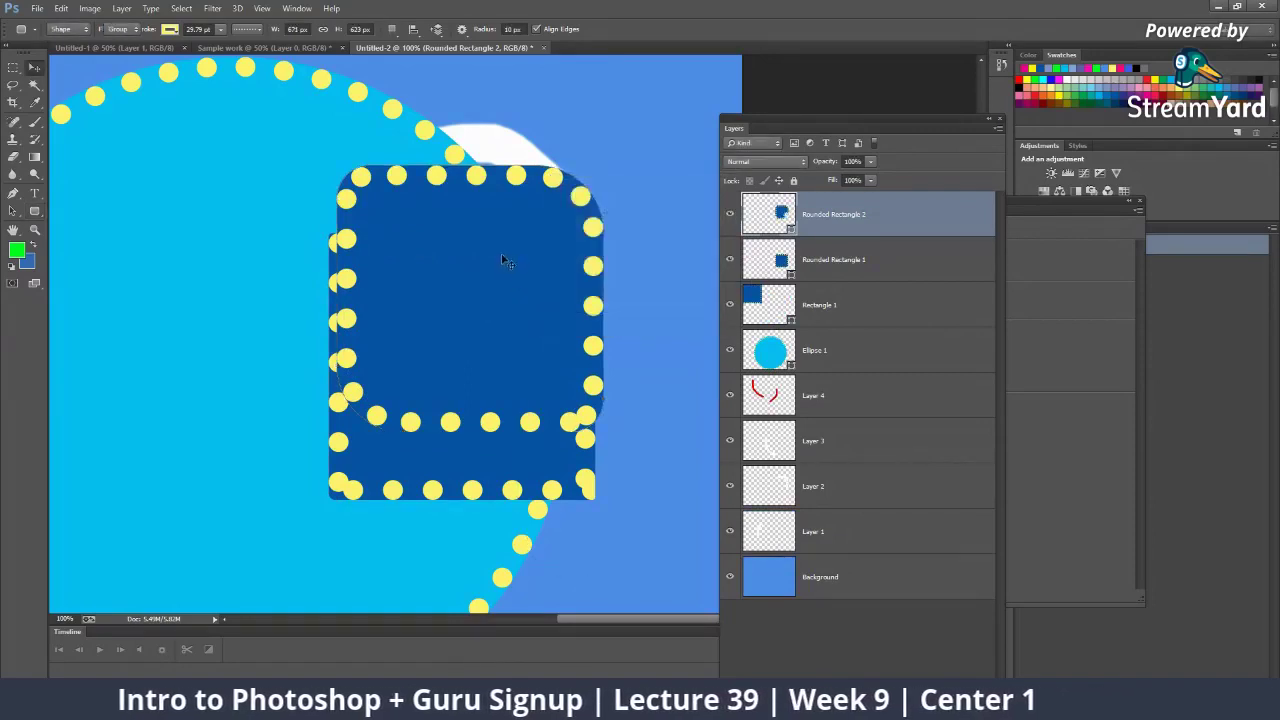
pyautogui.press('v')
pyautogui.moveTo(505, 260); pyautogui.dragTo(182, 165)
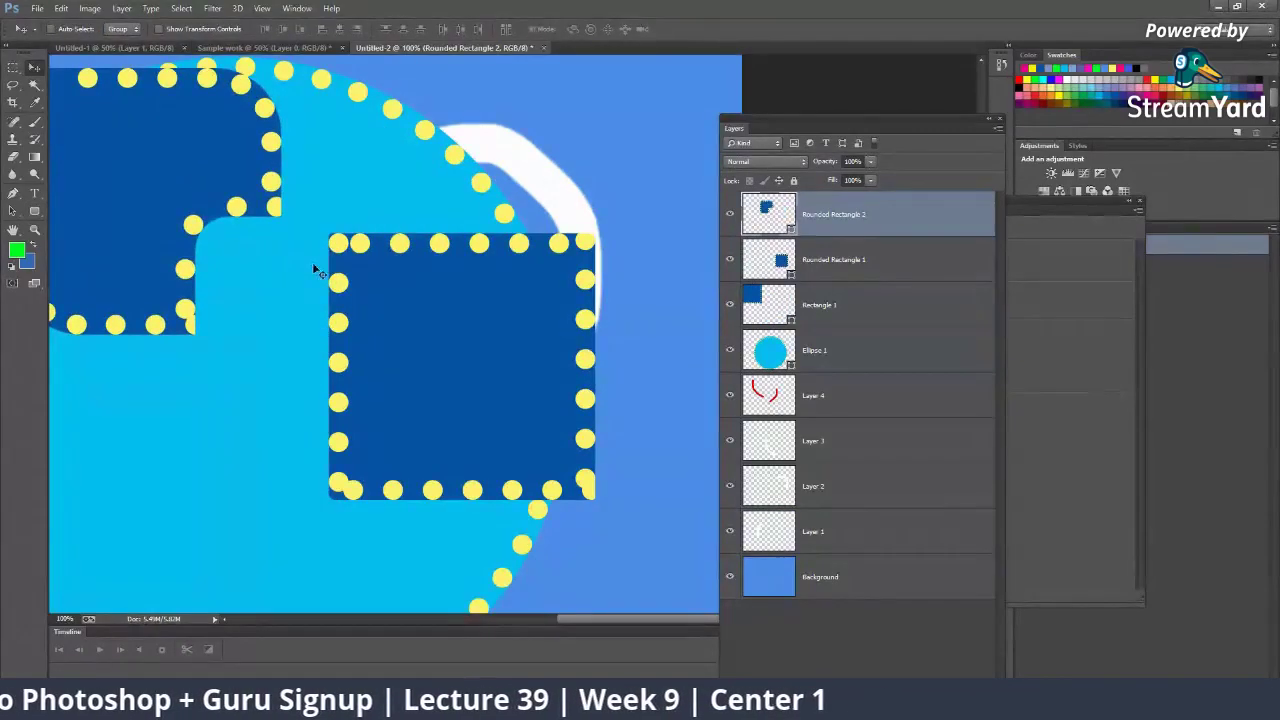
# - Reposition the second rounded square down-left inside the circle, undoing one misplaced move
pyautogui.keyDown('alt'); pyautogui.click(374, 279); pyautogui.keyUp('alt')
pyautogui.keyDown('alt'); pyautogui.click(404, 292); pyautogui.keyUp('alt')
pyautogui.moveTo(480, 249); pyautogui.dragTo(603, 395)
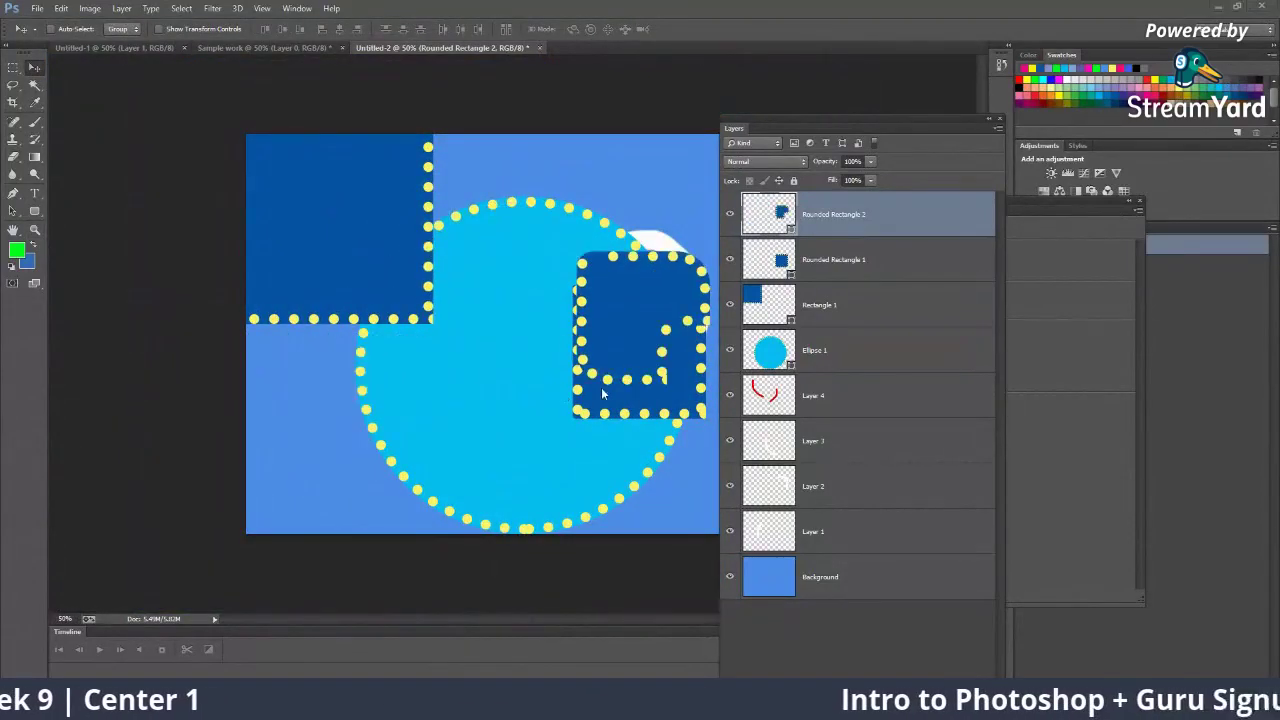
pyautogui.hotkey('alt', 'z')
pyautogui.hotkey('alt', 'z')
pyautogui.hotkey('ctrl', 'z')
pyautogui.moveTo(501, 272); pyautogui.dragTo(441, 413)
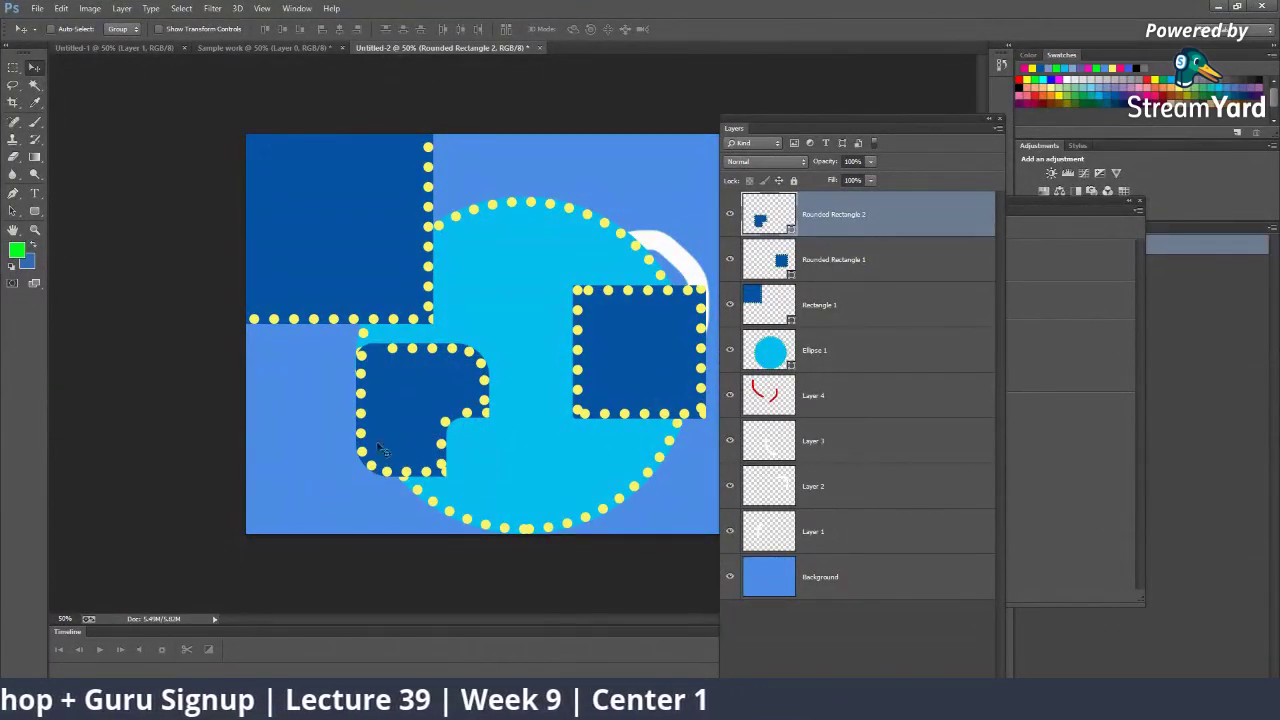
pyautogui.moveTo(409, 428); pyautogui.dragTo(421, 436)
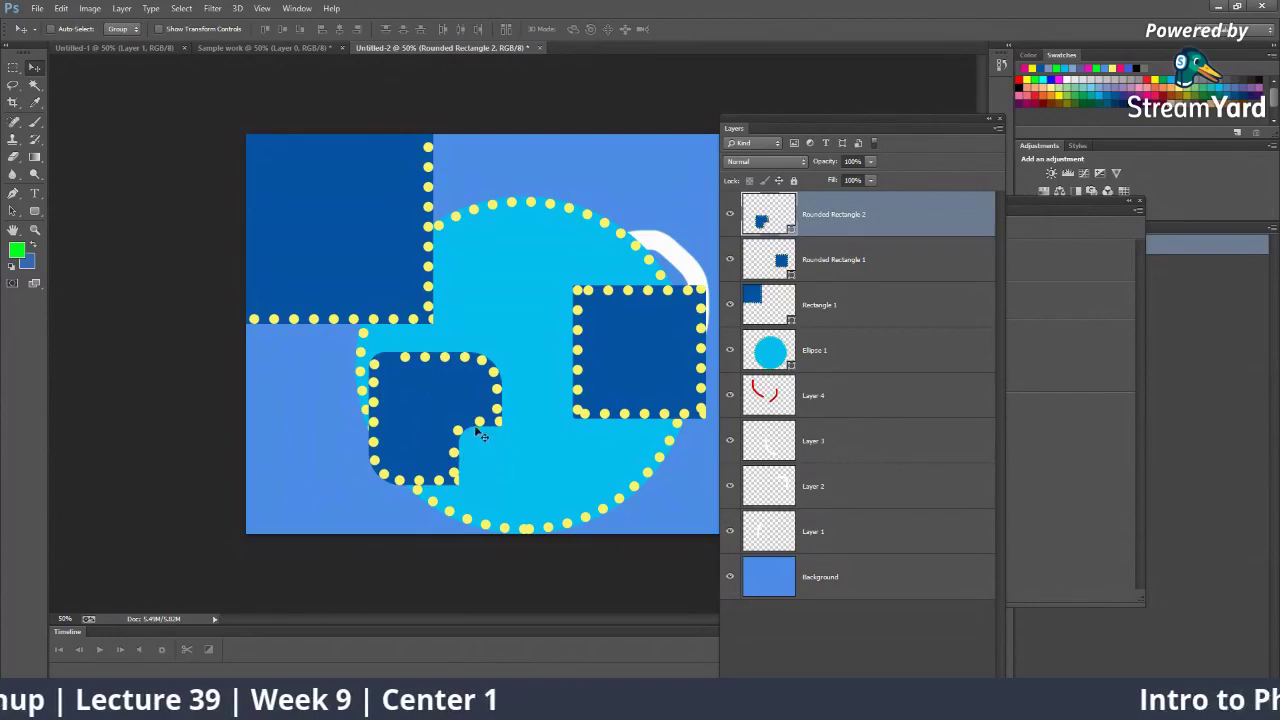
# - Delete the layers from Rounded Rectangle 2 down to Layer 1, including the brush strokes
pyautogui.click(35, 211)
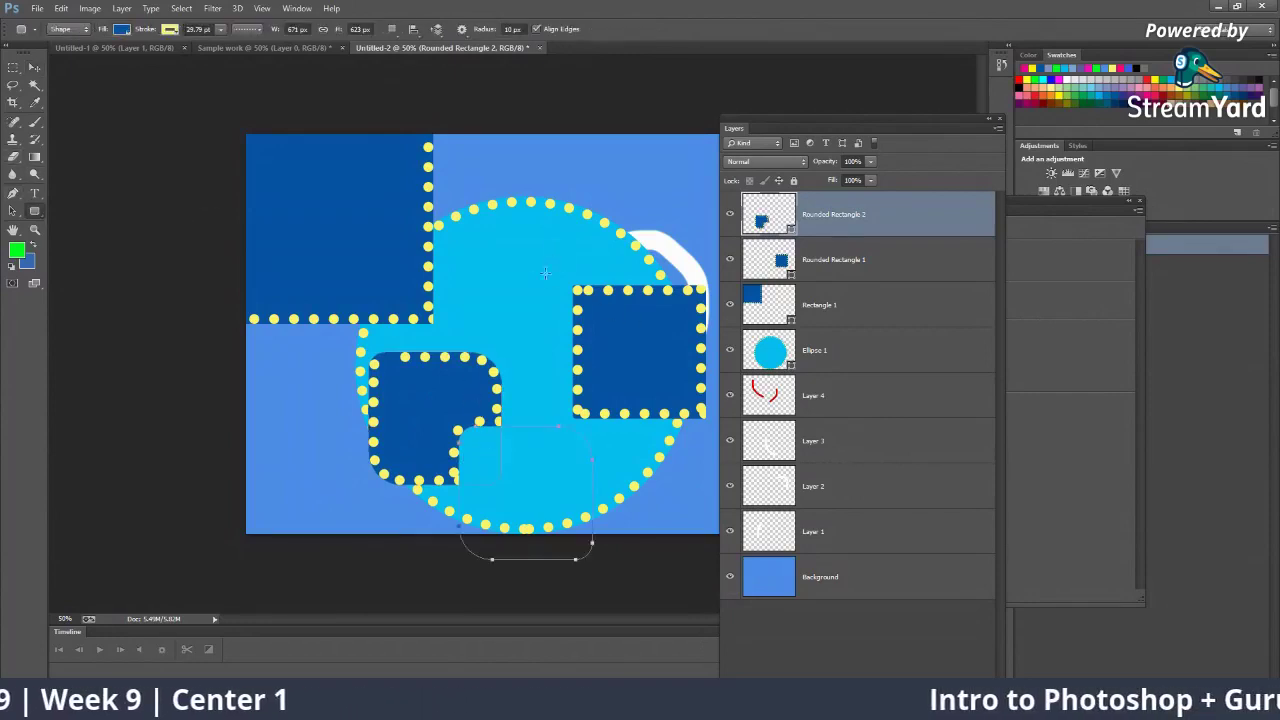
pyautogui.keyDown('shift'); pyautogui.click(832, 443); pyautogui.keyUp('shift')
pyautogui.keyDown('shift'); pyautogui.click(832, 540); pyautogui.keyUp('shift')
pyautogui.press('Delete')
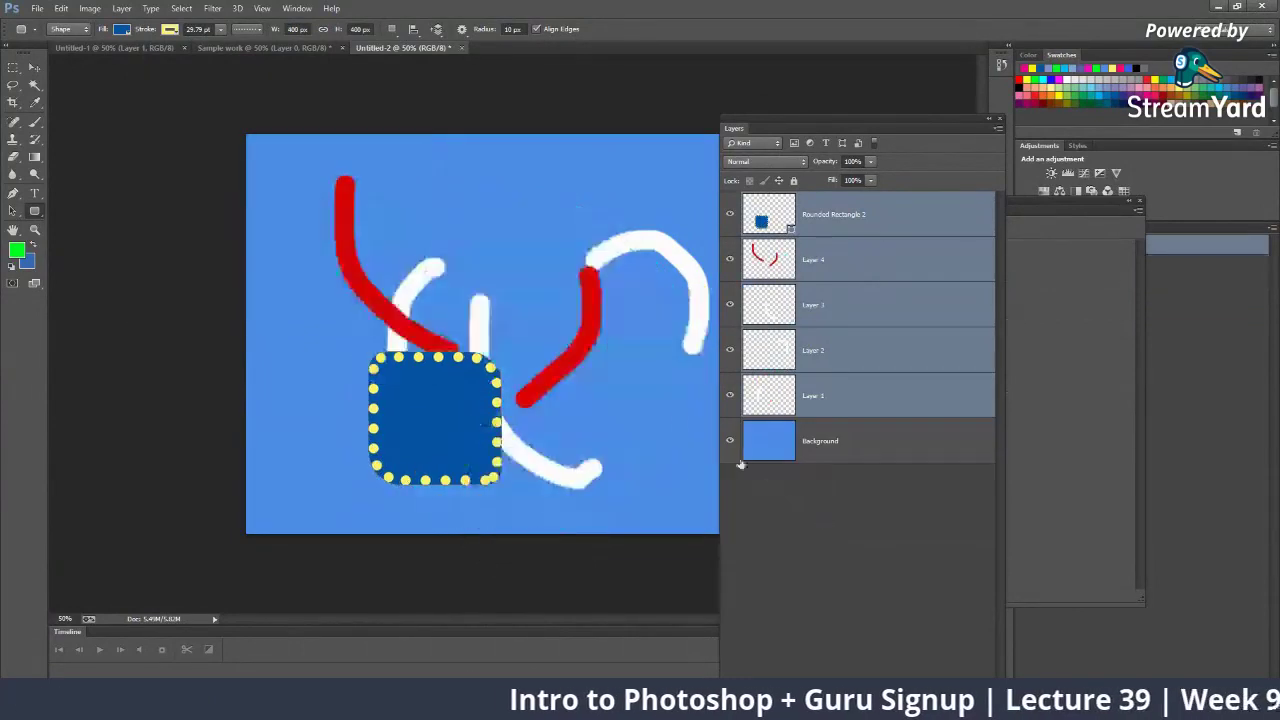
pyautogui.press('Delete')
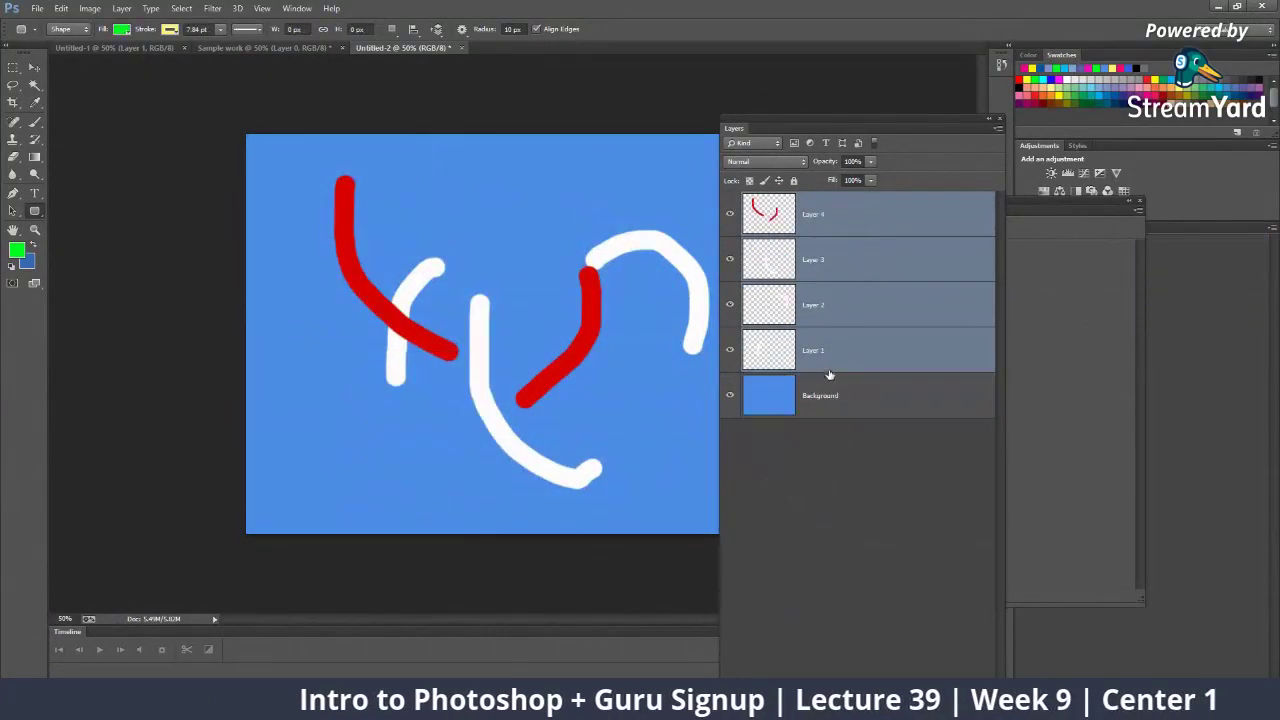
pyautogui.press('Delete')
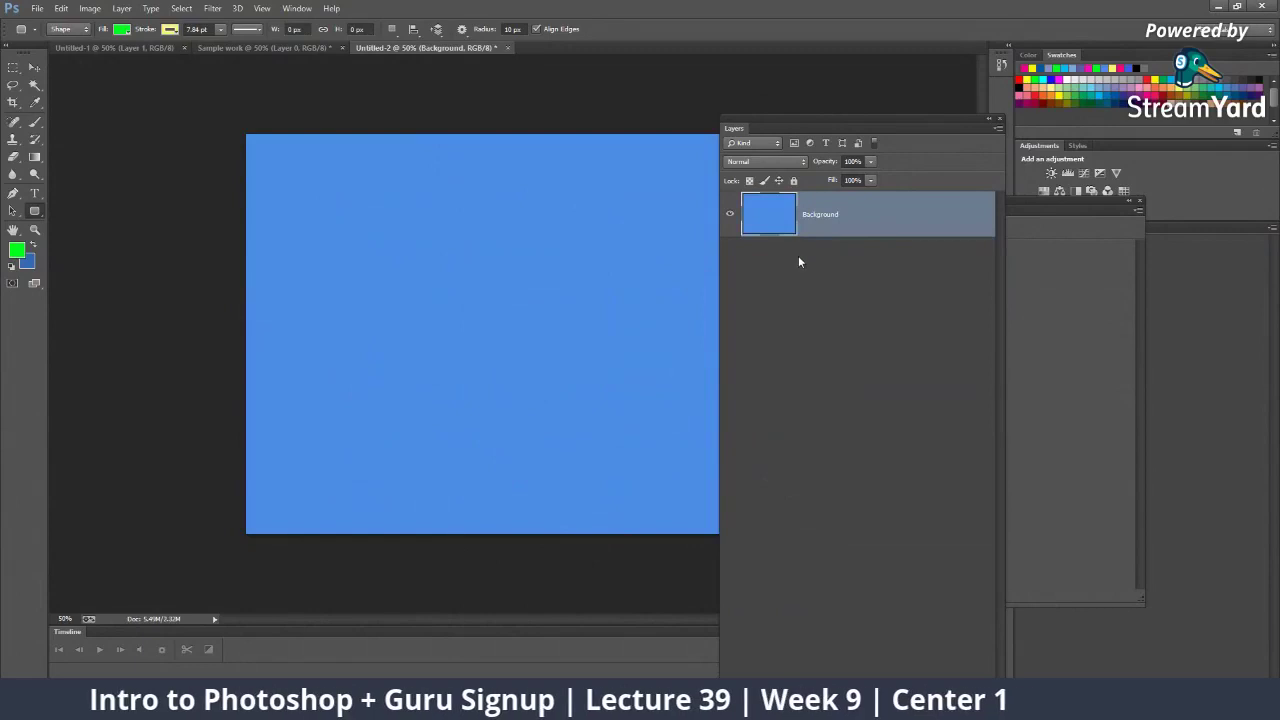
# - Bring the Sample work document to the front and zoom out to 33.33%
pyautogui.press('z')
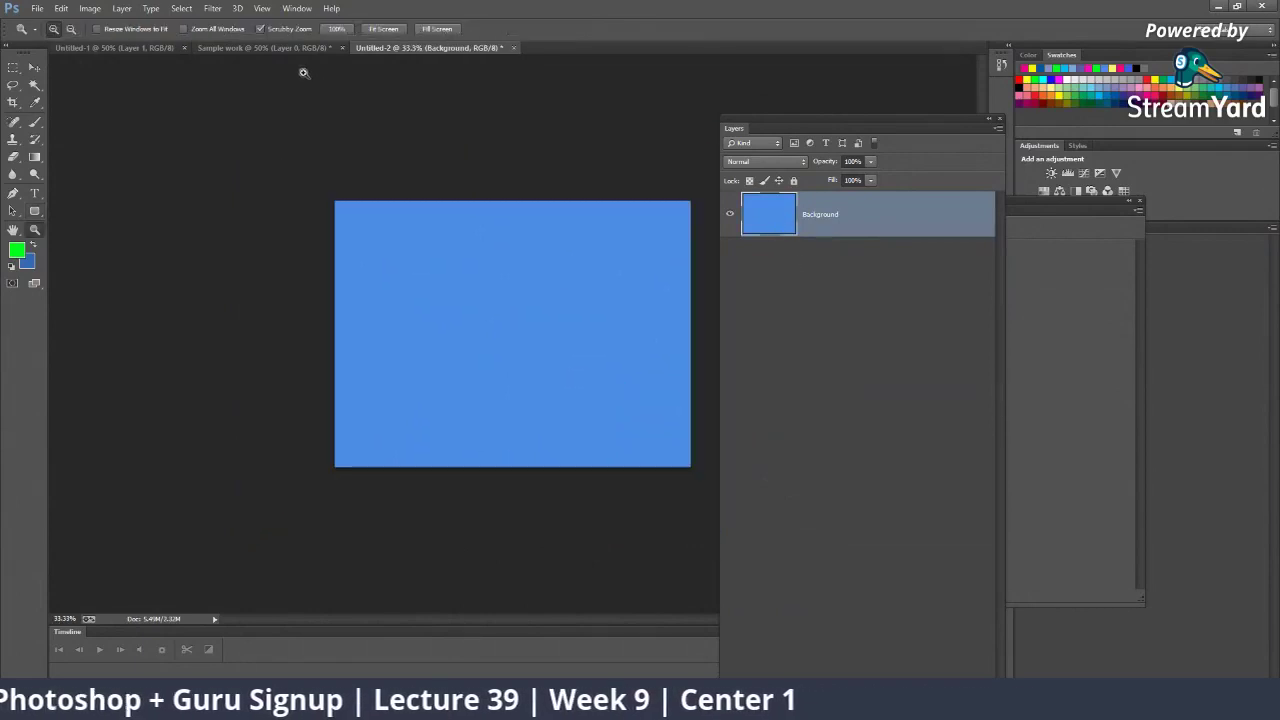
pyautogui.click(263, 47)
pyautogui.hotkey('ctrl', '-')
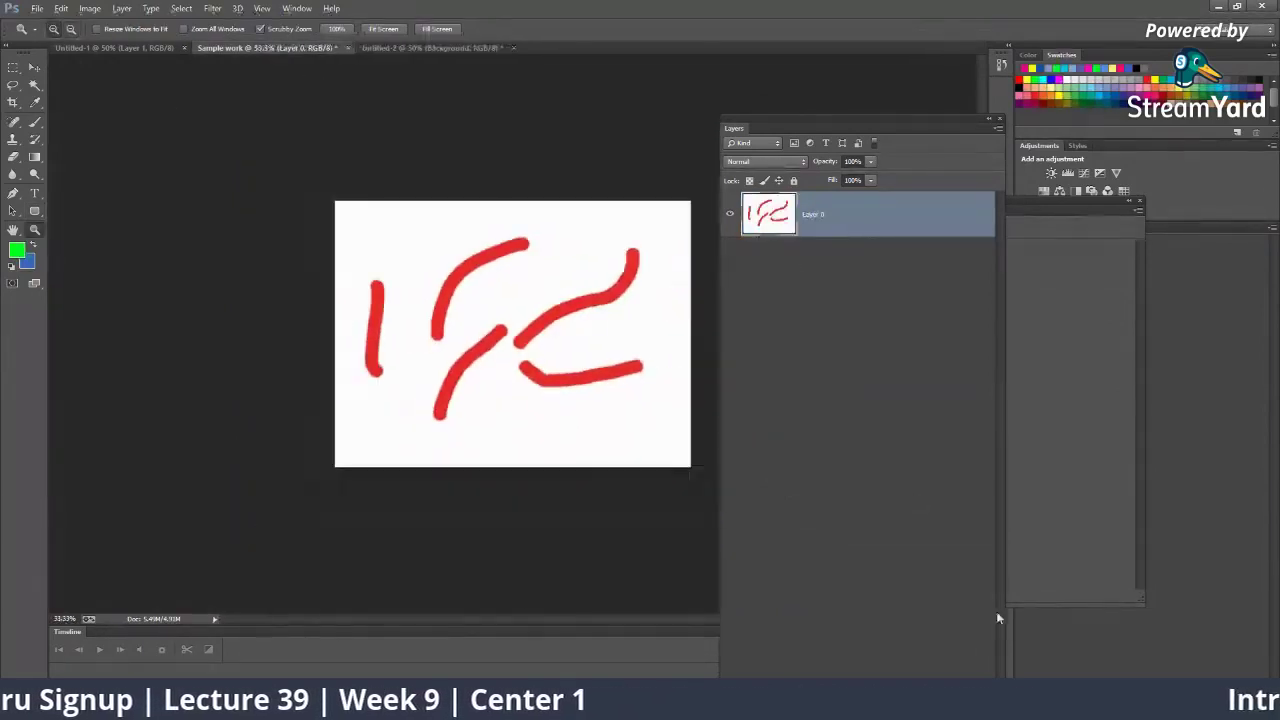
# - Create a 100 × 100 px green rounded rectangle over the red strokes
pyautogui.click(549, 266)
pyautogui.click(35, 211)
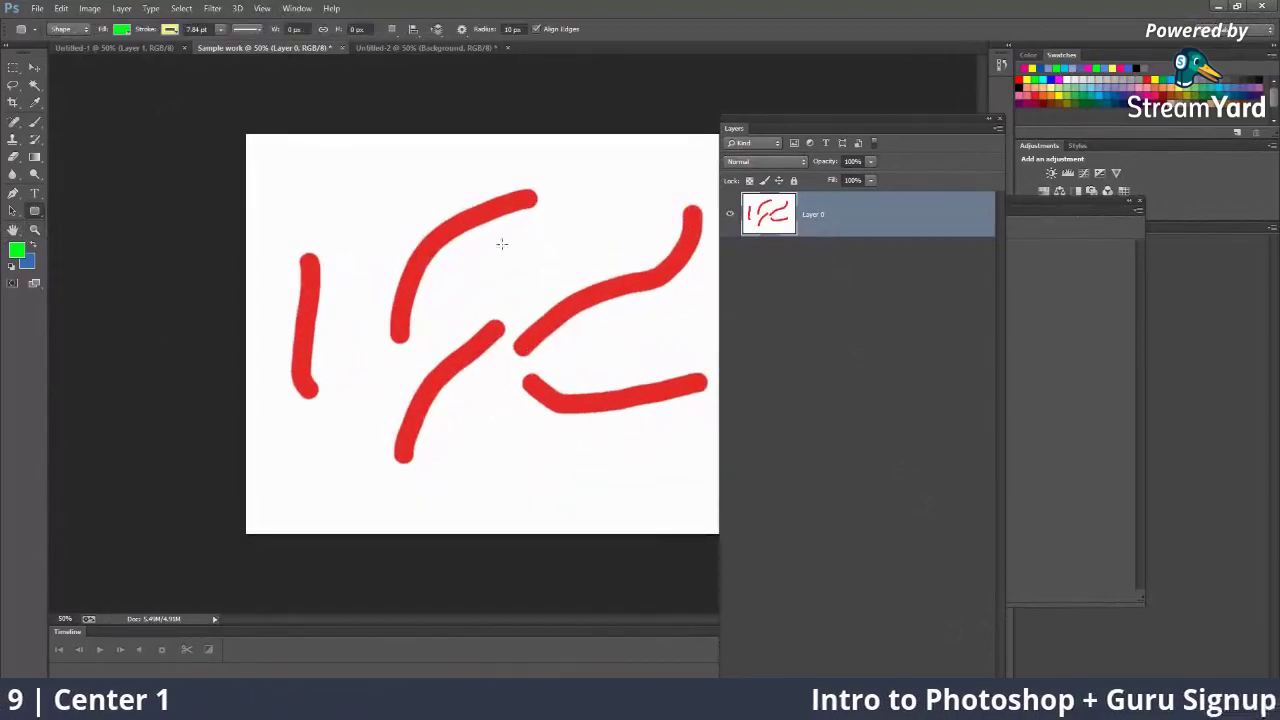
pyautogui.click(541, 209)
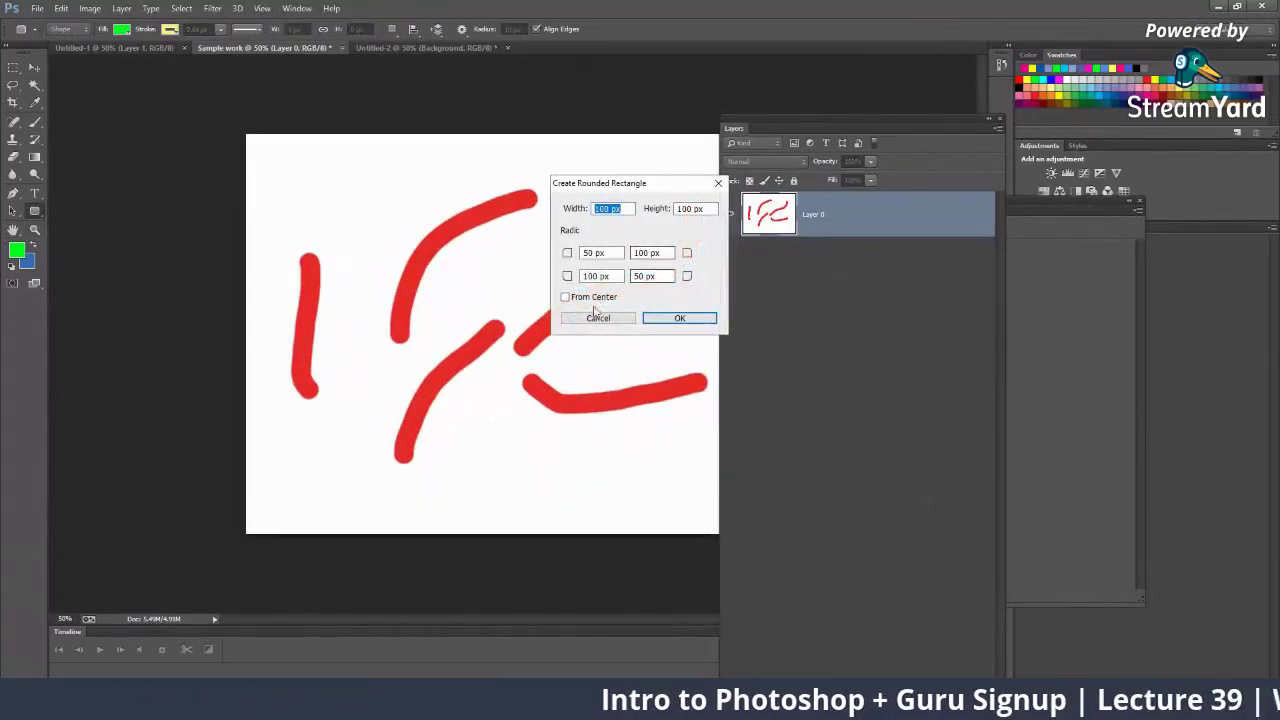
pyautogui.click(667, 320)
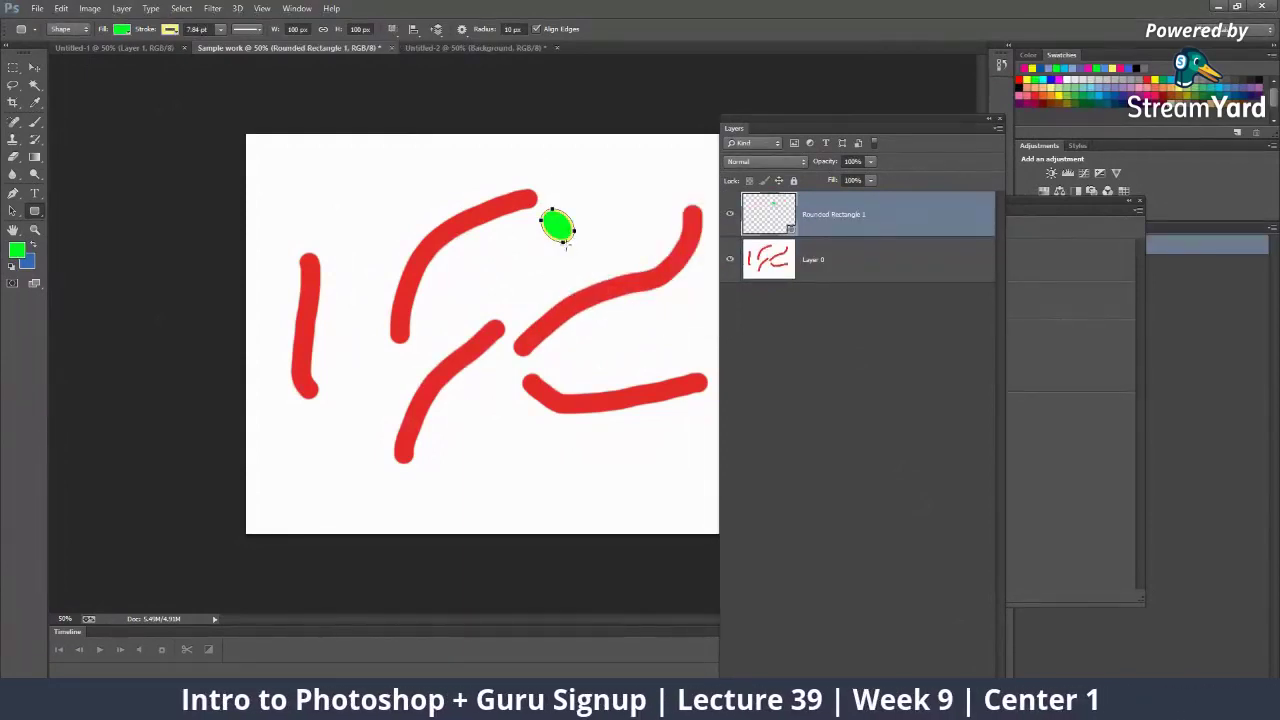
pyautogui.press('v')
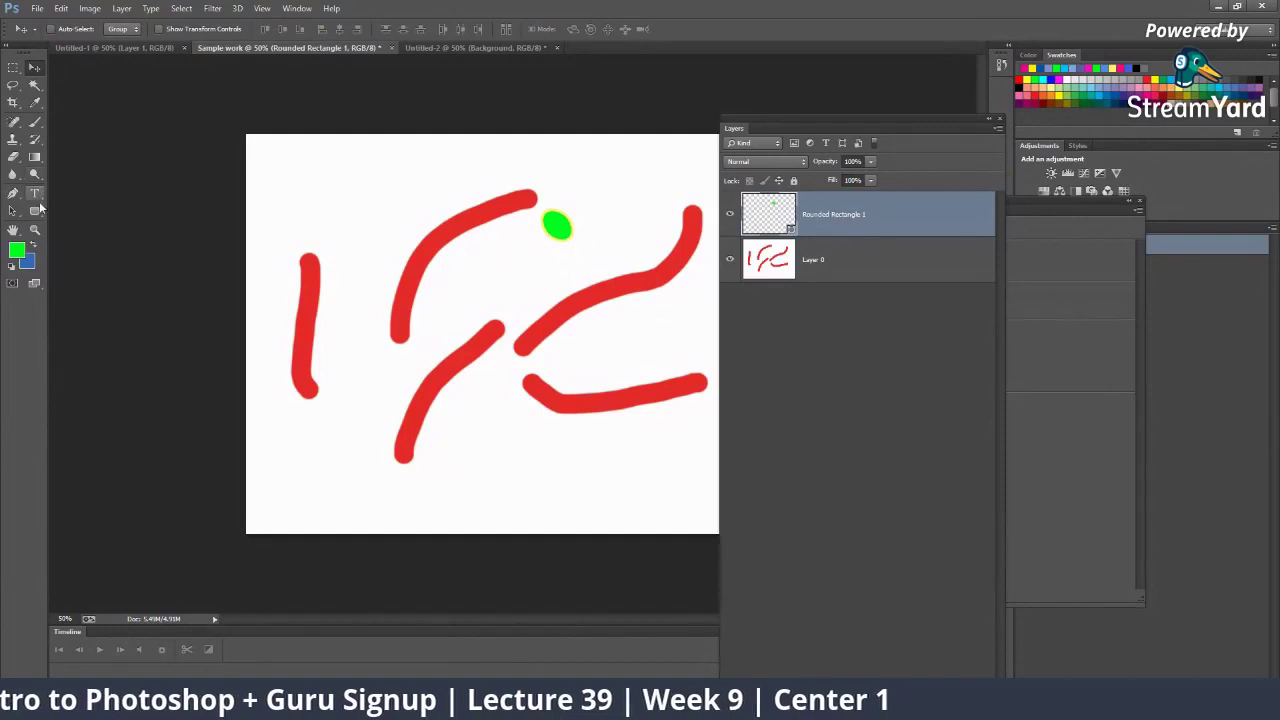
# - Add a 500 × 500 px green rounded rectangle, move it left, and zoom to 66.7%
pyautogui.click(36, 210)
pyautogui.click(550, 265)
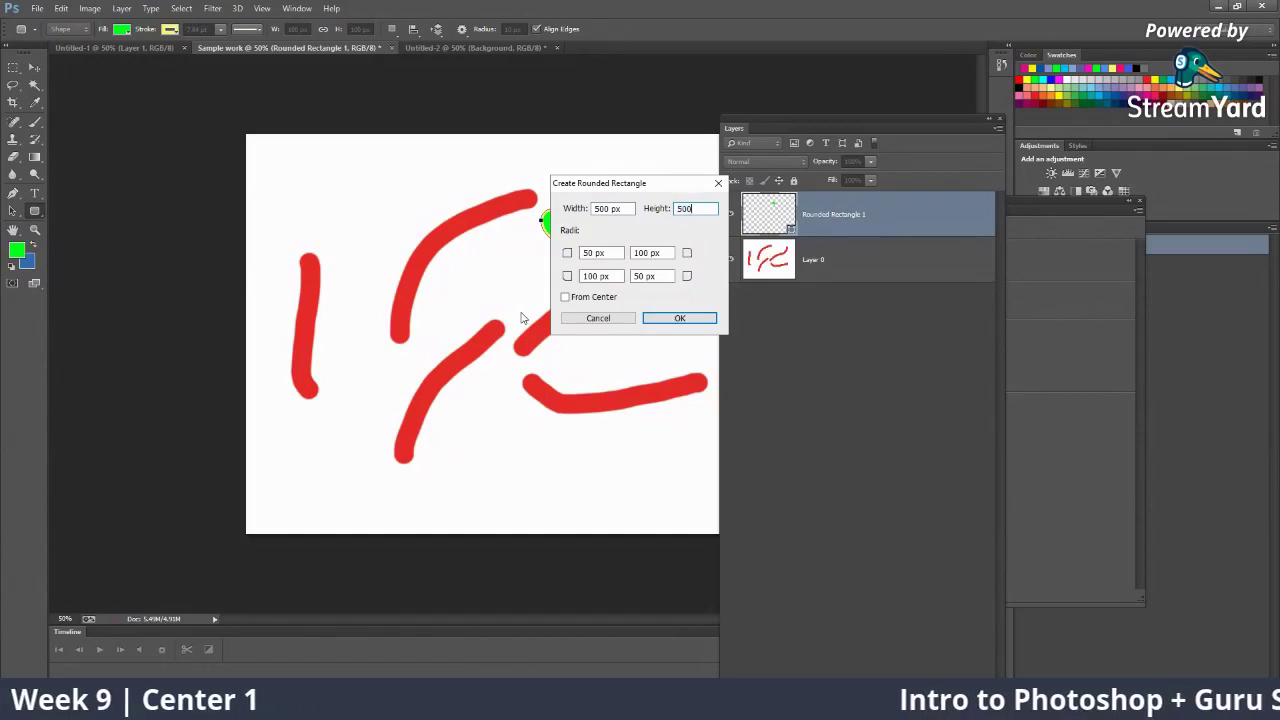
pyautogui.press('Return')
pyautogui.press('v')
pyautogui.moveTo(672, 328); pyautogui.dragTo(446, 286)
pyautogui.press('z')
pyautogui.click(514, 330)
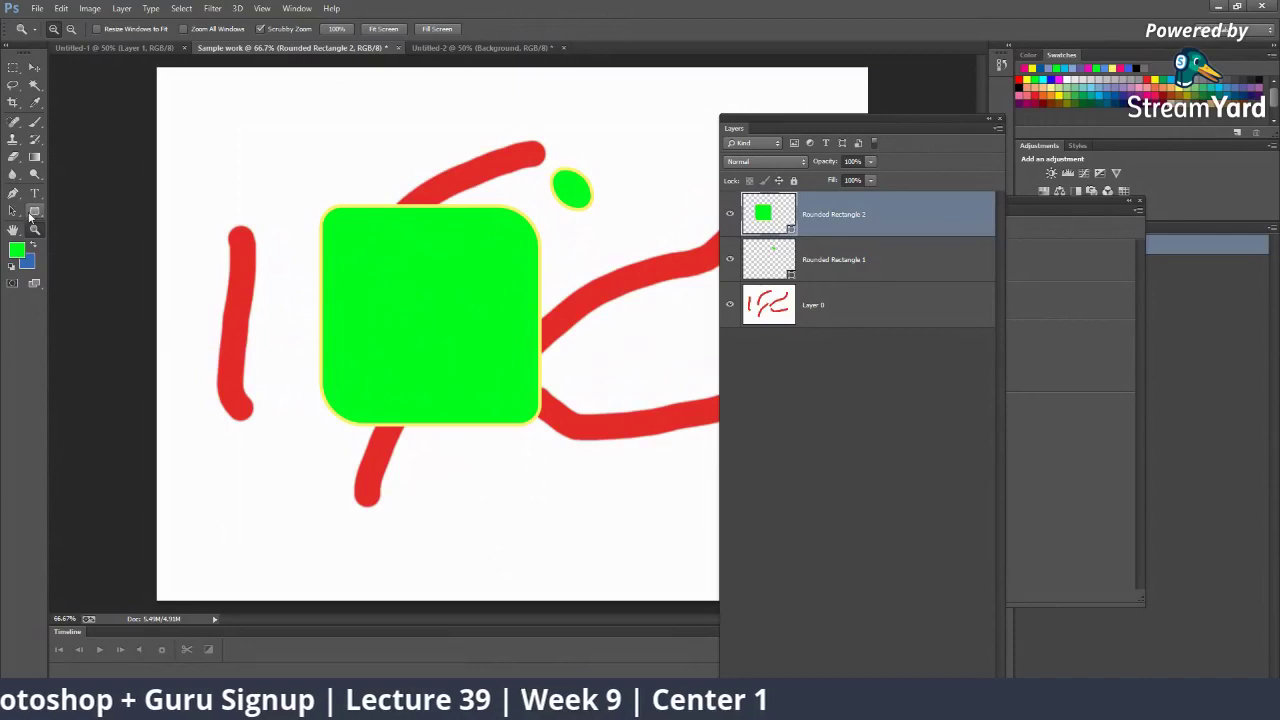
# - Set a fixed-size geometry constraint and a 20 px corner radius for rounded rectangles
pyautogui.click(33, 213)
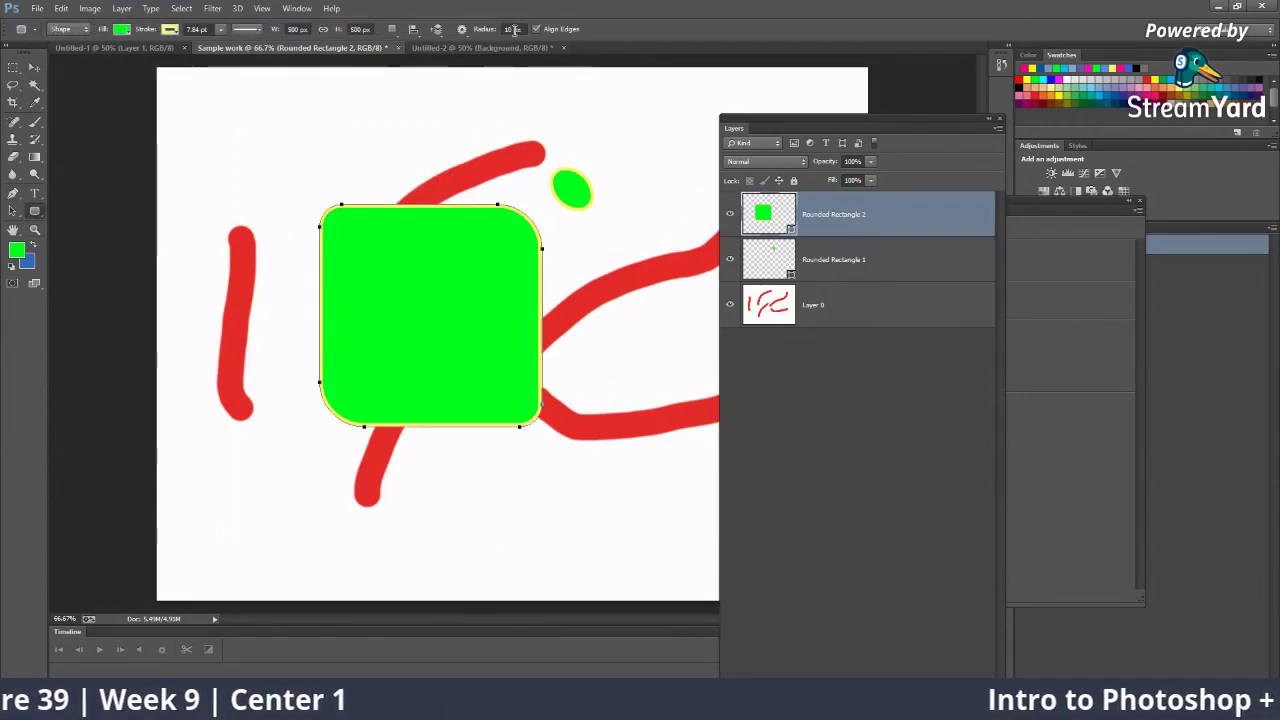
pyautogui.click(462, 30)
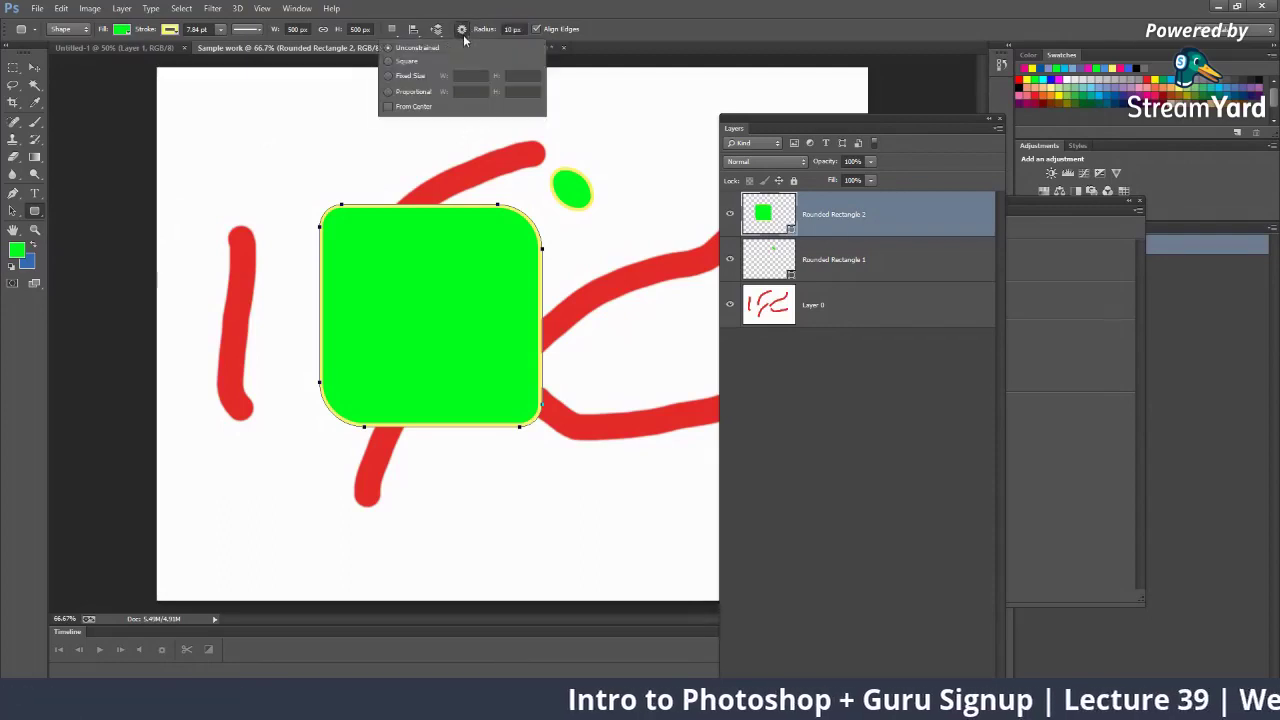
pyautogui.click(391, 76)
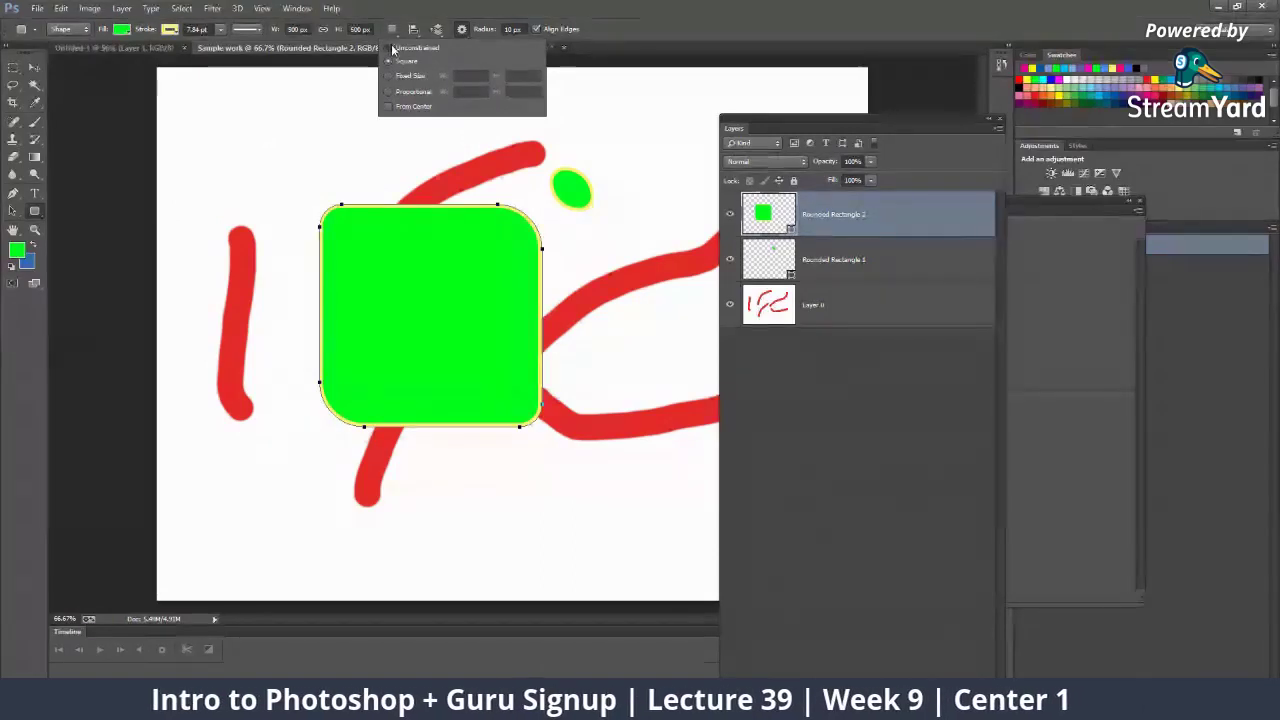
pyautogui.click(462, 29)
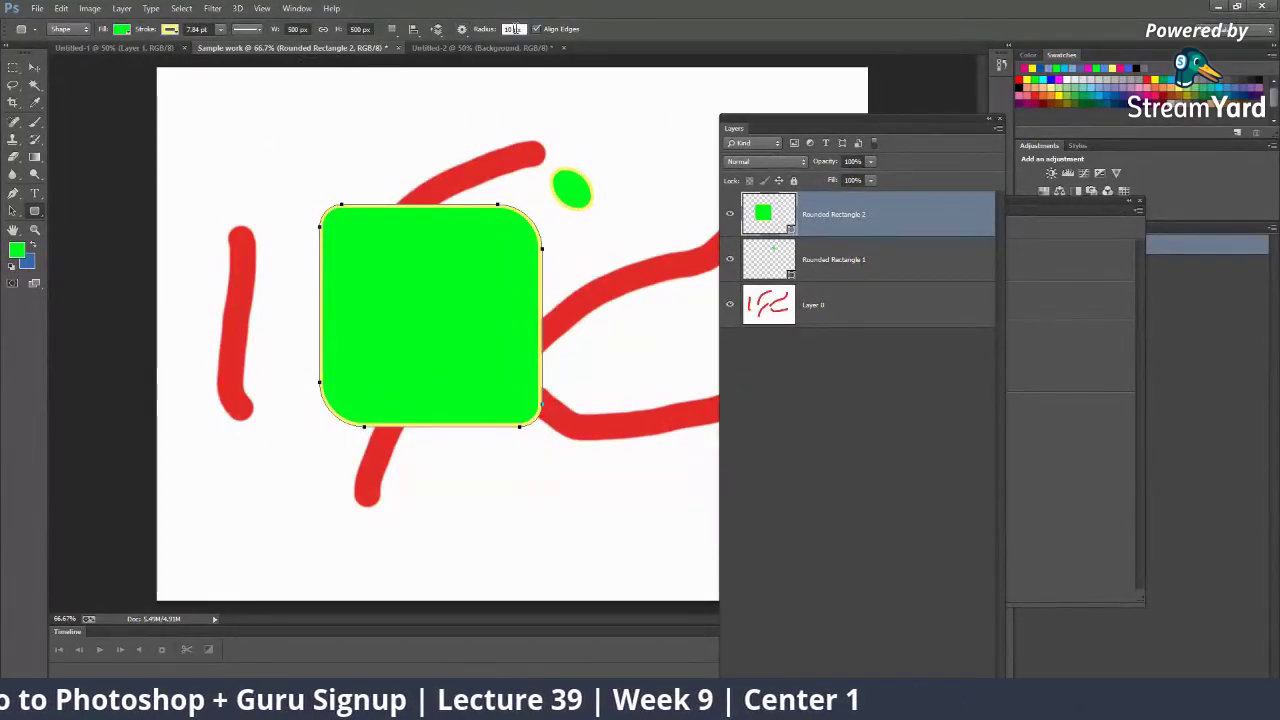
pyautogui.write('200')
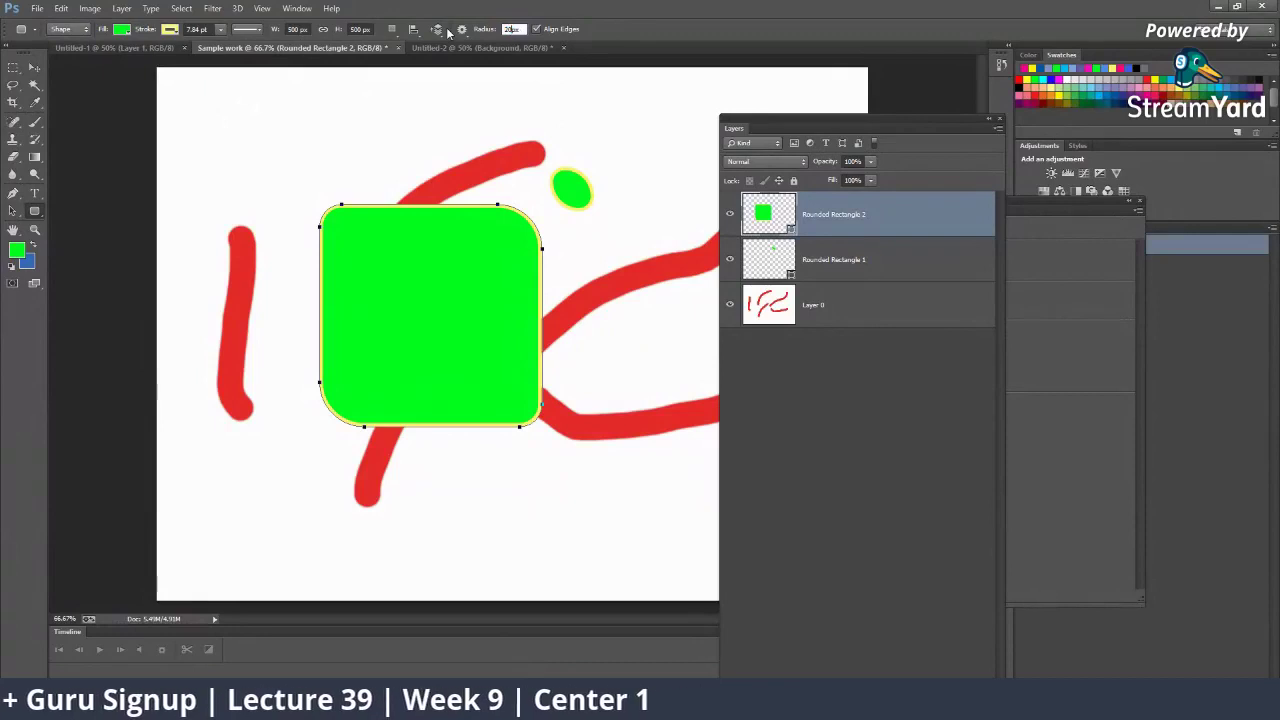
pyautogui.write('v')
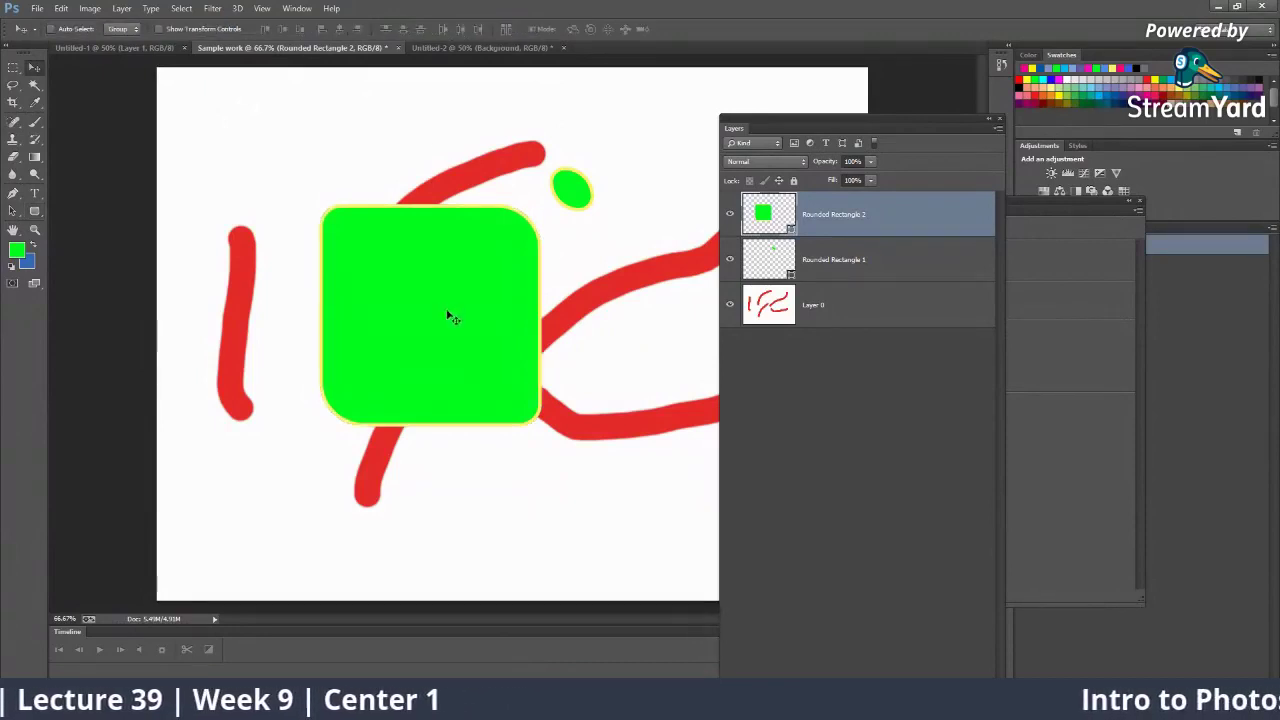
pyautogui.click(34, 211)
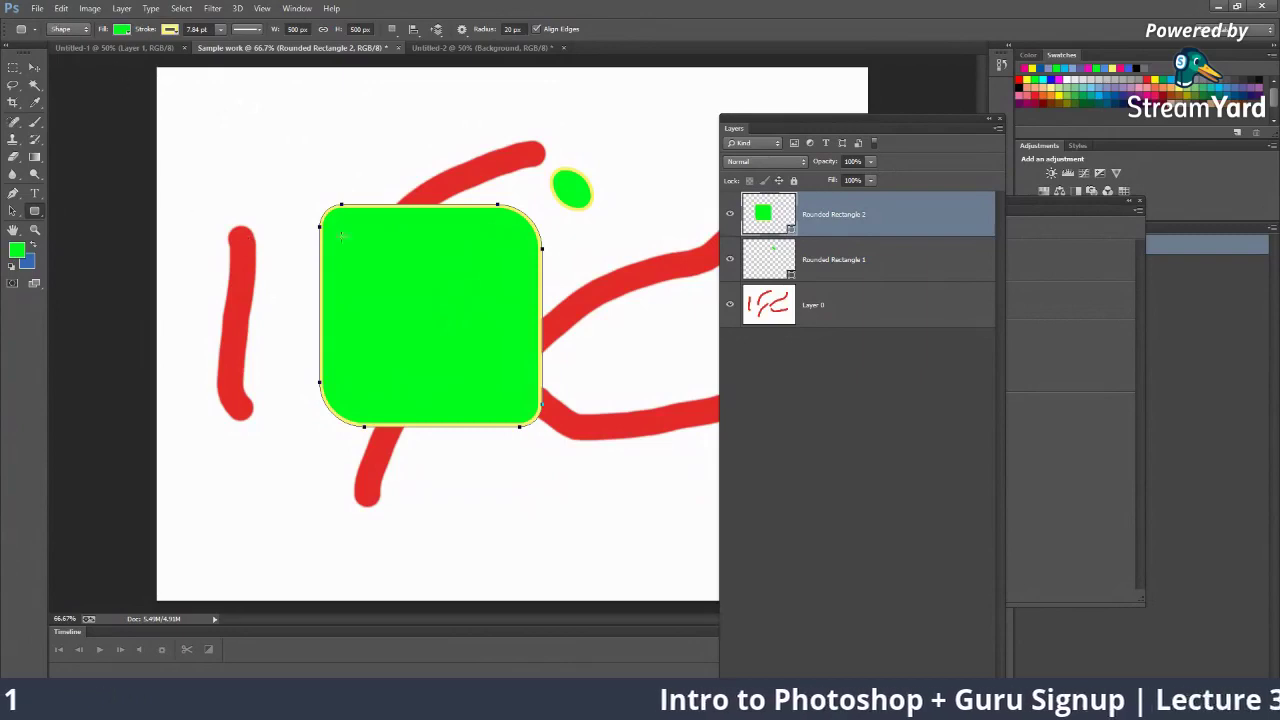
# - Move the large green rectangle up and to the right
pyautogui.press('v')
pyautogui.moveTo(437, 296); pyautogui.dragTo(518, 267)
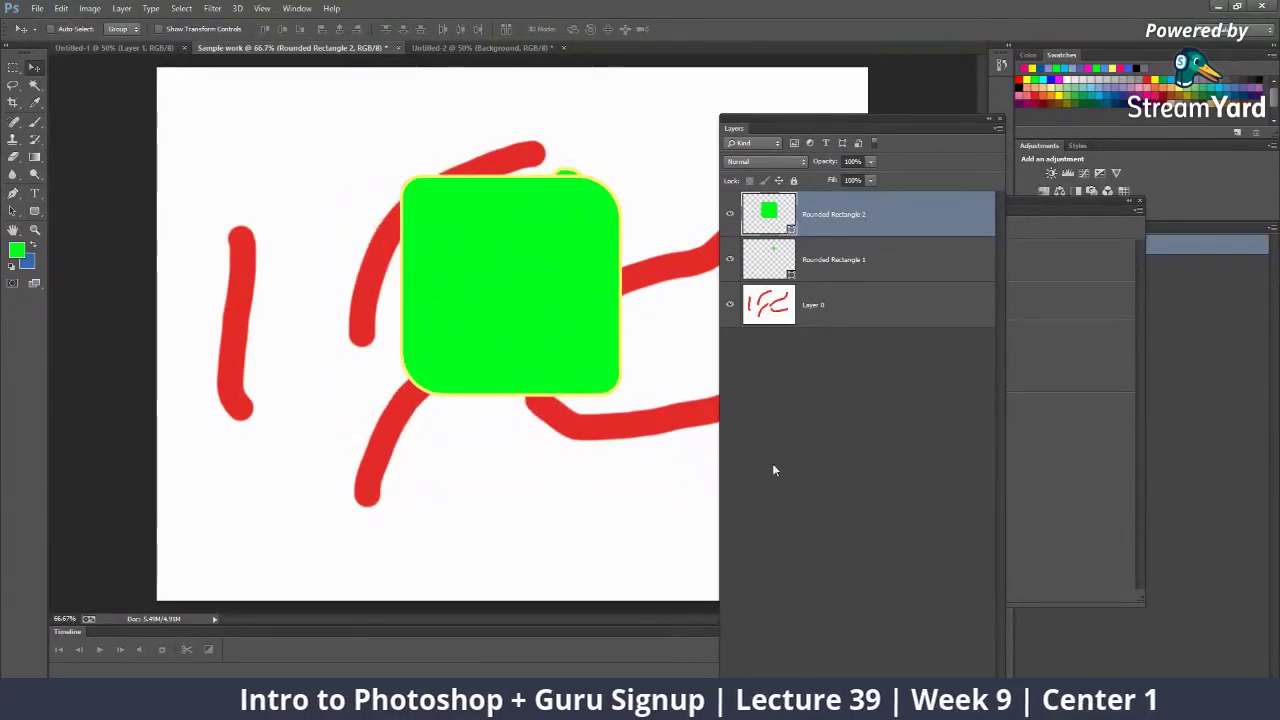
pyautogui.moveTo(899, 700)
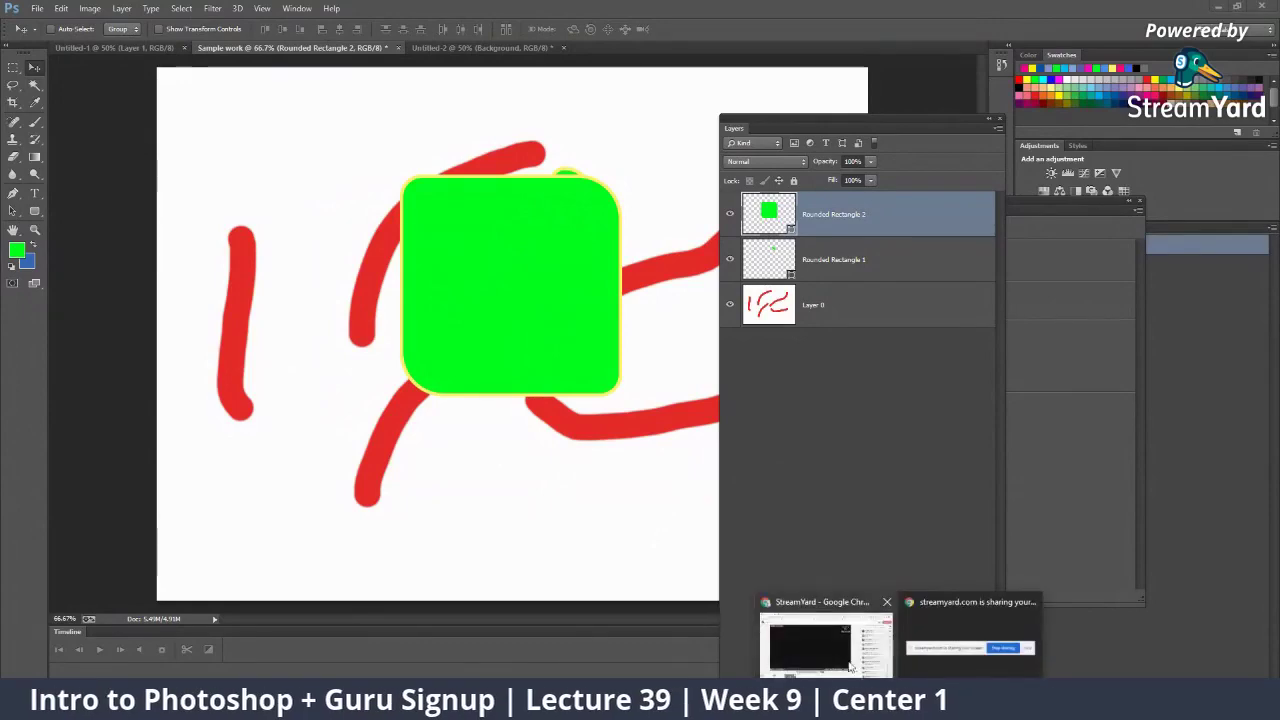
pyautogui.click(827, 645)
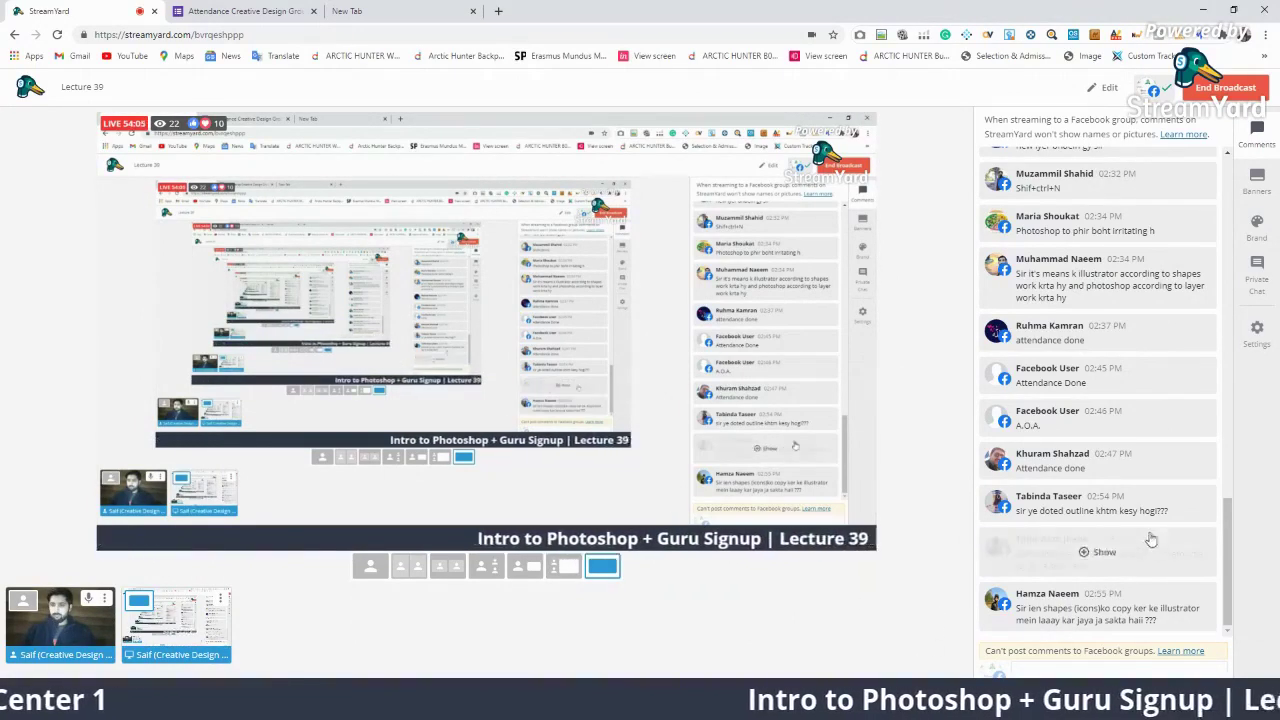
pyautogui.click(1098, 545)
pyautogui.click(1103, 506)
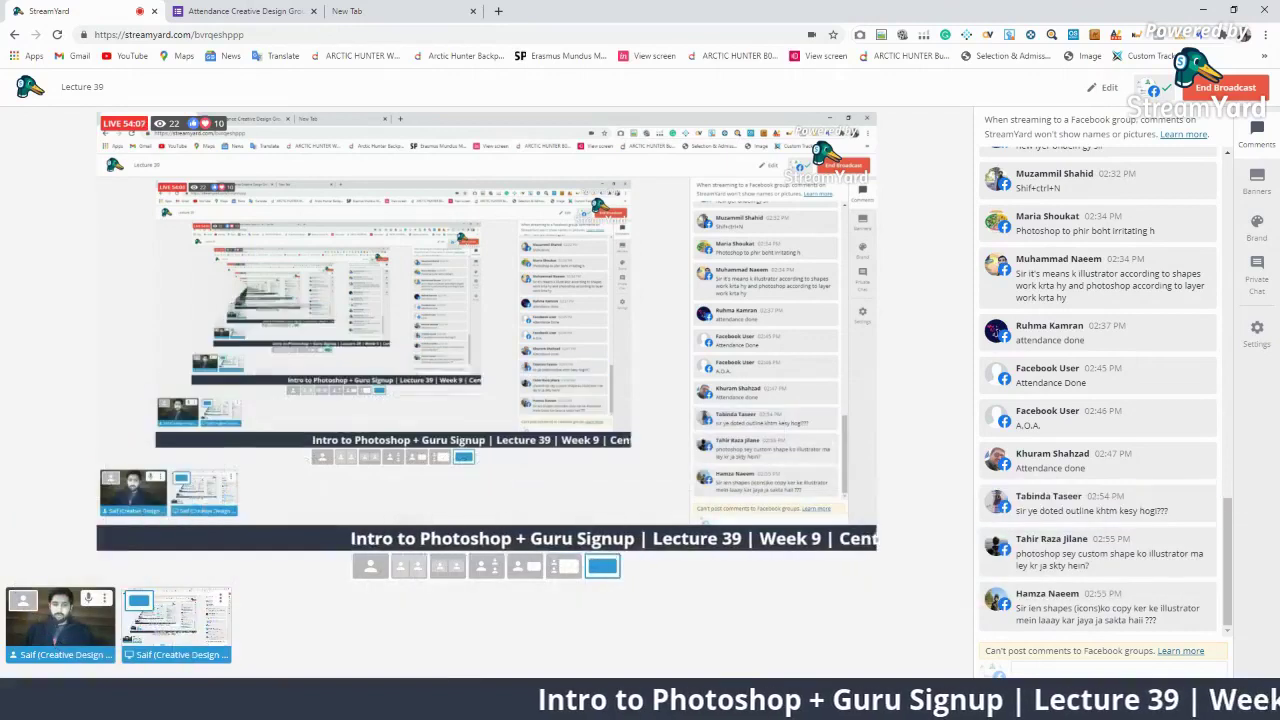
pyautogui.hotkey('alt', 'Tab')
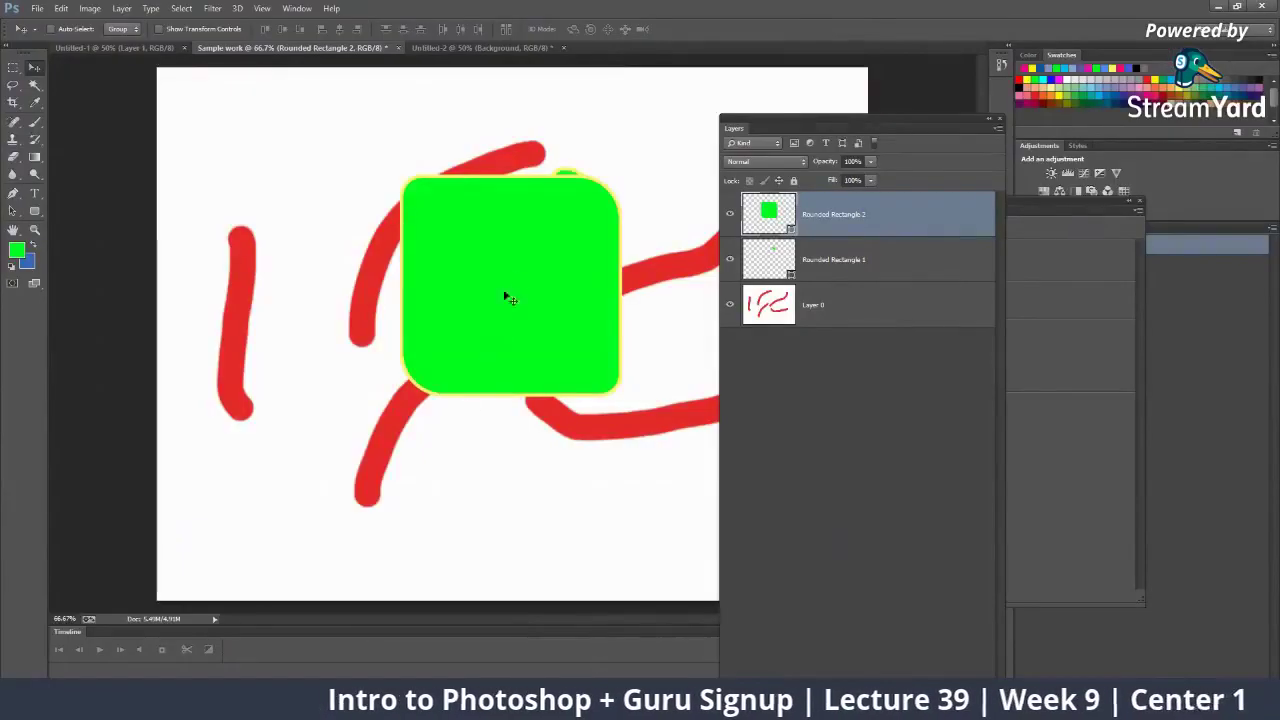
pyautogui.click(14, 211)
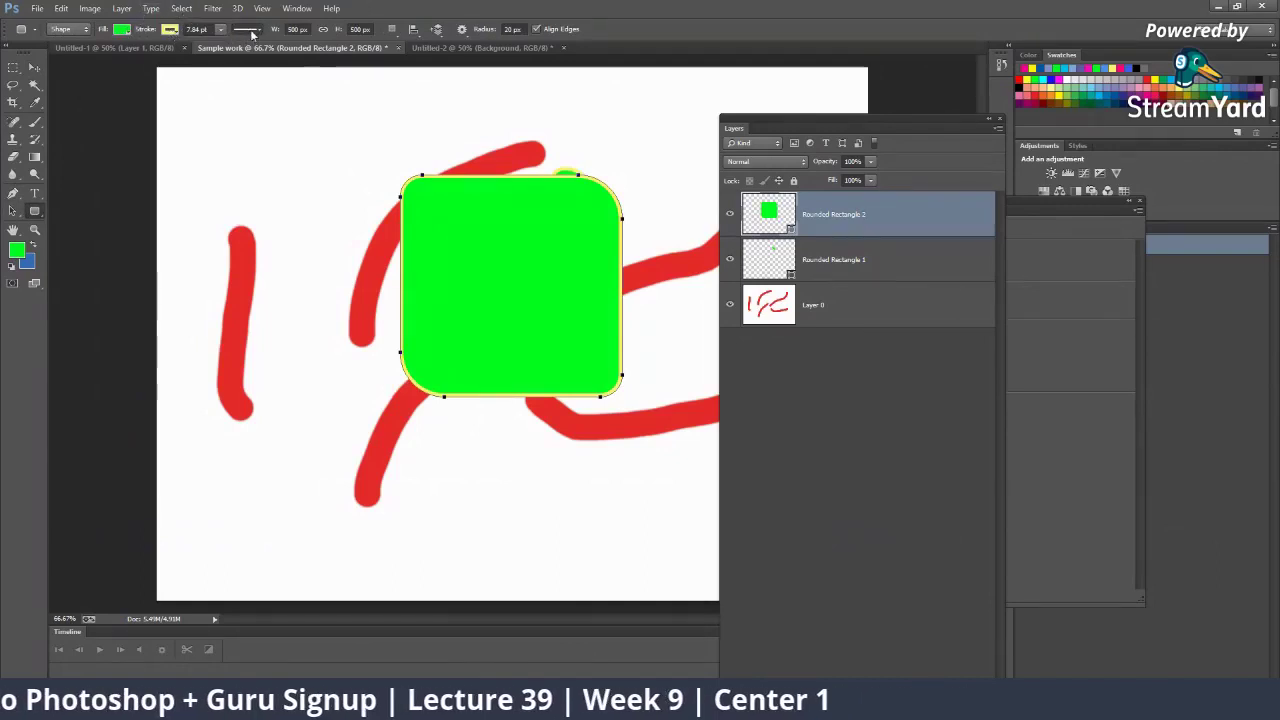
pyautogui.click(246, 29)
pyautogui.click(254, 88)
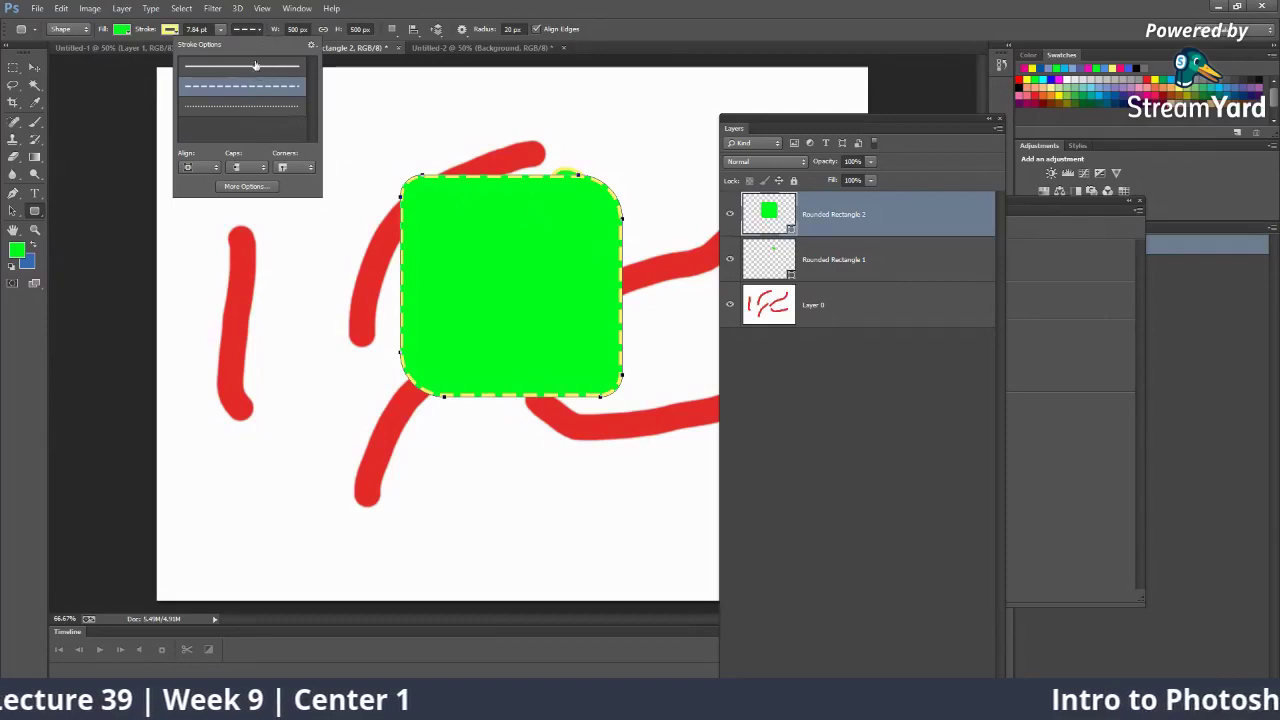
pyautogui.click(264, 30)
pyautogui.click(264, 30)
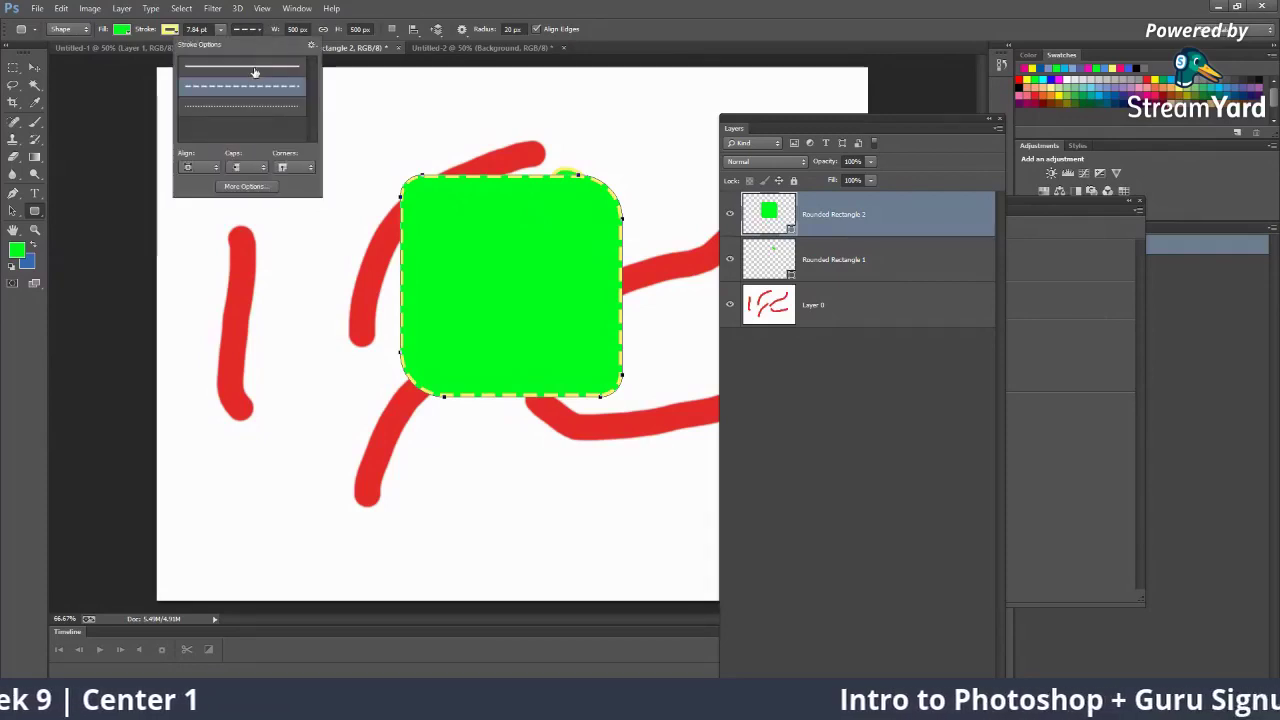
pyautogui.click(254, 68)
pyautogui.click(251, 348)
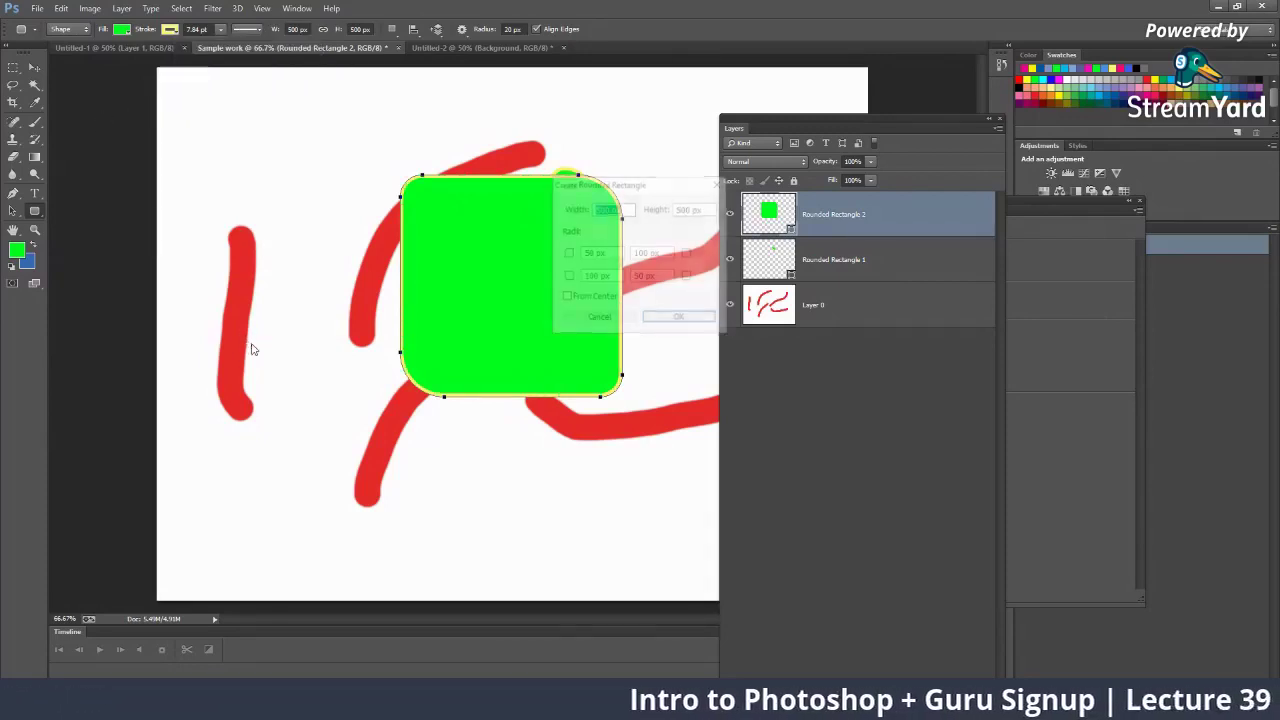
pyautogui.click(602, 318)
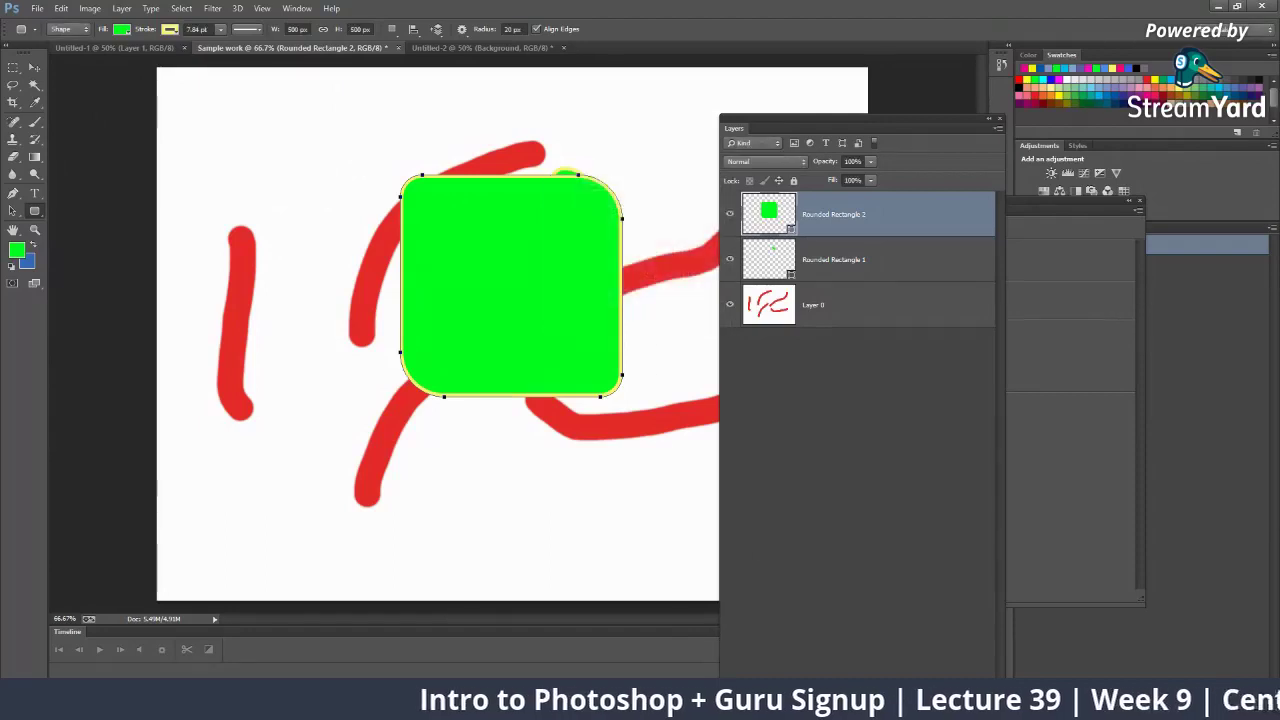
pyautogui.moveTo(899, 704)
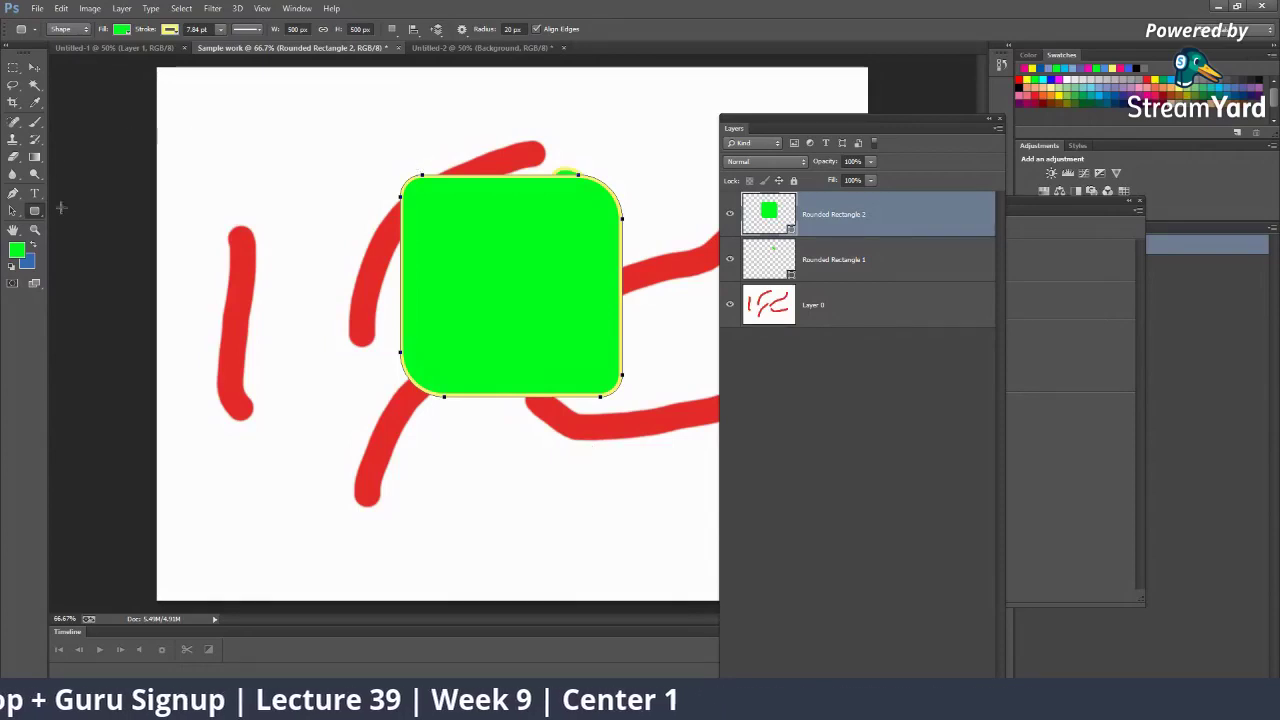
# - Add a 'Hello' text layer near the top-left in a darker green
pyautogui.click(818, 272)
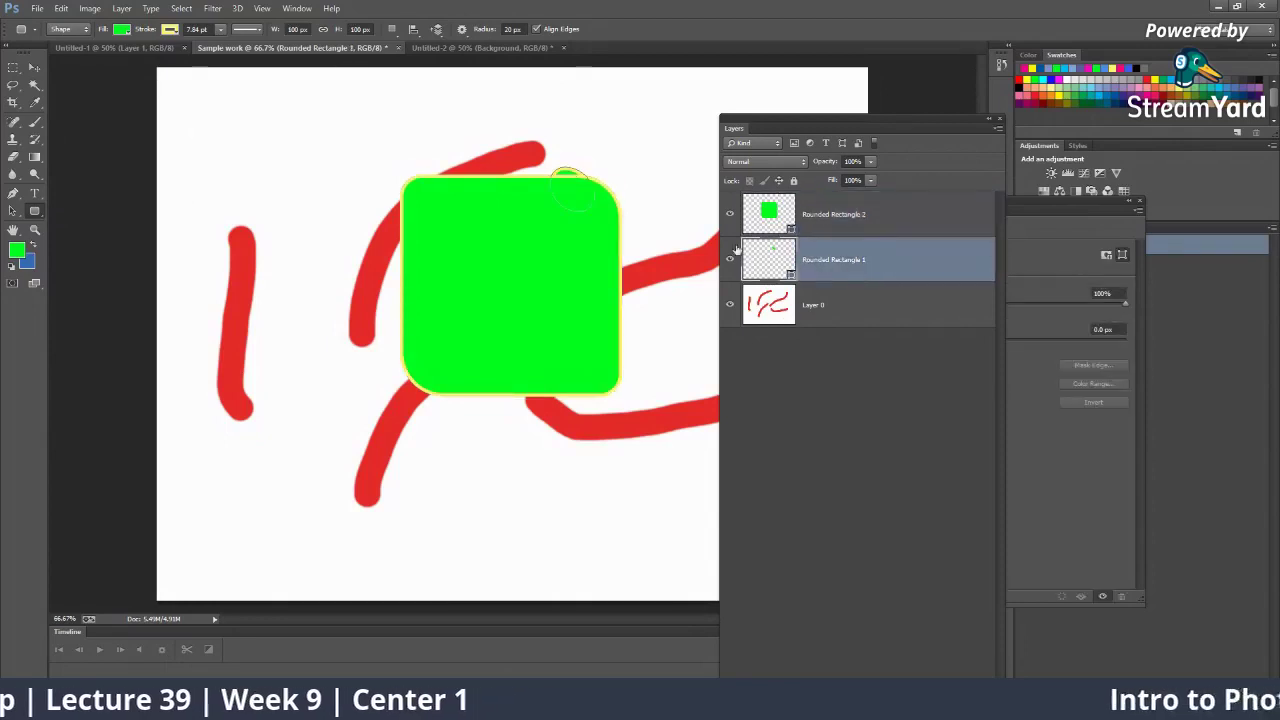
pyautogui.click(34, 193)
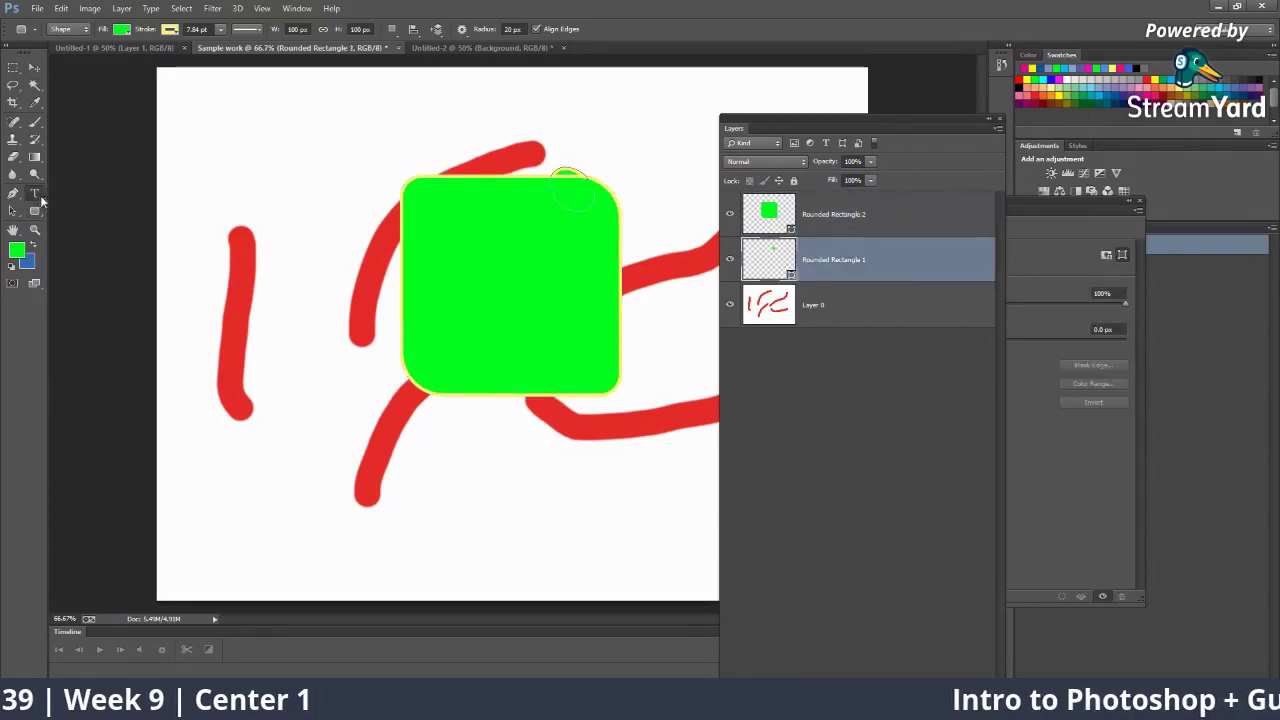
pyautogui.click(275, 130)
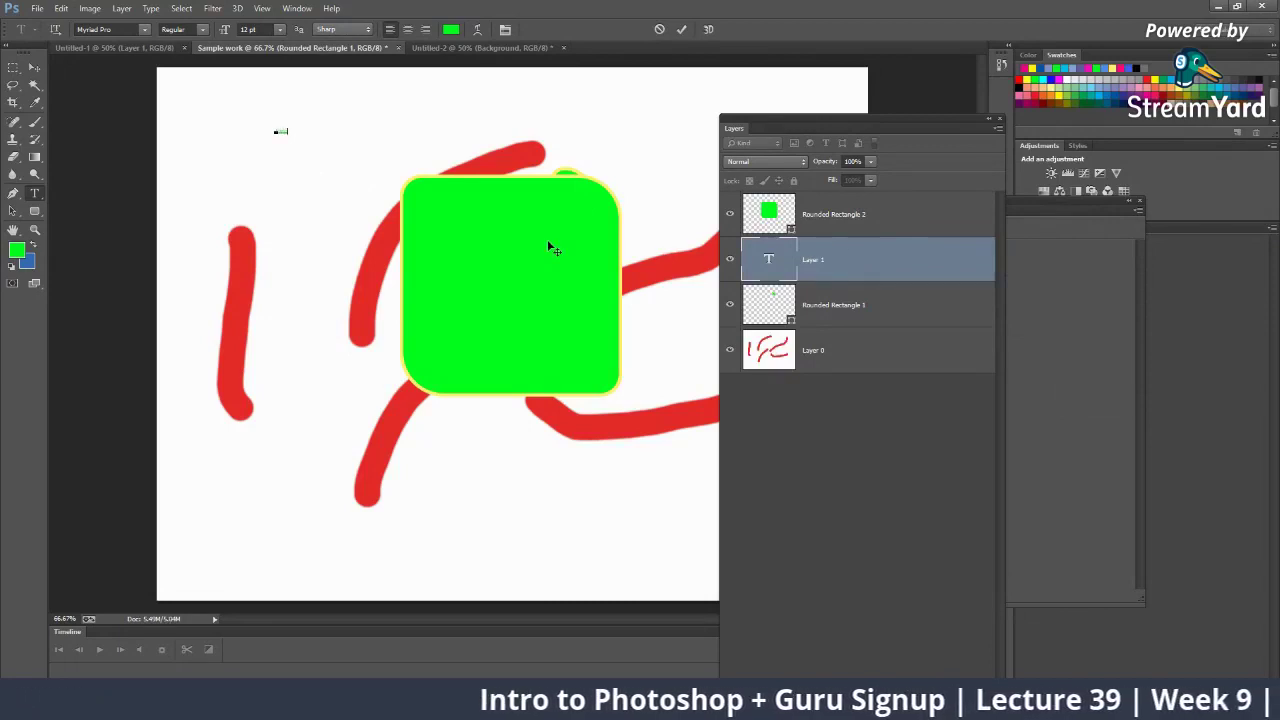
pyautogui.moveTo(806, 119); pyautogui.dragTo(613, 125)
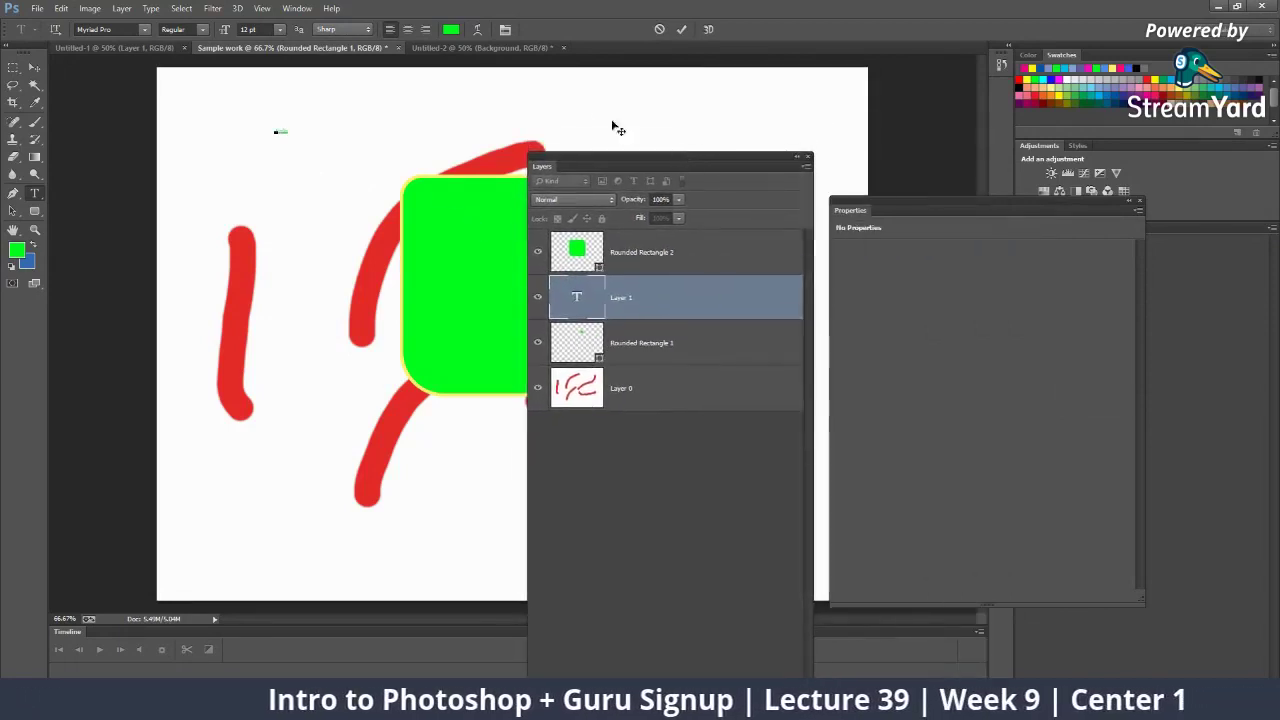
pyautogui.click(451, 29)
pyautogui.click(1027, 432)
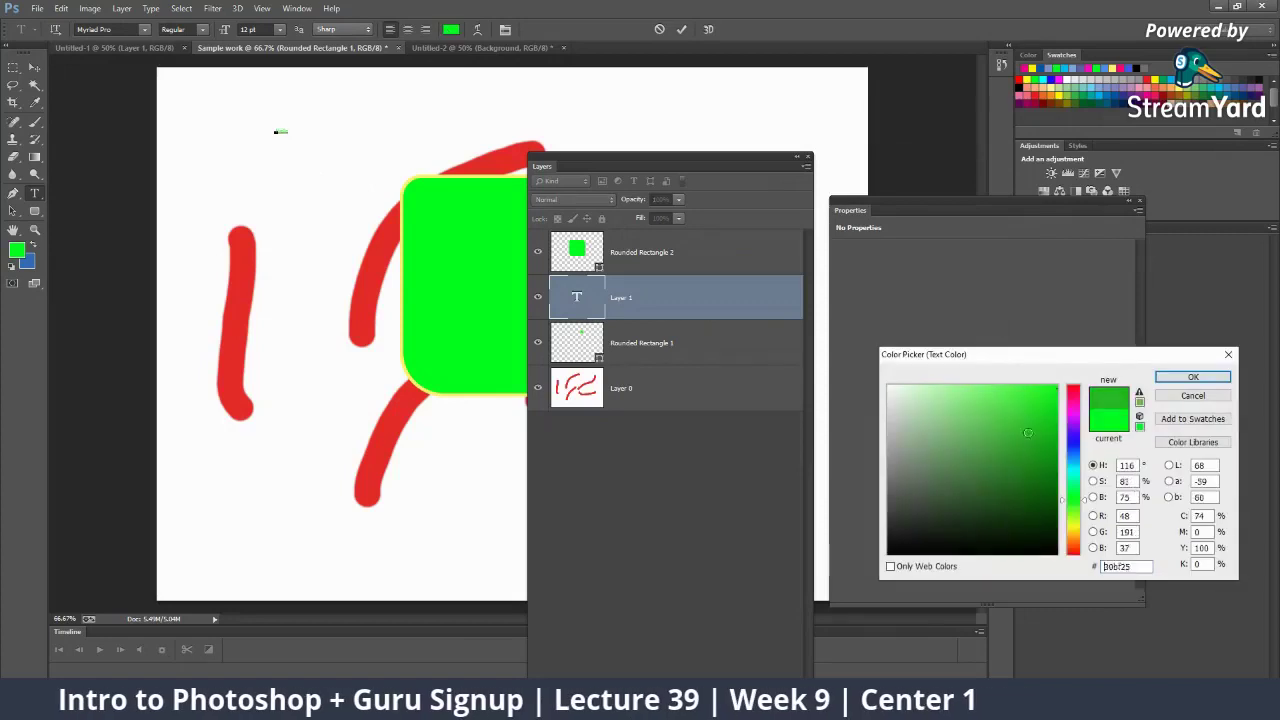
pyautogui.click(1193, 376)
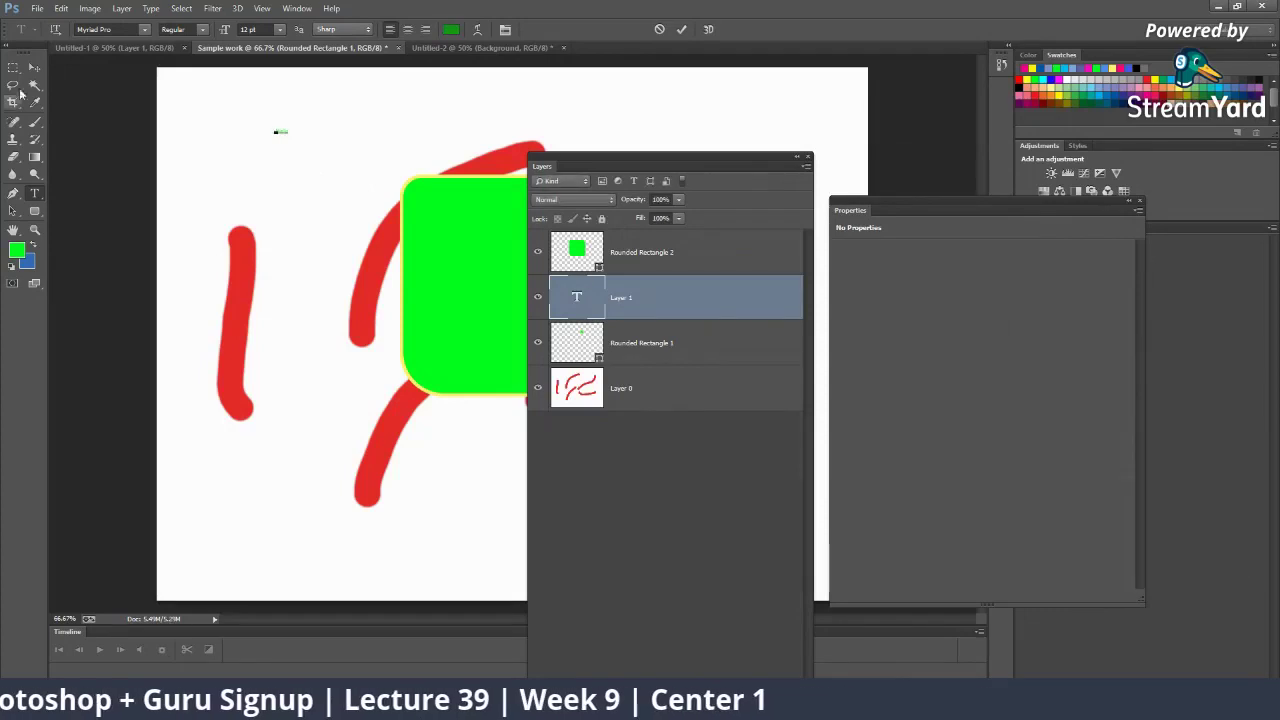
pyautogui.click(34, 67)
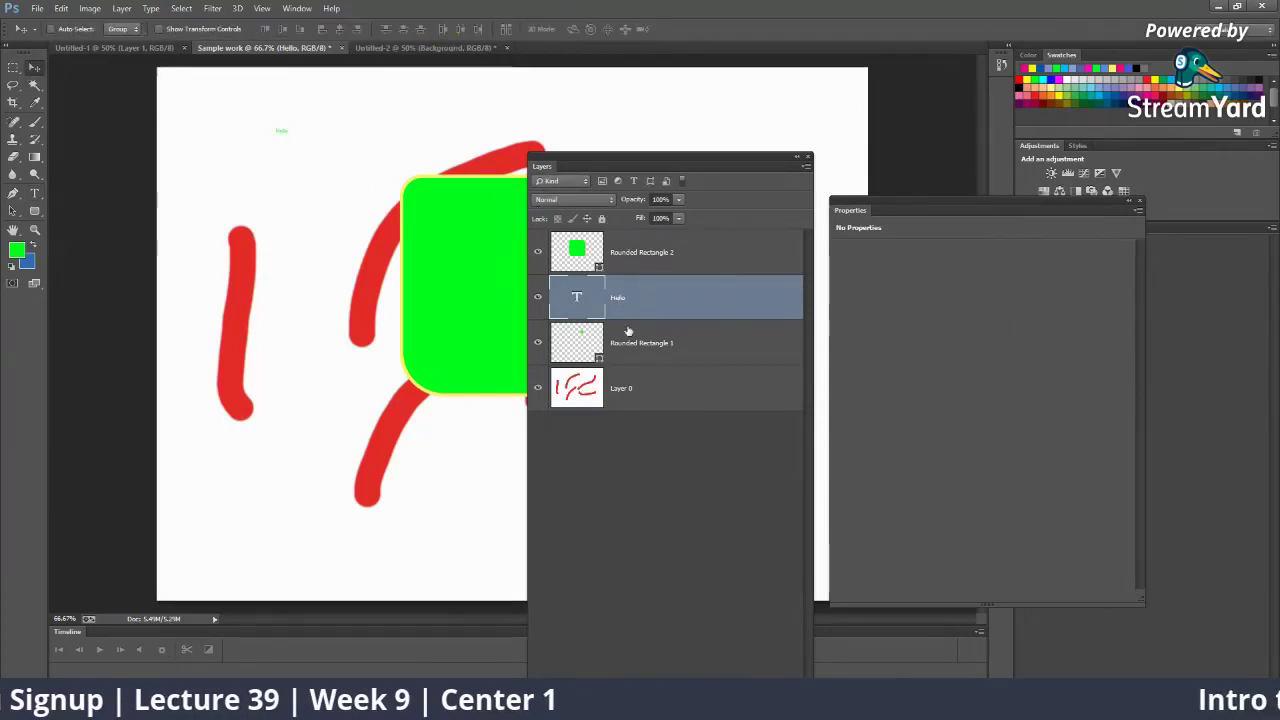
# - Scale the Hello text much larger with Ctrl+T and shift it down-right
pyautogui.hotkey('ctrl', 't')
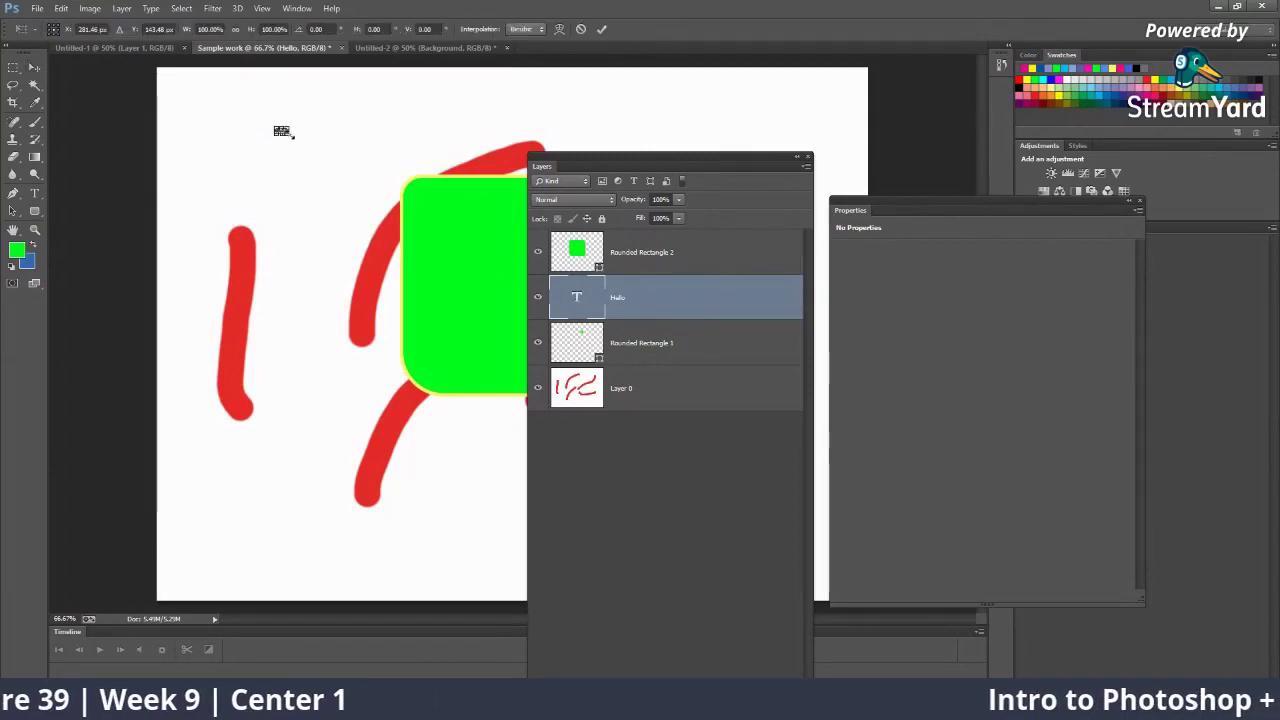
pyautogui.moveTo(291, 134); pyautogui.dragTo(347, 204)
pyautogui.moveTo(319, 156); pyautogui.dragTo(346, 181)
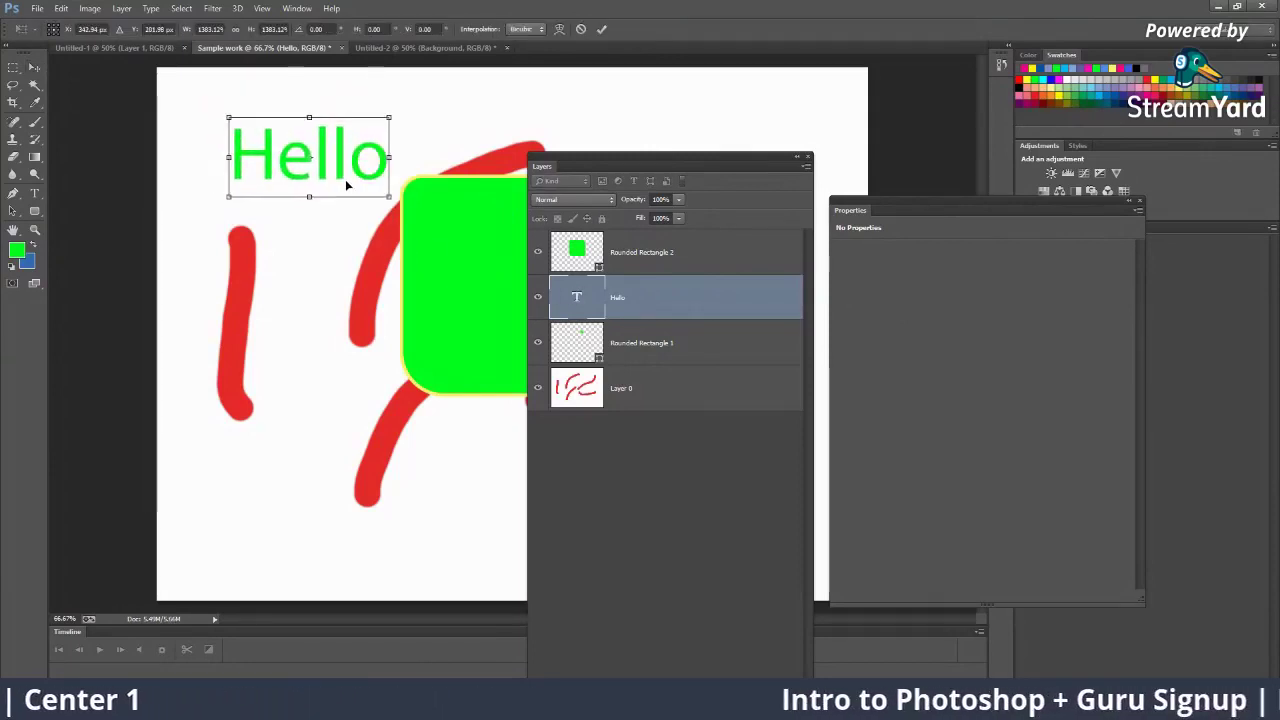
pyautogui.press('Return')
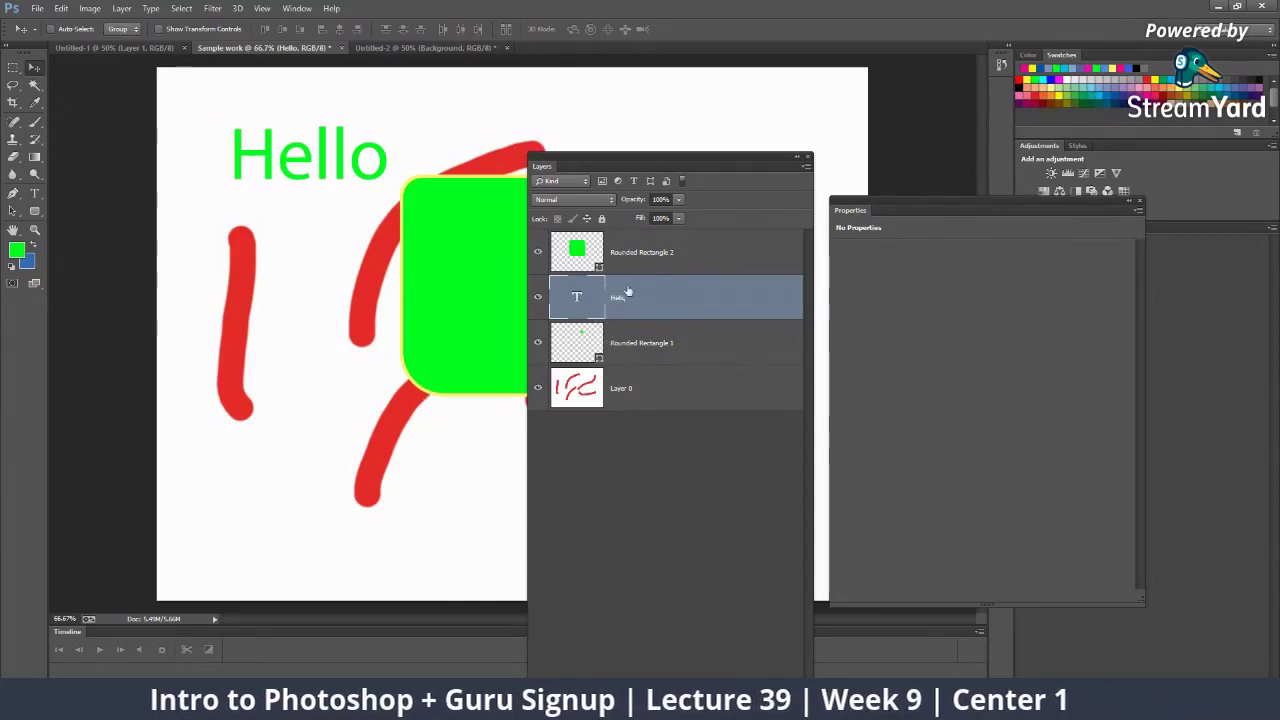
# - Stack Hello above Rounded Rectangle 2, place it by the green rectangle's left edge, then open Untitled-1
pyautogui.moveTo(628, 294); pyautogui.dragTo(631, 250)
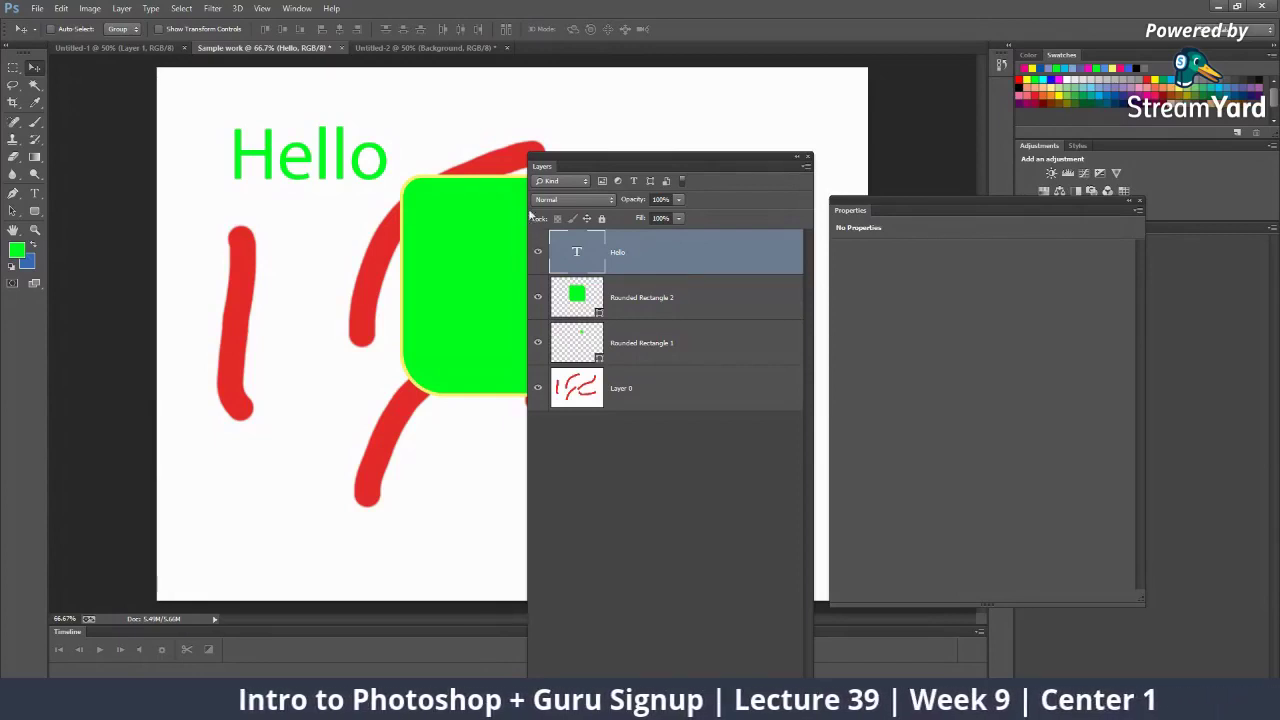
pyautogui.moveTo(671, 162); pyautogui.dragTo(947, 208)
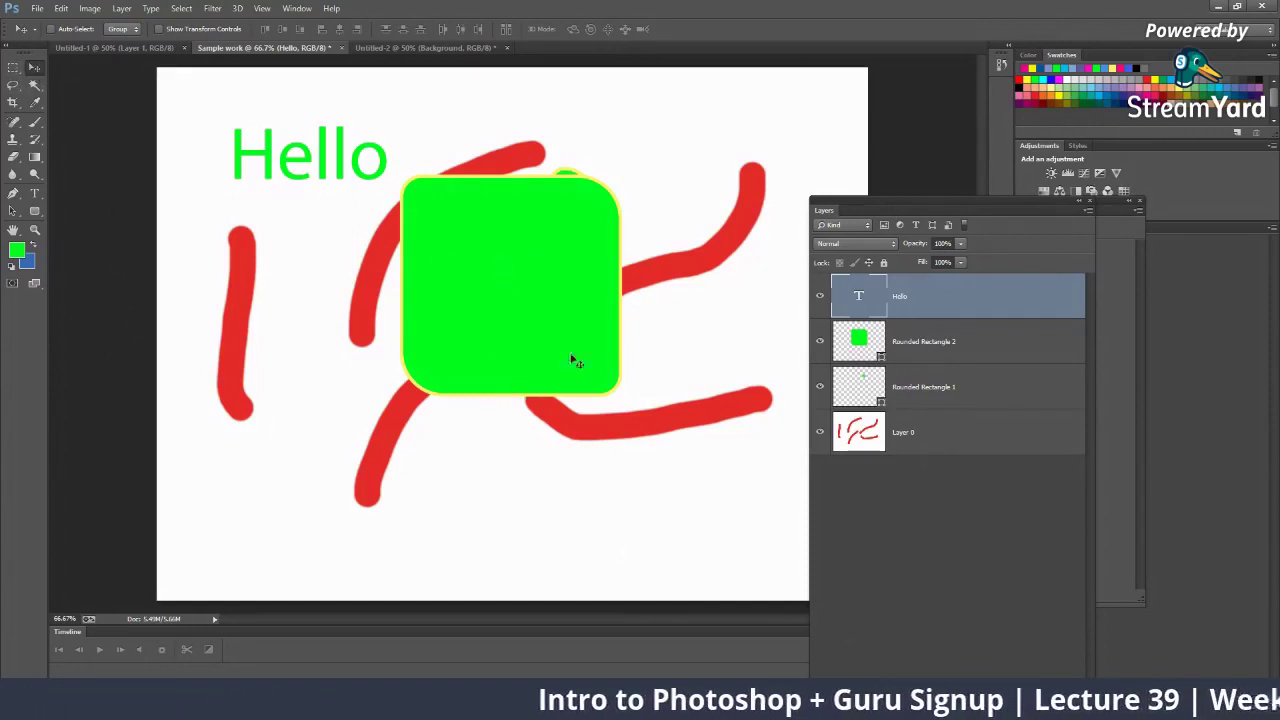
pyautogui.moveTo(495, 282); pyautogui.dragTo(648, 427)
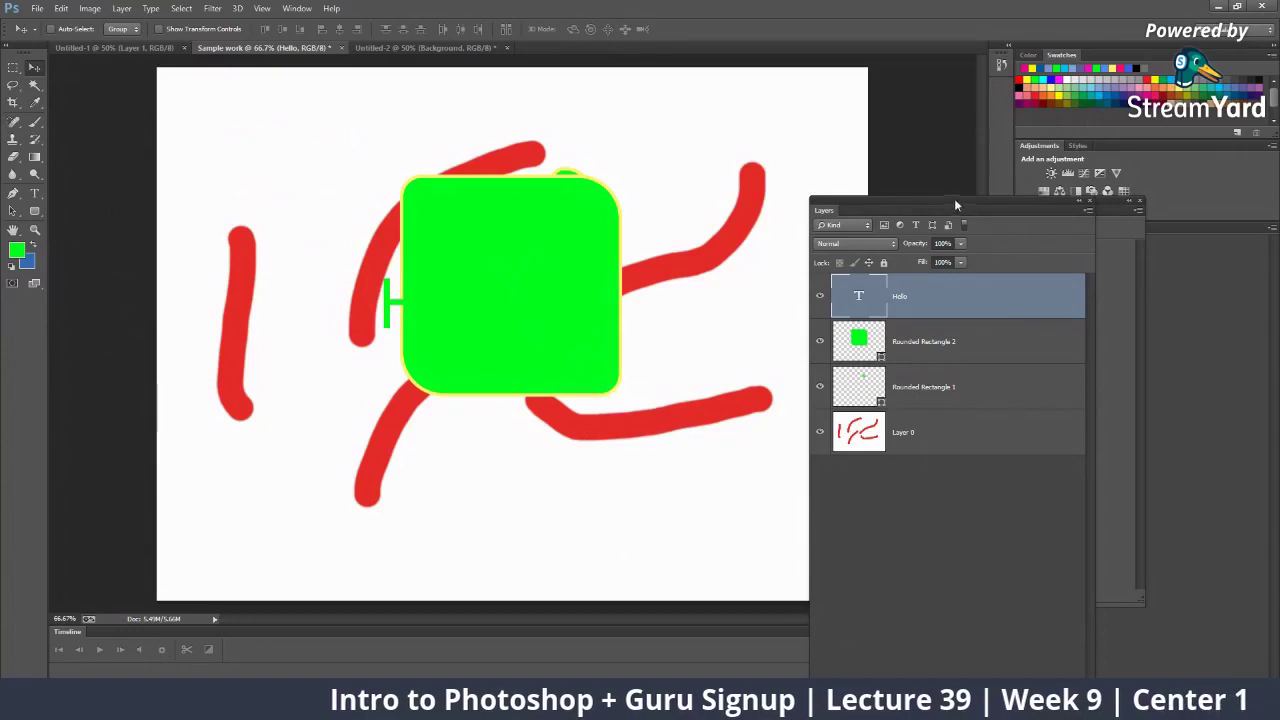
pyautogui.moveTo(954, 205); pyautogui.dragTo(924, 79)
pyautogui.moveTo(392, 300); pyautogui.dragTo(323, 355)
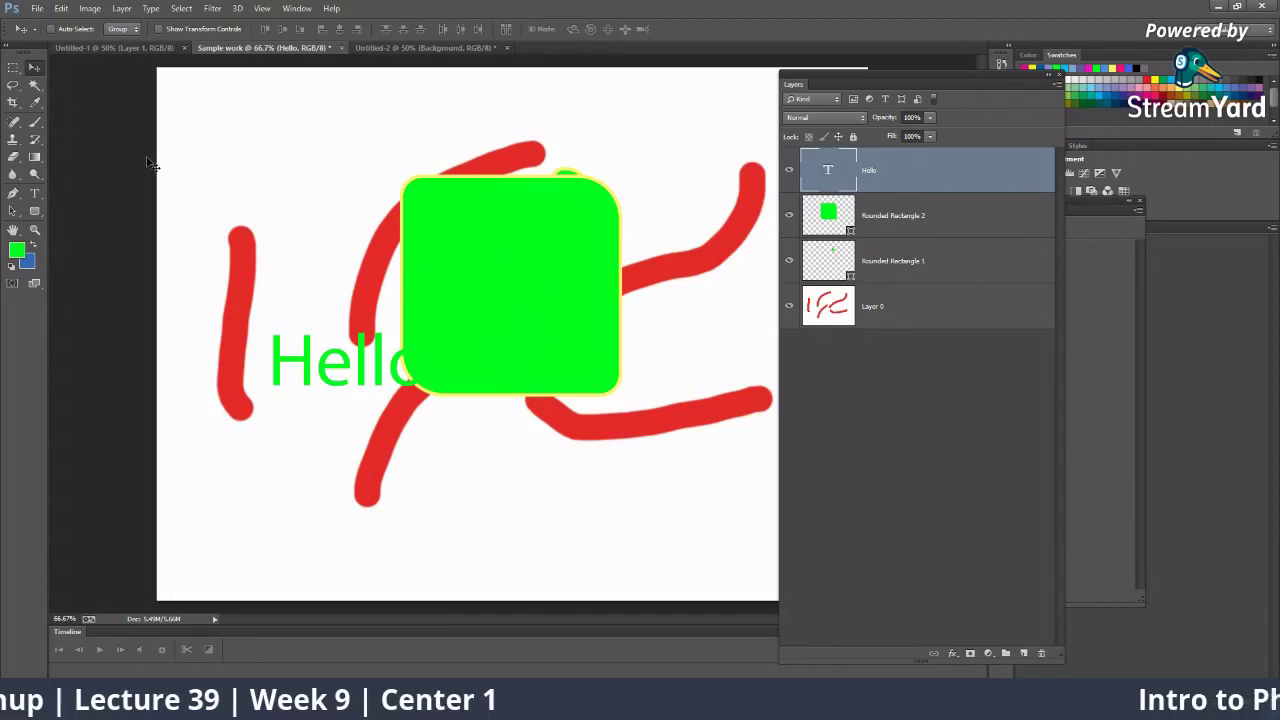
pyautogui.click(126, 49)
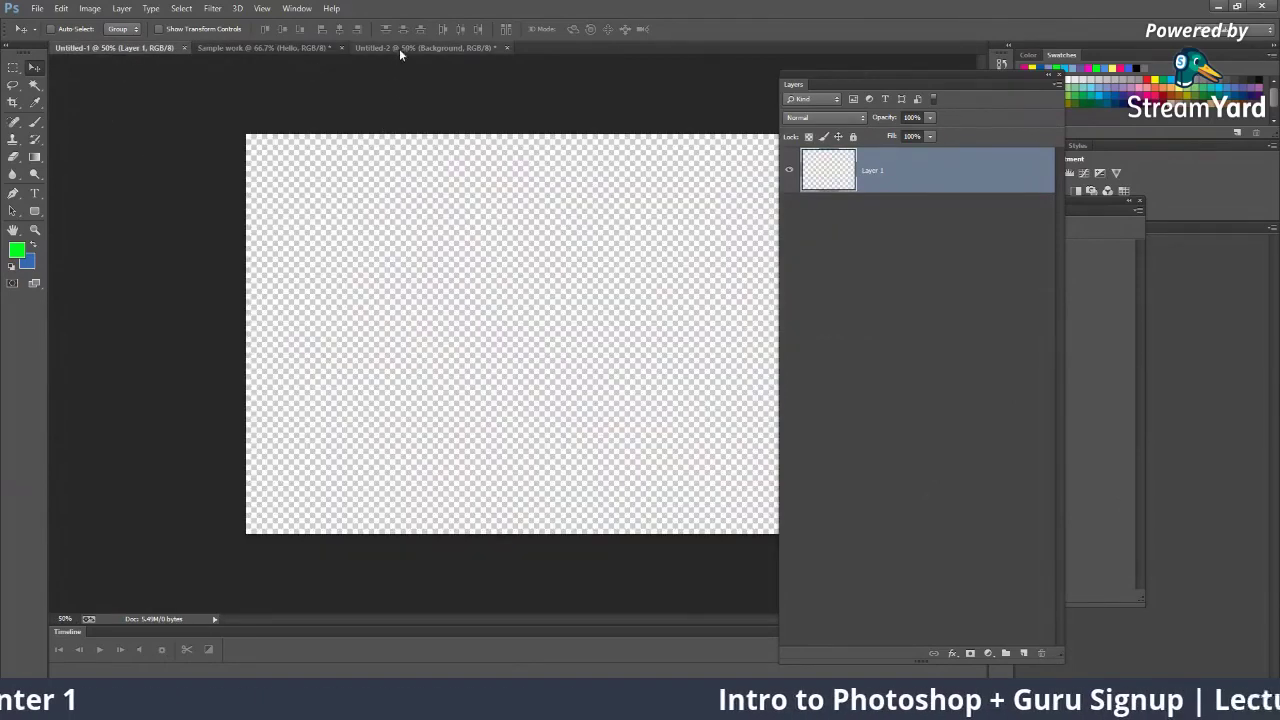
# - Bring Untitled-2 to the front, cancel a File > New dialog, and zoom out on the blue canvas
pyautogui.click(399, 48)
pyautogui.click(37, 8)
pyautogui.click(45, 21)
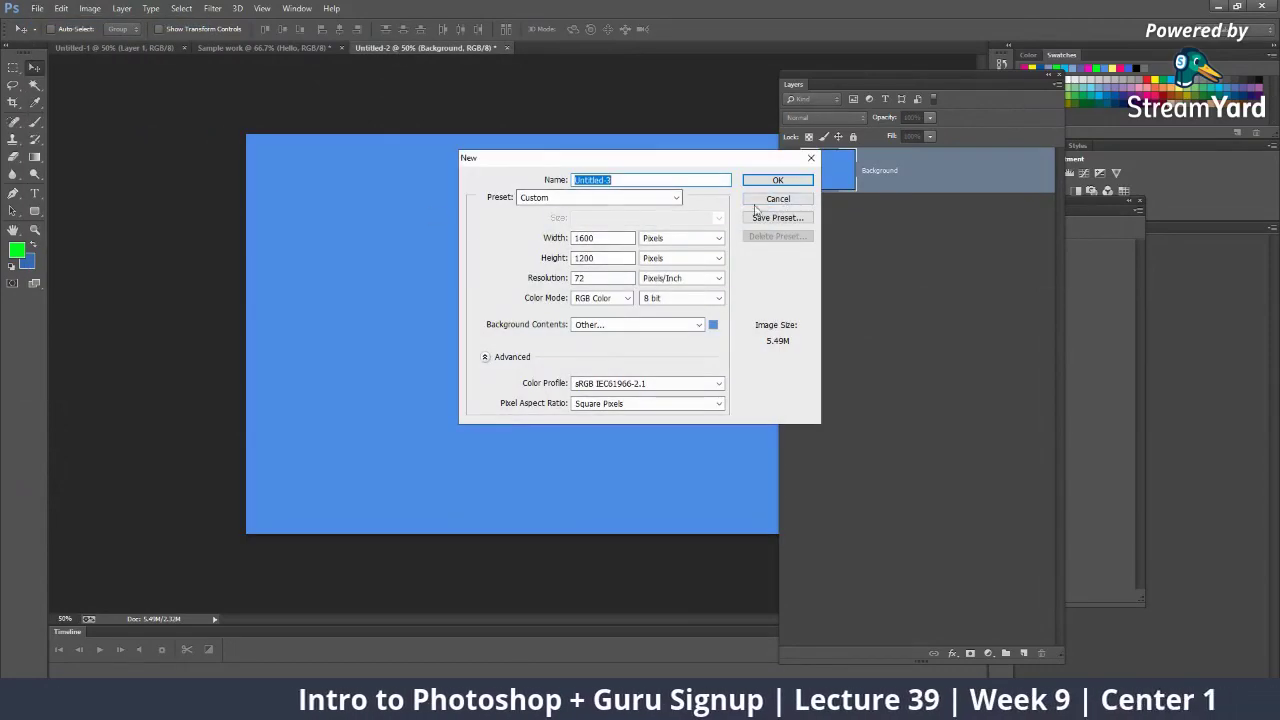
pyautogui.click(773, 201)
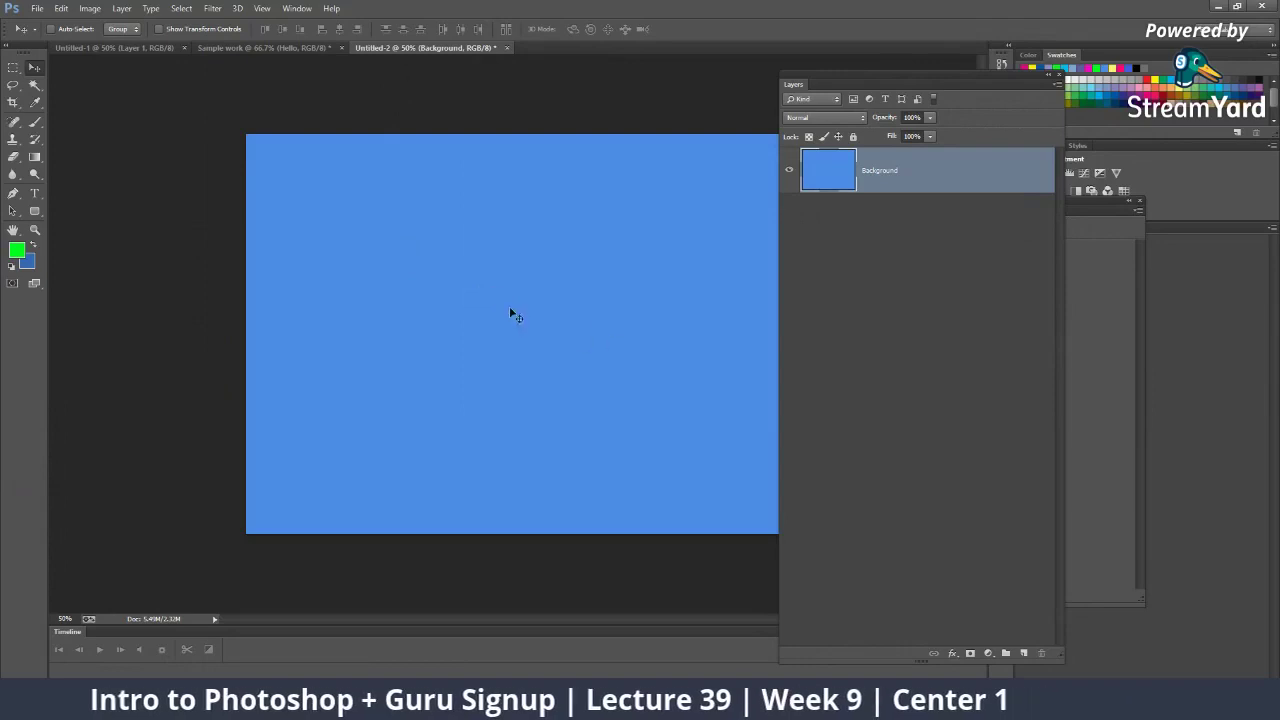
pyautogui.press('z')
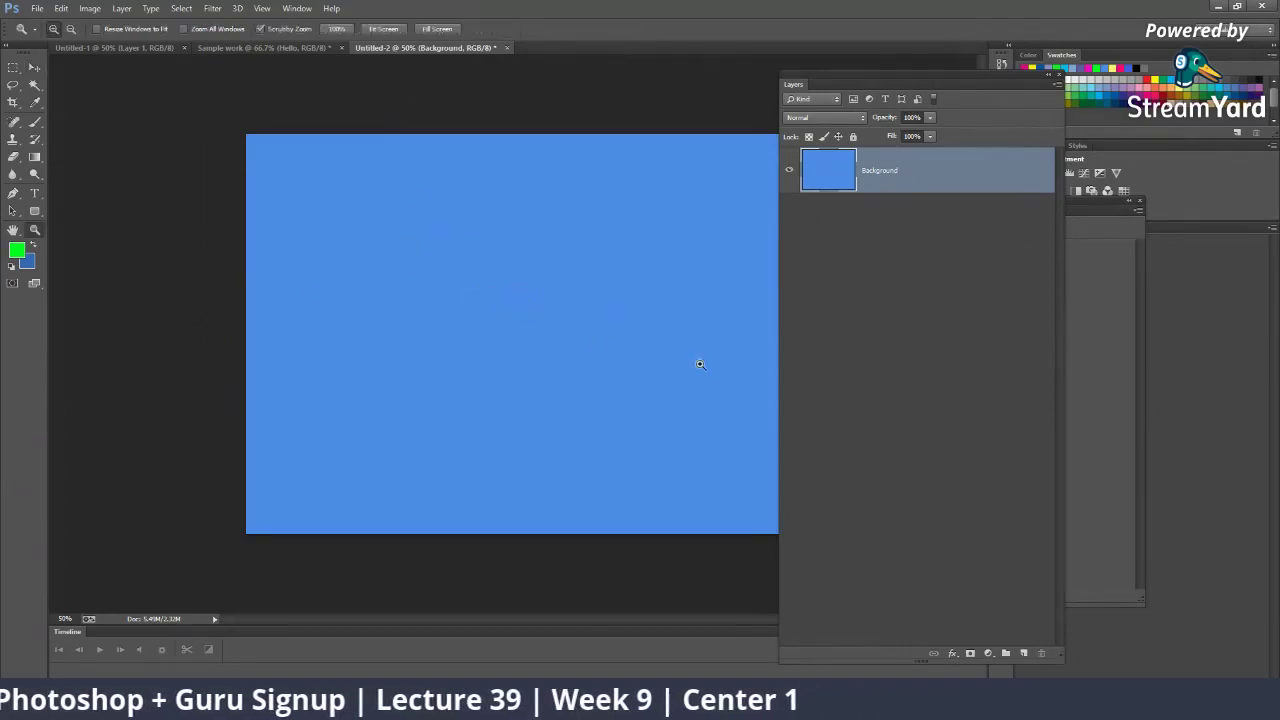
pyautogui.keyDown('alt'); pyautogui.click(697, 362); pyautogui.keyUp('alt')
pyautogui.click(37, 8)
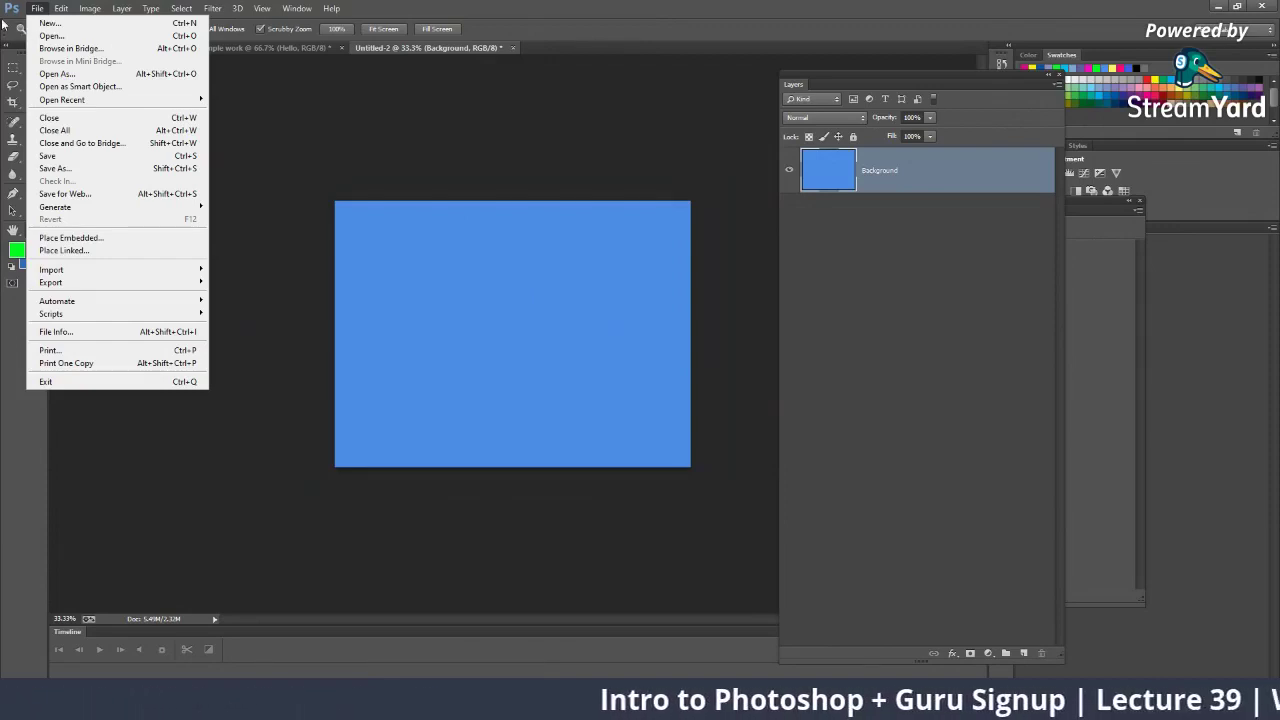
pyautogui.click(471, 259)
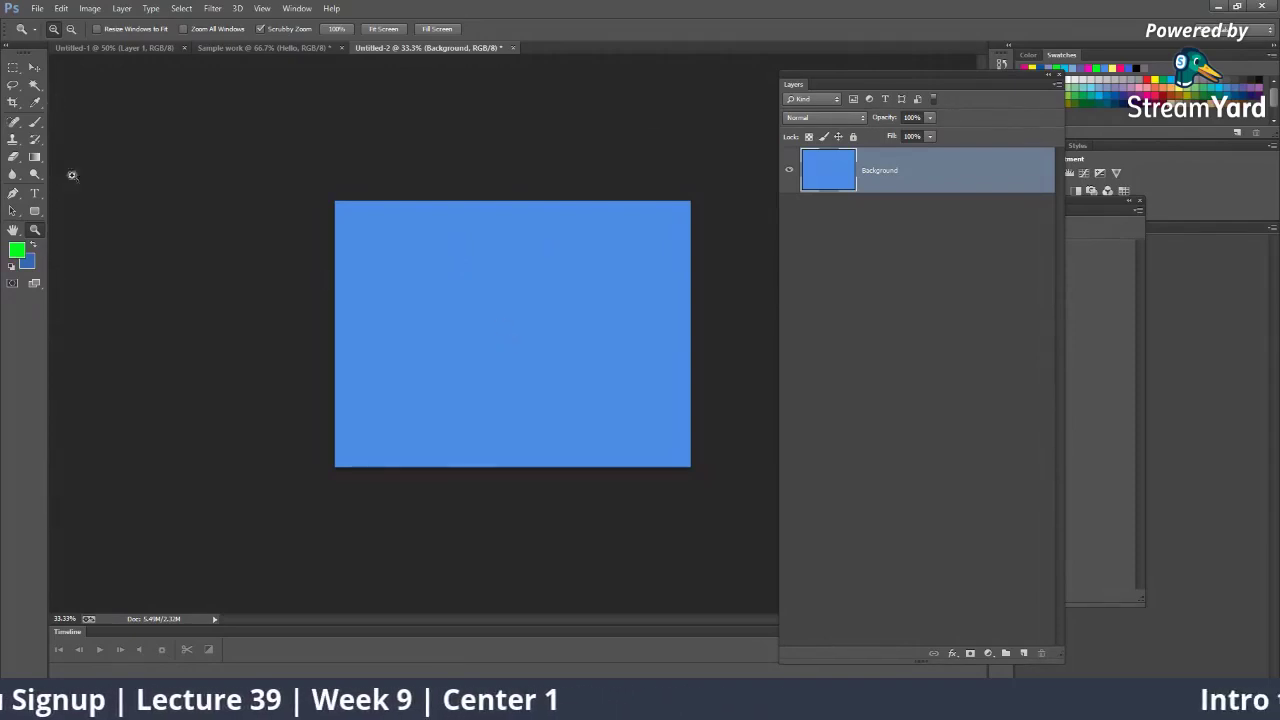
pyautogui.click(38, 8)
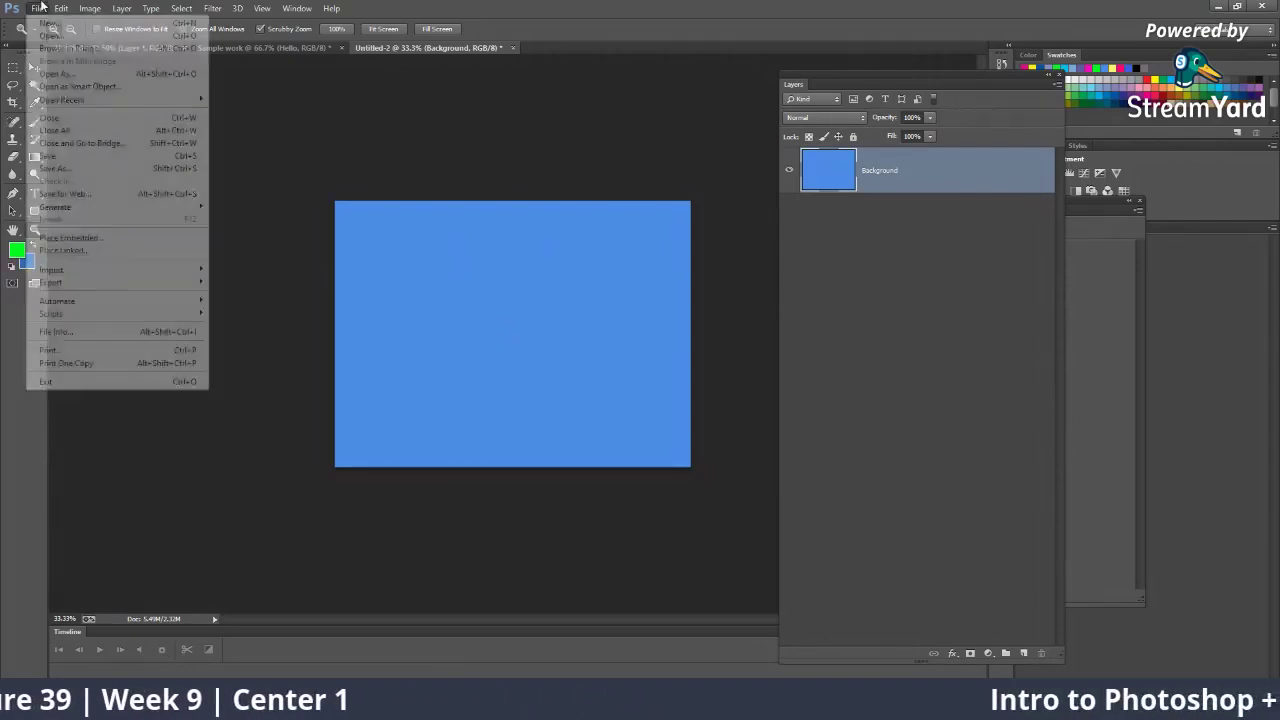
pyautogui.moveTo(90, 8)
pyautogui.moveTo(38, 8)
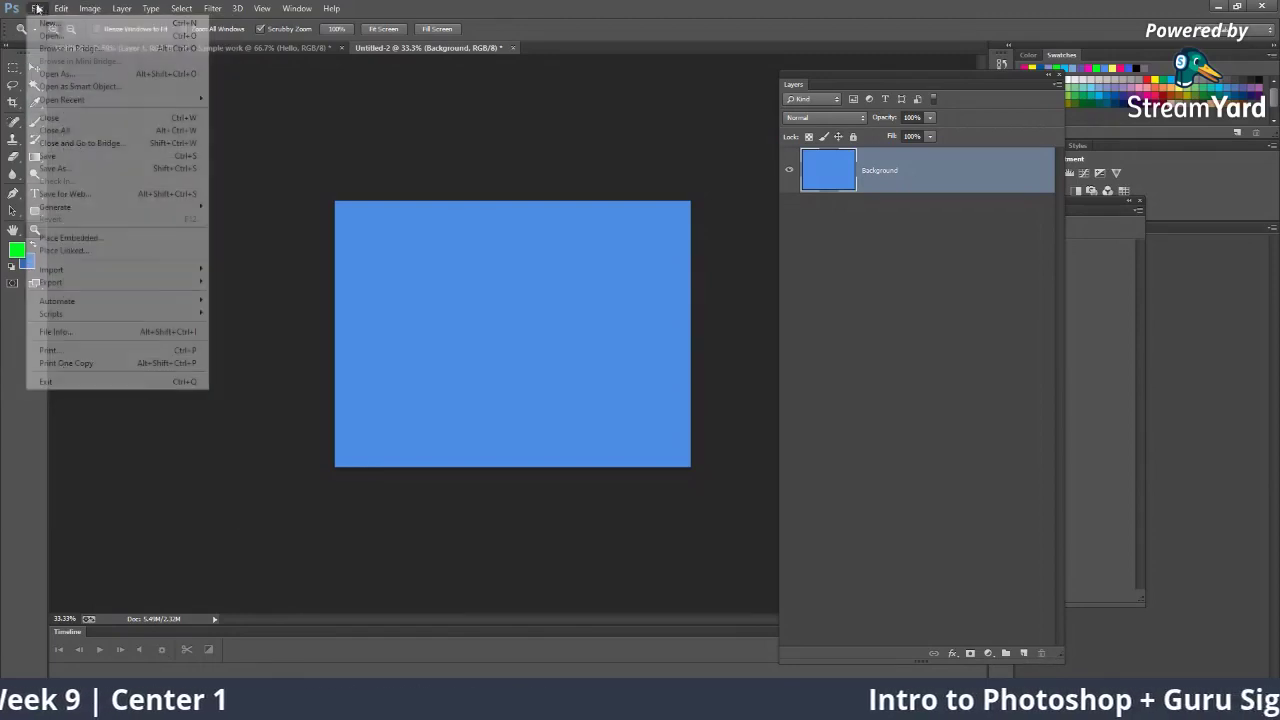
pyautogui.click(52, 37)
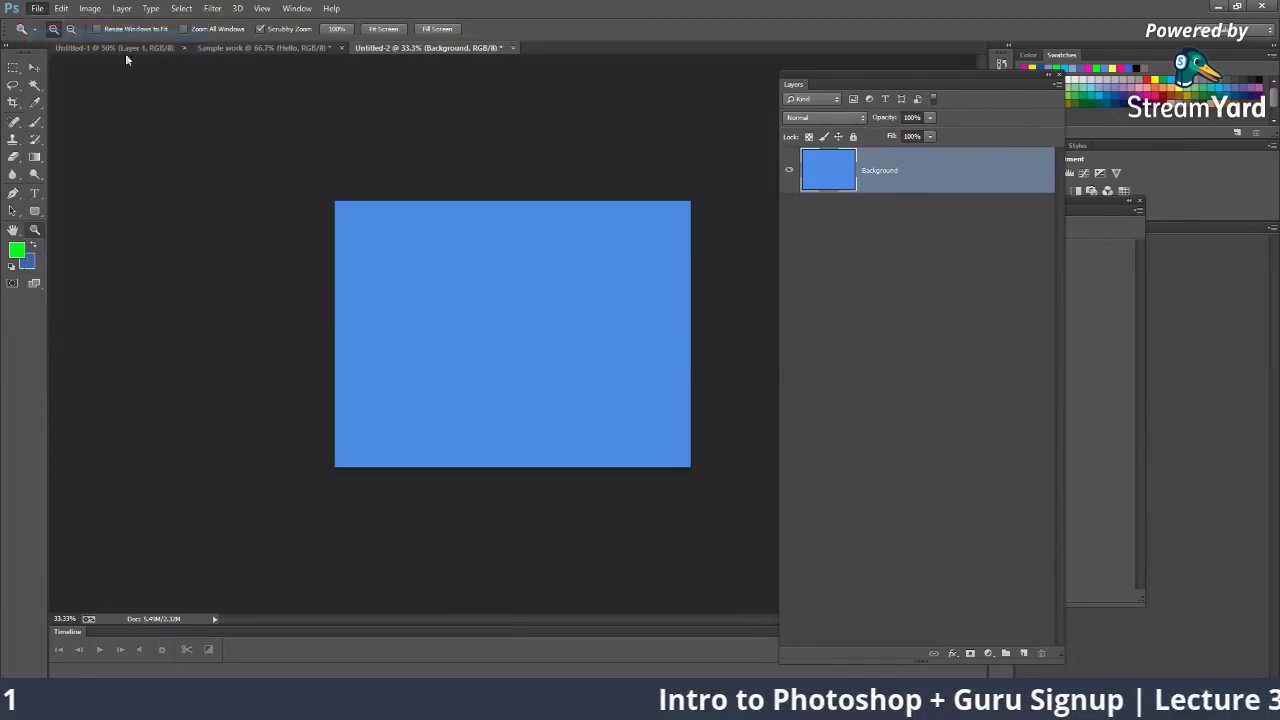
pyautogui.click(37, 8)
# - Open the Page 1a image from the Downloads folder, widening the file browser to find it
pyautogui.click(60, 36)
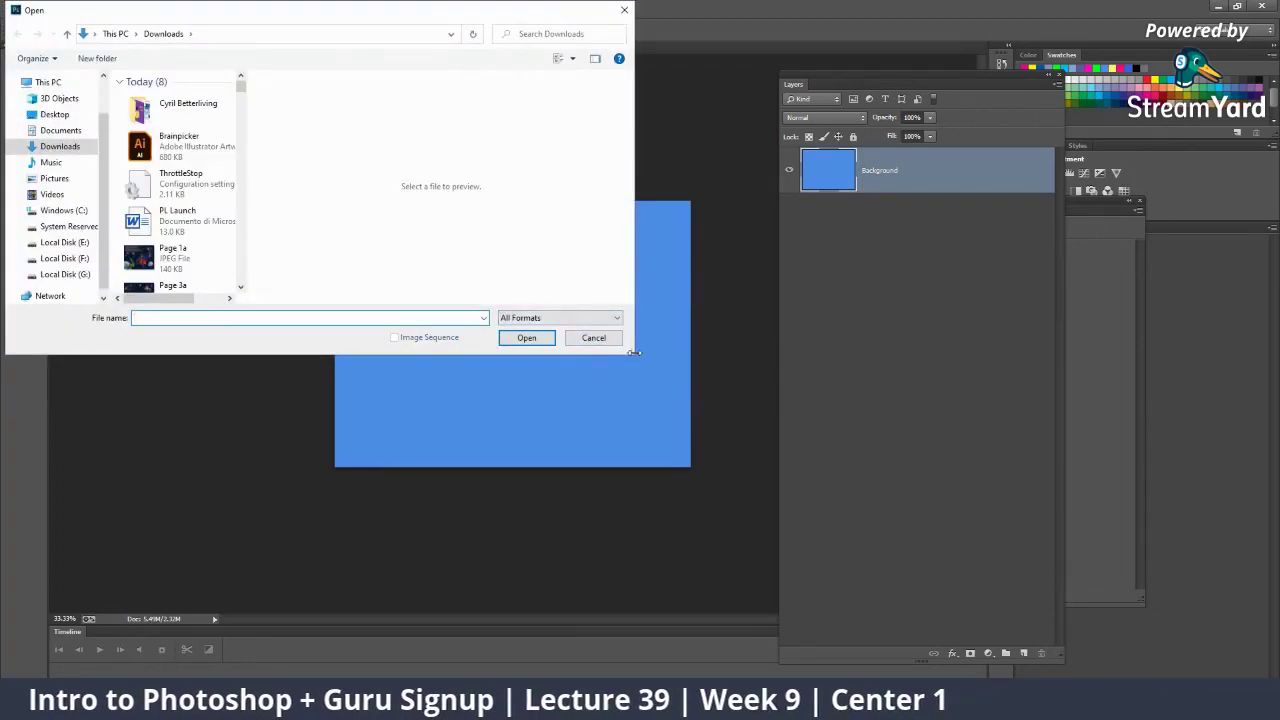
pyautogui.moveTo(633, 352); pyautogui.dragTo(724, 356)
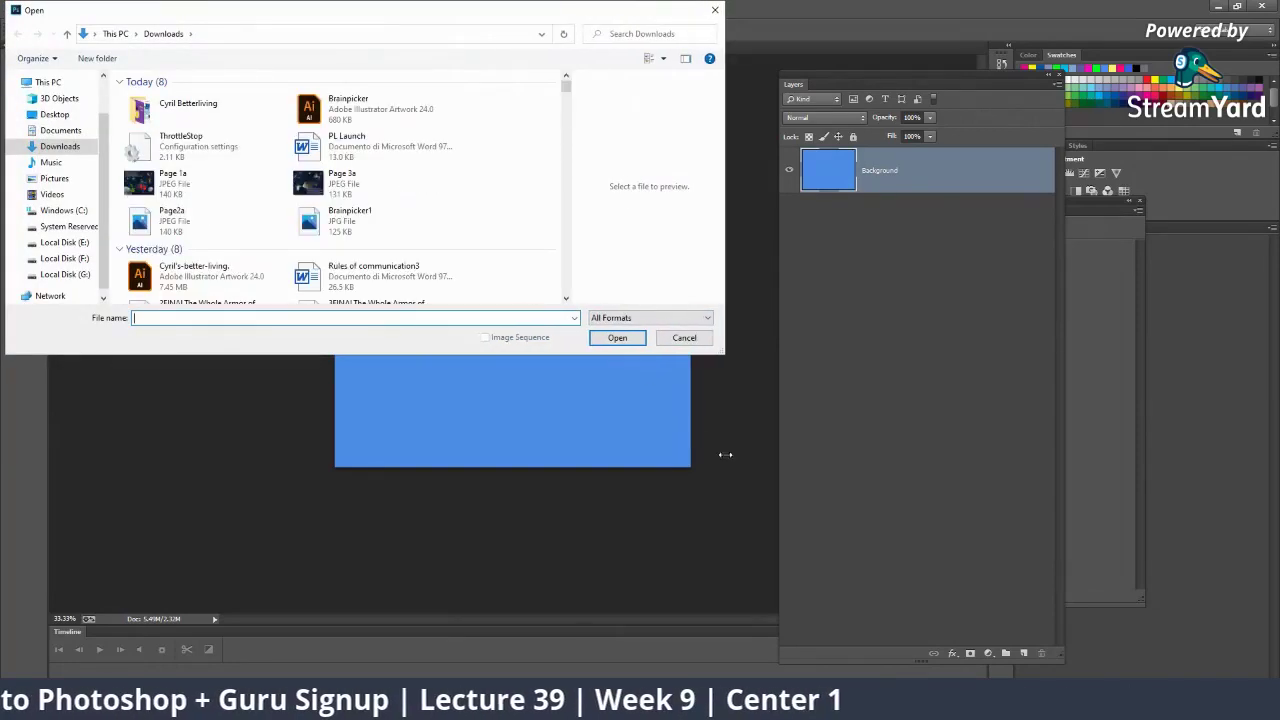
pyautogui.click(160, 197)
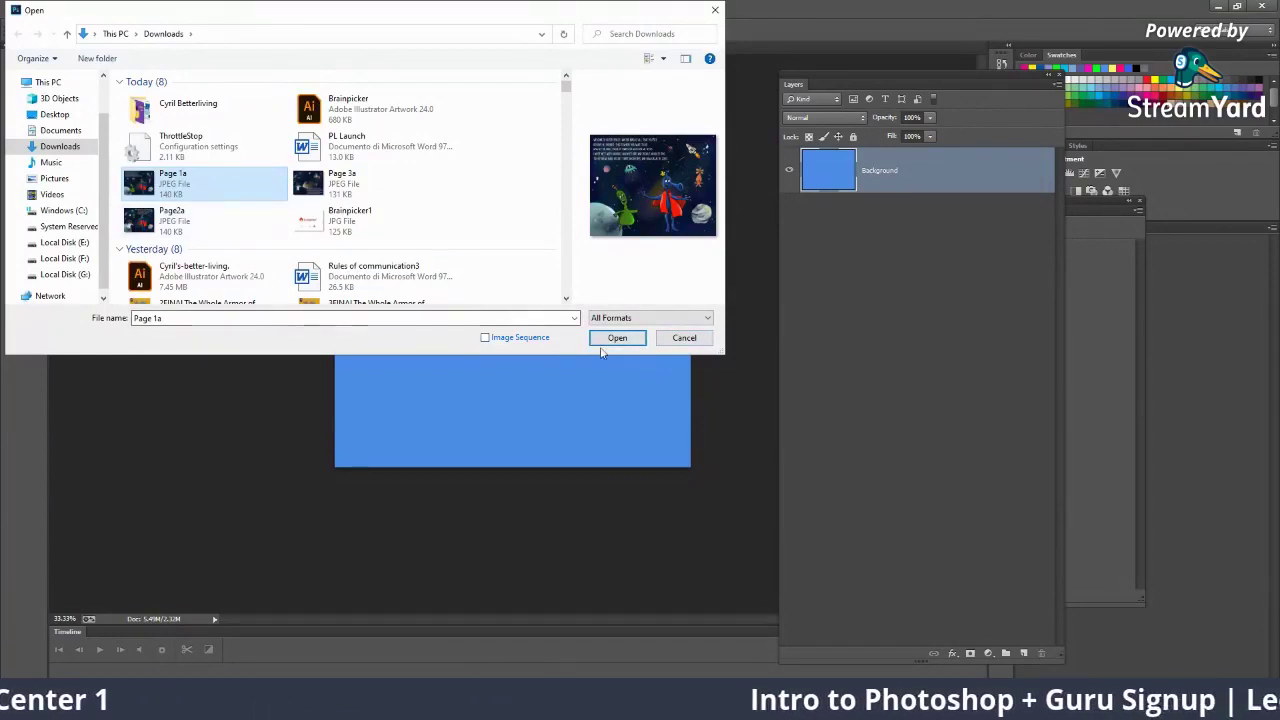
pyautogui.click(609, 347)
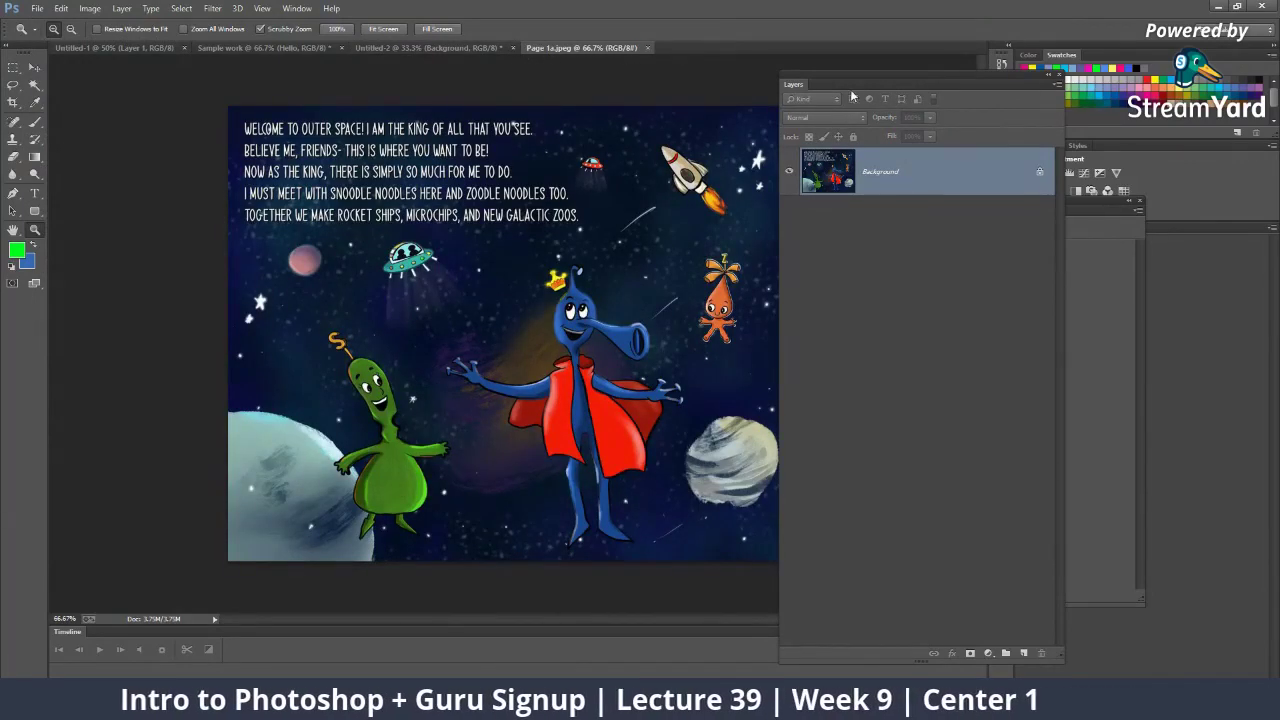
# - Unlock the Page 1a background into Layer 0 and try a green brush stroke, undoing it
pyautogui.moveTo(864, 76); pyautogui.dragTo(1051, 88)
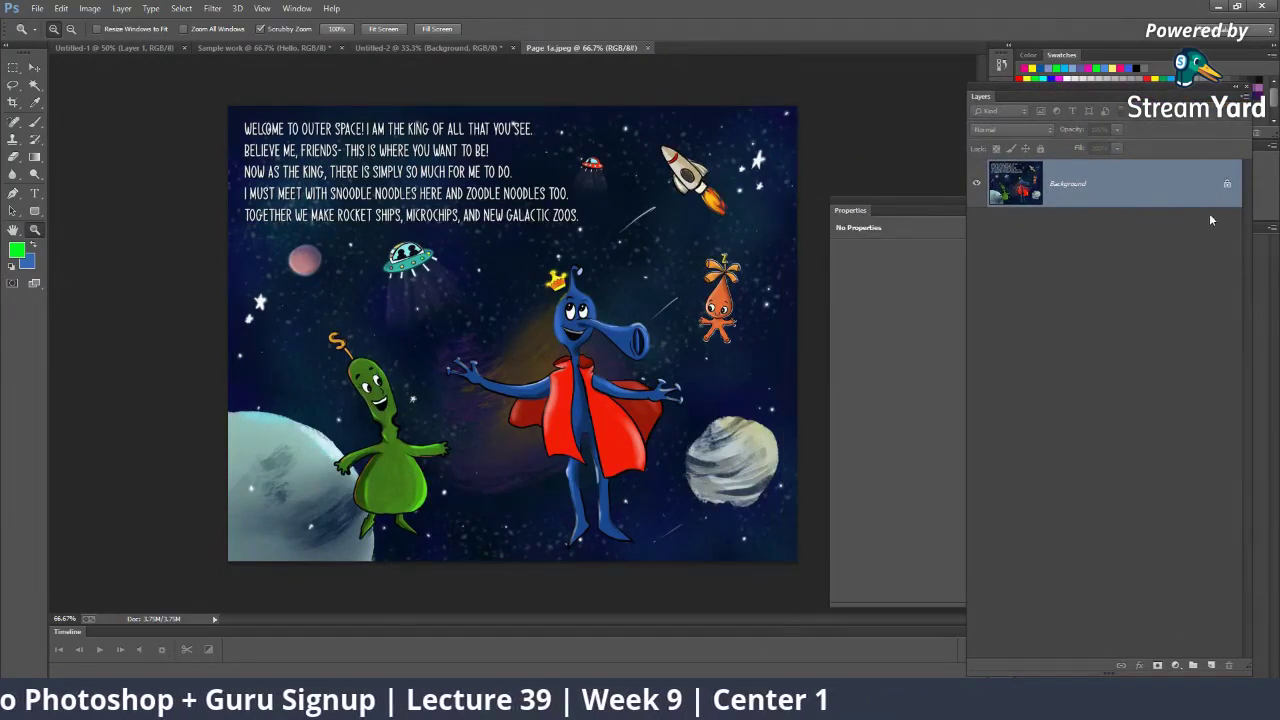
pyautogui.click(1228, 183)
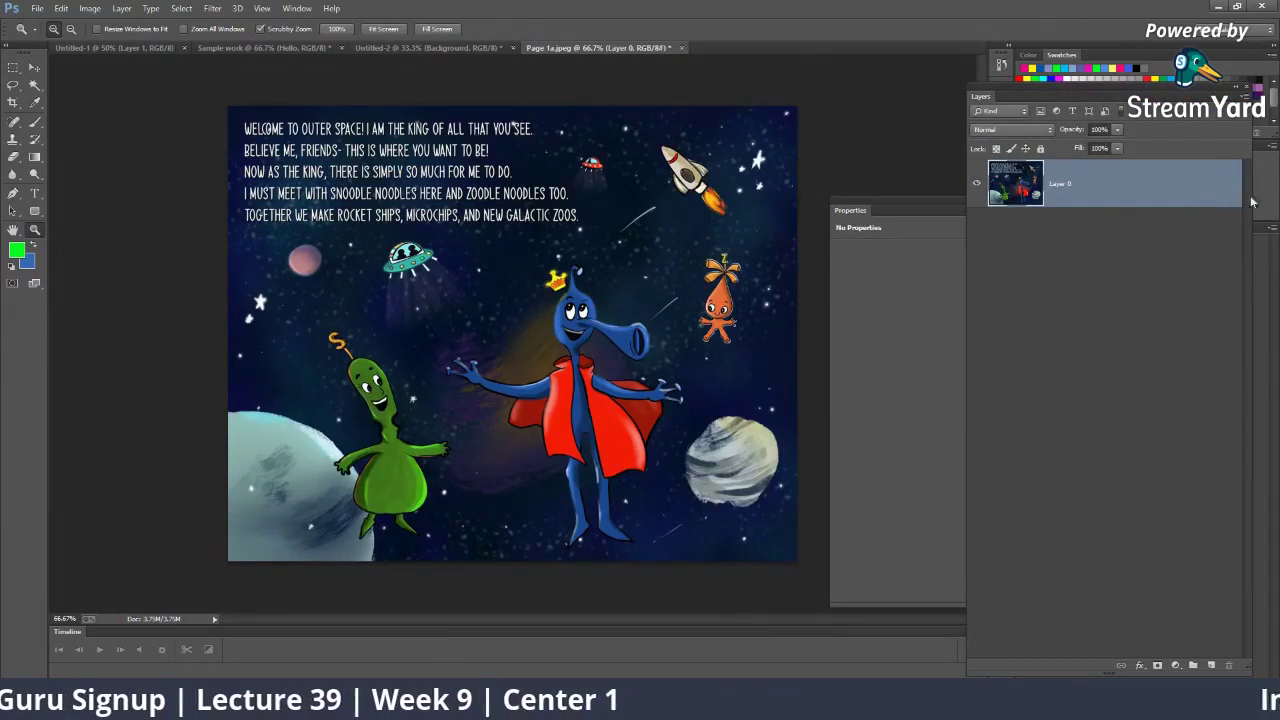
pyautogui.press('v')
pyautogui.moveTo(455, 322)
pyautogui.mouseDown()
pyautogui.moveTo(472, 315)
pyautogui.moveTo(479, 344)
pyautogui.moveTo(456, 321)
pyautogui.mouseUp()
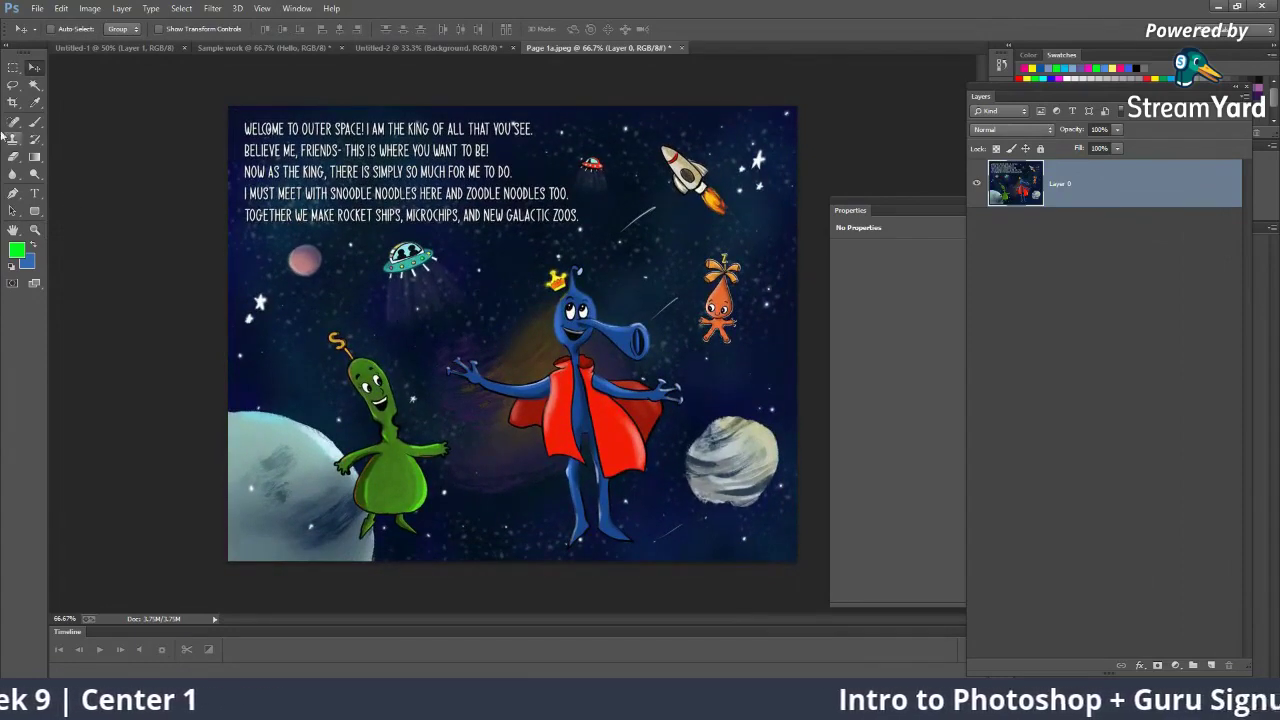
pyautogui.click(35, 121)
pyautogui.moveTo(496, 332)
pyautogui.mouseDown()
pyautogui.moveTo(492, 302)
pyautogui.moveTo(518, 286)
pyautogui.mouseUp()
pyautogui.hotkey('ctrl', 'z')
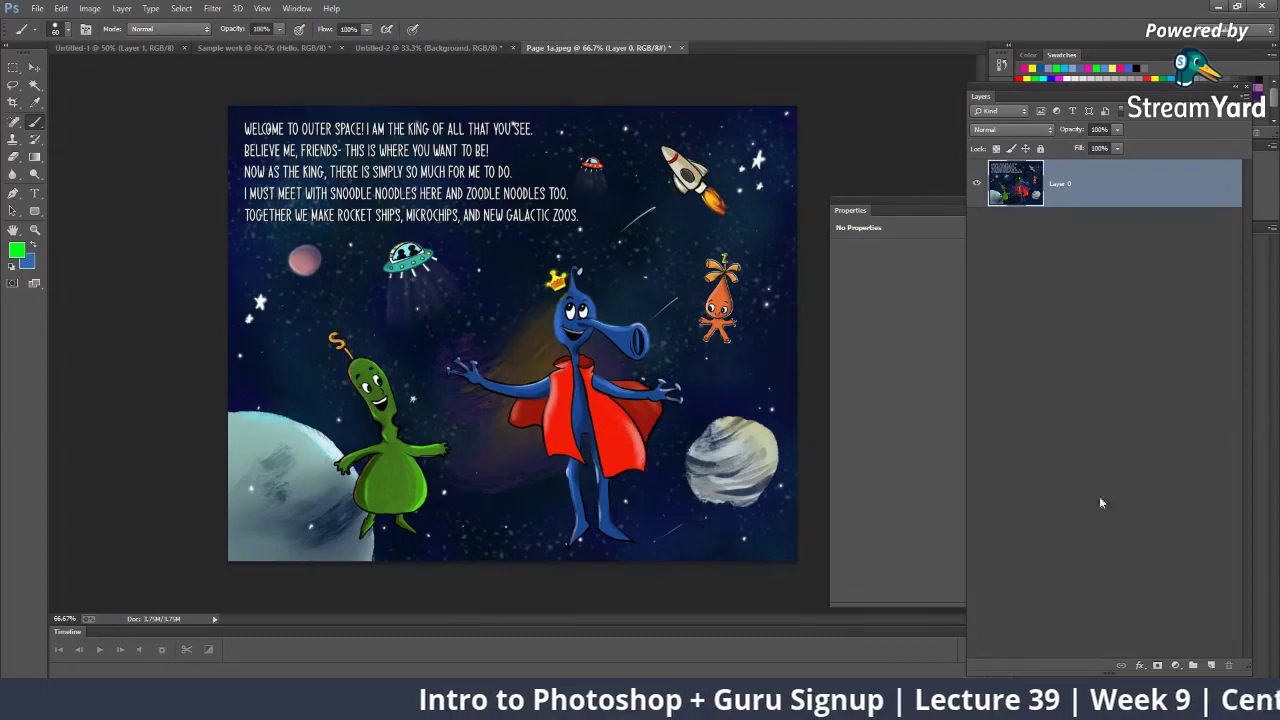
# - Add a new Layer 1, paint green on the alien's belly, and zoom in on the alien
pyautogui.click(1210, 665)
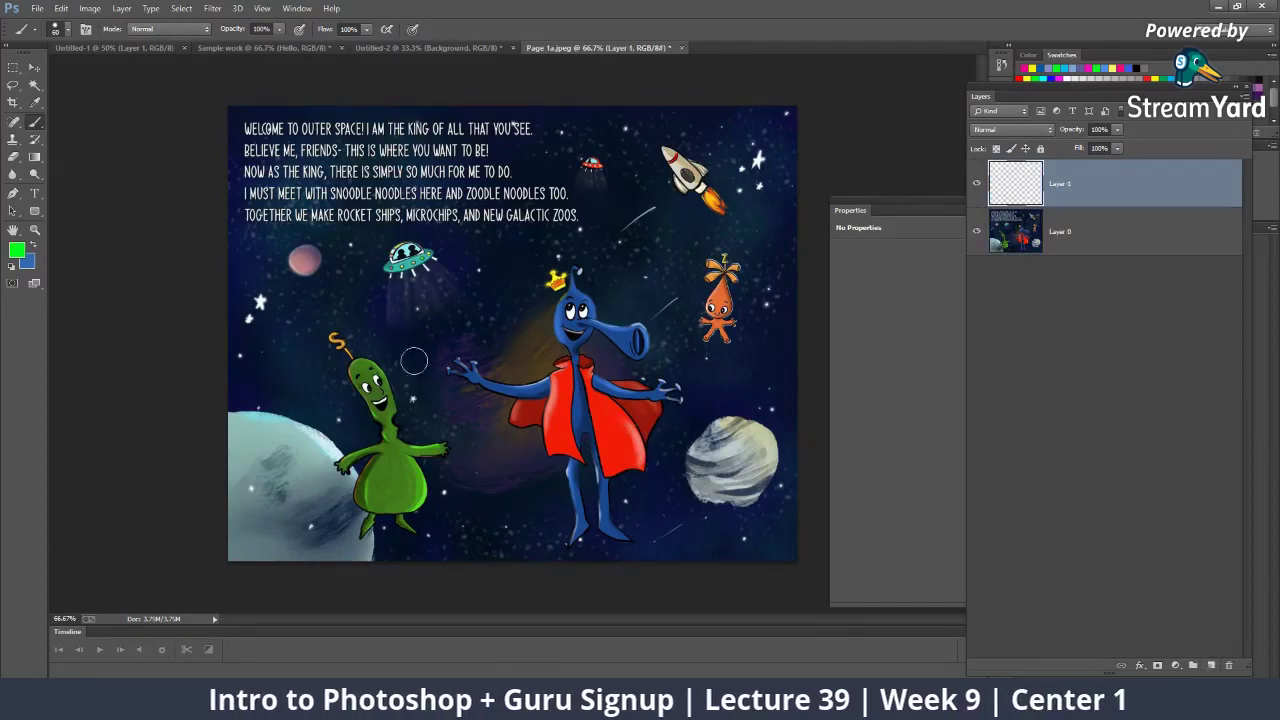
pyautogui.moveTo(408, 458); pyautogui.dragTo(414, 488)
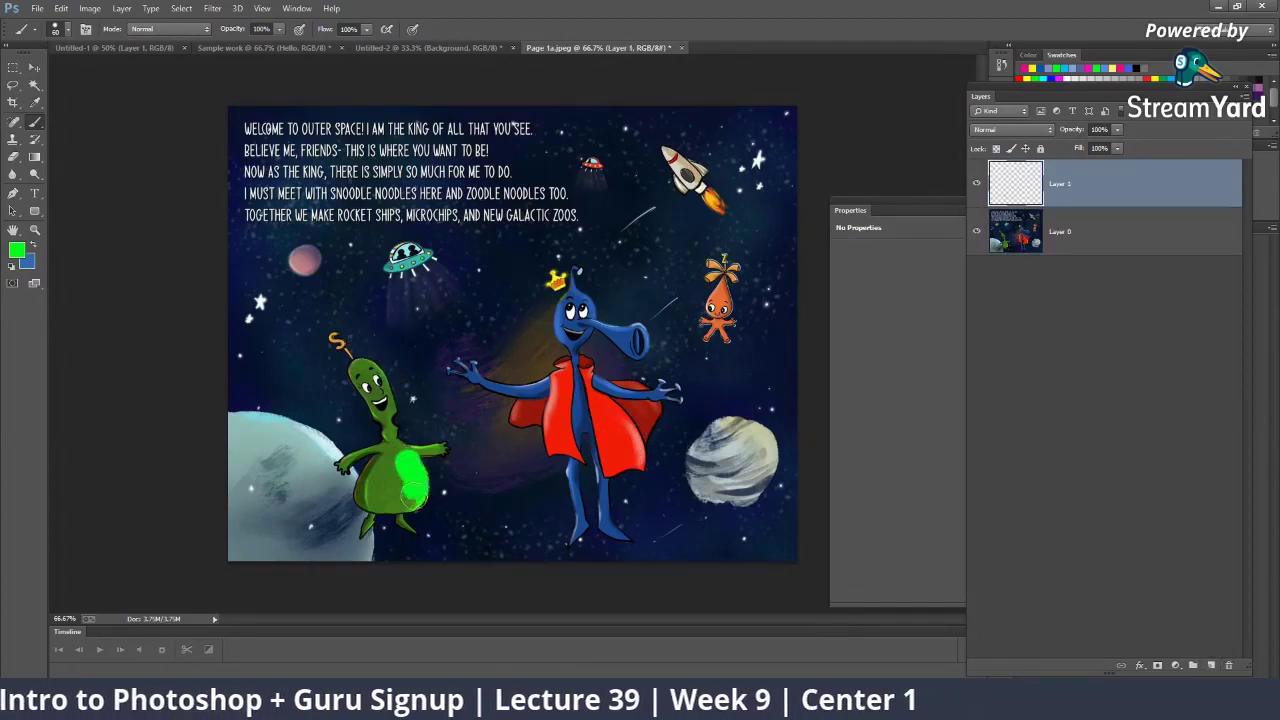
pyautogui.hotkey('ctrl', 'z')
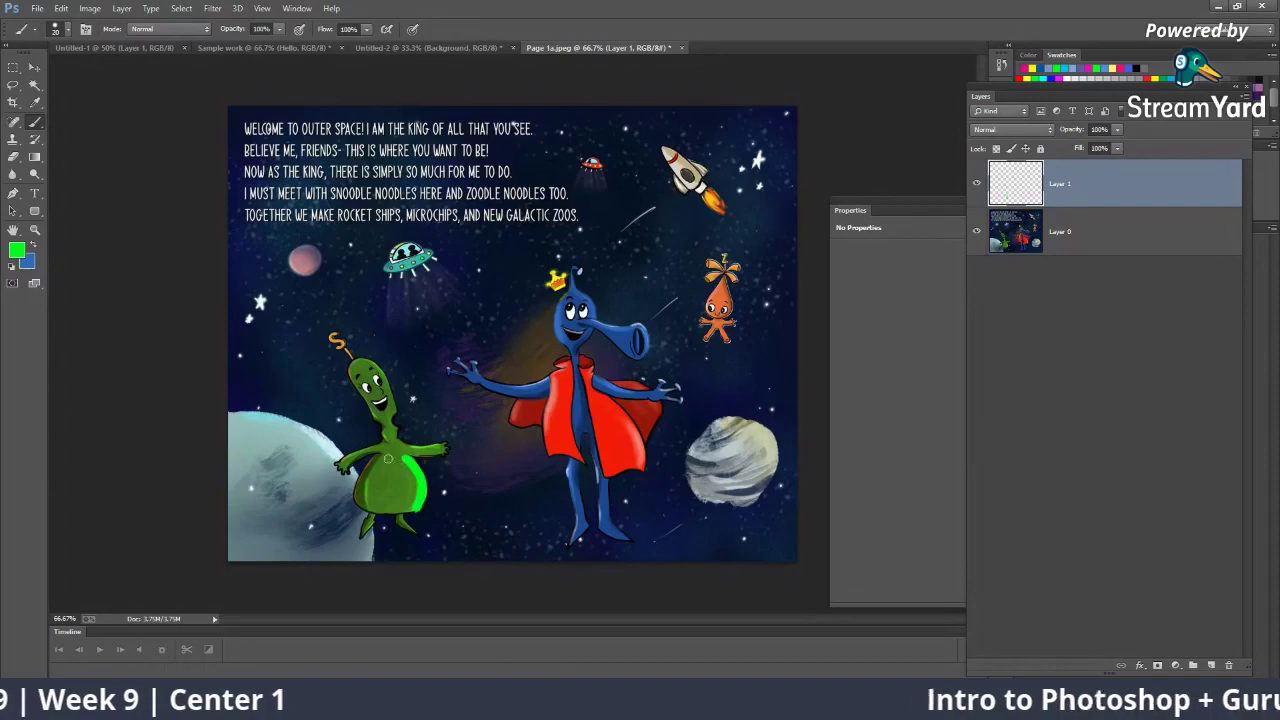
pyautogui.press('z')
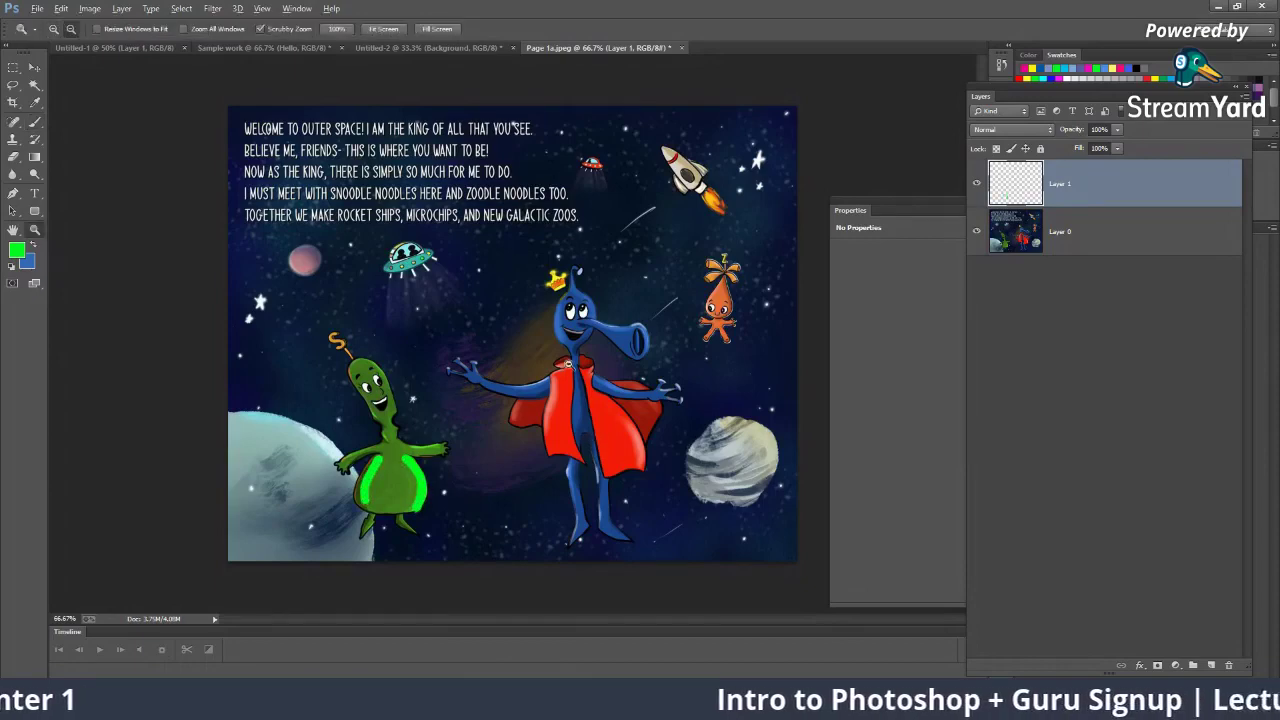
pyautogui.click(572, 364)
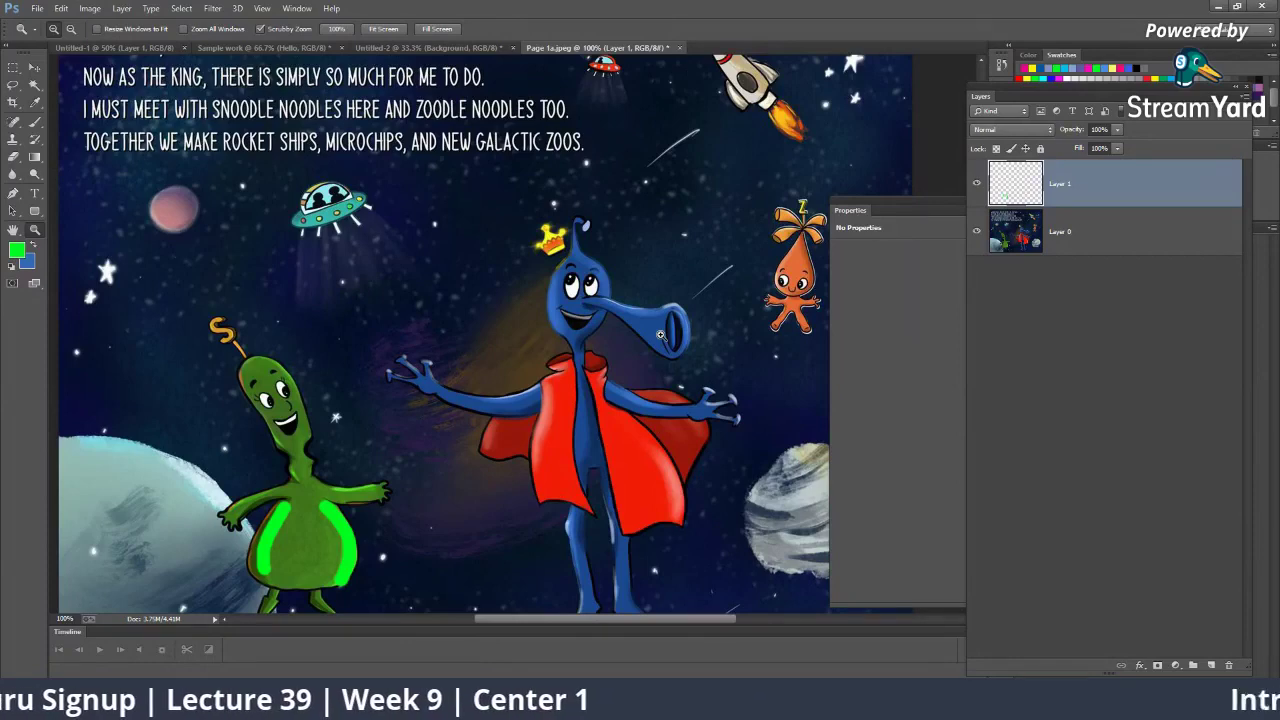
# - Open the 5cb94fa2df877_thumb900 Luisant Deco logo image
pyautogui.click(36, 8)
pyautogui.click(61, 40)
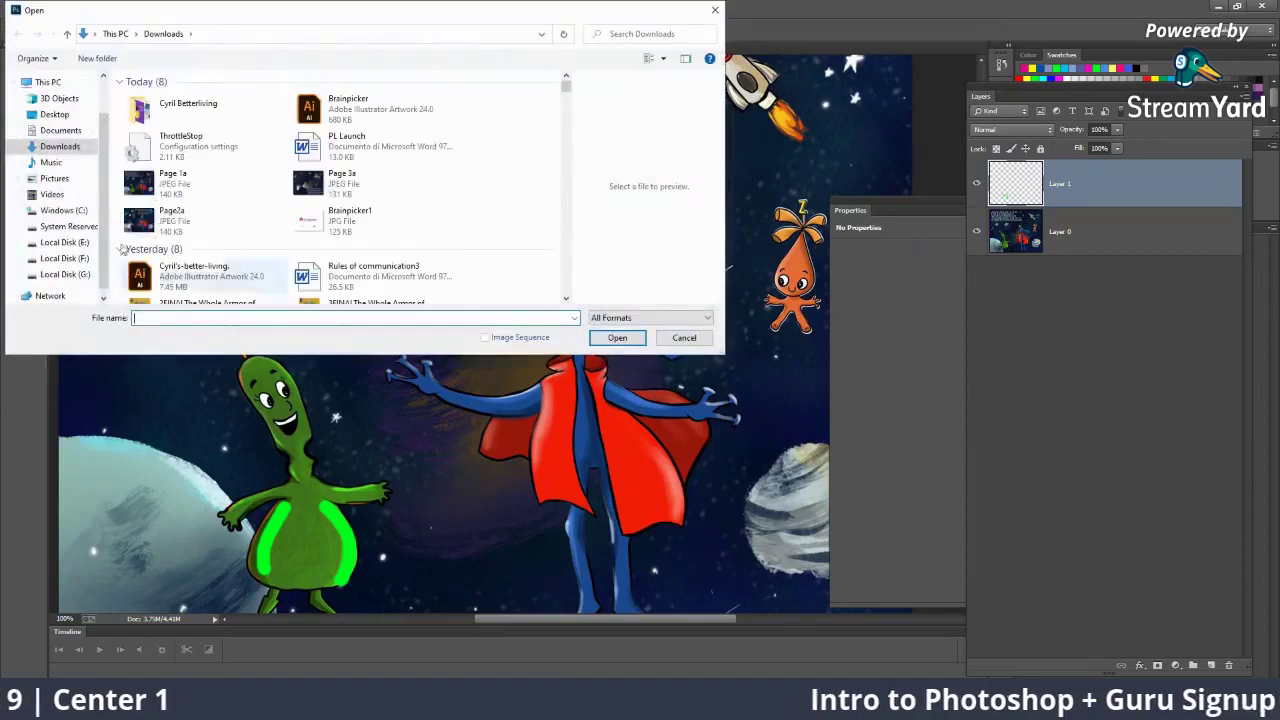
pyautogui.scroll(-1, 297, 246)
pyautogui.scroll(-4, 340, 258)
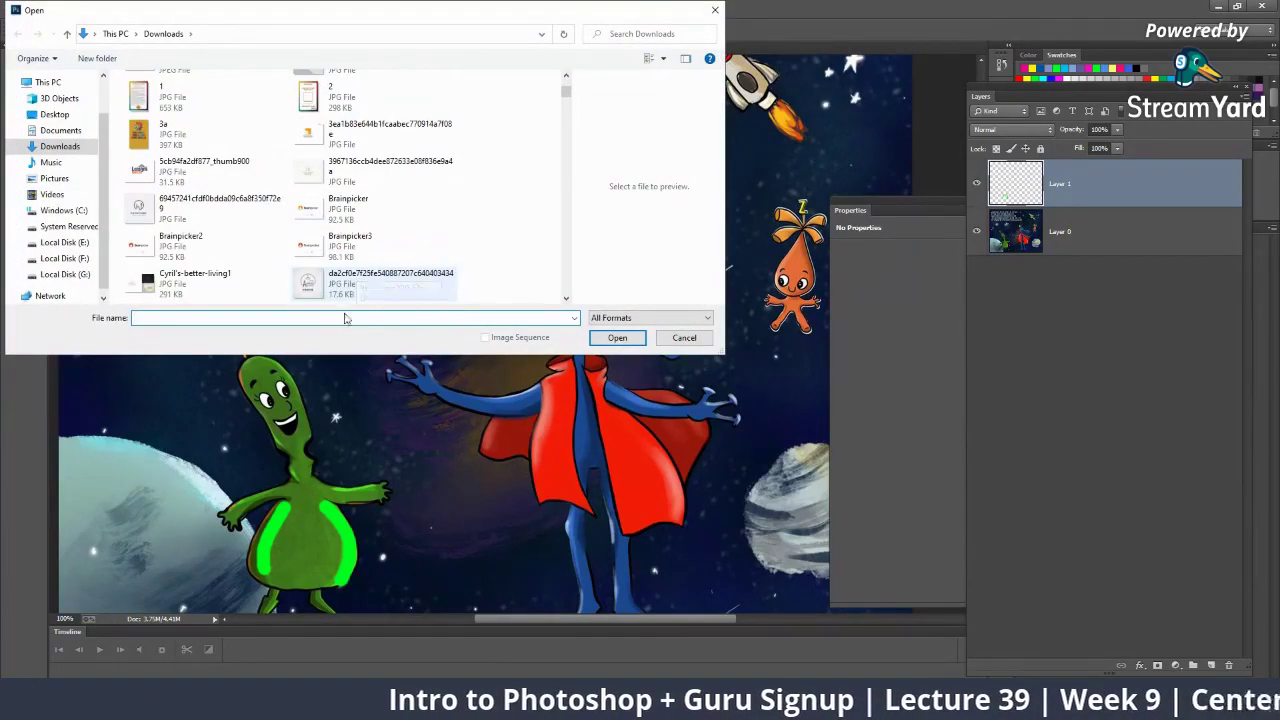
pyautogui.click(204, 176)
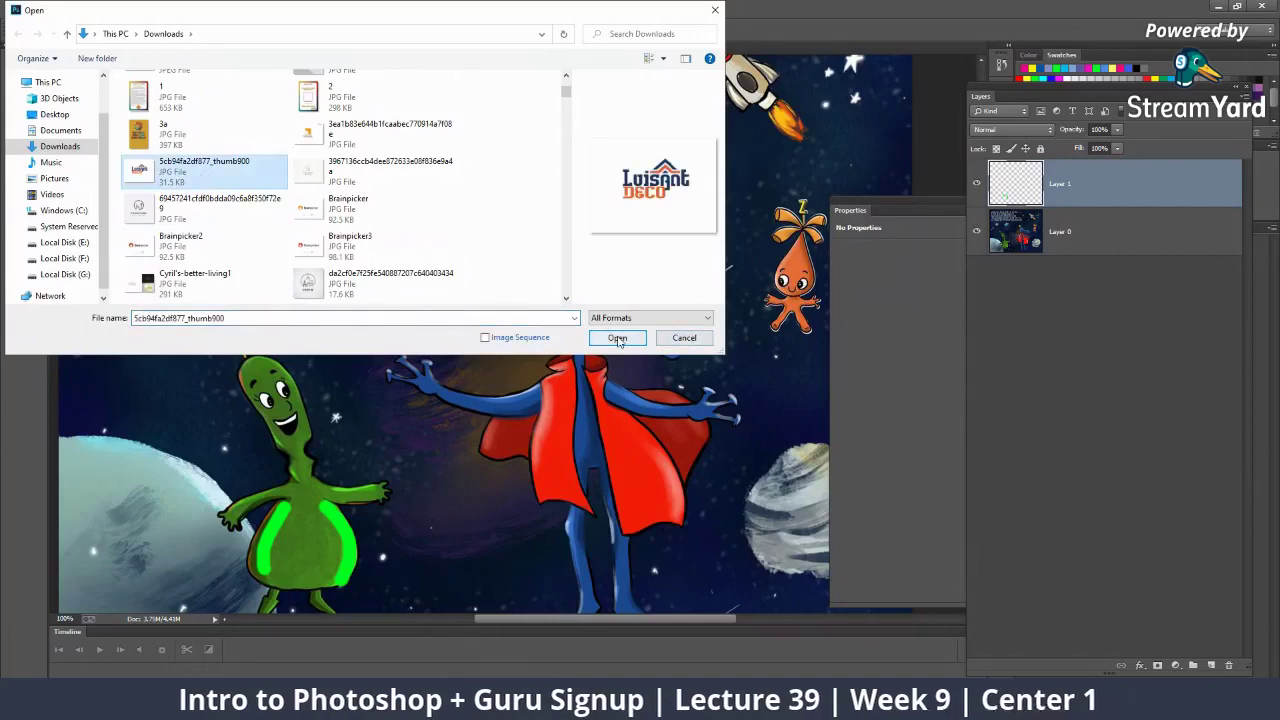
pyautogui.click(610, 339)
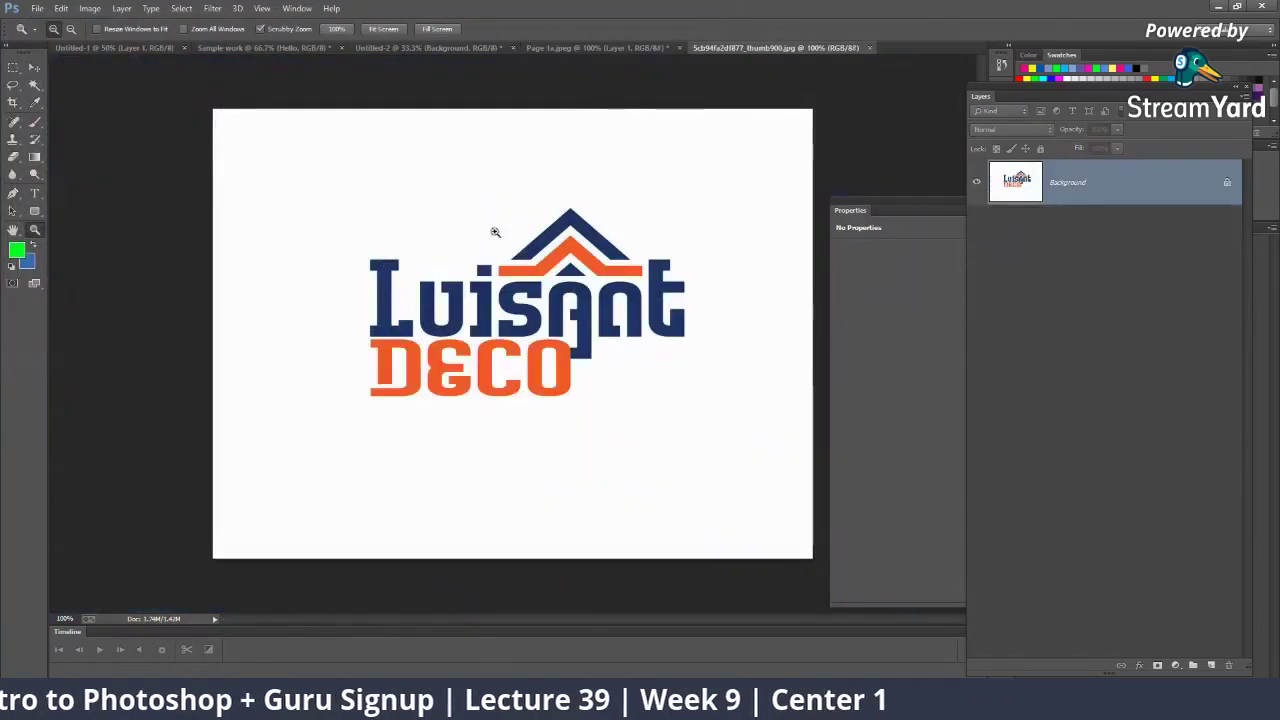
# - Cycle through the open documents, then return to the Luisant Deco logo
pyautogui.click(621, 49)
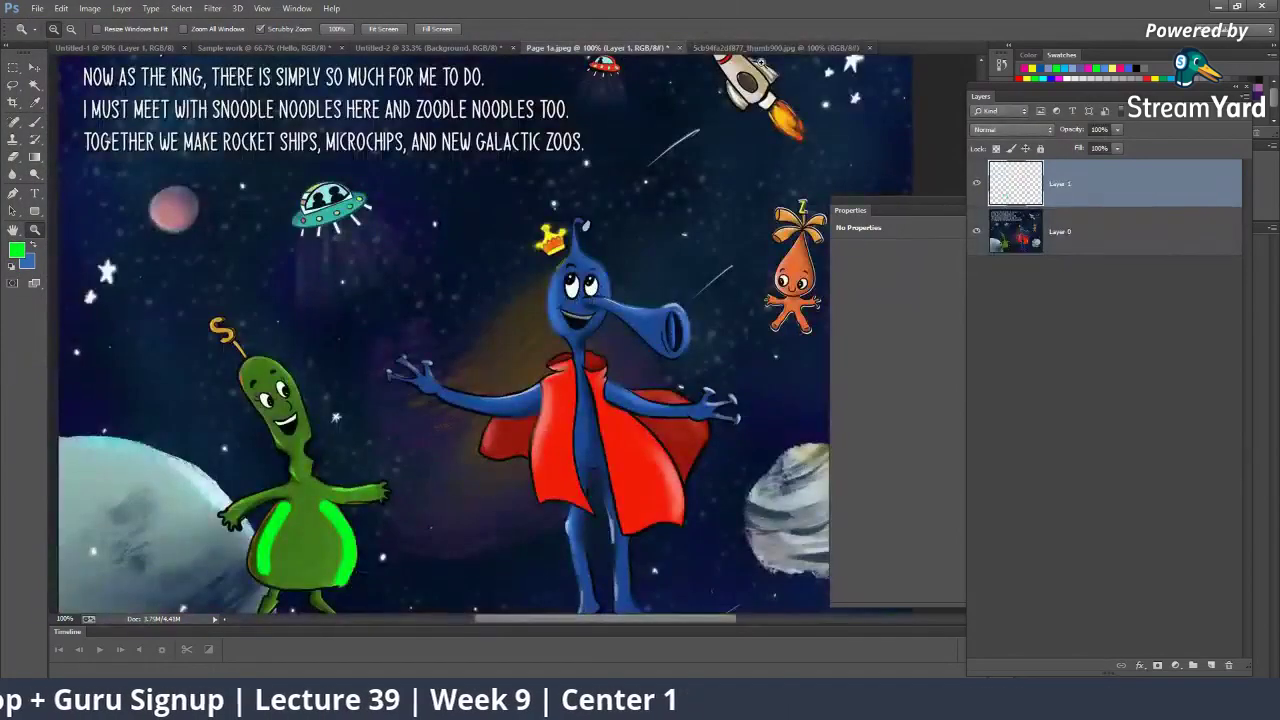
pyautogui.click(787, 49)
pyautogui.click(645, 47)
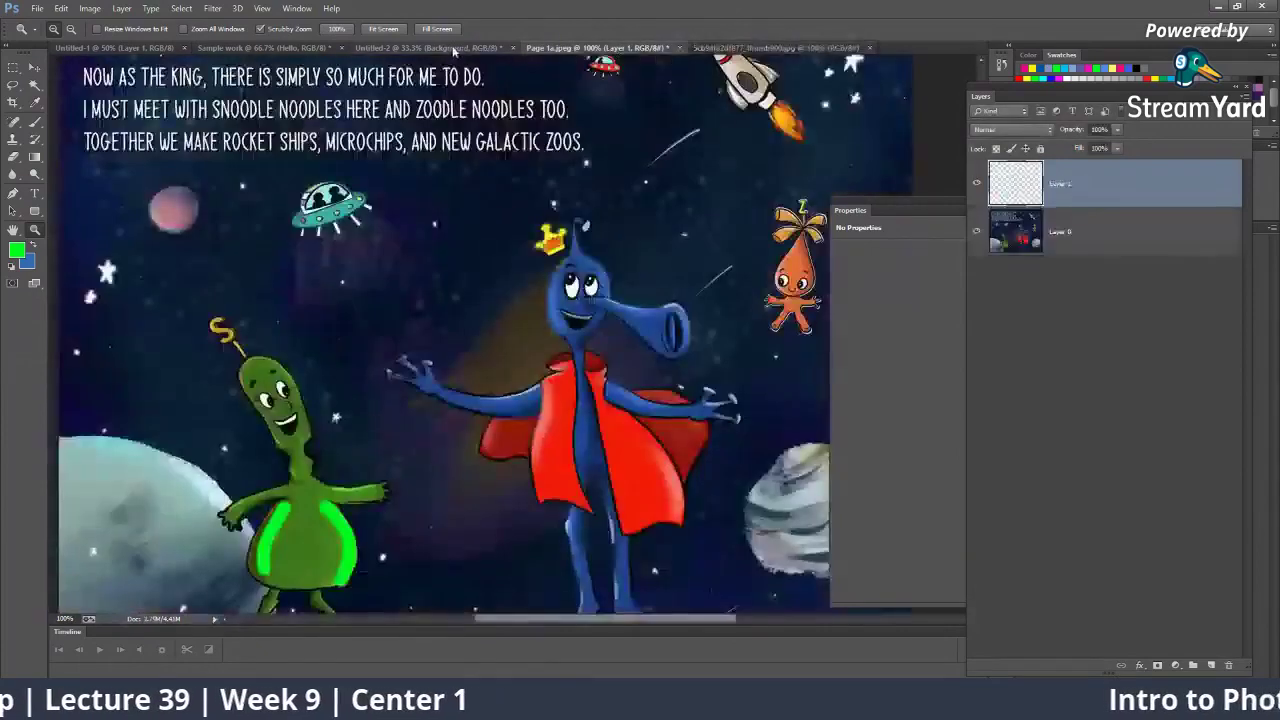
pyautogui.click(454, 48)
pyautogui.click(260, 47)
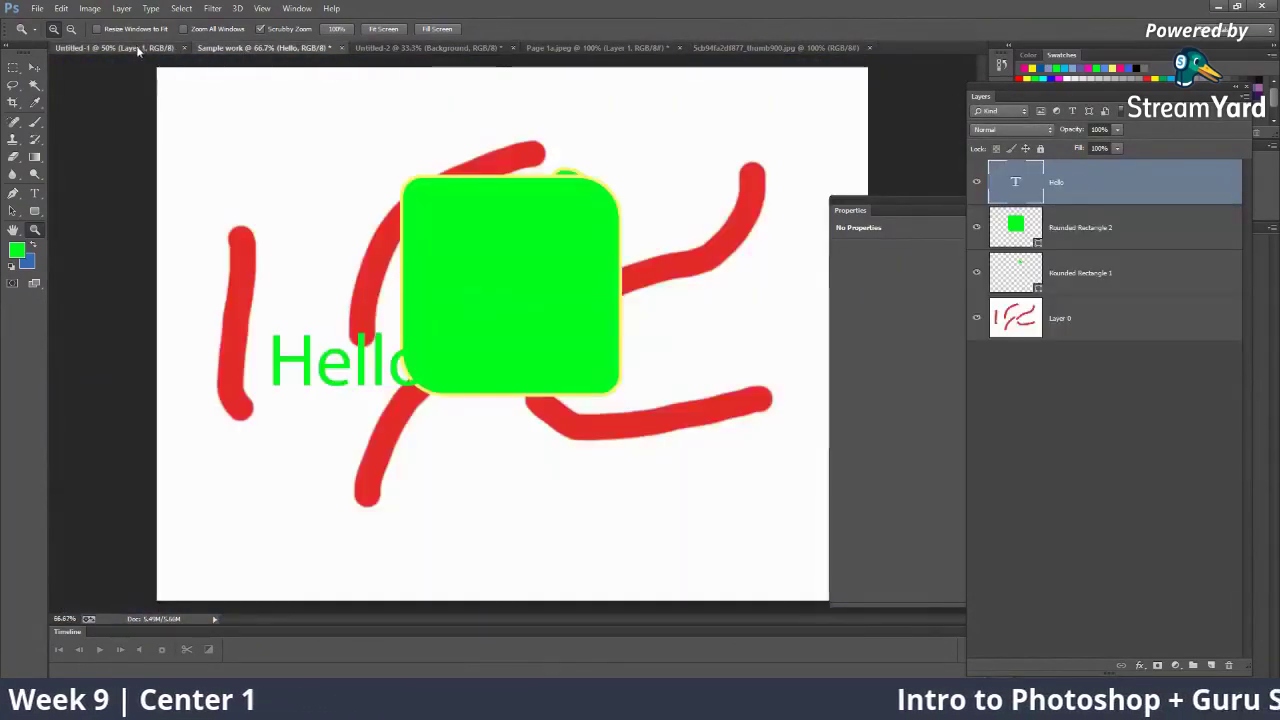
pyautogui.click(115, 48)
pyautogui.click(245, 49)
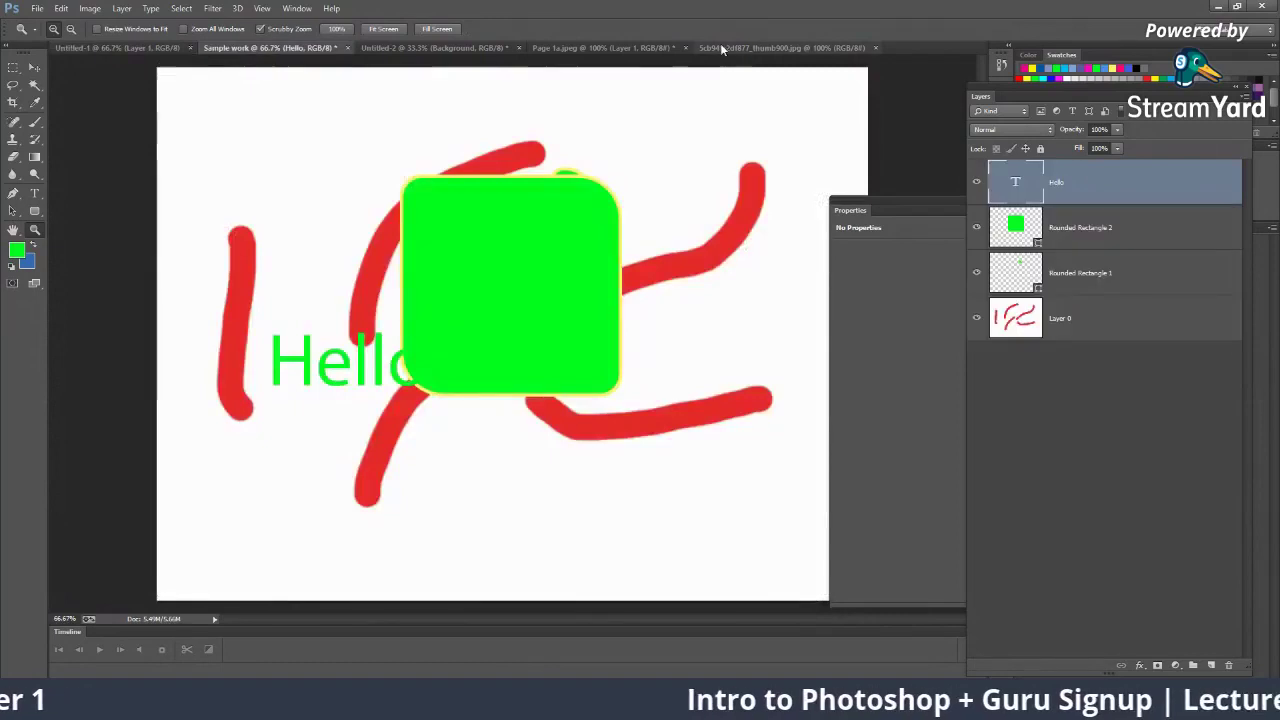
pyautogui.click(720, 46)
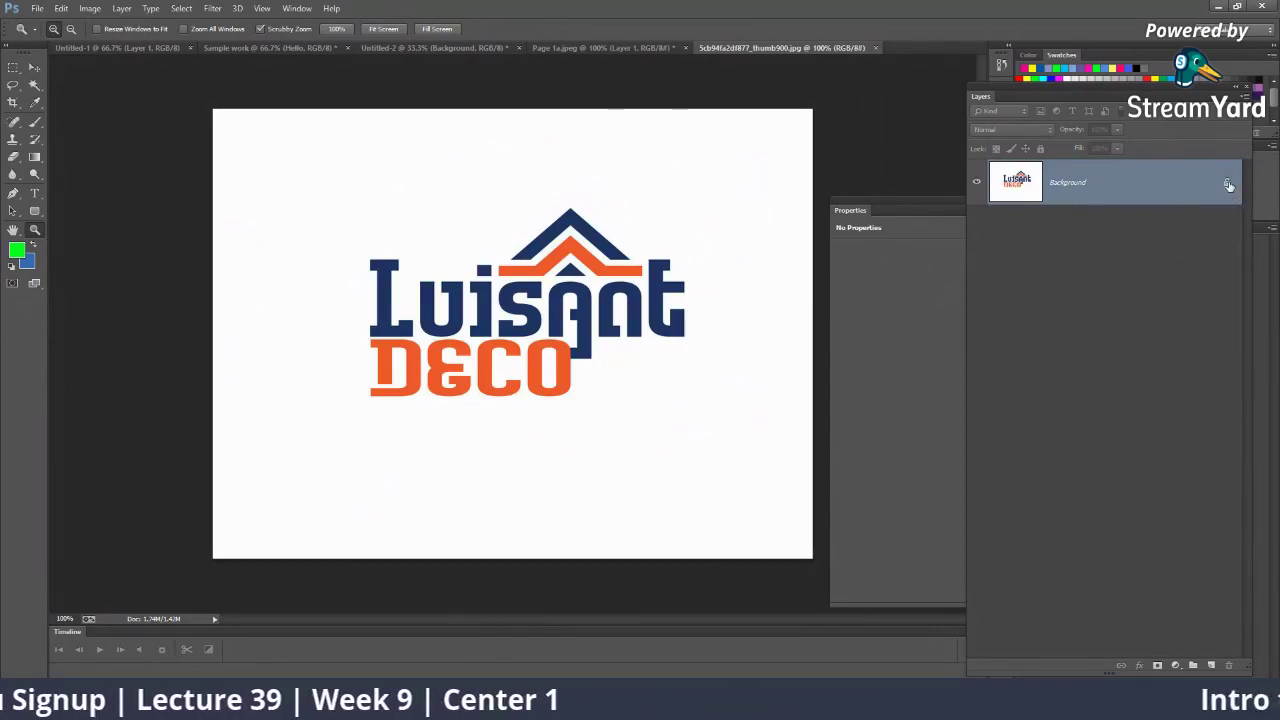
# - Unlock the logo's background into Layer 0 and nudge it with the Move tool
pyautogui.click(1228, 185)
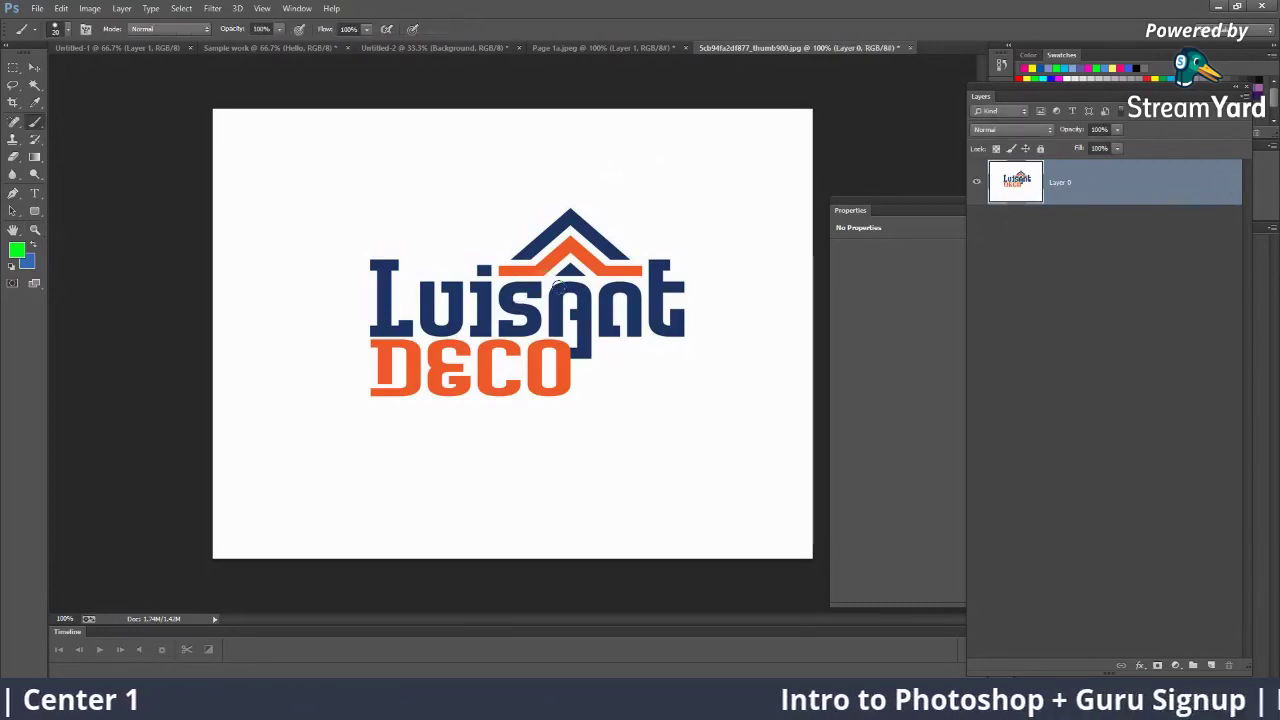
pyautogui.press('v')
pyautogui.moveTo(555, 297)
pyautogui.mouseDown()
pyautogui.moveTo(573, 297)
pyautogui.moveTo(473, 309)
pyautogui.moveTo(577, 300)
pyautogui.moveTo(540, 286)
pyautogui.mouseUp()
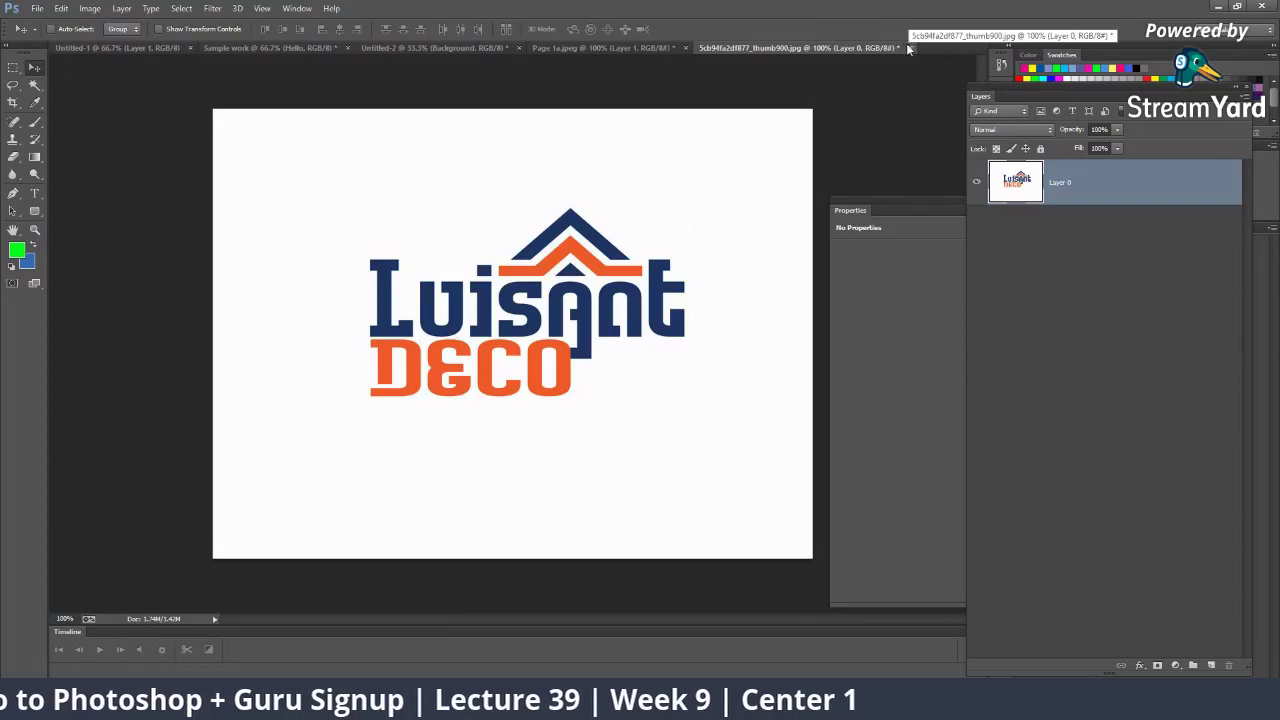
# - Close the Luisant Deco logo without saving, then try opening Referlocal and dismiss its file-type error
pyautogui.click(909, 48)
pyautogui.click(633, 283)
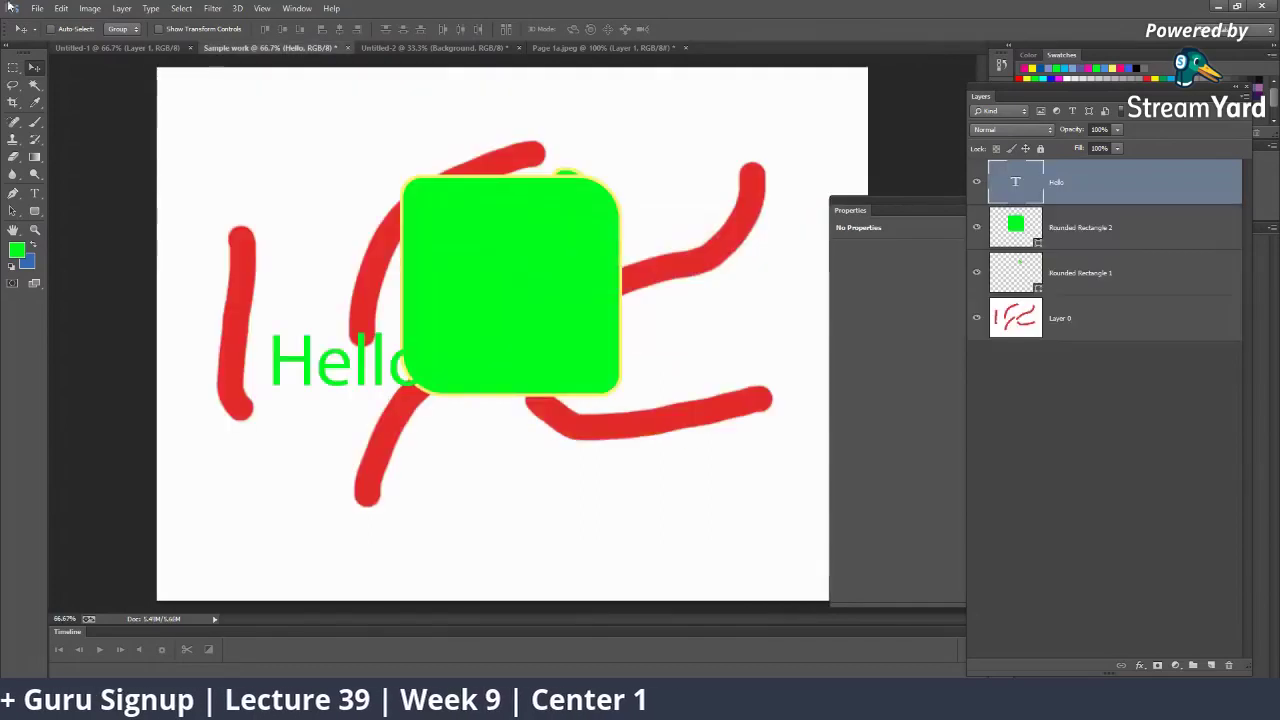
pyautogui.click(37, 8)
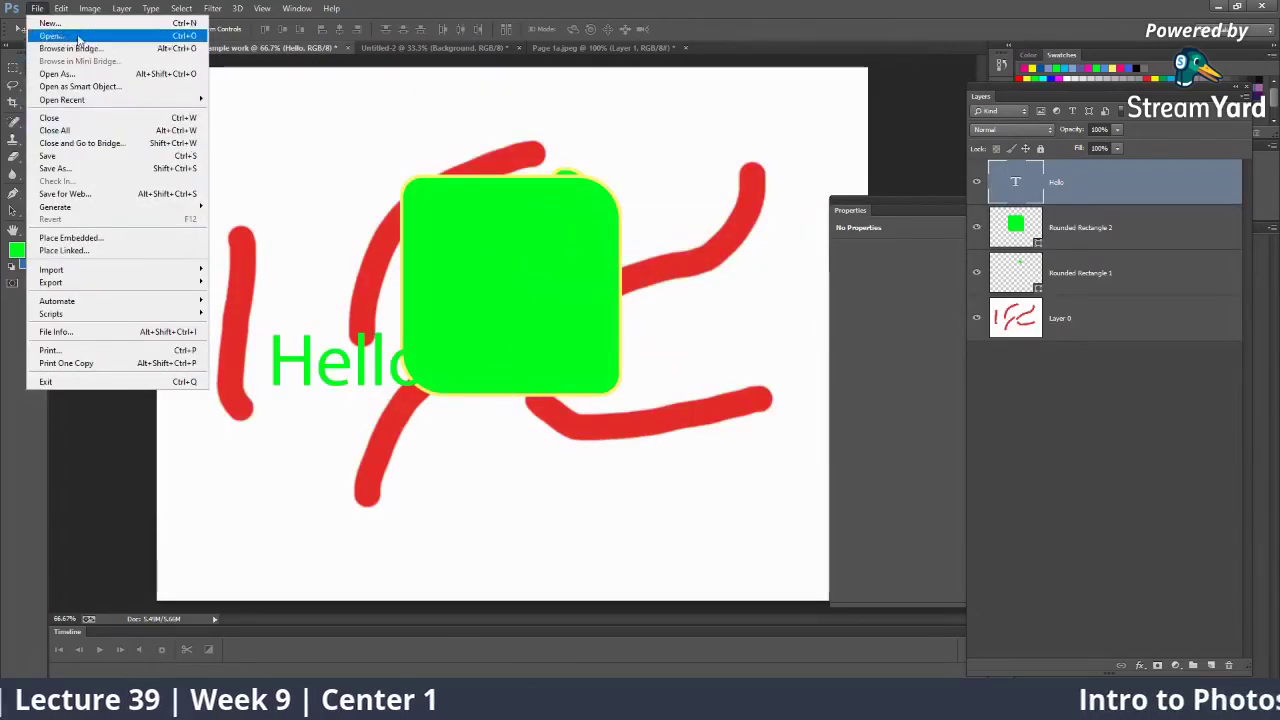
pyautogui.click(51, 35)
pyautogui.scroll(-10, 287, 224)
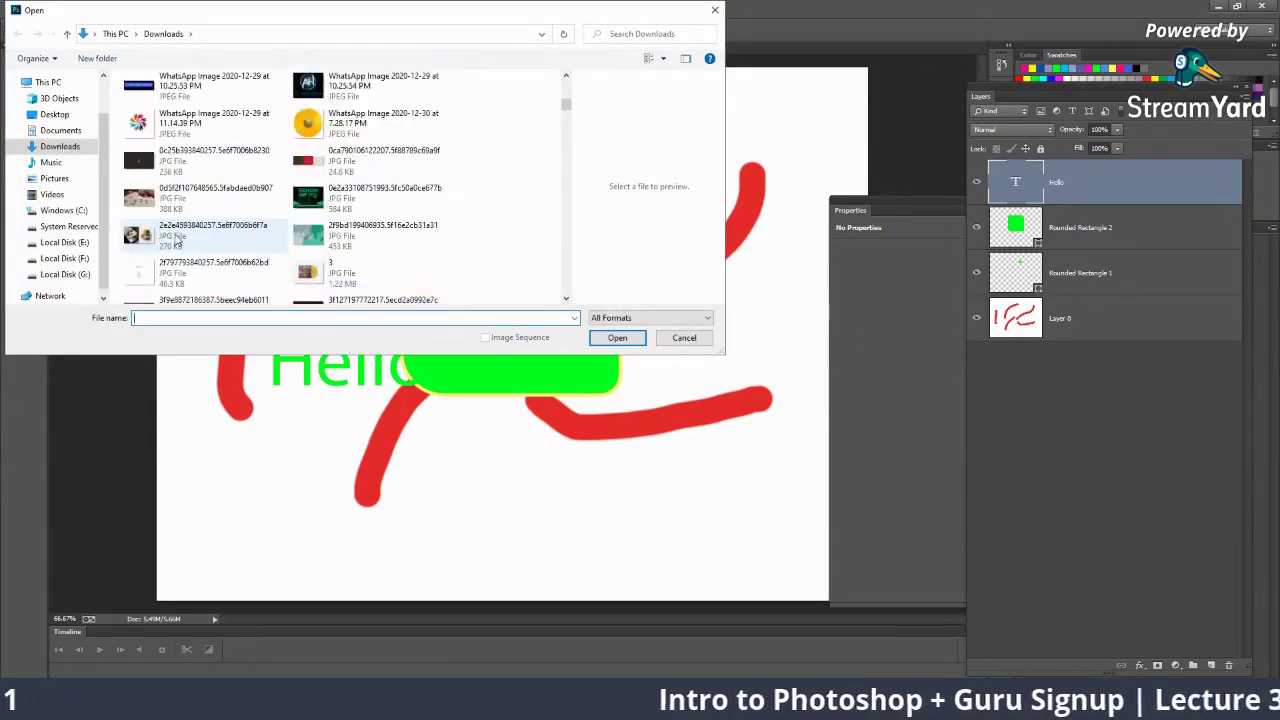
pyautogui.scroll(1, 177, 242)
pyautogui.click(176, 120)
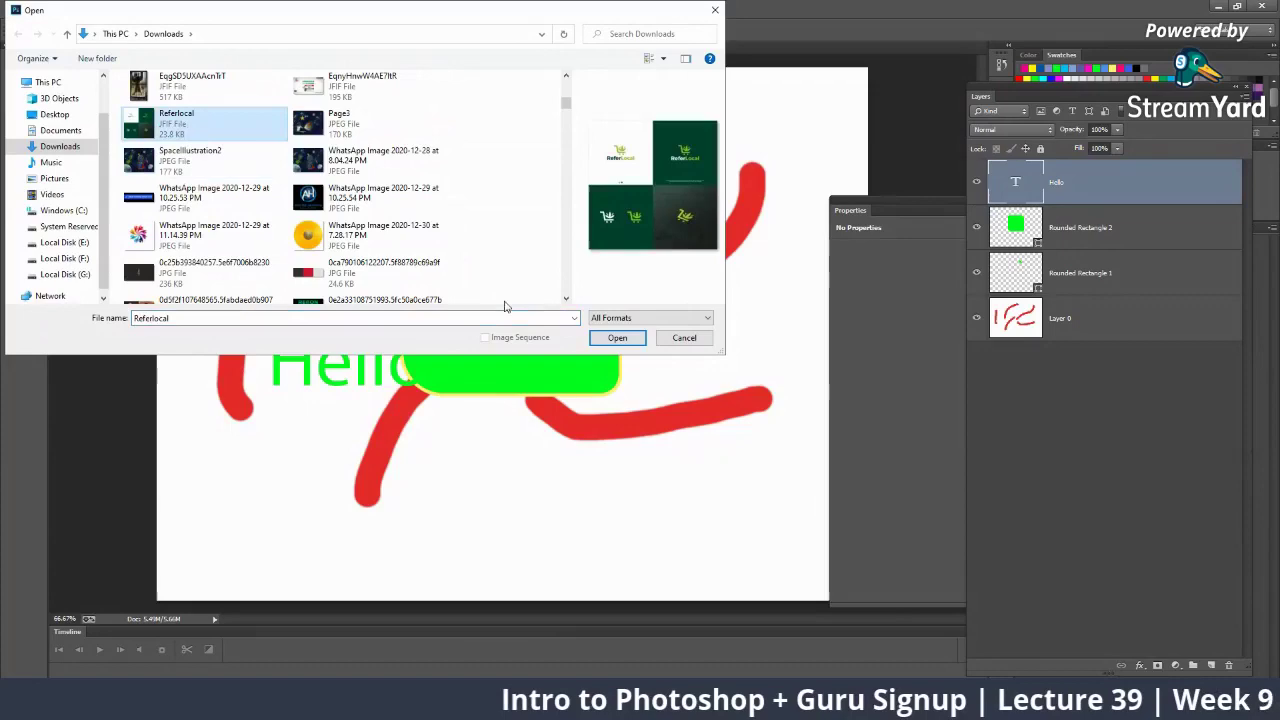
pyautogui.click(617, 338)
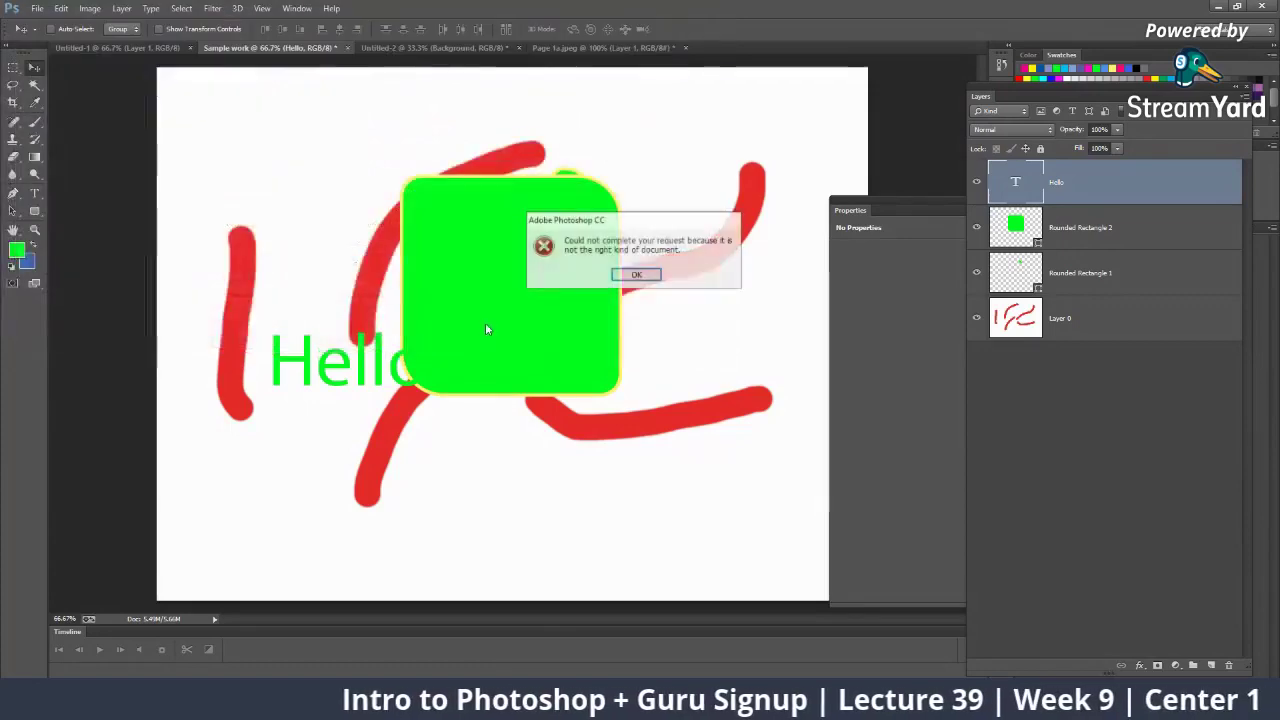
pyautogui.click(648, 270)
# - Open Cyril's-better-living1 from the Downloads folder
pyautogui.click(37, 8)
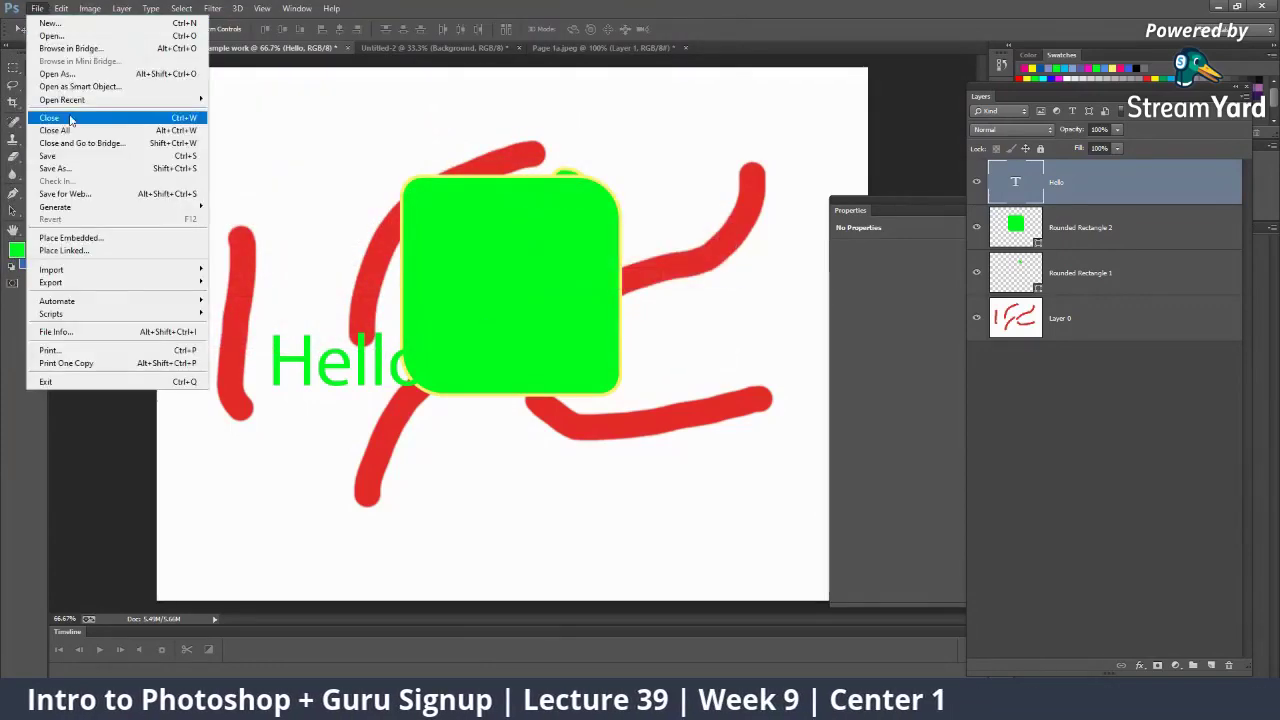
pyautogui.click(52, 36)
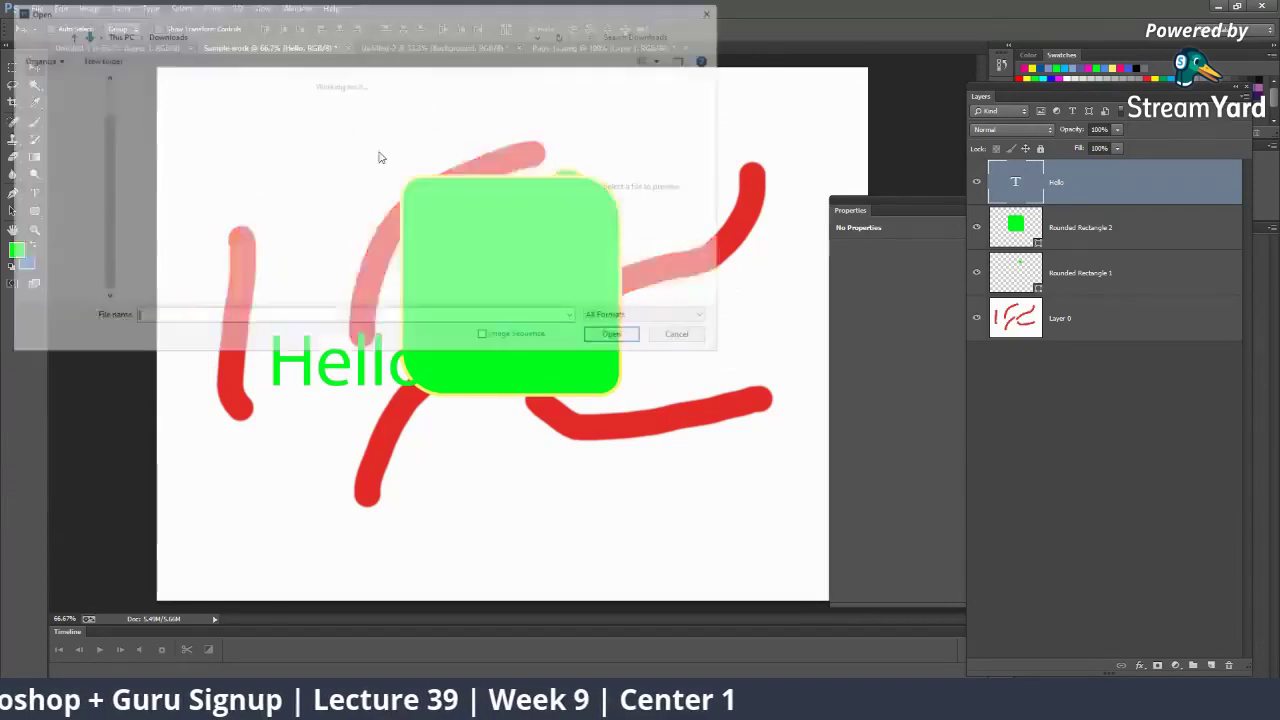
pyautogui.scroll(-10, 323, 187)
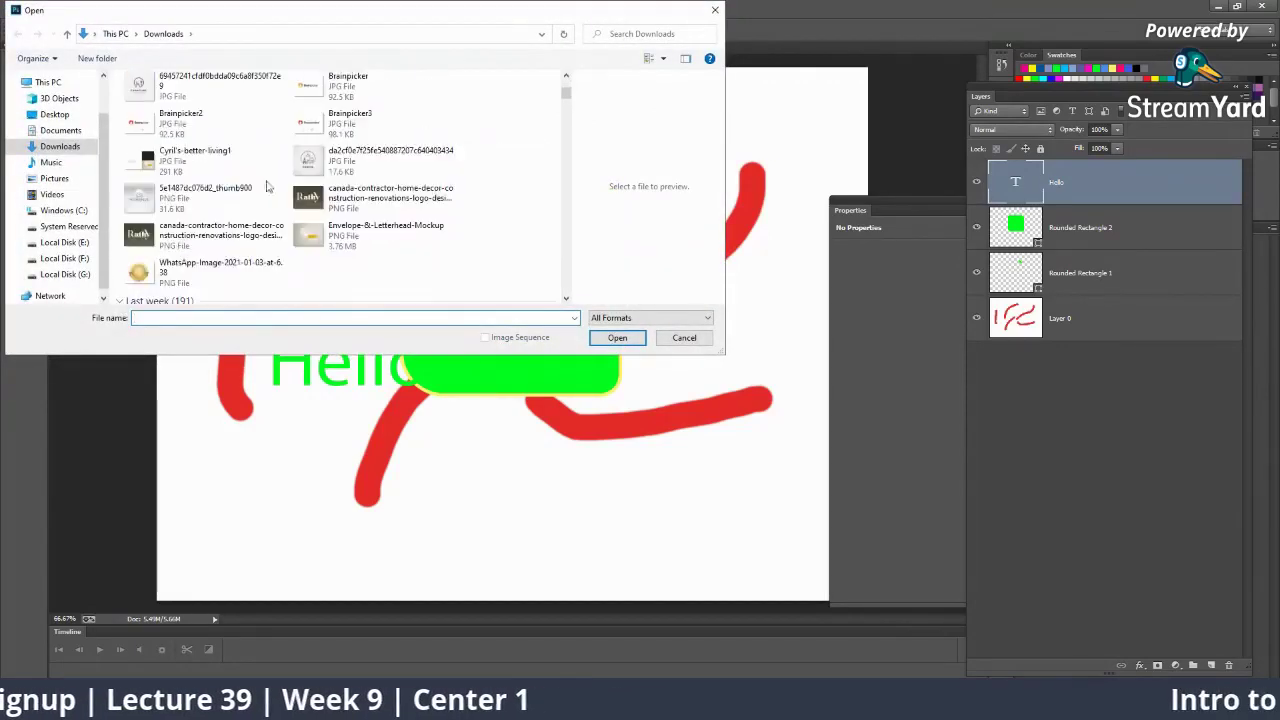
pyautogui.click(195, 157)
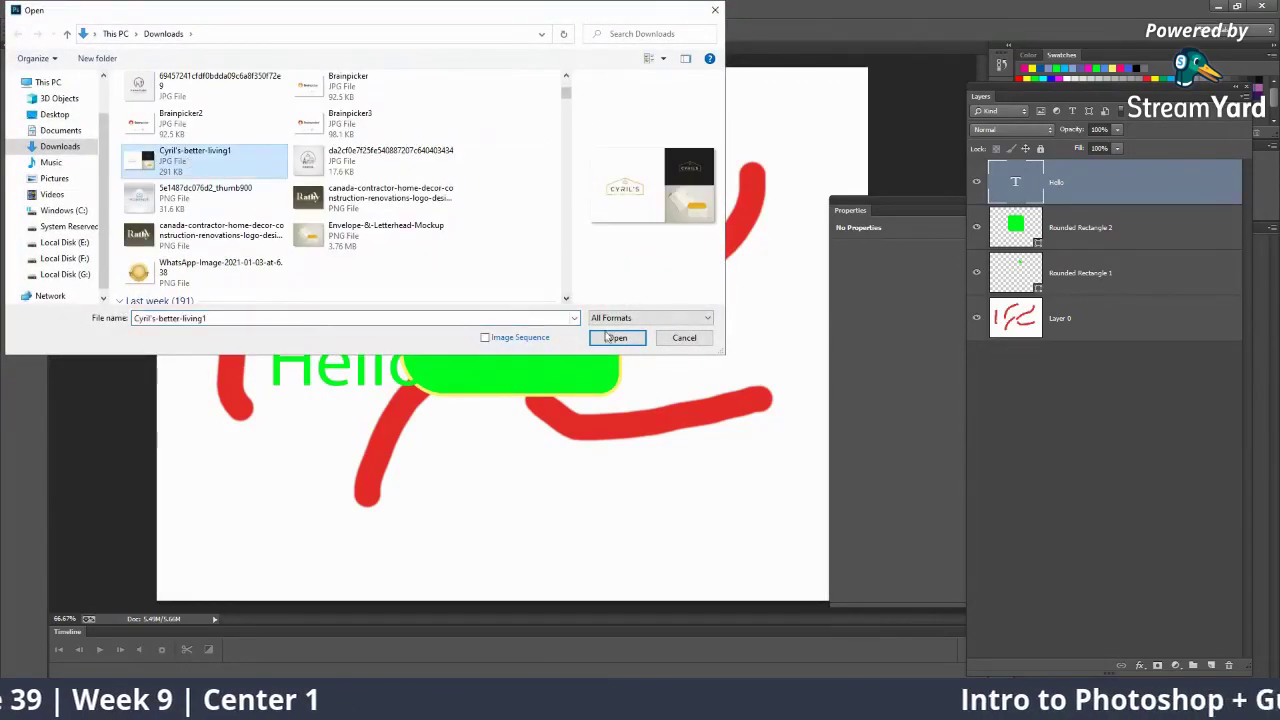
pyautogui.click(614, 338)
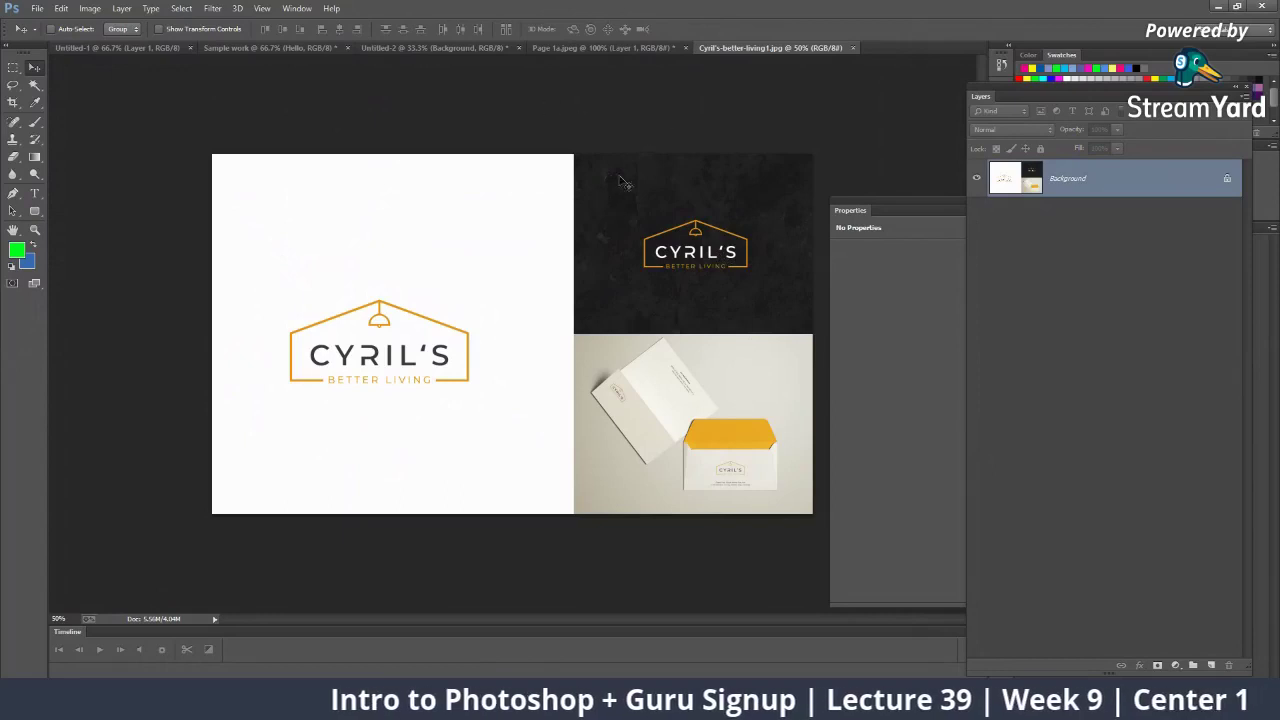
# - Close Cyril's-better-living1 and Page 1a.jpeg without saving, then switch to Illustrator
pyautogui.click(853, 48)
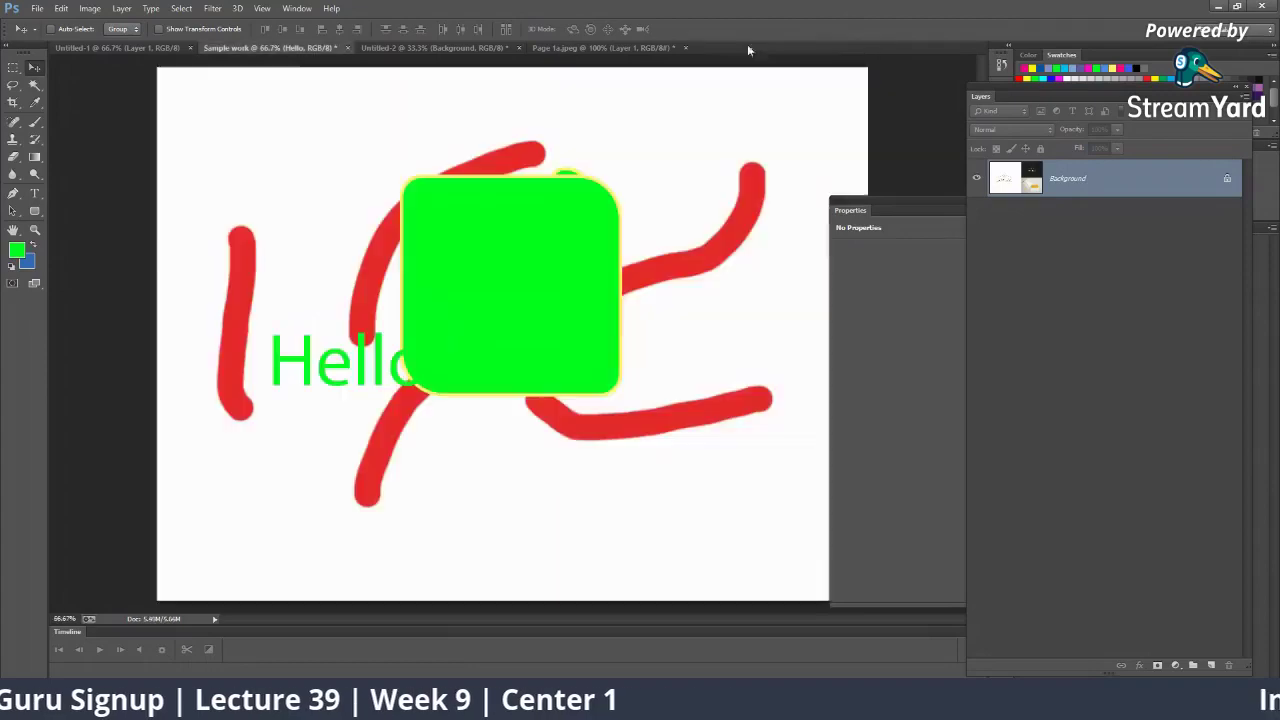
pyautogui.click(686, 47)
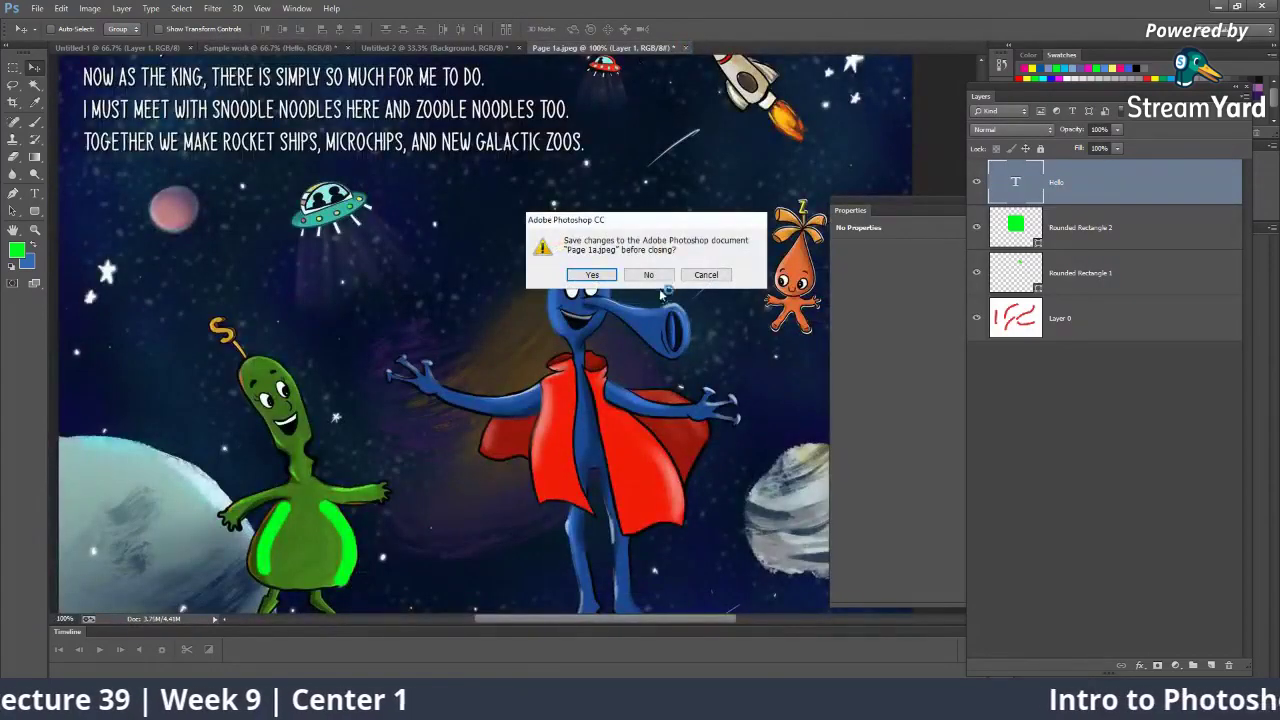
pyautogui.click(650, 276)
pyautogui.hotkey('alt', 'Tab')
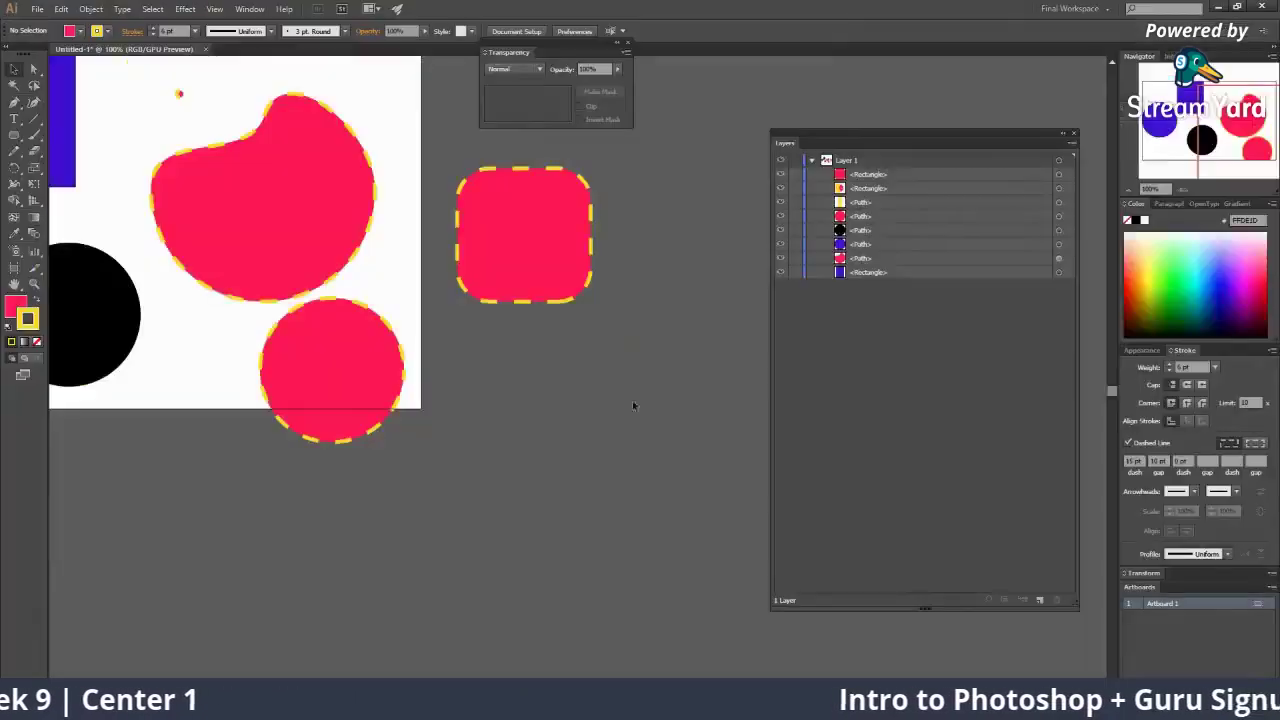
# - Create a blank Illustrator document with default settings, close it, and return to Photoshop
pyautogui.click(37, 9)
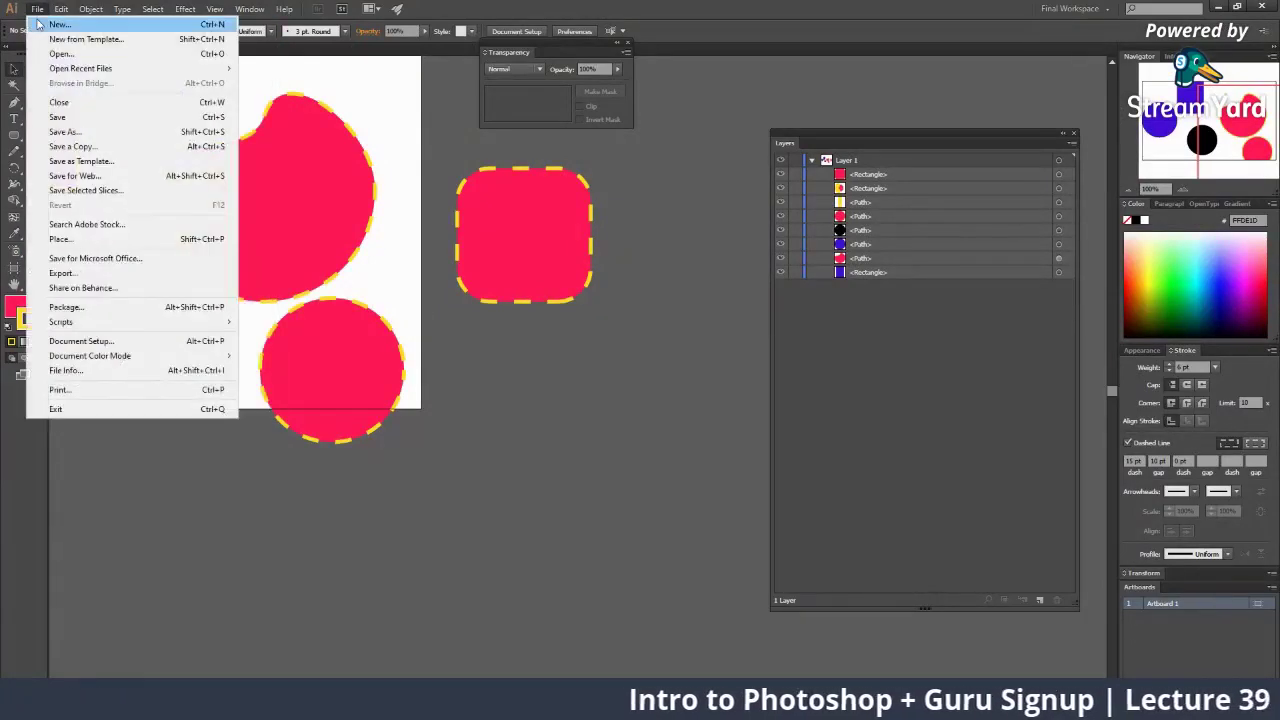
pyautogui.click(40, 22)
pyautogui.click(712, 543)
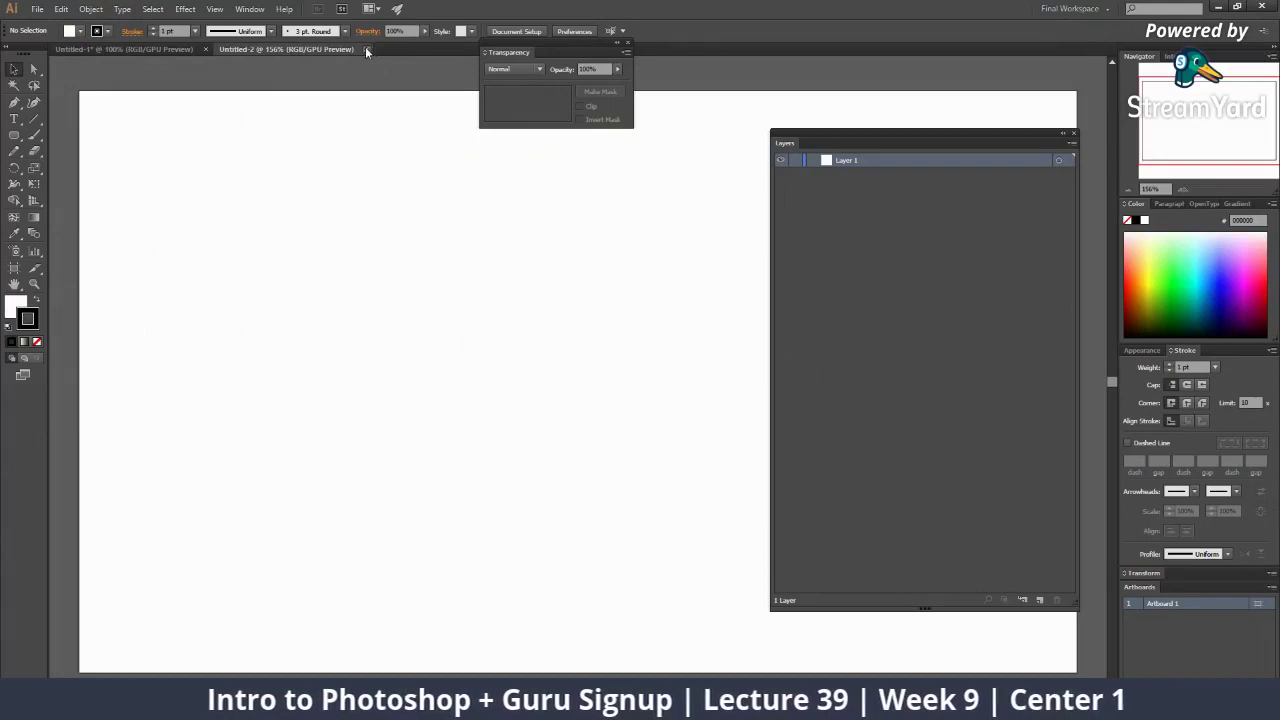
pyautogui.click(366, 49)
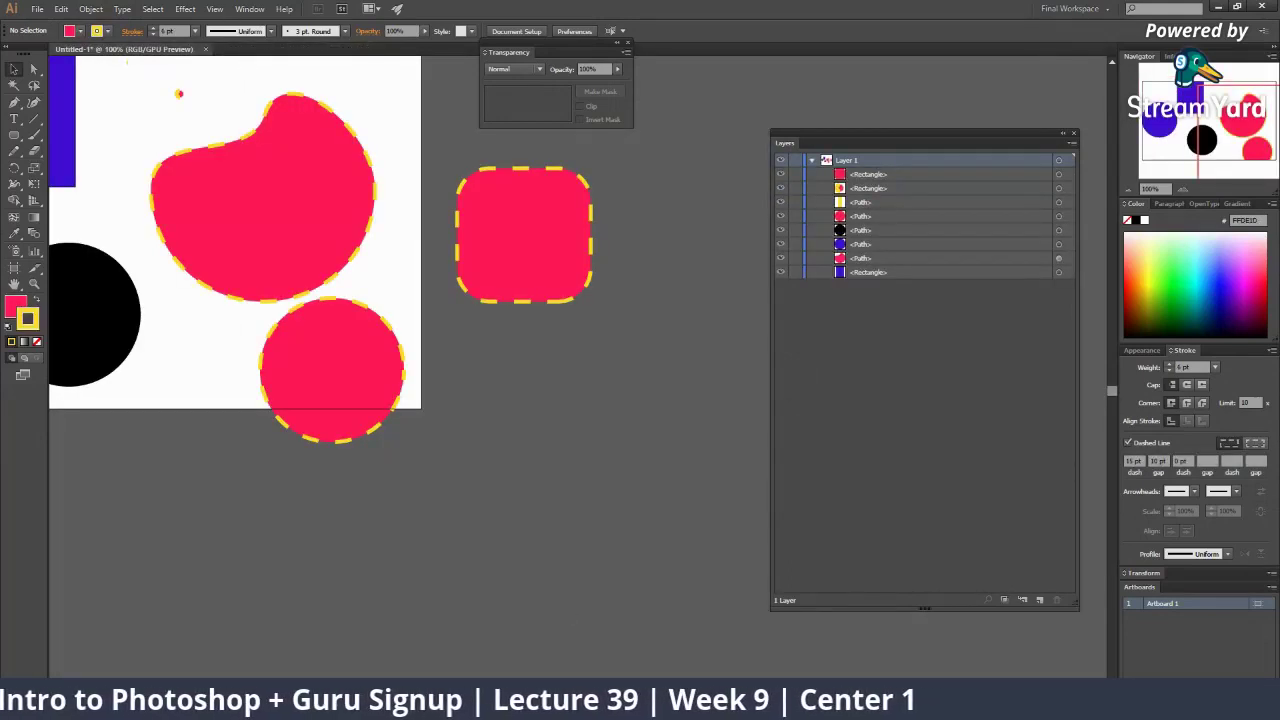
pyautogui.hotkey('alt', 'Tab')
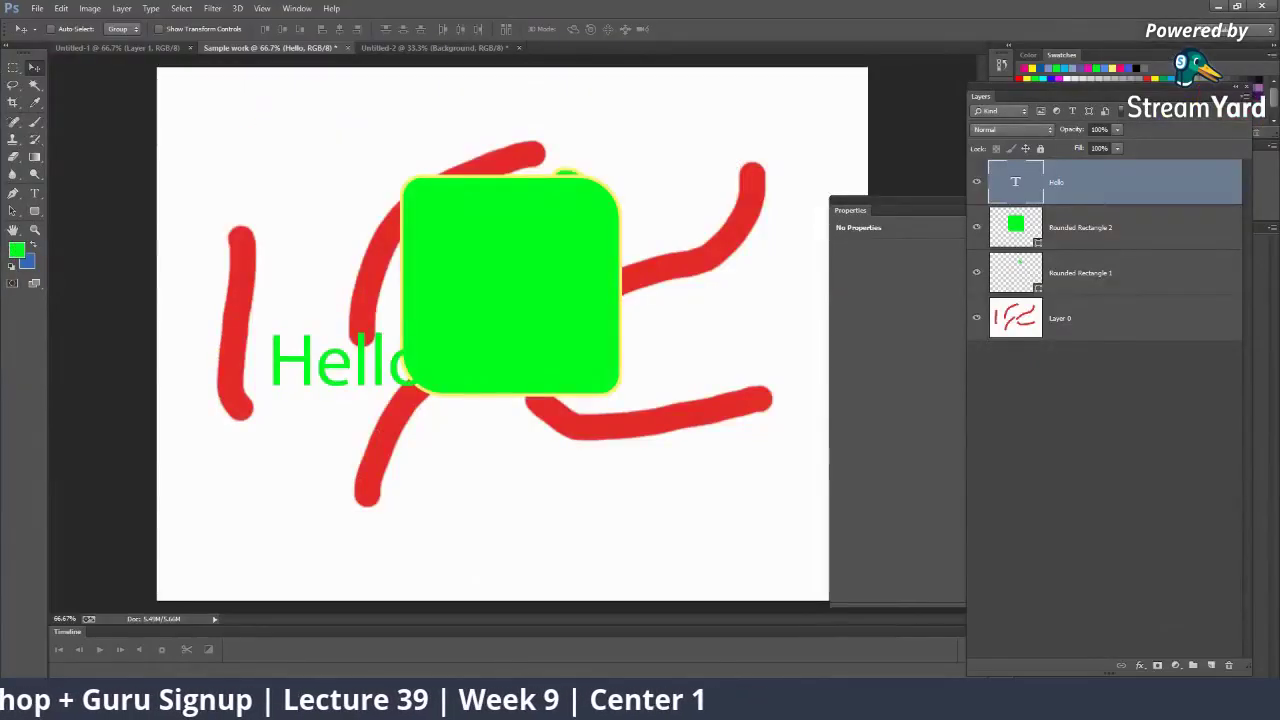
# - Show the blue Untitled-2 canvas, glance at the File menu, then open File Explorer with Win+E
pyautogui.moveTo(605, 702)
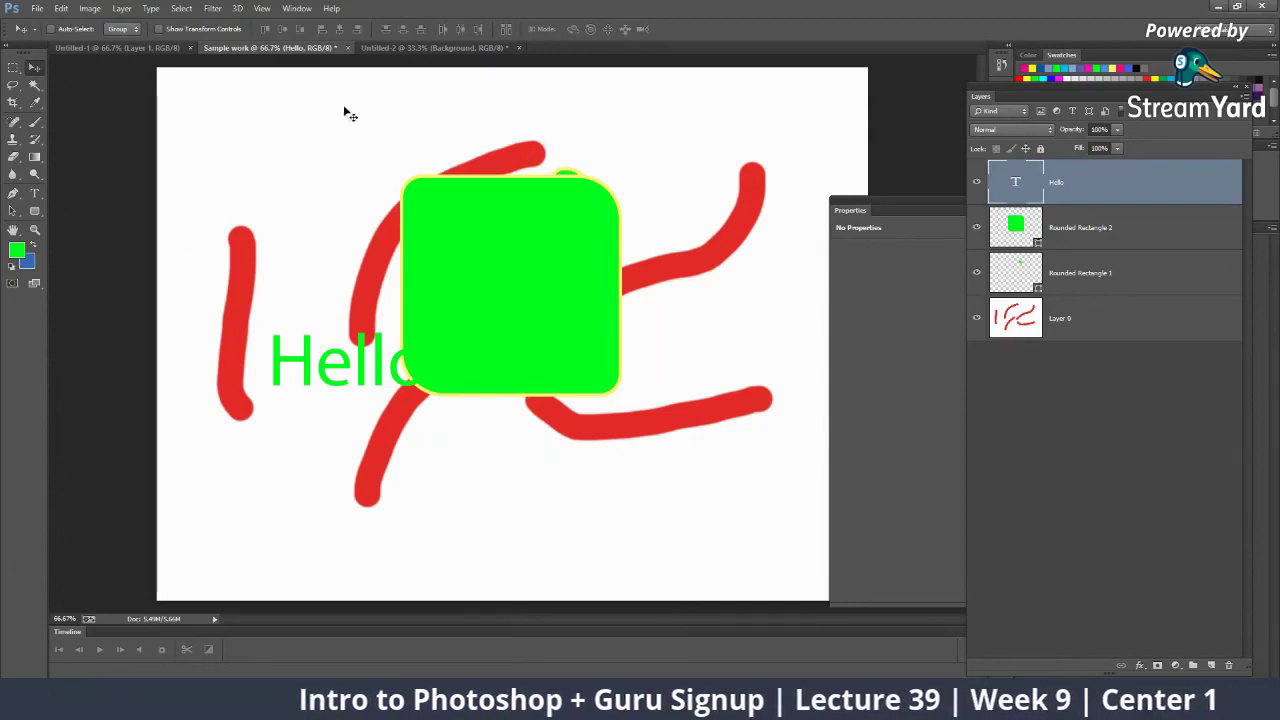
pyautogui.click(435, 47)
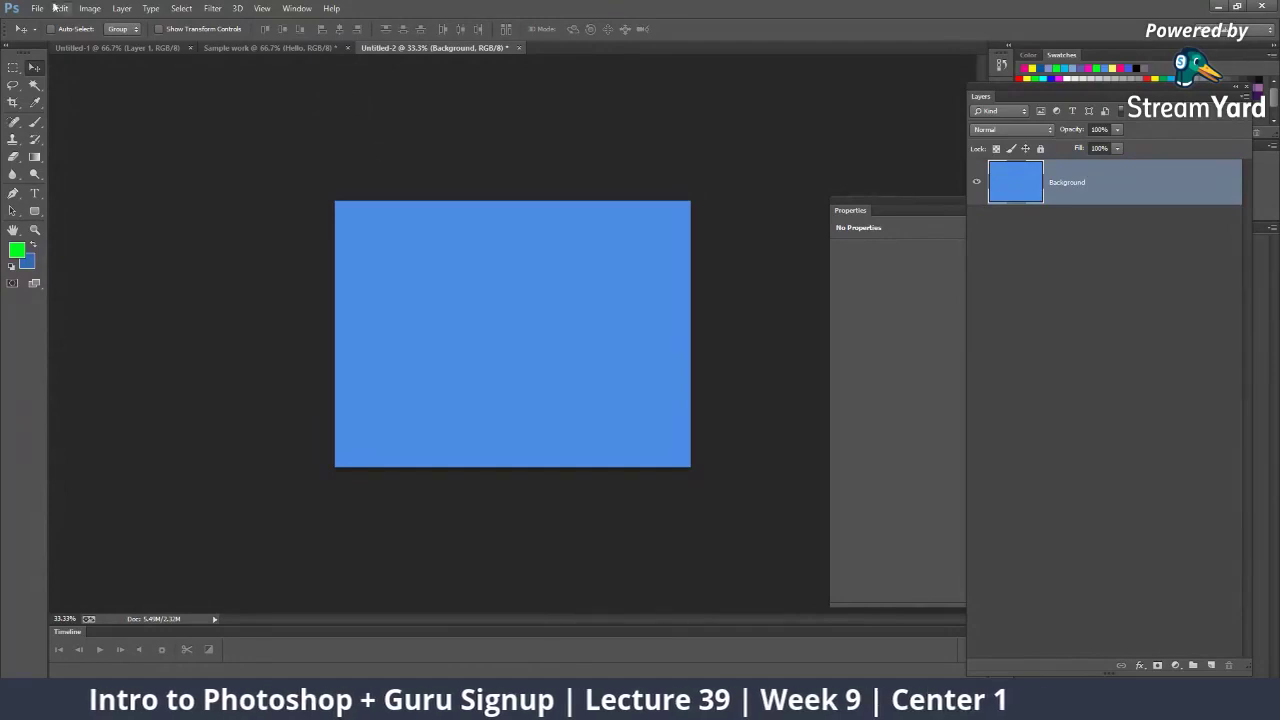
pyautogui.click(38, 8)
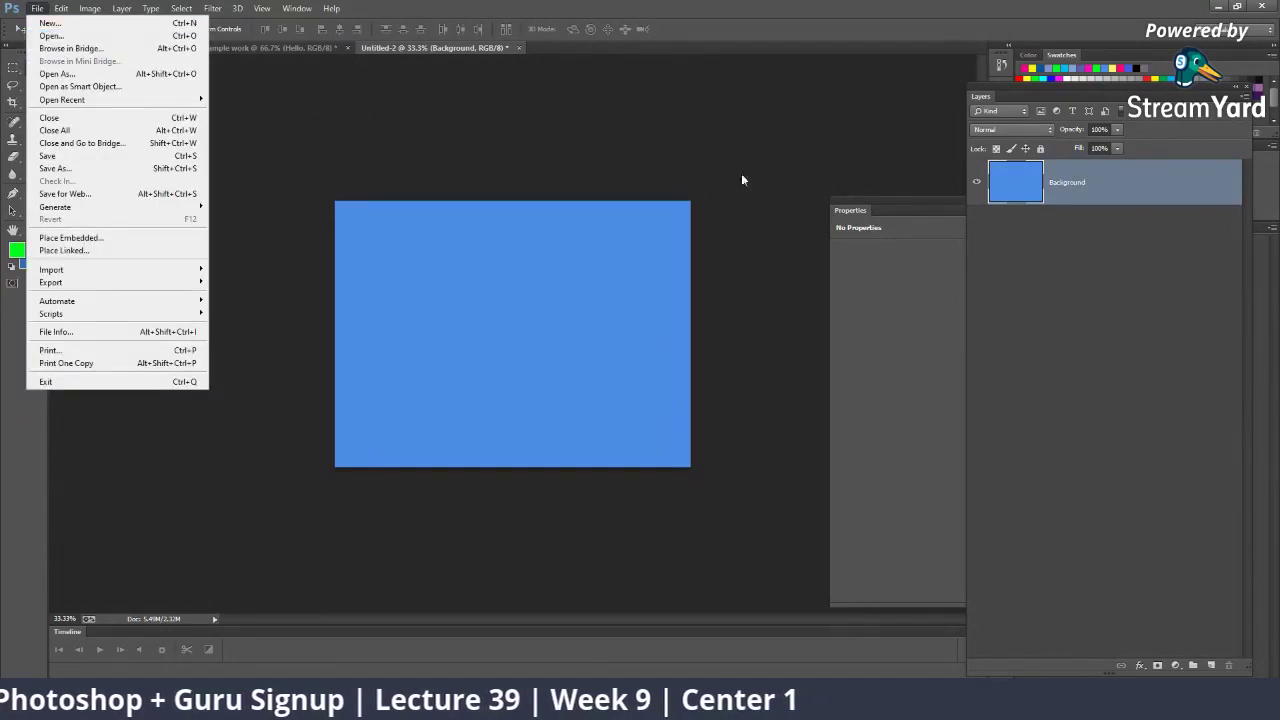
pyautogui.click(742, 180)
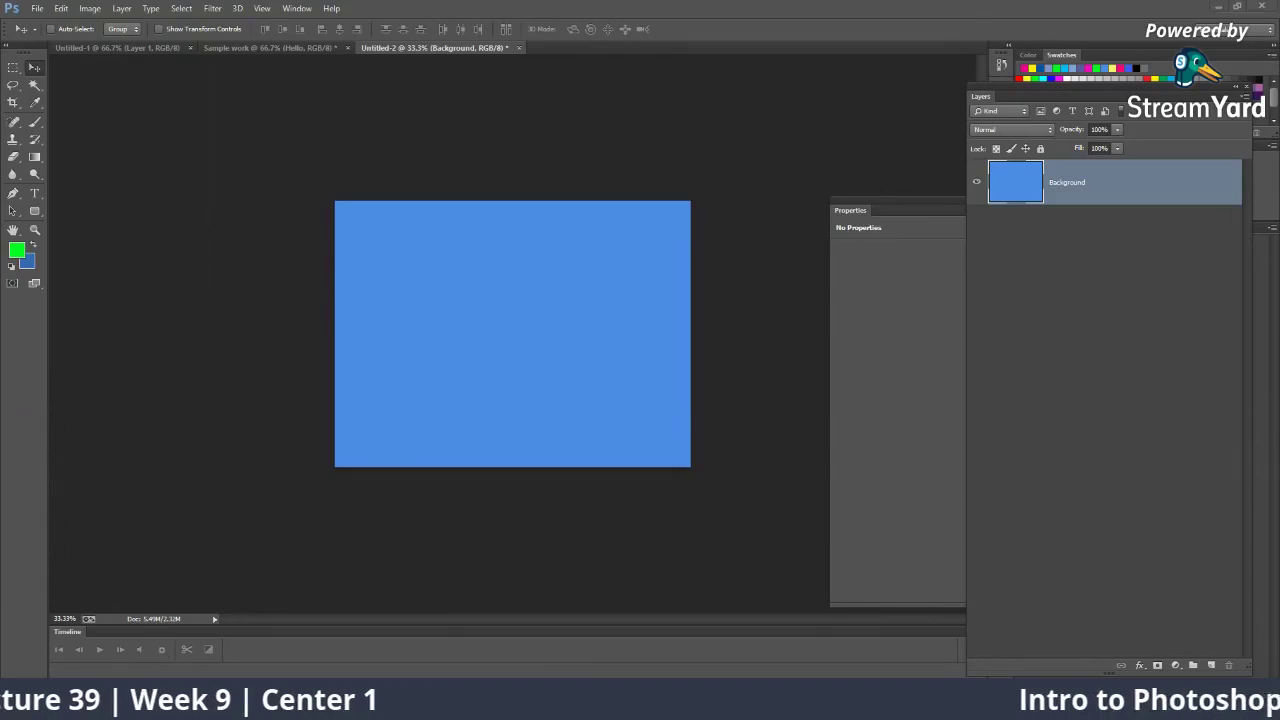
pyautogui.press('super+e')
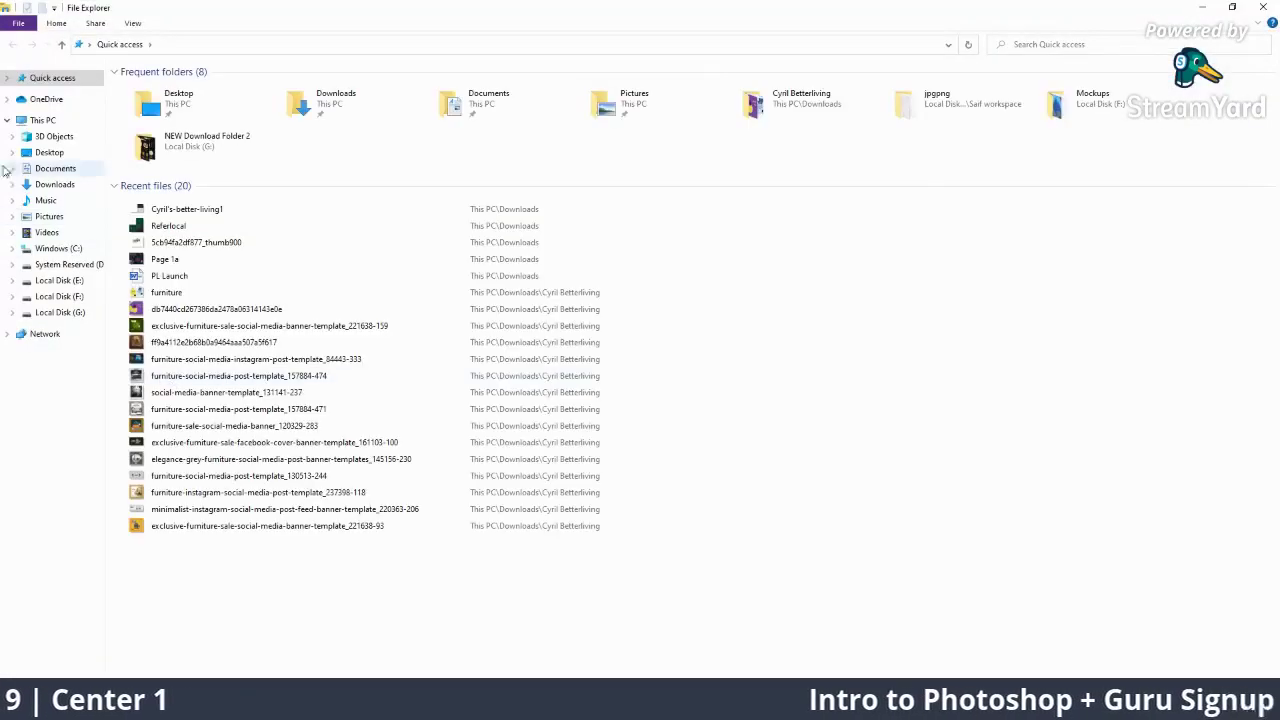
# - Select Page 3a in Downloads and drag it onto Photoshop's document tab bar
pyautogui.click(66, 185)
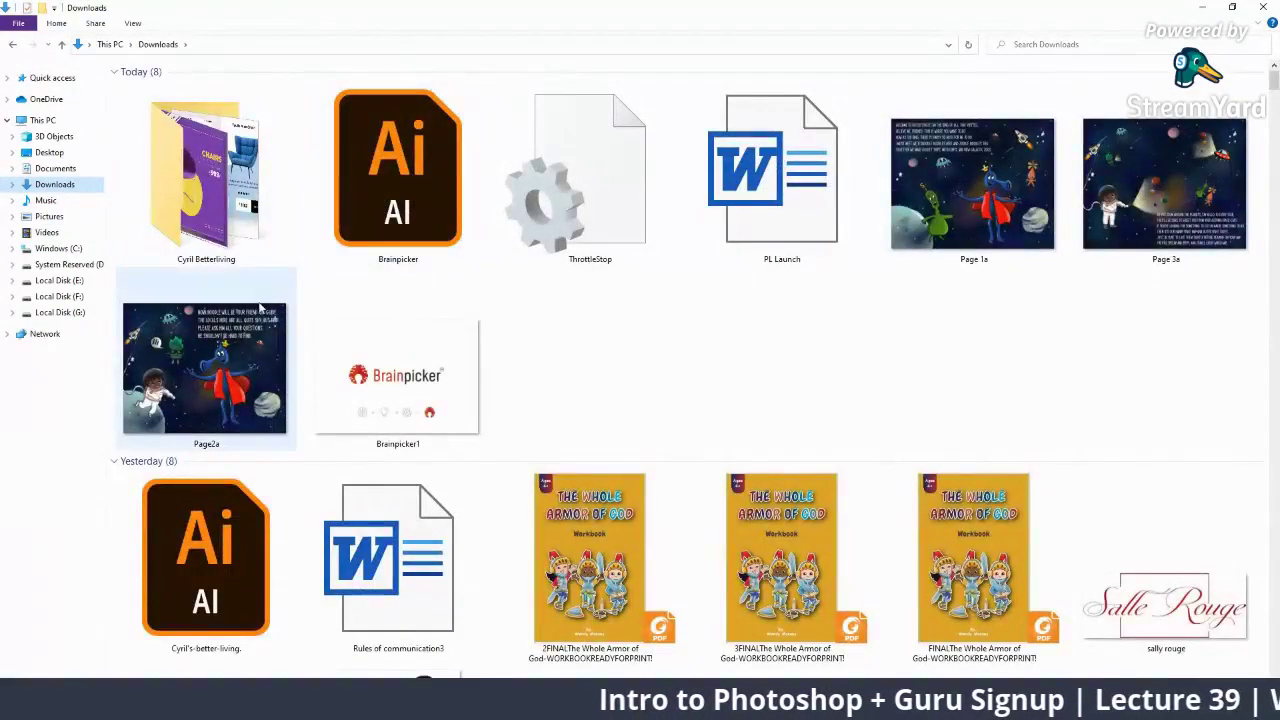
pyautogui.click(1150, 190)
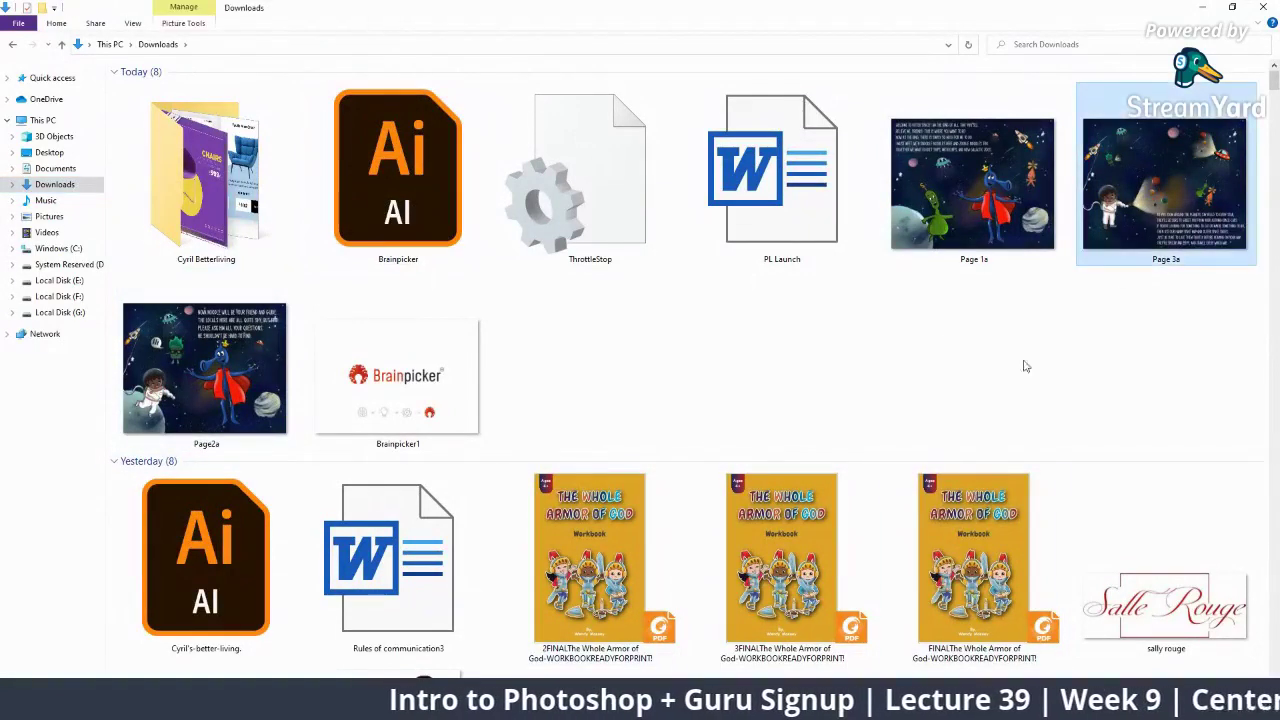
pyautogui.moveTo(1146, 180); pyautogui.dragTo(596, 50)
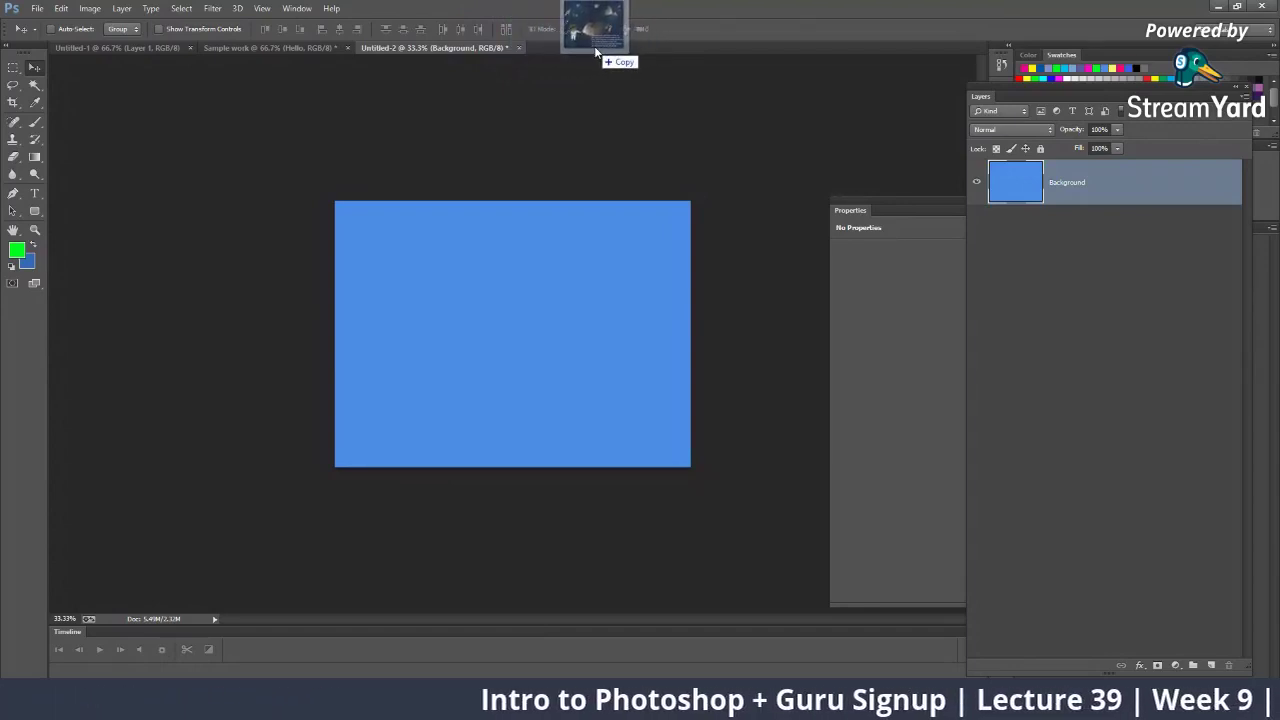
# - Drop Page 3a to open it as a Photoshop document, then pick up Page 1a in Explorer
pyautogui.moveTo(595, 48); pyautogui.dragTo(566, 55)
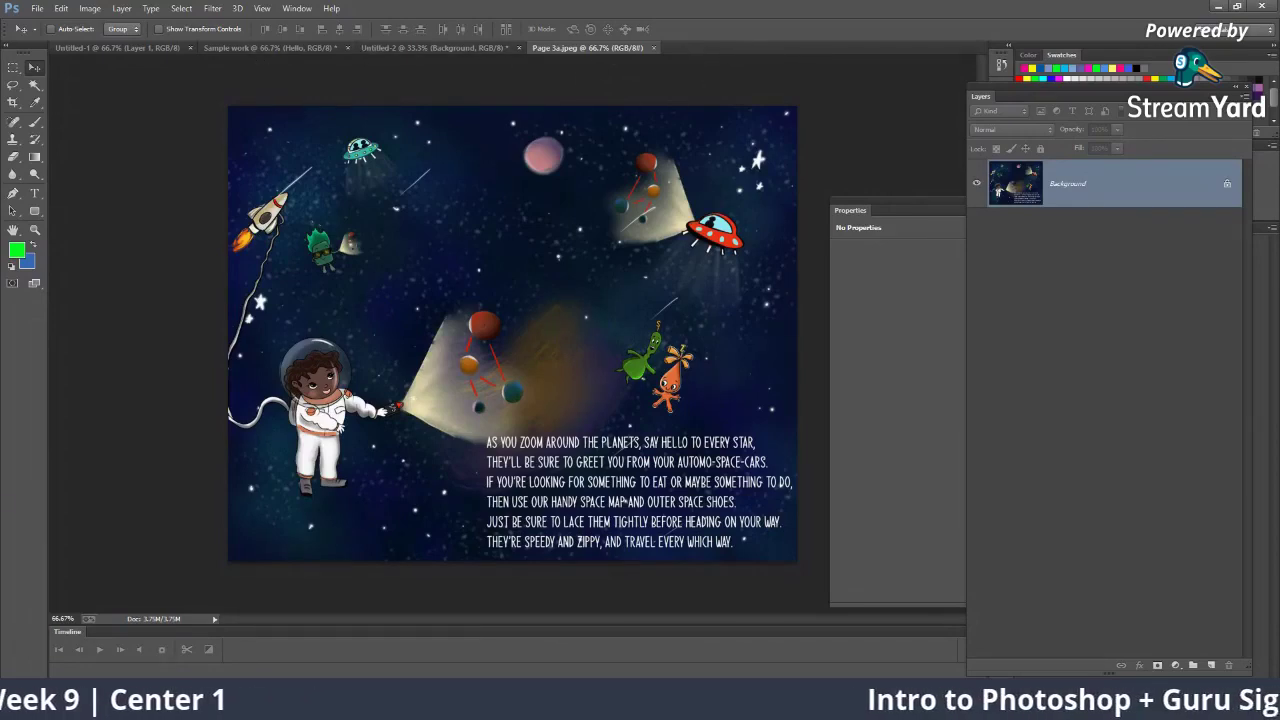
pyautogui.hotkey('alt', 'Tab')
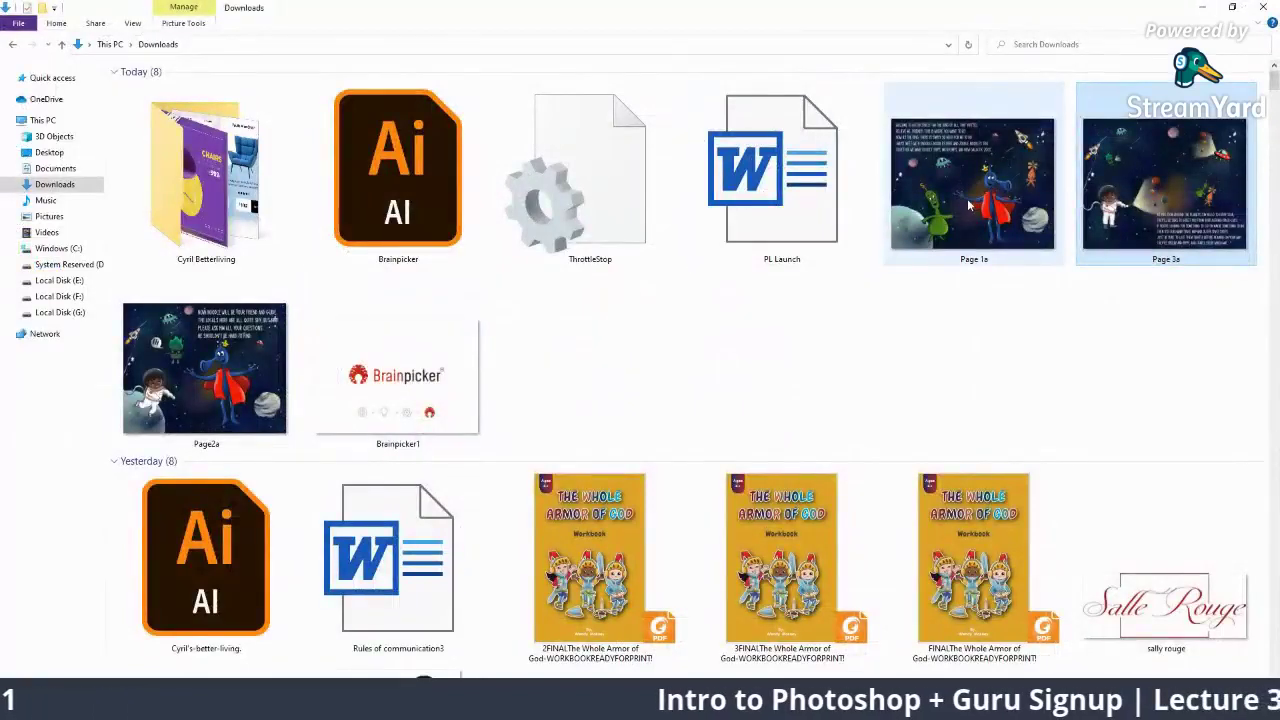
pyautogui.moveTo(968, 205); pyautogui.dragTo(569, 203)
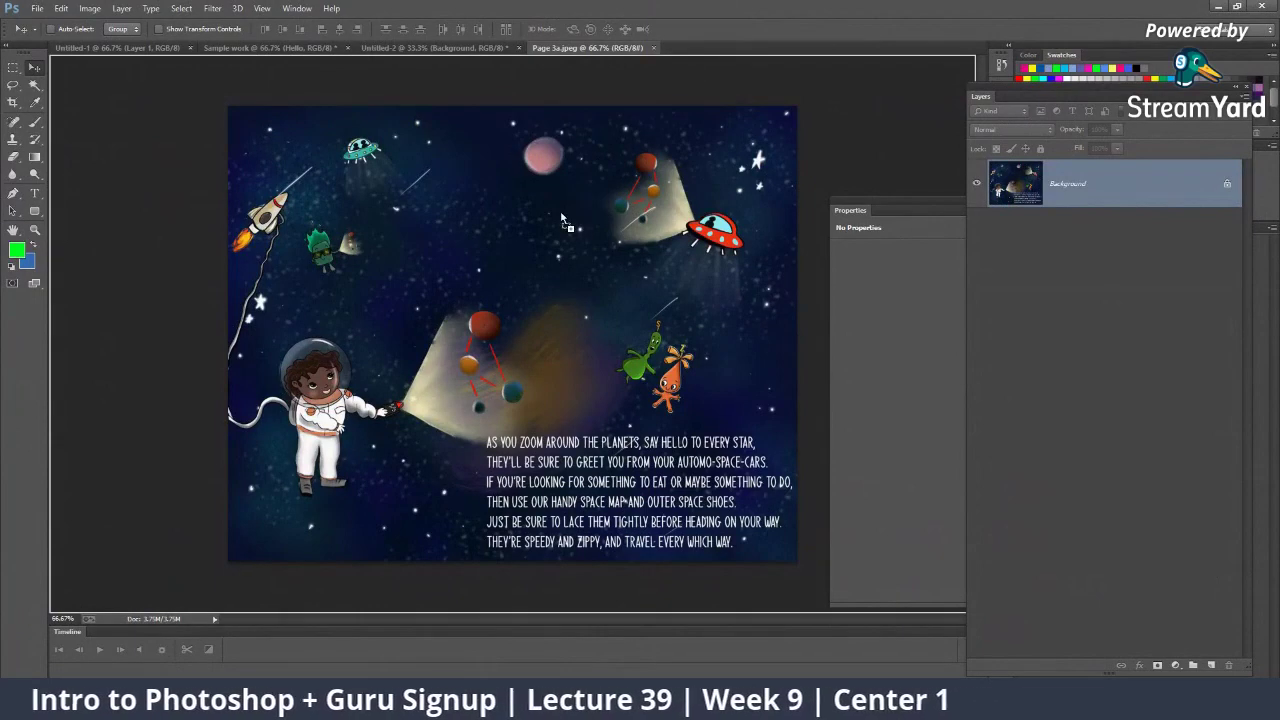
# - Place Page 1a as a layer on Page 3a and scale it to 75%
pyautogui.moveTo(562, 217); pyautogui.dragTo(560, 211)
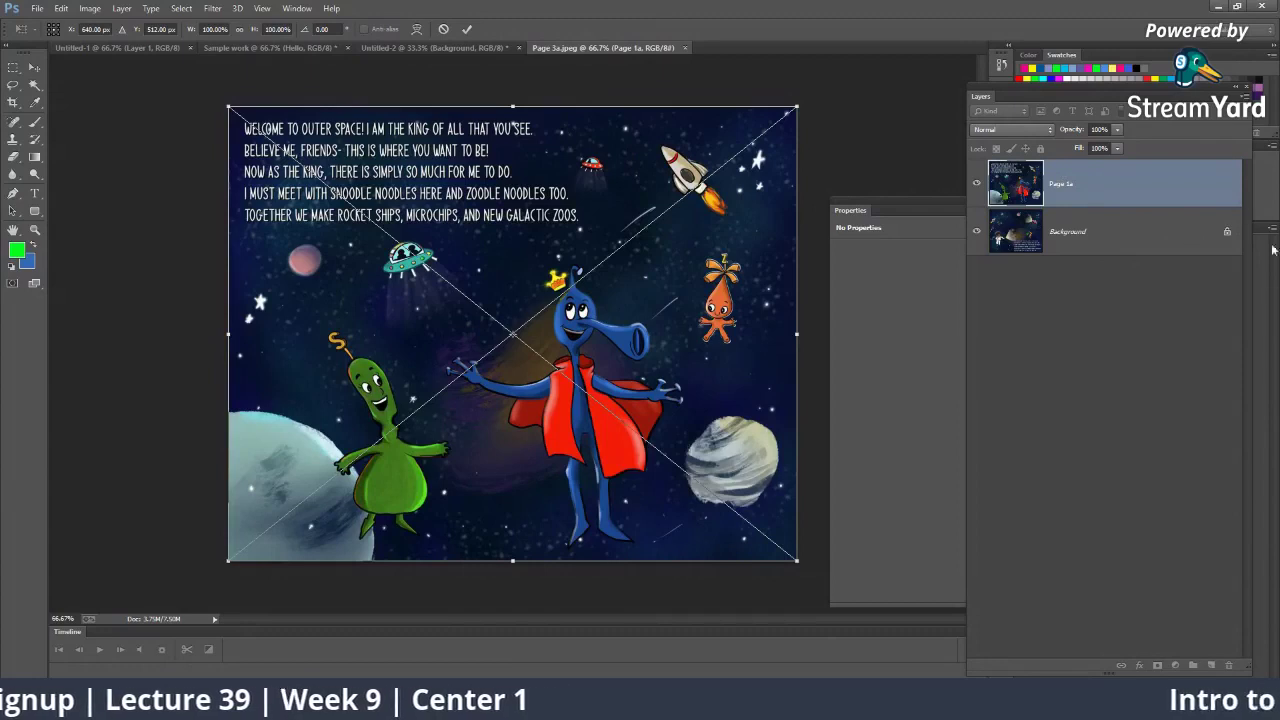
pyautogui.rightClick(286, 323)
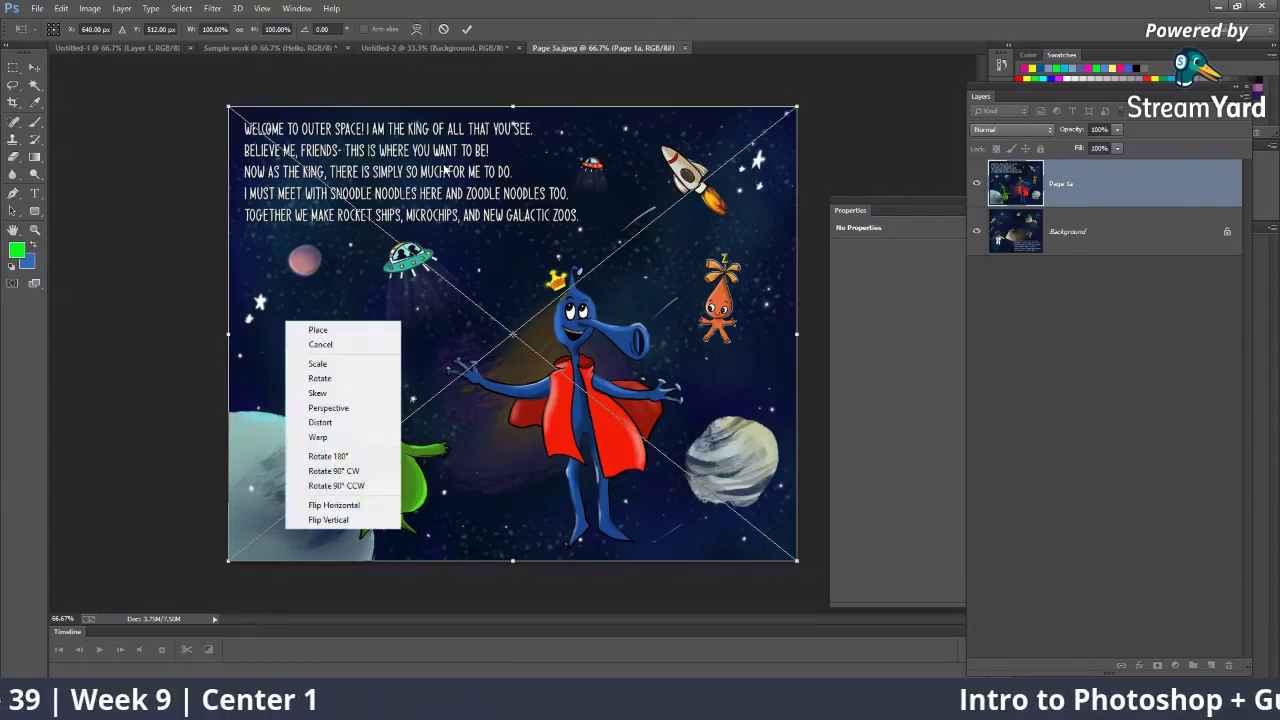
pyautogui.click(465, 172)
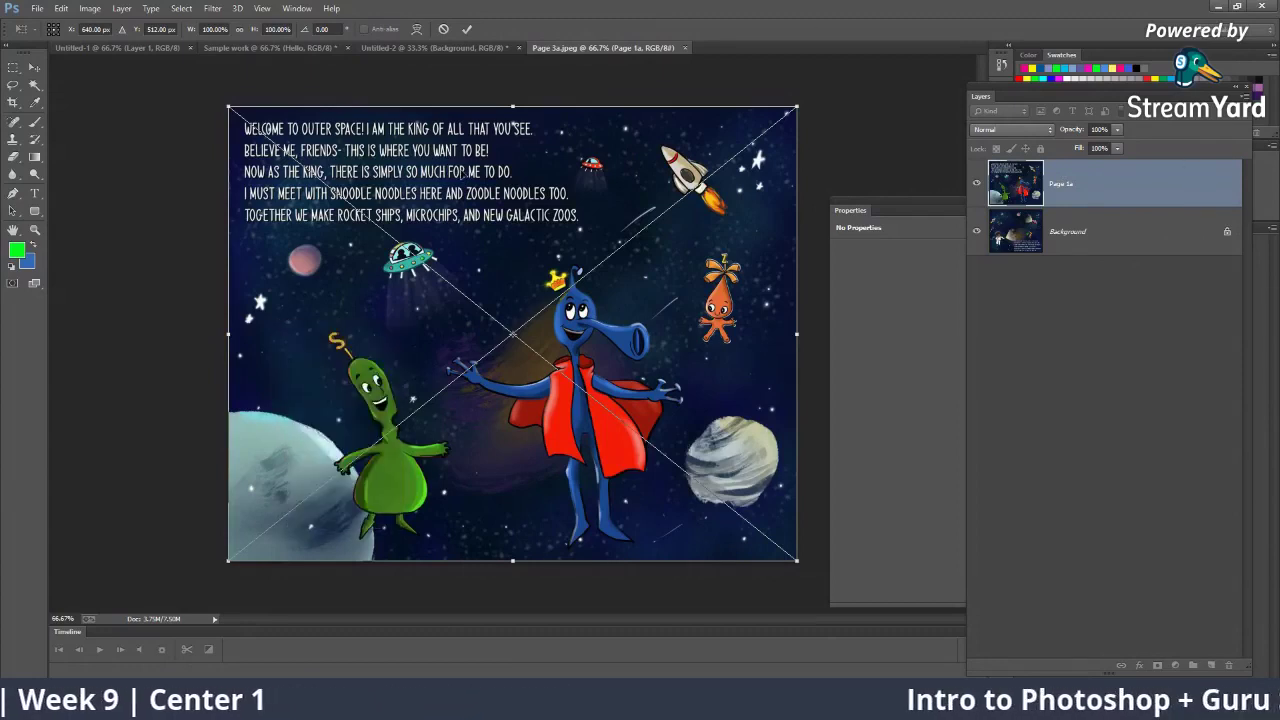
pyautogui.click(466, 29)
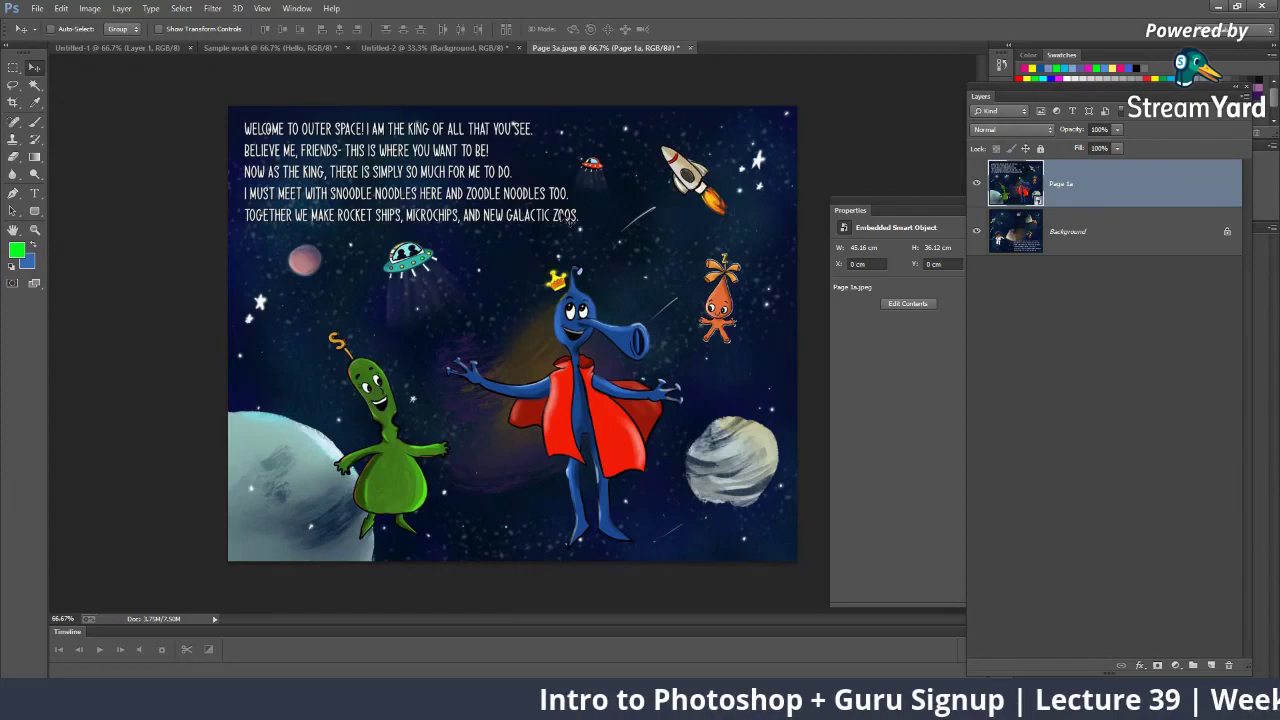
pyautogui.hotkey('ctrl', 't')
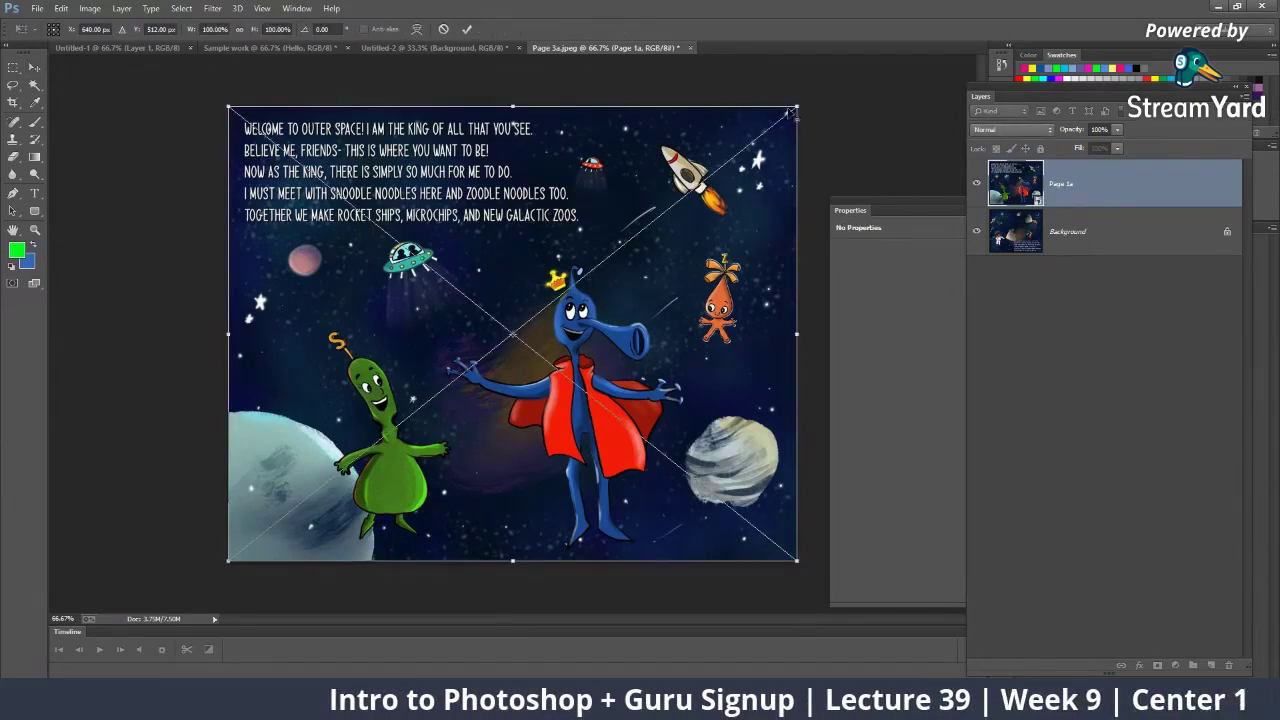
pyautogui.moveTo(796, 104); pyautogui.dragTo(725, 163)
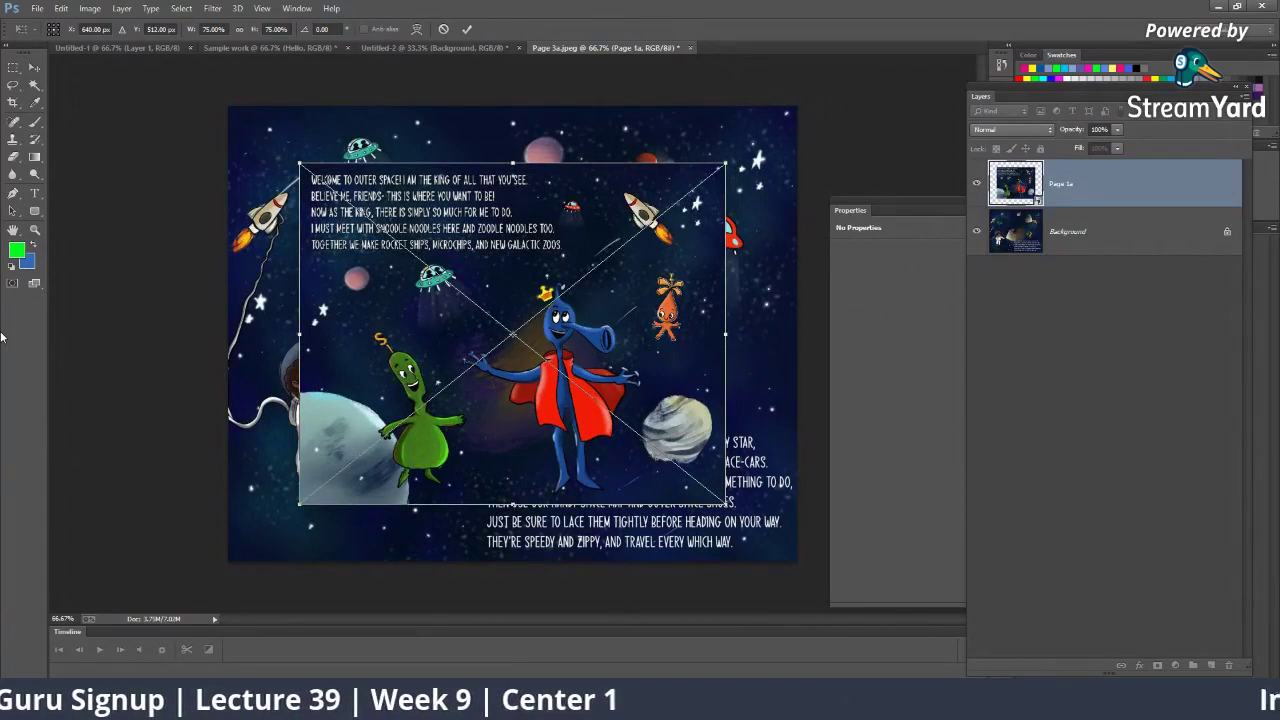
pyautogui.press('Return')
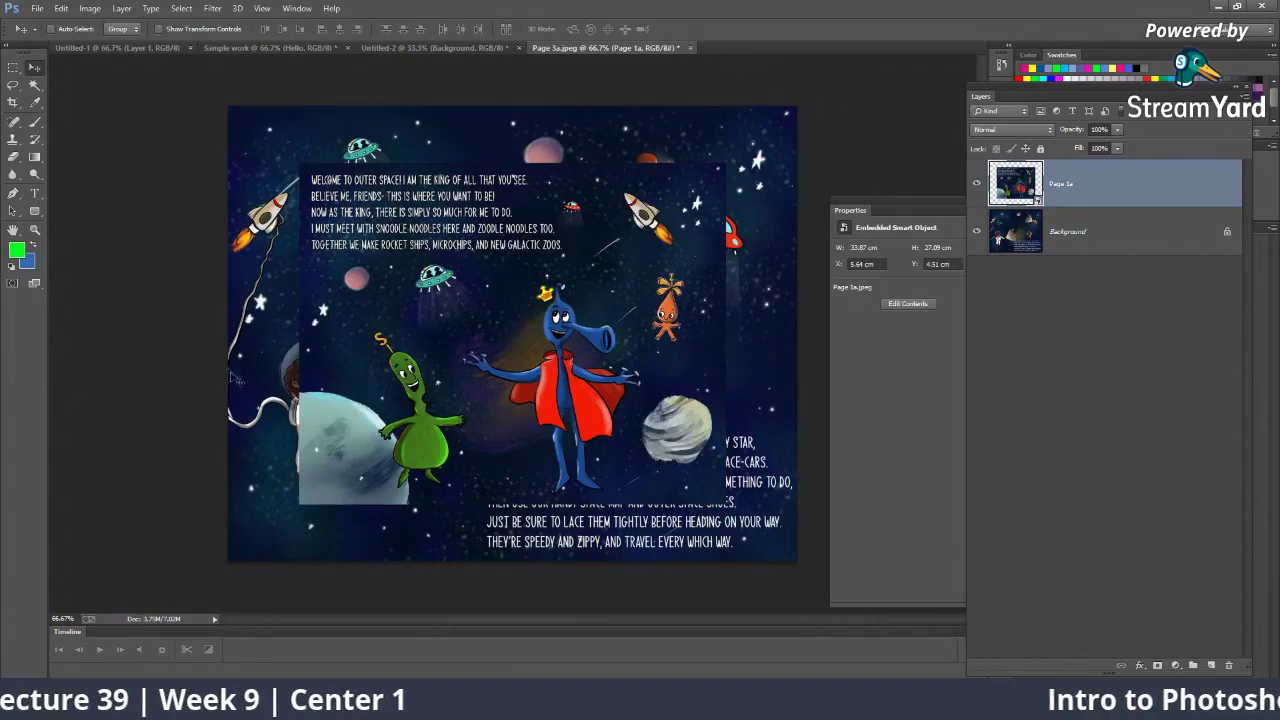
# - Reposition the Page 1a layer left and down on the canvas, leaving the locked Background unmoved
pyautogui.moveTo(417, 342); pyautogui.dragTo(813, 205)
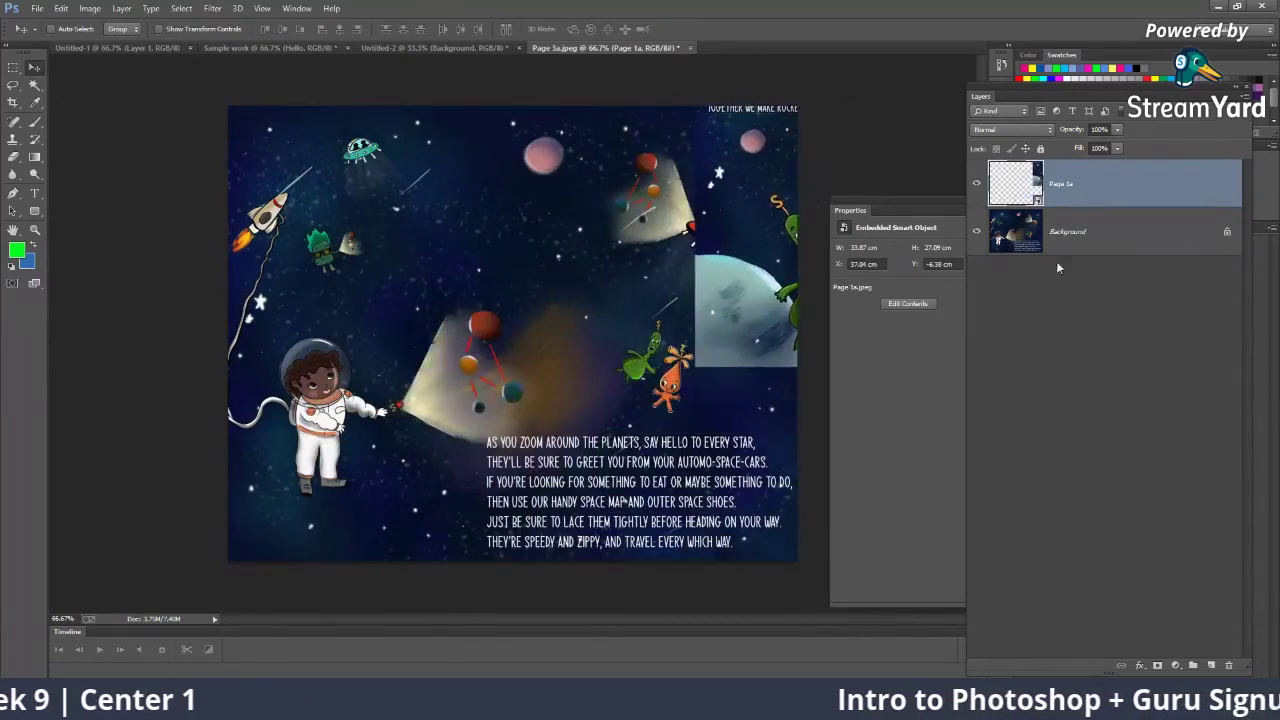
pyautogui.click(1056, 245)
pyautogui.moveTo(755, 273); pyautogui.dragTo(540, 309)
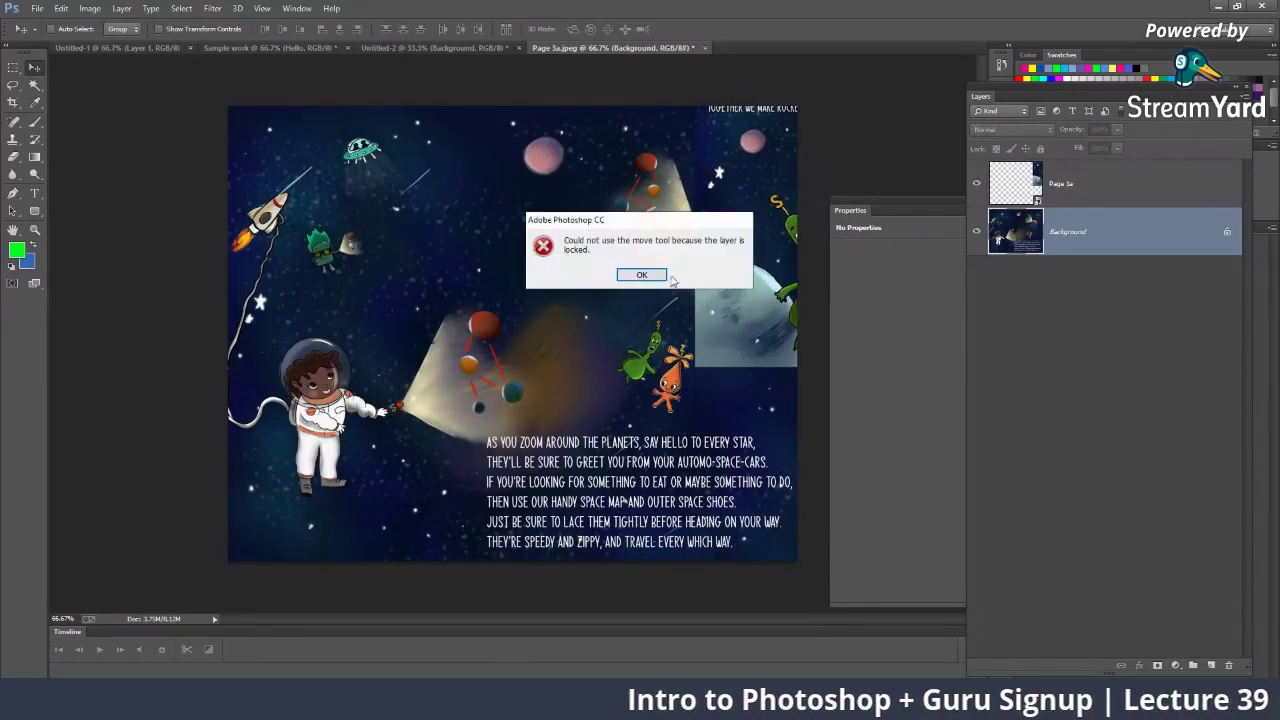
pyautogui.click(645, 276)
pyautogui.click(1058, 190)
pyautogui.moveTo(818, 219); pyautogui.dragTo(477, 328)
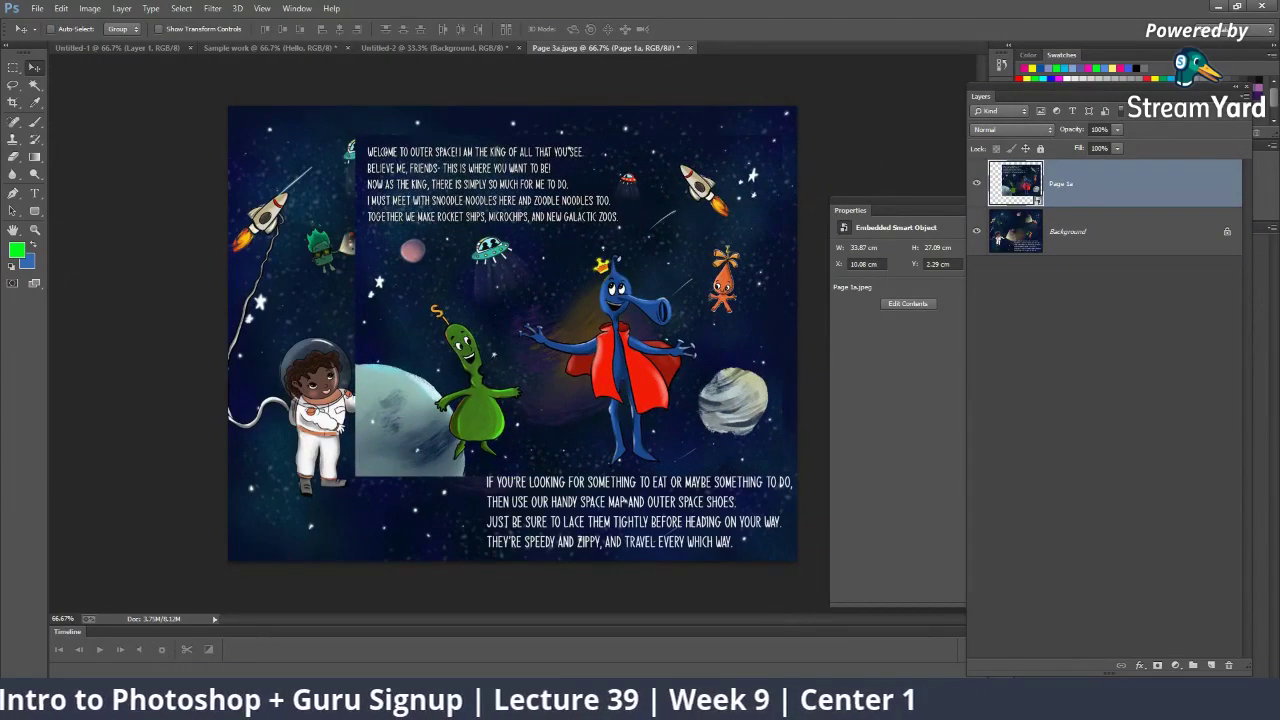
pyautogui.hotkey('alt', 'Tab')
pyautogui.click(801, 404)
# - Drag the Cyril's-better-living3a image from Downloads onto the Page 3a canvas
pyautogui.scroll(-3, 826, 420)
pyautogui.scroll(2, 1094, 399)
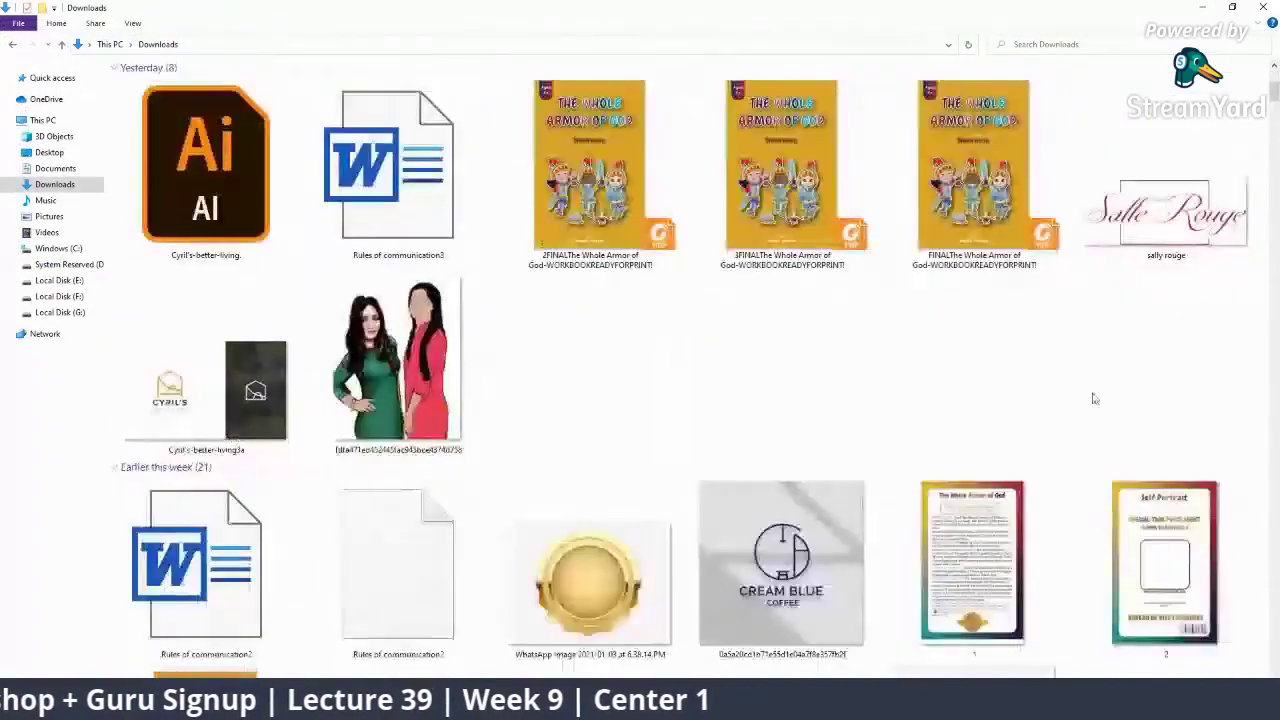
pyautogui.moveTo(289, 450); pyautogui.dragTo(423, 338)
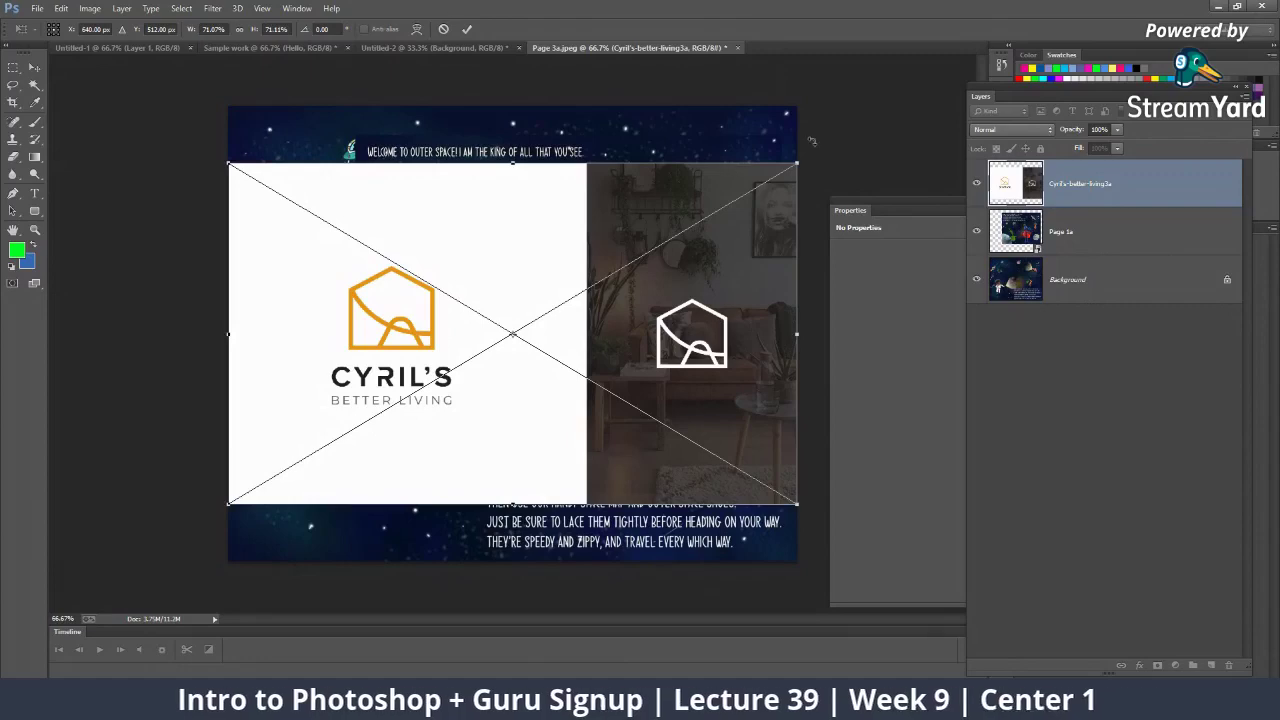
# - Scale the Cyril's logo around its centre, commit the size, and move it lower right
pyautogui.moveTo(800, 158)
pyautogui.mouseDown()
pyautogui.moveTo(730, 205)
pyautogui.moveTo(808, 176)
pyautogui.mouseUp()
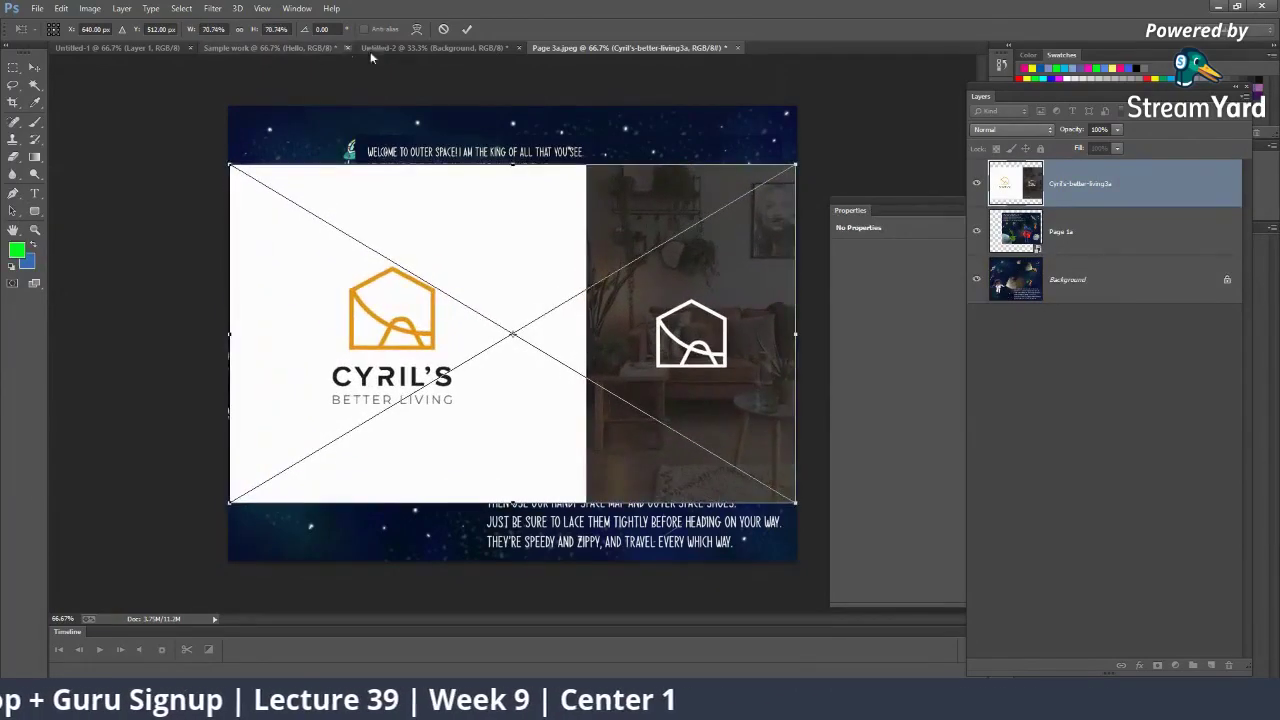
pyautogui.click(465, 31)
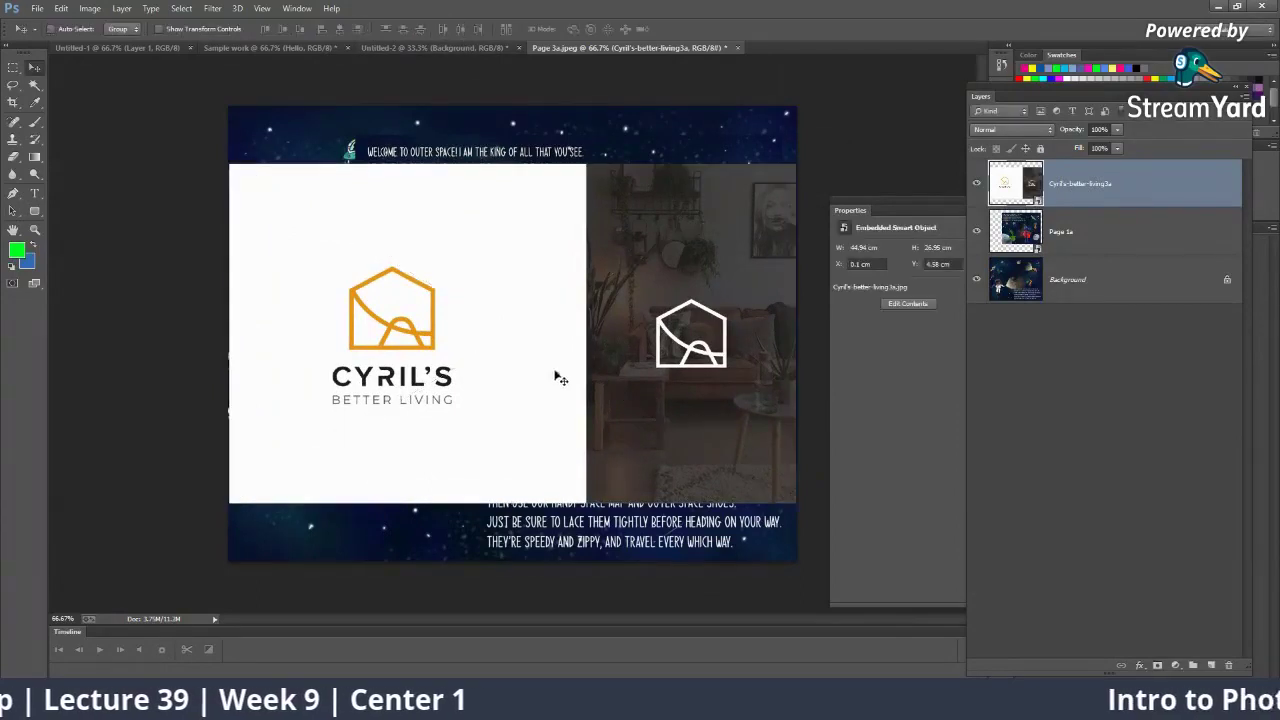
pyautogui.moveTo(570, 283); pyautogui.dragTo(416, 251)
# - Shift Page 1a left and up, then unlock the Background into Layer 0 and nudge it right
pyautogui.click(1075, 248)
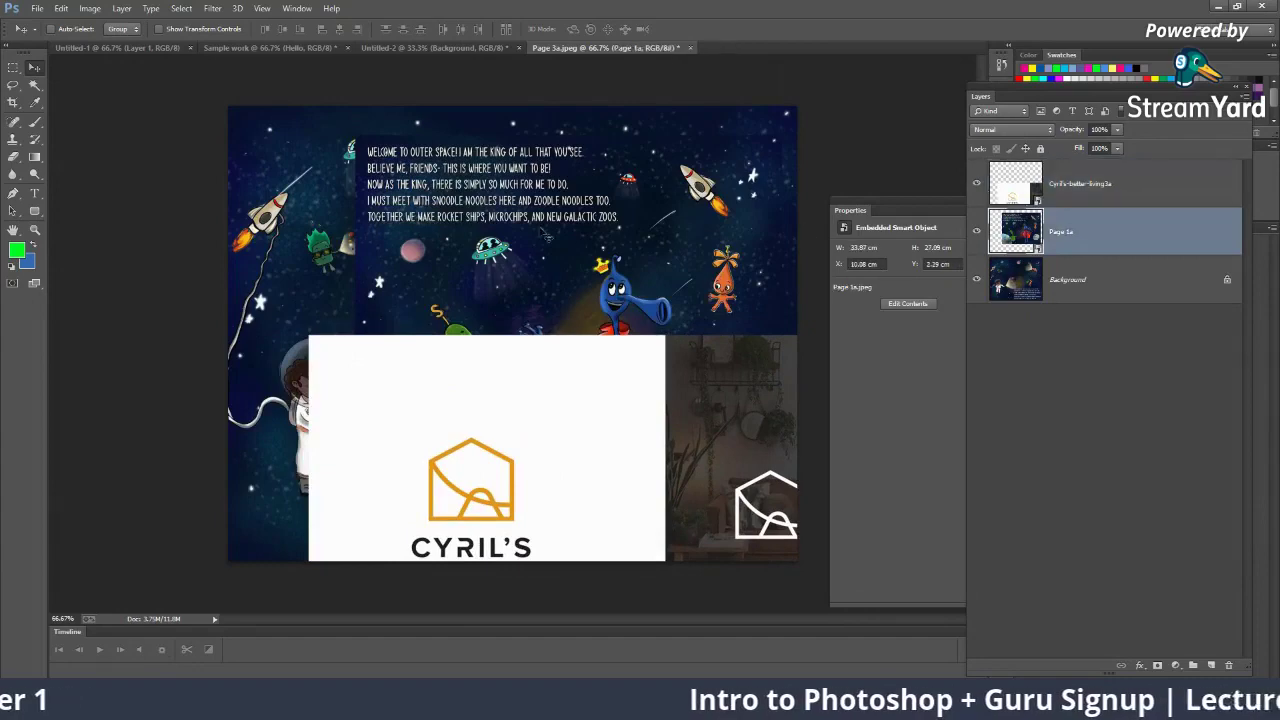
pyautogui.moveTo(500, 228); pyautogui.dragTo(373, 259)
pyautogui.moveTo(592, 414); pyautogui.dragTo(650, 413)
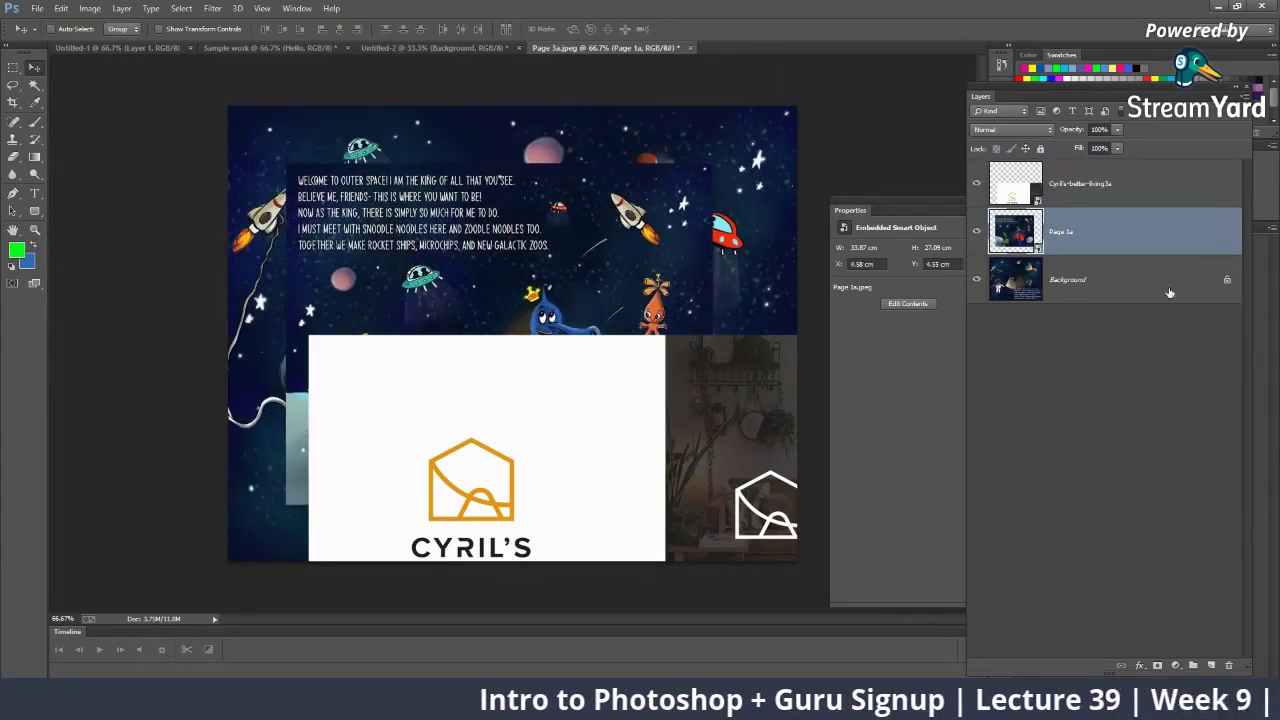
pyautogui.click(1170, 290)
pyautogui.click(1228, 281)
pyautogui.moveTo(676, 155)
pyautogui.mouseDown()
pyautogui.moveTo(700, 170)
pyautogui.moveTo(730, 158)
pyautogui.moveTo(683, 145)
pyautogui.mouseUp()
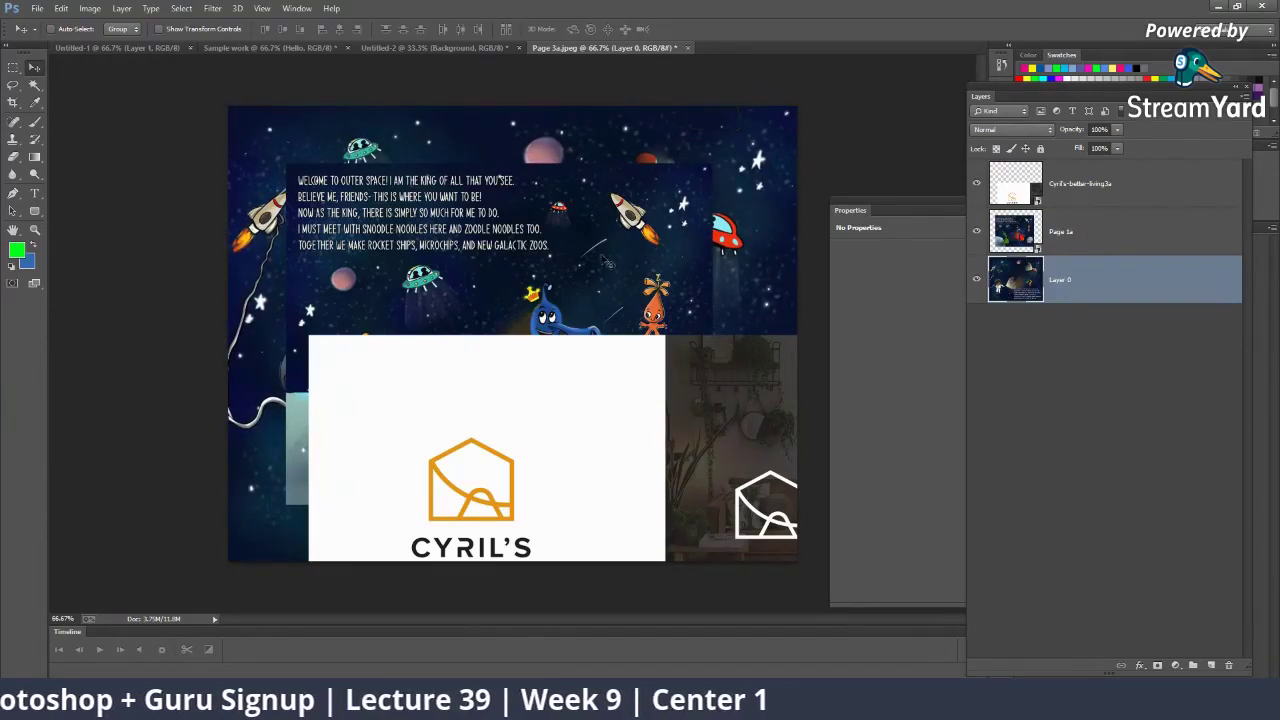
# - Reposition the Page 1a layer and move the Cyril's logo toward the left side
pyautogui.click(1095, 243)
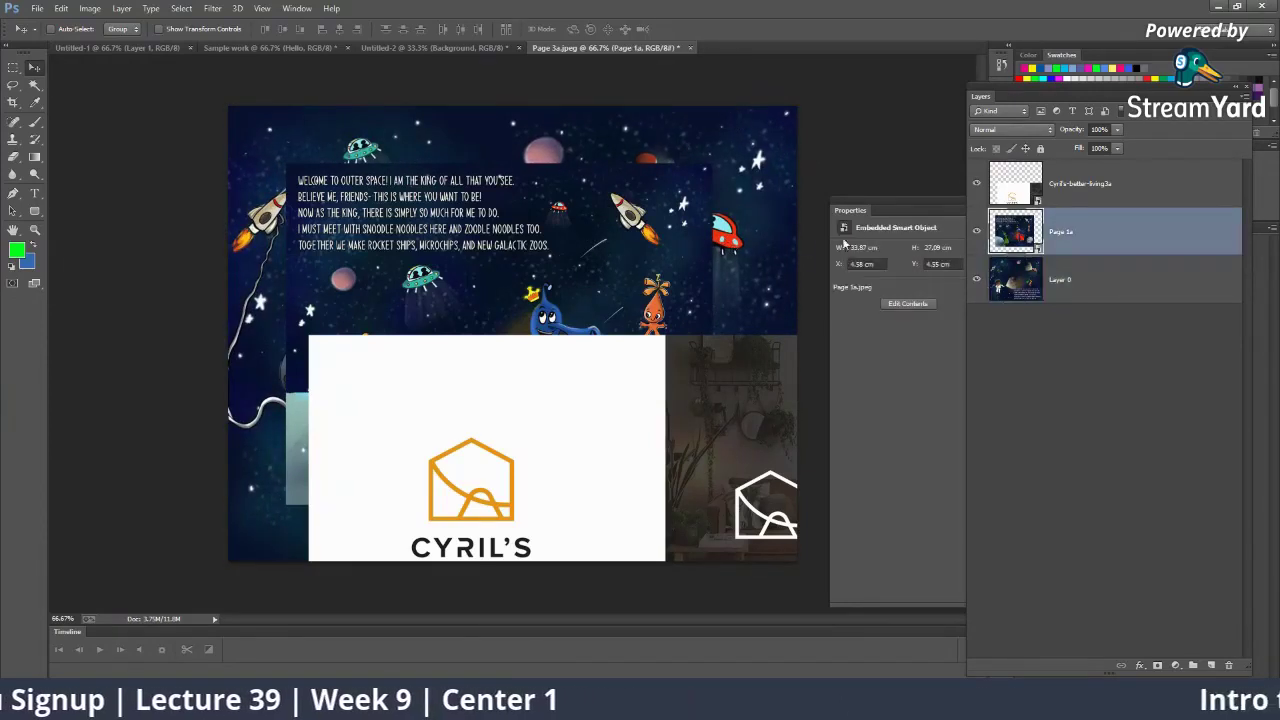
pyautogui.moveTo(603, 250); pyautogui.dragTo(545, 197)
pyautogui.click(1089, 186)
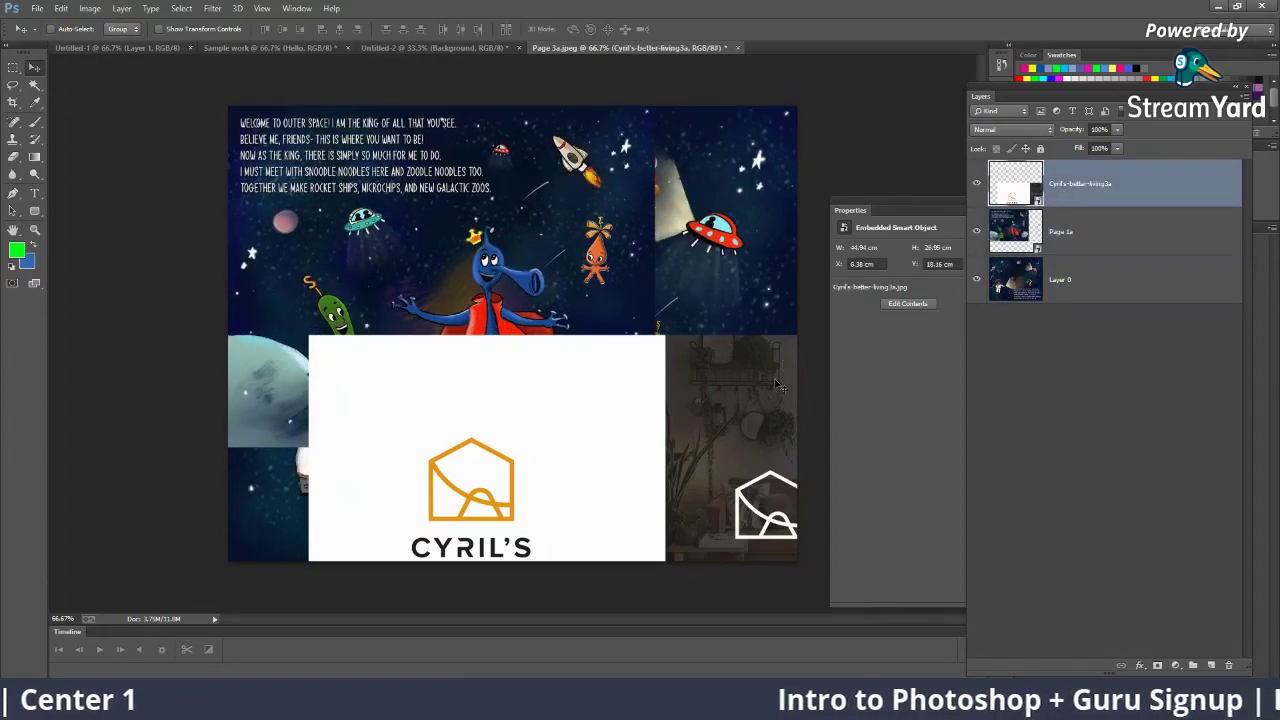
pyautogui.moveTo(714, 435); pyautogui.dragTo(626, 330)
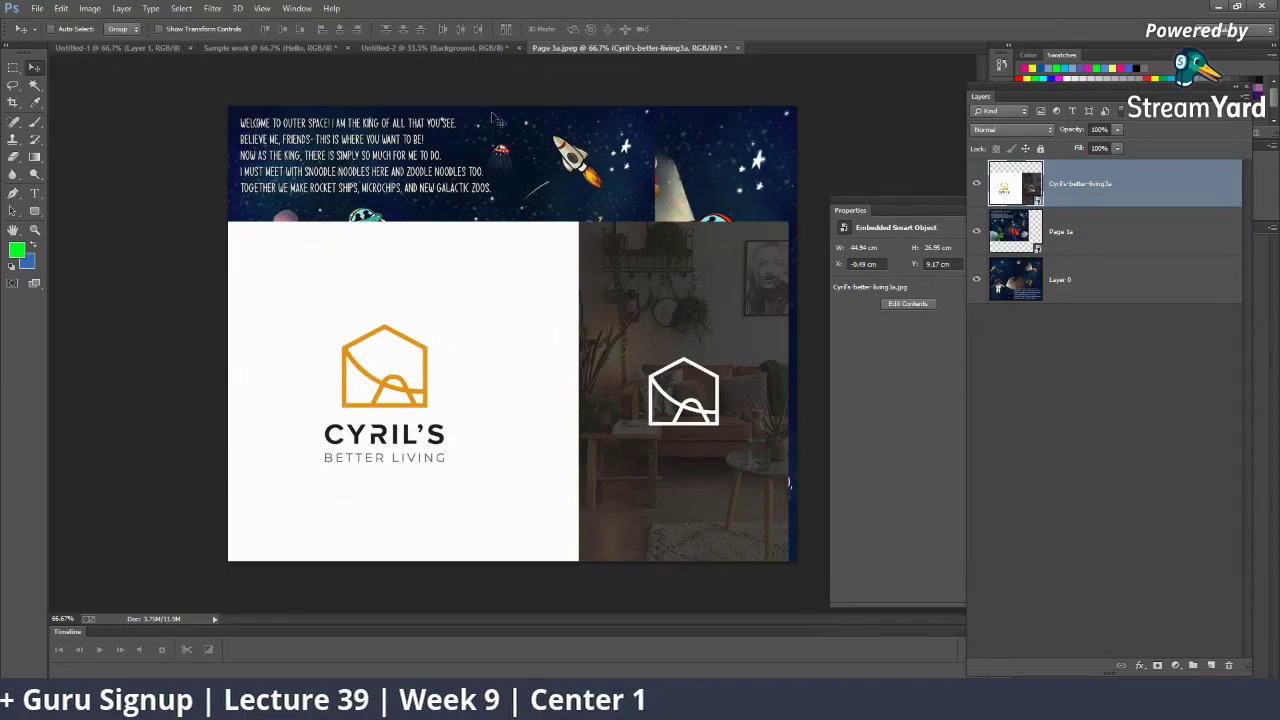
pyautogui.click(37, 8)
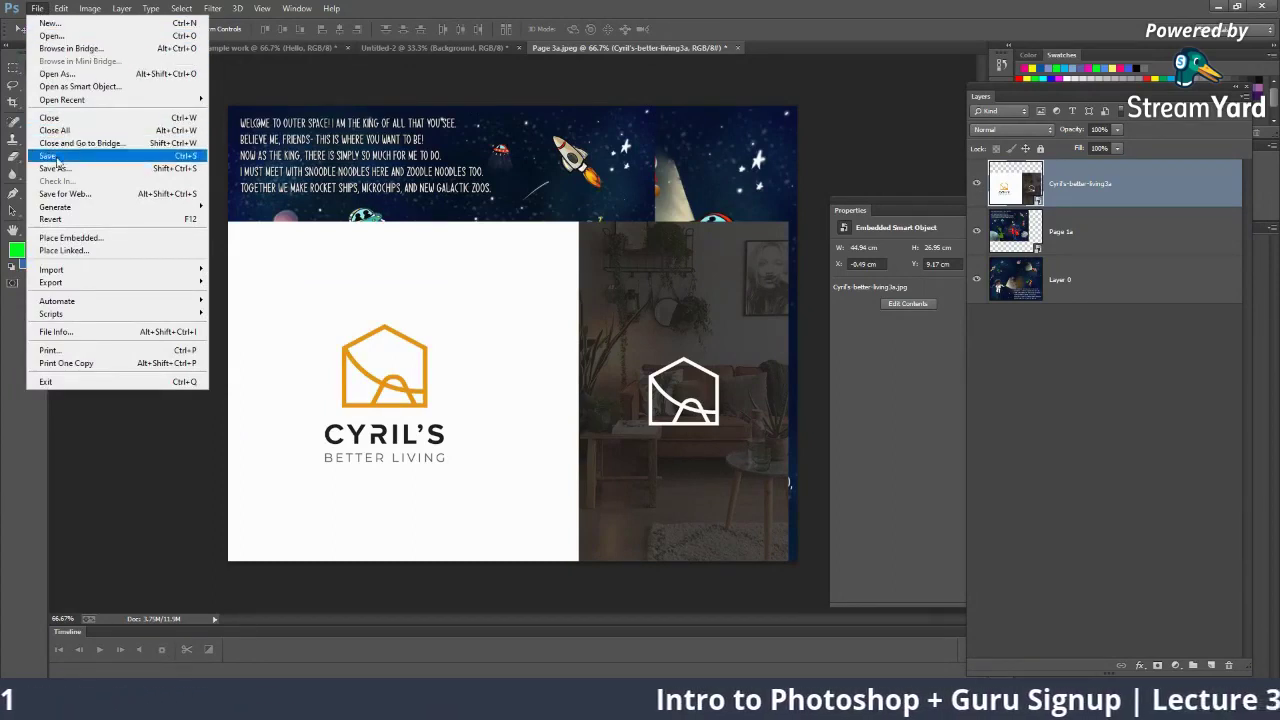
# - Choose Place Embedded and scroll the Downloads list down to the older image files
pyautogui.click(111, 240)
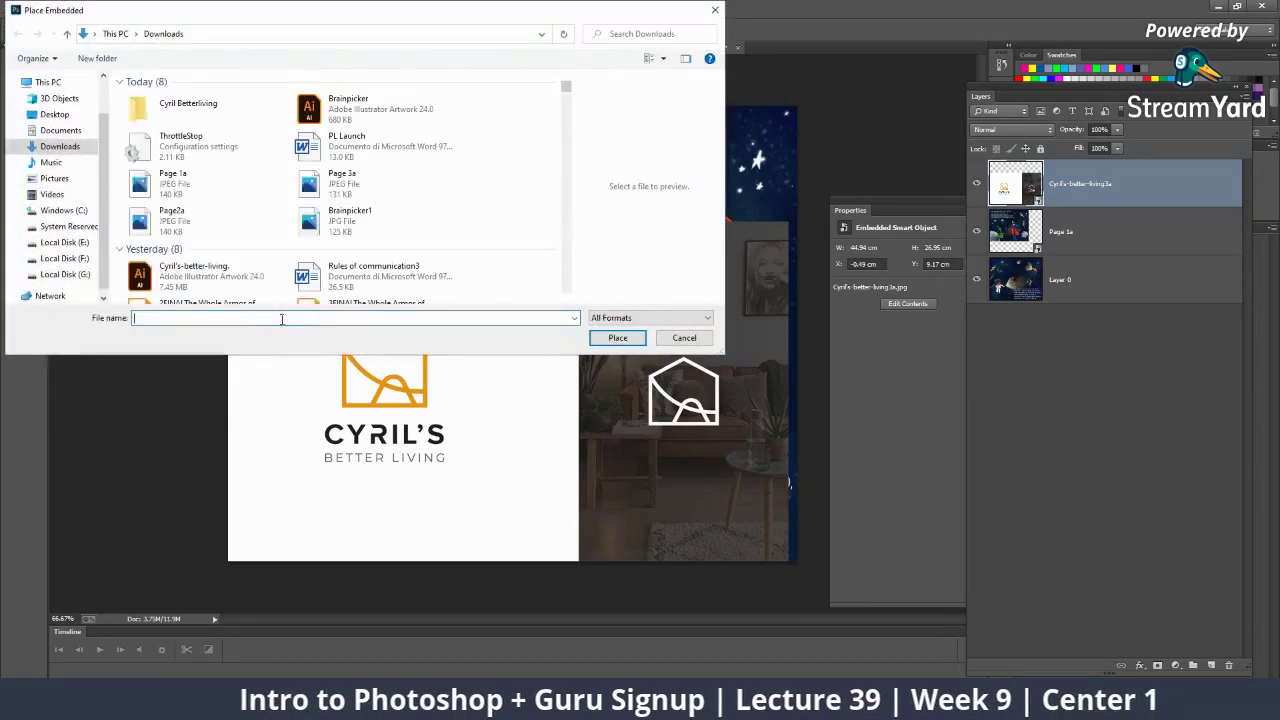
pyautogui.scroll(-8, 270, 225)
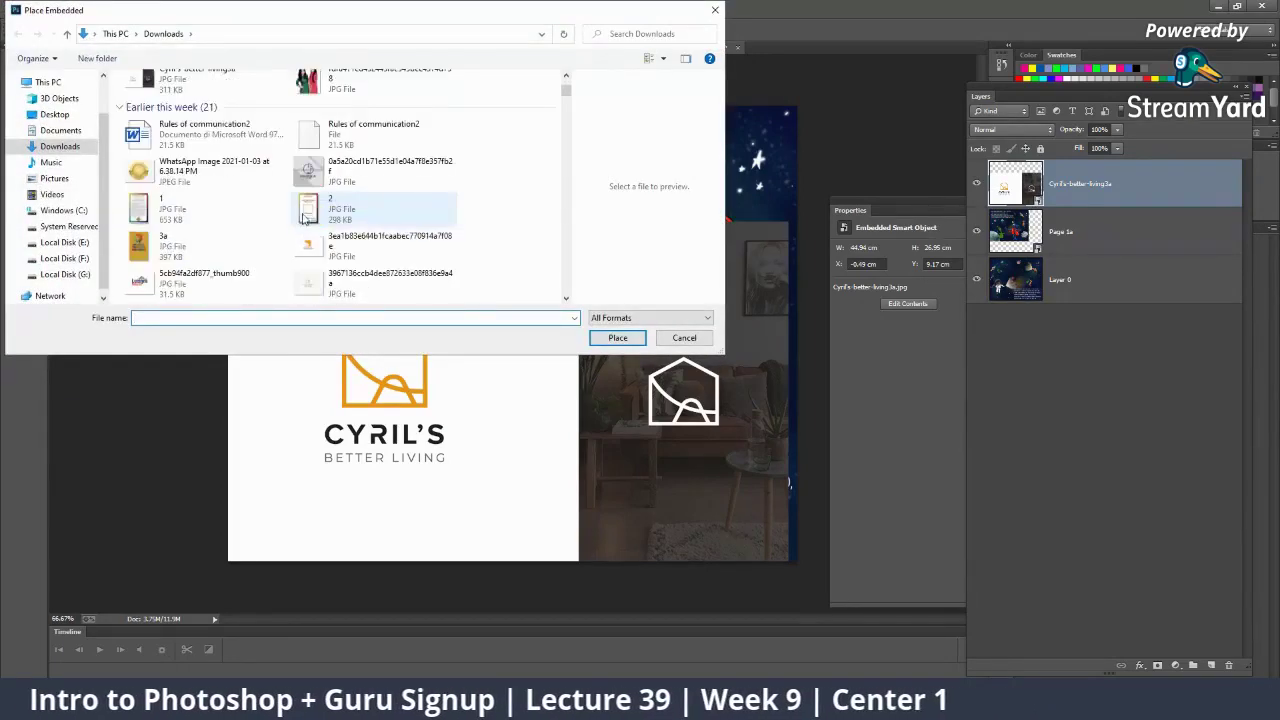
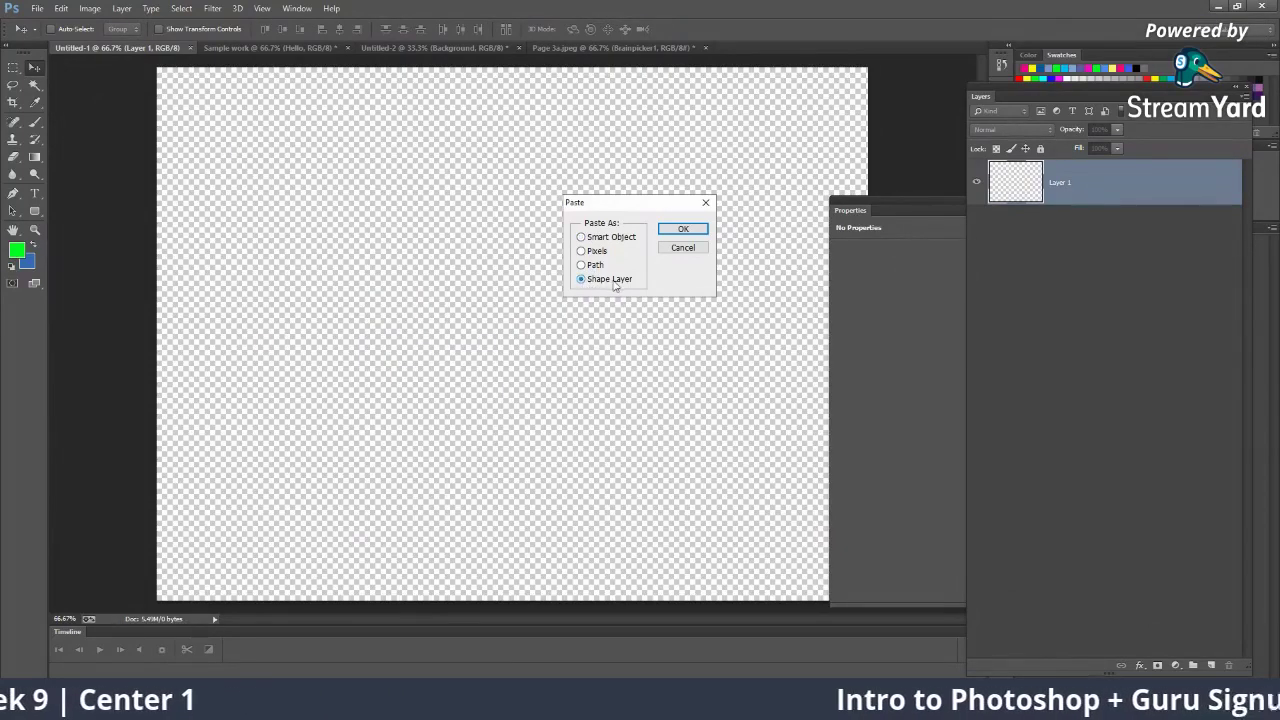
# - Paste the bean as green shape layer Shape 1 and move it higher on the canvas
pyautogui.click(680, 229)
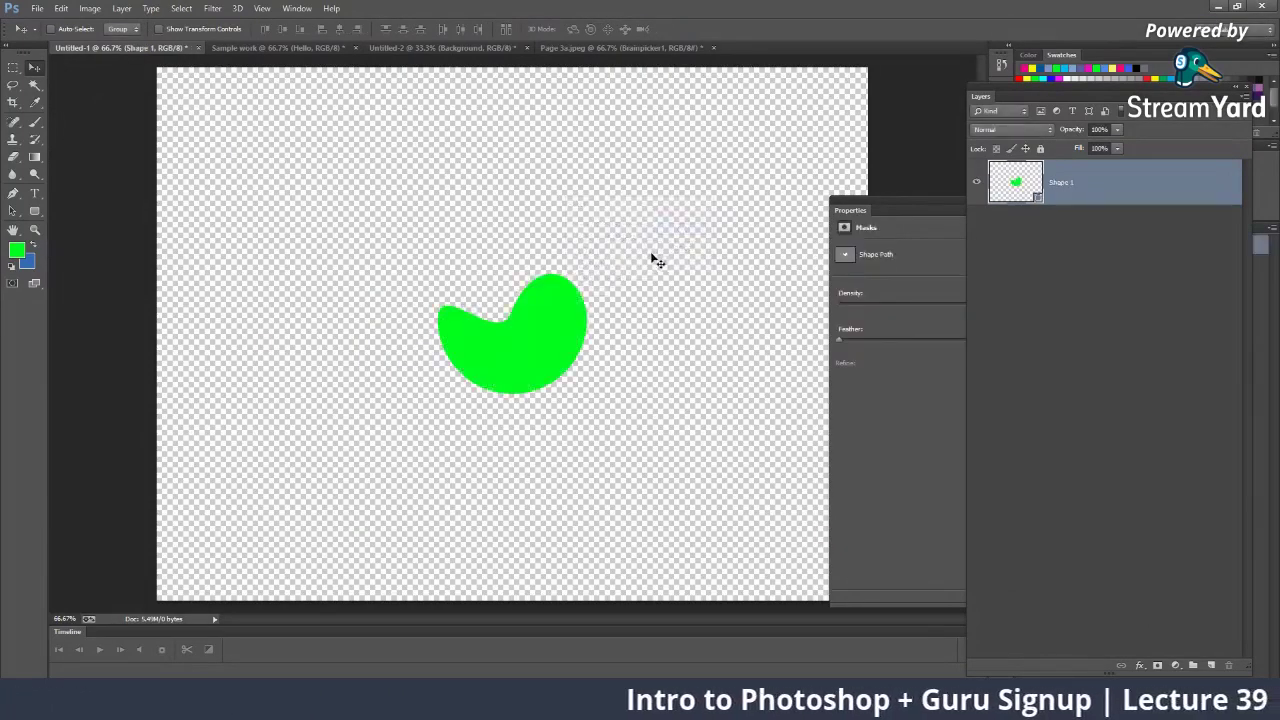
pyautogui.moveTo(537, 316); pyautogui.dragTo(543, 262)
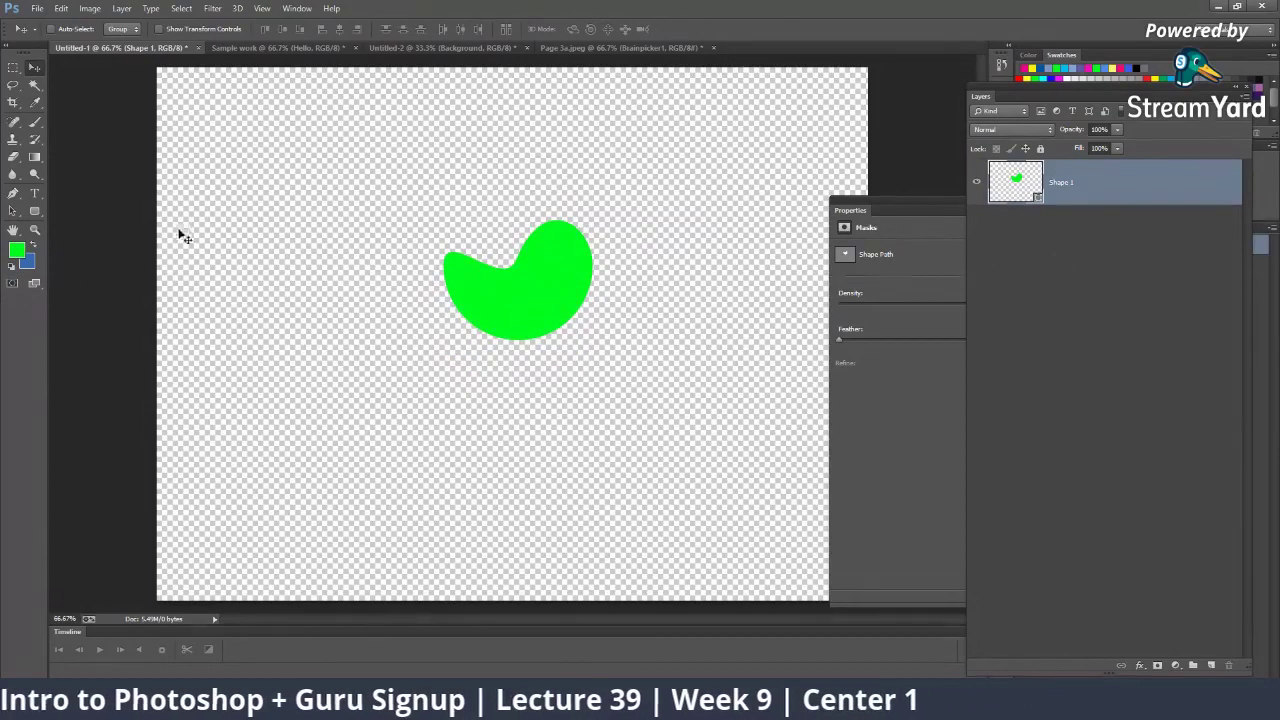
pyautogui.rightClick(533, 279)
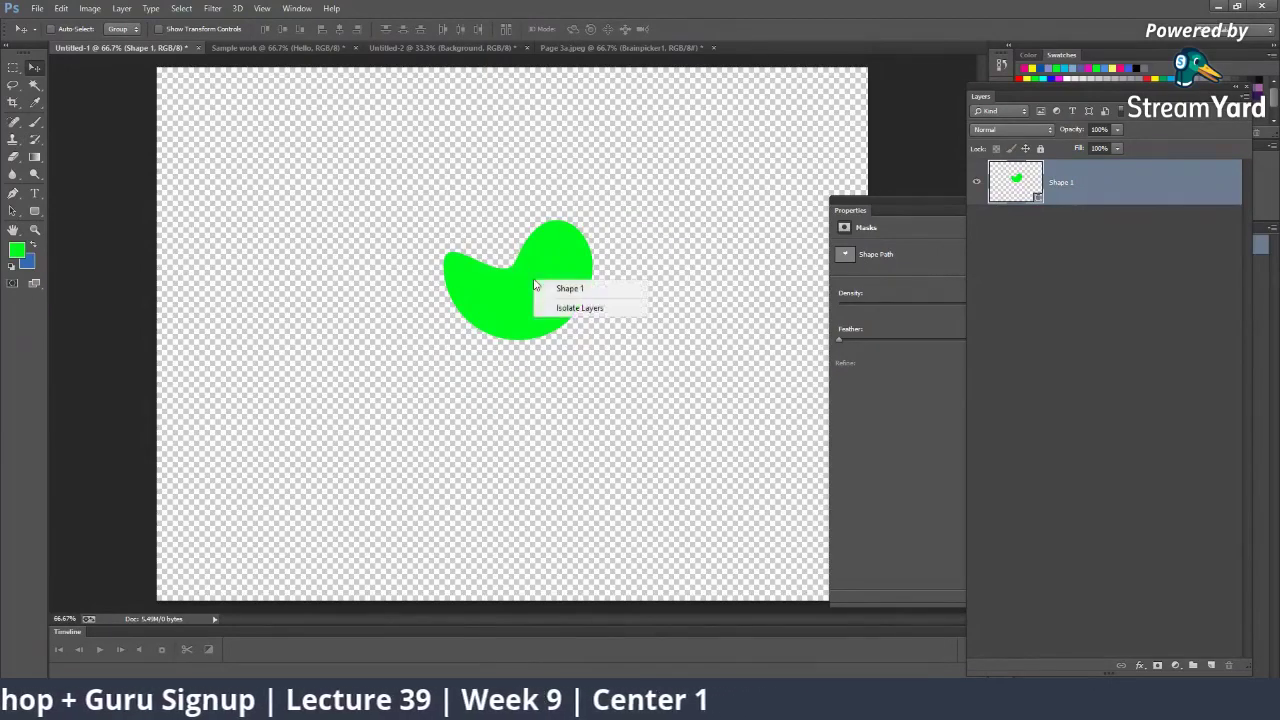
pyautogui.click(530, 280)
pyautogui.rightClick(530, 281)
pyautogui.click(527, 277)
# - Try a free transform on the bean, commit it unchanged, and select the Shape 1 layer
pyautogui.hotkey('ctrl', 't')
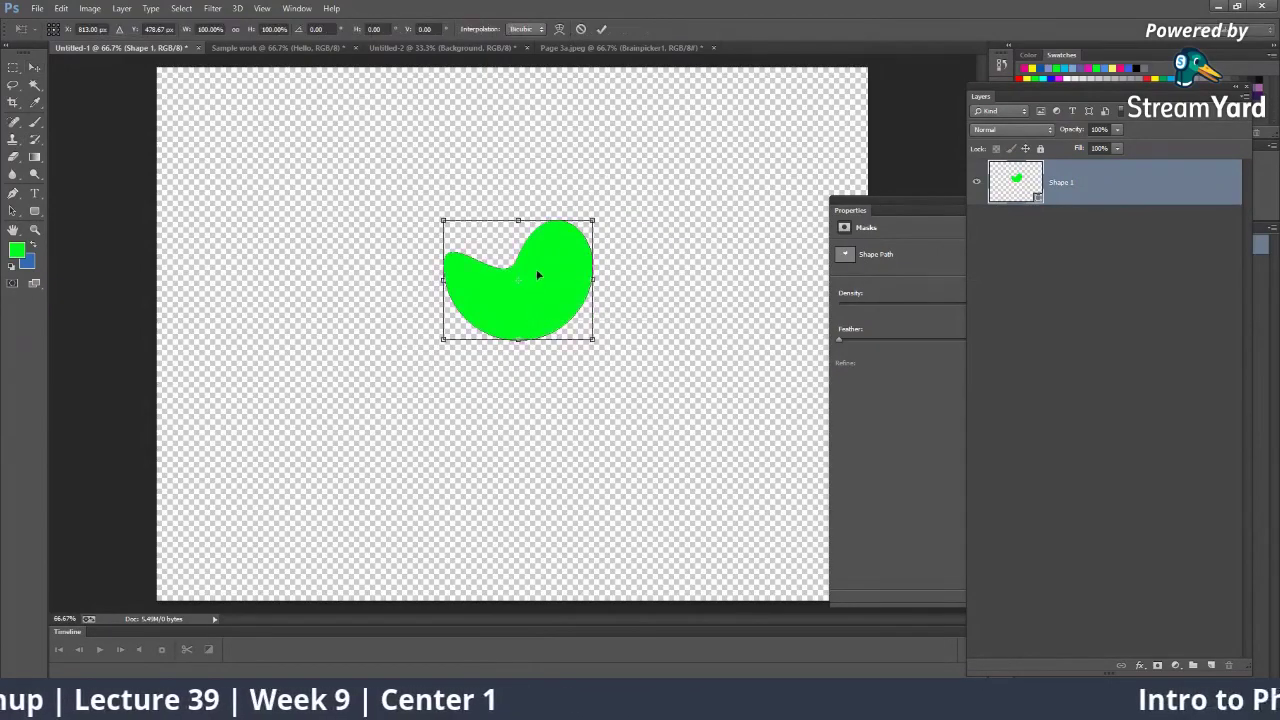
pyautogui.rightClick(537, 271)
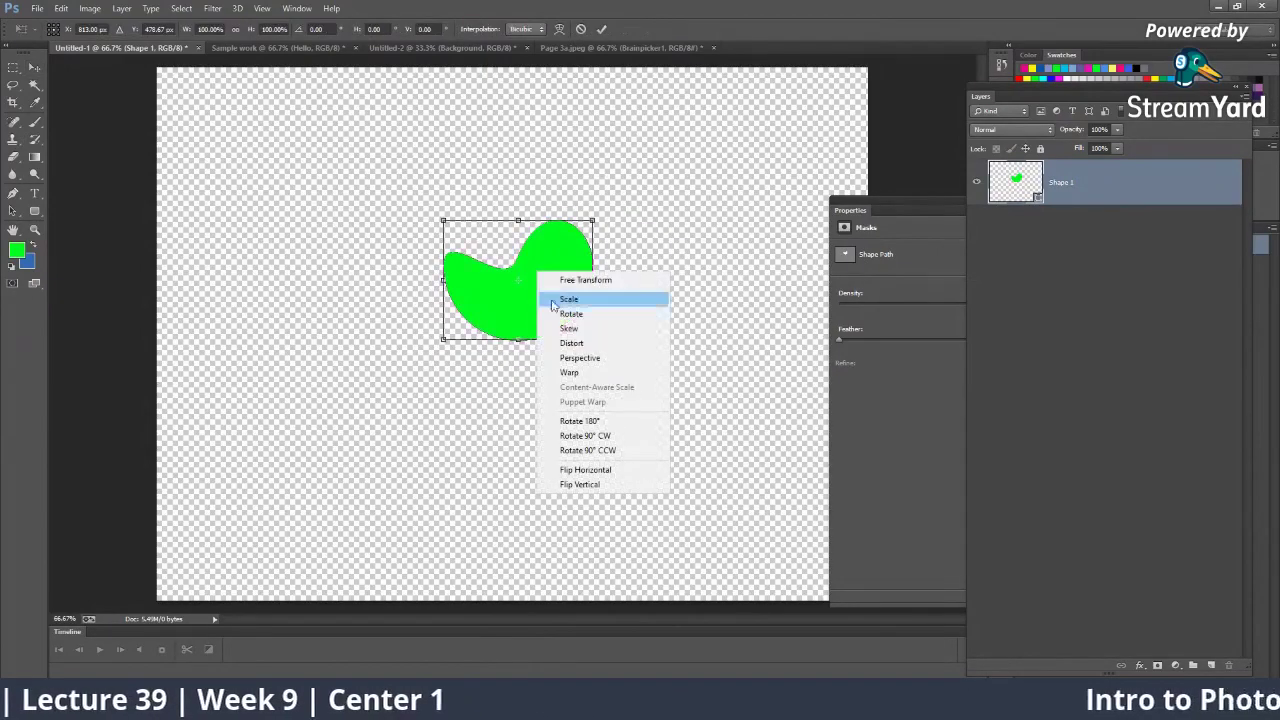
pyautogui.click(580, 232)
pyautogui.click(601, 29)
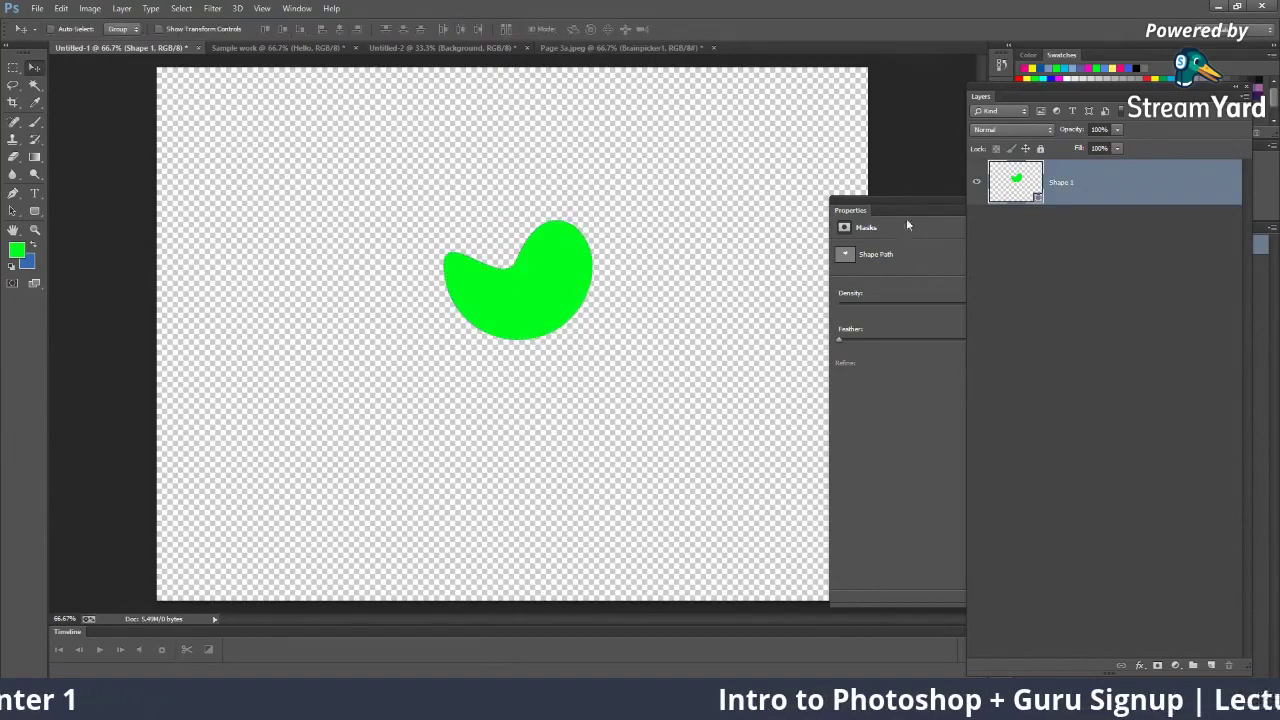
pyautogui.rightClick(536, 288)
pyautogui.click(563, 290)
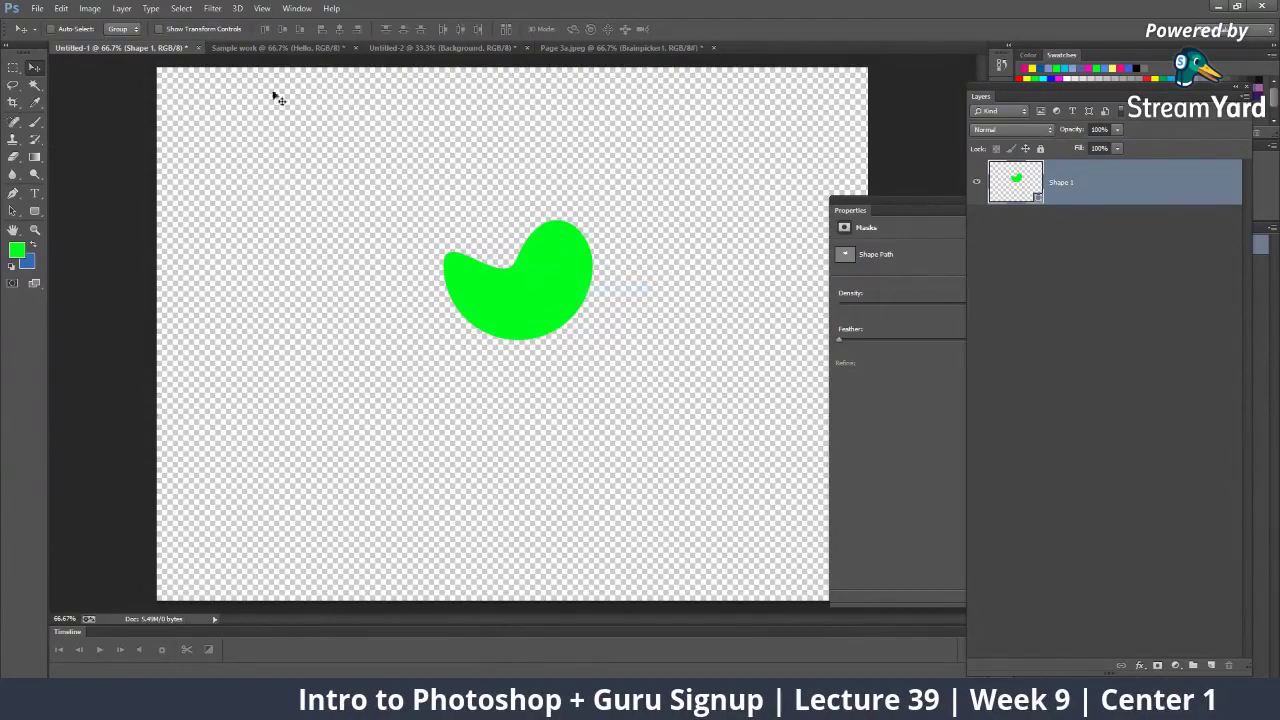
# - With a shape tool active, bring up the bean's context menu to reach Define Custom Shape
pyautogui.click(262, 8)
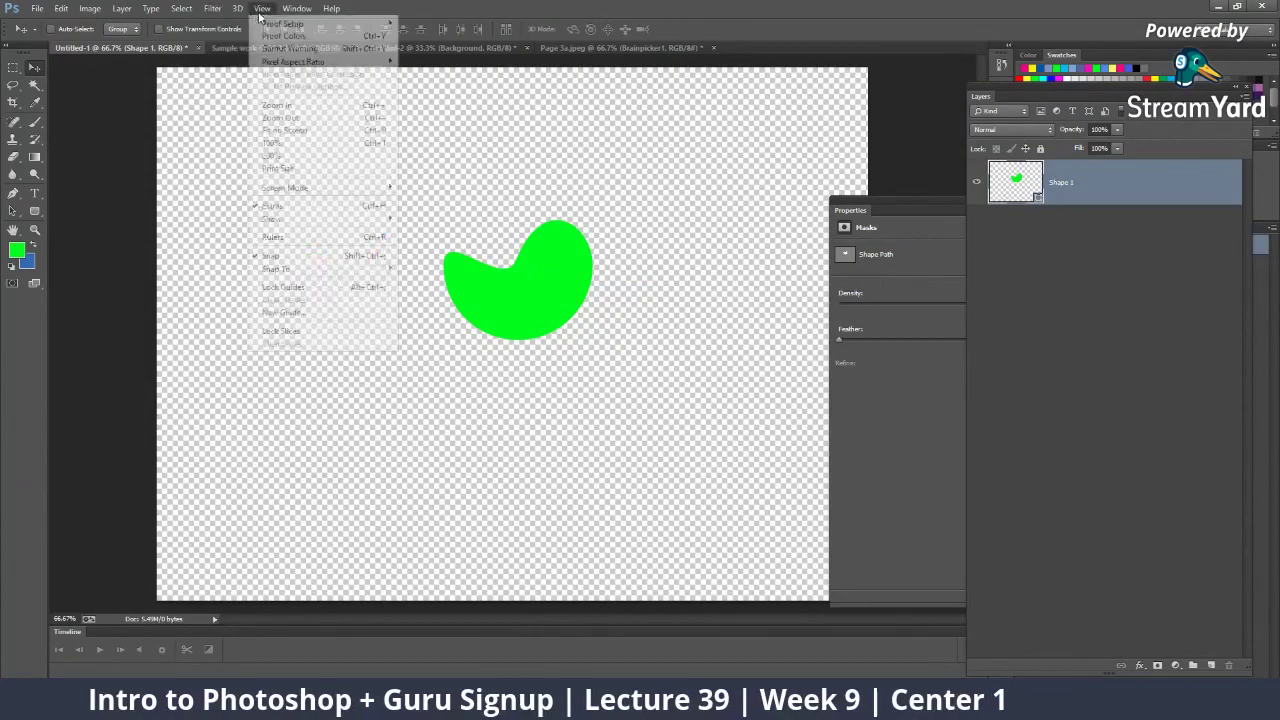
pyautogui.click(38, 211)
pyautogui.rightClick(500, 285)
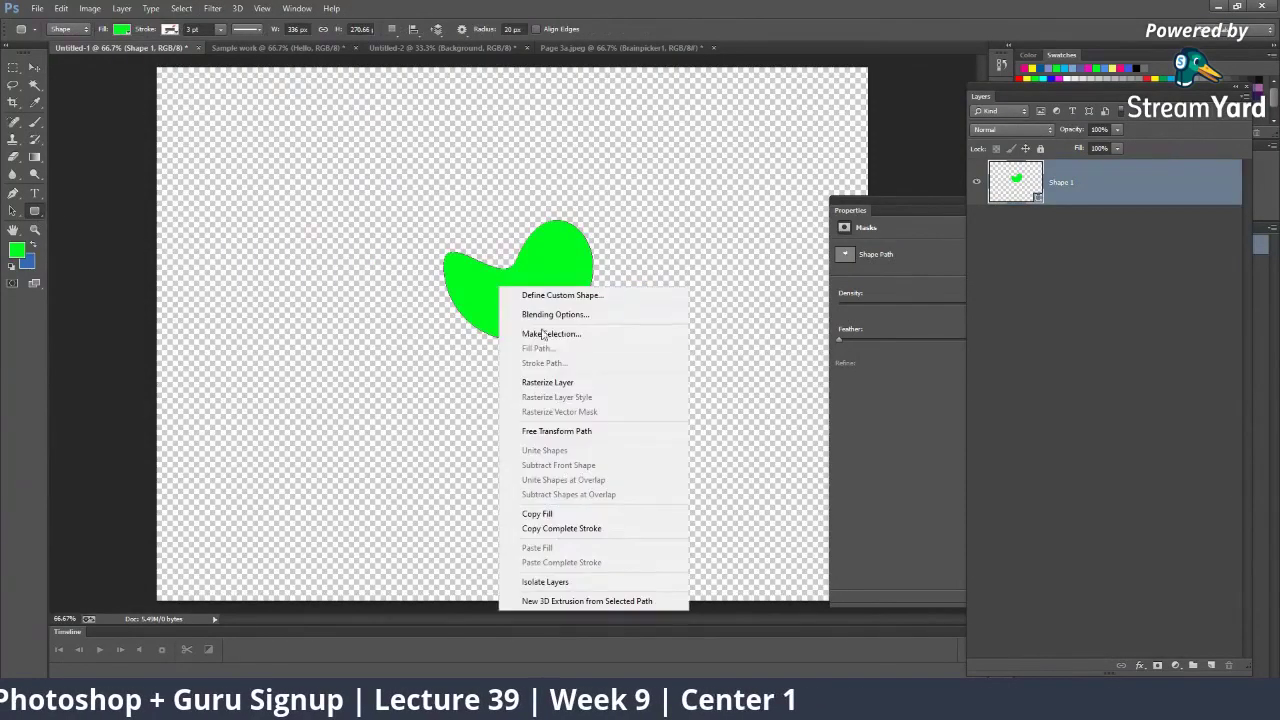
pyautogui.click(38, 216)
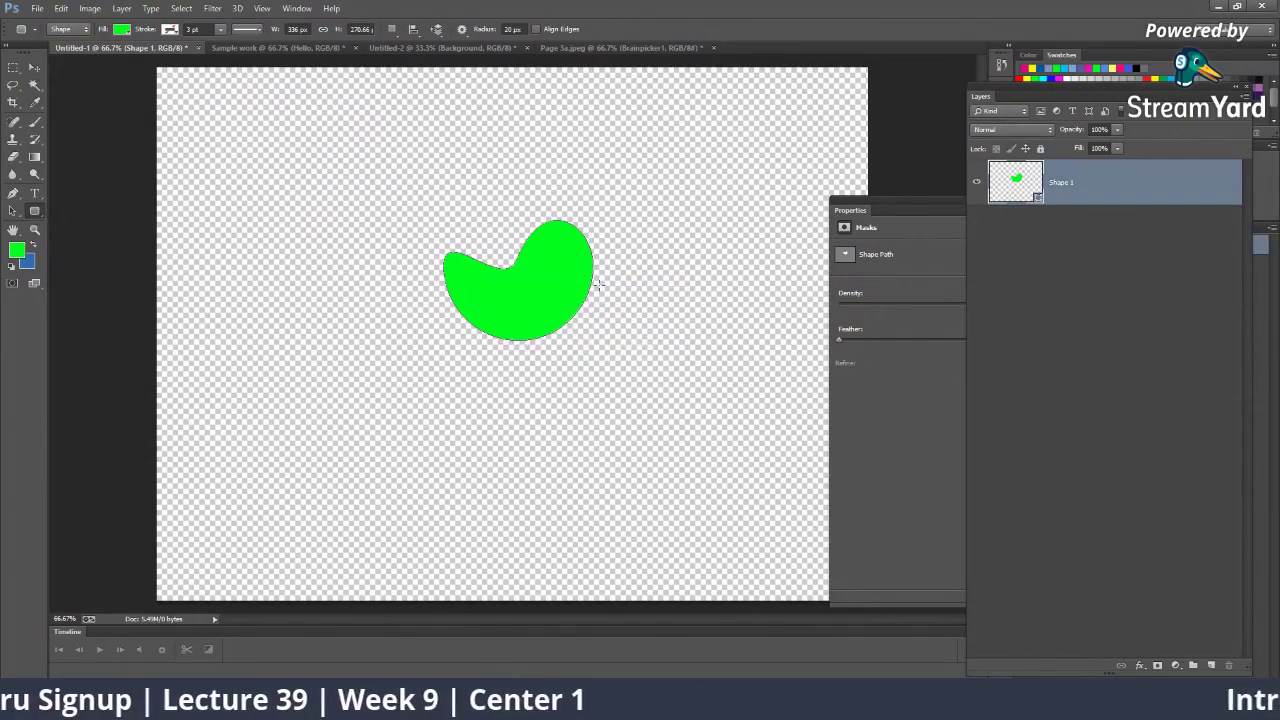
pyautogui.rightClick(568, 279)
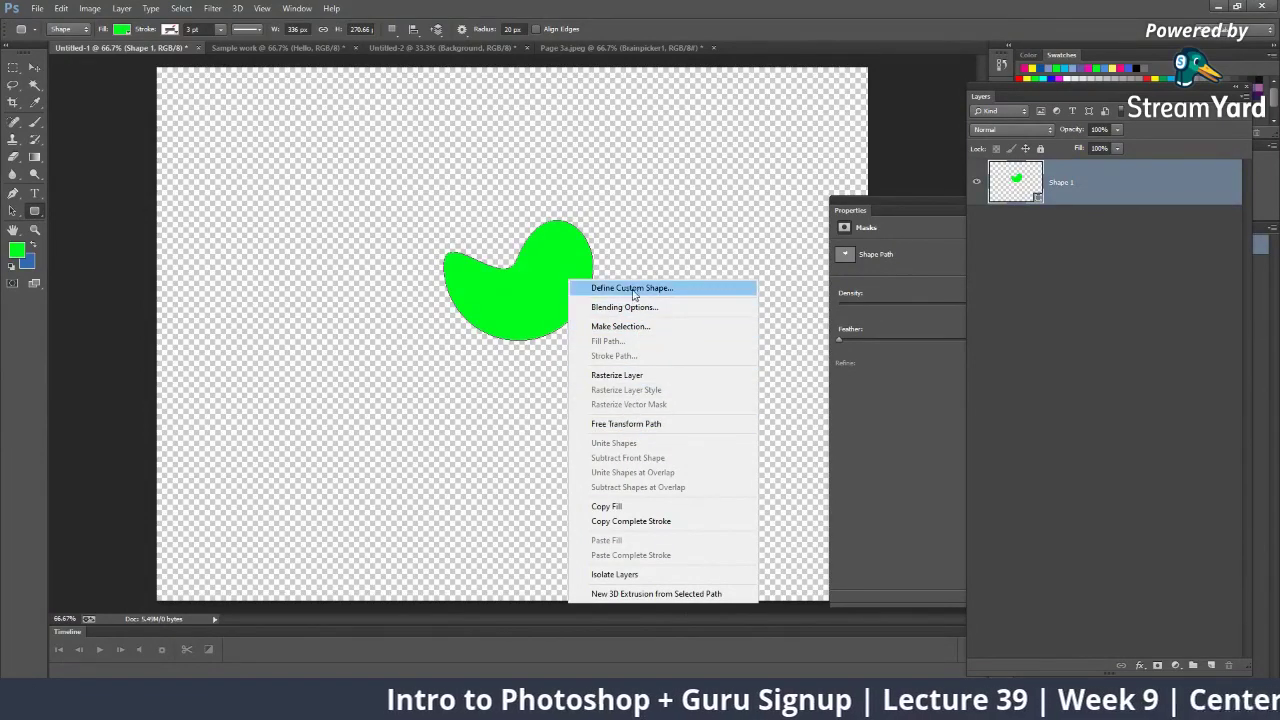
# - Define the bean as a custom shape named 'Slime'
pyautogui.click(597, 289)
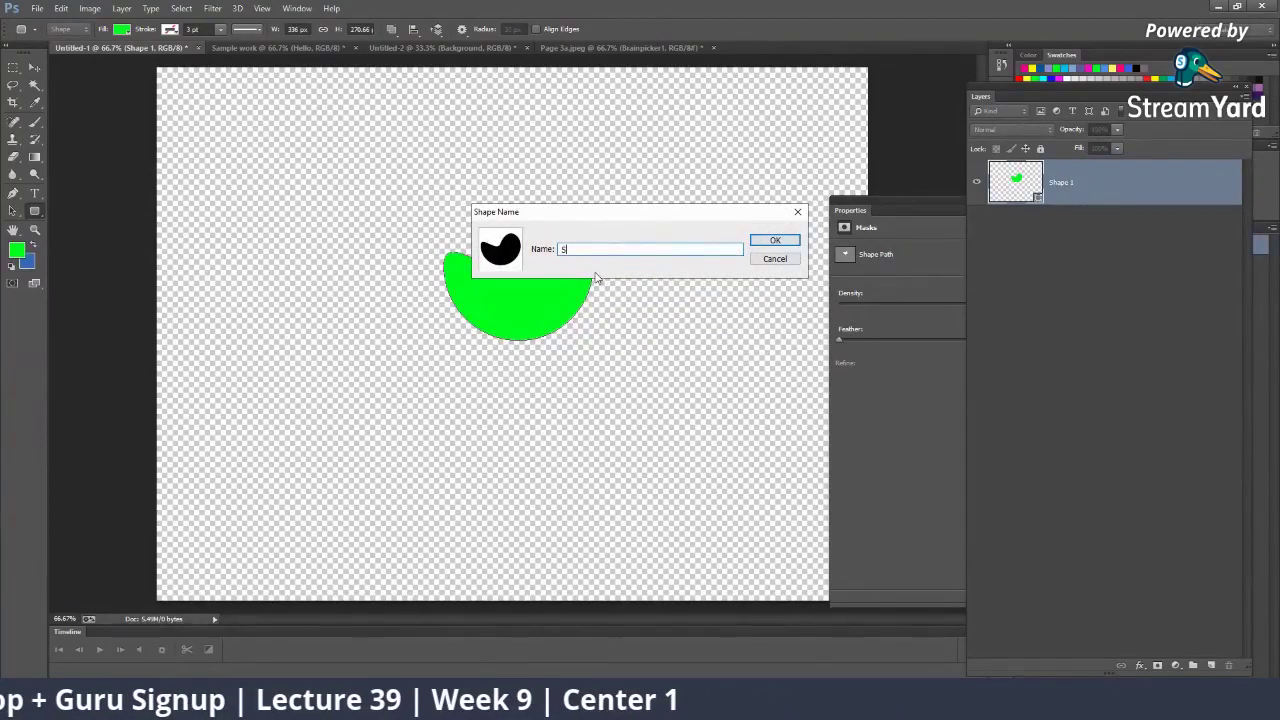
pyautogui.write('Slime')
pyautogui.press('Return')
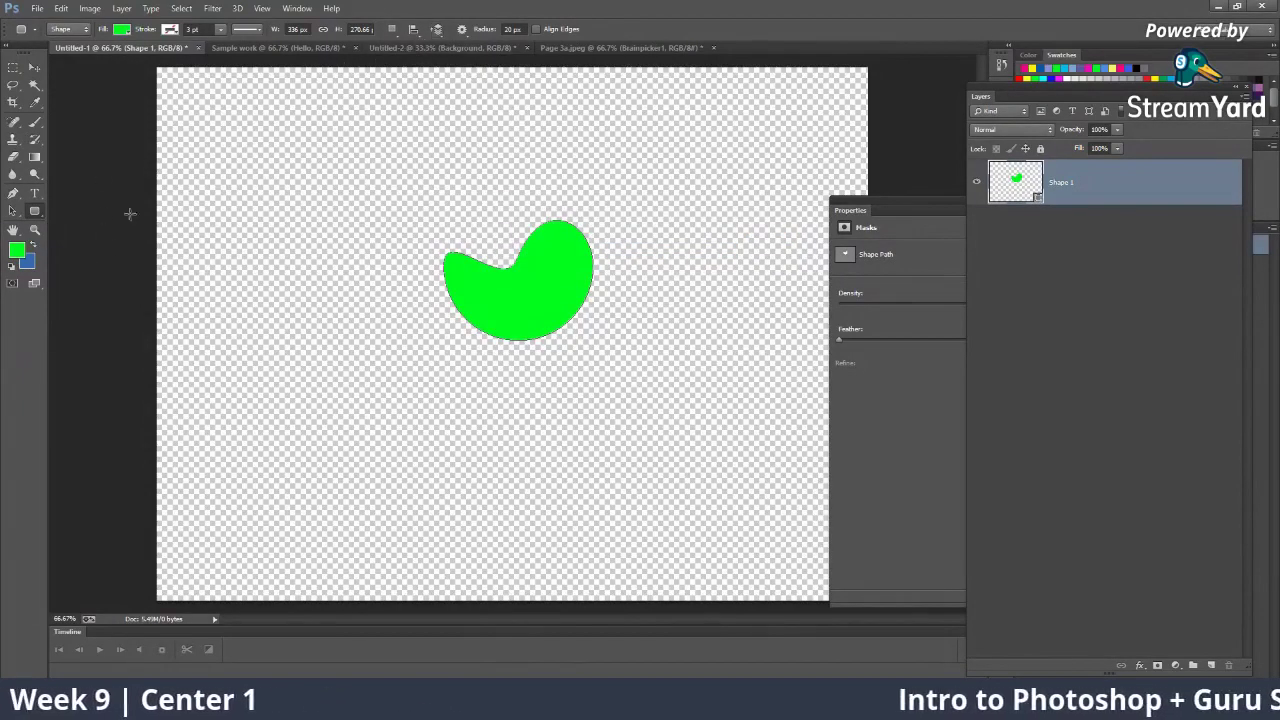
# - Draw two more Slime beans with the Custom Shape Tool: a large one upper left, another below
pyautogui.rightClick(35, 213)
pyautogui.click(90, 276)
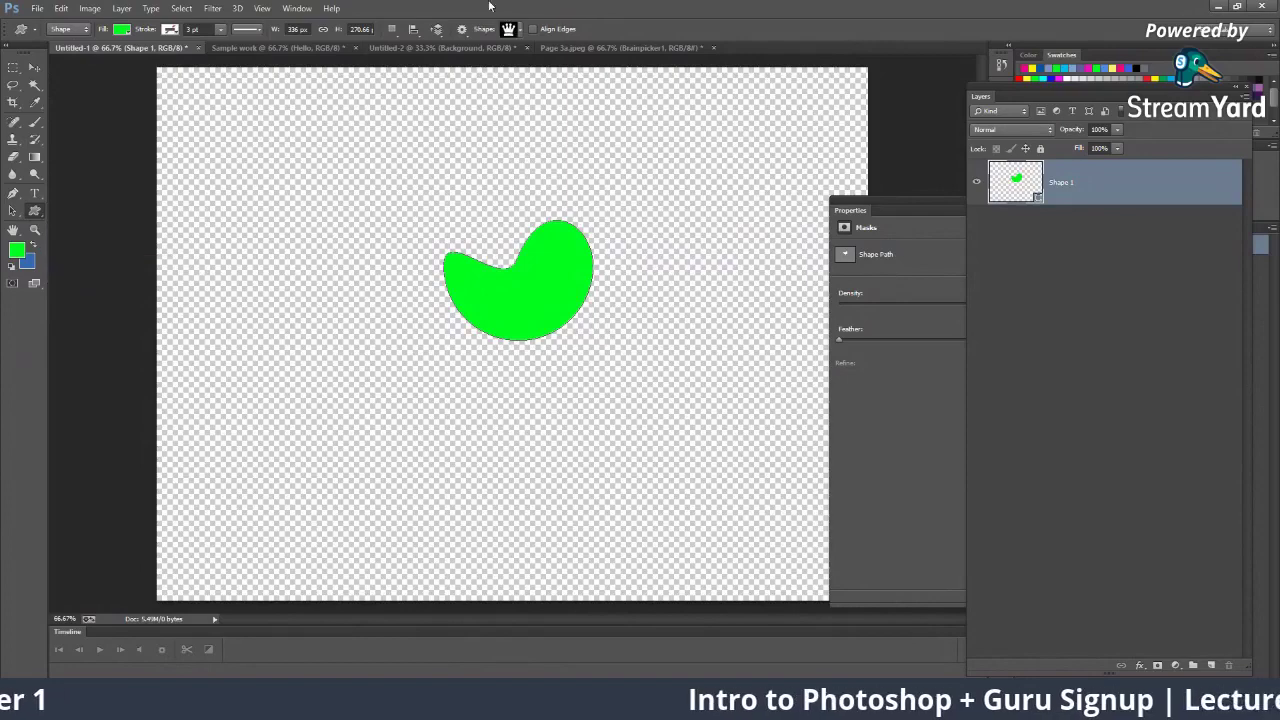
pyautogui.click(521, 32)
pyautogui.scroll(-5, 576, 316)
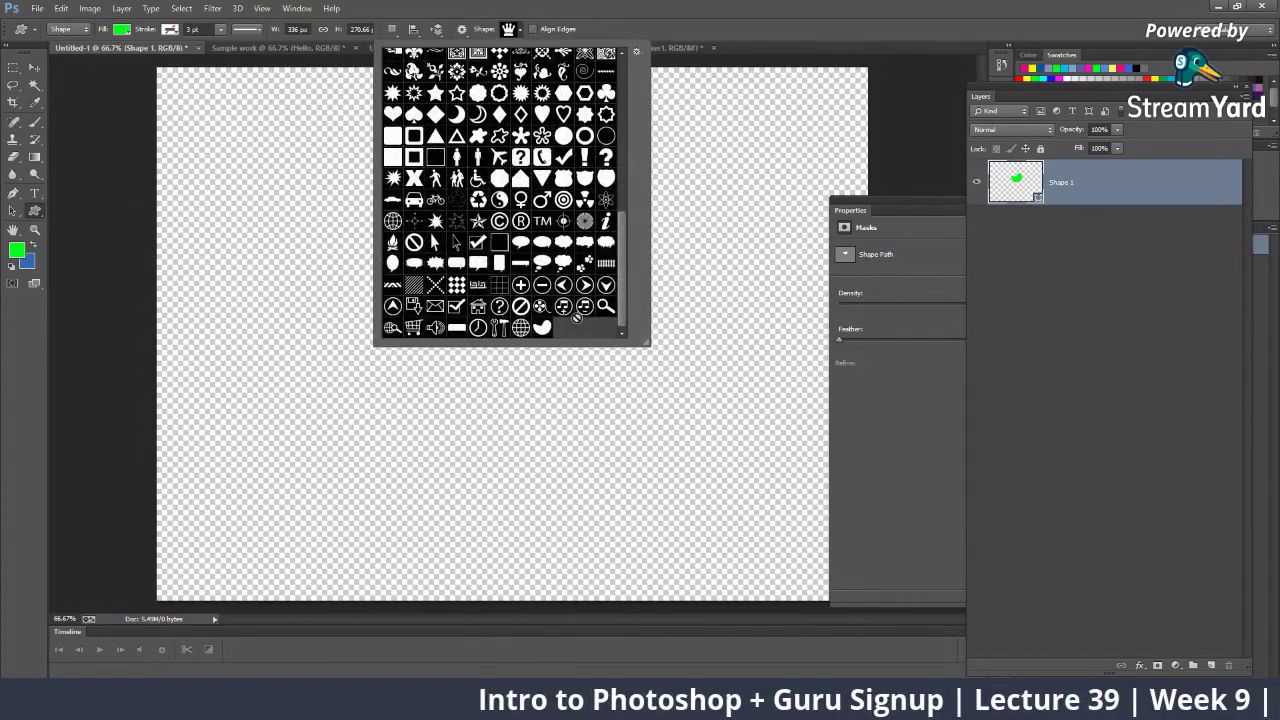
pyautogui.moveTo(221, 178); pyautogui.dragTo(443, 333)
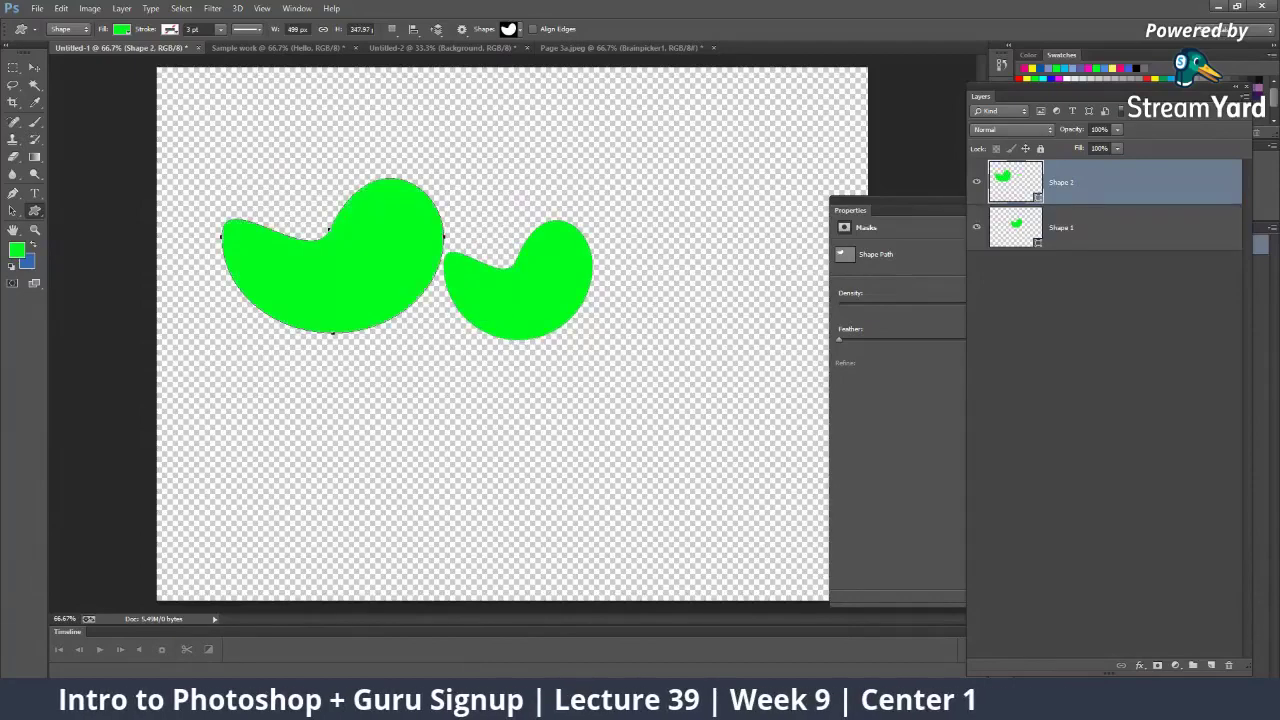
pyautogui.moveTo(665, 479); pyautogui.dragTo(421, 352)
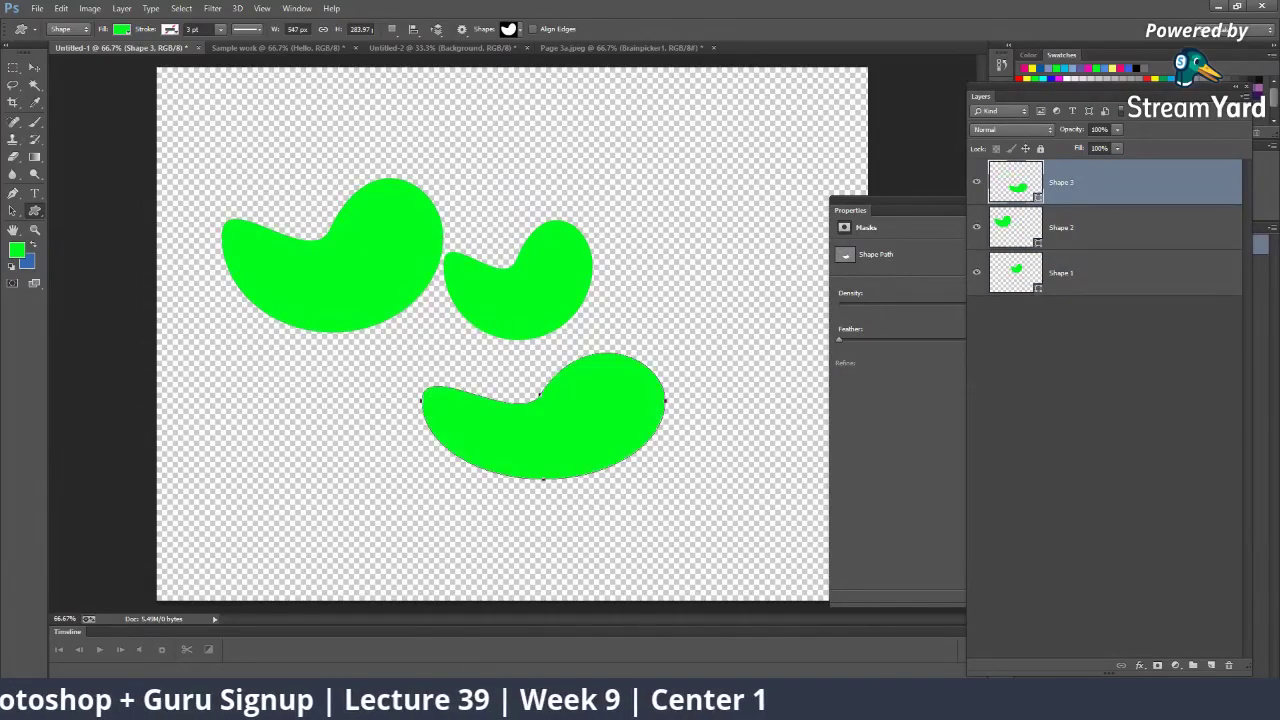
# - Switch to Illustrator and zoom in on the red bean
pyautogui.hotkey('alt', 'Tab')
pyautogui.press('z')
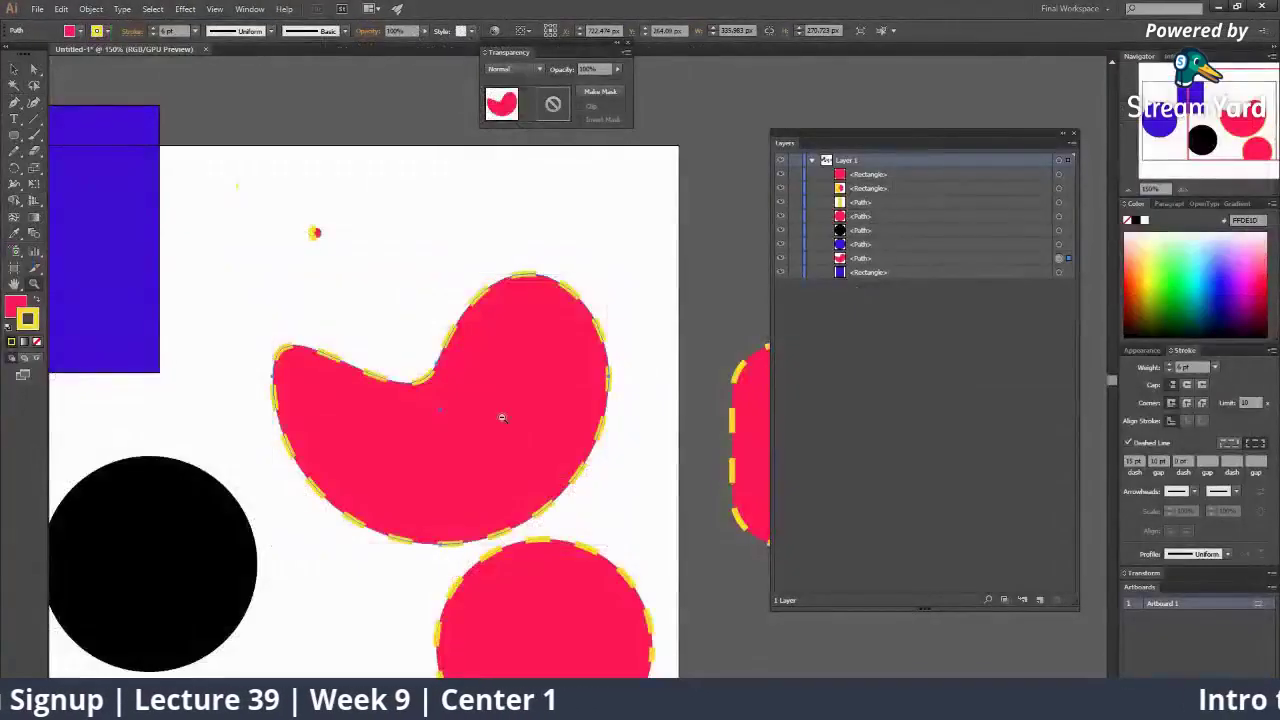
pyautogui.keyDown('alt'); pyautogui.click(503, 414); pyautogui.keyUp('alt')
pyautogui.keyDown('alt'); pyautogui.click(503, 412); pyautogui.keyUp('alt')
pyautogui.keyDown('ctrl'); pyautogui.click(508, 470); pyautogui.keyUp('ctrl')
pyautogui.click(589, 383)
pyautogui.click(588, 374)
pyautogui.moveTo(574, 369); pyautogui.dragTo(530, 390)
# - Reshape the red bean by dragging its left anchor point with Direct Selection
pyautogui.press('a')
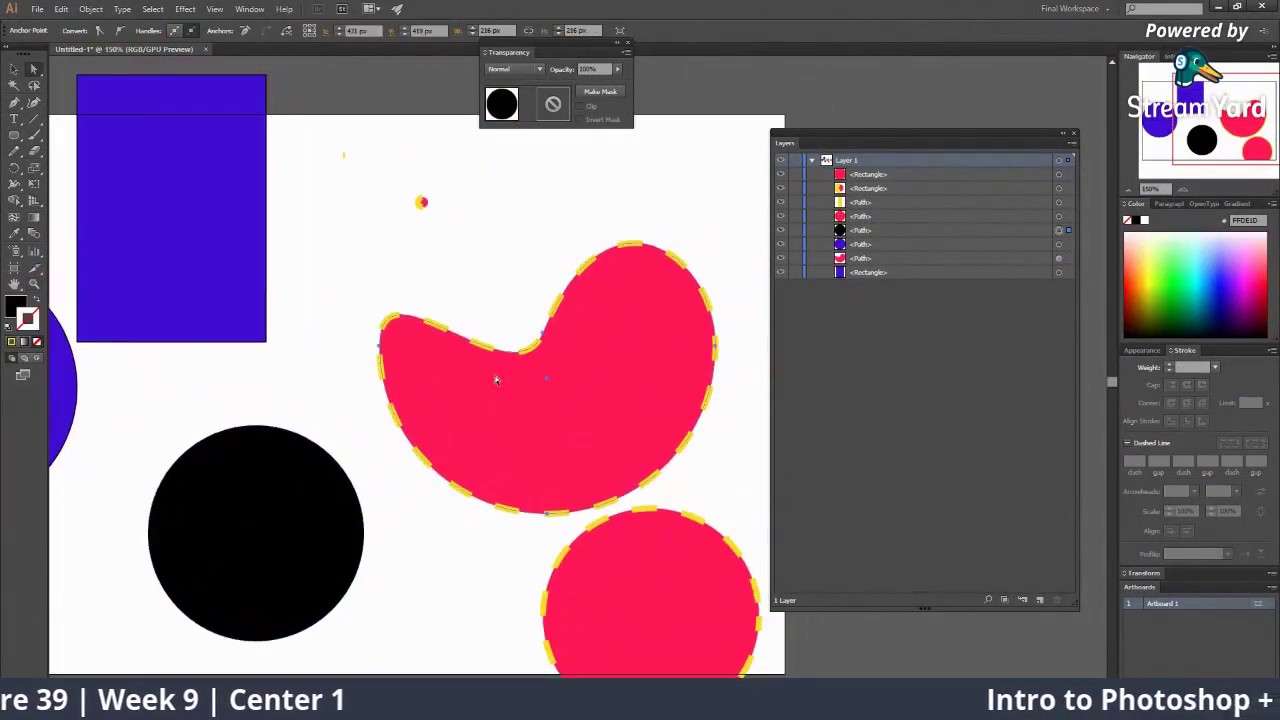
pyautogui.click(497, 377)
pyautogui.moveTo(380, 347); pyautogui.dragTo(466, 385)
pyautogui.click(543, 537)
pyautogui.moveTo(503, 466); pyautogui.dragTo(434, 474)
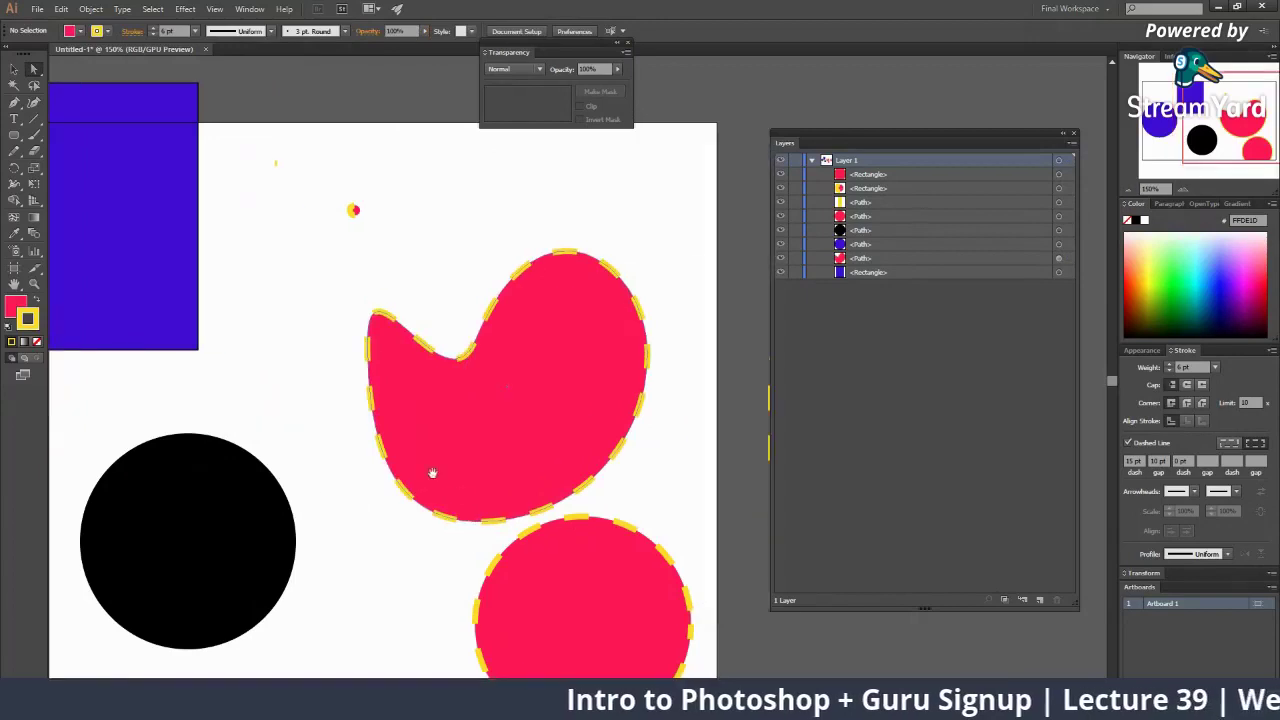
pyautogui.press('z')
pyautogui.keyDown('alt'); pyautogui.click(460, 466); pyautogui.keyUp('alt')
pyautogui.moveTo(415, 369); pyautogui.dragTo(246, 392)
# - Draw a red star above the bean, pull two of its points inward, and select it
pyautogui.moveTo(14, 134); pyautogui.dragTo(60, 208)
pyautogui.moveTo(470, 165)
pyautogui.mouseDown()
pyautogui.moveTo(528, 240)
pyautogui.moveTo(458, 163)
pyautogui.moveTo(551, 250)
pyautogui.mouseUp()
pyautogui.click(550, 228)
pyautogui.click(558, 268)
pyautogui.press('v')
pyautogui.click(509, 181)
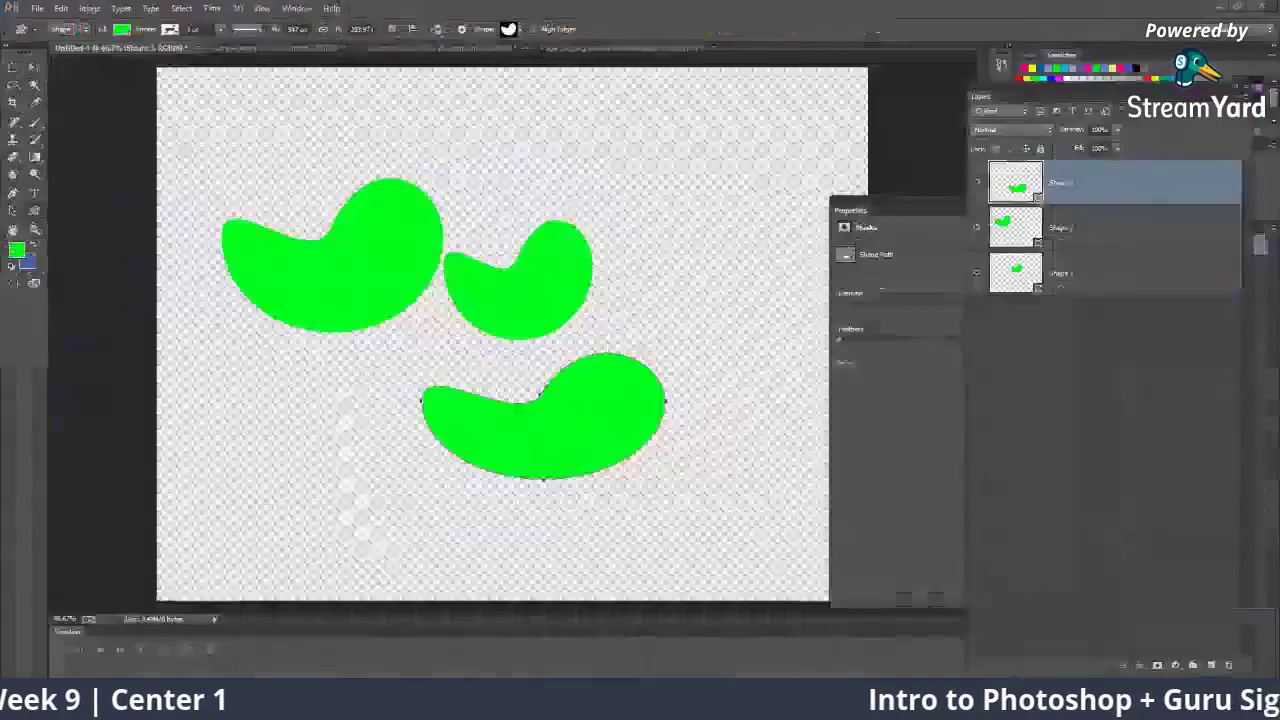
# - Paste the distorted star as shape layer Shape 4 and move it to the canvas's upper right
pyautogui.hotkey('ctrl', 'v')
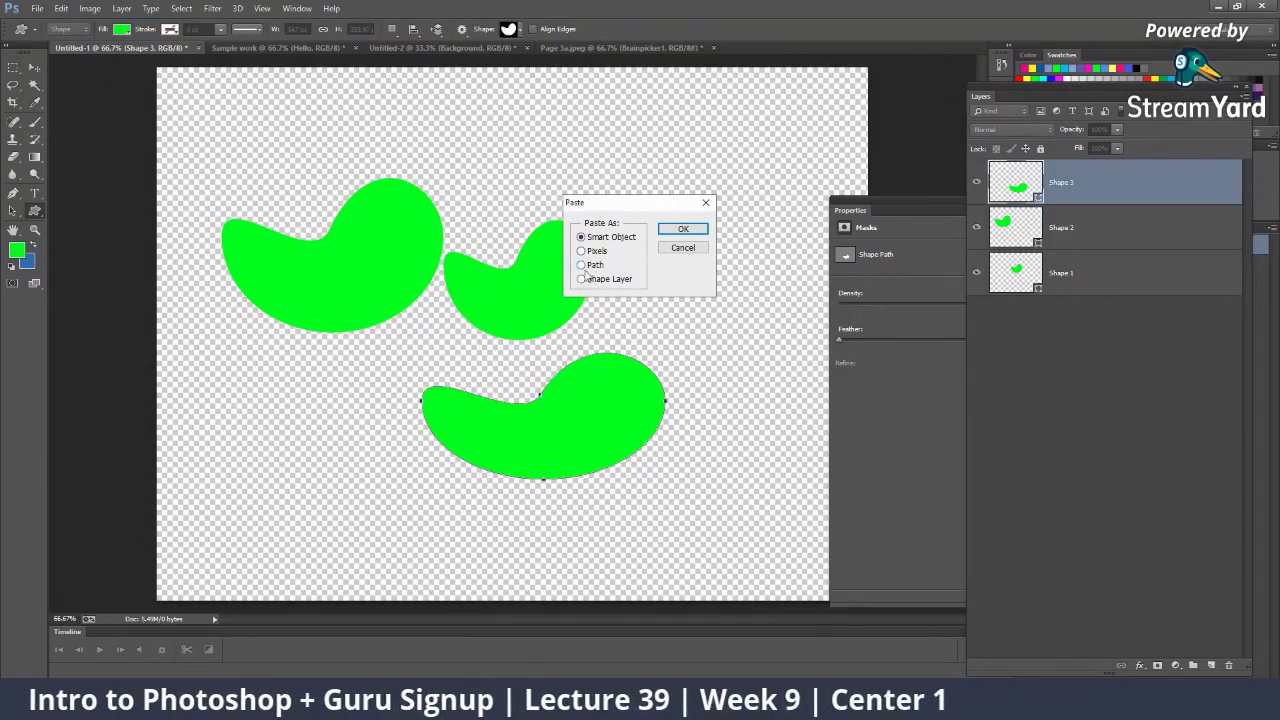
pyautogui.click(580, 280)
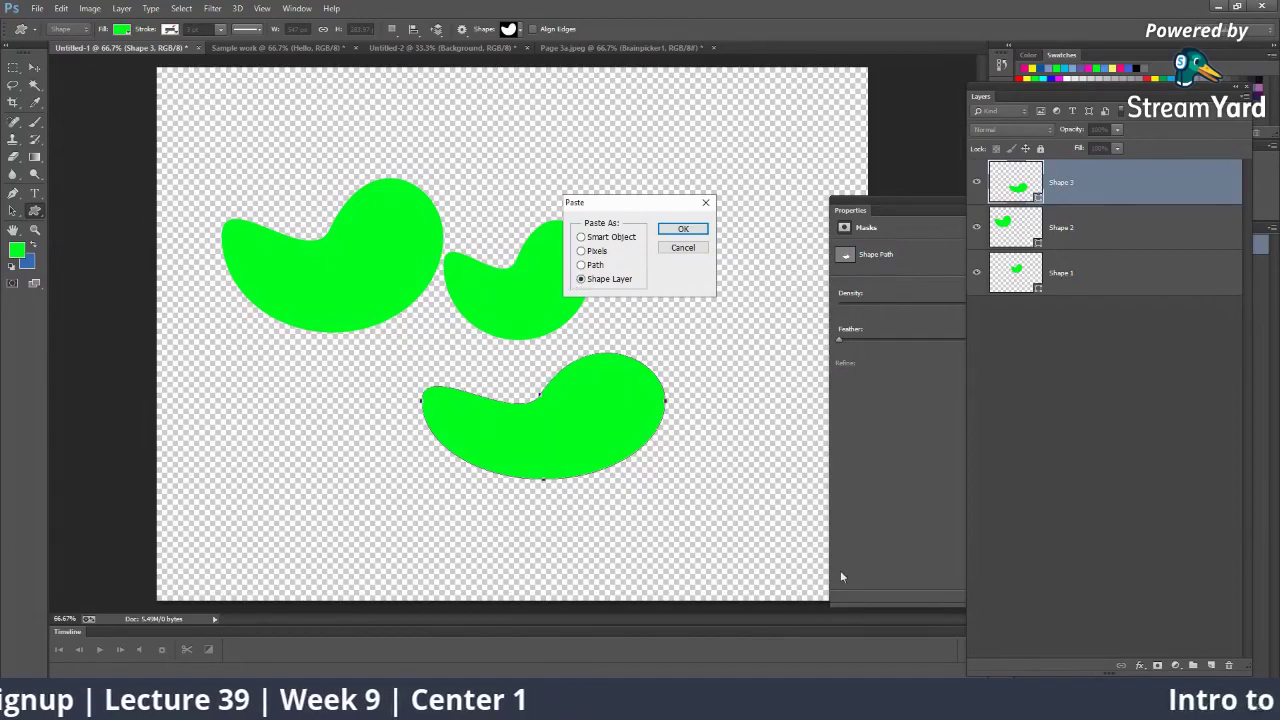
pyautogui.click(683, 228)
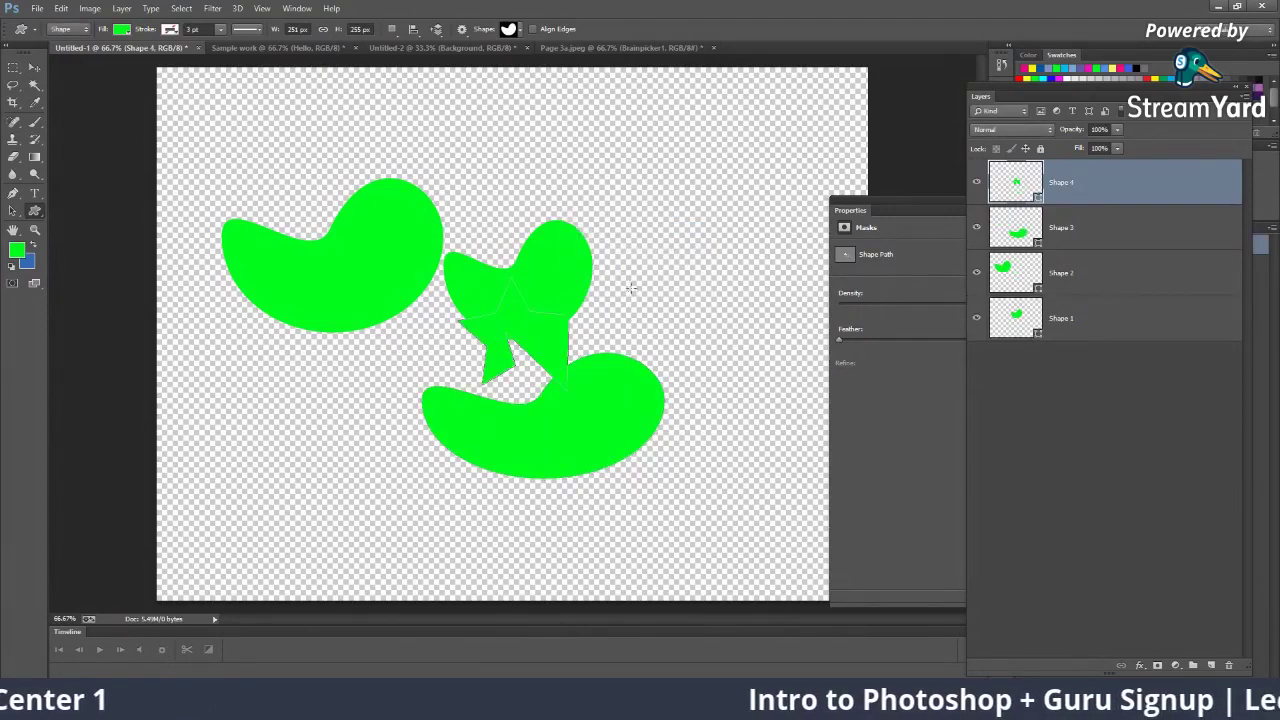
pyautogui.press('v')
pyautogui.moveTo(523, 335); pyautogui.dragTo(714, 209)
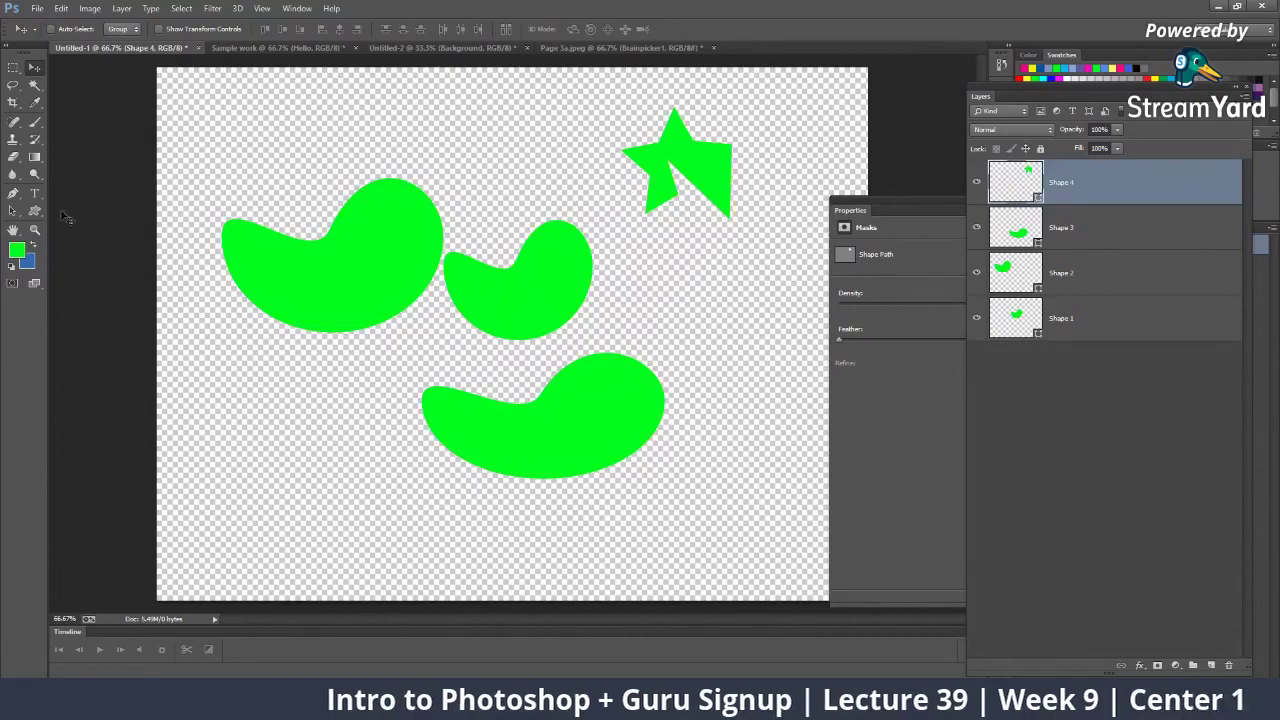
pyautogui.press('u')
pyautogui.rightClick(676, 146)
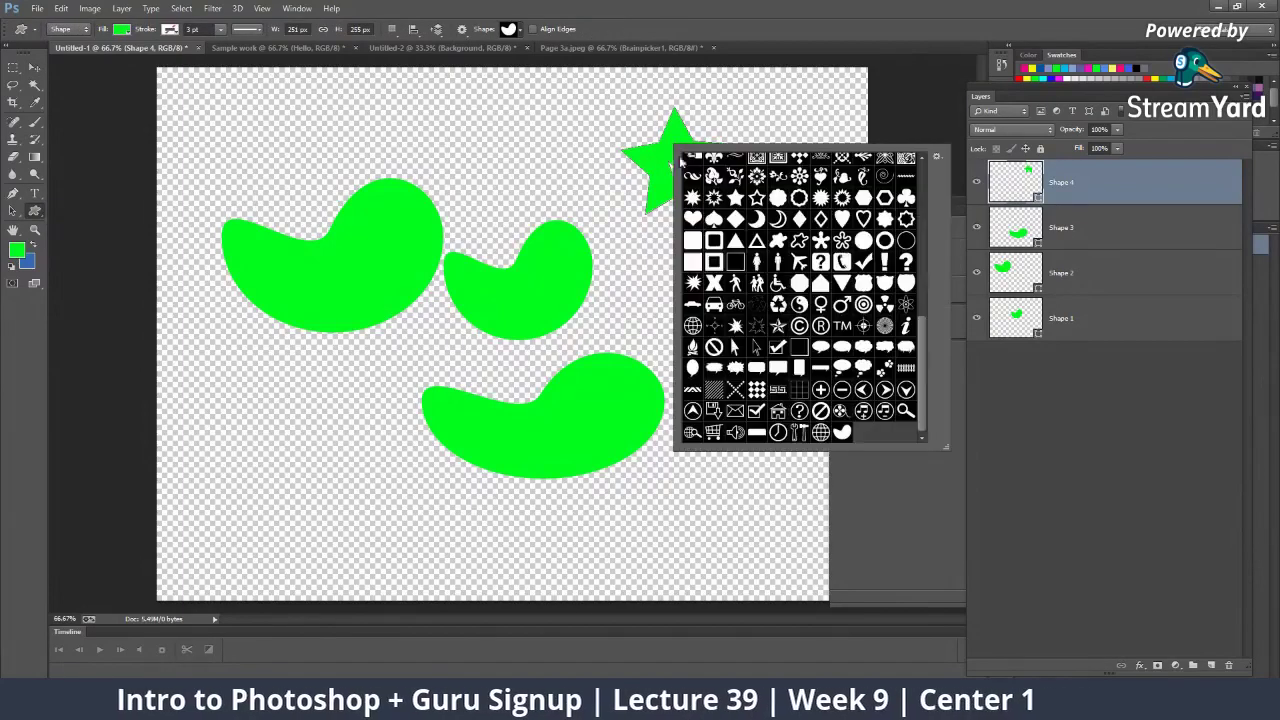
pyautogui.click(664, 164)
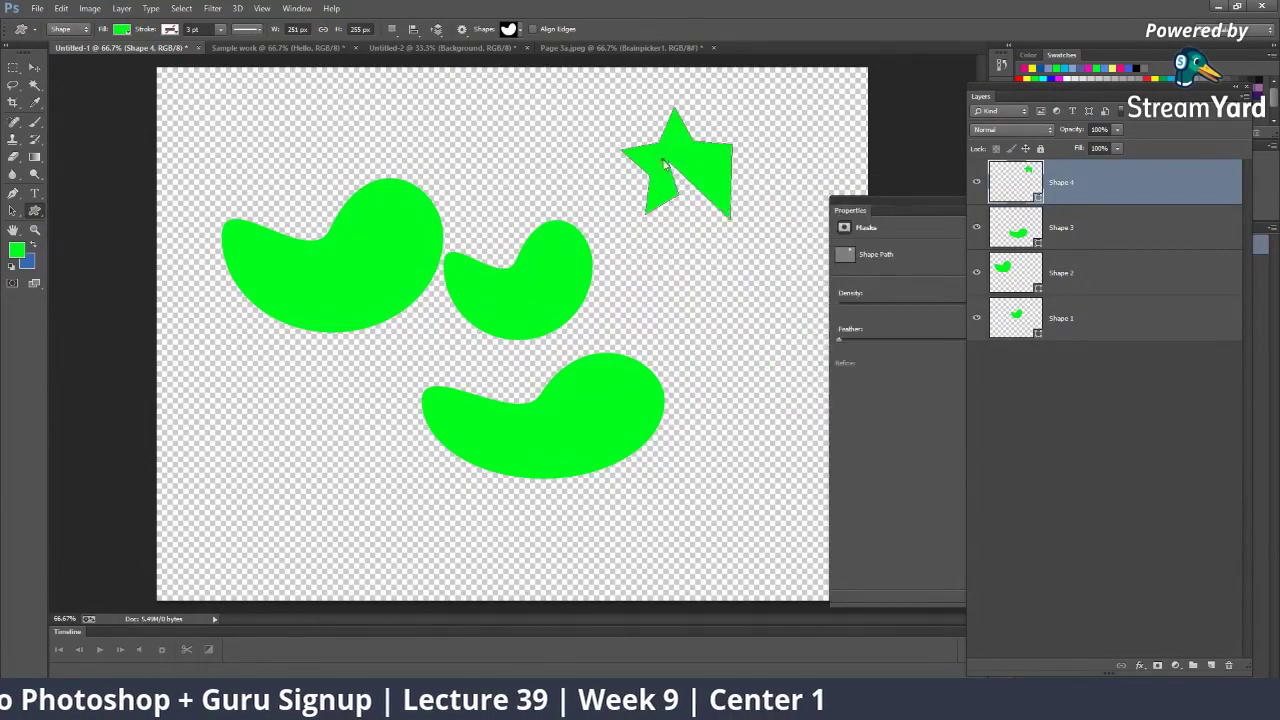
pyautogui.rightClick(663, 162)
pyautogui.click(37, 217)
pyautogui.rightClick(37, 217)
pyautogui.click(126, 212)
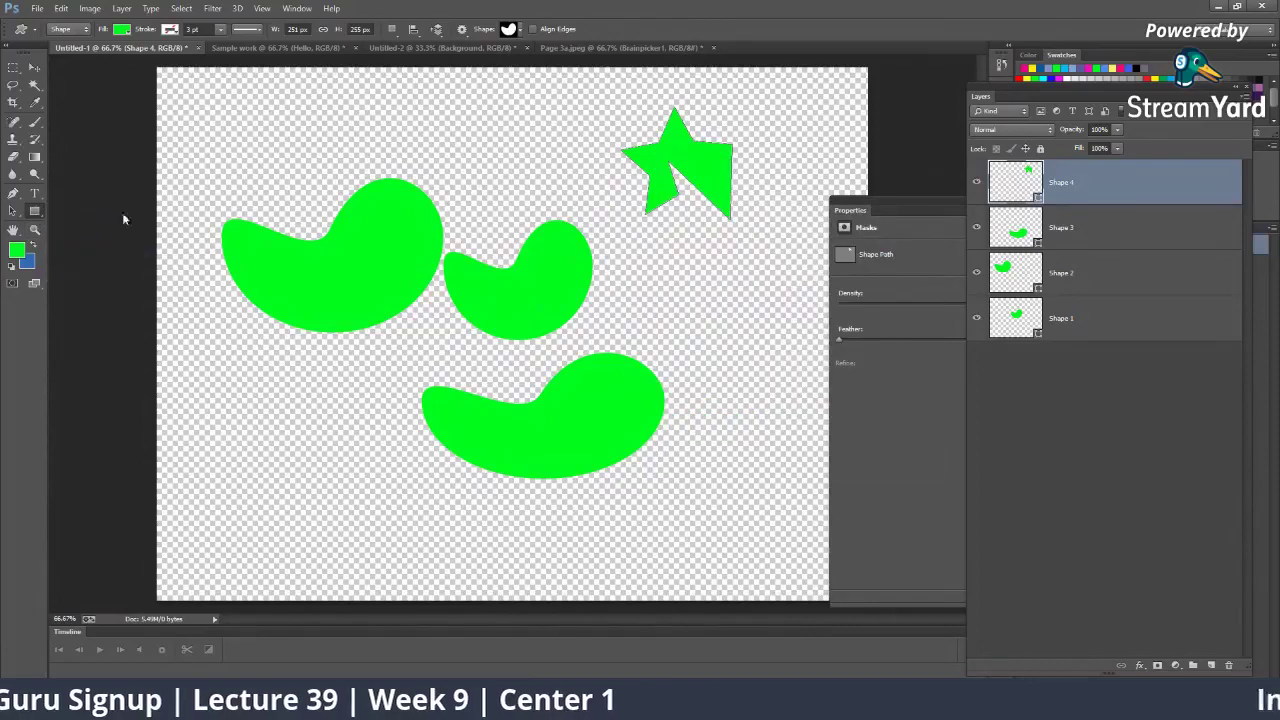
pyautogui.rightClick(669, 174)
pyautogui.click(742, 183)
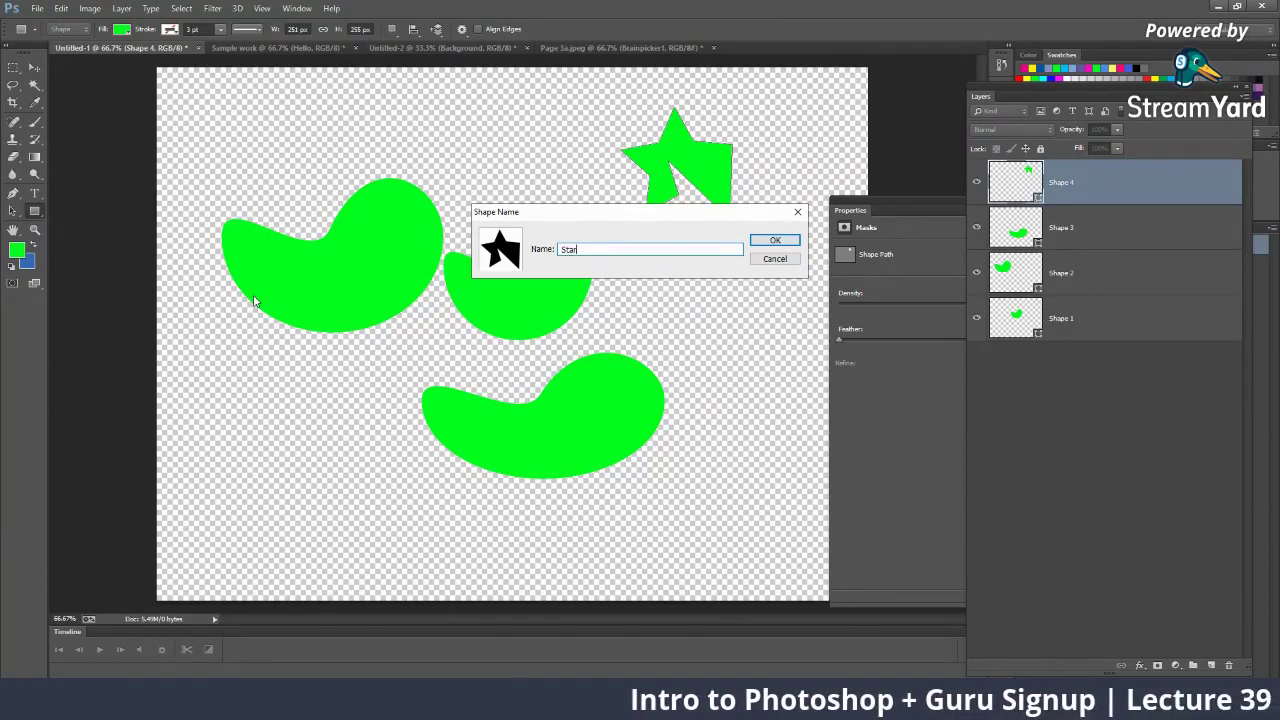
pyautogui.press('Return')
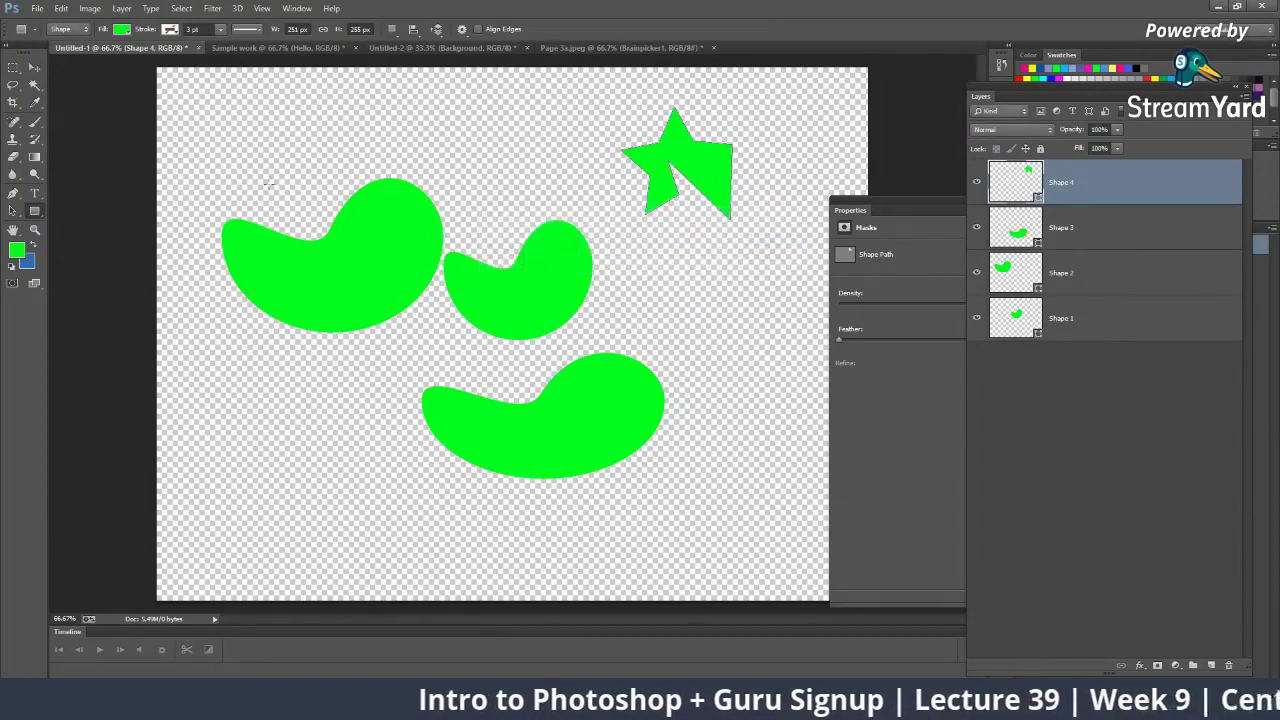
pyautogui.rightClick(35, 213)
pyautogui.click(80, 277)
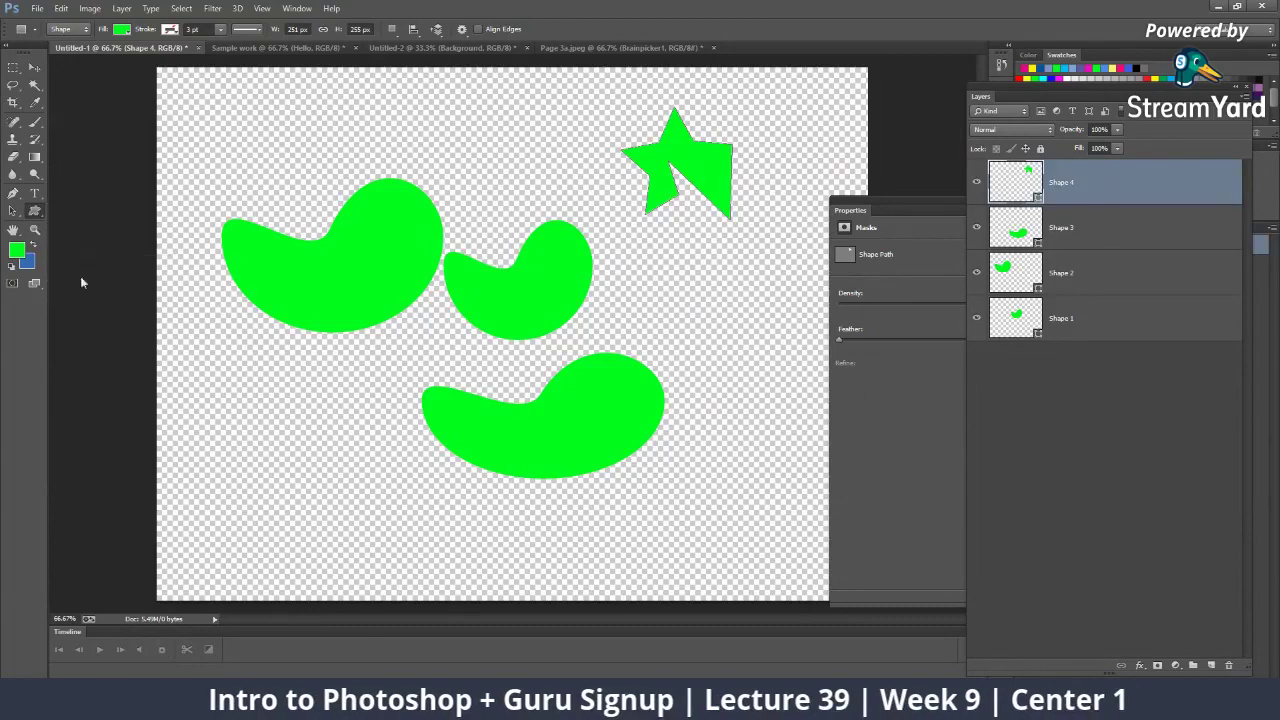
pyautogui.click(521, 29)
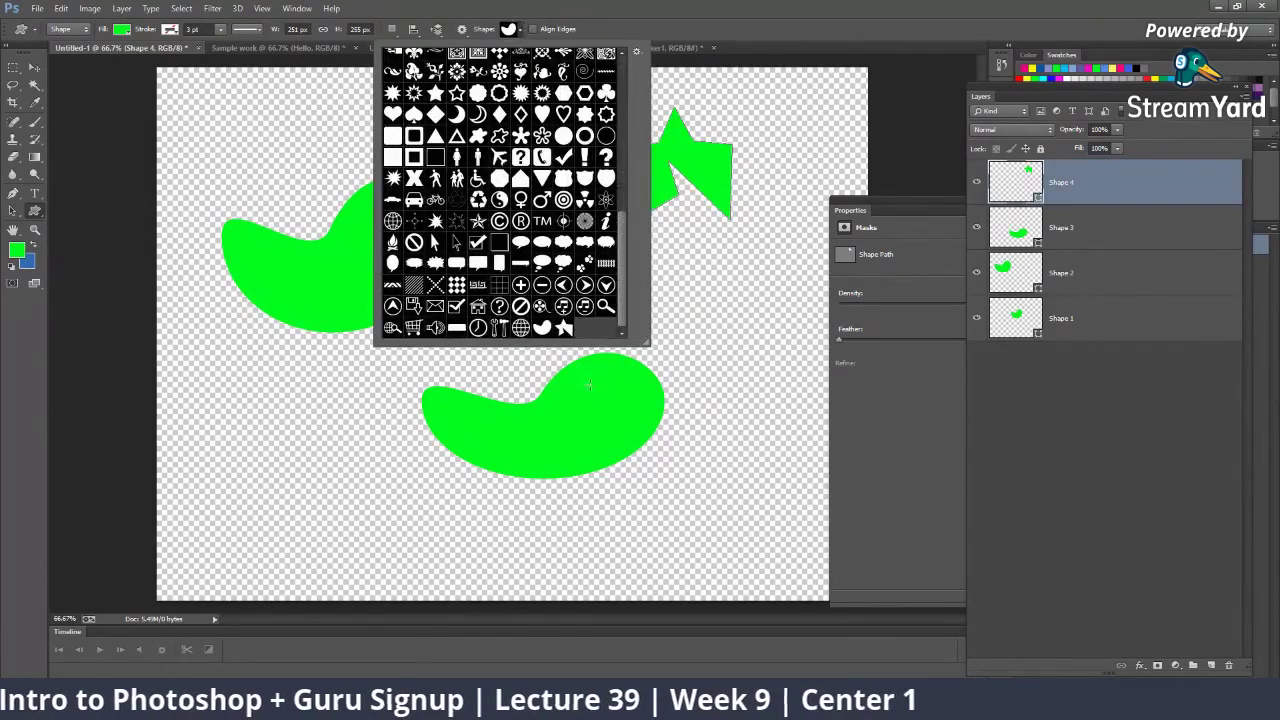
pyautogui.click(735, 340)
pyautogui.moveTo(710, 272); pyautogui.dragTo(560, 385)
pyautogui.press('v')
pyautogui.hotkey('ctrl', 'z')
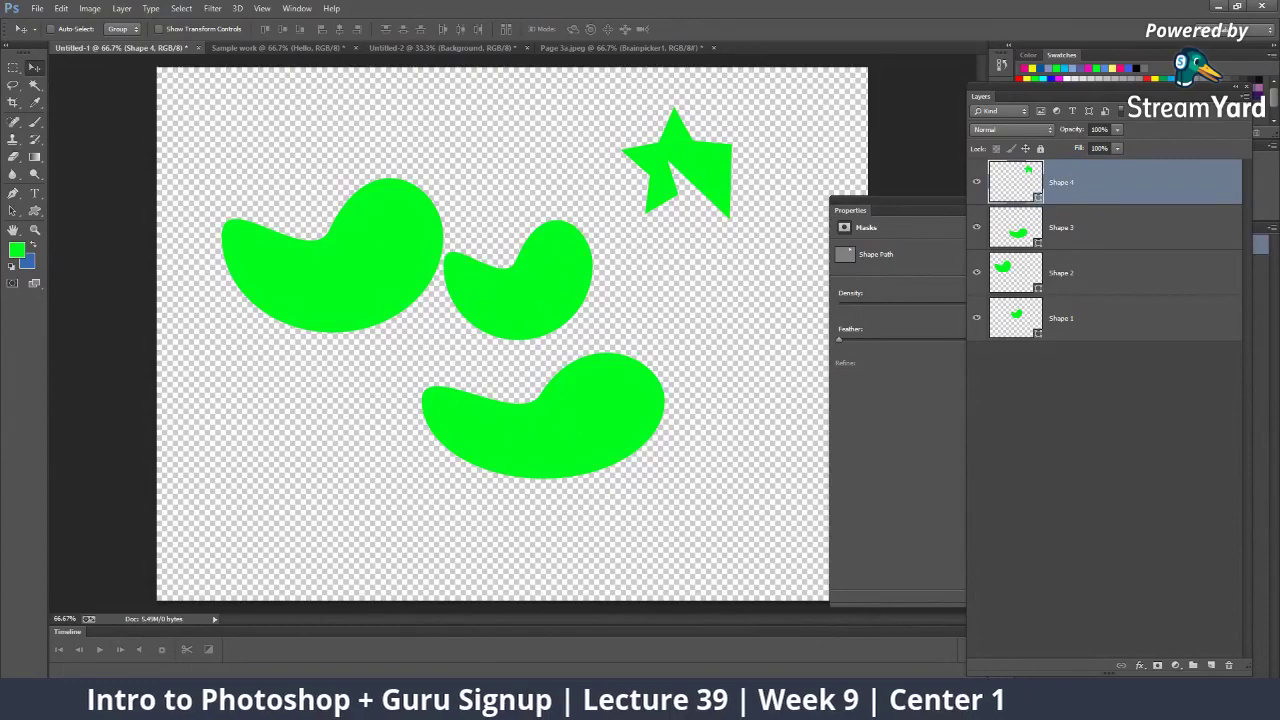
pyautogui.moveTo(900, 698)
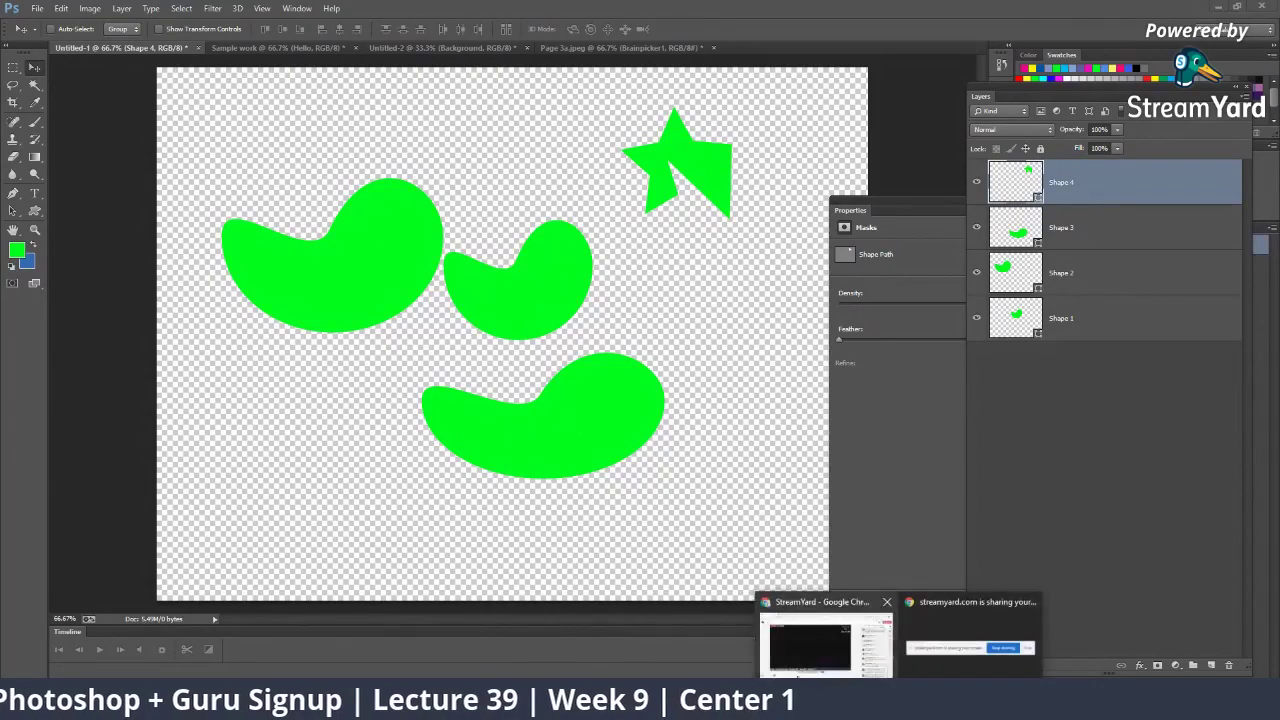
# - Show the viewer's question about copying shapes on the StreamYard stream, then hide it
pyautogui.click(827, 645)
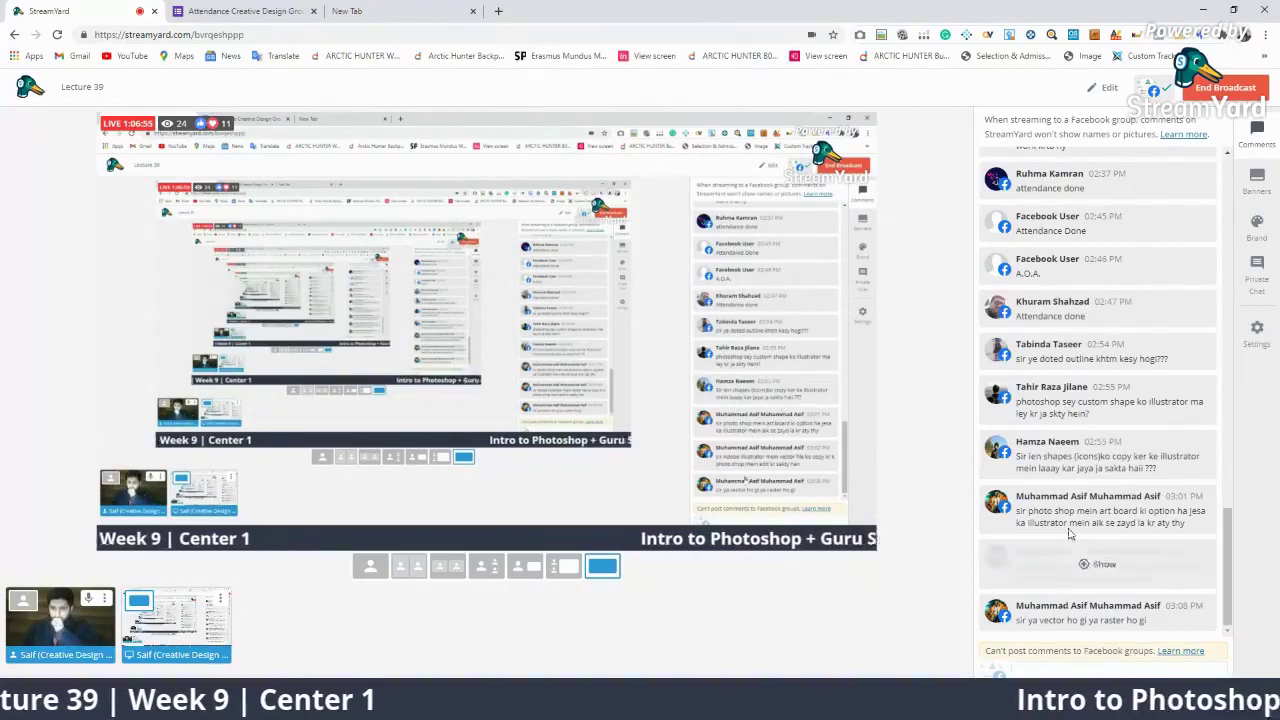
pyautogui.click(1100, 455)
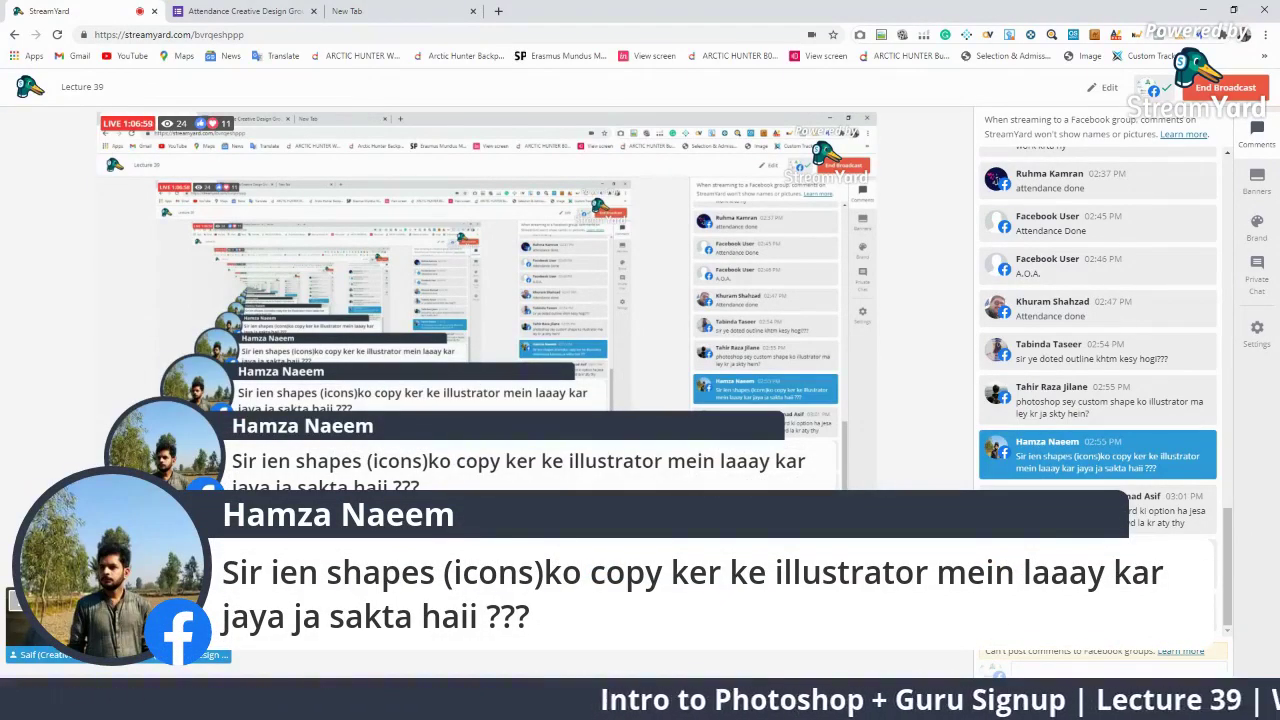
pyautogui.click(1155, 457)
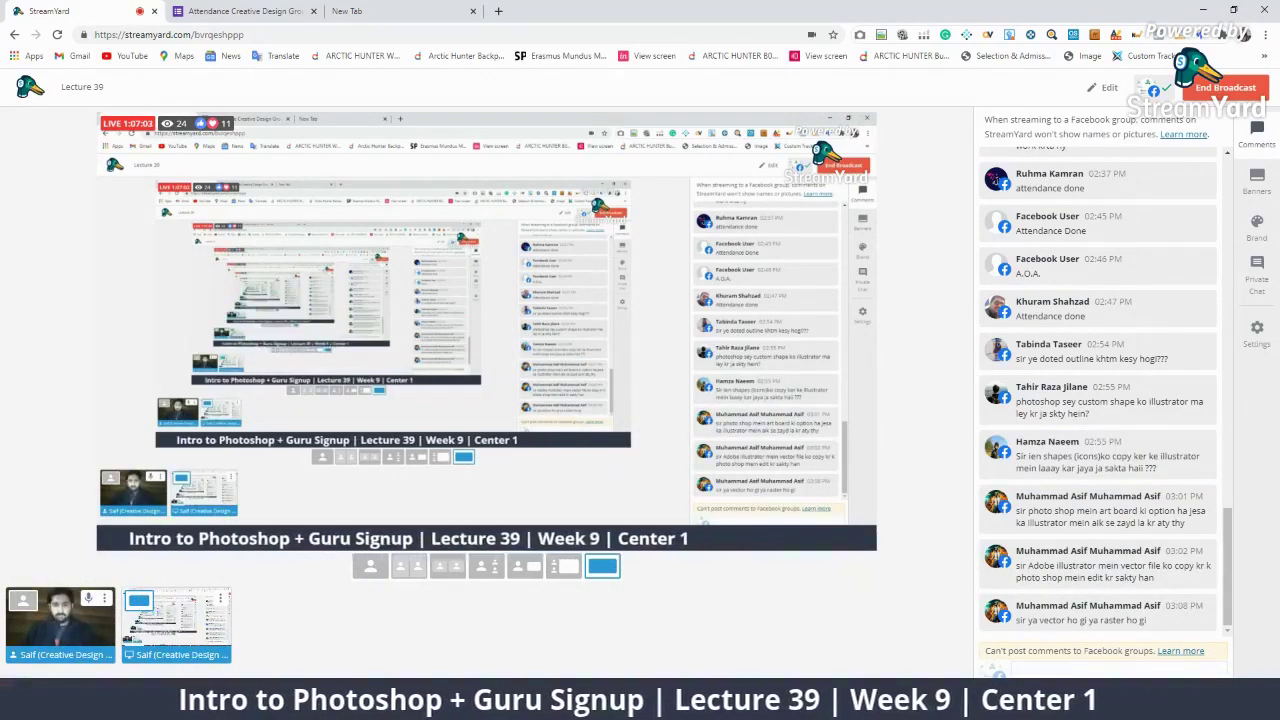
# - Back in Photoshop, nudge the green star down and to the left
pyautogui.hotkey('alt', 'Tab')
pyautogui.moveTo(650, 187); pyautogui.dragTo(639, 234)
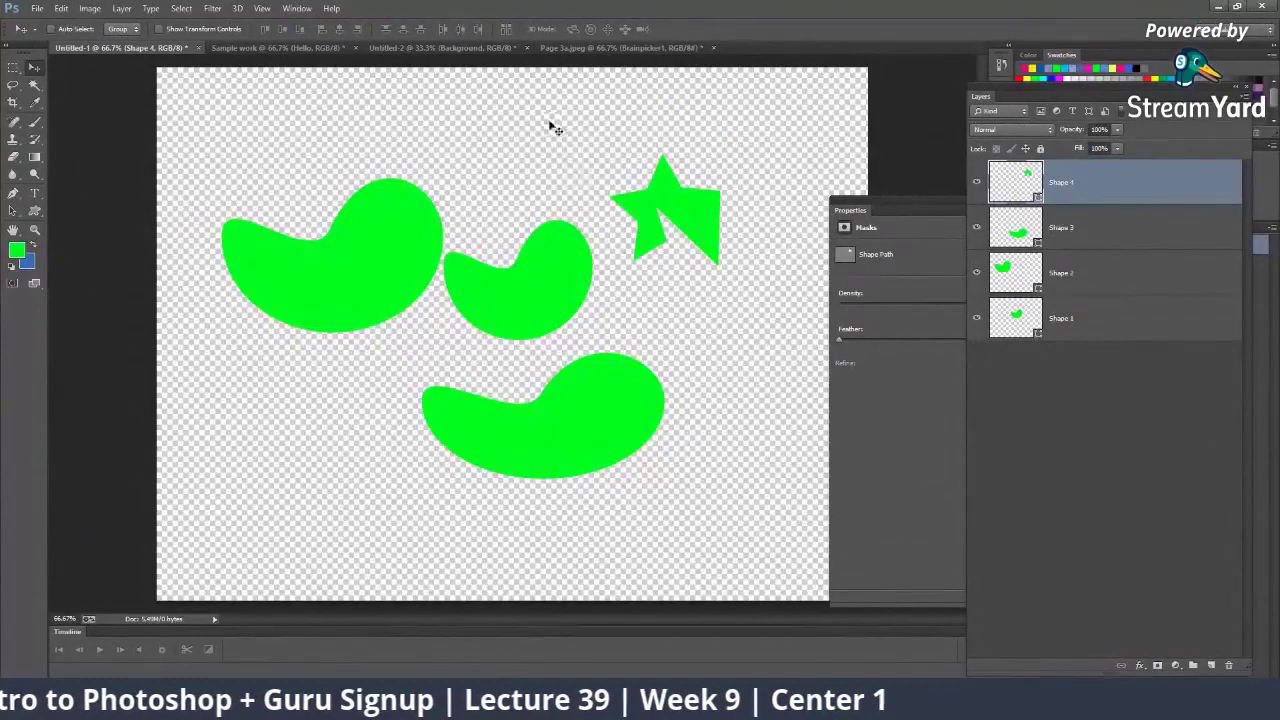
pyautogui.click(36, 213)
# - Draw two flower custom shapes at the canvas's lower left
pyautogui.click(92, 274)
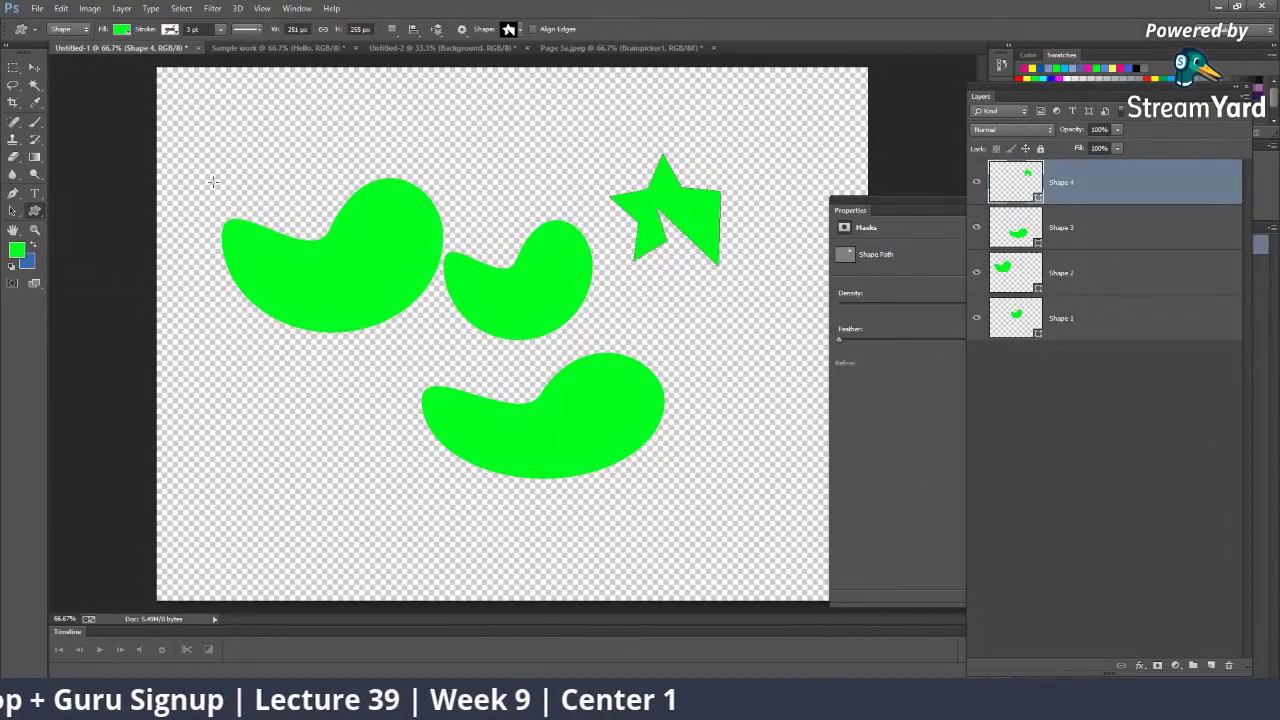
pyautogui.click(515, 30)
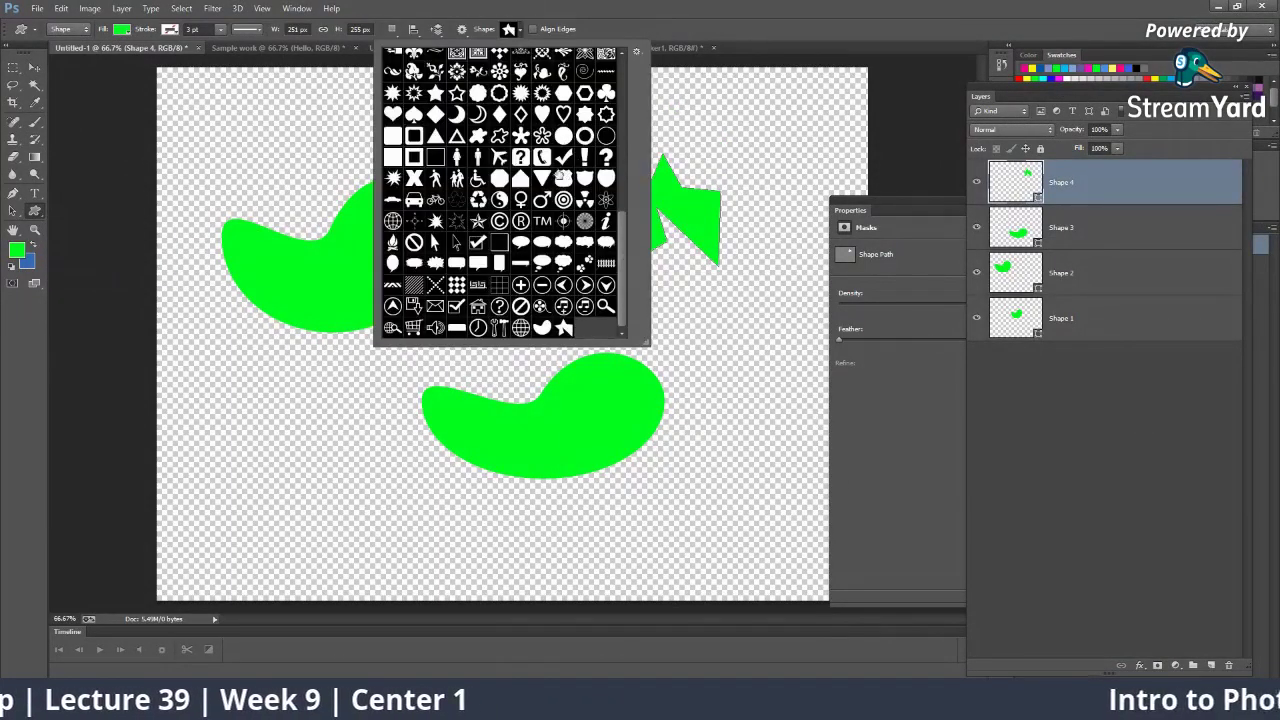
pyautogui.click(520, 139)
pyautogui.moveTo(343, 383); pyautogui.dragTo(383, 448)
pyautogui.press('v')
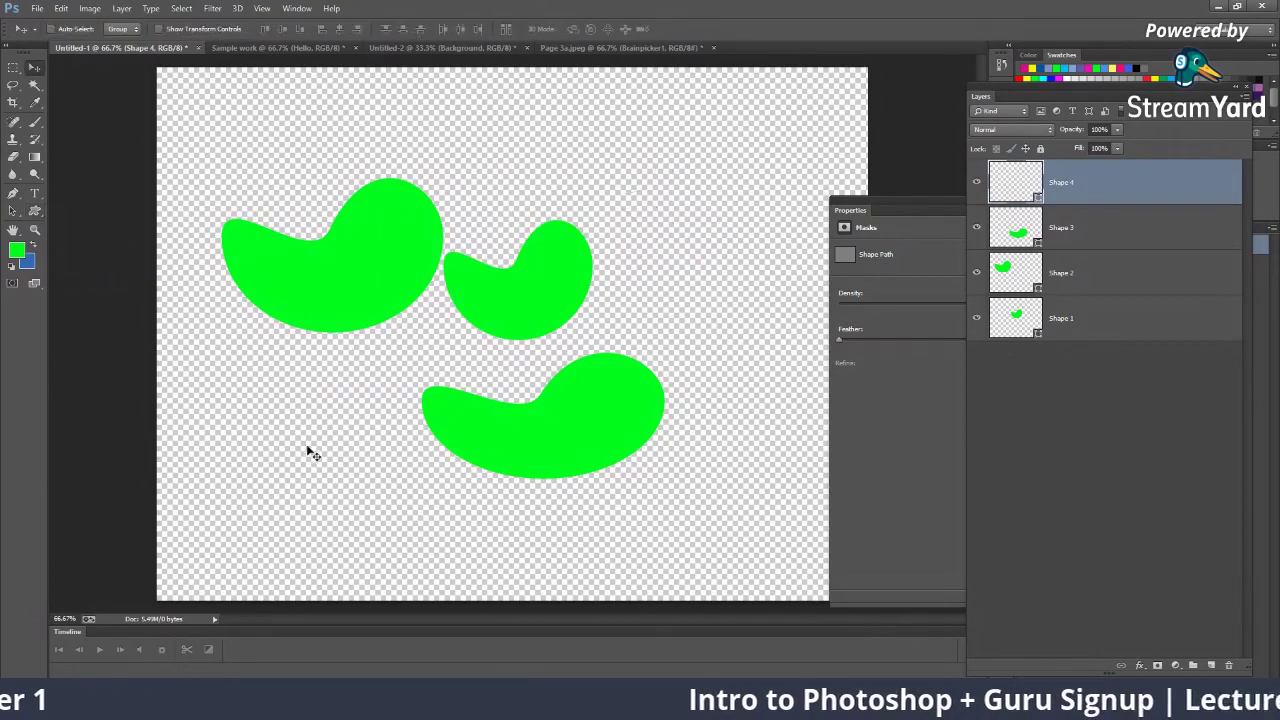
pyautogui.click(34, 211)
pyautogui.moveTo(250, 372); pyautogui.dragTo(296, 451)
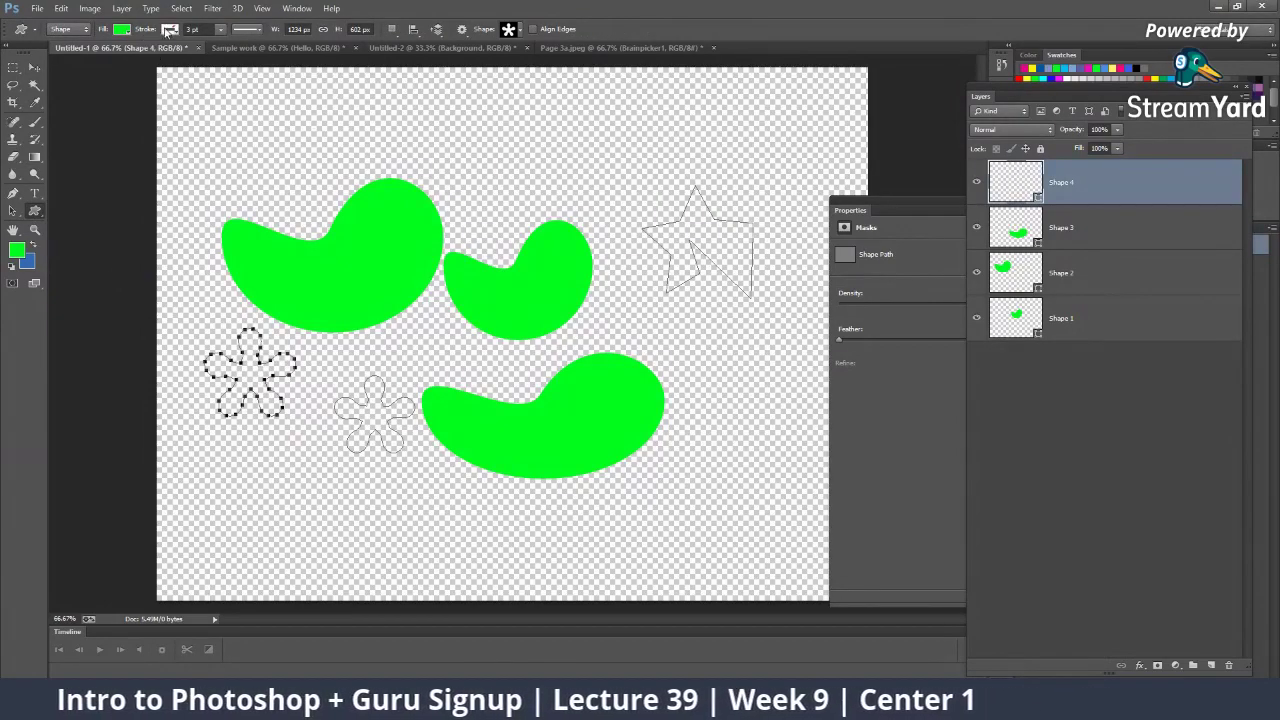
# - Set the shape's stroke to blue and its fill to light cyan
pyautogui.click(169, 30)
pyautogui.click(171, 133)
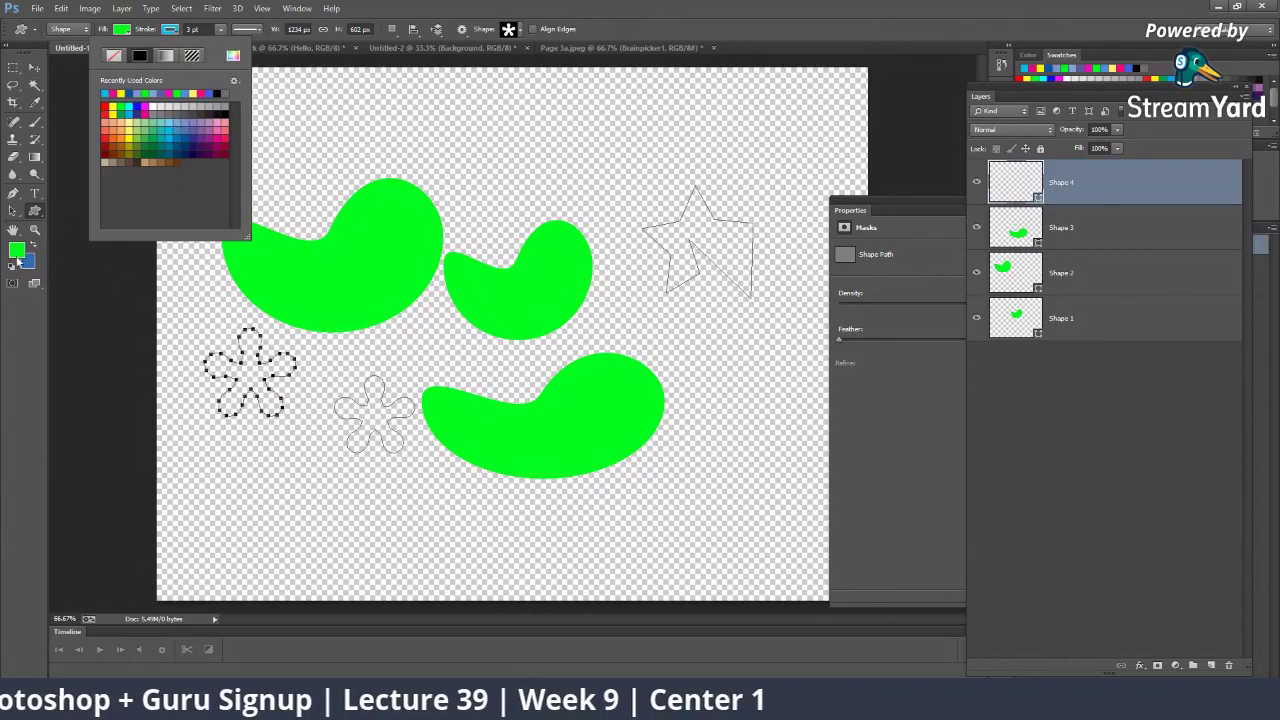
pyautogui.click(116, 31)
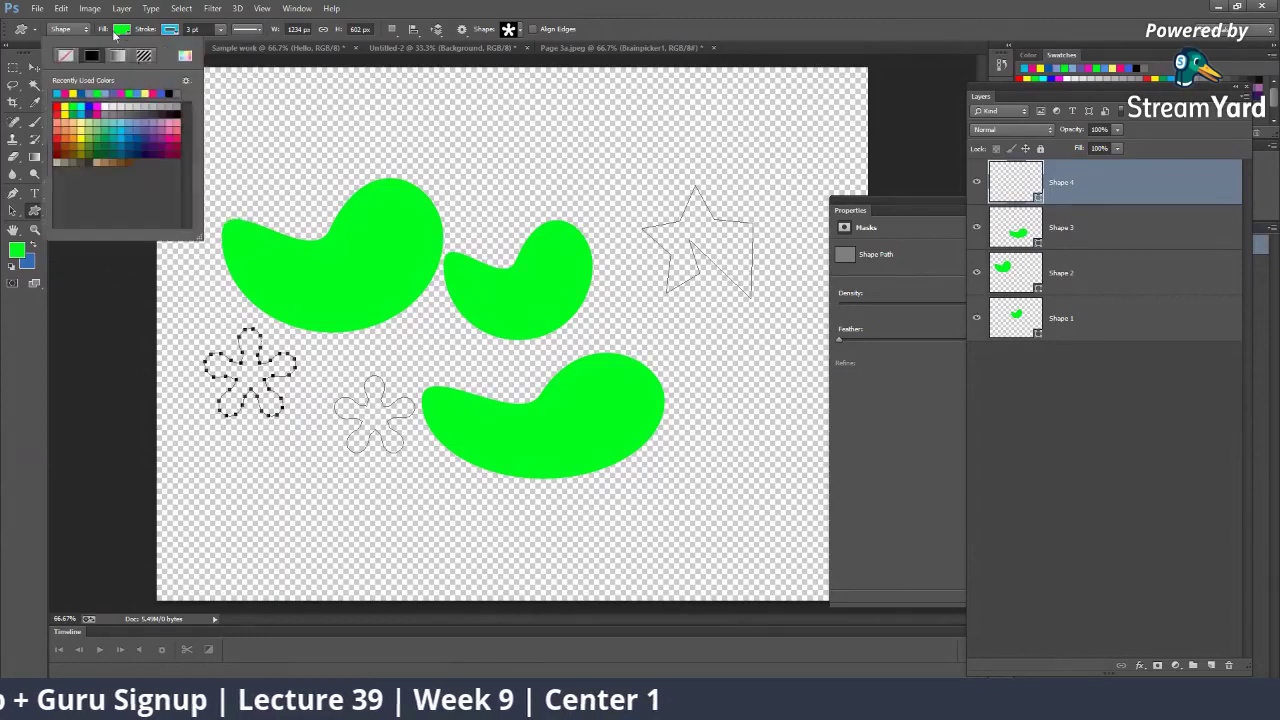
pyautogui.click(119, 107)
pyautogui.click(121, 125)
# - Select Shape 2, move the large green blob up to the top, and start a free transform
pyautogui.press('v')
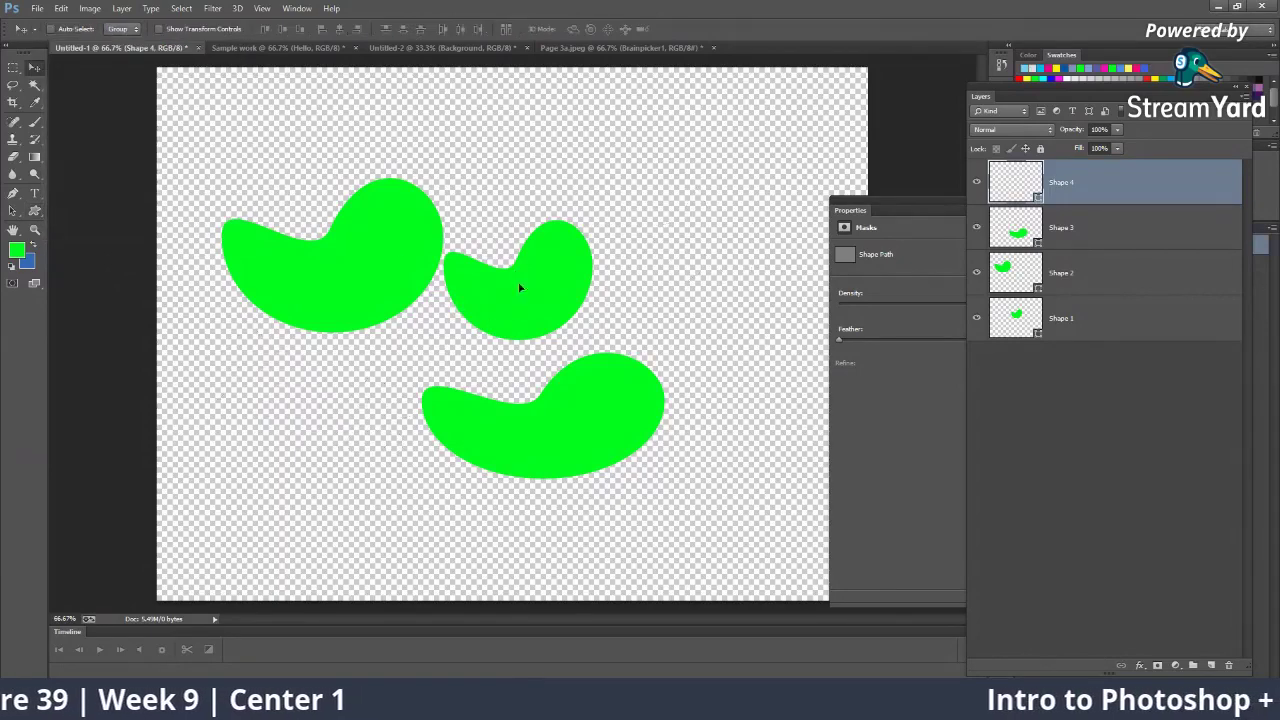
pyautogui.click(1089, 272)
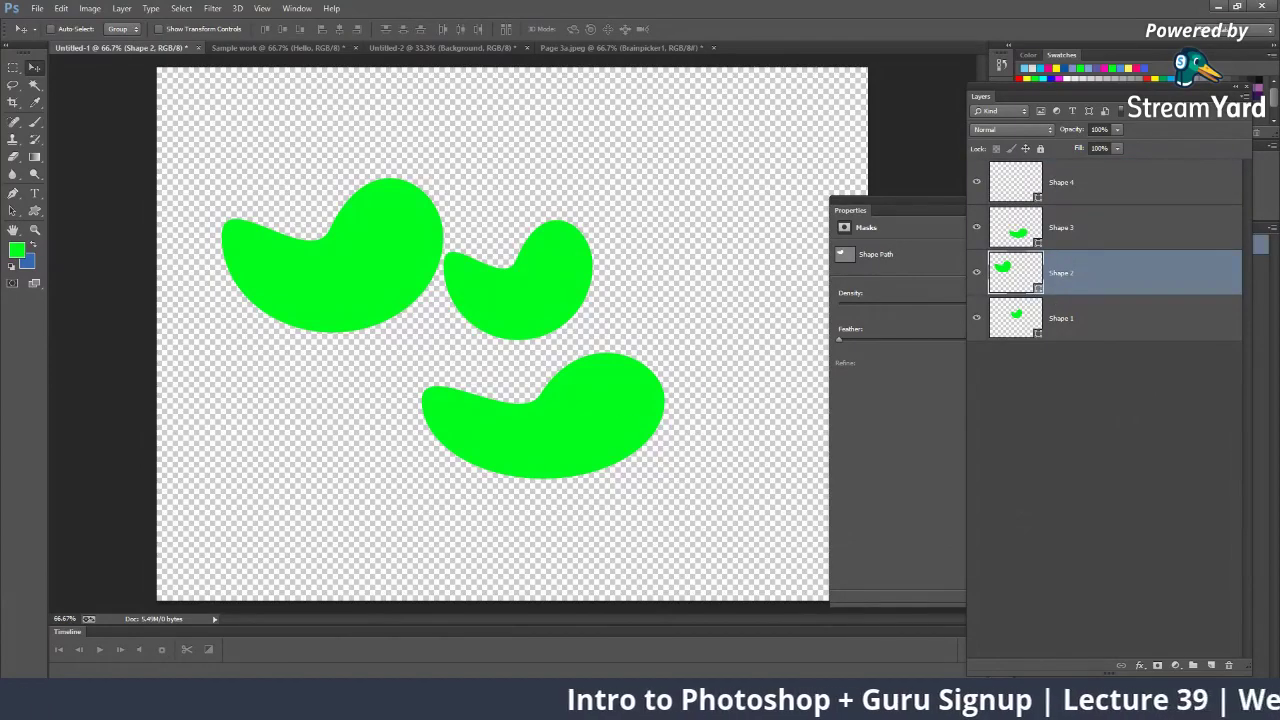
pyautogui.hotkey('alt', 'Tab')
pyautogui.hotkey('ctrl', 'v')
pyautogui.hotkey('ctrl', 'z')
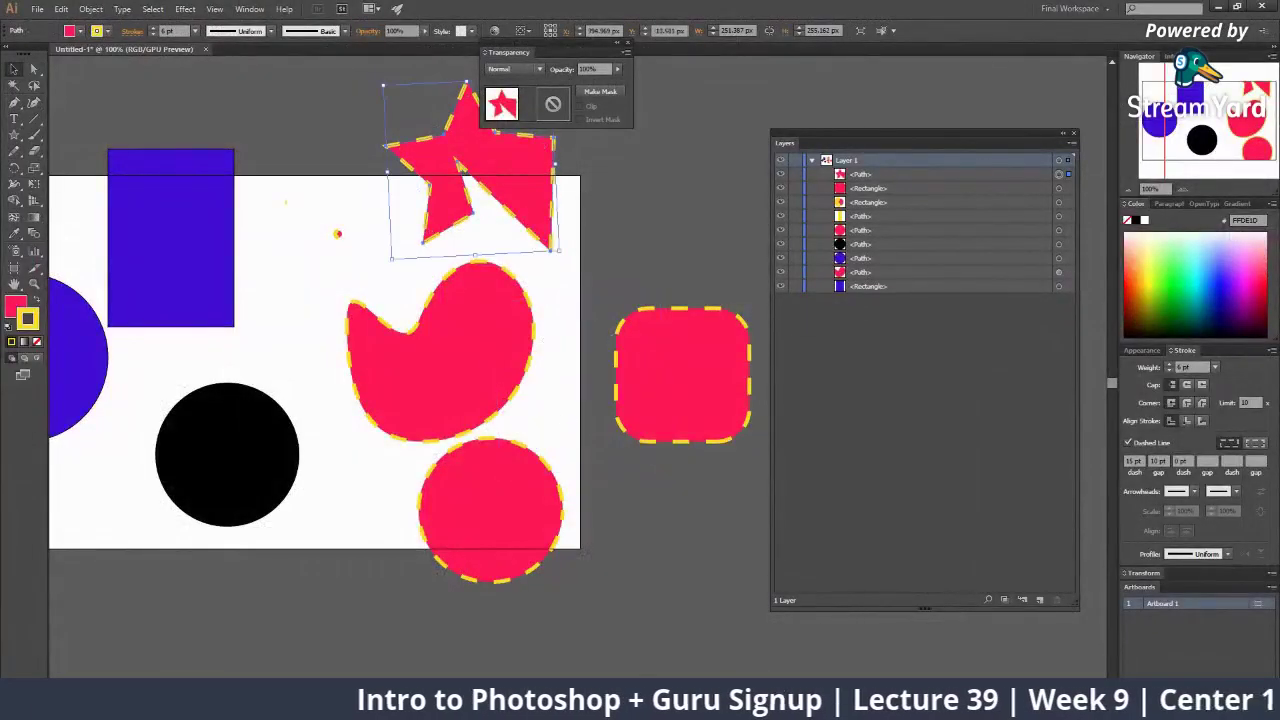
pyautogui.hotkey('alt', 'Tab')
pyautogui.moveTo(594, 446); pyautogui.dragTo(592, 363)
pyautogui.hotkey('ctrl', 't')
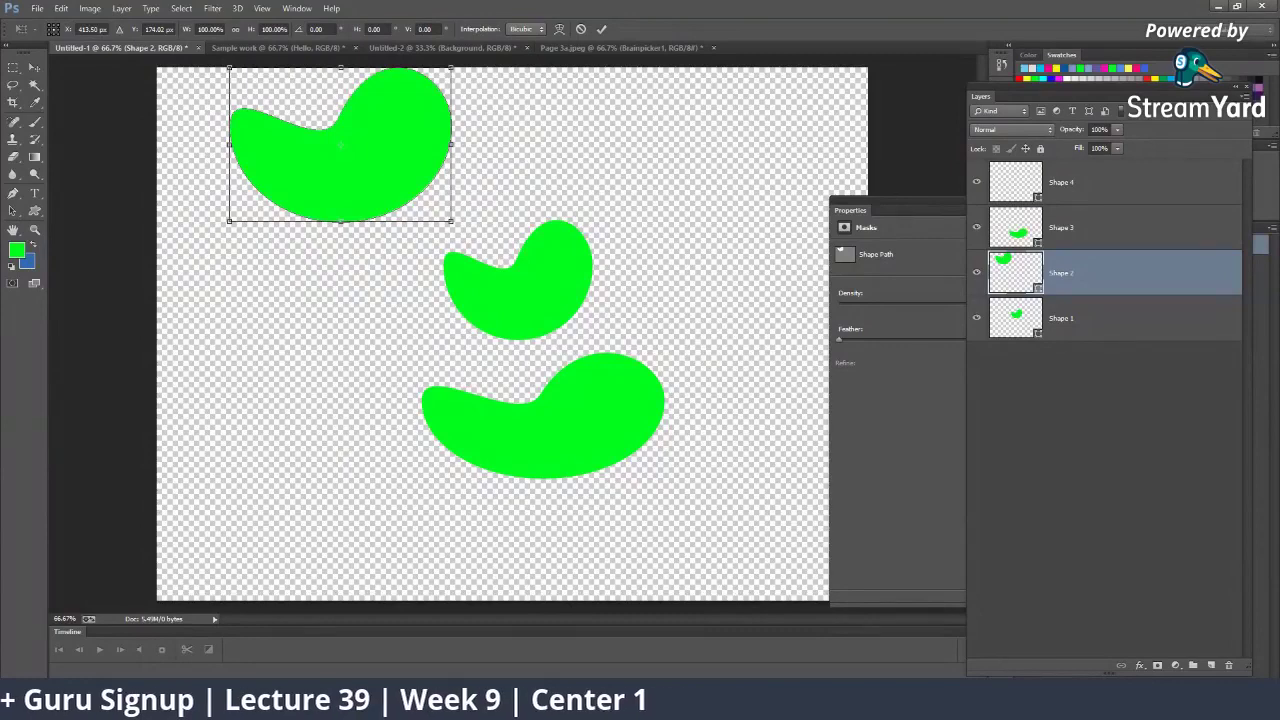
# - In Illustrator, delete the tiny stray rectangle, then bring StreamYard forward
pyautogui.hotkey('alt', 'Tab')
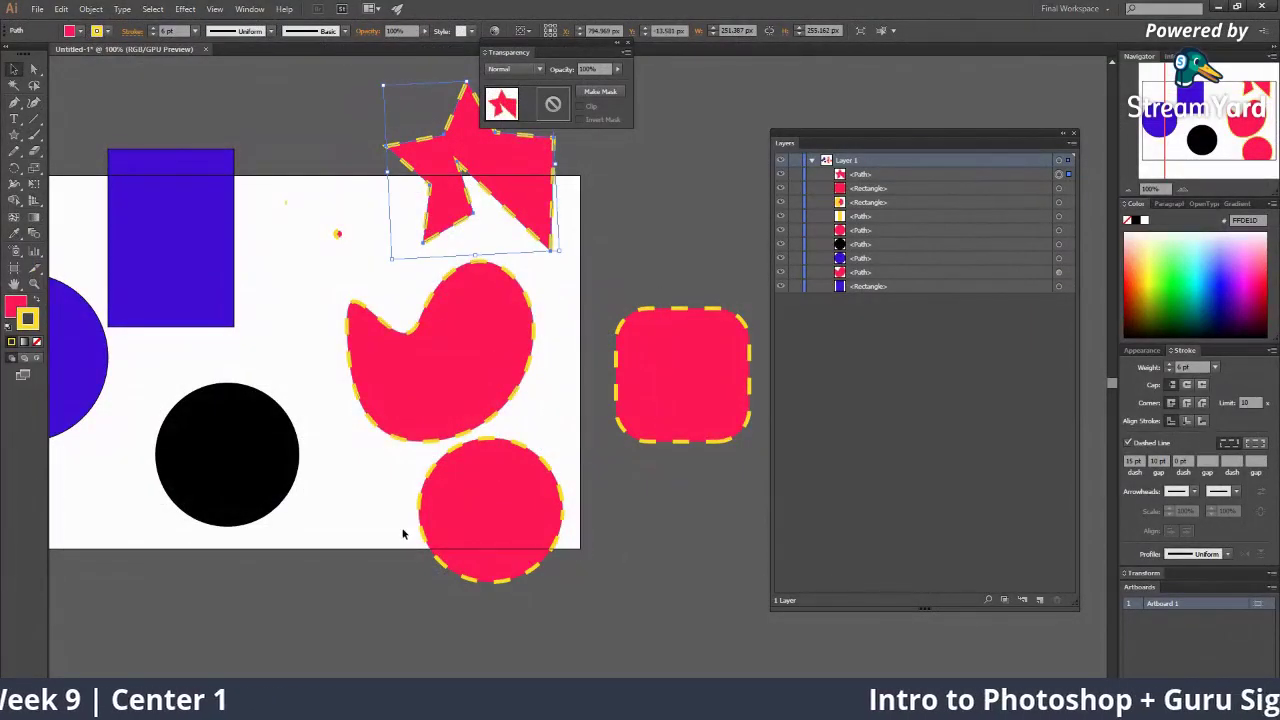
pyautogui.click(339, 236)
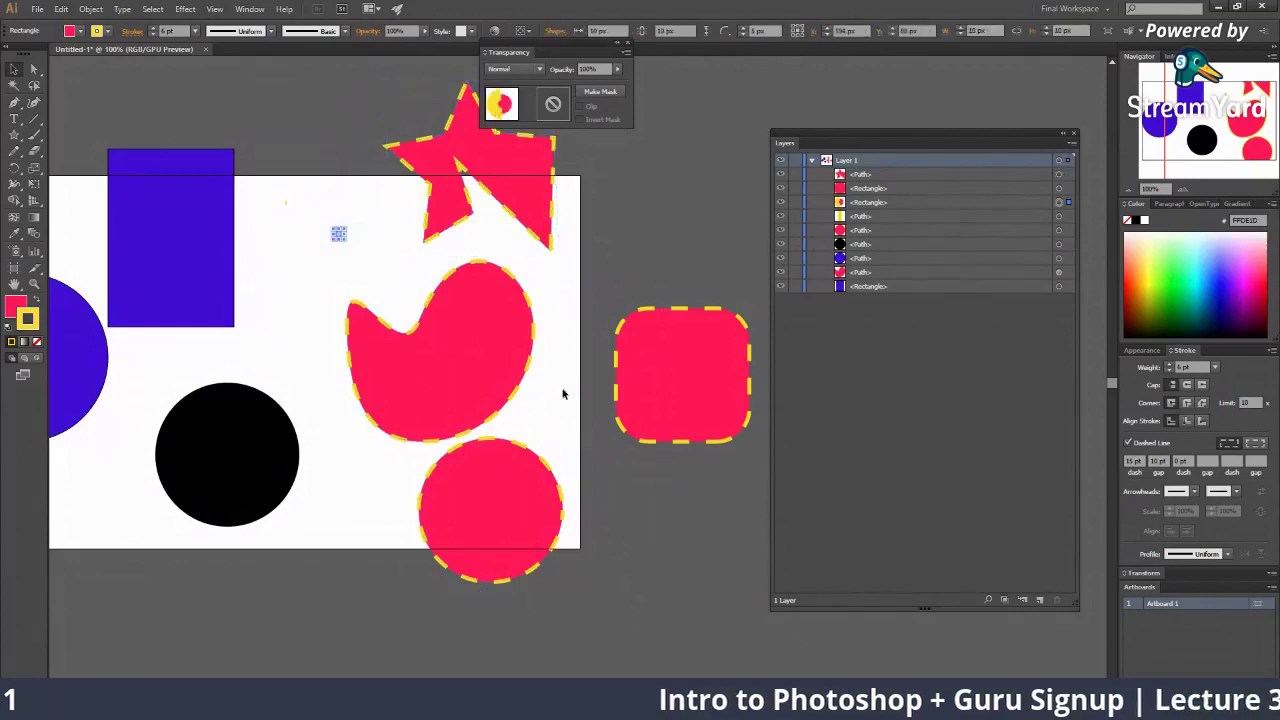
pyautogui.press('Delete')
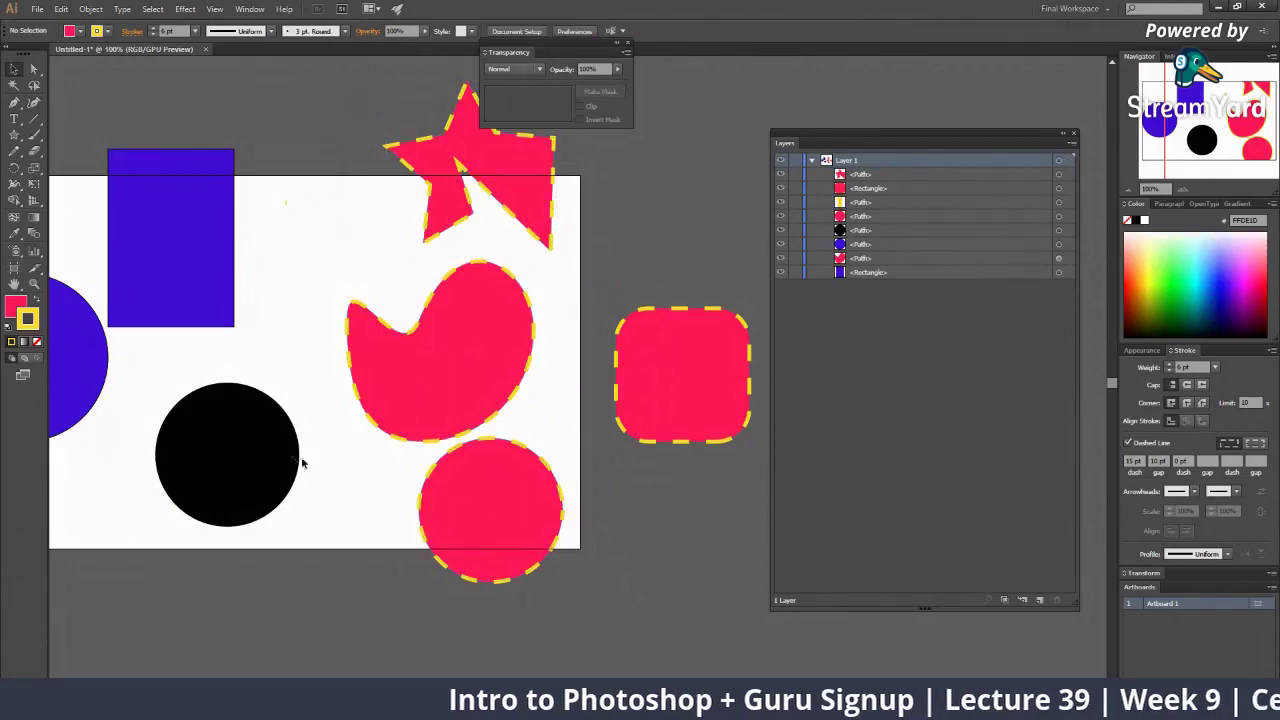
pyautogui.moveTo(897, 703)
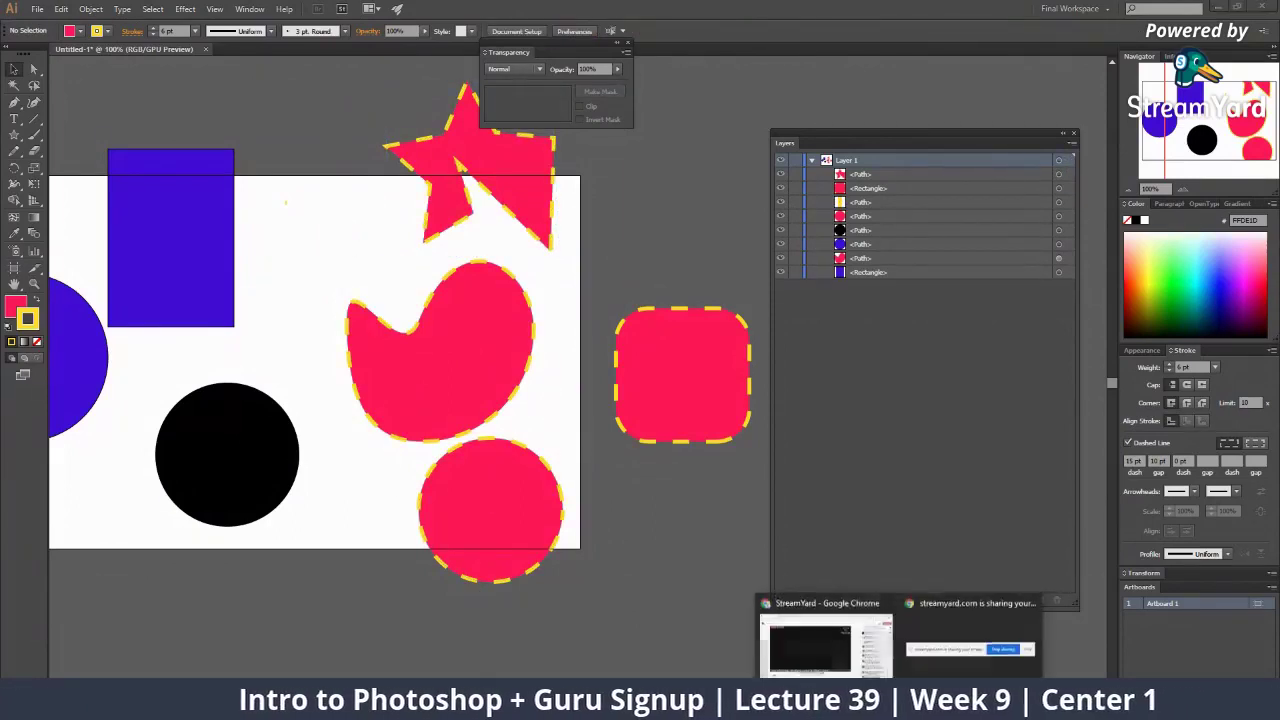
pyautogui.click(842, 650)
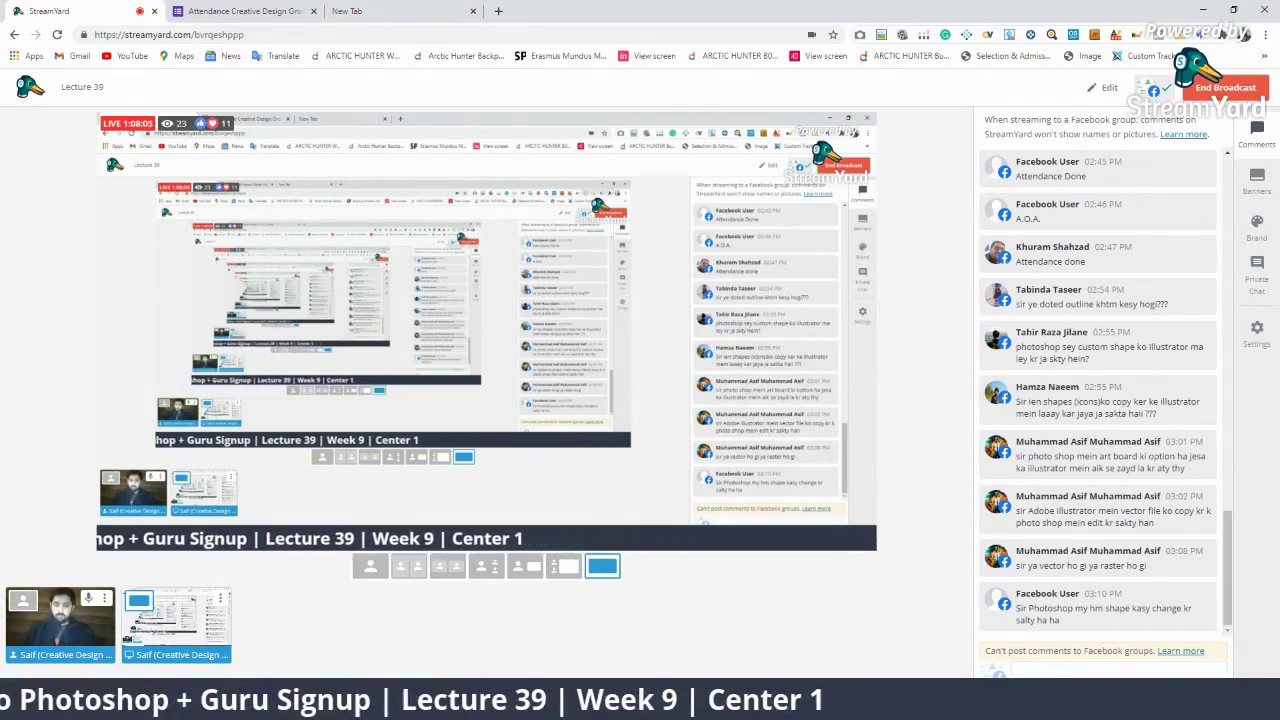
# - Return to Photoshop and move the free-transform reference point
pyautogui.hotkey('alt', 'Tab')
pyautogui.keyDown('alt'); pyautogui.click(708, 267); pyautogui.keyUp('alt')
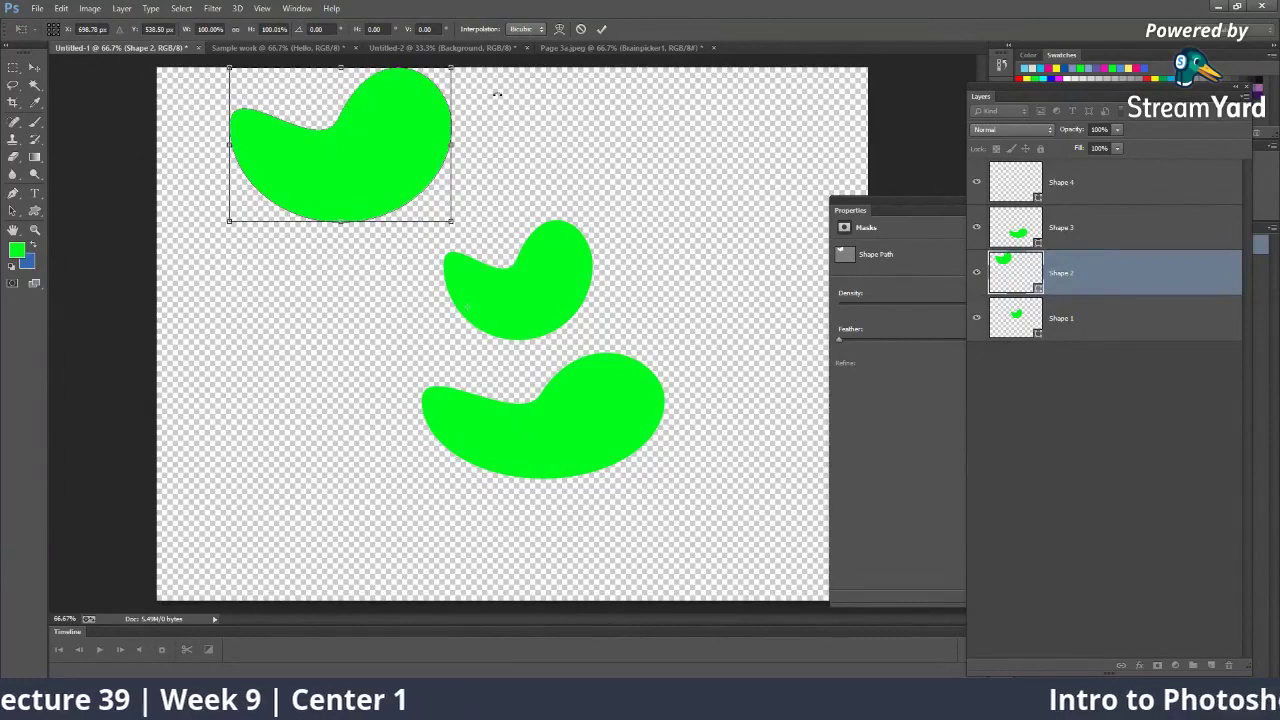
# - Commit the transform, move the large blob to the upper left, and switch to the Rectangle Tool
pyautogui.click(601, 28)
pyautogui.moveTo(352, 170); pyautogui.dragTo(250, 262)
pyautogui.click(34, 210)
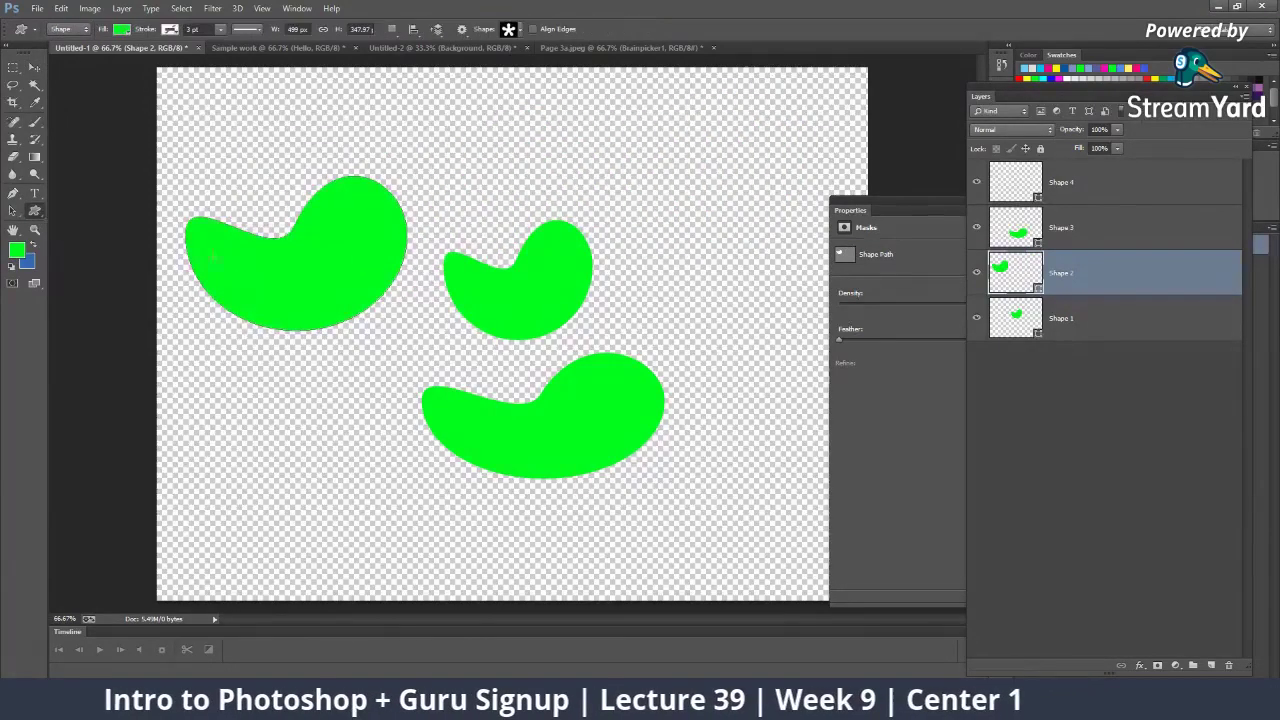
pyautogui.rightClick(37, 218)
pyautogui.click(100, 212)
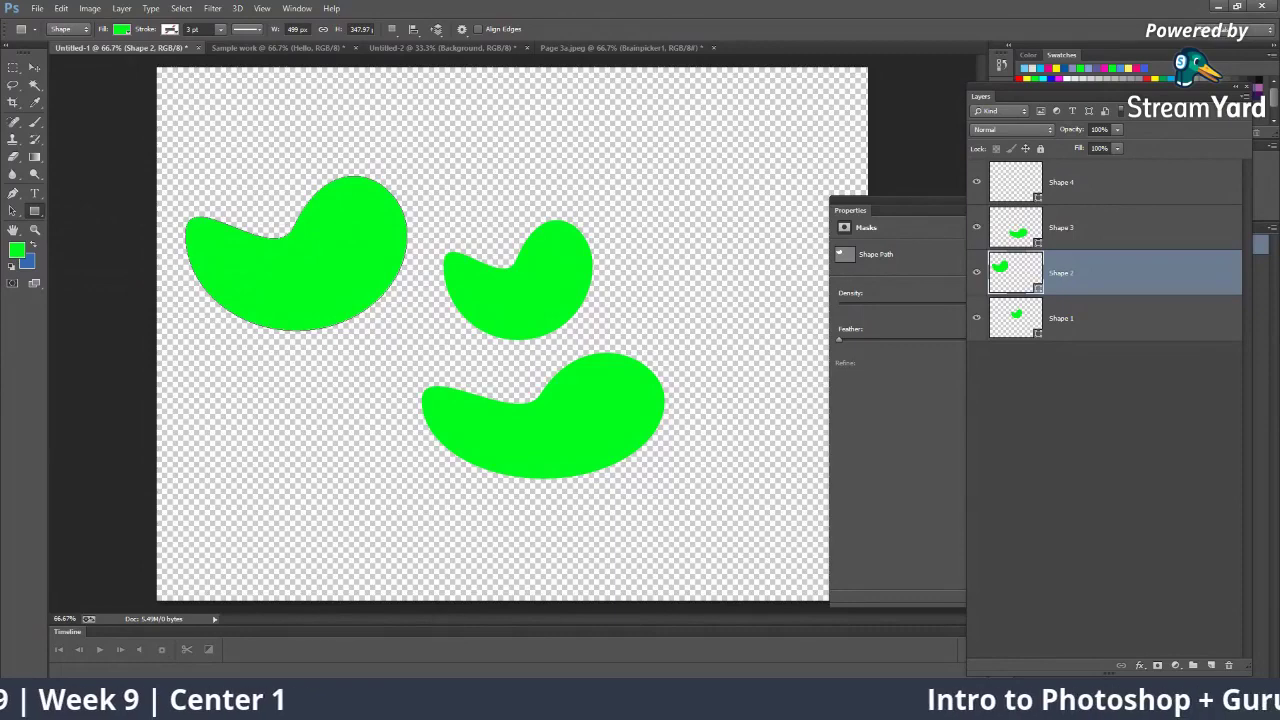
pyautogui.click(610, 703)
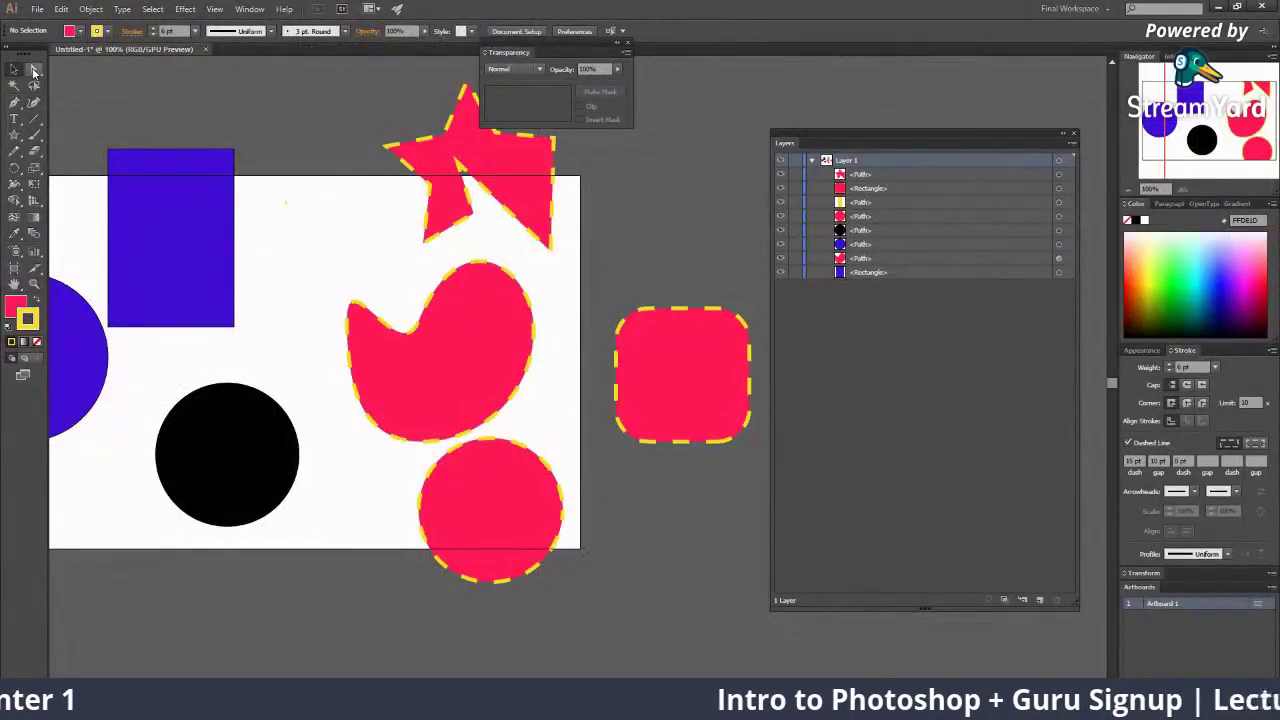
# - Drag the red blob's notch and right anchor to widen it, then move it to the upper right
pyautogui.click(33, 71)
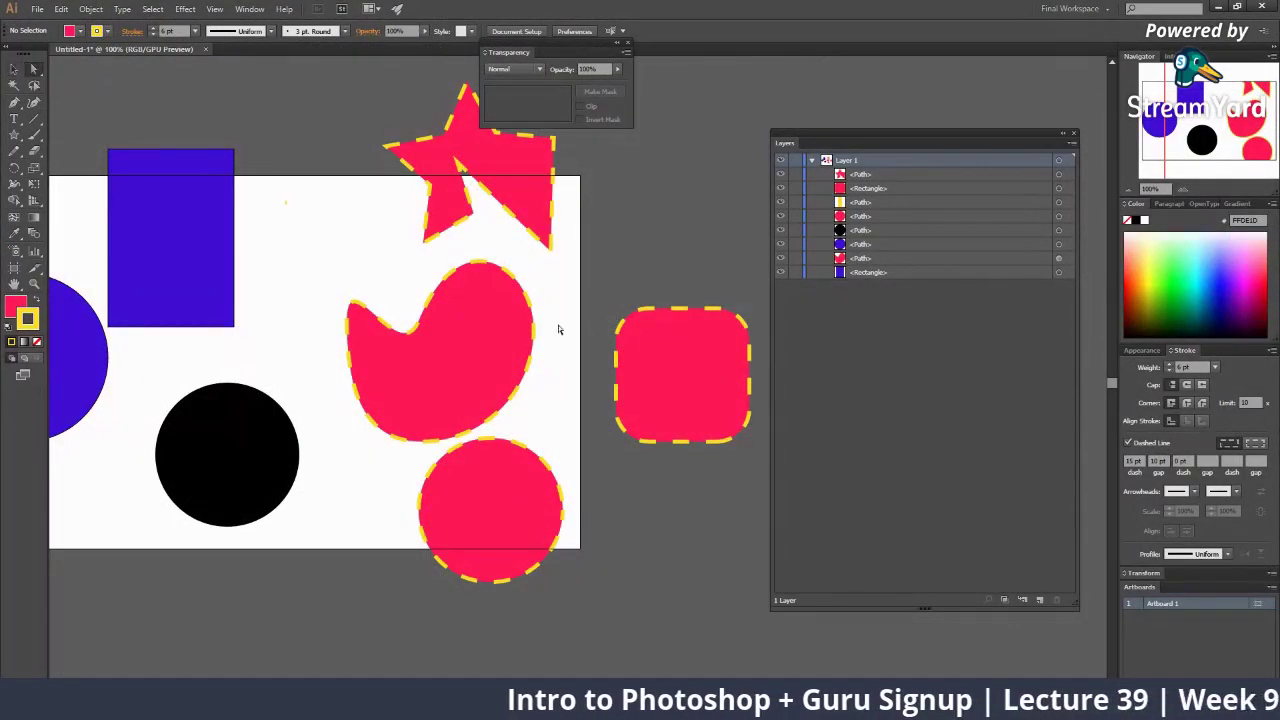
pyautogui.click(495, 295)
pyautogui.moveTo(416, 322); pyautogui.dragTo(455, 326)
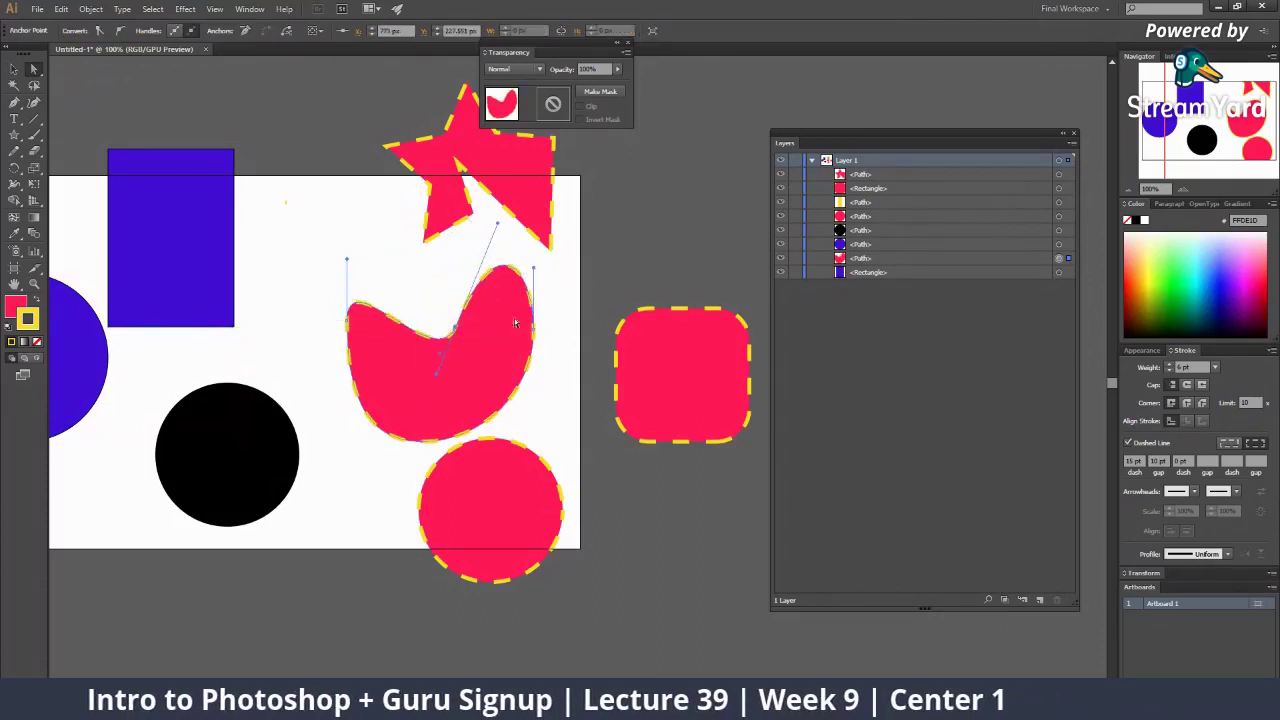
pyautogui.moveTo(534, 328); pyautogui.dragTo(645, 312)
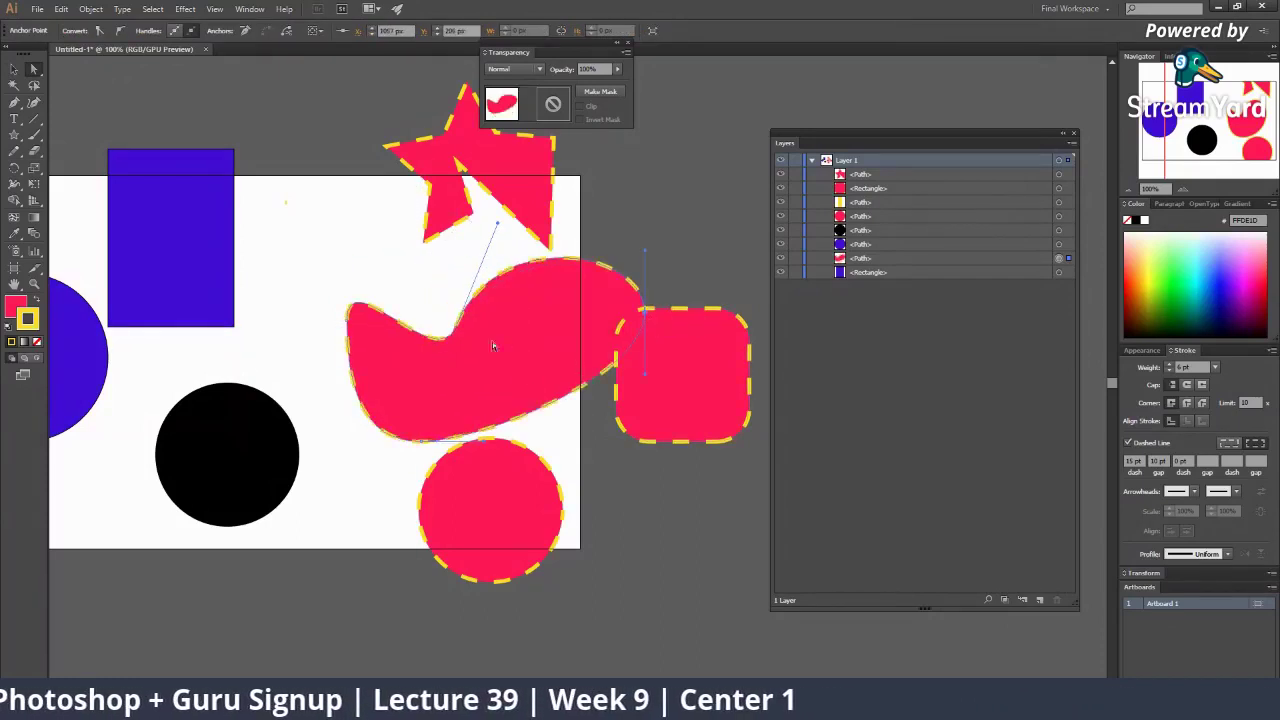
pyautogui.moveTo(555, 333); pyautogui.dragTo(781, 130)
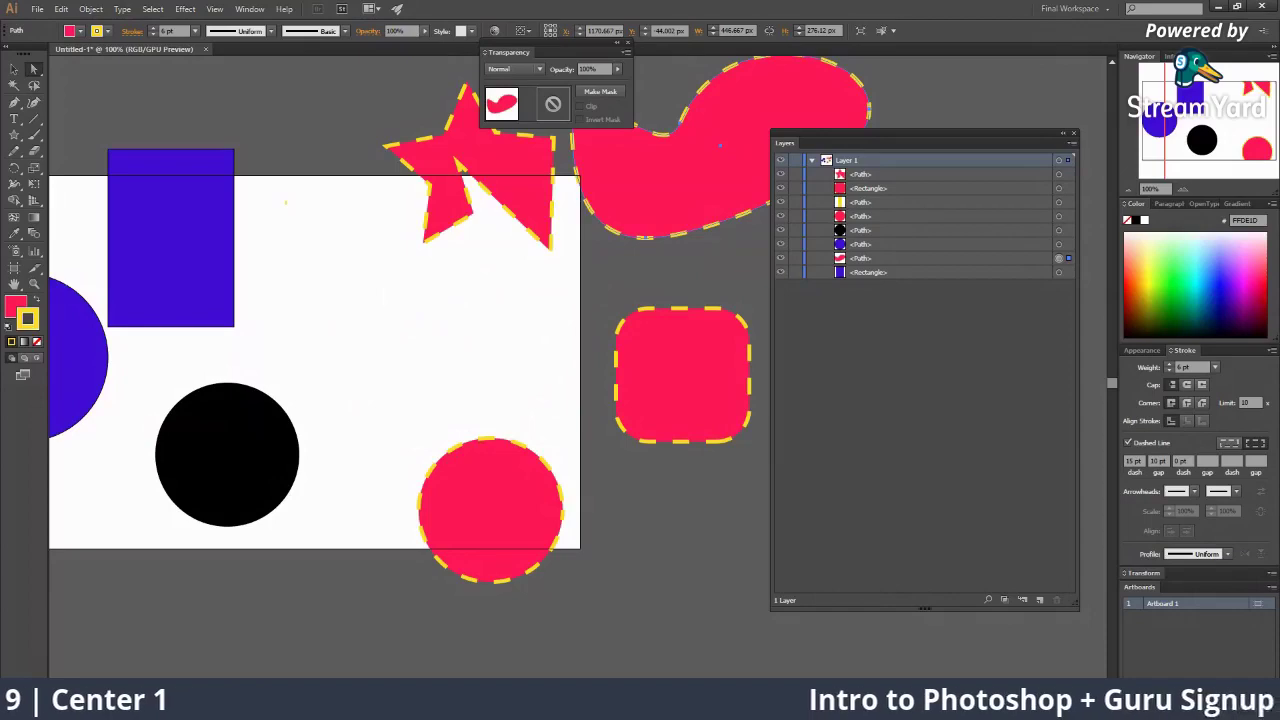
pyautogui.hotkey('alt', 'Tab')
pyautogui.click(32, 66)
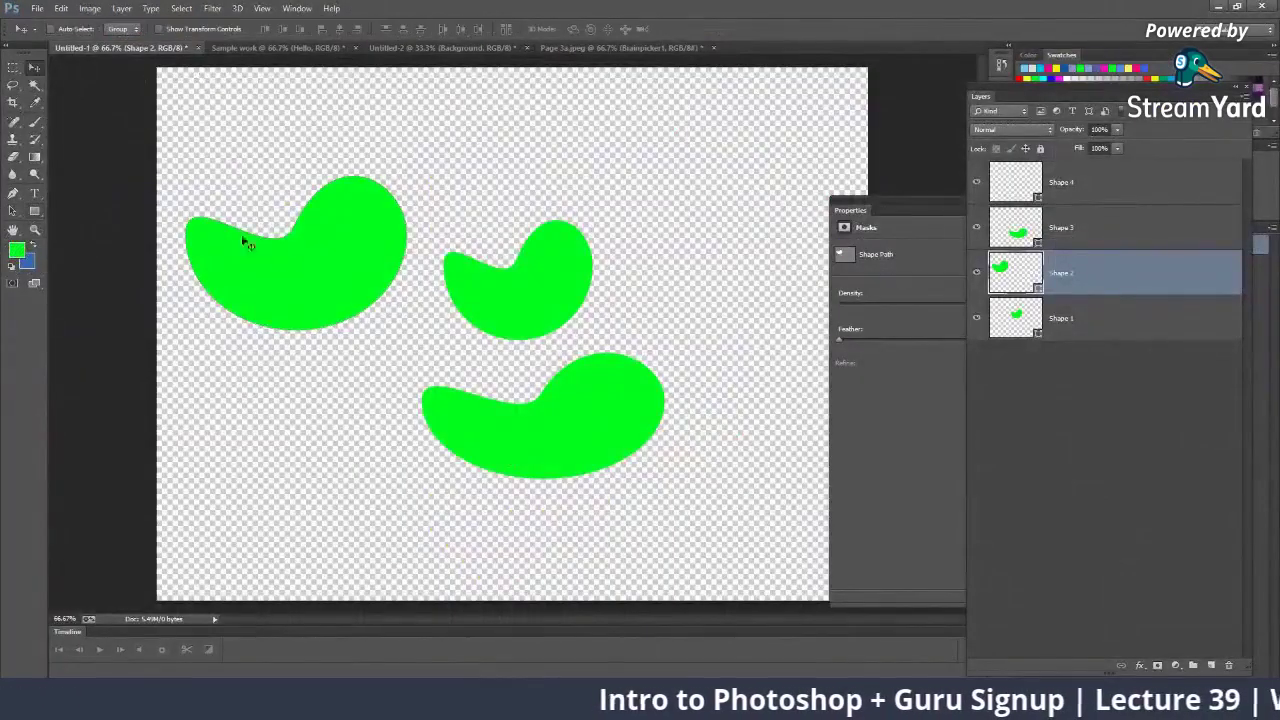
# - Drag the left green blob onto the middle blob and back, leaving it slightly lower
pyautogui.moveTo(326, 231); pyautogui.dragTo(466, 266)
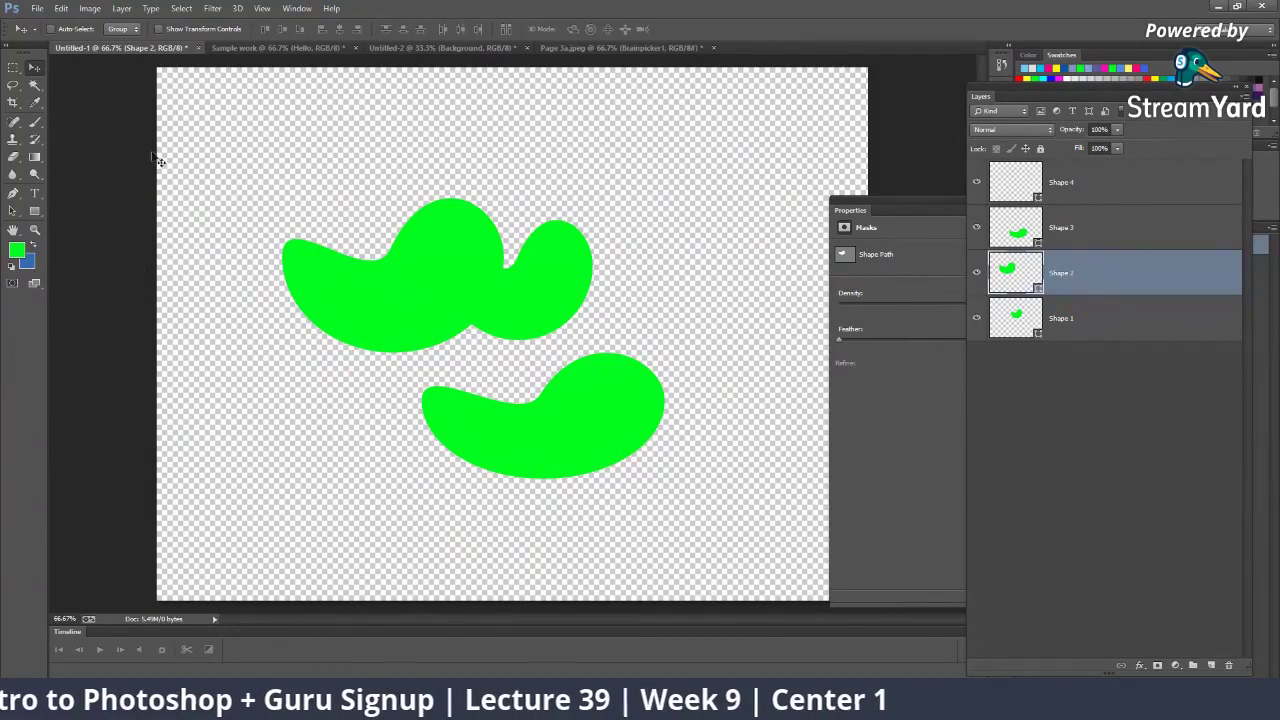
pyautogui.moveTo(424, 257); pyautogui.dragTo(330, 258)
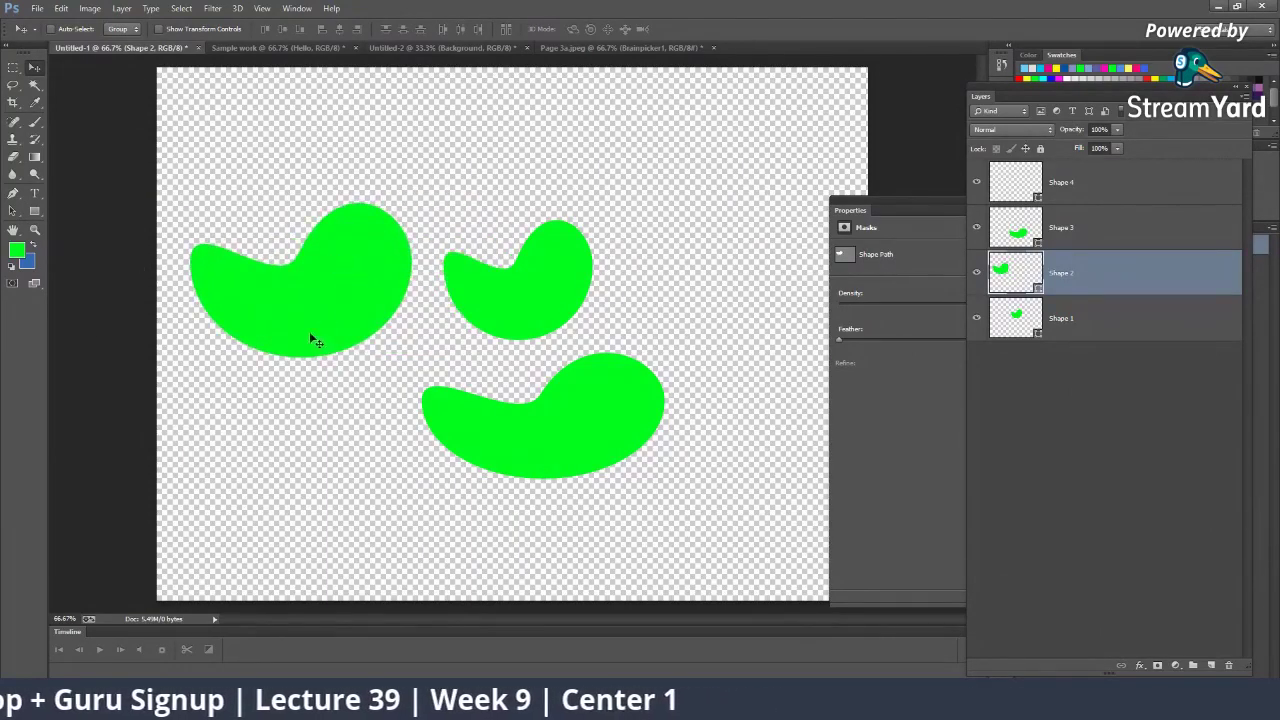
pyautogui.click(34, 211)
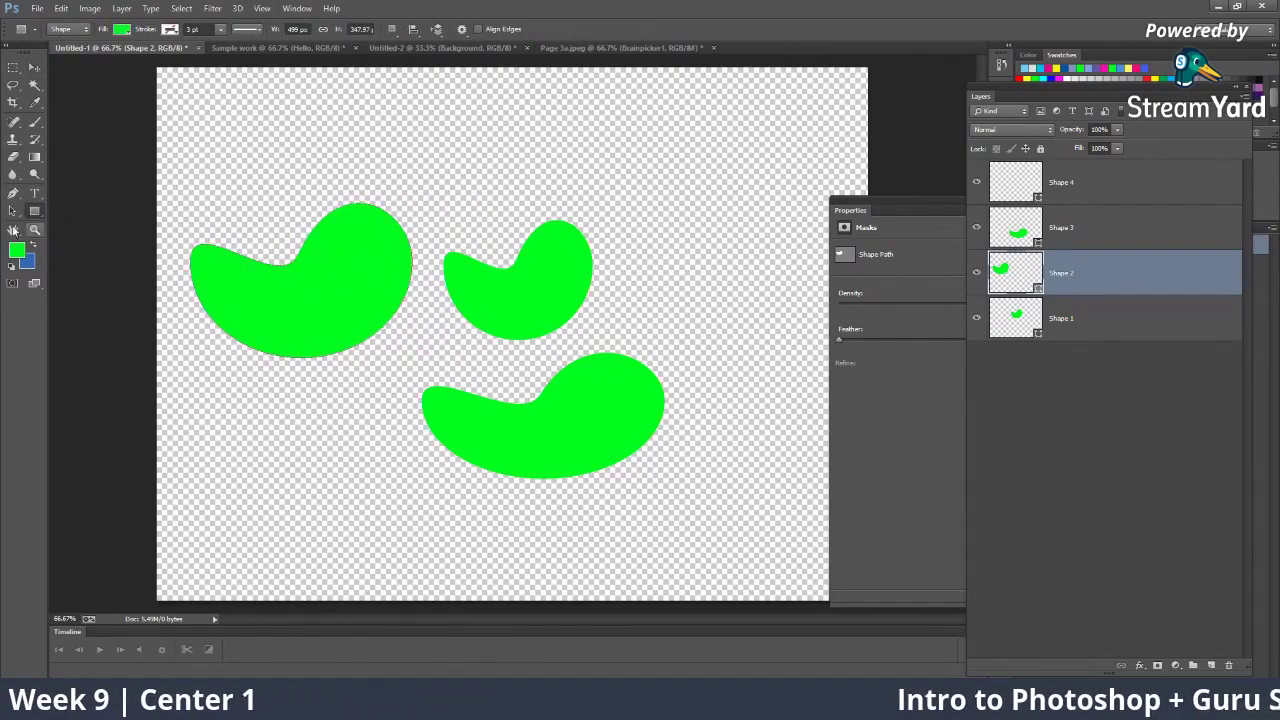
pyautogui.click(13, 213)
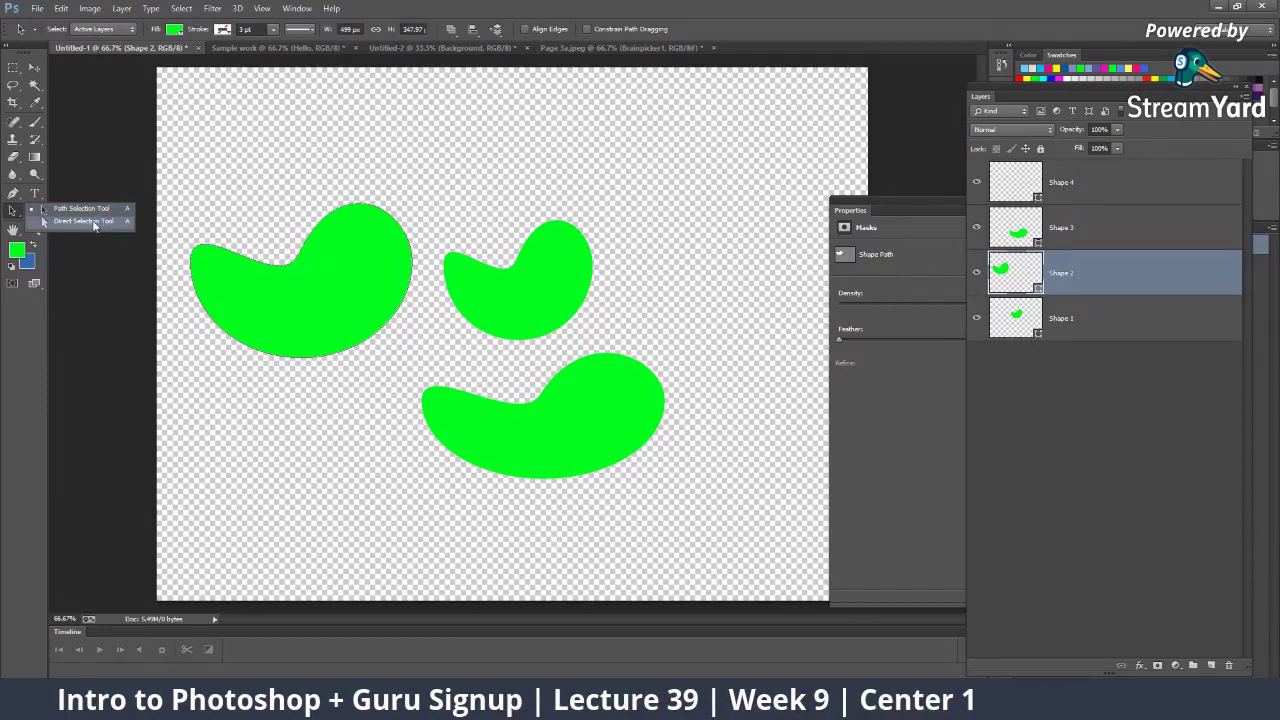
# - In Illustrator, shift the blue rectangle right and down, then return to Photoshop's Direct Selection Tool
pyautogui.hotkey('alt', 'Tab')
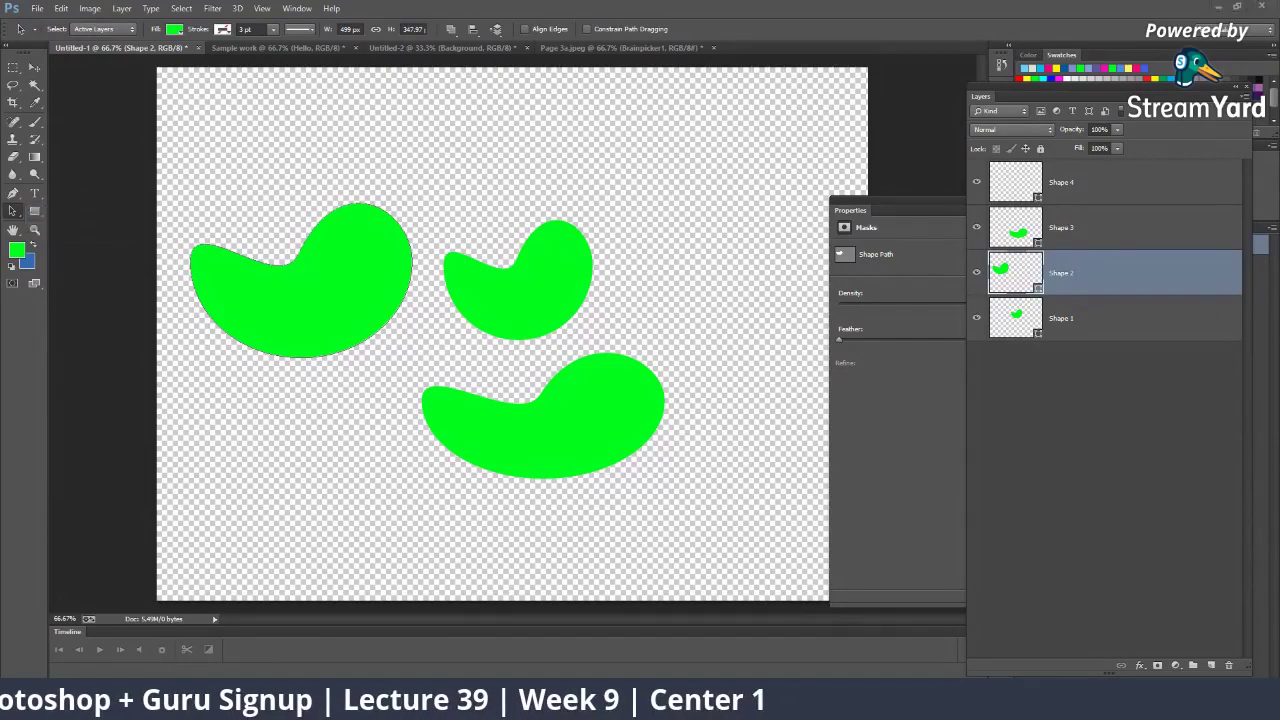
pyautogui.click(14, 70)
pyautogui.moveTo(133, 207); pyautogui.dragTo(261, 234)
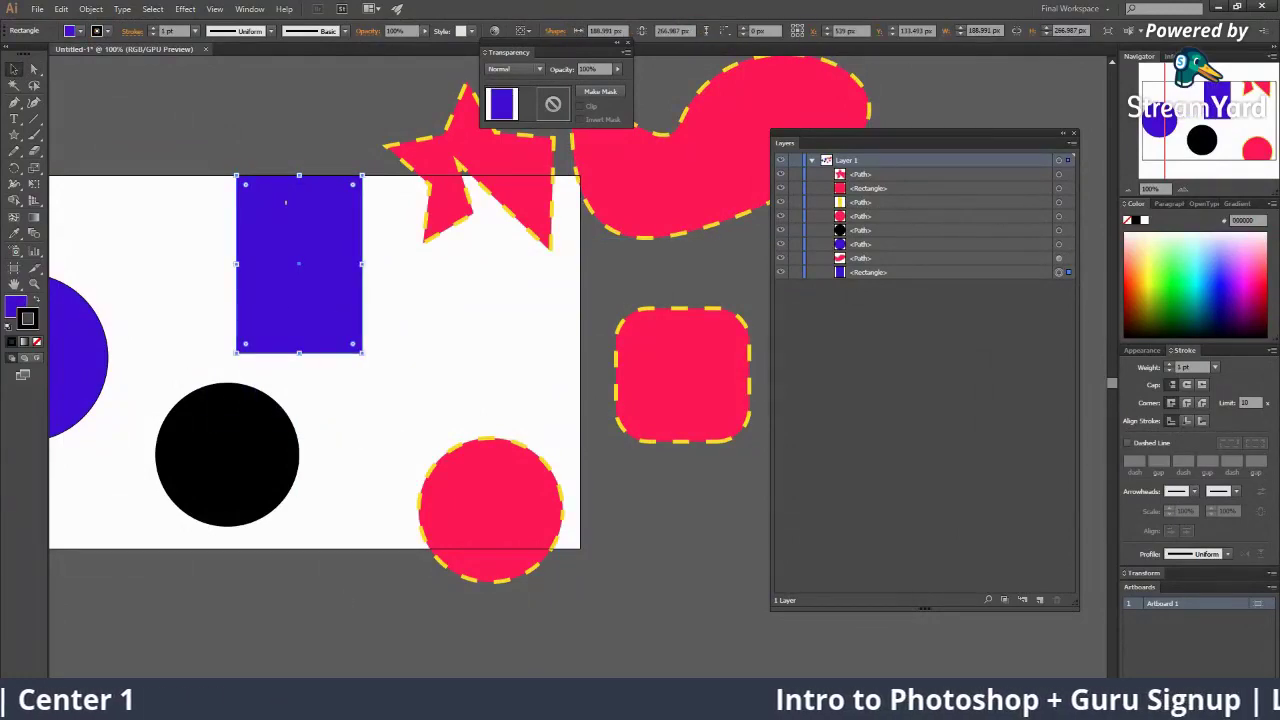
pyautogui.hotkey('alt', 'Tab')
pyautogui.click(12, 213)
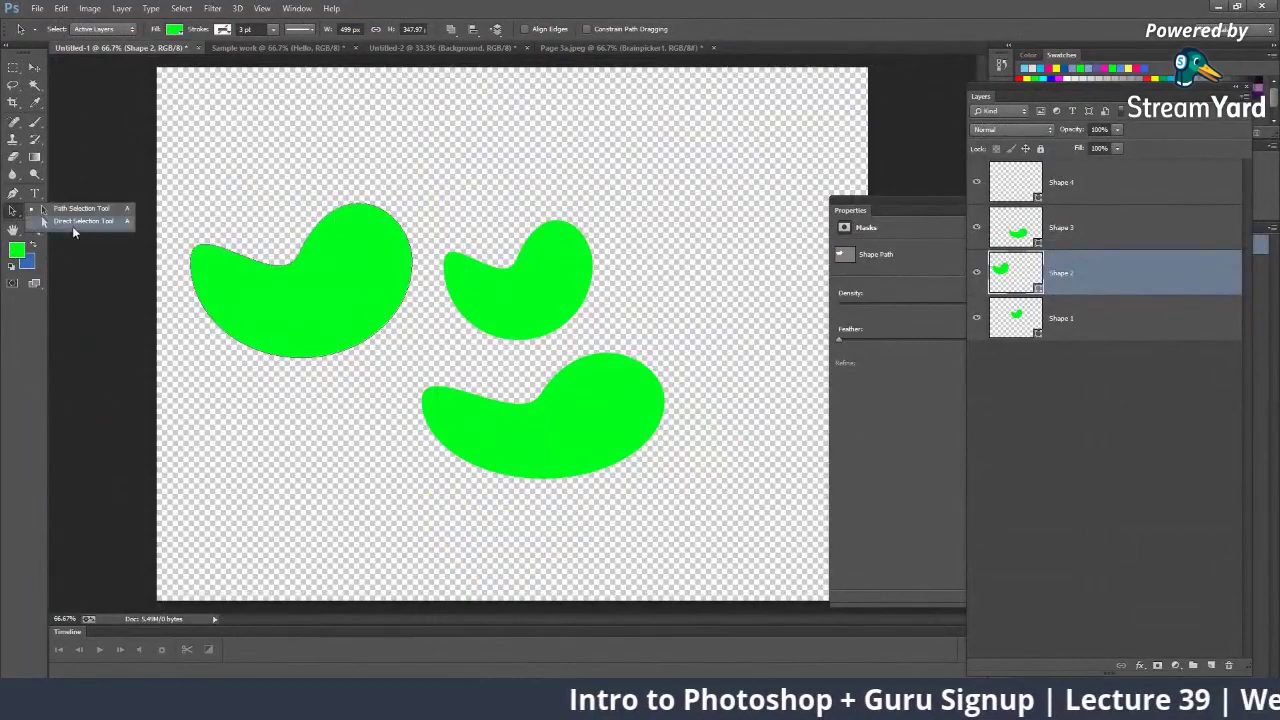
pyautogui.click(72, 226)
# - Reshape the left blob: raise its top anchor, adjust the right anchor, lower the bottom, bend the left edge outward
pyautogui.click(363, 219)
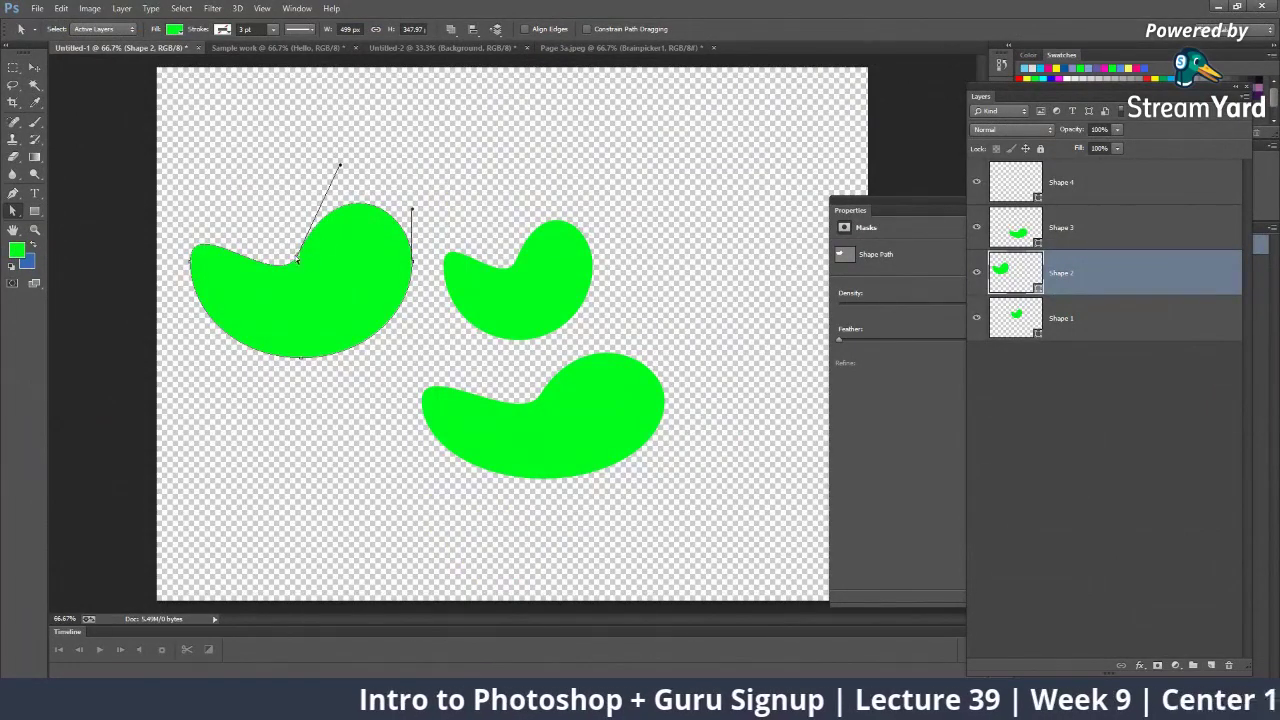
pyautogui.moveTo(300, 259); pyautogui.dragTo(295, 185)
pyautogui.moveTo(338, 103); pyautogui.dragTo(299, 358)
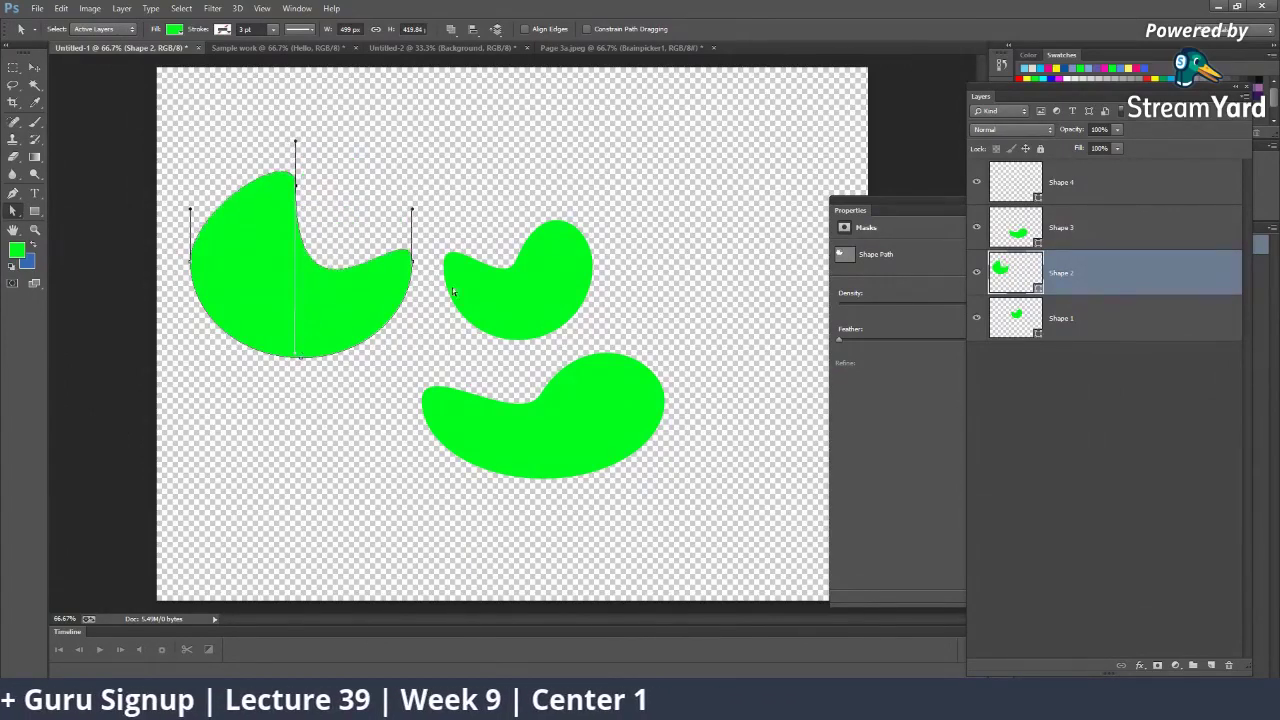
pyautogui.click(412, 263)
pyautogui.moveTo(414, 268)
pyautogui.mouseDown()
pyautogui.moveTo(400, 346)
pyautogui.moveTo(408, 234)
pyautogui.moveTo(411, 251)
pyautogui.mouseUp()
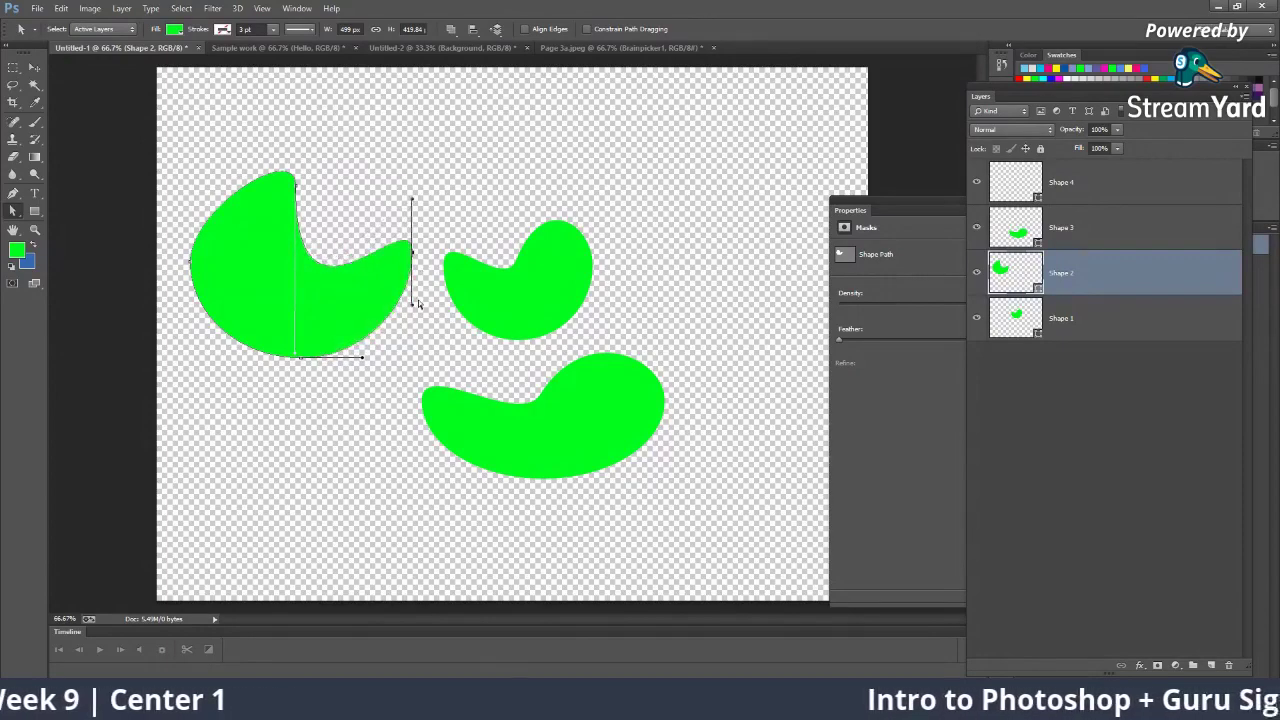
pyautogui.moveTo(414, 309); pyautogui.dragTo(420, 253)
pyautogui.moveTo(301, 363); pyautogui.dragTo(302, 422)
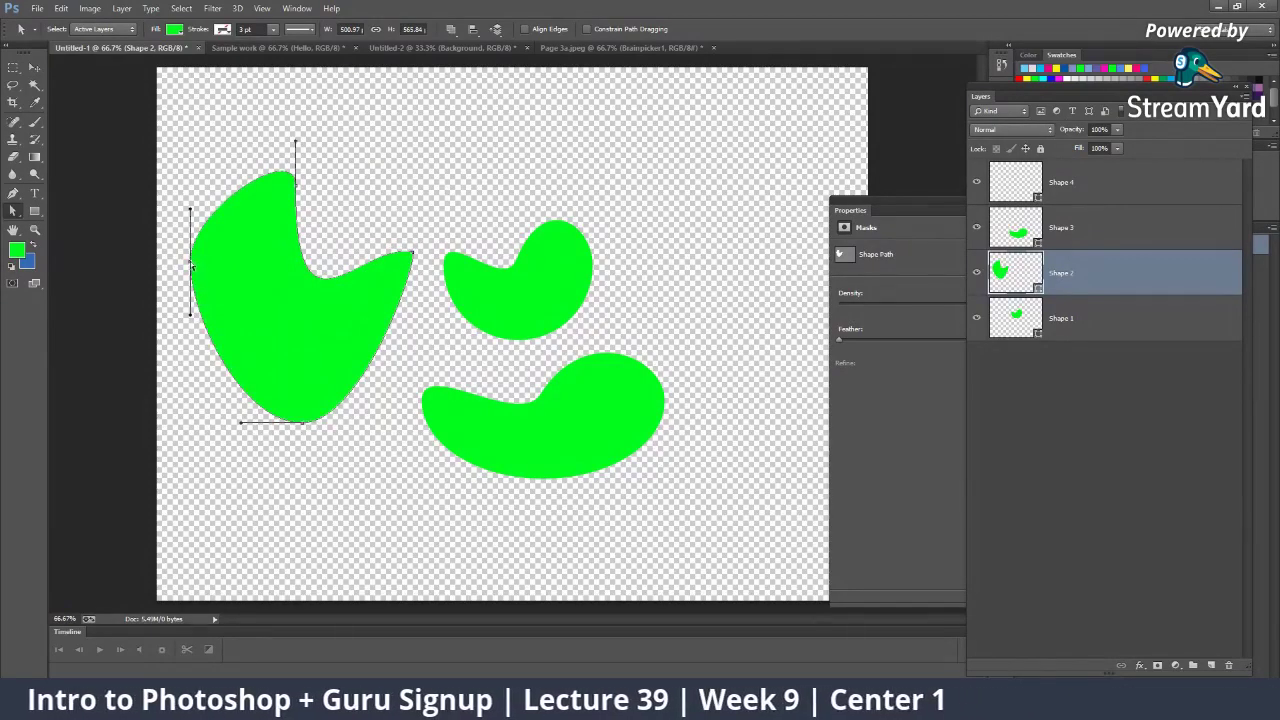
pyautogui.moveTo(192, 265)
pyautogui.mouseDown()
pyautogui.moveTo(205, 285)
pyautogui.moveTo(241, 264)
pyautogui.moveTo(275, 294)
pyautogui.moveTo(205, 280)
pyautogui.mouseUp()
pyautogui.moveTo(204, 231); pyautogui.dragTo(193, 205)
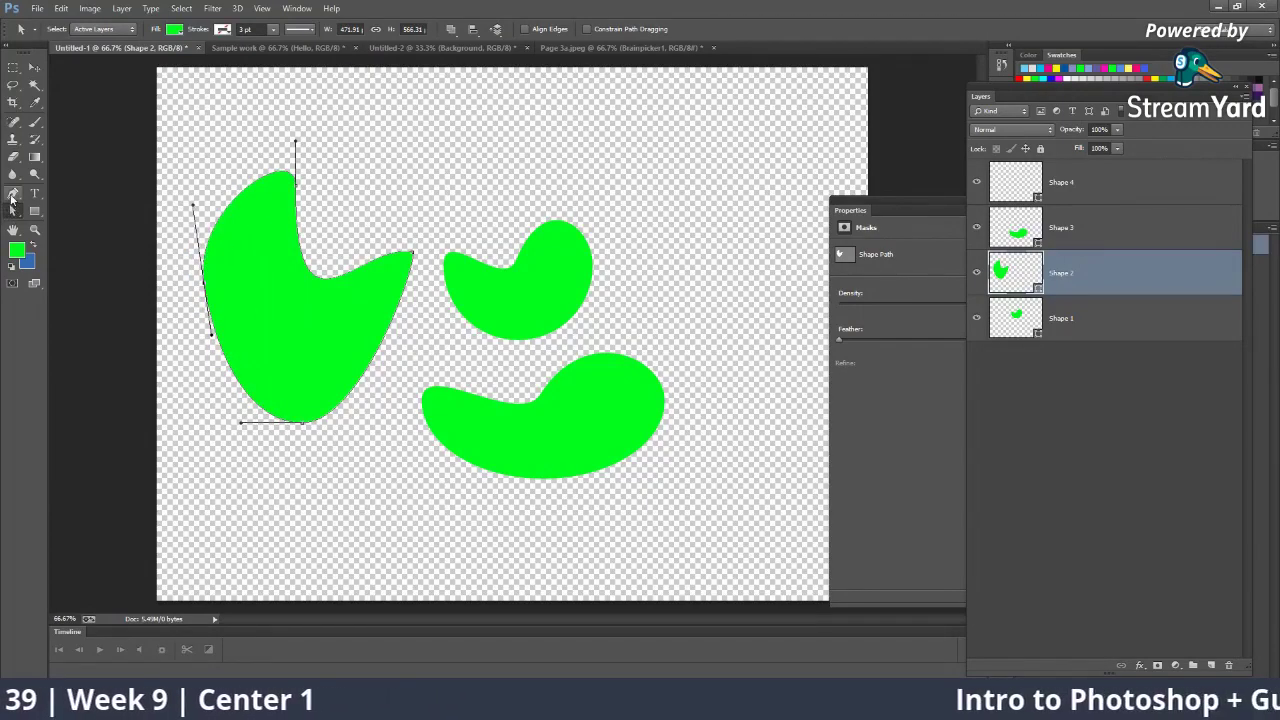
# - Move the whole left blob path around and back, ending slightly up and right
pyautogui.moveTo(12, 210); pyautogui.dragTo(61, 211)
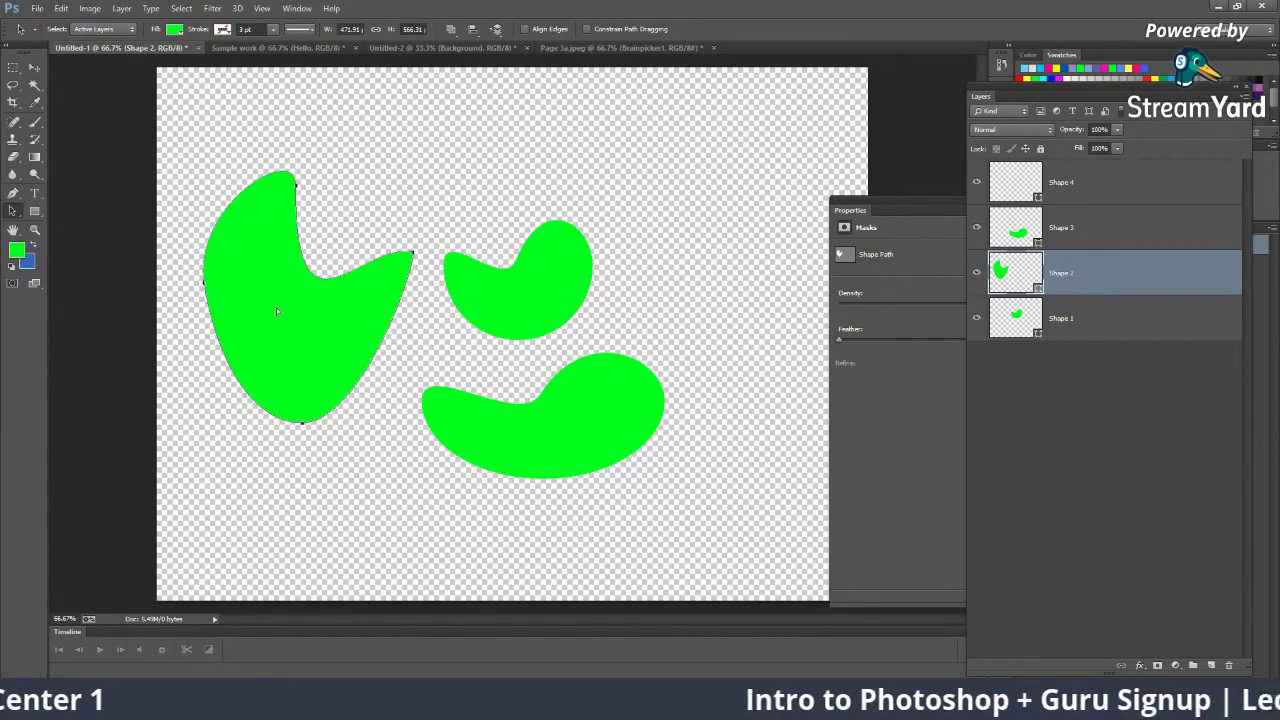
pyautogui.moveTo(272, 313); pyautogui.dragTo(368, 362)
pyautogui.moveTo(368, 364); pyautogui.dragTo(271, 309)
pyautogui.moveTo(298, 361)
pyautogui.mouseDown()
pyautogui.moveTo(332, 348)
pyautogui.moveTo(314, 342)
pyautogui.mouseUp()
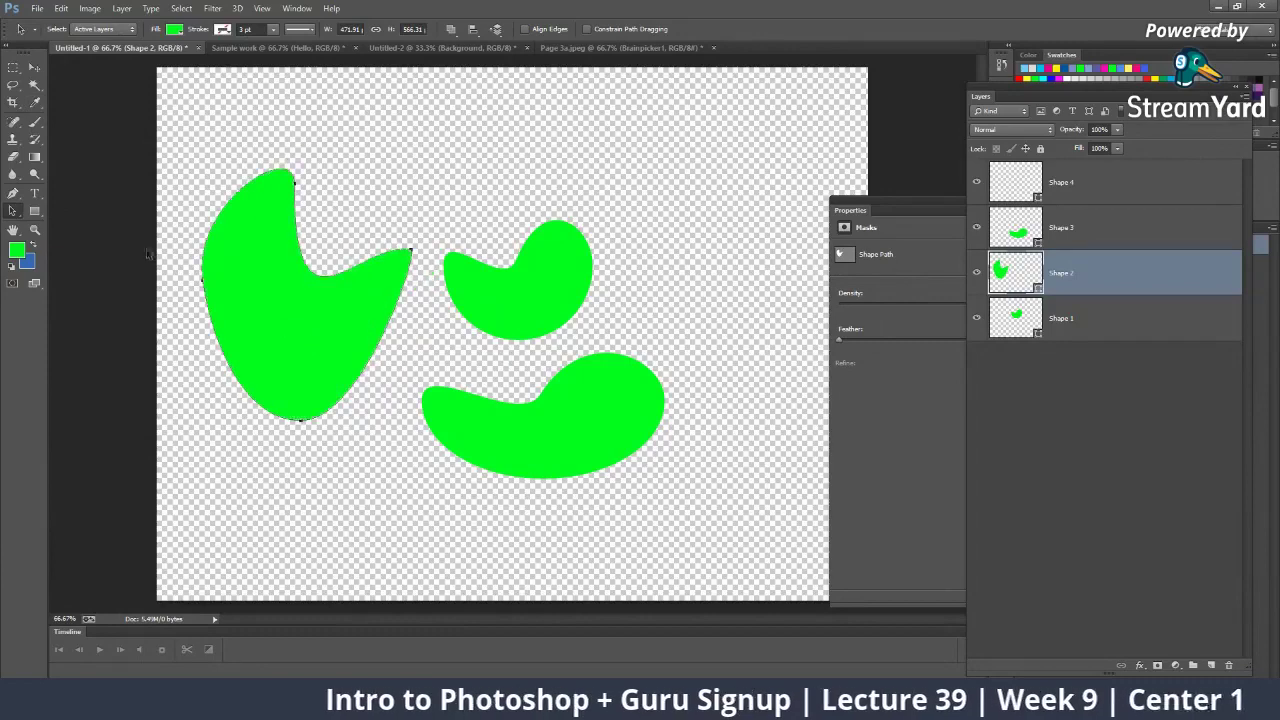
# - Bend the left blob's top anchor curve to round off its top
pyautogui.rightClick(17, 215)
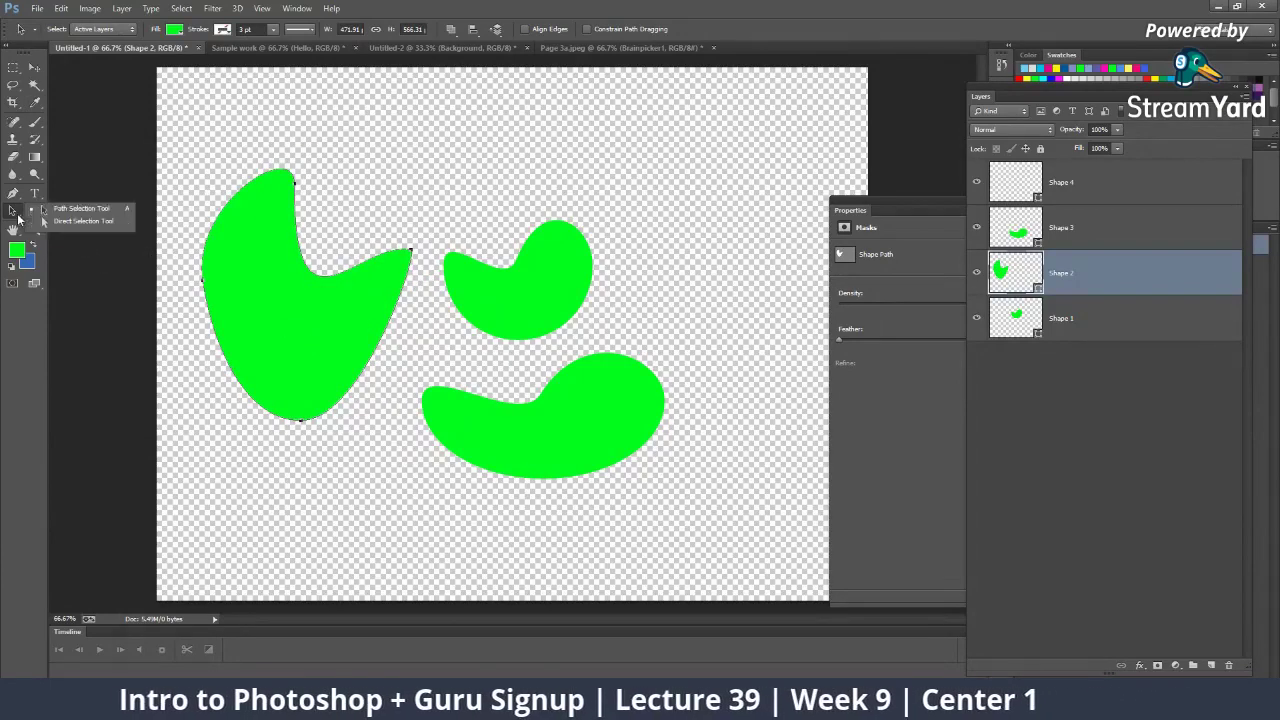
pyautogui.click(89, 222)
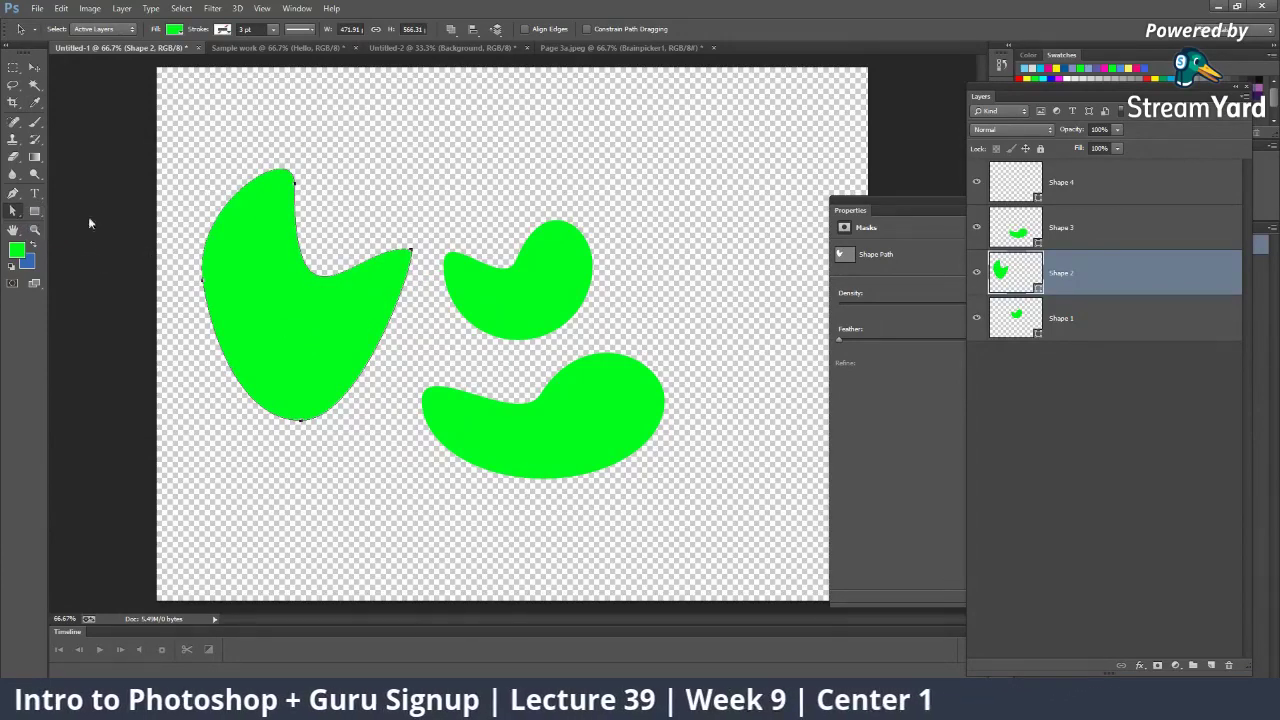
pyautogui.click(293, 184)
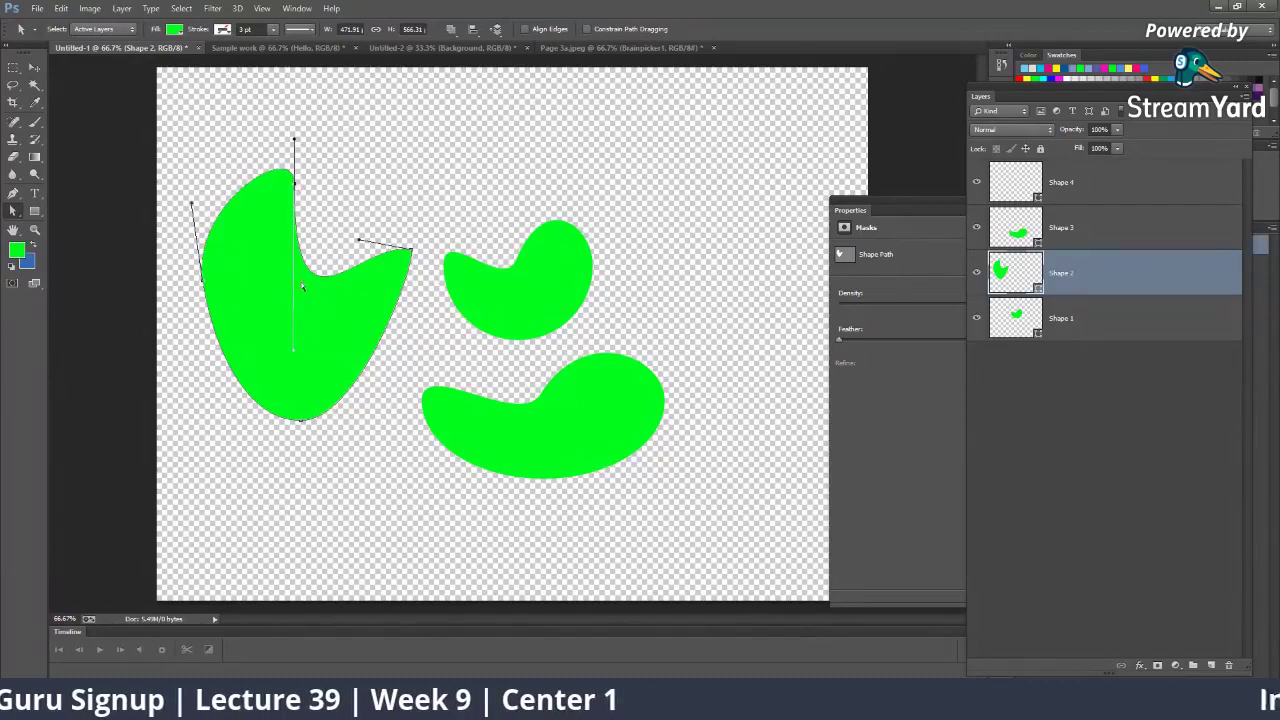
pyautogui.moveTo(294, 142); pyautogui.dragTo(232, 215)
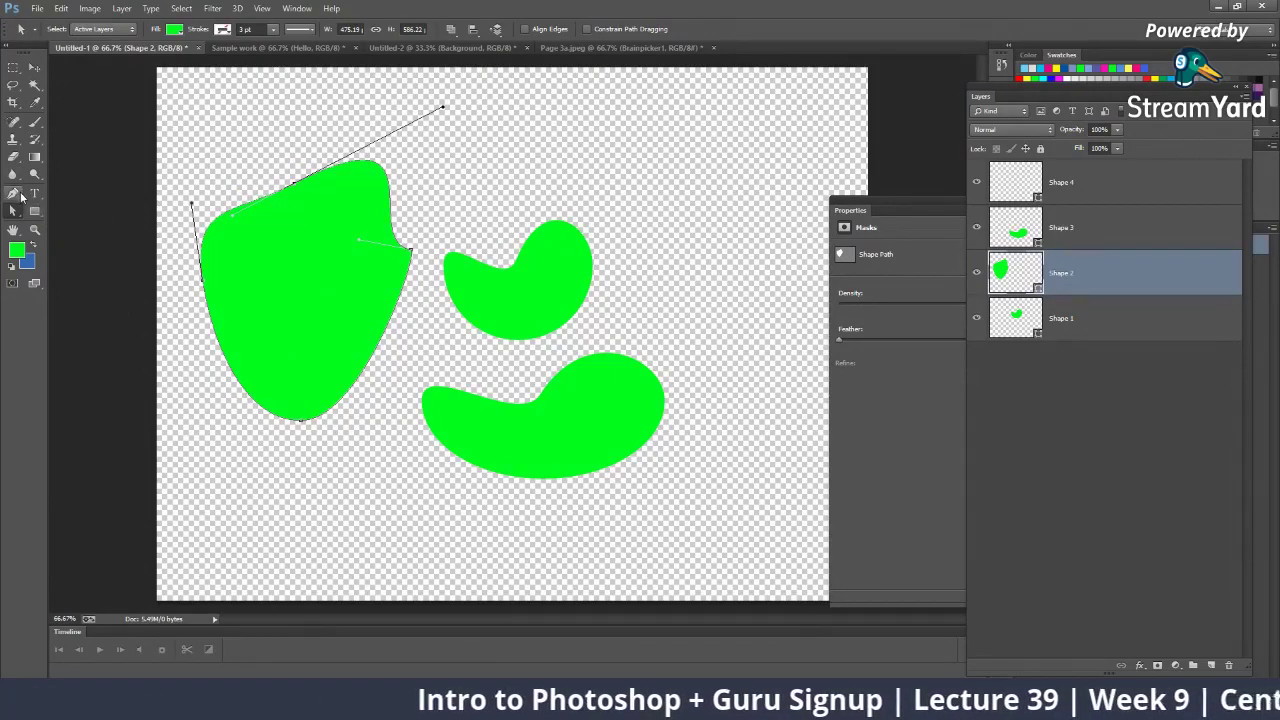
pyautogui.click(18, 198)
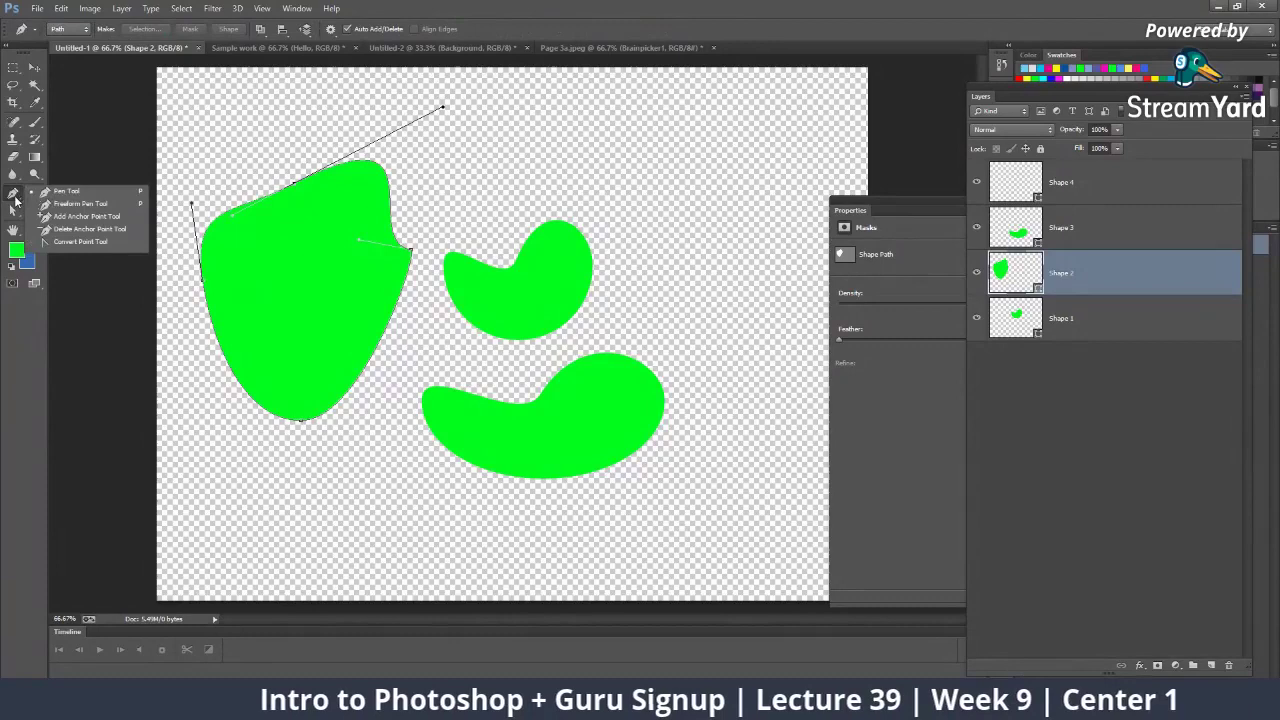
# - Add anchor points on the blob's upper-left and upper-right edges
pyautogui.click(72, 217)
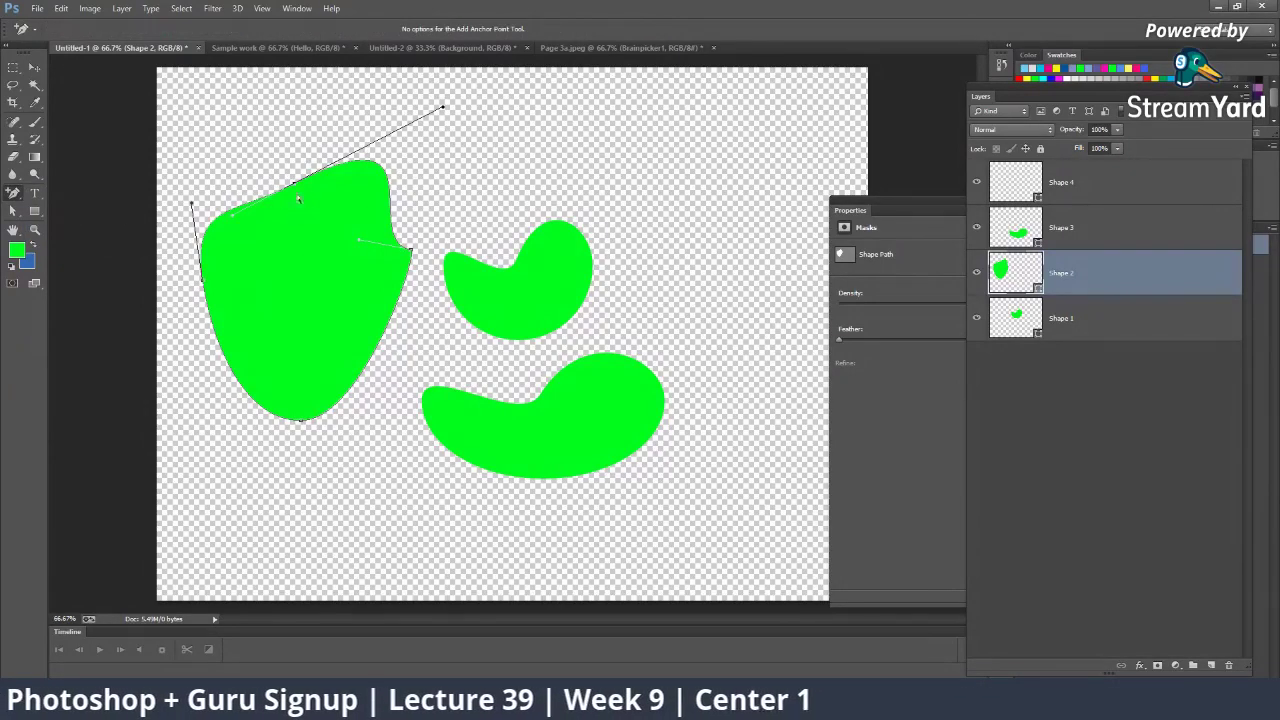
pyautogui.click(242, 205)
pyautogui.click(379, 168)
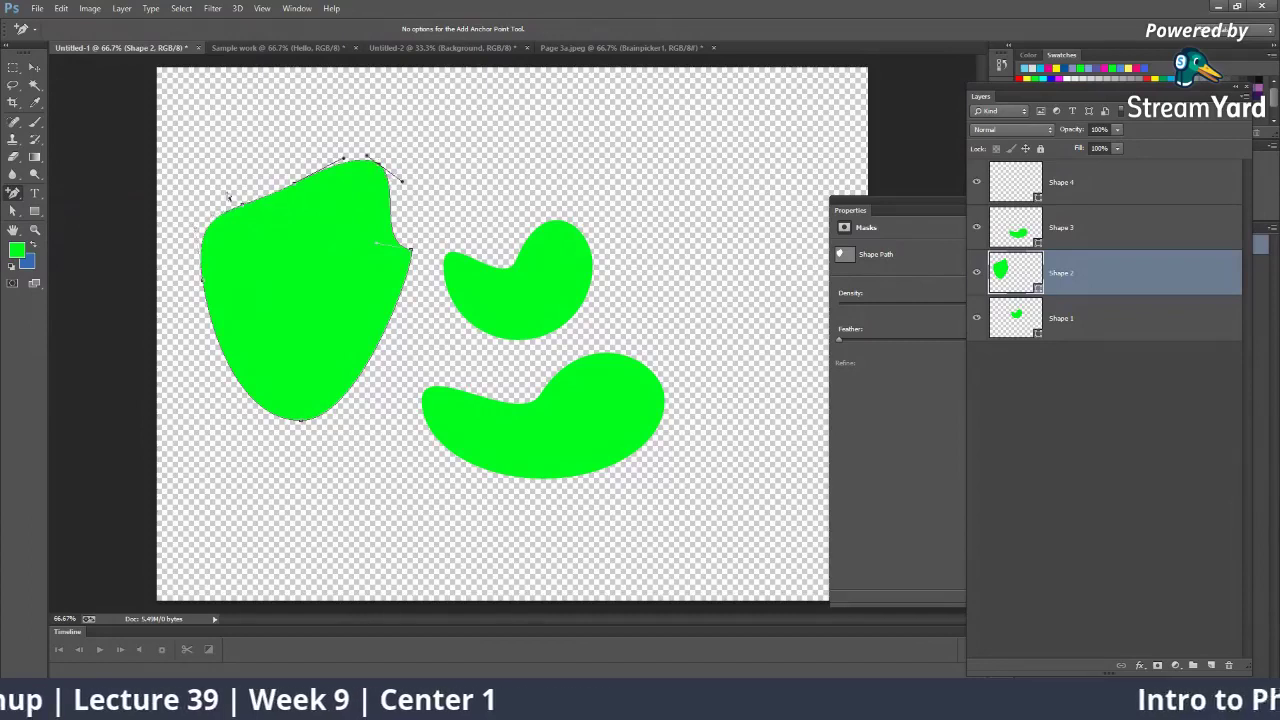
# - Delete the anchors at the blob's right indent, upper right, and bottom
pyautogui.click(22, 195)
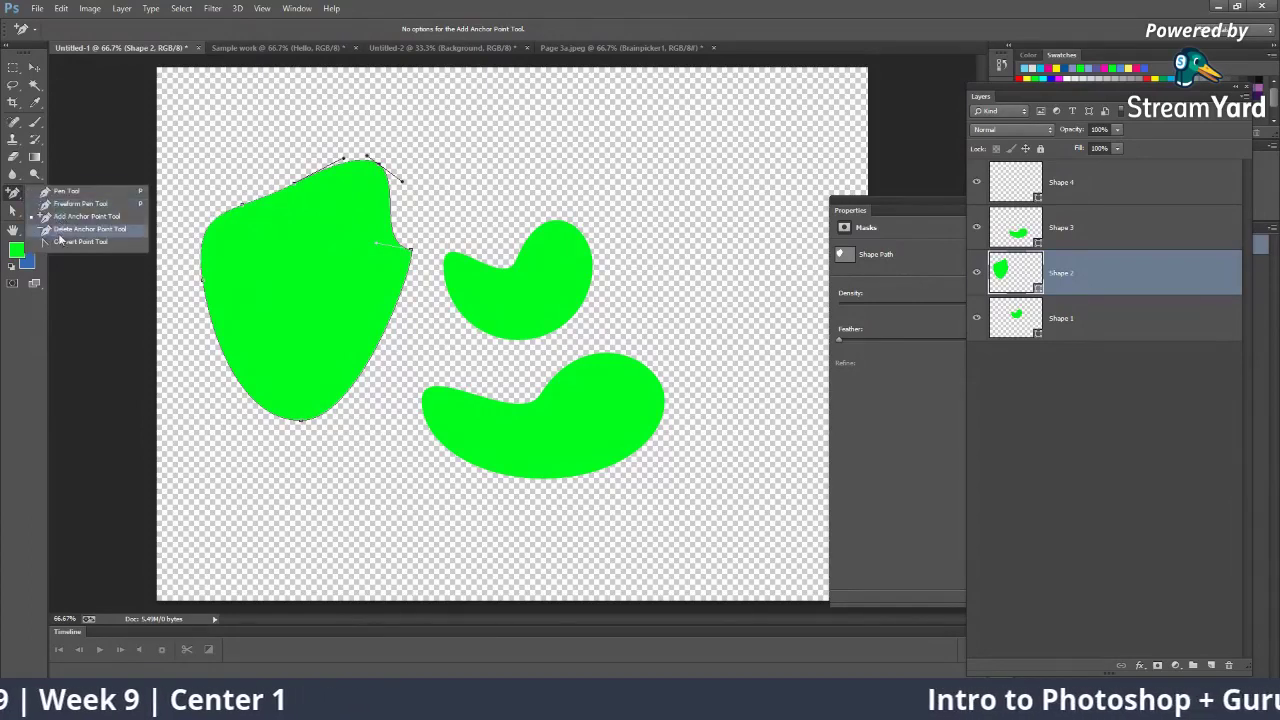
pyautogui.click(72, 230)
pyautogui.click(413, 254)
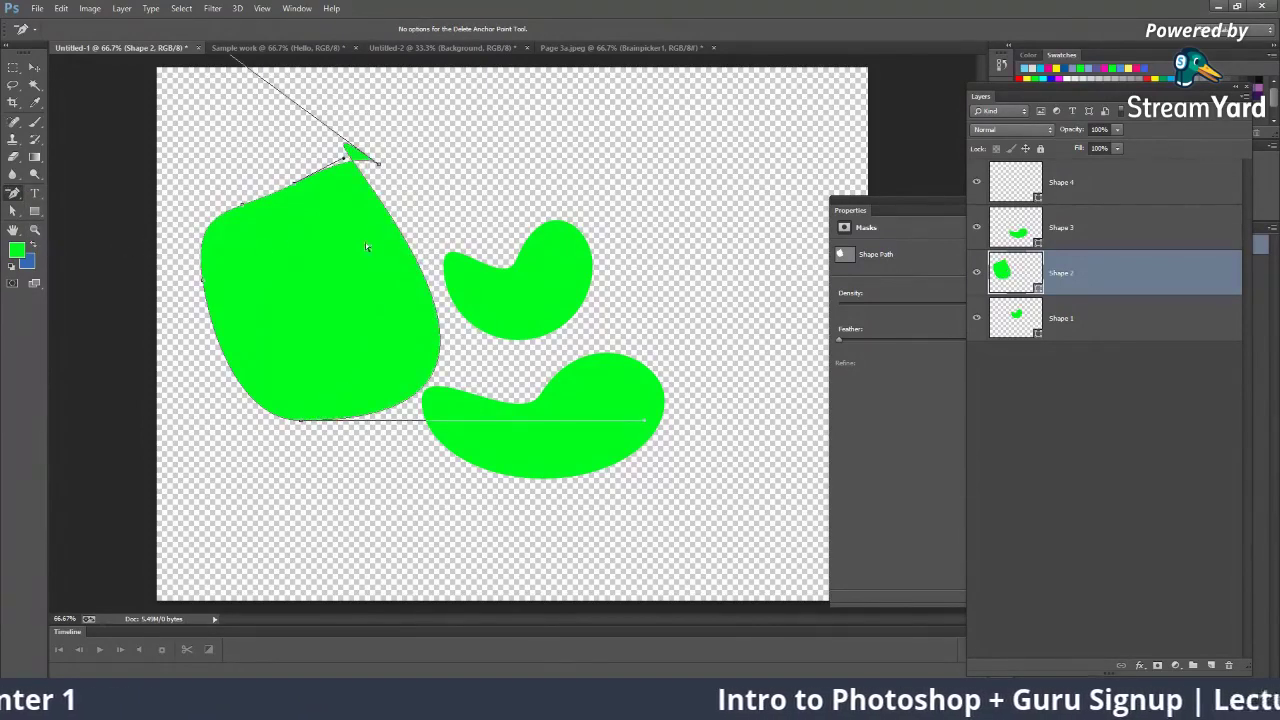
pyautogui.click(381, 170)
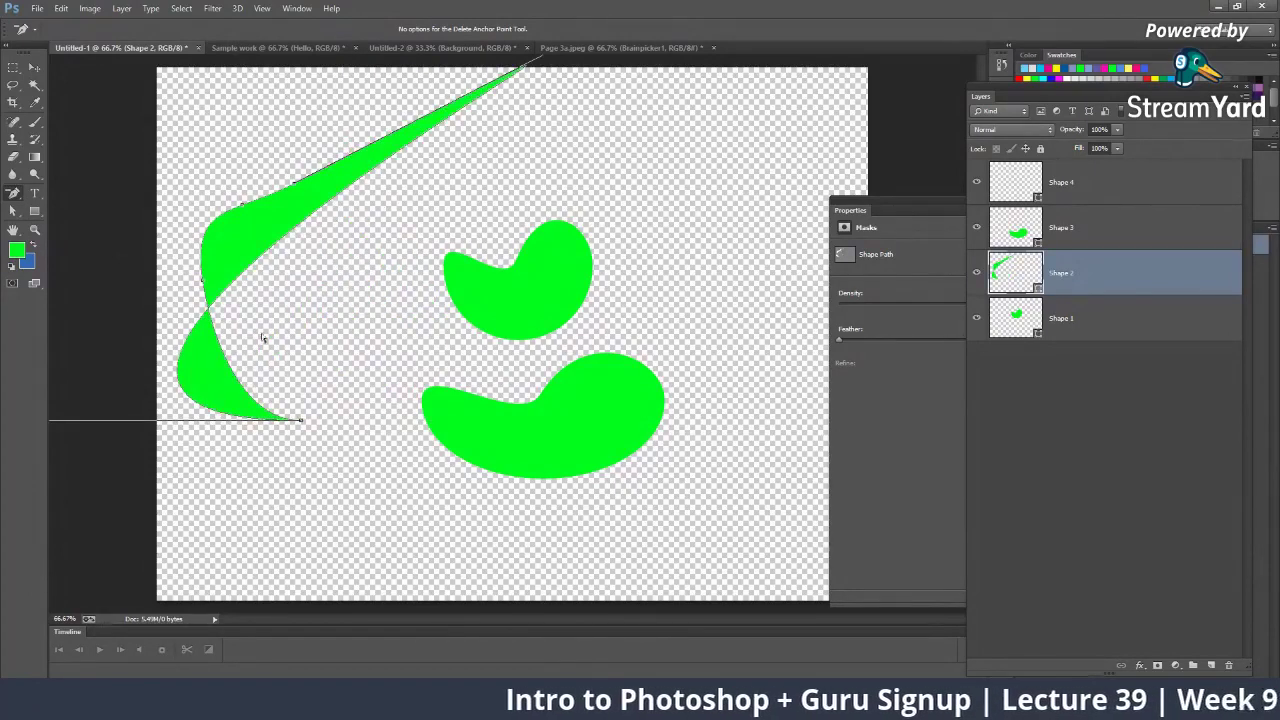
pyautogui.click(297, 418)
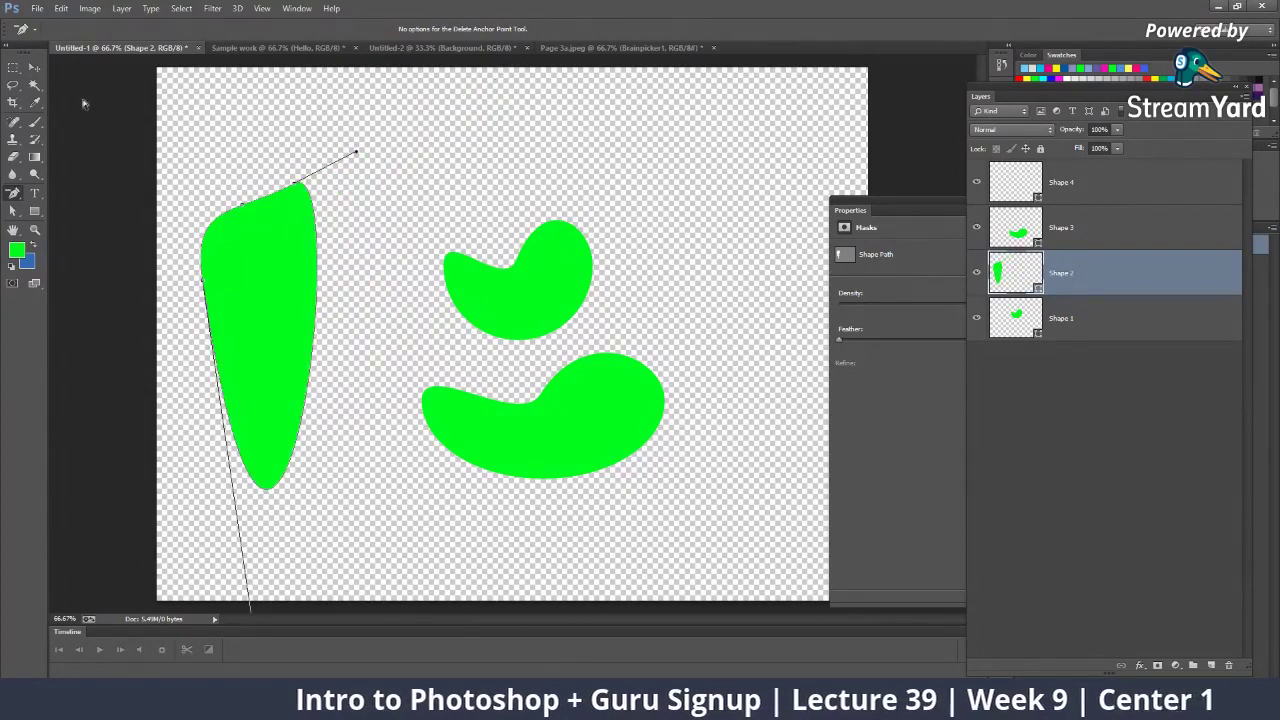
# - Drag the top anchor and right curve handle to widen, then narrow, the leaf shape's outline
pyautogui.rightClick(16, 194)
pyautogui.rightClick(13, 212)
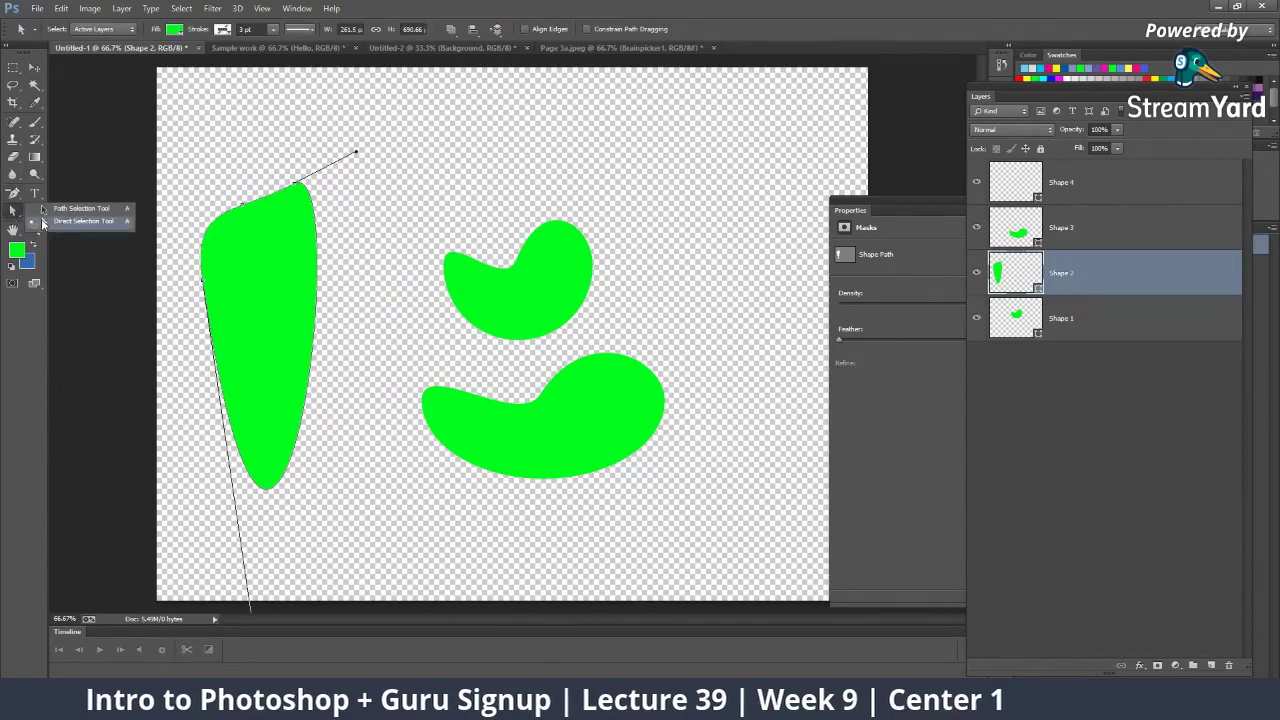
pyautogui.click(42, 221)
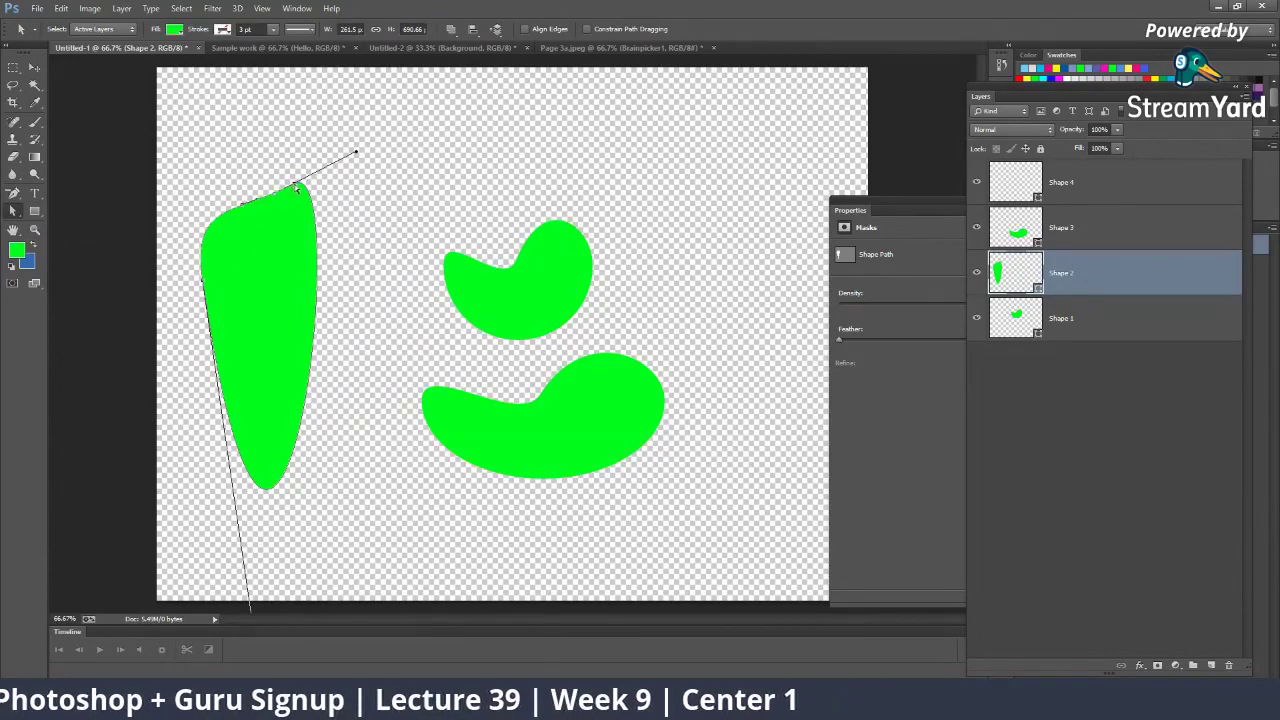
pyautogui.moveTo(296, 187); pyautogui.dragTo(385, 261)
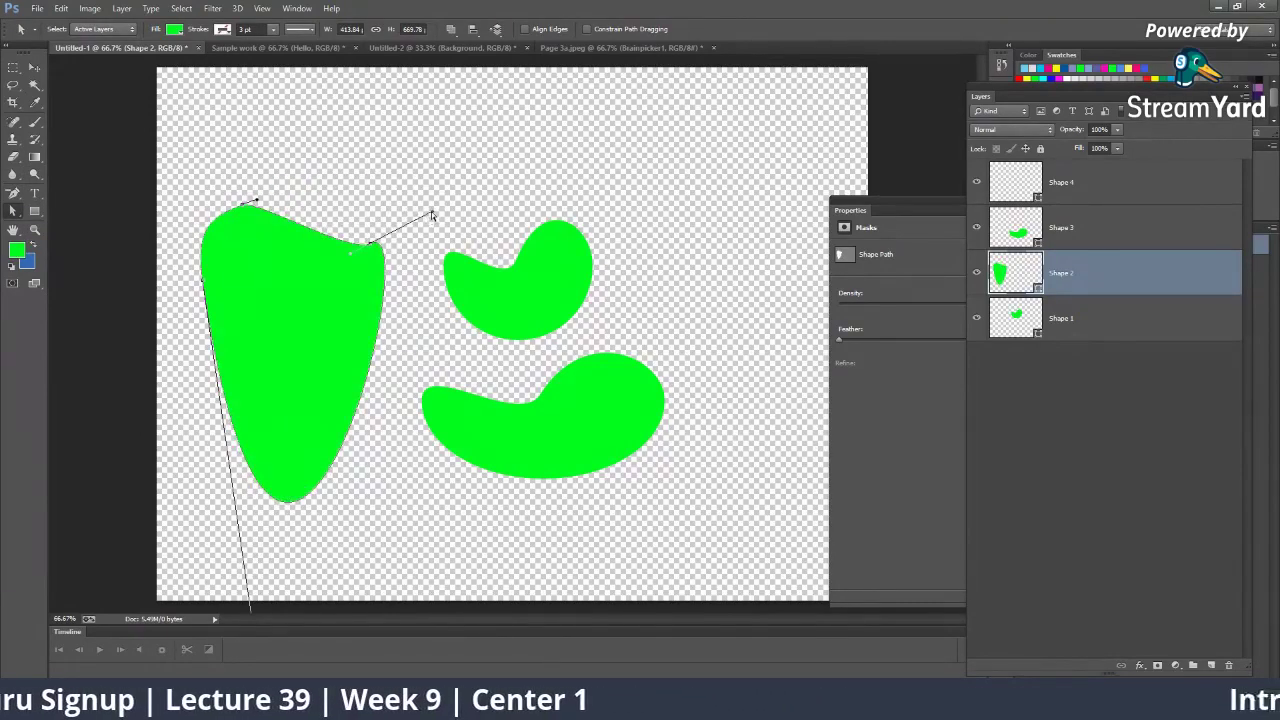
pyautogui.moveTo(431, 211); pyautogui.dragTo(385, 343)
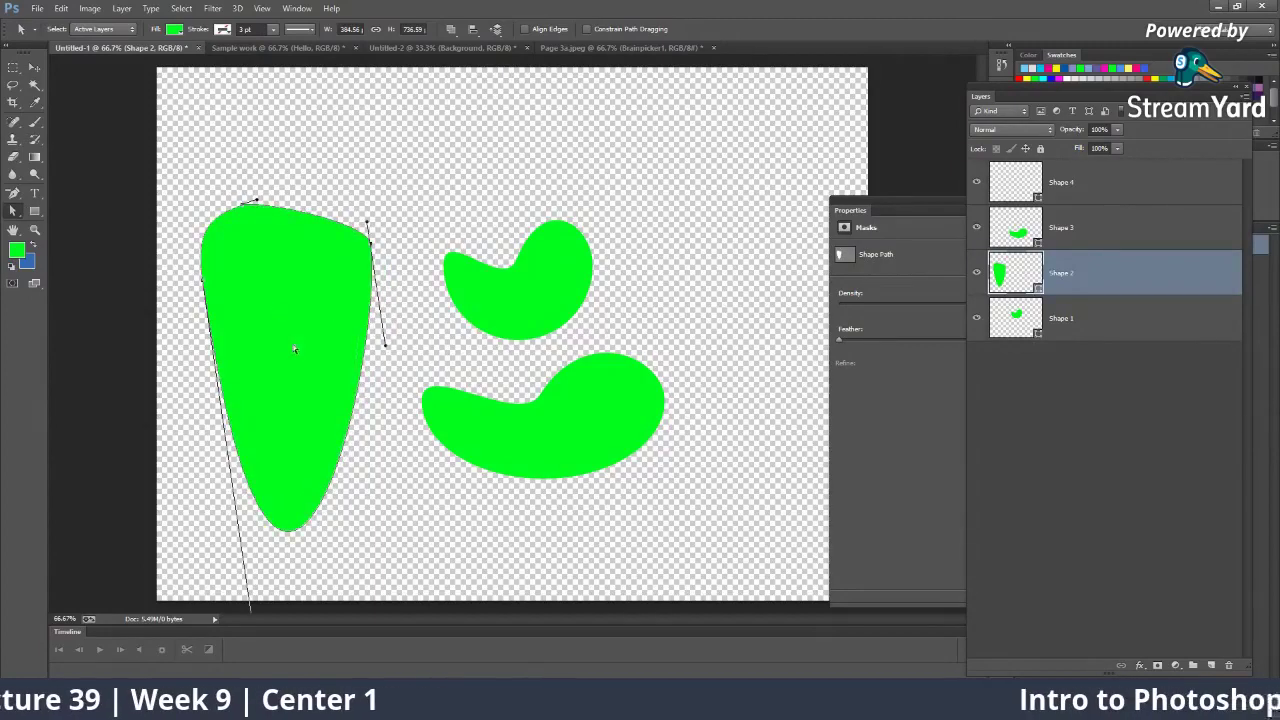
pyautogui.moveTo(330, 275); pyautogui.dragTo(339, 275)
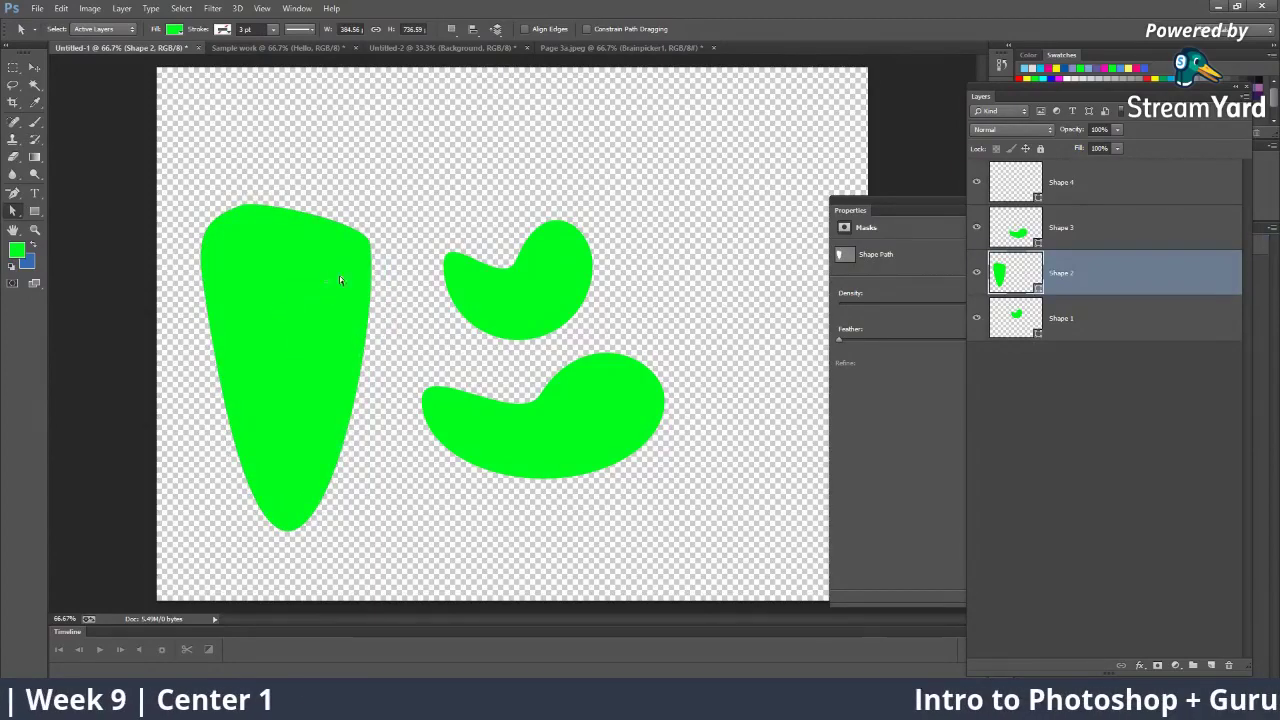
pyautogui.click(13, 210)
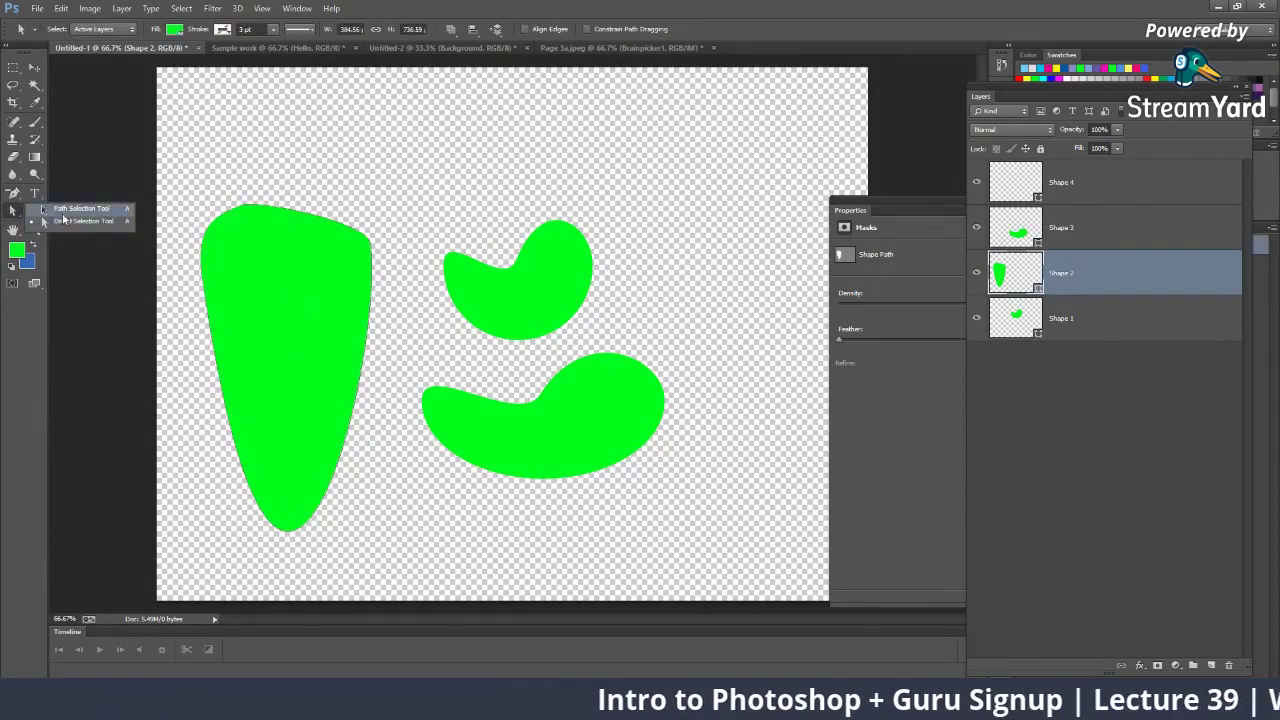
pyautogui.click(63, 219)
pyautogui.moveTo(205, 262); pyautogui.dragTo(356, 211)
# - Convert the top-right anchor to a corner and pull curve handles out of it
pyautogui.click(11, 208)
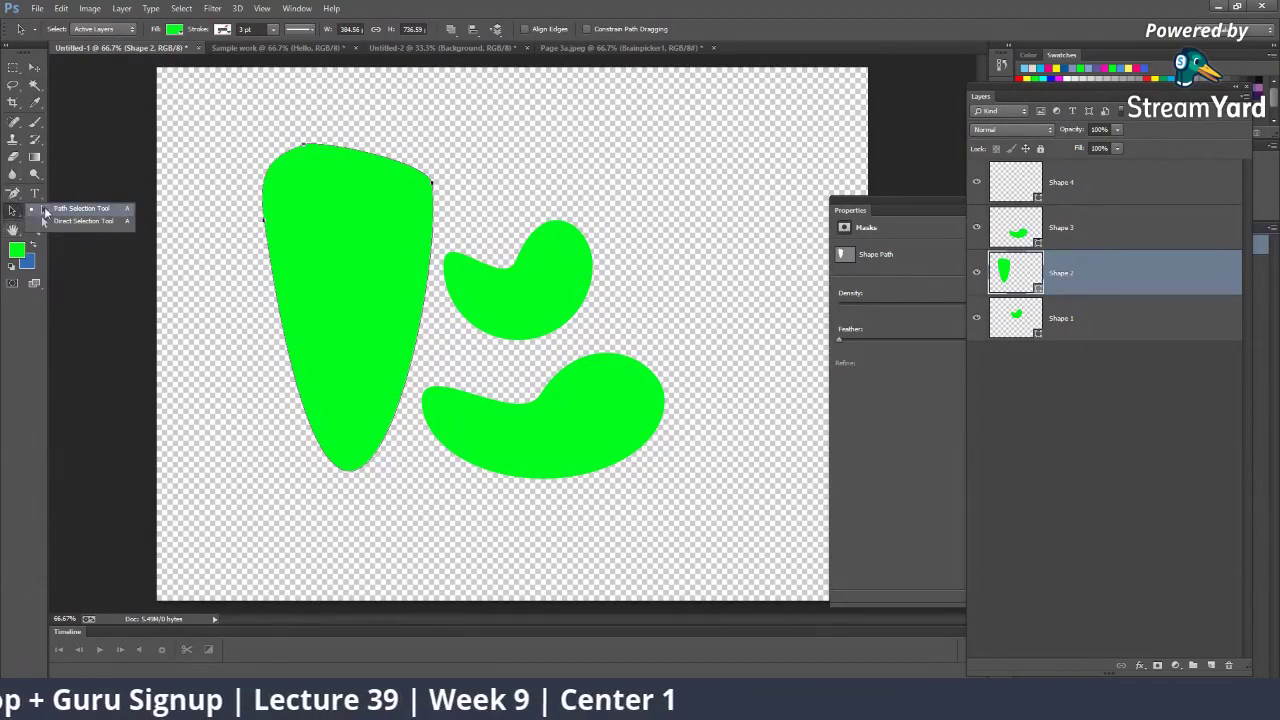
pyautogui.click(48, 223)
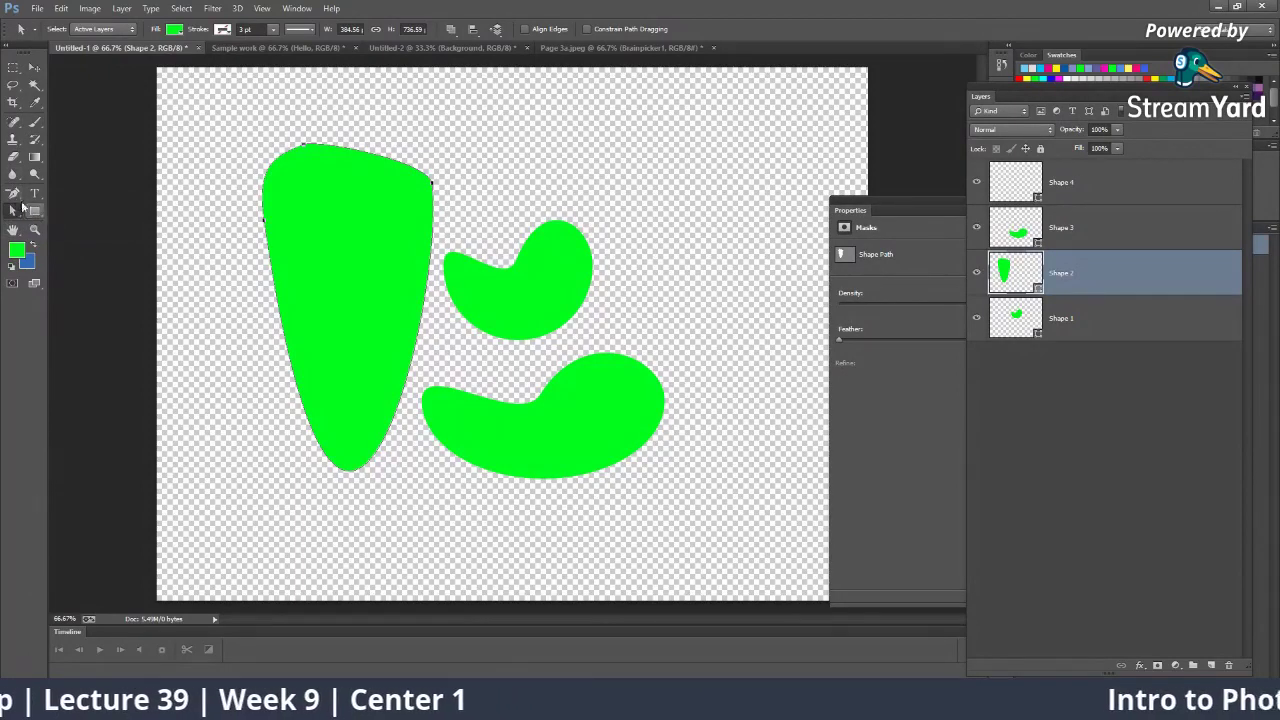
pyautogui.click(13, 193)
pyautogui.click(67, 243)
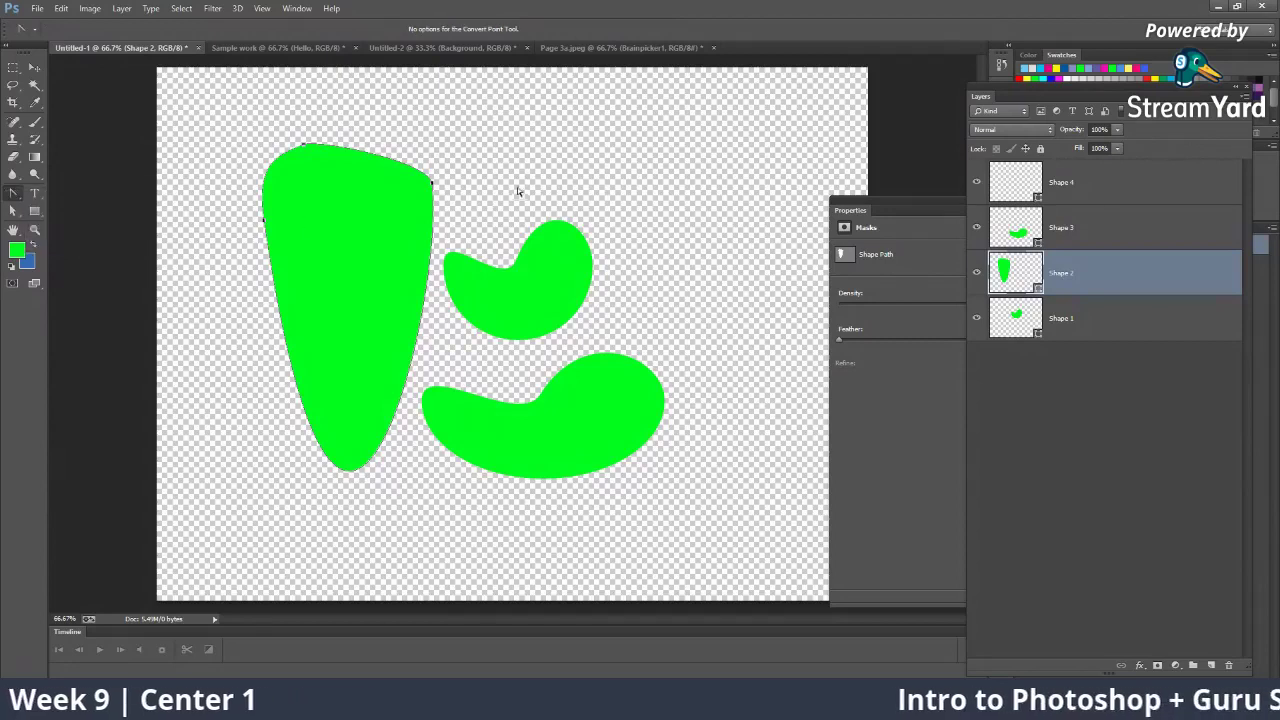
pyautogui.click(432, 184)
pyautogui.moveTo(440, 204); pyautogui.dragTo(451, 230)
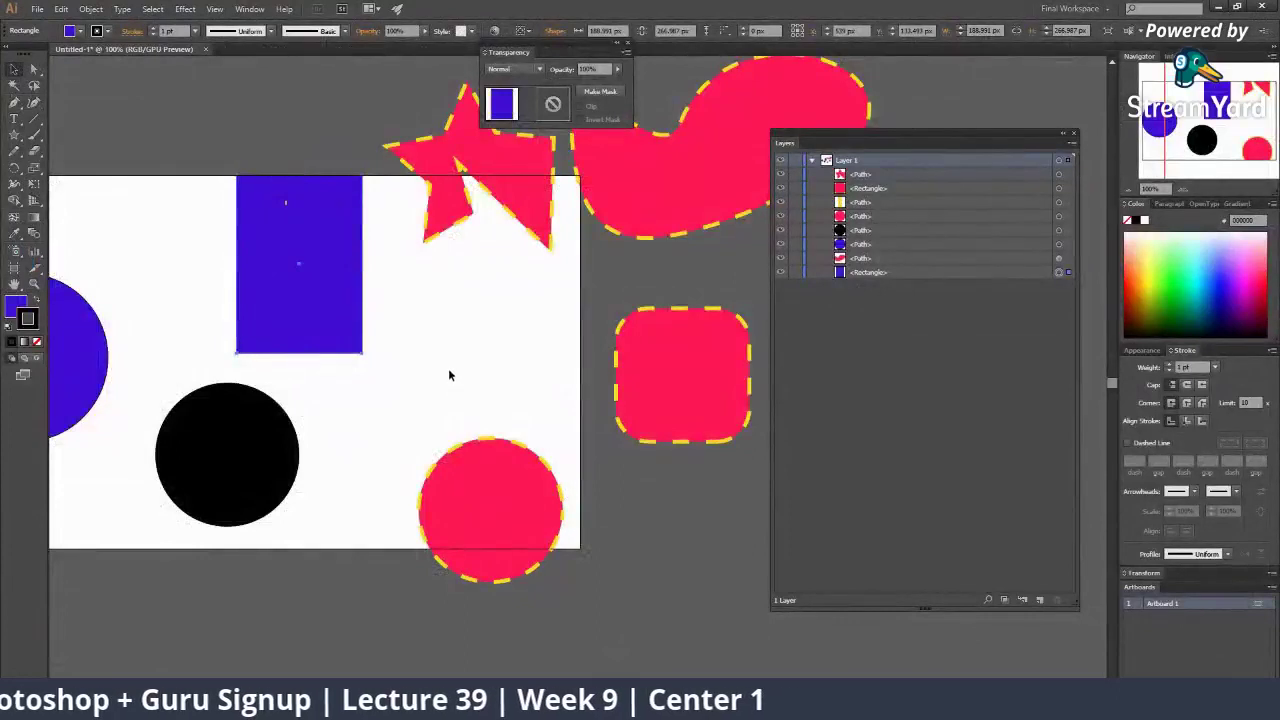
# - Move Illustrator's blue rectangle up and to the left at 100% zoom
pyautogui.click(448, 368)
pyautogui.press('z')
pyautogui.click(433, 300)
pyautogui.click(451, 340)
pyautogui.moveTo(440, 333); pyautogui.dragTo(463, 323)
pyautogui.hotkey('ctrl', '1')
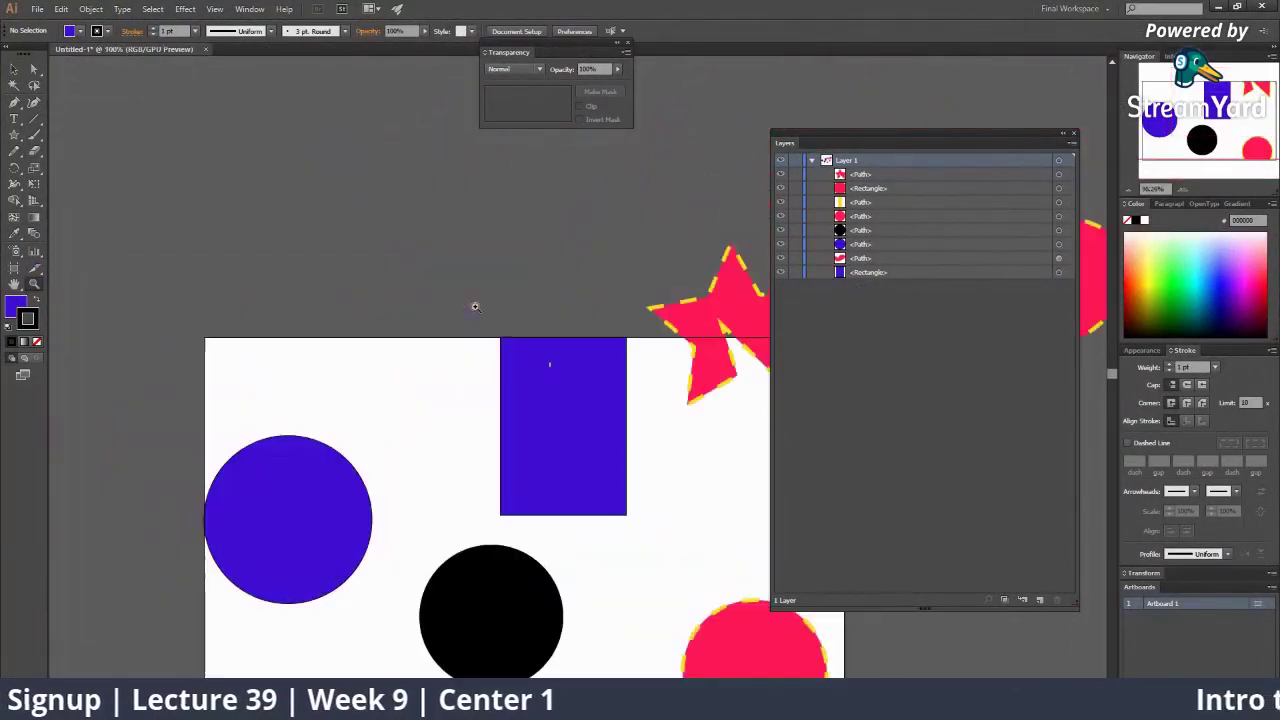
pyautogui.press('a')
pyautogui.moveTo(529, 372); pyautogui.dragTo(390, 300)
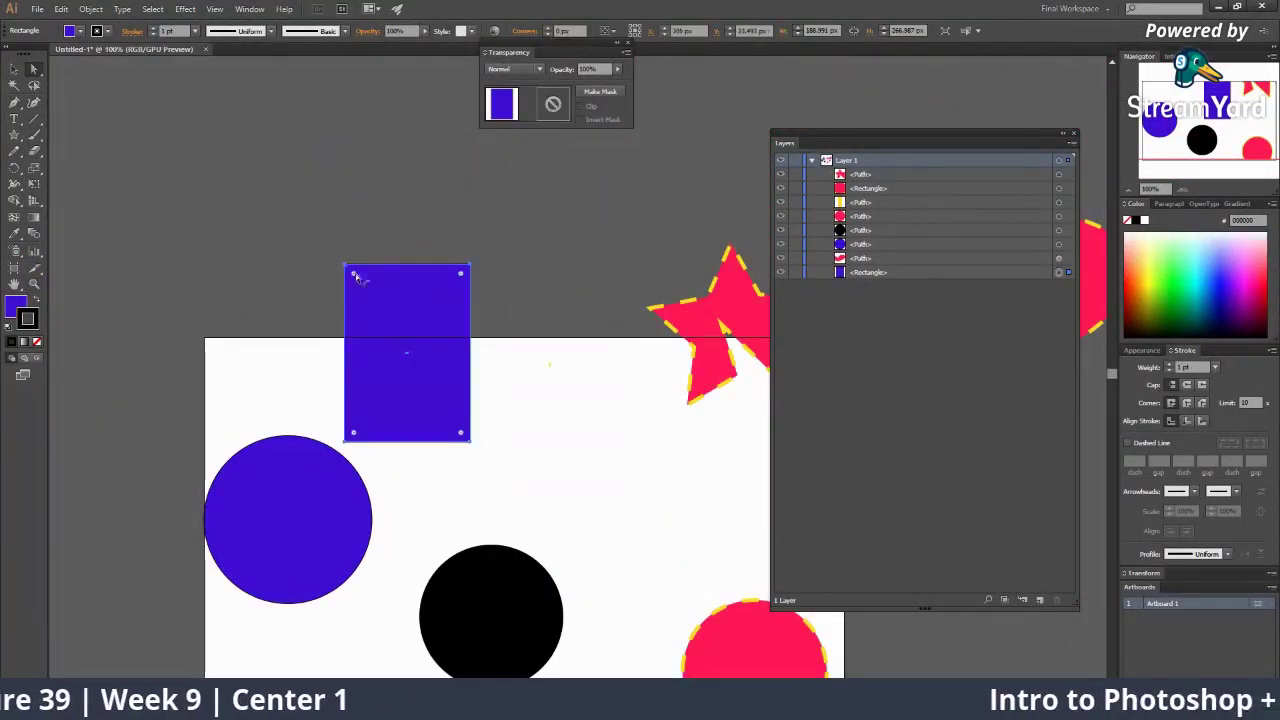
# - Curve the rectangle's top-left corner with the Convert Anchor Point Tool, then return to Photoshop
pyautogui.click(354, 274)
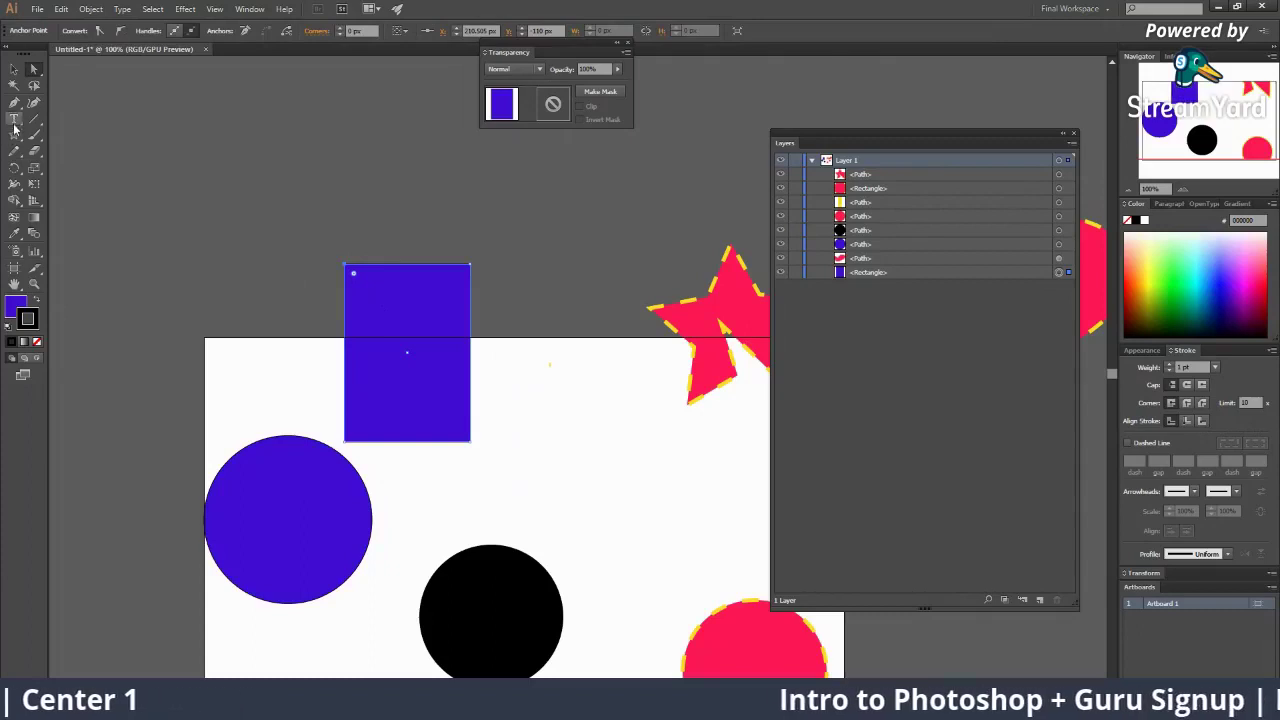
pyautogui.moveTo(14, 102); pyautogui.dragTo(70, 151)
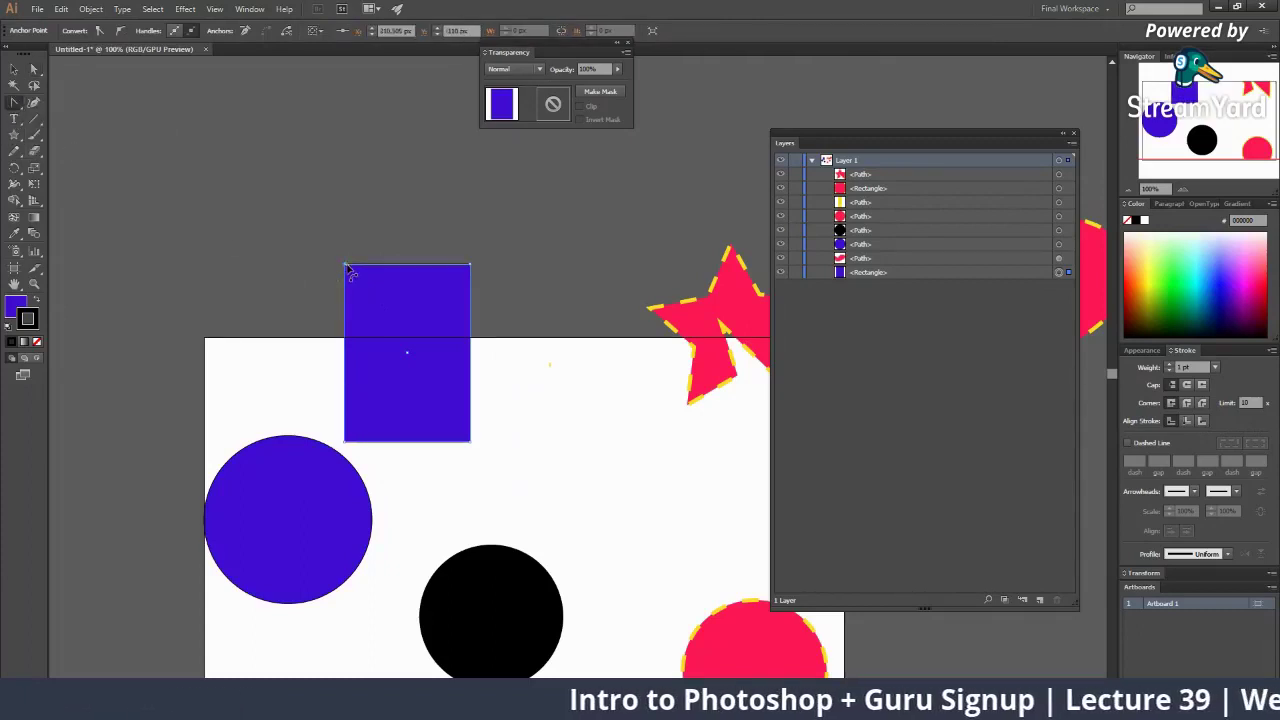
pyautogui.moveTo(346, 264); pyautogui.dragTo(395, 210)
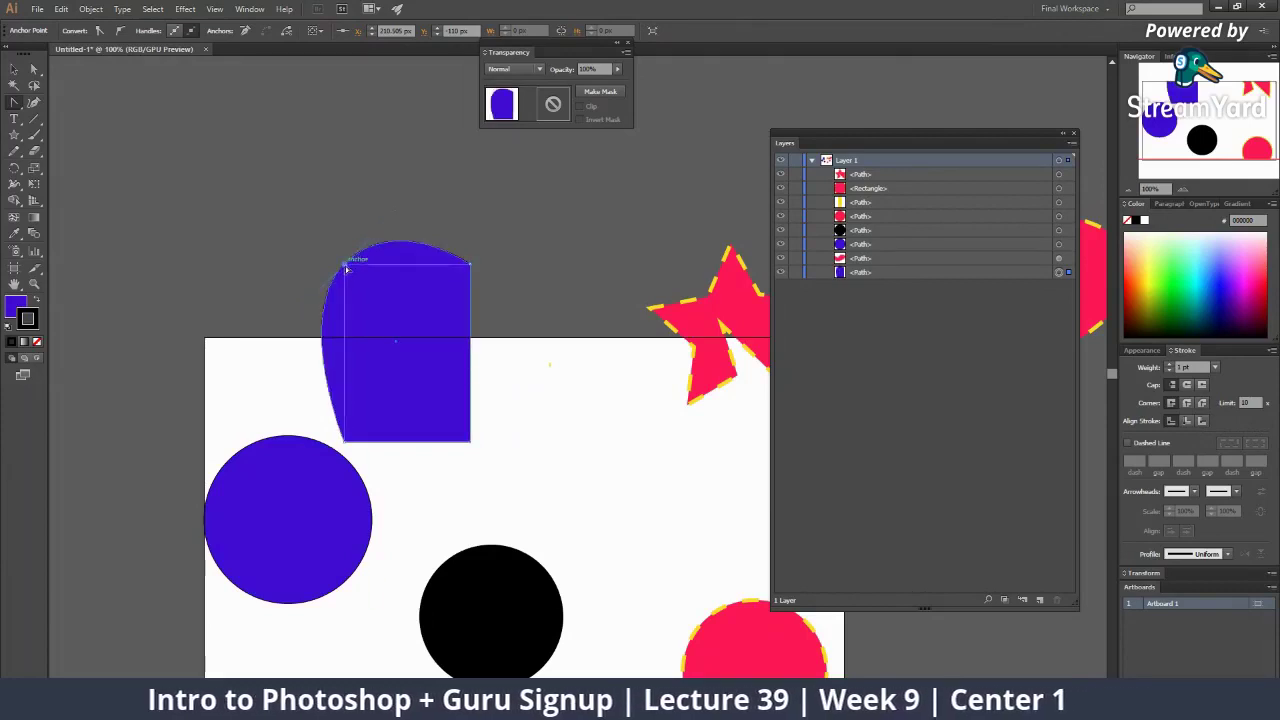
pyautogui.moveTo(346, 266); pyautogui.dragTo(398, 256)
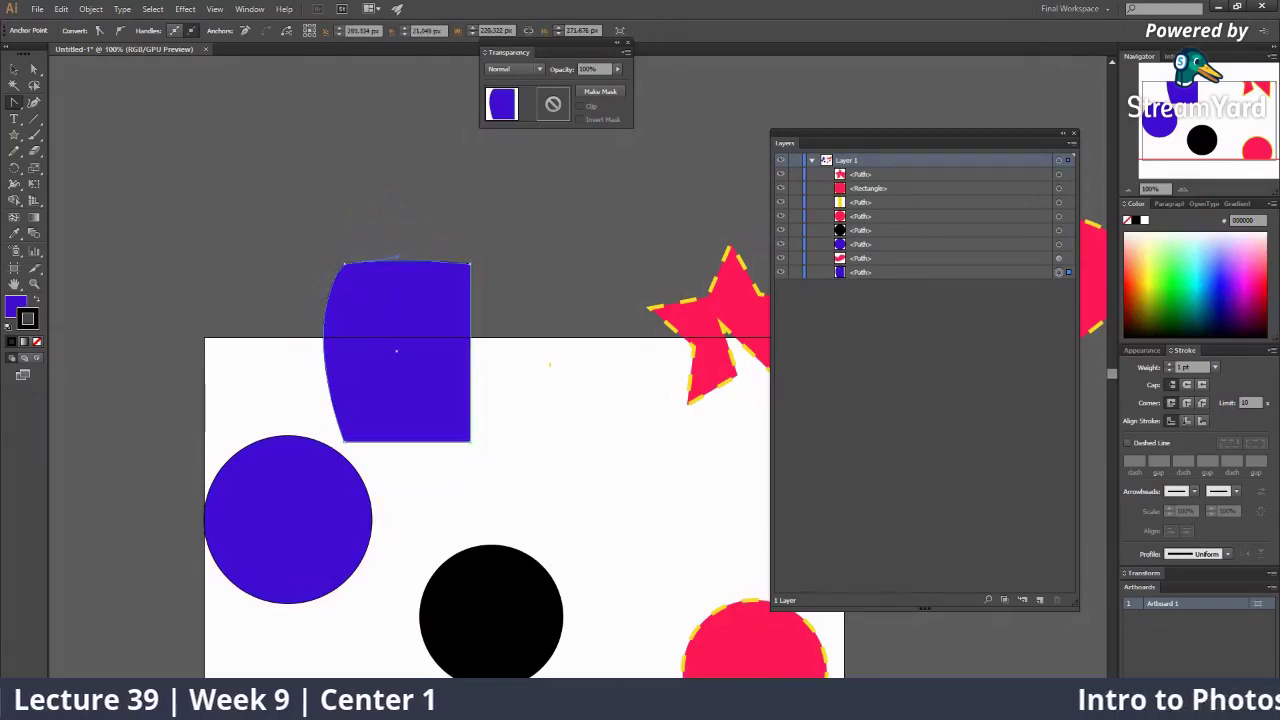
pyautogui.hotkey('alt', 'Tab')
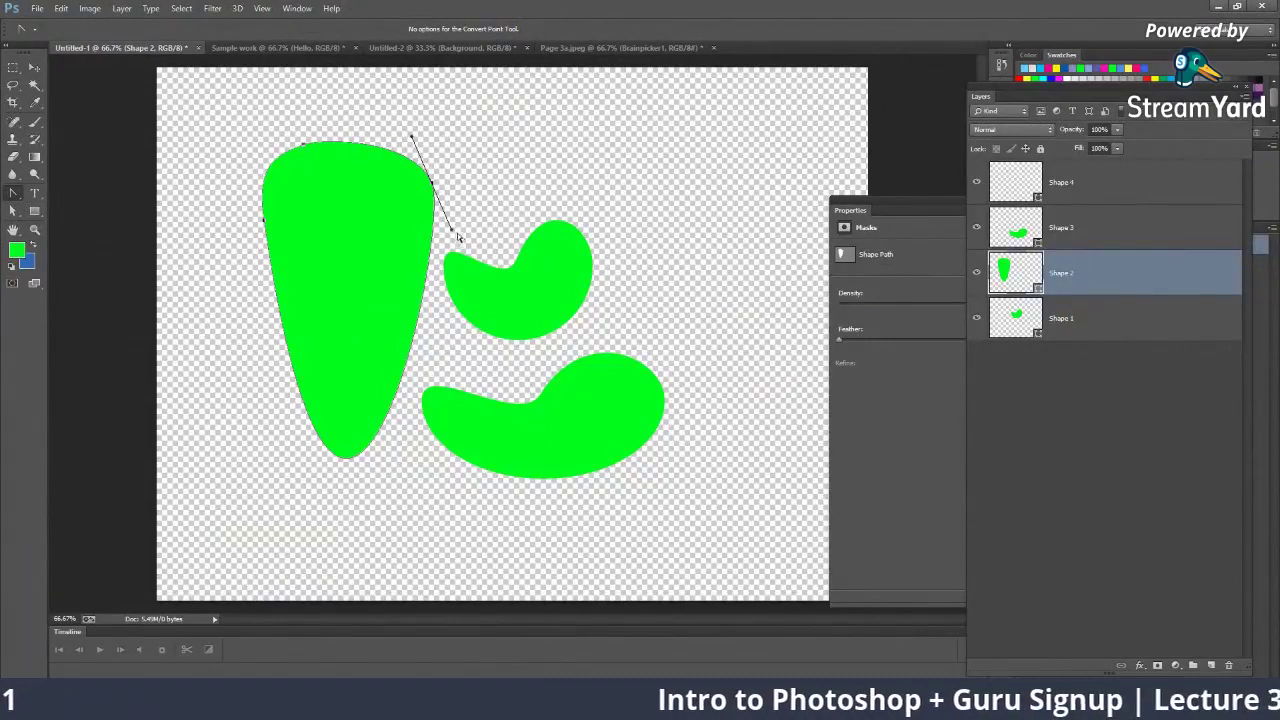
# - Bend the green shape's right side inward with the Convert Point Tool handle
pyautogui.moveTo(452, 233); pyautogui.dragTo(272, 182)
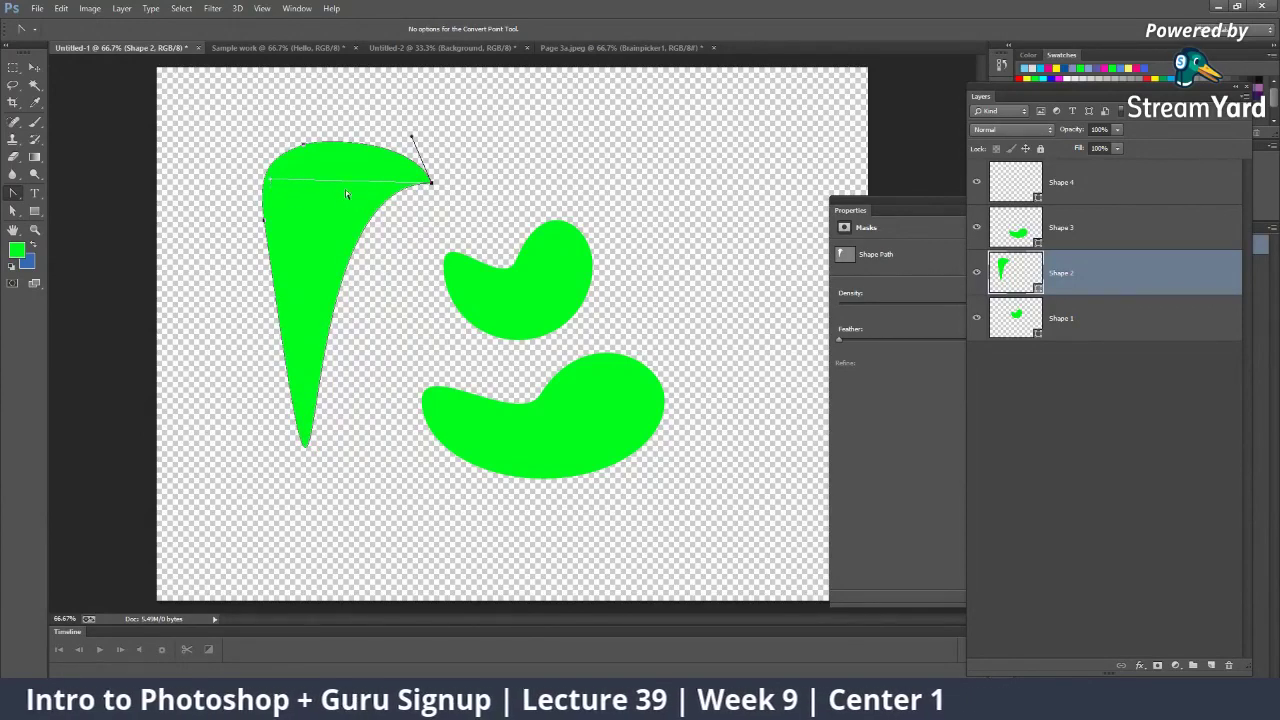
pyautogui.click(13, 210)
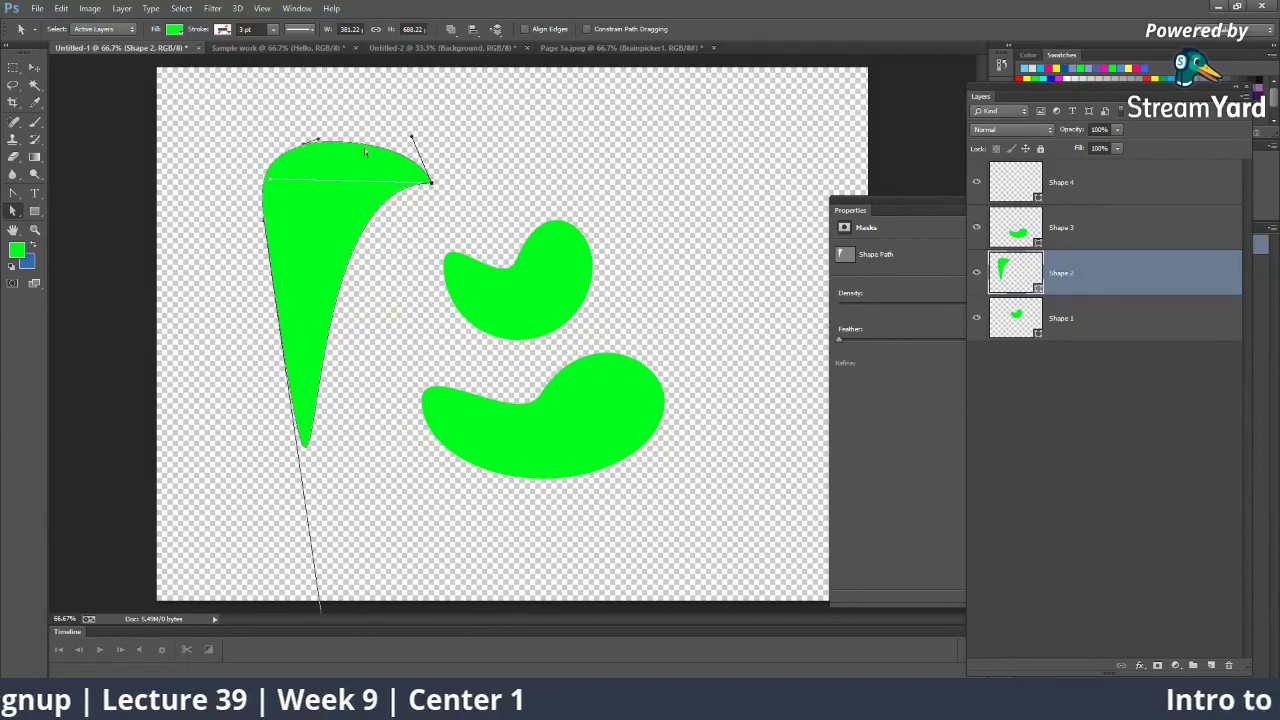
pyautogui.click(366, 112)
# - Select the shape's top-left anchor with the Direct Selection Tool and nudge it slightly
pyautogui.click(305, 145)
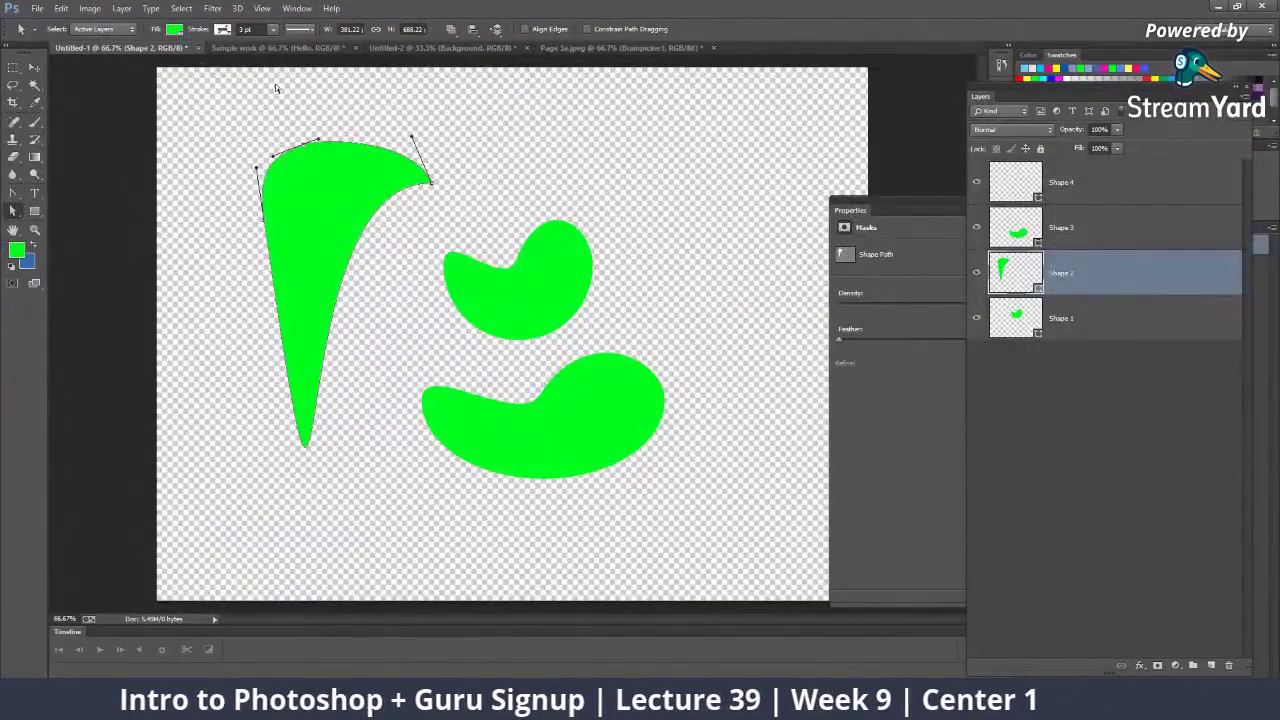
pyautogui.click(12, 208)
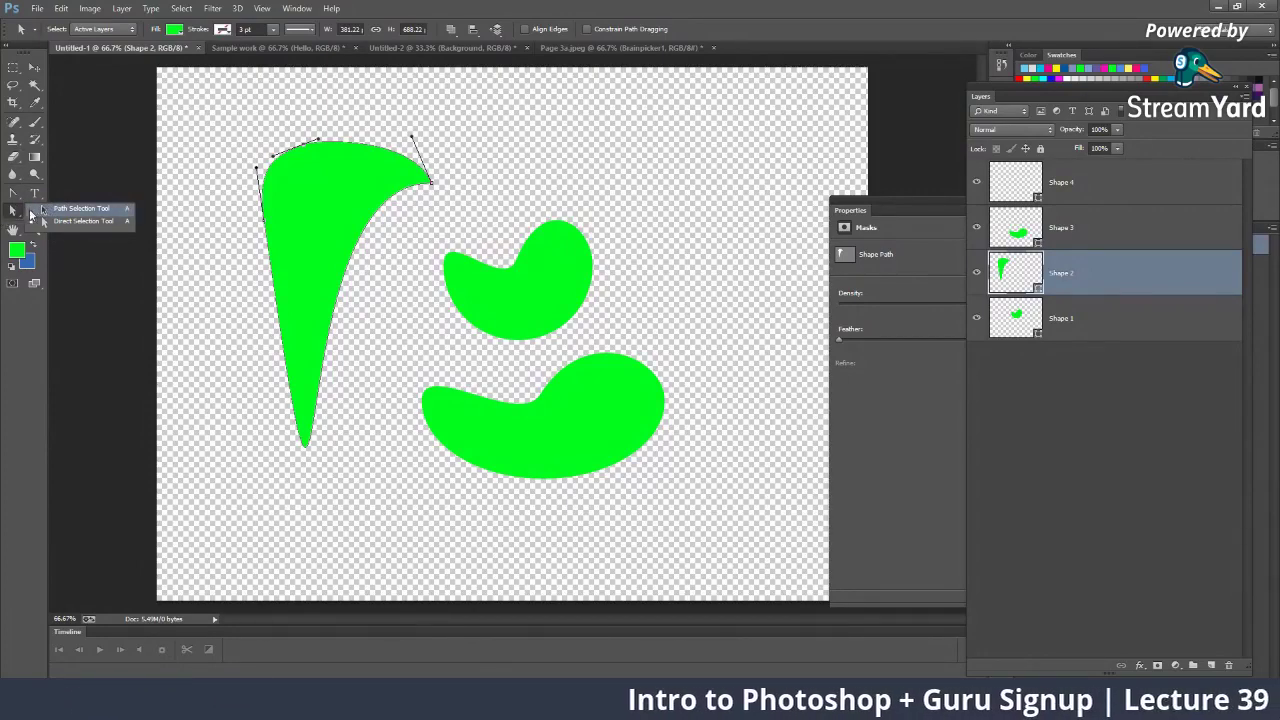
pyautogui.click(87, 224)
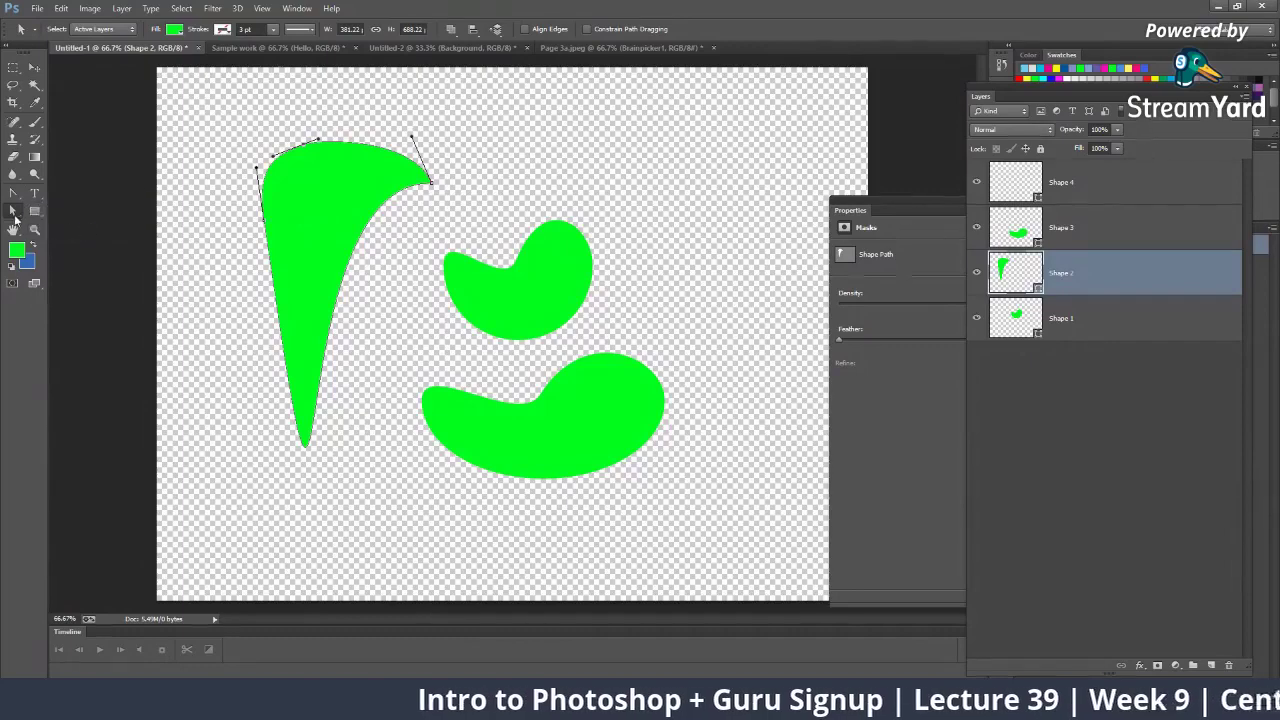
pyautogui.rightClick(14, 213)
pyautogui.click(48, 222)
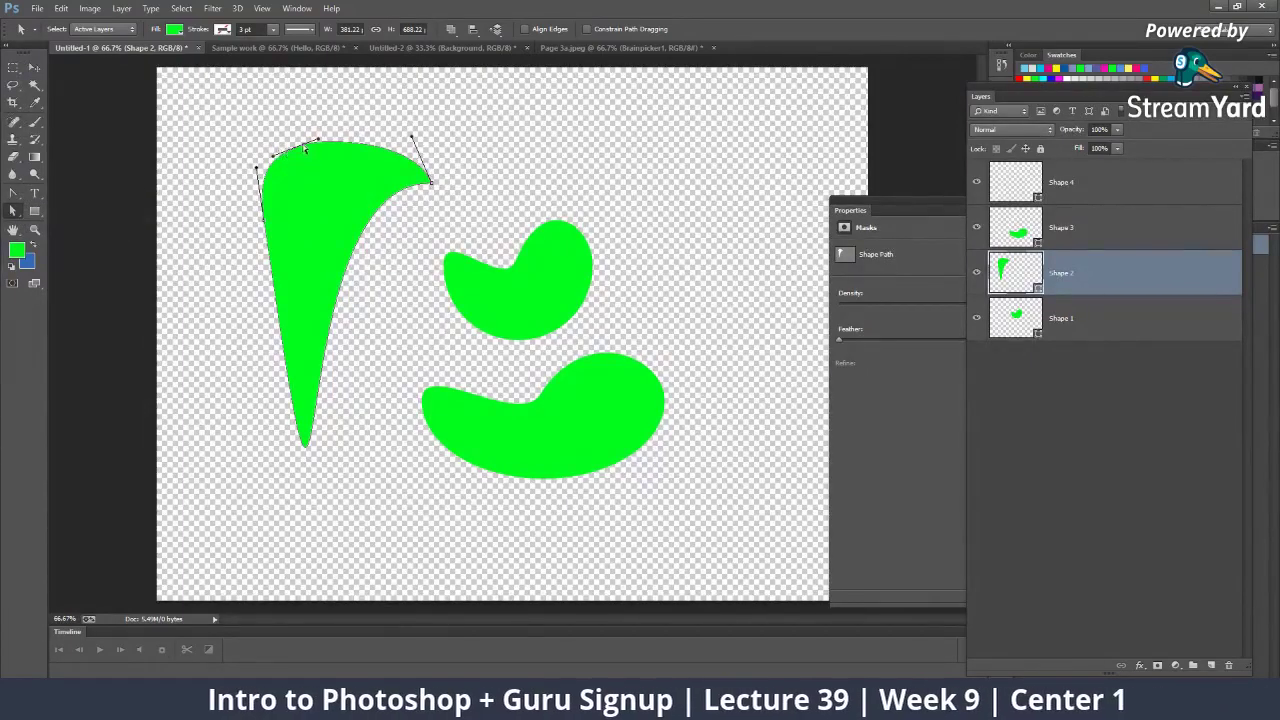
pyautogui.moveTo(303, 146)
pyautogui.mouseDown()
pyautogui.moveTo(313, 164)
pyautogui.moveTo(303, 140)
pyautogui.mouseUp()
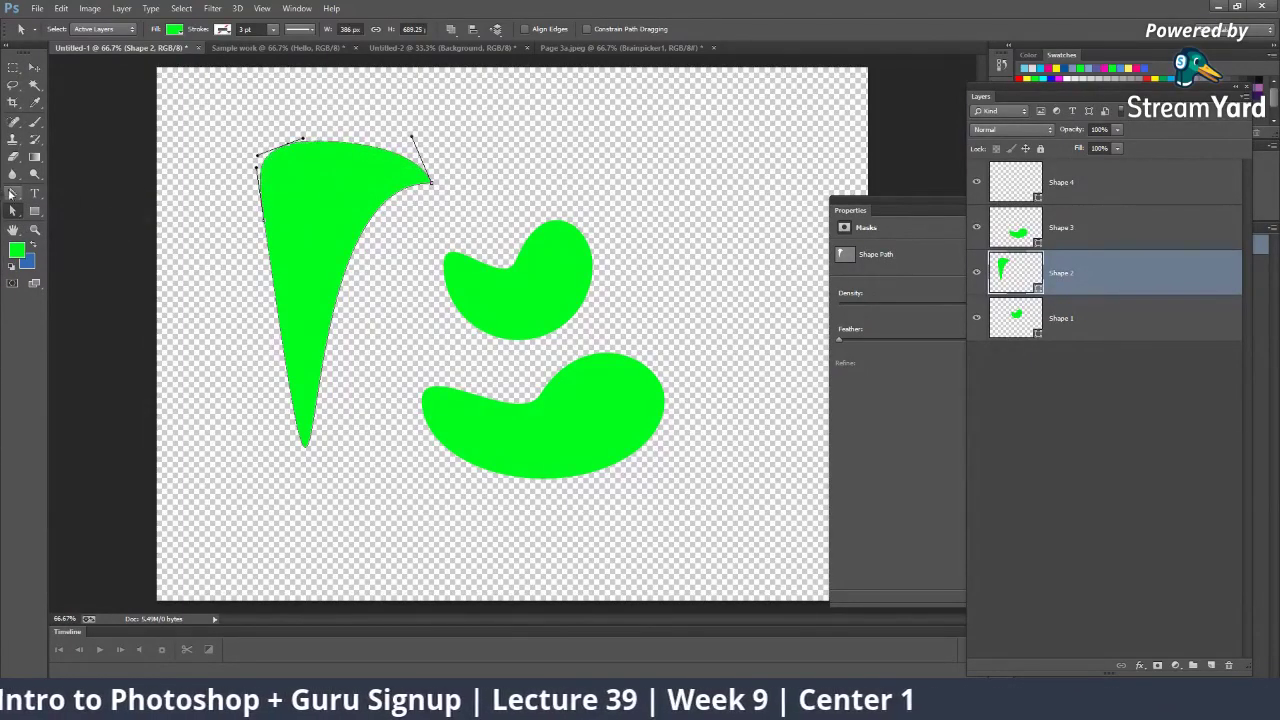
# - Curve the top-left corner into a flare, then bring up the StreamYard broadcast
pyautogui.click(10, 193)
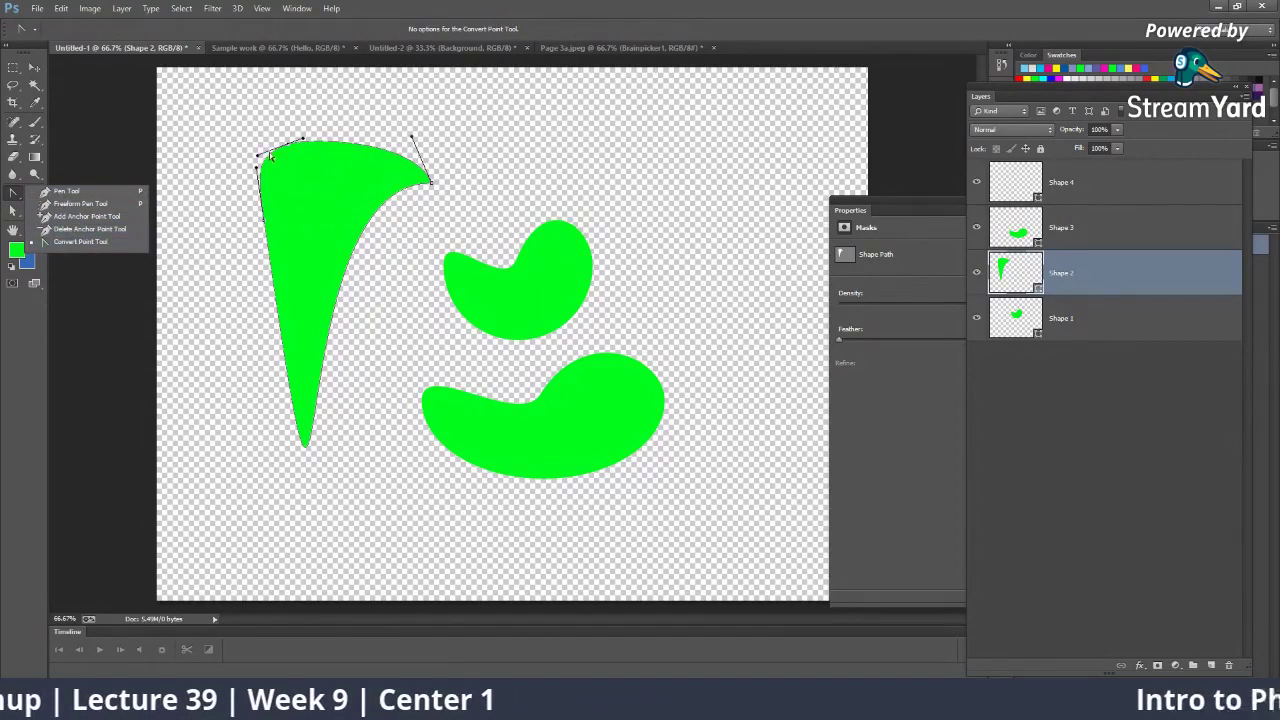
pyautogui.moveTo(286, 146); pyautogui.dragTo(377, 103)
pyautogui.click(523, 393)
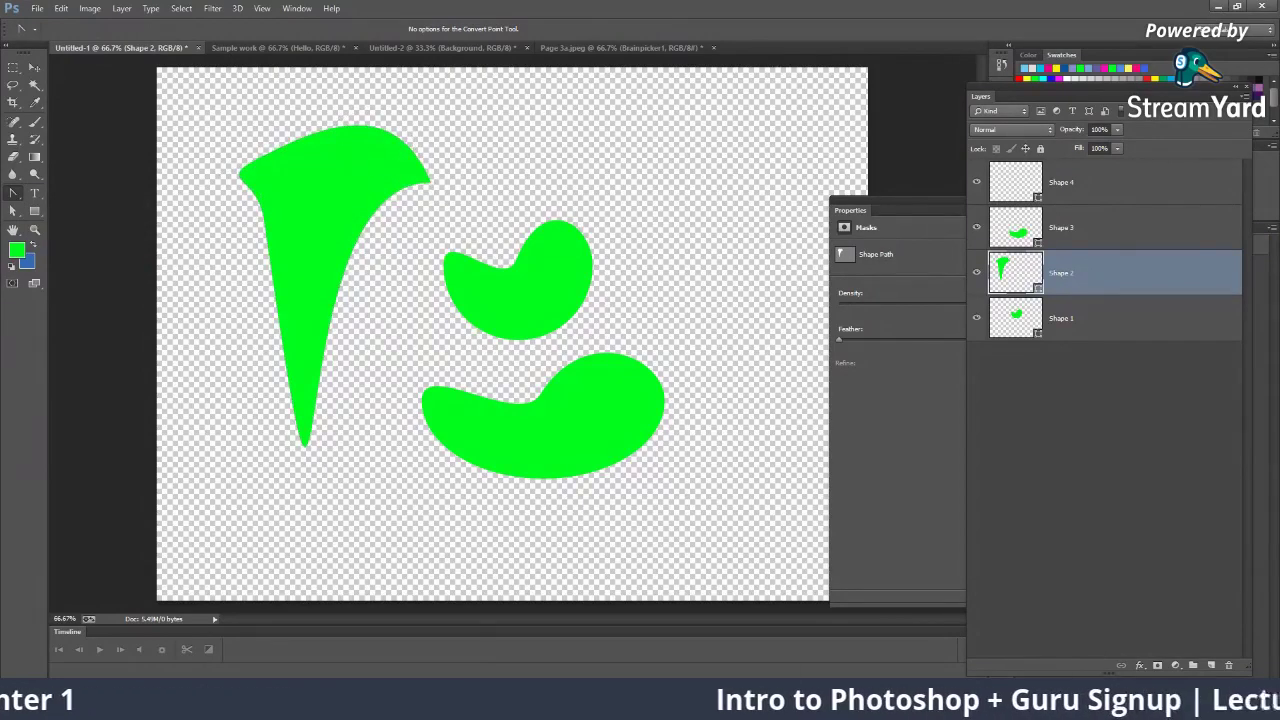
pyautogui.click(805, 615)
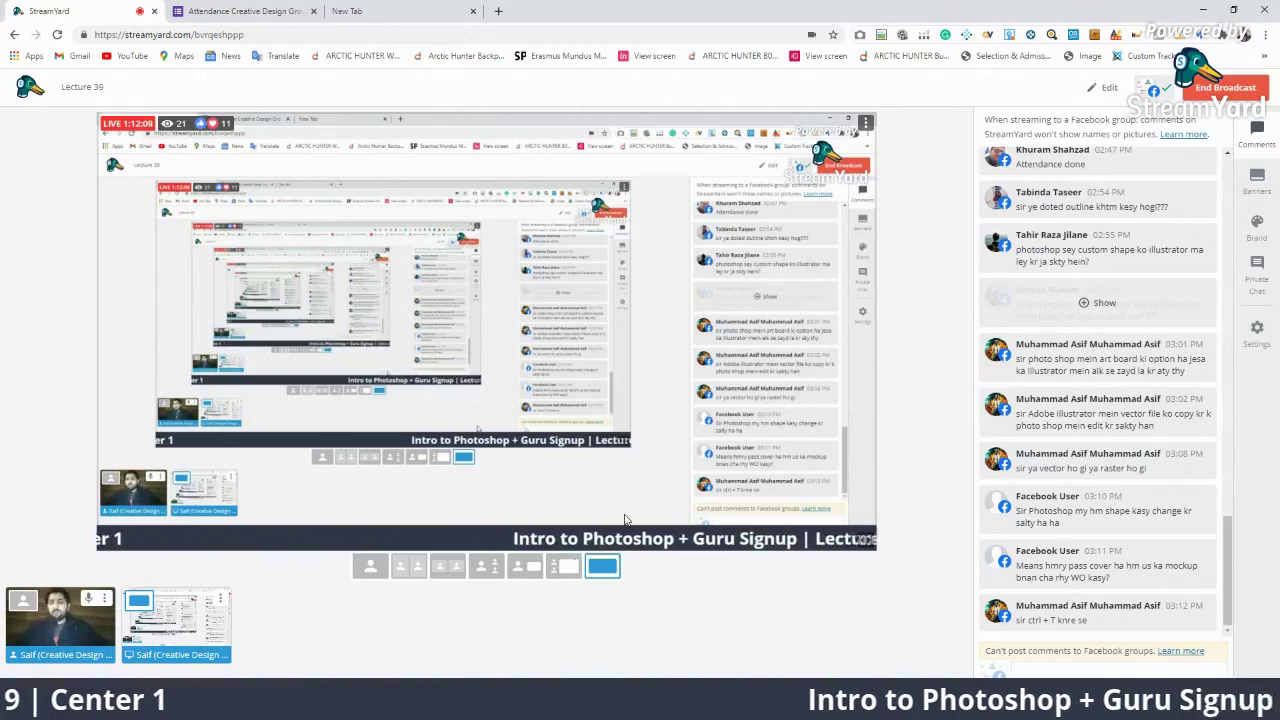
# - Open a new Chrome tab and type 'banner design mockup' into the address bar
pyautogui.click(412, 12)
pyautogui.click(415, 28)
pyautogui.write('banner')
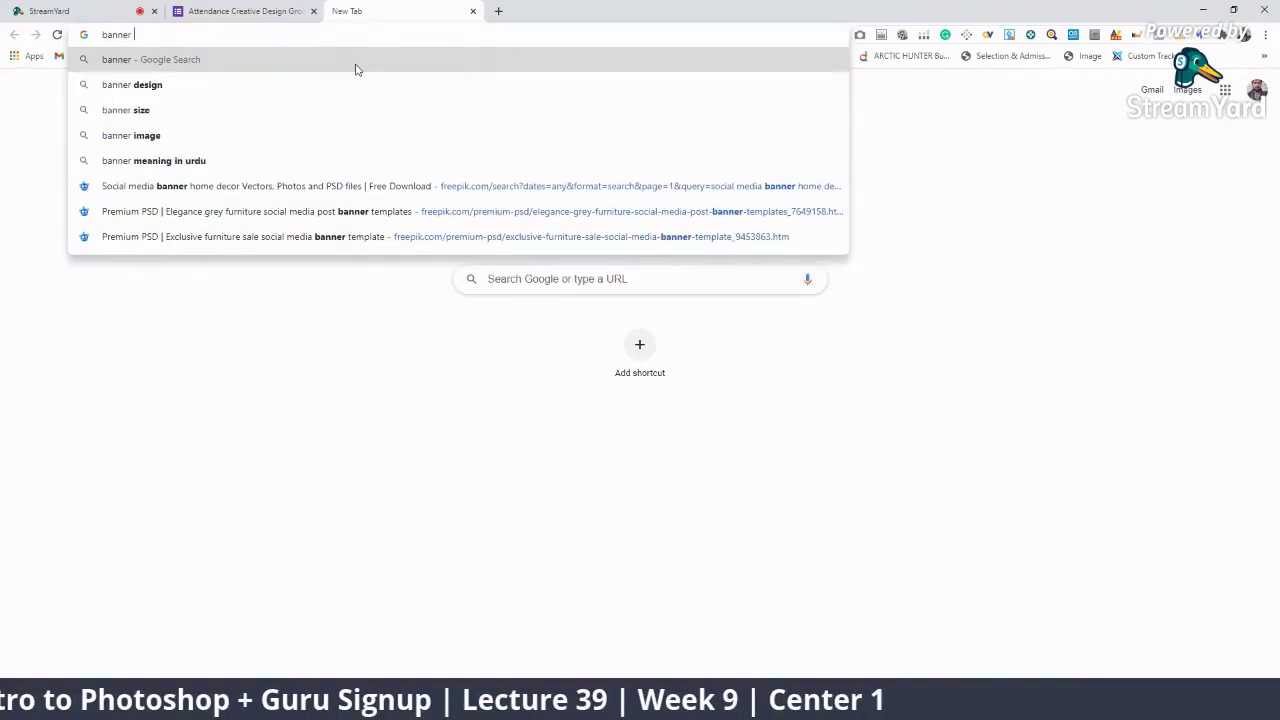
pyautogui.write(' design m')
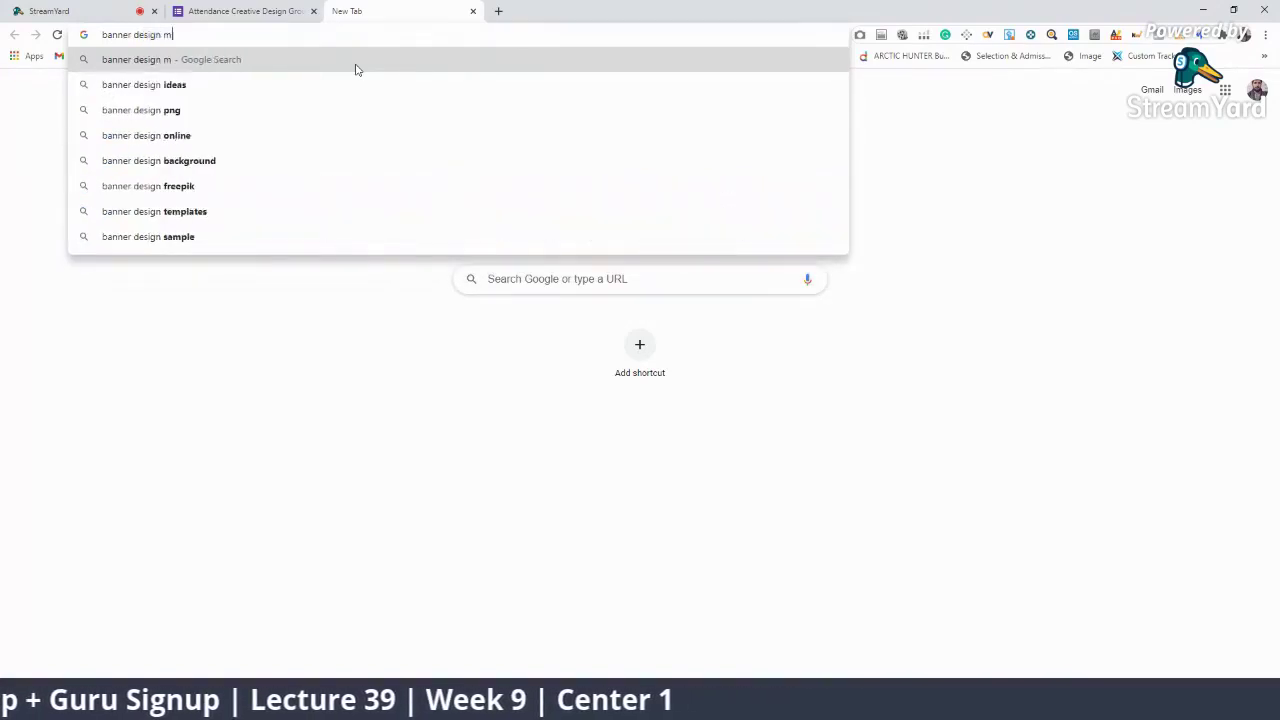
pyautogui.write('ockup')
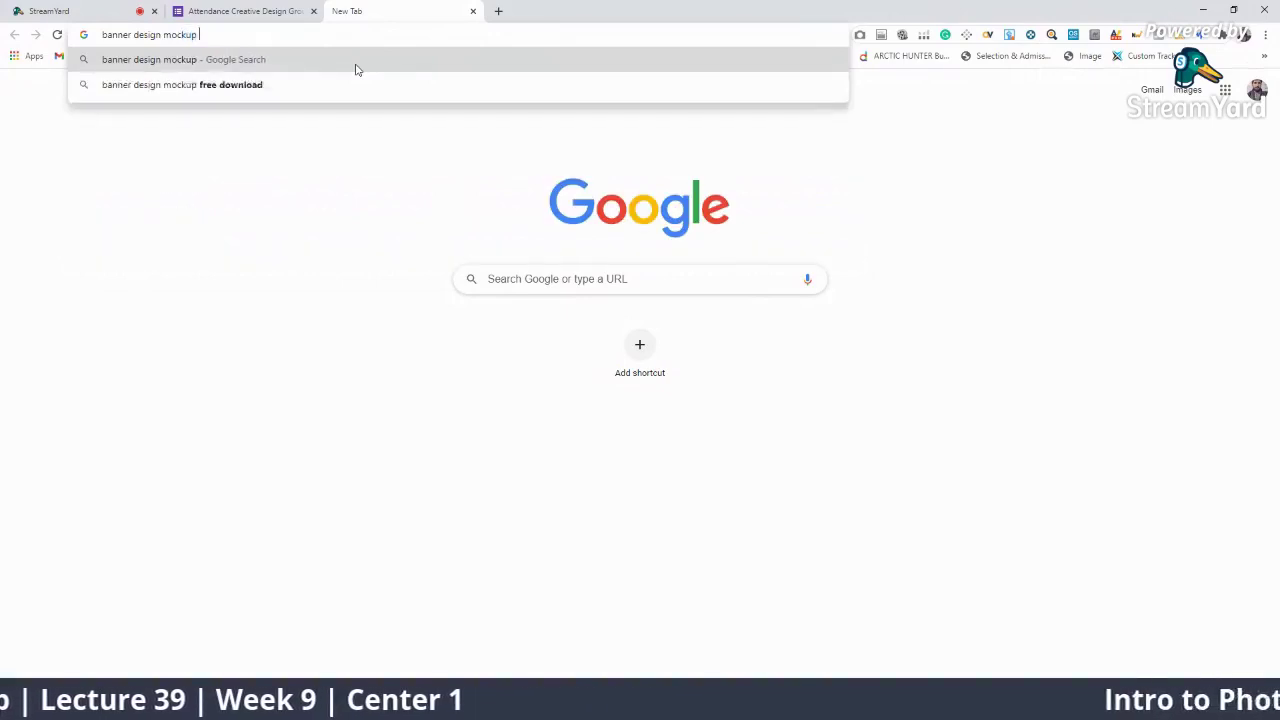
# - Run the banner design mockup search and preview the first result and the blue billboard mockup
pyautogui.press('Return')
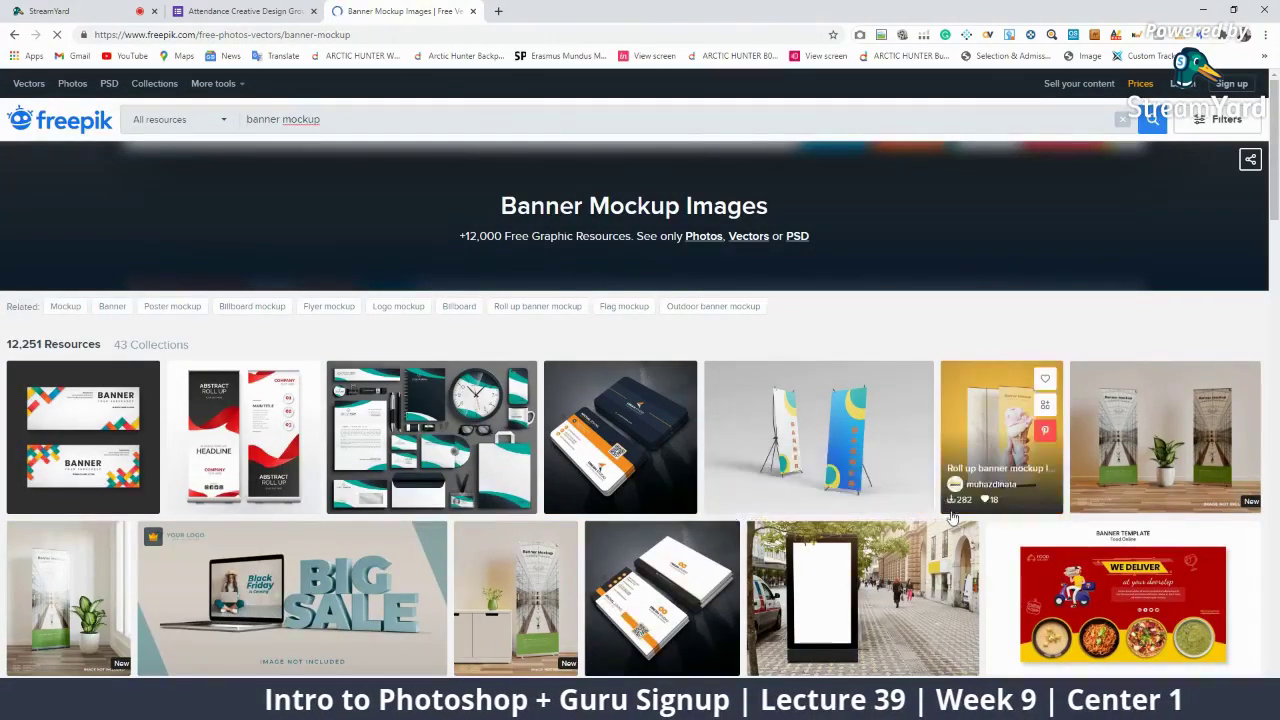
pyautogui.click(77, 400)
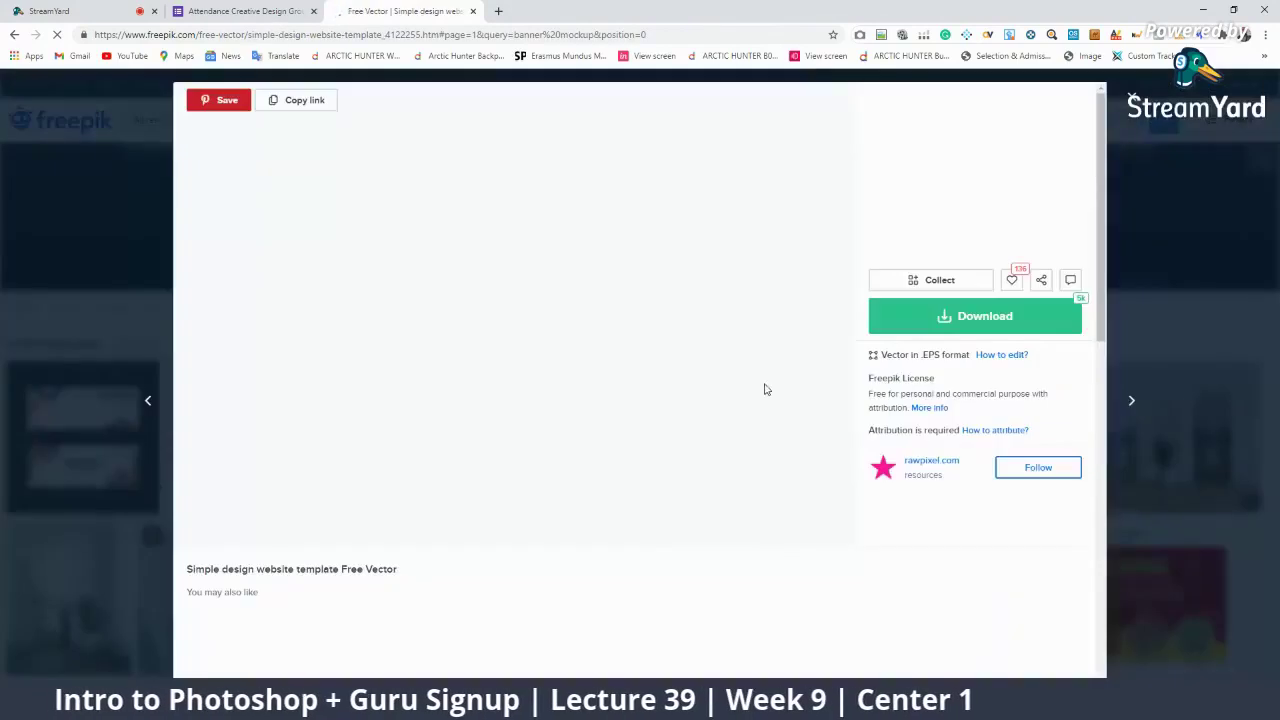
pyautogui.press('Escape')
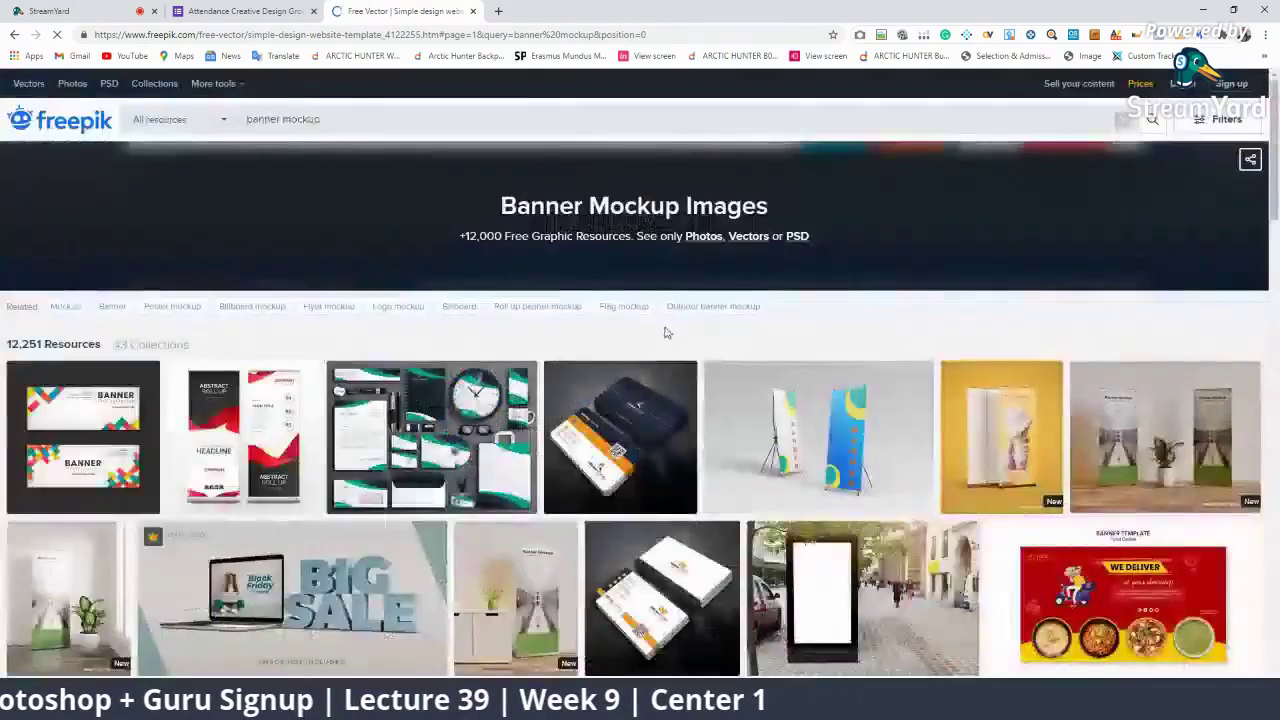
pyautogui.scroll(-3, 668, 372)
pyautogui.scroll(-3, 668, 372)
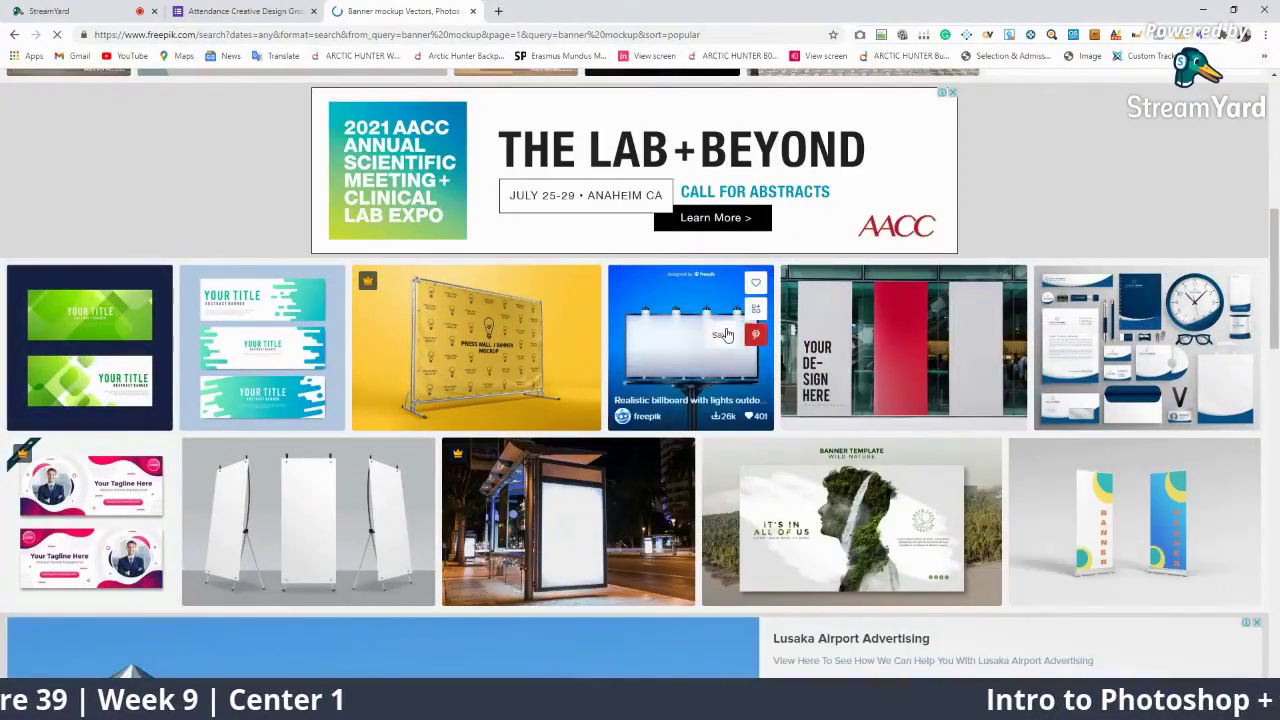
pyautogui.click(740, 340)
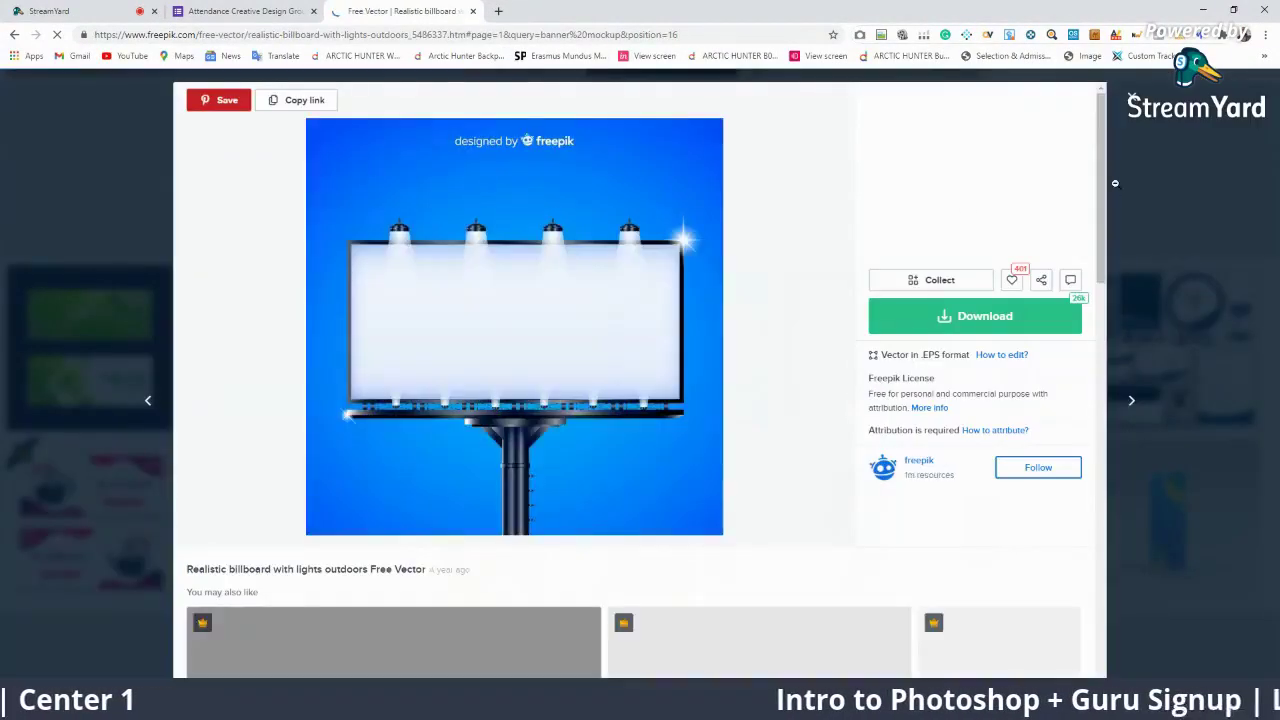
pyautogui.press('Escape')
# - Preview the Valentines day sale banners mockup, browse further results, then switch to the attendance form tab
pyautogui.scroll(-2, 1091, 175)
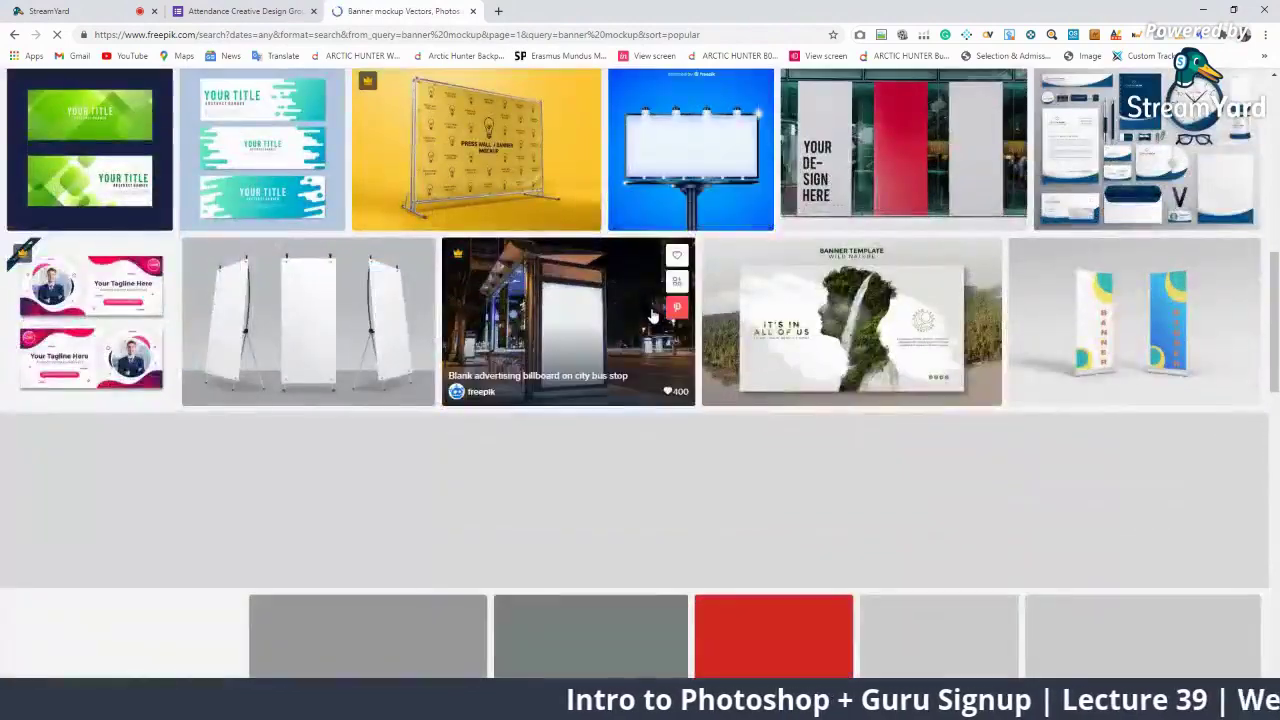
pyautogui.scroll(-2, 654, 317)
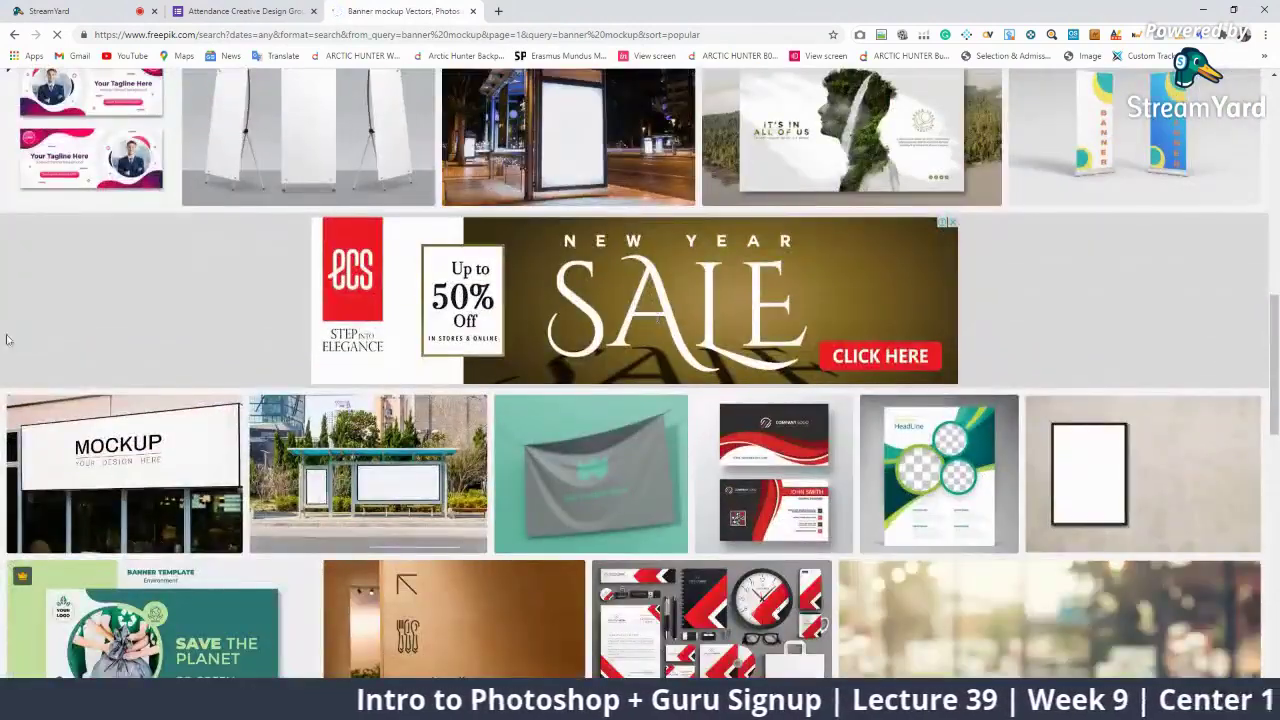
pyautogui.scroll(-4, 640, 480)
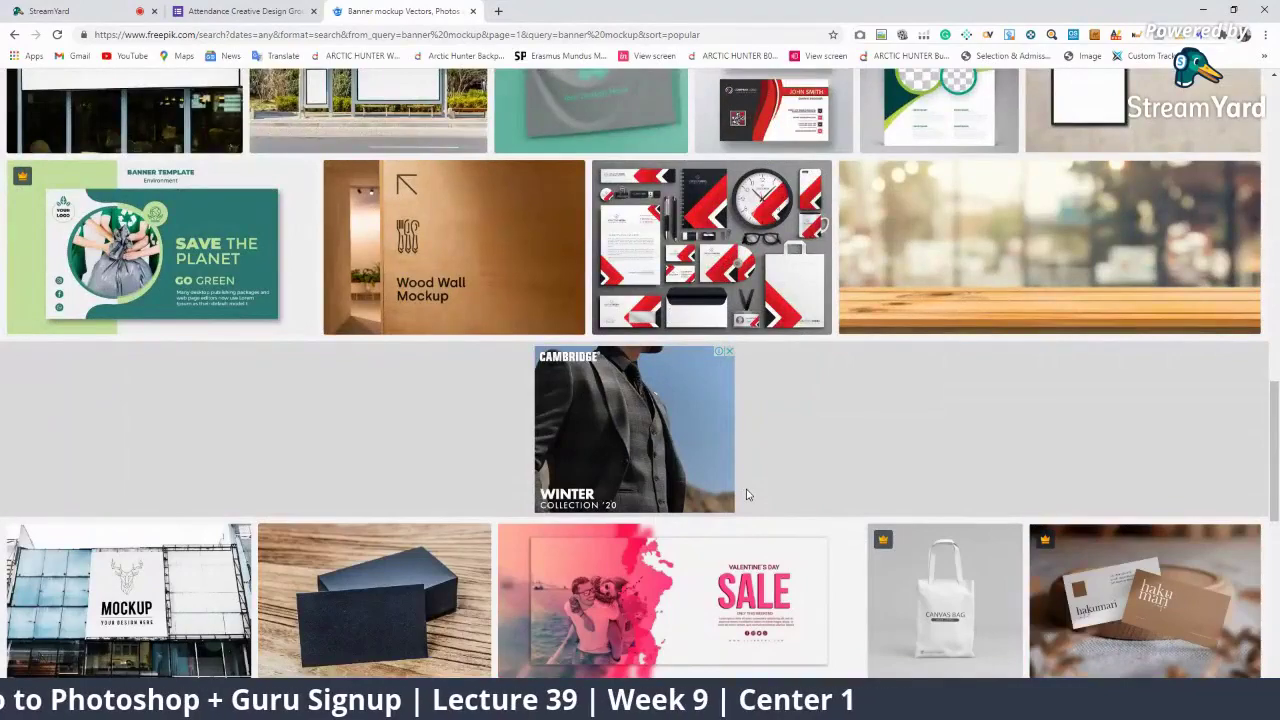
pyautogui.scroll(-3, 746, 495)
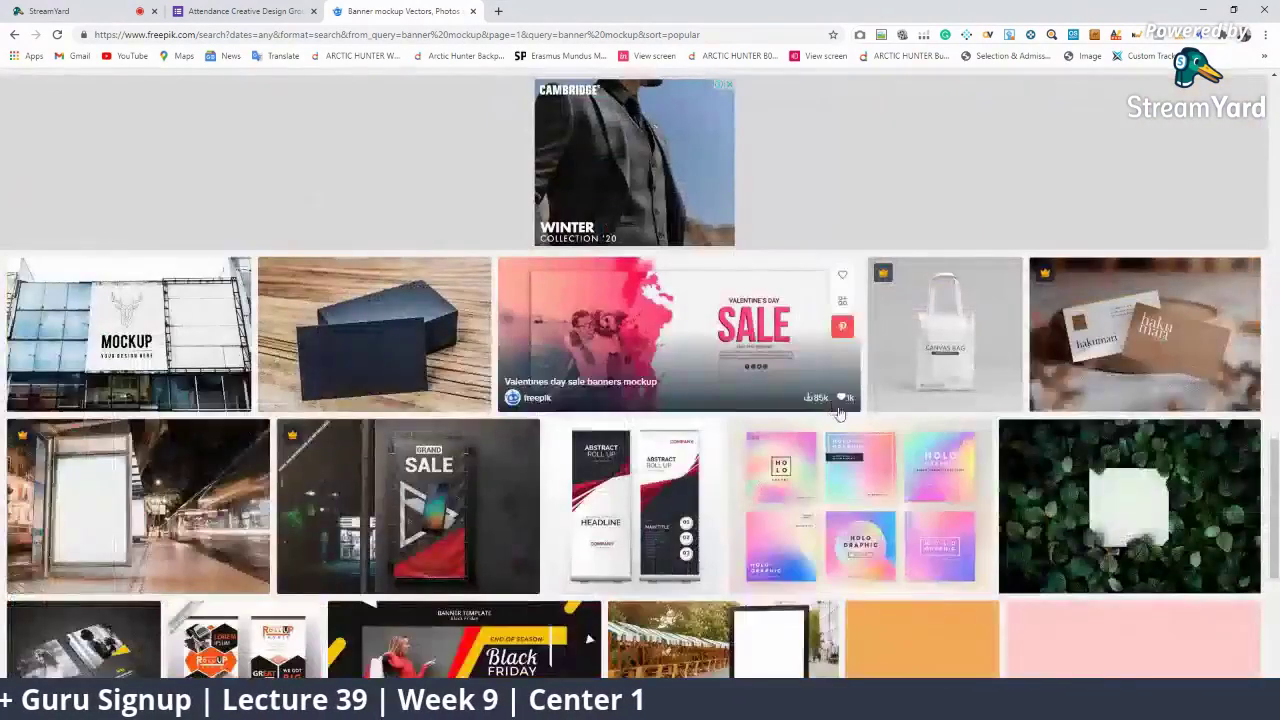
pyautogui.click(720, 354)
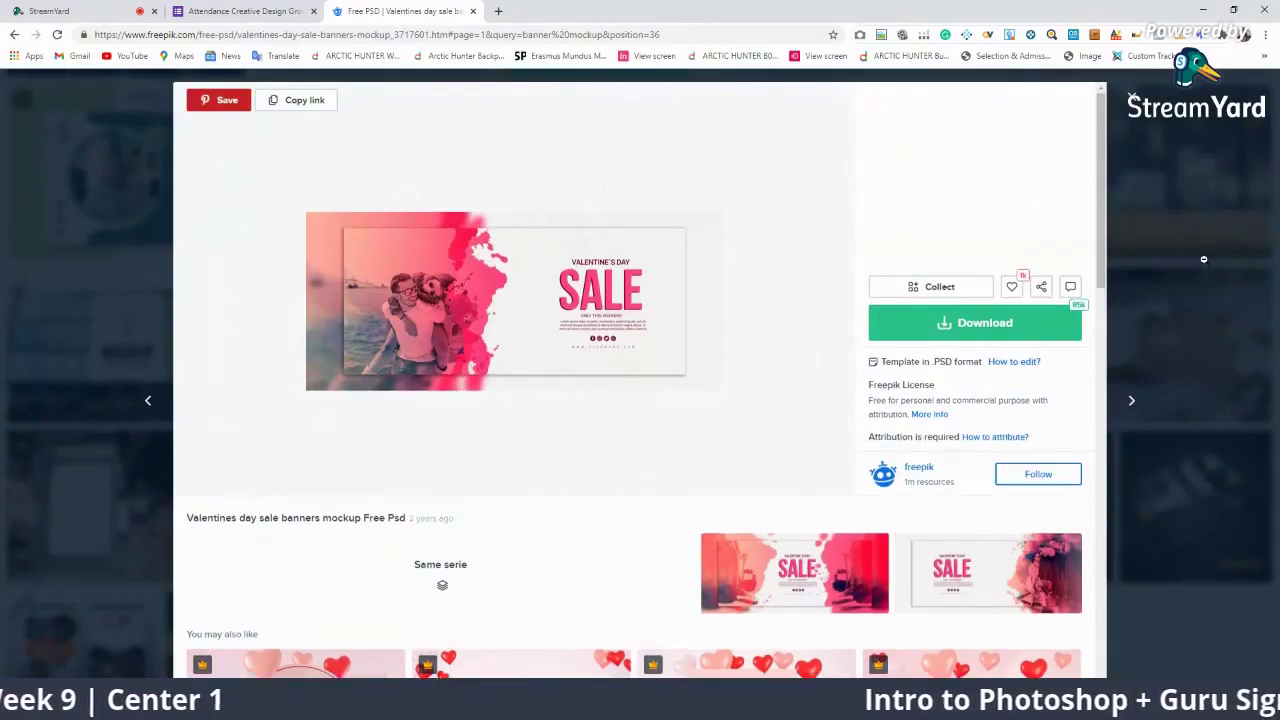
pyautogui.click(1204, 260)
pyautogui.scroll(-3, 1004, 319)
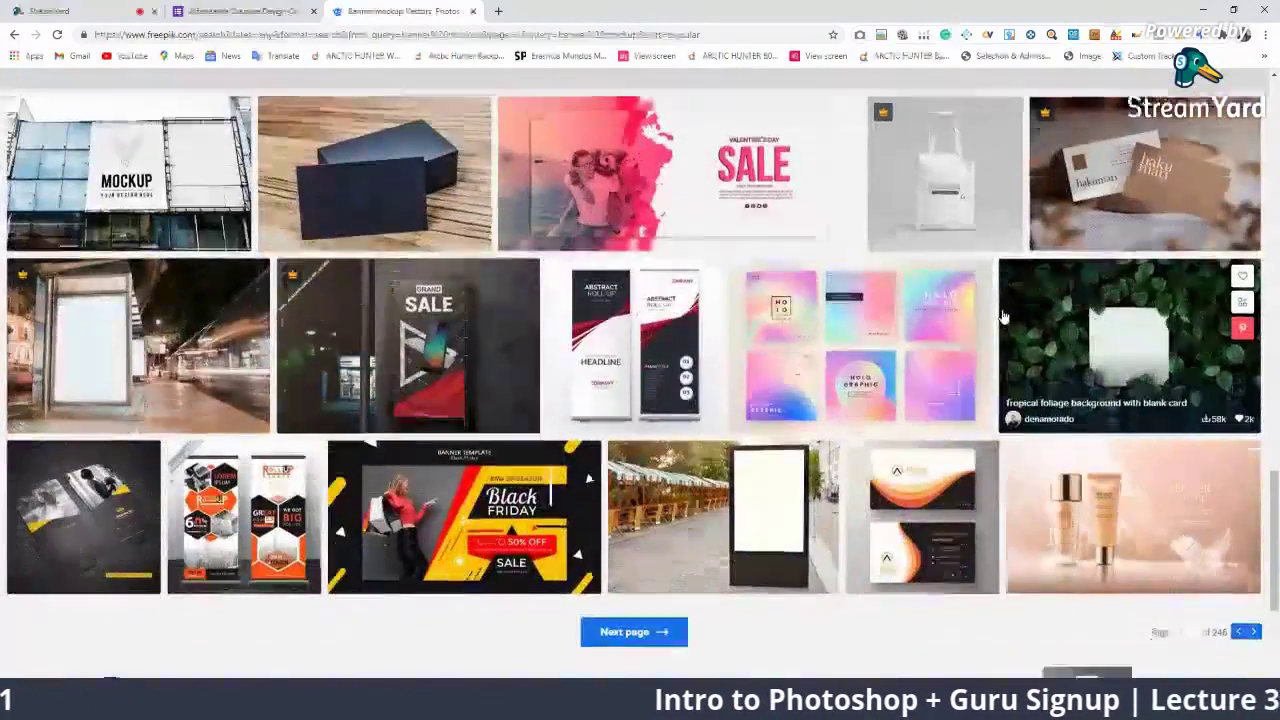
pyautogui.scroll(-3, 1004, 319)
pyautogui.click(235, 11)
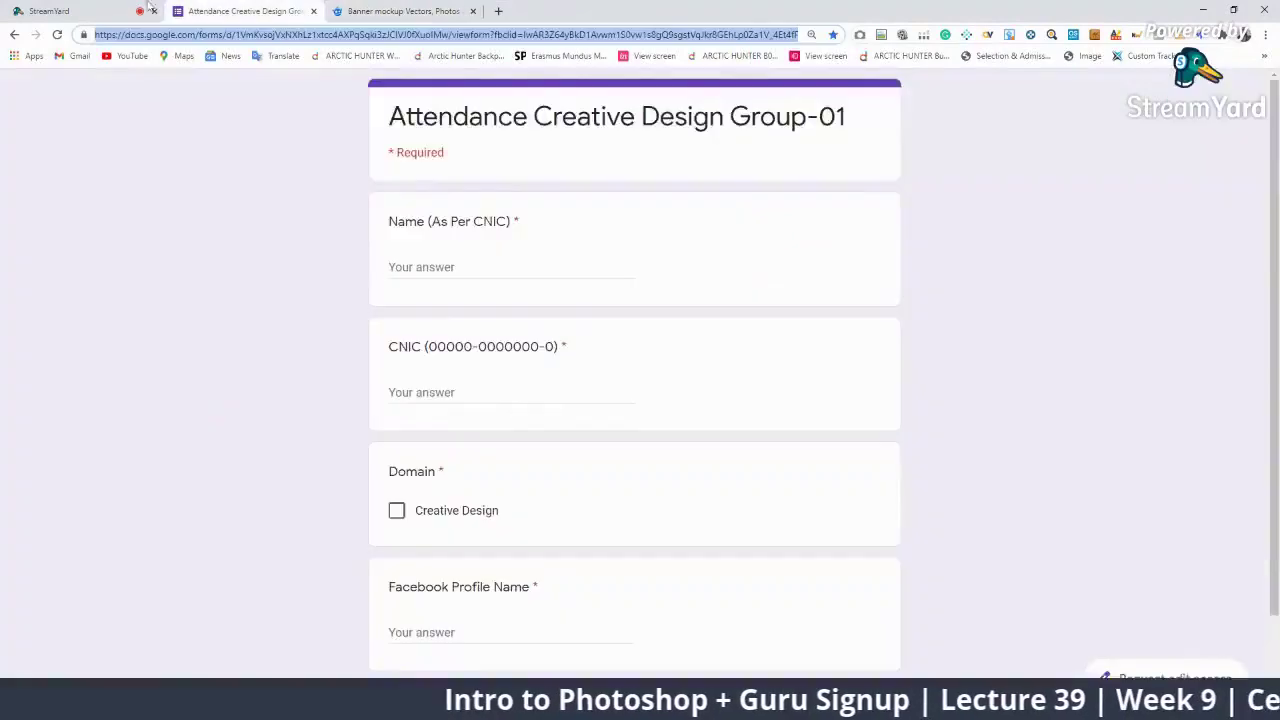
# - Hide and re-show the StreamYard comment about changing shapes, then return to Photoshop
pyautogui.click(85, 11)
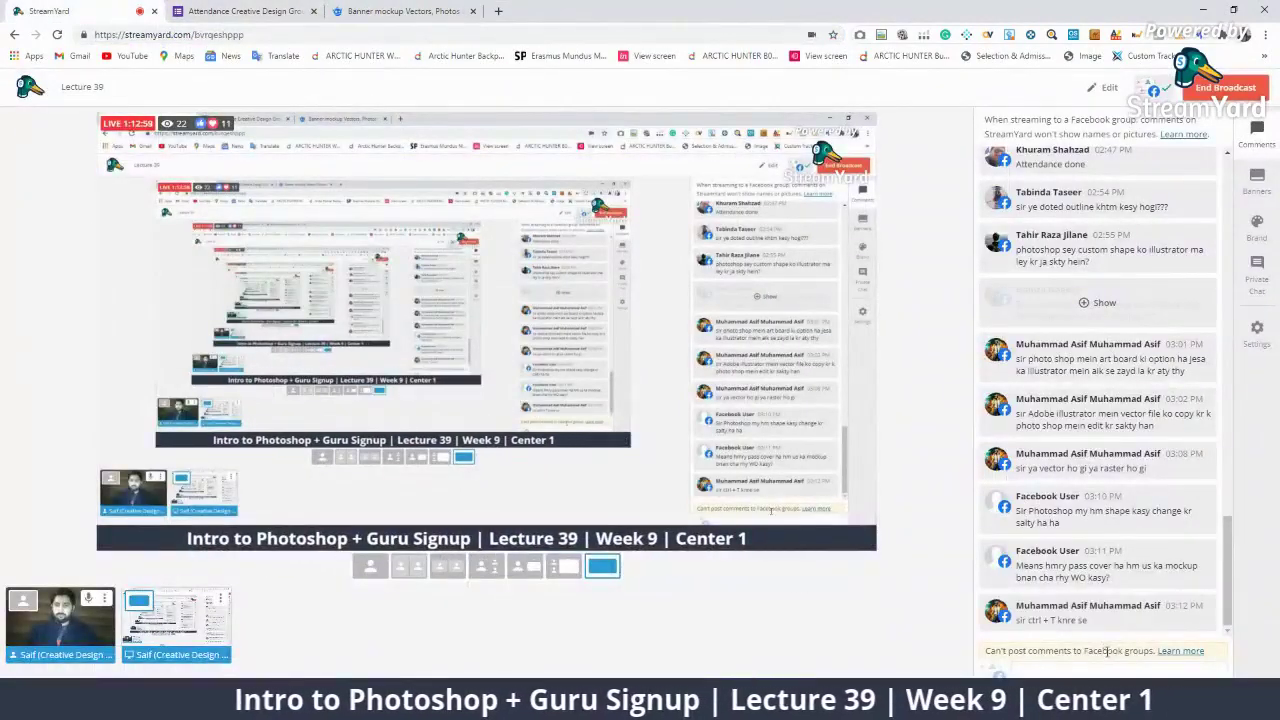
pyautogui.click(985, 608)
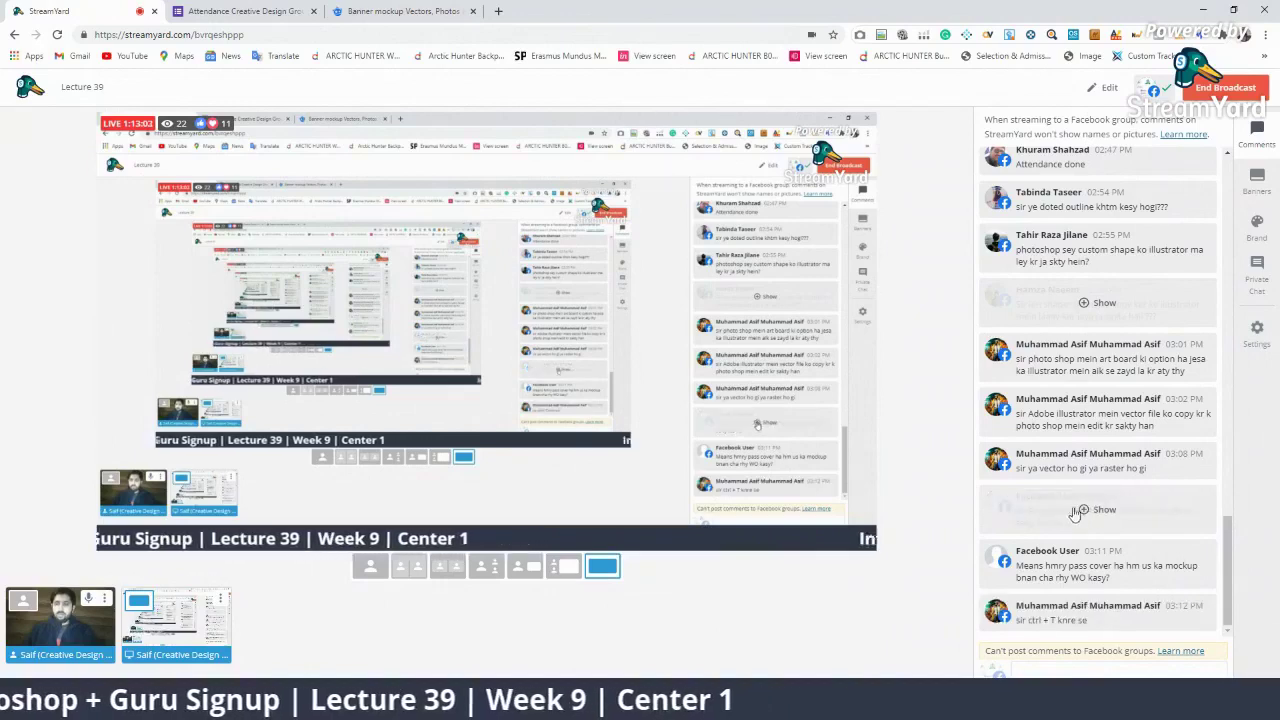
pyautogui.click(1088, 510)
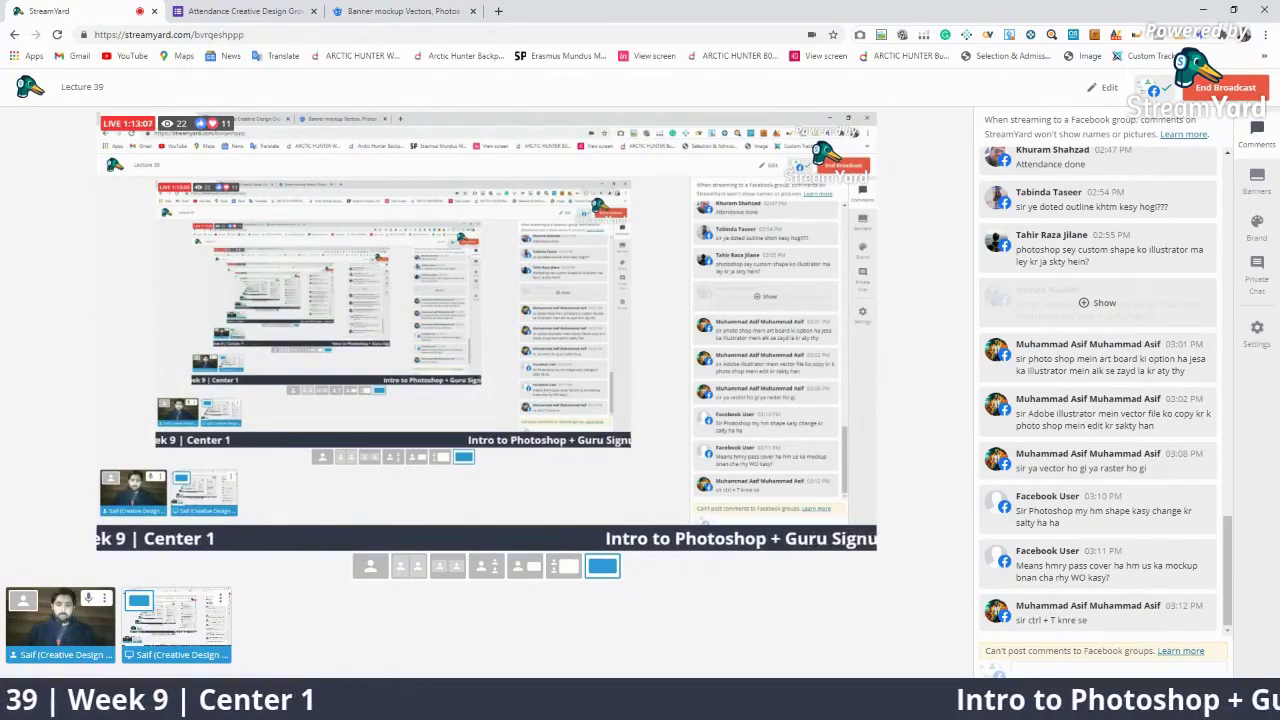
pyautogui.hotkey('alt', 'Tab')
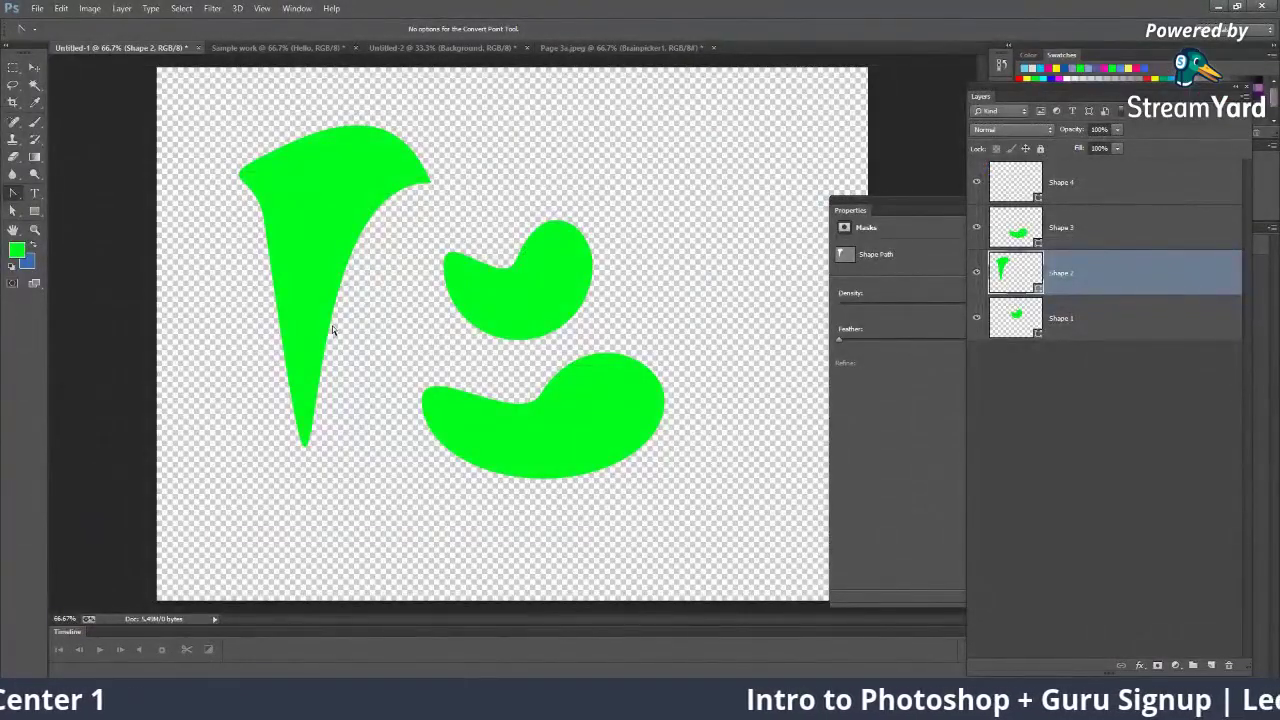
# - Turn on CMYK Proof Colors and dismiss the graphics card overlay
pyautogui.hotkey('ctrl', 'y')
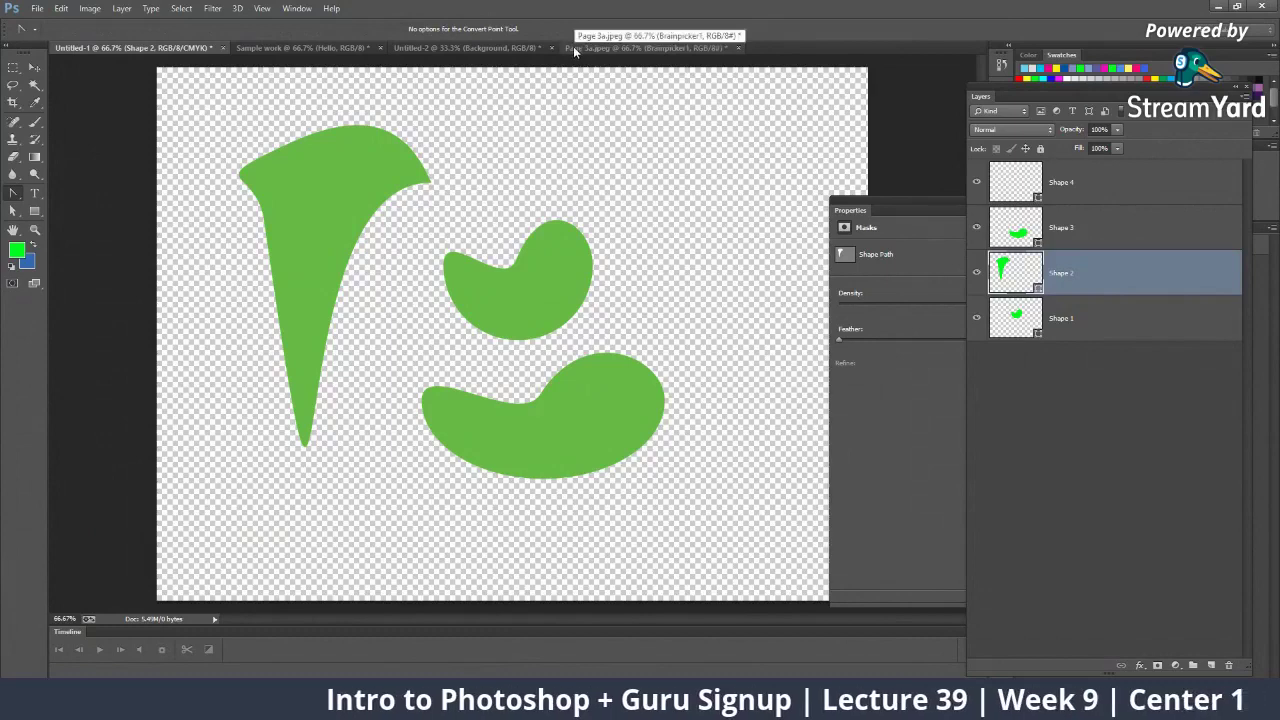
pyautogui.hotkey('alt', 'z')
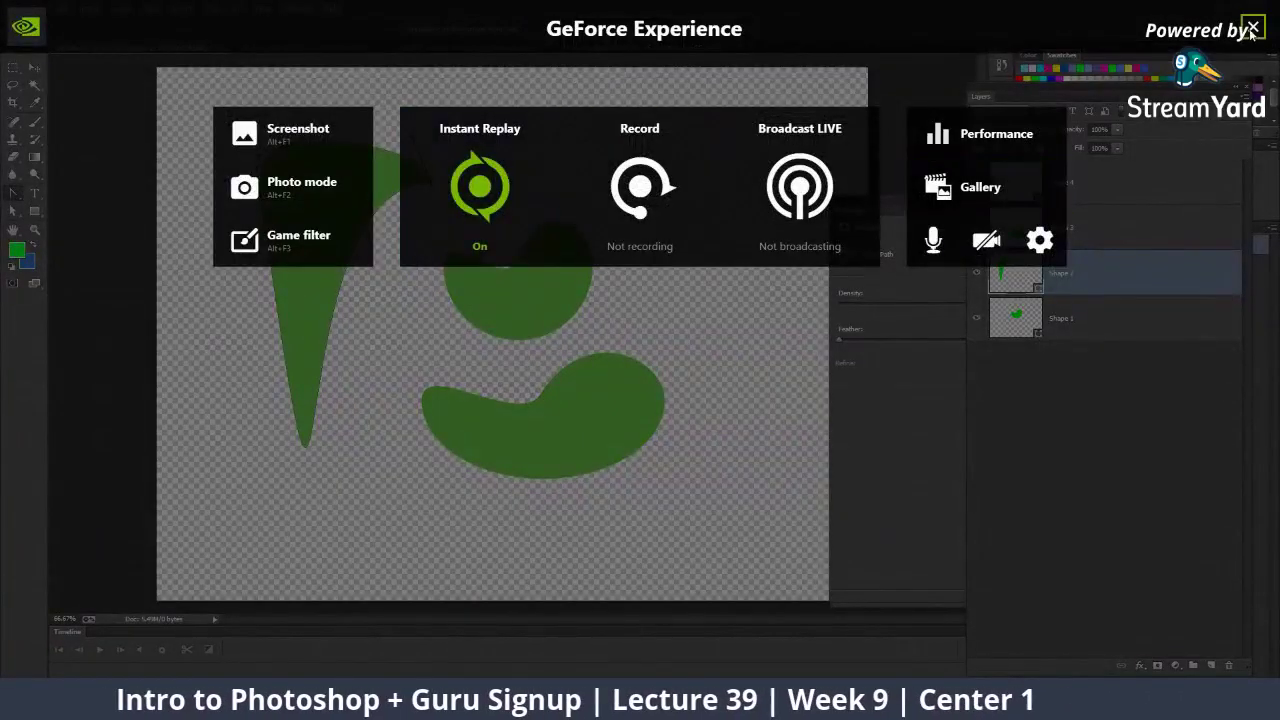
pyautogui.click(1245, 36)
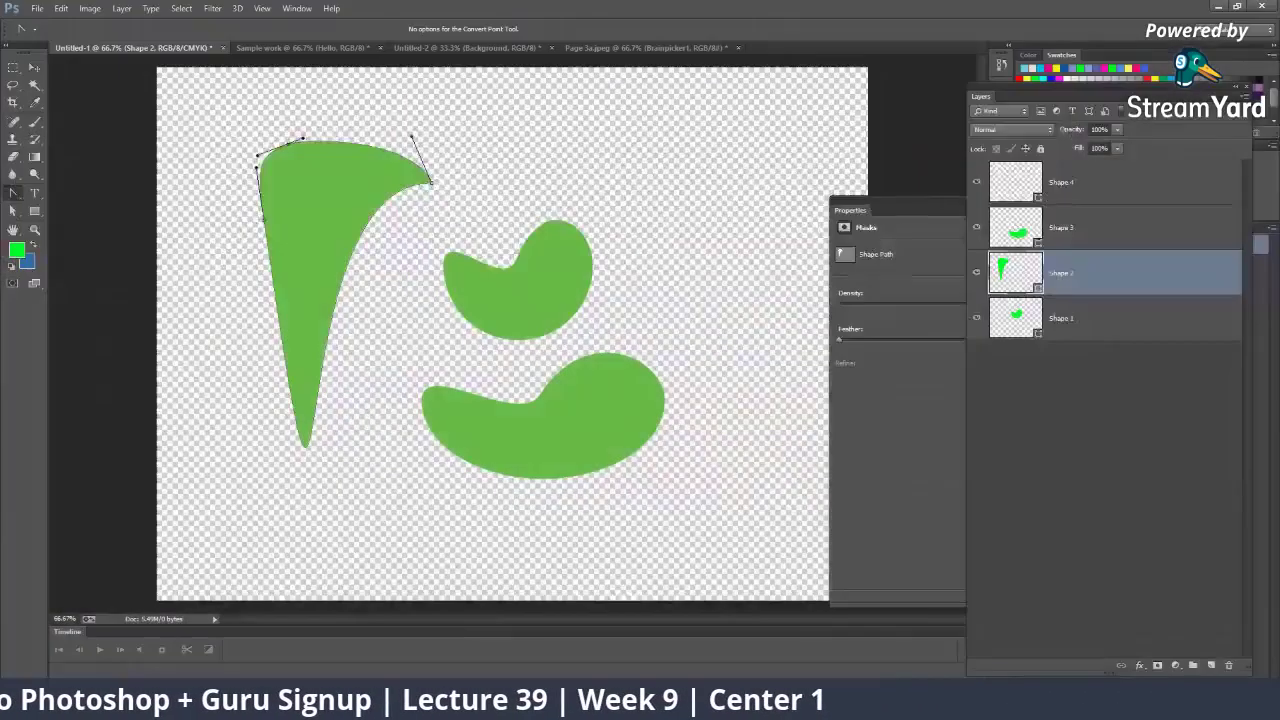
# - Try squashing the leaf shape's top with Free Transform, then undo and cancel it
pyautogui.hotkey('ctrl', 't')
pyautogui.moveTo(350, 223); pyautogui.dragTo(406, 271)
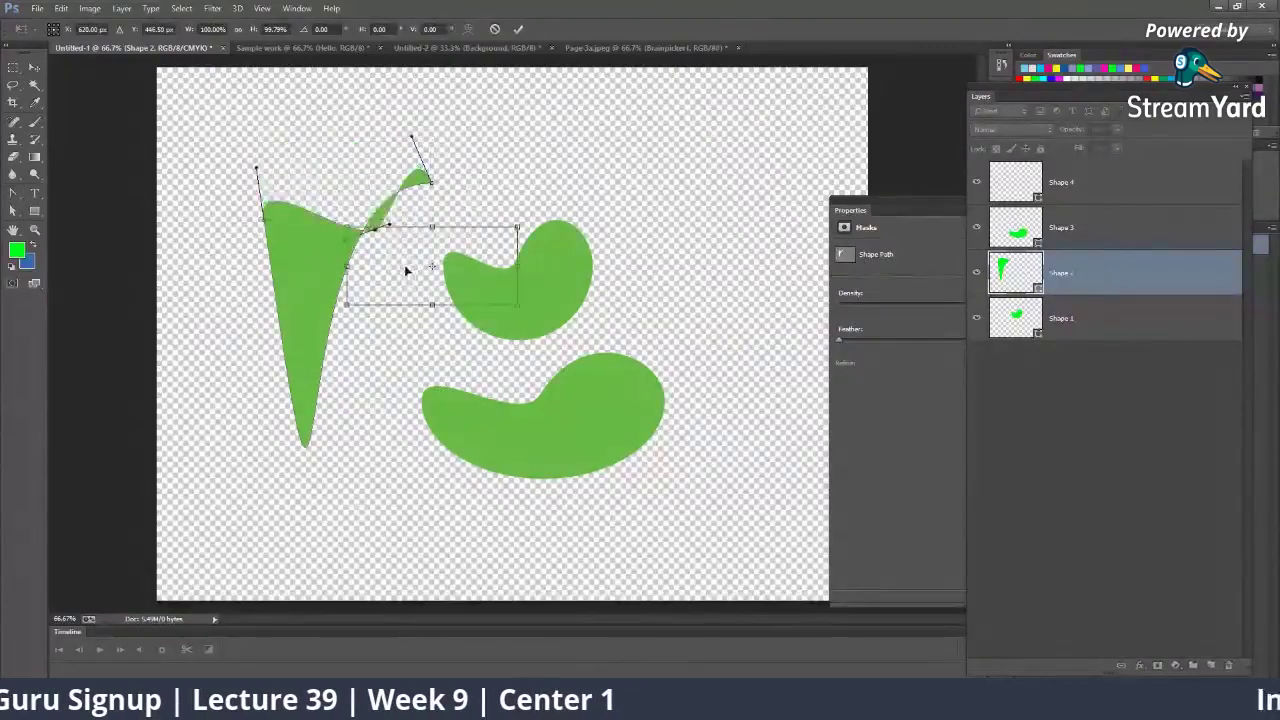
pyautogui.hotkey('ctrl', 'z')
pyautogui.click(497, 29)
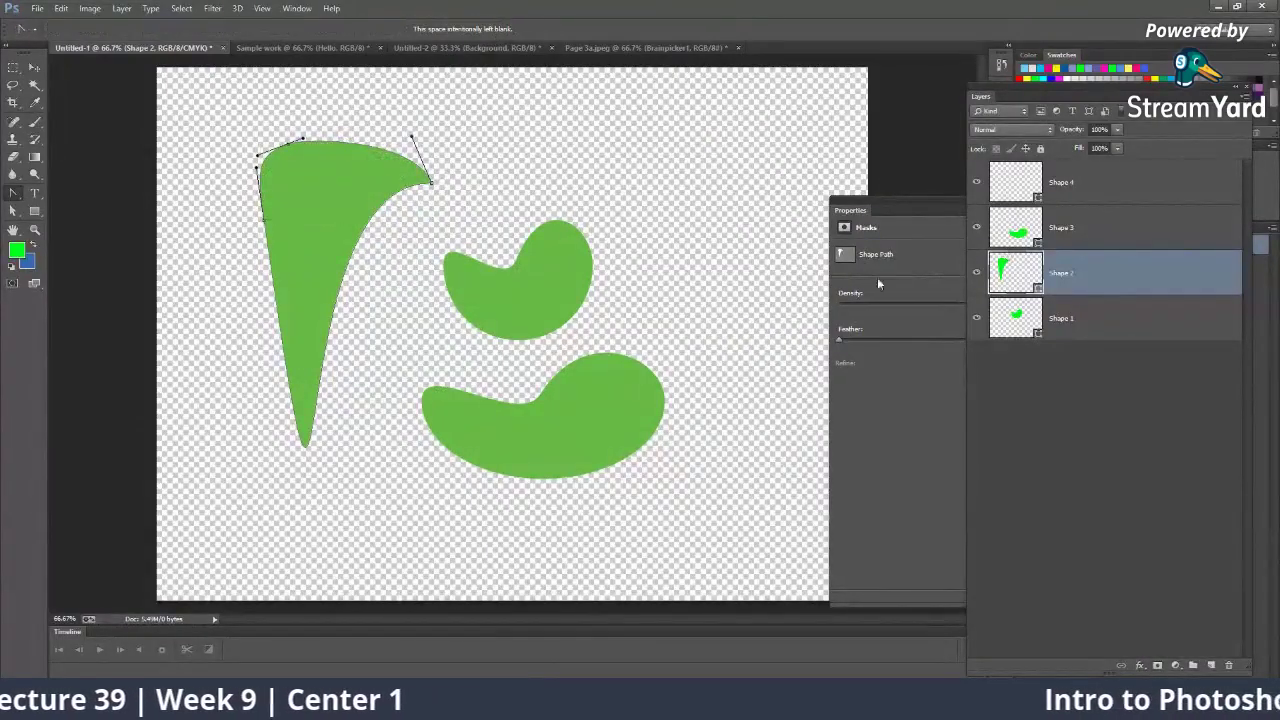
# - Close the shape Properties panel, select the Shape 1 layer, and pick the Move tool
pyautogui.moveTo(893, 206); pyautogui.dragTo(689, 206)
pyautogui.click(941, 202)
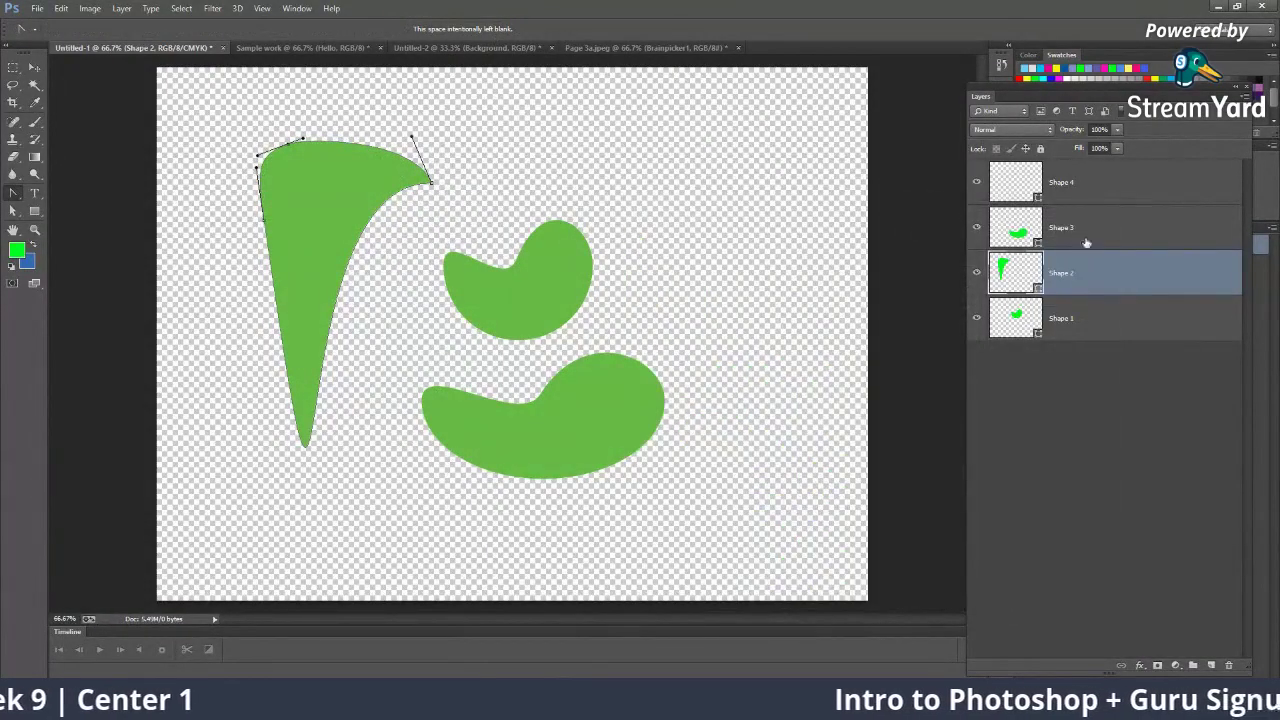
pyautogui.click(1100, 228)
pyautogui.click(1090, 186)
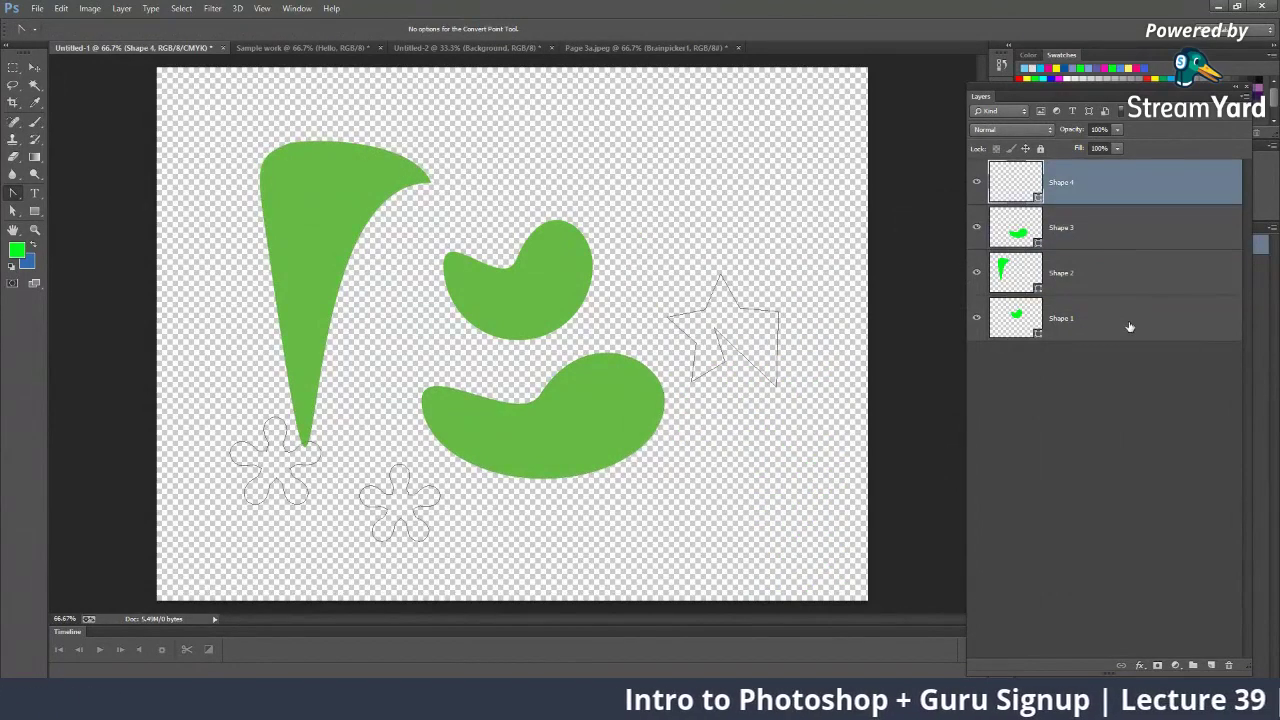
pyautogui.click(1129, 323)
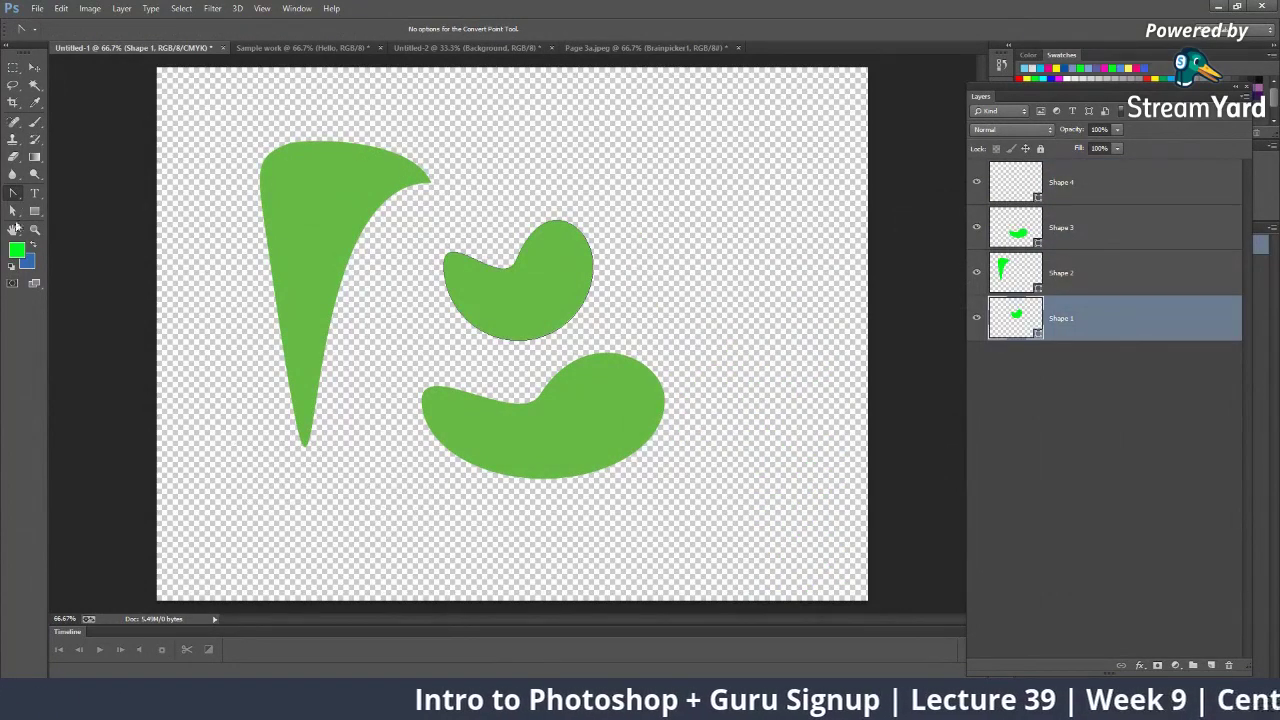
pyautogui.click(13, 68)
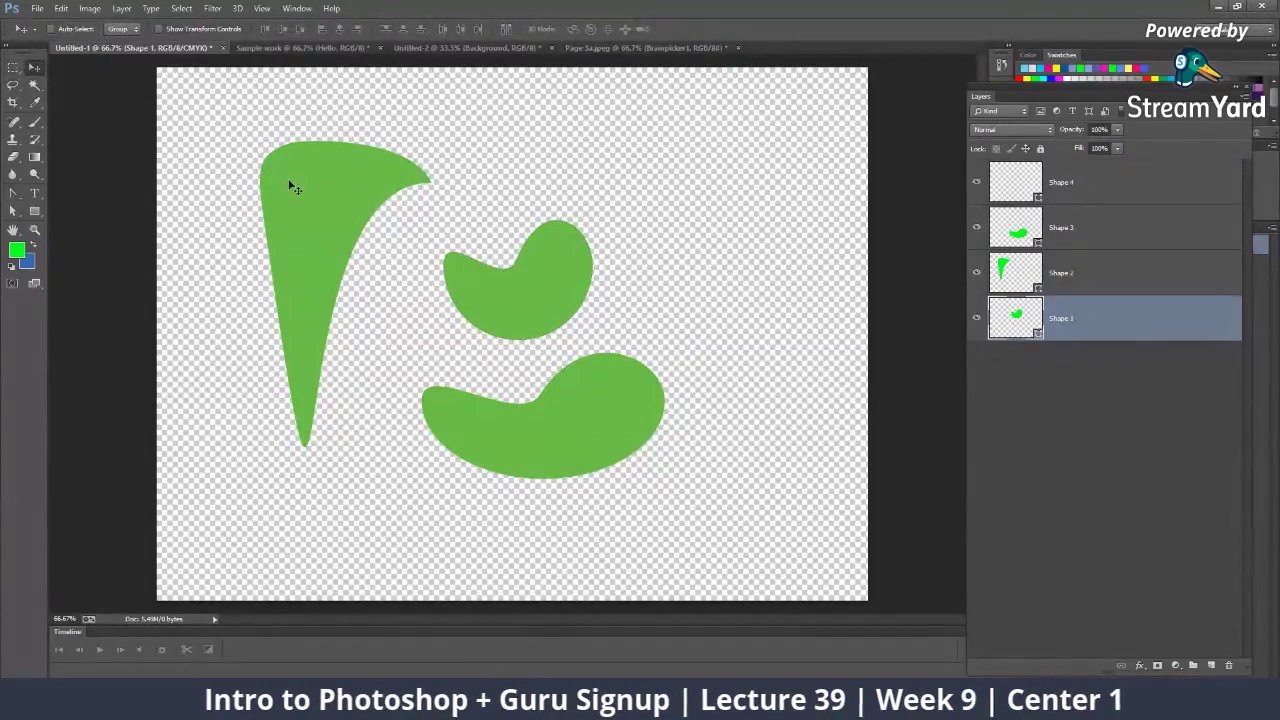
# - Trial-move and rotate the middle shape about 16 degrees, cancel the transform, and return to StreamYard
pyautogui.hotkey('ctrl', 't')
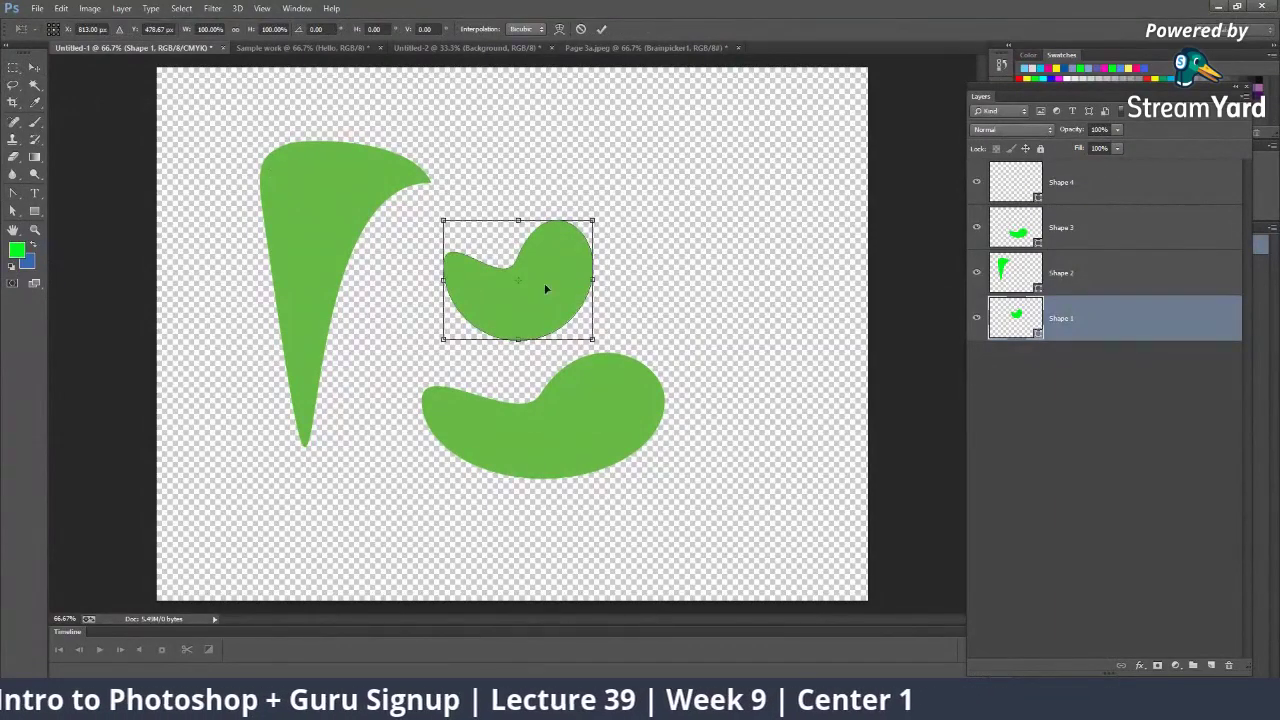
pyautogui.moveTo(546, 289); pyautogui.dragTo(581, 344)
pyautogui.moveTo(616, 292); pyautogui.dragTo(715, 302)
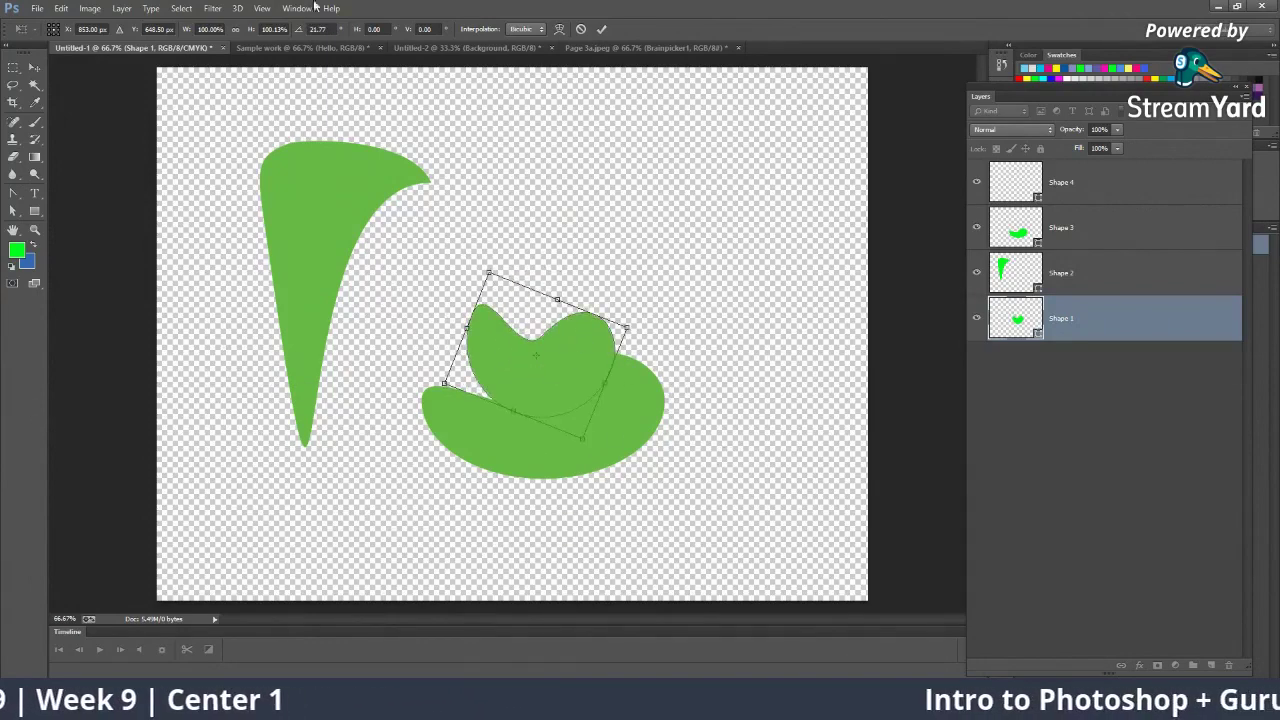
pyautogui.click(580, 28)
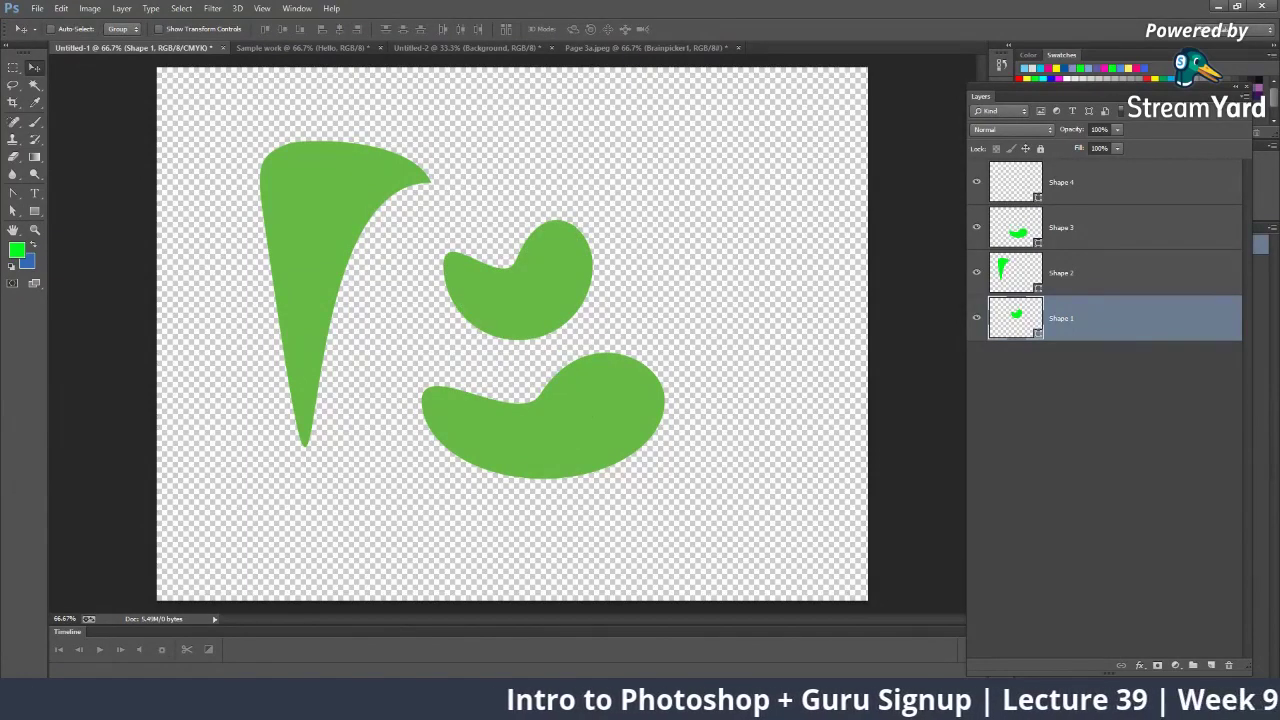
pyautogui.click(632, 700)
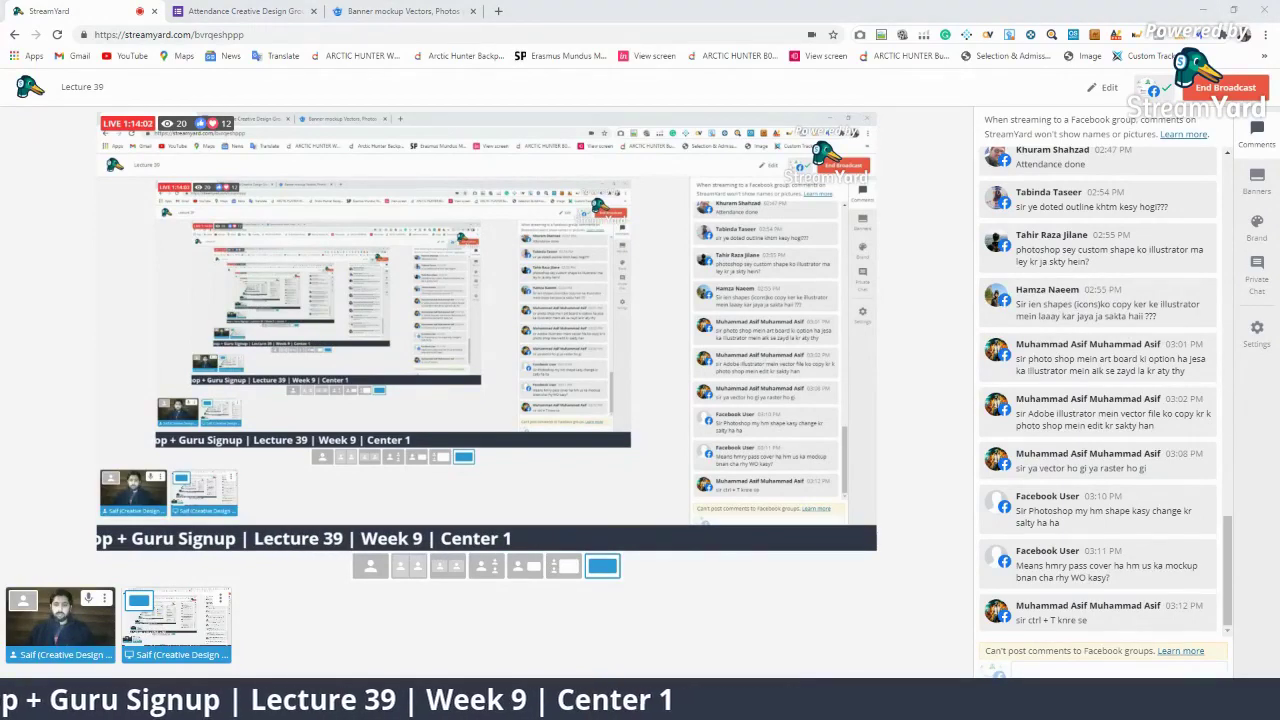
# - Start ThrottleStop monitoring of CPU speed and temperatures, then minimize it
pyautogui.click(1090, 706)
pyautogui.click(600, 503)
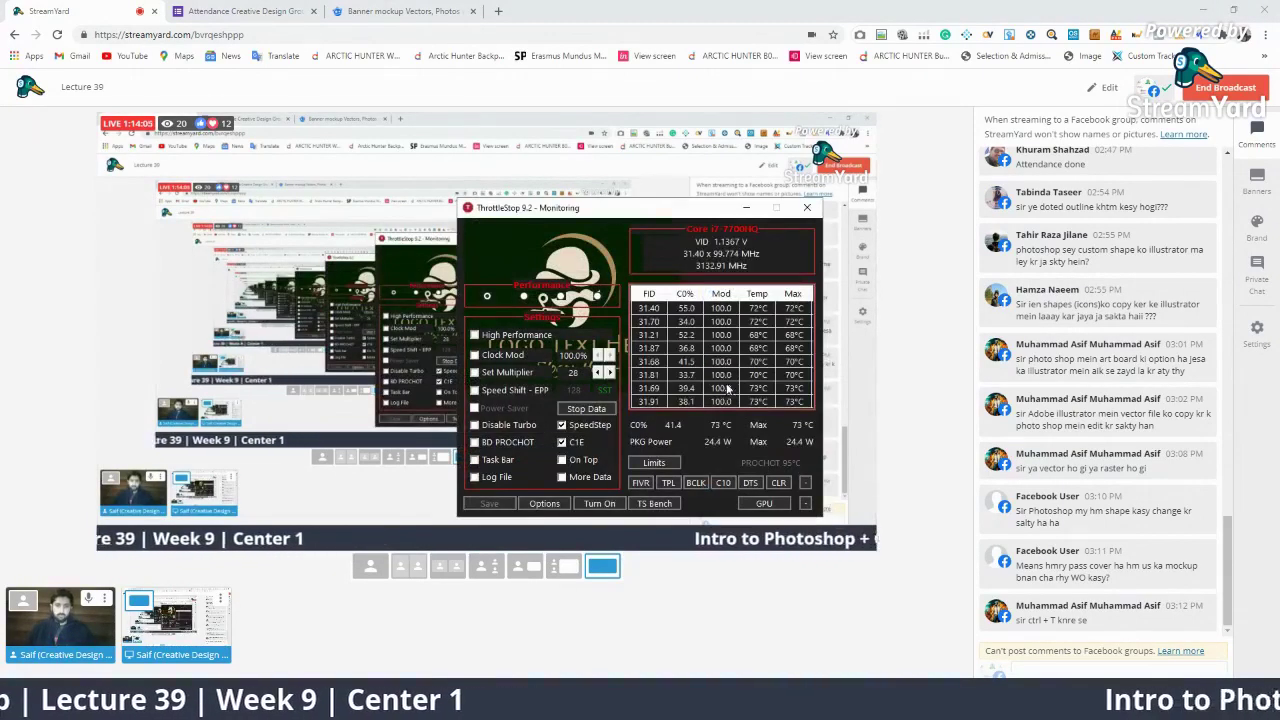
pyautogui.click(745, 208)
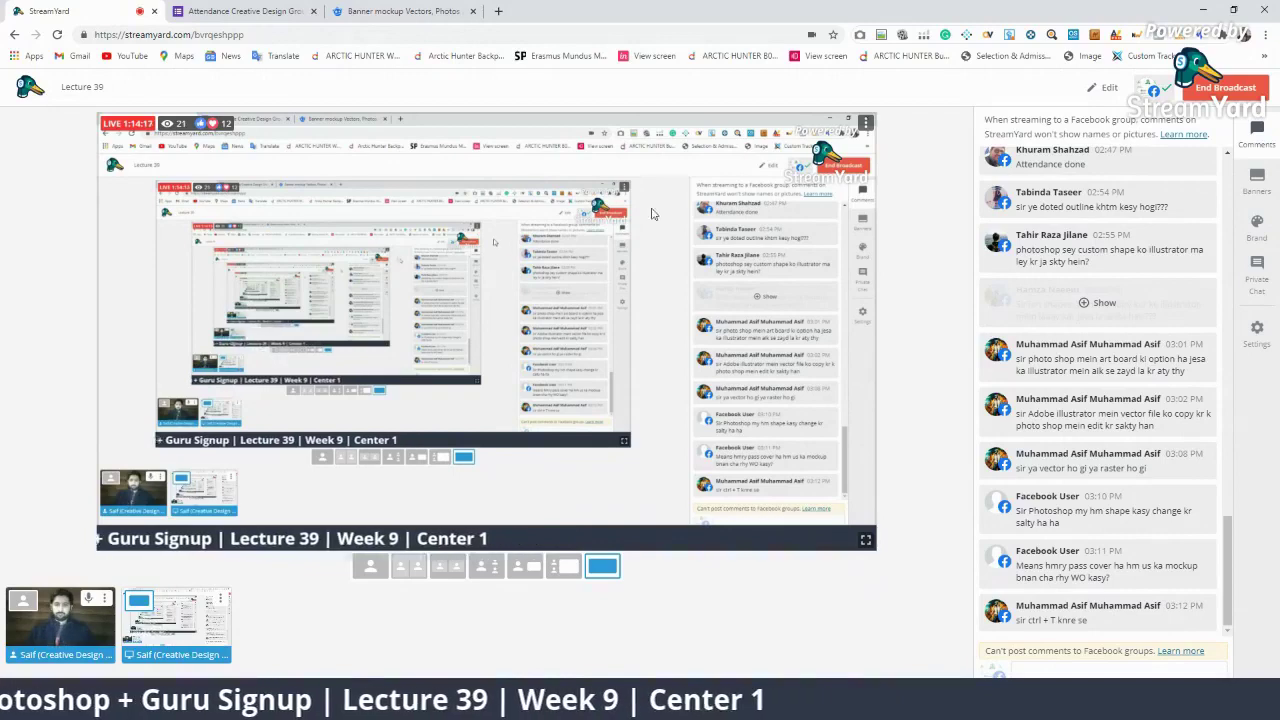
# - Check CPU usage on Task Manager's Performance tab, then turn off the StreamYard webcam
pyautogui.rightClick(1046, 708)
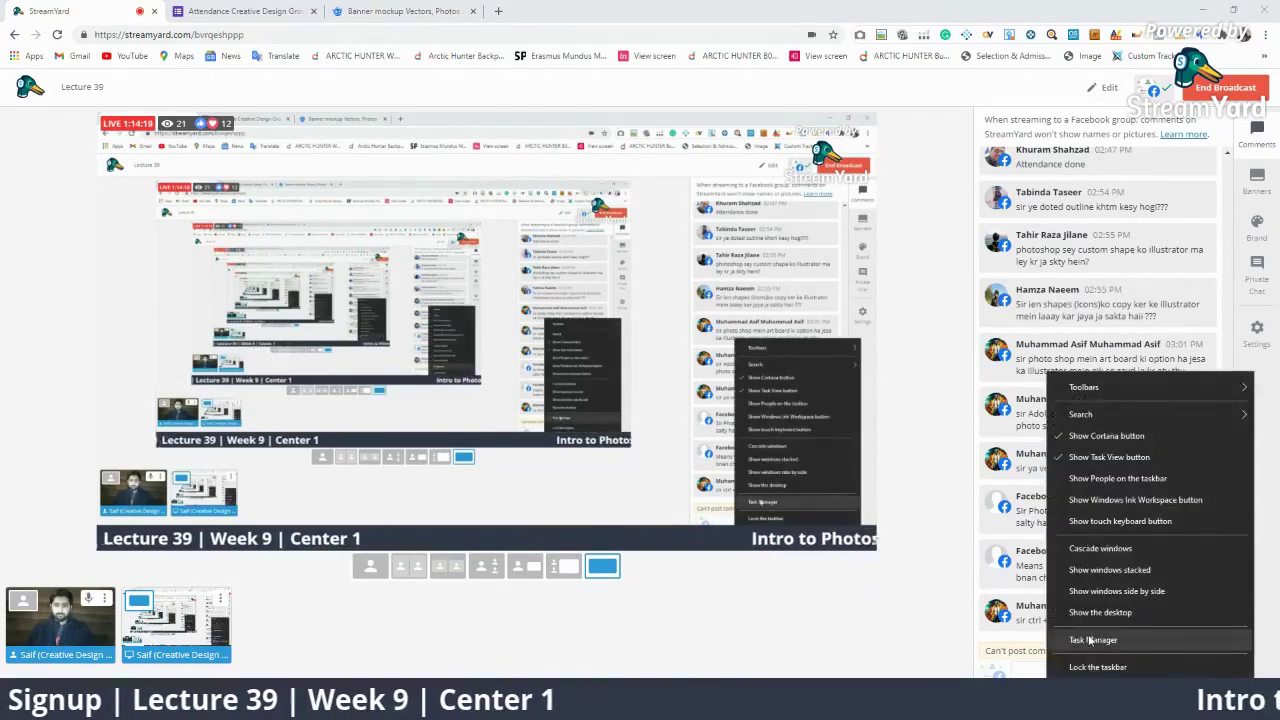
pyautogui.click(1090, 641)
pyautogui.click(128, 96)
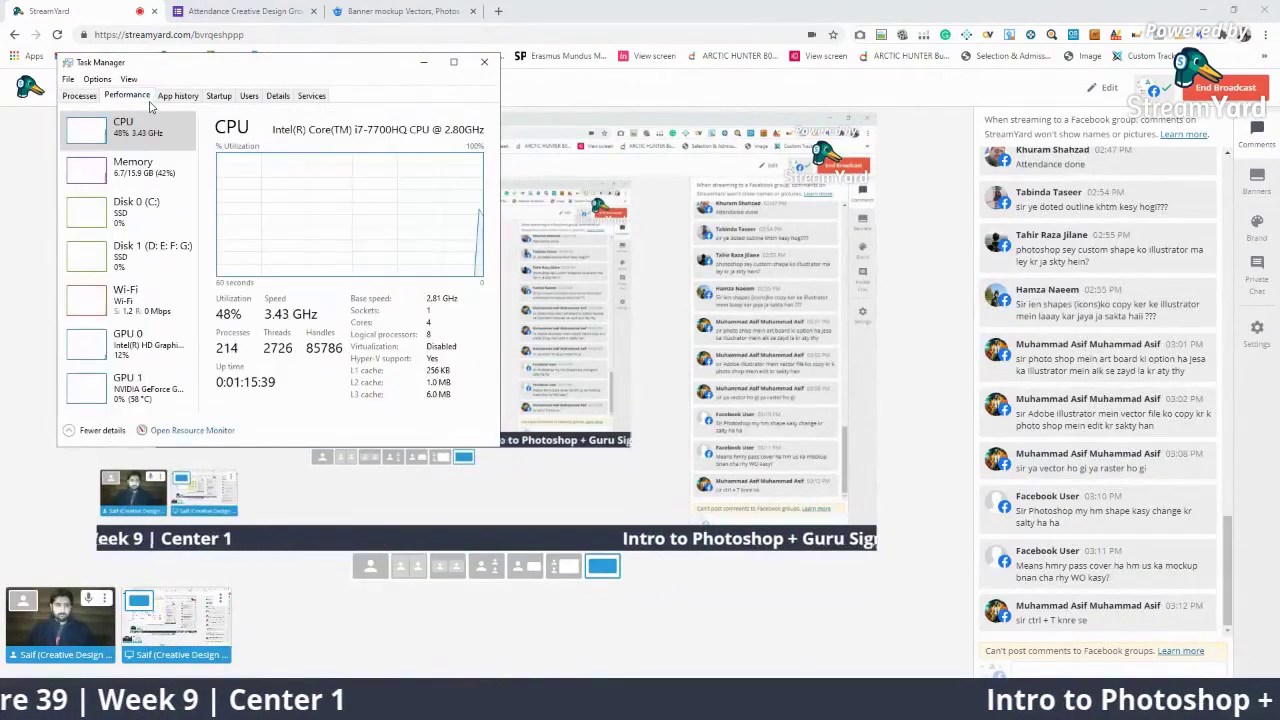
pyautogui.click(424, 63)
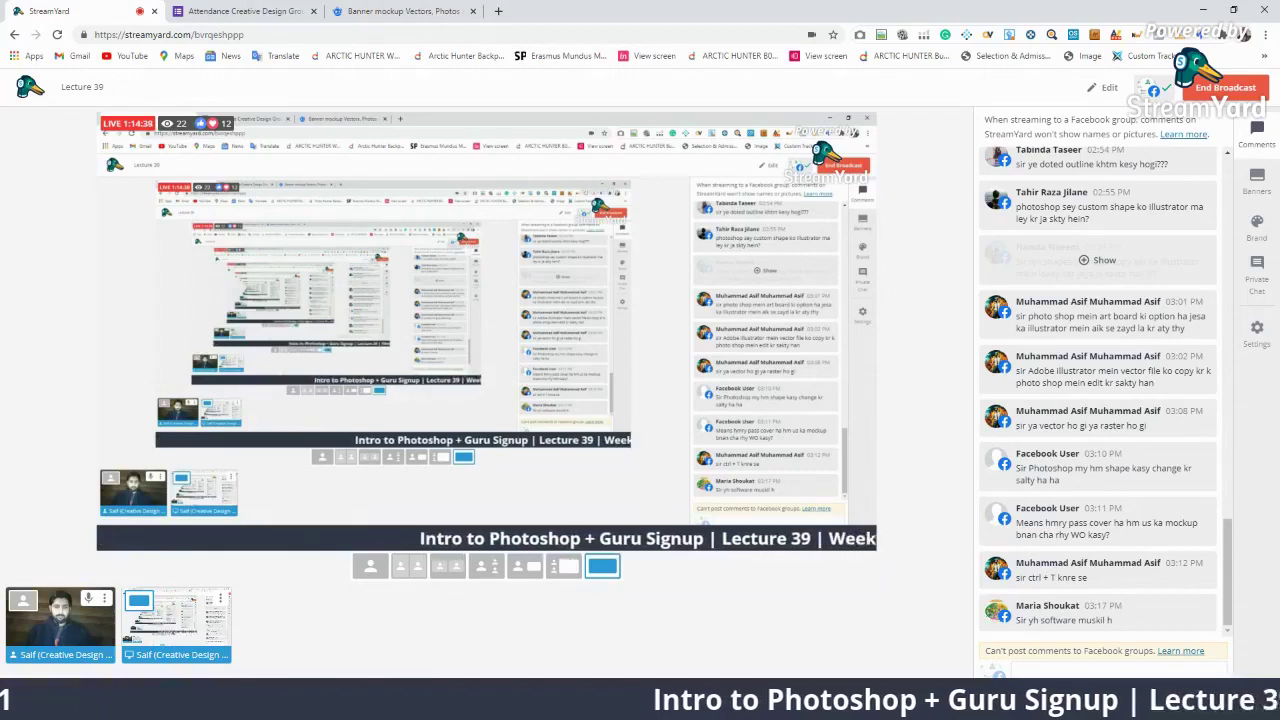
pyautogui.click(400, 700)
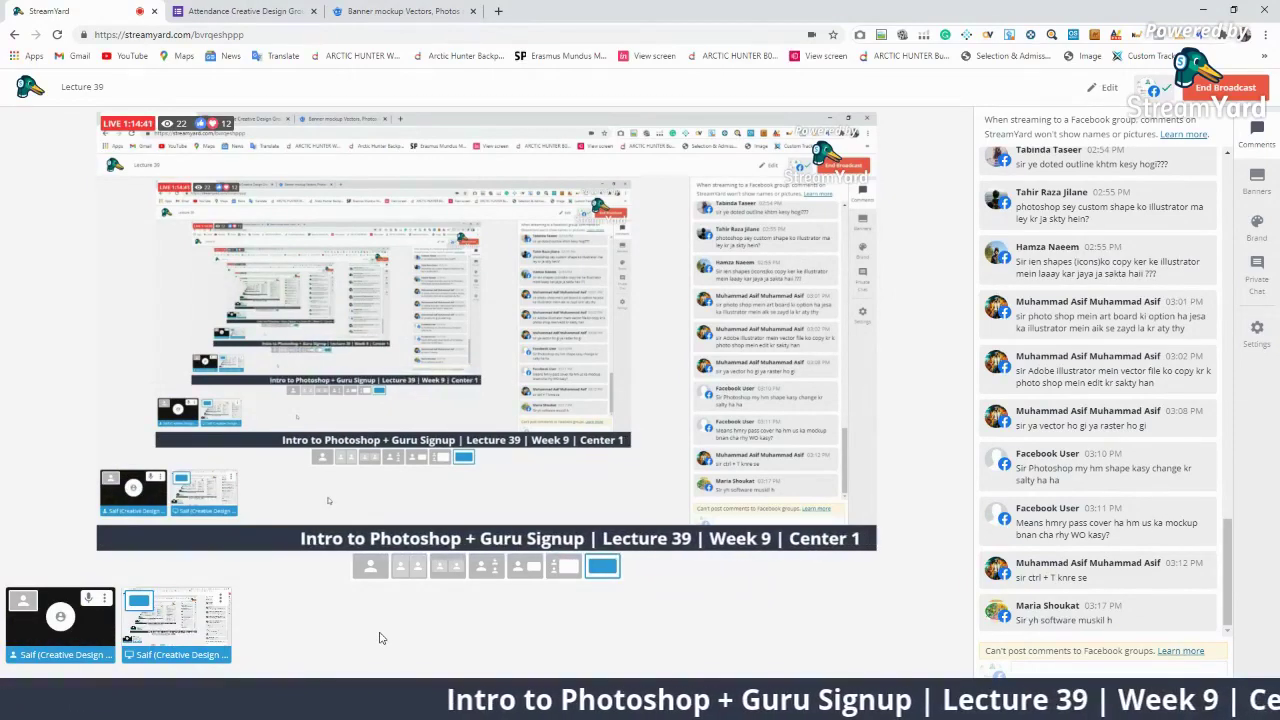
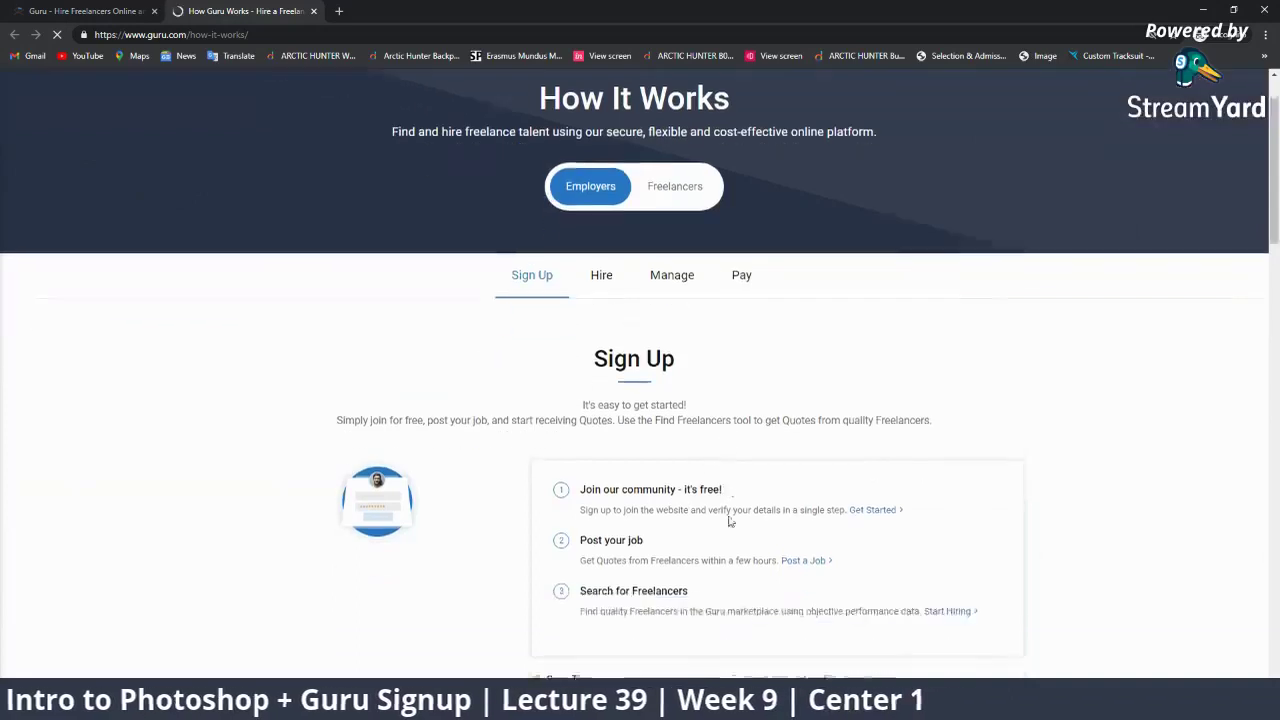
# - Switch How It Works to the Freelancers view and open Get Started in a new tab
pyautogui.scroll(1, 675, 423)
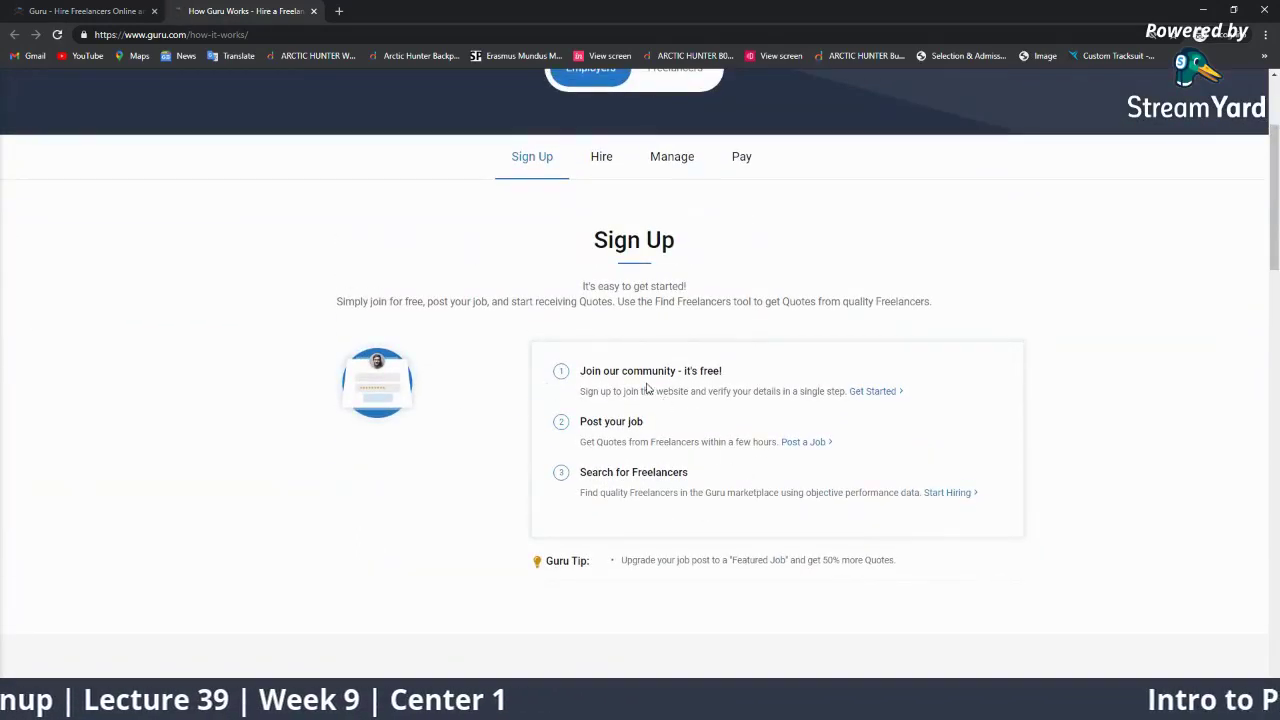
pyautogui.scroll(2, 665, 404)
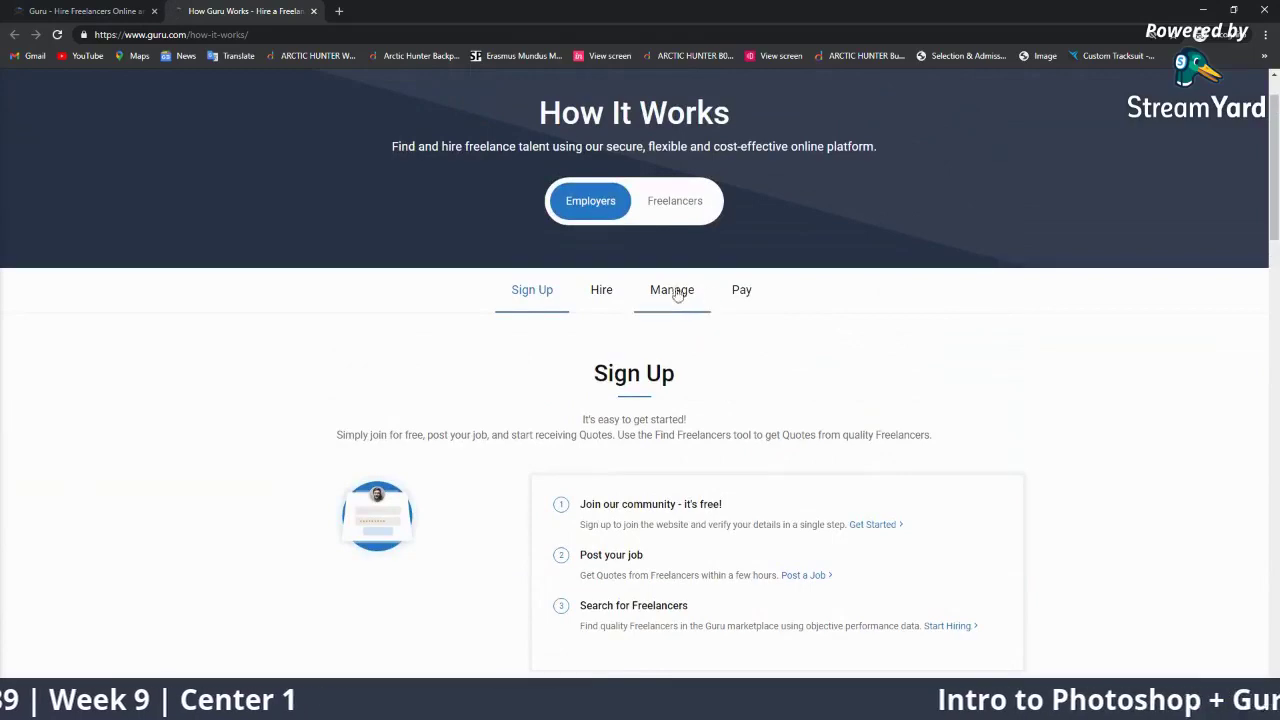
pyautogui.click(664, 205)
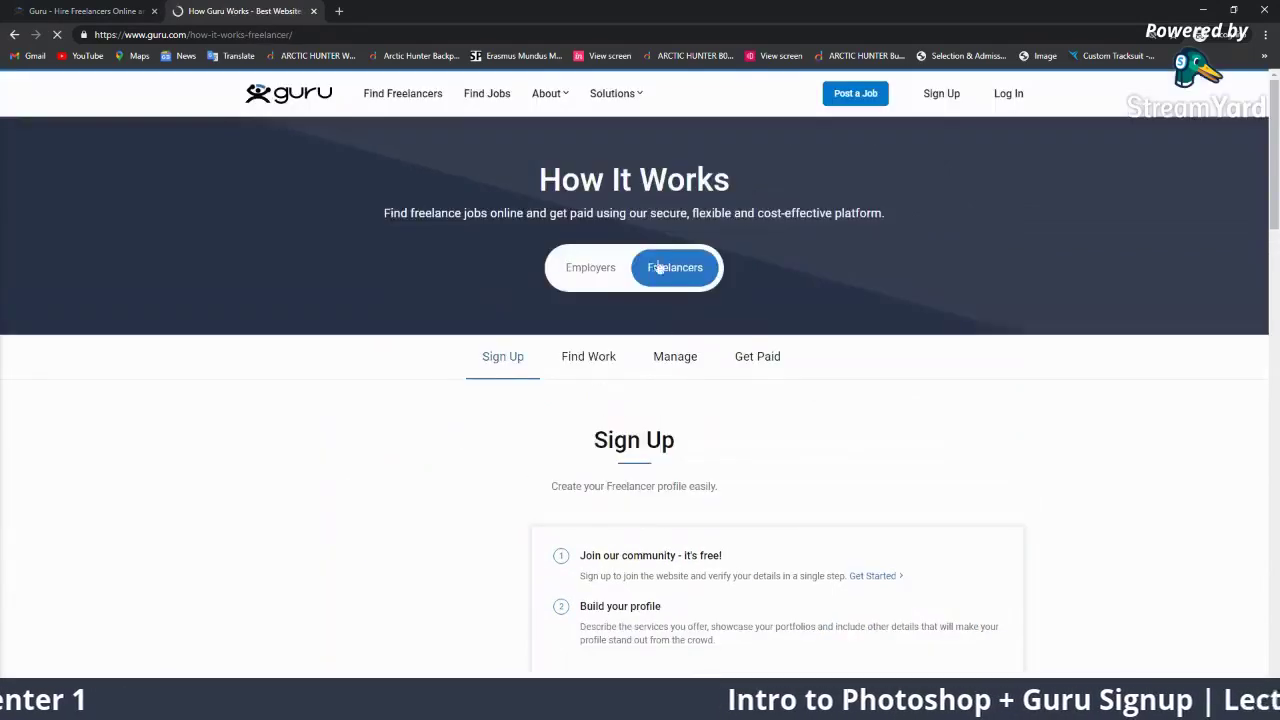
pyautogui.scroll(-4, 700, 250)
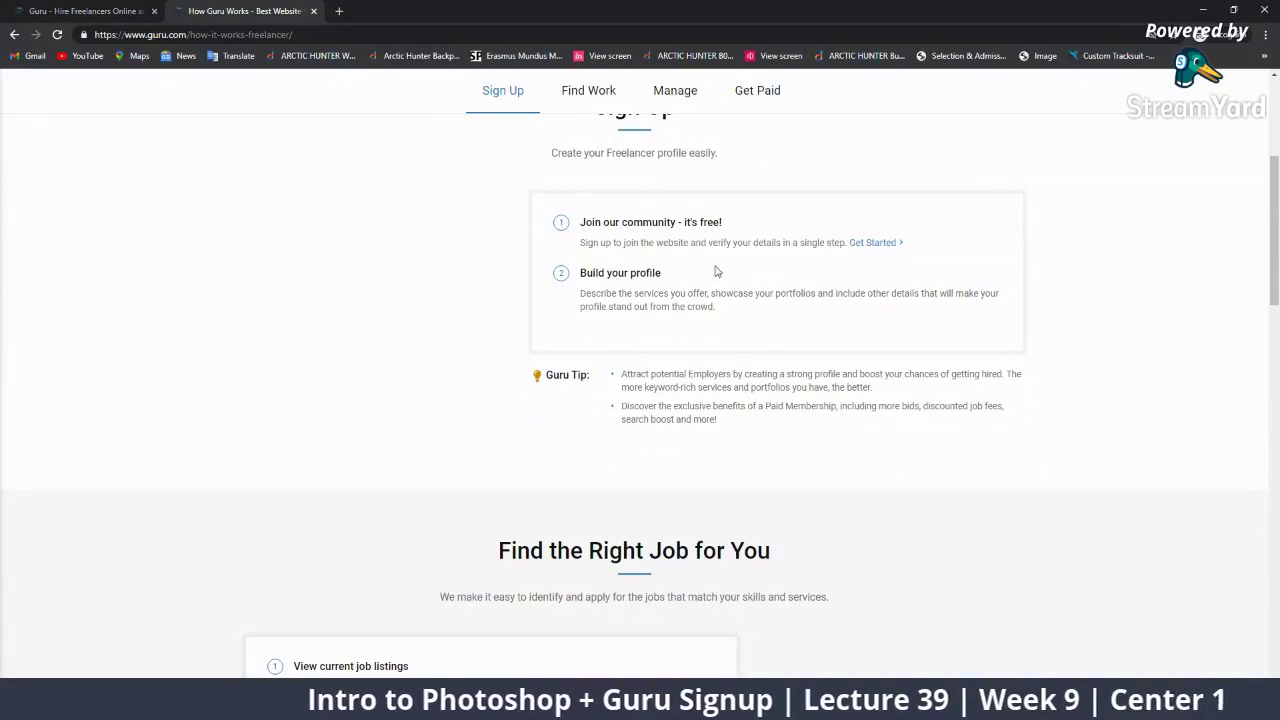
pyautogui.rightClick(862, 243)
pyautogui.click(890, 256)
# - Highlight the step 1 and step 2 descriptions, including the one about building a profile
pyautogui.scroll(1, 697, 302)
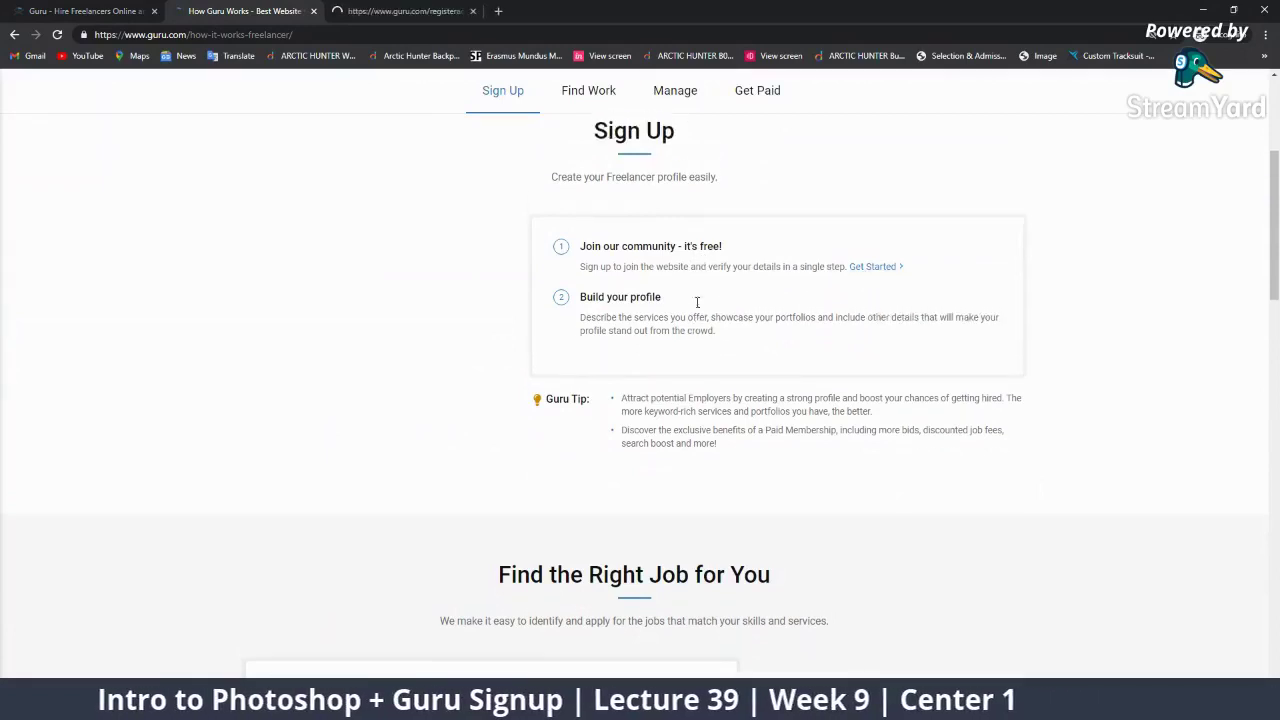
pyautogui.moveTo(571, 310); pyautogui.dragTo(712, 305)
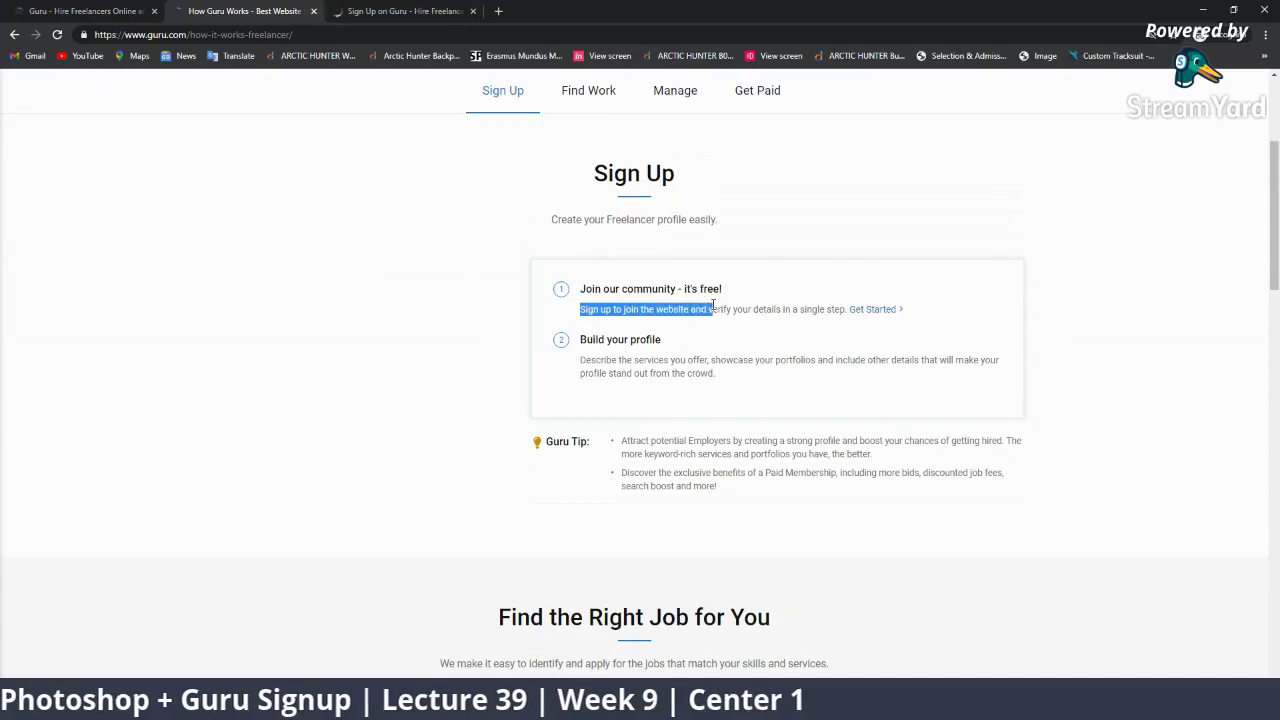
pyautogui.click(713, 305)
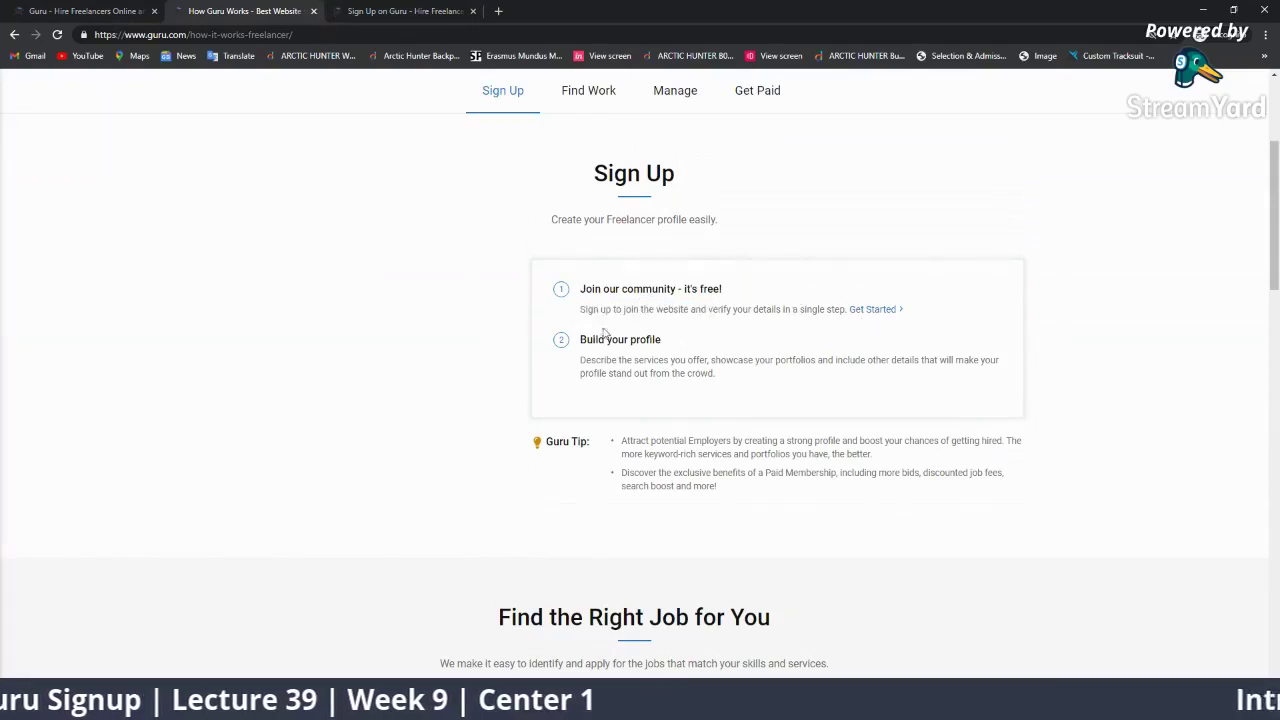
pyautogui.scroll(1, 600, 340)
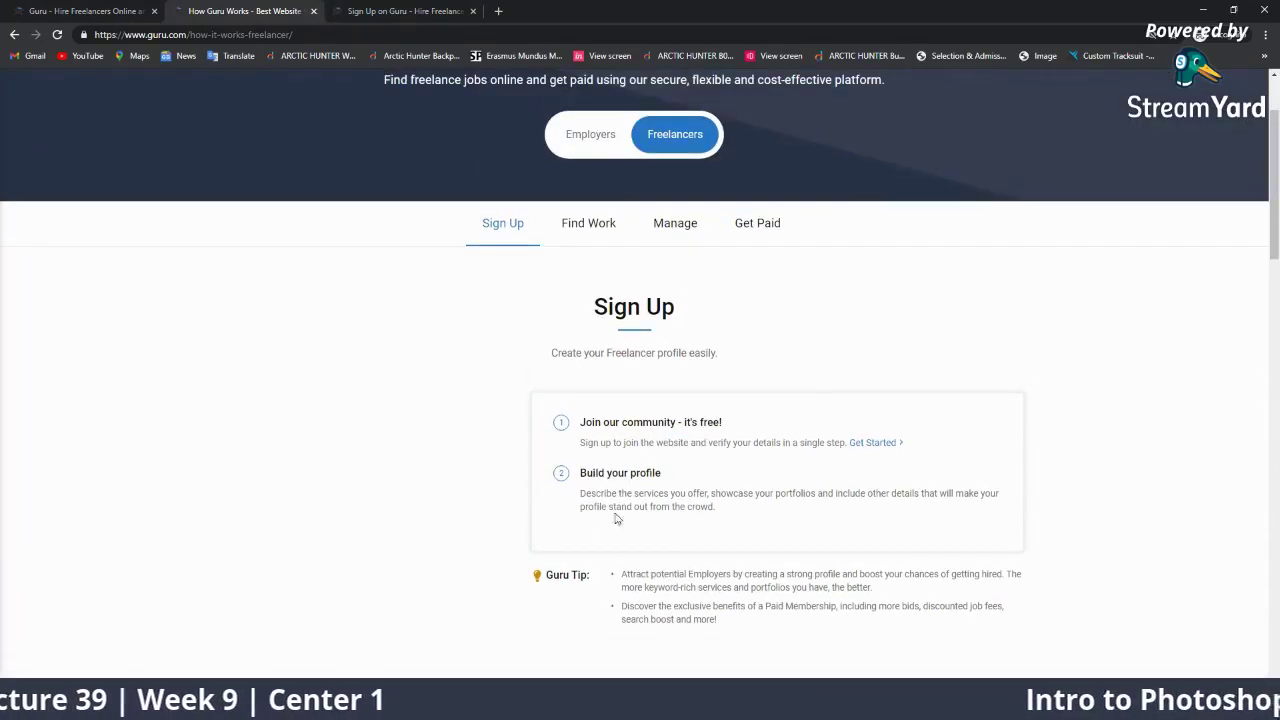
pyautogui.moveTo(572, 497); pyautogui.dragTo(712, 517)
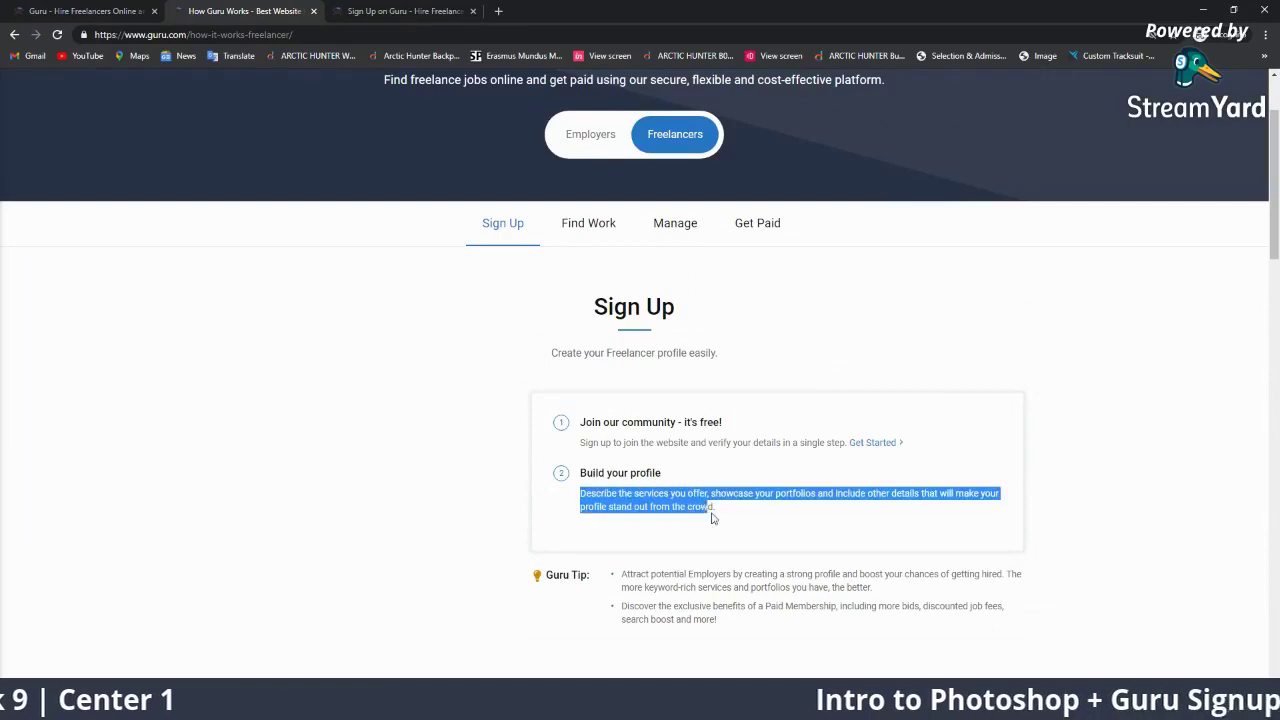
pyautogui.click(749, 510)
# - Scroll through the remaining How It Works sections and go to the Sign Up on Guru tab
pyautogui.scroll(-2, 650, 470)
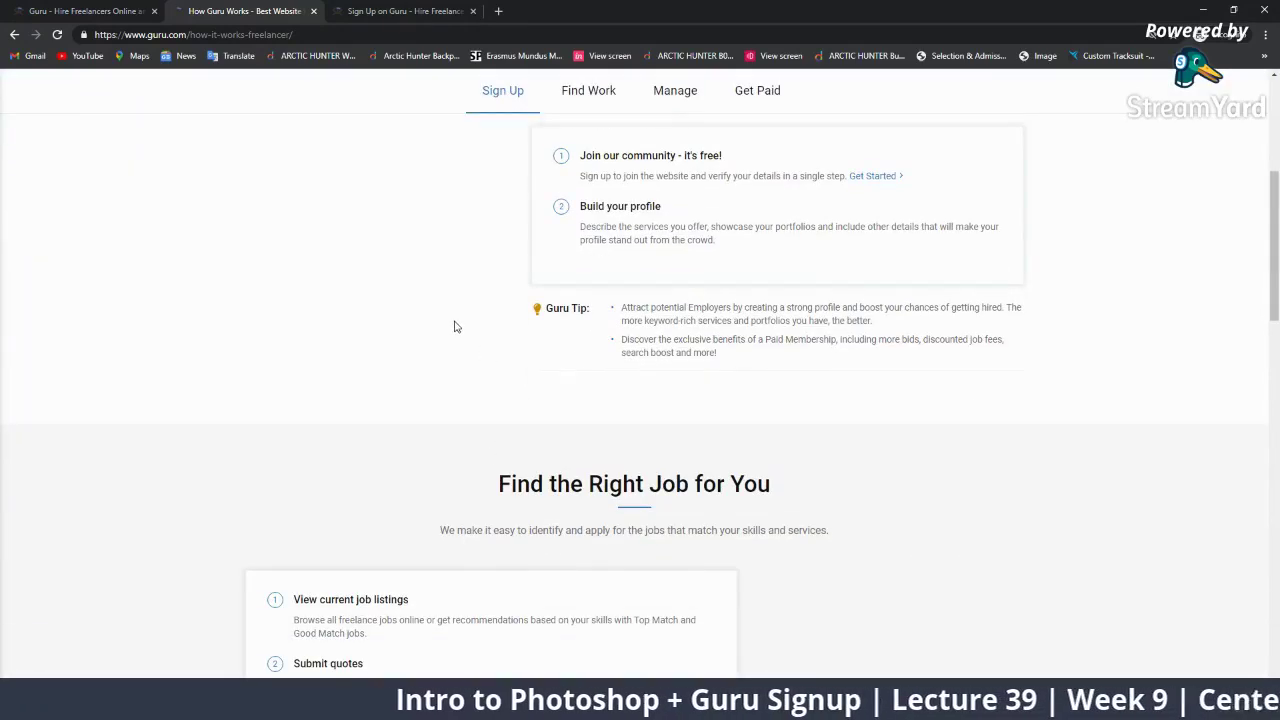
pyautogui.scroll(1, 680, 434)
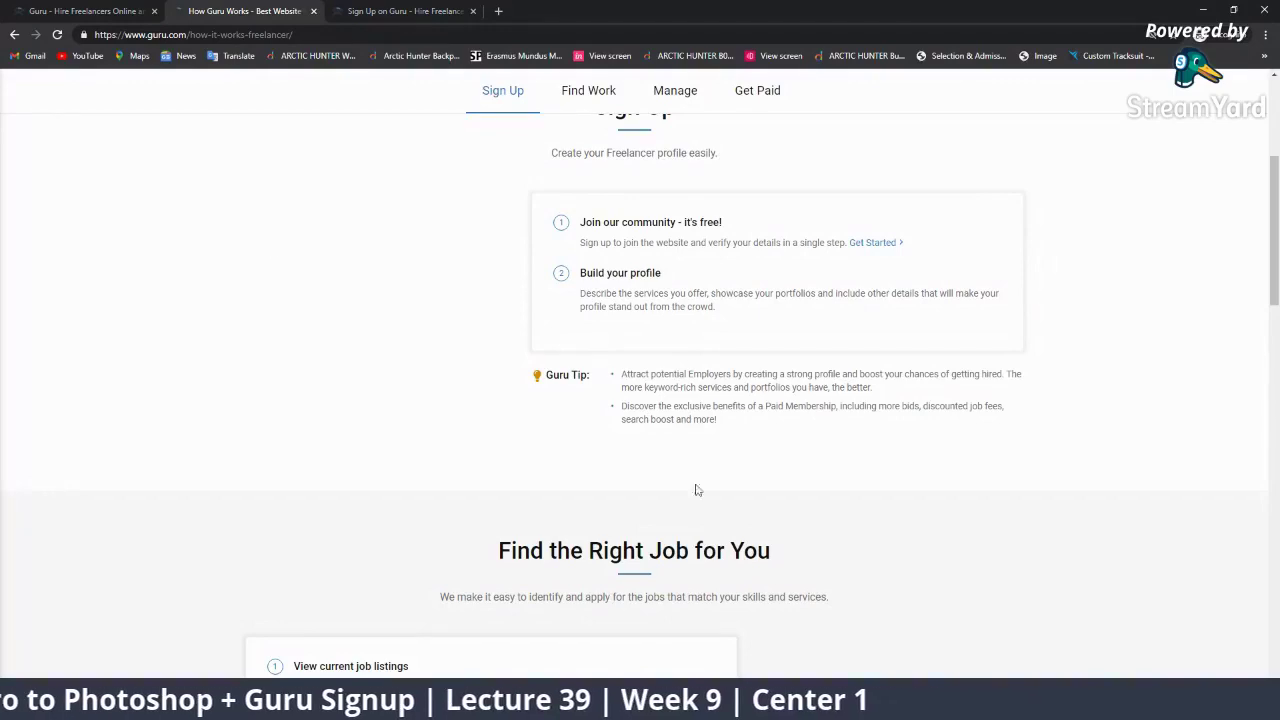
pyautogui.scroll(1, 690, 480)
pyautogui.scroll(-3, 604, 394)
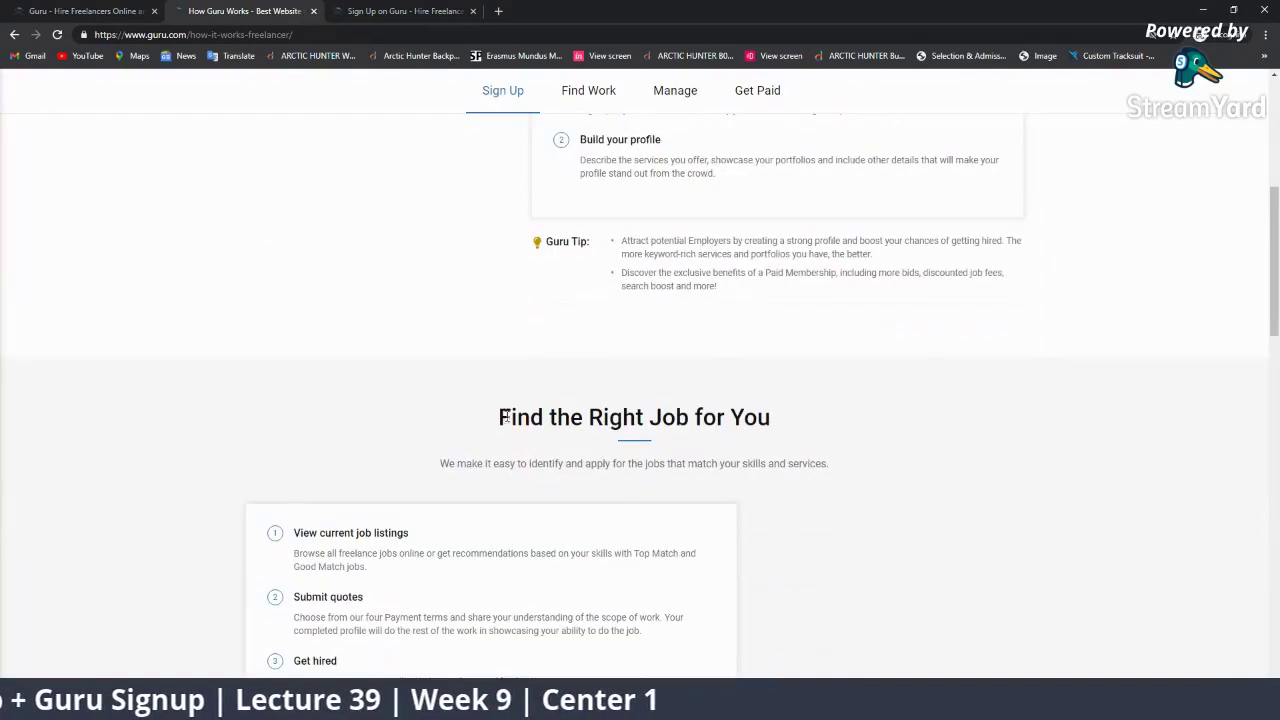
pyautogui.scroll(-3, 505, 418)
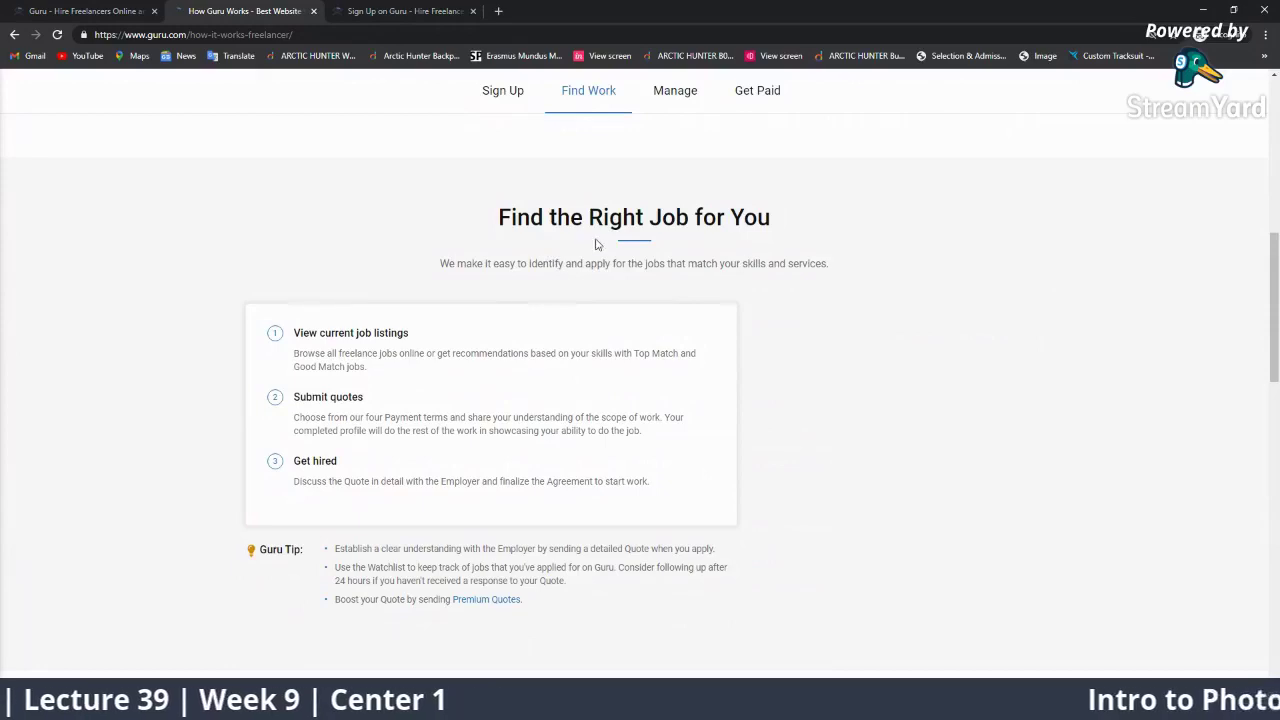
pyautogui.scroll(-15, 712, 263)
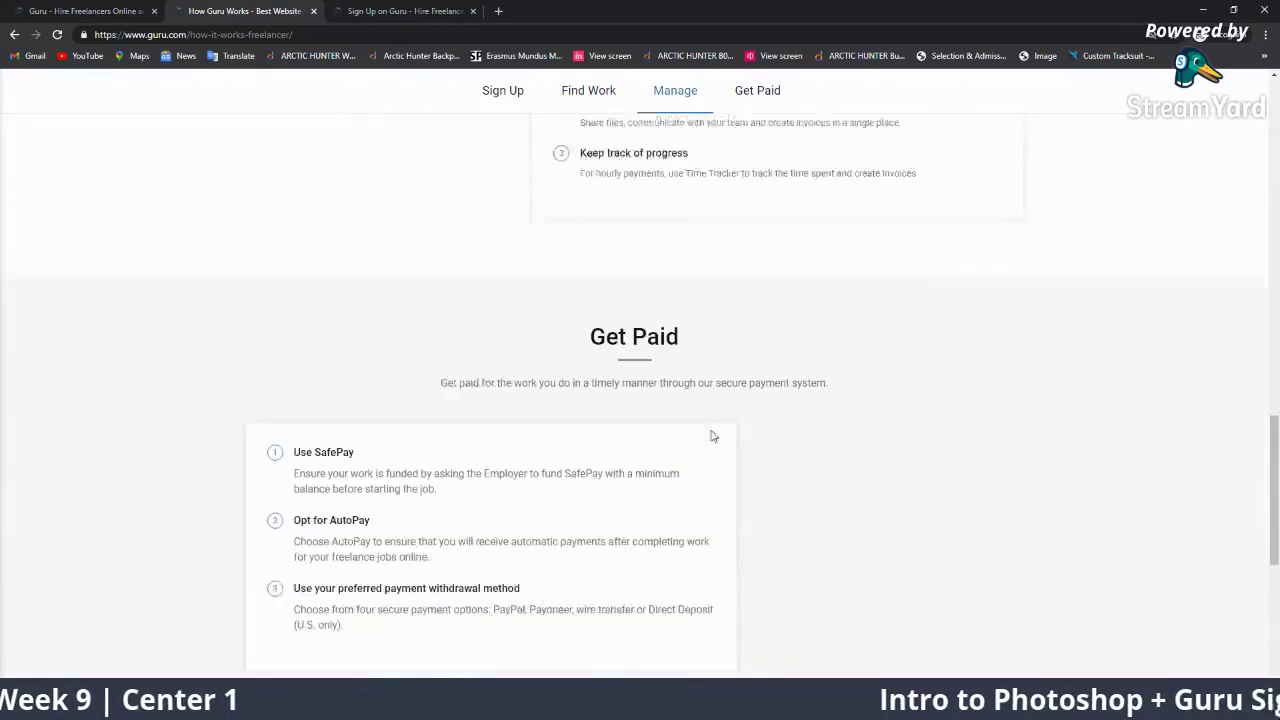
pyautogui.scroll(15, 773, 435)
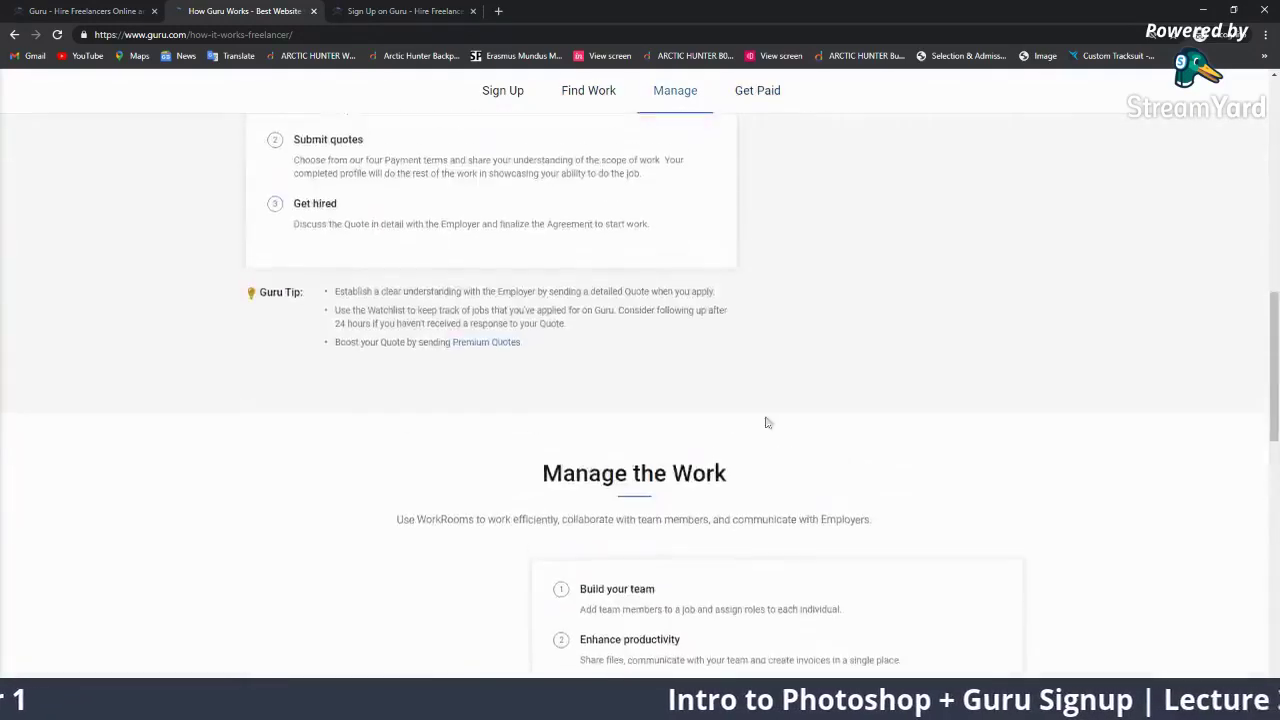
pyautogui.scroll(3, 690, 375)
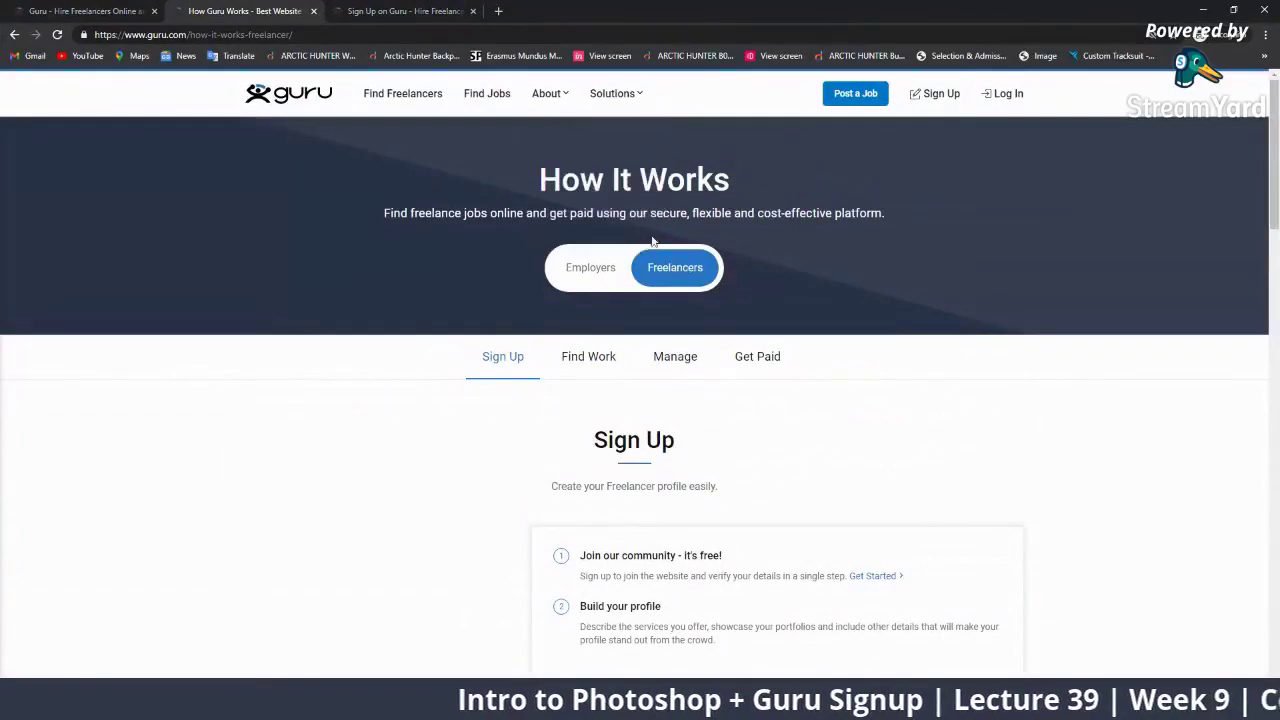
pyautogui.click(453, 10)
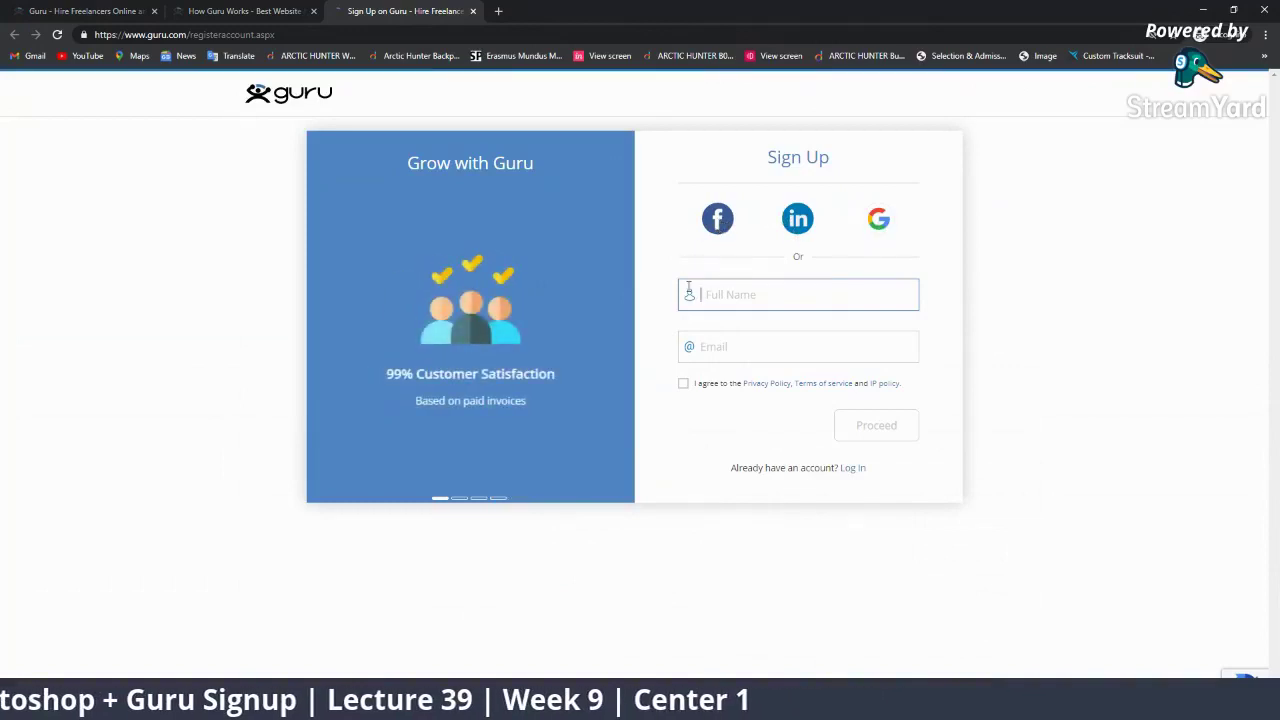
# - Autofill the full name from the saved entry, enter an e-mail address, and accept the terms
pyautogui.click(737, 296)
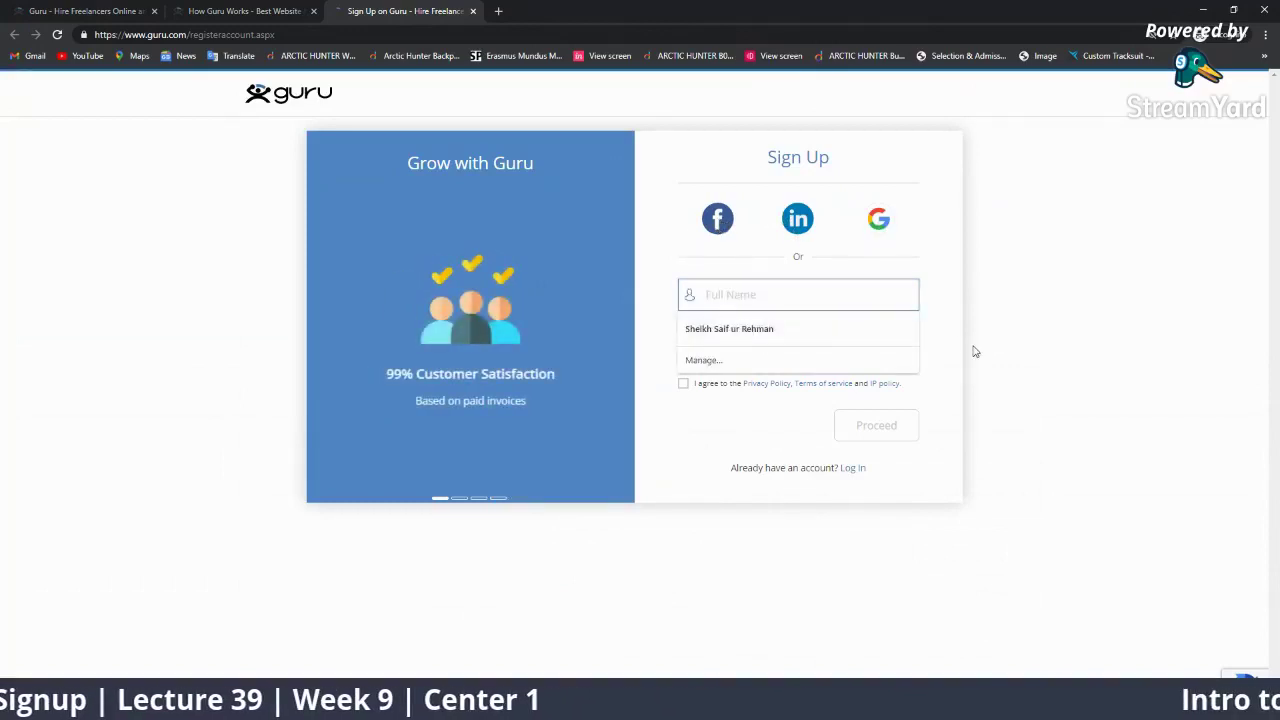
pyautogui.click(974, 352)
pyautogui.click(825, 304)
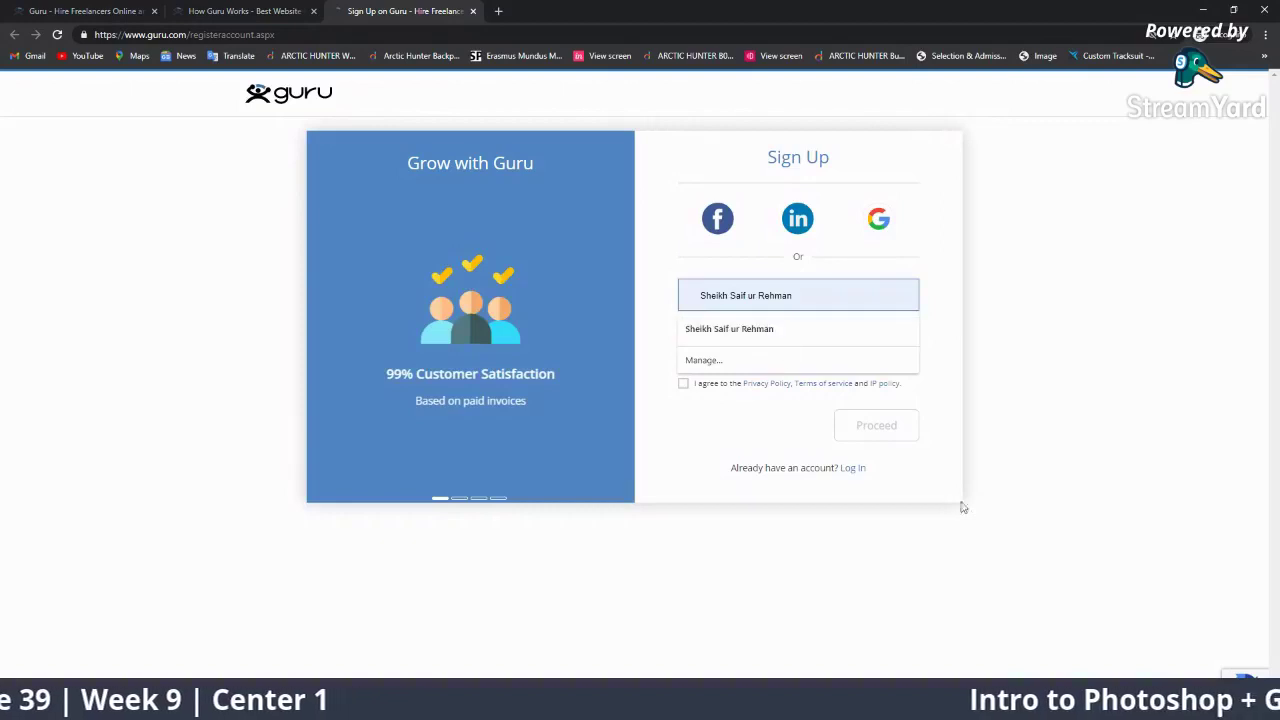
pyautogui.click(755, 300)
pyautogui.click(757, 324)
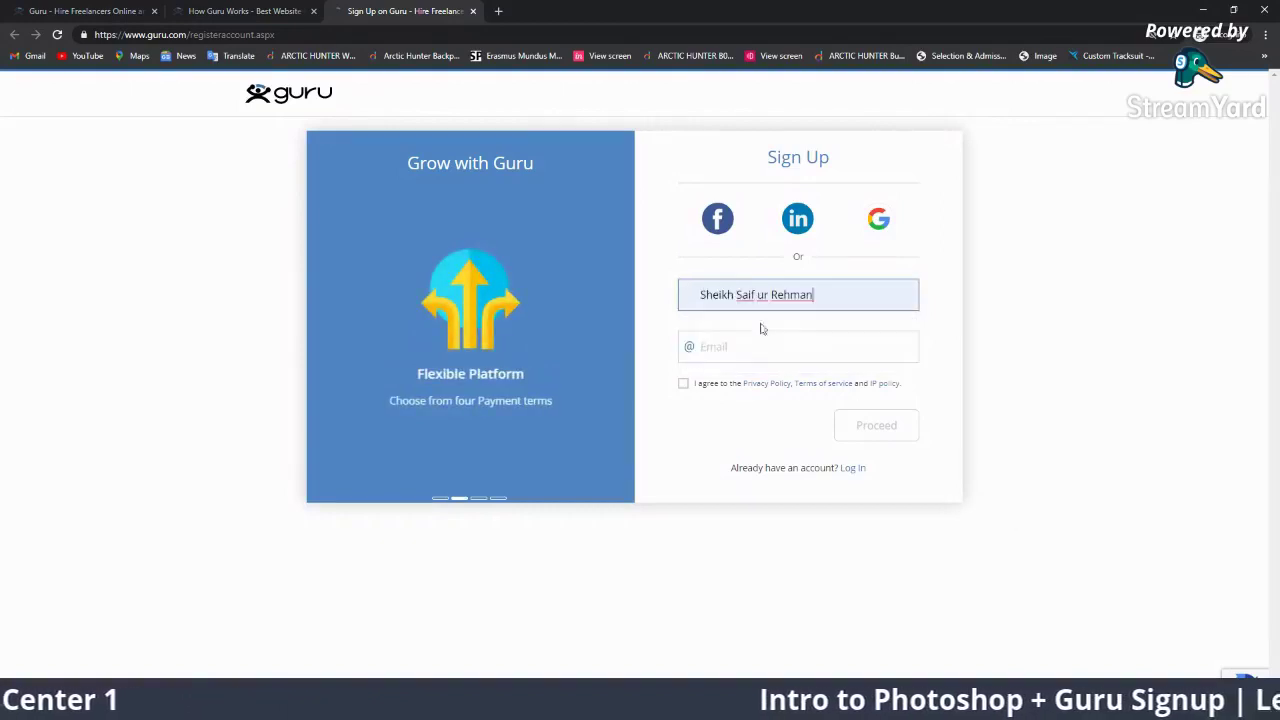
pyautogui.click(796, 343)
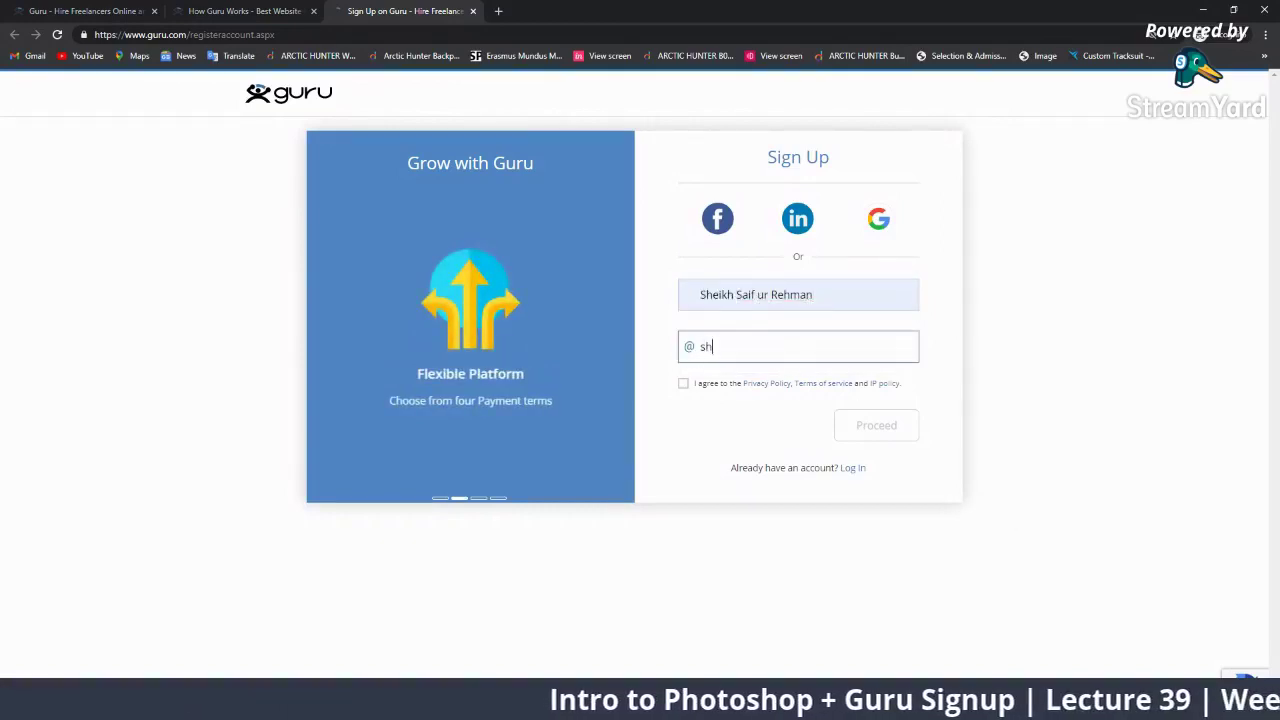
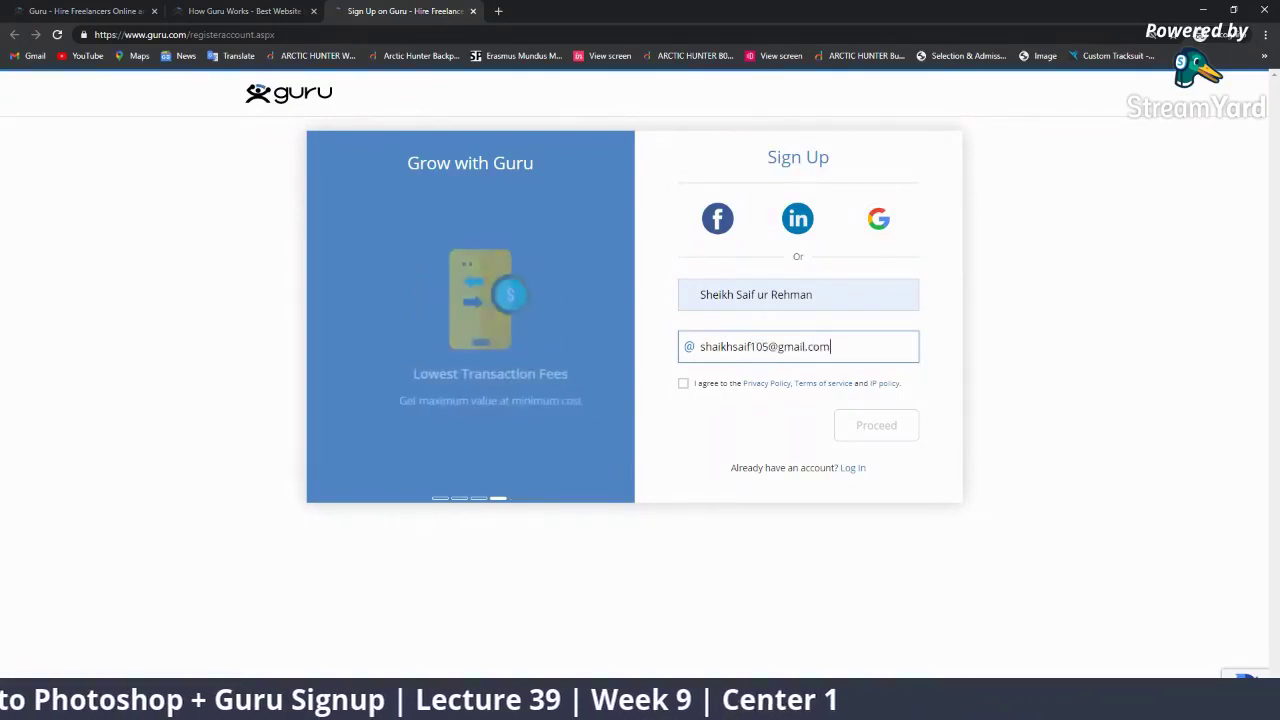
pyautogui.click(683, 384)
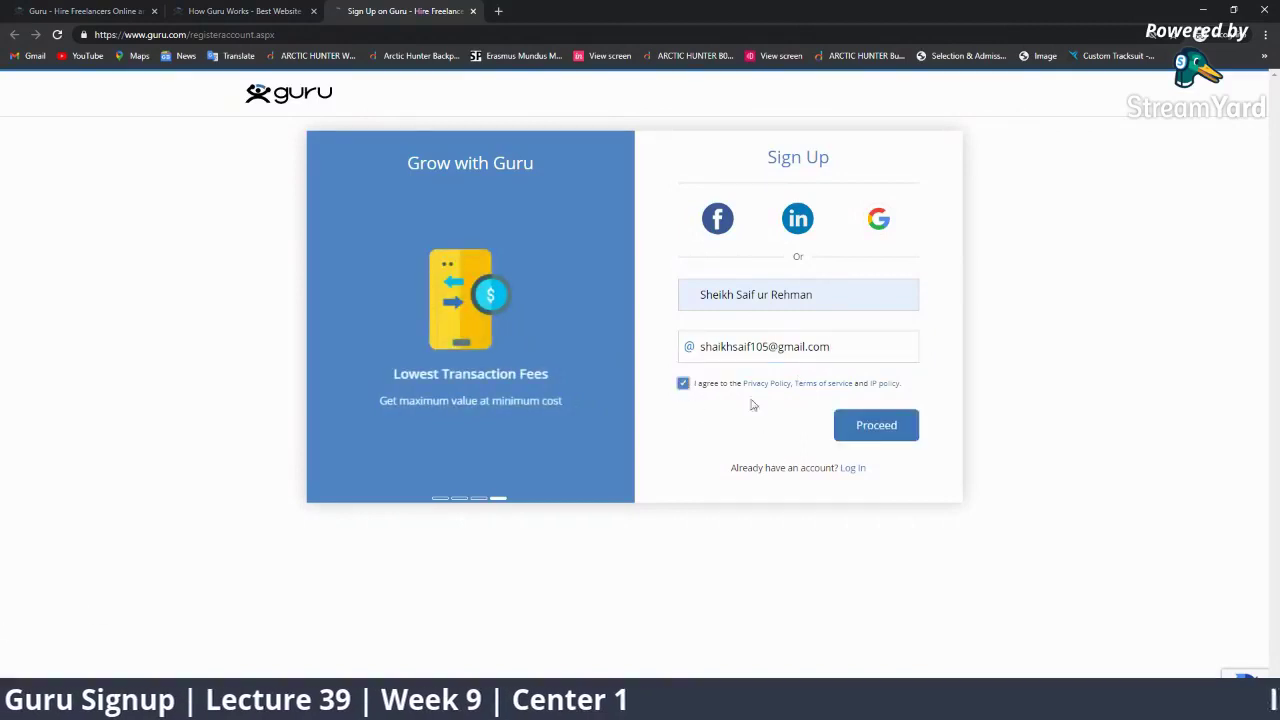
# - Fix a misspelled letter in the first name and replace the e-mail with a different address
pyautogui.click(718, 295)
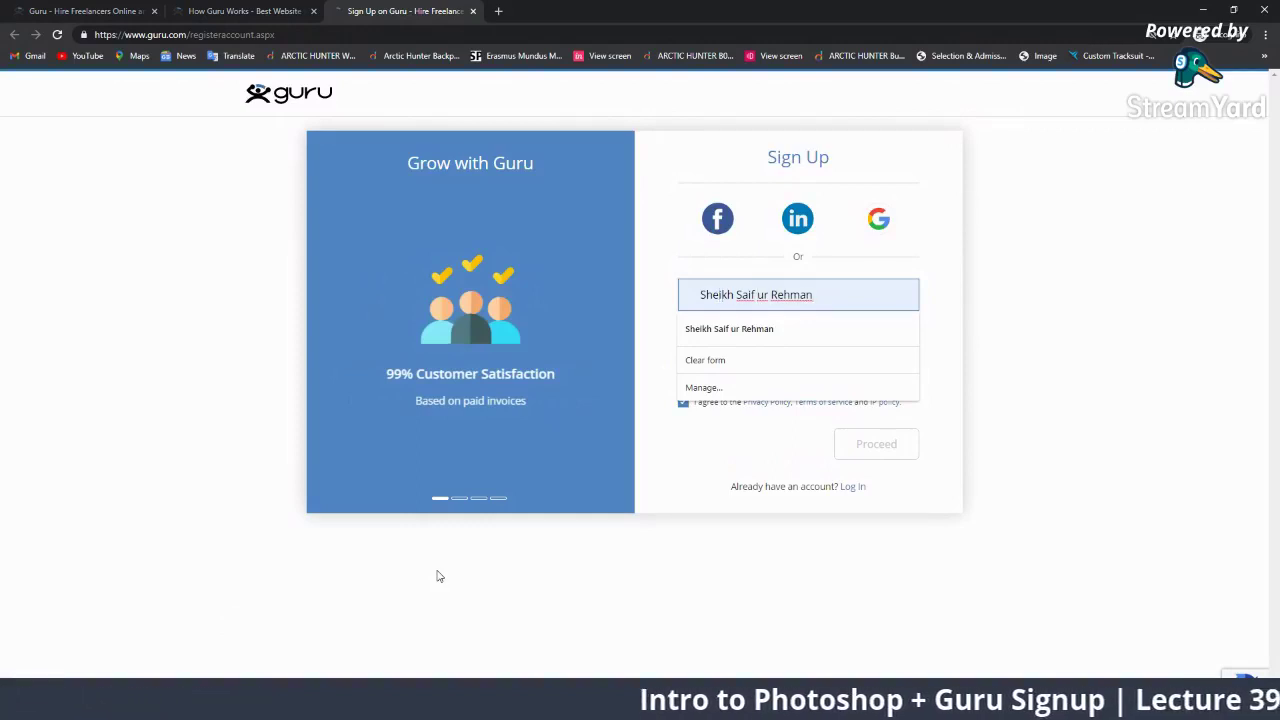
pyautogui.press('BackSpace')
pyautogui.write('a')
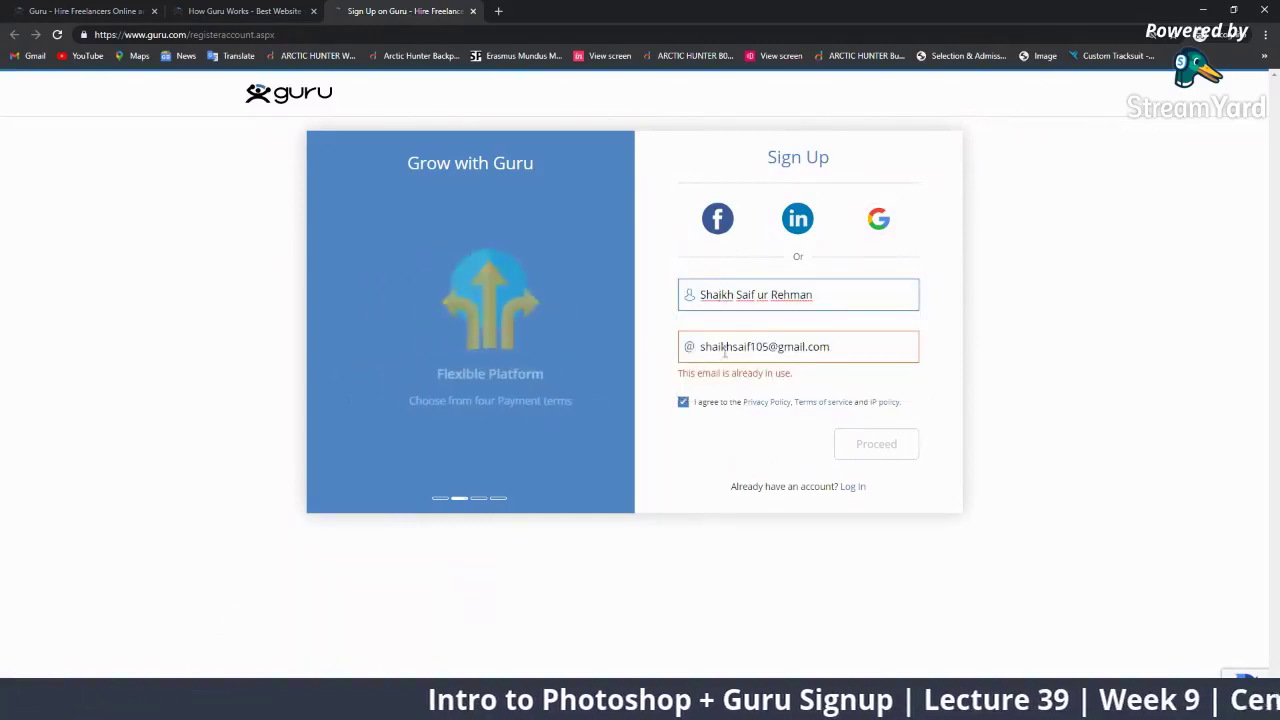
pyautogui.click(712, 346)
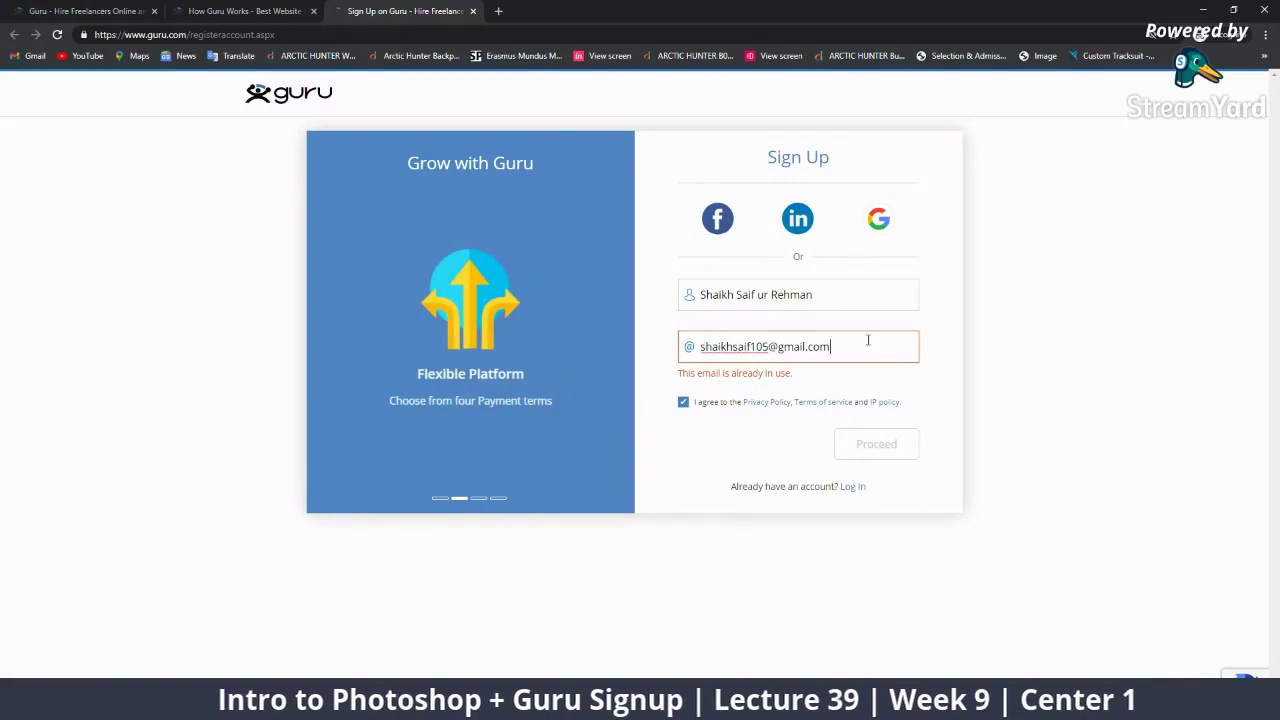
pyautogui.hotkey('ctrl', 'a')
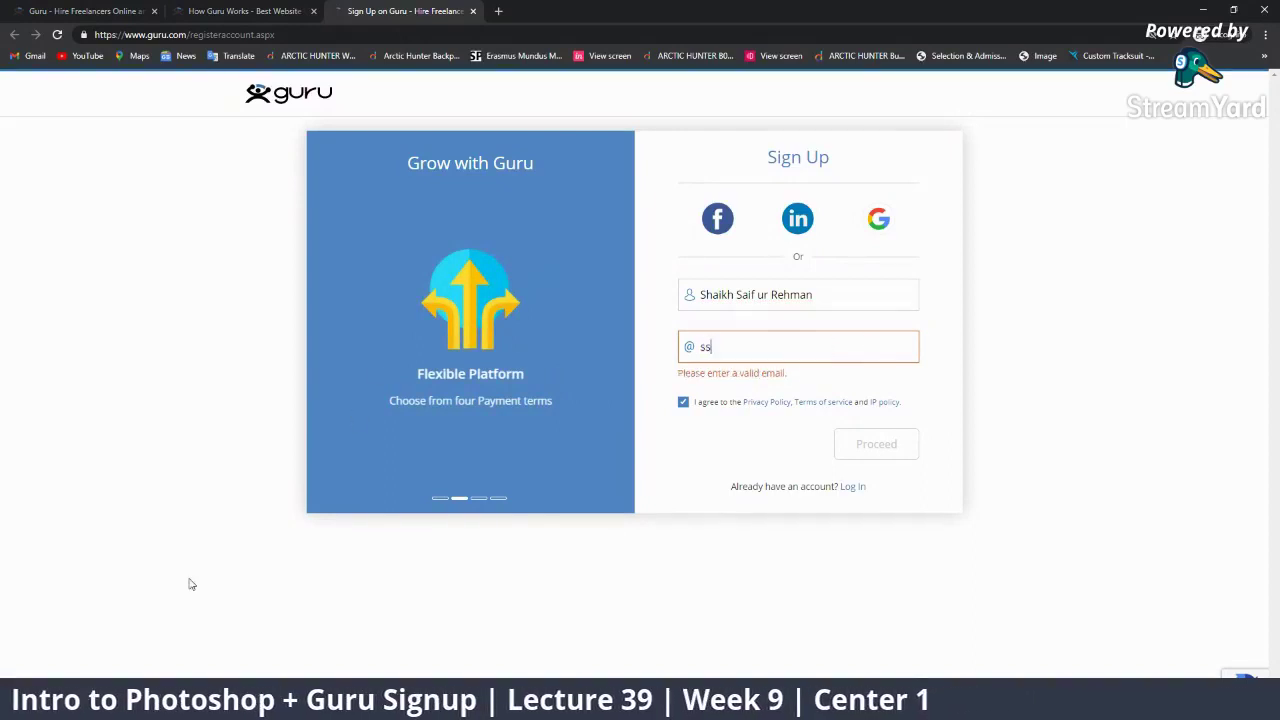
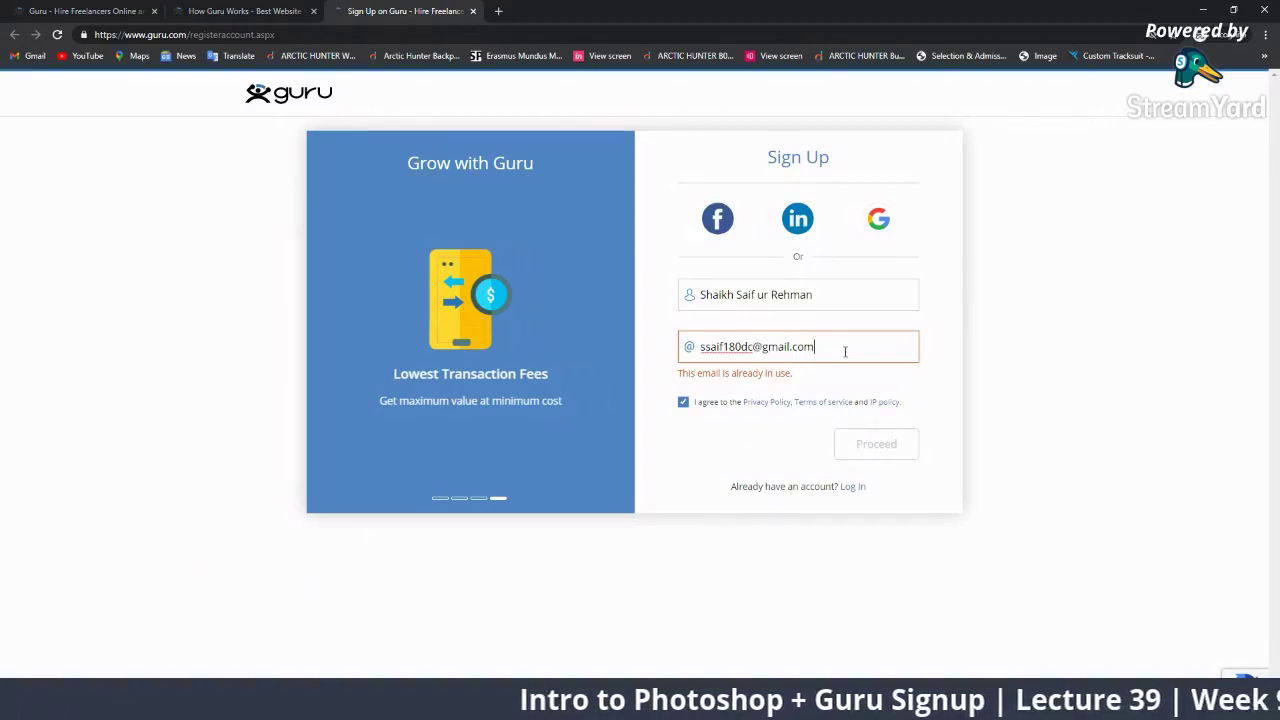
pyautogui.moveTo(854, 342); pyautogui.dragTo(593, 327)
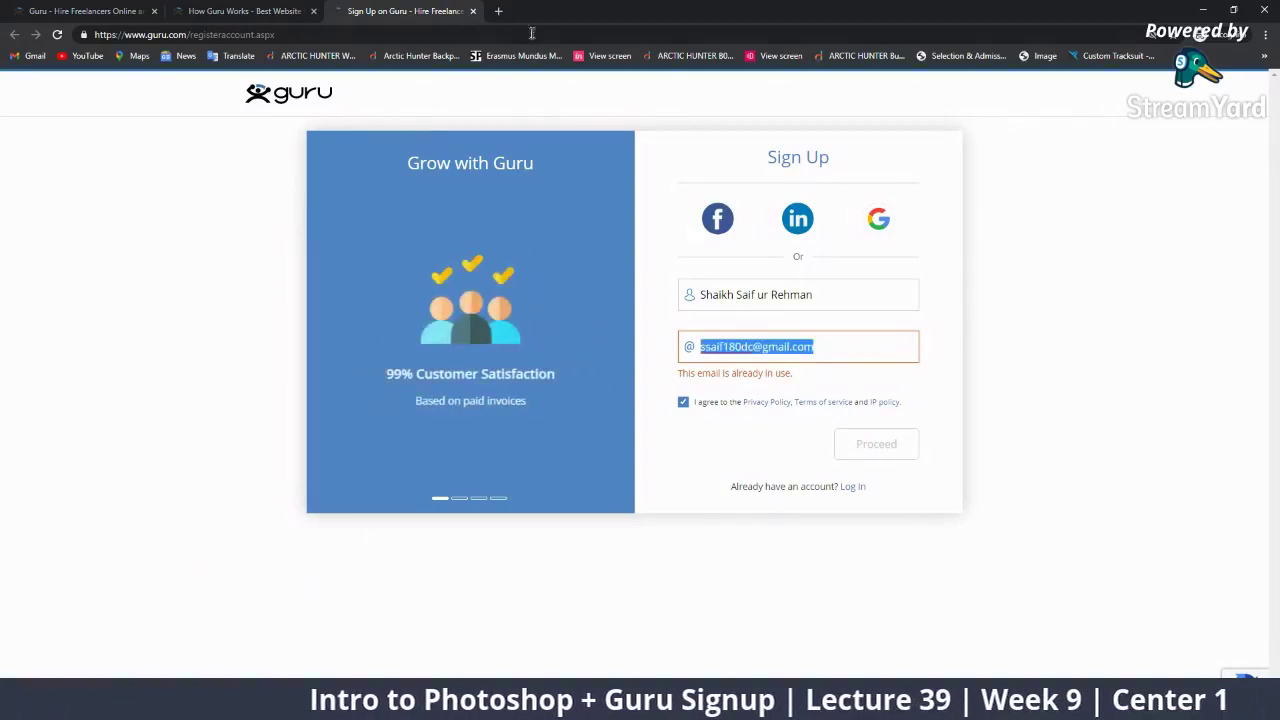
pyautogui.click(498, 11)
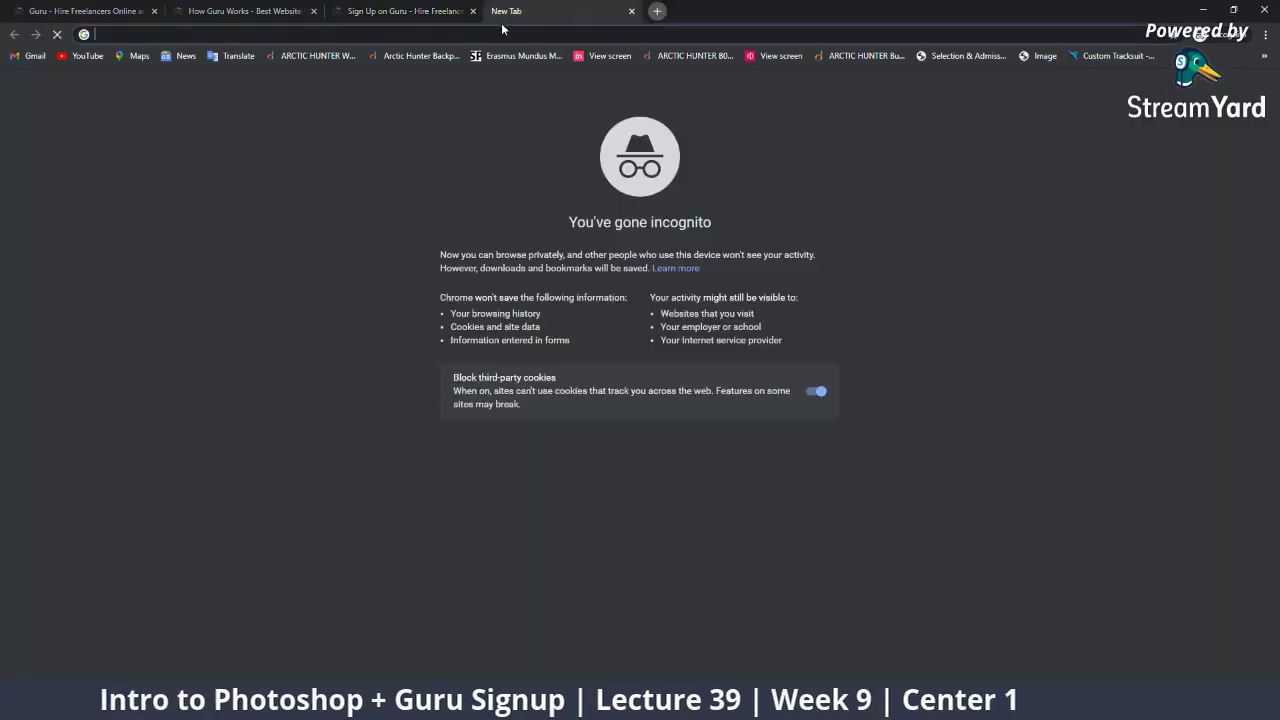
pyautogui.click(1203, 10)
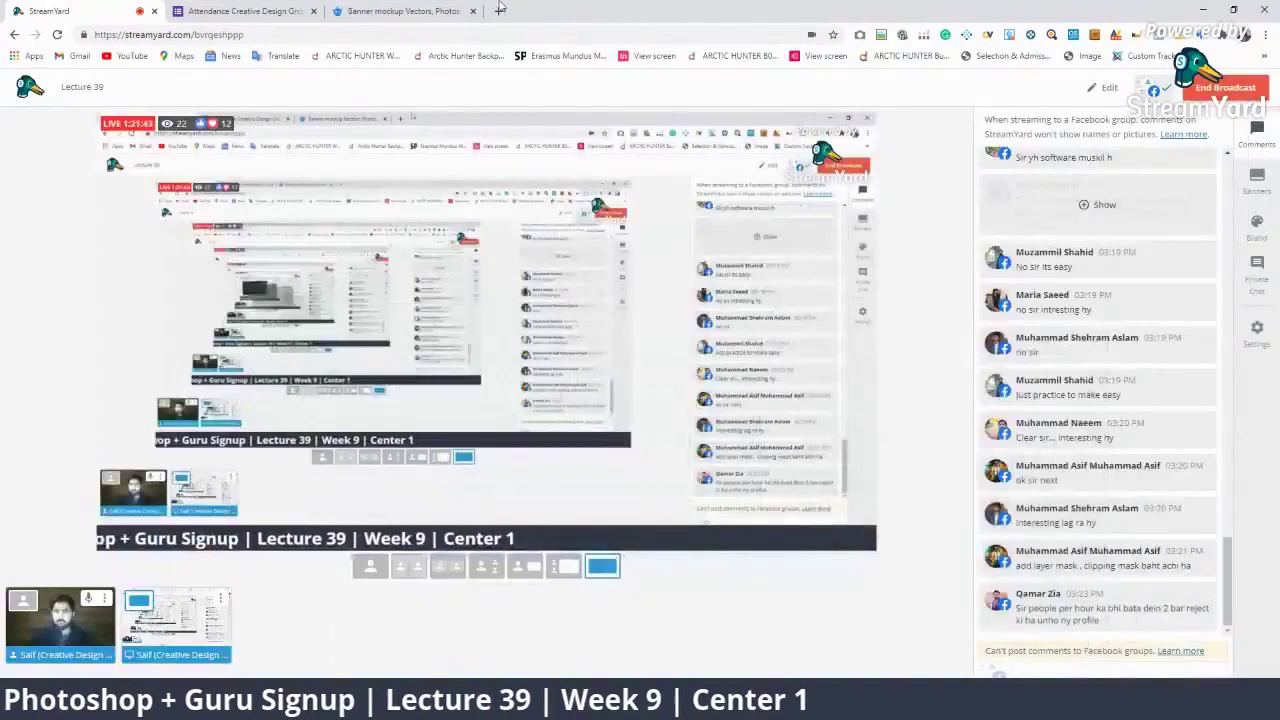
pyautogui.click(498, 11)
pyautogui.click(497, 34)
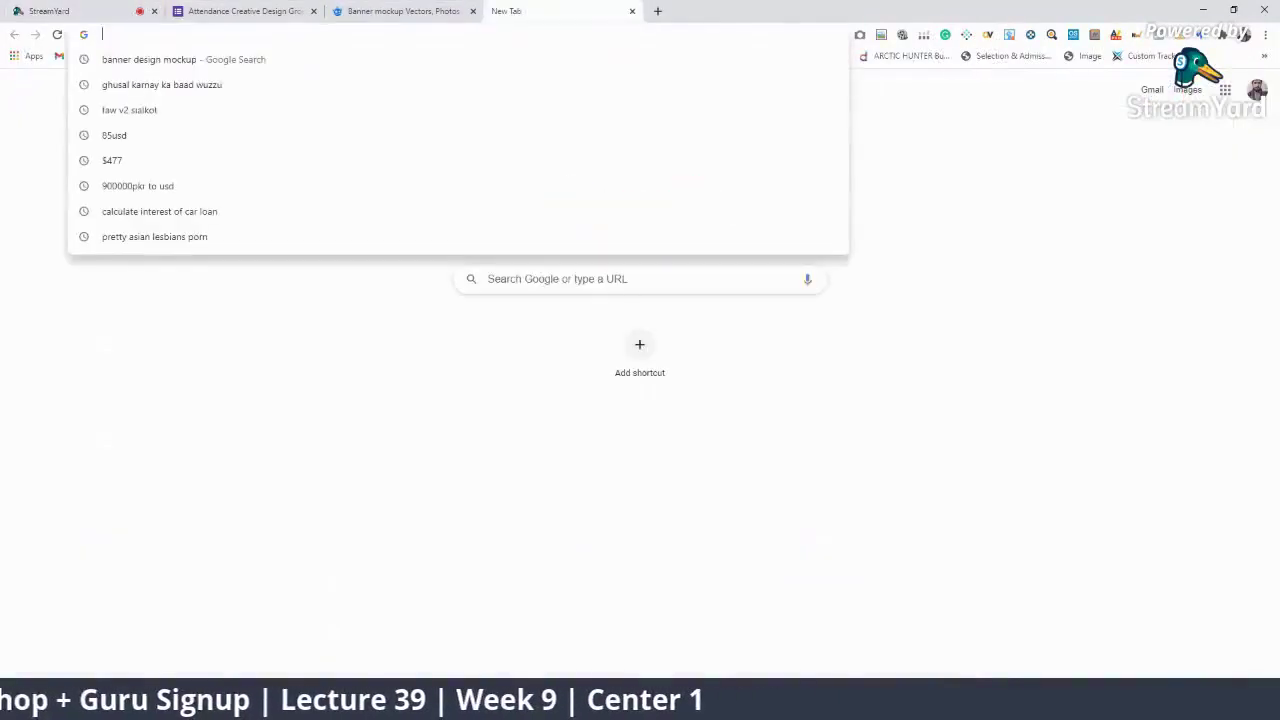
pyautogui.click(126, 10)
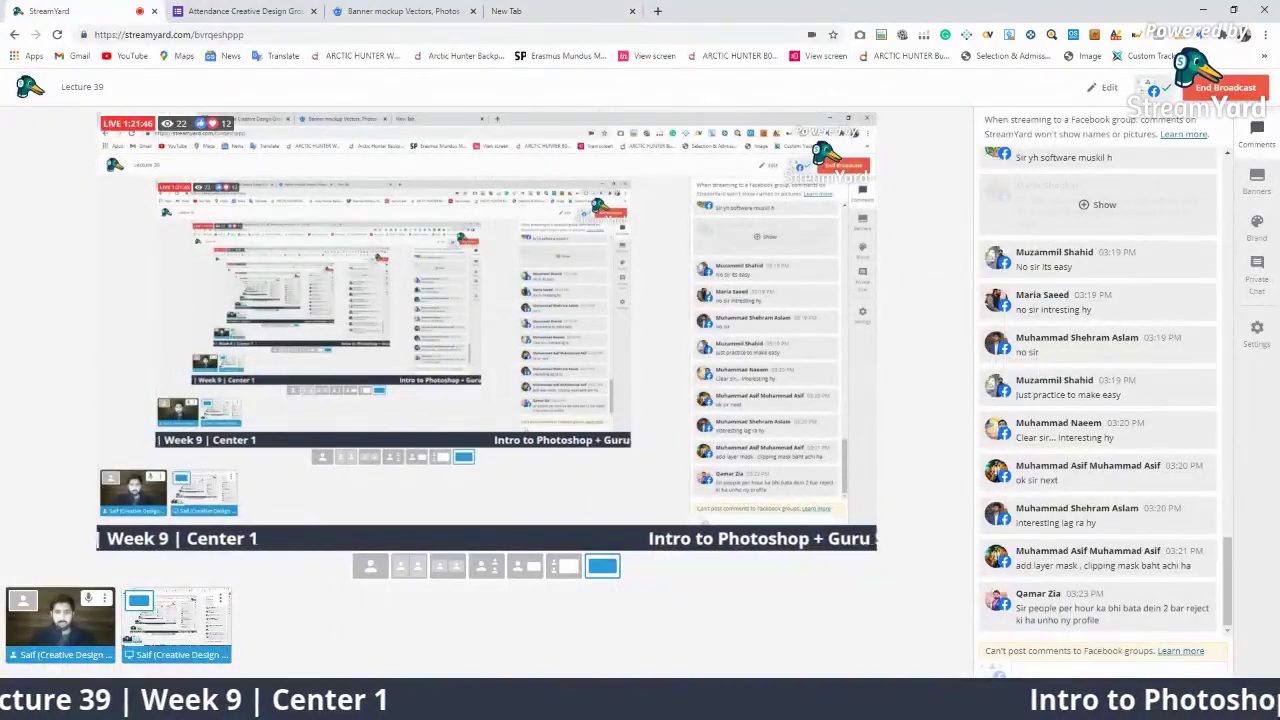
pyautogui.moveTo(899, 706)
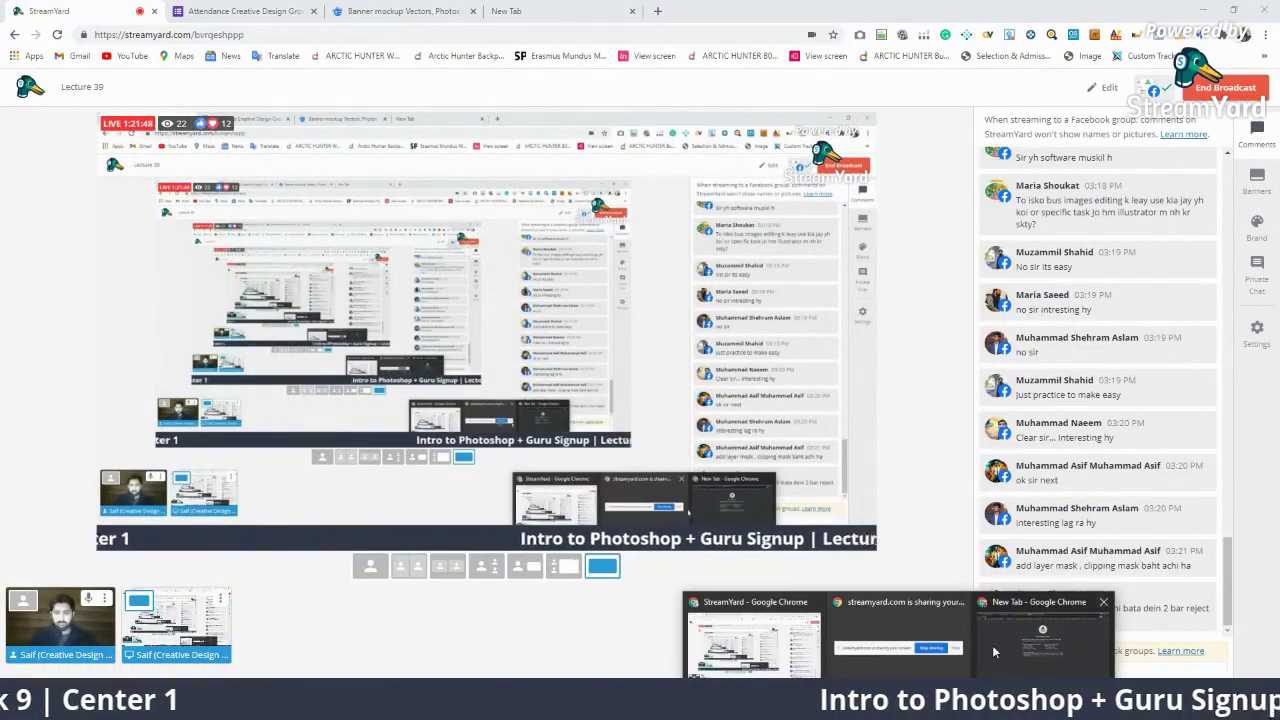
pyautogui.click(995, 643)
pyautogui.click(228, 10)
pyautogui.click(405, 10)
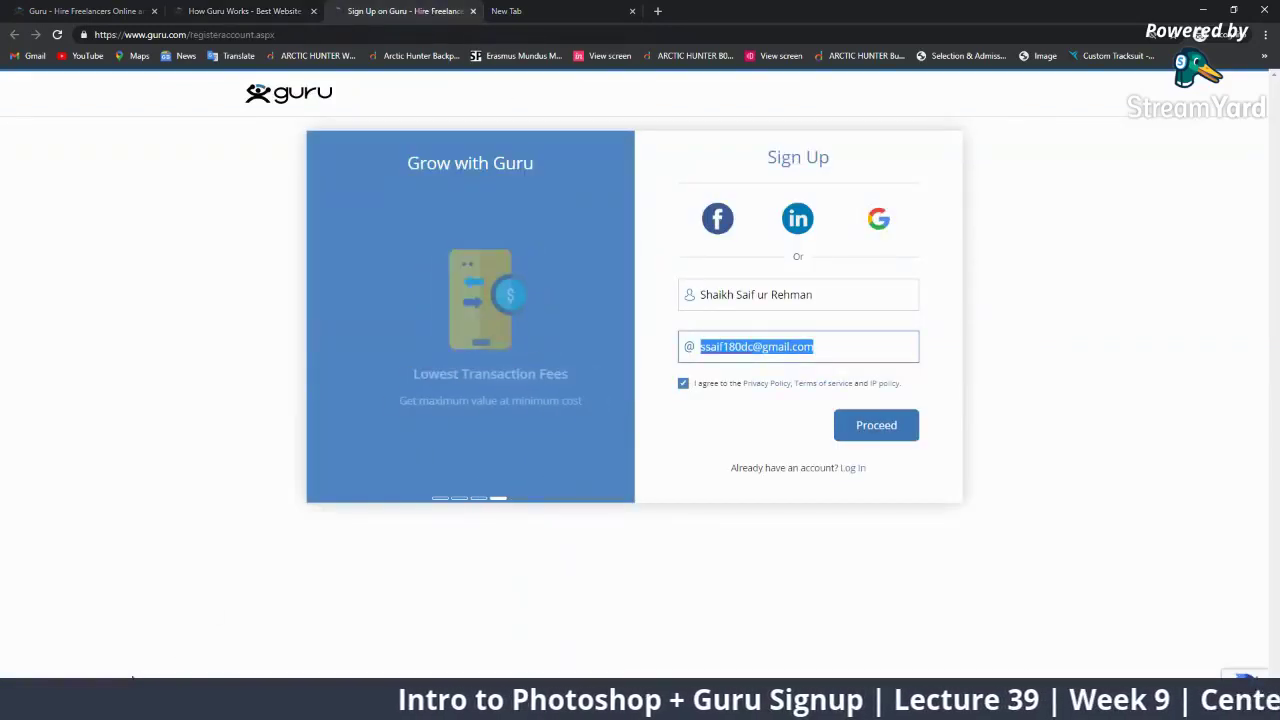
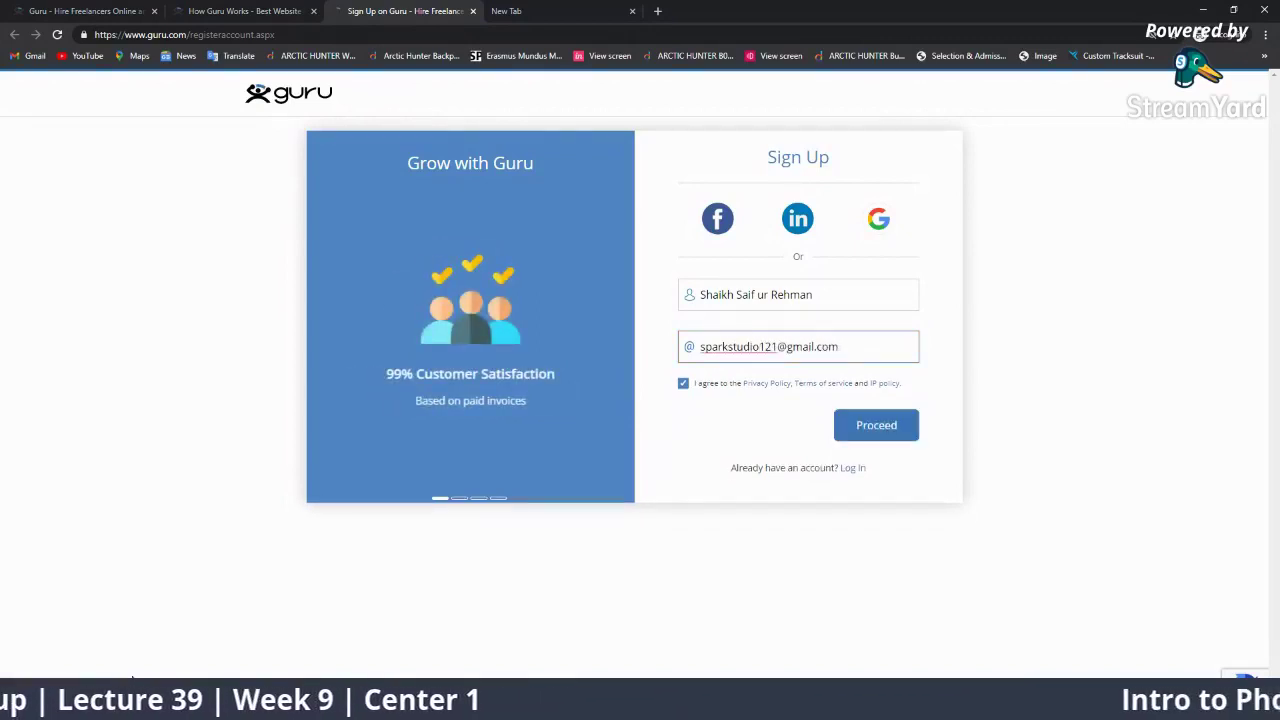
# - Enter a new Gmail address in the Email field and proceed to the next sign-up step
pyautogui.click(863, 430)
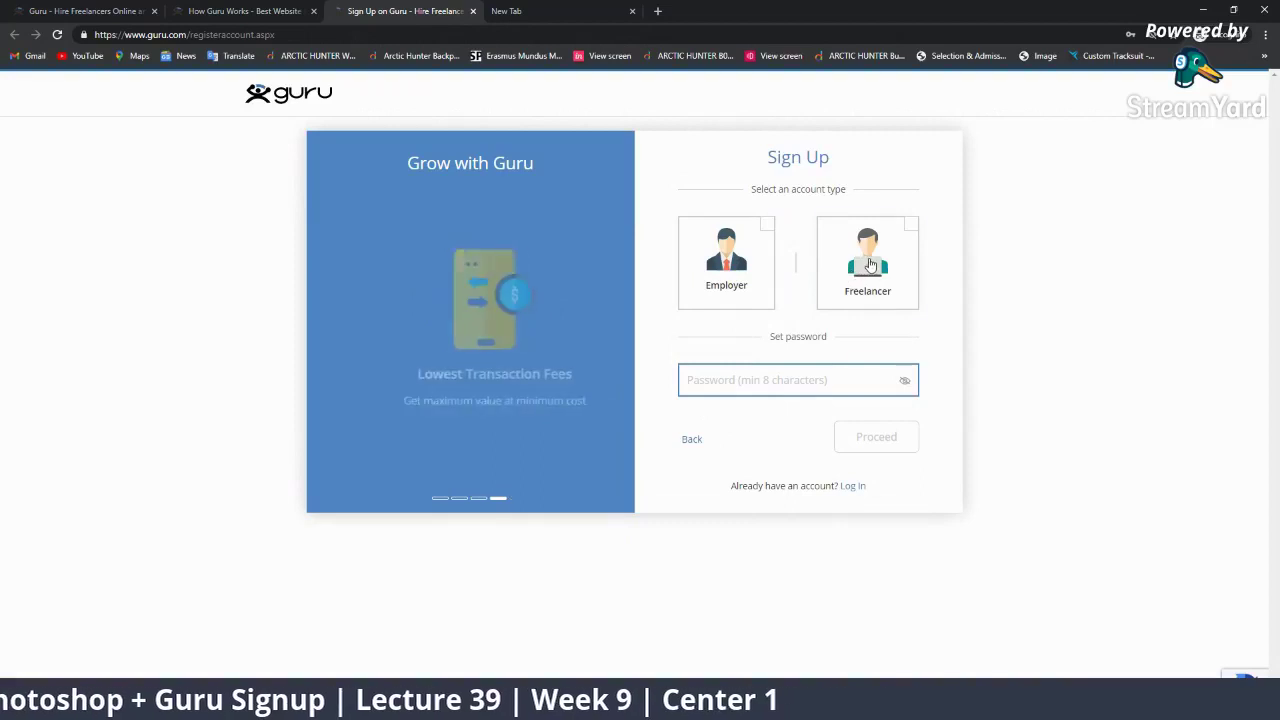
# - Choose the Freelancer account type and retype the password to meet the password rules
pyautogui.click(870, 265)
pyautogui.click(791, 379)
pyautogui.write('•')
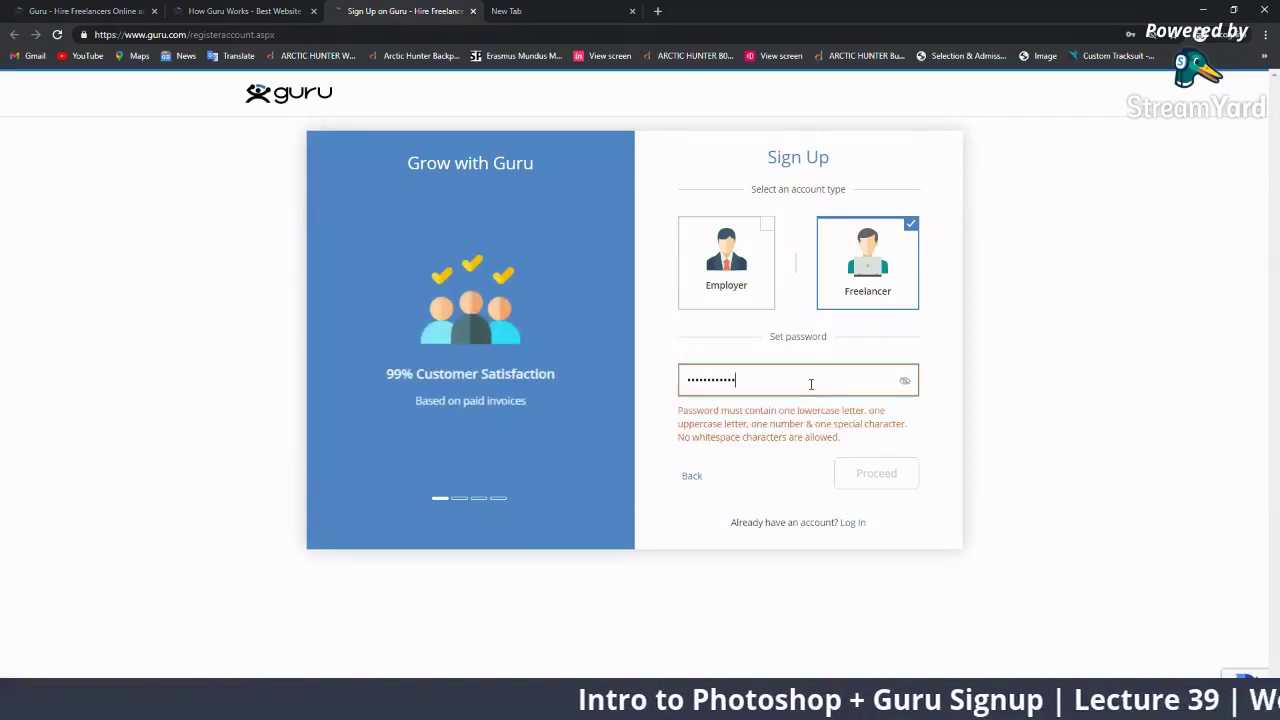
pyautogui.moveTo(722, 410); pyautogui.dragTo(841, 410)
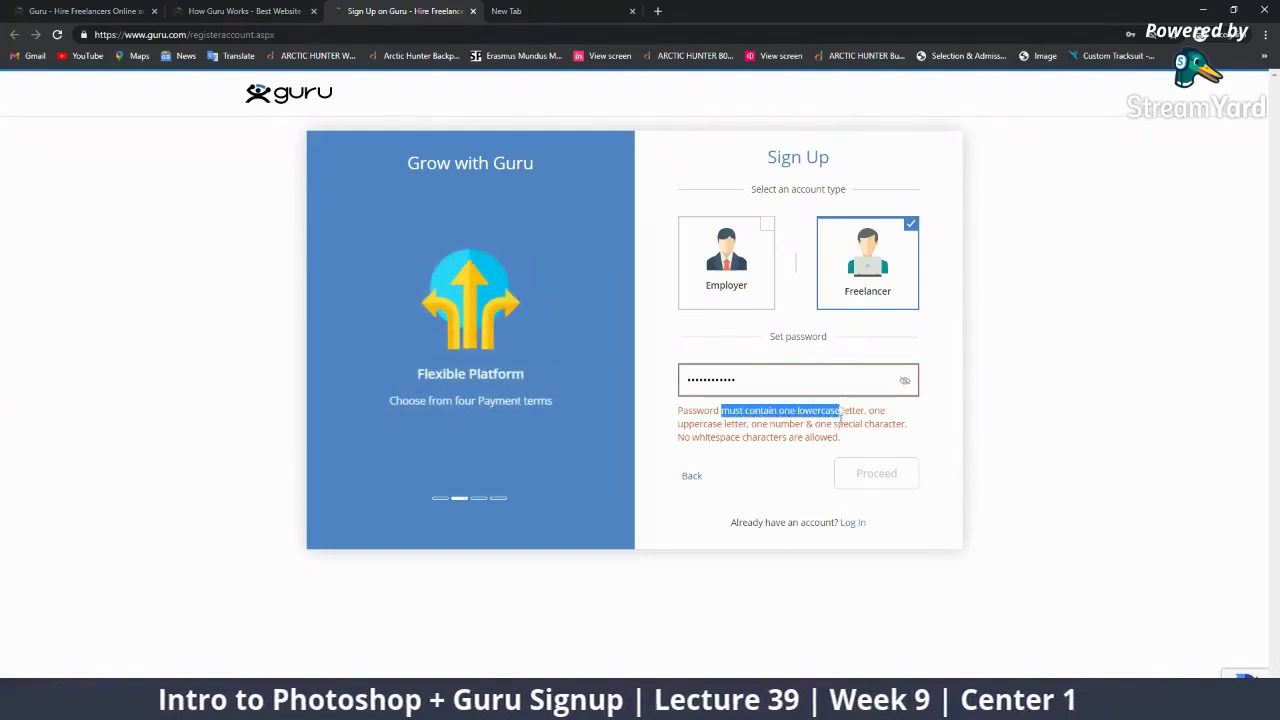
pyautogui.click(841, 434)
pyautogui.doubleClick(692, 380)
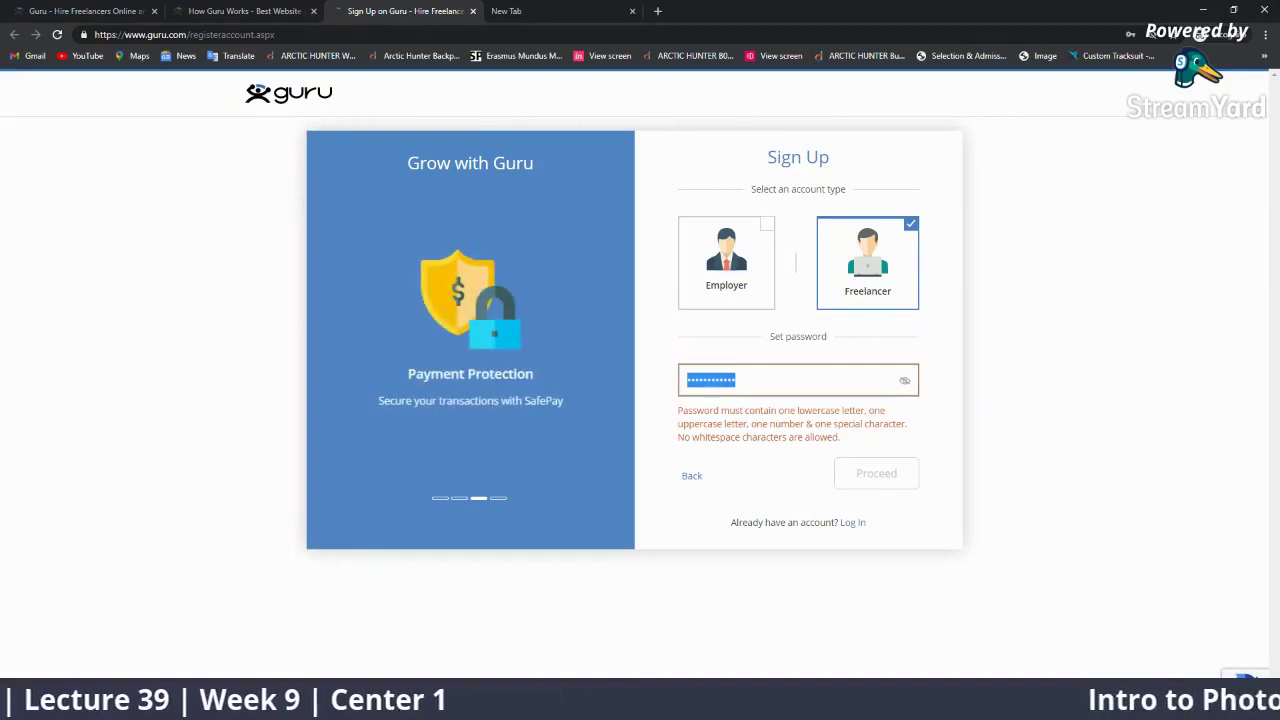
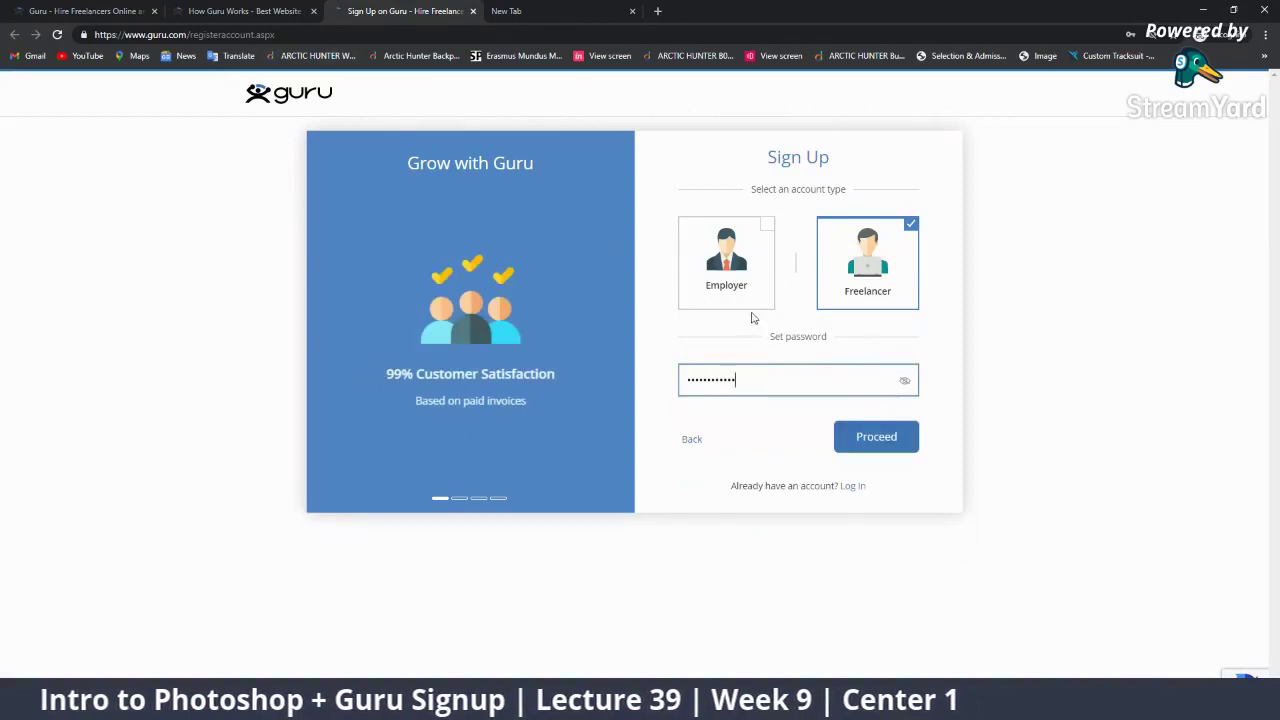
# - Submit the account type and password, then minimize the incognito browser window
pyautogui.click(855, 430)
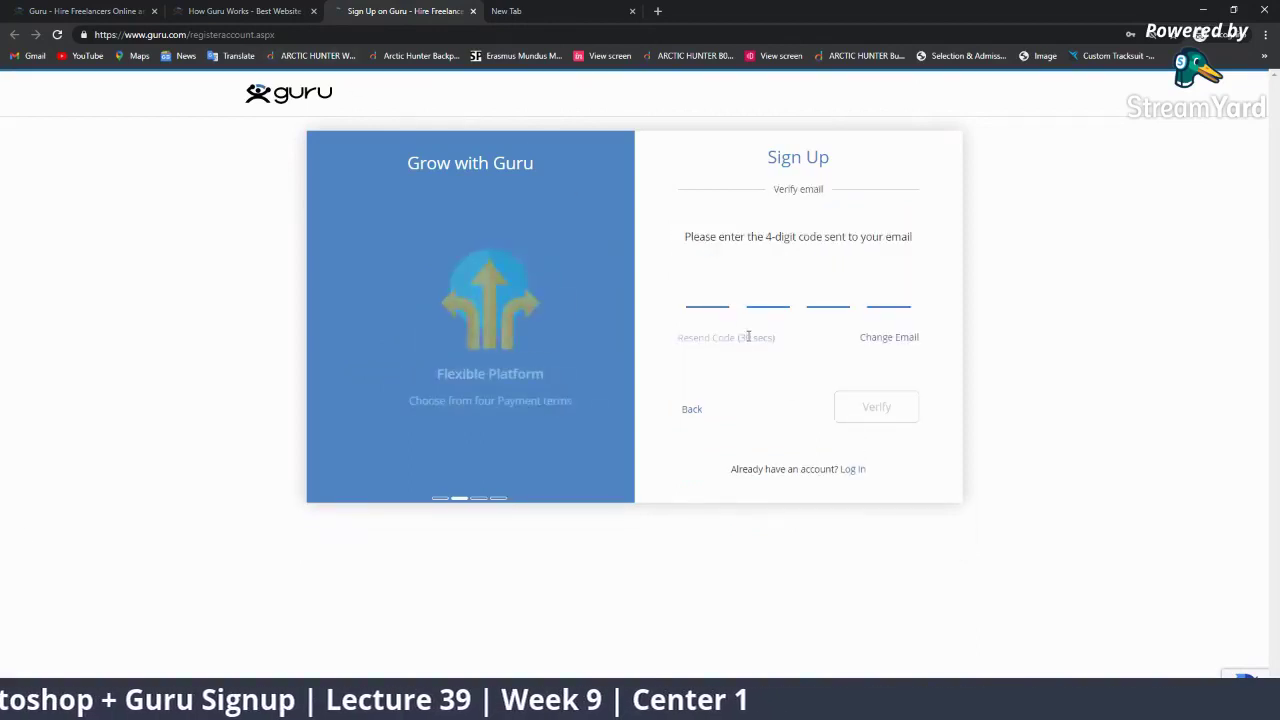
pyautogui.click(560, 10)
pyautogui.click(437, 8)
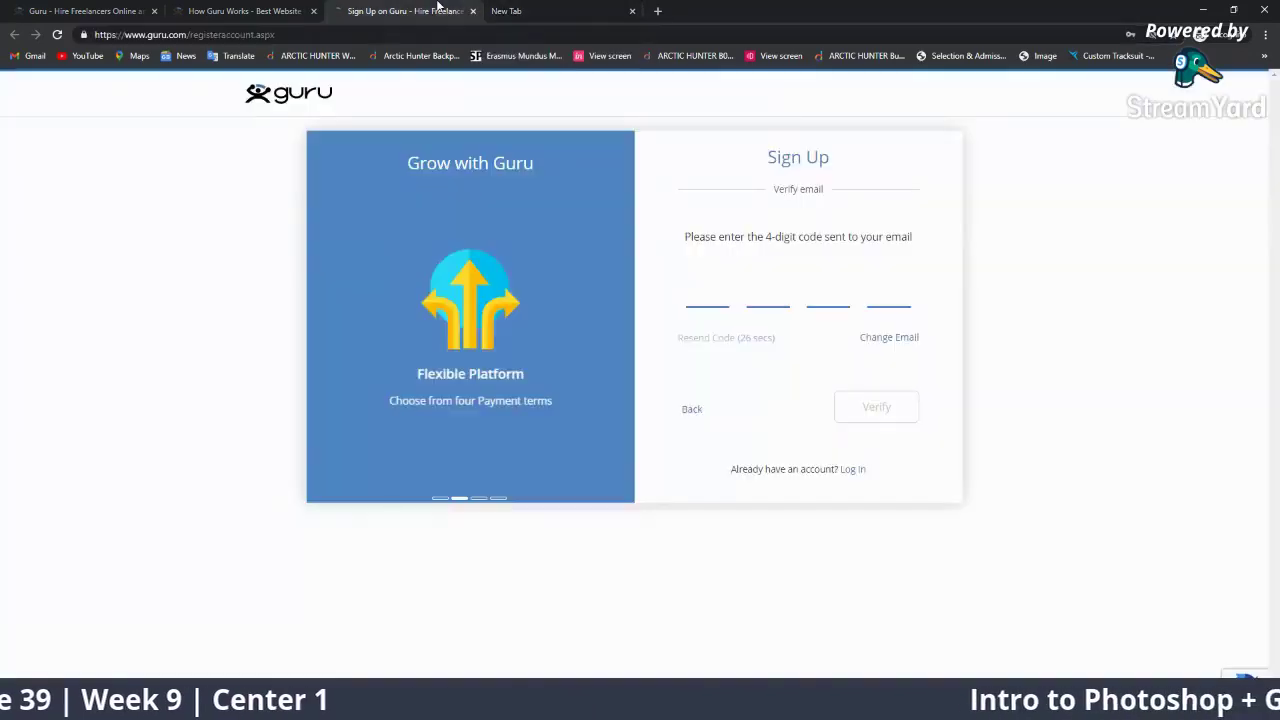
pyautogui.click(498, 14)
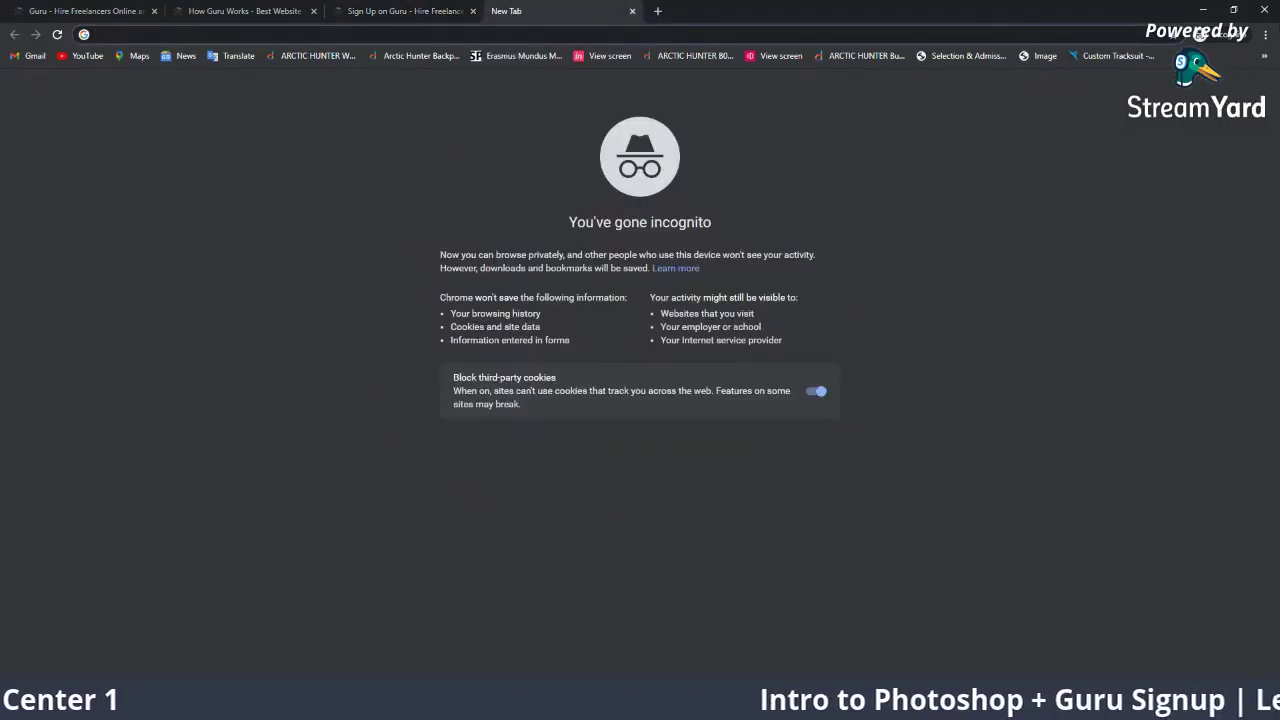
pyautogui.click(1202, 10)
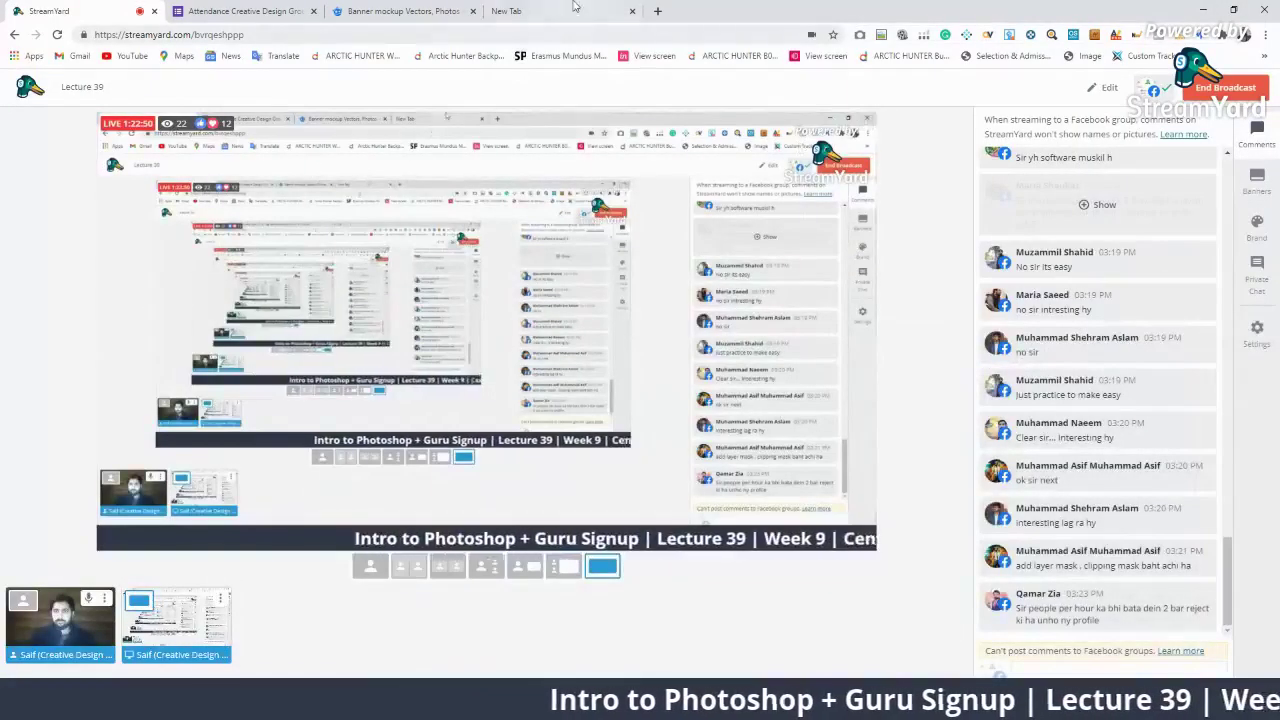
# - Search Google for gmail in the other window and open the Google account menu
pyautogui.click(575, 7)
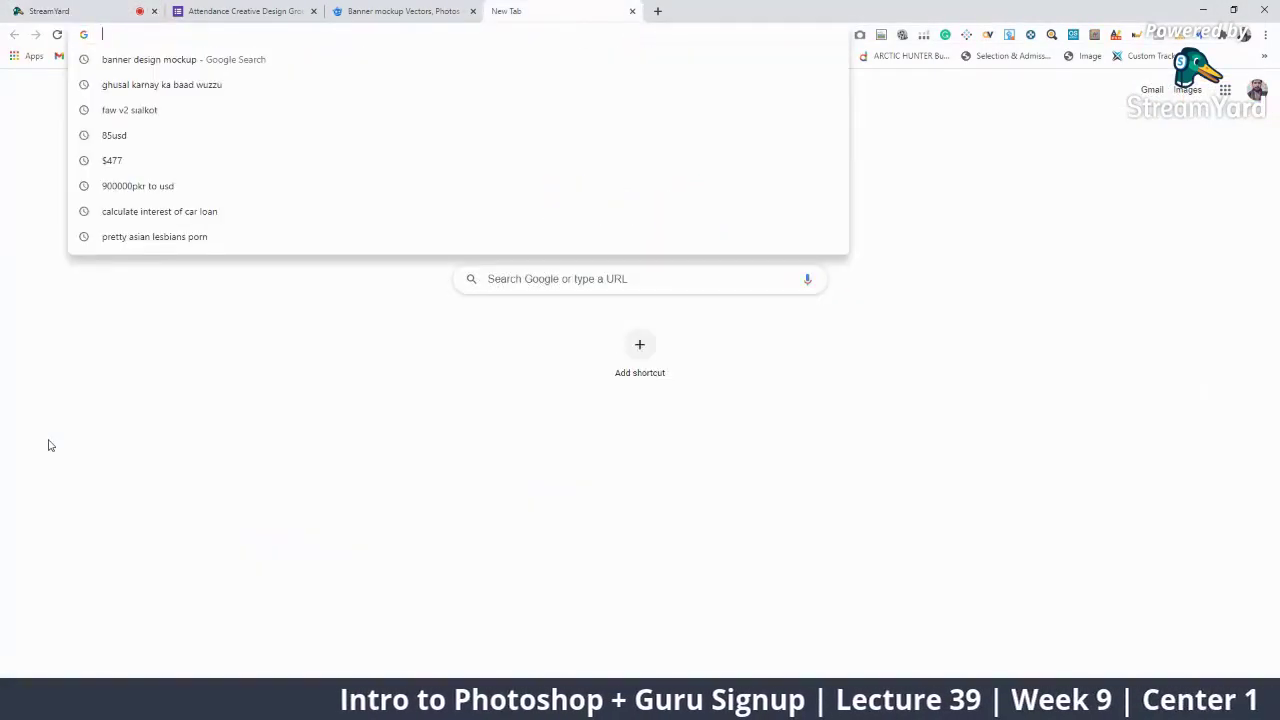
pyautogui.write('gmail')
pyautogui.press('Return')
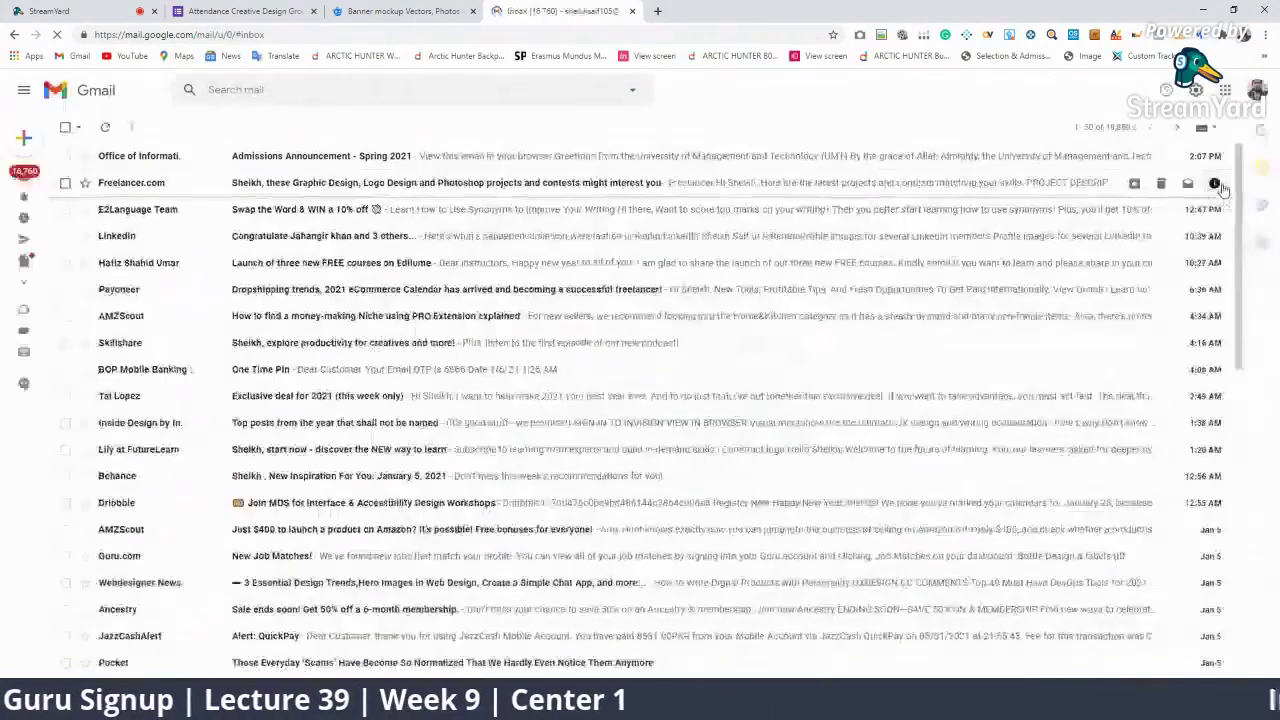
pyautogui.click(1256, 90)
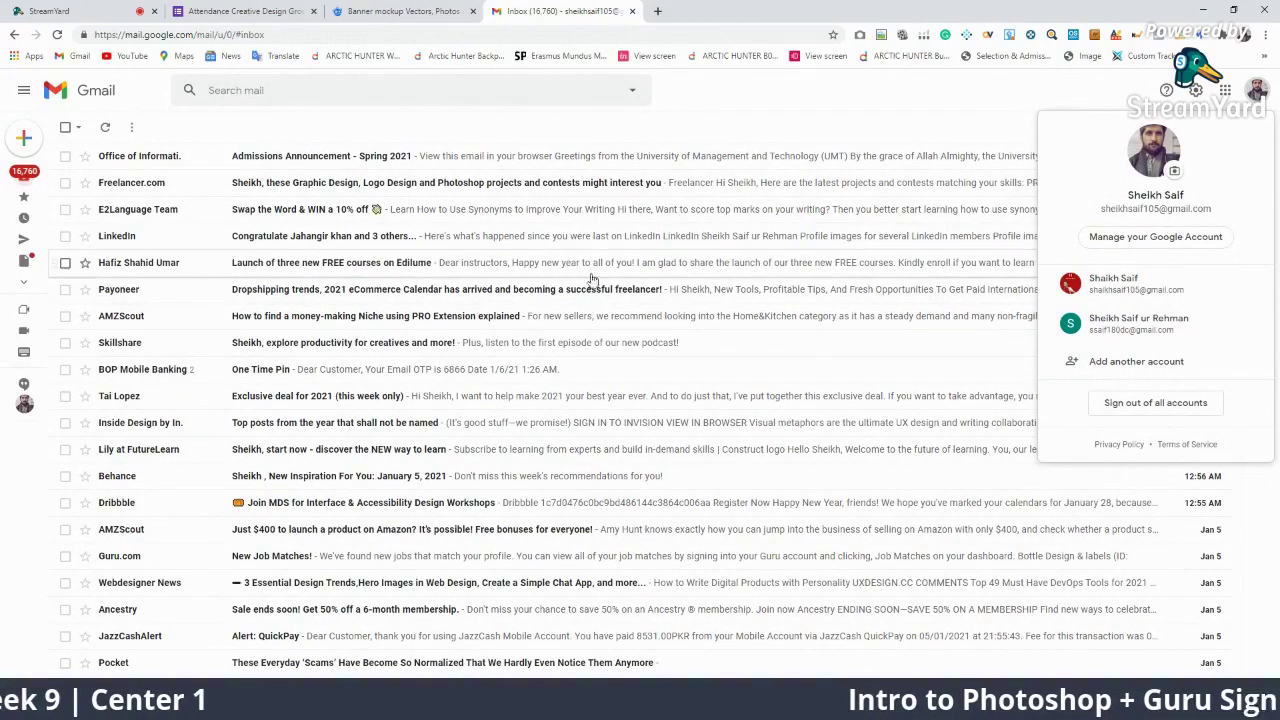
# - Add another Google account and enter the new account's e-mail address
pyautogui.click(1150, 370)
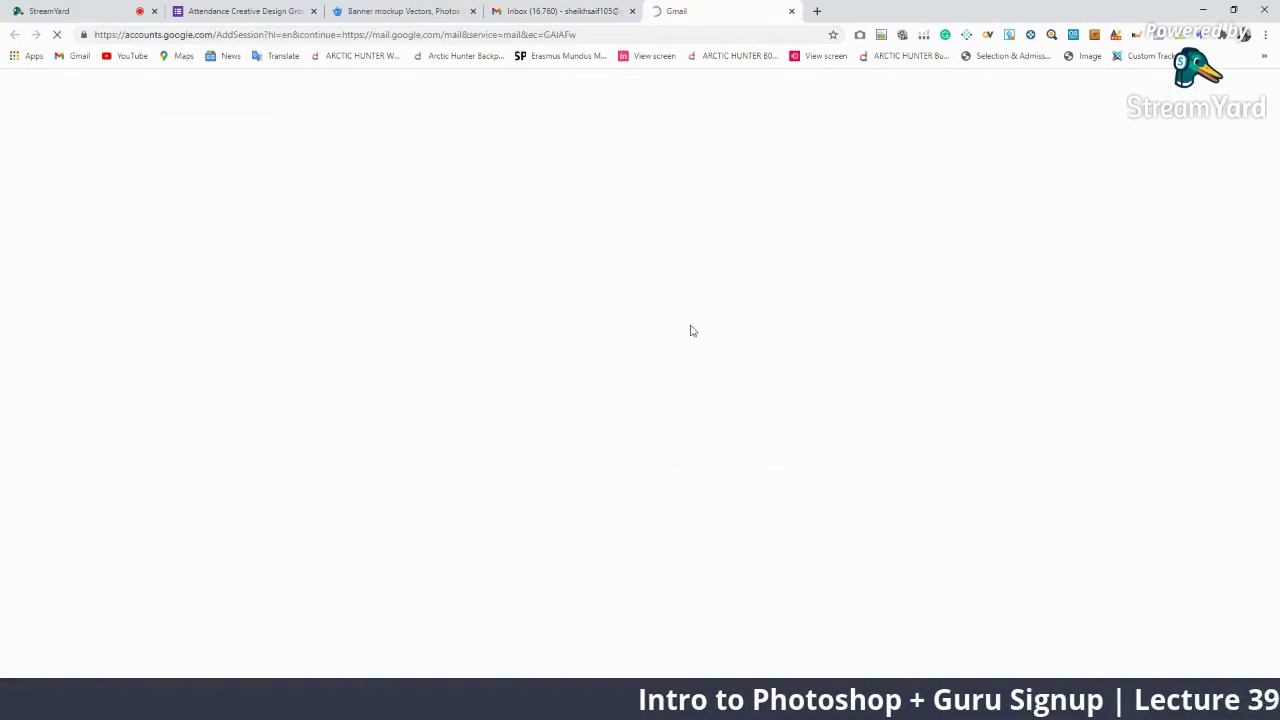
pyautogui.click(658, 366)
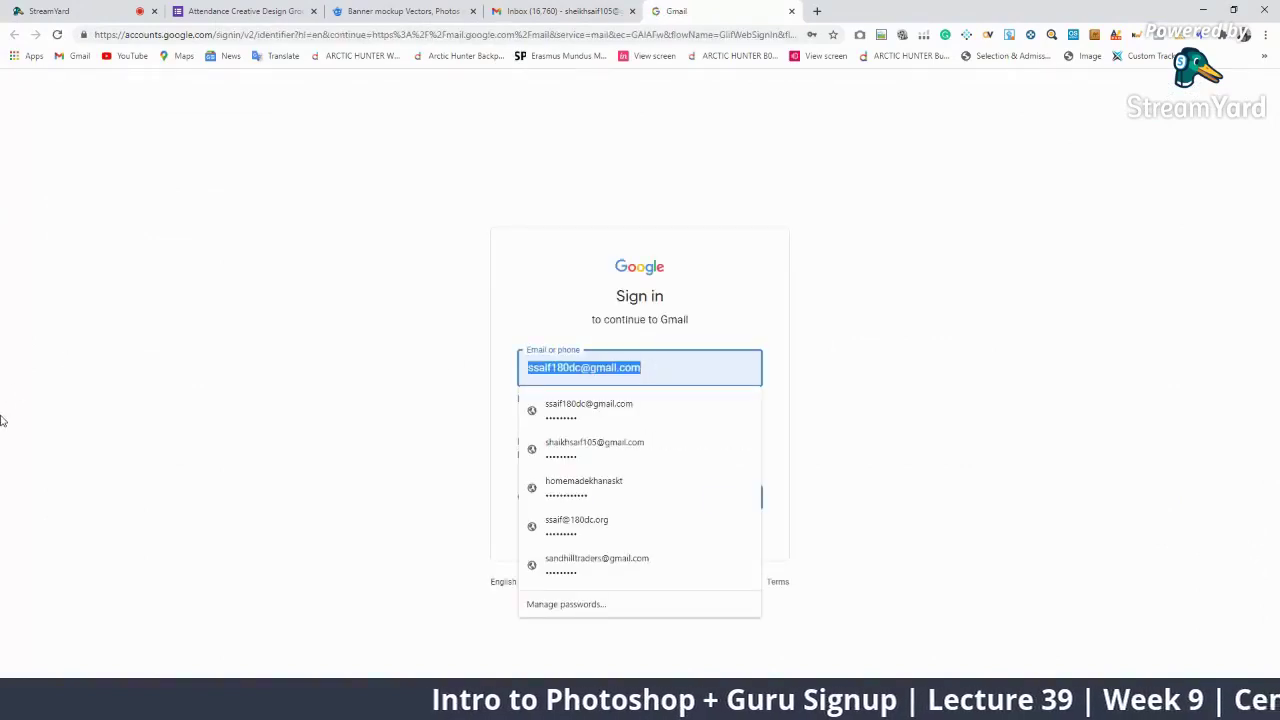
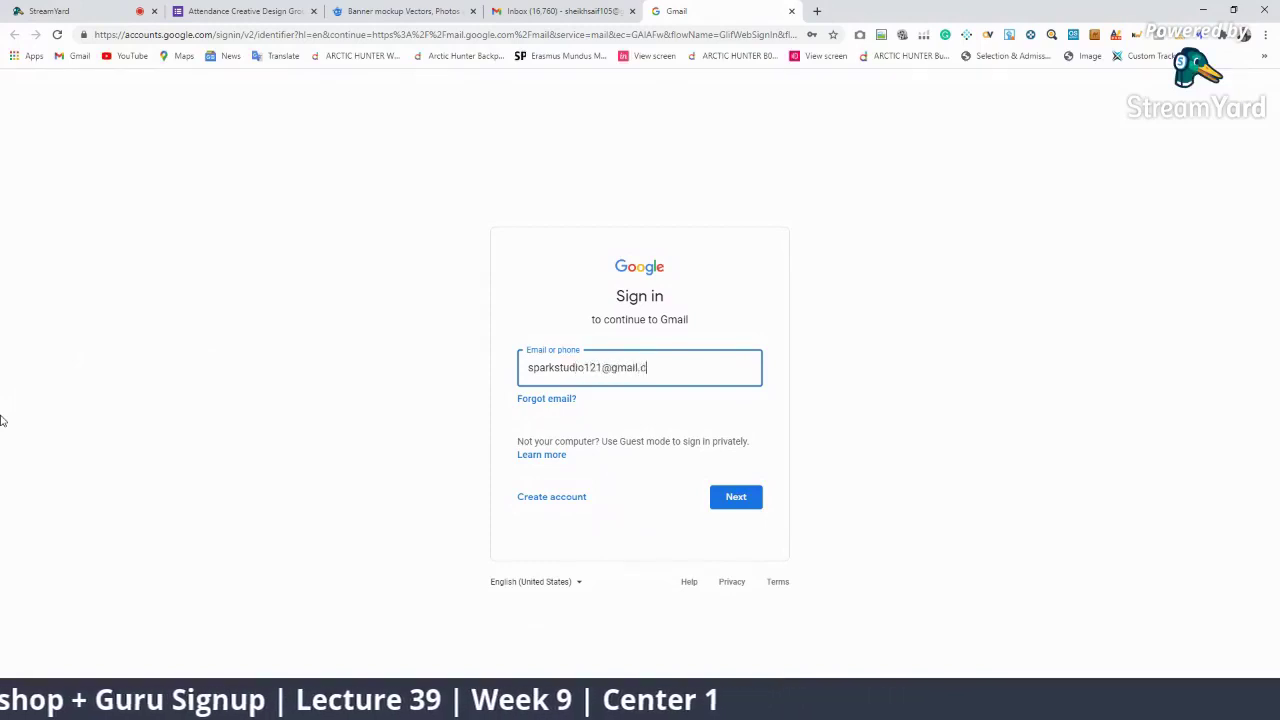
pyautogui.press('Return')
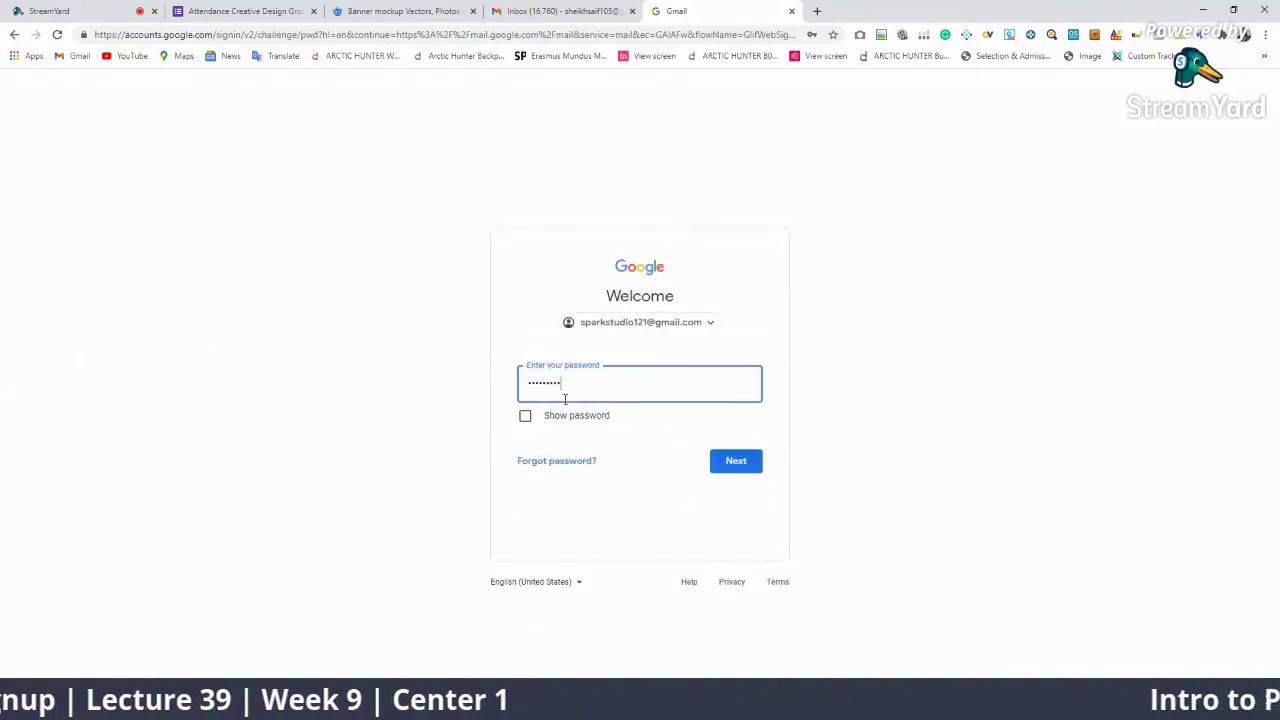
# - Clear the autofilled password and enter the account password until sign-in succeeds
pyautogui.hotkey('ctrl', 'a')
pyautogui.press('BackSpace')
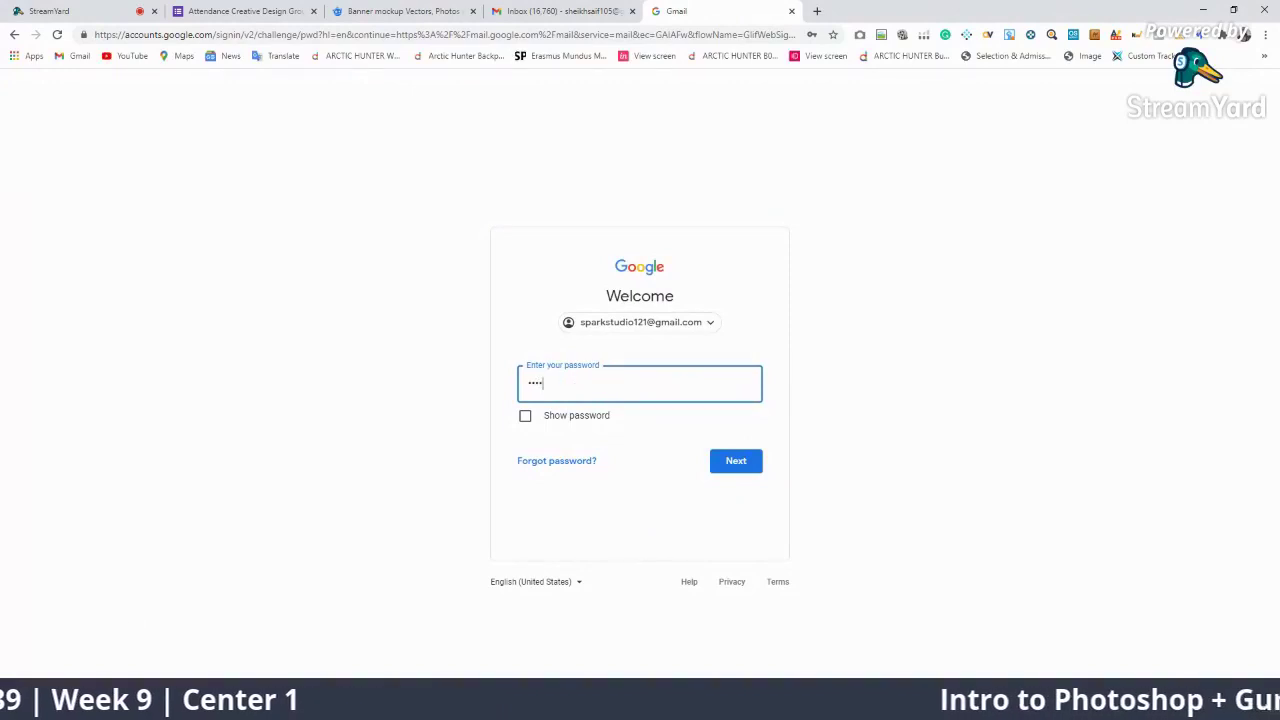
pyautogui.press('Return')
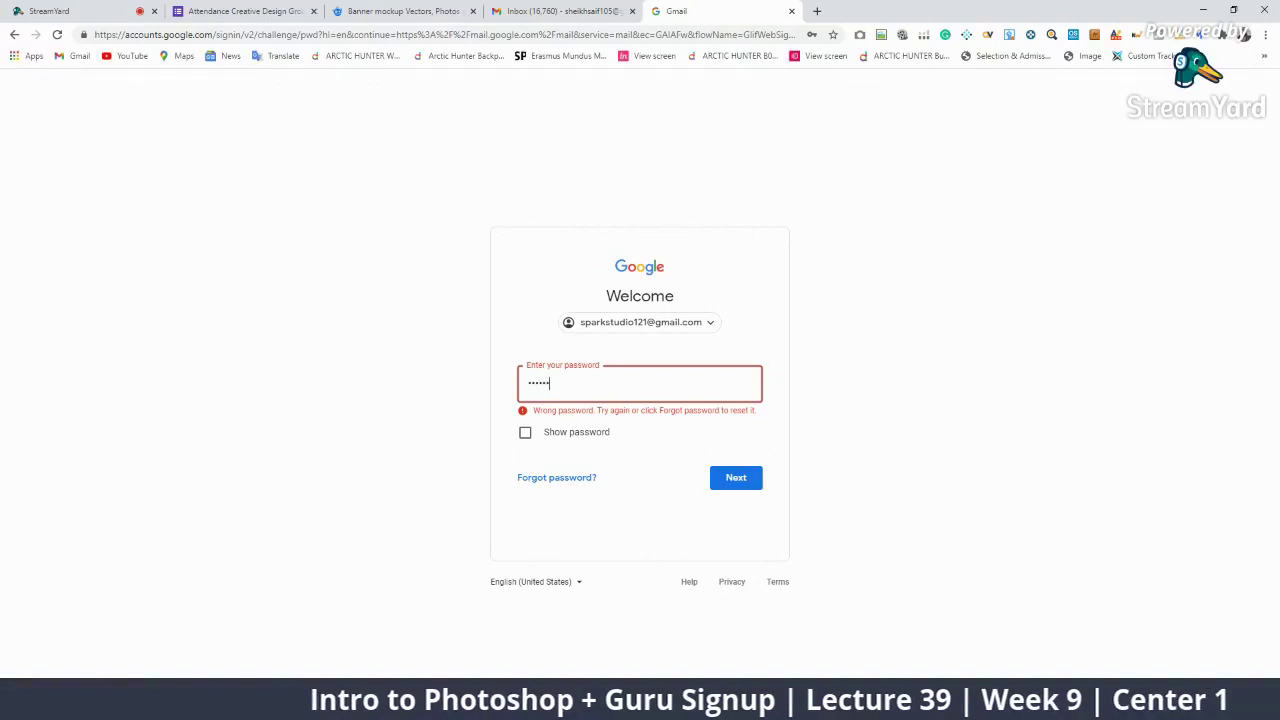
pyautogui.press('BackSpace')
pyautogui.press('BackSpace')
pyautogui.press('BackSpace')
pyautogui.press('BackSpace')
pyautogui.press('BackSpace')
pyautogui.write('••')
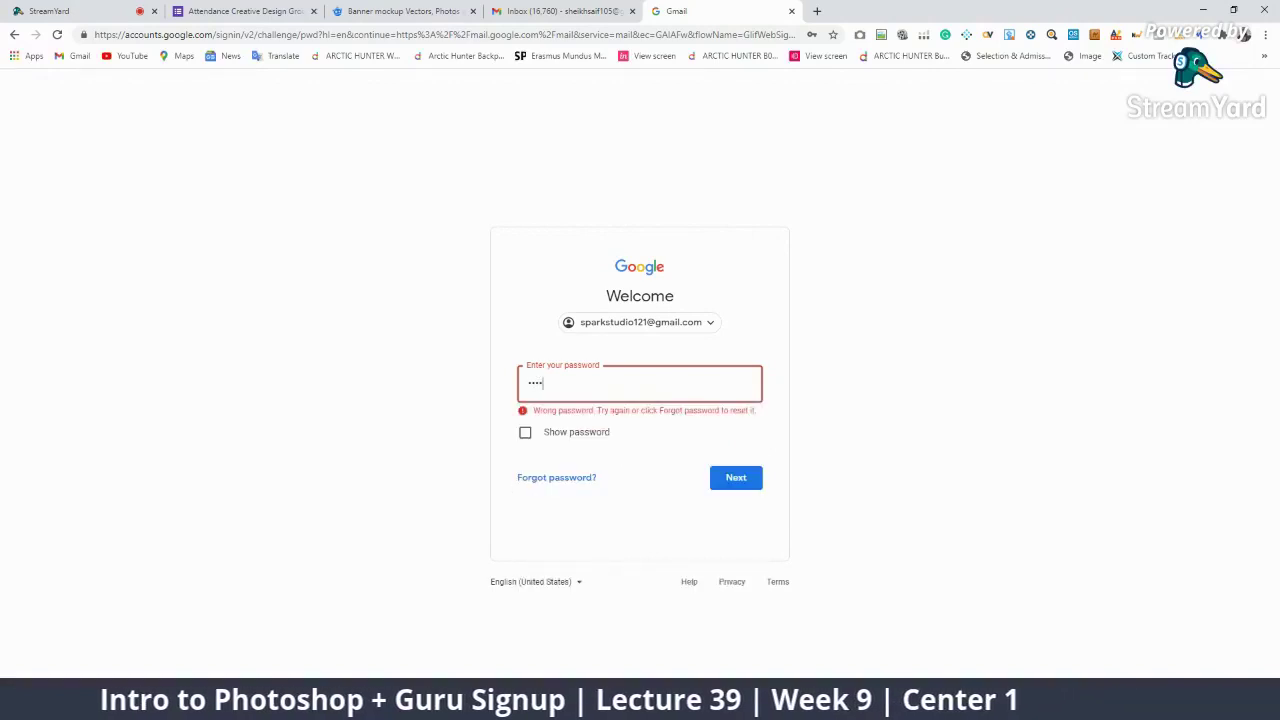
pyautogui.press('Return')
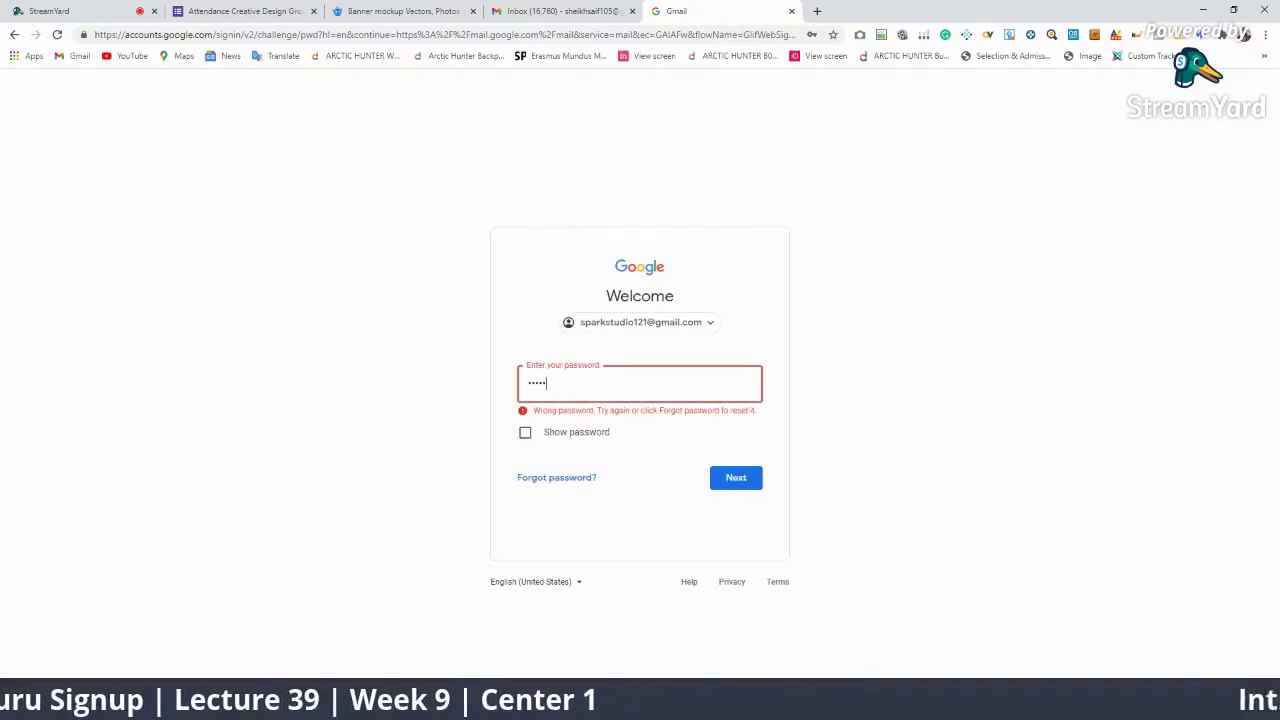
pyautogui.press('Return')
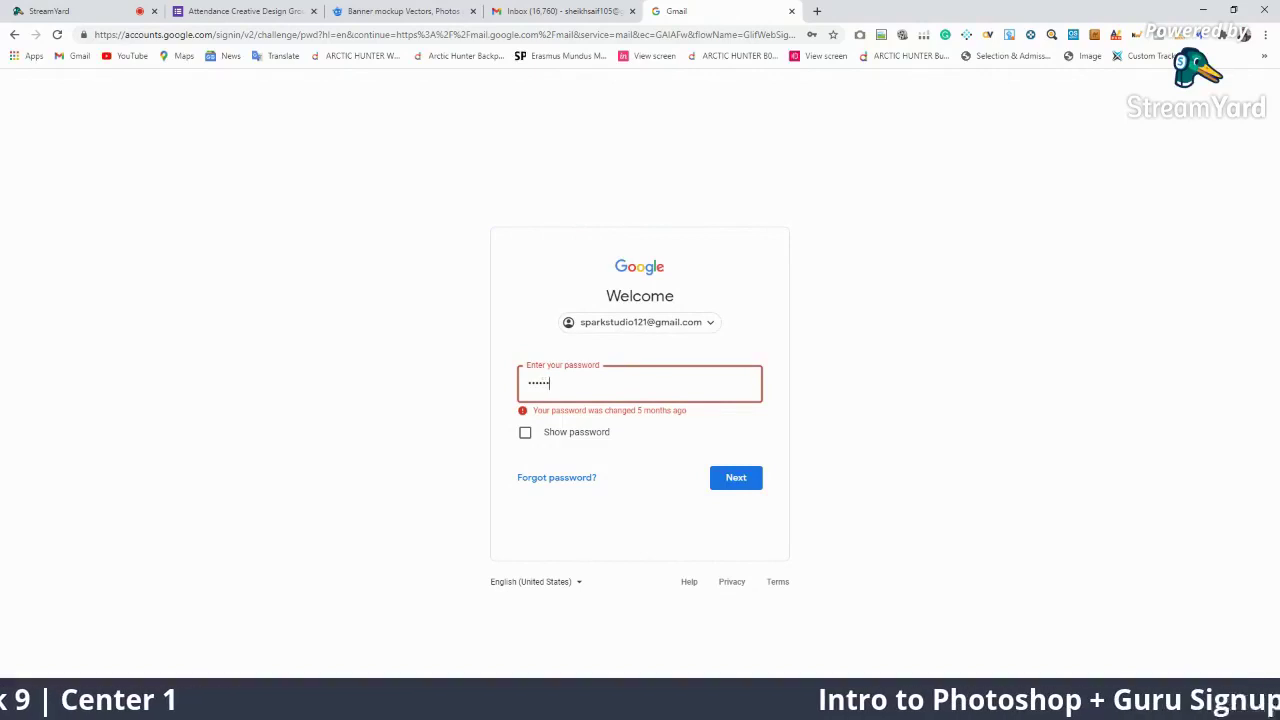
pyautogui.press('Return')
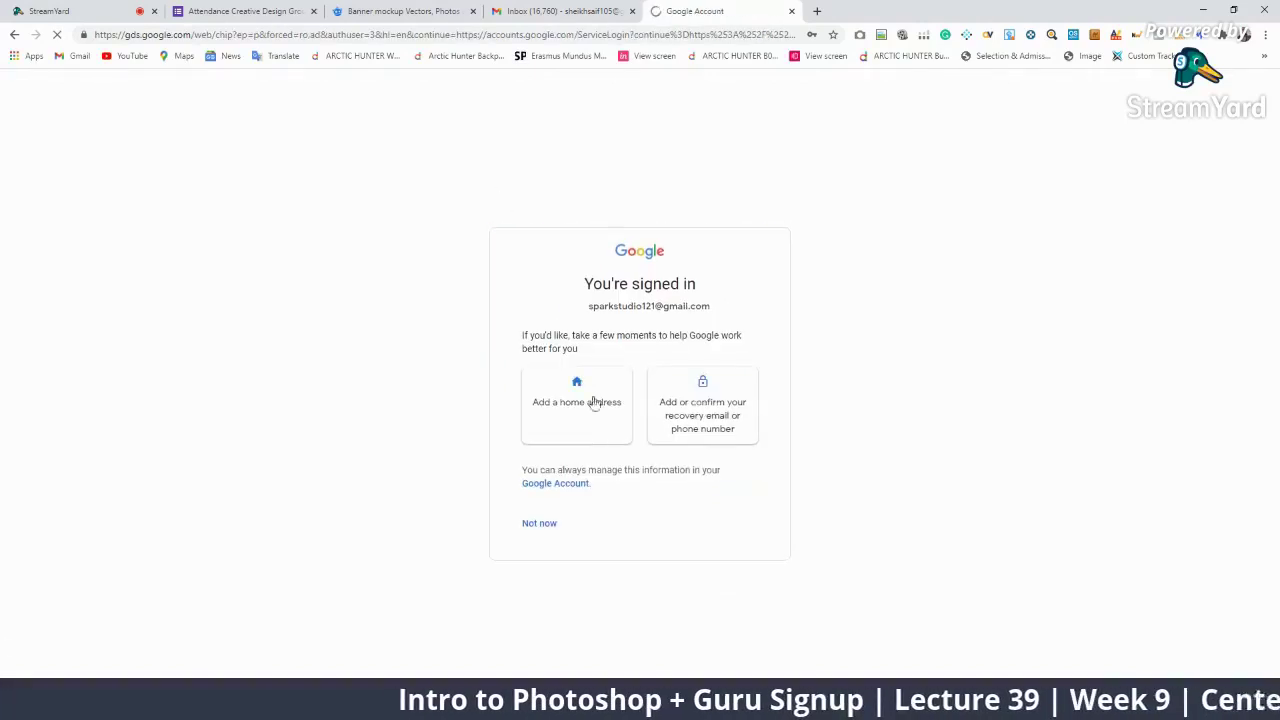
# - Dismiss the sign-in prompts, open Guru's Verify Your Account email and select the code
pyautogui.click(815, 252)
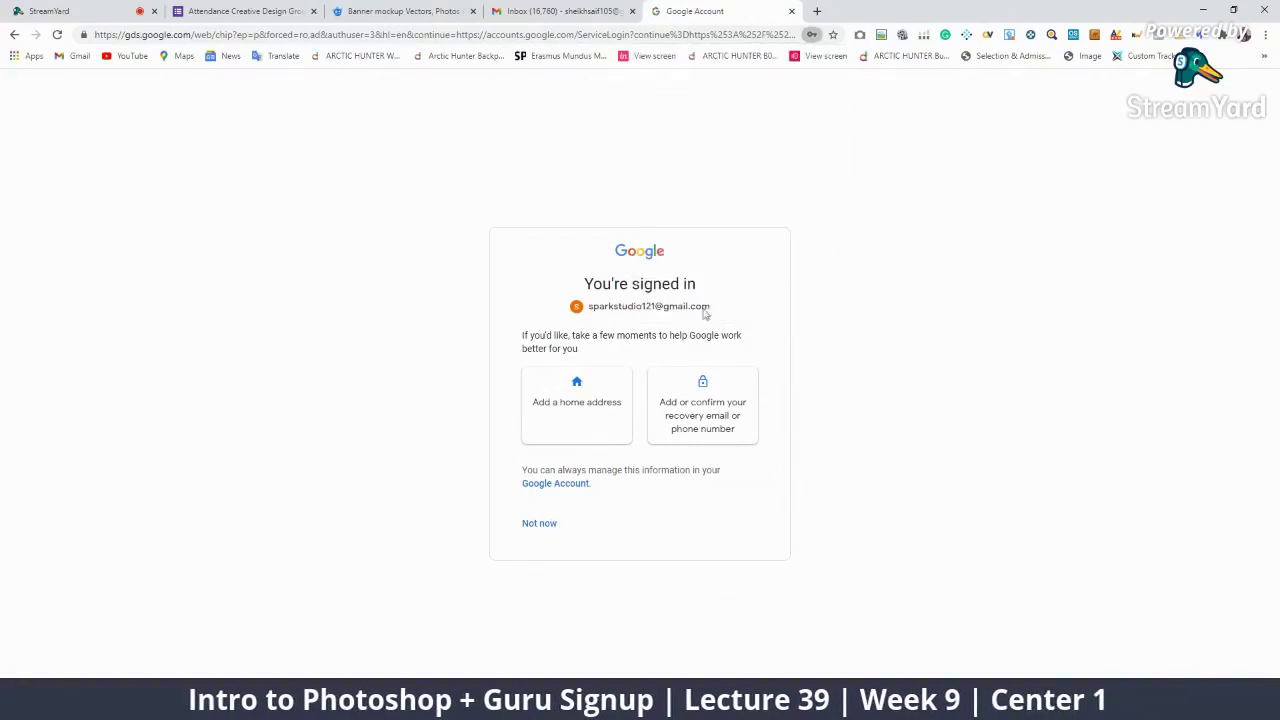
pyautogui.click(541, 526)
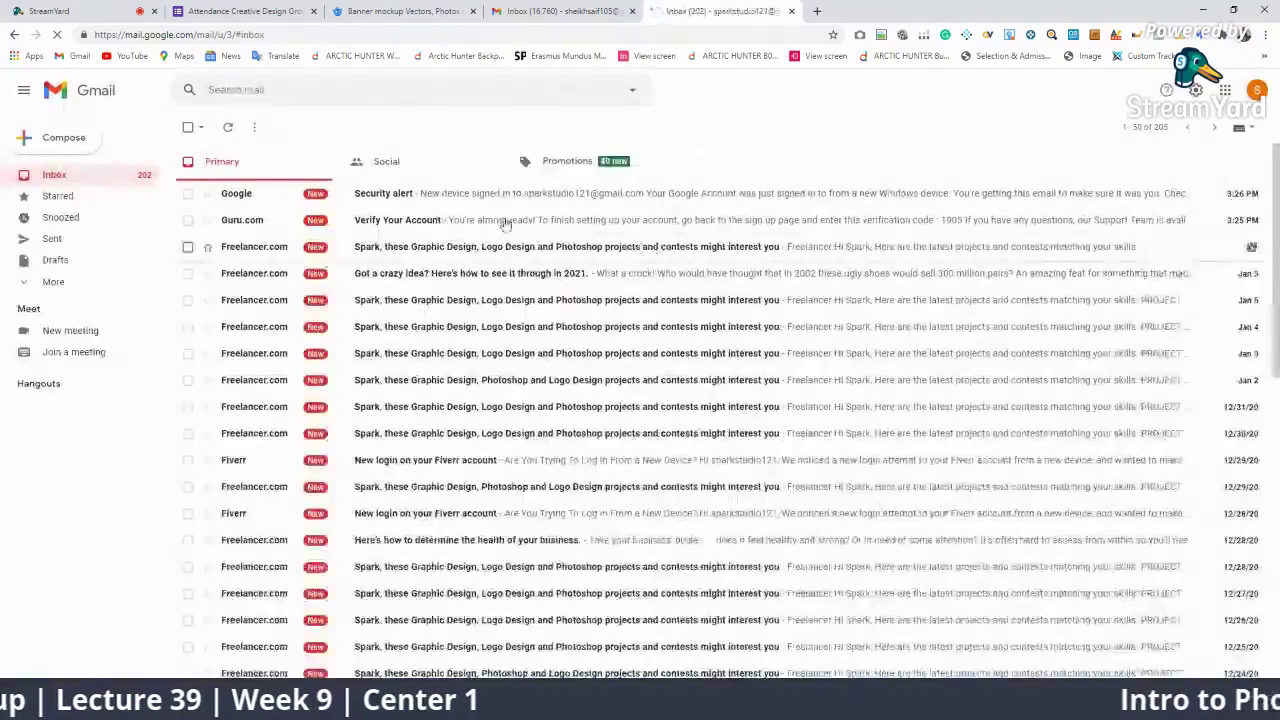
pyautogui.click(514, 222)
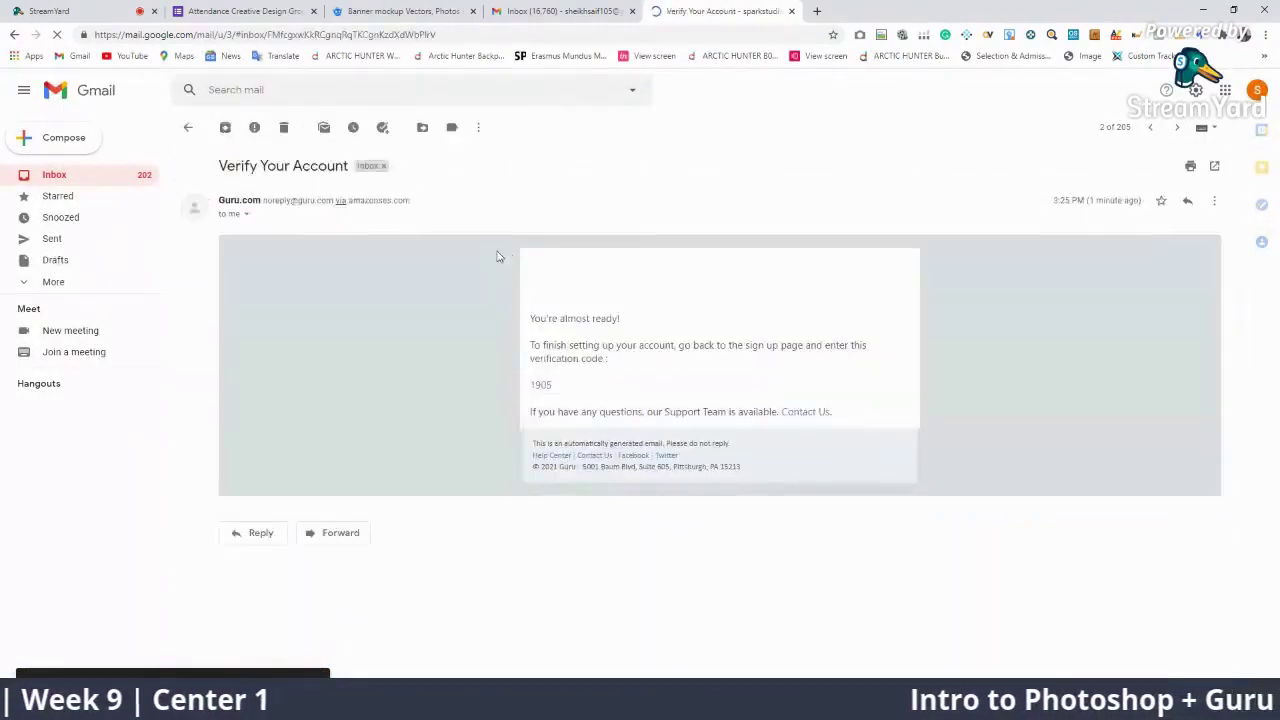
pyautogui.tripleClick(540, 384)
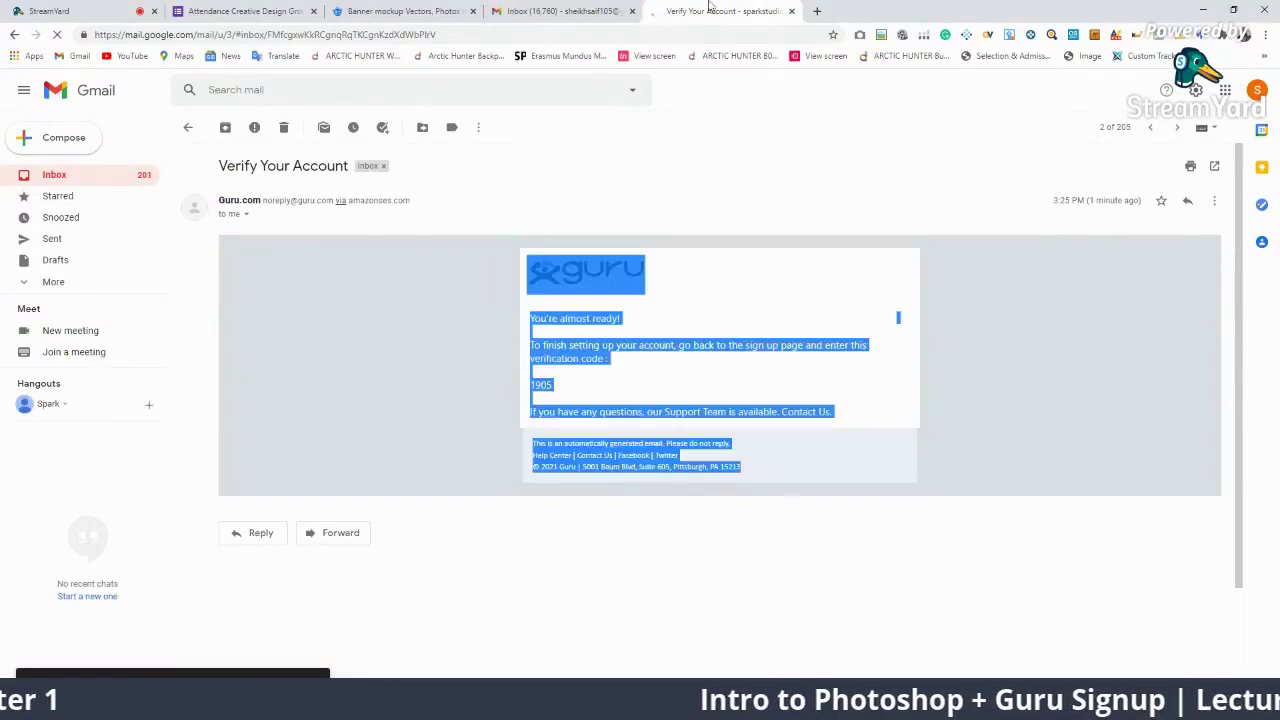
# - Switch through the browser tabs back to the live broadcast page
pyautogui.click(558, 10)
pyautogui.click(350, 8)
pyautogui.click(135, 8)
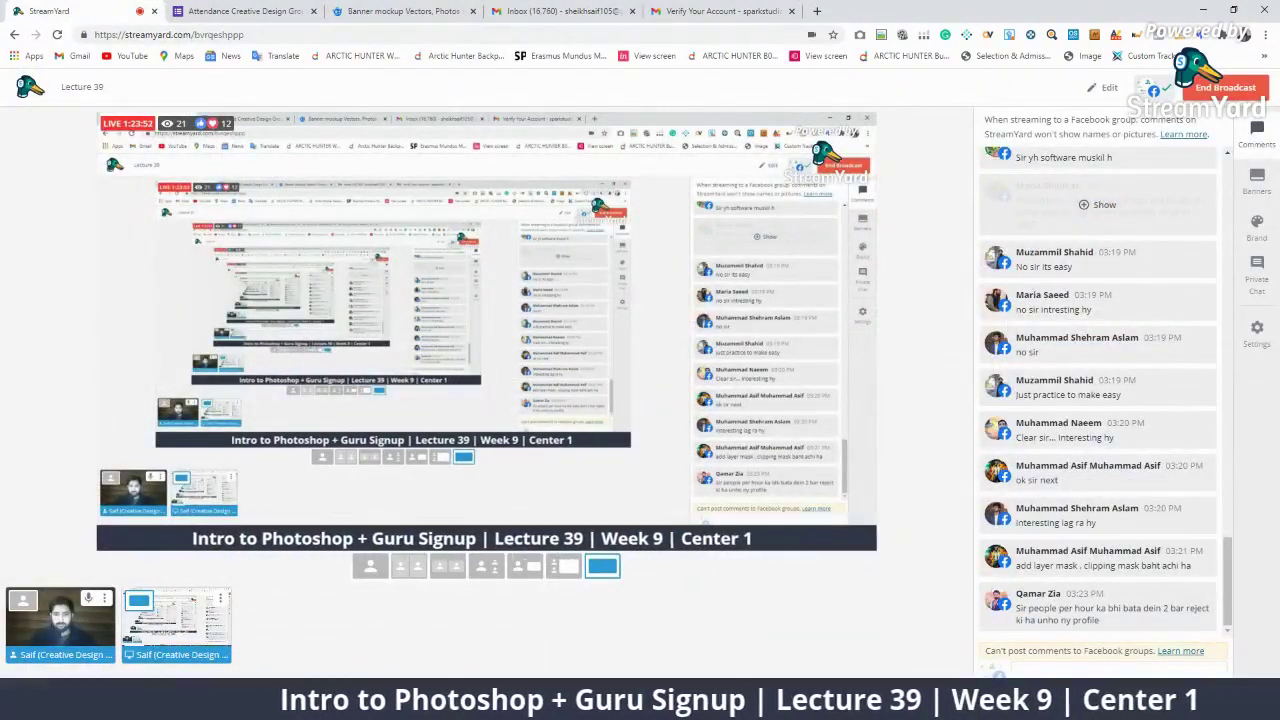
pyautogui.moveTo(898, 704)
pyautogui.click(990, 672)
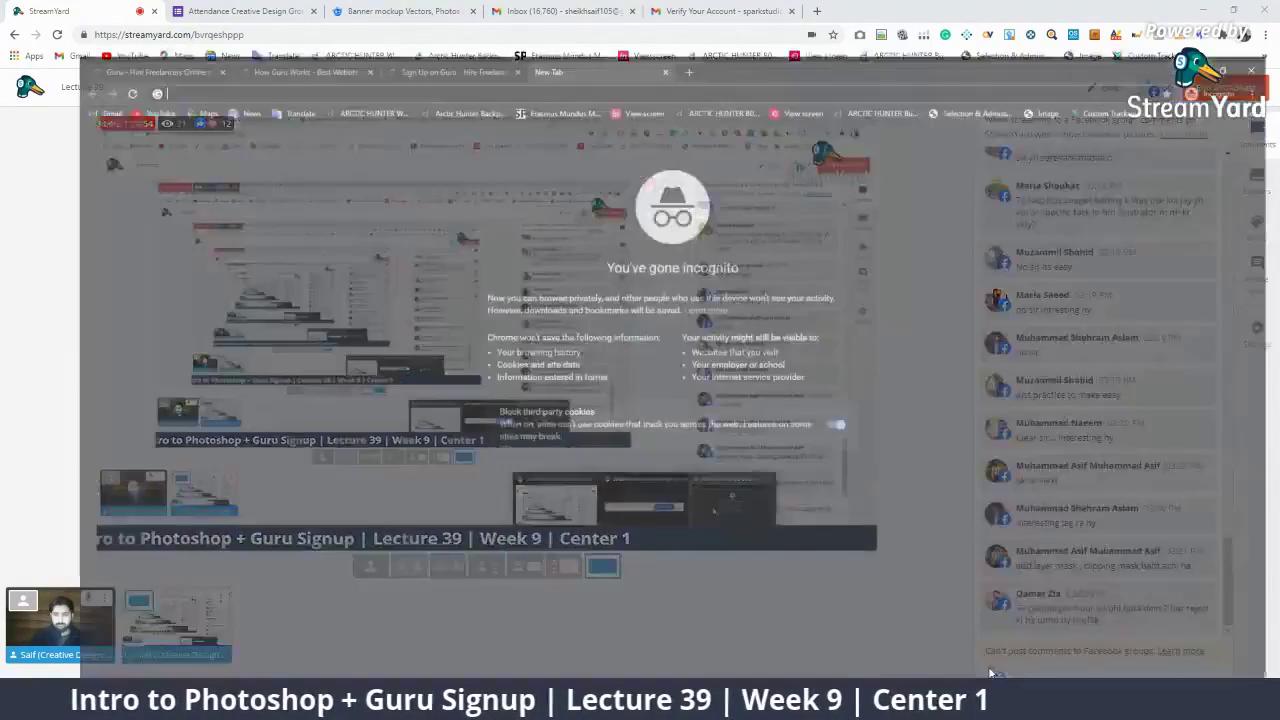
pyautogui.click(378, 10)
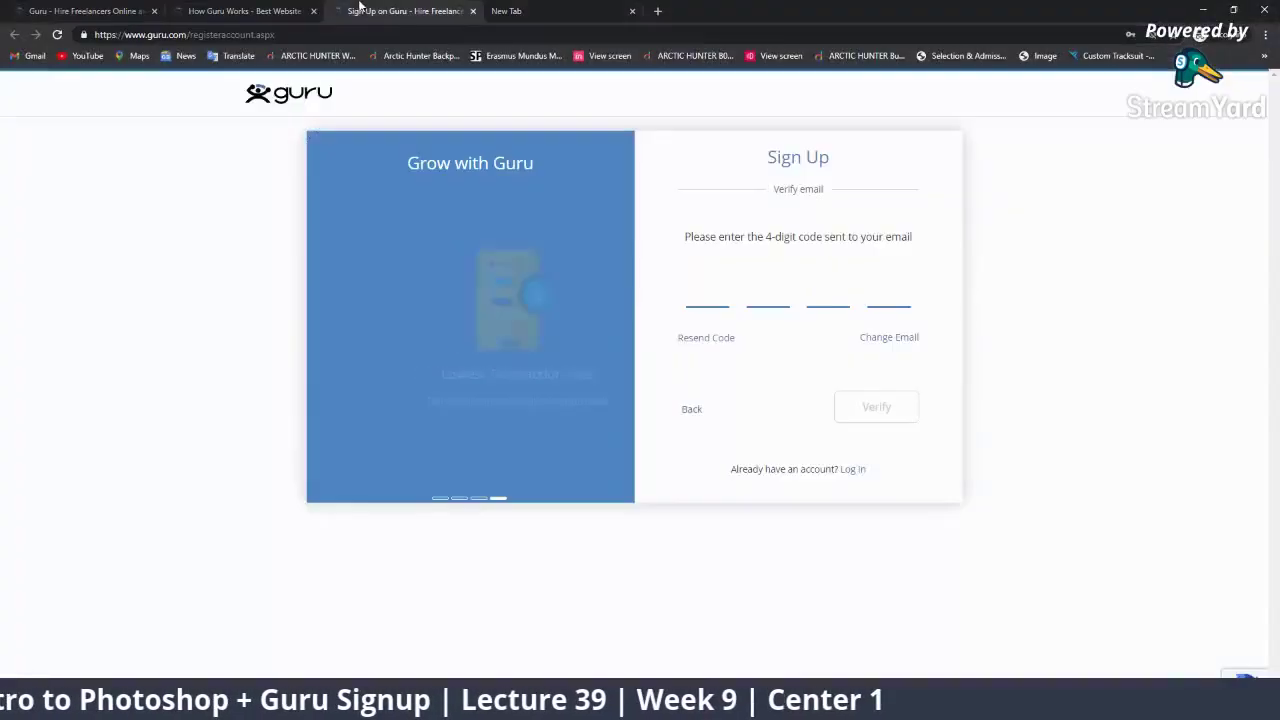
pyautogui.click(710, 300)
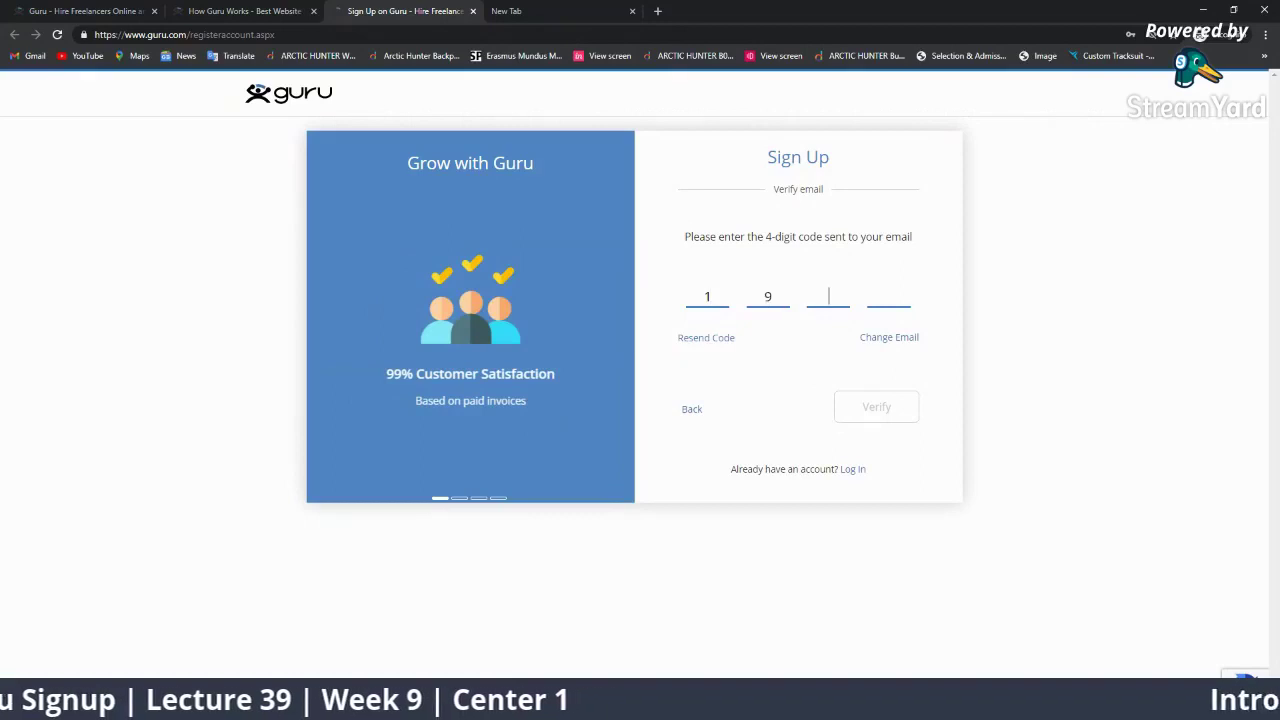
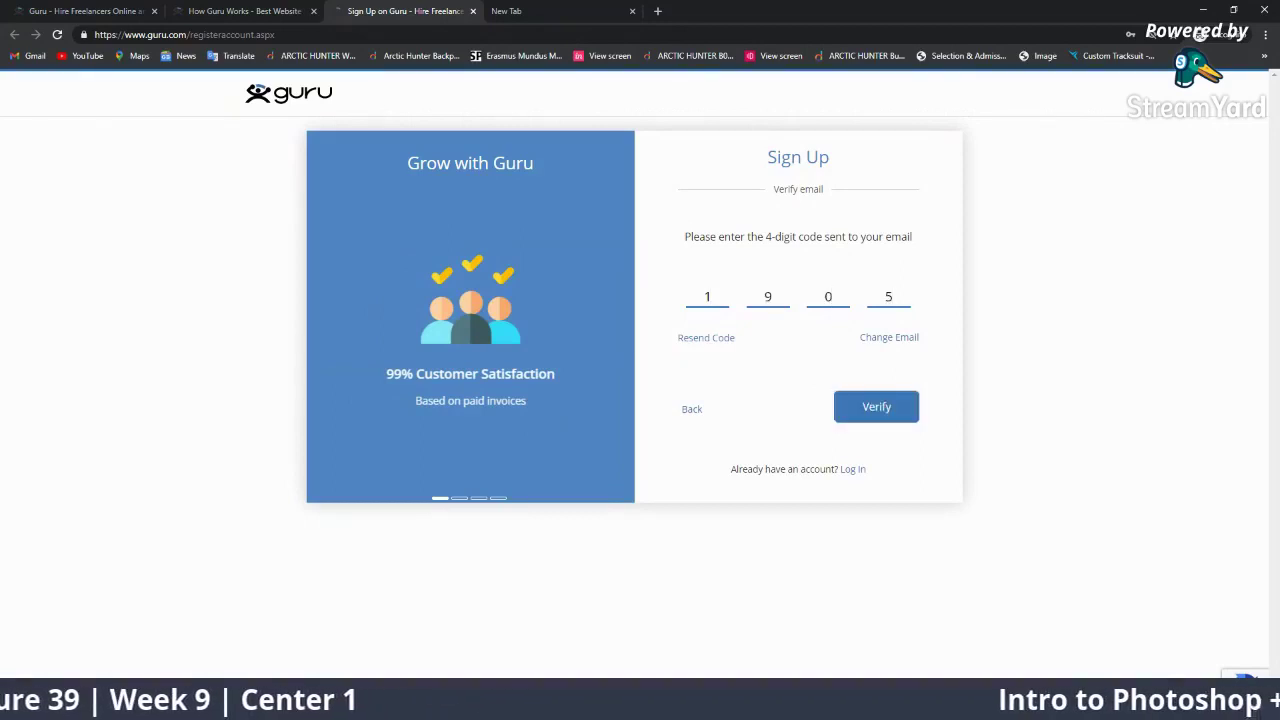
pyautogui.click(848, 405)
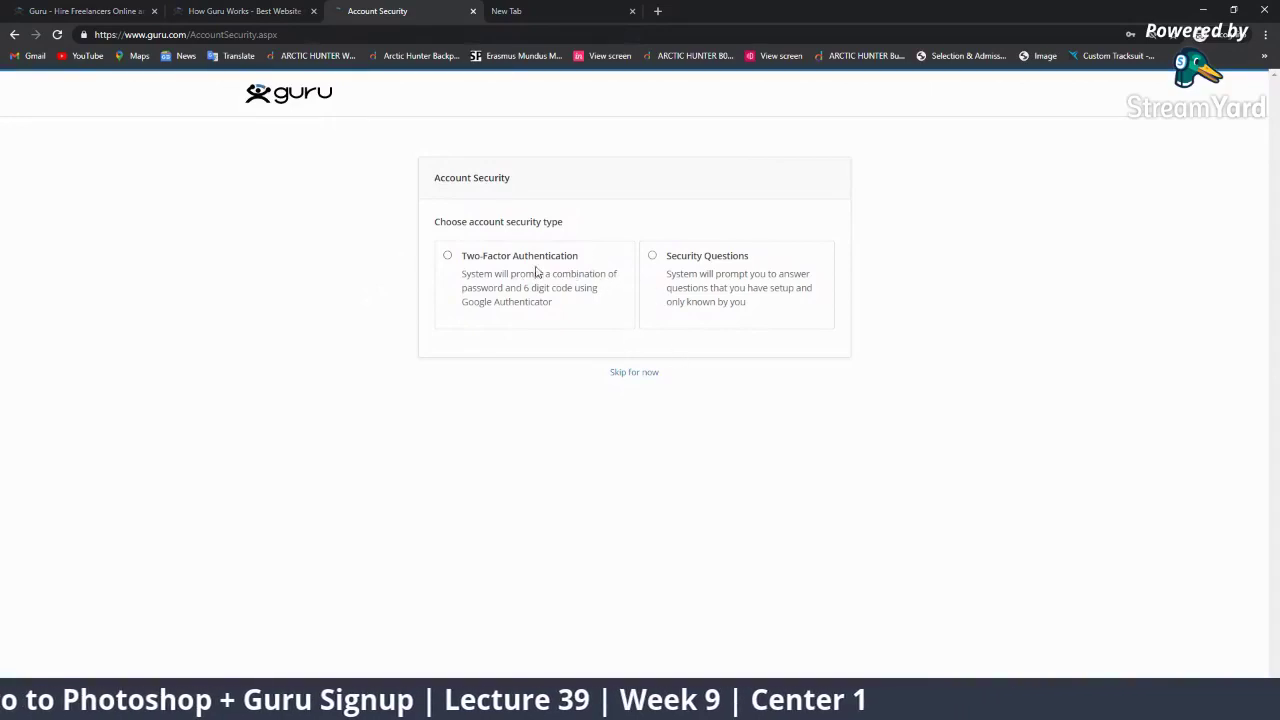
# - Compare the security question and two-factor options, then skip account security for now
pyautogui.click(652, 255)
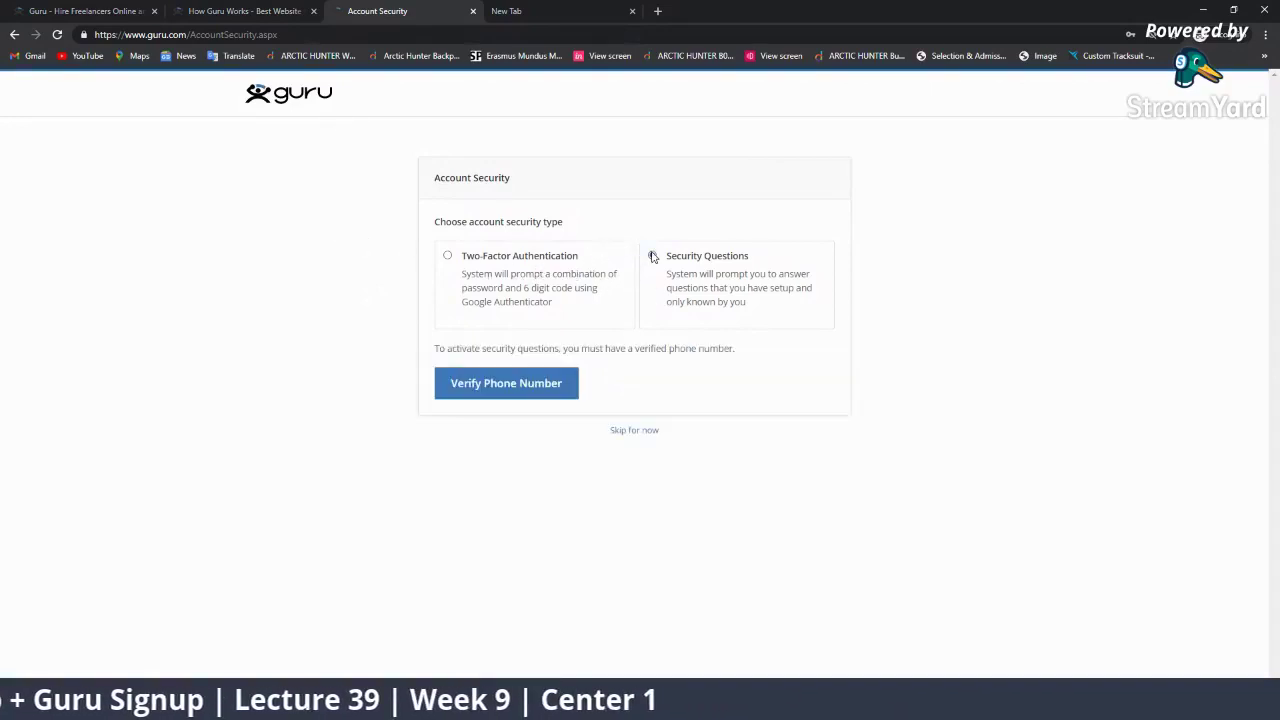
pyautogui.click(452, 257)
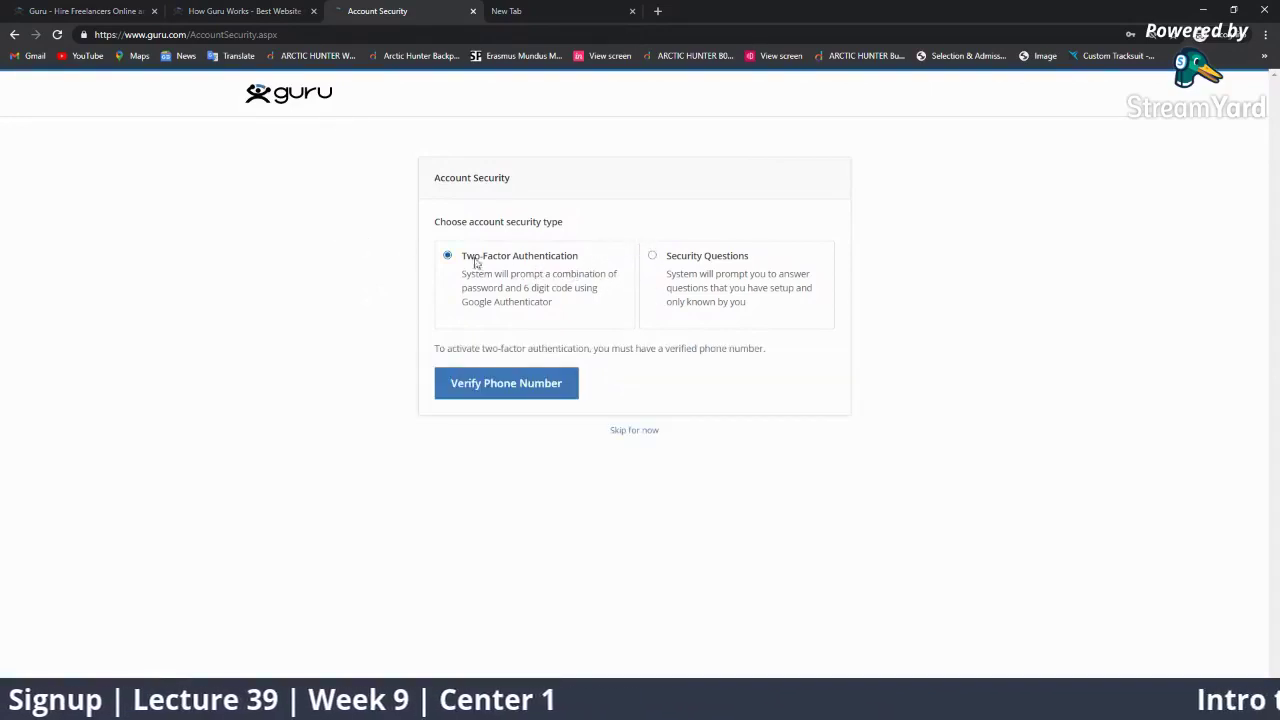
pyautogui.click(684, 262)
pyautogui.click(630, 429)
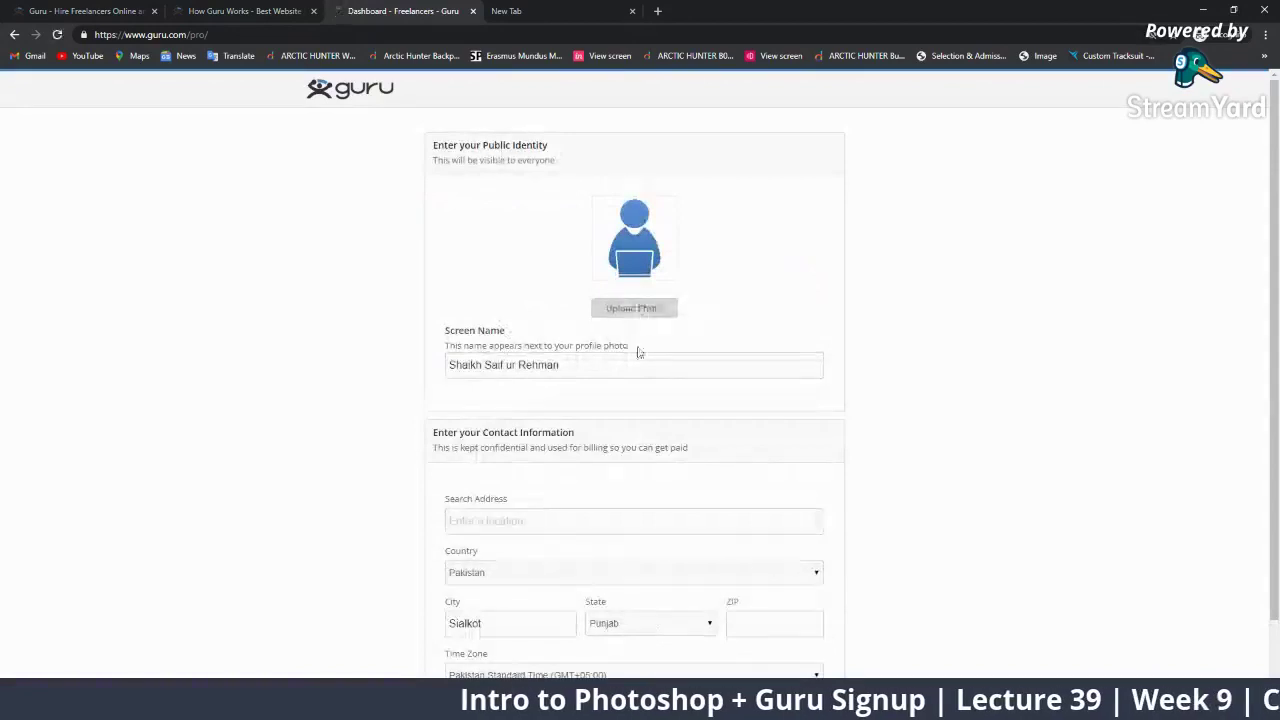
# - Upload the yellow headphones PNG from the Downloads folder as the profile photo
pyautogui.click(639, 308)
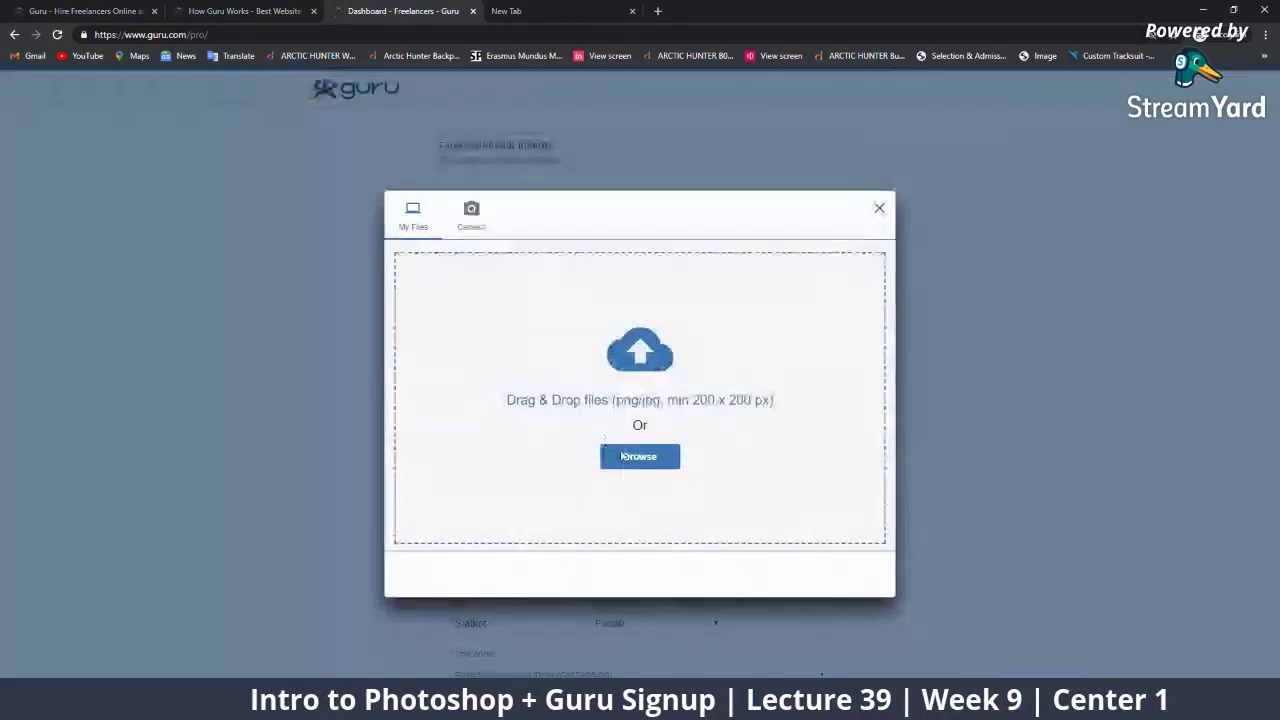
pyautogui.click(475, 416)
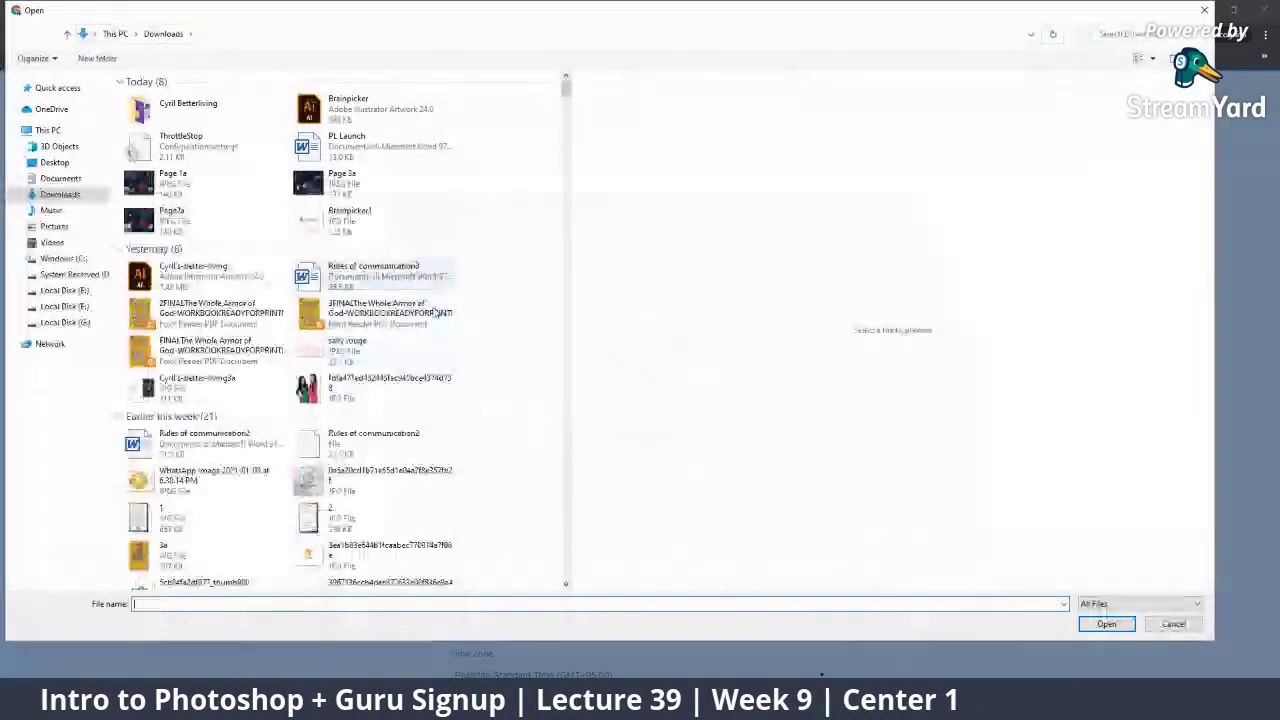
pyautogui.scroll(-8, 437, 355)
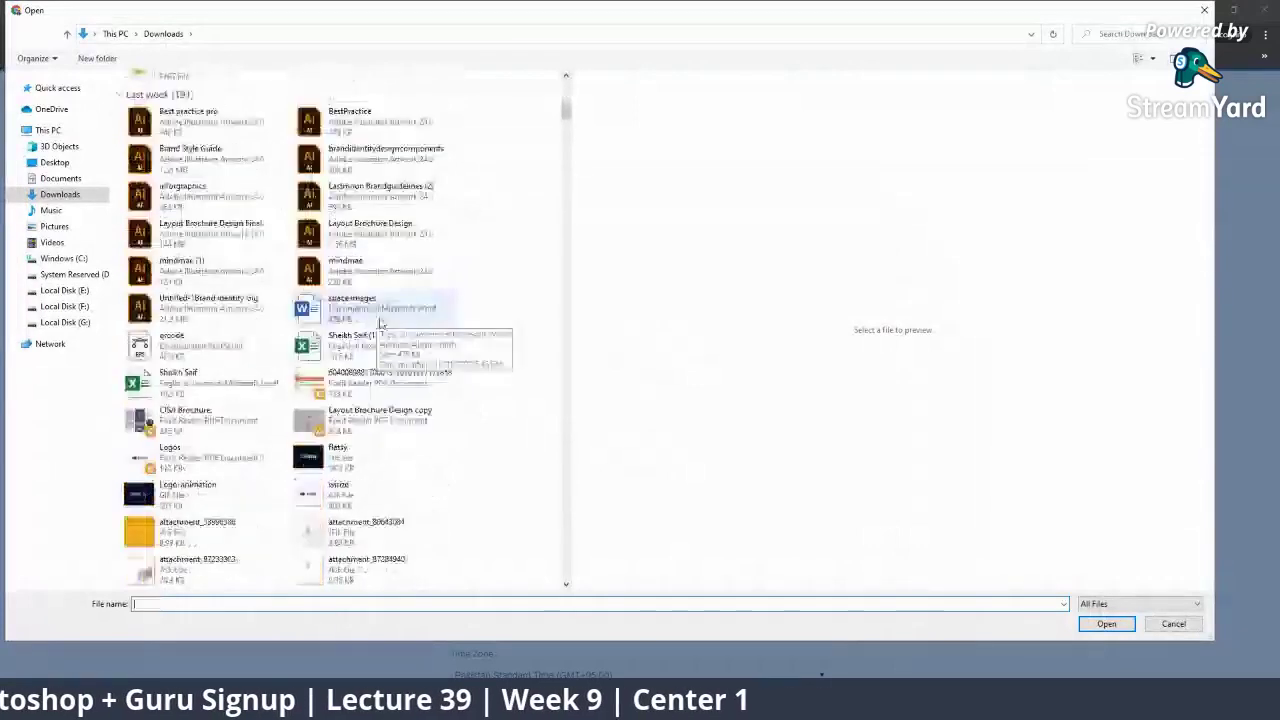
pyautogui.scroll(-6, 386, 341)
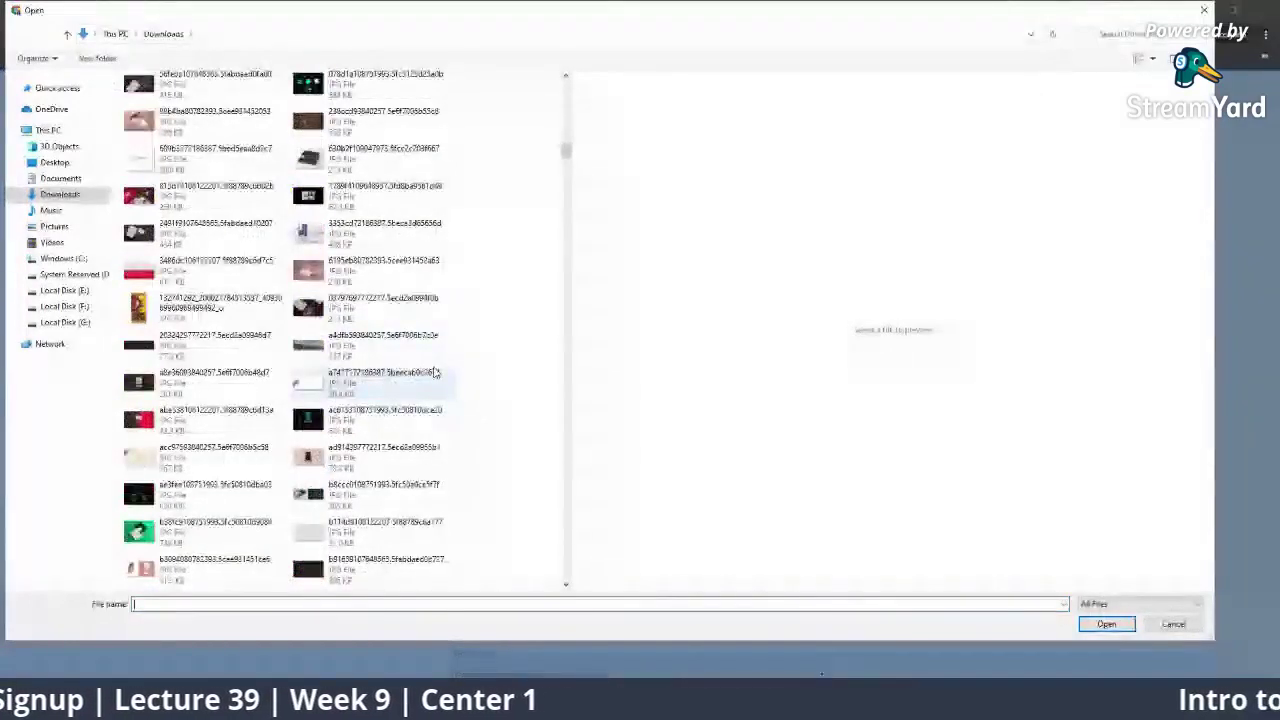
pyautogui.scroll(-10, 434, 358)
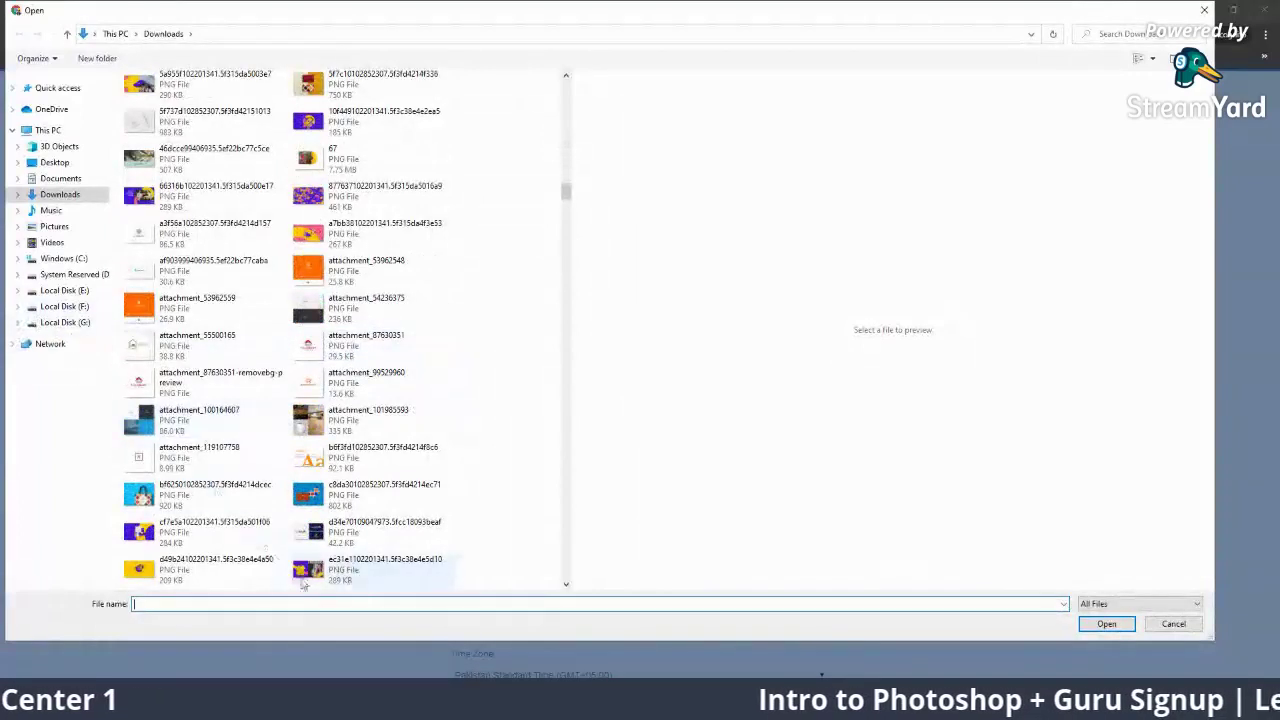
pyautogui.click(338, 580)
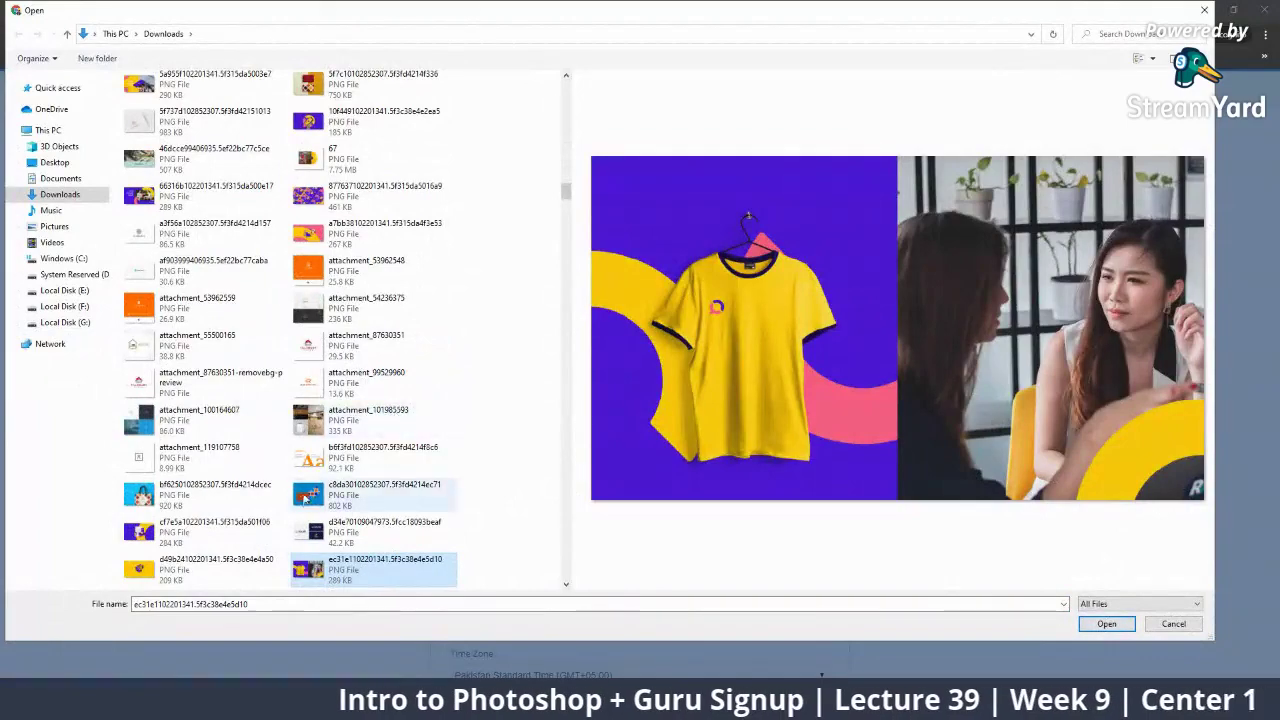
pyautogui.scroll(-3, 310, 495)
pyautogui.scroll(-3, 307, 497)
pyautogui.scroll(3, 307, 497)
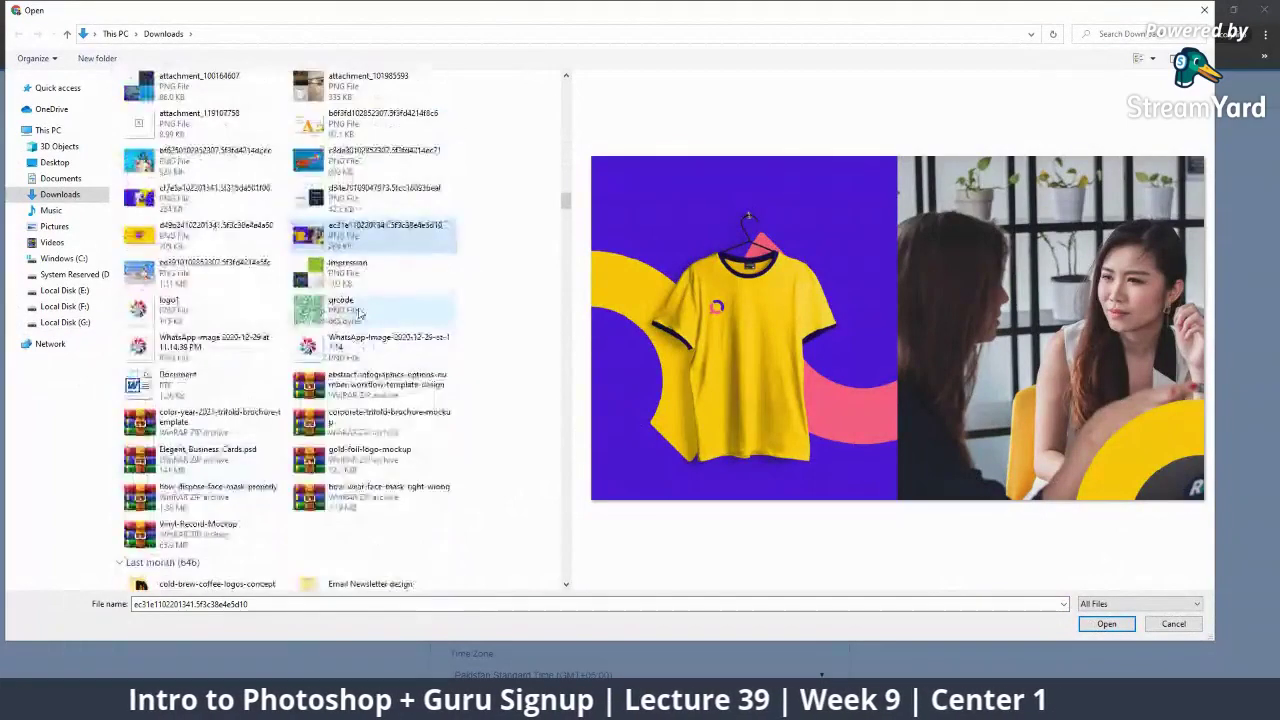
pyautogui.click(358, 312)
pyautogui.click(175, 312)
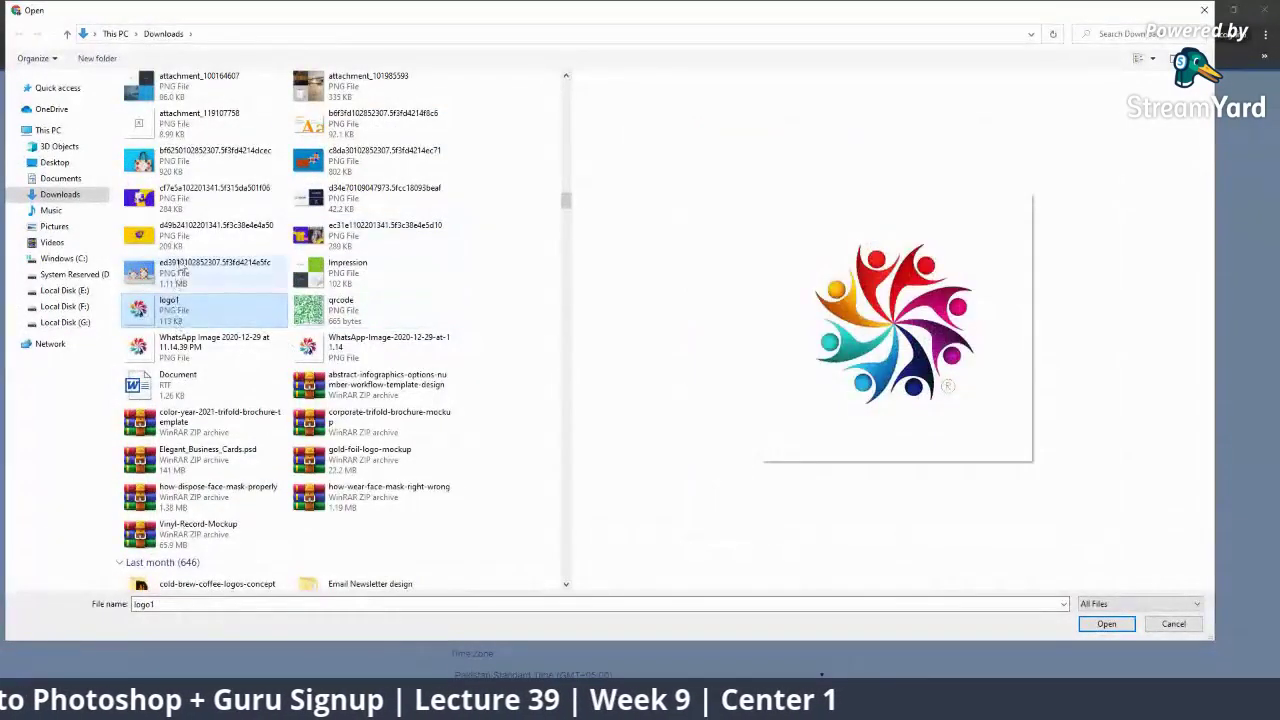
pyautogui.click(183, 248)
pyautogui.doubleClick(183, 248)
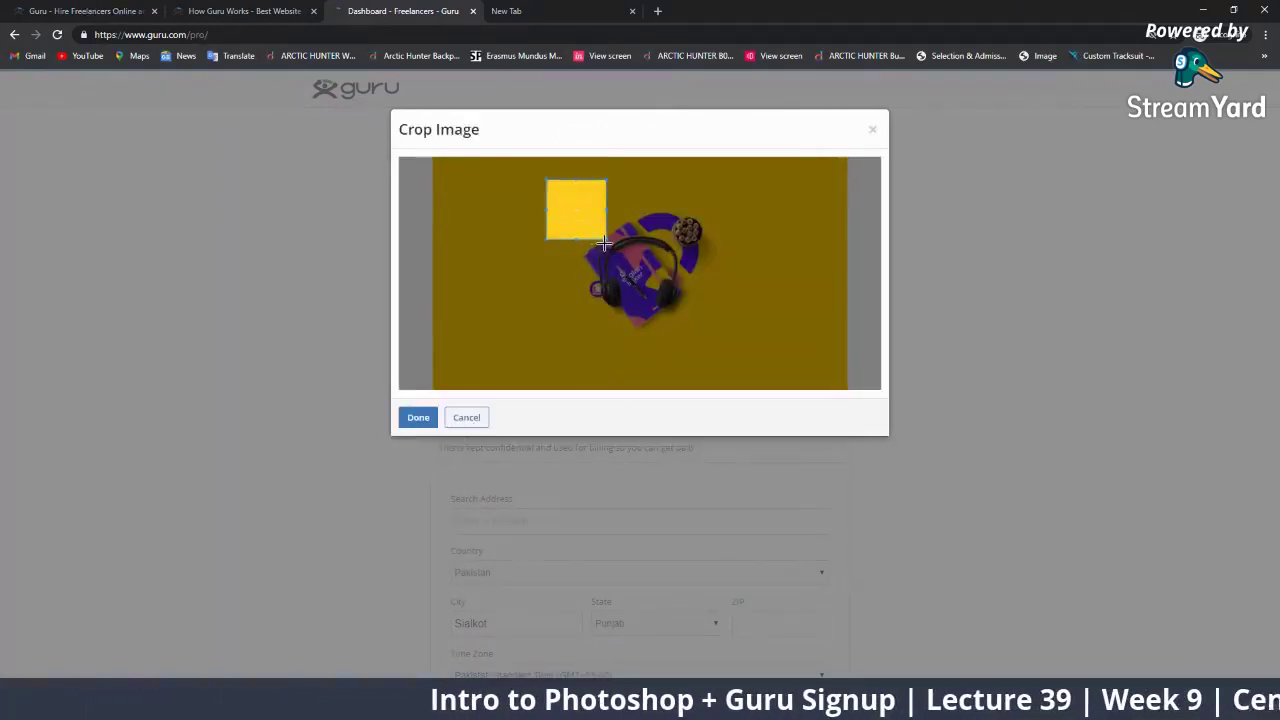
# - Enlarge and center the crop square on the yellow headphones, then confirm with Done
pyautogui.moveTo(607, 242); pyautogui.dragTo(766, 434)
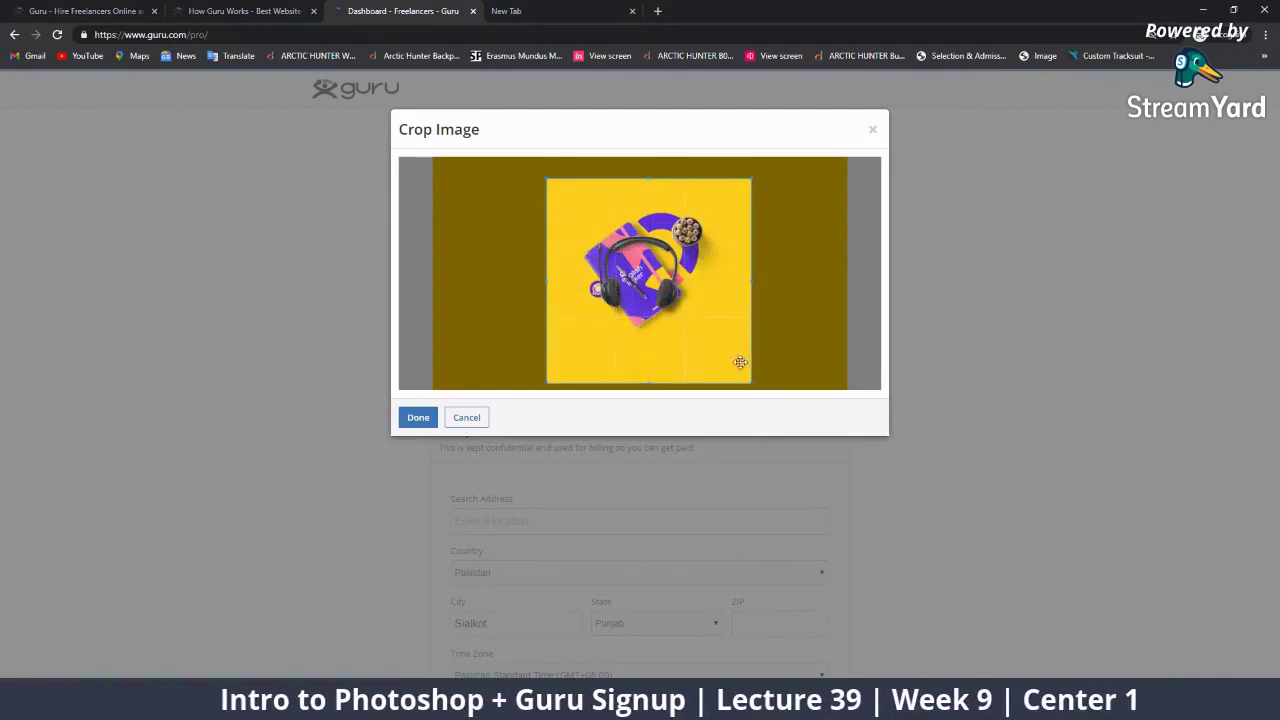
pyautogui.moveTo(737, 363); pyautogui.dragTo(724, 357)
pyautogui.click(418, 417)
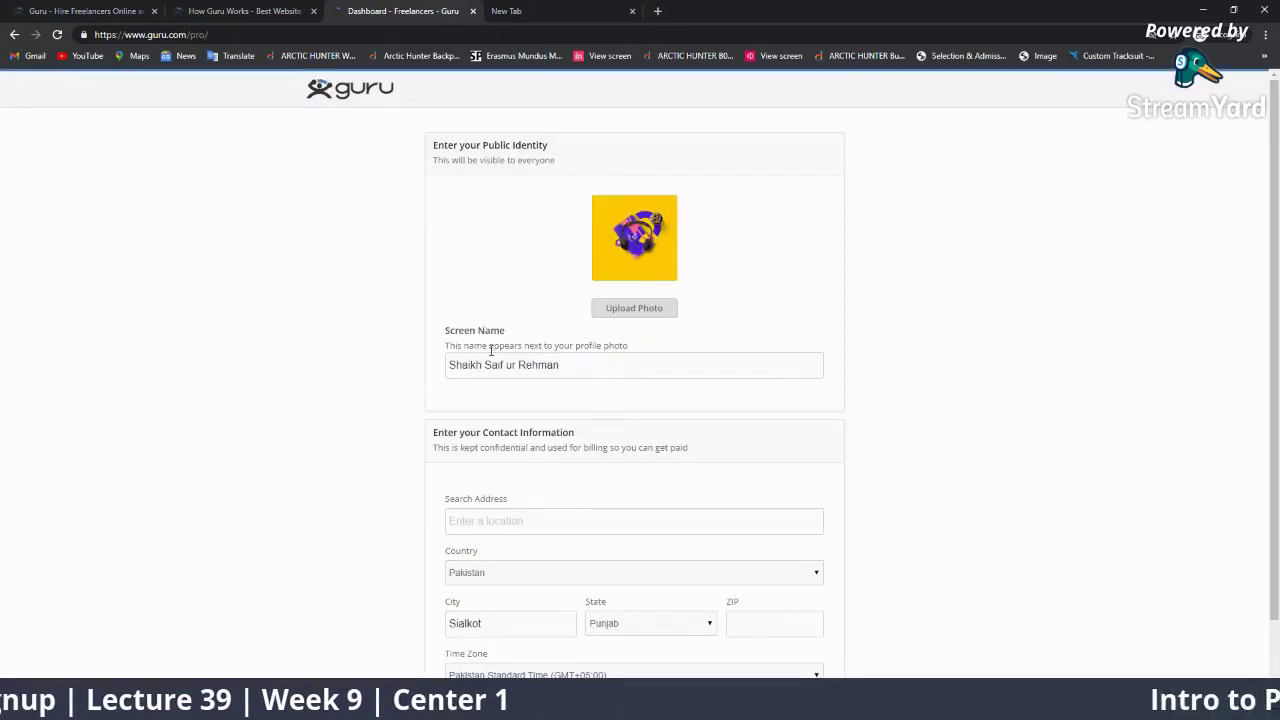
# - Fill the search address from a saved suggestion and trim it to a shortened street address
pyautogui.scroll(-1, 557, 466)
pyautogui.click(603, 418)
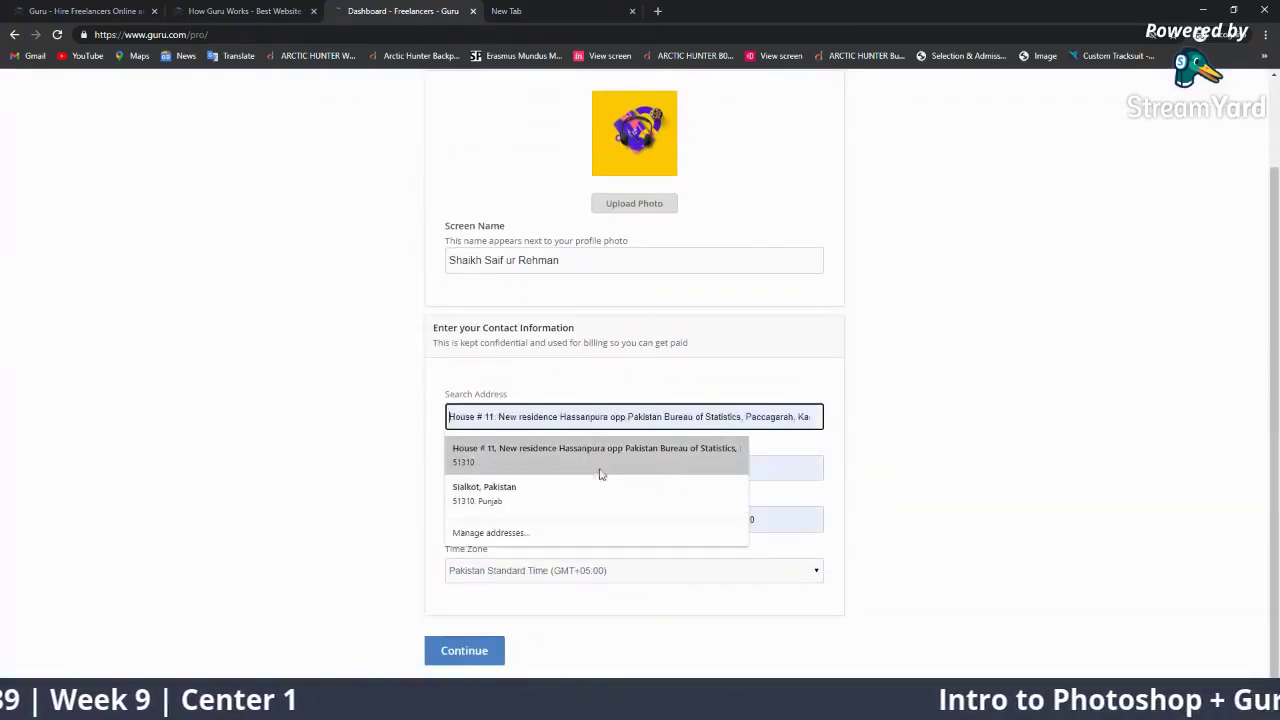
pyautogui.click(605, 460)
pyautogui.click(771, 438)
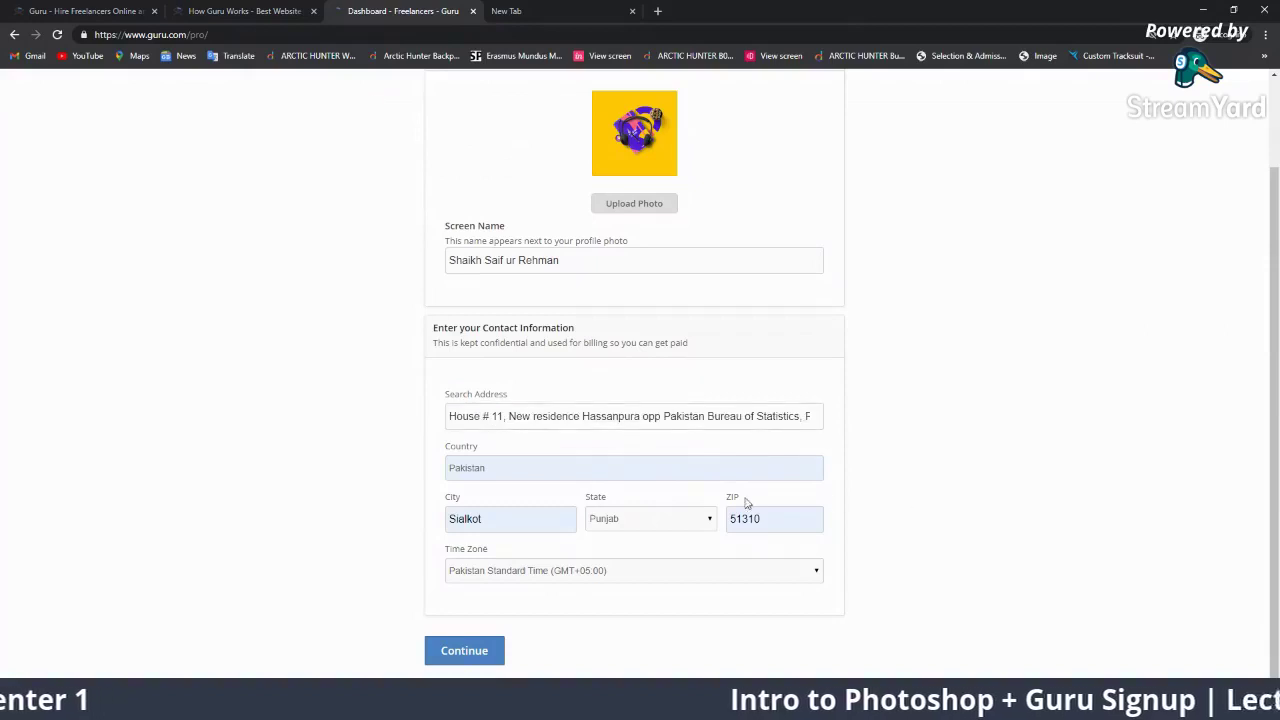
pyautogui.click(748, 419)
pyautogui.moveTo(503, 420); pyautogui.dragTo(485, 416)
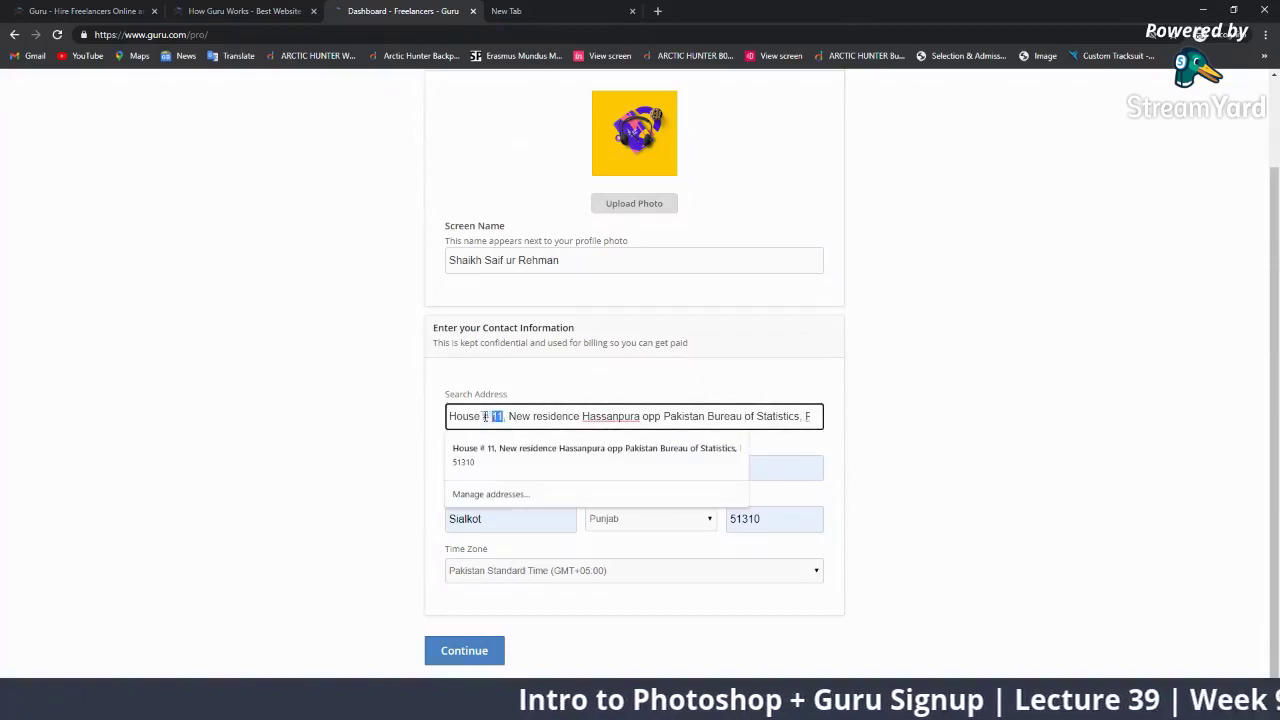
pyautogui.write('22')
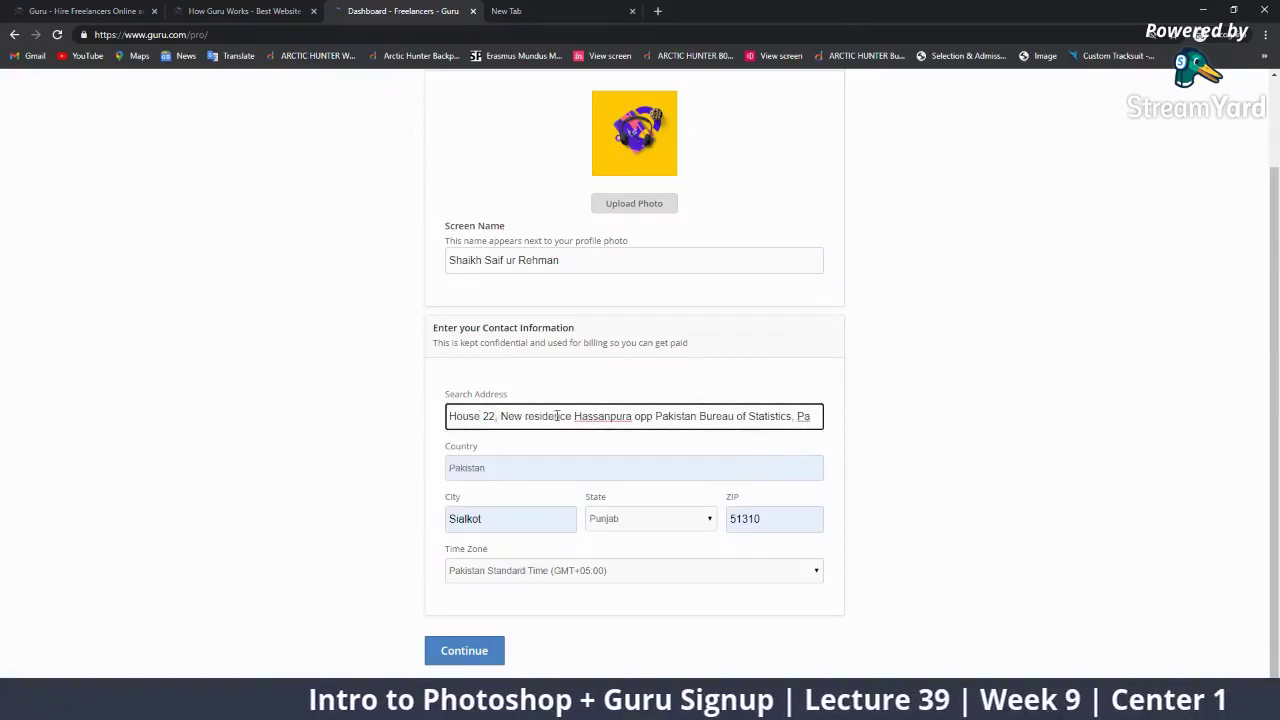
pyautogui.moveTo(565, 416); pyautogui.dragTo(612, 419)
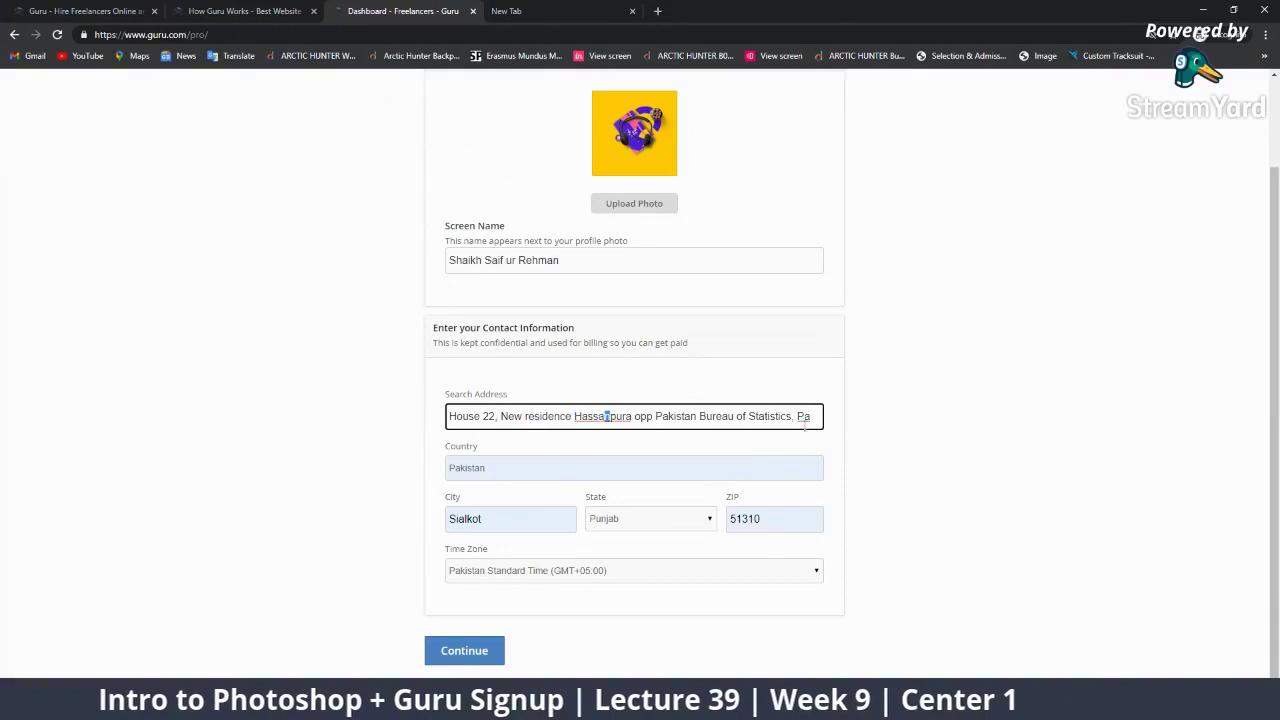
pyautogui.moveTo(502, 415); pyautogui.dragTo(998, 449)
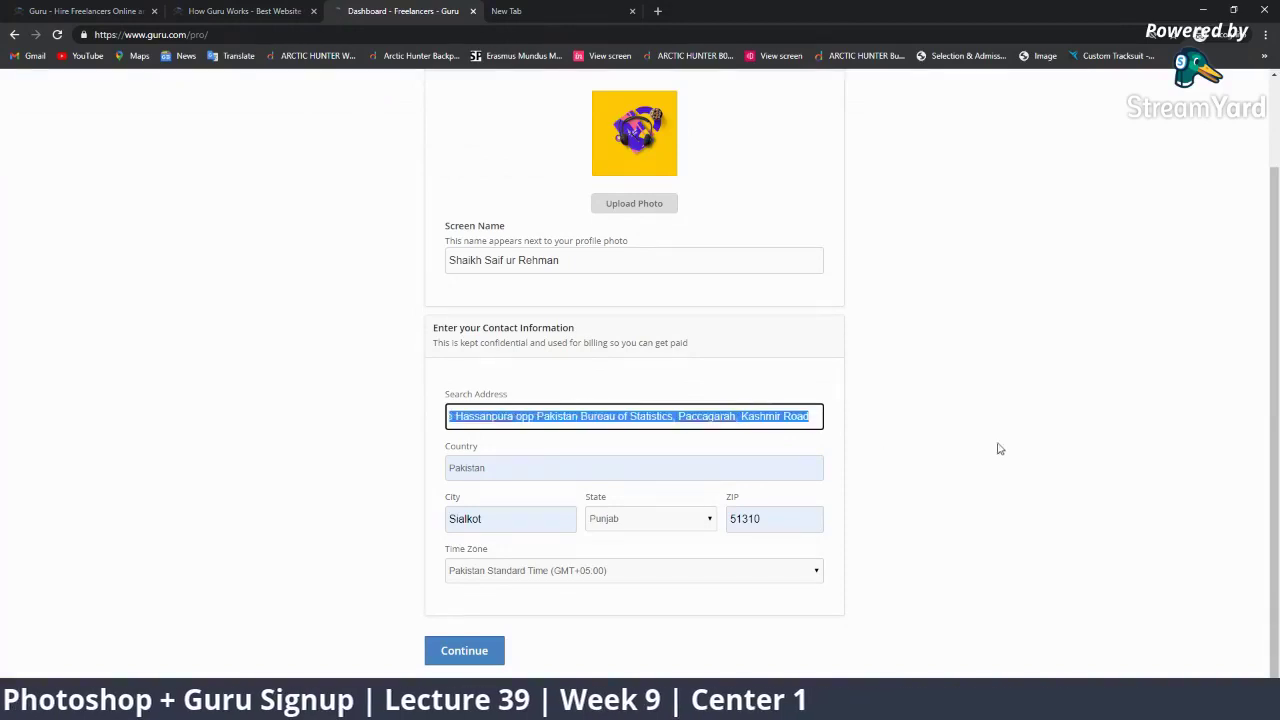
pyautogui.press('BackSpace')
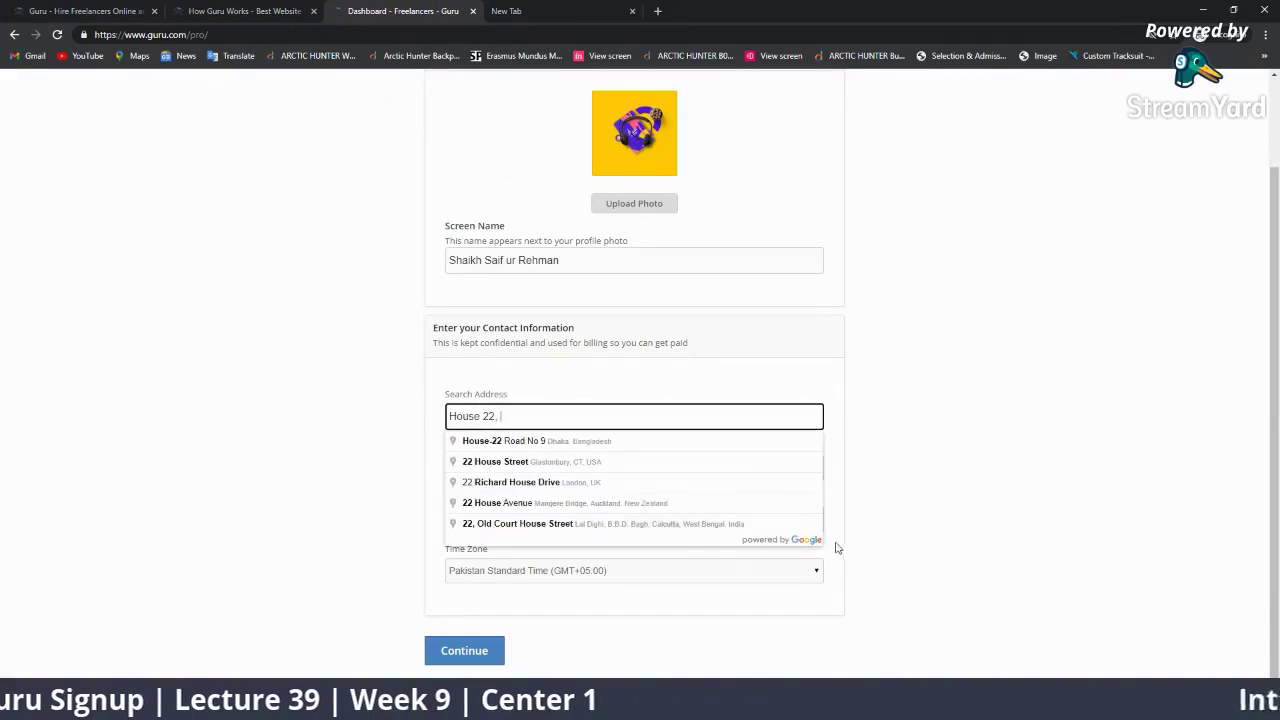
pyautogui.click(858, 548)
# - Reselect Sialkot as the city and submit the contact information
pyautogui.click(475, 517)
pyautogui.doubleClick(475, 517)
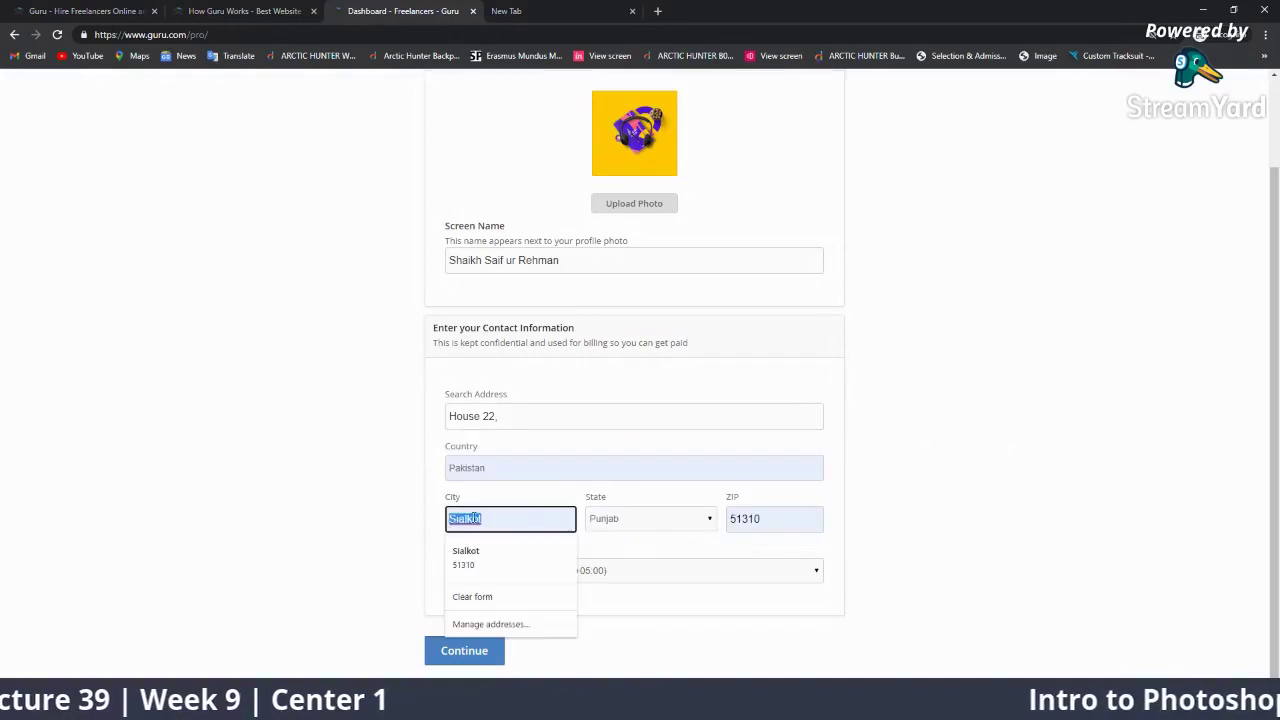
pyautogui.click(853, 596)
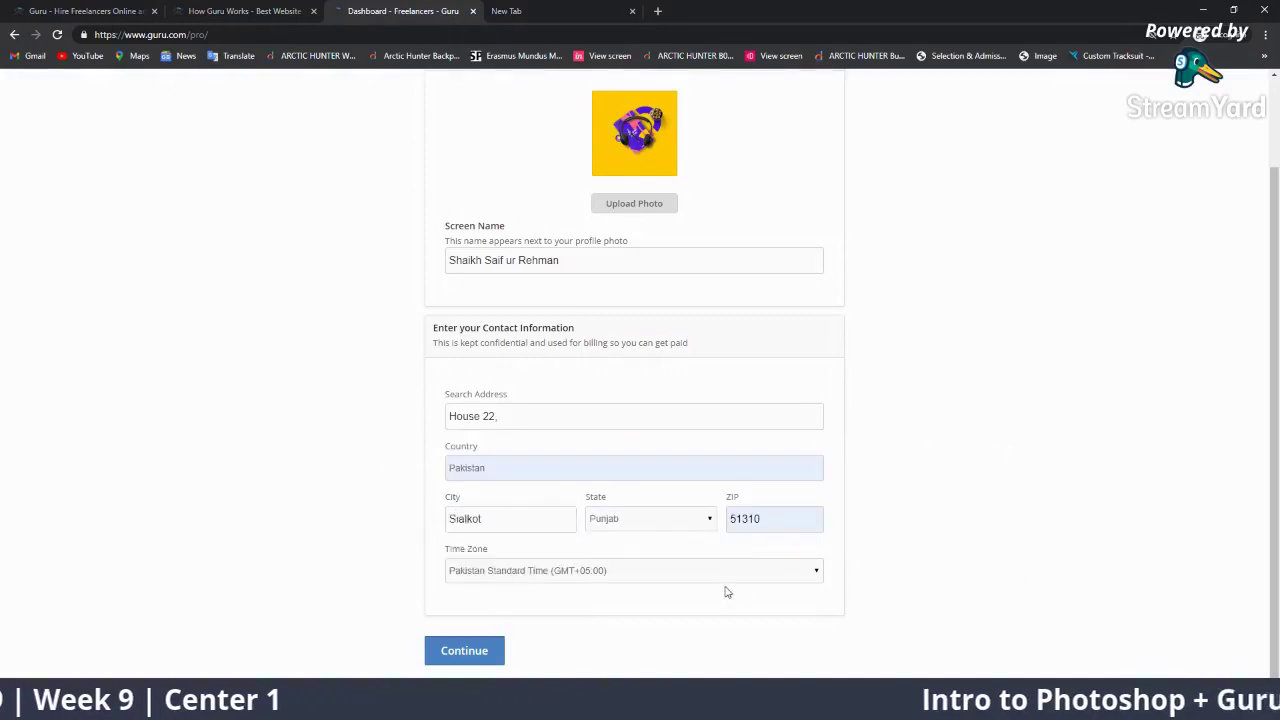
pyautogui.click(486, 655)
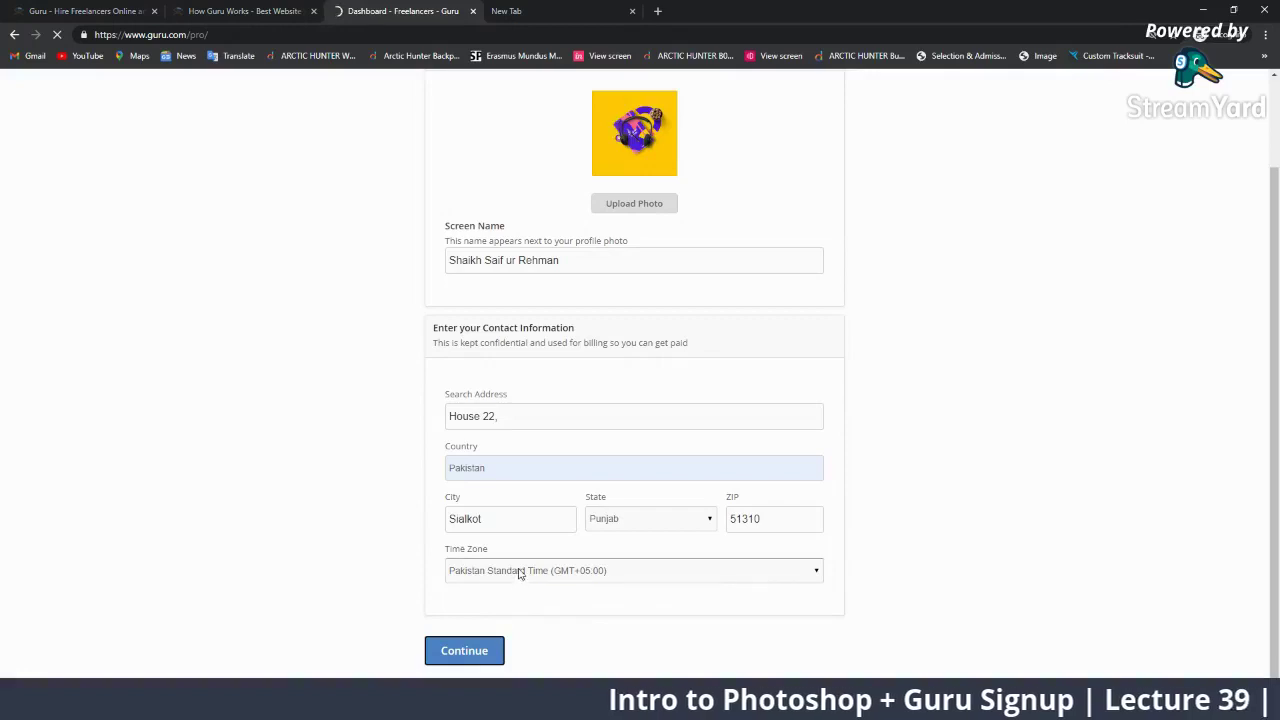
# - Enter 'Minimalist Graphic Designer' as the service title, correcting the misspelled ending
pyautogui.click(603, 322)
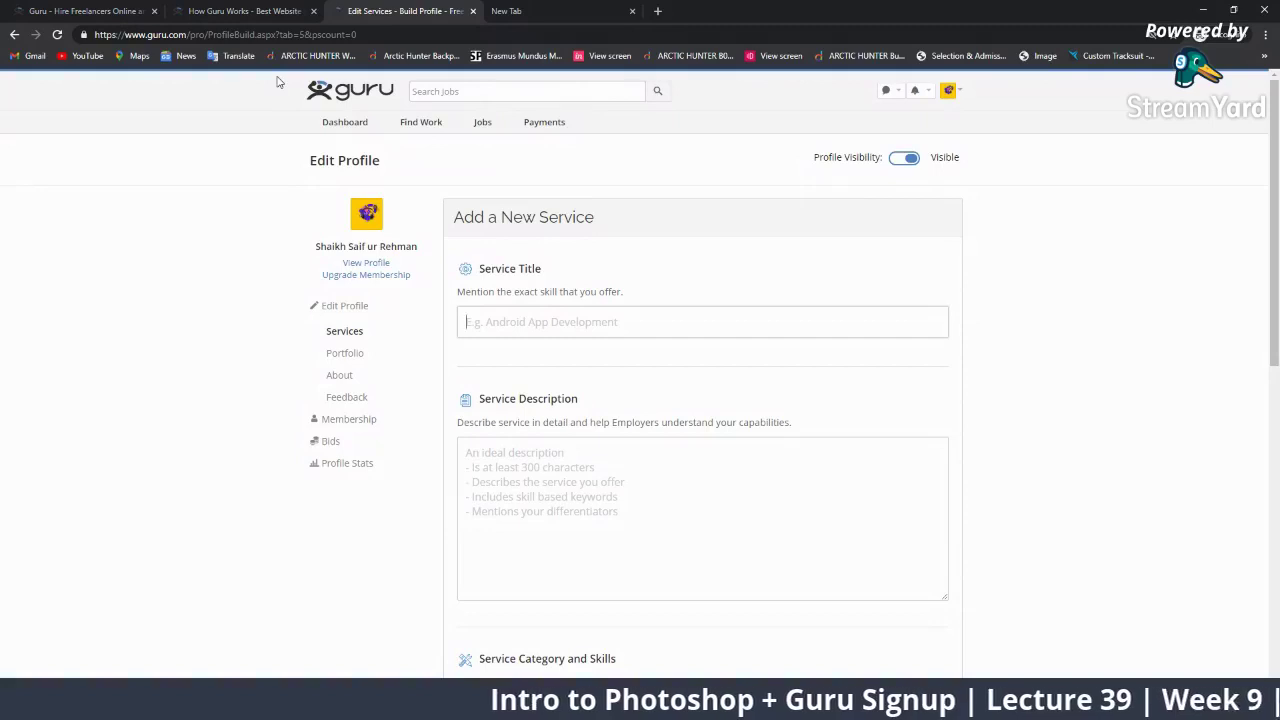
pyautogui.write('Minimalist')
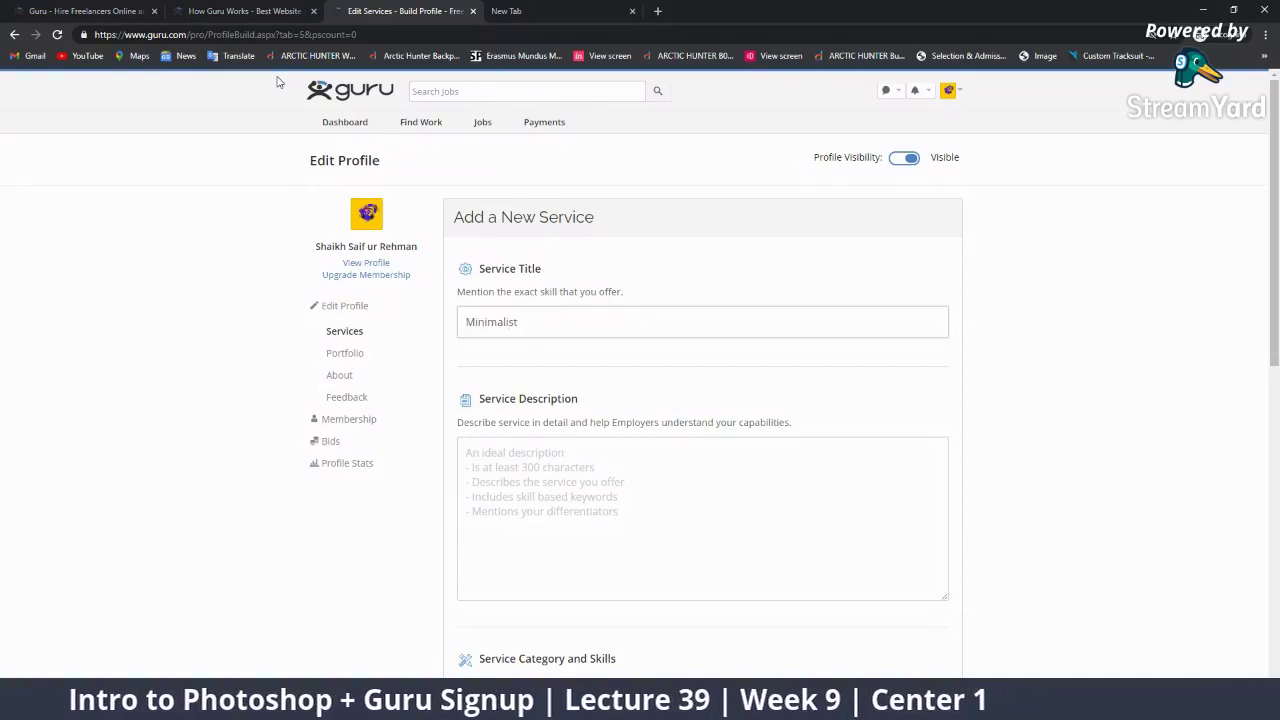
pyautogui.write(' Grapchie')
pyautogui.press('BackSpace')
pyautogui.press('BackSpace')
pyautogui.press('BackSpace')
pyautogui.press('BackSpace')
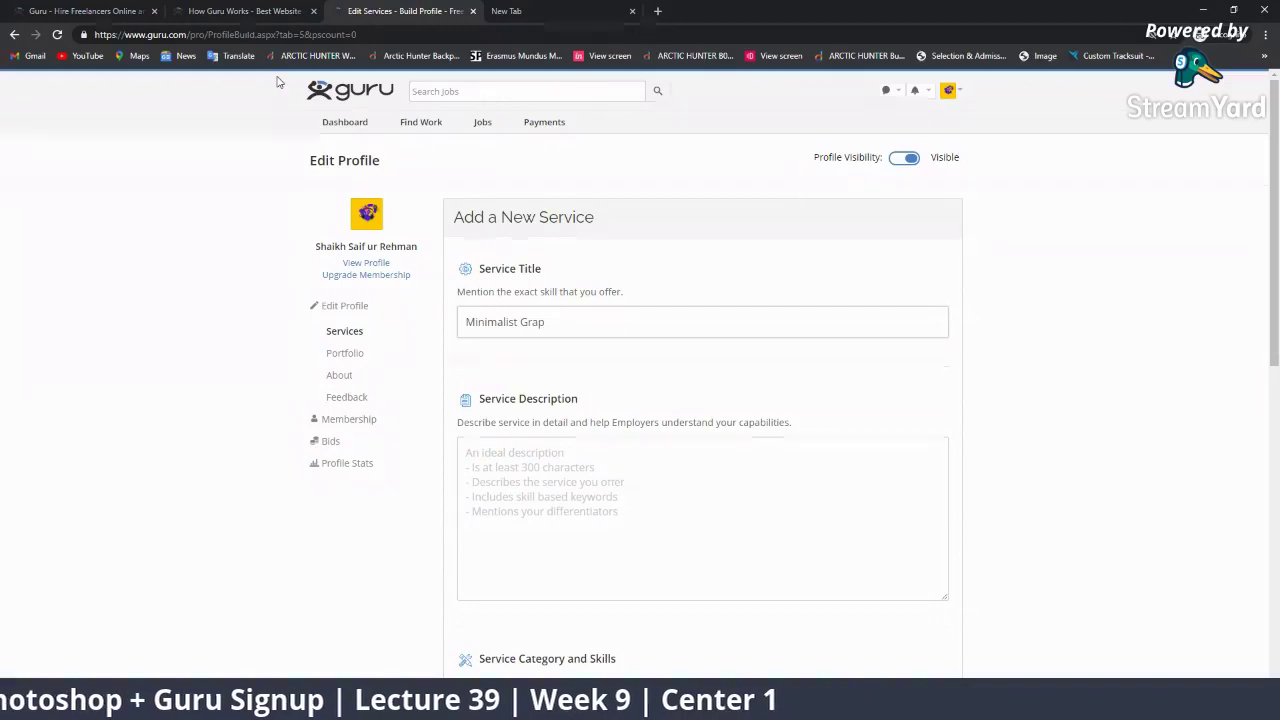
pyautogui.write('hic Designer')
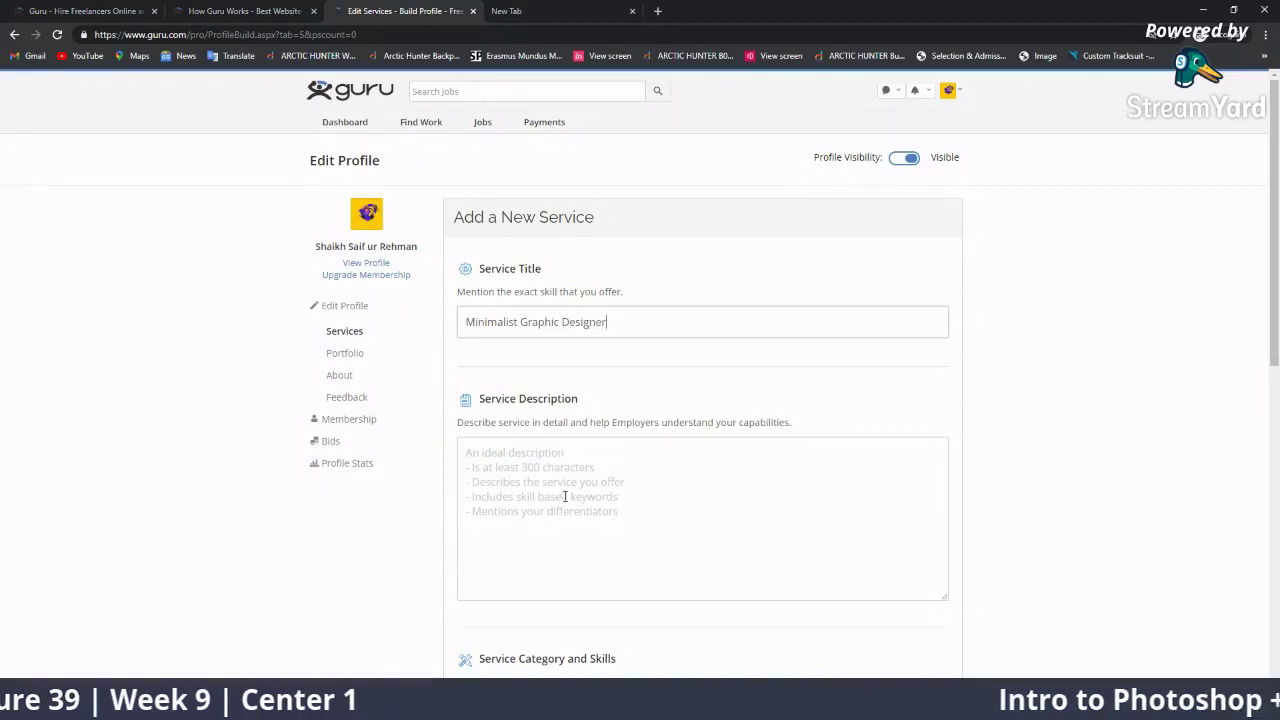
pyautogui.click(604, 497)
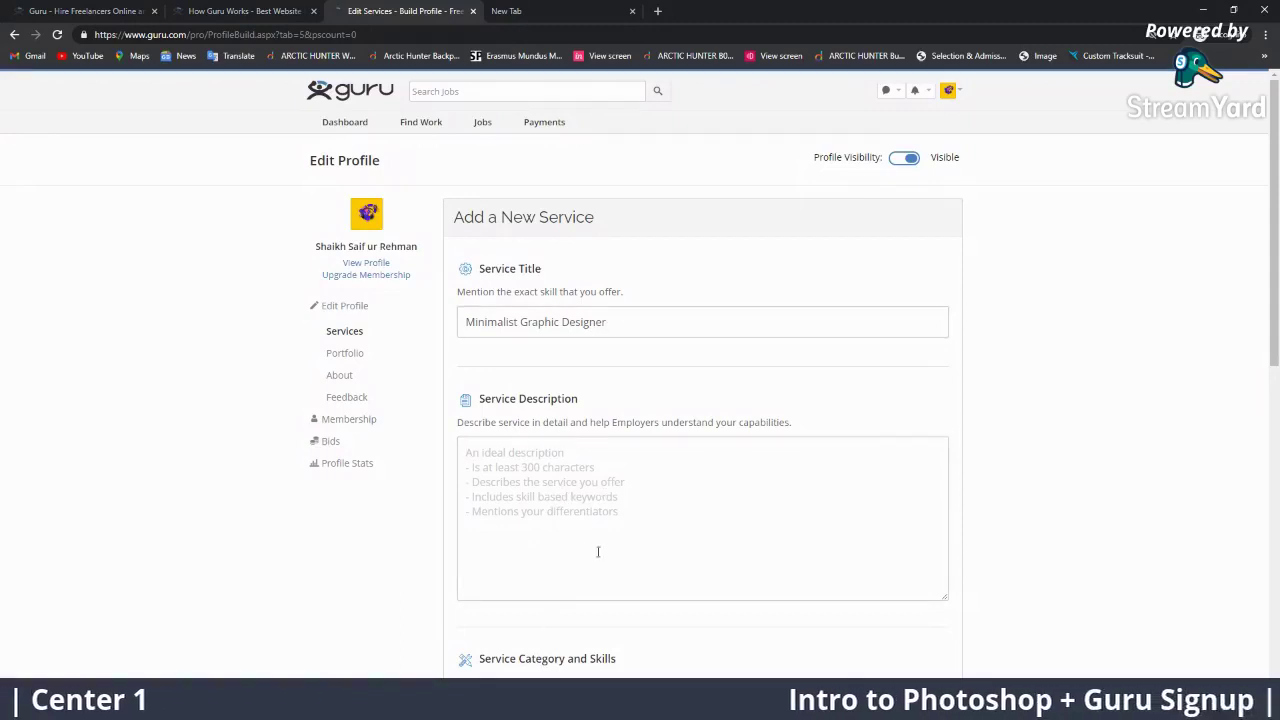
# - Choose 'My category is not listed' and tick Design, Graphic Design and Minimalist Design
pyautogui.scroll(-3, 598, 551)
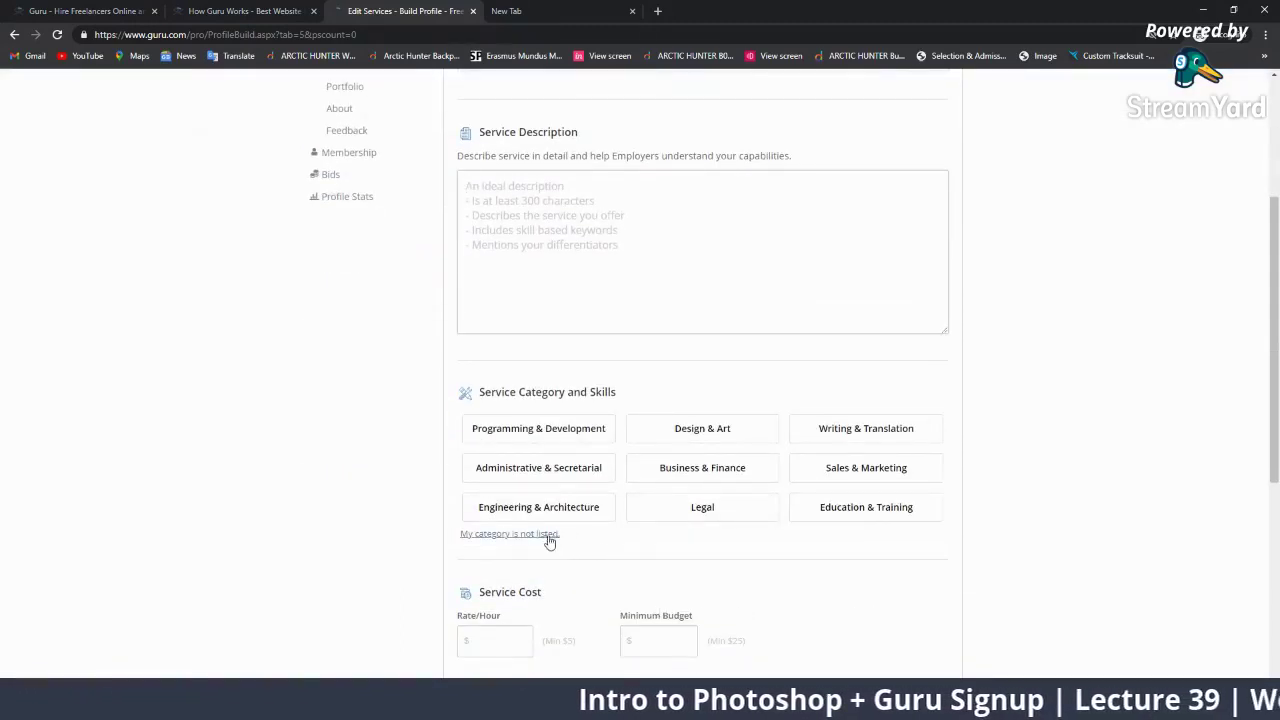
pyautogui.click(548, 534)
pyautogui.click(479, 547)
pyautogui.scroll(-2, 634, 526)
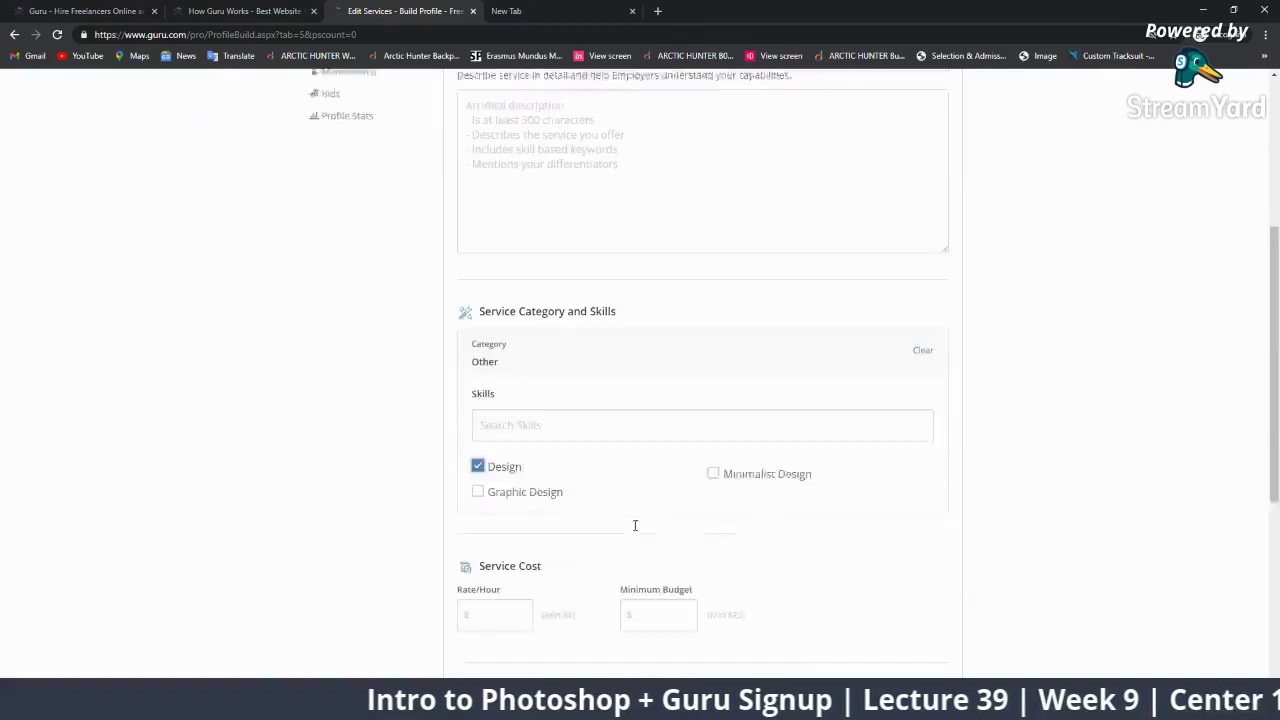
pyautogui.click(501, 449)
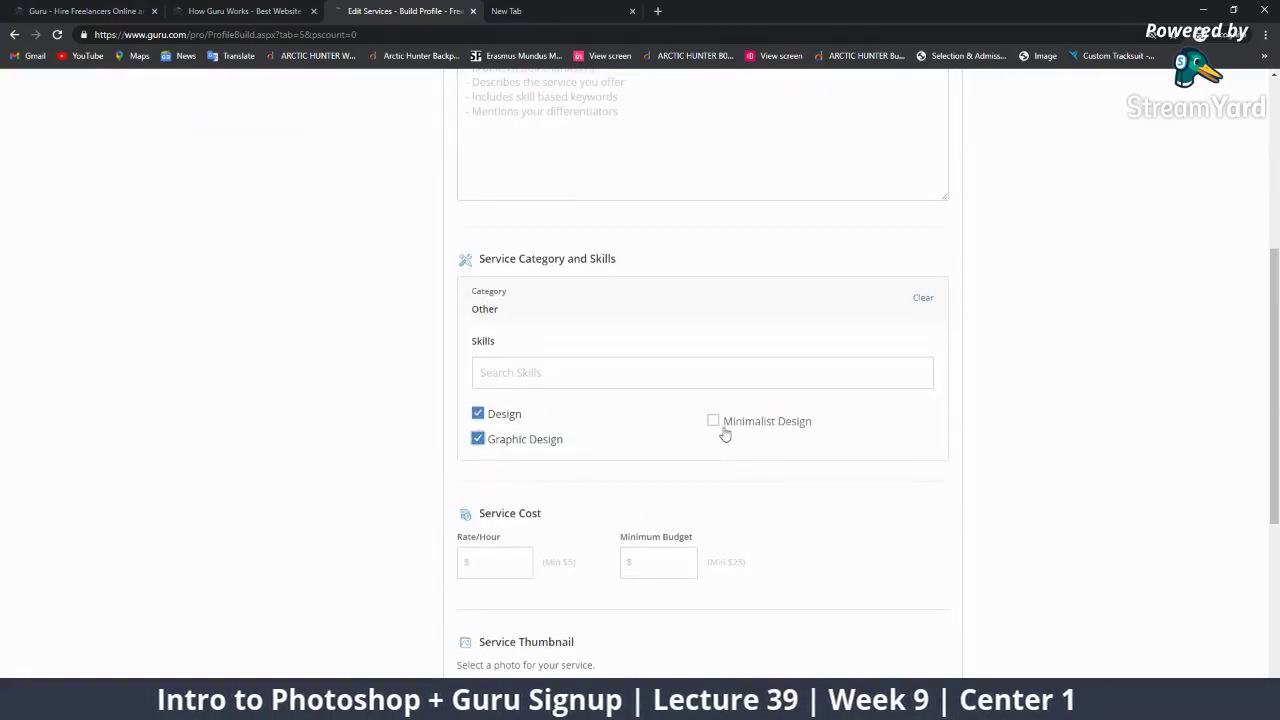
pyautogui.click(720, 427)
# - Add Logo Mockup, Graphic Illustration, Brand Identity Design and Corporate Business Card skills
pyautogui.click(590, 372)
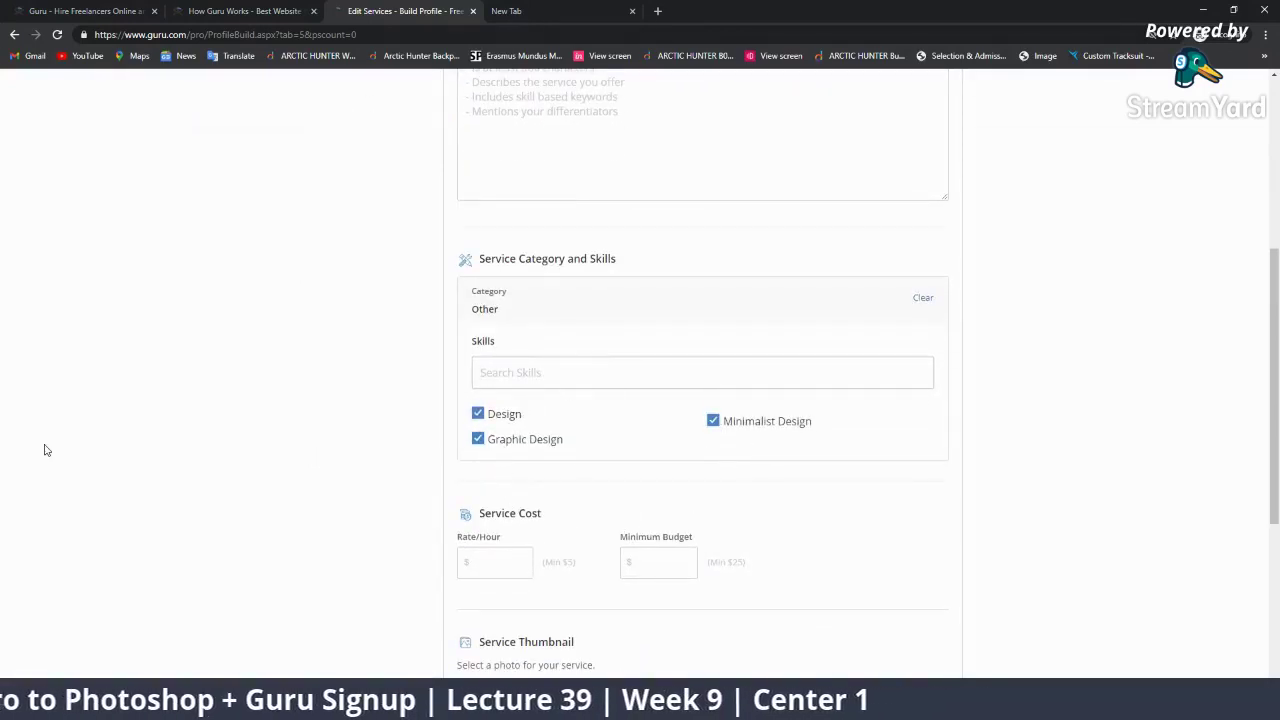
pyautogui.write('Logo')
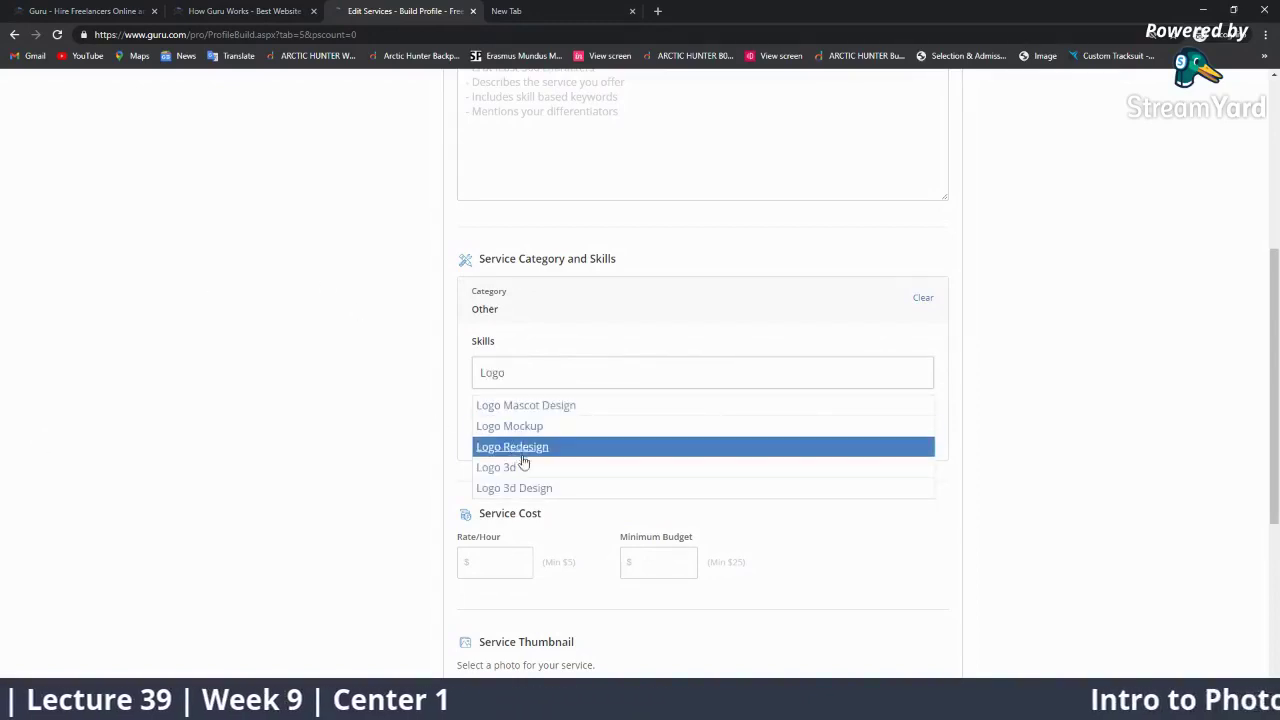
pyautogui.click(533, 426)
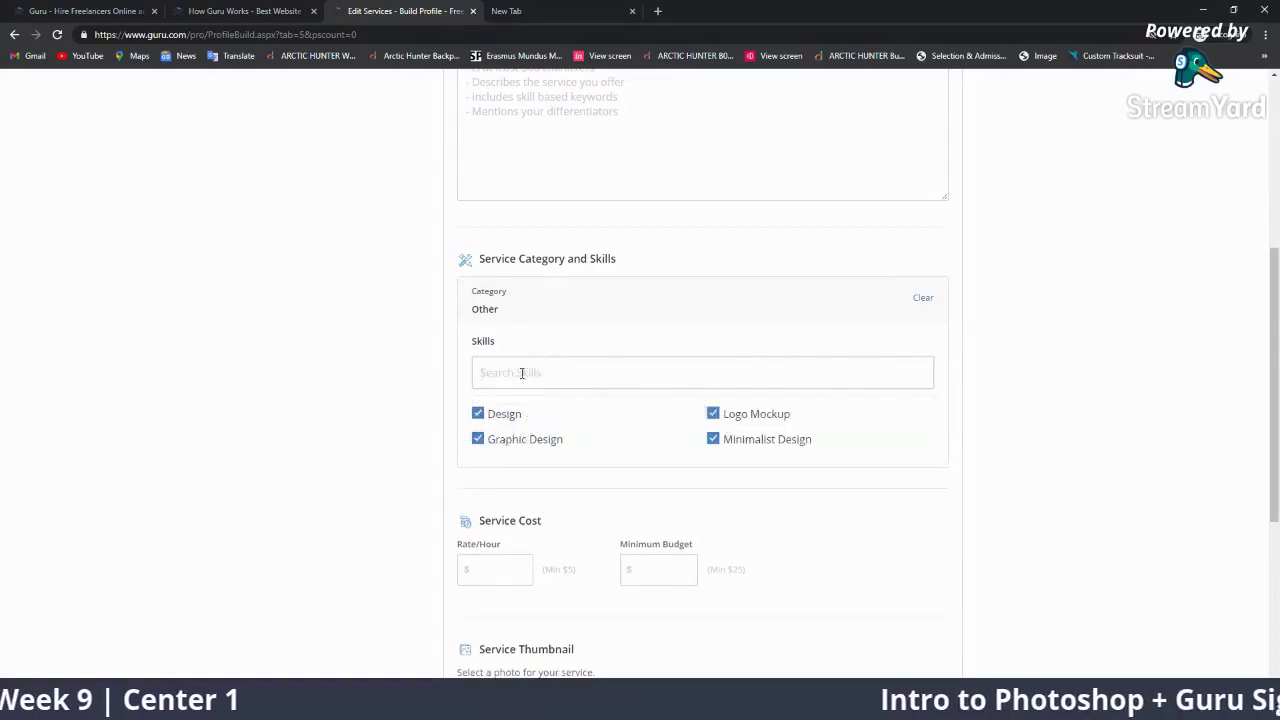
pyautogui.write('graphic')
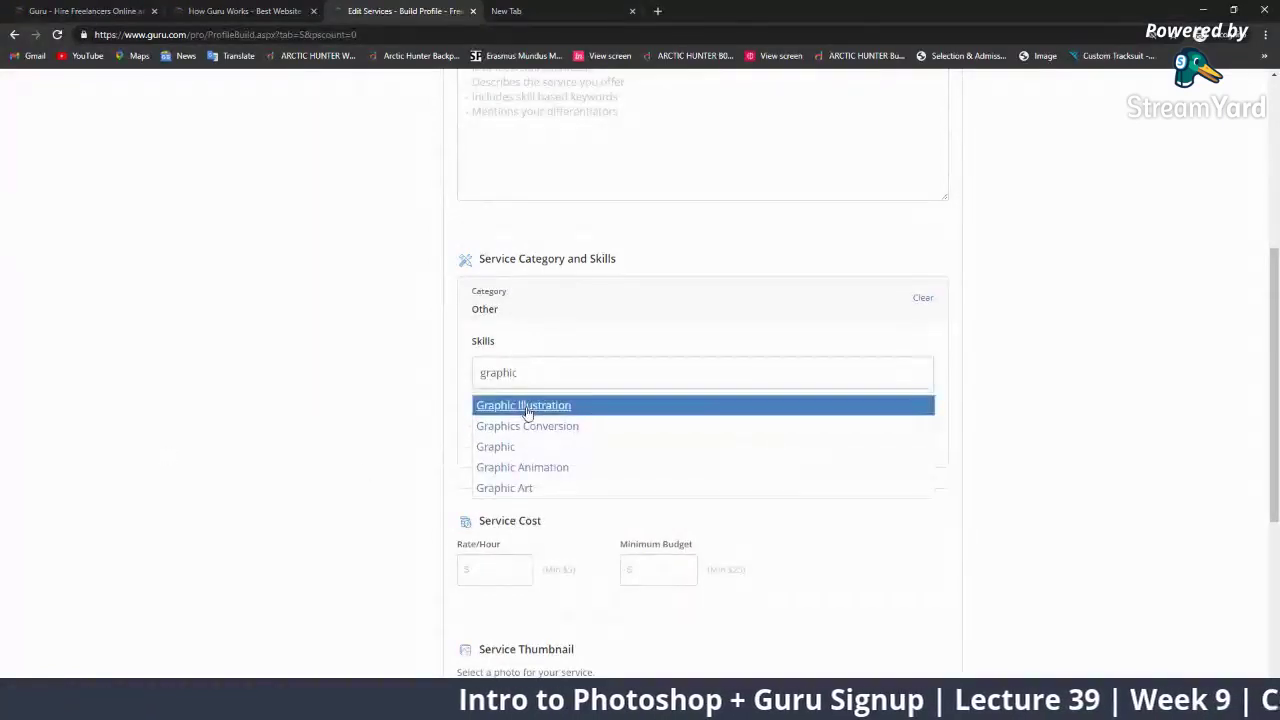
pyautogui.click(526, 406)
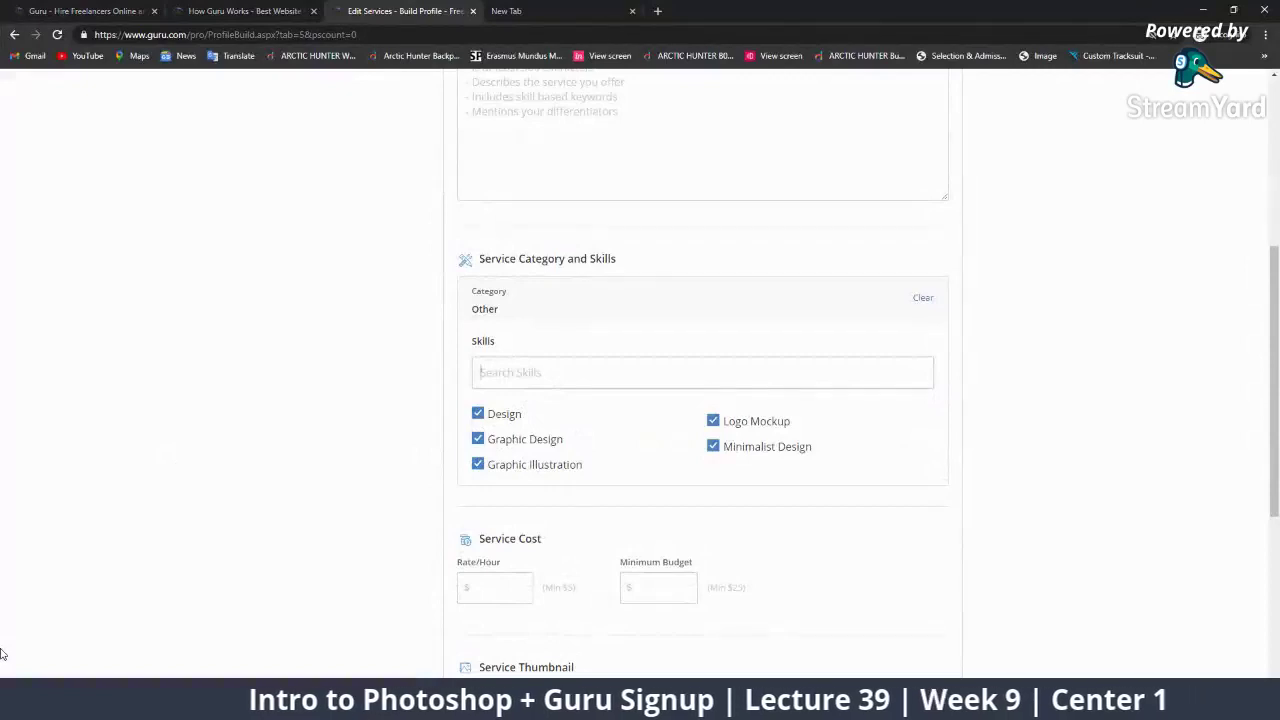
pyautogui.write('brand ide')
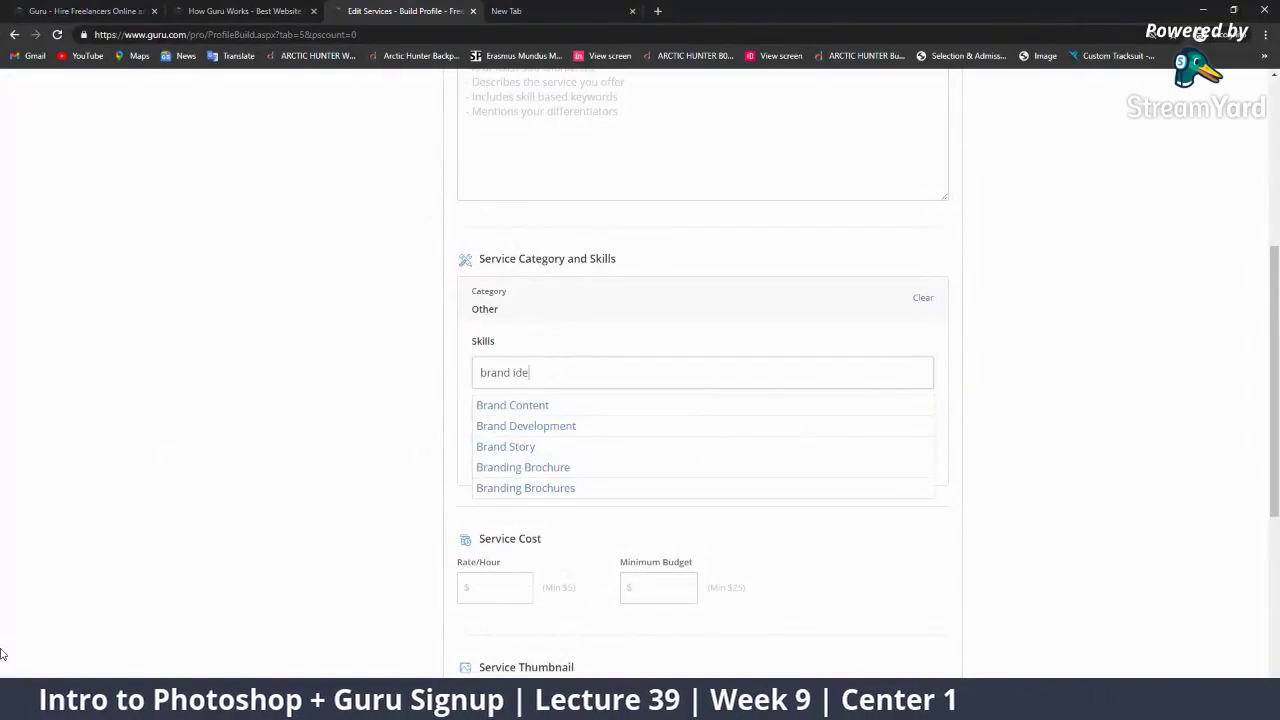
pyautogui.press('Down')
pyautogui.press('Down')
pyautogui.press('Return')
pyautogui.write('c')
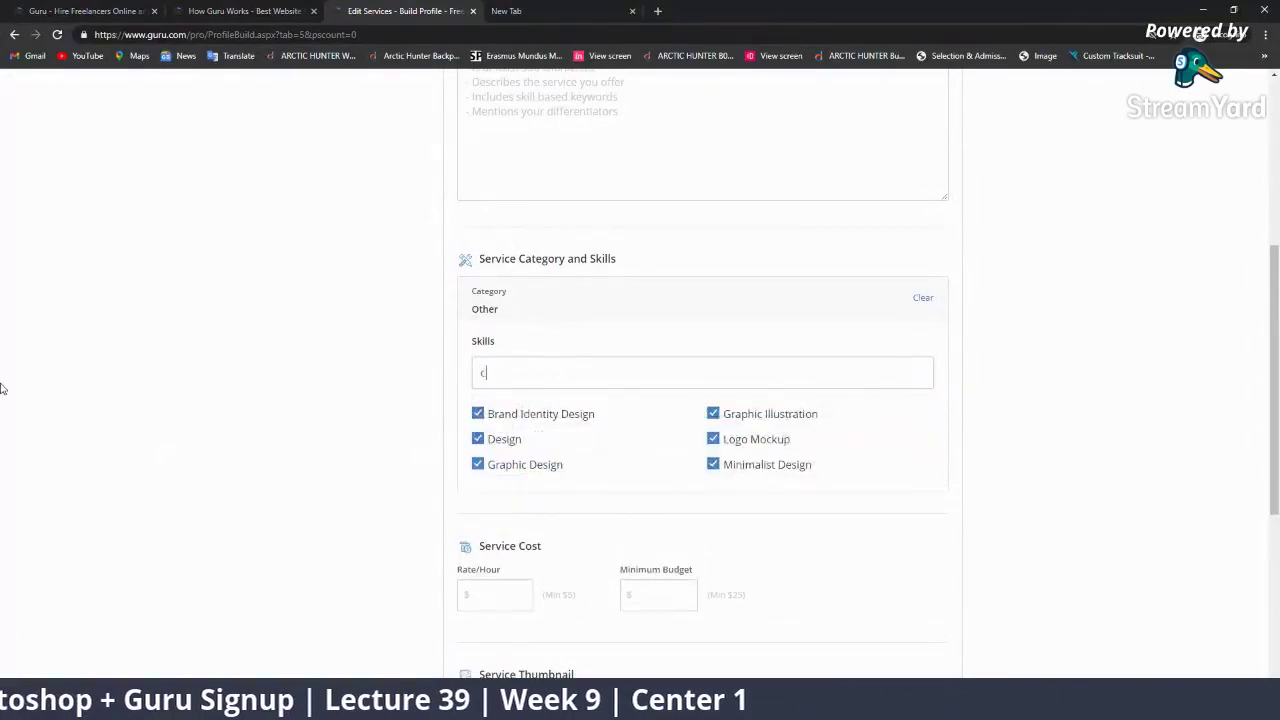
pyautogui.write('orpora')
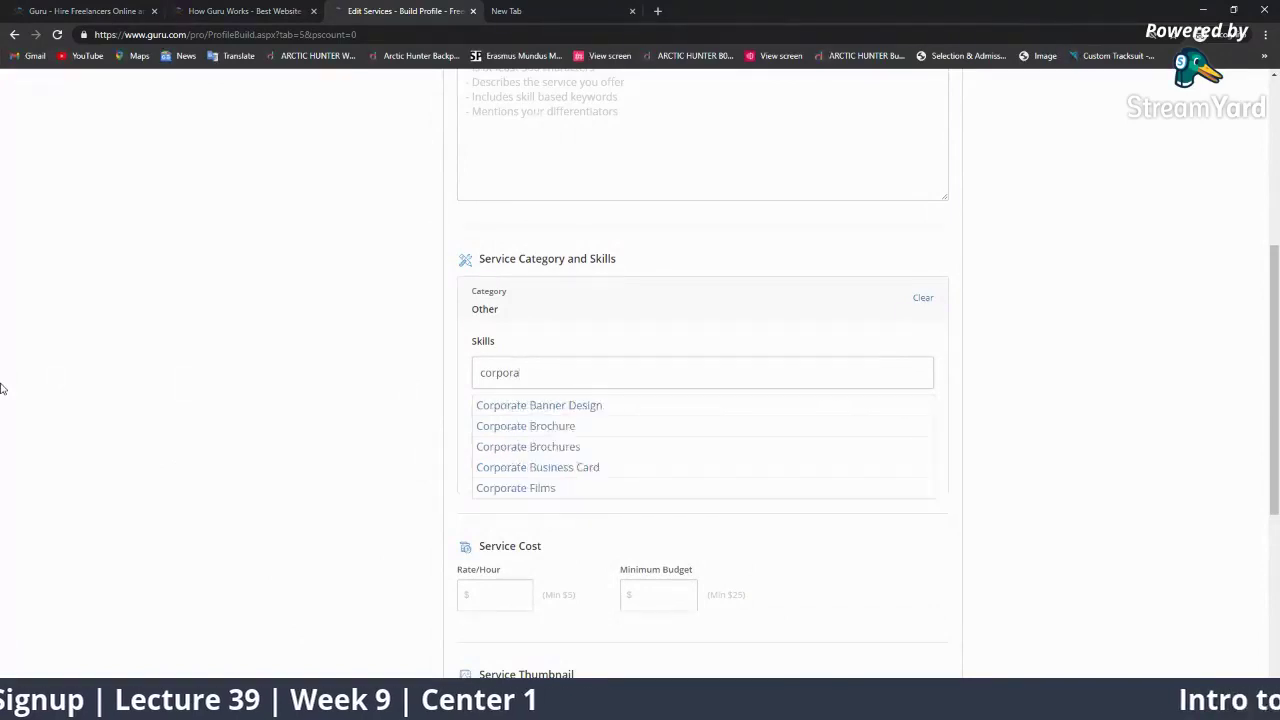
pyautogui.click(528, 468)
# - Add Brochure Design, Tshirt Graphics and Flyer Design as skills
pyautogui.write('b')
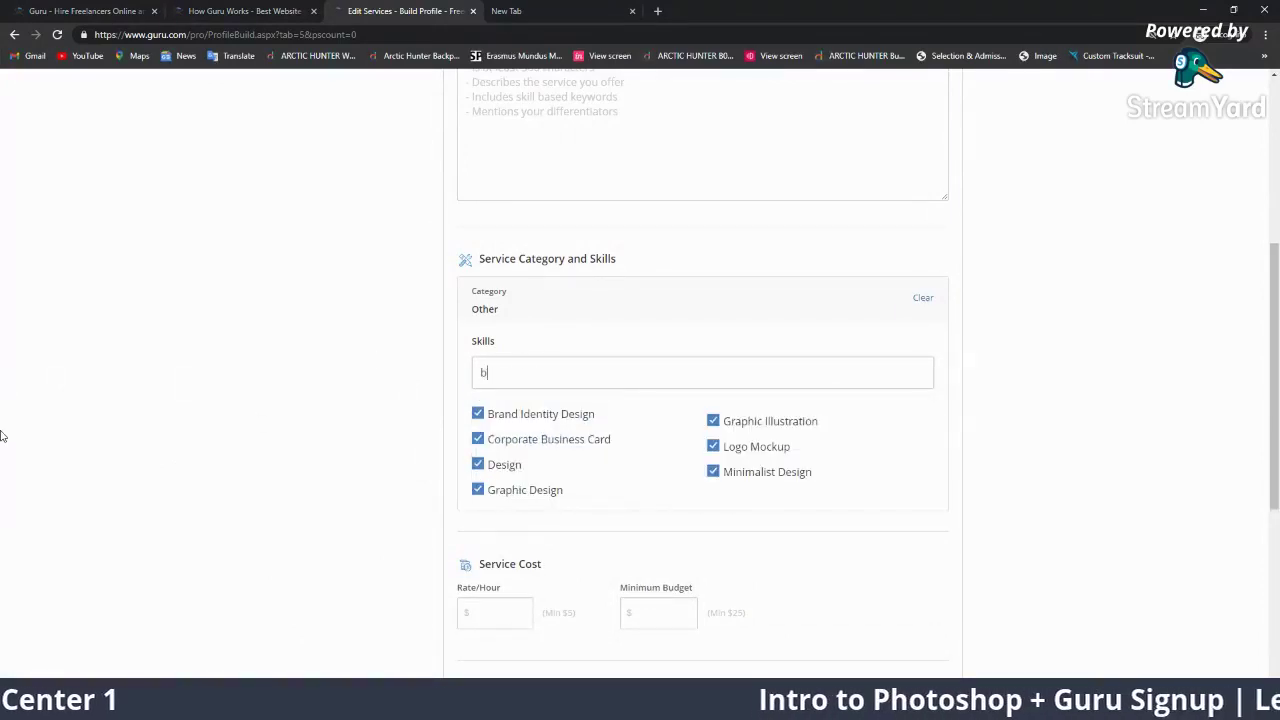
pyautogui.write('rochure')
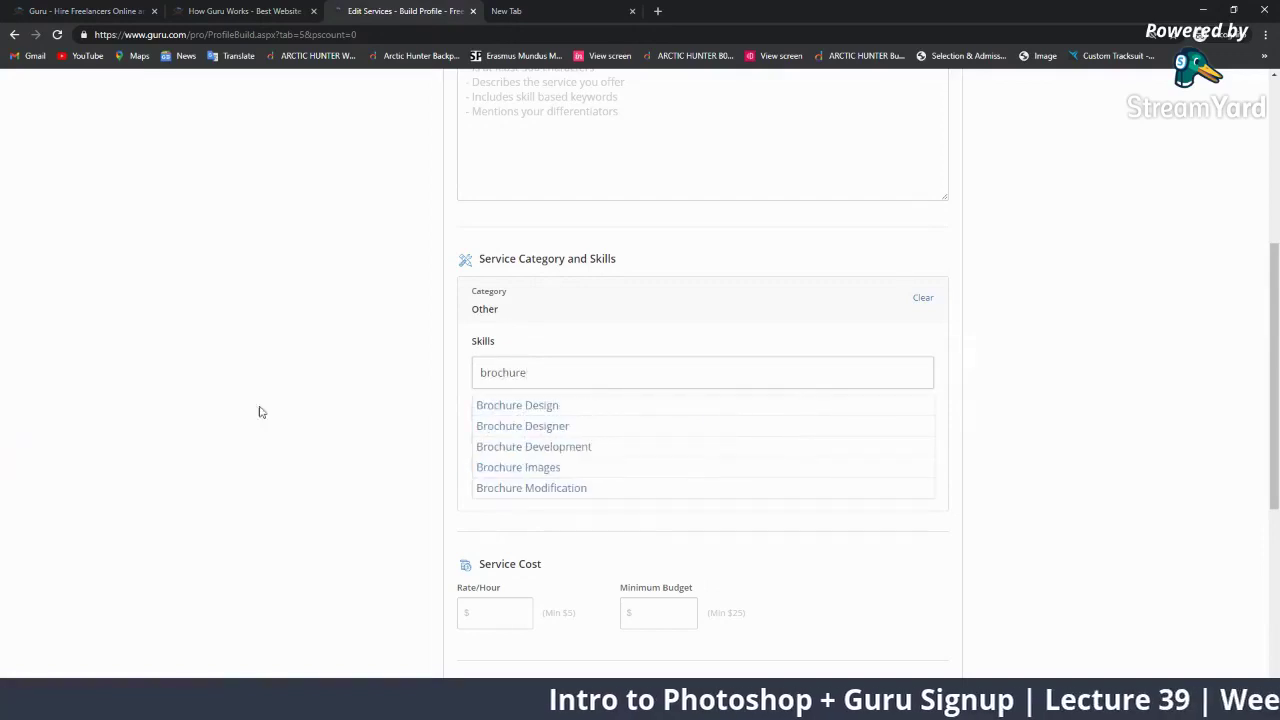
pyautogui.press('Down')
pyautogui.press('Return')
pyautogui.write('tshirt')
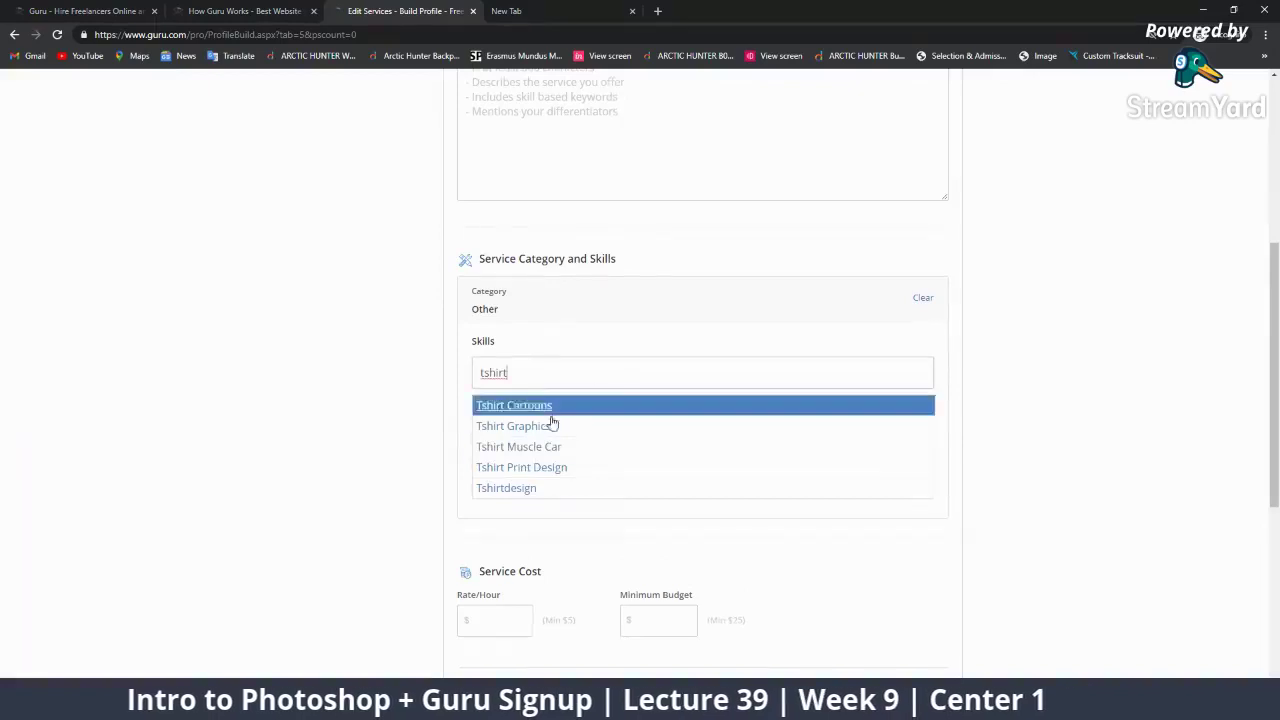
pyautogui.click(522, 426)
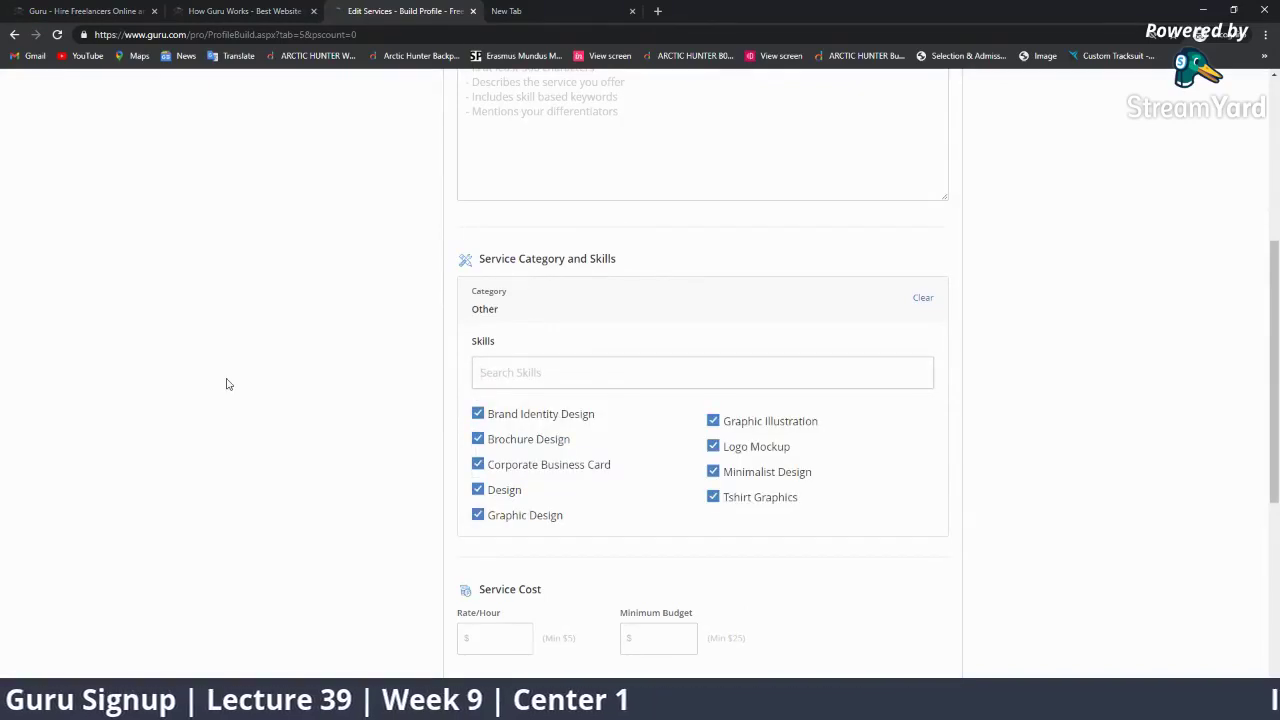
pyautogui.write('flyer')
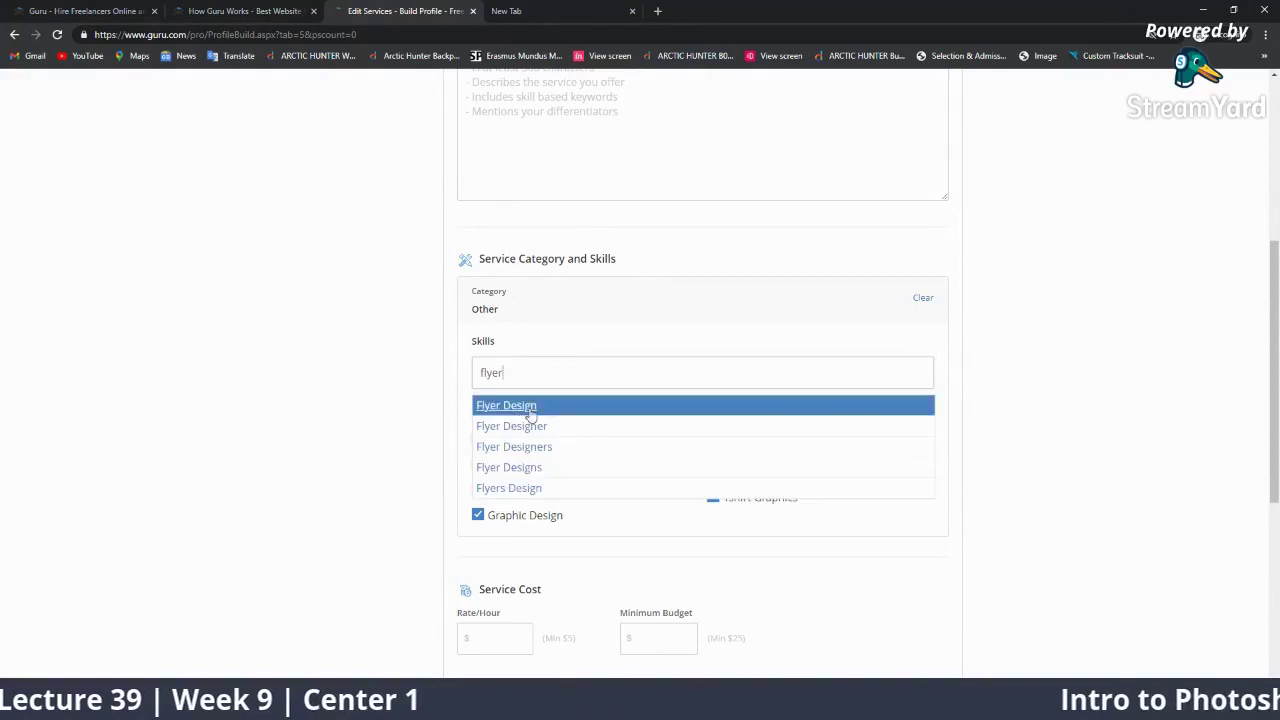
pyautogui.click(473, 400)
# - Add Poster Design and Social Media Design as skills
pyautogui.write('poster')
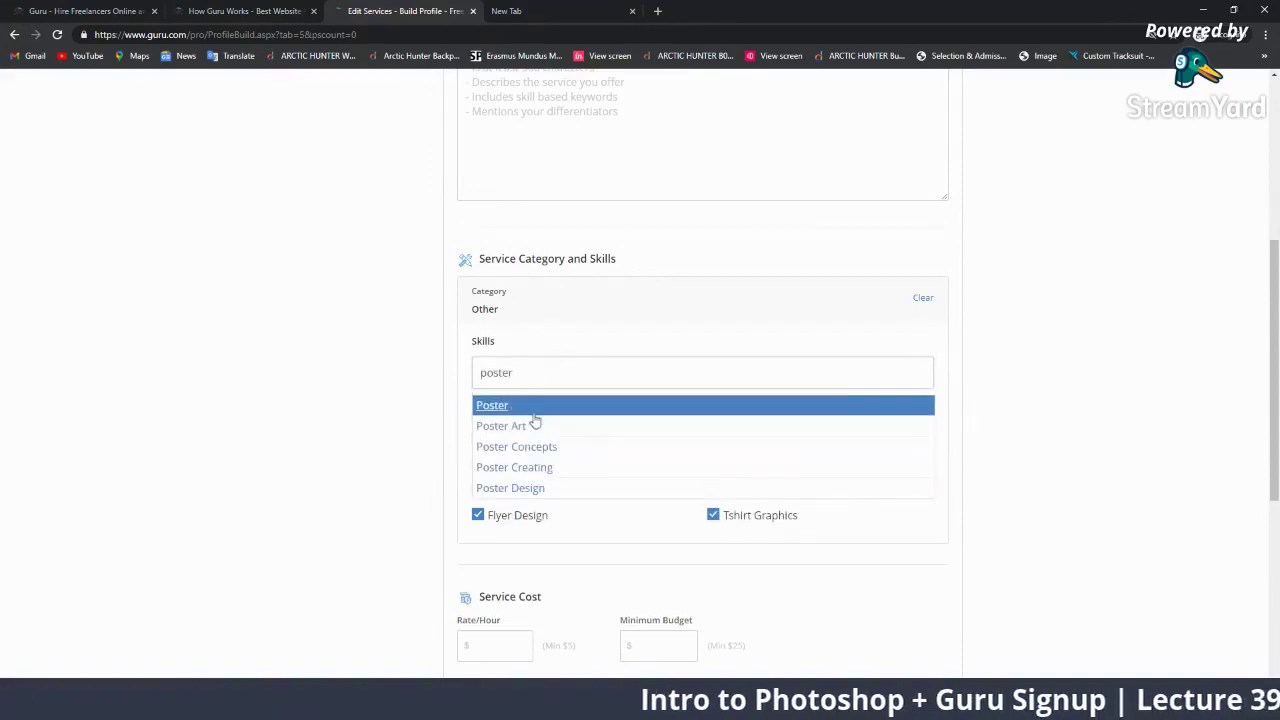
pyautogui.click(528, 488)
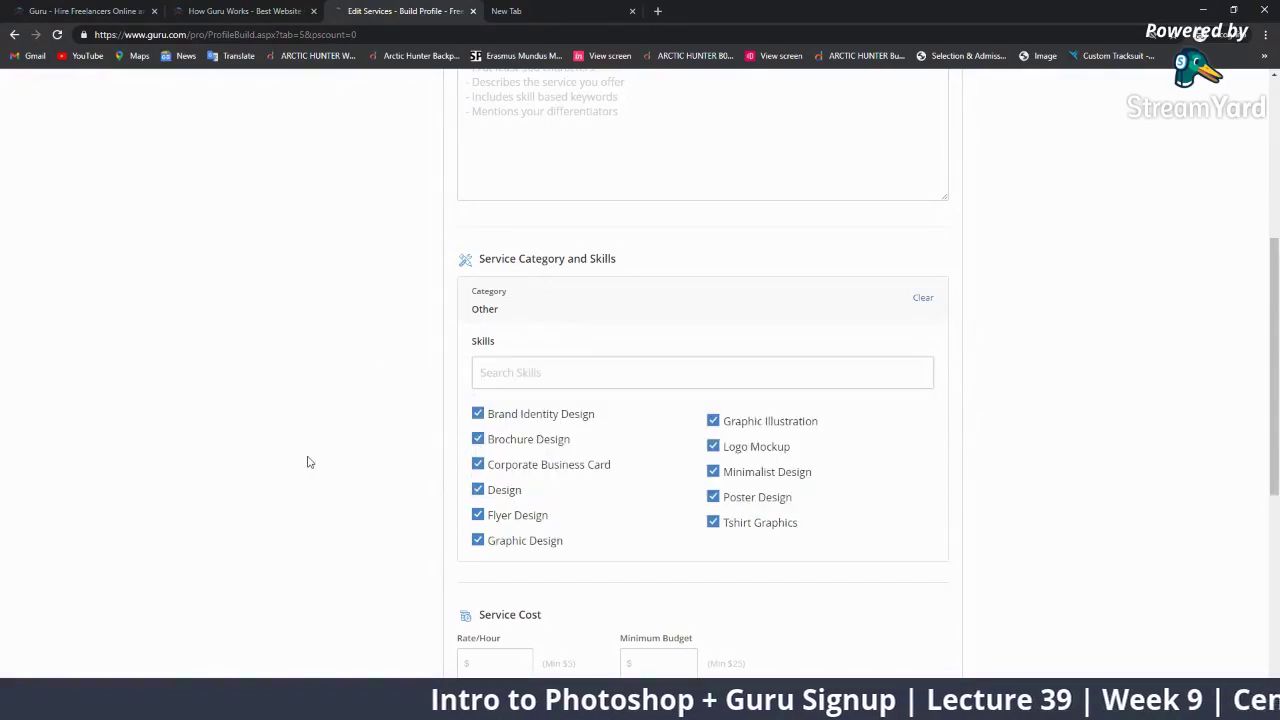
pyautogui.write('social  media')
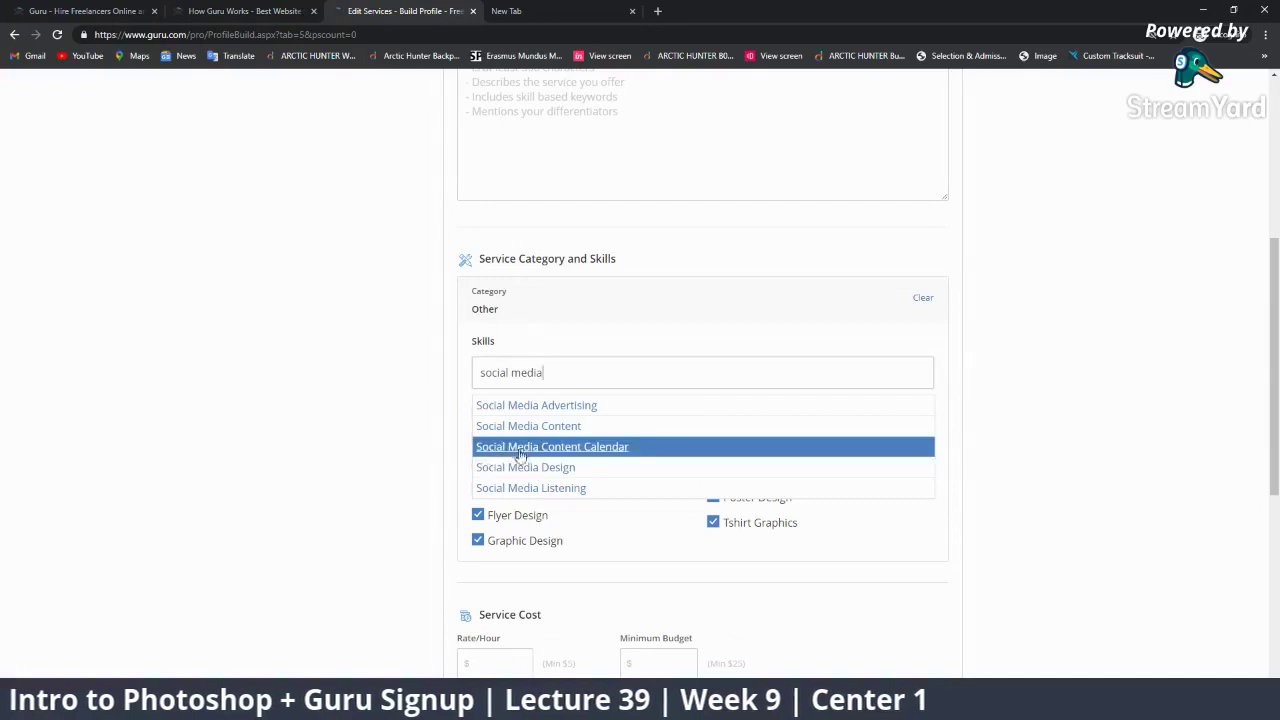
pyautogui.click(522, 467)
pyautogui.scroll(-2, 265, 323)
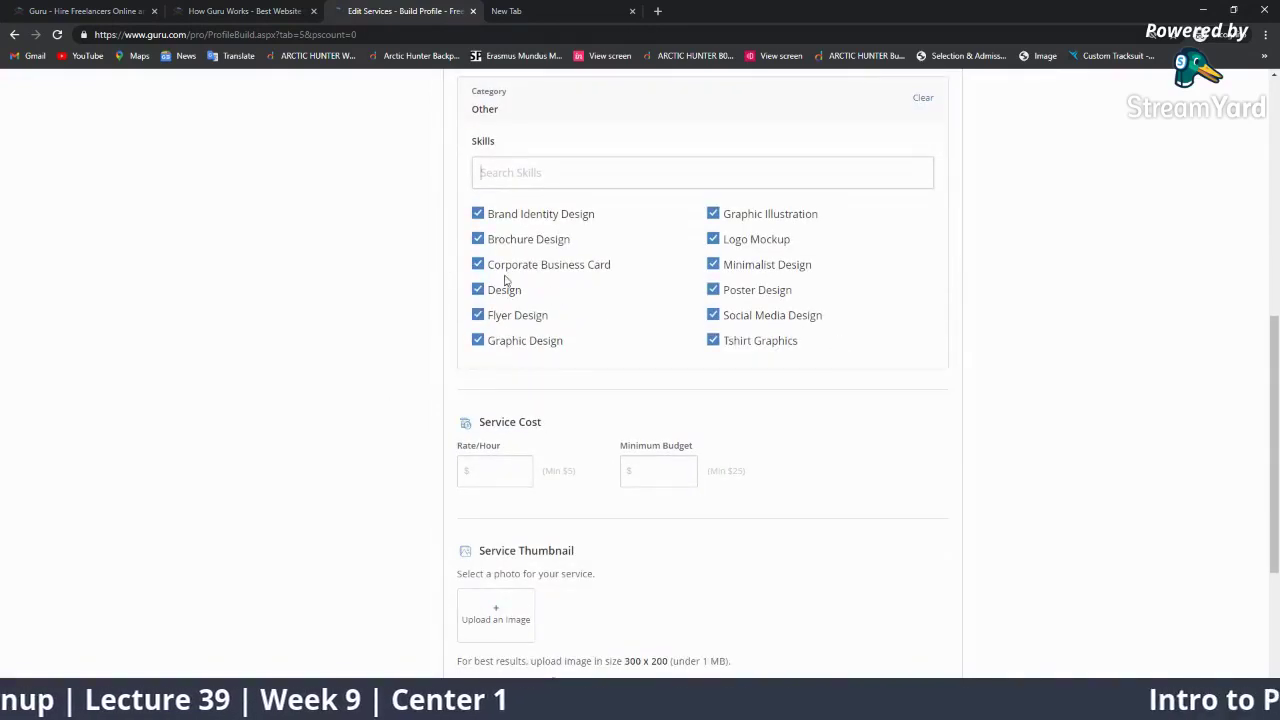
pyautogui.scroll(2, 520, 260)
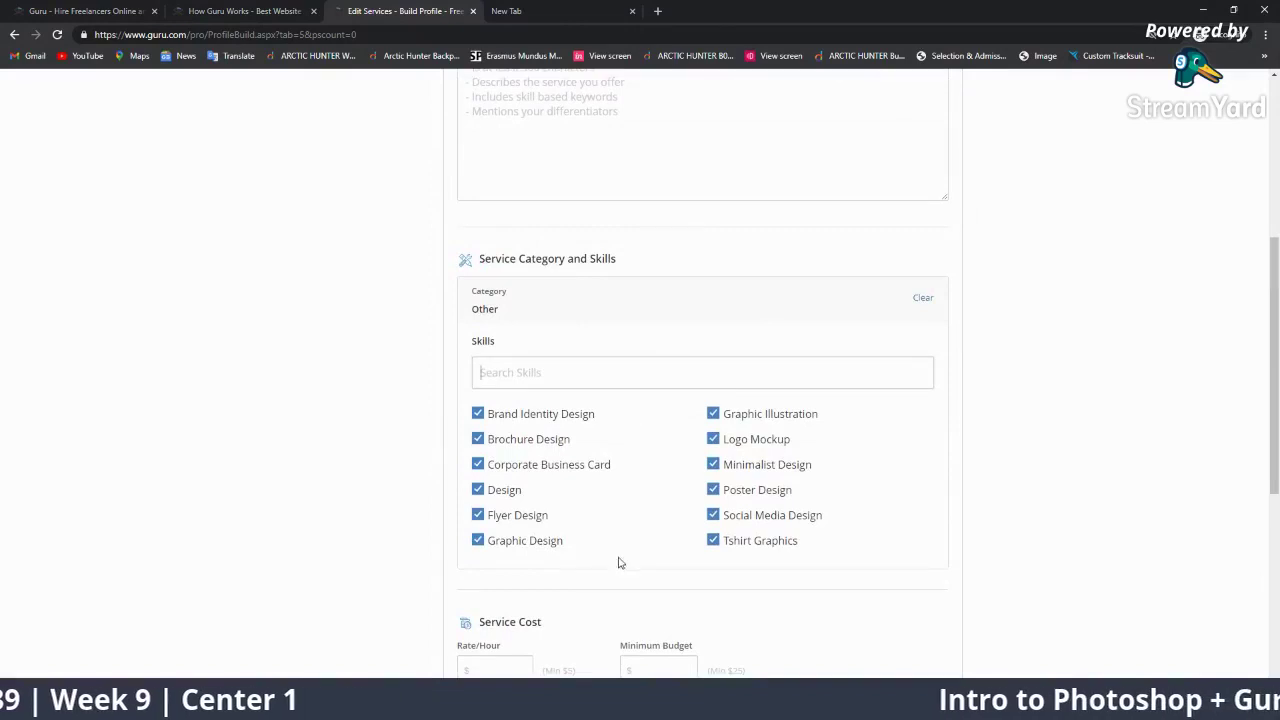
pyautogui.scroll(-2, 618, 563)
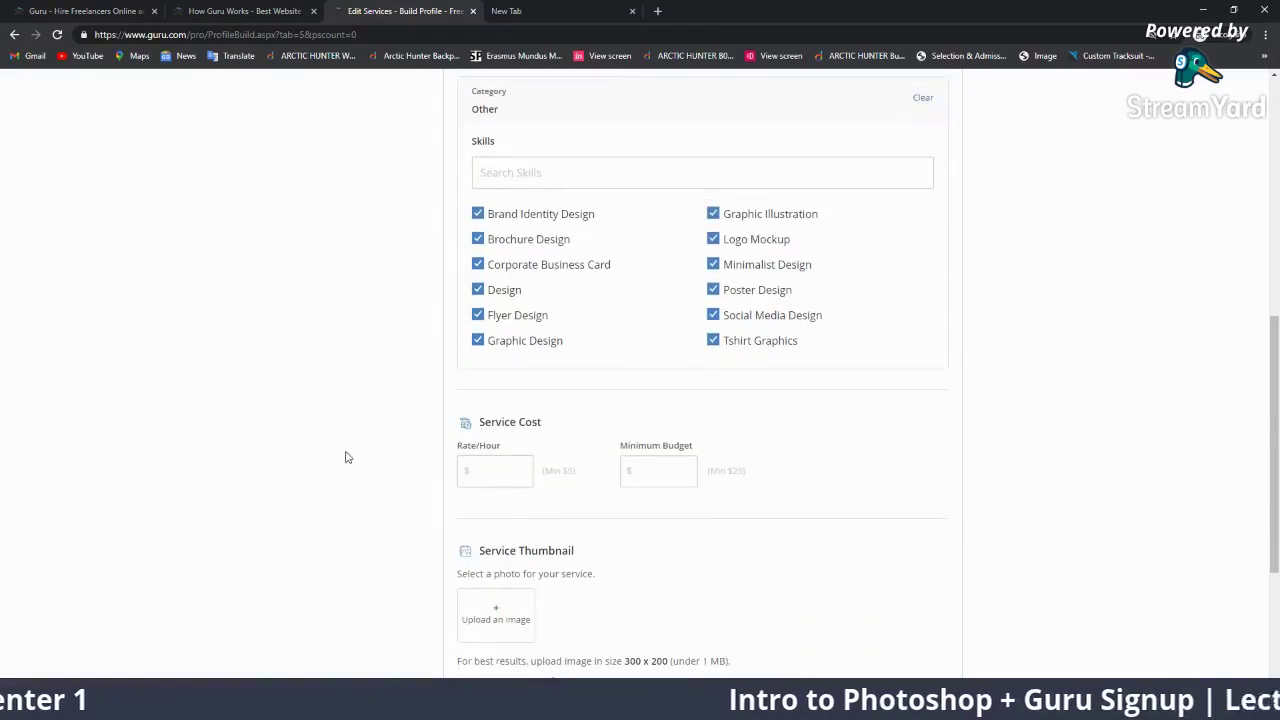
# - Set the rate to $10 per hour and the minimum budget to $10
pyautogui.scroll(-1, 606, 510)
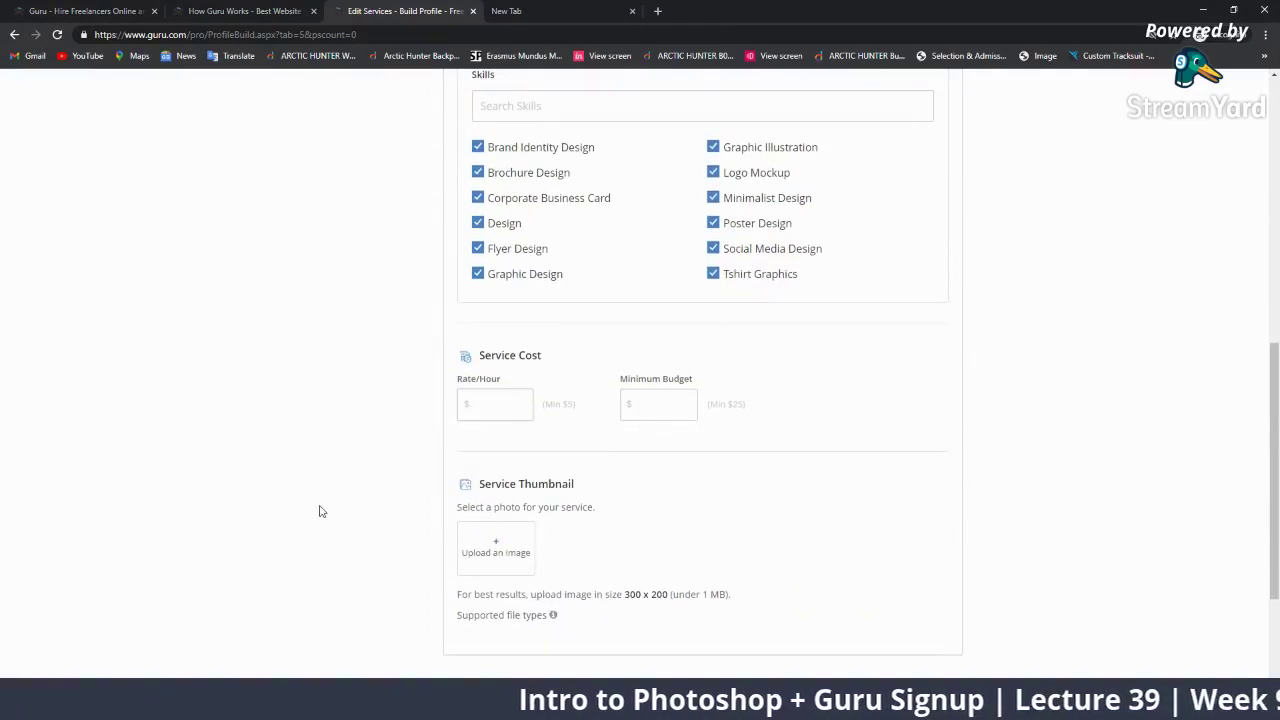
pyautogui.write('10')
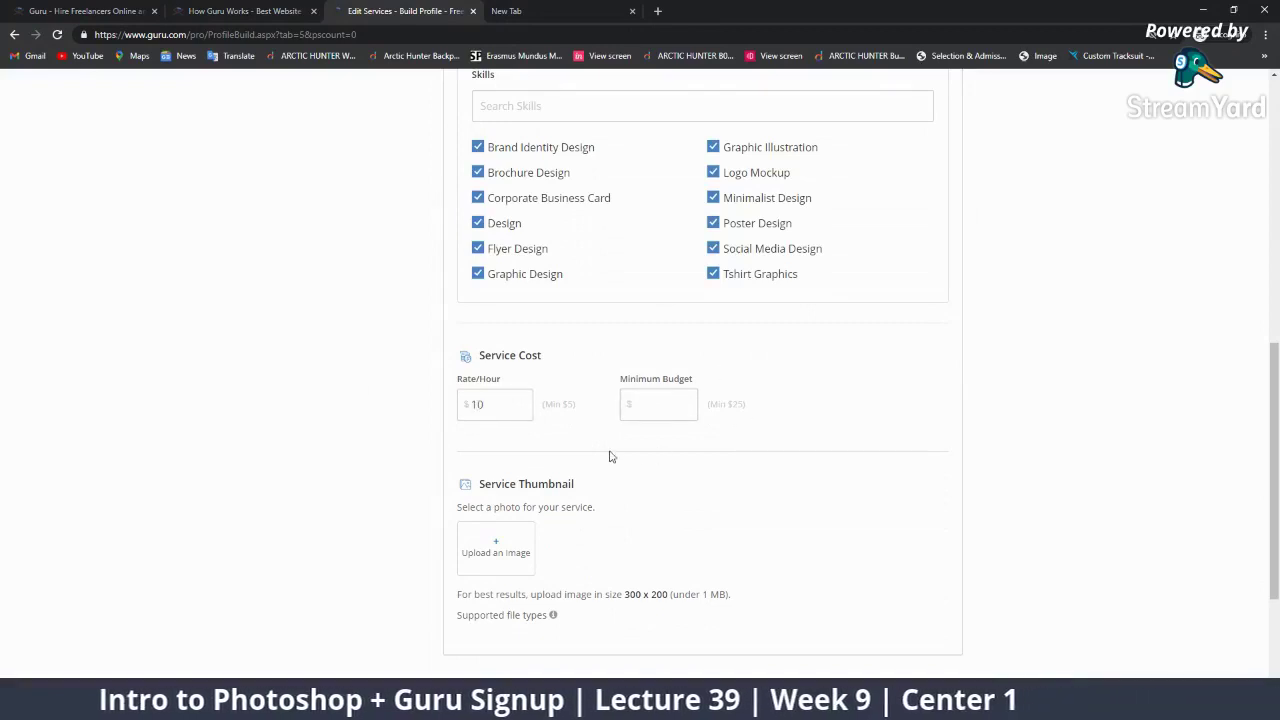
pyautogui.press('Tab')
pyautogui.write('10')
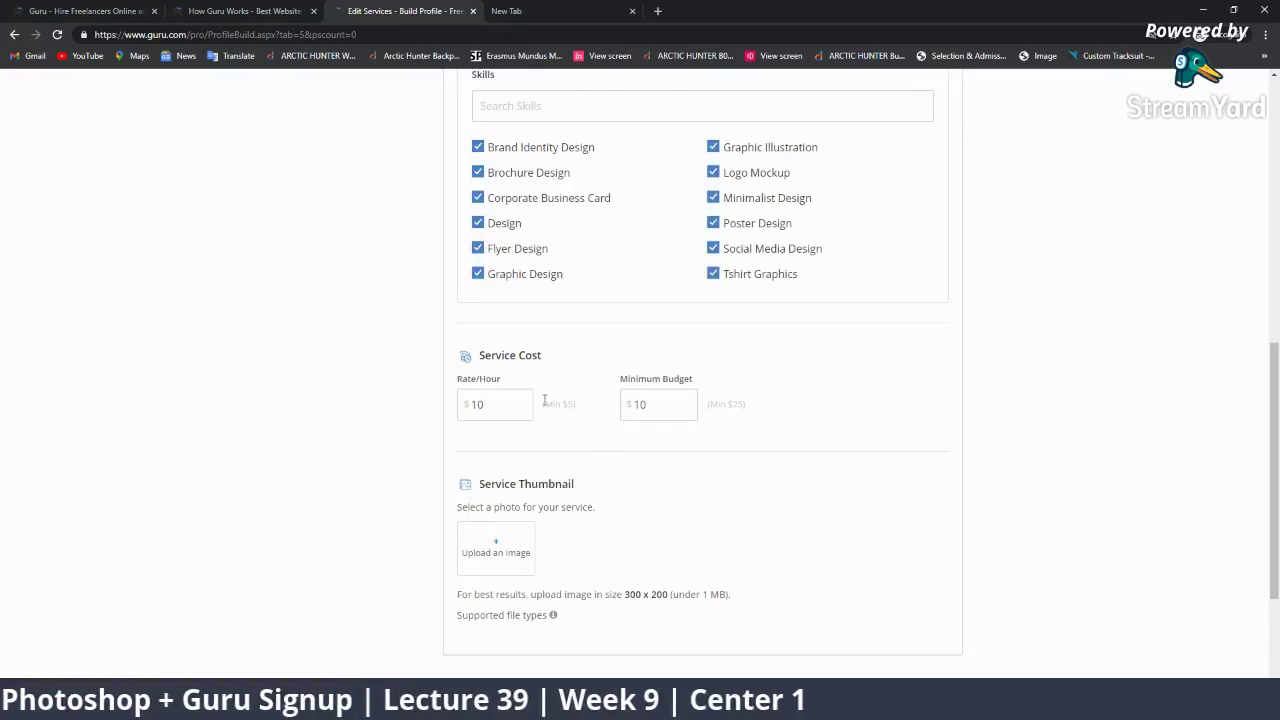
pyautogui.scroll(-2, 540, 420)
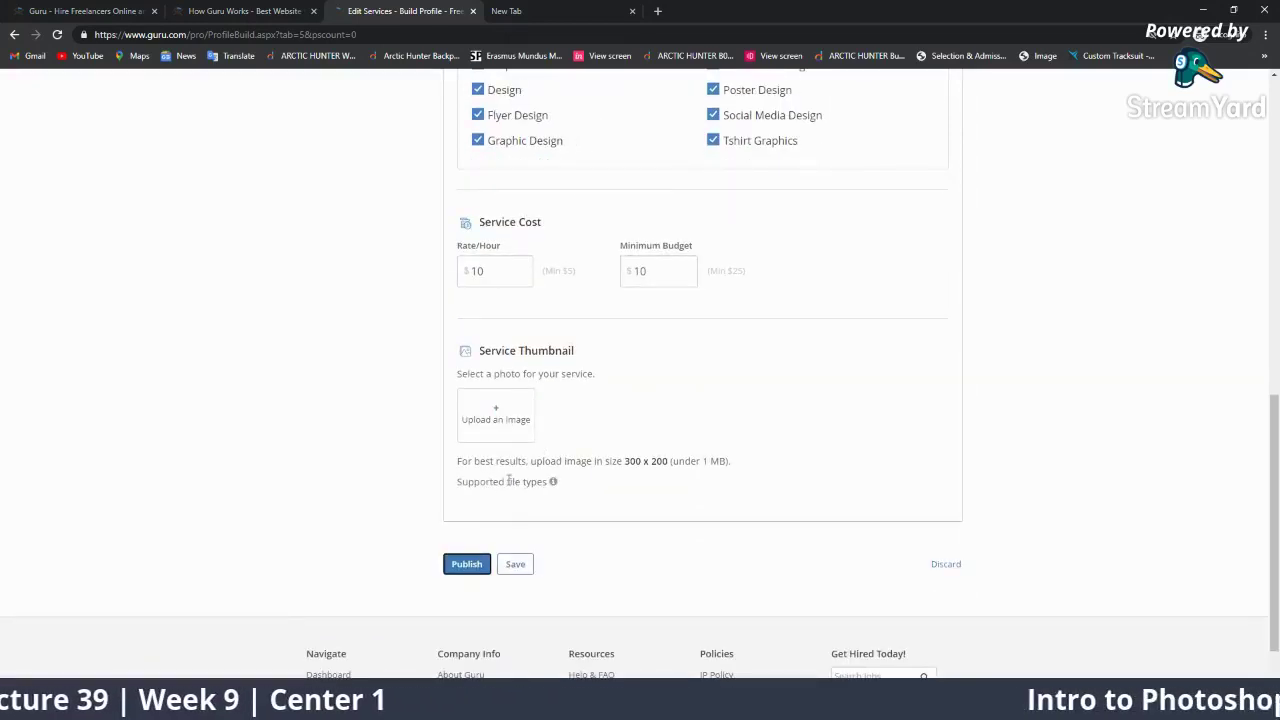
# - Choose furniture-sale-banner-template_120329-472 as the service thumbnail image
pyautogui.click(503, 425)
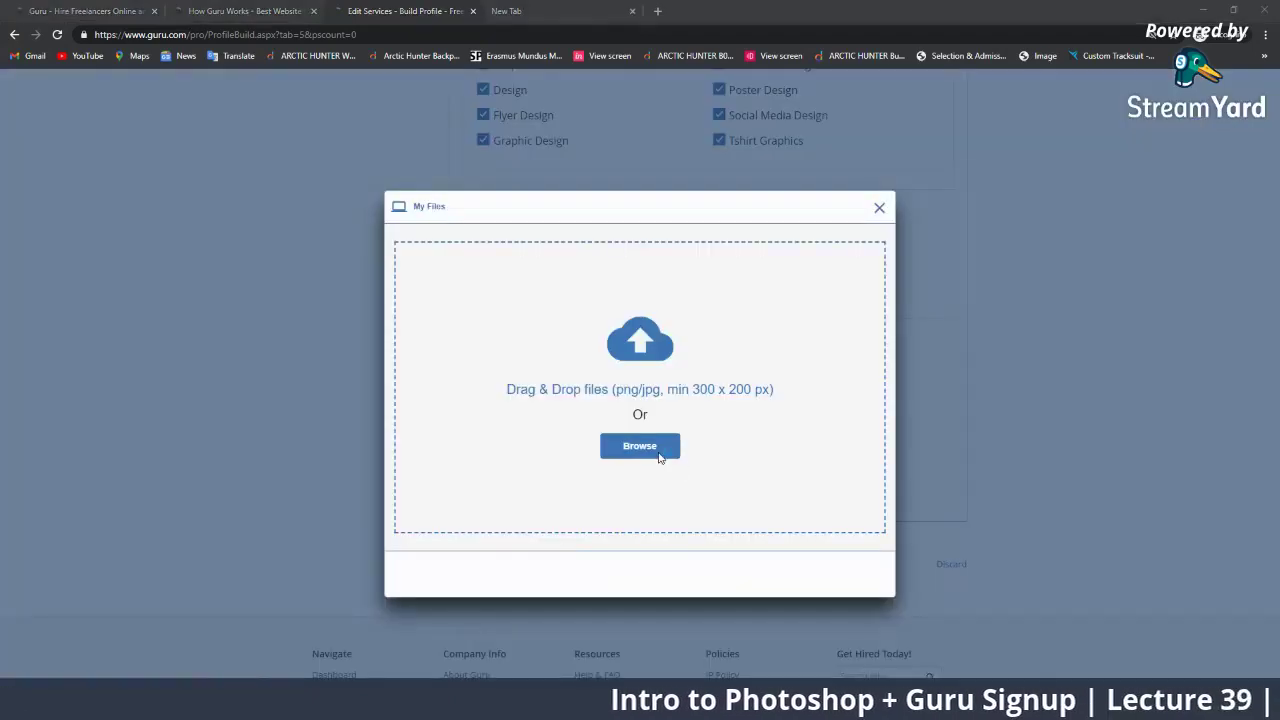
pyautogui.click(640, 446)
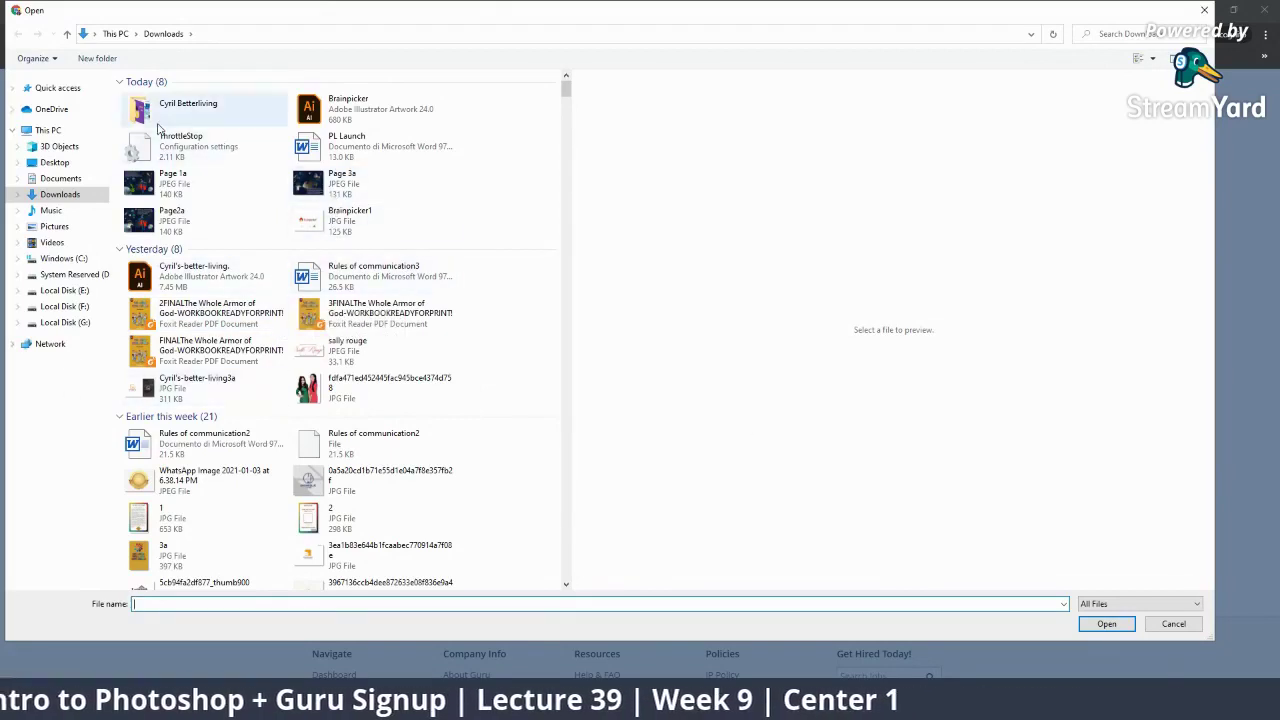
pyautogui.doubleClick(157, 120)
pyautogui.click(379, 225)
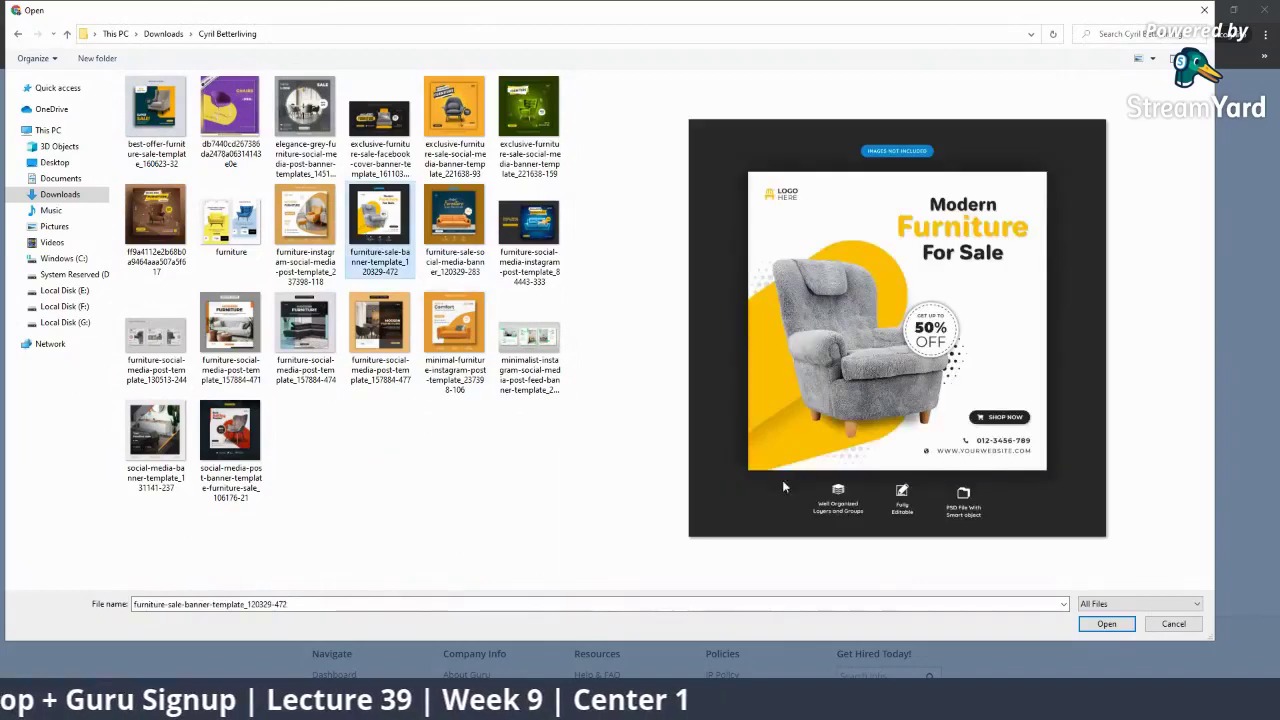
pyautogui.click(1106, 623)
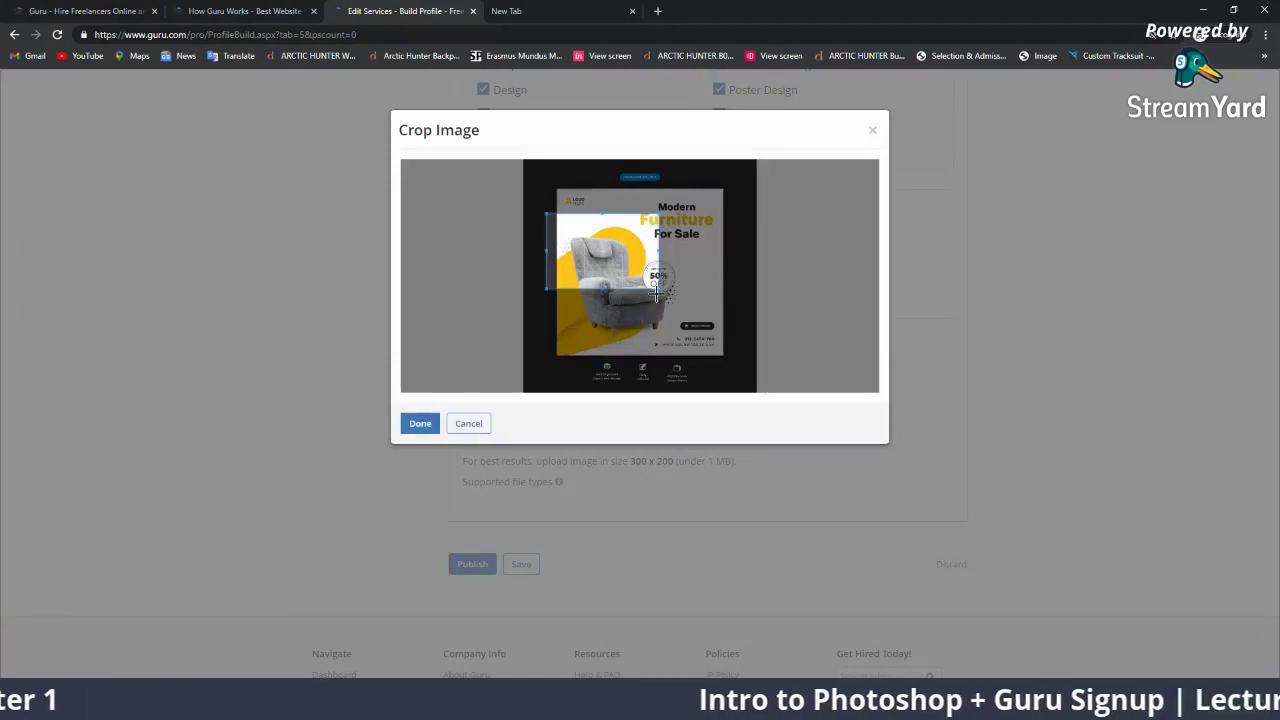
# - Crop the thumbnail to frame the whole Modern Furniture For Sale ad and accept it
pyautogui.moveTo(656, 292); pyautogui.dragTo(786, 414)
pyautogui.moveTo(716, 313); pyautogui.dragTo(706, 288)
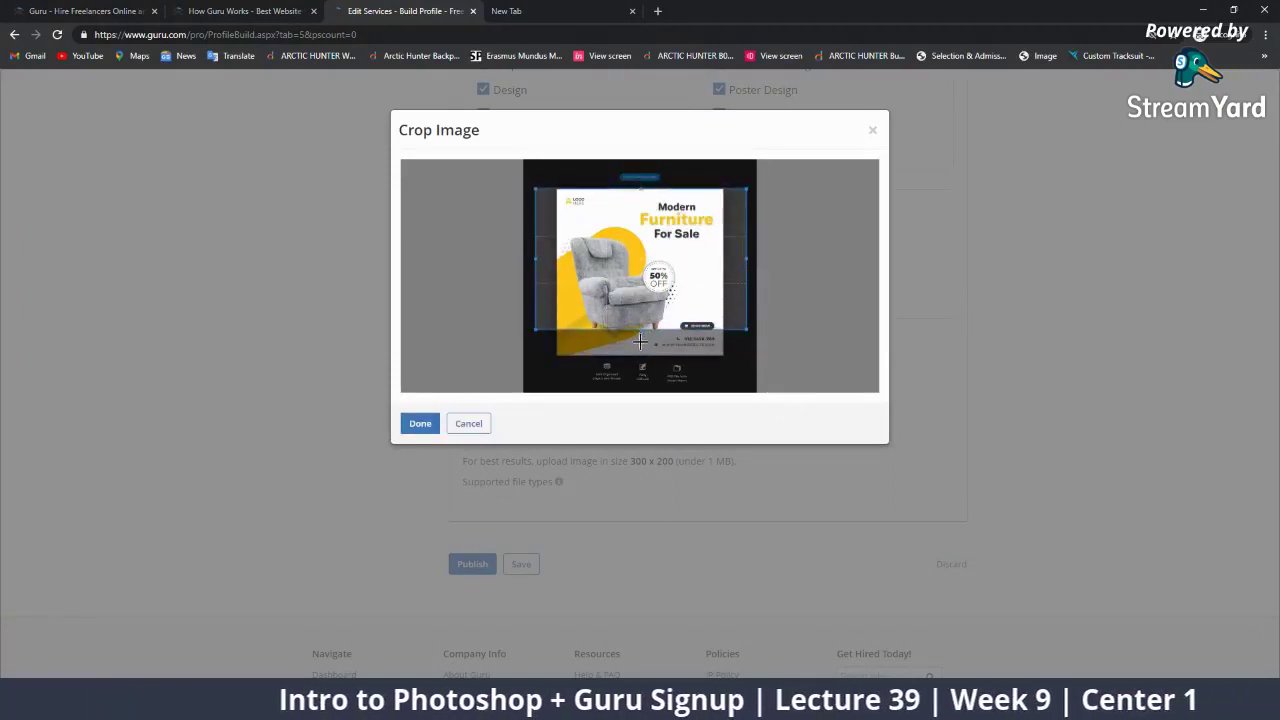
pyautogui.moveTo(529, 333); pyautogui.dragTo(517, 364)
pyautogui.moveTo(598, 307); pyautogui.dragTo(598, 304)
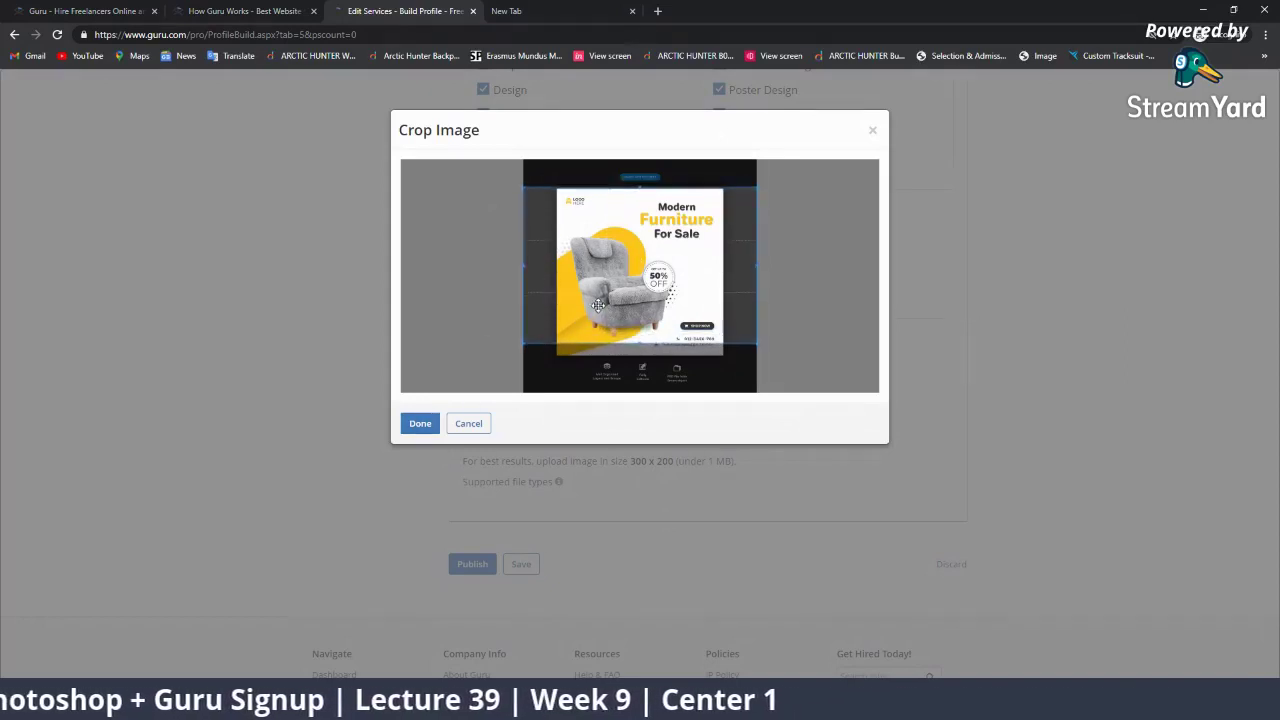
pyautogui.click(398, 424)
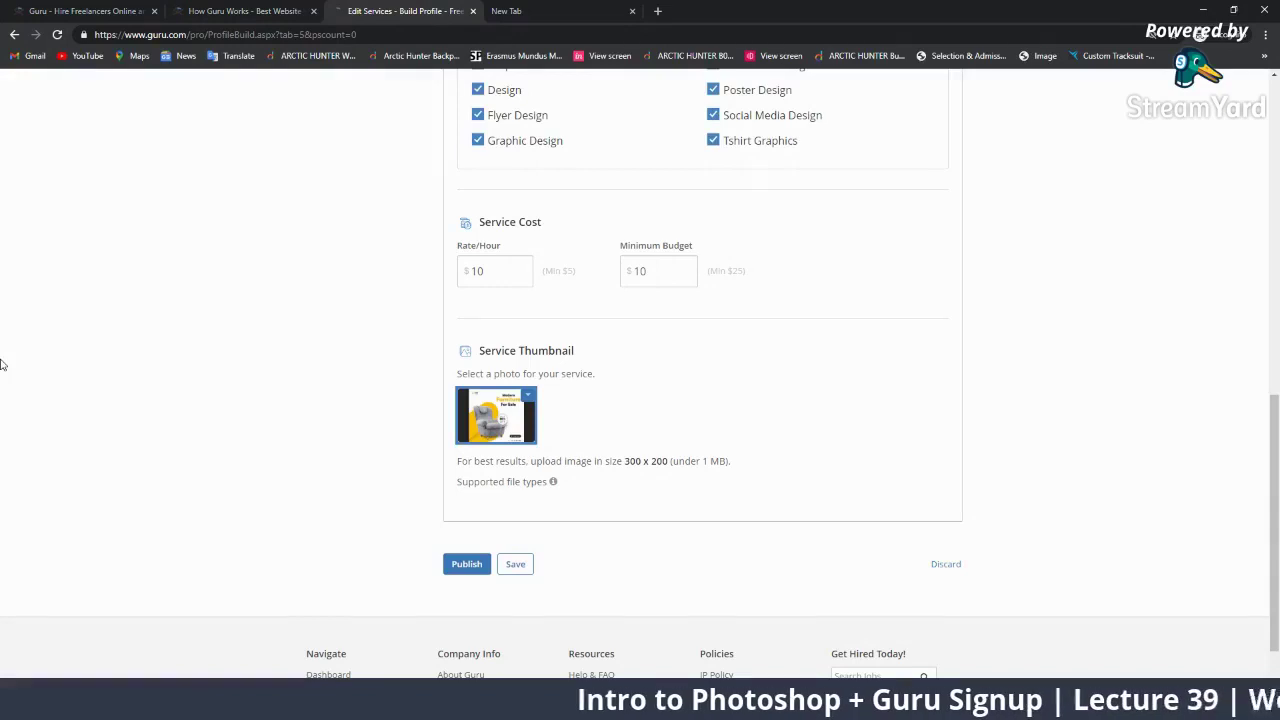
# - Attempt to publish the service, revealing the empty-fields warning
pyautogui.click(466, 565)
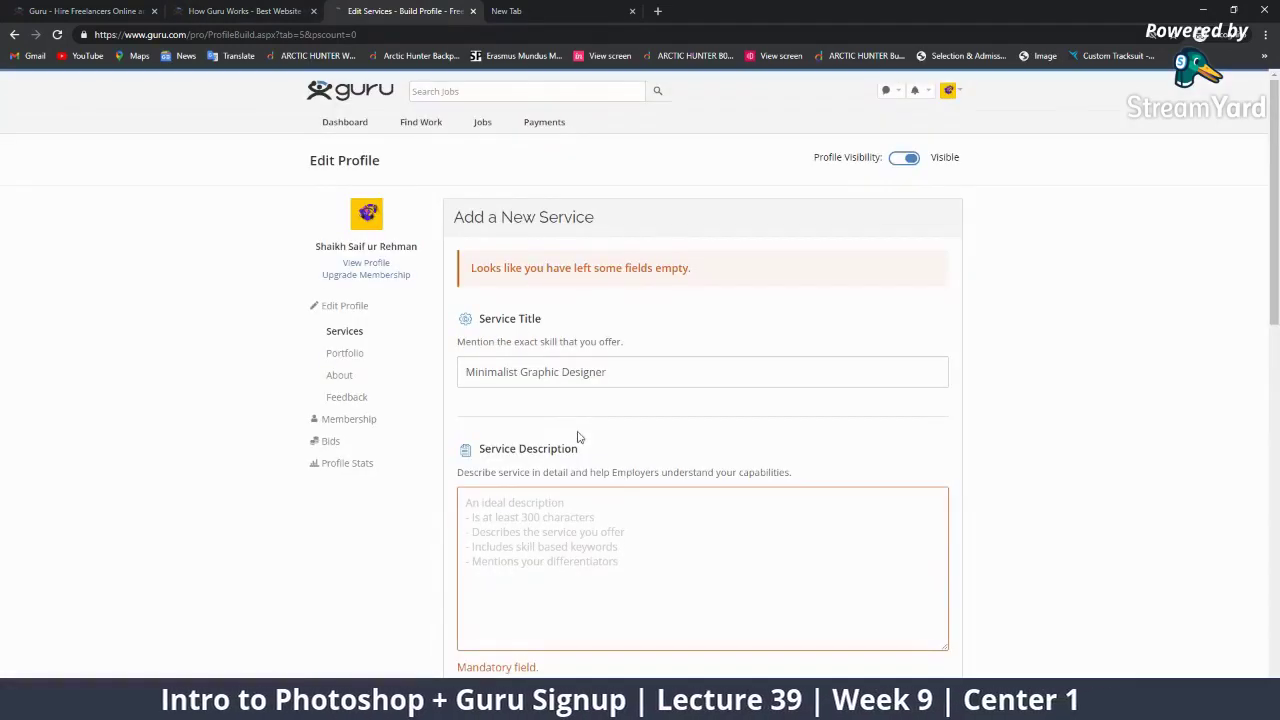
pyautogui.scroll(-5, 577, 437)
pyautogui.scroll(3, 577, 443)
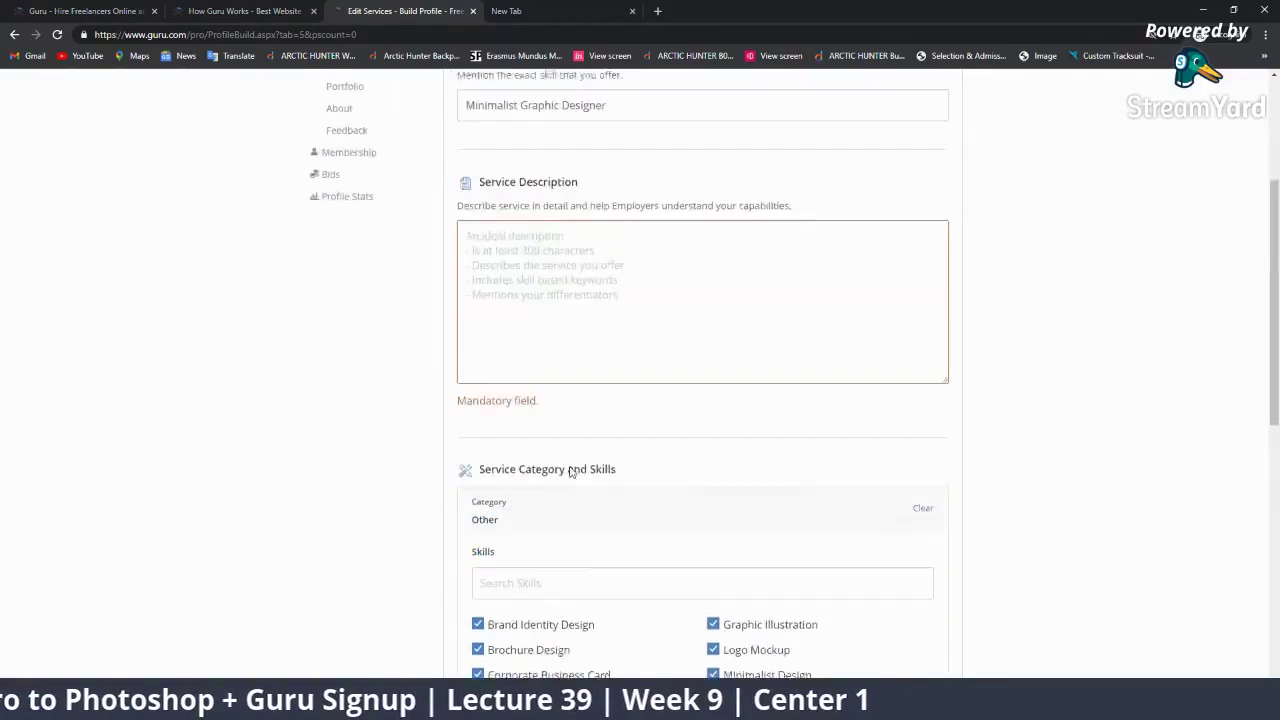
pyautogui.scroll(3, 572, 472)
# - Type the Spark studio intro and a dash list of services from Logo design to Photoshop editing
pyautogui.write('Th')
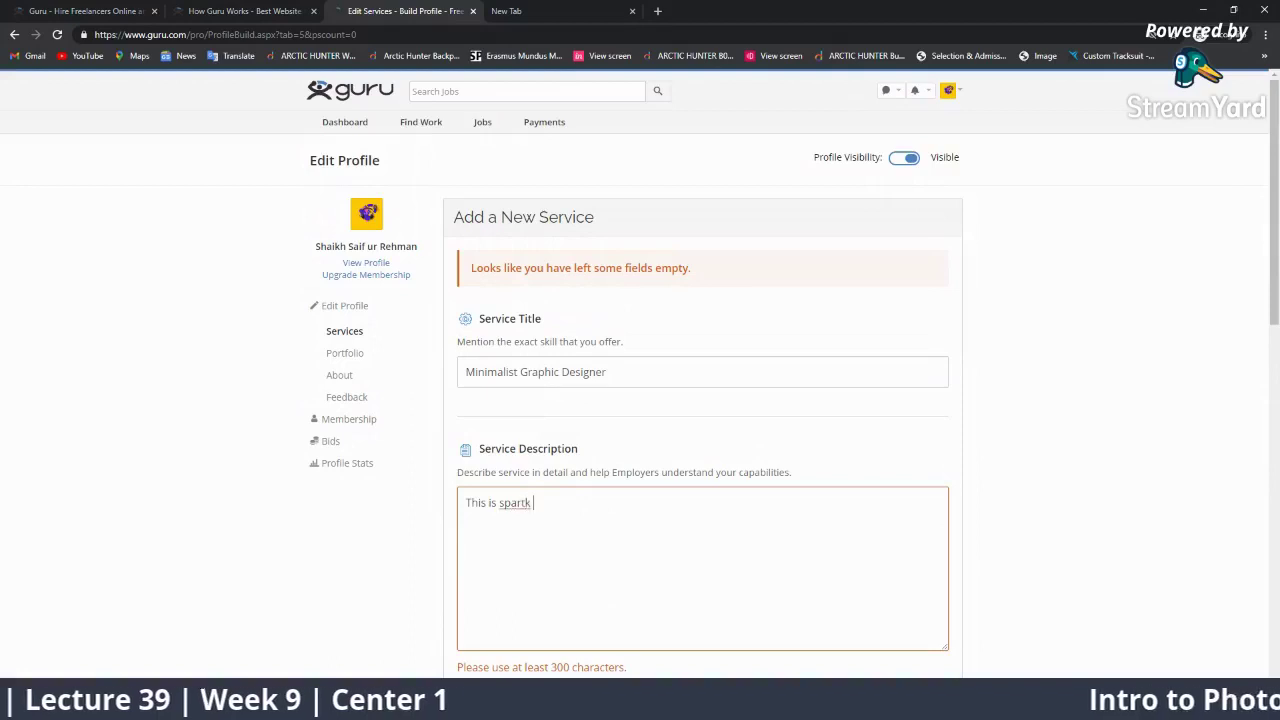
pyautogui.write('is is spark studio as we work in')
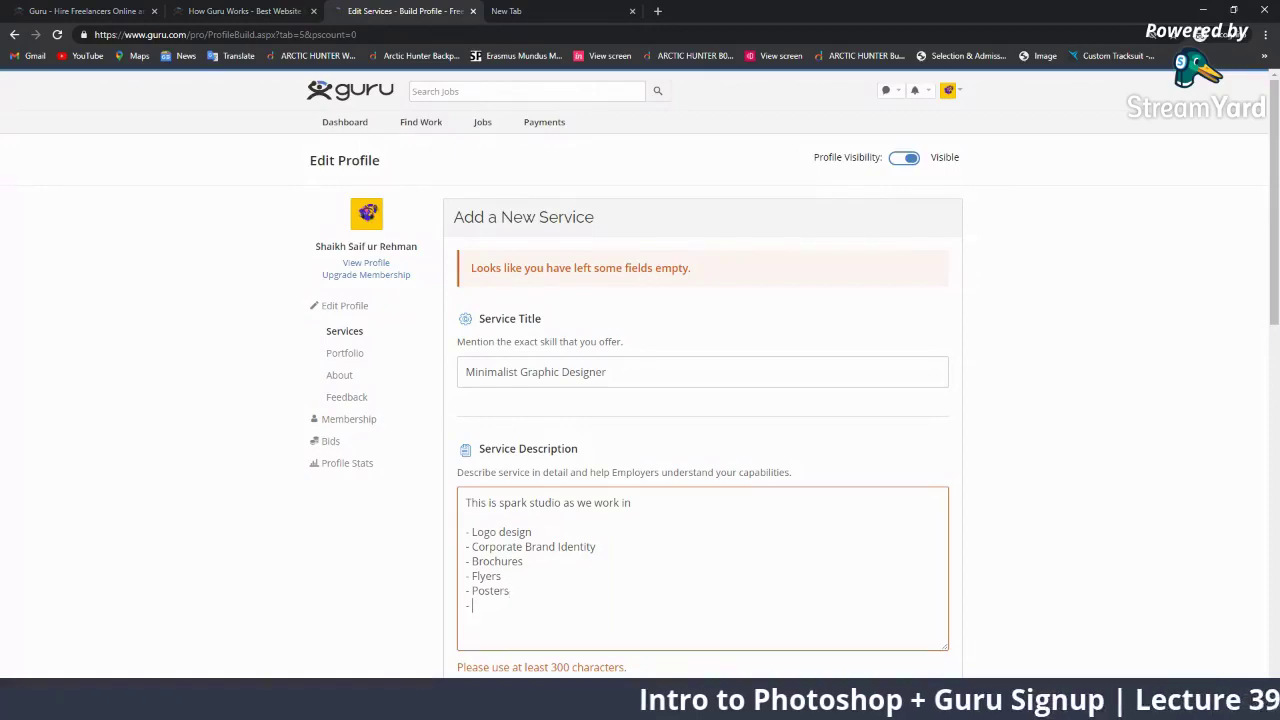
pyautogui.scroll(-5, 650, 540)
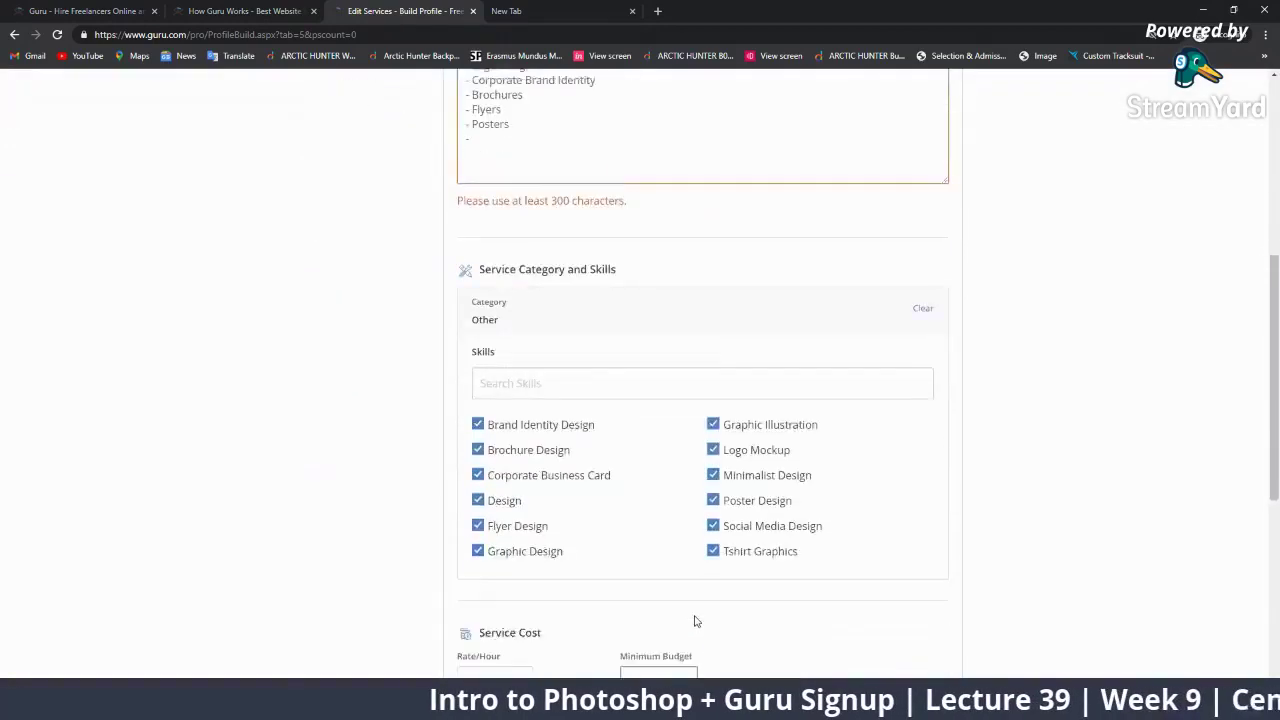
pyautogui.scroll(-6, 697, 621)
pyautogui.click(464, 452)
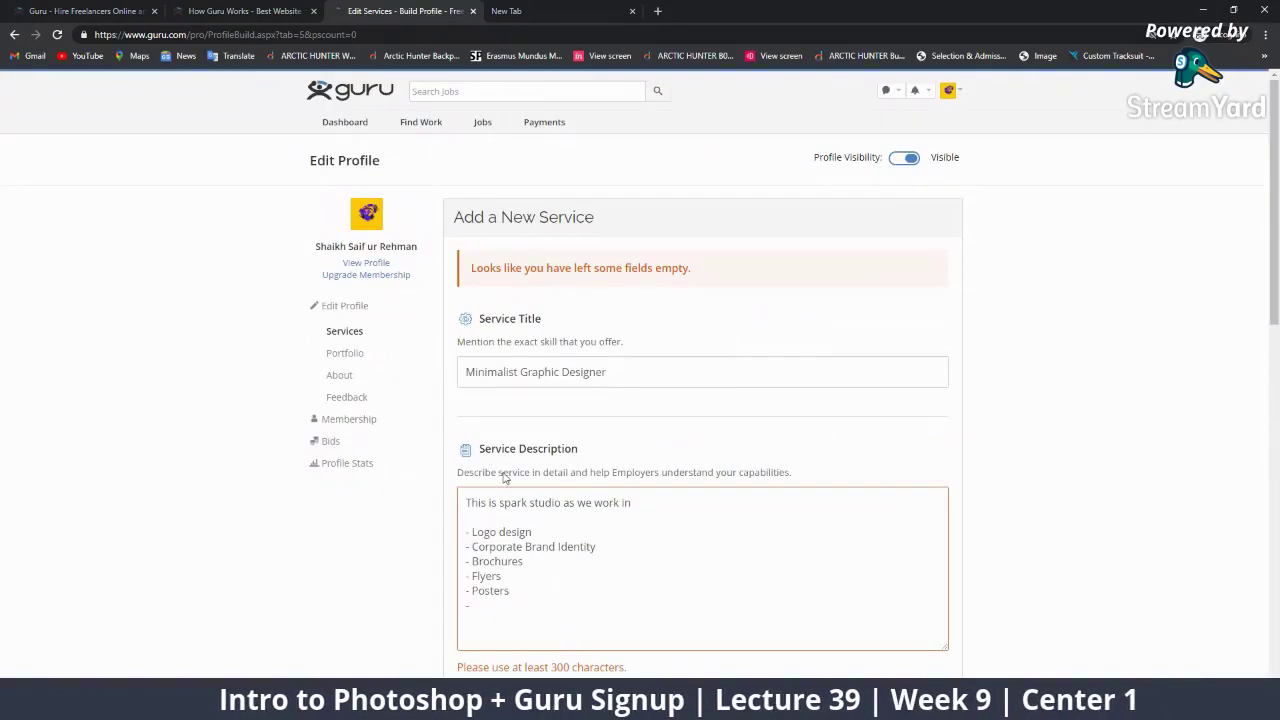
pyautogui.scroll(-2, 551, 444)
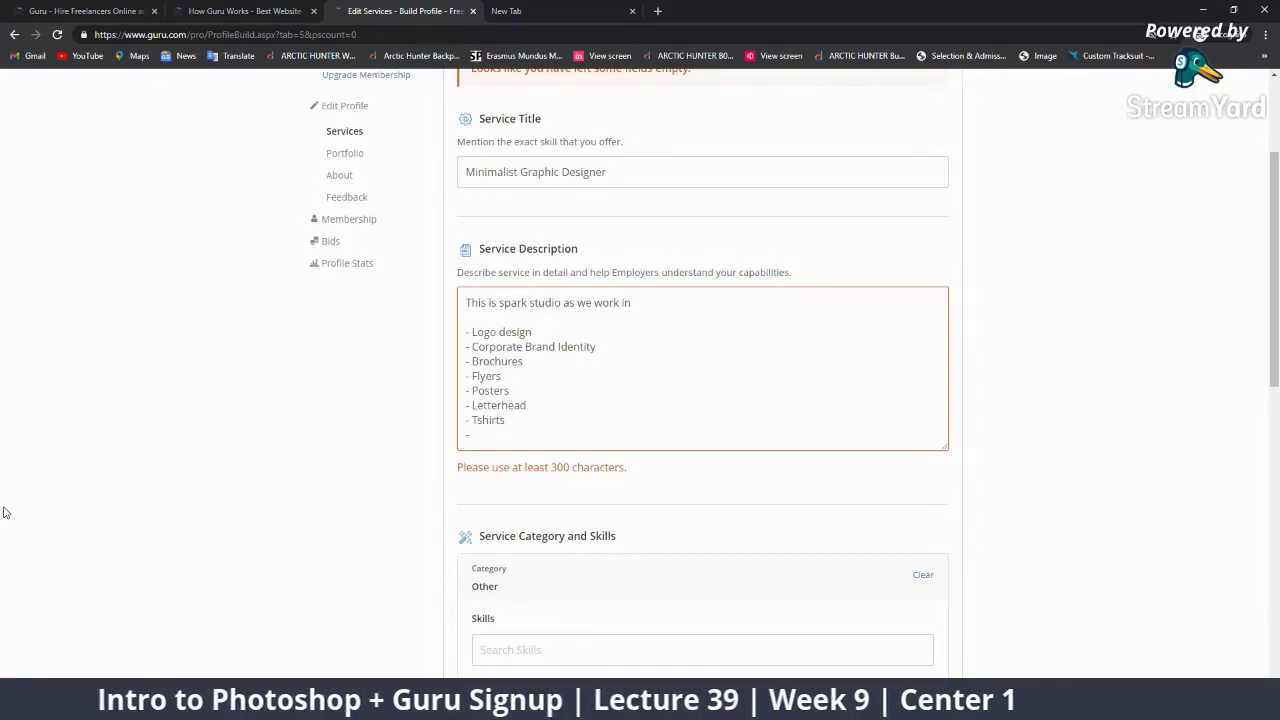
pyautogui.press('Return')
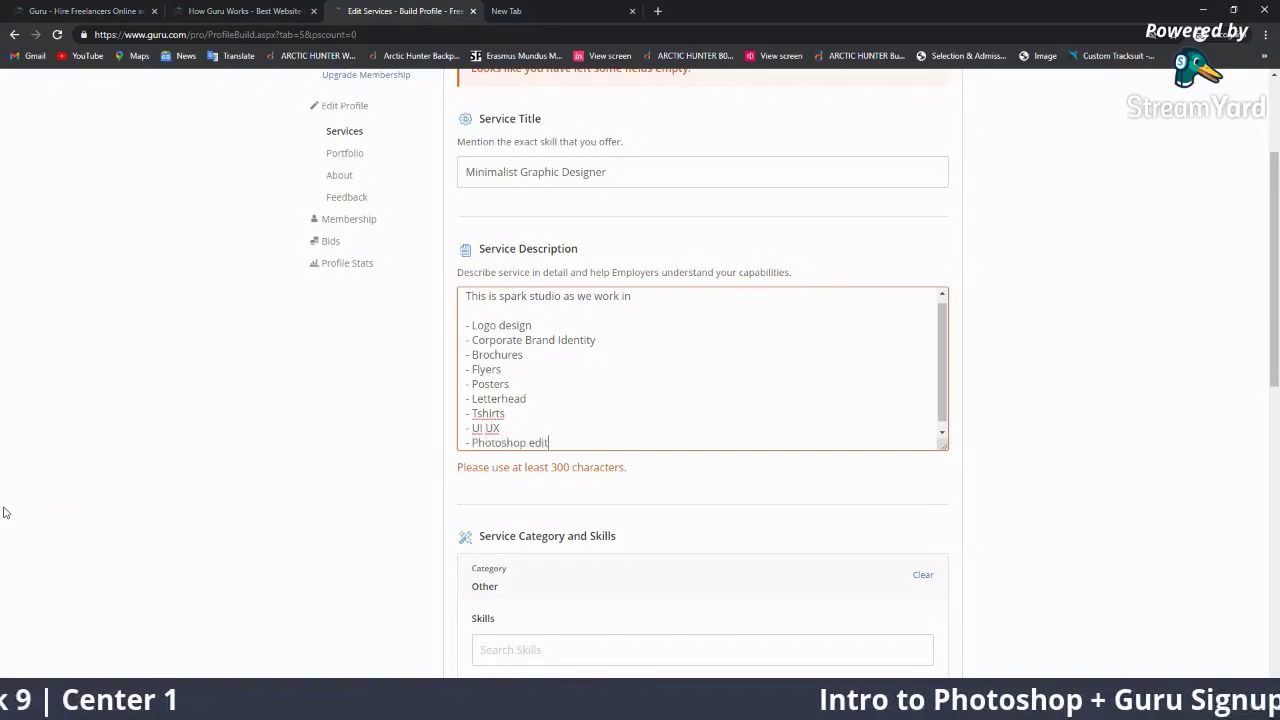
pyautogui.scroll(-4, 3, 512)
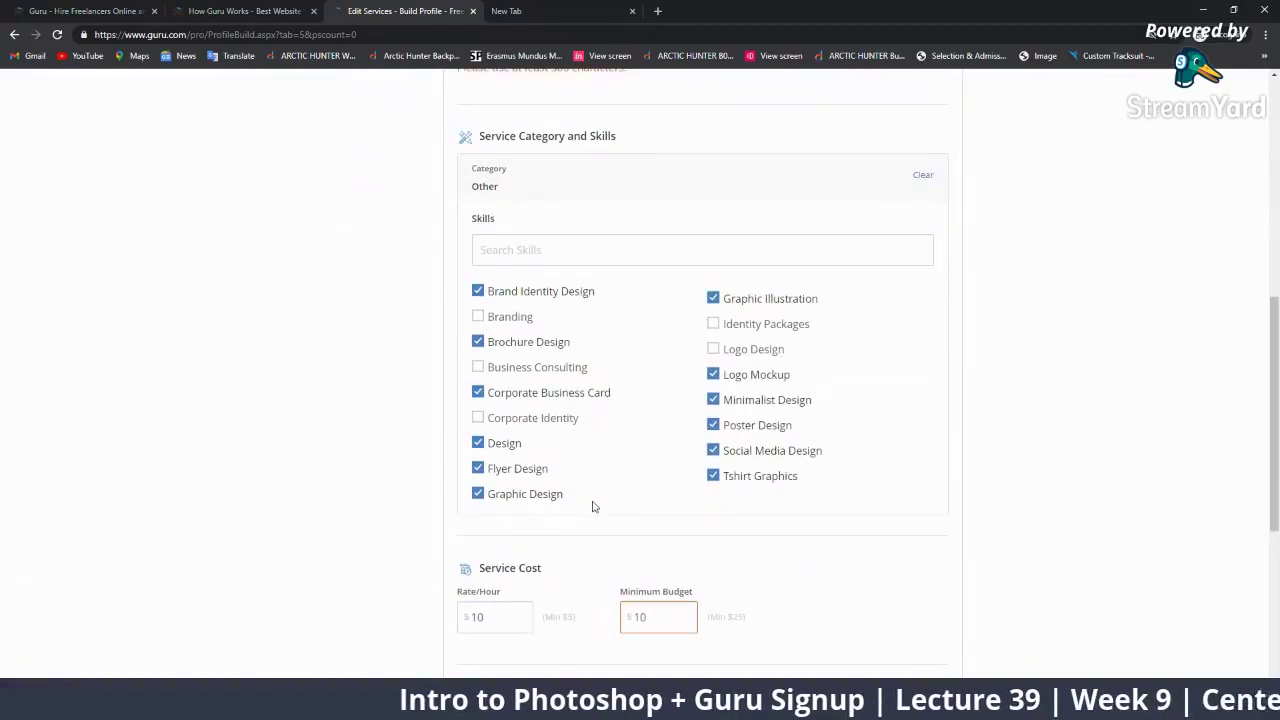
# - Tick Corporate Identity, Logo Design, User Experience Design, Editing and Adobe Photoshop
pyautogui.click(517, 422)
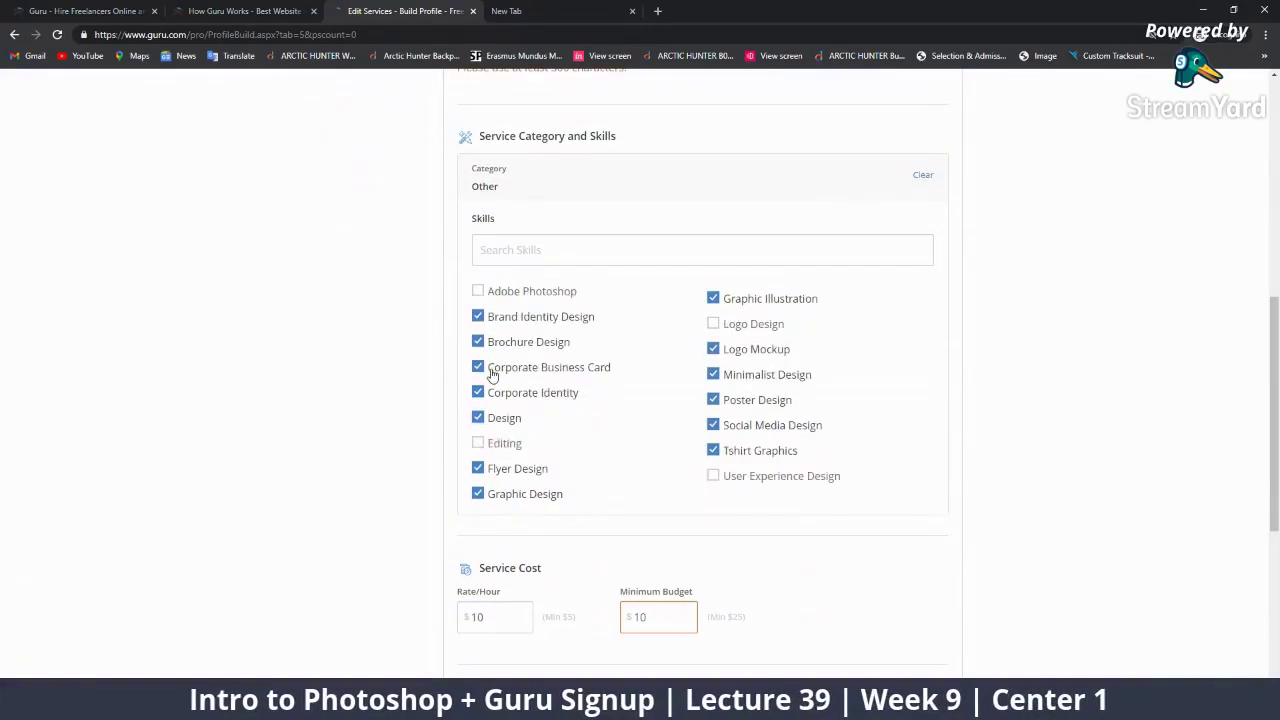
pyautogui.click(713, 324)
pyautogui.click(714, 349)
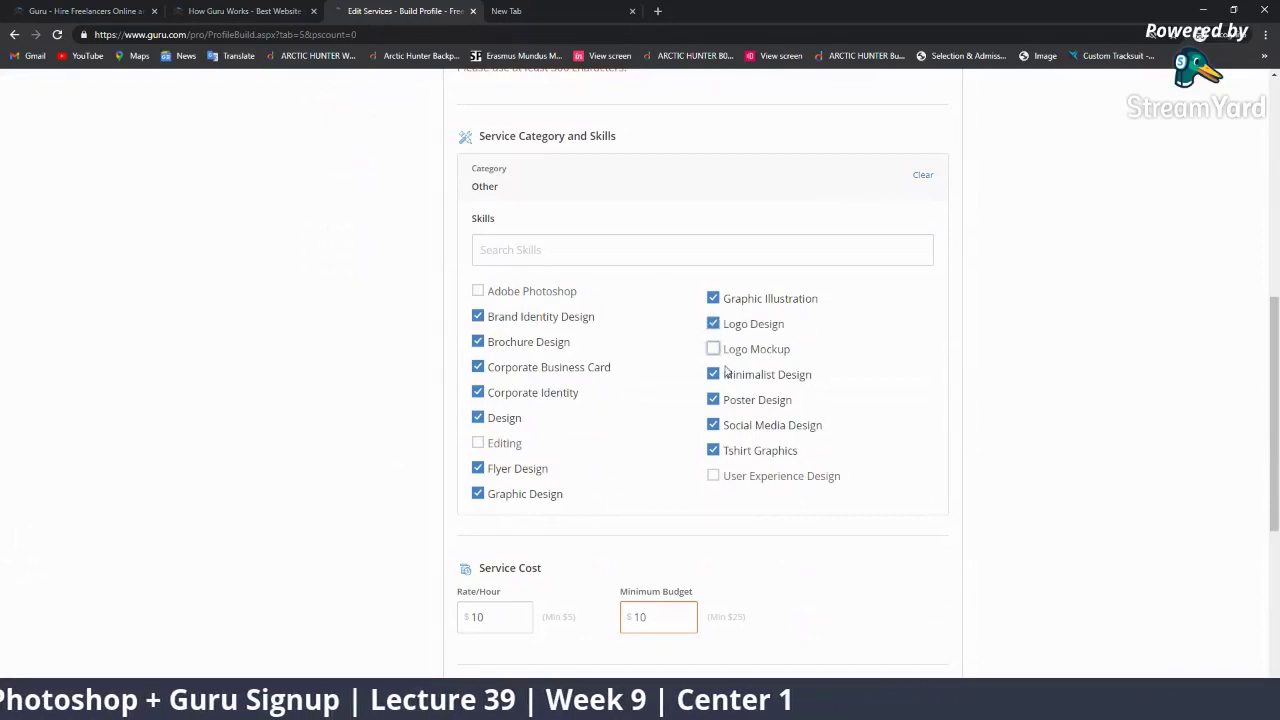
pyautogui.click(718, 479)
pyautogui.click(500, 451)
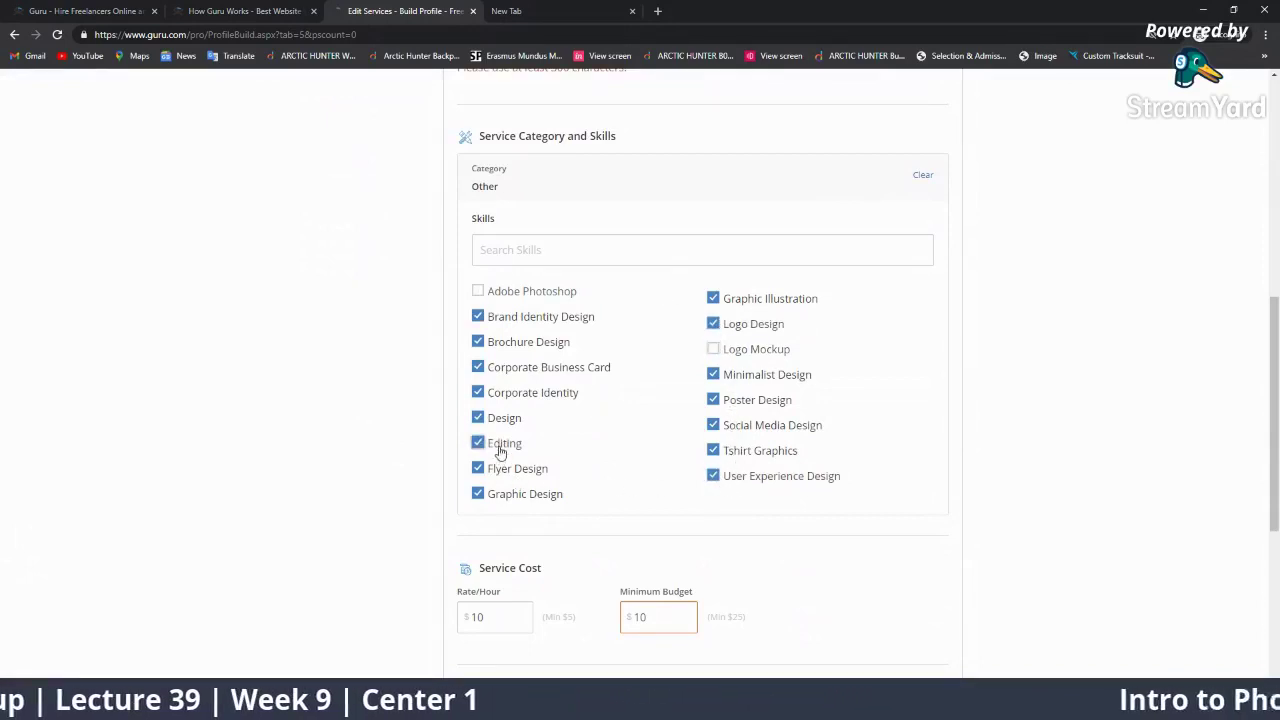
pyautogui.click(503, 292)
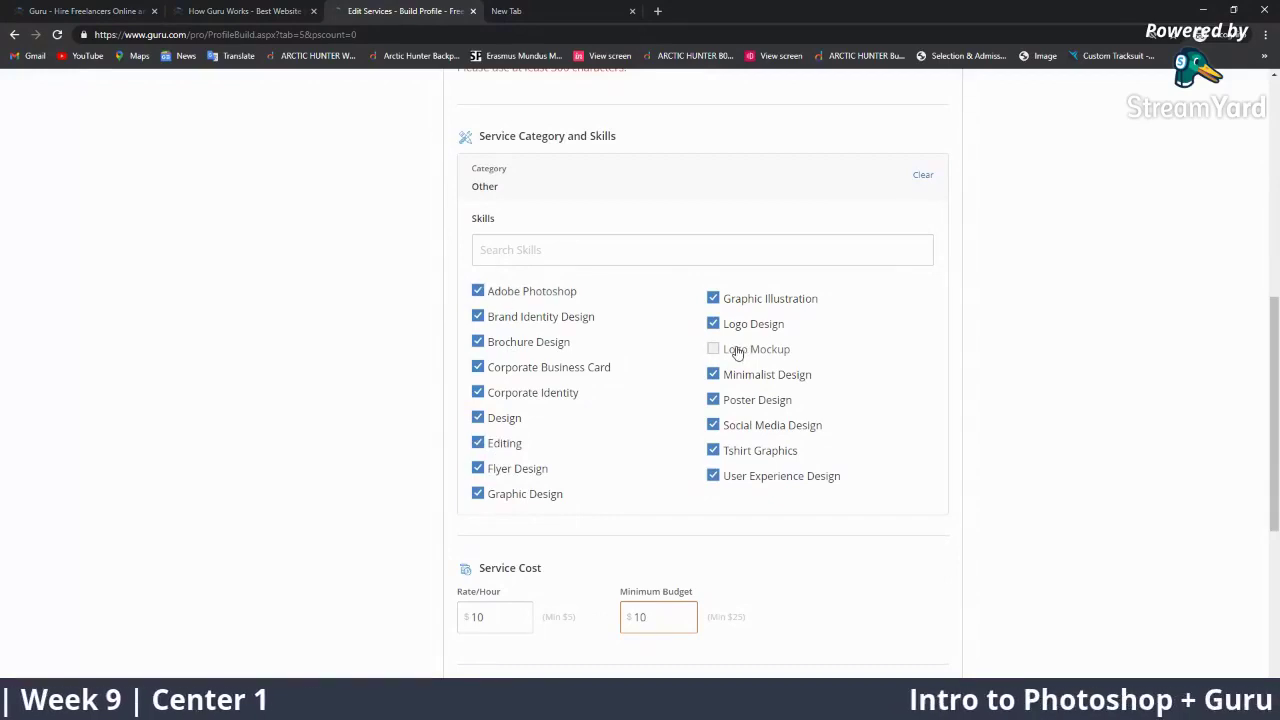
pyautogui.click(738, 349)
pyautogui.scroll(-3, 563, 449)
# - Change the minimum budget to $25 and try publishing the service
pyautogui.scroll(-2, 605, 527)
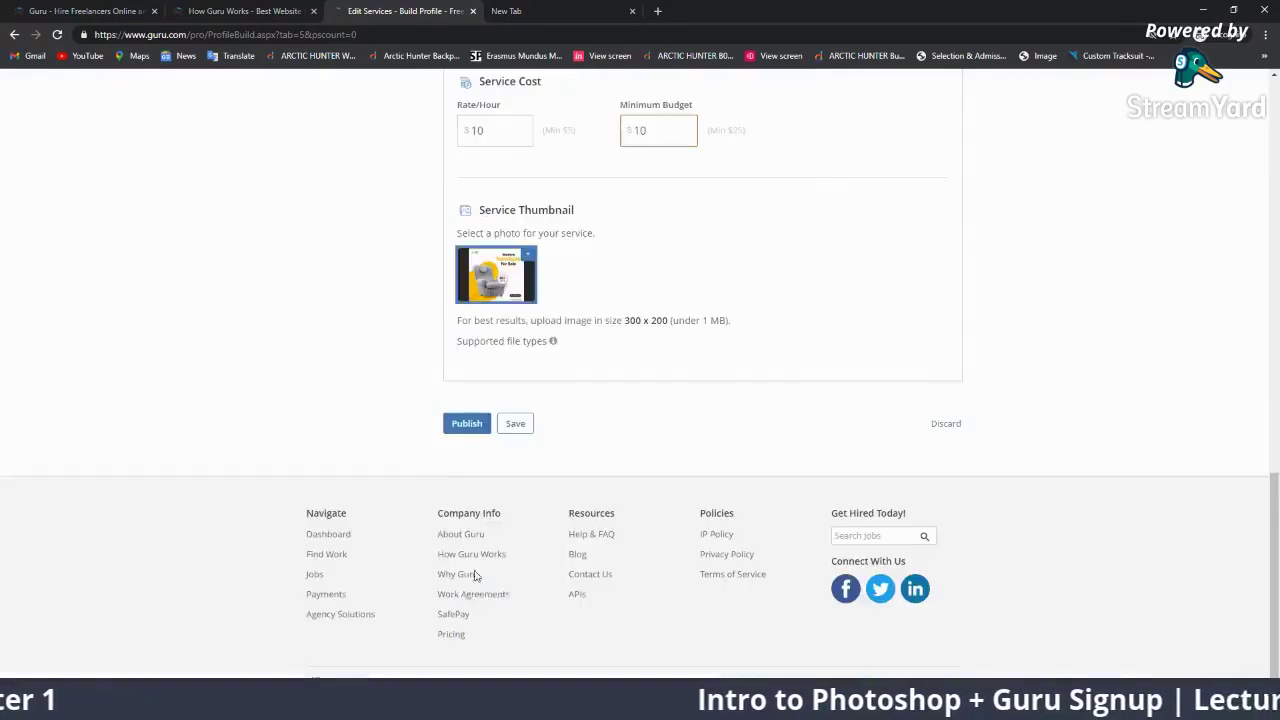
pyautogui.scroll(1, 560, 445)
pyautogui.hotkey('ctrl', 'a')
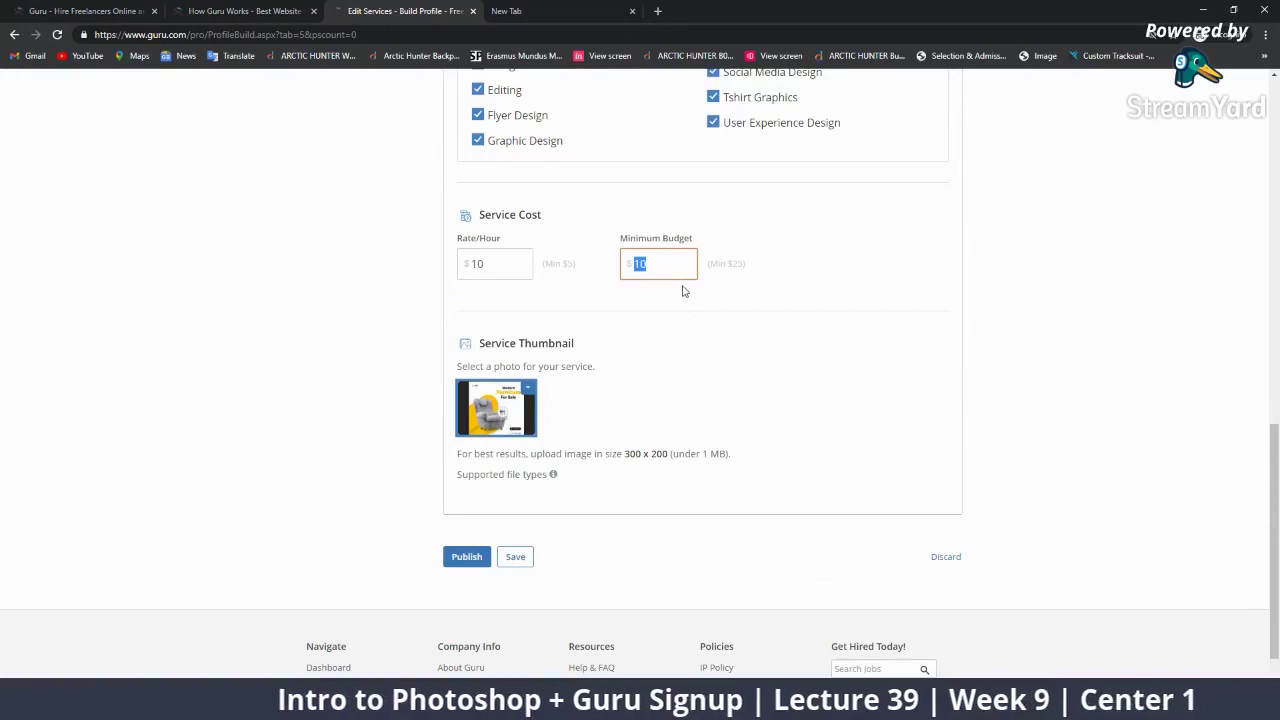
pyautogui.write('25')
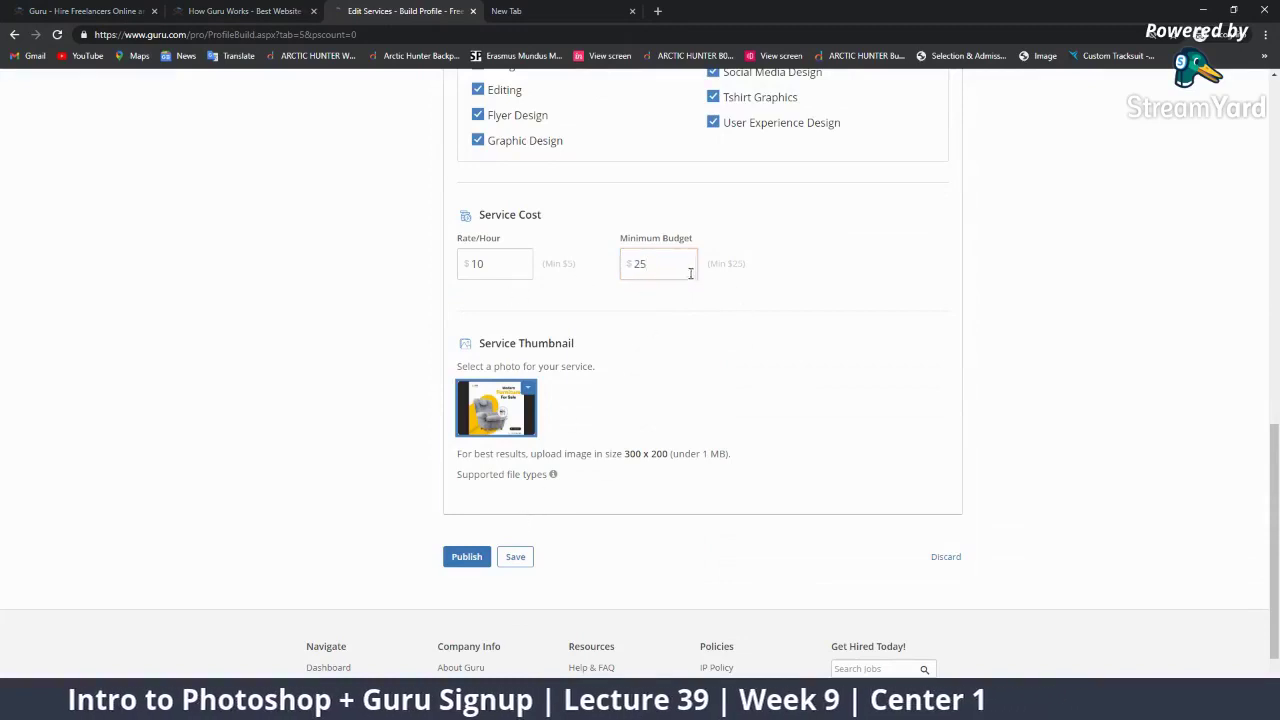
pyautogui.moveTo(644, 264); pyautogui.dragTo(603, 273)
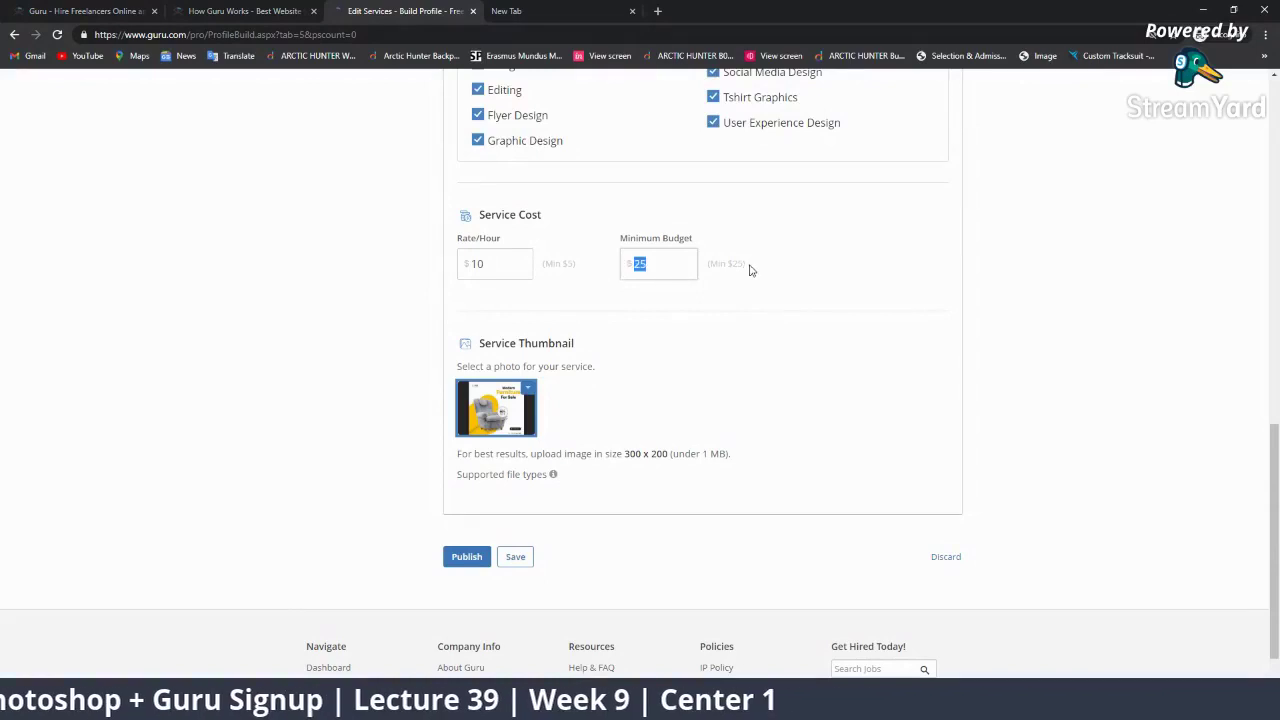
pyautogui.click(746, 276)
pyautogui.moveTo(743, 270); pyautogui.dragTo(737, 273)
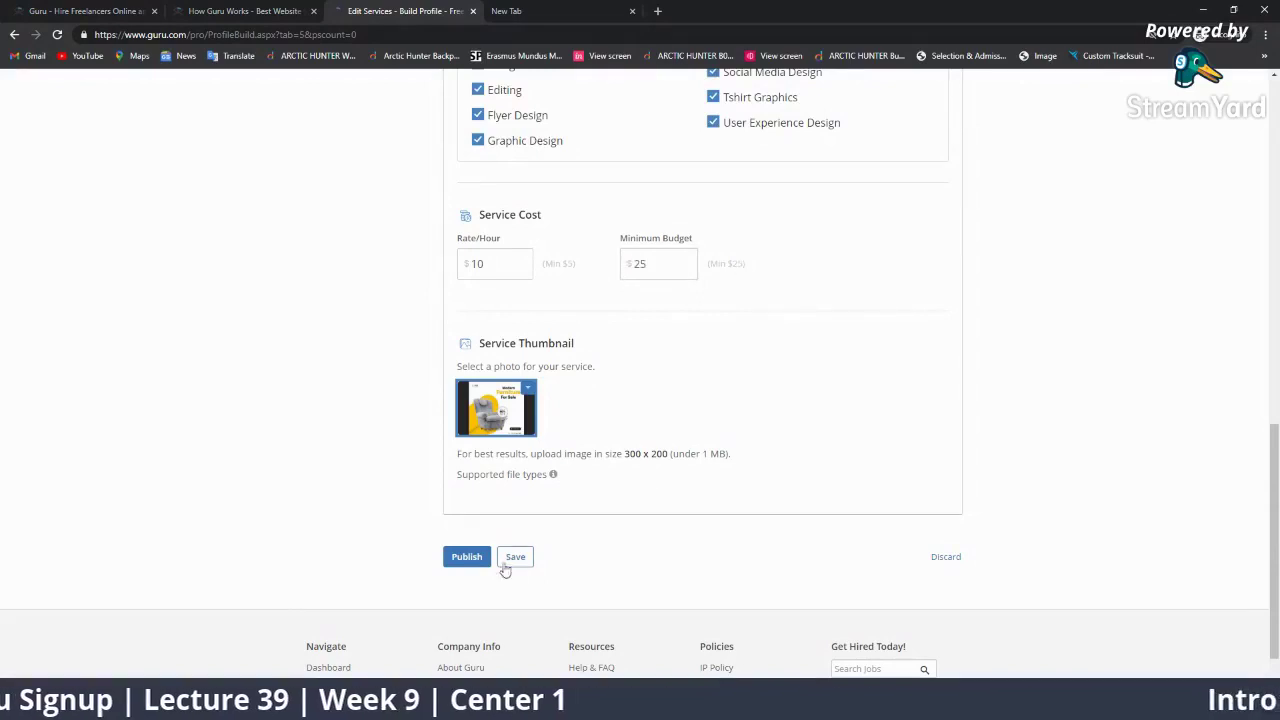
pyautogui.click(466, 557)
# - Pad the description with filler 's' characters and publish the service
pyautogui.scroll(-3, 515, 412)
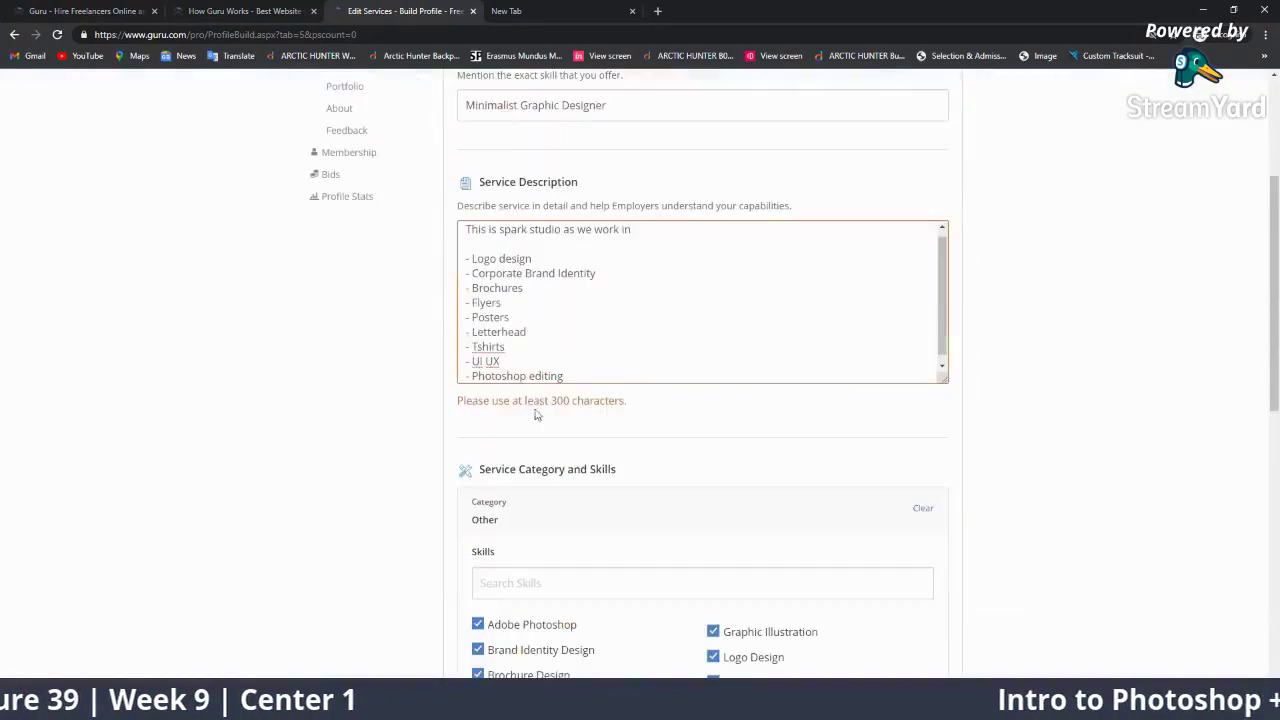
pyautogui.scroll(-1, 594, 370)
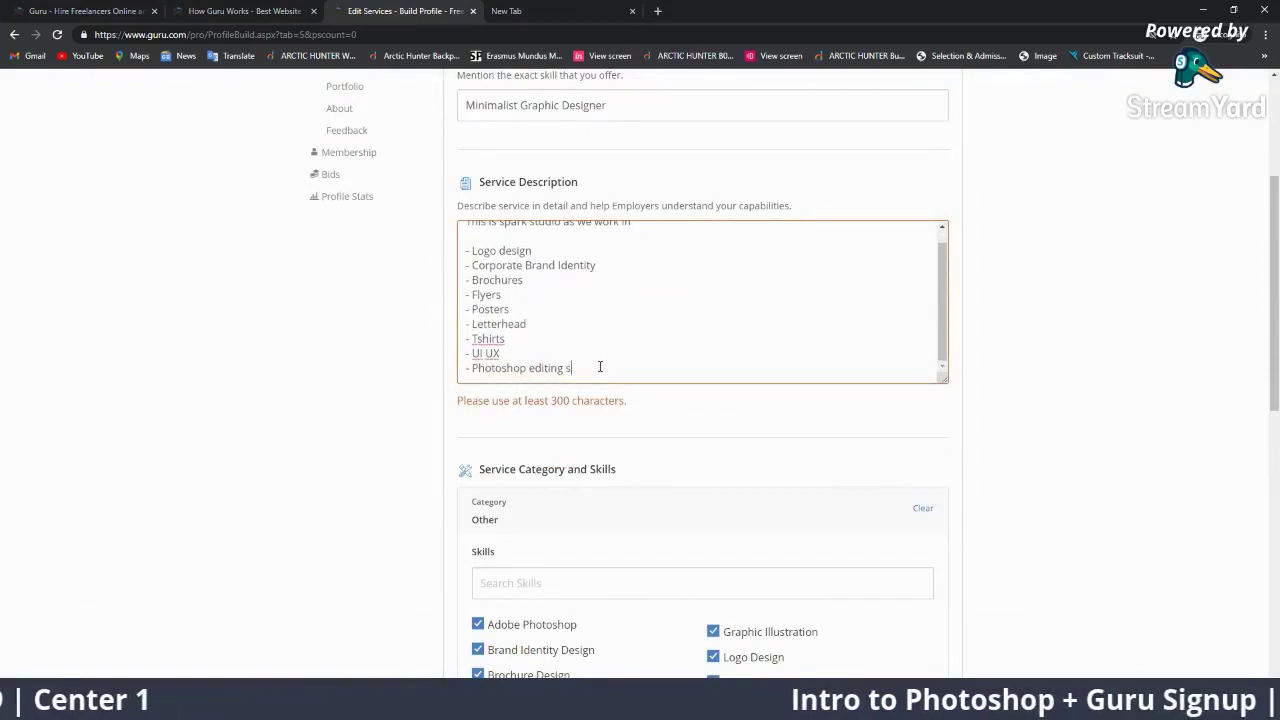
pyautogui.write('sssssssssssssssssssssssssssssssssssssss')
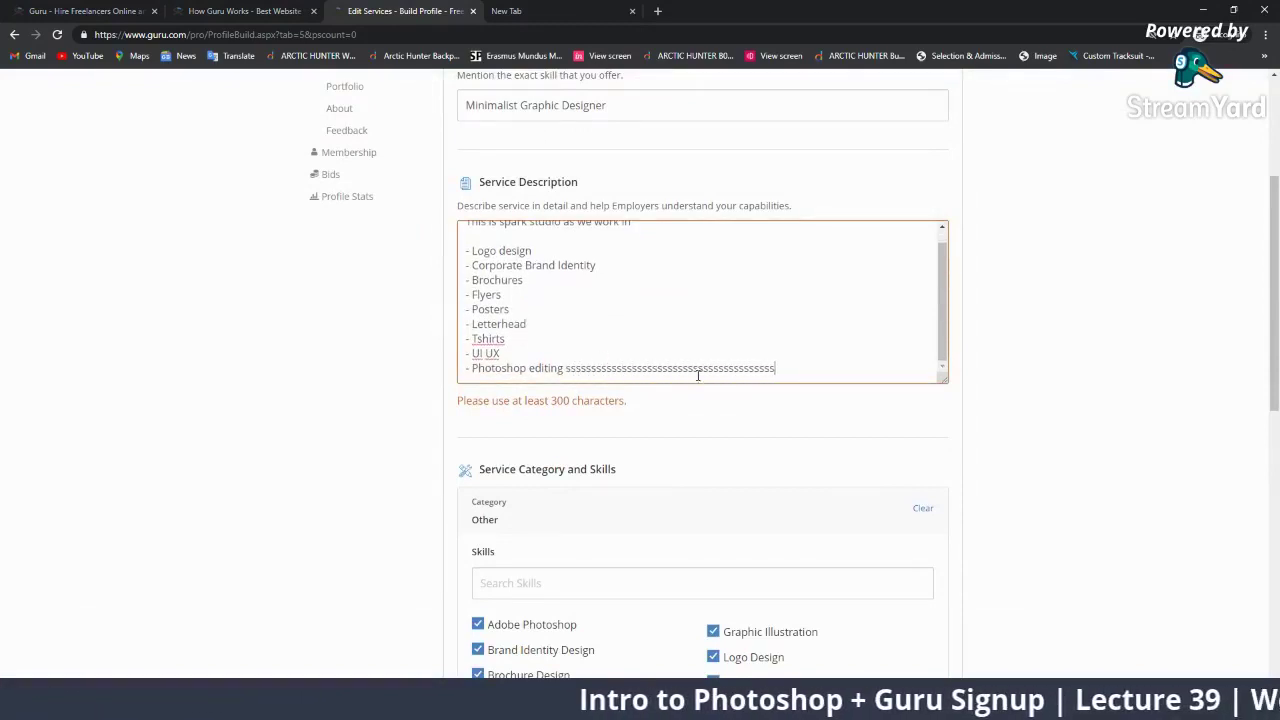
pyautogui.write('sssssssssssssssssssssssssssssssssssssssssssssssssssssssss')
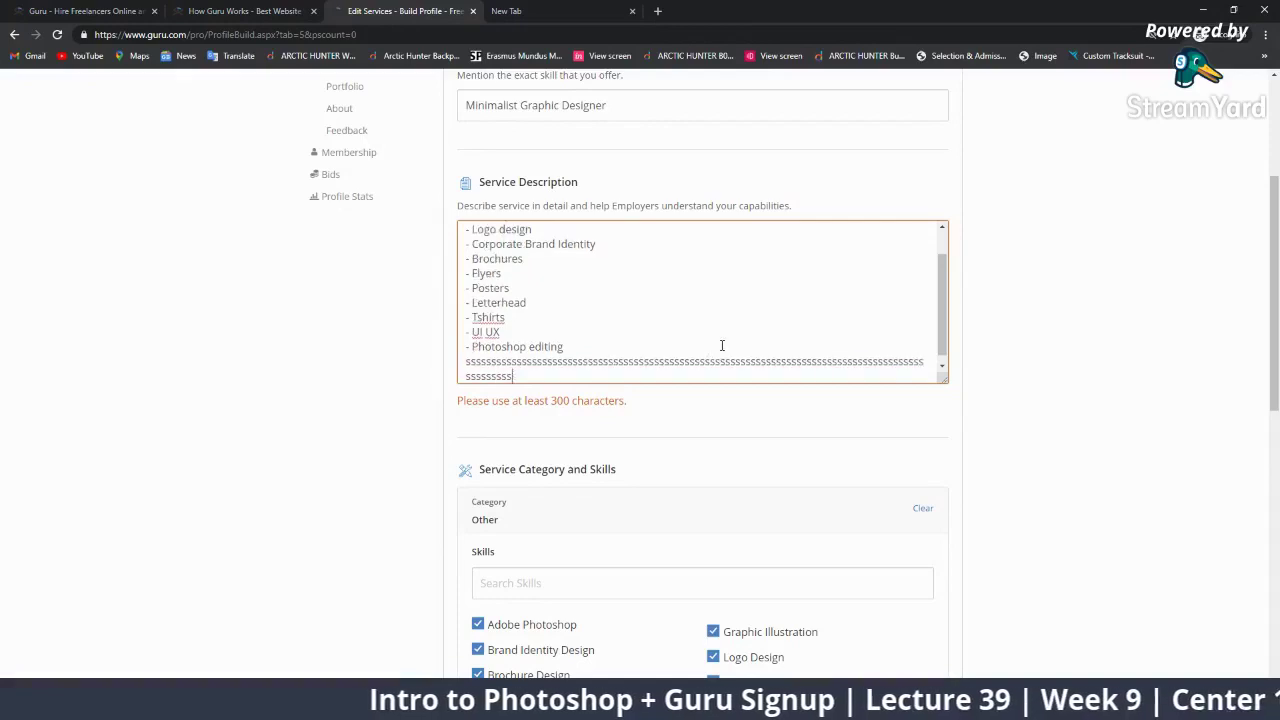
pyautogui.write('sssssssssssssssssssssssssssssssssssssssssssssssssssssssssssssss')
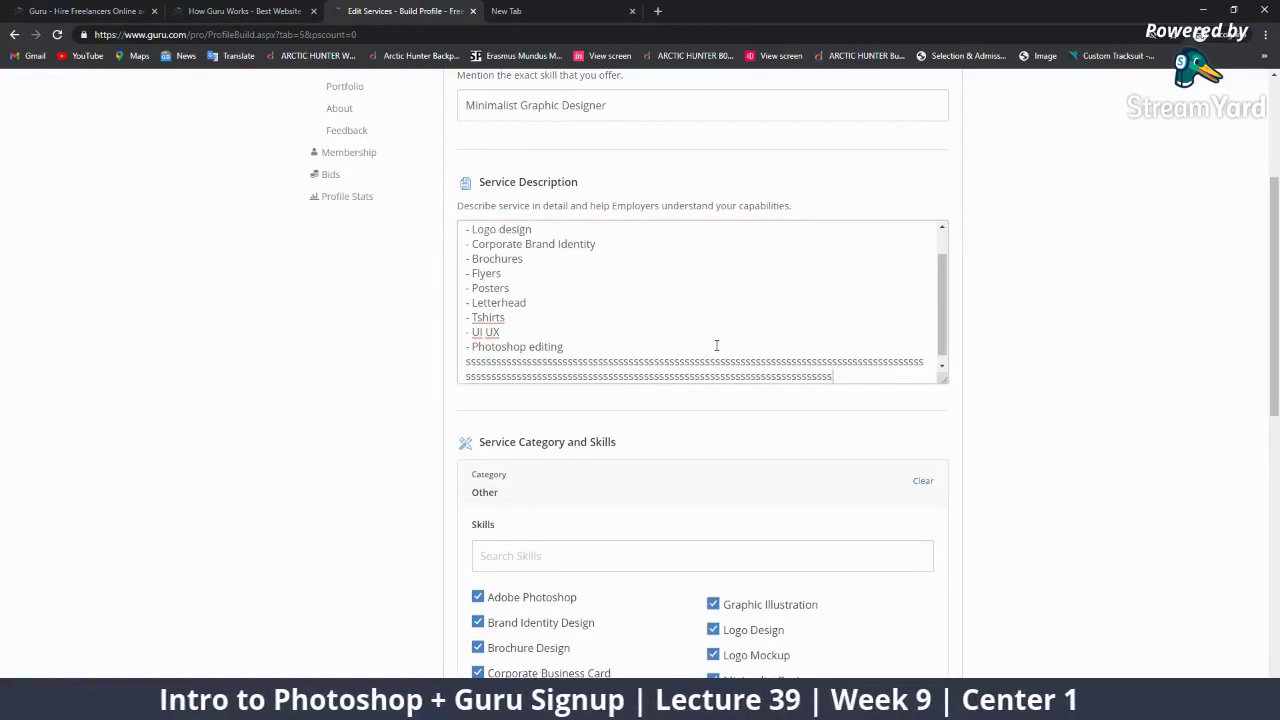
pyautogui.scroll(-9, 716, 345)
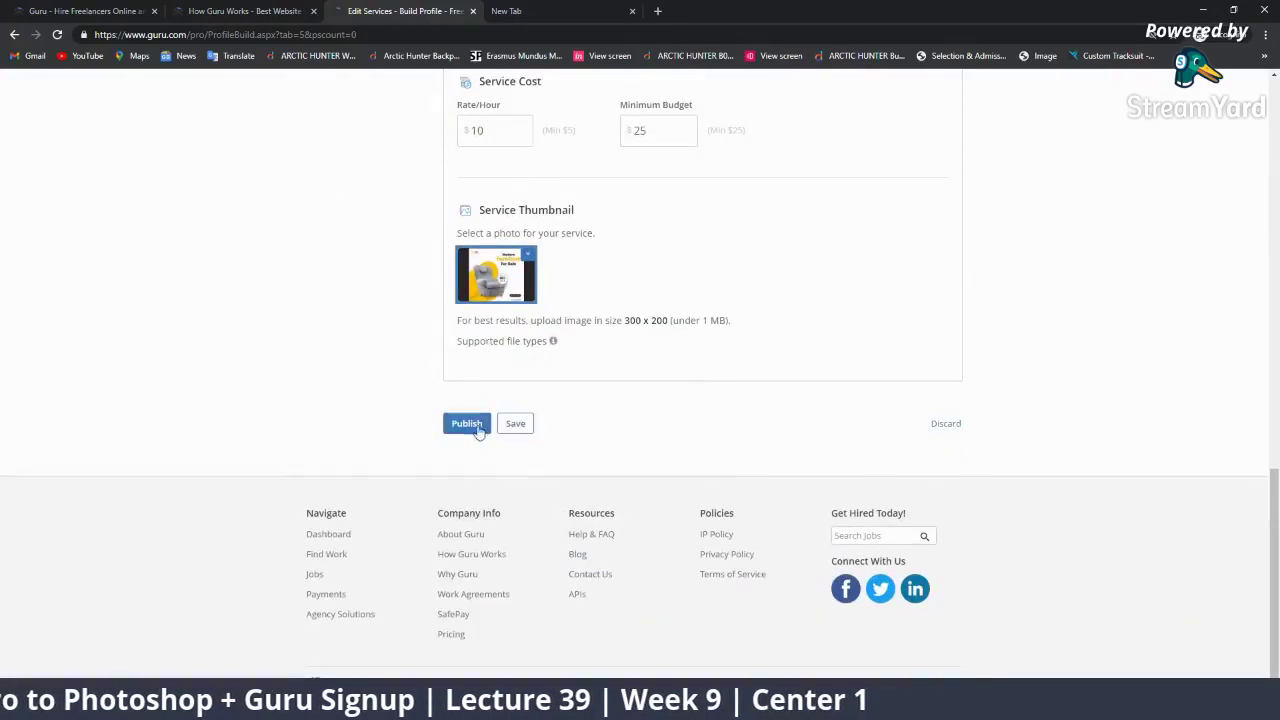
pyautogui.click(467, 424)
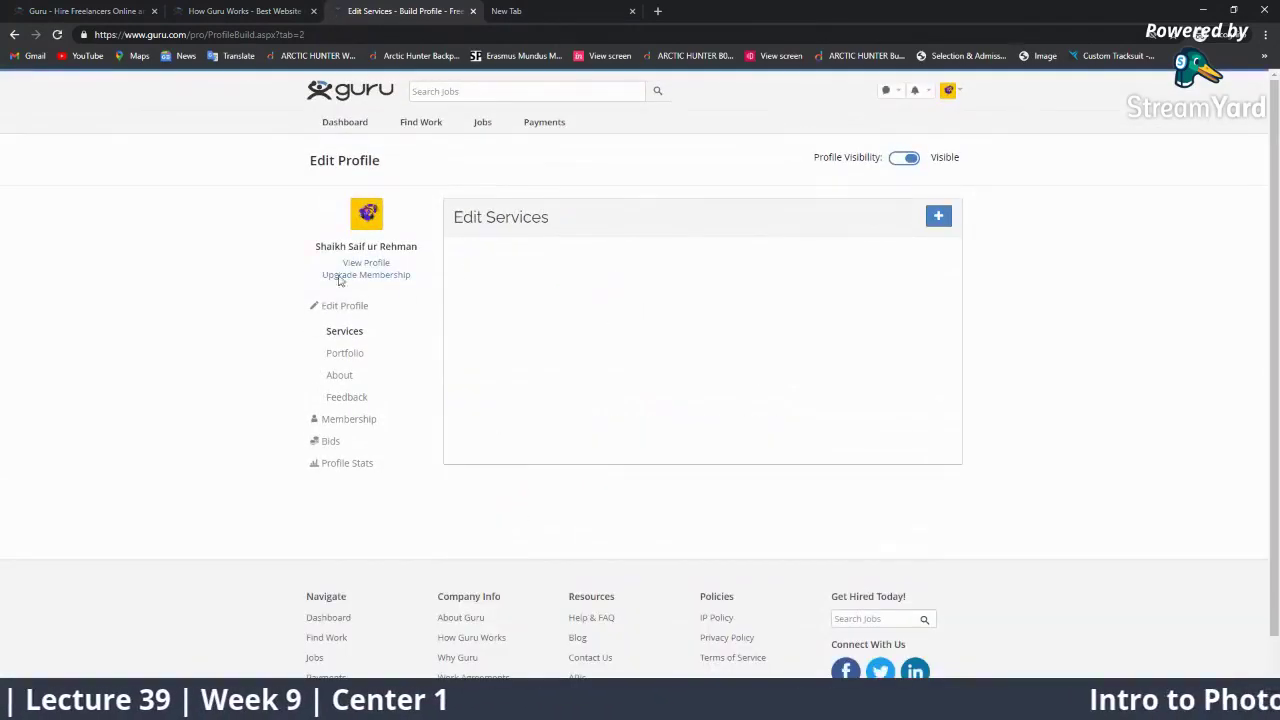
# - Toggle profile visibility off and back on, then open Minimalist Graphic Designer for editing
pyautogui.click(902, 158)
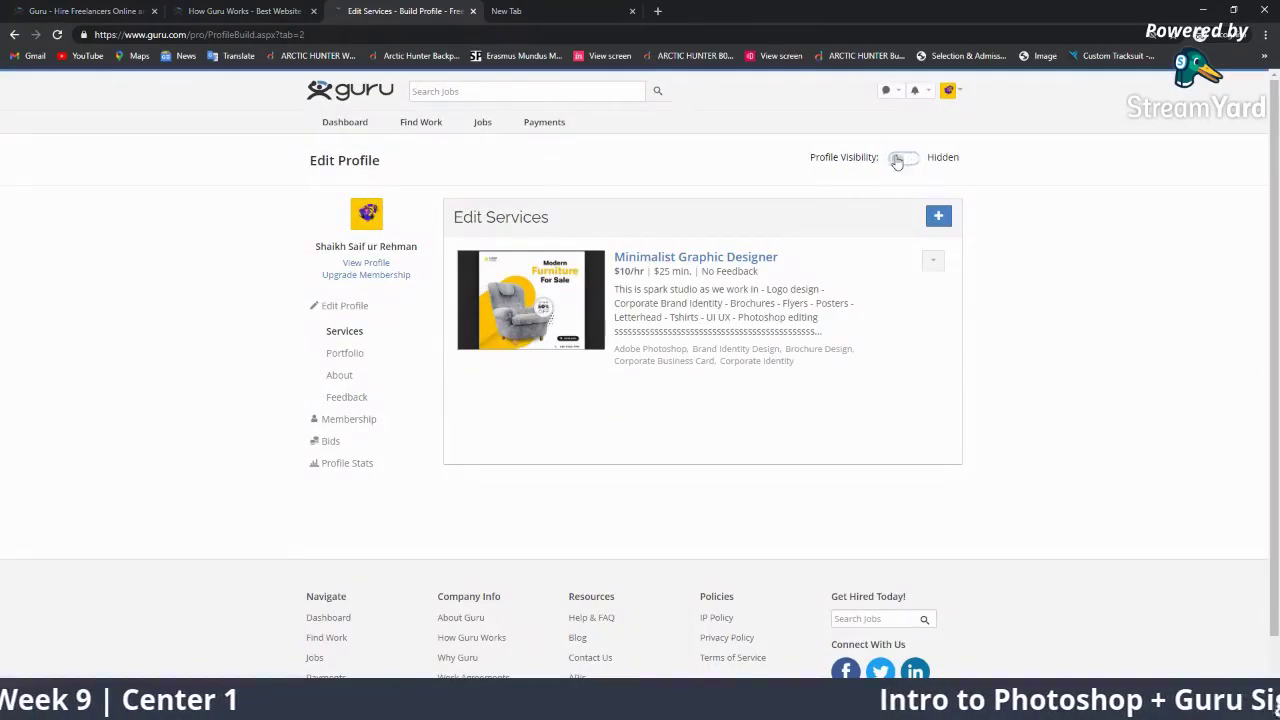
pyautogui.click(899, 158)
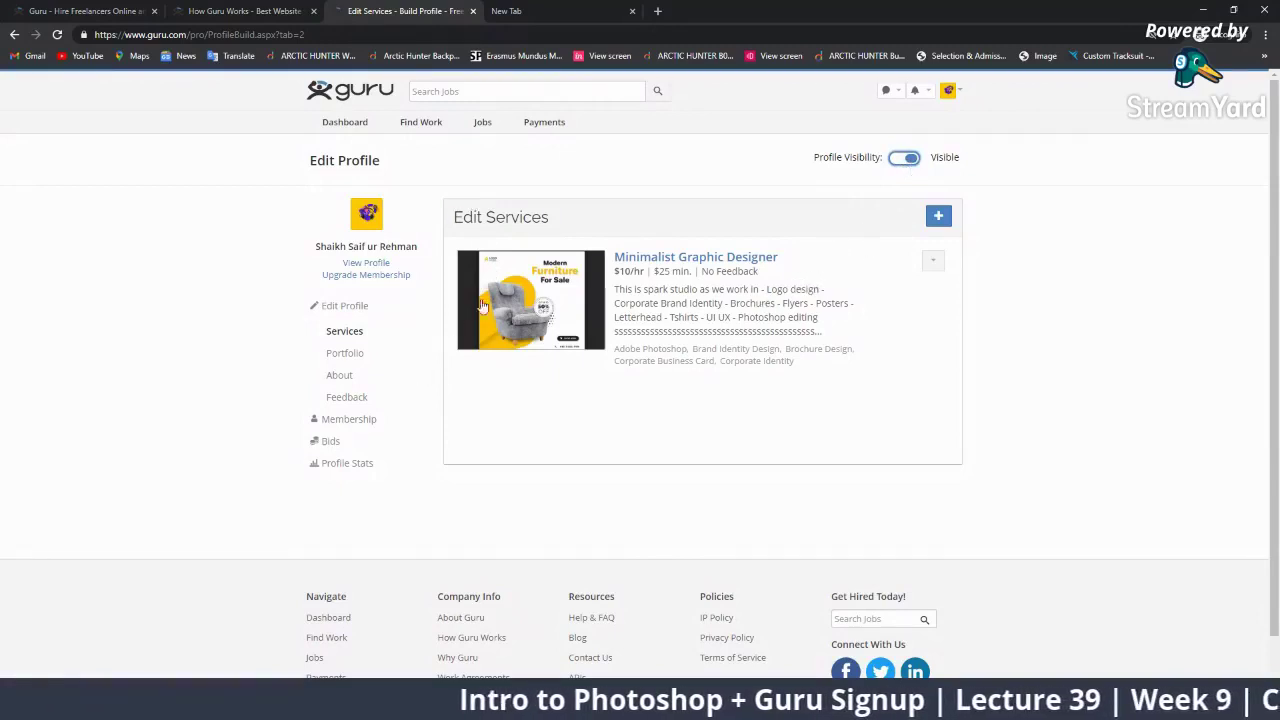
pyautogui.click(652, 260)
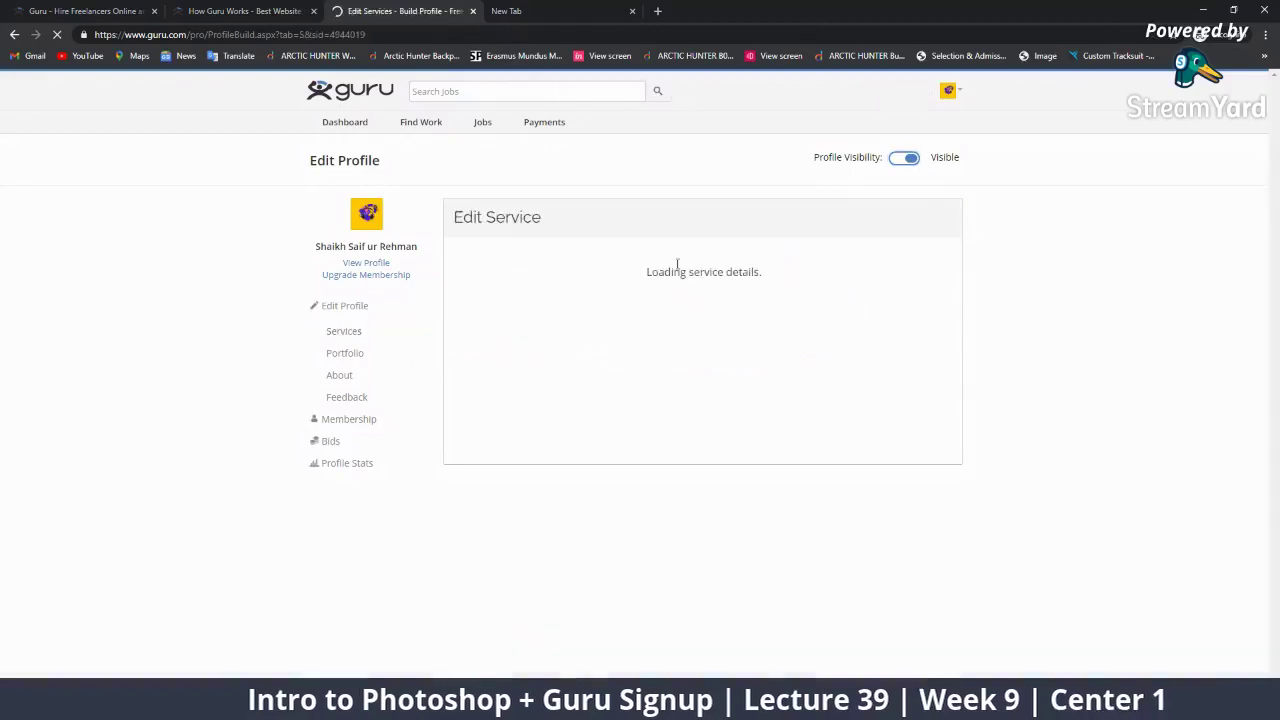
pyautogui.scroll(-6, 629, 395)
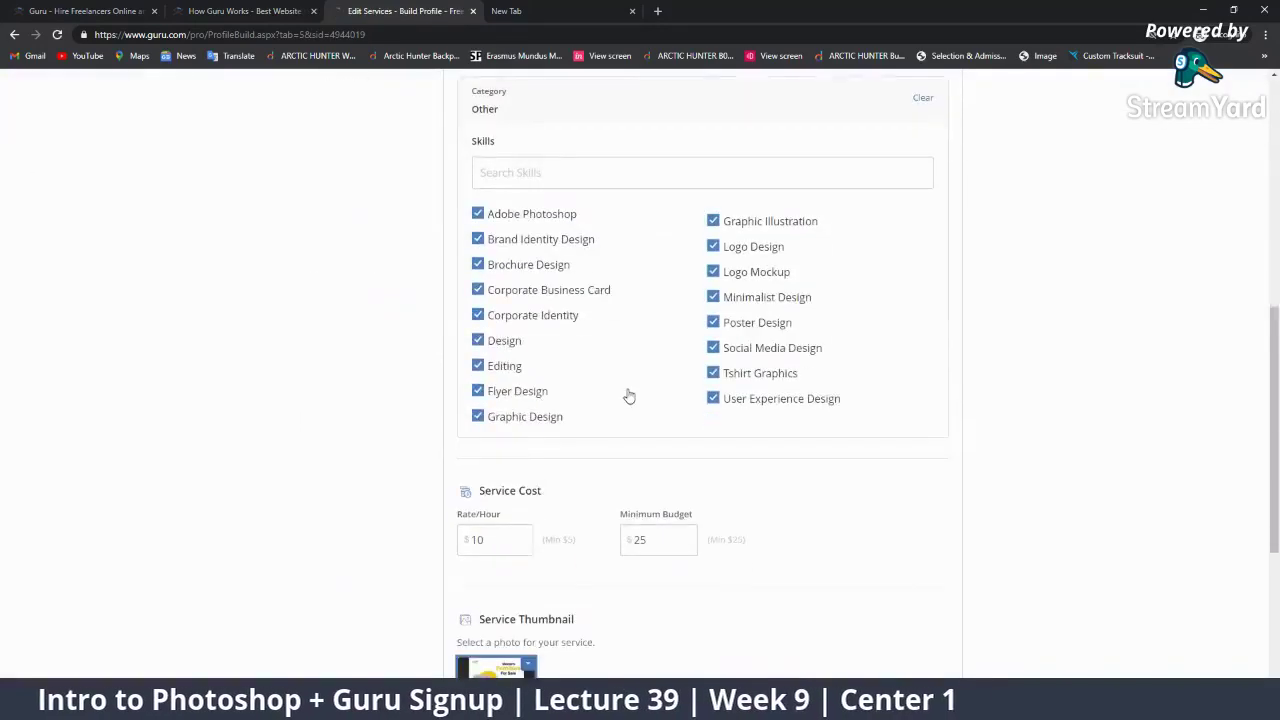
pyautogui.scroll(-4, 629, 391)
pyautogui.scroll(10, 609, 397)
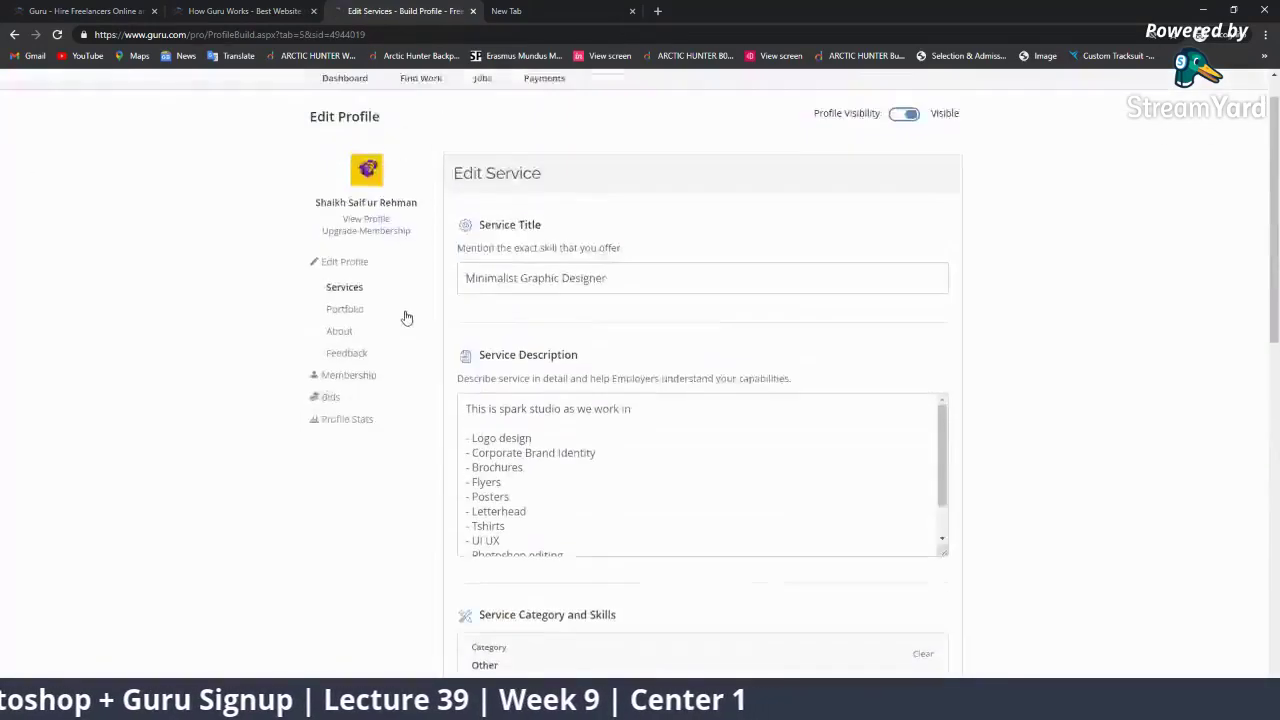
pyautogui.scroll(1, 406, 318)
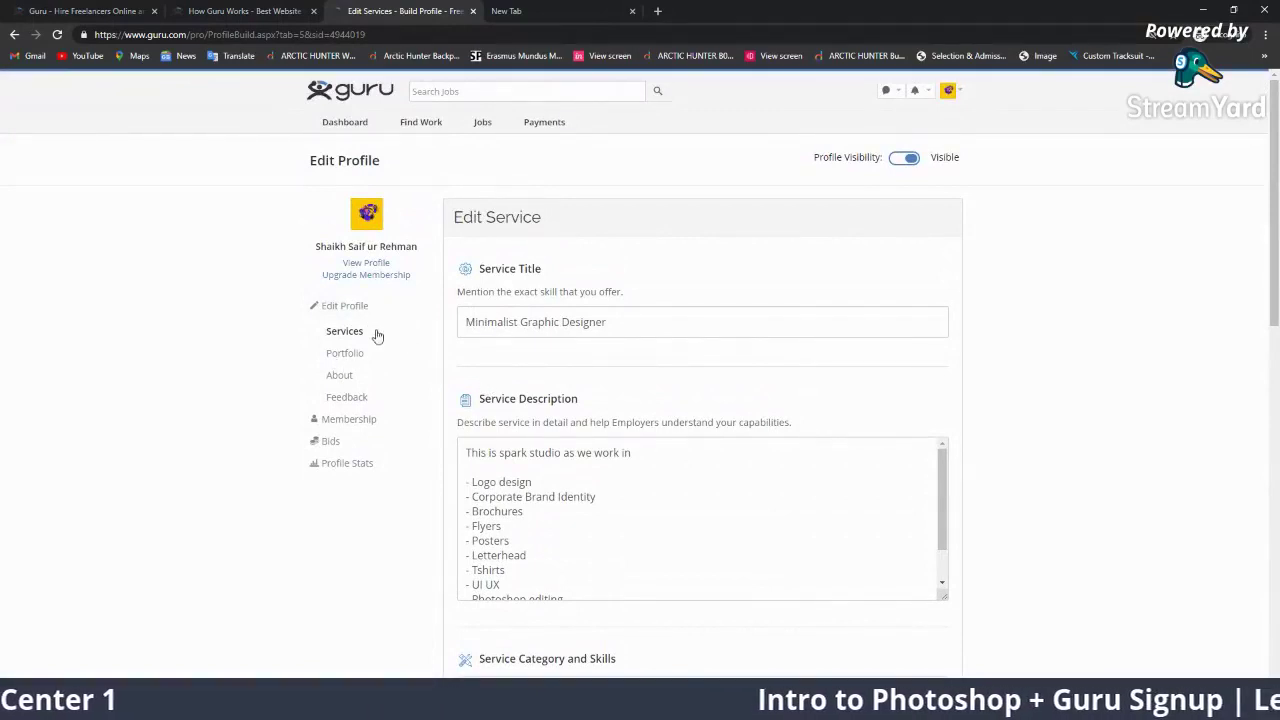
pyautogui.click(352, 373)
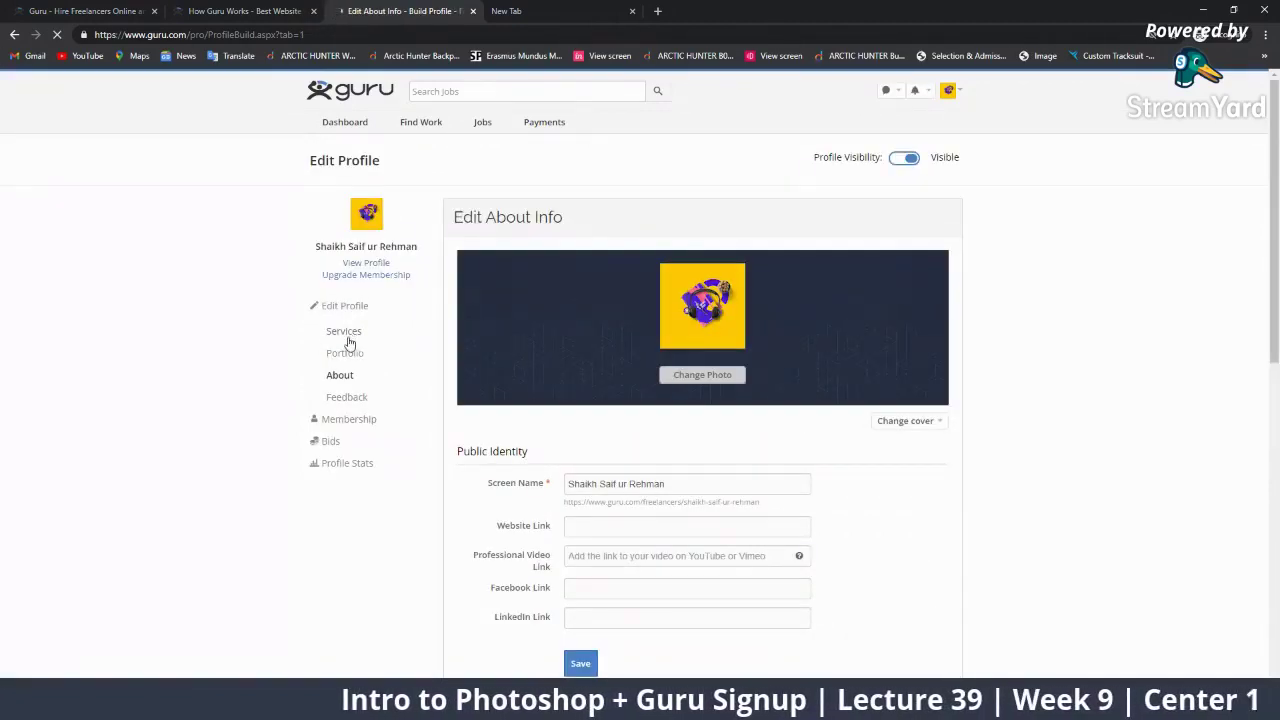
pyautogui.click(349, 328)
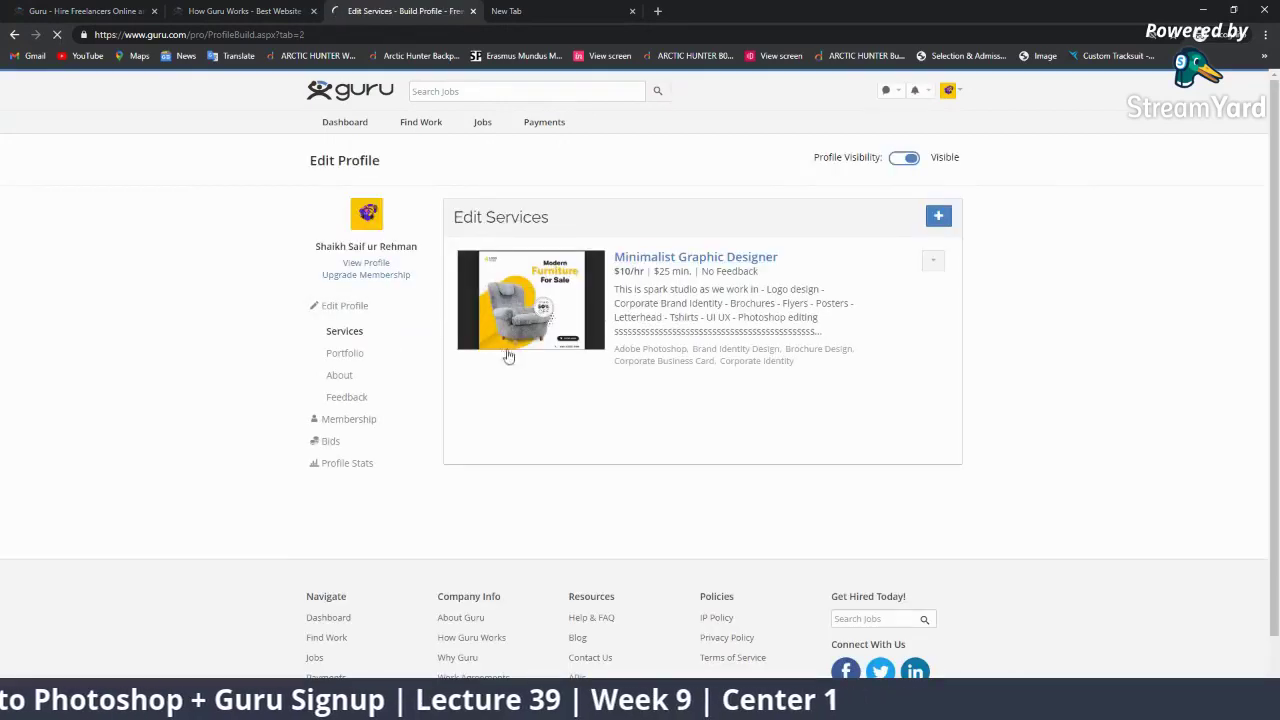
pyautogui.click(508, 354)
pyautogui.scroll(-1, 546, 330)
pyautogui.scroll(1, 546, 330)
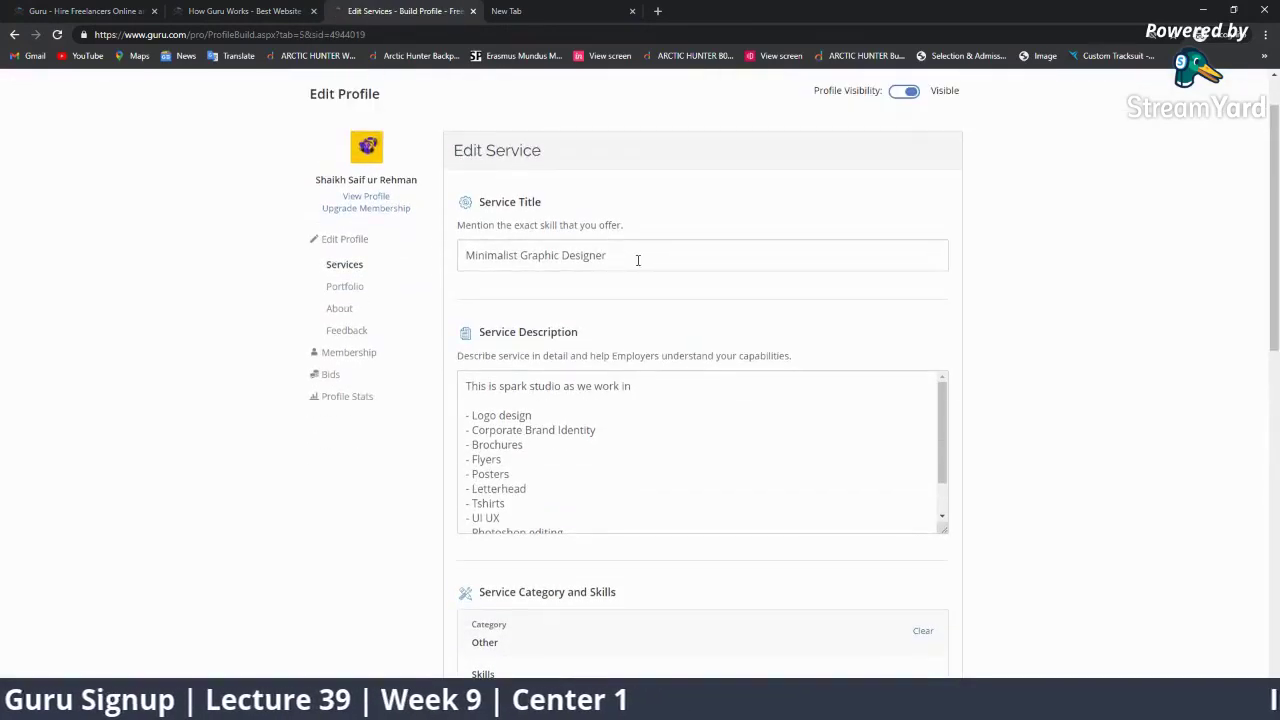
pyautogui.moveTo(634, 260); pyautogui.dragTo(463, 260)
# - Replace the service title with 'I will design a minimalist business logo'
pyautogui.click(731, 257)
pyautogui.moveTo(731, 257); pyautogui.dragTo(451, 270)
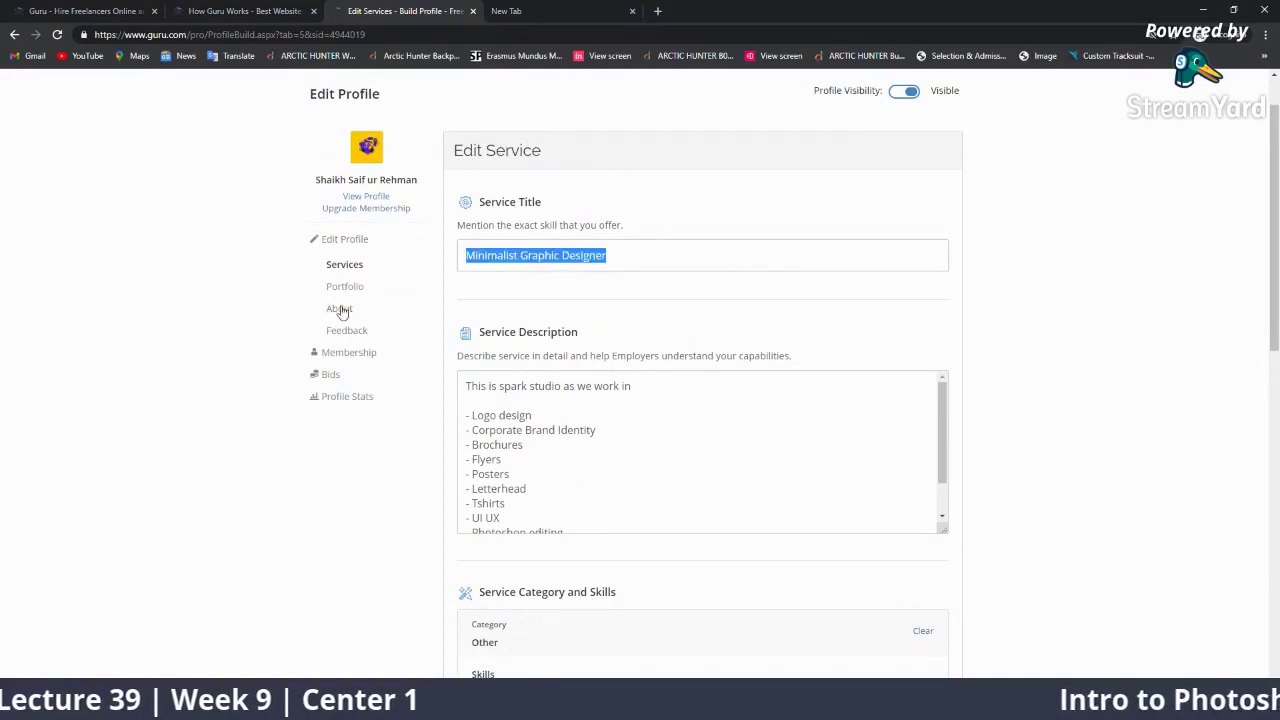
pyautogui.write('I will design a minimalist logo')
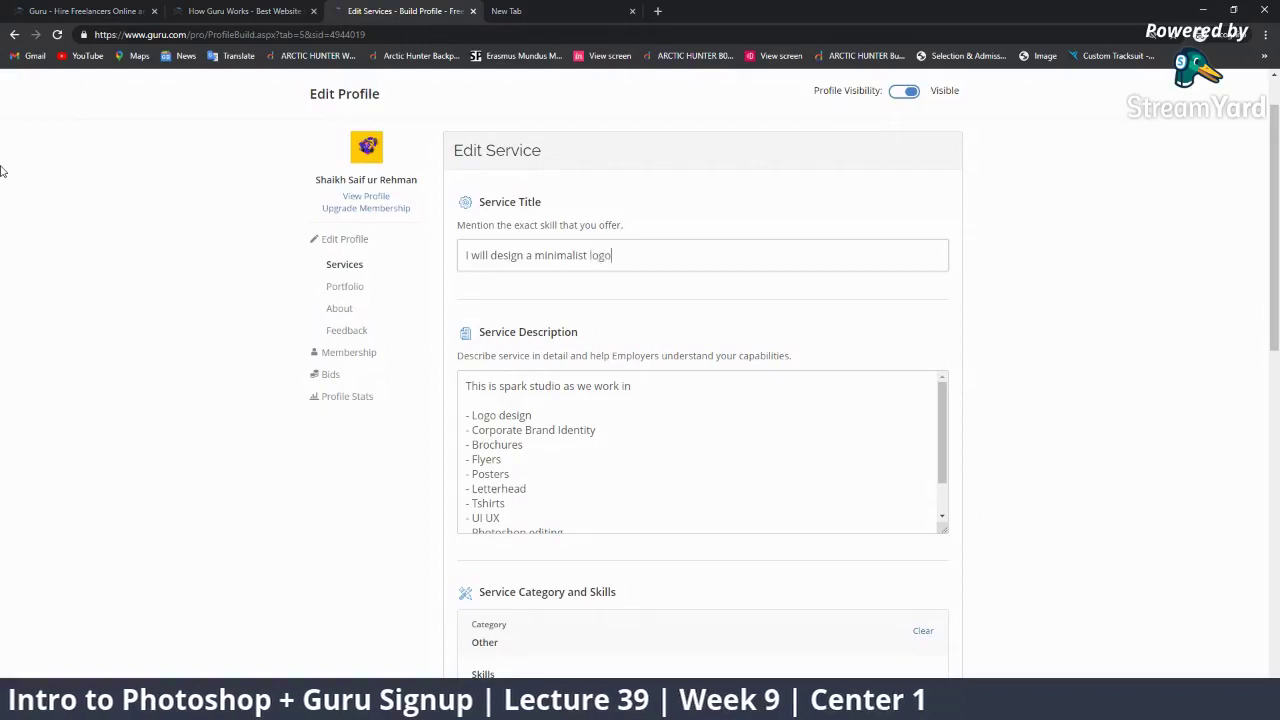
pyautogui.write('for')
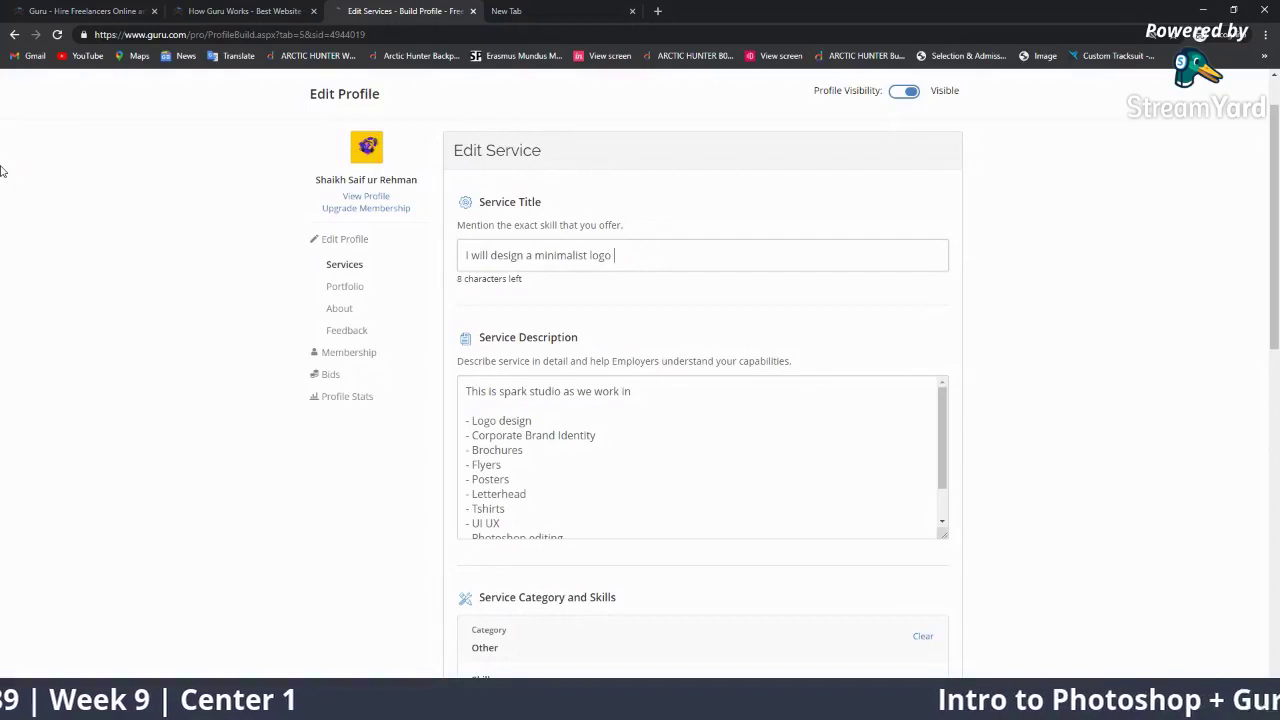
pyautogui.press('BackSpace')
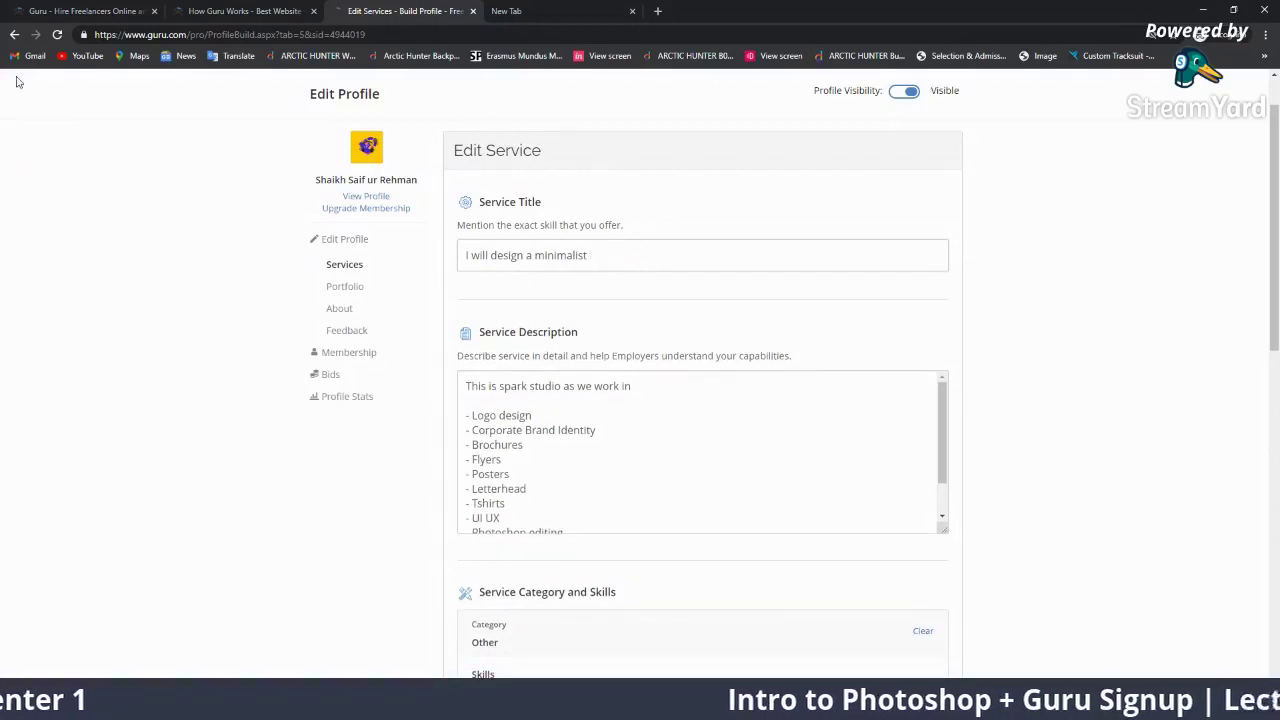
pyautogui.write('iness logo')
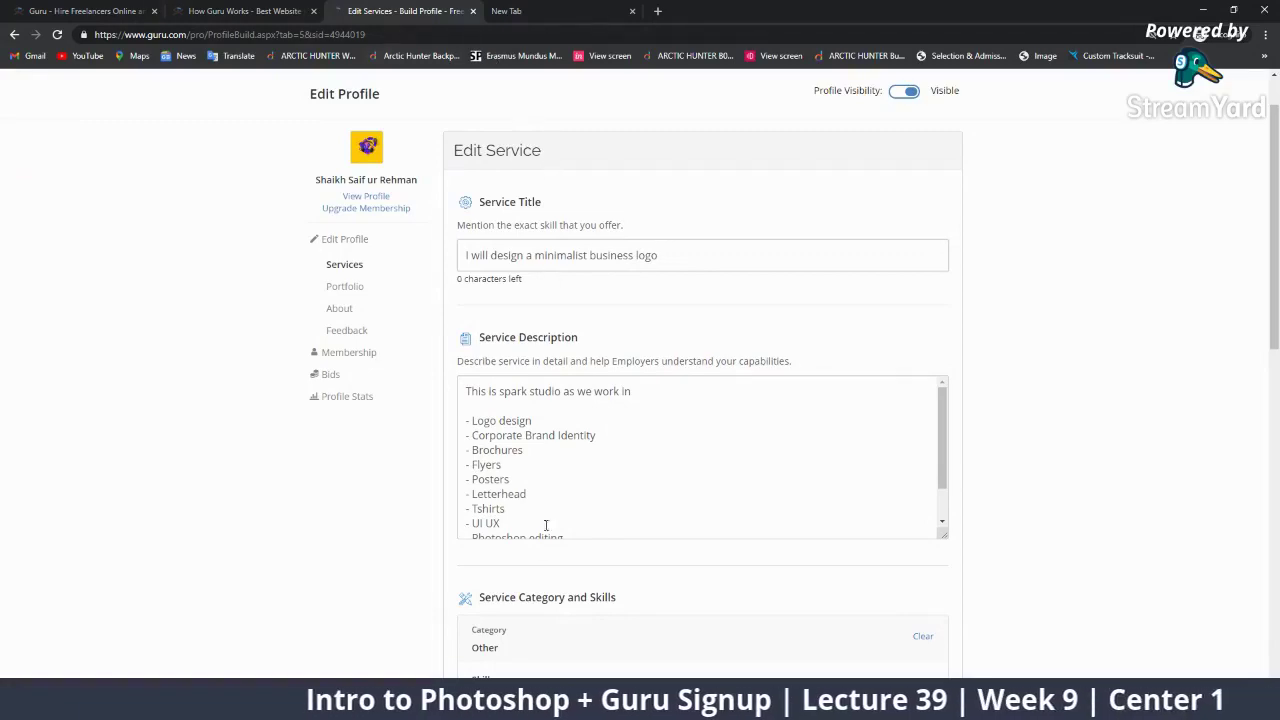
pyautogui.click(560, 479)
# - Untick the Social Media Design and Tshirt Graphics skills on the service
pyautogui.scroll(-4, 570, 460)
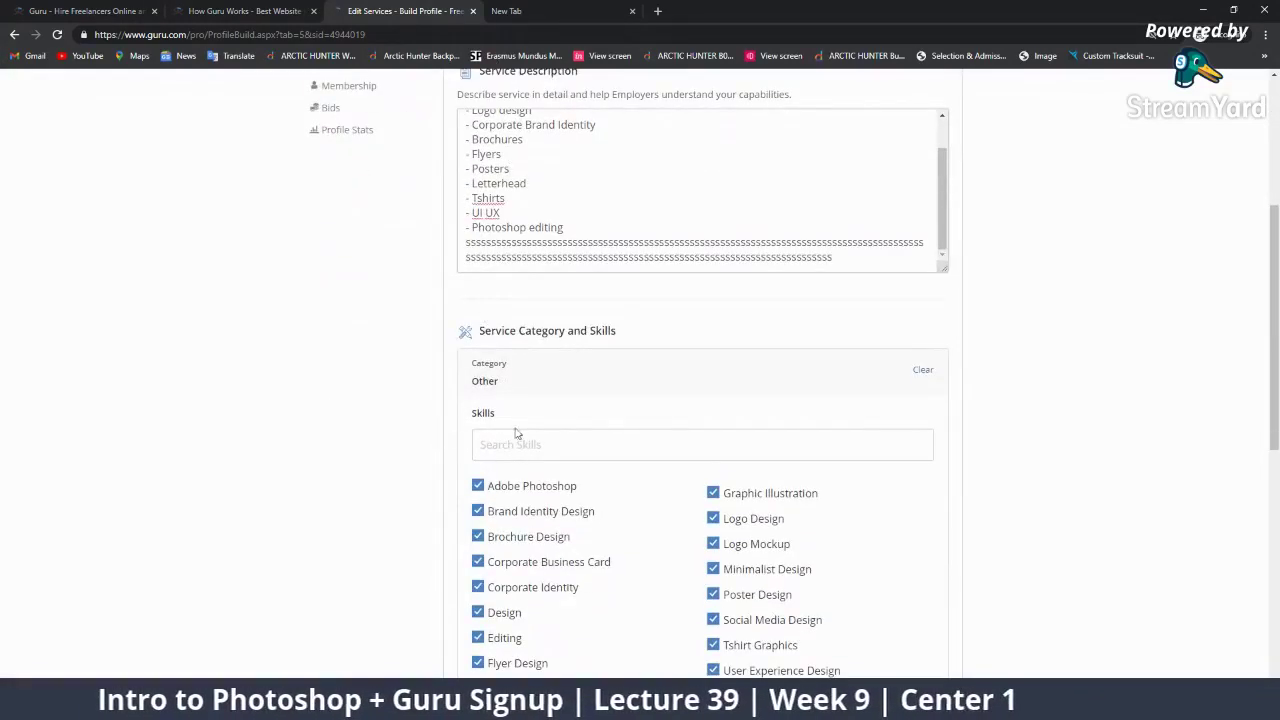
pyautogui.scroll(-3, 690, 398)
pyautogui.scroll(1, 555, 320)
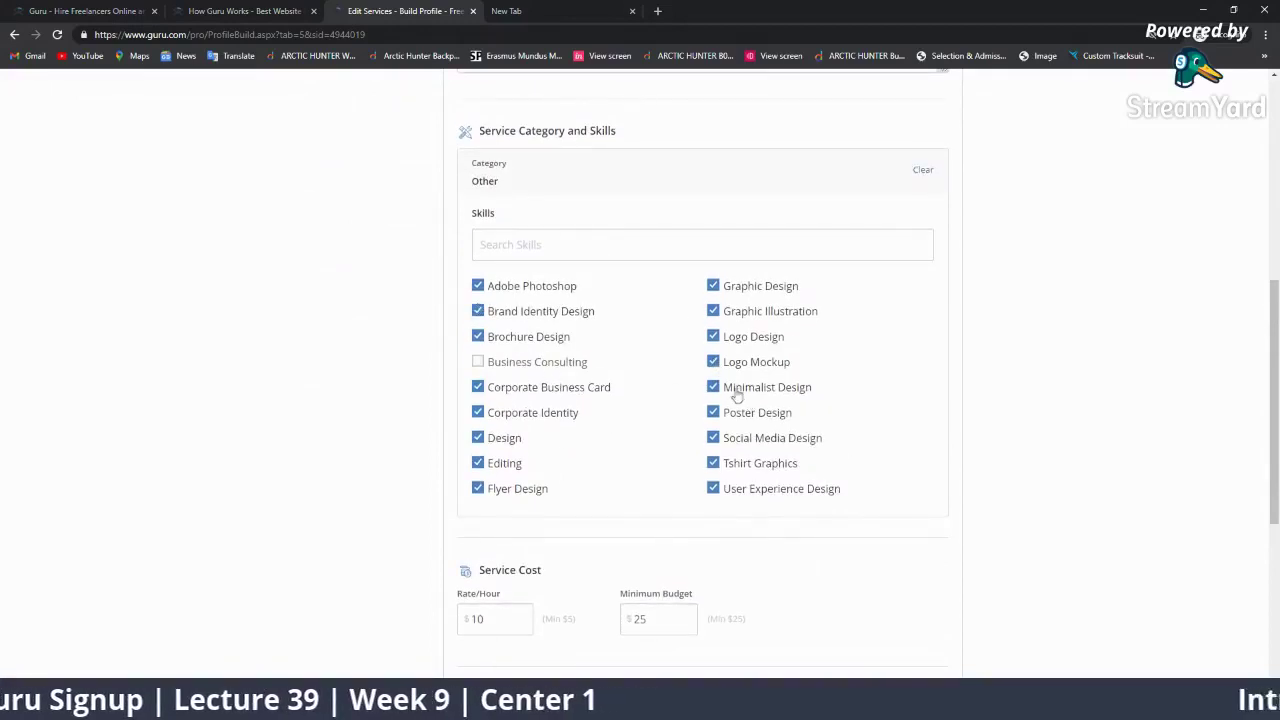
pyautogui.click(713, 437)
pyautogui.click(713, 462)
pyautogui.moveTo(716, 499); pyautogui.dragTo(461, 490)
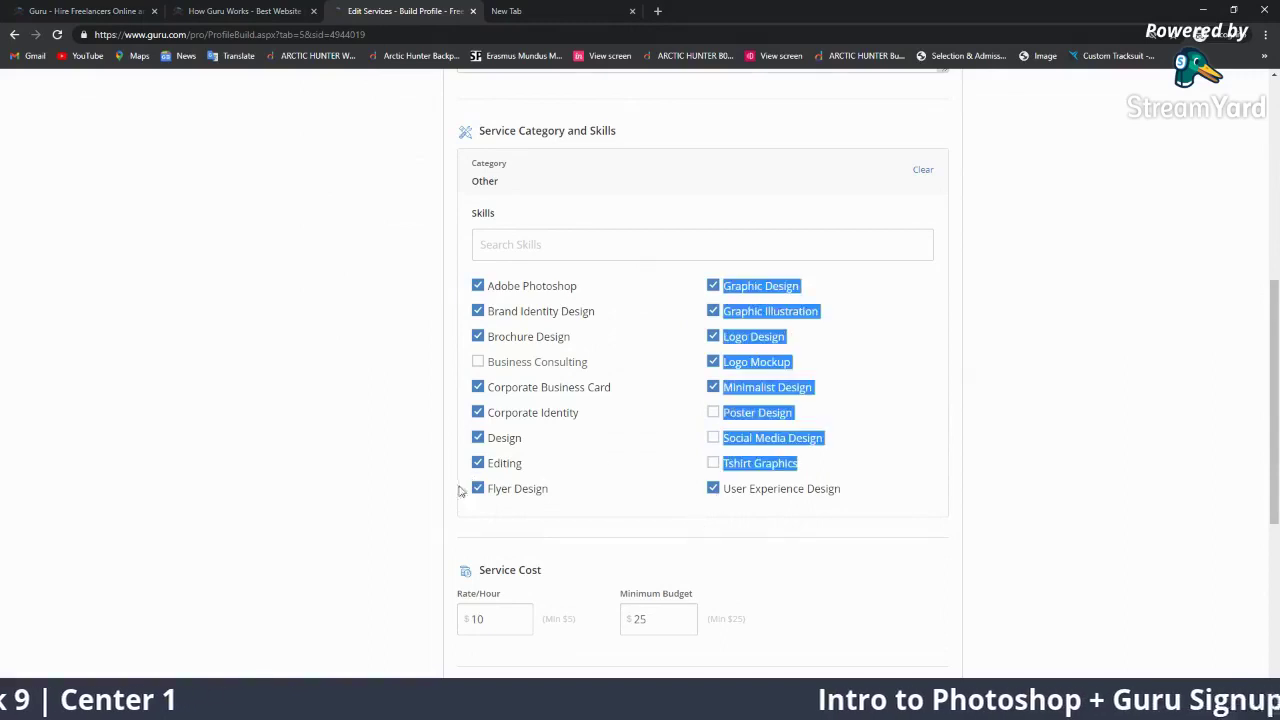
pyautogui.click(510, 490)
# - Untick the Editing, Flyer Design, Brochure Design, Adobe Photoshop and Graphic Illustration skills
pyautogui.click(505, 466)
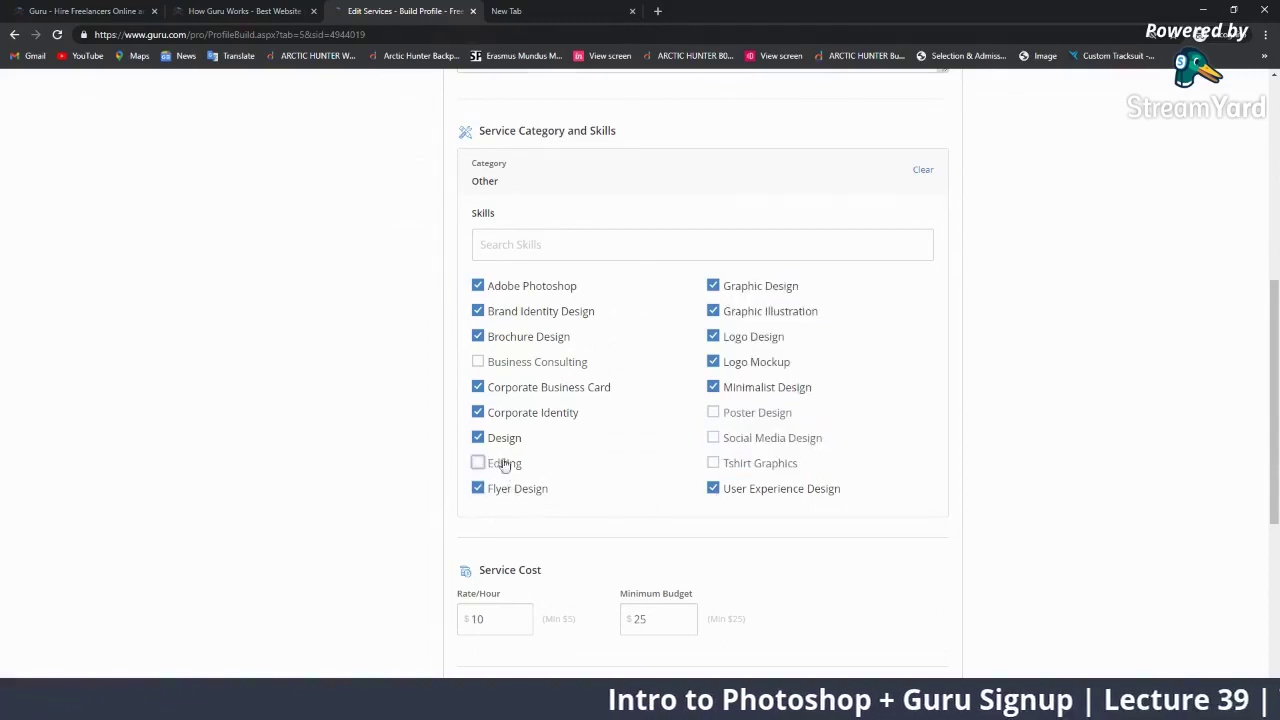
pyautogui.click(490, 490)
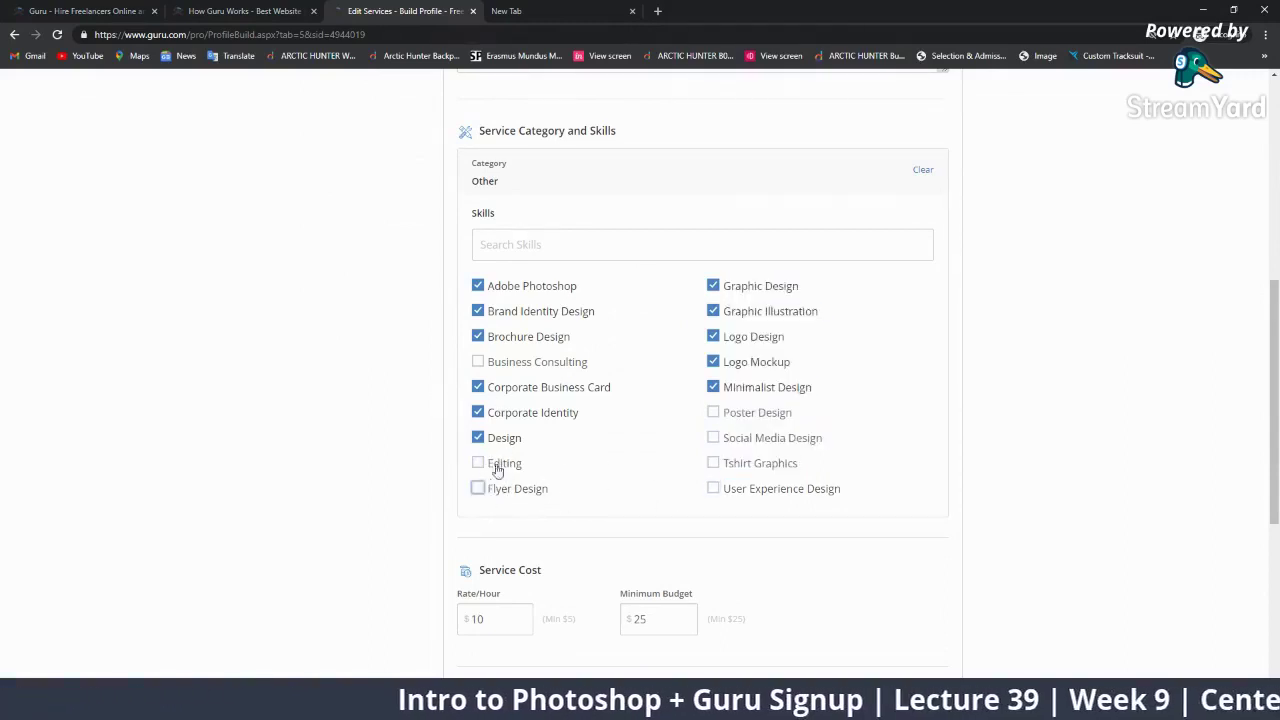
pyautogui.click(495, 340)
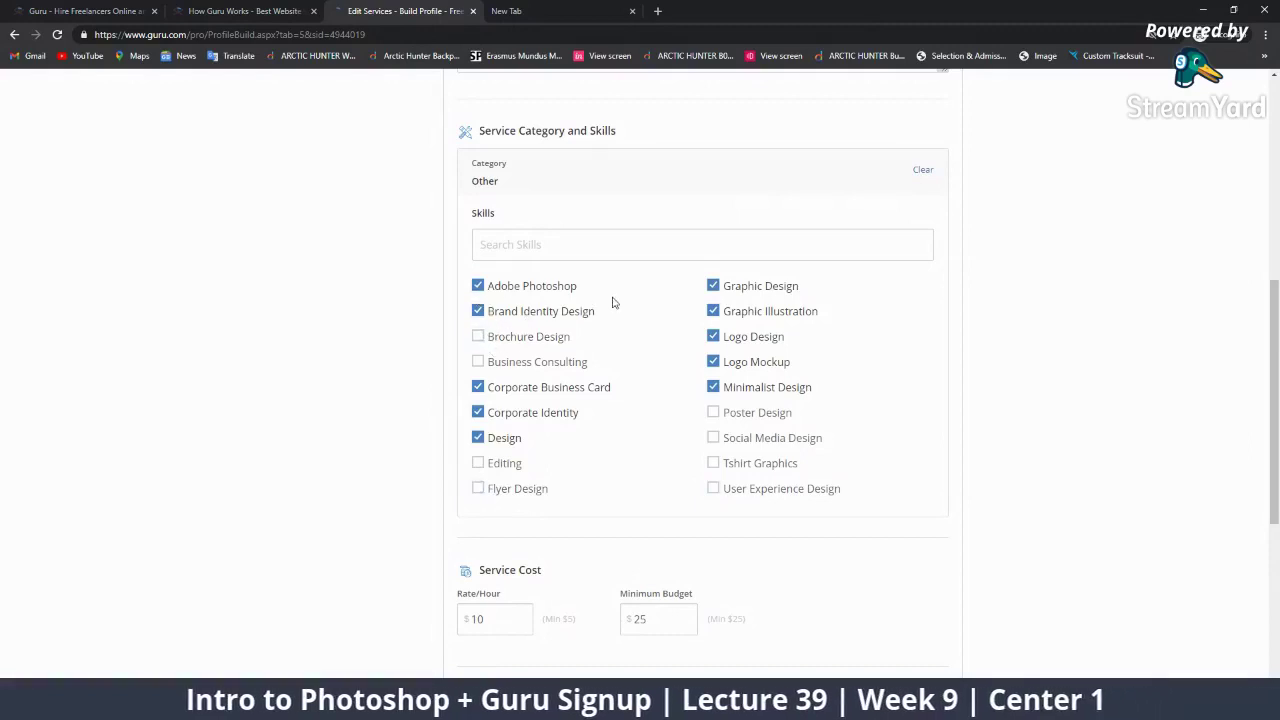
pyautogui.click(544, 290)
pyautogui.click(545, 294)
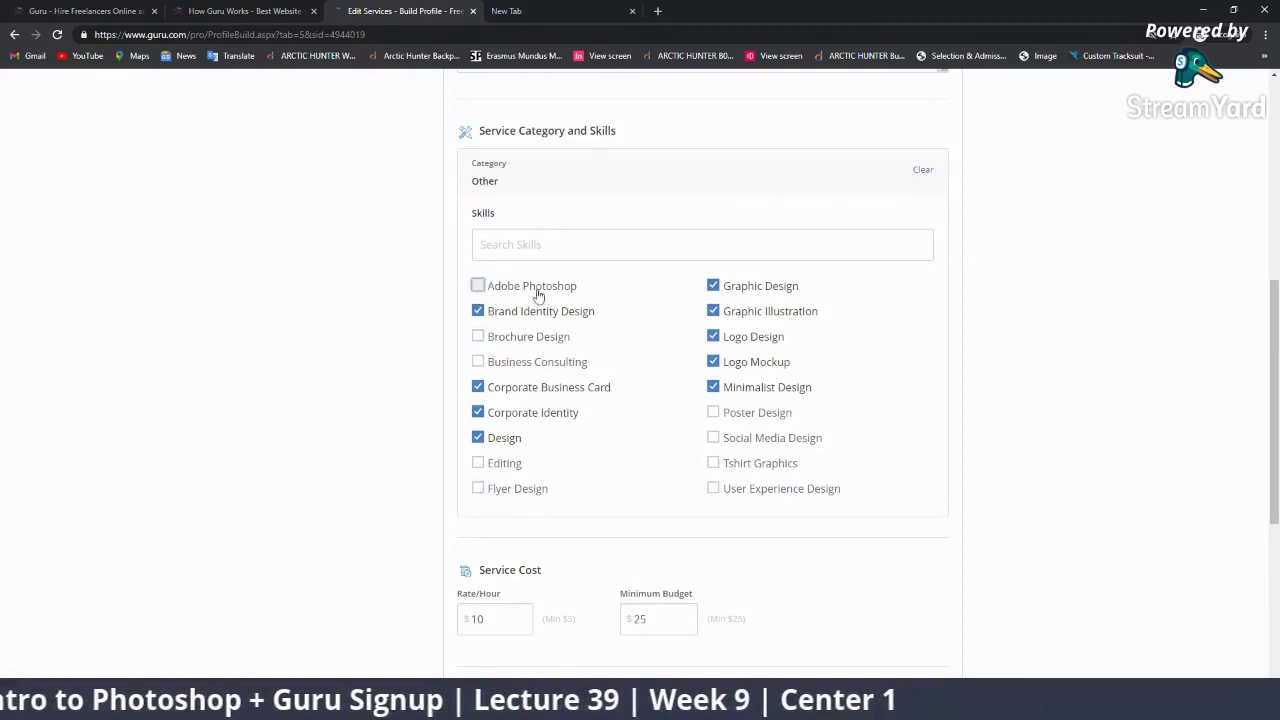
pyautogui.click(728, 316)
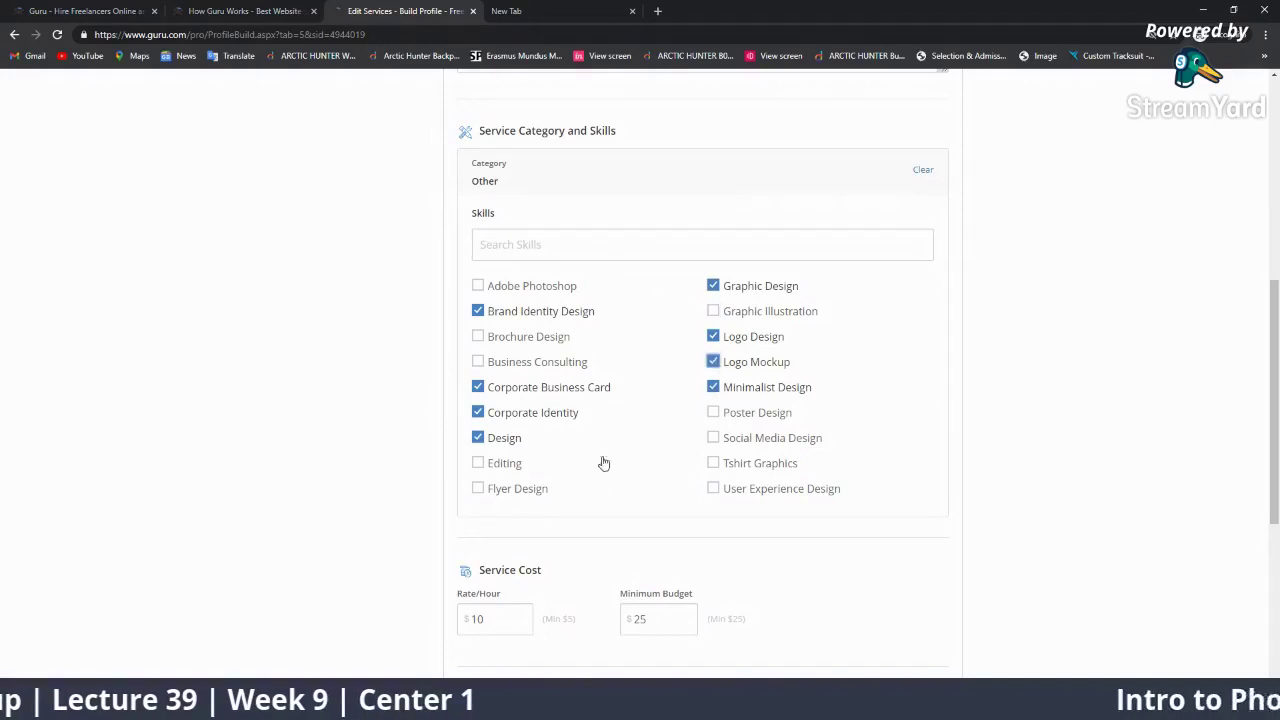
pyautogui.scroll(-3, 603, 463)
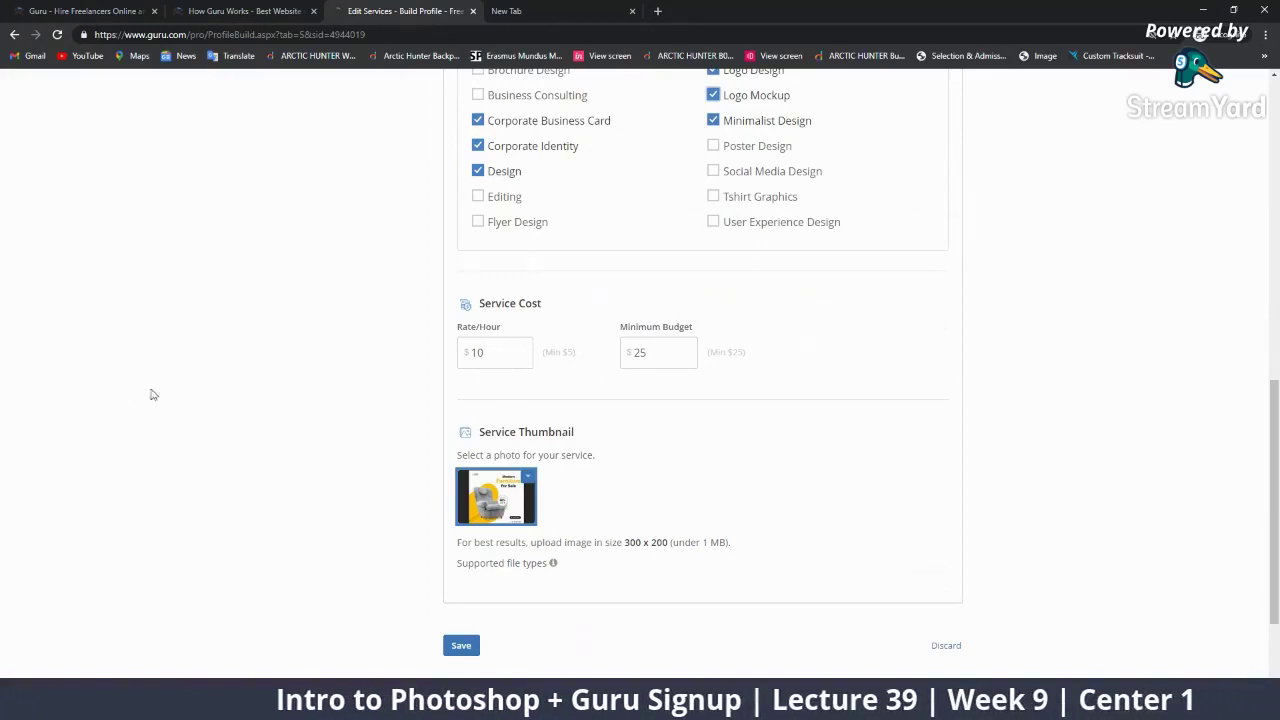
# - Set the minimum budget to 10 and choose the yellow Exclusive Furniture banner as the new thumbnail
pyautogui.moveTo(670, 357); pyautogui.dragTo(210, 358)
pyautogui.write('10')
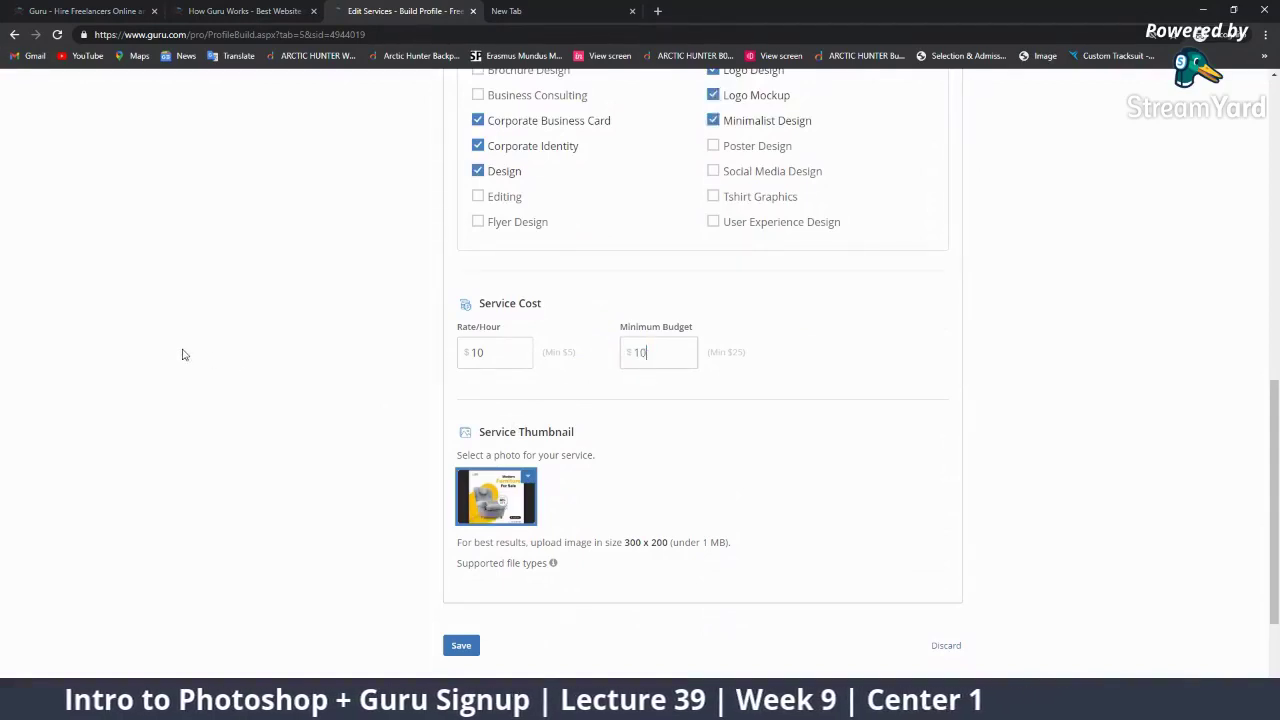
pyautogui.click(502, 493)
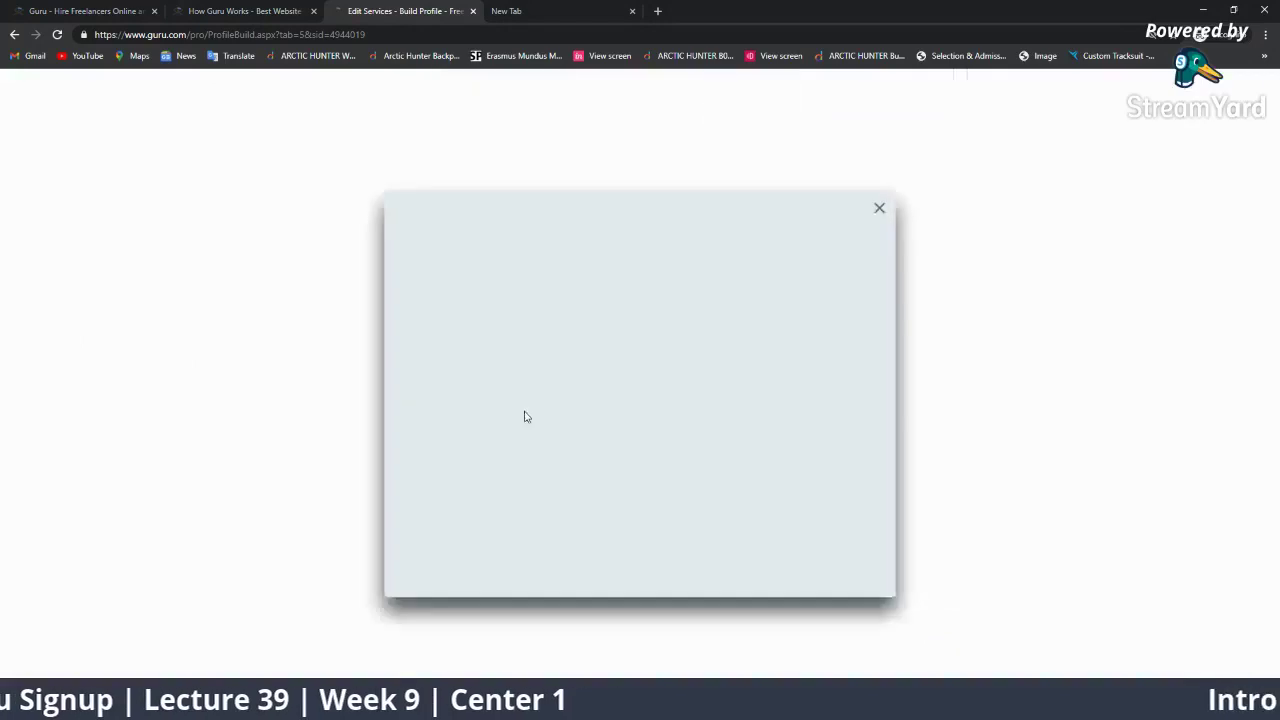
pyautogui.click(640, 445)
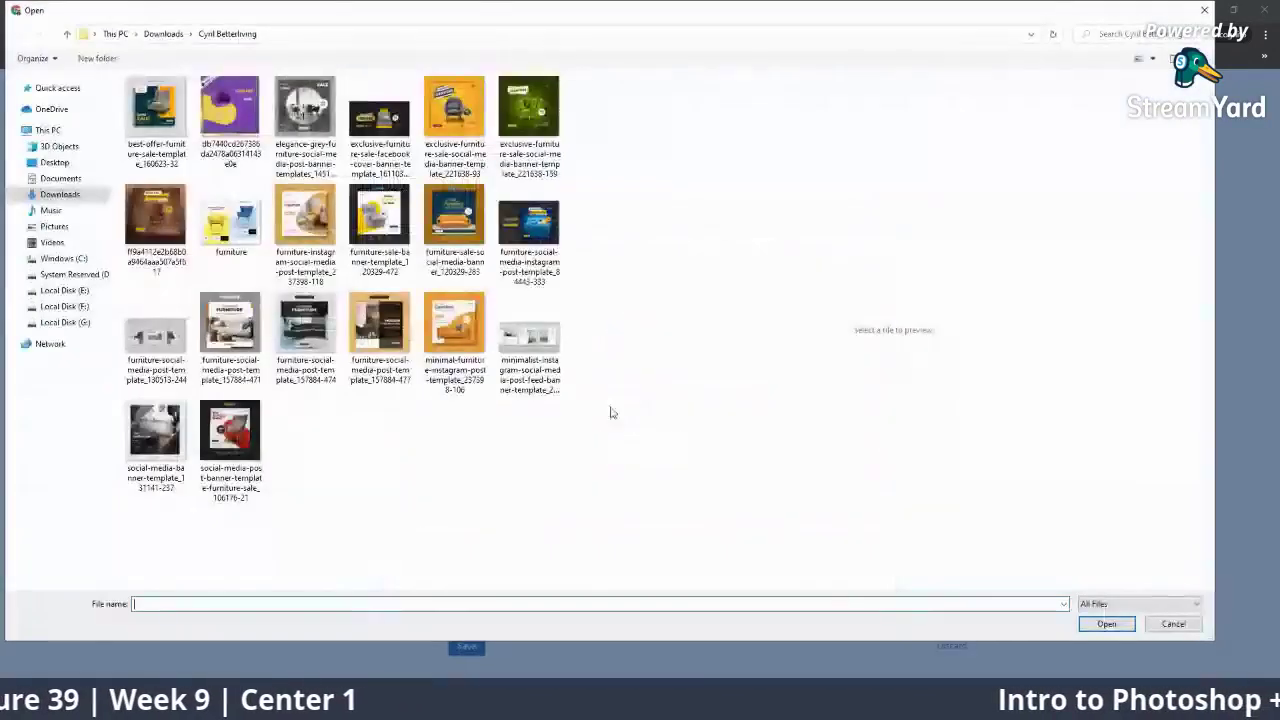
pyautogui.click(454, 108)
pyautogui.click(1100, 624)
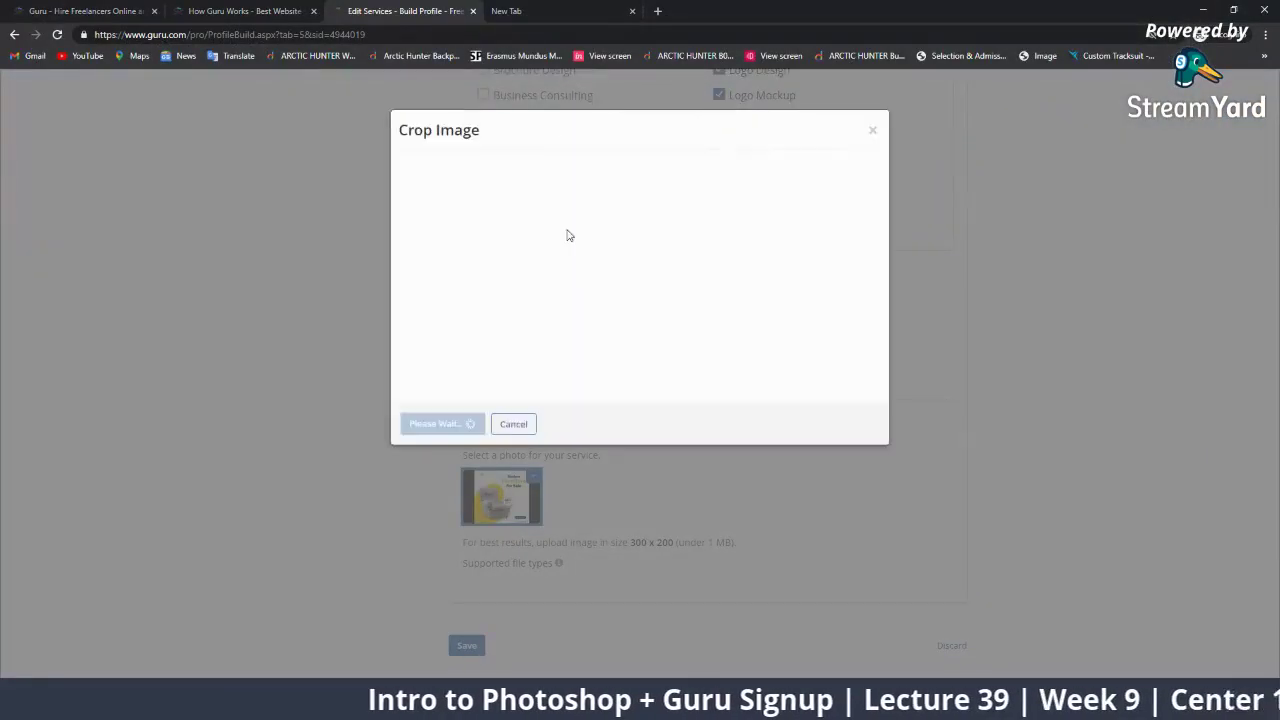
# - Crop the banner across its full width, apply it, and attempt to save the service
pyautogui.moveTo(655, 282); pyautogui.dragTo(760, 381)
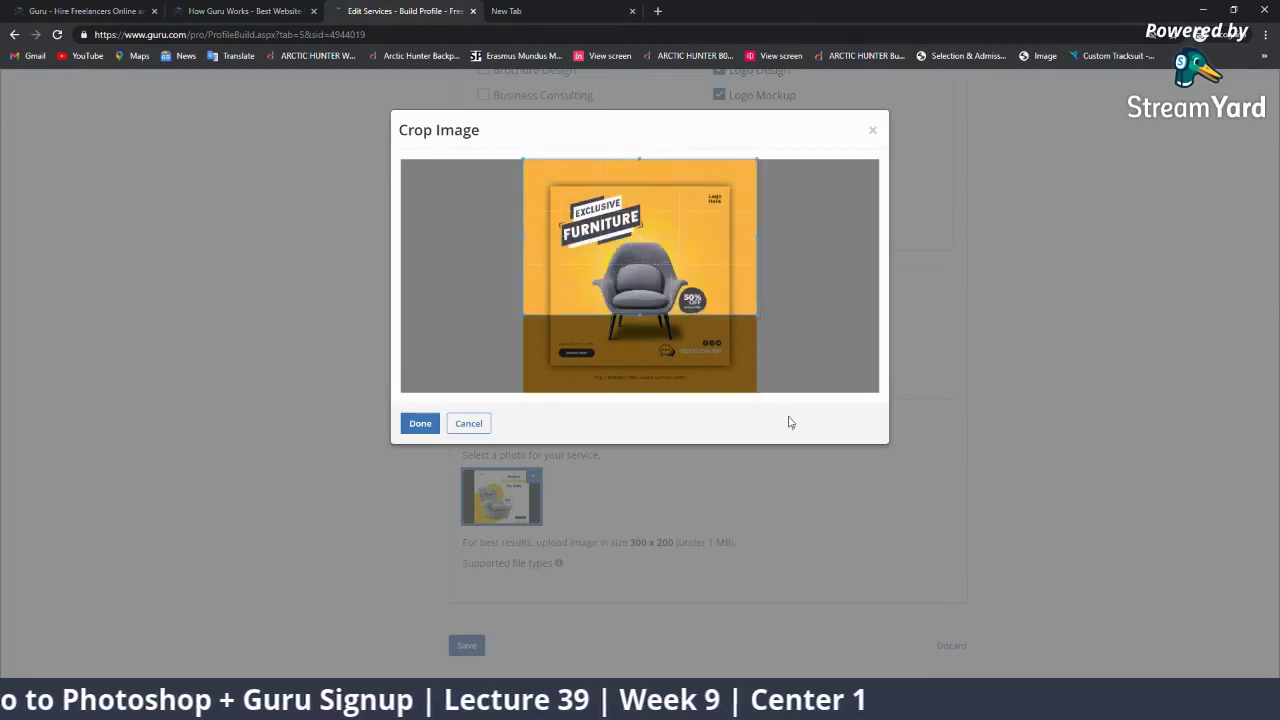
pyautogui.moveTo(712, 304); pyautogui.dragTo(710, 331)
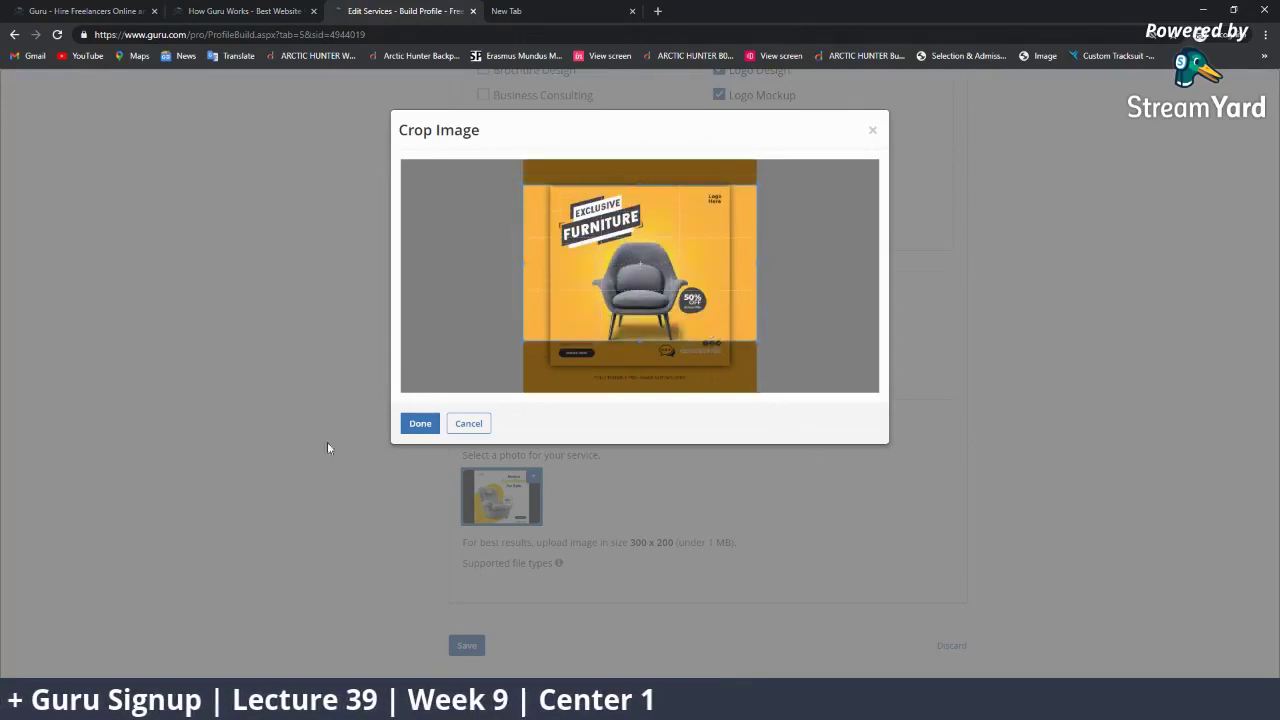
pyautogui.click(403, 432)
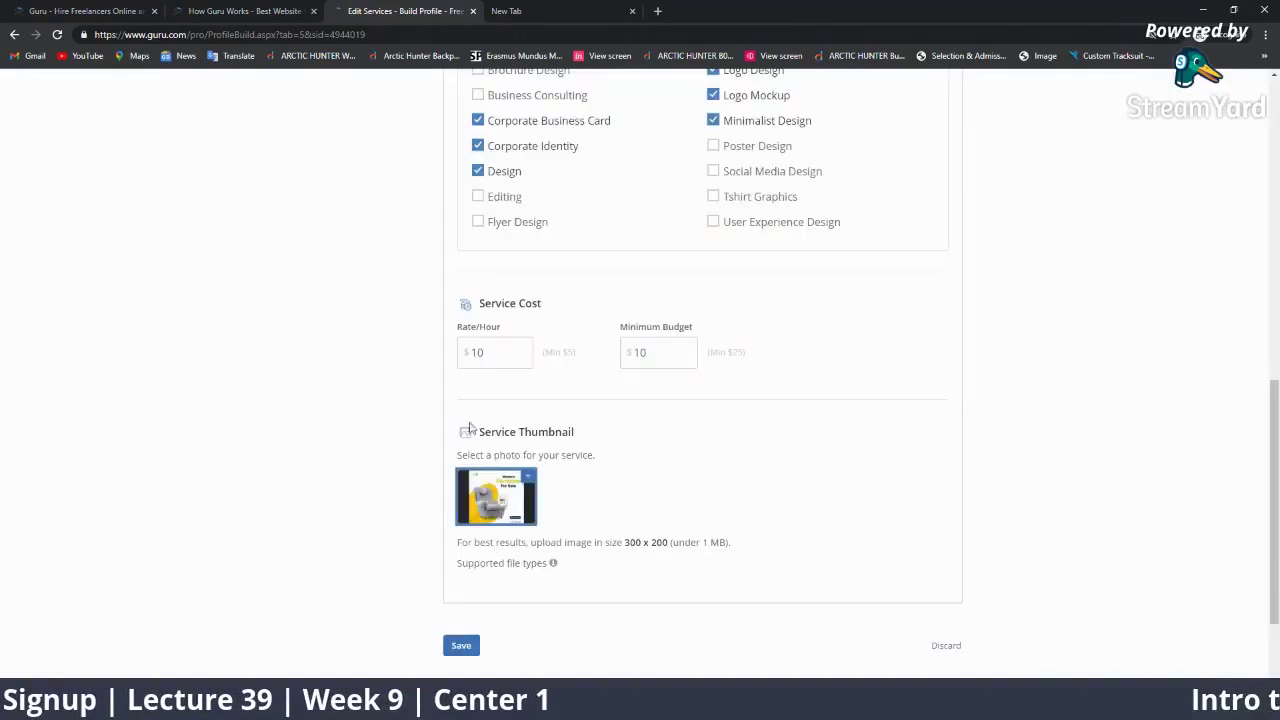
pyautogui.click(458, 645)
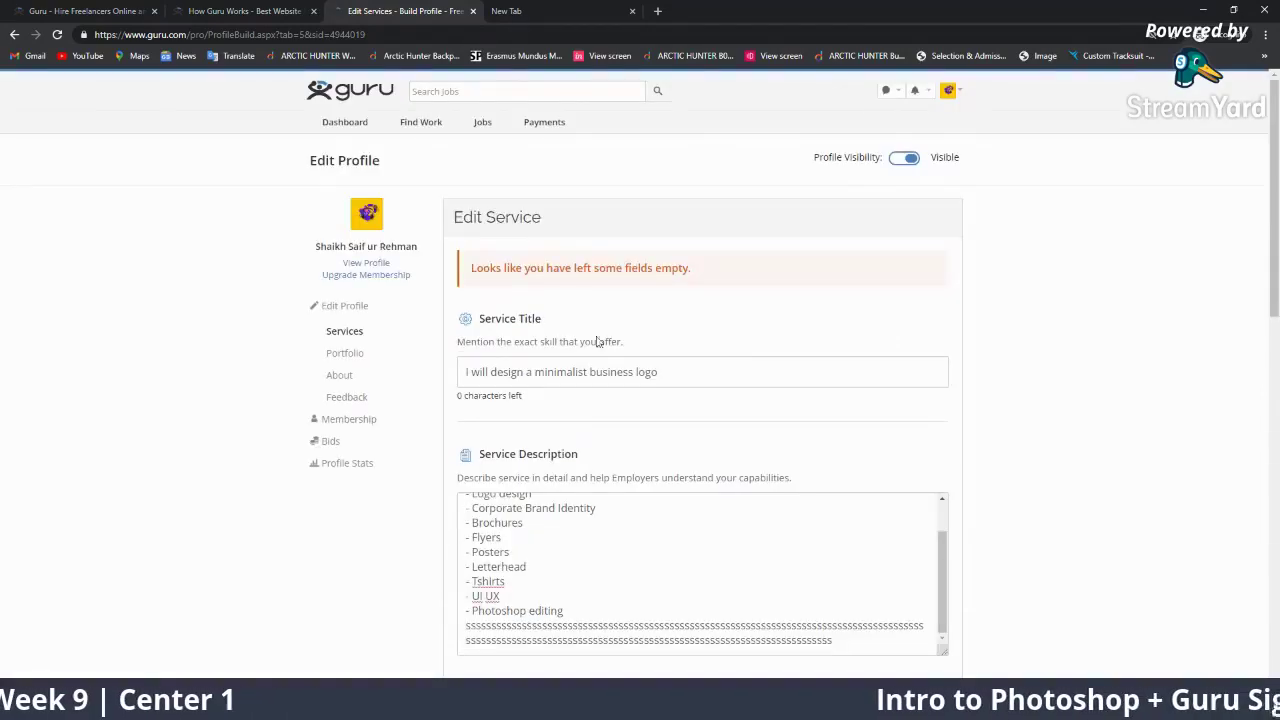
# - Change the minimum budget from 10 to 25, save the service, then go to Portfolio
pyautogui.scroll(-1, 649, 457)
pyautogui.scroll(-6, 650, 480)
pyautogui.moveTo(686, 400); pyautogui.dragTo(614, 403)
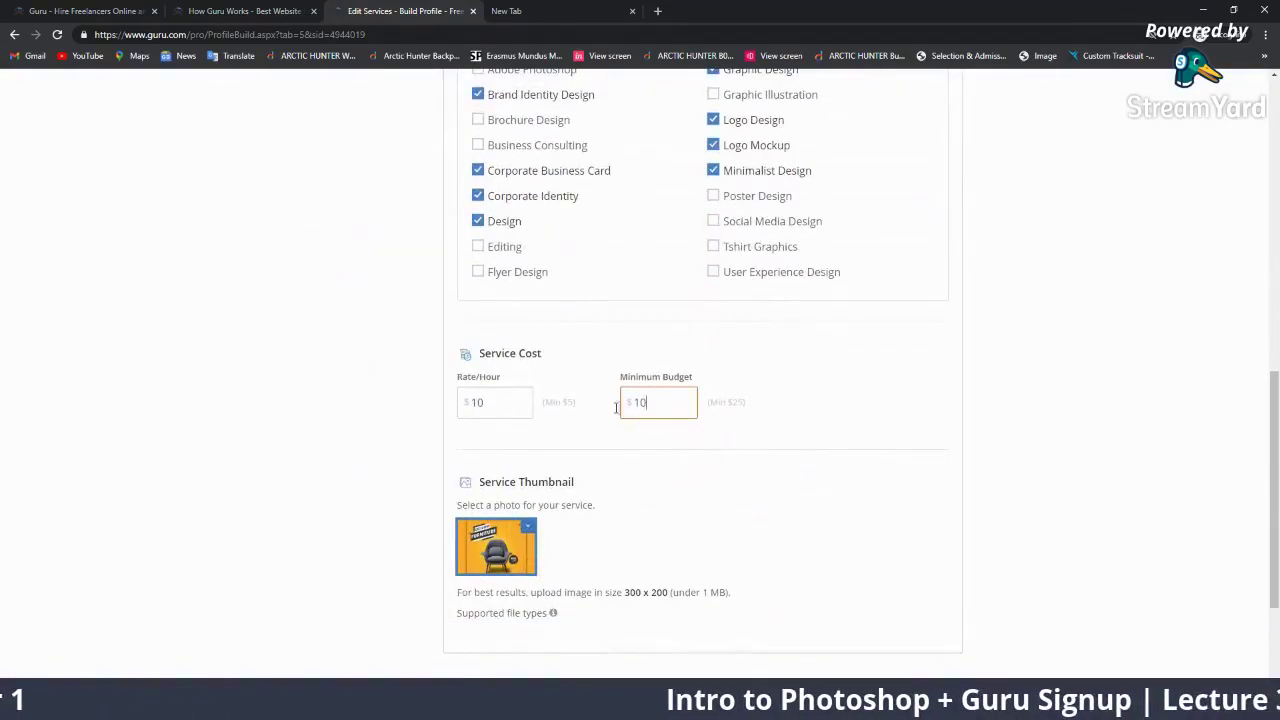
pyautogui.write('25')
pyautogui.scroll(-2, 400, 505)
pyautogui.click(465, 497)
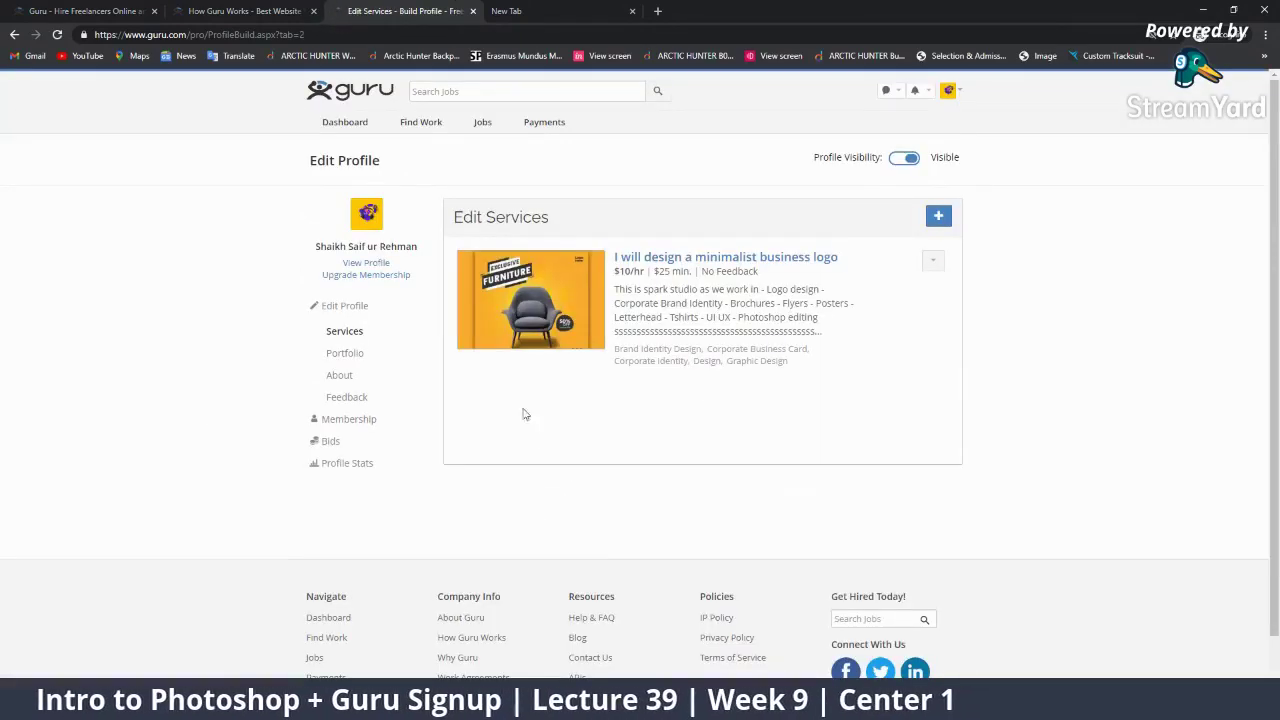
pyautogui.click(342, 357)
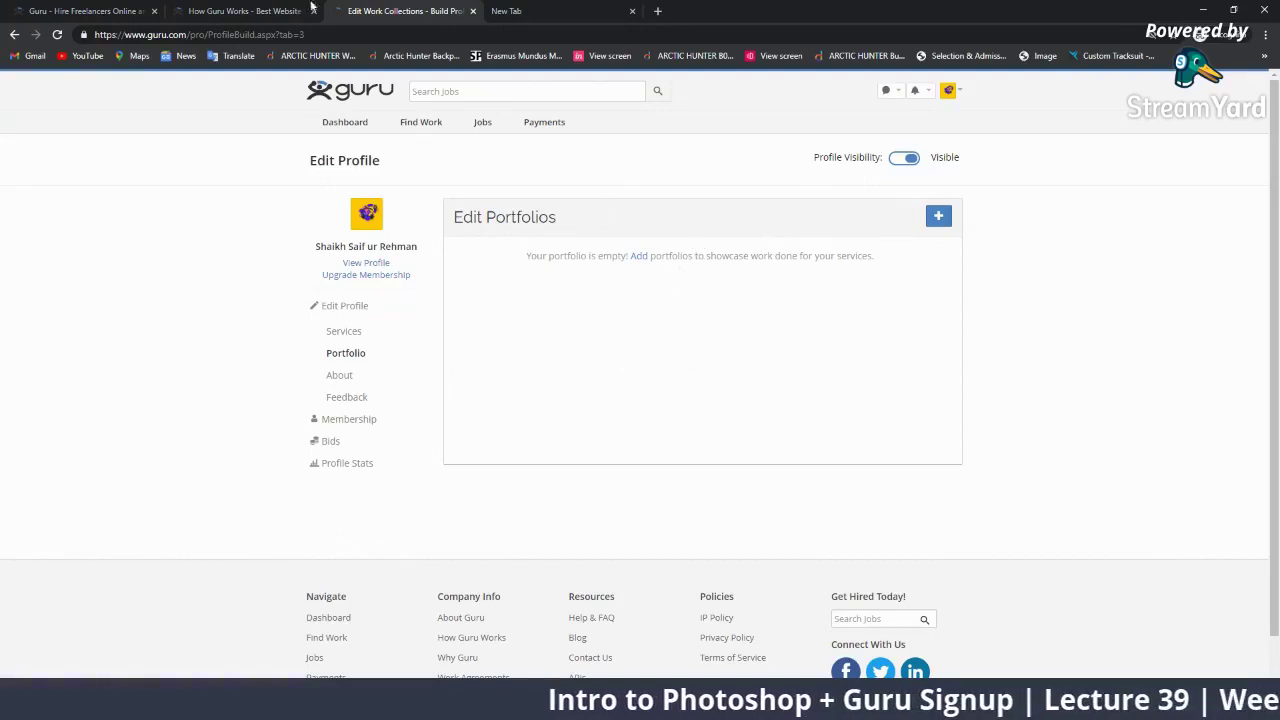
# - Start a new portfolio entry and choose to attach media from the computer
pyautogui.click(262, 10)
pyautogui.click(386, 10)
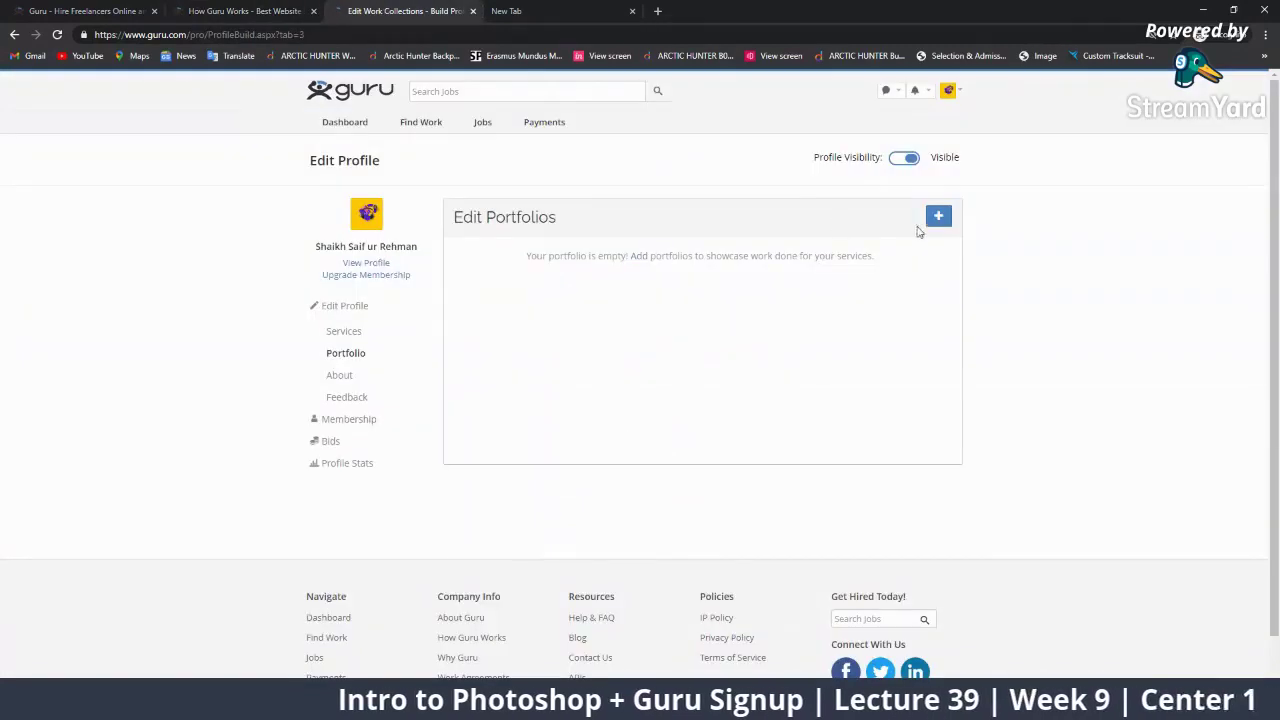
pyautogui.click(936, 219)
pyautogui.moveTo(703, 228)
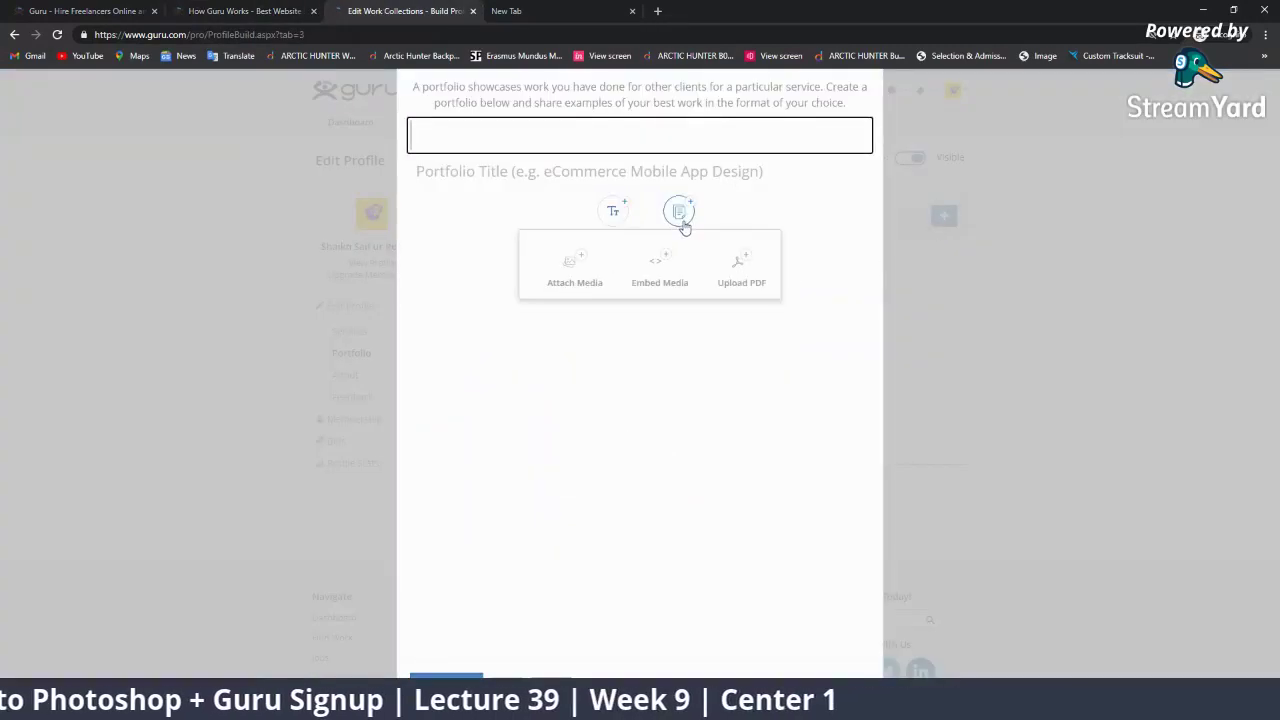
pyautogui.click(578, 280)
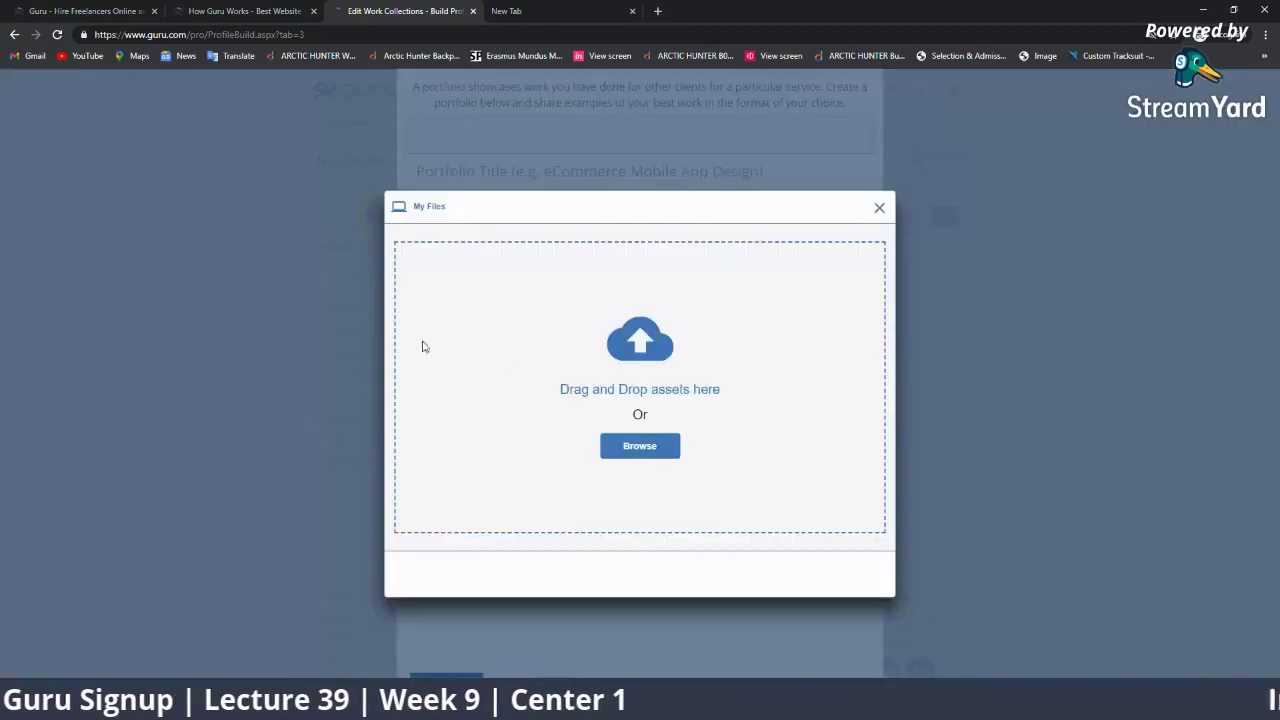
pyautogui.click(640, 446)
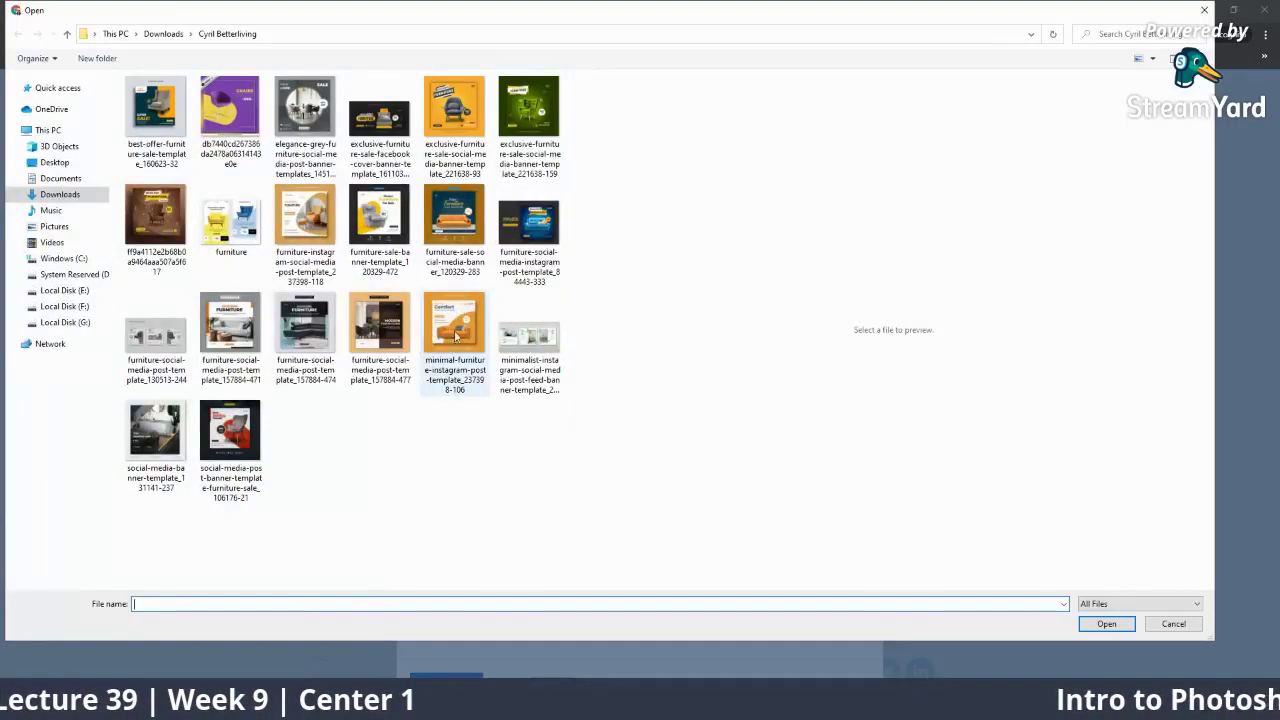
# - Select nine furniture ad images, starting with the minimal Instagram template, and upload them
pyautogui.click(457, 335)
pyautogui.keyDown('ctrl'); pyautogui.click(385, 330); pyautogui.keyUp('ctrl')
pyautogui.keyDown('ctrl'); pyautogui.click(305, 325); pyautogui.keyUp('ctrl')
pyautogui.keyDown('ctrl'); pyautogui.click(230, 325); pyautogui.keyUp('ctrl')
pyautogui.keyDown('ctrl'); pyautogui.click(156, 330); pyautogui.keyUp('ctrl')
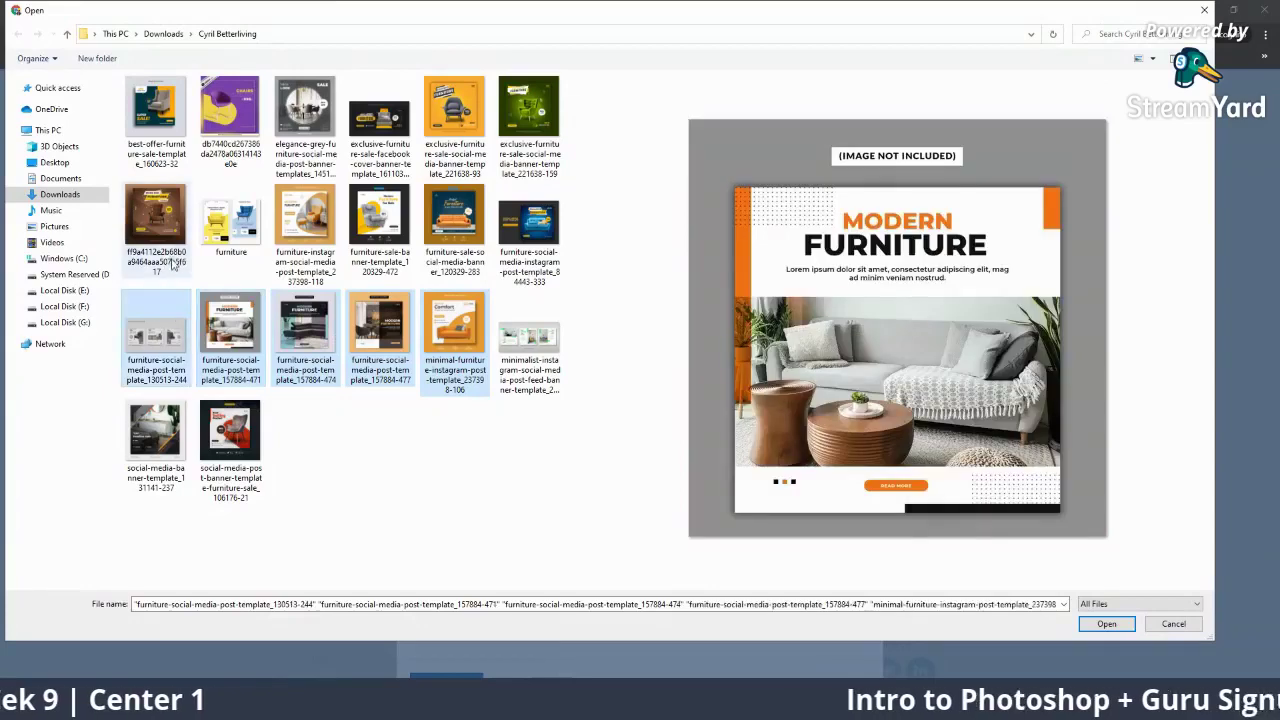
pyautogui.keyDown('ctrl'); pyautogui.click(230, 220); pyautogui.keyUp('ctrl')
pyautogui.keyDown('ctrl'); pyautogui.click(303, 241); pyautogui.keyUp('ctrl')
pyautogui.keyDown('ctrl'); pyautogui.click(380, 228); pyautogui.keyUp('ctrl')
pyautogui.keyDown('ctrl'); pyautogui.click(454, 226); pyautogui.keyUp('ctrl')
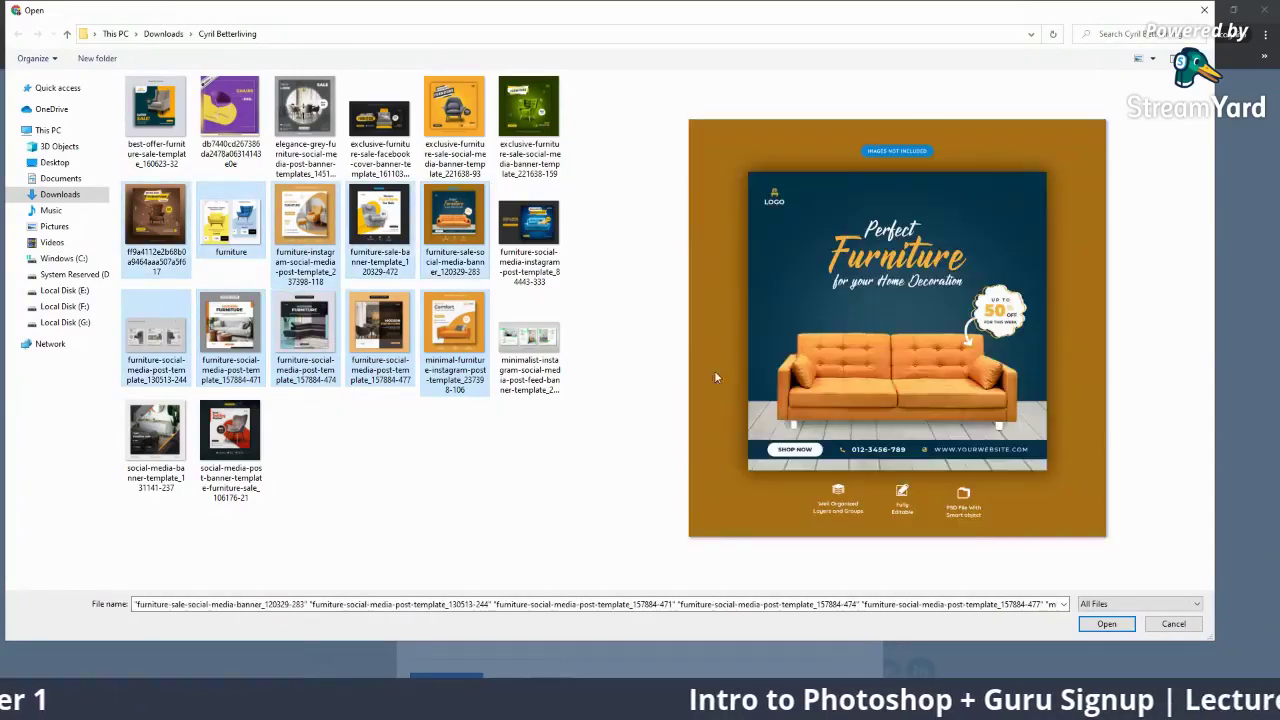
pyautogui.click(1106, 625)
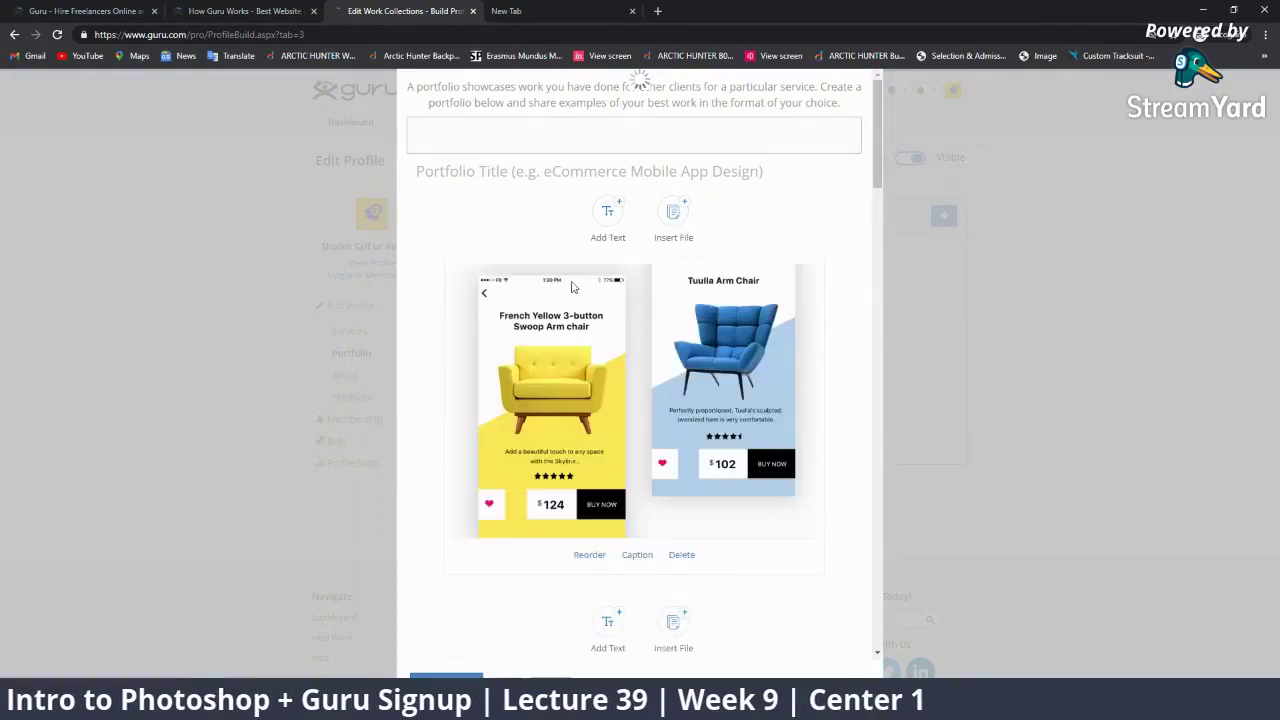
# - Title the portfolio 'Furniture branding'
pyautogui.click(557, 137)
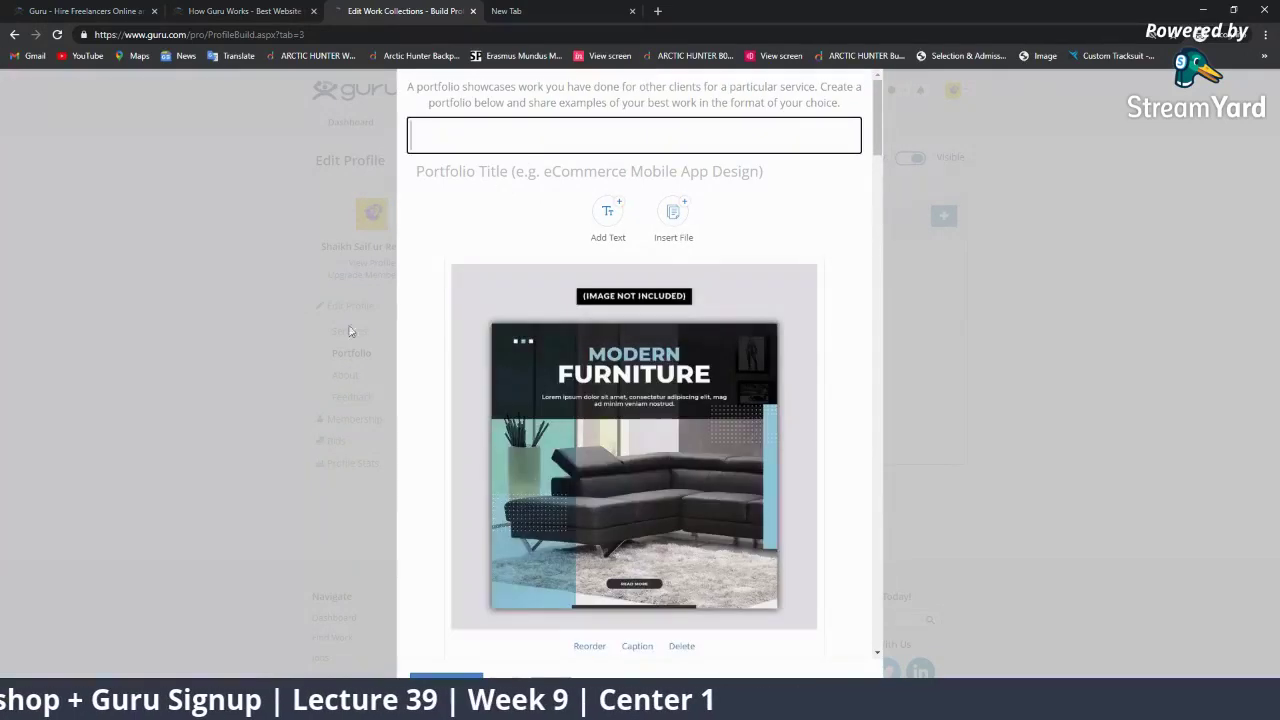
pyautogui.write('Furni')
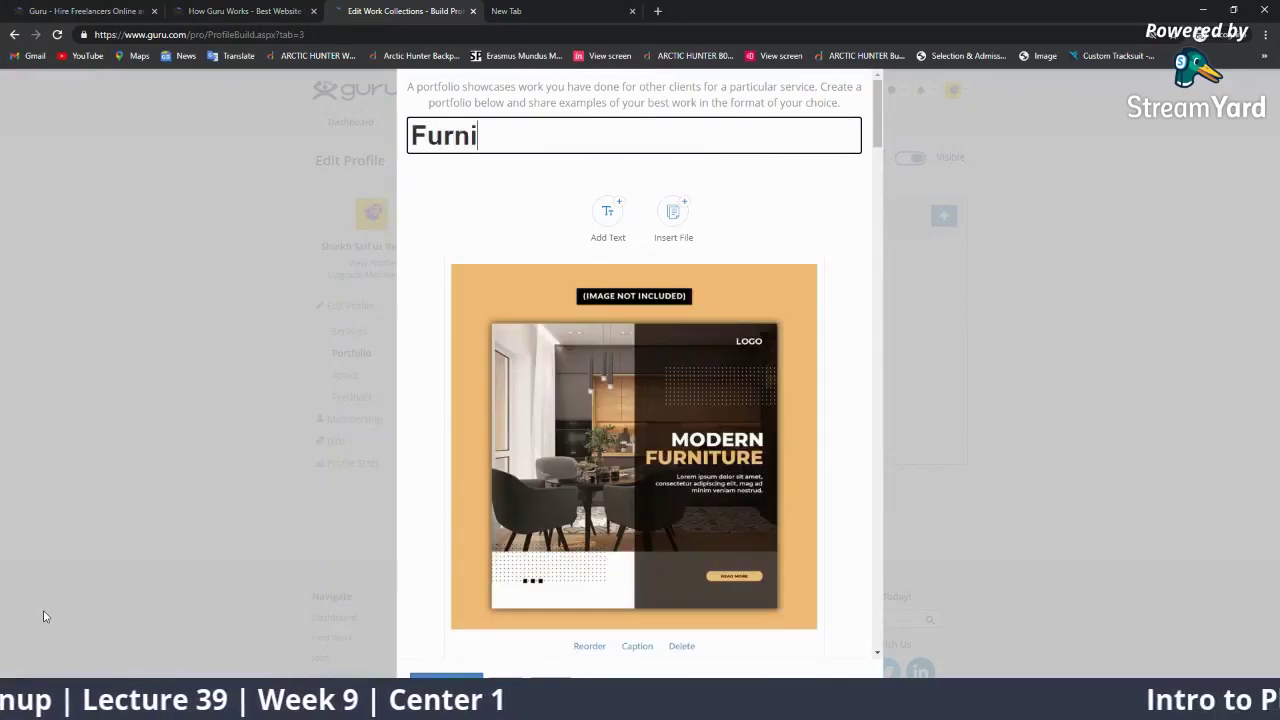
pyautogui.write('ture branding')
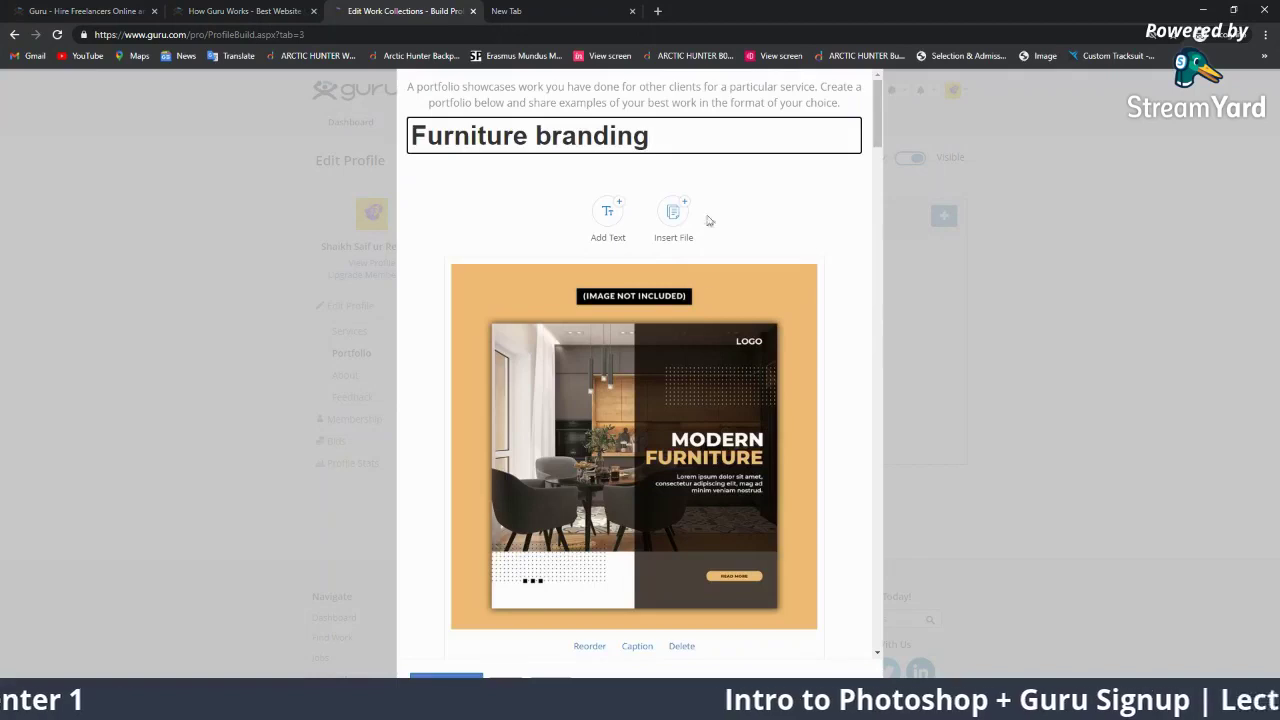
pyautogui.scroll(-5, 707, 219)
pyautogui.scroll(3, 646, 275)
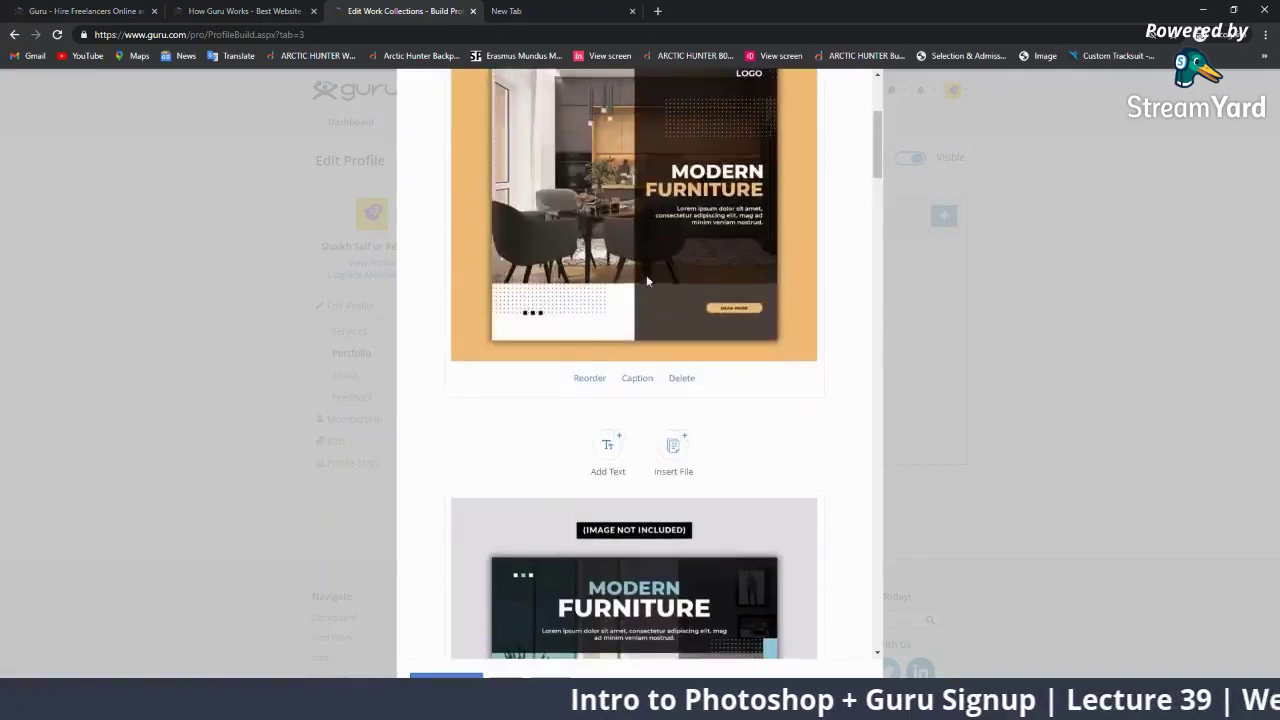
# - Caption two images 'Modern Furniture' and 'Blue Modren Furniture'
pyautogui.click(636, 380)
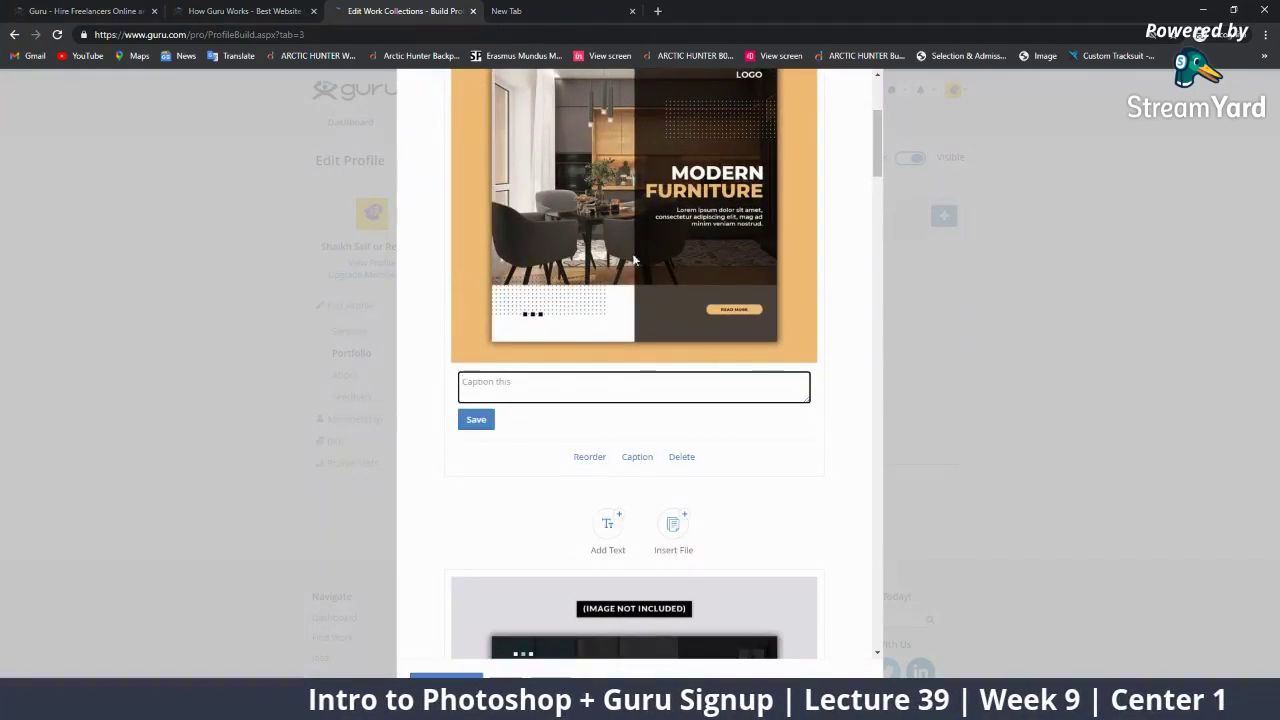
pyautogui.write('Modern')
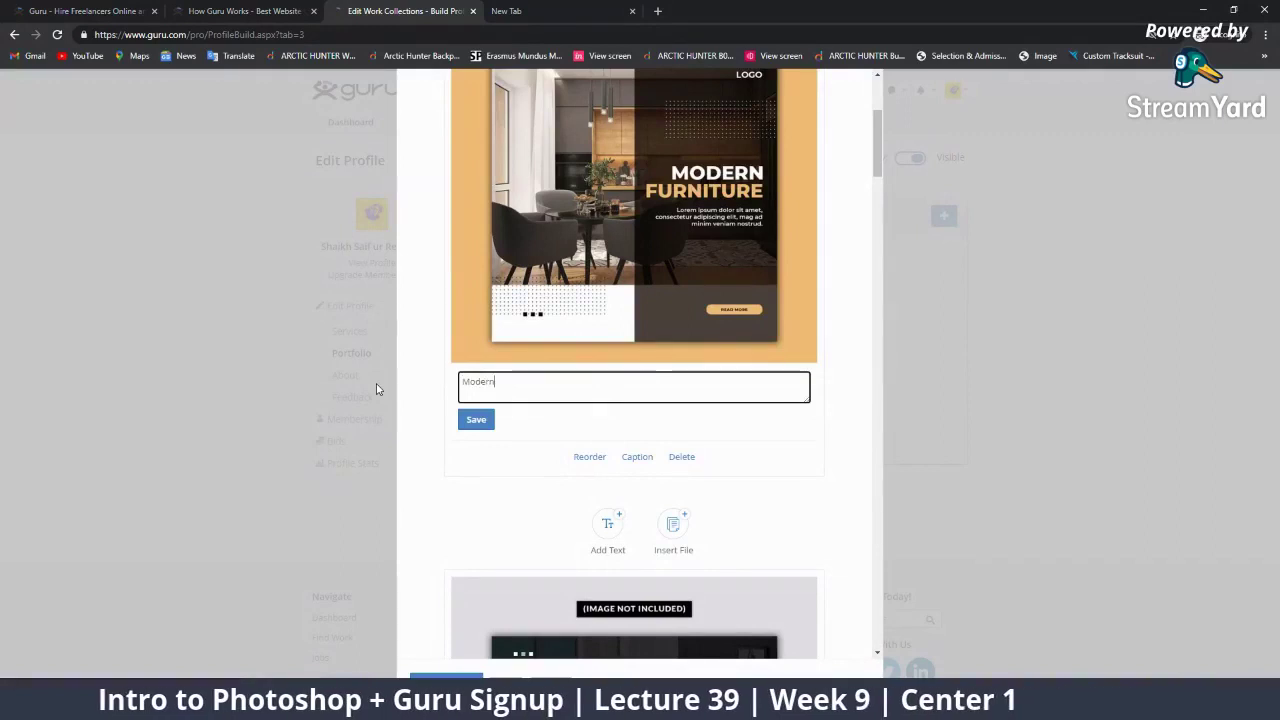
pyautogui.write(' Furniture')
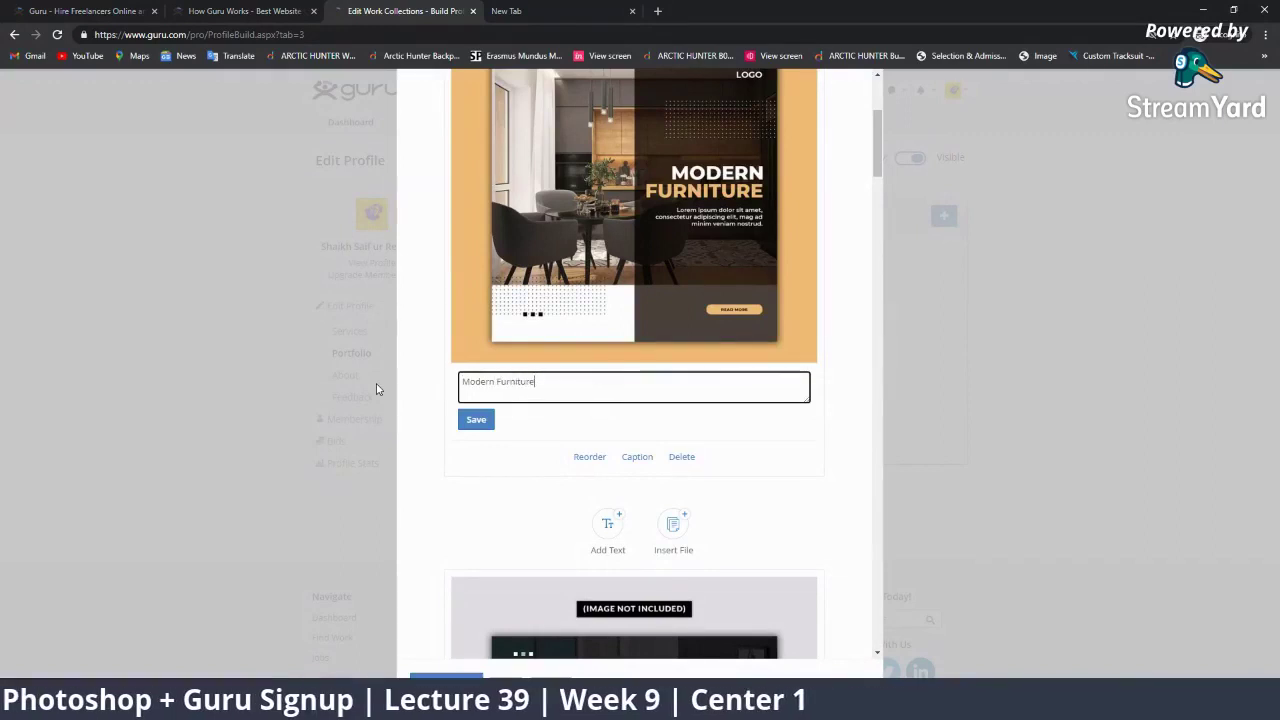
pyautogui.click(476, 419)
pyautogui.scroll(-5, 608, 390)
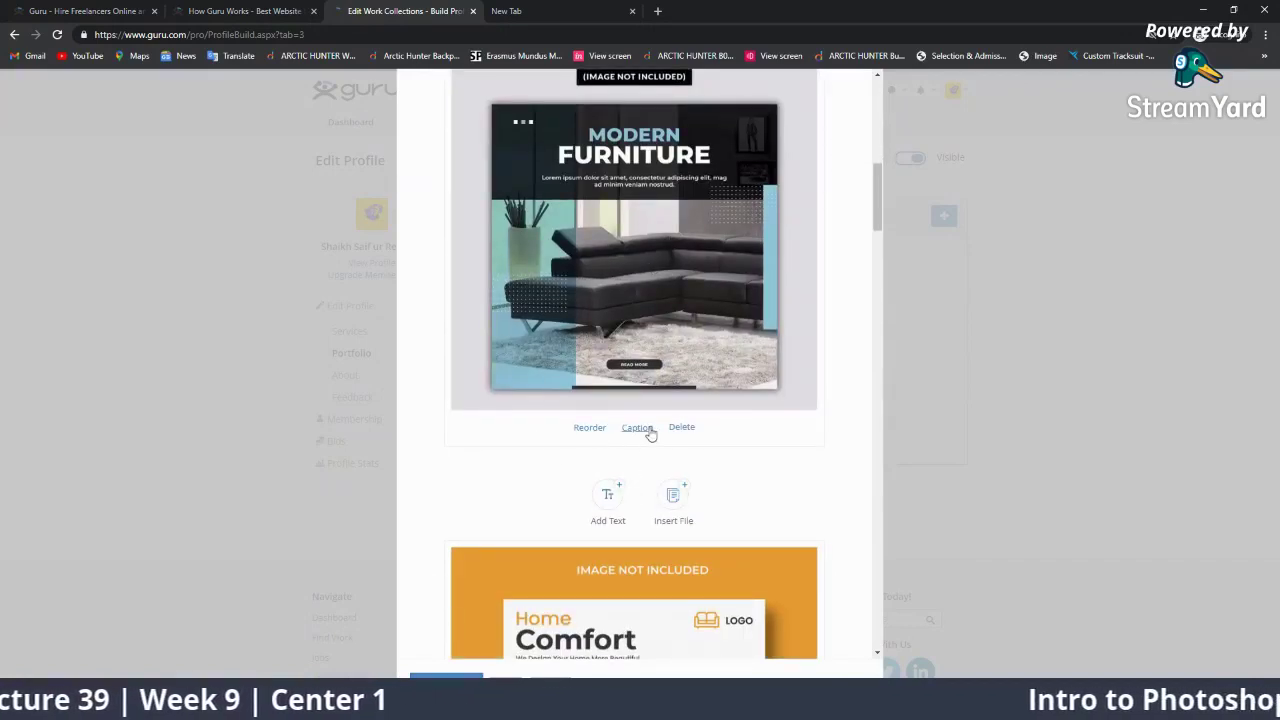
pyautogui.click(640, 427)
pyautogui.write('Blue')
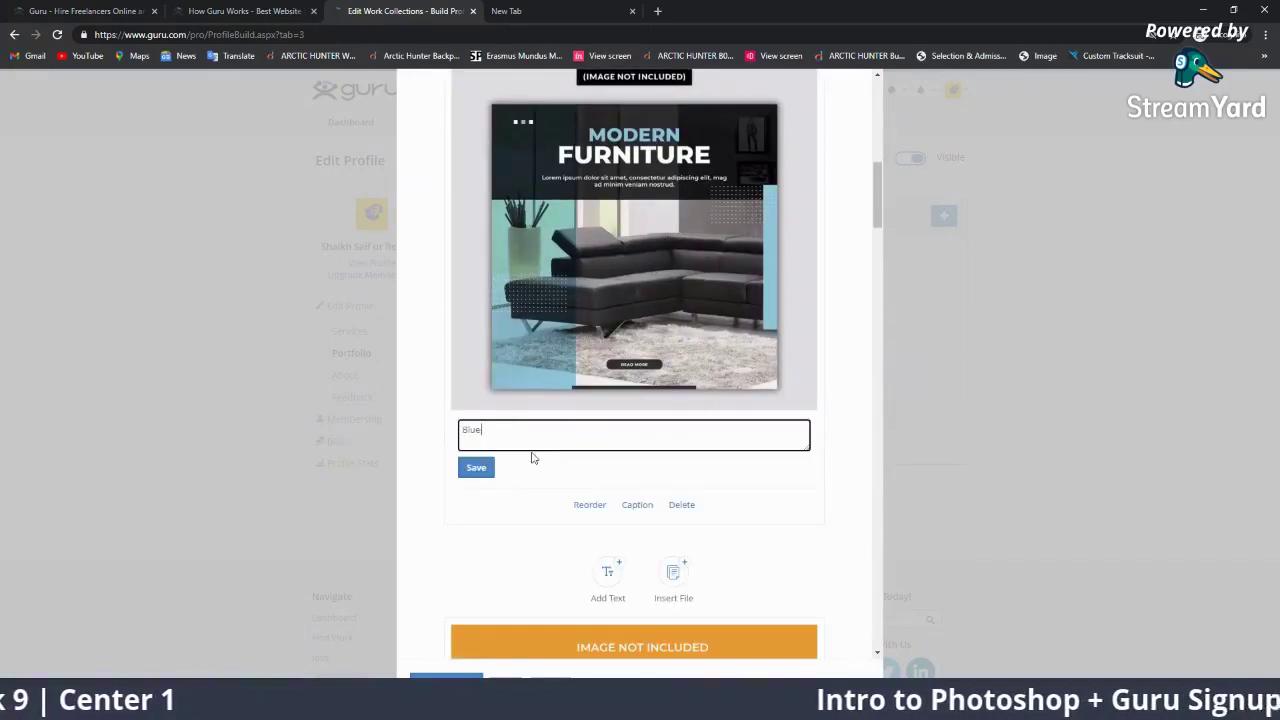
pyautogui.write(' Modren')
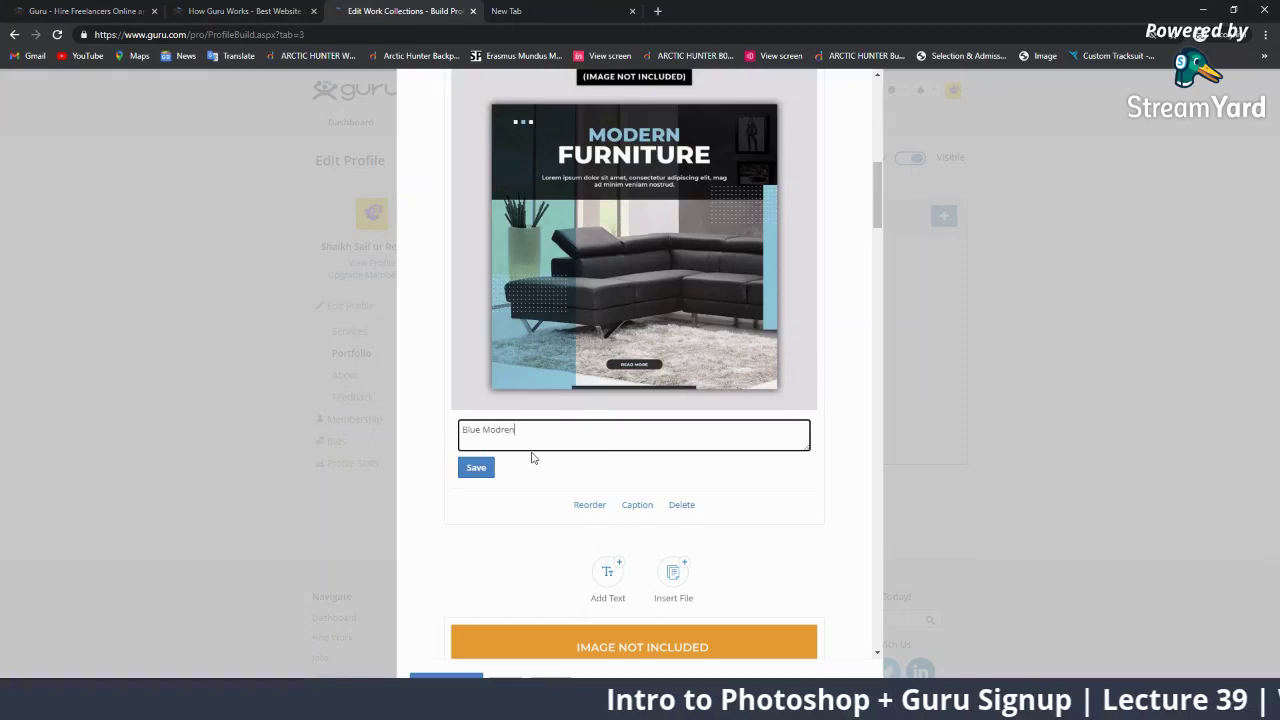
pyautogui.press('BackSpace')
pyautogui.press('BackSpace')
pyautogui.press('BackSpace')
pyautogui.write('ern F')
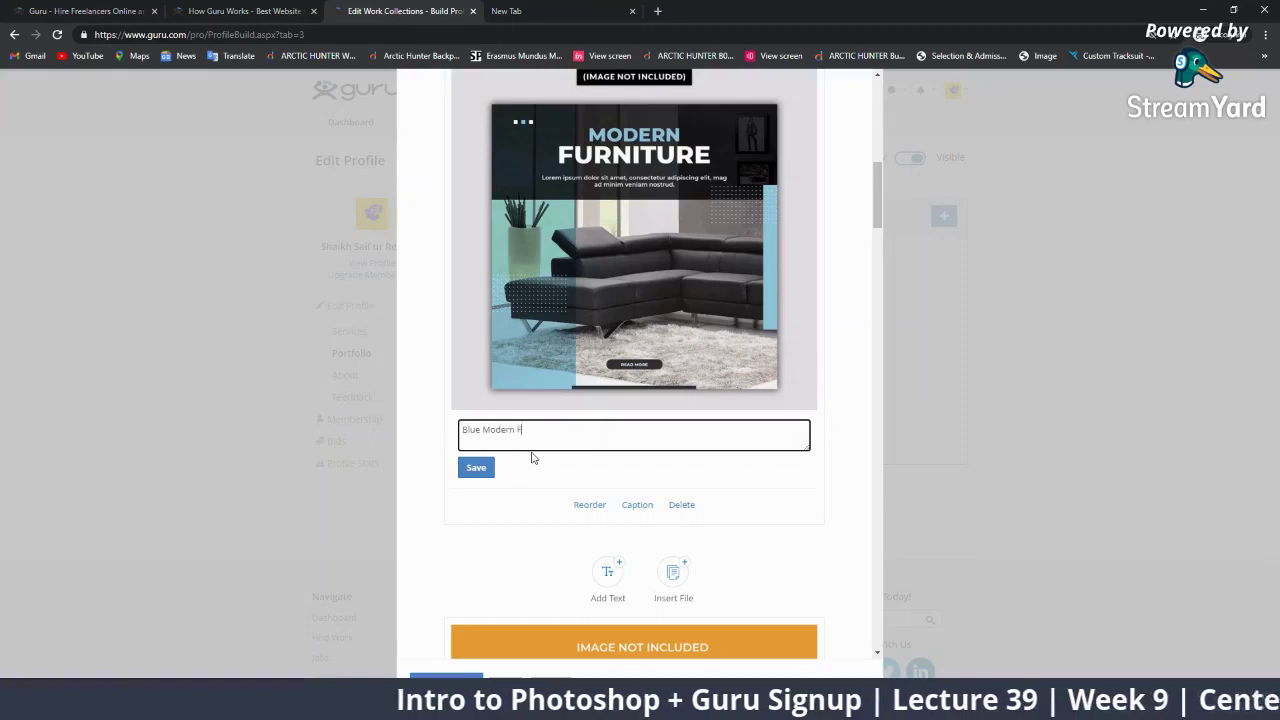
pyautogui.write('urniture')
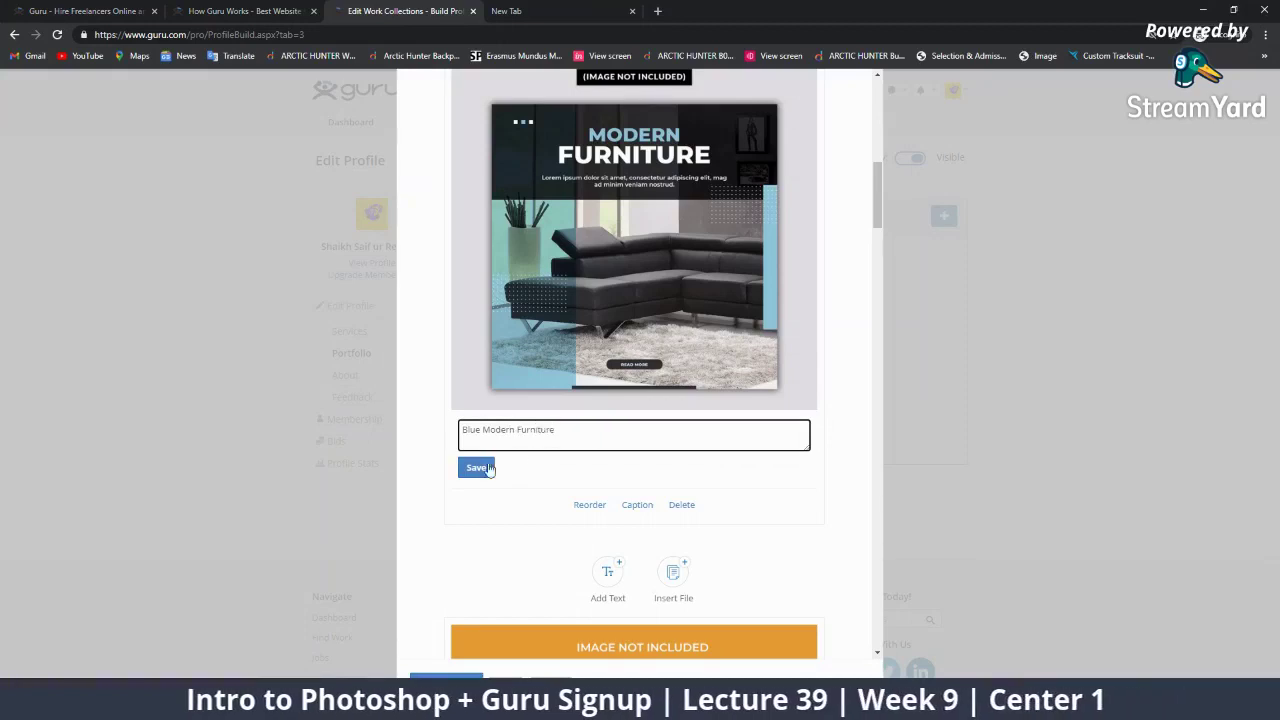
pyautogui.click(477, 467)
# - Reorder the images, moving the orange furniture image down to second place
pyautogui.scroll(2, 520, 450)
pyautogui.scroll(1, 560, 340)
pyautogui.click(589, 265)
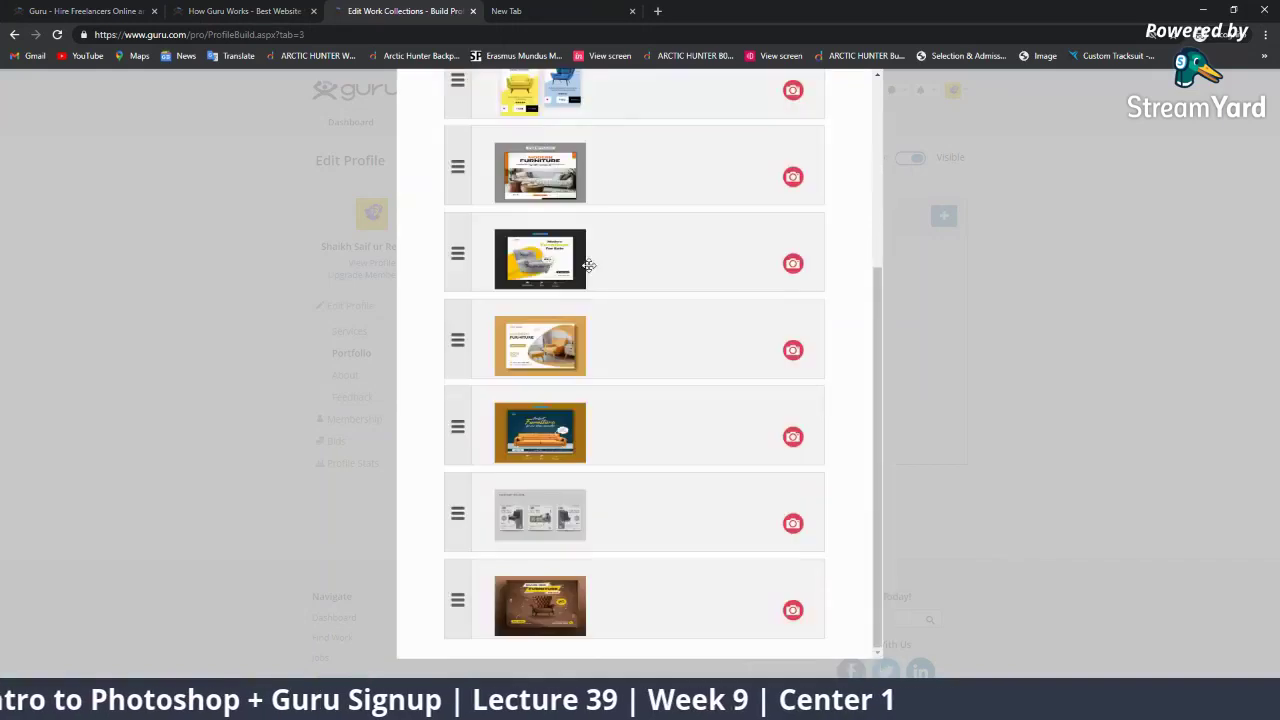
pyautogui.scroll(4, 477, 351)
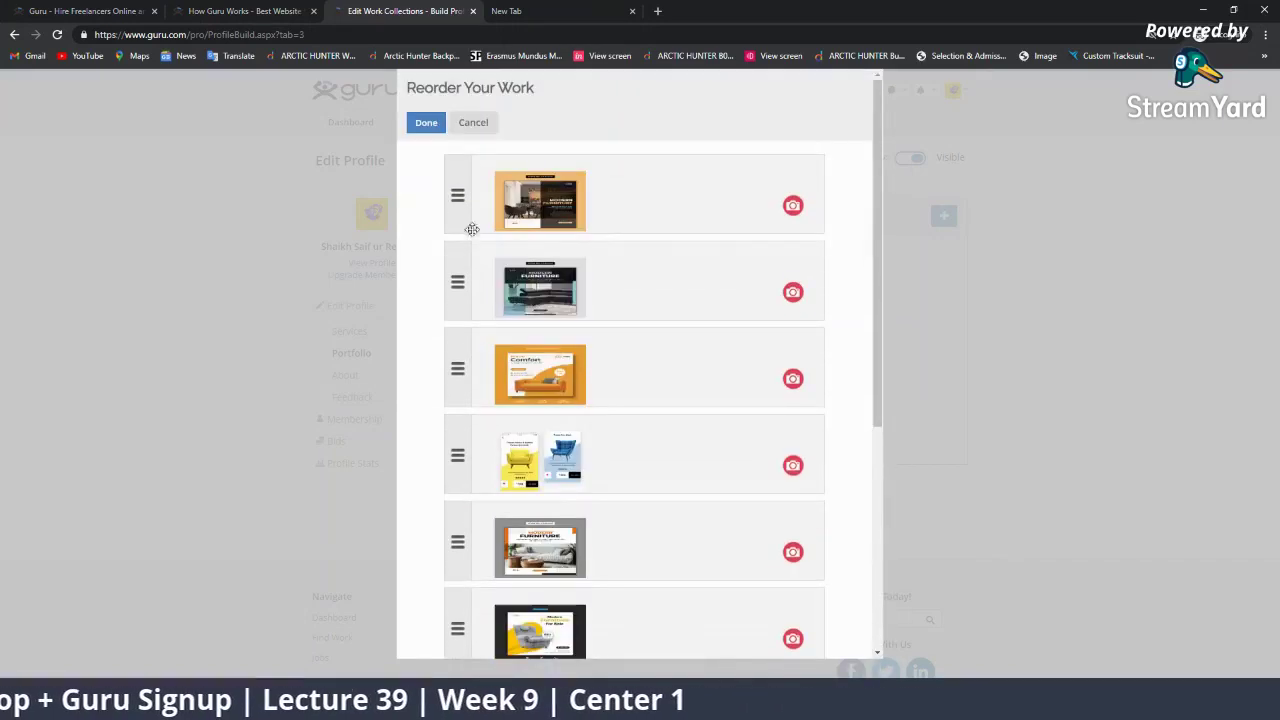
pyautogui.moveTo(472, 229)
pyautogui.mouseDown()
pyautogui.moveTo(458, 225)
pyautogui.moveTo(457, 330)
pyautogui.moveTo(457, 210)
pyautogui.moveTo(456, 333)
pyautogui.moveTo(454, 198)
pyautogui.moveTo(466, 210)
pyautogui.mouseUp()
pyautogui.click(426, 122)
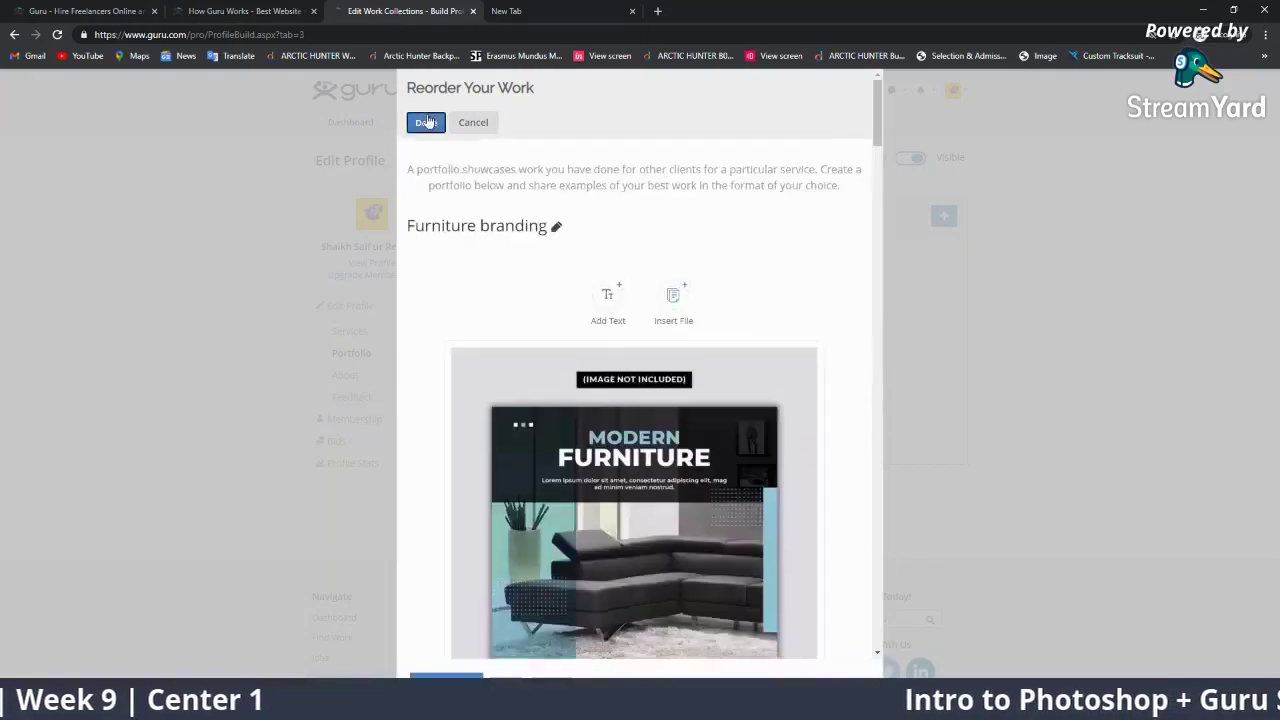
pyautogui.scroll(-3, 557, 549)
# - Continue to portfolio details and upload the brown armchair furniture image as the cover
pyautogui.click(446, 682)
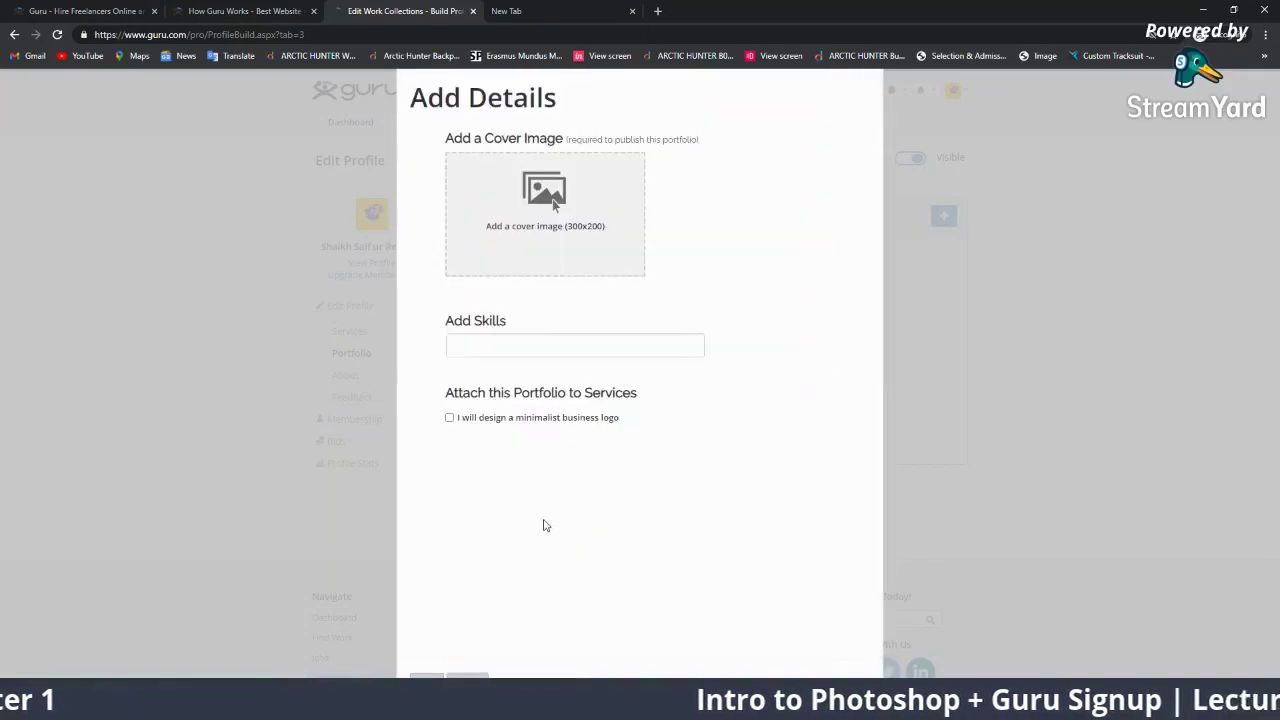
pyautogui.click(557, 217)
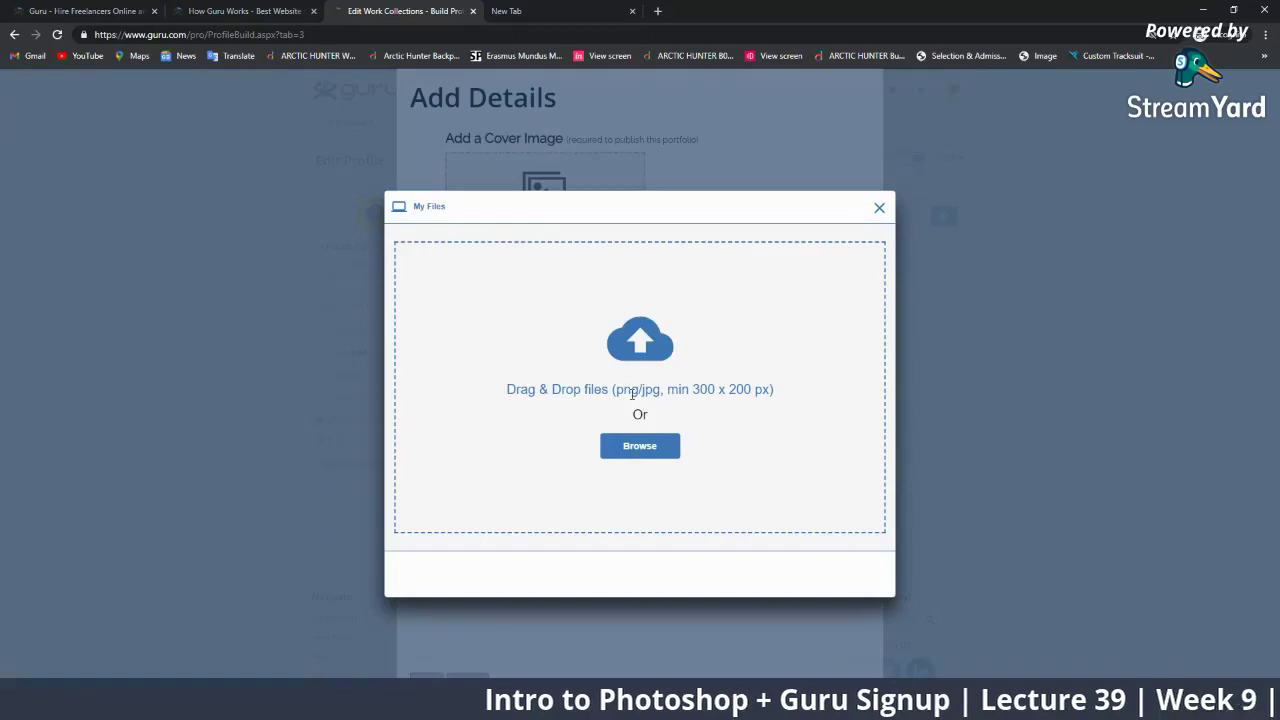
pyautogui.click(640, 446)
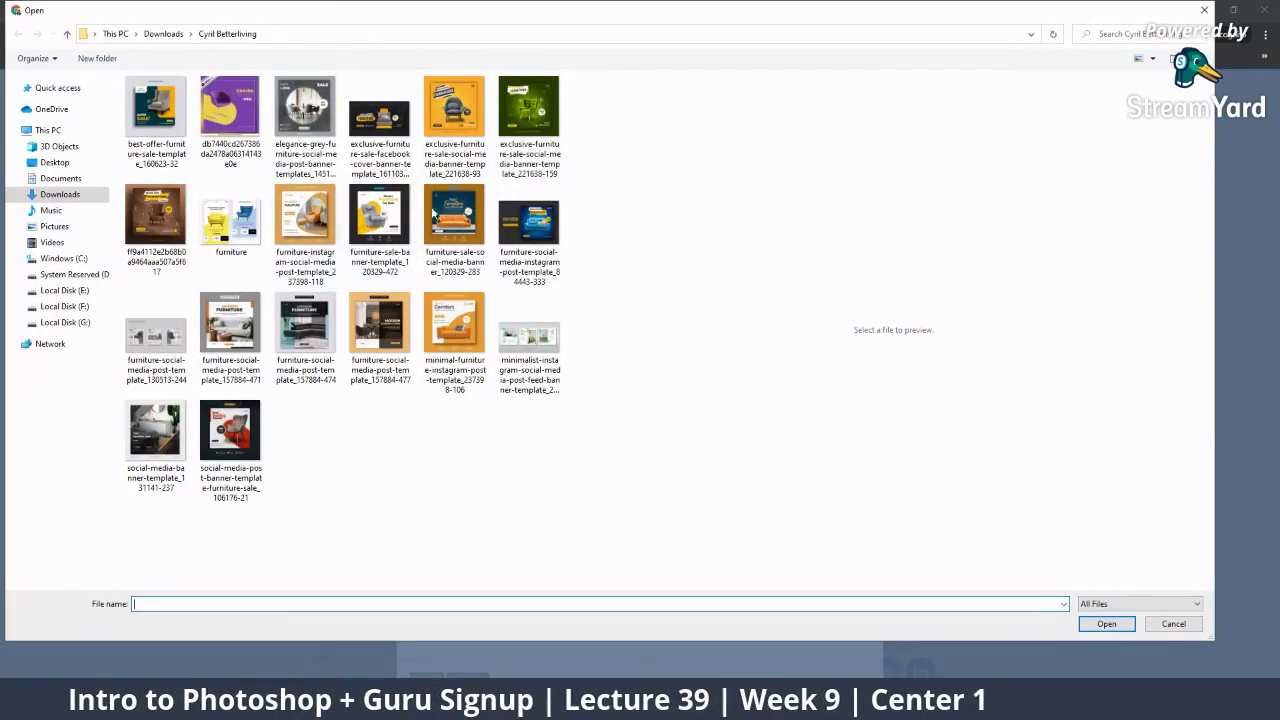
pyautogui.click(172, 226)
pyautogui.click(1105, 622)
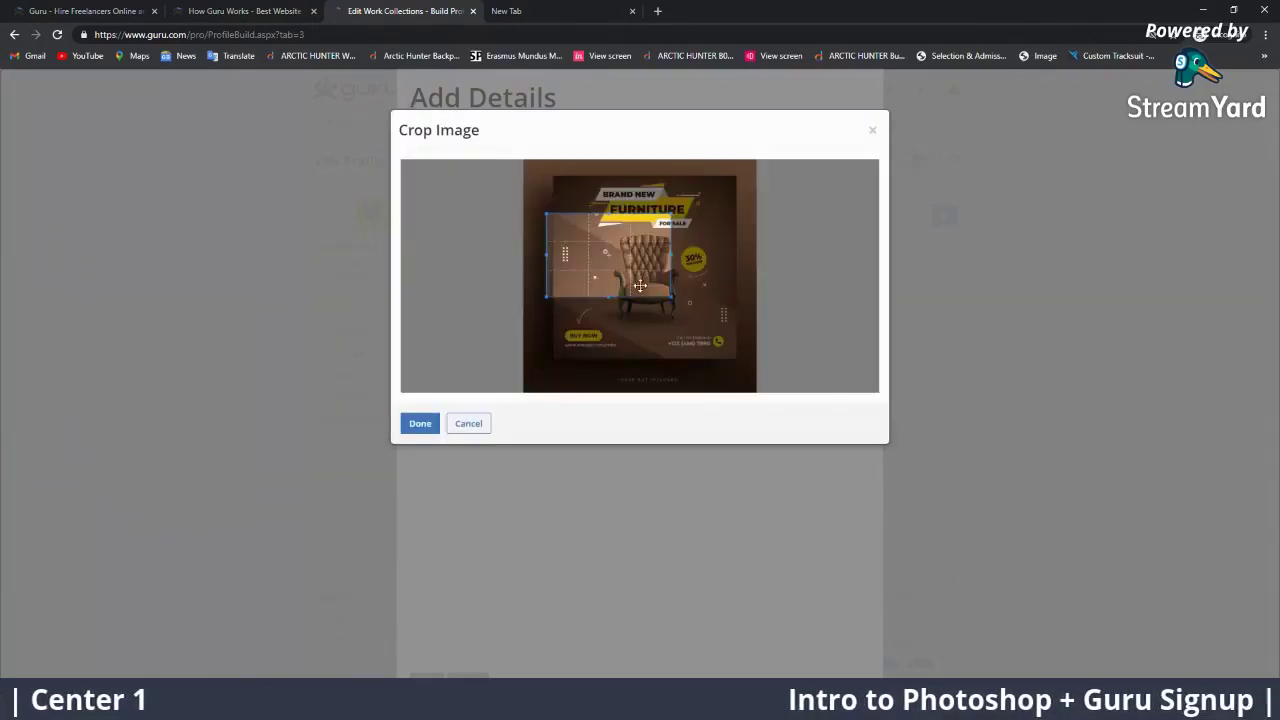
# - Fit the crop box over the headline and chair, then apply it as cover image
pyautogui.moveTo(652, 276); pyautogui.dragTo(782, 388)
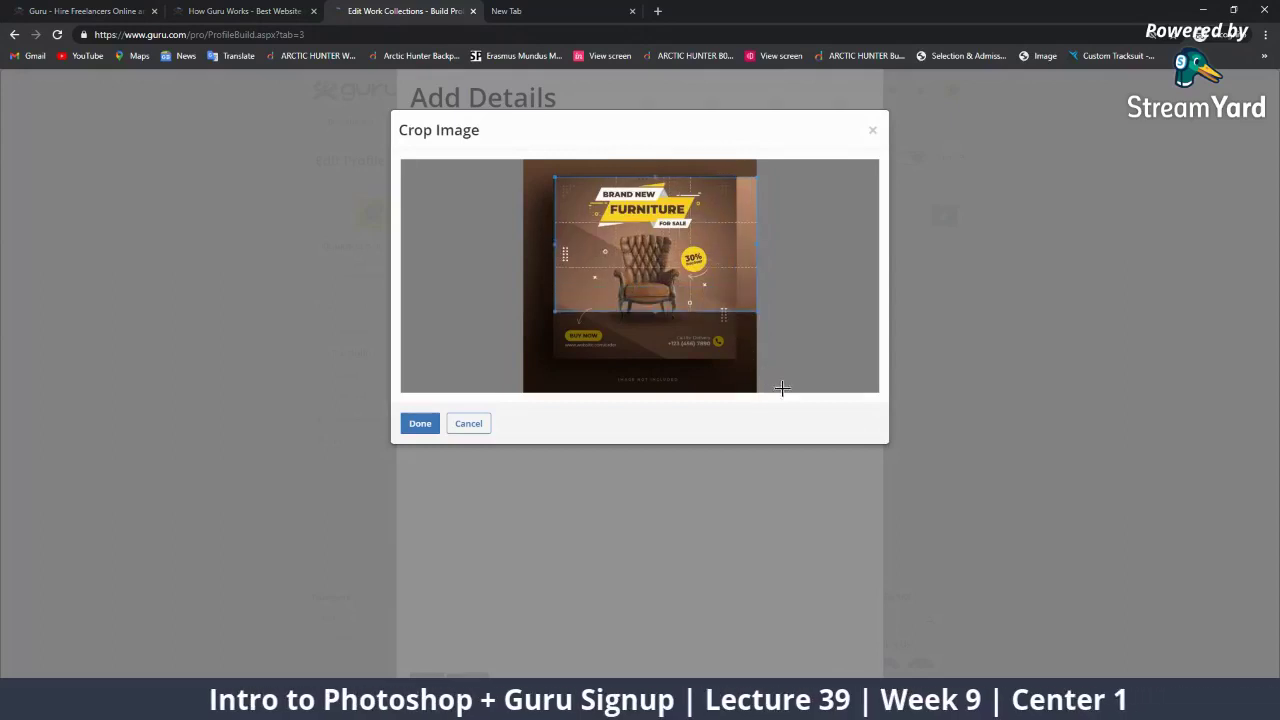
pyautogui.click(706, 317)
pyautogui.moveTo(684, 341); pyautogui.dragTo(606, 210)
pyautogui.moveTo(681, 264); pyautogui.dragTo(740, 342)
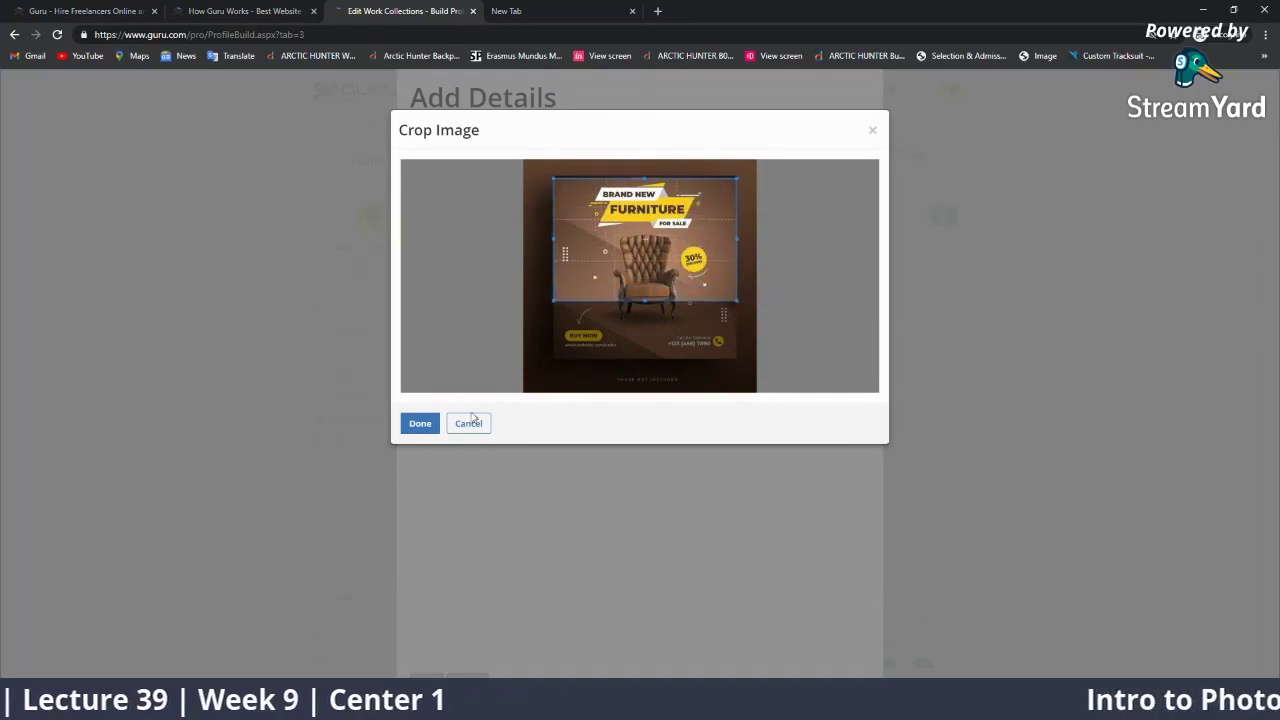
pyautogui.click(420, 424)
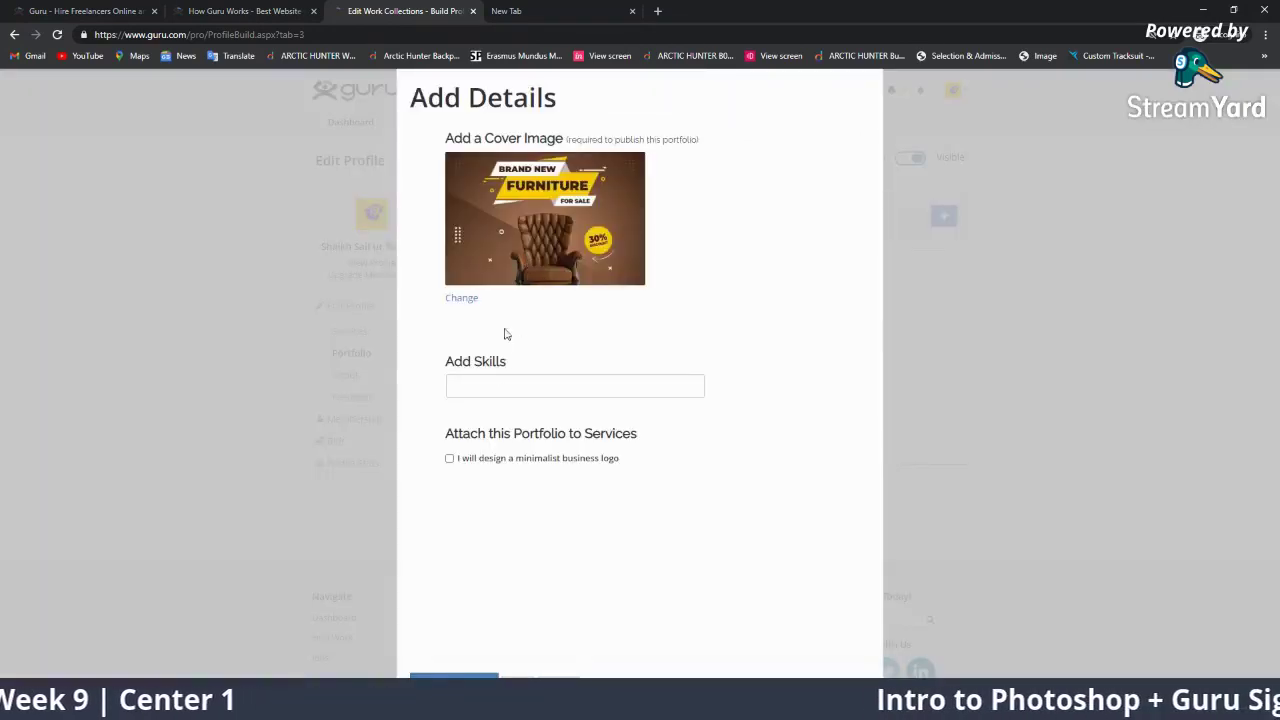
# - Add Social Media Design and Graphic as skills on the portfolio
pyautogui.click(500, 385)
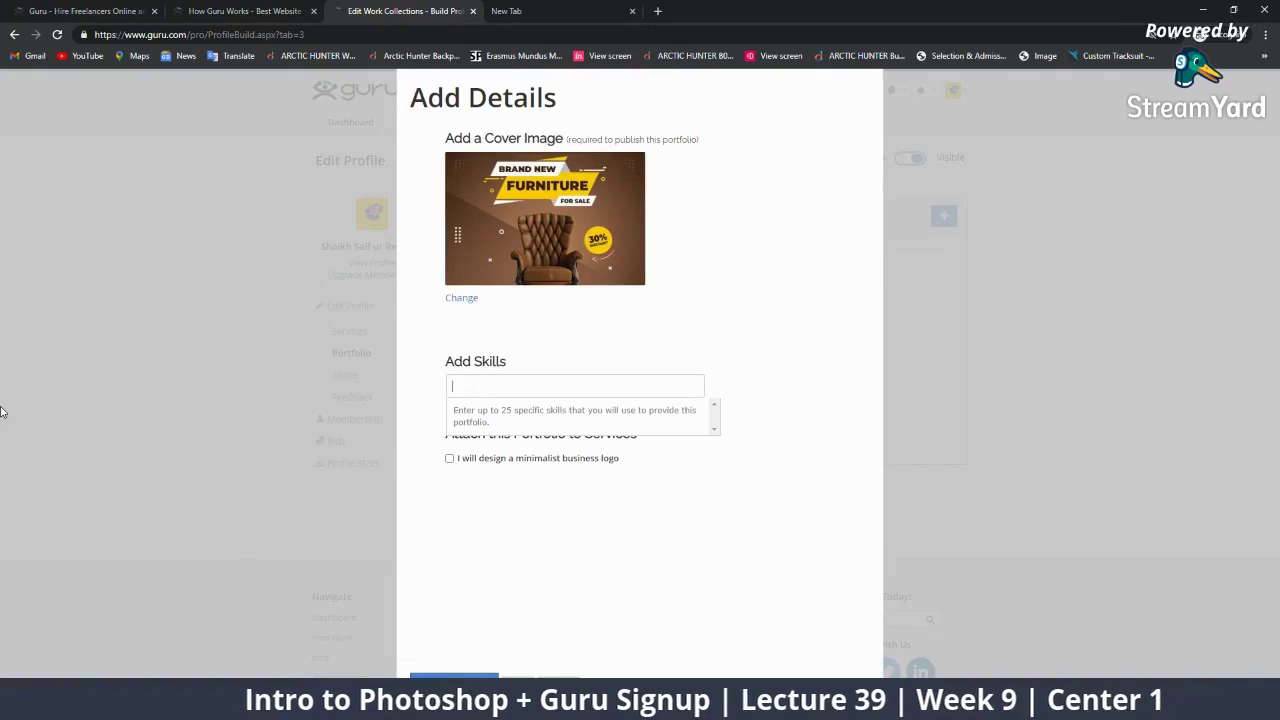
pyautogui.write('social media')
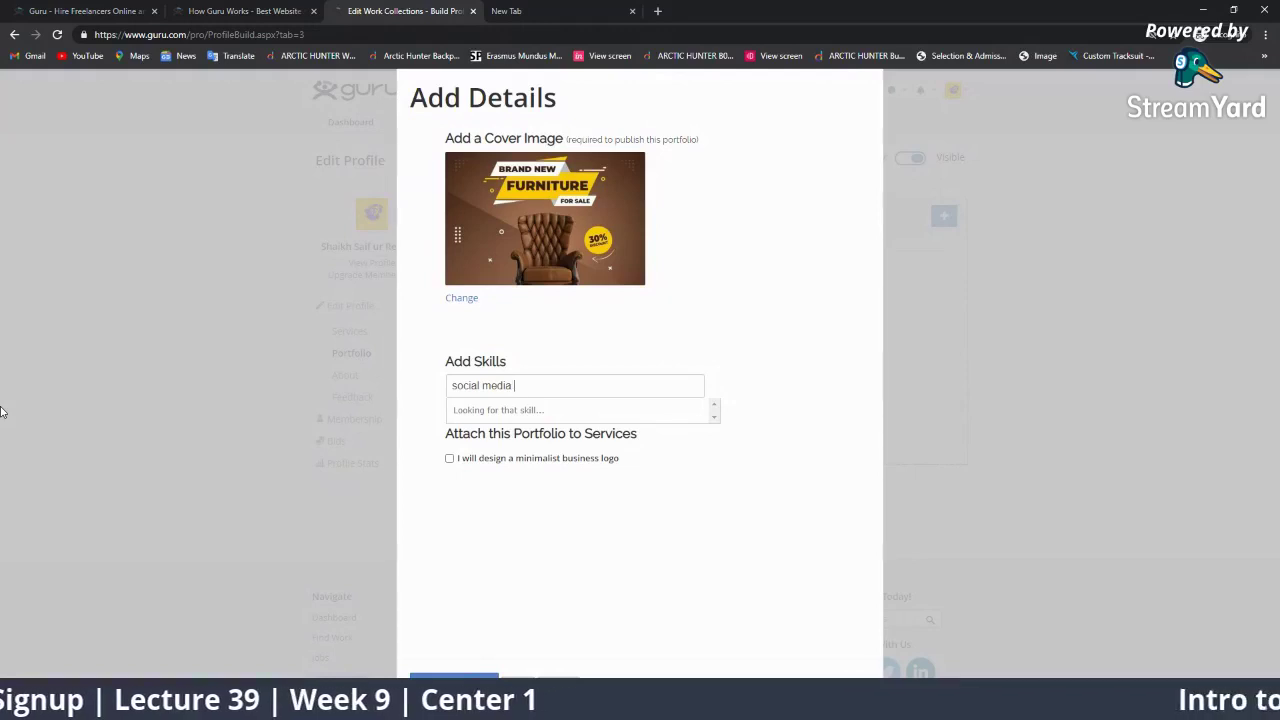
pyautogui.write('desi')
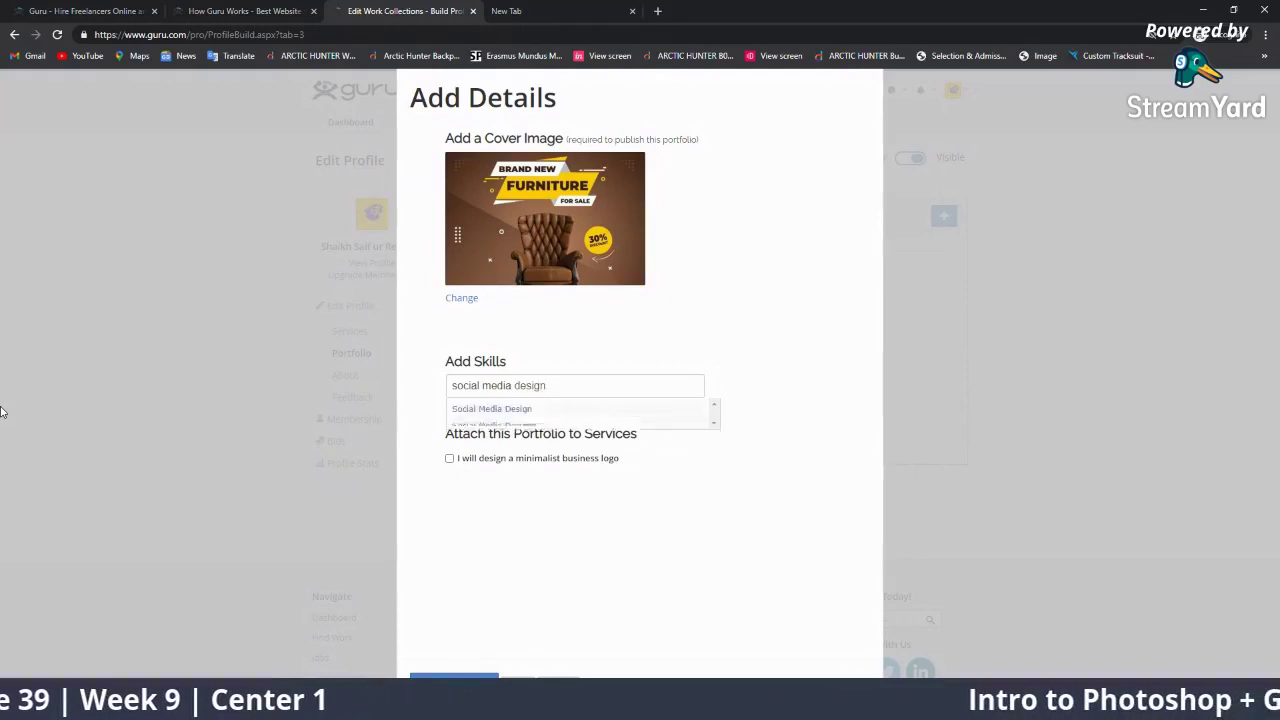
pyautogui.write('gn')
pyautogui.press('Down')
pyautogui.press('Return')
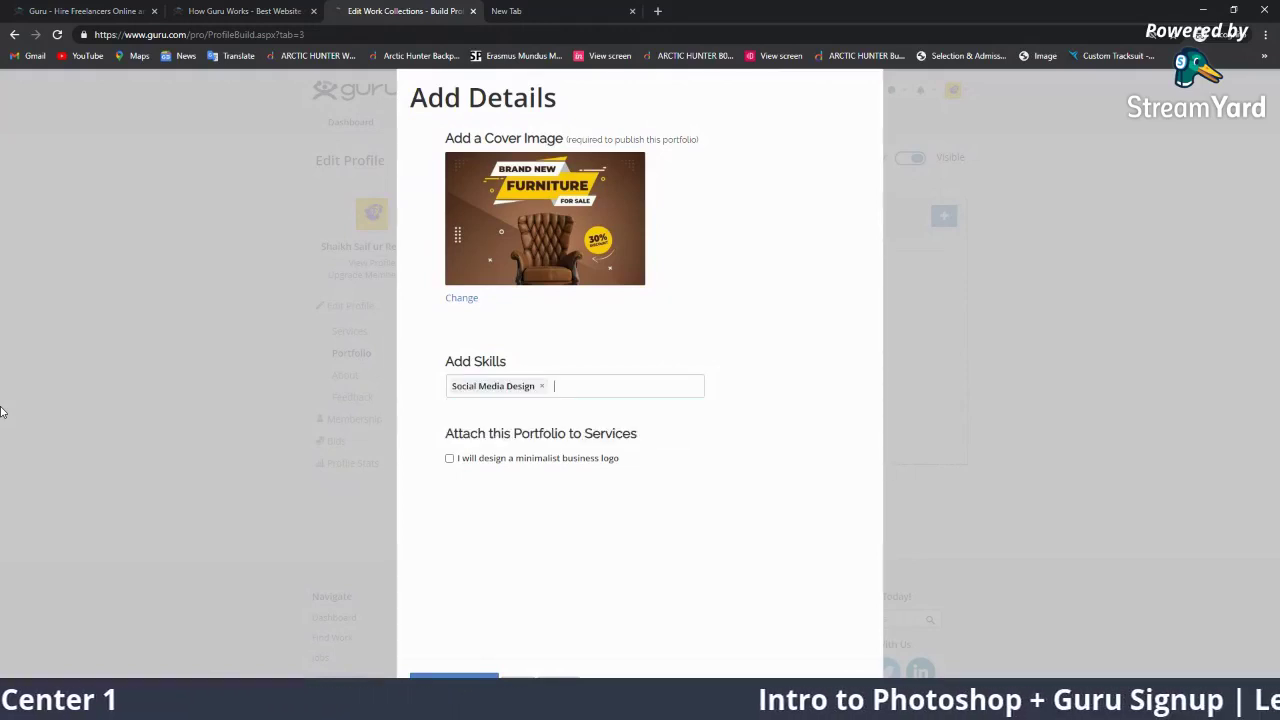
pyautogui.write('Graphic')
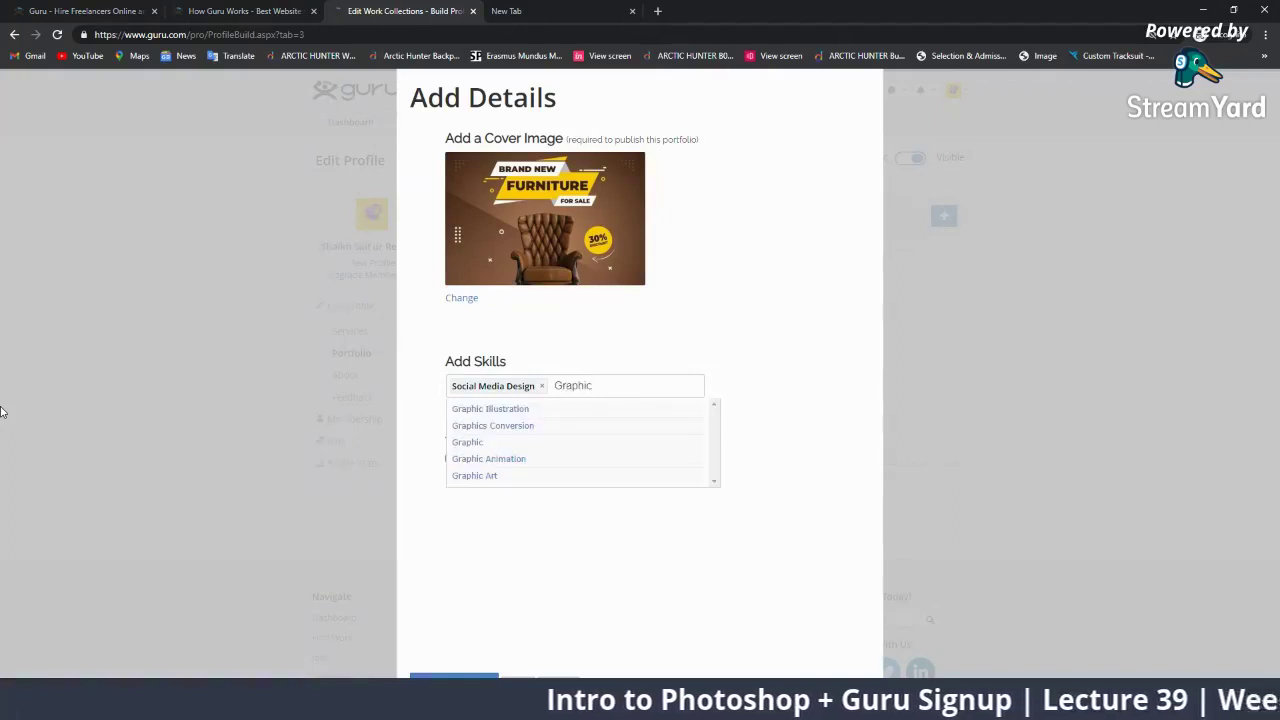
pyautogui.press('Up')
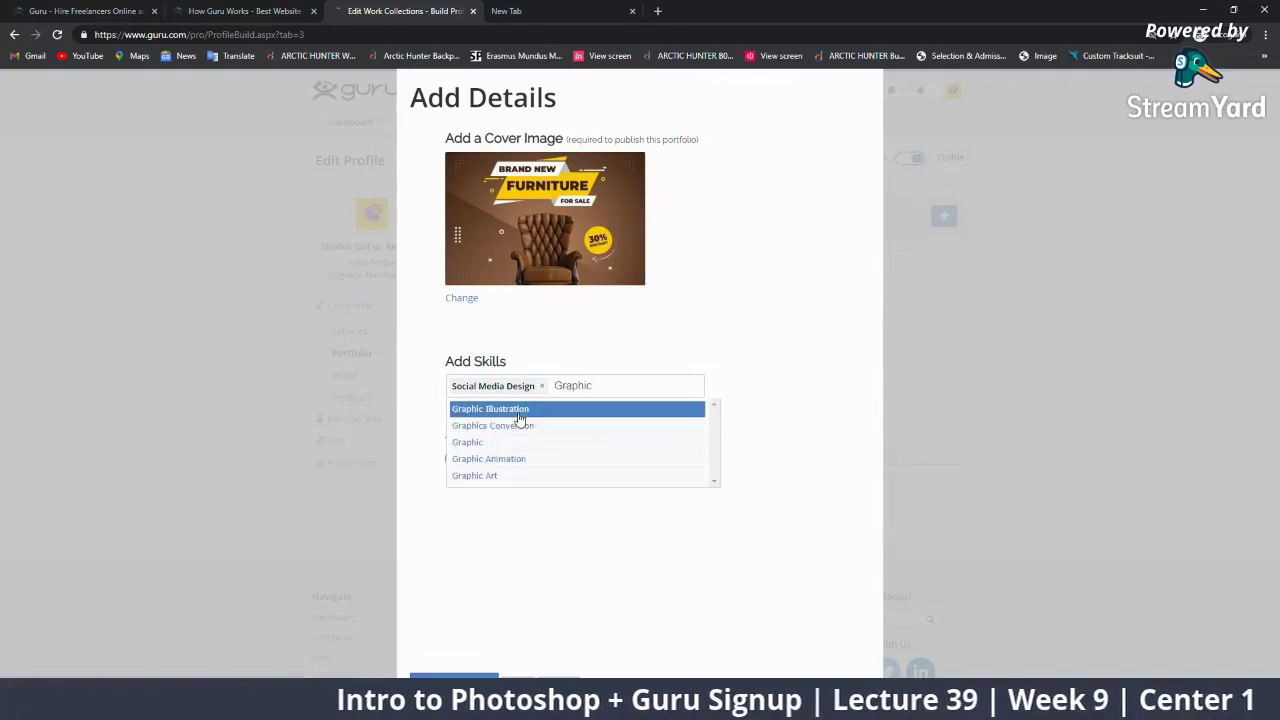
pyautogui.press('Down')
pyautogui.click(492, 443)
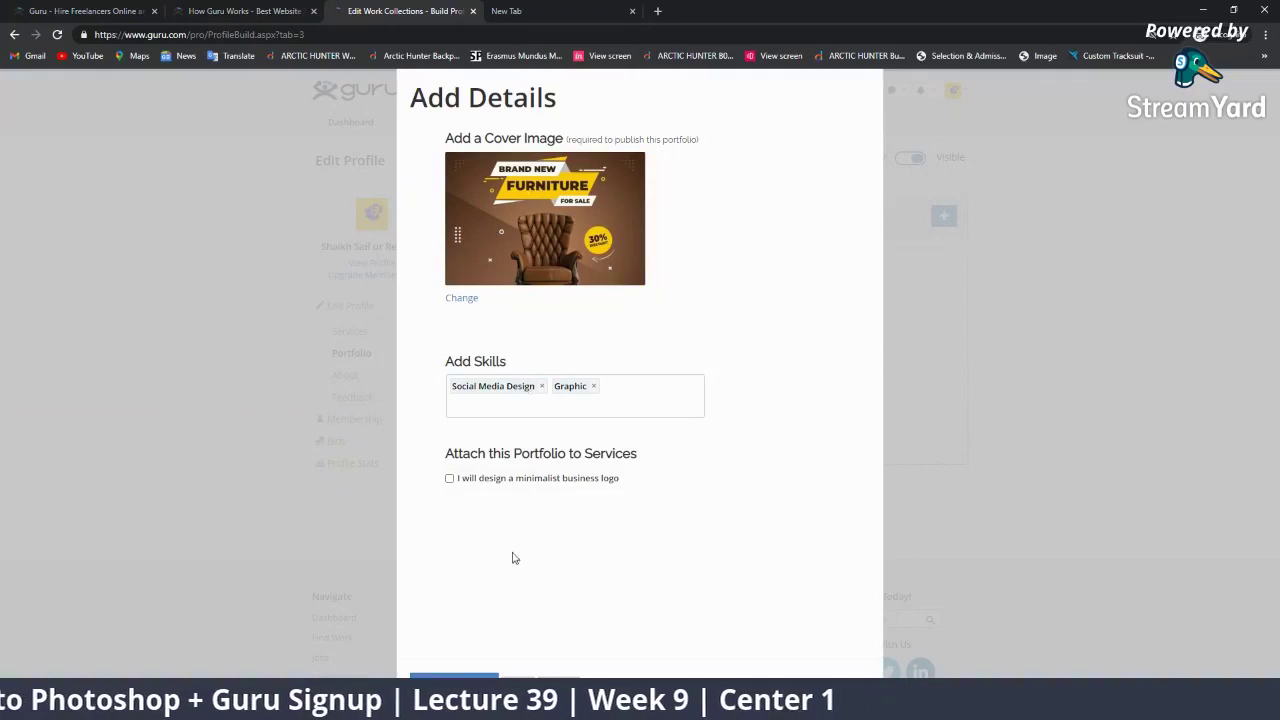
# - Attach the portfolio to the 'I will design a minimalist business logo' service
pyautogui.click(451, 479)
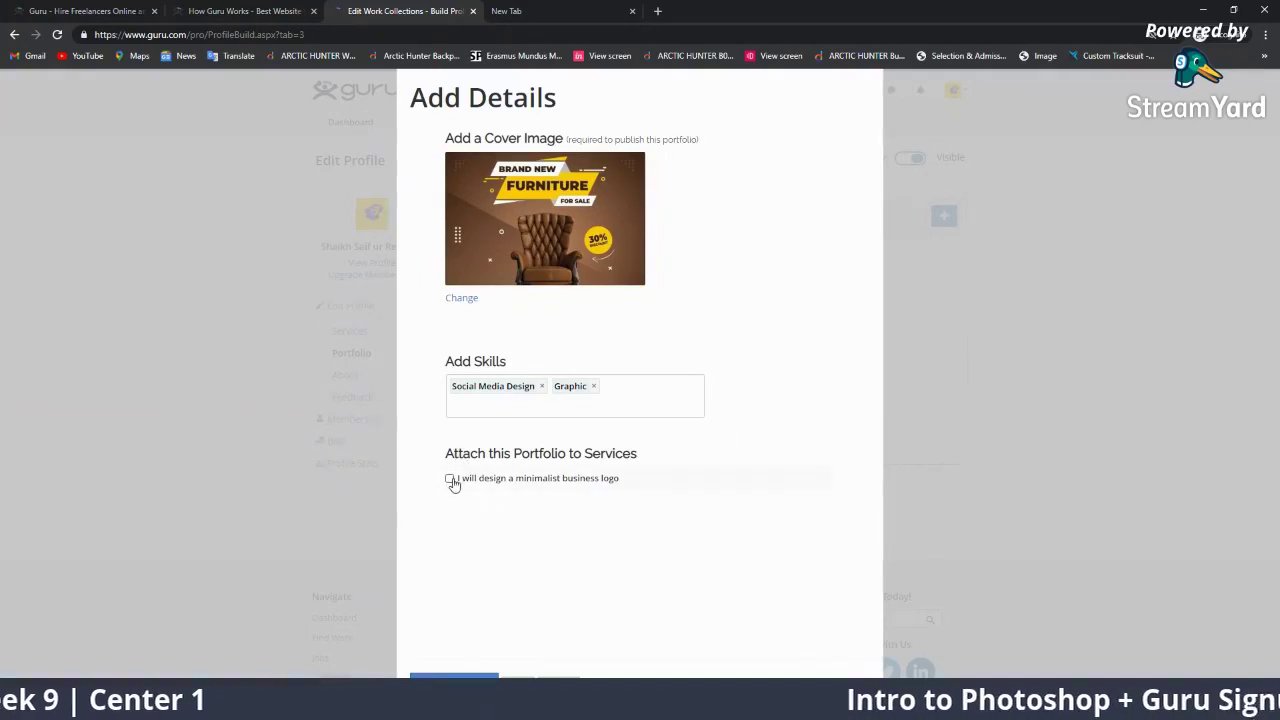
pyautogui.click(450, 479)
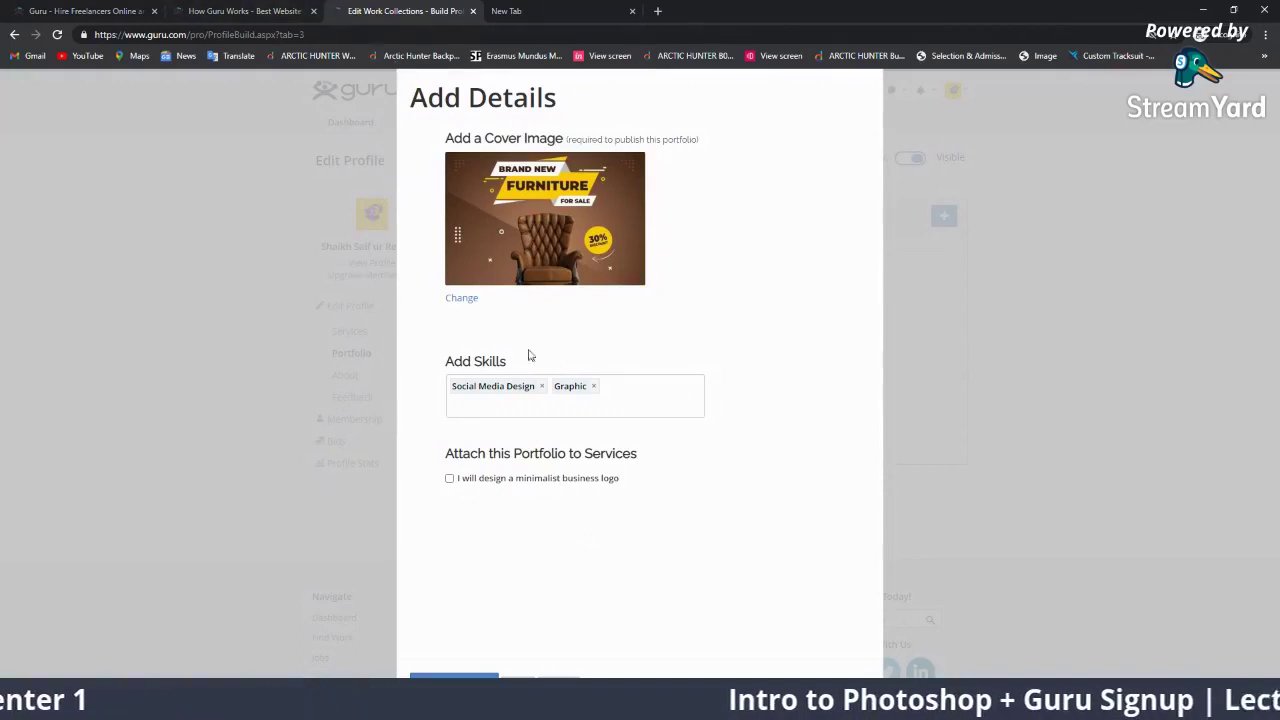
pyautogui.click(450, 479)
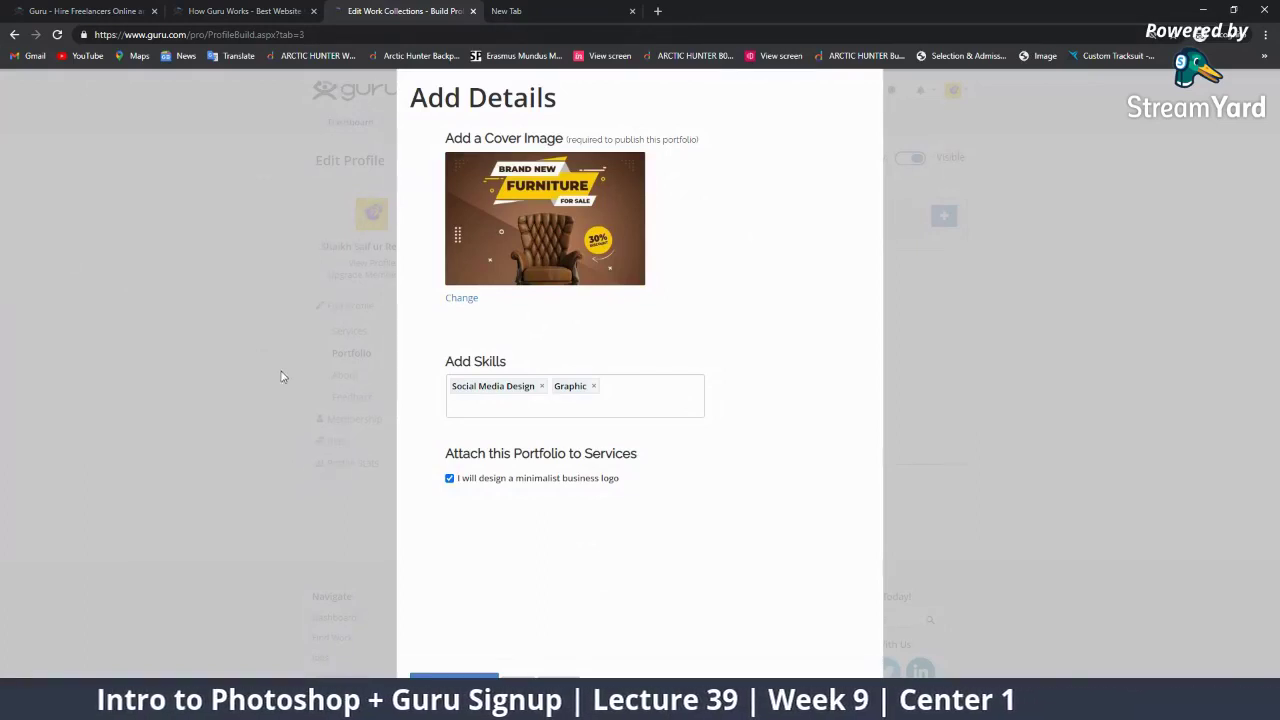
pyautogui.click(454, 678)
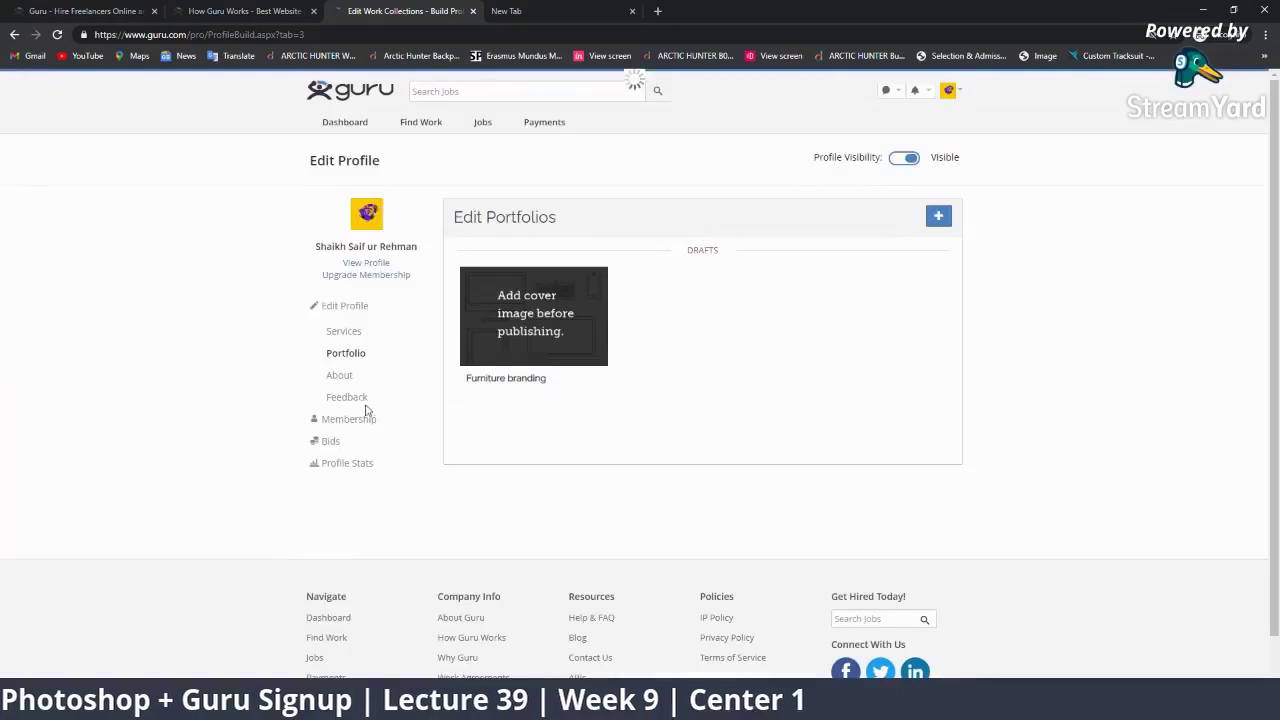
pyautogui.scroll(-1, 345, 300)
pyautogui.scroll(1, 334, 236)
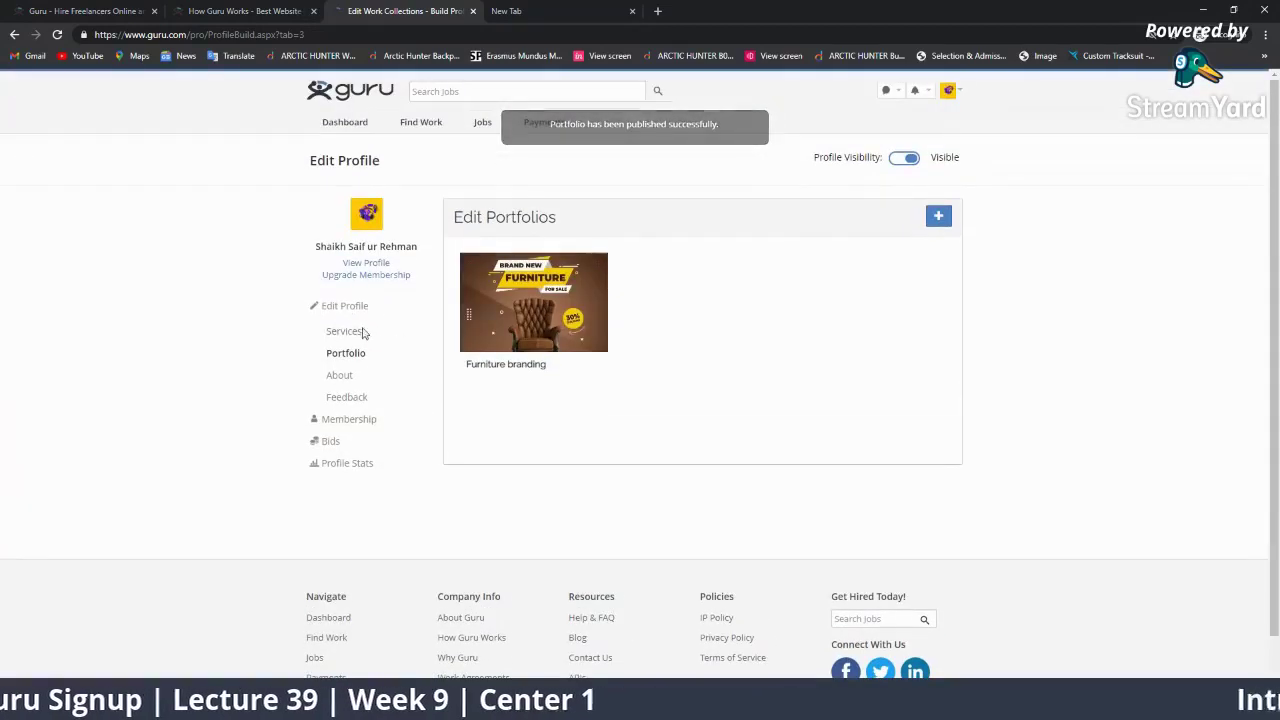
pyautogui.click(340, 331)
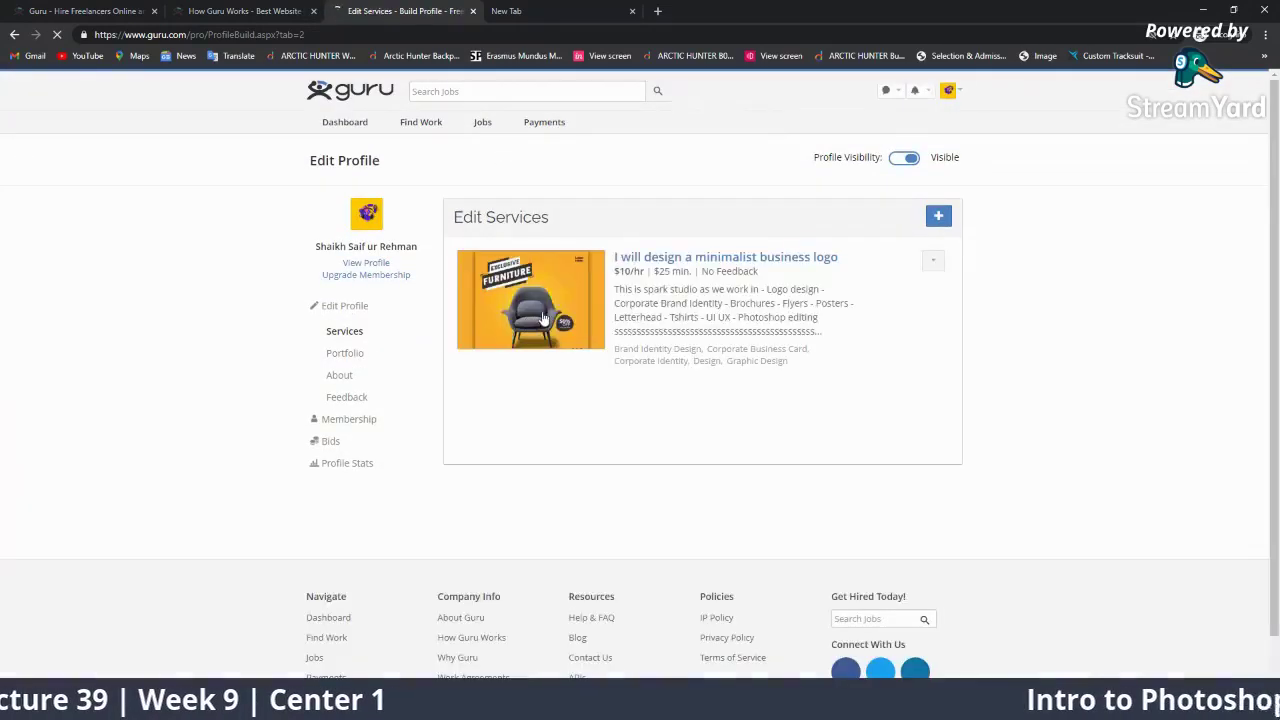
pyautogui.click(563, 320)
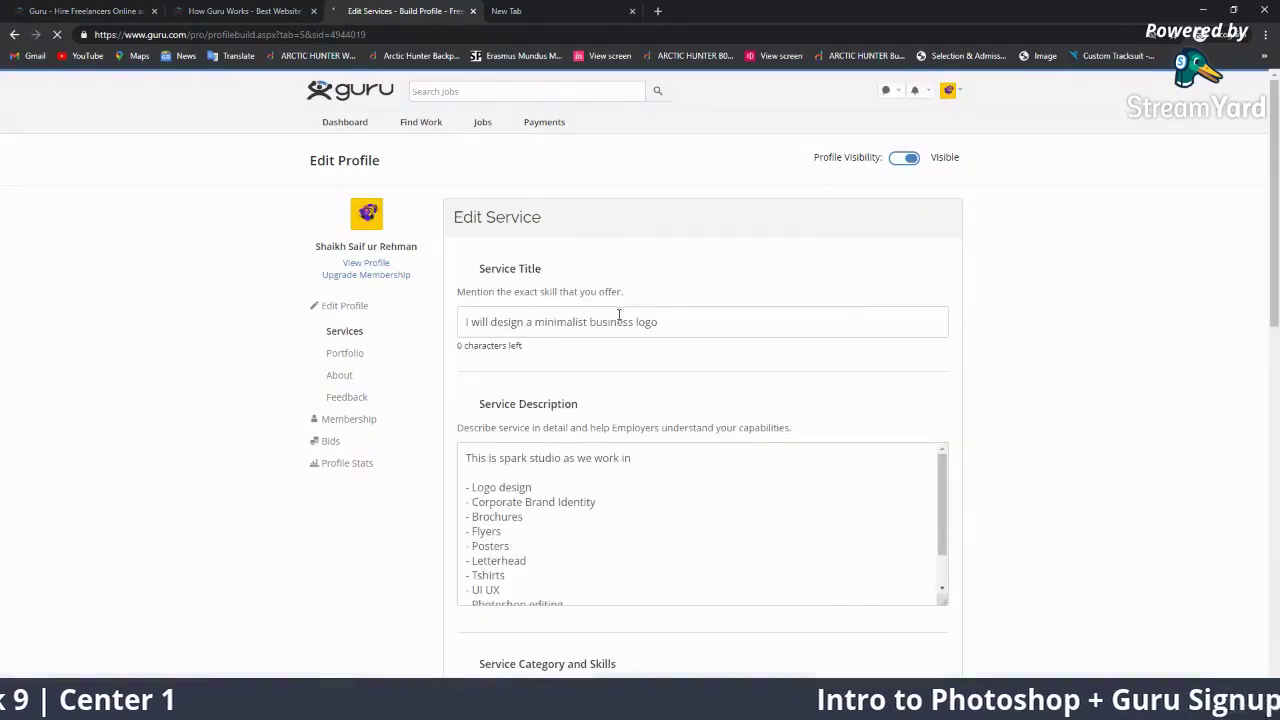
pyautogui.scroll(-10, 623, 397)
pyautogui.scroll(-1, 644, 424)
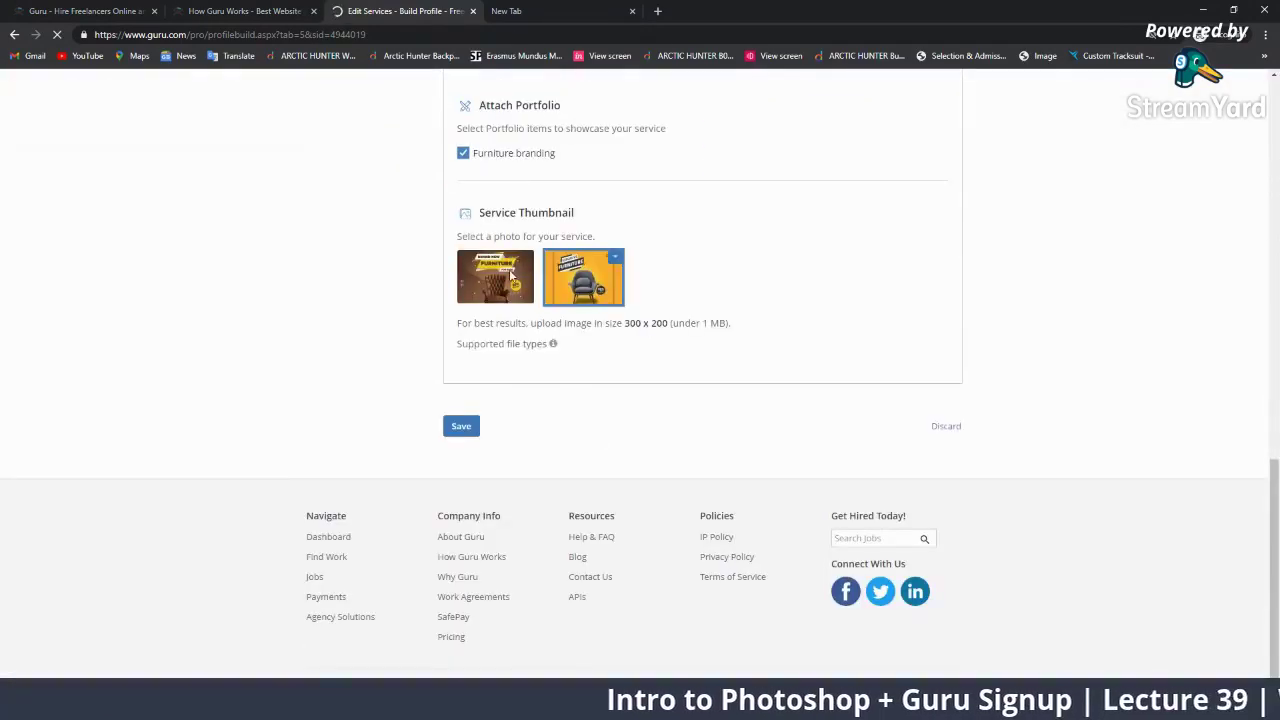
pyautogui.click(495, 283)
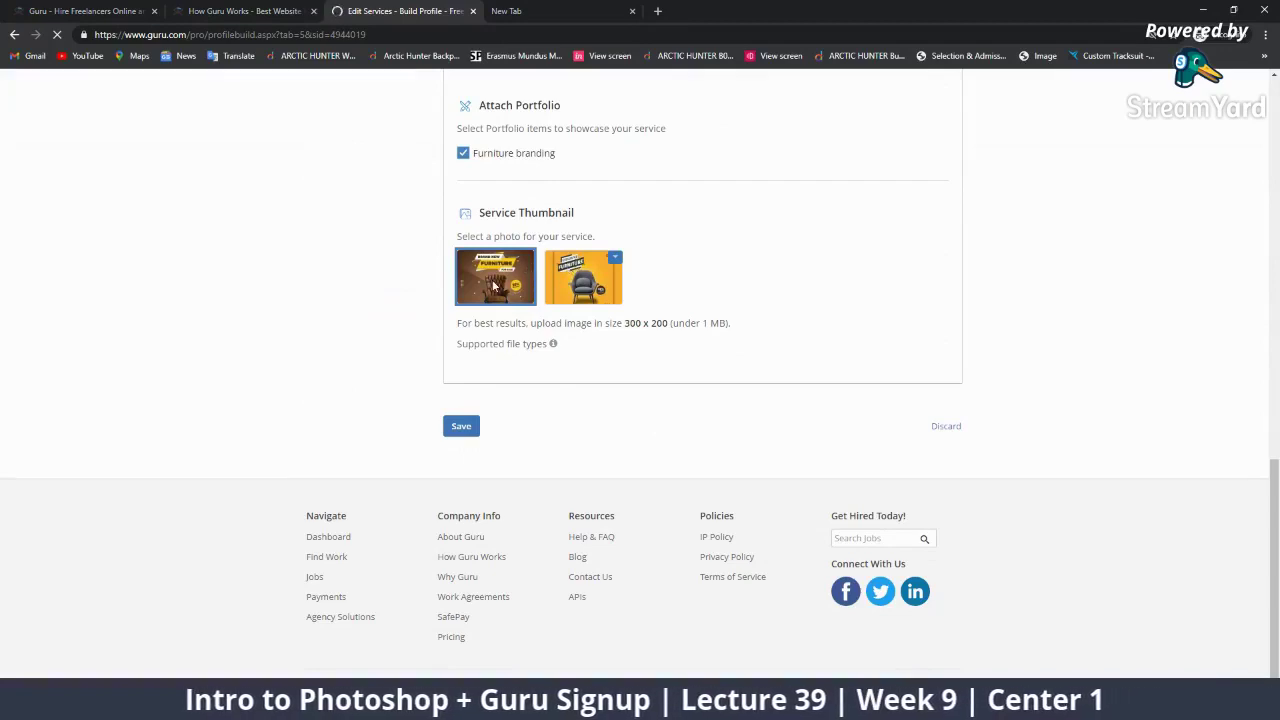
pyautogui.scroll(10, 651, 297)
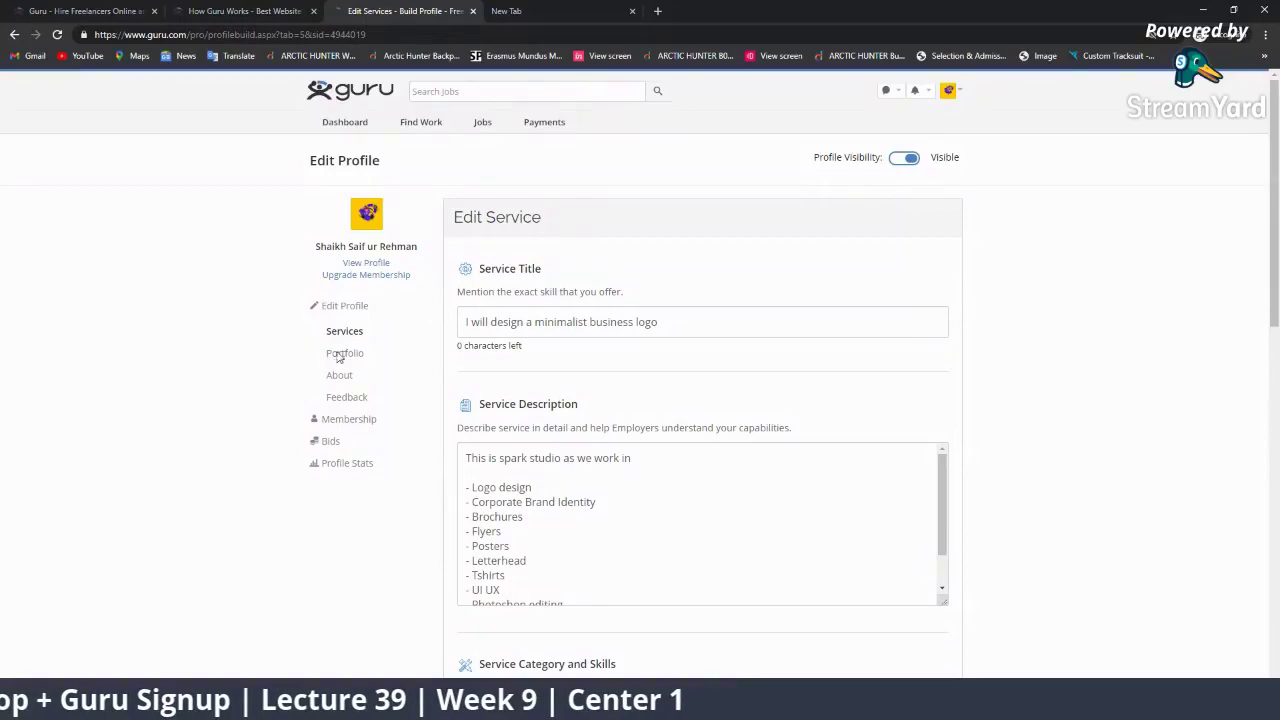
pyautogui.click(342, 356)
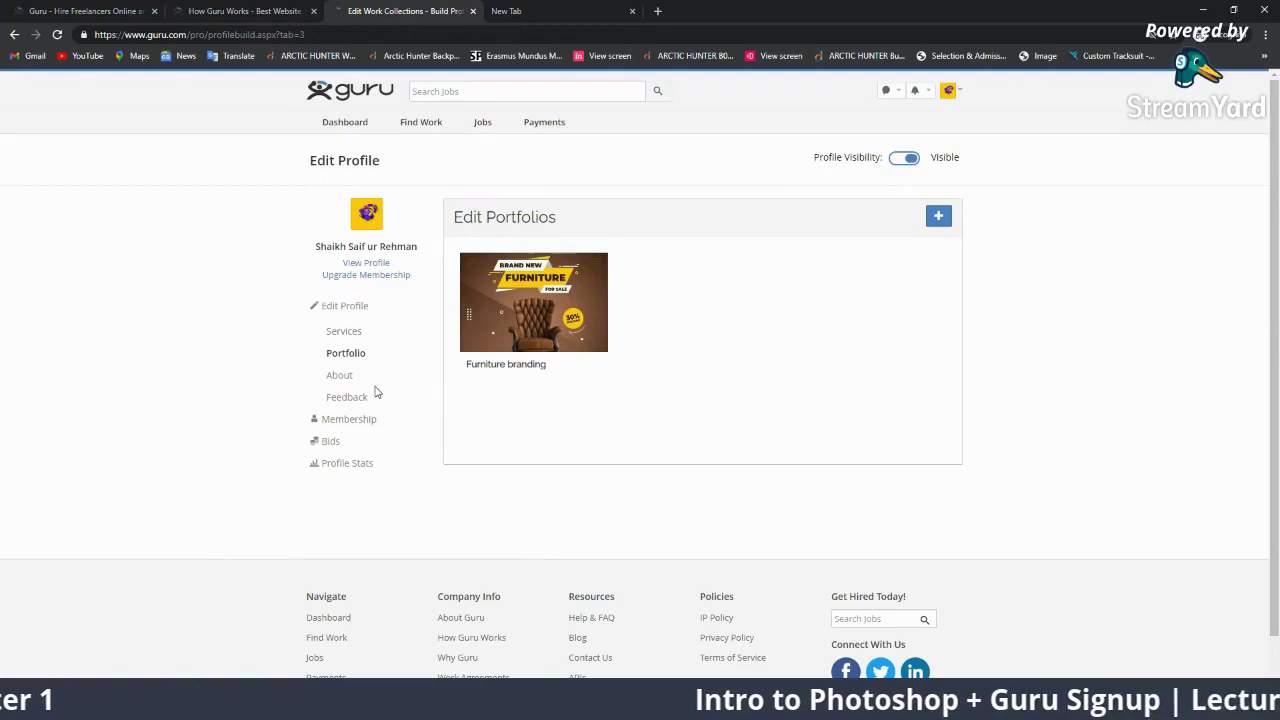
# - Open Edit About Info and step through the Website, Facebook, LinkedIn, Tagline, Bio and Work Terms fields
pyautogui.click(350, 310)
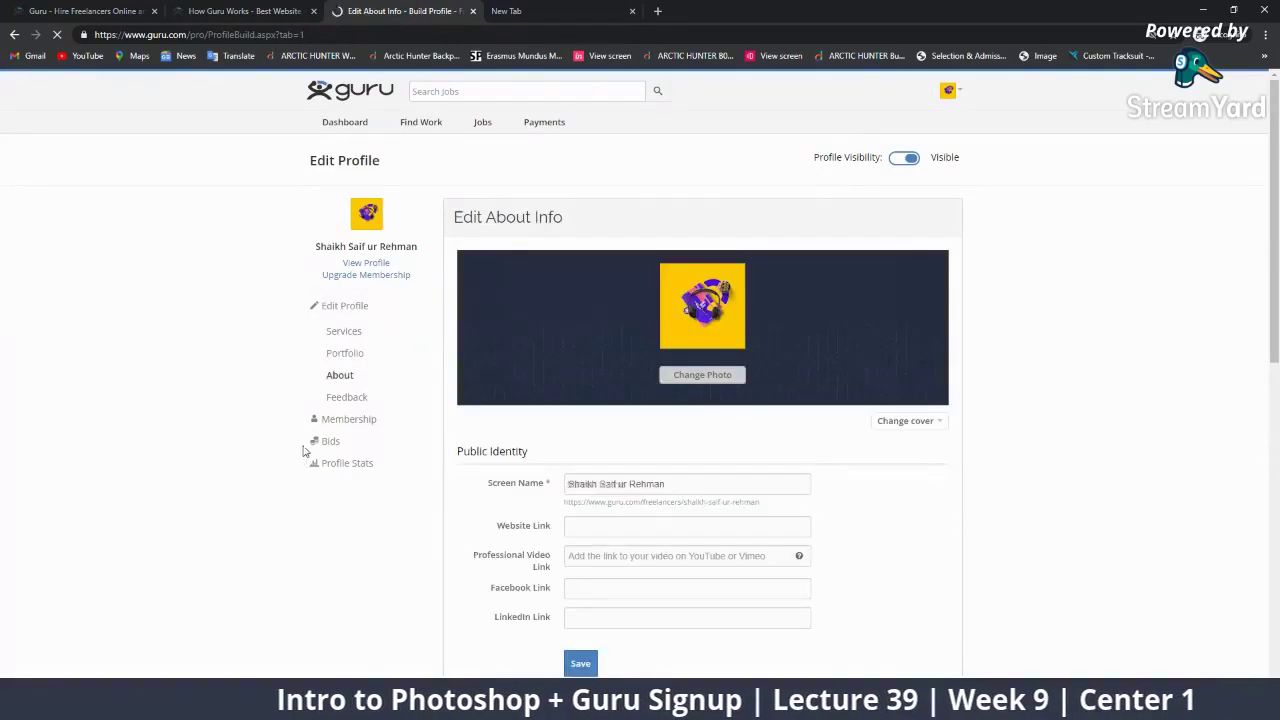
pyautogui.scroll(-3, 812, 607)
pyautogui.scroll(1, 680, 594)
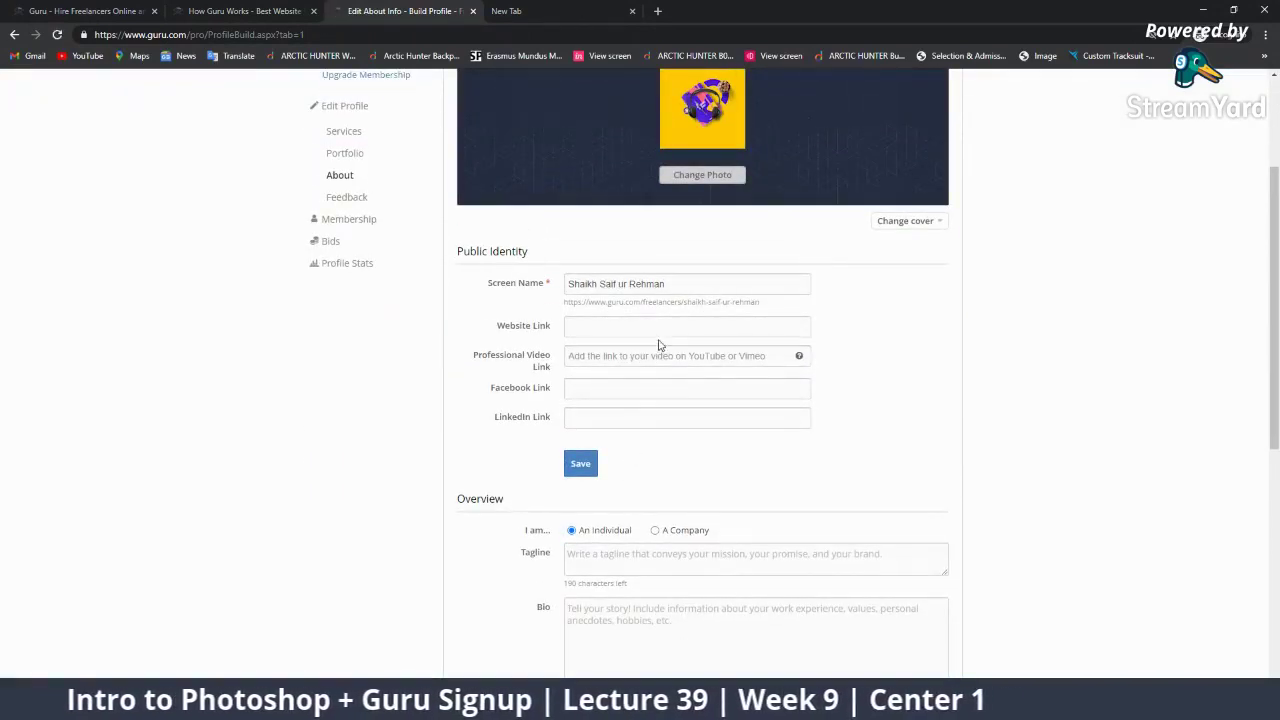
pyautogui.click(660, 328)
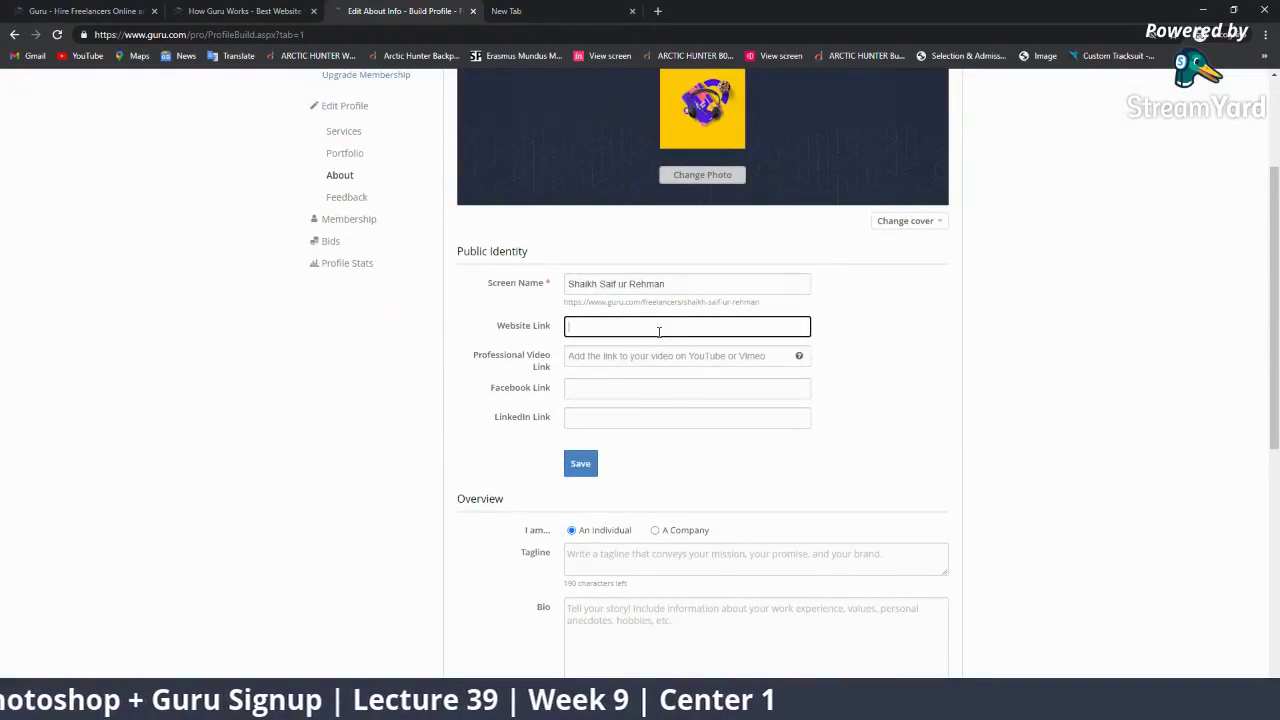
pyautogui.click(626, 390)
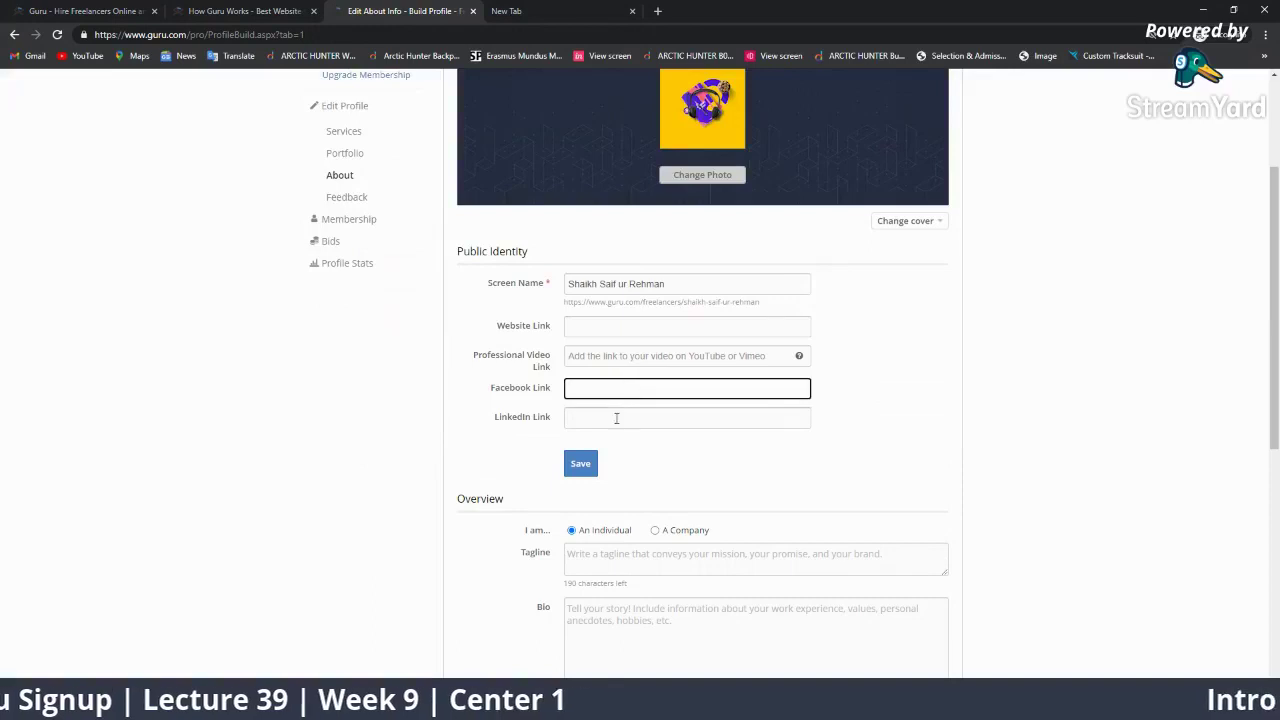
pyautogui.click(616, 418)
pyautogui.scroll(-2, 653, 489)
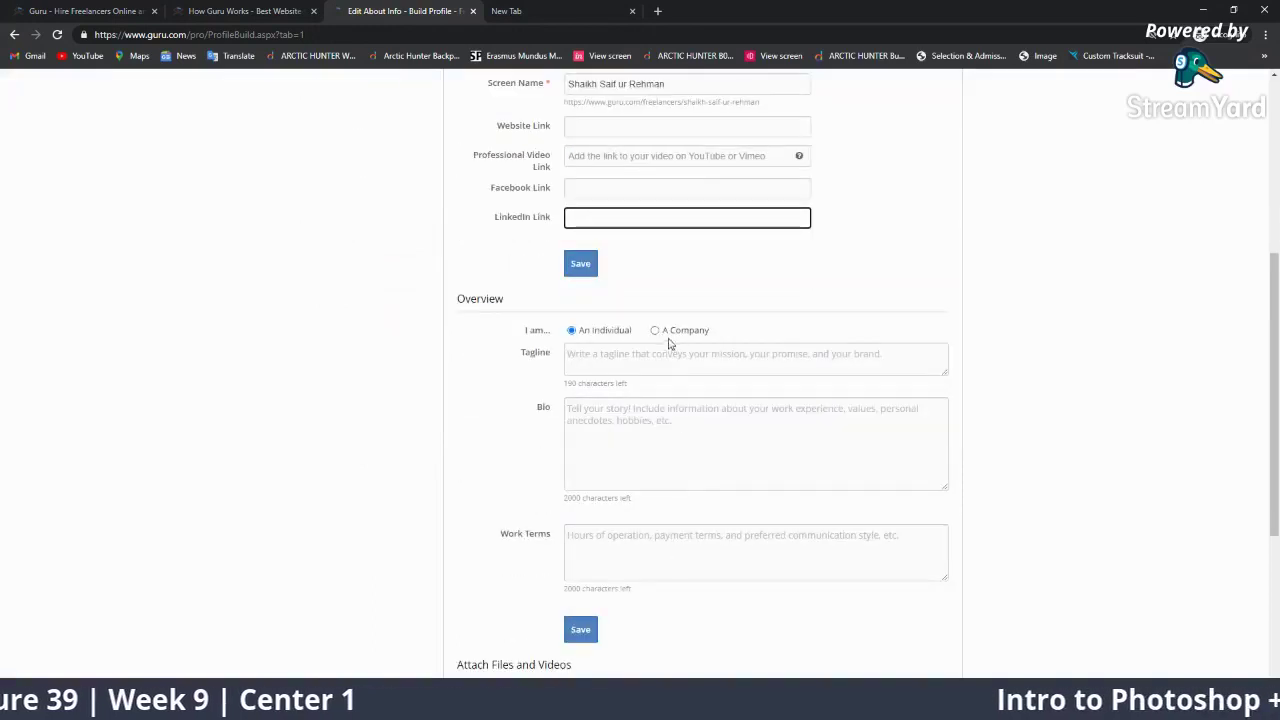
pyautogui.click(600, 356)
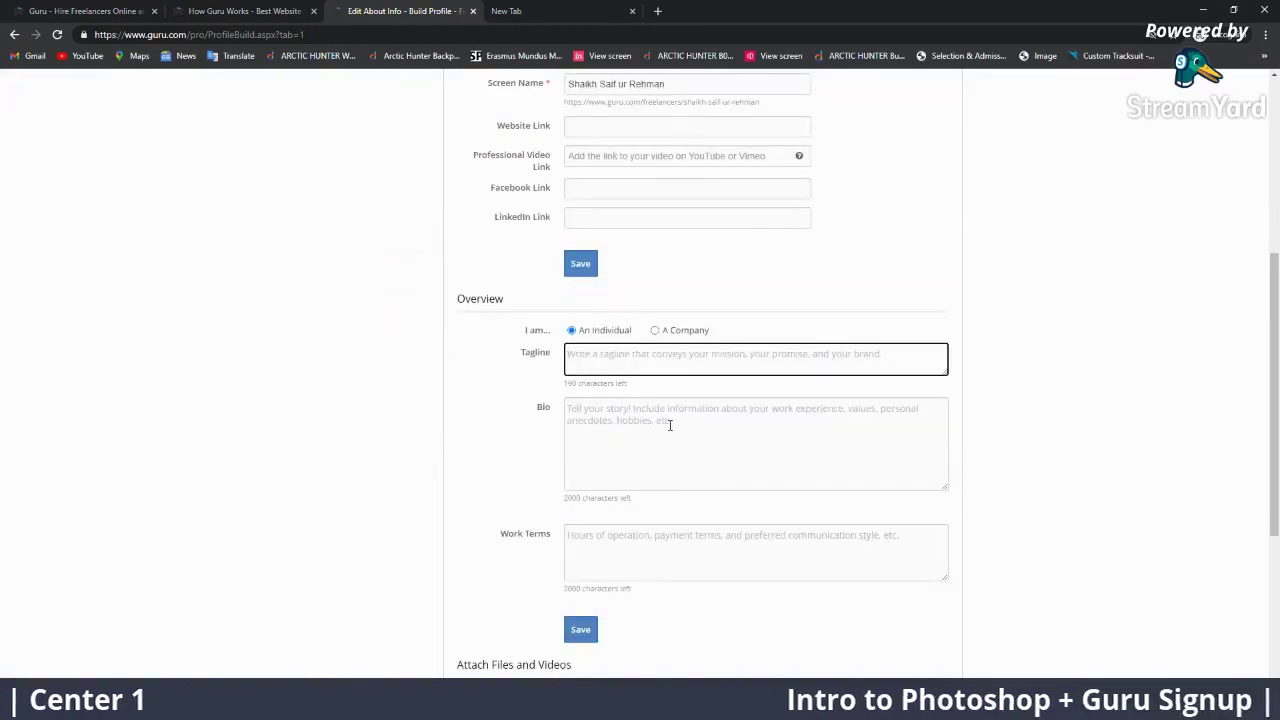
pyautogui.click(634, 451)
pyautogui.click(706, 537)
pyautogui.scroll(-1, 747, 532)
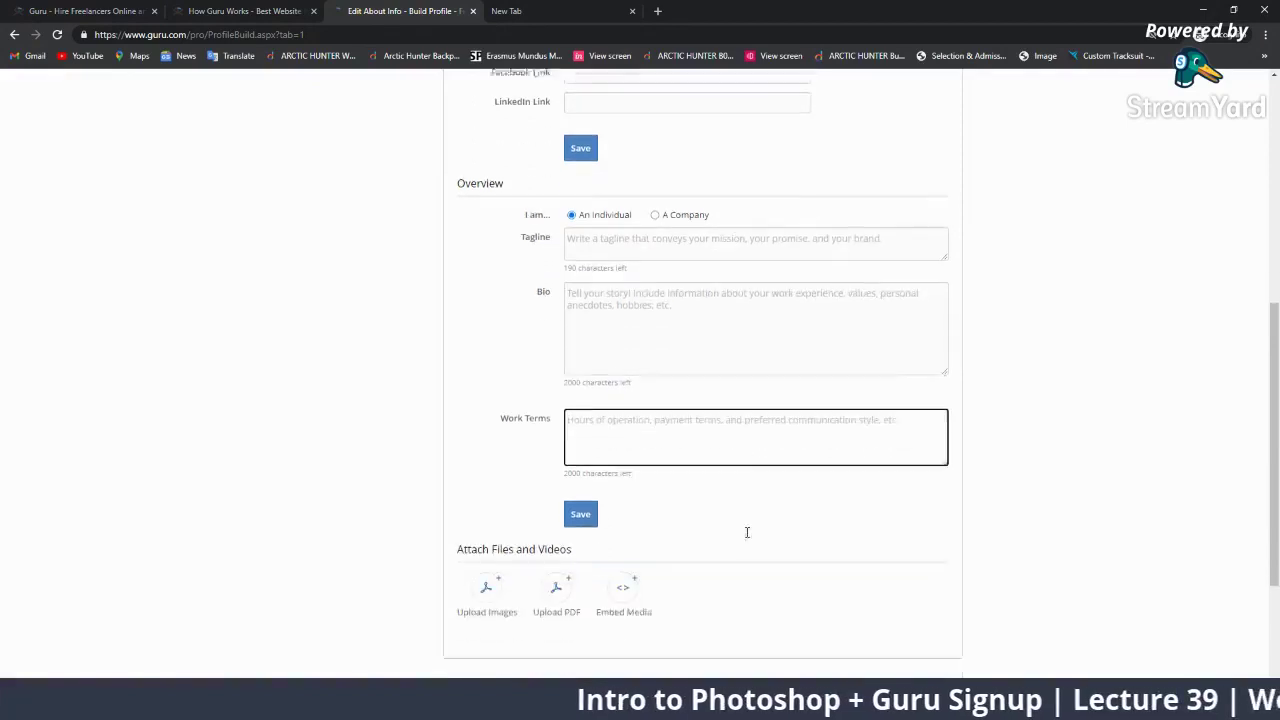
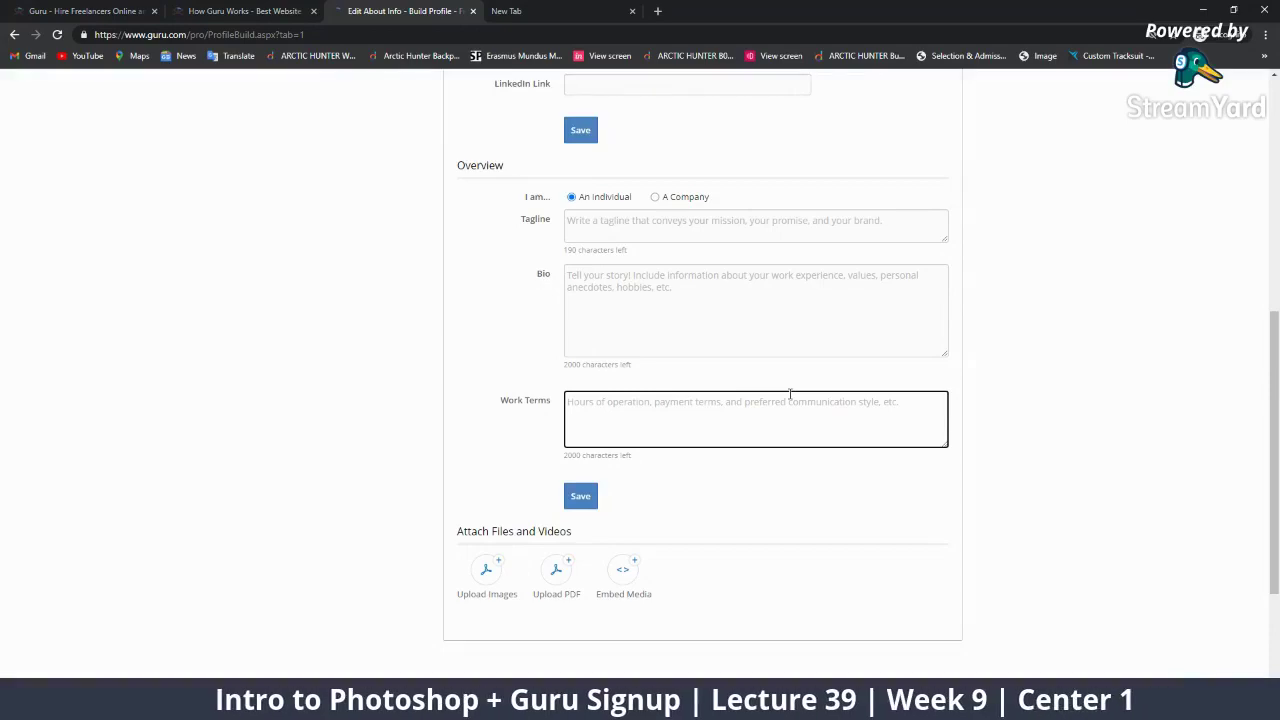
# - Choose Change cover > Upload Image to replace the profile cover
pyautogui.scroll(5, 1137, 569)
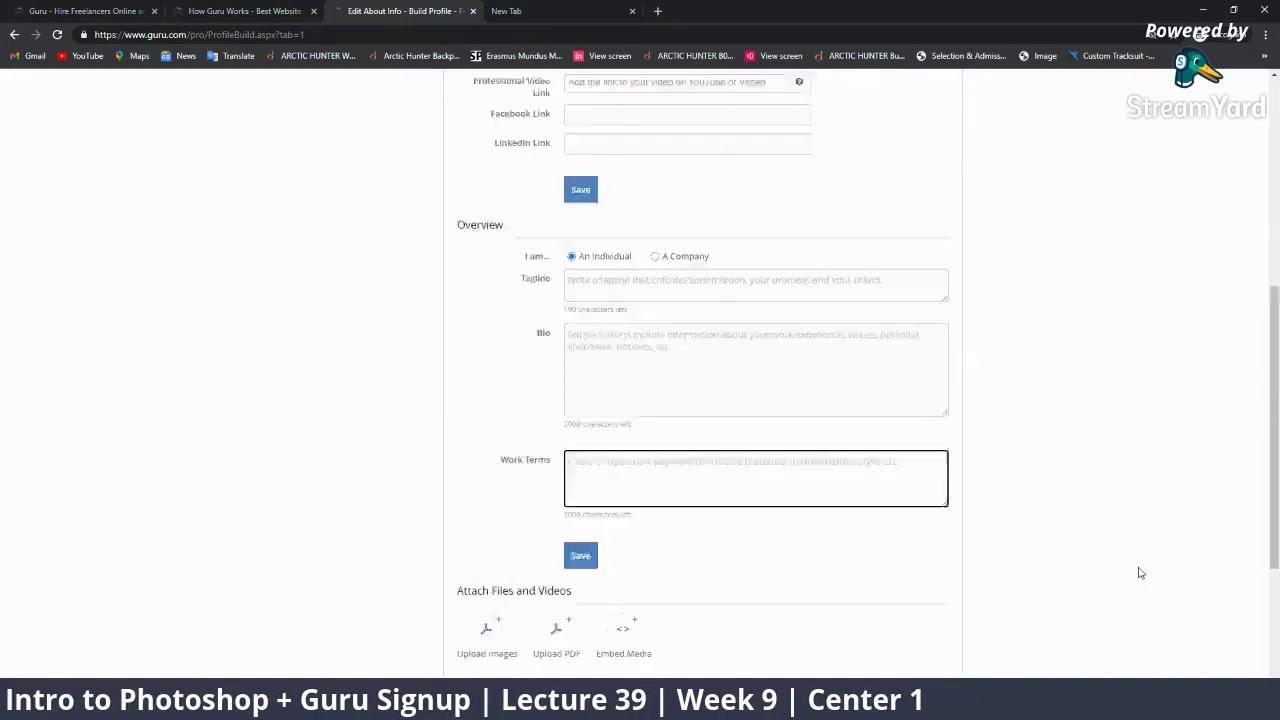
pyautogui.scroll(-6, 943, 451)
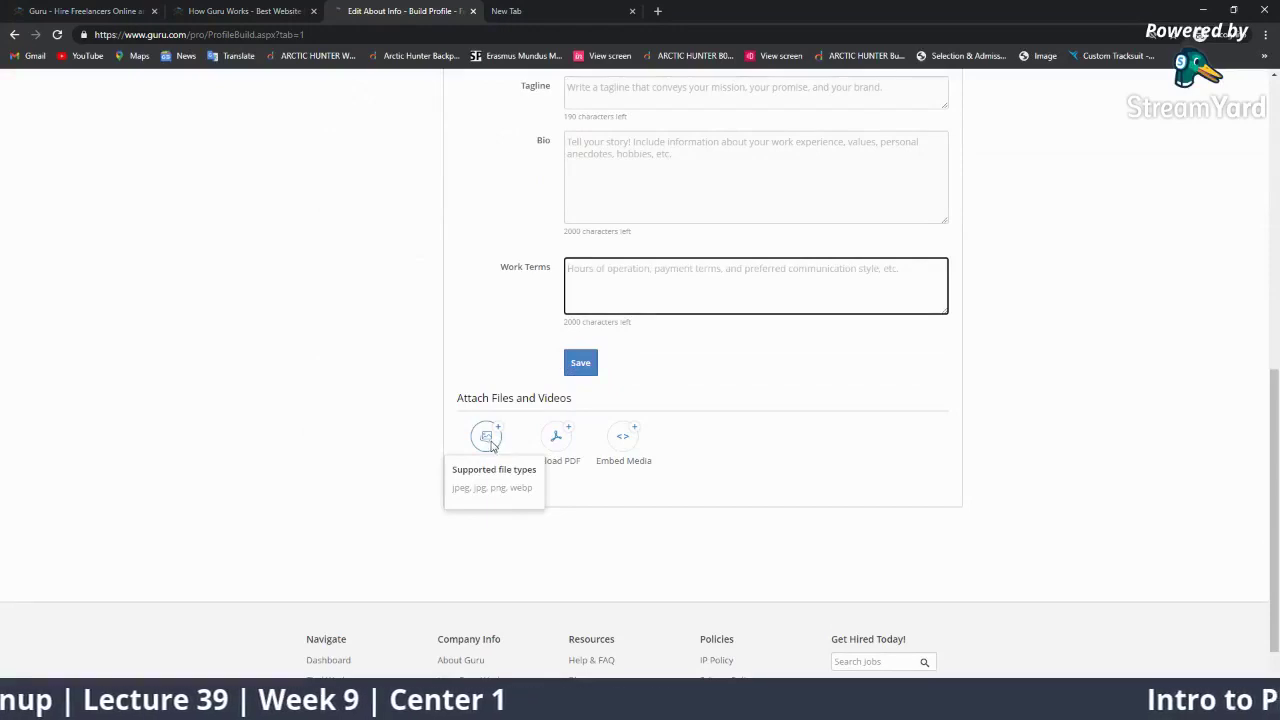
pyautogui.scroll(6, 500, 440)
pyautogui.scroll(-4, 503, 491)
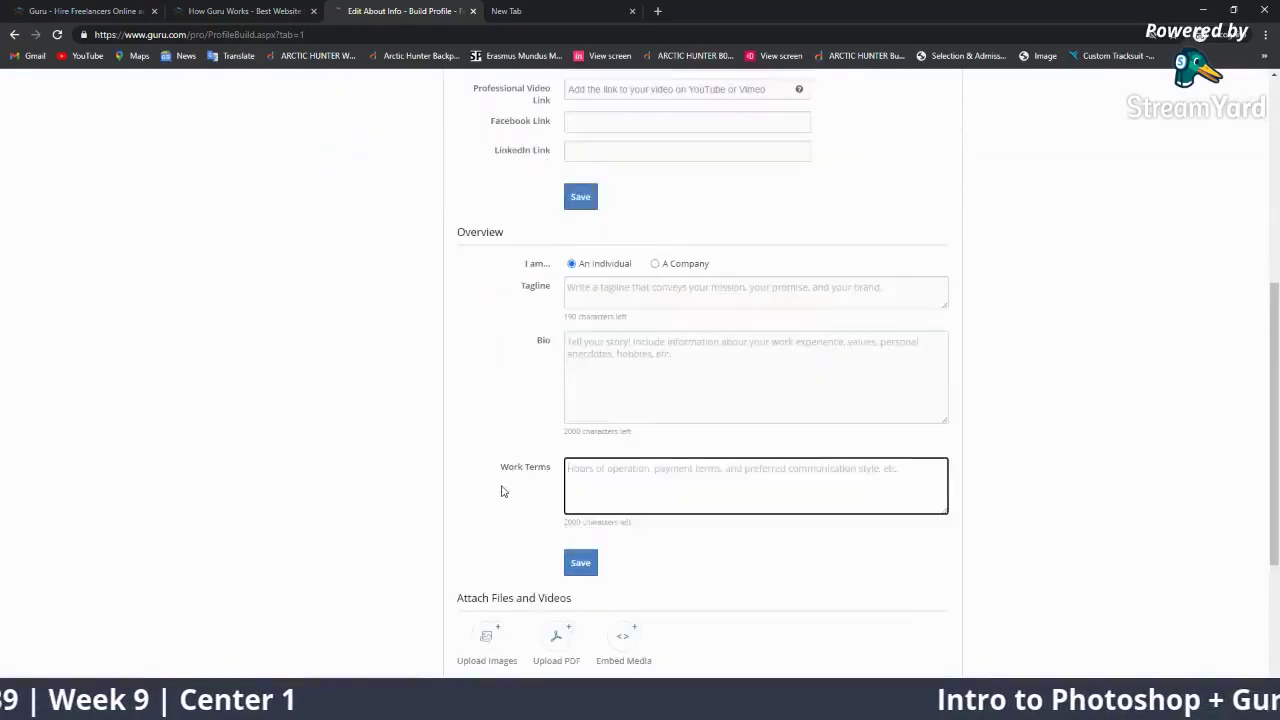
pyautogui.scroll(-2, 503, 491)
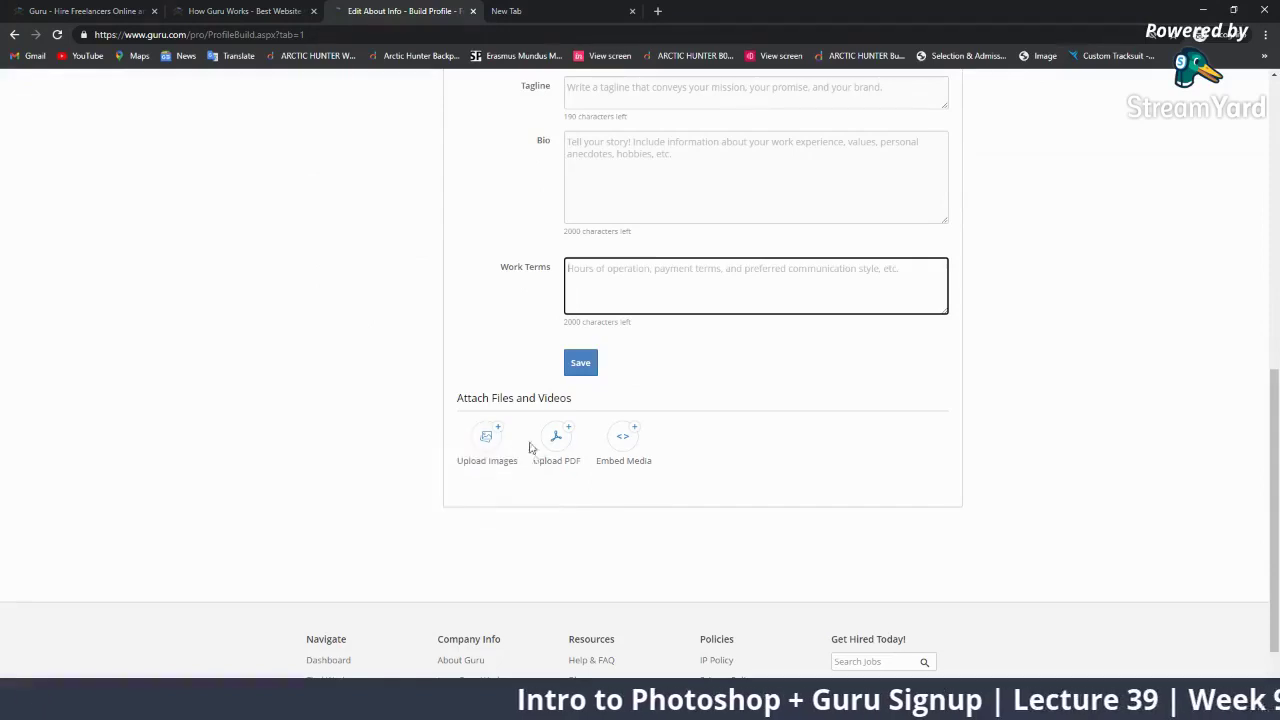
pyautogui.scroll(8, 560, 470)
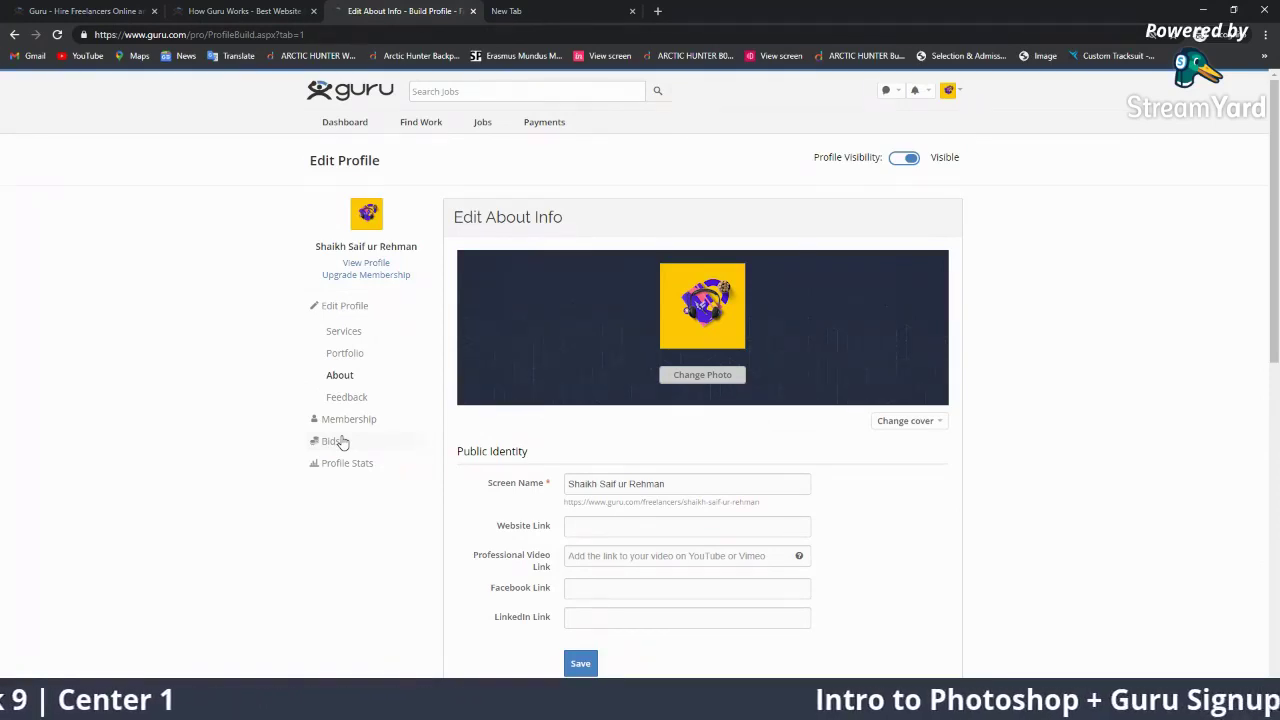
pyautogui.scroll(-15, 564, 557)
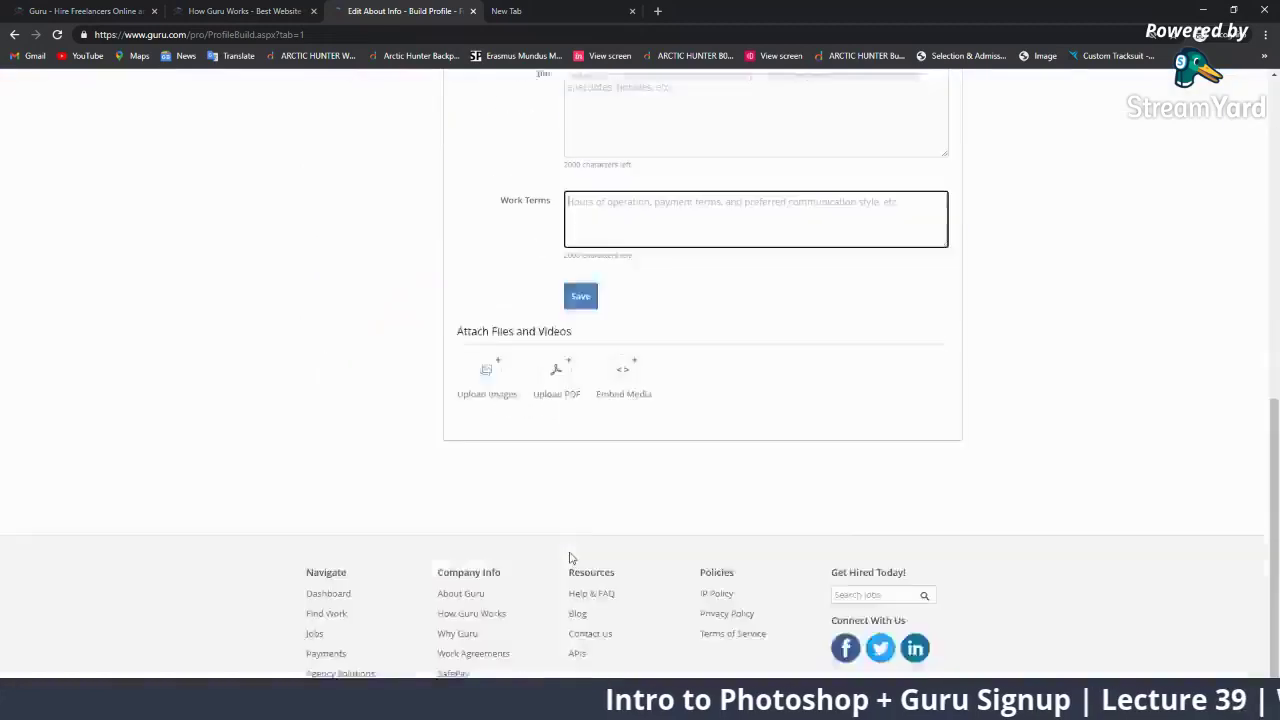
pyautogui.scroll(12, 540, 434)
pyautogui.scroll(3, 571, 433)
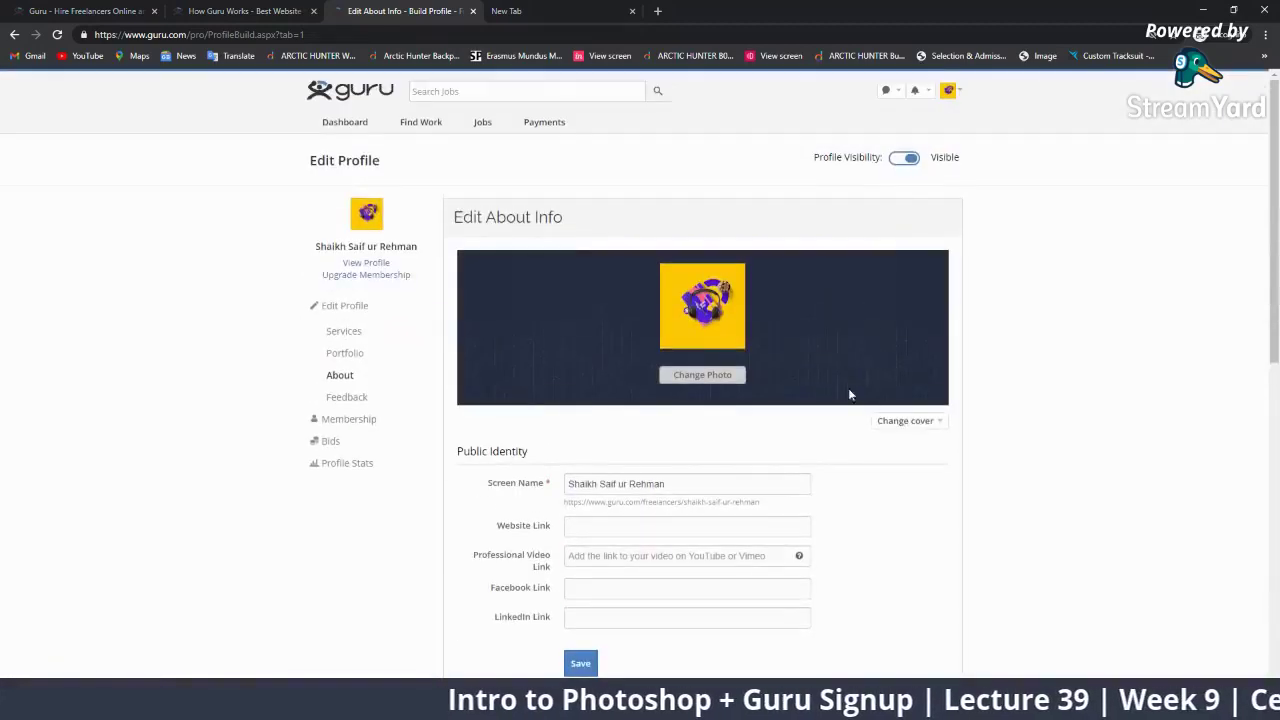
pyautogui.click(900, 420)
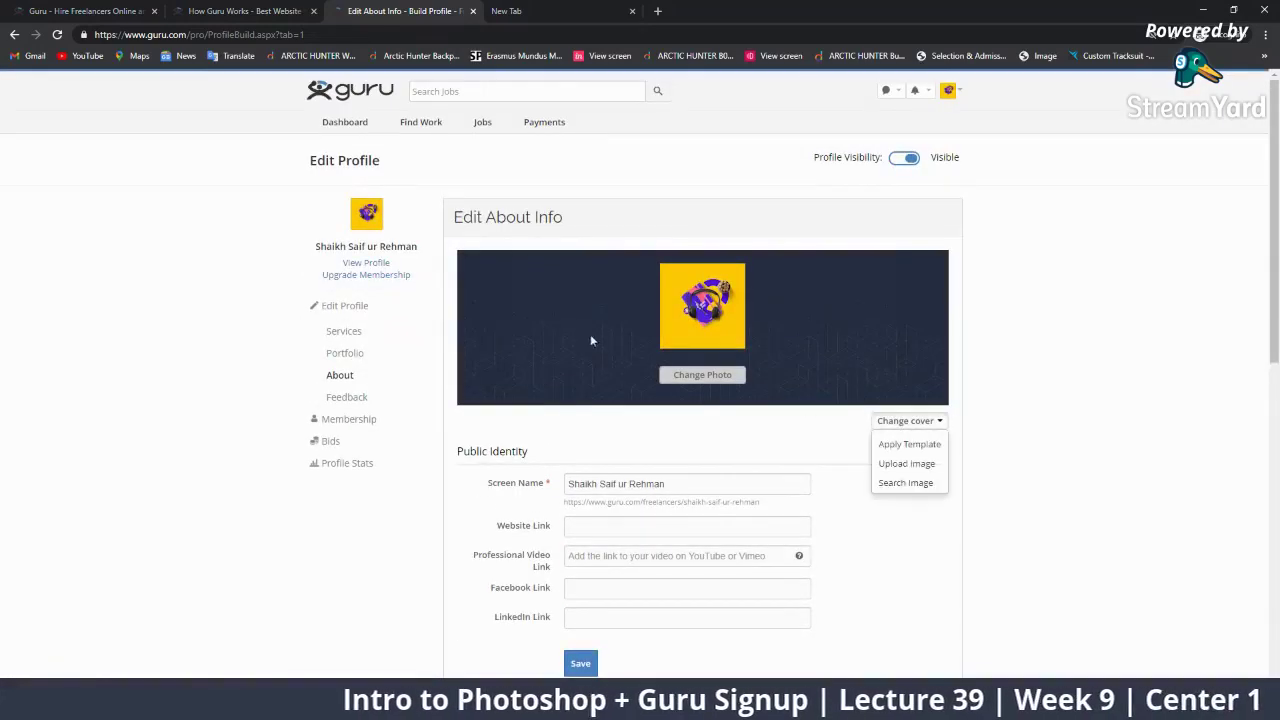
pyautogui.click(908, 465)
# - Browse to the Downloads folder and upload the Page 1a image as the cover
pyautogui.click(641, 452)
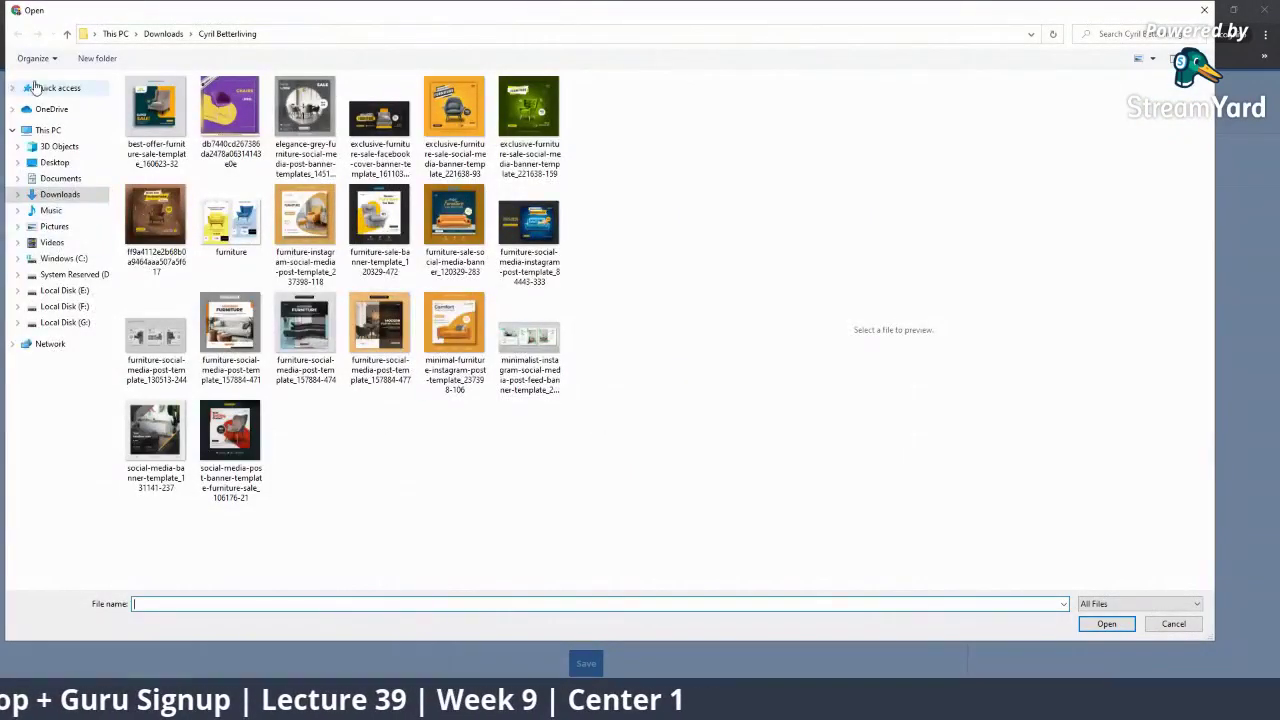
pyautogui.click(60, 308)
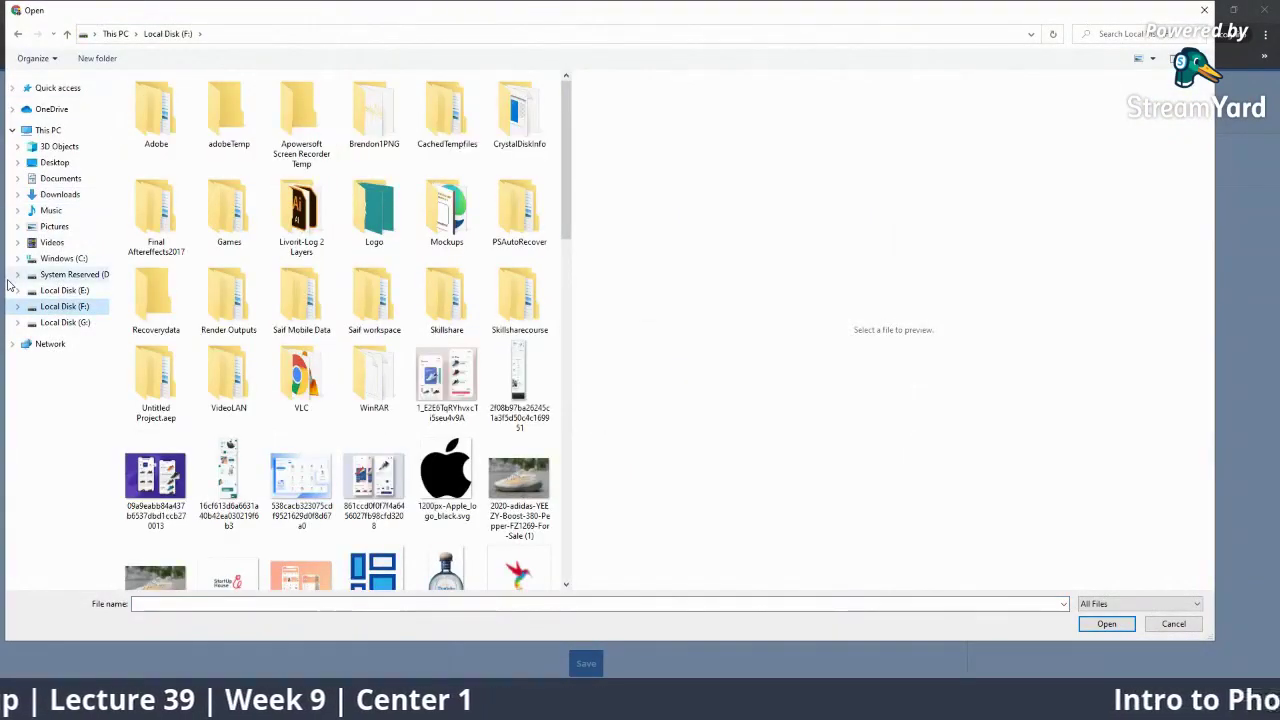
pyautogui.scroll(-3, 248, 338)
pyautogui.scroll(-5, 248, 338)
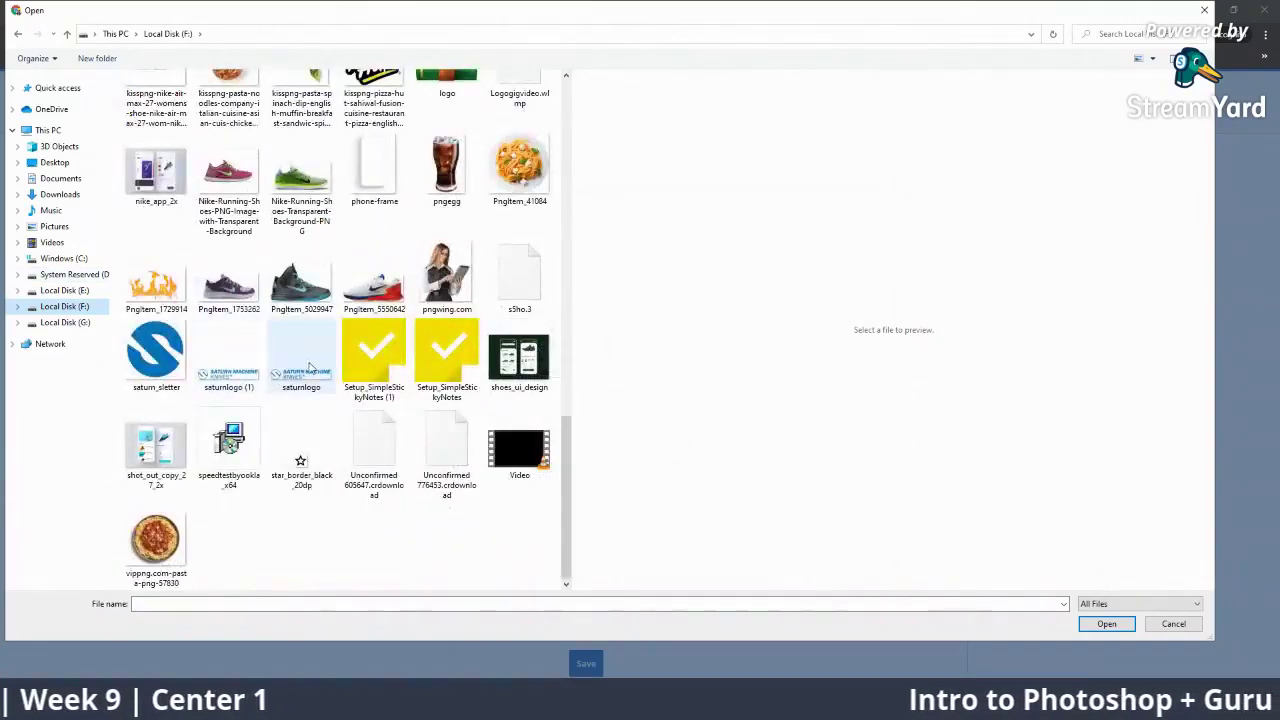
pyautogui.scroll(10, 363, 381)
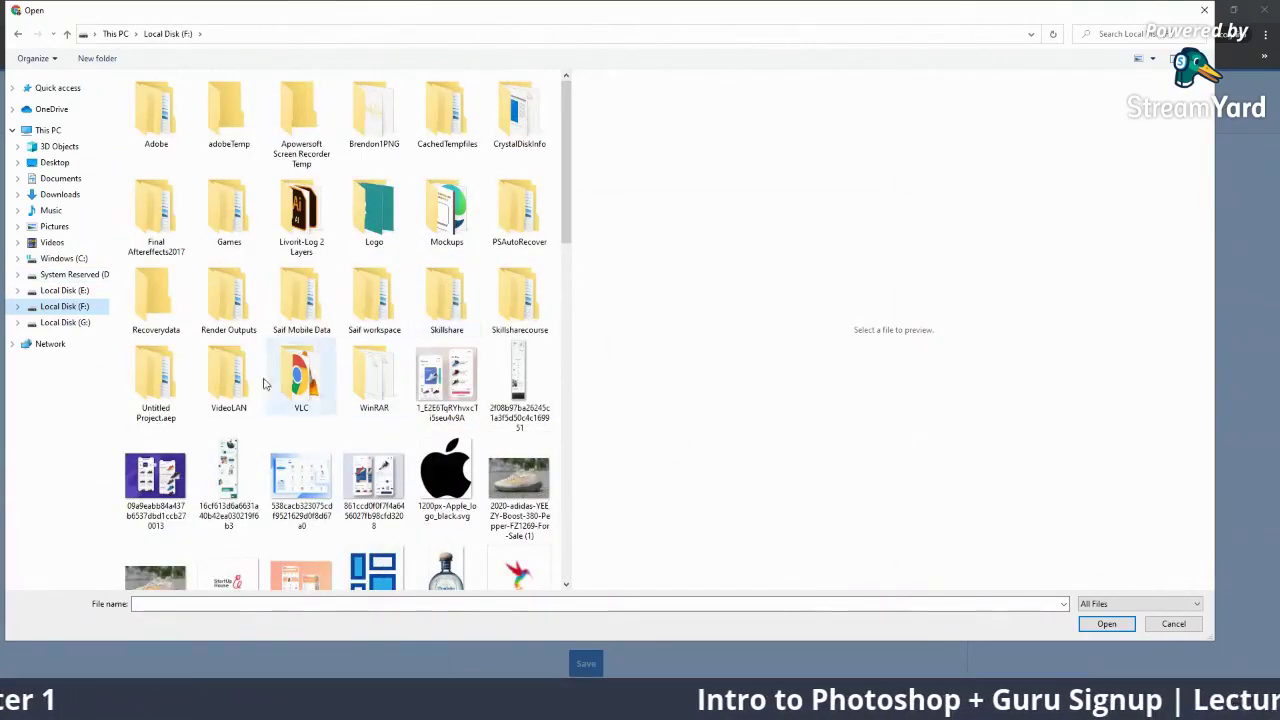
pyautogui.doubleClick(374, 300)
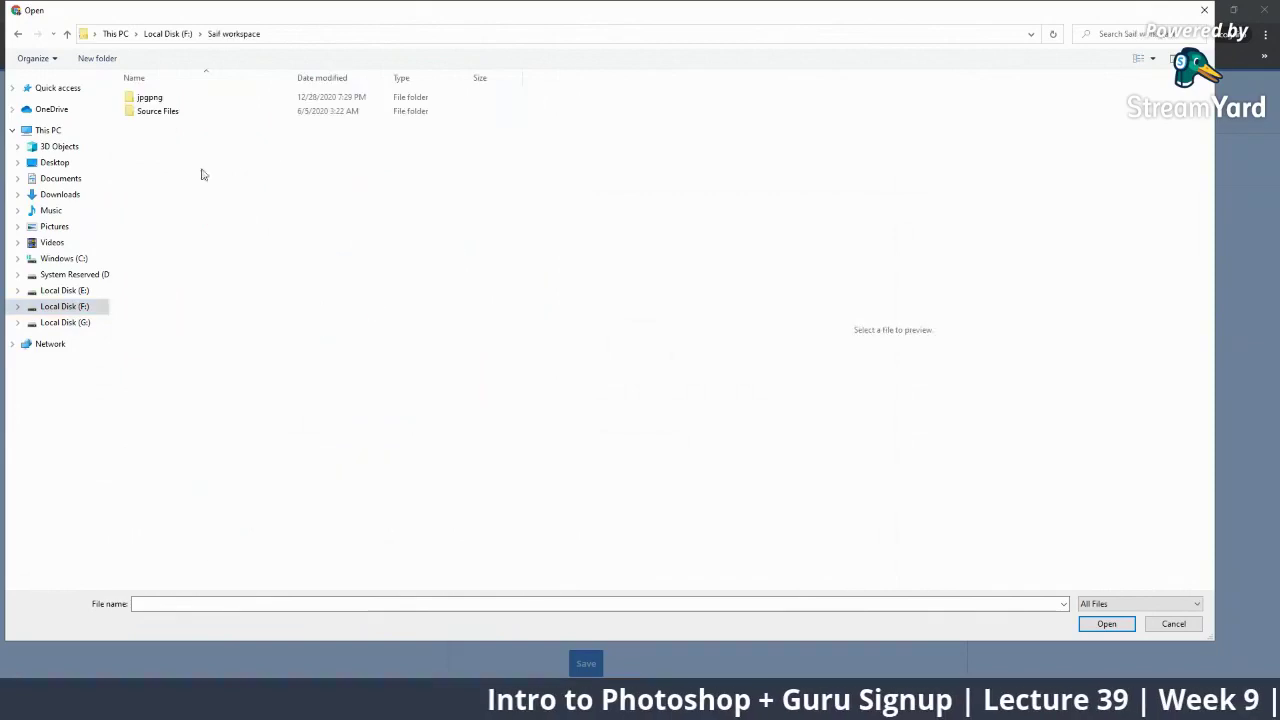
pyautogui.click(183, 99)
pyautogui.doubleClick(183, 99)
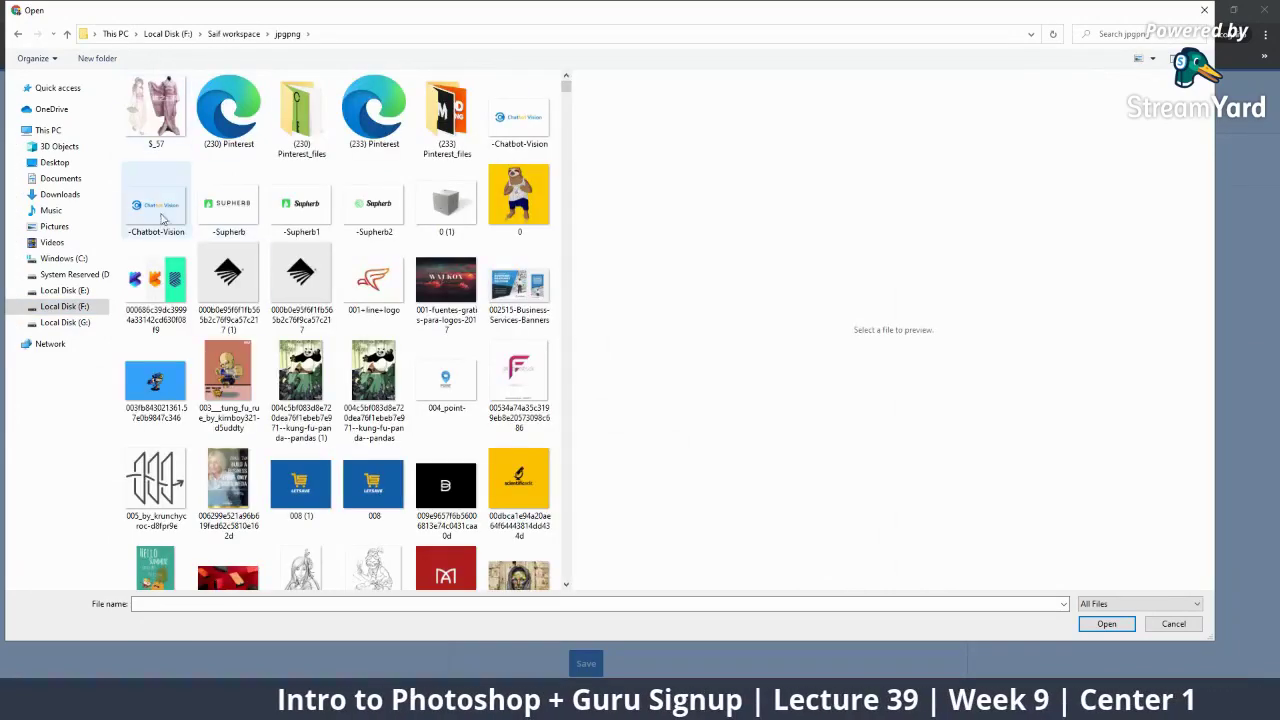
pyautogui.click(60, 194)
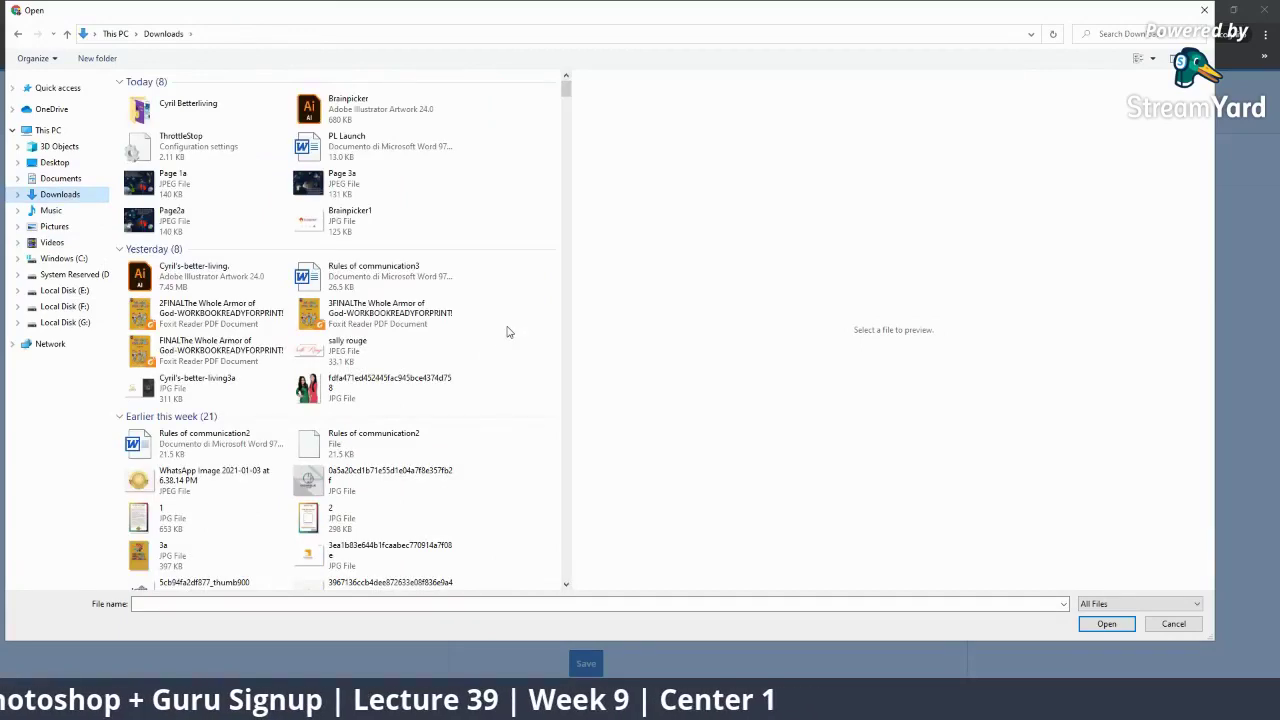
pyautogui.click(175, 180)
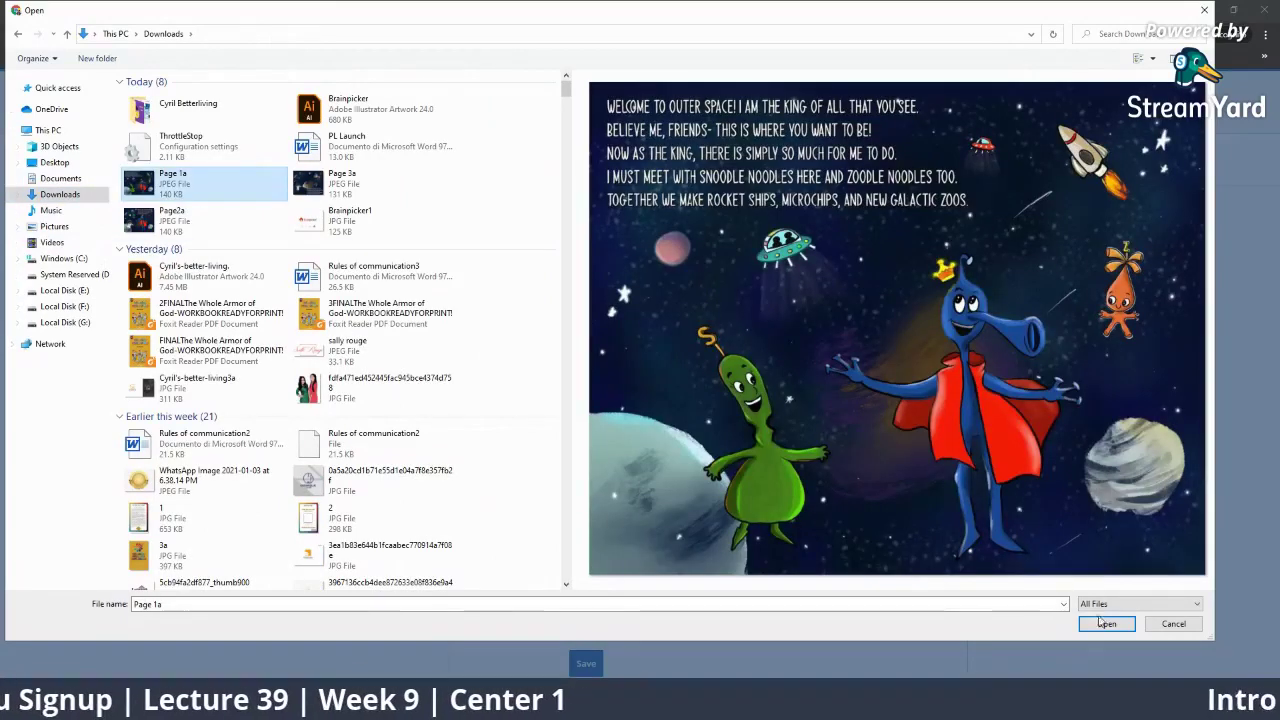
pyautogui.click(1104, 623)
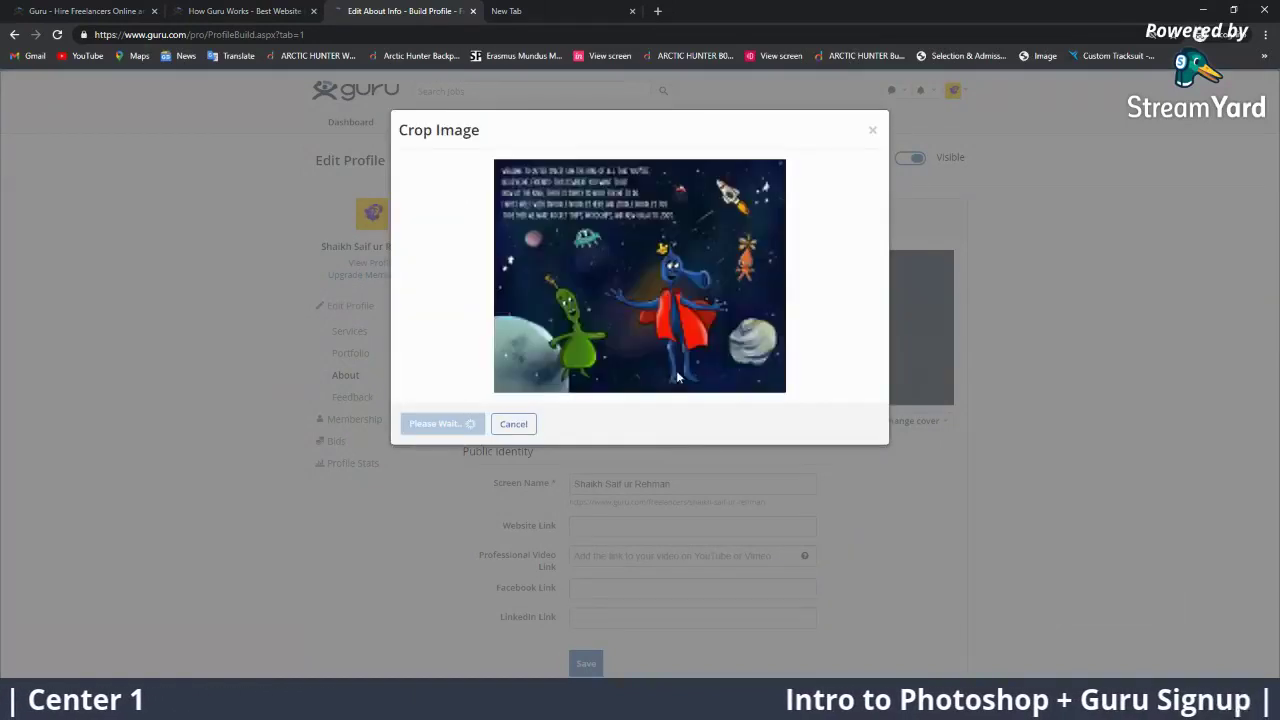
# - Crop Page 1a to its widened top text area and apply it as the profile cover
pyautogui.moveTo(585, 295); pyautogui.dragTo(525, 193)
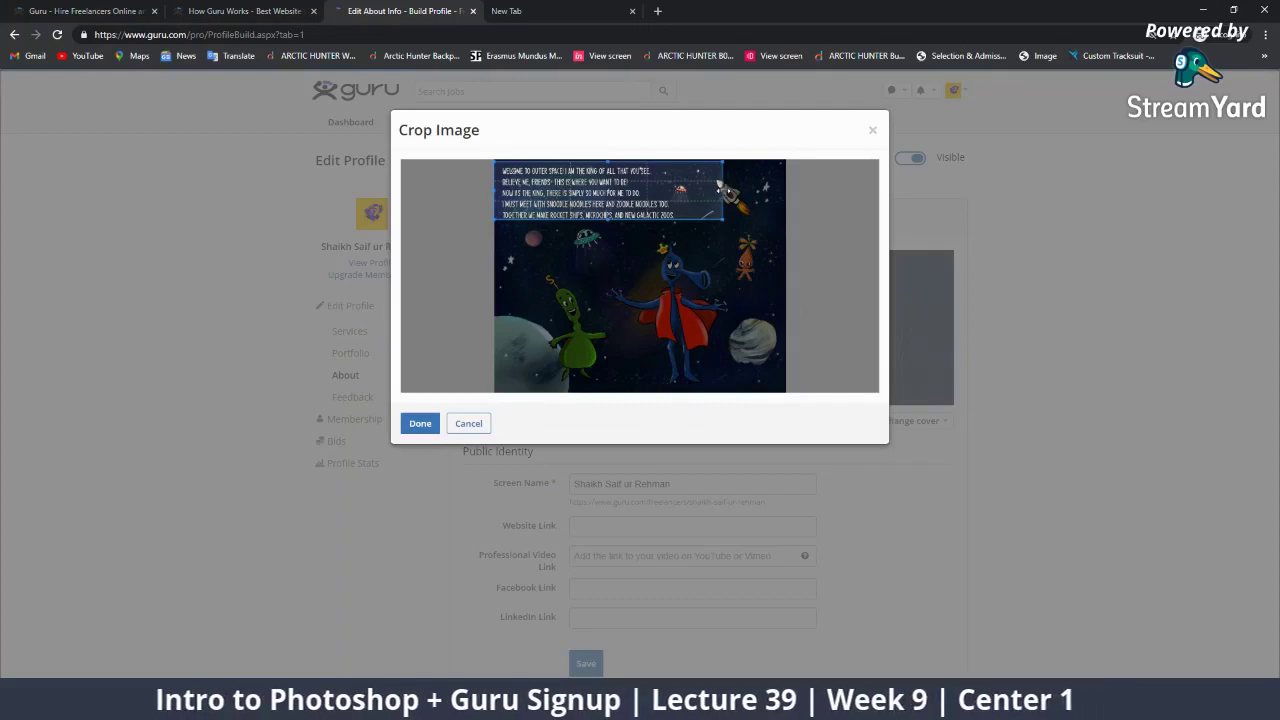
pyautogui.moveTo(724, 190); pyautogui.dragTo(746, 190)
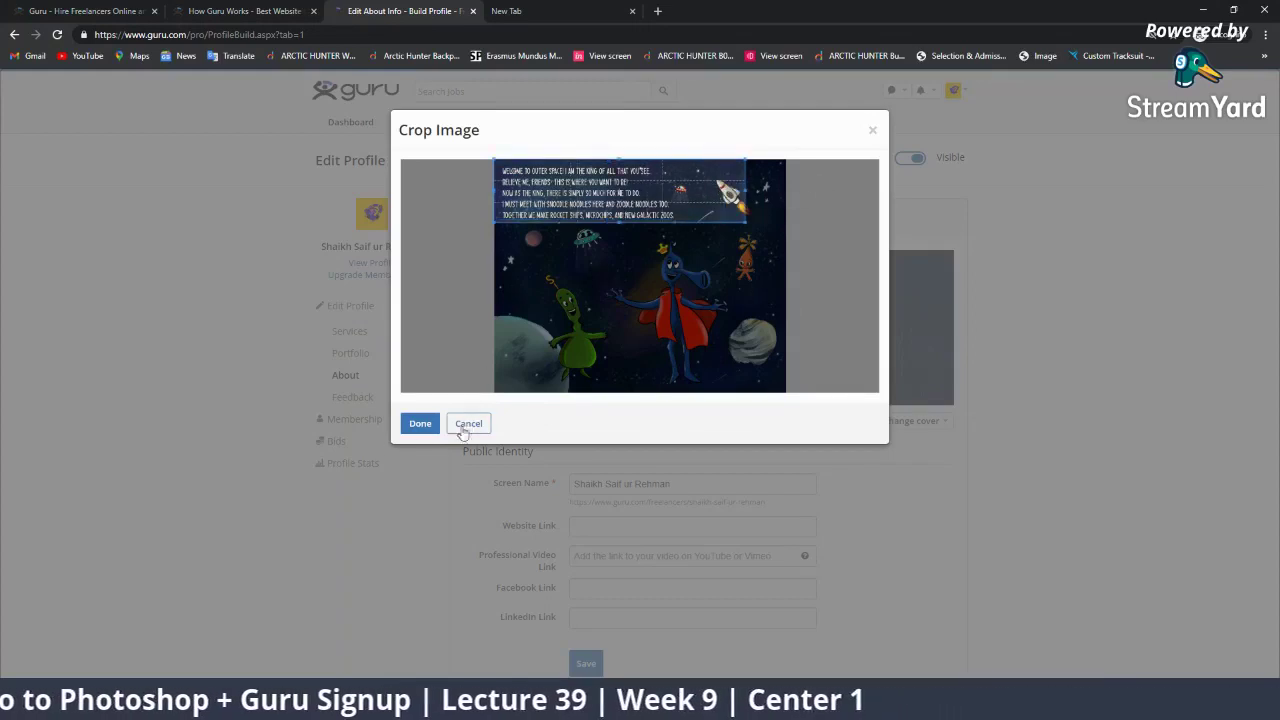
pyautogui.click(422, 424)
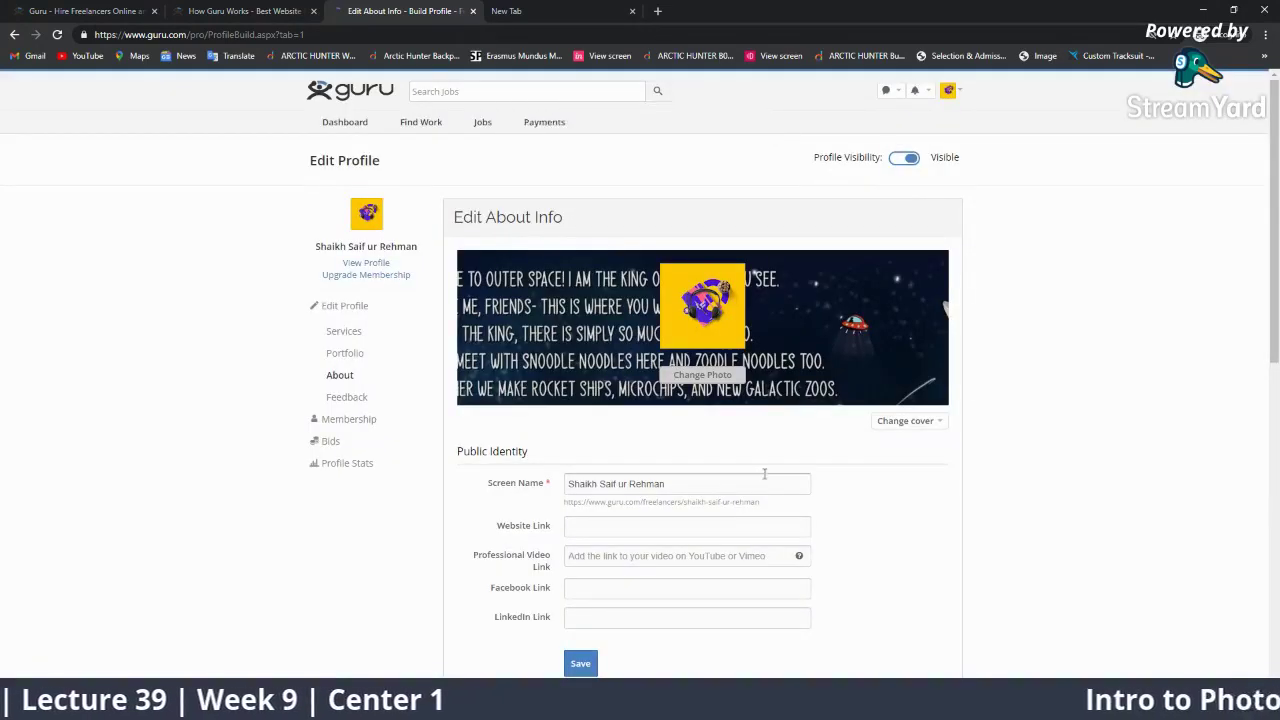
pyautogui.scroll(-2, 648, 505)
pyautogui.click(691, 357)
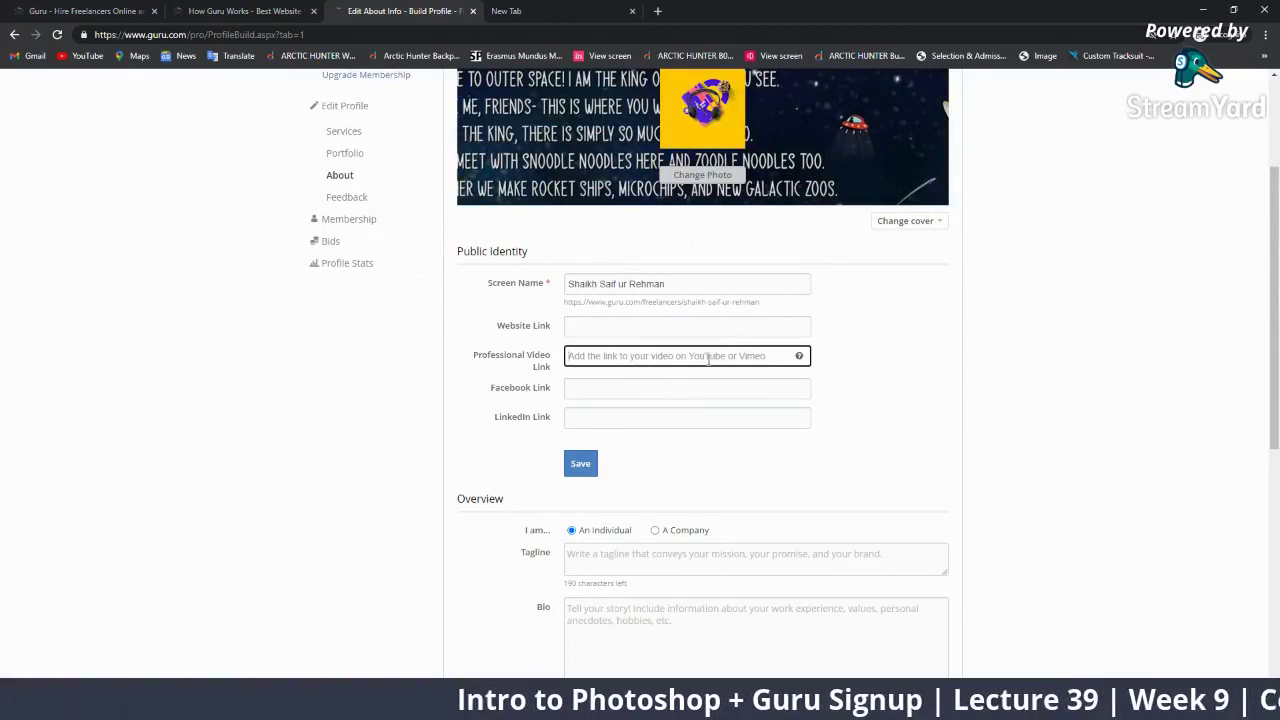
# - Open the video link tip's Know more article, 'Connect with Potential Employers with a Video', in a new tab
pyautogui.click(799, 357)
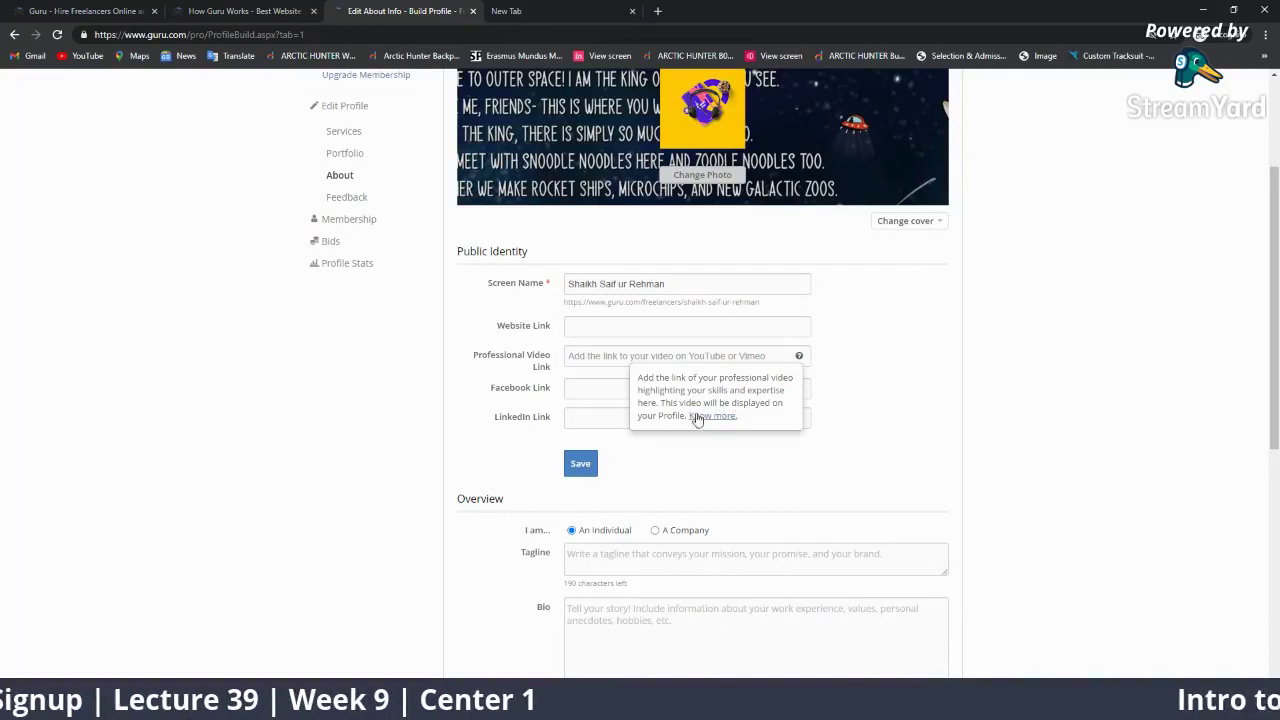
pyautogui.rightClick(690, 412)
pyautogui.click(725, 427)
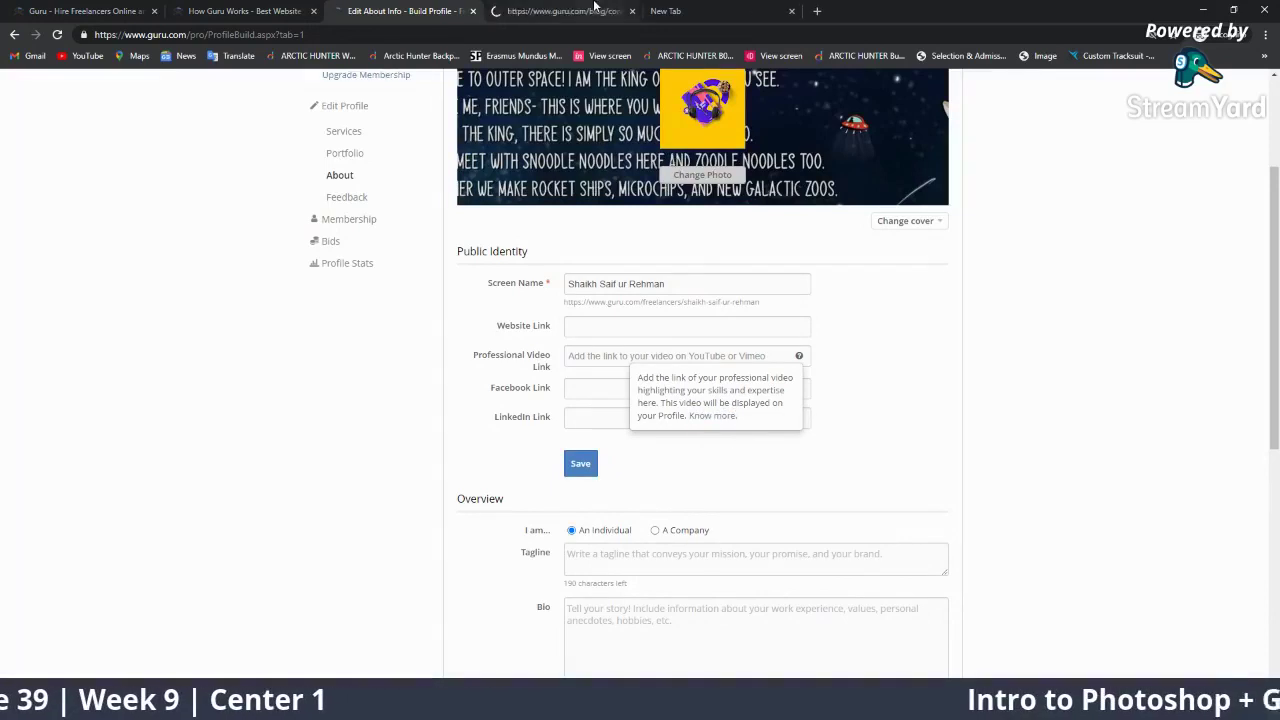
pyautogui.hotkey('ctrl', 'Tab')
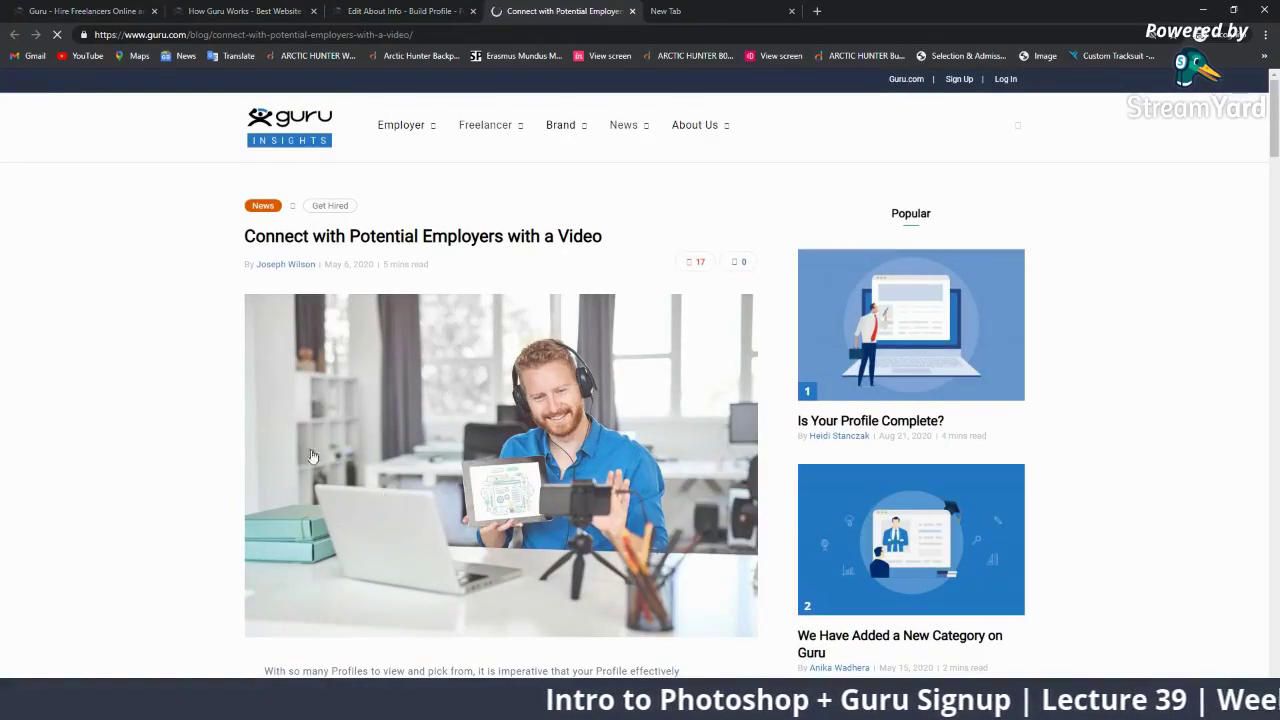
# - Play the article's example profile video briefly, adjust its volume, pause, and return to Edit About Info
pyautogui.scroll(-4, 315, 455)
pyautogui.scroll(-5, 344, 508)
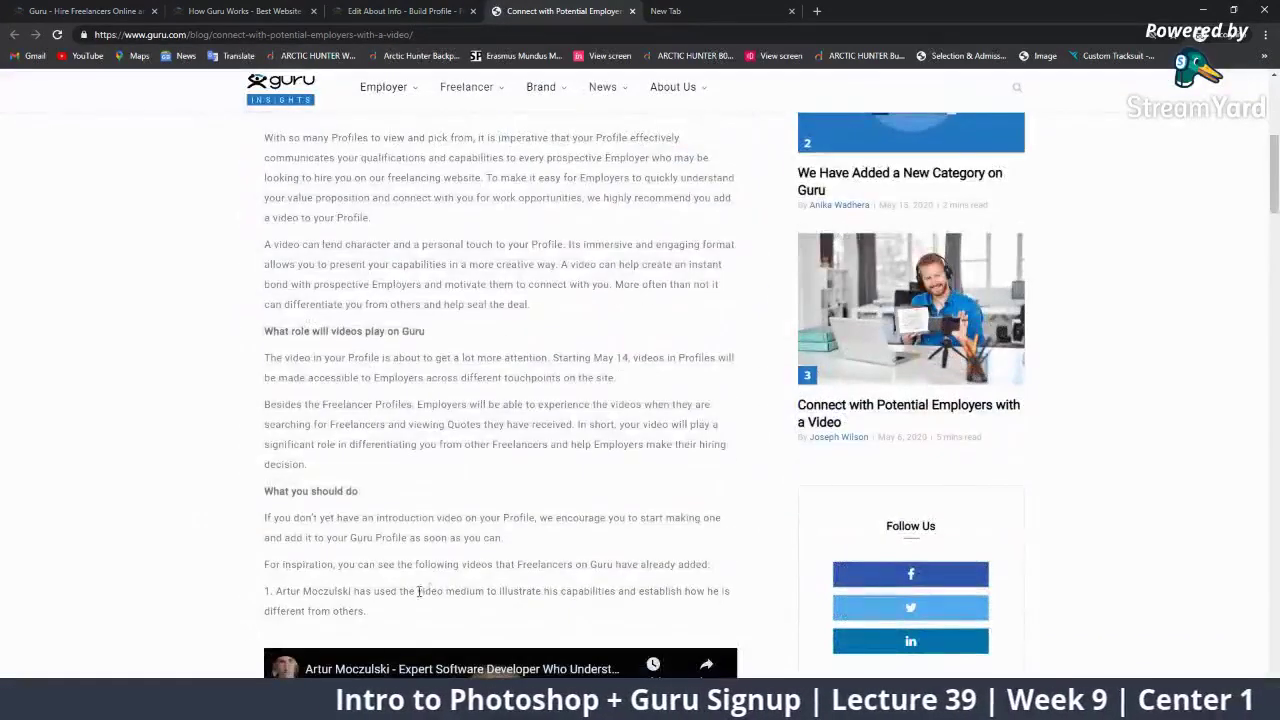
pyautogui.click(497, 507)
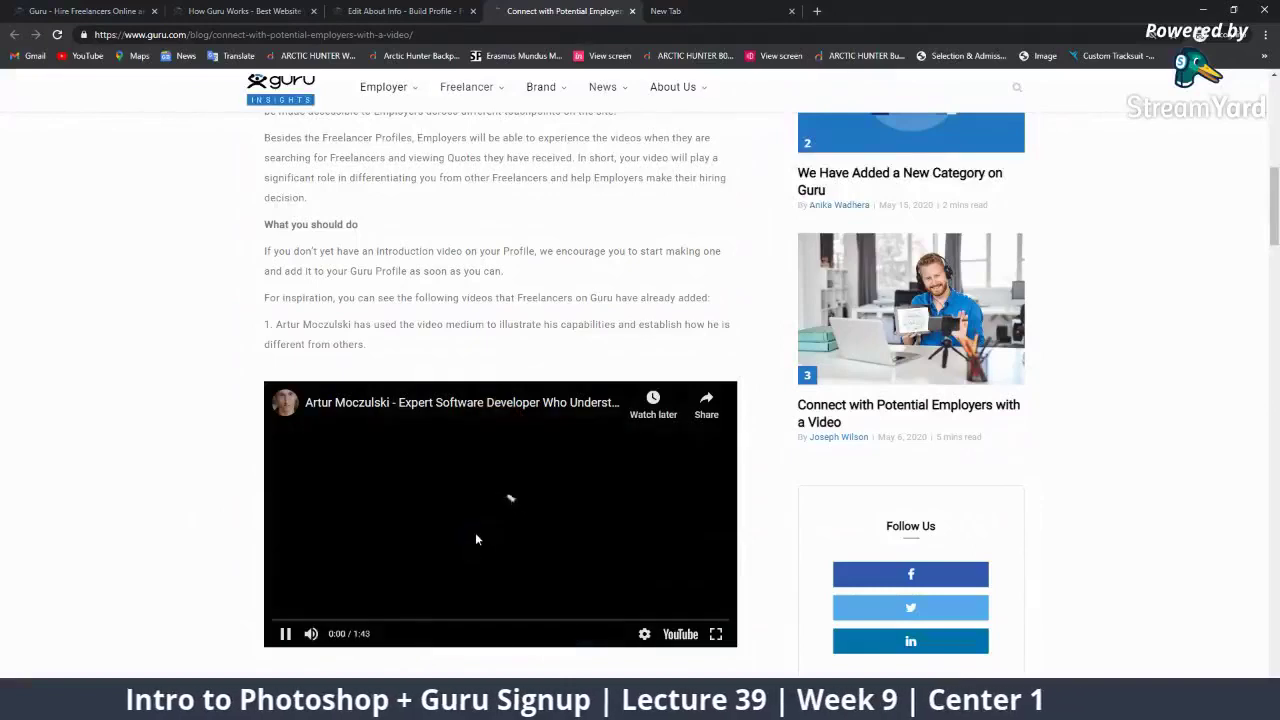
pyautogui.click(334, 636)
pyautogui.moveTo(334, 636); pyautogui.dragTo(337, 638)
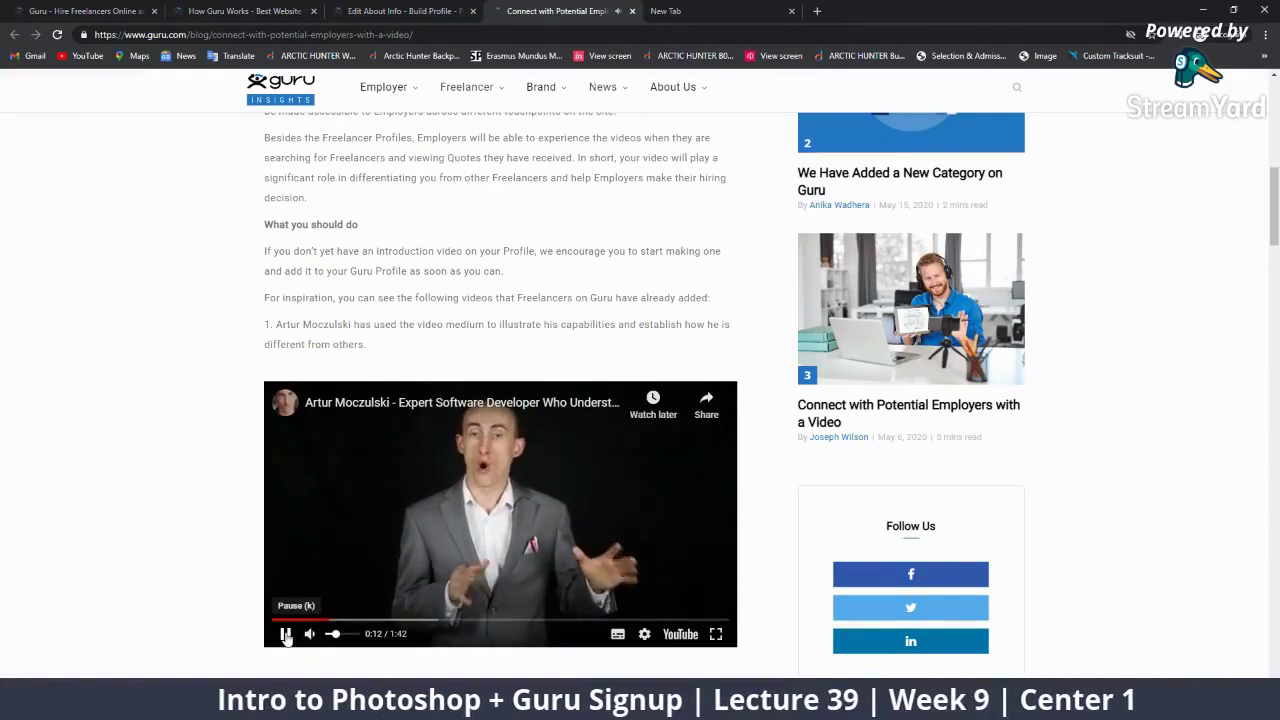
pyautogui.click(473, 483)
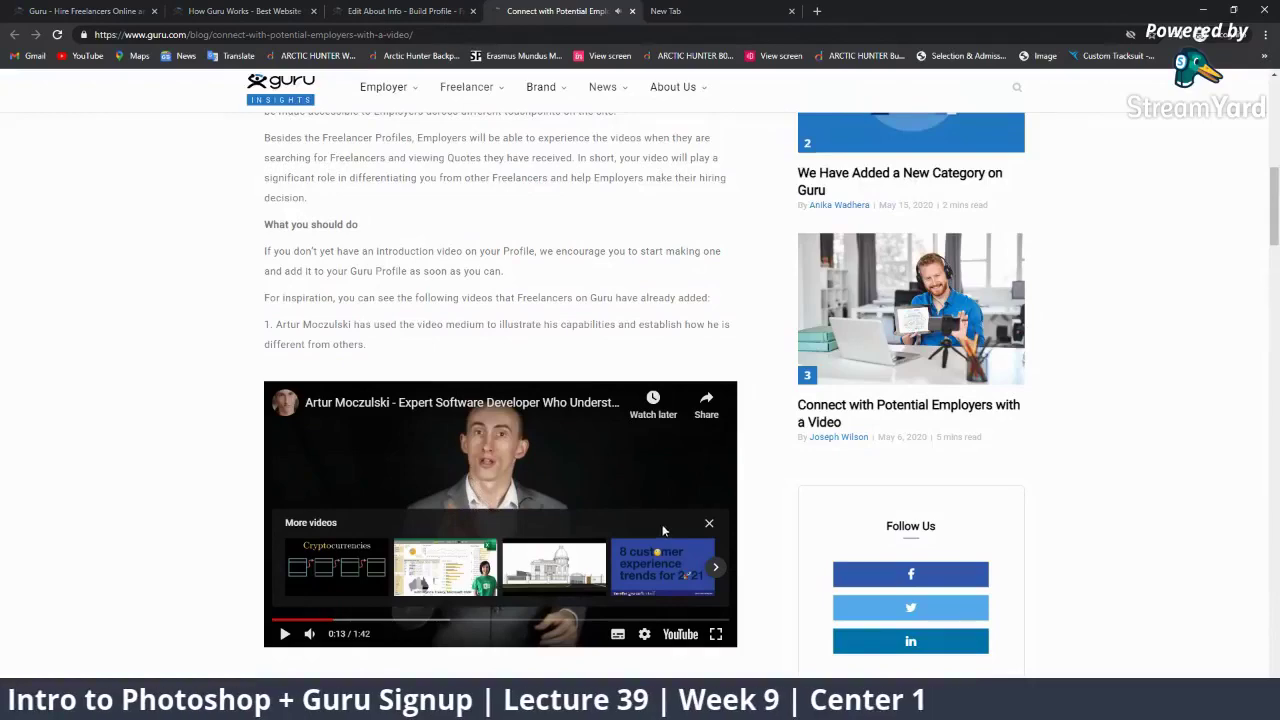
pyautogui.click(708, 524)
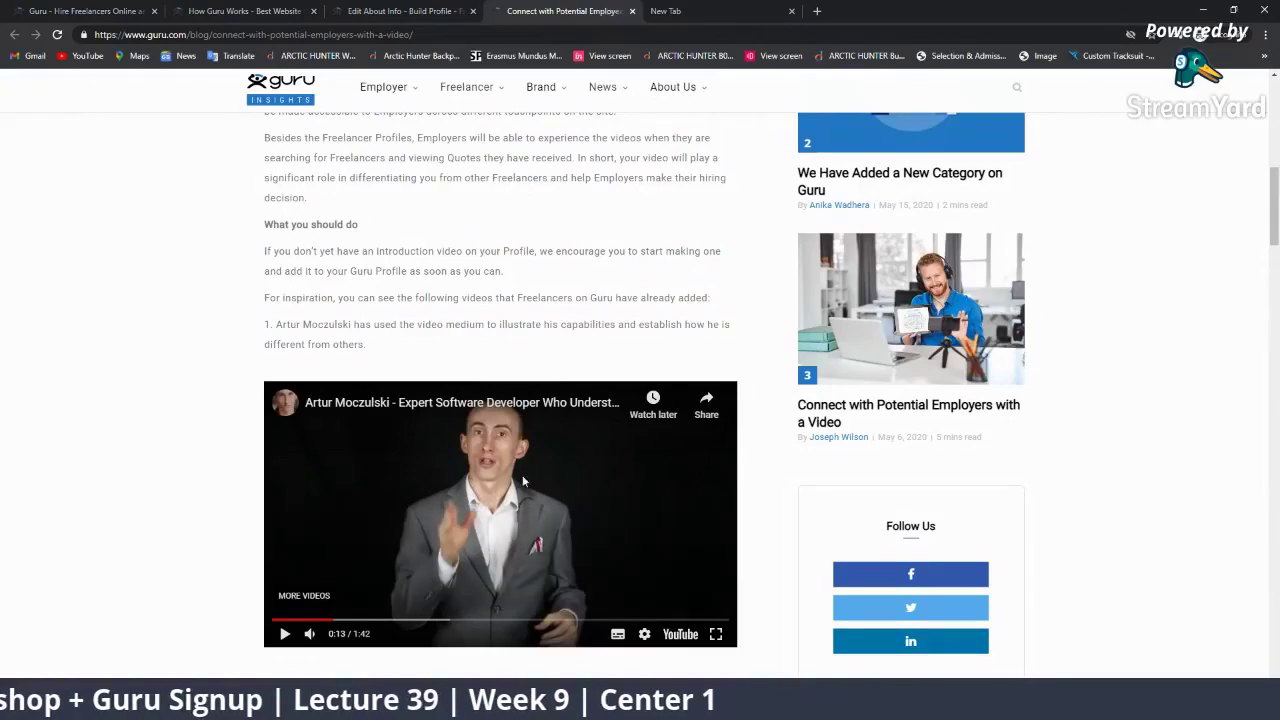
pyautogui.scroll(9, 522, 480)
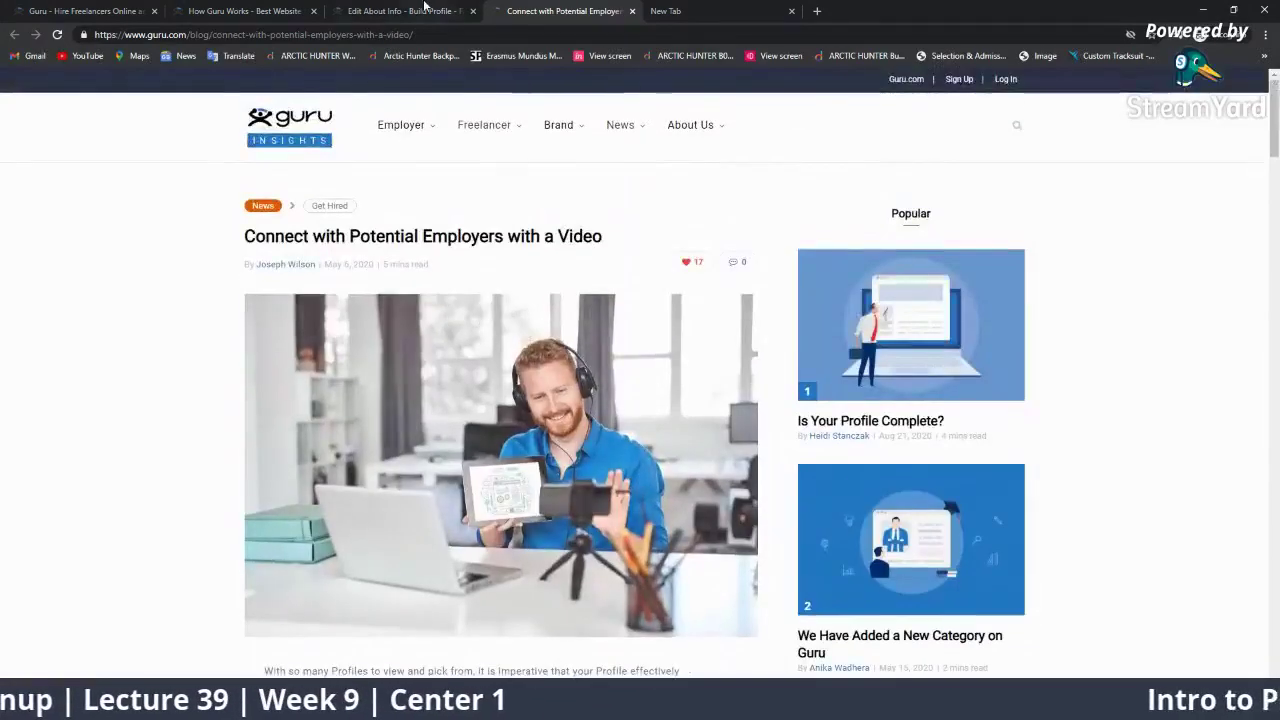
pyautogui.click(425, 7)
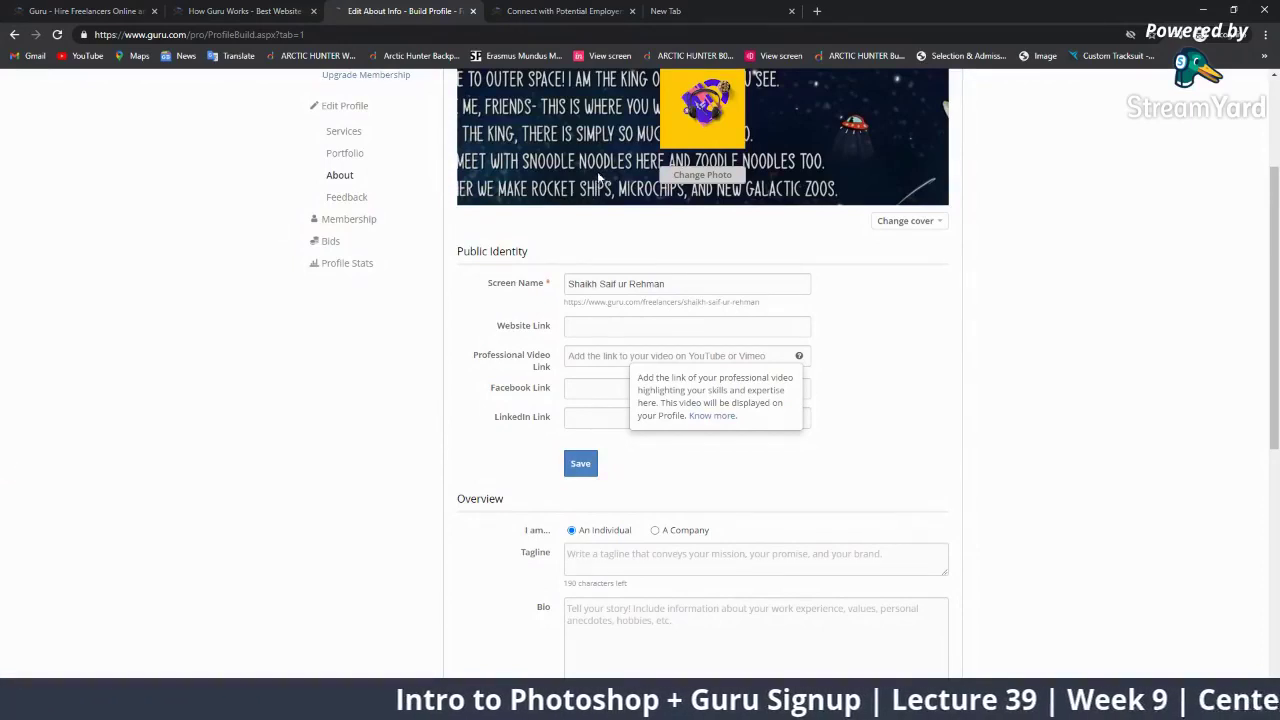
# - Back on Edit About Info, dismiss the video link tip and save the About info
pyautogui.scroll(2, 600, 178)
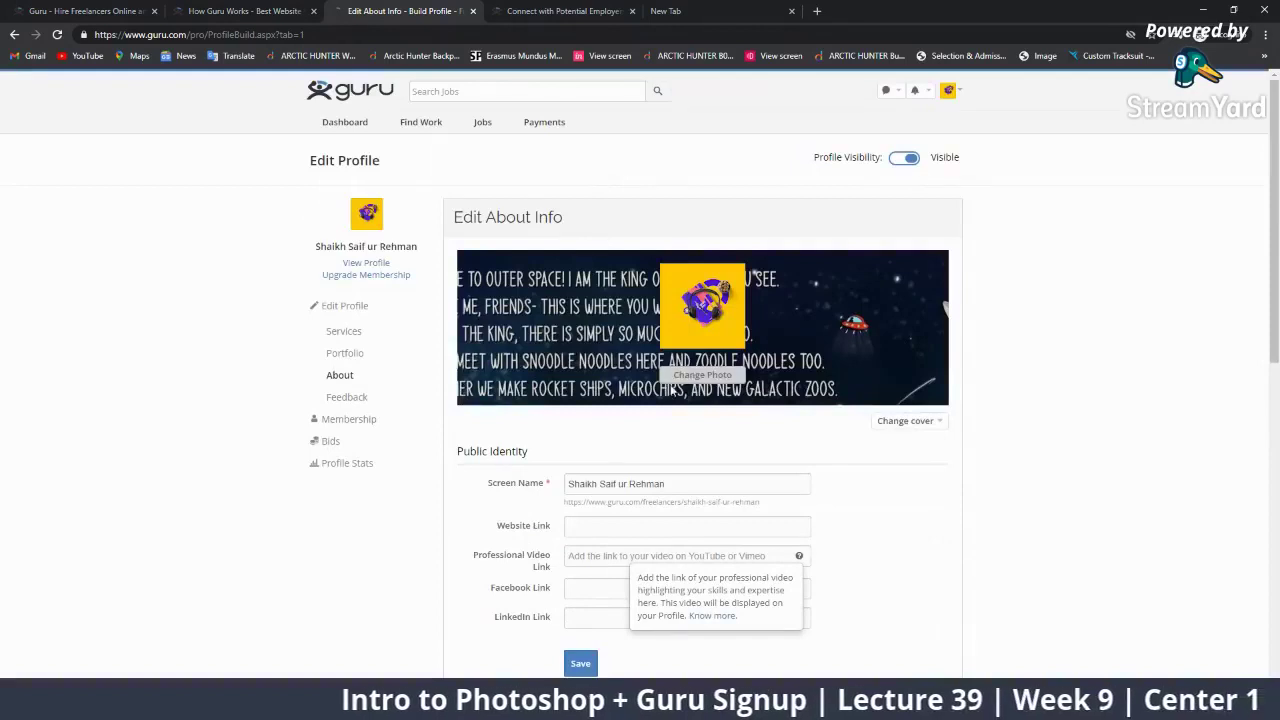
pyautogui.click(683, 34)
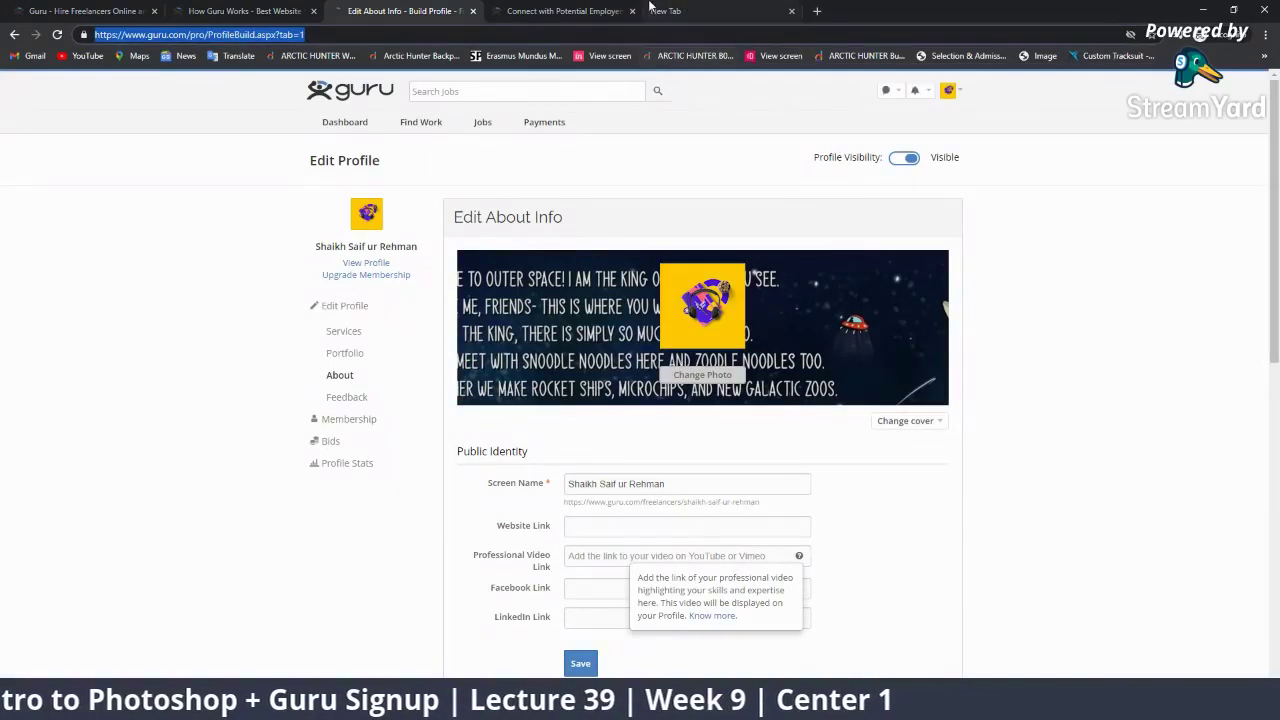
pyautogui.click(585, 12)
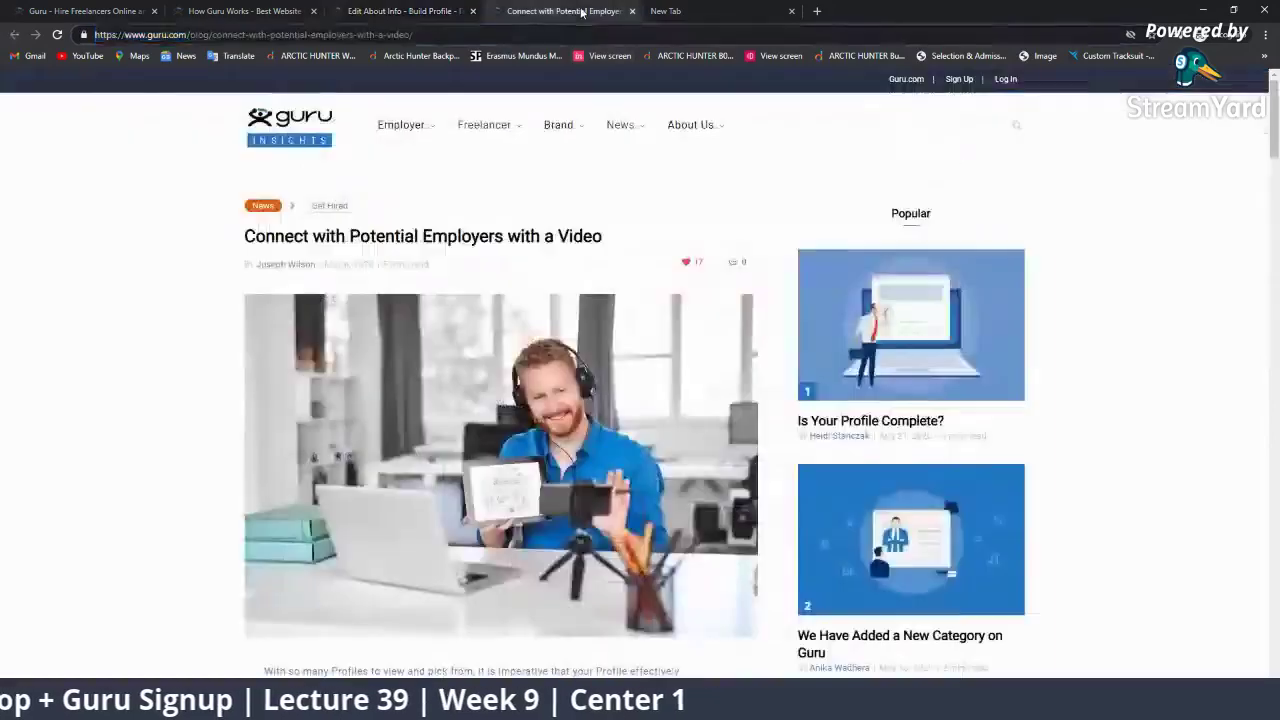
pyautogui.click(397, 10)
pyautogui.click(494, 142)
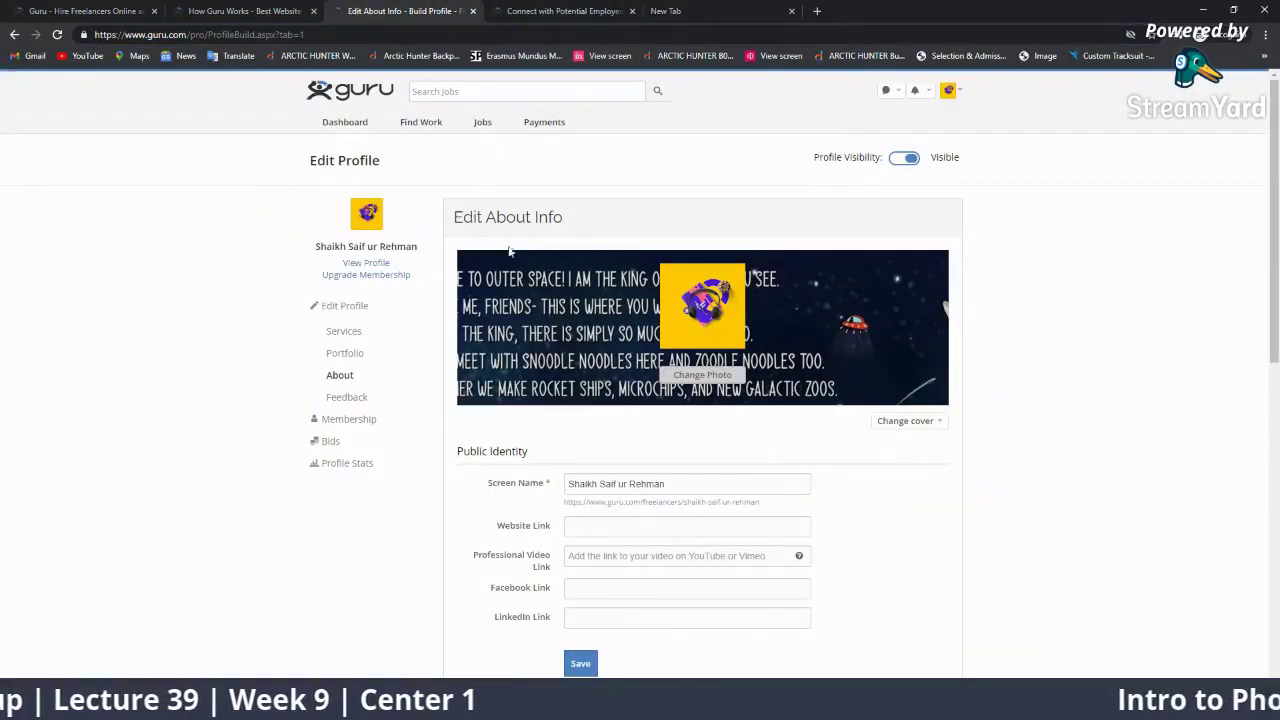
pyautogui.scroll(-6, 720, 534)
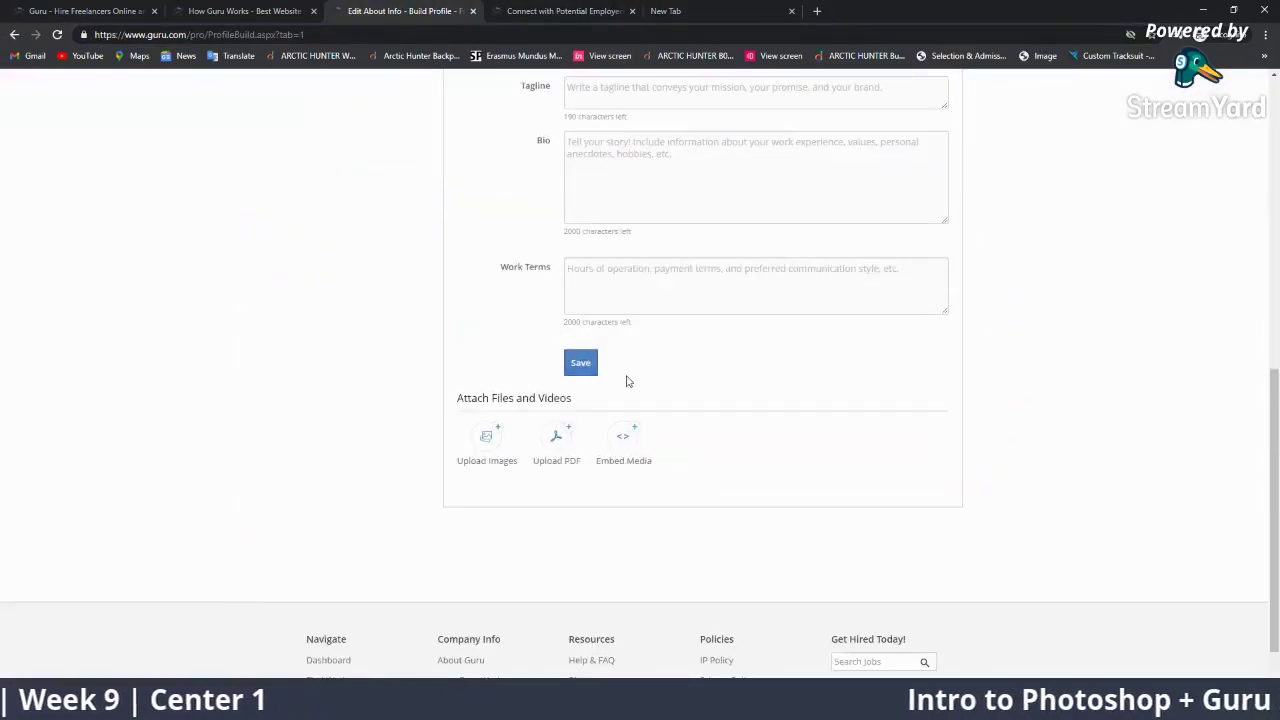
pyautogui.click(580, 363)
# - Open the profile's Feedback page, which shows no feedback yet
pyautogui.scroll(3, 718, 400)
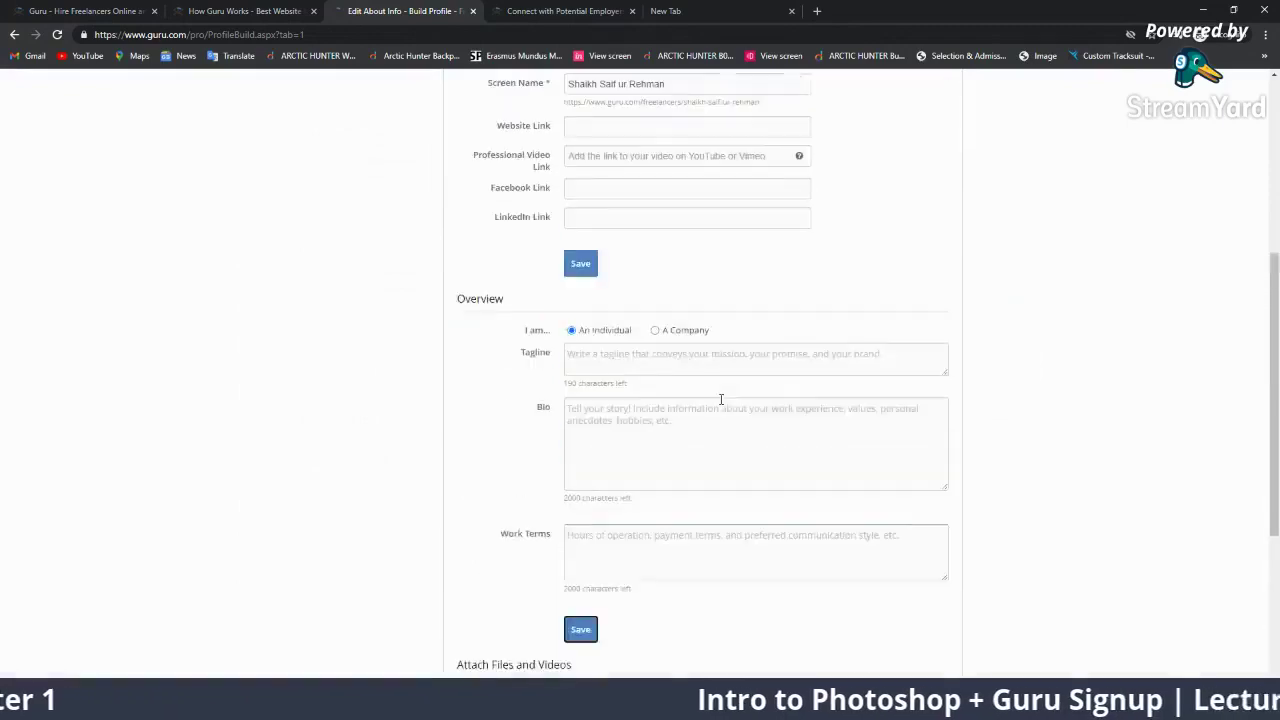
pyautogui.scroll(5, 720, 399)
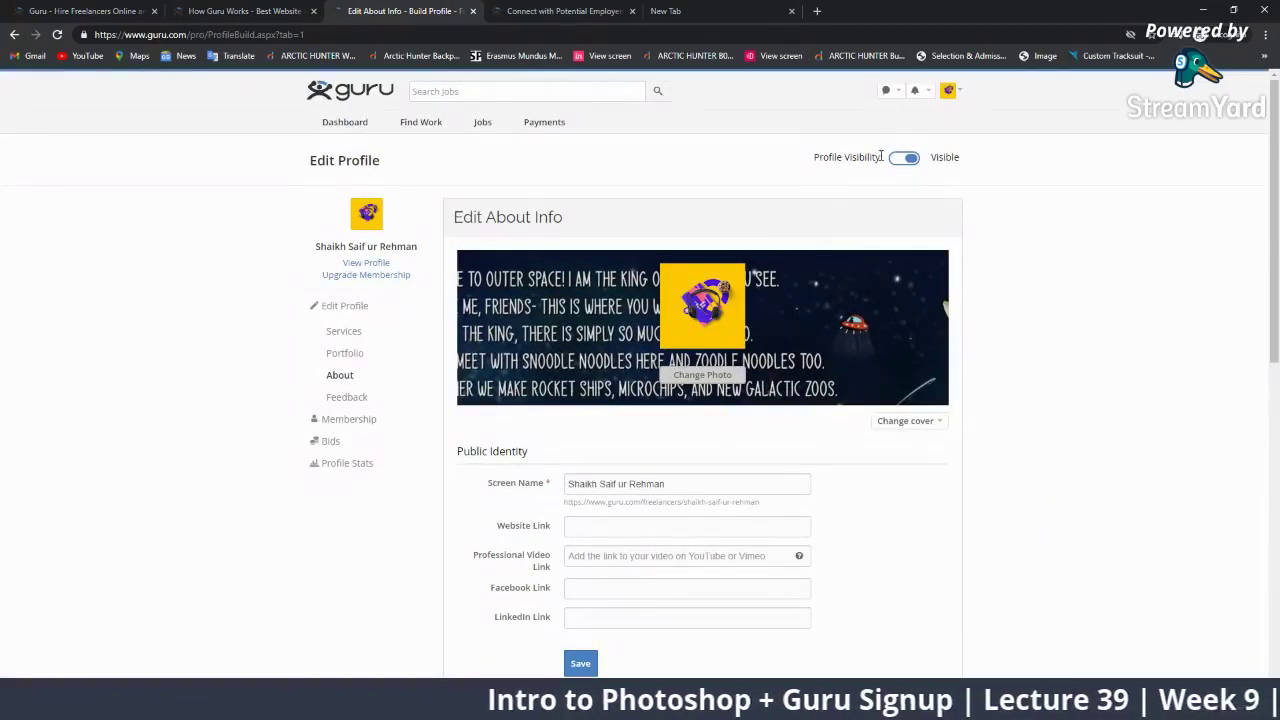
pyautogui.click(356, 399)
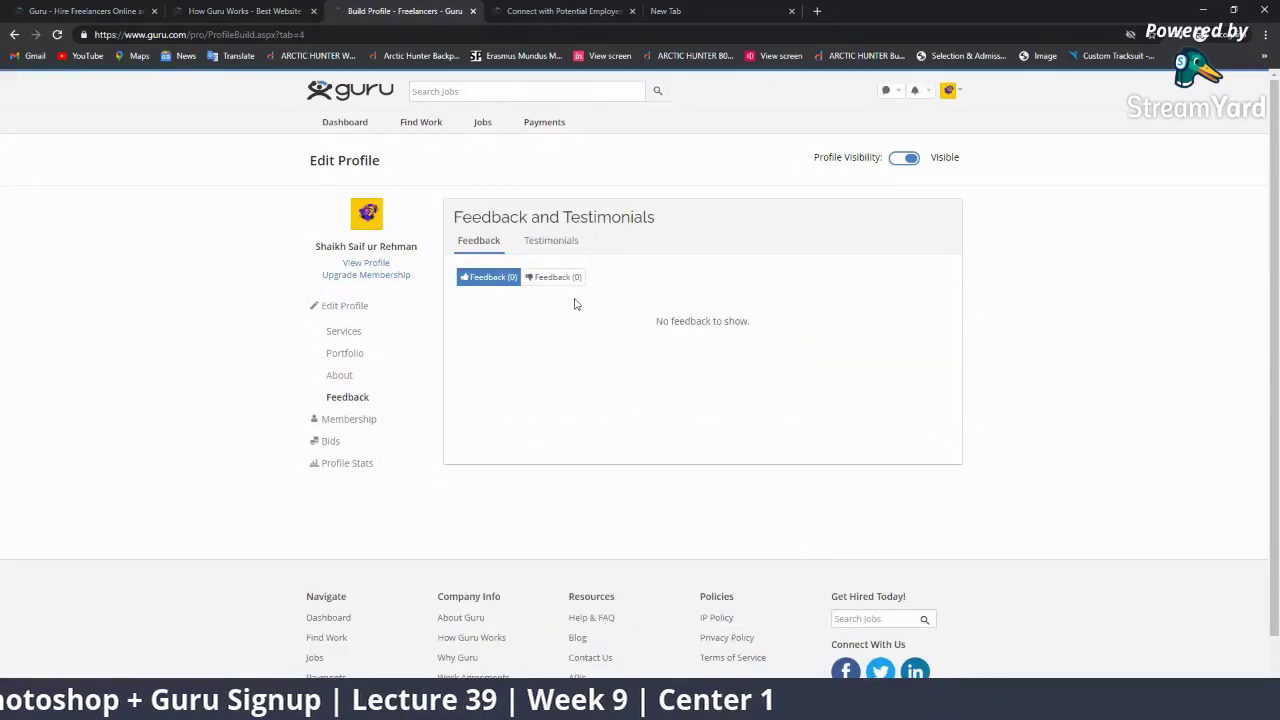
# - Review the Membership plans, noting Basic's 120 bids and 9.00% fee and Basic+'s 600 bids
pyautogui.click(360, 420)
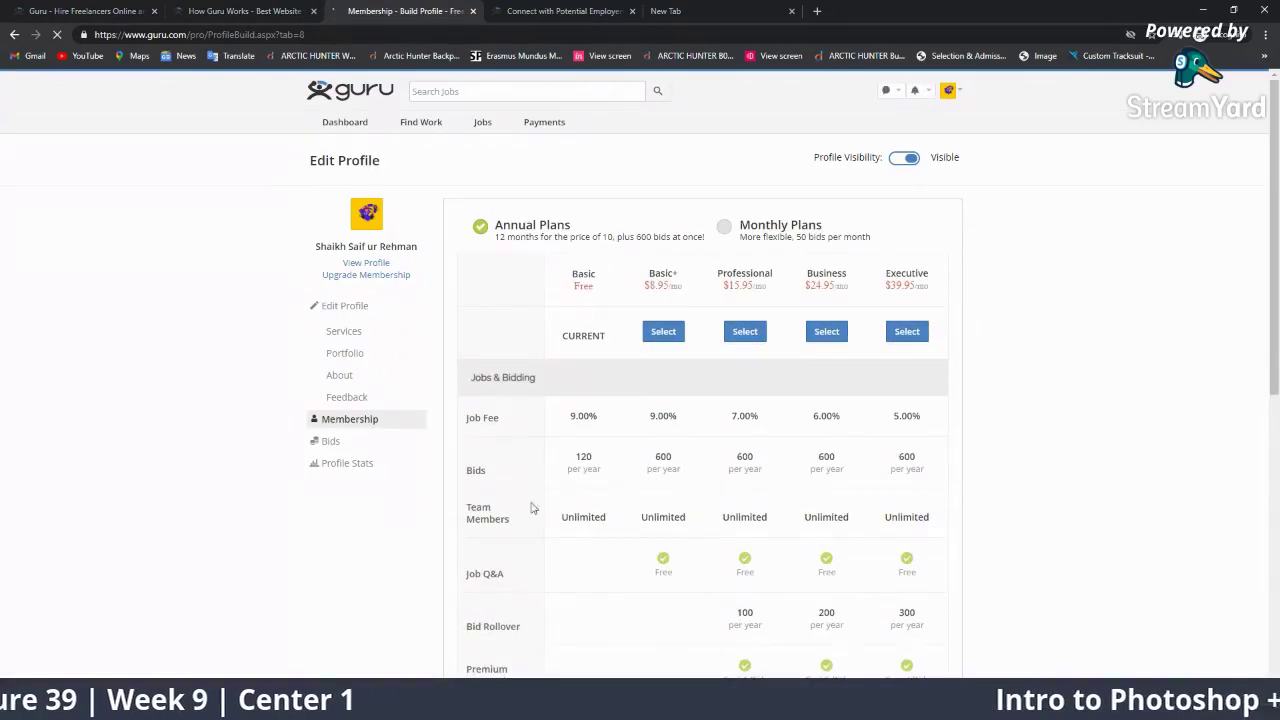
pyautogui.scroll(-1, 560, 490)
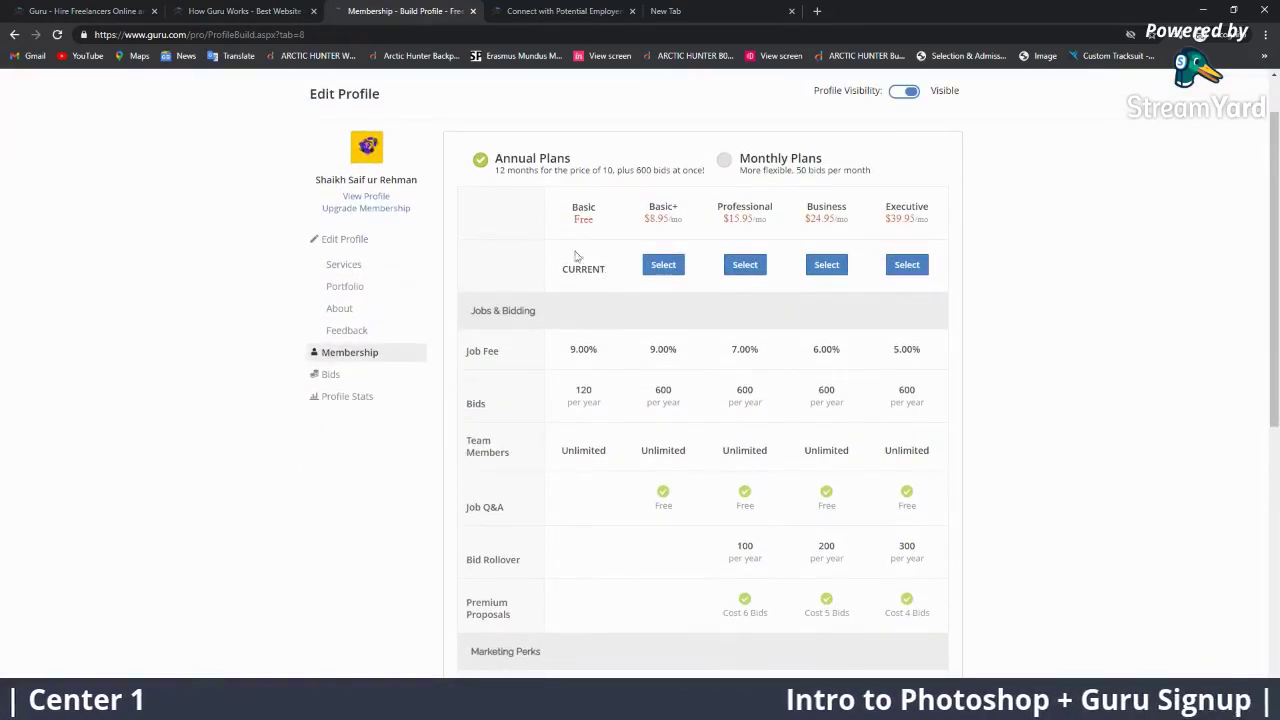
pyautogui.moveTo(602, 400); pyautogui.dragTo(568, 398)
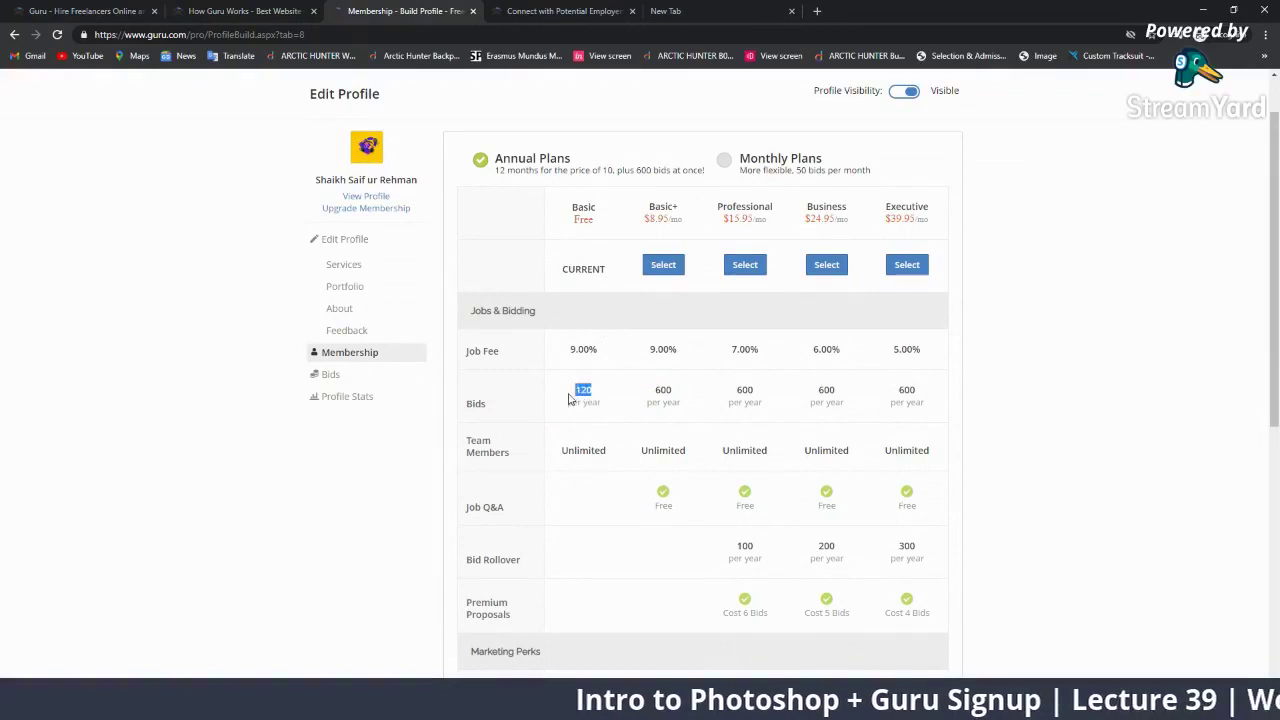
pyautogui.click(591, 423)
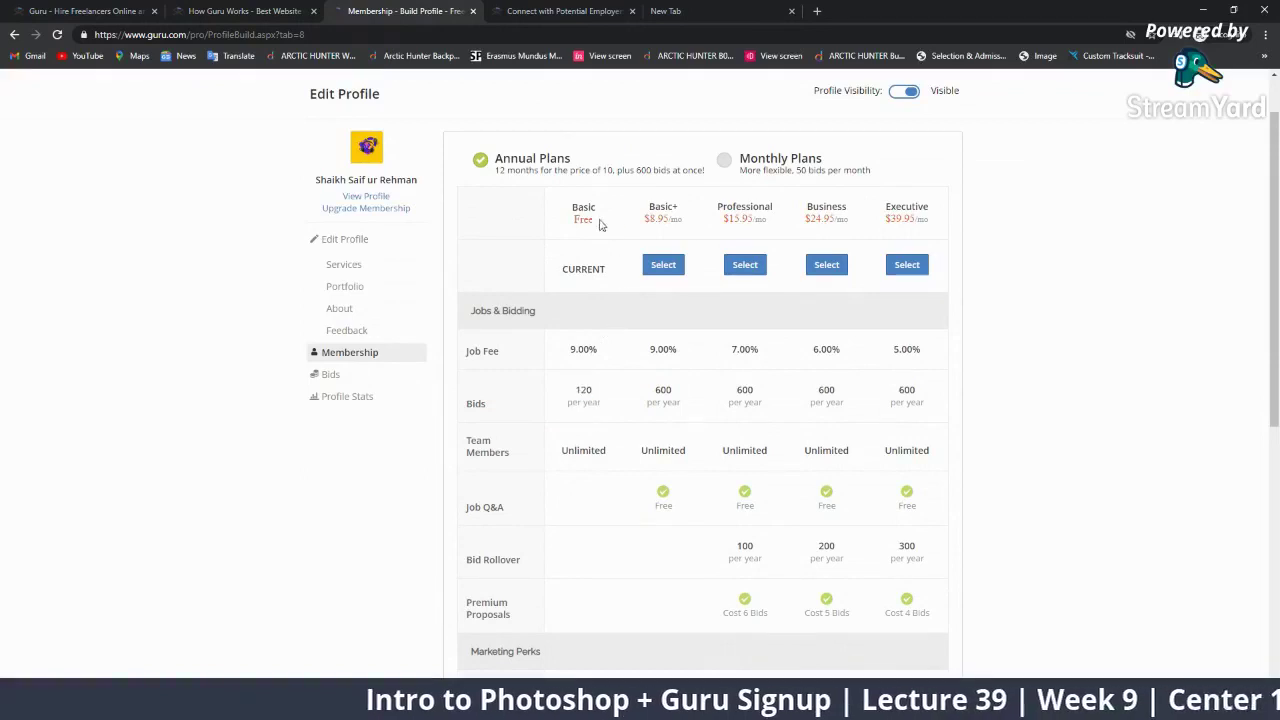
pyautogui.scroll(-3, 629, 488)
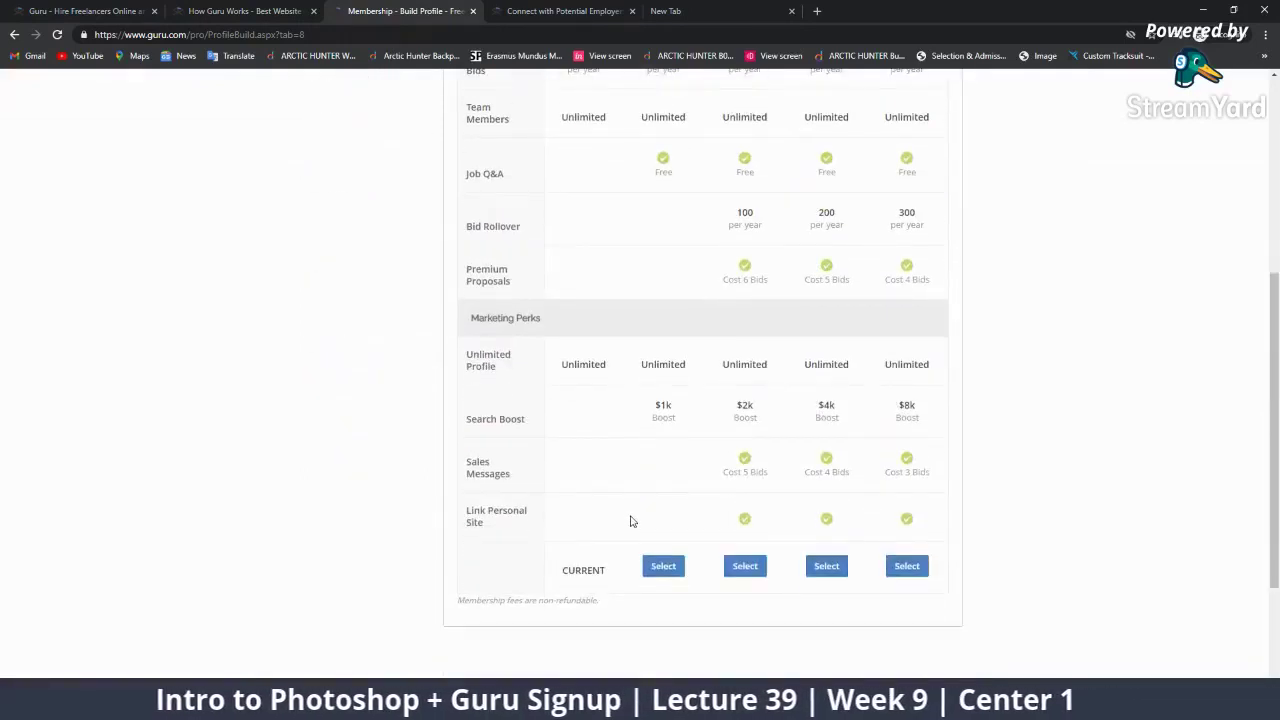
pyautogui.scroll(1, 564, 605)
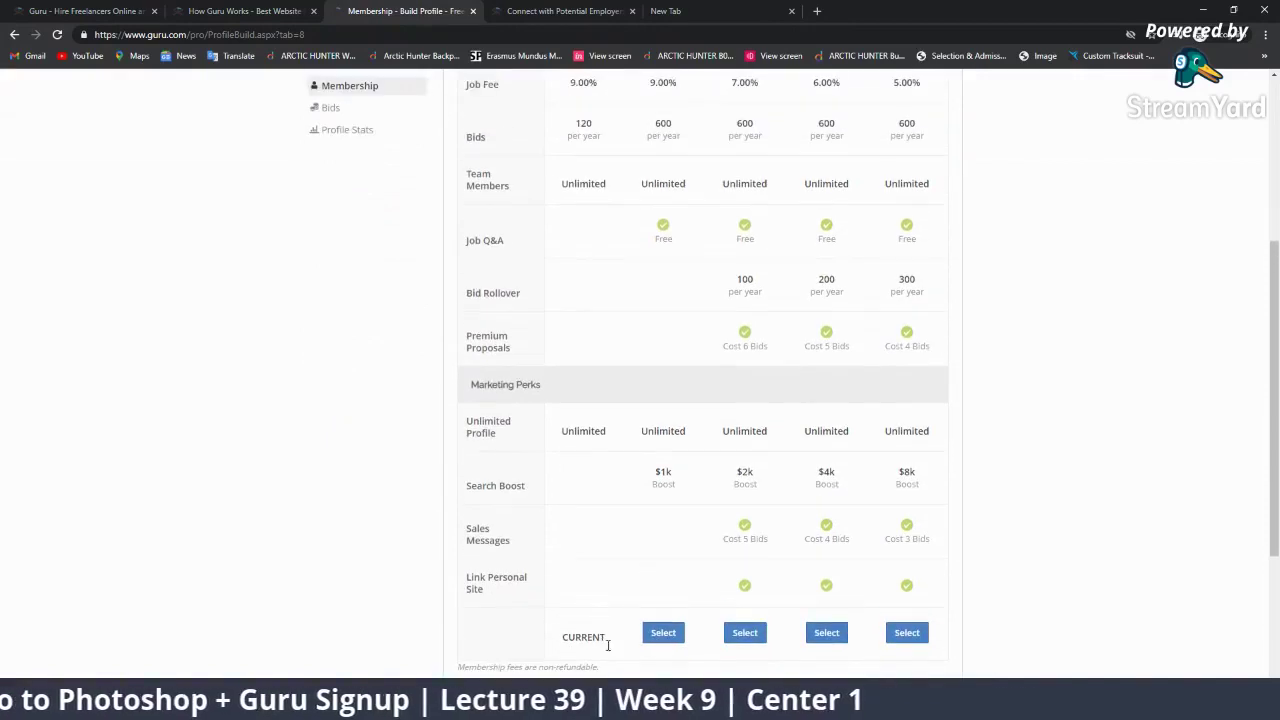
pyautogui.scroll(3, 607, 640)
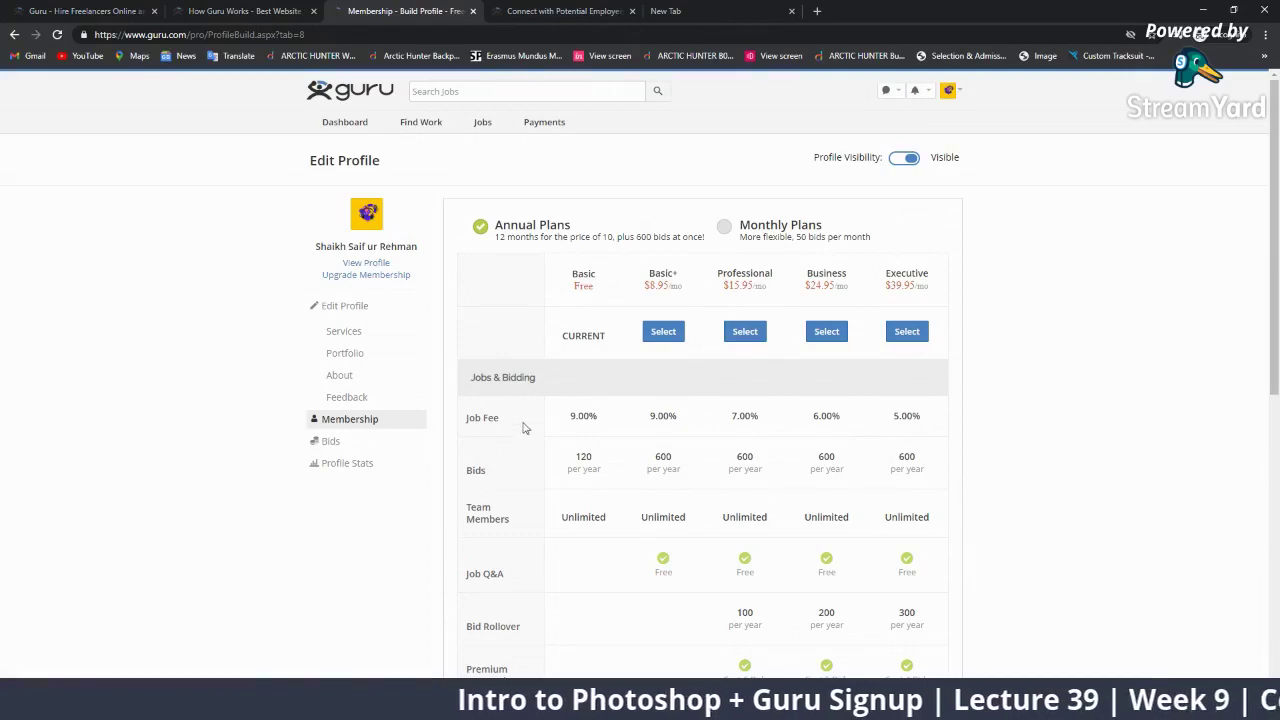
pyautogui.moveTo(611, 427); pyautogui.dragTo(571, 427)
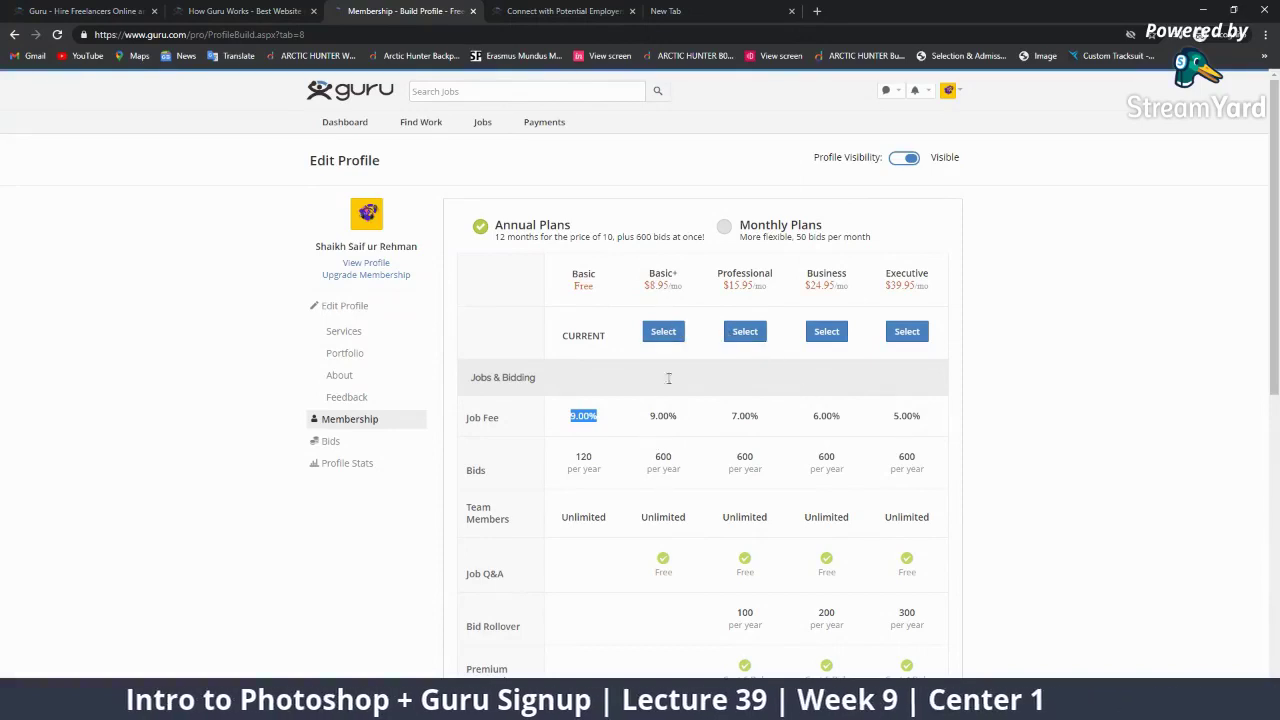
pyautogui.doubleClick(662, 458)
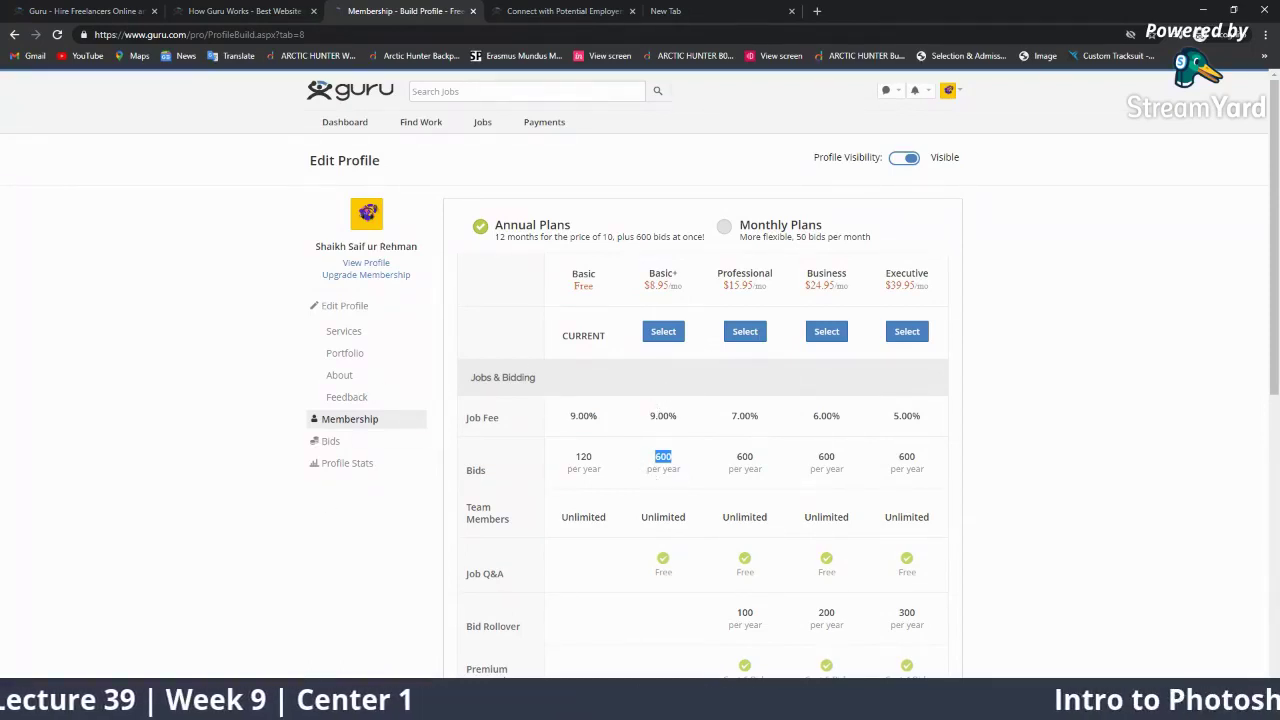
pyautogui.press('super')
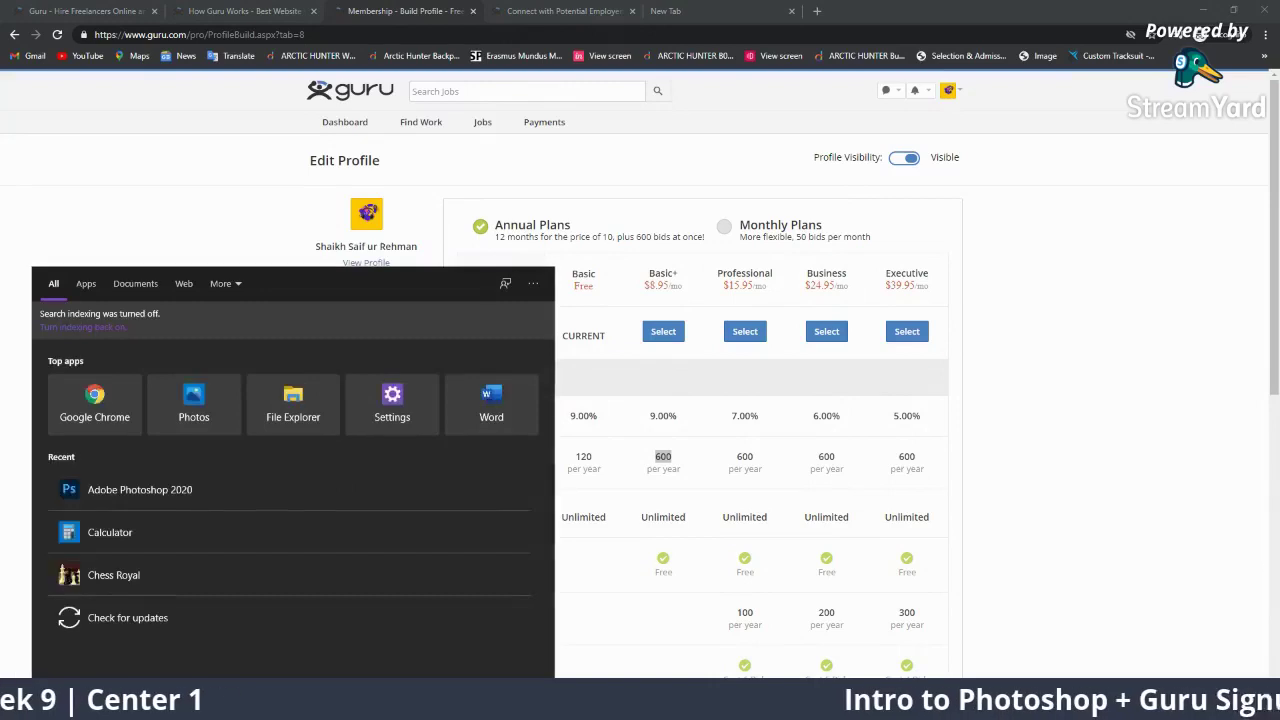
# - Launch Calculator and compute 120 ÷ 12 = 10 monthly bids
pyautogui.write('cal')
pyautogui.press('Return')
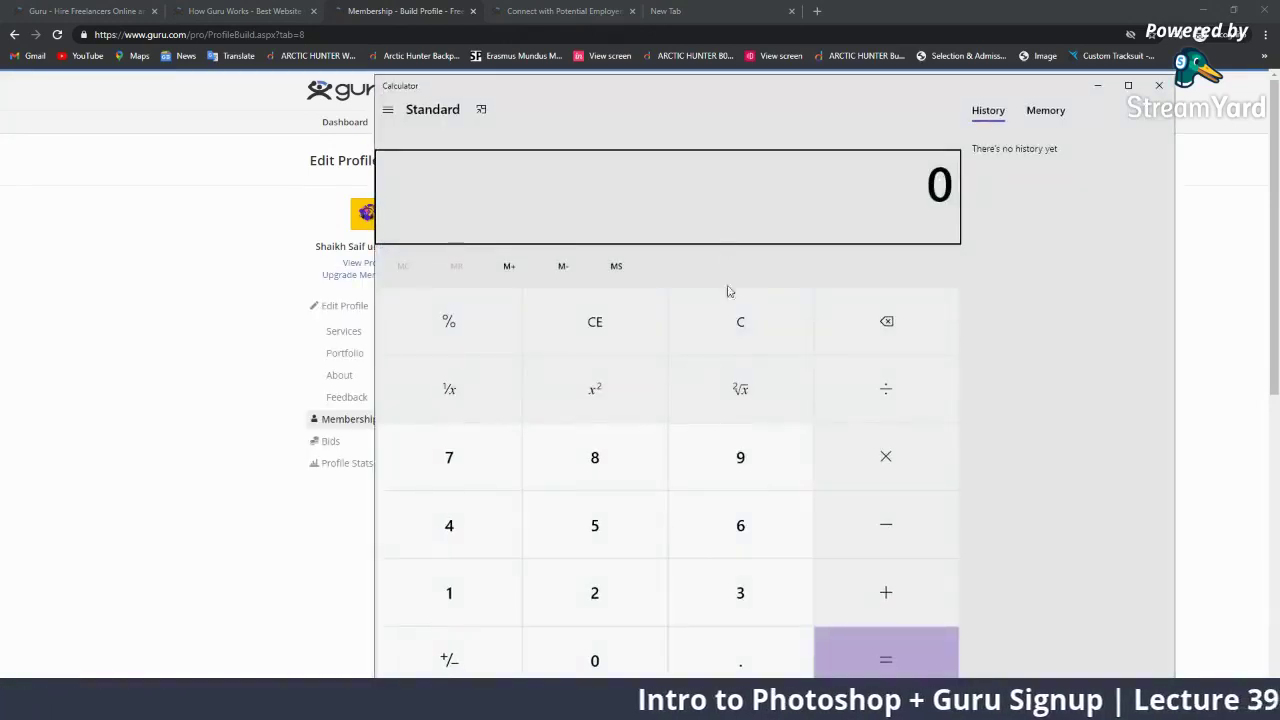
pyautogui.click(507, 592)
pyautogui.click(563, 591)
pyautogui.click(594, 652)
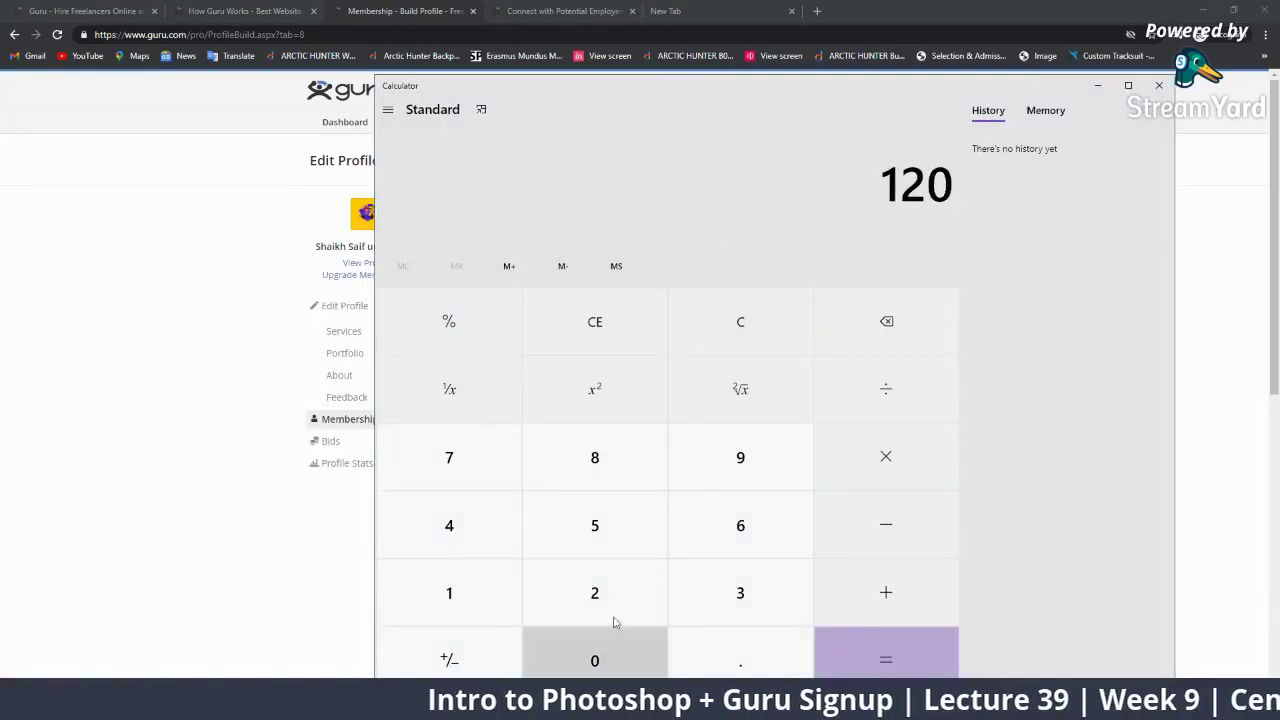
pyautogui.click(908, 412)
pyautogui.click(585, 595)
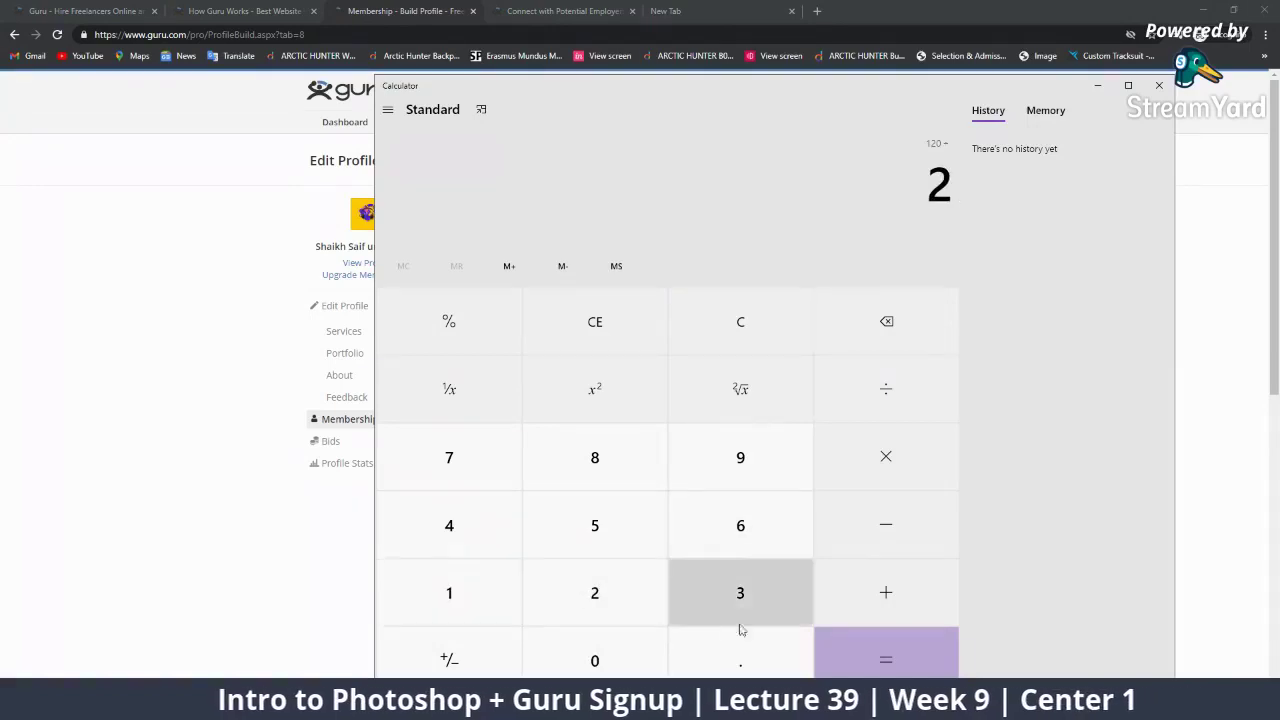
pyautogui.click(780, 351)
pyautogui.click(491, 586)
pyautogui.click(591, 591)
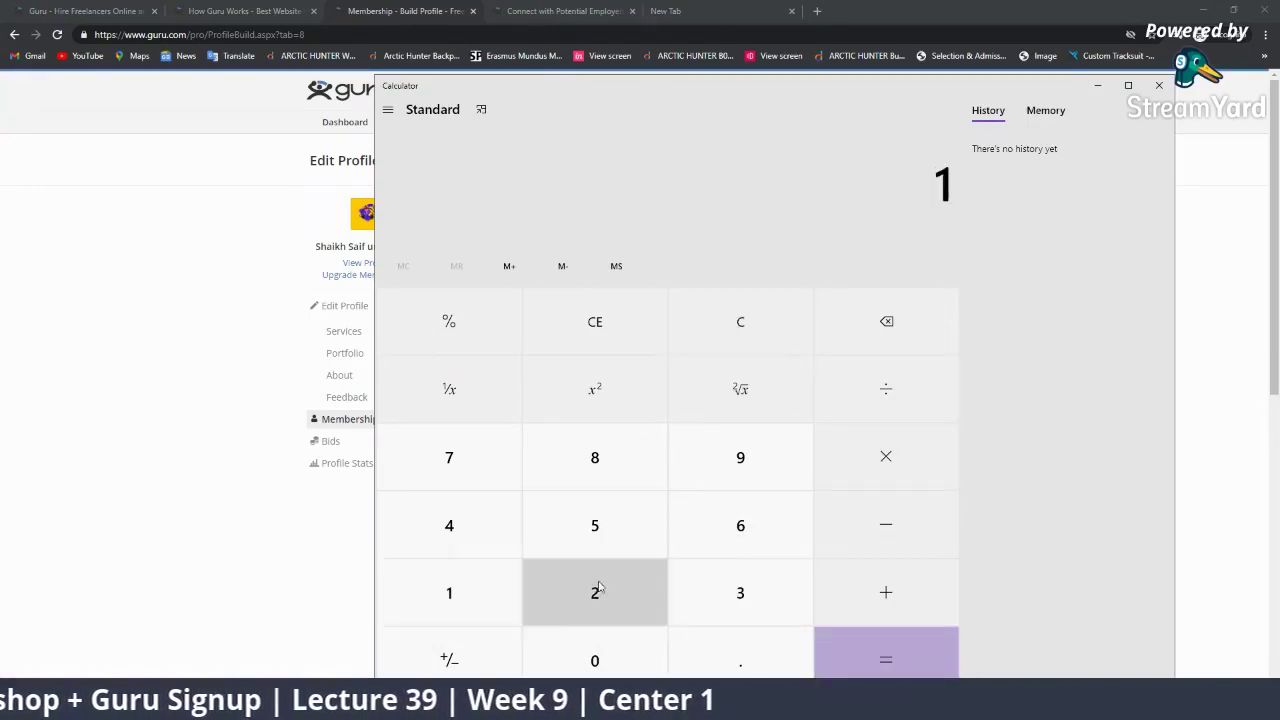
pyautogui.click(594, 655)
pyautogui.click(897, 405)
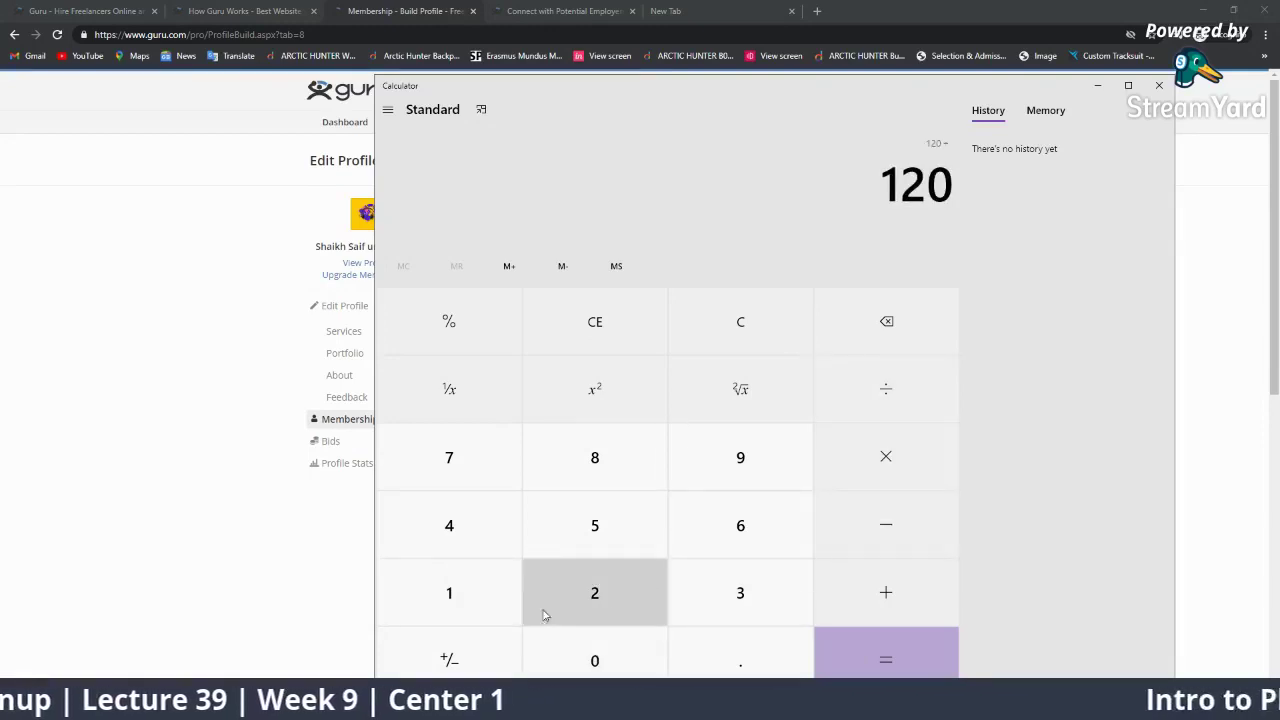
pyautogui.click(492, 604)
pyautogui.click(590, 598)
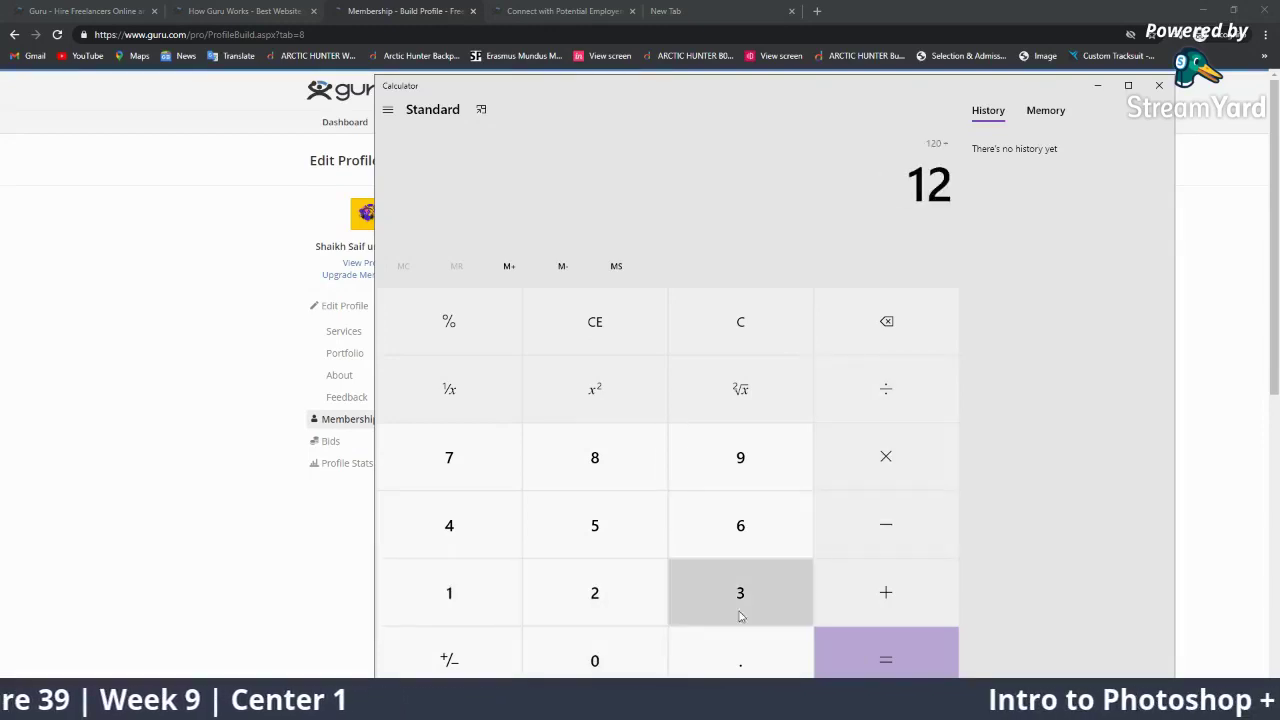
pyautogui.click(850, 643)
# - Compute 600 ÷ 12 = 50 monthly bids, then minimize Calculator
pyautogui.click(878, 333)
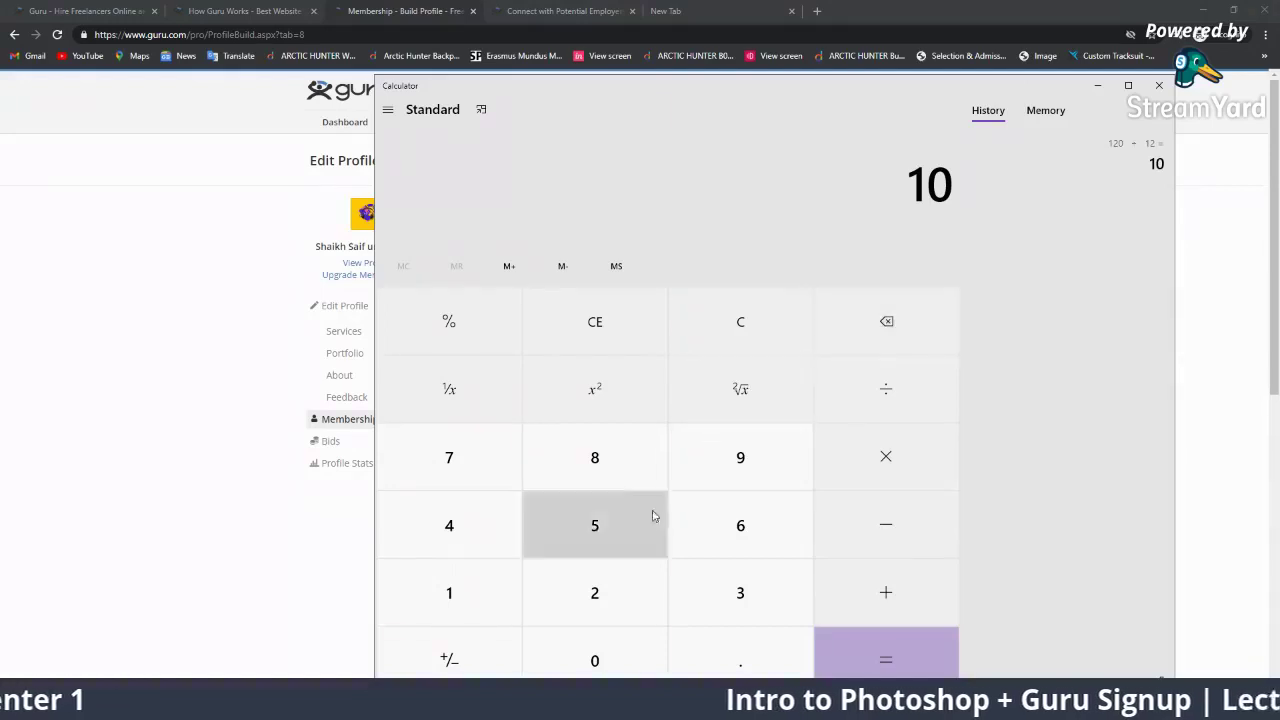
pyautogui.click(825, 347)
pyautogui.click(740, 525)
pyautogui.click(605, 660)
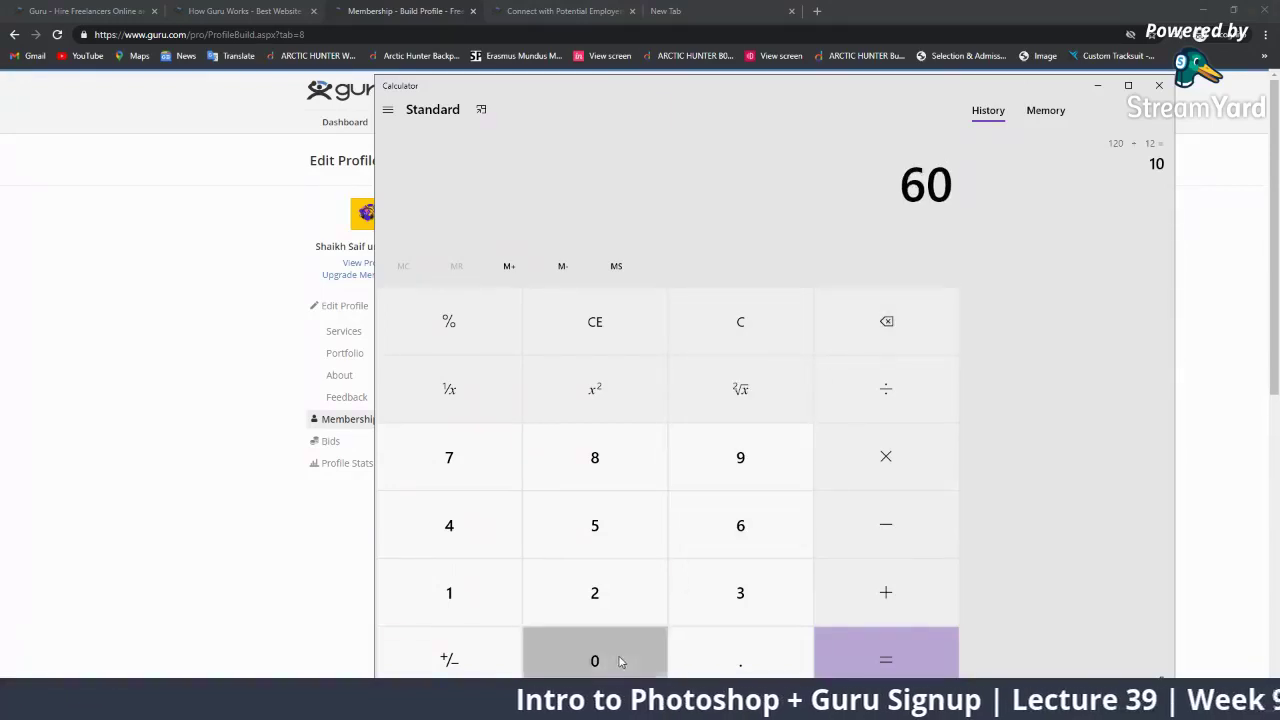
pyautogui.click(605, 660)
pyautogui.click(916, 402)
pyautogui.click(512, 605)
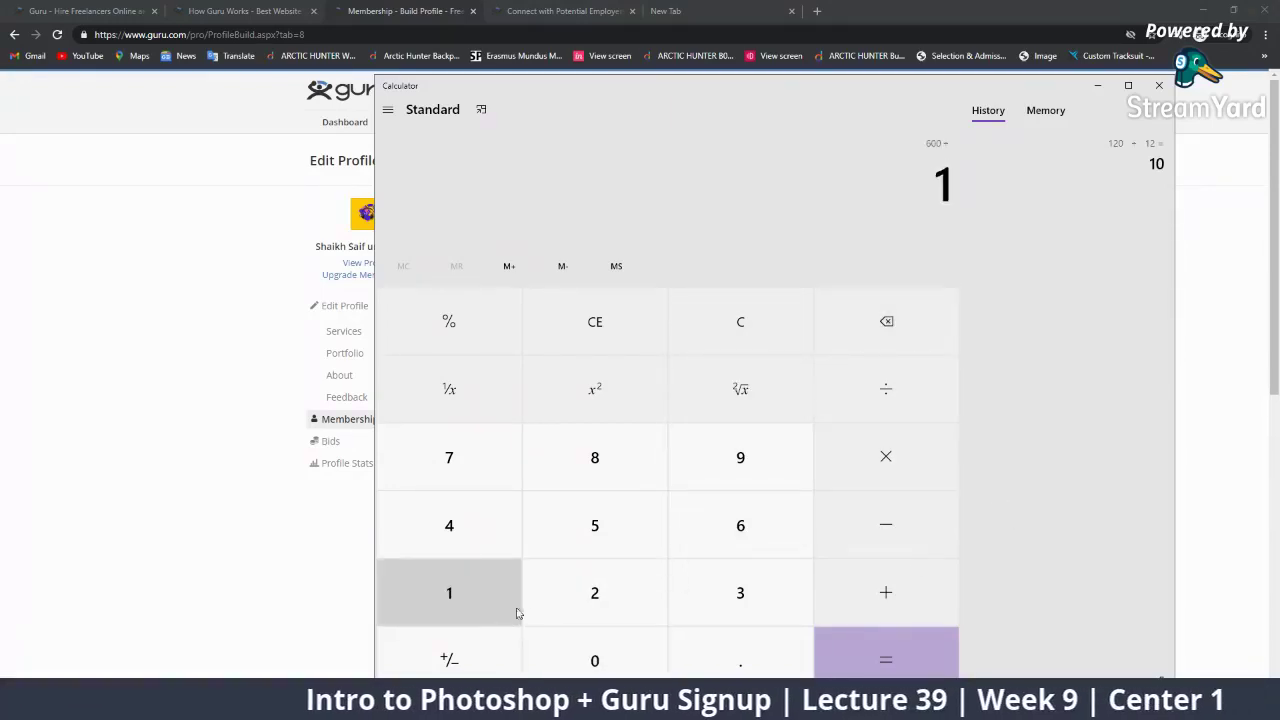
pyautogui.click(620, 612)
pyautogui.click(858, 632)
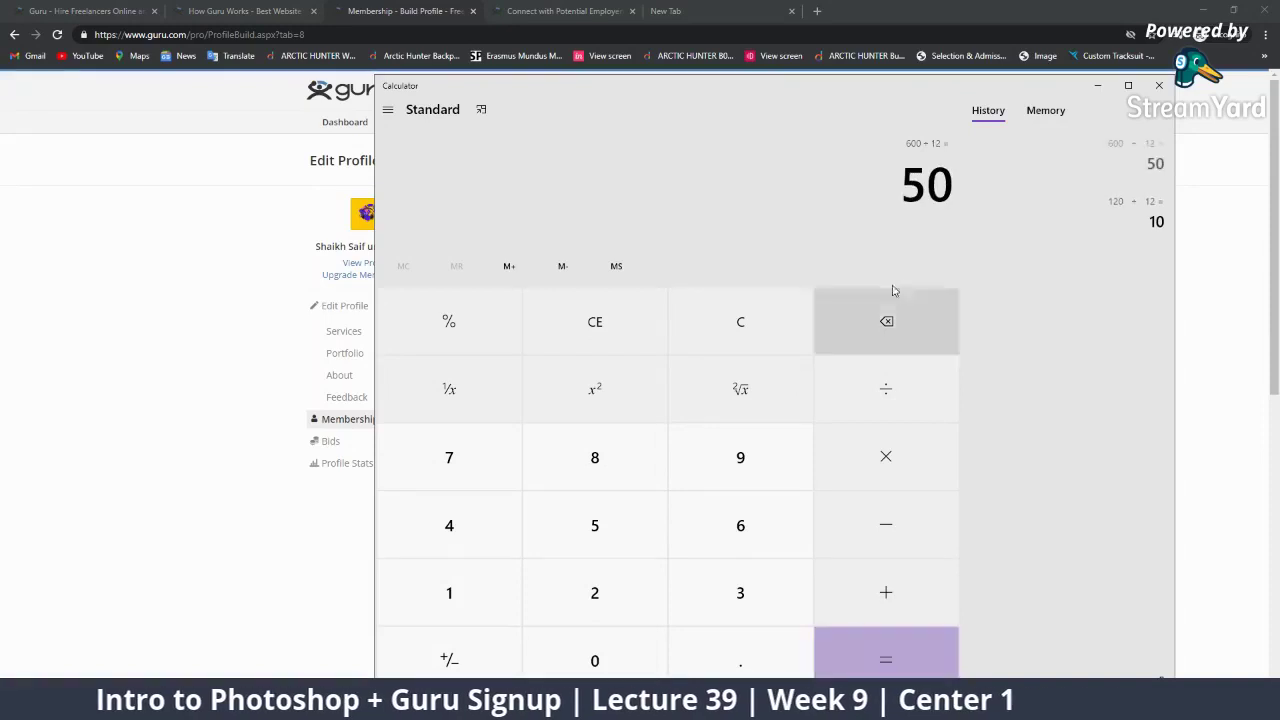
pyautogui.click(1092, 85)
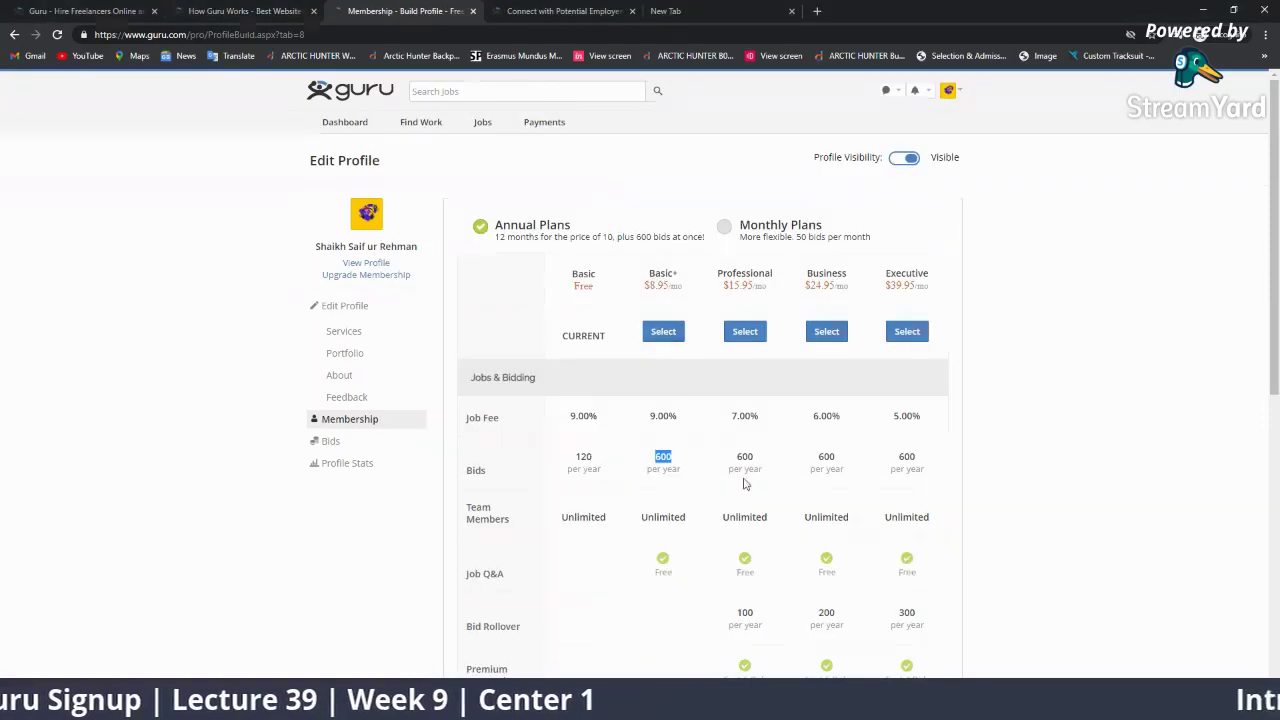
# - Compare monthly and annual plan pricing, check the 10-bid balance, then open View Profile
pyautogui.click(724, 232)
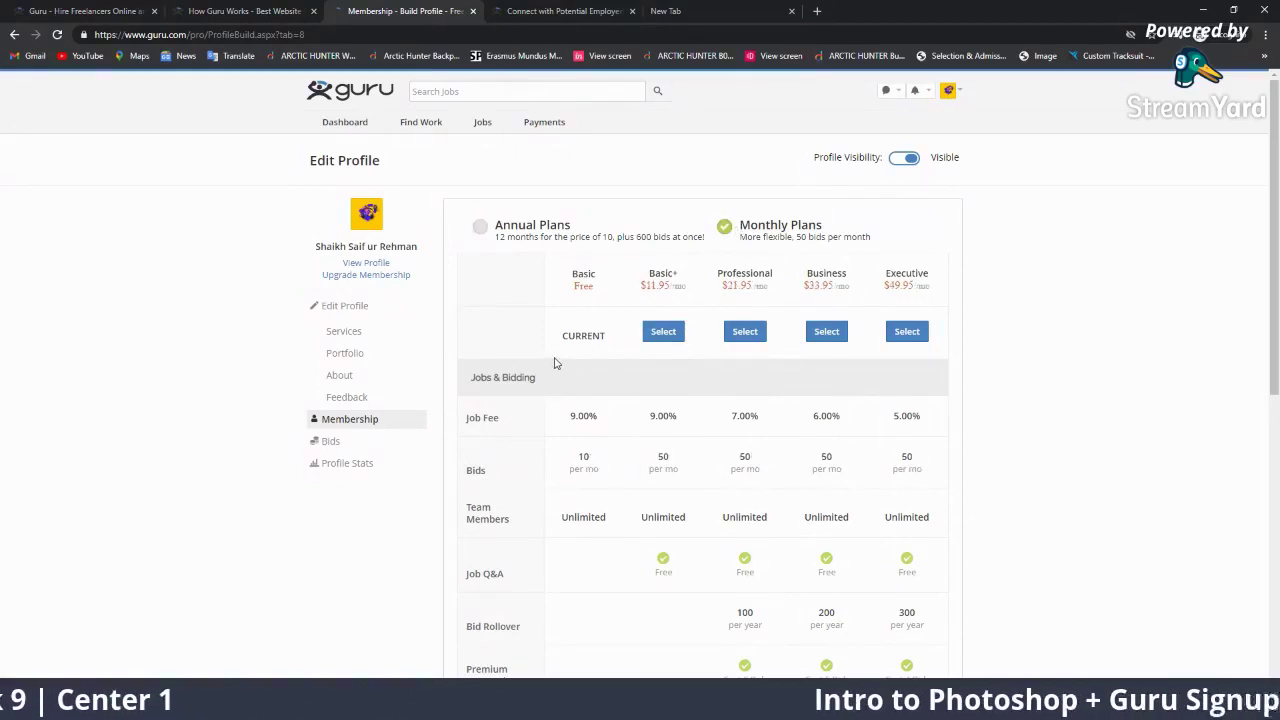
pyautogui.click(515, 230)
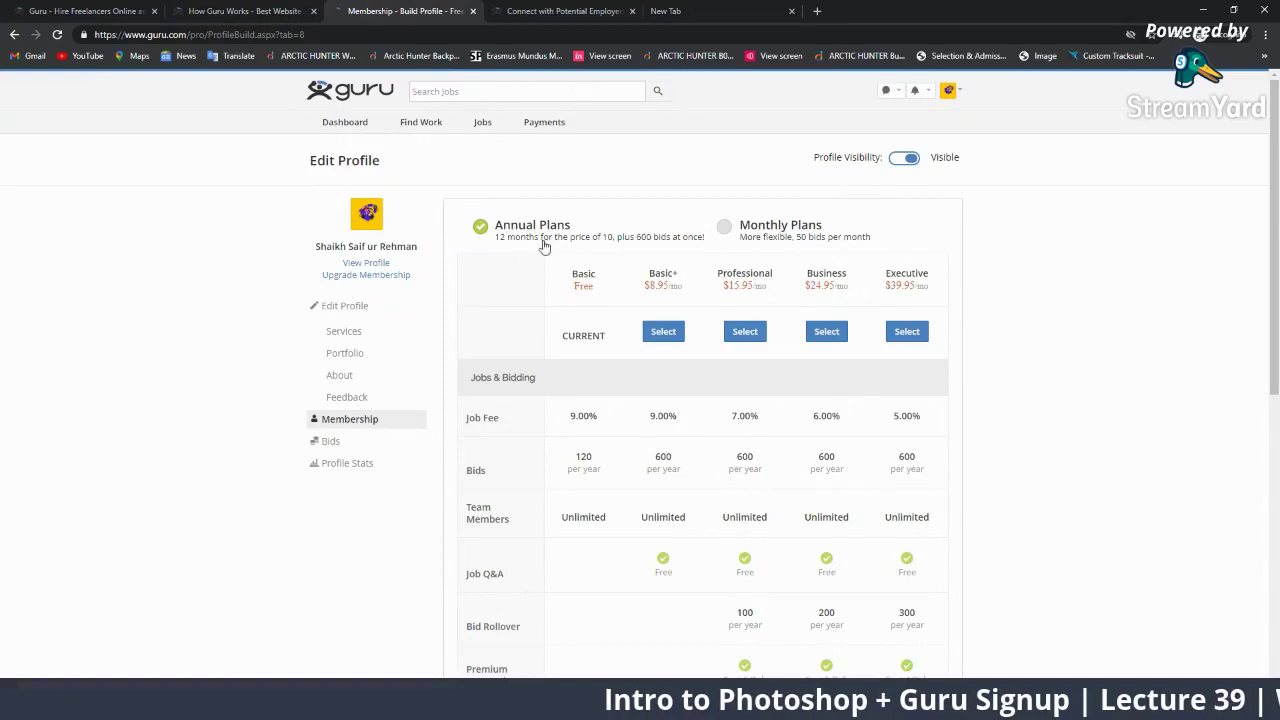
pyautogui.scroll(-2, 520, 420)
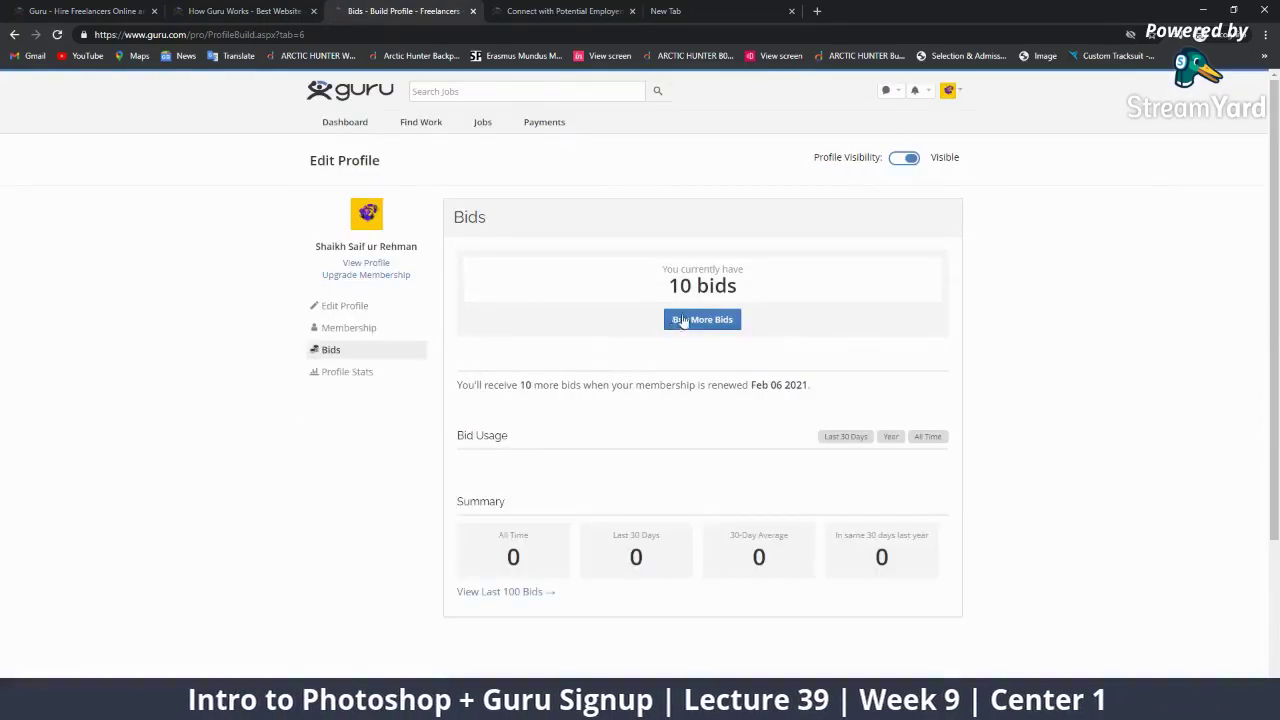
pyautogui.moveTo(750, 283); pyautogui.dragTo(634, 283)
pyautogui.click(746, 360)
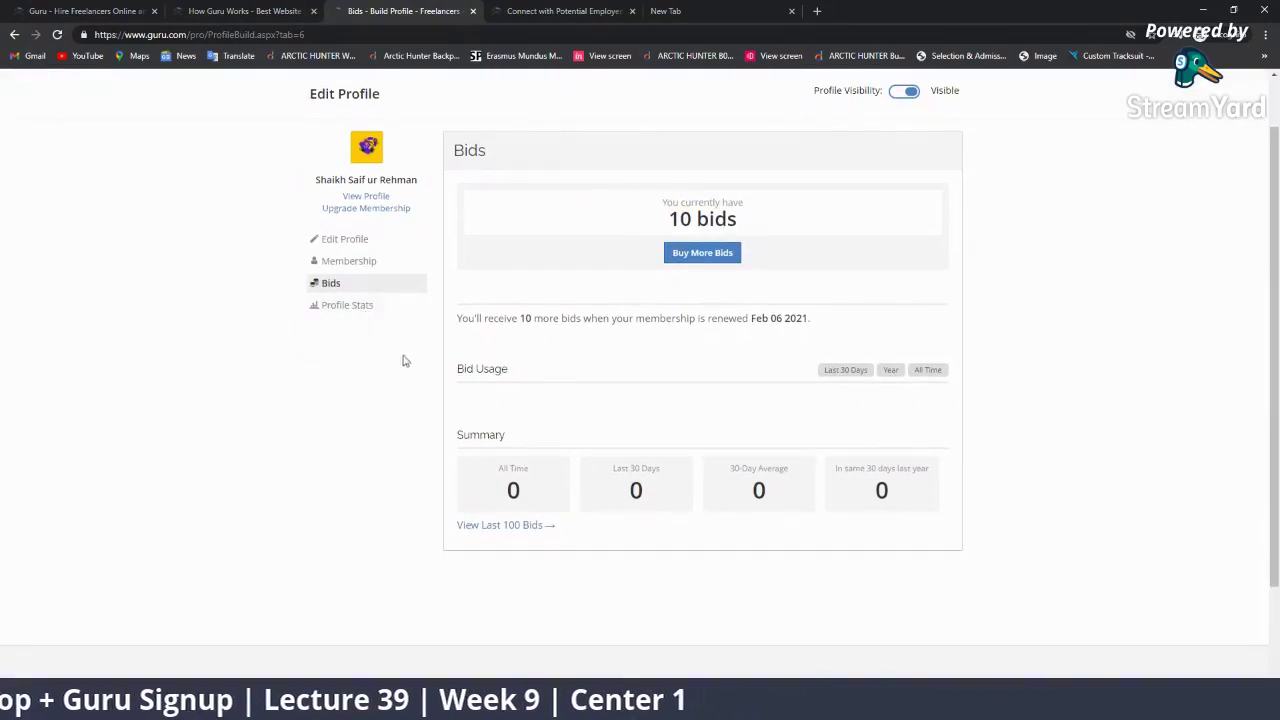
pyautogui.click(366, 263)
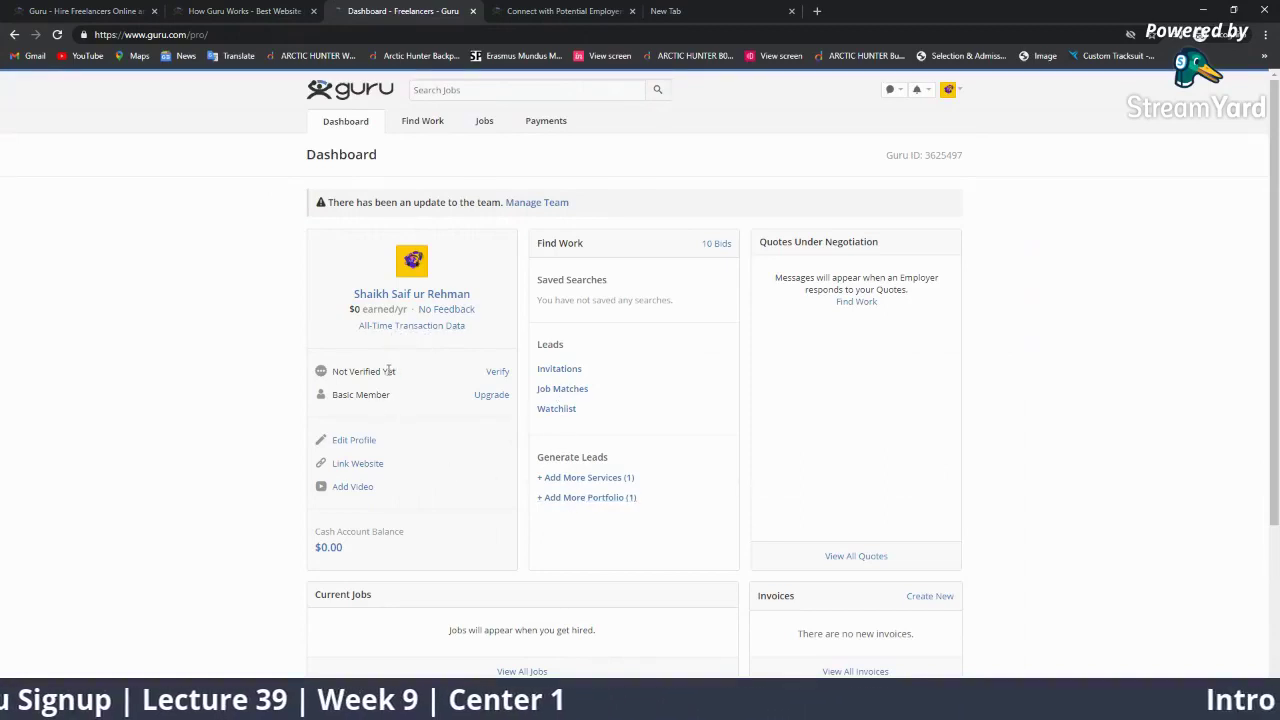
# - Open ID verification in a new tab, then go to Find Work's 2,593 job listings
pyautogui.rightClick(492, 374)
pyautogui.click(545, 378)
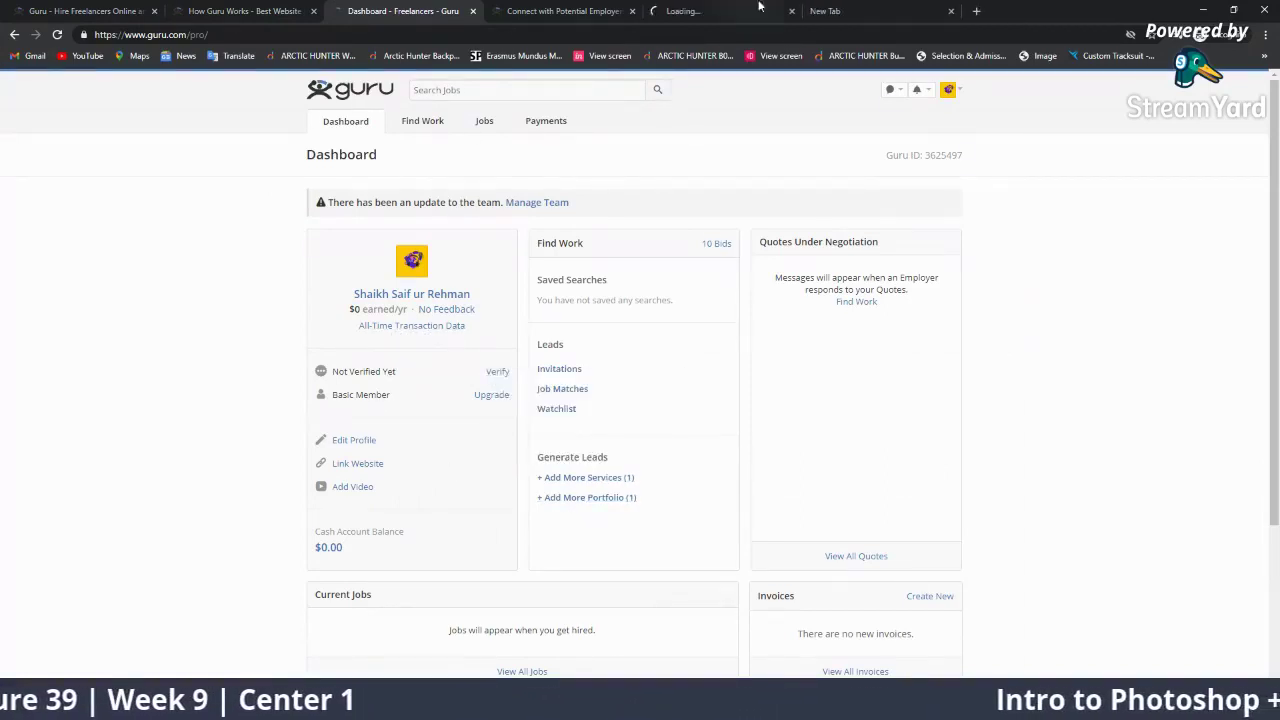
pyautogui.click(710, 11)
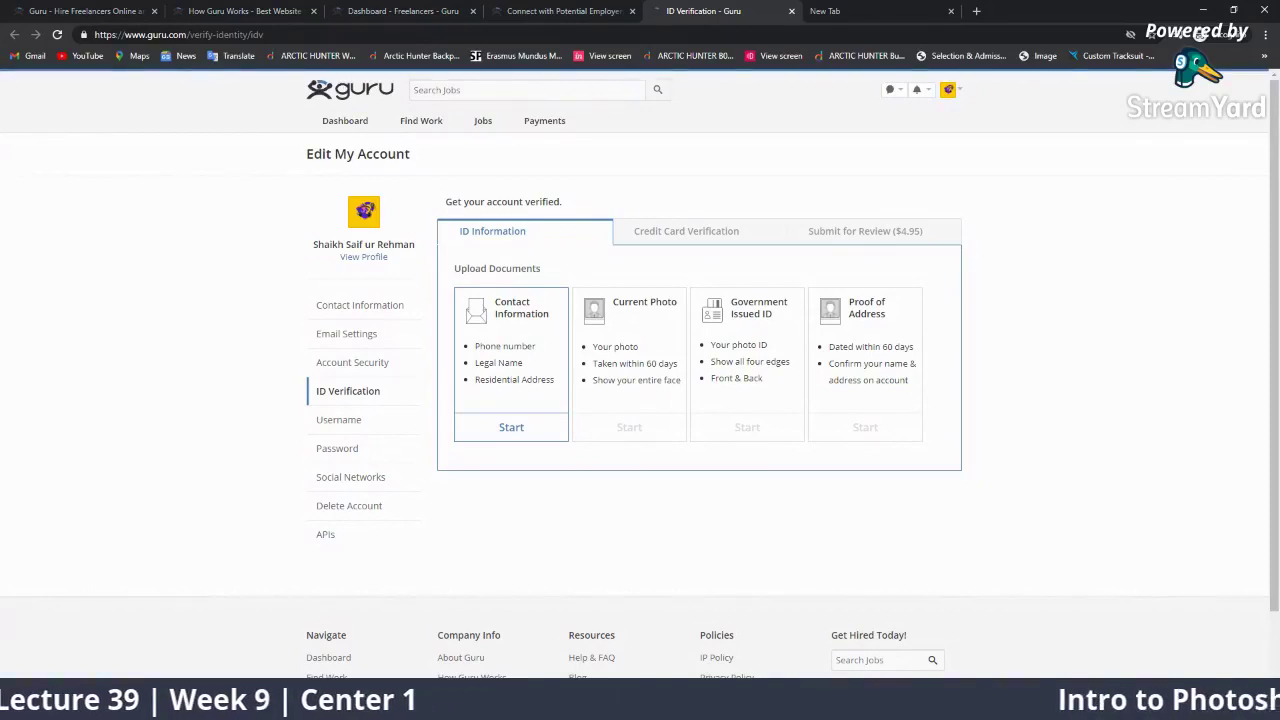
pyautogui.click(421, 120)
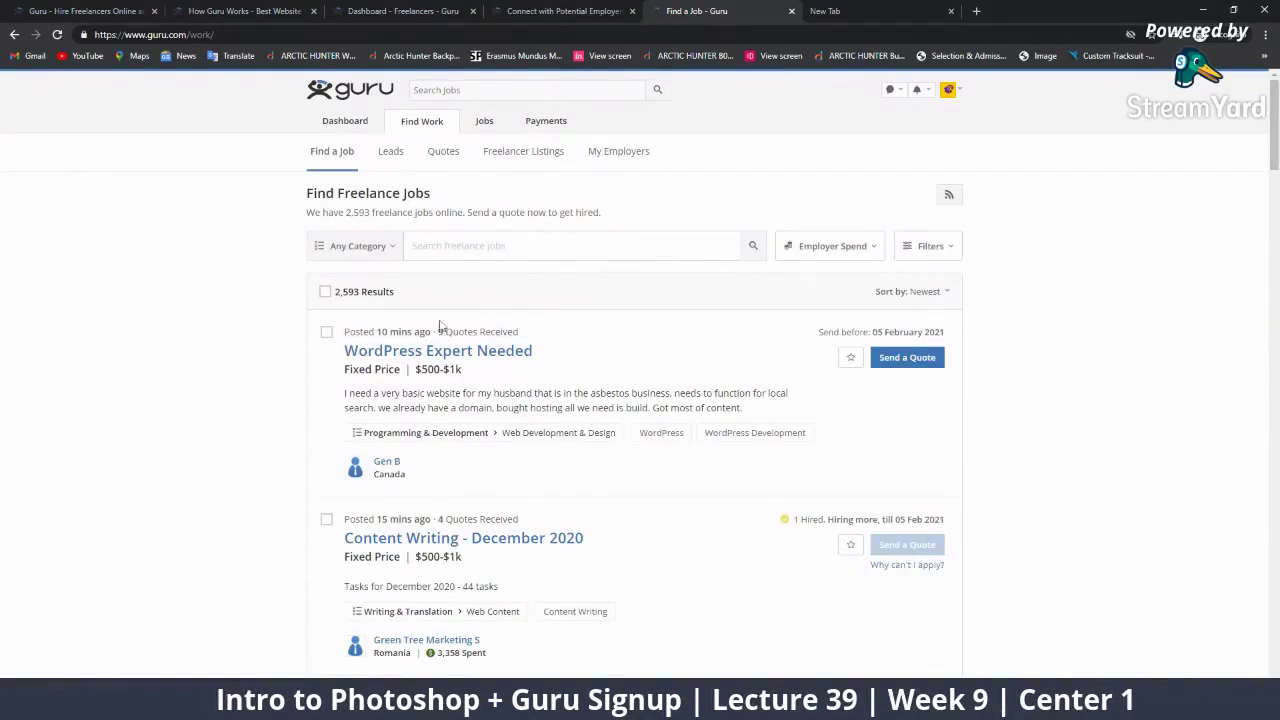
# - Filter jobs by Design & Art > Graphic Design > Logo Design and browse the 70 results
pyautogui.click(386, 252)
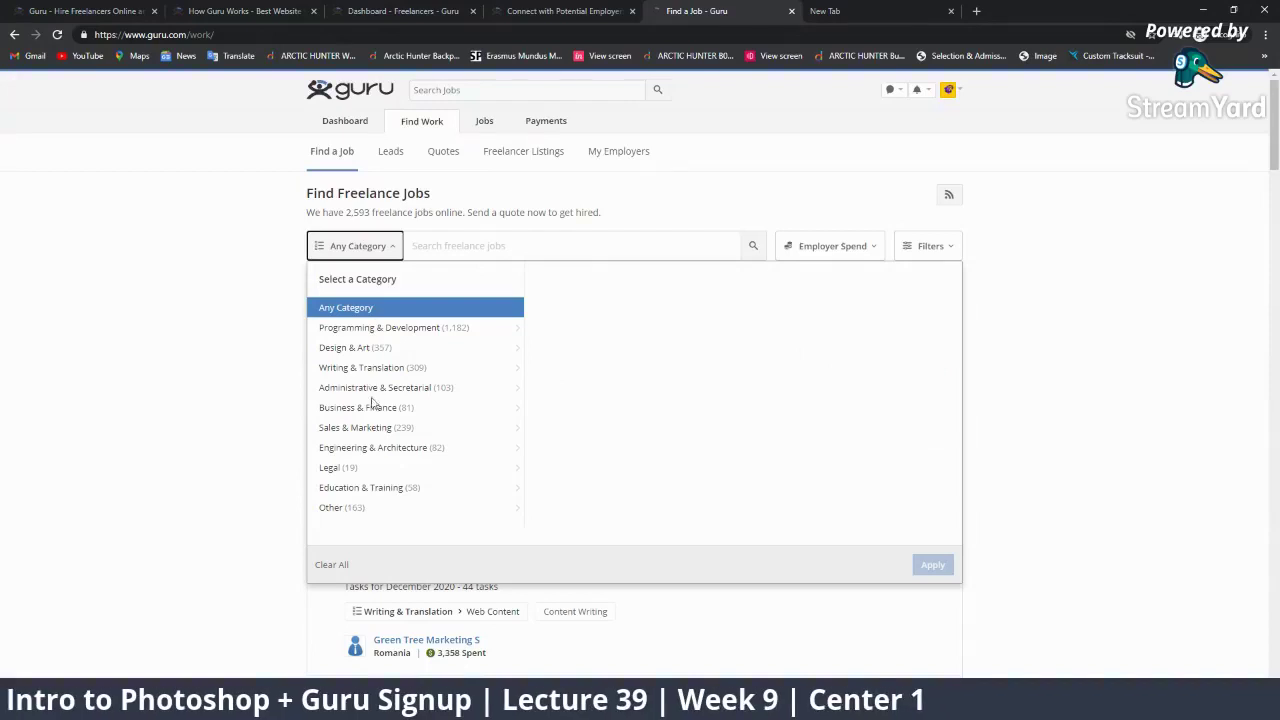
pyautogui.click(382, 348)
pyautogui.click(584, 358)
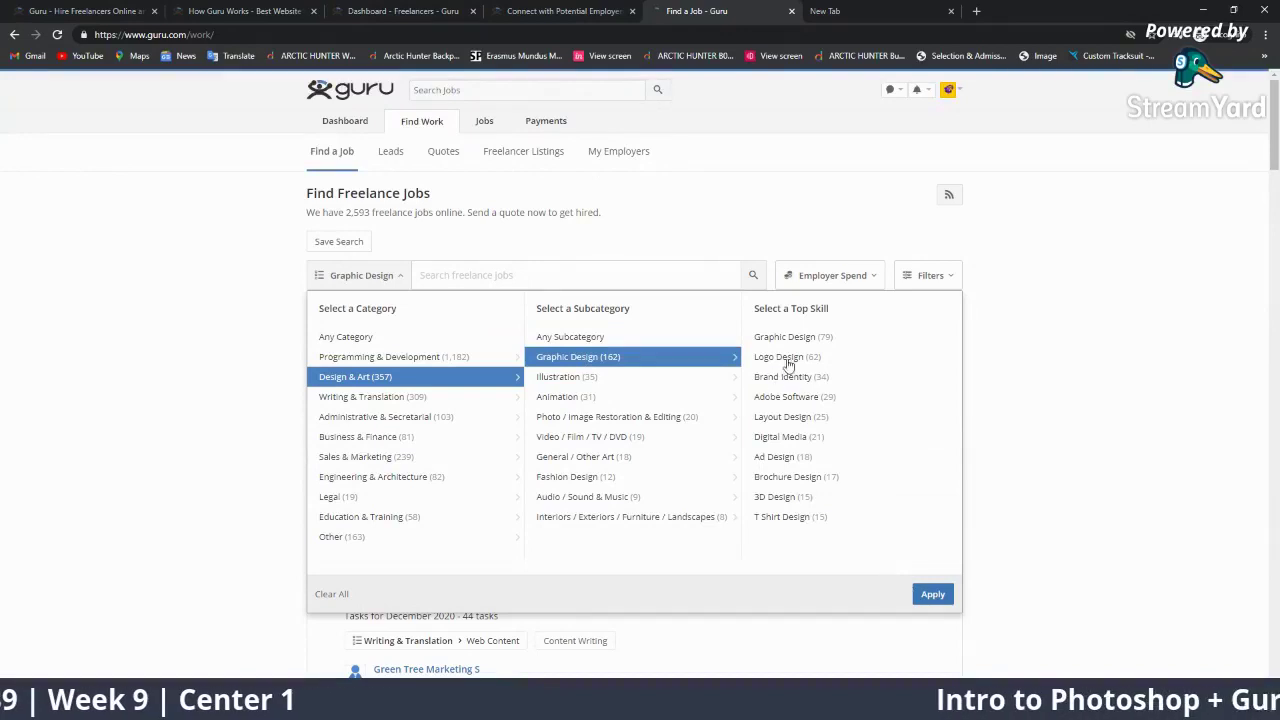
pyautogui.click(785, 361)
pyautogui.click(929, 592)
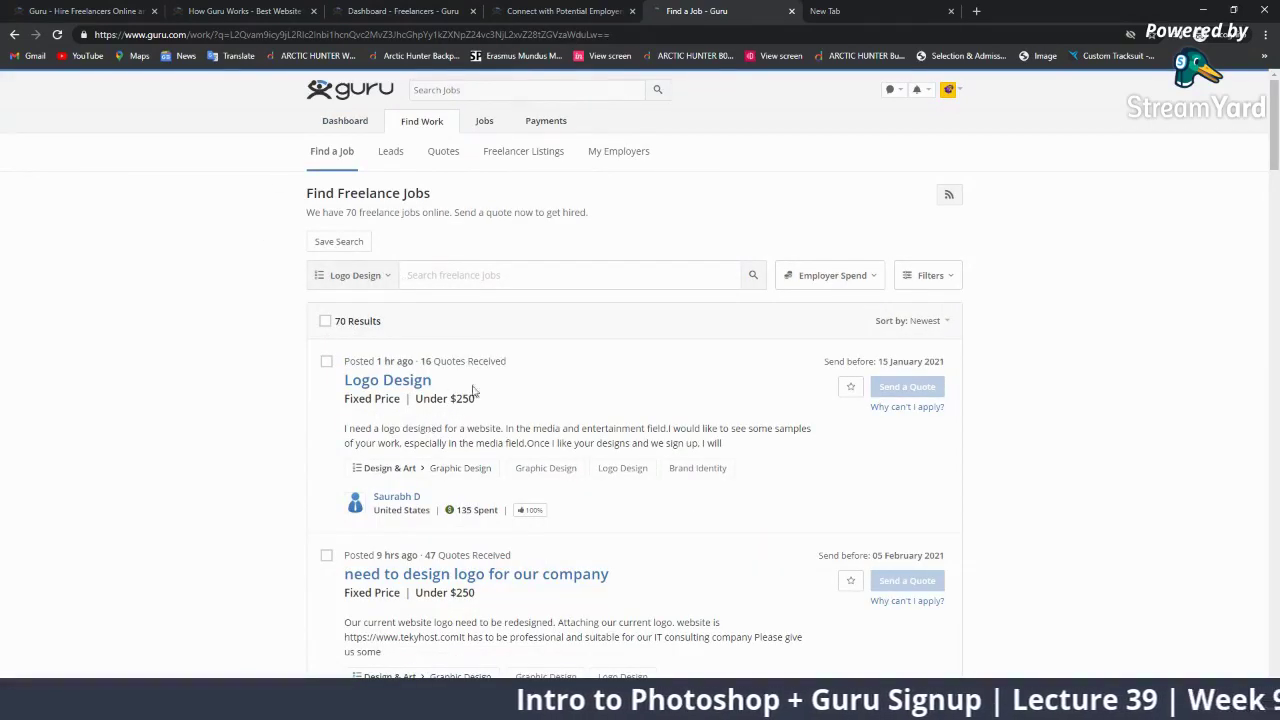
pyautogui.scroll(-1, 818, 562)
pyautogui.scroll(-5, 812, 572)
pyautogui.scroll(7, 709, 551)
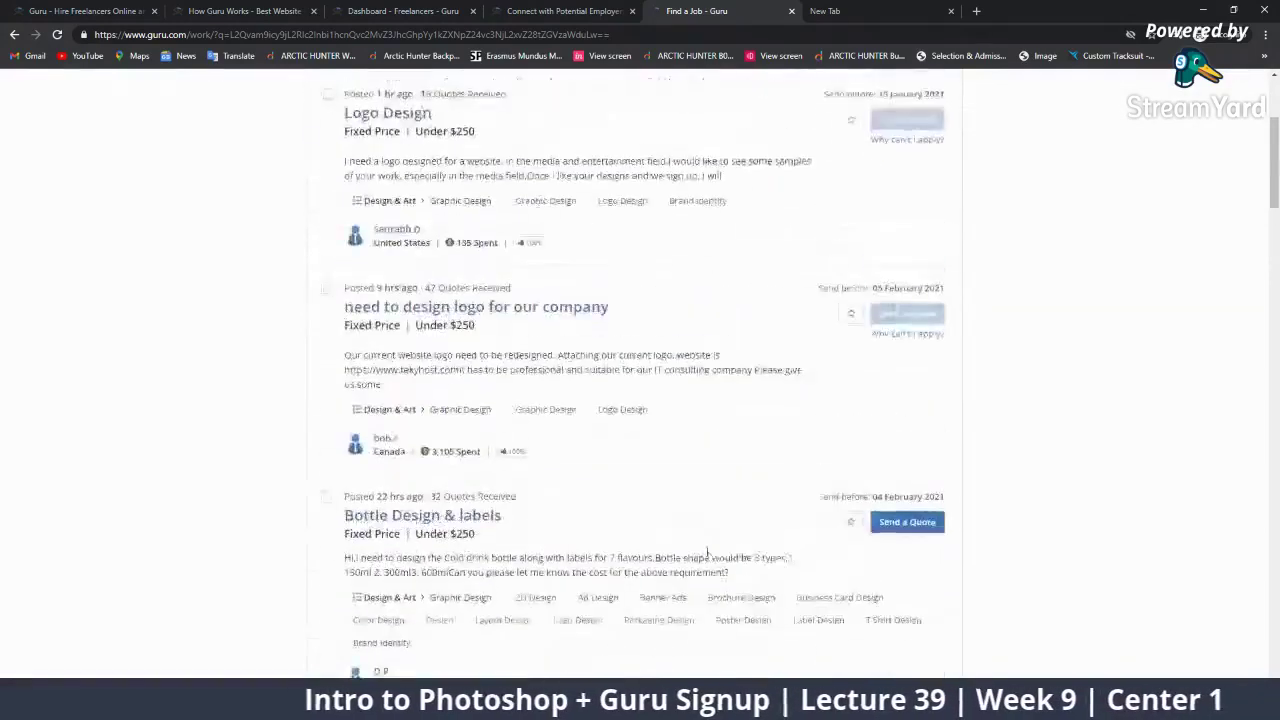
pyautogui.scroll(-2, 700, 520)
pyautogui.scroll(-3, 798, 493)
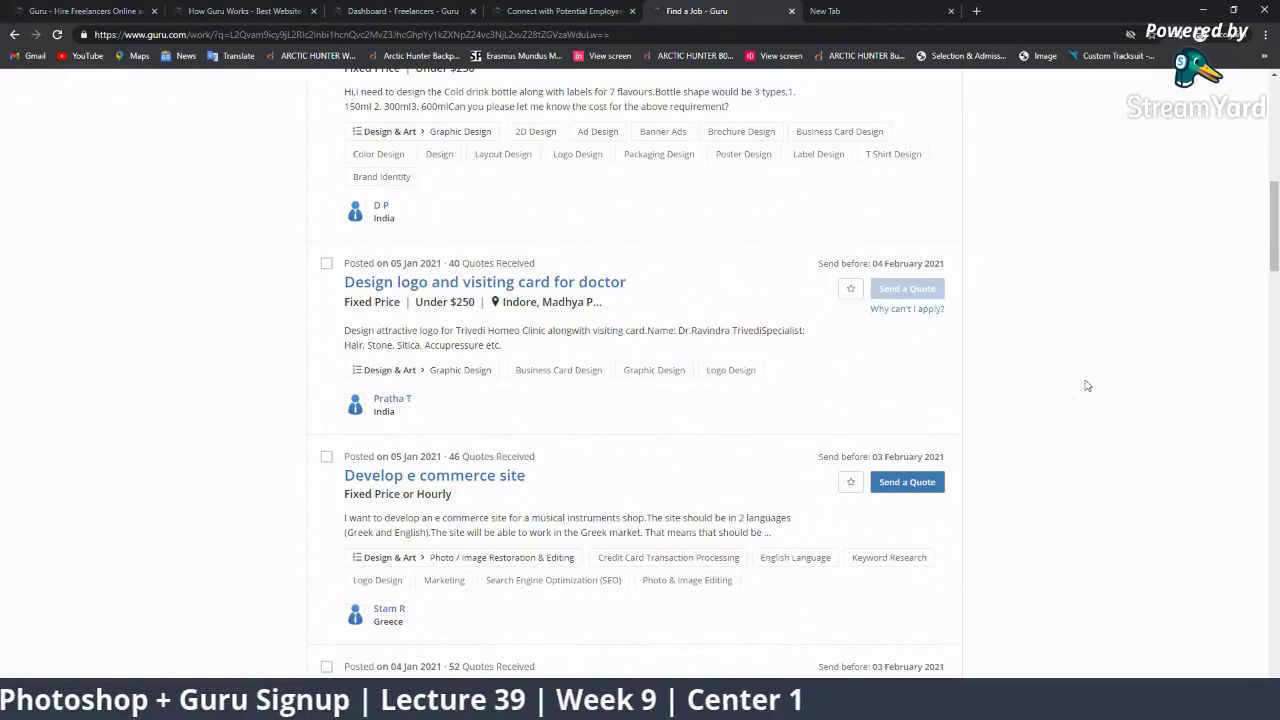
pyautogui.scroll(-2, 1063, 414)
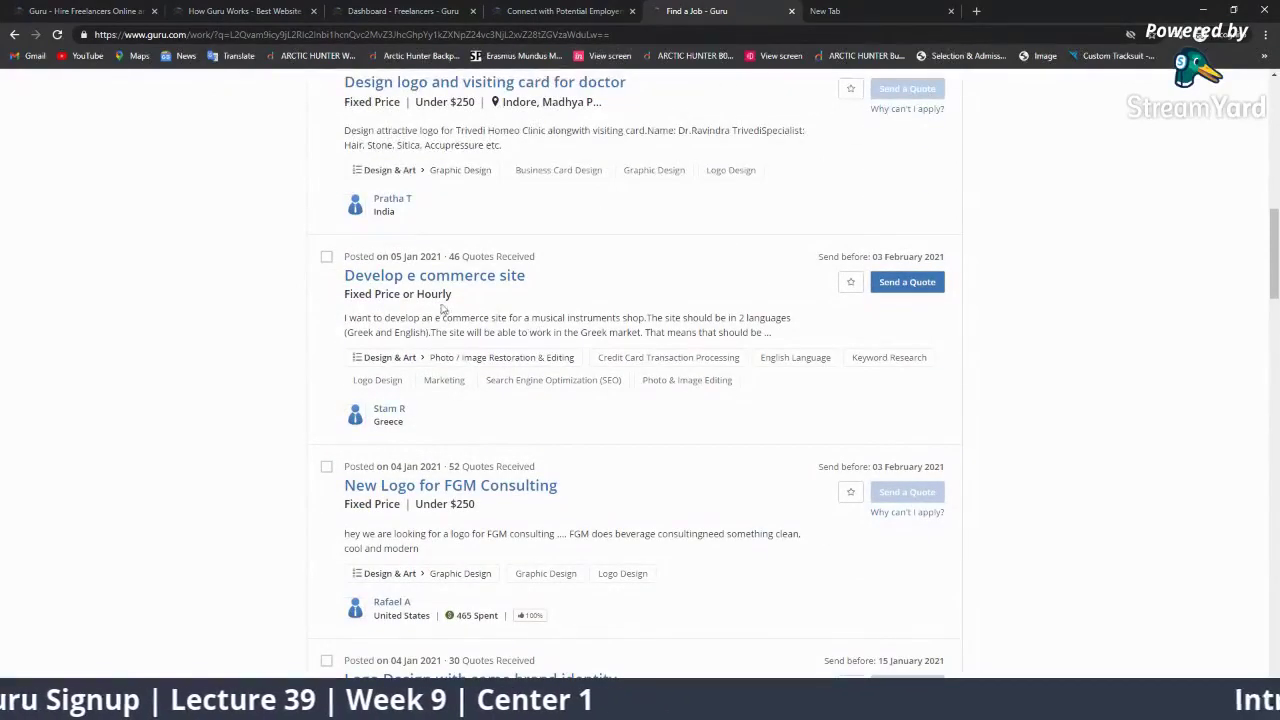
pyautogui.scroll(-12, 1029, 497)
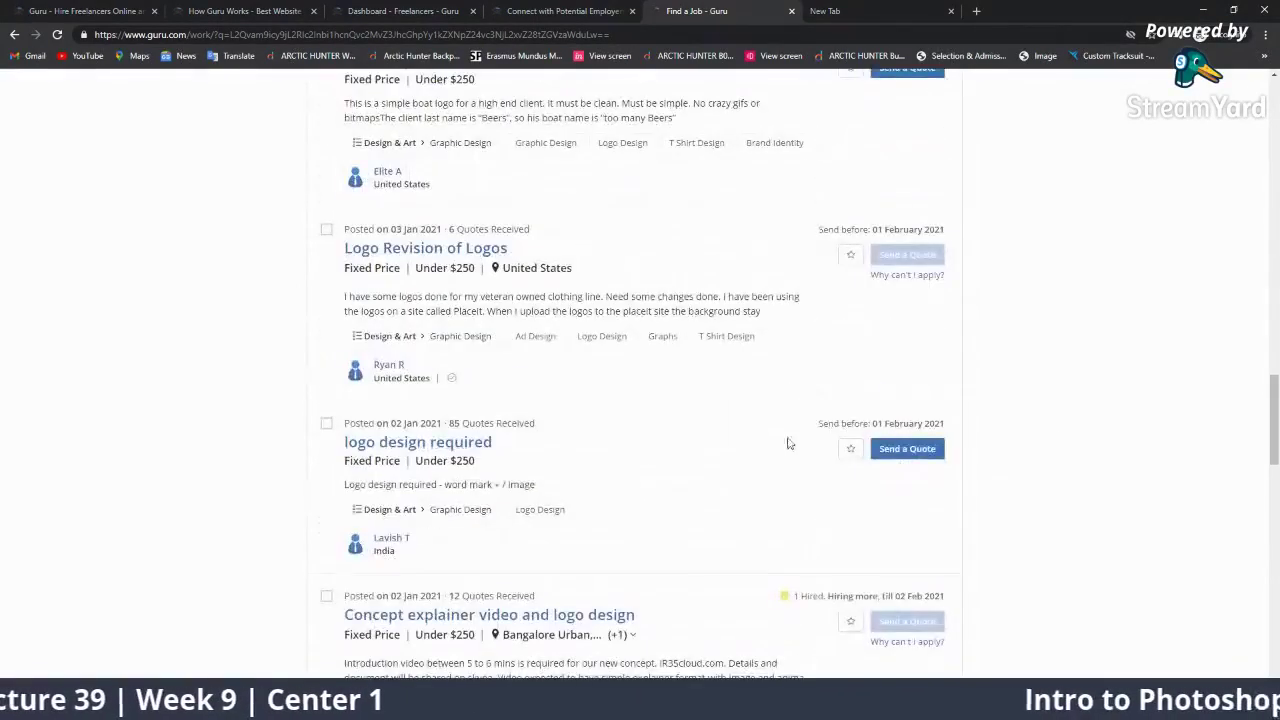
pyautogui.scroll(2, 749, 478)
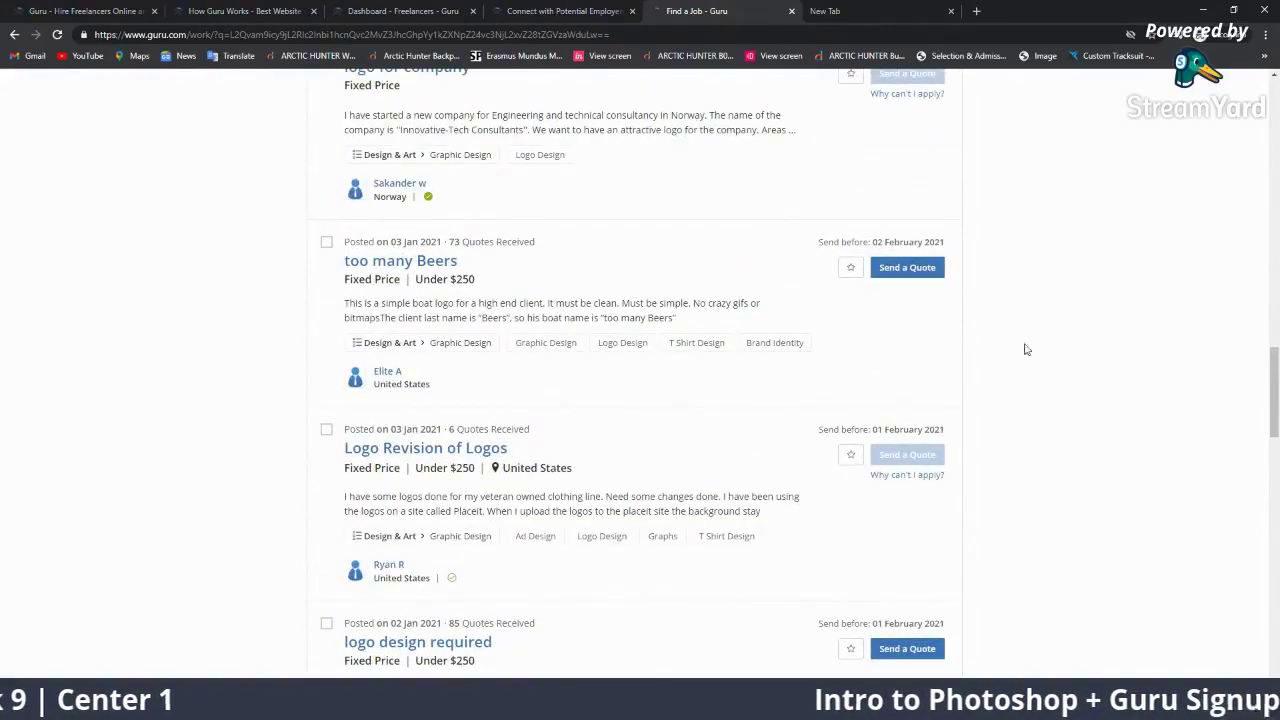
pyautogui.scroll(20, 1230, 348)
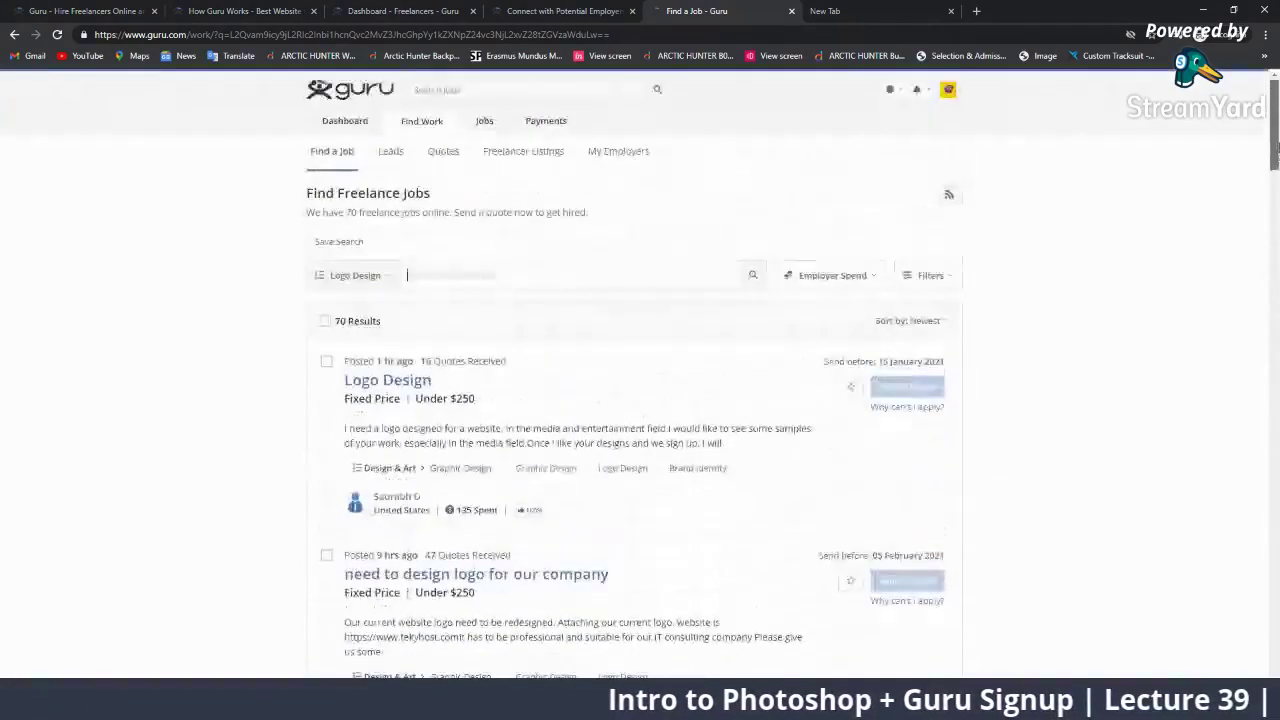
# - Filter the Logo Design jobs to a minimum employer spend of $1,000
pyautogui.click(862, 280)
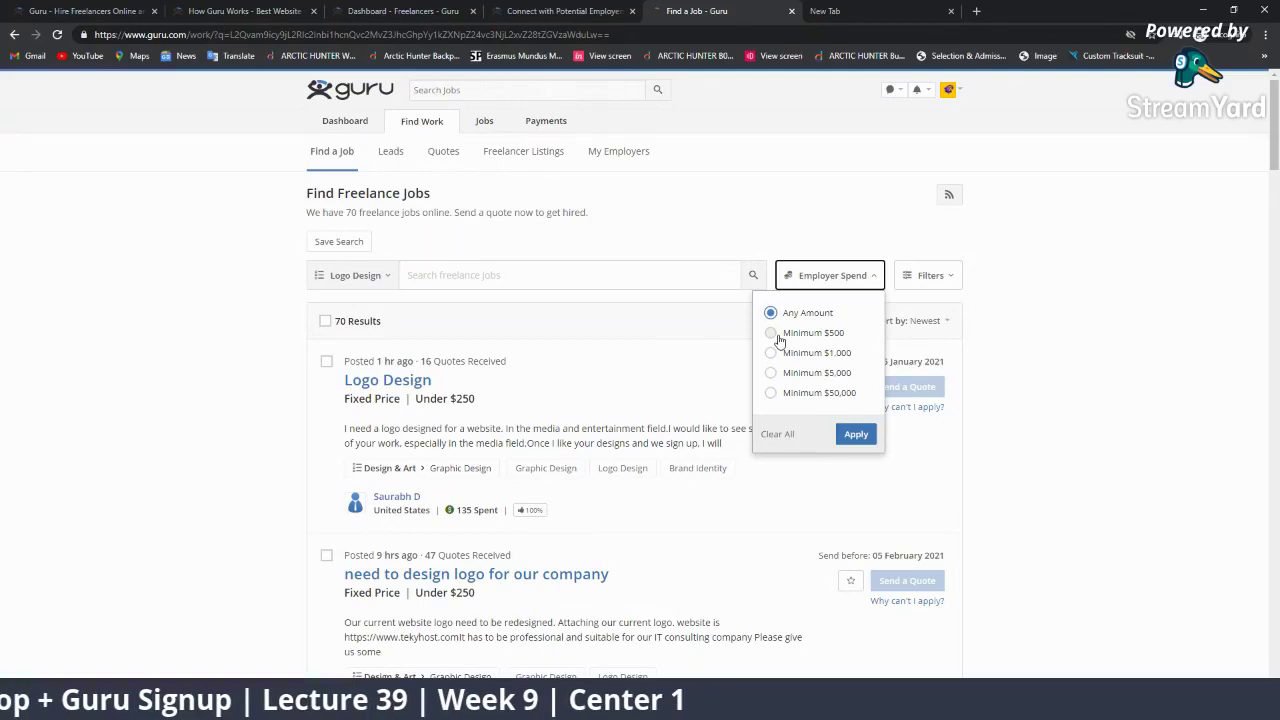
pyautogui.click(771, 356)
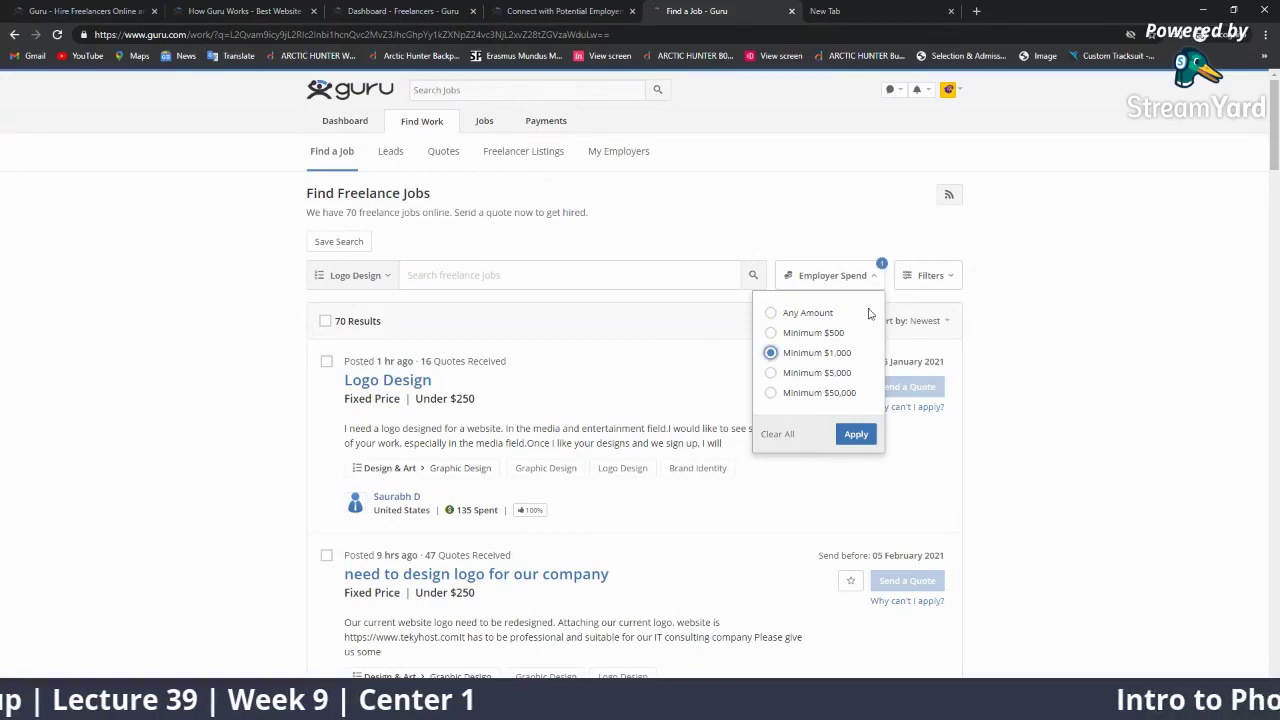
pyautogui.click(853, 434)
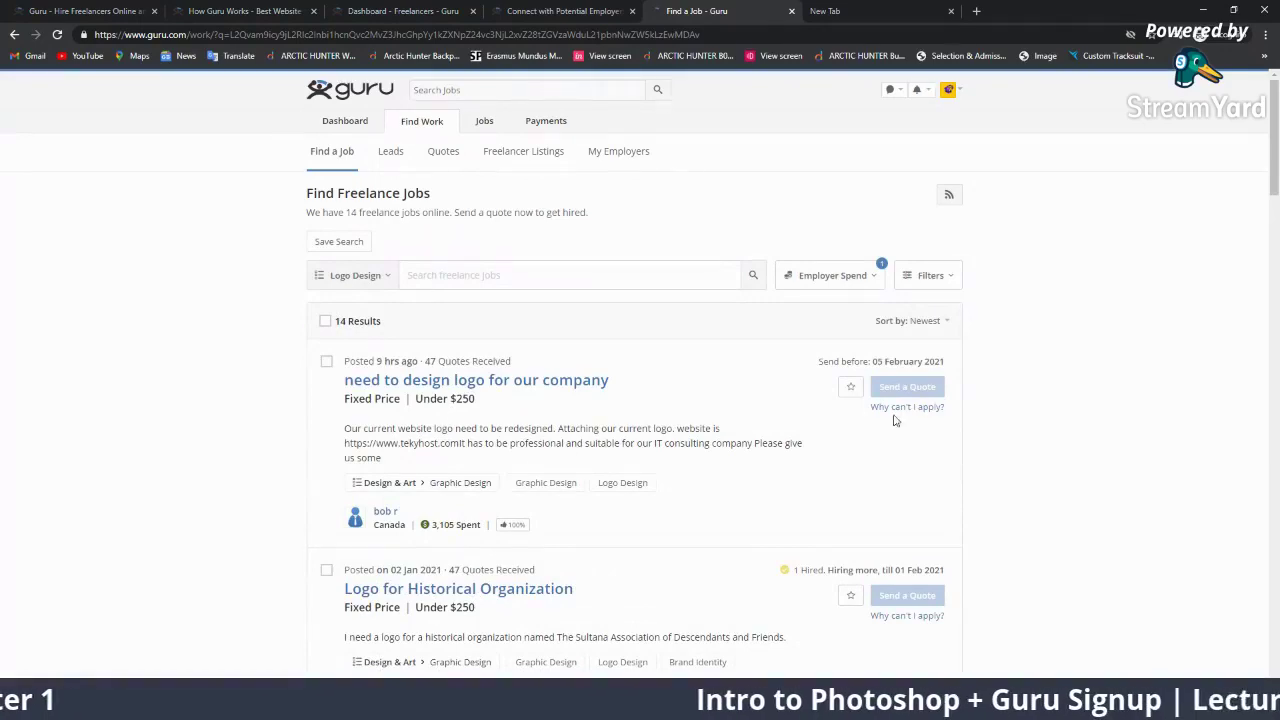
pyautogui.scroll(-3, 880, 480)
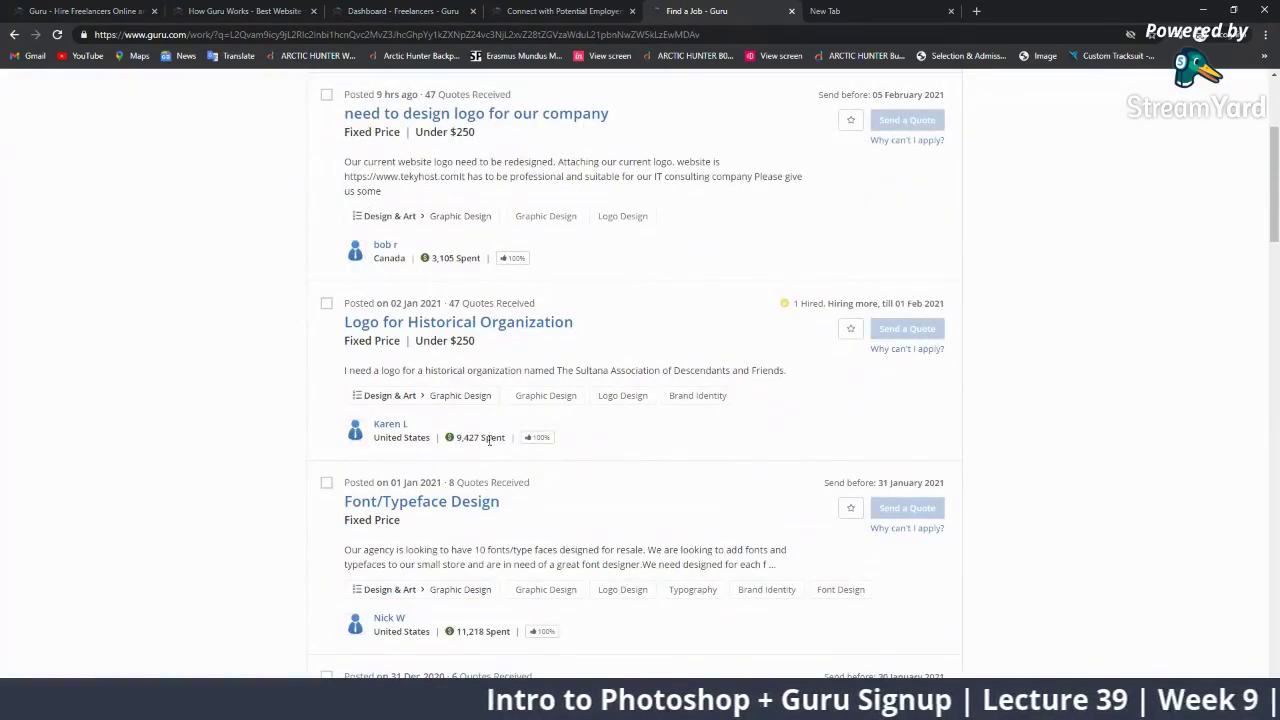
# - Review the historical organization employer's summary: $9,427 spent, jobs posted, jobs paid 28 (70%), invoices paid
pyautogui.moveTo(510, 443); pyautogui.dragTo(348, 446)
pyautogui.click(564, 446)
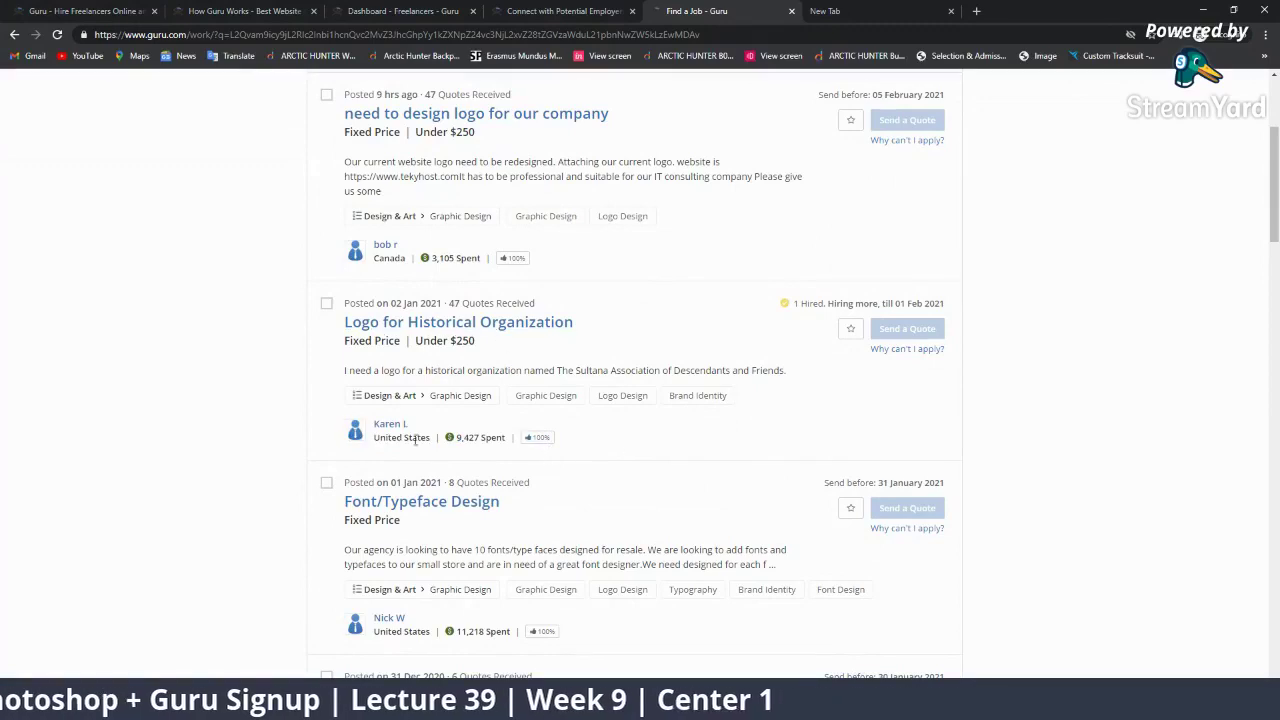
pyautogui.click(388, 424)
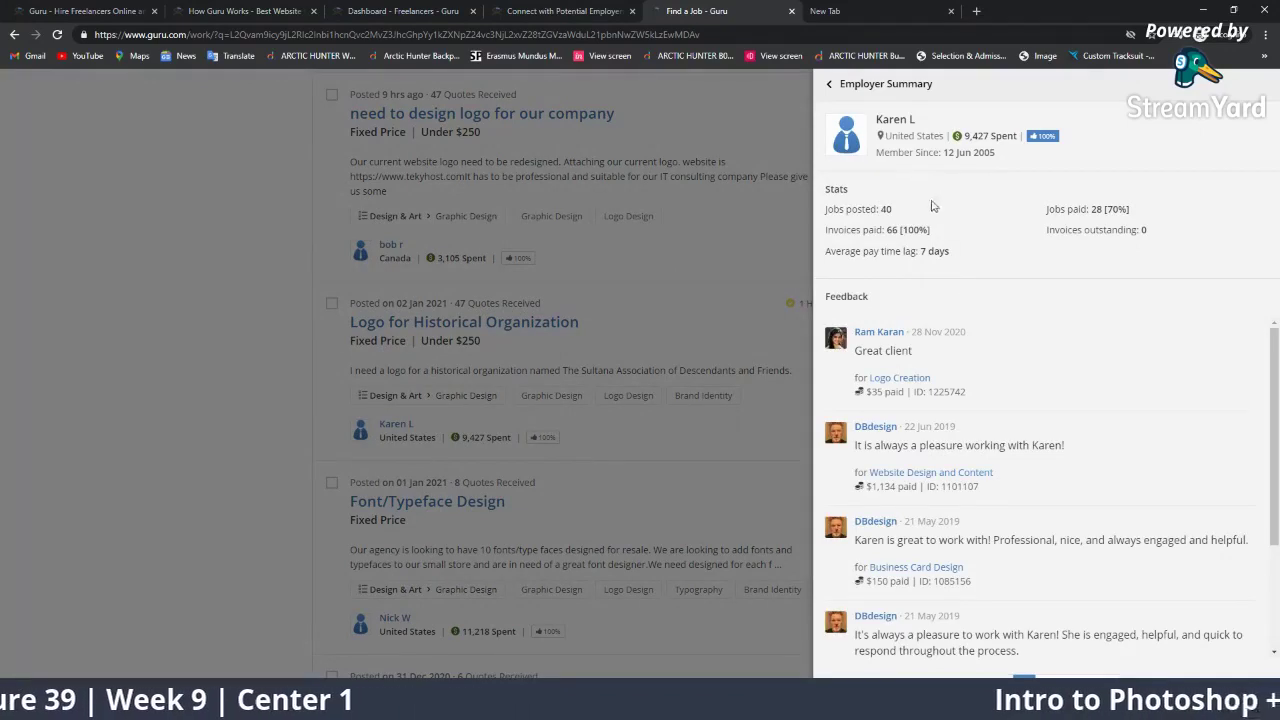
pyautogui.moveTo(931, 204); pyautogui.dragTo(873, 208)
pyautogui.click(983, 210)
pyautogui.moveTo(1015, 212); pyautogui.dragTo(1149, 219)
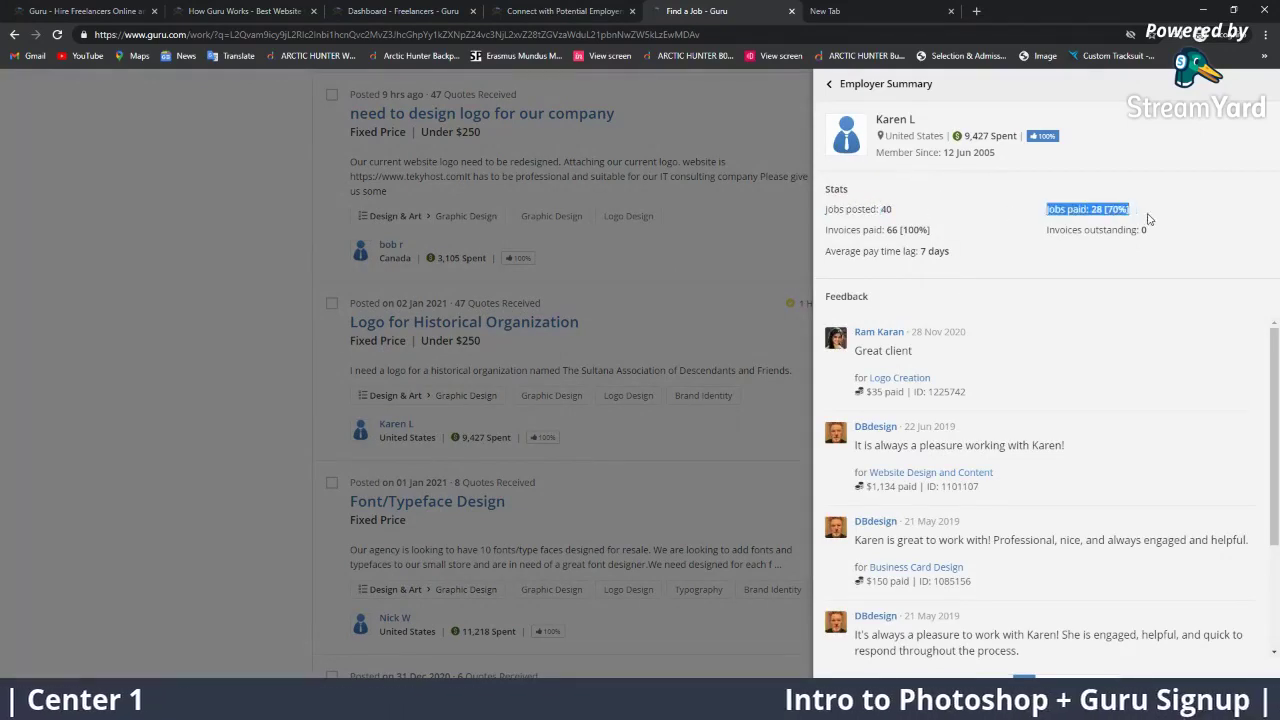
pyautogui.click(971, 273)
pyautogui.moveTo(931, 231); pyautogui.dragTo(798, 242)
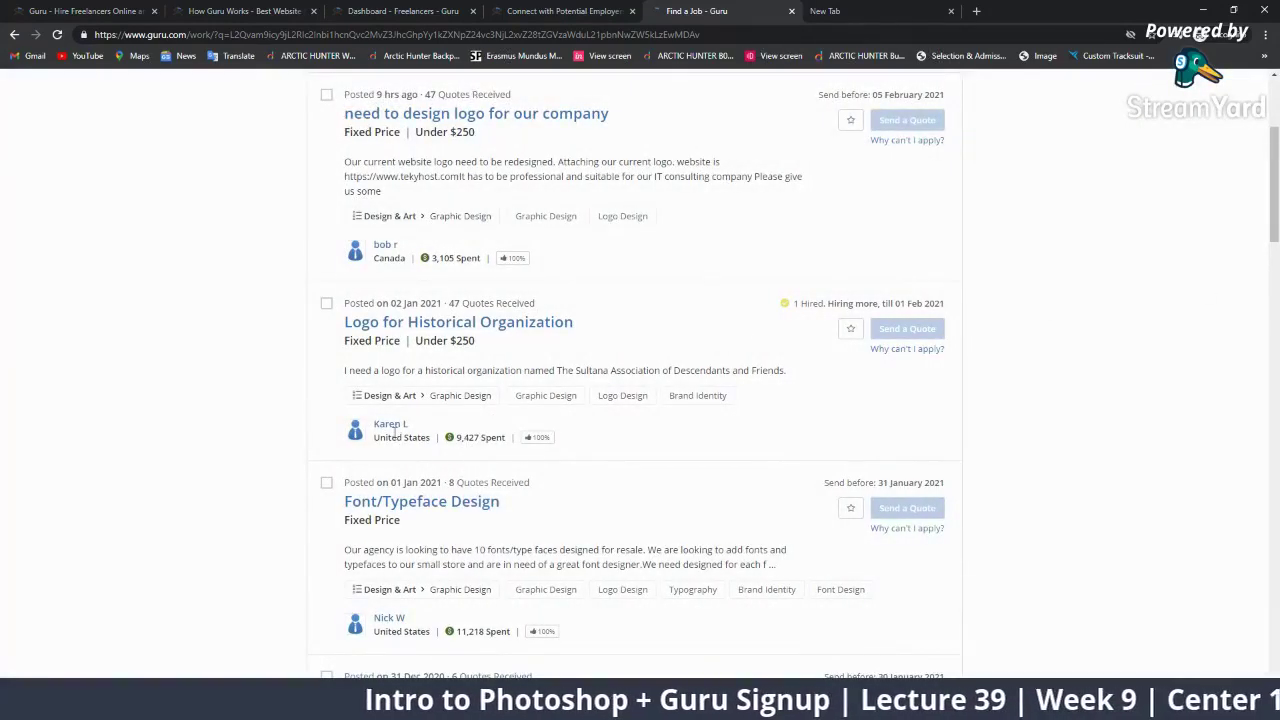
# - Check that employer's member-since year, then close the Employer Summary panel
pyautogui.click(390, 424)
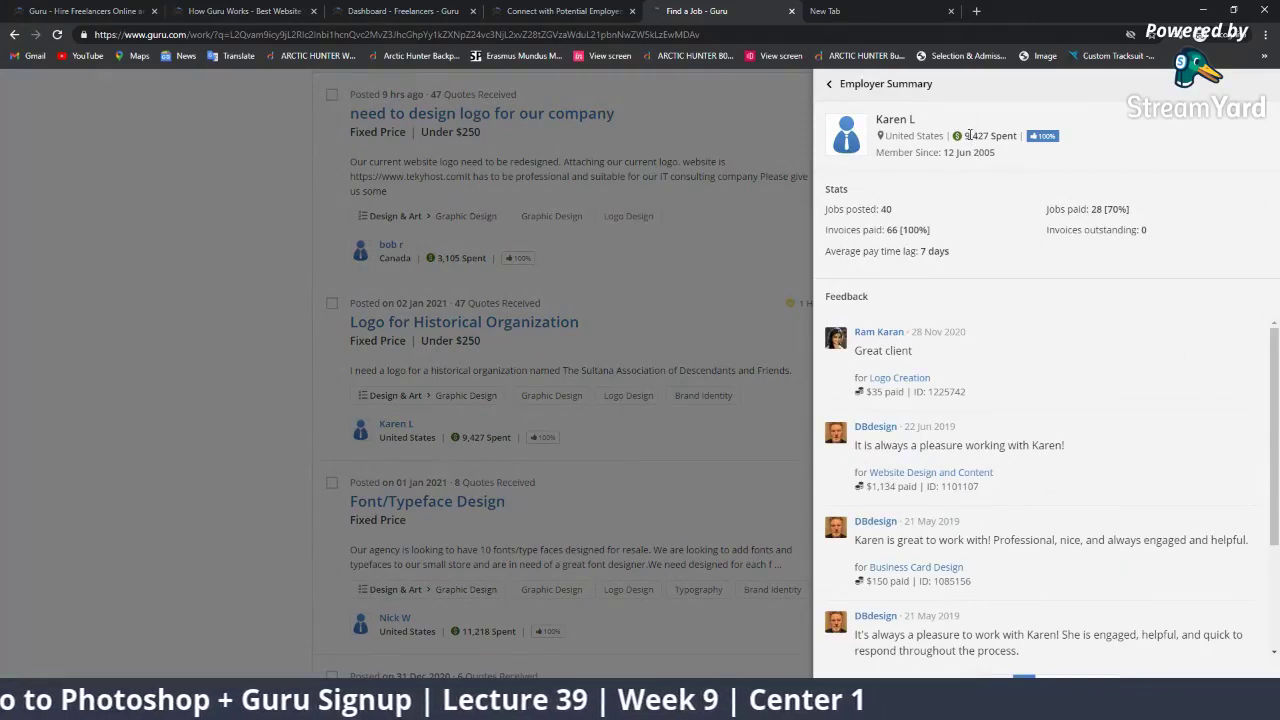
pyautogui.moveTo(1012, 163); pyautogui.dragTo(978, 155)
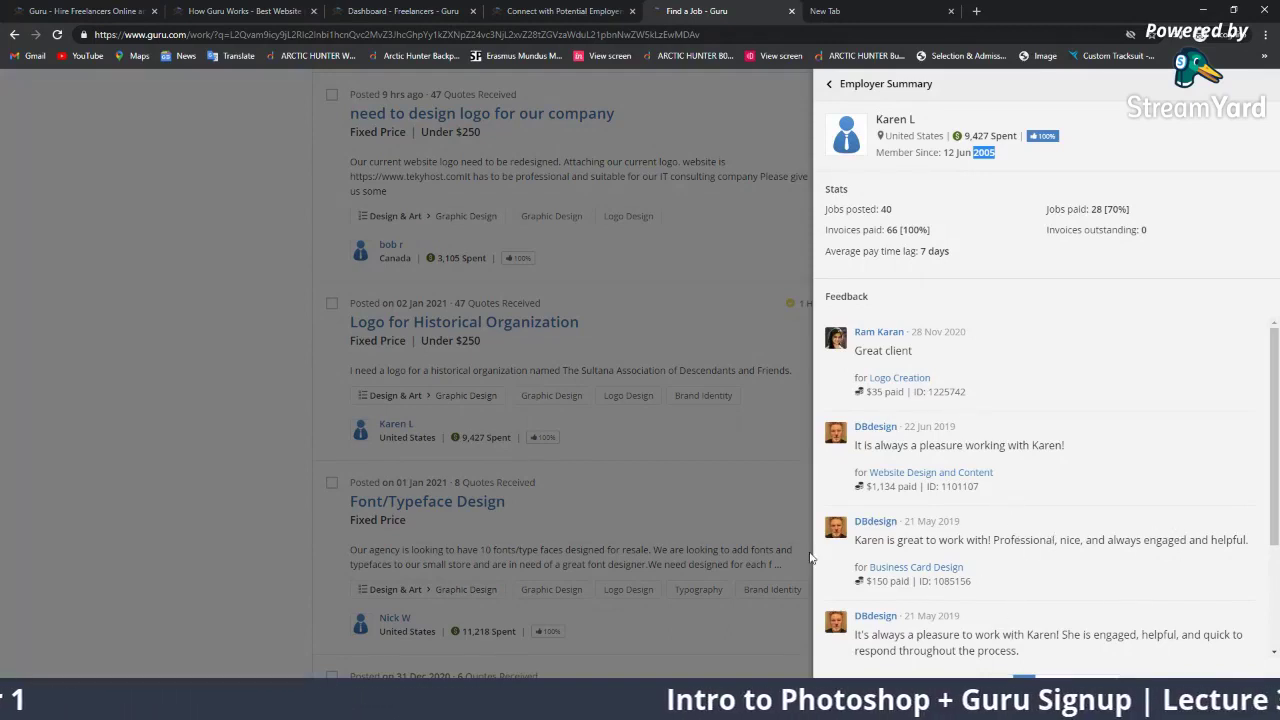
pyautogui.click(564, 477)
pyautogui.scroll(3, 560, 400)
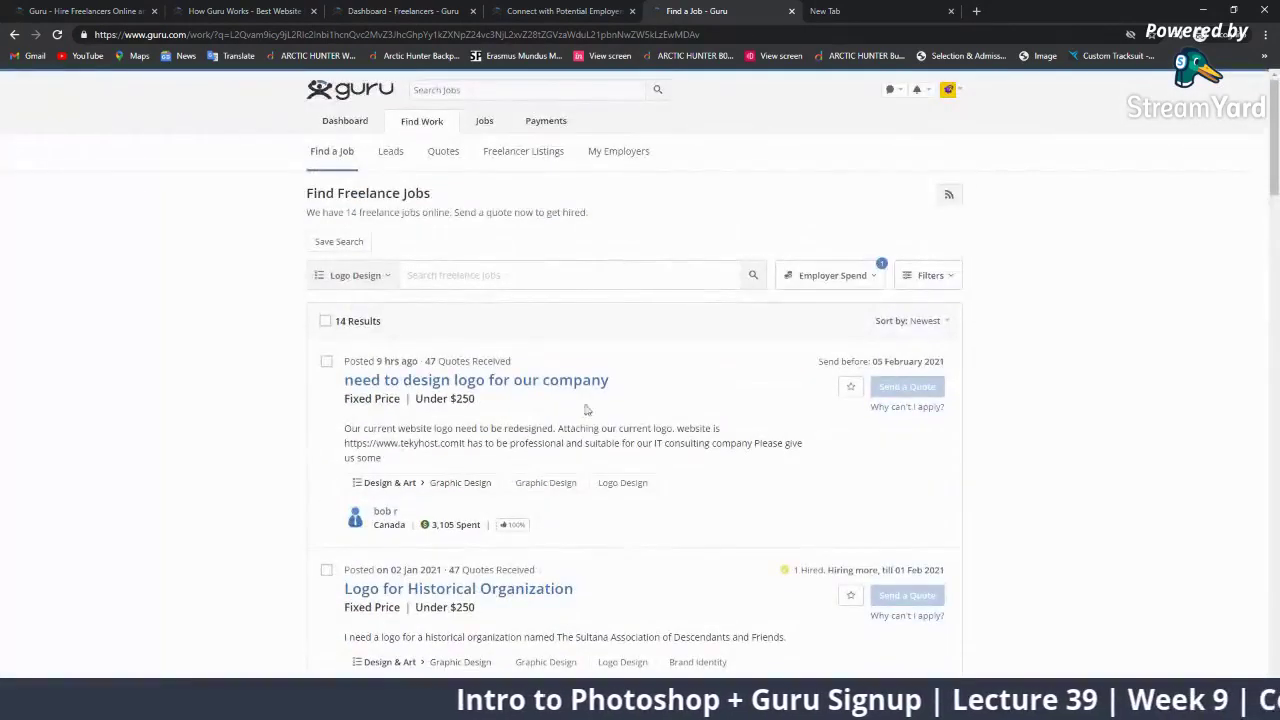
# - Return to the Guru account dashboard
pyautogui.click(345, 122)
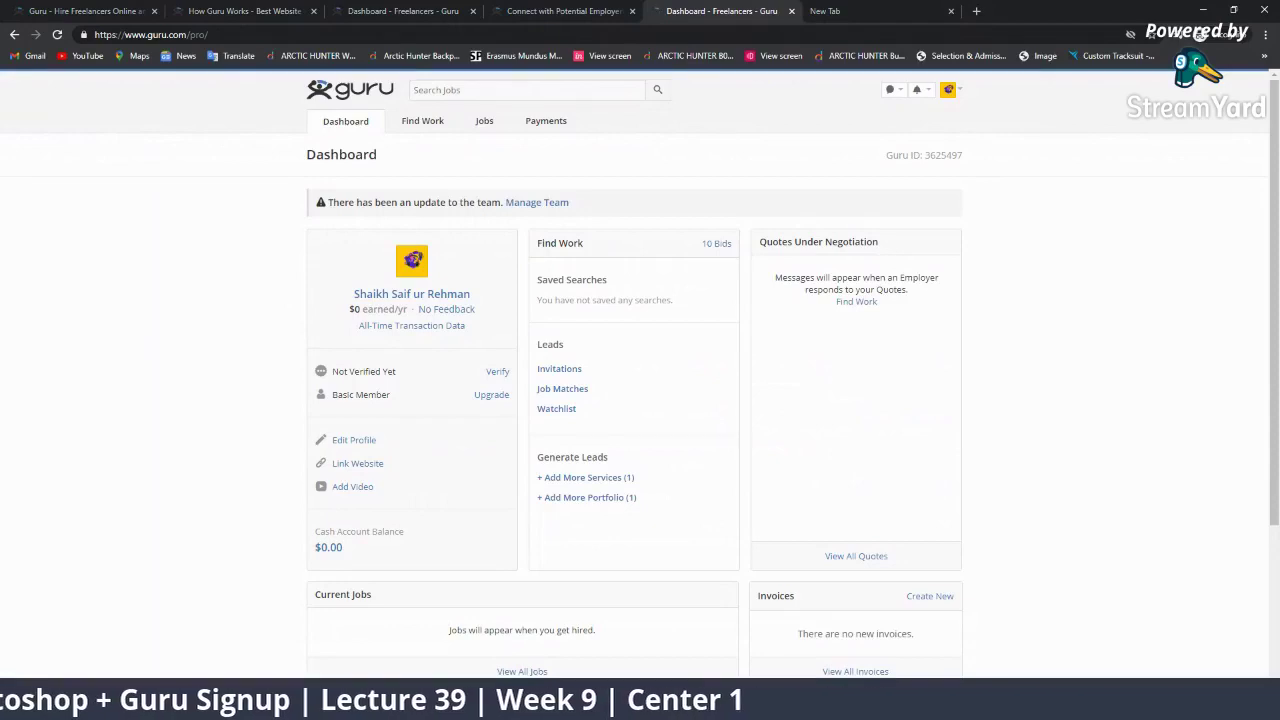
pyautogui.scroll(-3, 405, 612)
pyautogui.scroll(3, 443, 586)
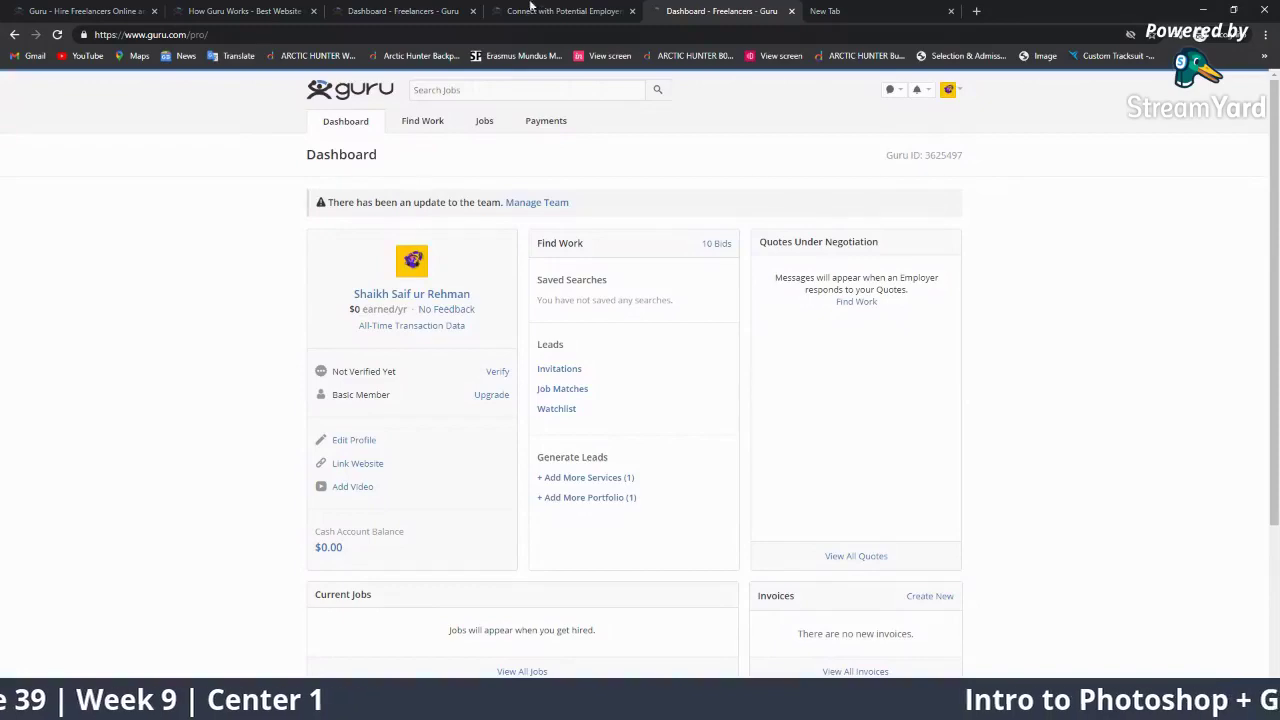
# - Move through the browser tabs to the Guru home page, then minimize the browser
pyautogui.click(531, 7)
pyautogui.click(214, 7)
pyautogui.click(92, 7)
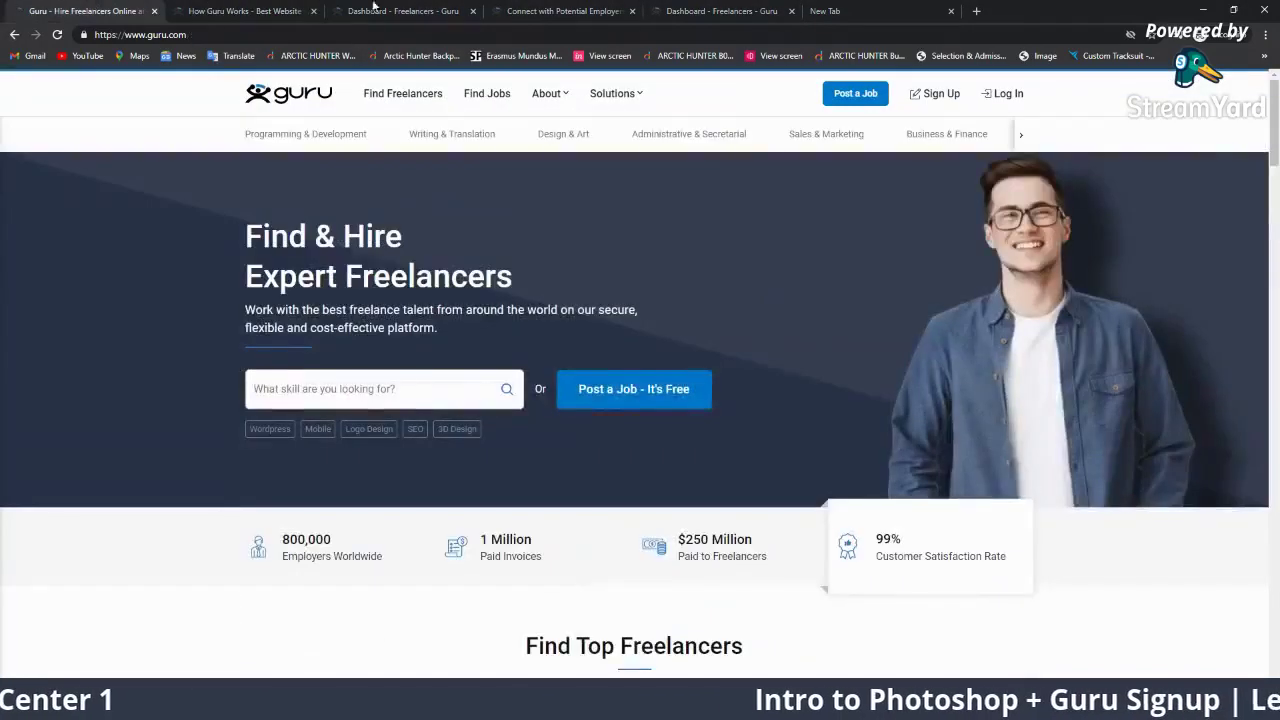
pyautogui.click(1203, 9)
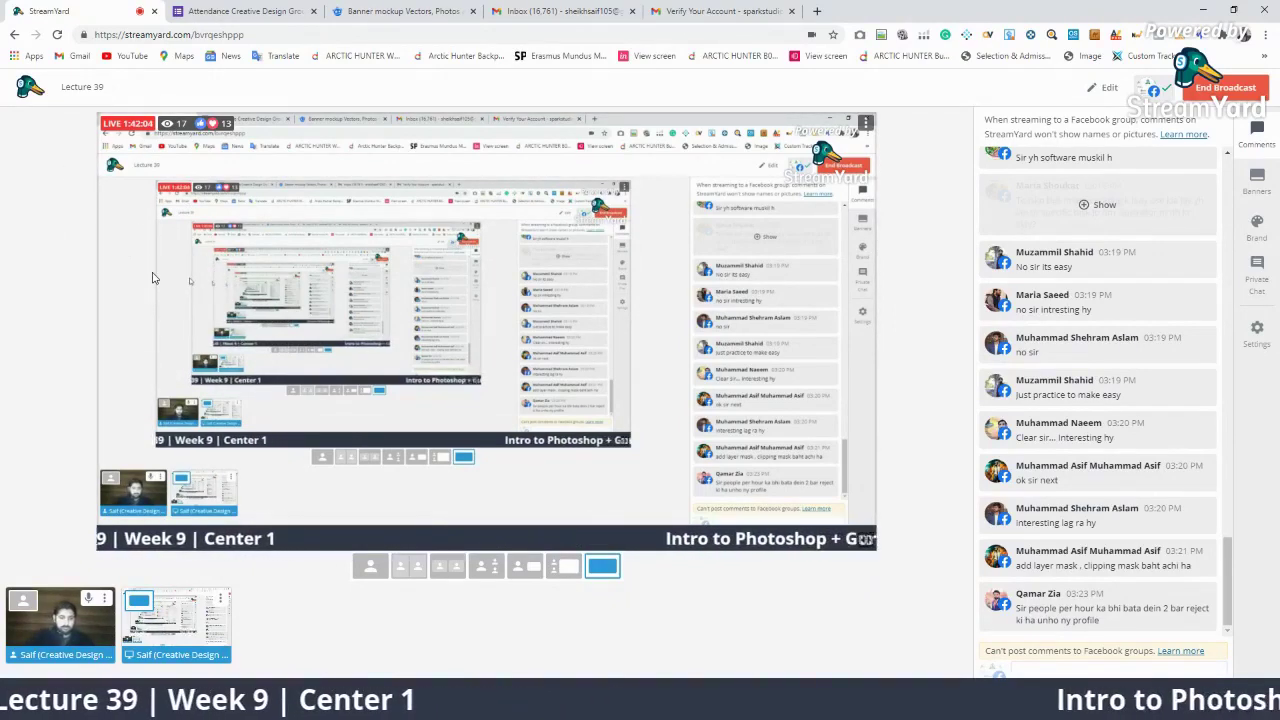
pyautogui.press('XF86MonBrightnessDown')
pyautogui.press('XF86MonBrightnessDown')
pyautogui.press('XF86MonBrightnessDown')
pyautogui.press('XF86MonBrightnessDown')
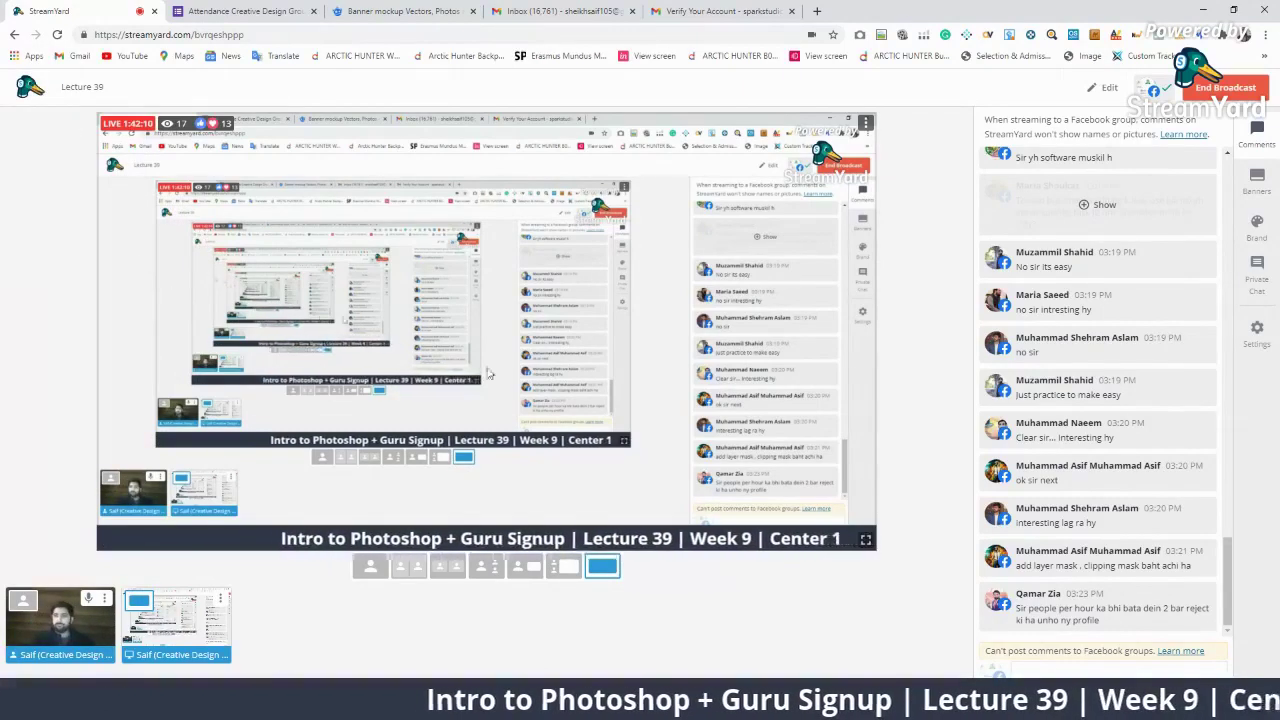
pyautogui.click(500, 11)
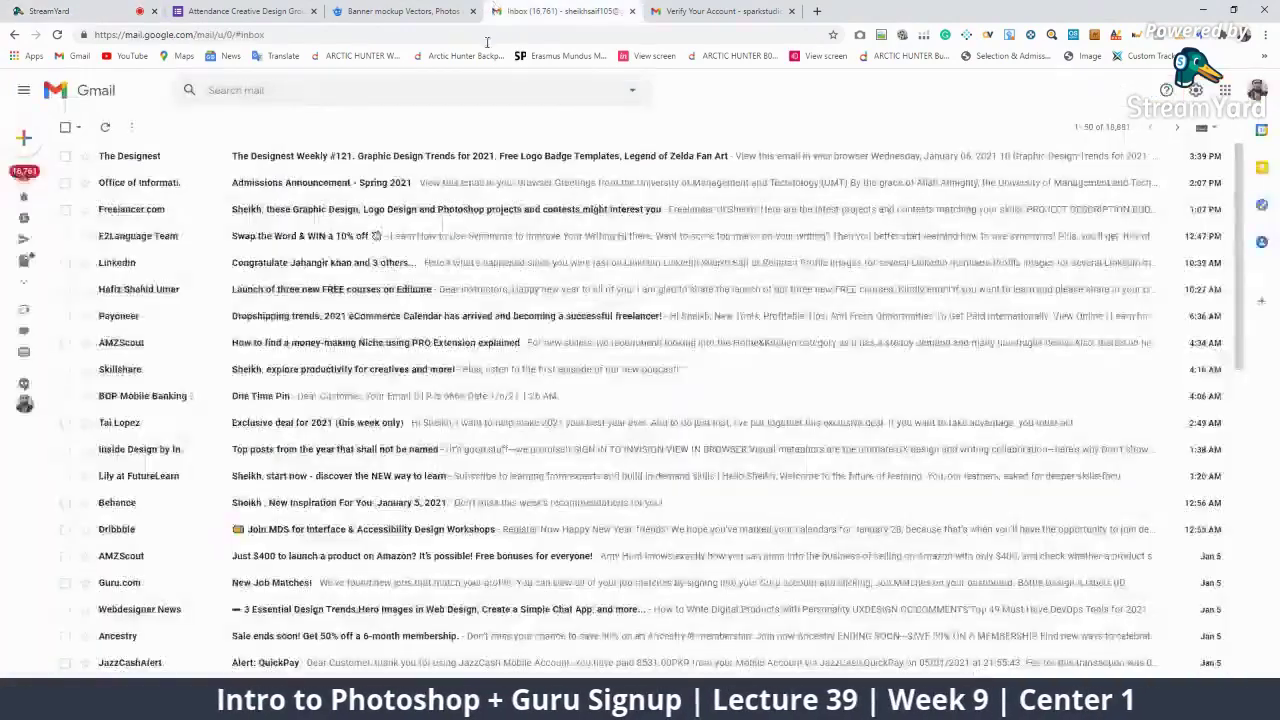
pyautogui.click(85, 11)
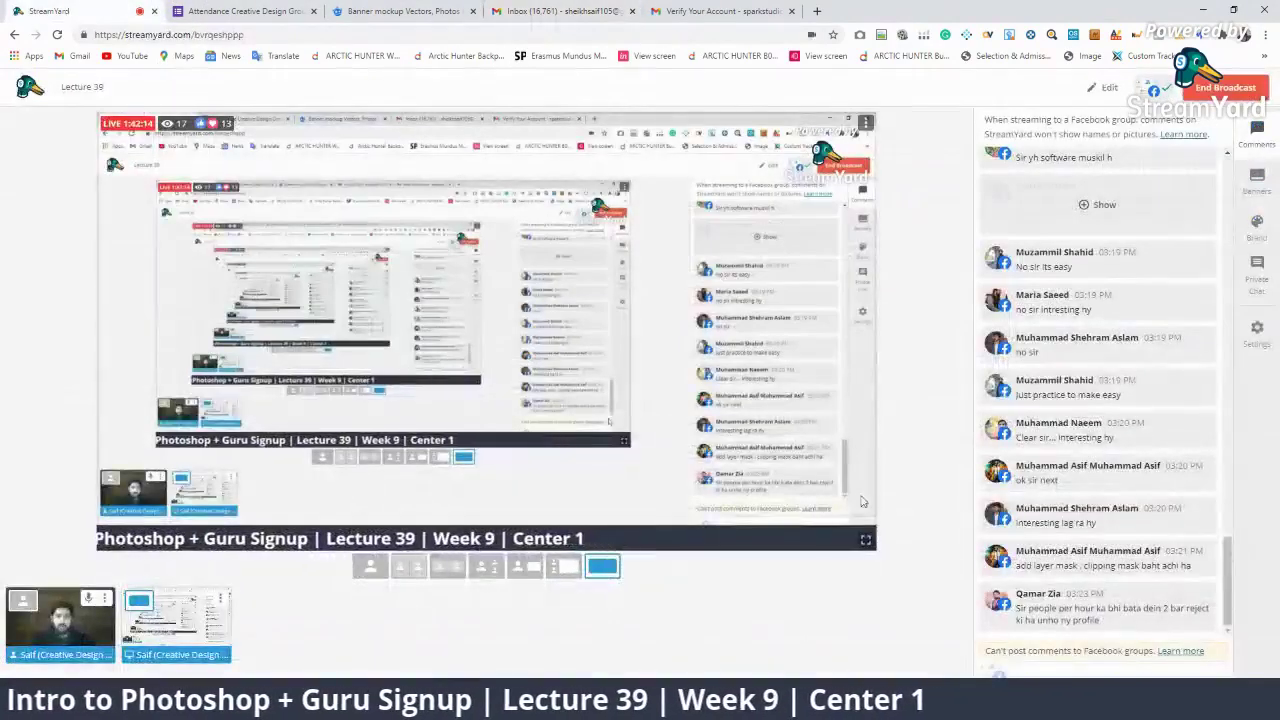